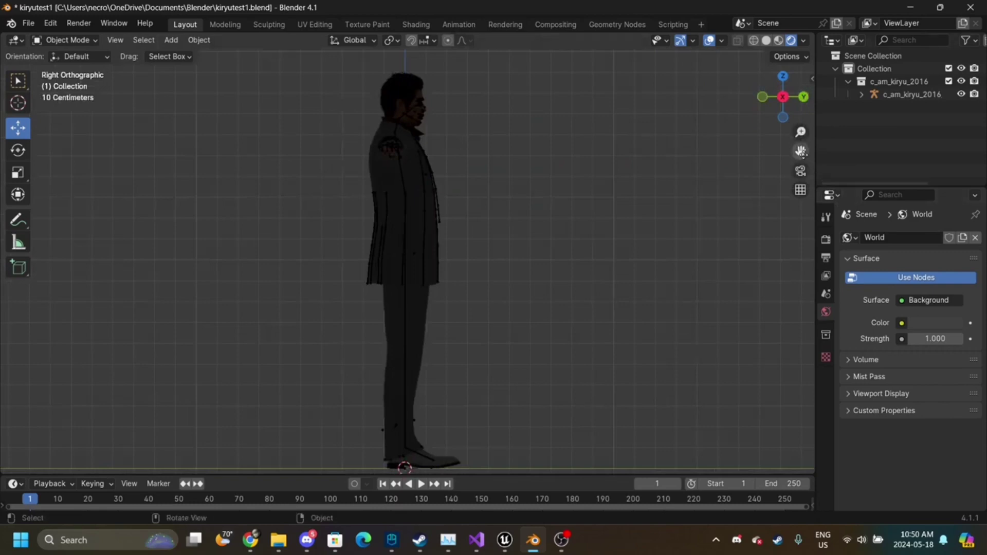
- Inspect the character's upper body from the side and facing views, toggling the armature's visibility off and back on
drag(801, 152, 804, 262)
drag(801, 132, 801, 101)
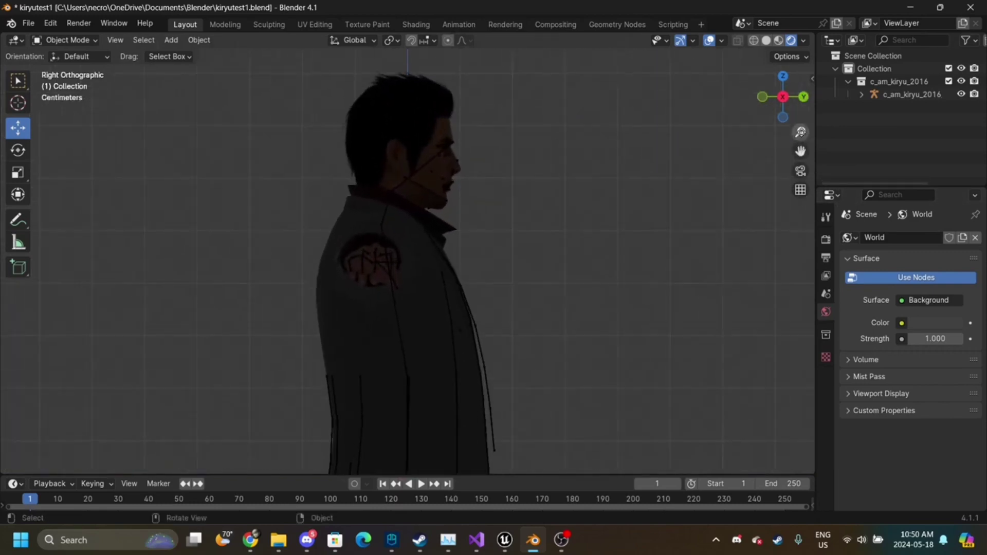
click(804, 97)
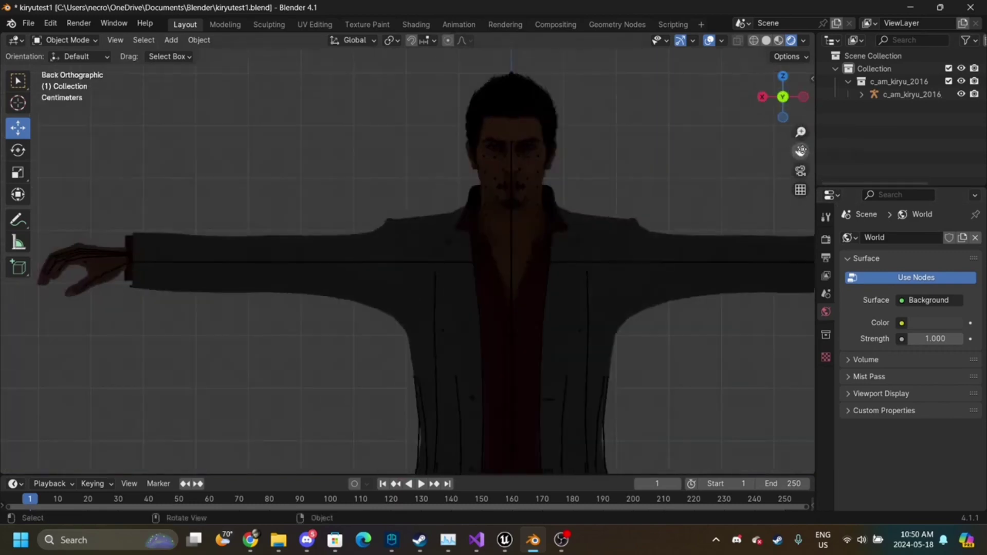
drag(801, 151, 770, 171)
click(762, 96)
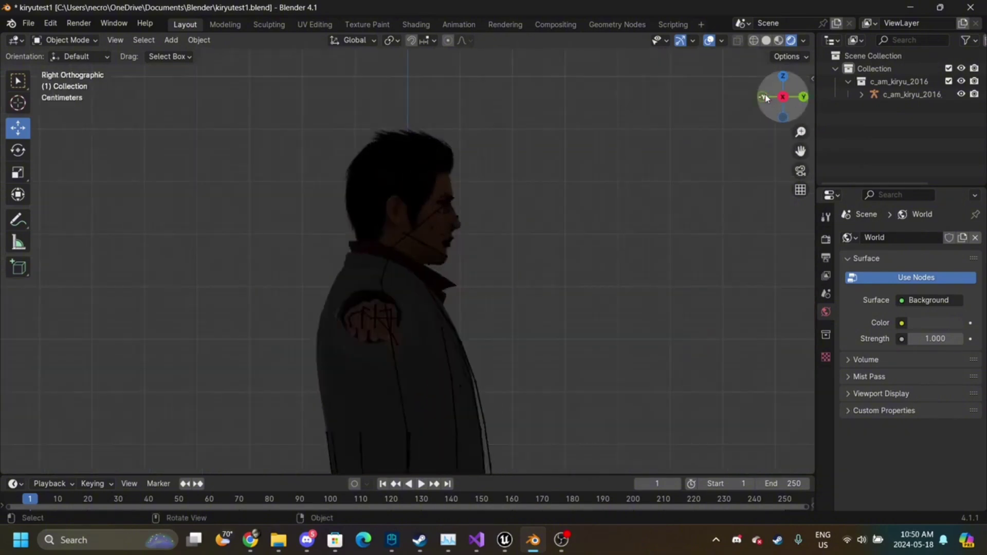
click(764, 97)
click(765, 97)
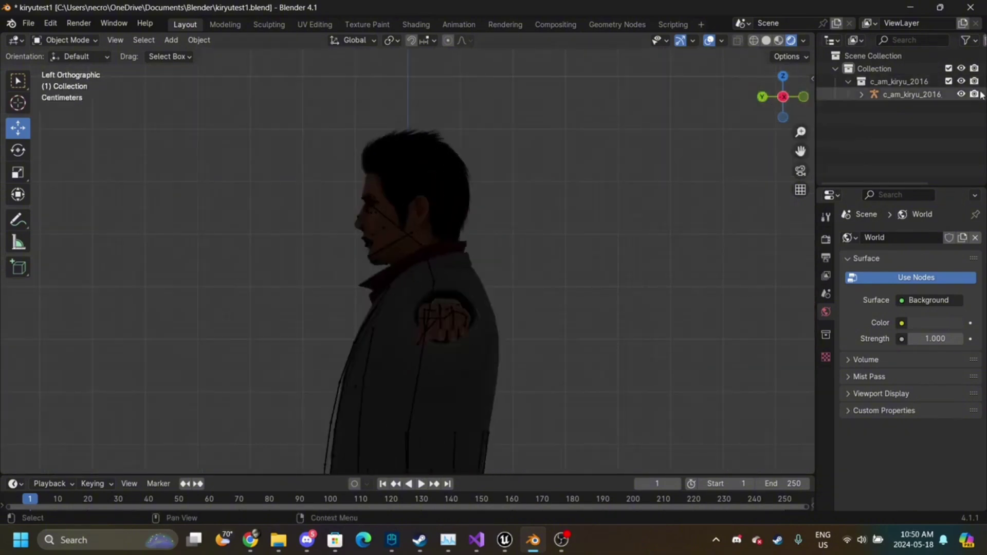
click(962, 95)
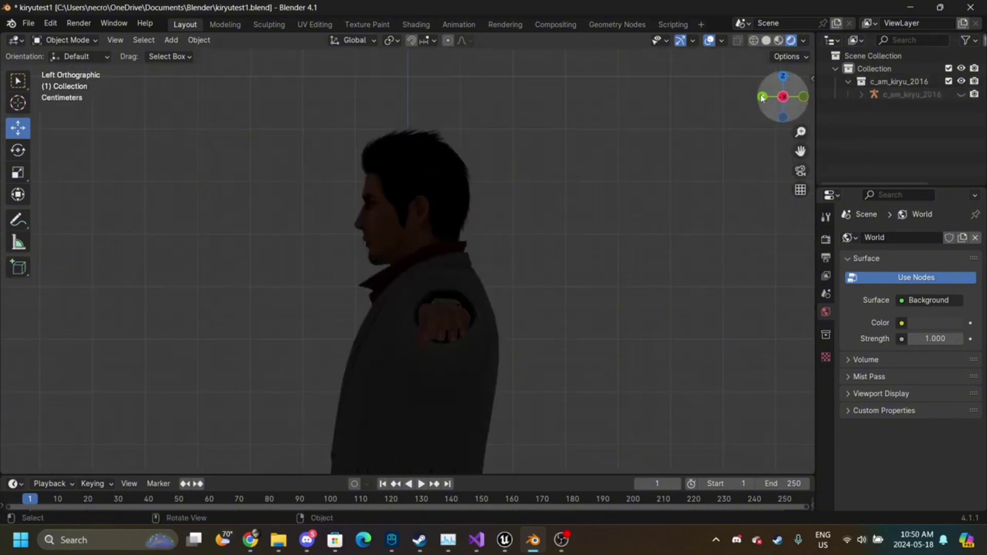
mouse_move(762, 97)
mouse_down()
mouse_move(874, 99)
mouse_move(874, 118)
mouse_move(772, 101)
mouse_up()
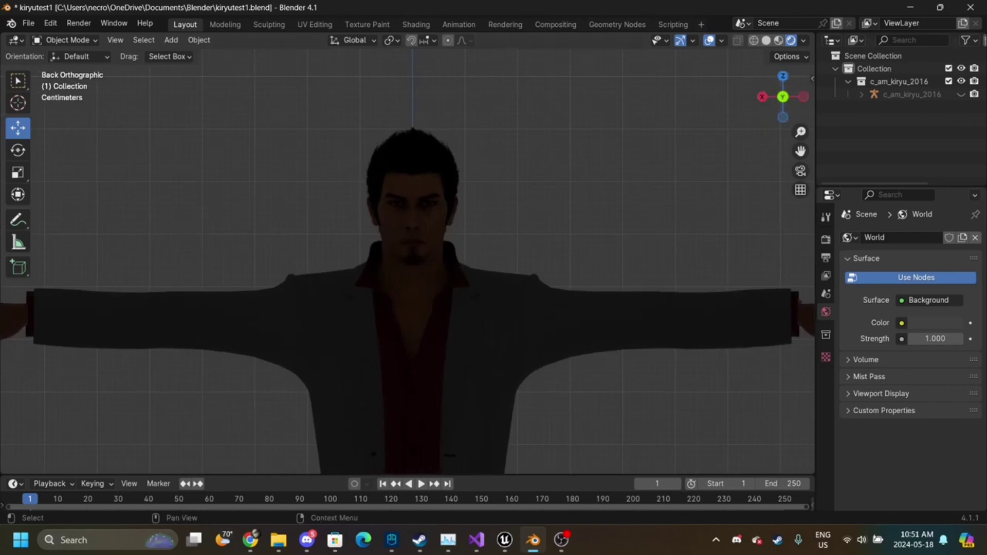
click(960, 94)
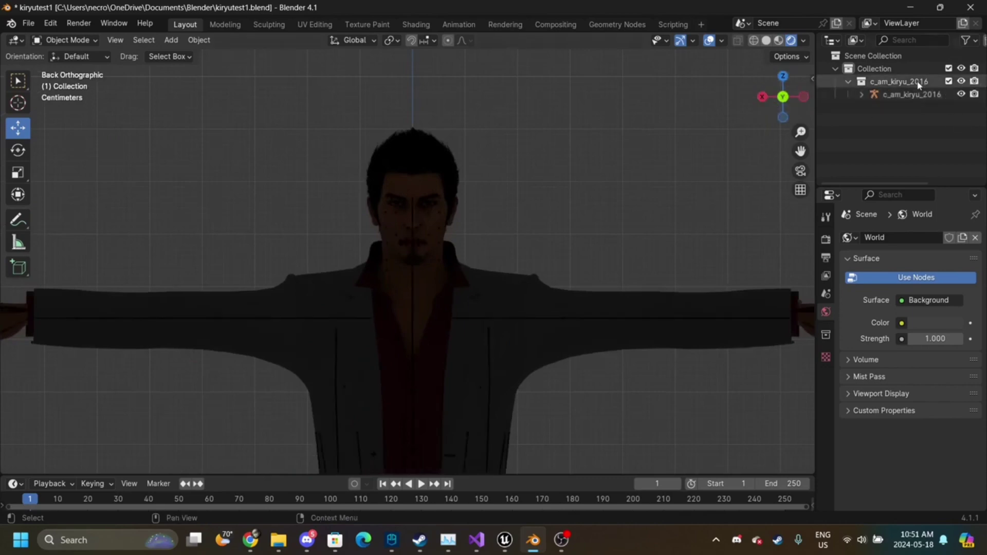
- Scale down the c_am_kiryu_2016 armature together with its character model
click(920, 95)
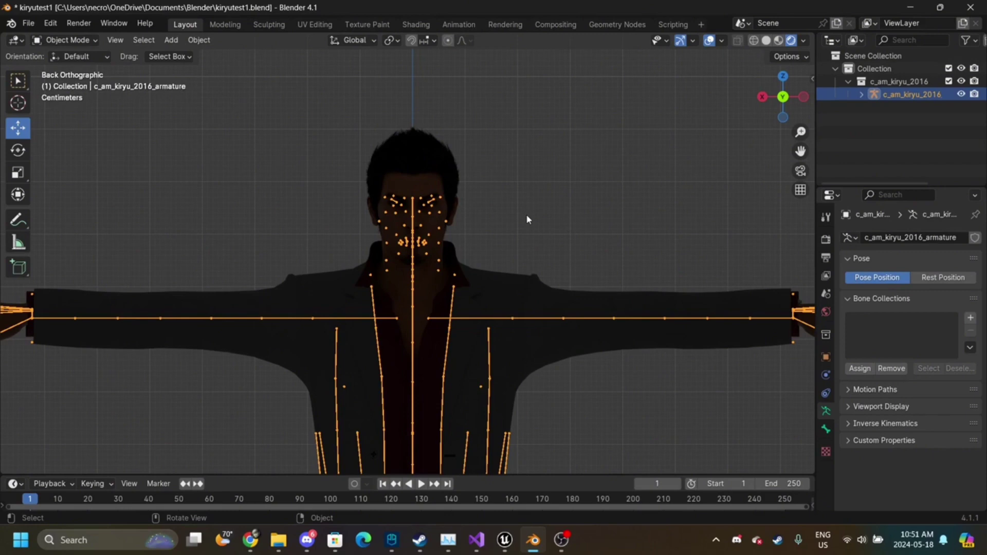
key(s)
key(period)
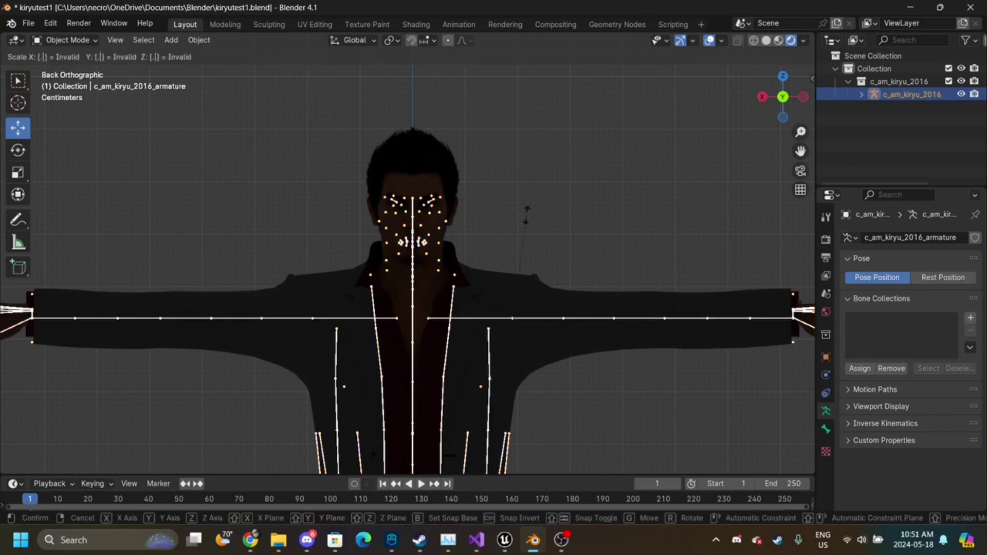
key(0)
key(Return)
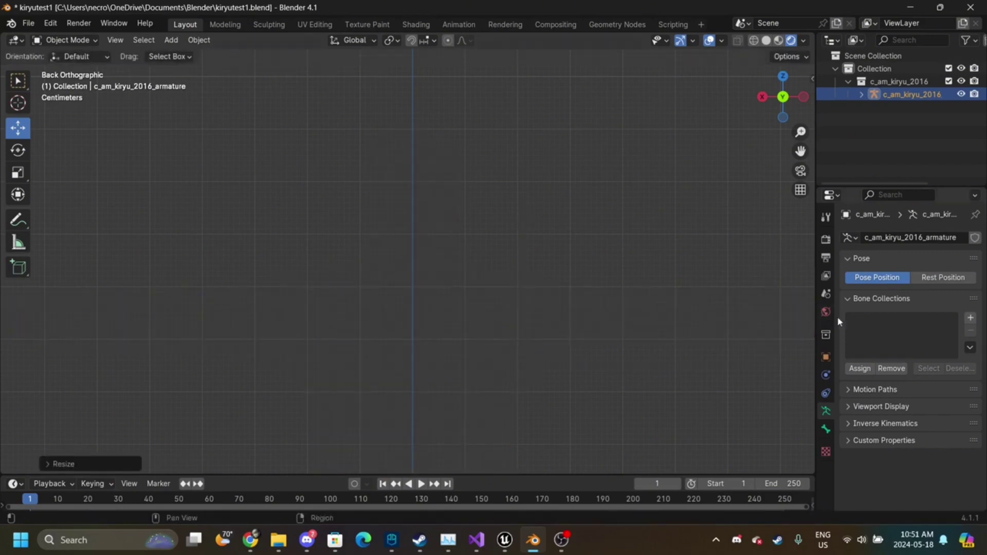
- Set the scene's unit scale to 1
click(826, 294)
click(944, 341)
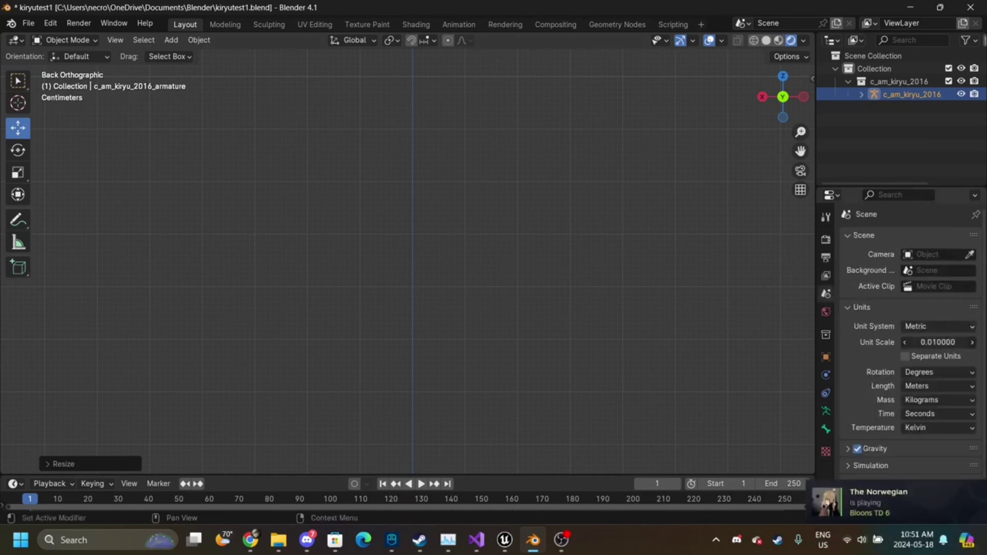
text(1)
key(Return)
click(743, 218)
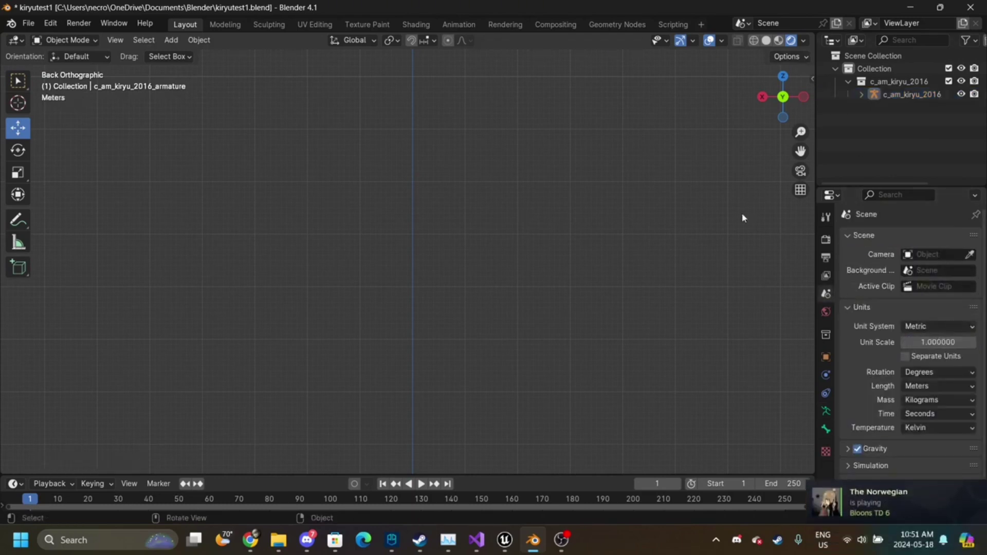
- Scale the c_am_kiryu_2016 armature up by a factor of 10
drag(800, 151, 818, 13)
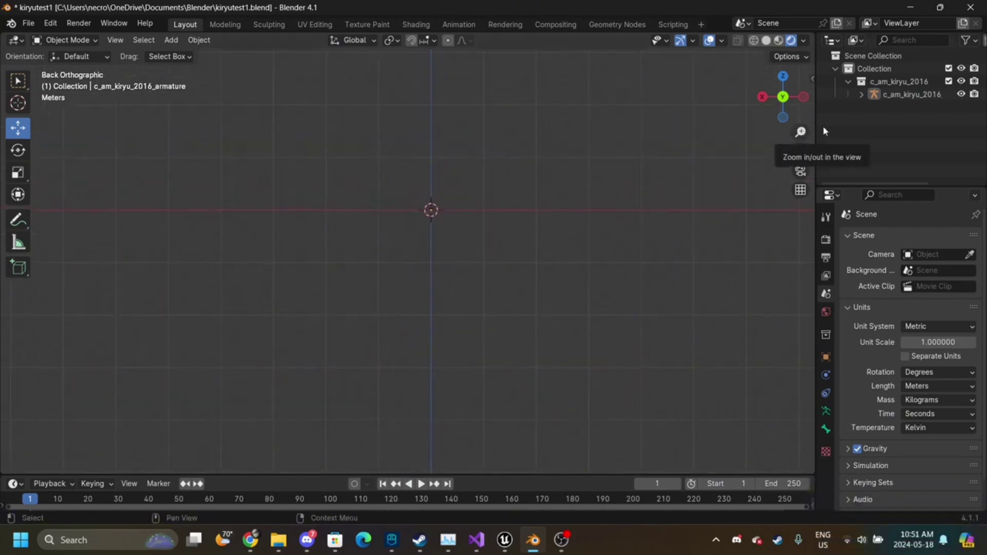
drag(800, 132, 801, 116)
click(882, 93)
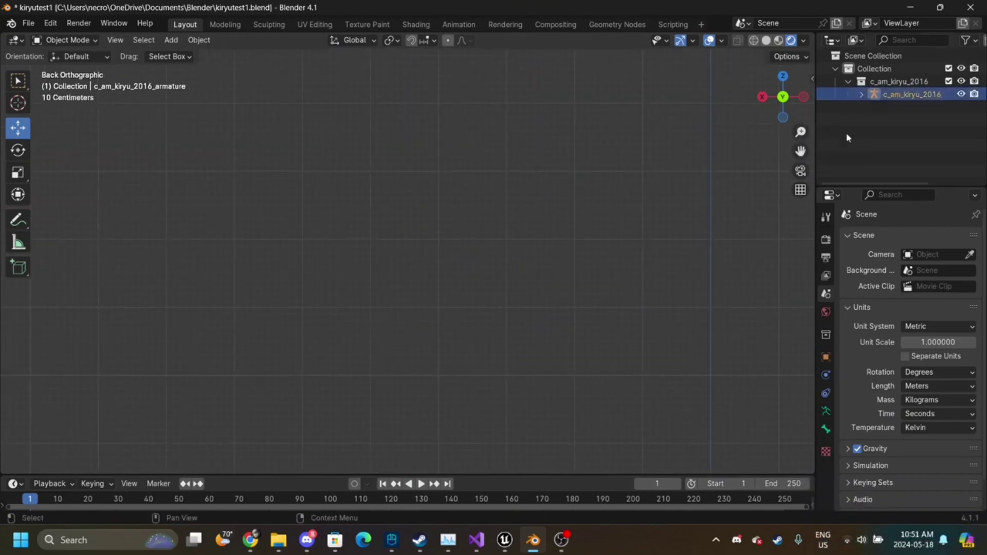
drag(800, 150, 452, 0)
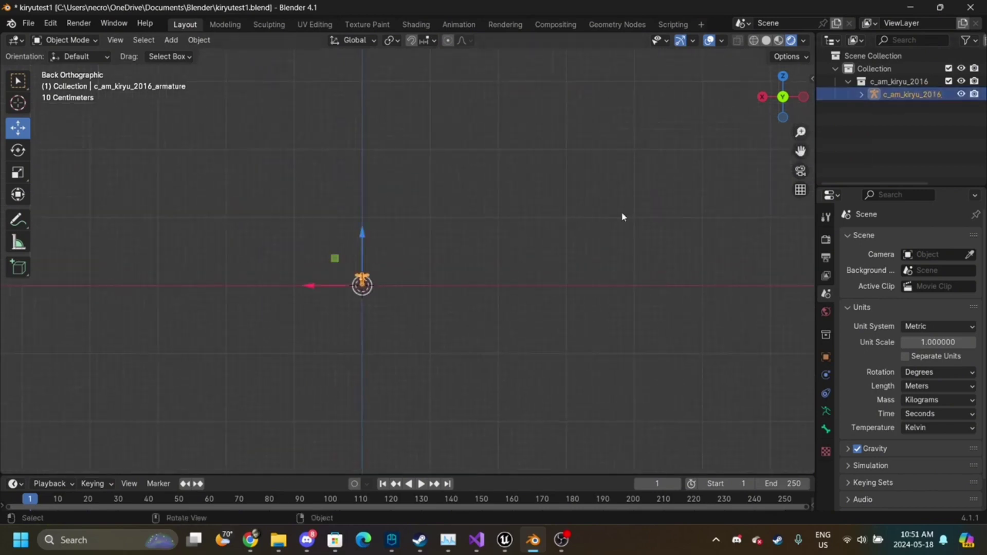
key(shift+s)
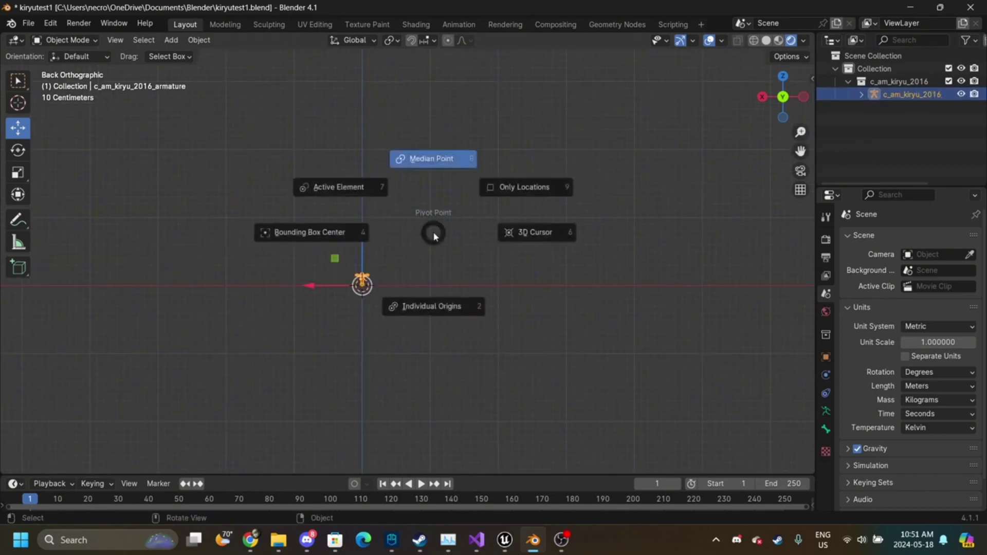
text(s)
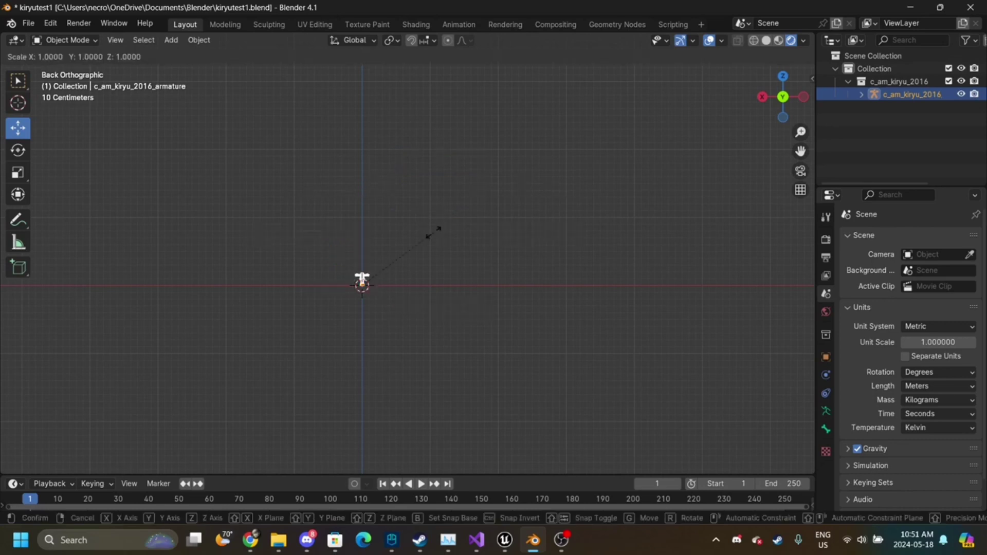
text(1)
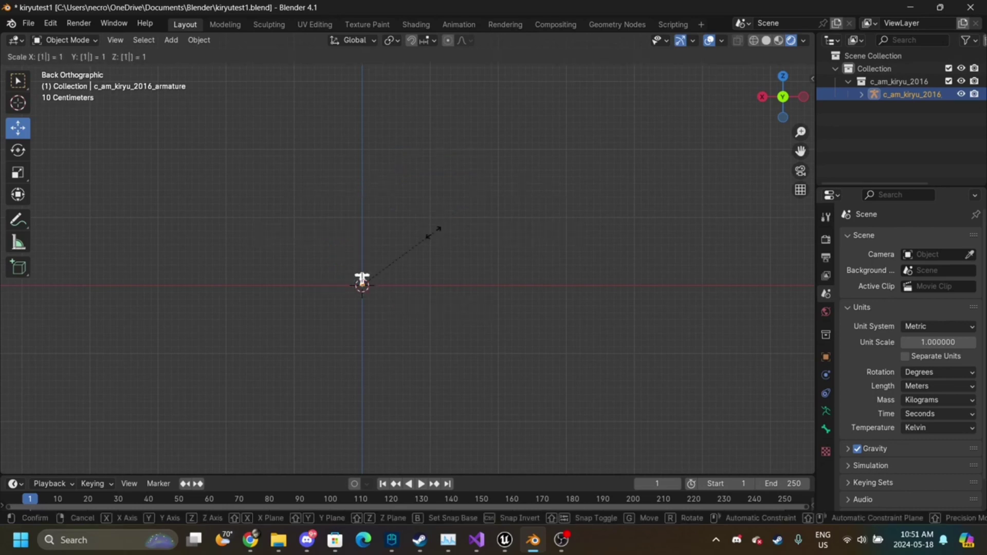
text(0)
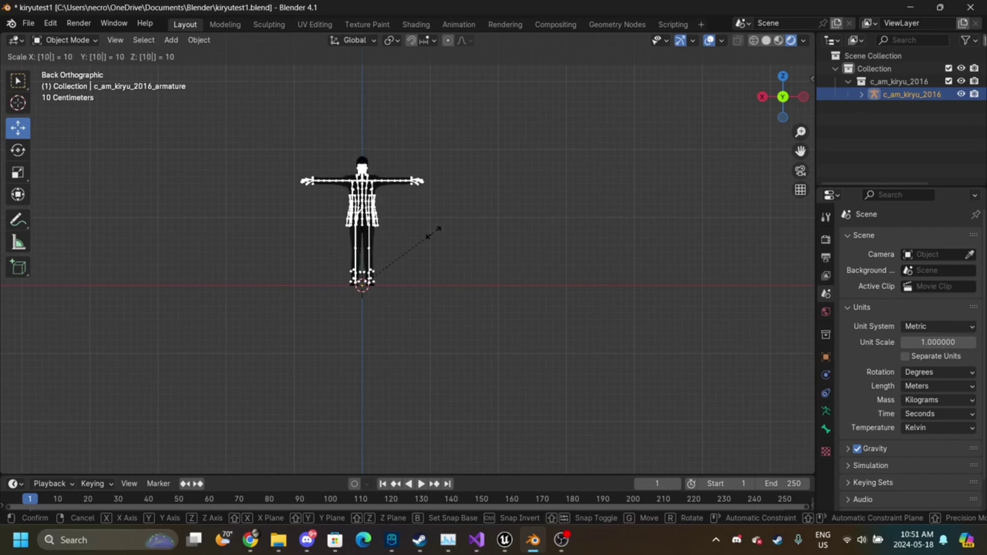
text(0)
key(BackSpace)
click(433, 233)
click(433, 233)
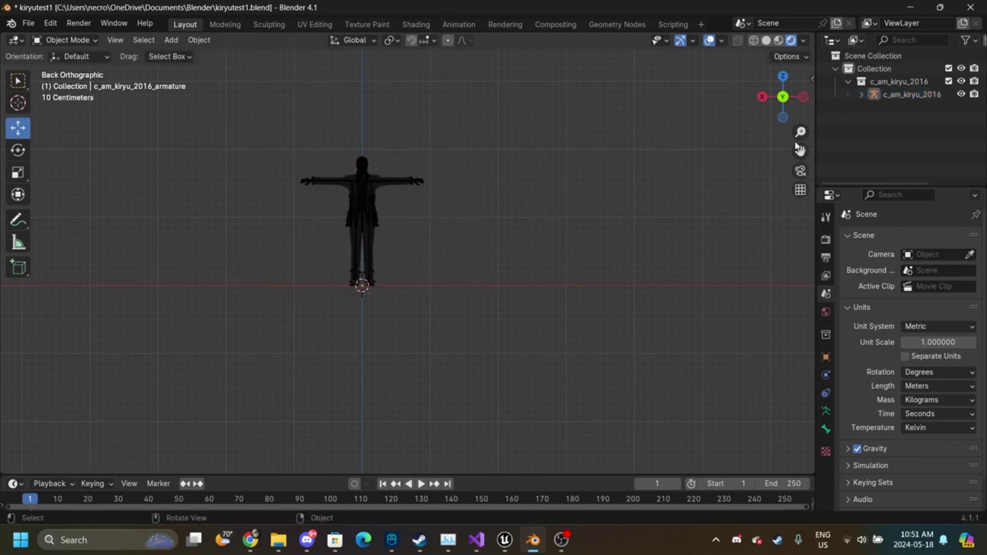
- Add a sun light to the scene to illuminate the character
drag(797, 148, 800, 72)
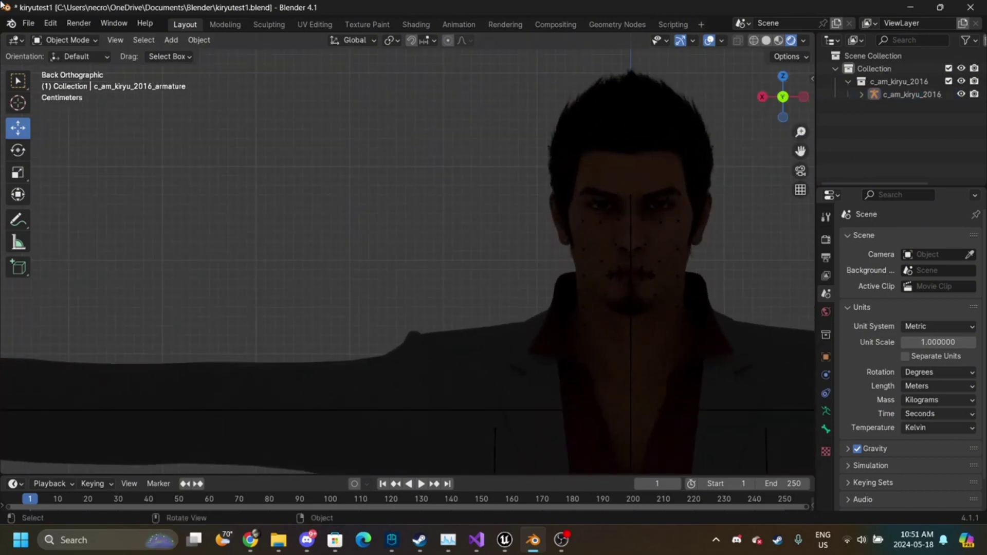
click(171, 39)
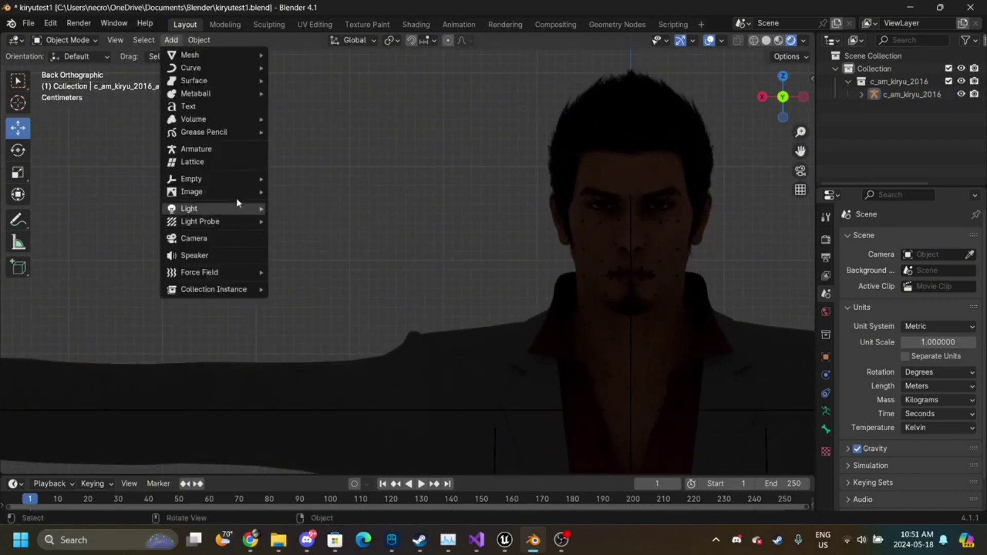
mouse_move(237, 202)
click(286, 221)
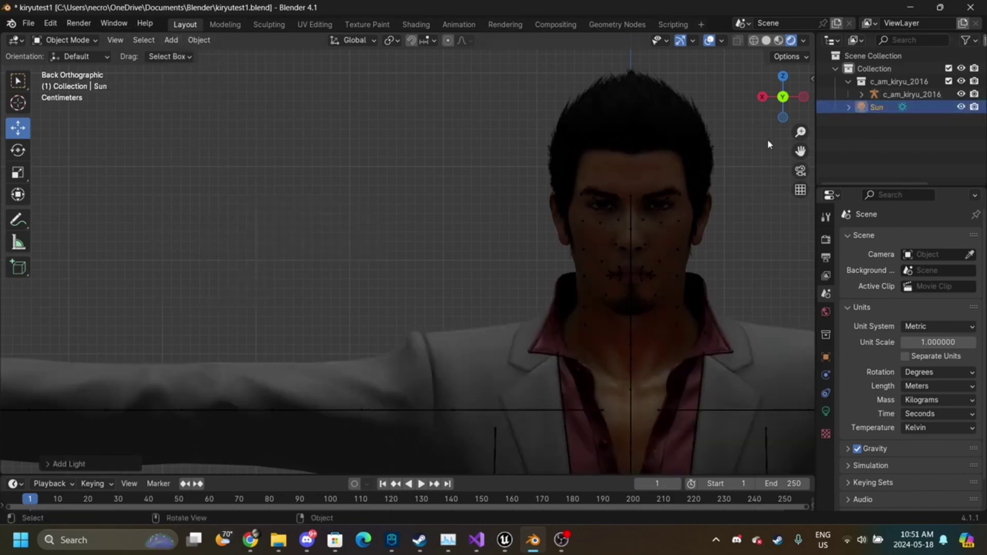
- Deselect the sun light, check the imported kiryutest1 character in Unreal Editor, and return to Blender
drag(800, 132, 800, 192)
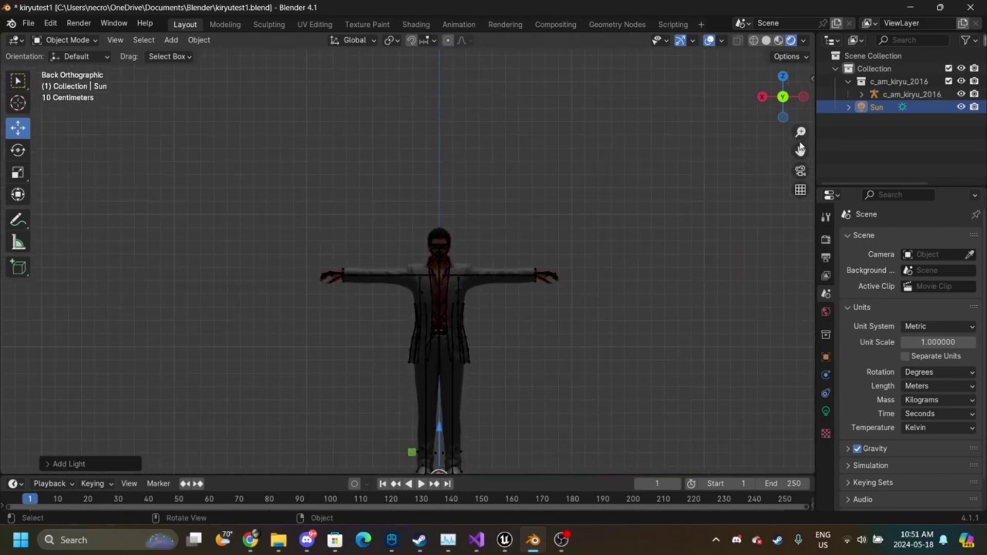
click(800, 144)
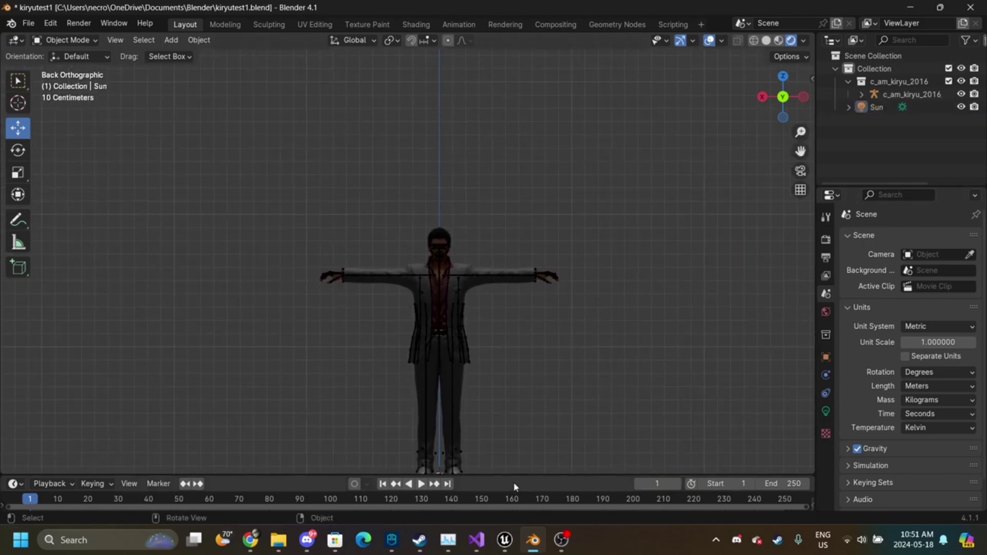
click(504, 540)
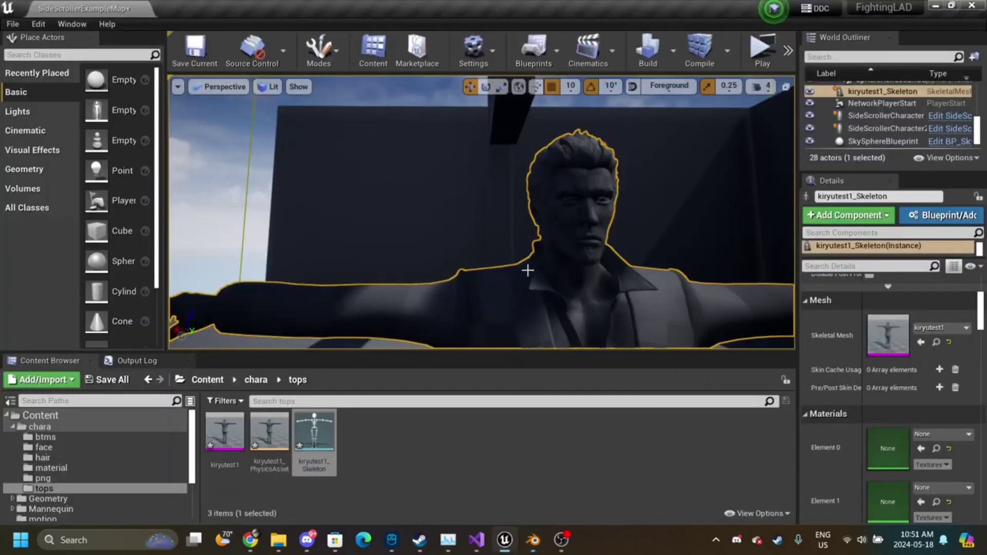
click(530, 549)
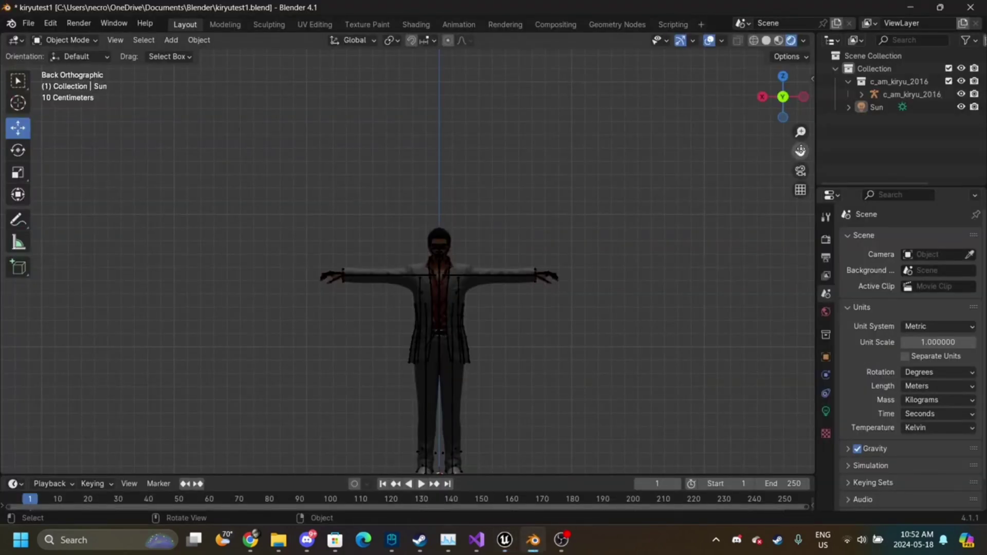
- Move the sun light up to about the character's head height and aim its beam towards the body
scroll(419, 459, up, 4)
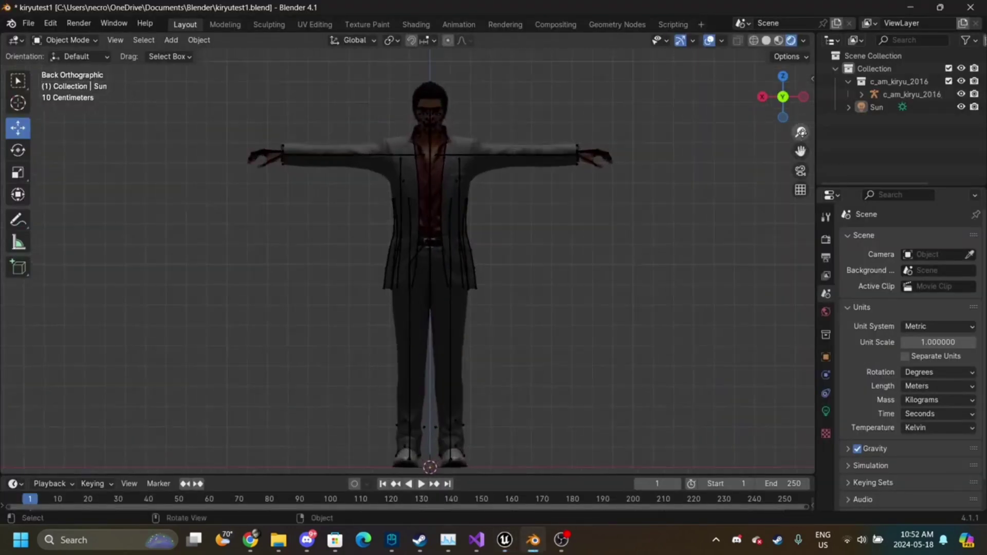
click(429, 468)
right_click(429, 467)
click(732, 372)
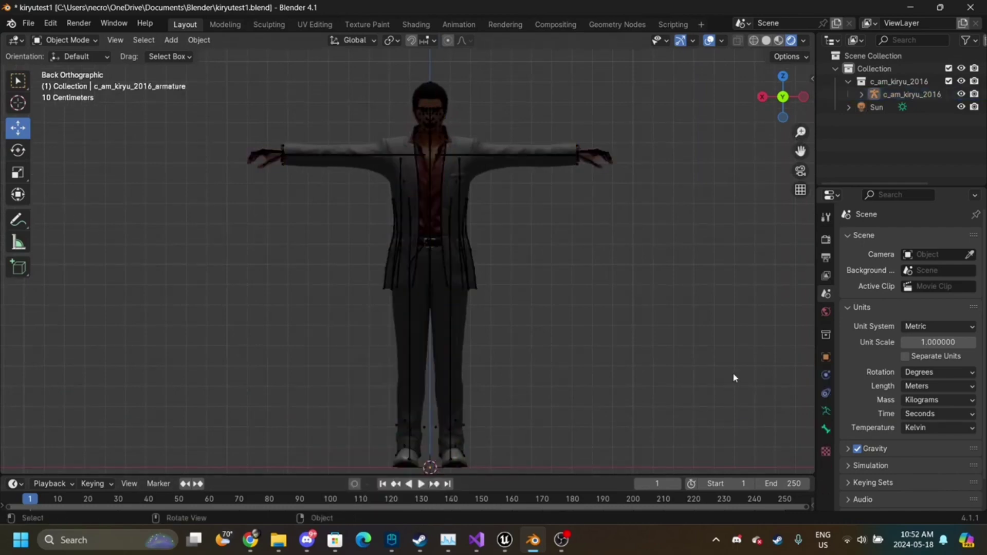
click(891, 109)
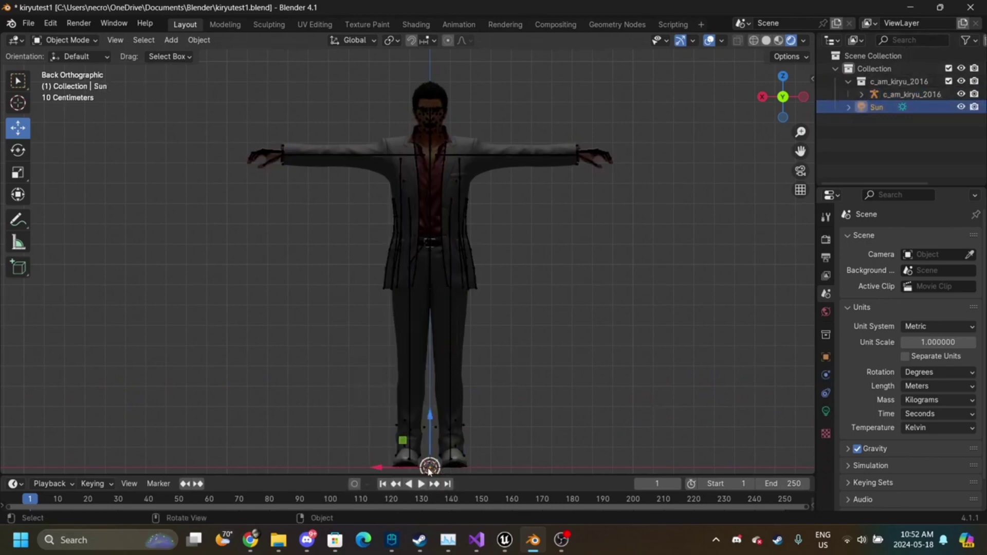
drag(429, 467, 296, 97)
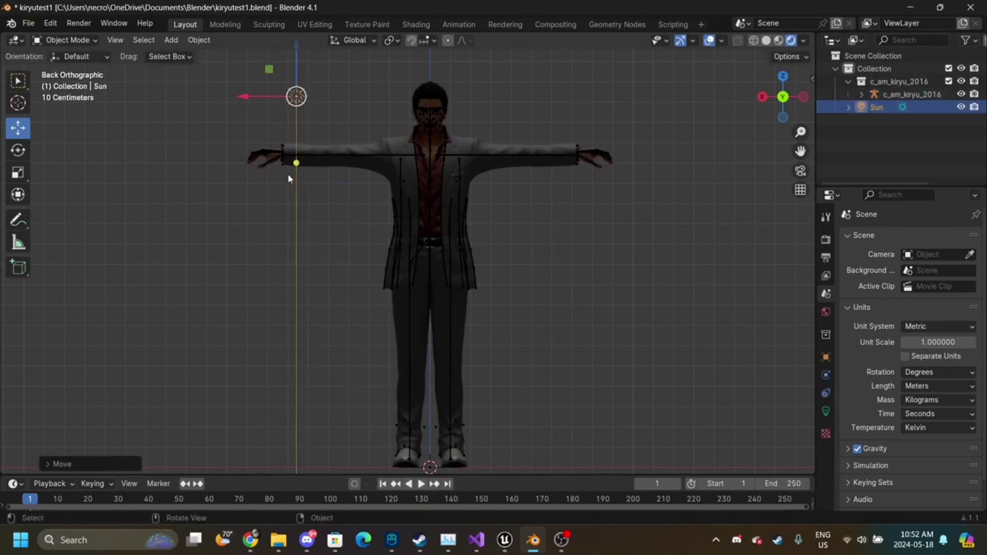
drag(296, 163, 415, 157)
click(769, 101)
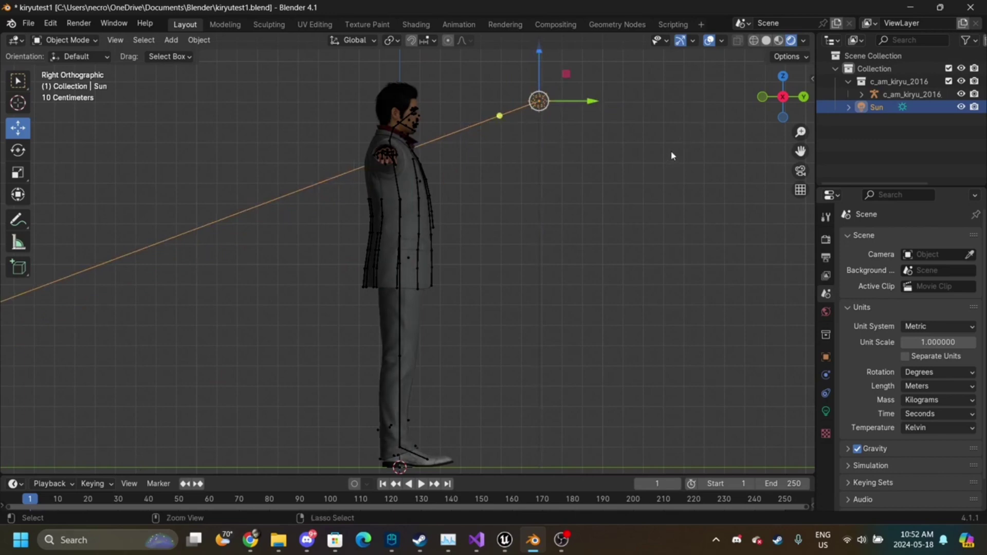
- Undo the sun light, the unit scale change and the armature scaling
key(alt+r)
key(alt+g)
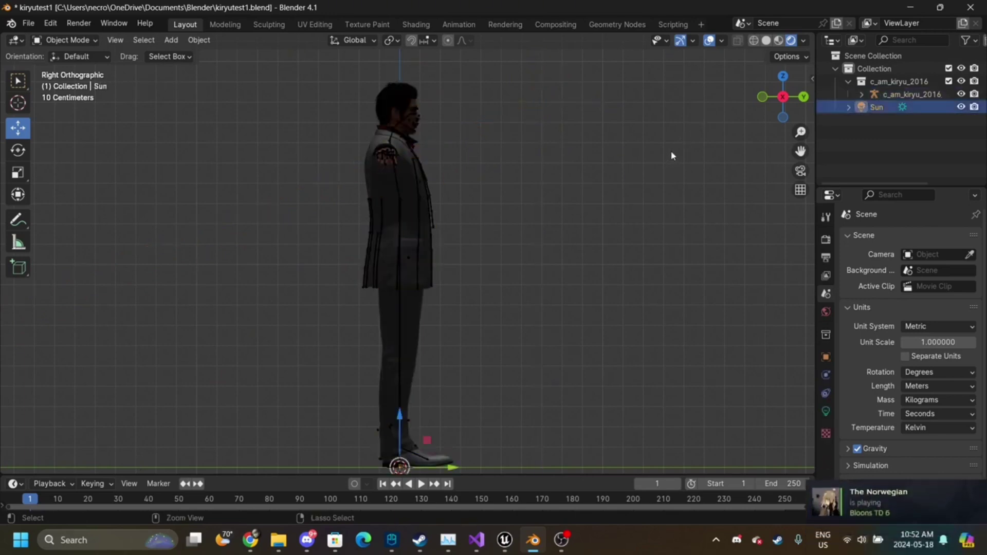
key(ctrl+z)
key(ctrl+z)
key(ctrl+z)
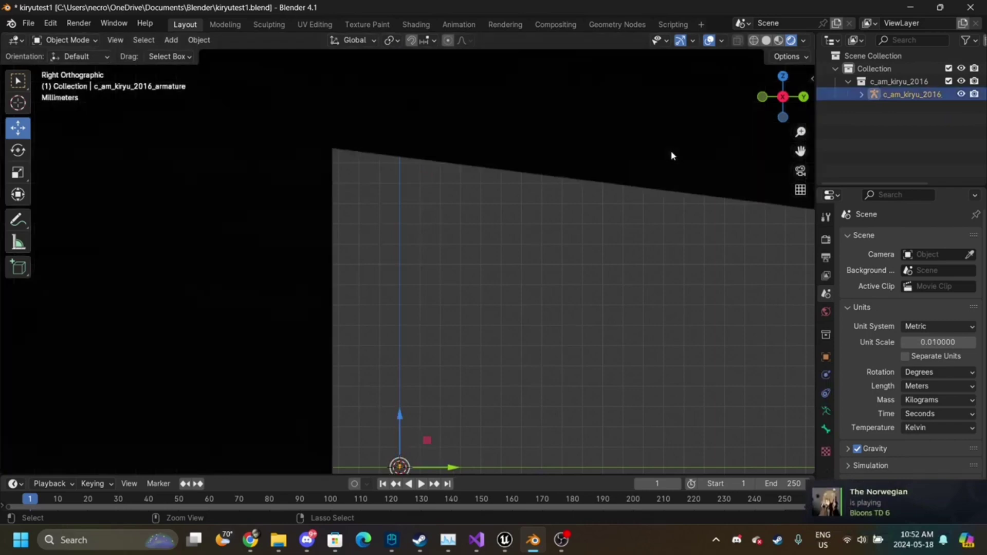
drag(800, 132, 801, 175)
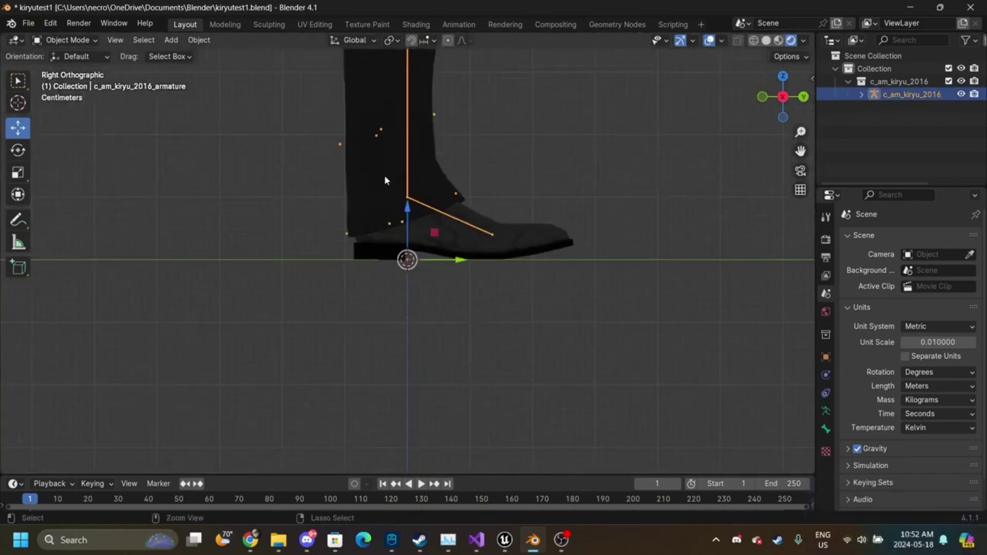
- Save the kiryutest1 file and start a new General file
key(ctrl+s)
key(ctrl+n)
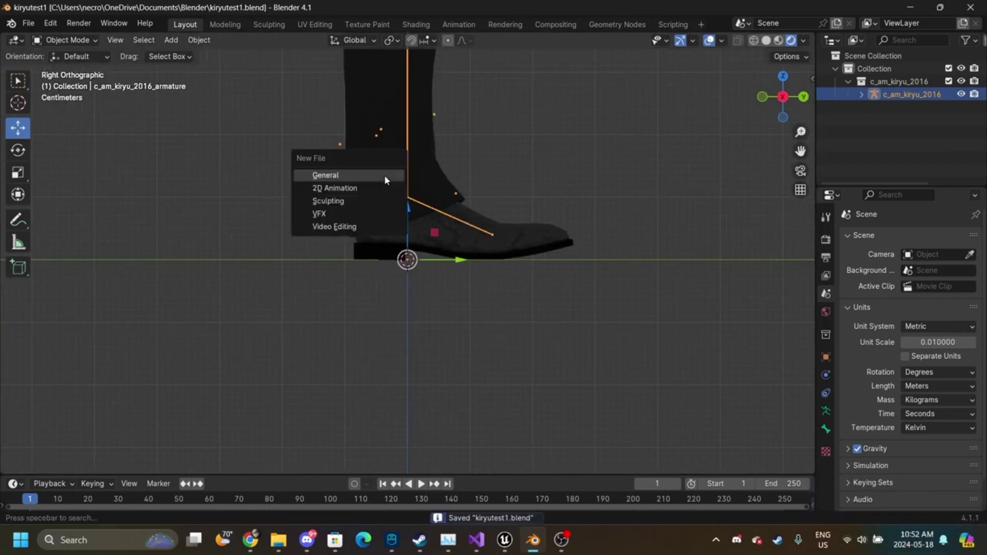
click(384, 175)
- Delete the default camera, cube and light from the new scene
click(799, 106)
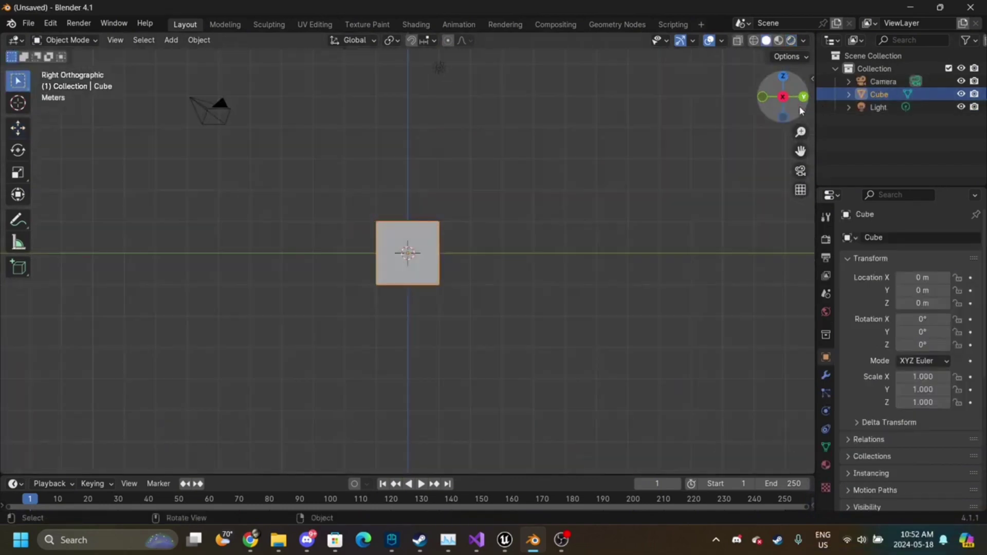
key(a)
key(x)
click(492, 159)
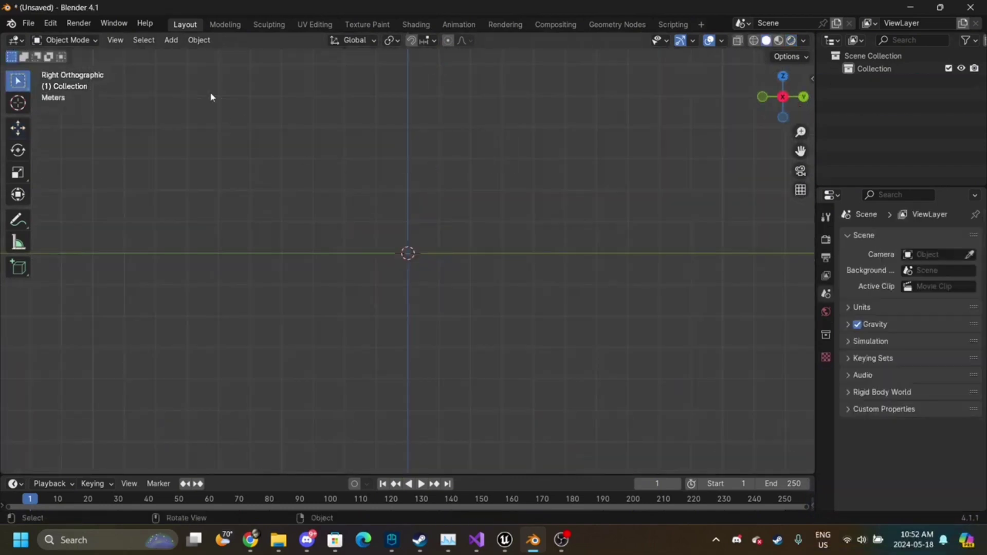
- Import the skinned Yakuza model c_am_kiryu_ono from the auth folder of chara.par.unpack
click(28, 21)
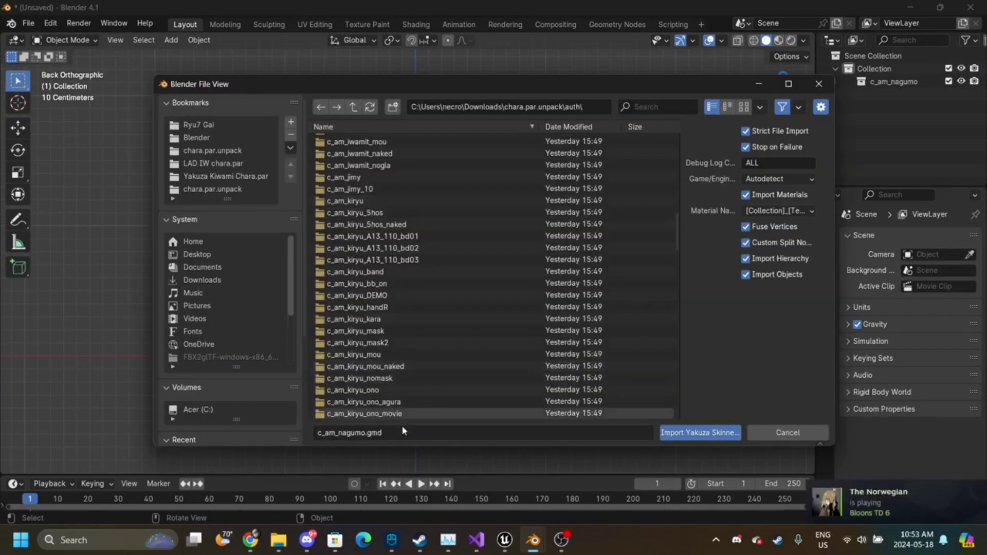
double_click(364, 391)
double_click(410, 140)
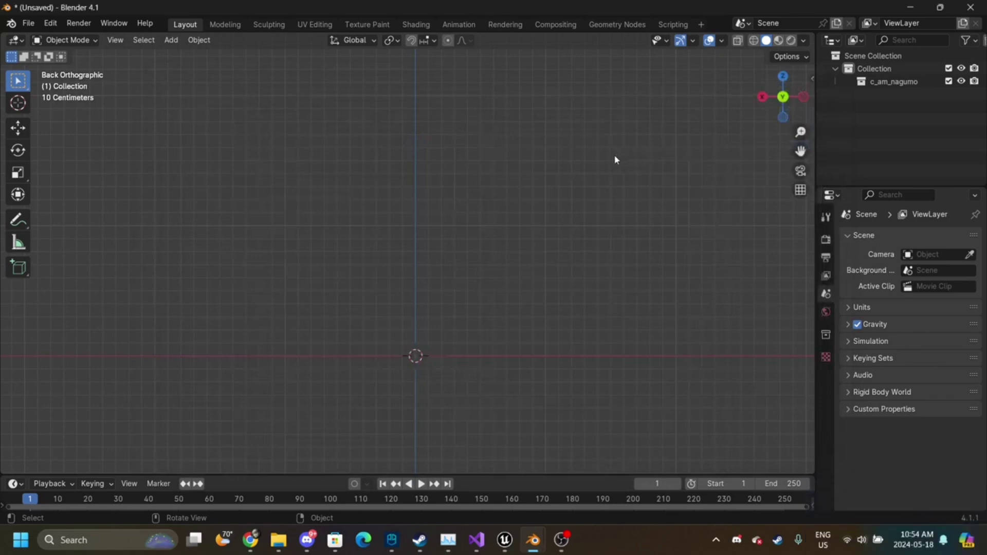
click(28, 23)
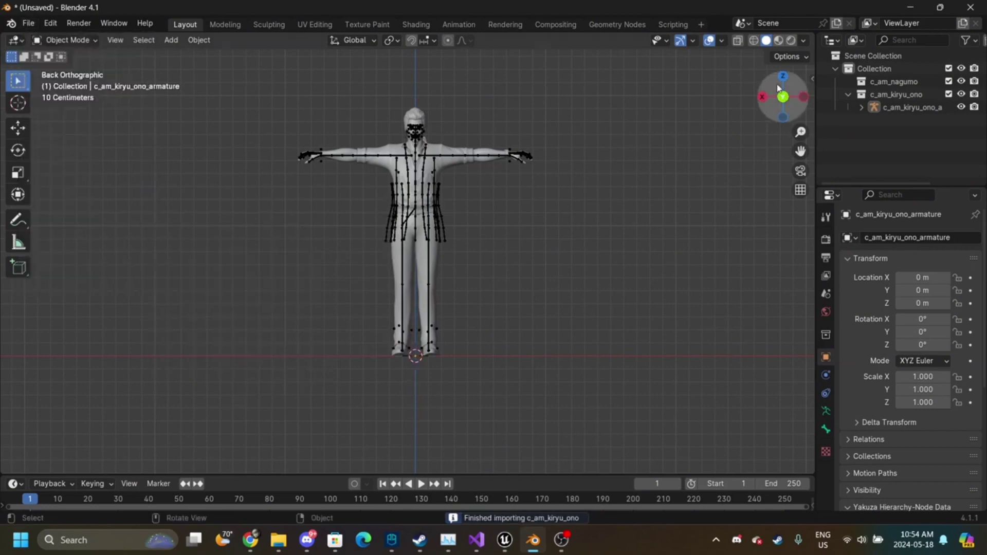
- Display the model in rendered shading and relink its textures to the dds folder of chara.par.unpack, overwriting linked images
click(791, 40)
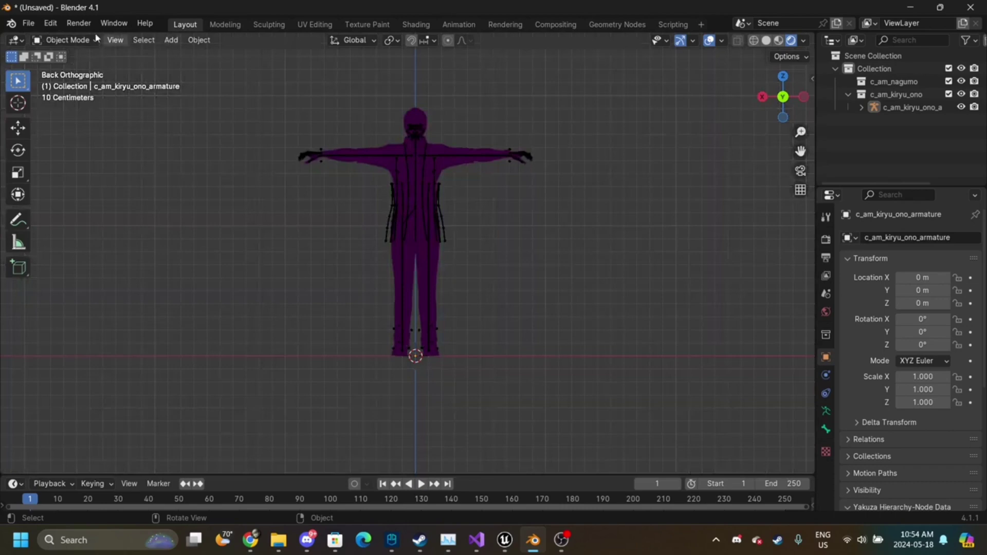
click(29, 23)
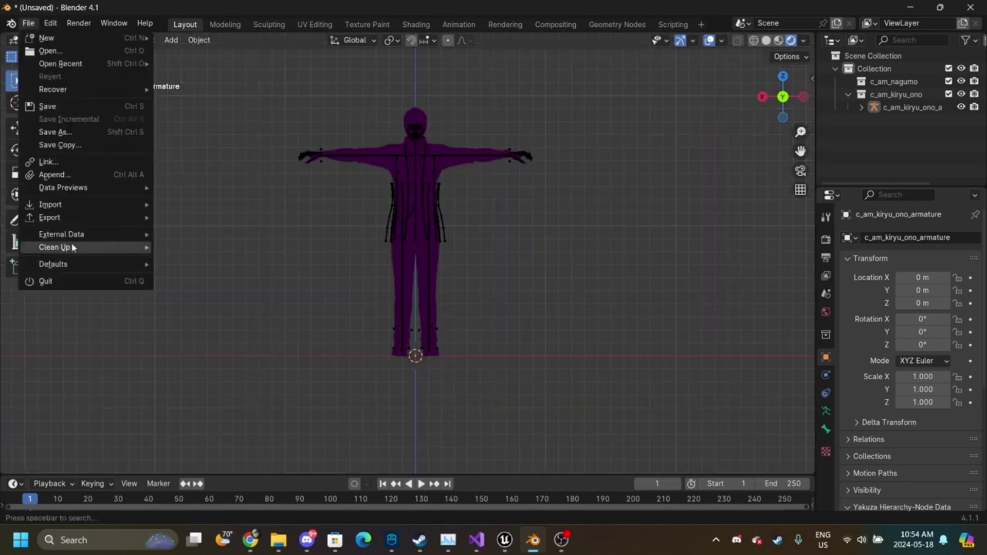
mouse_move(99, 234)
click(241, 362)
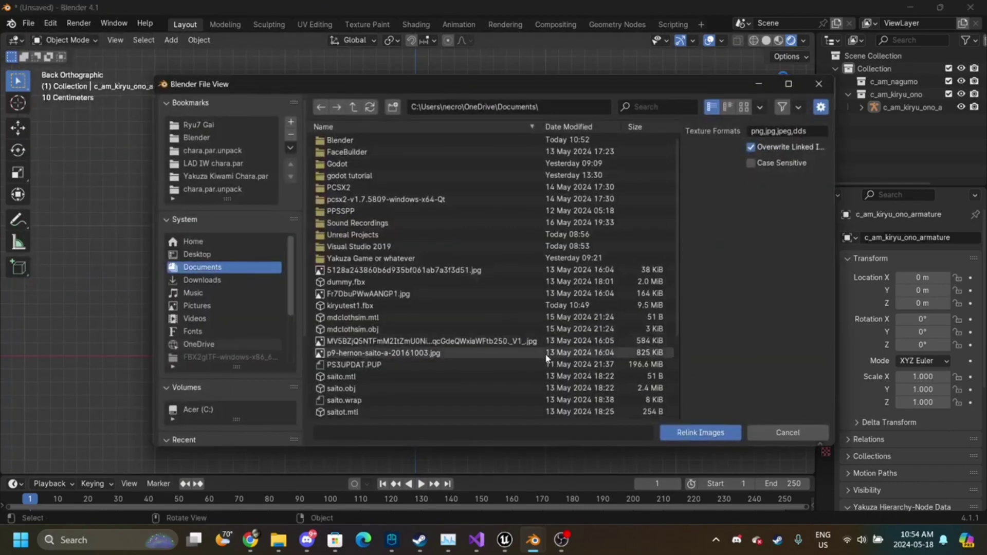
click(231, 189)
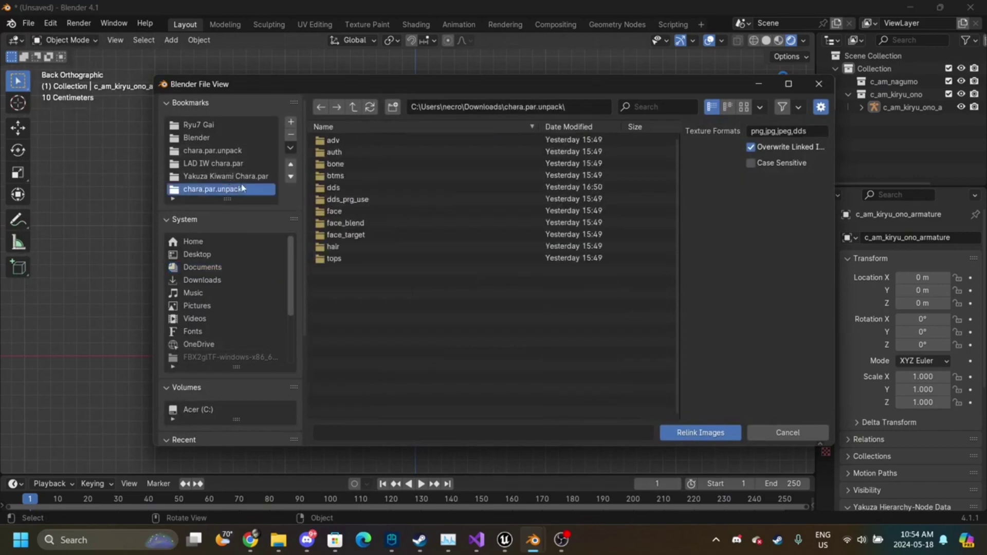
double_click(378, 188)
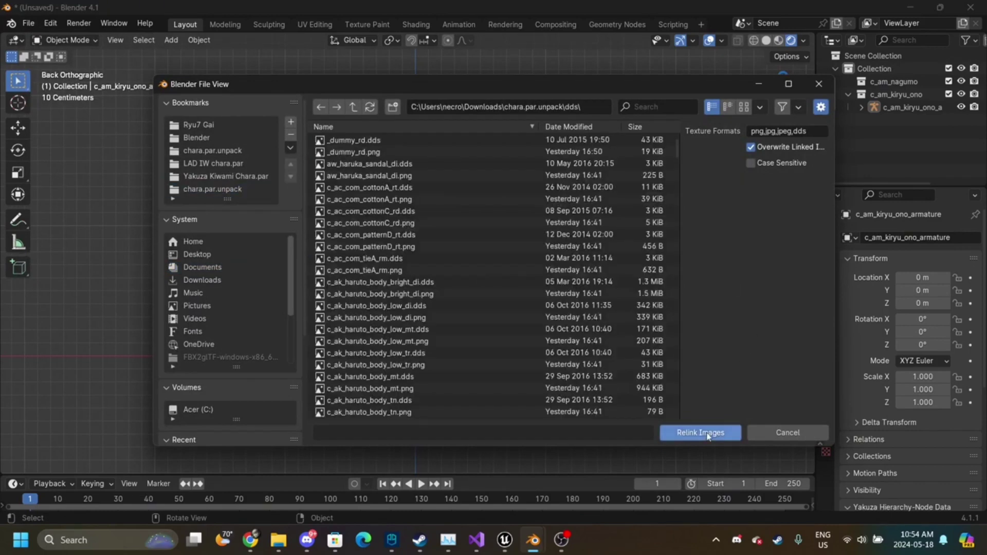
click(705, 432)
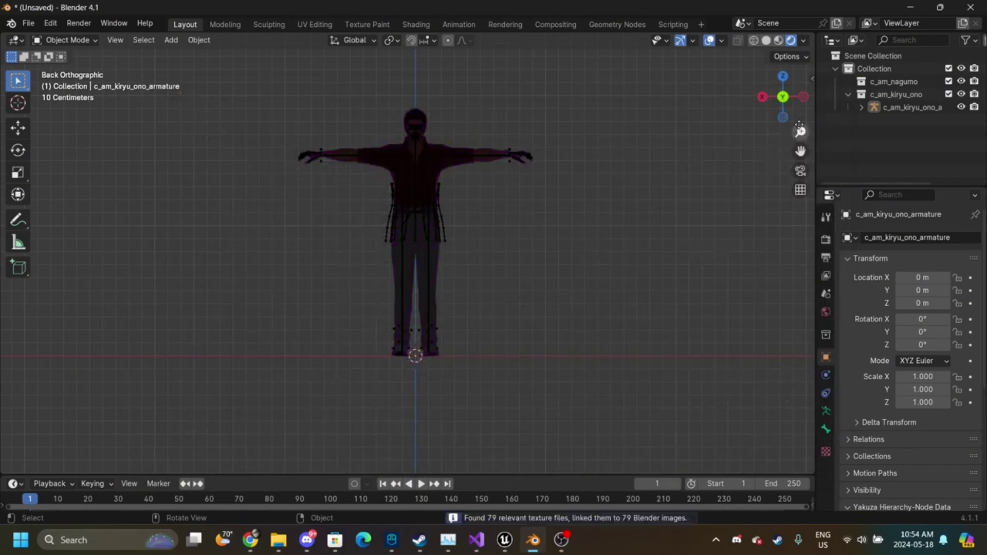
- Hide the character's armature and enable ambient occlusion, bloom and screen space reflections in the EEVEE render settings
drag(801, 150, 805, 256)
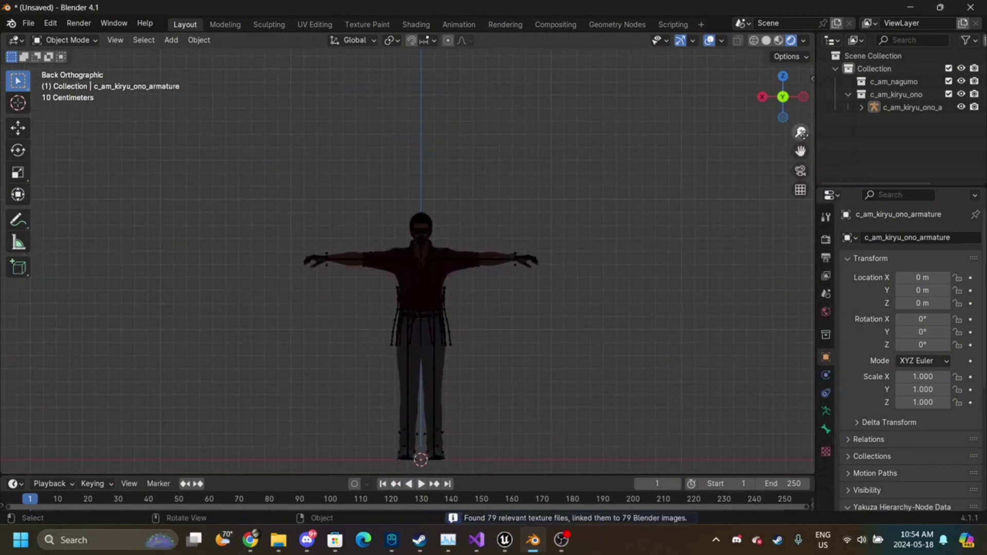
drag(800, 133, 801, 101)
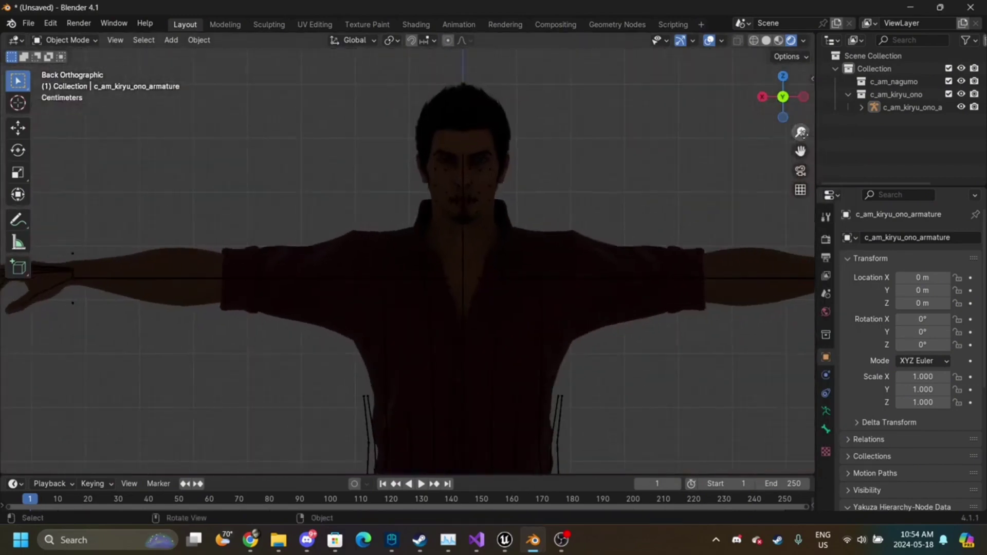
click(960, 107)
click(826, 239)
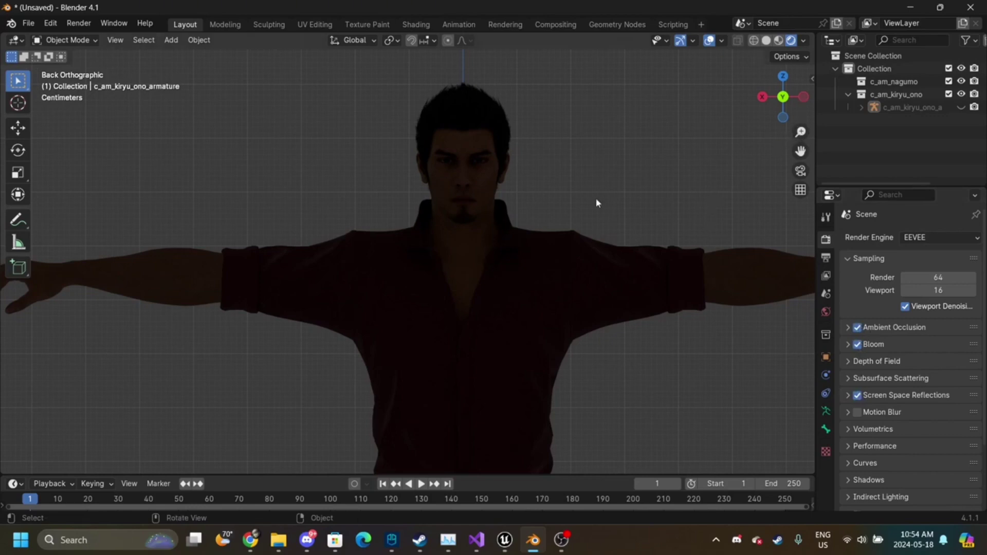
- Add a sun light to the scene
click(171, 40)
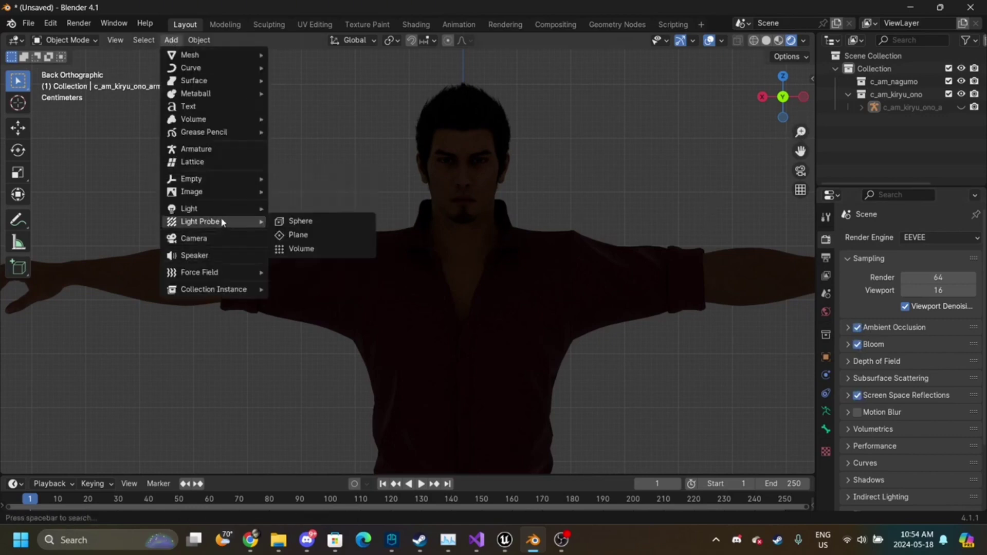
mouse_move(260, 209)
click(295, 222)
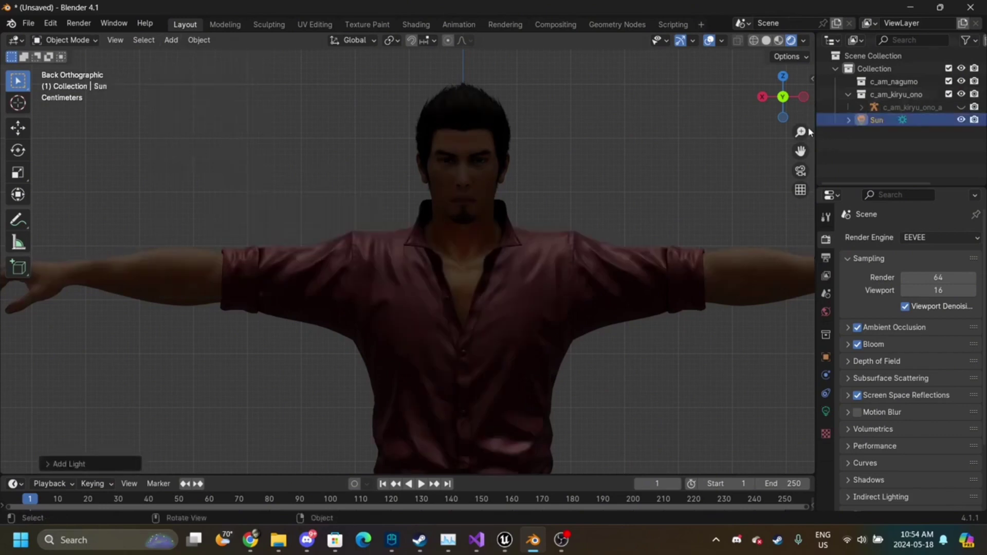
- Move the sun light to slightly above head height, off to one side and in front of the character
drag(801, 131, 801, 272)
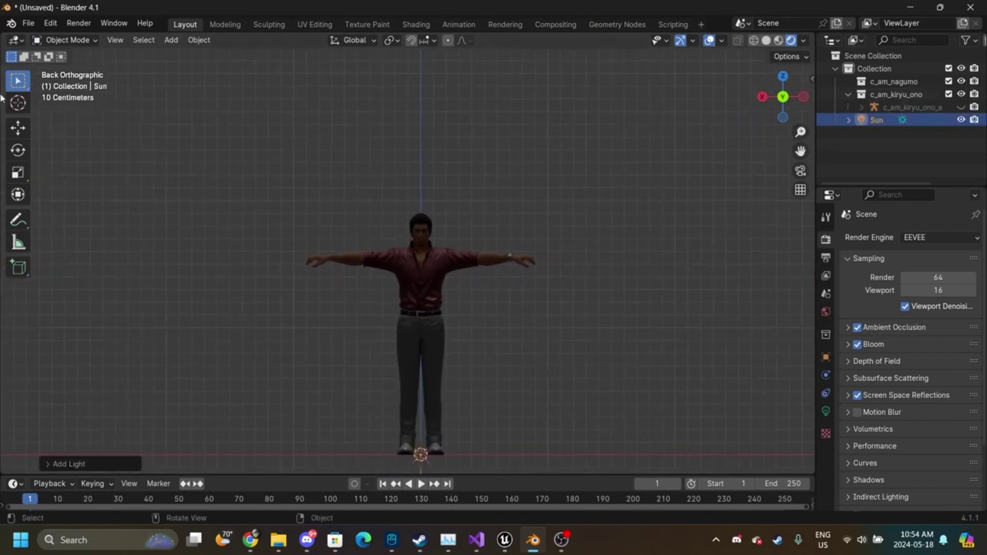
click(18, 128)
drag(423, 446, 364, 197)
click(765, 98)
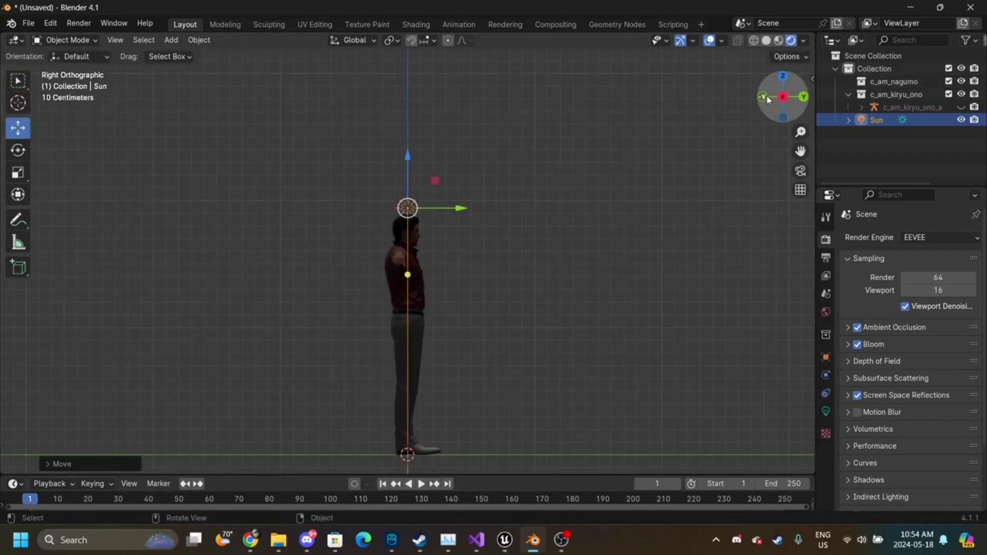
drag(426, 211, 501, 212)
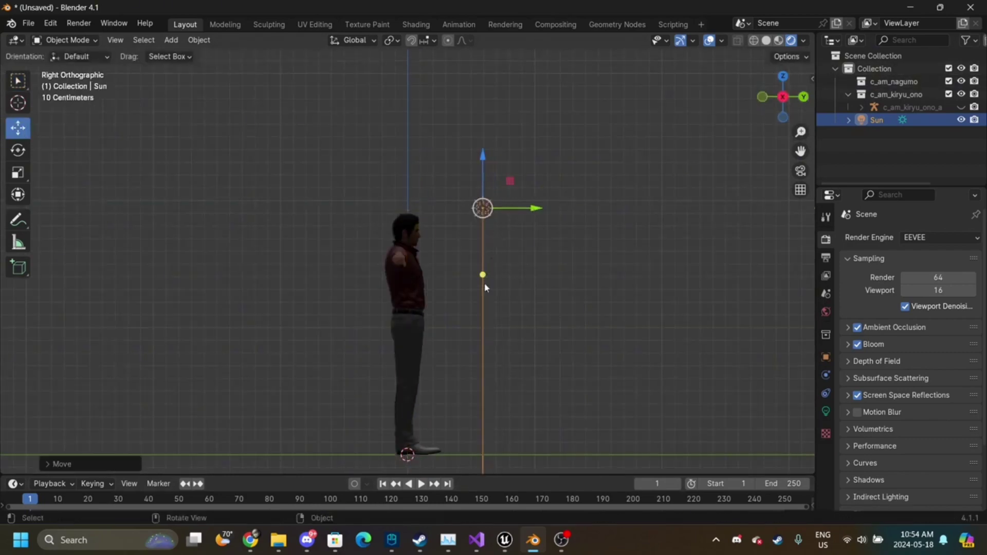
key(g)
click(548, 267)
- Aim the sun light's beam down at the character's upper body and diagonally across the chest
drag(547, 261, 458, 242)
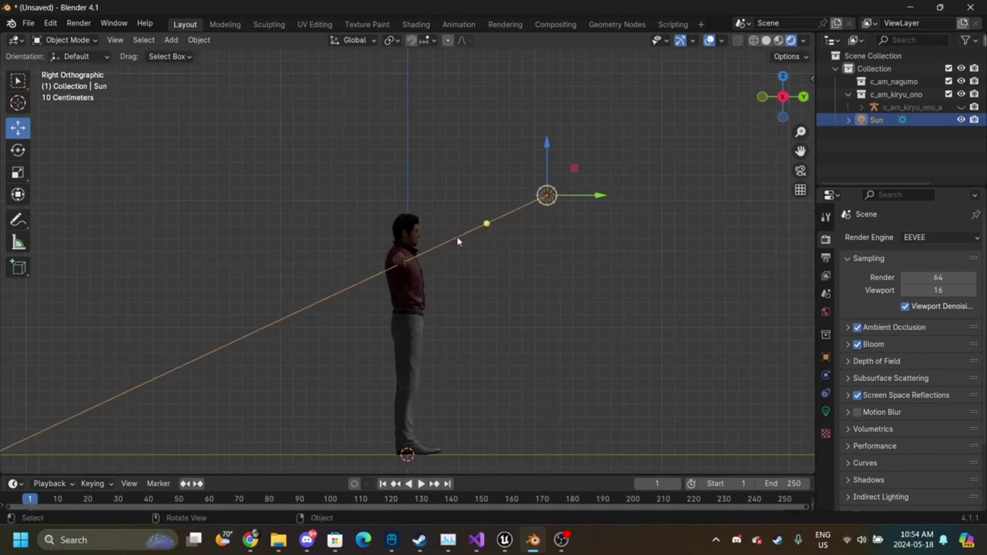
click(804, 97)
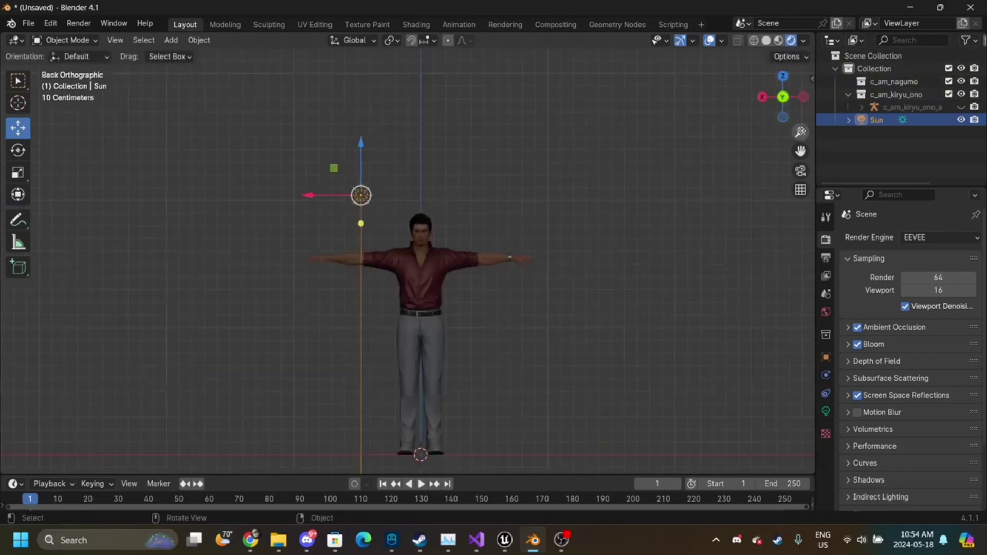
scroll(531, 175, up, 4)
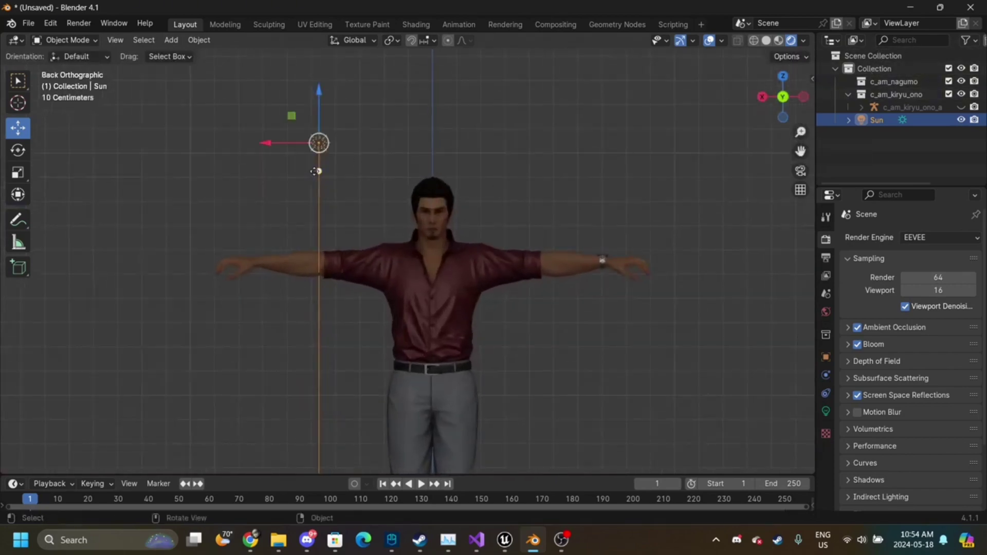
drag(315, 172, 364, 185)
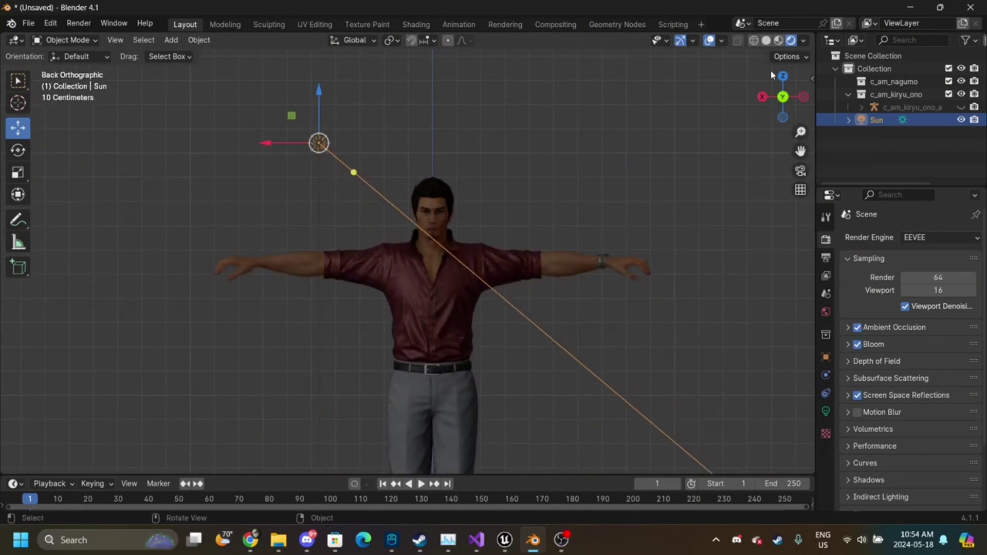
- Duplicate the sun light and place the copy behind the character at about shoulder height
click(762, 97)
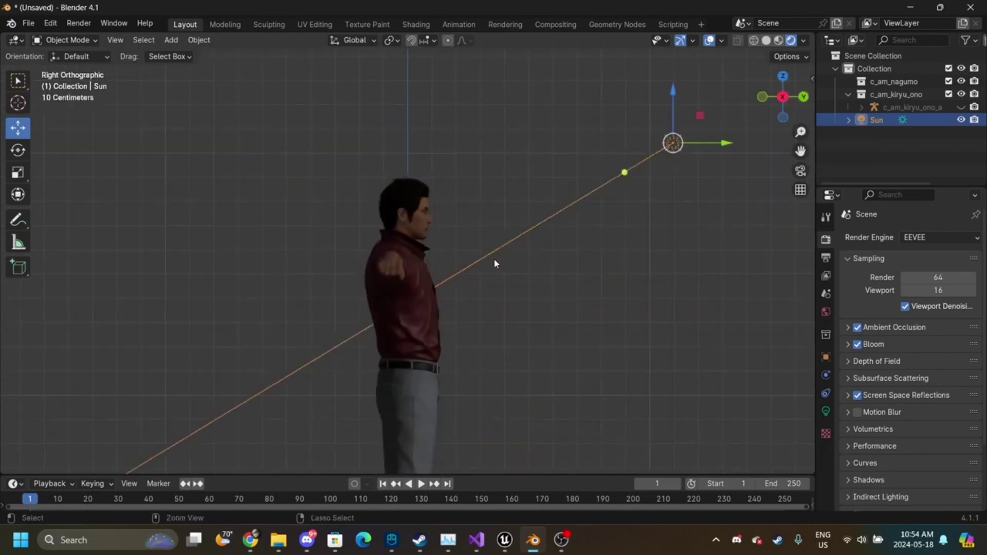
key(ctrl+c)
key(ctrl+v)
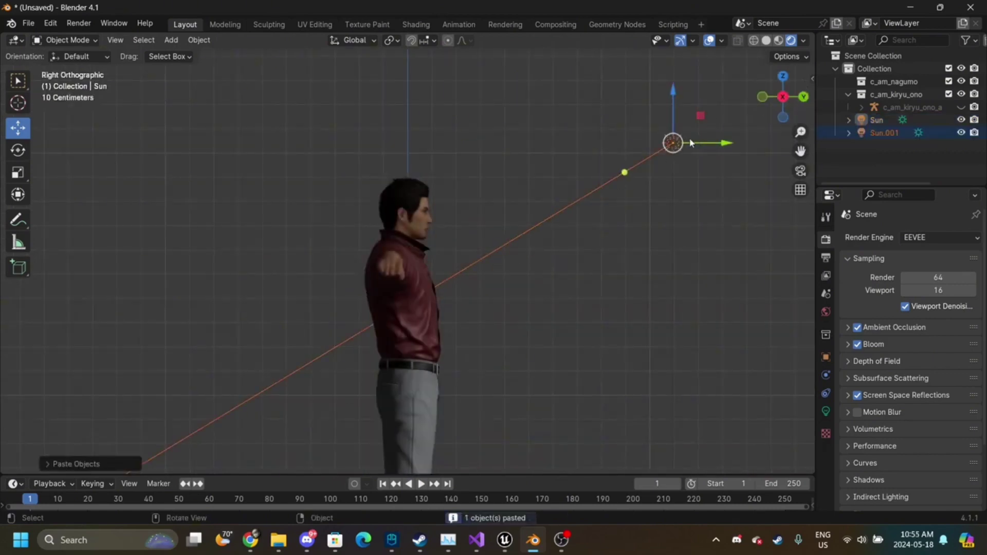
drag(674, 143, 220, 238)
- Aim the second sun light at the character's upper back and shift it slightly up and inward
click(161, 256)
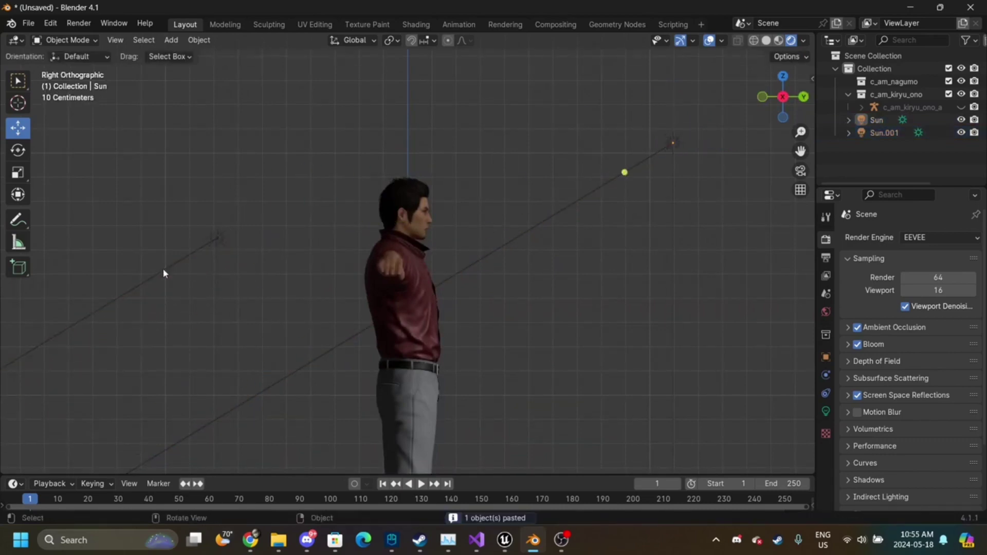
click(163, 269)
drag(168, 267, 398, 244)
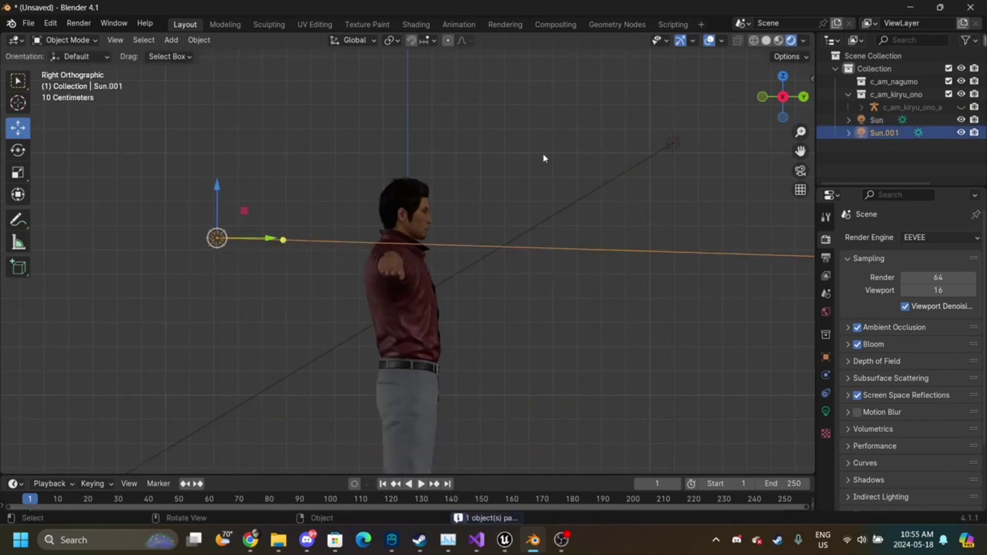
click(806, 98)
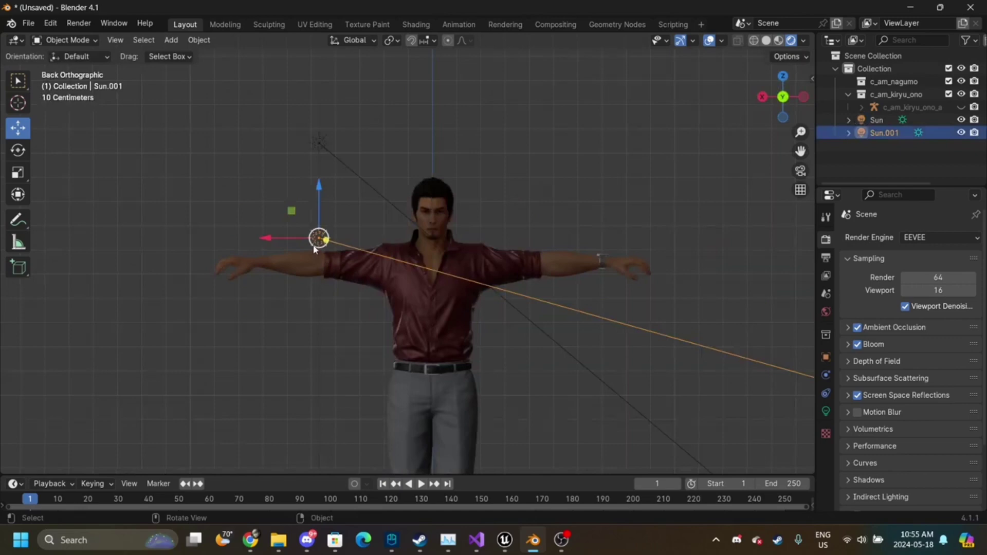
drag(315, 249, 327, 233)
- Set the rear sun light's strength to 8.410 and turn on its contact shadows
click(826, 411)
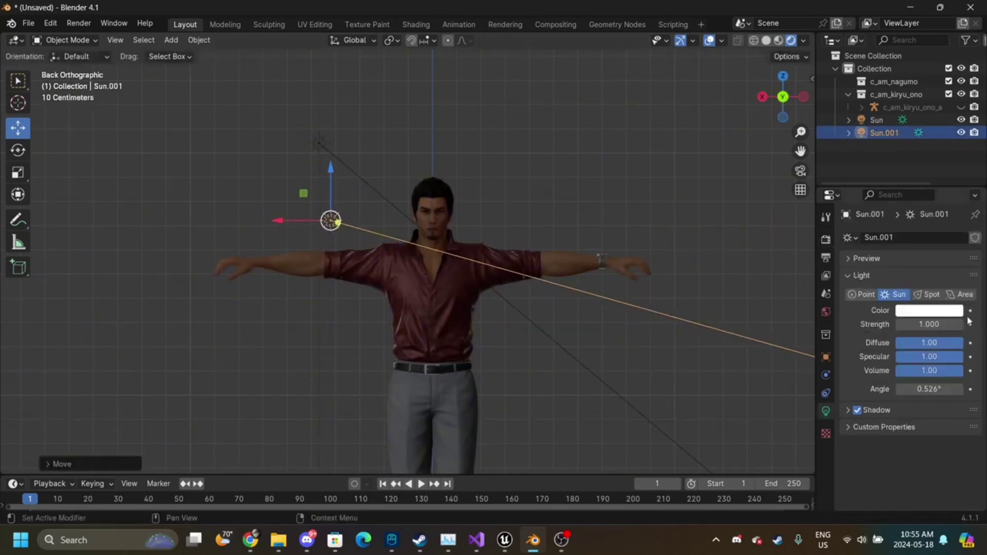
drag(915, 324, 944, 324)
click(849, 410)
scroll(869, 421, down, 2)
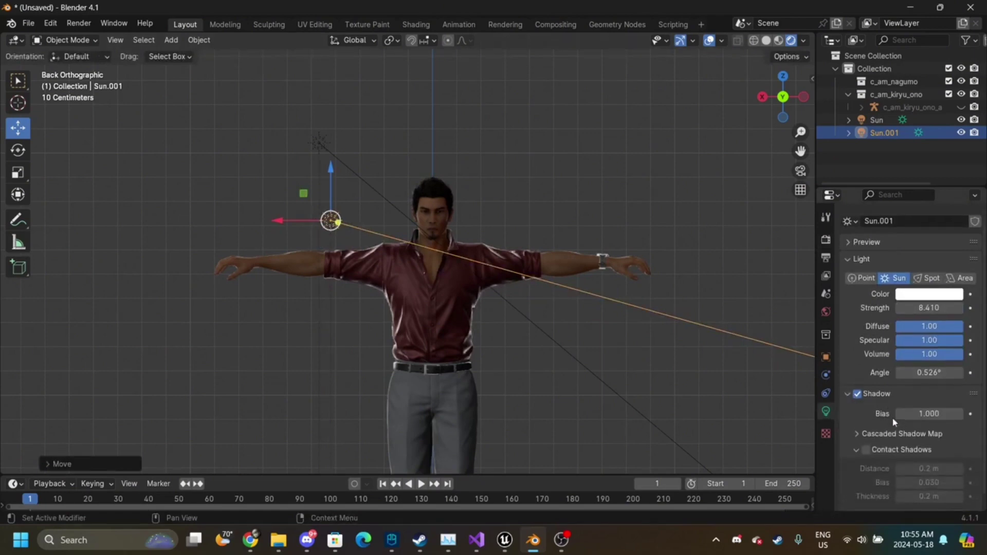
click(867, 434)
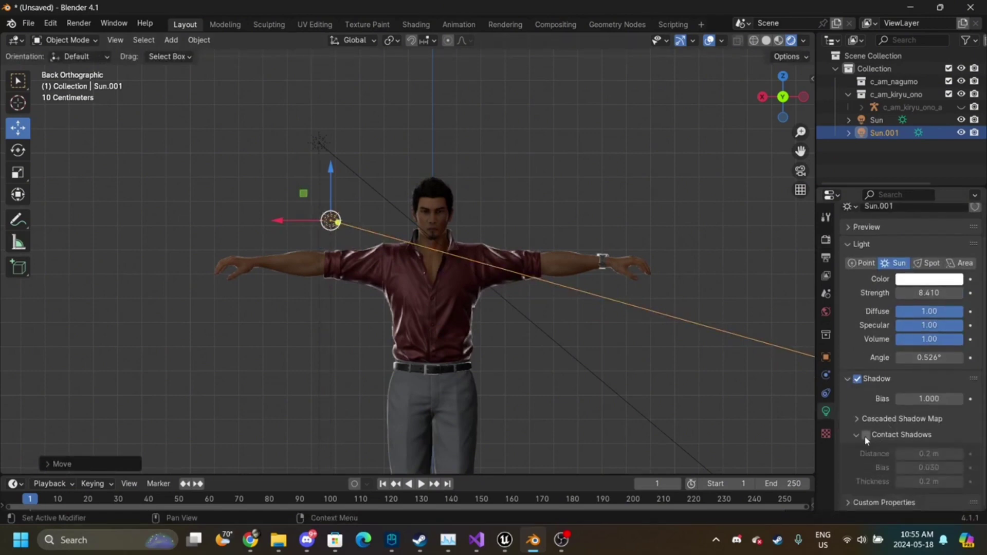
- Turn on contact shadows for the front sun light and set its strength to 1.890
click(877, 120)
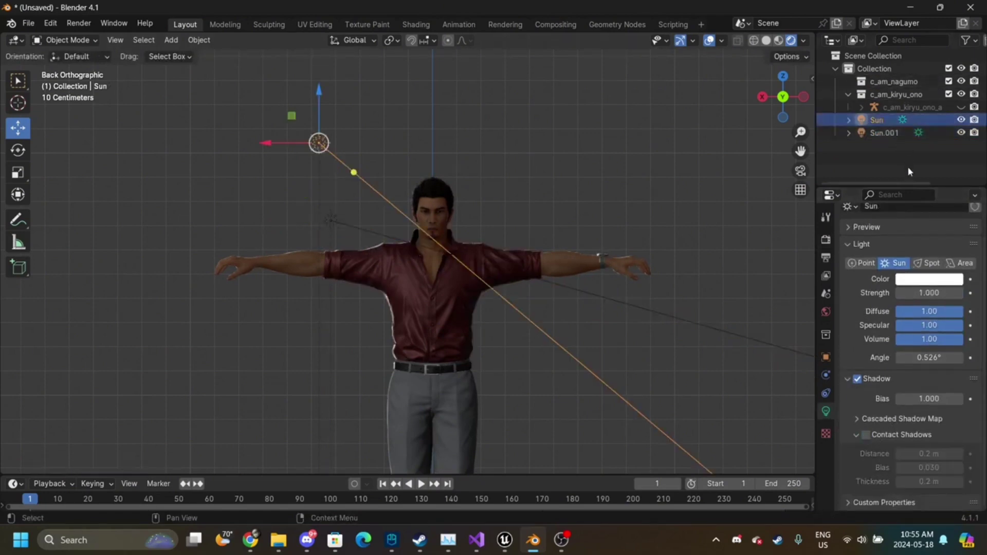
click(867, 435)
scroll(728, 255, up, 4)
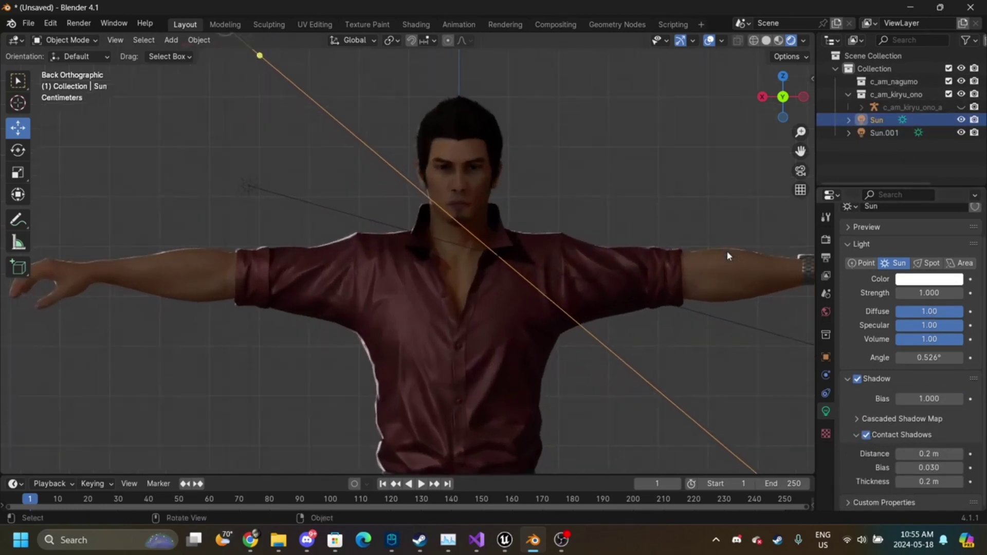
mouse_move(935, 294)
mouse_down()
mouse_move(976, 294)
mouse_move(920, 293)
mouse_up()
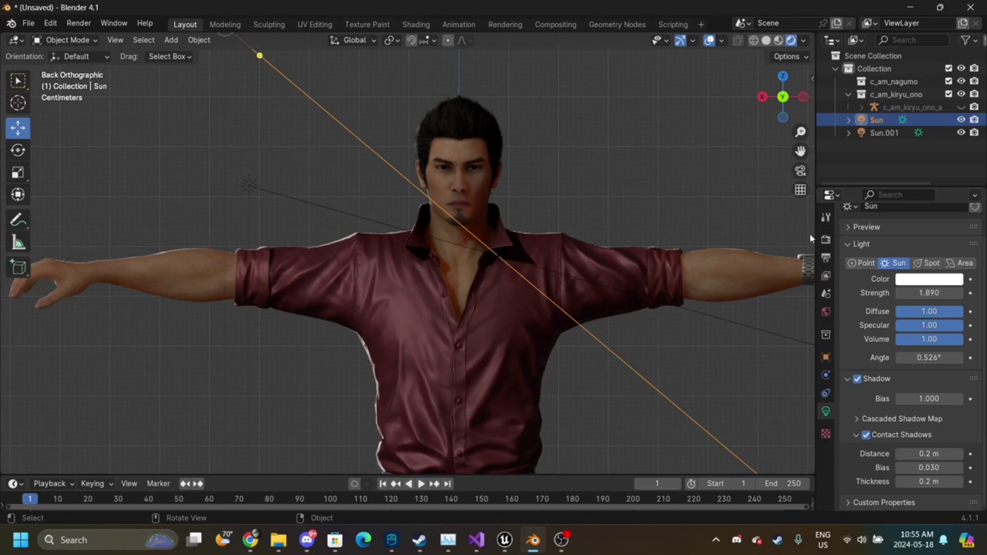
- Set the Engine value of the character's arm material to 0.1
click(213, 270)
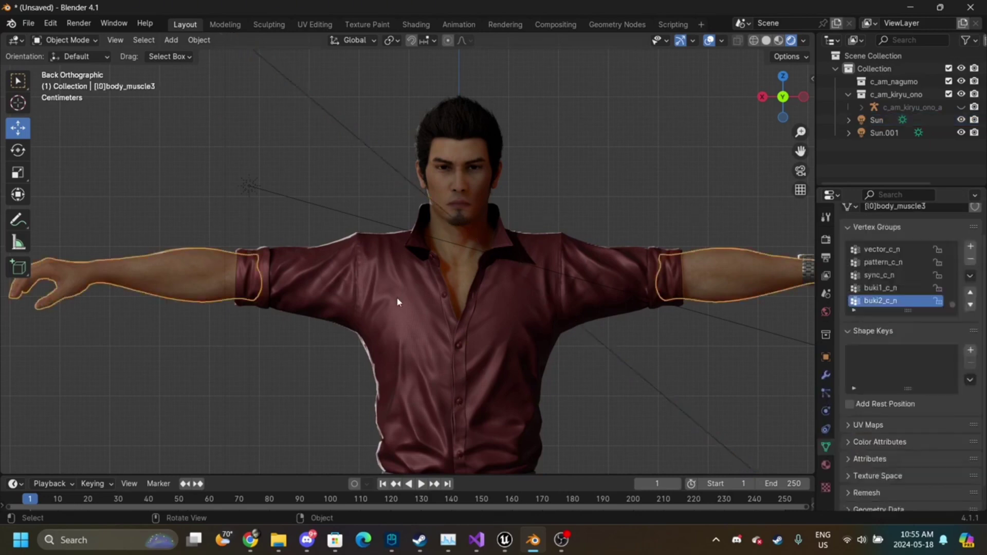
click(826, 465)
scroll(885, 467, down, 10)
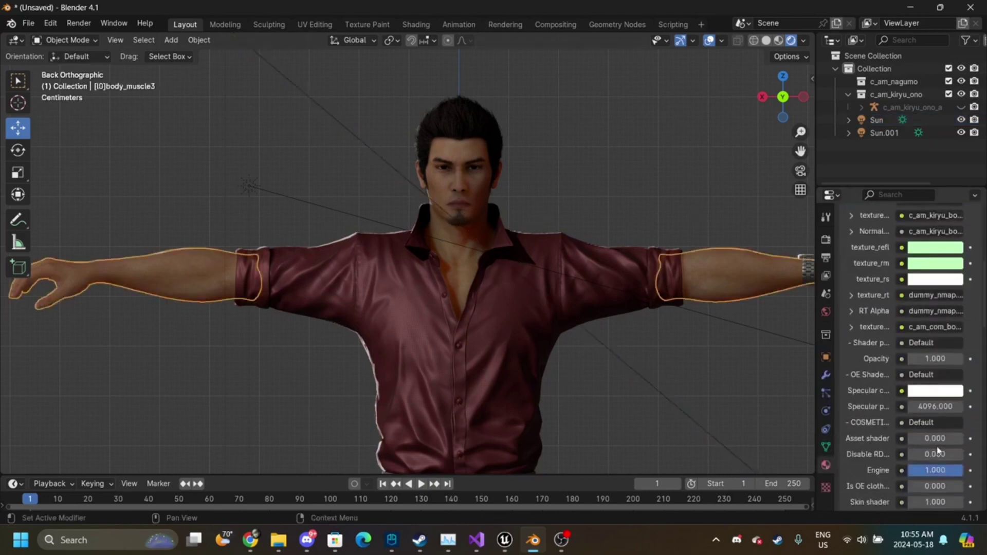
click(927, 470)
text(0.1)
key(Return)
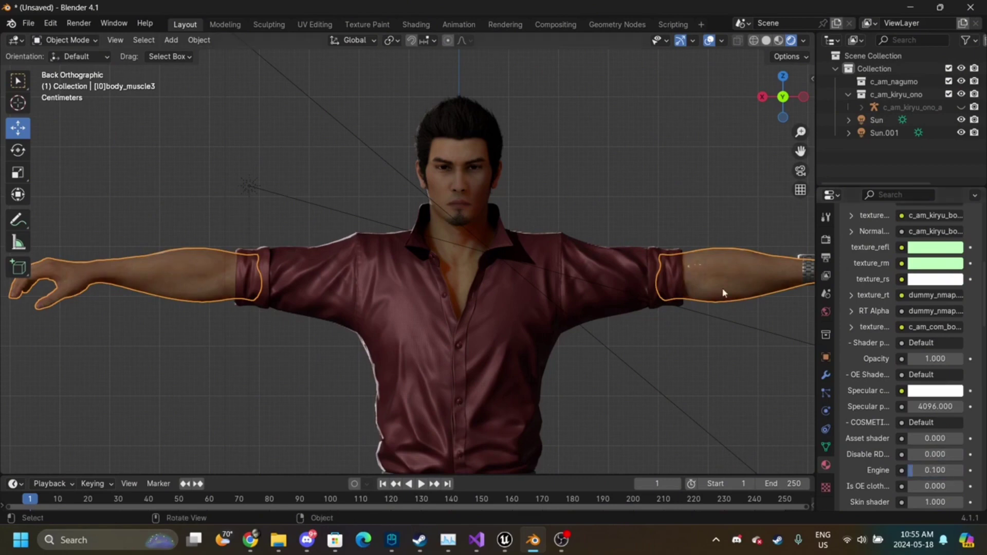
- Set the Engine value of the character's face material to 0.1
click(464, 203)
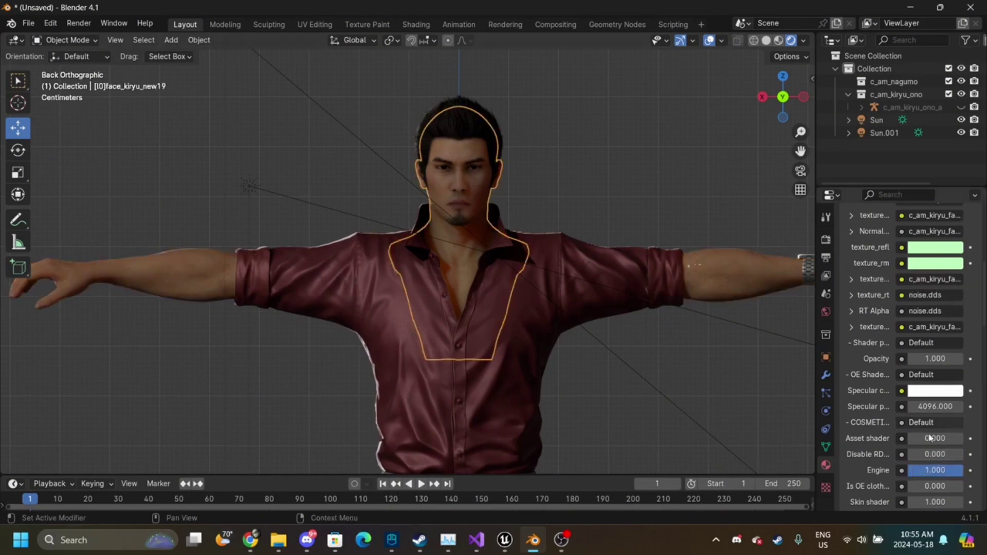
double_click(932, 470)
text(0.1)
key(Return)
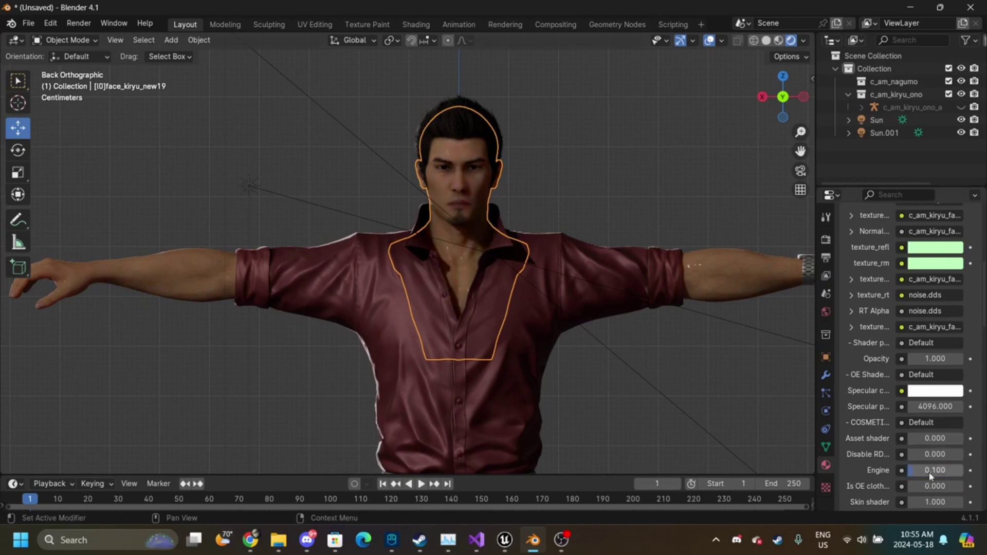
- Set the front sun light's angle to 9.43°
click(624, 425)
click(638, 389)
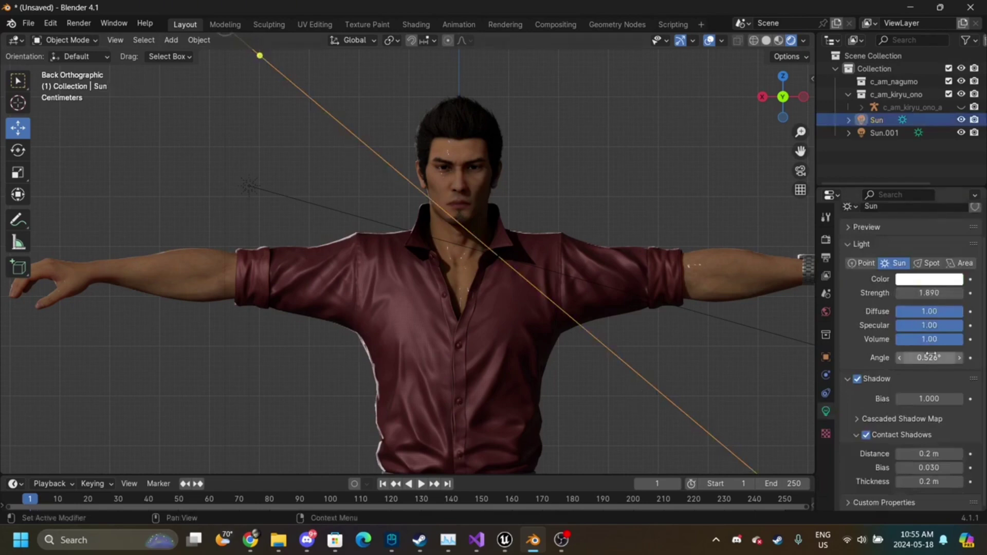
mouse_move(929, 357)
mouse_down()
mouse_move(958, 357)
mouse_move(931, 358)
mouse_up()
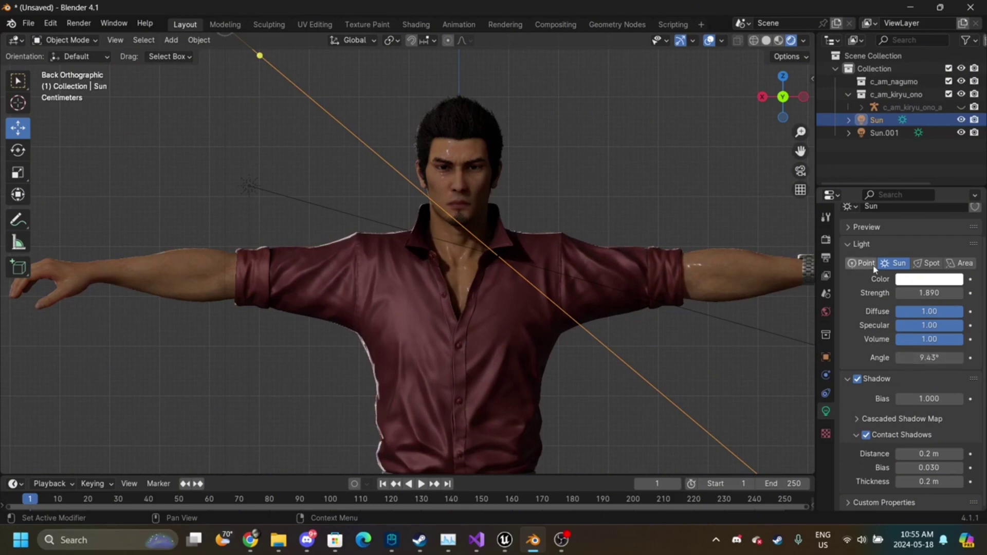
- Convert the front sun to a point light with a power of 94.5 W and a radius of 0.26 m
click(862, 263)
click(926, 292)
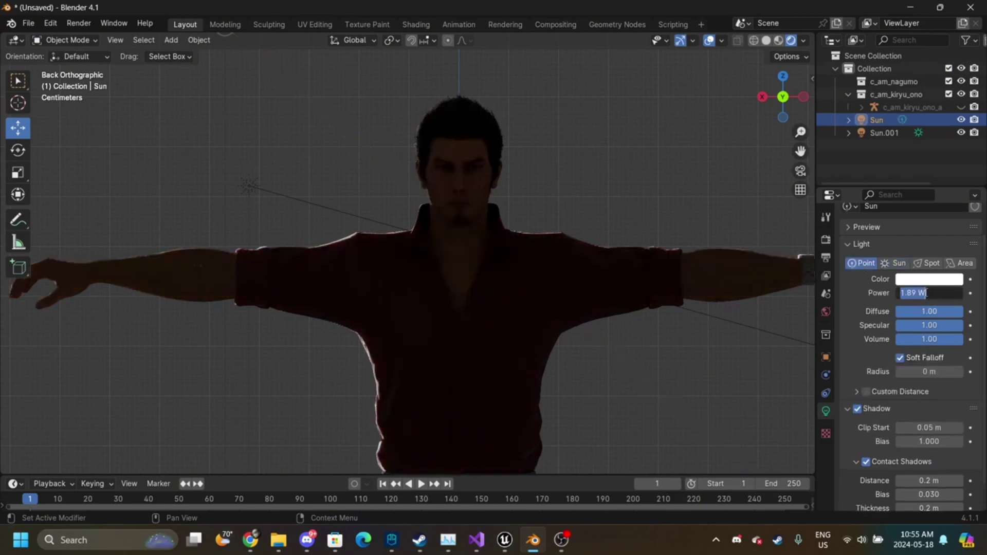
text(189)
key(Return)
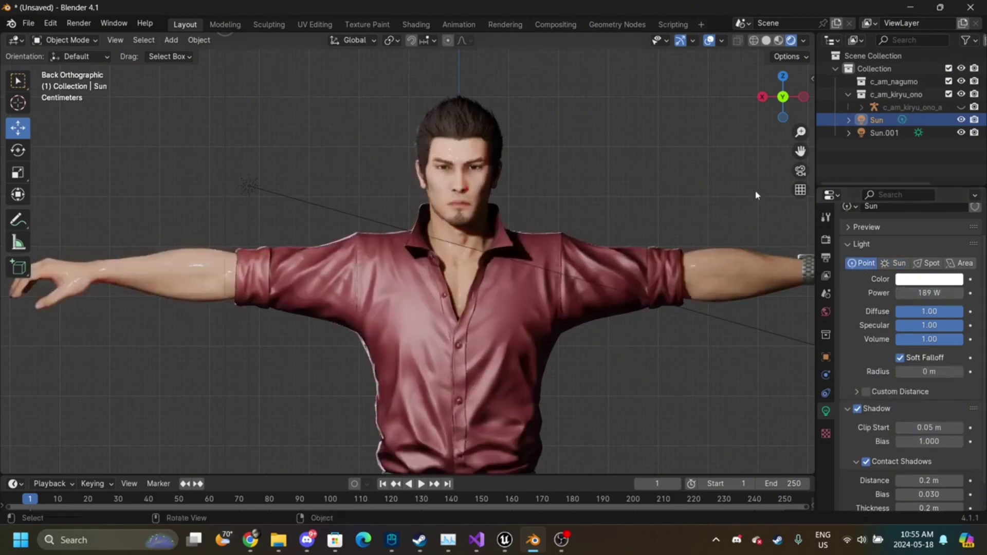
click(928, 296)
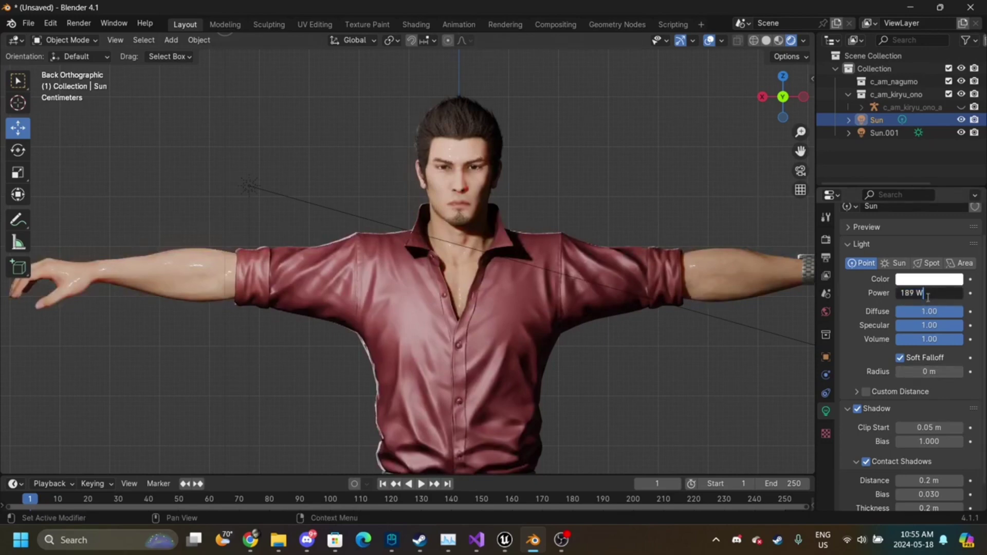
text(/2)
key(Return)
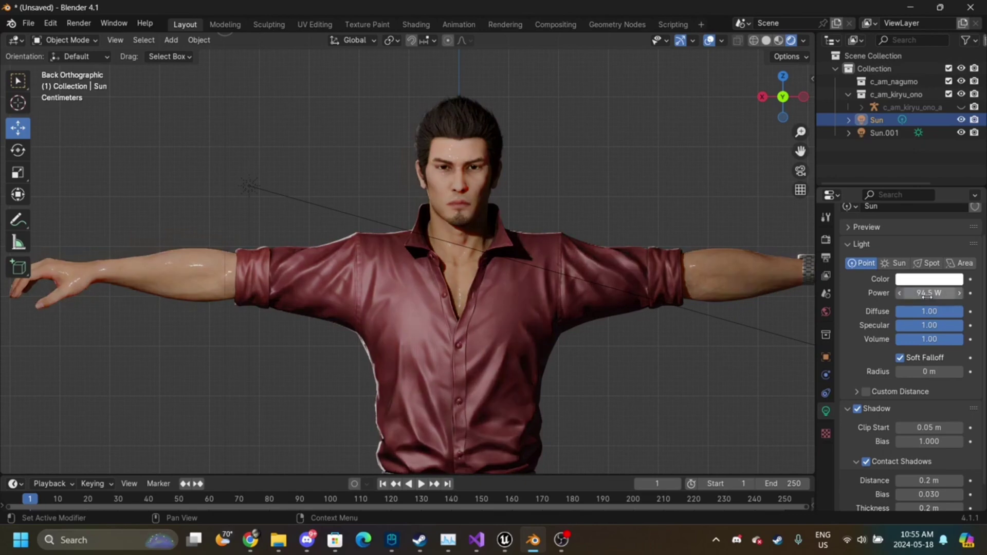
mouse_move(928, 372)
mouse_down()
mouse_move(951, 371)
mouse_move(929, 371)
mouse_up()
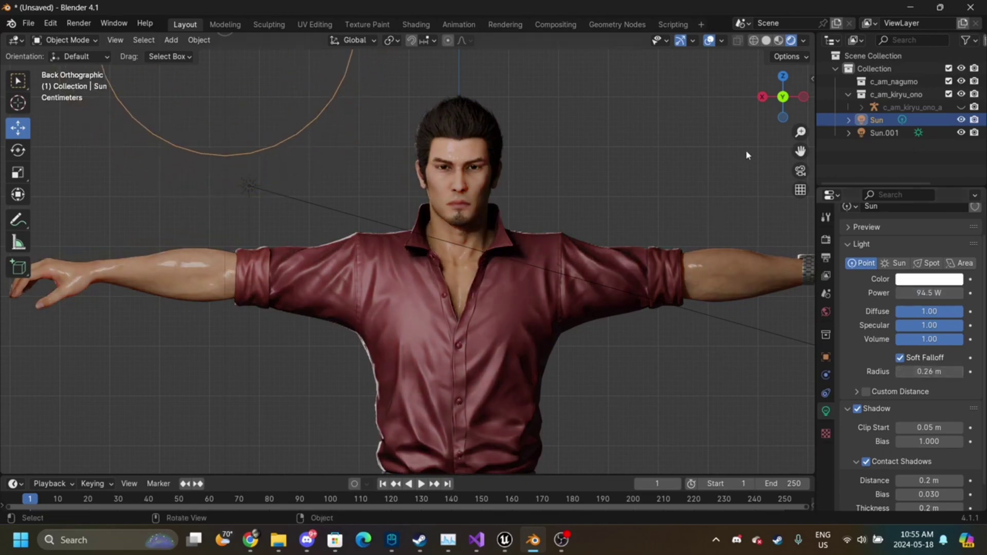
- Try a specular power of 4070.900 on the face material and undo the change
drag(783, 99, 760, 76)
drag(801, 132, 800, 87)
click(781, 104)
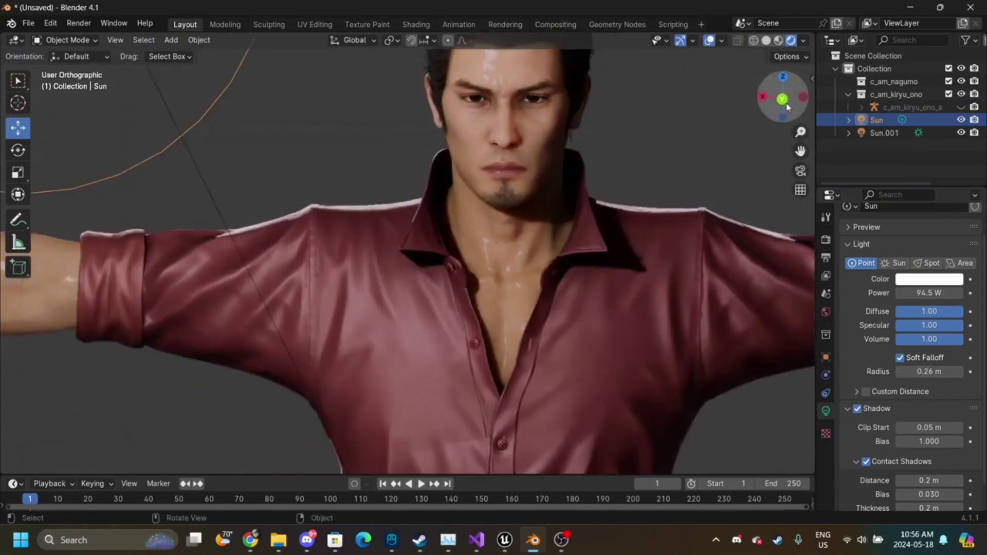
click(475, 201)
scroll(884, 462, down, 10)
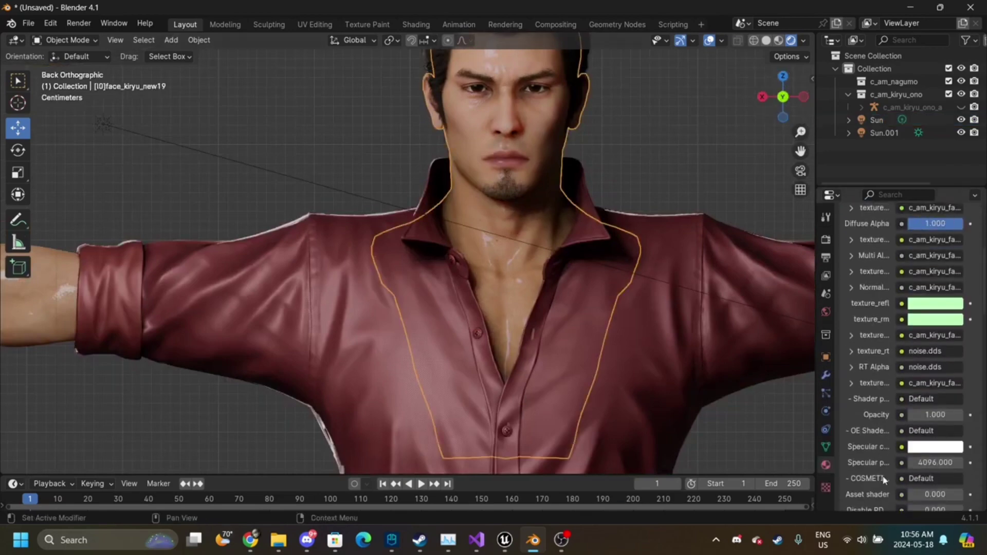
scroll(884, 478, down, 2)
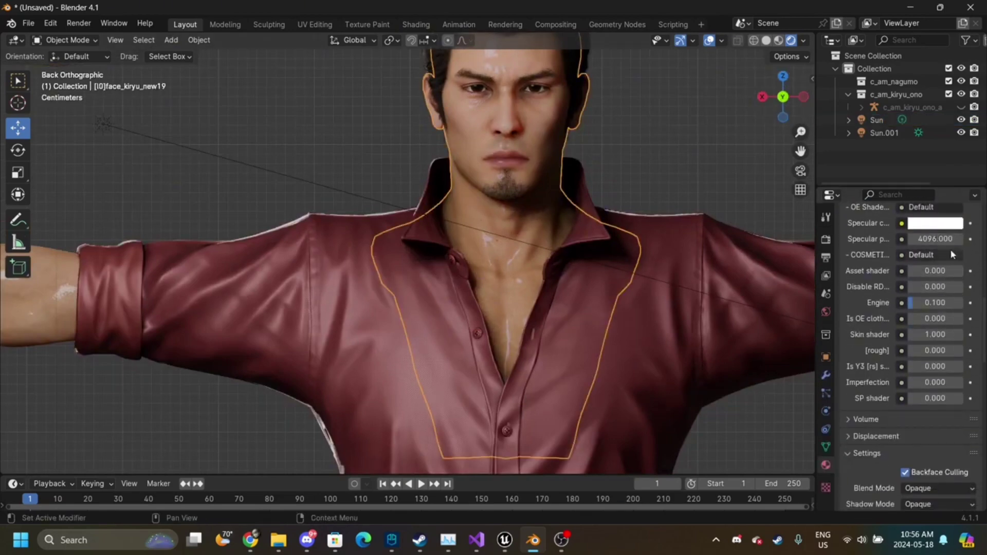
drag(951, 242, 951, 241)
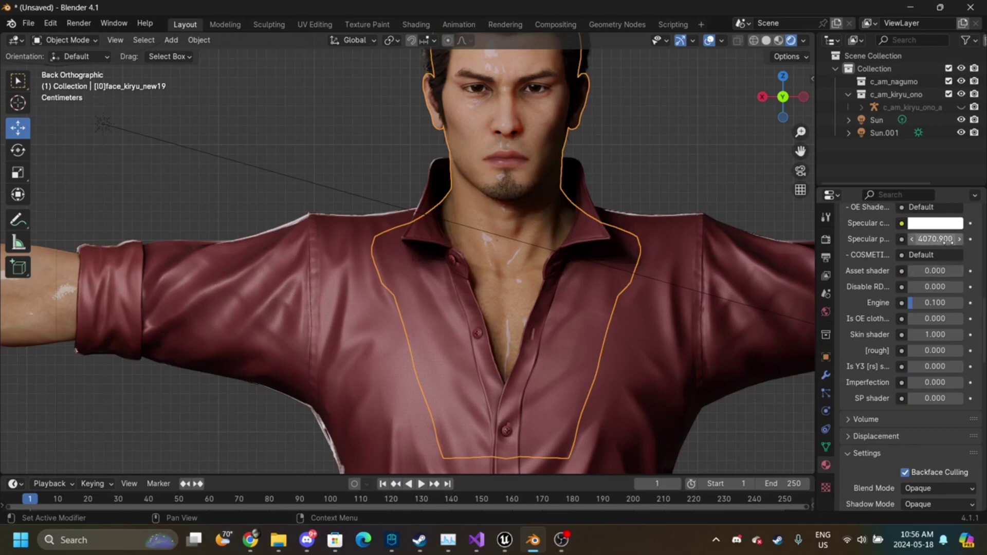
key(ctrl+z)
- Set the face material's [rough] value to 1.000, keeping the skin shader at 1.000
drag(946, 351, 966, 351)
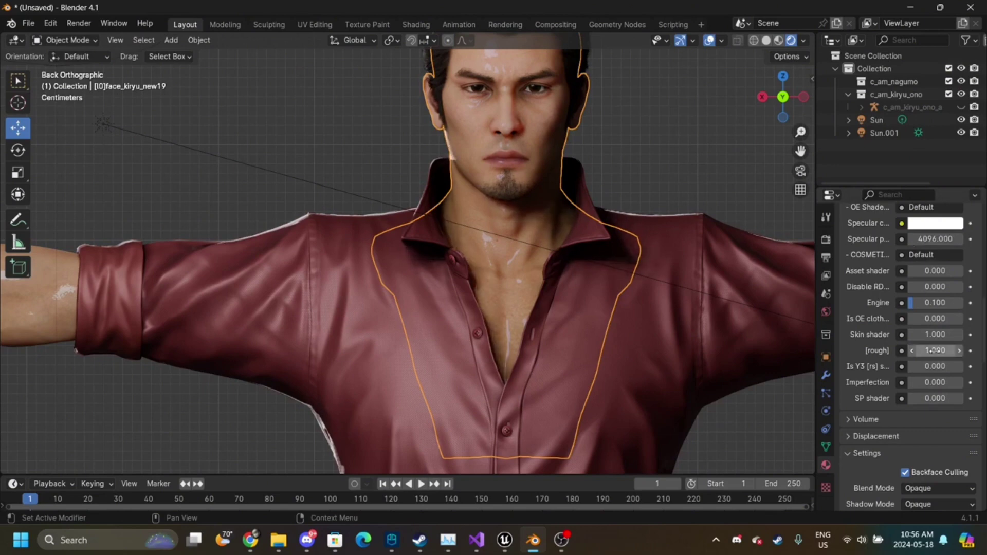
mouse_move(934, 351)
mouse_down()
mouse_move(961, 352)
mouse_move(915, 352)
mouse_up()
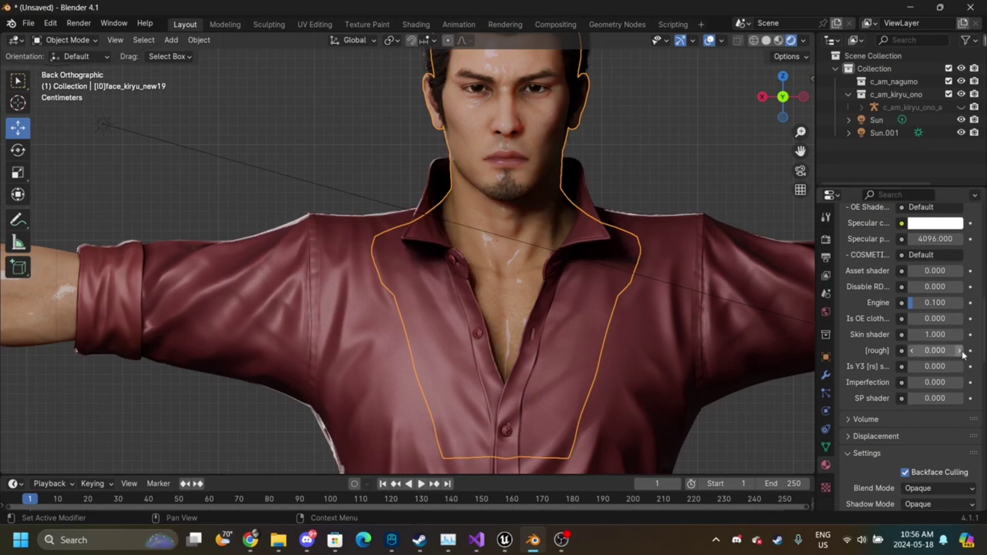
key(ctrl+z)
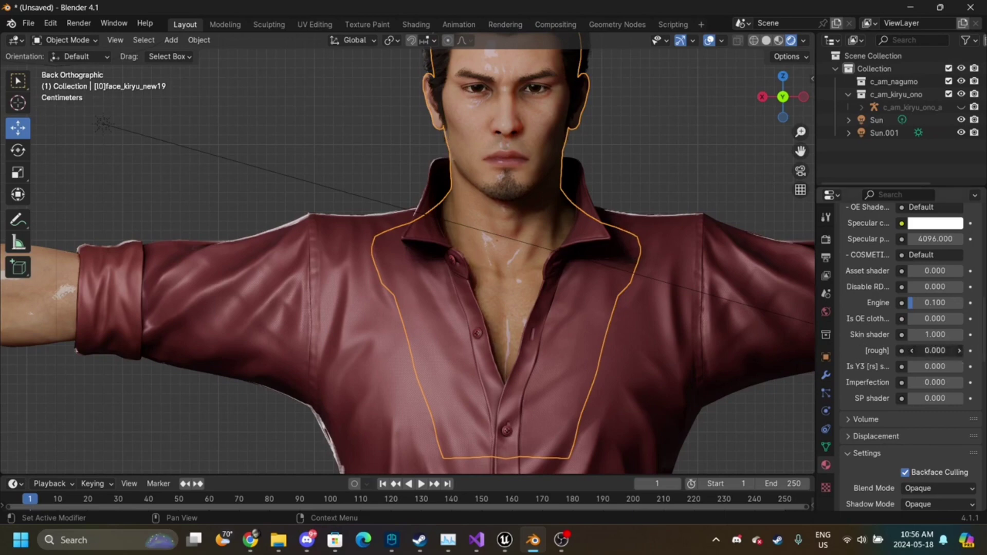
mouse_move(948, 335)
mouse_down()
mouse_move(920, 335)
mouse_move(948, 335)
mouse_up()
mouse_move(949, 336)
mouse_down()
mouse_move(920, 335)
mouse_move(948, 335)
mouse_up()
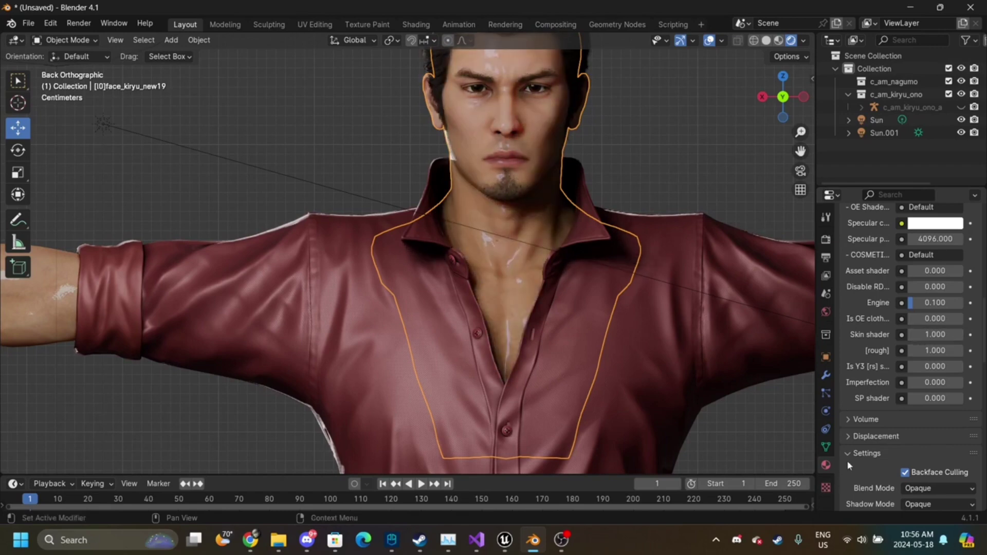
scroll(874, 483, down, 7)
scroll(938, 307, up, 5)
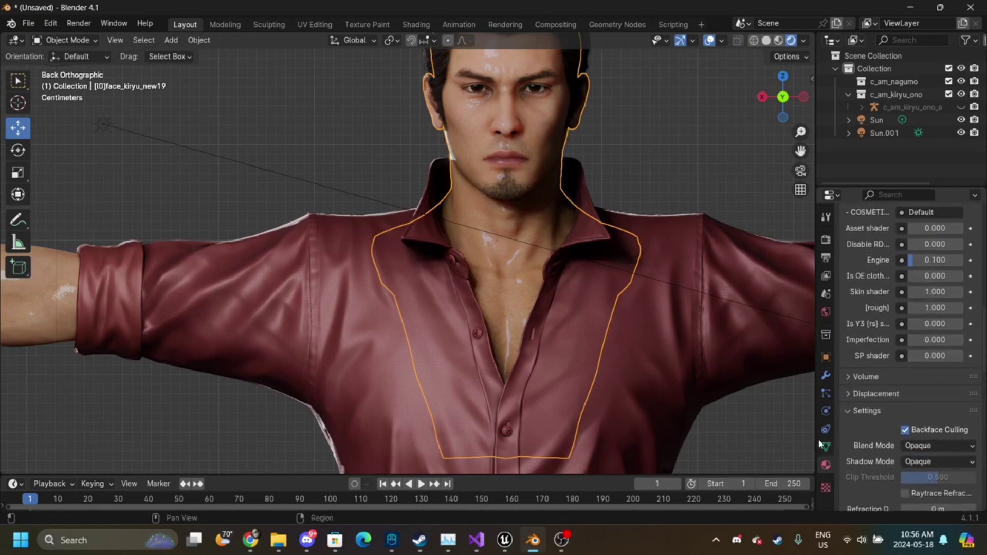
- Set the rear sun light's angle to 58° and the front point light's radius to 0 m
click(905, 134)
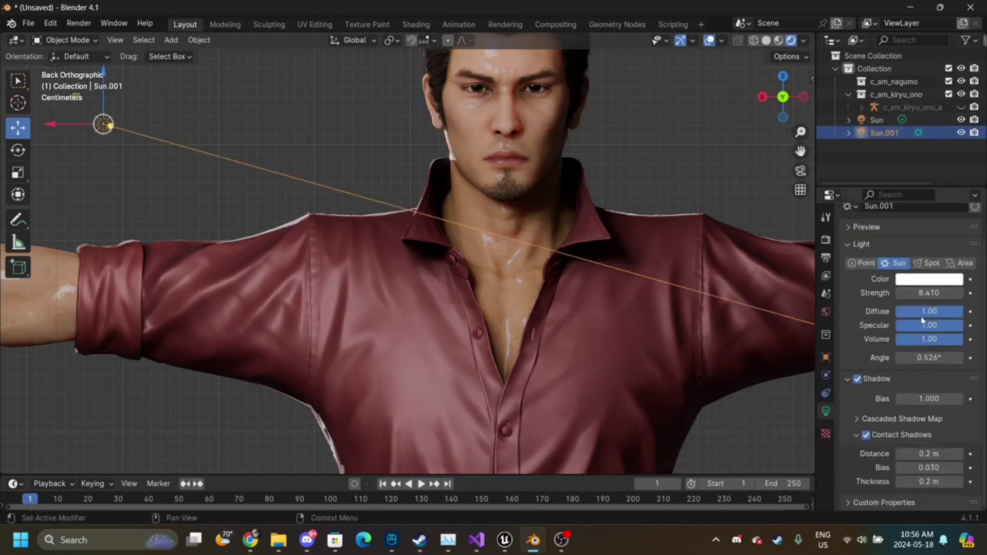
mouse_move(916, 357)
mouse_down()
mouse_move(946, 357)
mouse_move(912, 357)
mouse_up()
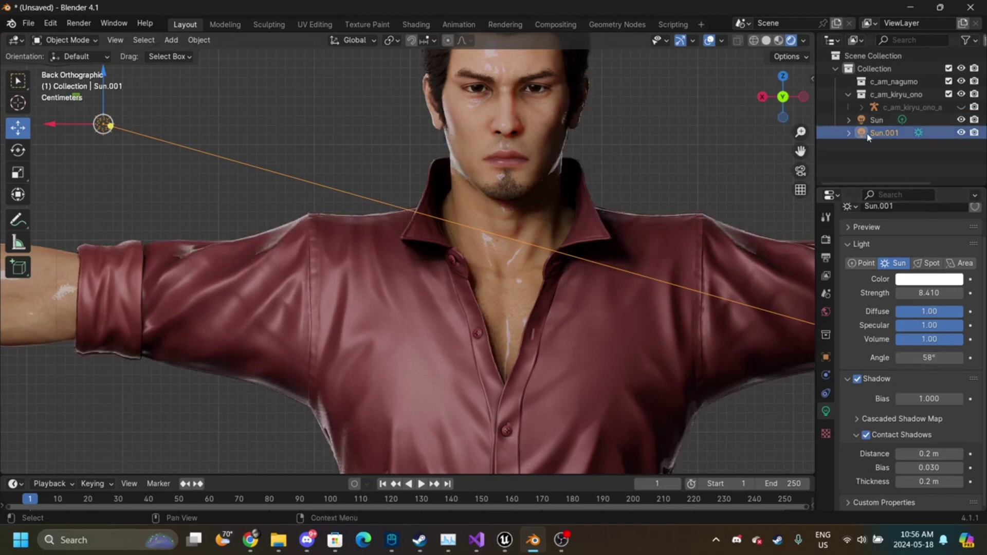
click(876, 120)
mouse_move(928, 371)
mouse_down()
mouse_move(953, 372)
mouse_move(917, 375)
mouse_up()
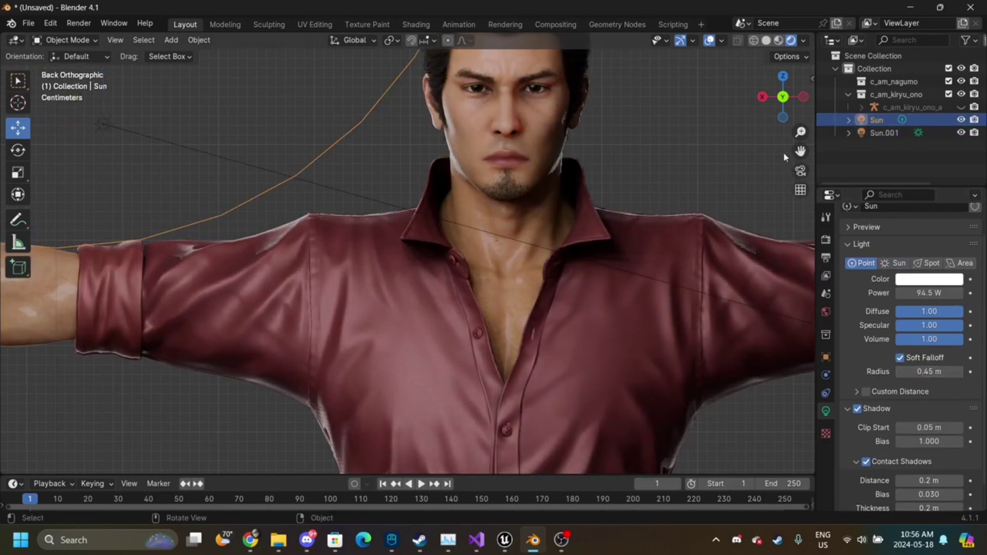
drag(801, 150, 793, 279)
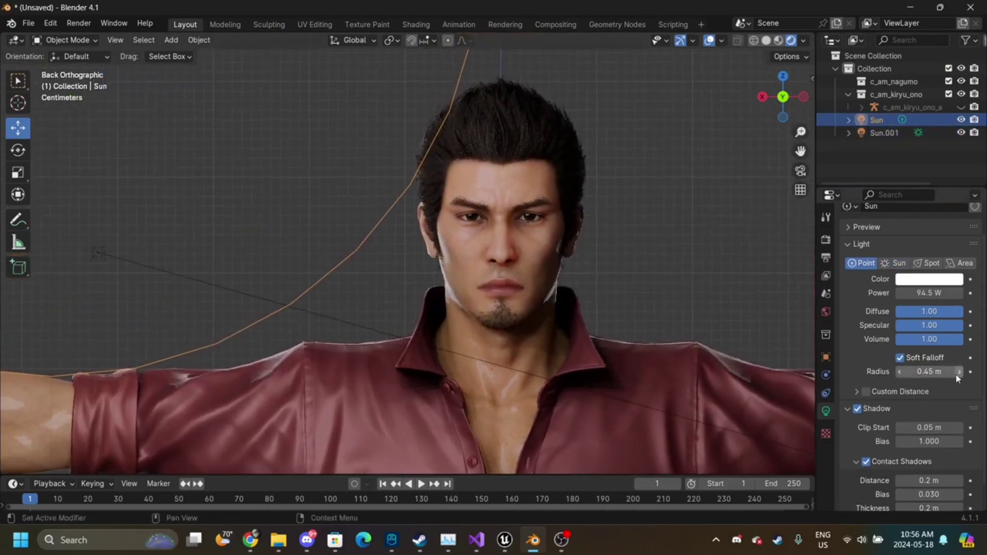
drag(949, 374, 917, 373)
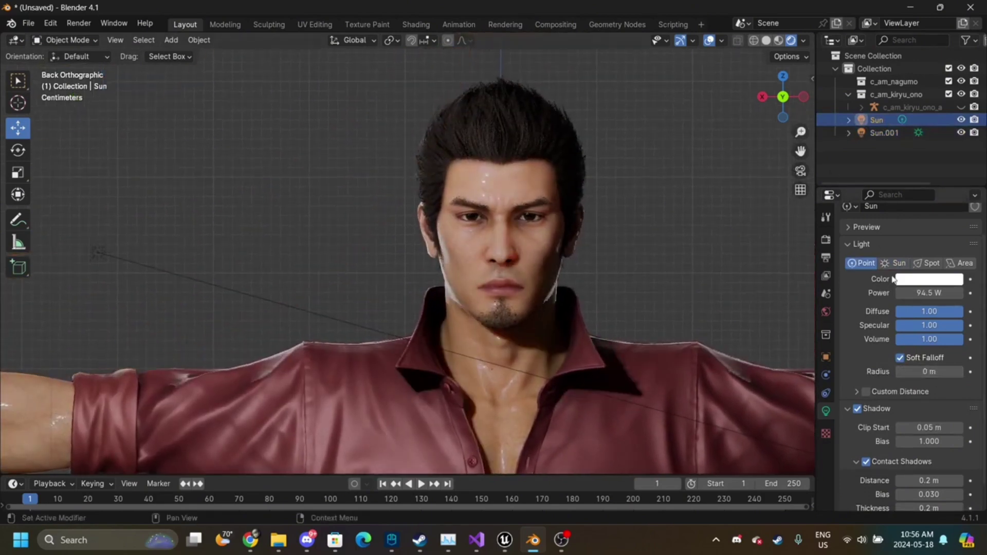
- Restore the face material's Engine value to 1.000 and deselect the face mesh
click(511, 183)
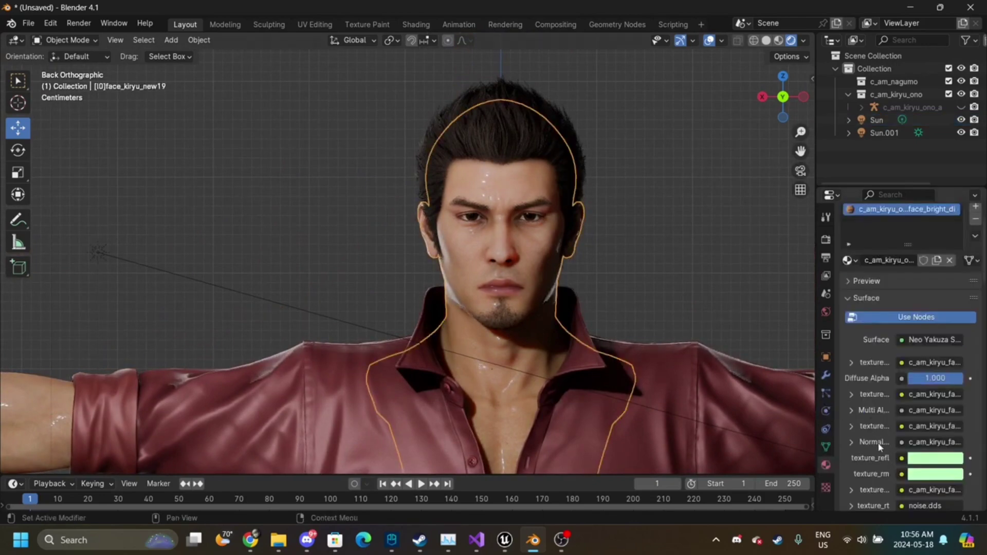
scroll(878, 443, down, 10)
drag(913, 282, 963, 281)
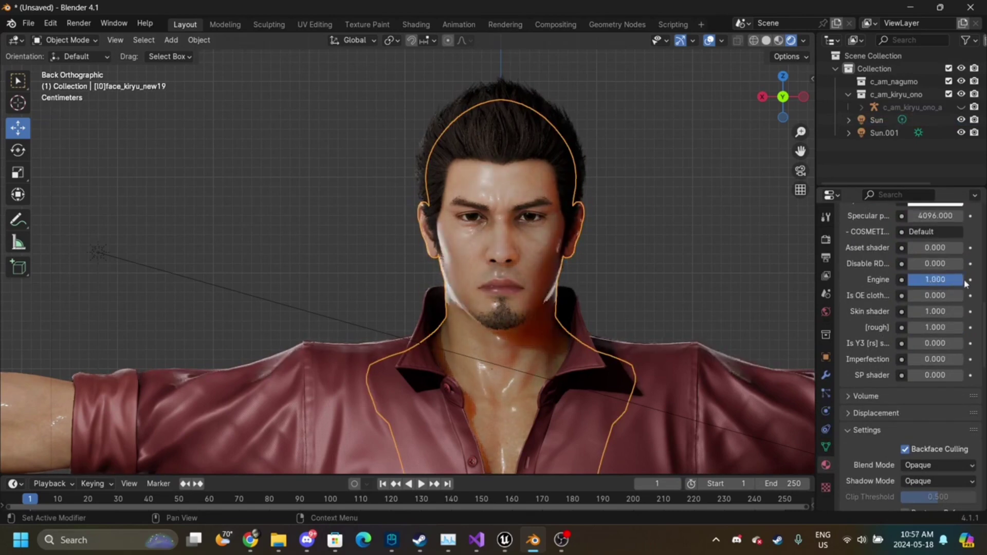
click(711, 263)
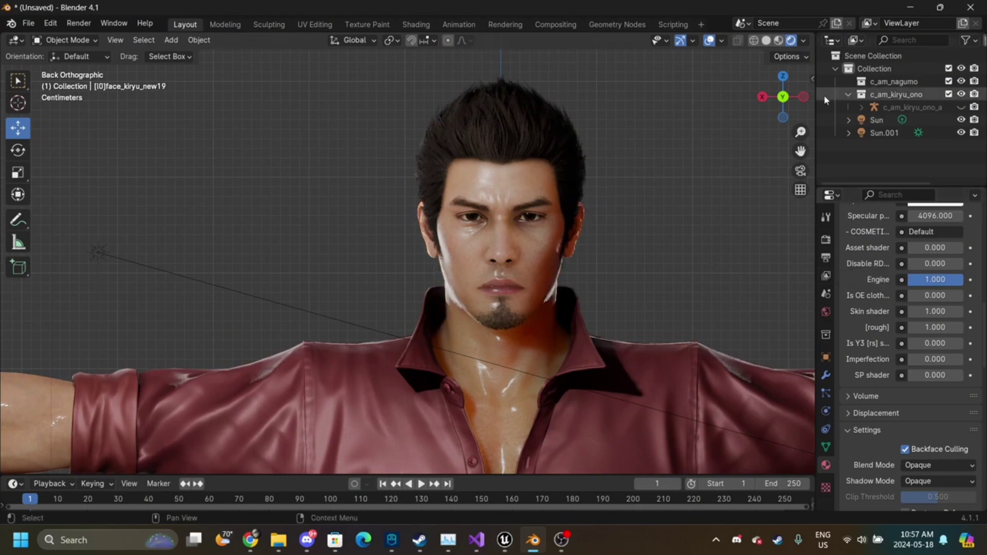
drag(801, 131, 786, 163)
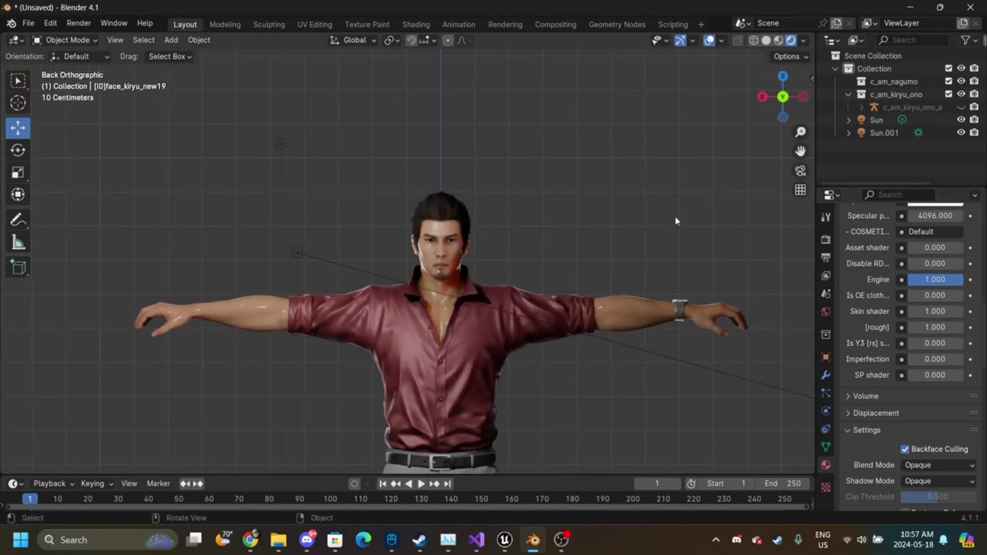
scroll(529, 320, up, 4)
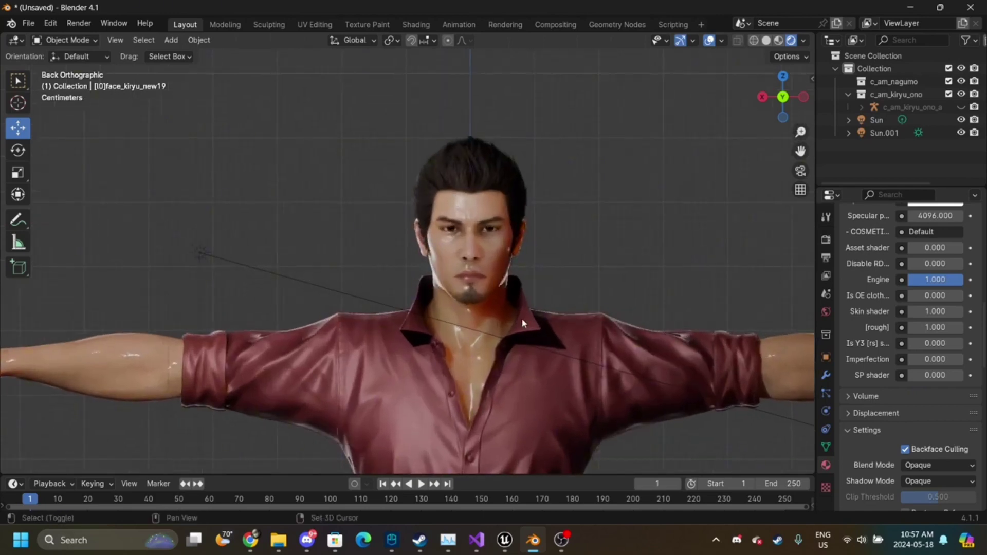
key(shift+F1)
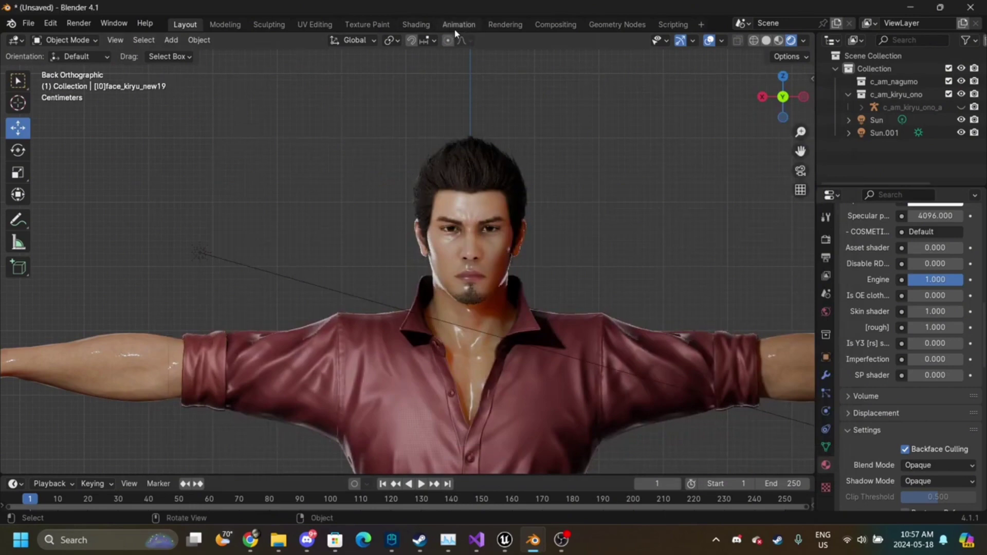
- Switch to the Shading workspace and frame the character's upper body in back orthographic view
click(416, 24)
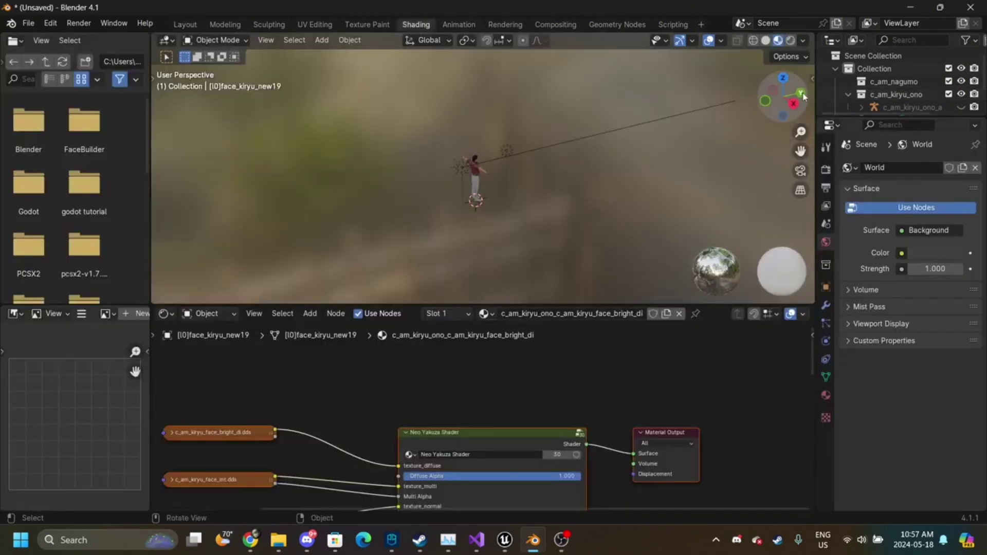
click(802, 95)
drag(801, 133, 801, 88)
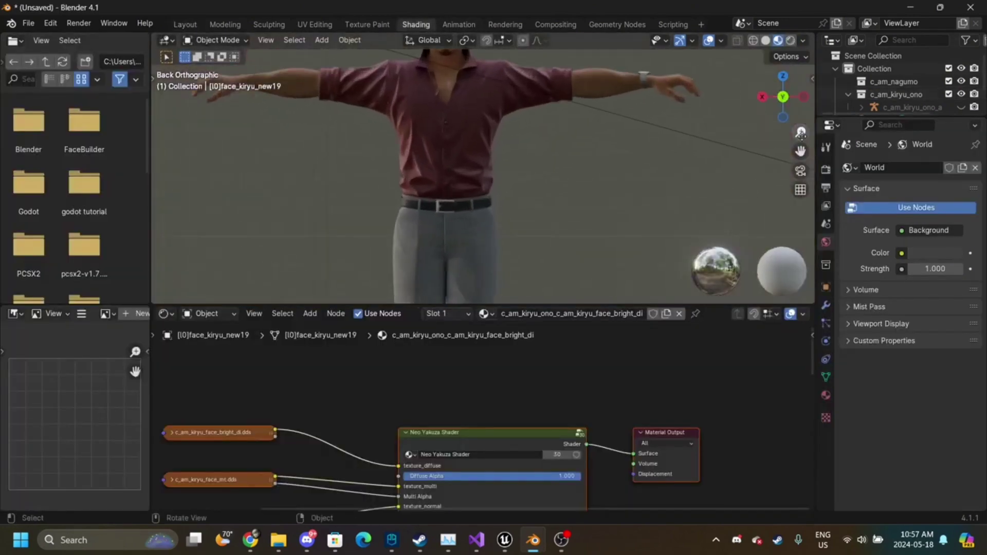
drag(800, 151, 800, 152)
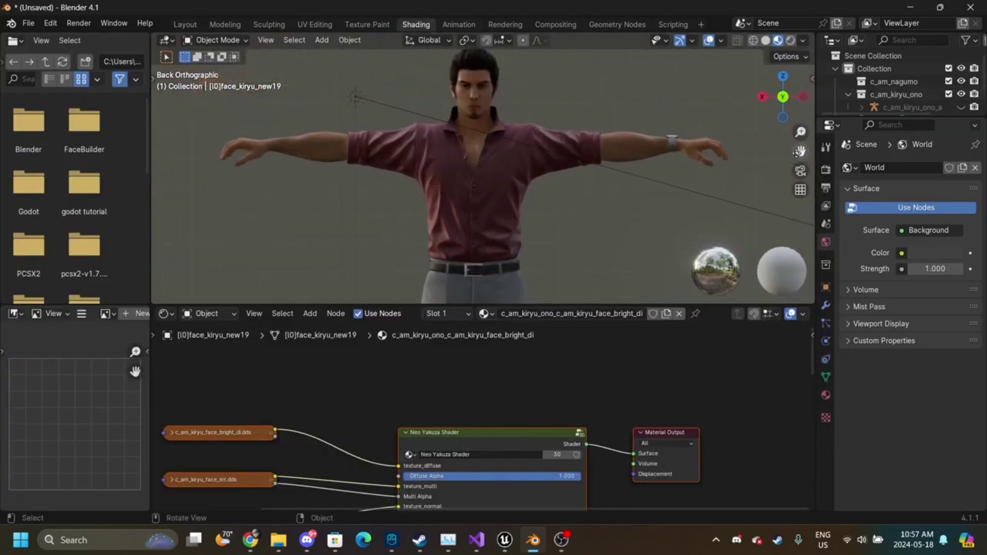
- Switch the Shading workspace's 3D viewport to rendered shading and pause the recording in OBS
click(790, 40)
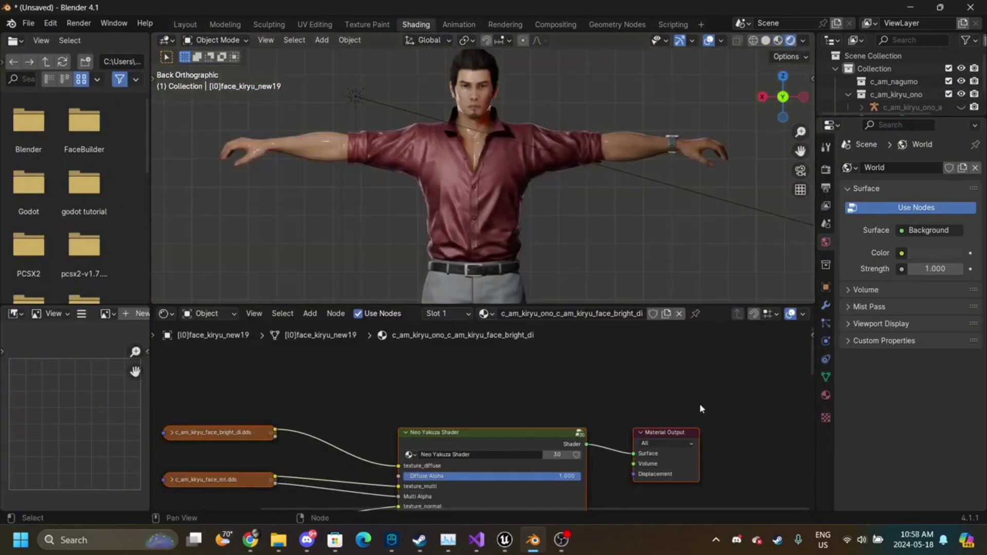
click(562, 538)
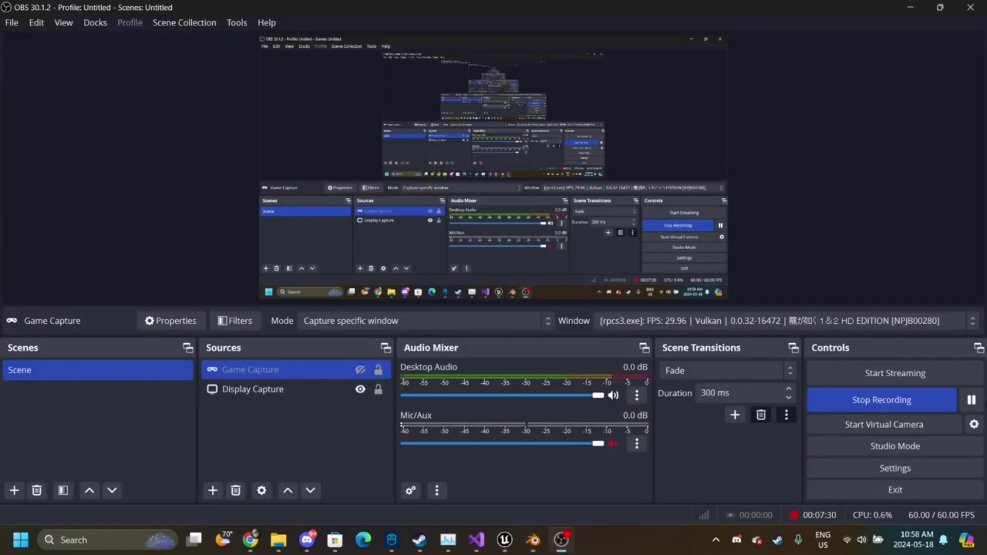
click(971, 401)
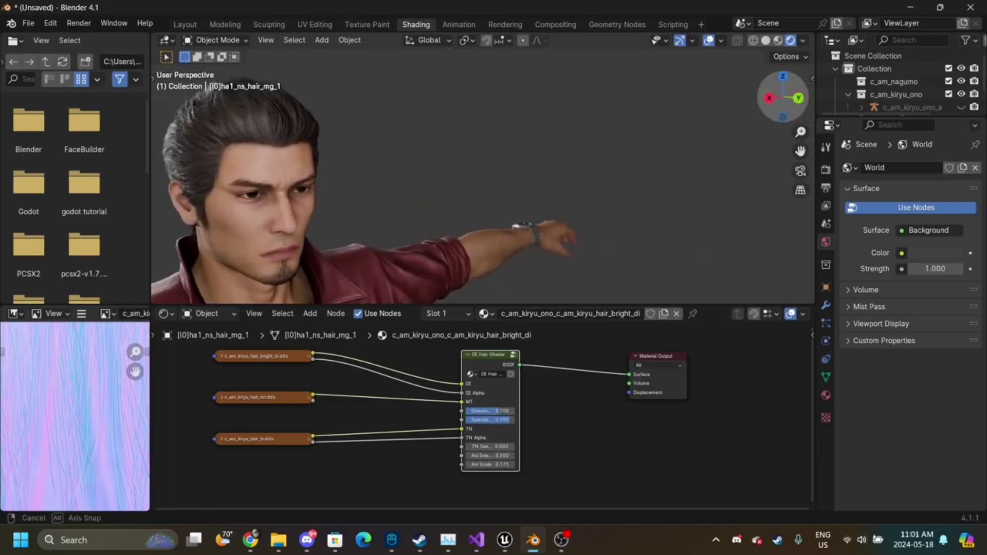
- Return the 3D viewport to the back orthographic view and frame the character's head
drag(792, 86, 756, 80)
click(798, 97)
click(781, 98)
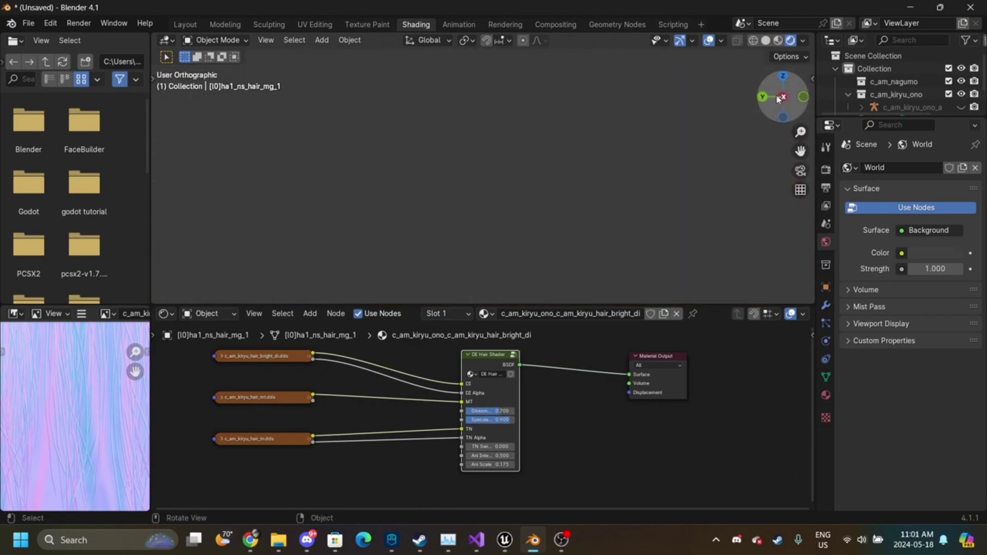
click(764, 97)
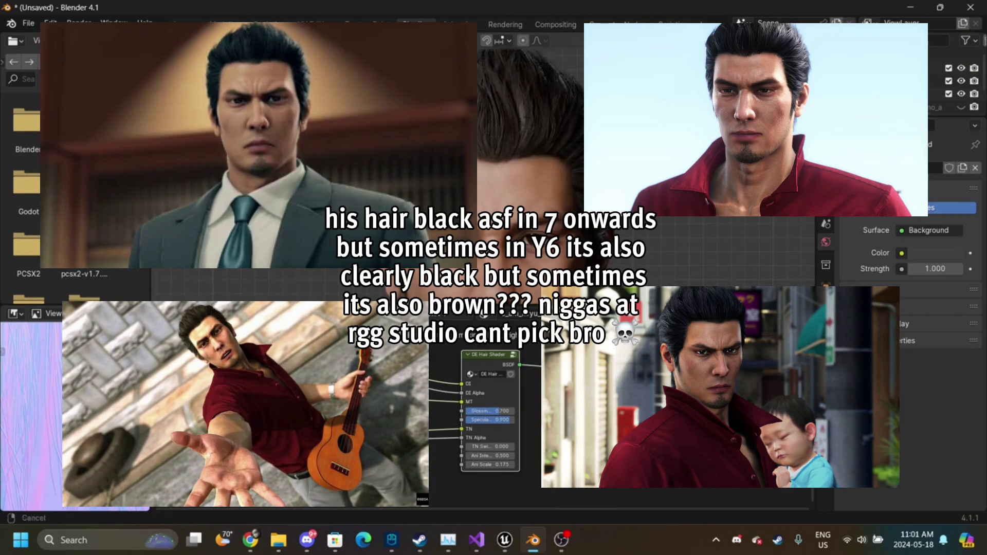
drag(800, 136, 800, 242)
mouse_move(801, 151)
mouse_down()
mouse_move(801, 41)
mouse_move(800, 154)
mouse_up()
- Switch to the Layout workspace and examine the character's face and hair up close in rendered shading
click(185, 25)
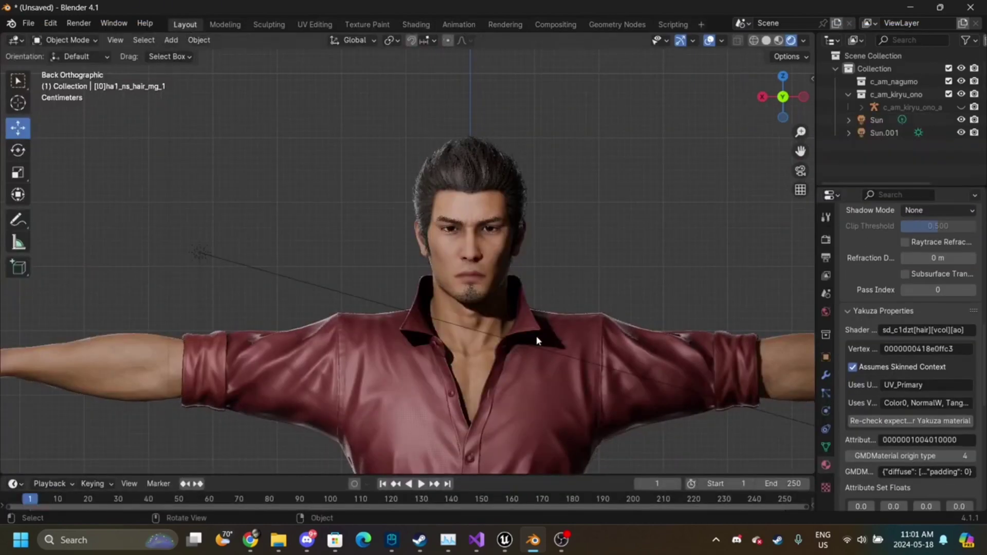
drag(800, 132, 801, 83)
drag(801, 151, 536, 177)
scroll(406, 260, down, 12)
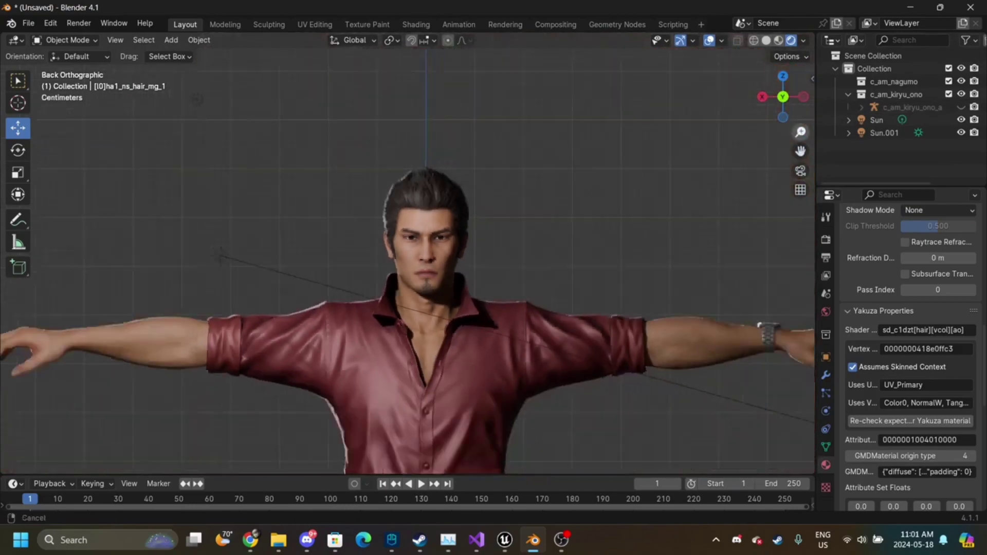
scroll(427, 235, up, 10)
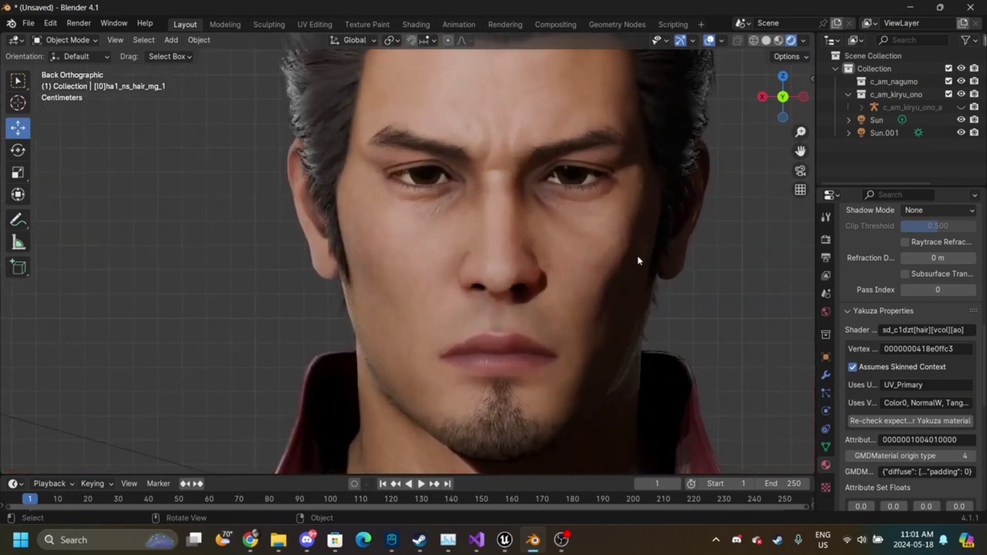
- Delete the c_am_nagumo collection from the scene
scroll(674, 276, down, 10)
scroll(674, 276, down, 5)
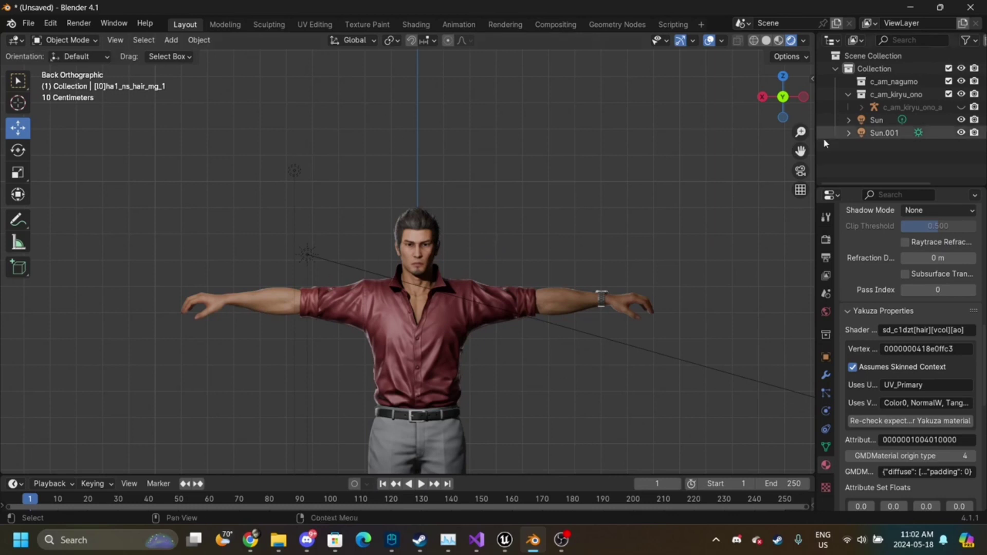
click(913, 82)
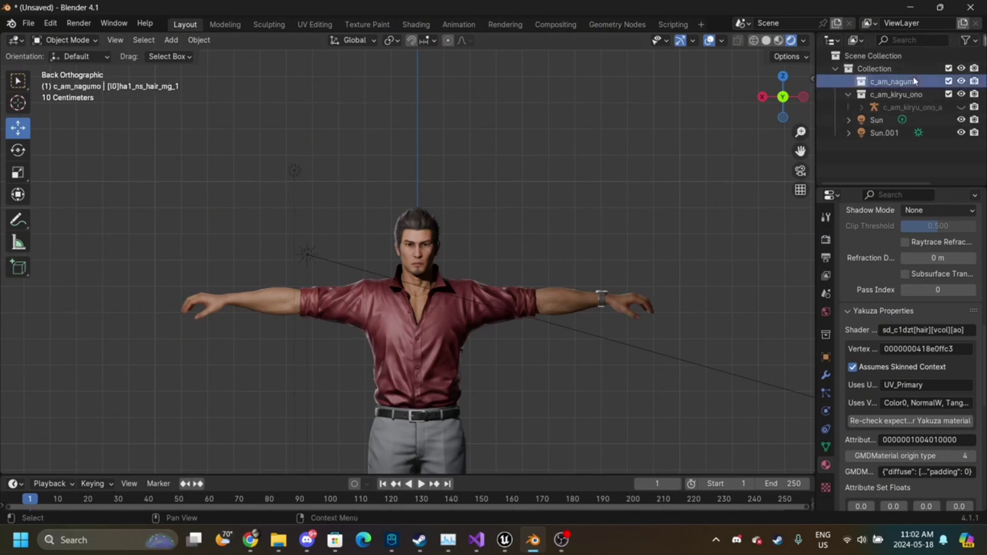
key(Delete)
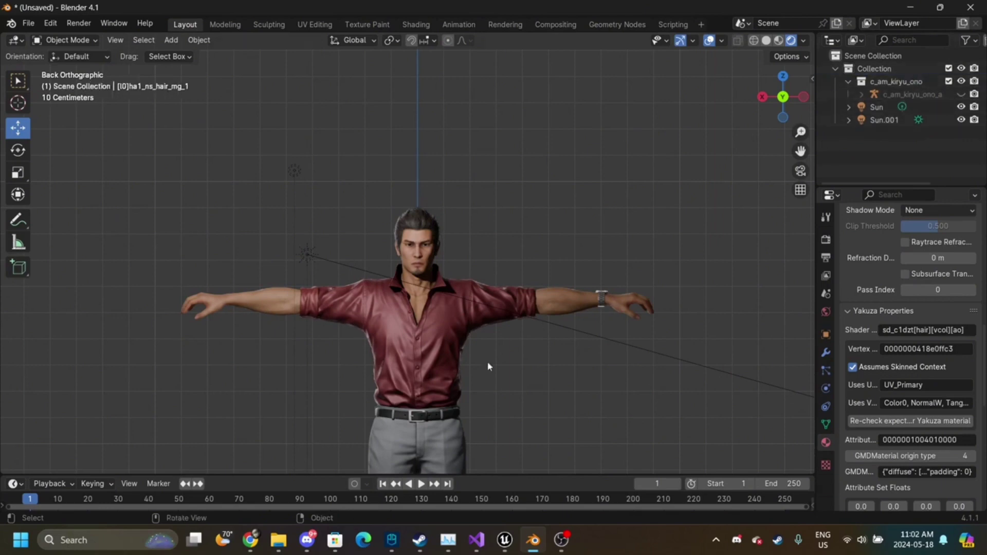
- Change the light named Sun from a point to a sun light with a strength of 9.45
click(881, 108)
click(896, 237)
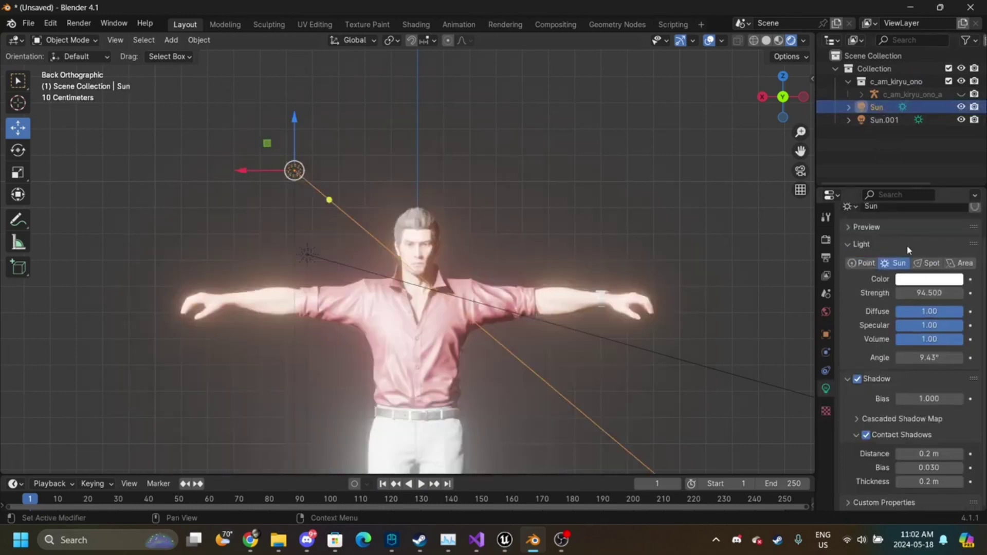
click(929, 293)
text(9.45)
key(Return)
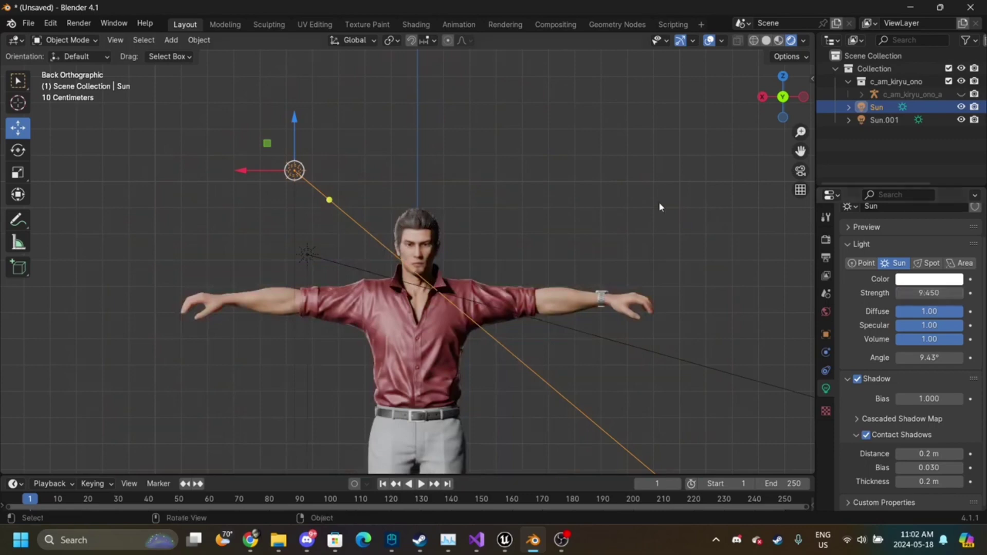
- Examine the character's upper body and arm skin under the changed lighting, leaving the body mesh deselected
drag(801, 131, 801, 107)
drag(801, 151, 530, 128)
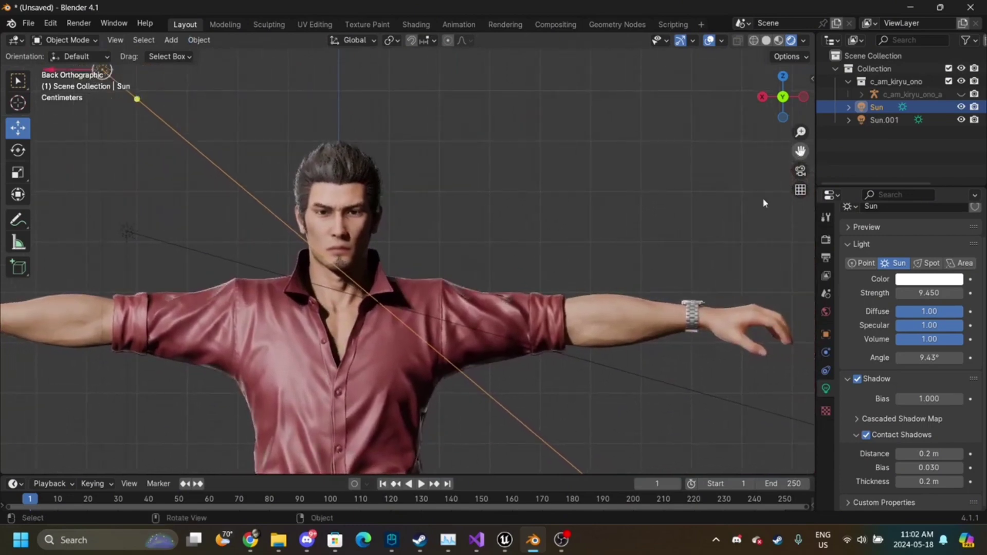
click(725, 315)
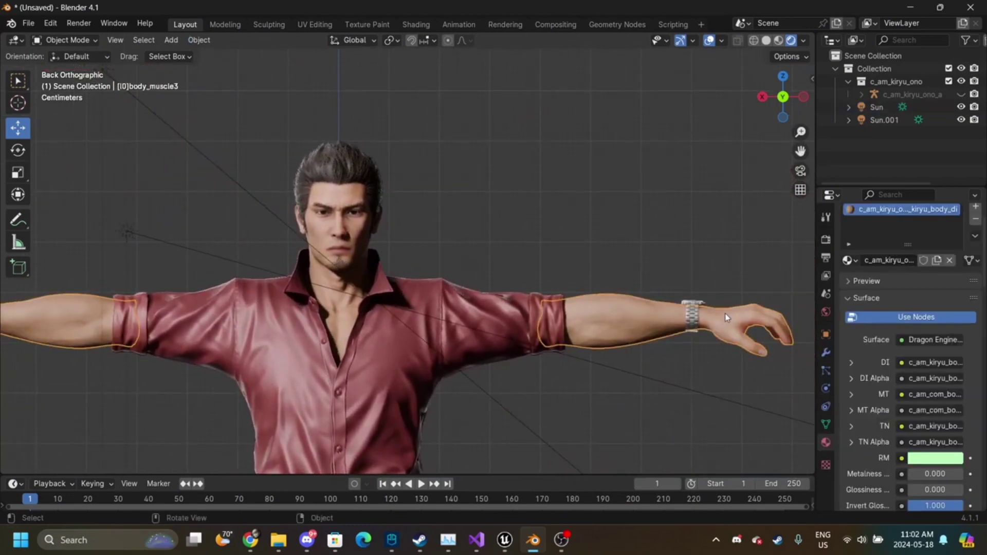
click(529, 214)
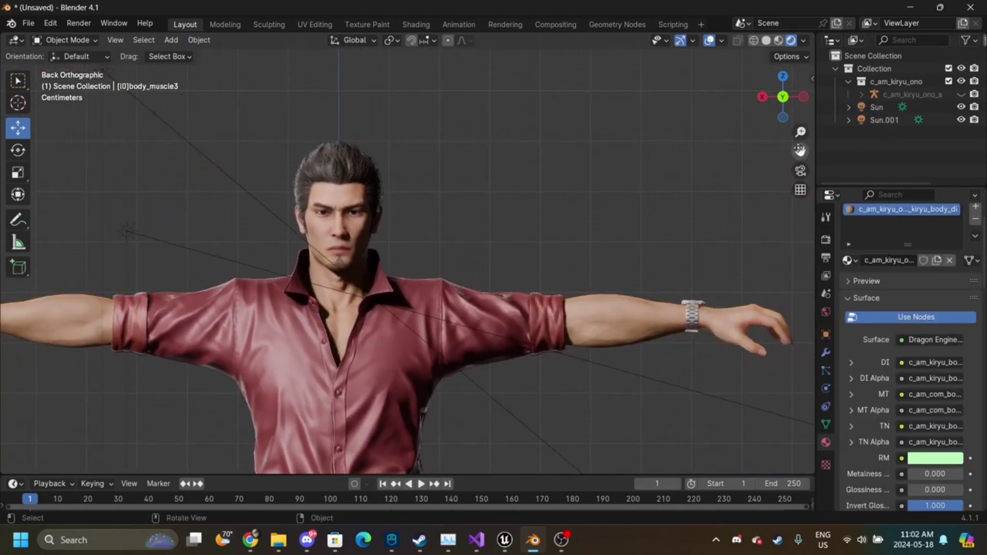
drag(801, 150, 904, 163)
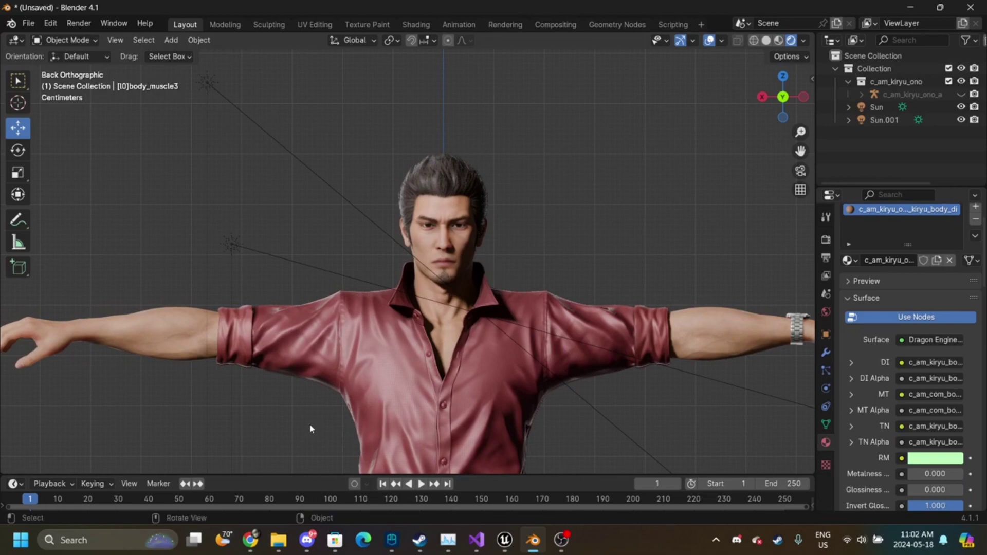
- Switch to Chrome and bring up the download files of yakuza_gmt_blender v1.1.2 on its GitHub releases page
mouse_move(250, 540)
click(272, 484)
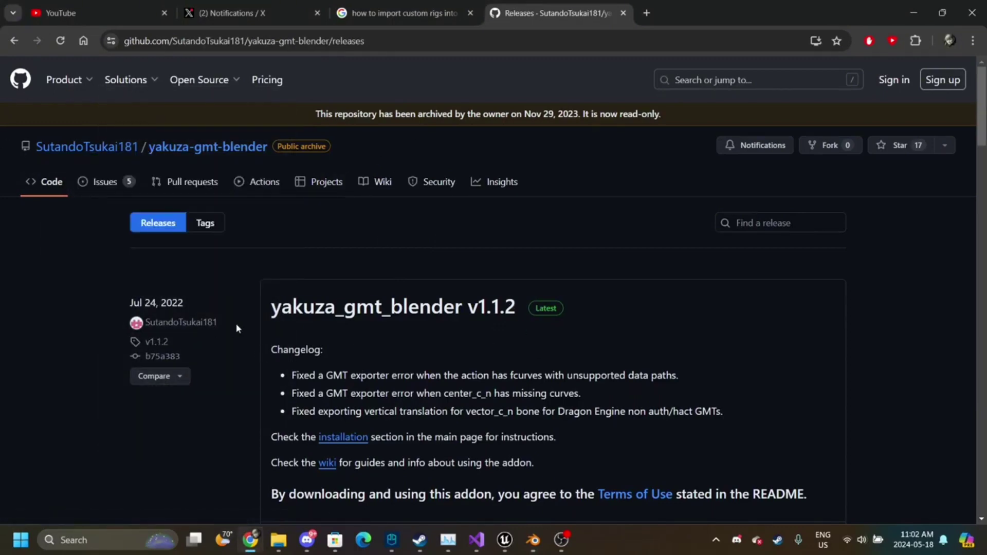
scroll(257, 323, down, 4)
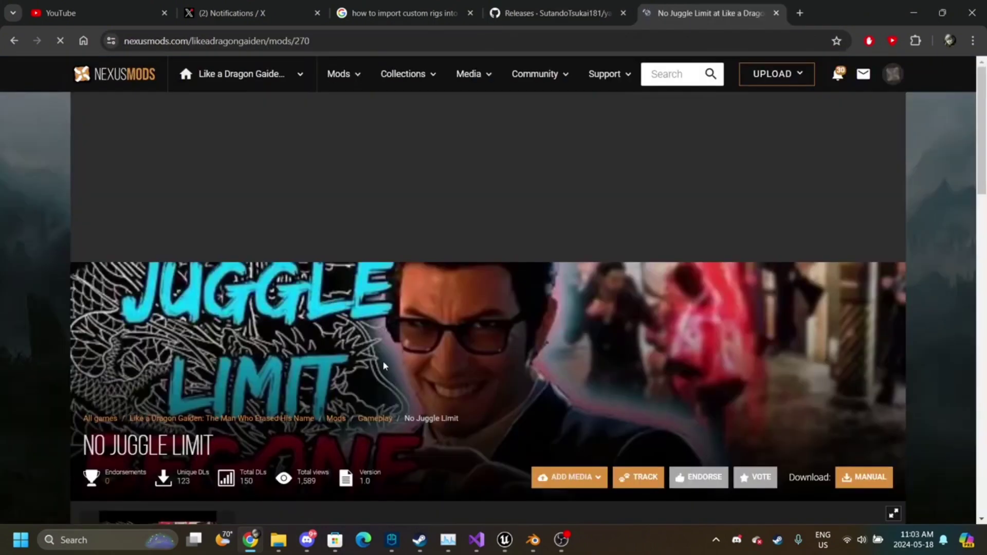
- Review the GMT tool credits on the No Juggle Limit mod page, including GMT Converter, and close that page
scroll(385, 368, down, 10)
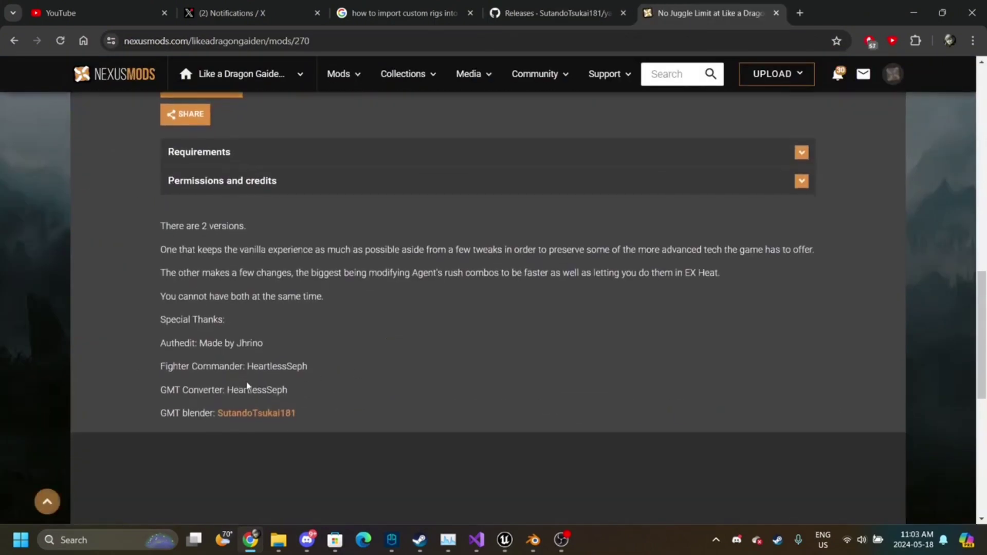
click(278, 389)
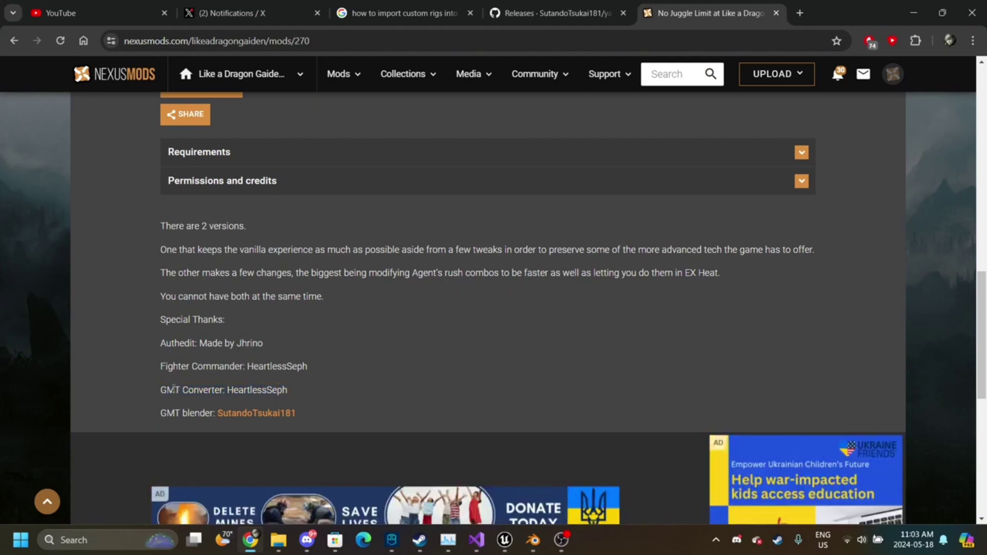
click(775, 13)
- Download yakuza_gmt_blender_v1.1.2.zip and check the download in the recent download history
click(410, 359)
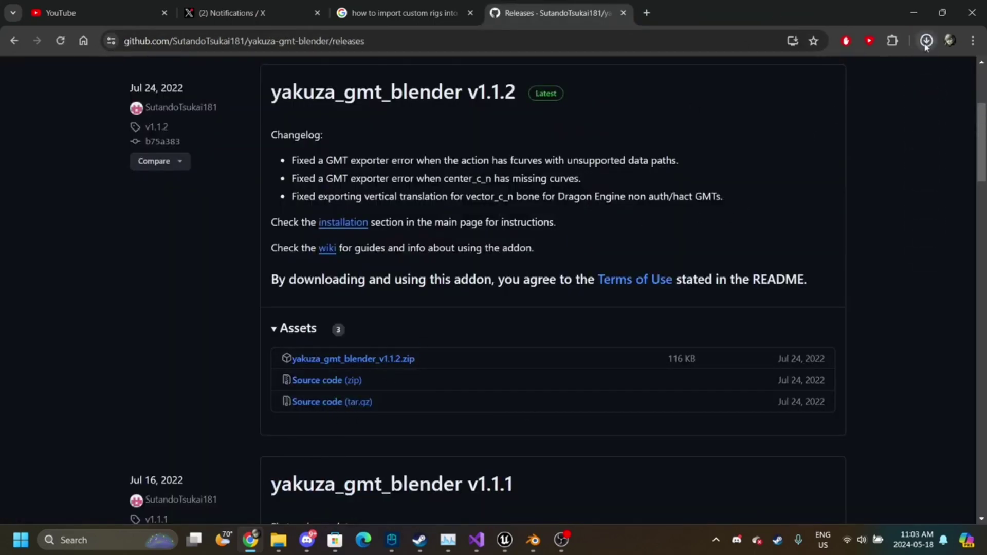
click(926, 41)
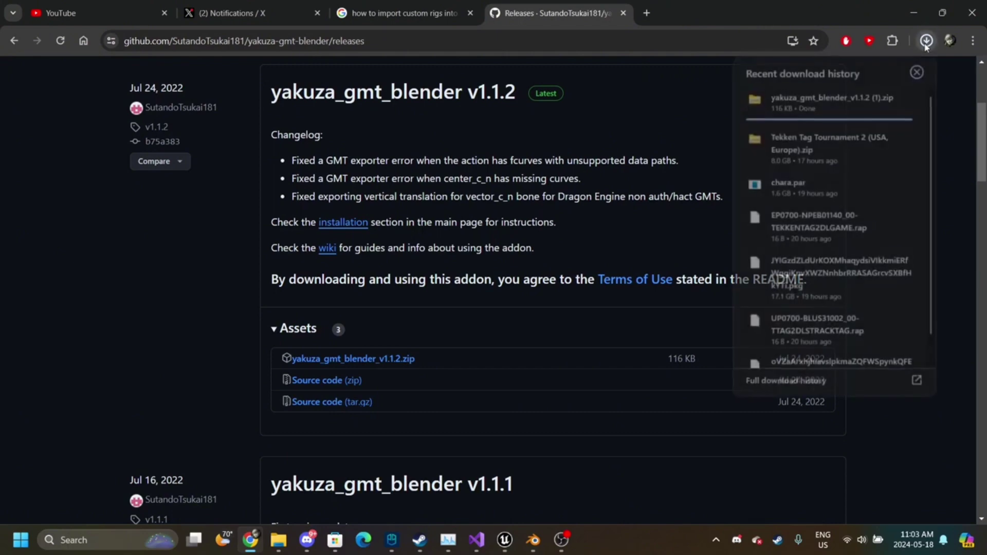
click(918, 70)
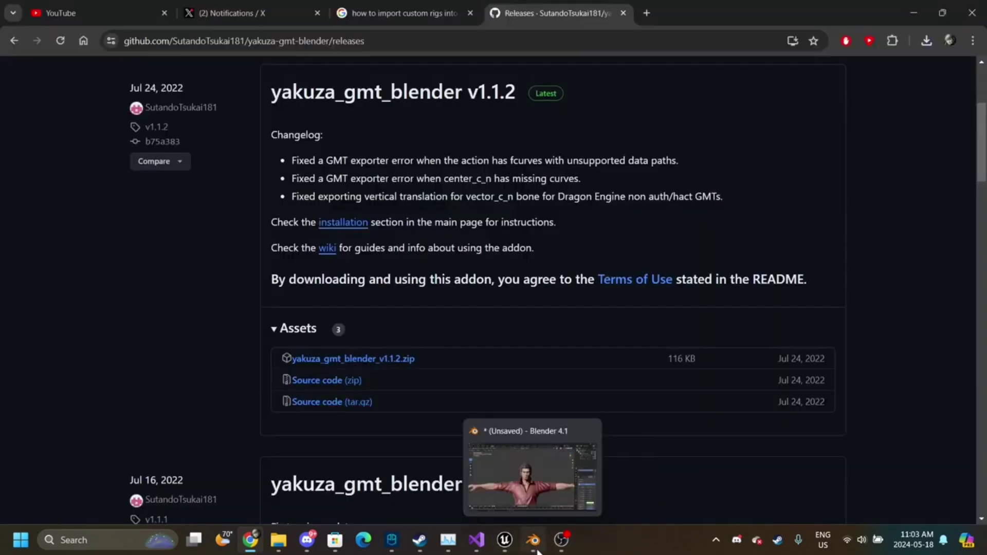
- Switch to Blender and install the add-on from yakuza_gmt_blender_v1.1.2 (1).zip in the Downloads folder
click(537, 549)
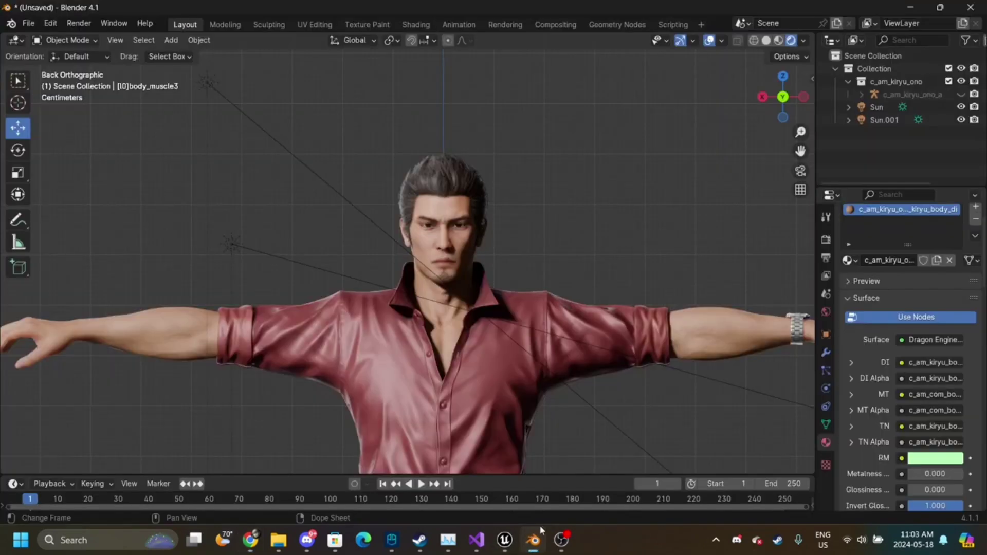
click(57, 23)
click(95, 184)
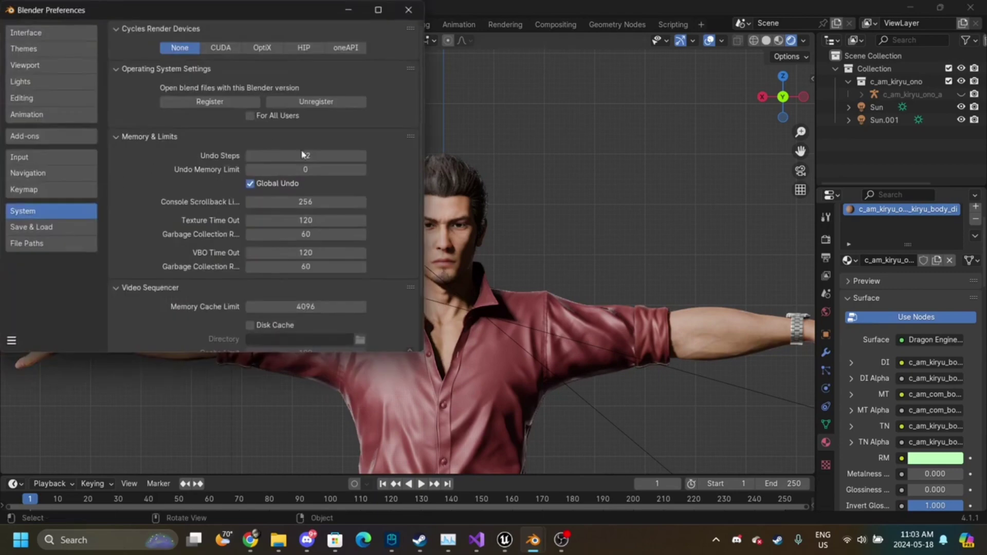
click(51, 145)
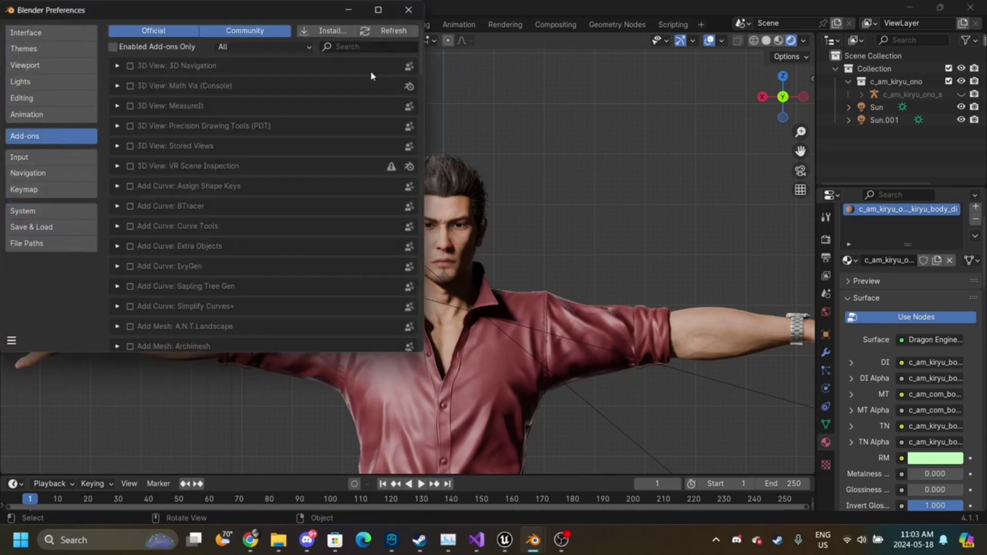
click(326, 31)
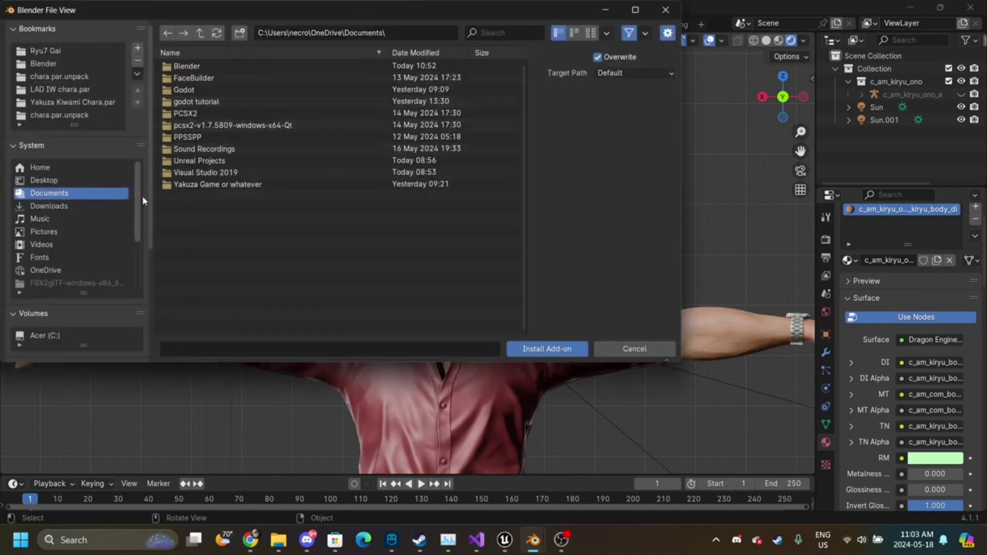
click(81, 205)
scroll(247, 230, down, 5)
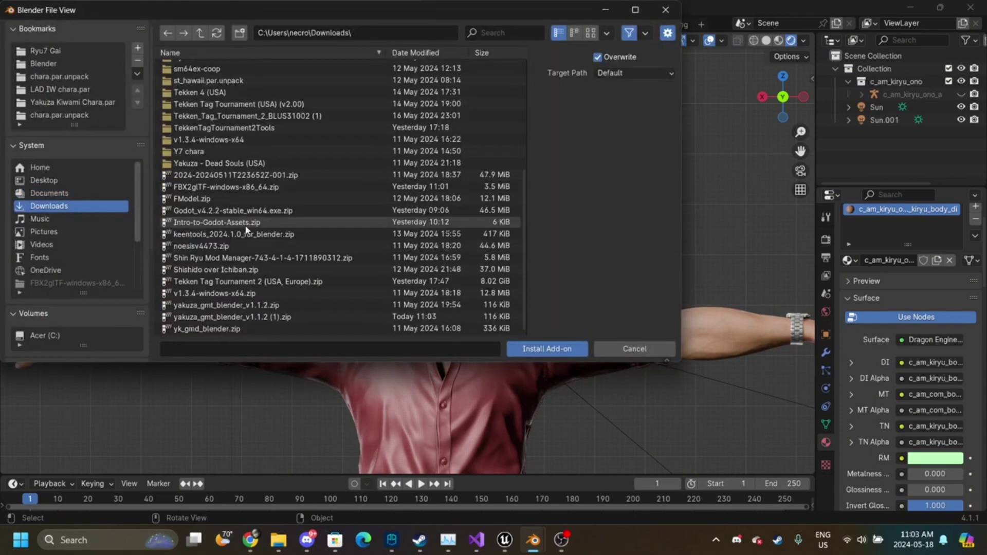
click(415, 53)
double_click(252, 170)
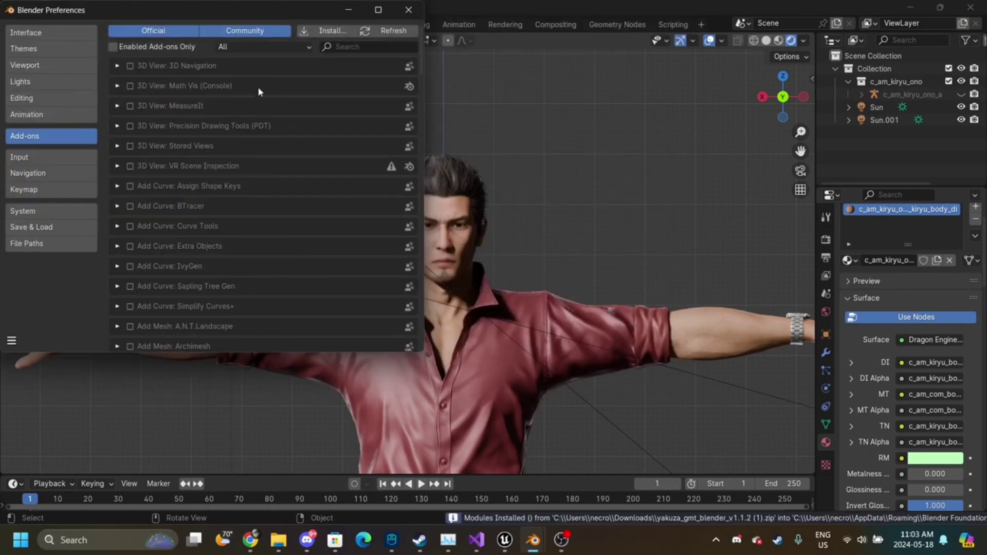
- Find the add-ons matching "gmt", enable Import-Export: Yakuza GMT File Import/Export, and close the preferences
click(367, 47)
text(gmt)
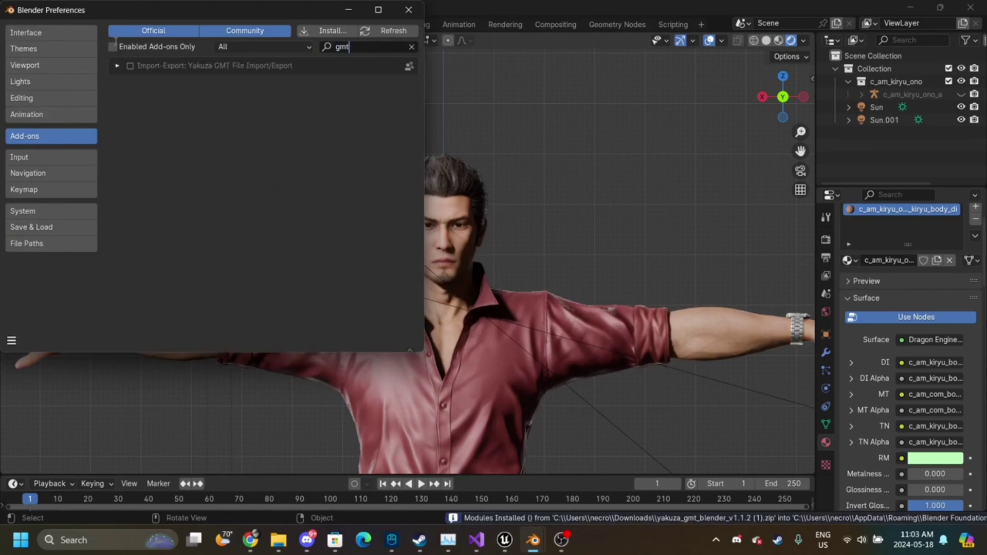
click(130, 66)
click(117, 66)
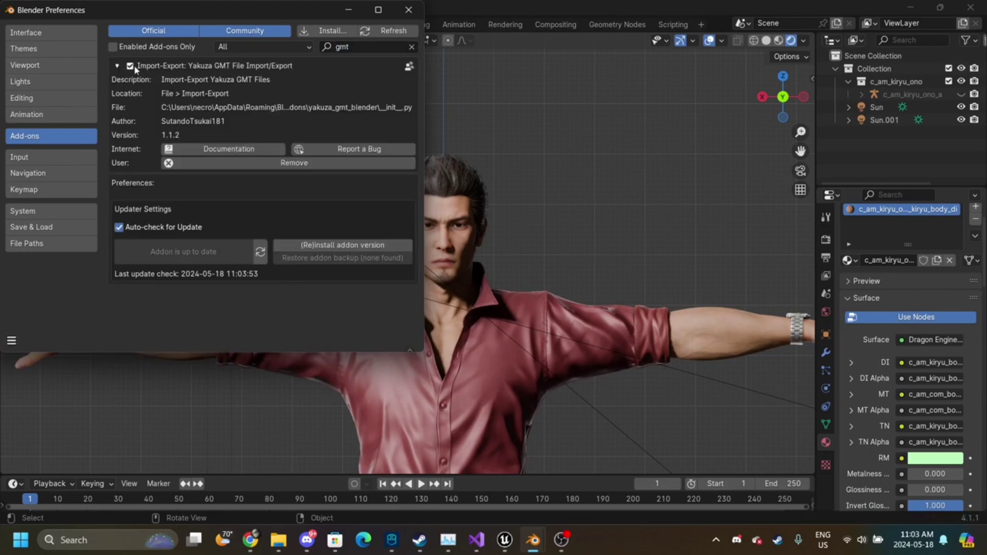
click(117, 65)
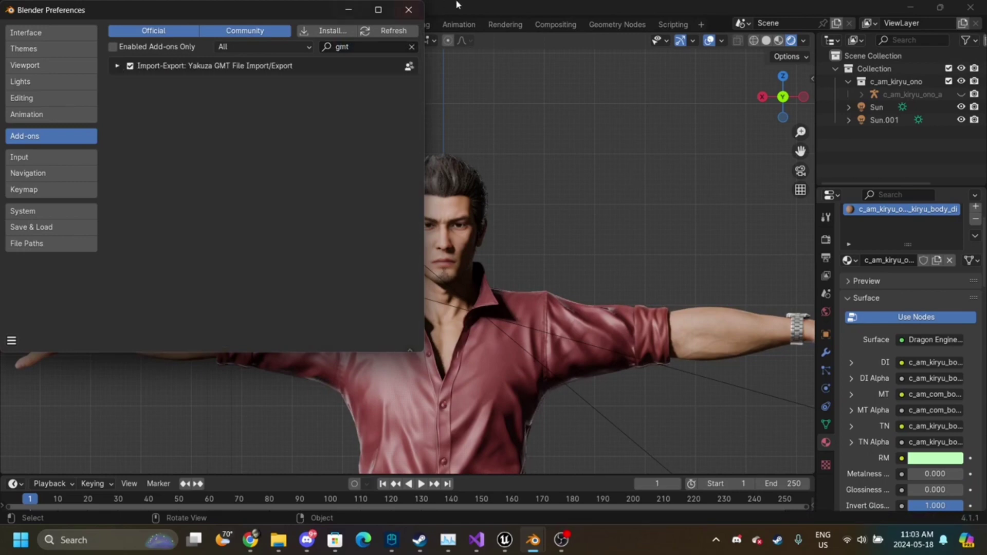
click(412, 14)
- Start a Yakuza Animation (.gmt/.cmt/.ifa) import and browse to the Steam steamapps\common folder
click(25, 24)
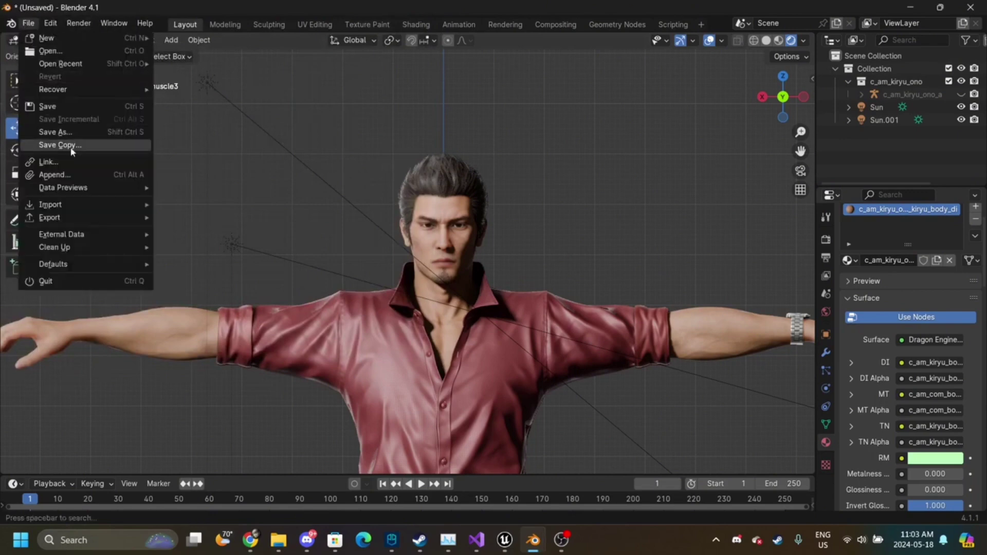
mouse_move(51, 204)
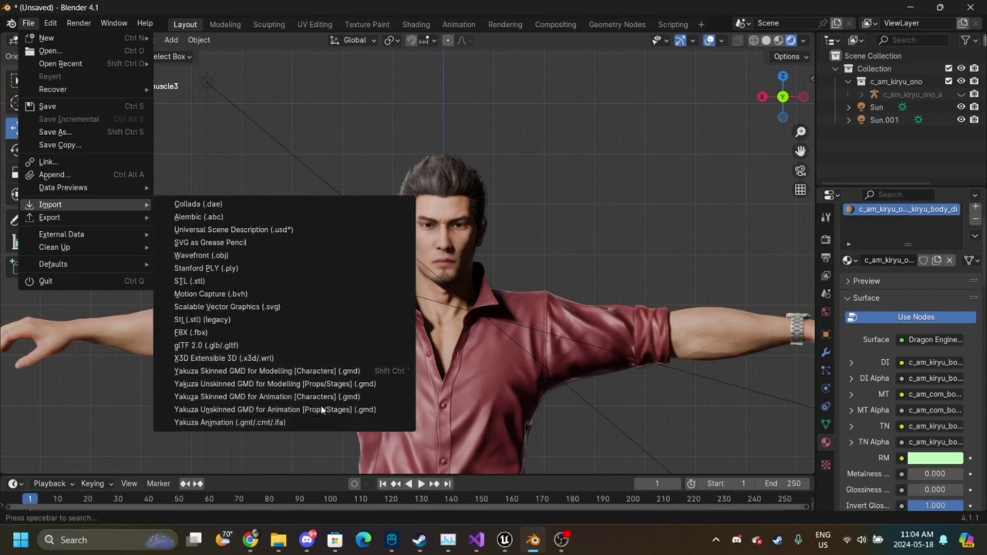
click(283, 424)
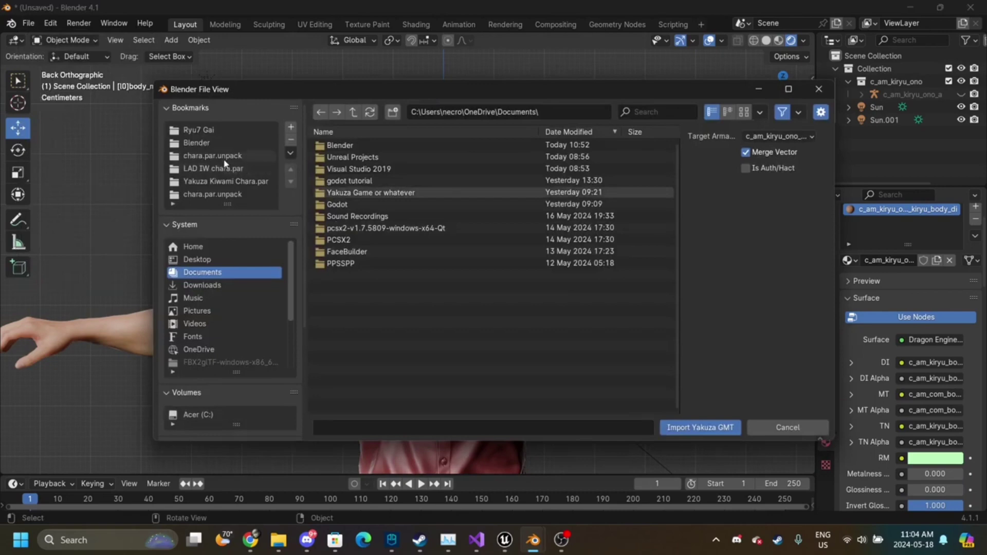
click(235, 168)
click(241, 156)
click(354, 109)
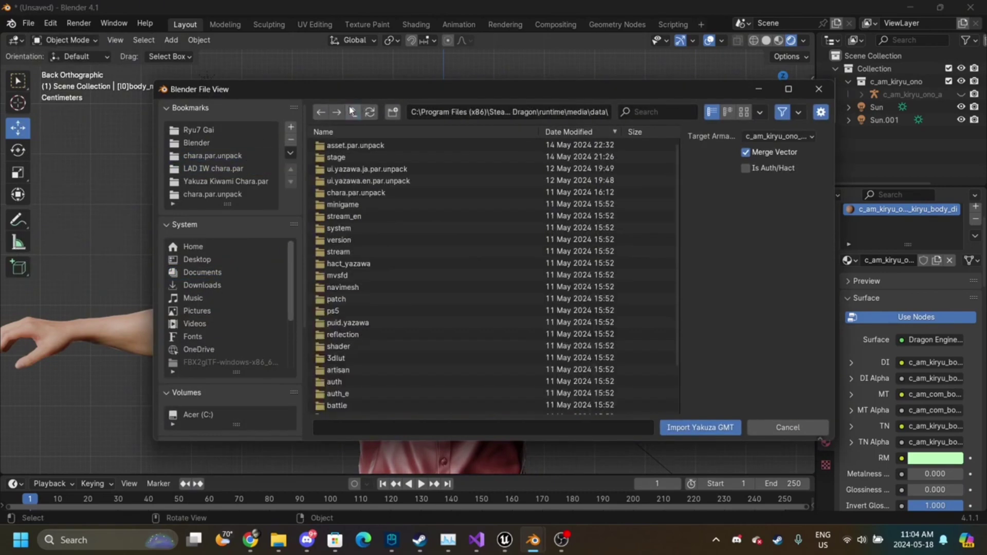
click(352, 111)
click(356, 111)
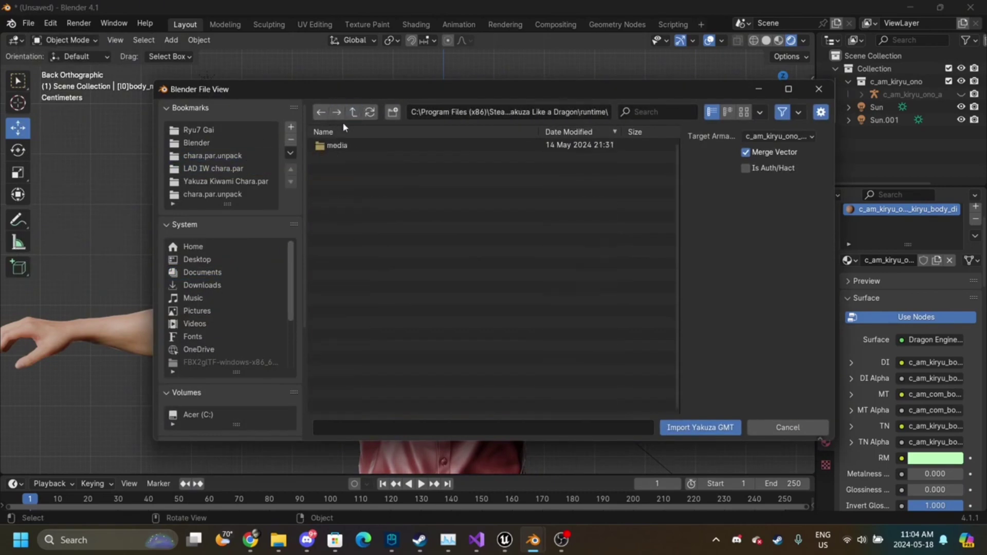
double_click(367, 147)
click(353, 112)
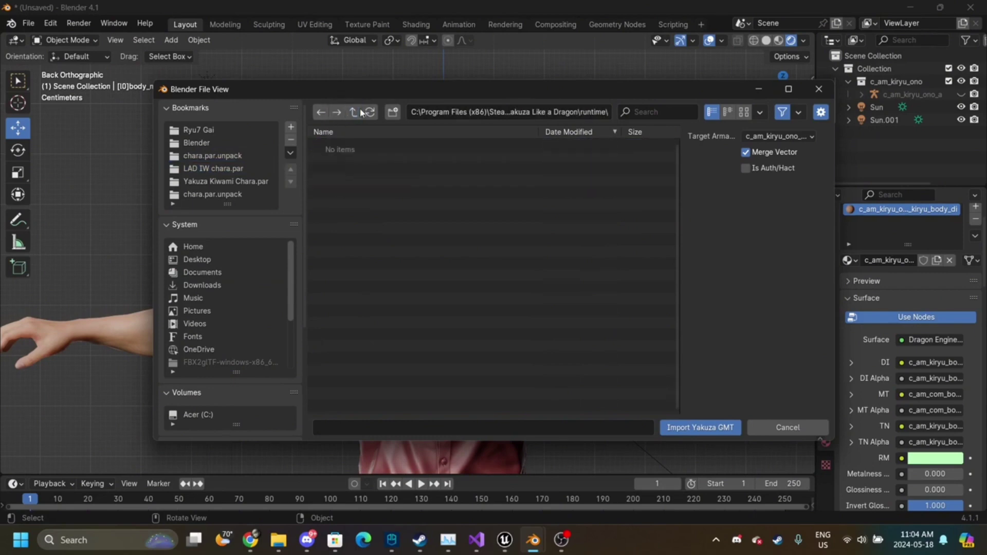
click(353, 112)
click(353, 112)
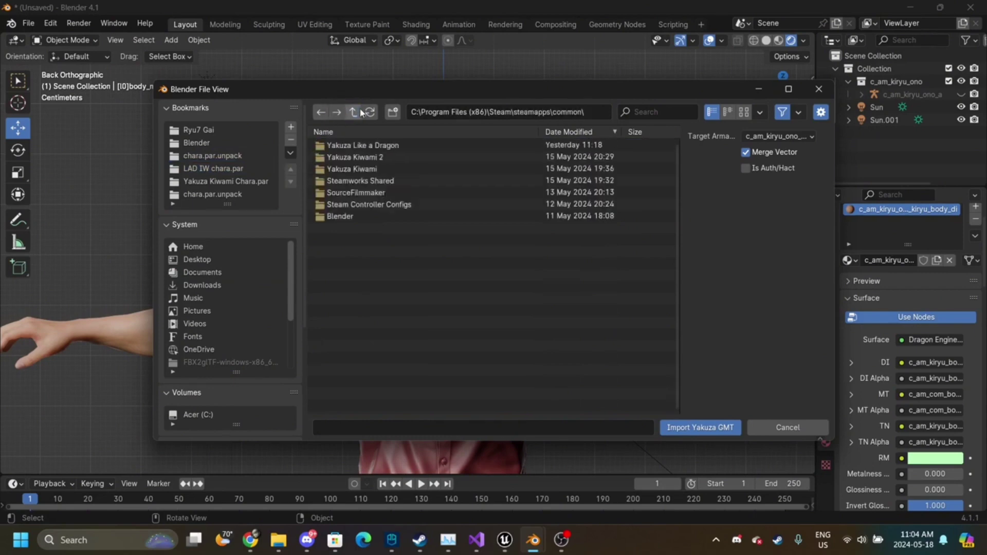
- Open the gmt.lexus2 animation folder inside Yakuza Kiwami 2\data\motion.par.unpack
double_click(382, 162)
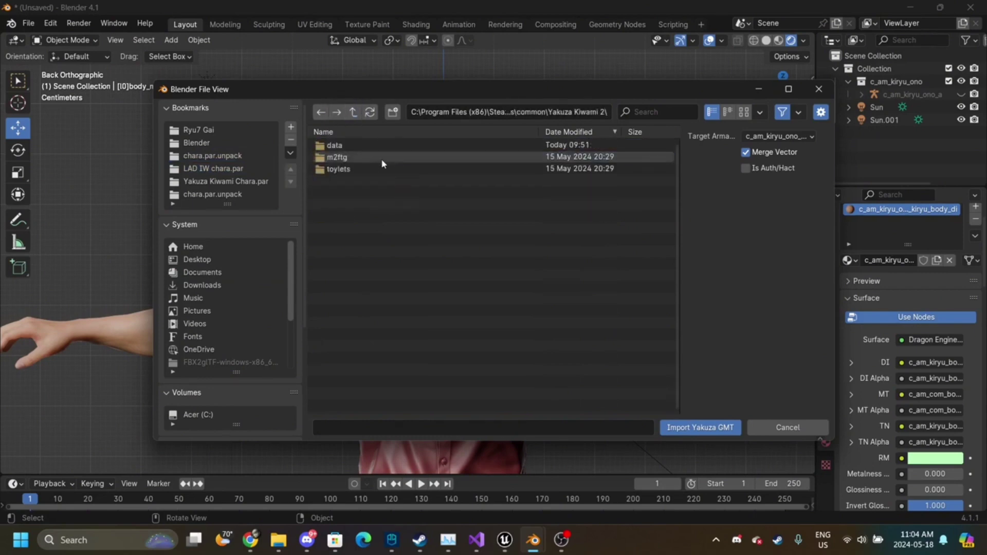
double_click(360, 146)
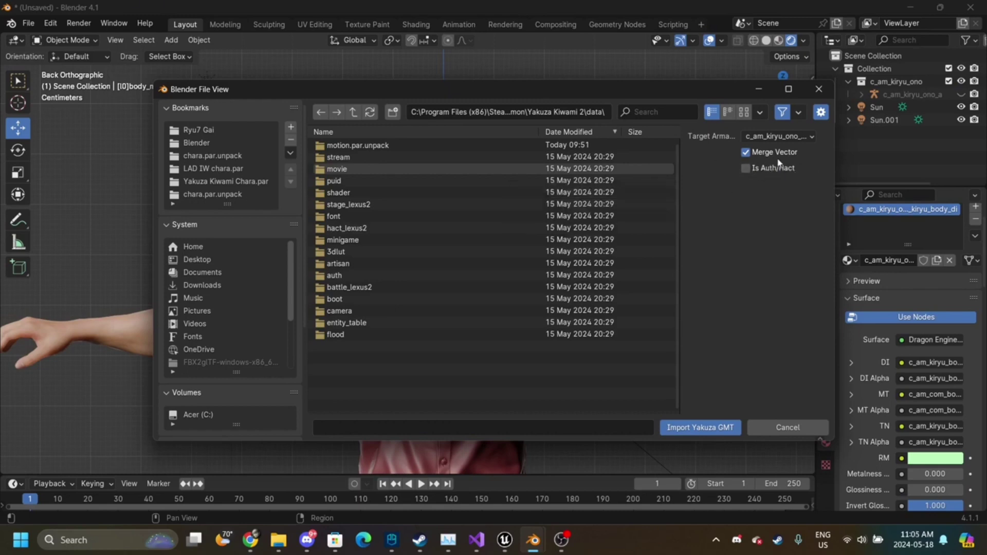
double_click(518, 147)
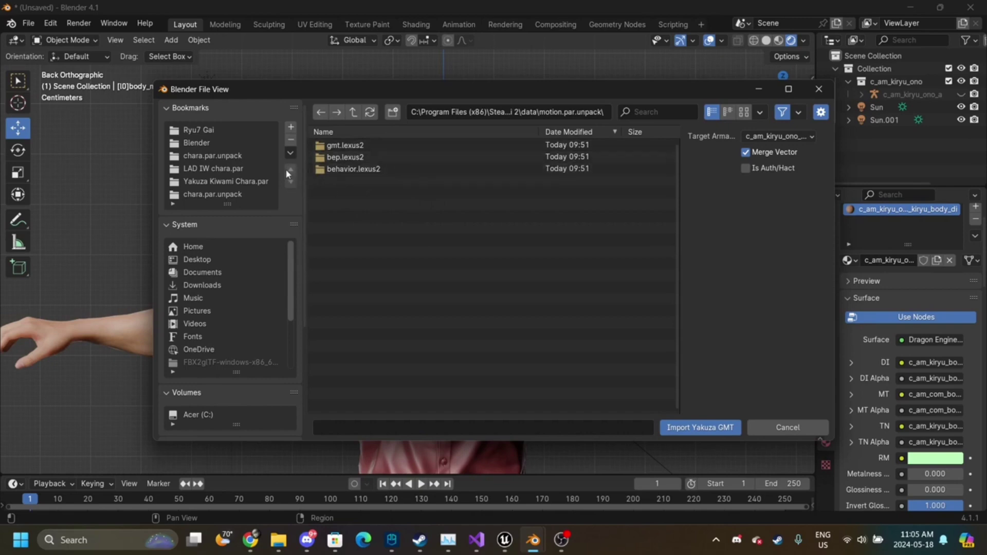
double_click(350, 146)
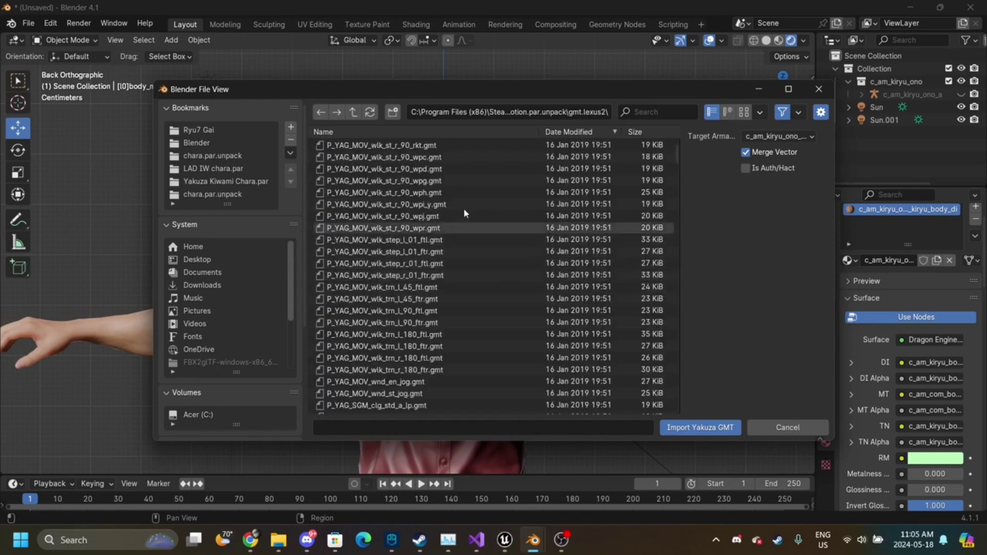
- Sort the GMT files by name and look through them for Kiryu's P_KRU_BTL battle animations
scroll(404, 220, down, 15)
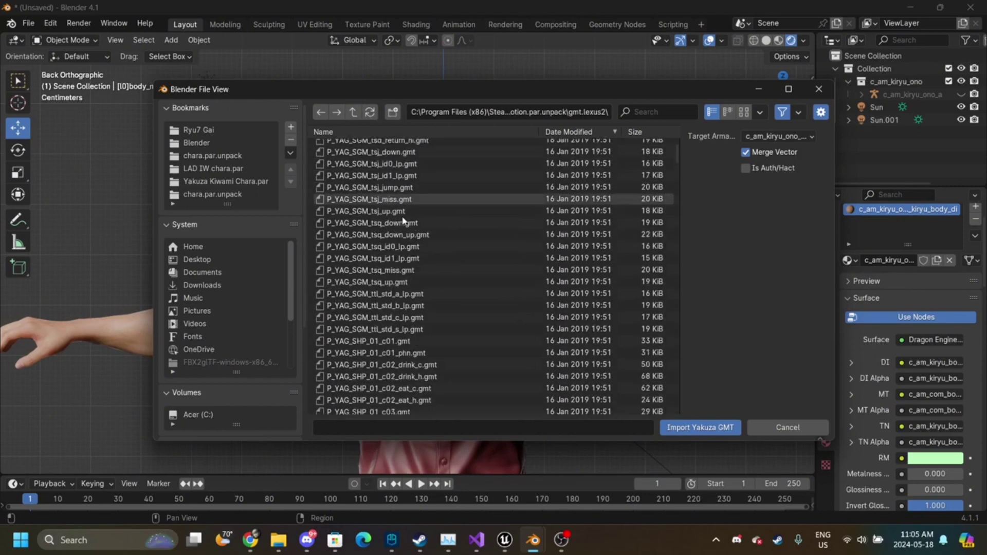
scroll(404, 220, down, 10)
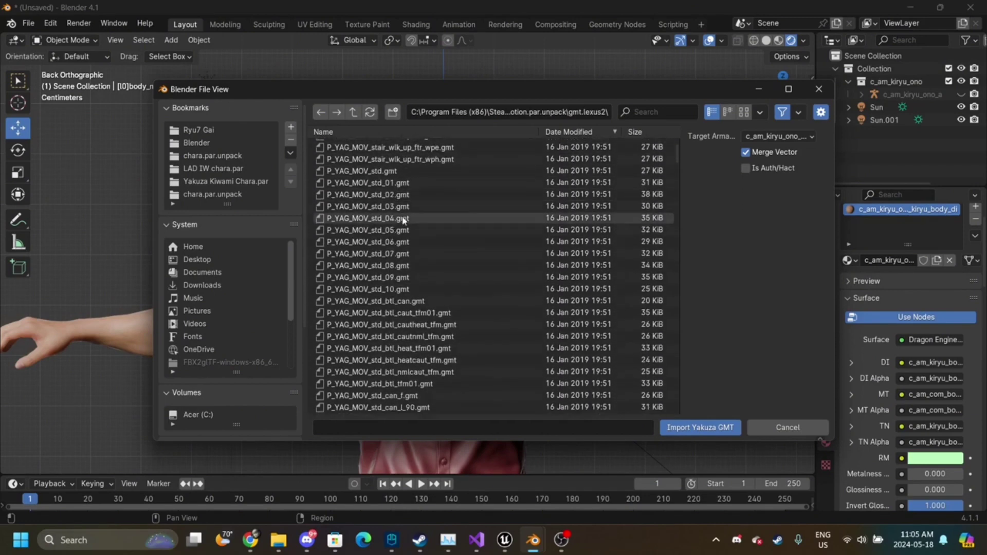
scroll(403, 220, down, 10)
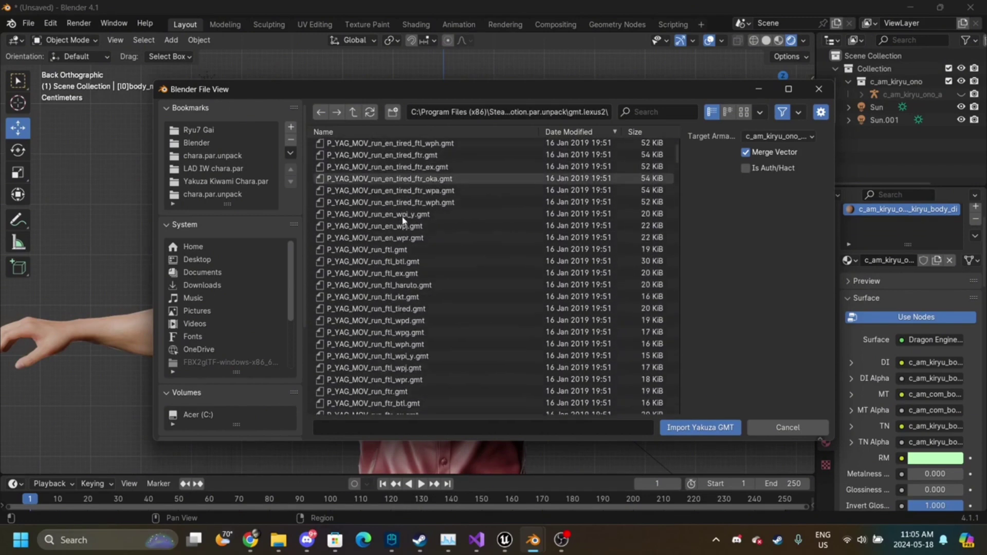
scroll(404, 220, down, 5)
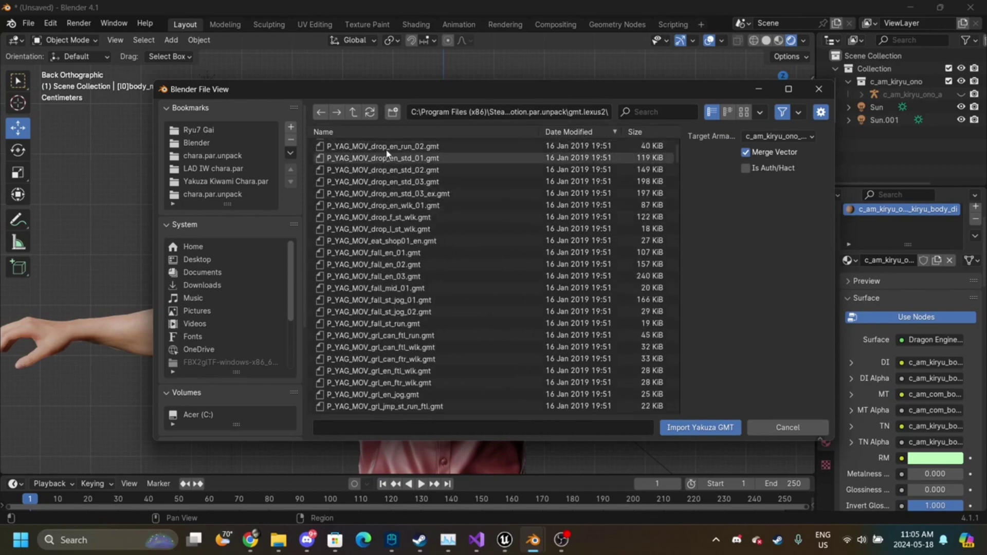
click(446, 131)
scroll(576, 213, up, 10)
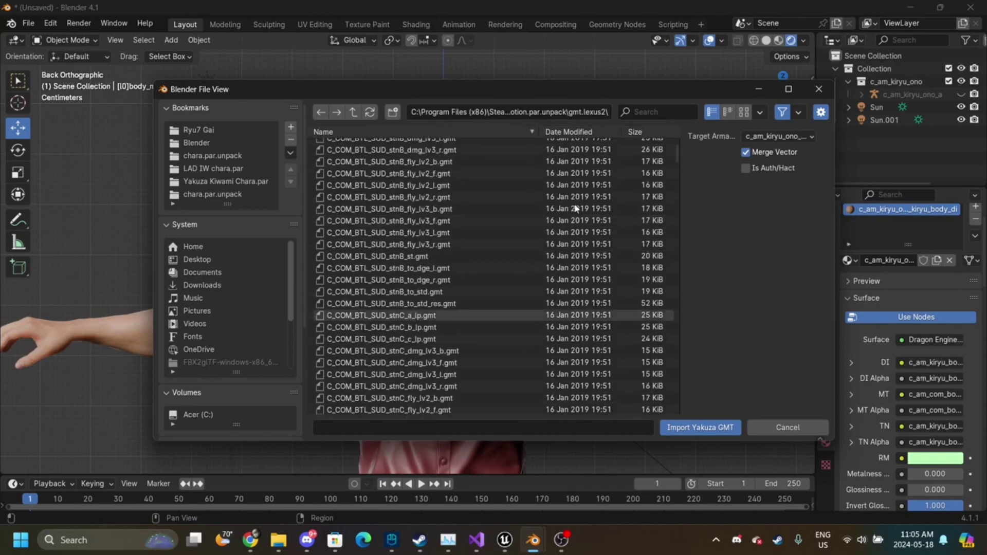
scroll(576, 214, up, 10)
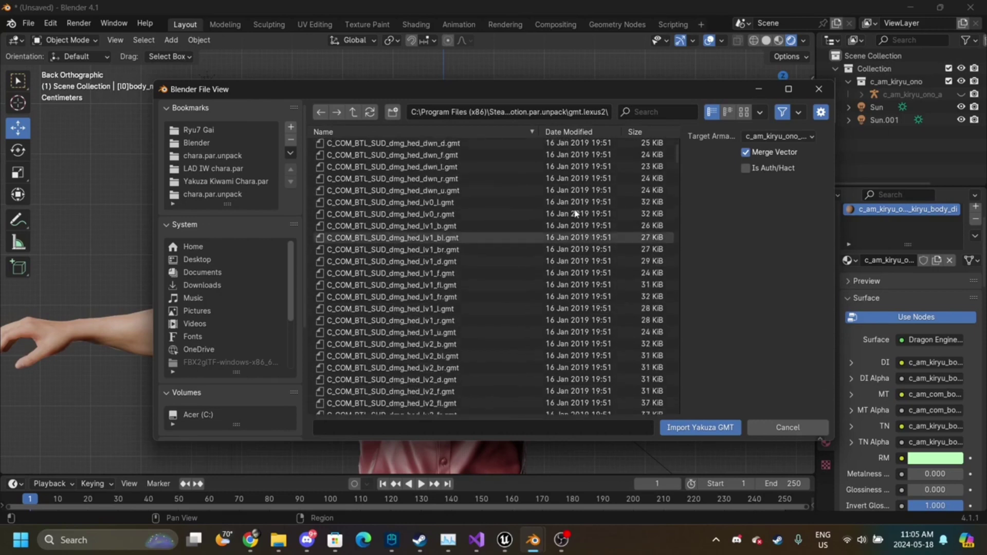
scroll(575, 210, up, 8)
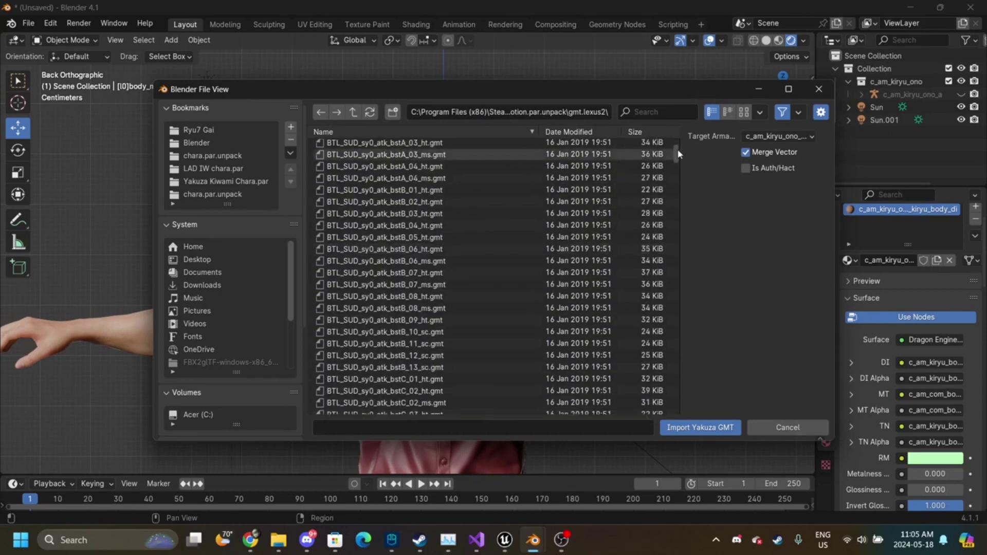
drag(677, 151, 698, 297)
scroll(491, 252, up, 12)
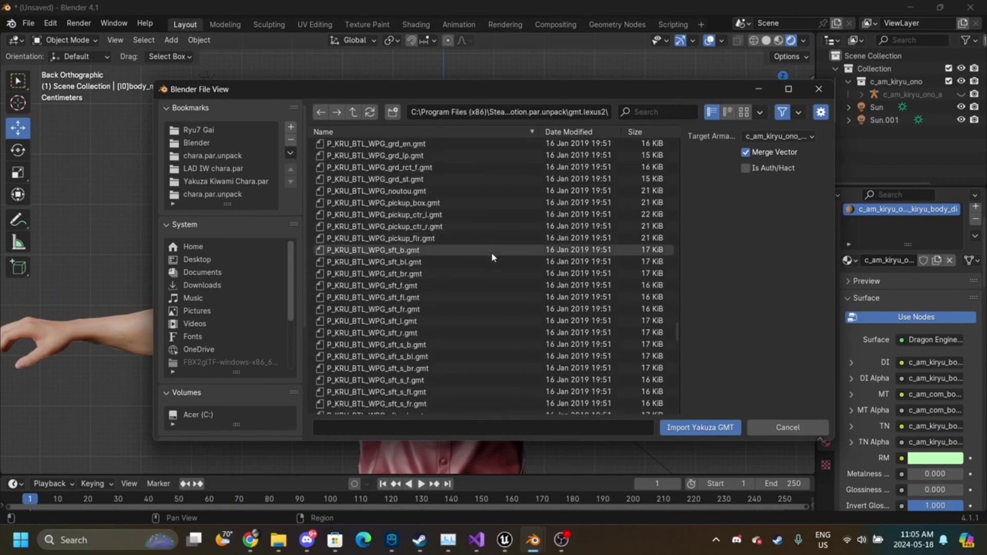
scroll(492, 252, up, 5)
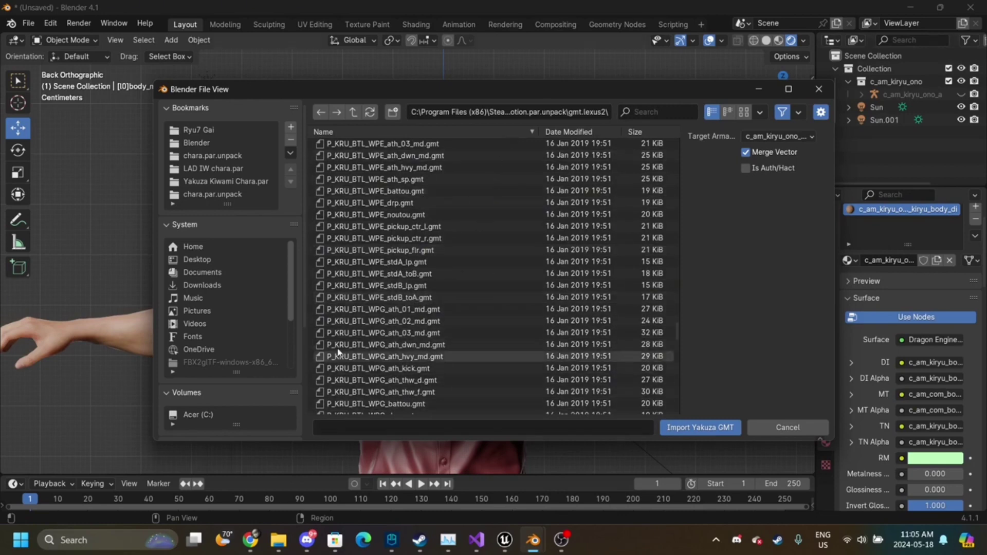
- Switch to Chrome, open the RGG Studios Game Universal Move List document in a new tab and skim its introduction
click(250, 540)
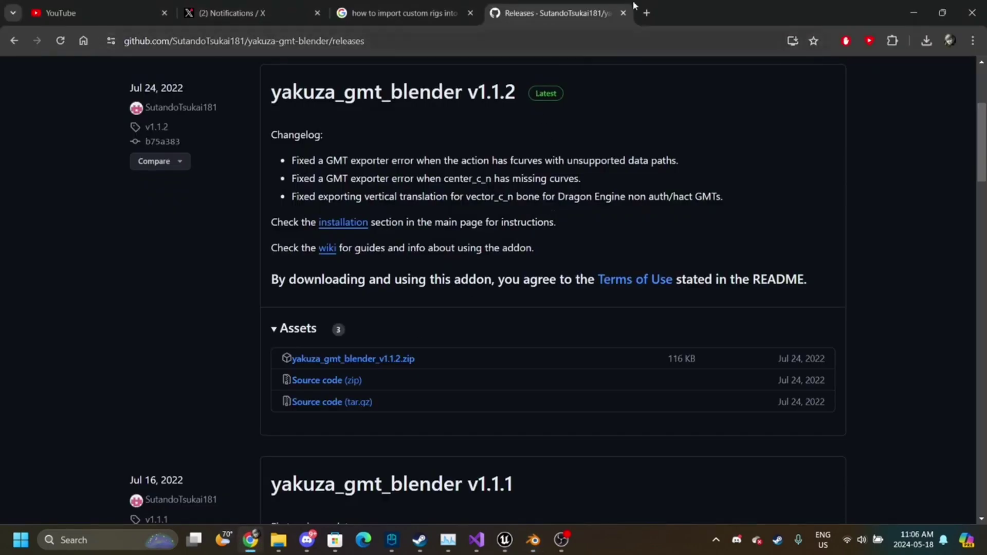
click(647, 10)
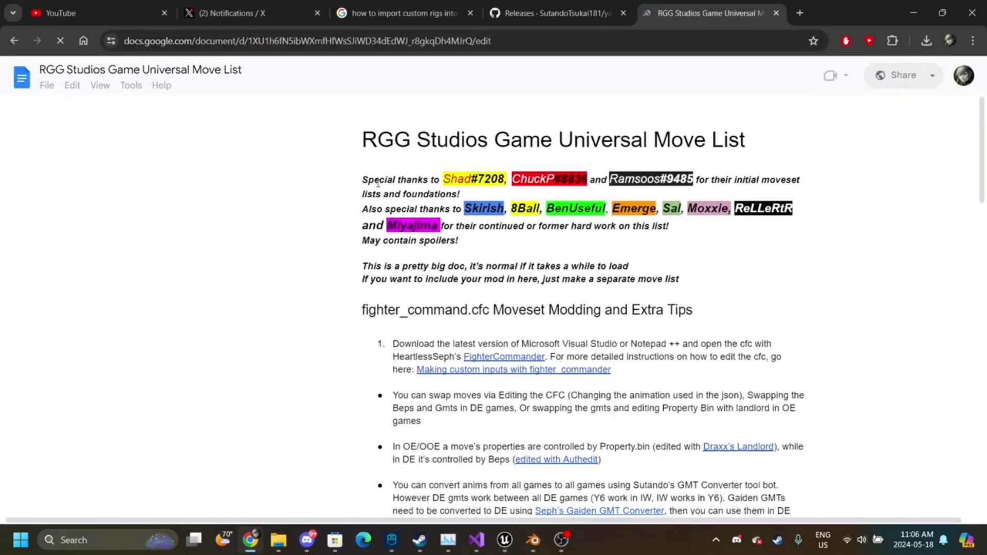
scroll(497, 245, down, 3)
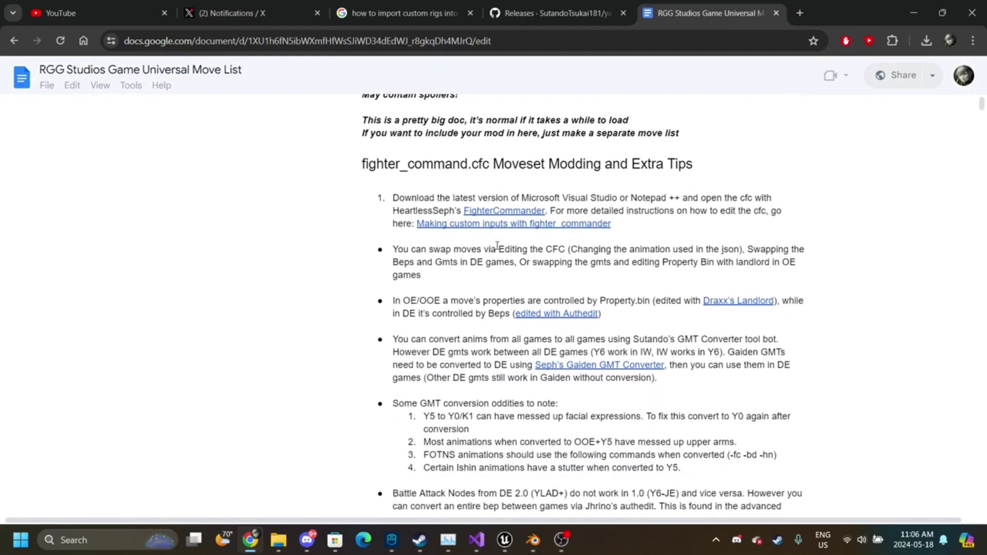
scroll(497, 245, up, 3)
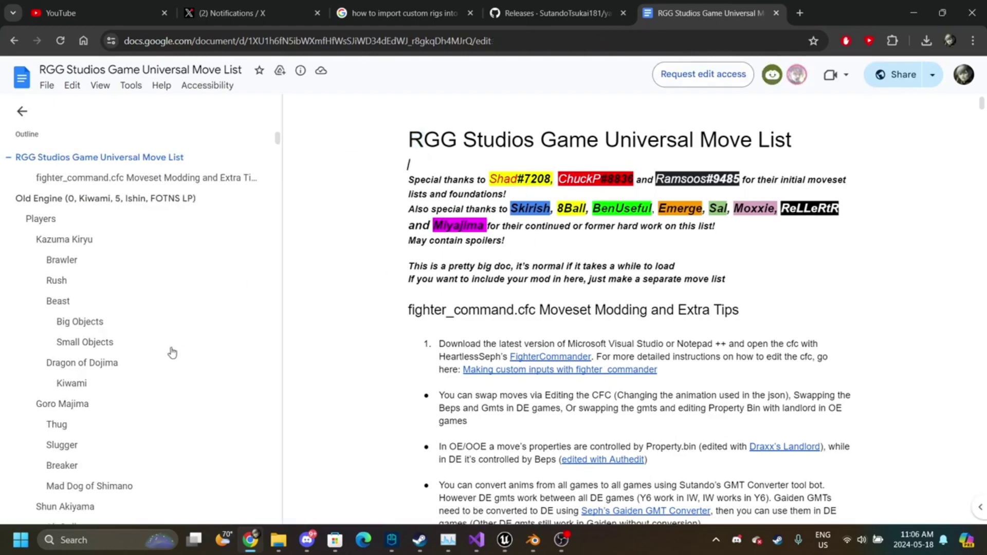
- Look through the document outline for Dragon Engine 1.0 (6, Kiwami 2, Judgment) and go to that section
scroll(172, 352, down, 10)
scroll(172, 353, down, 15)
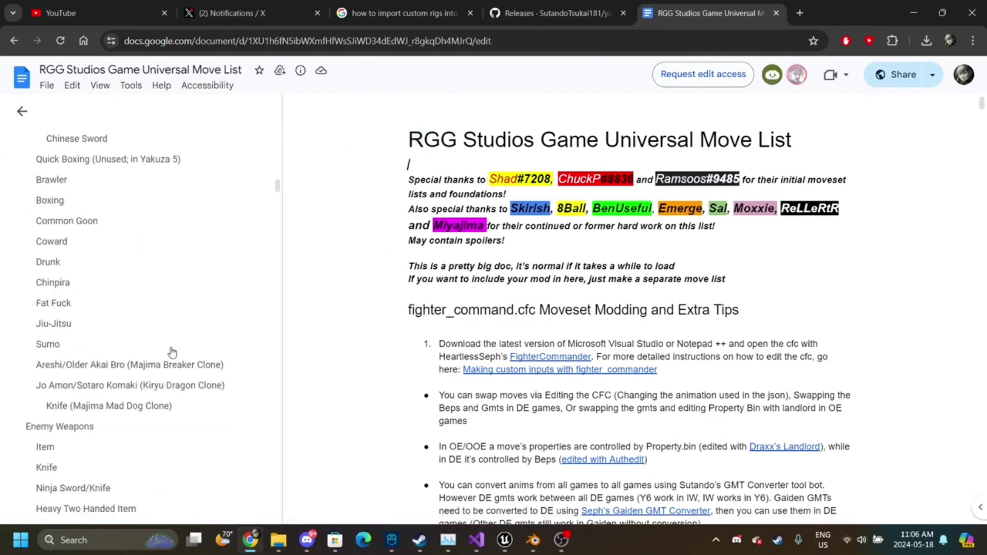
scroll(189, 223, down, 15)
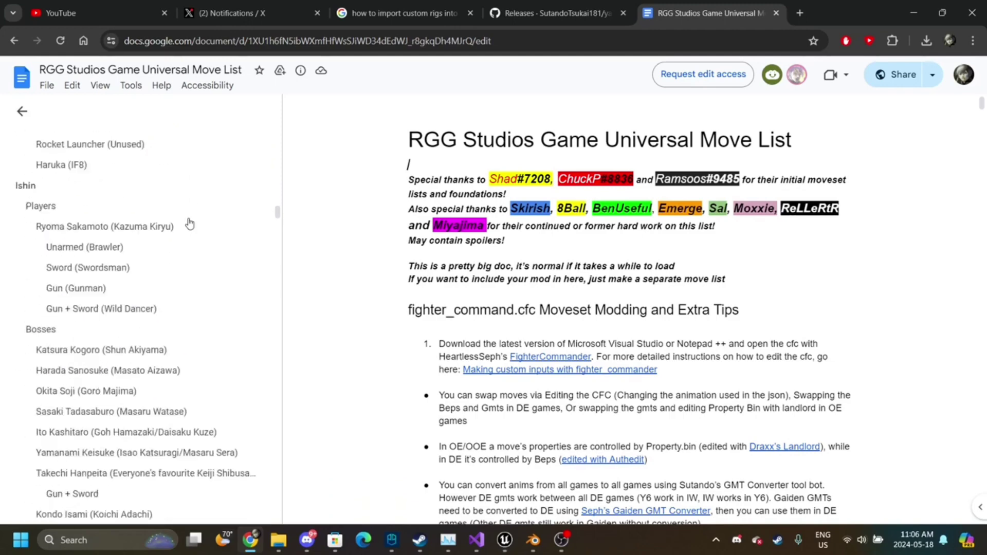
scroll(190, 223, down, 15)
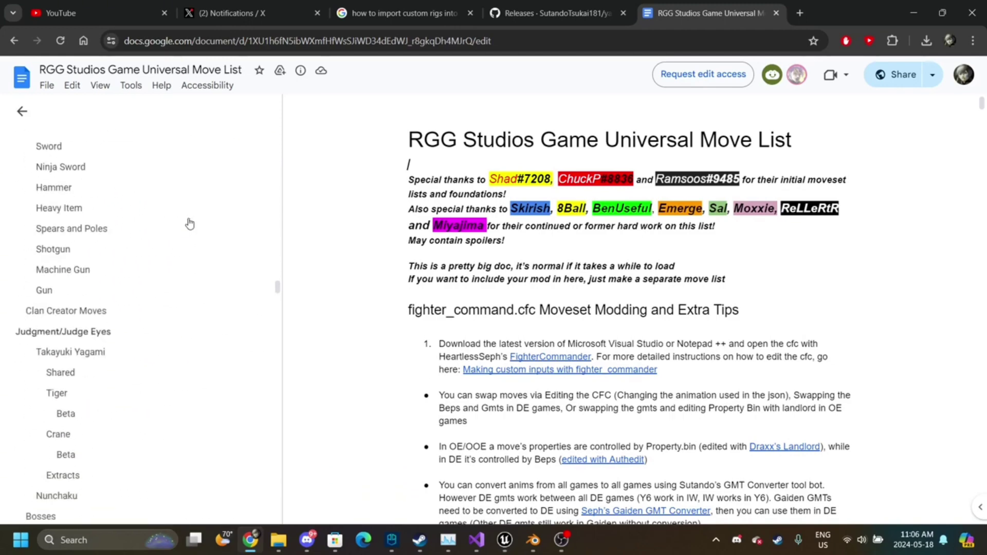
scroll(190, 223, up, 10)
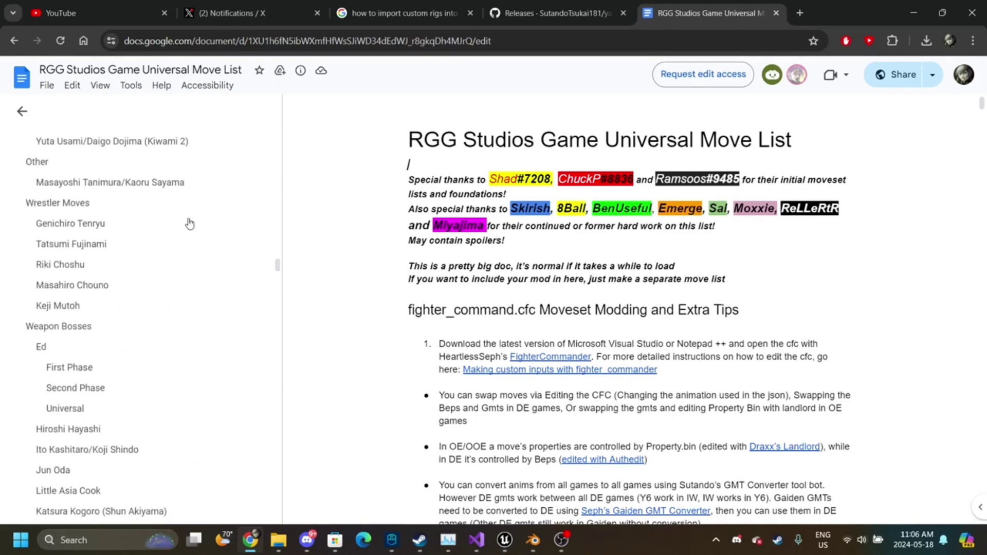
scroll(190, 223, up, 9)
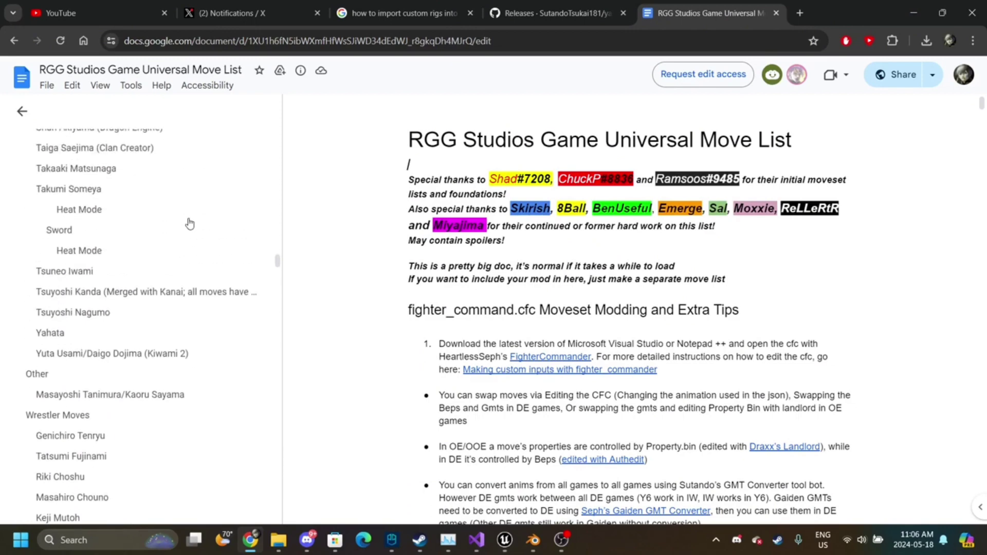
scroll(189, 224, up, 15)
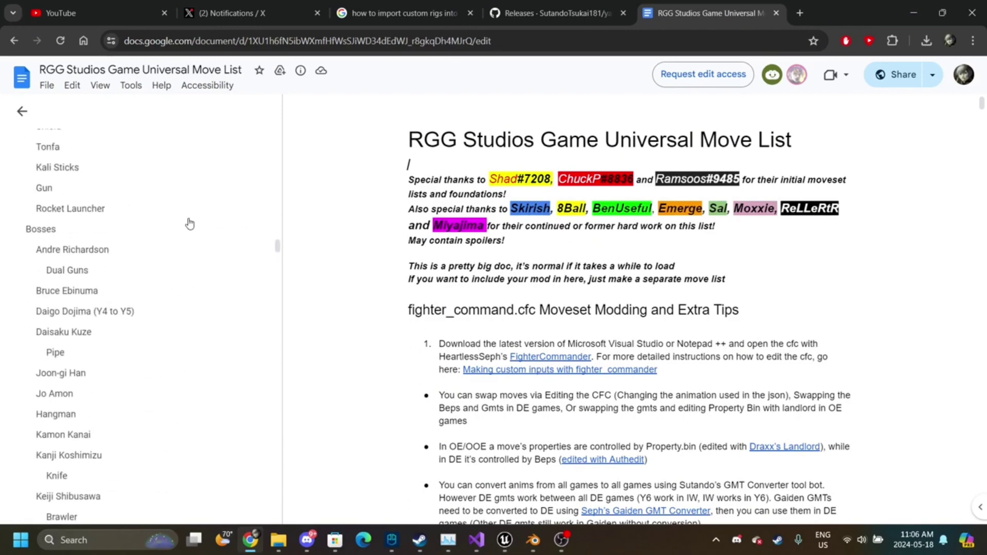
scroll(190, 223, up, 1)
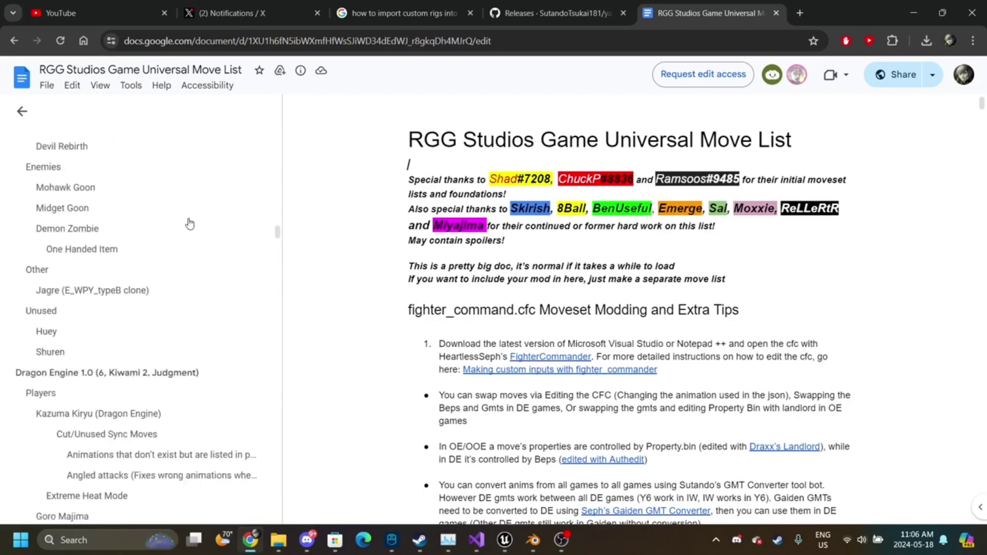
scroll(149, 314, down, 1)
click(108, 344)
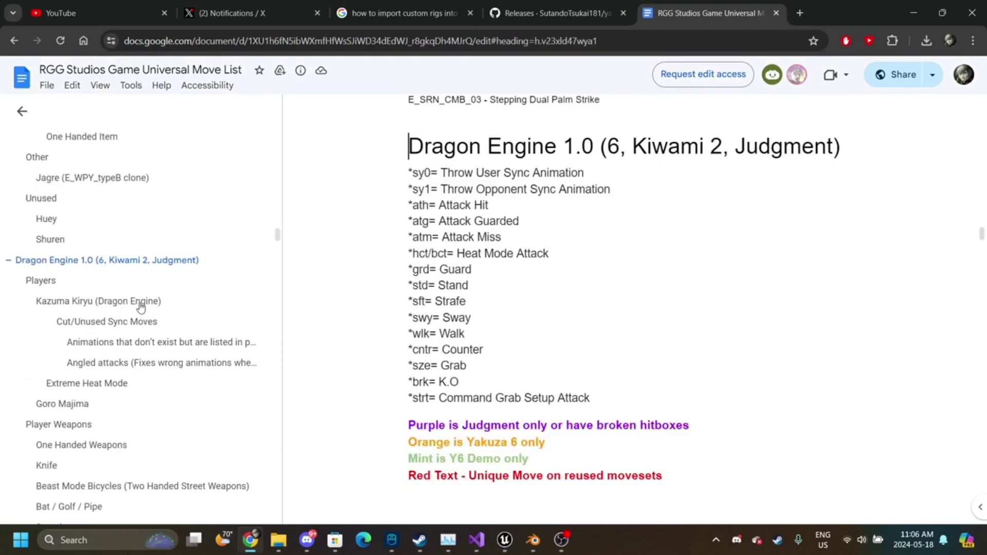
- Go to the Kazuma Kiryu (Dragon Engine) section of the move list and skim its animation names
click(141, 305)
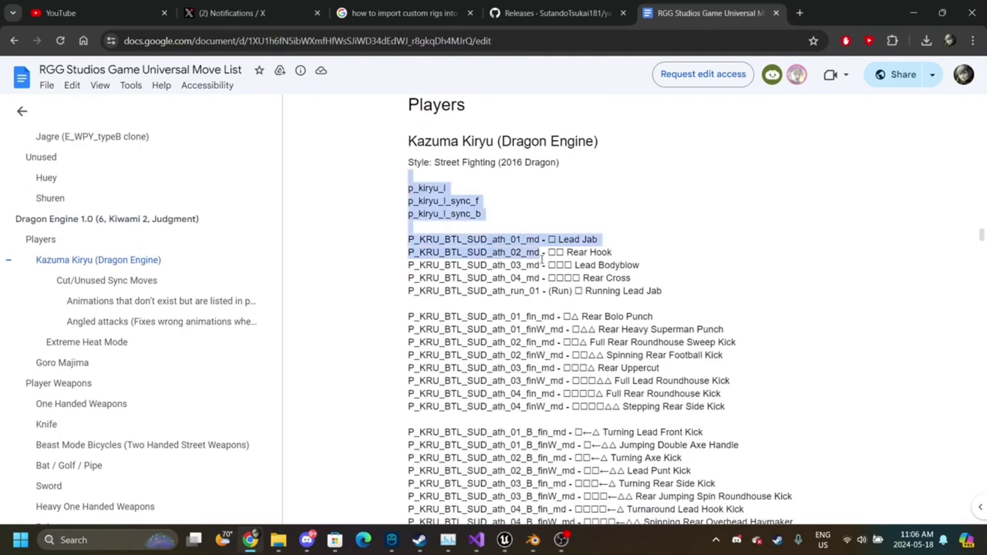
scroll(542, 259, down, 20)
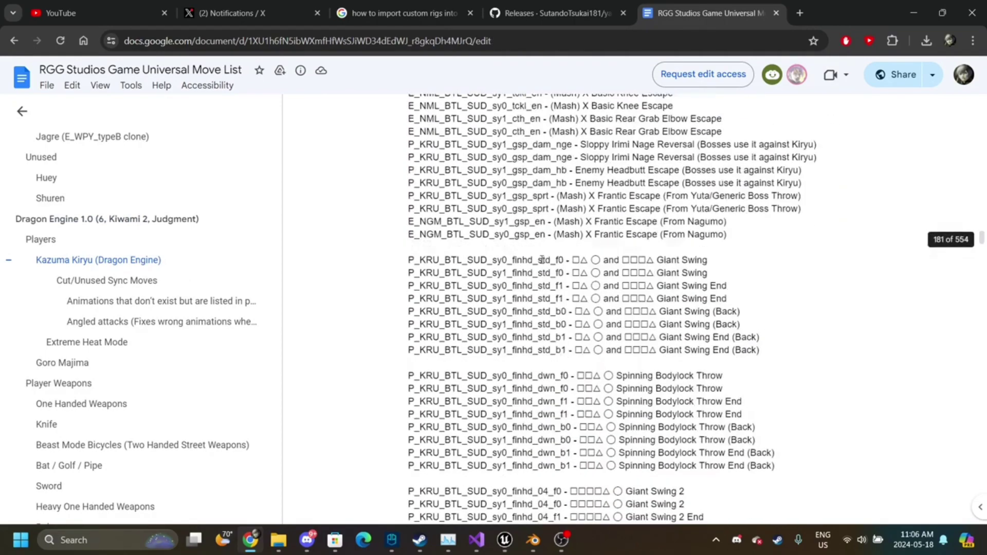
scroll(542, 259, down, 20)
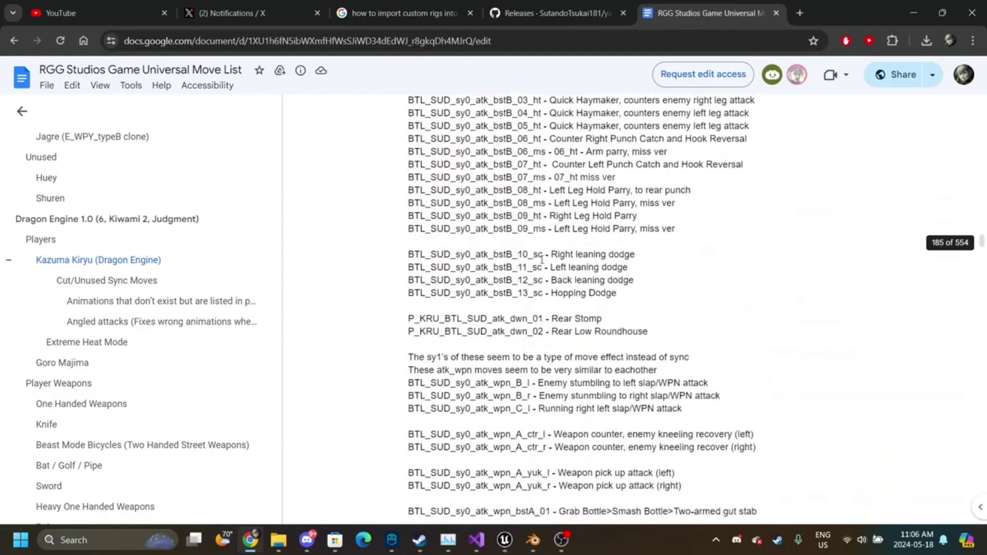
scroll(542, 260, down, 6)
scroll(542, 260, up, 3)
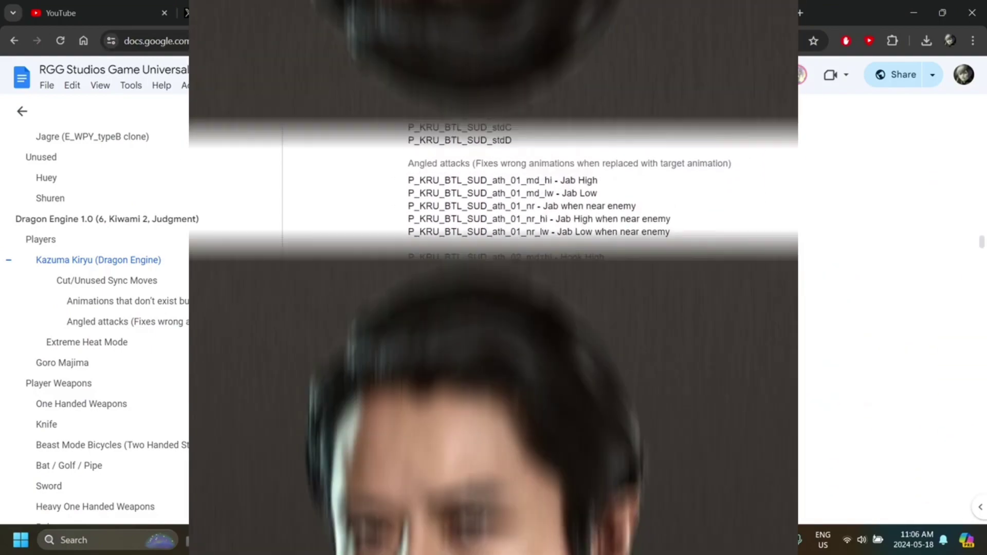
scroll(541, 259, up, 8)
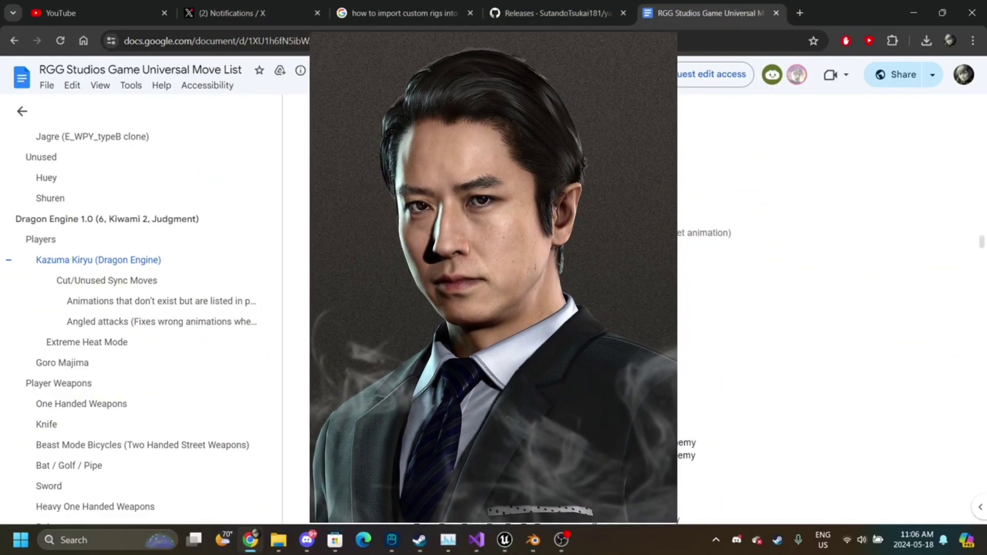
scroll(542, 259, up, 20)
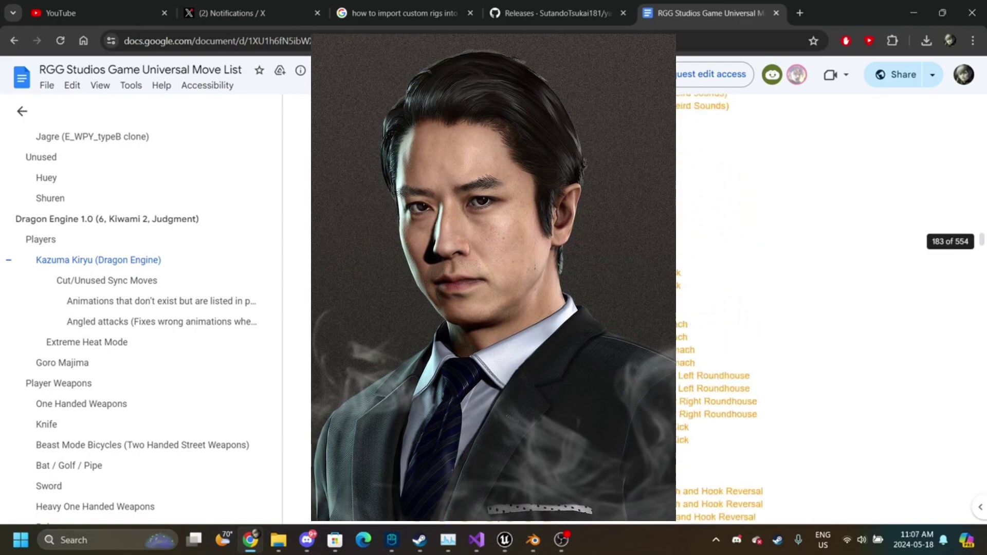
scroll(542, 259, up, 12)
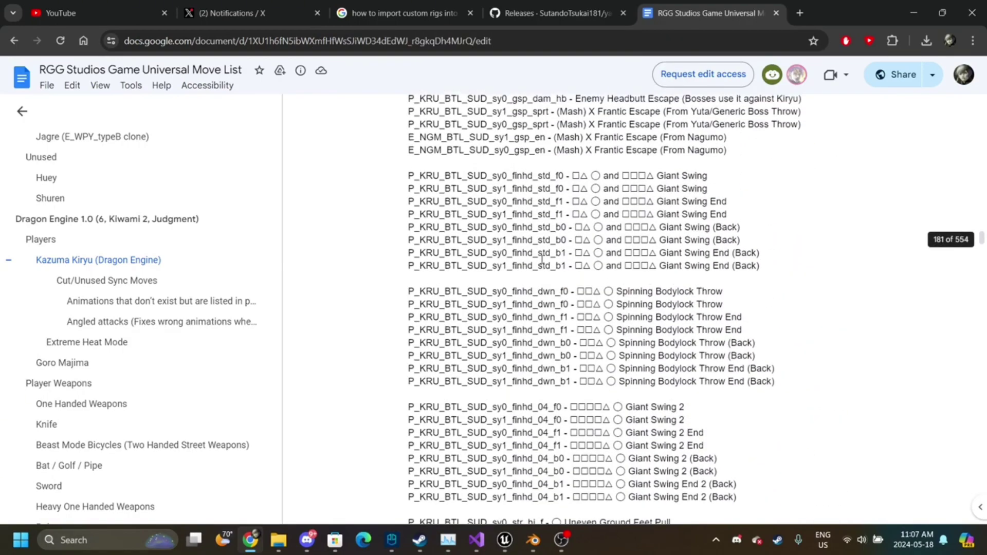
scroll(542, 260, up, 15)
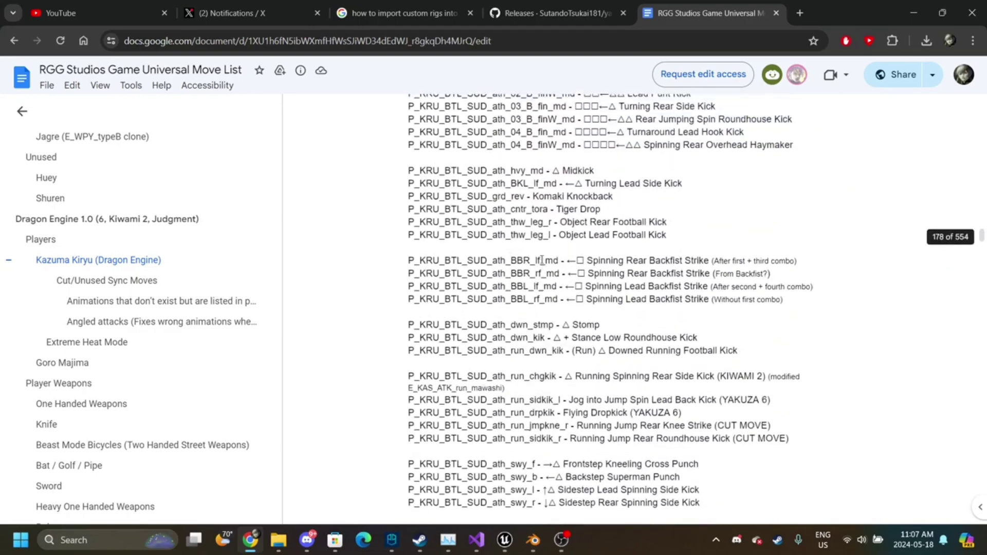
scroll(542, 259, up, 5)
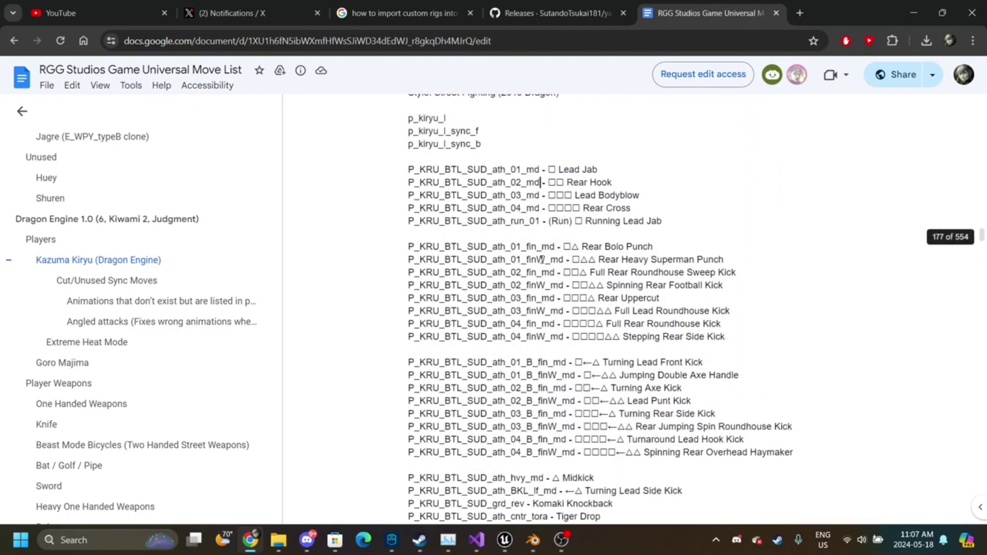
- Examine how Kiryu's P_KRU_BTL_SUD_ath file names correspond to button combos and moves, including the jab, finisher and roundhouse kick entries
click(570, 251)
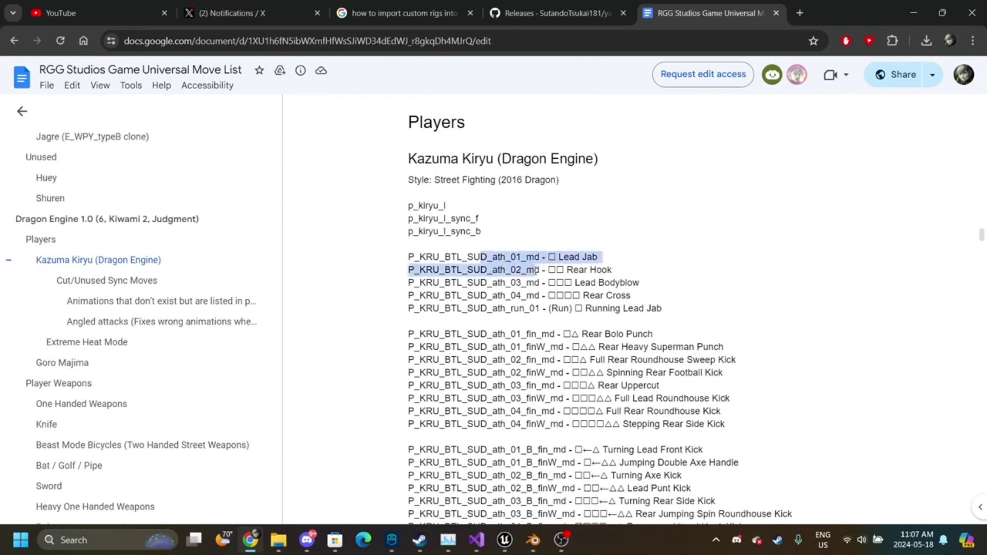
drag(536, 269, 494, 294)
click(488, 255)
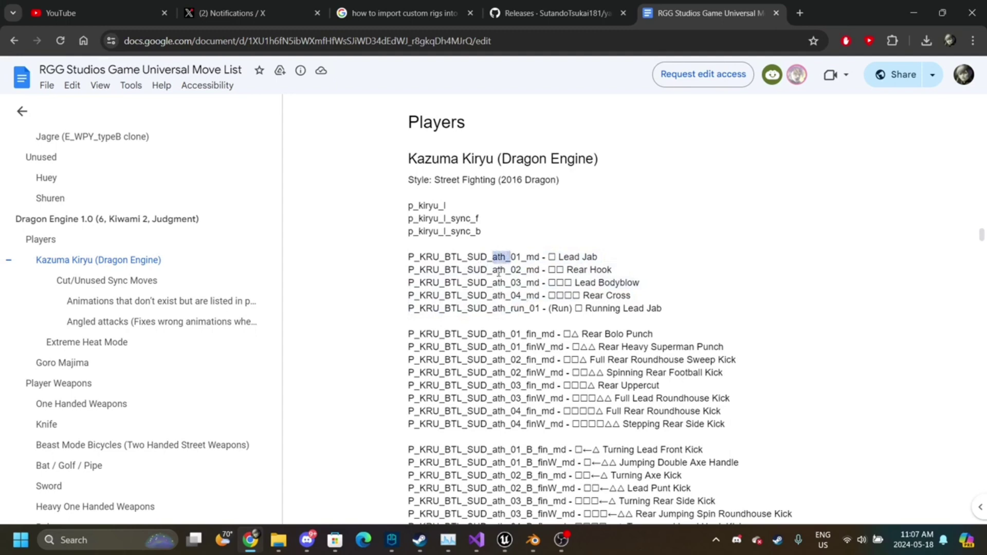
drag(487, 284, 552, 295)
click(501, 317)
scroll(534, 337, down, 3)
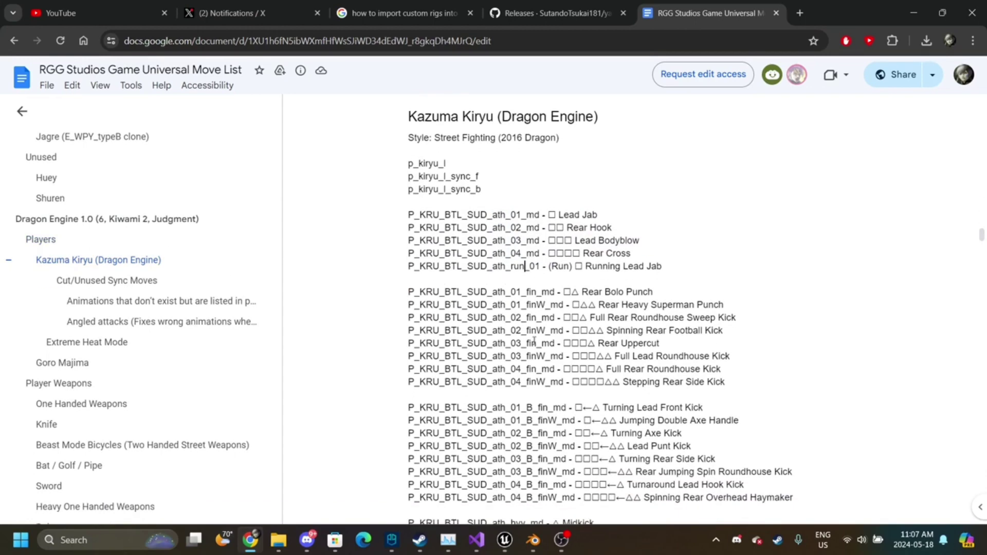
drag(517, 252, 602, 252)
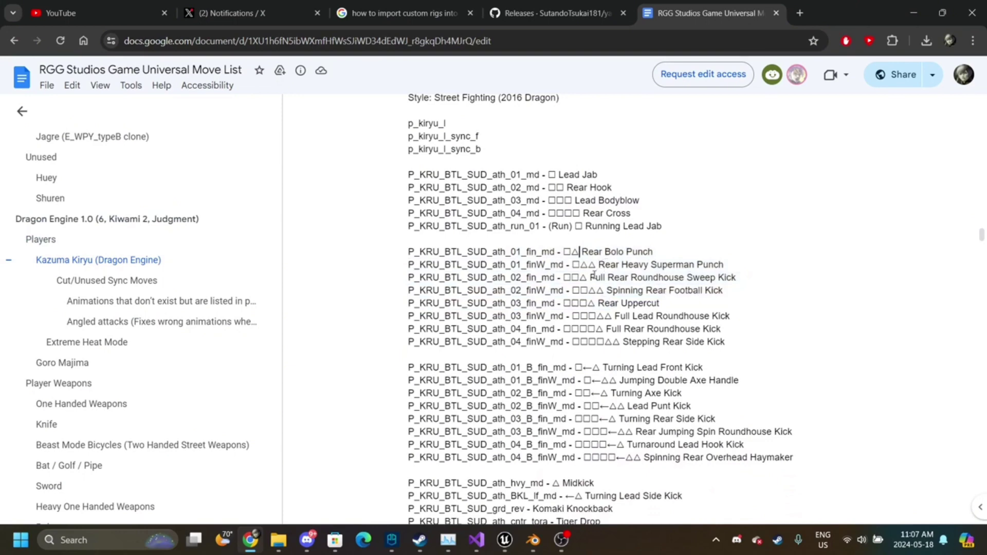
drag(595, 277, 708, 276)
drag(519, 291, 488, 278)
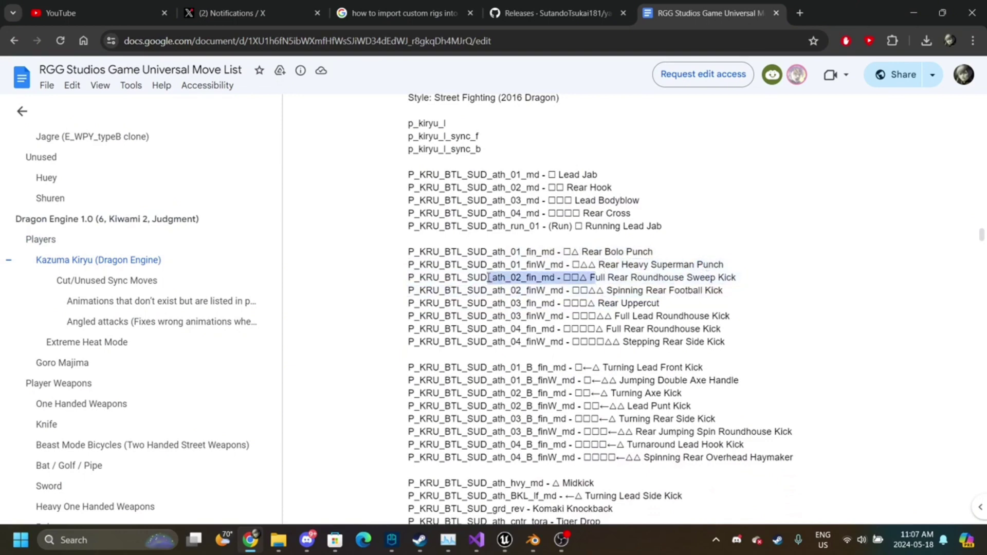
mouse_move(544, 545)
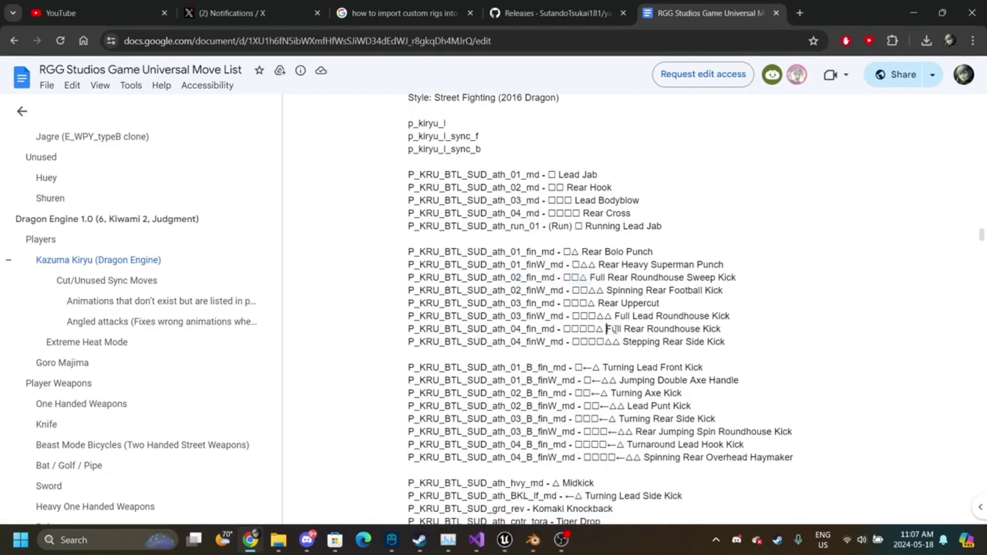
drag(613, 329, 718, 328)
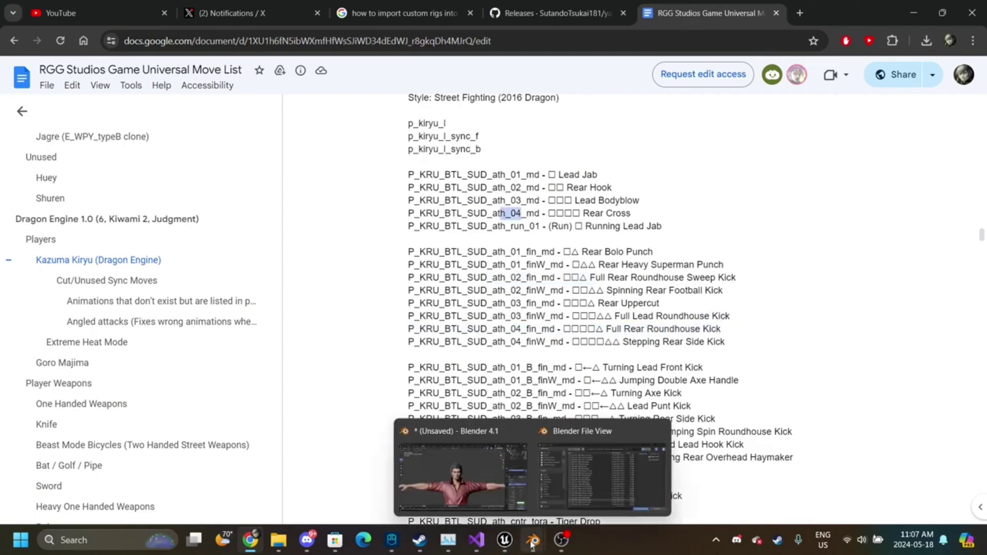
- Switch to the Blender File View window with the GMT animation files
click(607, 476)
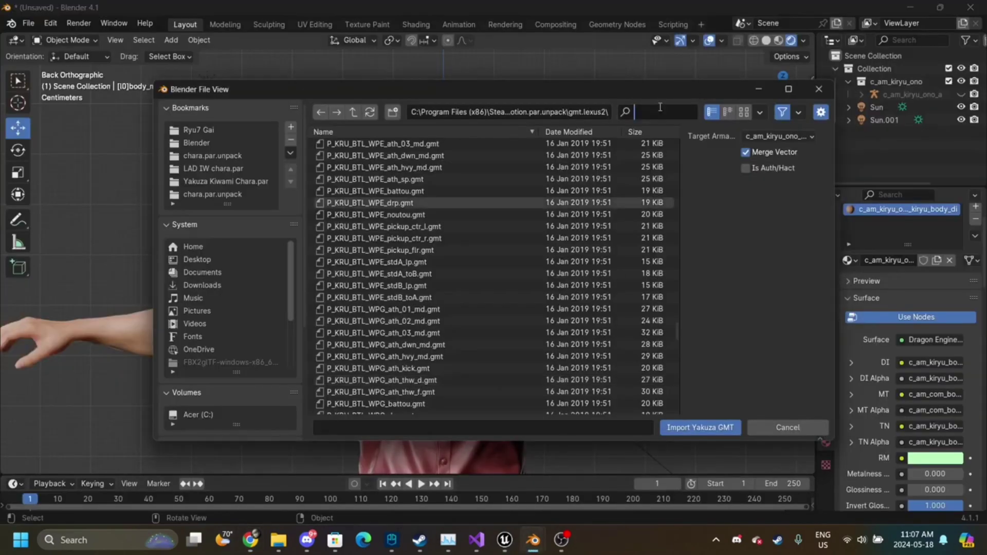
text(ath1)
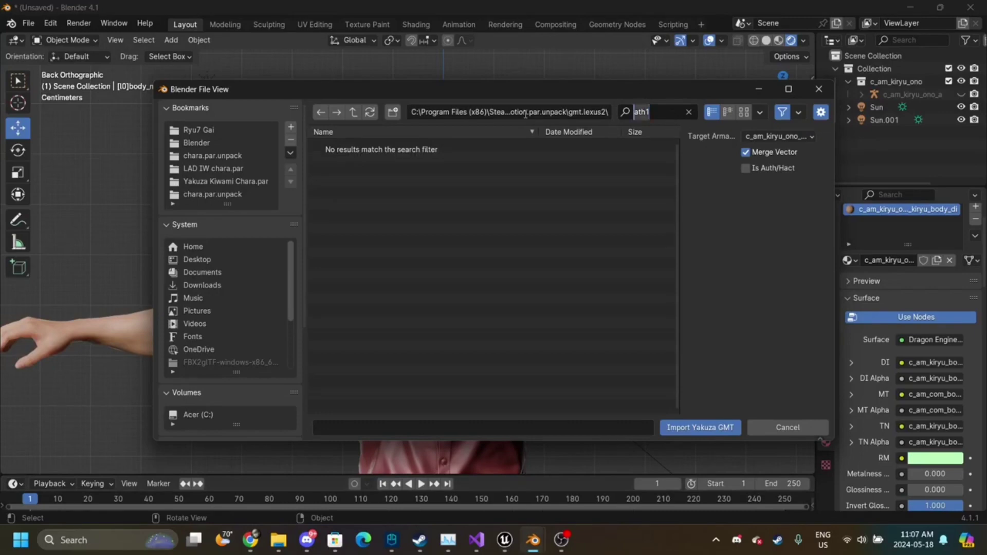
text(p_kru)
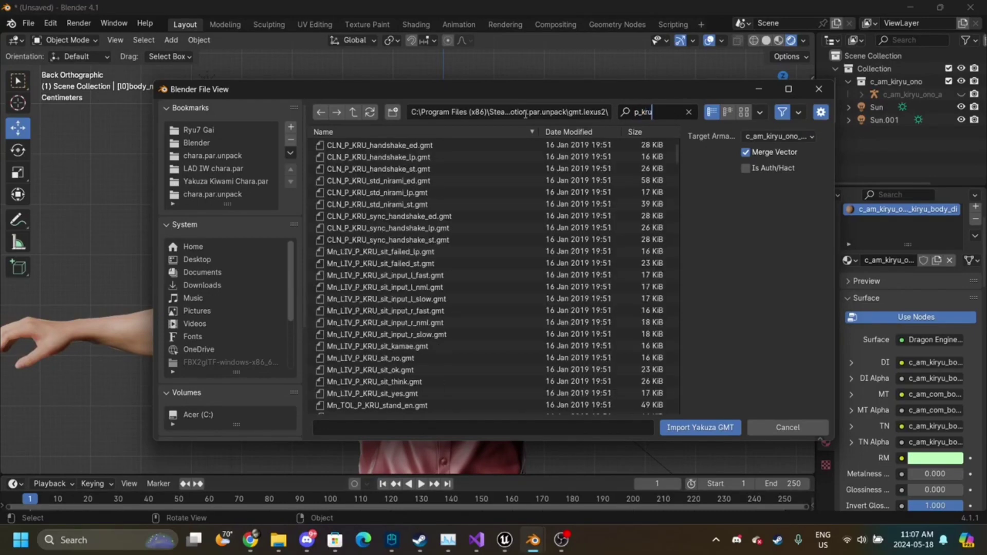
text(_a)
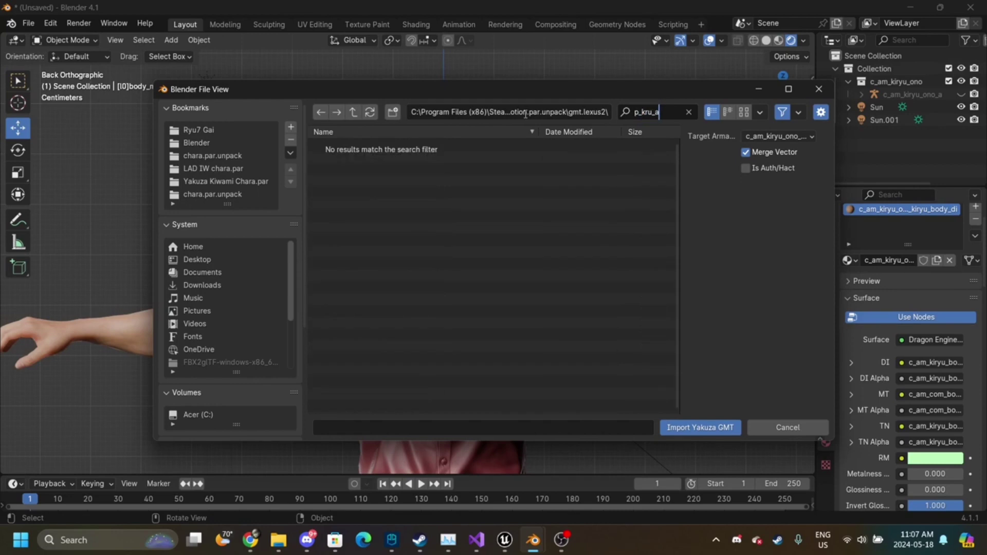
key(BackSpace)
key(BackSpace)
key(BackSpace)
key(BackSpace)
key(BackSpace)
key(BackSpace)
key(BackSpace)
- Filter the GMT files by "ath" and look through the list for Kiryu's P_KRU_BTL_SUD_ath_01 animations
text(a)
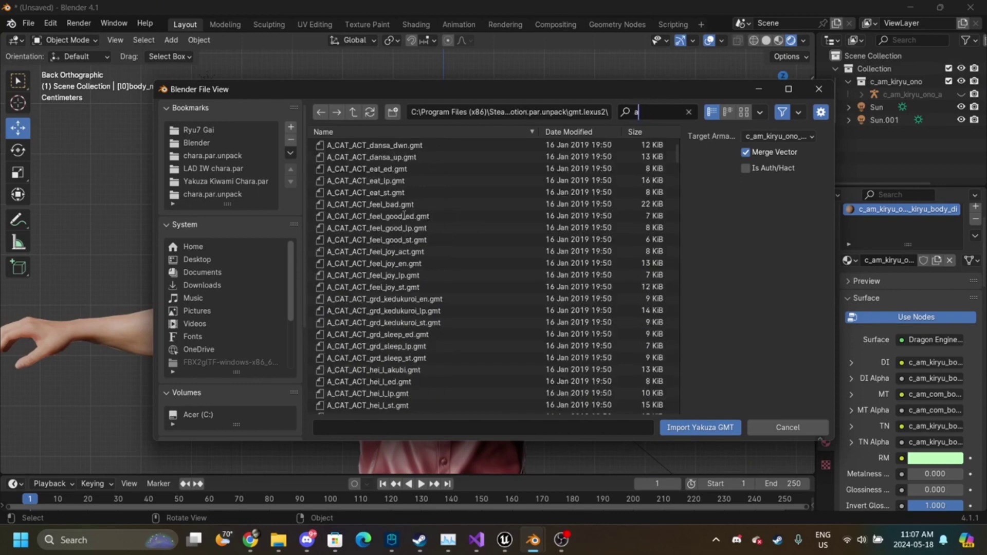
text(th)
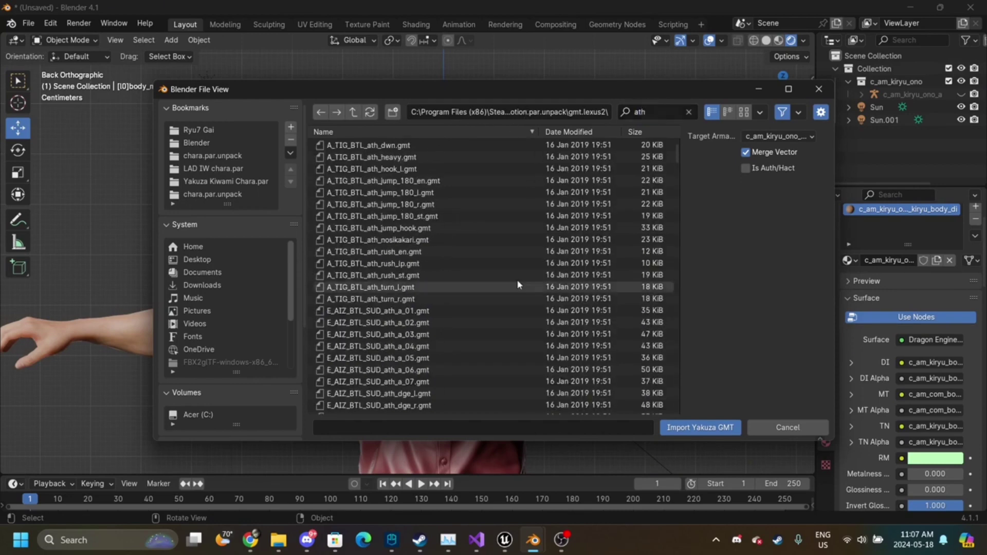
scroll(517, 284, down, 15)
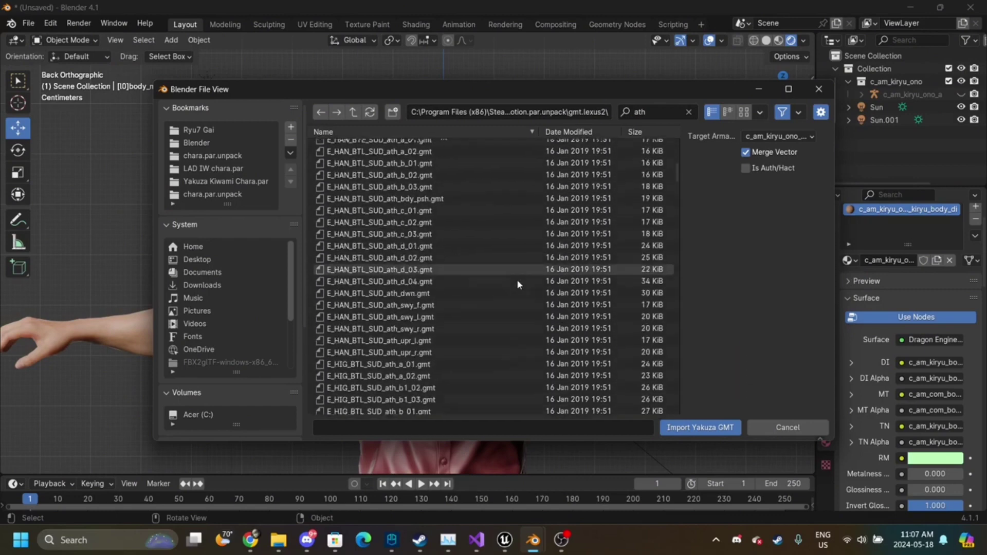
scroll(518, 282, down, 15)
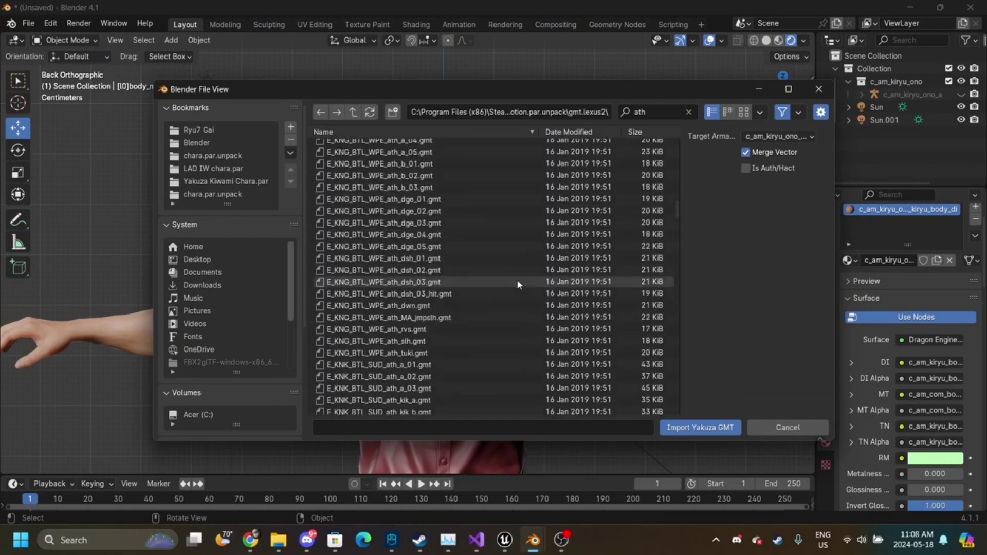
scroll(517, 284, down, 15)
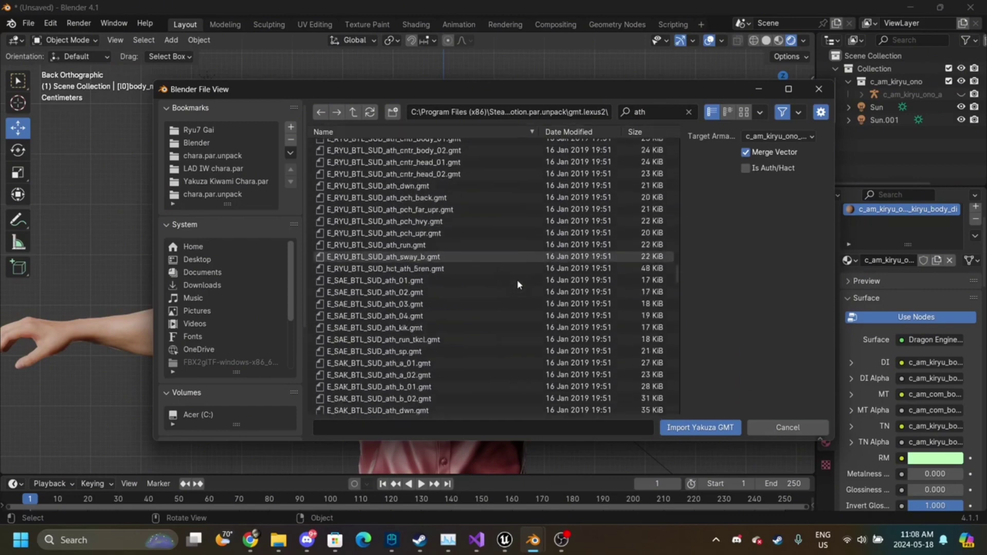
scroll(516, 279, down, 5)
scroll(534, 367, down, 15)
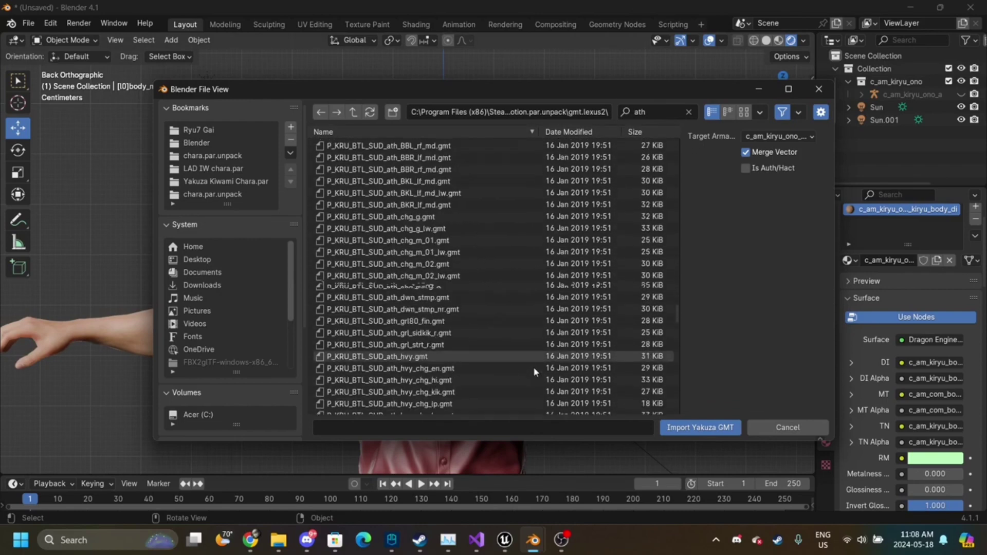
scroll(534, 367, down, 8)
scroll(534, 367, up, 10)
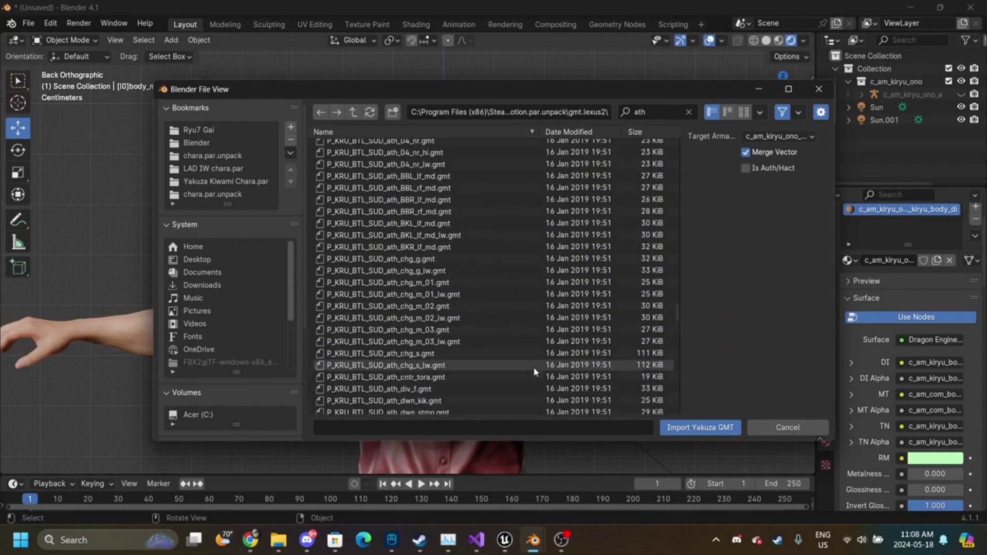
scroll(533, 371, up, 10)
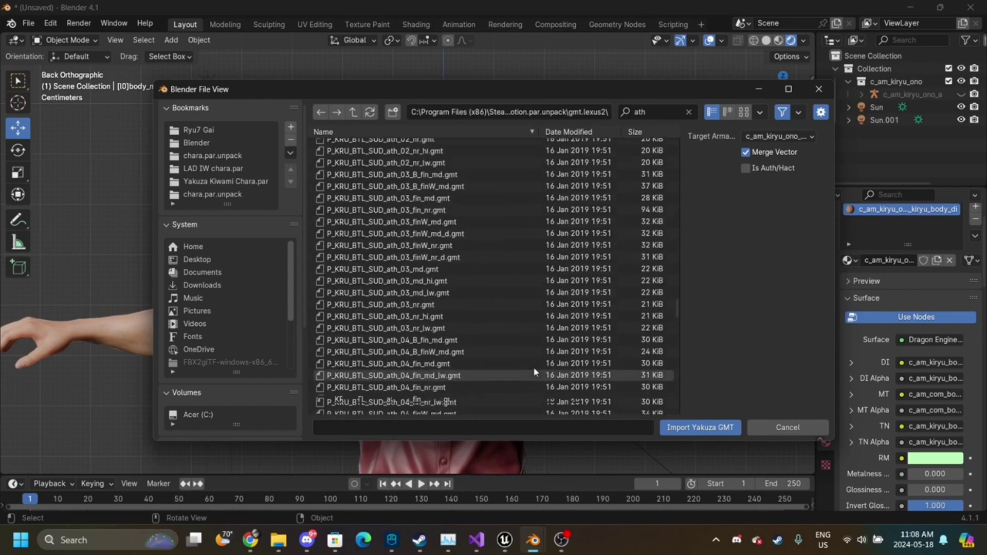
scroll(535, 372, up, 8)
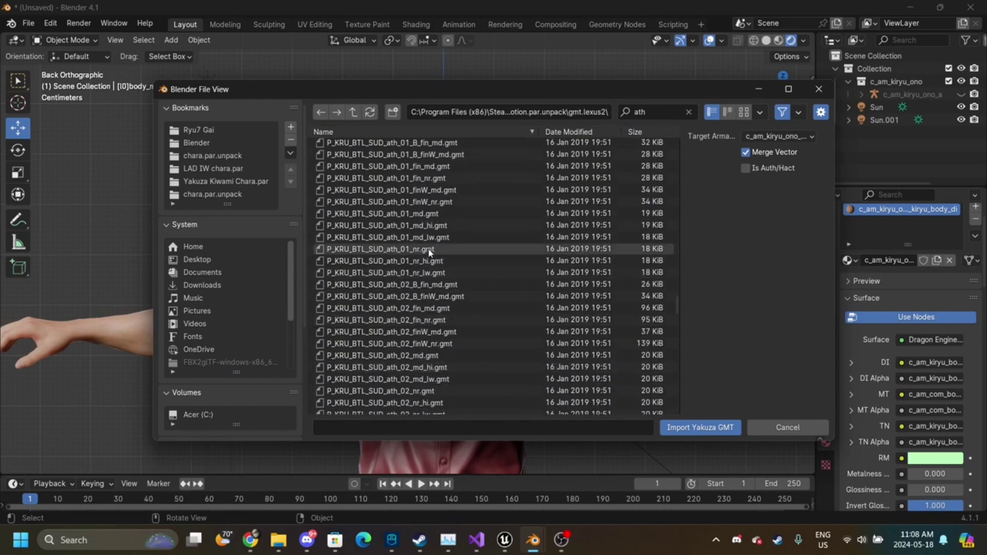
scroll(431, 245, up, 3)
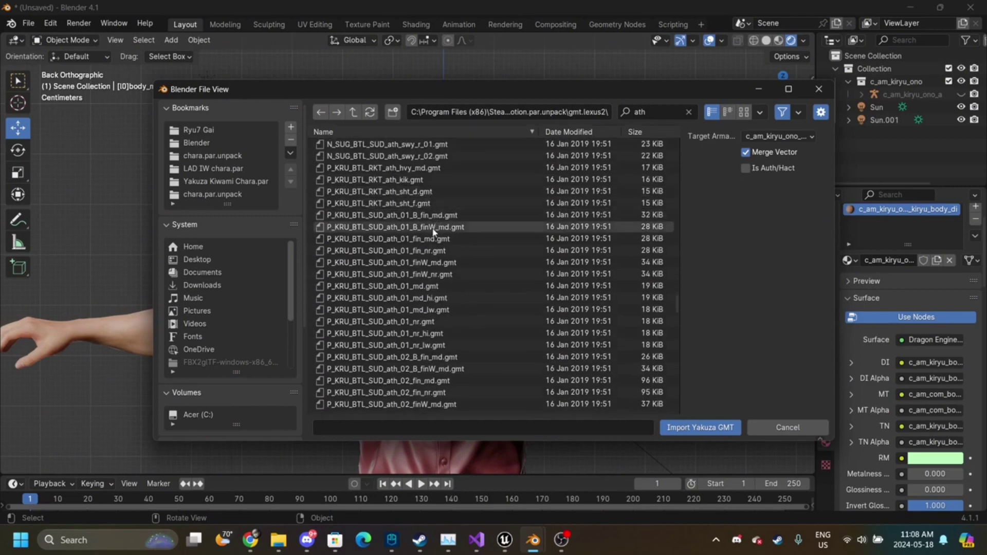
scroll(416, 188, down, 2)
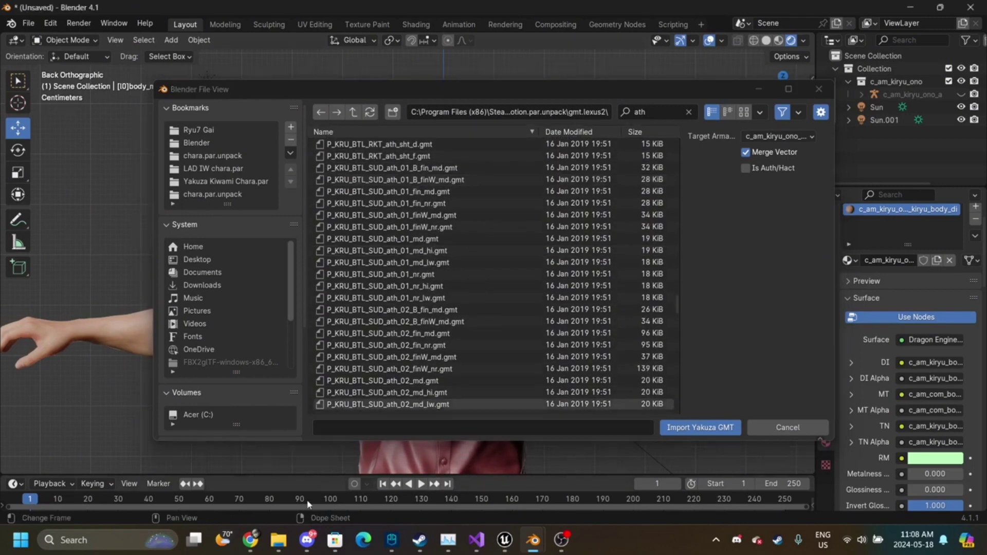
- Switch to Chrome to recheck the basic ath attack names in the move list, and return to the Blender File View
click(291, 494)
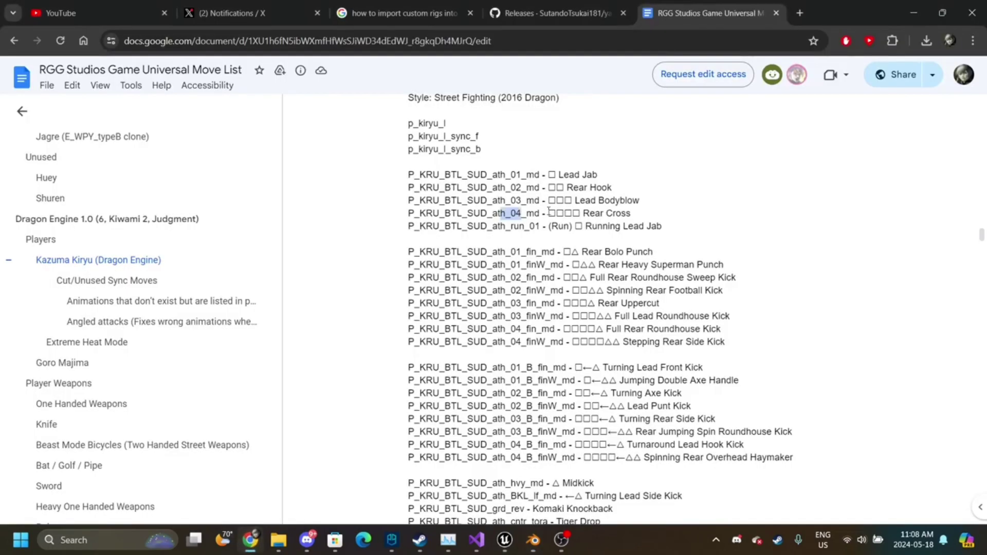
mouse_move(529, 543)
click(557, 456)
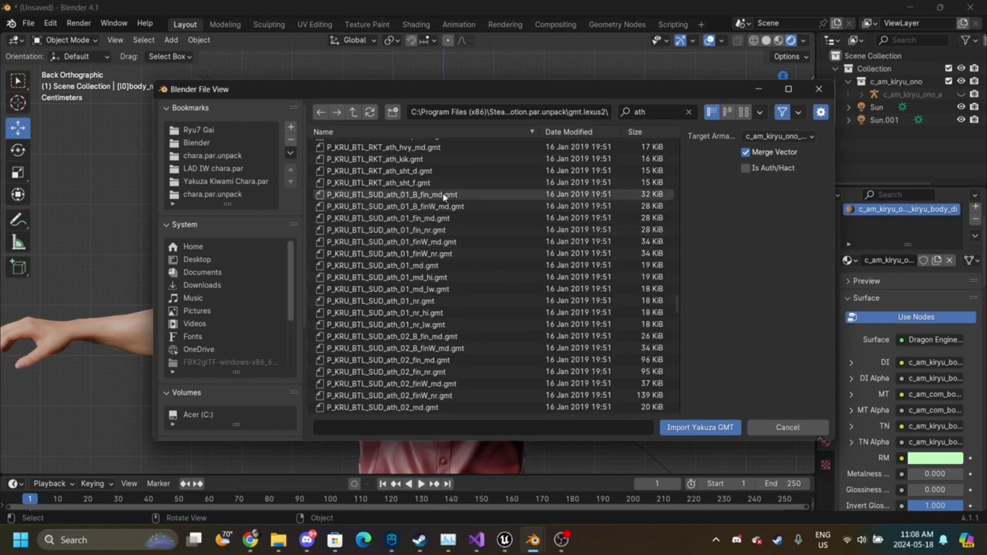
- Import P_KRU_BTL_SUD_ath_01_md.gmt onto the Kiryu armature and play the animation
double_click(440, 265)
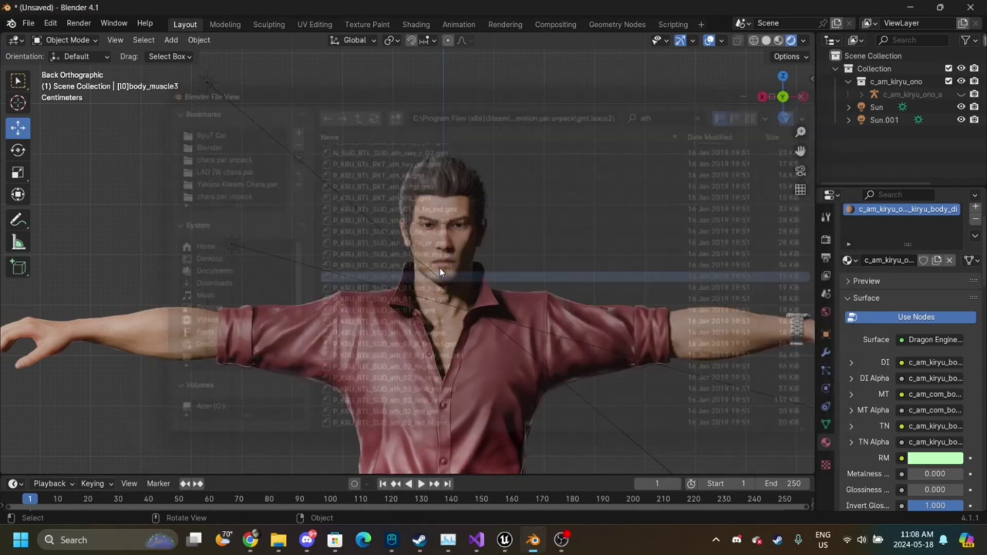
key(space)
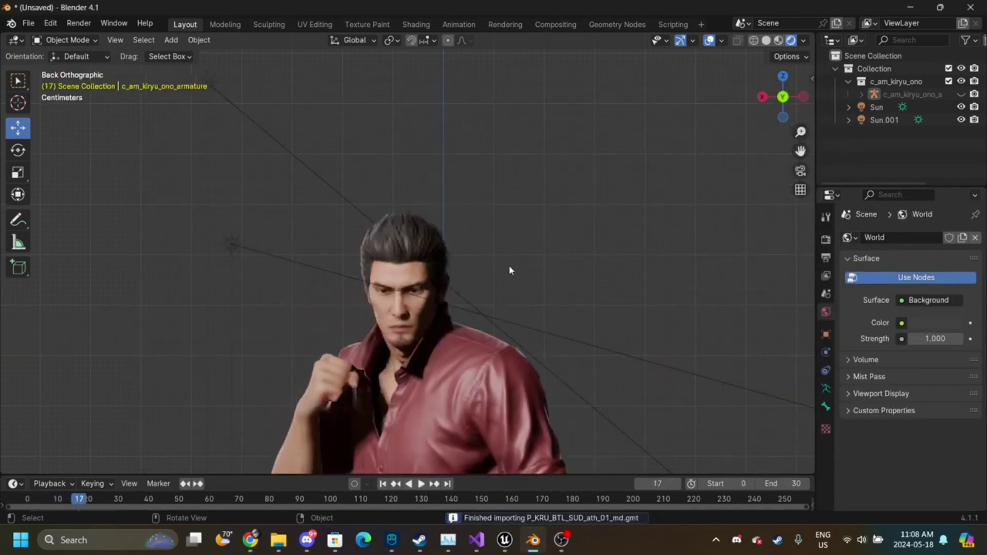
- Play Kiryu's imported ath_01 animation from the right orthographic side view with the full body in frame, and stop playback
key(space)
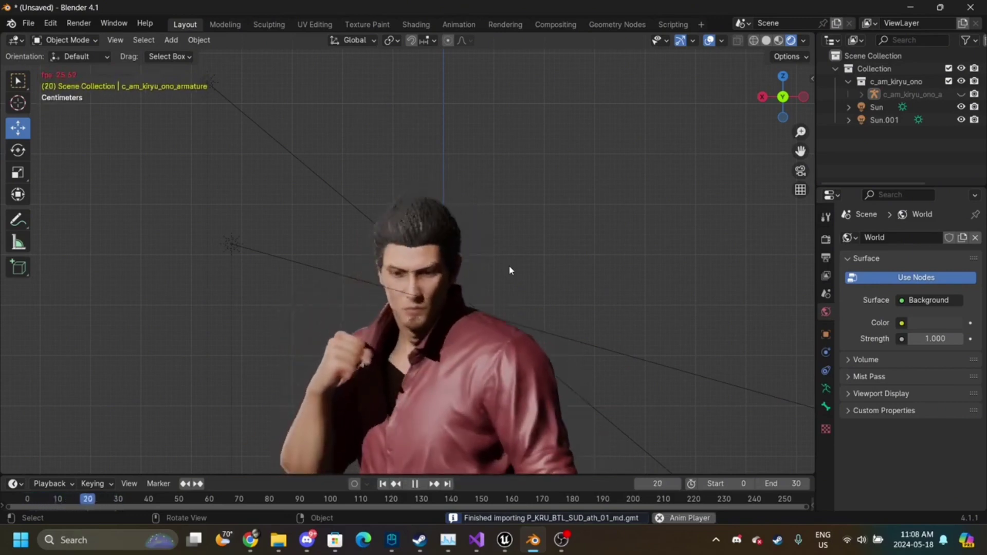
click(762, 97)
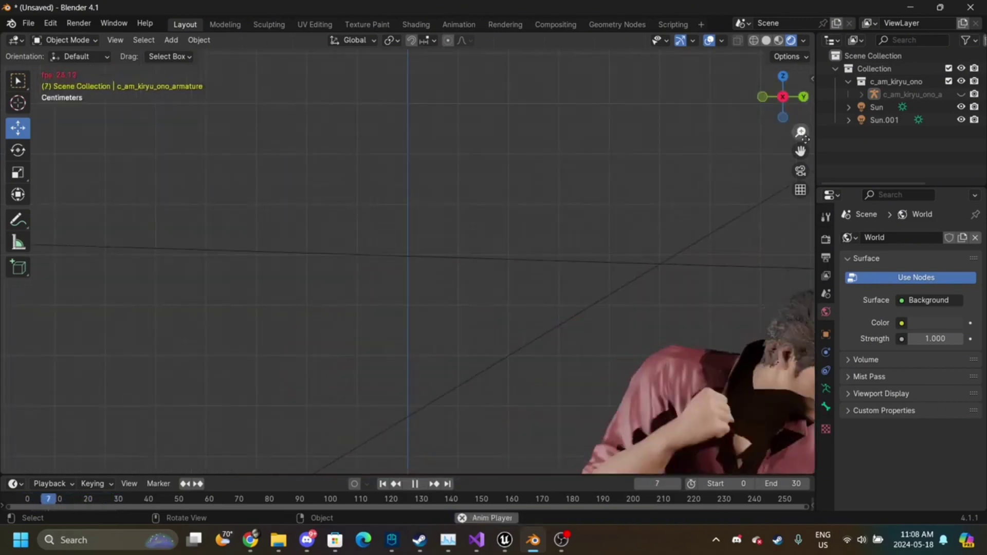
mouse_move(801, 150)
mouse_down()
mouse_move(778, 147)
mouse_move(801, 132)
mouse_move(800, 157)
mouse_up()
key(space)
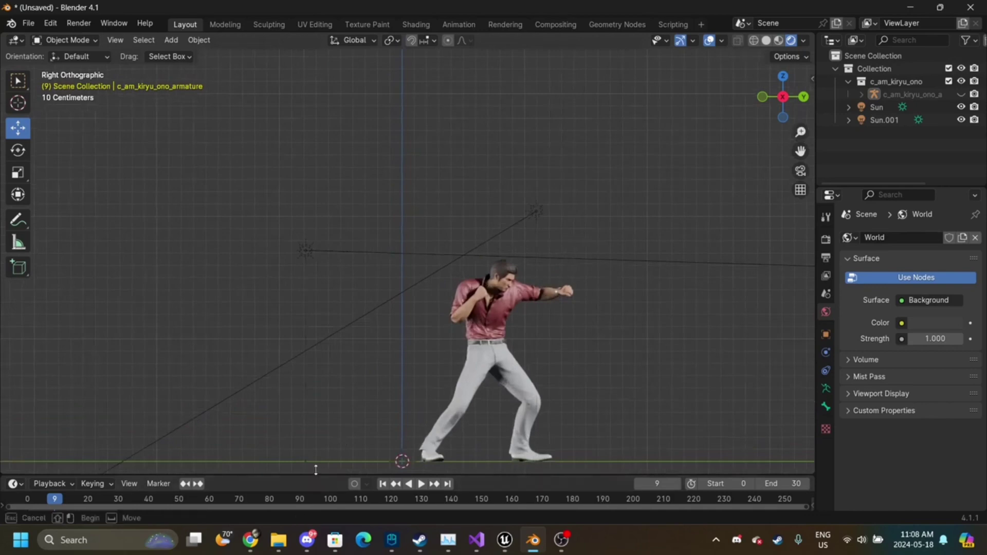
- Filter the GMT files by "ath_02" and import P_KRU_BTL_SUD_ath_02_md.gmt onto the Kiryu armature
click(28, 23)
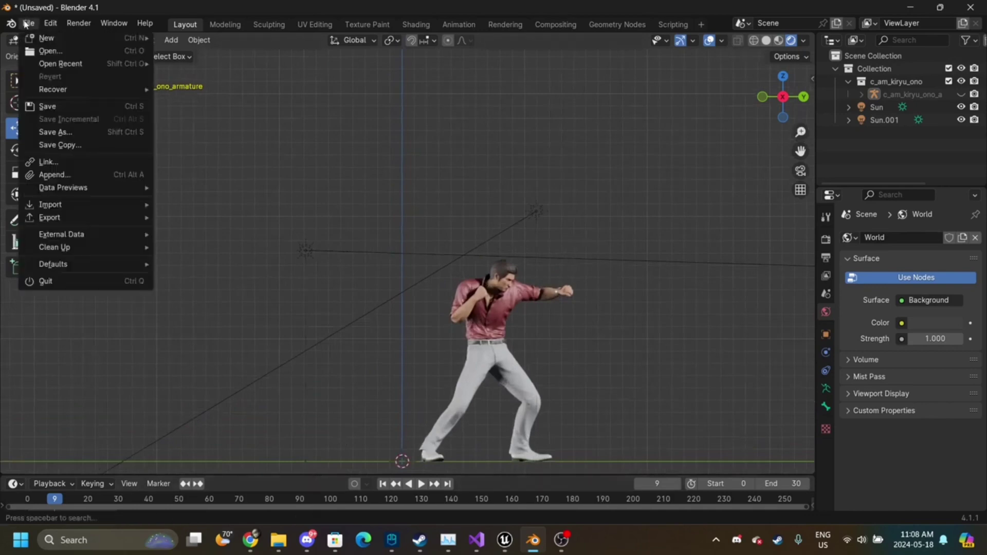
mouse_move(102, 204)
click(270, 421)
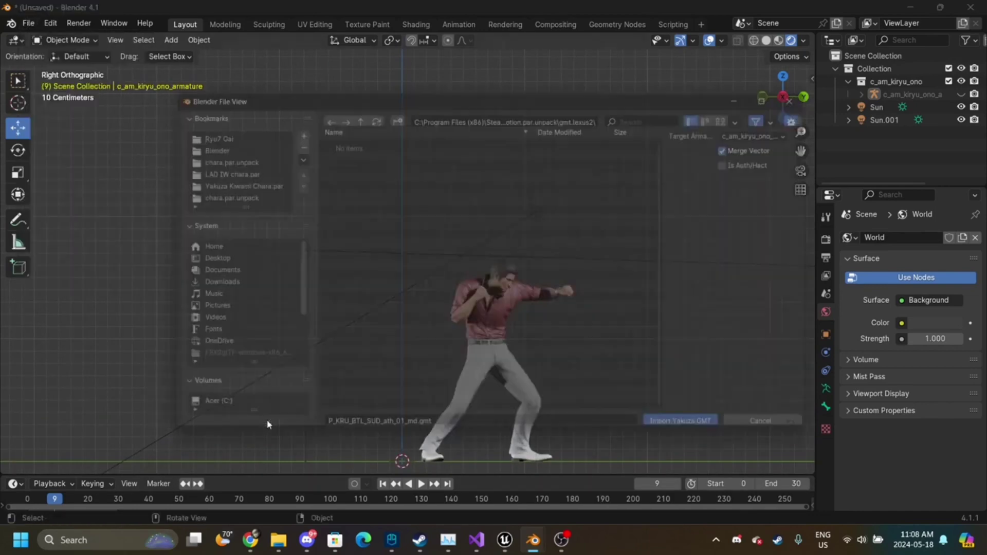
click(656, 113)
text(a)
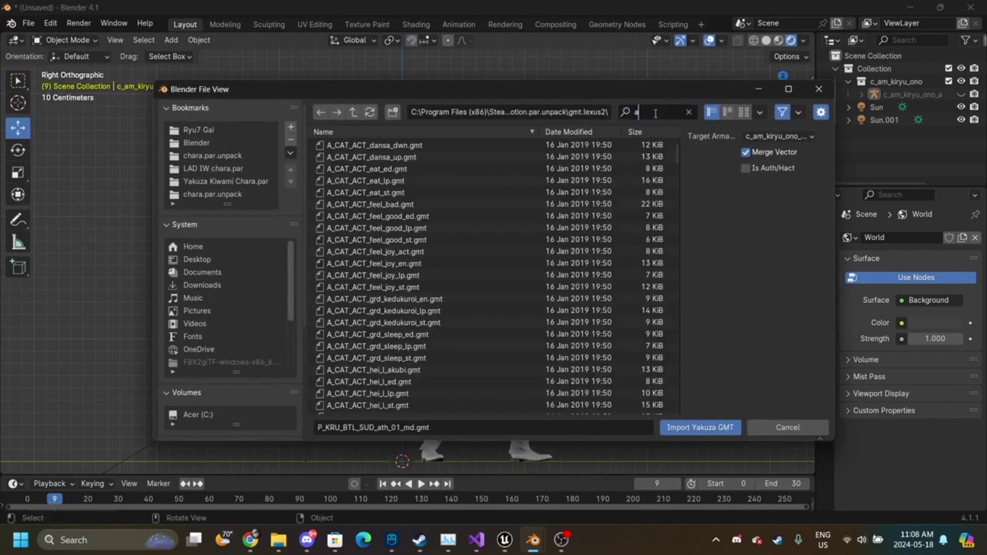
text(th_02)
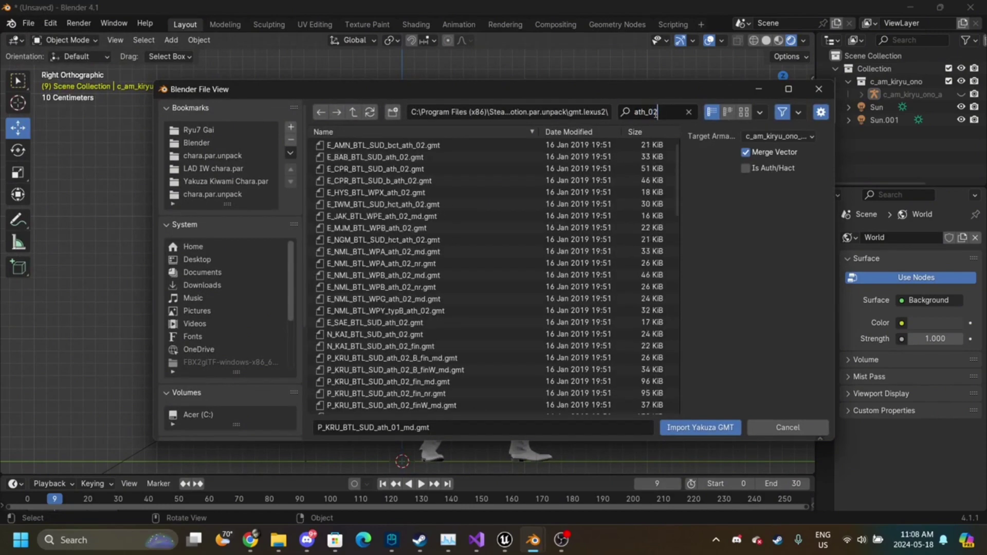
scroll(412, 192, down, 10)
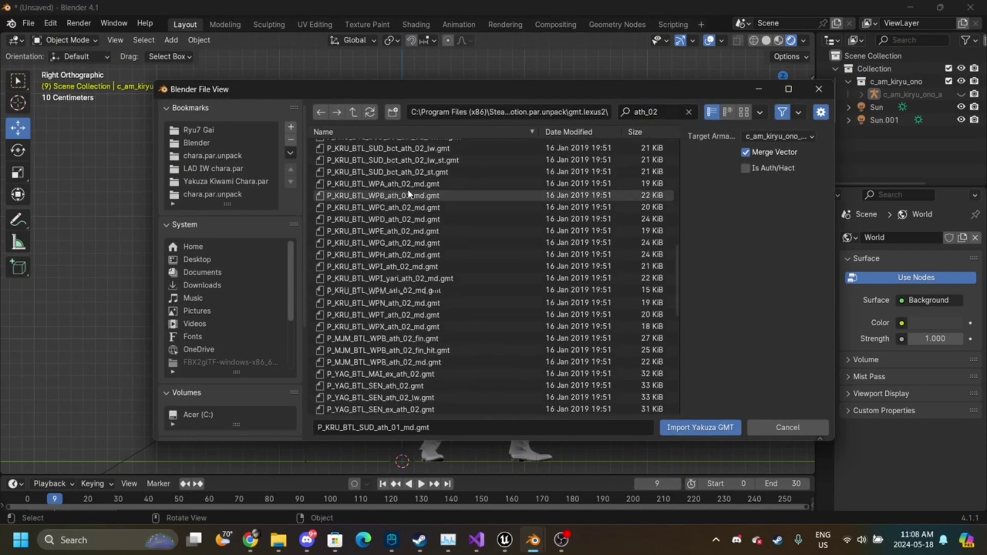
scroll(409, 193, up, 5)
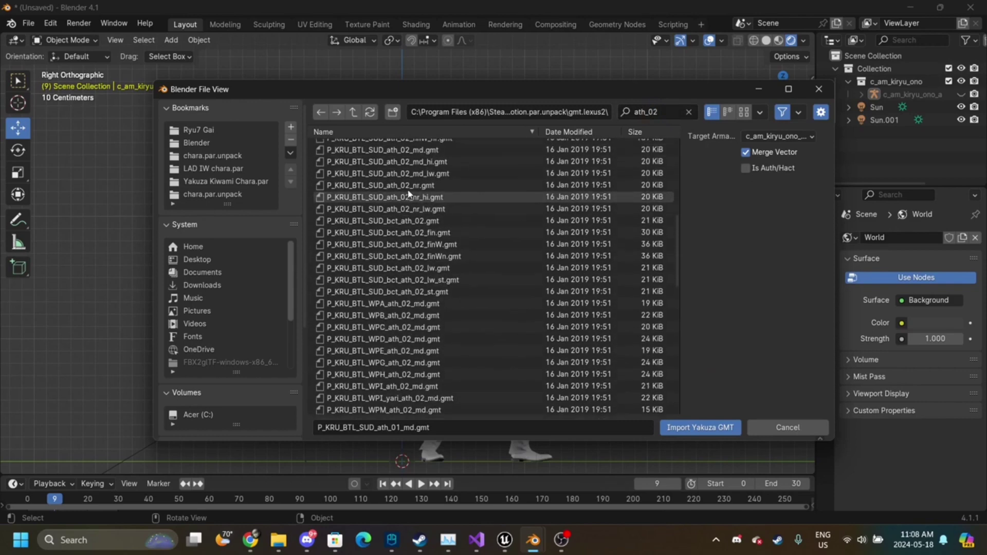
scroll(423, 194, up, 5)
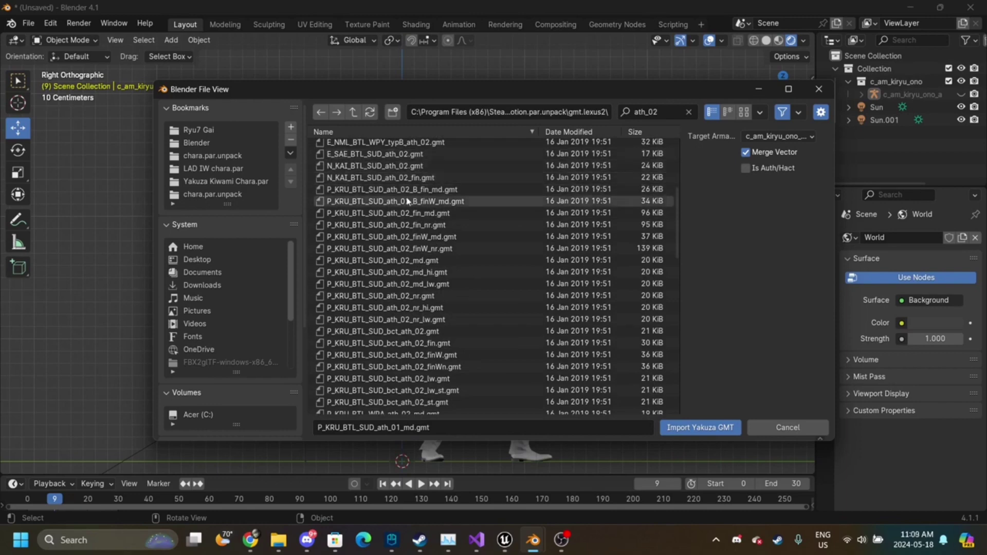
double_click(436, 266)
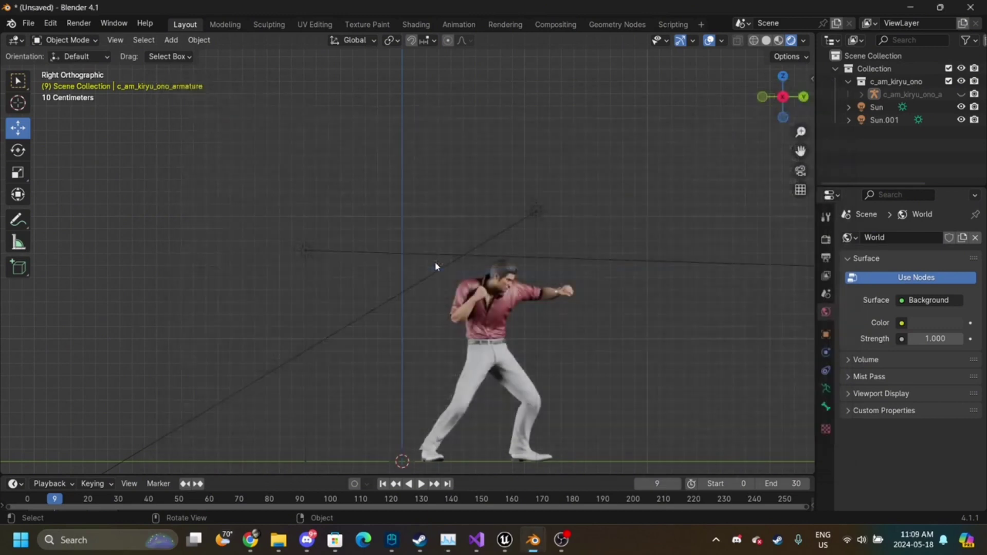
- Play the imported ath_02 animation in the side view and stop it at frame 33
key(space)
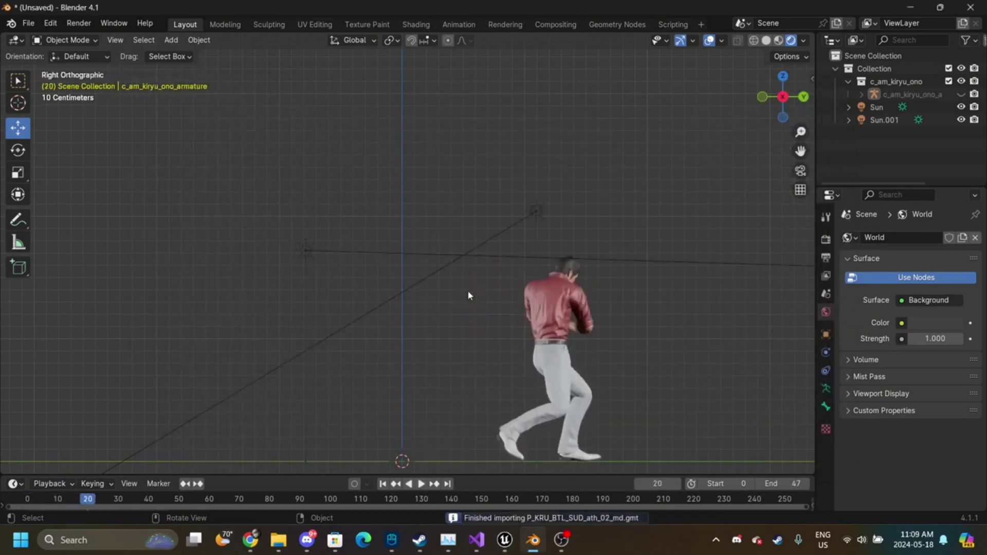
key(space)
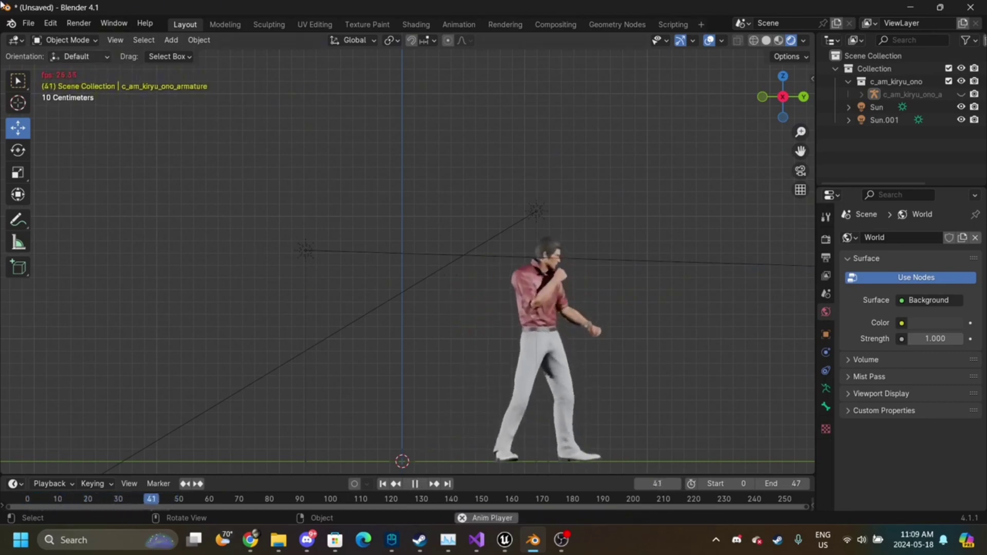
click(47, 24)
key(space)
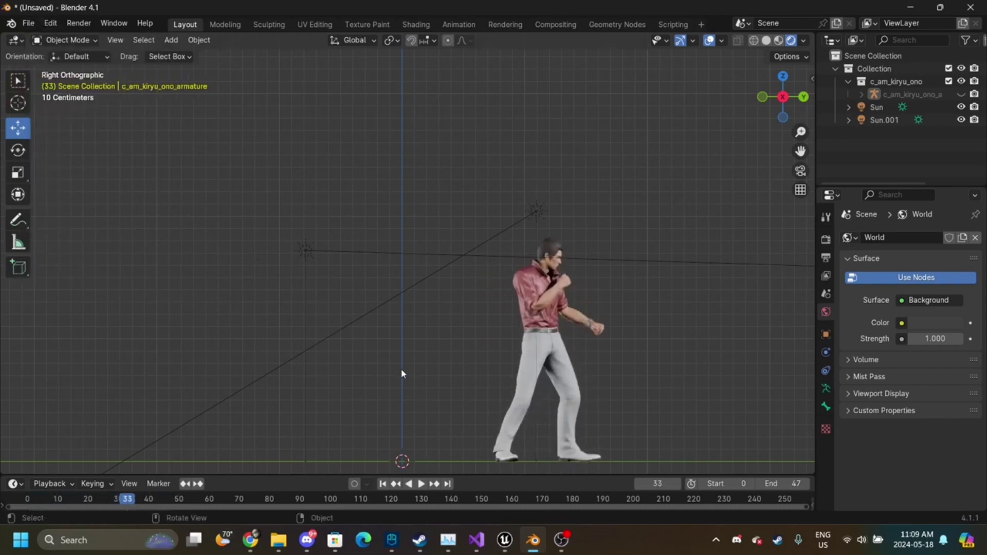
- Filter the GMT files by "ath_03", import P_KRU_BTL_SUD_ath_03_md.gmt onto the Kiryu armature and play the animation
click(29, 23)
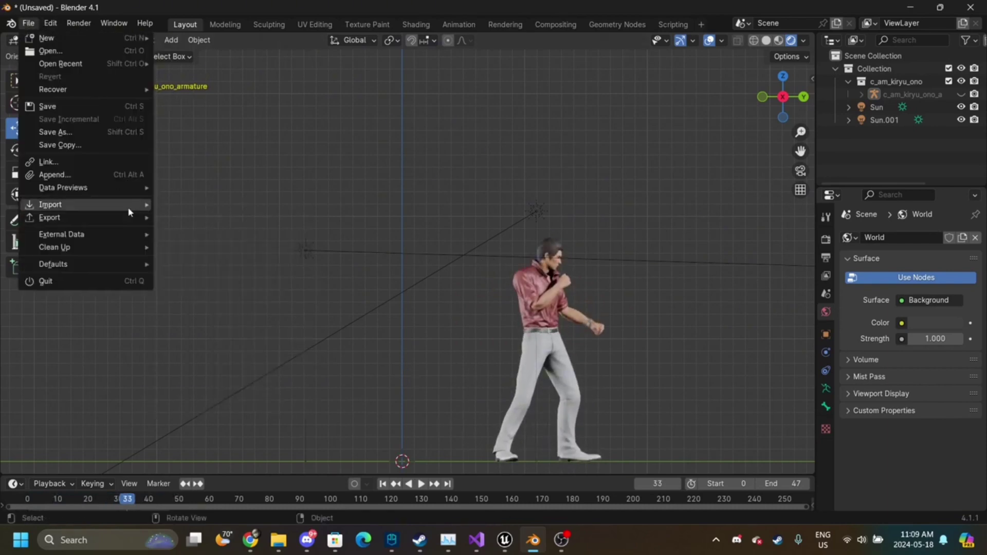
mouse_move(128, 205)
click(301, 424)
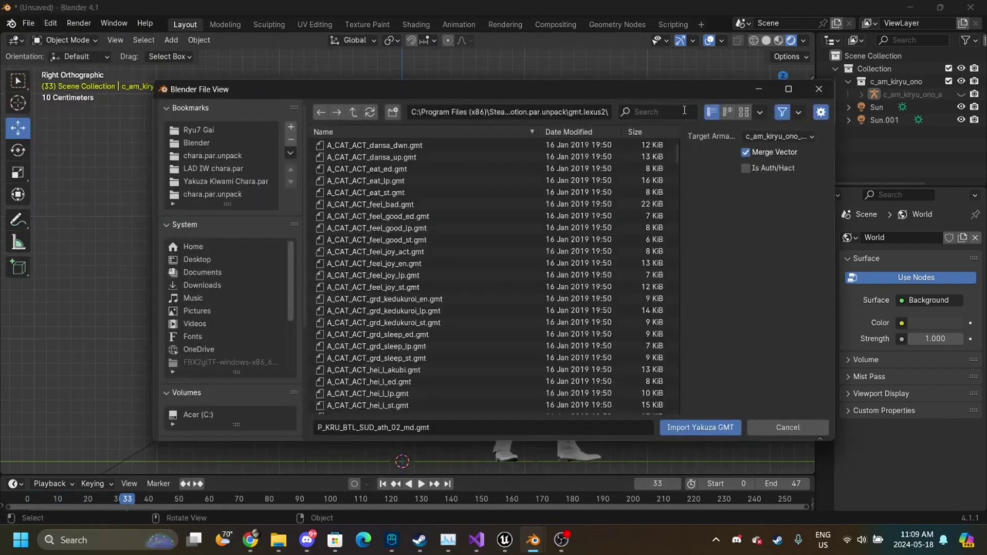
text(ath_03)
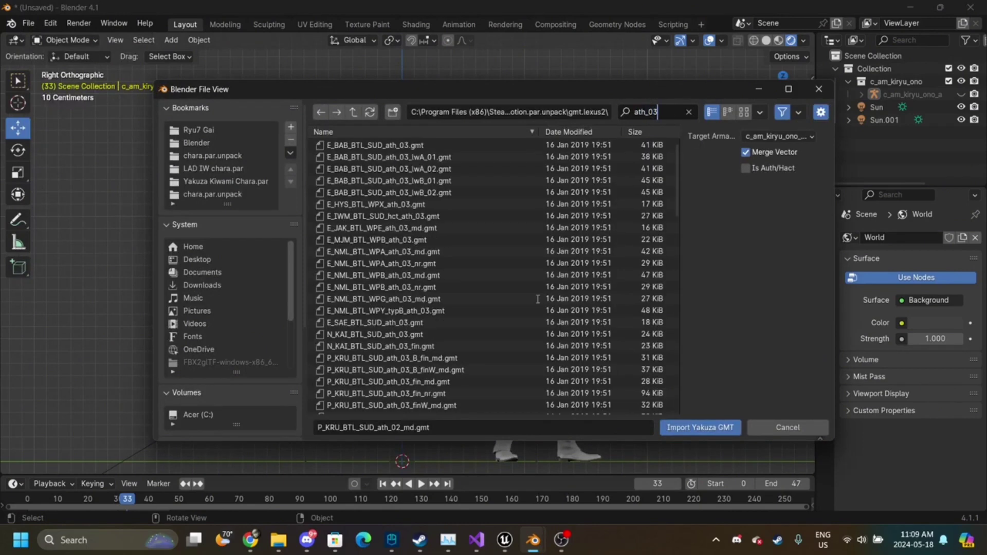
click(495, 346)
scroll(496, 346, down, 3)
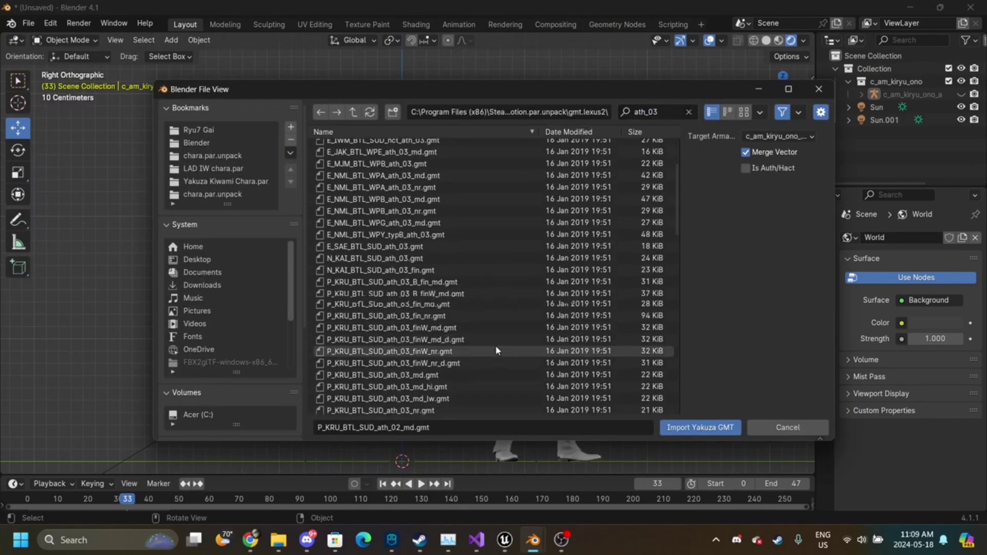
double_click(431, 372)
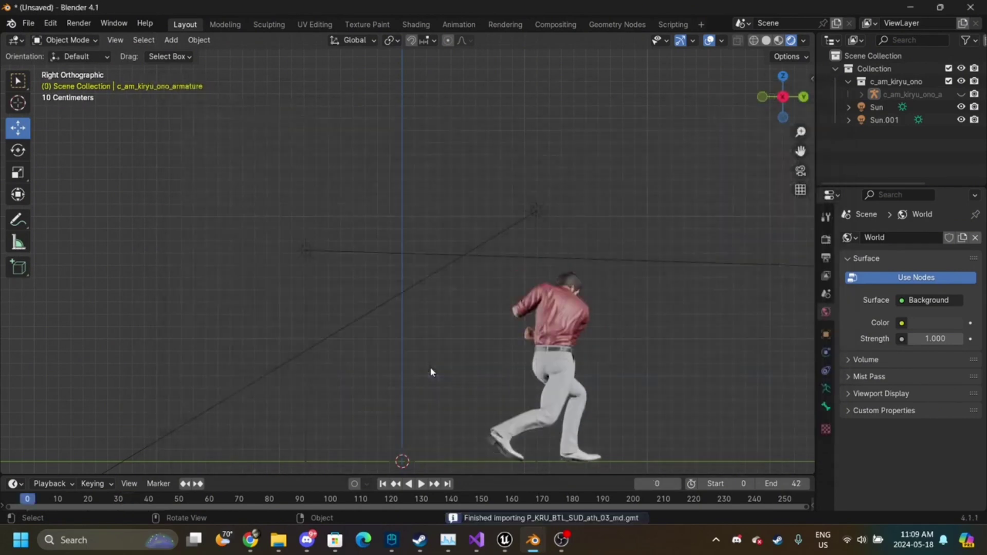
key(space)
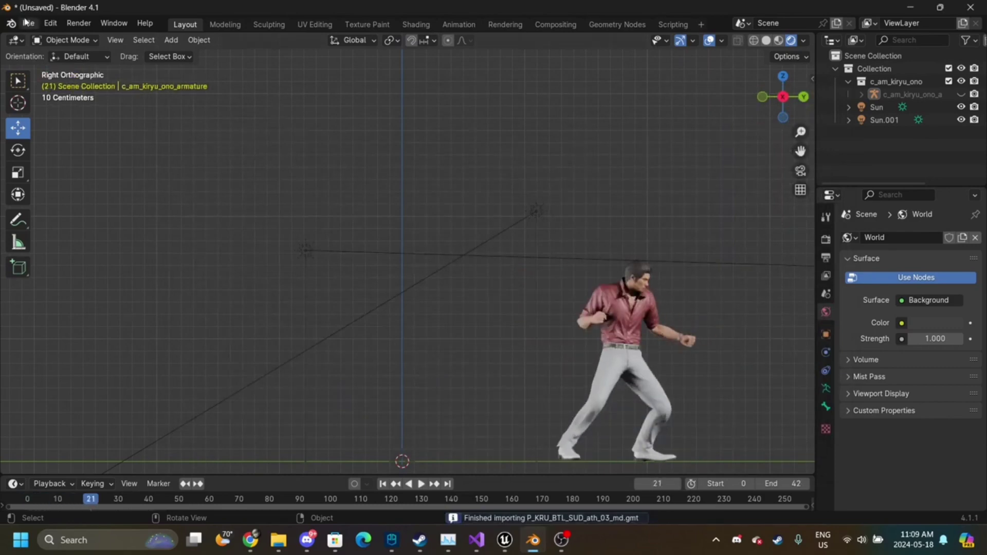
- Filter the GMT files by "ath_04", import P_KRU_BTL_SUD_ath_04_md.gmt onto the Kiryu armature and play the animation
click(27, 22)
mouse_move(98, 205)
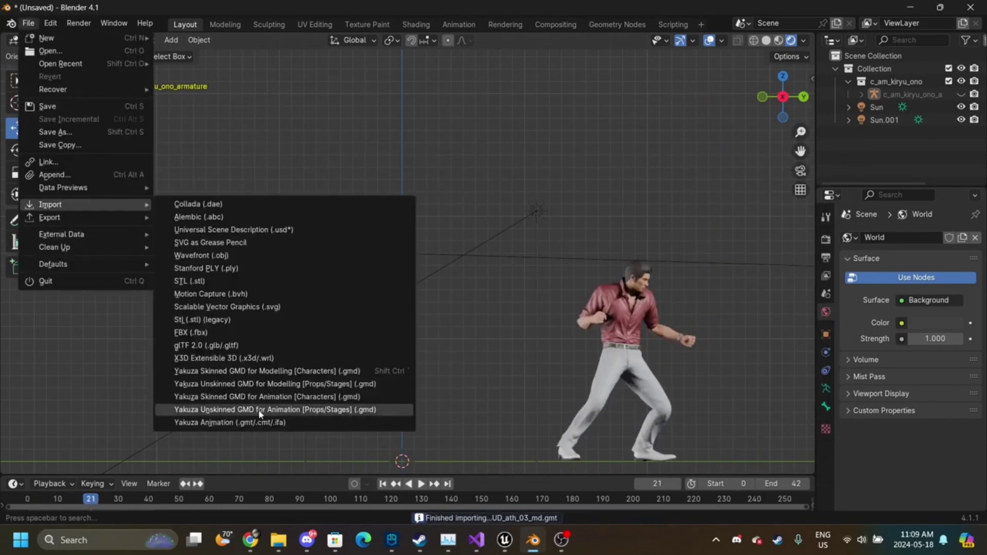
click(264, 421)
click(658, 114)
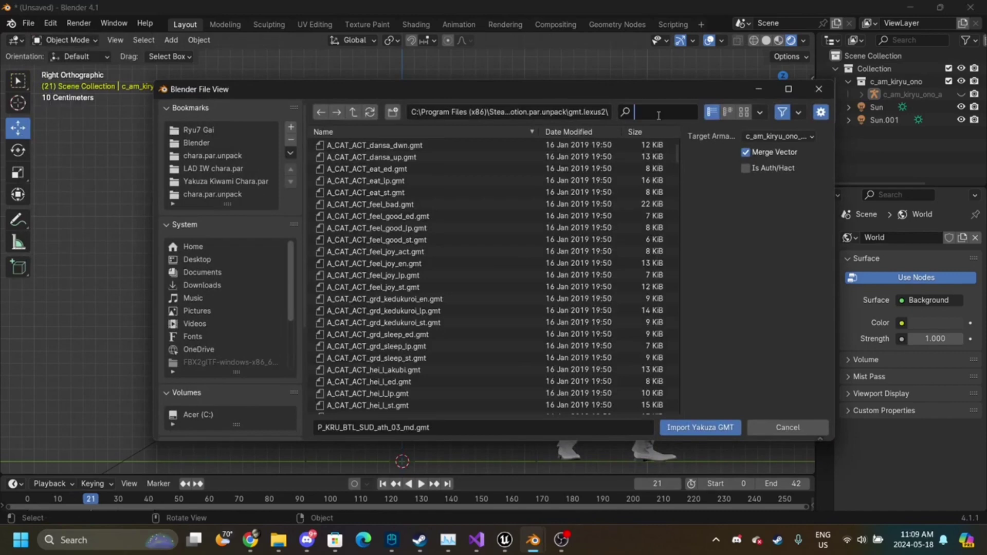
text(ath)
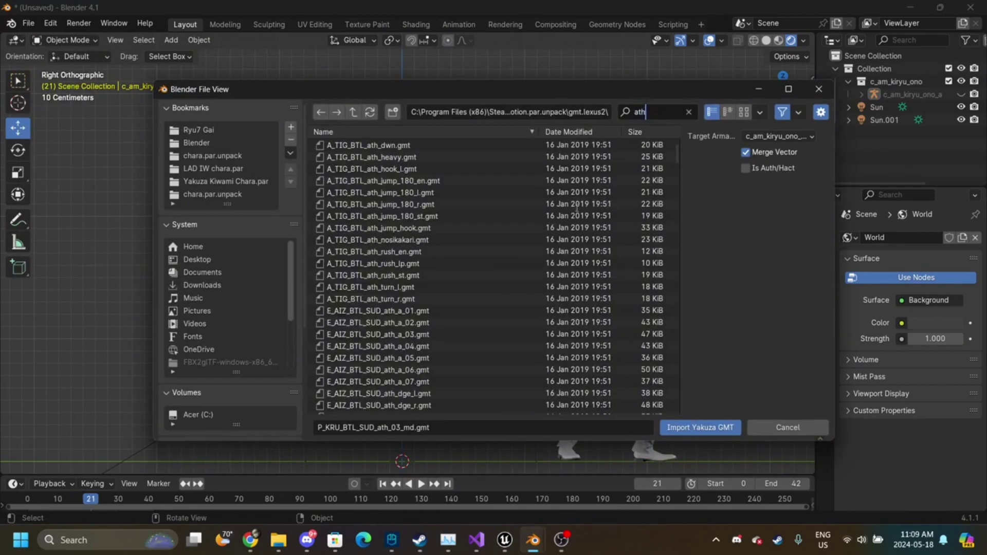
text(_04)
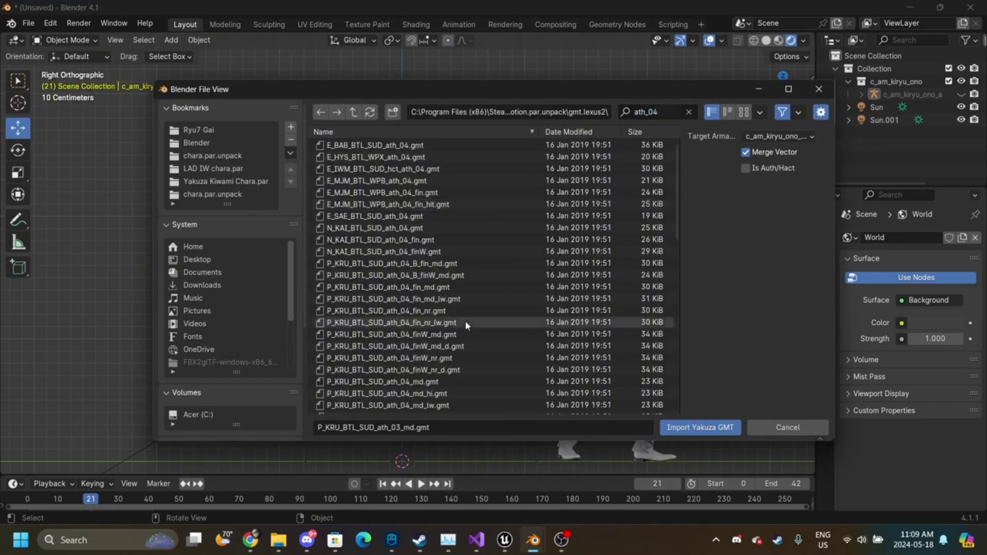
scroll(465, 320, down, 3)
double_click(427, 335)
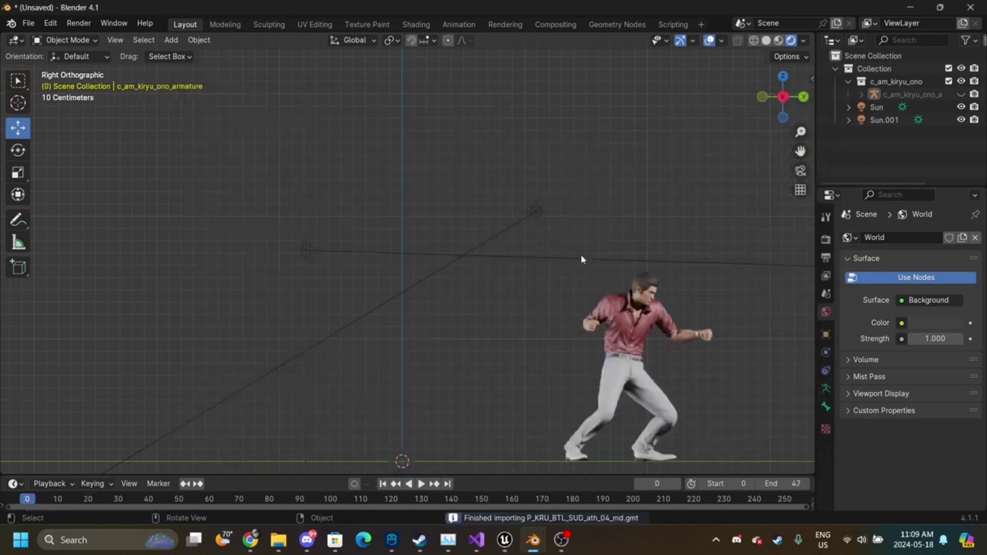
key(space)
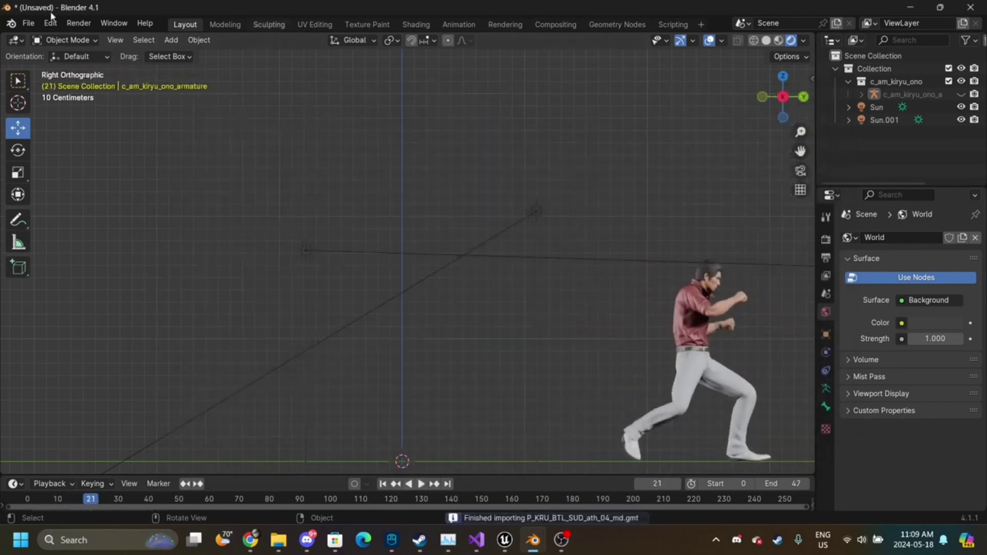
key(space)
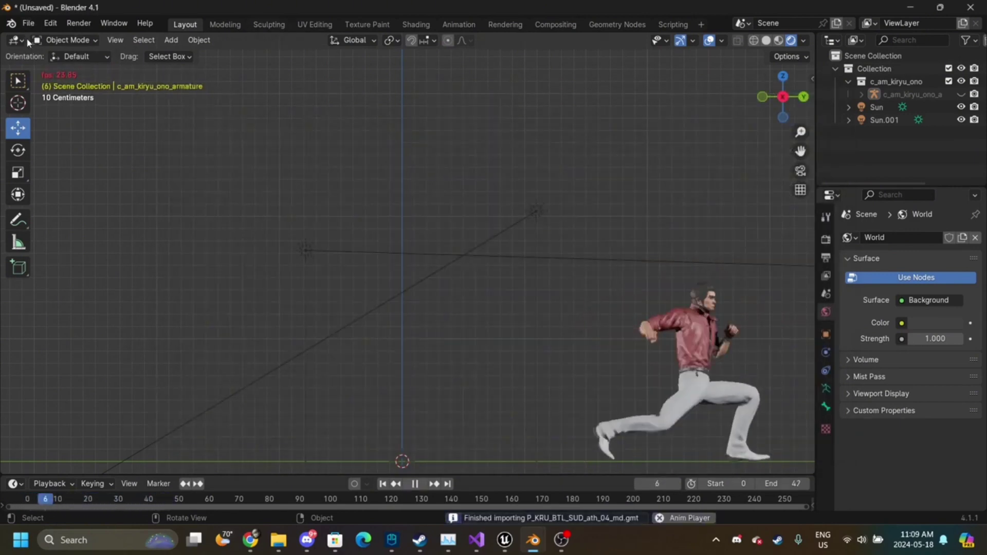
- Reopen the Yakuza animation import and filter the GMT files by "ath_04" for Kiryu's finisher variants
click(28, 23)
mouse_move(129, 217)
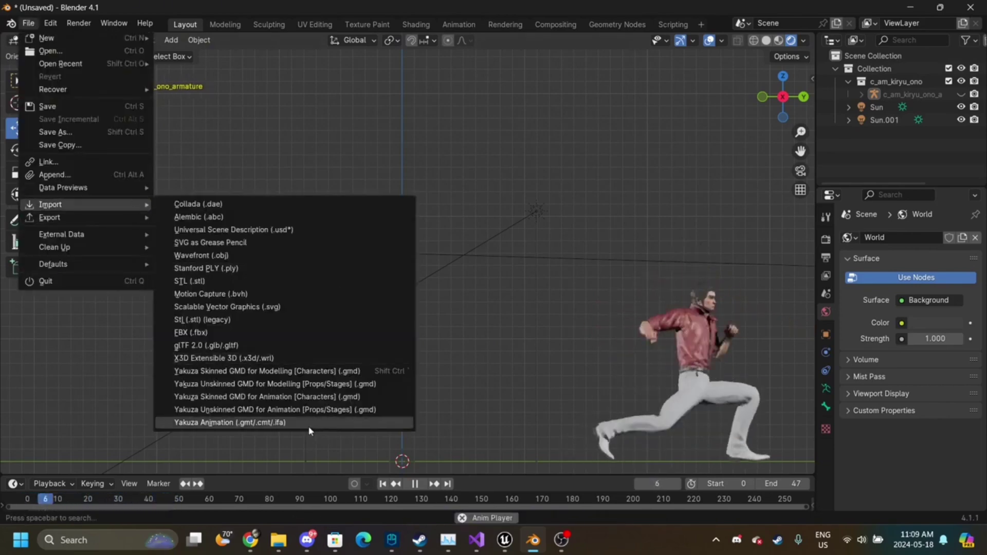
click(308, 424)
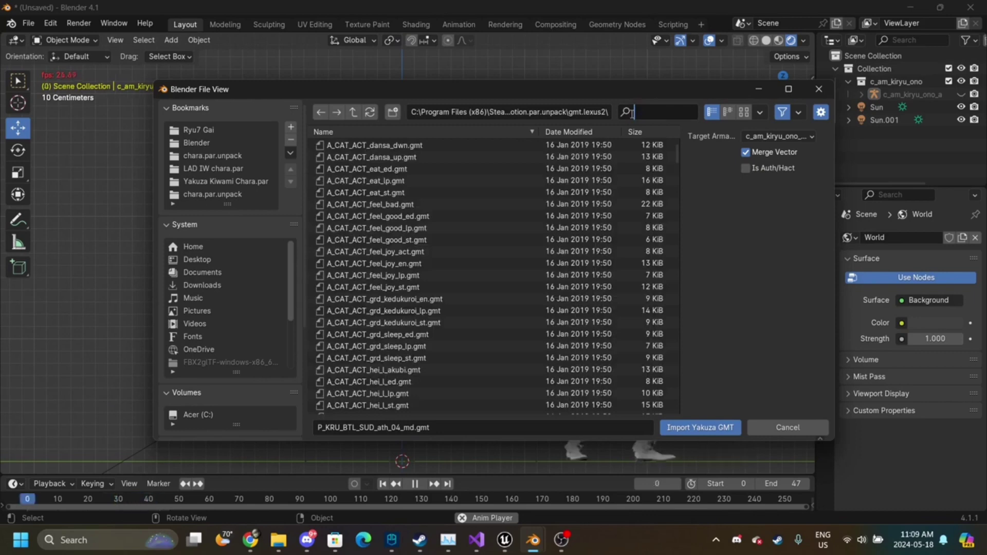
text(ath_04)
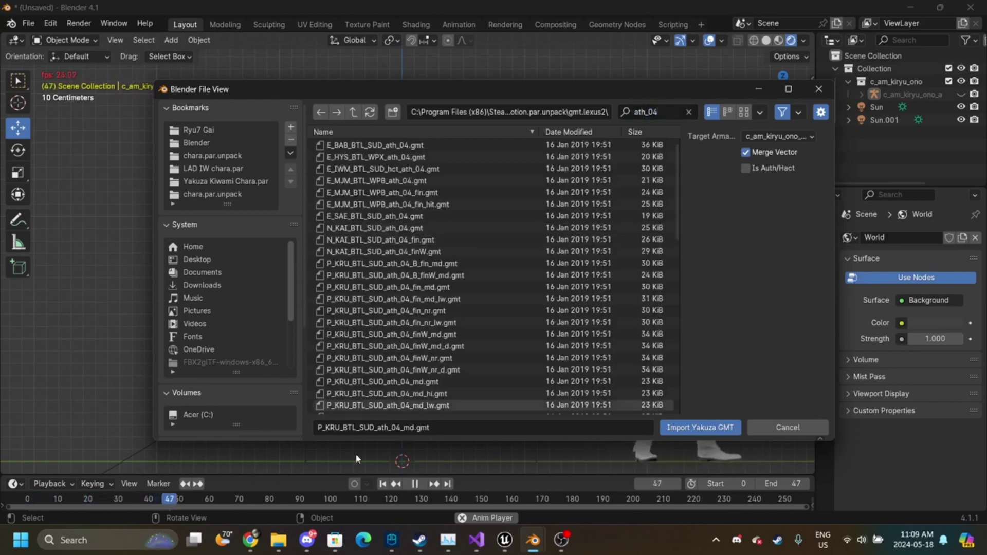
- Switch to Chrome to check the ath_04 finisher names in the move list, highlighting P_KRU_BTL_SUD_ath_04_fin_md, and return to the Blender File View
click(261, 539)
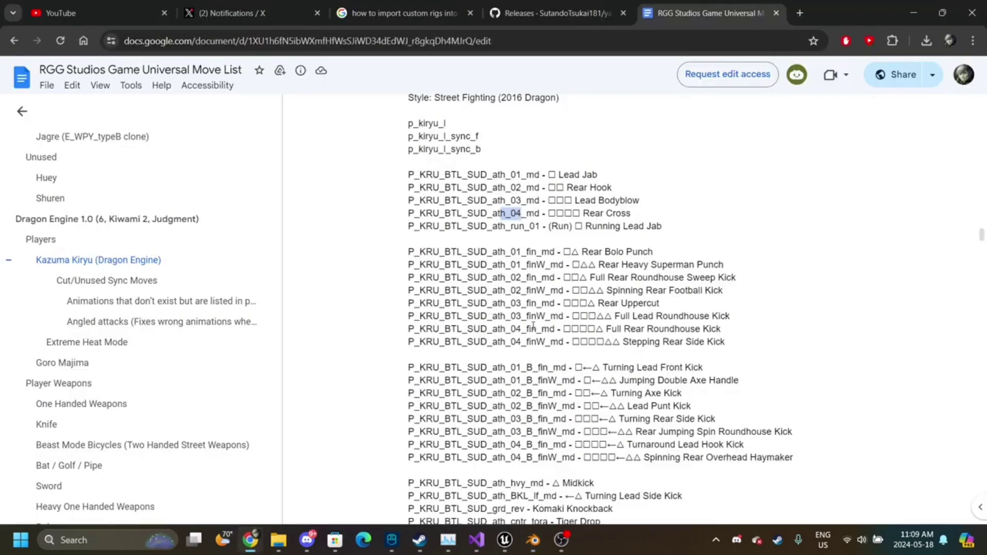
drag(432, 329, 701, 329)
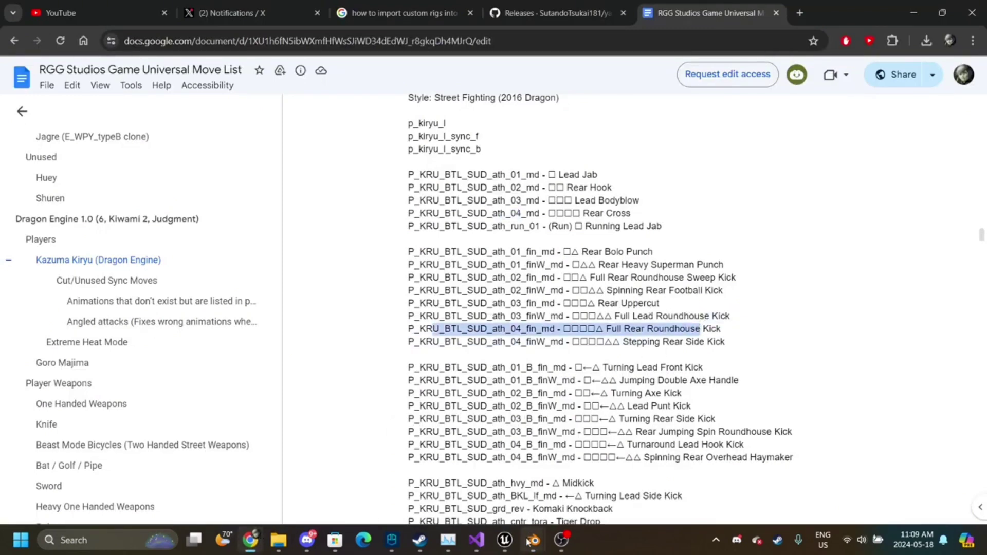
mouse_move(530, 540)
click(551, 492)
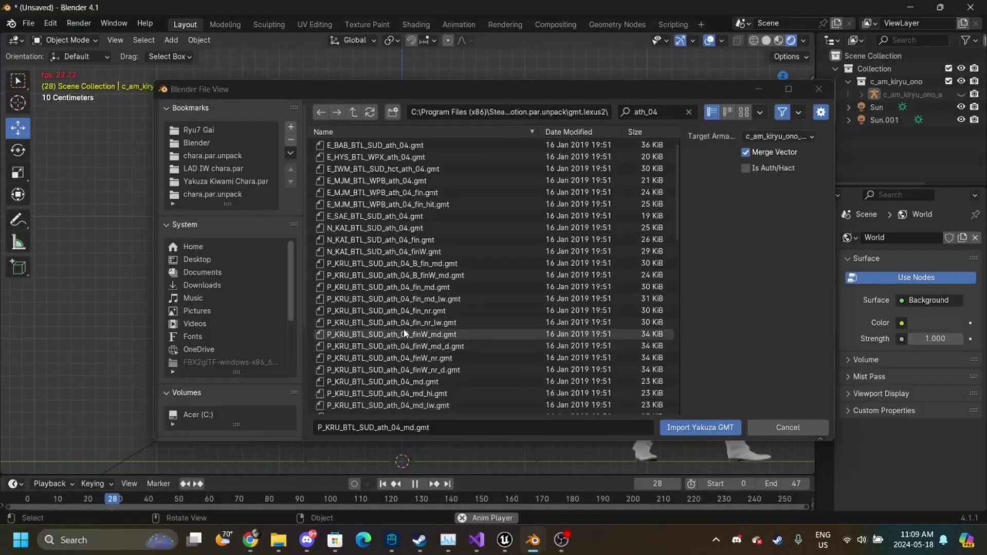
- Import P_KRU_BTL_SUD_ath_04_finW_md.gmt onto the Kiryu armature and bring the moving character into view during playback
click(442, 336)
double_click(442, 336)
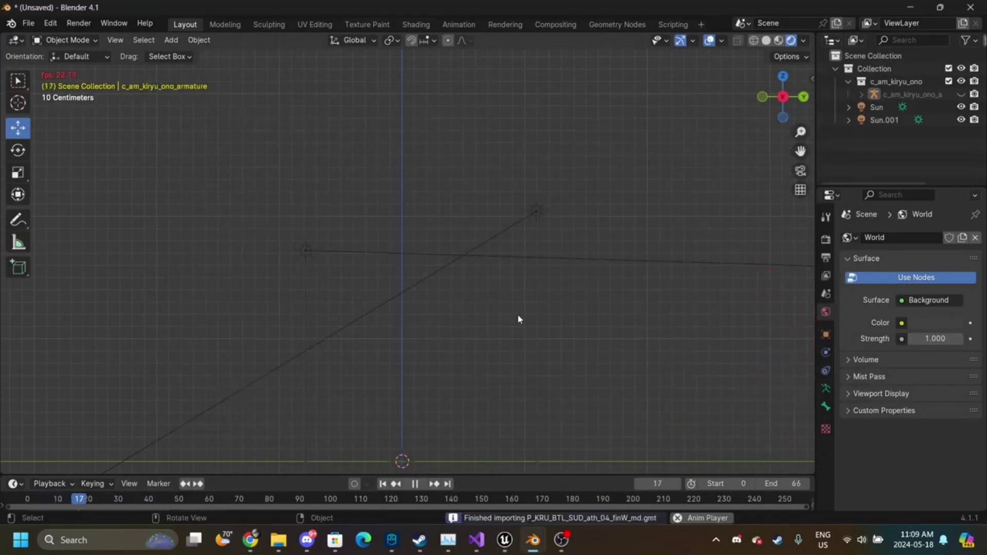
middle_drag(720, 195, 751, 187)
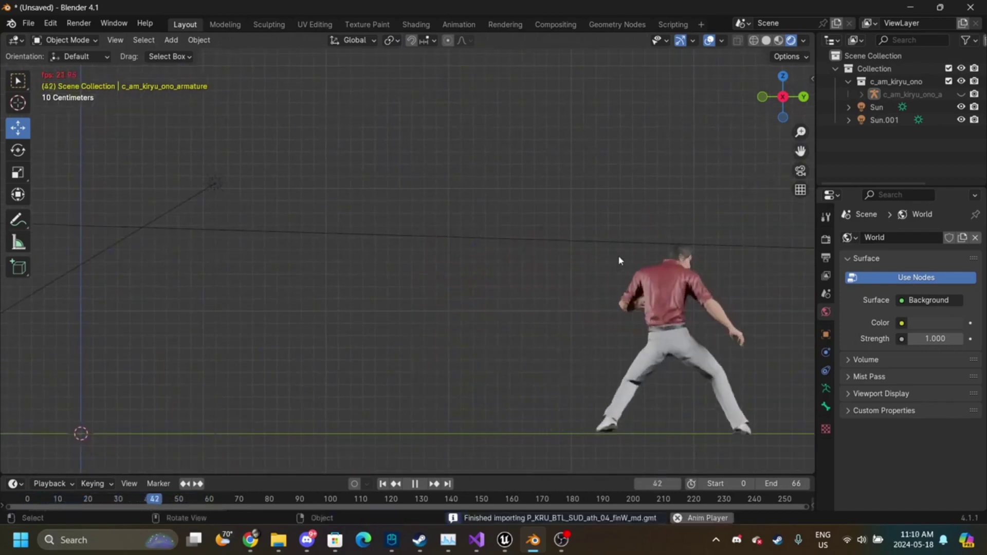
- Import P_KRU_BTL_SUD_ath_04_fin_md.gmt onto the Kiryu armature by editing the previous import's file name, and play the animation
key(Escape)
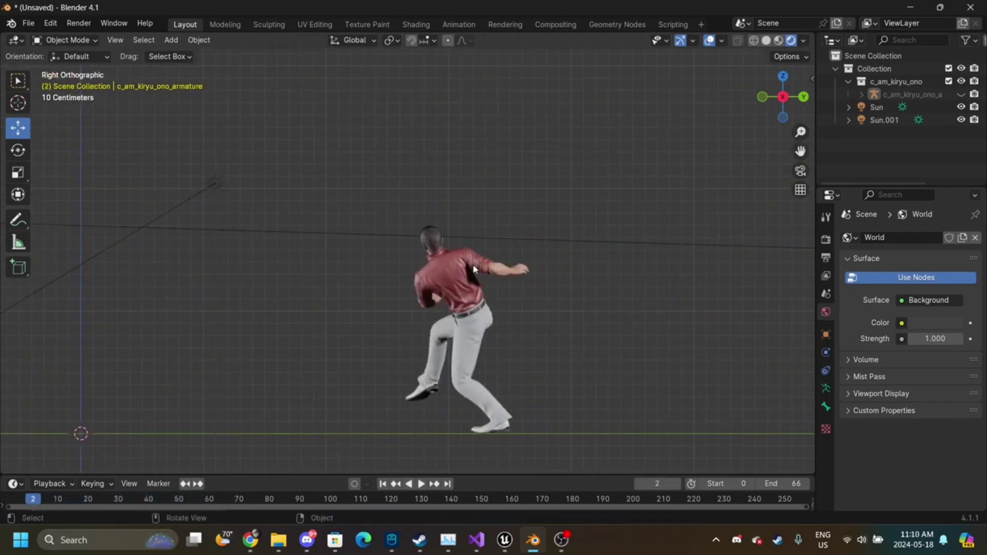
click(29, 24)
mouse_move(118, 209)
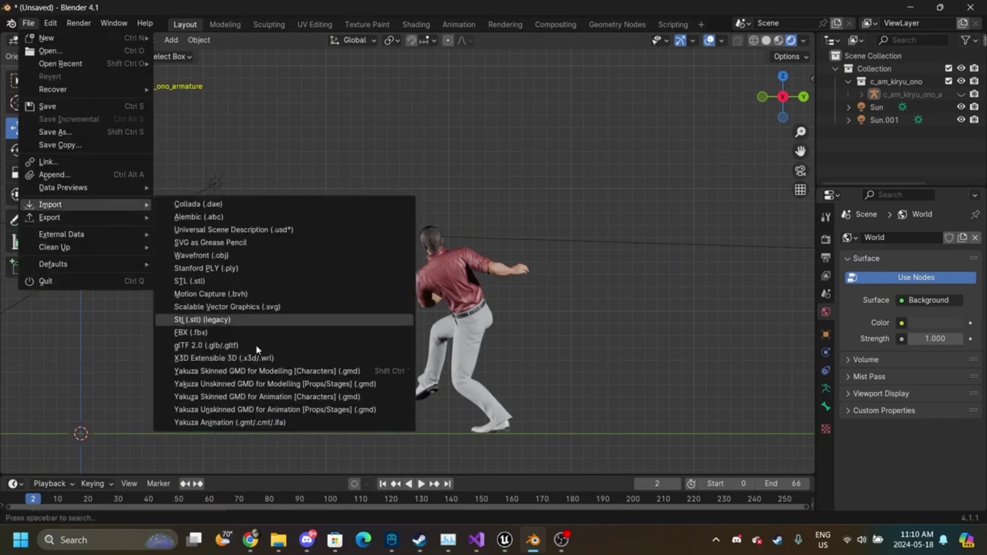
click(304, 422)
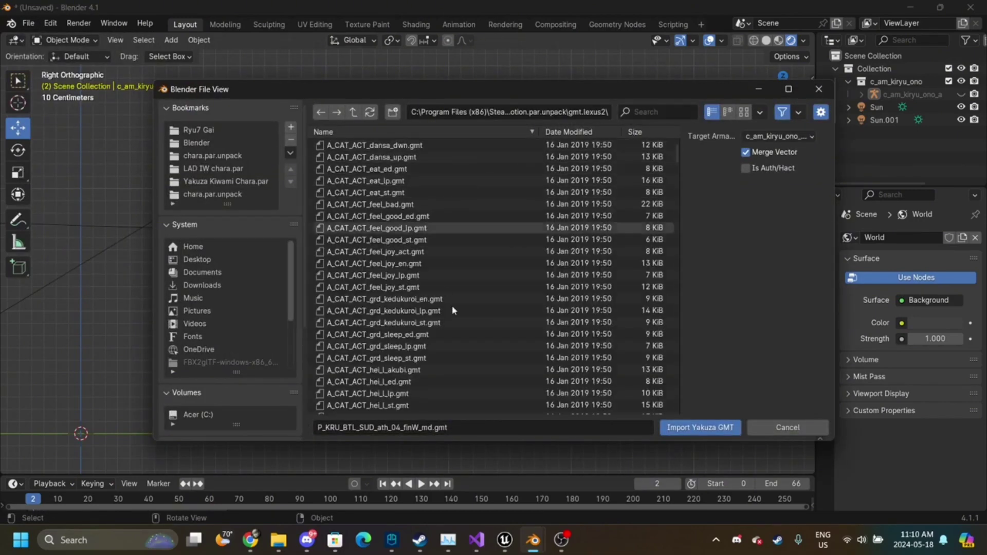
click(421, 431)
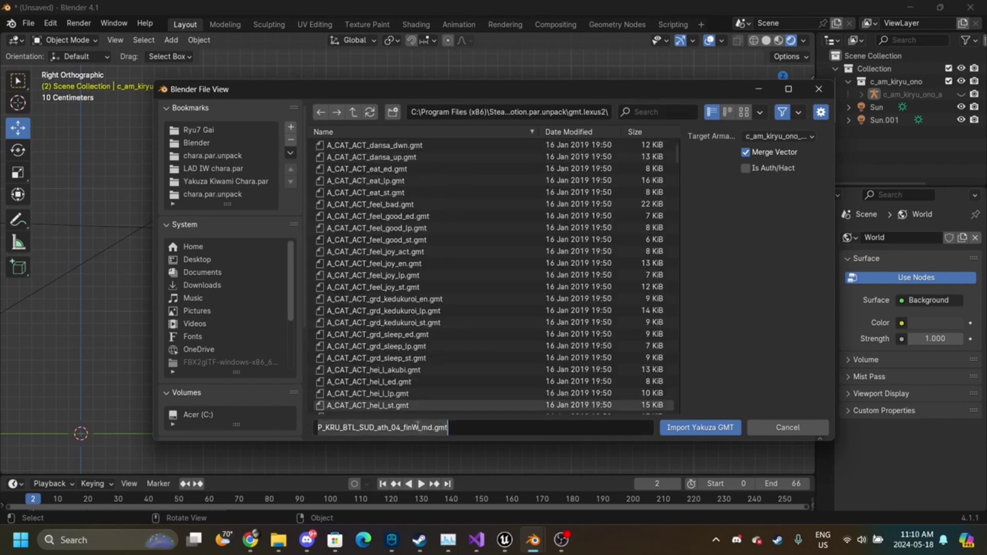
click(418, 427)
key(Return)
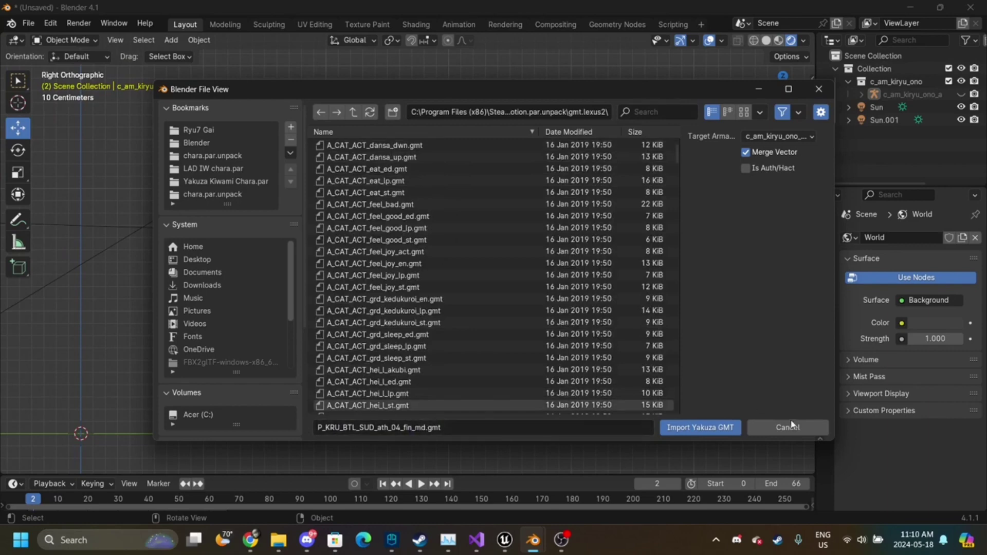
click(702, 427)
key(space)
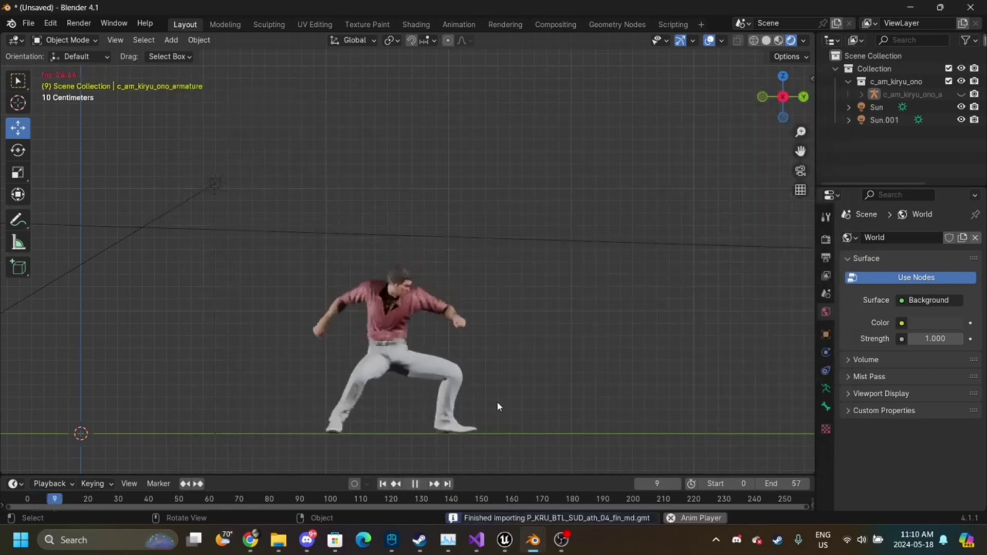
key(space)
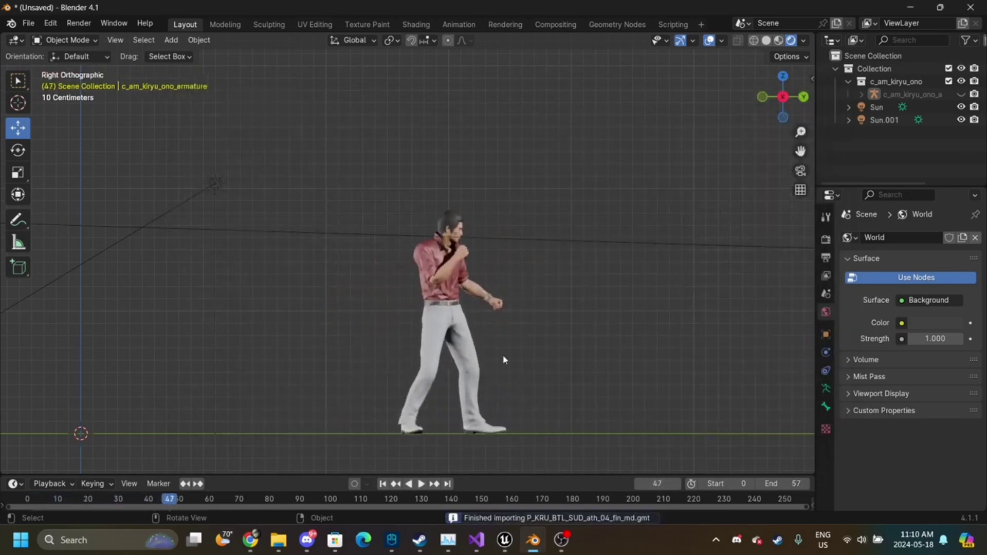
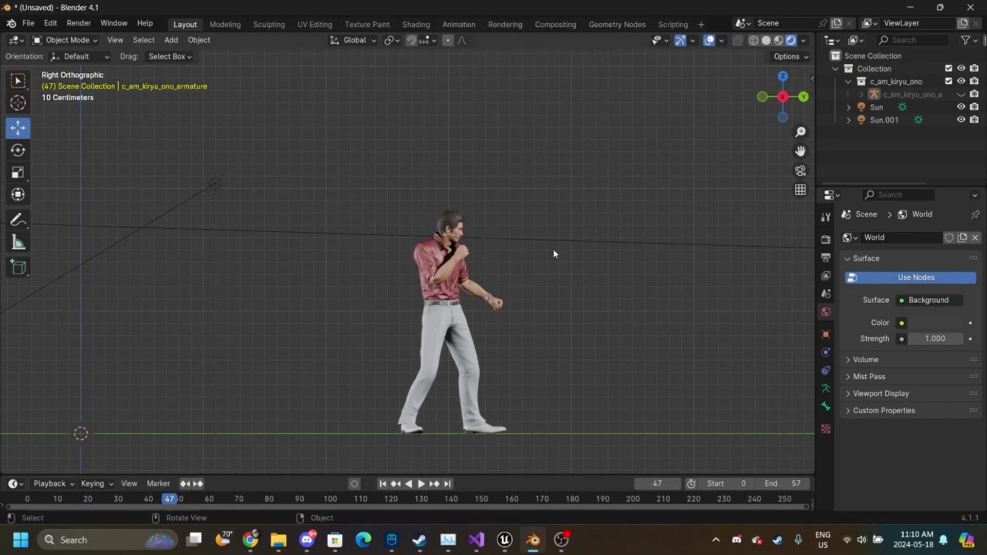
- Replay the ath_04_fin_md finisher in the right orthographic view, stop it and look at the character from the front
middle_drag(518, 214, 519, 214)
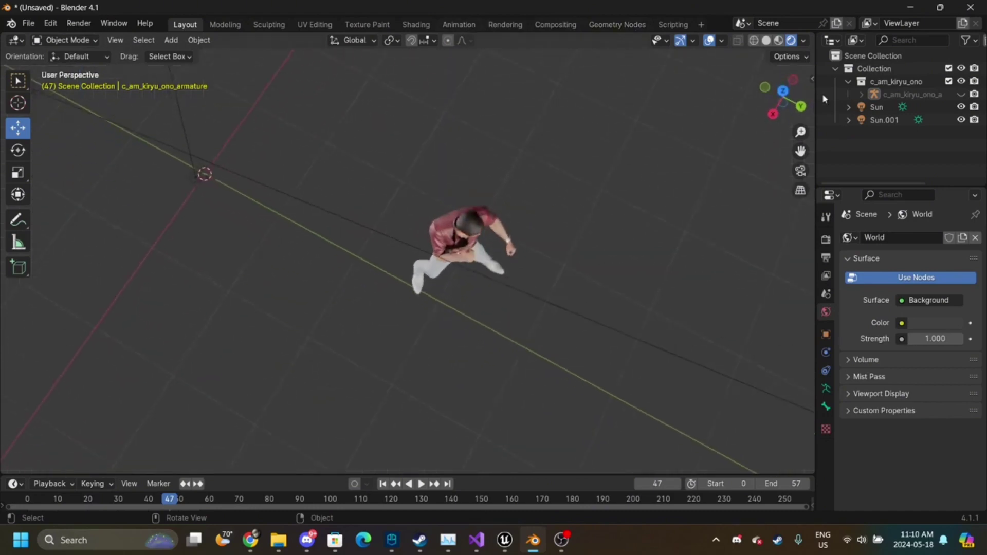
click(774, 114)
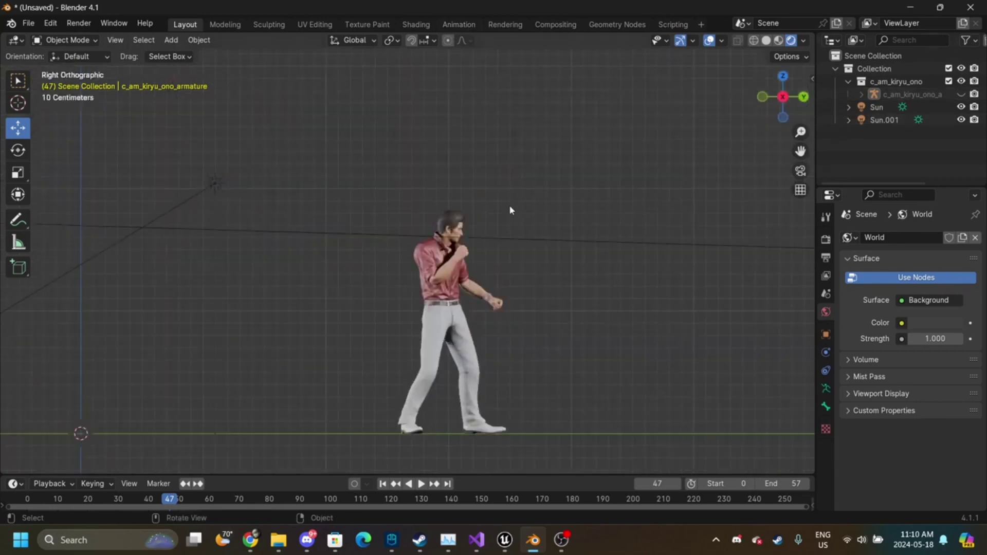
key(space)
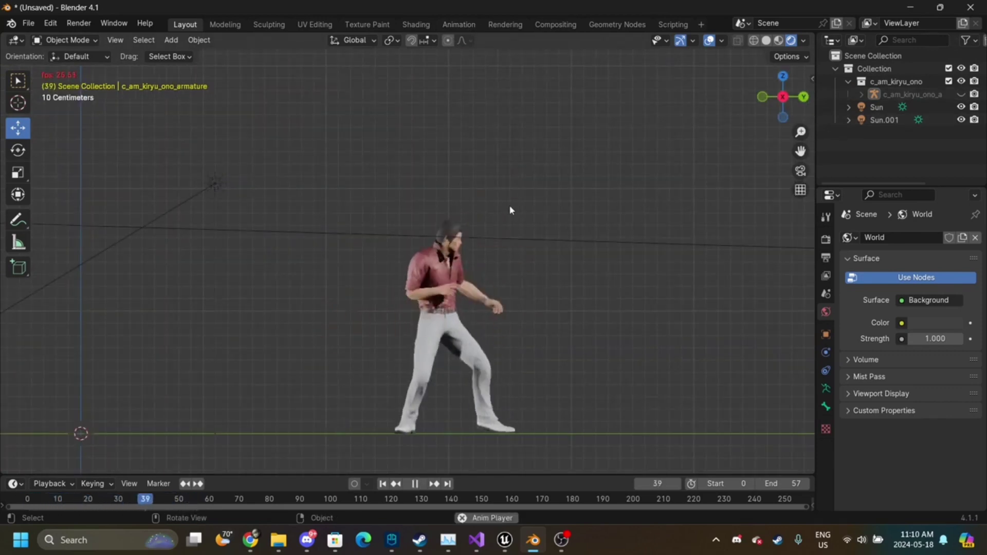
key(space)
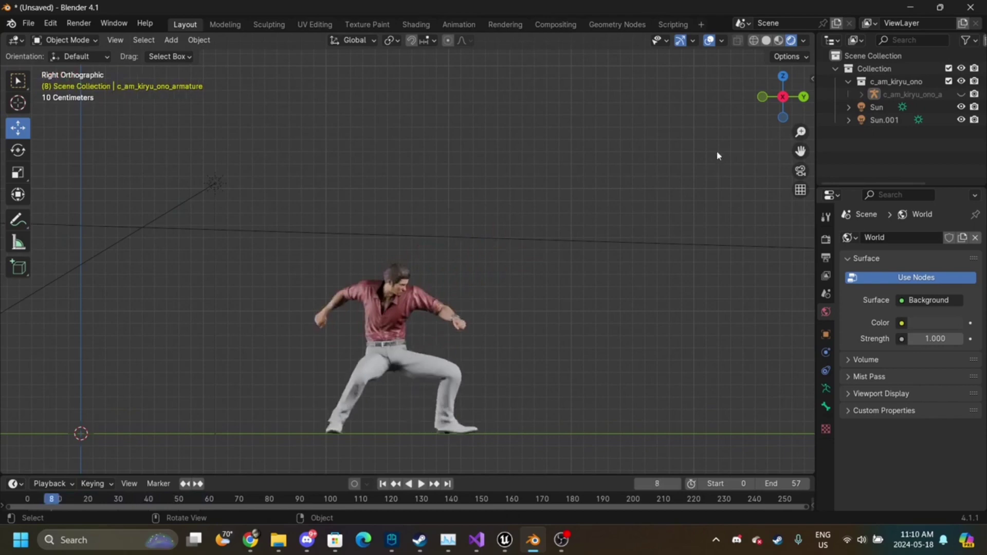
click(763, 96)
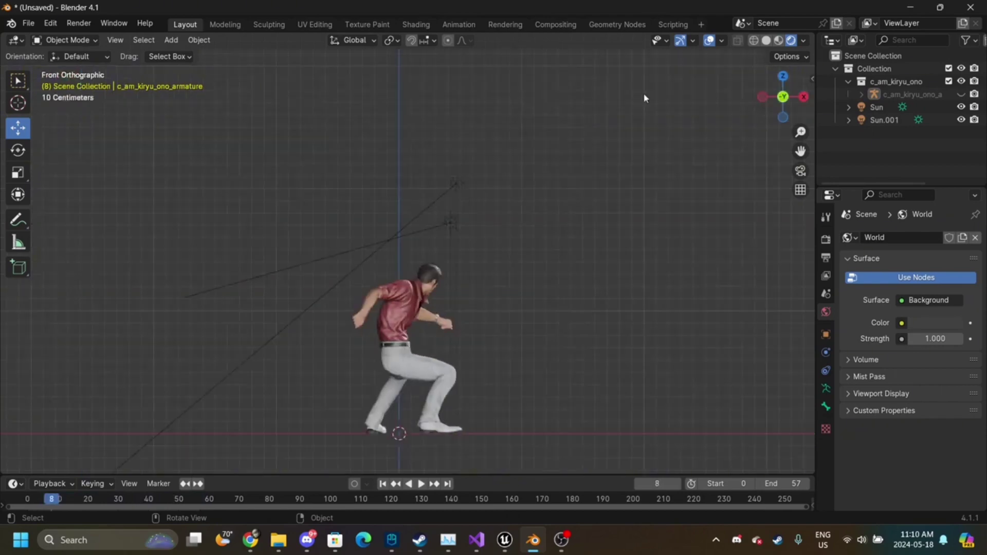
- In the Animation workspace, unhide the Kiryu armature, select all its bones and set the Dope Sheet to Action Editor mode
click(459, 25)
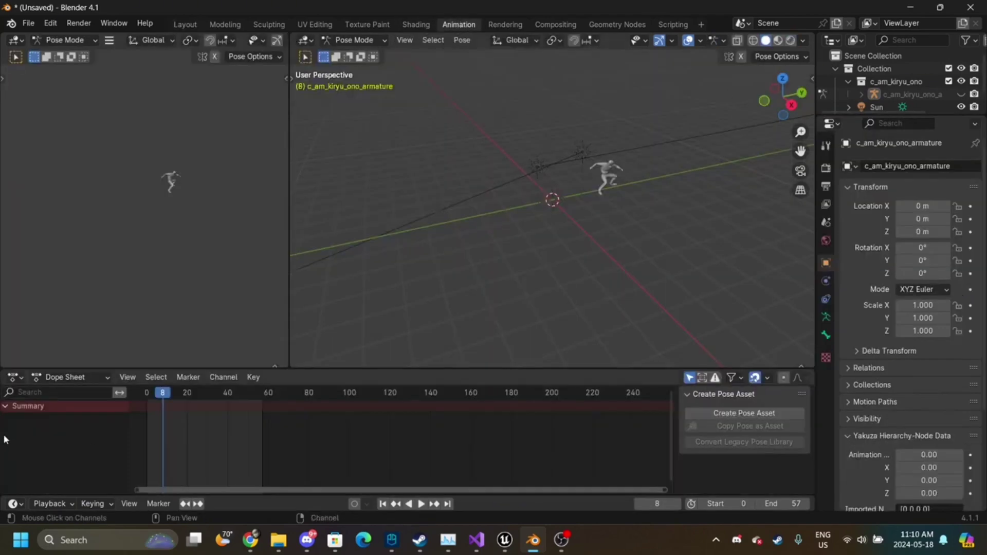
click(961, 95)
key(a)
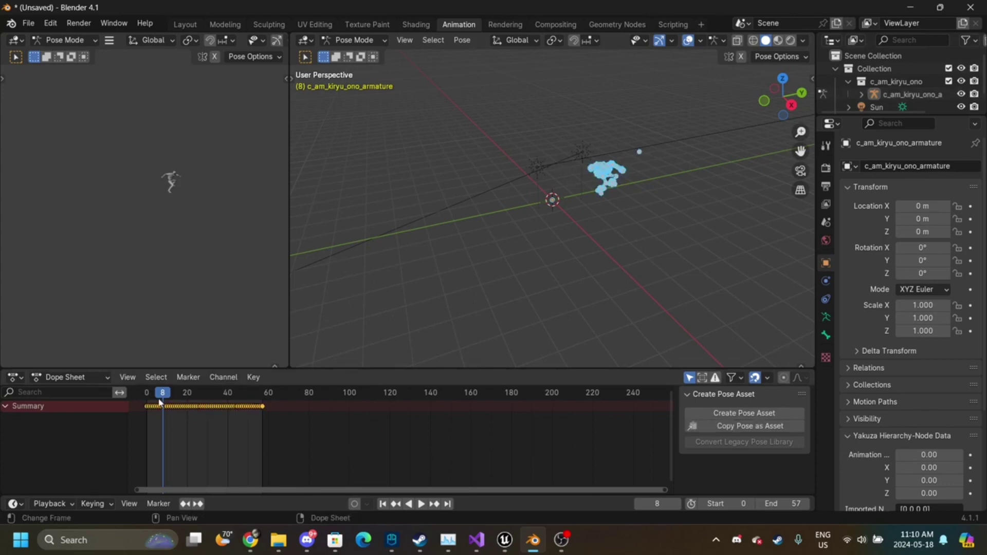
click(72, 378)
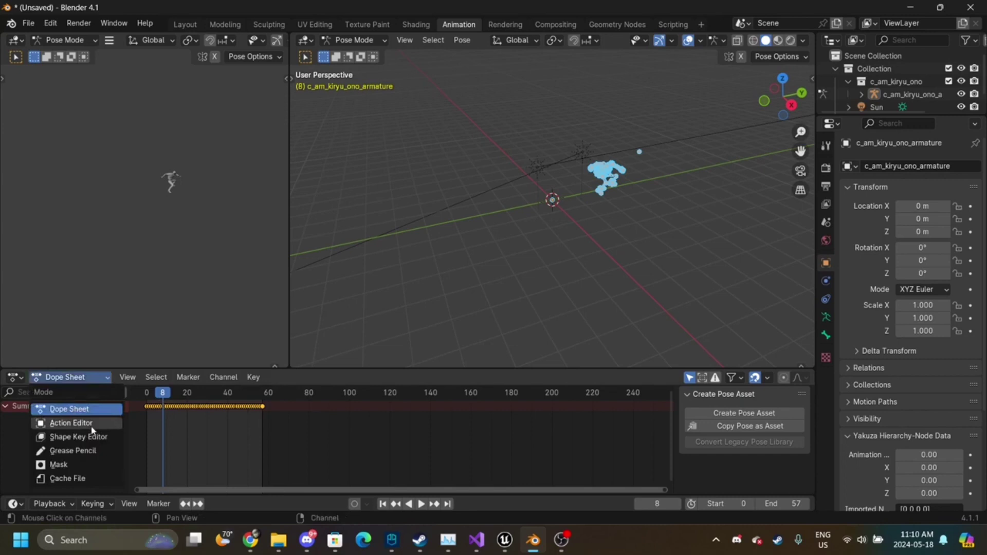
click(72, 423)
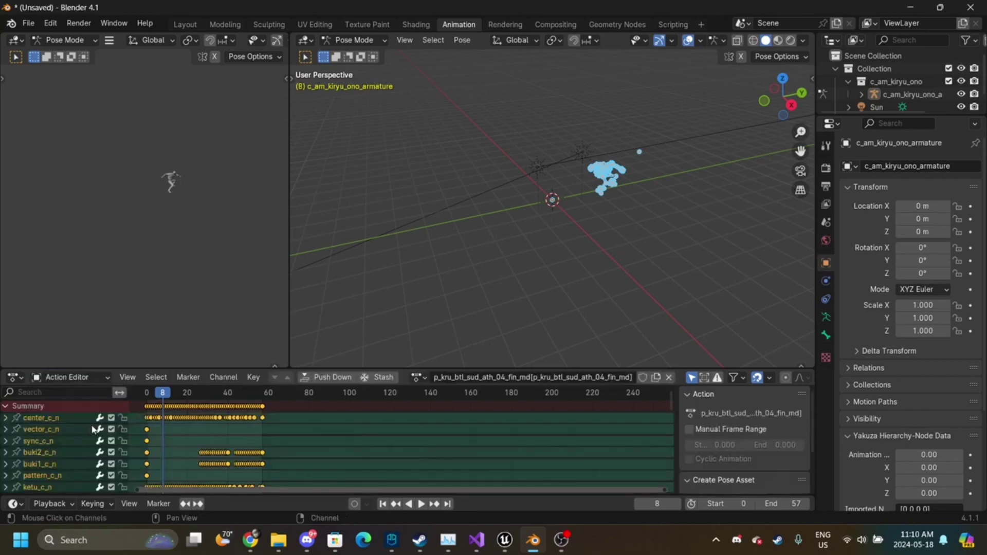
- Assign the p_kru_btl_sud_ath_01_md action to the armature and preview its playback
click(419, 377)
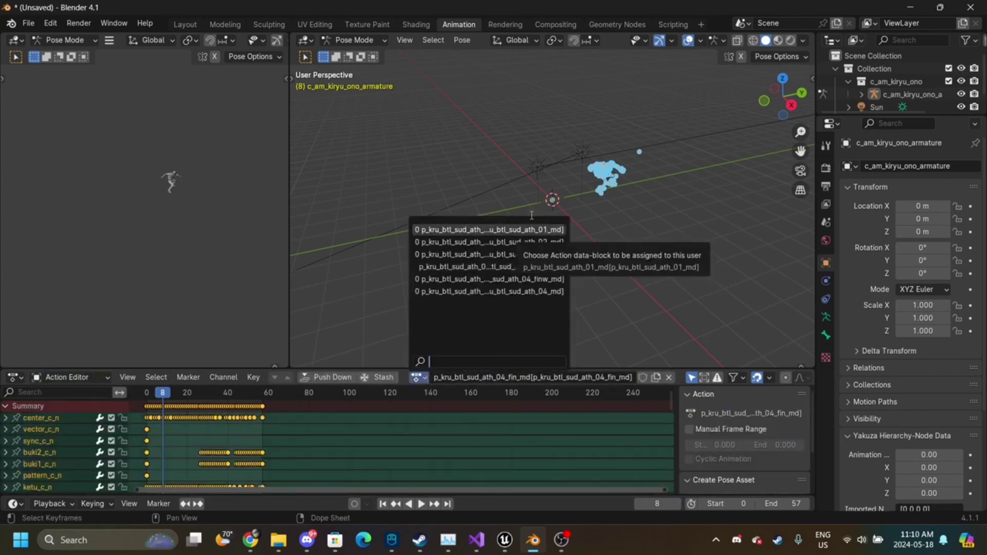
click(495, 230)
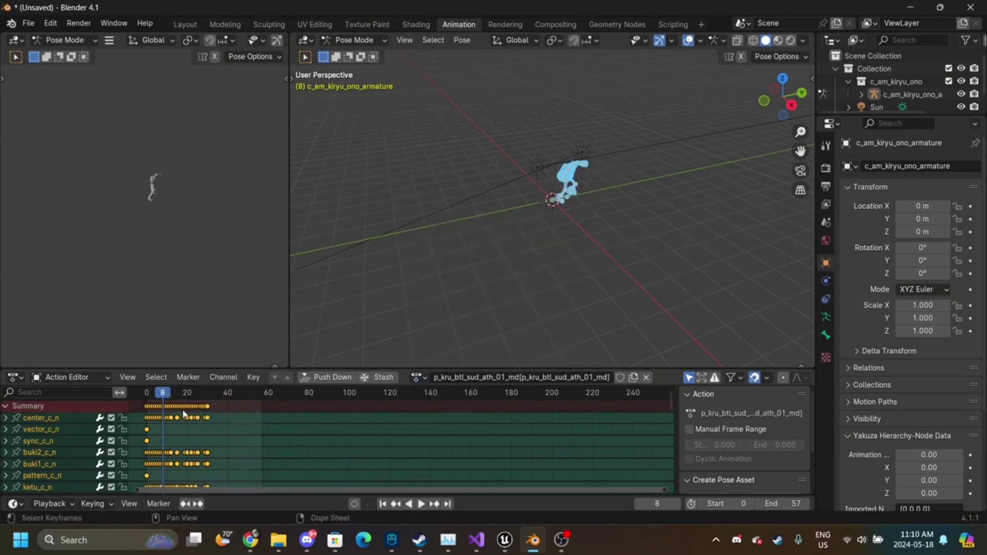
key(space)
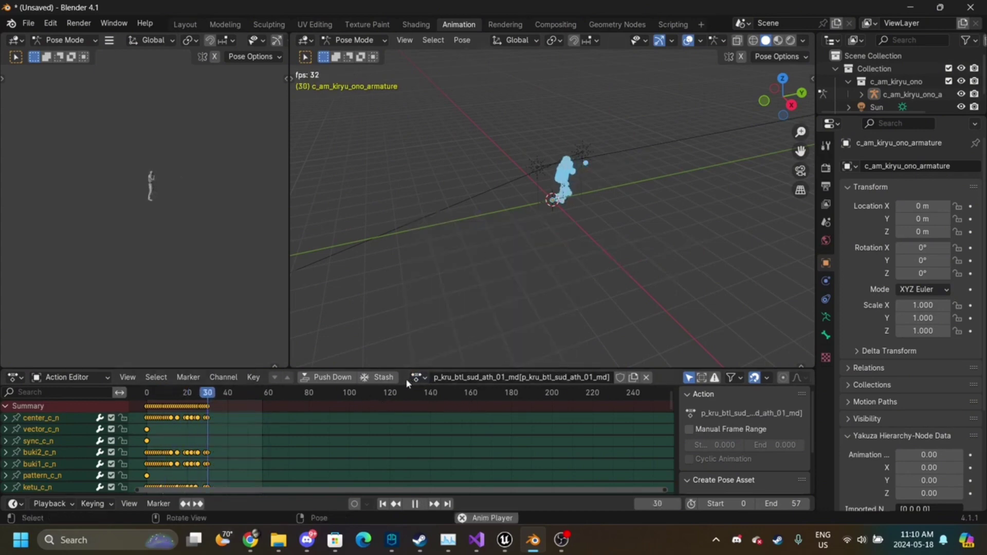
key(space)
- Copy the p_kru_btl_sud_ath_02_md keyframes into p_kru_btl_sud_ath_01_md and shift them to start at about frame 31, right after the existing keys
click(417, 377)
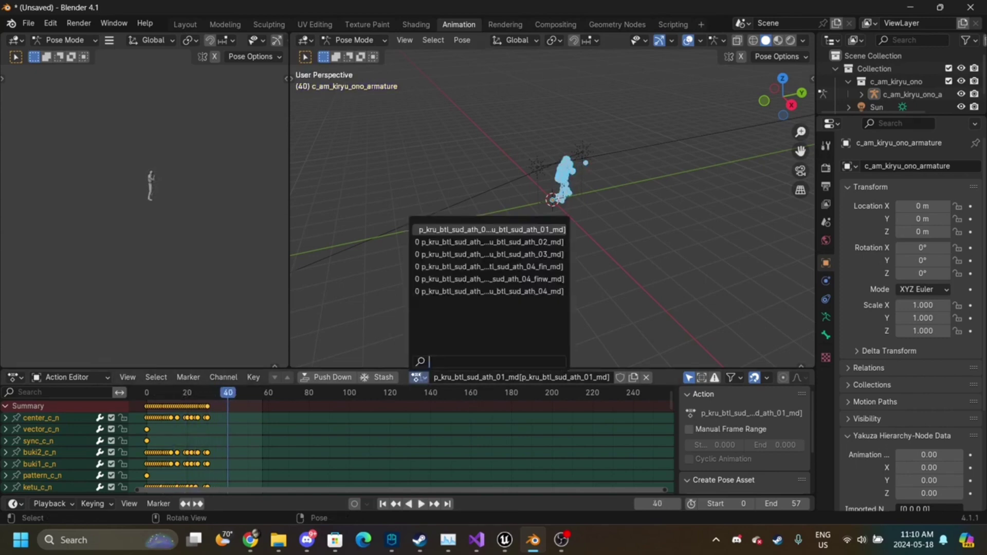
click(460, 241)
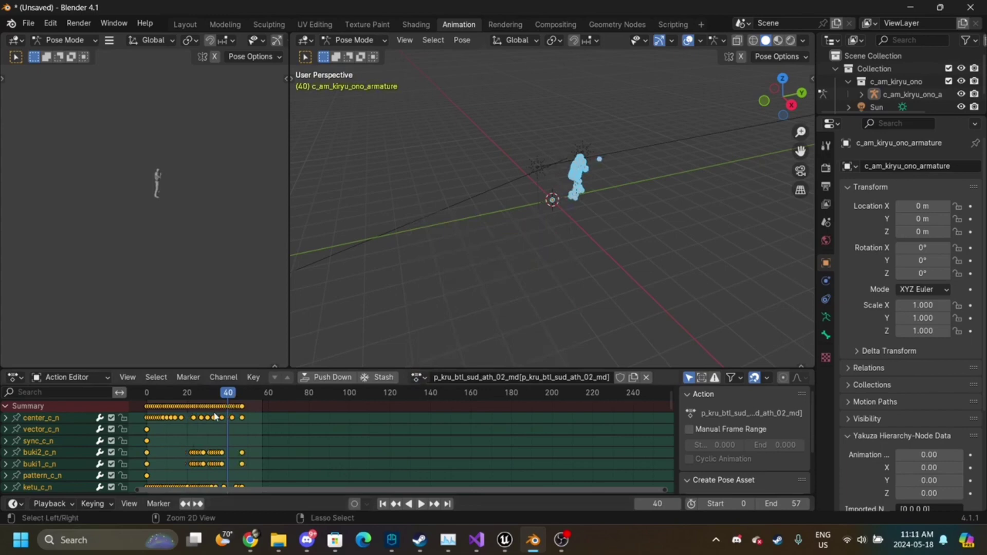
click(416, 377)
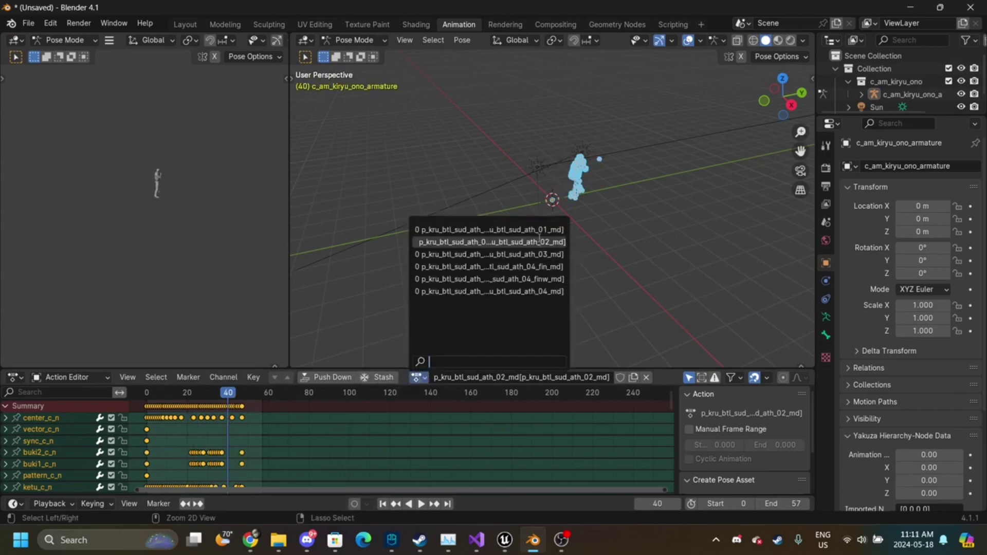
click(529, 224)
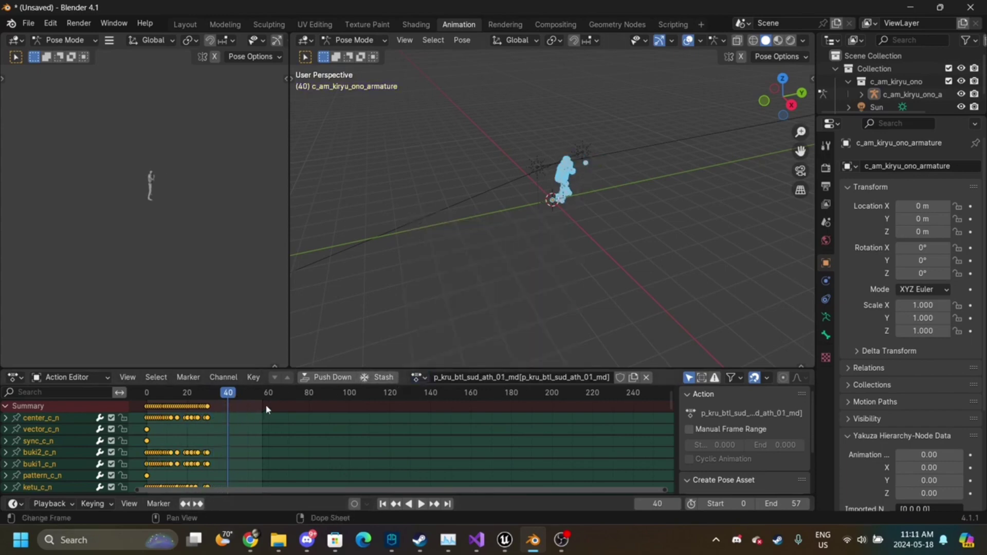
key(ctrl+v)
key(g)
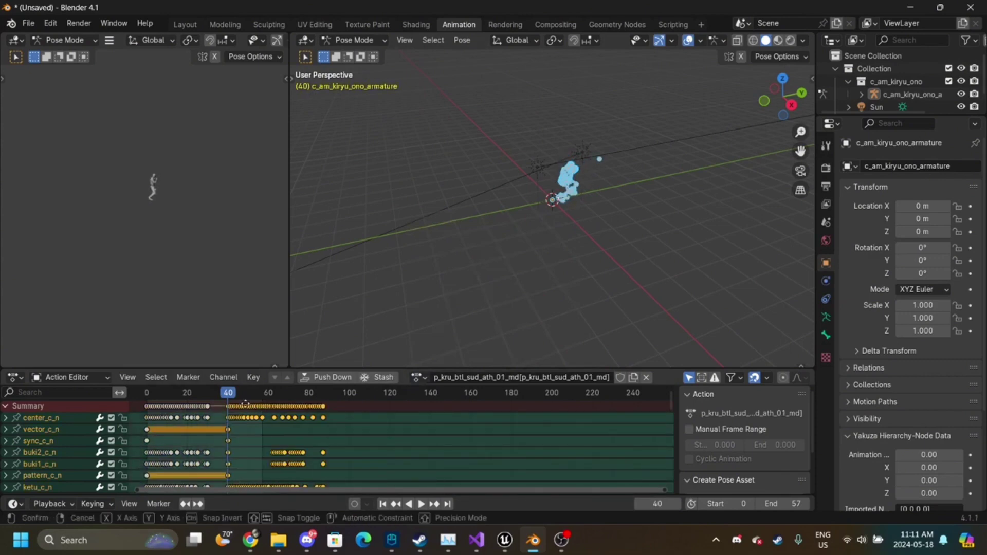
click(232, 403)
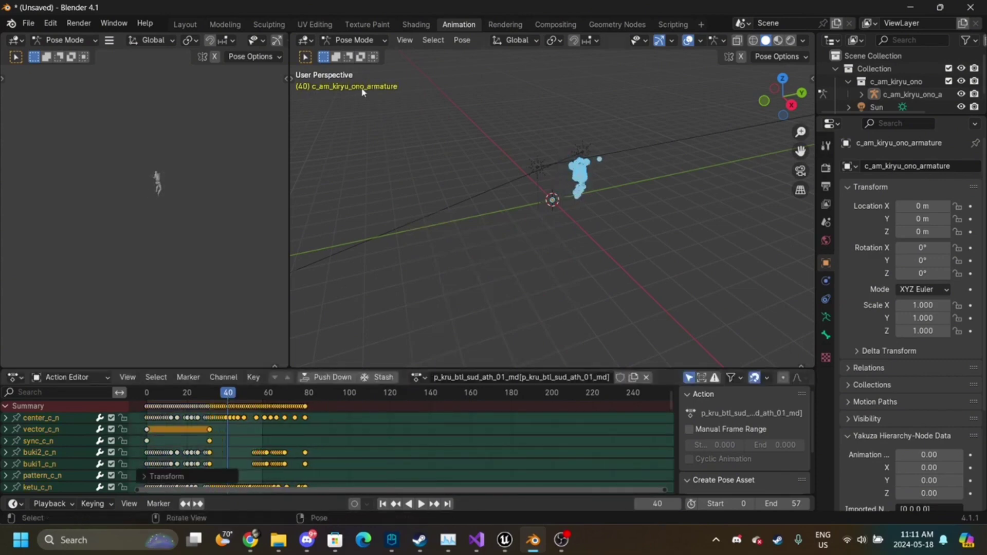
- Return to the Layout workspace, enlarge the timeline and move the current frame to 80, near the combined animation's end
click(186, 25)
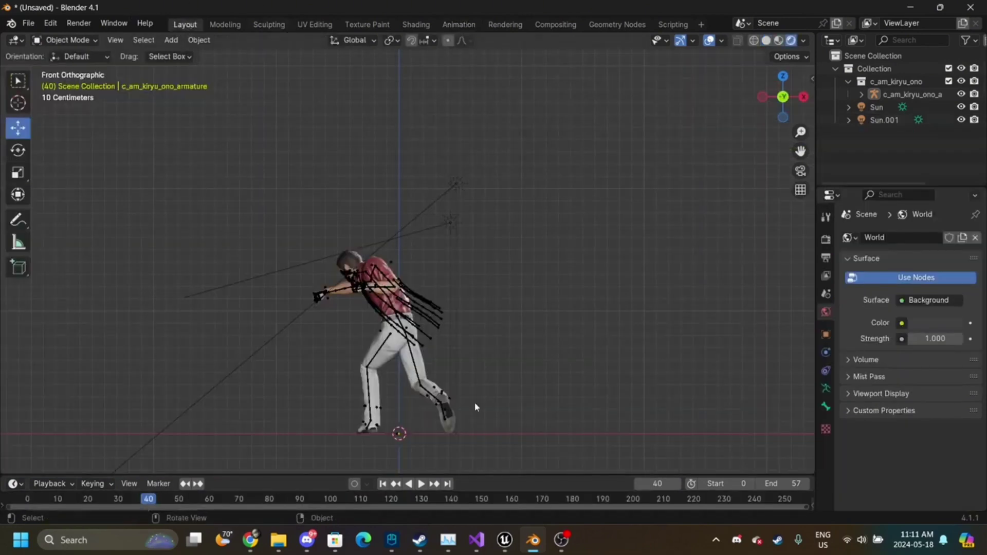
drag(573, 477, 554, 306)
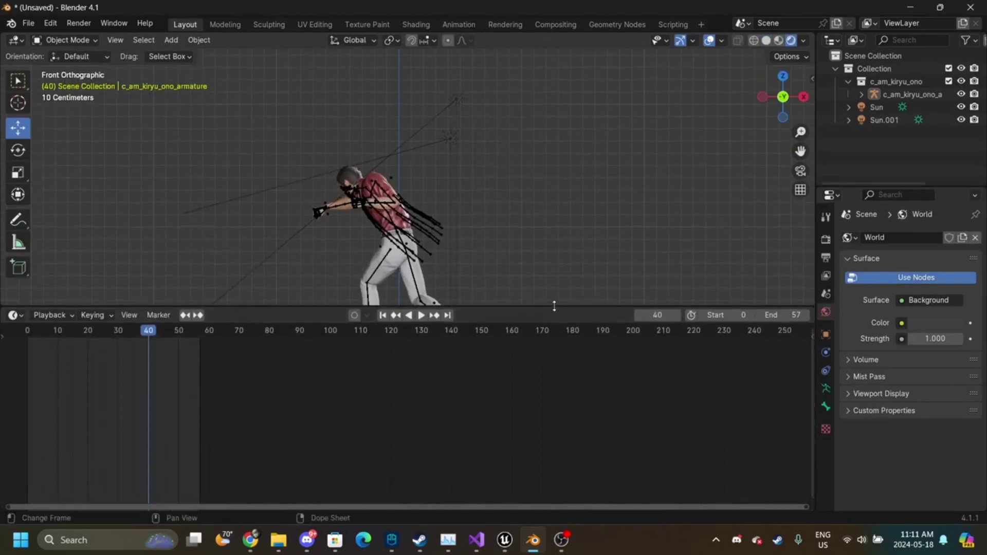
drag(202, 327, 274, 330)
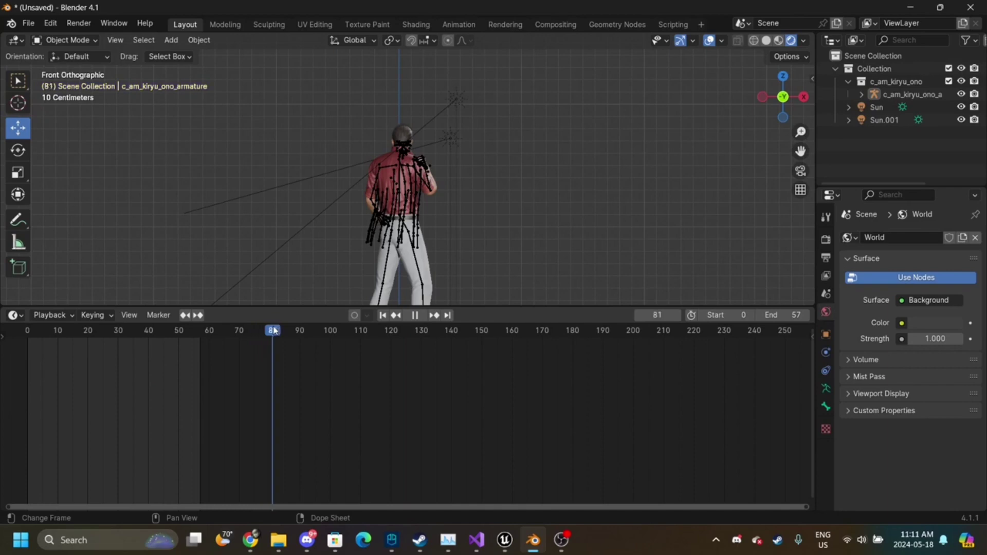
click(638, 318)
click(639, 317)
click(640, 319)
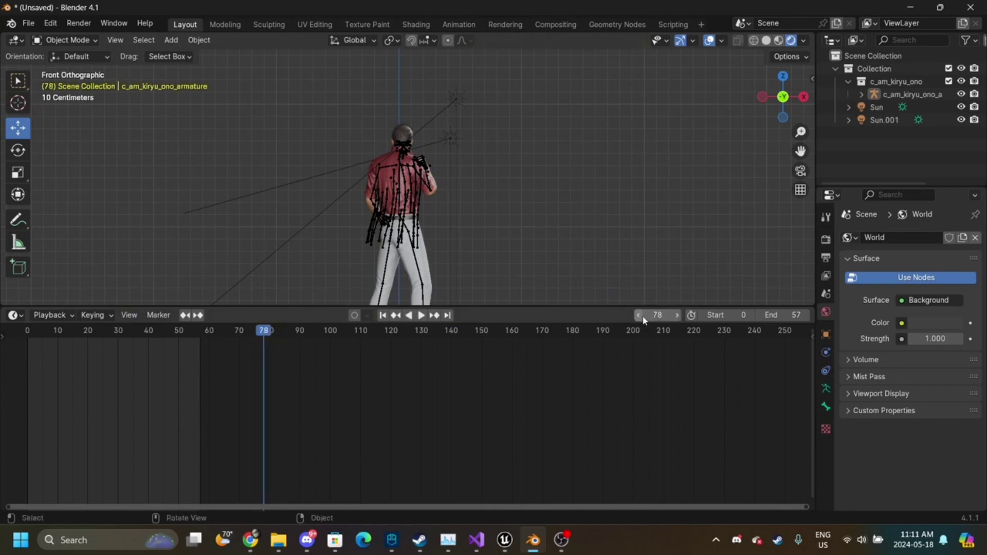
click(681, 318)
click(681, 318)
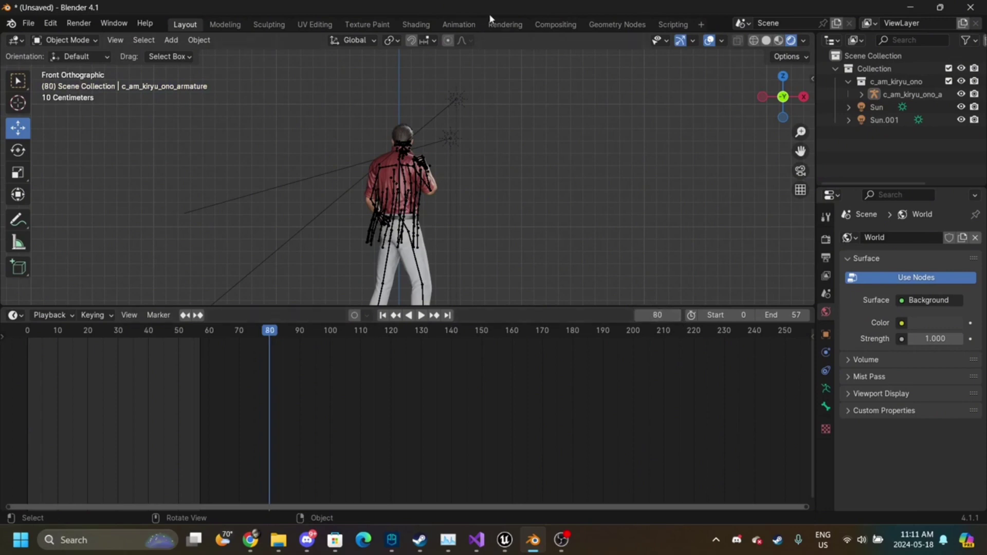
- Align the playhead with the combined action's last keyframe at frame 78 and set the scene's end frame to 78
click(459, 25)
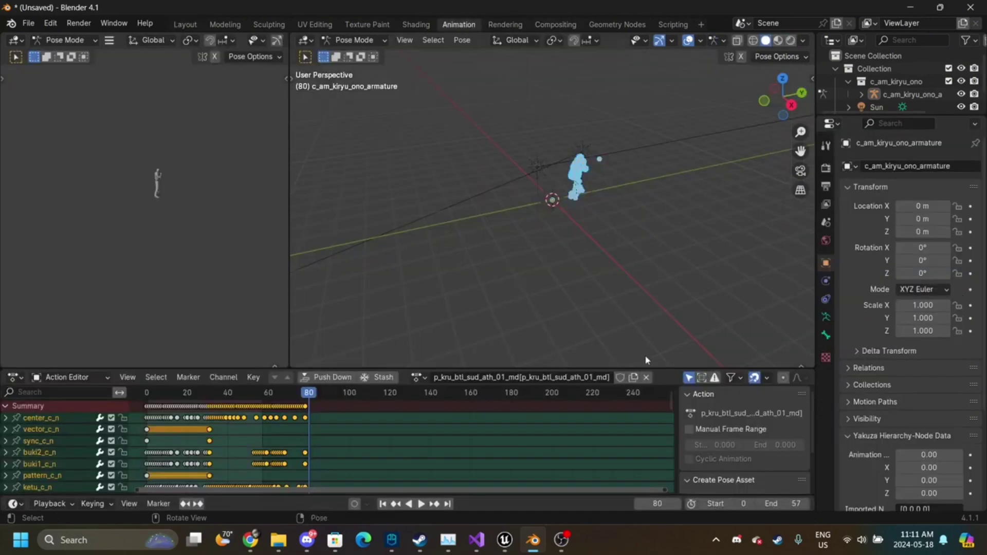
drag(315, 397, 307, 394)
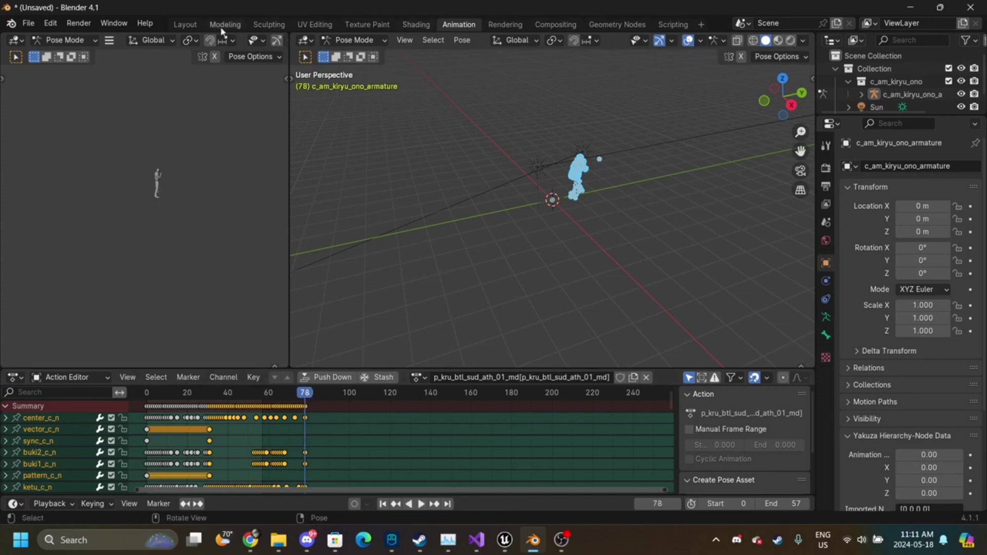
click(185, 25)
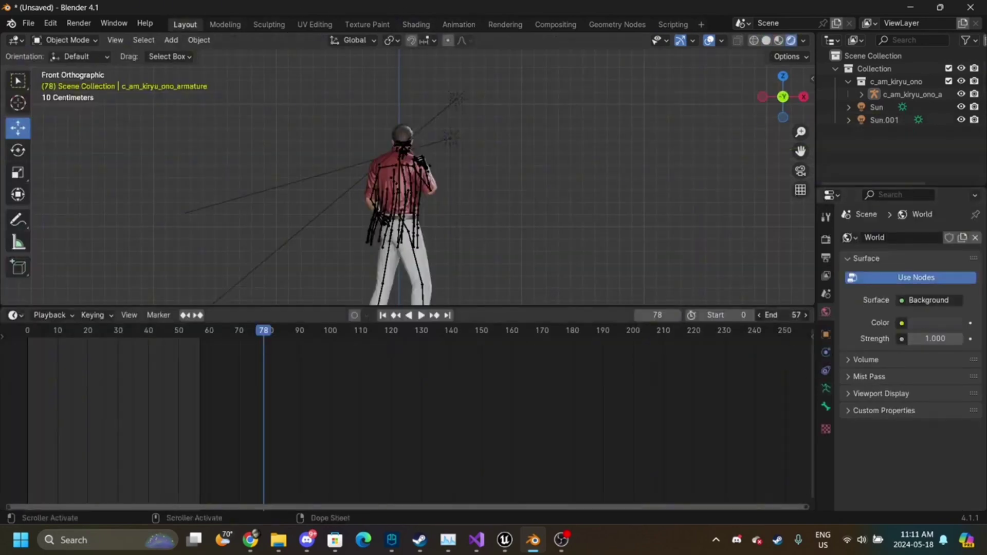
key(Return)
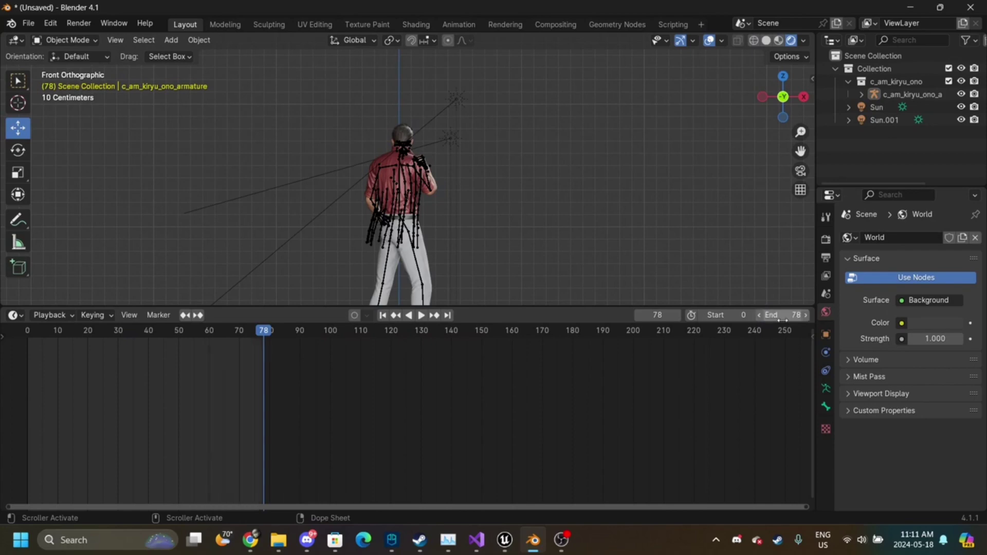
- Play back the combined two-attack animation and inspect Kiryu's motion from the right side and angled perspective views
key(space)
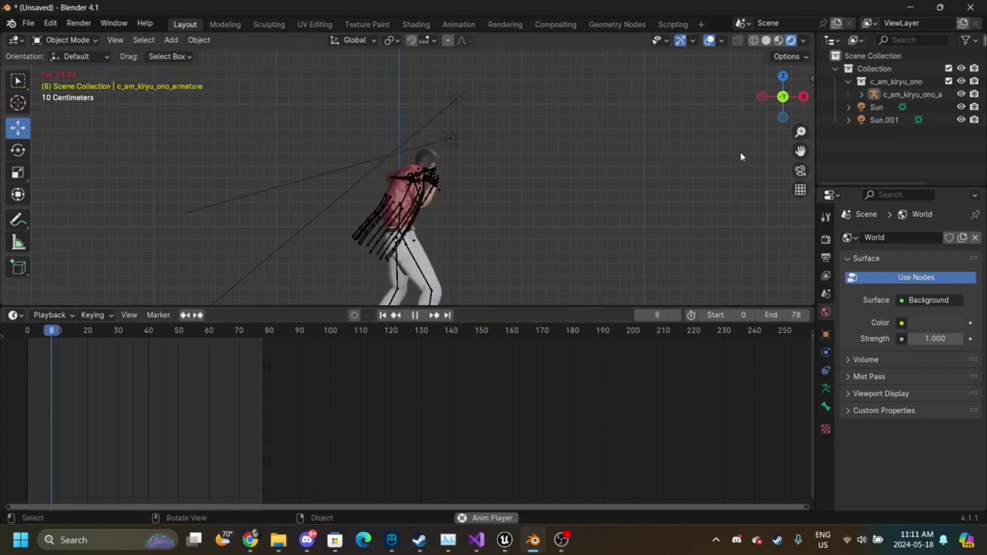
click(804, 97)
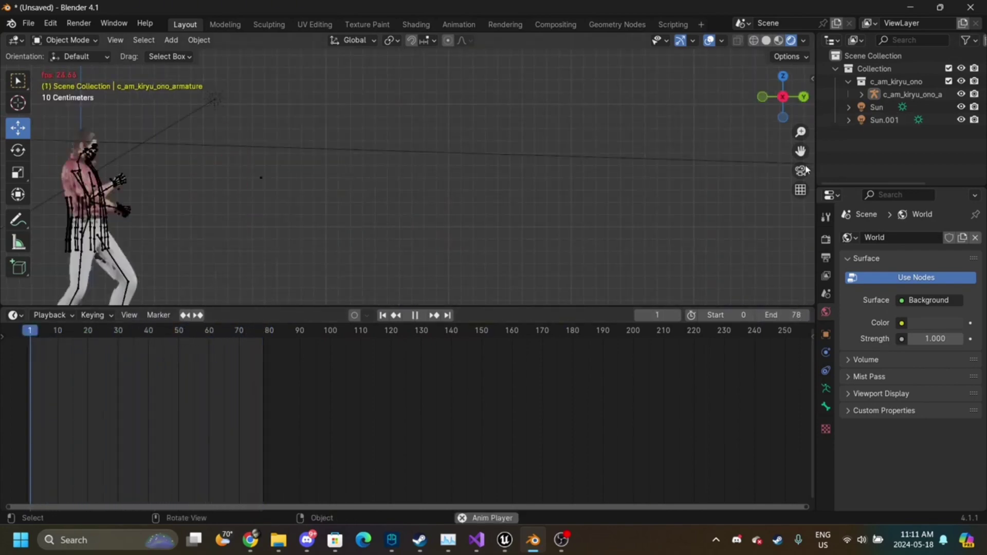
mouse_move(800, 152)
mouse_down()
mouse_move(961, 111)
mouse_move(986, 117)
mouse_move(946, 105)
mouse_move(800, 151)
mouse_up()
drag(780, 108, 802, 119)
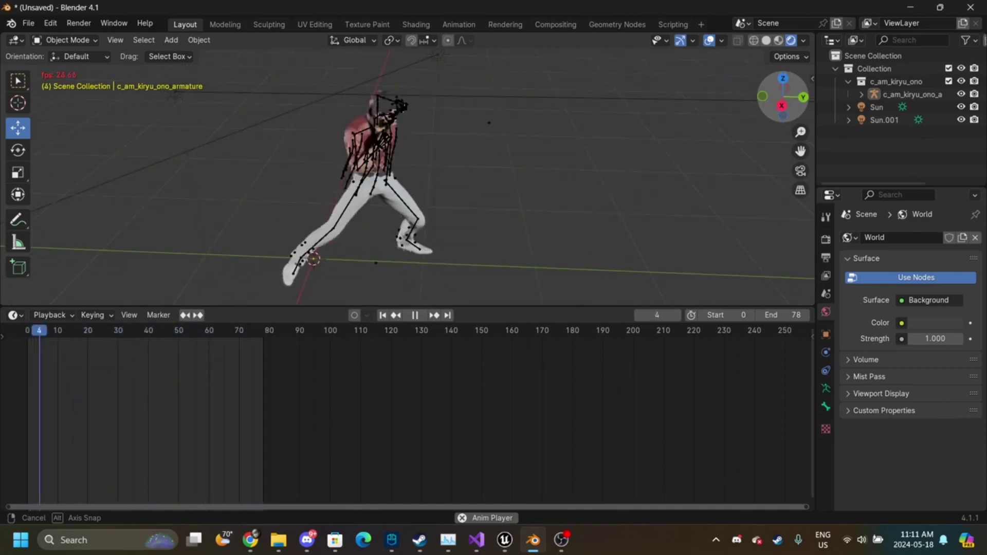
drag(802, 118, 781, 106)
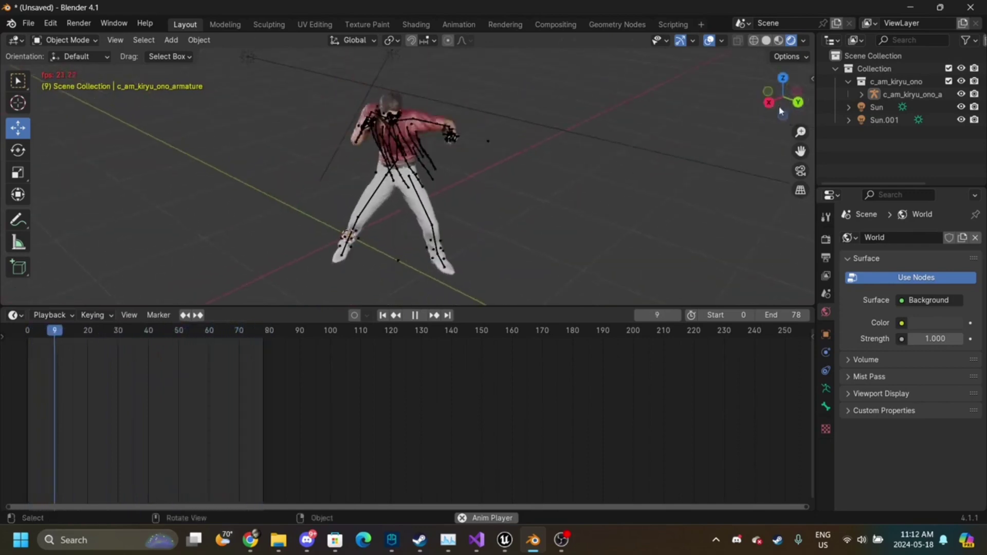
- In the Animation workspace, copy all p_kru_btl_sud_ath_03_md keyframes and paste them into p_kru_btl_sud_ath_01_md at frame 79
click(446, 24)
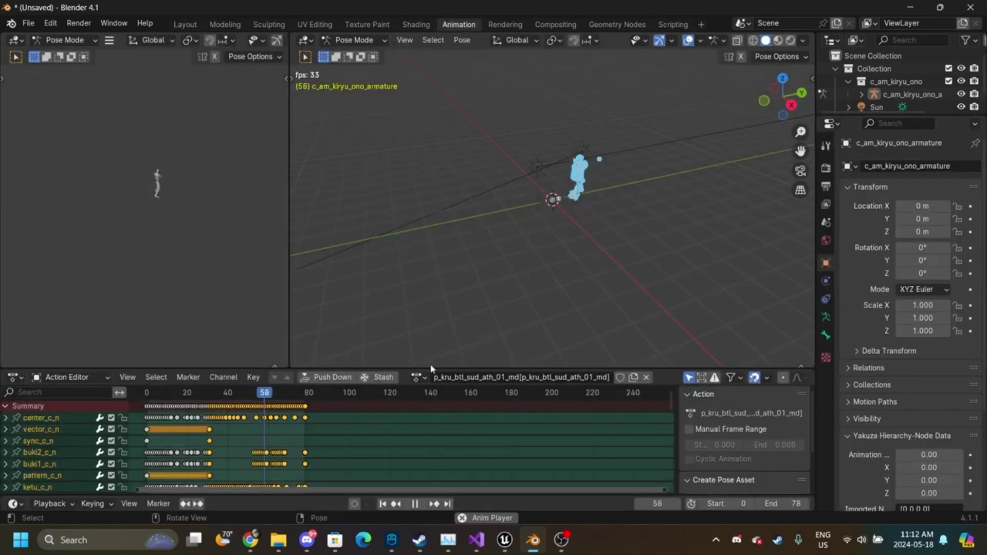
click(418, 377)
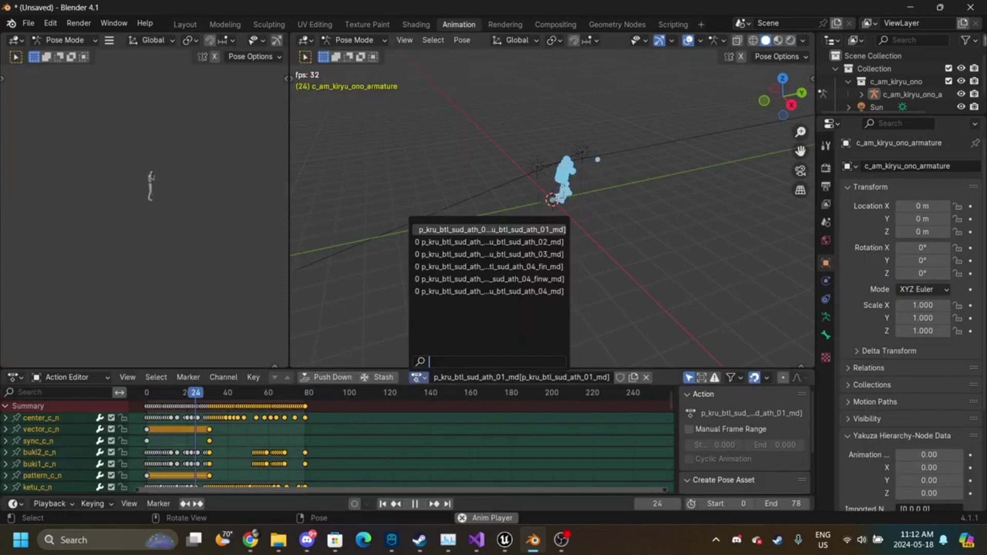
click(488, 254)
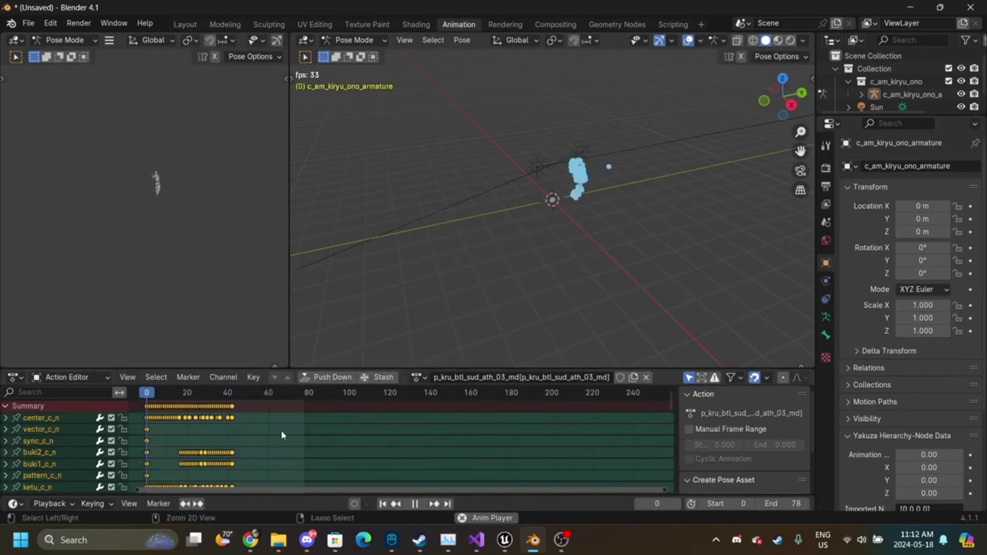
click(424, 377)
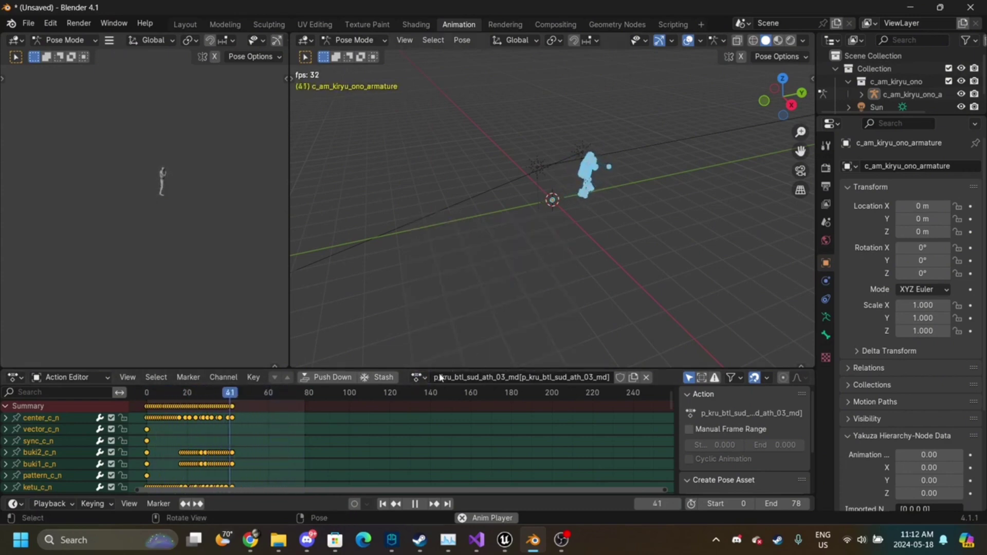
click(418, 378)
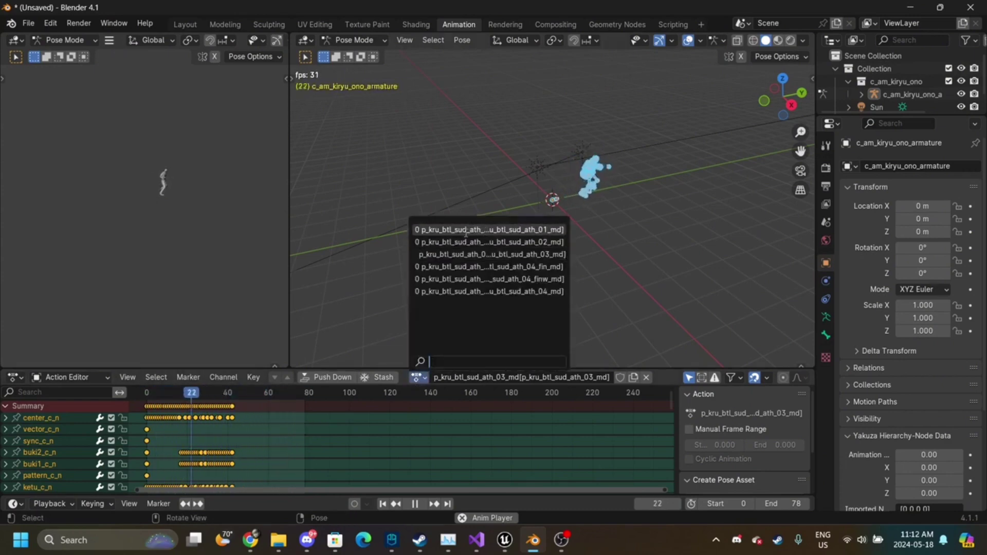
click(488, 229)
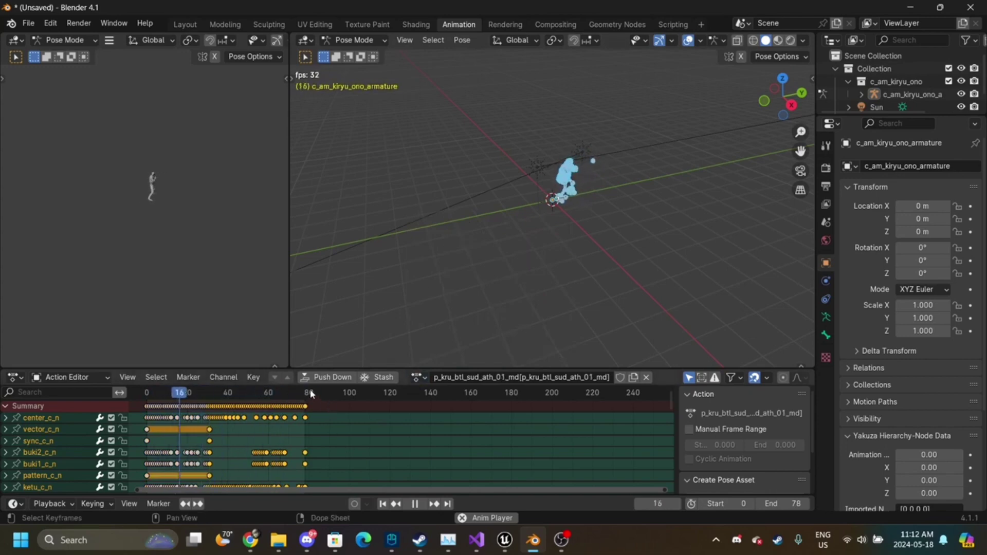
key(space)
drag(305, 393, 309, 393)
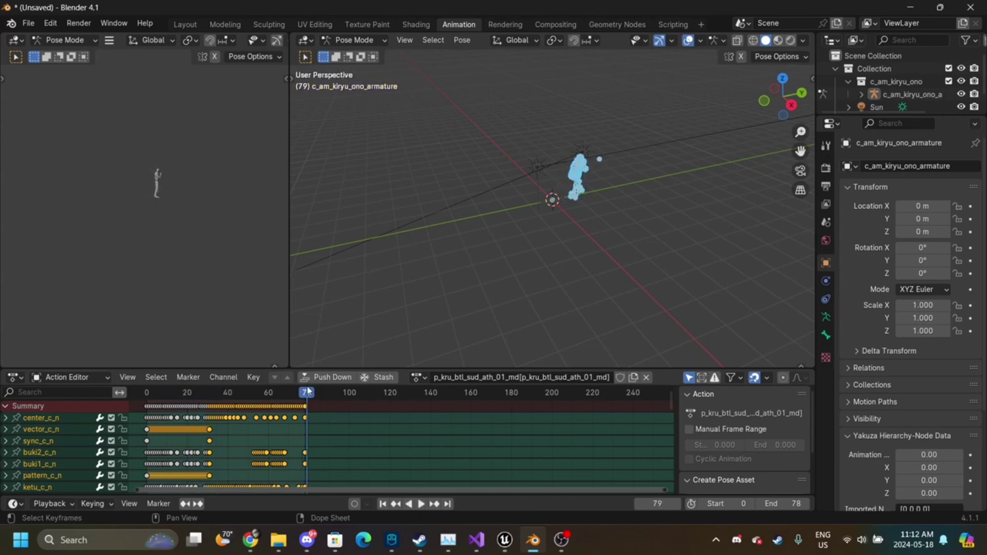
key(ctrl+v)
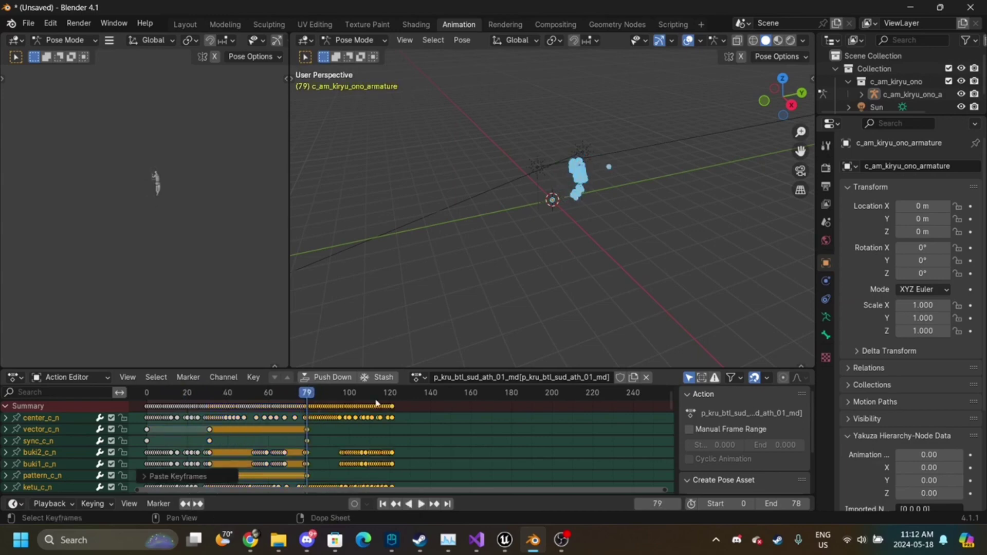
- Copy all p_kru_btl_sud_ath_04_md keyframes and paste them into p_kru_btl_sud_ath_01_md at frame 122
click(418, 378)
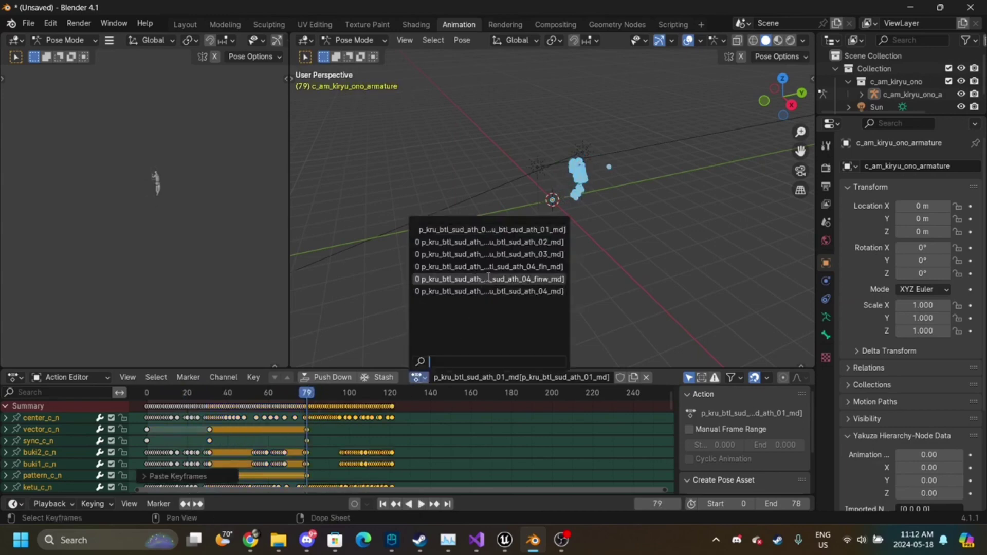
click(527, 292)
key(a)
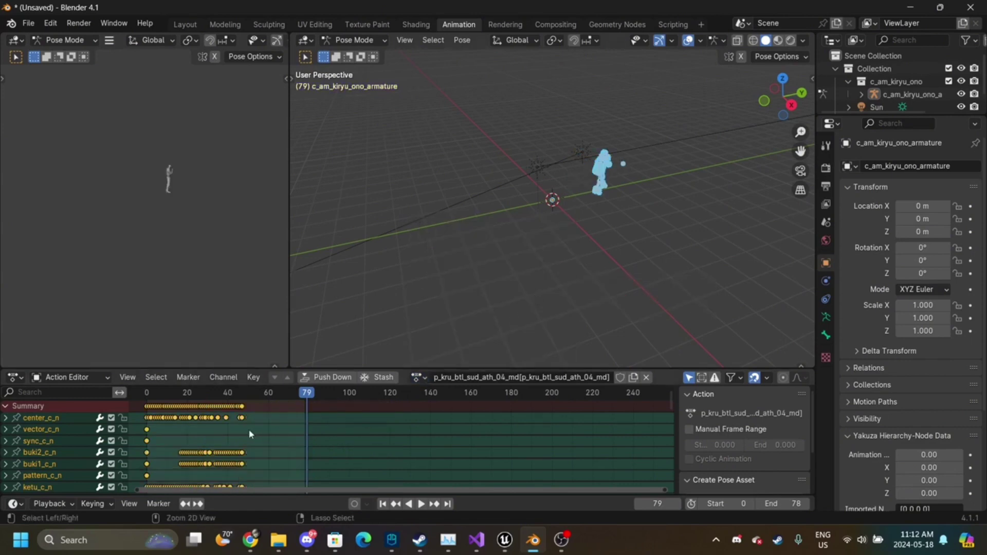
click(417, 381)
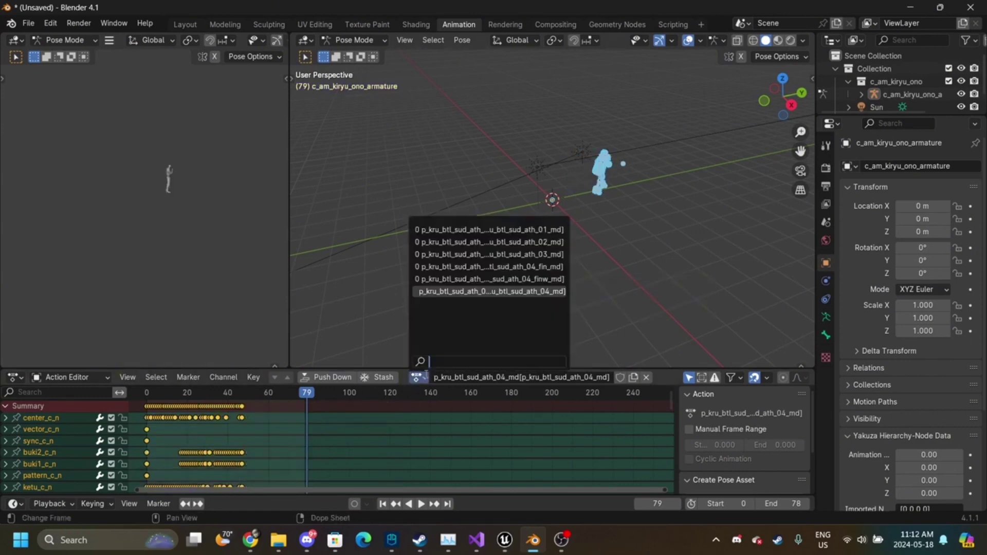
click(477, 229)
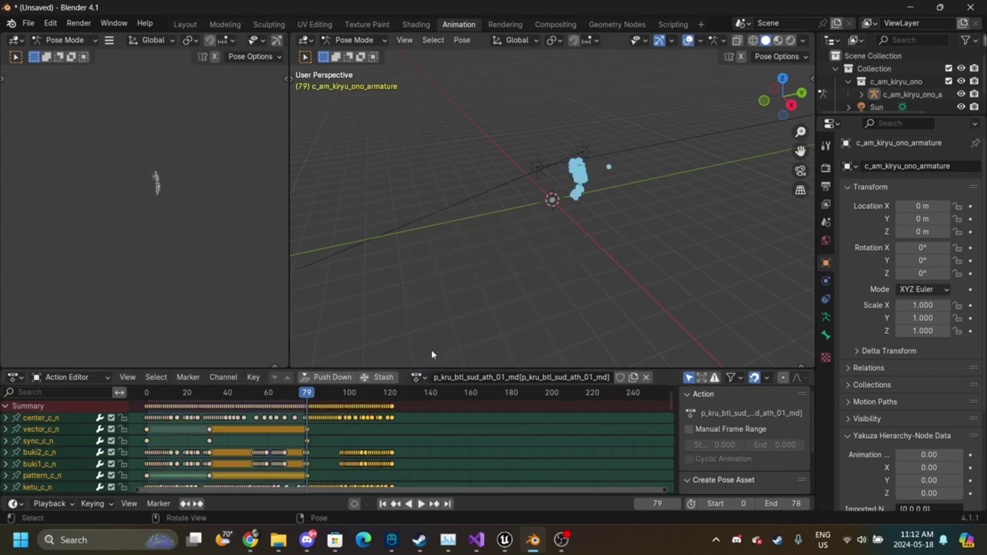
click(395, 397)
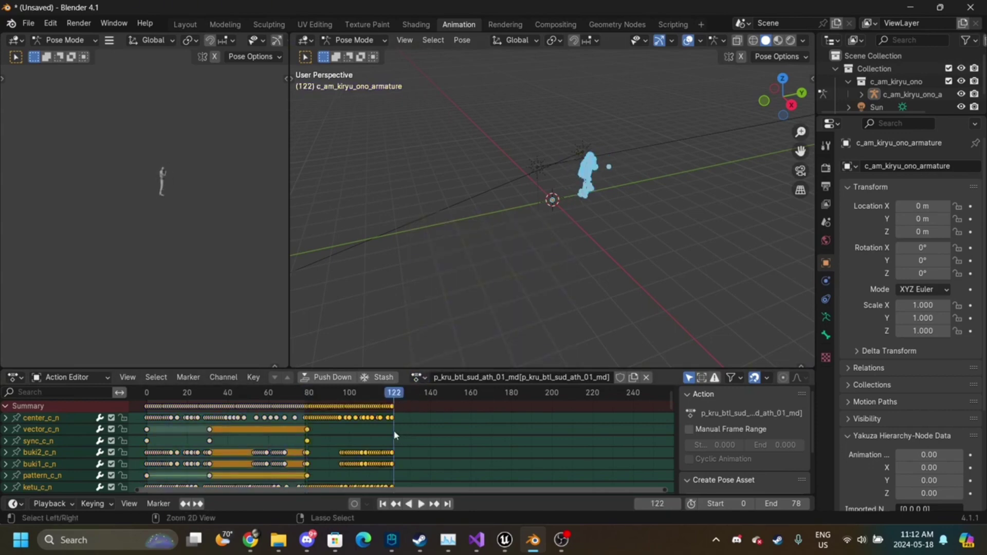
key(ctrl+v)
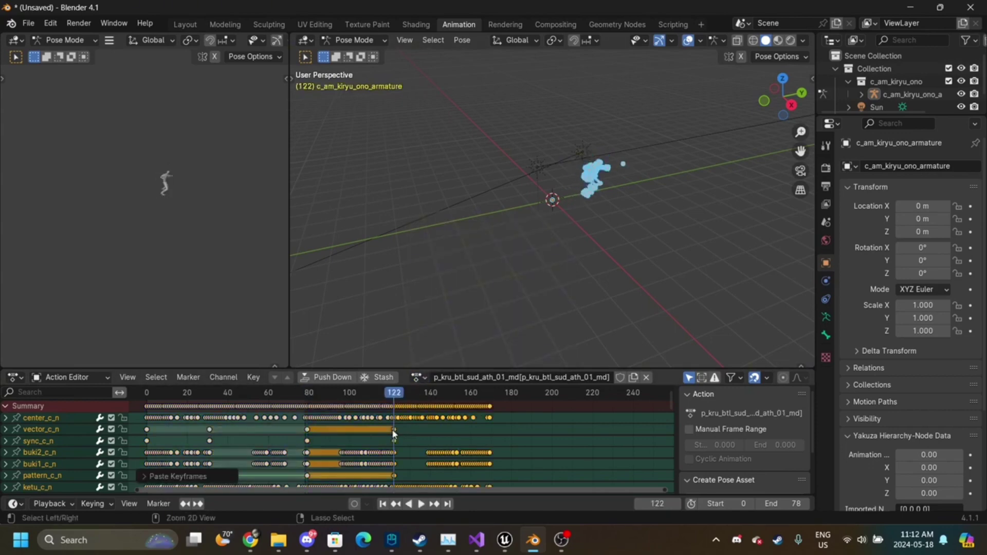
- Copy all p_kru_btl_sud_ath_04_fin_md keyframes and paste them into p_kru_btl_sud_ath_01_md at frame 170
click(415, 378)
click(497, 267)
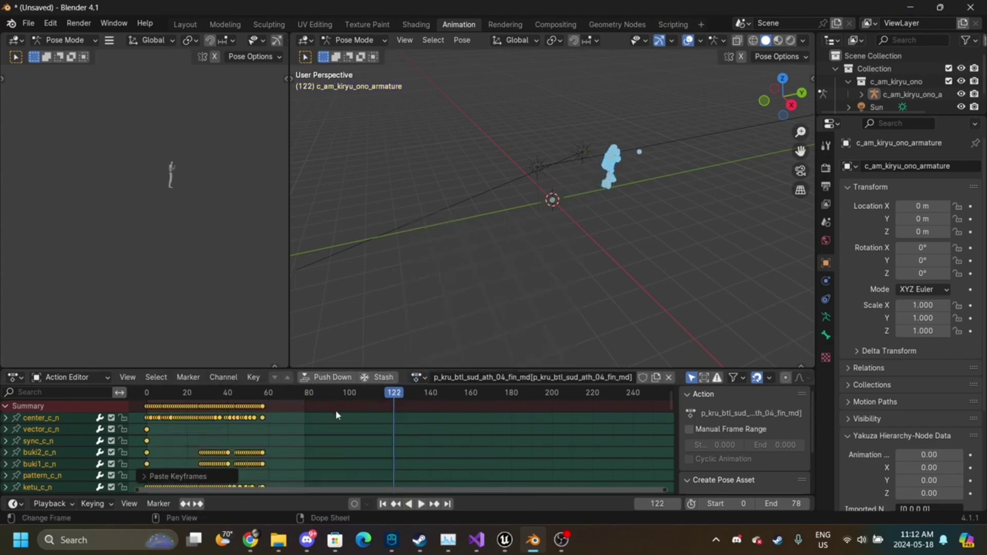
click(417, 378)
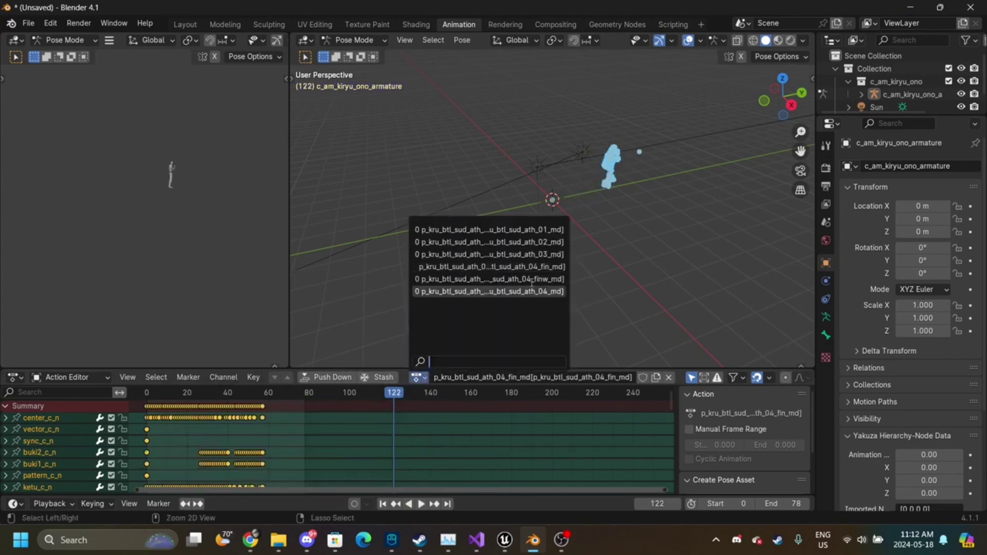
click(489, 230)
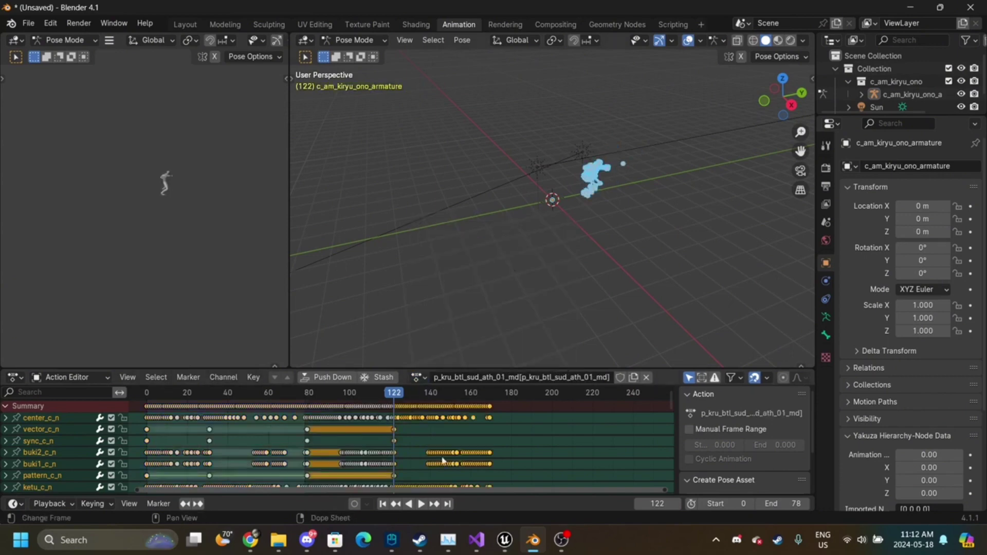
click(488, 394)
key(space)
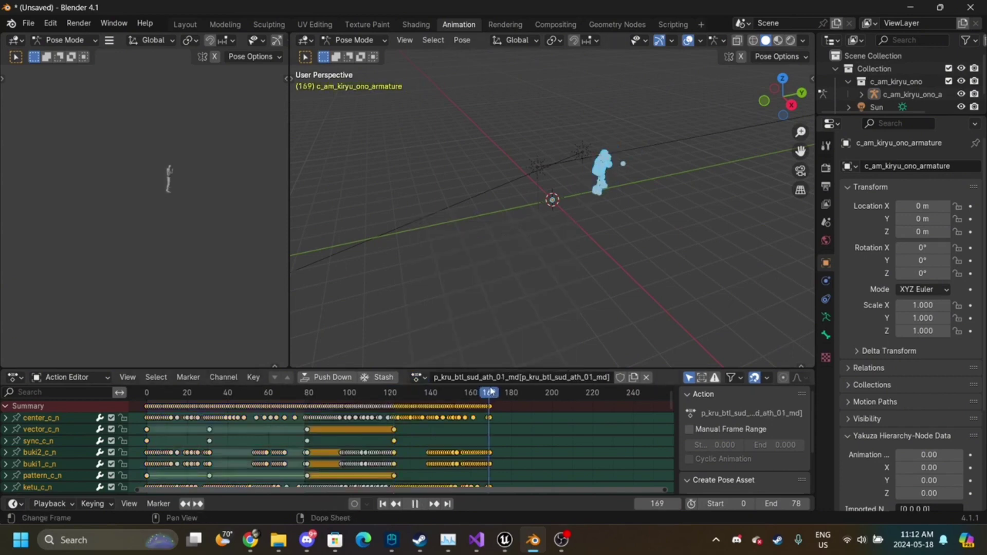
key(ctrl+v)
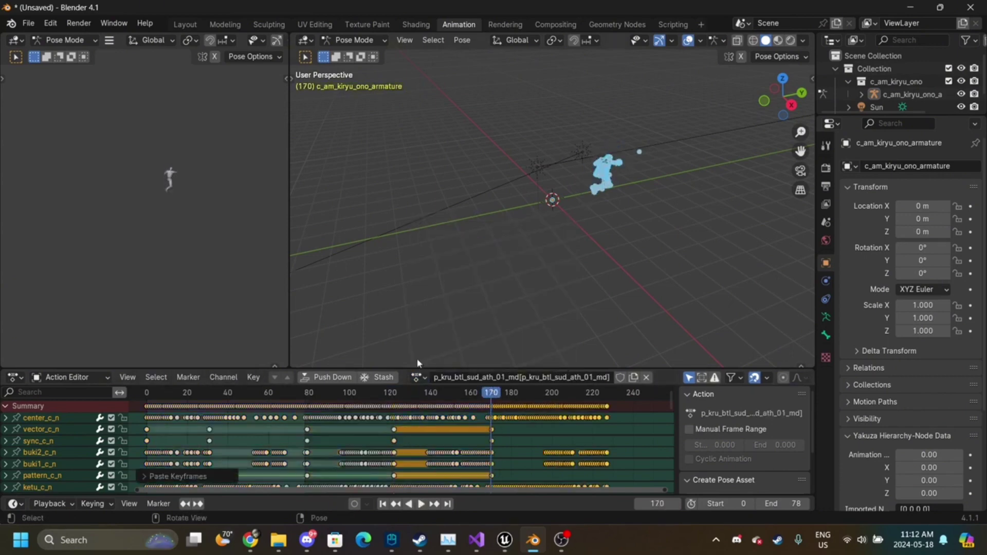
- Copy all p_kru_btl_sud_ath_04_finw_md keyframes and paste them into p_kru_btl_sud_ath_01_md at frame 228
click(418, 378)
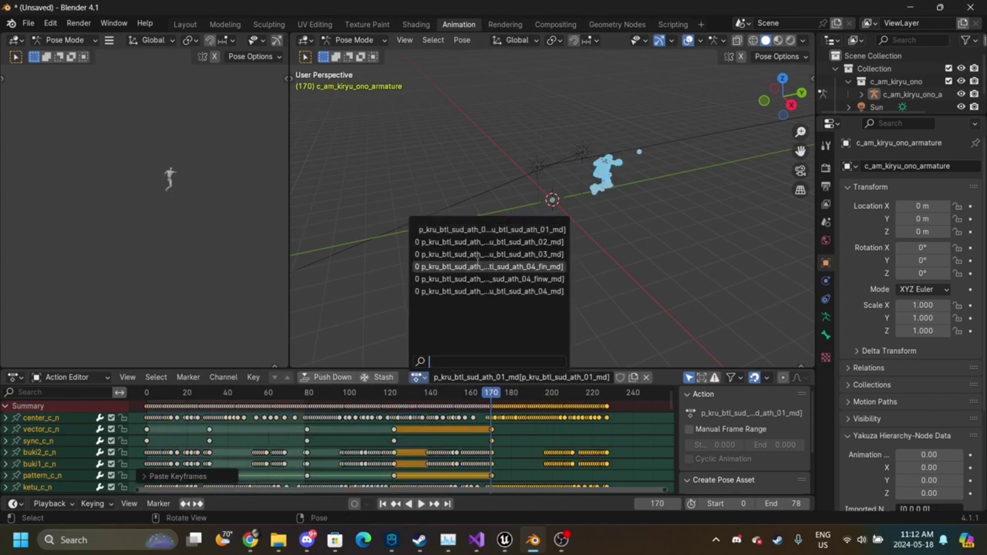
click(481, 279)
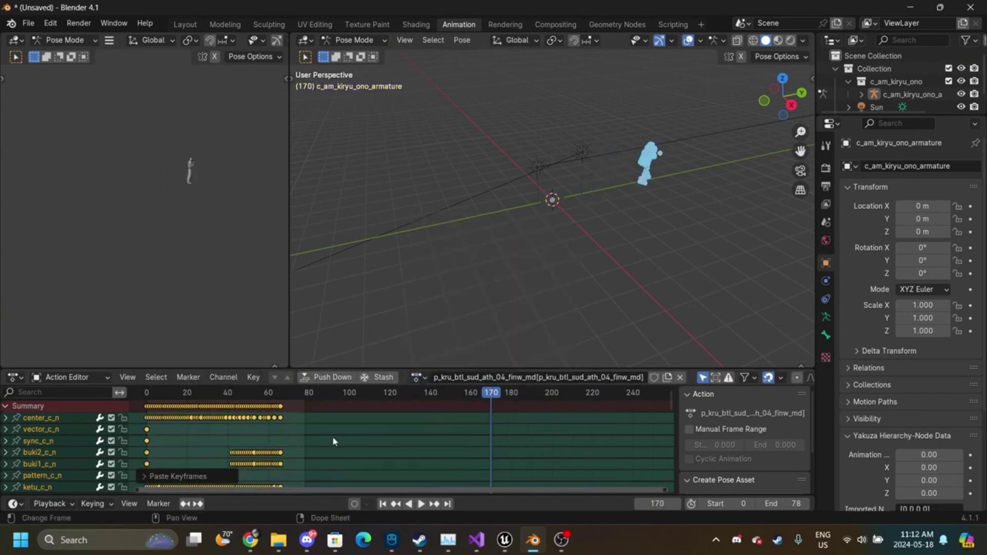
click(418, 378)
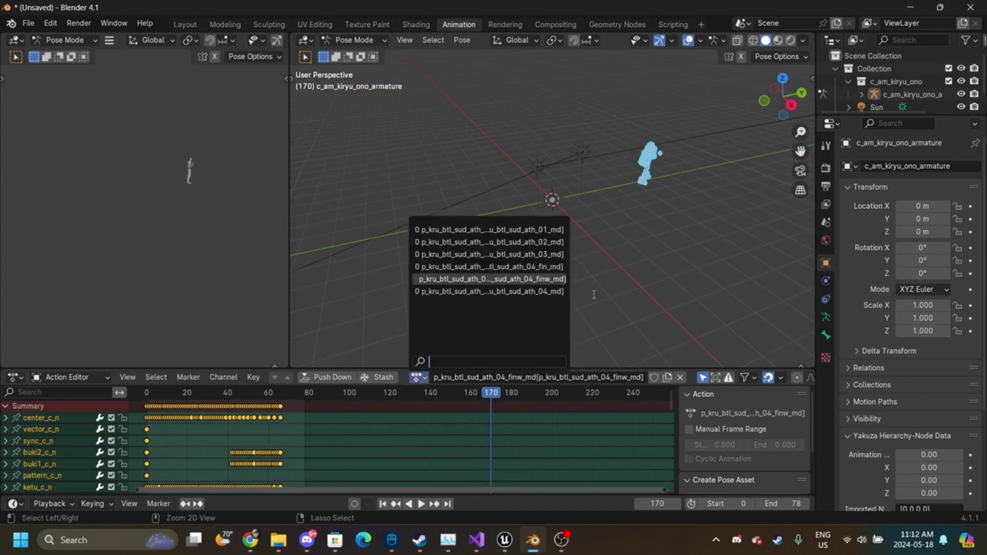
click(530, 232)
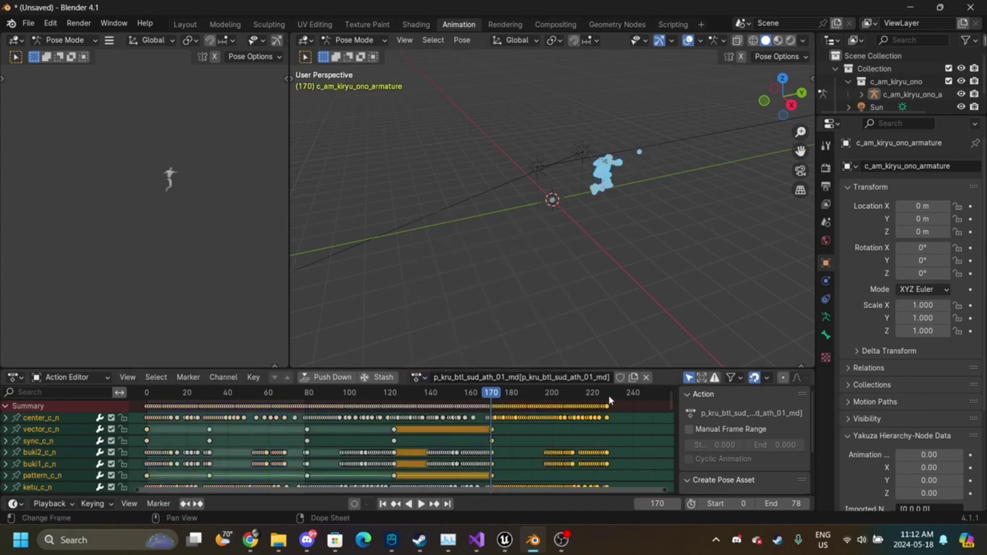
mouse_move(608, 397)
mouse_down()
mouse_move(617, 388)
mouse_move(610, 385)
mouse_up()
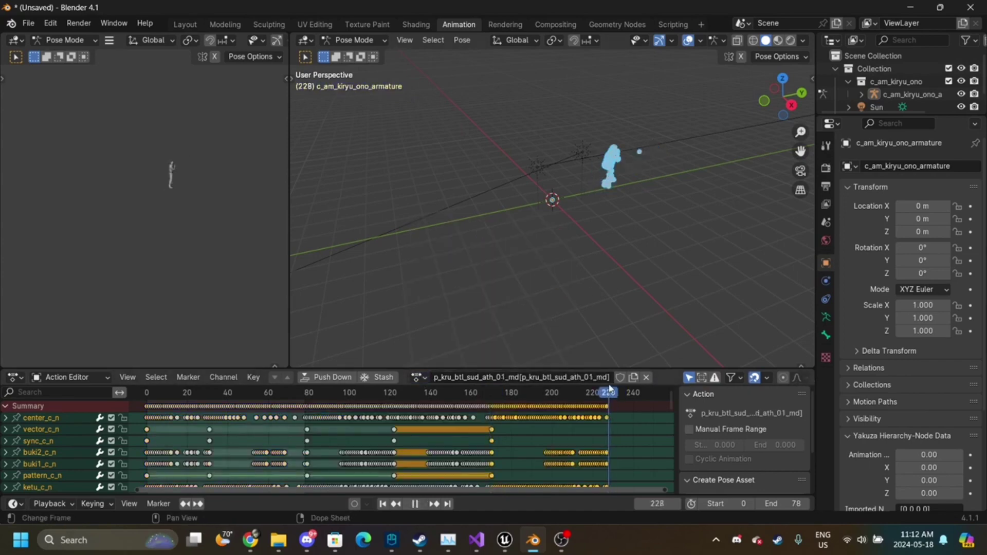
key(ctrl+v)
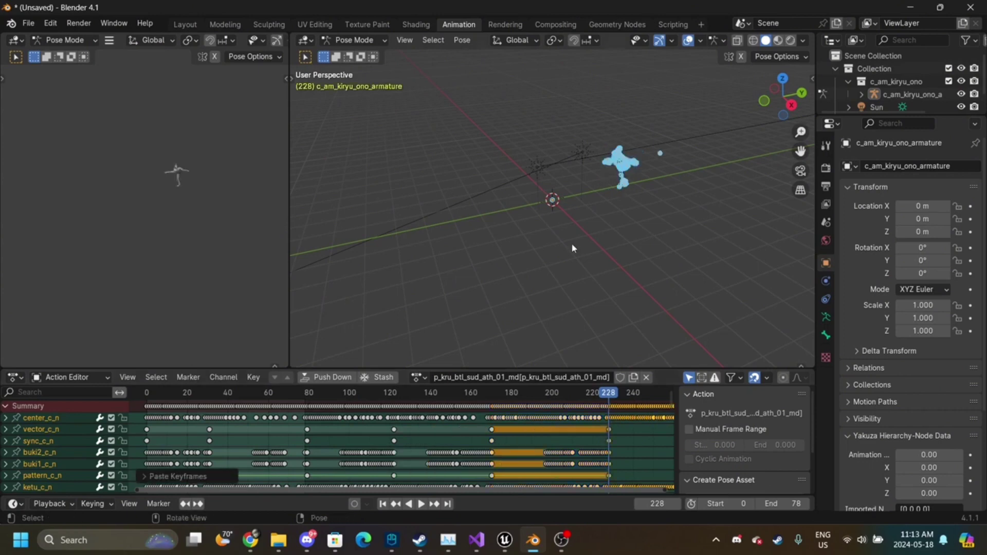
- Return to the Layout workspace and preview the chained animation in the right orthographic view
click(185, 24)
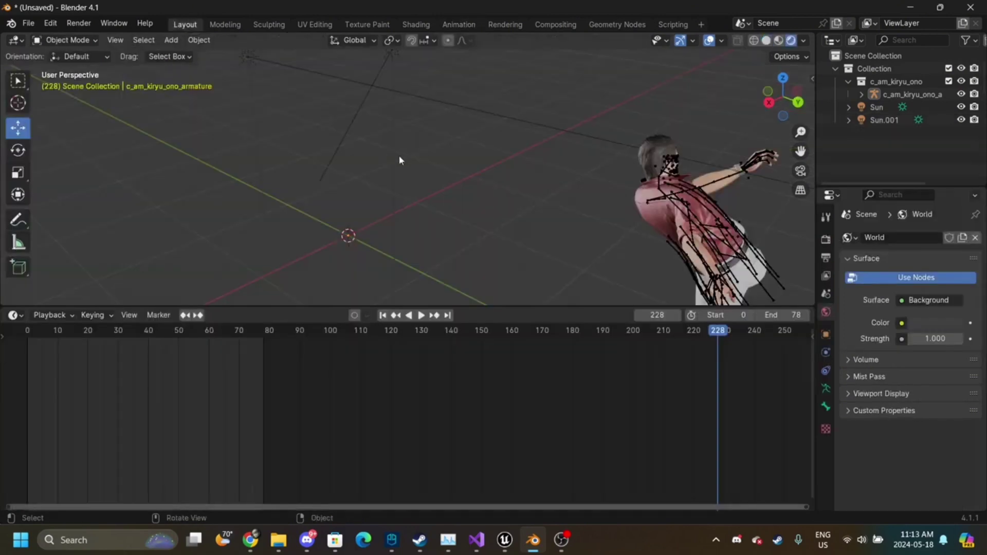
key(space)
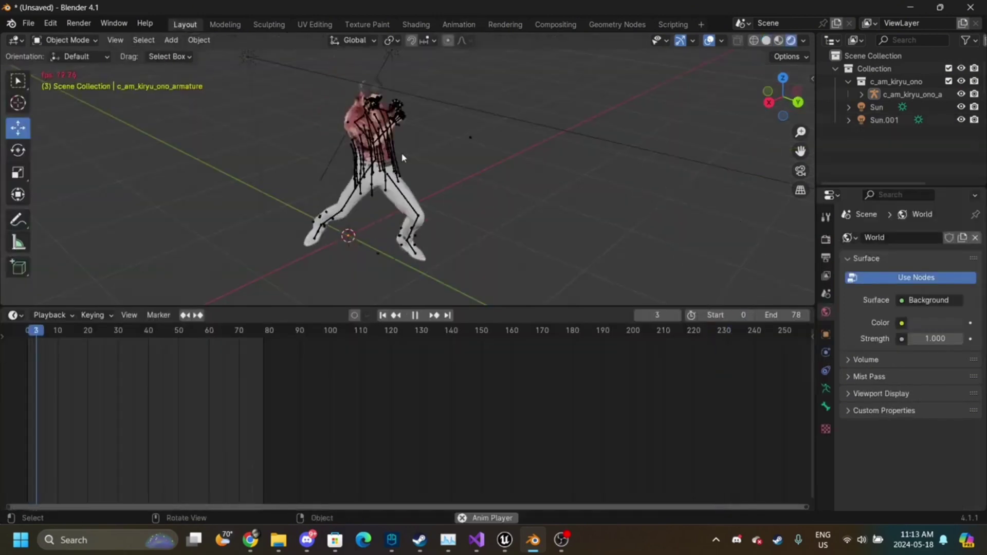
click(769, 103)
drag(800, 151, 642, 158)
key(space)
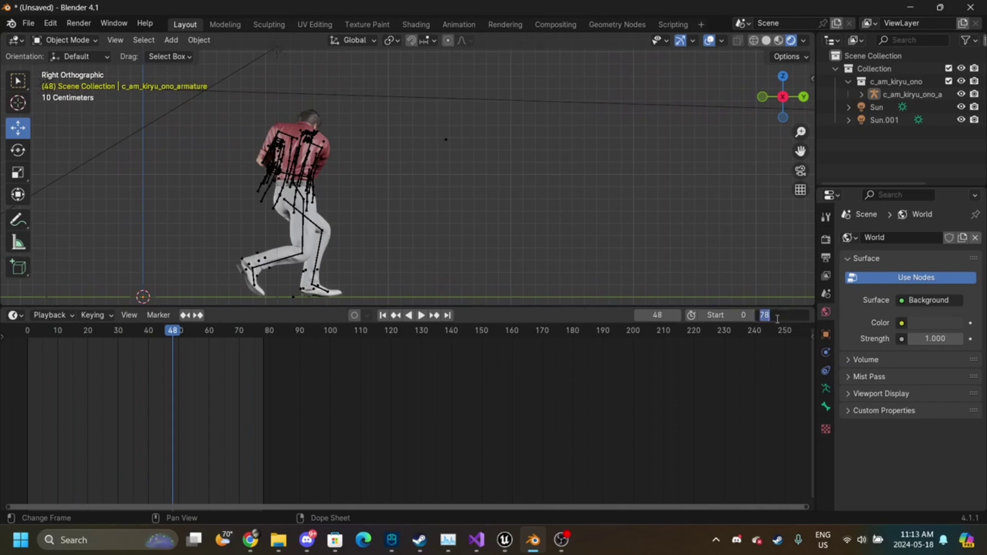
- Set the scene's end frame to 300 and play the whole chained combo through to its end
key(Return)
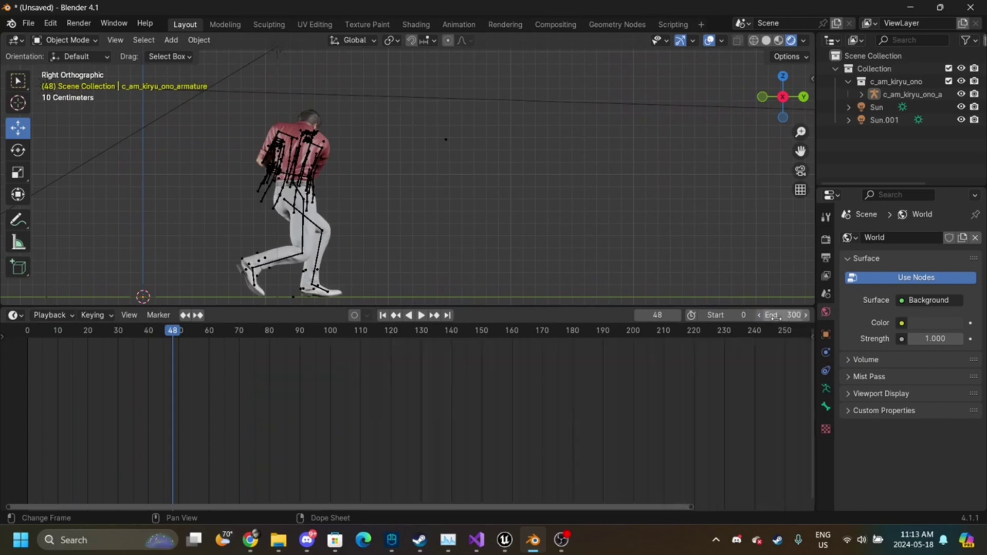
key(space)
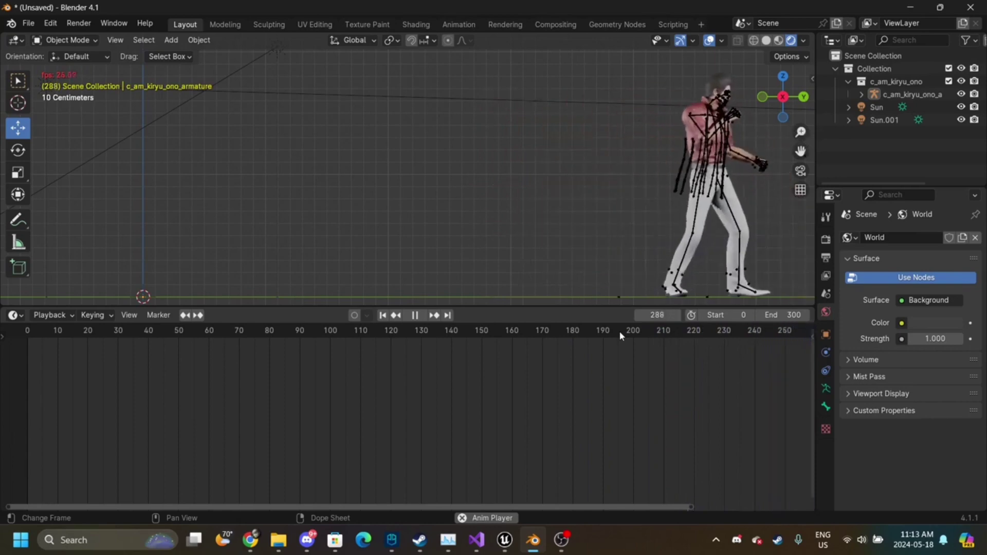
key(space)
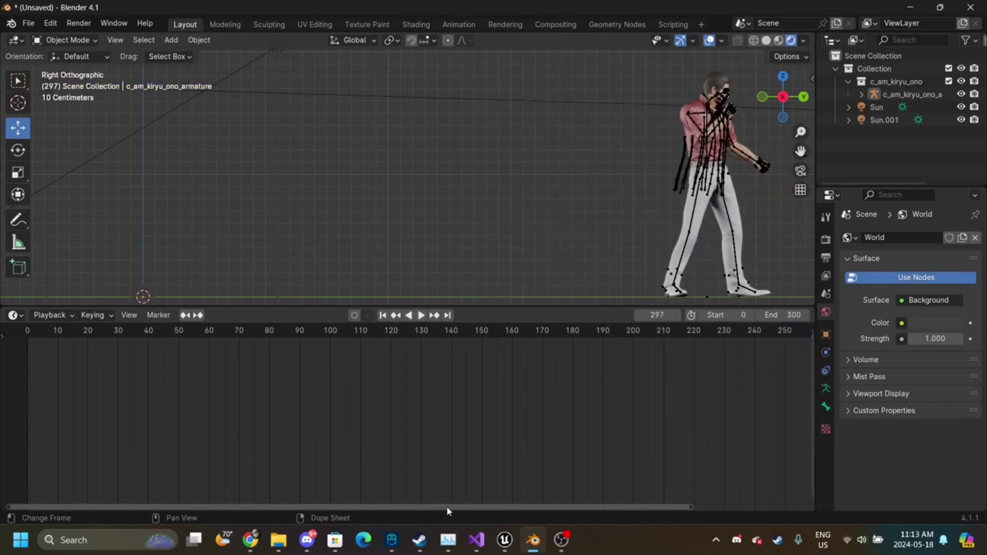
- Locate the last keyframe of the chained p_kru_btl_sud_ath_01_md action and set the scene's end frame to 295
drag(447, 510, 622, 510)
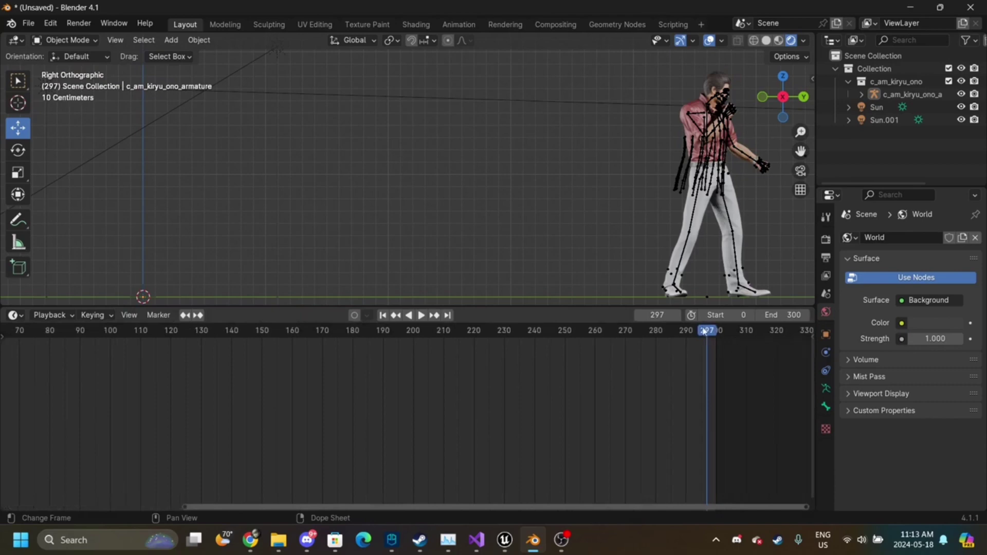
drag(705, 331, 697, 330)
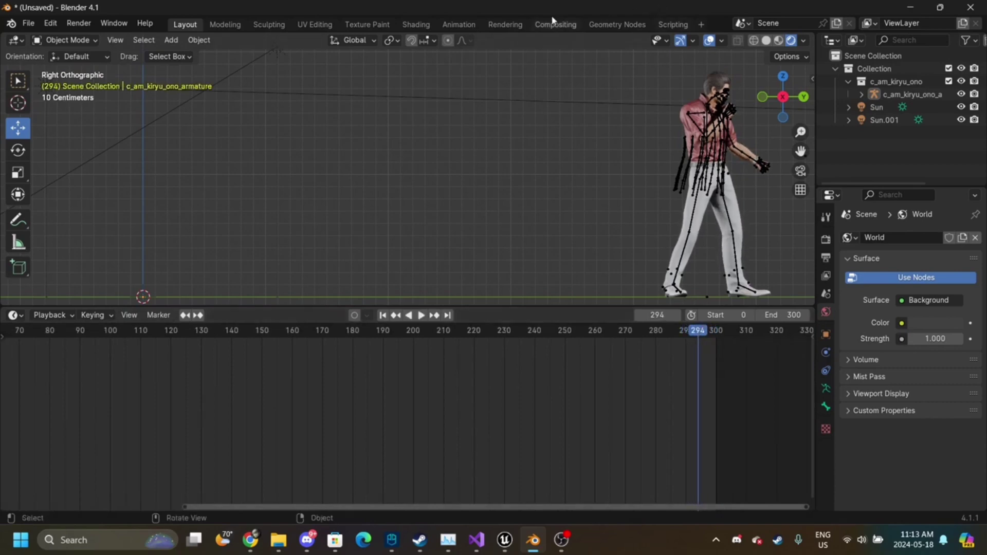
click(458, 24)
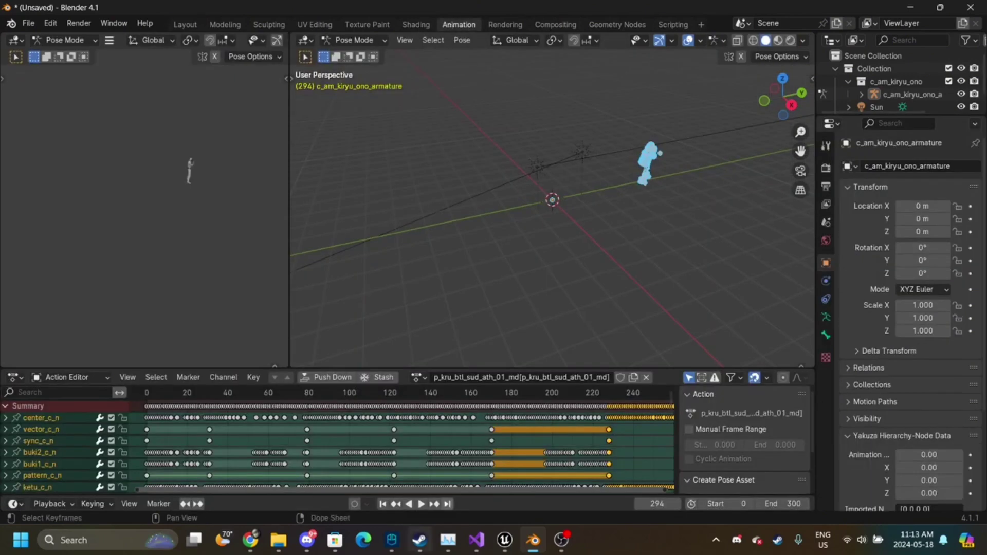
drag(402, 494, 624, 496)
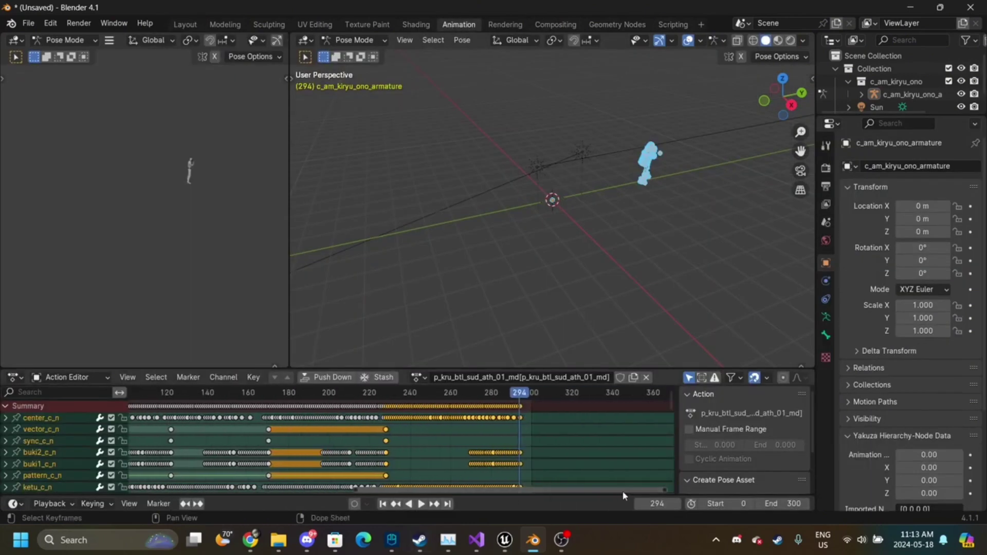
key(space)
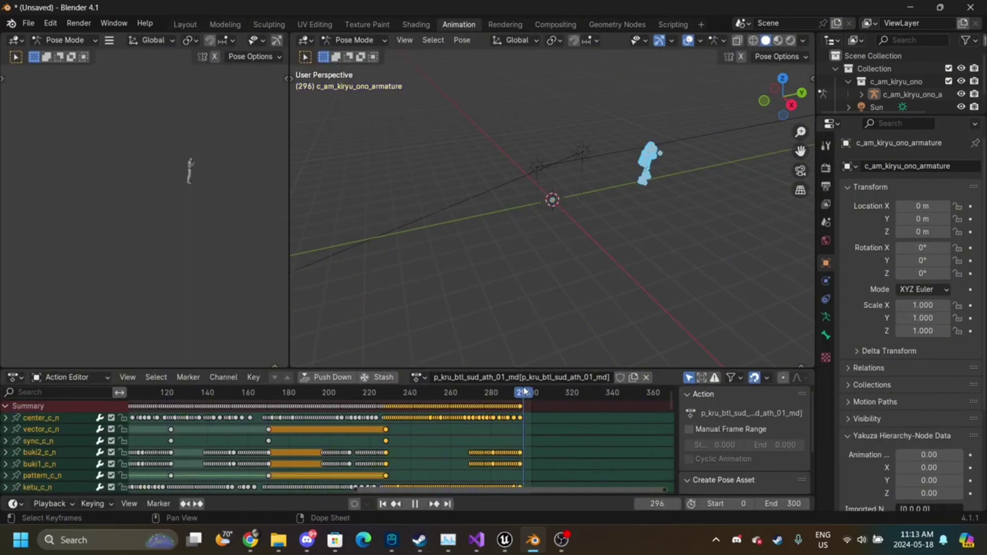
drag(524, 392, 521, 388)
key(space)
click(791, 502)
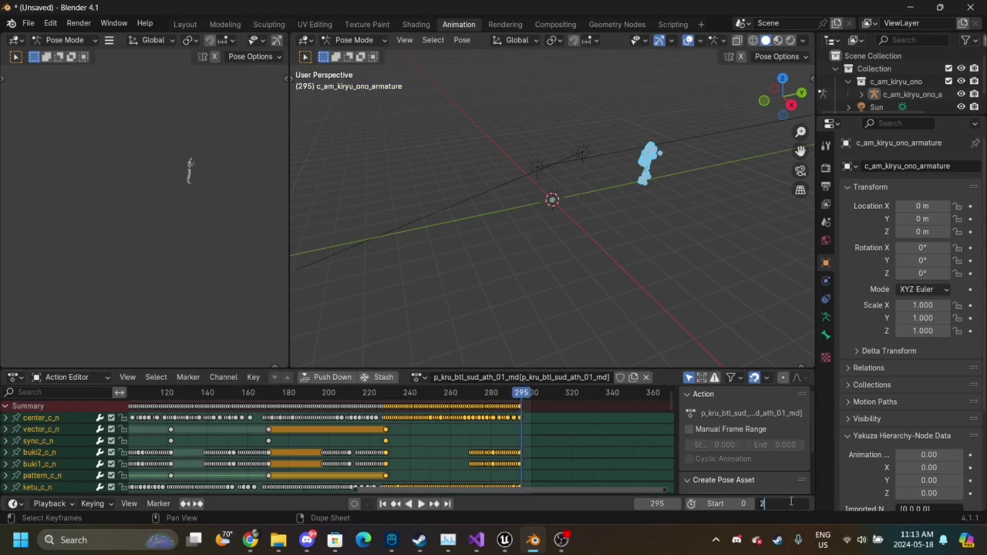
text(295)
key(Return)
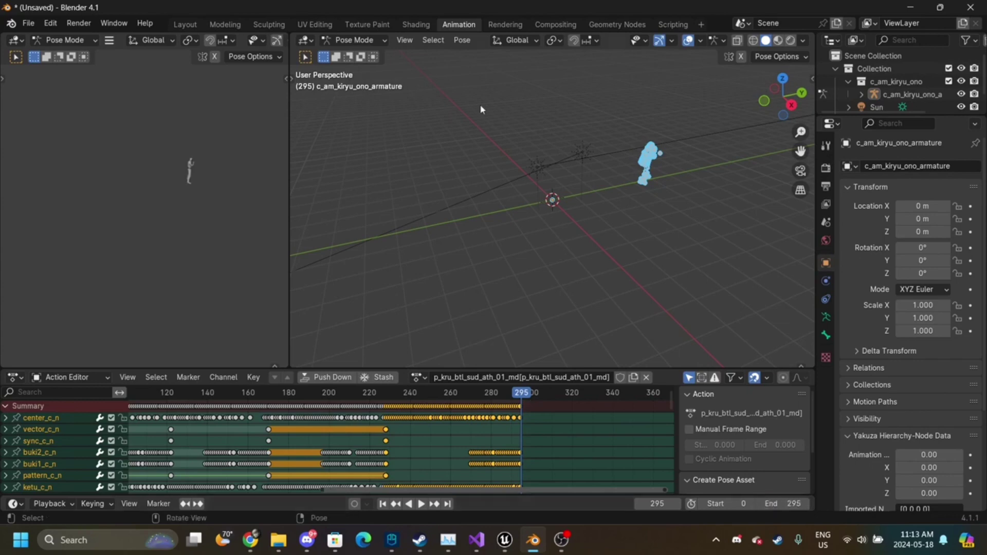
- In the Layout workspace, briefly hide the armature to check Kiryu's mesh, then select the armature in right orthographic view
click(185, 24)
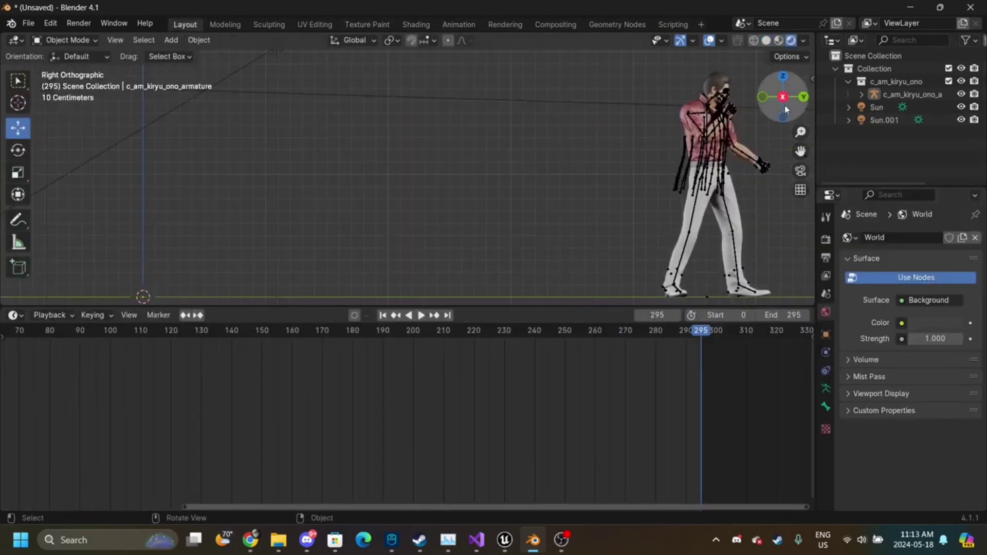
mouse_move(784, 97)
mouse_down()
mouse_move(751, 106)
mouse_move(792, 99)
mouse_up()
click(961, 94)
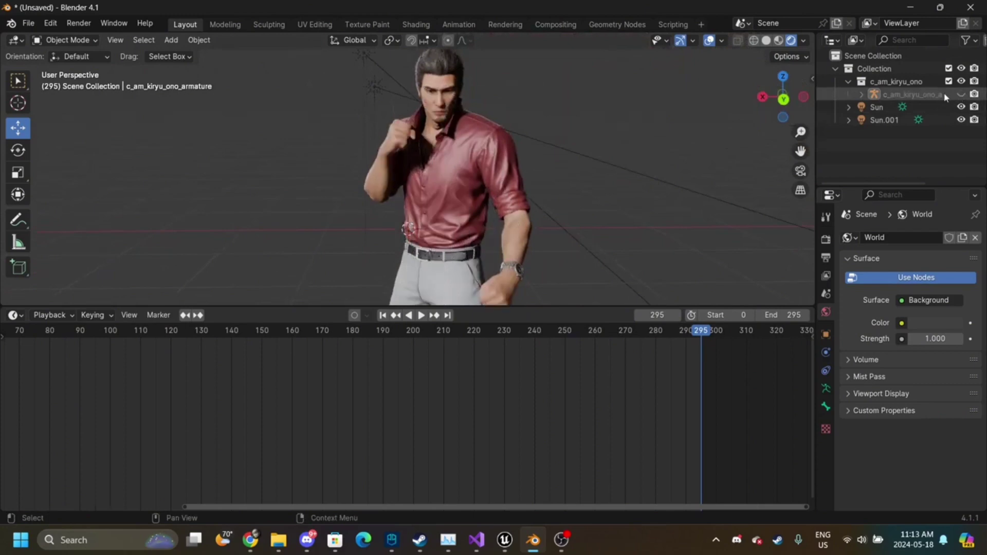
click(921, 95)
click(961, 94)
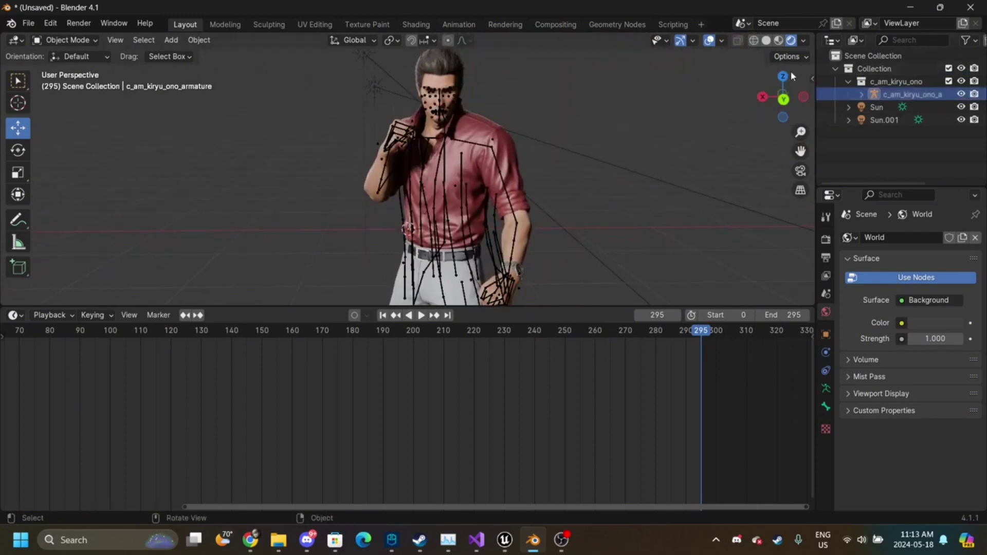
click(780, 100)
click(801, 99)
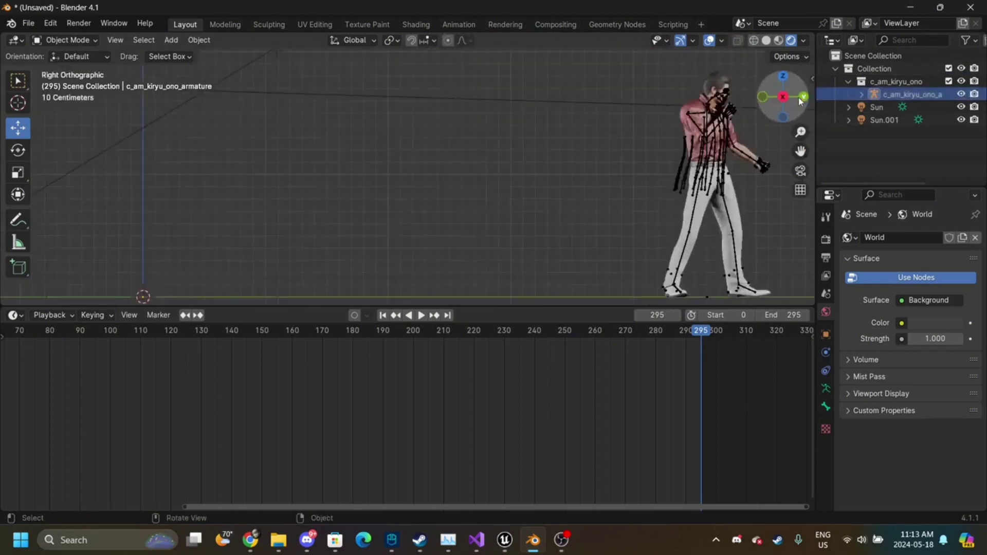
click(698, 169)
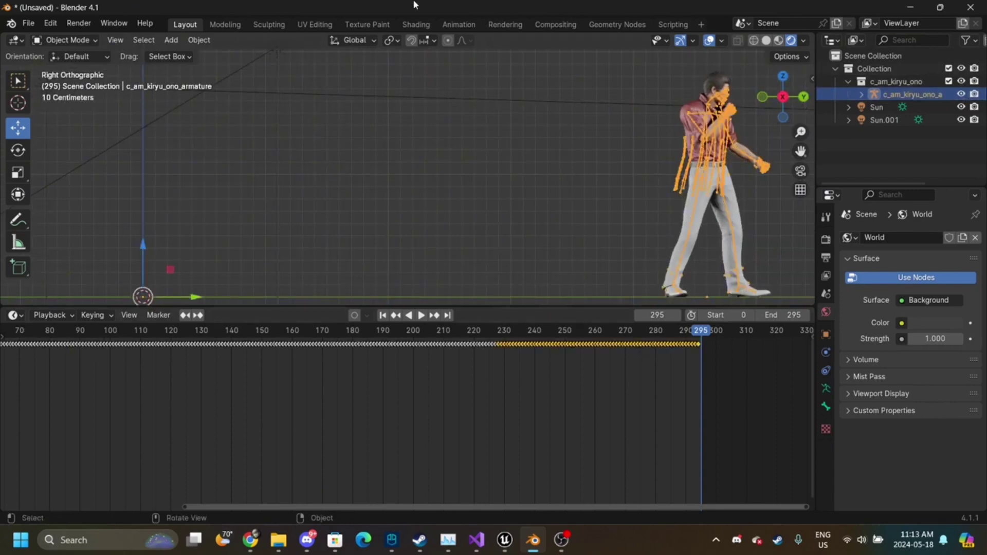
- In the Animation workspace, expand the center_c_n channels in the Action Editor and view the armature from the right
click(418, 25)
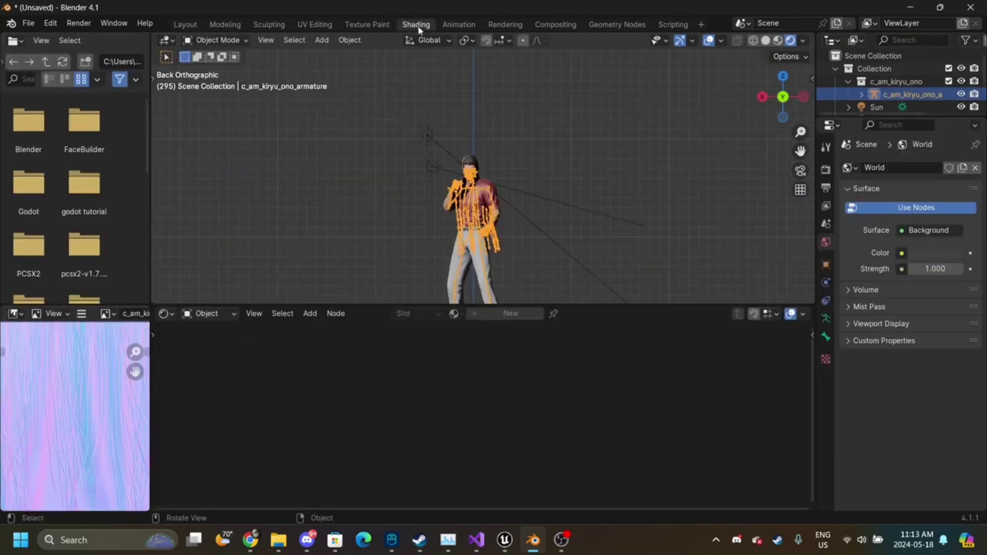
click(459, 24)
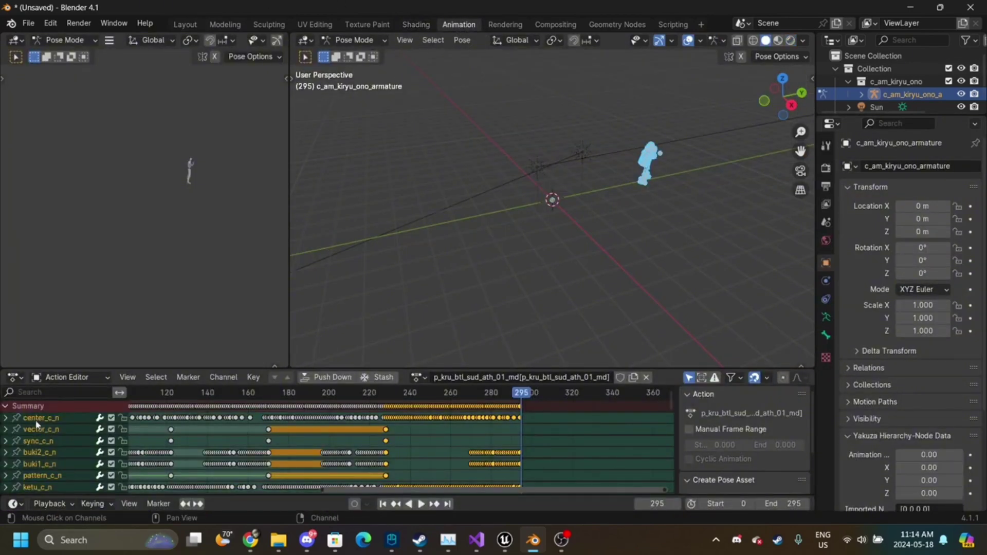
click(6, 418)
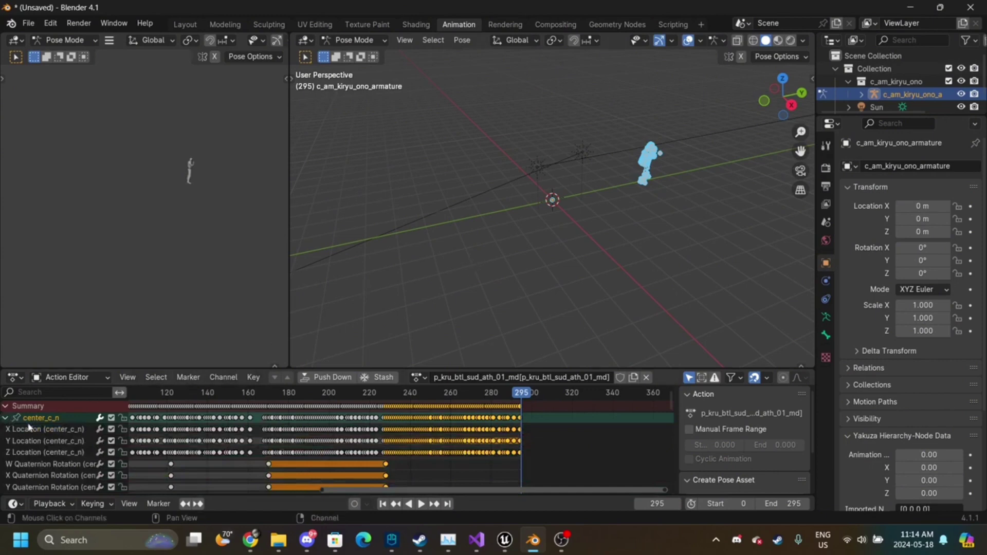
drag(799, 149, 723, 152)
click(790, 107)
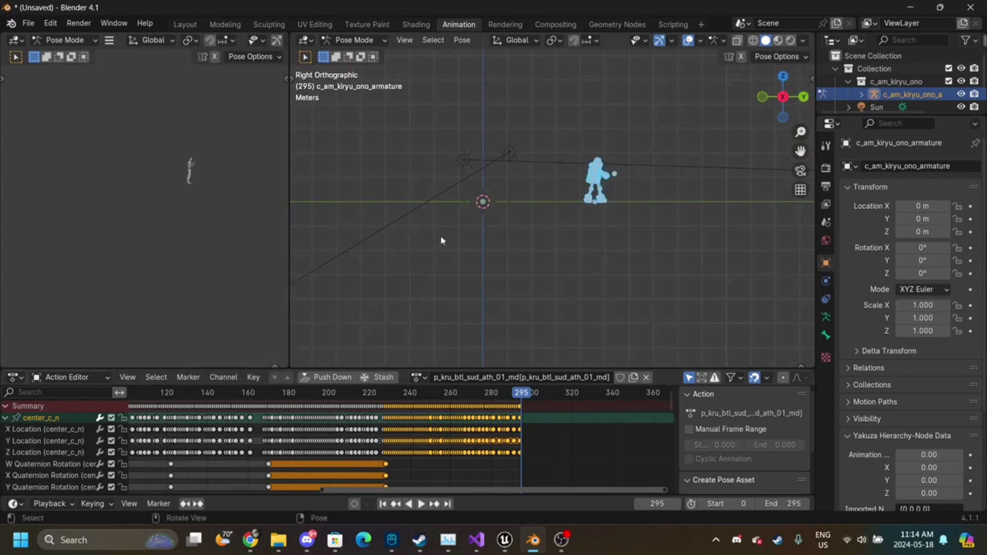
- Try muting center_c_n's Y Location channel and play the animation to test the effect on the armature's movement
click(61, 430)
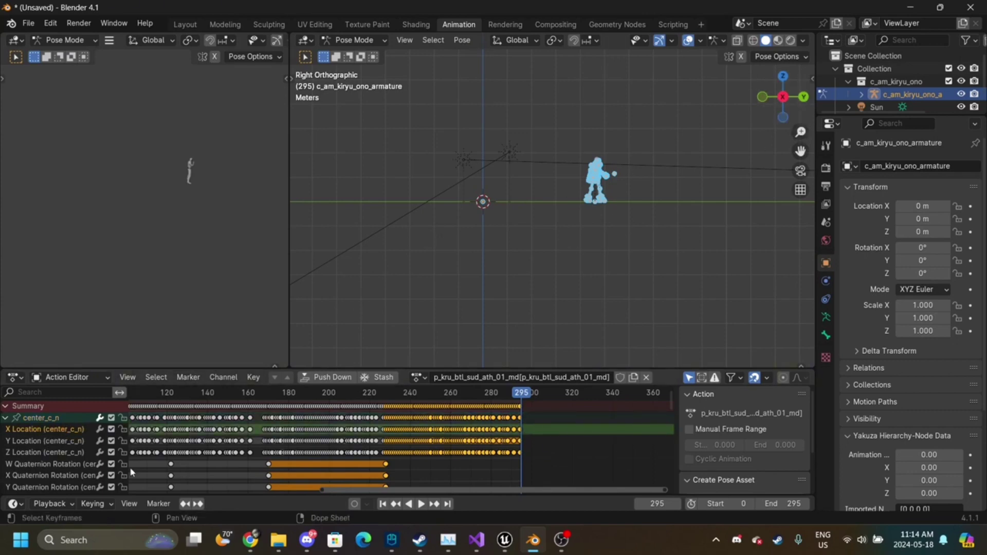
click(54, 443)
right_click(54, 445)
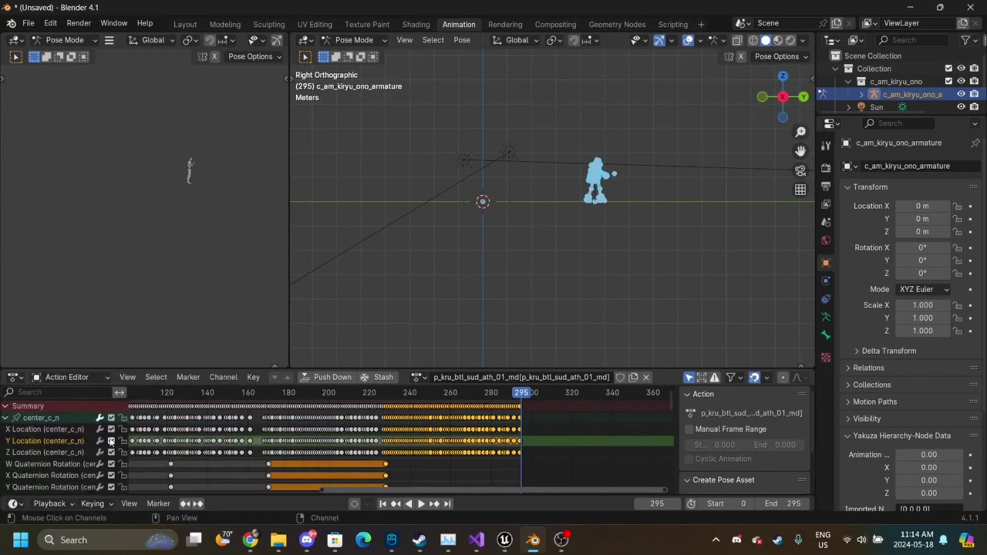
click(111, 442)
key(space)
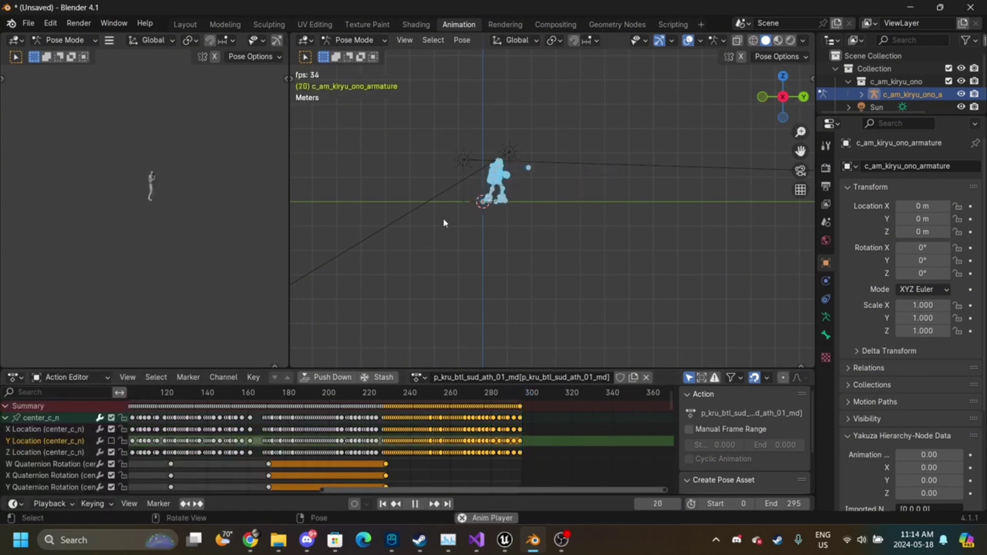
key(space)
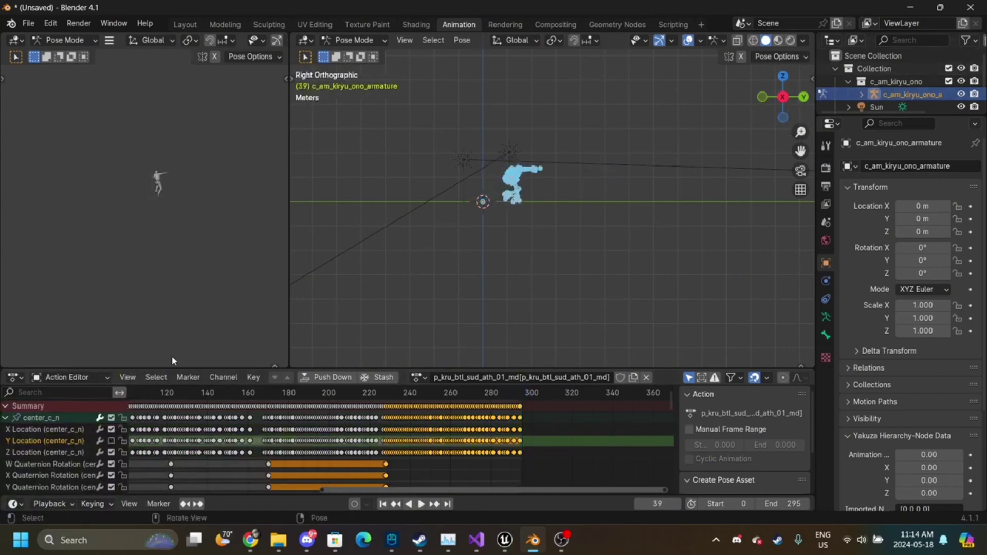
- Test muting center_c_n's X, Y and Z Location channels during playback, leaving only Z Location muted
click(111, 428)
key(space)
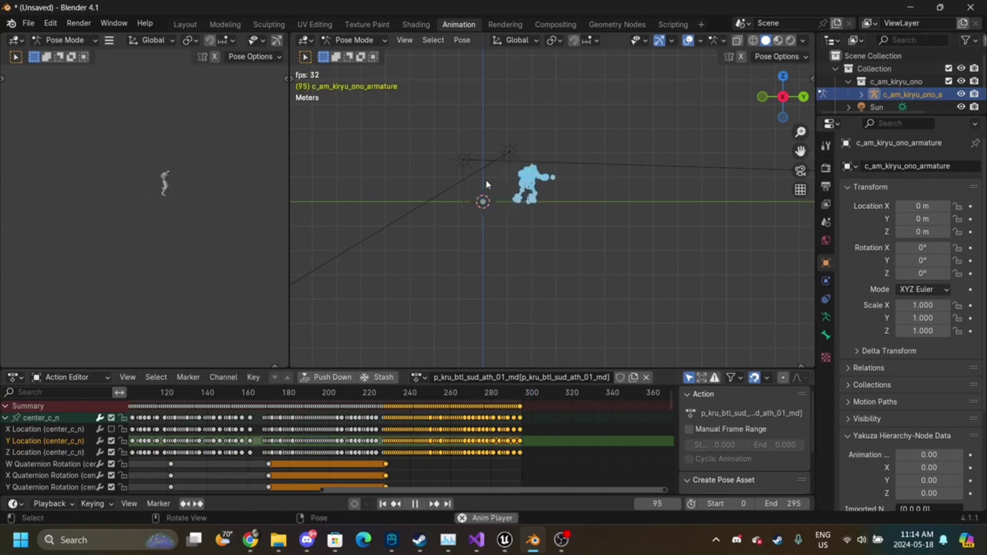
click(112, 453)
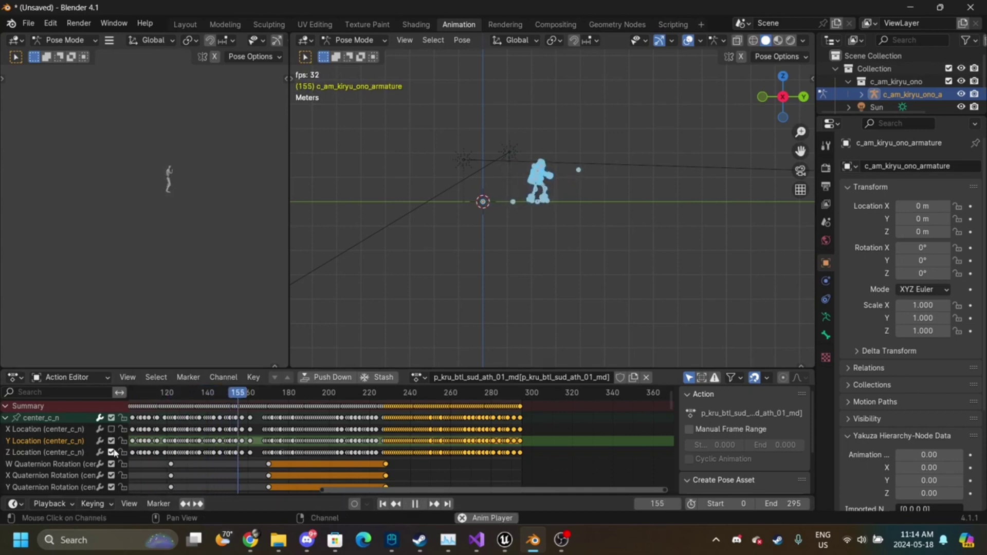
click(112, 441)
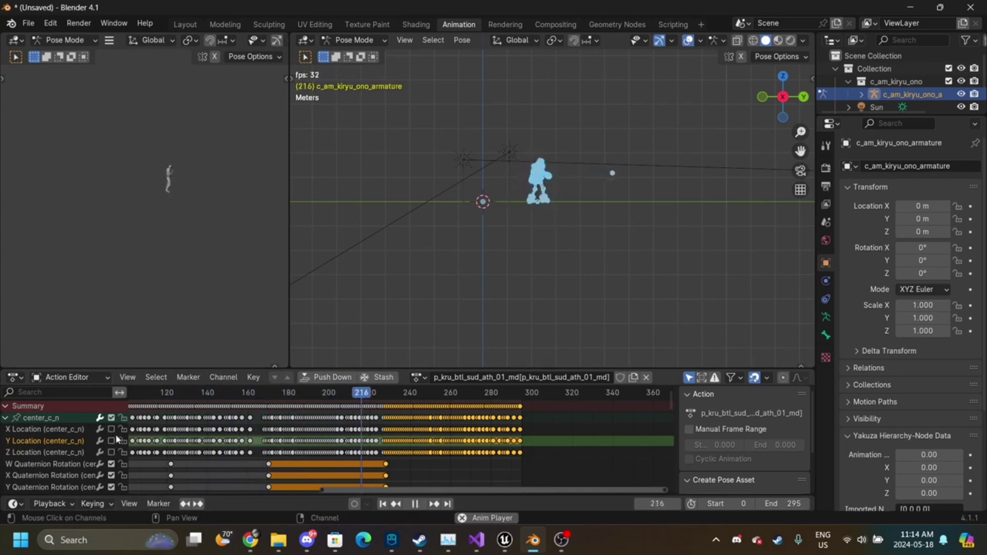
click(111, 440)
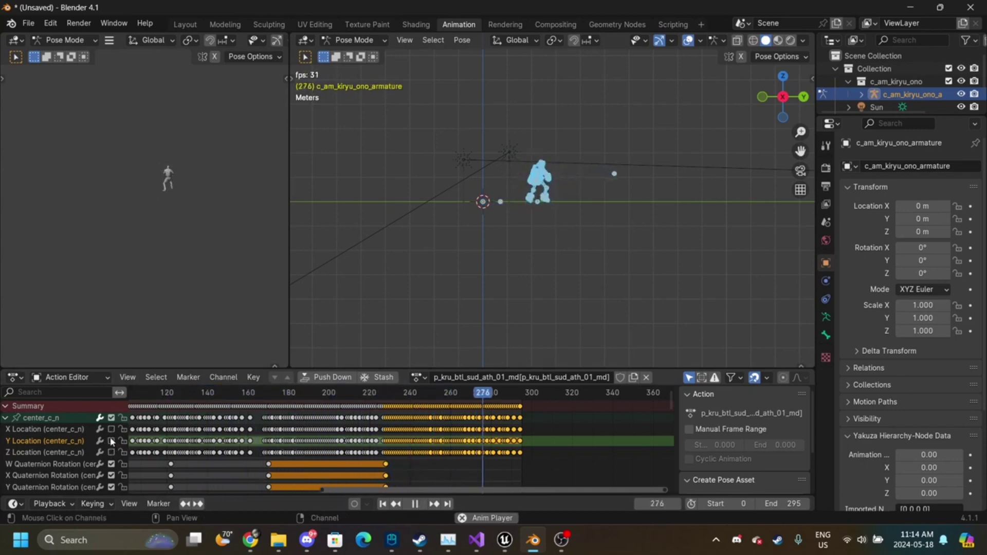
click(61, 457)
right_click(62, 457)
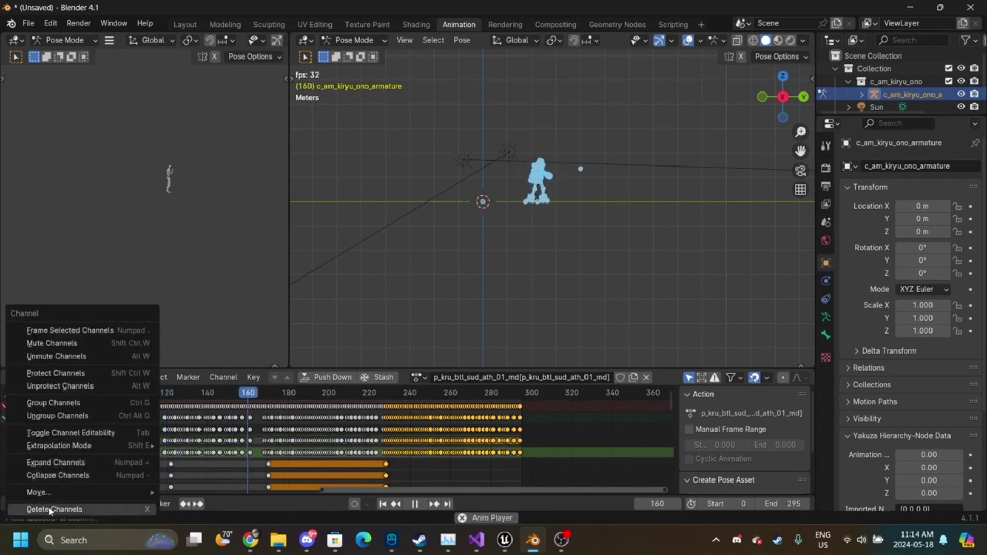
key(Escape)
key(space)
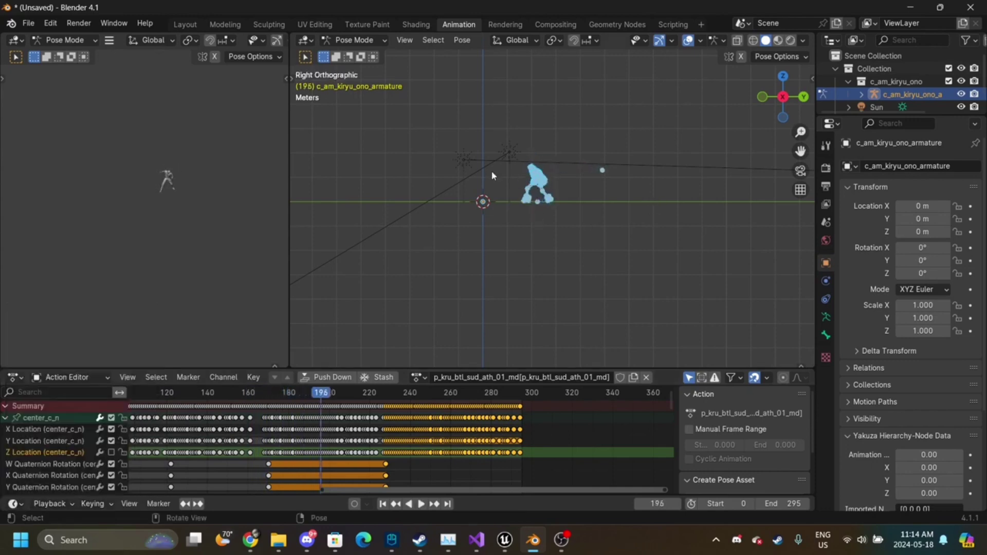
- Preview the combo in the Layout workspace with center_c_n's Z Location muted and return to the first frame
click(183, 22)
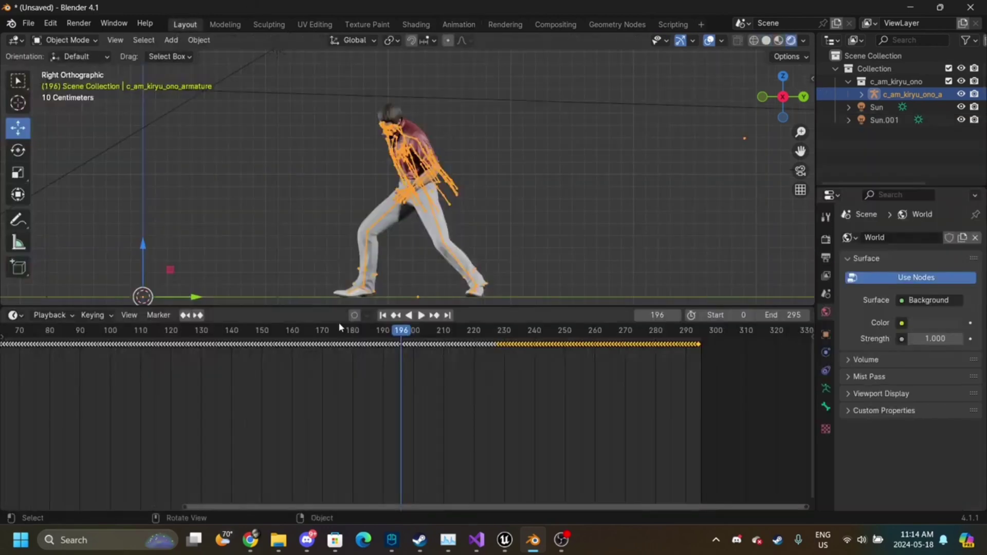
drag(405, 332, 732, 329)
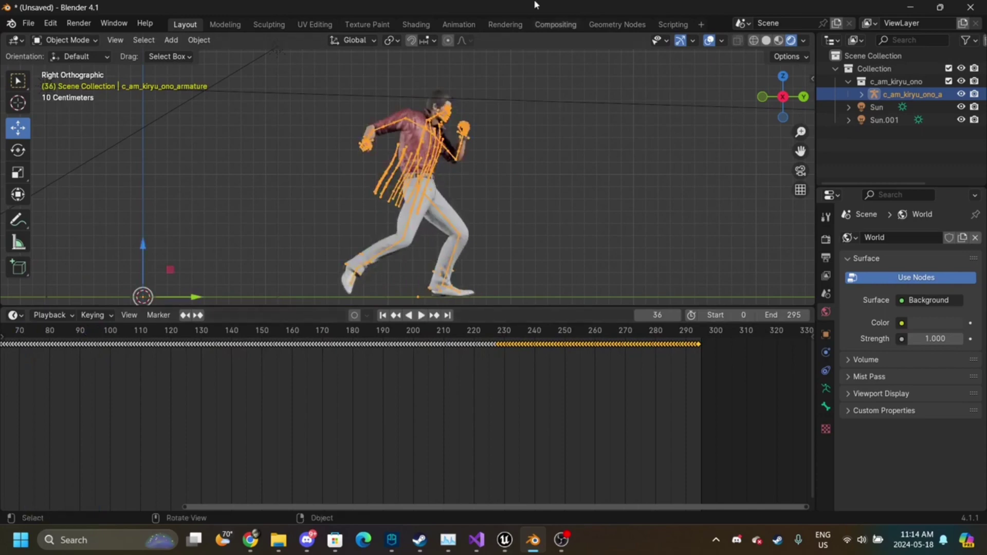
click(383, 315)
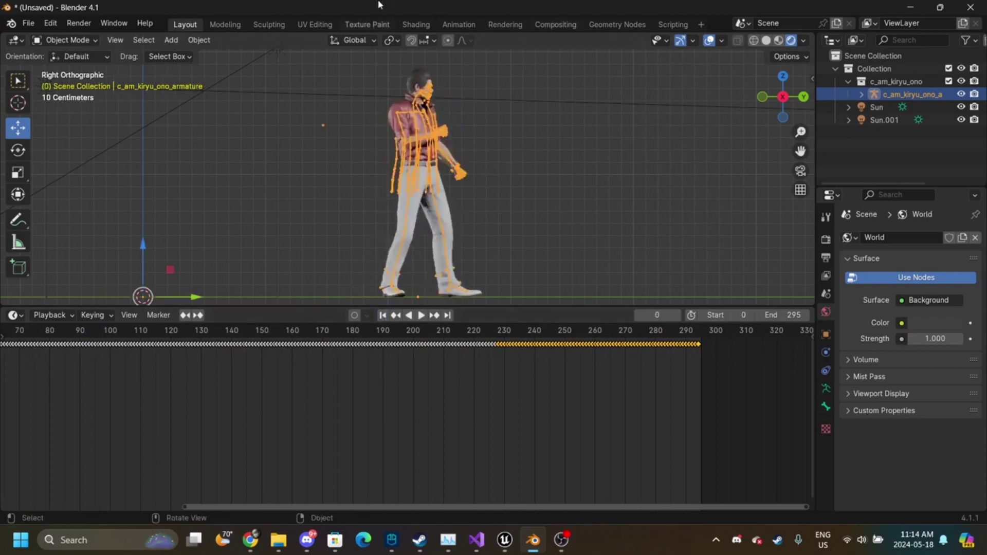
- Unmute center_c_n's Z Location channel and delete it from the p_kru_btl_sud_ath_01_md action
click(414, 24)
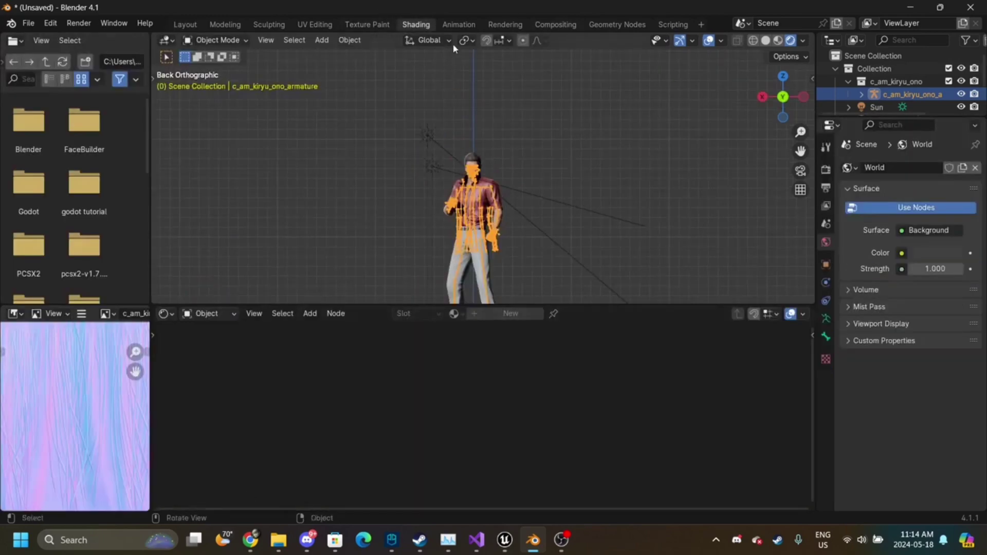
click(458, 25)
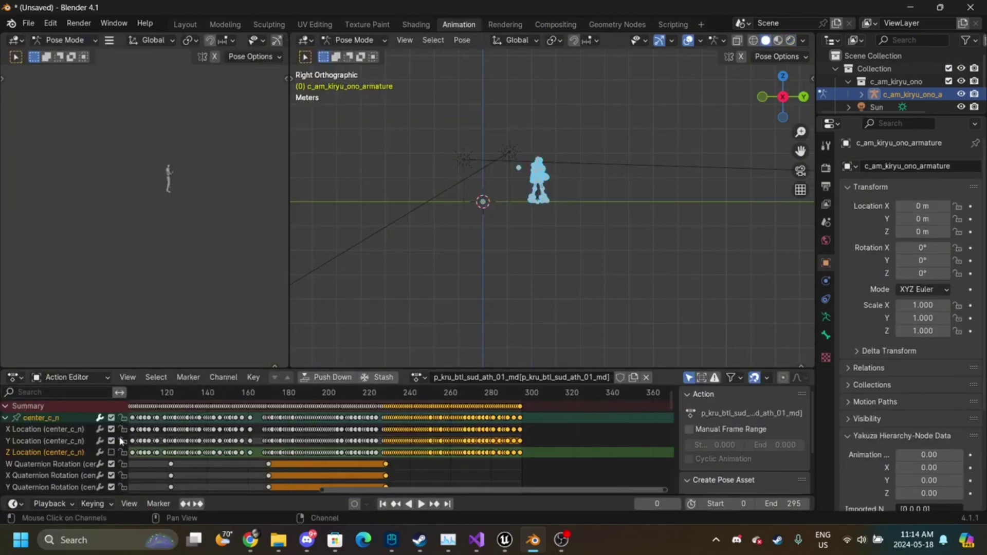
click(111, 452)
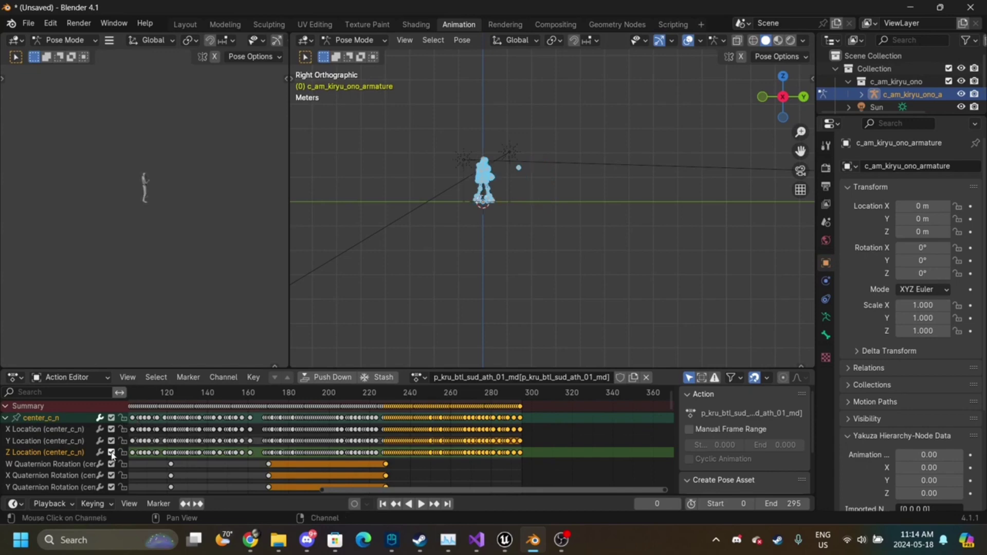
right_click(60, 459)
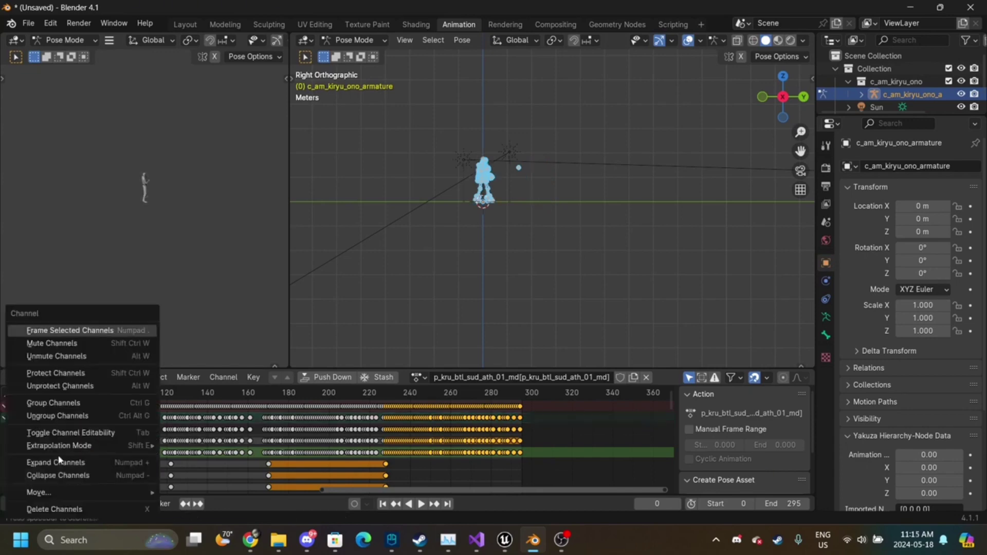
click(51, 510)
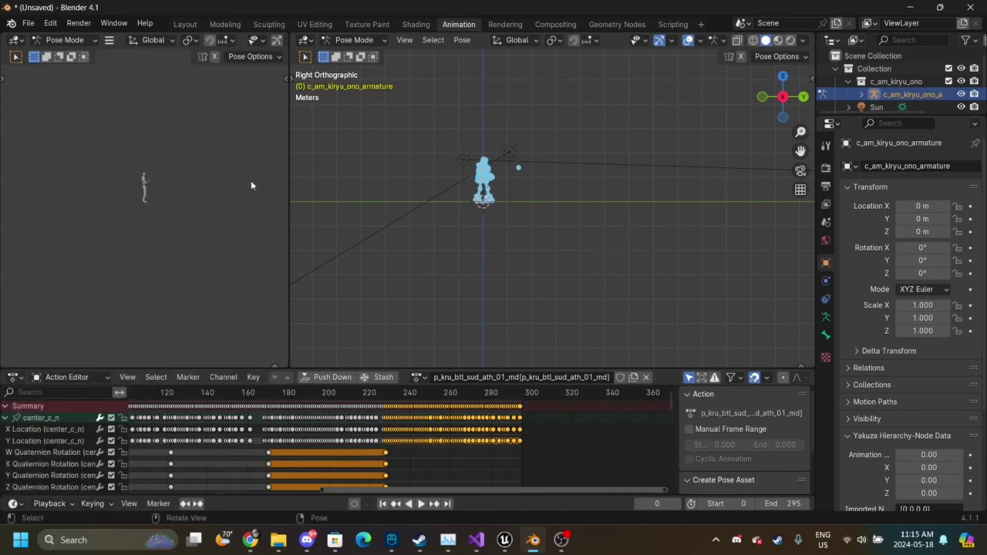
- Play the combo in the Layout workspace from the back view to check the character's movement without center_c_n's Z Location channel
click(185, 24)
key(space)
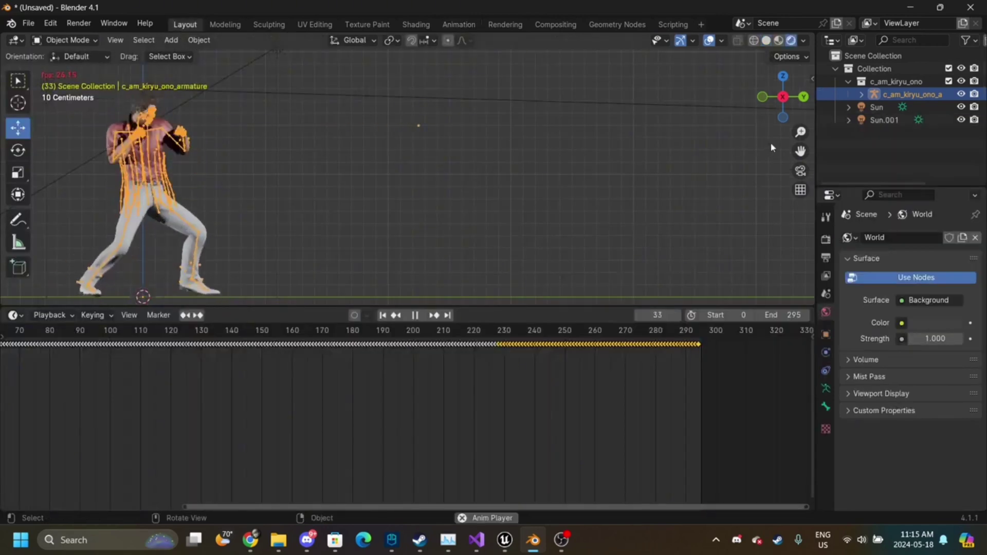
click(803, 96)
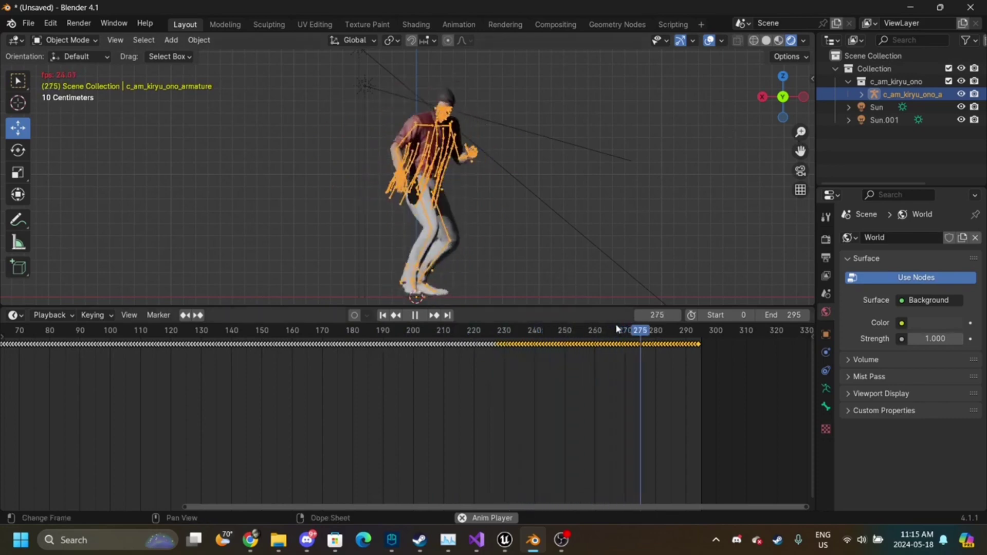
click(467, 346)
drag(468, 346, 728, 335)
key(space)
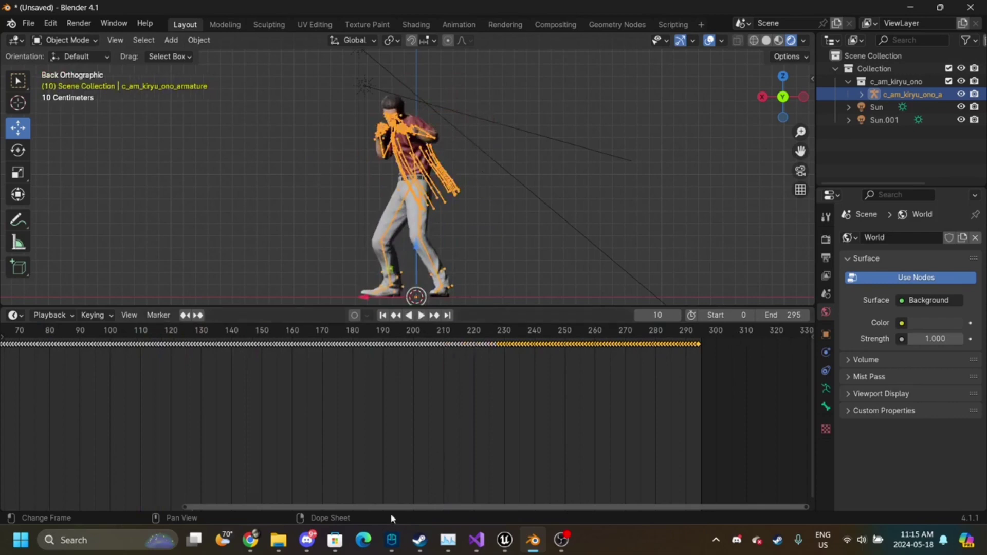
- Scrub the animation to frame 15 and on to frame 30 to examine the poses near the start of the combo
drag(349, 508, 95, 480)
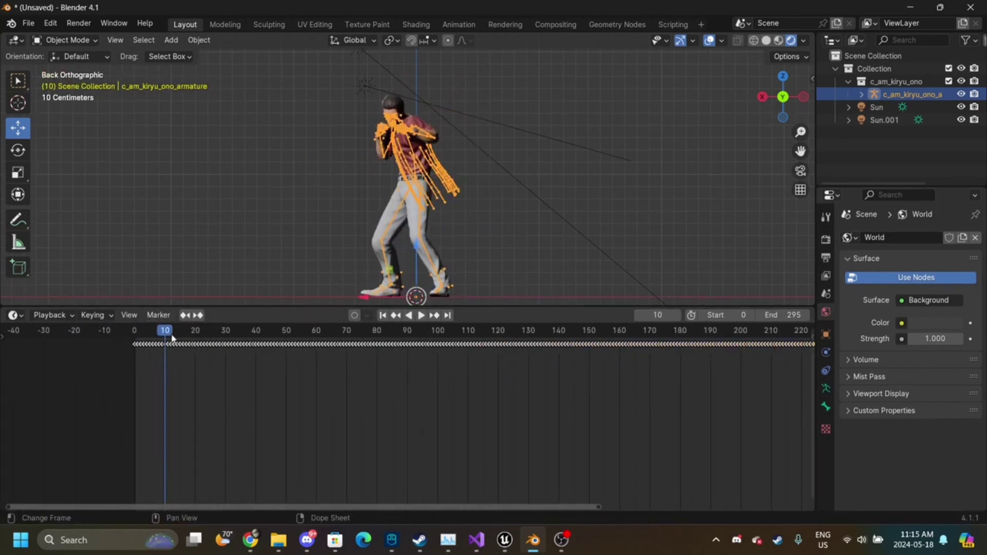
mouse_move(172, 335)
mouse_down()
mouse_move(225, 336)
mouse_move(87, 315)
mouse_move(224, 343)
mouse_move(140, 314)
mouse_move(172, 329)
mouse_move(296, 334)
mouse_move(234, 334)
mouse_move(248, 339)
mouse_move(196, 331)
mouse_move(236, 327)
mouse_move(149, 324)
mouse_move(144, 314)
mouse_move(182, 319)
mouse_up()
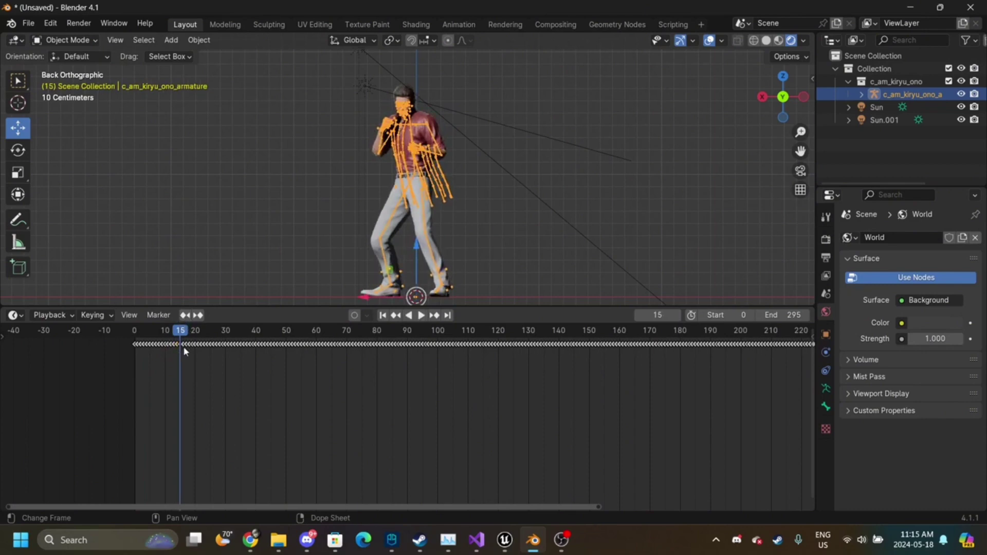
drag(190, 333, 226, 327)
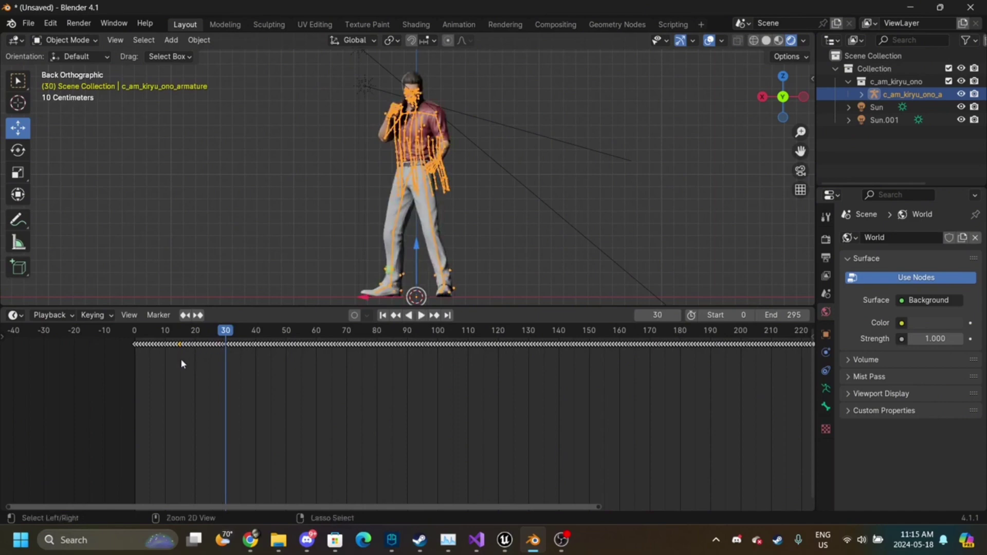
- Select the armature's keyframes between frames 15 and 30 in the timeline
drag(181, 359, 226, 339)
drag(185, 358, 230, 327)
drag(184, 366, 227, 330)
scroll(185, 346, up, 10)
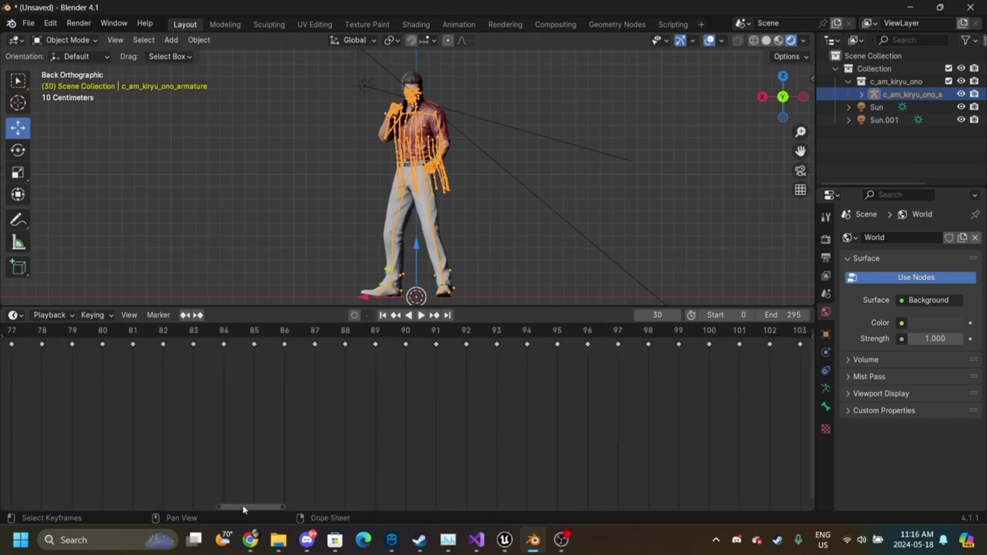
- Delete the character armature's keyframes from frame 15 through frame 30
drag(242, 506, 60, 461)
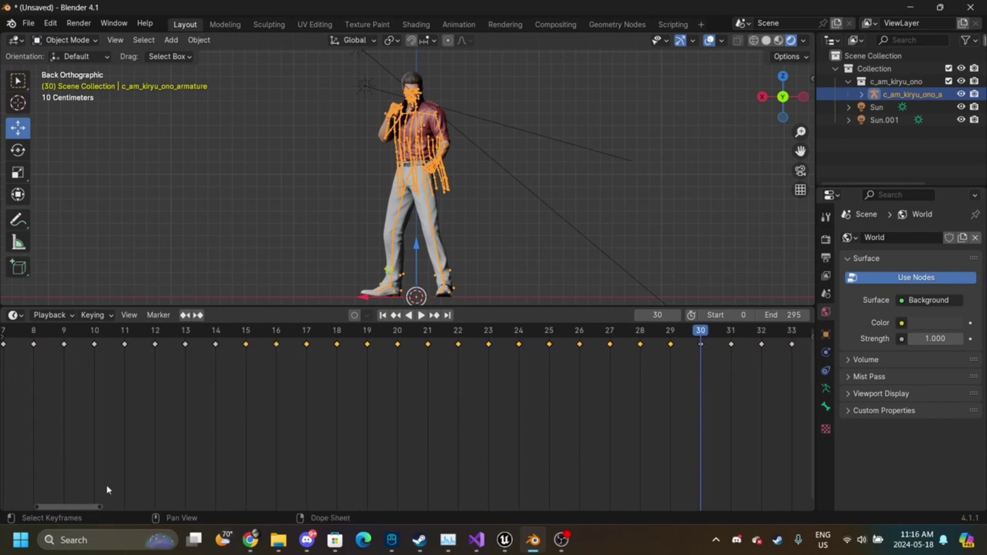
drag(74, 511, 117, 473)
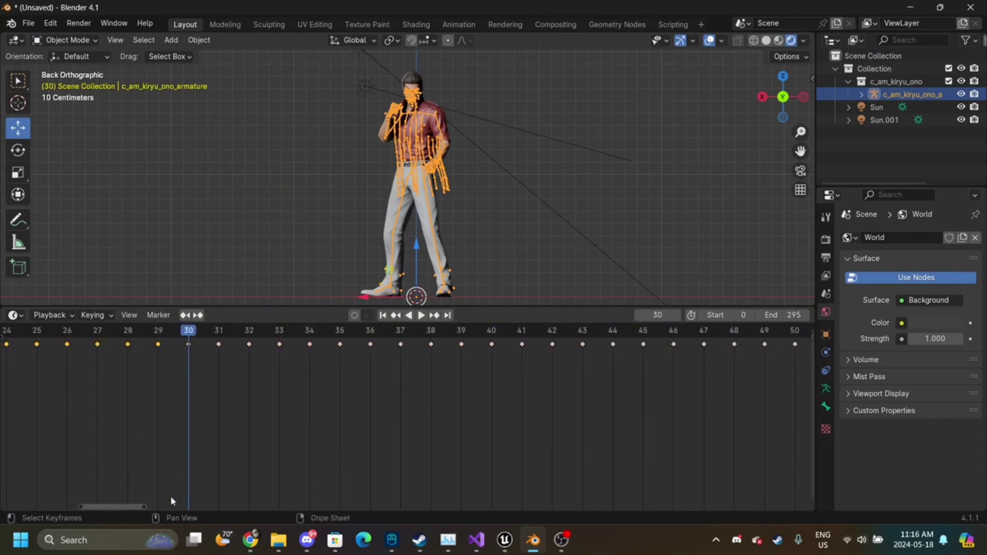
scroll(221, 452, down, 8)
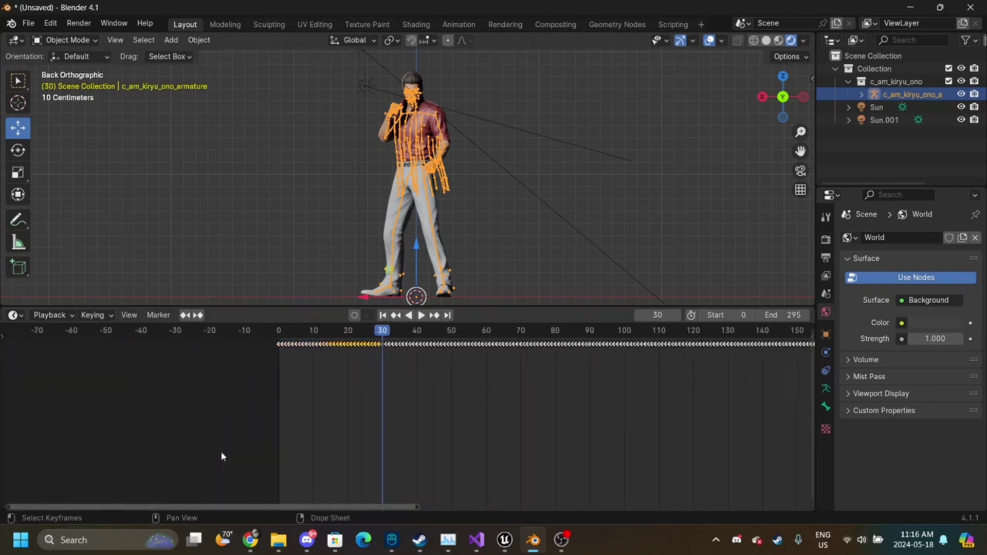
key(x)
click(352, 345)
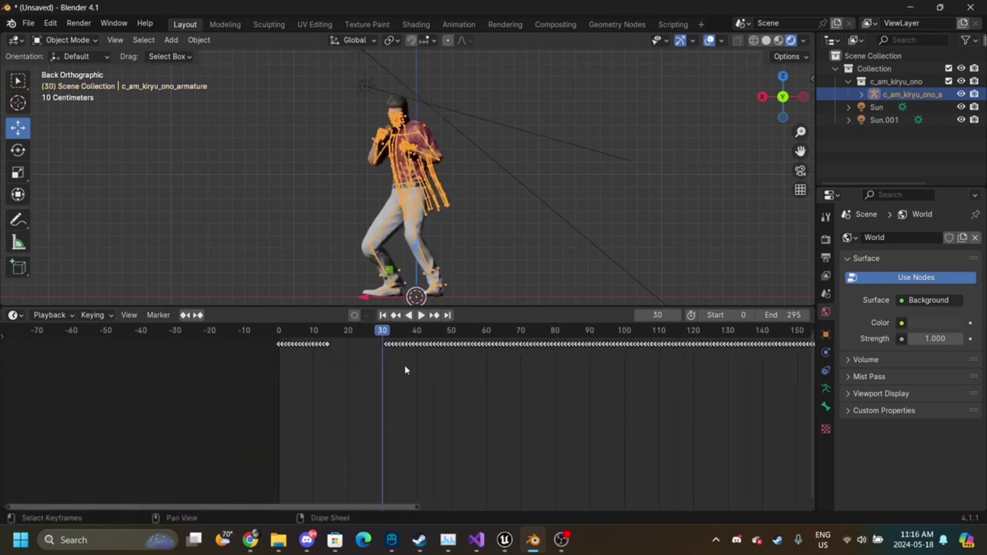
- Select all keyframes after the gap and move them earlier so that they start at frame 15
scroll(404, 365, down, 5)
drag(396, 362, 632, 346)
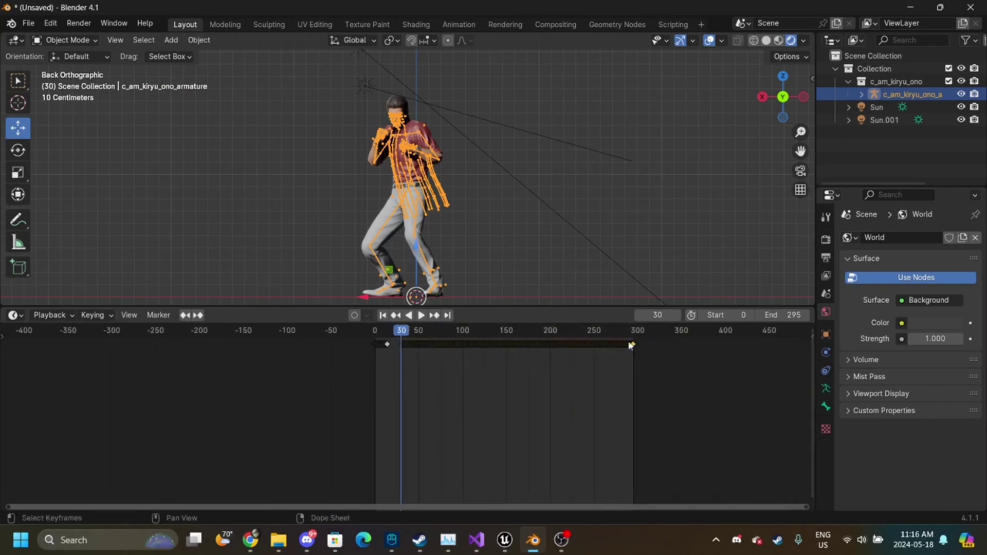
key(g)
click(530, 339)
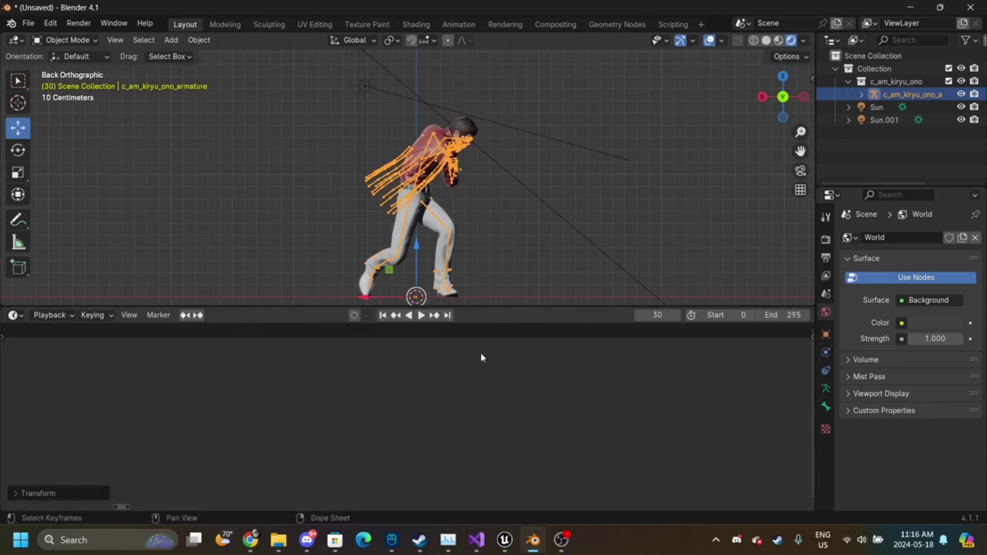
scroll(481, 357, down, 8)
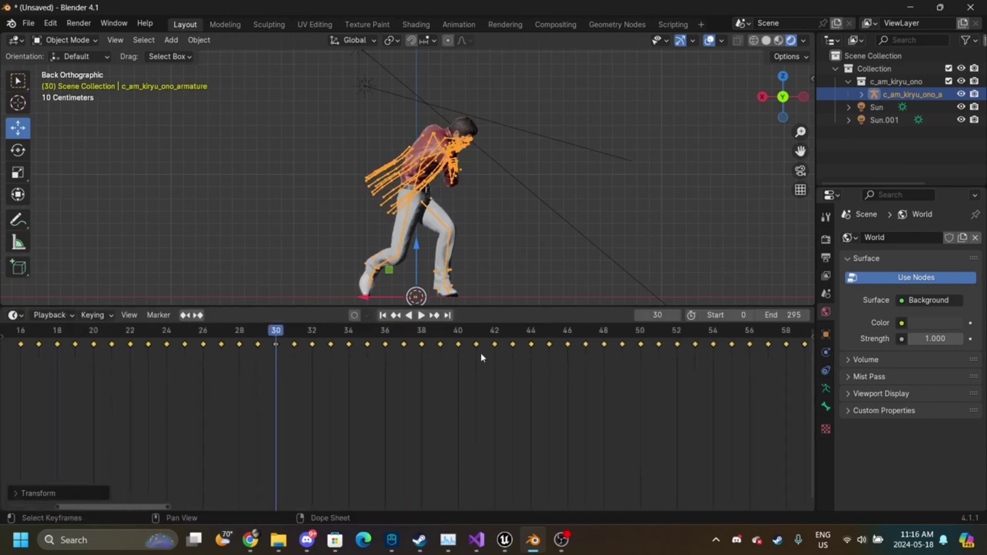
scroll(482, 357, down, 5)
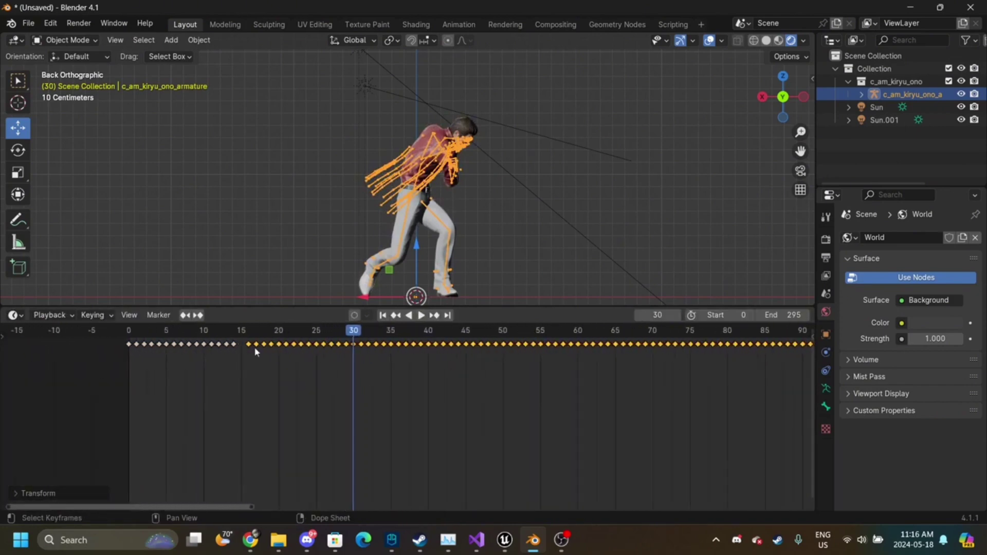
key(g)
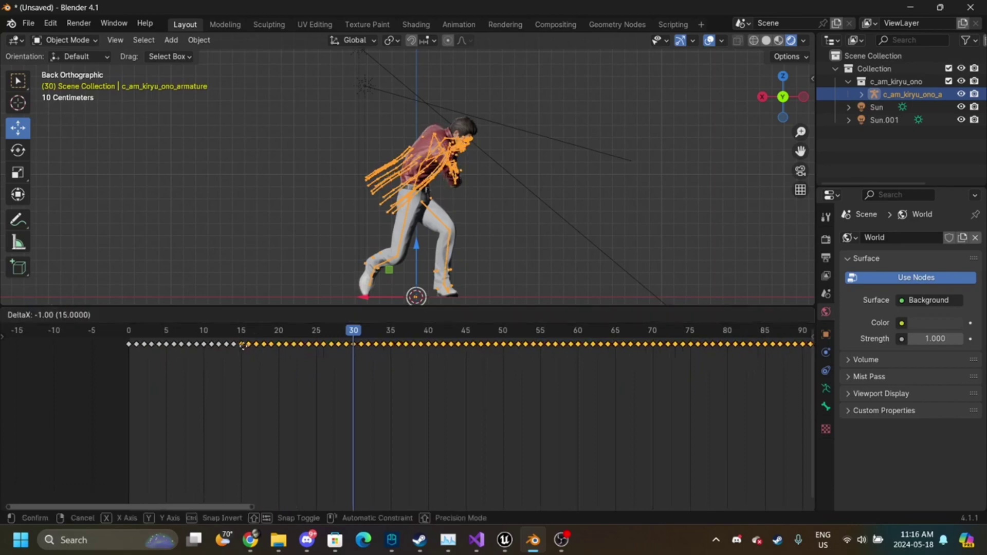
click(244, 350)
- Play the animation from the beginning to check the transition between the joined moves around frame 15
key(shift+Left)
key(space)
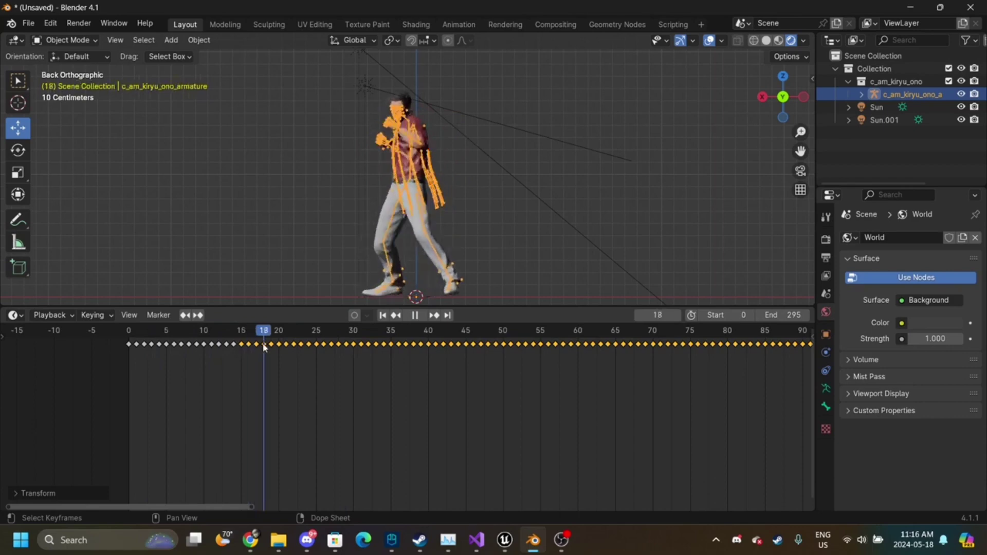
key(Escape)
click(420, 317)
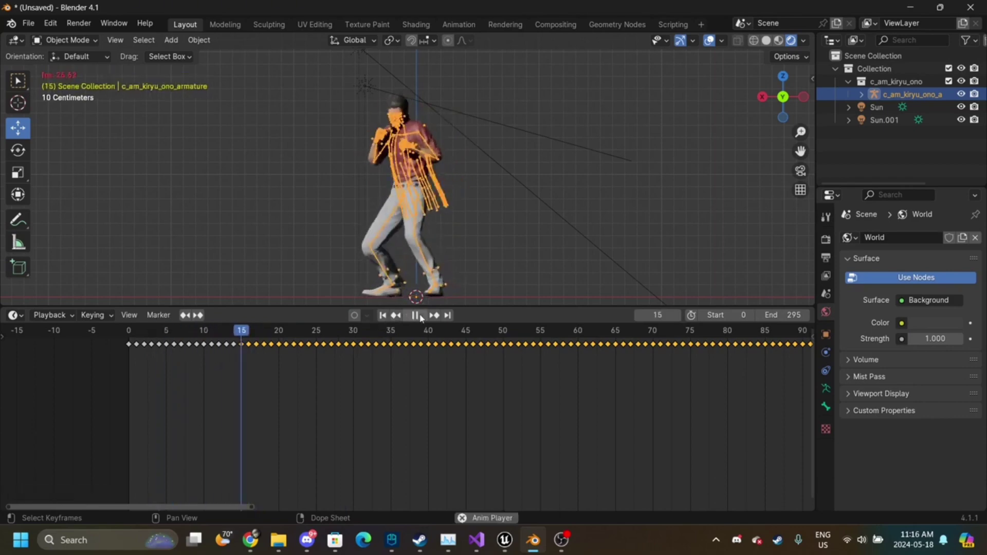
right_click(418, 315)
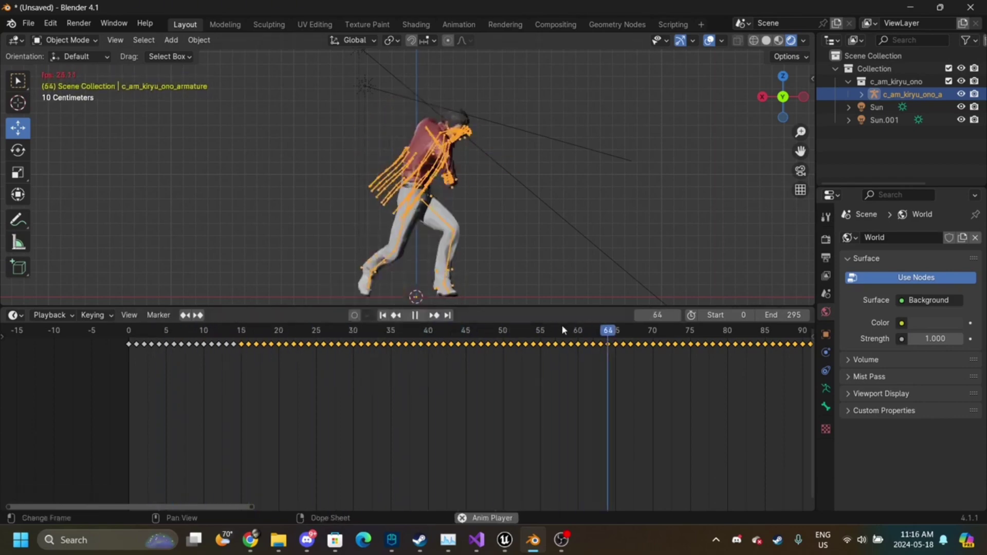
drag(518, 329, 129, 320)
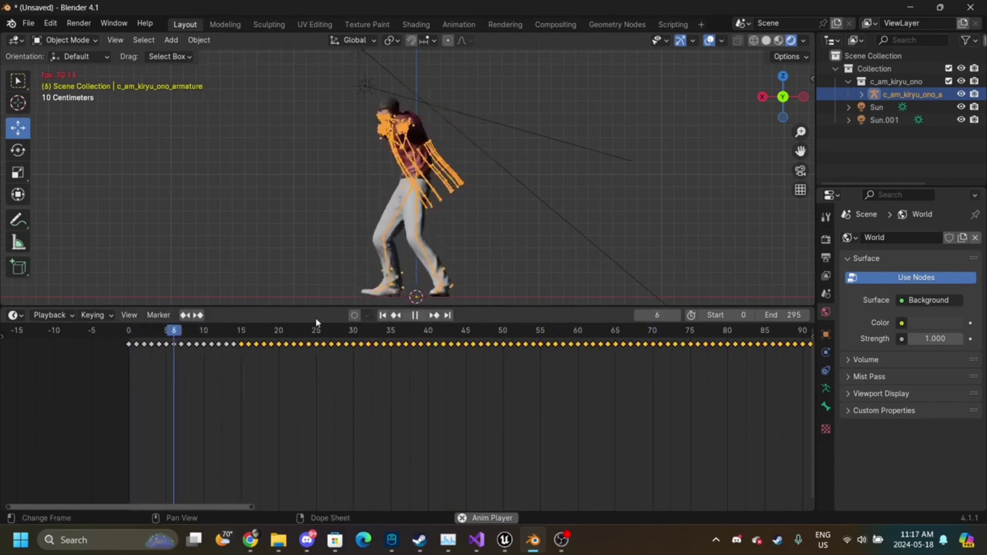
key(space)
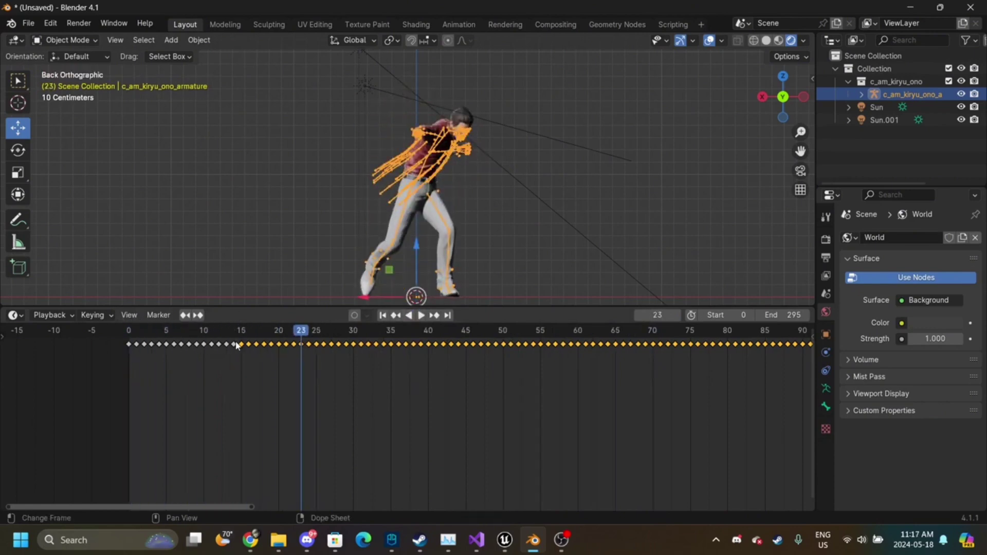
- Delete the keyframe at frame 14 and move all following keyframes one frame earlier to close the gap
key(x)
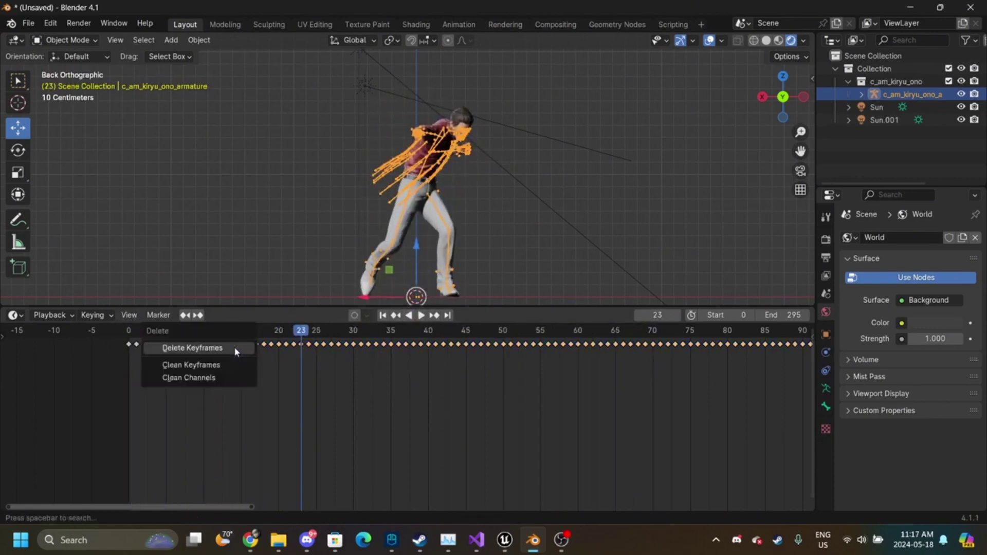
key(Escape)
scroll(235, 351, down, 5)
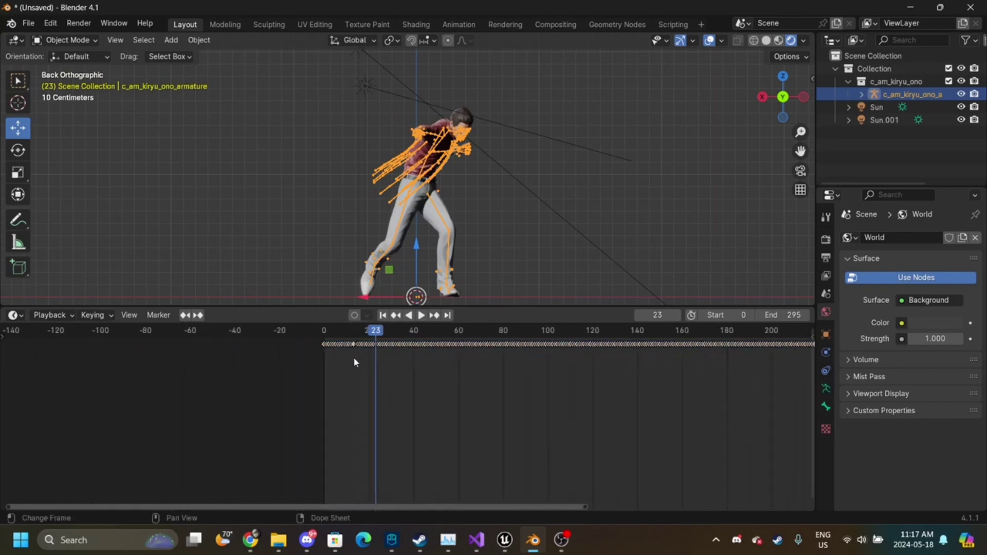
drag(364, 353, 818, 323)
scroll(346, 353, up, 6)
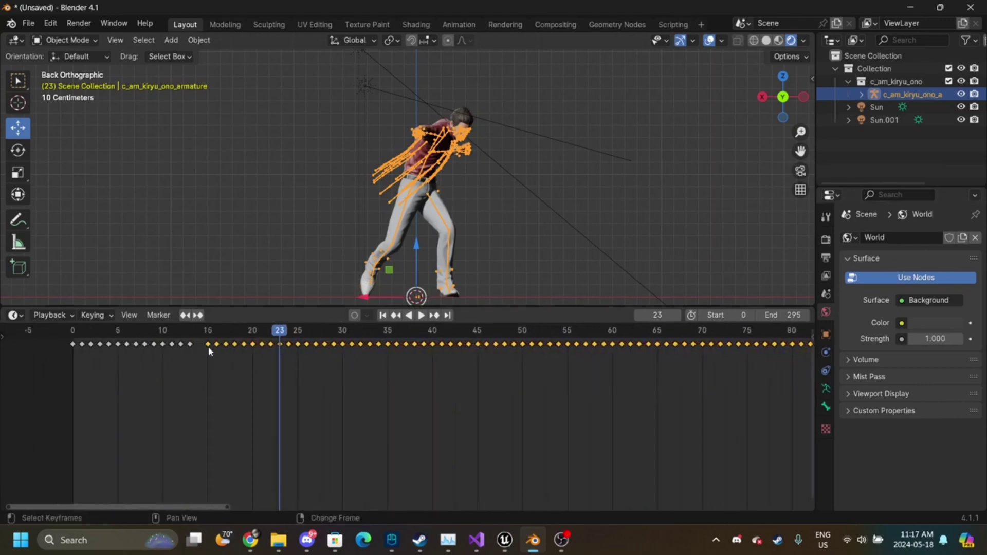
scroll(244, 357, down, 6)
scroll(244, 359, up, 7)
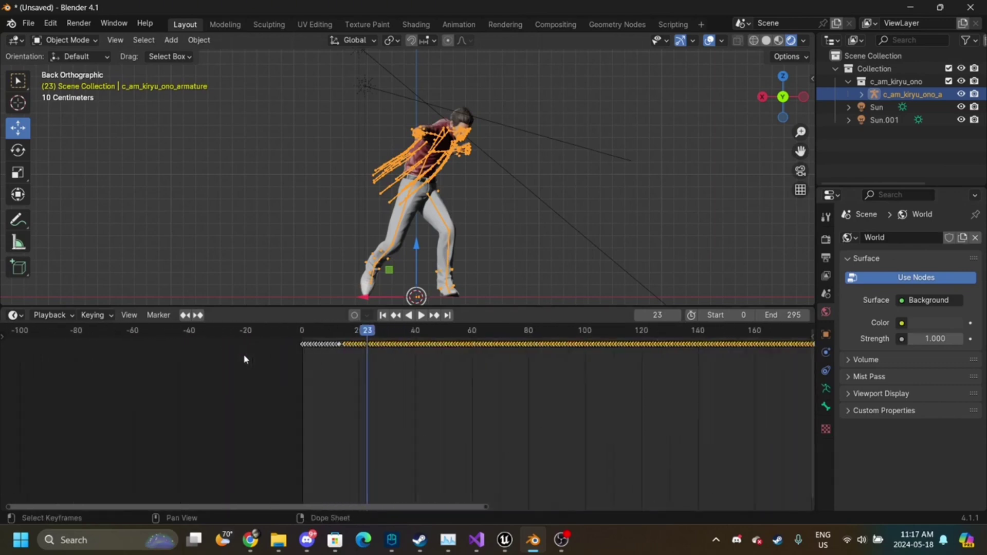
drag(125, 348, 110, 345)
scroll(225, 339, down, 5)
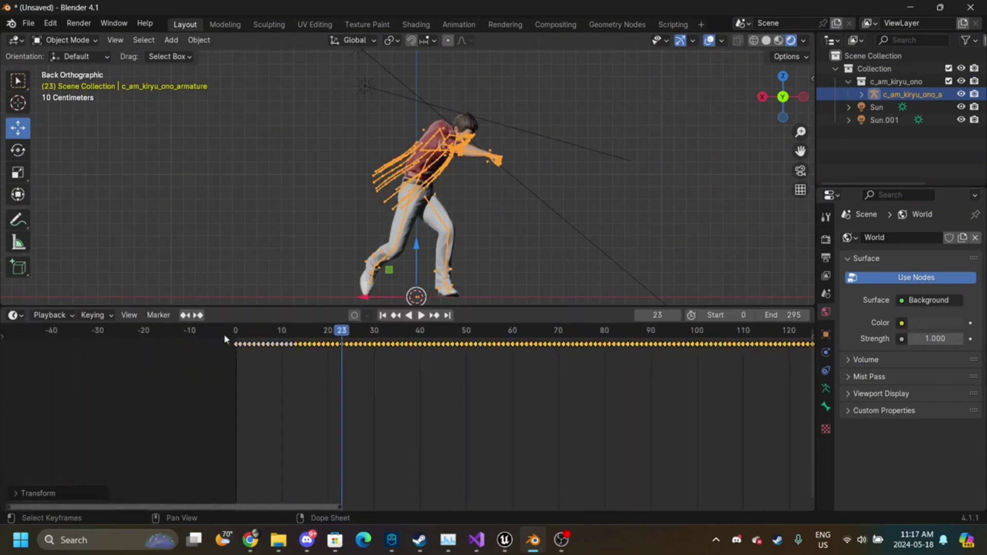
- Play the animation from frame 4 and scrub between about frames 29 and 44 to examine where the move ends
click(254, 337)
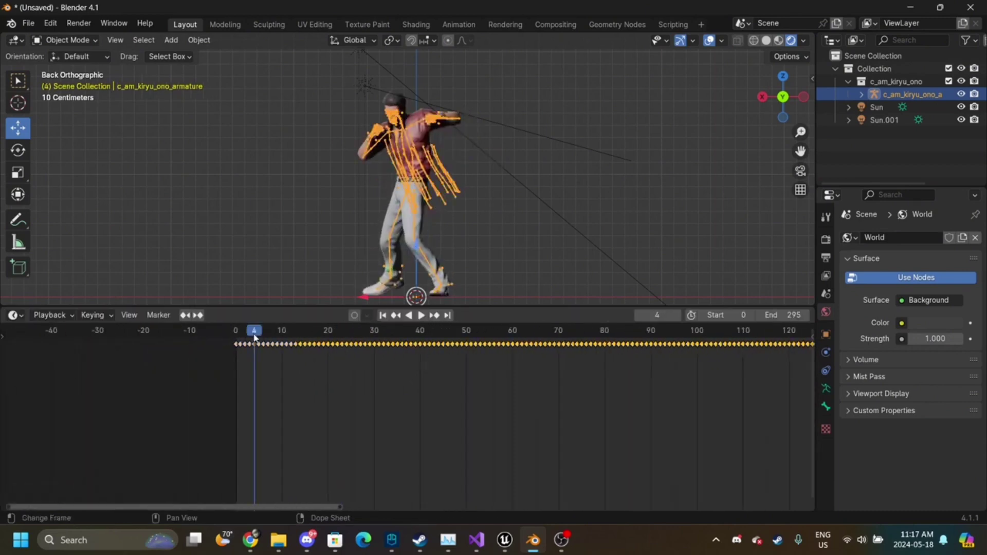
key(space)
key(space)
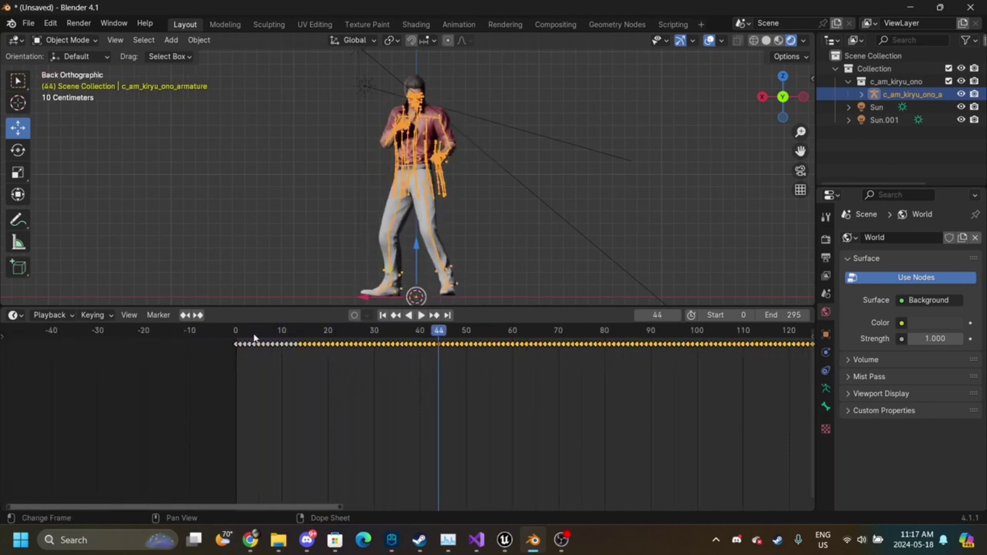
drag(447, 340, 374, 330)
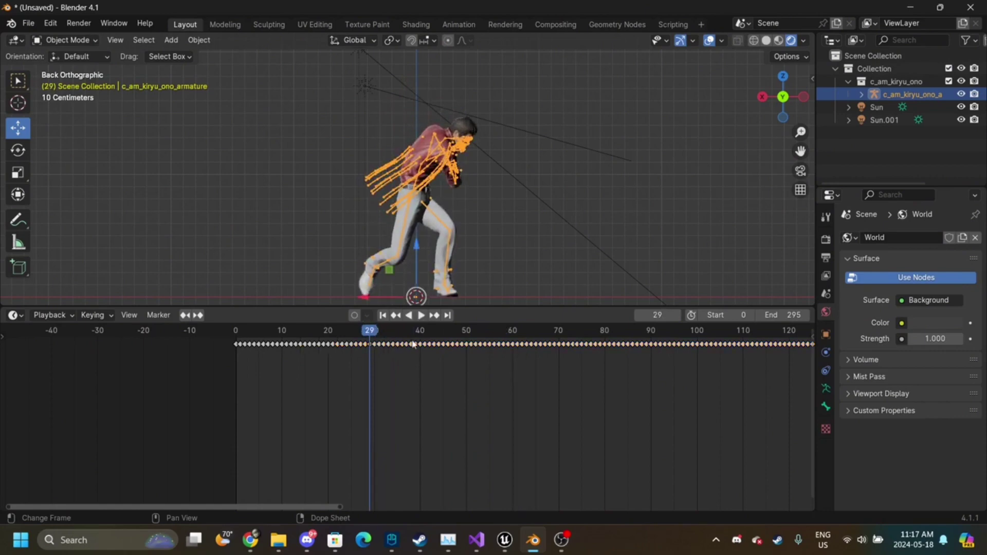
drag(434, 332, 384, 296)
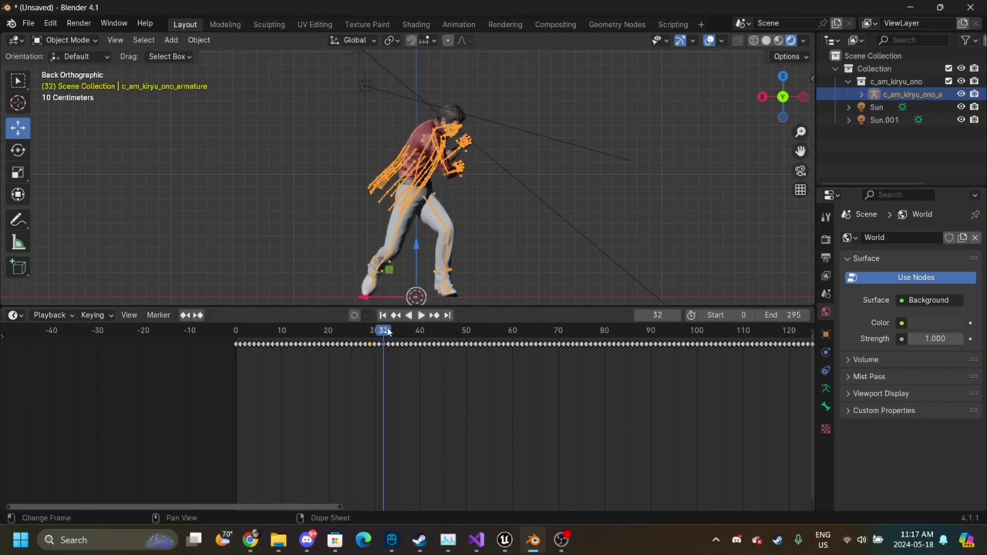
- Locate the start of the following move near frame 62 and delete the keyframes from frame 31 through frame 61
drag(385, 334, 520, 329)
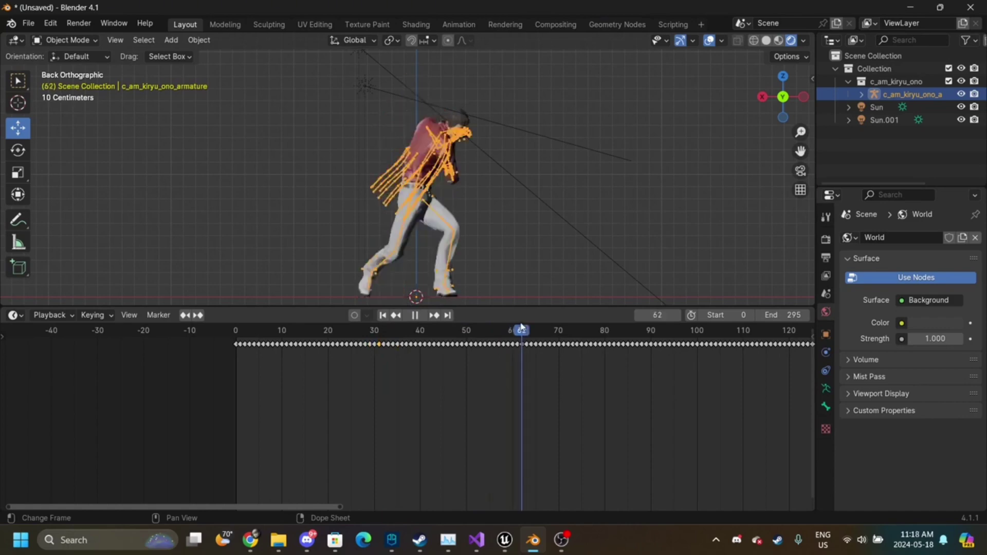
click(519, 332)
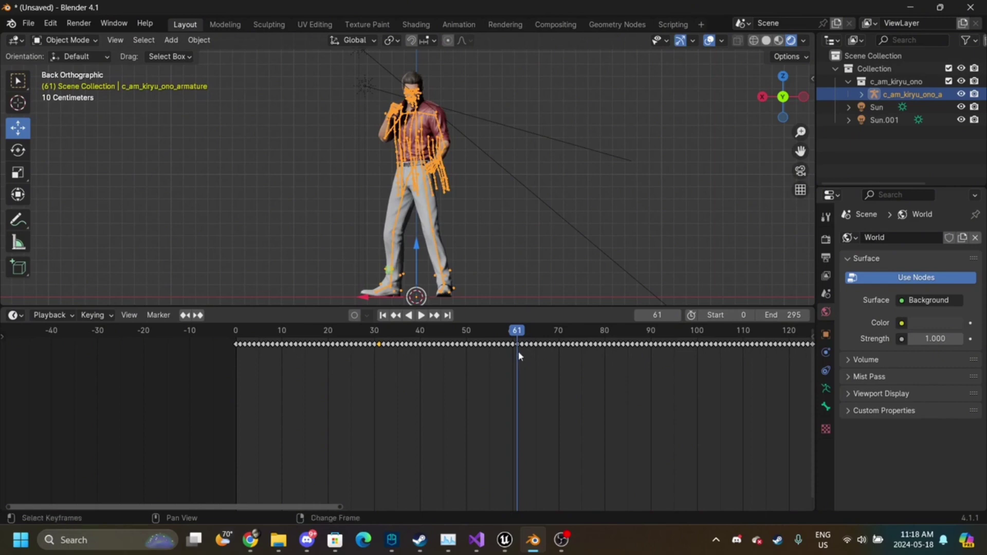
drag(519, 350, 381, 331)
key(x)
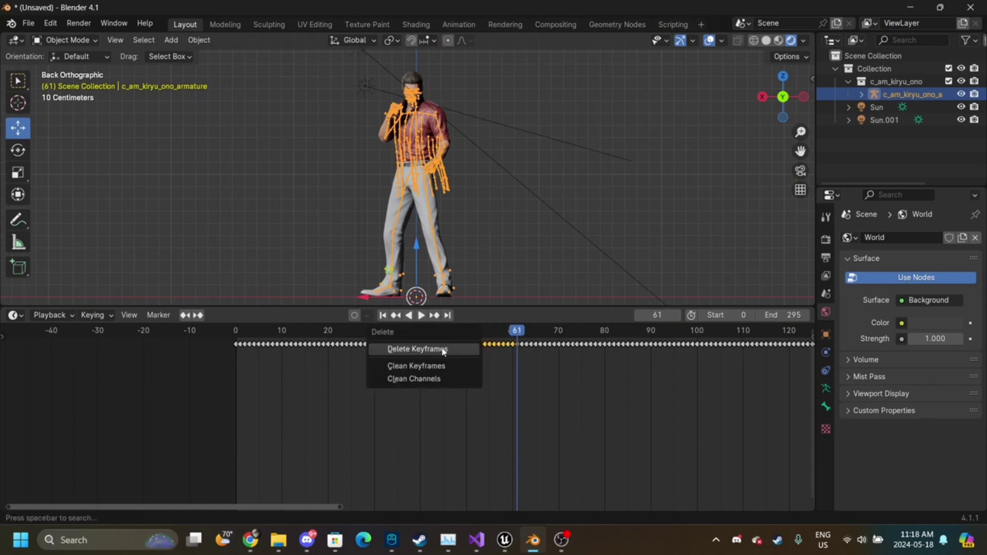
click(444, 349)
- Select all keyframes from frame 62 onward and move them earlier so that they start at frame 31
scroll(377, 421, down, 5)
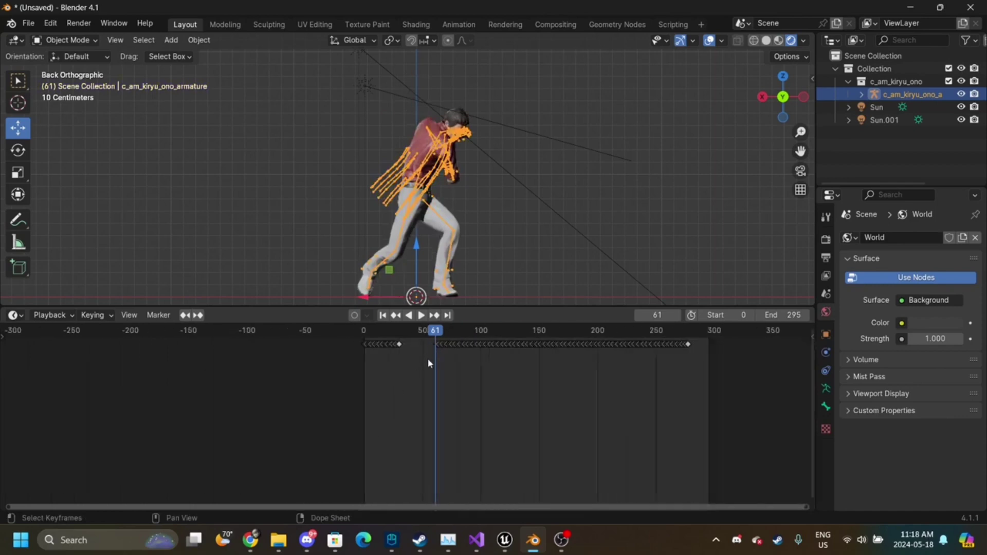
drag(429, 362, 717, 323)
scroll(466, 369, up, 10)
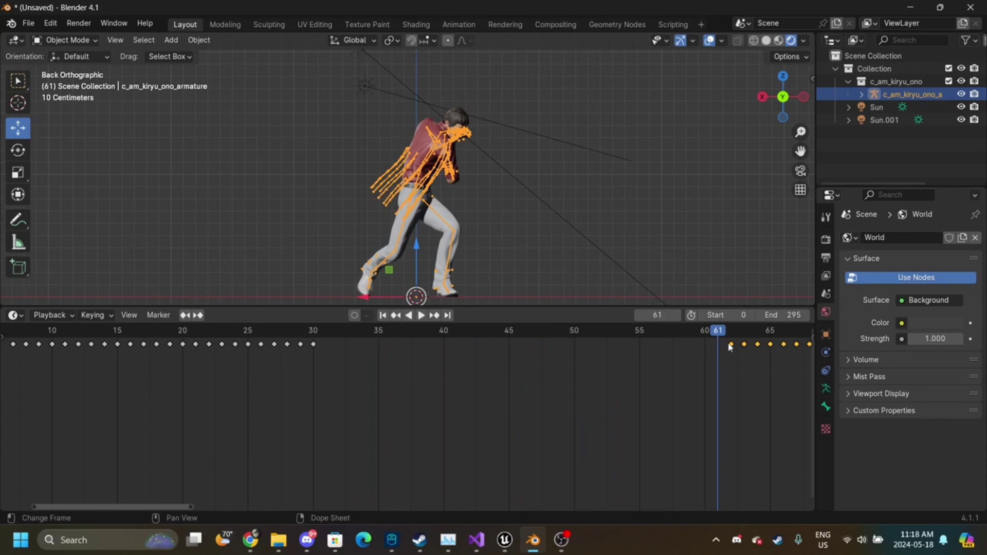
drag(730, 345, 296, 503)
- Play and scrub the animation across frame 31, including once from the start, to check the new transition
click(268, 337)
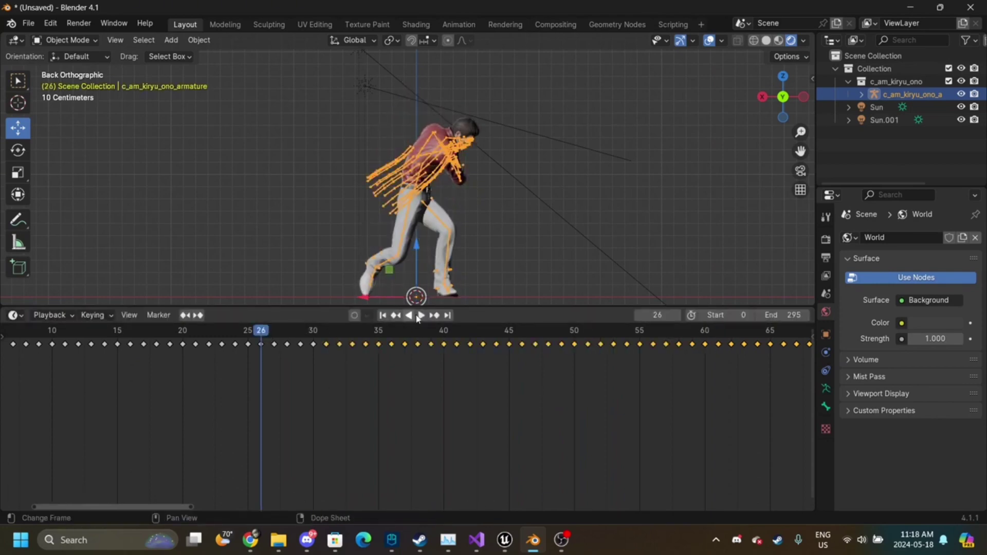
click(421, 316)
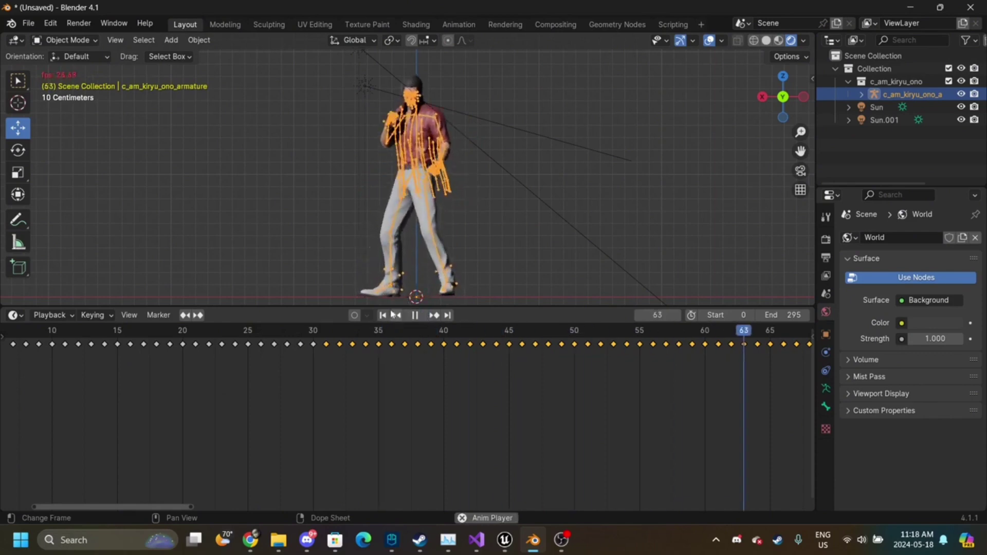
mouse_move(302, 338)
mouse_down()
mouse_move(268, 343)
mouse_move(287, 337)
mouse_up()
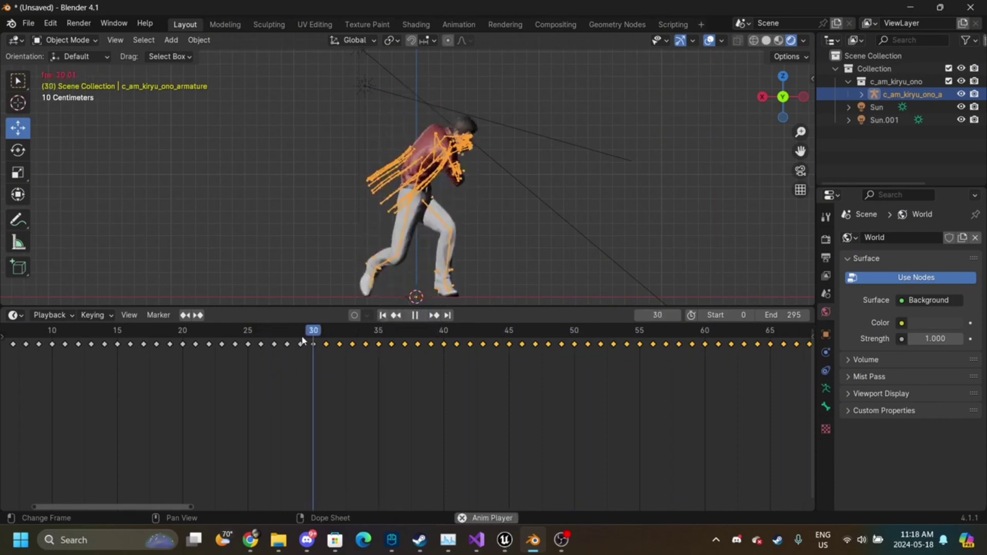
key(space)
drag(352, 341, 326, 340)
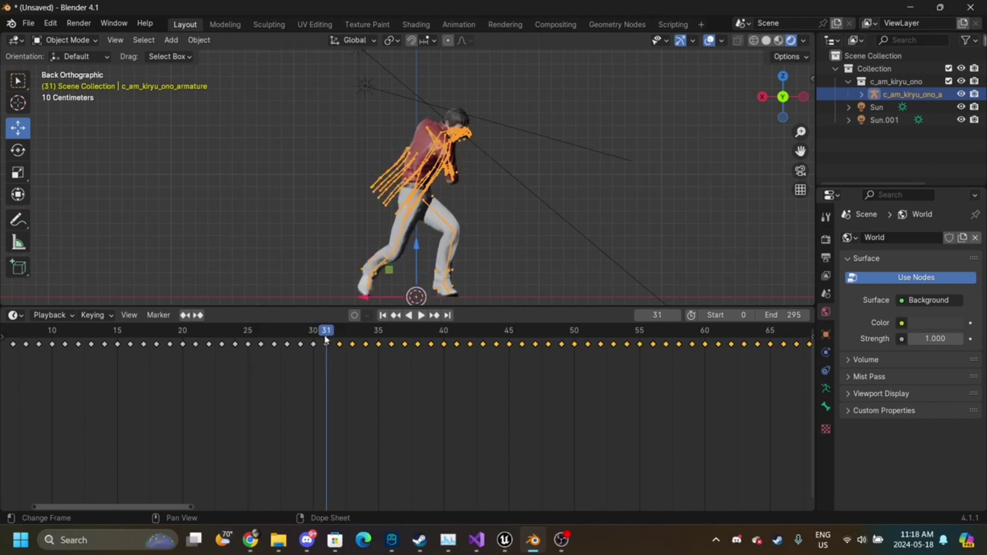
key(space)
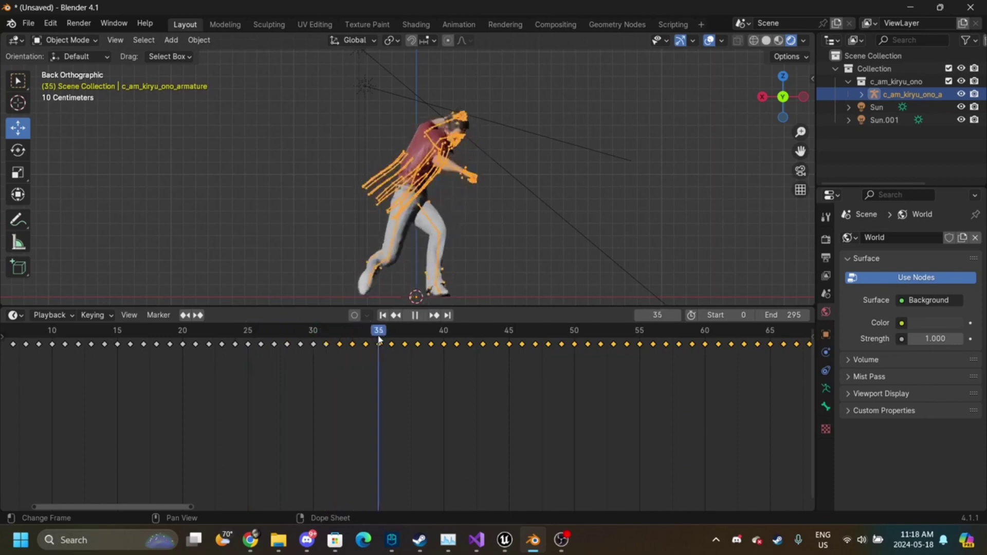
key(space)
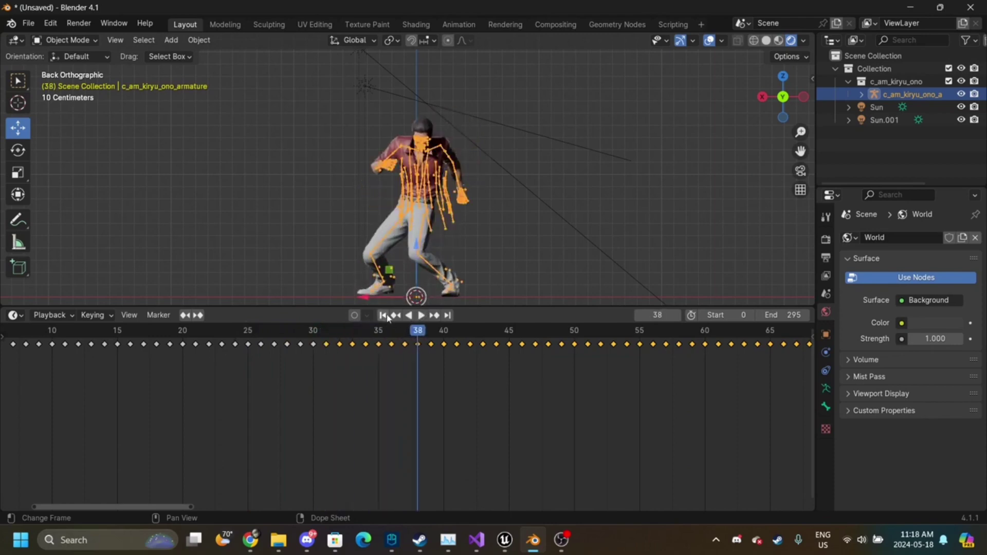
click(383, 316)
click(418, 317)
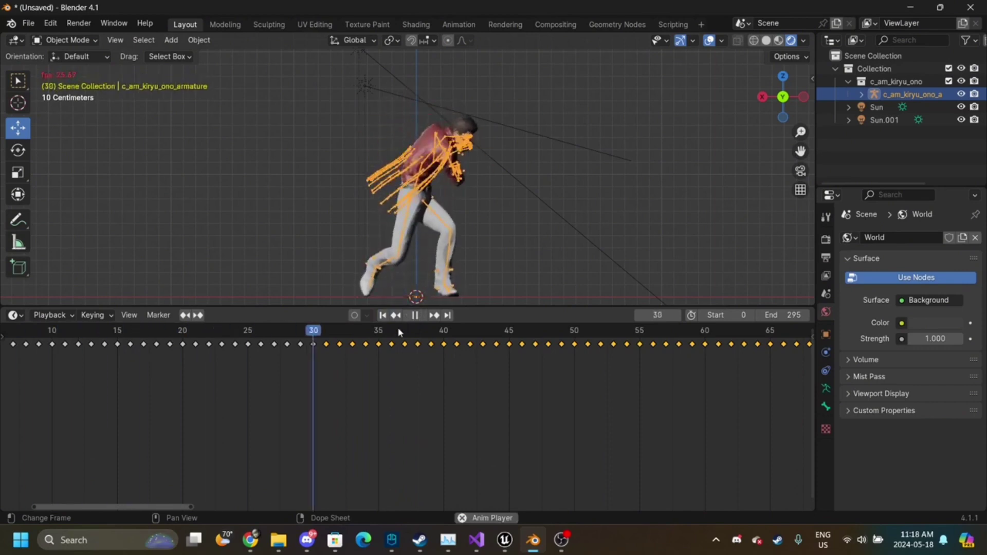
- Stop playback and scrub to frames 73 and 74 to locate the start of the following move, marking the keyframe at frame 73
key(space)
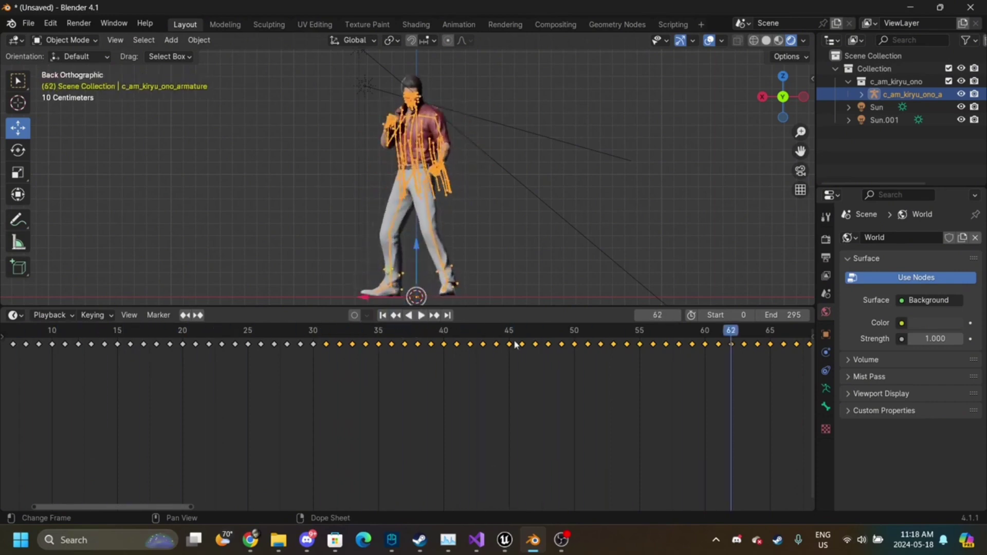
scroll(601, 358, down, 5)
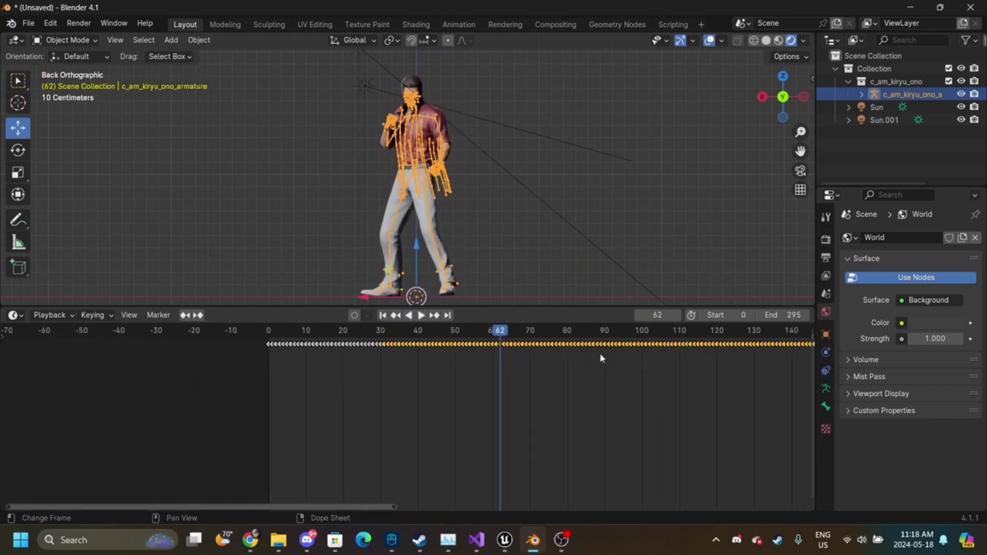
drag(489, 332, 542, 333)
scroll(579, 347, up, 6)
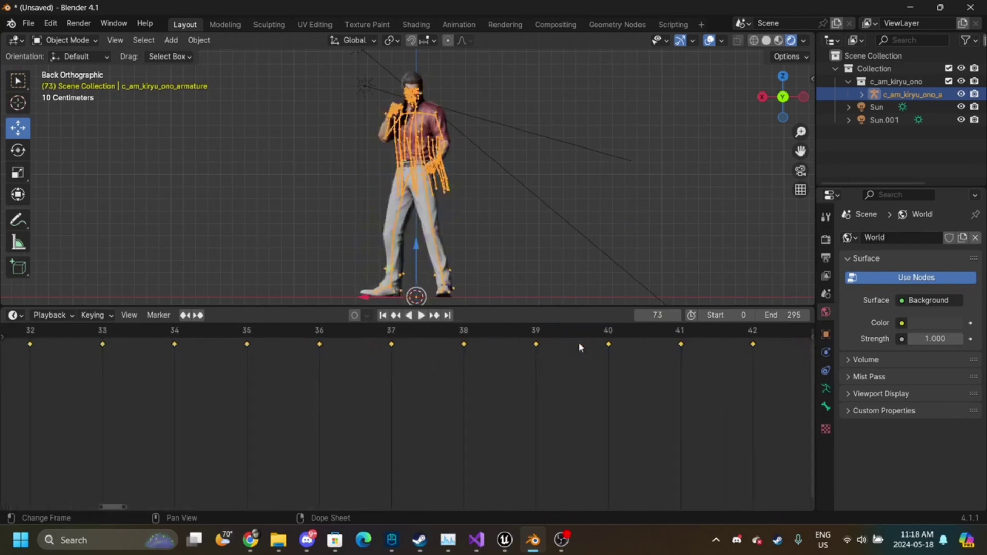
scroll(579, 348, down, 4)
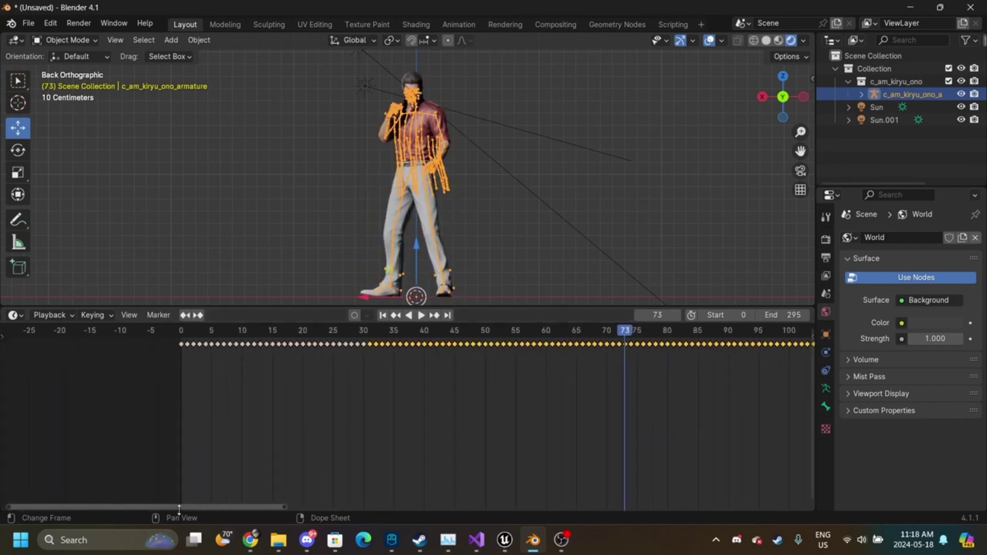
drag(178, 509, 286, 505)
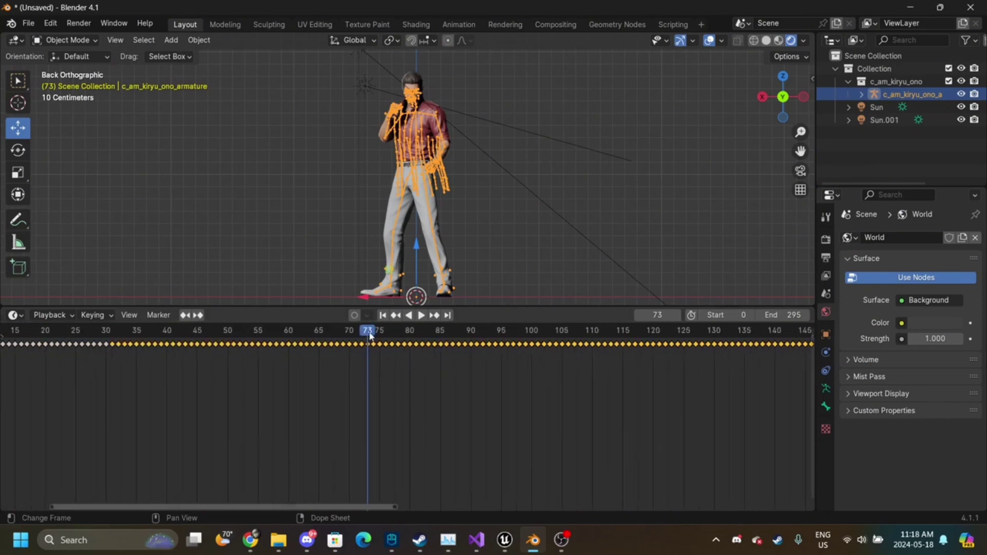
drag(370, 335, 369, 335)
drag(229, 339, 376, 317)
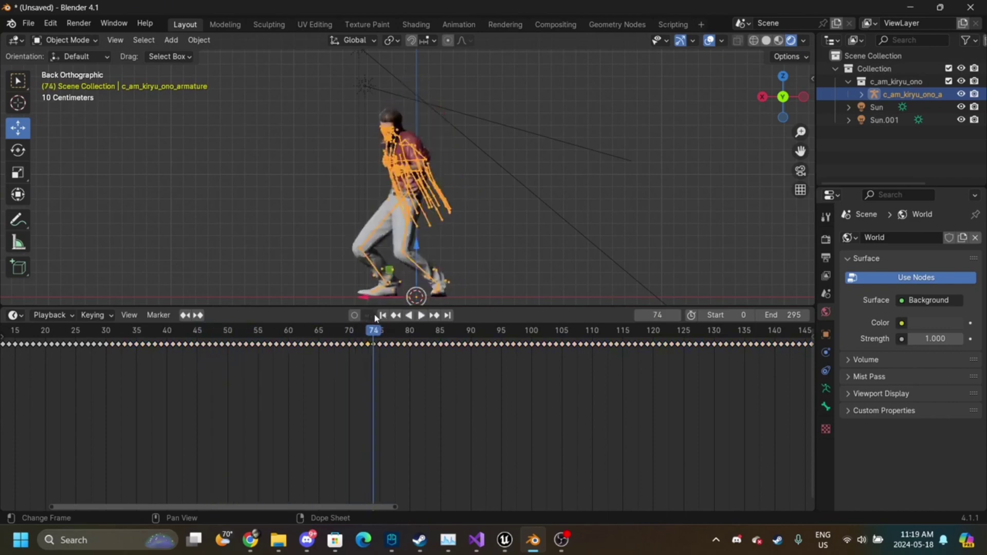
- Compare frames 46 to 48 for the cut point and delete the keyframes from frame 47 through frame 73
click(202, 339)
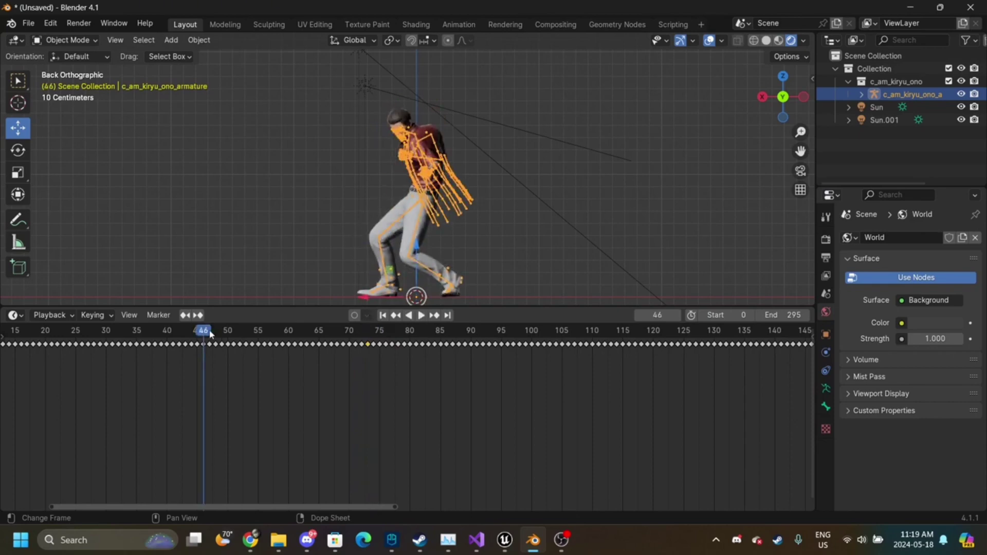
click(212, 333)
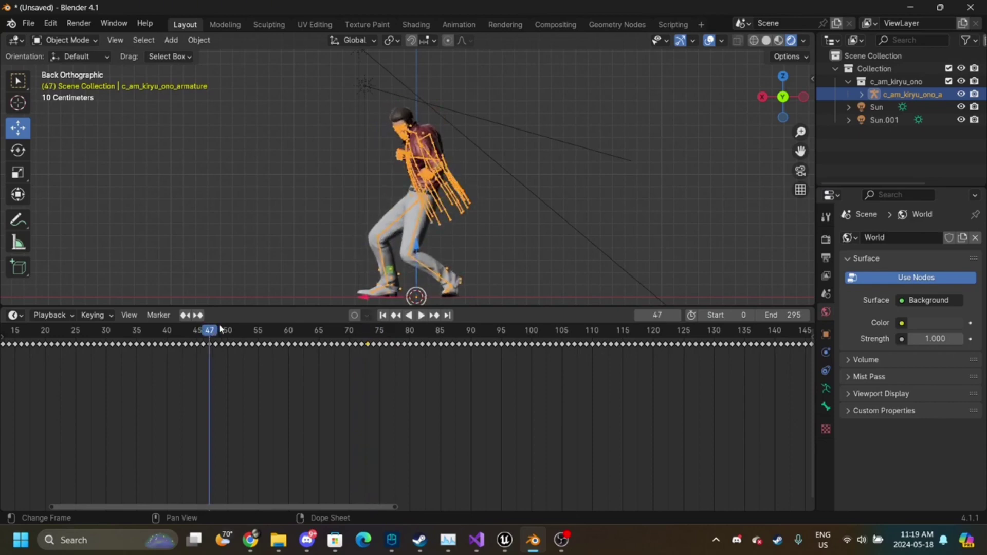
click(218, 332)
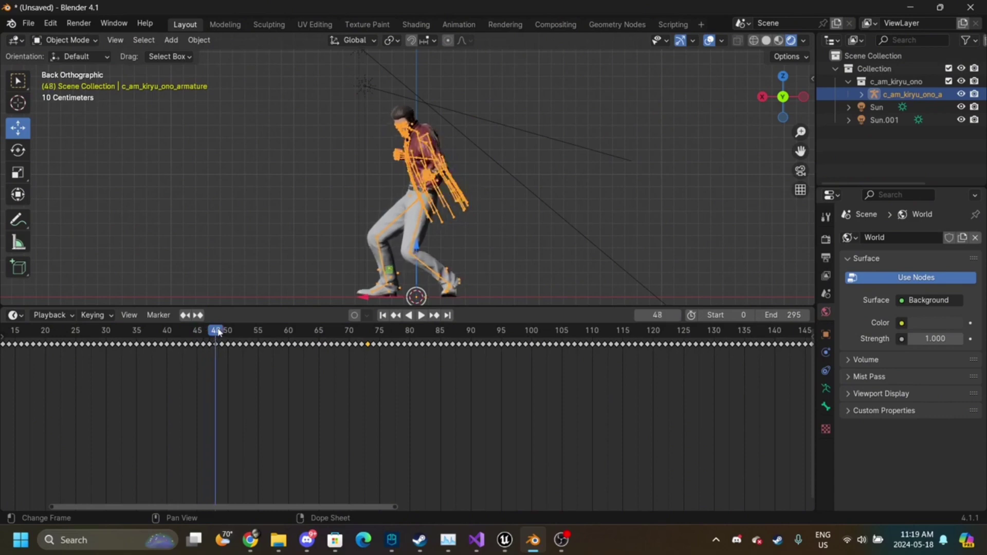
click(211, 334)
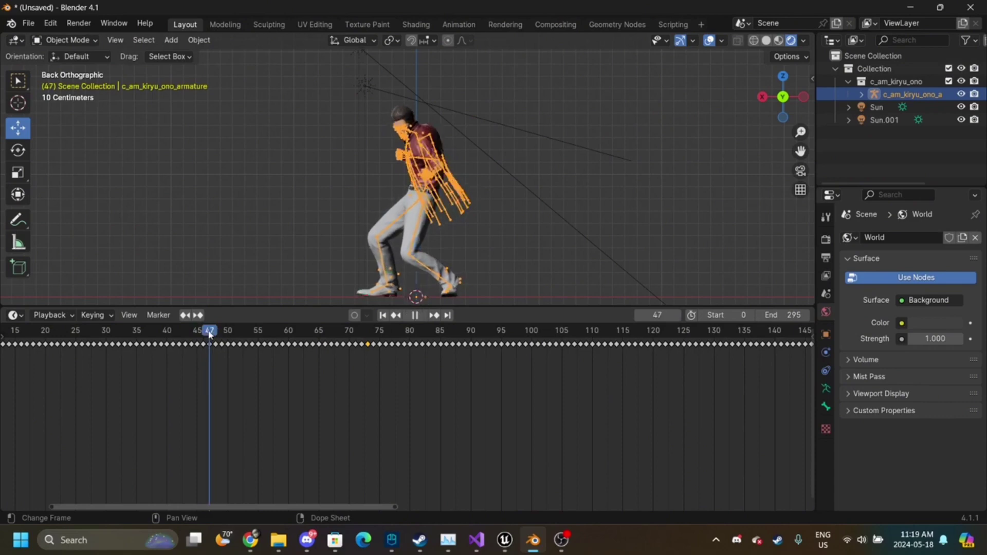
click(201, 333)
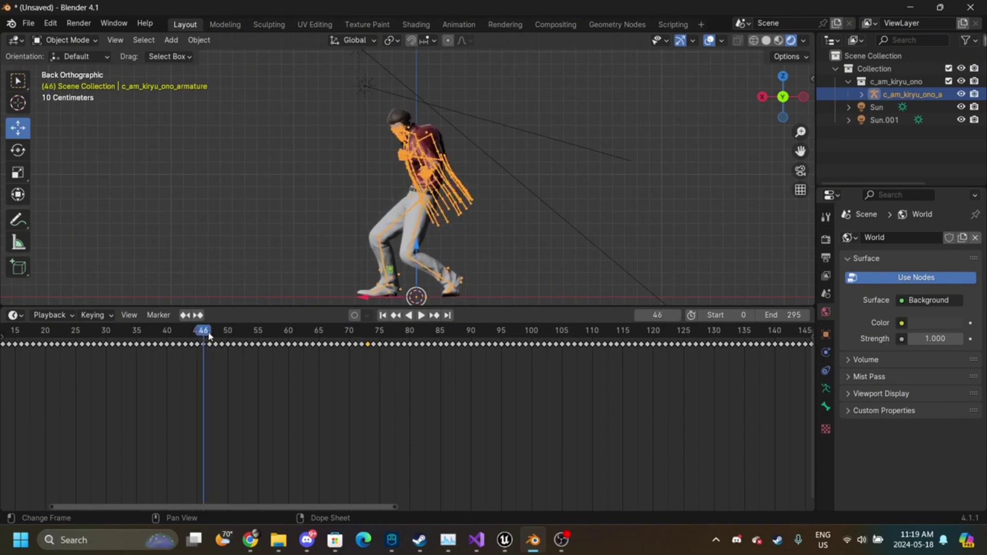
click(210, 339)
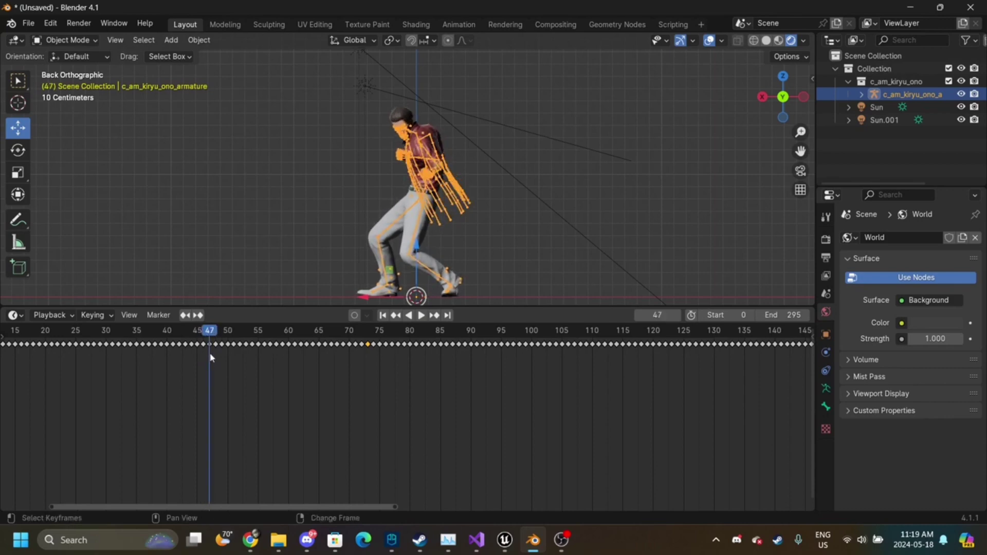
drag(210, 358, 366, 325)
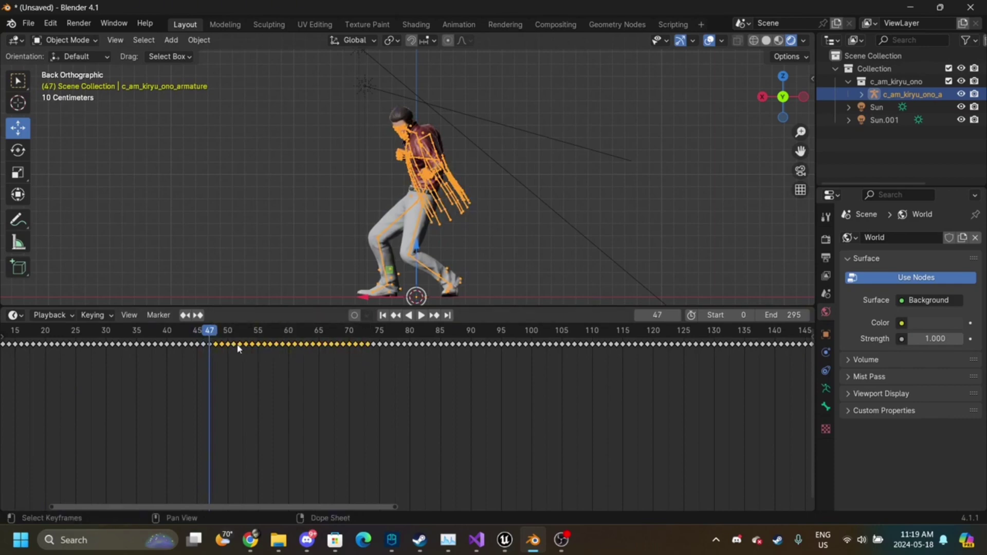
key(x)
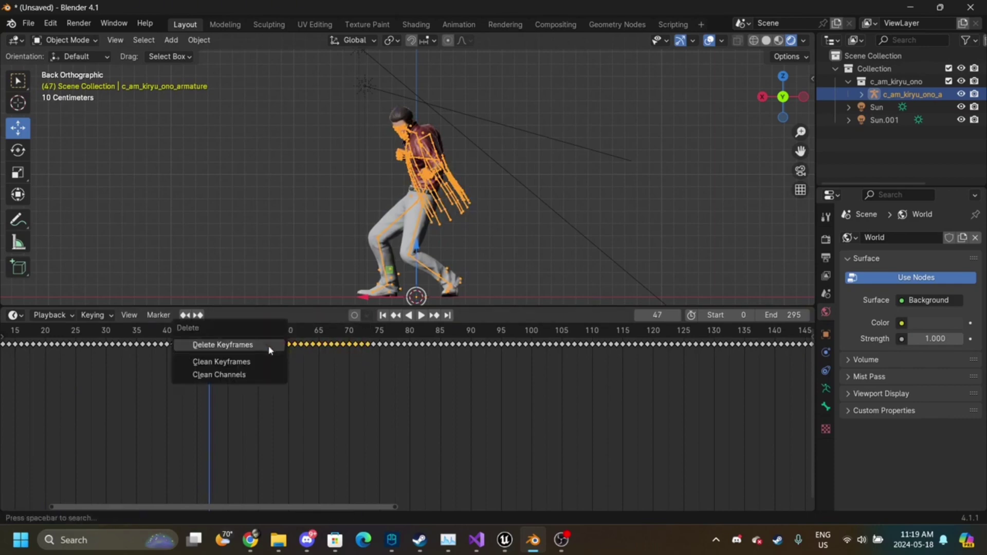
click(257, 352)
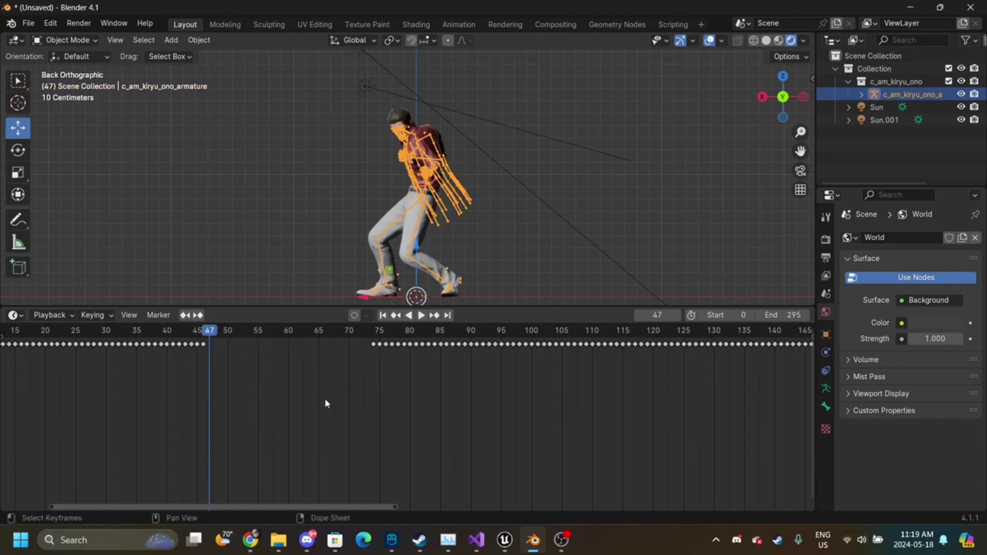
- Select all keyframes from frame 74 onward and move them earlier so that they start at frame 47
scroll(325, 401, down, 5)
drag(390, 375, 750, 328)
scroll(346, 379, up, 10)
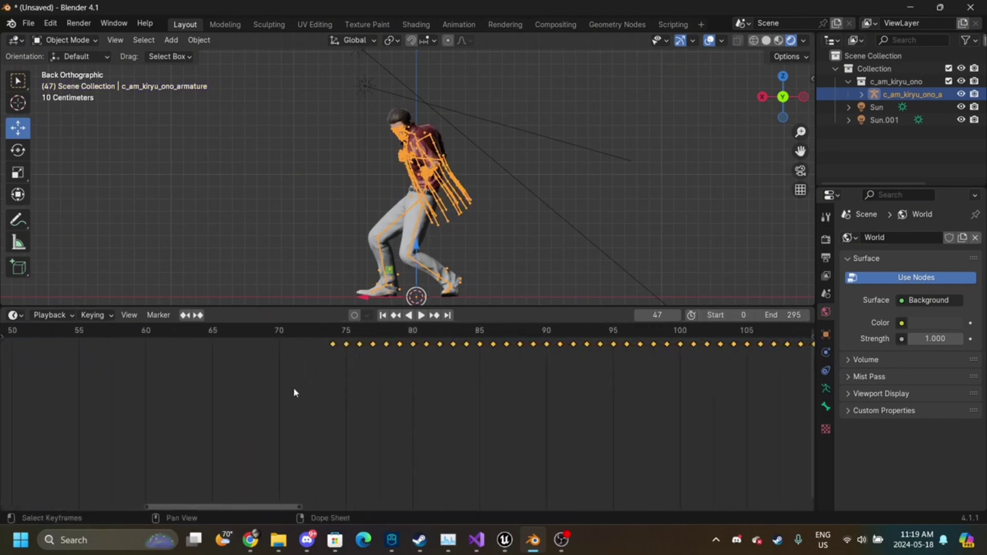
drag(247, 507, 201, 507)
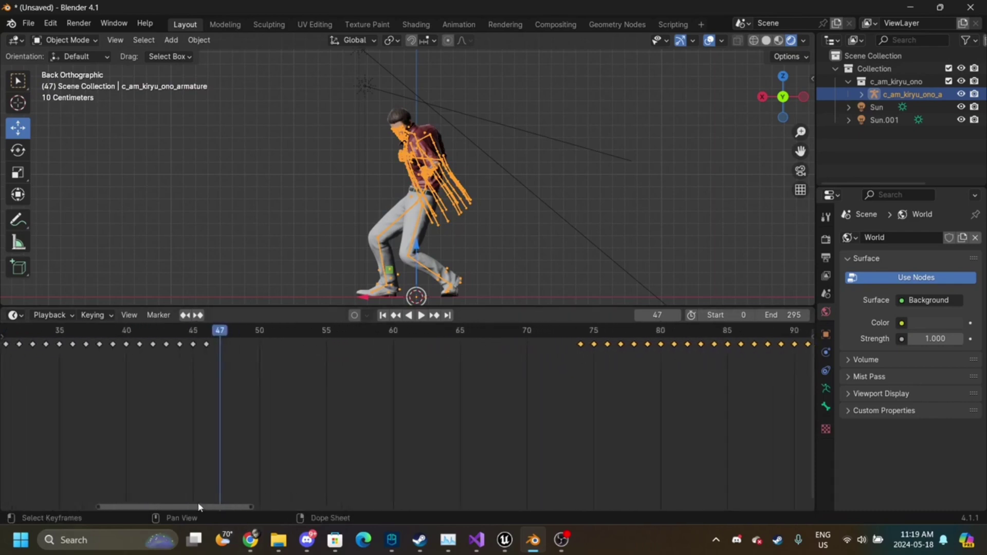
drag(580, 350, 217, 354)
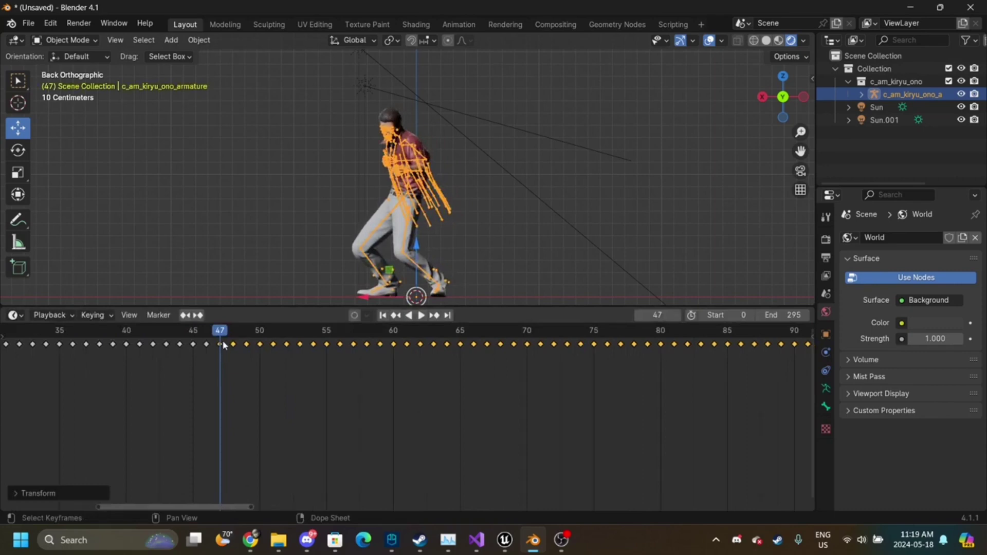
- Play the animation and scrub frames 46 to 48 to check the new transition at frame 47
key(Left)
key(Left)
key(Left)
key(Left)
key(Left)
key(Left)
click(421, 315)
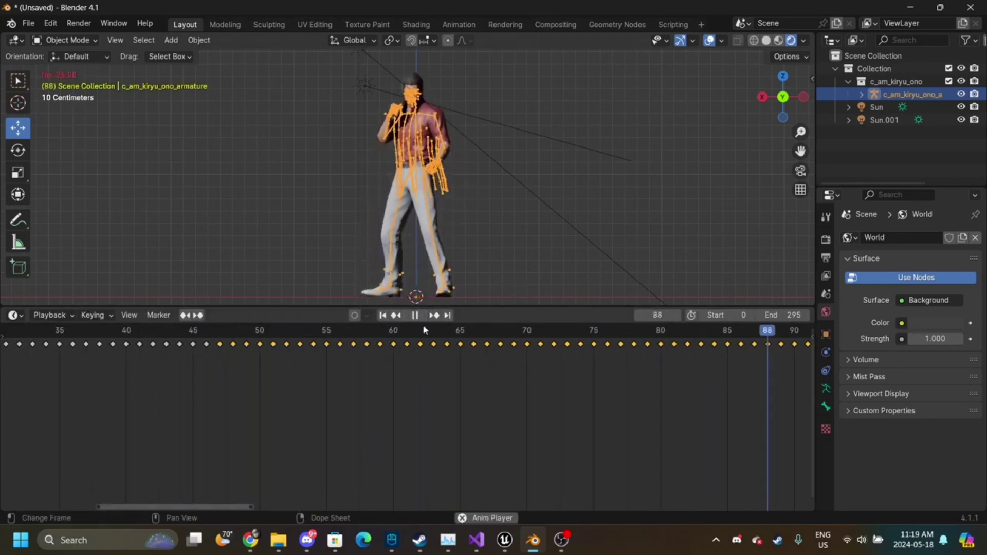
click(418, 315)
click(208, 336)
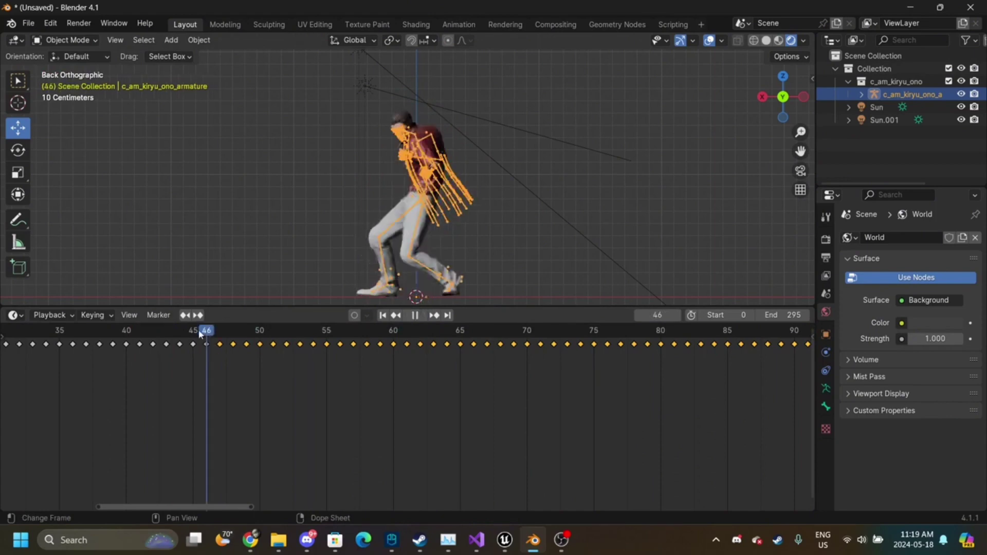
key(space)
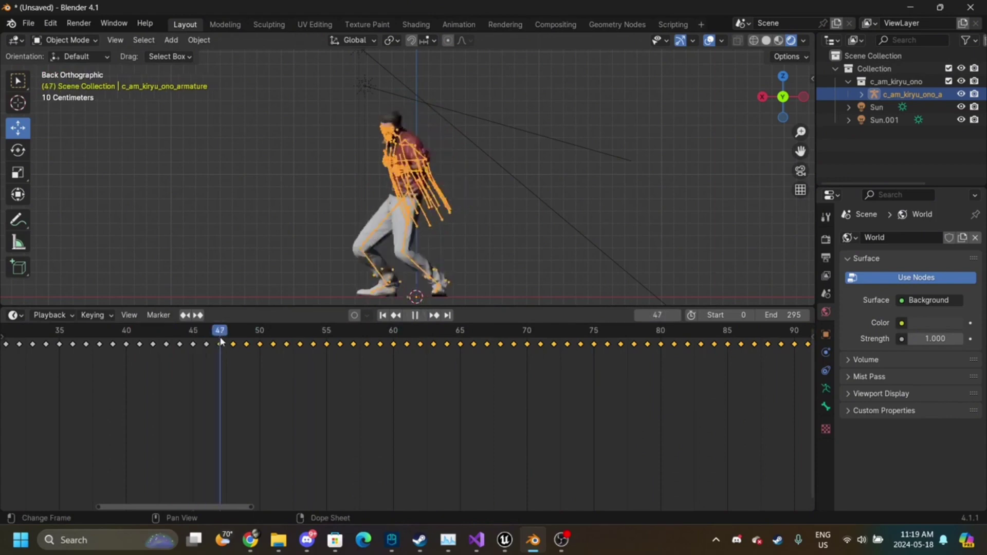
mouse_move(221, 341)
mouse_down()
mouse_move(212, 336)
mouse_move(221, 337)
mouse_up()
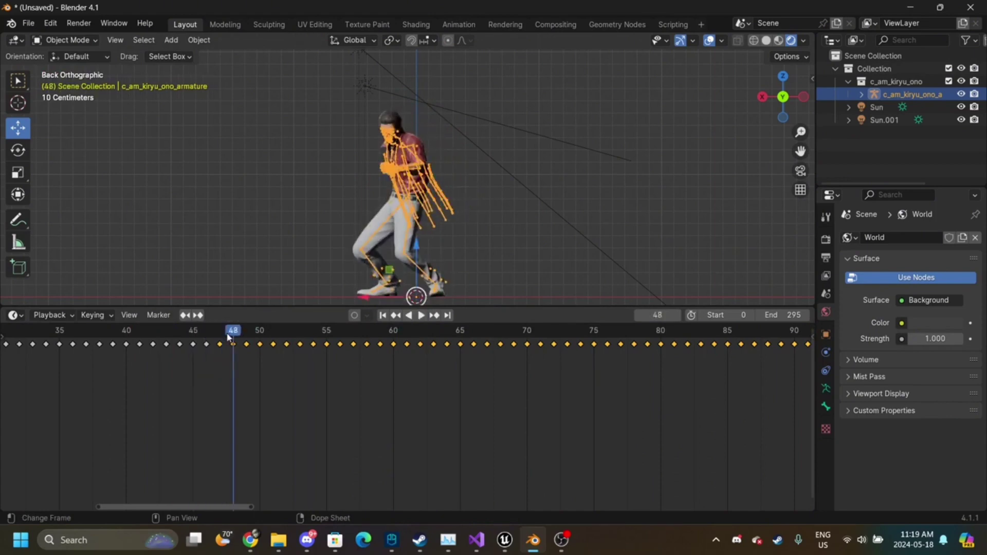
key(space)
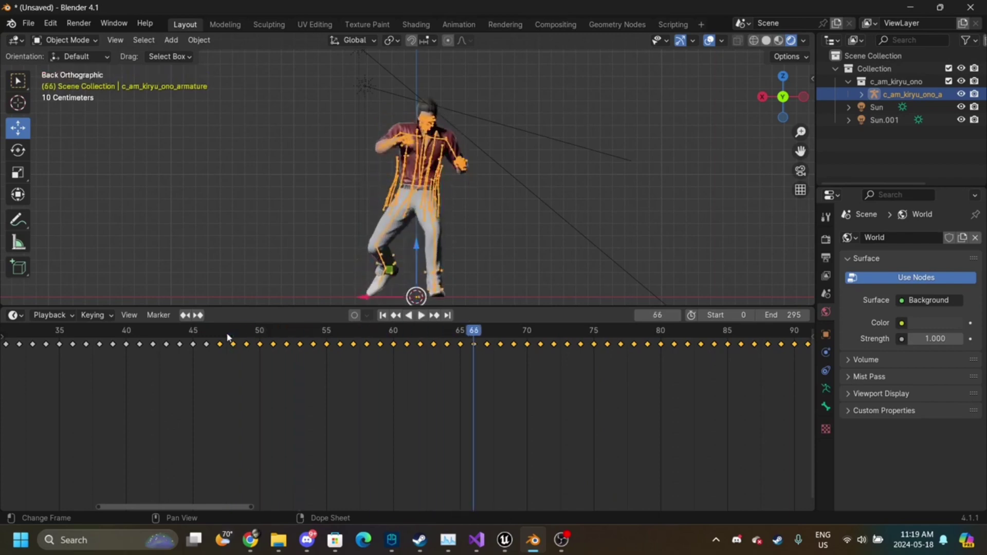
- Scrub back from about frame 104 to frame 59 to find where the current move should end
scroll(423, 365, down, 8)
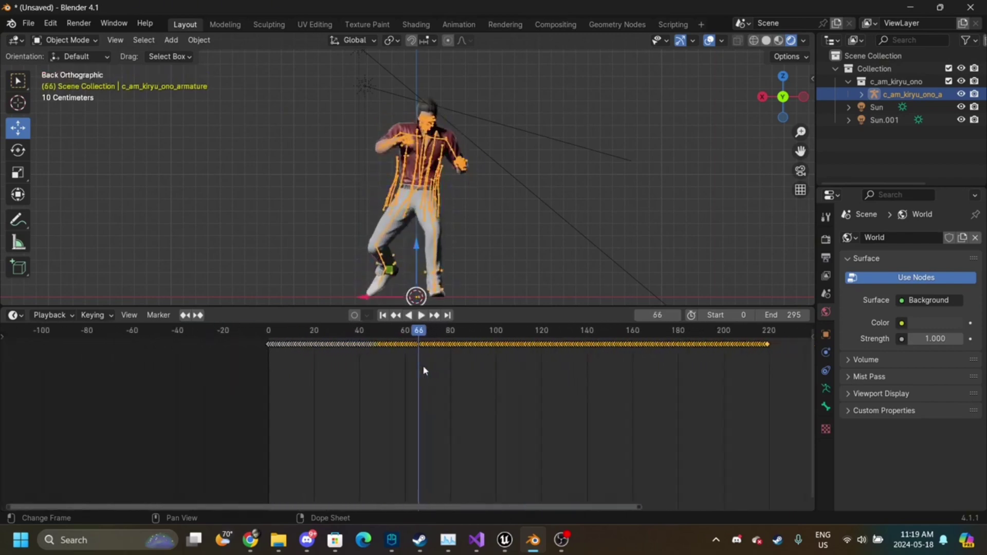
key(space)
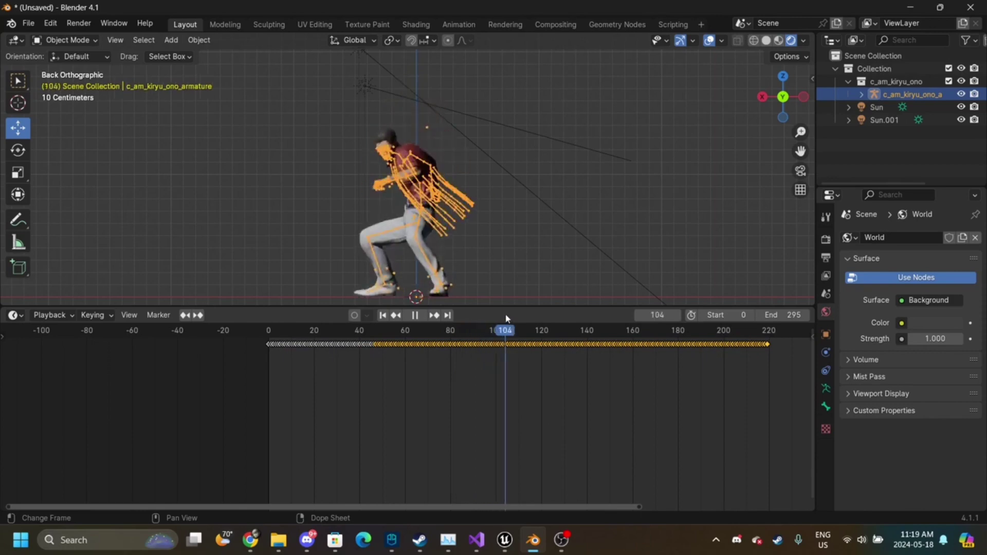
drag(497, 310, 416, 318)
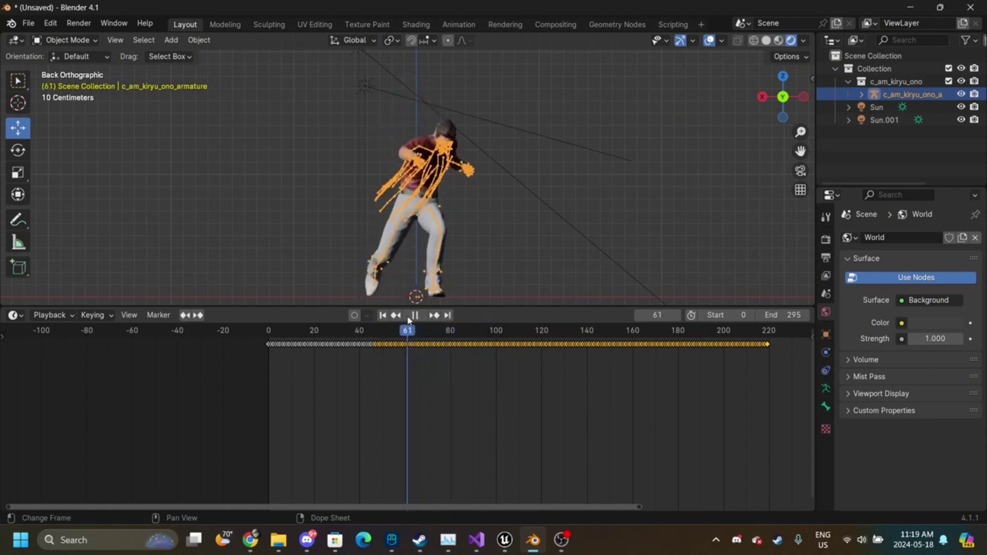
key(space)
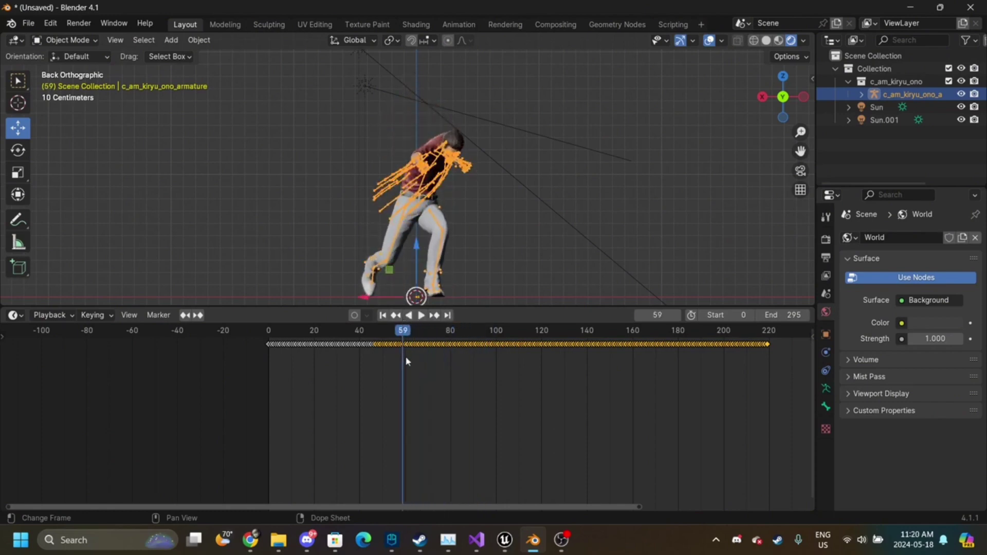
scroll(406, 357, up, 6)
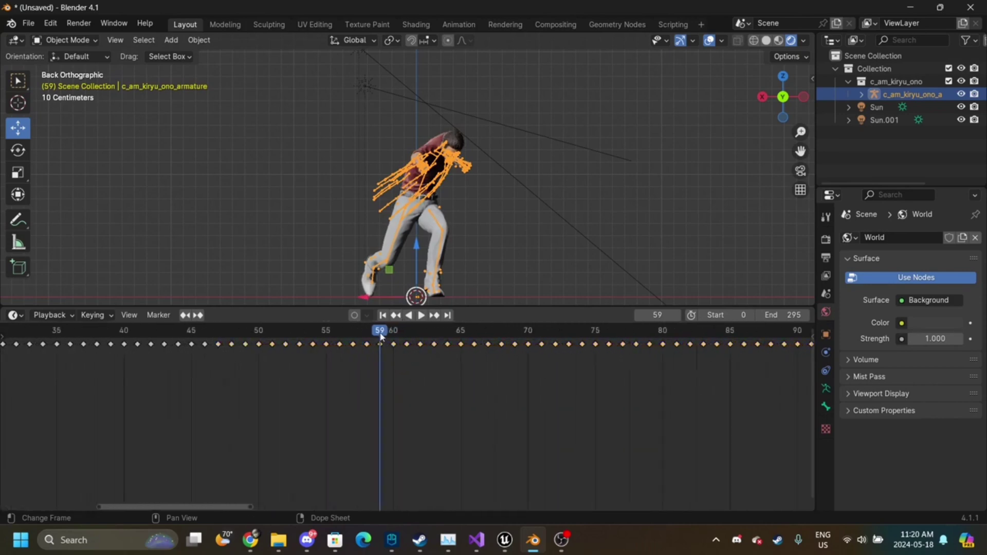
- Play on from frame 59 and scrub from frame 84 to frame 95 to locate the start of the following move
key(space)
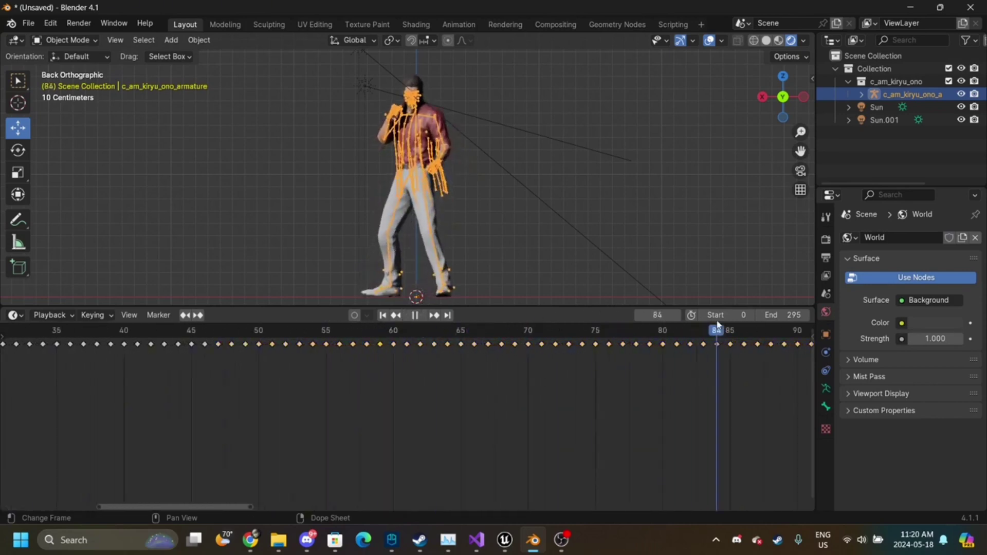
drag(718, 324, 808, 320)
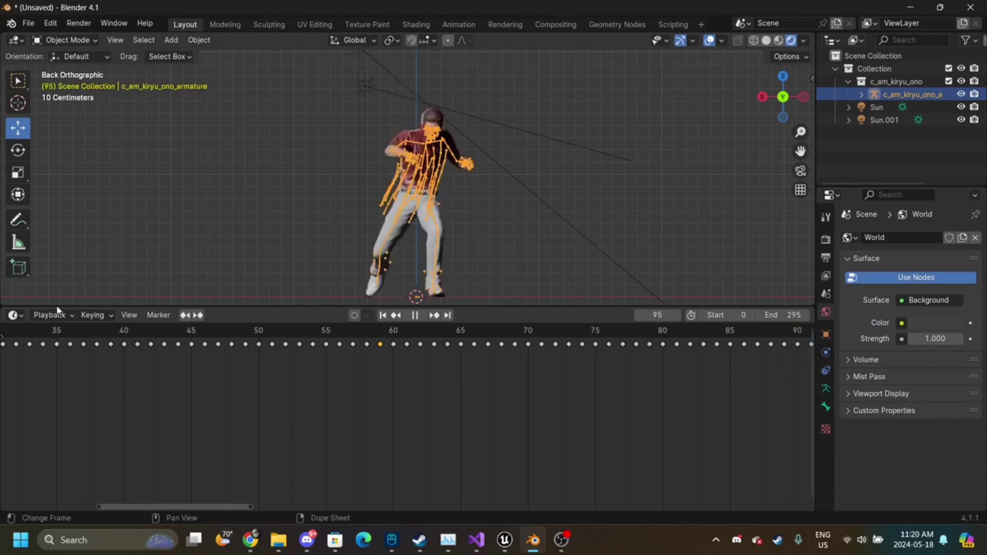
key(space)
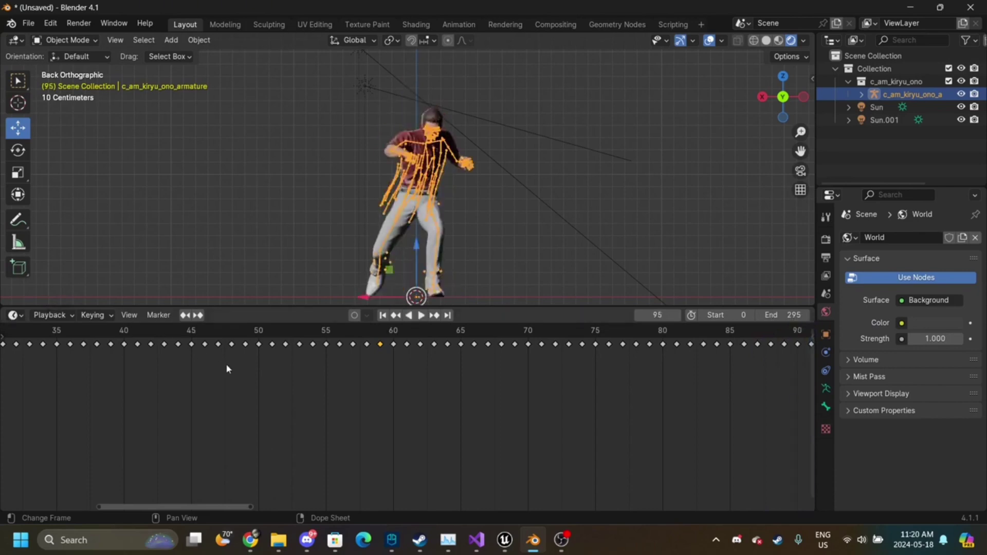
- Compare the poses at frames 59 and 61 with the following move by setting the current frame to 95
click(380, 329)
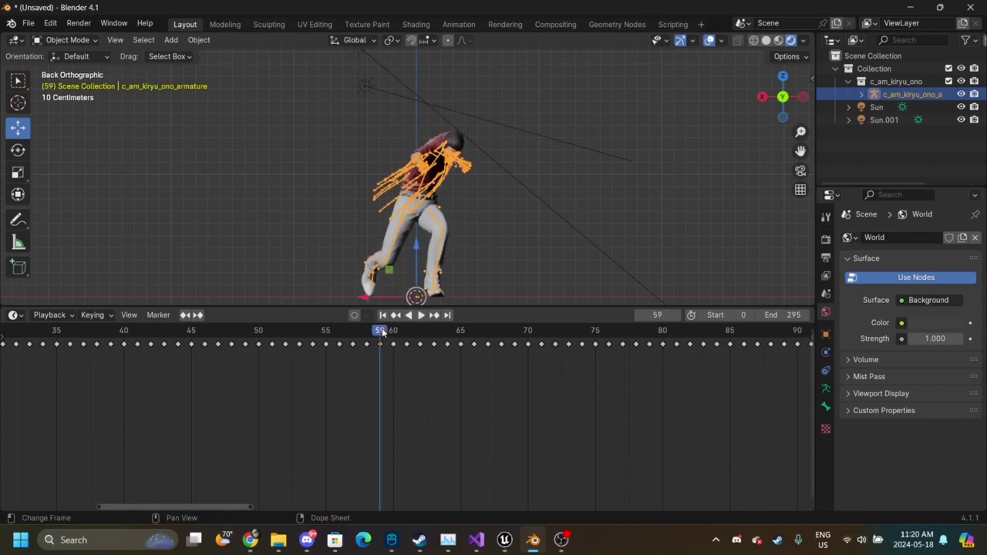
mouse_move(396, 332)
mouse_down()
mouse_move(438, 327)
mouse_move(407, 331)
mouse_up()
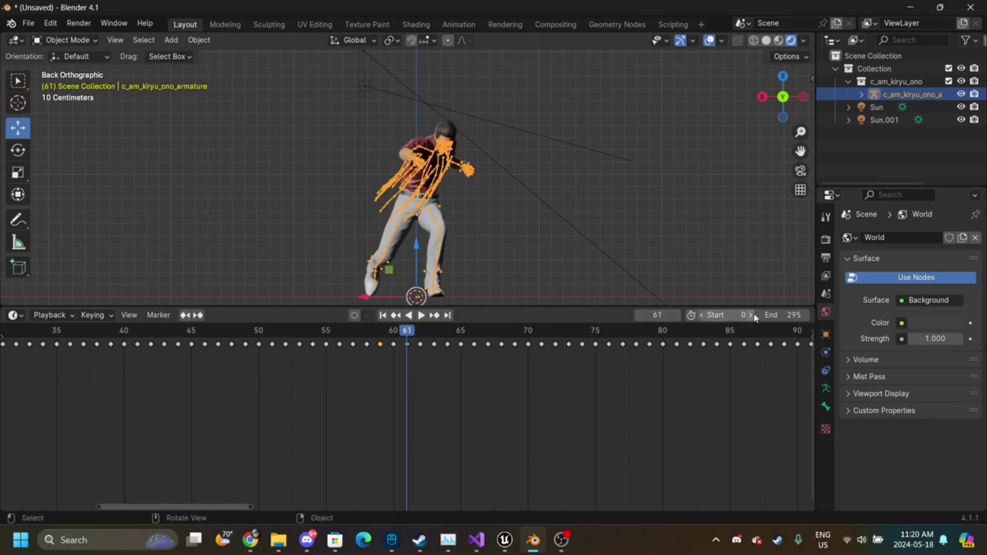
click(666, 315)
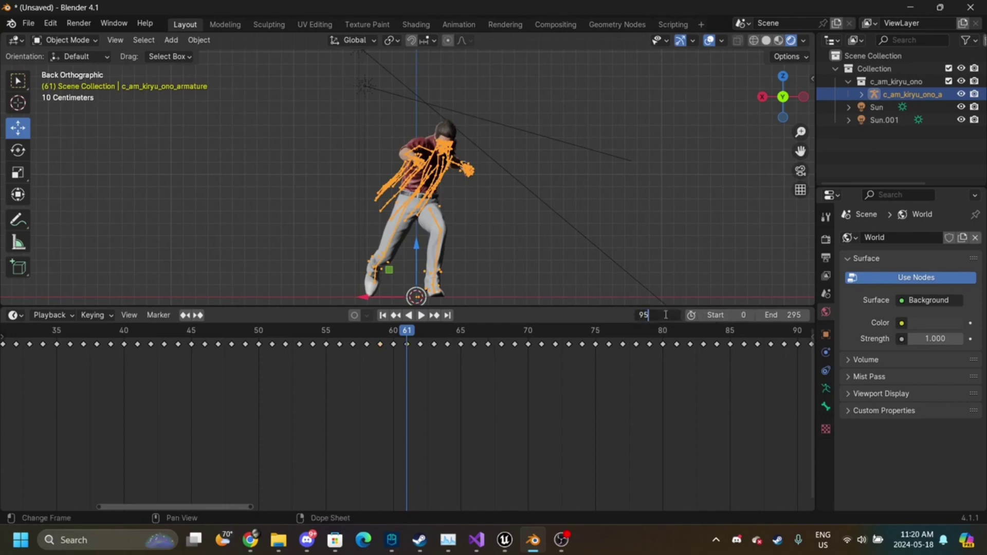
text(95)
key(Return)
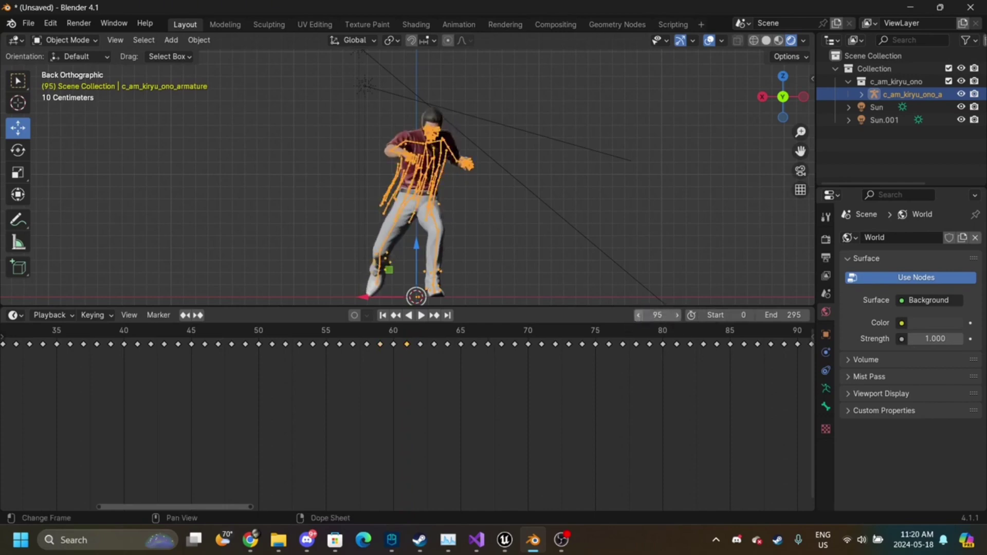
- Return from frame 95 to about frame 61 and step forward to frame 64 to compare the poses between the moves
click(638, 315)
click(679, 315)
click(420, 337)
key(Right)
key(Right)
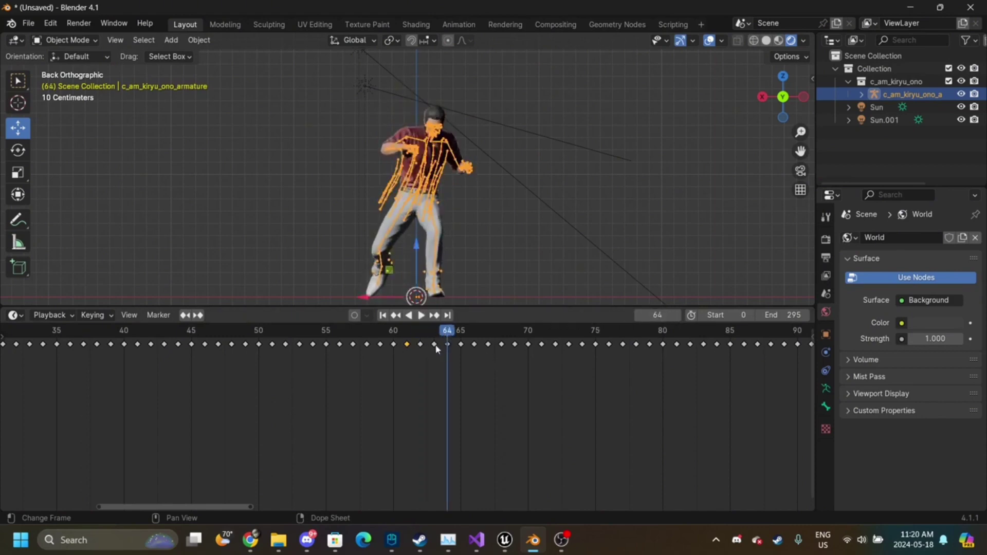
scroll(480, 364, down, 6)
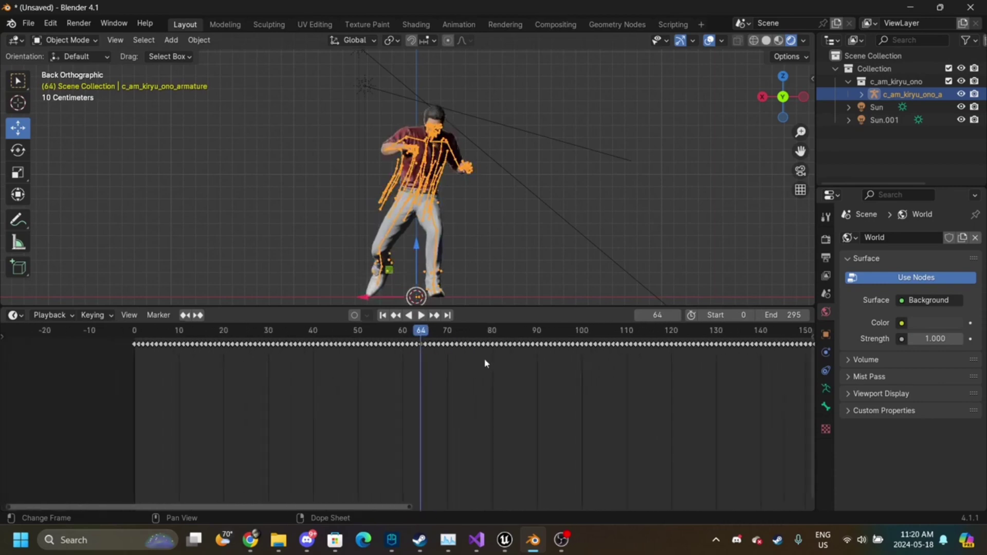
- Set the current frame to 95 and delete all keyframes from frame 64 through frame 95
click(647, 318)
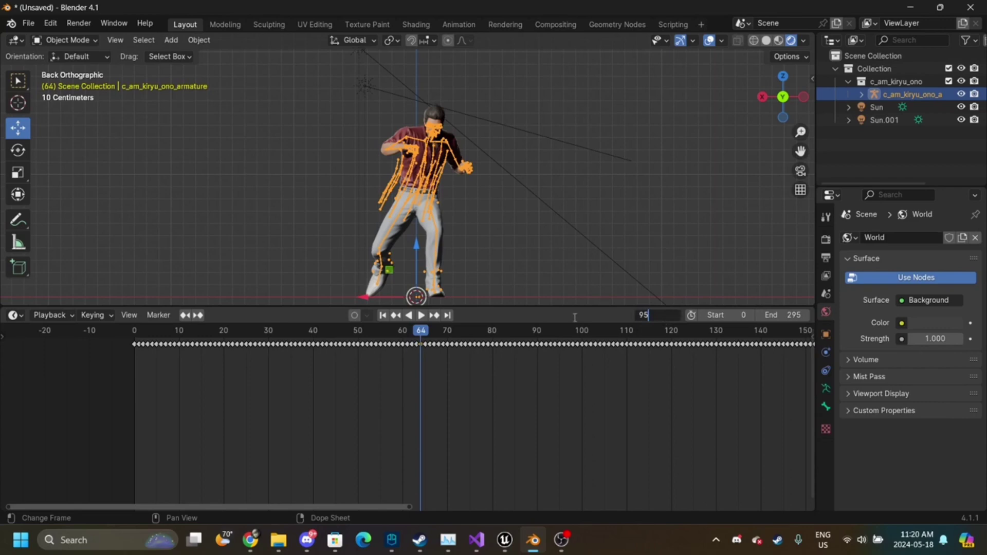
key(Return)
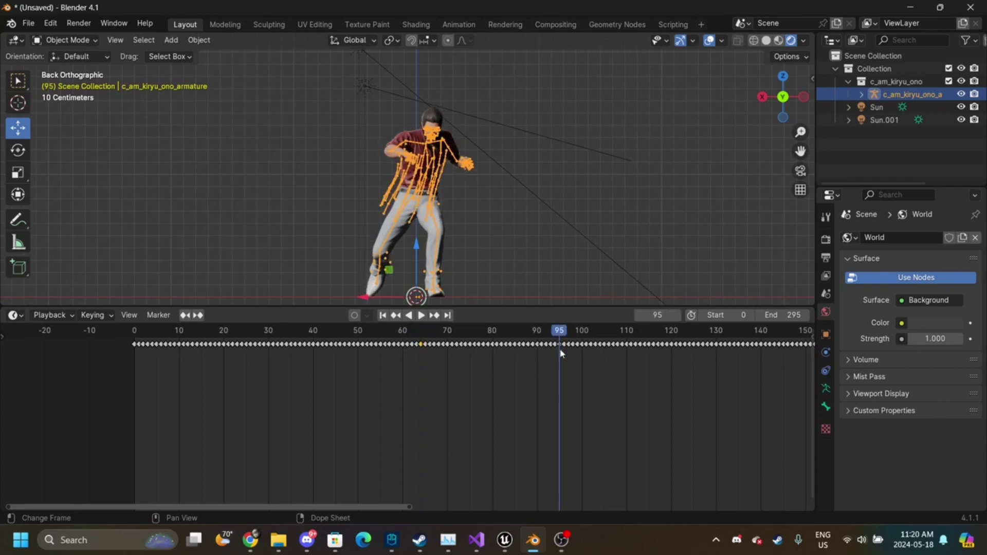
drag(561, 360, 421, 327)
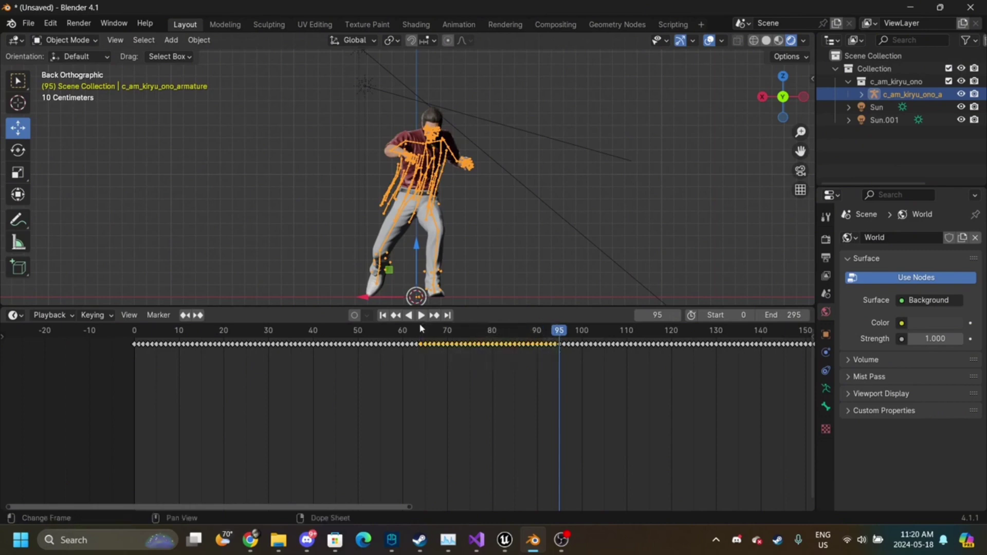
key(x)
click(470, 343)
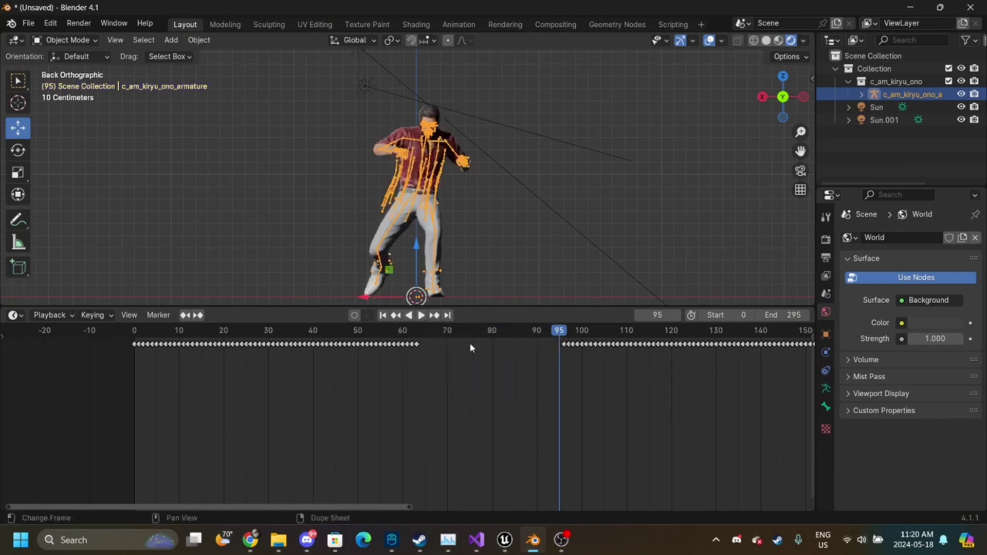
- Select the keyframes after the gap and move them 32 frames earlier so they start at frame 64
scroll(422, 400, down, 3)
drag(453, 375, 811, 282)
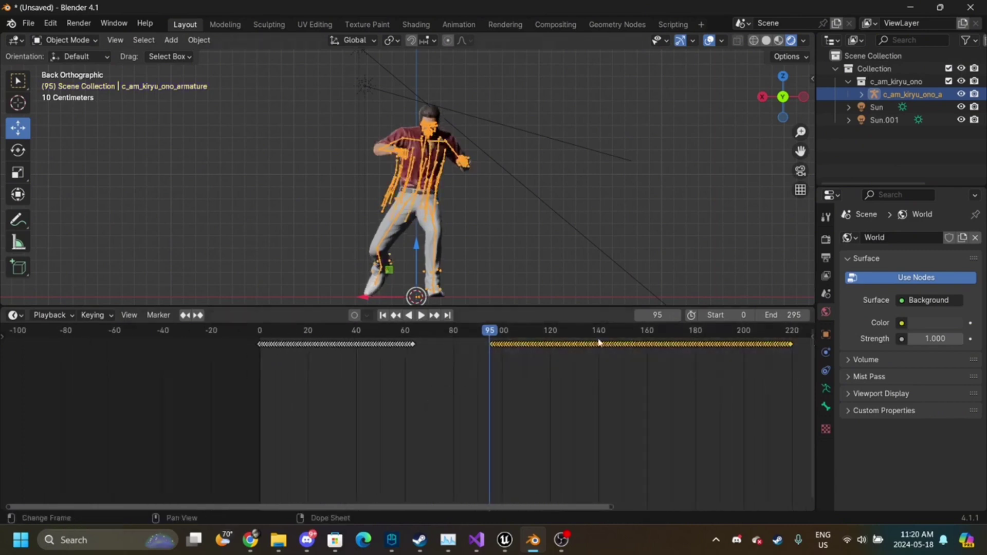
scroll(529, 355, up, 5)
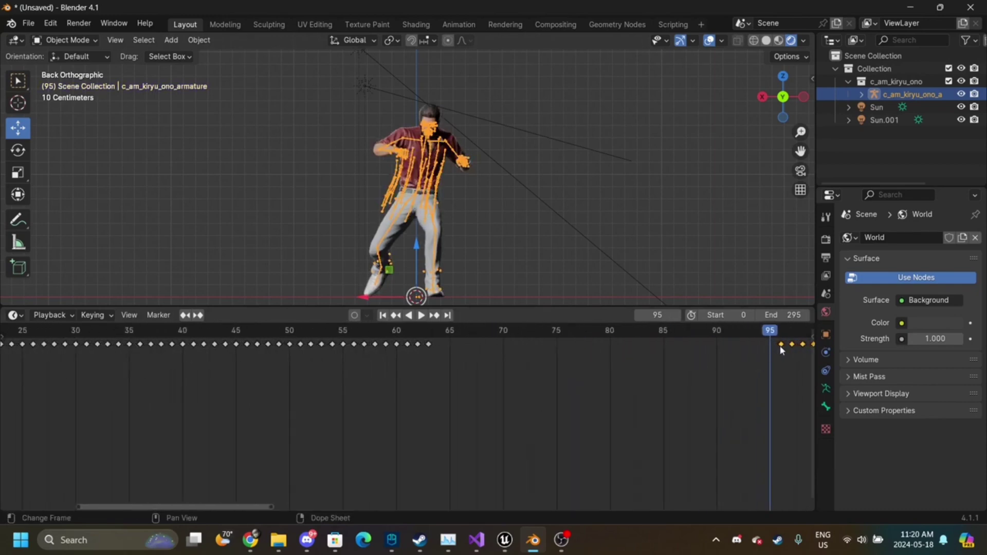
key(g)
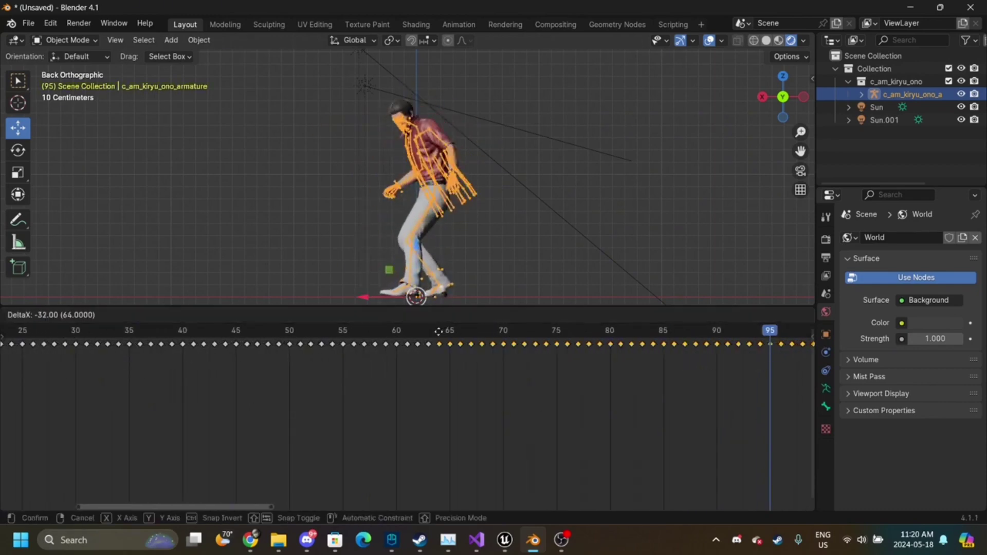
click(439, 332)
- Play through the new transition at frame 64 and scrub ahead to frame 122 to look for the next kick
click(415, 315)
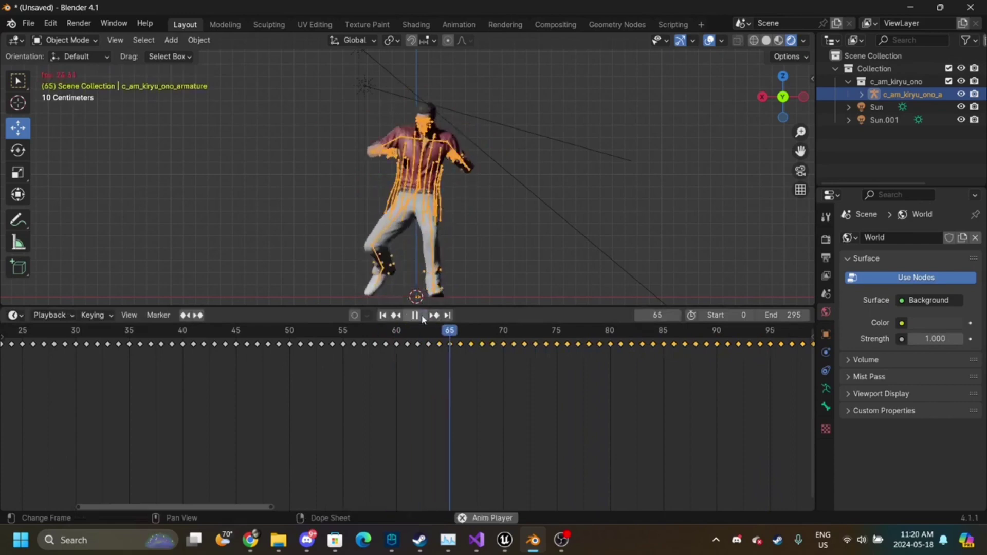
key(space)
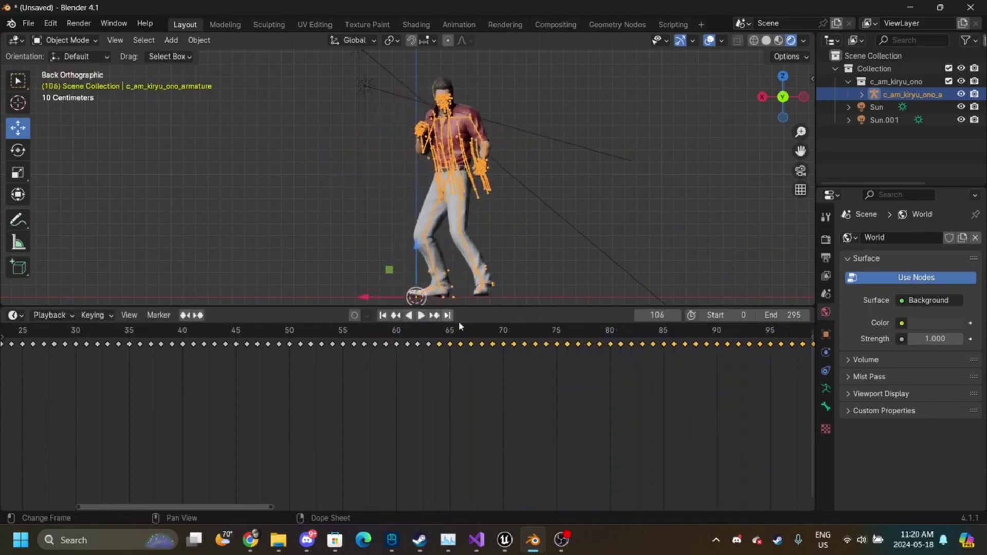
drag(248, 510, 356, 519)
scroll(458, 359, down, 10)
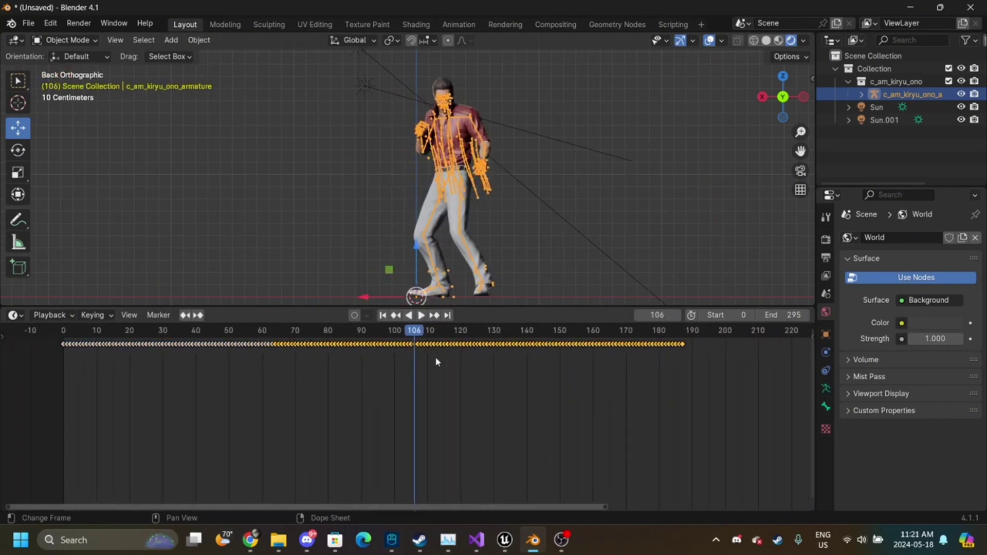
drag(411, 338, 355, 332)
click(490, 336)
click(467, 335)
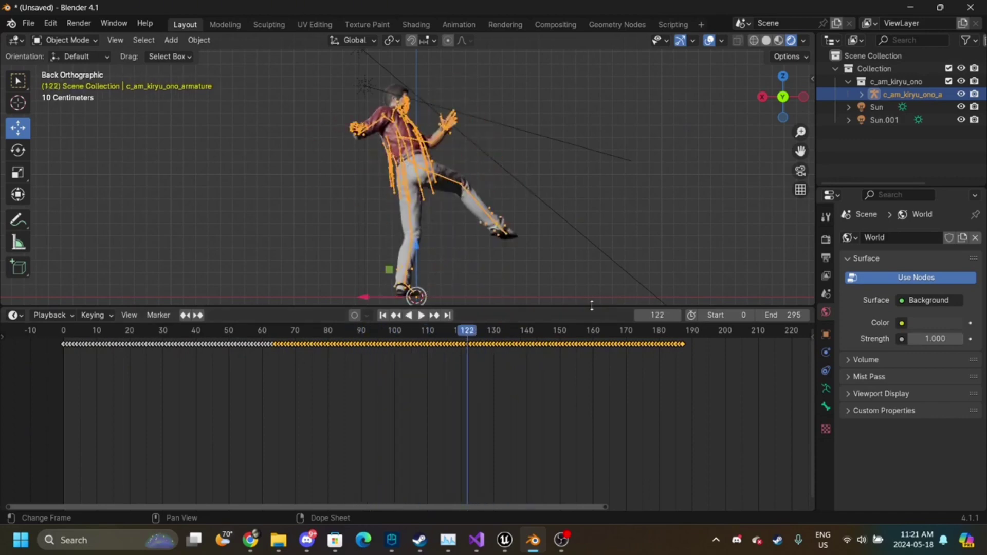
- Step through the frames around 121 to pinpoint the kick pose where the following move should start
click(457, 329)
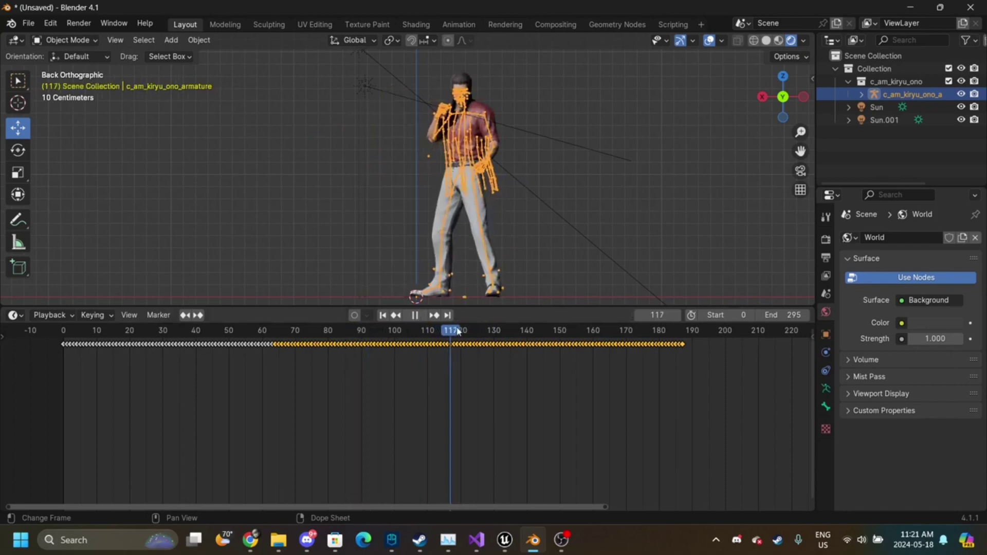
click(677, 318)
click(677, 317)
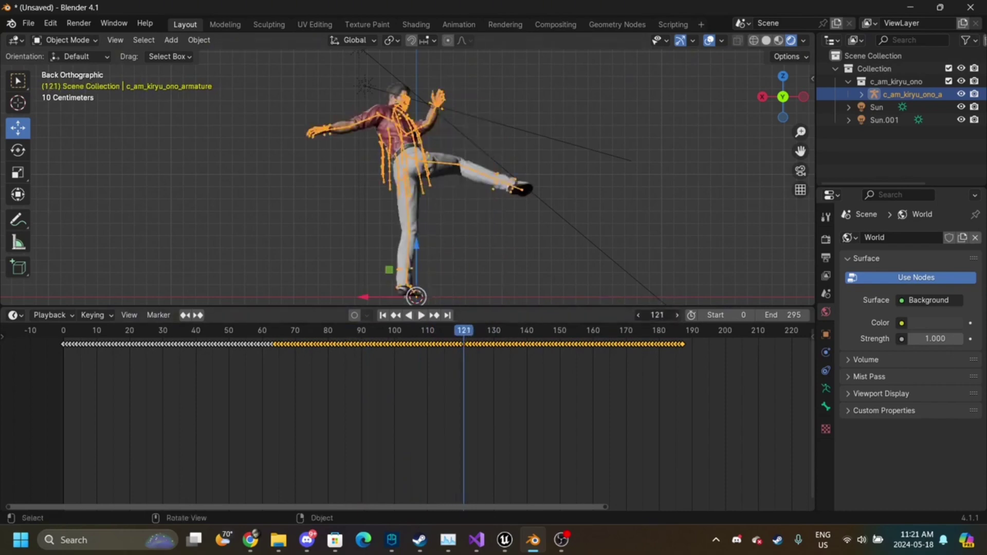
click(677, 317)
click(639, 316)
click(639, 315)
click(677, 317)
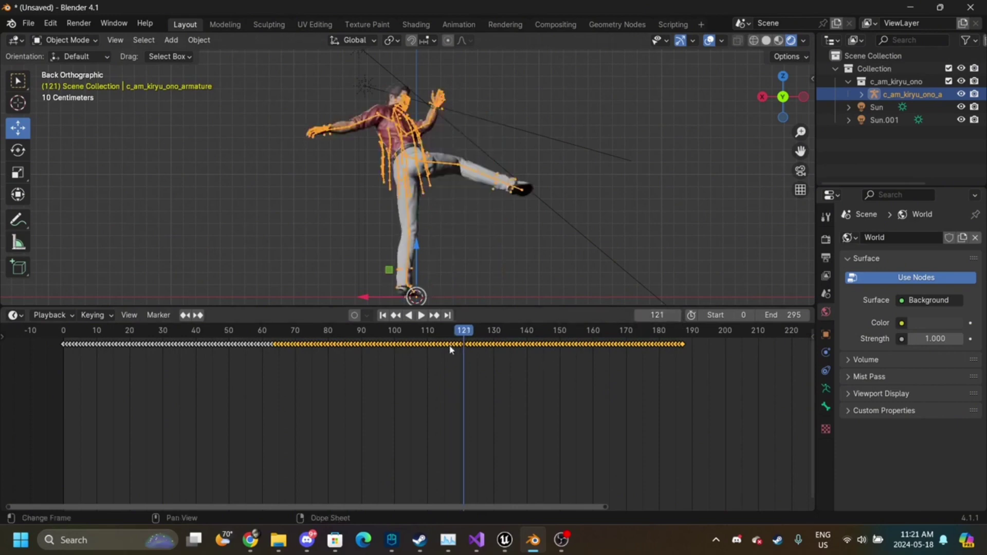
- Step back from frame 97 to frame 84 to find an earlier kick pose resembling the one at frame 121
click(387, 337)
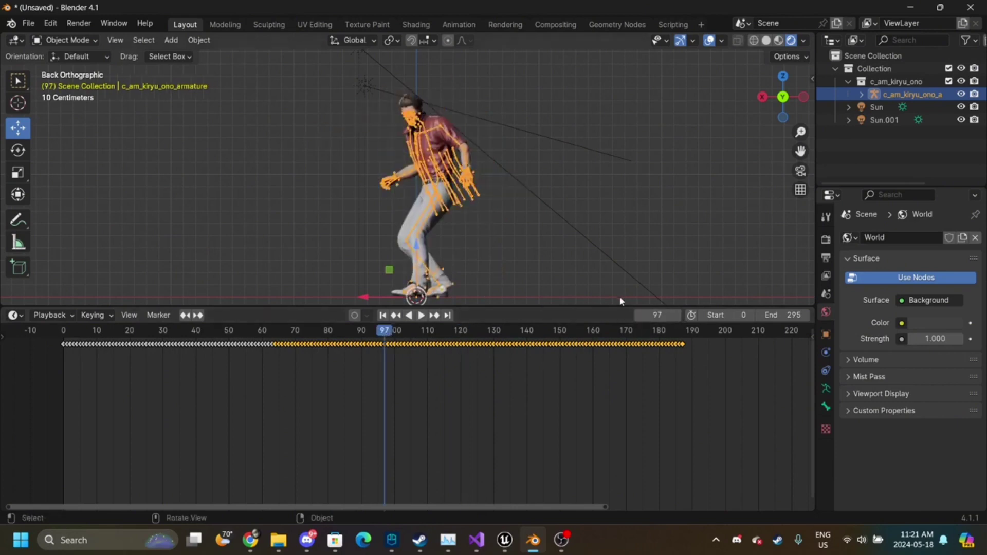
click(639, 316)
click(639, 315)
click(639, 316)
click(639, 315)
click(639, 316)
click(639, 316)
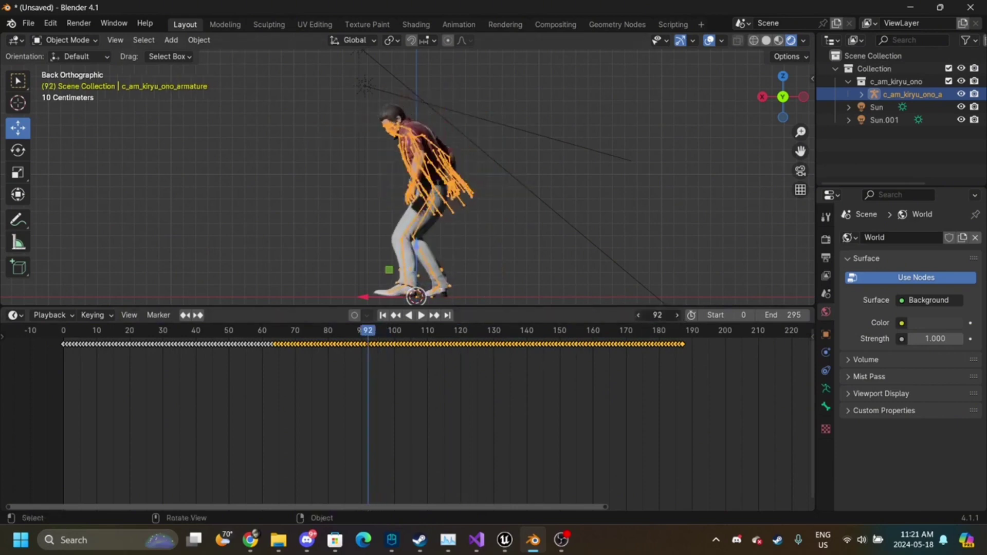
click(639, 316)
click(639, 316)
click(639, 316)
click(639, 316)
click(639, 316)
click(639, 315)
click(639, 315)
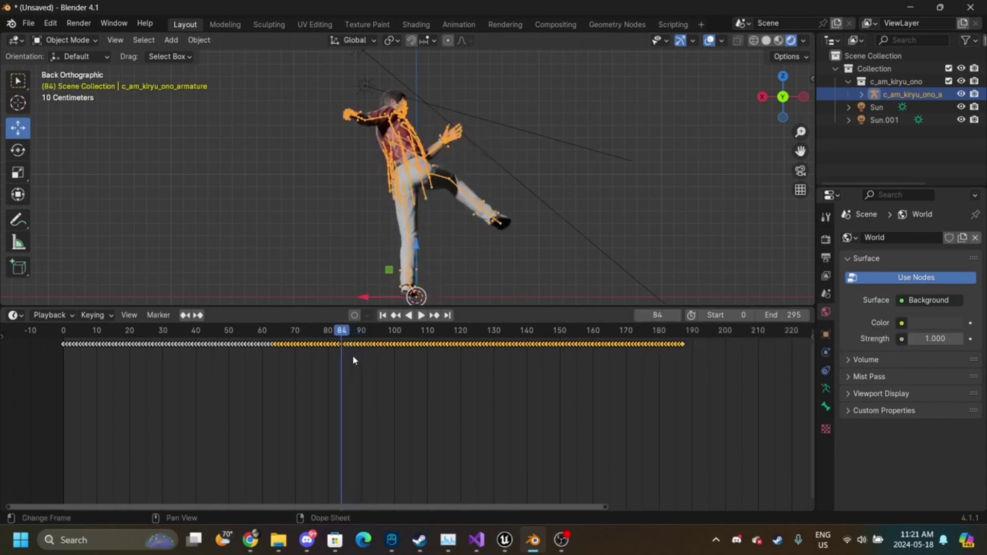
- Compare the kick pose at frame 121 with the poses at frames 82, 83 and 85, and return to frame 83
scroll(344, 351, up, 7)
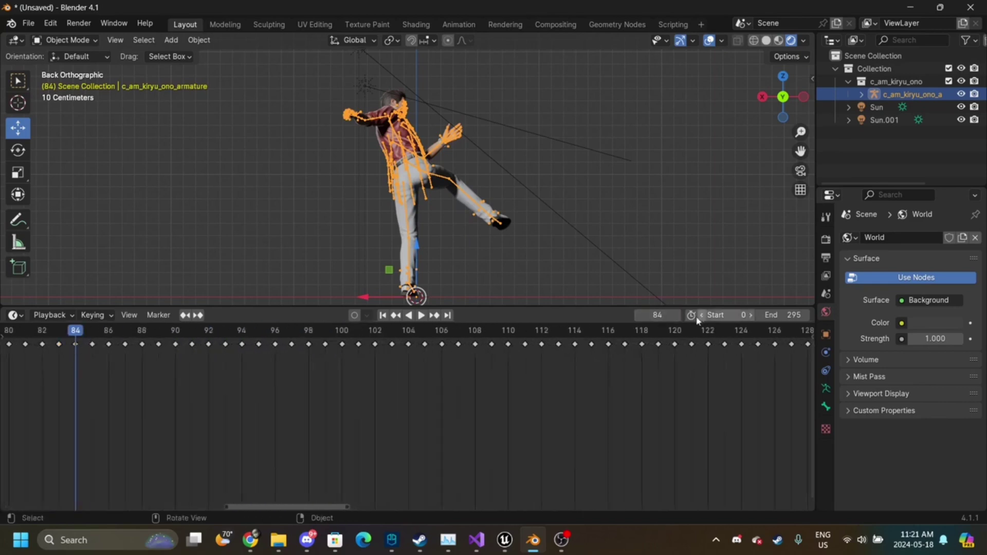
click(660, 314)
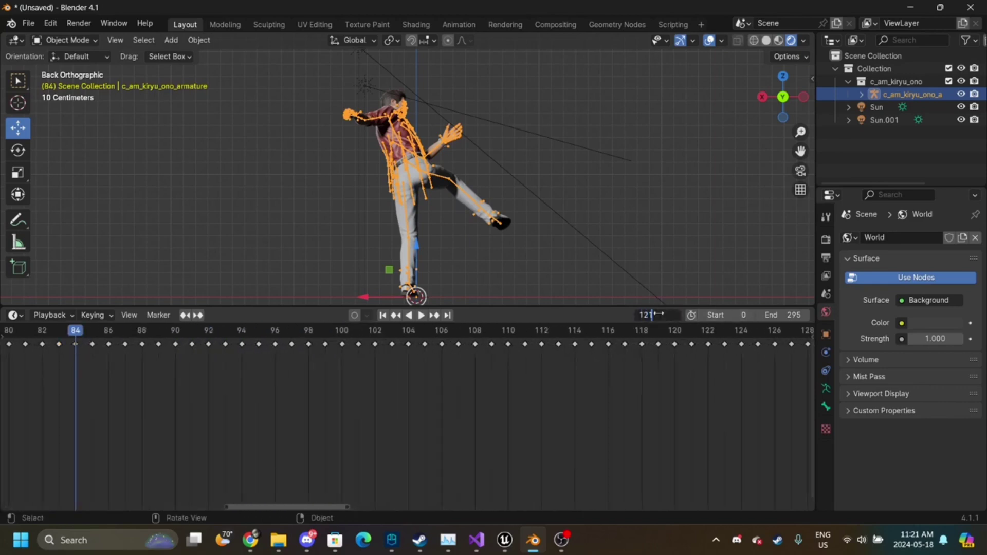
key(Return)
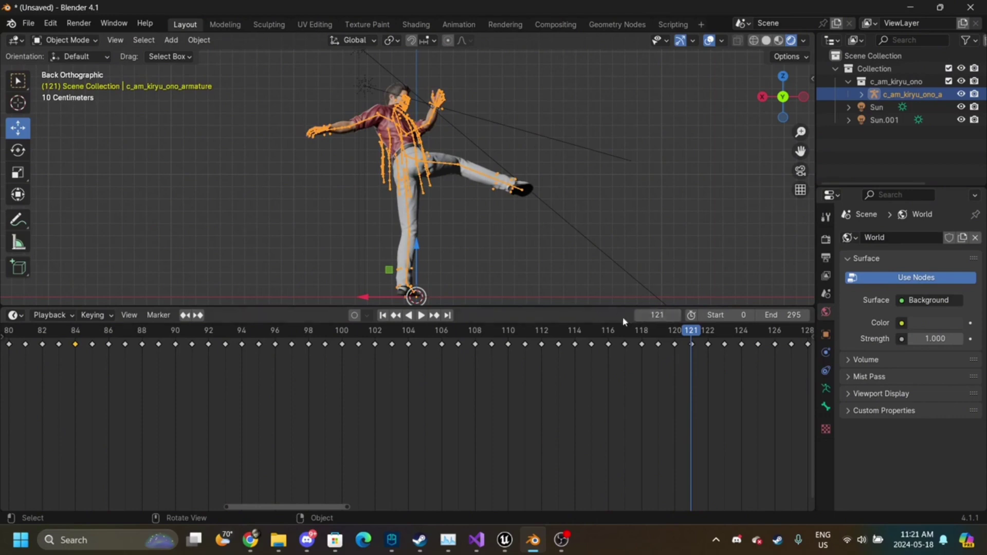
click(95, 333)
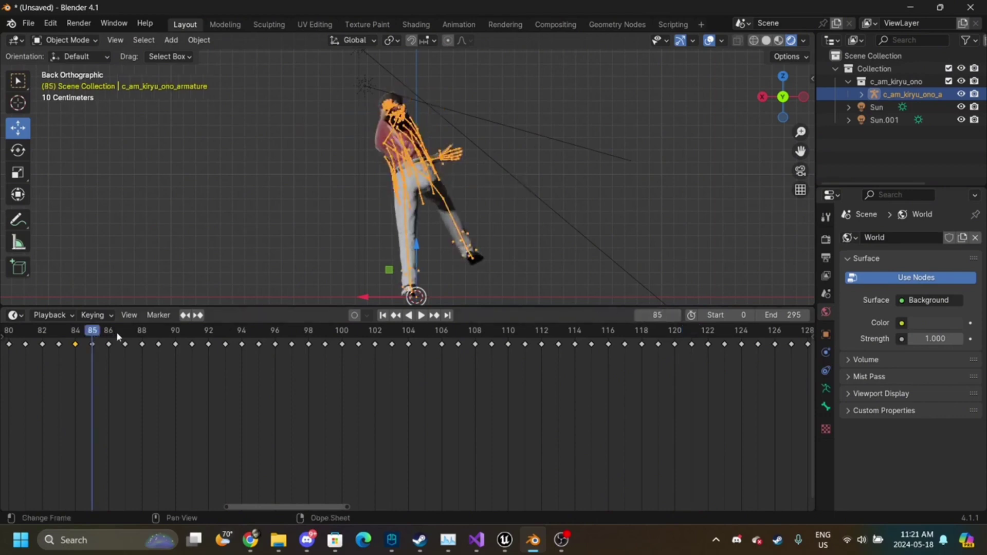
click(59, 332)
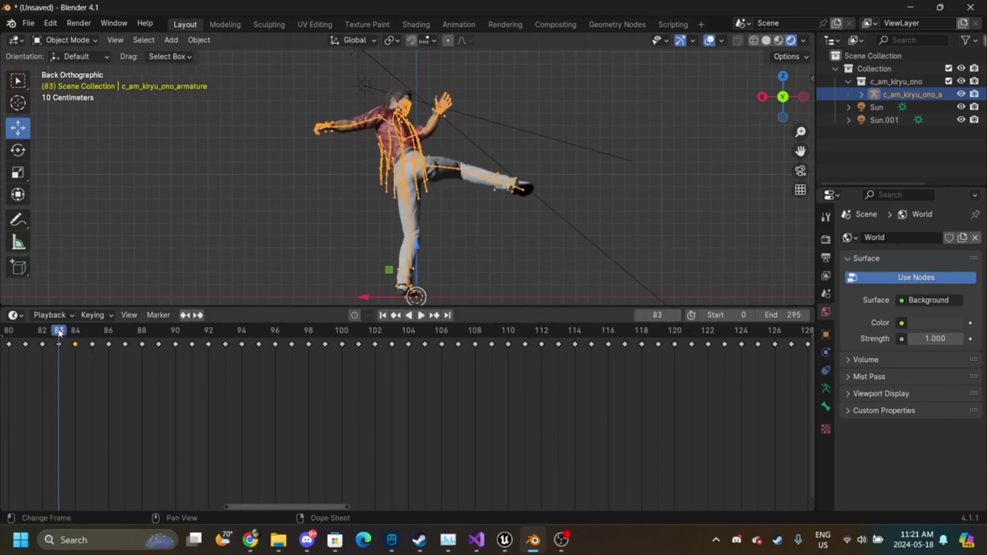
click(655, 315)
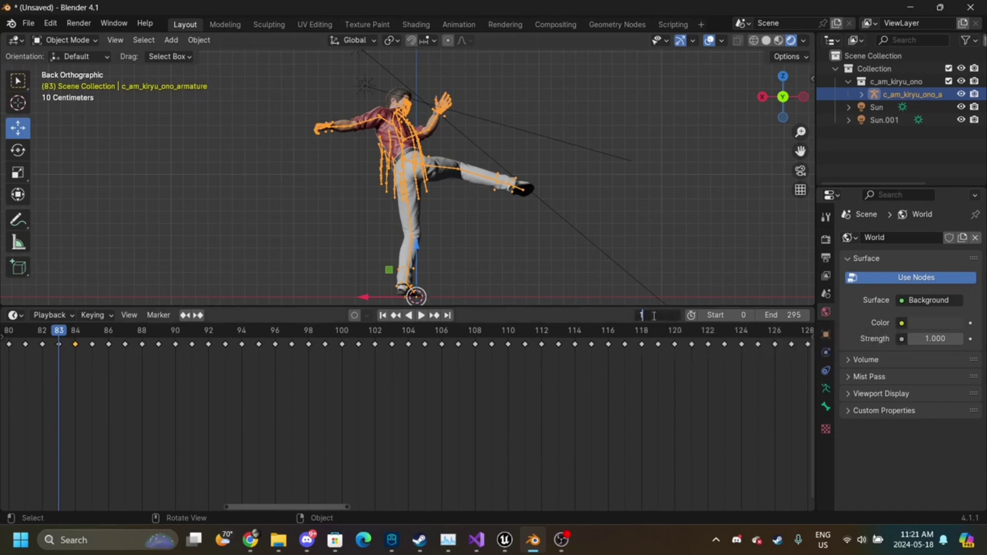
text(121)
key(Return)
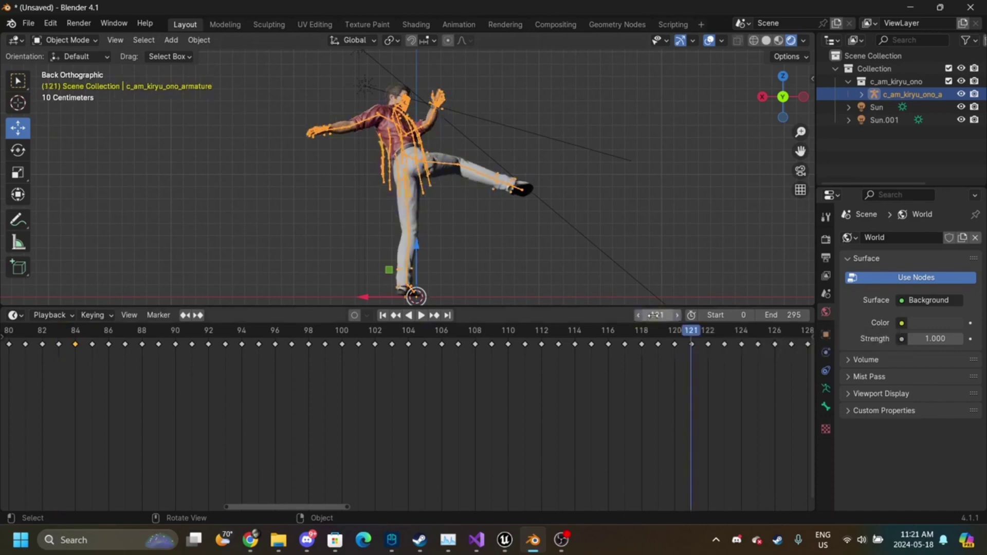
click(55, 335)
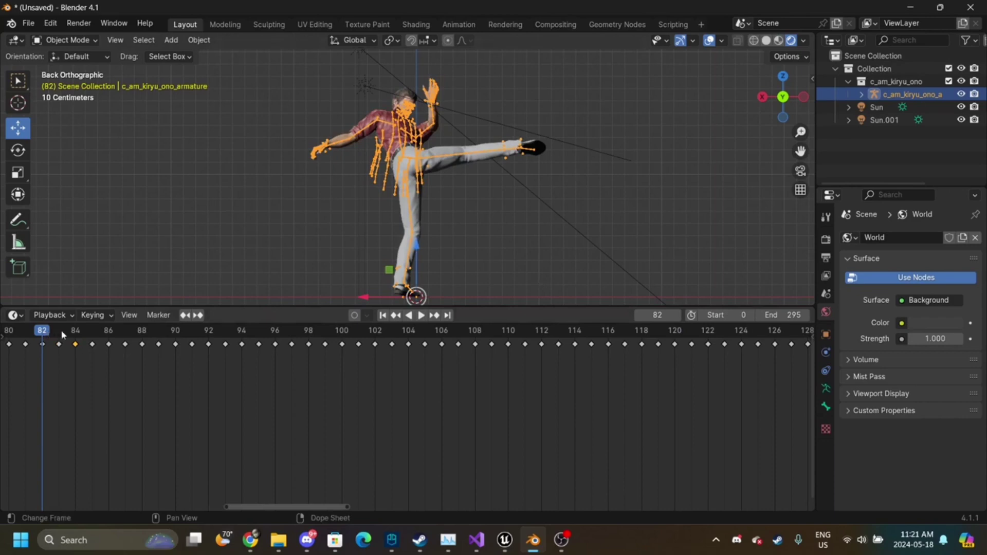
click(62, 335)
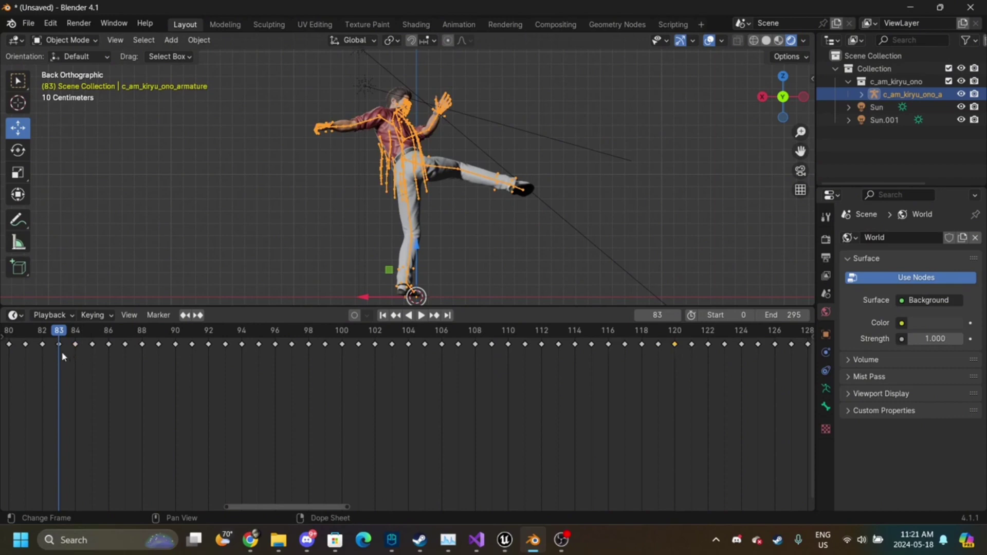
- Delete all keyframes from frame 84 through frame 120
drag(69, 354, 686, 270)
key(x)
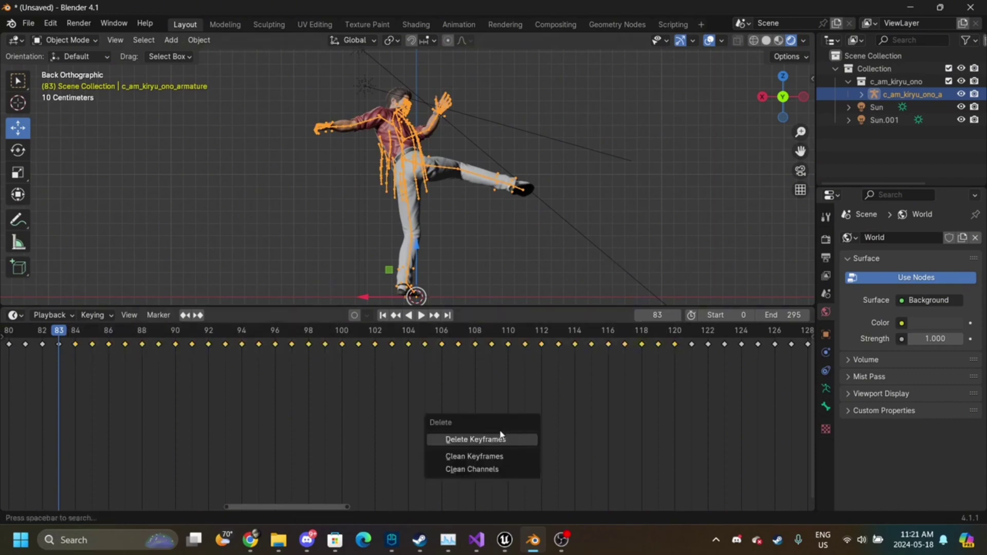
click(504, 440)
- Select the keyframes from frame 121 onward and move them earlier so they start right after frame 83
scroll(503, 438, down, 5)
drag(464, 410, 815, 324)
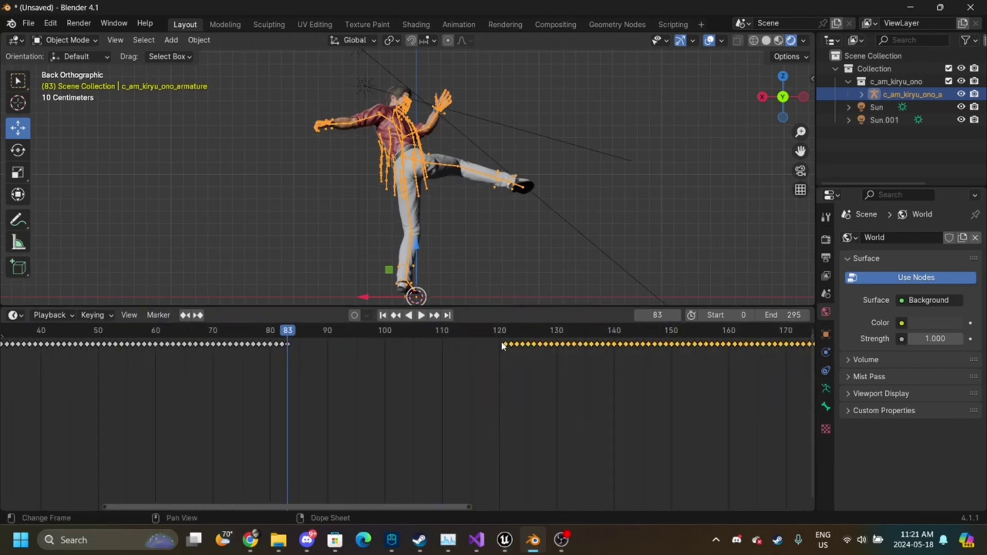
drag(504, 349, 290, 344)
scroll(359, 362, down, 4)
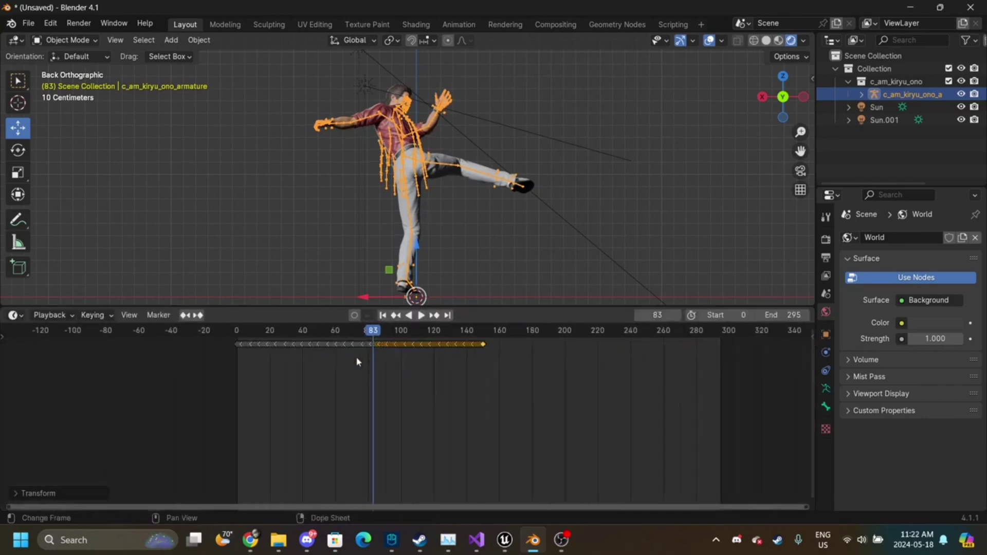
- Play the whole joined animation from the first frame with the character's armature hidden in the viewport
click(384, 314)
click(421, 315)
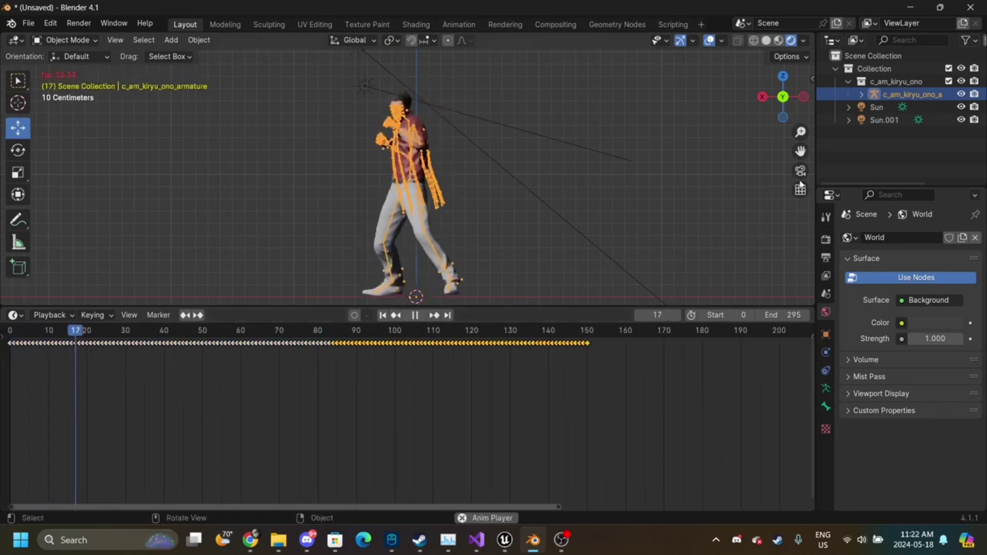
click(961, 95)
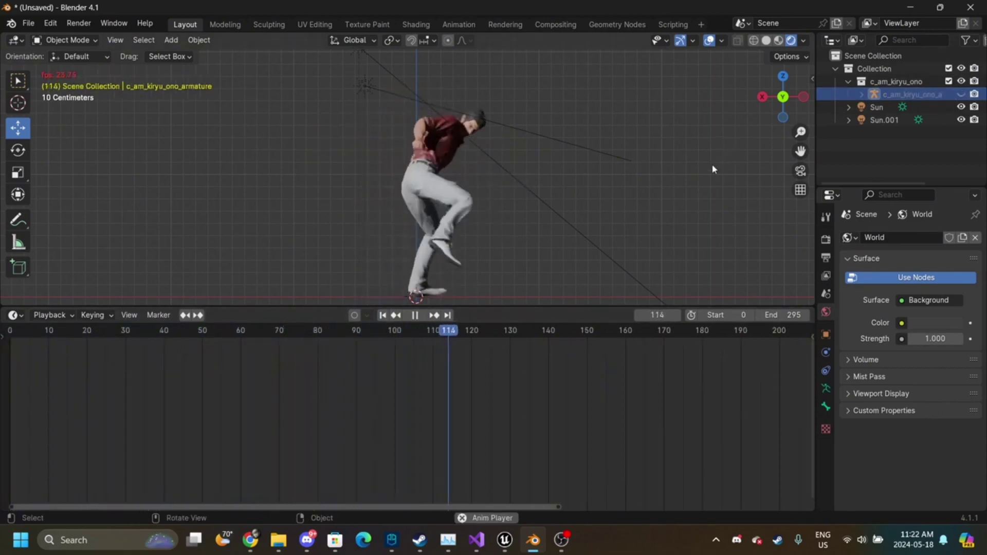
- Show the character's armature and its keyframes, stop playback, and set the animation's end frame to 150
click(962, 95)
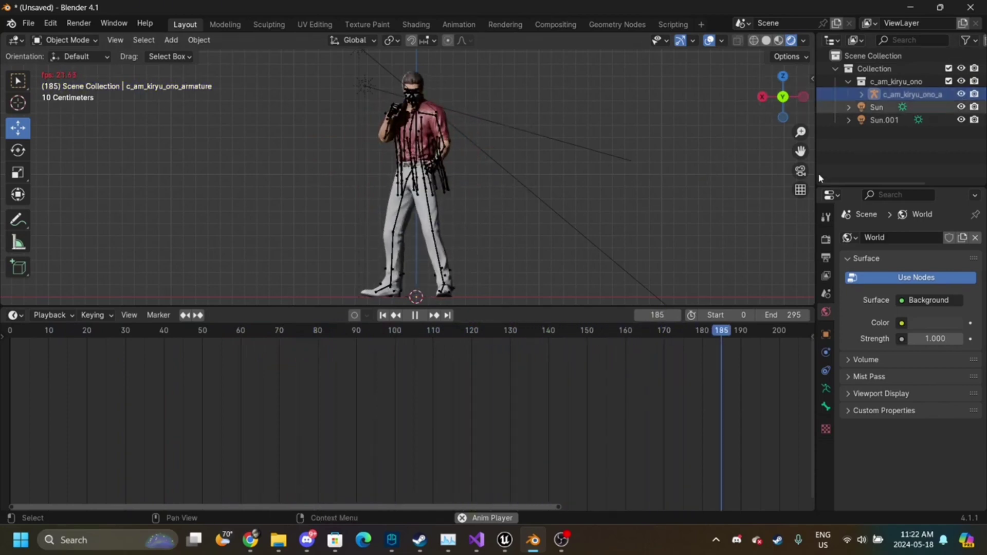
click(908, 95)
click(592, 334)
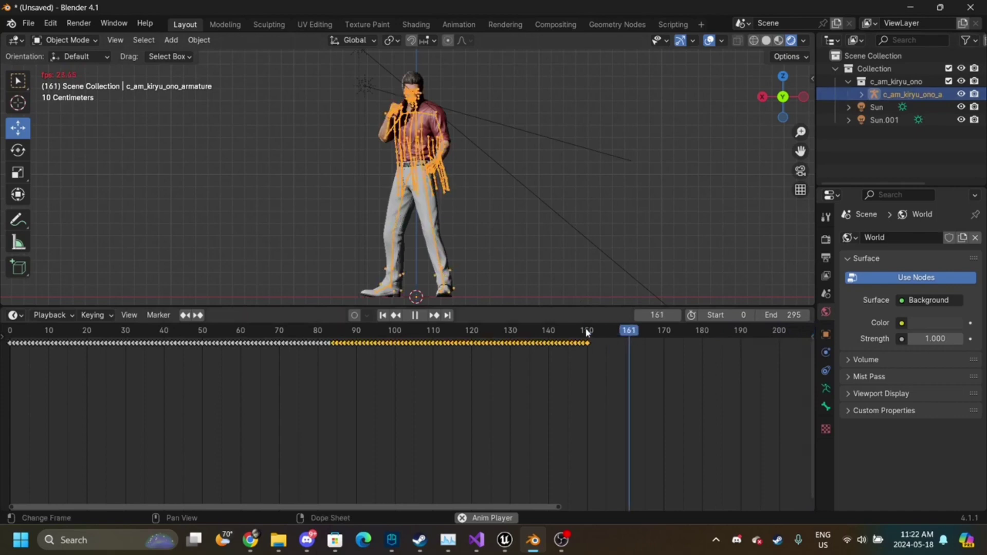
key(space)
click(781, 314)
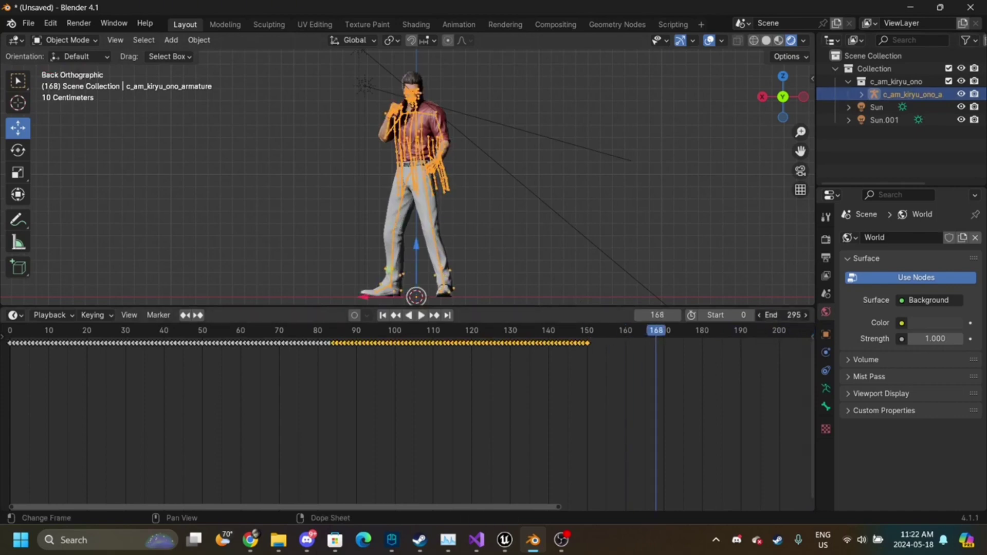
text(150)
key(Return)
- Deselect the armature and hide it in the viewport so that only the character mesh shows
click(613, 242)
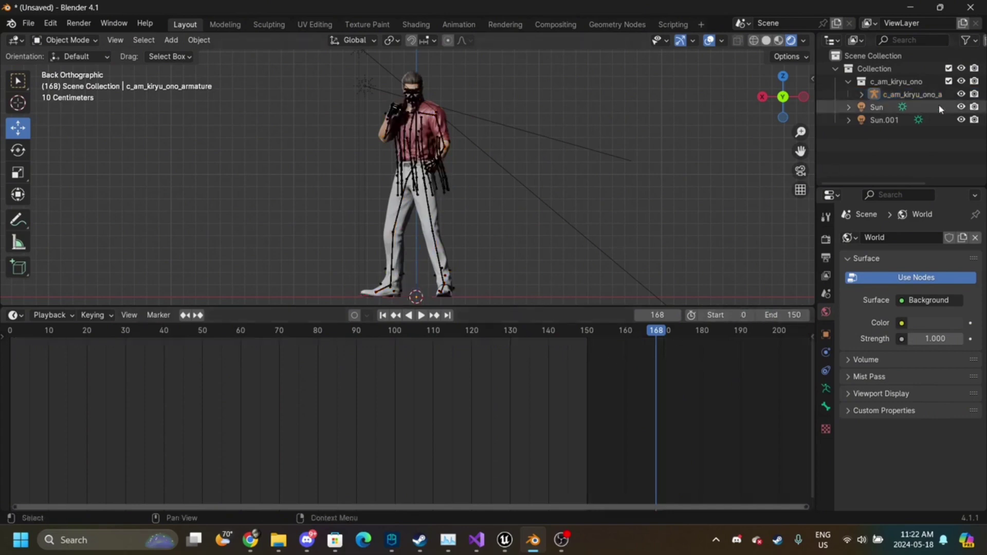
click(960, 107)
click(961, 106)
click(961, 94)
- Duplicate the Sun.001 light by copying and pasting it, working from the top view
click(894, 120)
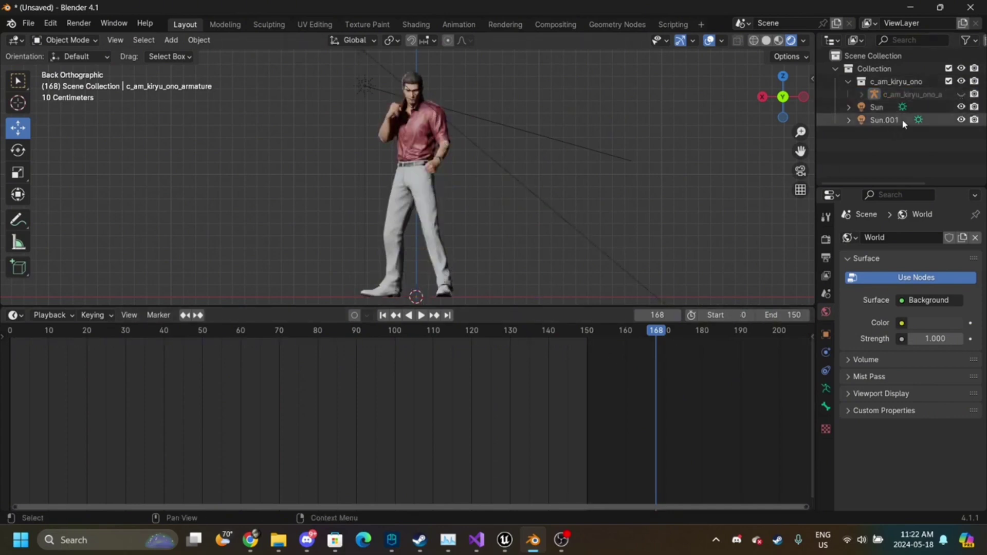
click(789, 70)
click(783, 77)
drag(800, 133, 800, 200)
drag(800, 151, 857, 15)
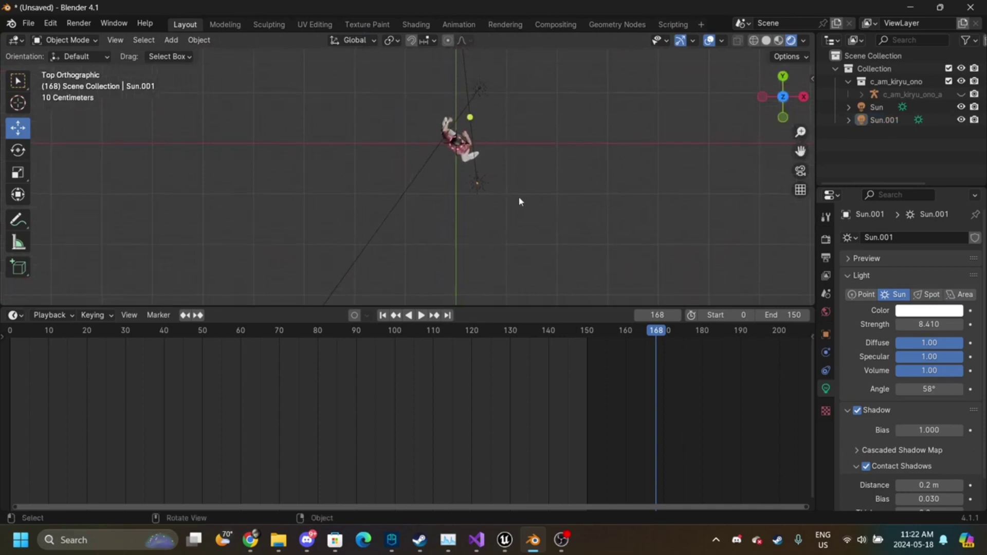
click(477, 183)
key(ctrl+c)
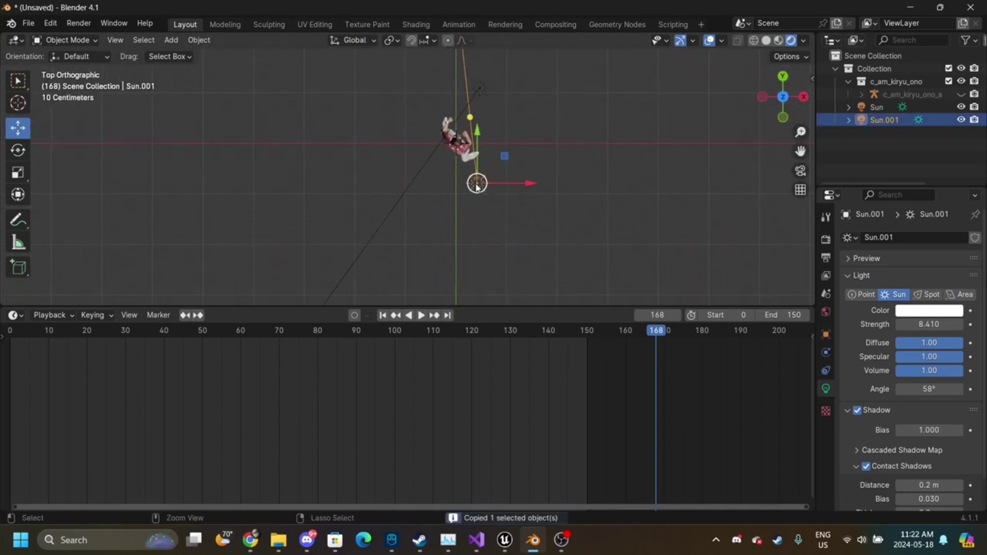
key(ctrl+g)
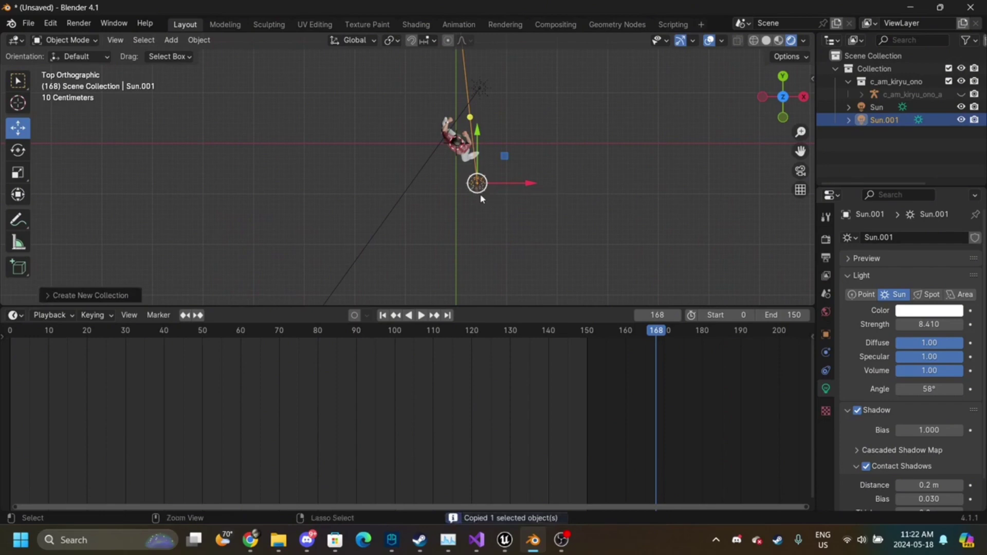
key(ctrl+v)
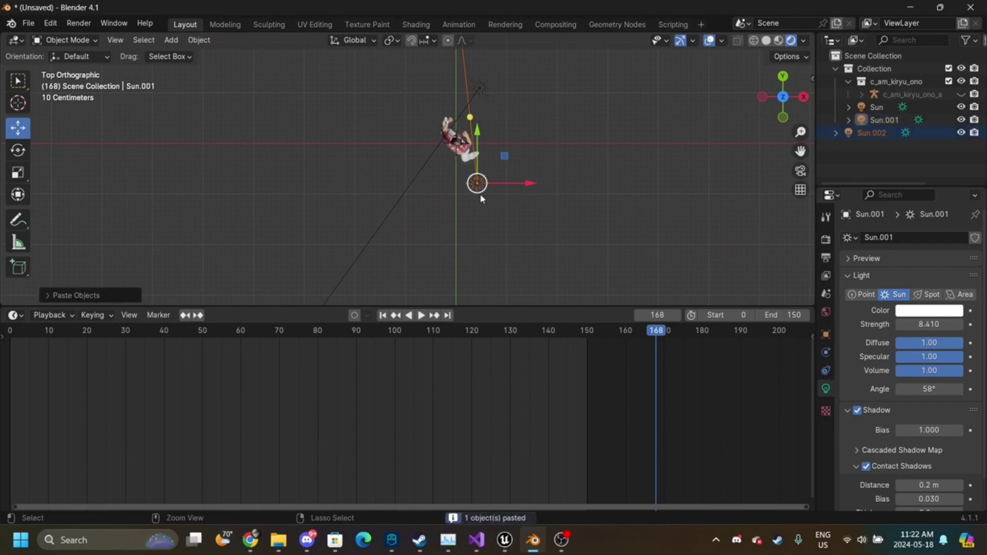
- Move the duplicated sun light to the negative X side of the character and aim it at him
click(892, 133)
key(g)
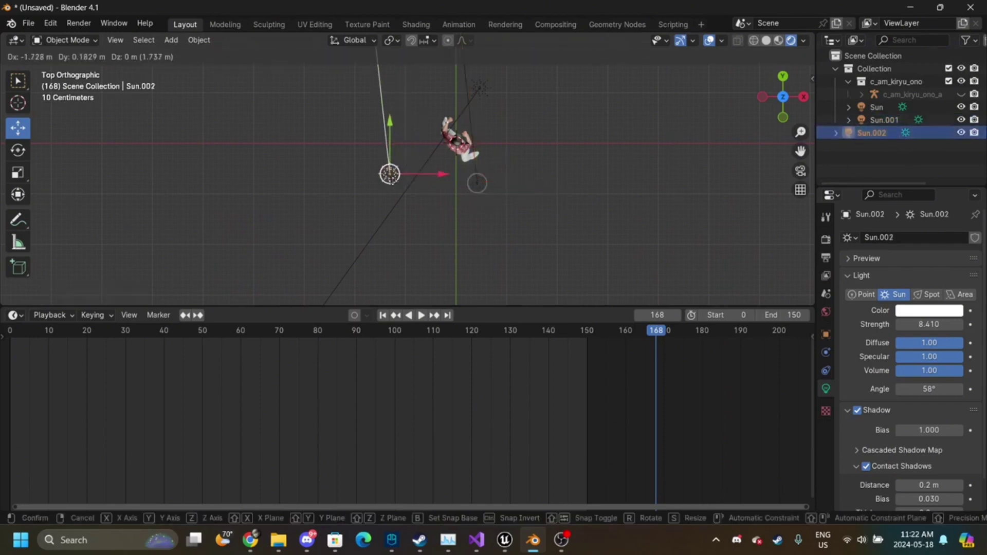
click(414, 199)
click(402, 115)
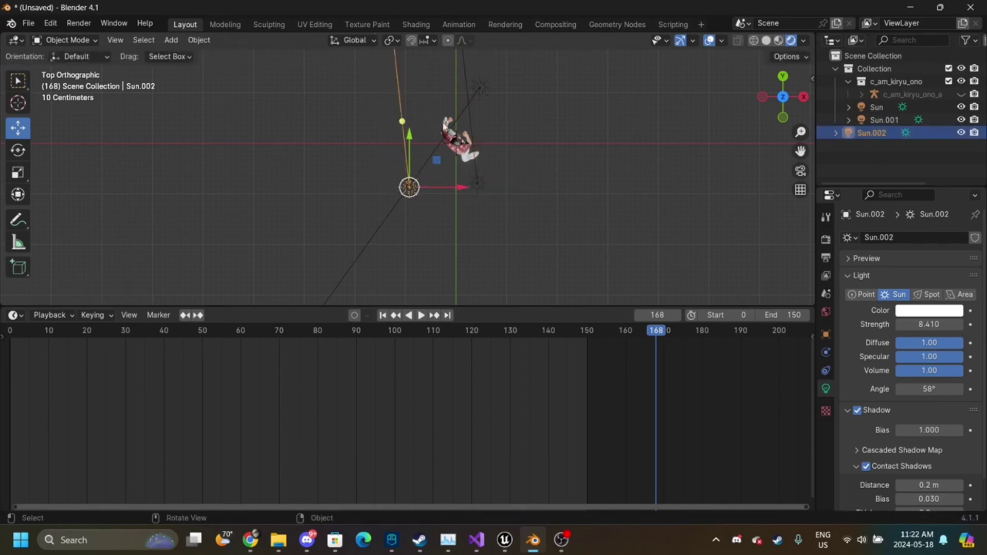
drag(403, 119, 475, 128)
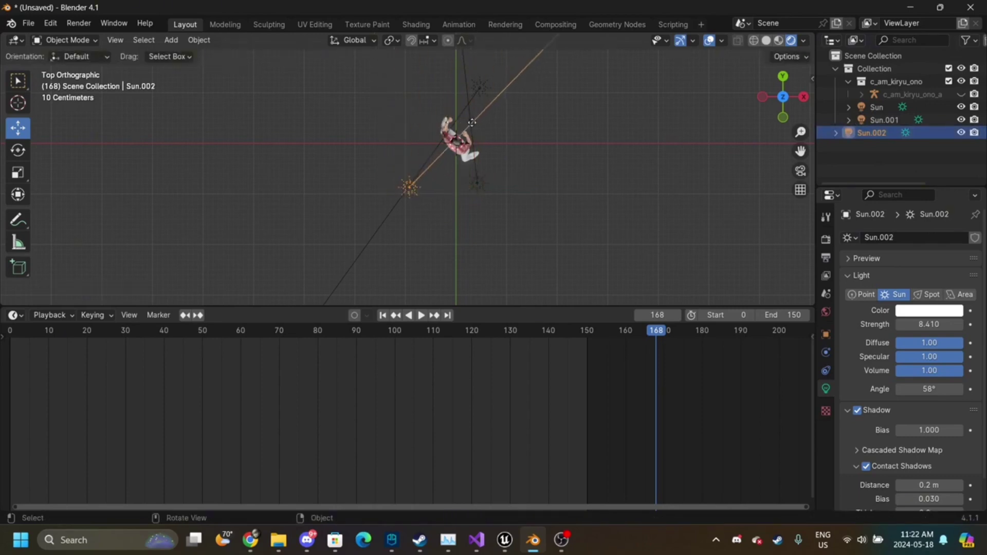
- Set the first Sun light's strength to 5, judging the effect on the character's face from the back orthographic view
drag(791, 75, 786, 82)
click(787, 80)
drag(800, 132, 800, 85)
drag(800, 151, 986, 324)
drag(800, 132, 801, 82)
drag(800, 151, 577, 298)
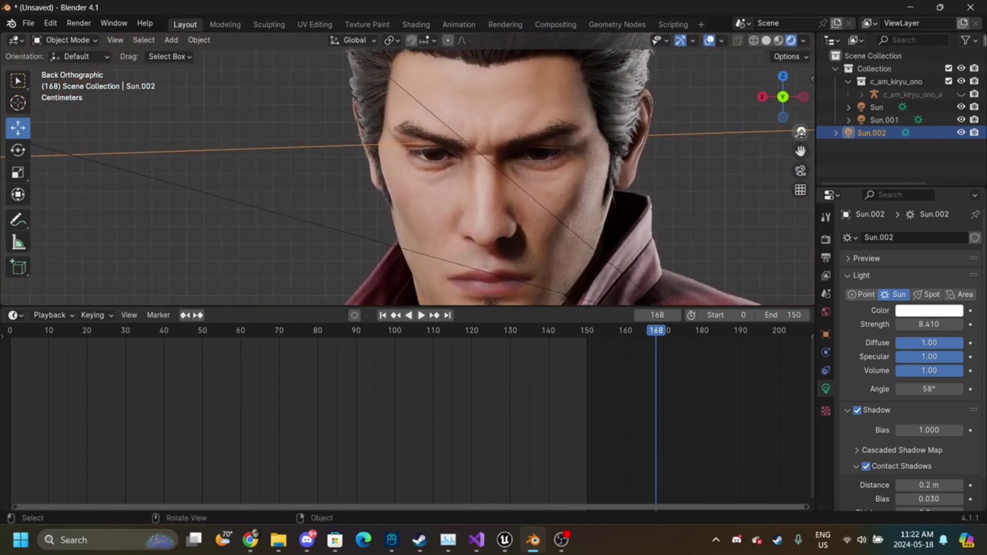
click(876, 107)
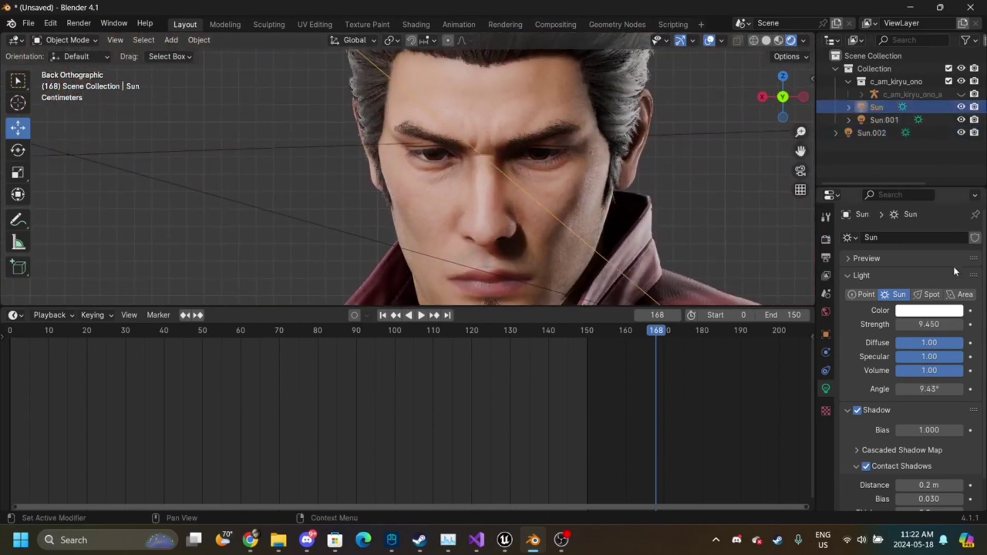
click(929, 324)
text(50)
key(BackSpace)
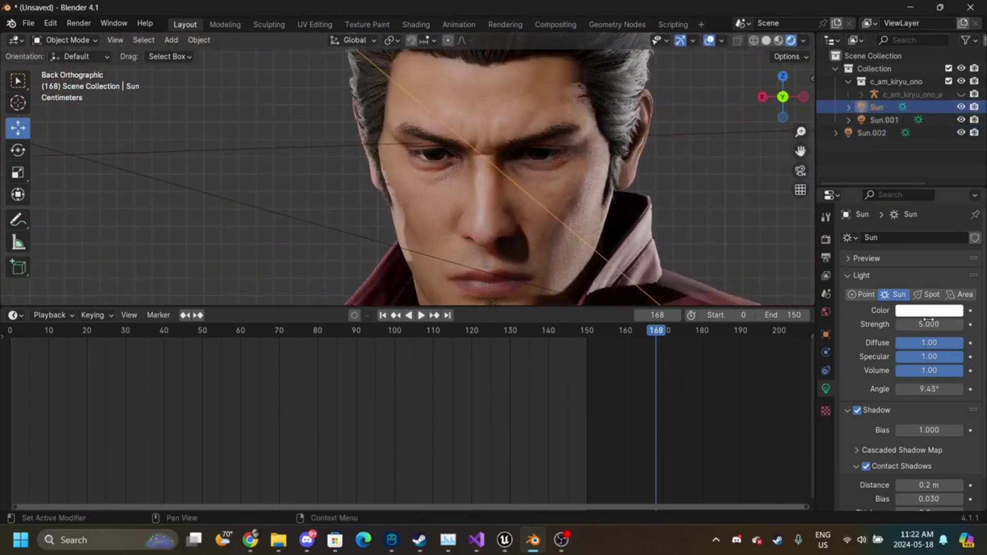
key(Return)
- Open the eye mesh's material in the Shading workspace and delete its Neo Yakuza Shader node
mouse_move(800, 132)
mouse_down()
mouse_move(794, 208)
mouse_move(792, 138)
mouse_up()
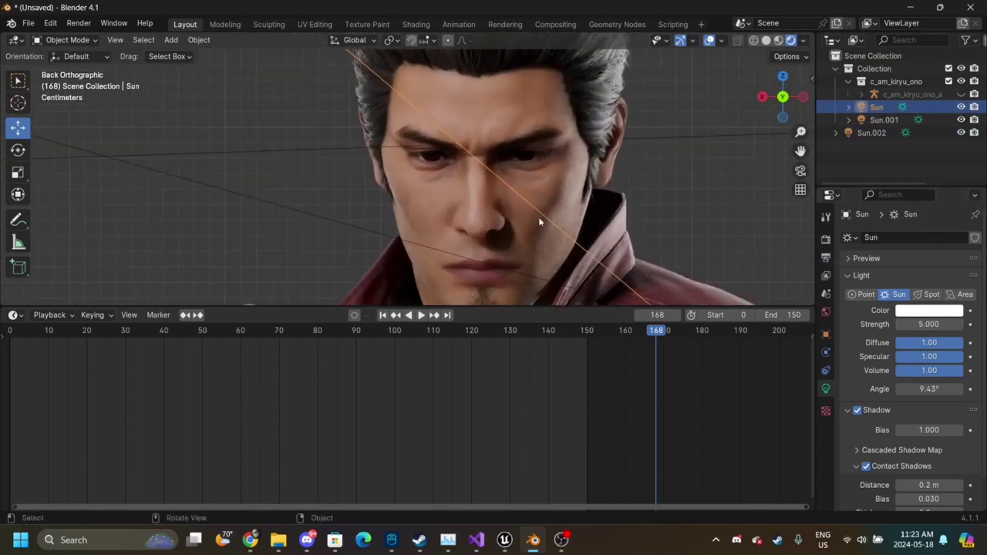
click(435, 159)
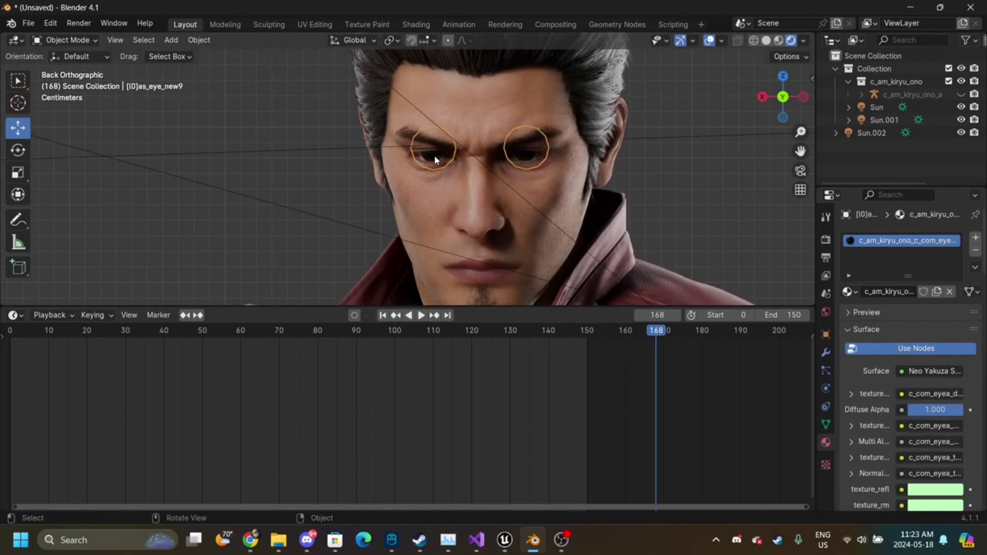
click(416, 25)
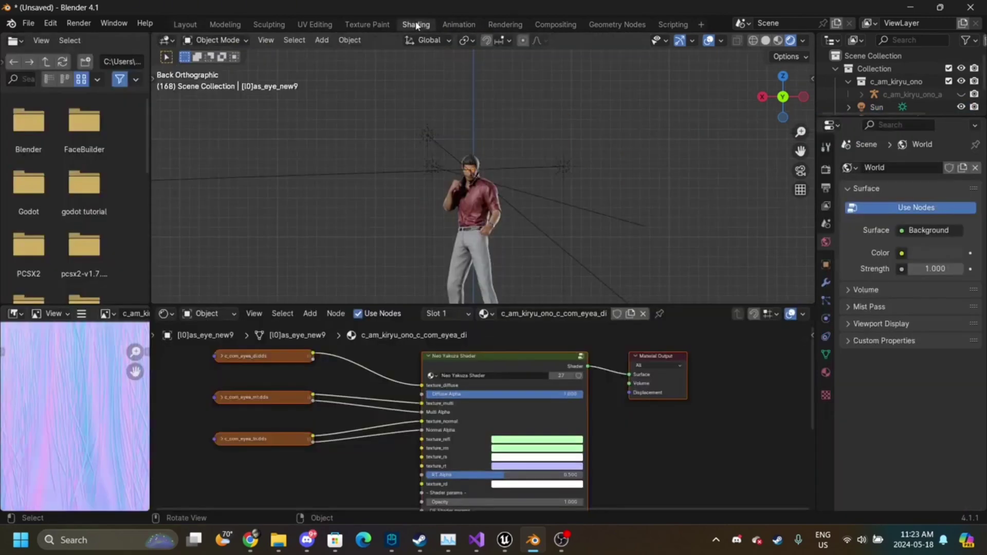
click(461, 431)
key(x)
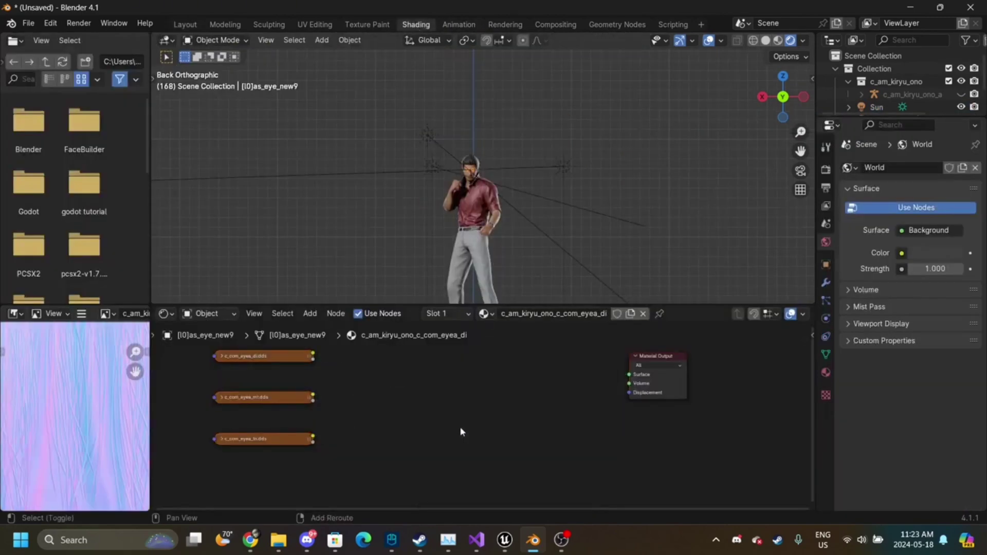
- Add Z64's Yakuza eye shader group, connecting the c_com_eyea_di.dds texture to its eye colour input and the lowest texture to its convex input
key(shift+a)
mouse_move(460, 427)
click(539, 428)
click(448, 350)
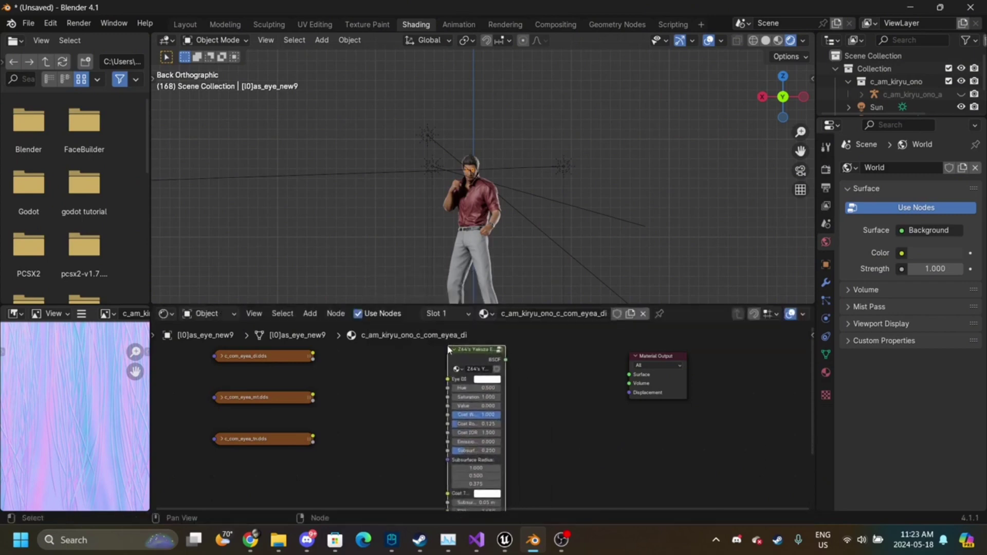
drag(448, 379, 313, 357)
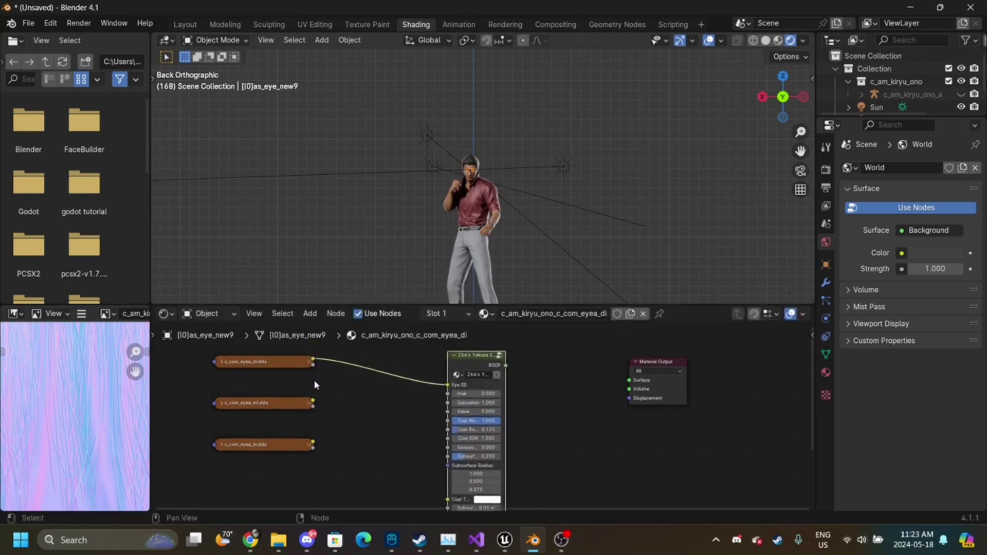
drag(313, 445, 321, 380)
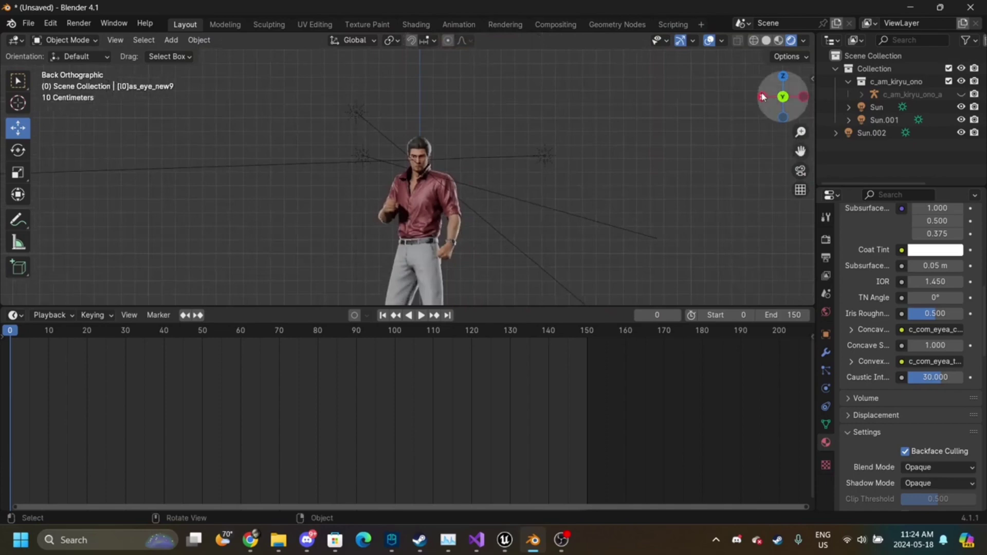
- Add a camera to the scene and enlarge the 3D viewport by shrinking the timeline
click(167, 41)
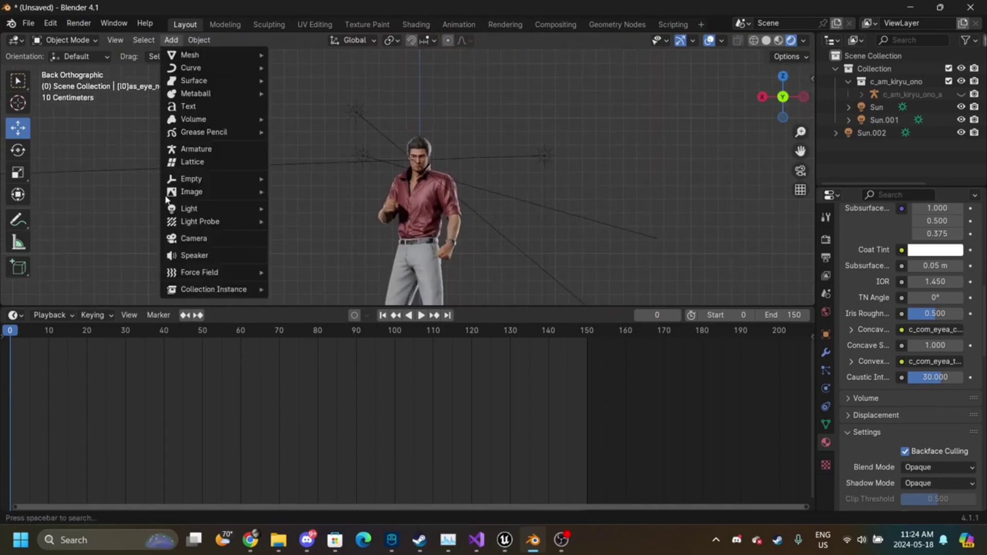
click(230, 239)
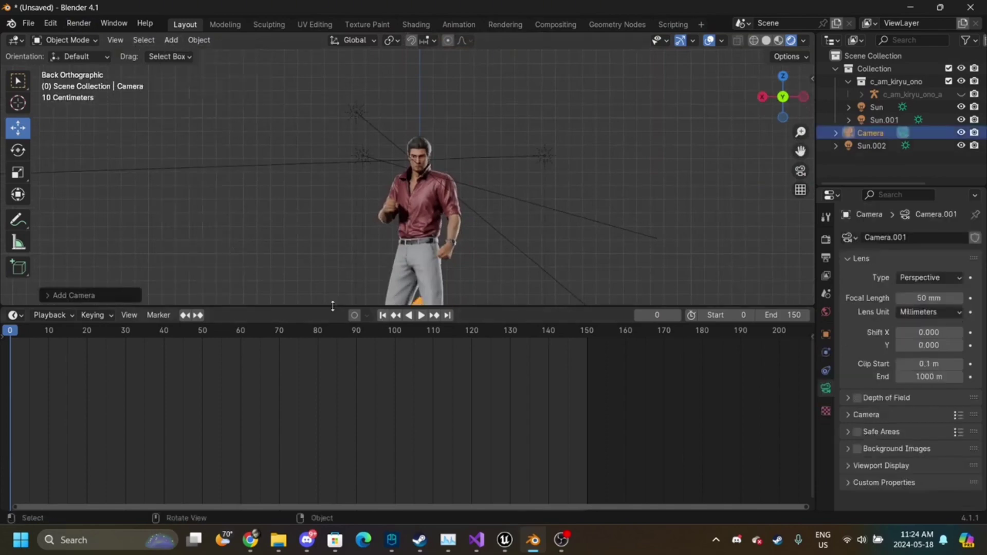
drag(333, 306, 334, 473)
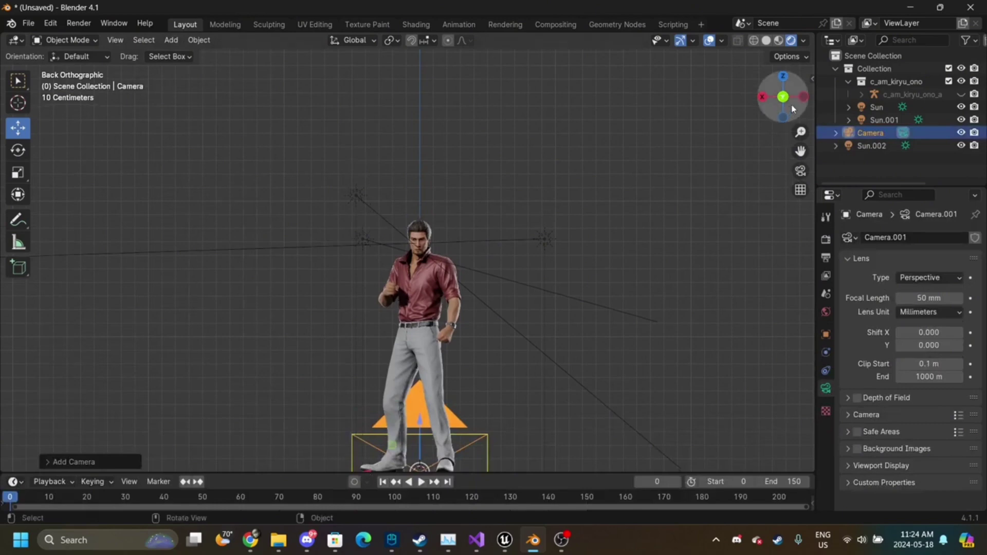
- Look through the camera, lock it to the view, and position it facing the character
drag(793, 109, 796, 110)
click(800, 171)
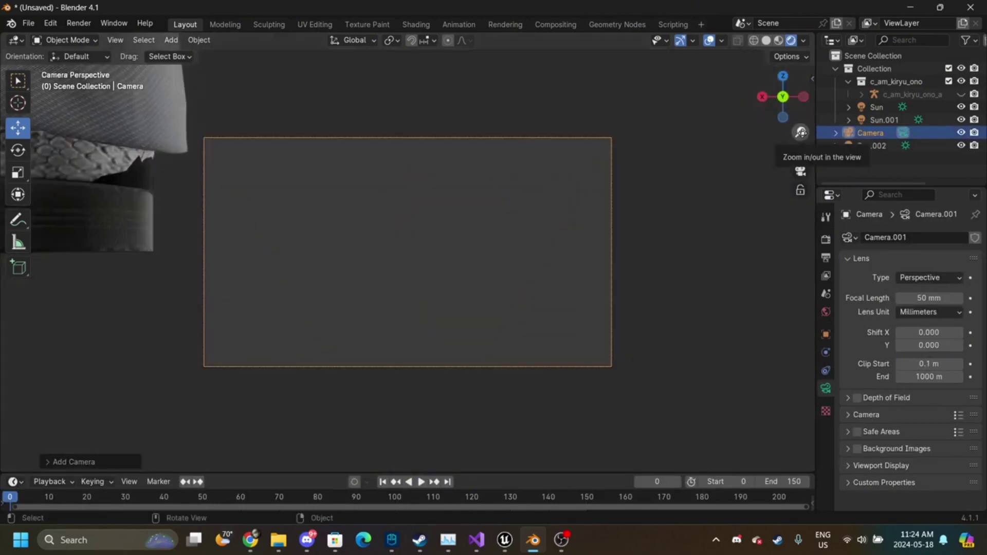
drag(801, 150, 801, 150)
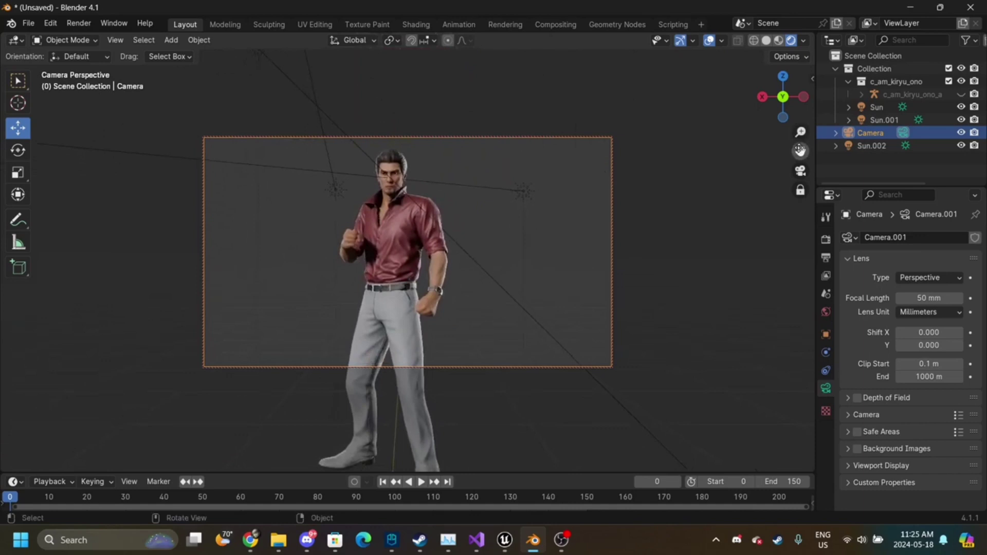
- Play the animation through the camera, then set a 21 mm focal length and reframe the full figure from an oblique angle
key(space)
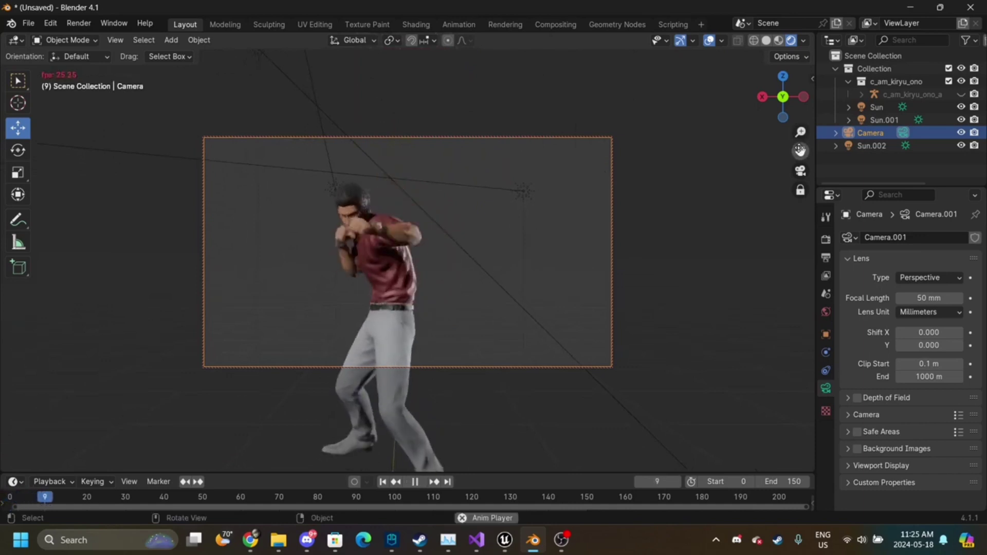
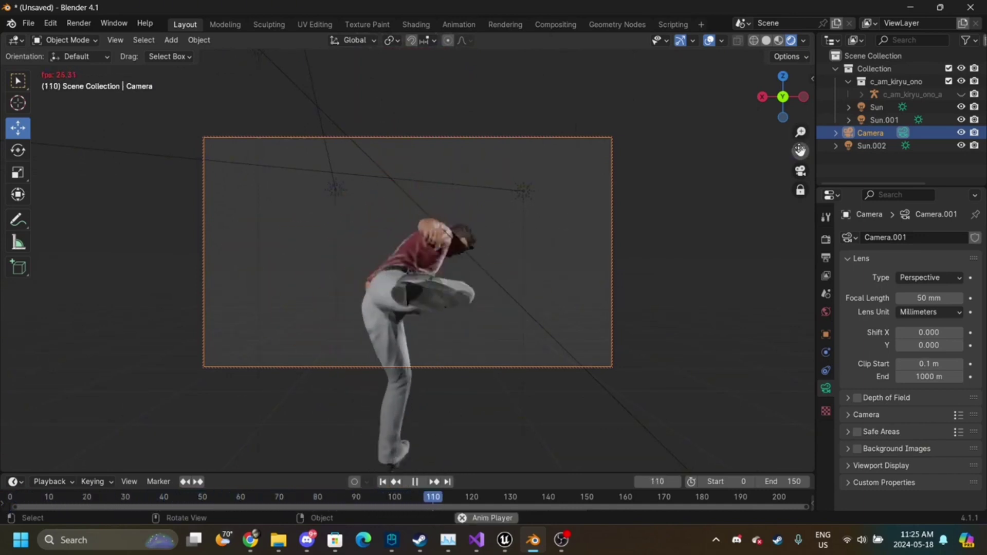
key(space)
drag(783, 97, 798, 148)
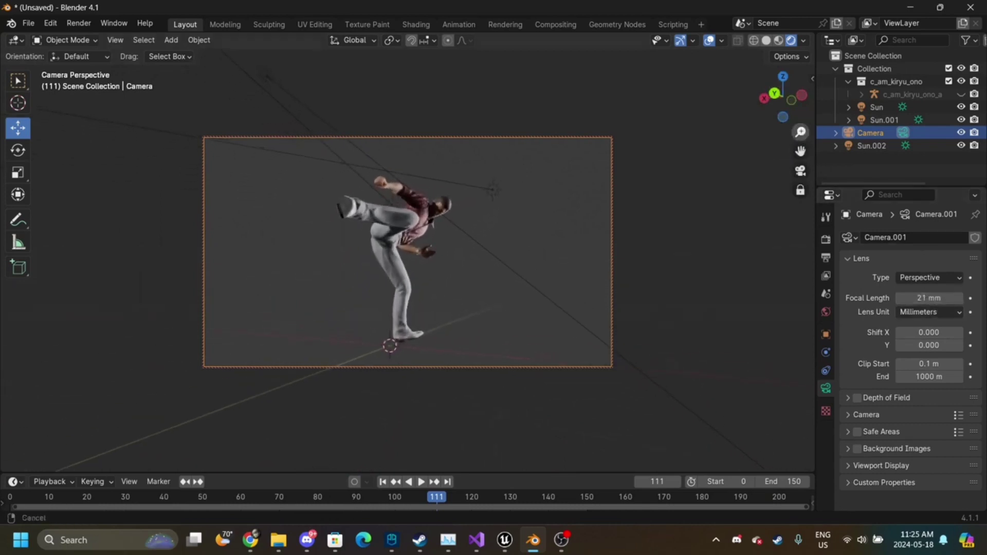
drag(801, 135, 803, 132)
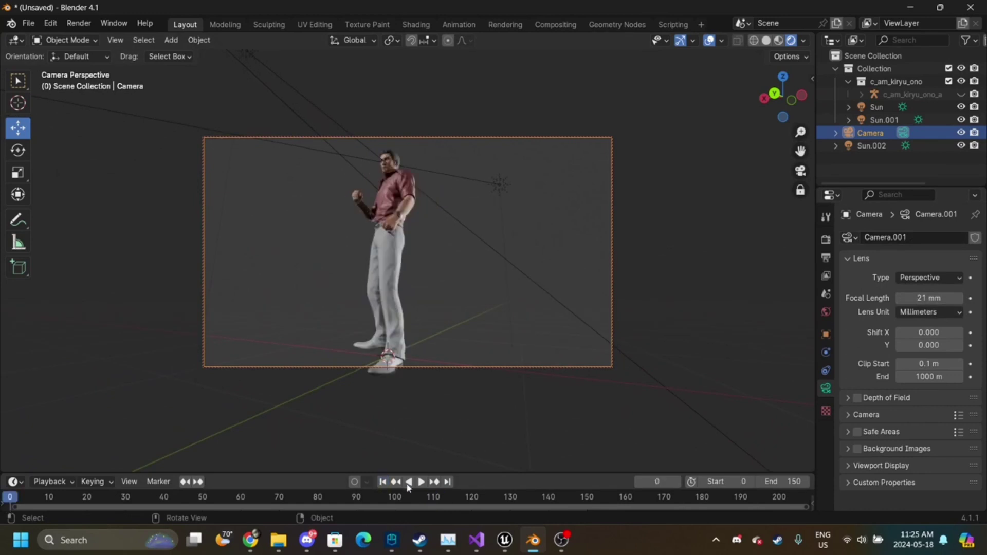
- Replay the animation from frame 0 and orbit the camera to an elevated angle that keeps the kick in frame
click(421, 481)
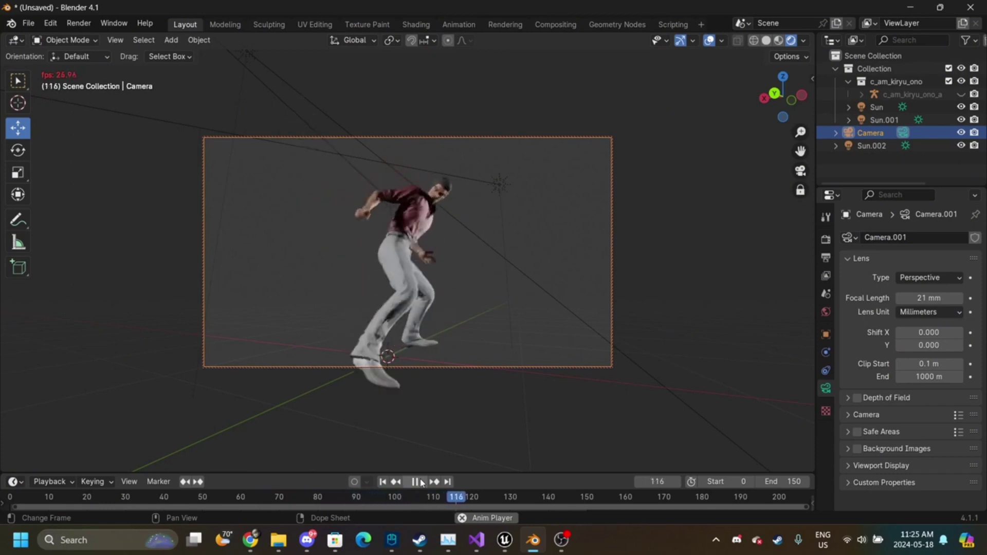
drag(790, 89, 869, 135)
drag(802, 150, 744, 130)
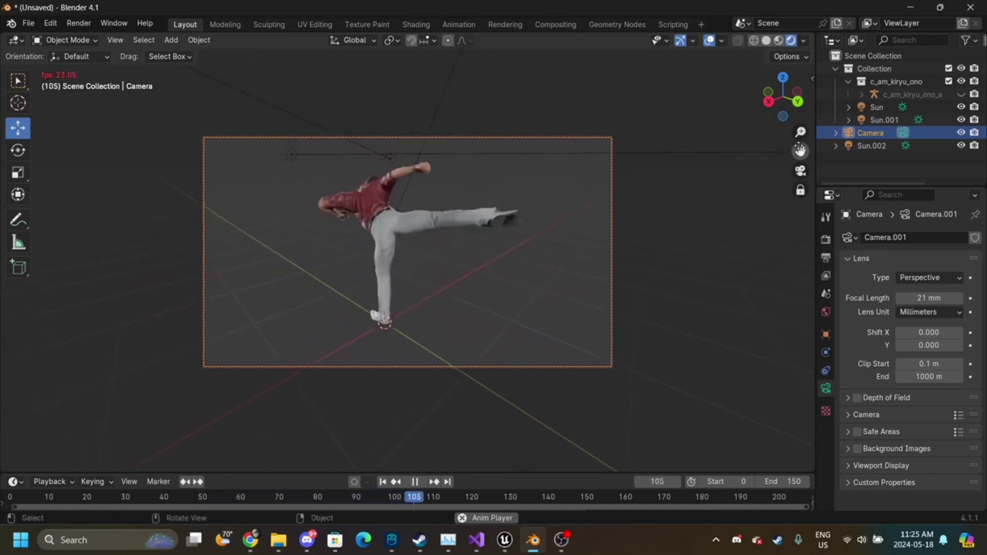
key(space)
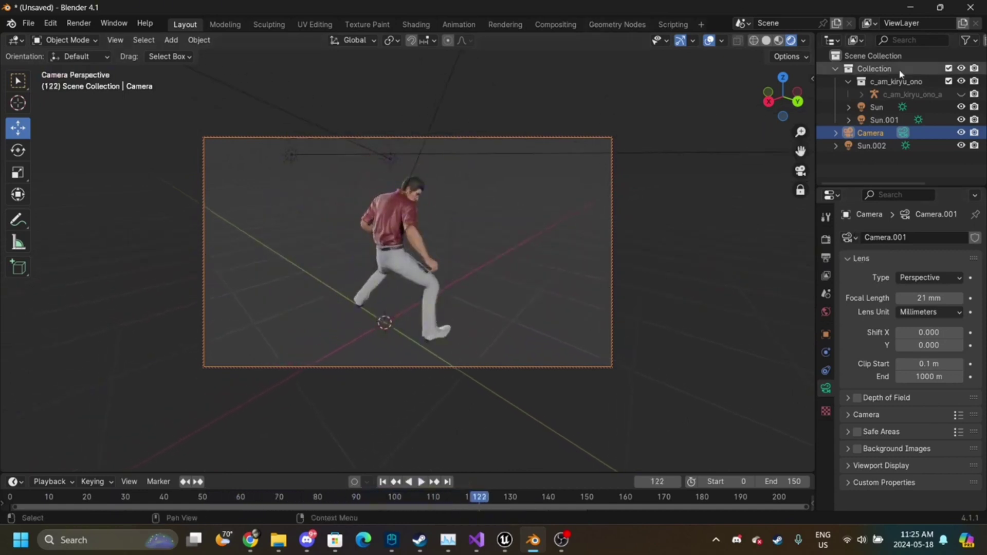
- Hide the c_am_kiryu_ono collection in the viewport and rename the existing camera to camejndjsjn
click(961, 81)
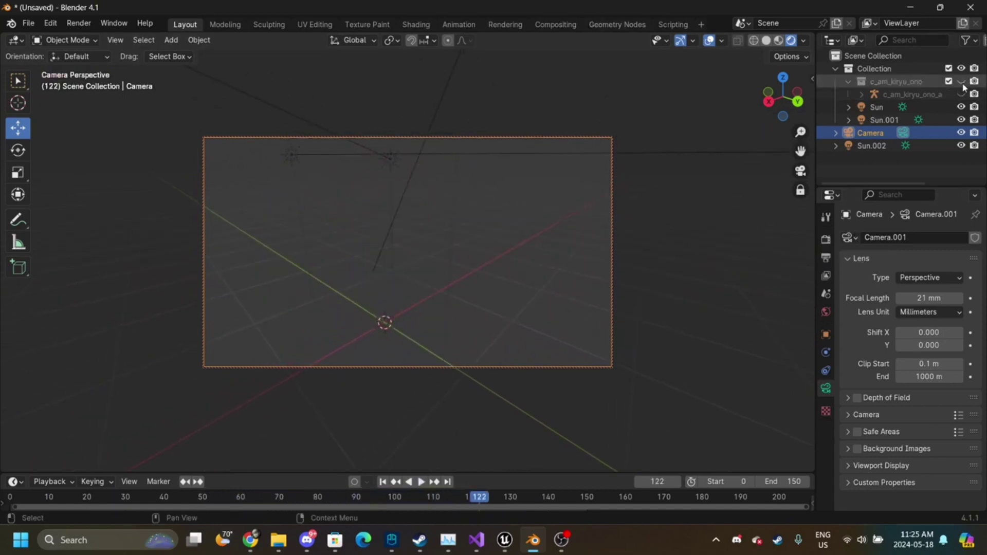
click(796, 103)
drag(801, 132, 801, 182)
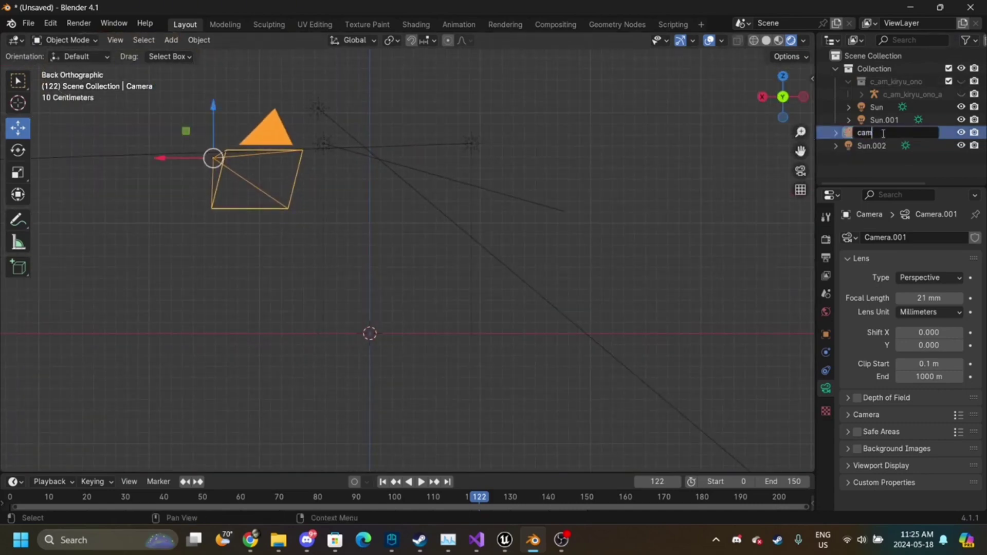
key(Return)
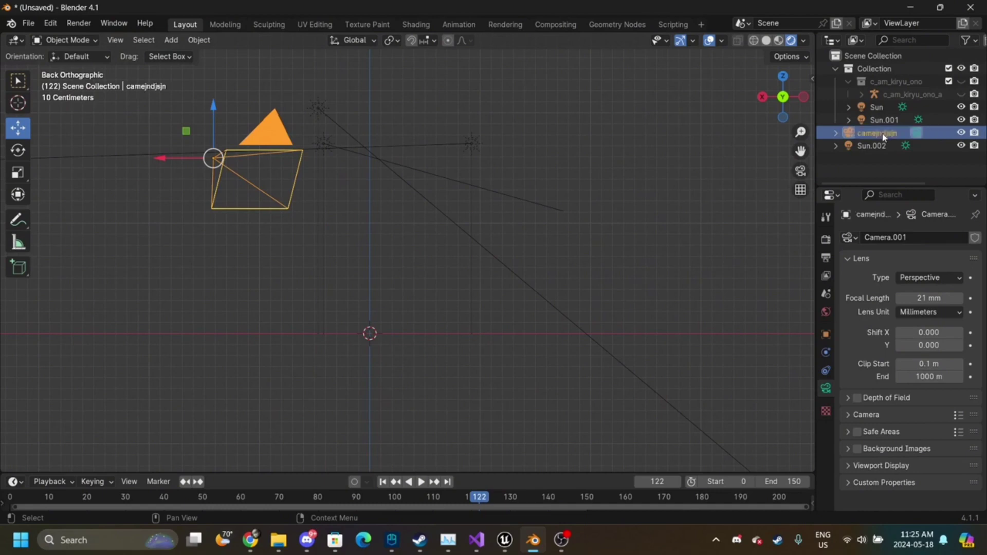
- Add a second camera at the 3D cursor and make it the active scene camera
key(shift+a)
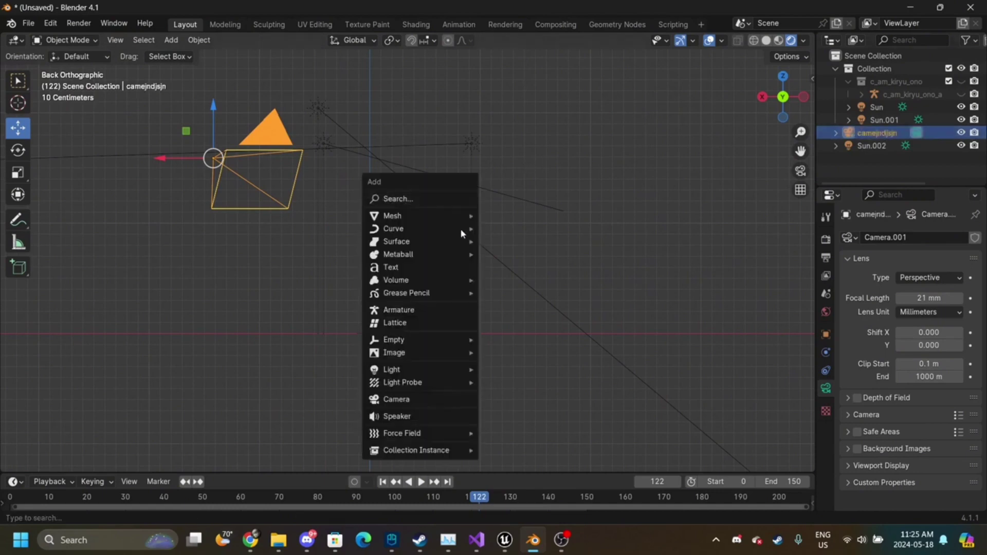
click(425, 399)
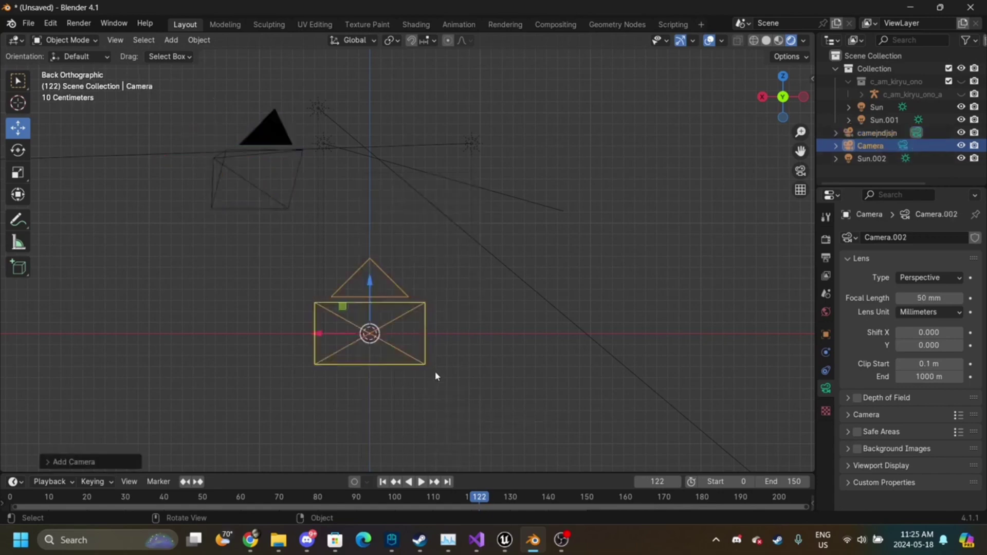
click(904, 146)
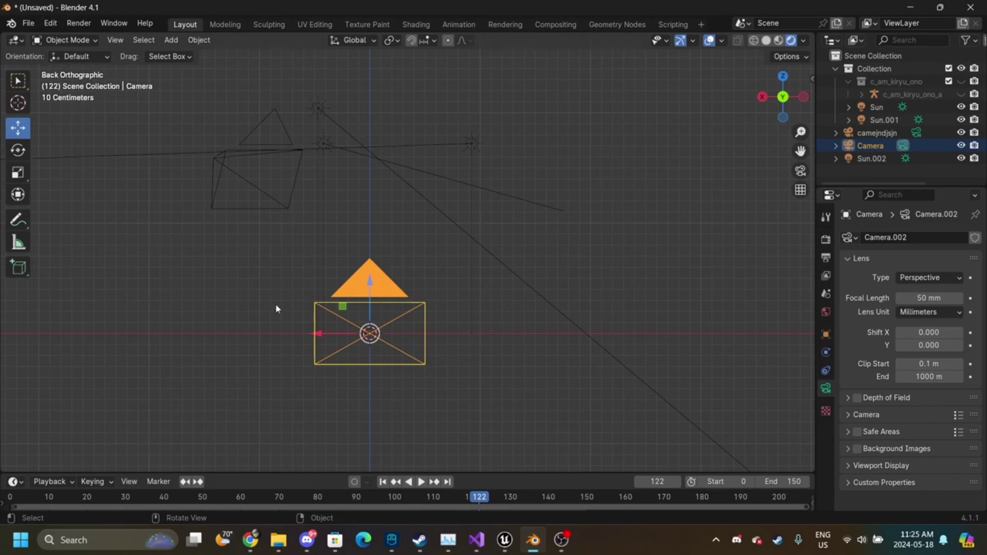
- Switch to Steam, open the local files folder of Yakuza: Like a Dragon, and close it again
click(419, 540)
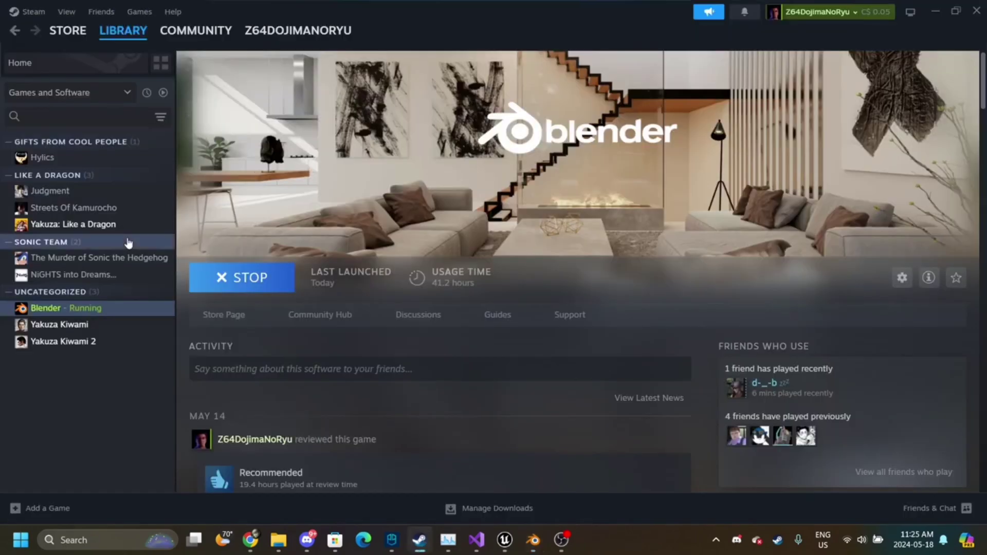
click(119, 224)
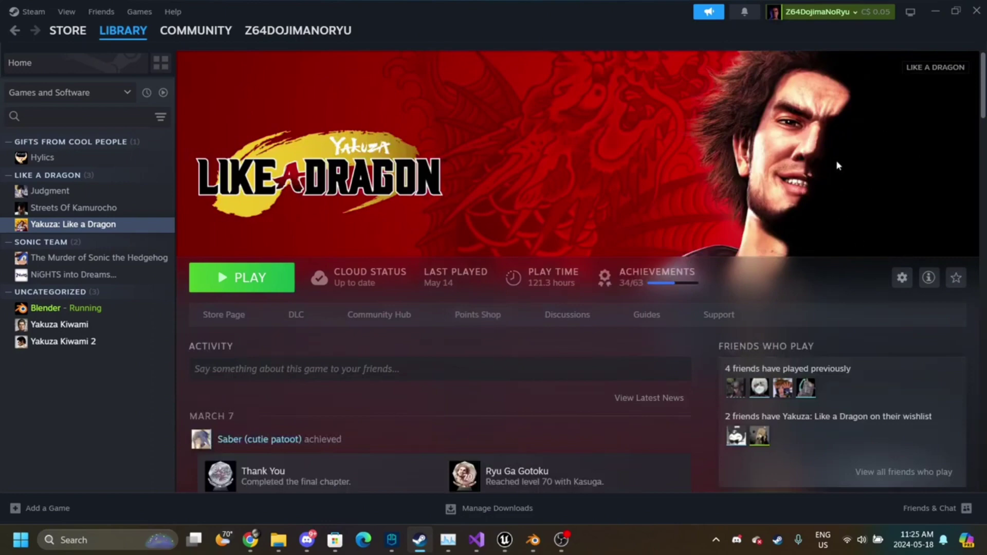
click(900, 282)
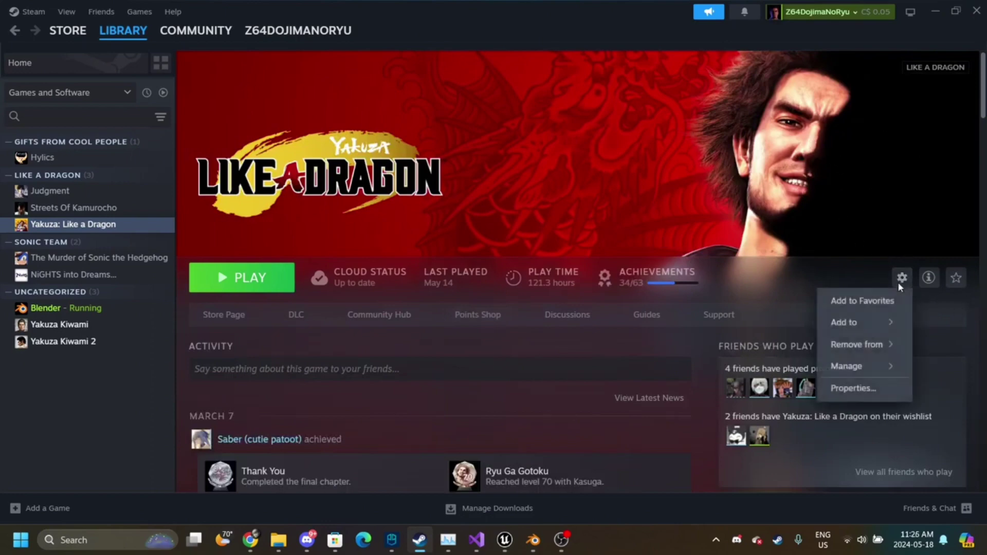
mouse_move(856, 366)
click(785, 392)
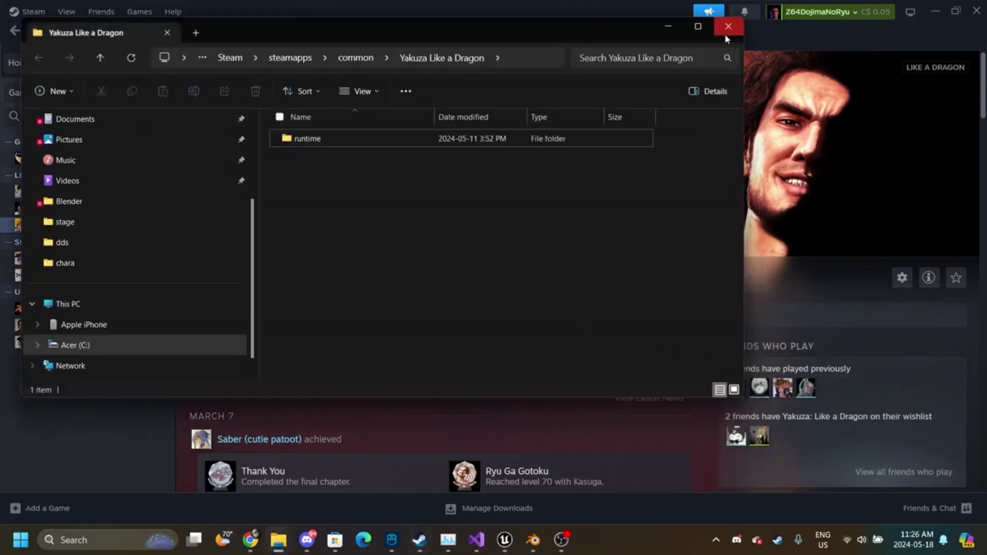
click(728, 27)
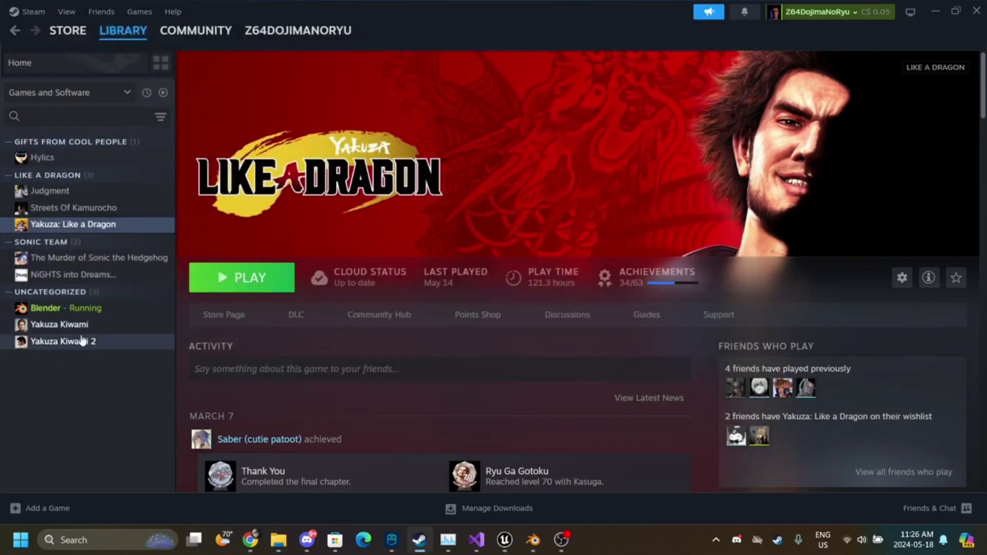
- Browse the local files of Yakuza Kiwami 2 and open the hact_lexus2 folder inside data
click(82, 341)
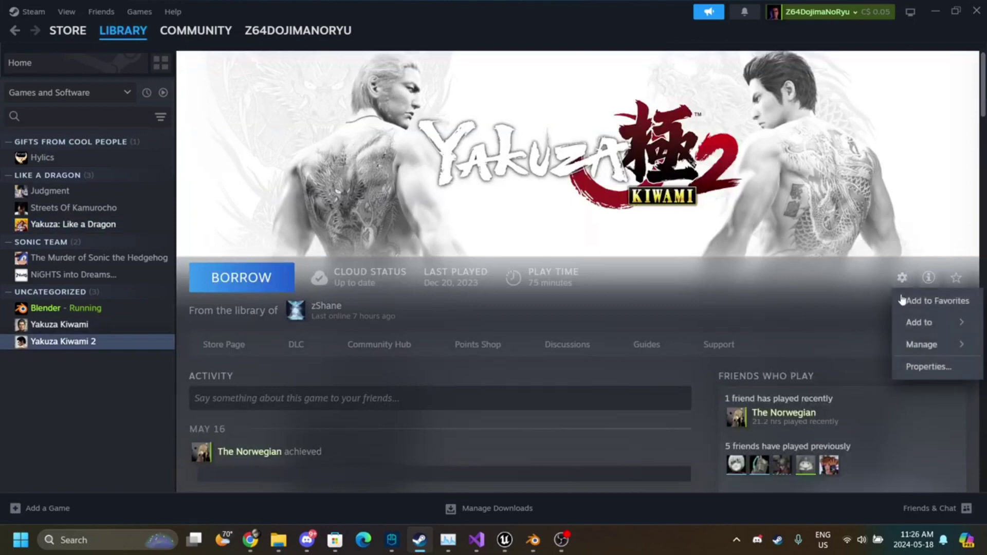
mouse_move(917, 348)
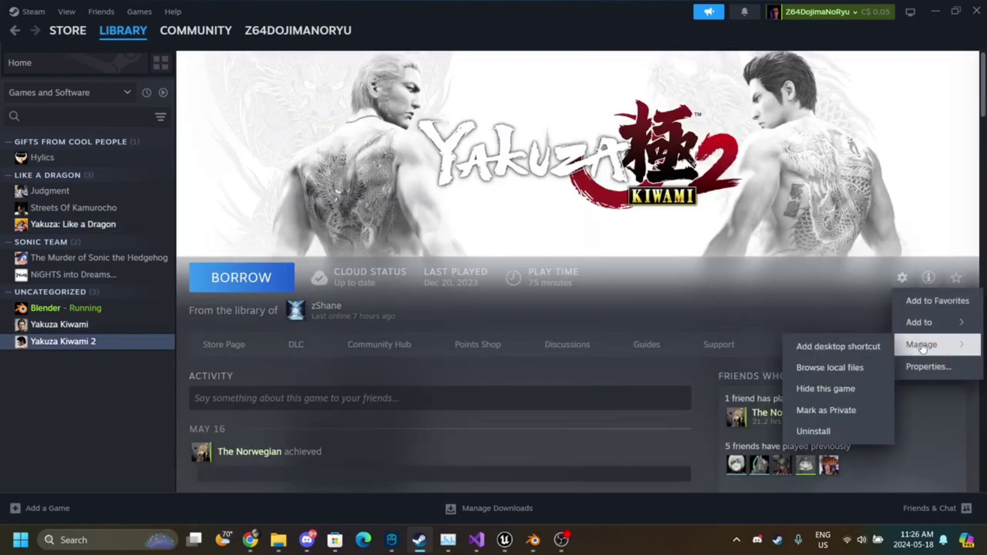
click(867, 366)
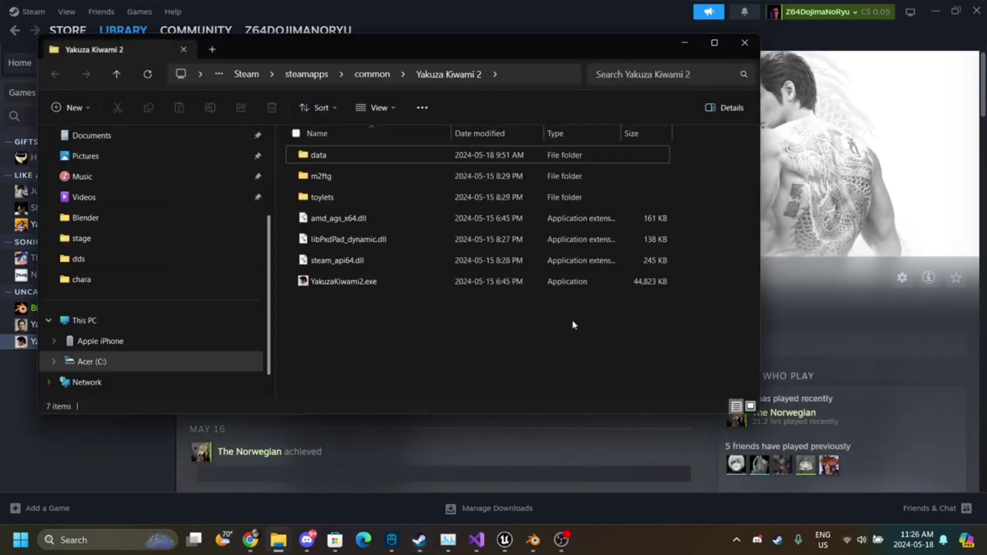
double_click(347, 154)
scroll(353, 257, down, 1)
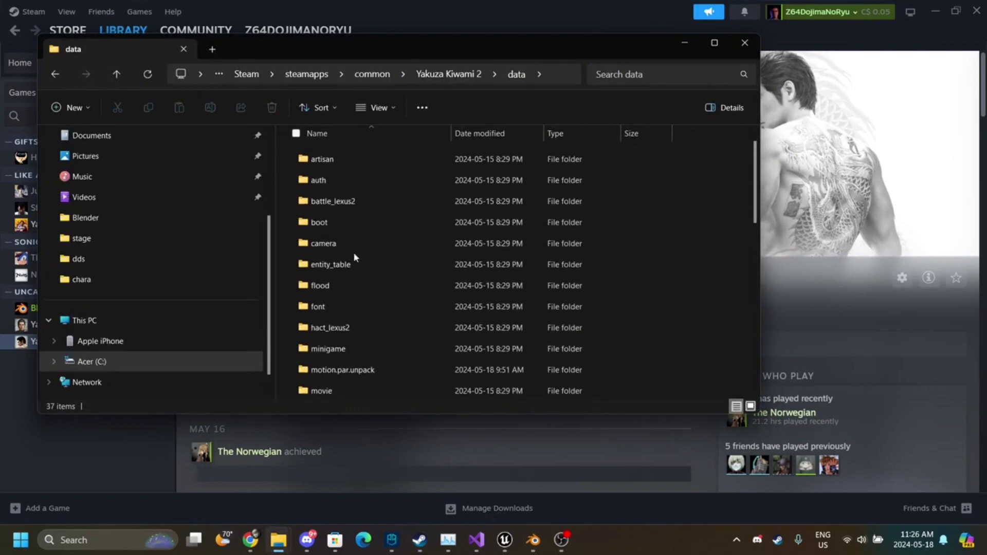
scroll(349, 304, up, 1)
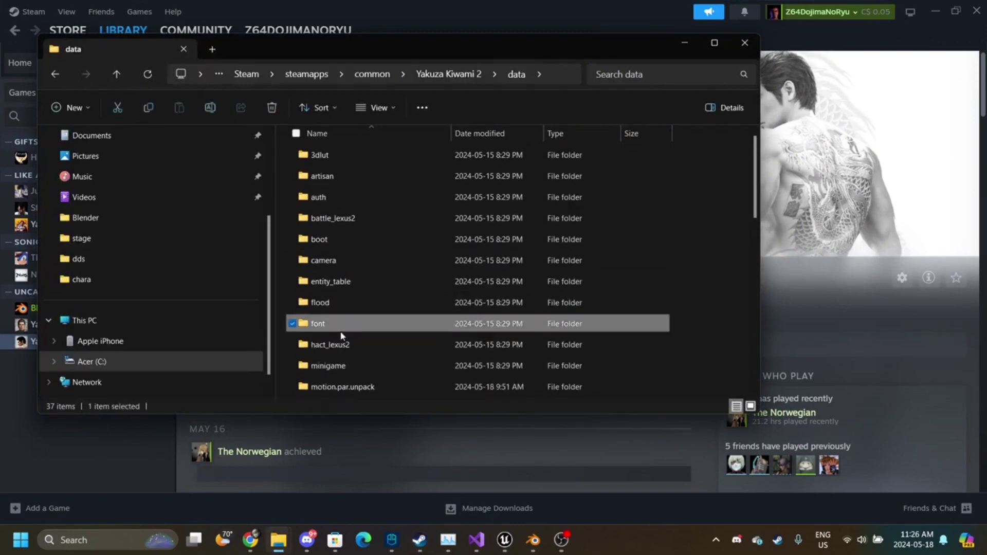
click(331, 347)
double_click(331, 347)
- Look through the PAR files in the hact_lexus2 folder to examine the available heat action names
scroll(465, 272, down, 2)
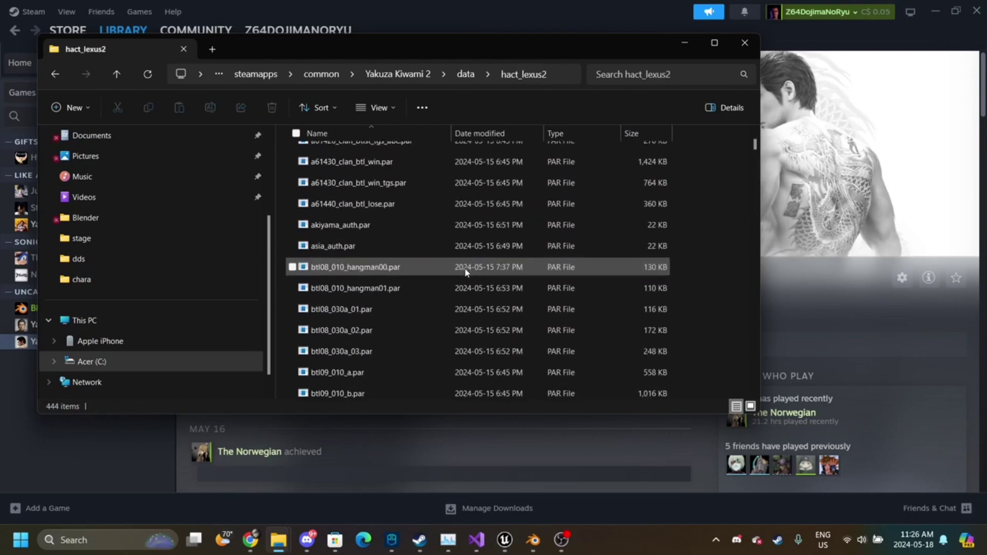
scroll(379, 226, down, 15)
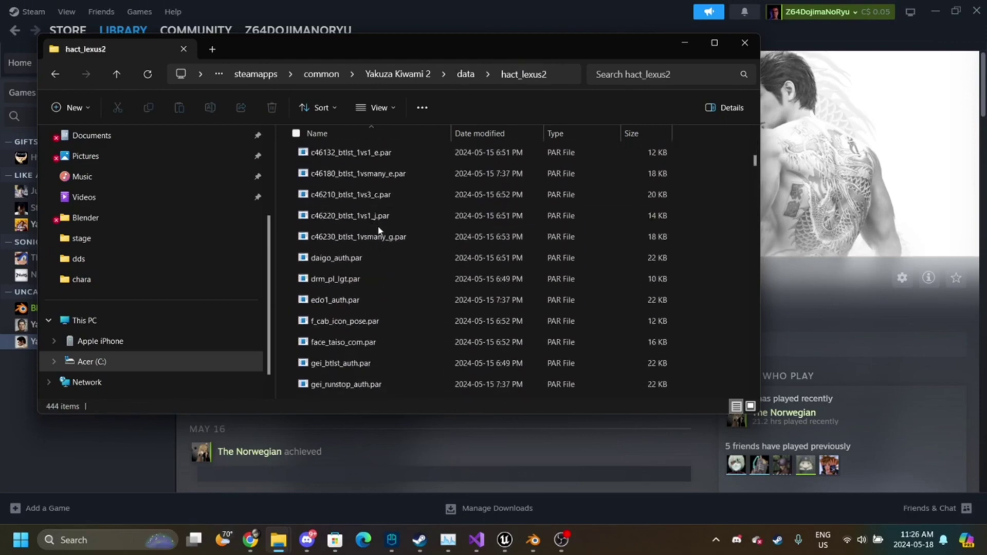
scroll(379, 231, down, 20)
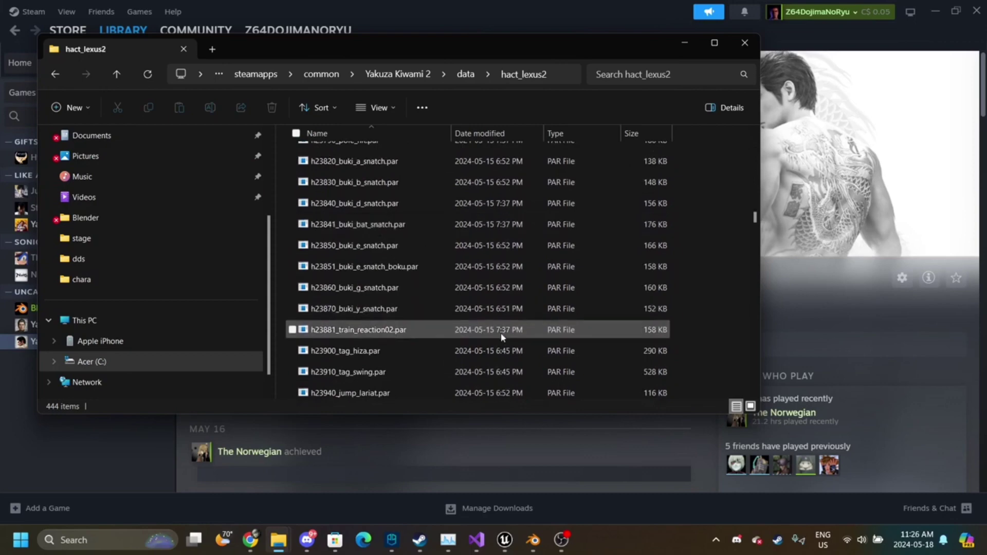
scroll(396, 383, down, 15)
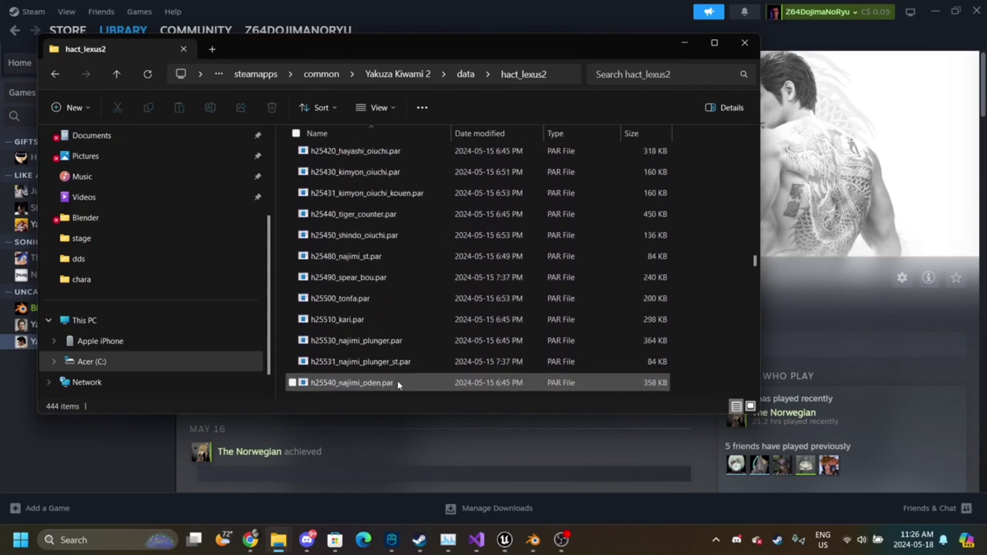
scroll(399, 385, down, 1)
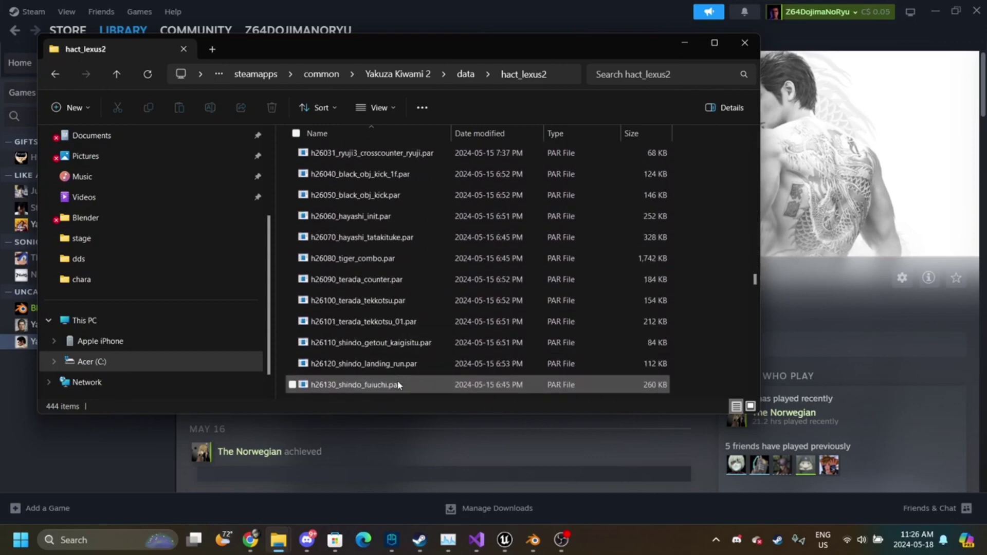
scroll(399, 385, down, 4)
scroll(398, 385, up, 8)
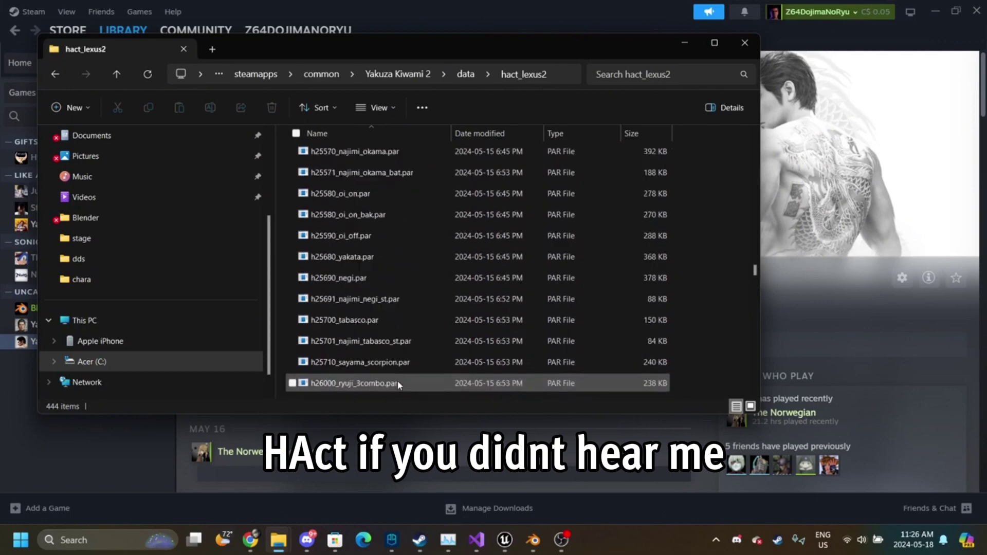
scroll(404, 306, up, 1)
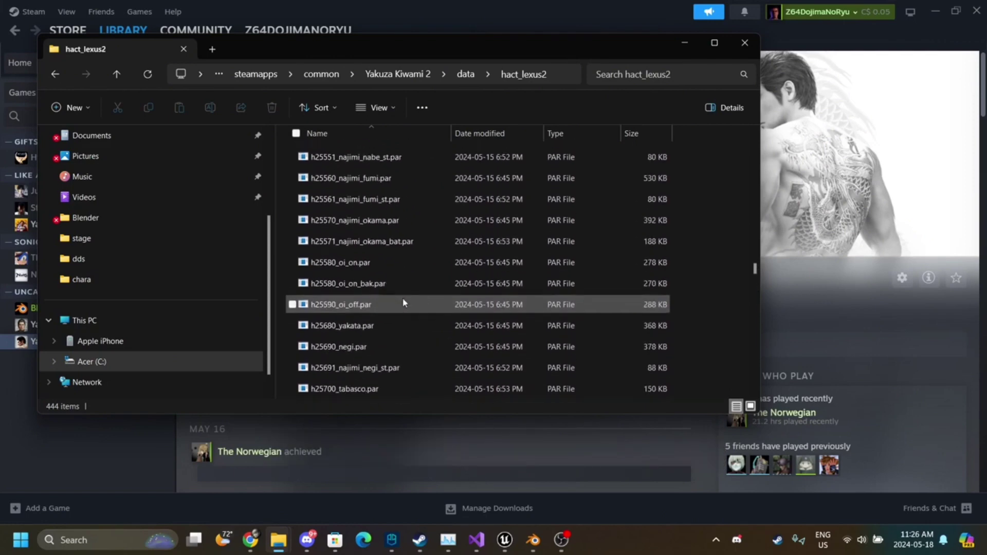
scroll(403, 303, down, 10)
scroll(404, 303, up, 3)
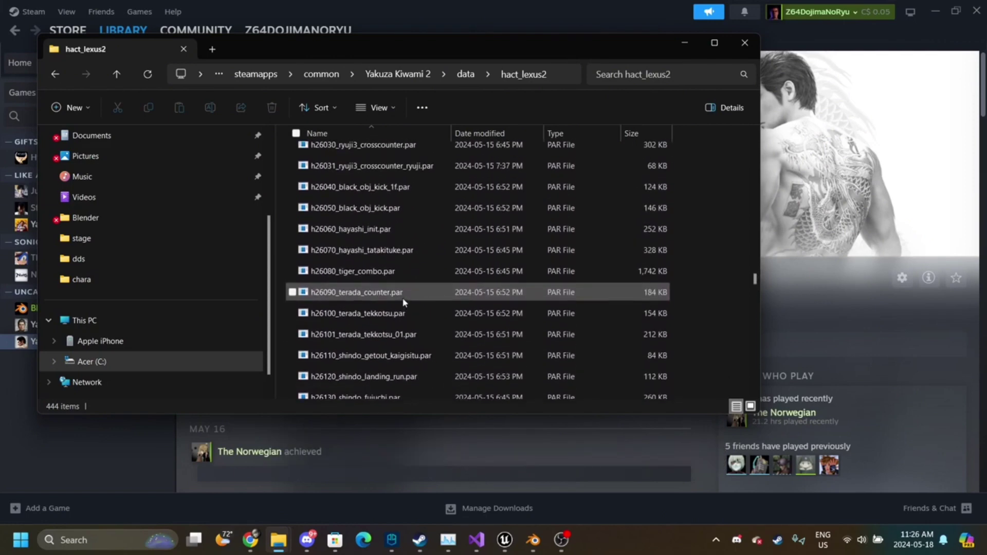
- Switch to Chrome and try looking up a heat action list with the terms "hact list" and "rgg"
click(262, 538)
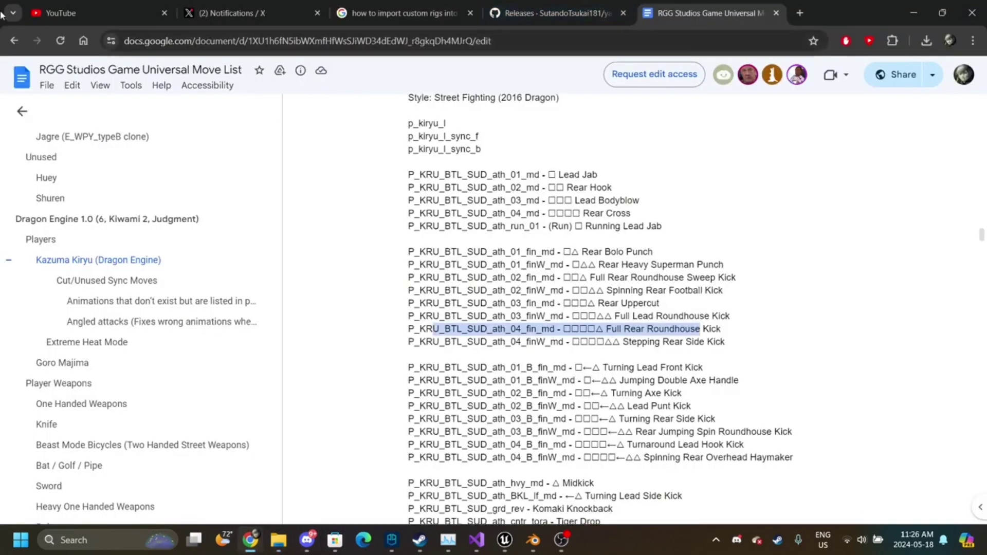
click(344, 34)
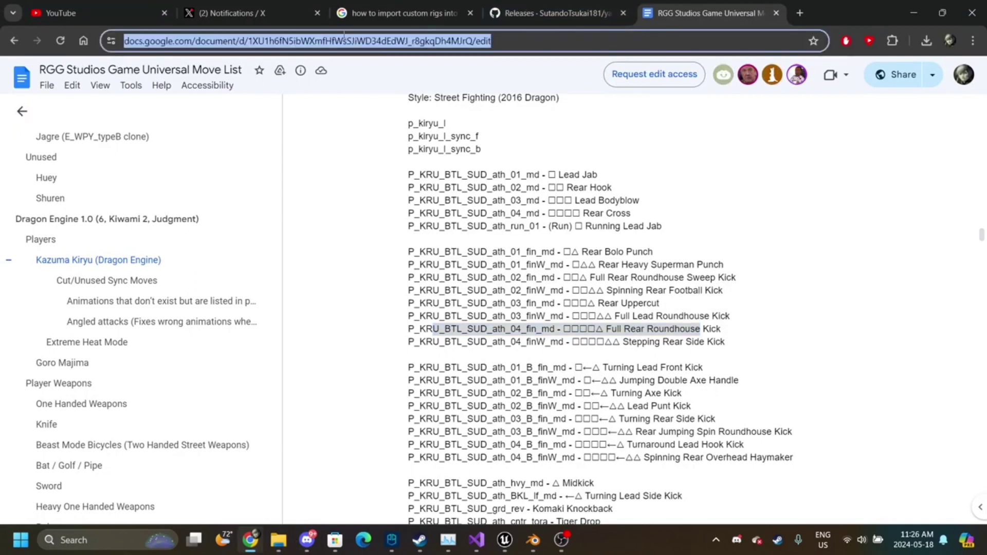
text(hact list)
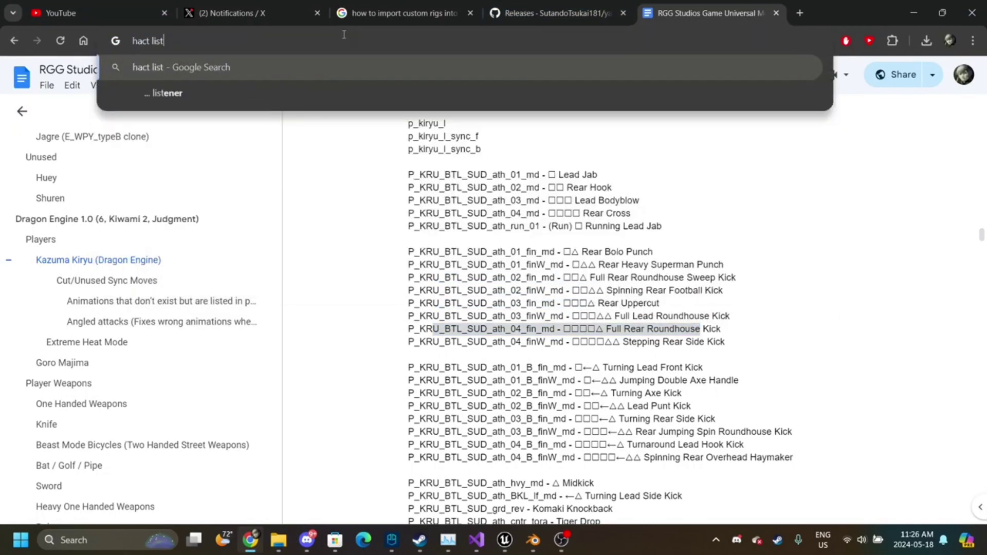
key(BackSpace)
key(BackSpace)
key(BackSpace)
key(BackSpace)
key(BackSpace)
key(BackSpace)
key(BackSpace)
key(BackSpace)
key(BackSpace)
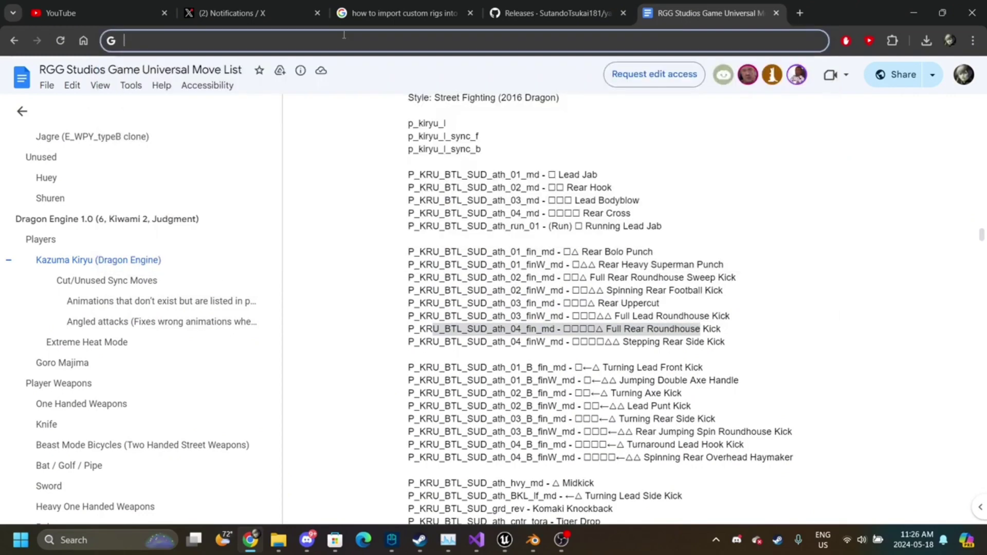
text(rgg)
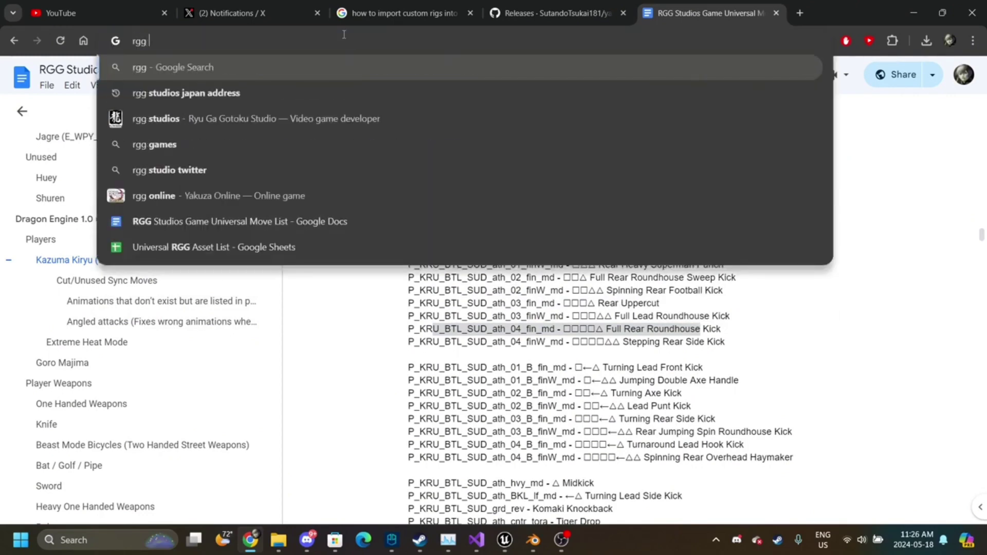
key(BackSpace)
key(BackSpace)
key(BackSpace)
key(BackSpace)
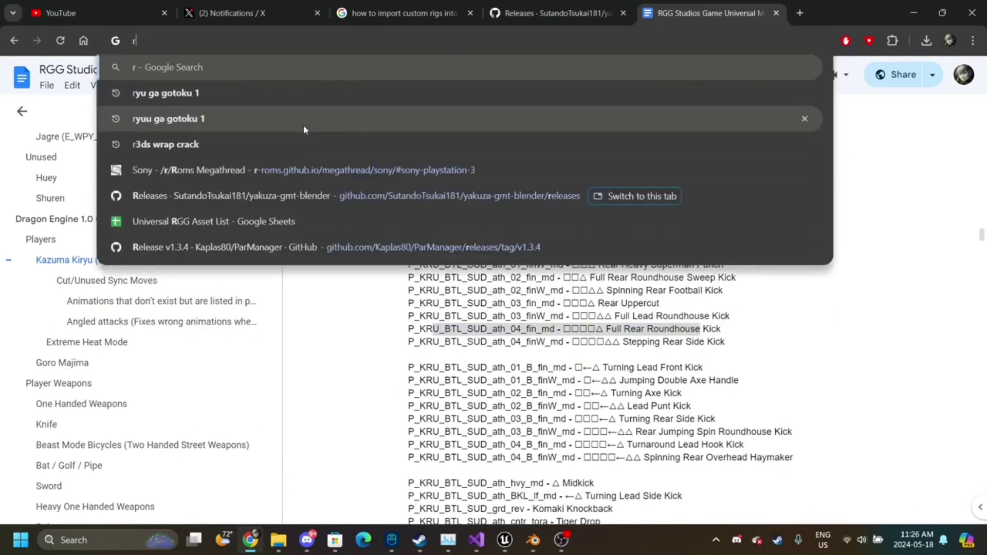
- Open the RGG Game Universal Heat Action List document and go to the Kazuma Kiryu section of Yakuza Kiwami 2
text(heat)
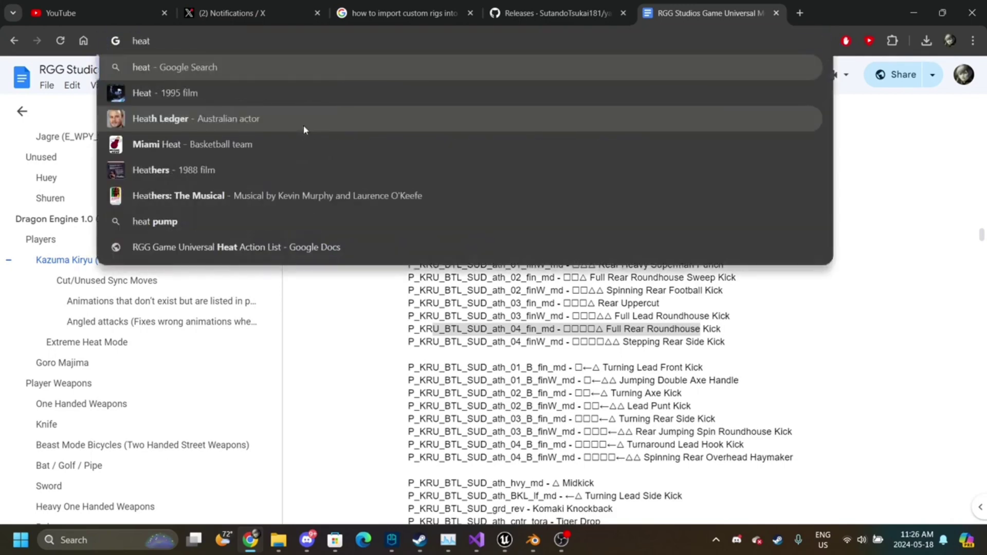
click(227, 250)
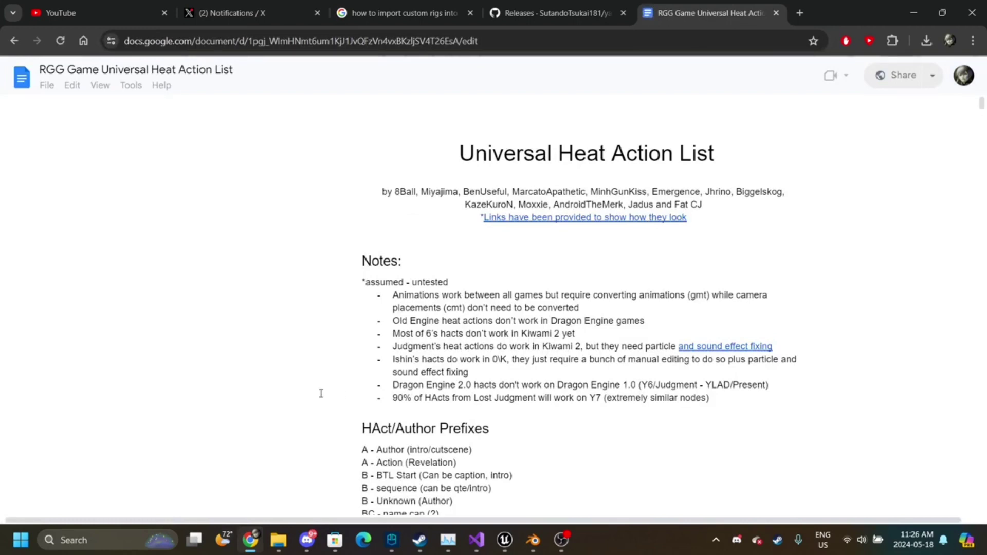
scroll(321, 394, down, 1)
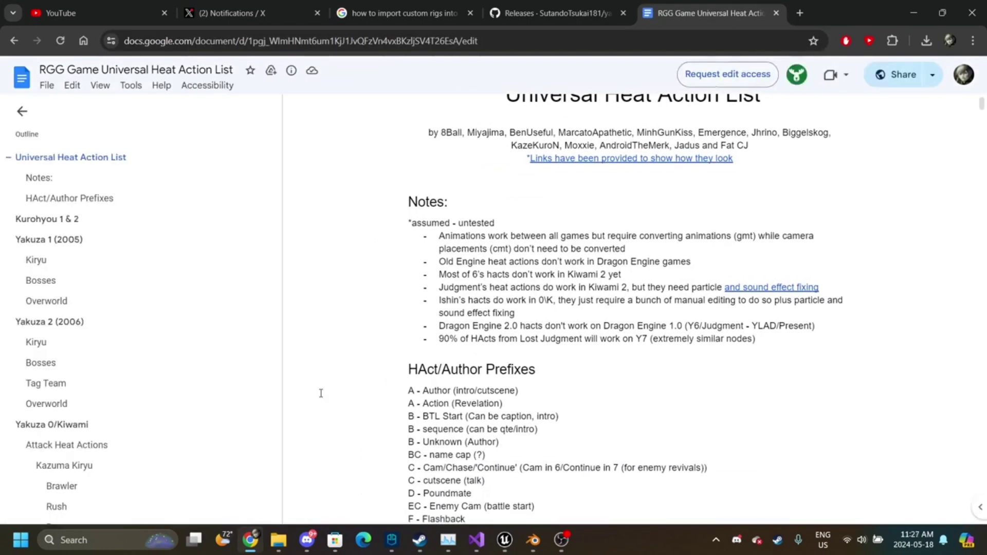
scroll(185, 277, down, 20)
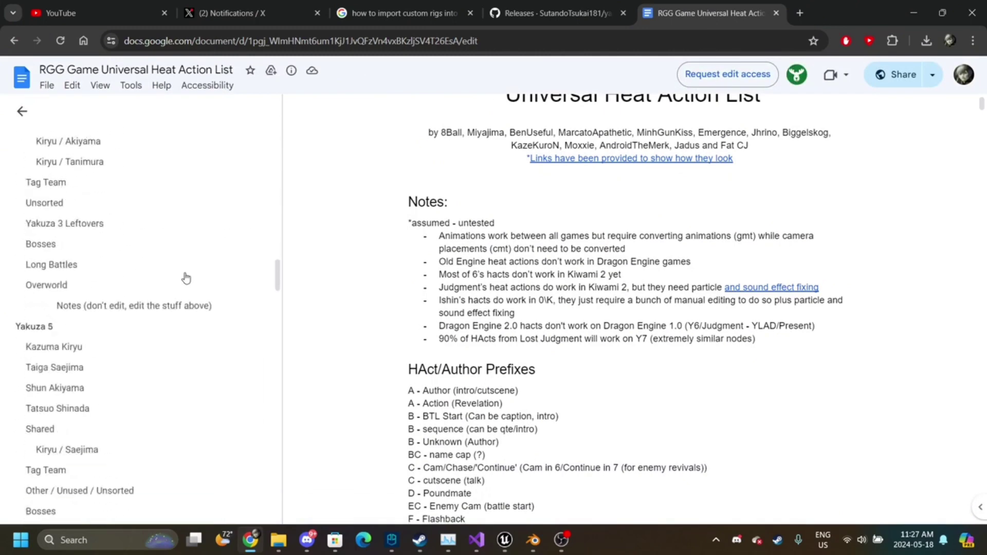
scroll(186, 278, down, 20)
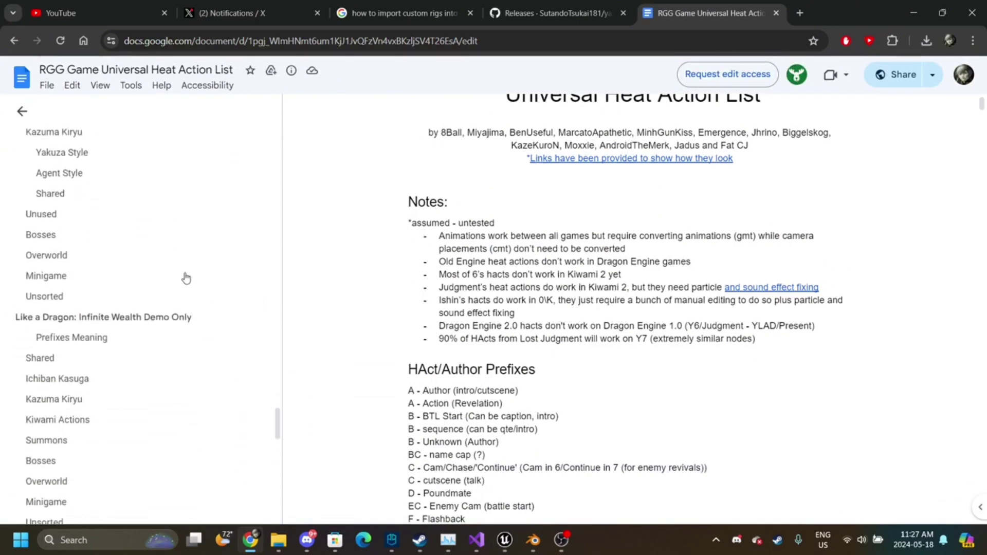
scroll(186, 278, up, 20)
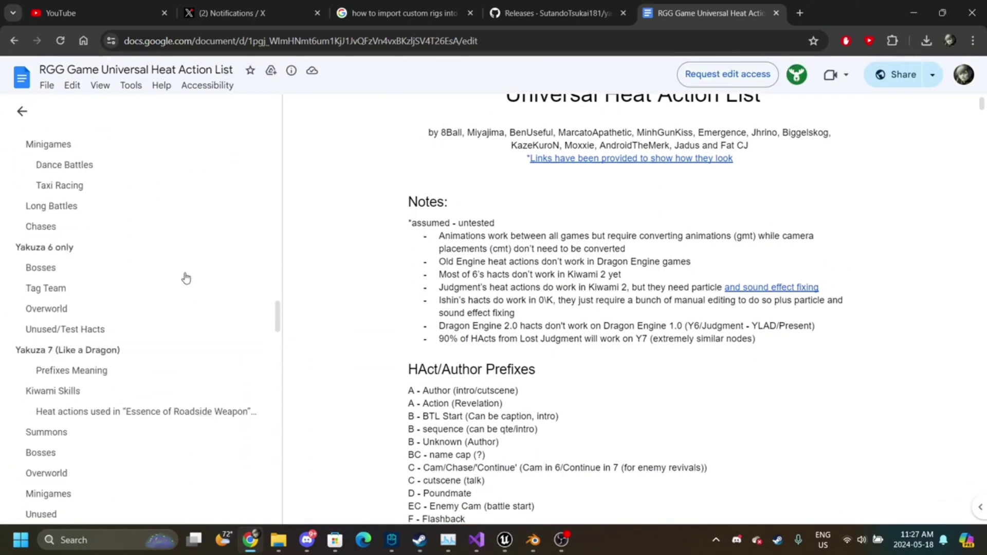
scroll(186, 278, up, 6)
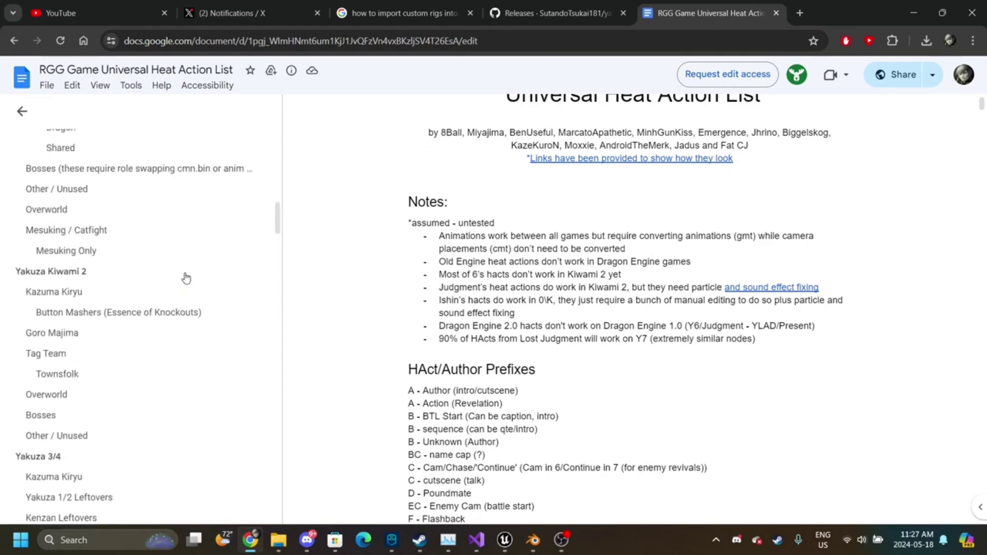
click(72, 354)
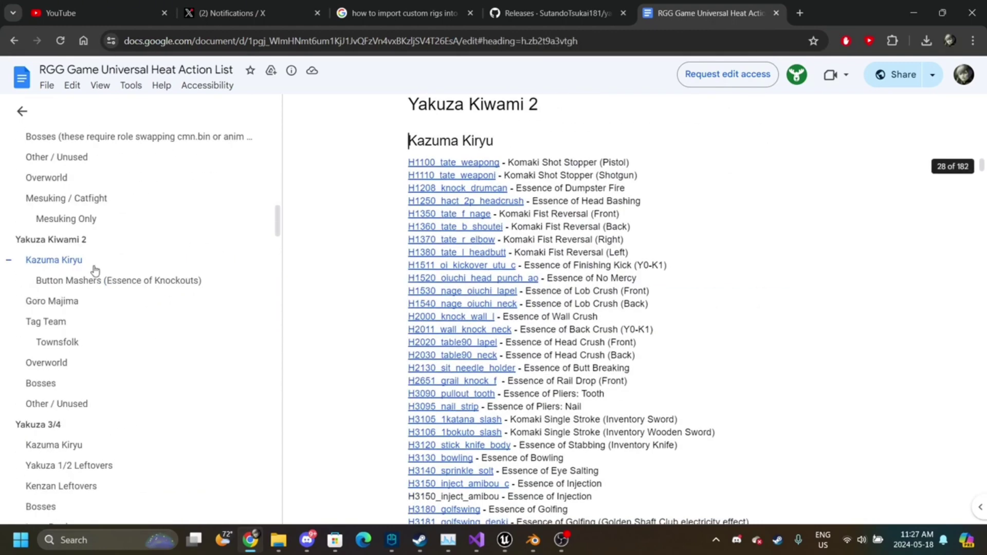
- Look through the Yakuza Kiwami 2 heat actions from Kazuma Kiryu down to Bosses for a suitable one
scroll(530, 307, down, 7)
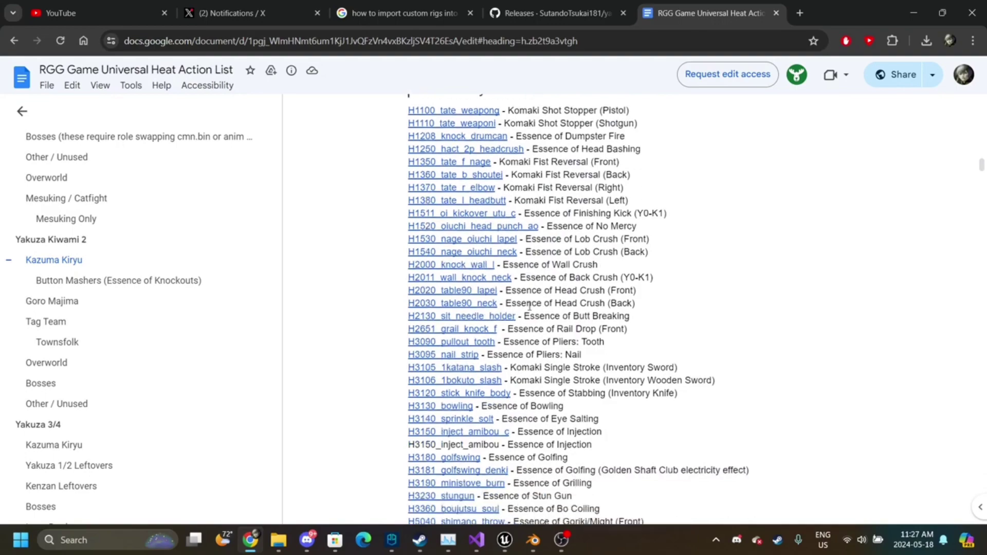
scroll(529, 307, down, 14)
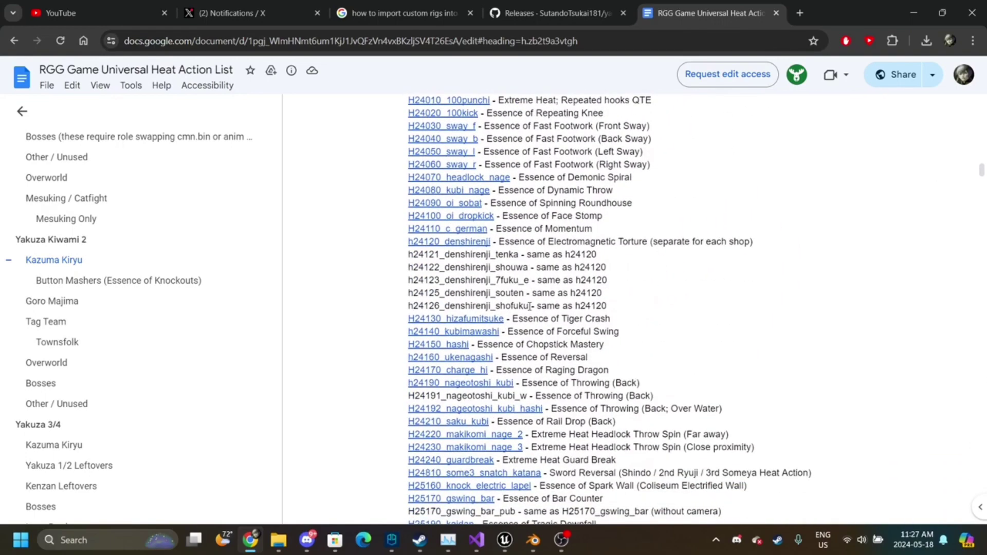
scroll(530, 307, down, 10)
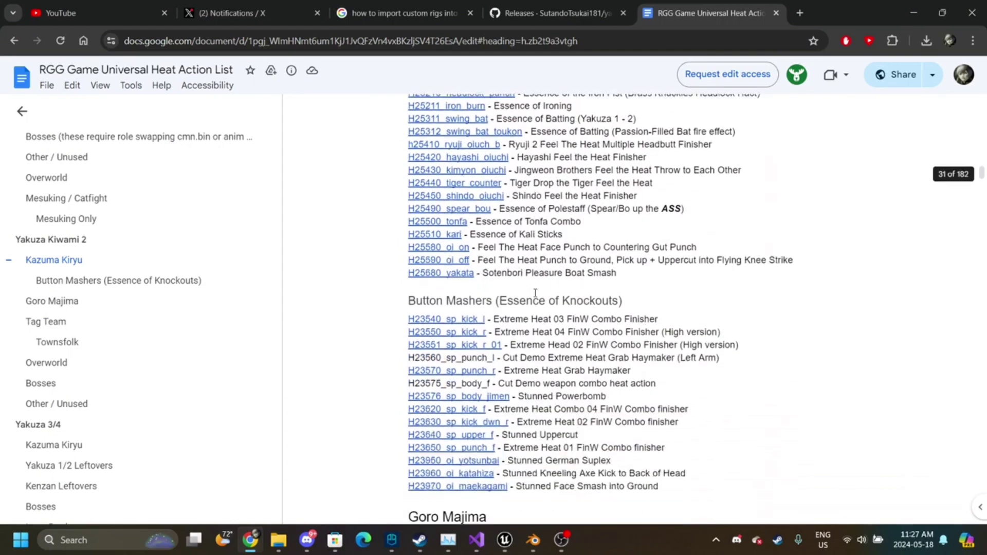
scroll(535, 294, down, 5)
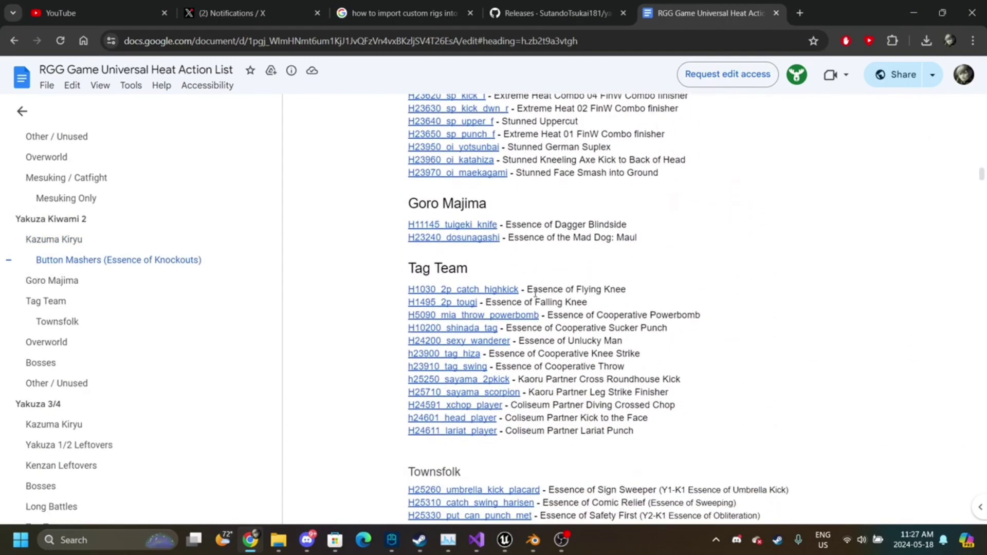
scroll(536, 294, down, 5)
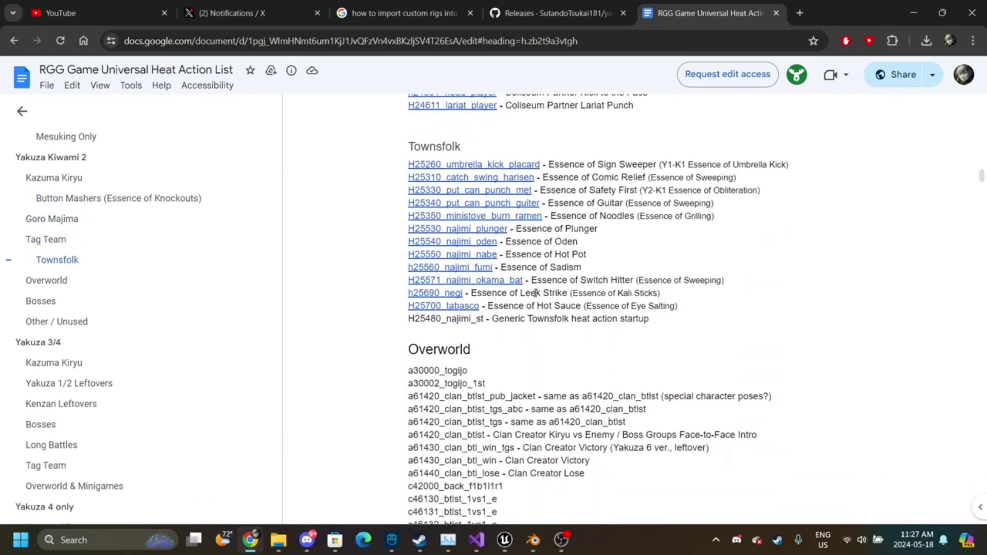
scroll(536, 293, down, 15)
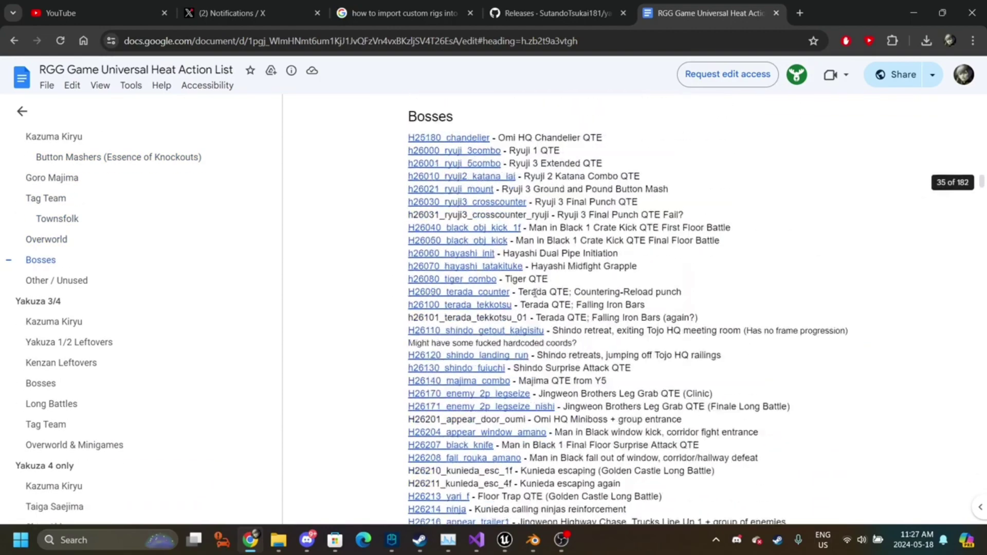
scroll(535, 293, up, 1)
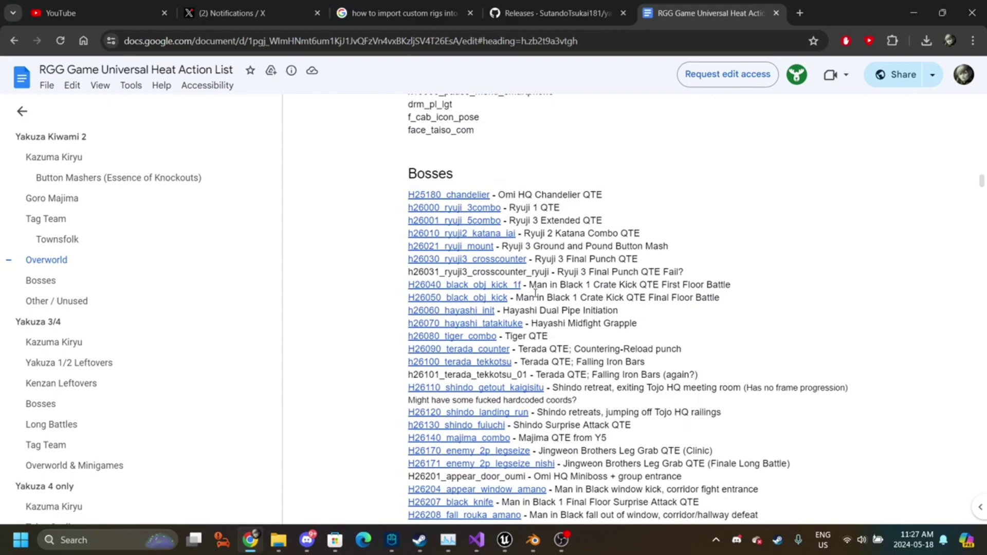
scroll(535, 293, down, 6)
scroll(535, 293, up, 5)
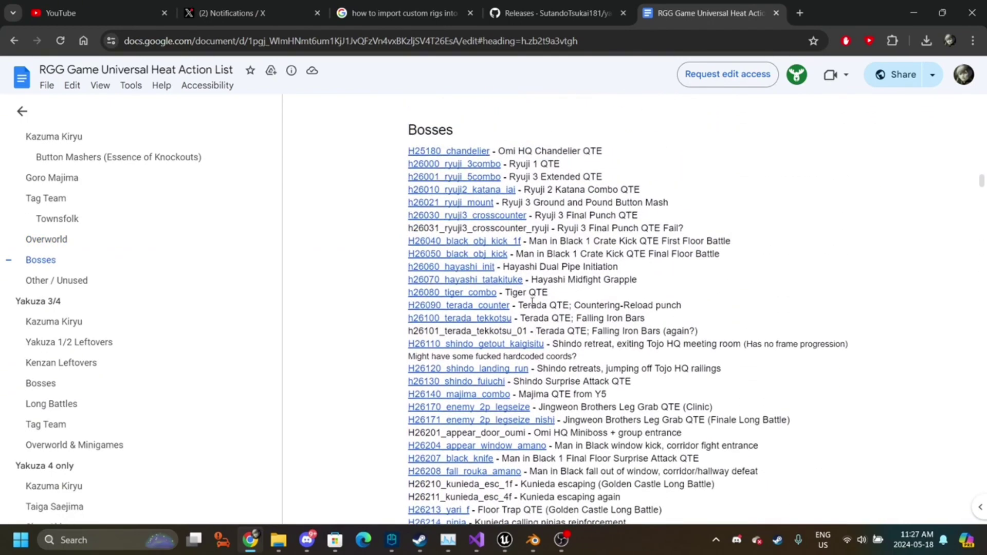
- Highlight the h26060_hayashi_init entry in the Bosses list, then switch to Blender to view the camera scene and return to Chrome
drag(487, 305, 446, 295)
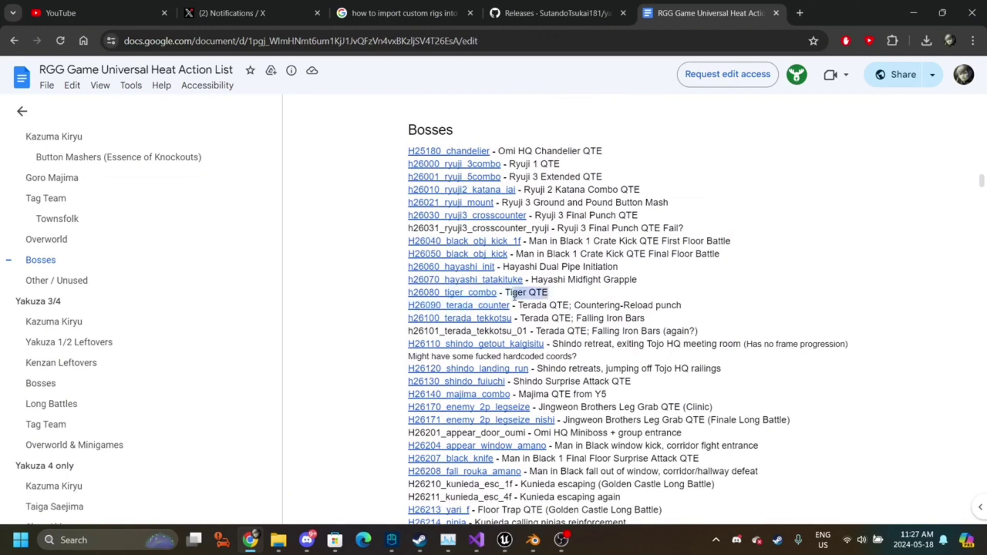
drag(619, 266, 411, 264)
mouse_move(531, 546)
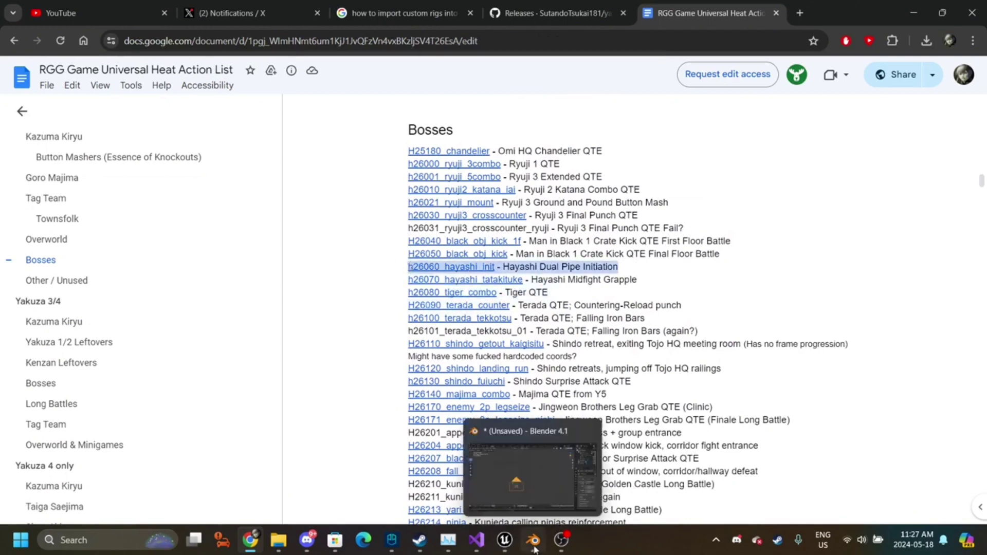
click(561, 475)
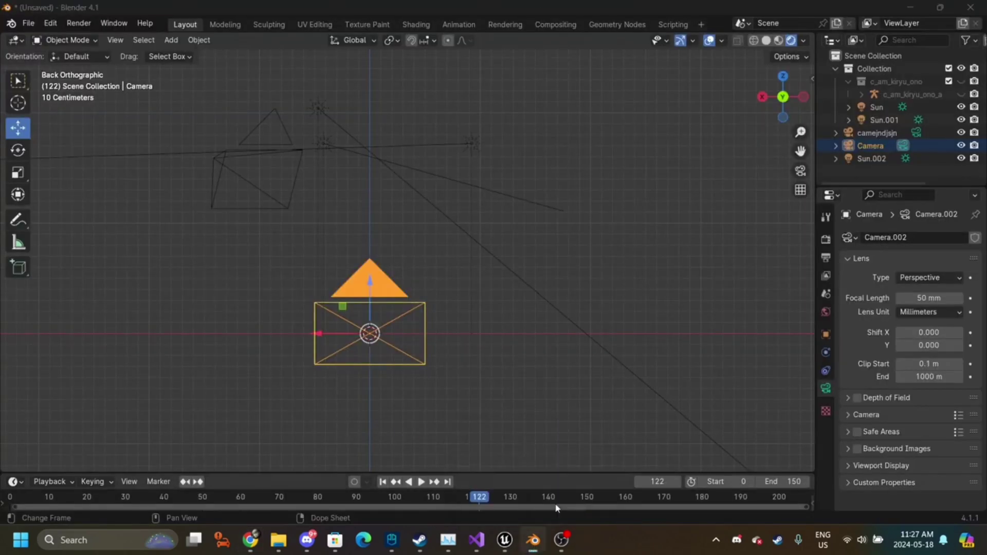
mouse_move(515, 540)
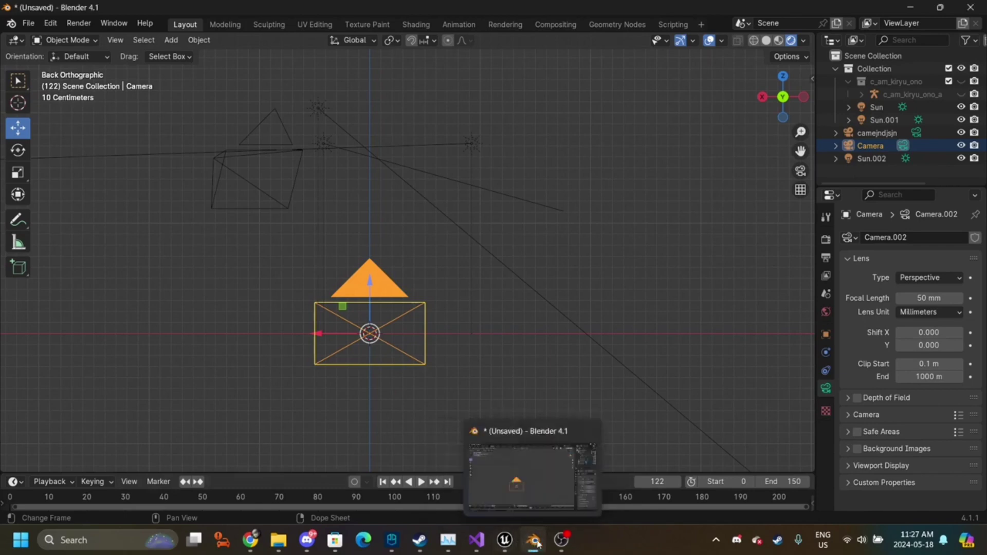
click(251, 540)
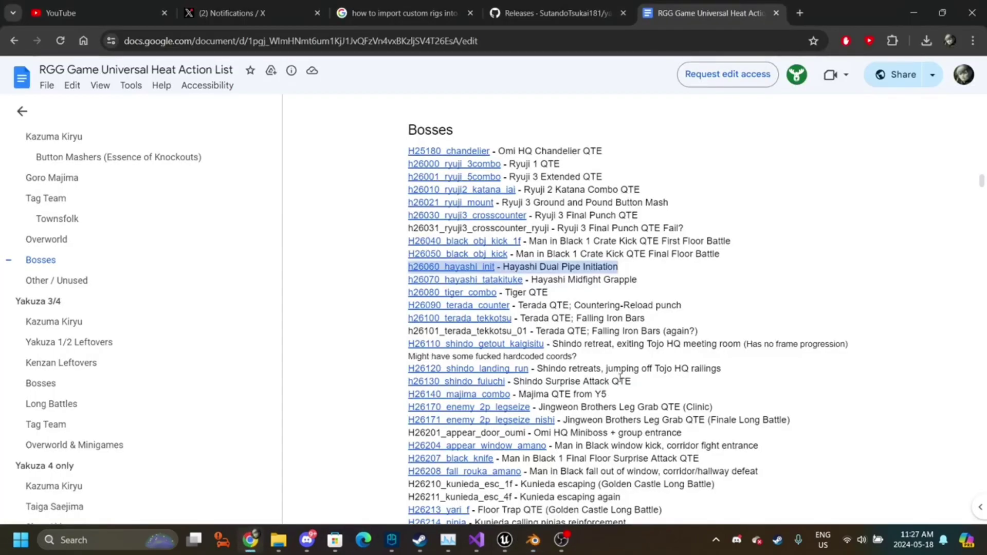
- Examine the remaining Yakuza Kiwami 2 Bosses and Other / Unused entries, highlighting the first FOTNS Trailer Segment lines
click(622, 368)
scroll(623, 371, down, 2)
scroll(624, 371, down, 4)
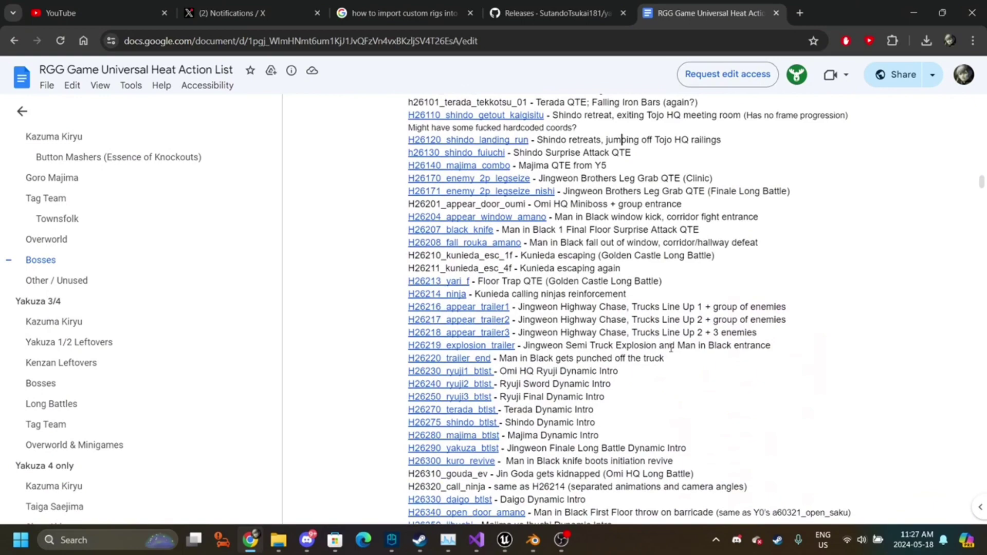
scroll(560, 382, down, 6)
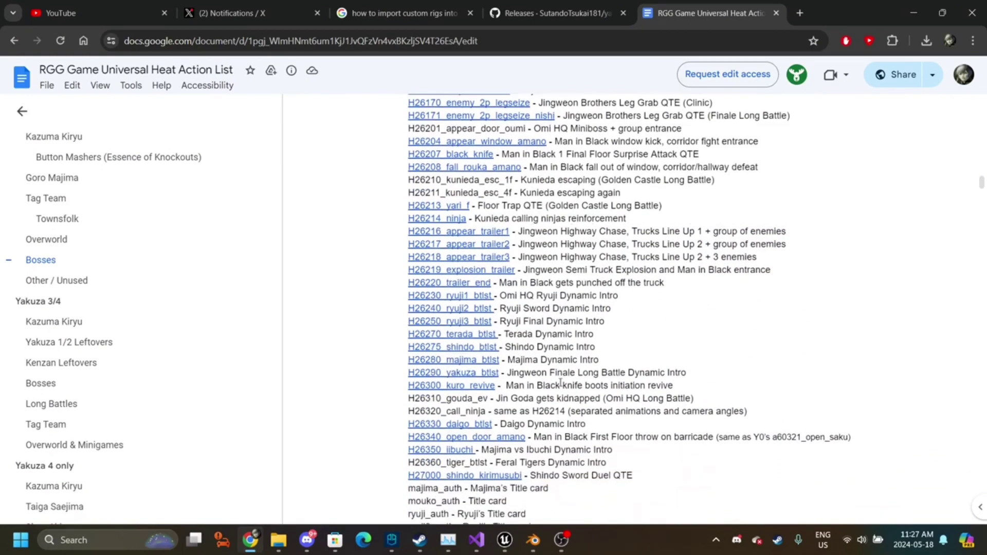
scroll(560, 383, up, 10)
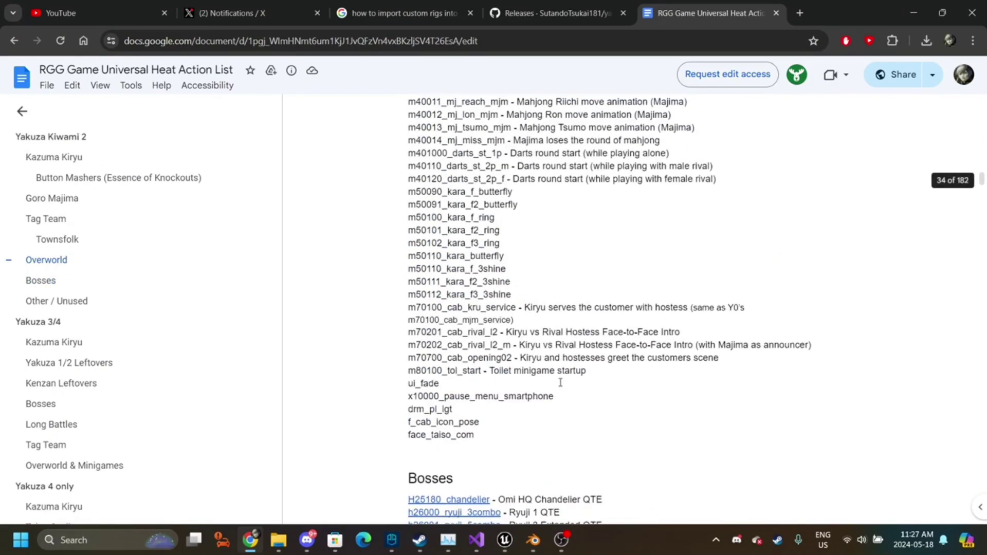
scroll(561, 382, down, 10)
scroll(560, 383, down, 3)
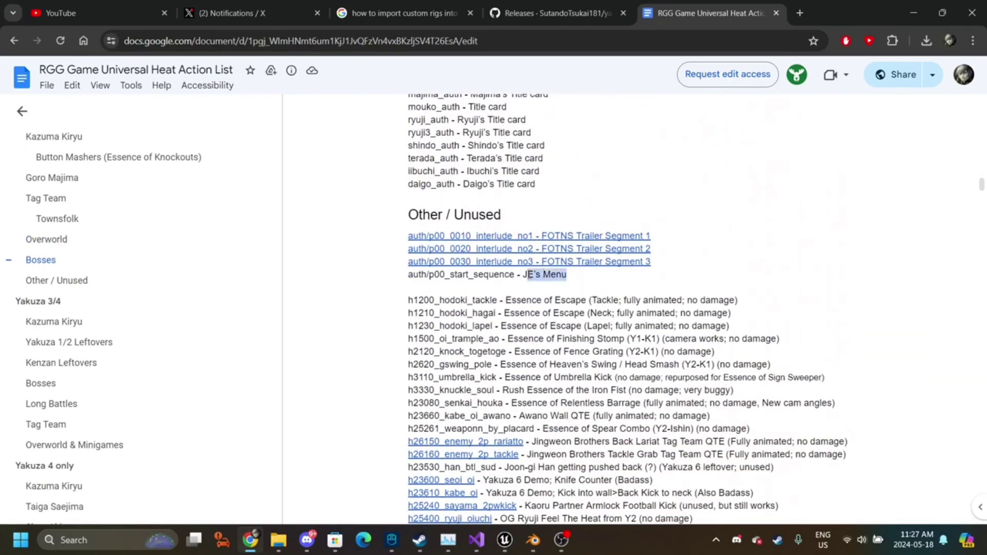
scroll(519, 274, down, 3)
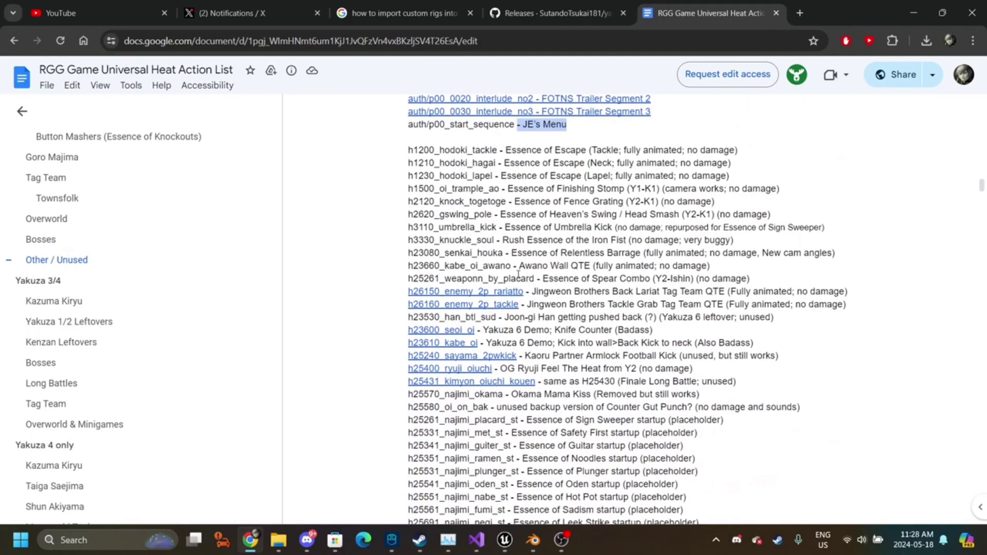
scroll(518, 274, down, 6)
scroll(557, 366, up, 11)
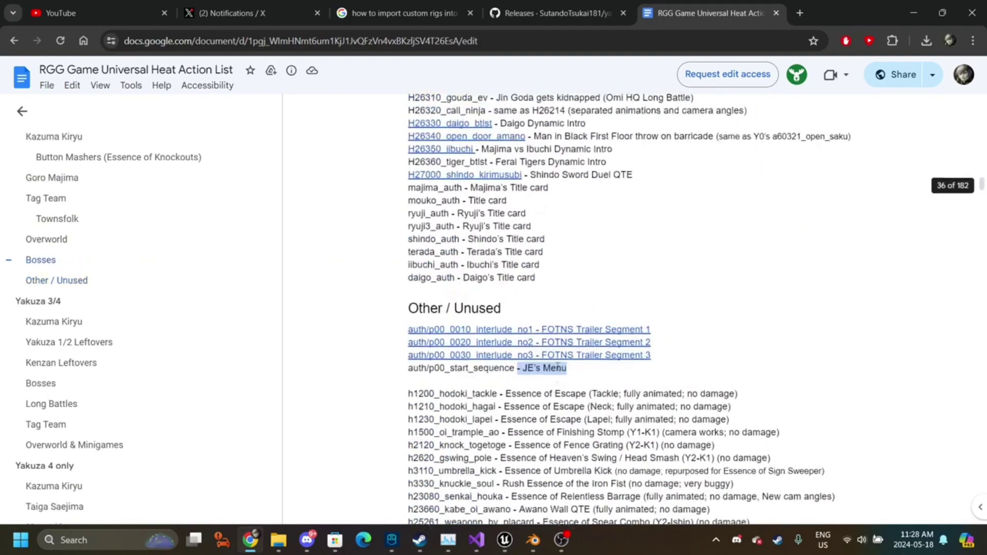
scroll(557, 366, up, 2)
scroll(558, 368, down, 1)
drag(676, 445, 417, 426)
- Go to the Like a Dragon: Infinite Wealth section and look through its heat actions and the Ishin and Kenzan lists below
scroll(110, 399, down, 15)
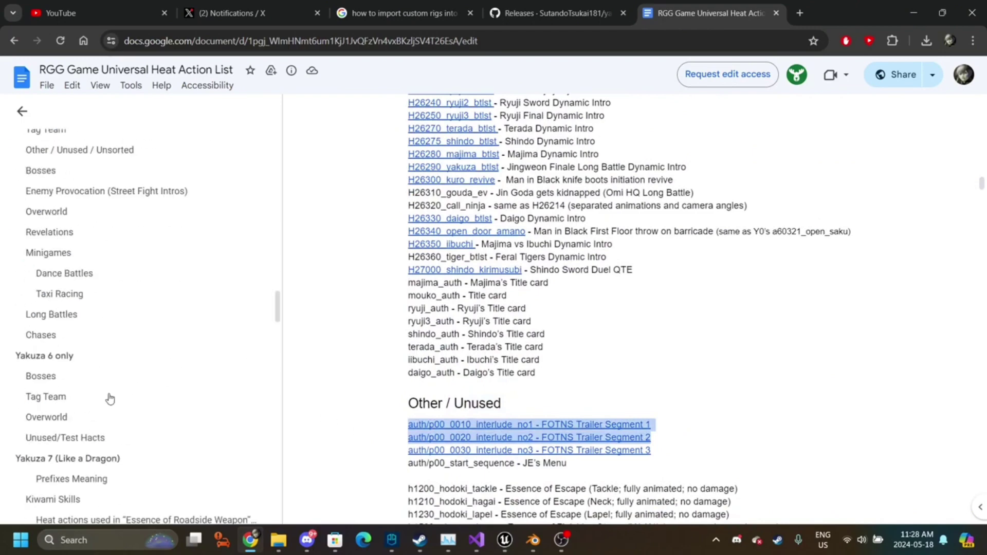
click(77, 320)
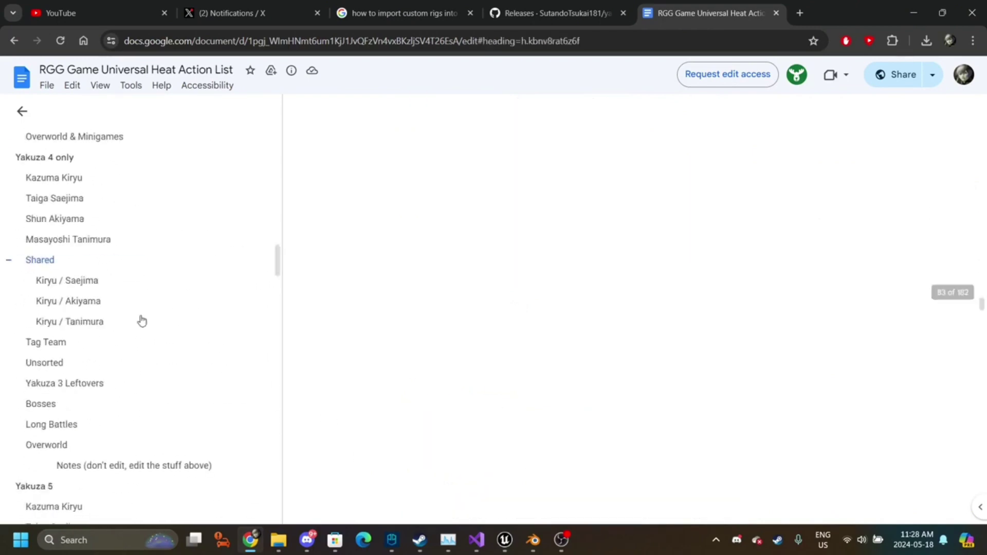
scroll(626, 380, down, 3)
scroll(626, 380, up, 2)
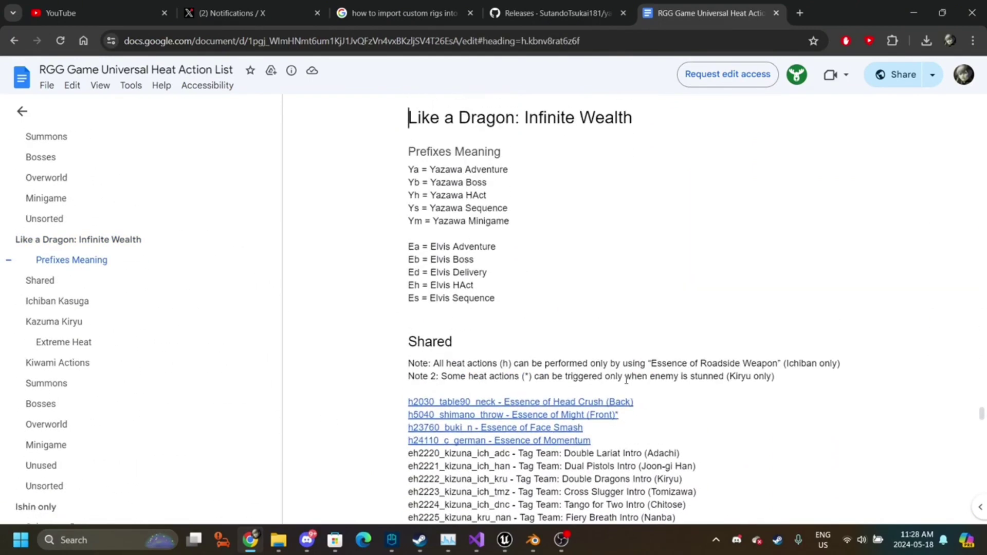
scroll(626, 381, down, 15)
scroll(627, 380, down, 20)
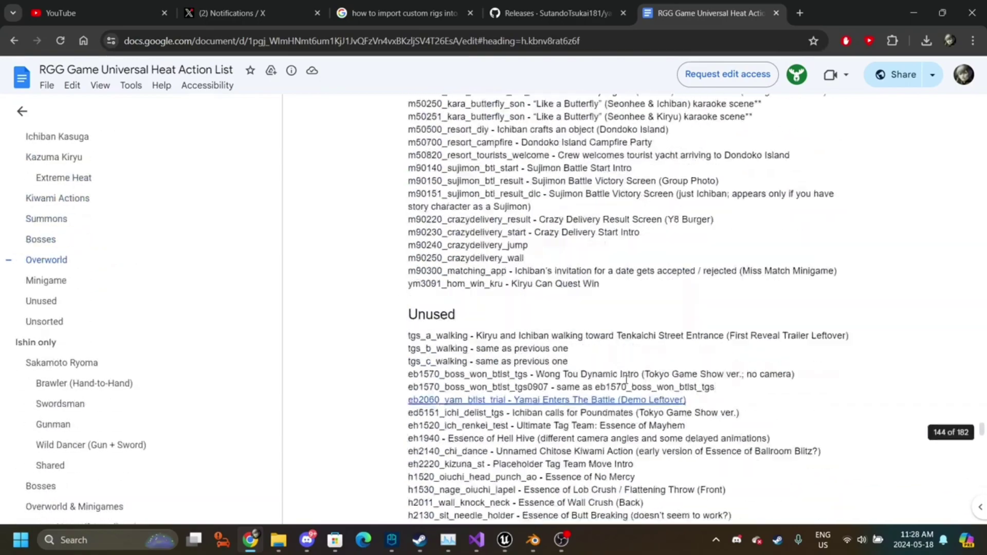
scroll(626, 380, down, 14)
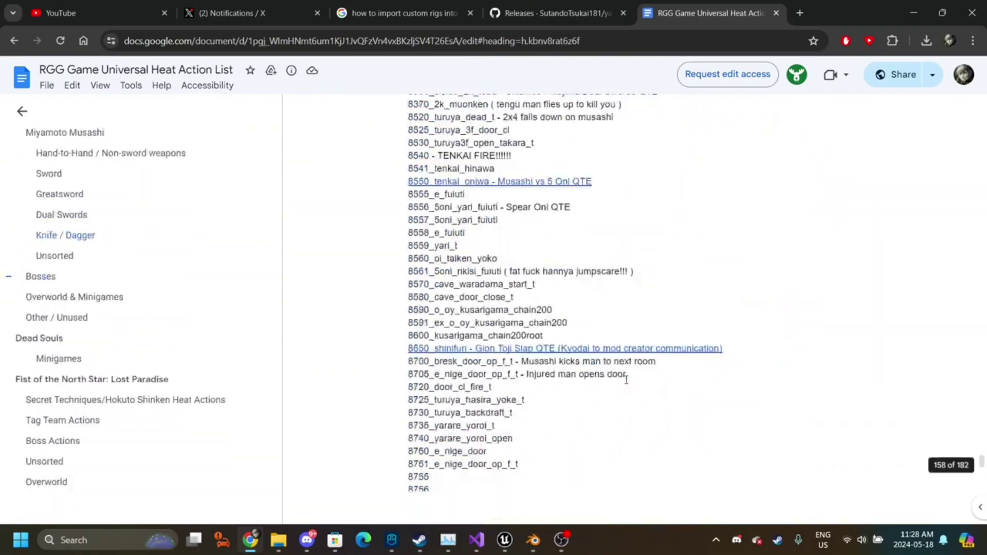
- Go back to the Infinite Wealth Unused list and highlight the tgs_a_walking, tgs_b_walking and tgs_c_walking entries
scroll(613, 404, up, 6)
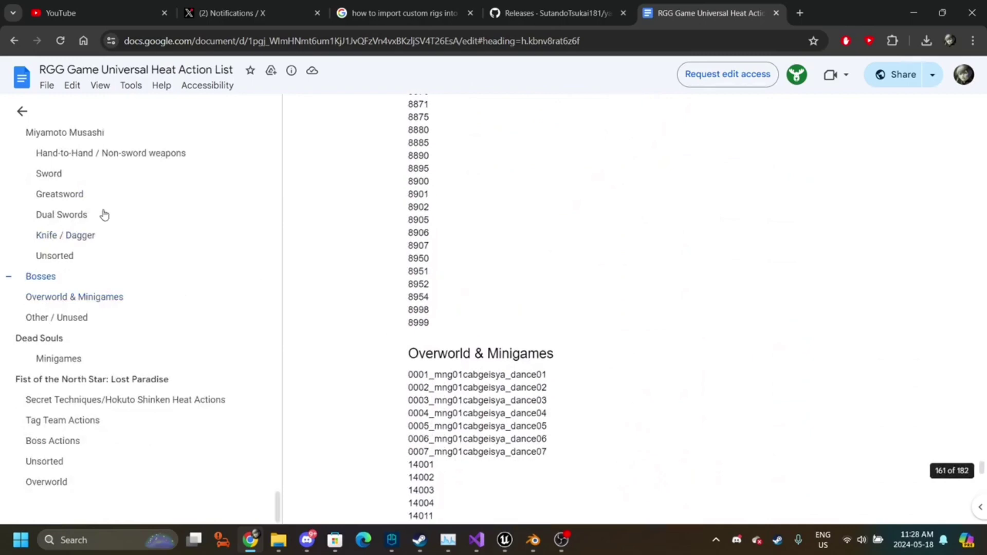
scroll(101, 214, up, 9)
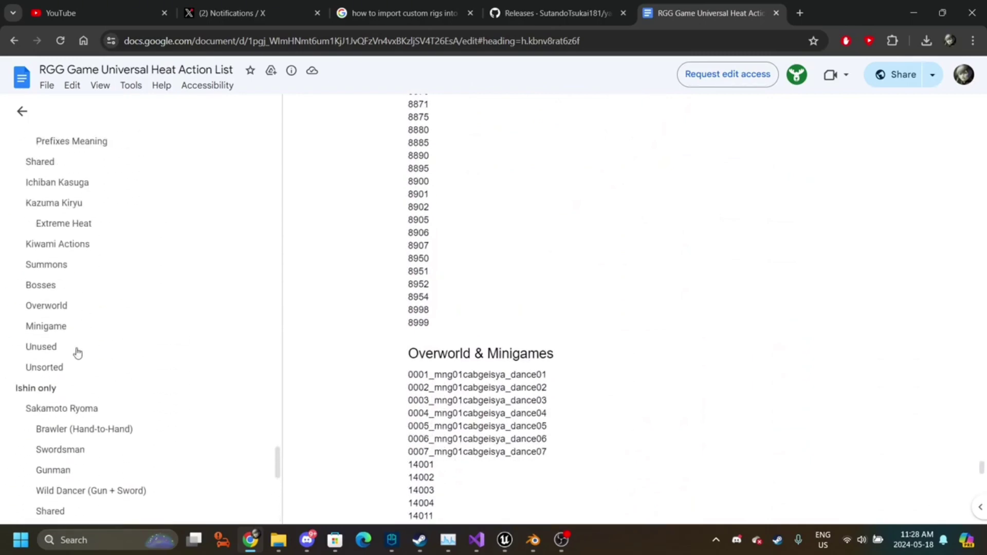
click(42, 346)
scroll(514, 464, down, 4)
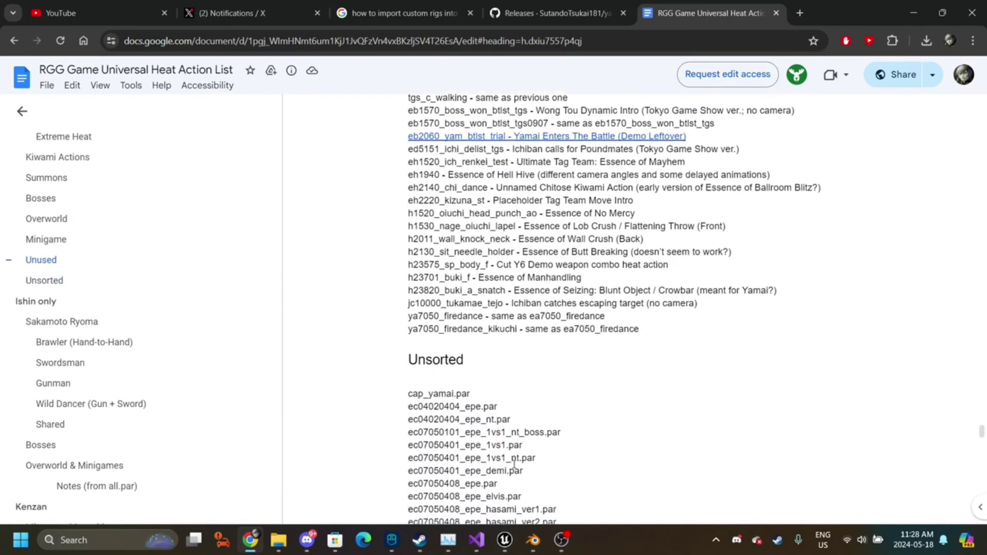
scroll(514, 464, down, 7)
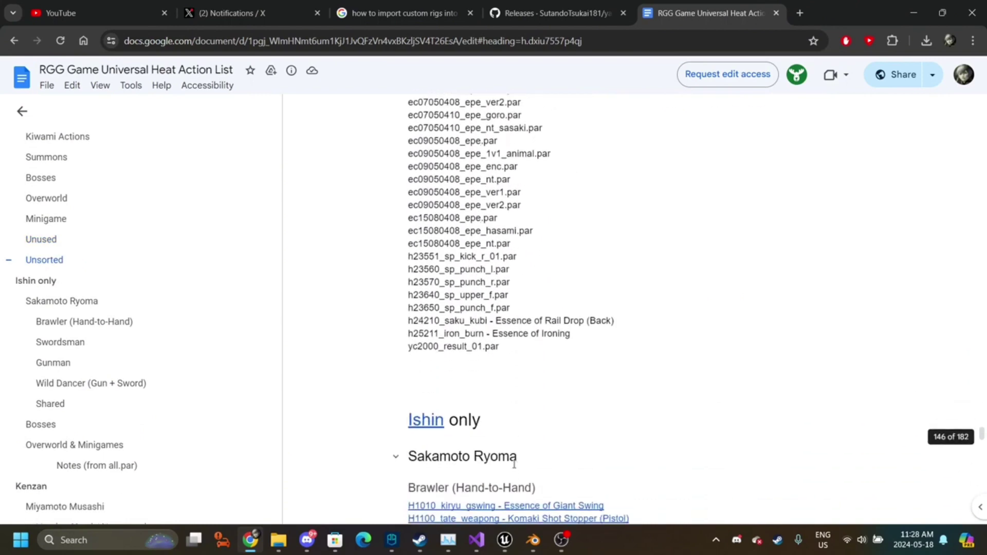
scroll(514, 464, up, 13)
scroll(514, 464, up, 1)
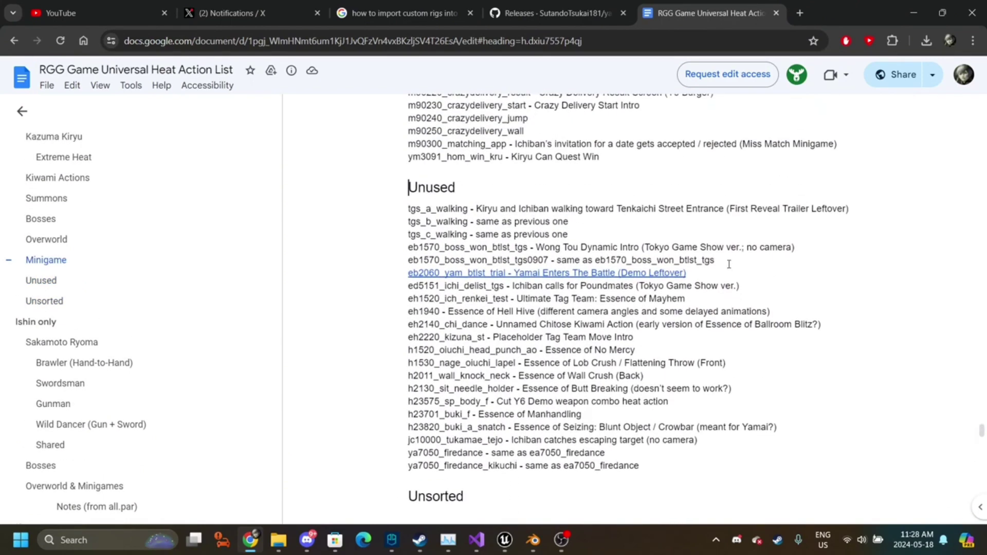
click(751, 258)
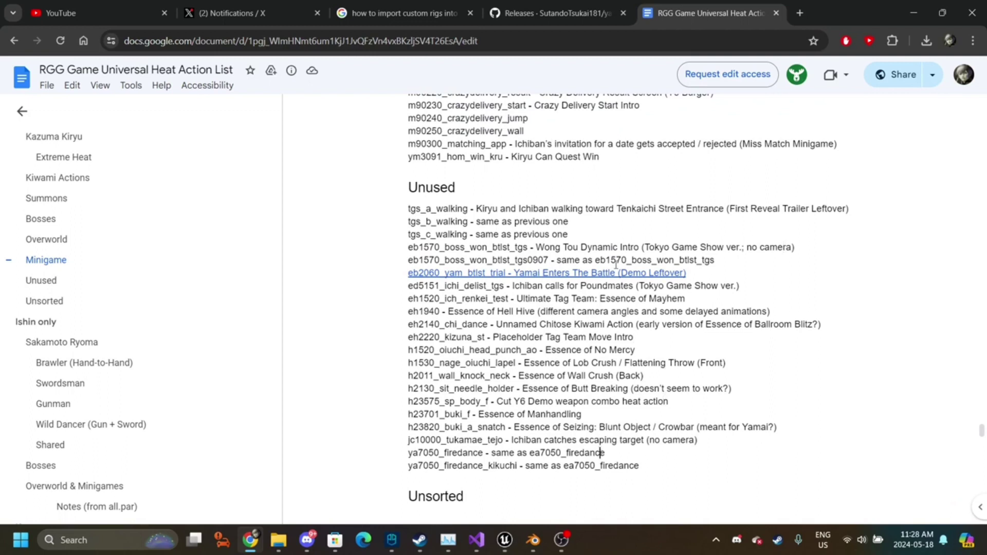
drag(843, 208, 575, 230)
drag(444, 212, 569, 240)
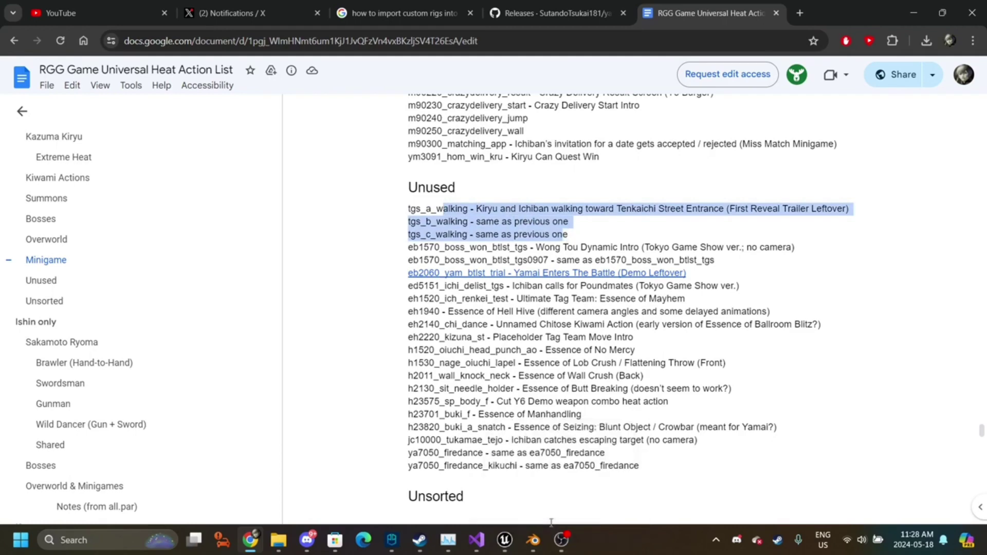
- Switch to Blender and on to File Explorer, unpack h26080_tiger_combo.par in hact_lexus2 with ParTool, and open the unpacked folder
click(561, 539)
click(533, 540)
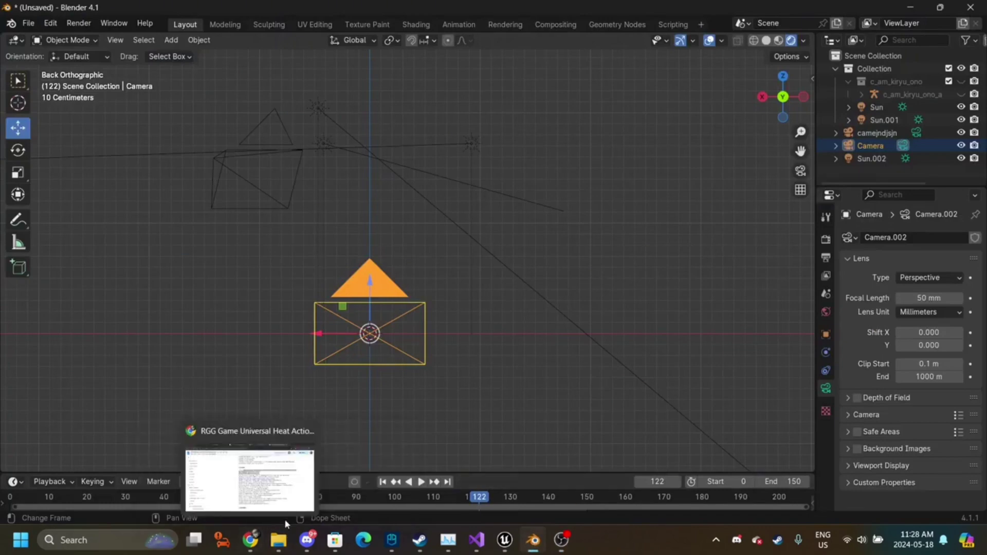
click(322, 465)
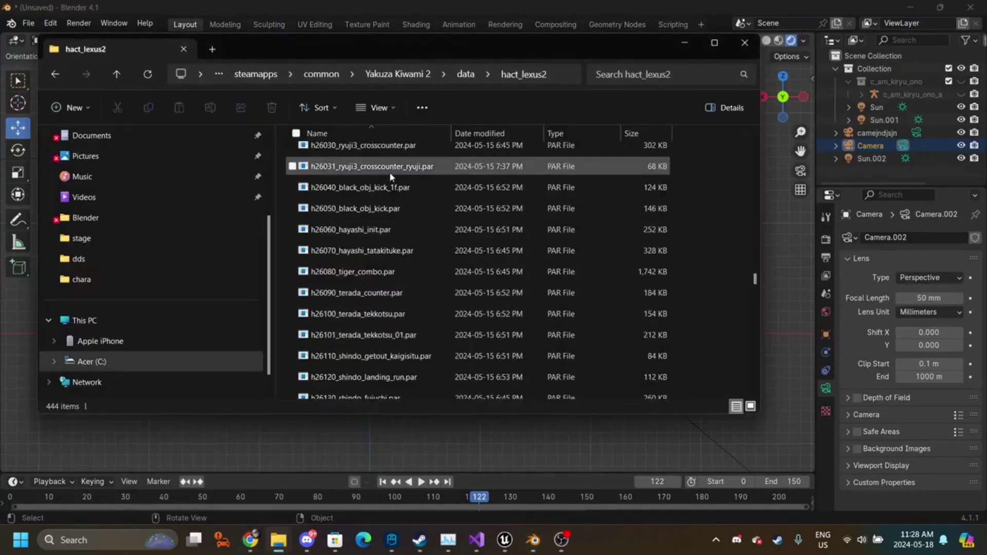
click(368, 276)
double_click(368, 277)
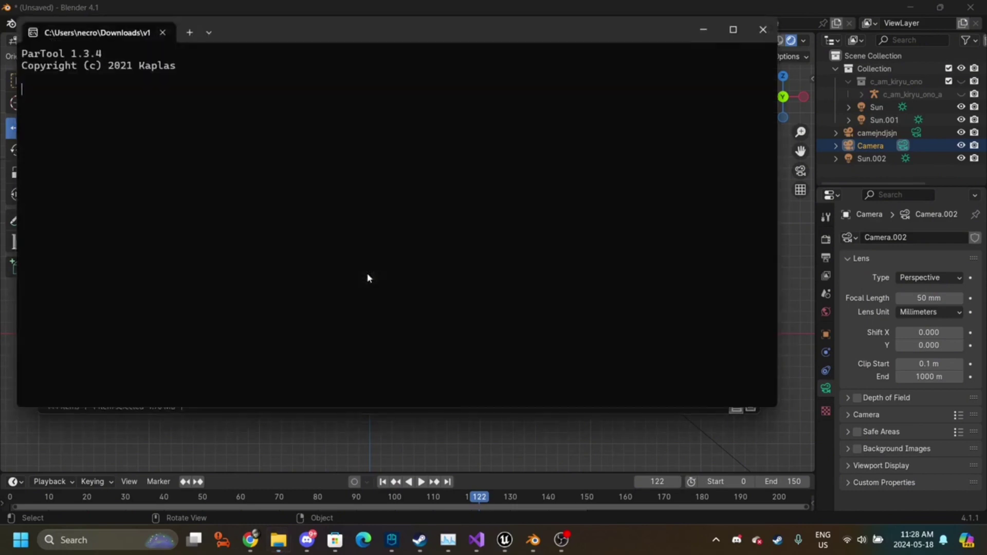
scroll(372, 250, up, 15)
scroll(370, 248, down, 10)
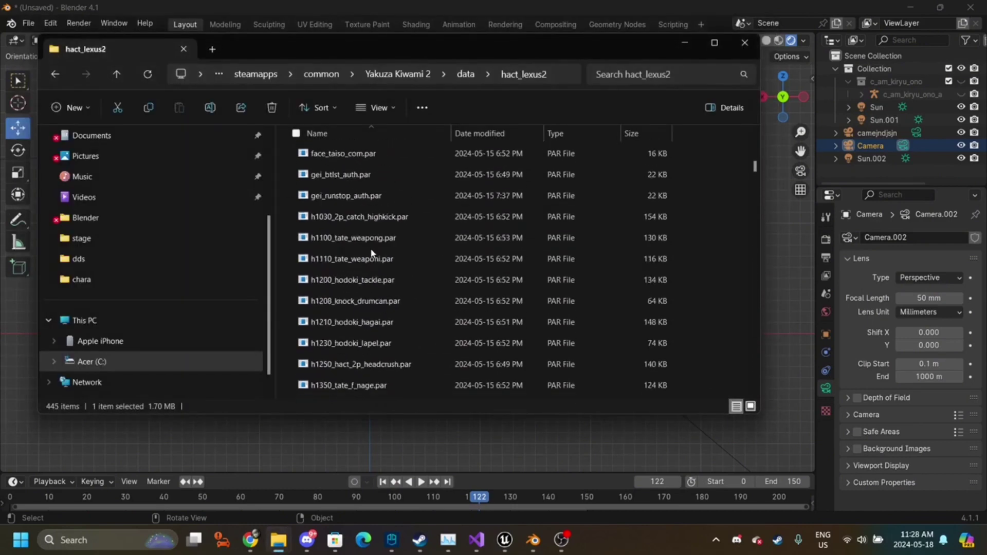
double_click(391, 164)
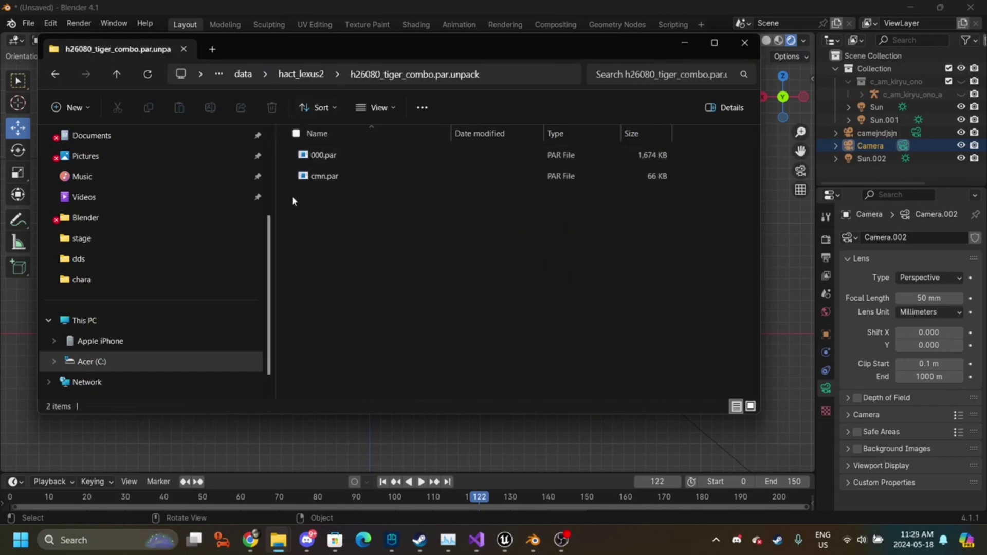
- Unpack 000.par with ParTool and look through the CMT and GMT files in the 000.par.unpack folder
click(332, 157)
double_click(332, 157)
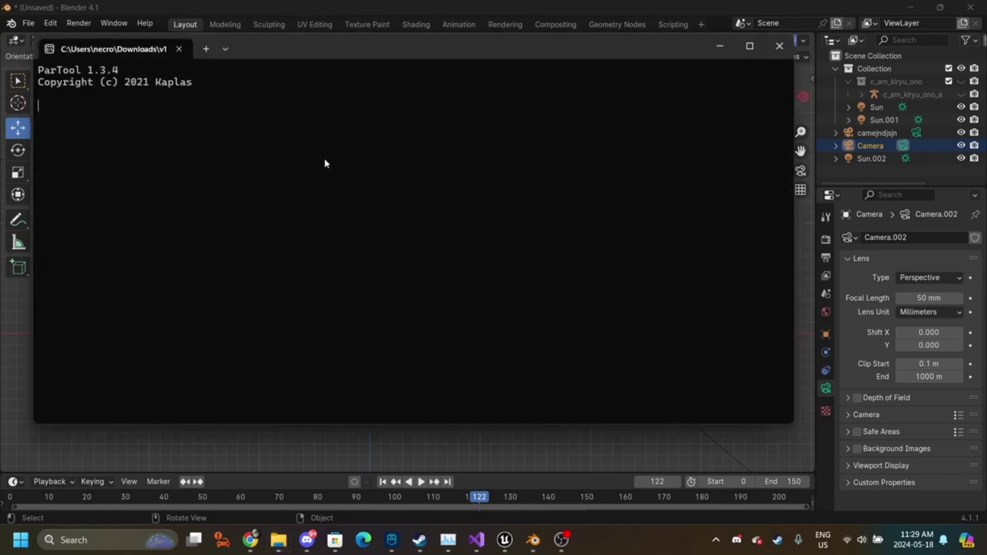
double_click(334, 198)
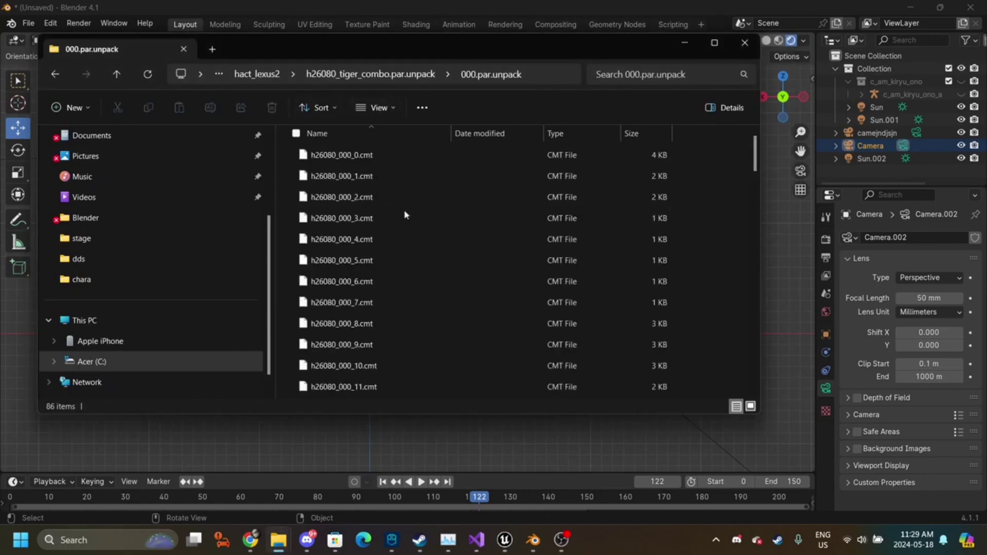
scroll(396, 214, down, 9)
scroll(396, 219, down, 17)
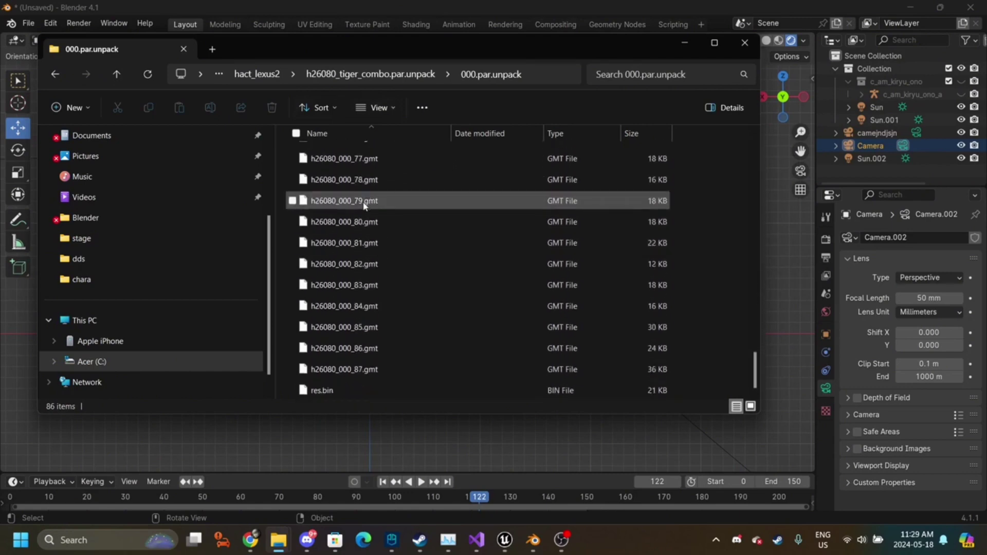
scroll(374, 179, up, 1)
scroll(373, 180, down, 2)
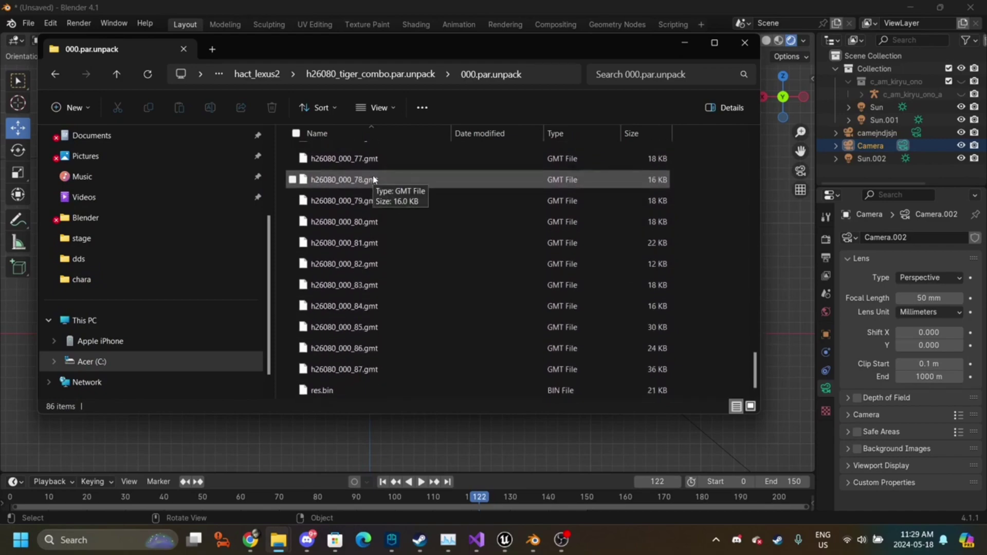
- Return to the heat action list in Chrome and go to the Yakuza Kiwami 2 section
click(252, 550)
scroll(511, 293, up, 10)
scroll(136, 227, up, 8)
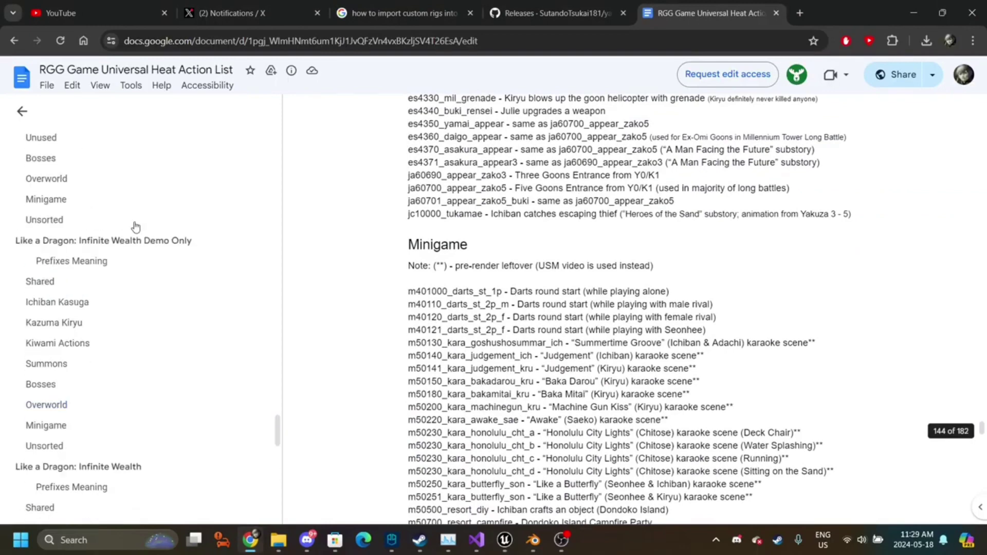
scroll(136, 227, up, 15)
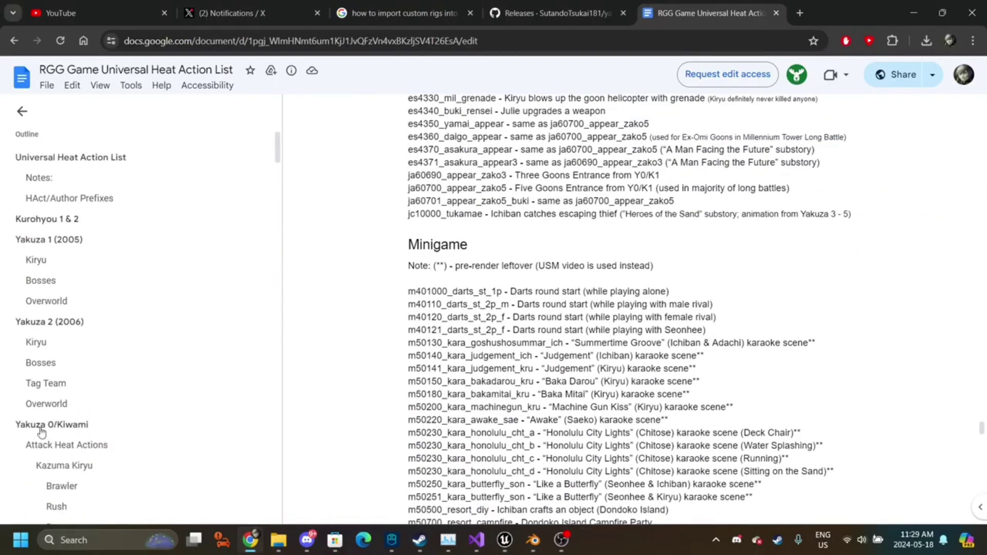
click(41, 427)
scroll(29, 282, up, 3)
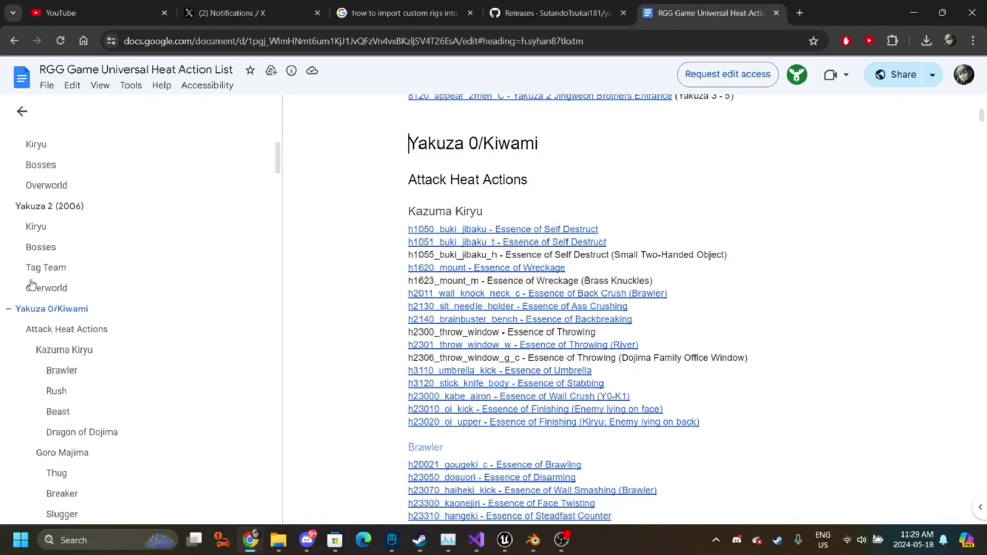
scroll(28, 280, down, 3)
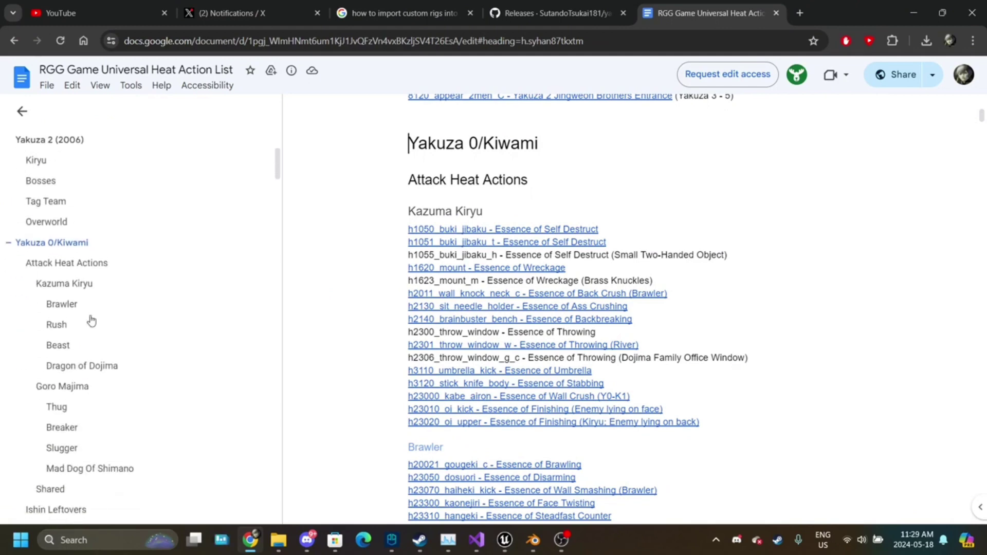
scroll(90, 318, down, 8)
click(67, 260)
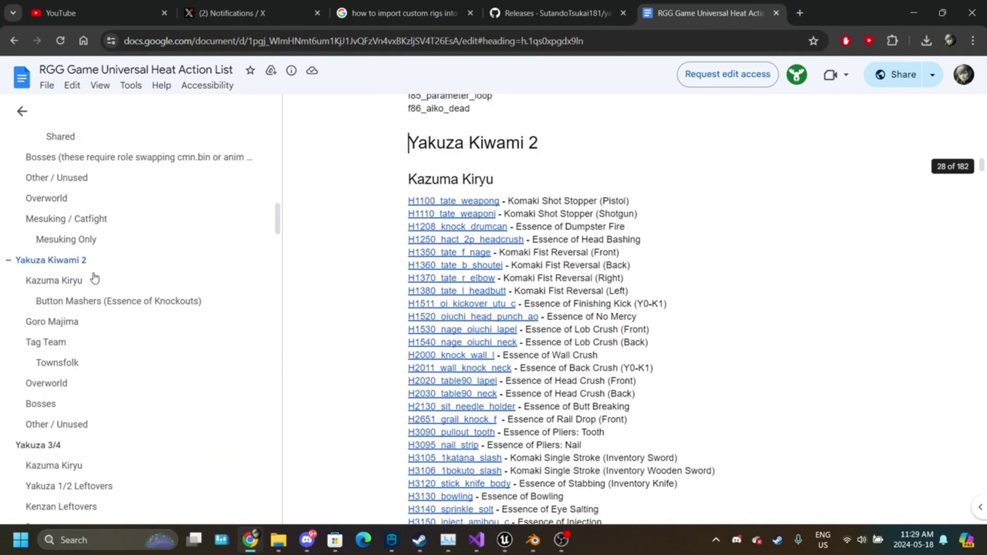
- Examine the Yakuza Kiwami 2 Kazuma Kiryu heat actions down to Button Mashers (Essence of Knockouts), highlighting part of that heading
scroll(483, 306, down, 6)
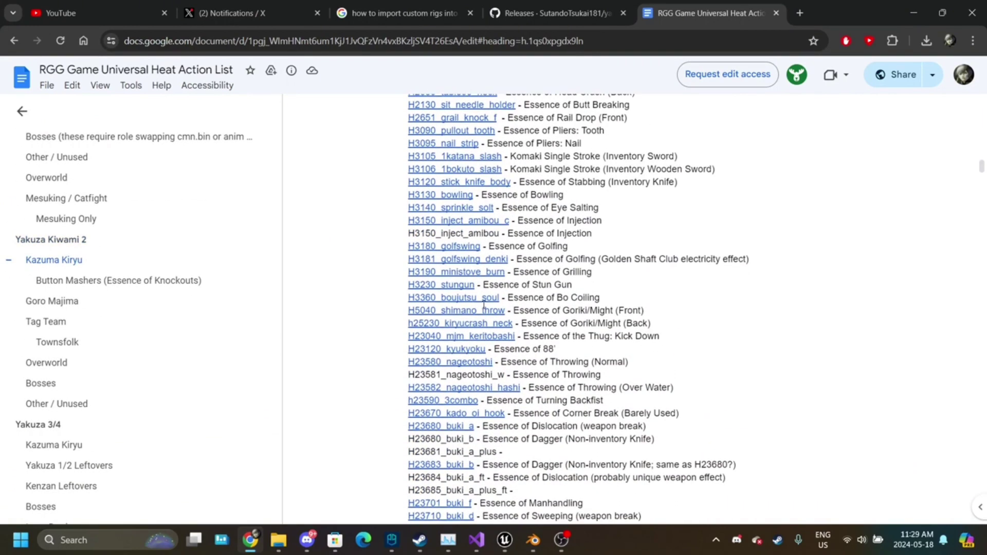
scroll(484, 305, down, 2)
scroll(484, 305, down, 5)
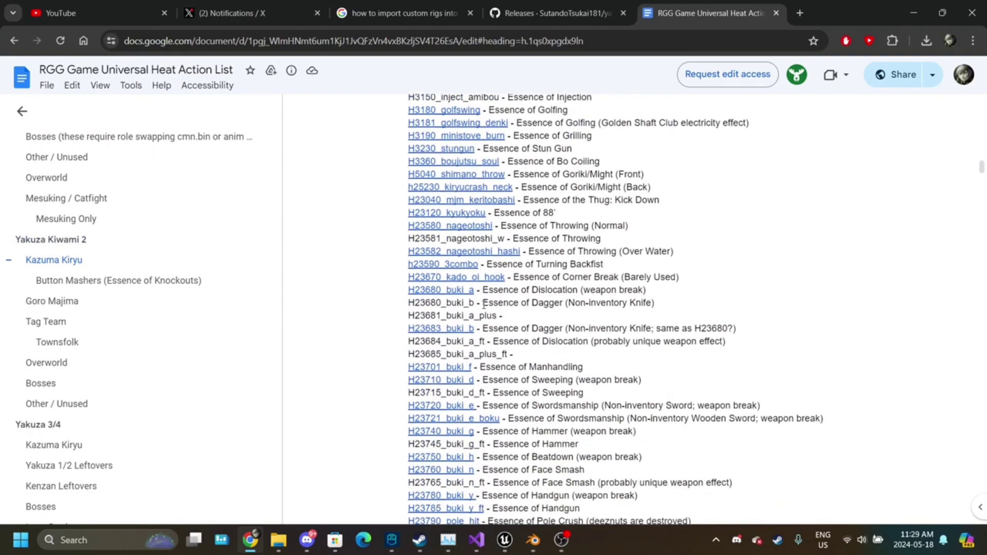
scroll(483, 305, down, 7)
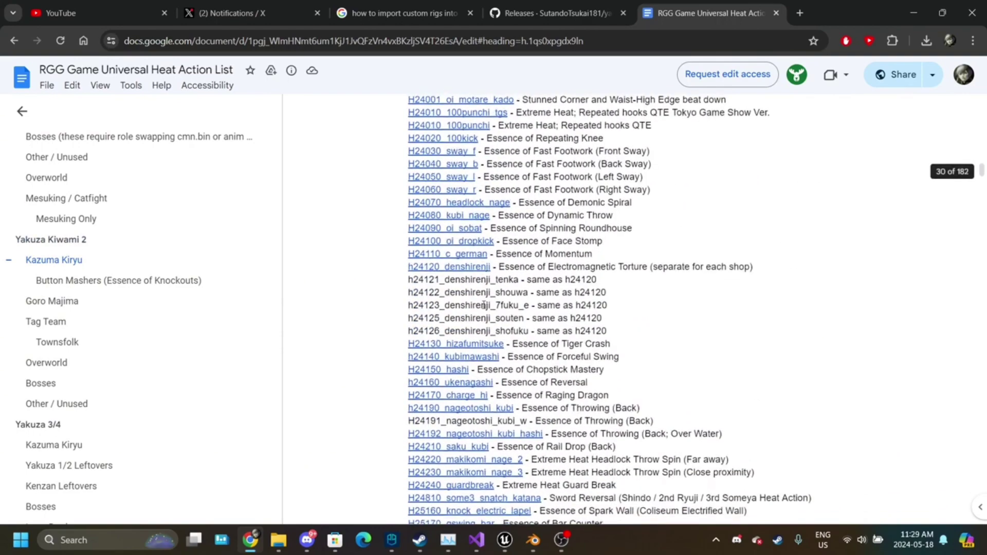
scroll(483, 304, down, 5)
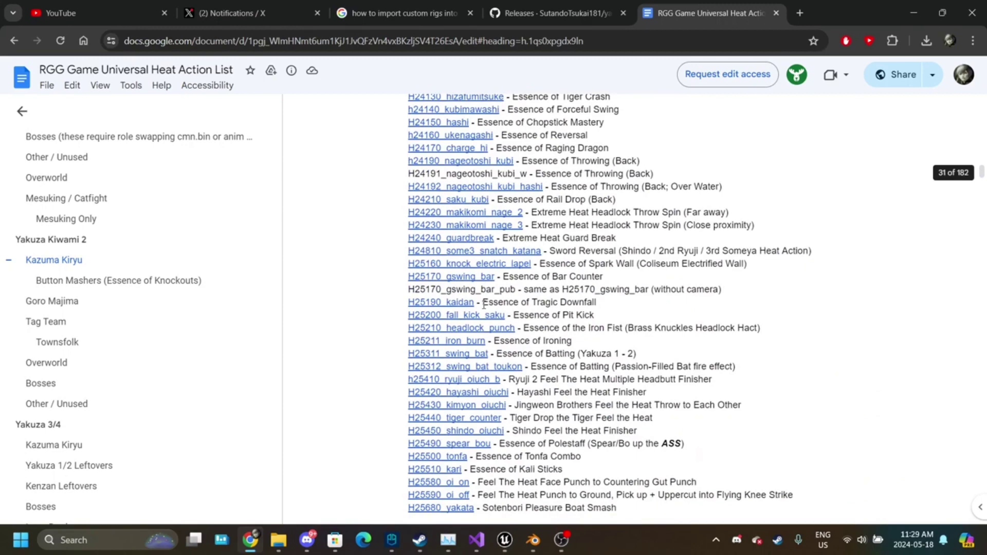
scroll(573, 352, down, 2)
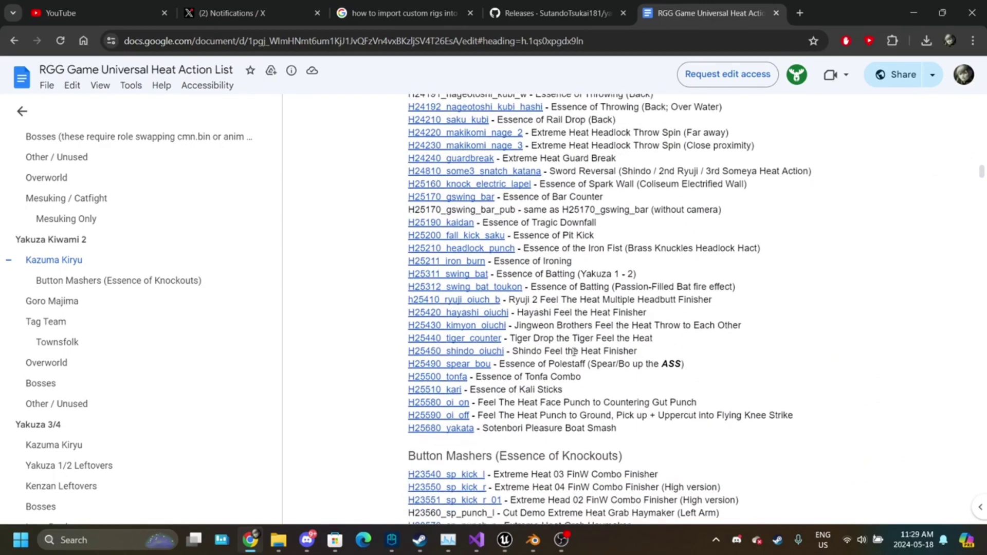
scroll(604, 353, down, 5)
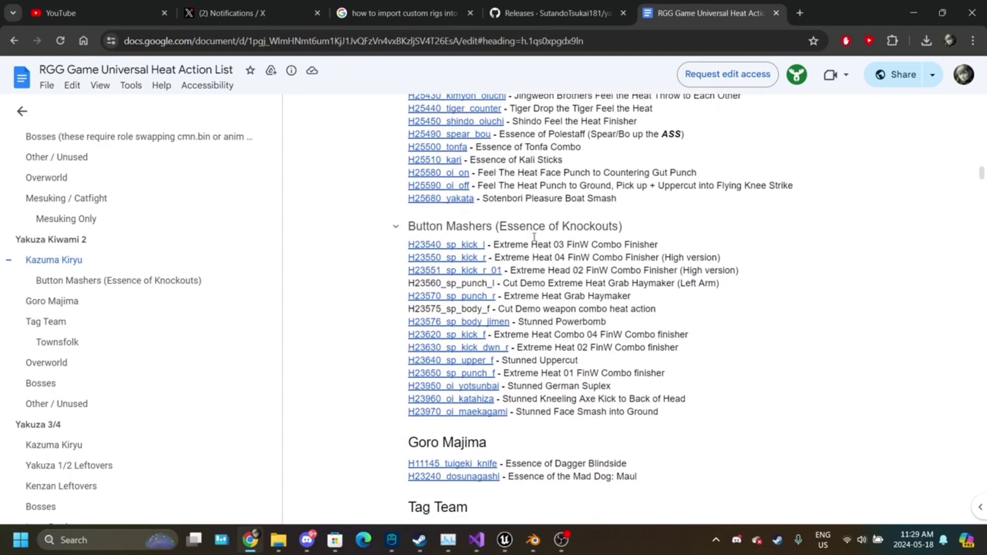
drag(519, 234, 556, 234)
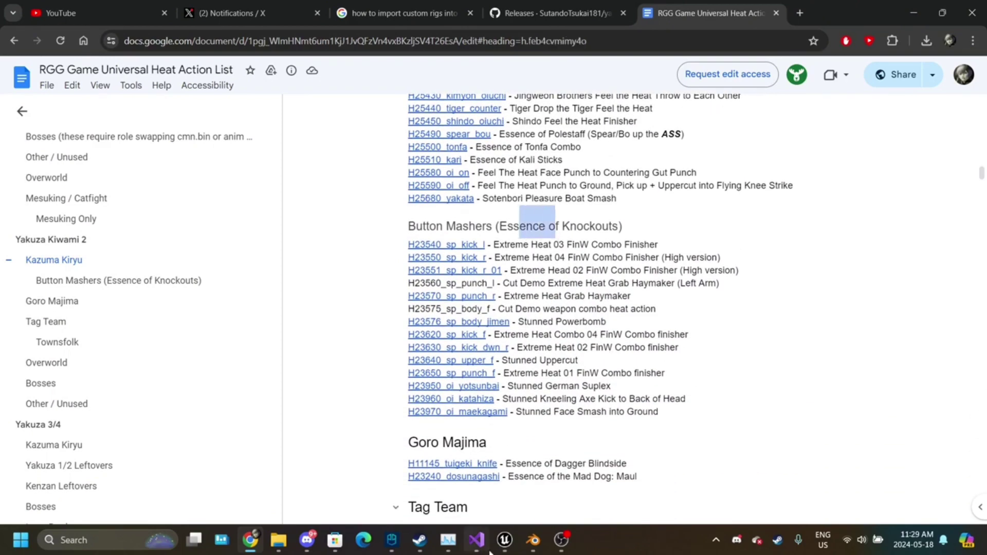
- Switch to File Explorer, go back up to the hact_lexus2 folder and look through its heat action PAR files
mouse_move(278, 540)
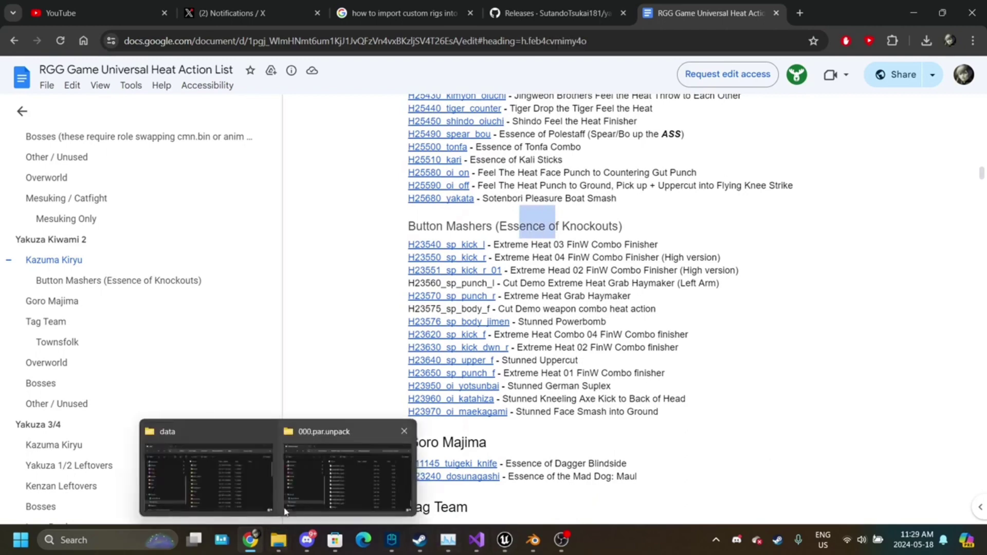
click(310, 484)
click(378, 78)
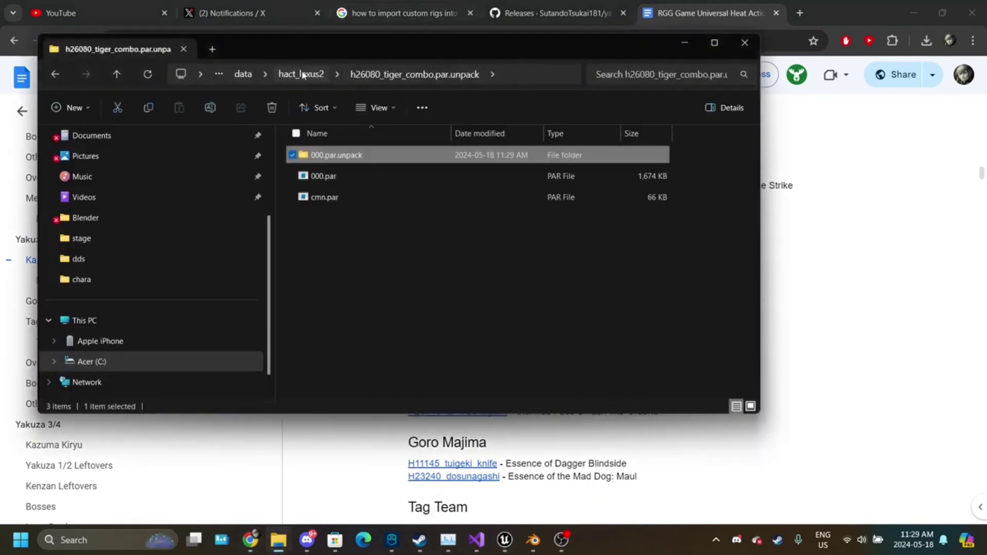
click(315, 75)
scroll(416, 174, down, 10)
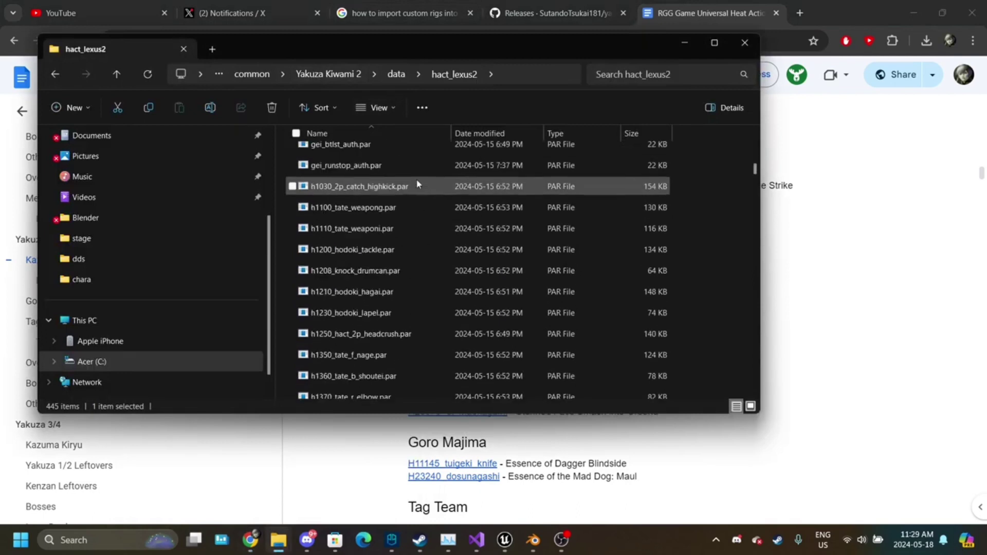
scroll(417, 184, down, 6)
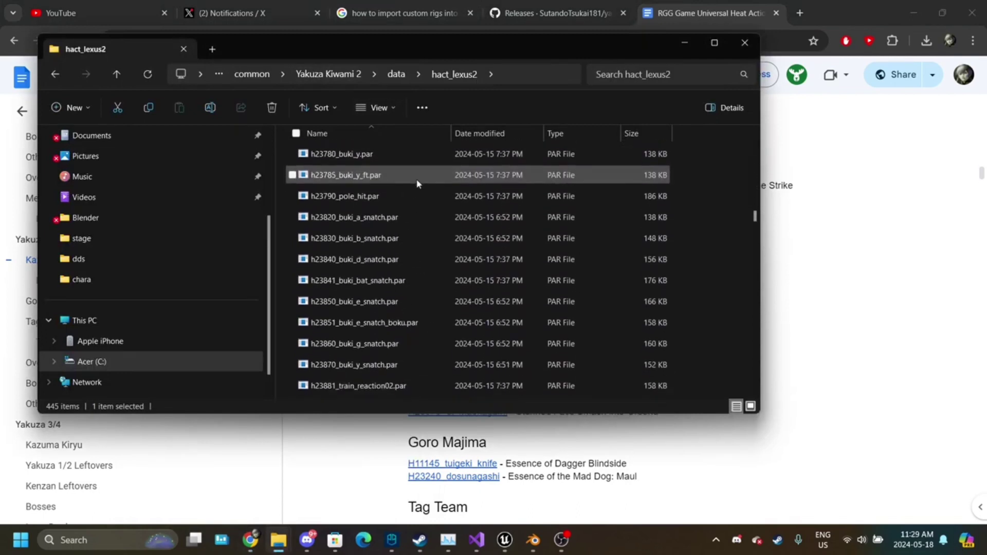
scroll(417, 180, down, 6)
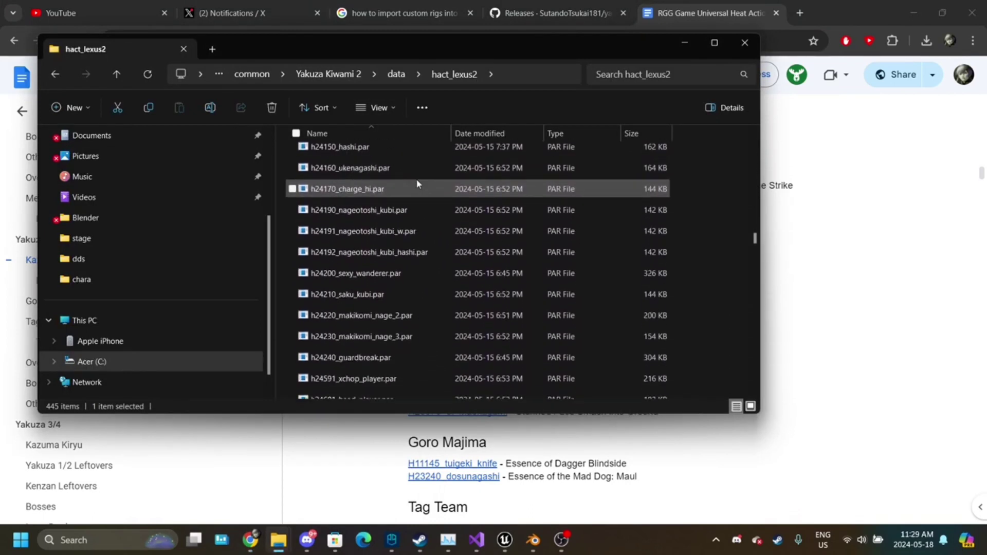
scroll(887, 313, down, 7)
- Return to the heat action list in Chrome and examine the Yakuza Kiwami 2 Tag Team and Townsfolk entries
click(887, 314)
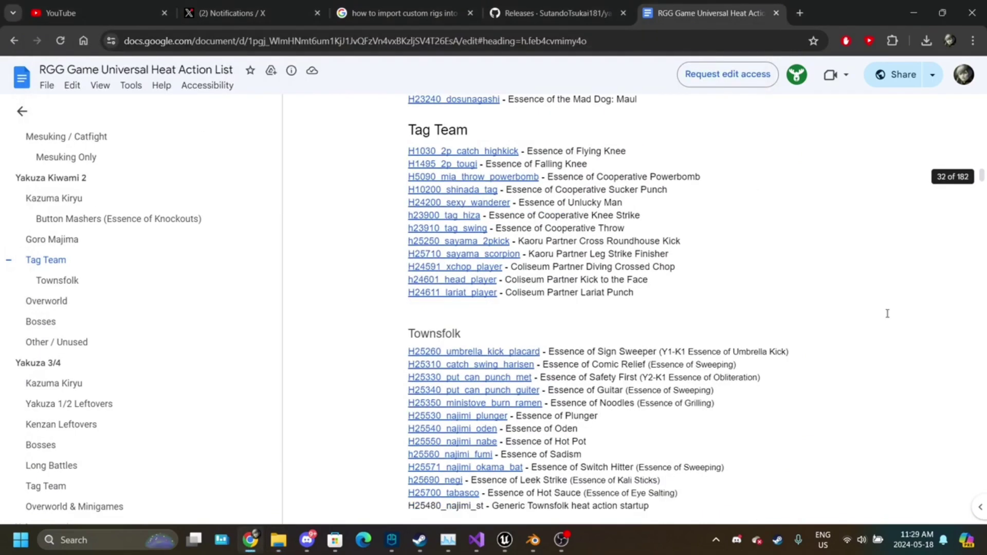
scroll(751, 338, down, 2)
scroll(751, 338, up, 1)
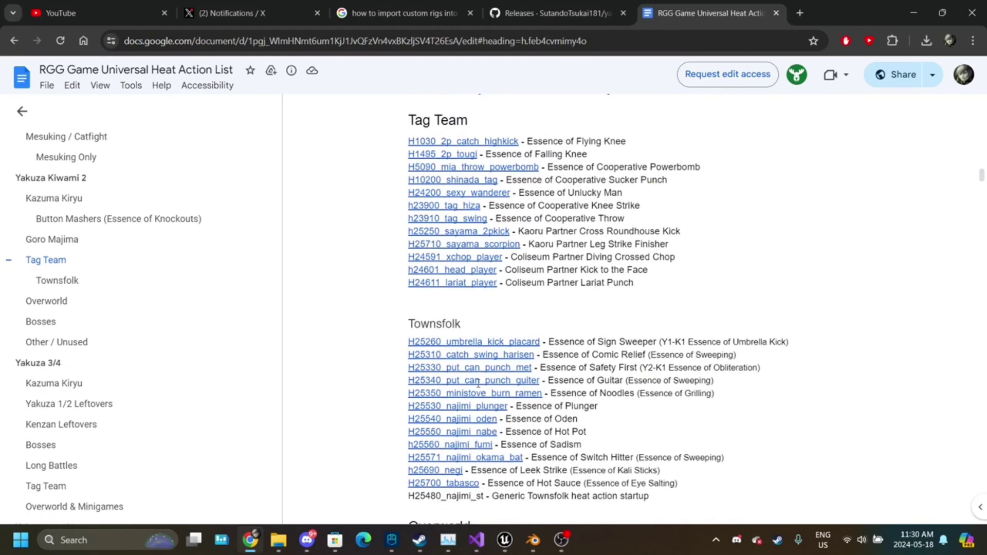
scroll(388, 329, up, 1)
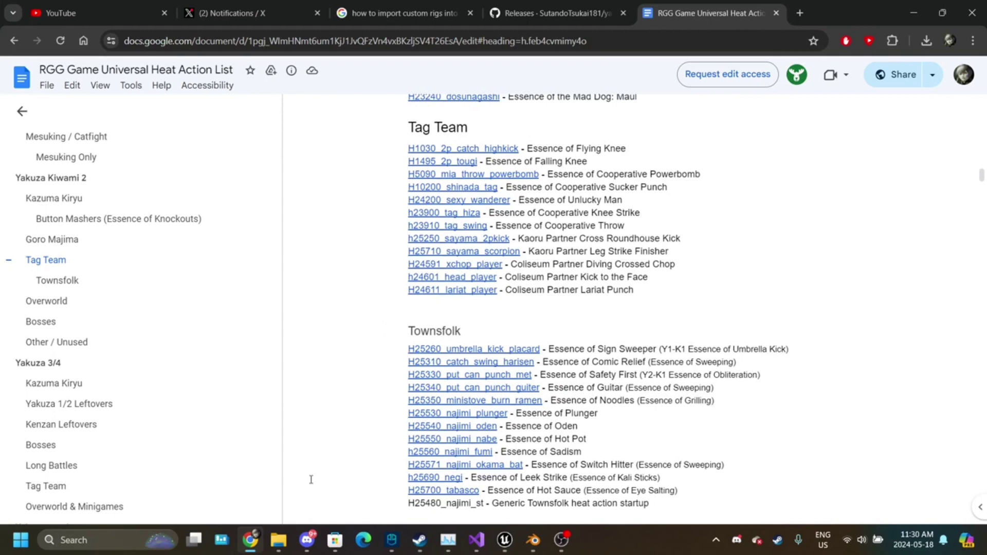
- Switch to the hact_lexus2 folder in File Explorer and unpack h25240_sayama_2pwkick.par with ParTool
mouse_move(278, 540)
click(346, 484)
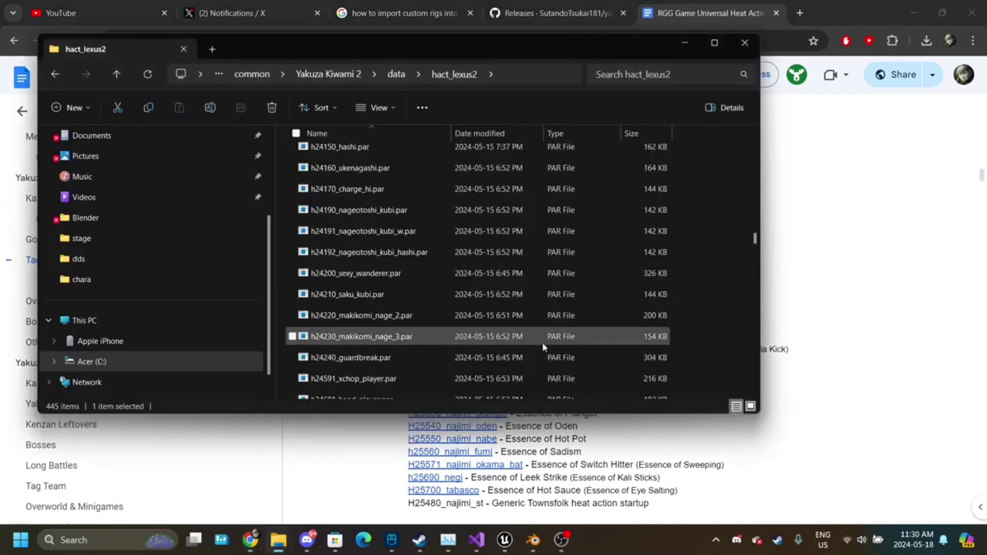
scroll(543, 344, down, 5)
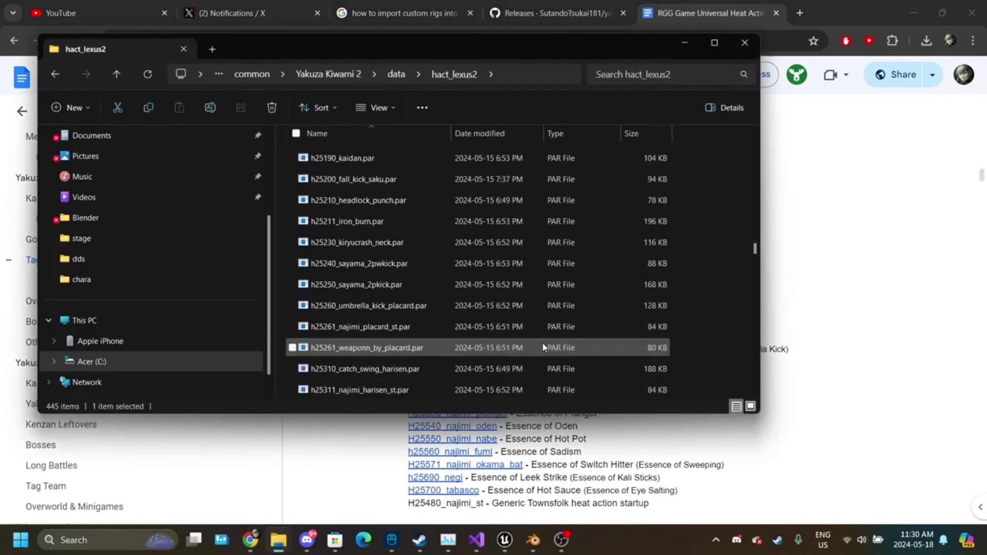
click(413, 265)
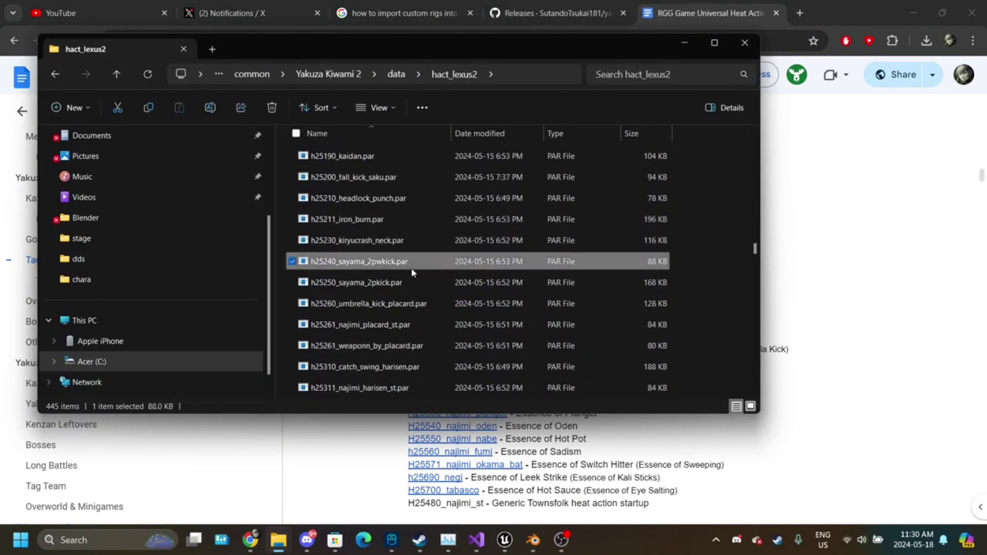
- Open the h25240_sayama_2pwkick.par.unpack folder, unpack 000.par with ParTool and open the resulting 000.par.unpack folder
scroll(426, 214, up, 20)
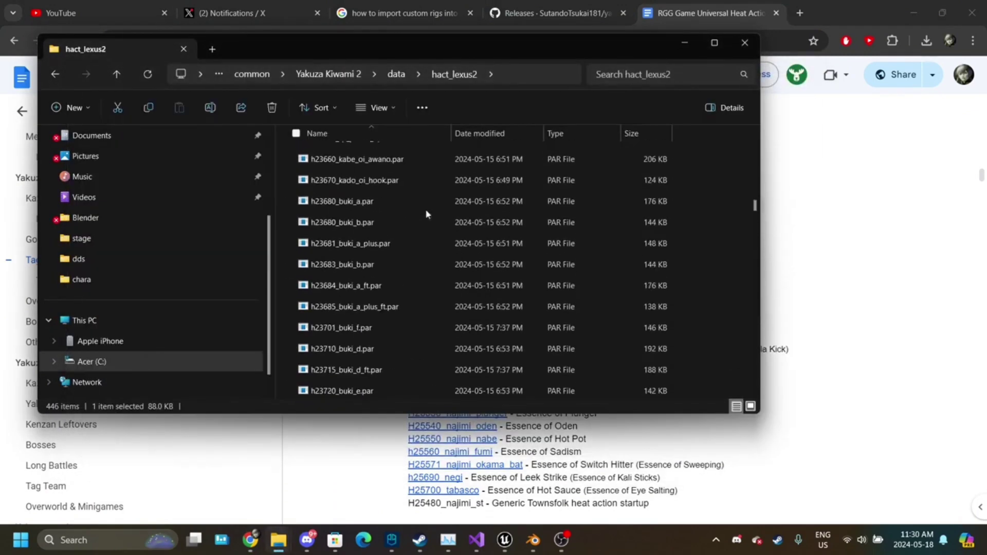
scroll(426, 214, up, 10)
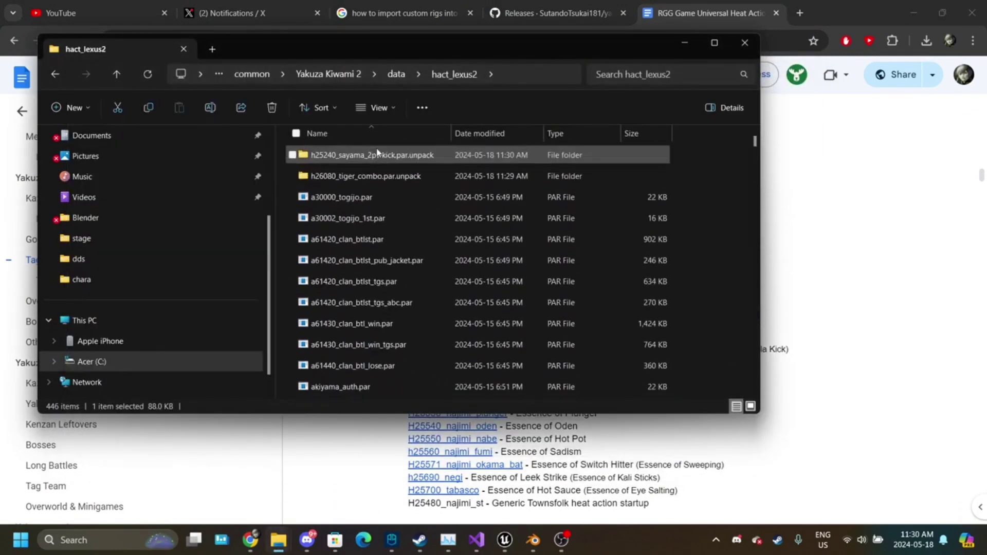
double_click(376, 154)
click(348, 163)
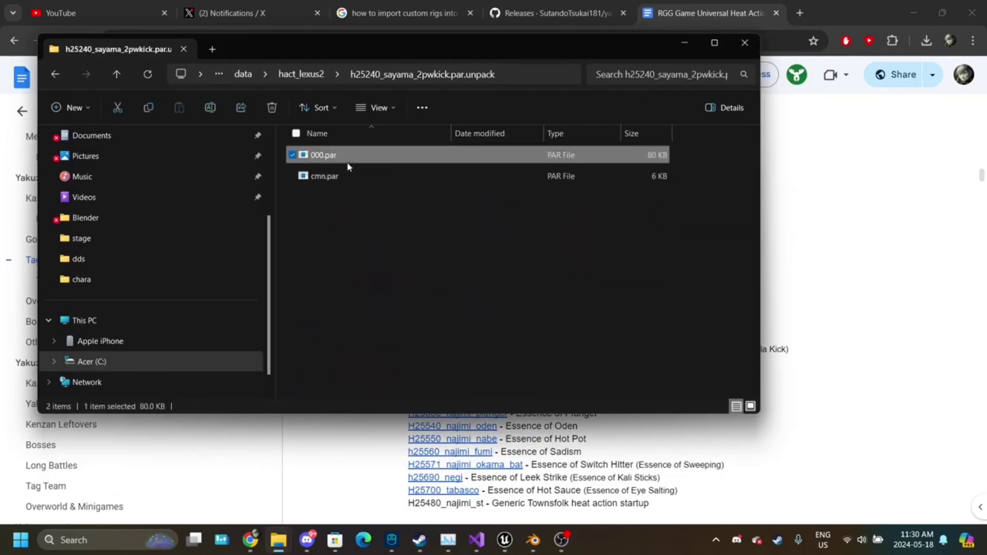
double_click(348, 164)
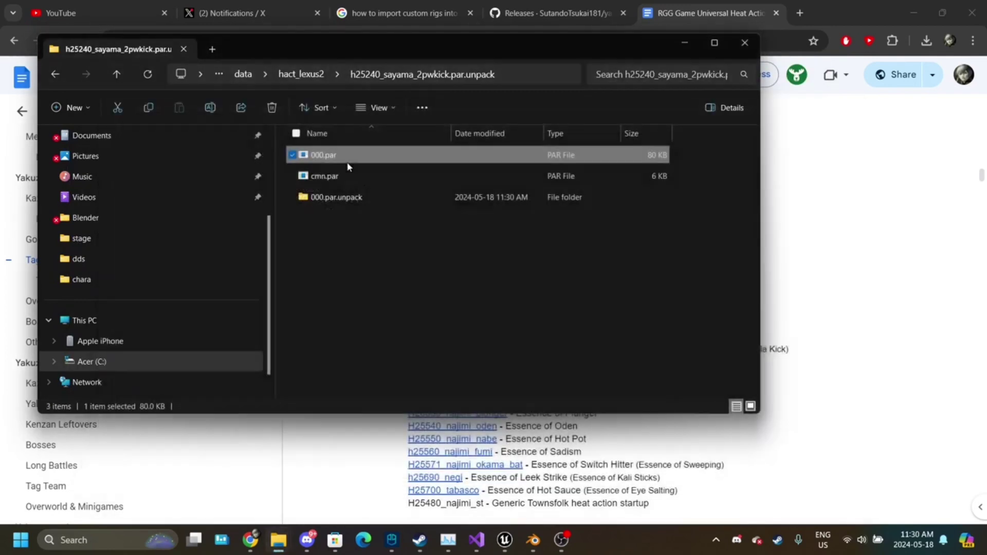
double_click(375, 197)
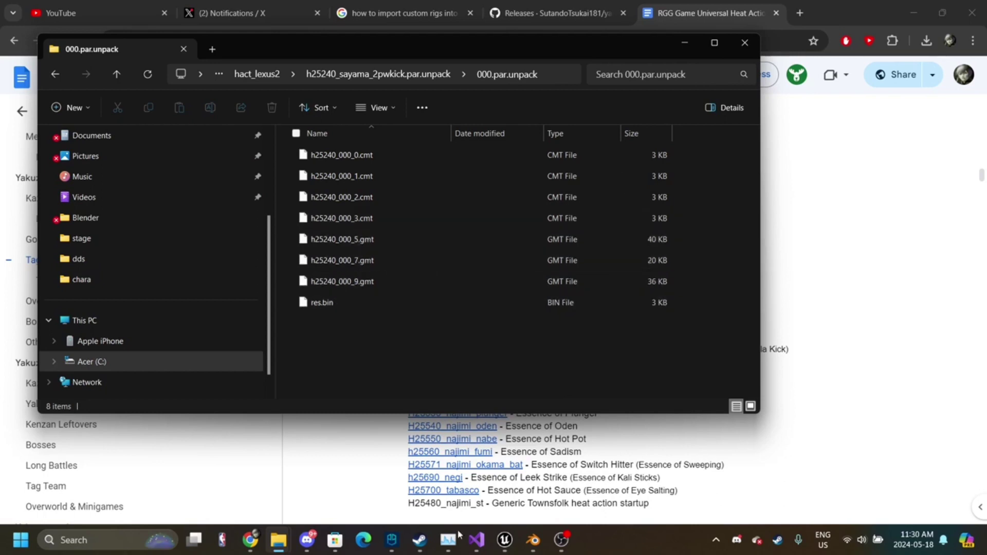
- Switch to Blender and import the skinned model c_am_kiryu.gmd from the c_am_kiryu folder in chara.par.unpack\auth
mouse_move(533, 540)
click(584, 461)
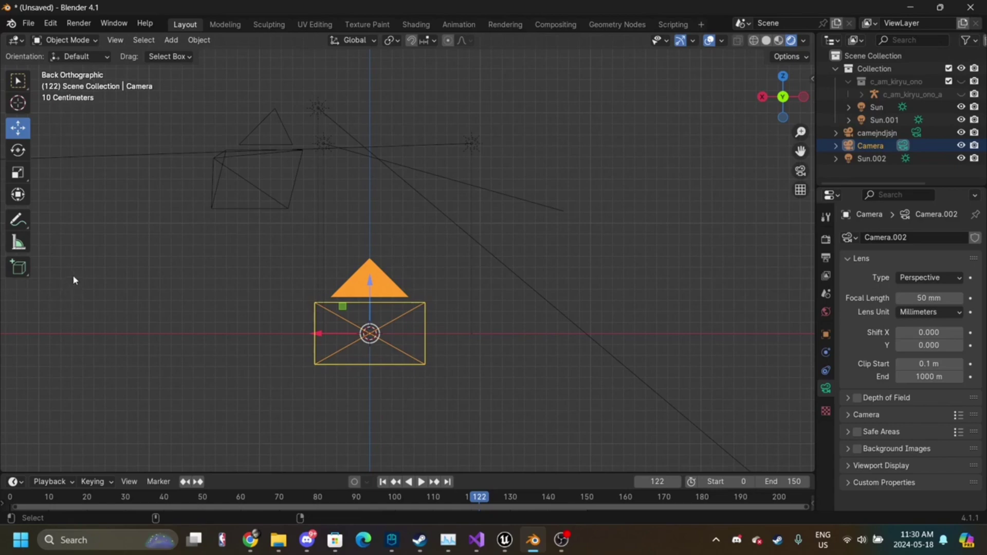
key(ctrl+shift+i)
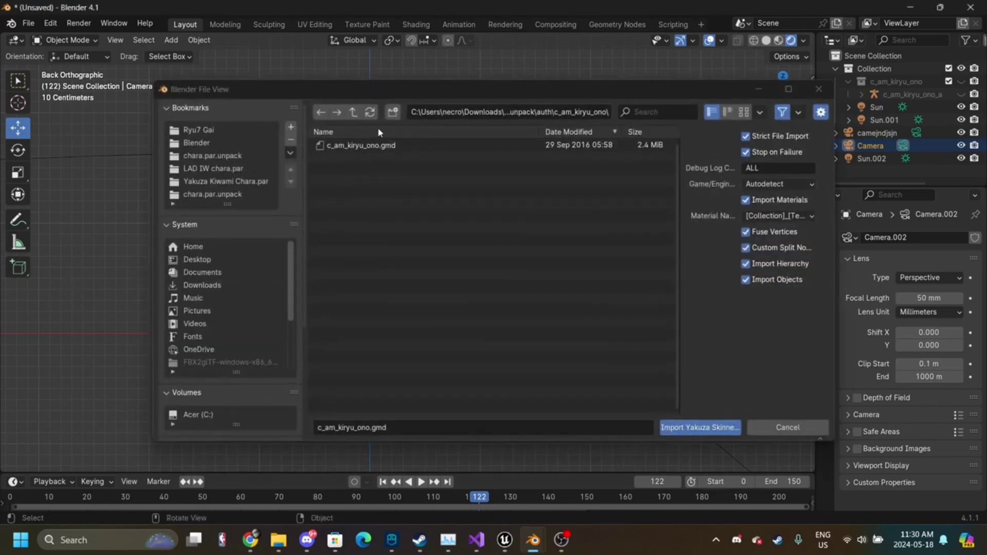
click(353, 112)
click(656, 110)
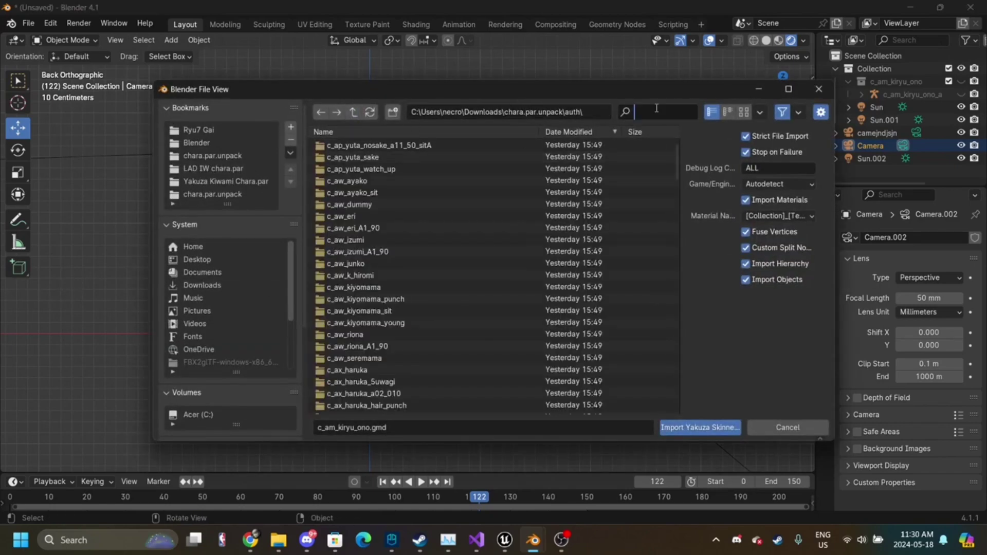
key(Caps_Lock)
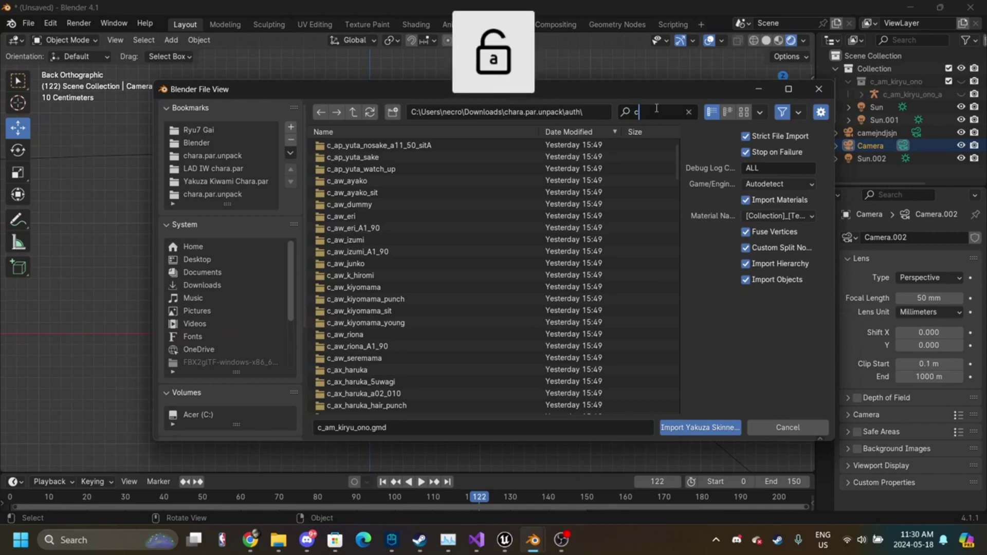
text(c_am_kiryu)
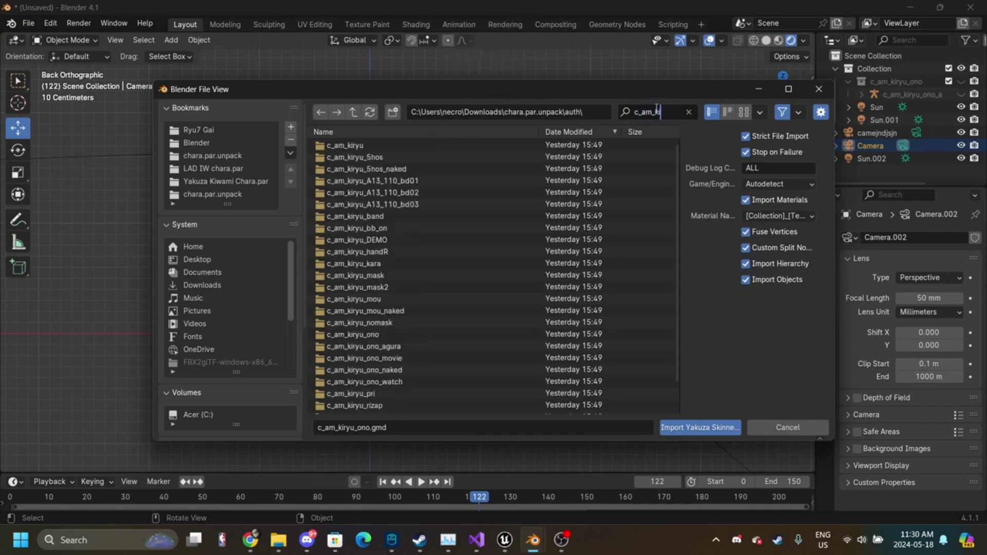
double_click(366, 145)
double_click(366, 145)
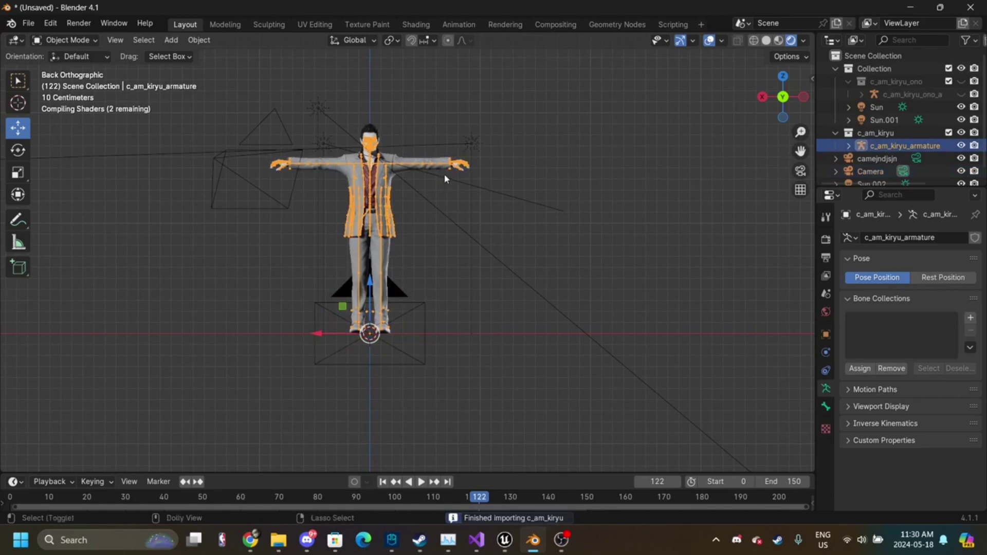
- Start another Yakuza skinned model import and search the chara.par.unpack\auth folder for sayama, shortening the search to sa
key(shift+r)
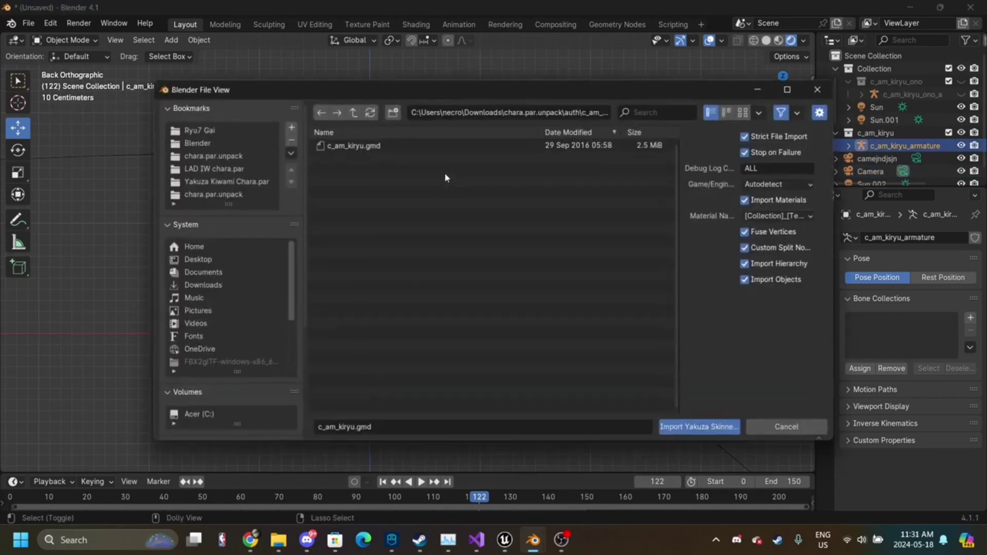
click(354, 112)
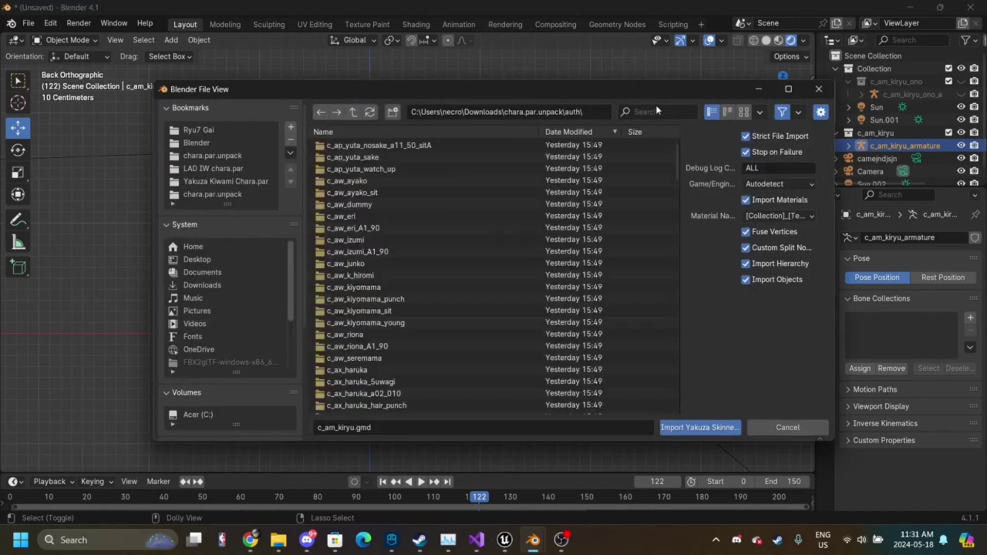
text(sayama)
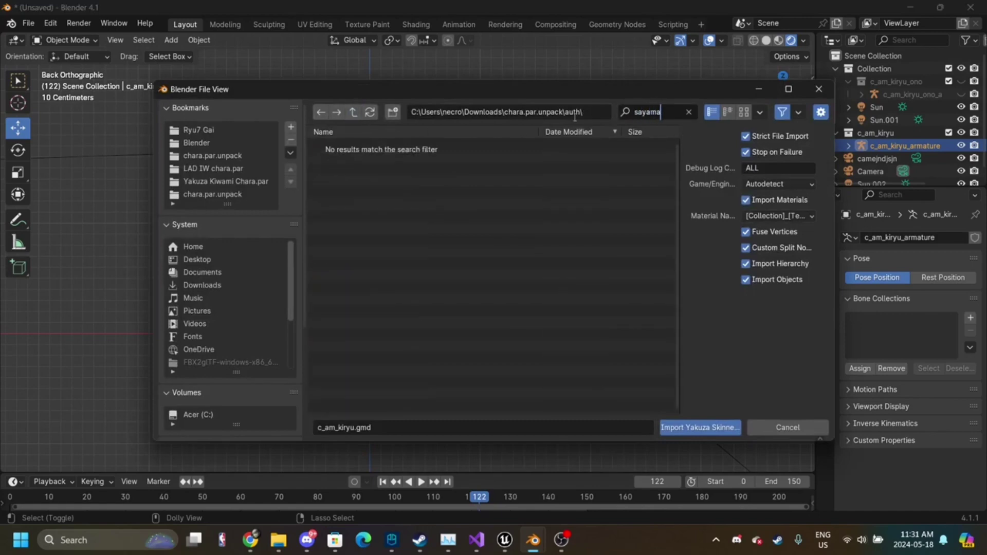
key(BackSpace)
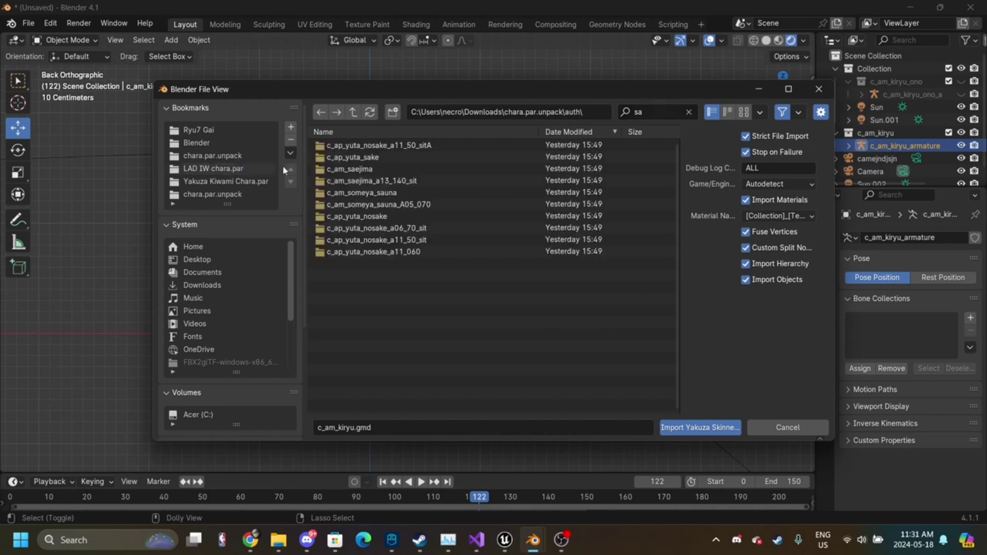
- Import c_aw_sayama.gmd from the tops folder of LAD IW chara.par, and hide the Kiryu and Sayama armatures
click(226, 181)
click(238, 169)
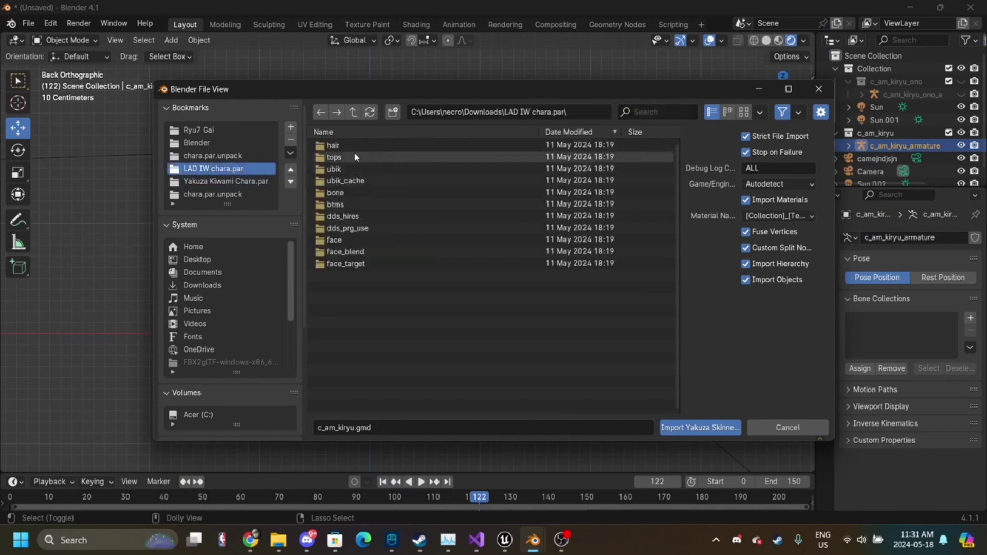
double_click(340, 157)
click(660, 113)
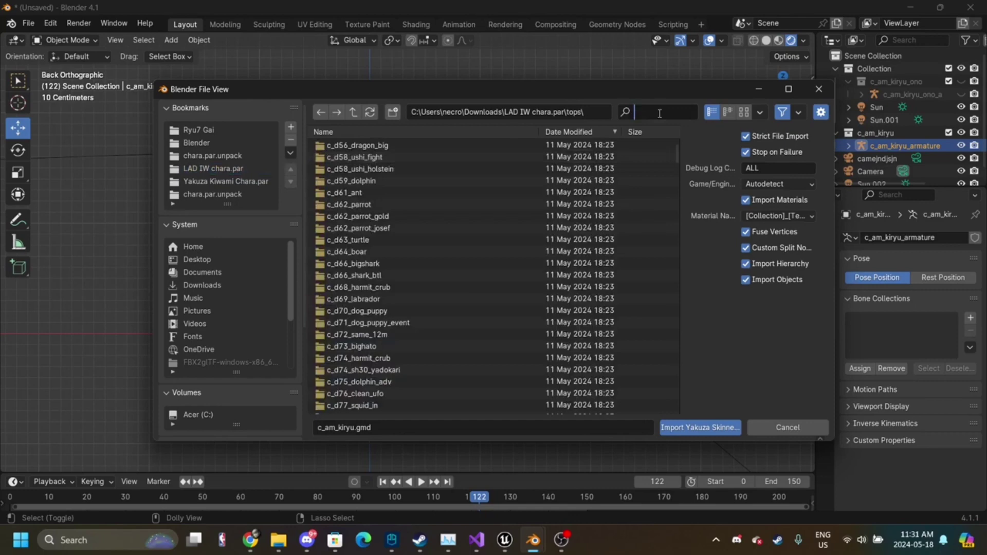
text(saya)
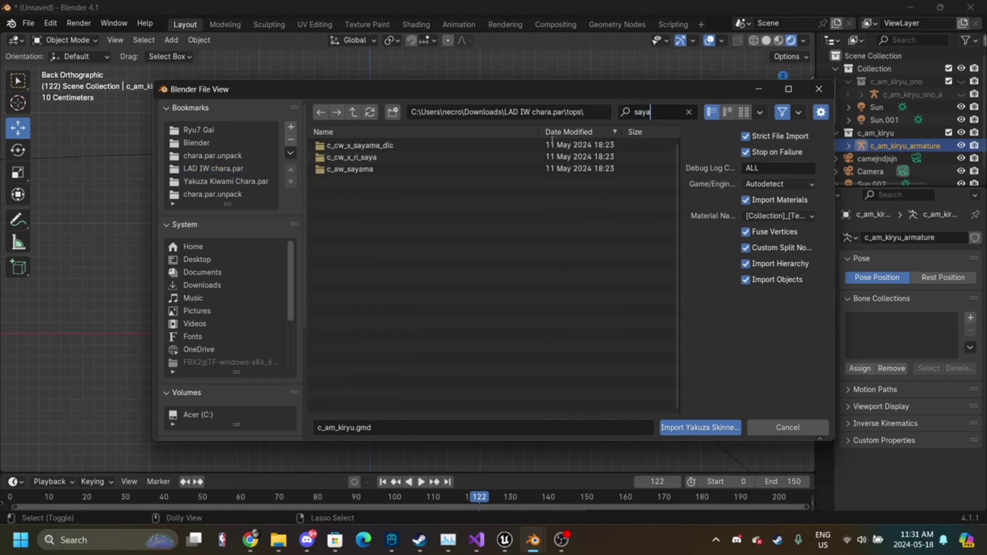
double_click(427, 170)
click(395, 146)
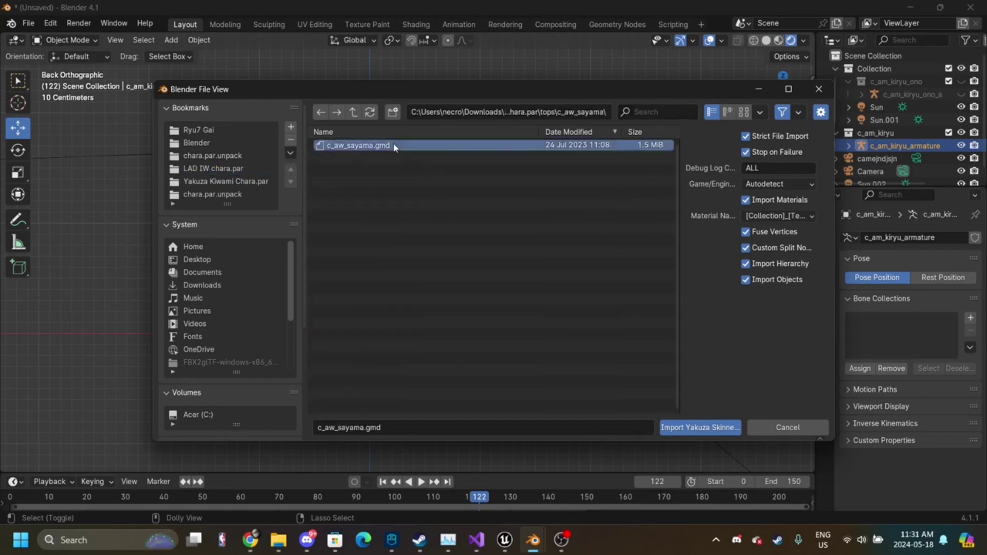
double_click(395, 146)
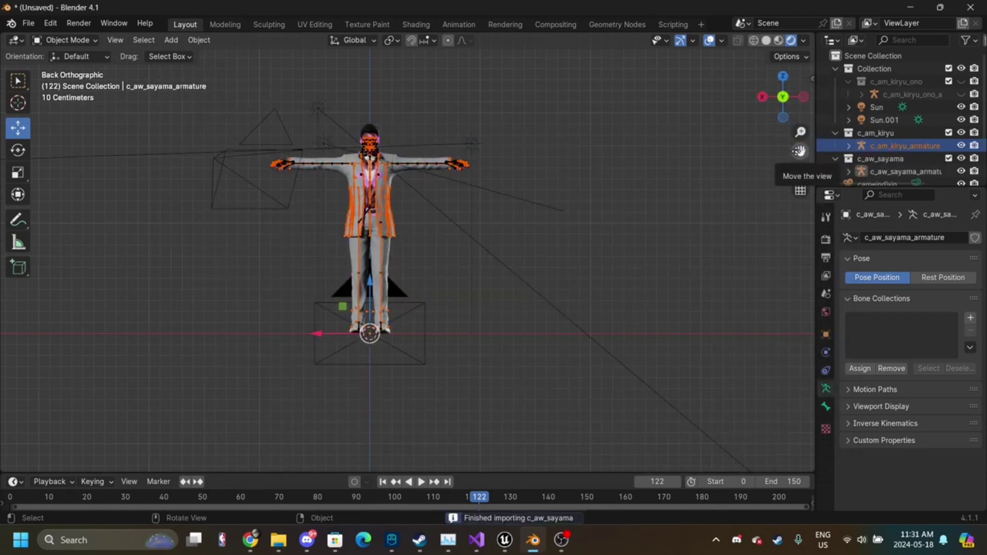
click(960, 146)
click(961, 171)
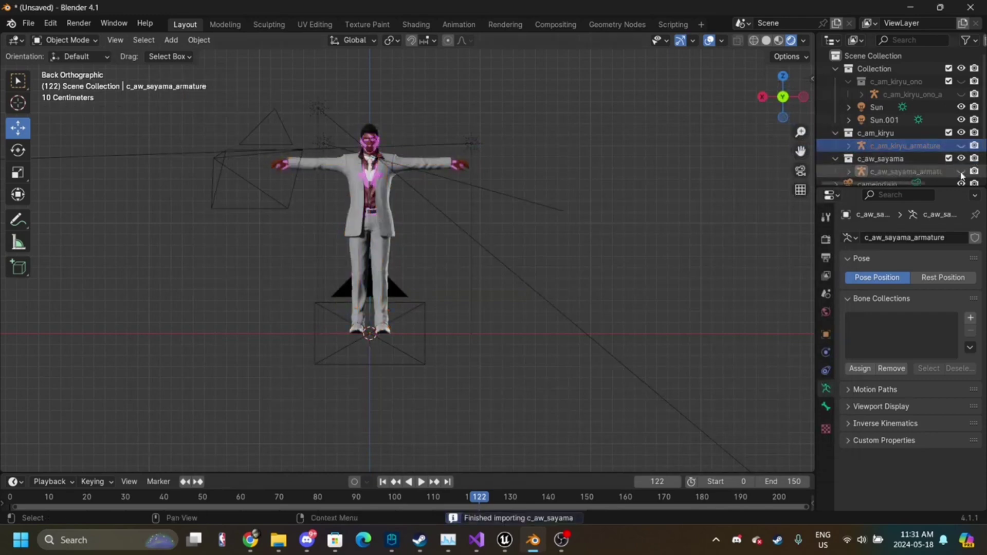
- Relink the scene's missing texture images to the dds_hires folder of LAD IW chara.par
click(29, 26)
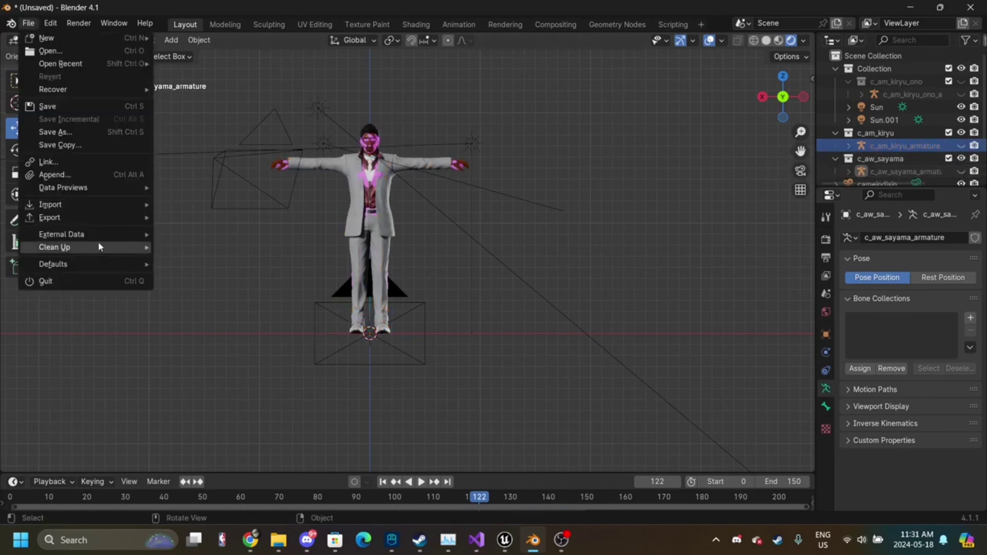
mouse_move(61, 234)
click(230, 362)
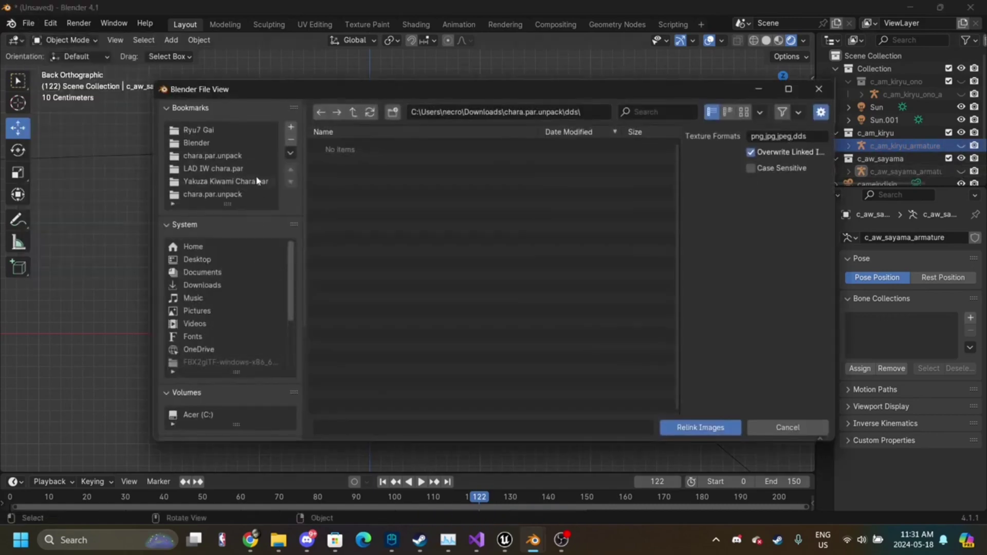
click(230, 181)
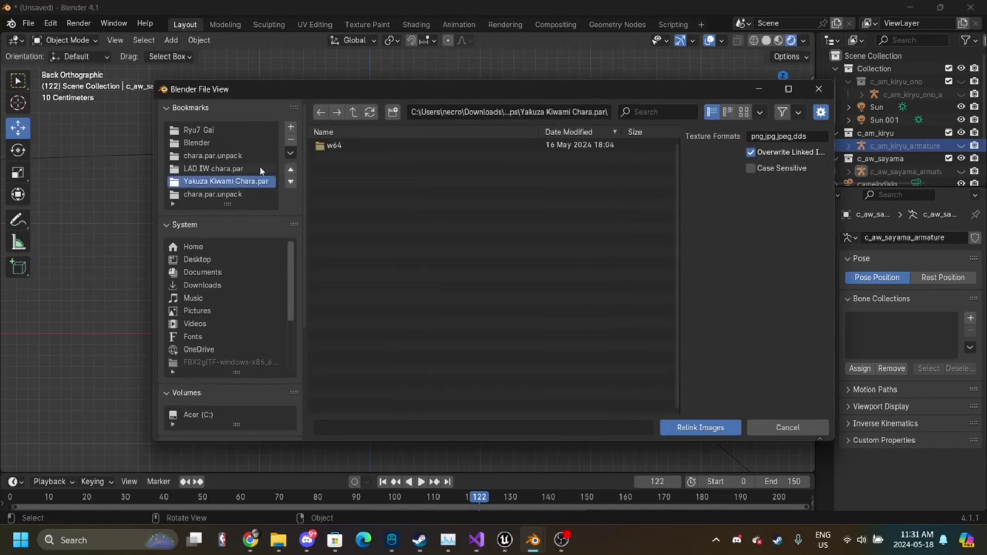
click(262, 170)
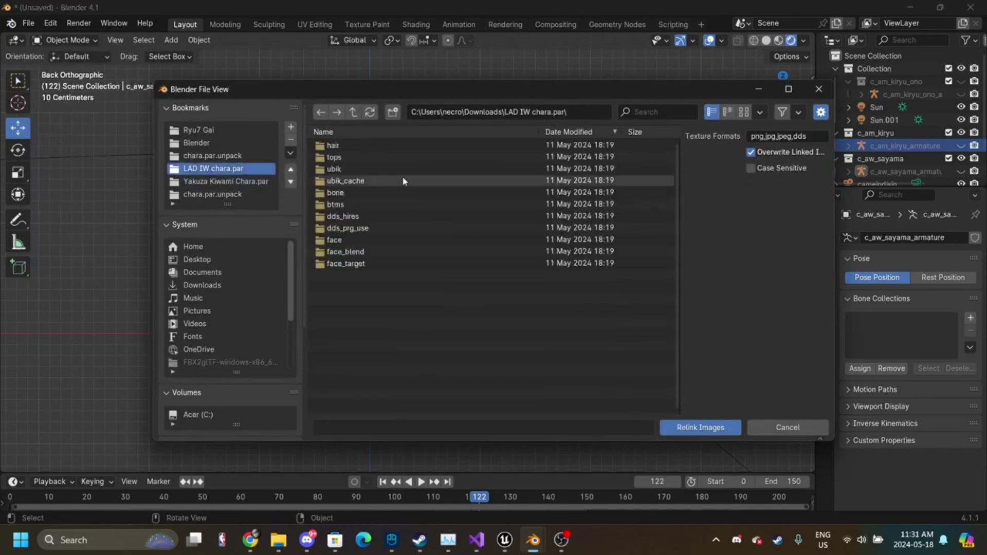
double_click(363, 216)
double_click(467, 144)
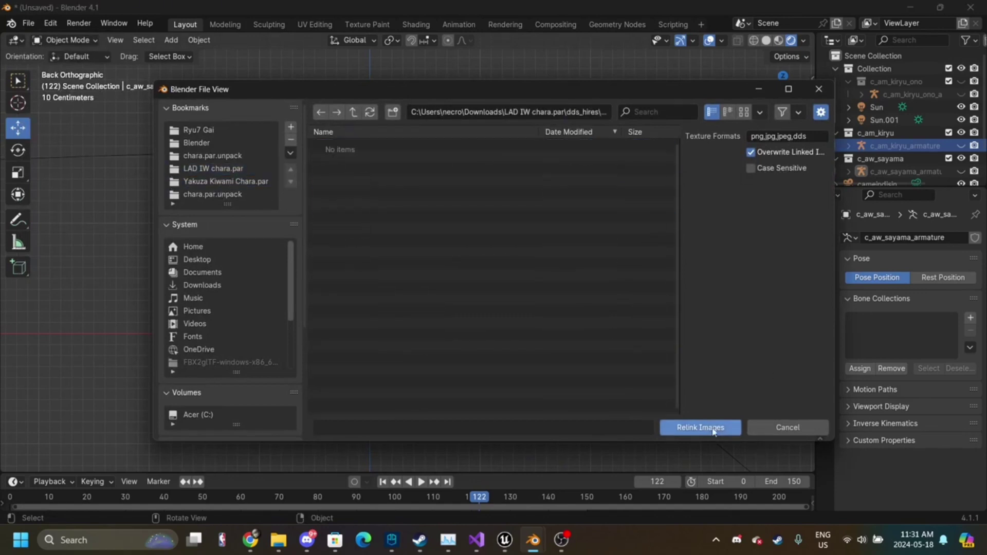
click(694, 427)
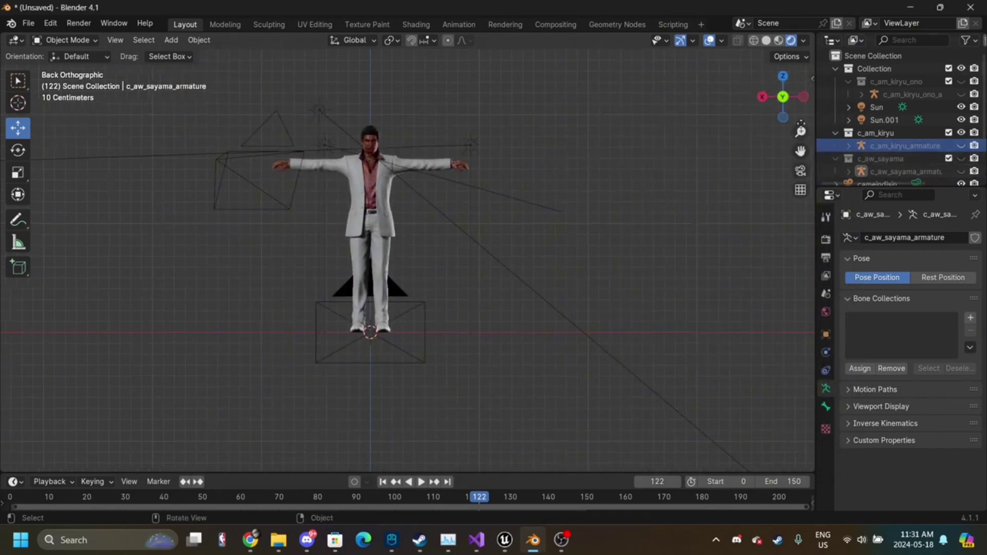
- Inspect Kiryu's textured head up close, select his face mesh and switch to the Shading workspace
drag(800, 132, 952, 500)
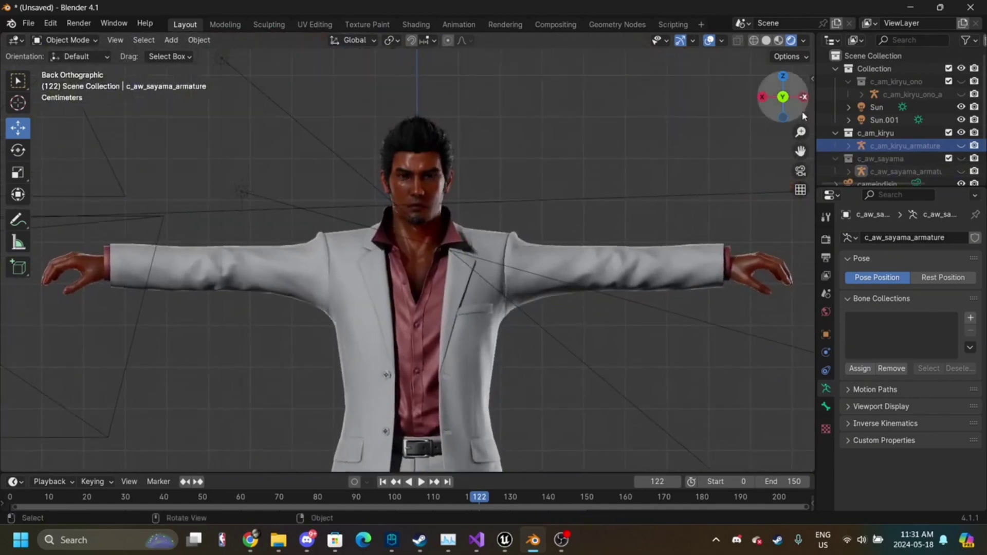
drag(801, 132, 801, 110)
drag(800, 151, 800, 170)
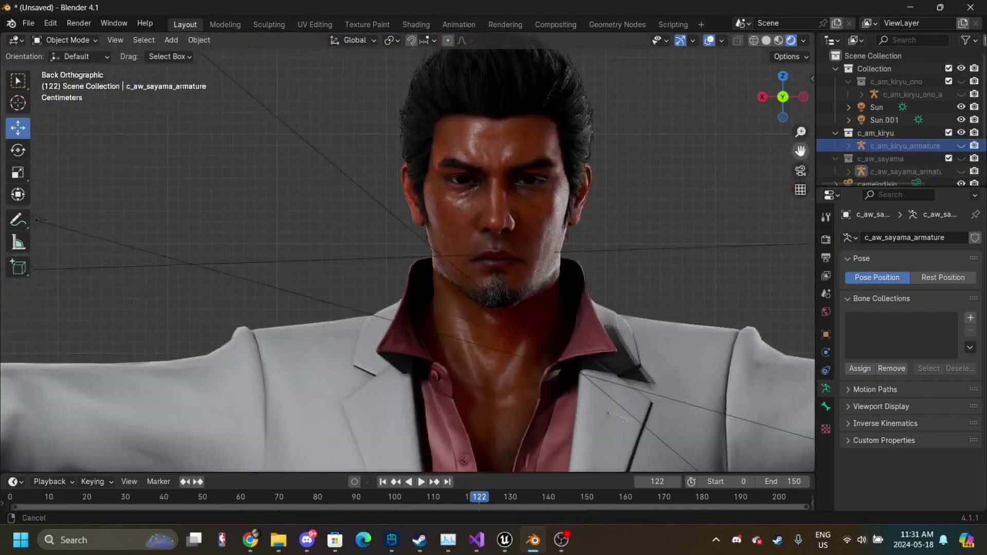
scroll(801, 150, up, 2)
click(422, 239)
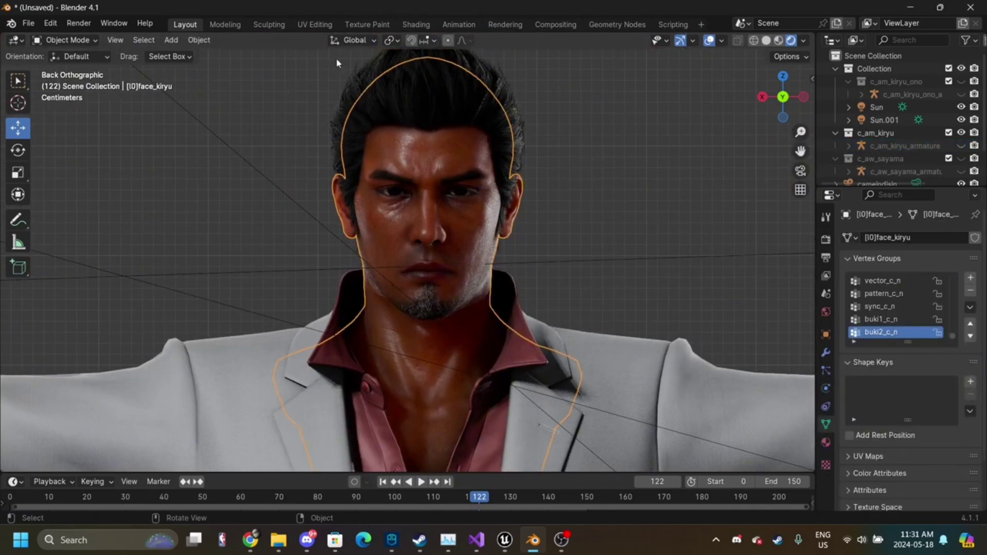
click(415, 25)
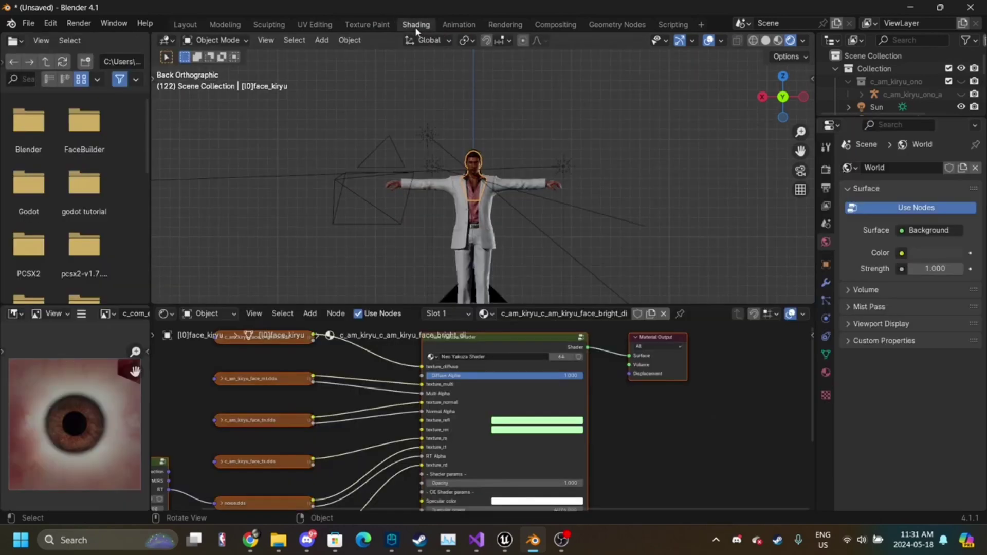
- Assign the existing c_am_kiryu_ono_c_am_kiryu_face_bright_di material to Kiryu's face mesh
click(494, 304)
click(478, 165)
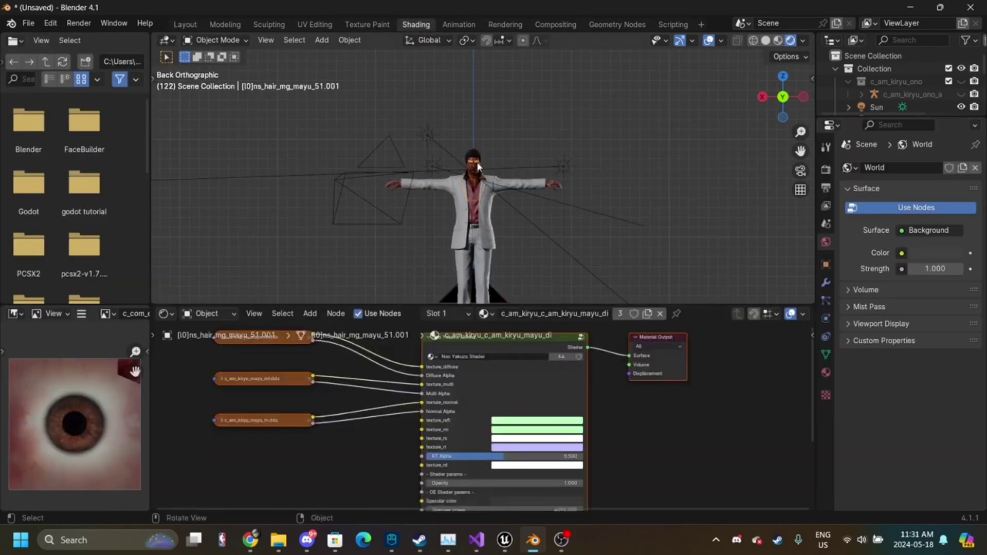
click(474, 191)
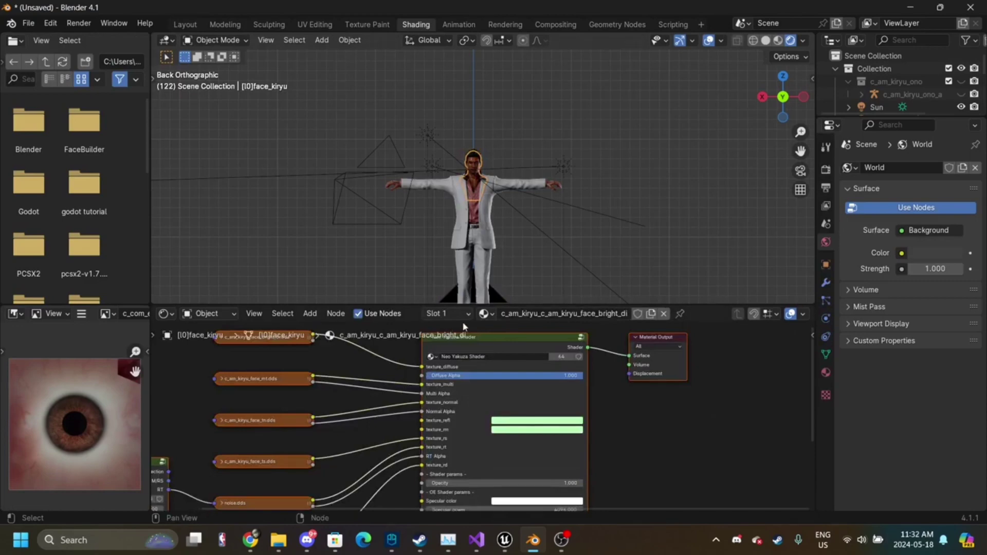
scroll(519, 165, up, 10)
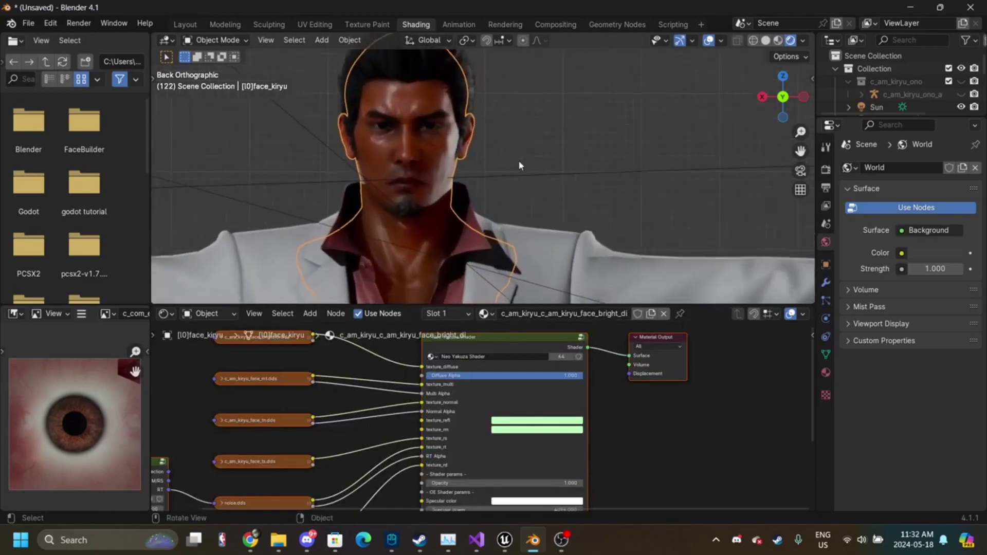
click(518, 166)
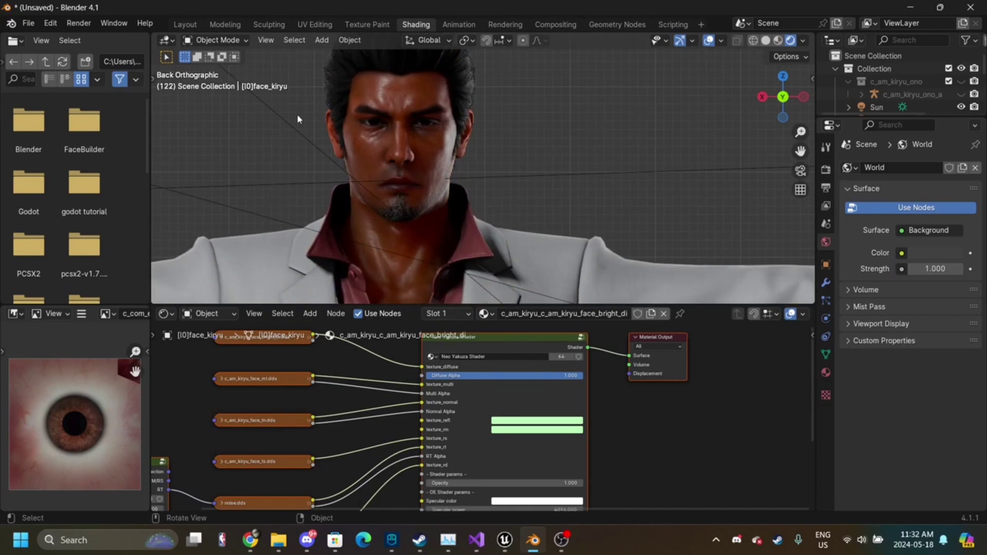
click(485, 314)
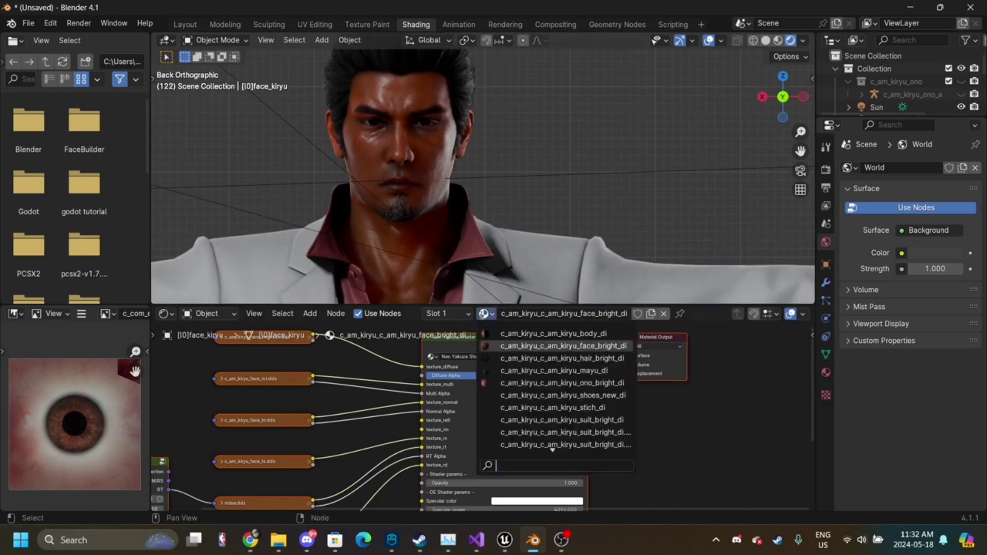
text(fac)
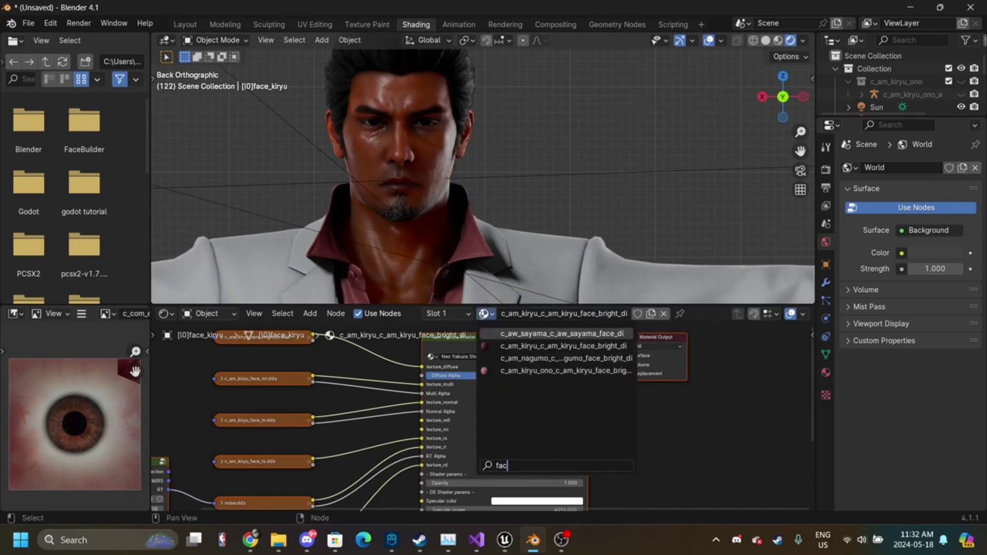
key(Down)
key(Down)
key(Down)
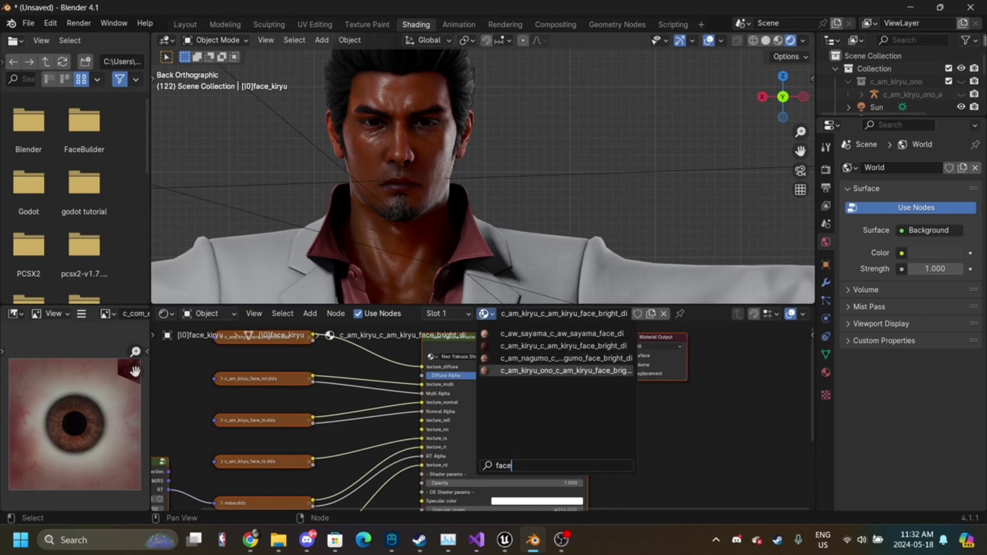
key(Return)
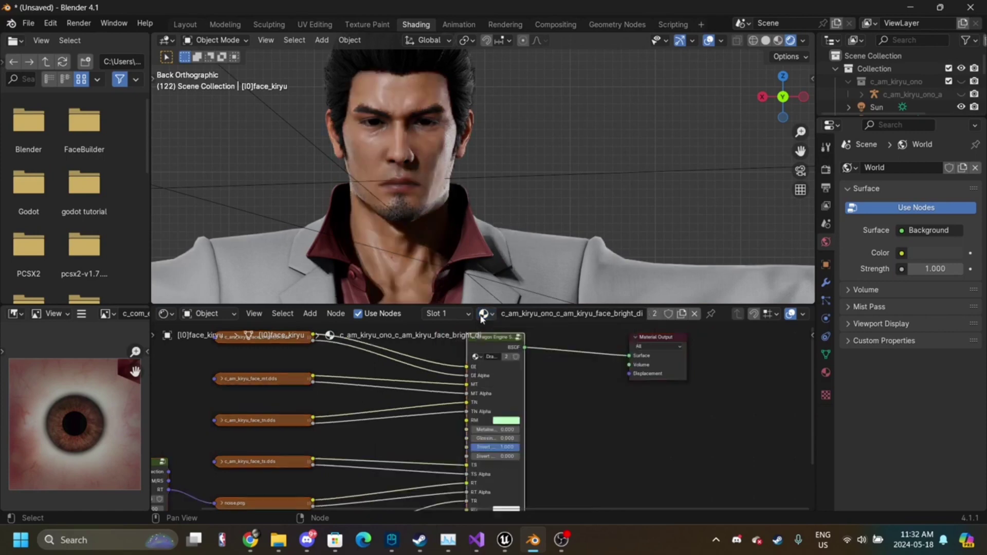
- Assign the c_am_kiryu_ono_c_com_eyea_di material to Kiryu's eye mesh and check both eyes up close
click(427, 126)
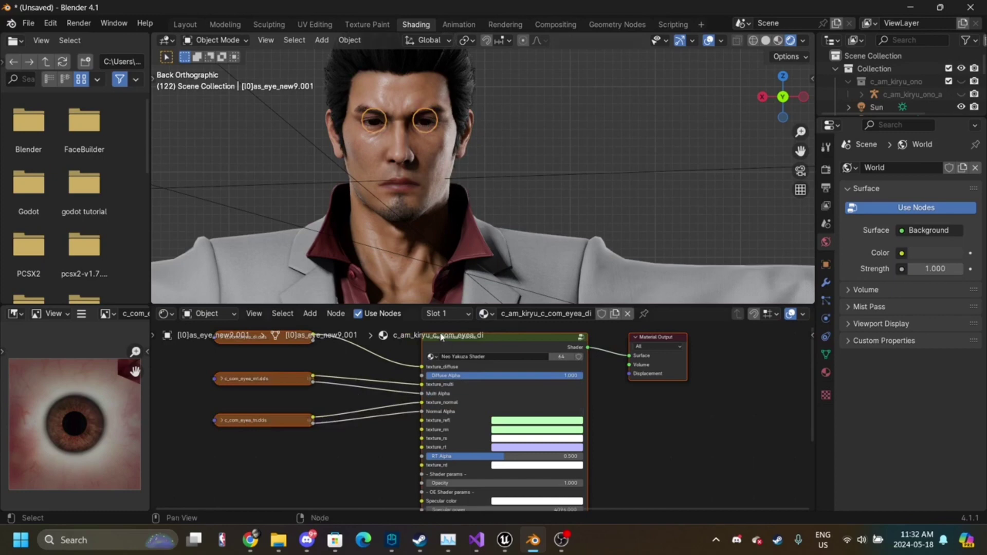
click(484, 314)
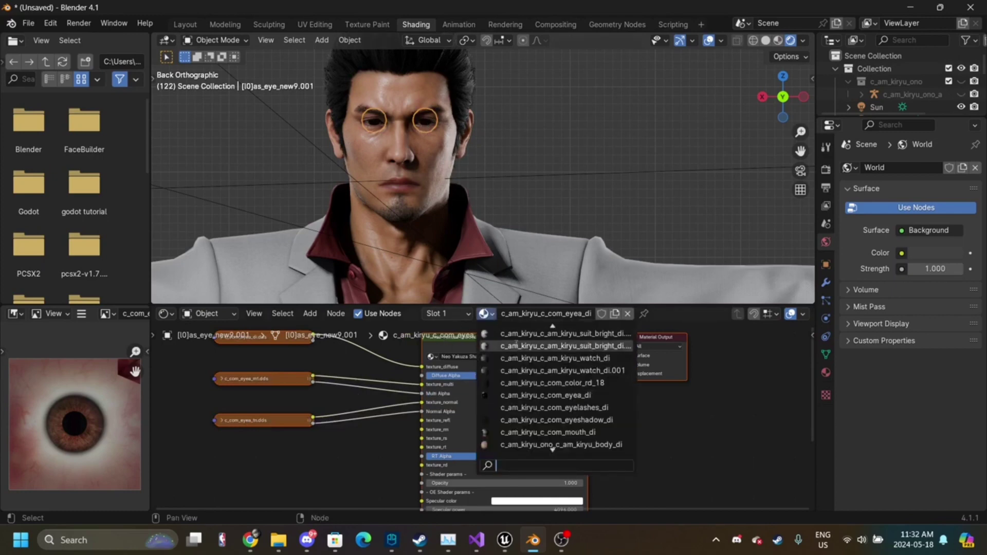
text(eye)
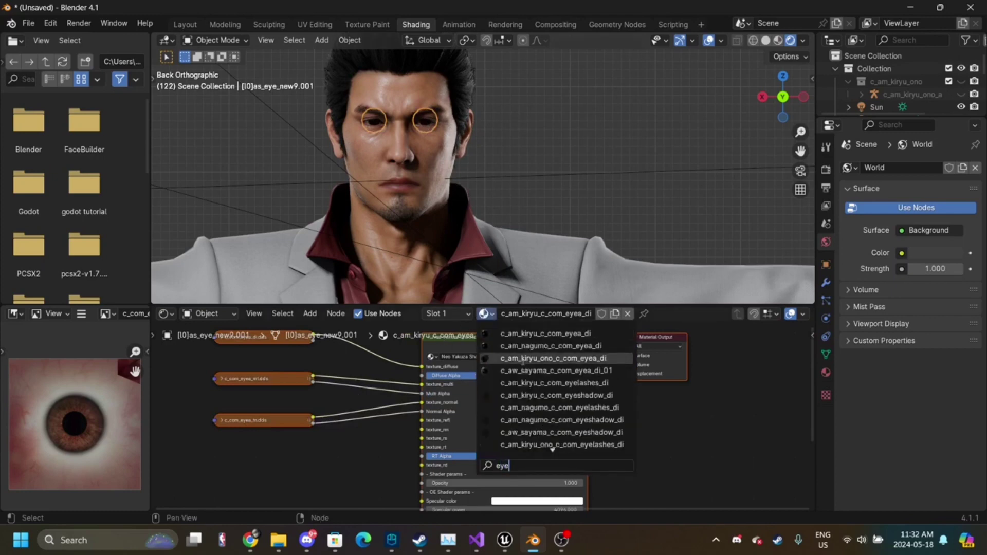
click(554, 358)
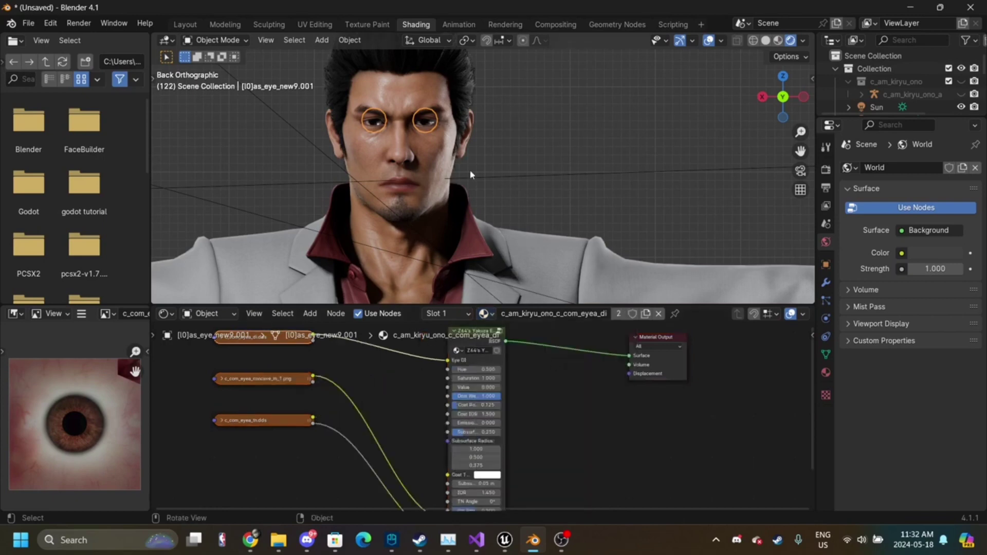
drag(800, 149, 916, 199)
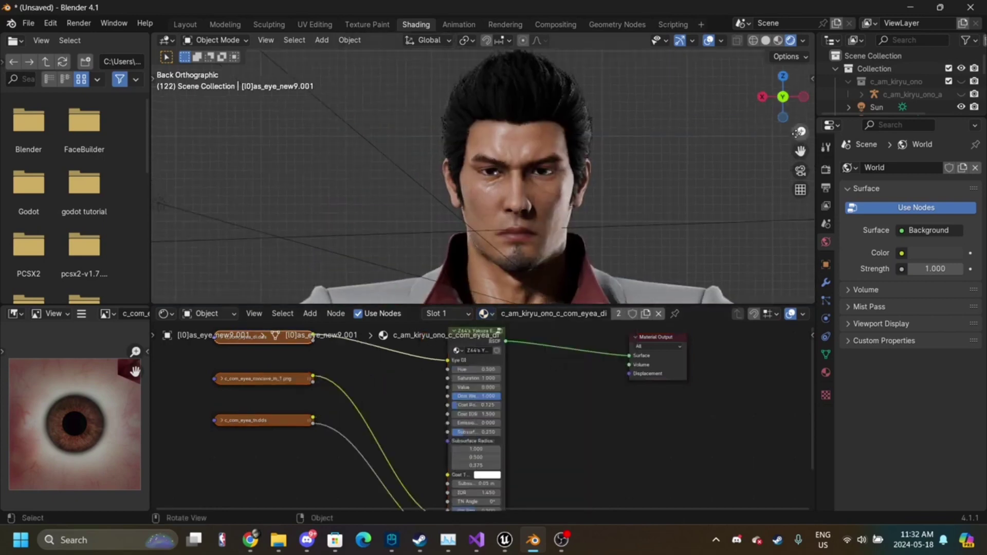
drag(800, 132, 800, 77)
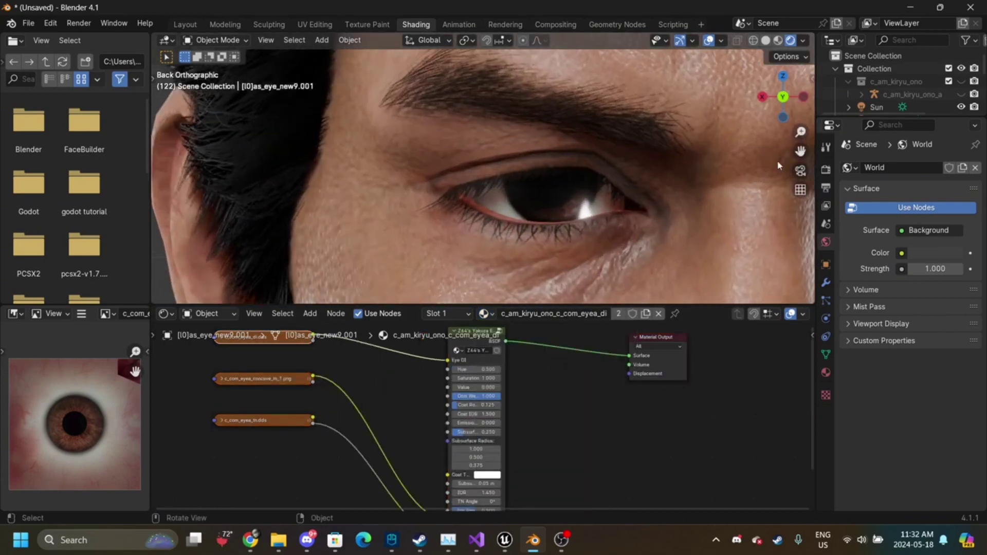
drag(800, 149, 575, 91)
- Test the face lighting with the Sun.001 light hidden, and hide the Sun.002 light
scroll(871, 98, down, 3)
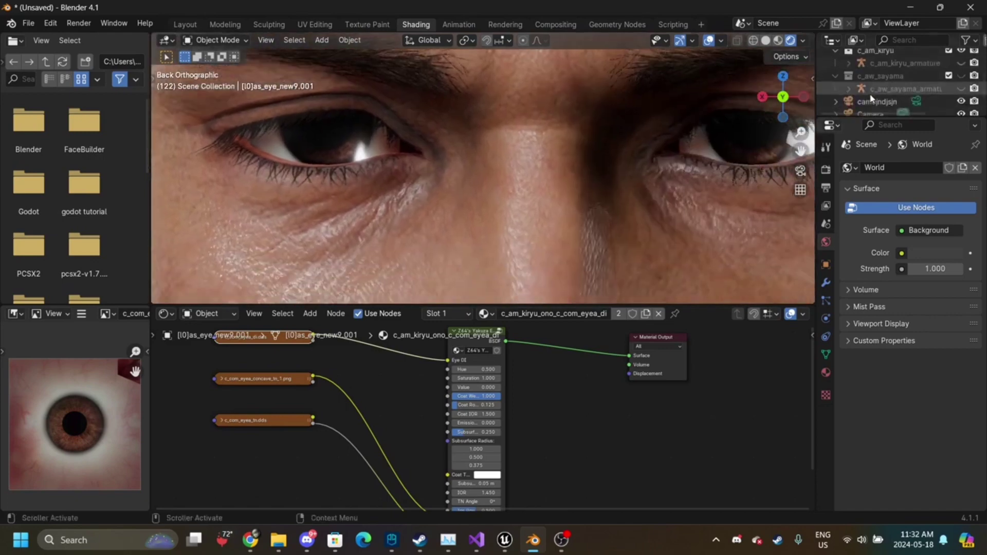
scroll(959, 62, up, 2)
click(965, 62)
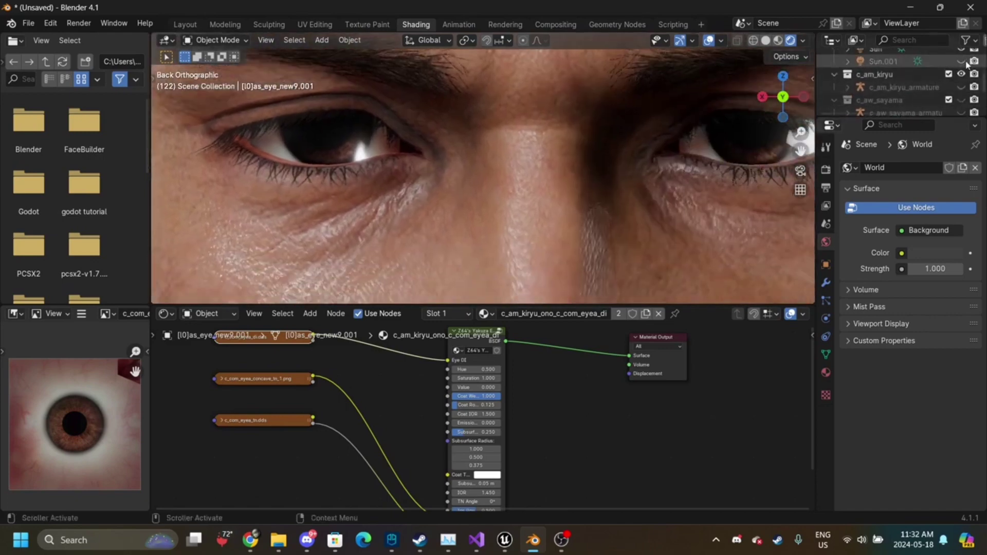
scroll(965, 64, down, 4)
click(961, 103)
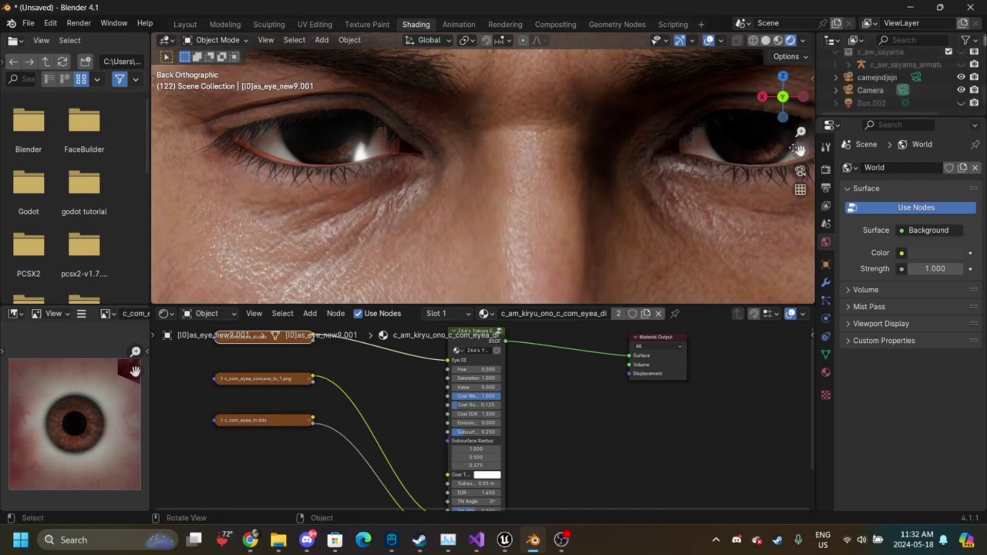
- Compare the face lighting with the Sun.001 light on and off, and open that light's settings
drag(801, 133, 801, 185)
scroll(957, 87, up, 3)
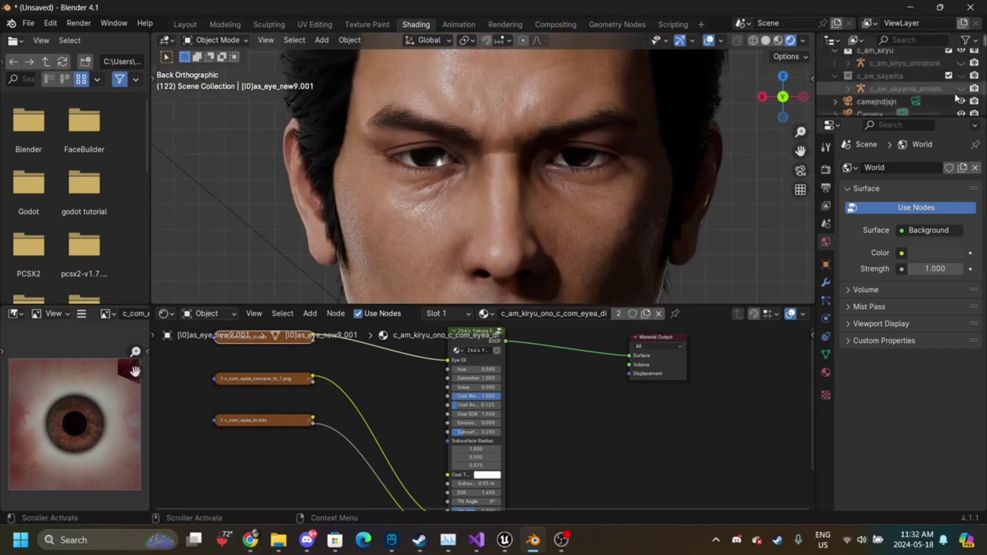
scroll(946, 82, up, 4)
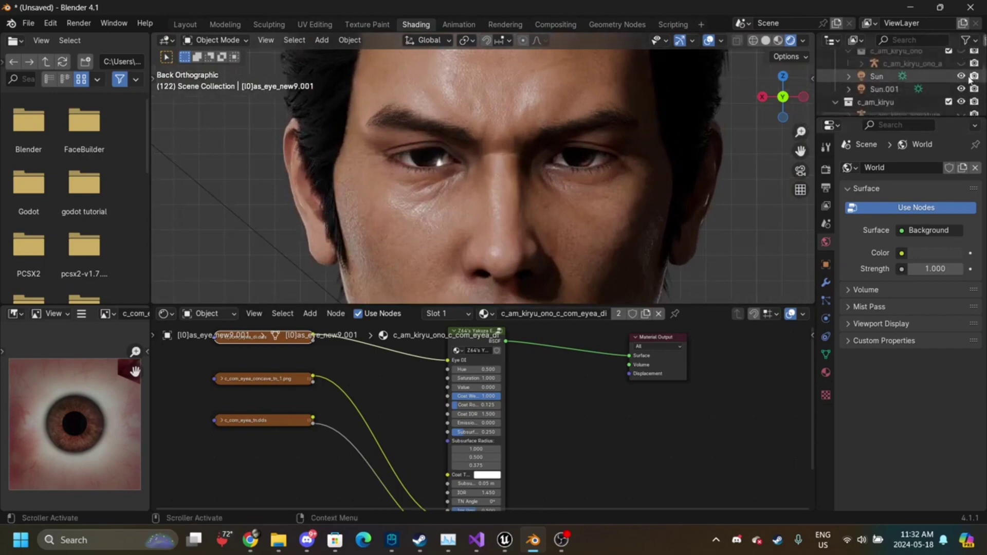
click(885, 90)
click(960, 89)
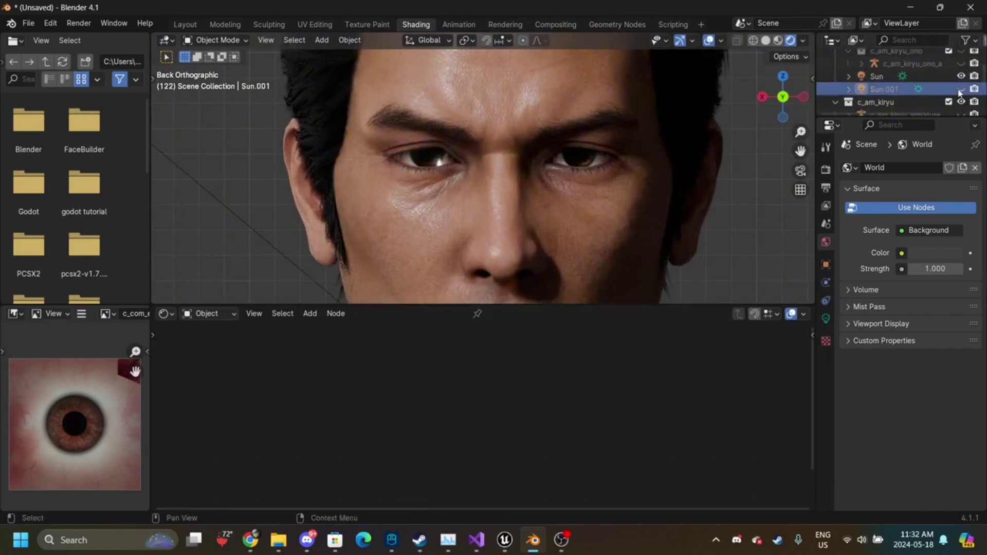
click(961, 88)
click(960, 90)
click(961, 89)
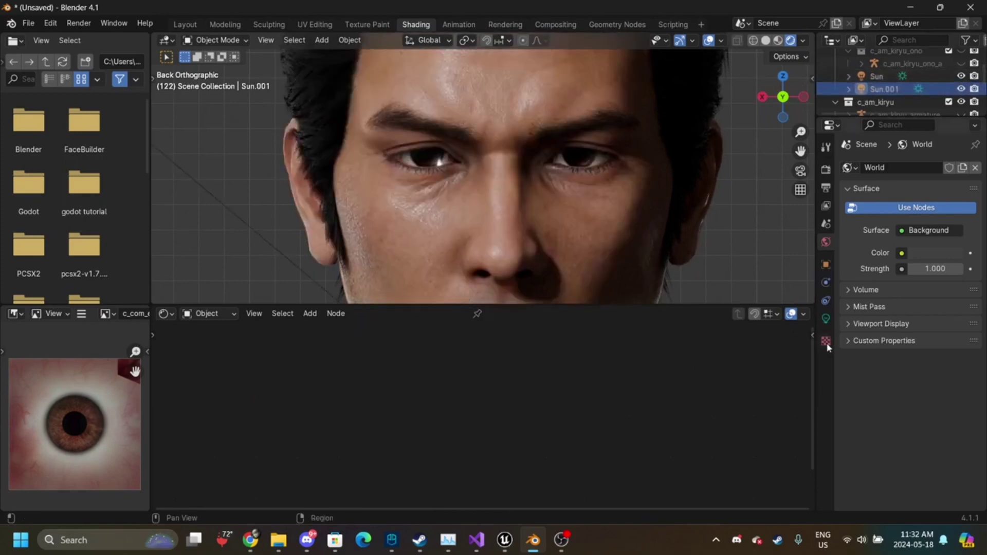
click(825, 319)
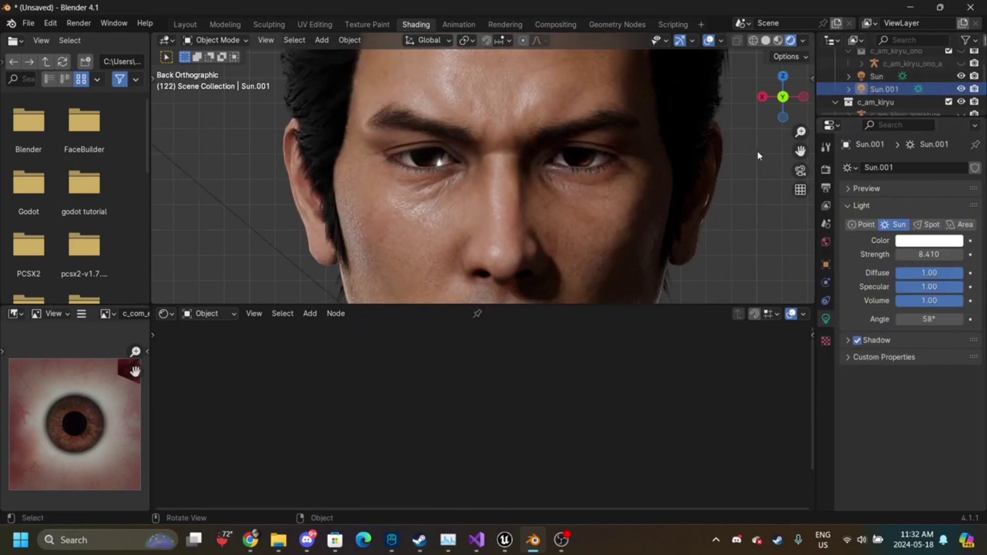
- Re-aim the Sun light above Kiryu's shoulder at a shallower downward angle and check his face up close
key(Home)
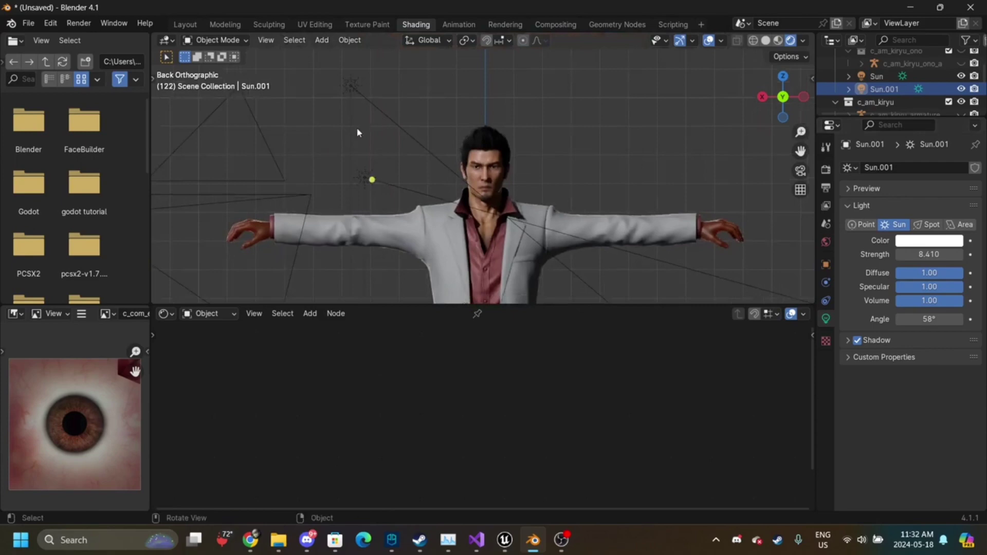
click(352, 86)
mouse_move(392, 115)
mouse_down()
mouse_move(331, 90)
mouse_move(369, 96)
mouse_up()
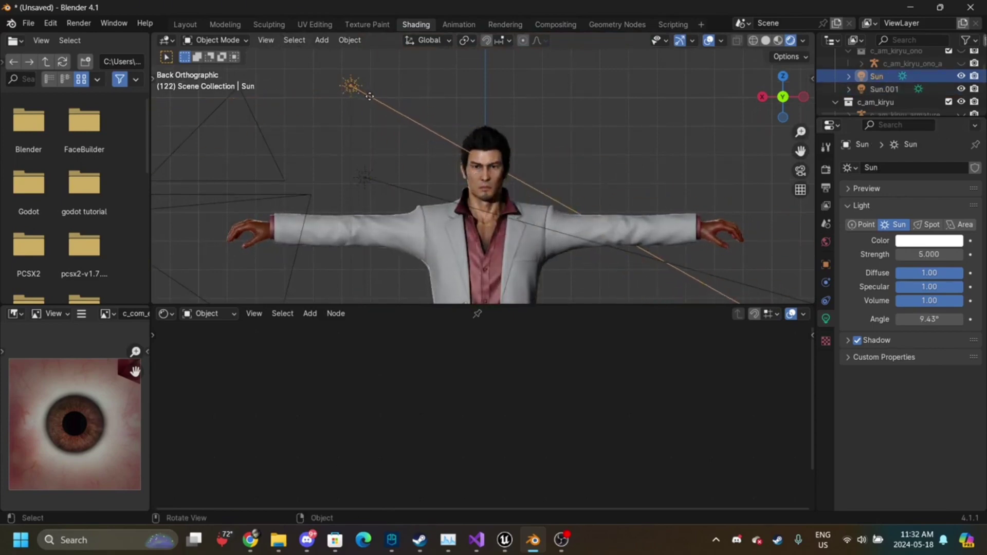
drag(800, 132, 801, 98)
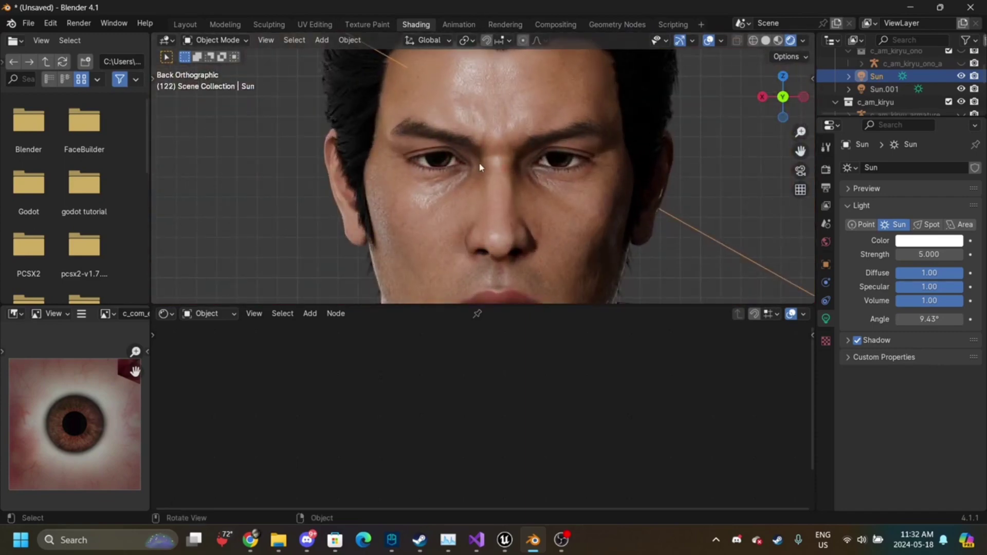
- Raise the caustic intensity of Kiryu's eye material to about 11.65
click(447, 161)
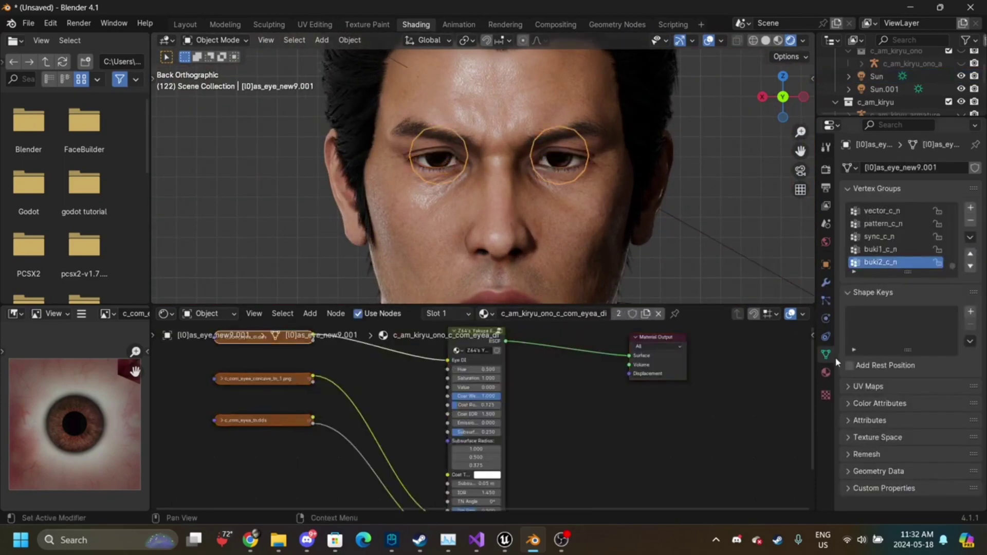
click(825, 372)
scroll(873, 375, down, 5)
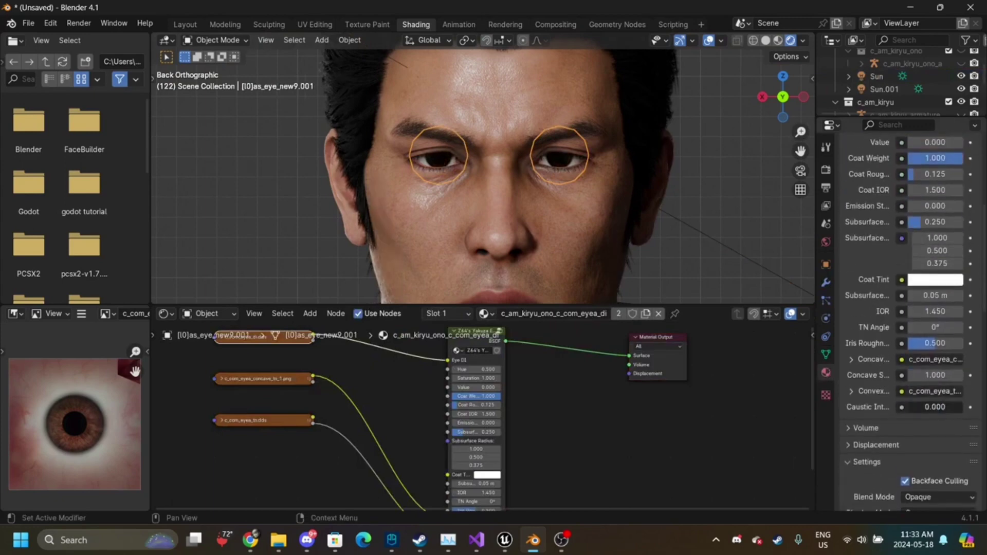
drag(935, 407, 946, 408)
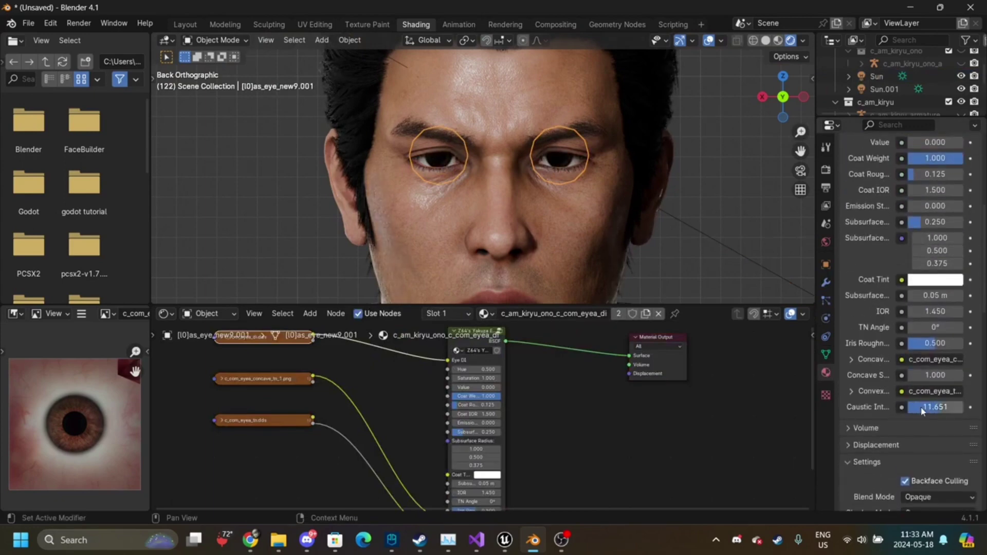
- Turn the Sun.002 light back on, move it horizontally closer to Kiryu's head, and check the face lighting up close
scroll(874, 101, down, 1)
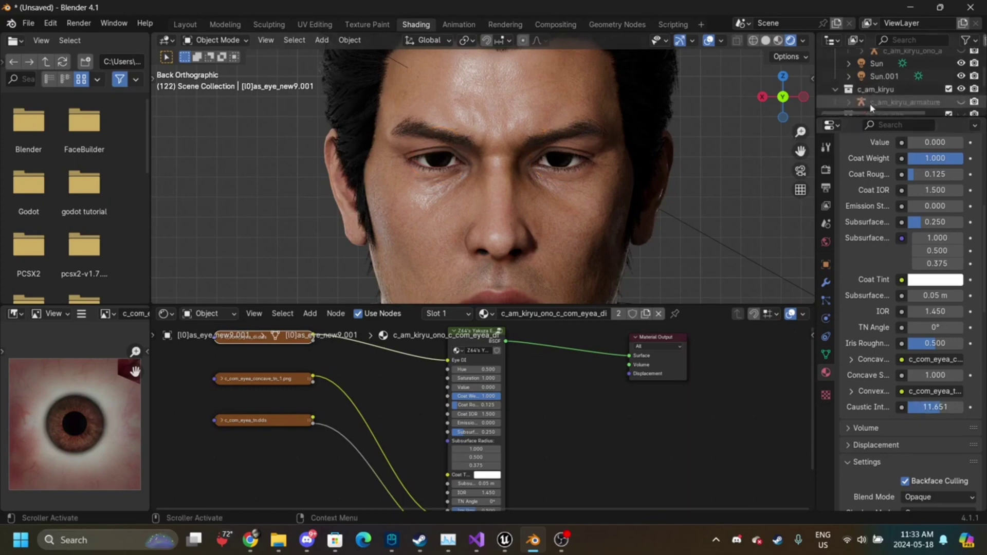
click(926, 77)
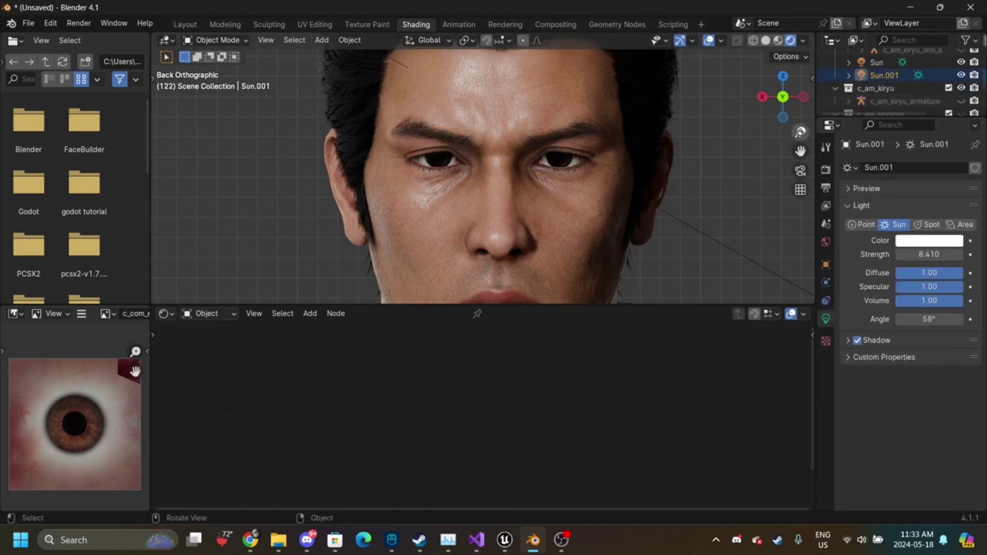
drag(800, 132, 801, 159)
scroll(921, 95, down, 3)
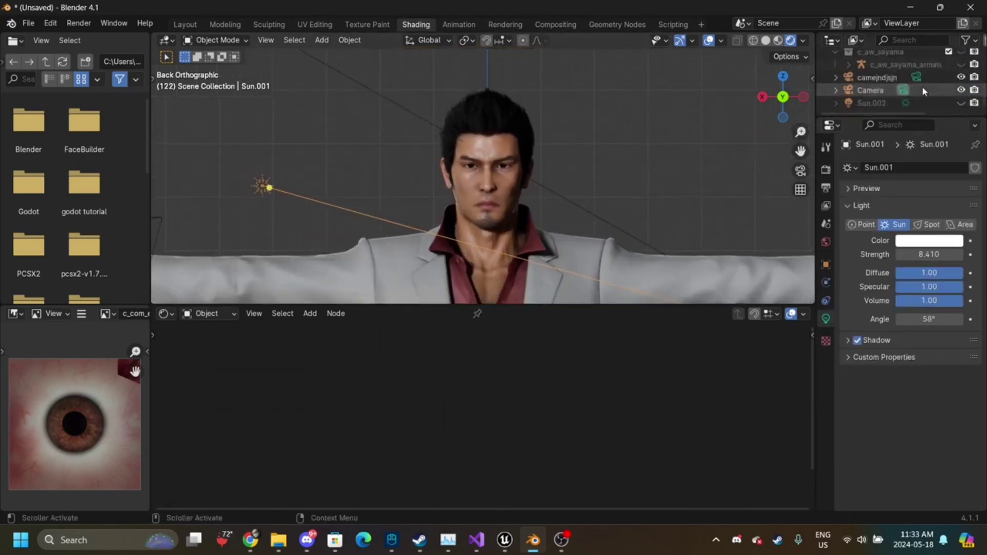
click(961, 103)
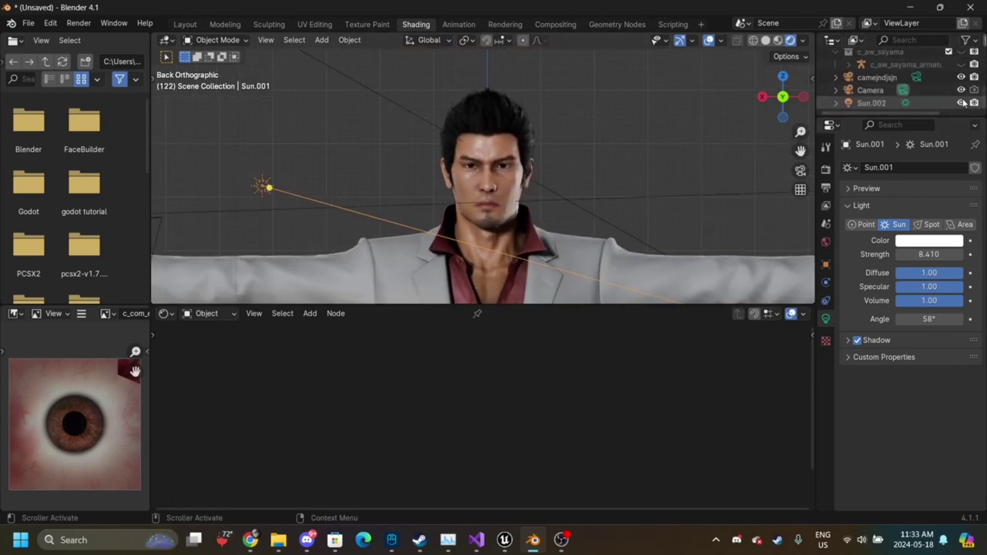
click(873, 103)
drag(800, 132, 800, 175)
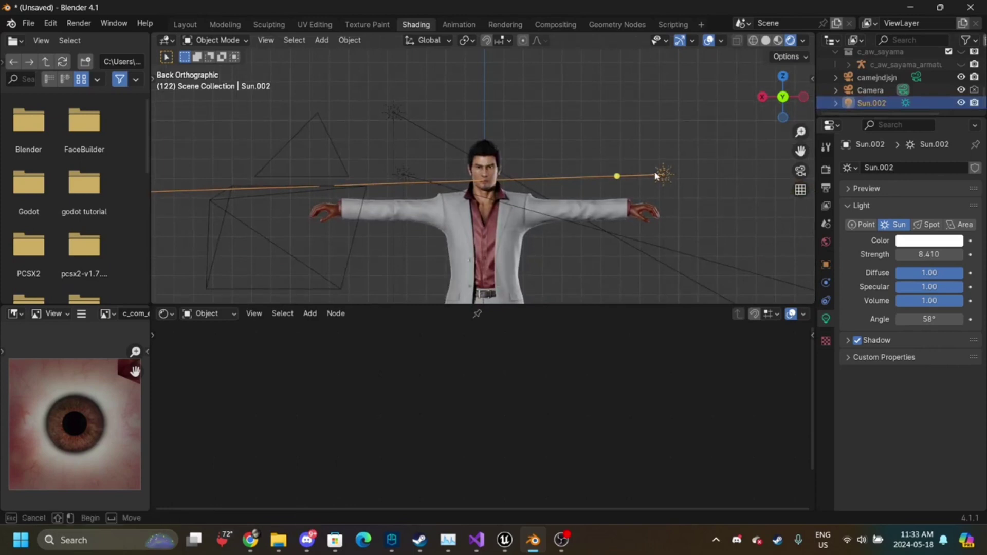
drag(651, 179, 548, 178)
drag(800, 150, 800, 93)
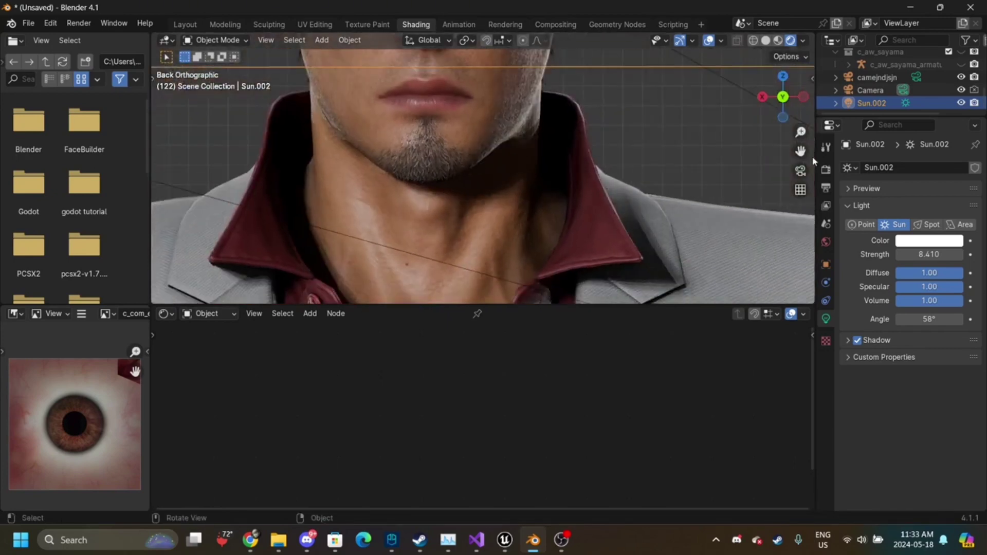
drag(801, 151, 822, 339)
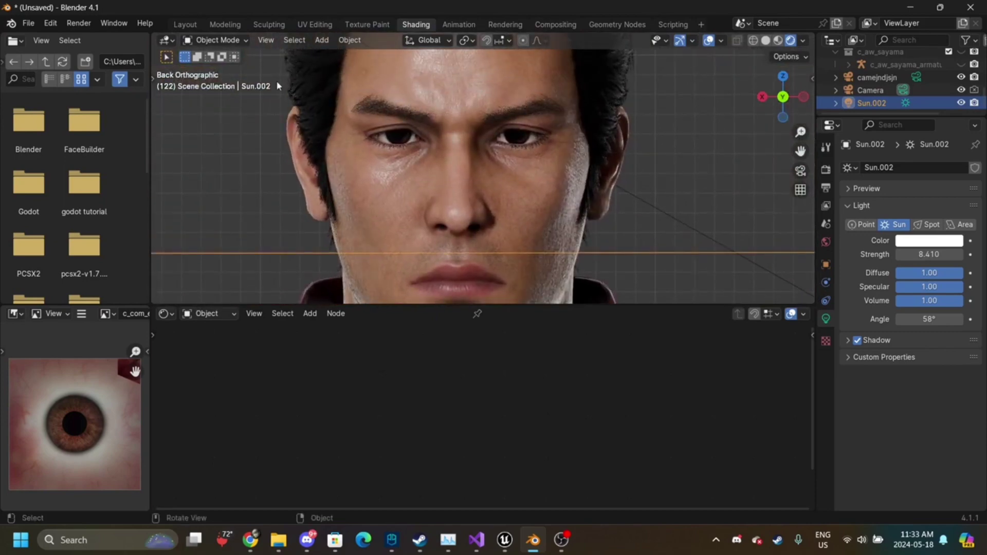
- In the Layout workspace, convert the Sun light above Kiryu's shoulder to a point light with 131.7 W power
click(185, 25)
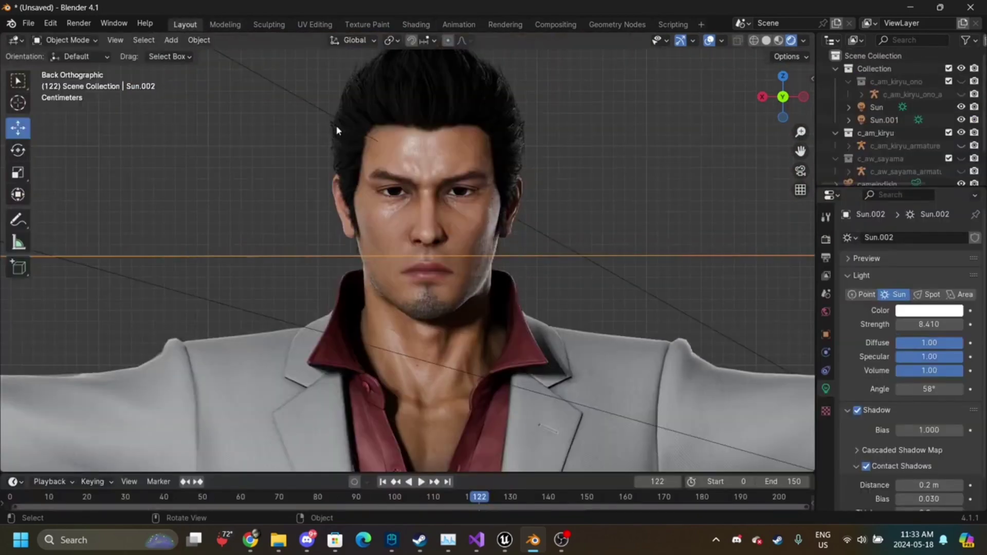
click(323, 107)
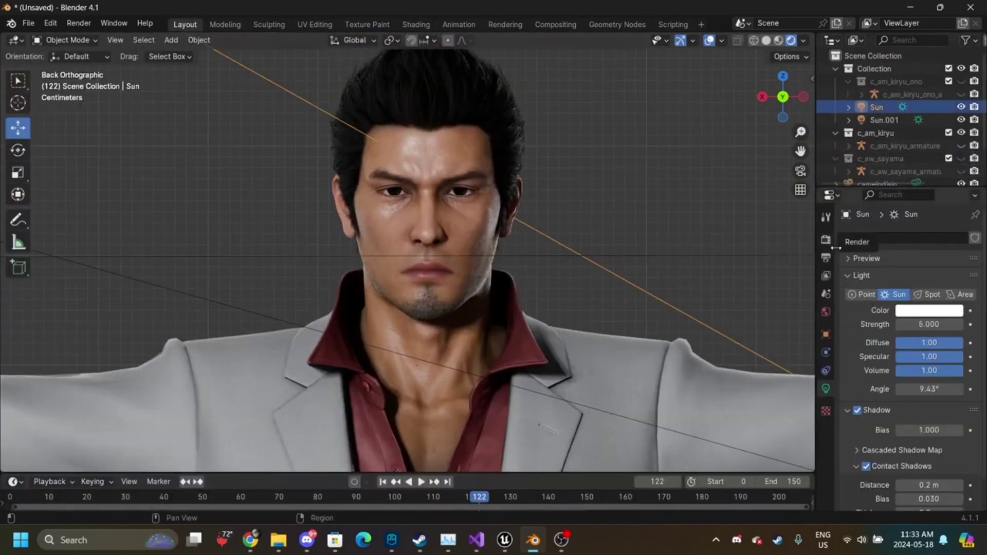
click(862, 295)
mouse_move(933, 325)
mouse_down()
mouse_move(974, 324)
mouse_move(927, 324)
mouse_up()
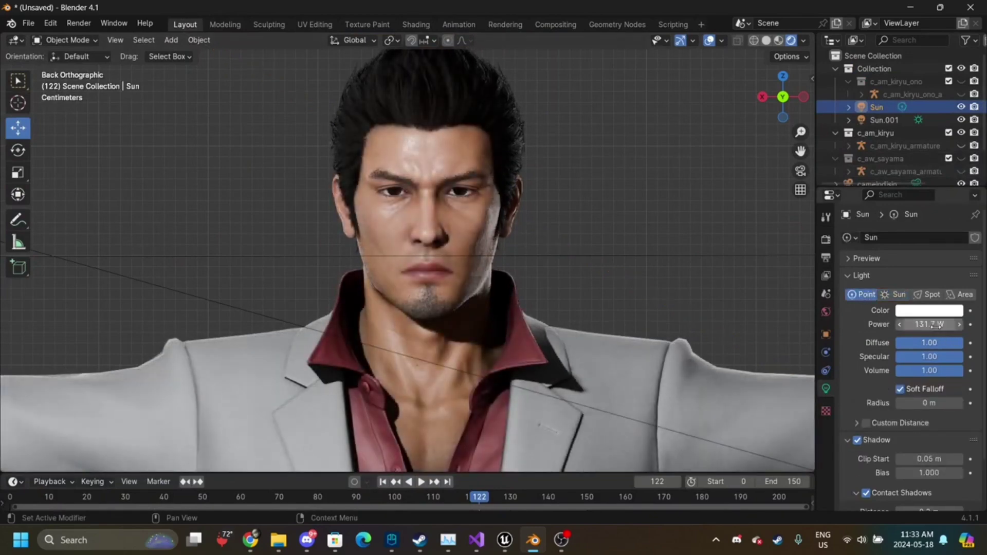
- Move the point light about 0.2 m down and closer to Kiryu's head, and check his face up close
drag(800, 133, 800, 208)
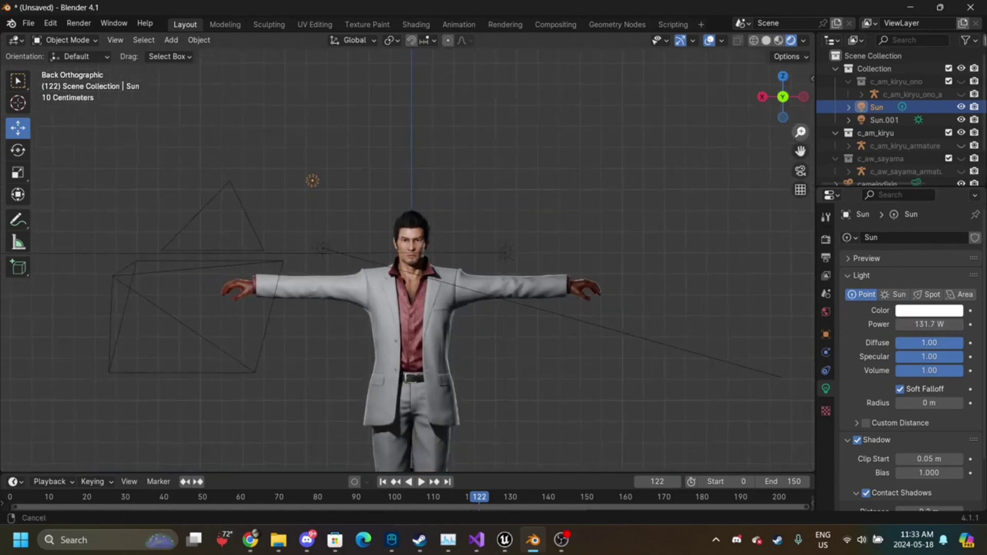
key(g)
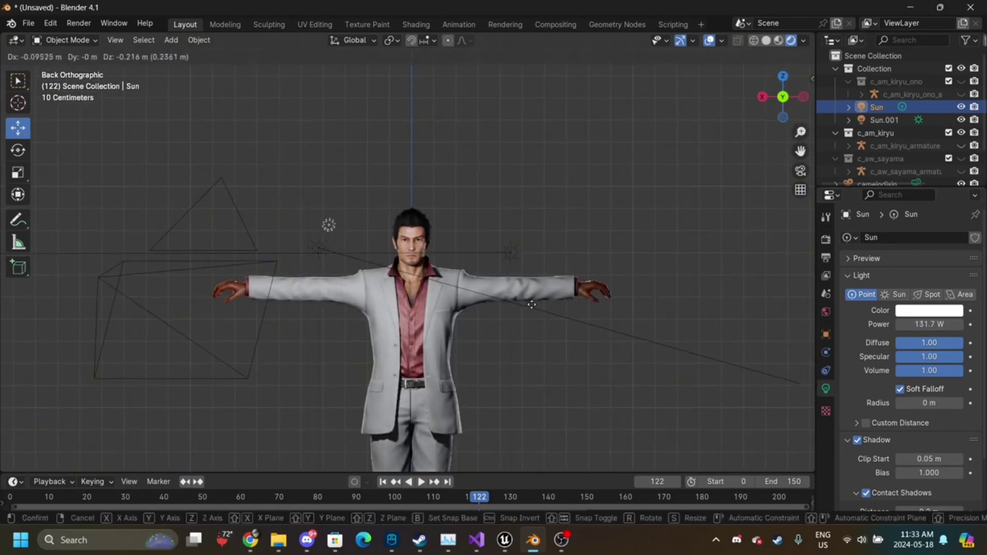
click(532, 300)
mouse_move(802, 132)
mouse_down()
mouse_move(802, 62)
mouse_move(802, 126)
mouse_up()
click(387, 121)
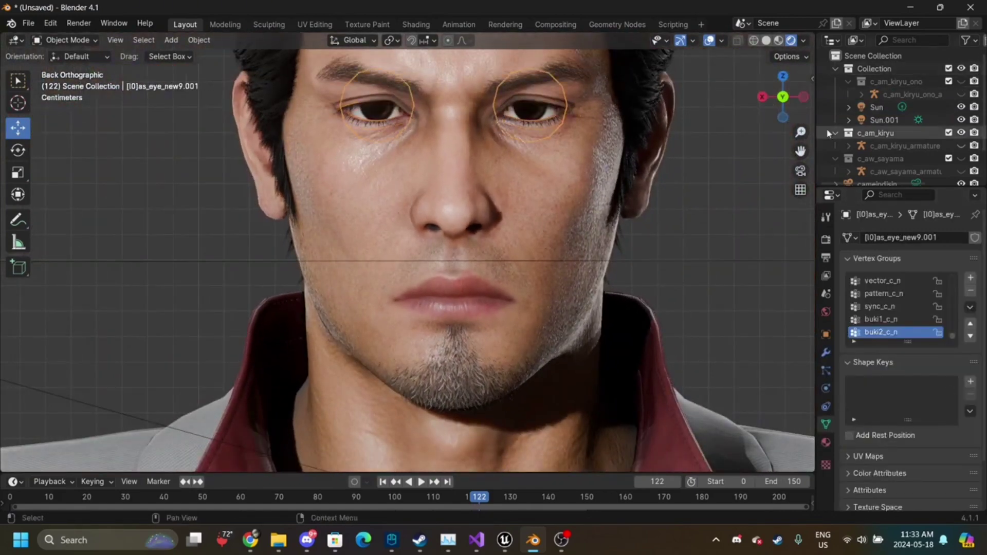
drag(800, 132, 801, 164)
click(419, 137)
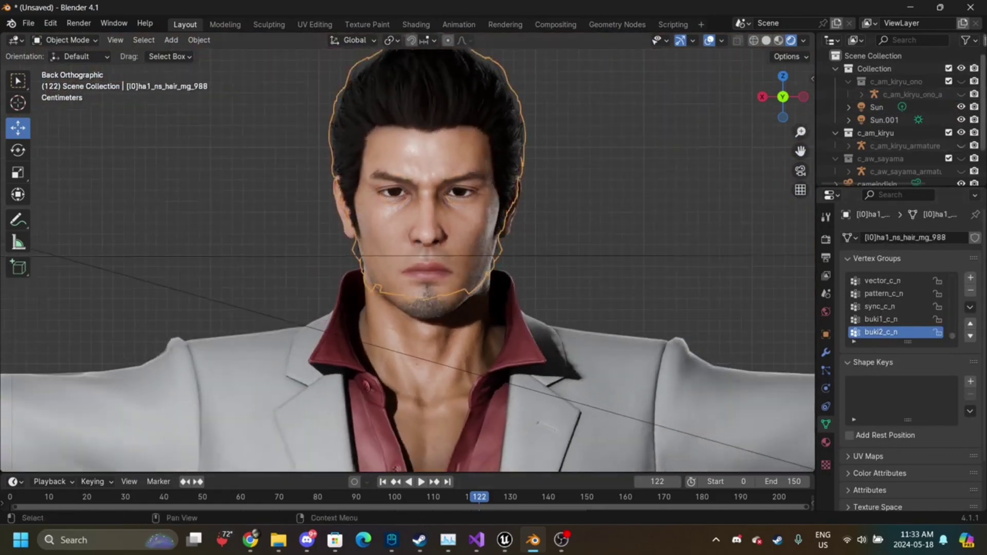
- Show the c_aw_sayama collection and hide the c_am_kiryu collection
scroll(942, 132, down, 3)
click(960, 121)
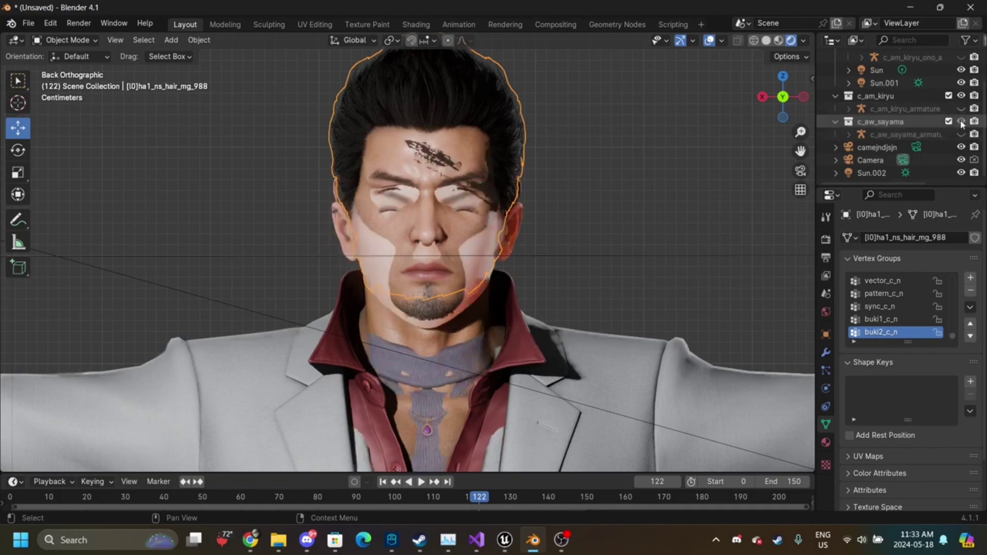
click(961, 96)
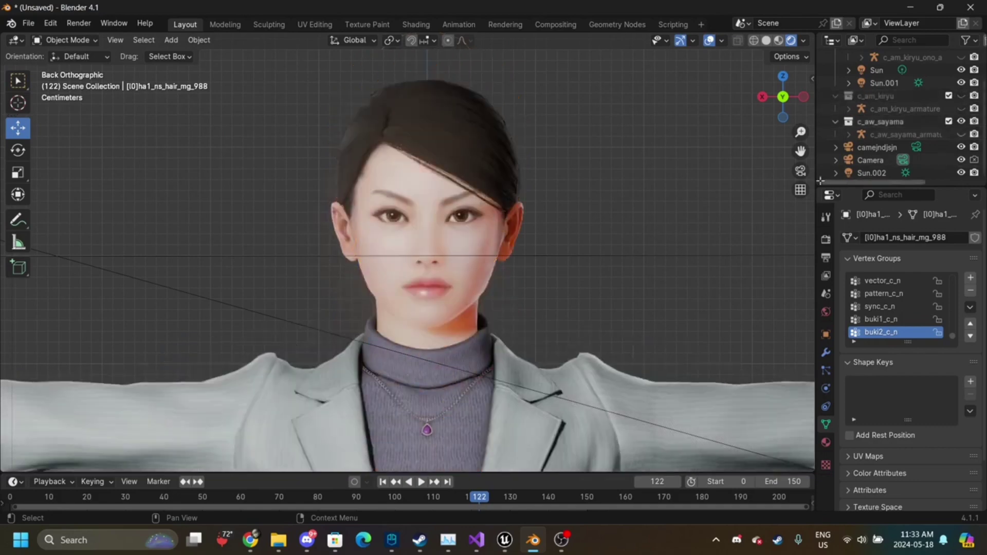
- Import the Yakuza animation h25240_000_5.gmt from the sayama_2pwkick hact's 000.par.unpack folder onto the c_am_kiryu armature
click(28, 24)
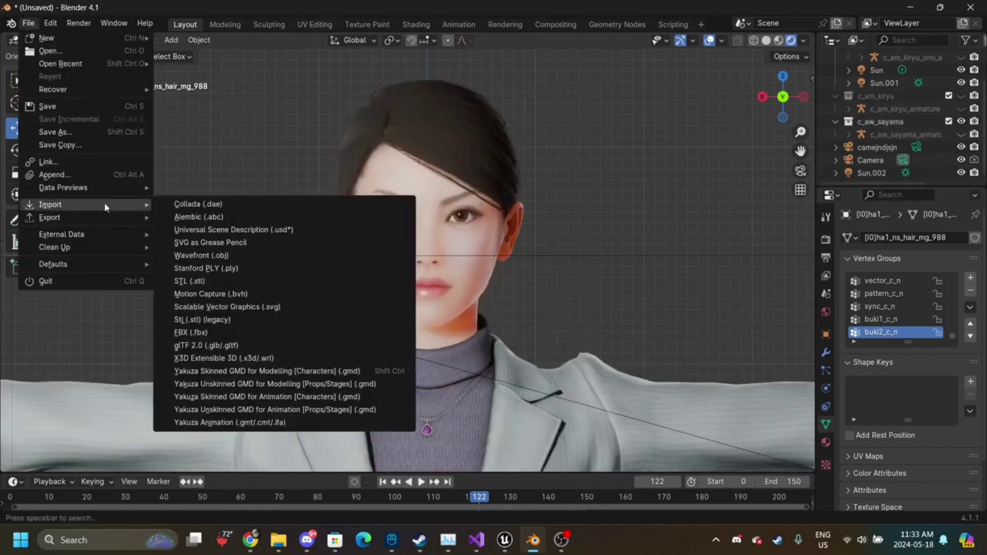
click(28, 23)
mouse_move(103, 232)
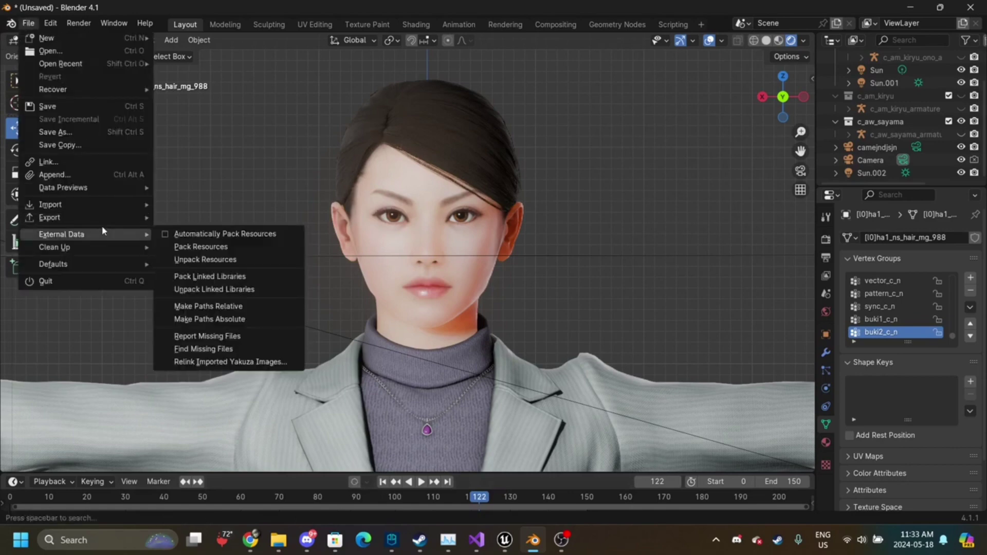
mouse_move(103, 206)
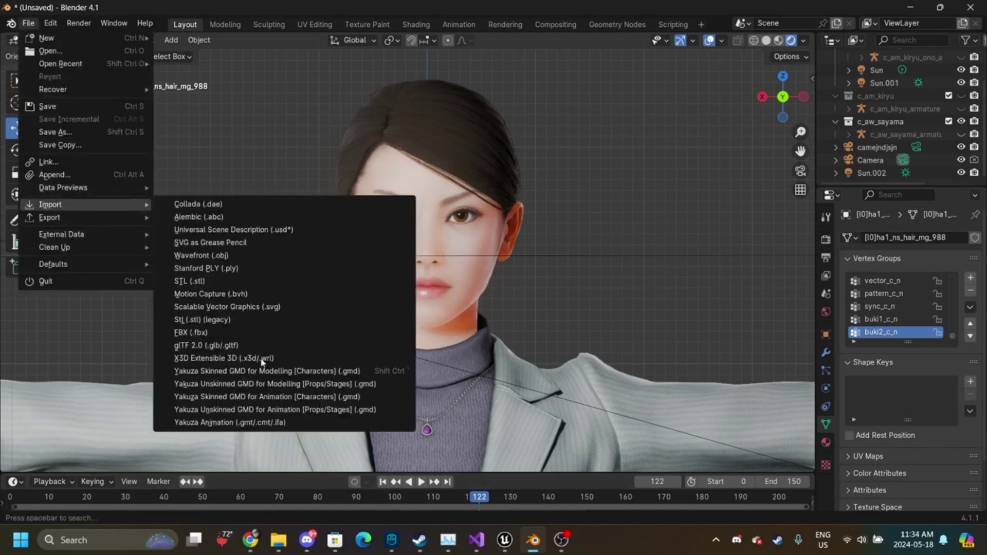
click(246, 423)
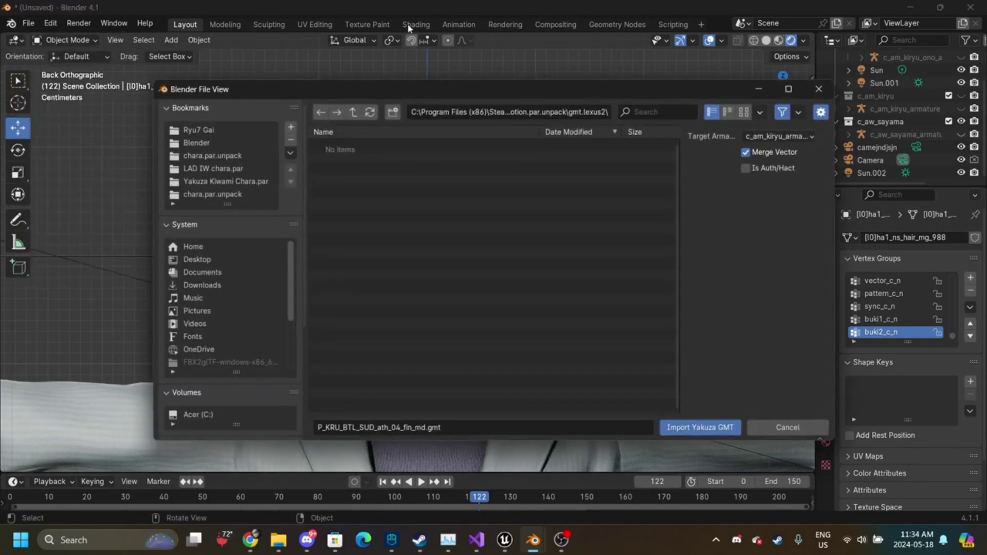
click(354, 112)
click(354, 112)
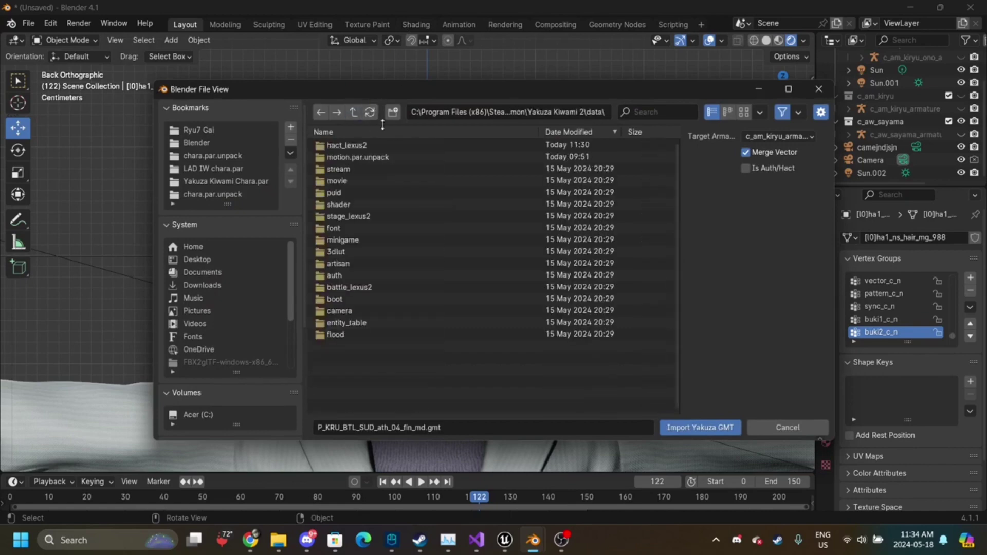
double_click(384, 146)
double_click(393, 146)
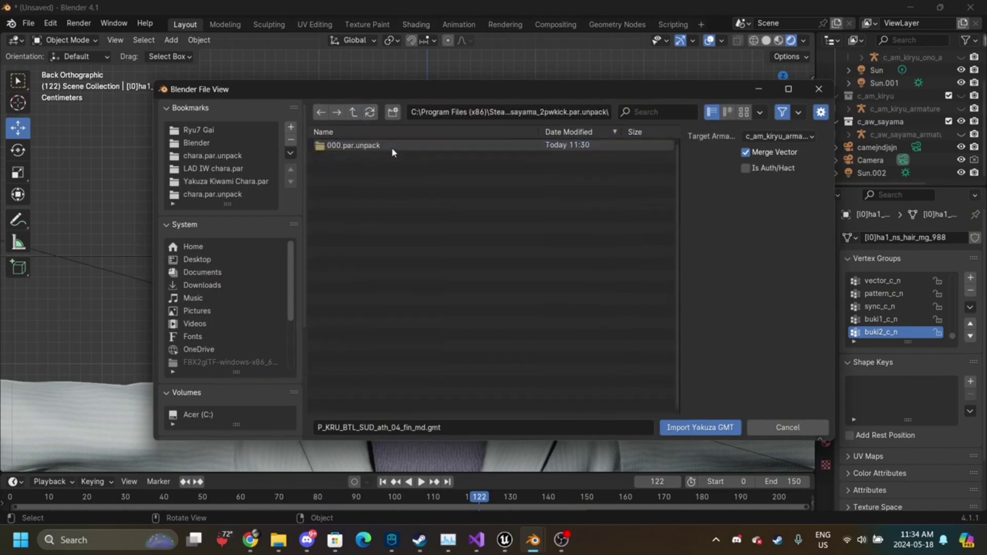
double_click(392, 146)
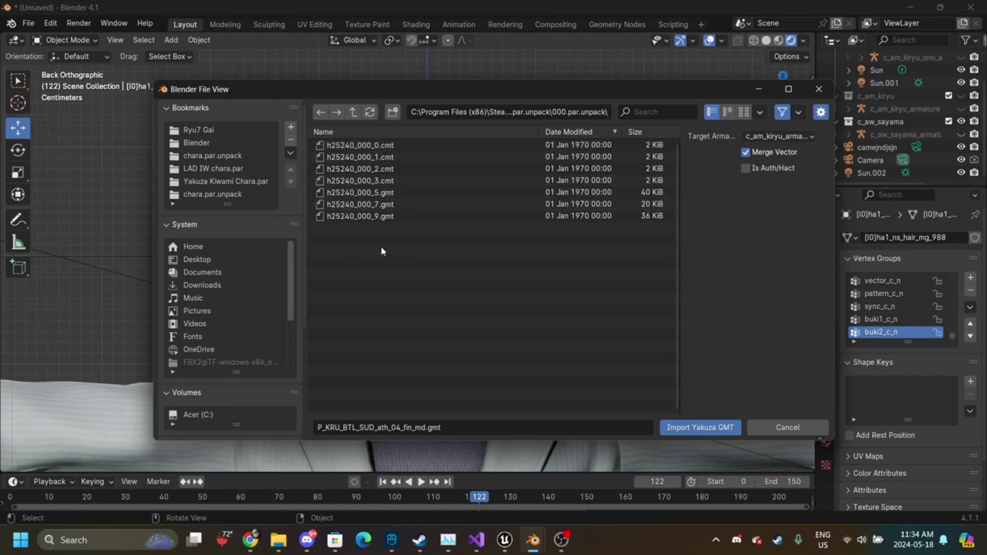
double_click(345, 193)
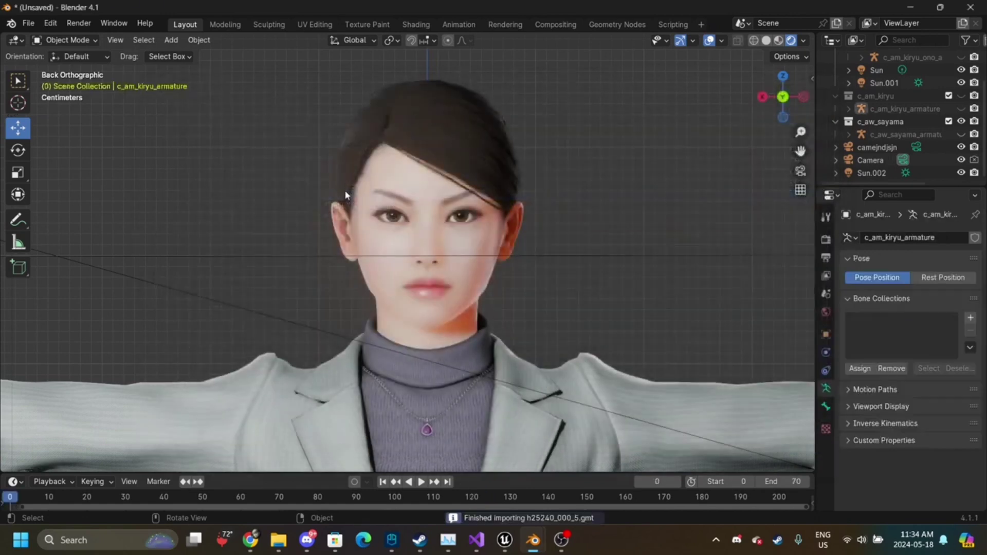
- Show the Kiryu collection, hide Sayama, and play the imported animation from the right side
click(961, 96)
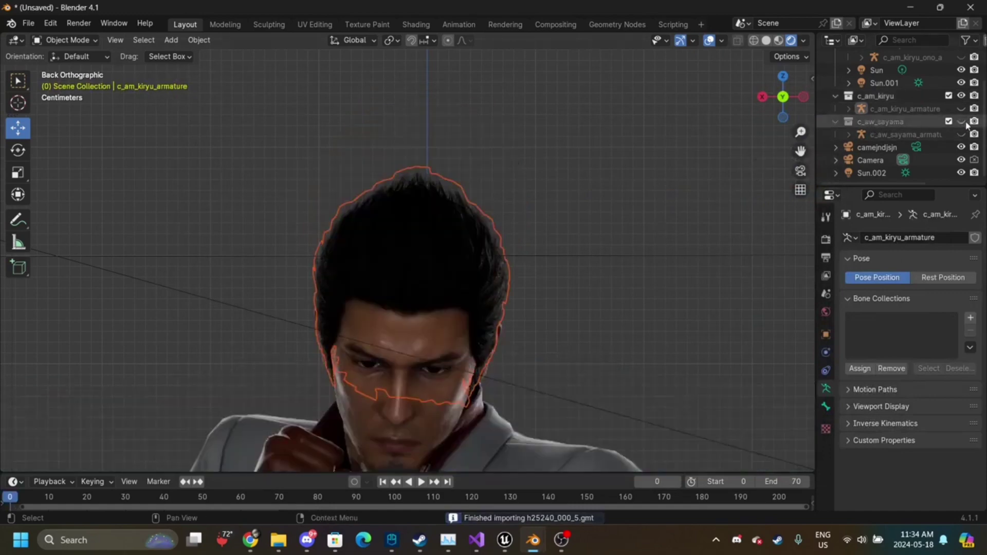
click(961, 121)
drag(783, 77, 785, 74)
click(764, 97)
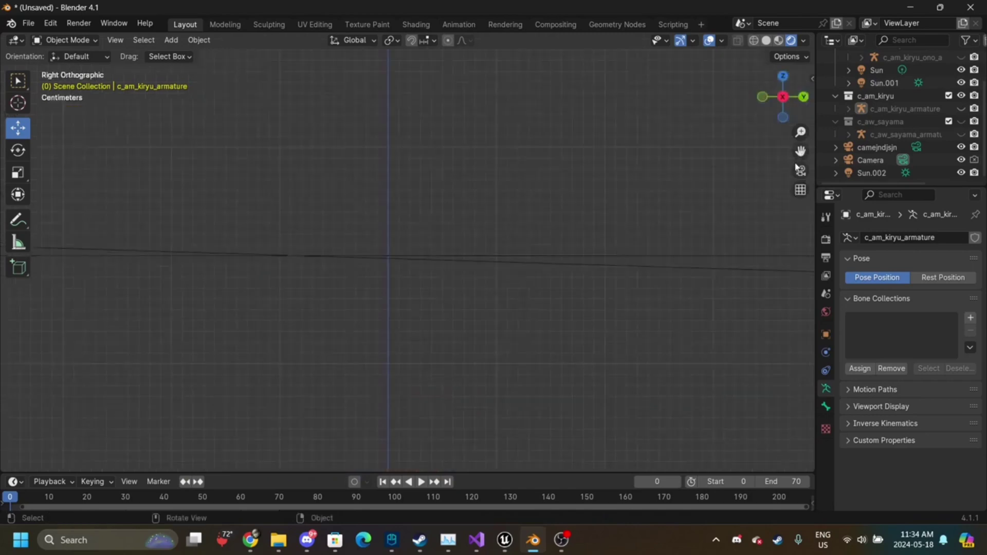
drag(800, 151, 761, 57)
drag(801, 152, 977, 226)
drag(801, 132, 768, 137)
key(space)
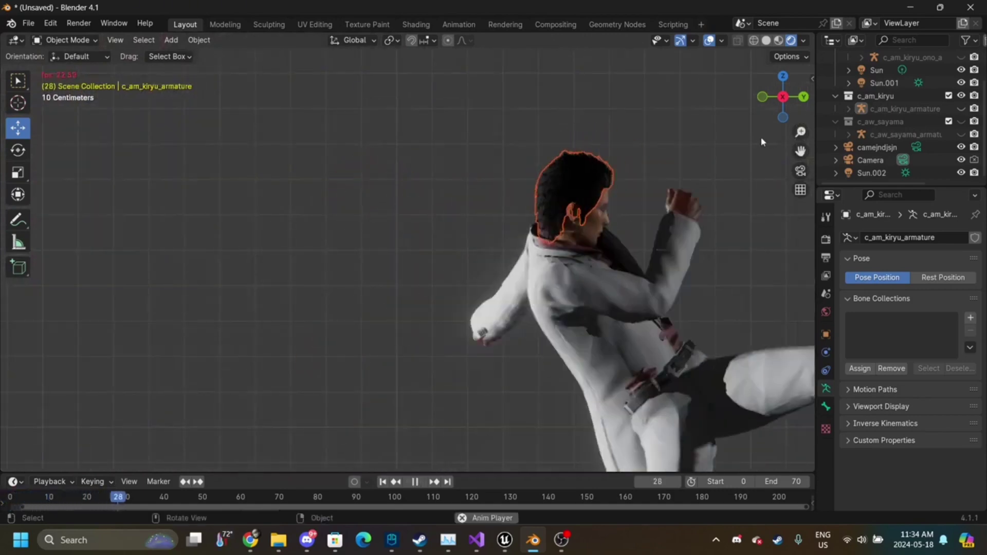
key(space)
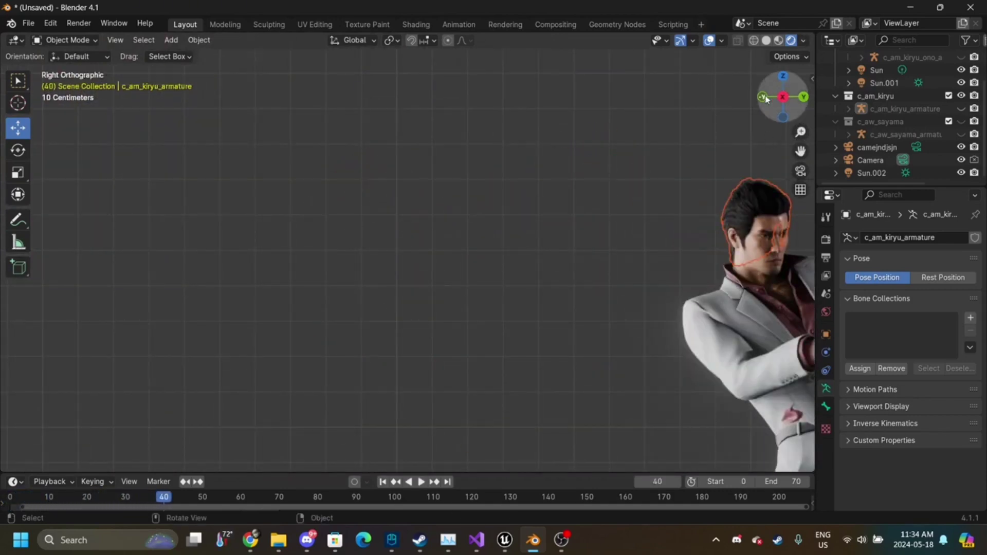
- Frame Kiryu's whole body in the right orthographic view and play the kick animation again
click(765, 99)
drag(801, 151, 669, 0)
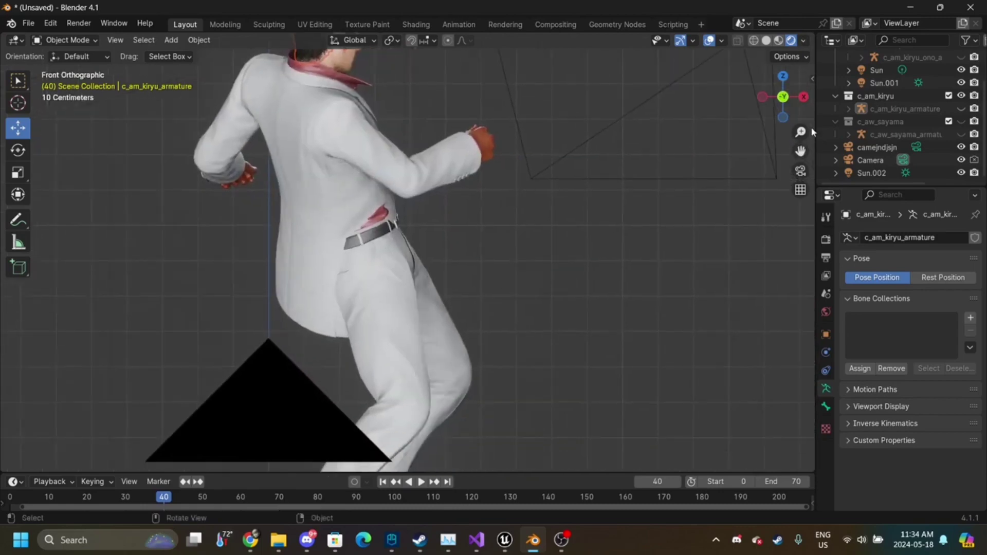
click(804, 97)
drag(801, 151, 425, 130)
drag(801, 132, 801, 133)
key(space)
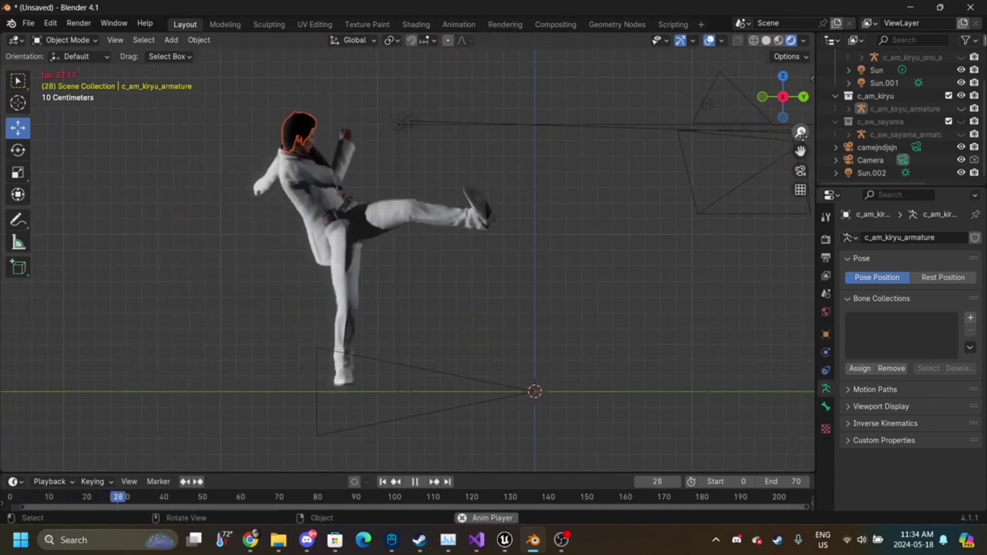
key(space)
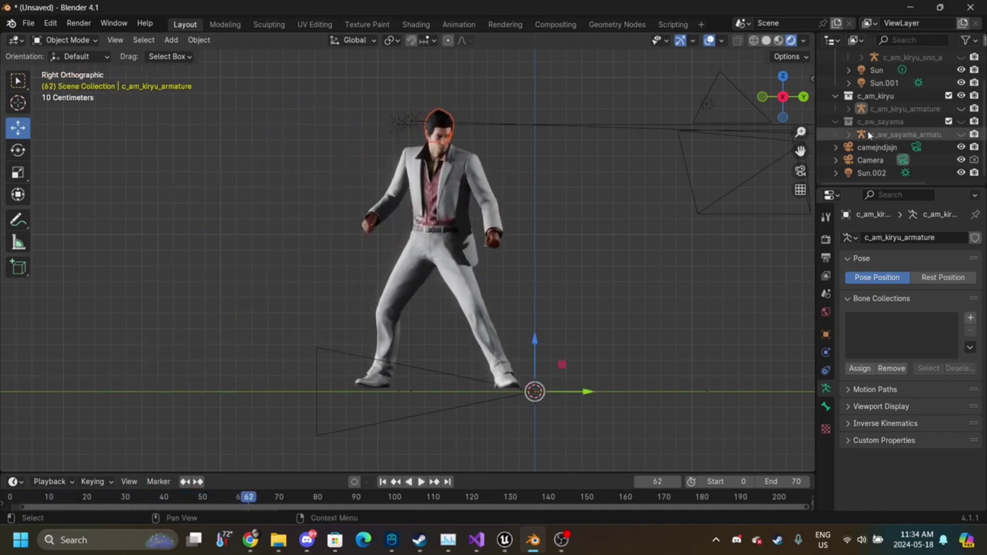
scroll(903, 123, up, 2)
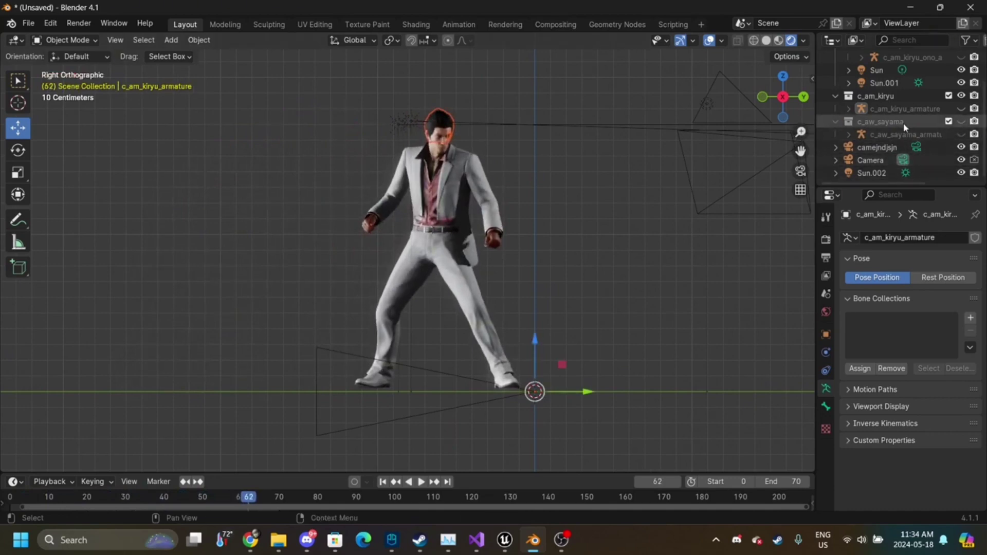
- Change the light object named Sun from a point light to a sun light with a strength of 6
click(876, 94)
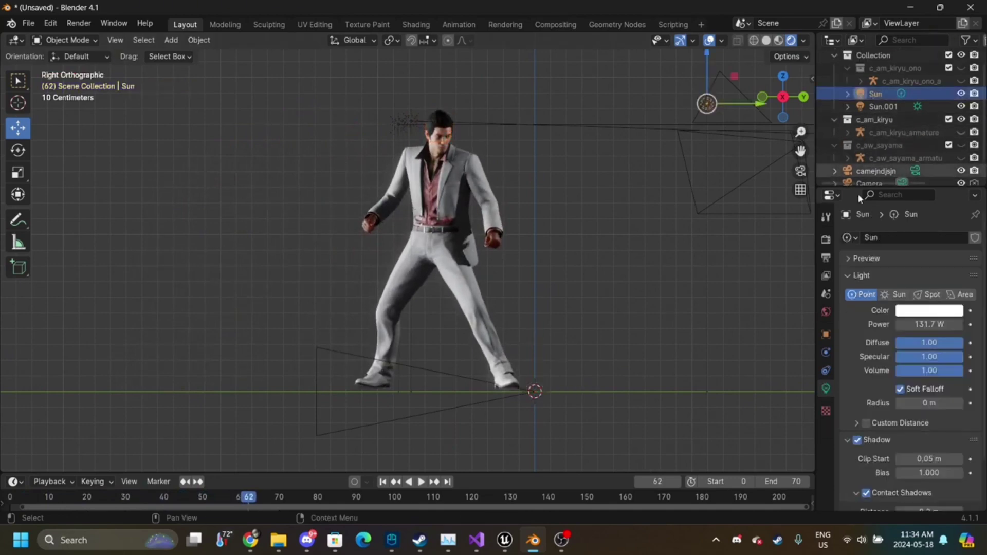
click(894, 294)
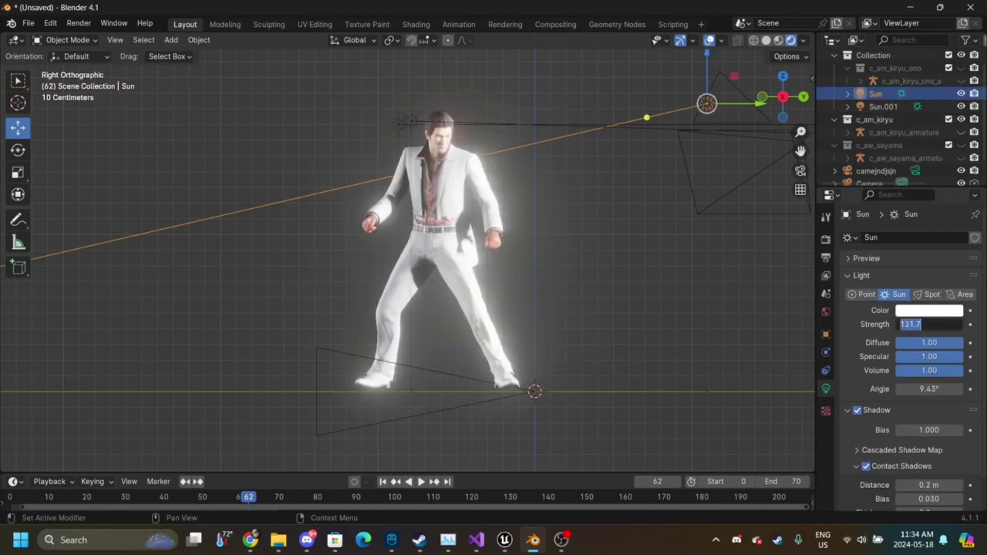
click(912, 325)
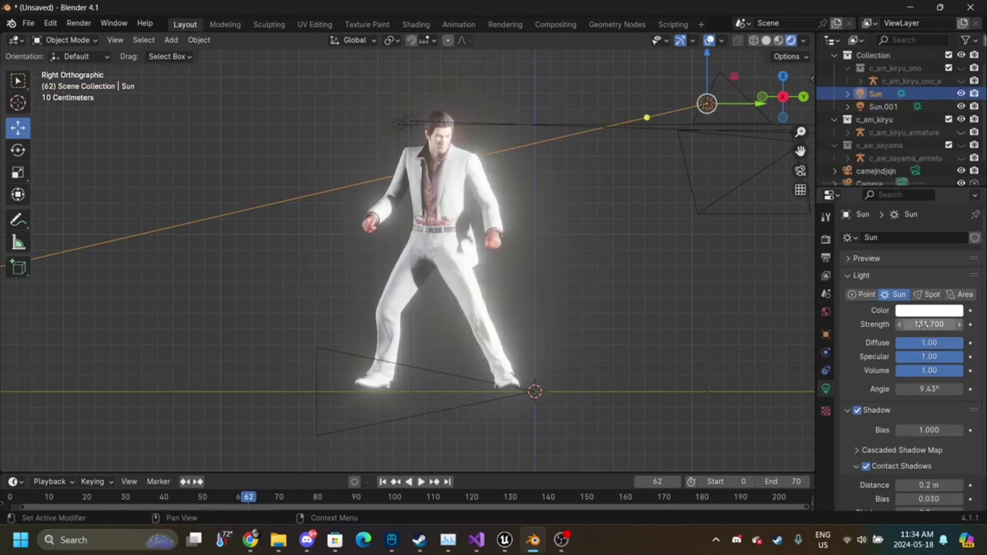
text(1.31)
key(Return)
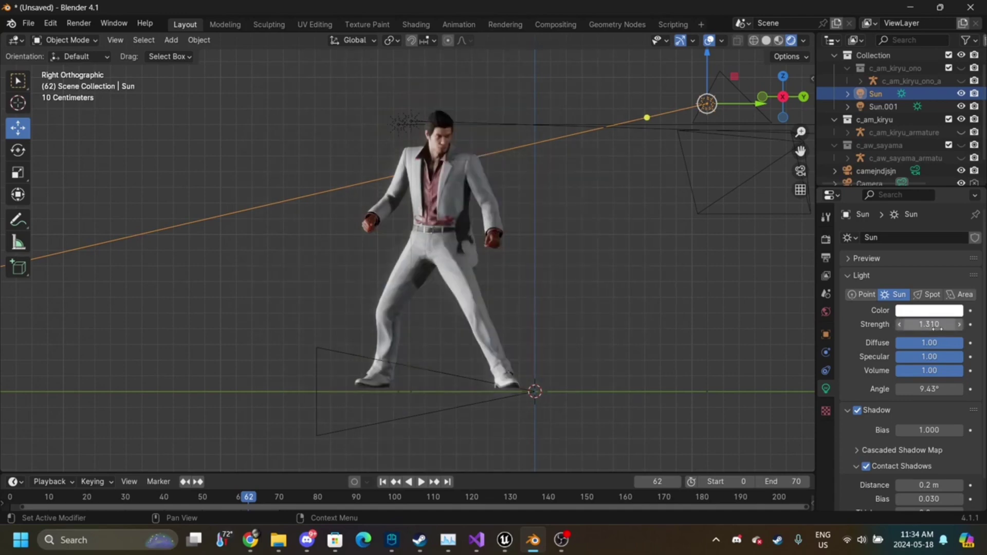
click(927, 326)
text(6)
key(Return)
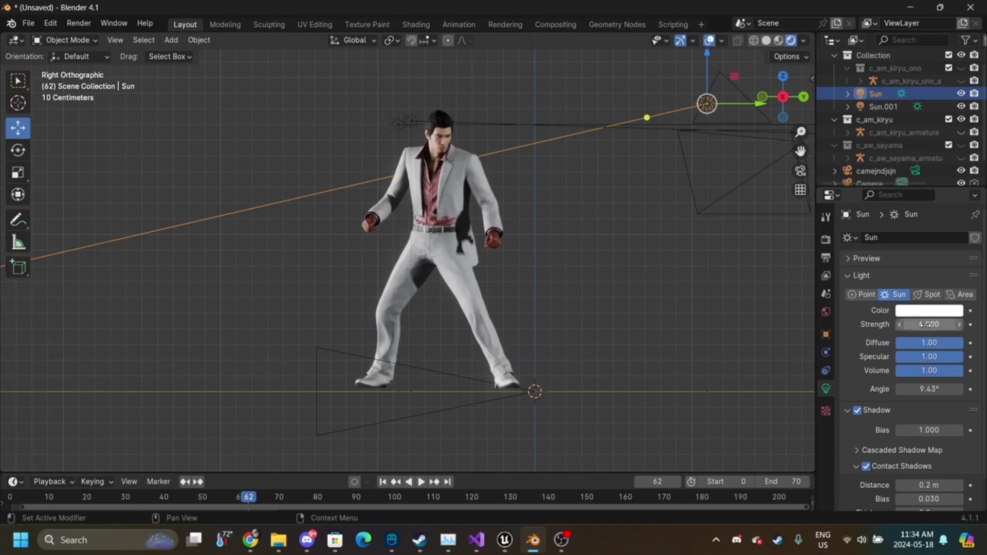
- Show the c_aw_sayama collection and select the c_aw_sayama armature
scroll(905, 133, down, 2)
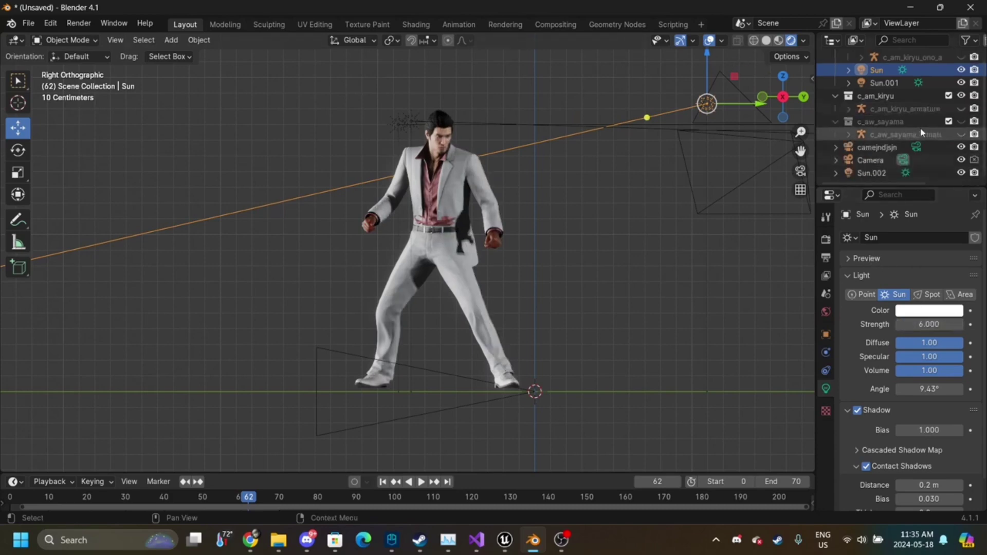
click(961, 122)
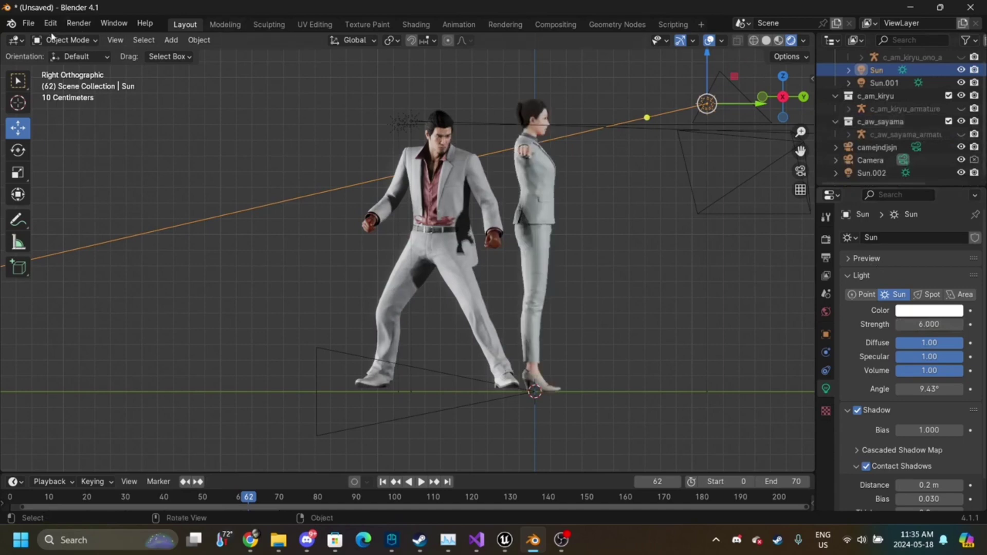
click(860, 134)
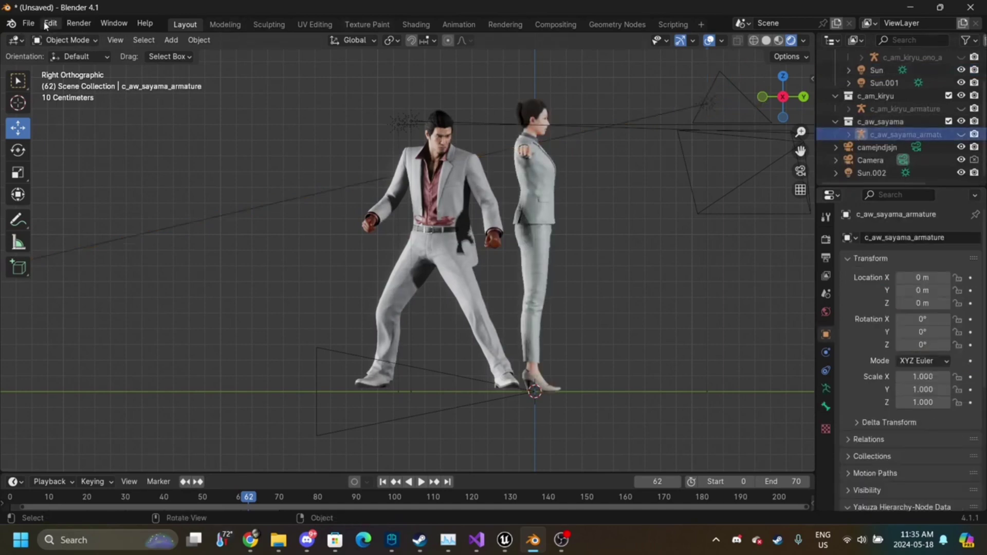
- Import the Yakuza animation h25240_000_9.gmt onto the c_aw_sayama armature and play it alongside Kiryu's kick
click(28, 24)
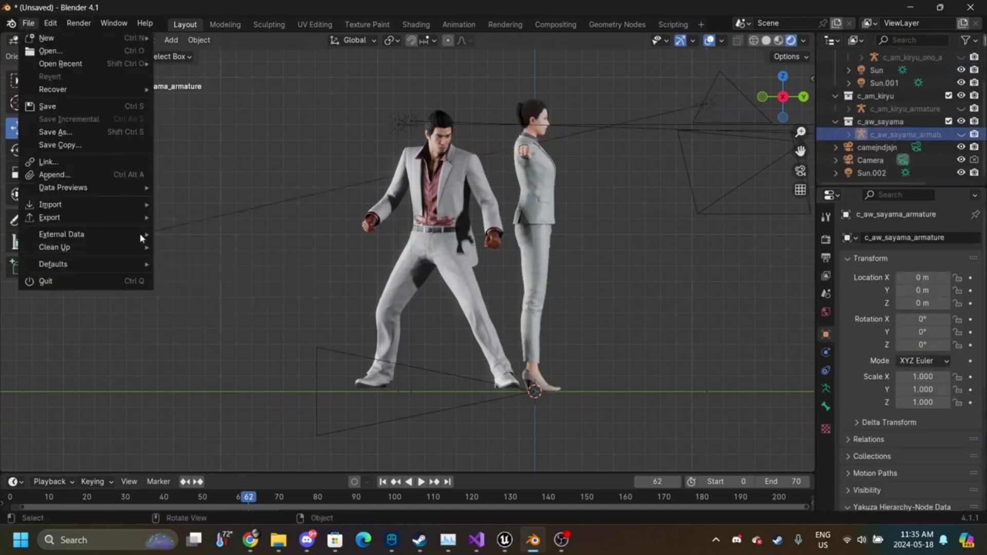
mouse_move(132, 237)
mouse_move(99, 208)
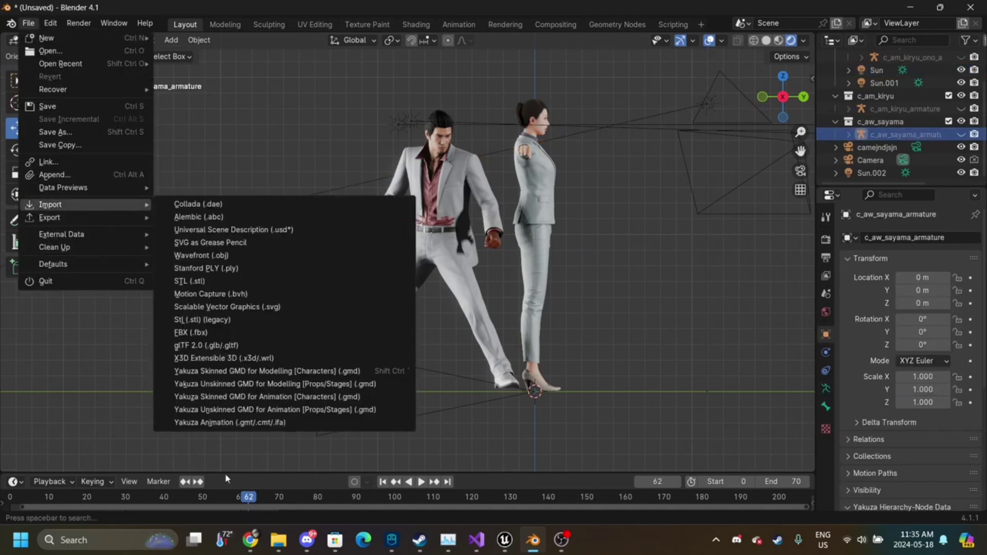
click(236, 423)
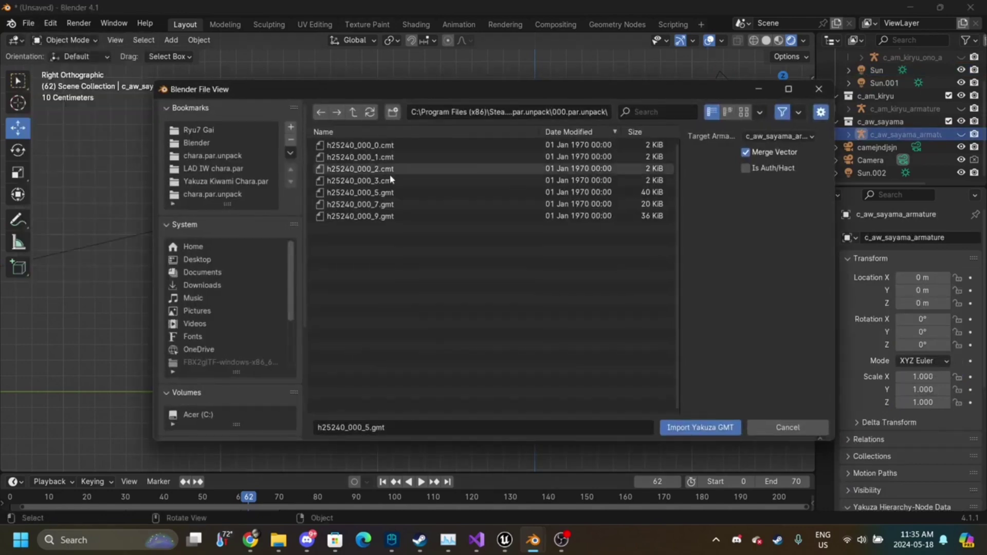
double_click(388, 215)
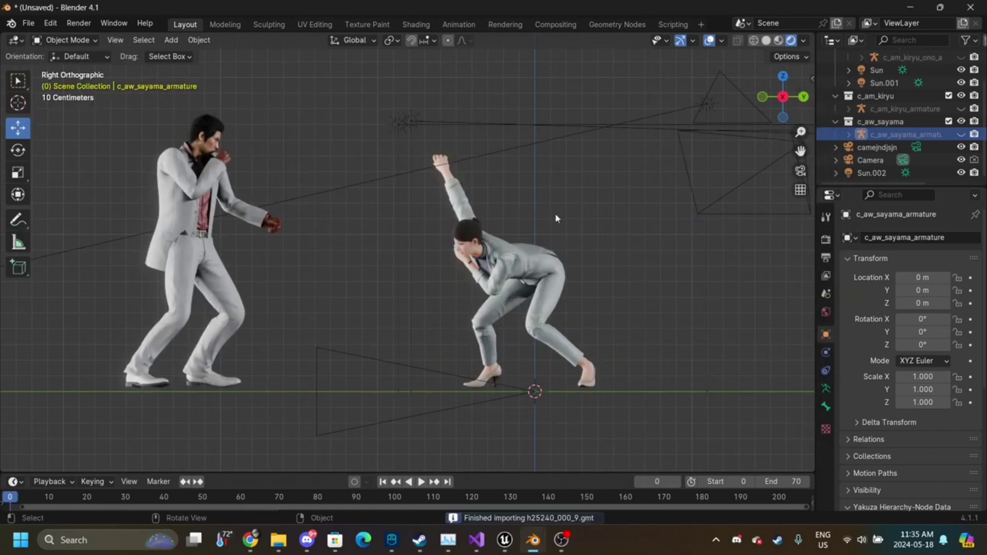
key(space)
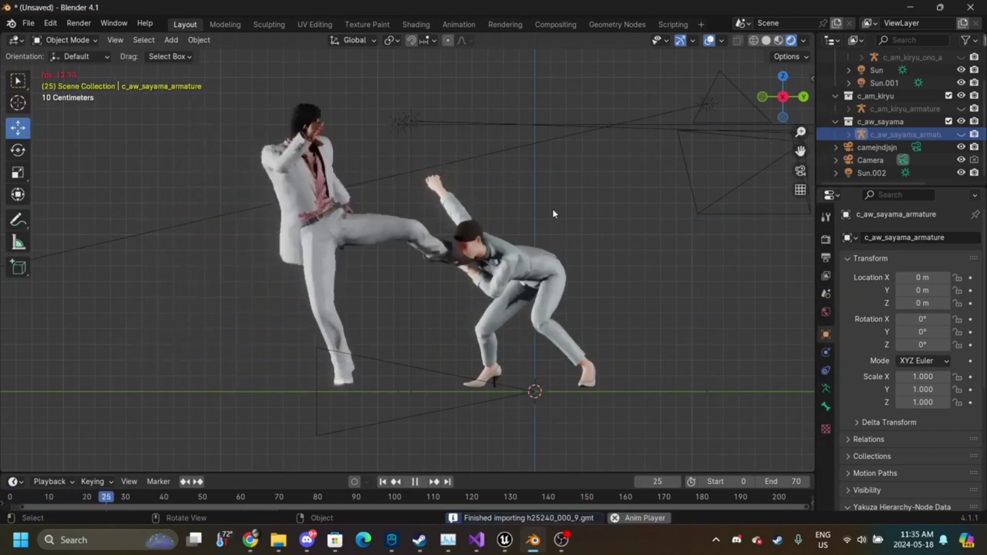
key(space)
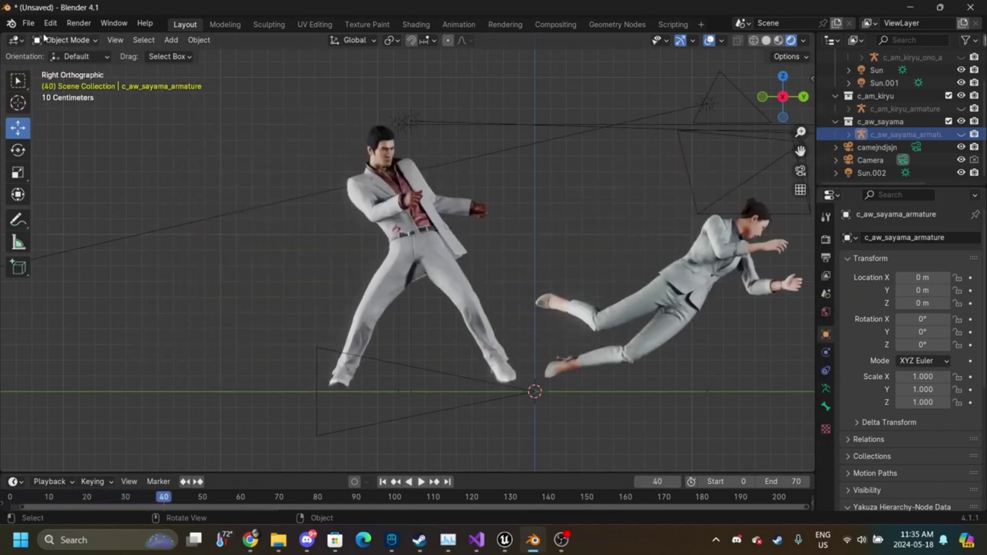
- Import the Yakuza animation h25240_000_7.gmt onto the c_aw_sayama armature and play it together with Kiryu's
click(28, 23)
mouse_move(77, 205)
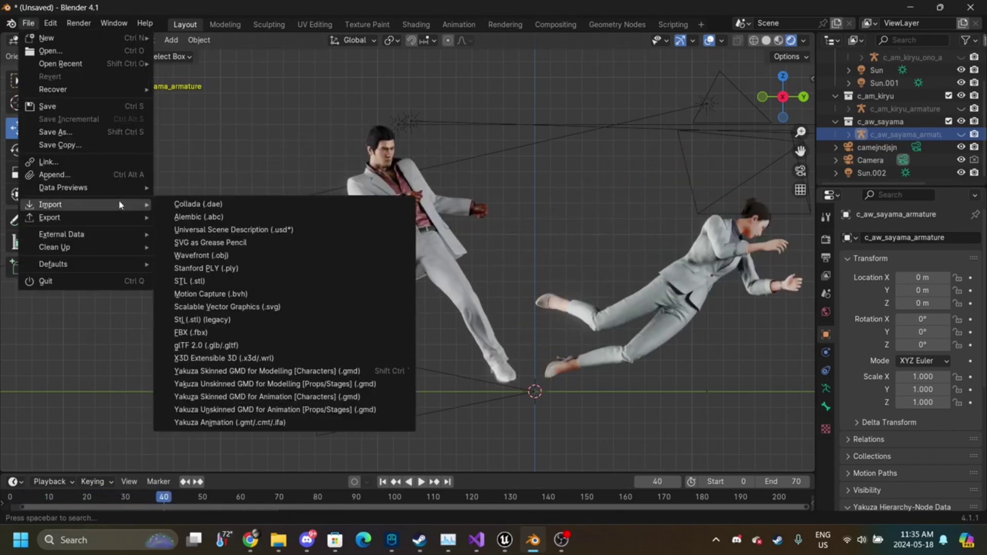
click(286, 422)
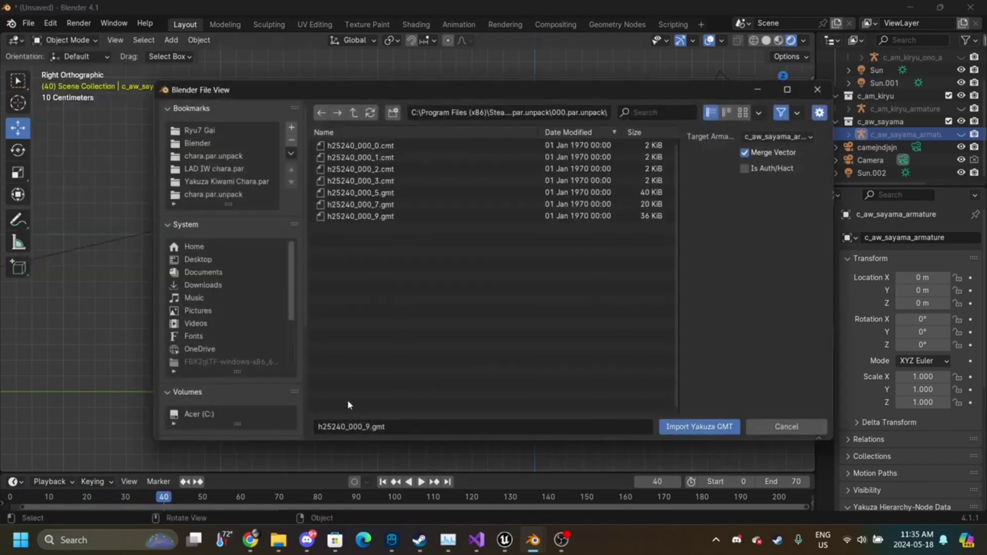
double_click(387, 205)
key(space)
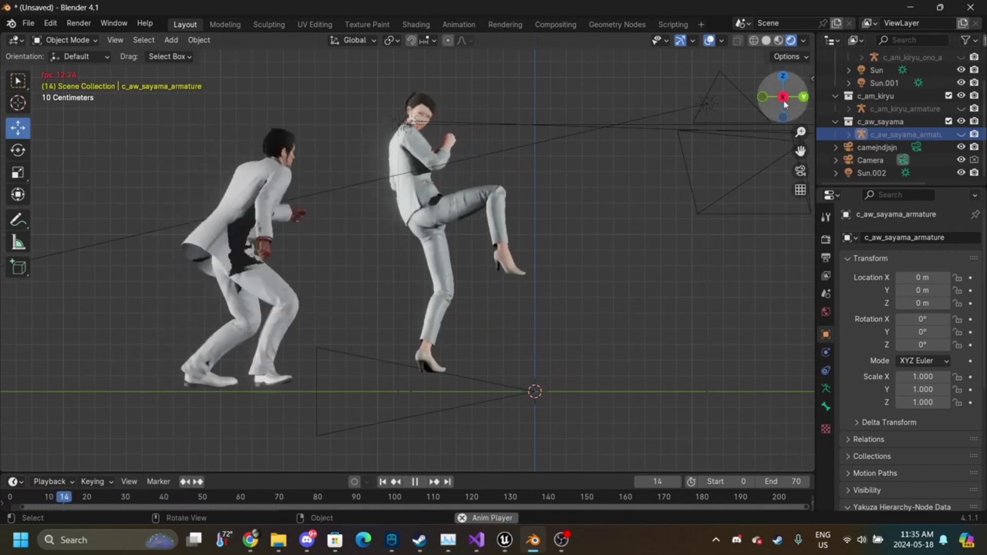
- Inspect both animated characters from several angles, stop playback, and frame them in the right orthographic view
drag(786, 105, 952, 139)
key(space)
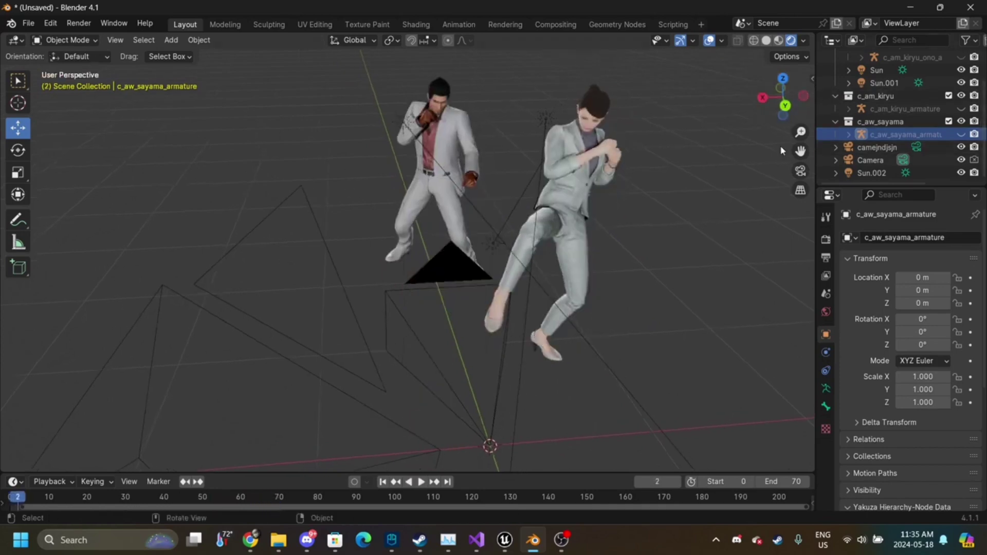
drag(782, 96, 874, 68)
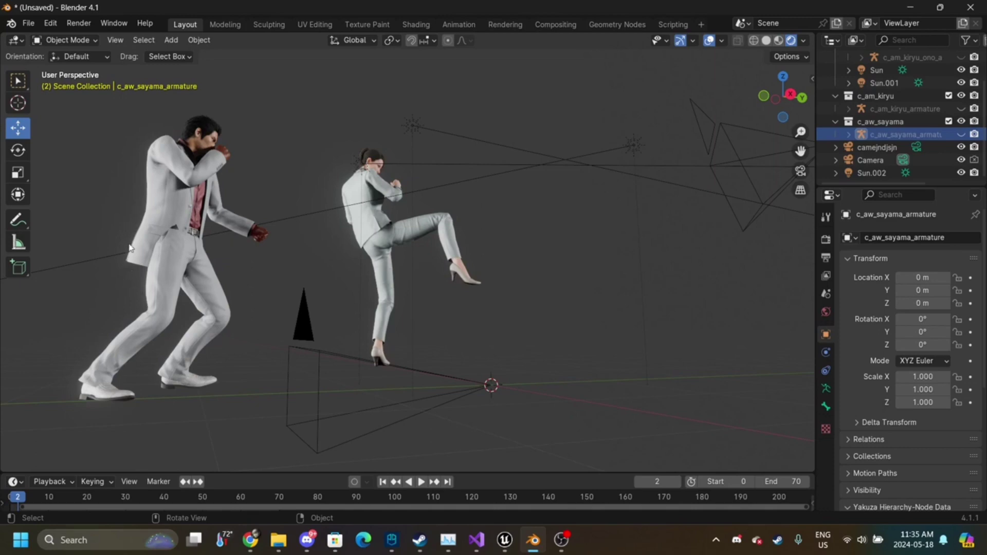
scroll(899, 139, up, 3)
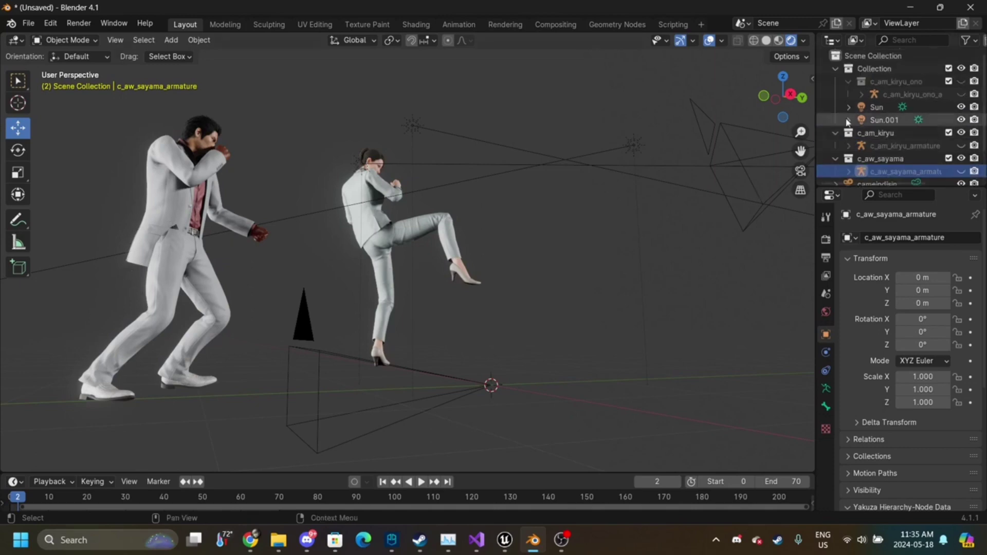
click(790, 94)
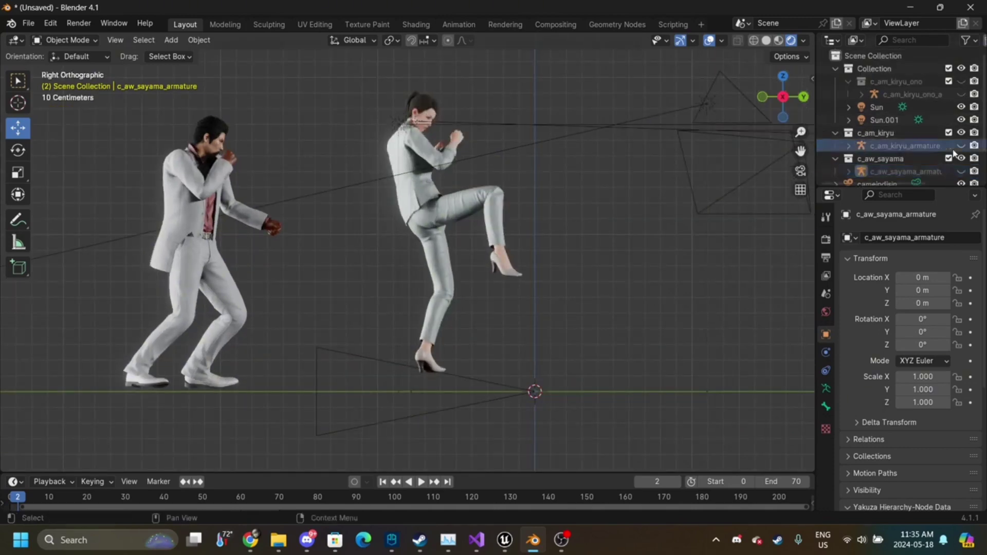
drag(800, 151, 947, 160)
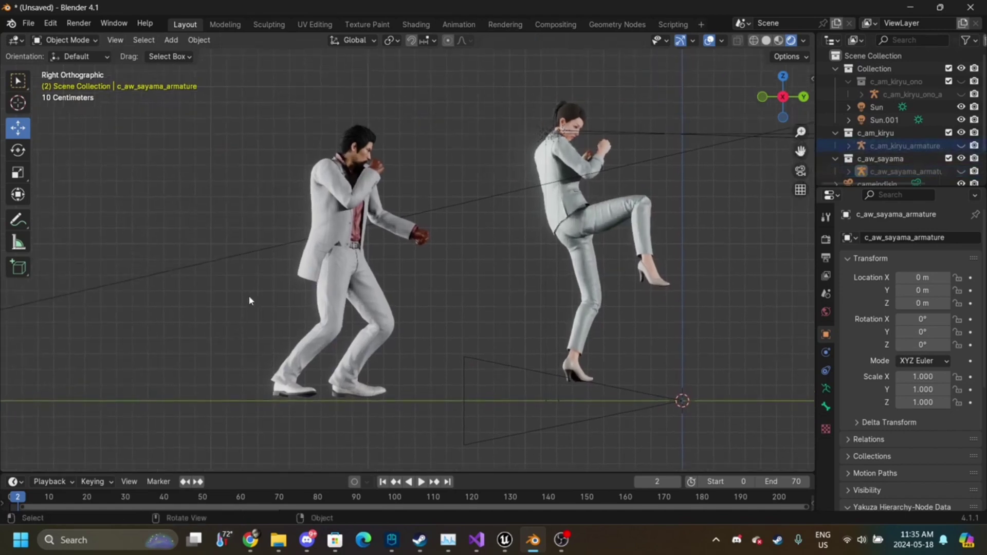
- Switch to Chrome, open the MiniEval/Bone-Physics repository on GitHub and look over its README
click(335, 230)
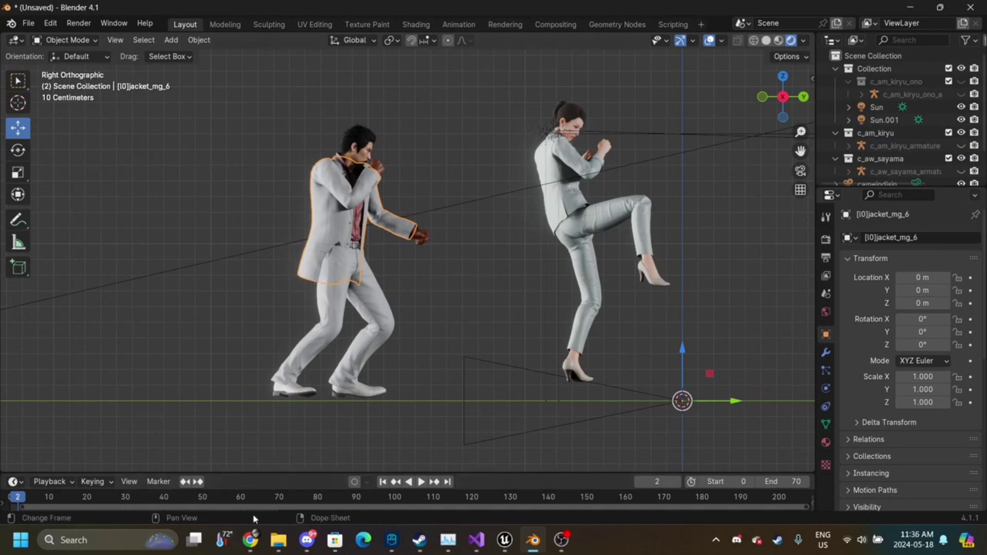
click(250, 537)
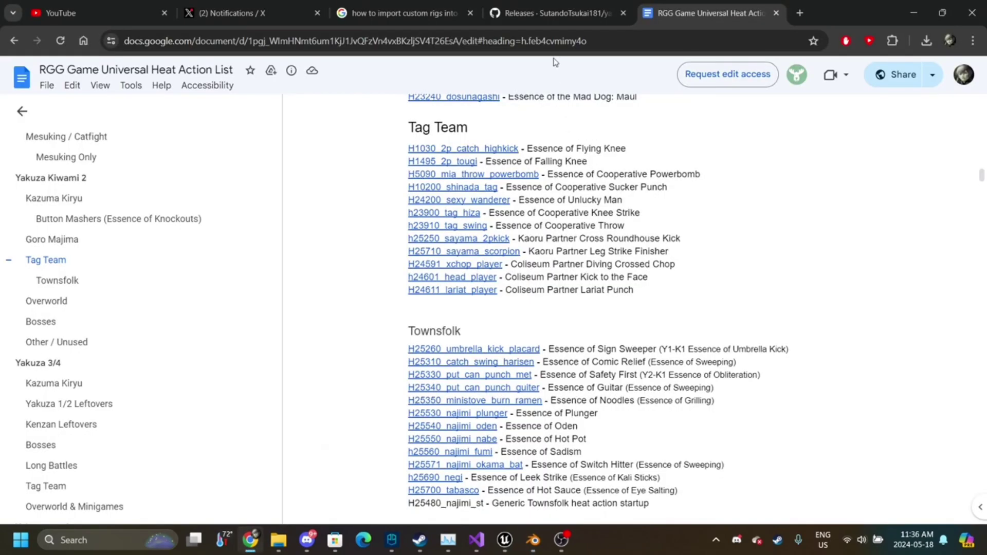
click(552, 42)
text(bone)
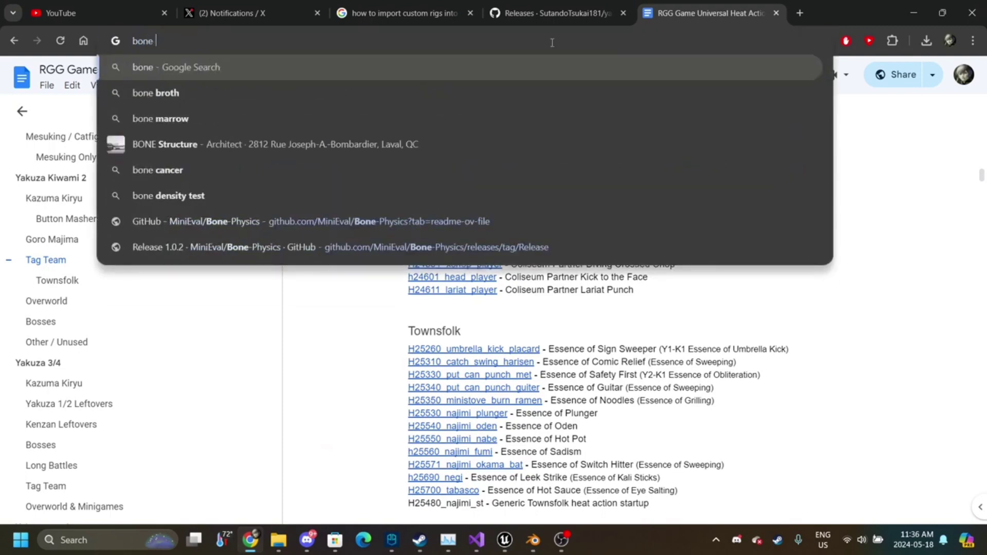
click(298, 223)
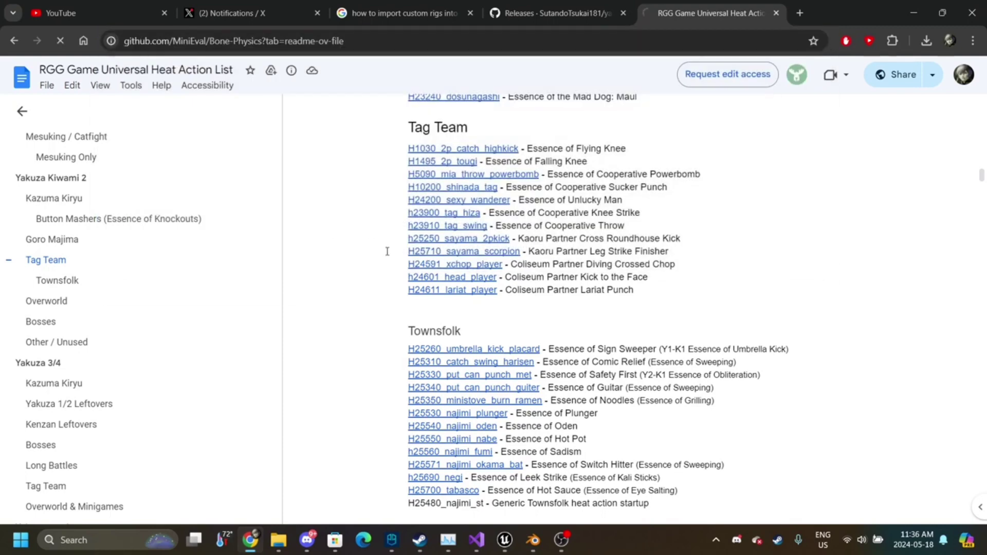
scroll(363, 338, down, 6)
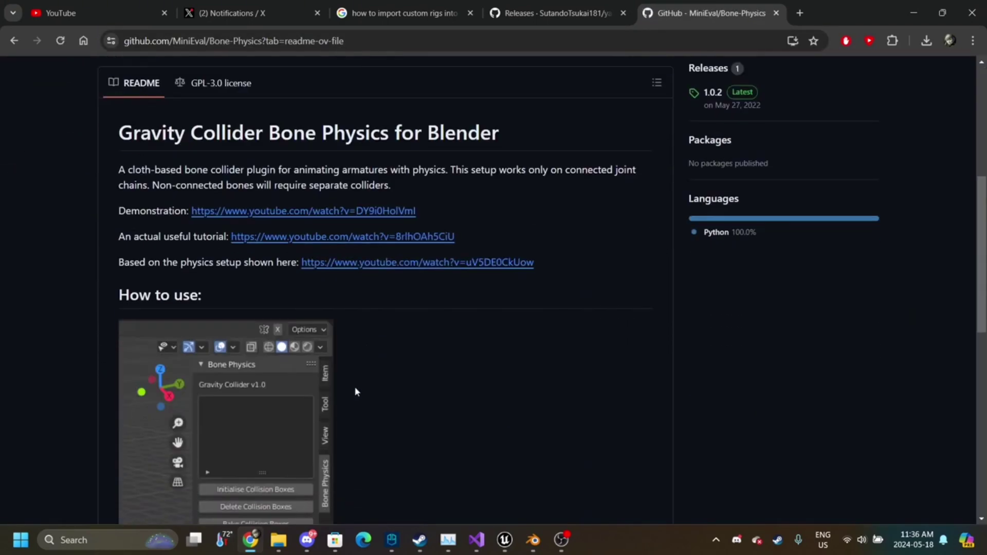
scroll(356, 390, down, 8)
scroll(360, 380, up, 13)
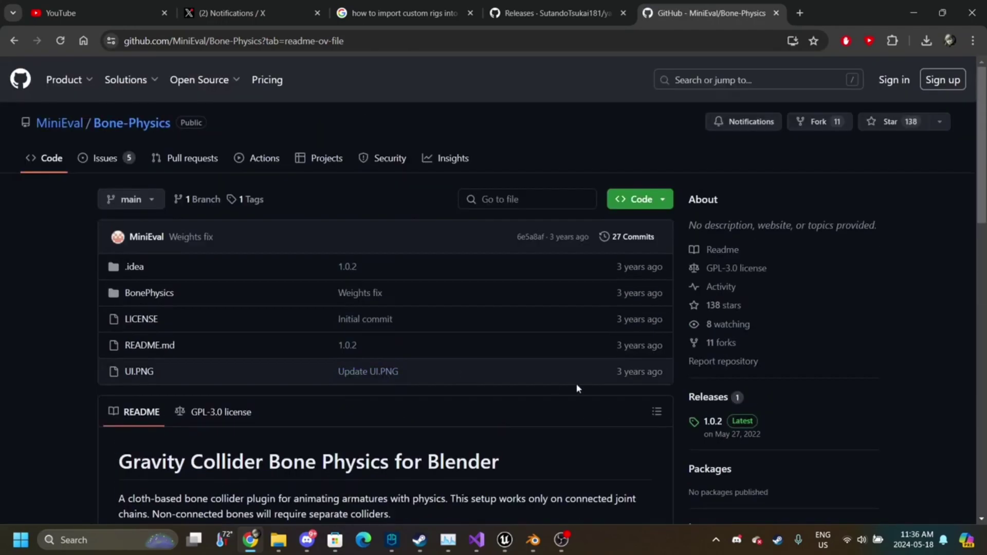
scroll(575, 389, down, 2)
- Download BonePhysics.v1.0.2.zip from the repository's 1.0.2 release
click(726, 335)
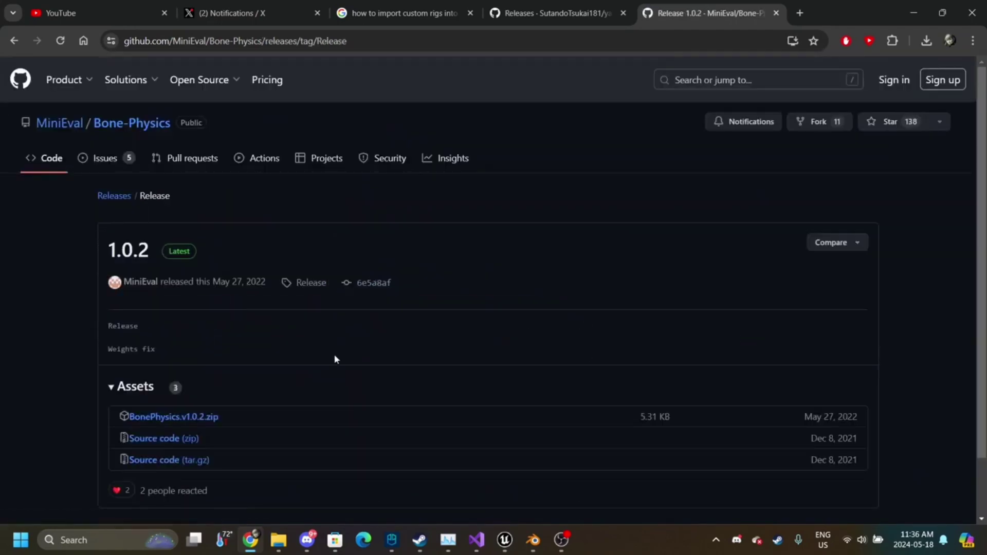
click(201, 419)
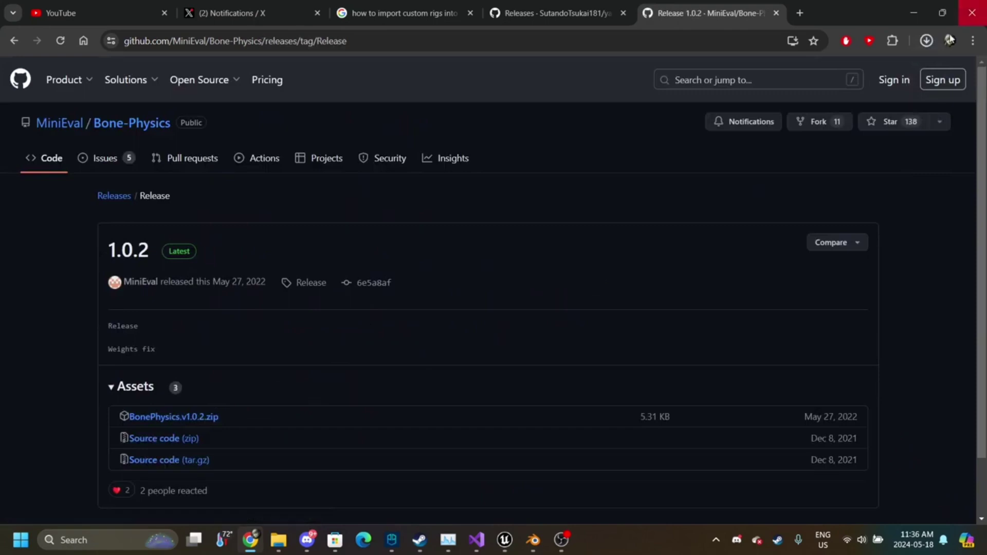
click(928, 42)
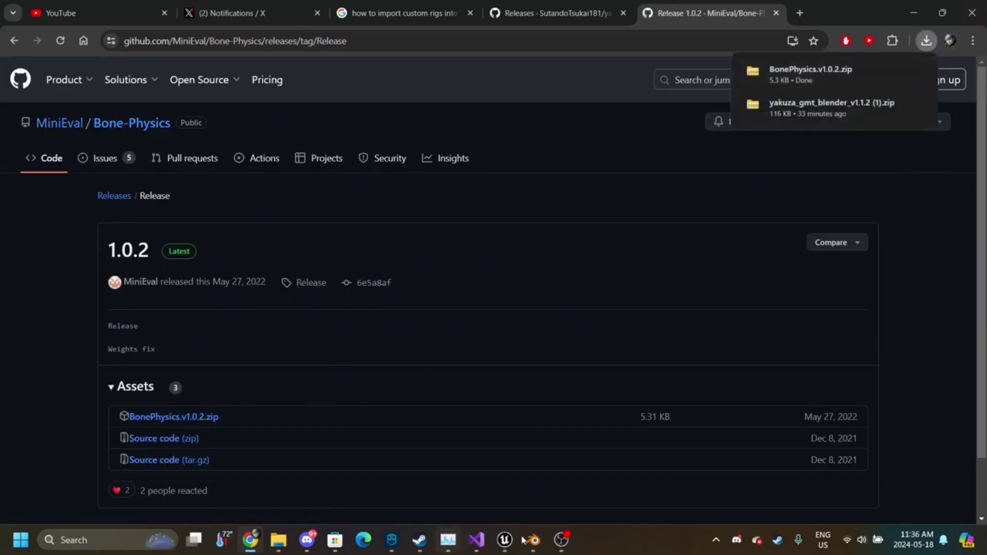
- Switch to Blender, install the add-on from BonePhysics.v1.0.2.zip and enable Physics: Gravity Collider Bone Physics
click(540, 544)
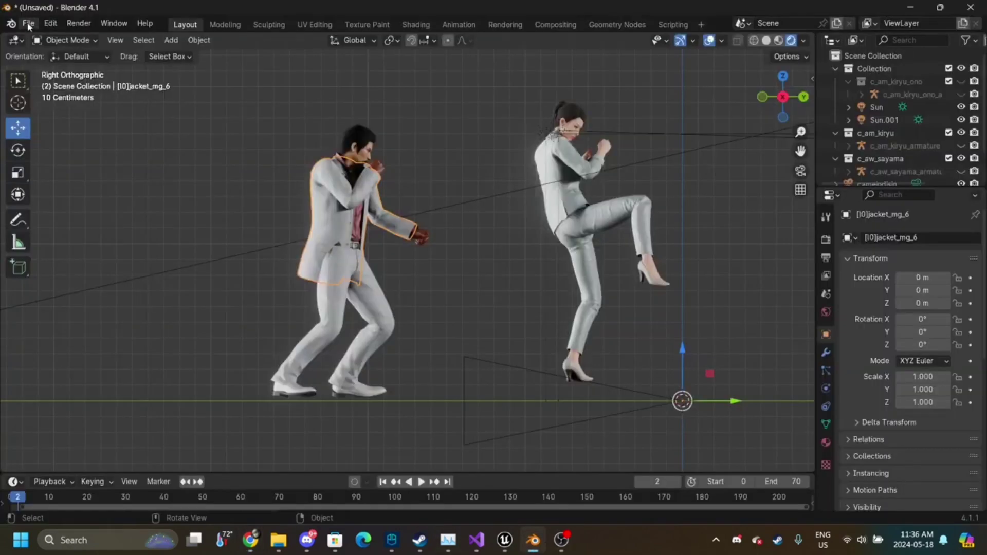
click(43, 26)
click(84, 187)
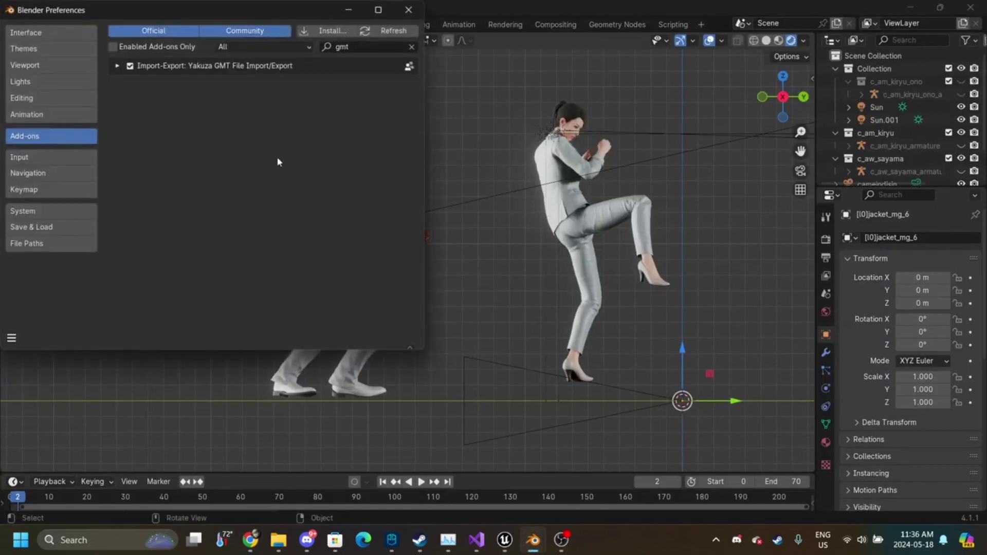
click(331, 31)
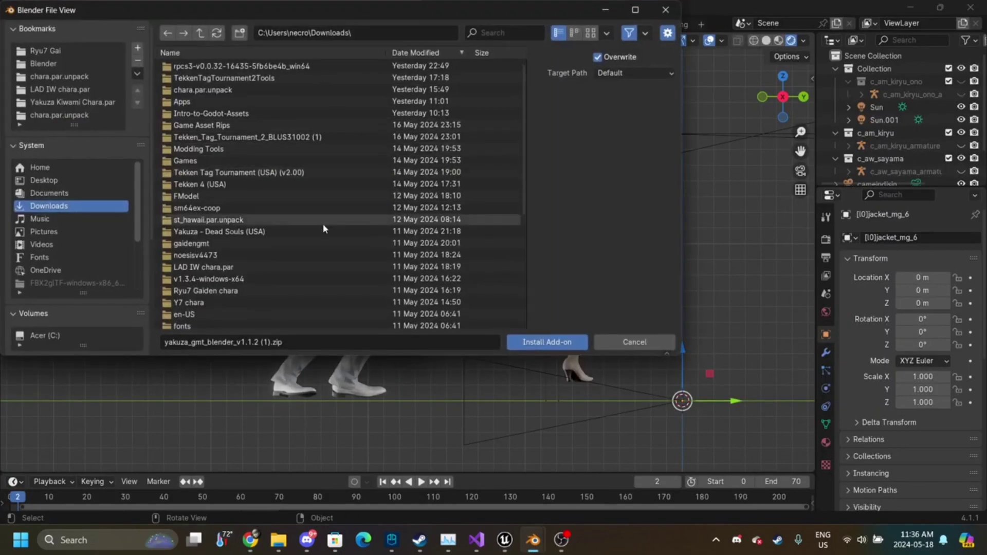
scroll(322, 227, down, 5)
double_click(249, 155)
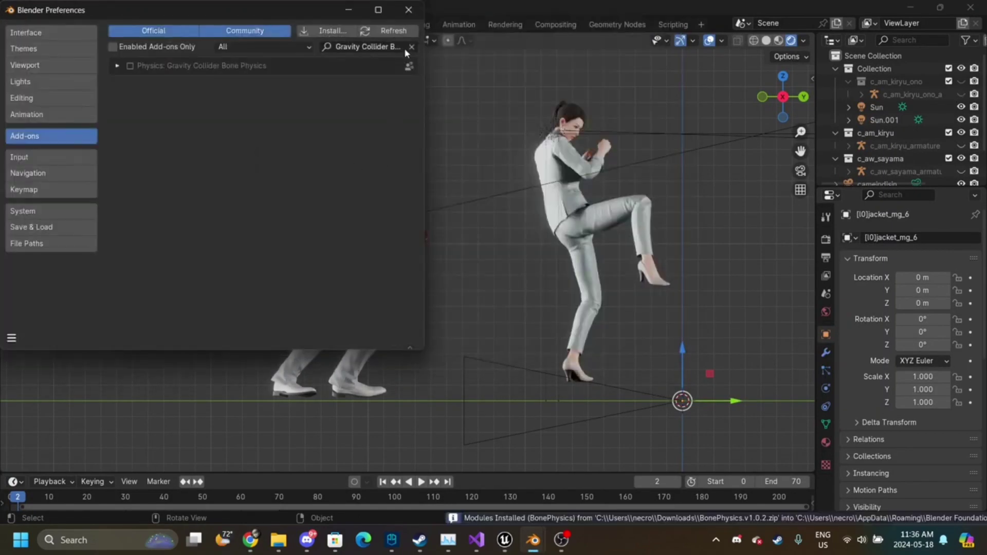
click(130, 66)
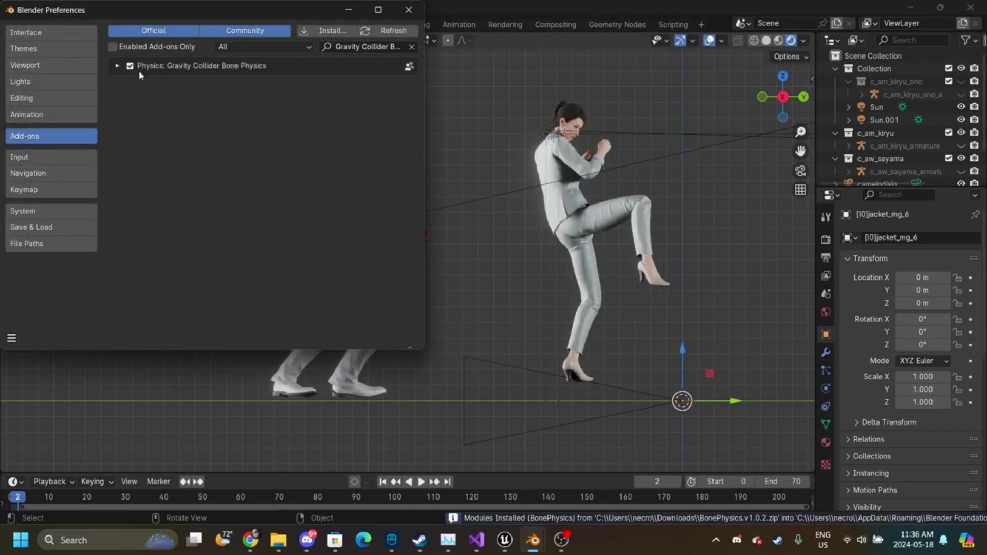
click(408, 10)
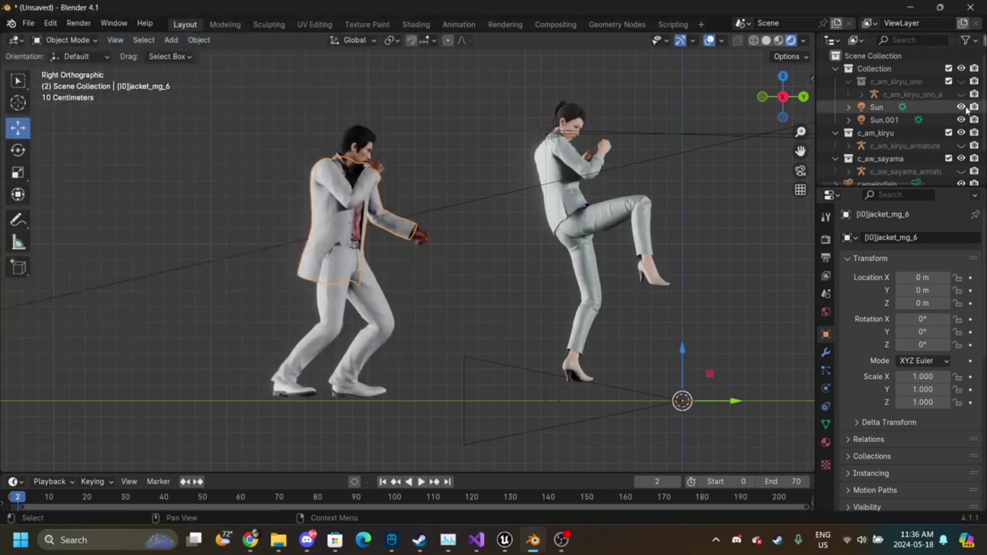
- Unhide c_am_kiryu_armature and display the Bone Physics add-on controls in the 3D viewport
click(961, 146)
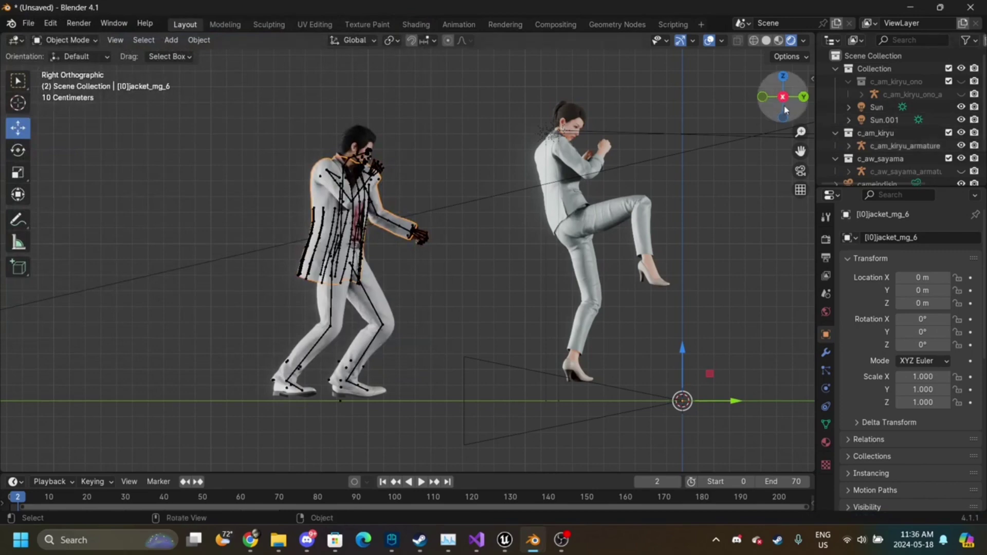
key(n)
key(n)
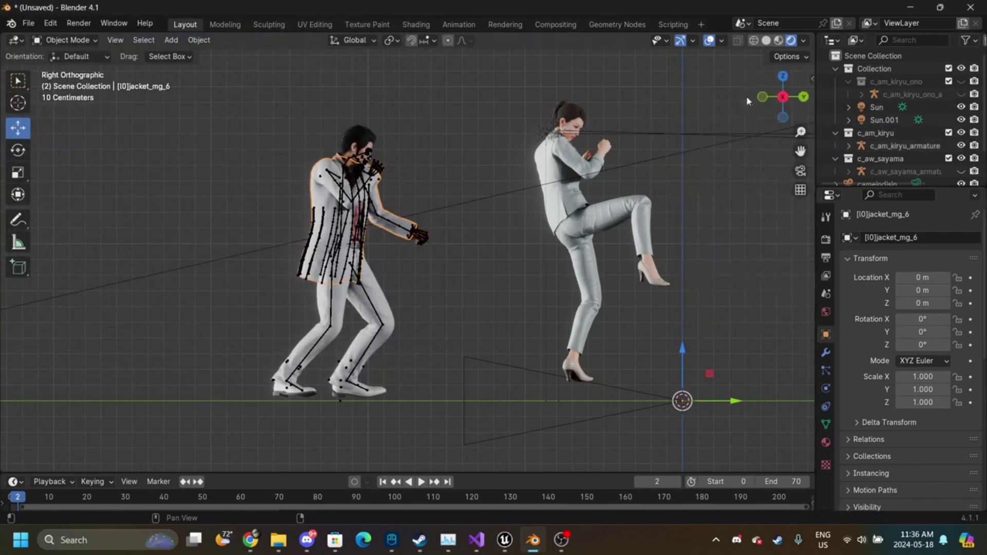
key(n)
click(808, 285)
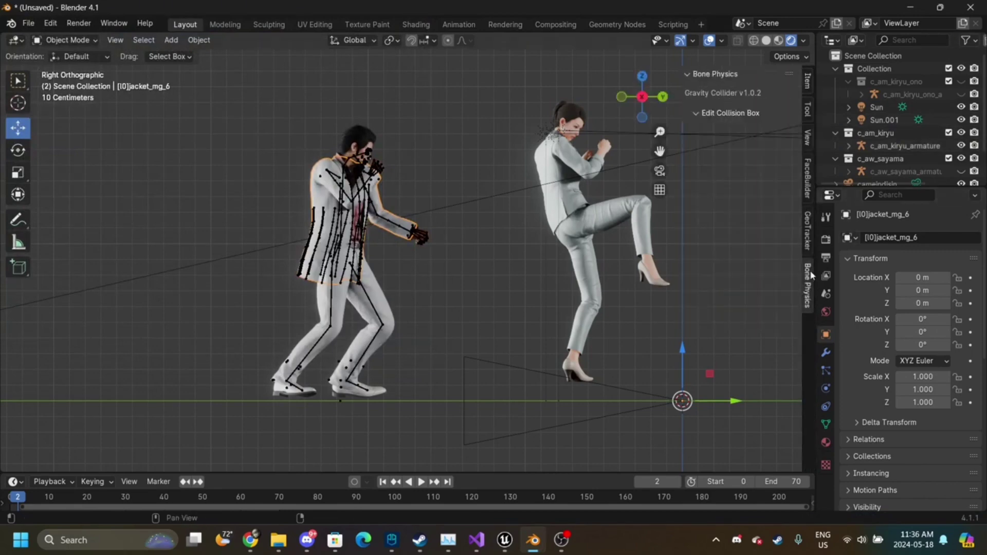
- Hide the c_aw_sayama collection and put c_am_kiryu_armature into Edit Mode, seen from the back view
click(343, 233)
click(663, 97)
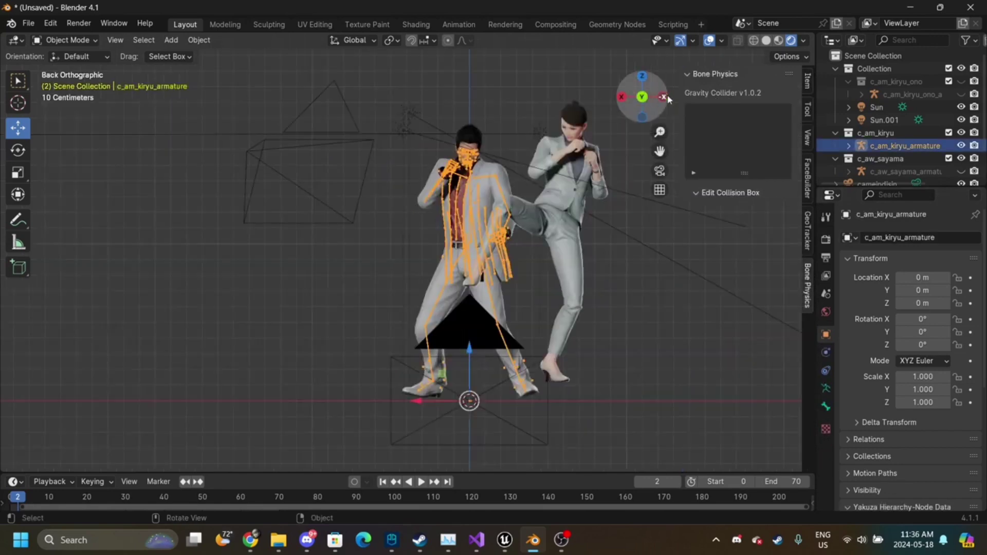
click(961, 158)
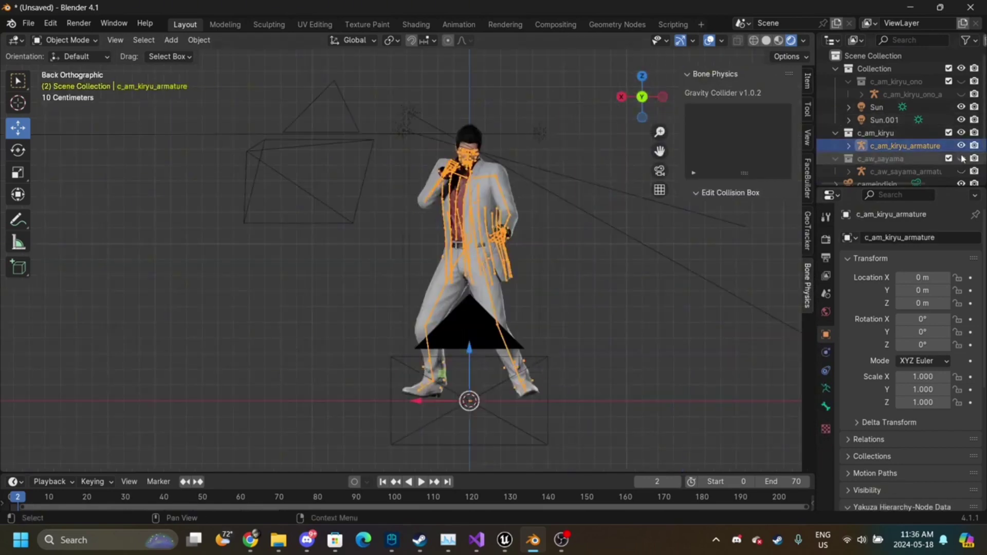
key(Tab)
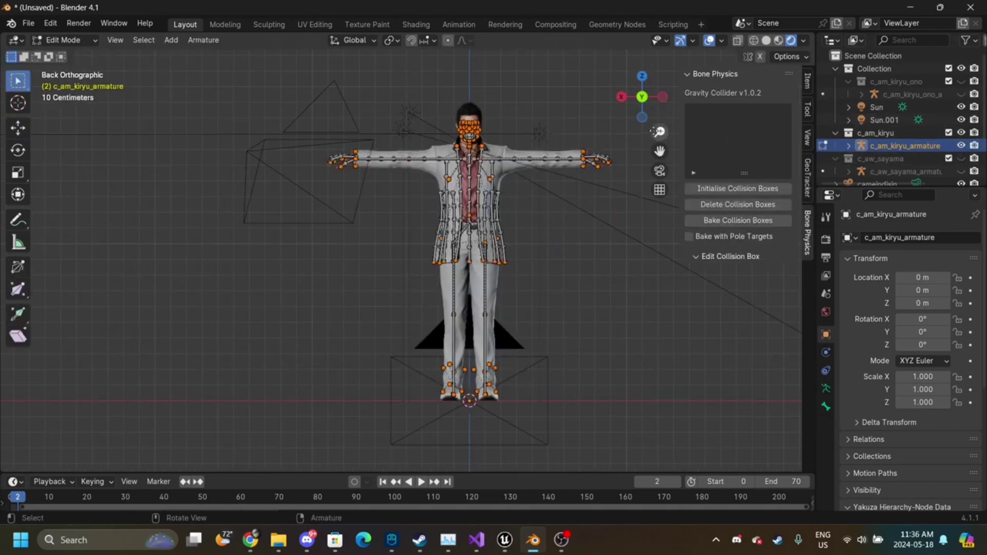
- Select the jacket bone chains along the character's right side, from the chest down to the hem
drag(659, 133, 666, 88)
drag(660, 152, 502, 385)
drag(657, 125, 660, 185)
drag(366, 171, 466, 302)
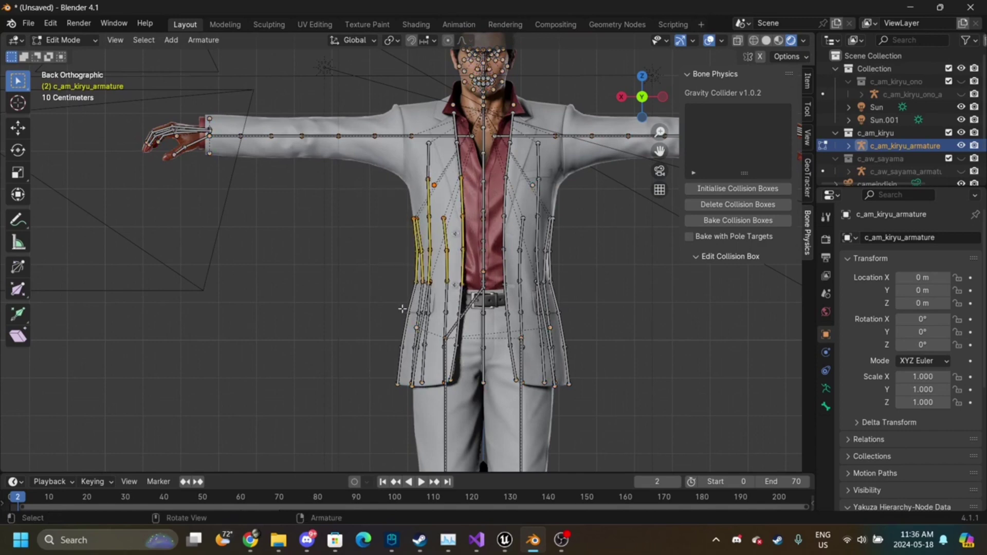
drag(402, 309, 447, 327)
drag(378, 331, 432, 386)
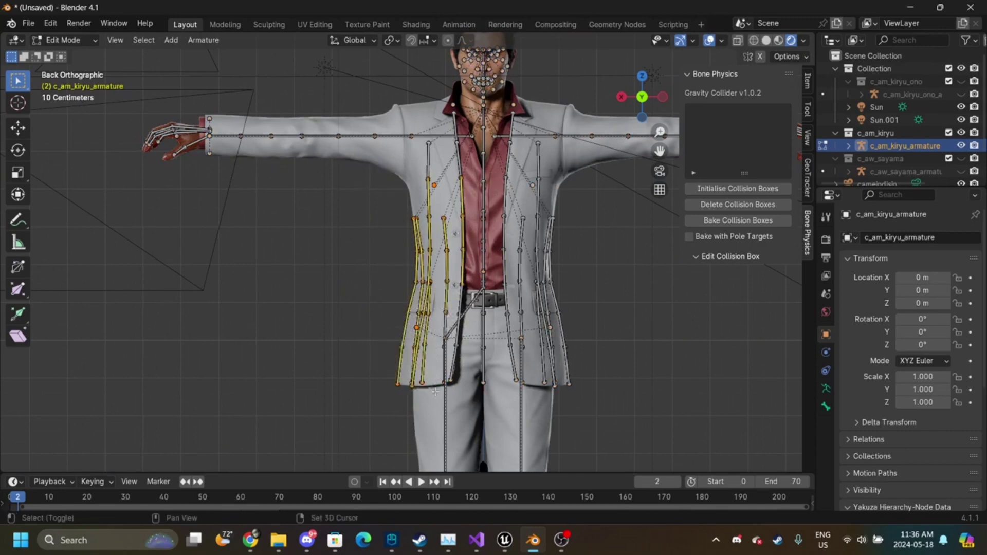
- Add the remaining right-side jacket bones near the front edge, hem and lapel to the selection
shift+click(442, 348)
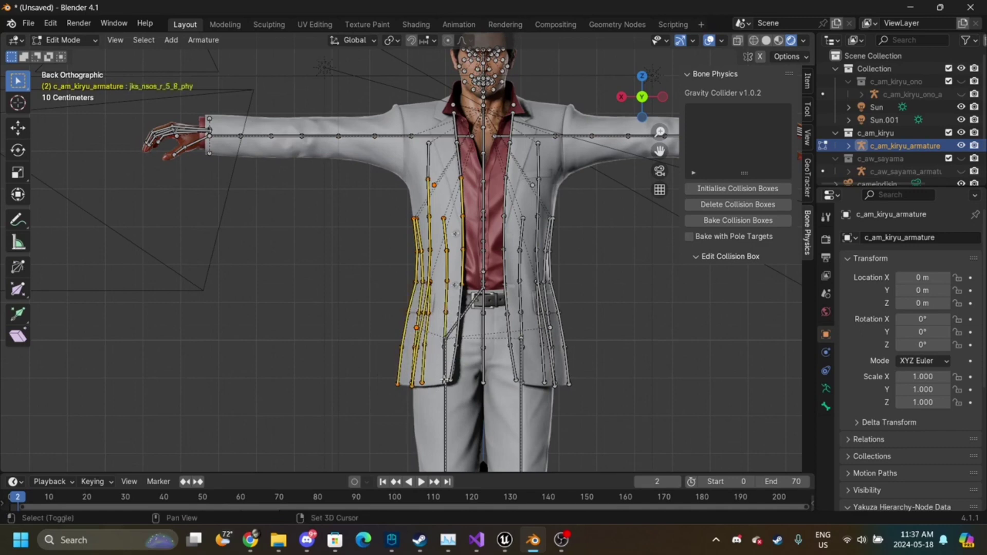
shift+drag(460, 391, 399, 342)
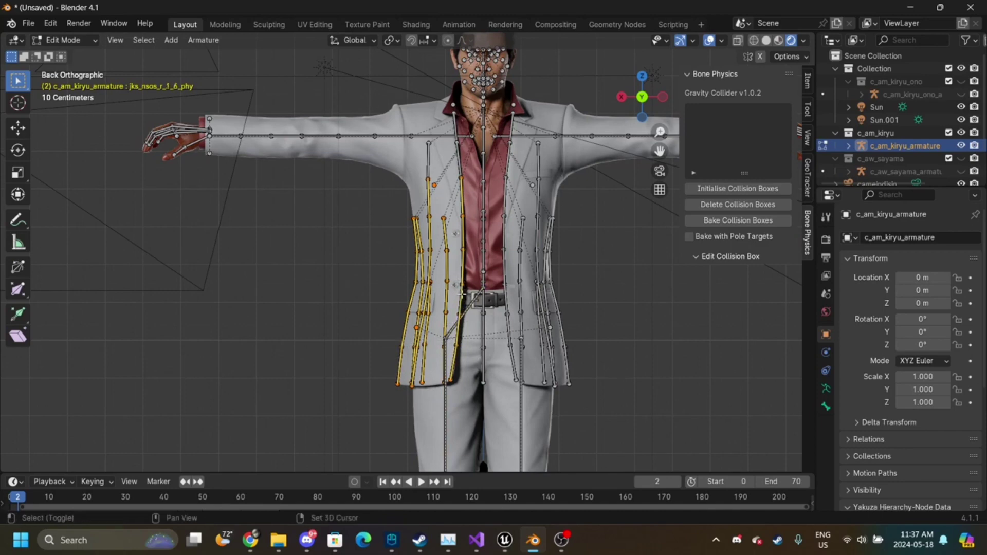
shift+drag(411, 153, 459, 165)
shift+click(454, 118)
- From the right side view, add the jacket's back and front bone chains and the pocket_l_n bone to the selection
click(621, 97)
drag(660, 150, 485, 154)
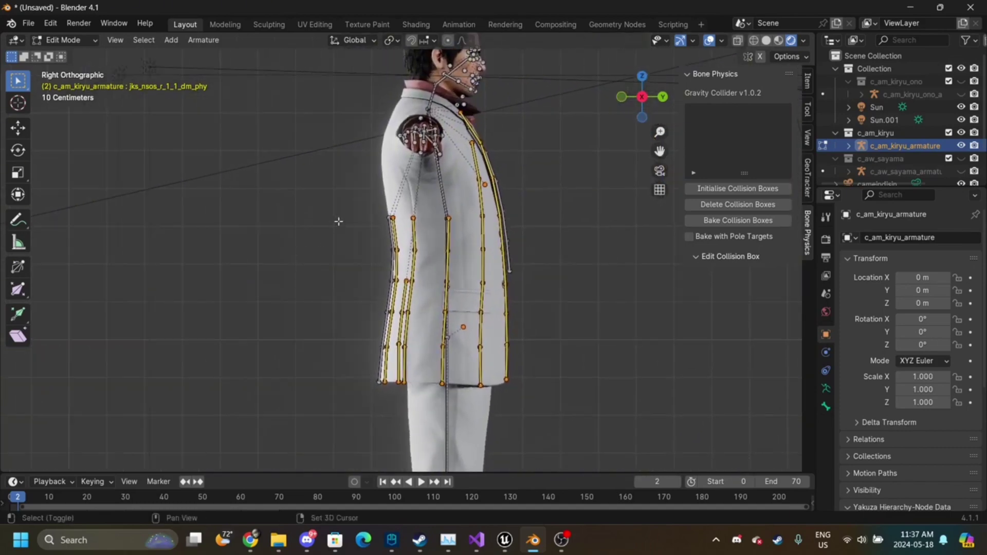
drag(341, 201, 425, 394)
shift+drag(457, 110, 536, 415)
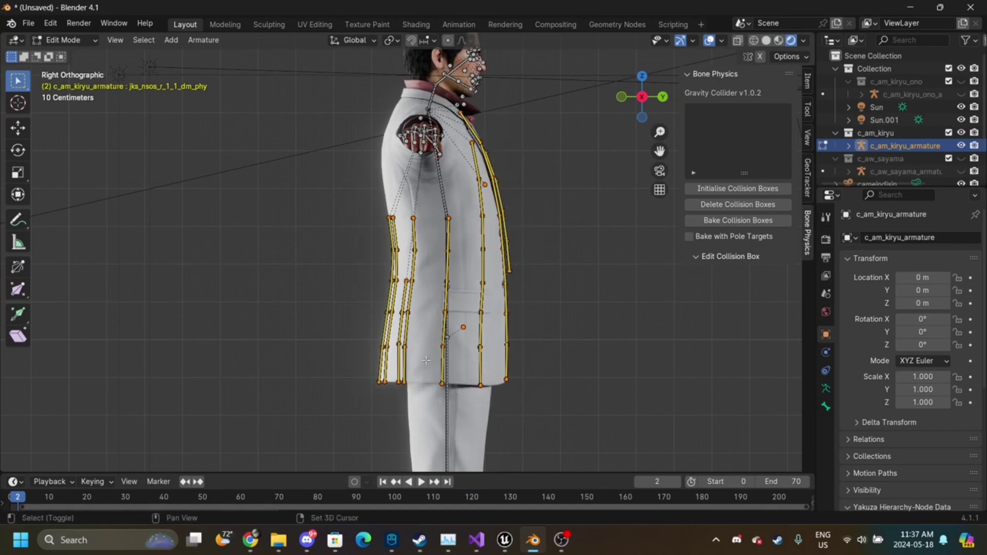
shift+click(464, 326)
- Add the remaining left-side jacket bones, including jks_nsos_l_4_7_phy, to the selection
click(662, 96)
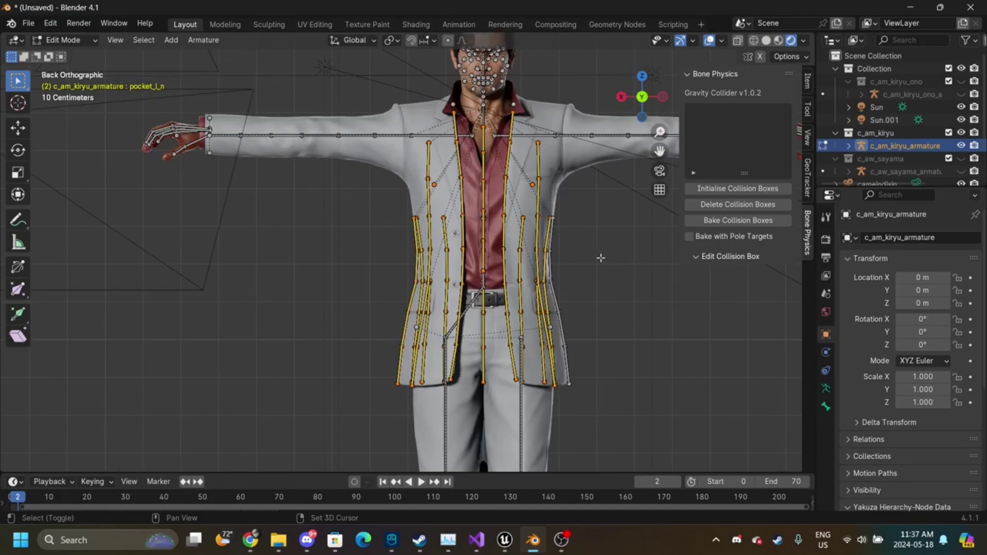
mouse_move(649, 103)
mouse_down()
mouse_move(606, 109)
mouse_move(637, 107)
mouse_up()
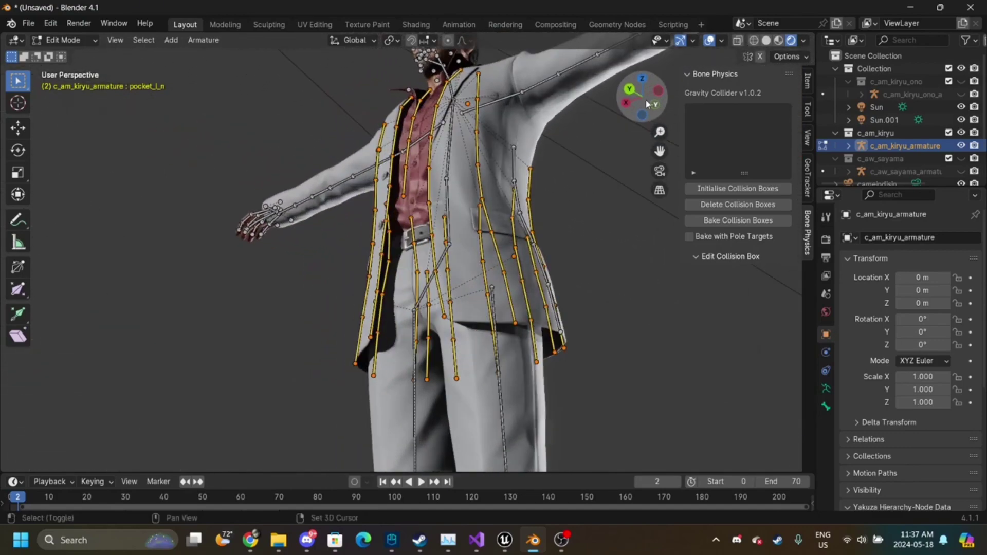
click(631, 91)
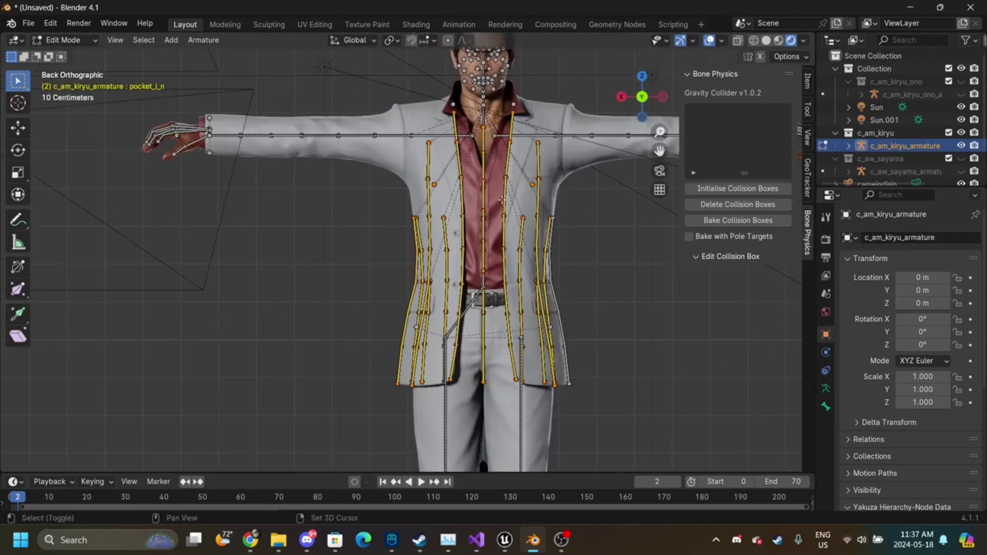
shift+drag(544, 207, 622, 401)
click(663, 97)
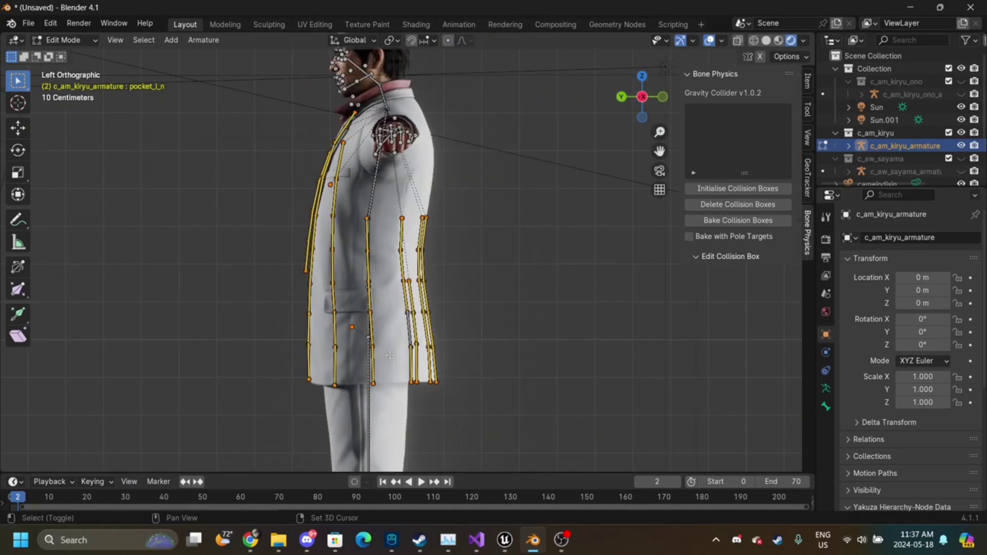
shift+click(408, 333)
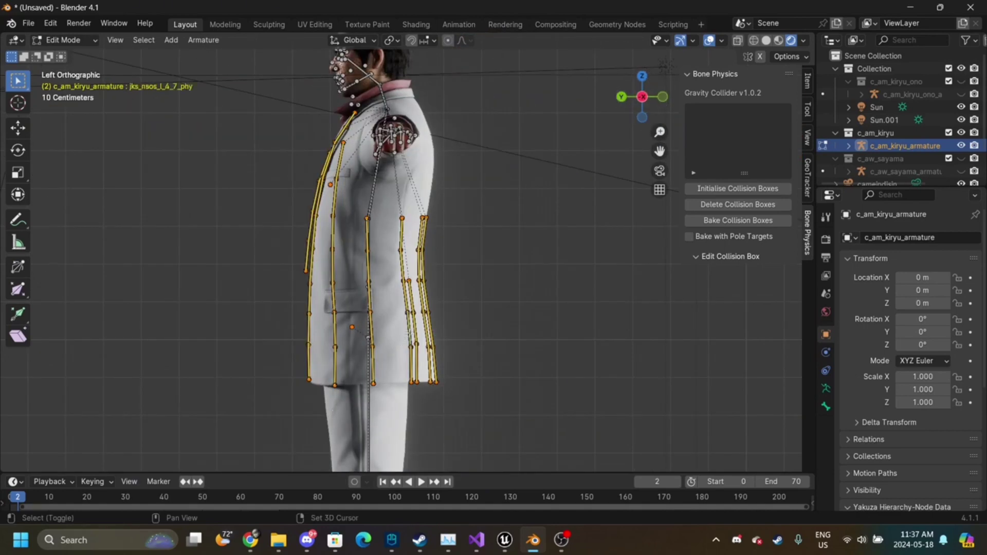
shift+click(354, 326)
- Add the right pocket bone pocket_r_n to the jacket bone selection and return to the back view
drag(630, 110, 497, 213)
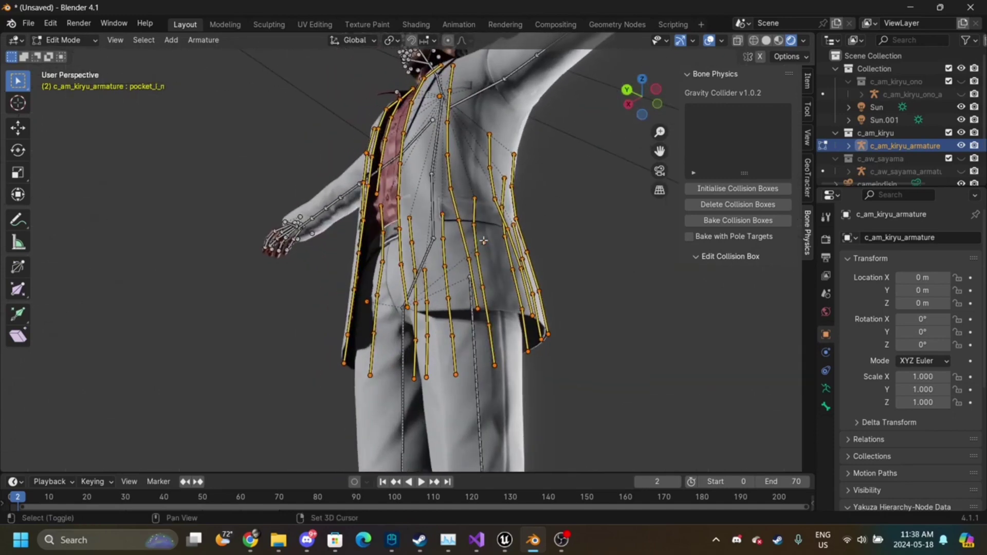
shift+click(365, 301)
click(627, 90)
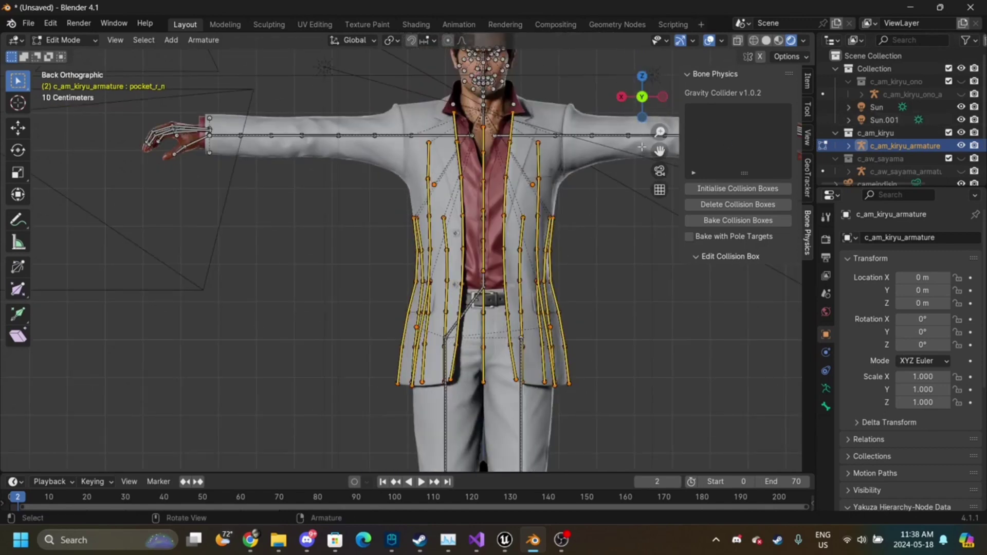
drag(659, 151, 644, 141)
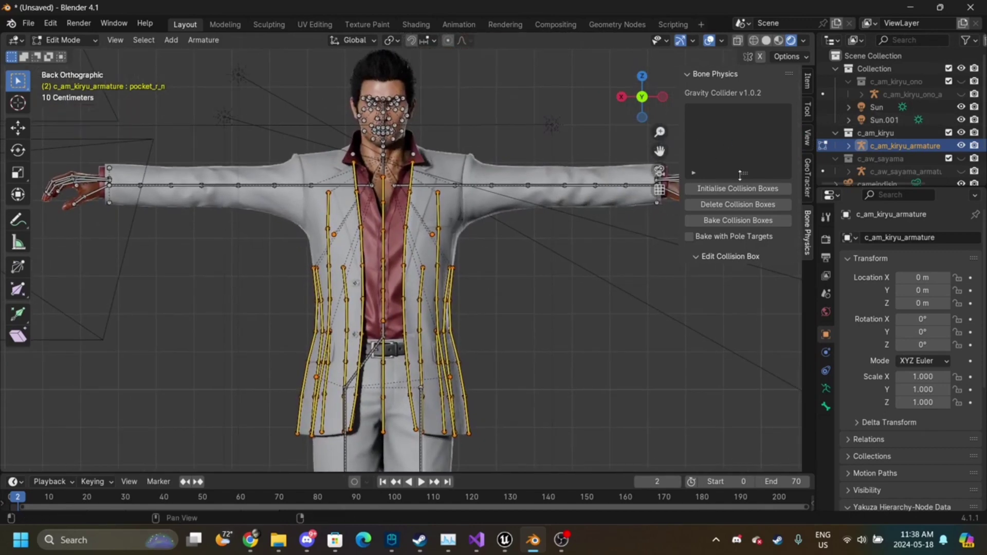
- Initialise collision boxes for the selected jacket bones and view the whole figure from the right side
click(727, 189)
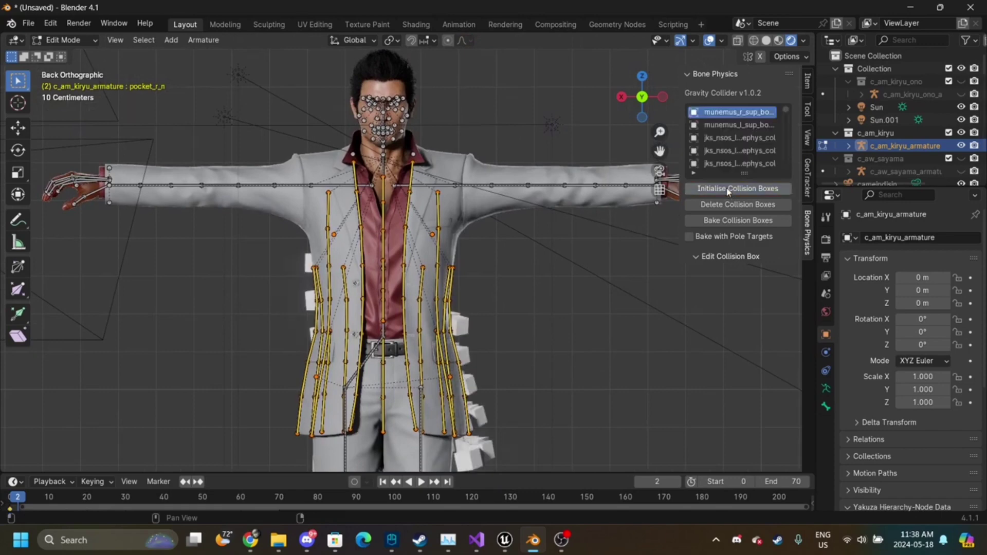
click(622, 97)
drag(660, 132, 660, 166)
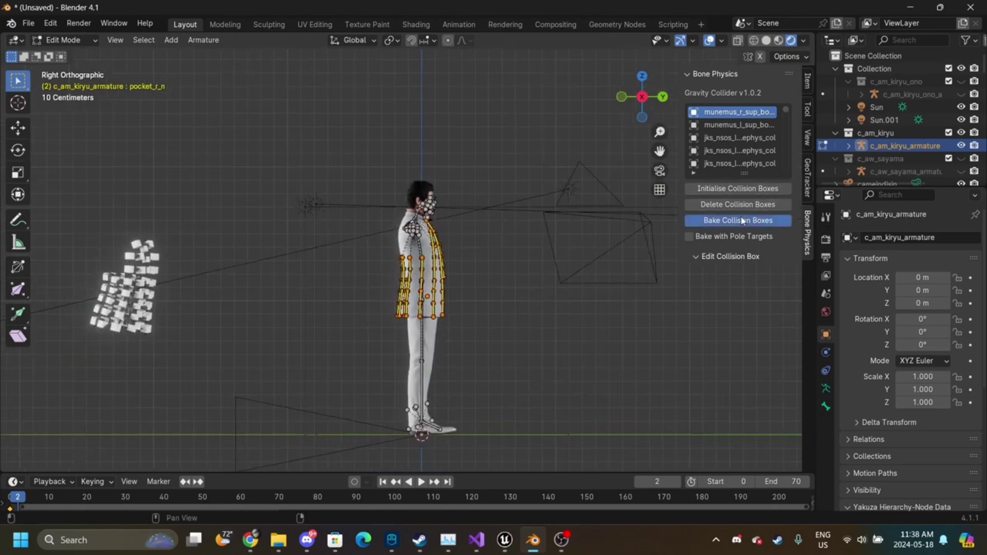
- Try baking the collision boxes without pole targets, play the animation to test the jacket, and undo the bake
click(742, 221)
key(space)
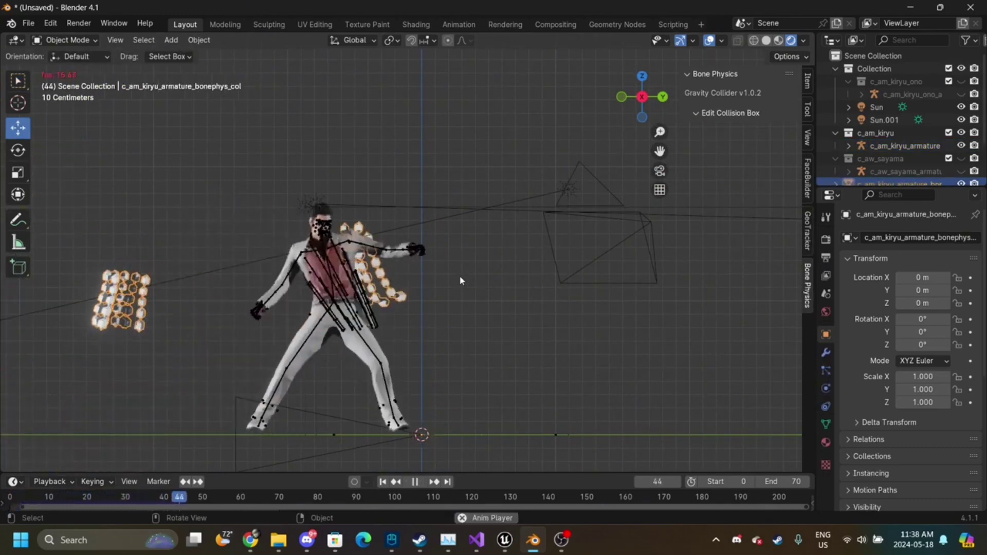
key(space)
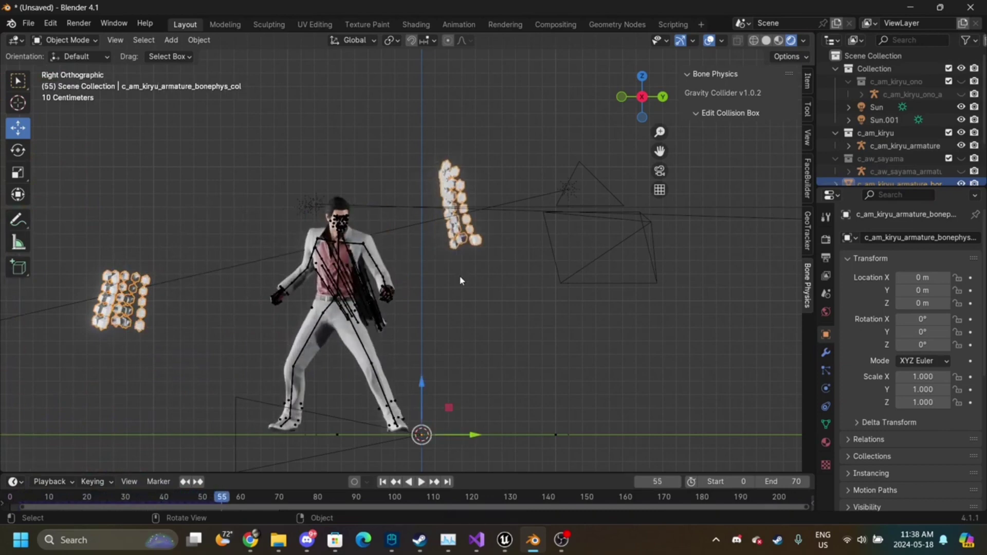
key(ctrl+z)
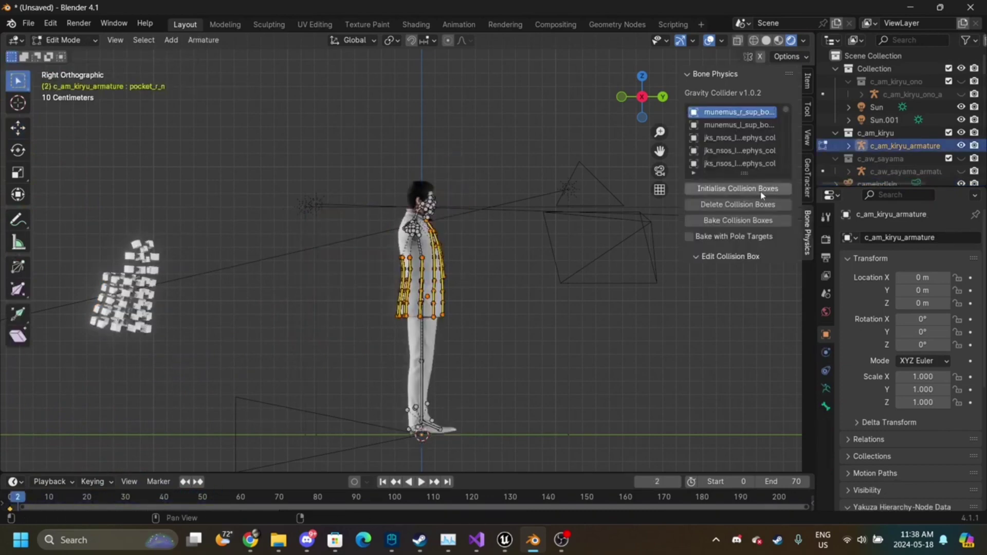
- Enable Bake with Pole Targets and bake the jacket's collision boxes
click(737, 205)
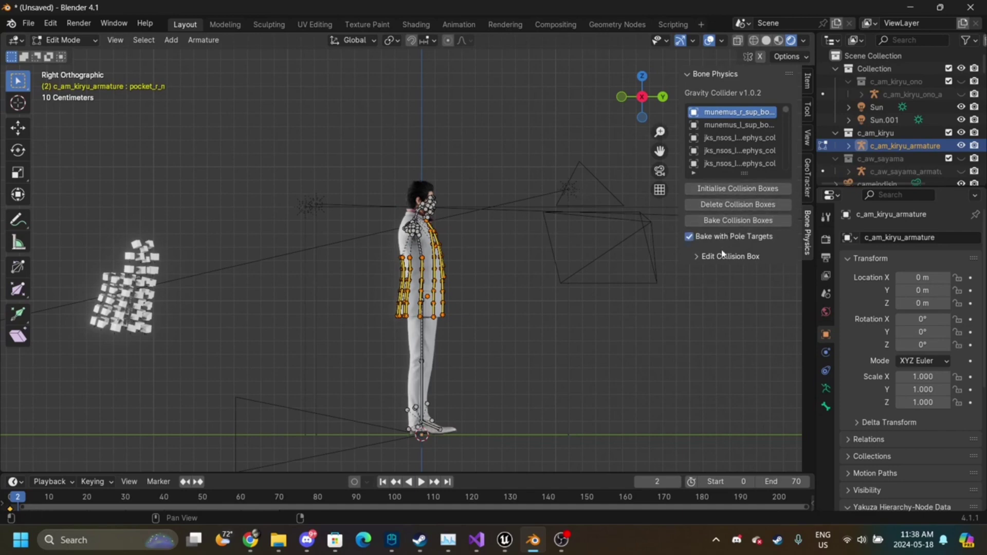
click(740, 151)
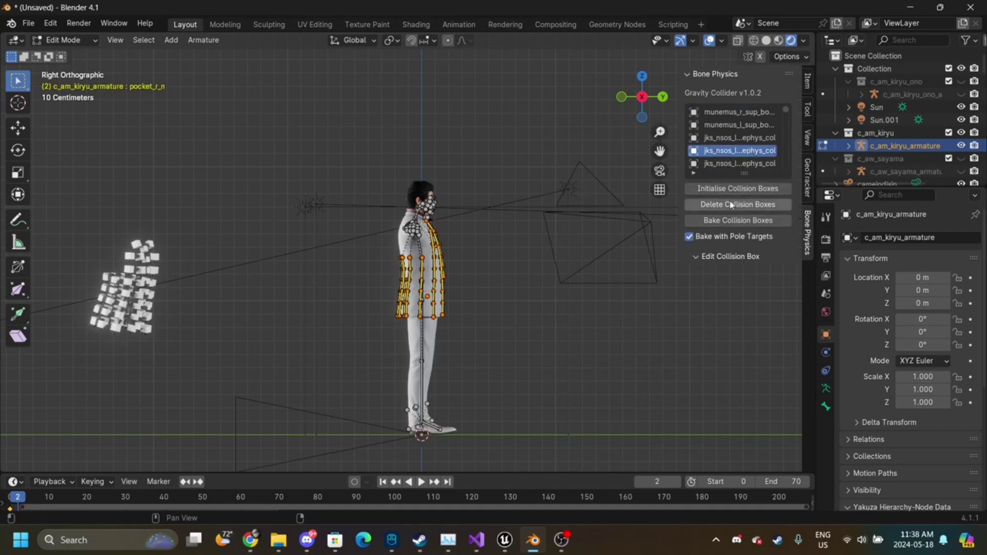
drag(80, 200, 180, 356)
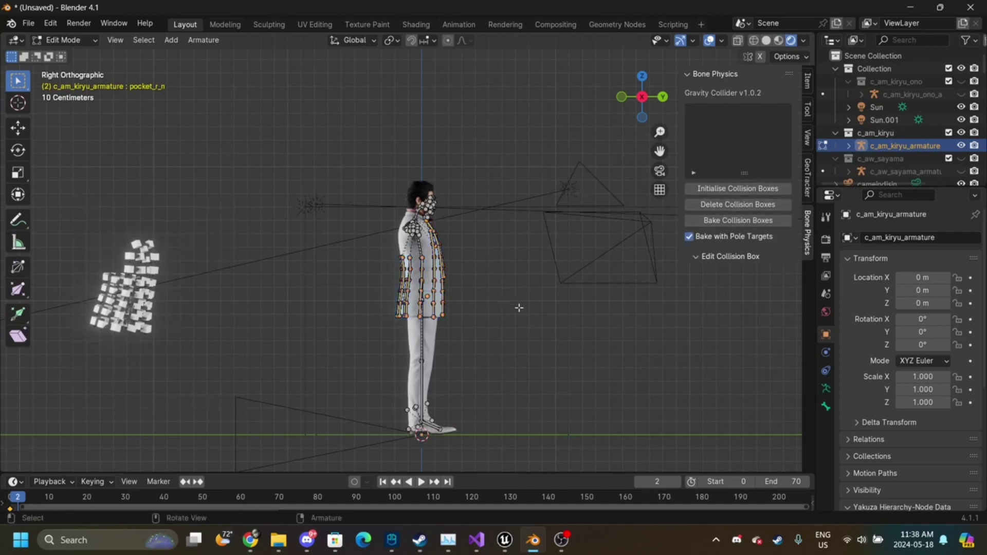
click(740, 219)
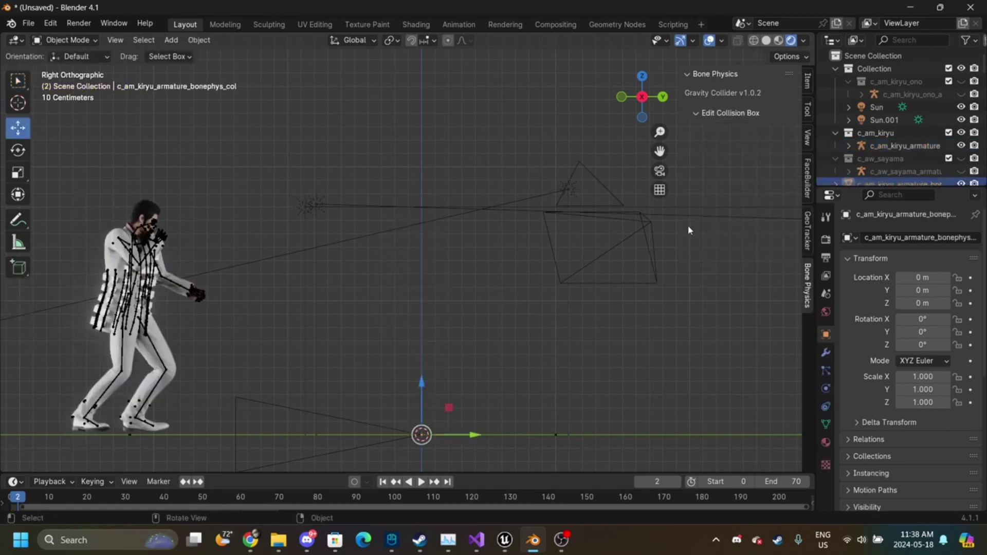
- Play the animation to check how the jacket moves on c_am_kiryu_armature
key(space)
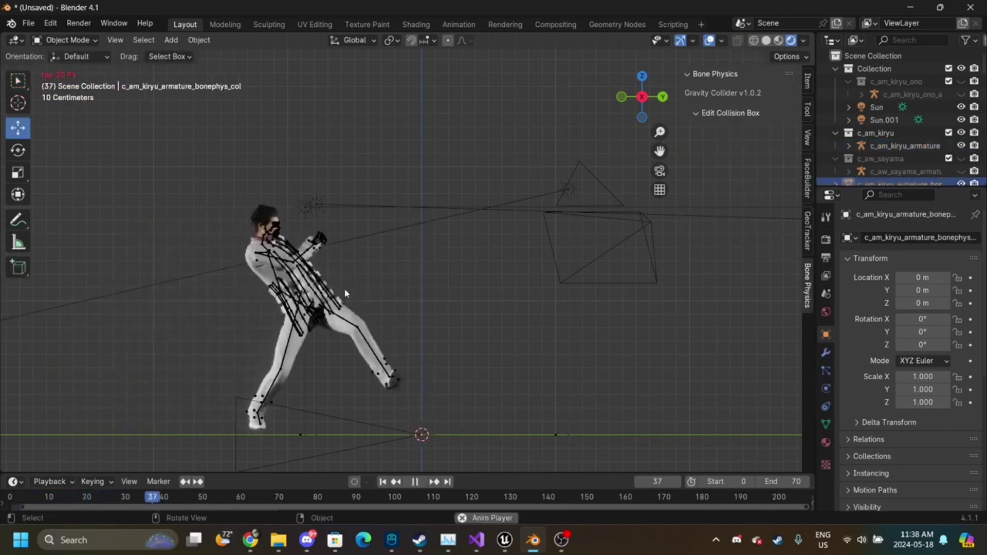
click(337, 280)
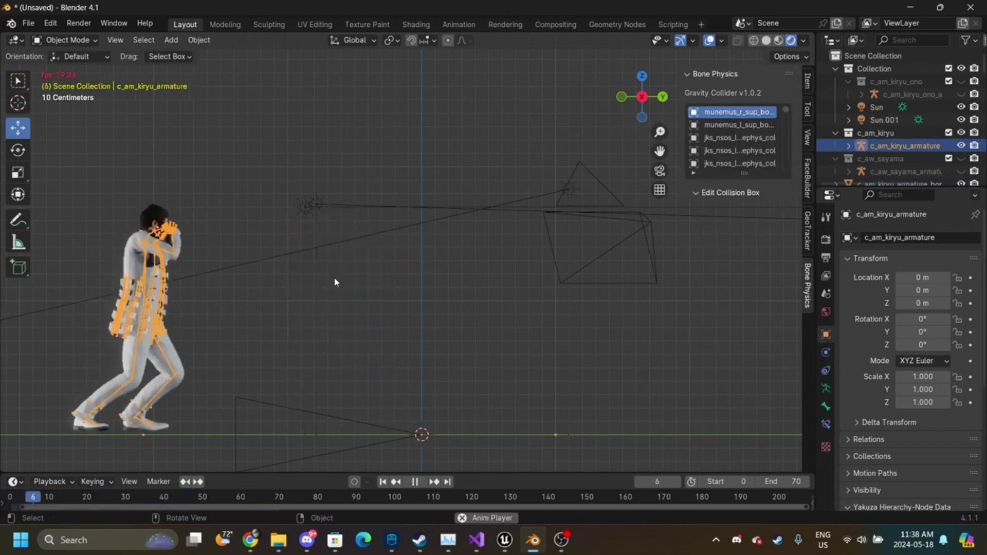
click(335, 282)
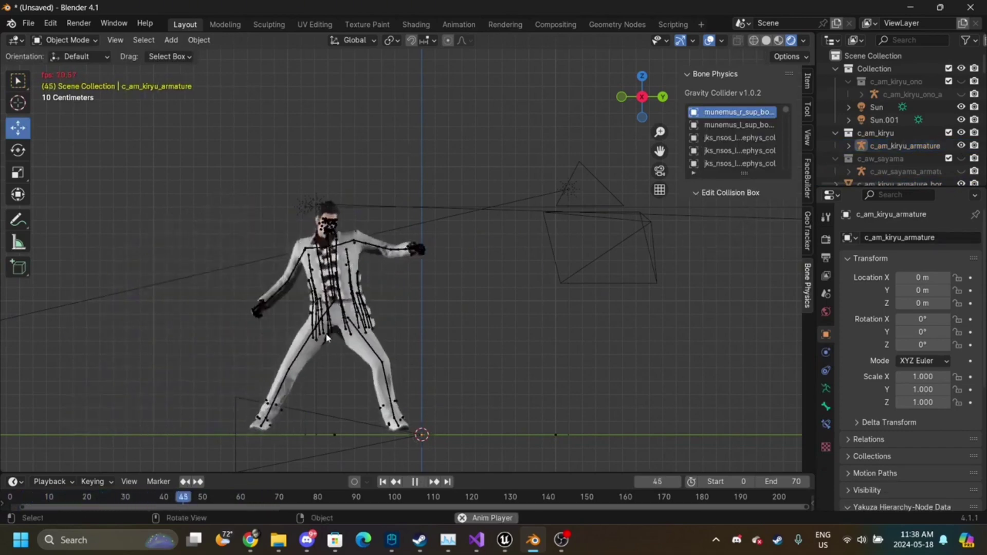
- In Edit Mode, box-select the jacket and lower-body bones, inspect their collision box list, stop playback and return to Object Mode
key(Tab)
key(b)
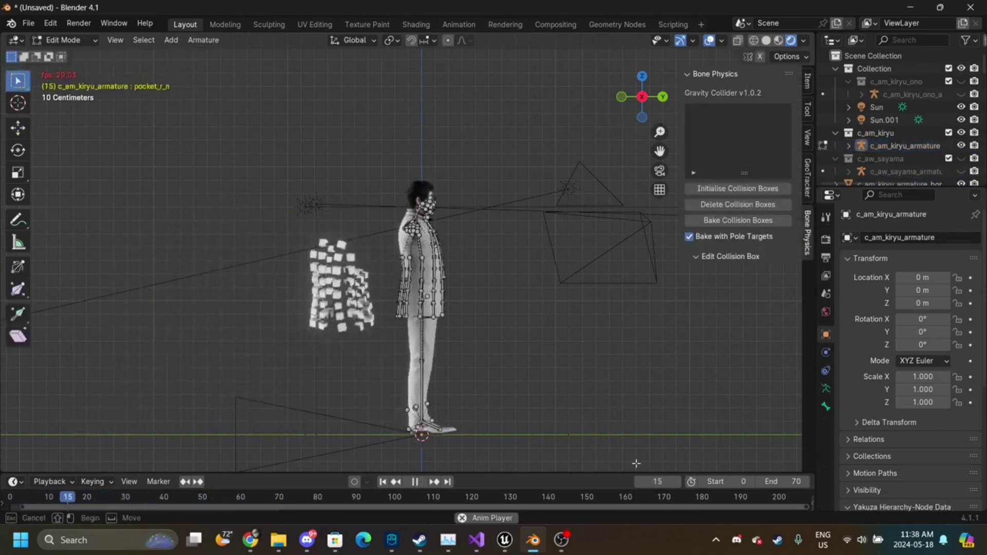
drag(636, 464, 636, 464)
scroll(761, 119, down, 1)
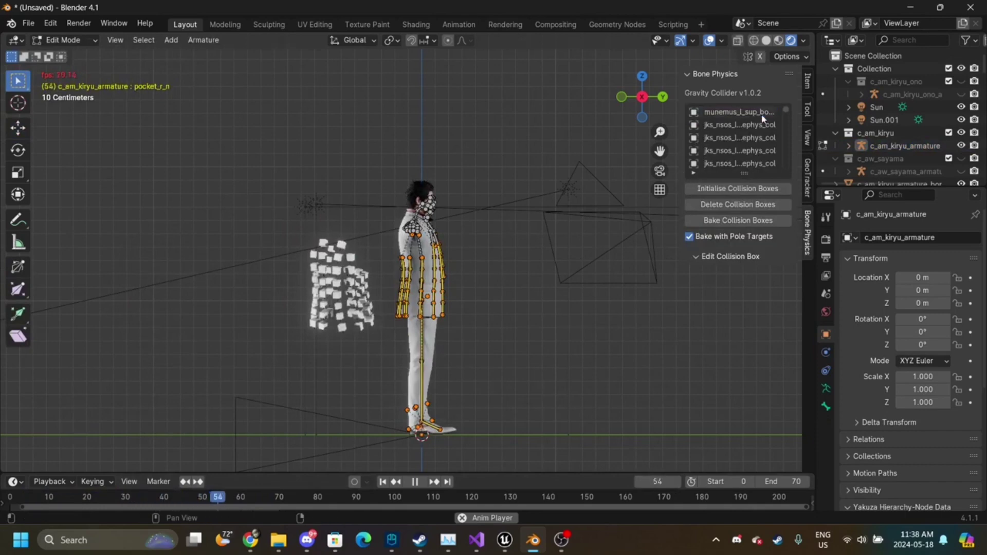
scroll(762, 119, down, 1)
key(space)
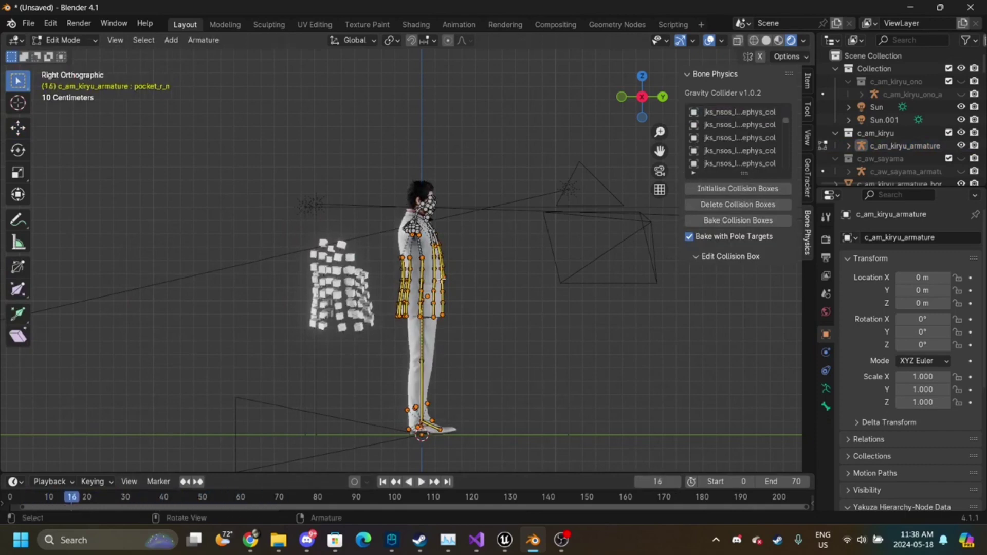
key(Tab)
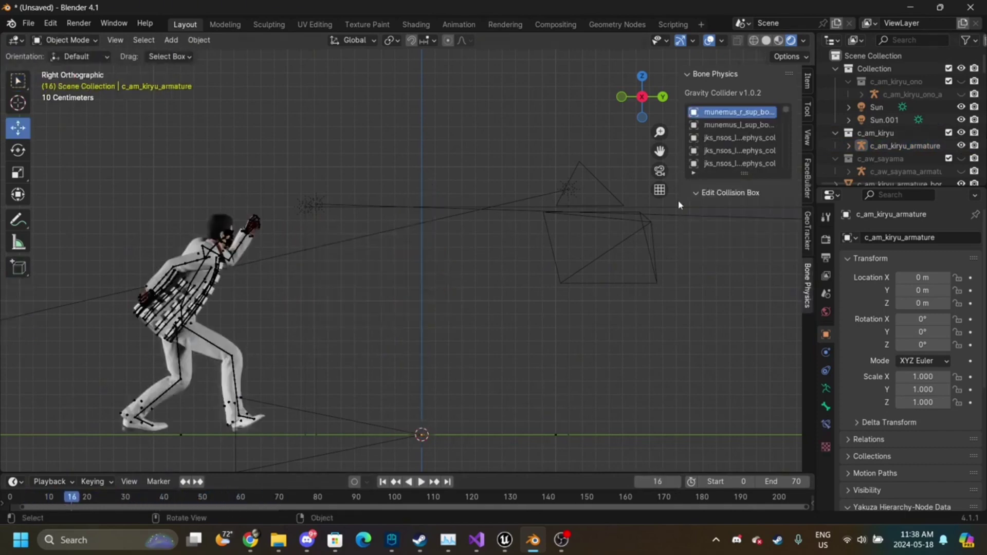
- Switch to the browser, review the Bone-Physics README on GitHub, and return to Blender
scroll(905, 138, down, 5)
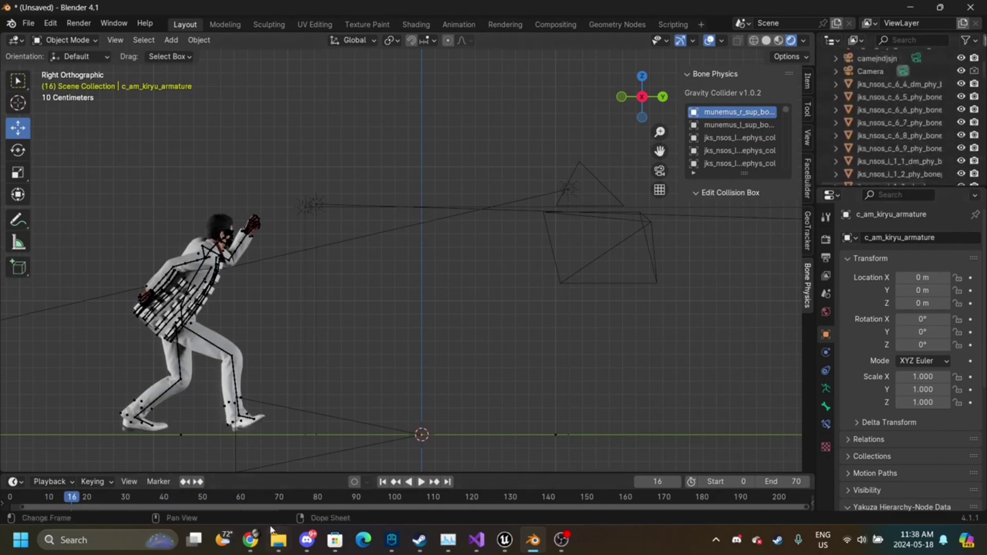
click(250, 539)
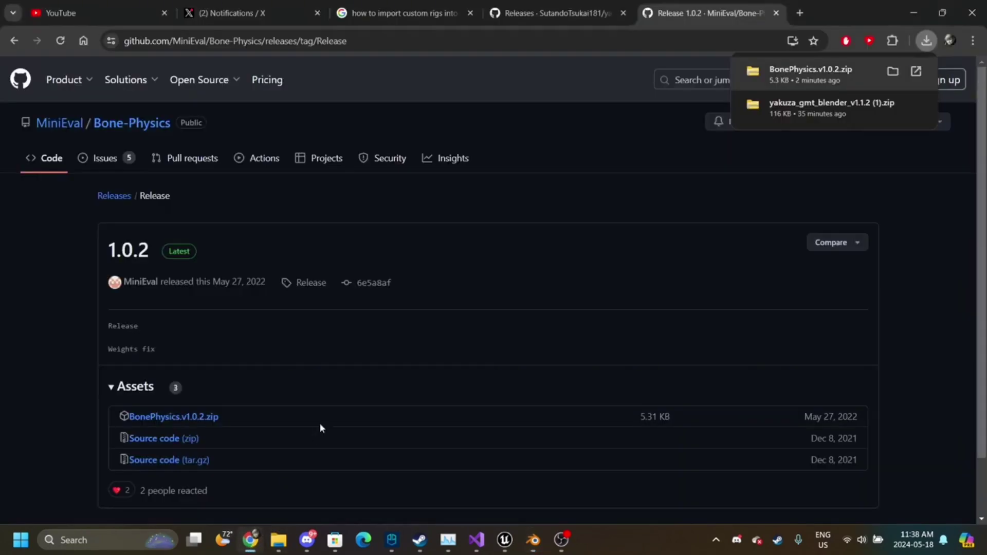
click(13, 40)
scroll(320, 298, down, 4)
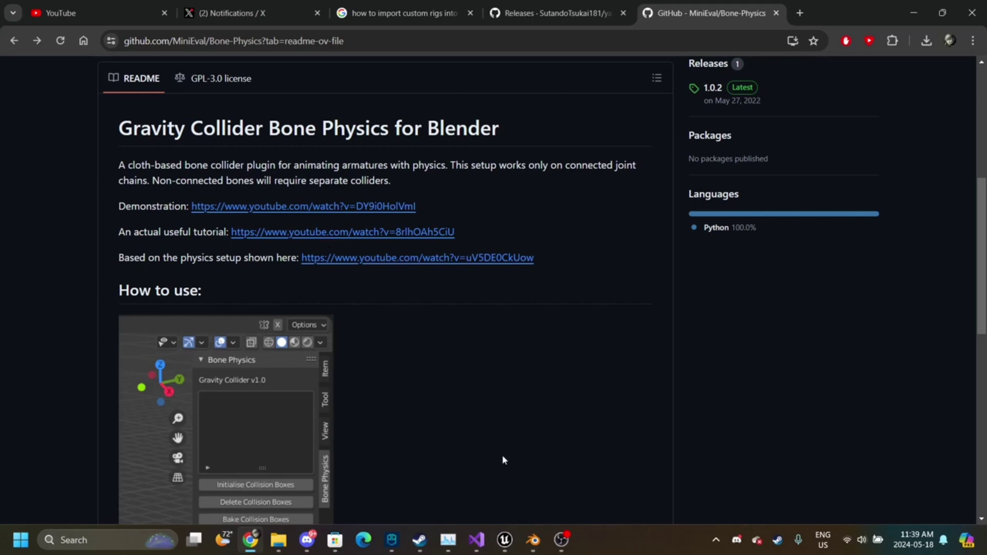
click(533, 540)
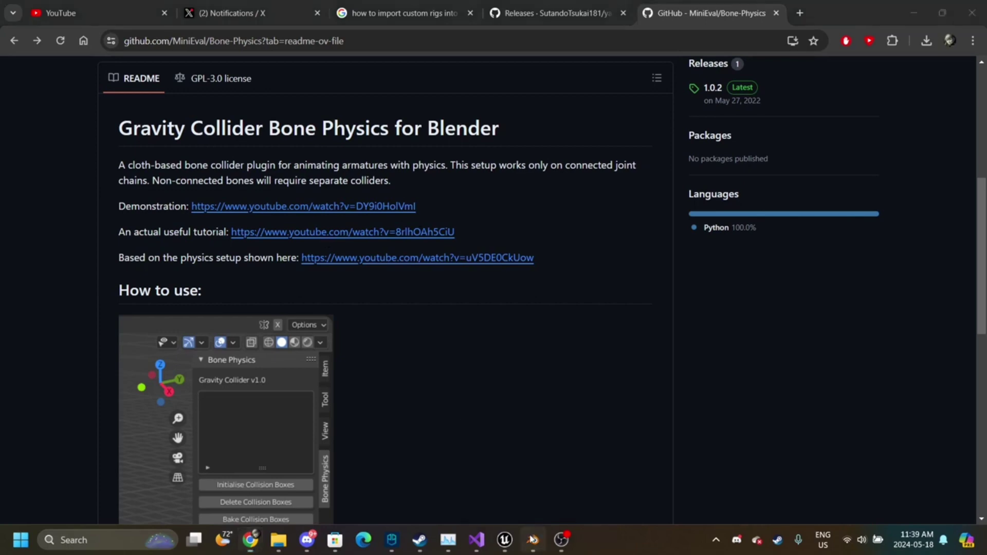
- Look through the collision box objects in the Outliner and view Kiryu's model from the back
scroll(848, 129, up, 2)
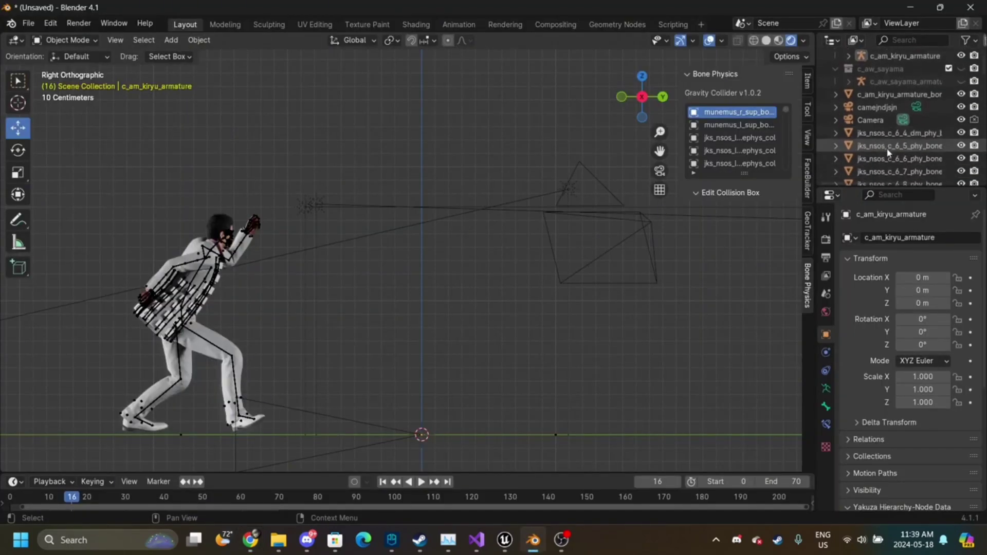
scroll(848, 128, down, 10)
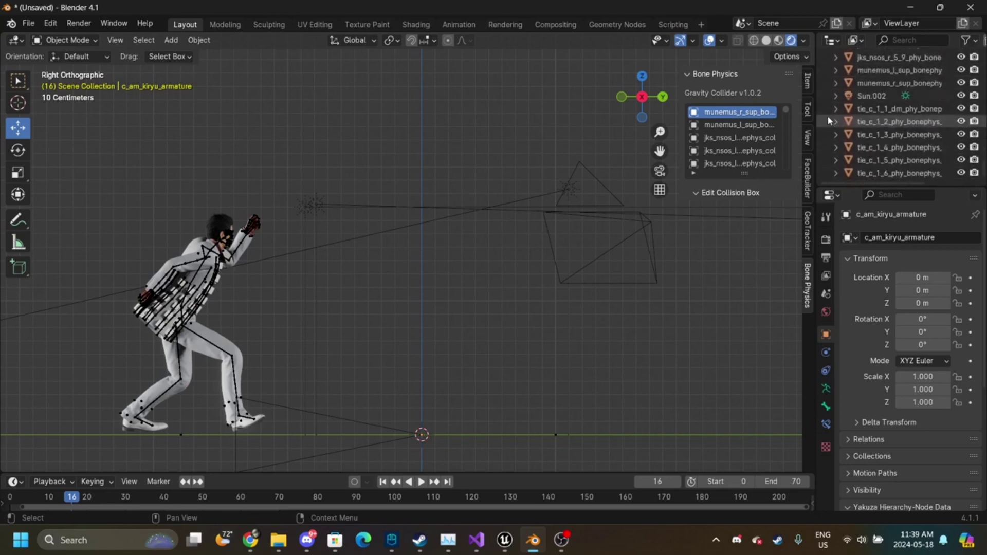
scroll(828, 121, up, 6)
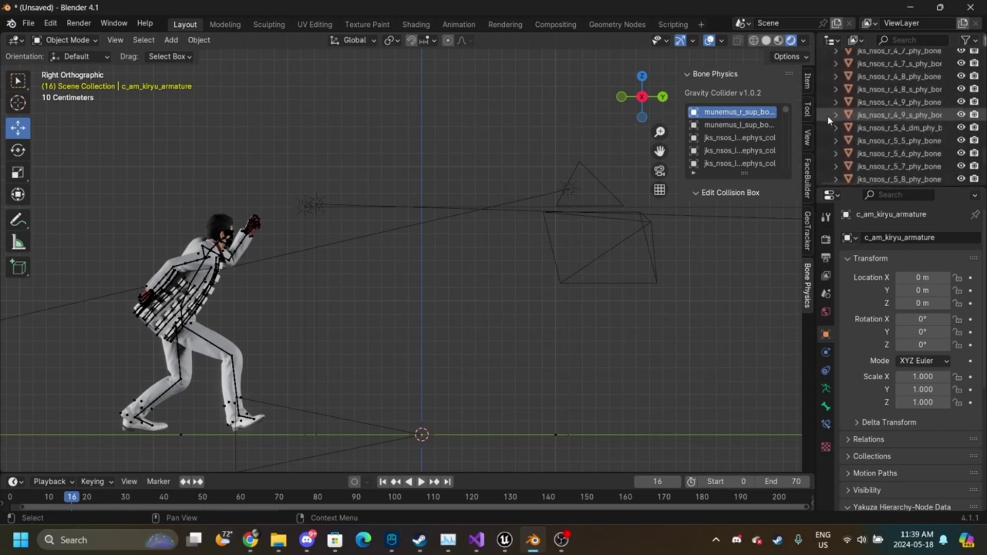
click(664, 97)
scroll(977, 126, up, 15)
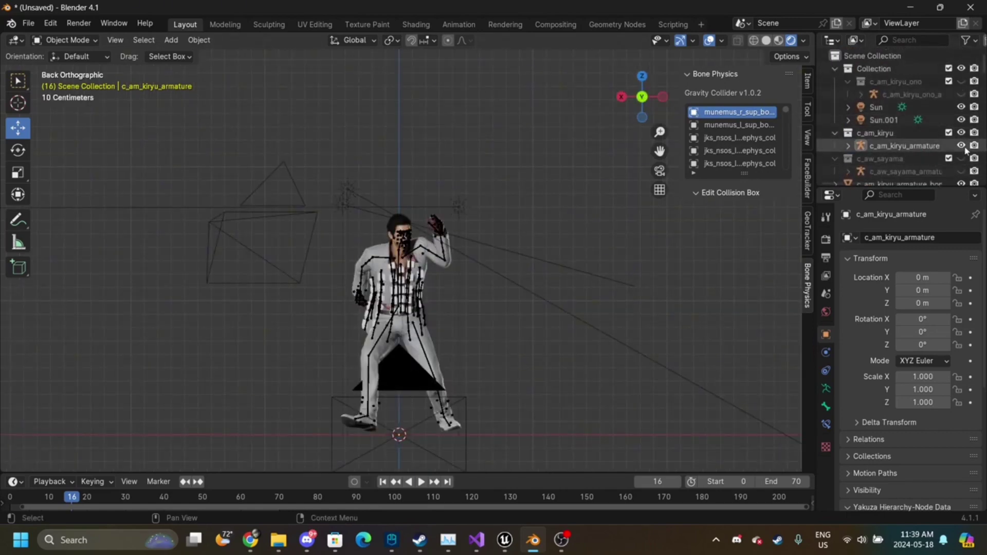
- Temporarily show the c_aw_sayama collection to view both characters from the right side, and hide it again
click(961, 158)
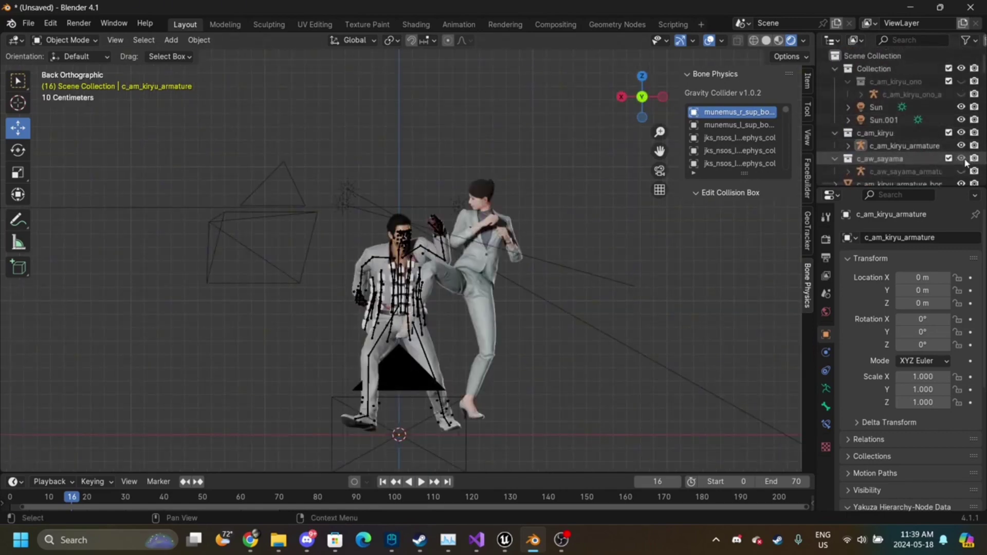
click(622, 96)
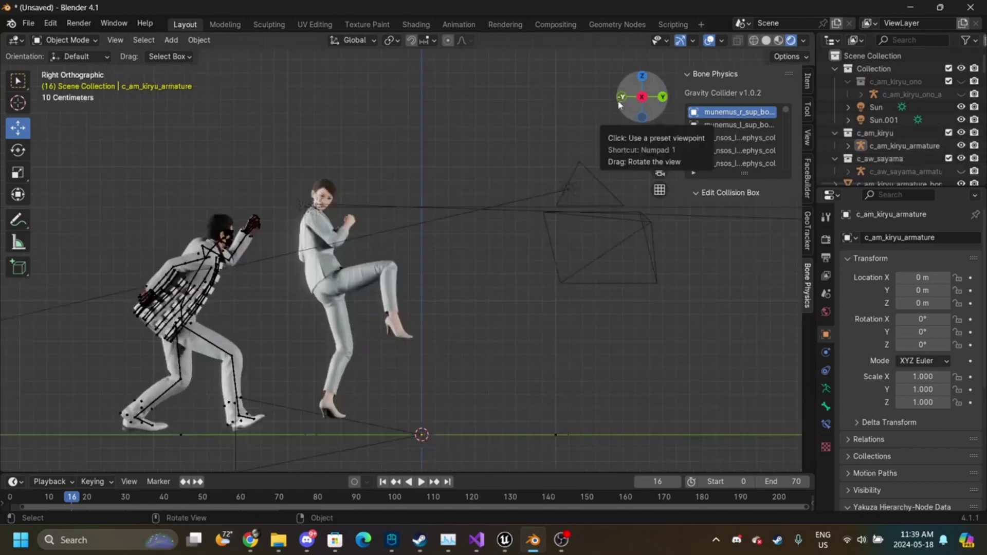
click(961, 158)
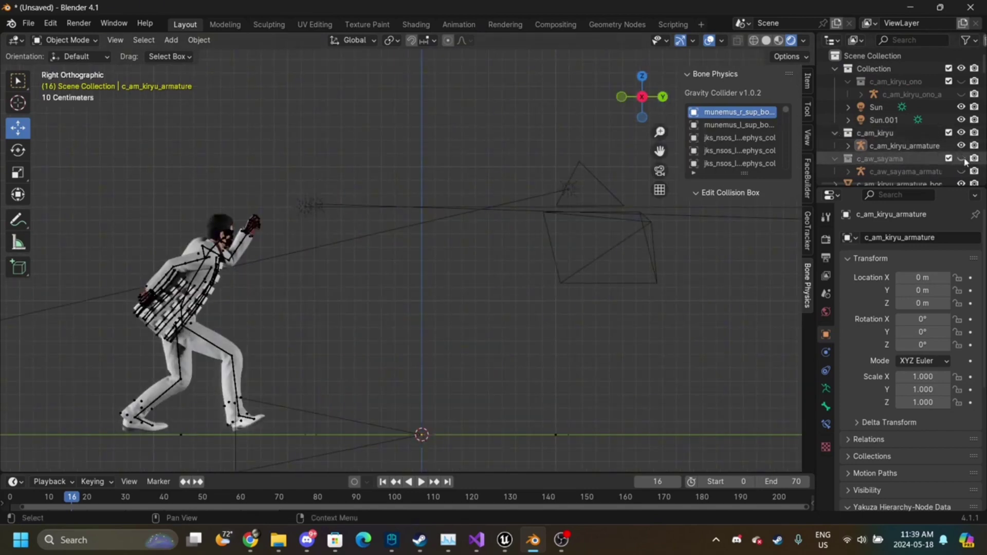
- Hide the c_am_kiryu collection and the Sun light so the collision boxes stand alone
click(961, 133)
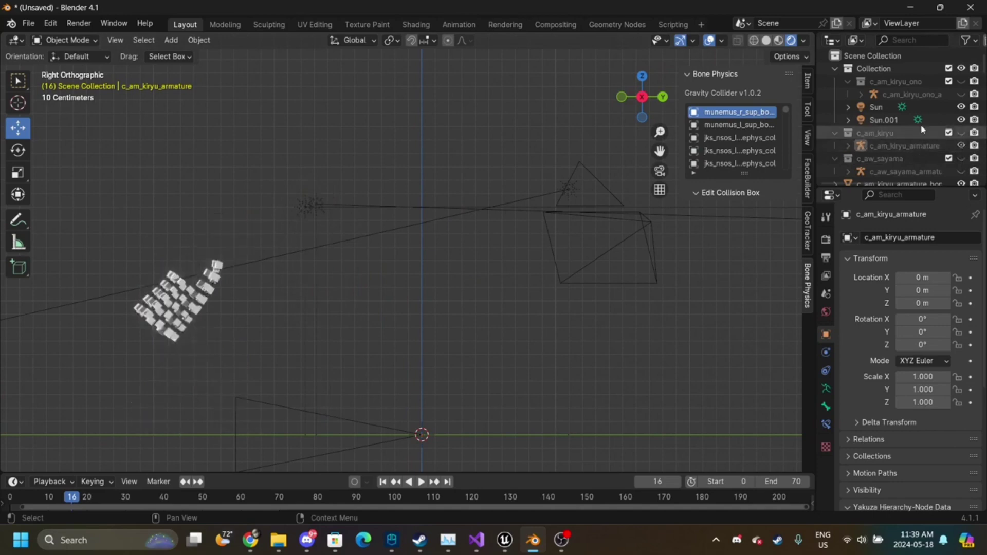
scroll(869, 144, down, 3)
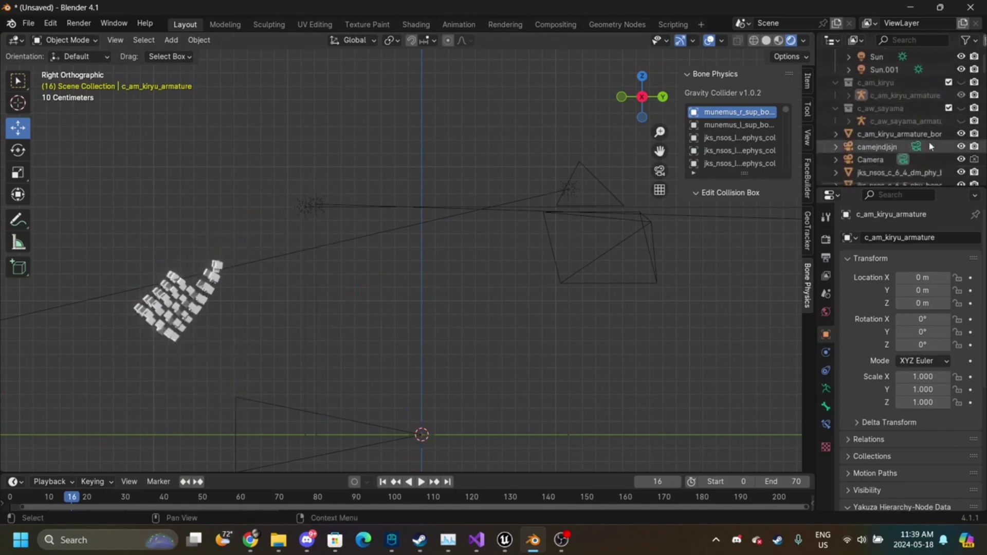
click(542, 199)
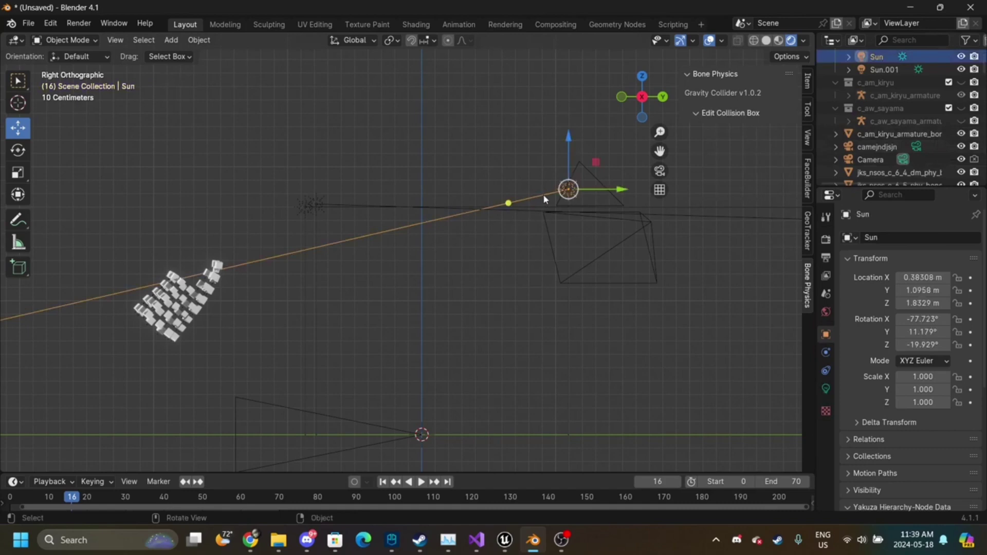
key(h)
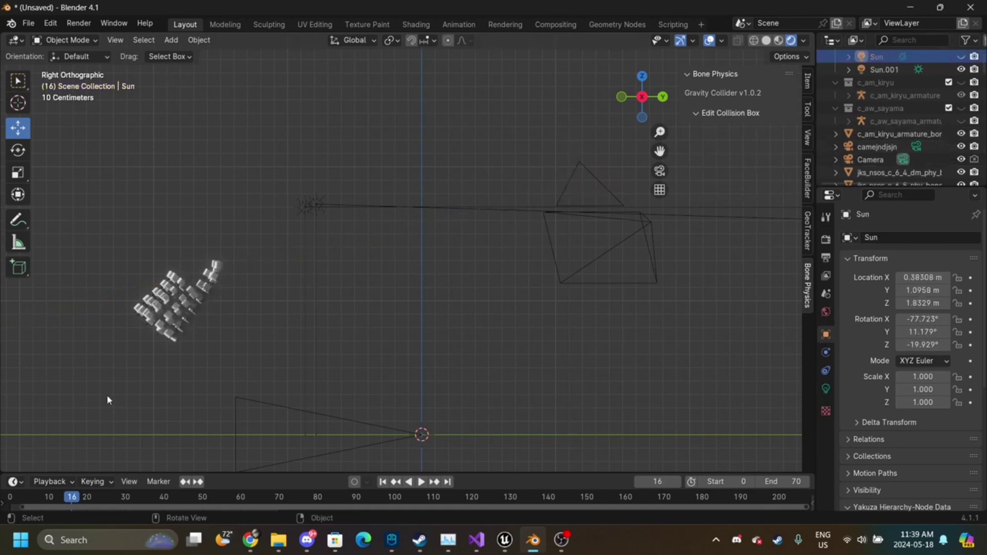
- Box-select the cluster of jacket collision boxes in the viewport and delete them
drag(106, 394, 247, 237)
drag(103, 356, 301, 224)
key(x)
click(251, 245)
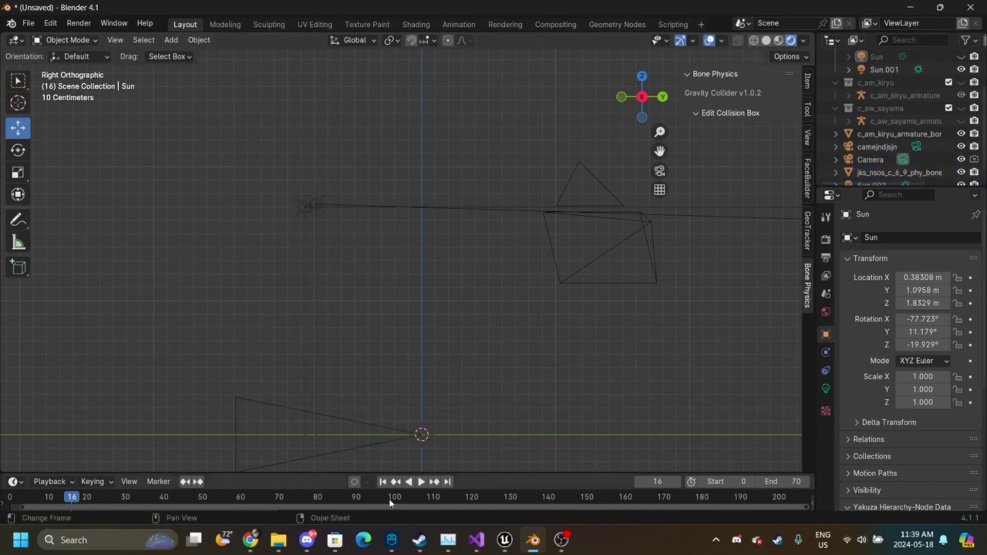
- Switch to Steam and browse the local files of Yakuza: Like a Dragon
click(420, 540)
click(73, 224)
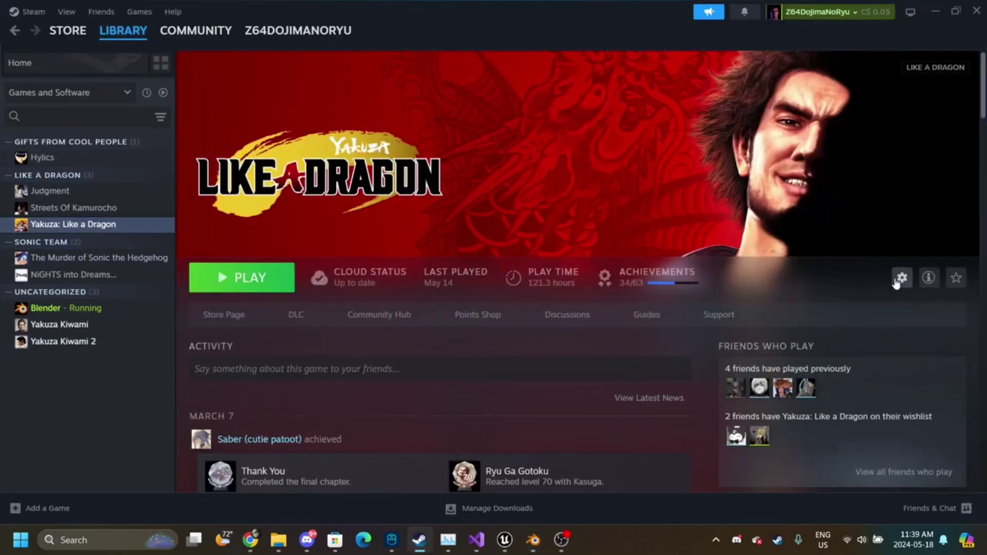
click(903, 277)
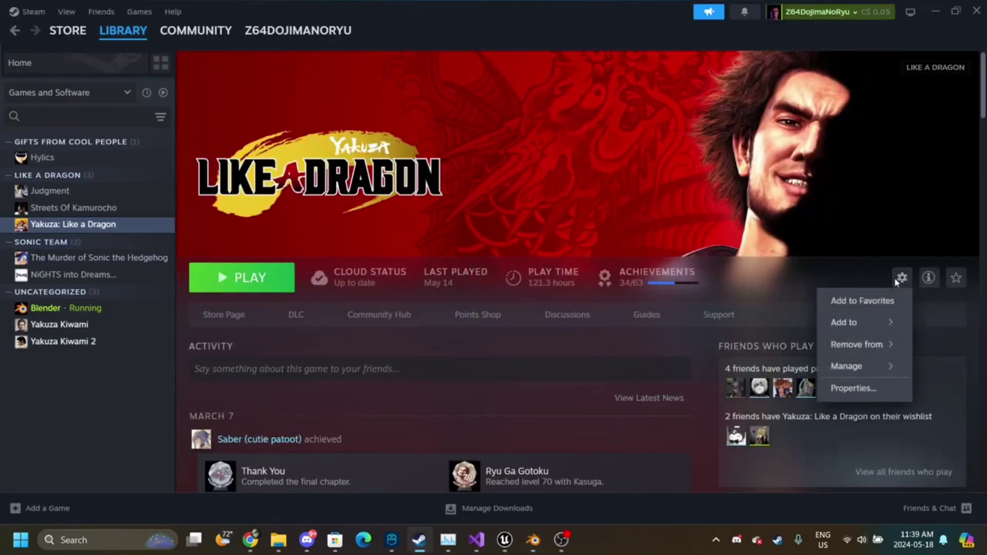
mouse_move(858, 366)
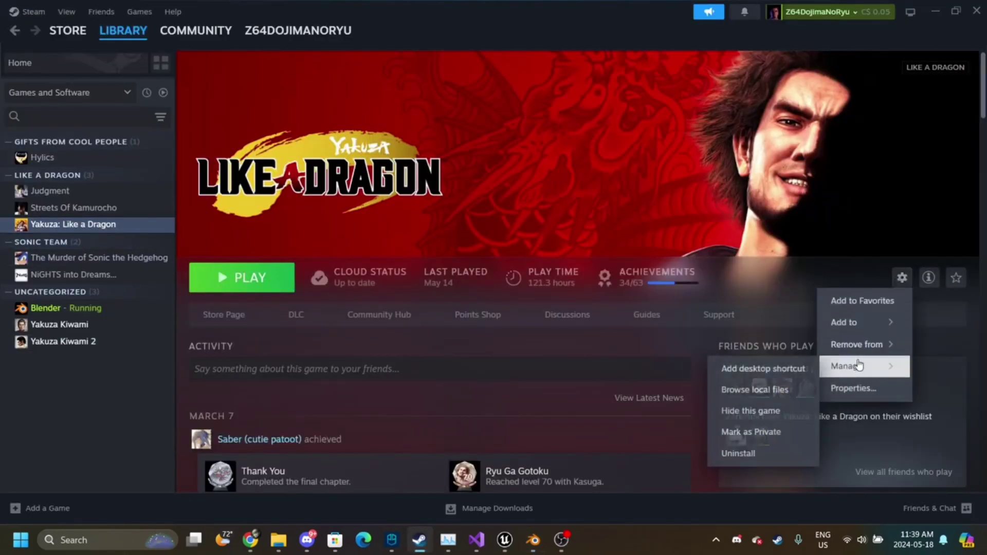
click(747, 391)
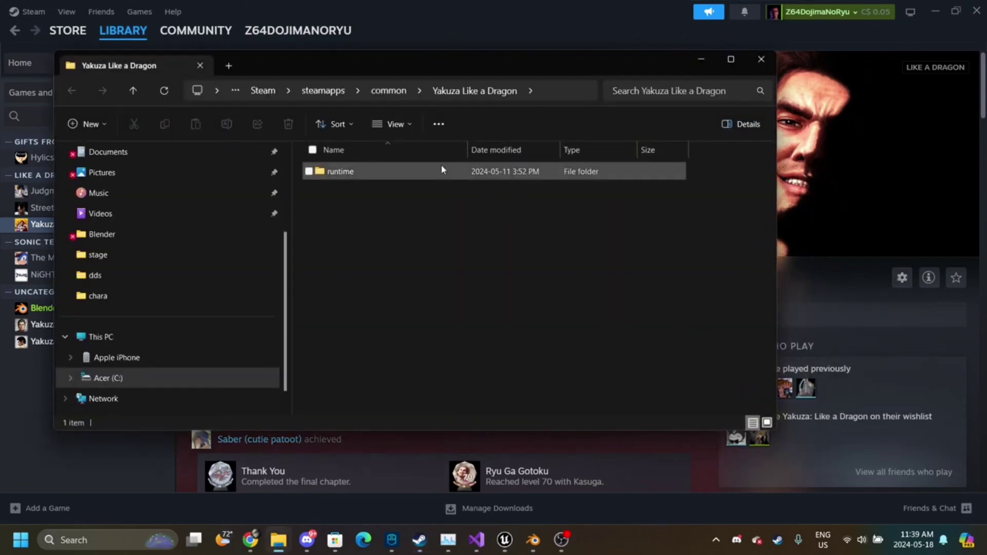
- Open the game's data folder inside runtime\media
double_click(441, 167)
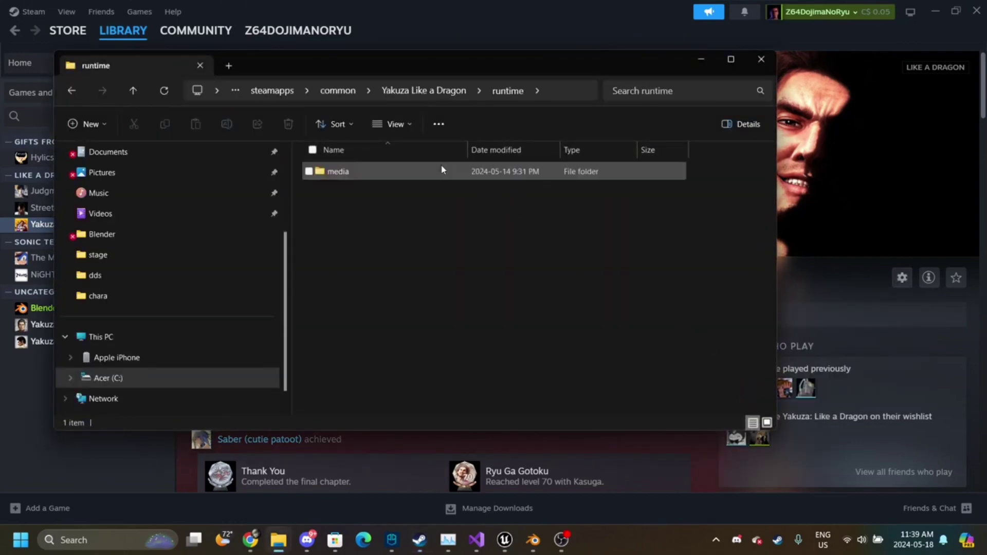
double_click(442, 170)
click(442, 170)
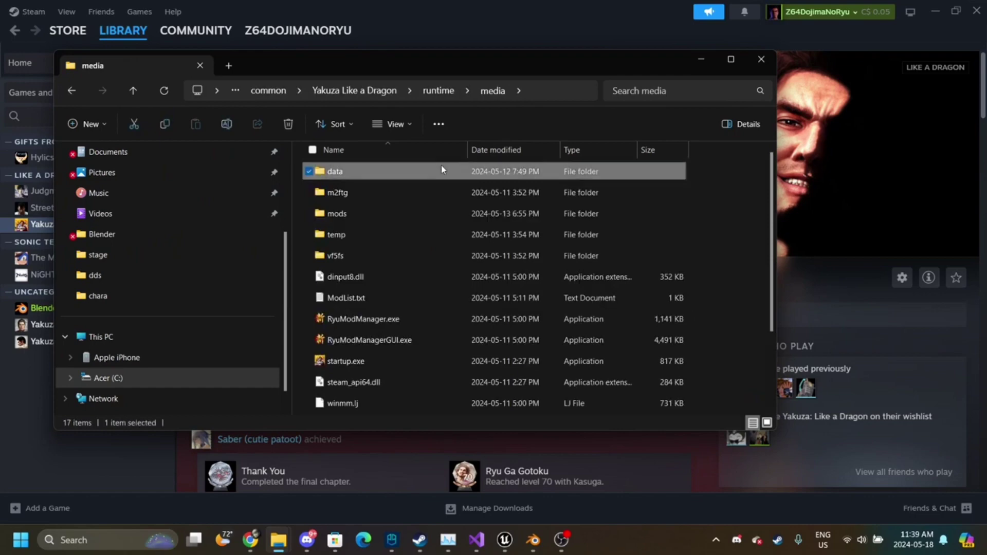
double_click(442, 169)
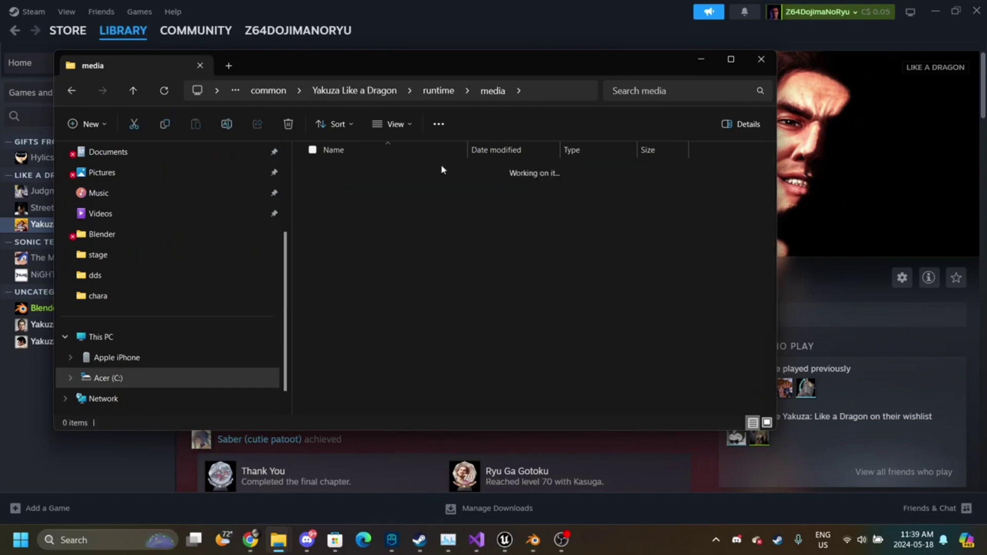
- Find the hact_yazawa folder within data, open it and look over its PAR files
scroll(418, 235, down, 8)
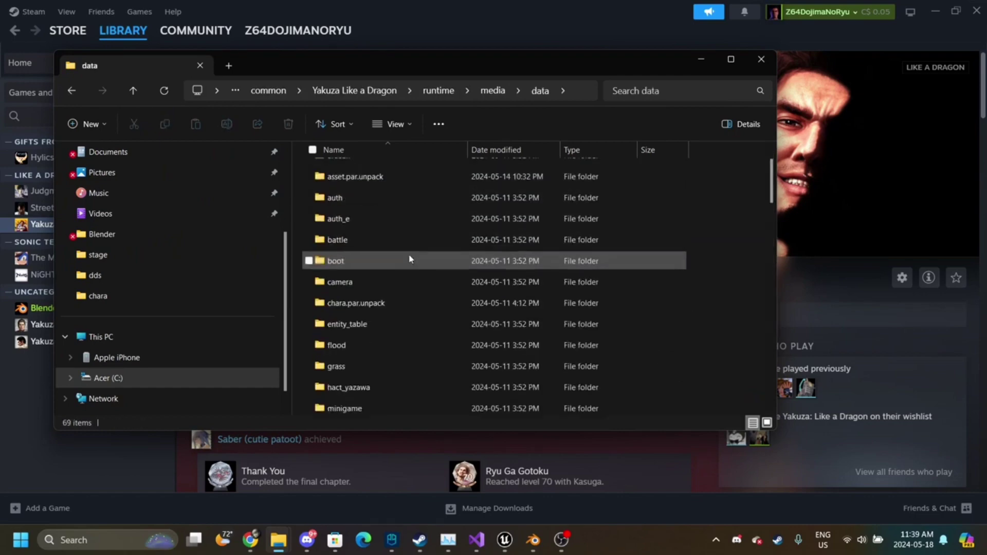
scroll(409, 258, down, 6)
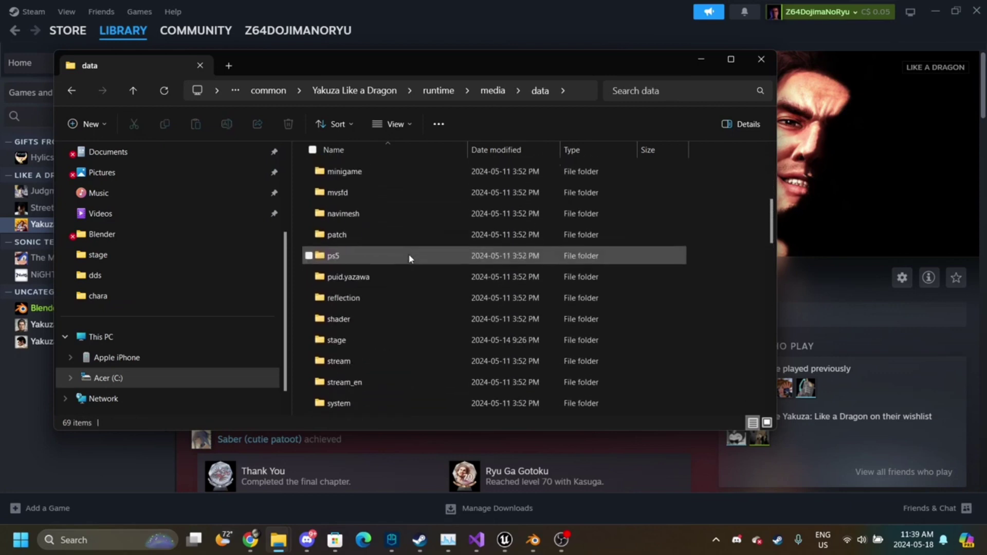
scroll(410, 259, up, 2)
scroll(410, 259, up, 12)
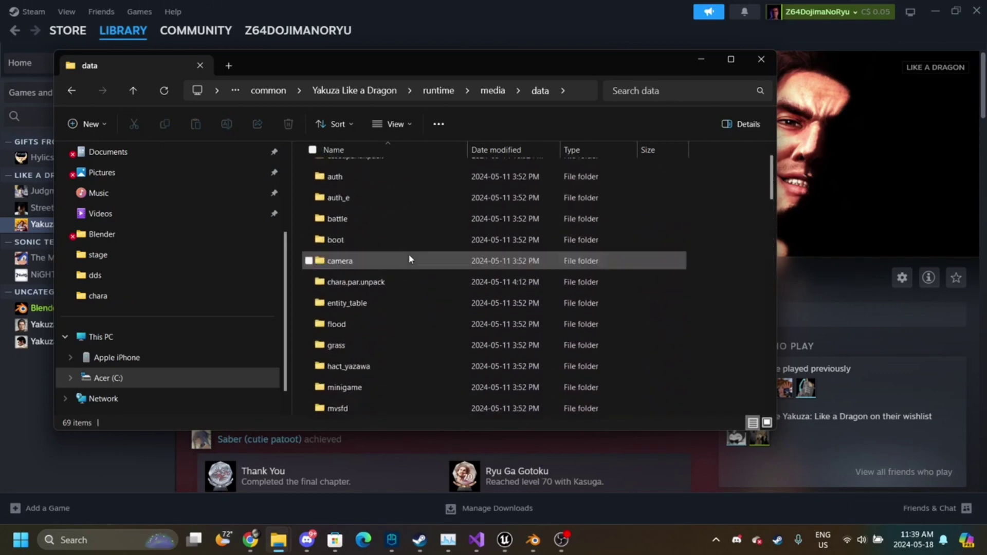
scroll(382, 381, down, 2)
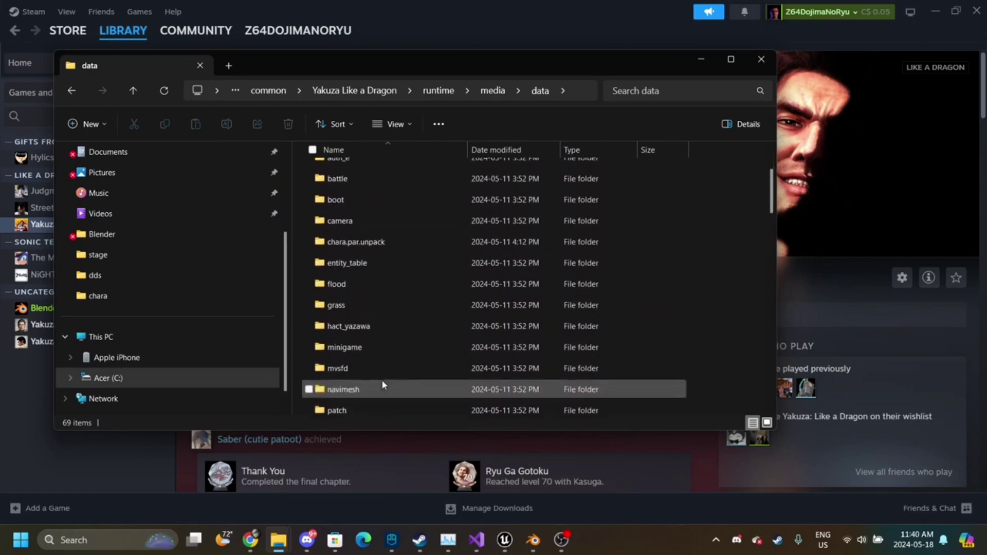
double_click(361, 332)
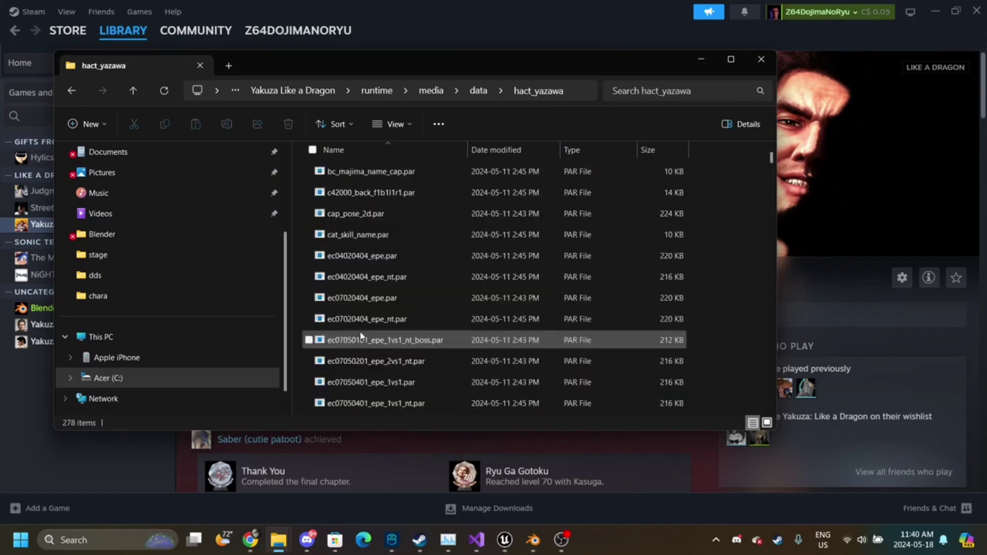
scroll(591, 373, down, 3)
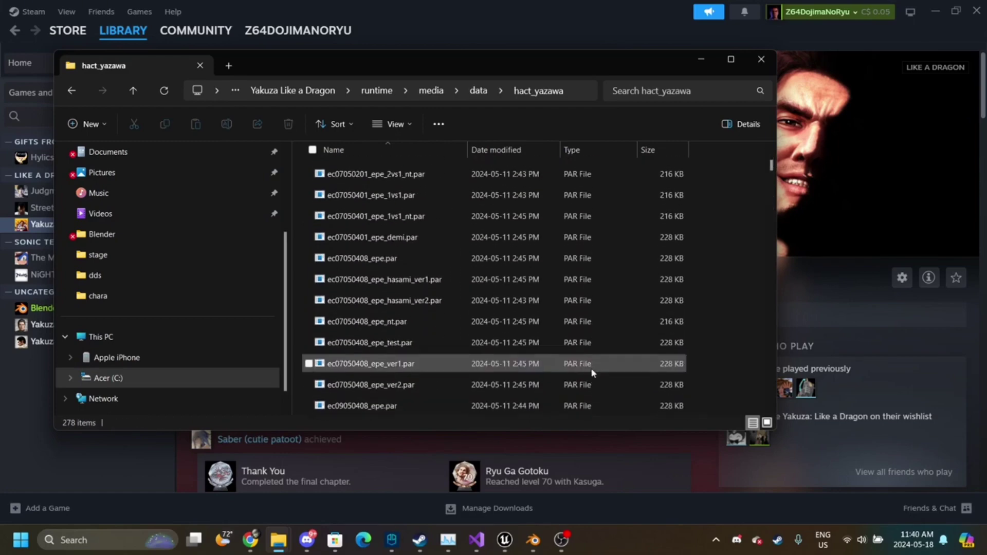
- Switch to Chrome and go back from the Bone-Physics GitHub page to the RGG Game Universal Heat Action List document
click(252, 537)
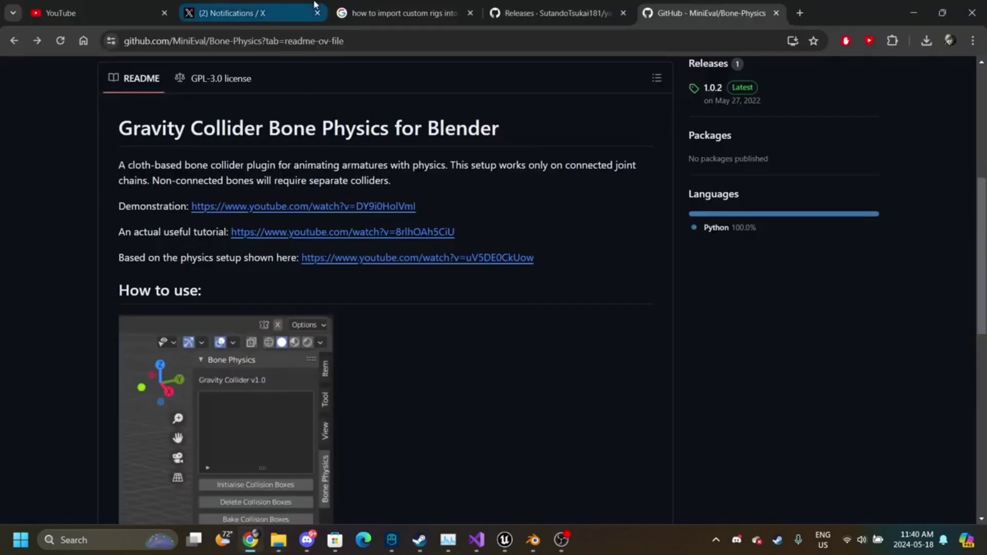
click(596, 6)
click(705, 7)
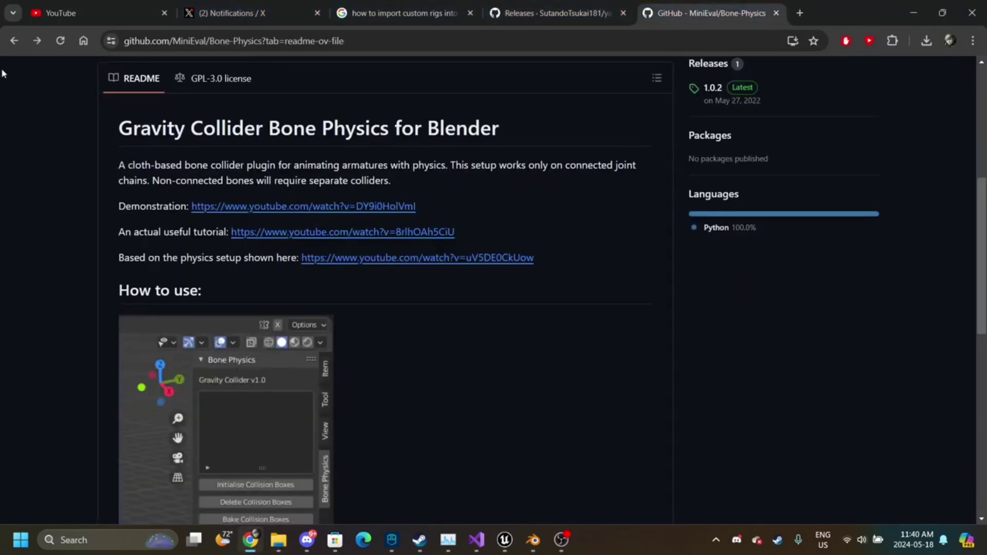
click(13, 41)
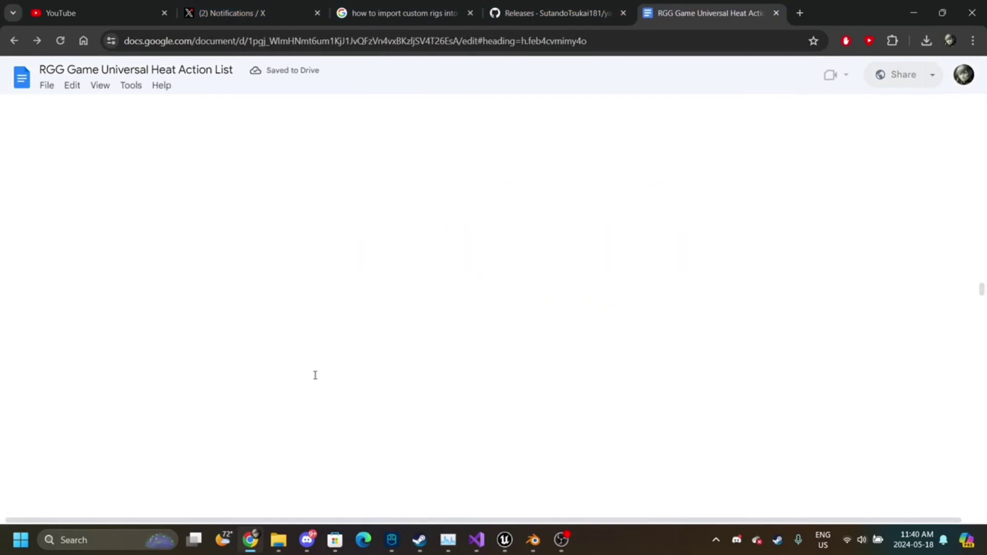
- Find the Yakuza 7 (Like a Dragon) heading in the document outline and jump to that section
scroll(150, 357, down, 10)
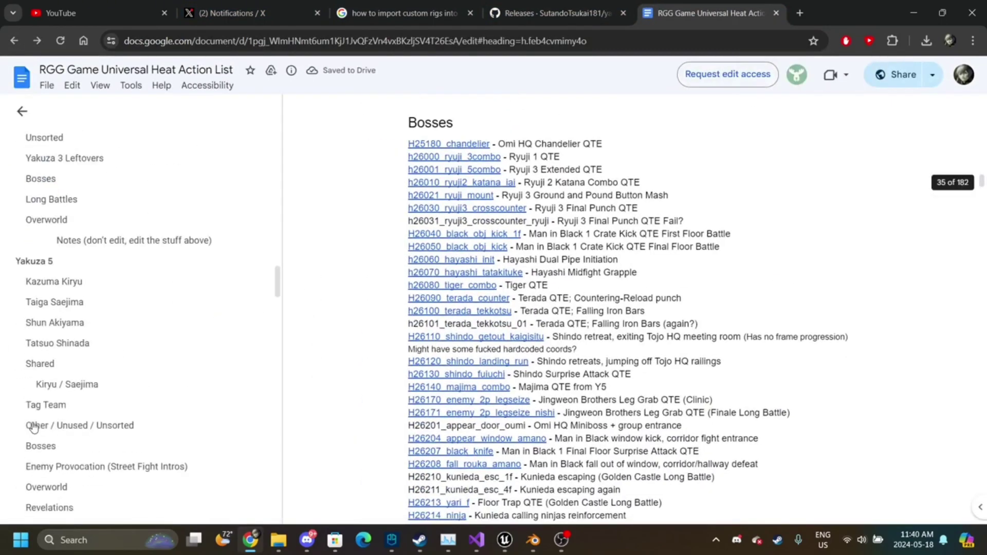
scroll(33, 427, up, 15)
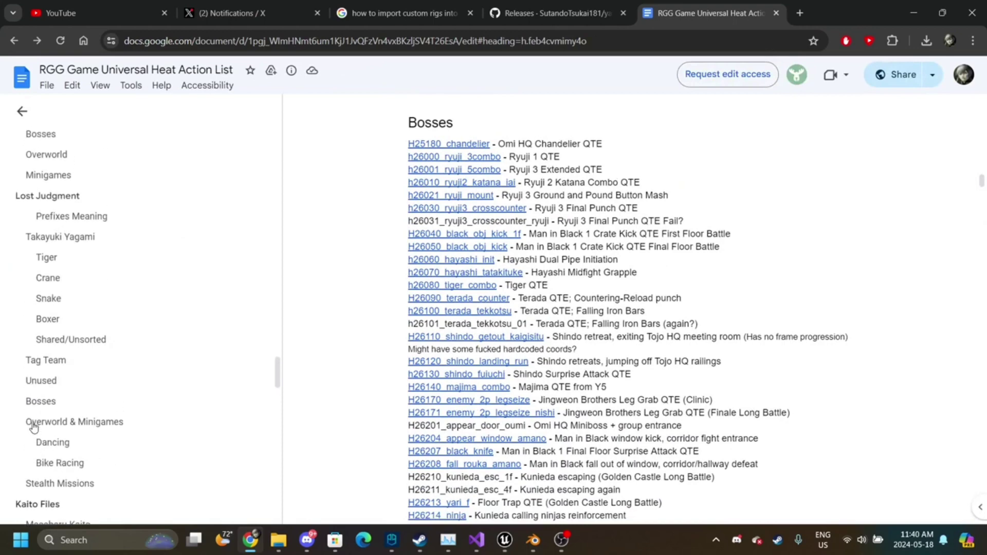
scroll(33, 427, up, 3)
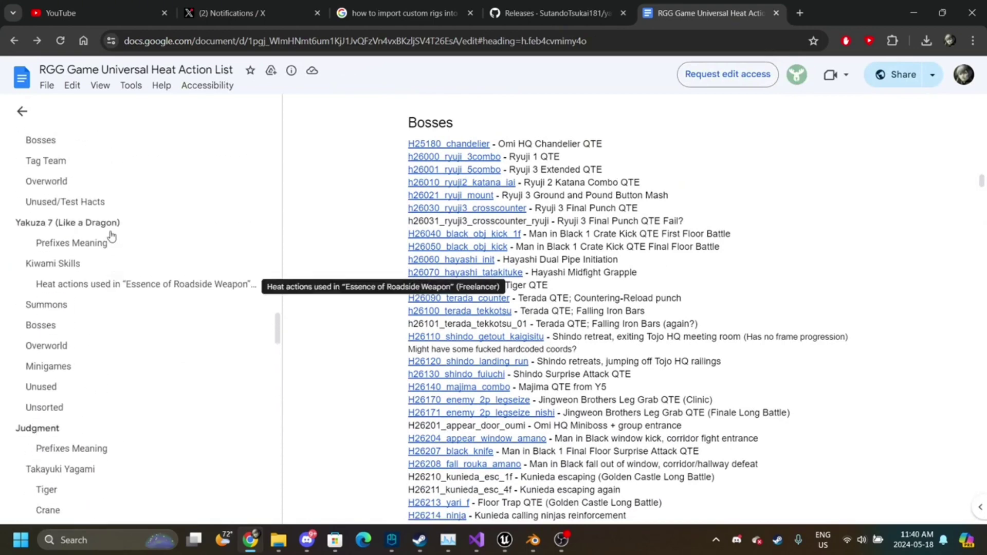
click(100, 223)
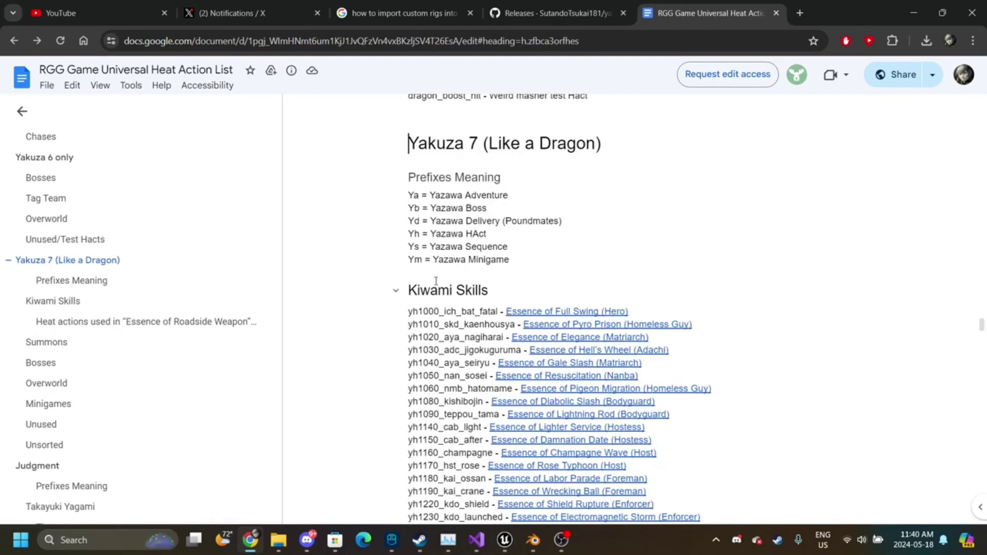
- Look through the Yakuza 7 heat action names from Kiwami Skills down to Unsorted and back up to Kiwami Skills
scroll(436, 280, down, 5)
scroll(435, 281, down, 4)
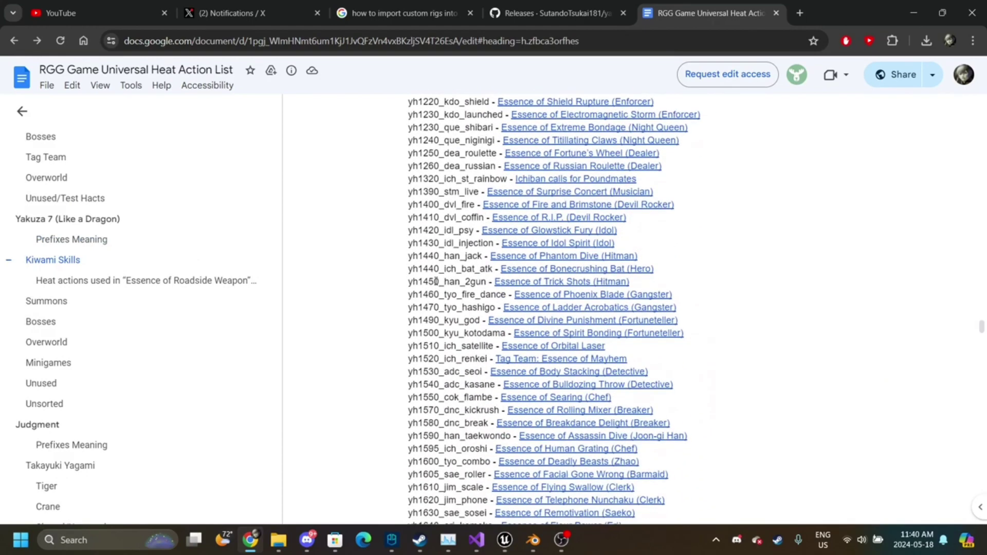
scroll(436, 280, down, 6)
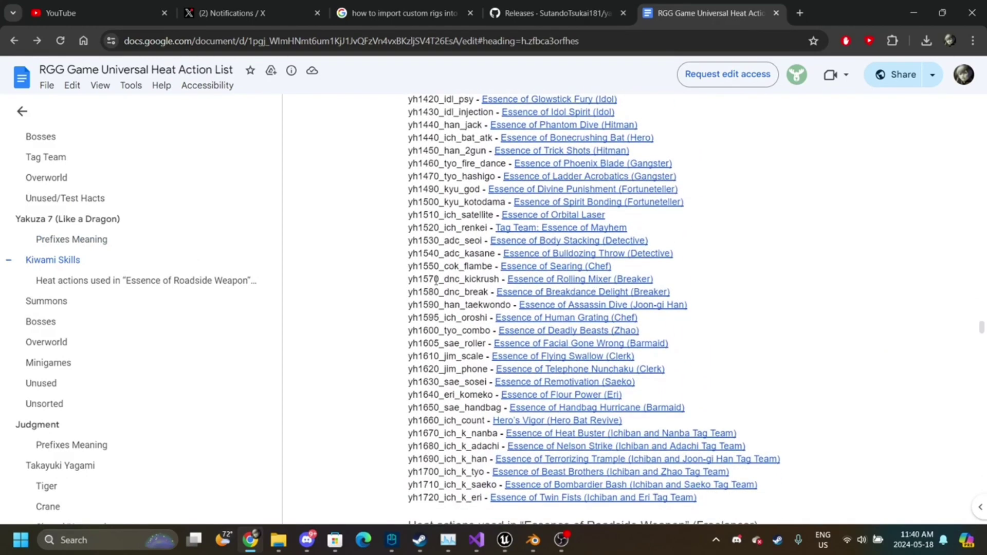
scroll(436, 281, down, 6)
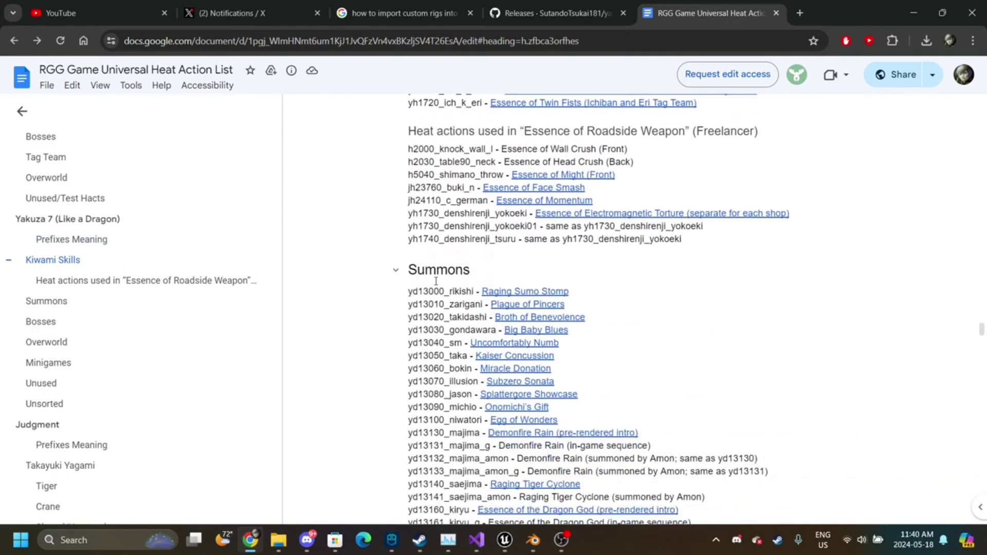
scroll(436, 281, down, 20)
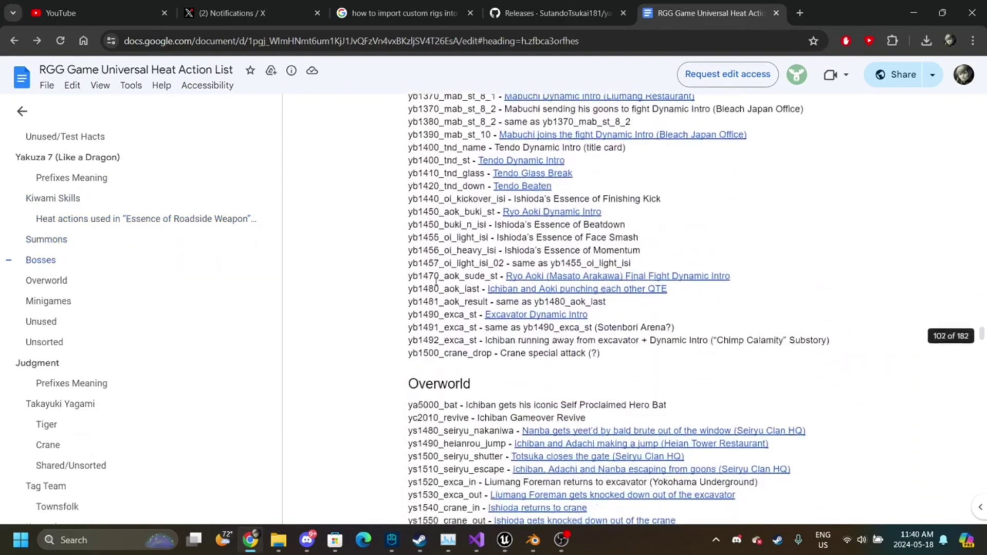
scroll(436, 281, down, 12)
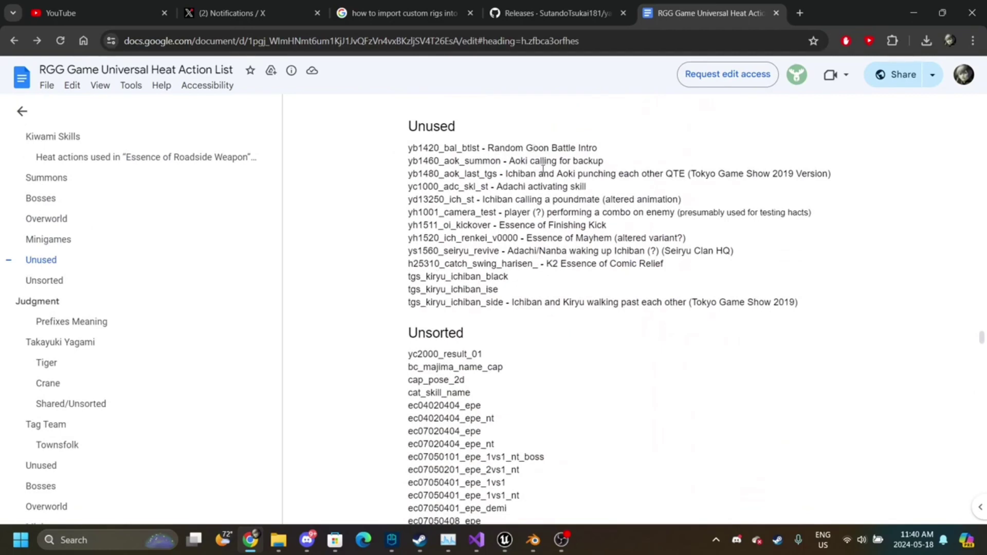
scroll(542, 169, down, 18)
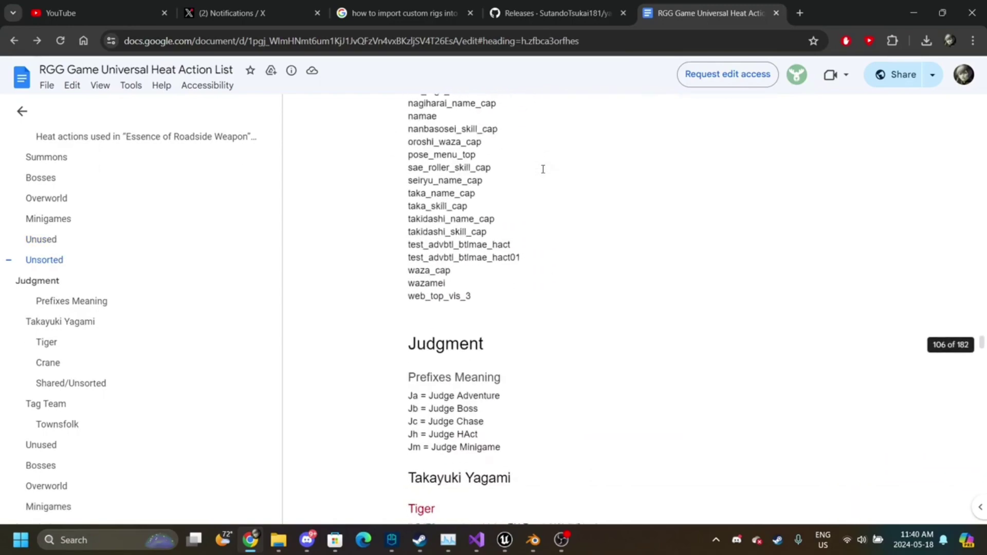
scroll(543, 169, down, 5)
scroll(542, 169, up, 20)
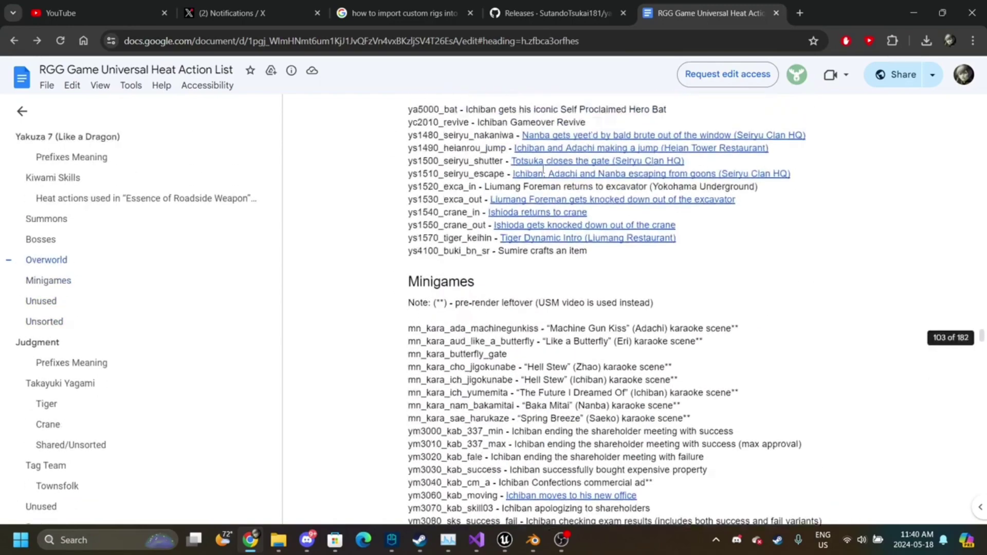
scroll(543, 170, up, 10)
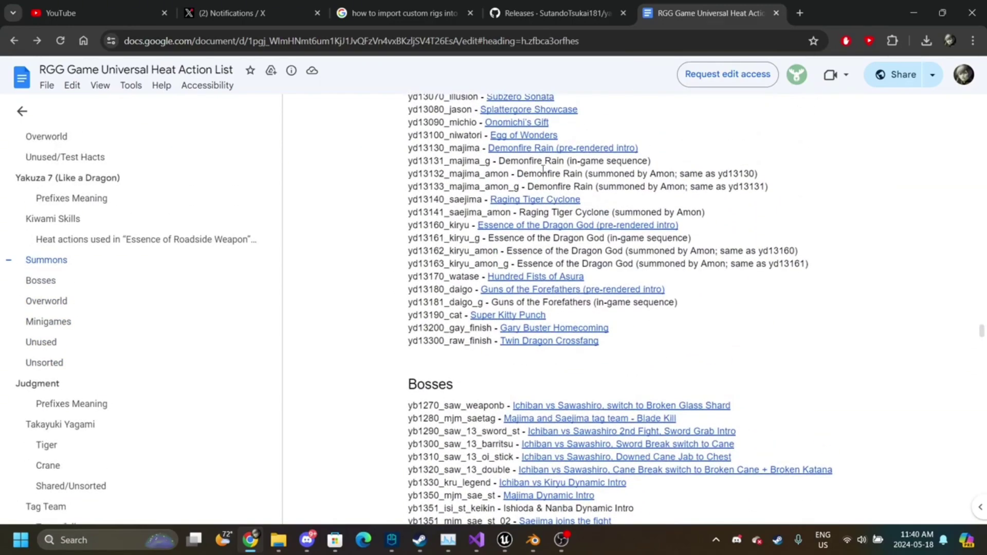
scroll(542, 219, up, 9)
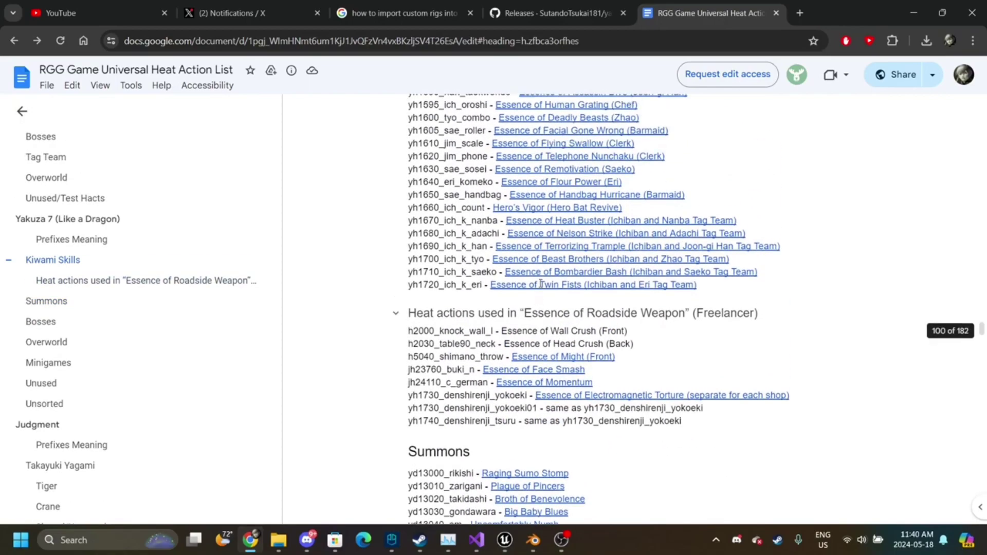
scroll(541, 284, up, 10)
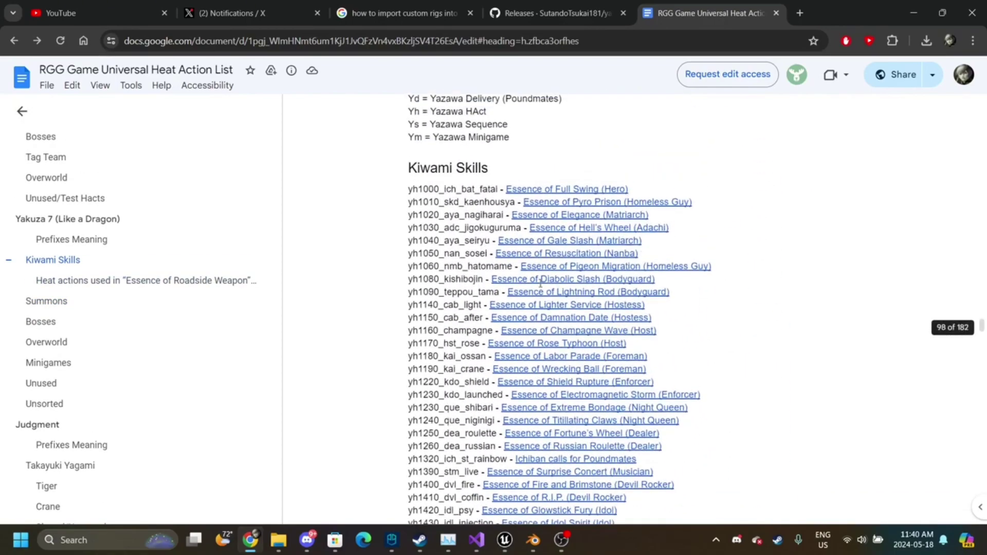
- Examine the Yakuza 7 Bosses, Overworld and Minigames entries for a suitable heat action
scroll(540, 283, down, 20)
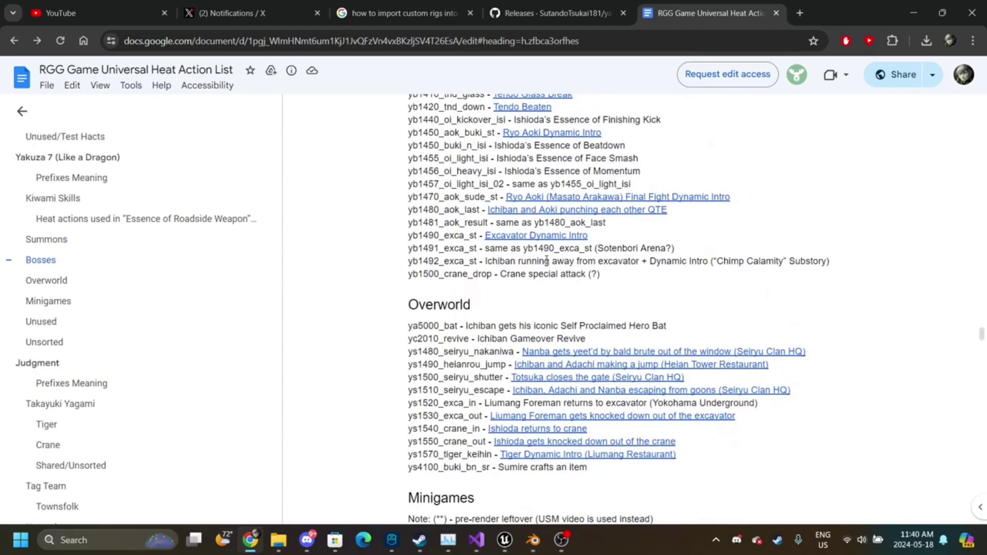
scroll(571, 231, up, 3)
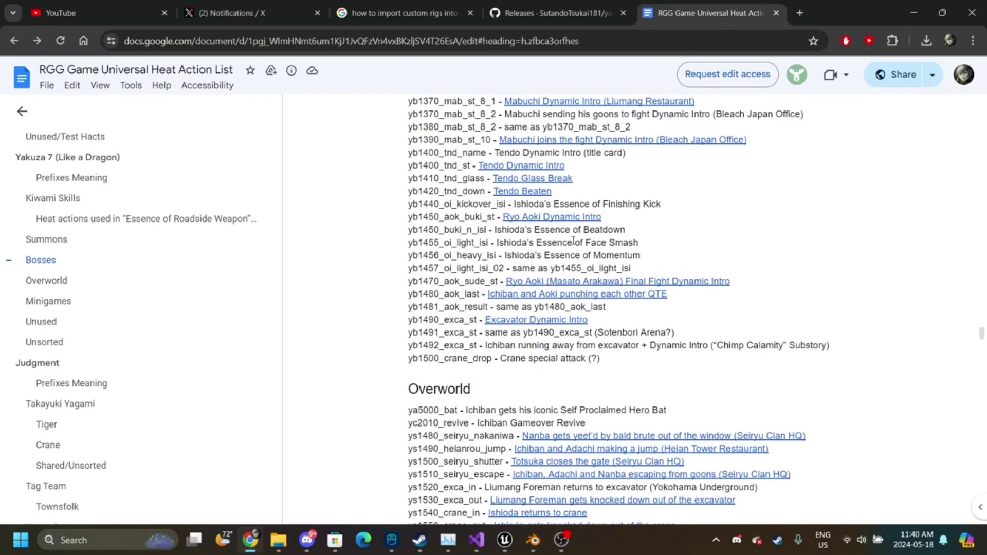
scroll(573, 240, down, 4)
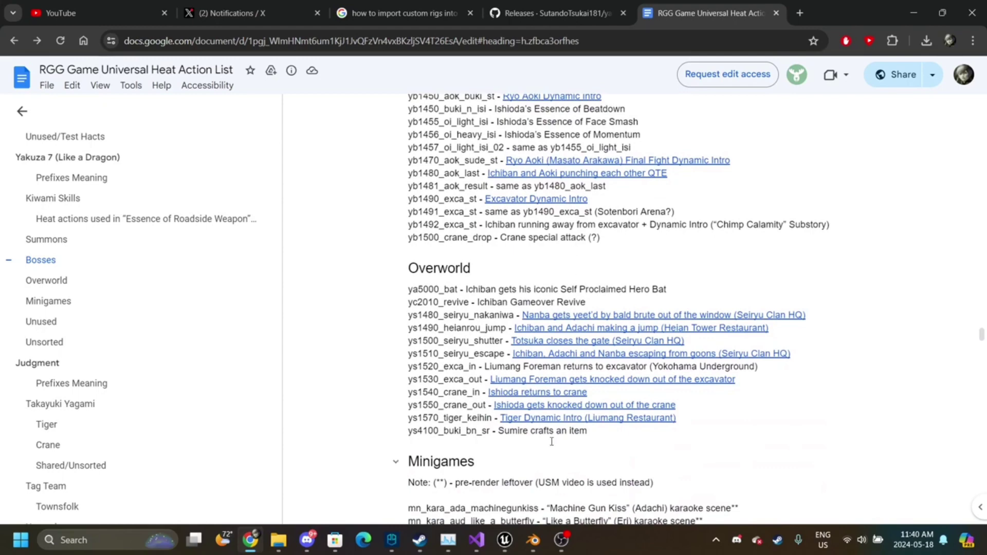
scroll(547, 449, up, 5)
scroll(547, 449, down, 5)
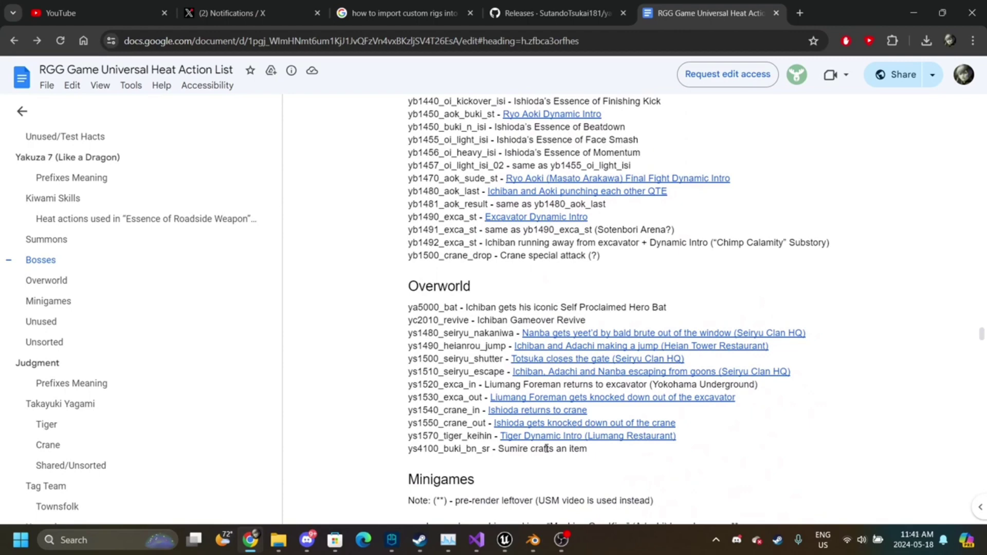
scroll(546, 449, down, 4)
scroll(547, 449, down, 1)
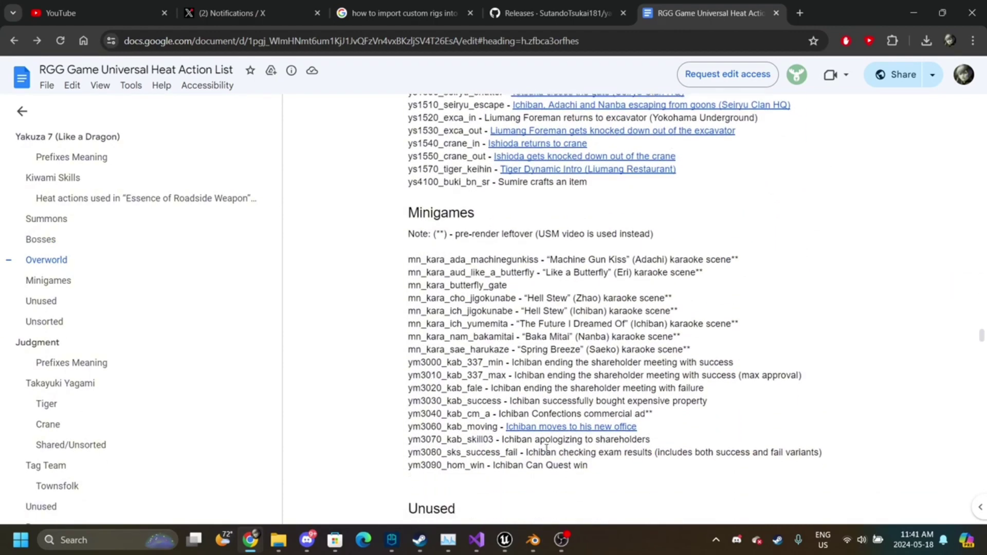
- Find the Gary Buster Homecoming entry in the Yakuza 7 Summons section and mark "gay" in its file name
scroll(547, 448, down, 2)
scroll(547, 449, up, 15)
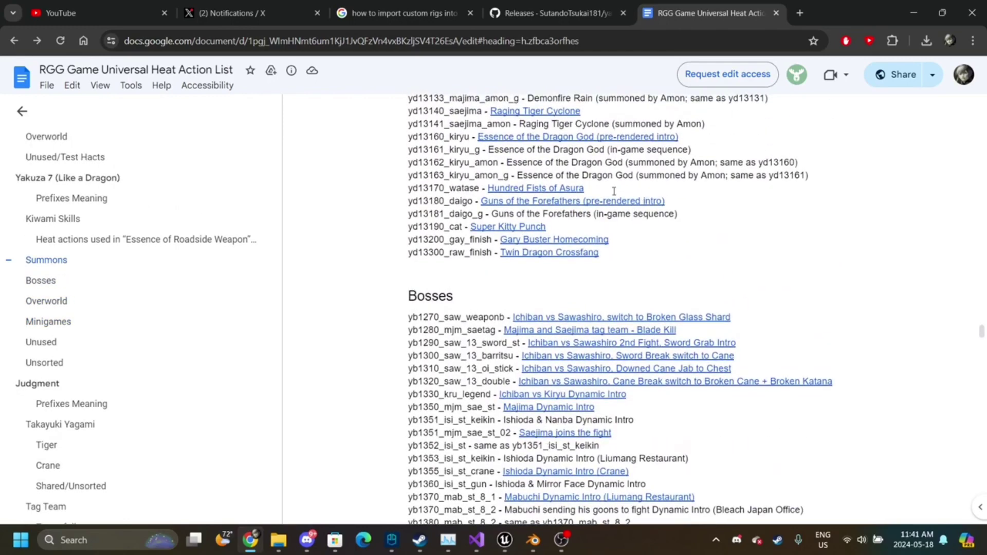
double_click(458, 240)
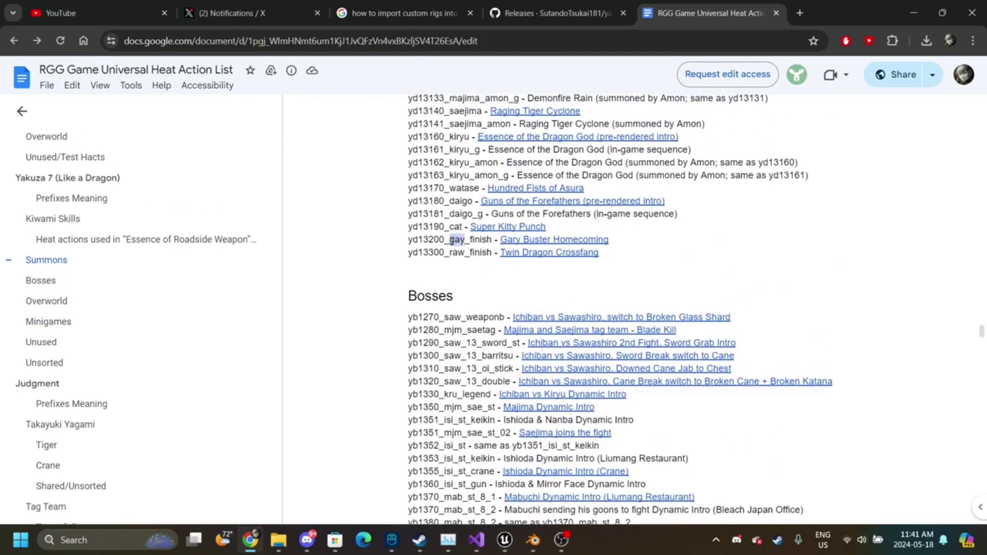
- Switch to Blender and import the skinned c_ca_gary model from the tops folder of chara.par.unpack
click(533, 539)
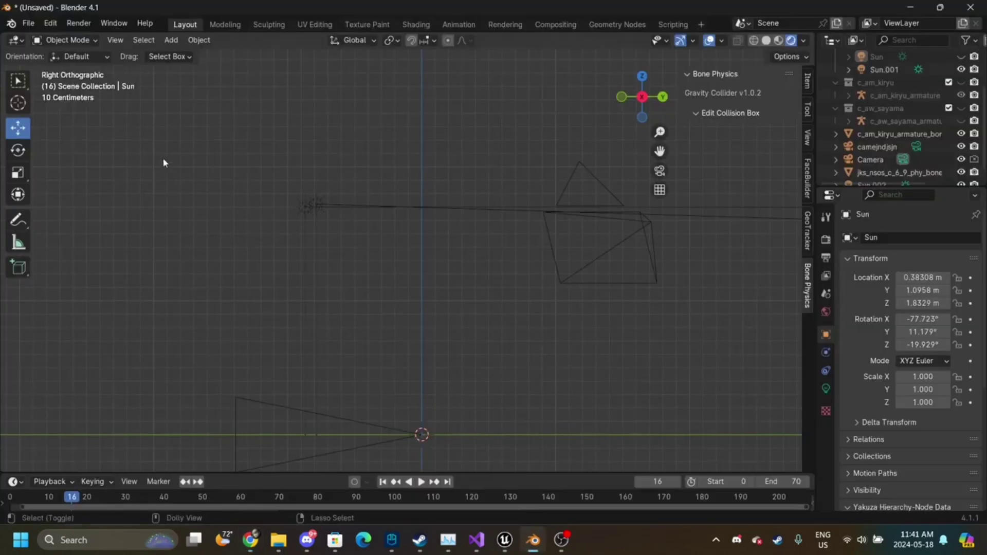
key(ctrl+shift+i)
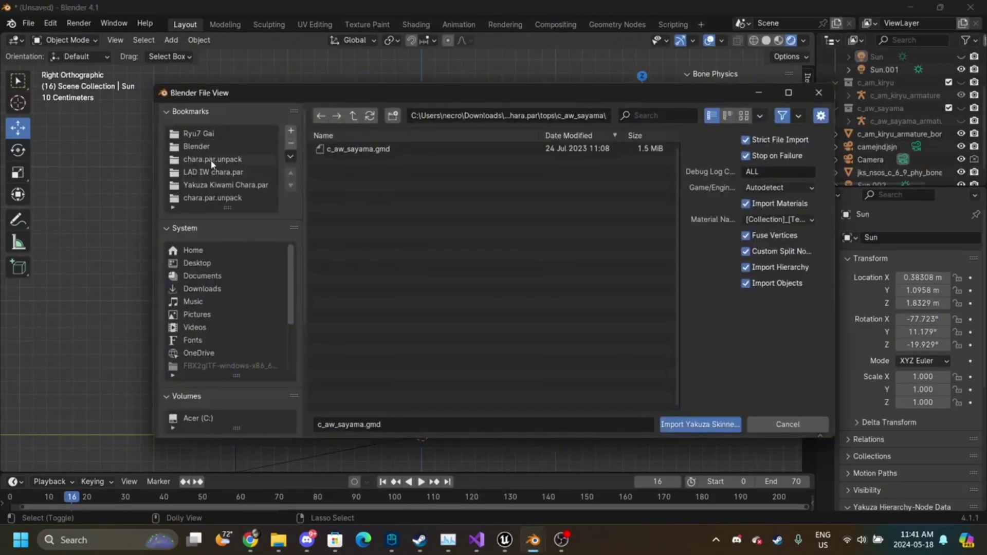
click(212, 161)
double_click(336, 185)
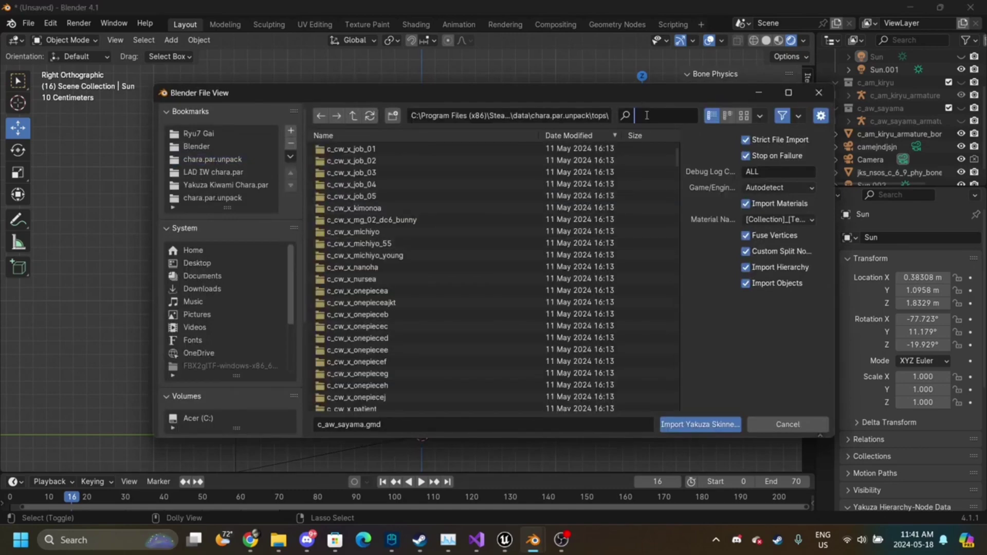
text(gary)
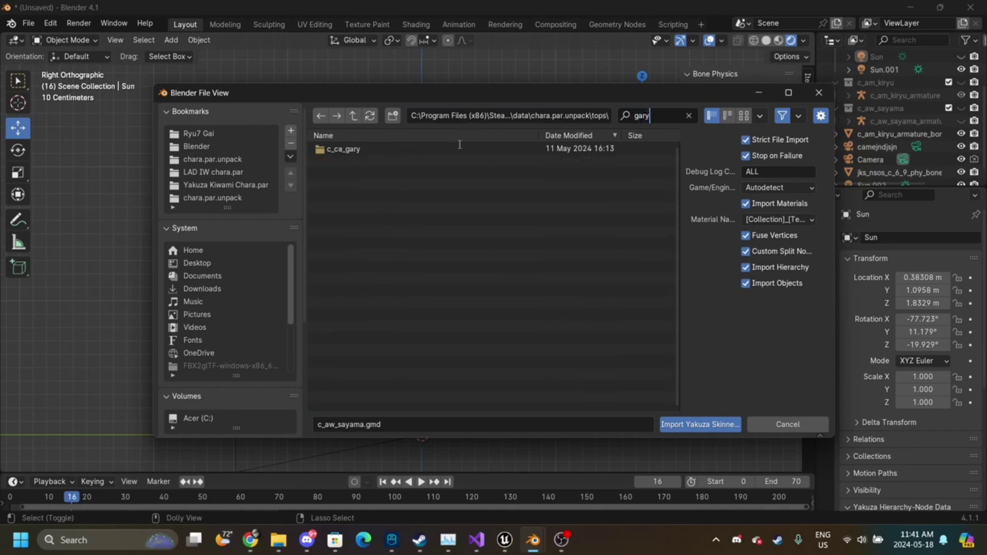
double_click(339, 149)
double_click(459, 148)
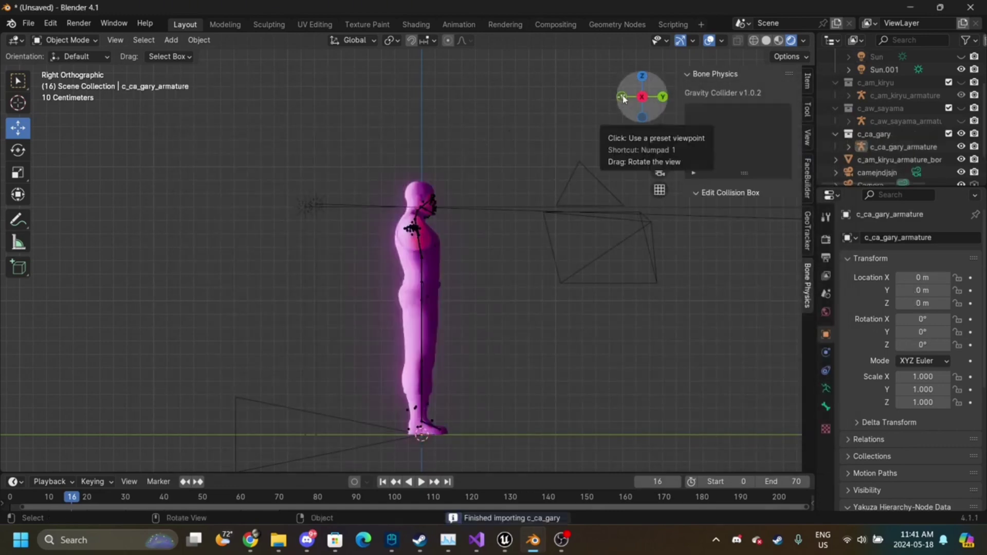
- Inspect the imported Gary model in solid shading, from a perspective angle and in Back Orthographic view
click(664, 97)
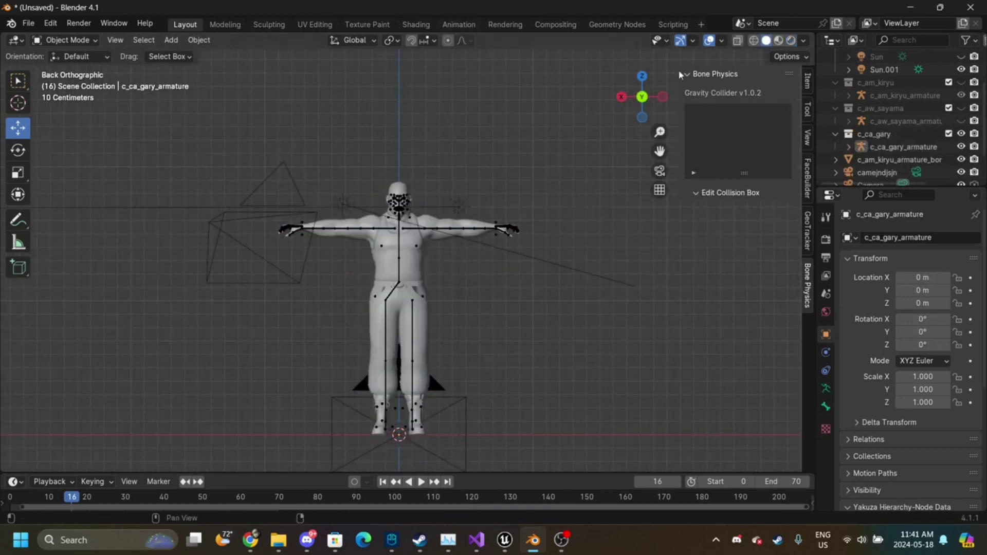
mouse_move(641, 117)
mouse_down()
mouse_move(620, 126)
mouse_move(648, 152)
mouse_move(655, 149)
mouse_move(643, 117)
mouse_up()
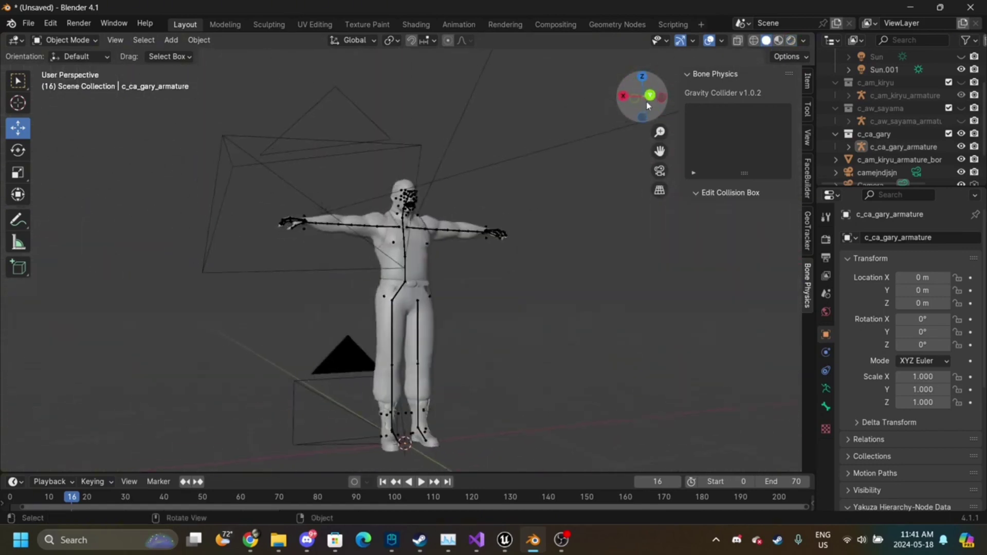
click(648, 98)
click(28, 23)
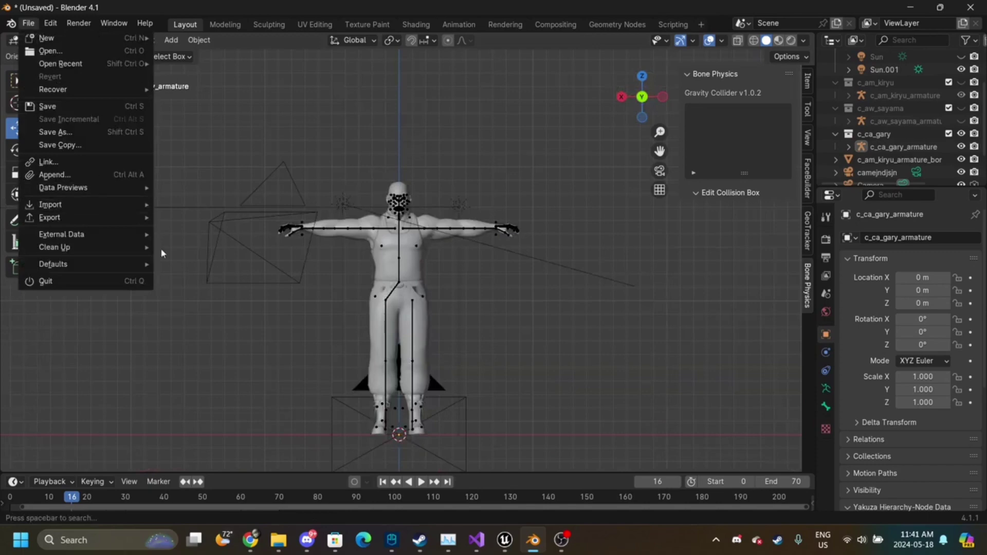
- Switch to File Explorer and look through the hact_yazawa folder for the Gary heat action's PAR file
mouse_move(278, 540)
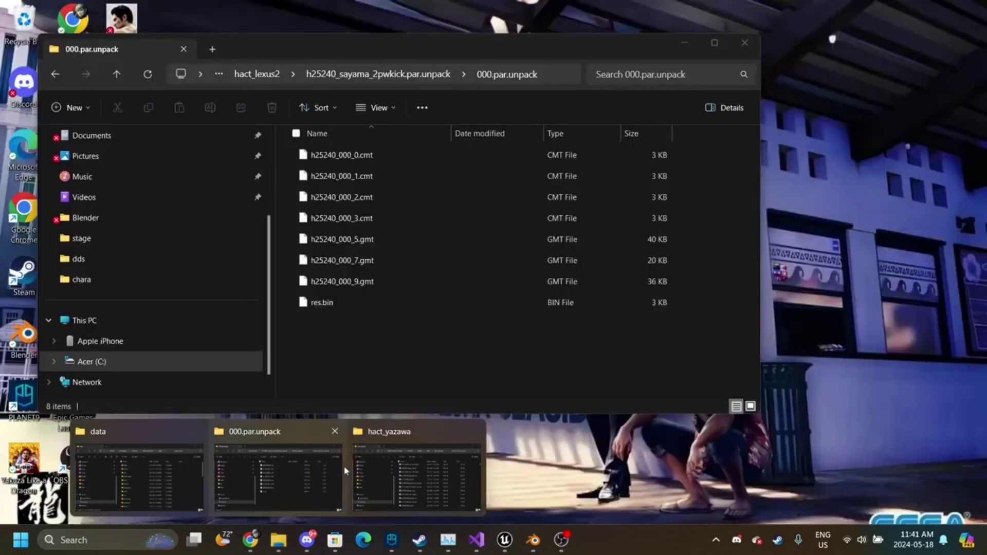
click(329, 473)
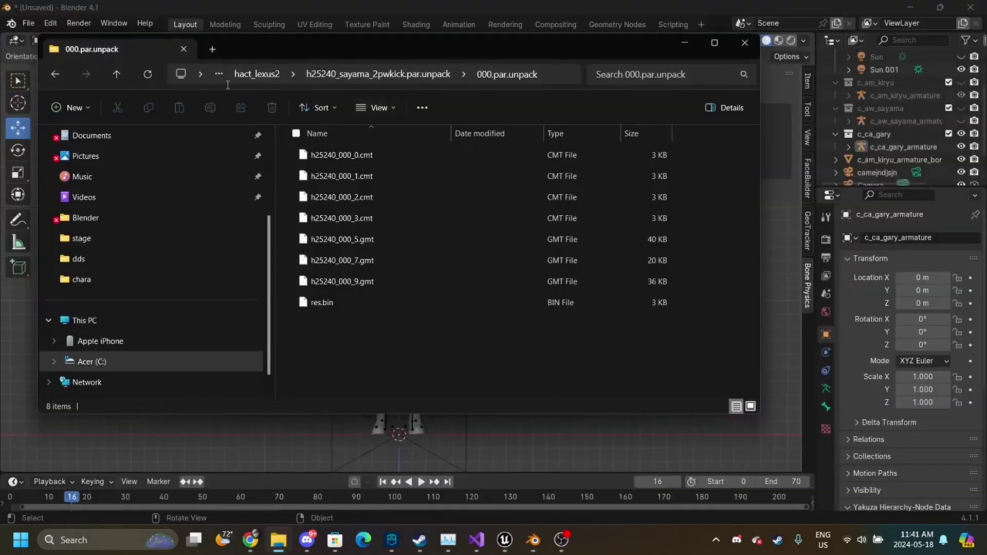
mouse_move(278, 539)
click(373, 479)
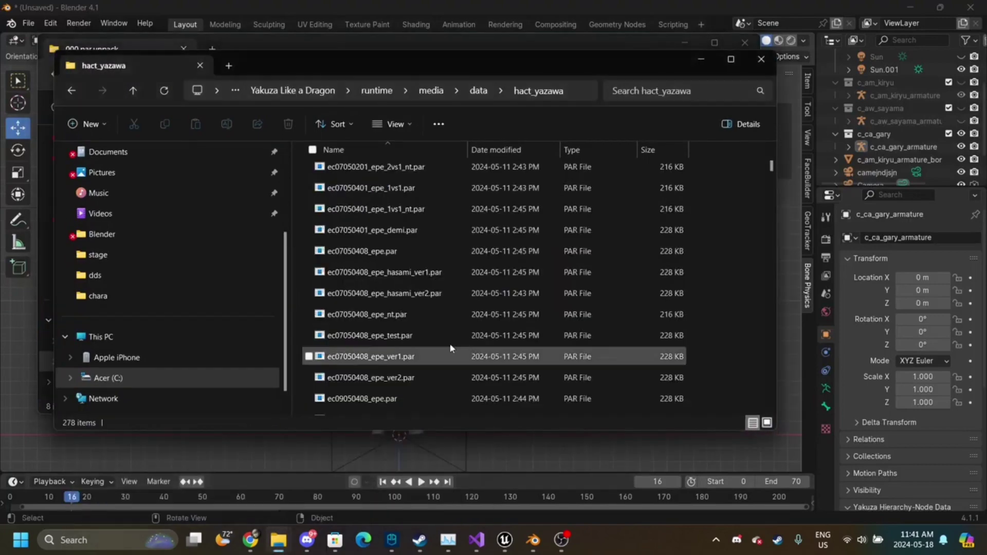
scroll(472, 297, down, 10)
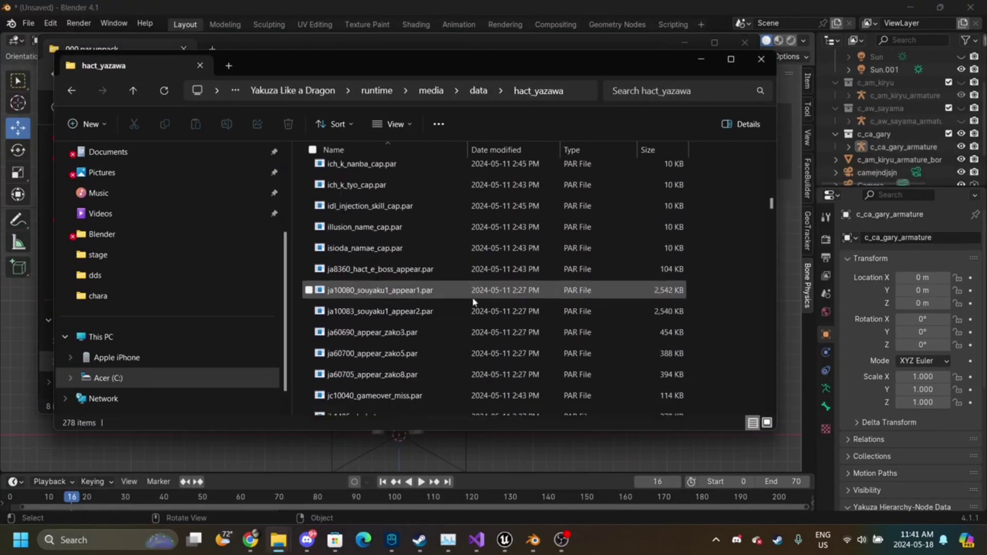
click(258, 539)
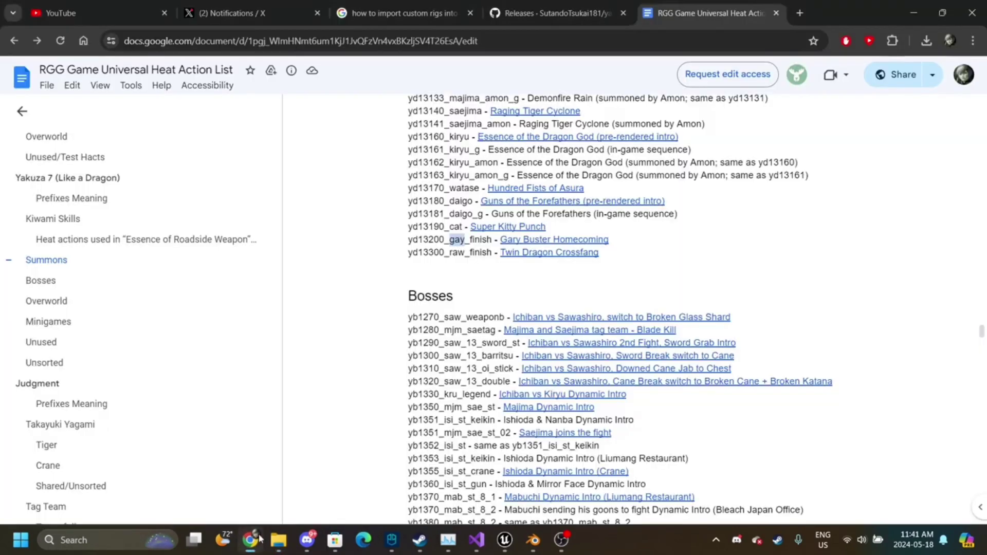
scroll(492, 417, down, 1)
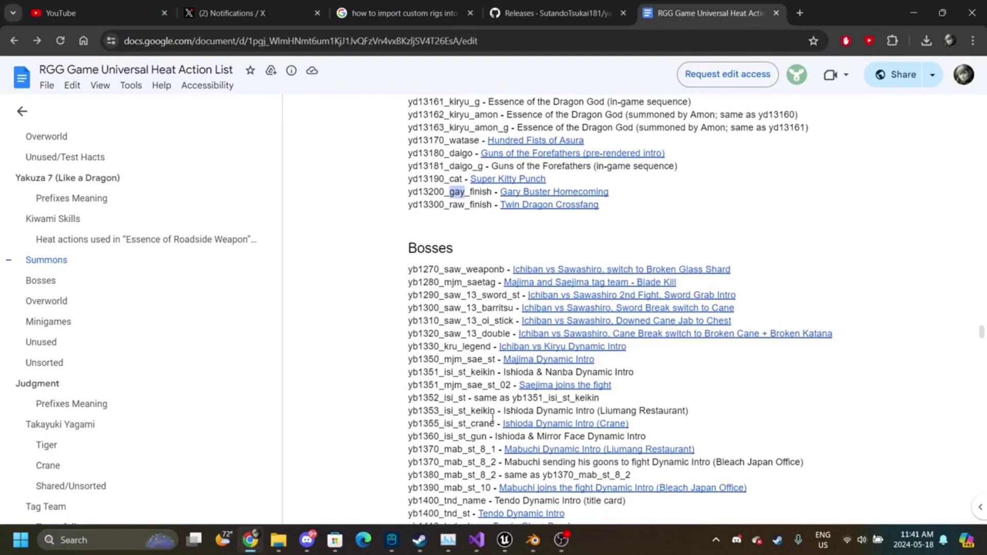
scroll(493, 416, up, 1)
scroll(492, 417, up, 1)
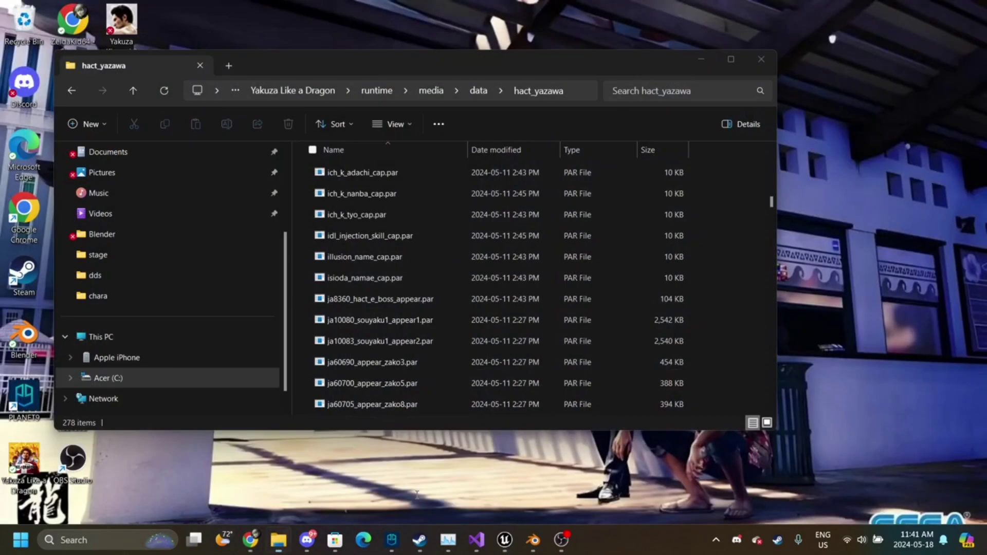
- Switch to the hact_yazawa folder in File Explorer and unpack yd13200_gay_finish.par
click(398, 473)
scroll(426, 304, down, 20)
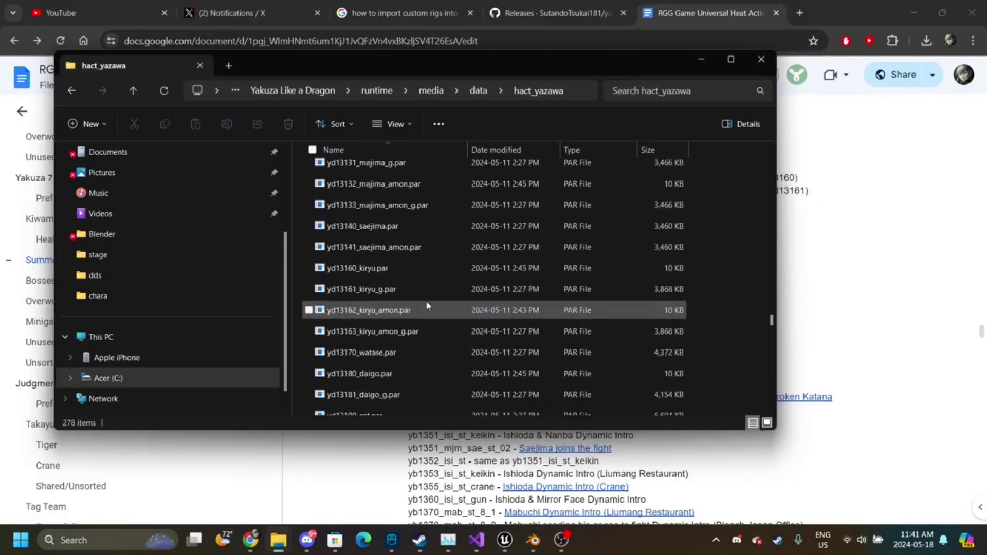
scroll(426, 302, down, 3)
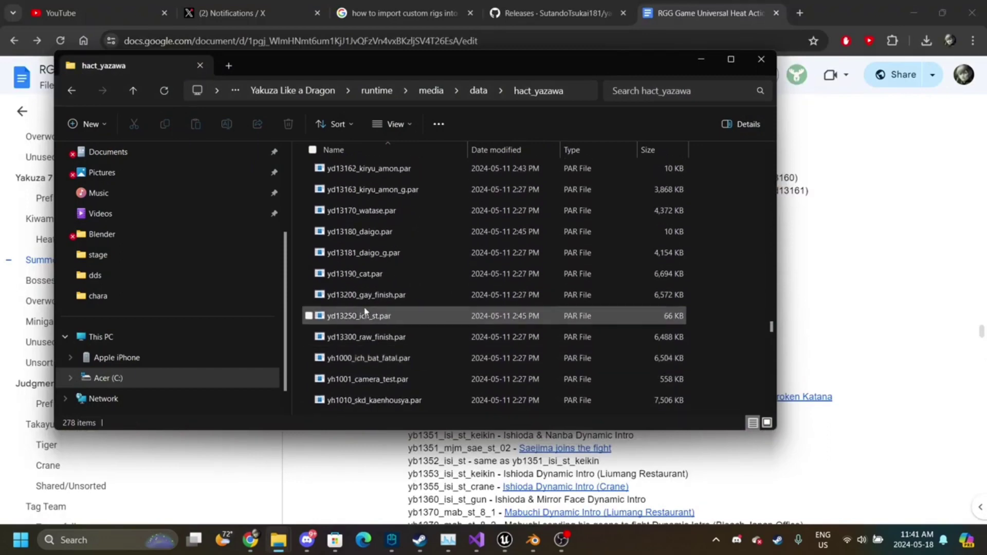
click(365, 302)
double_click(365, 301)
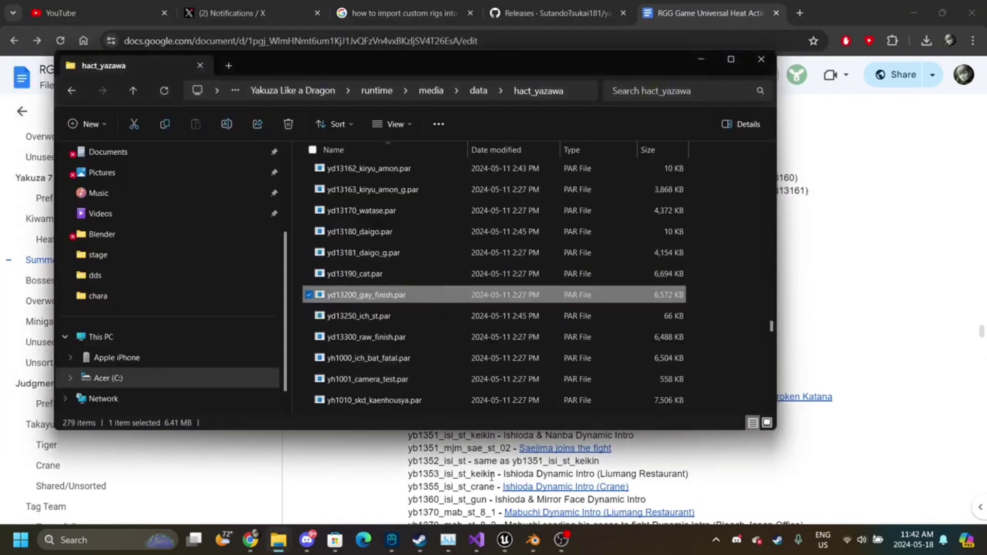
- Switch to Blender and select c_ca_gary_armature as the target for the animation
mouse_move(533, 539)
click(535, 514)
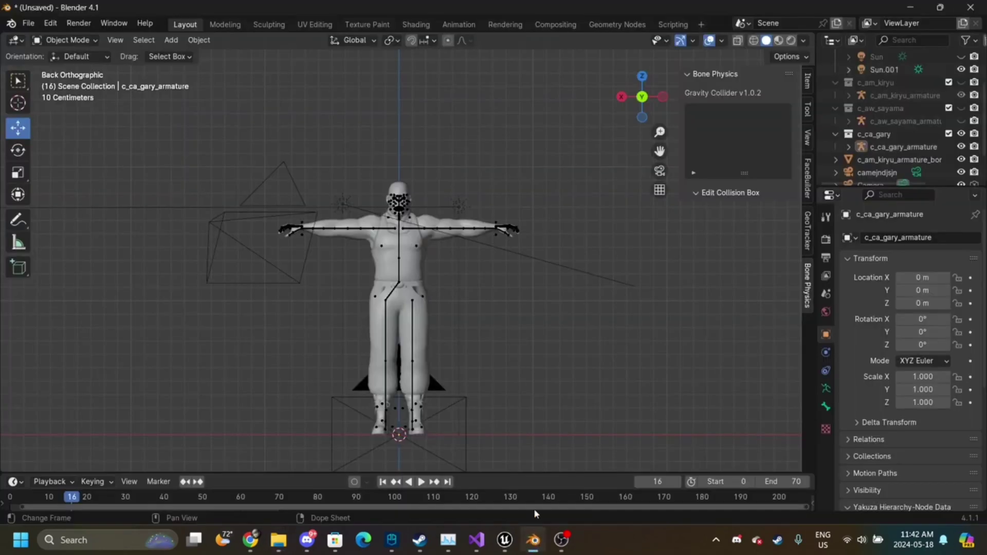
click(399, 210)
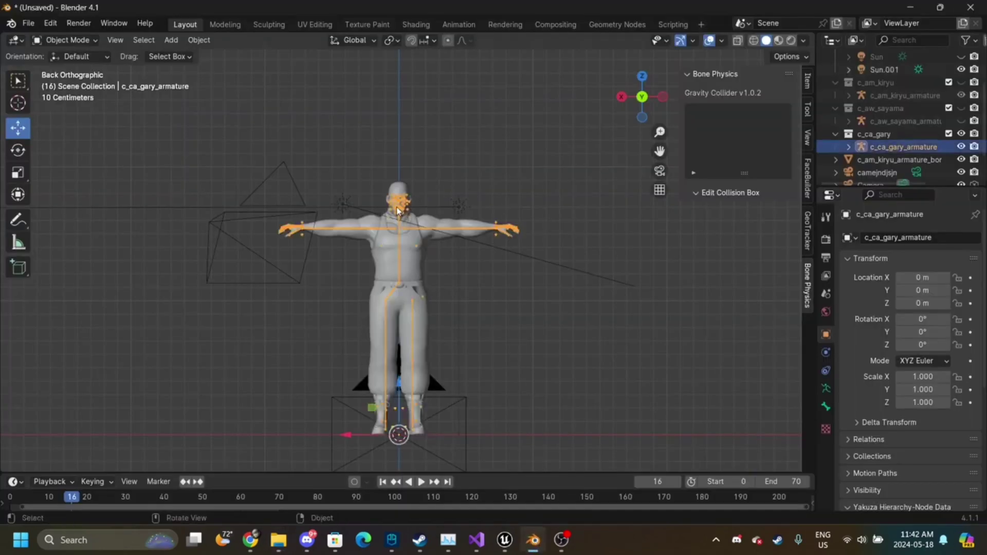
click(29, 23)
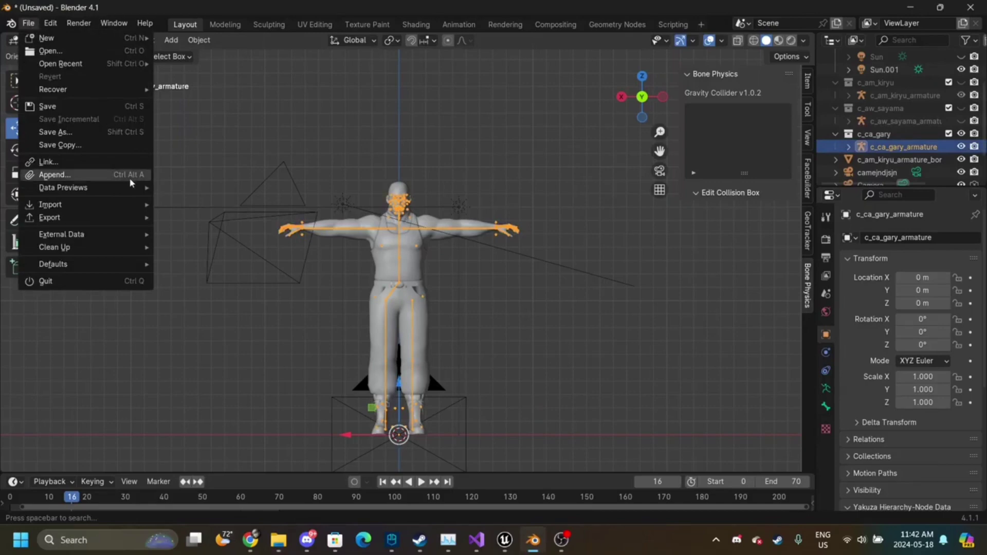
mouse_move(107, 233)
mouse_move(103, 204)
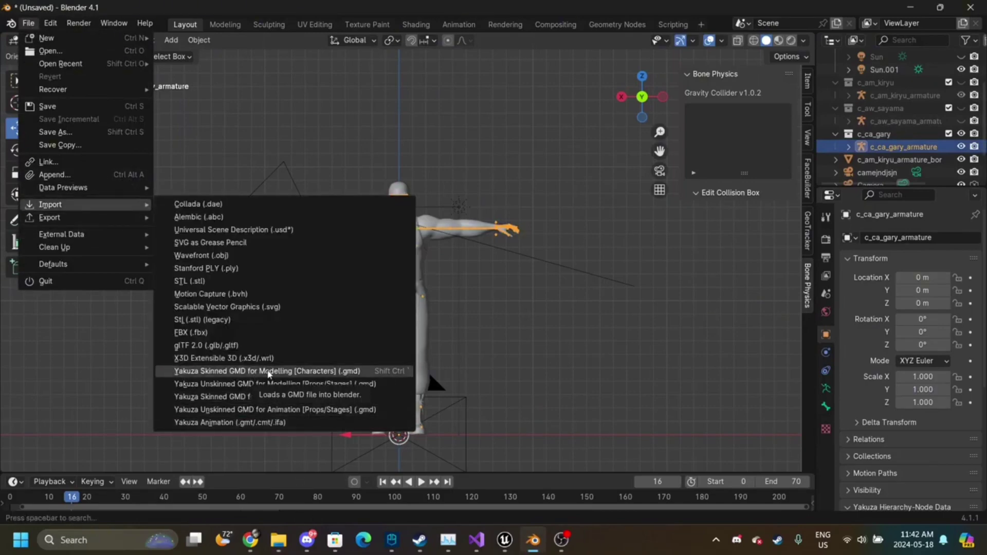
- Unhide the Sun light and set the viewport to rendered shading
click(961, 57)
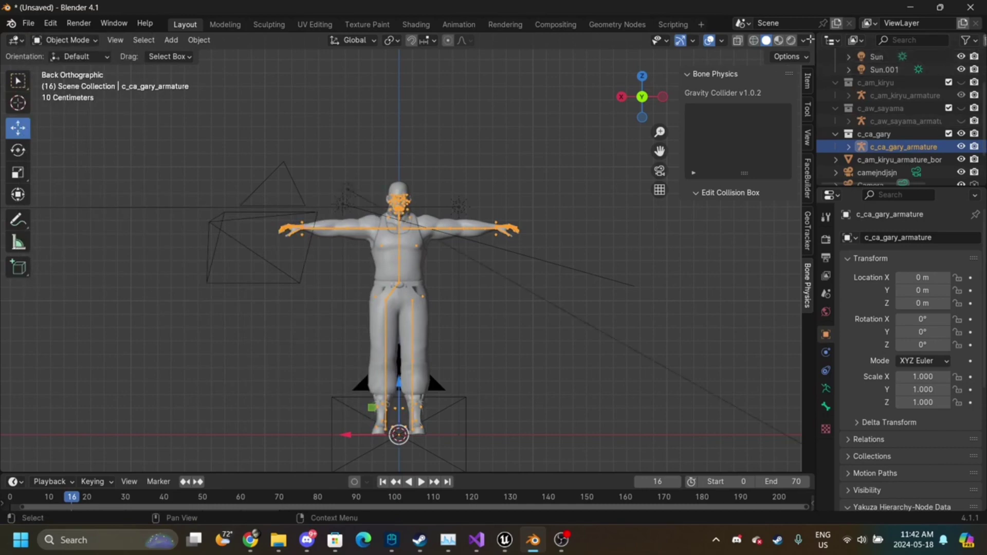
click(796, 45)
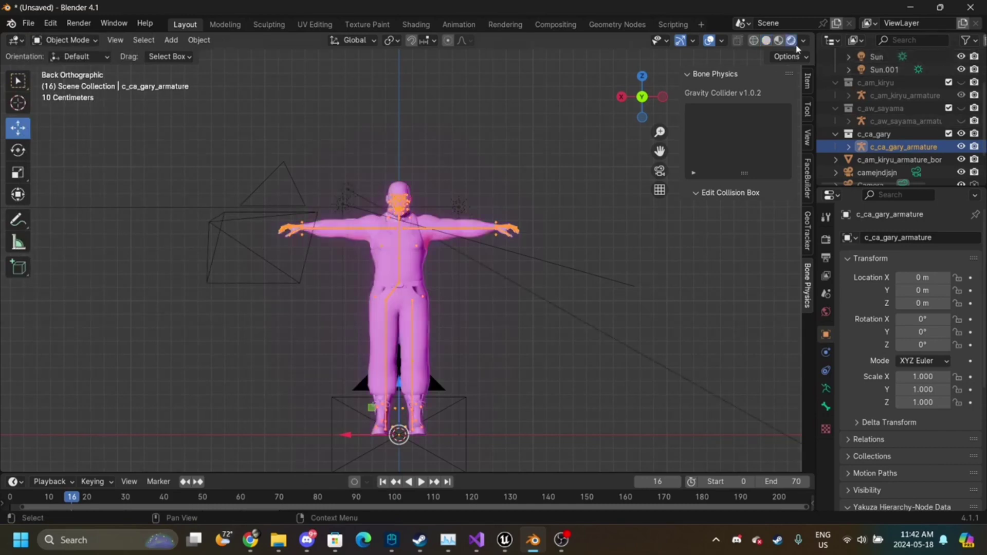
- Start a Yakuza Animation import and browse to yd13200_gay_finish.par.unpack inside the game's hact_yazawa folder
click(29, 24)
mouse_move(92, 204)
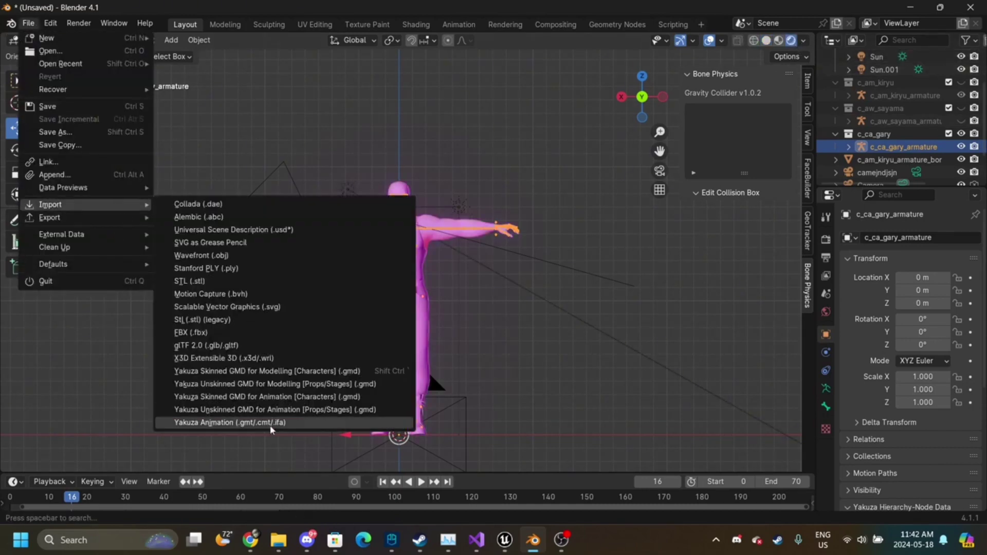
click(271, 425)
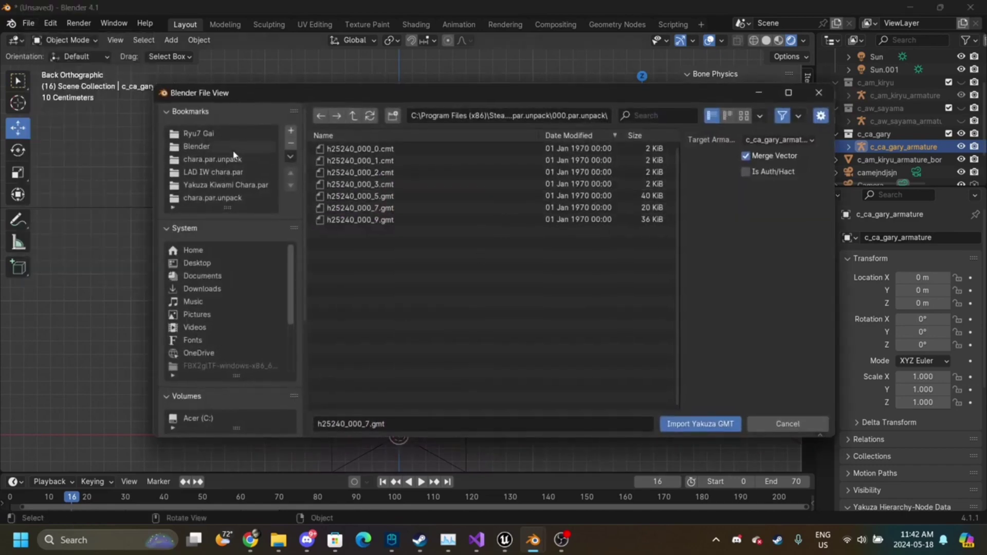
click(252, 162)
click(353, 115)
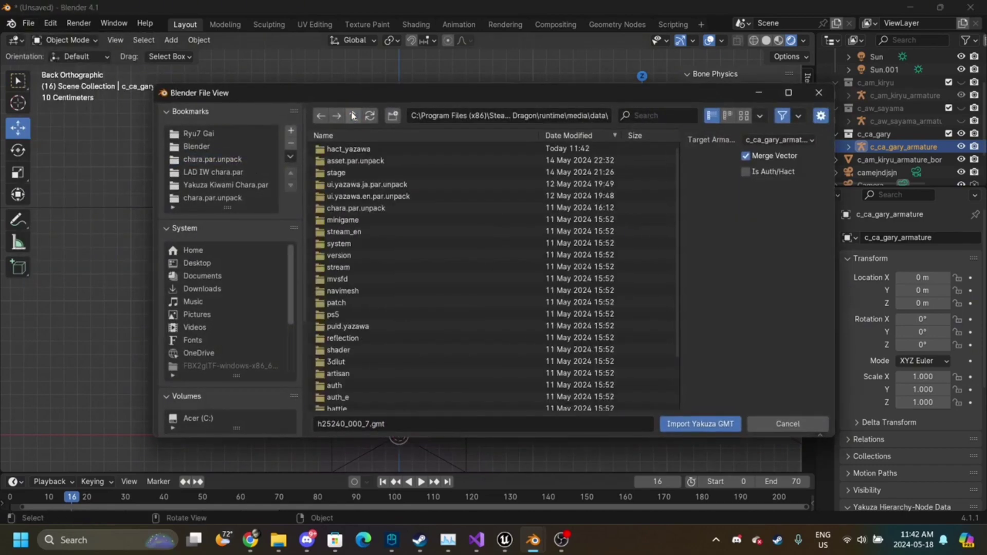
double_click(385, 148)
double_click(384, 148)
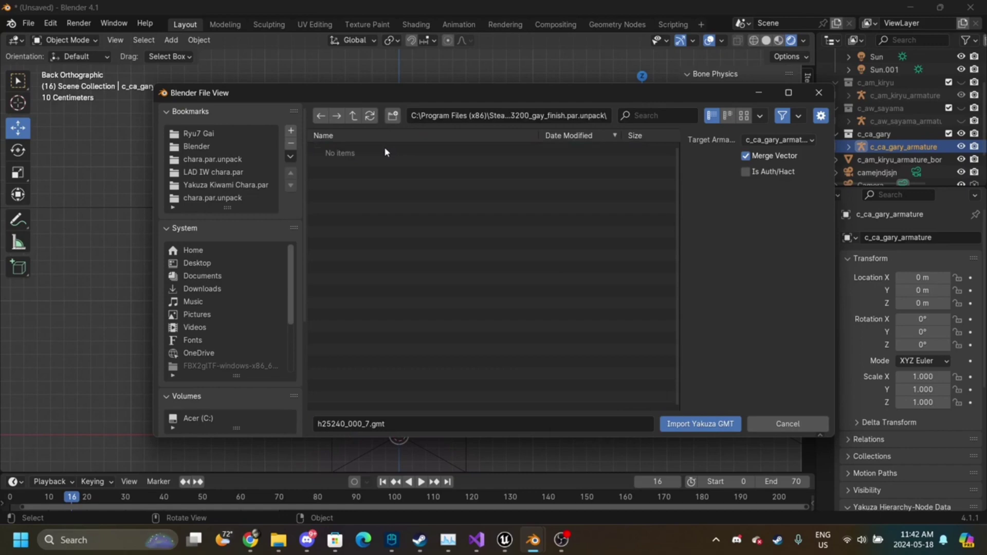
- Switch to the hact_yazawa folder in File Explorer, refresh it, open yd13200_gay_finish.par.unpack and unpack 000.par
mouse_move(274, 550)
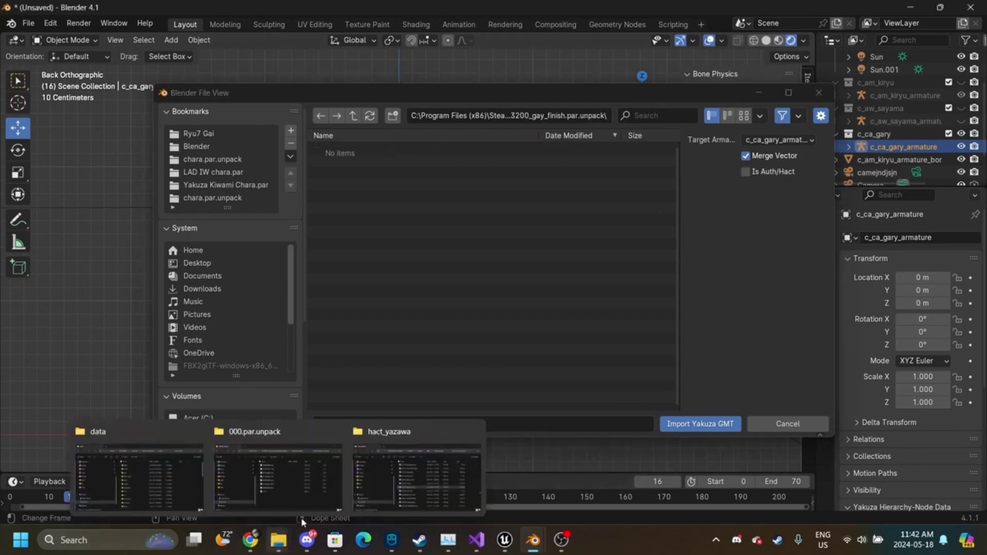
click(407, 465)
scroll(540, 199, up, 3)
scroll(539, 195, up, 5)
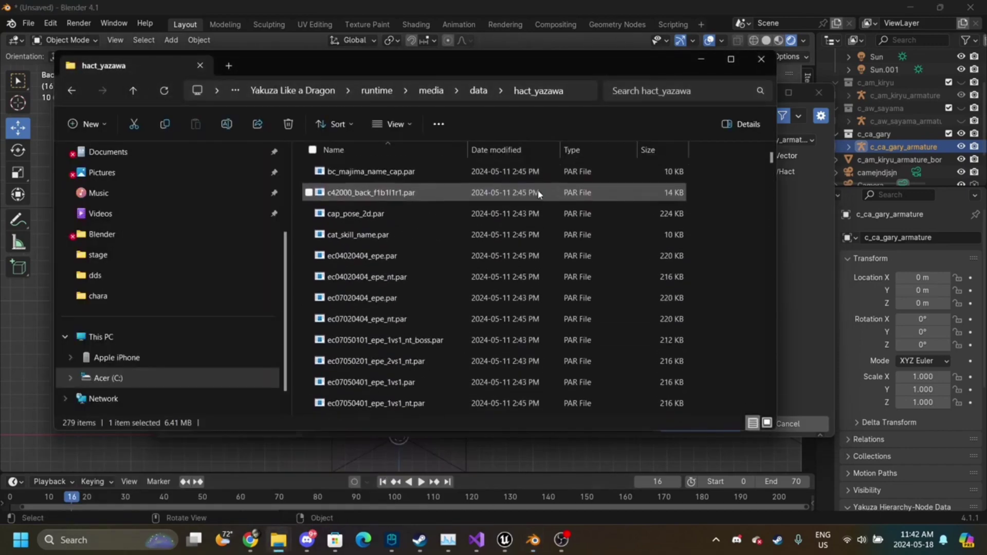
click(164, 91)
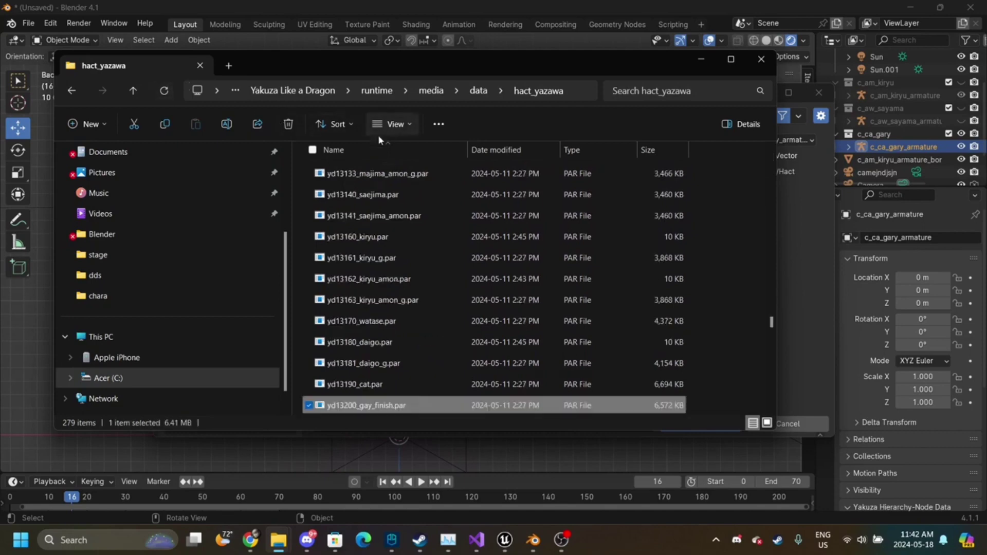
scroll(367, 194, up, 20)
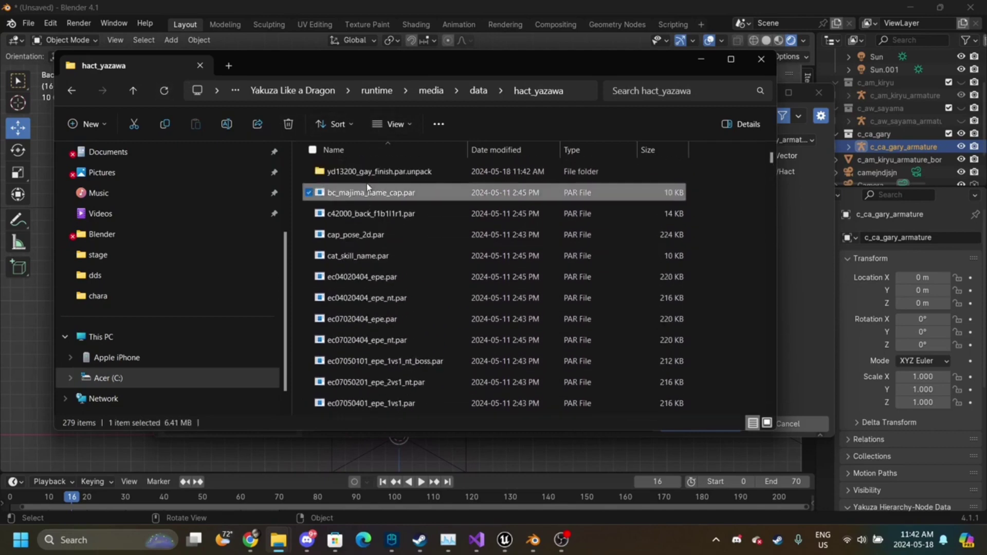
double_click(347, 175)
click(335, 175)
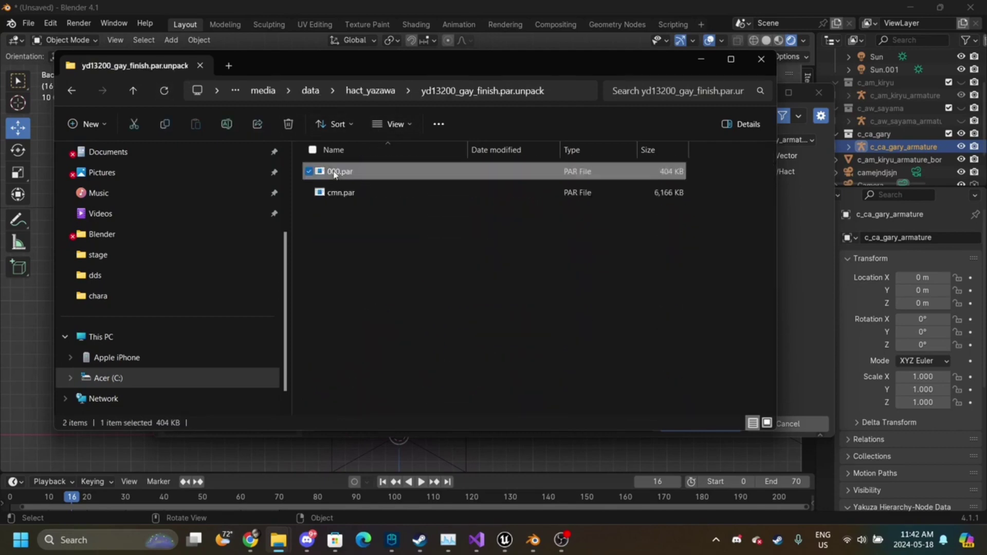
double_click(386, 169)
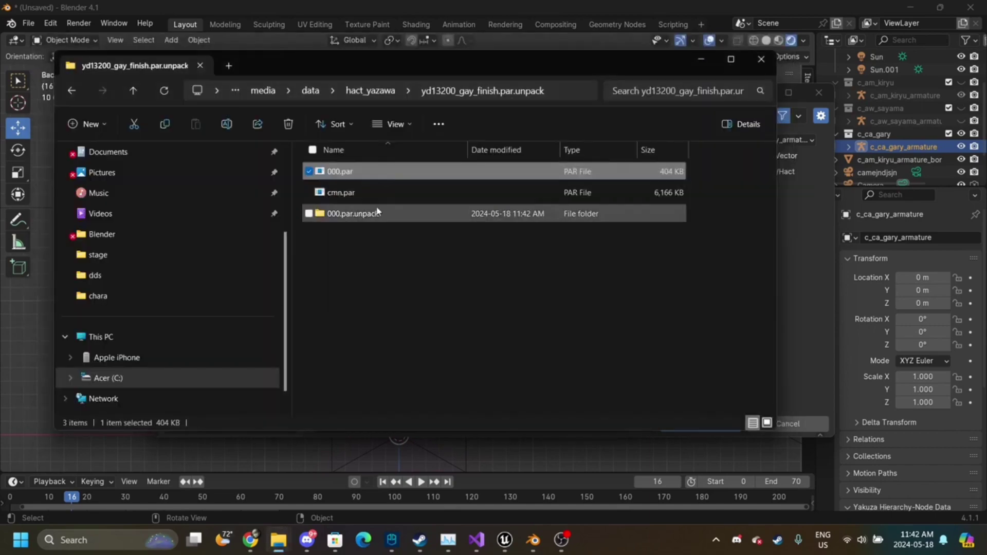
- Open the 000.par.unpack folder and check its path and the yd13200_000 animation files
double_click(377, 213)
click(372, 91)
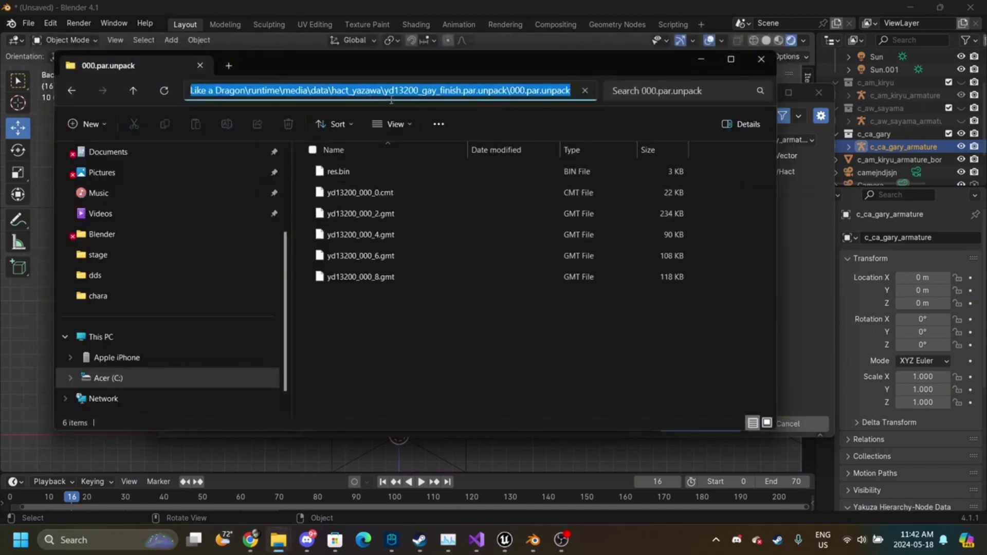
click(373, 91)
click(406, 235)
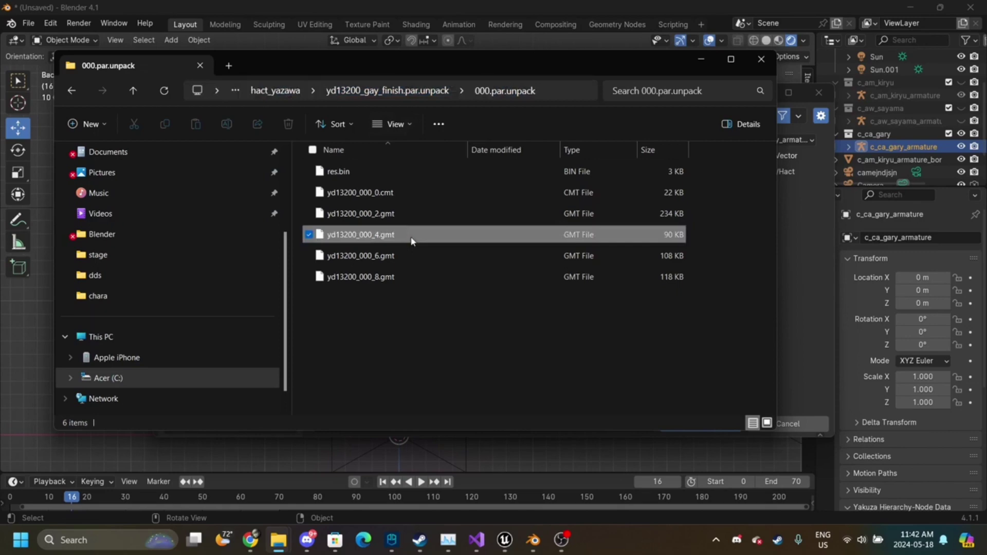
click(436, 315)
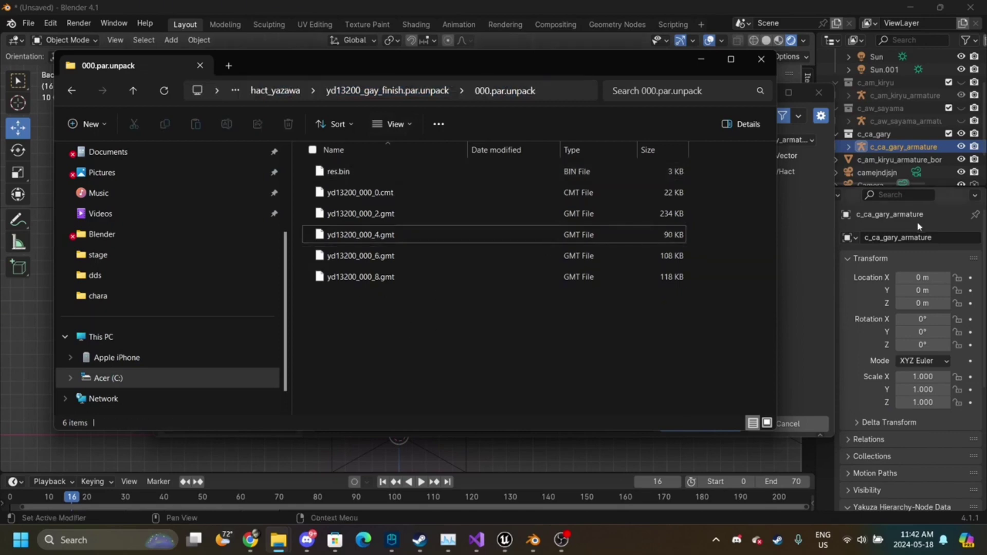
- Return to Blender's animation import, refresh the file list, open 000.par.unpack and import yd13200_000_0.cmt
click(824, 247)
click(370, 116)
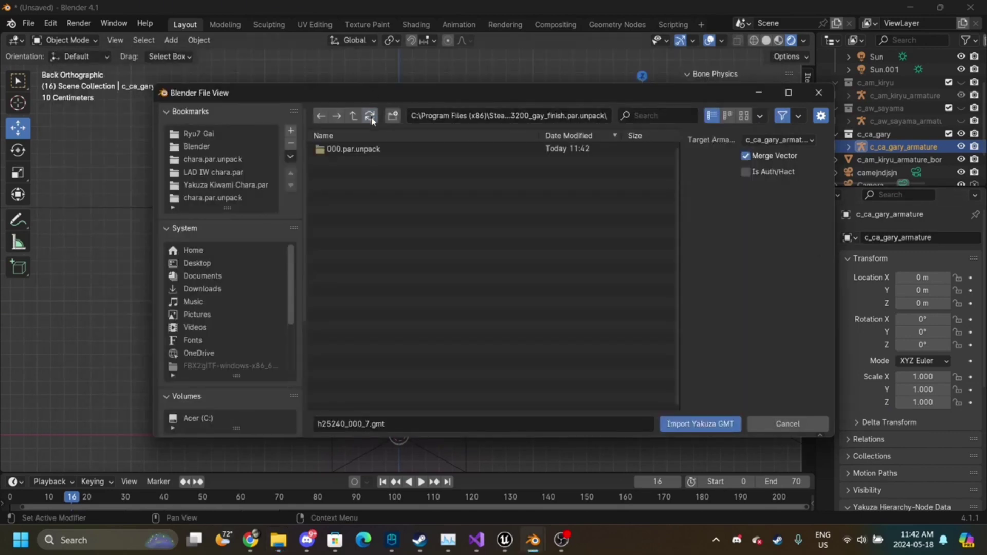
double_click(364, 147)
click(393, 149)
double_click(393, 150)
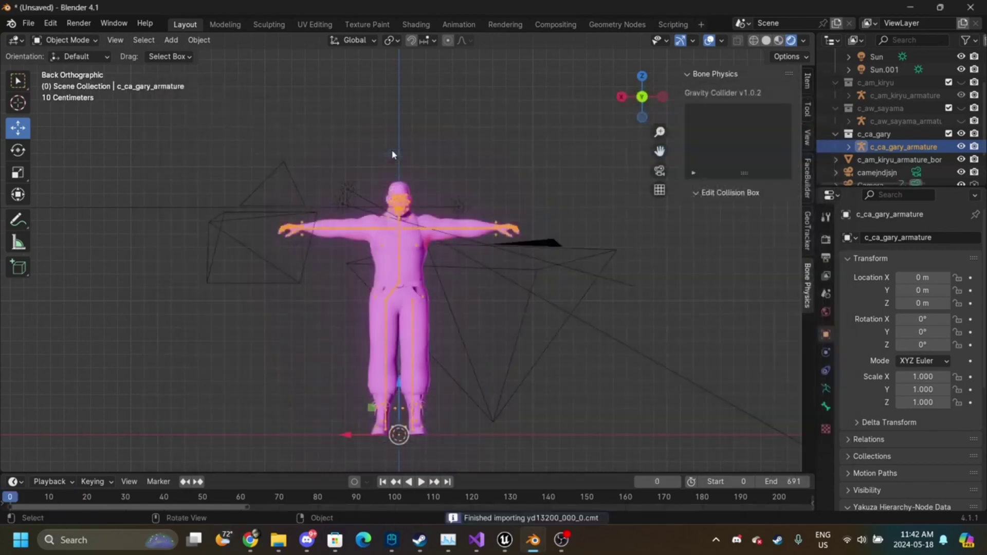
- Switch the viewport to look through the imported camera
scroll(899, 129, down, 3)
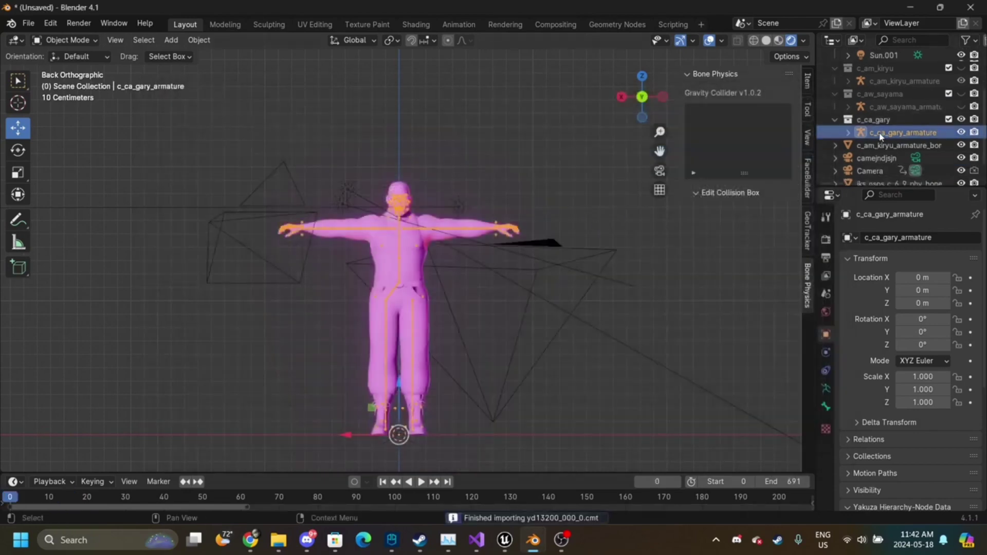
middle_drag(624, 146, 665, 169)
click(661, 170)
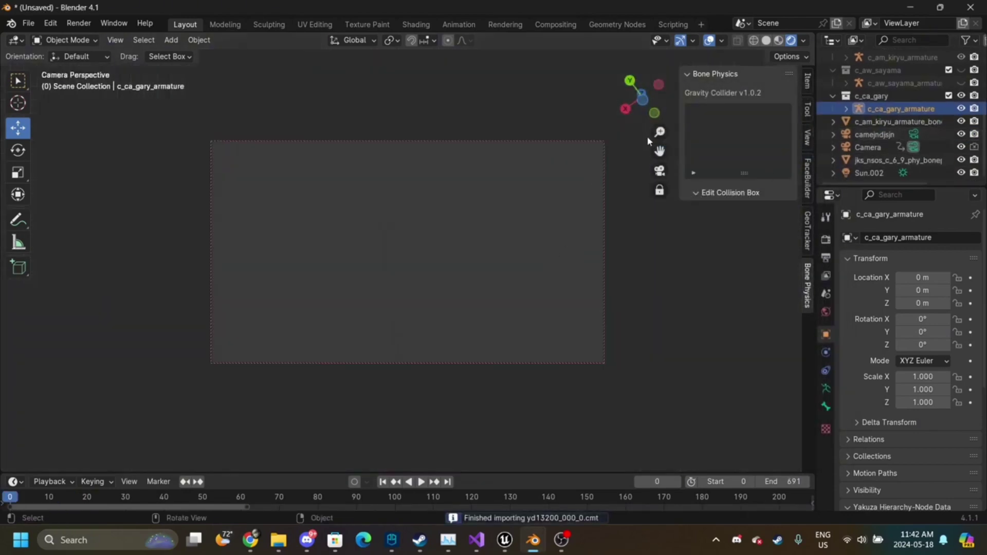
click(28, 23)
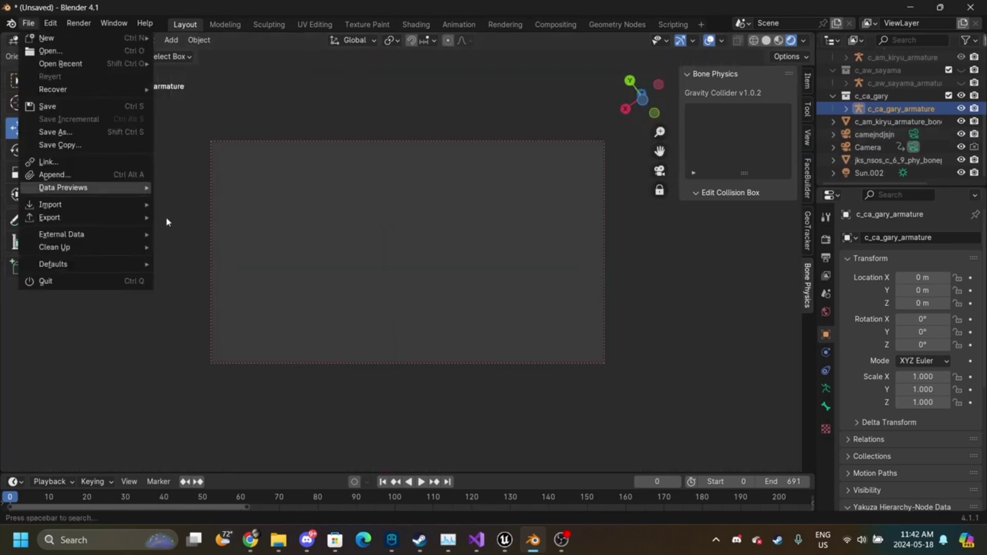
mouse_move(118, 204)
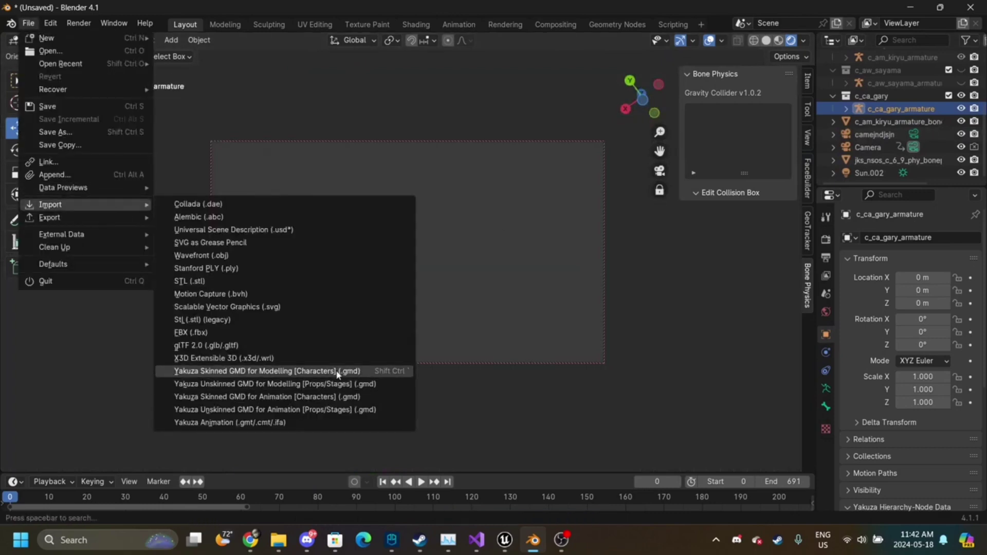
key(Escape)
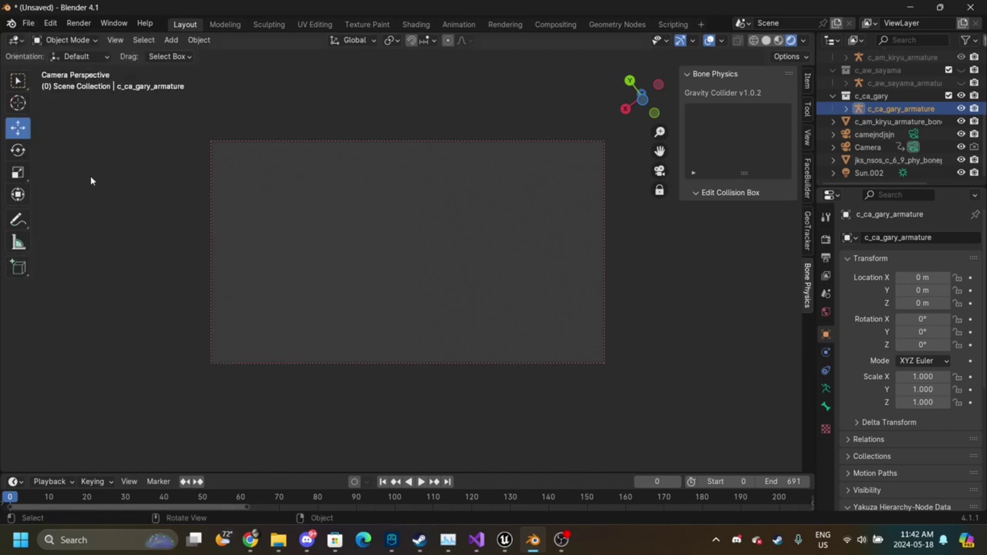
- Import the Yakuza animation yd13200_000_2.gmt onto c_ca_gary_armature
click(30, 24)
click(29, 24)
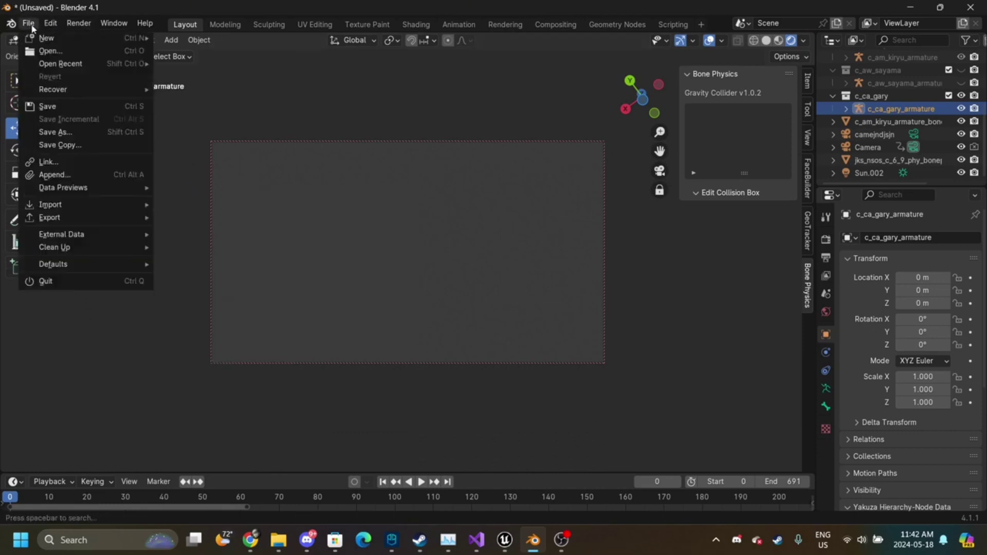
mouse_move(108, 205)
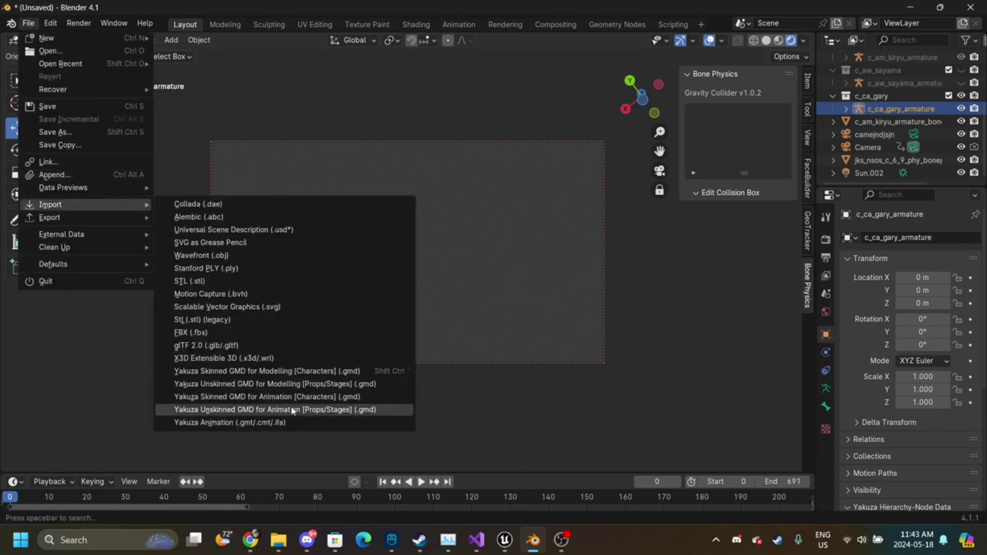
click(289, 426)
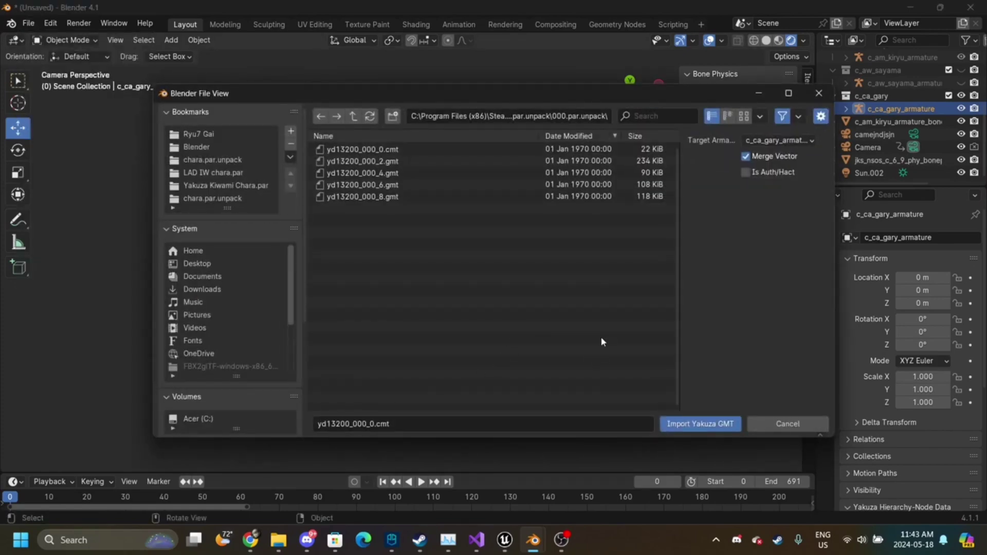
double_click(547, 161)
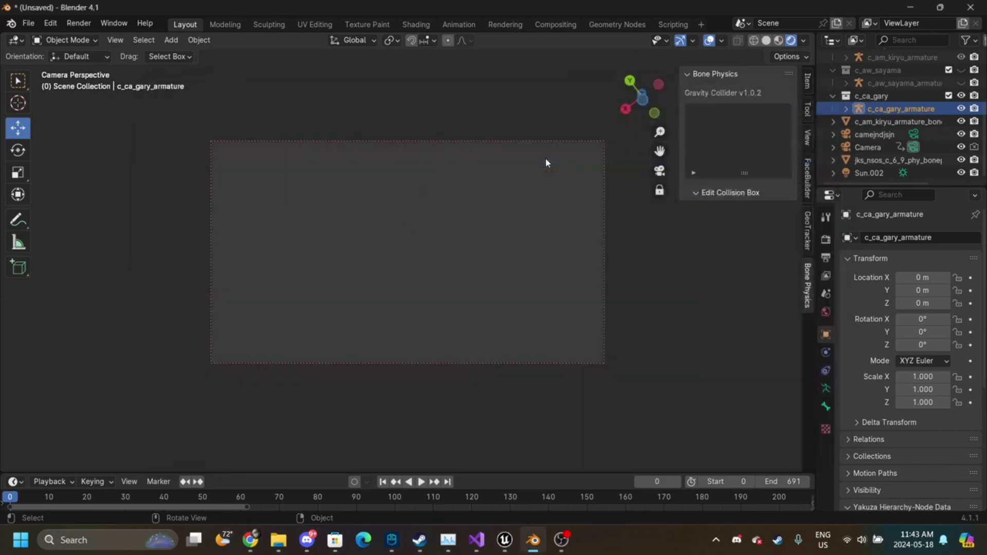
- Preview the animation through the camera, then hide c_ca_gary_armature and use solid viewport shading
key(space)
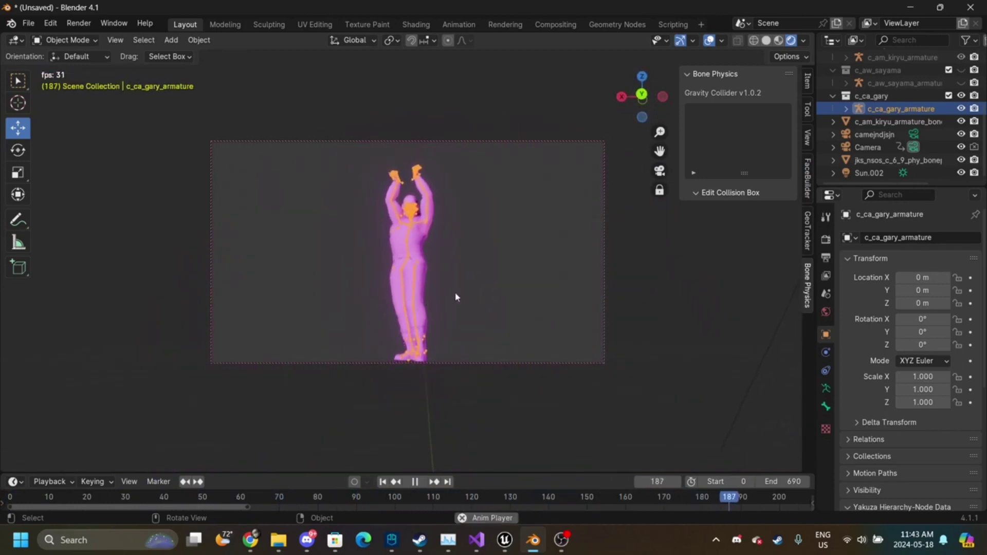
key(space)
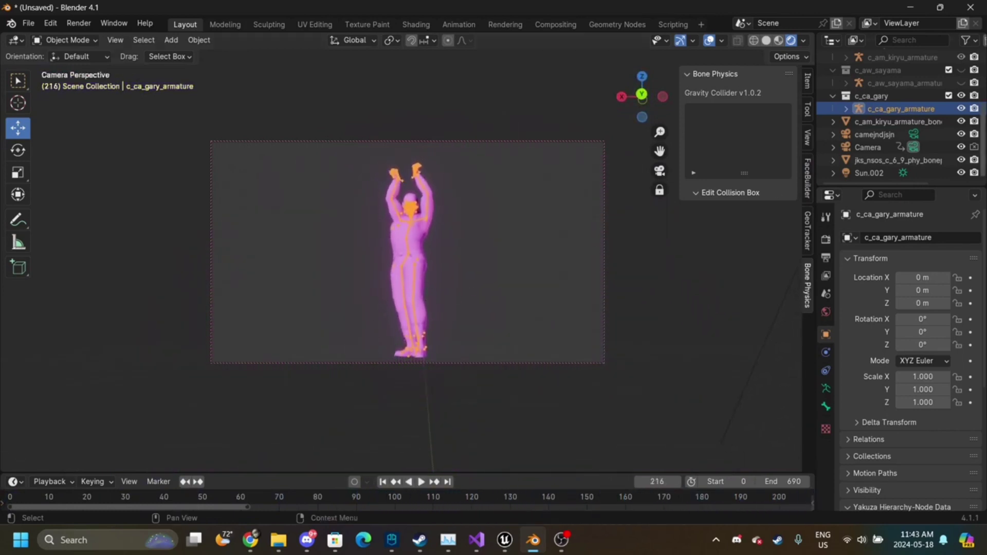
click(961, 108)
click(766, 41)
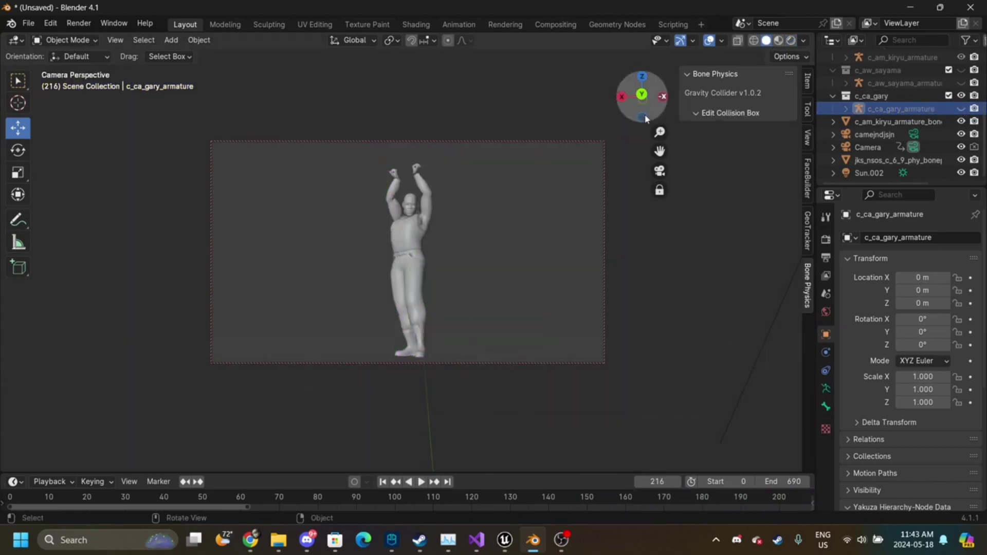
- Play Gary's heat action in camera view with solid shading and return to the first frame
key(space)
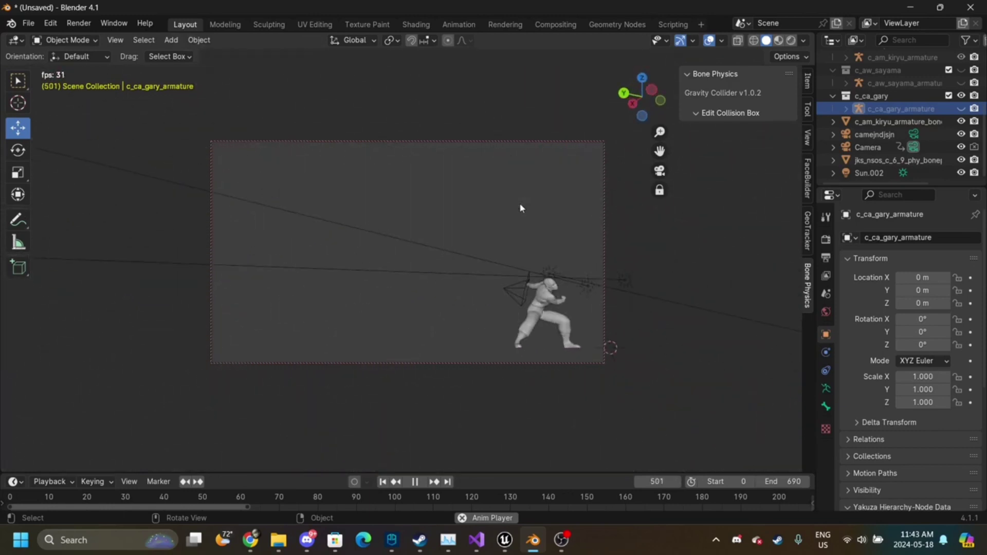
key(space)
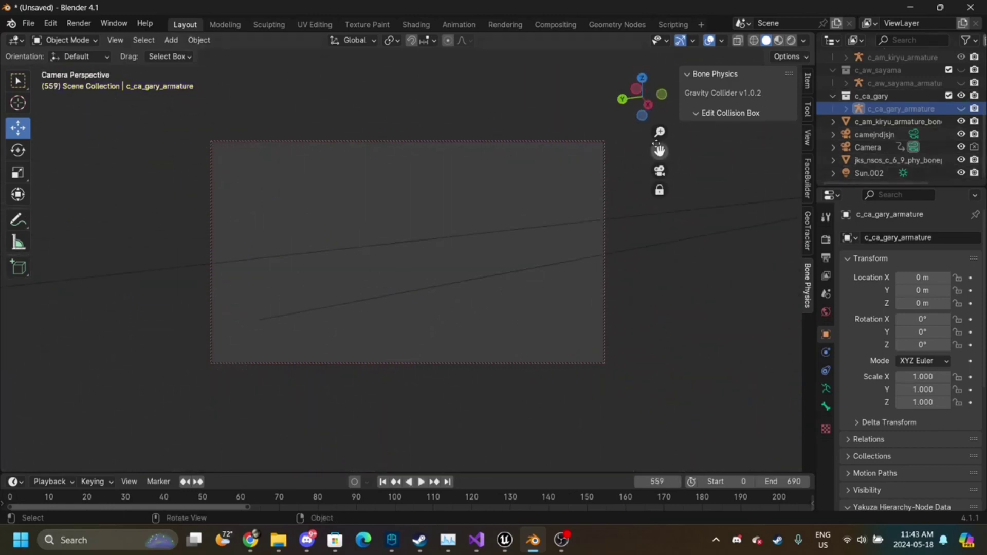
click(385, 483)
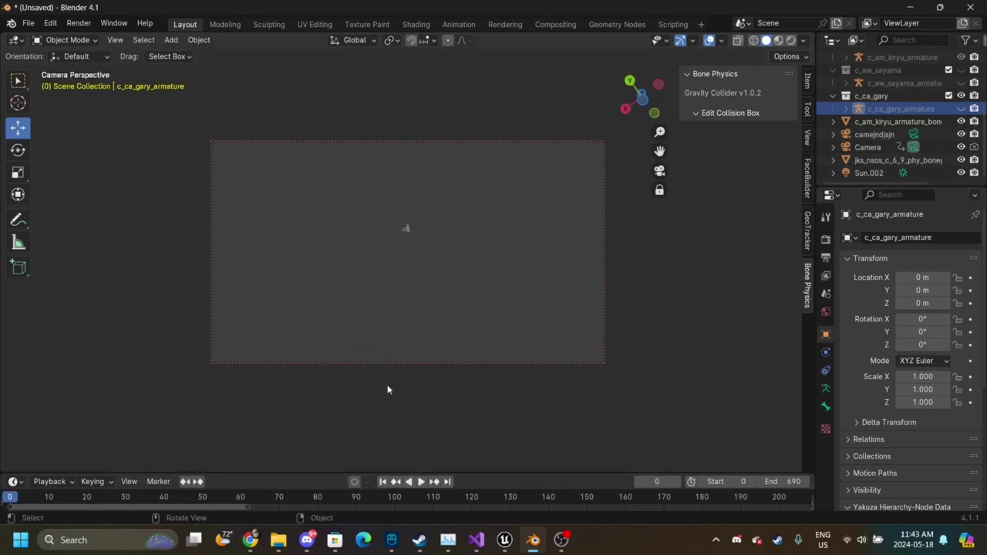
- Unlock the camera from the viewport navigation and unhide c_ca_gary_armature
click(660, 190)
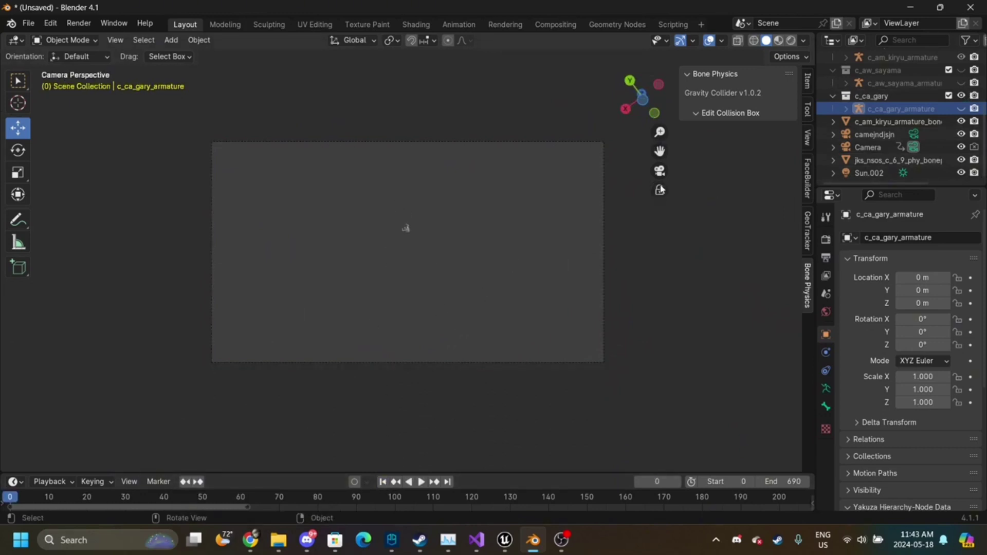
click(961, 108)
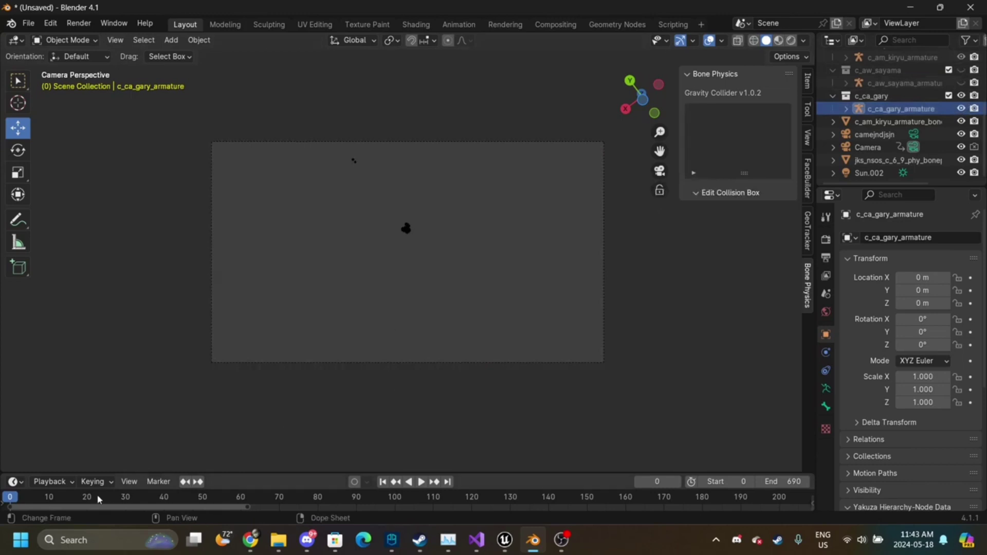
- Go to frame 113, select Gary's armature and examine the facial bones up close
click(129, 481)
drag(127, 493, 446, 511)
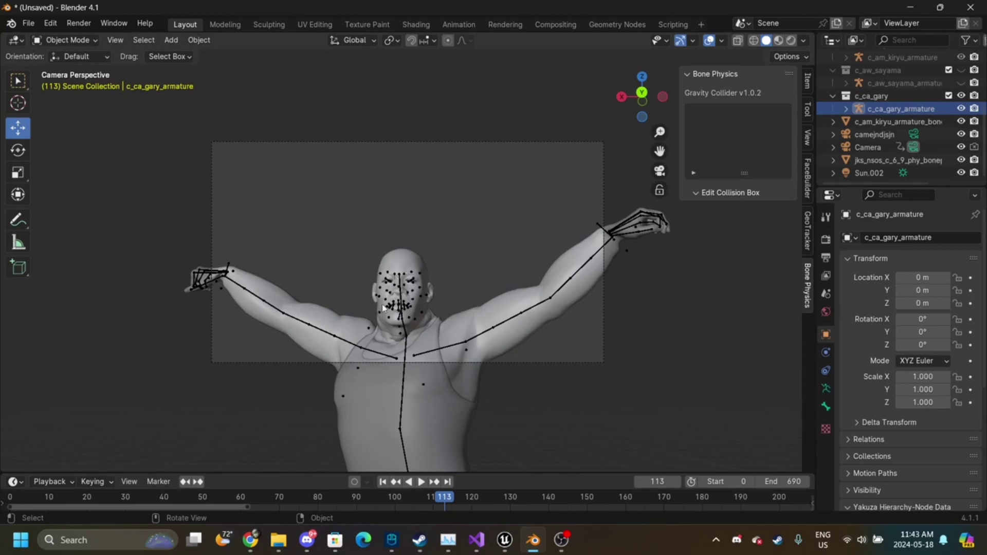
click(403, 293)
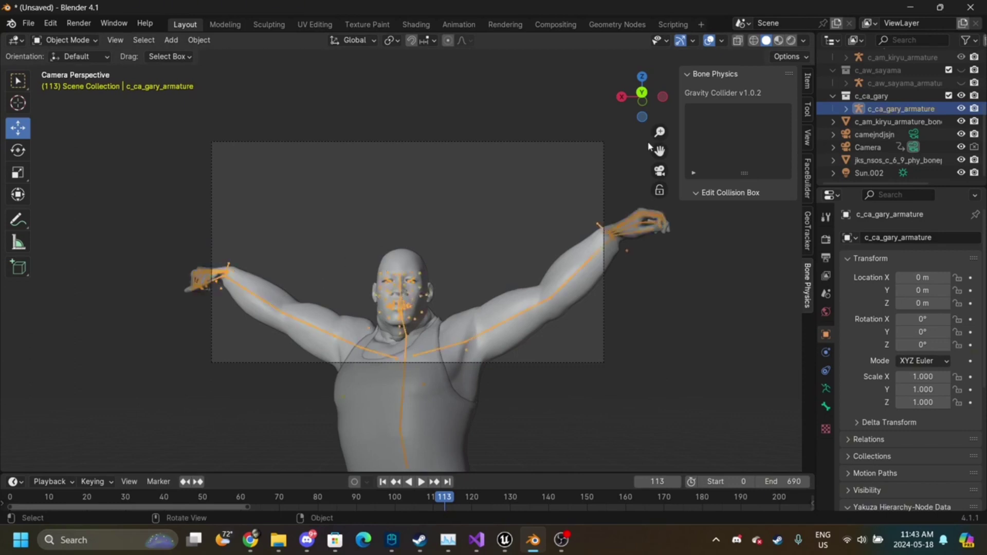
drag(660, 133, 628, 77)
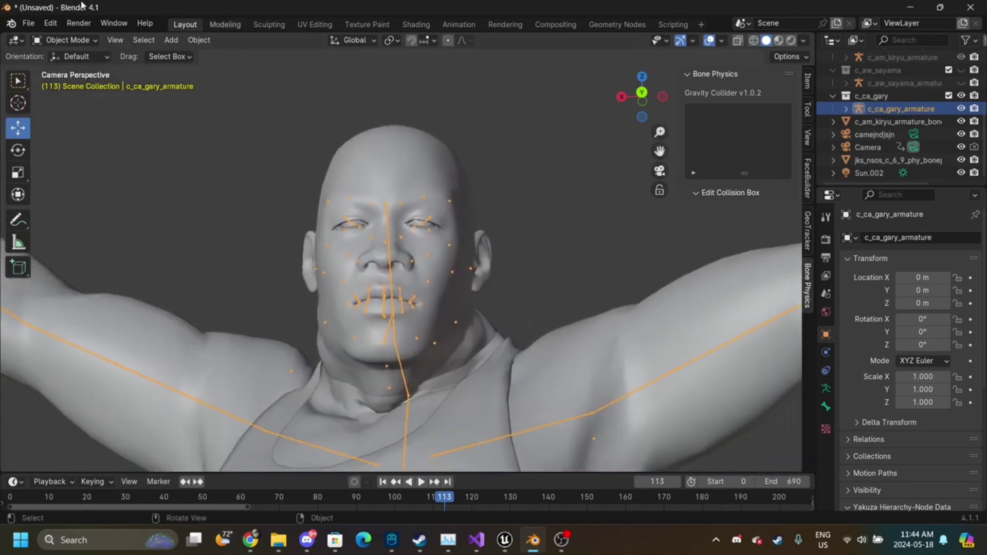
- Start another Yakuza Animation import for c_ca_gary_armature and browse to the face_target folder in chara.par.unpack
click(38, 25)
mouse_move(126, 206)
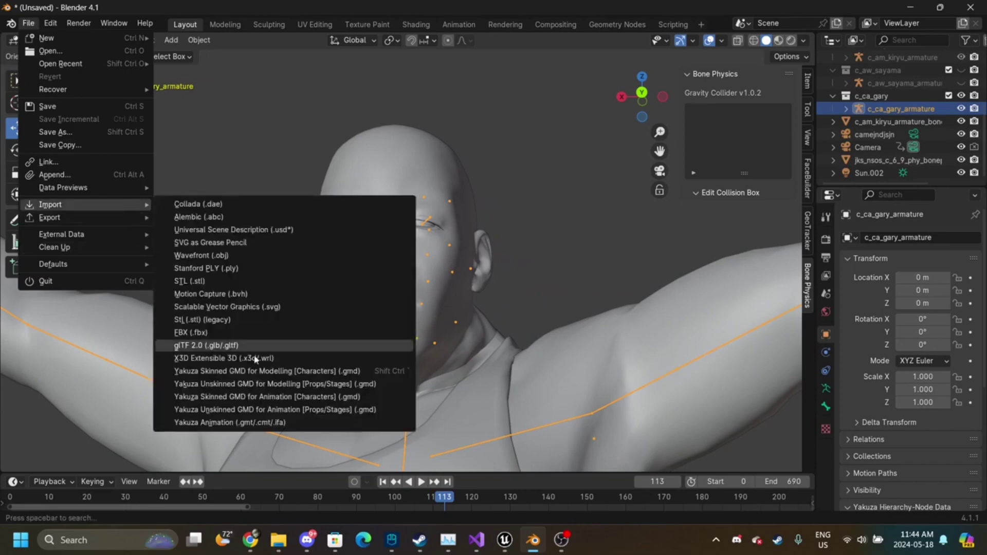
click(265, 422)
click(250, 161)
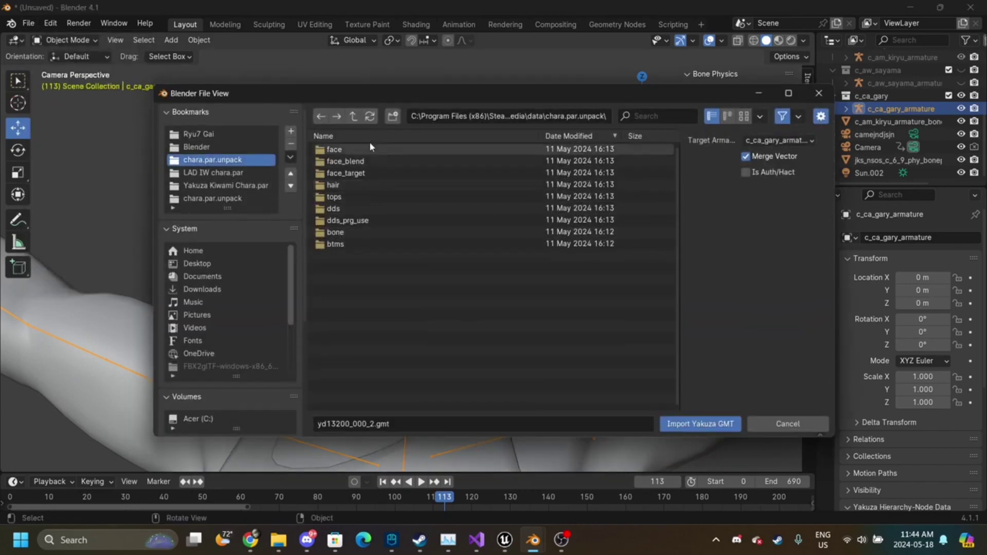
click(358, 174)
double_click(357, 175)
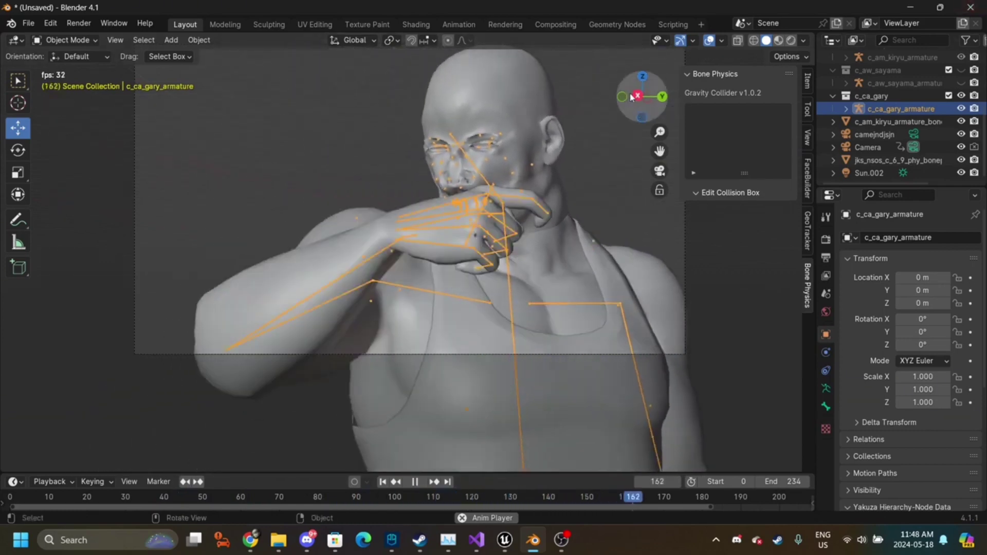
- Restore the camera view during playback and pause Gary's heat action at frame 94
drag(652, 96, 631, 95)
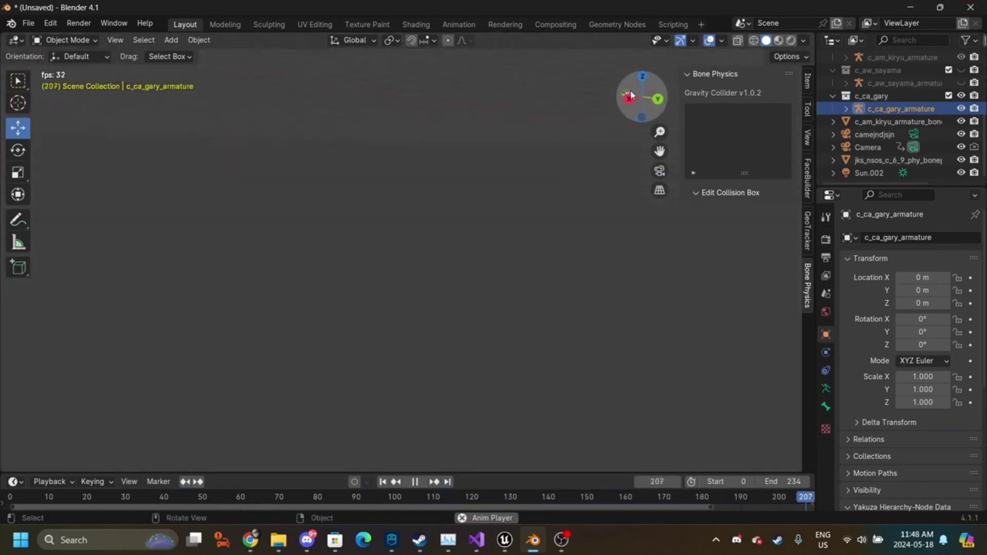
click(657, 170)
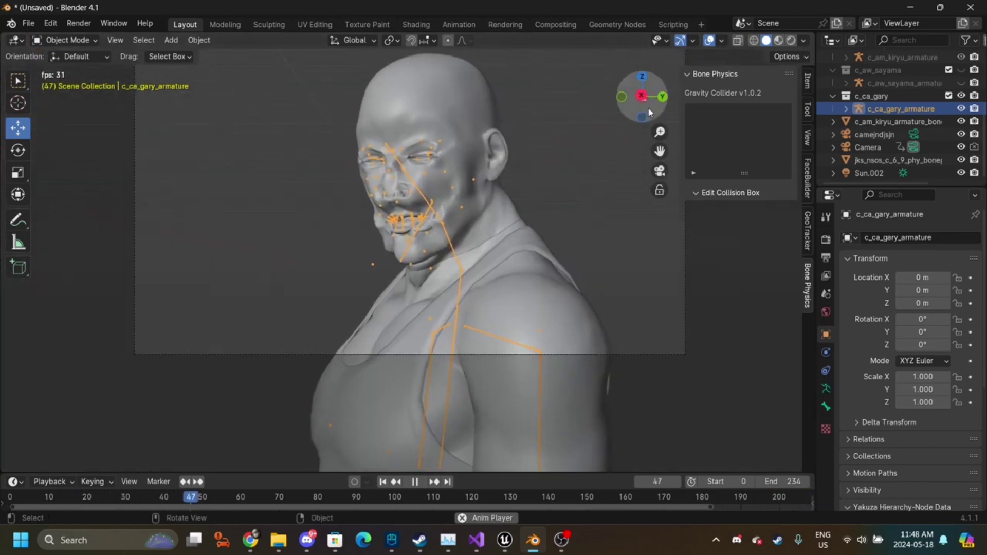
key(space)
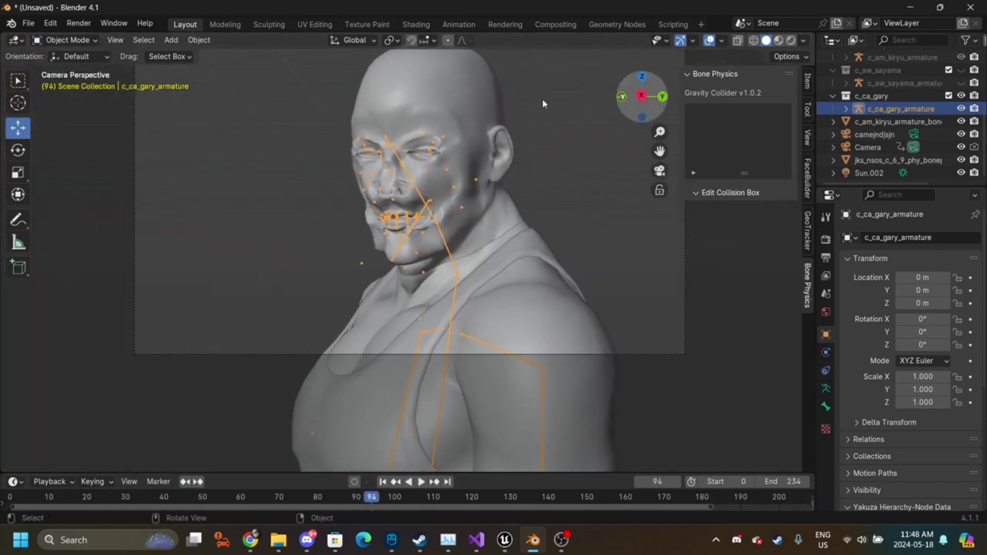
- Start a Yakuza Animation import for c_ca_gary_armature and look through the GMT files in the face_target folder of Downloads\chara.par.unpack
click(28, 23)
mouse_move(133, 209)
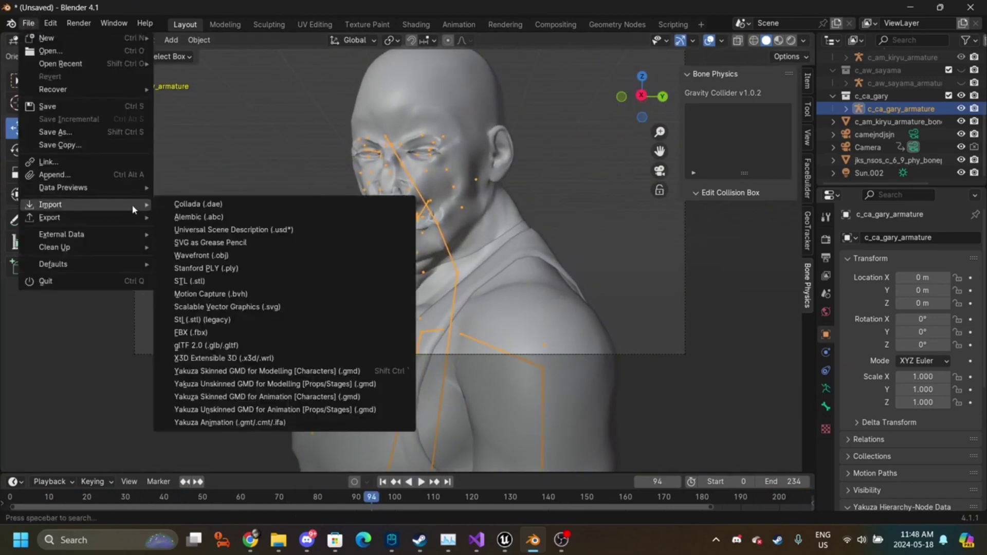
click(291, 422)
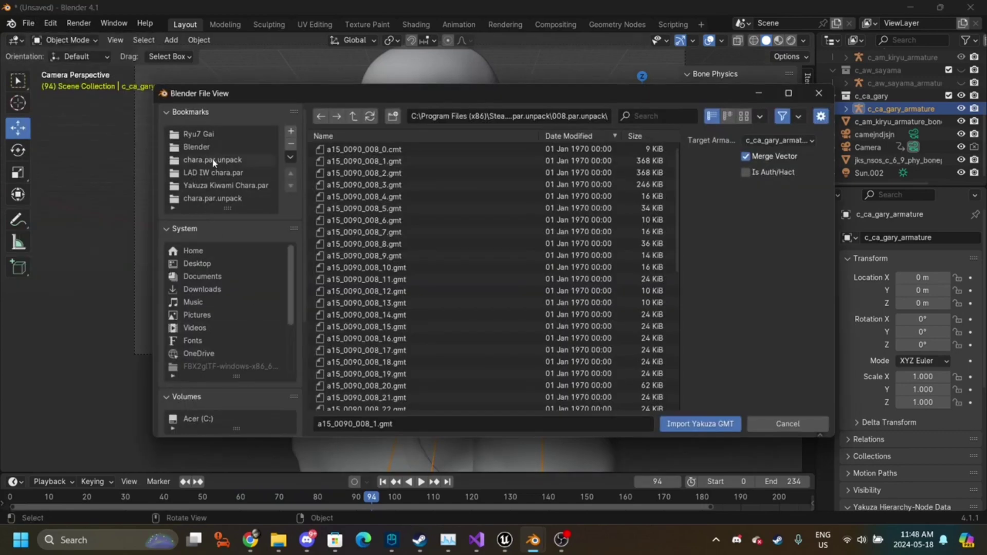
click(220, 198)
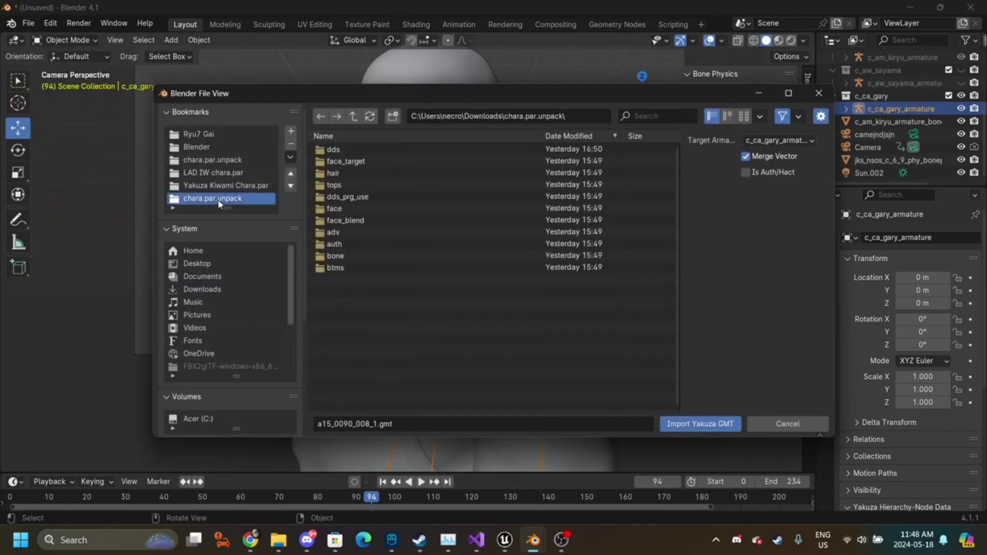
double_click(381, 161)
scroll(493, 230, down, 5)
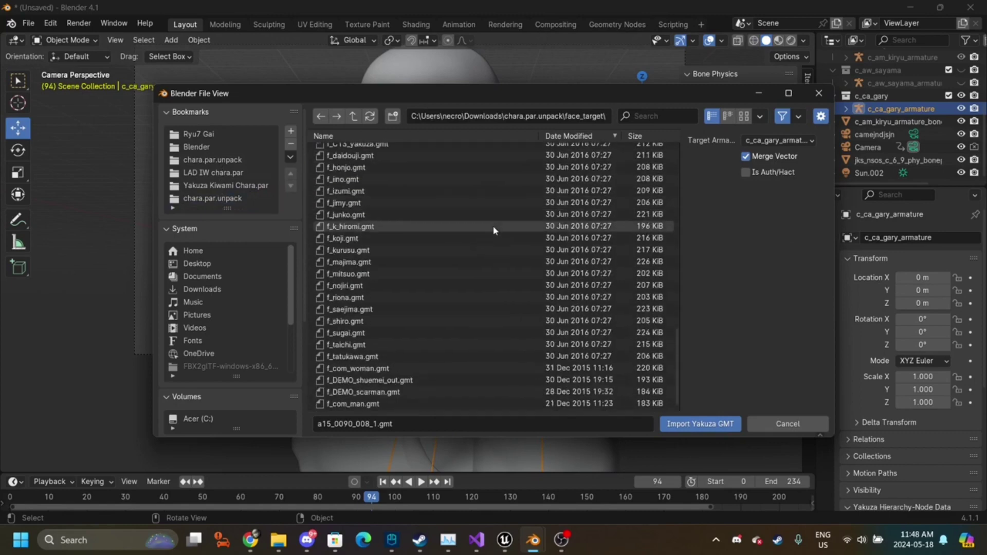
scroll(494, 230, up, 5)
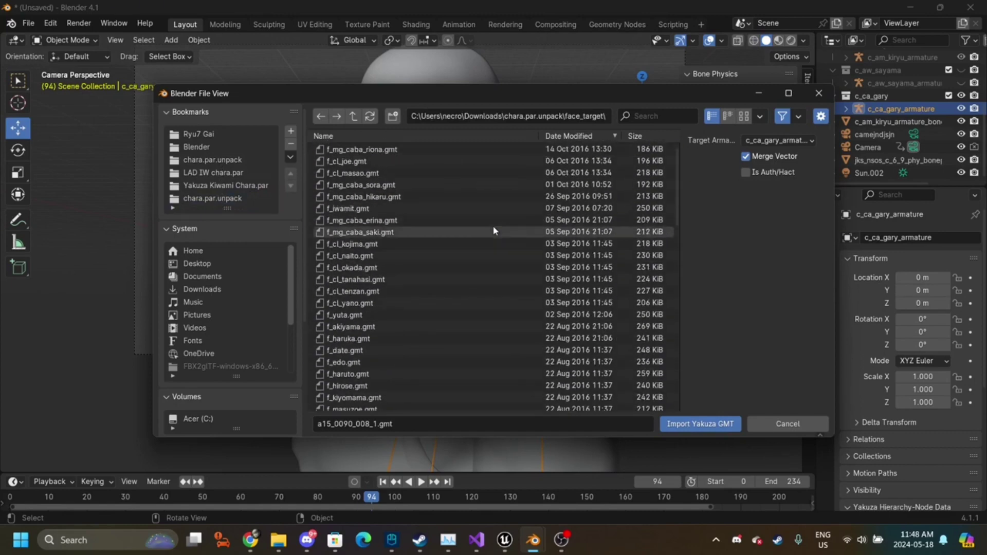
- Examine the face_blend folder and the en face_target GMT files in LAD IW chara.par, and close the import without importing
click(206, 172)
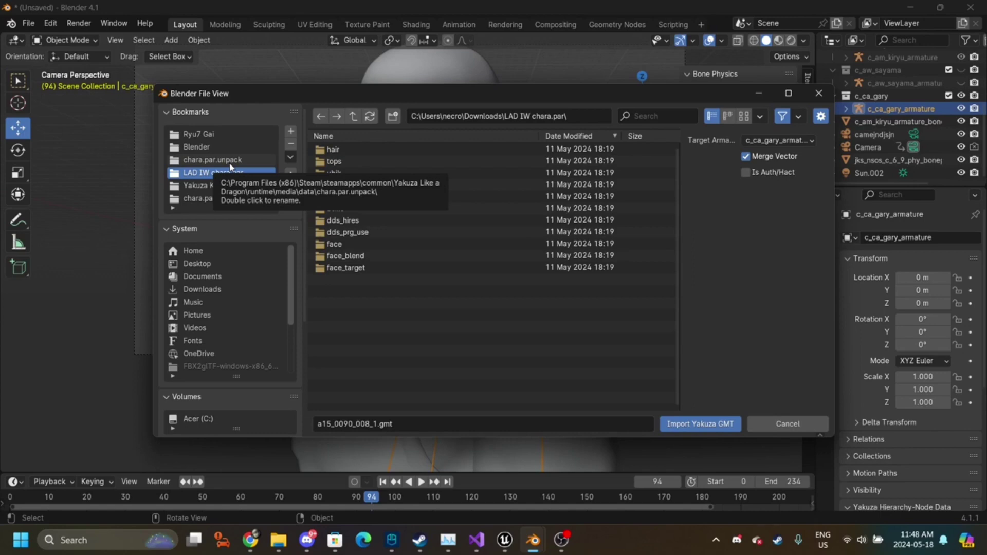
double_click(364, 258)
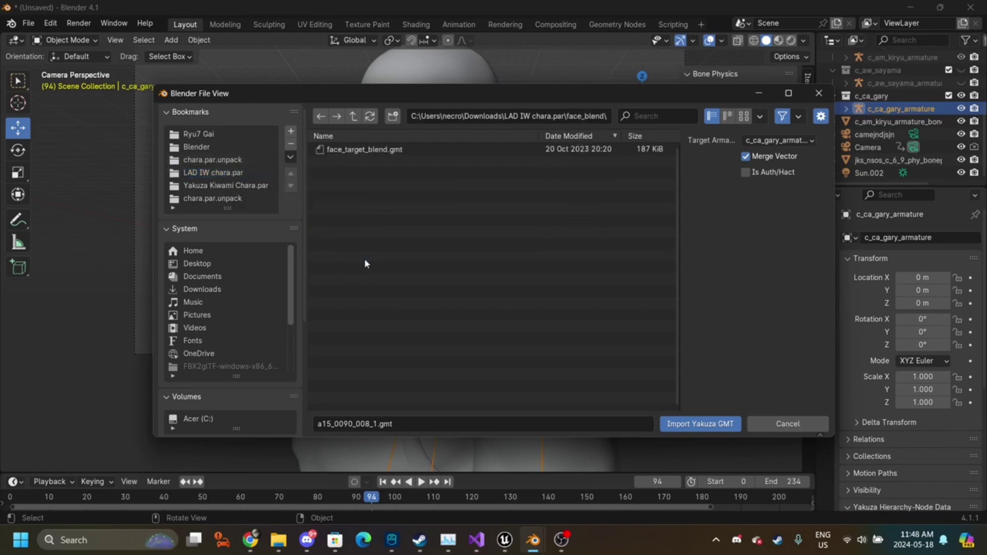
click(211, 198)
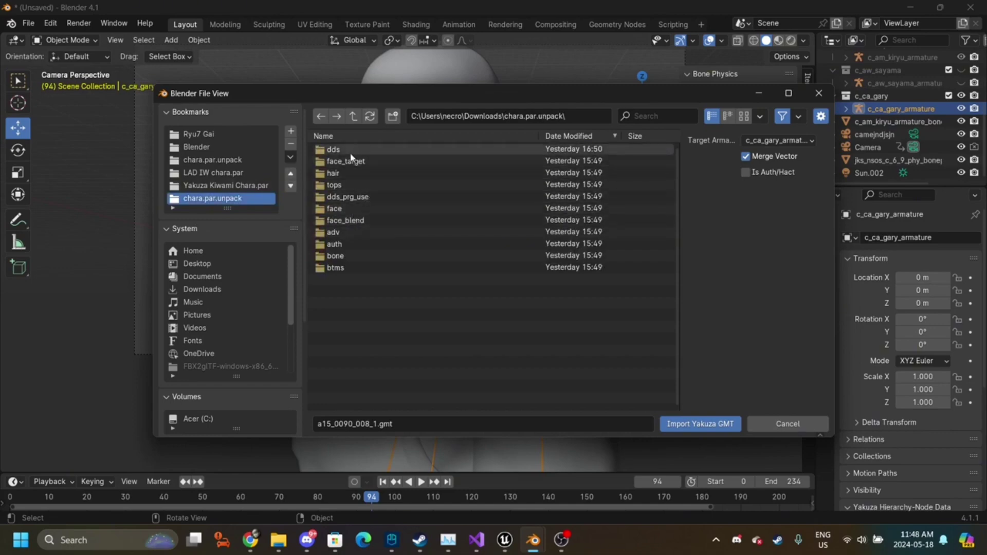
click(236, 175)
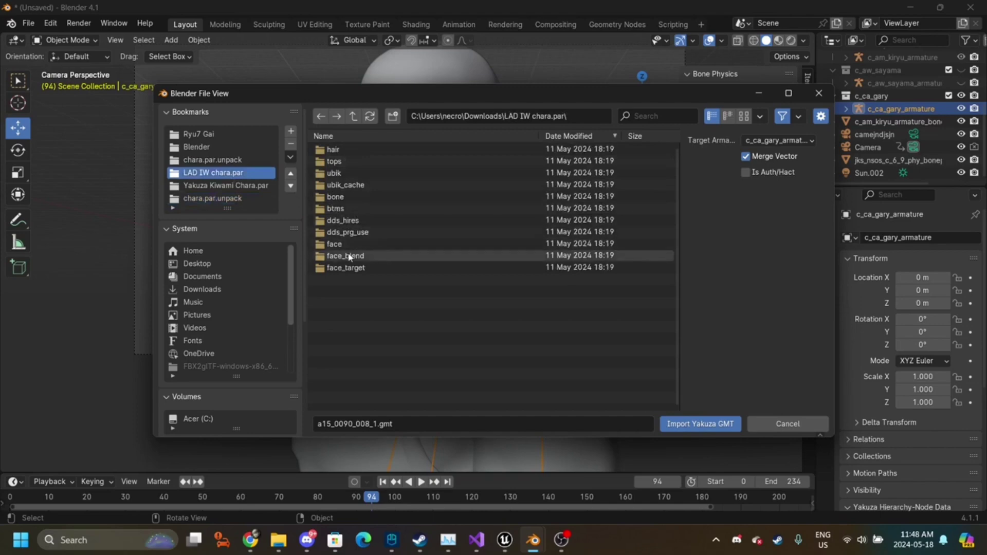
double_click(337, 268)
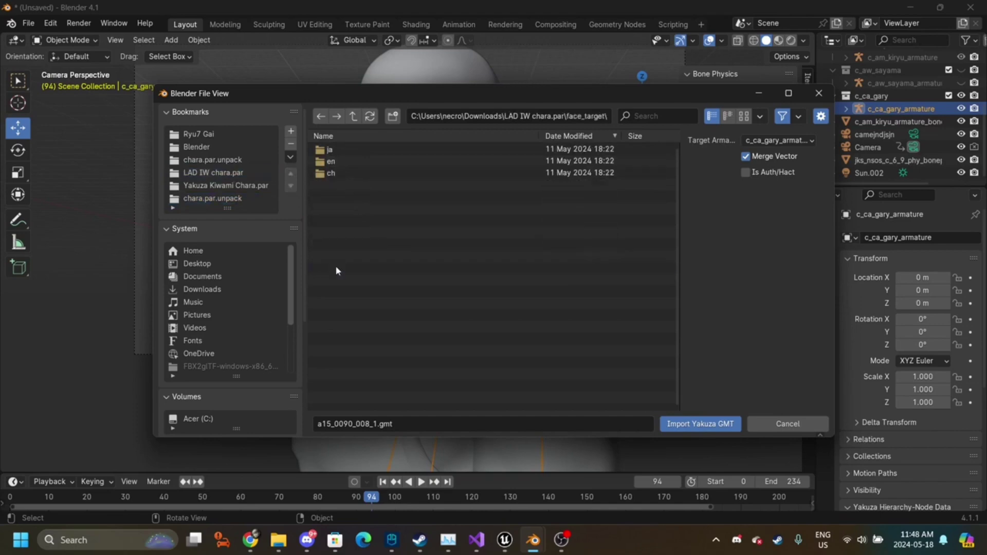
click(335, 163)
double_click(335, 163)
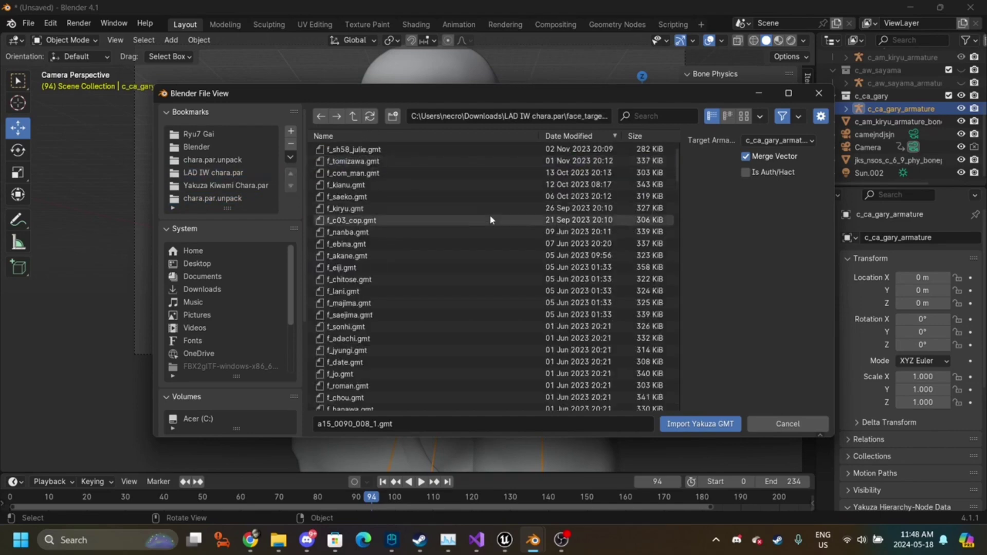
scroll(490, 220, down, 20)
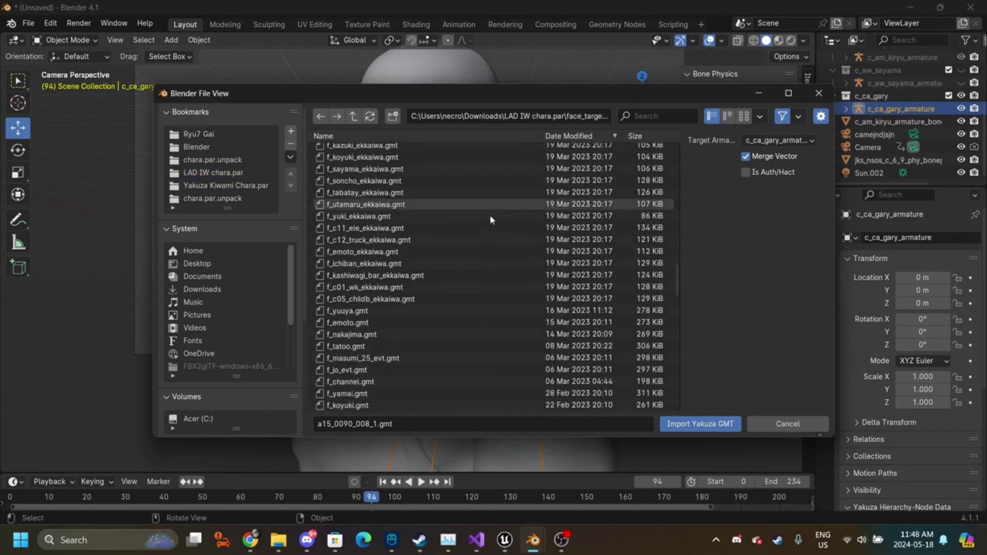
scroll(490, 220, down, 20)
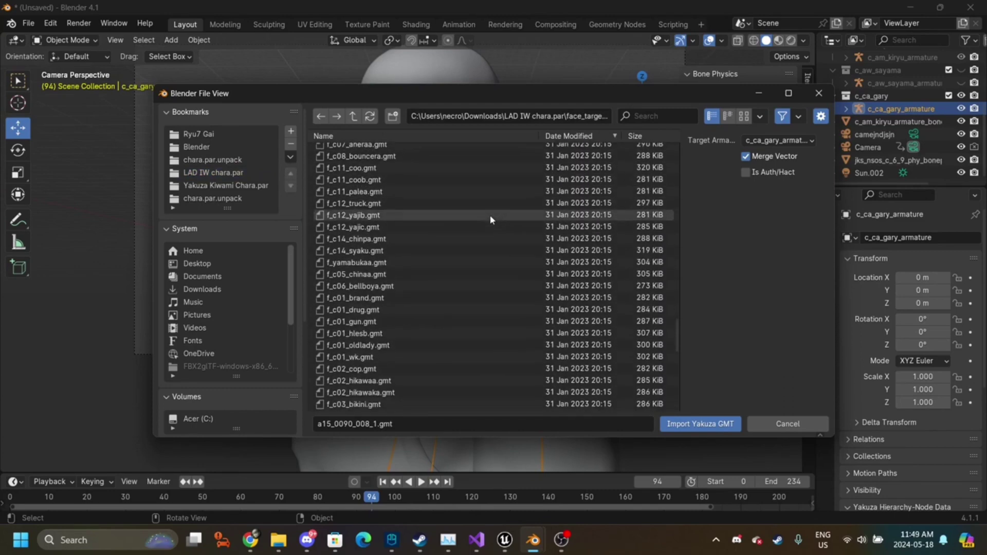
scroll(490, 220, down, 10)
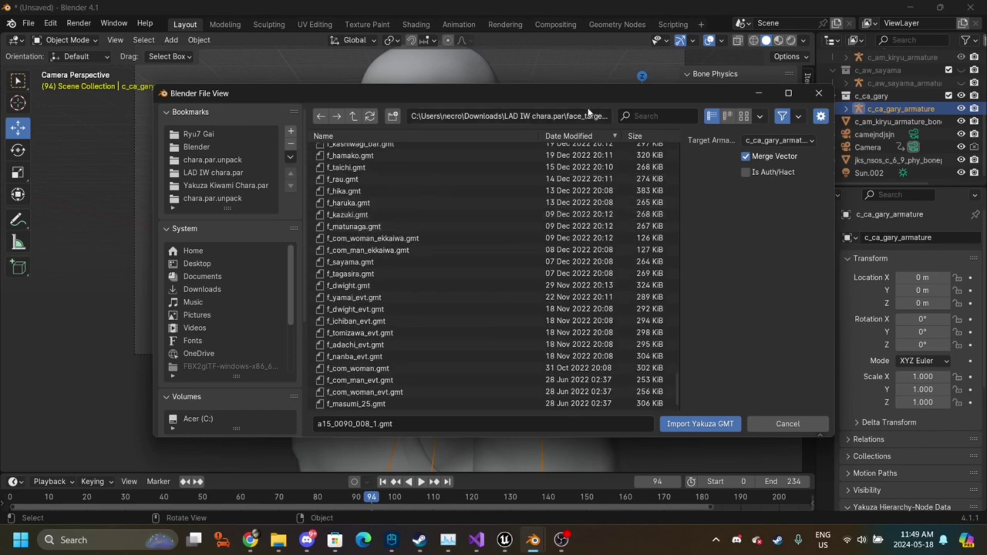
click(819, 93)
- Replay Gary's heat action through the camera and pause it at frame 202
key(space)
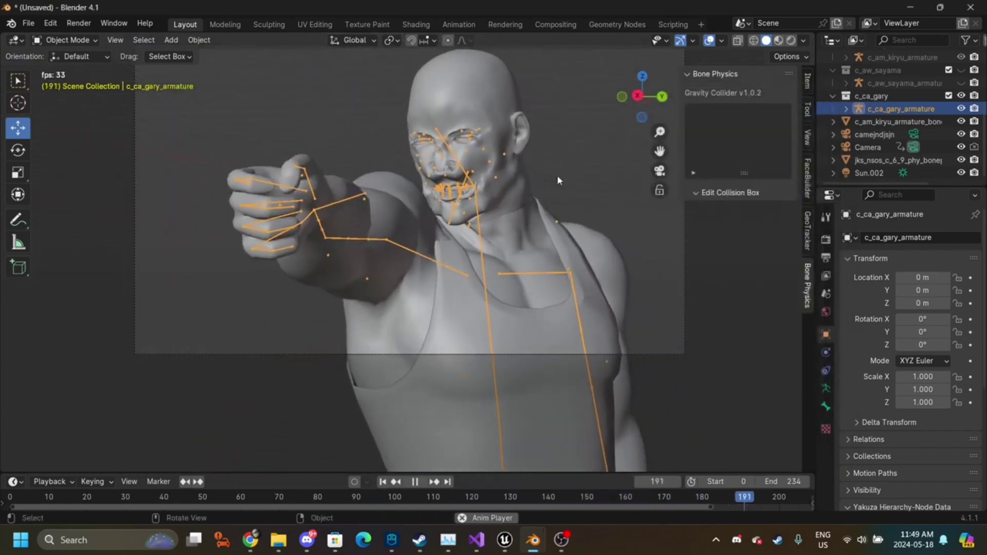
key(space)
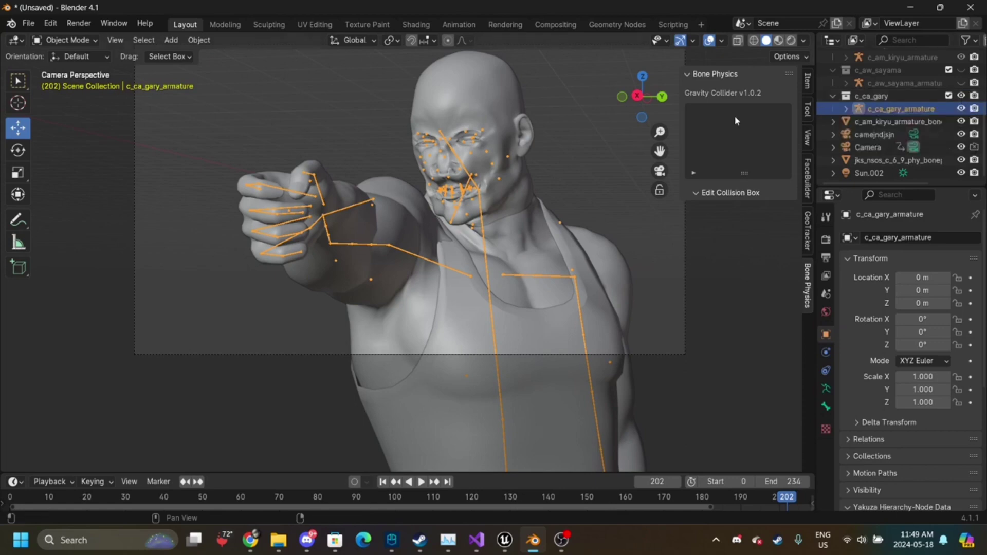
drag(642, 96, 660, 136)
click(660, 172)
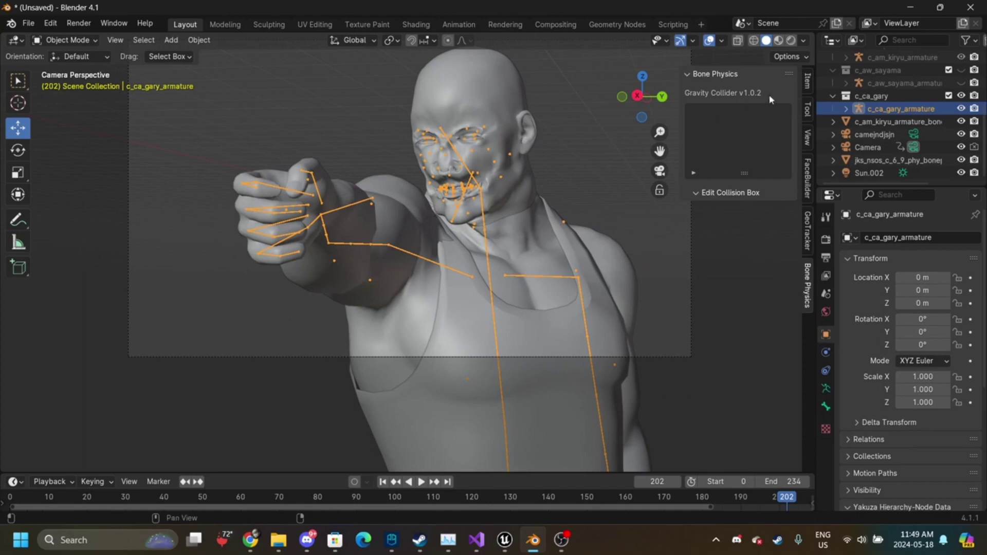
- Hide the c_ca_gary collection in the viewport
click(611, 98)
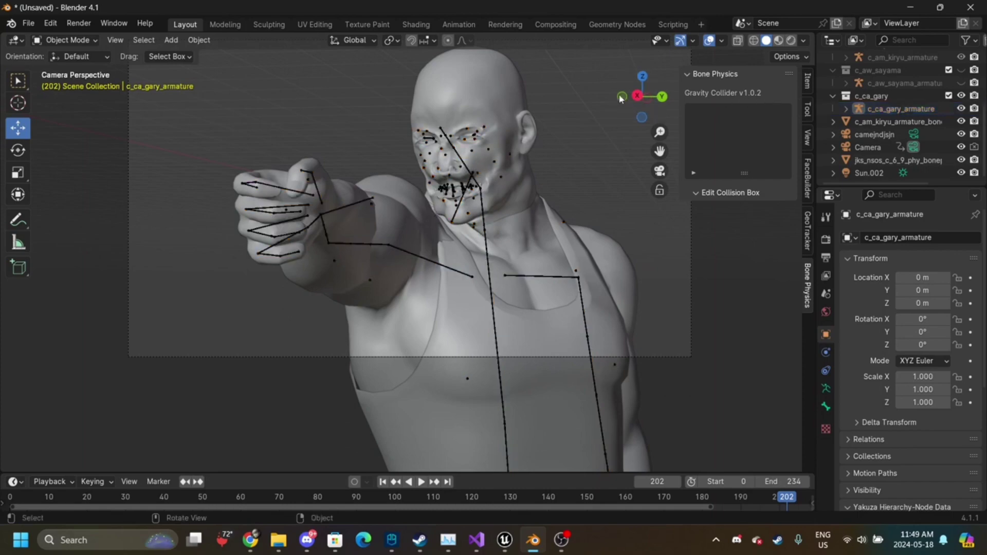
click(908, 110)
click(961, 95)
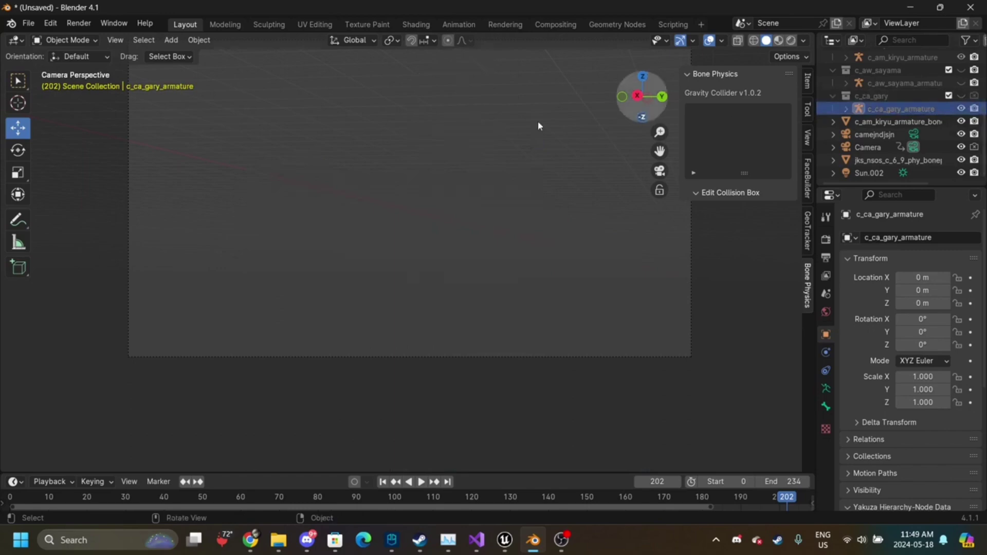
- Find "masato" in the chara.par.unpack tops folder and import the c_cm_x_masato model as a Yakuza Skinned GMD for Modelling
click(28, 23)
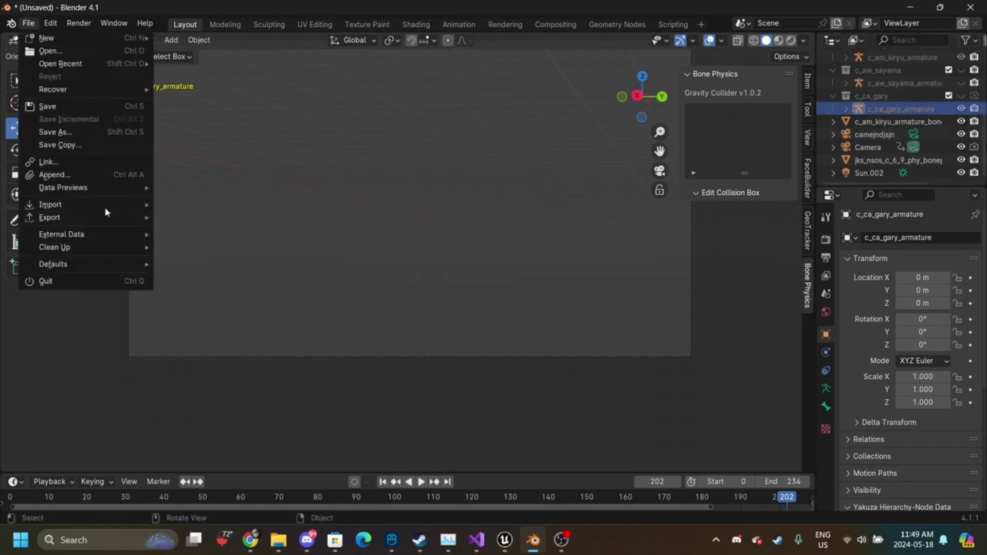
mouse_move(77, 204)
click(282, 371)
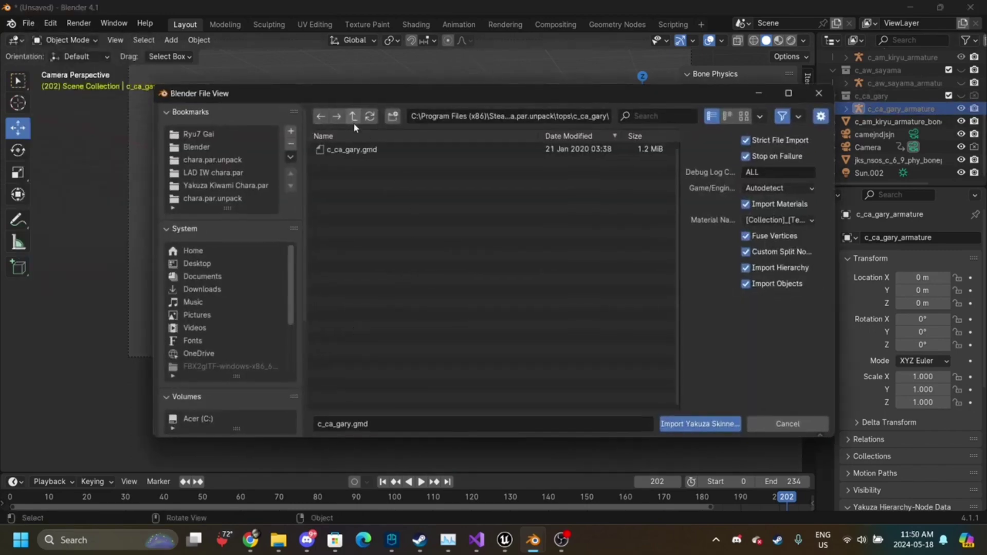
click(353, 118)
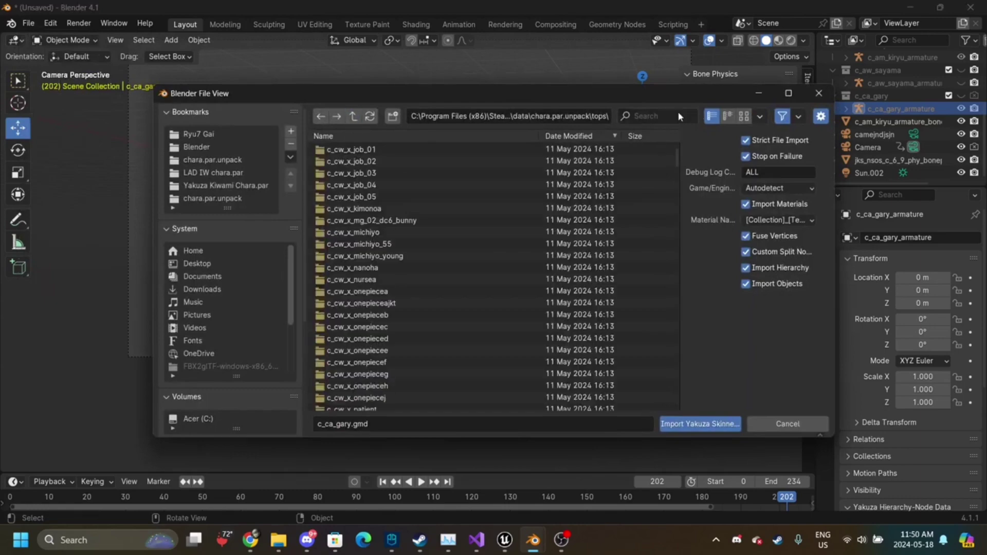
text(mat)
key(BackSpace)
key(BackSpace)
key(BackSpace)
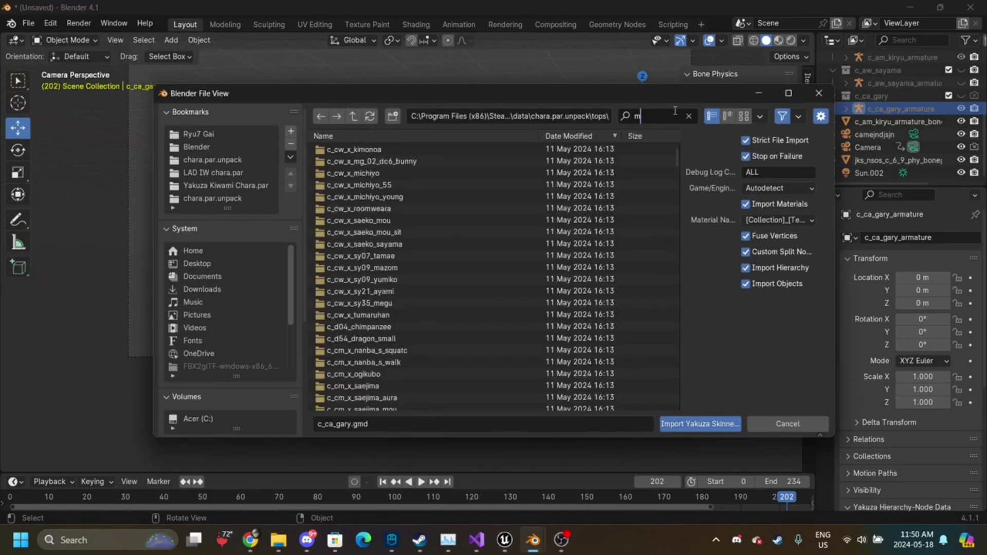
text(masato)
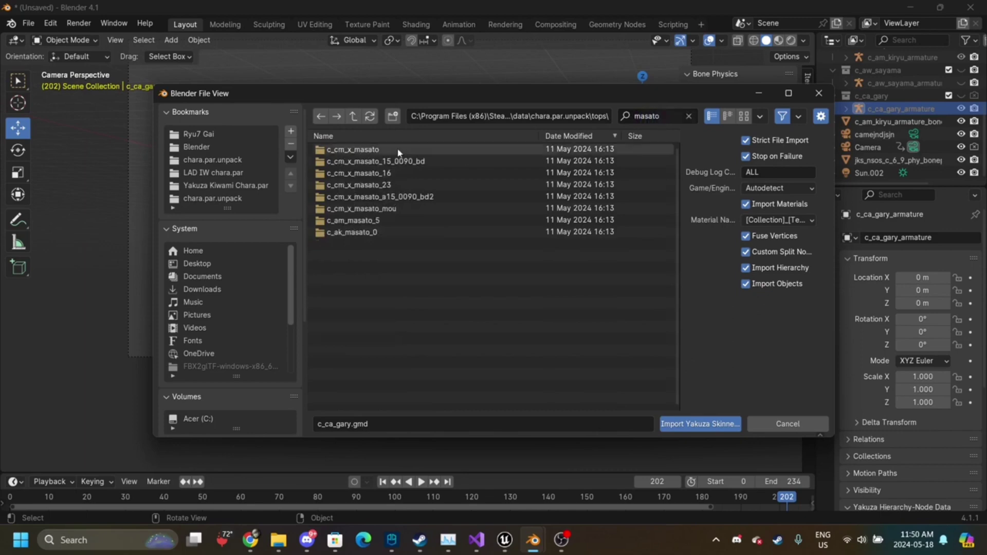
double_click(397, 149)
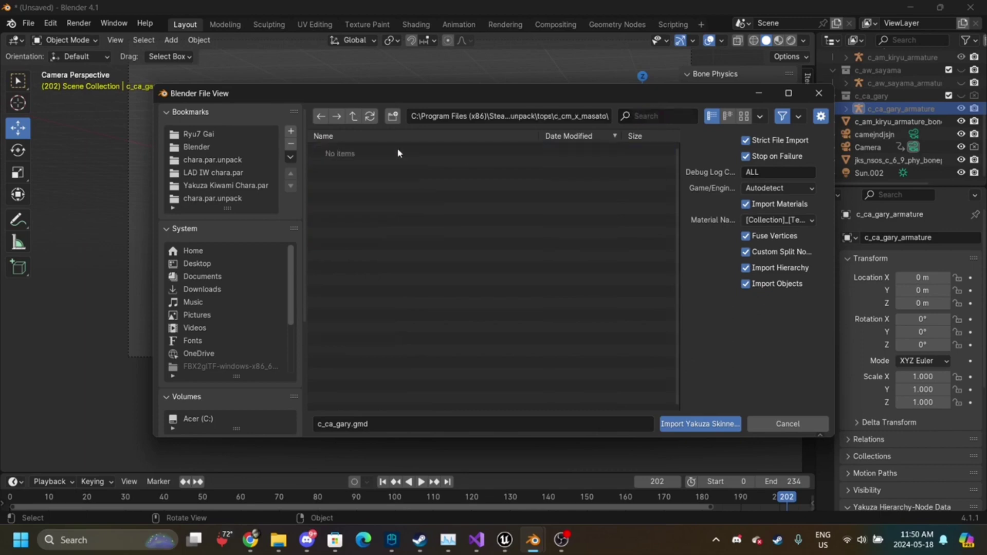
double_click(388, 149)
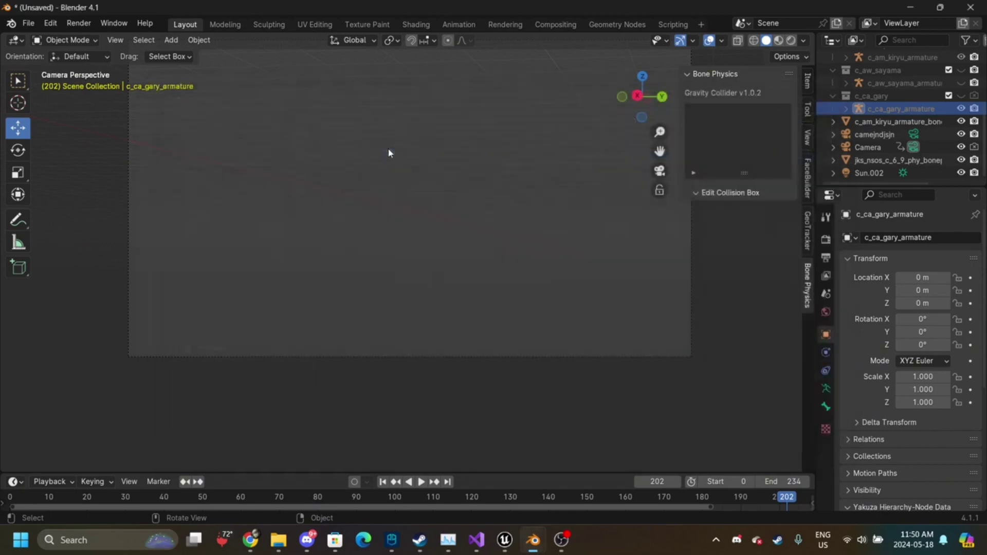
- Import the Yakuza animation a15_0090_008_1.gmt onto c_cm_x_masato_armature and play it
click(29, 23)
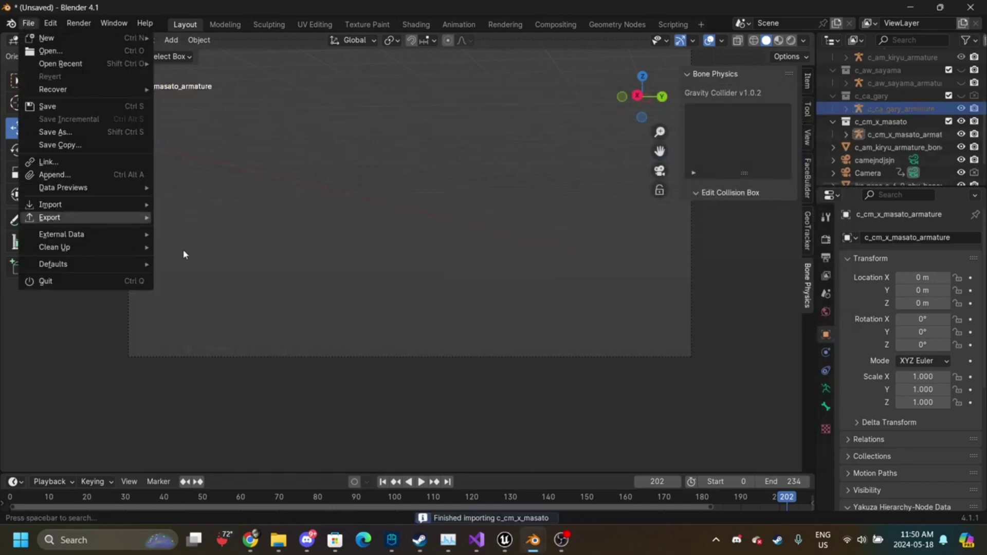
mouse_move(109, 204)
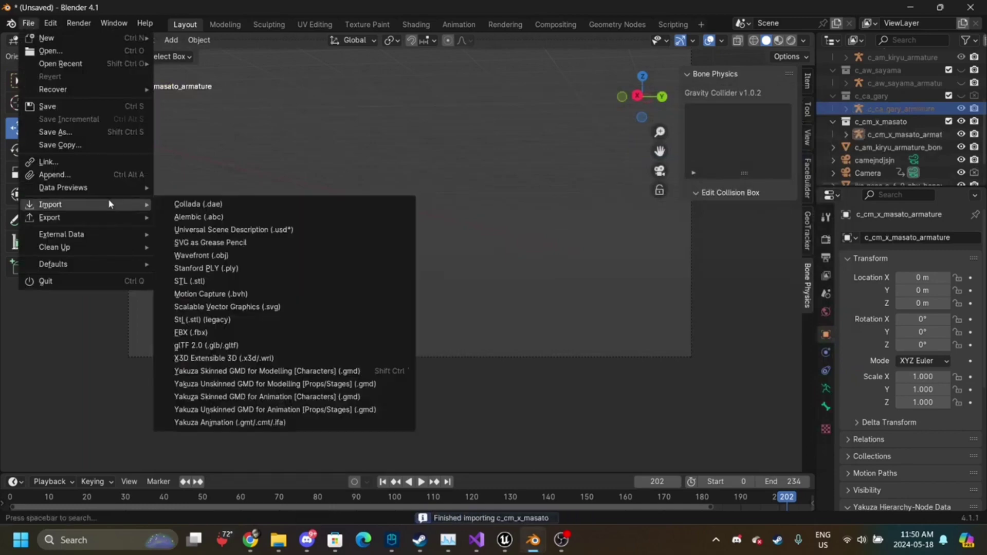
click(281, 421)
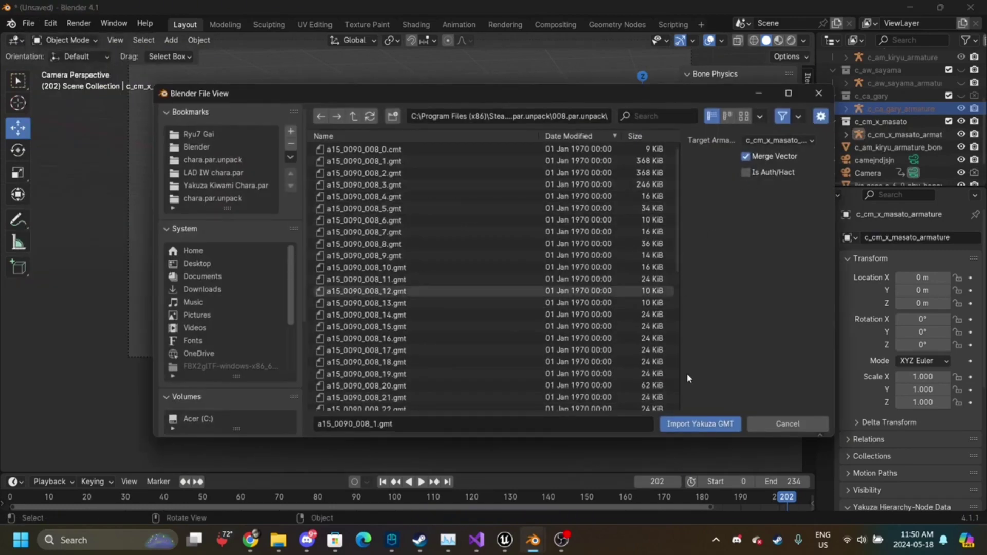
click(702, 424)
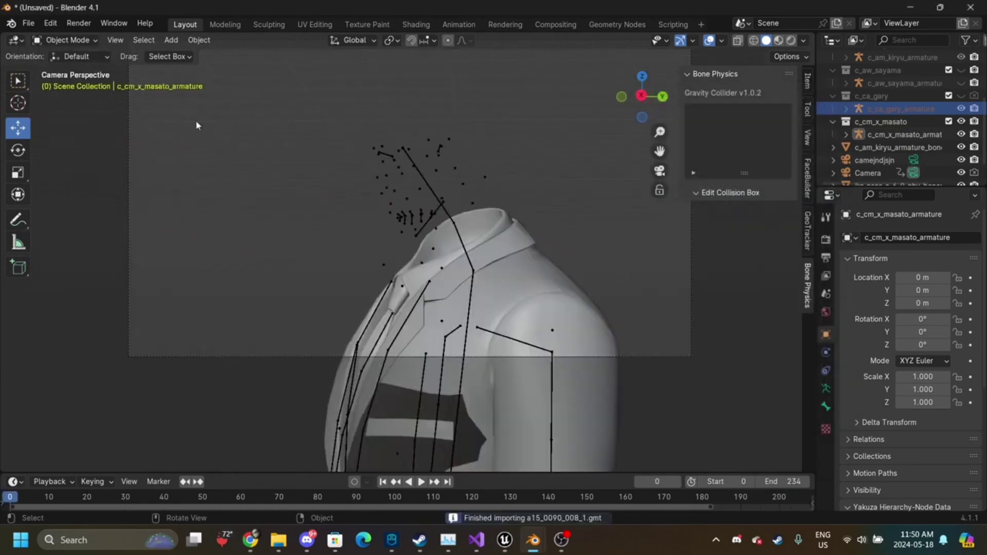
key(space)
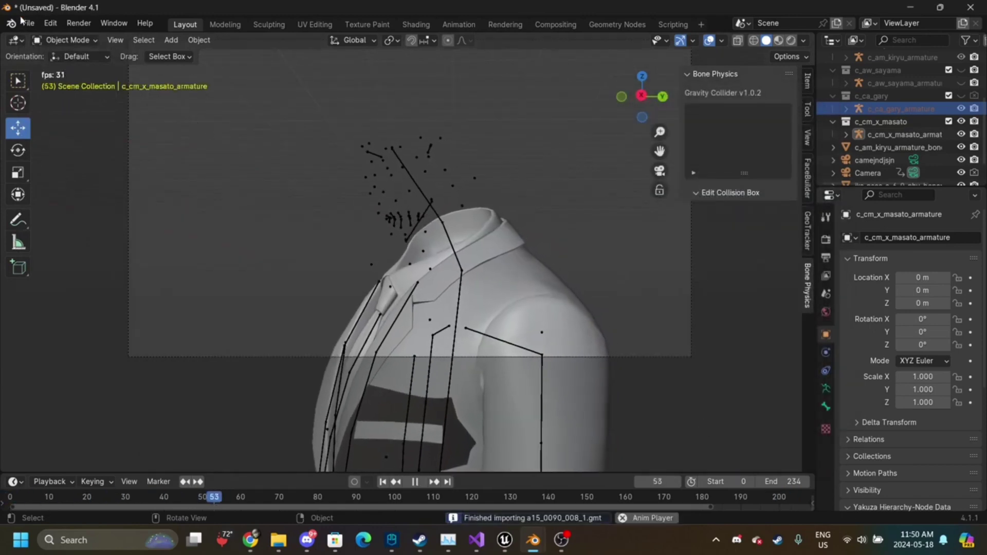
- Start a Yakuza Skinned GMD for Modelling import and go to the face folder of chara.par.unpack
click(28, 23)
mouse_move(108, 208)
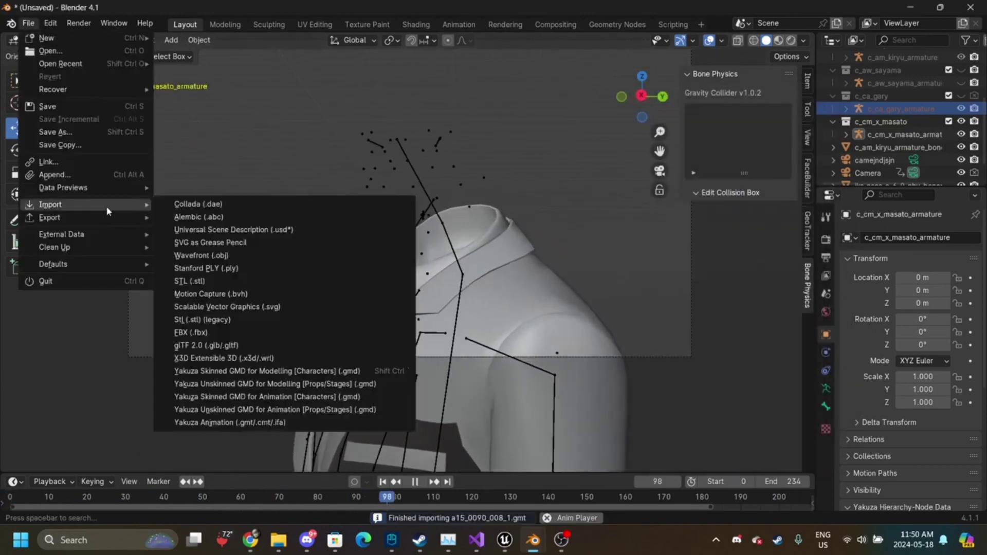
click(273, 371)
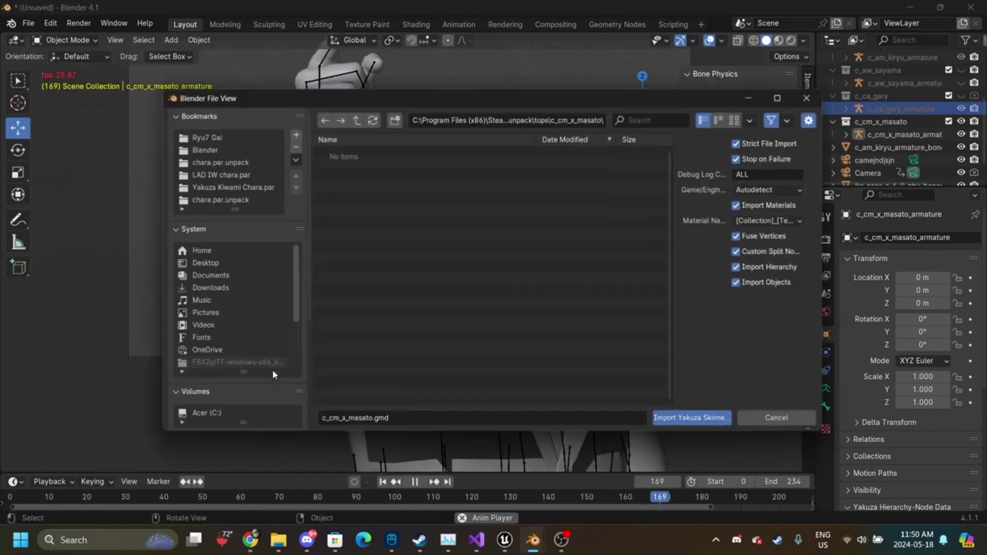
click(350, 118)
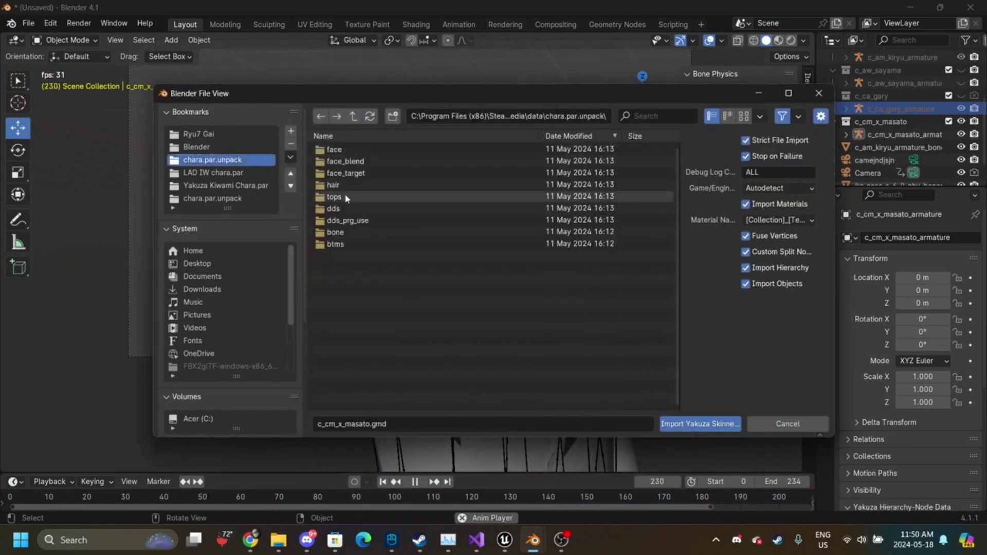
click(344, 149)
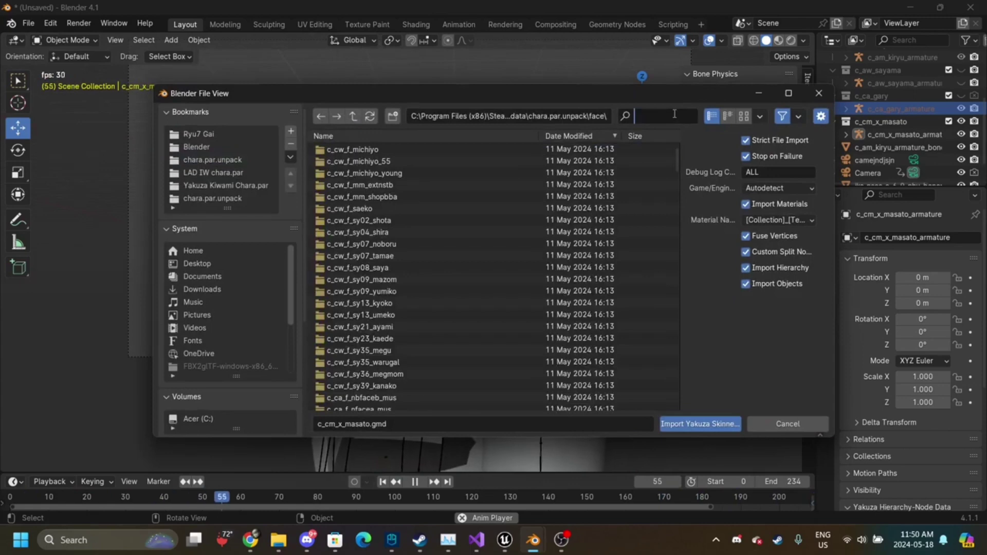
- Search the face folder for "masato" and import the model from the c_cm_f_masato folder
text(fir)
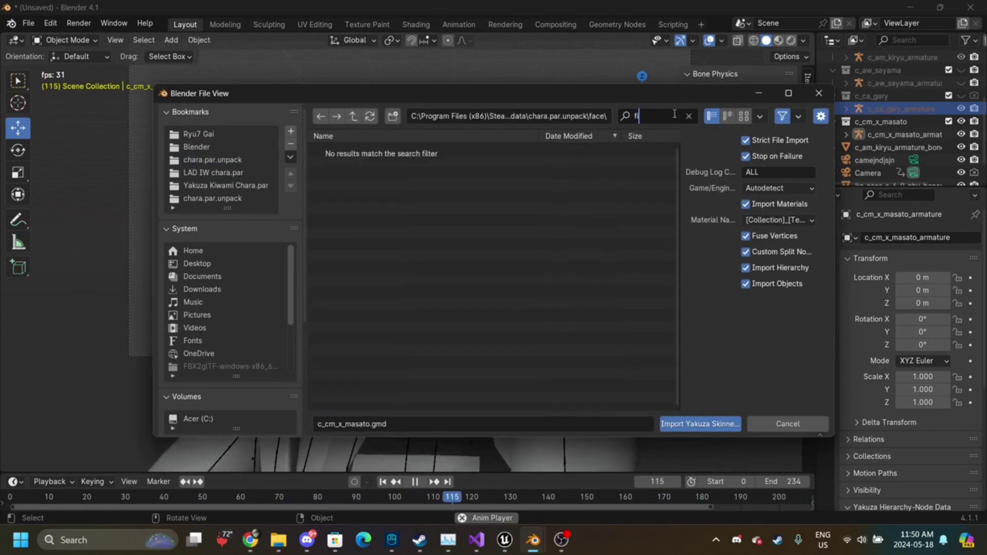
key(BackSpace)
key(BackSpace)
key(BackSpace)
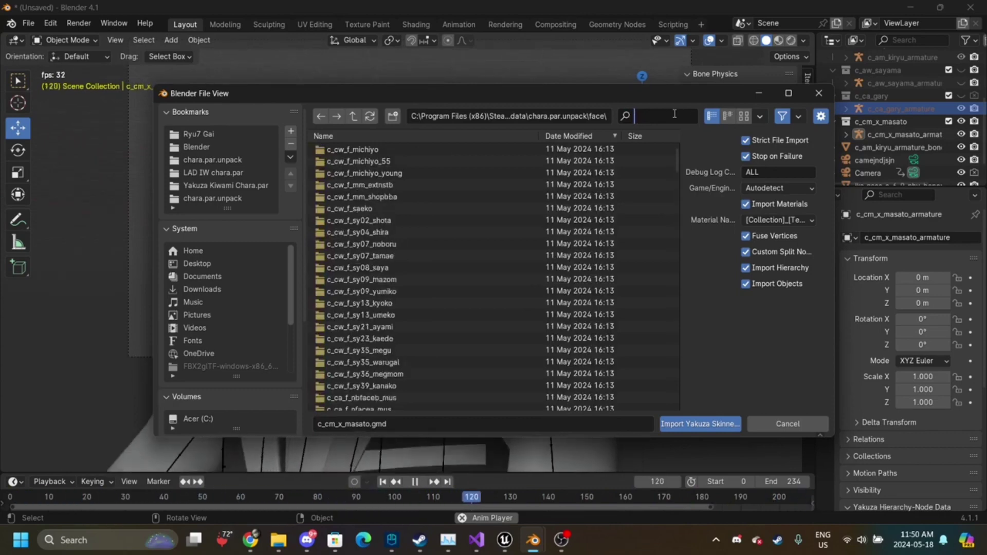
text(j)
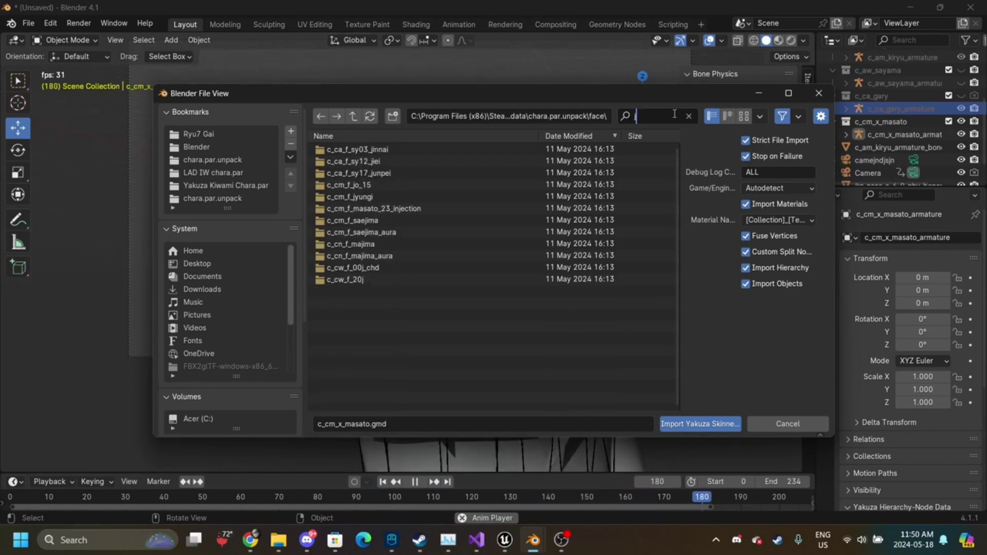
key(BackSpace)
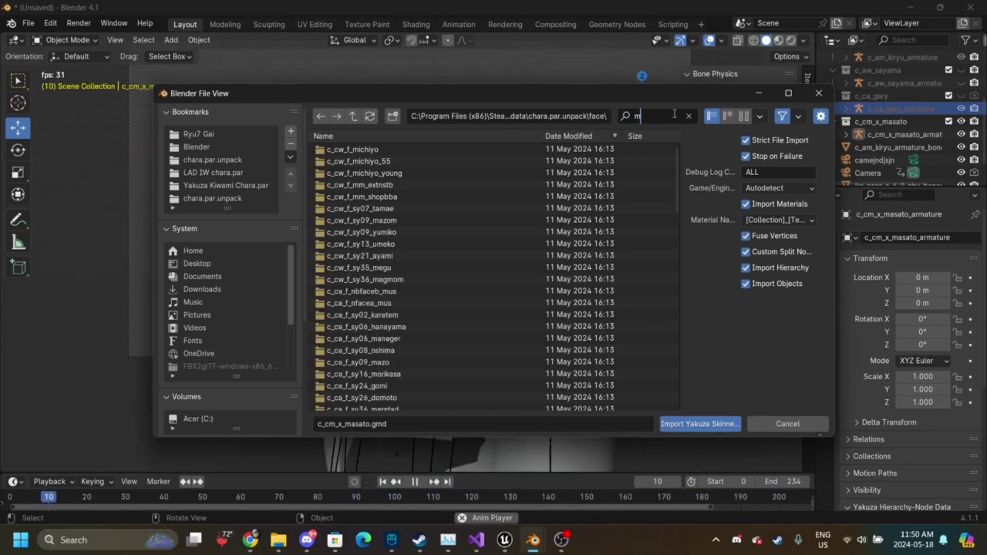
text(masato)
double_click(394, 155)
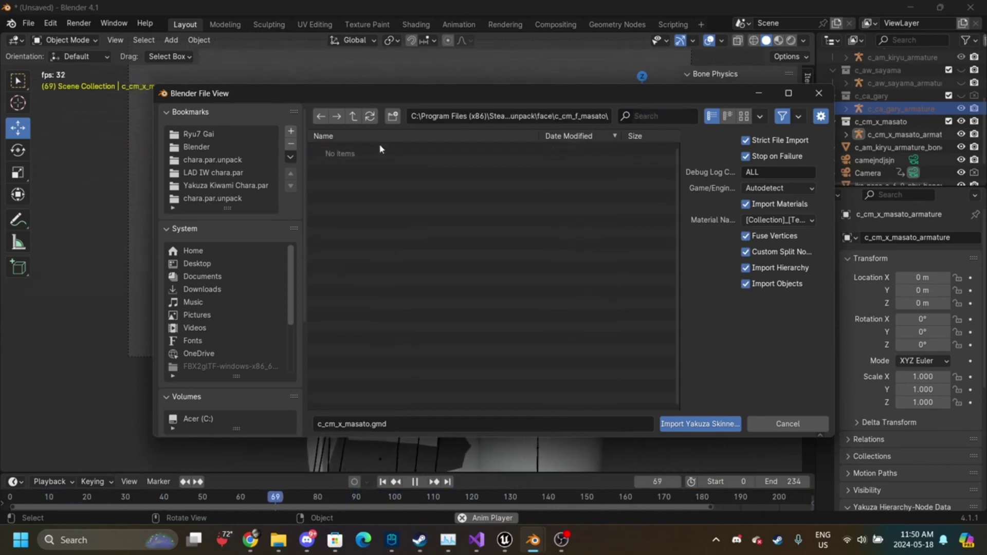
double_click(353, 150)
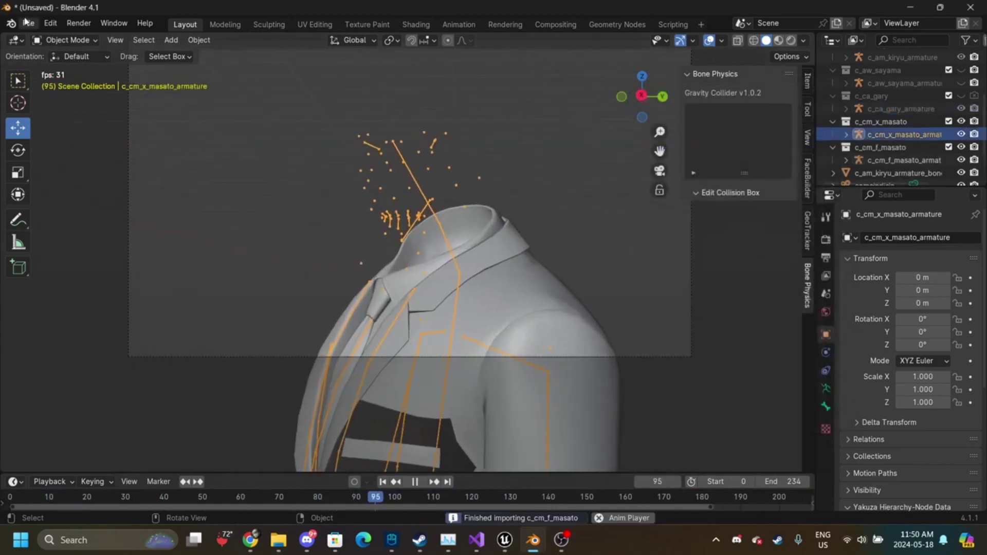
- Import the Yakuza animation a15_0090_008_1.gmt with c_cm_f_masato_armature as the target armature
click(28, 23)
mouse_move(77, 204)
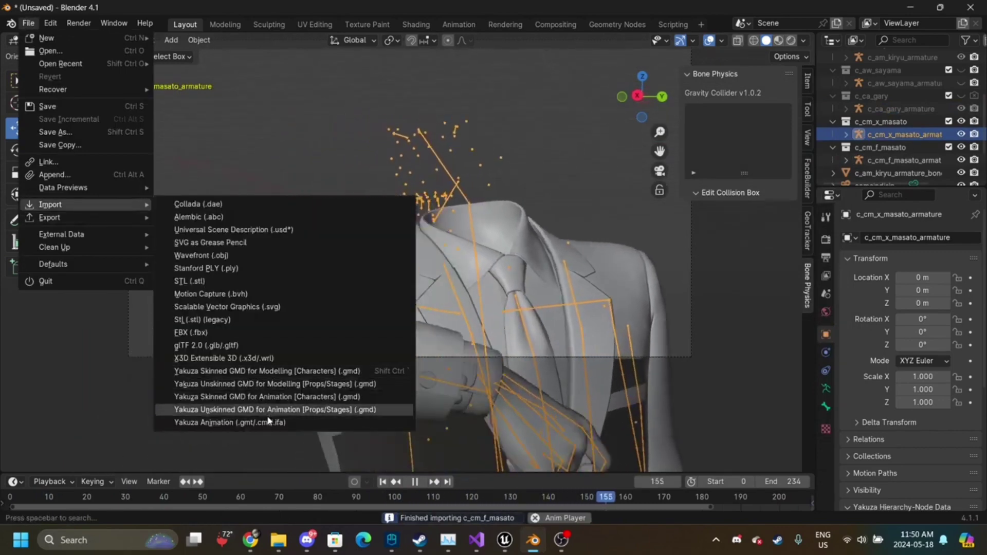
click(267, 421)
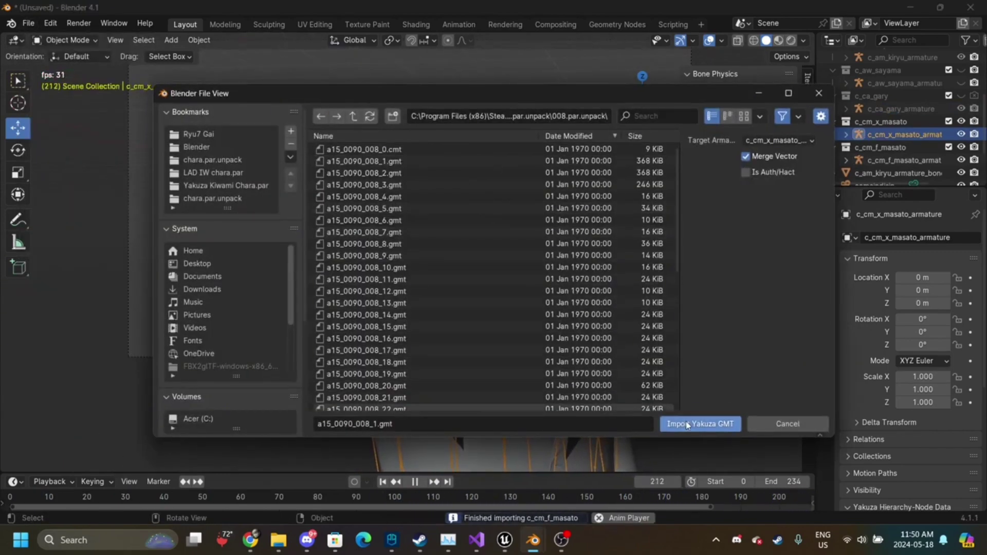
click(779, 140)
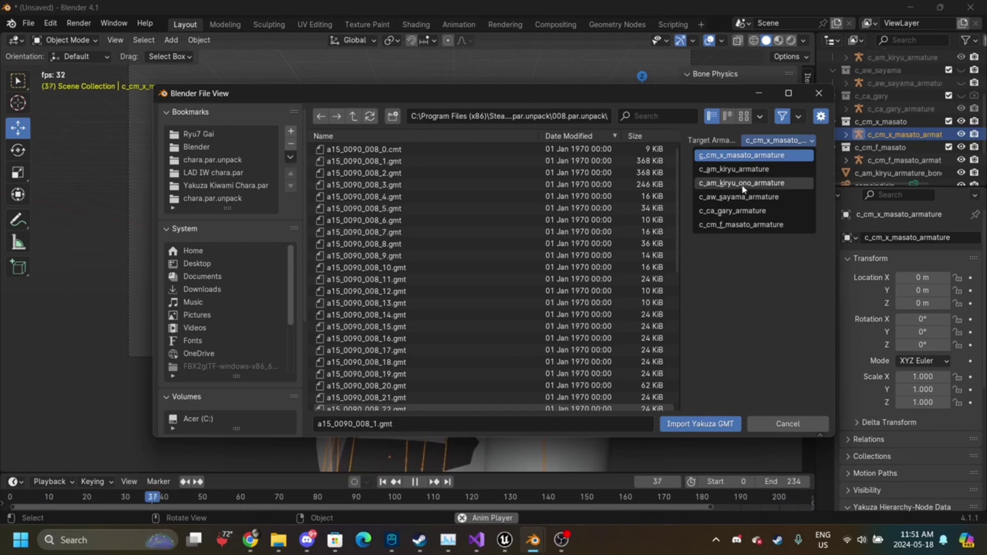
click(760, 225)
click(716, 423)
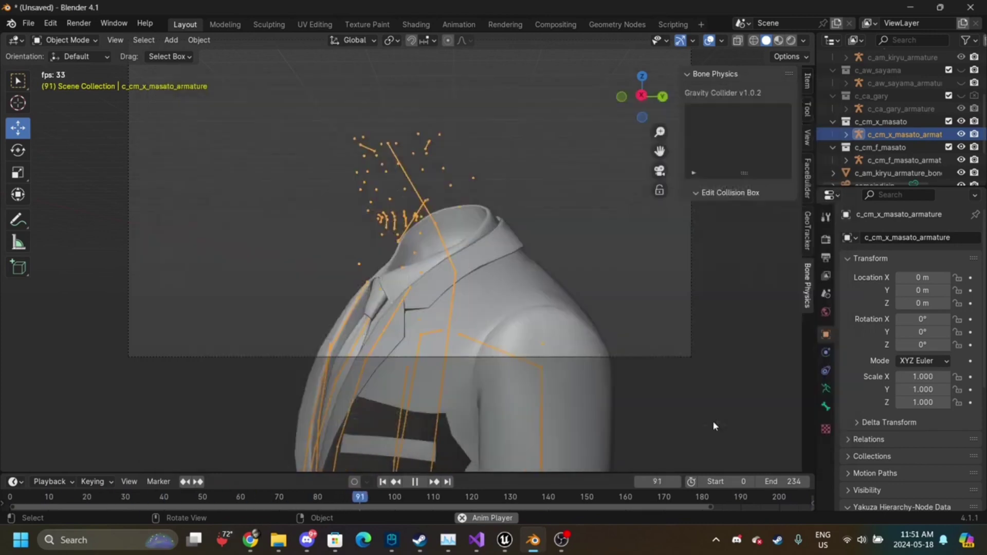
- Switch the viewport to rendered shading and hide the c_cm_x_masato and c_cm_f_masato armatures
click(791, 40)
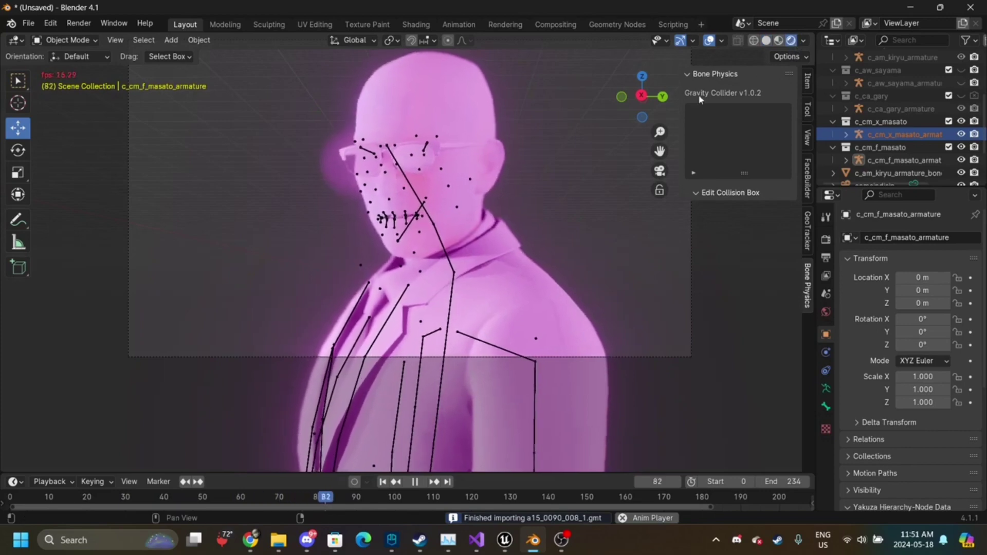
click(961, 135)
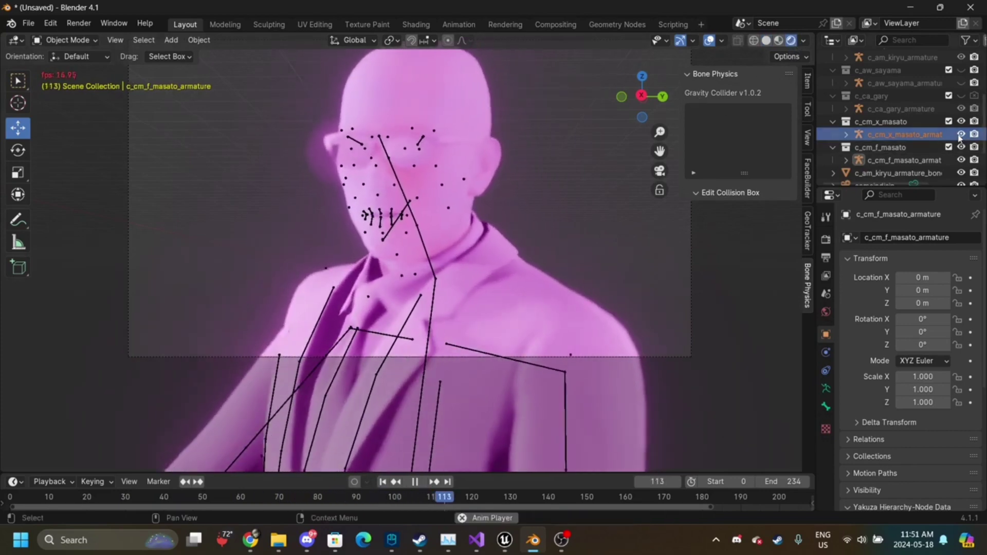
click(961, 160)
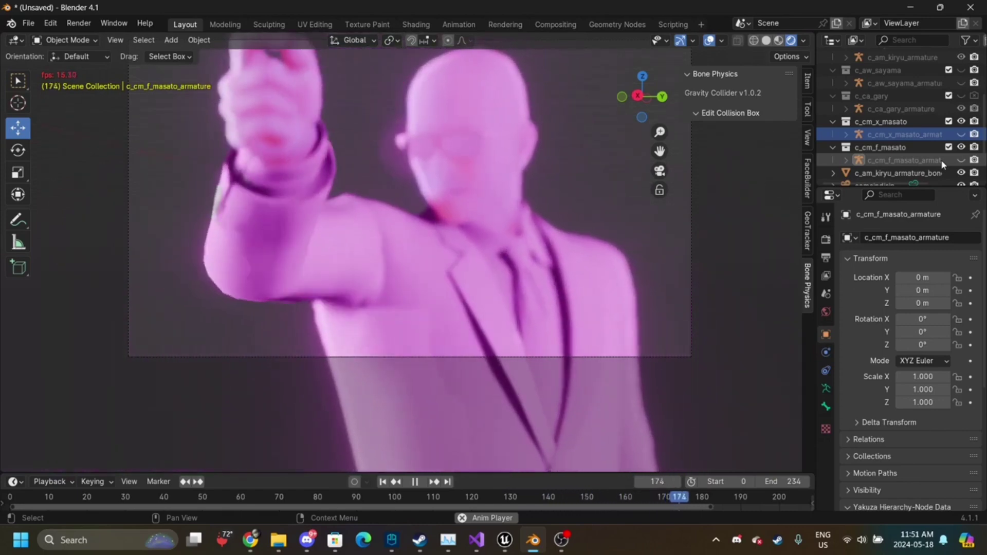
- Pause the animation at frame 149 and show the Depth of Field and Aperture settings of Camera
scroll(960, 106, up, 5)
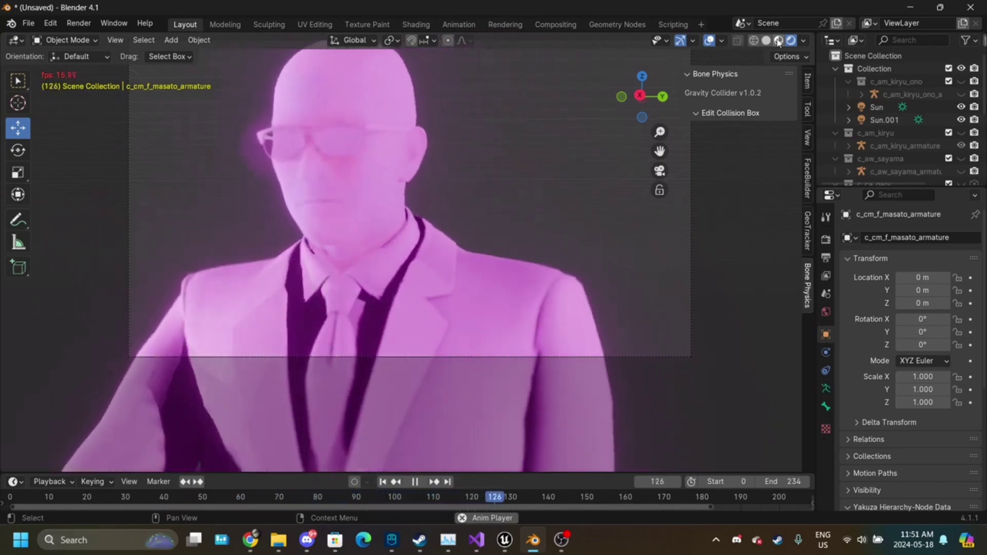
key(space)
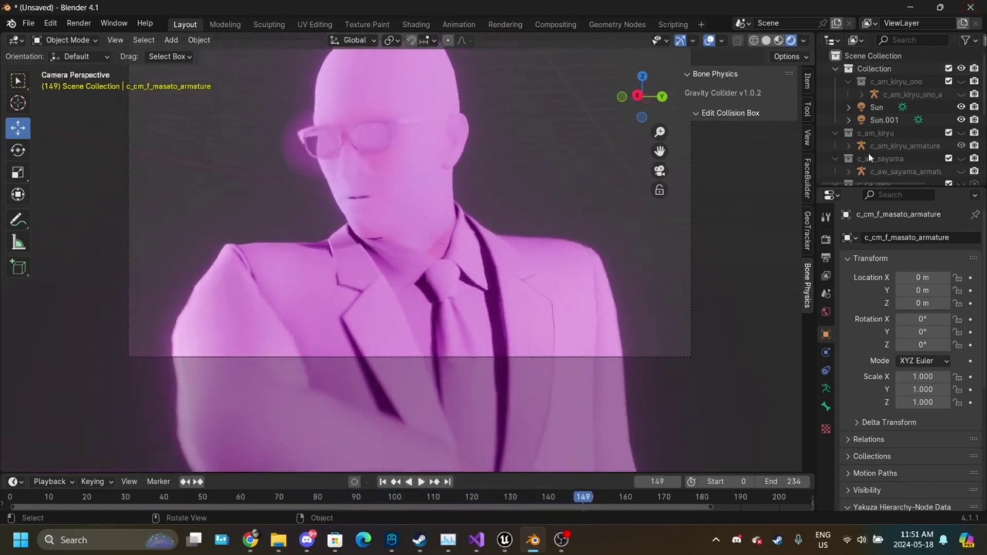
scroll(903, 157, down, 5)
click(895, 149)
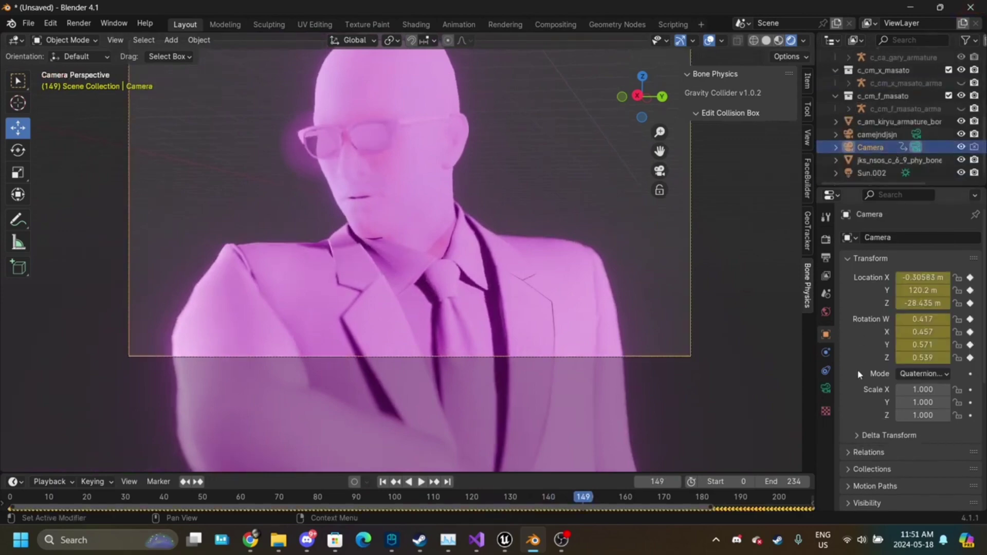
click(824, 389)
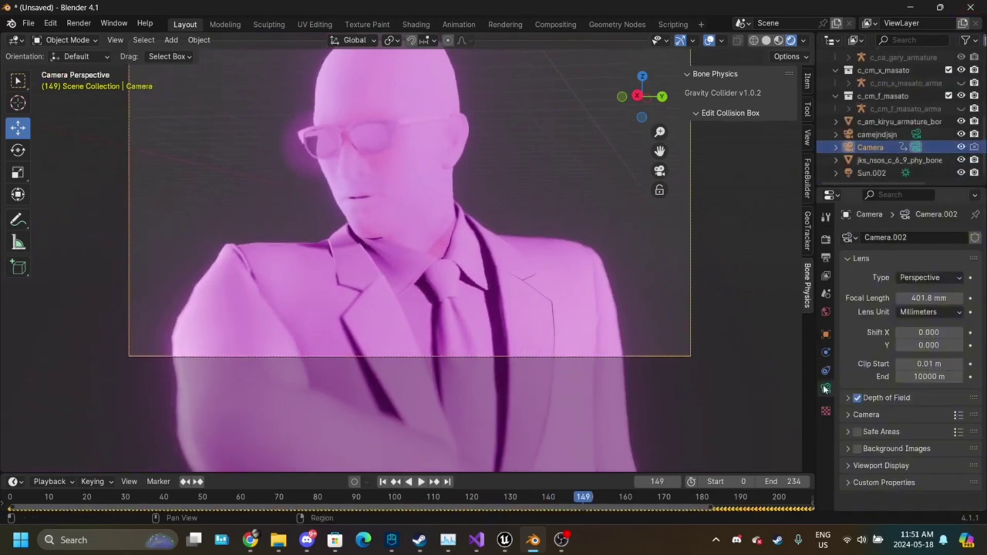
click(847, 398)
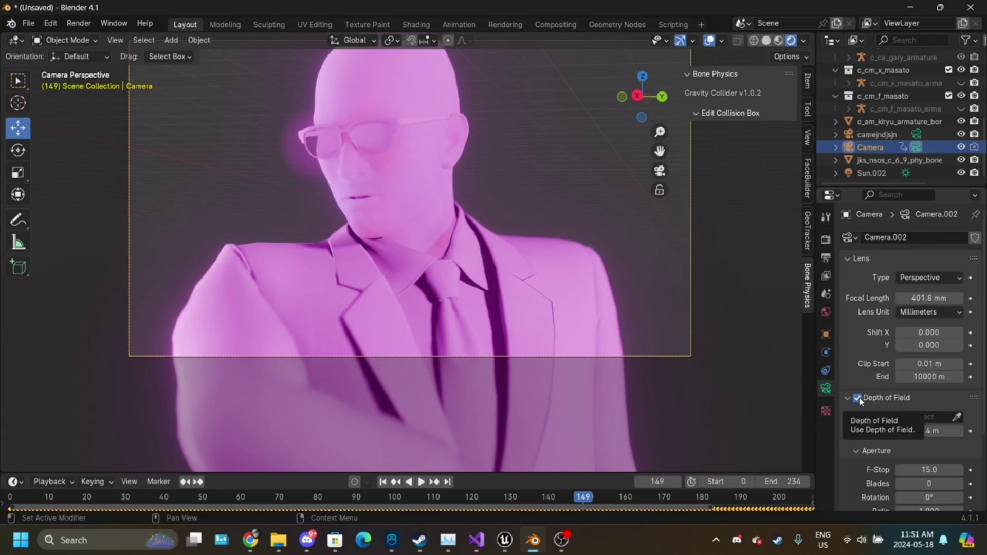
scroll(888, 477, down, 4)
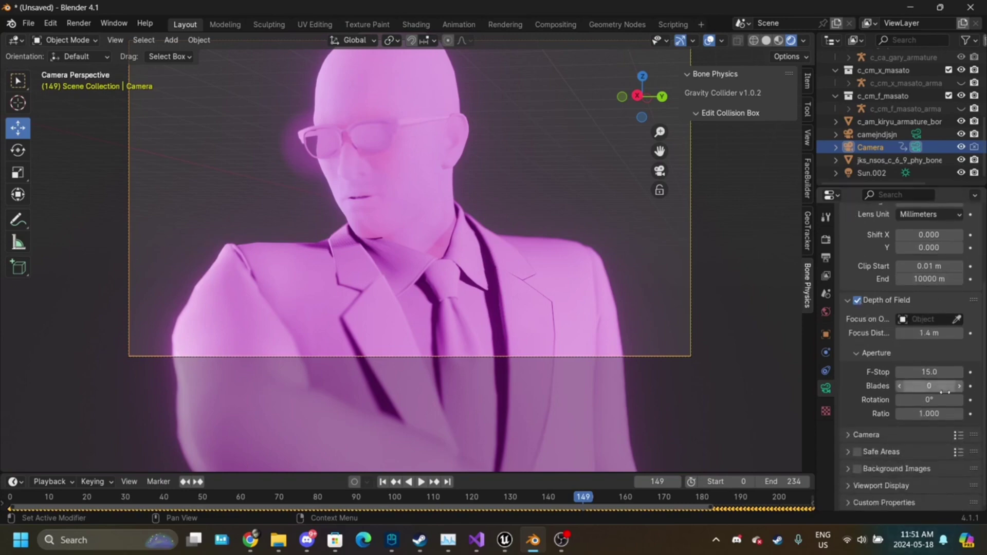
- Play Masato's animation through the camera and pause it at frame 202
key(space)
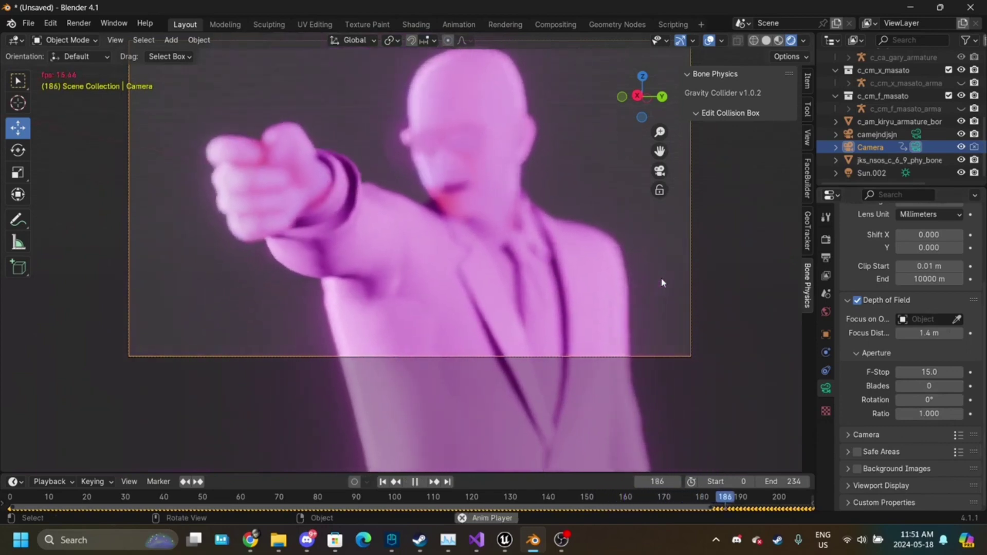
key(space)
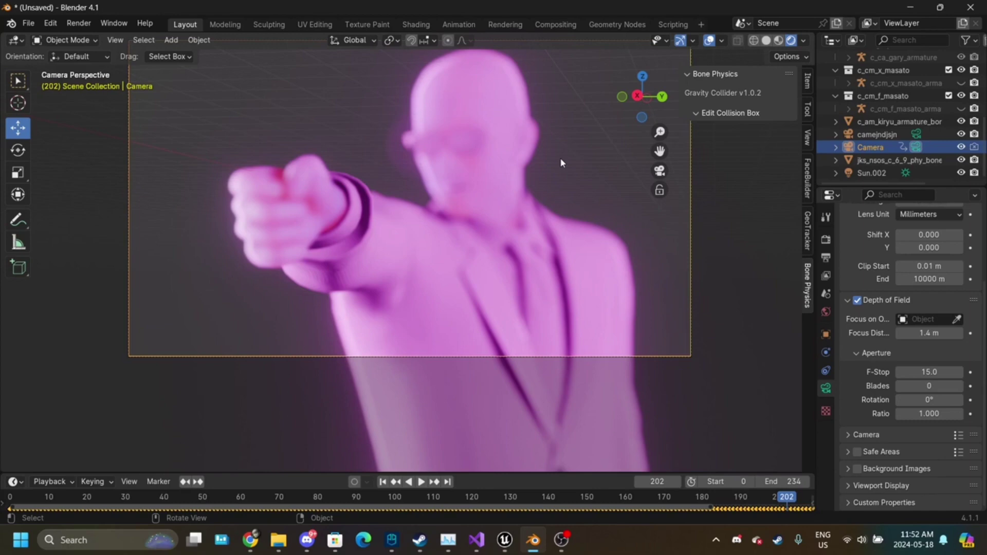
- Switch to the a15_0090.par.unpack window in File Explorer and look through the game's data folder
mouse_move(271, 545)
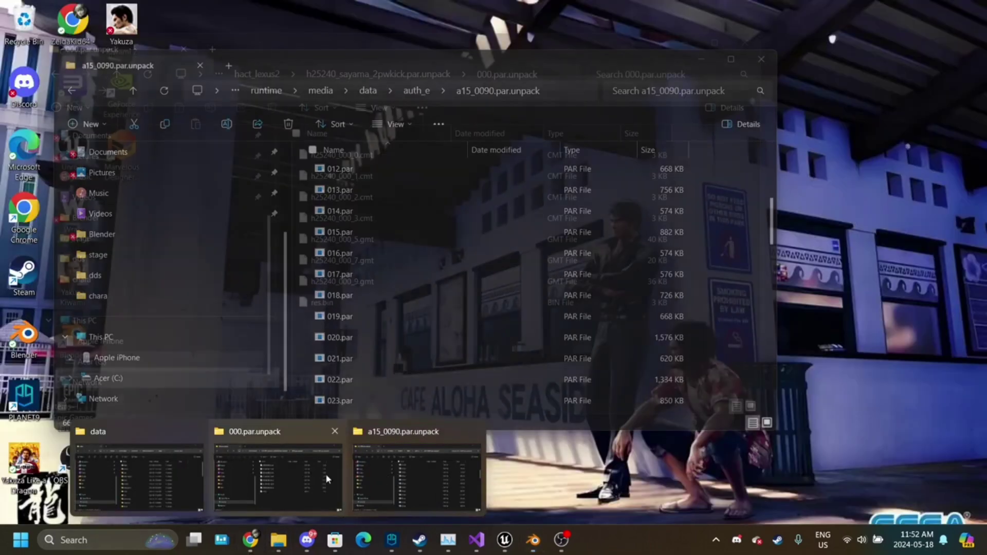
click(378, 477)
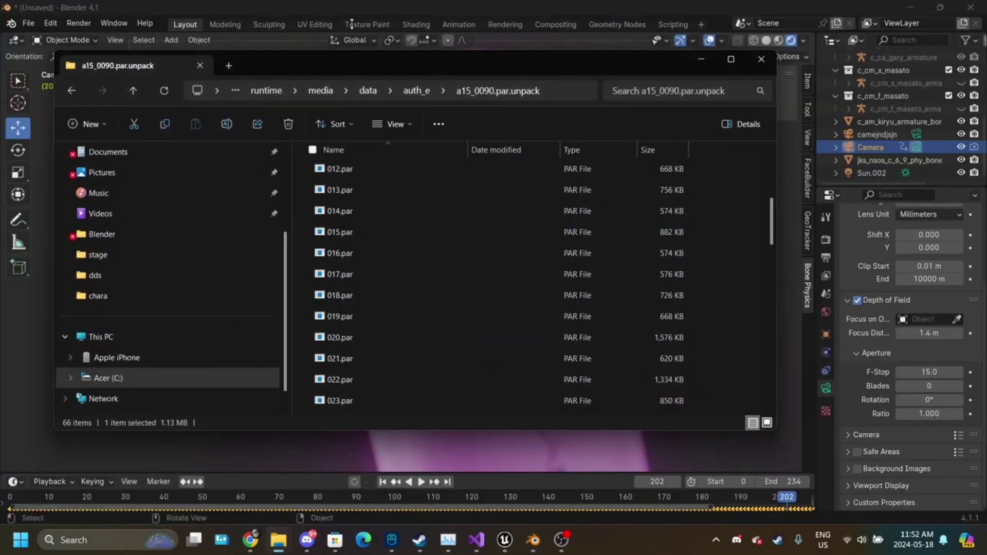
click(570, 91)
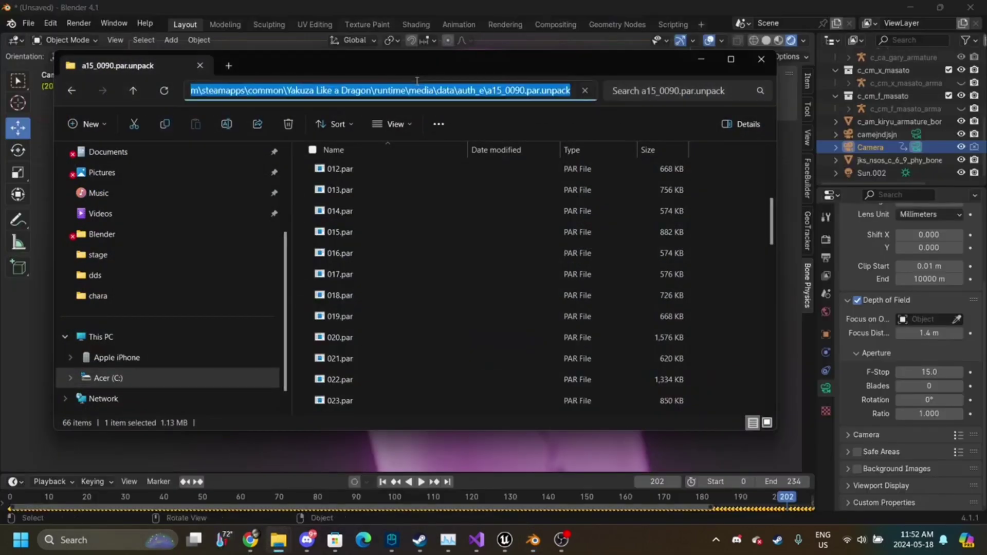
click(663, 120)
click(380, 90)
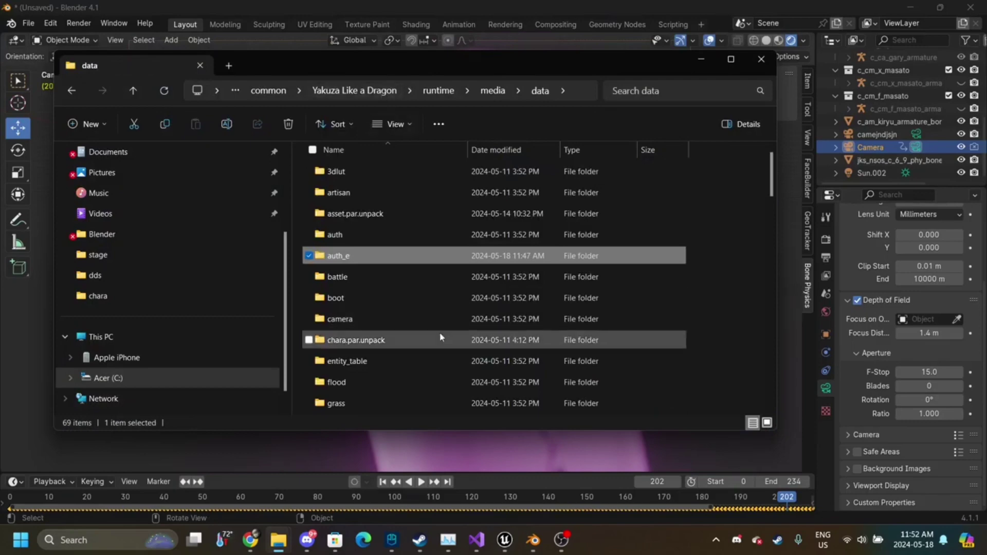
scroll(368, 307, down, 3)
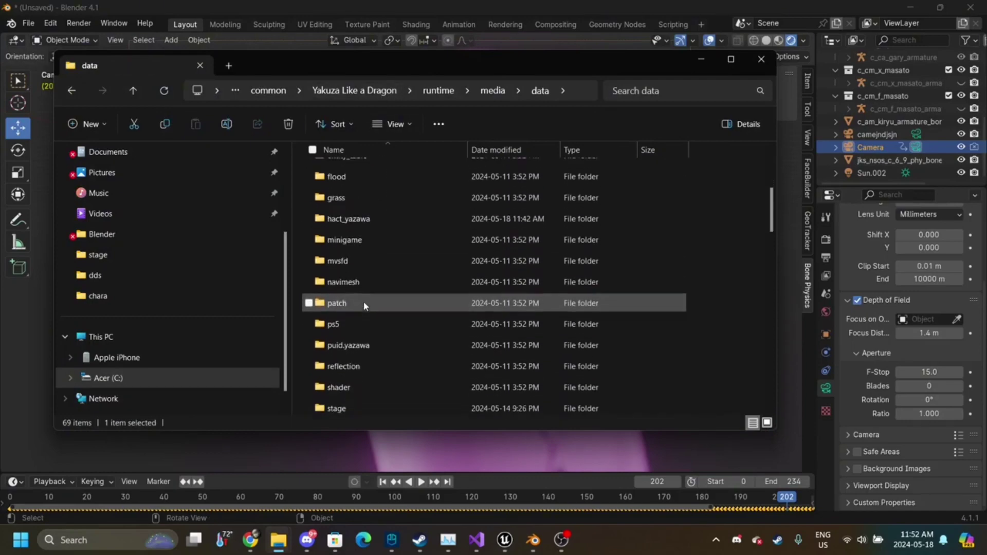
scroll(364, 306, down, 2)
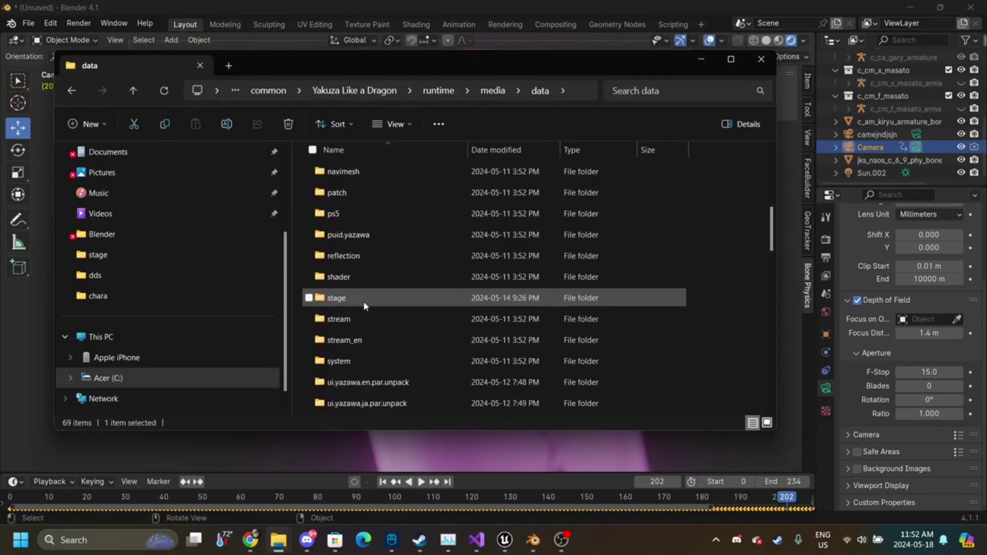
scroll(365, 306, down, 3)
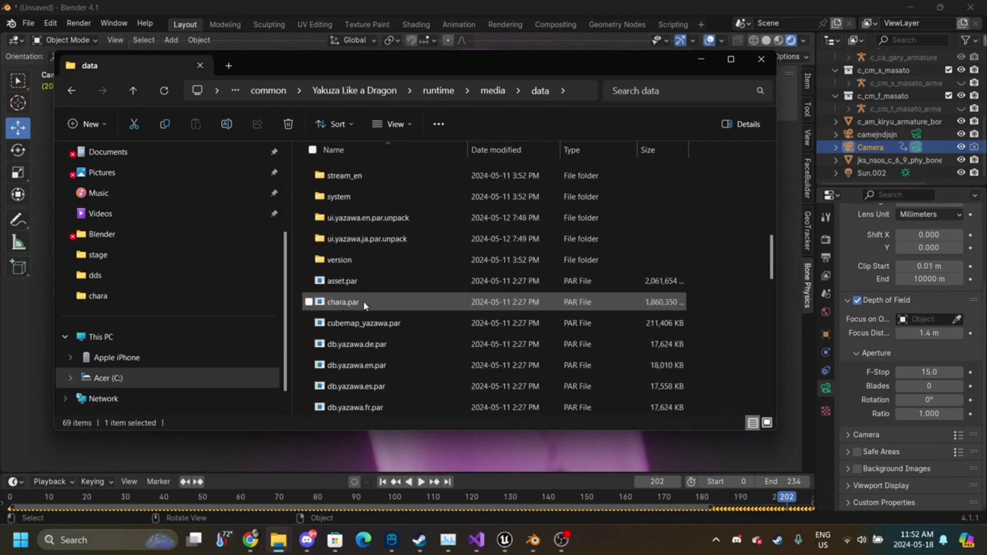
scroll(364, 305, up, 8)
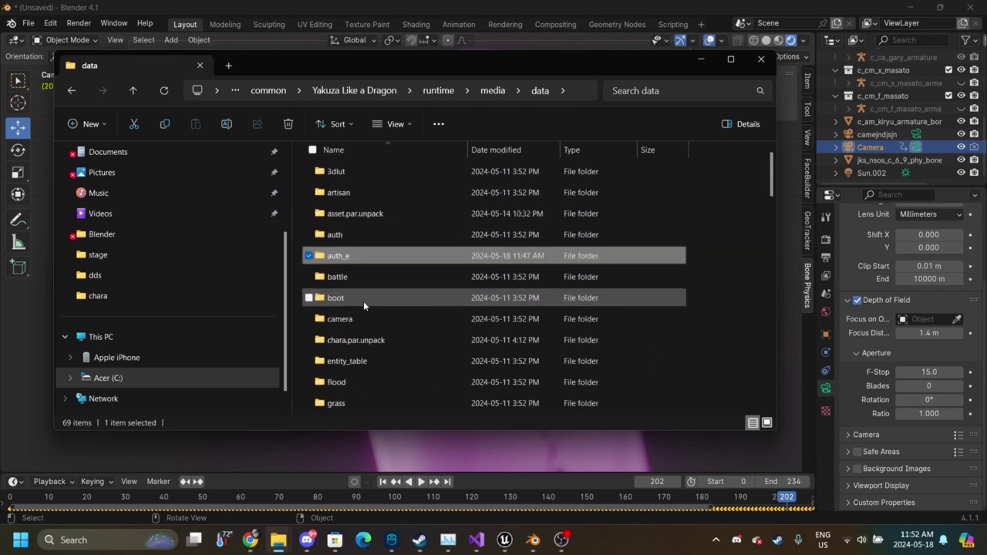
- Open the auth_e folder and look through its PAR files
double_click(341, 257)
scroll(378, 294, down, 20)
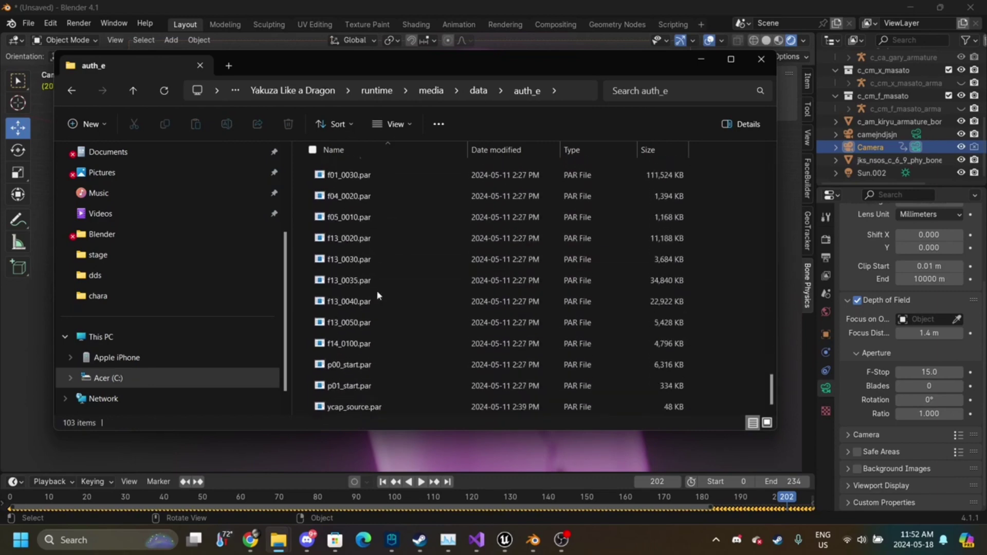
scroll(376, 290, up, 2)
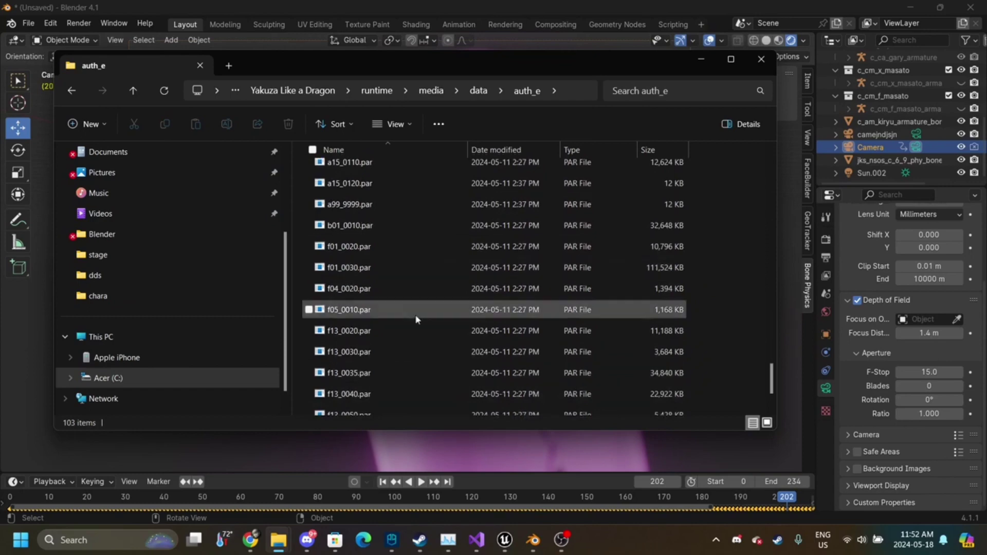
- Finish looking through the auth_e PAR files, switch back to Blender and set the viewport to solid shading
scroll(411, 355, down, 3)
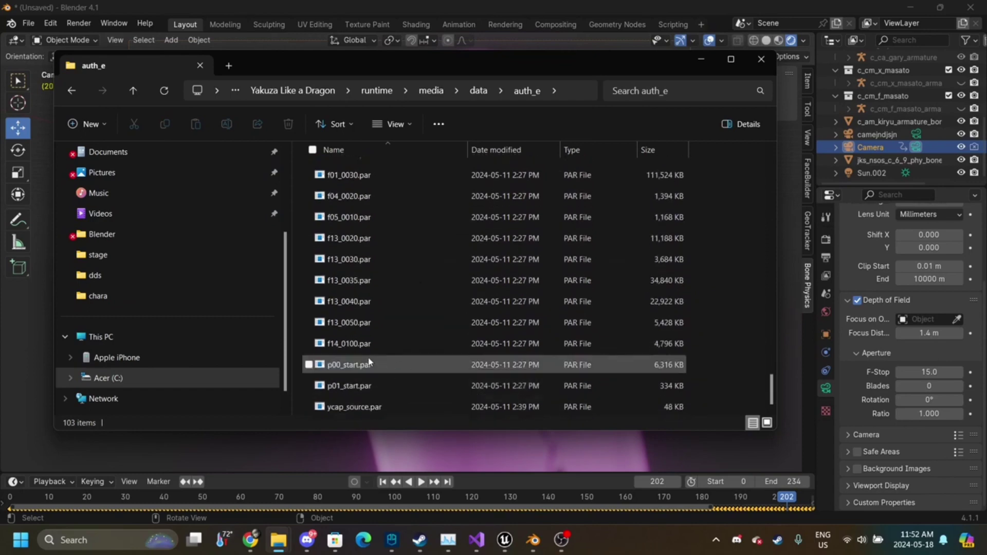
click(437, 463)
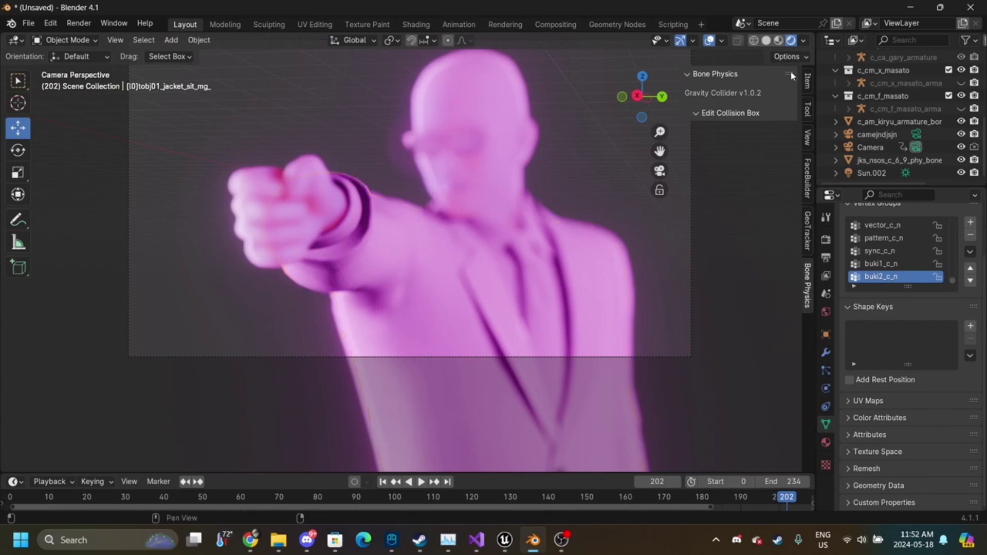
click(766, 40)
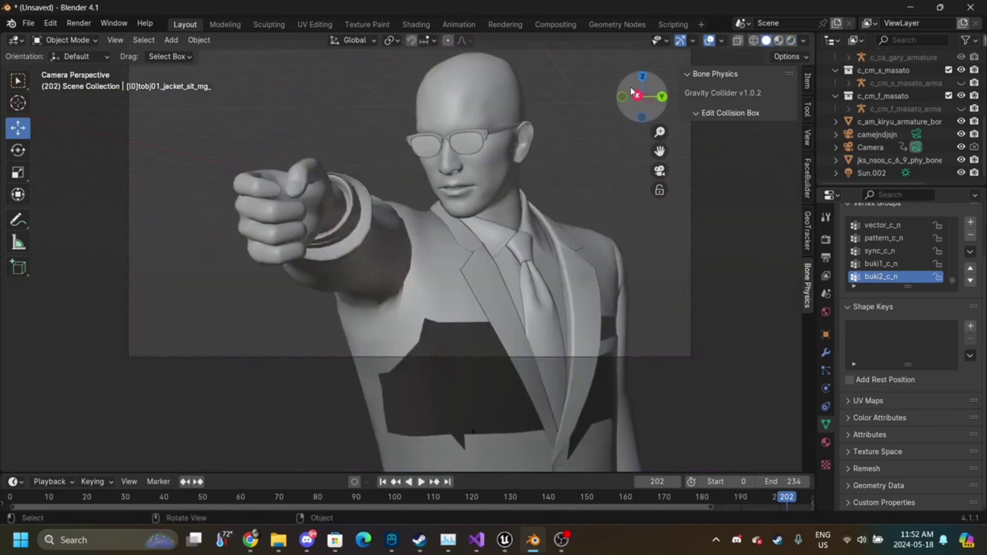
- Examine Masato's model and the camera frame from outside the camera and in right orthographic view
drag(633, 92, 472, 134)
click(472, 130)
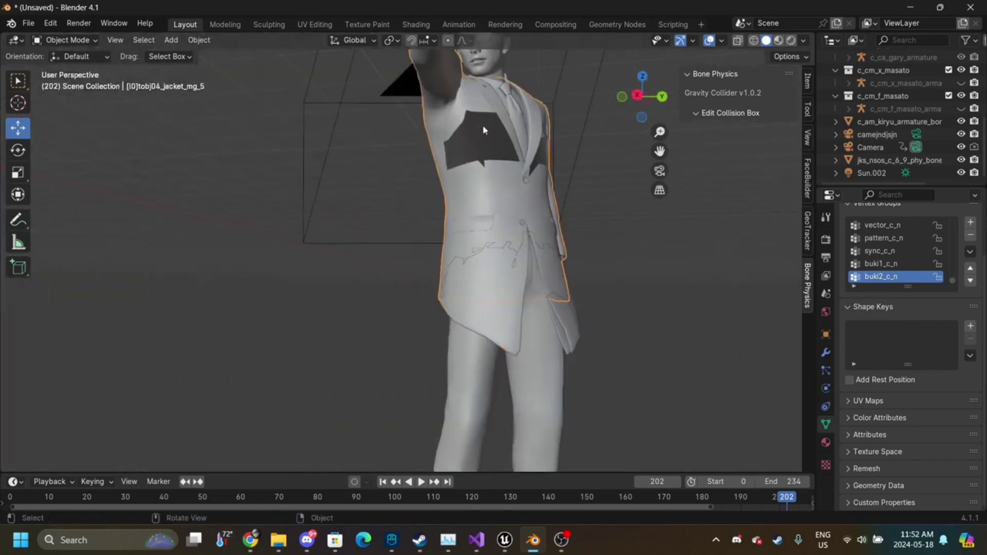
drag(665, 72, 643, 90)
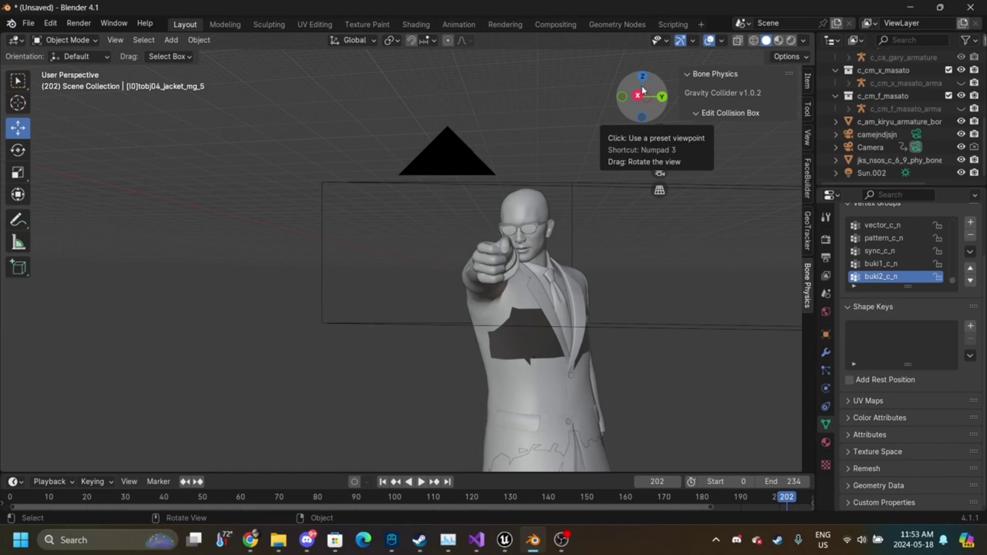
drag(643, 90, 618, 97)
click(629, 97)
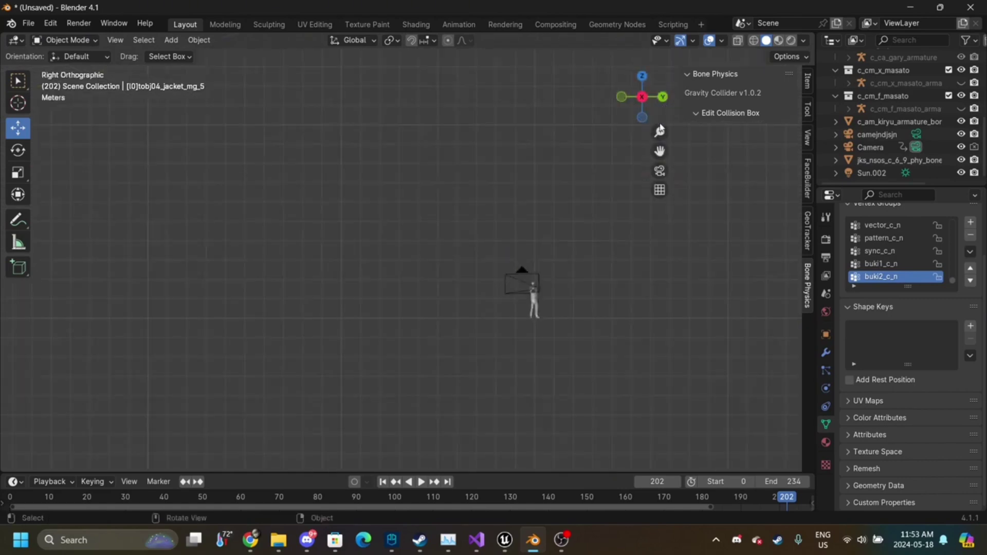
drag(660, 132, 660, 93)
drag(659, 151, 388, 60)
drag(659, 131, 659, 107)
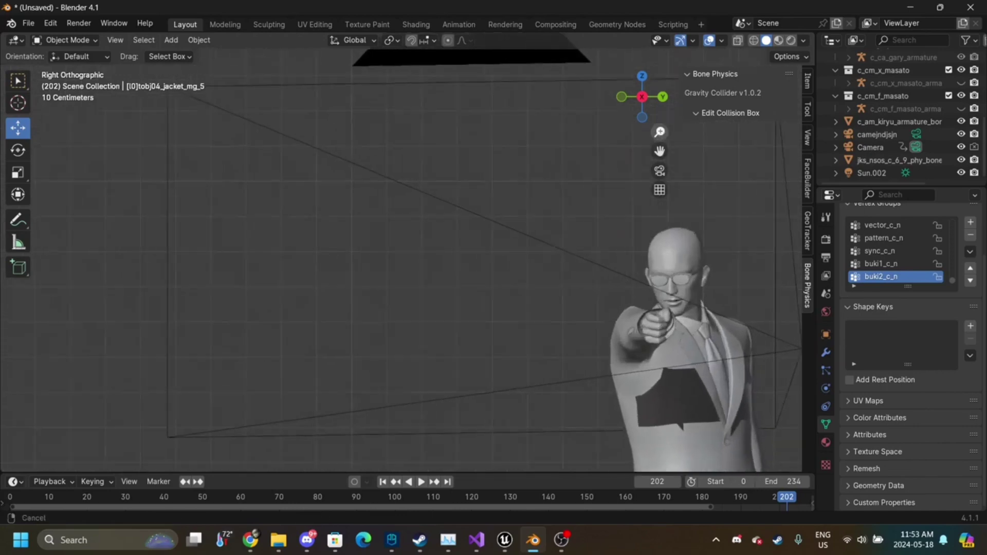
drag(660, 151, 504, 47)
mouse_move(647, 105)
mouse_down()
mouse_move(626, 108)
mouse_move(647, 111)
mouse_move(642, 97)
mouse_up()
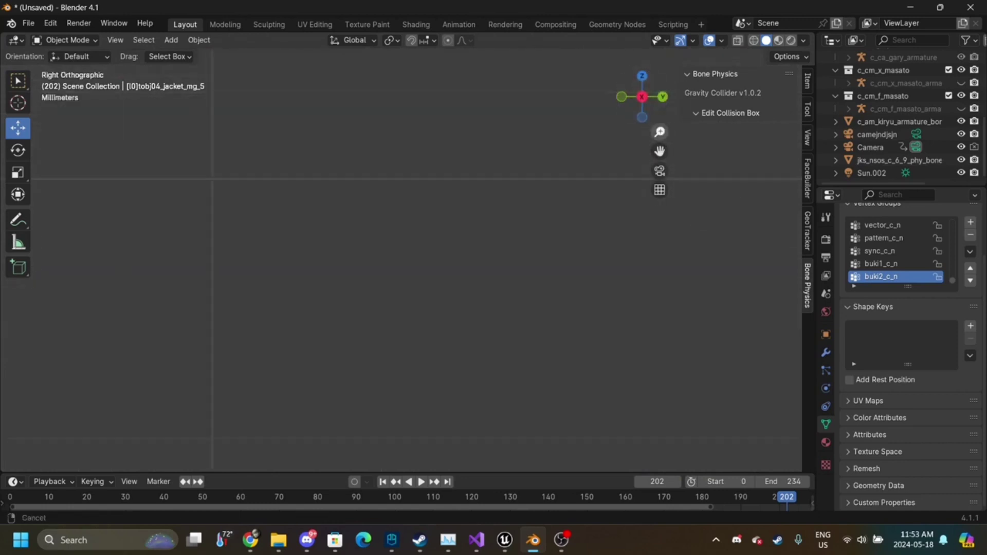
- Select the t01_jacket_mg_4 mesh and examine the dark gap in the jacket's torso and the legs below it
drag(660, 132, 546, 435)
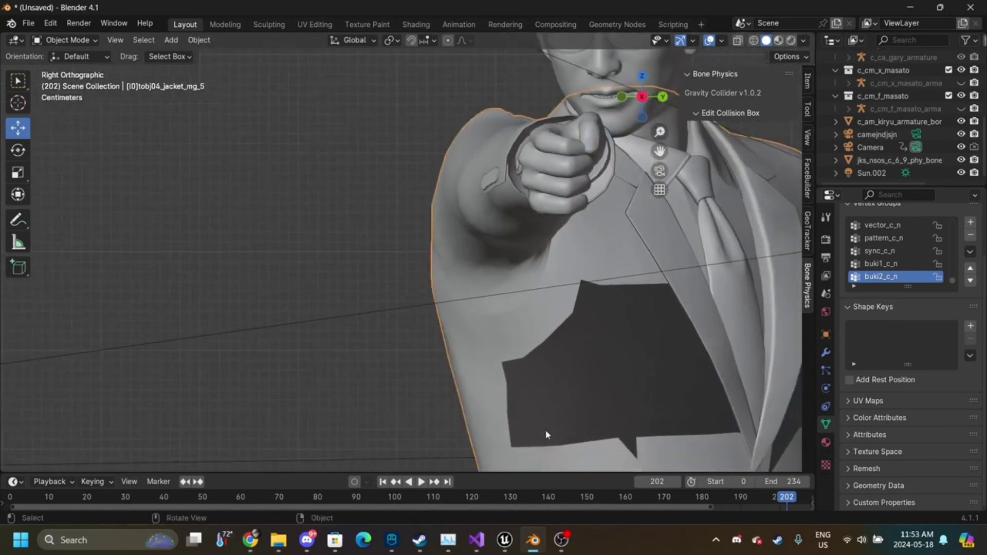
click(546, 435)
click(546, 435)
drag(659, 151, 463, 51)
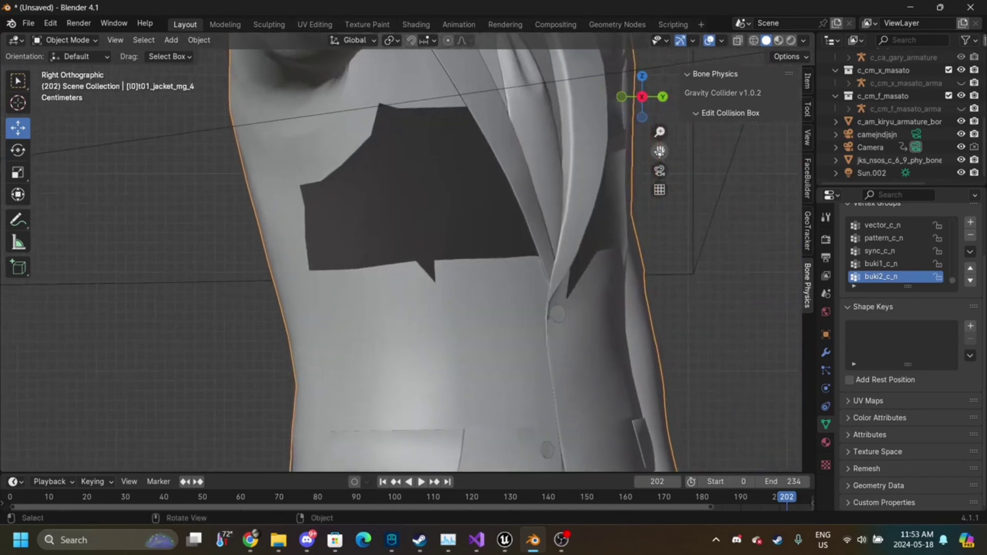
drag(650, 123, 659, 88)
drag(659, 150, 640, 82)
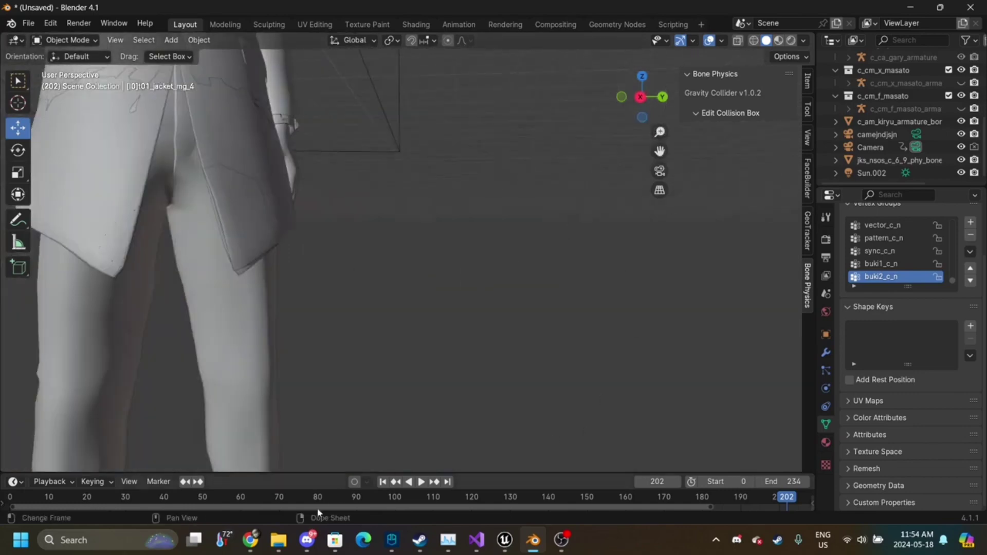
- Switch to Chrome, show the yakuza_gmt_blender releases page on GitHub and select its web address
mouse_move(307, 539)
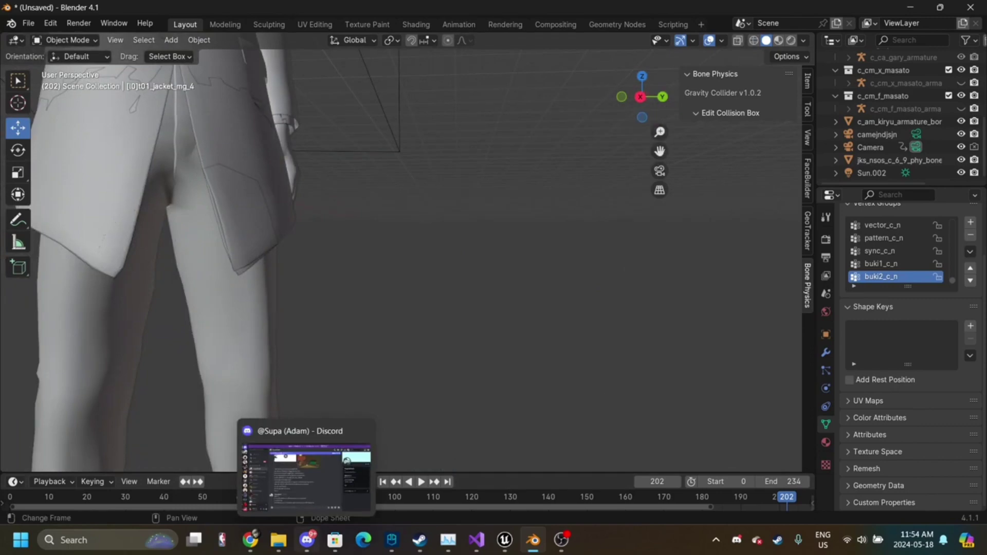
mouse_move(254, 543)
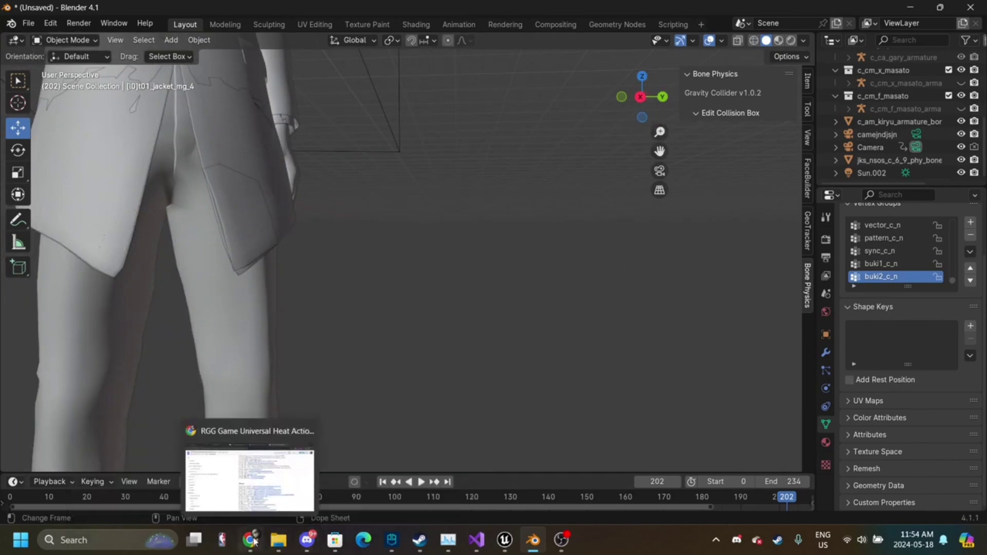
click(254, 541)
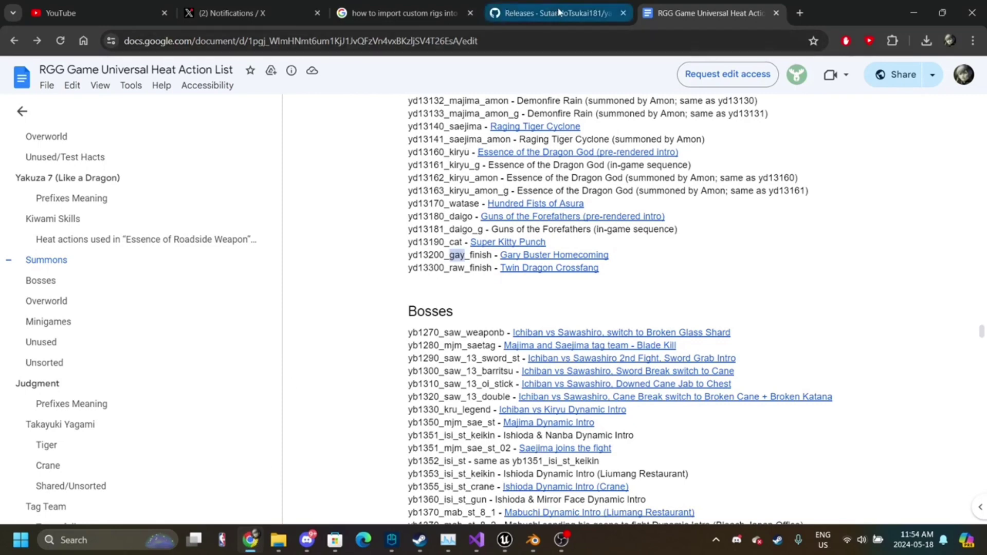
mouse_move(579, 14)
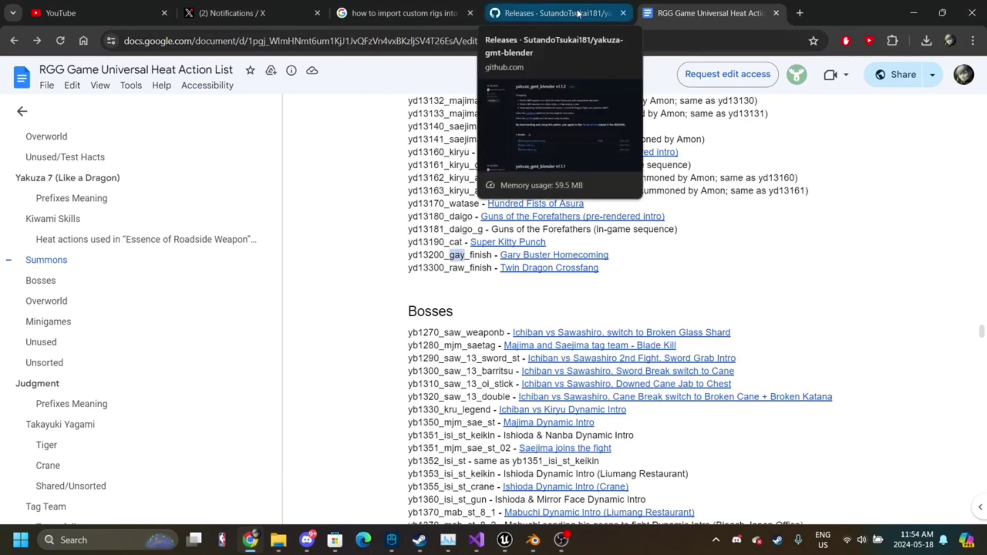
click(579, 14)
click(524, 43)
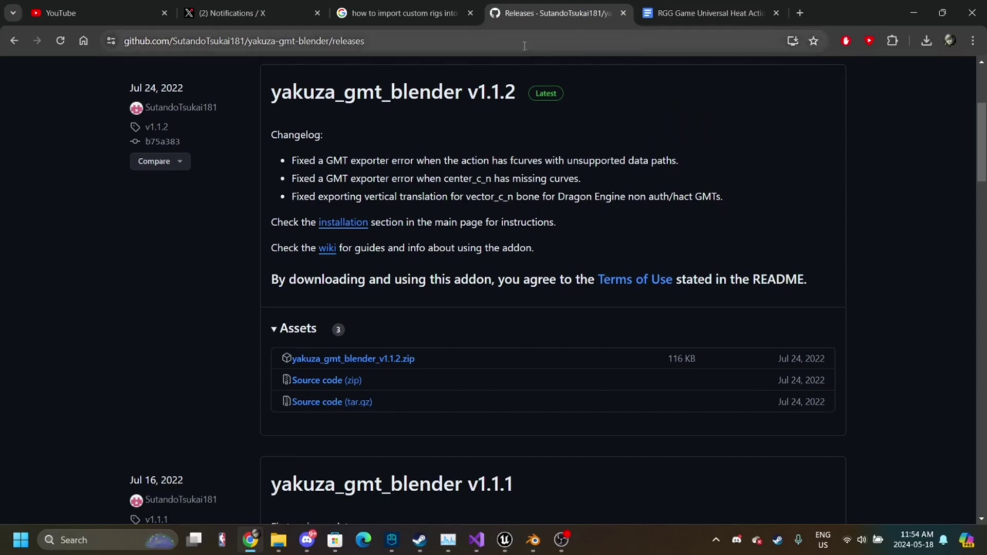
- Switch back to Blender and view the scene in front and left orthographic views
mouse_move(535, 540)
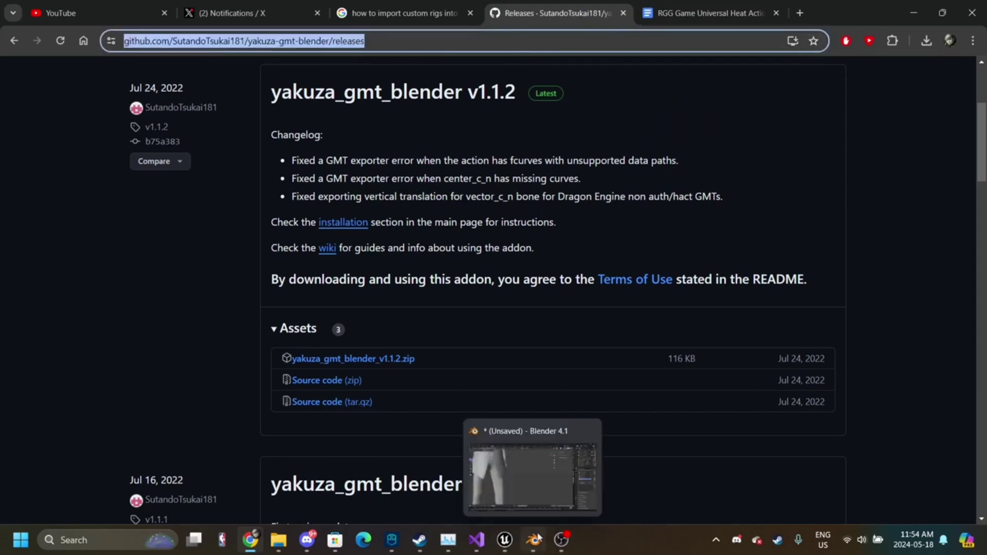
click(520, 501)
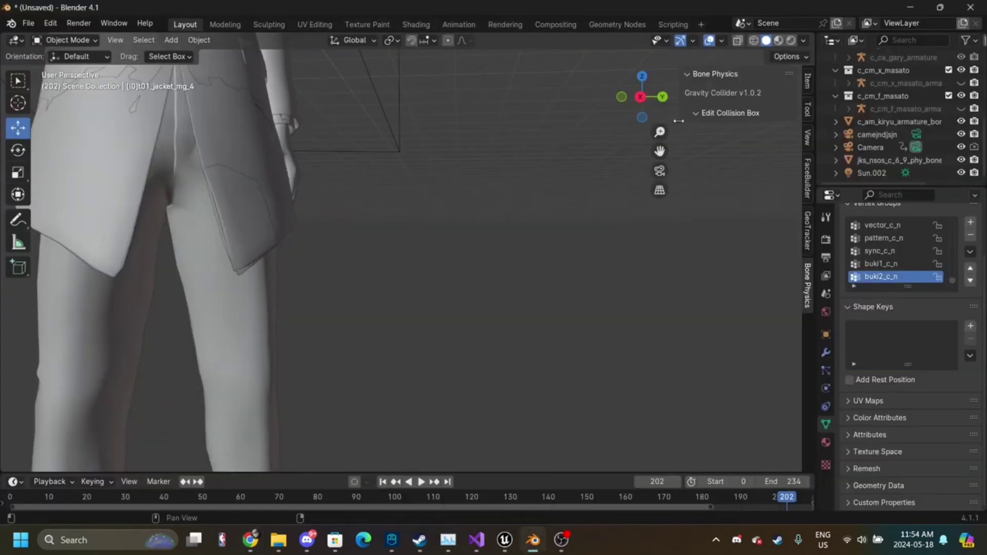
click(660, 98)
click(641, 97)
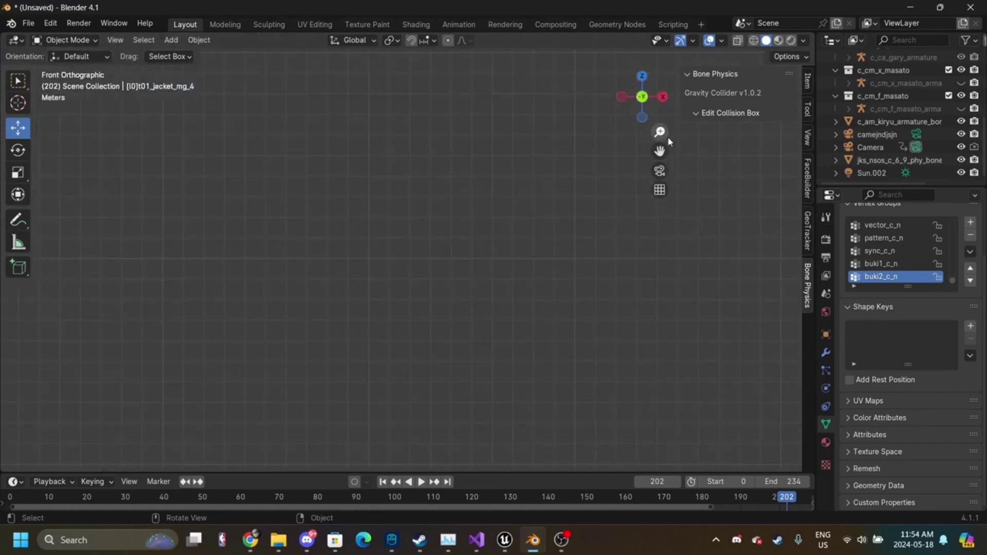
drag(663, 134, 667, 554)
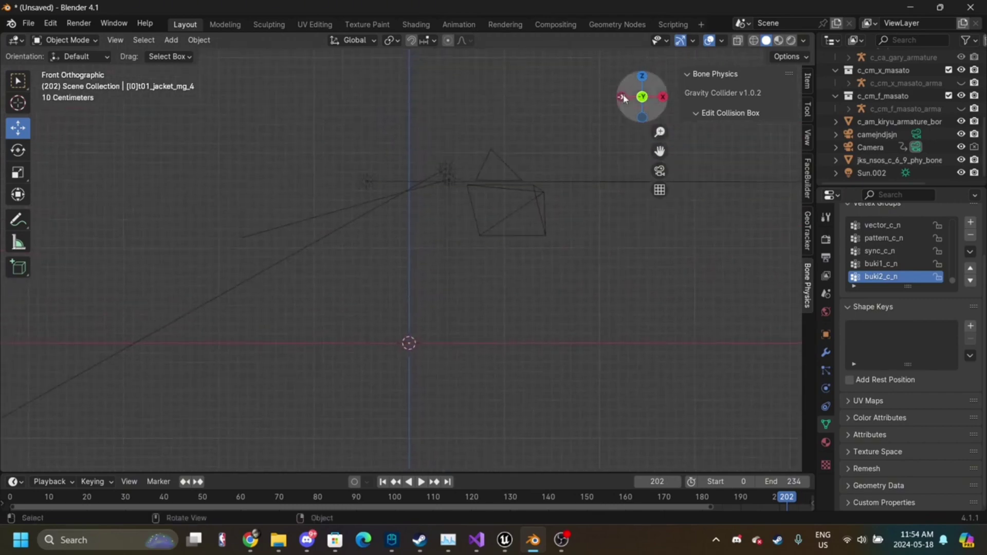
click(622, 96)
drag(660, 133, 661, 185)
drag(661, 132, 661, 67)
drag(661, 132, 660, 103)
- Switch to Steam and browse the local files of Yakuza Kiwami
click(419, 540)
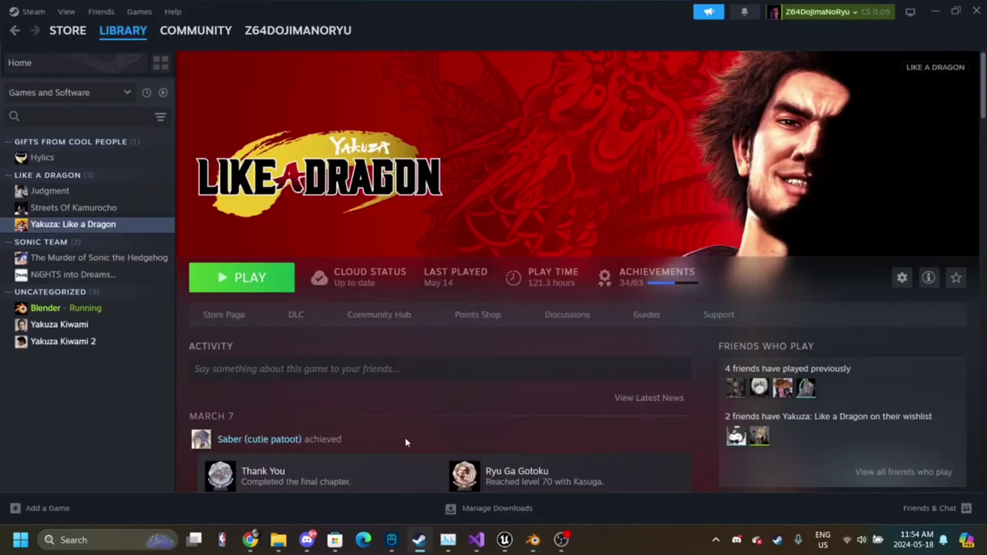
click(102, 325)
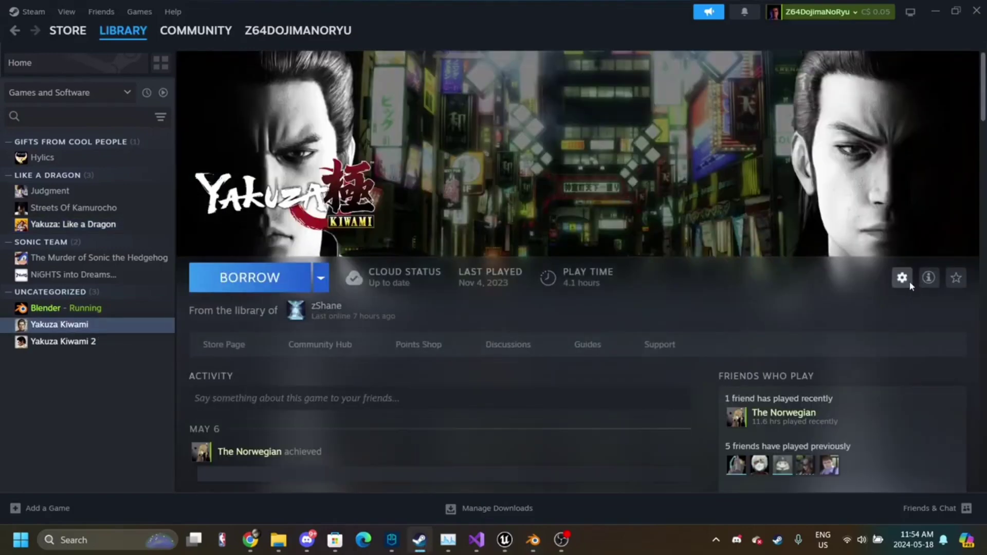
click(902, 278)
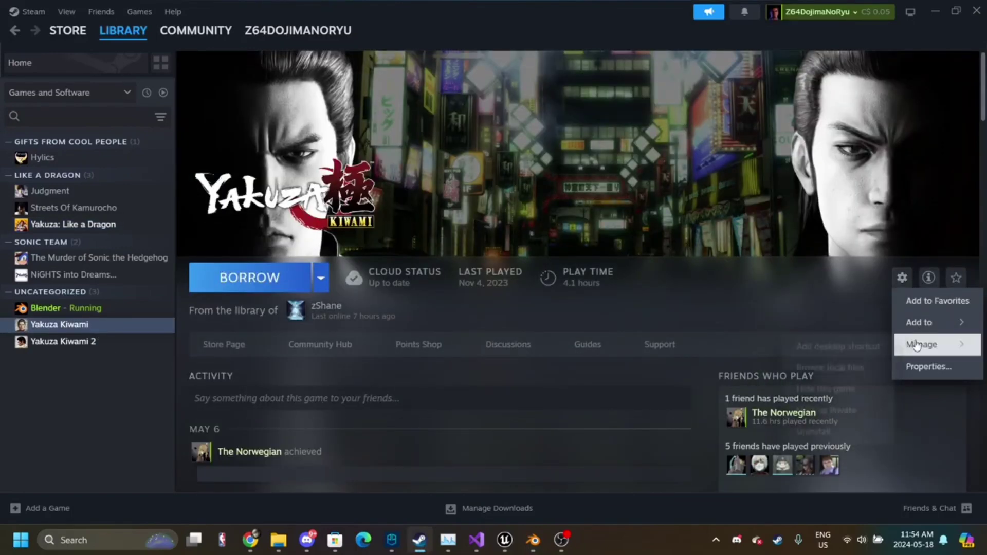
mouse_move(923, 345)
click(870, 367)
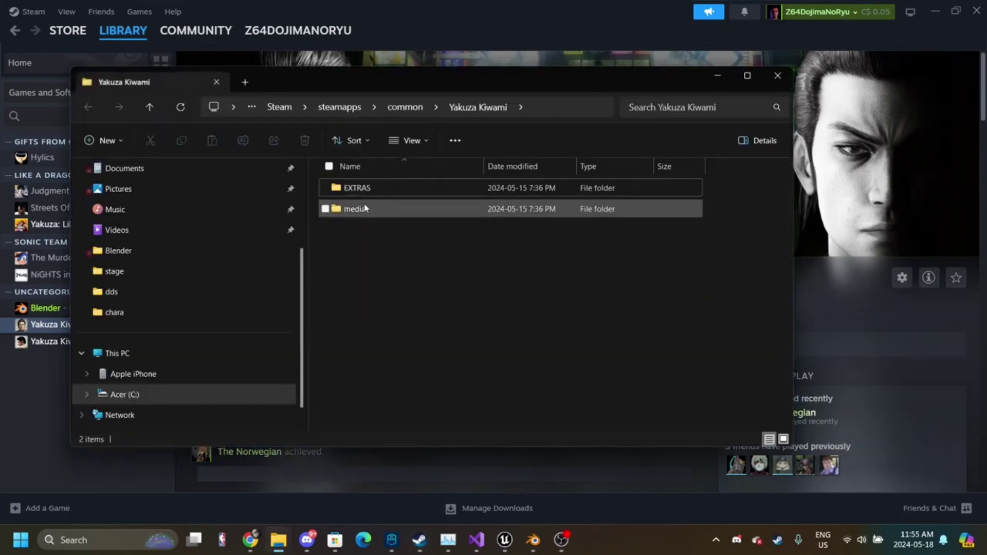
- Open Yakuza Kiwami's data folder inside media and unpack hact.par
double_click(366, 209)
double_click(352, 188)
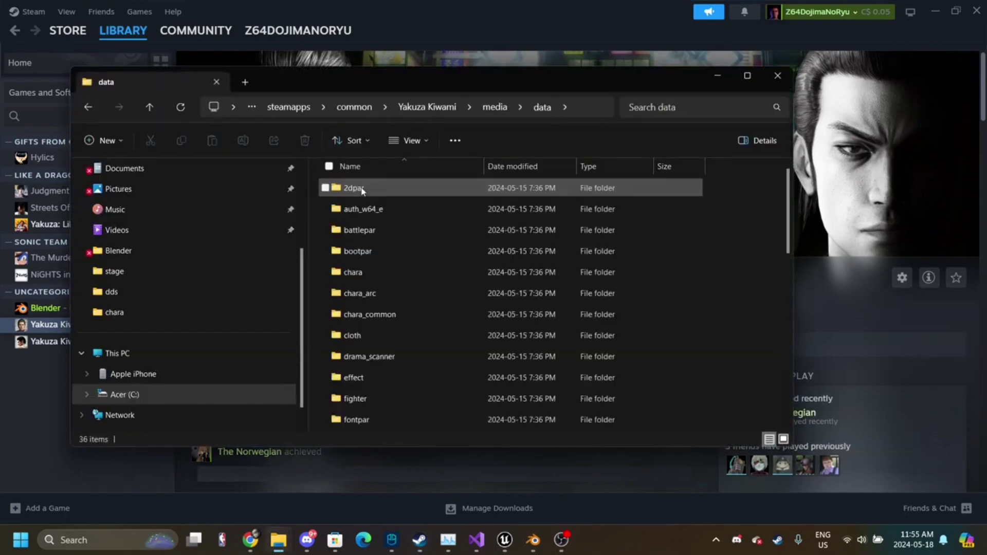
scroll(457, 234, down, 6)
scroll(458, 234, up, 4)
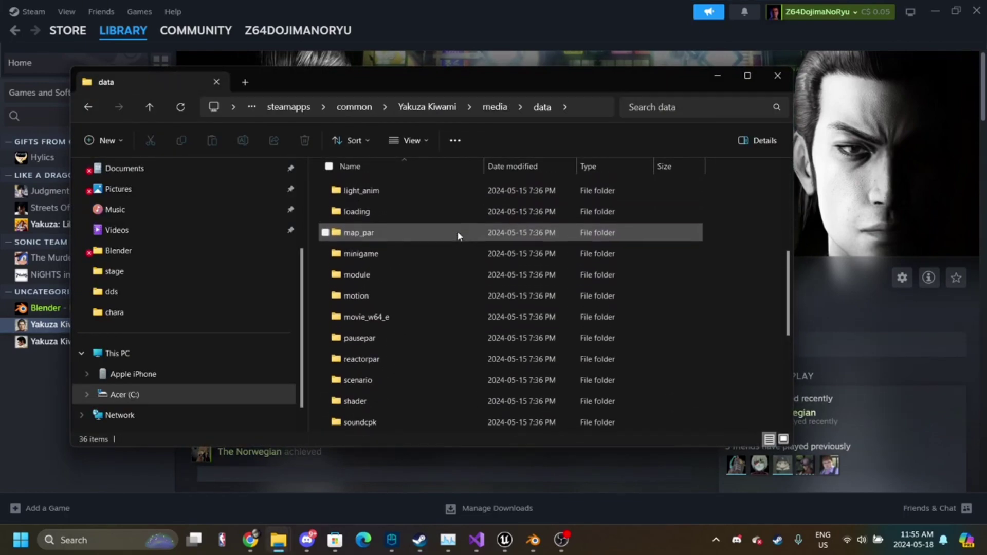
scroll(458, 236, down, 5)
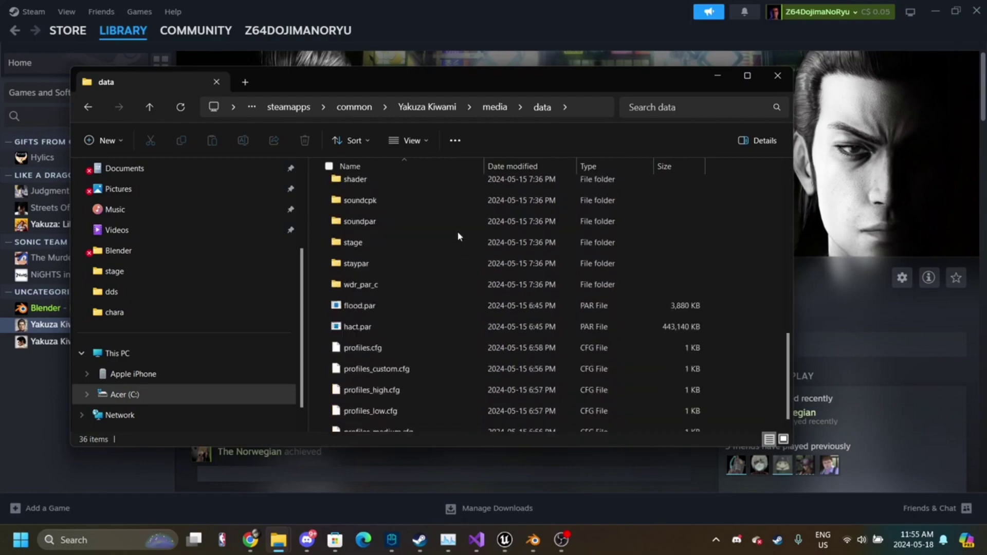
click(368, 298)
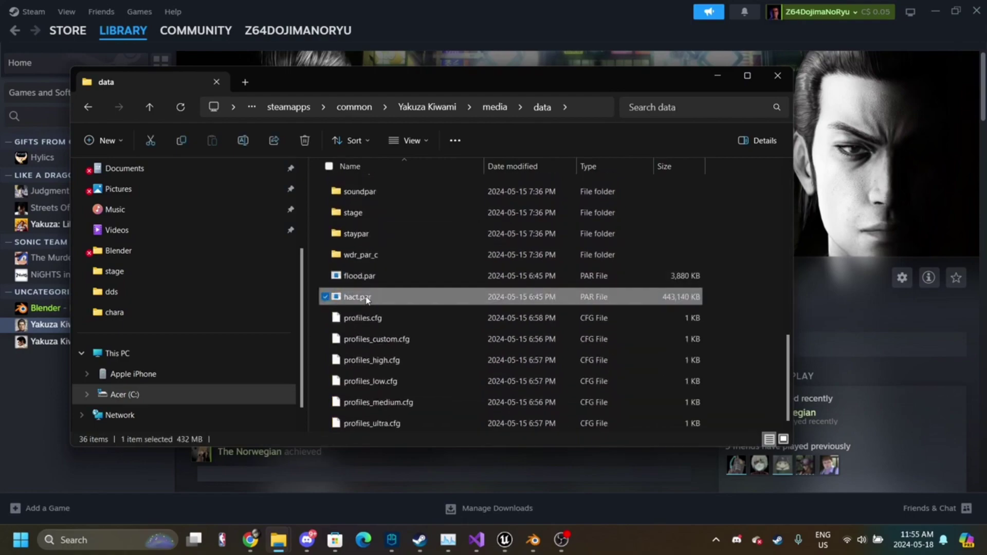
double_click(360, 297)
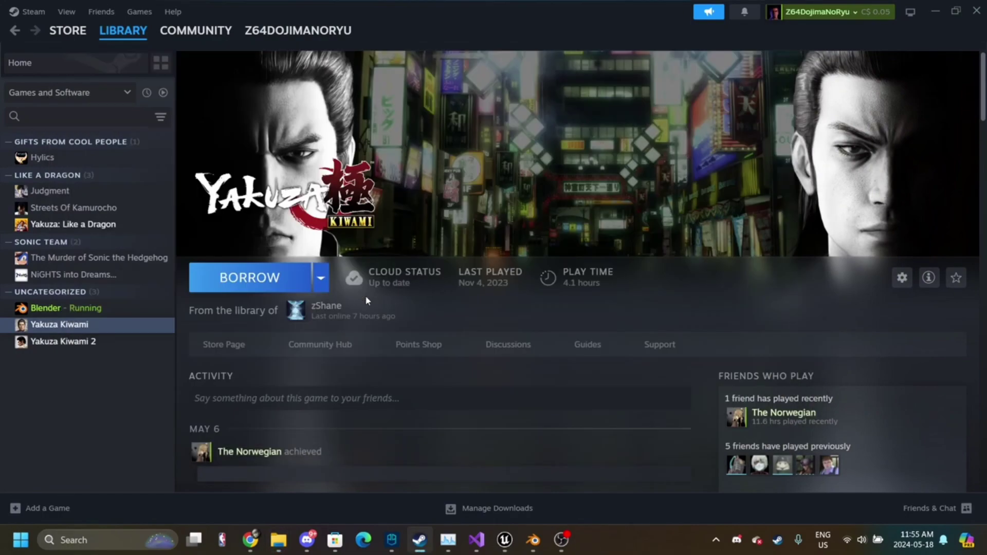
- Return to Yakuza Kiwami's data folder window and look for the unpacked hact.par folder
click(533, 539)
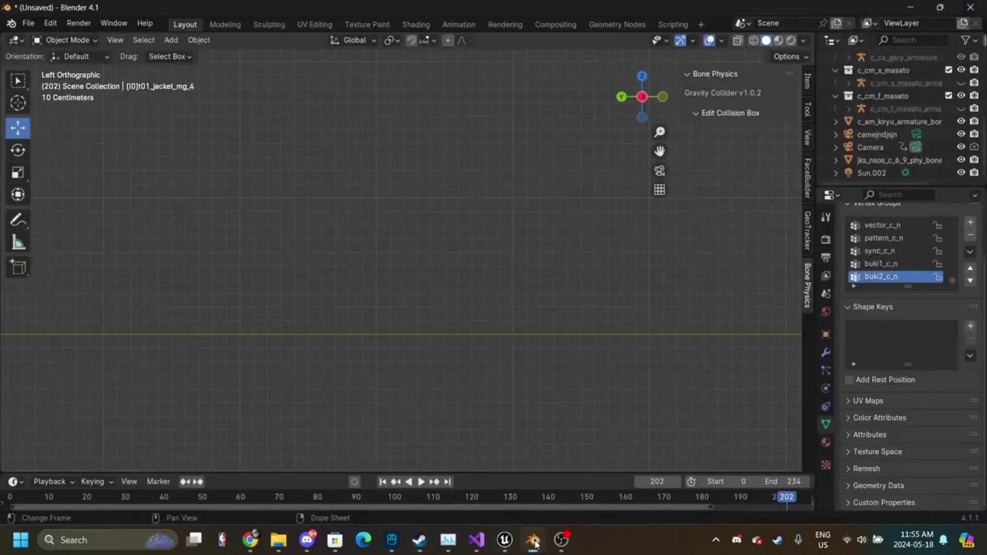
mouse_move(279, 540)
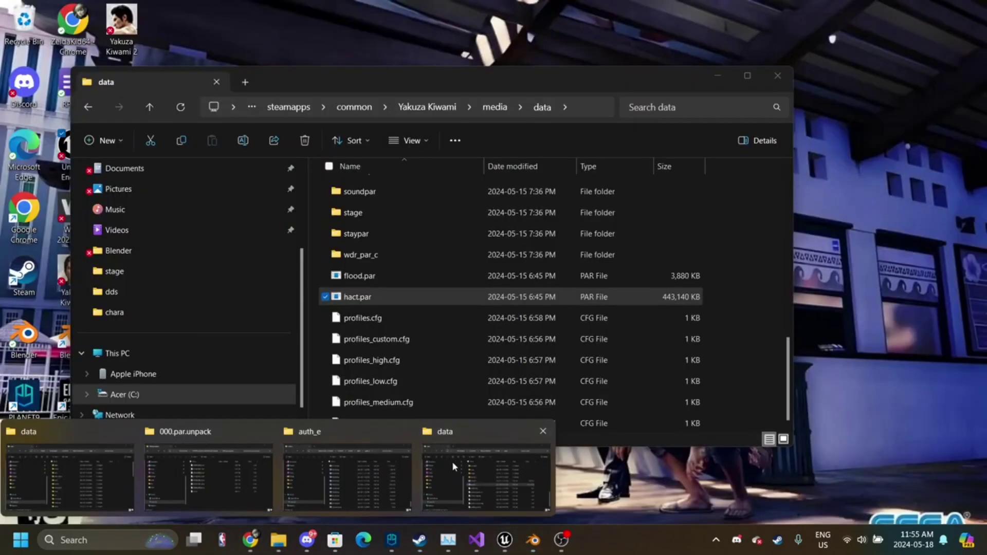
click(452, 461)
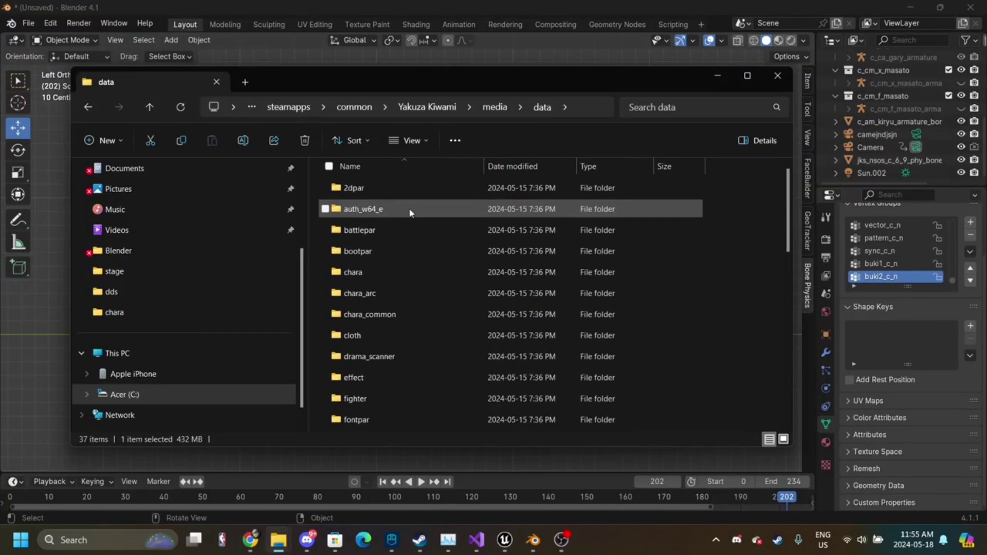
scroll(386, 338, down, 4)
scroll(387, 338, up, 4)
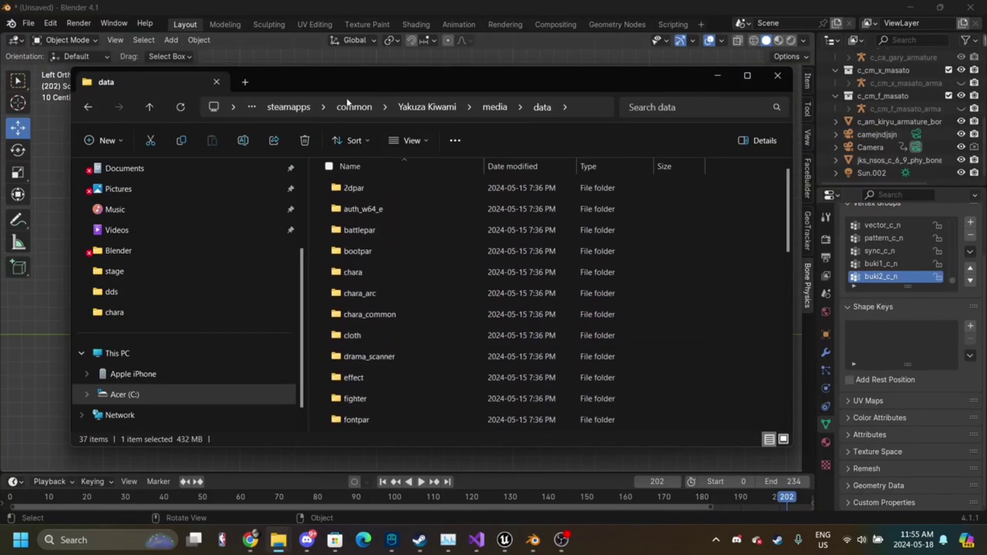
scroll(581, 426, down, 8)
scroll(584, 428, up, 3)
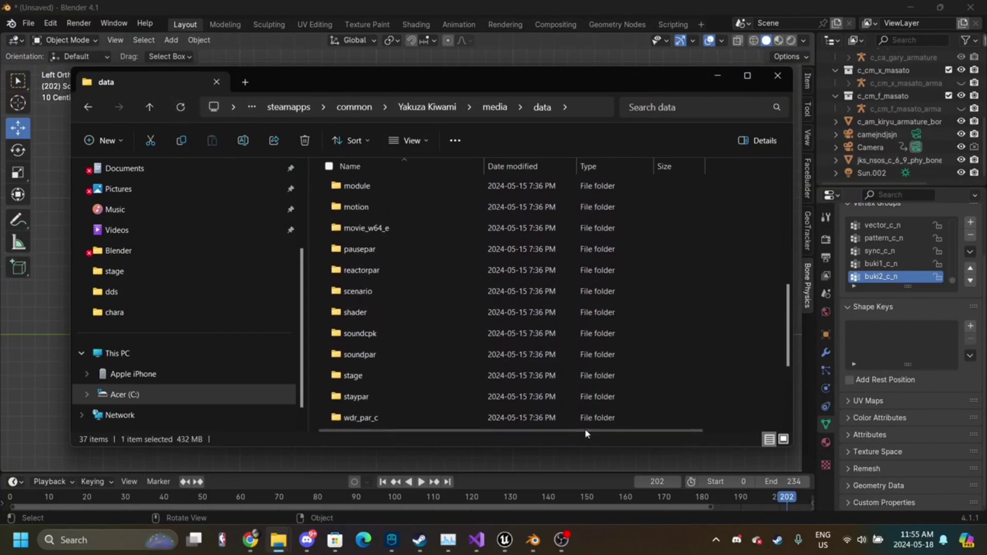
scroll(430, 302, up, 3)
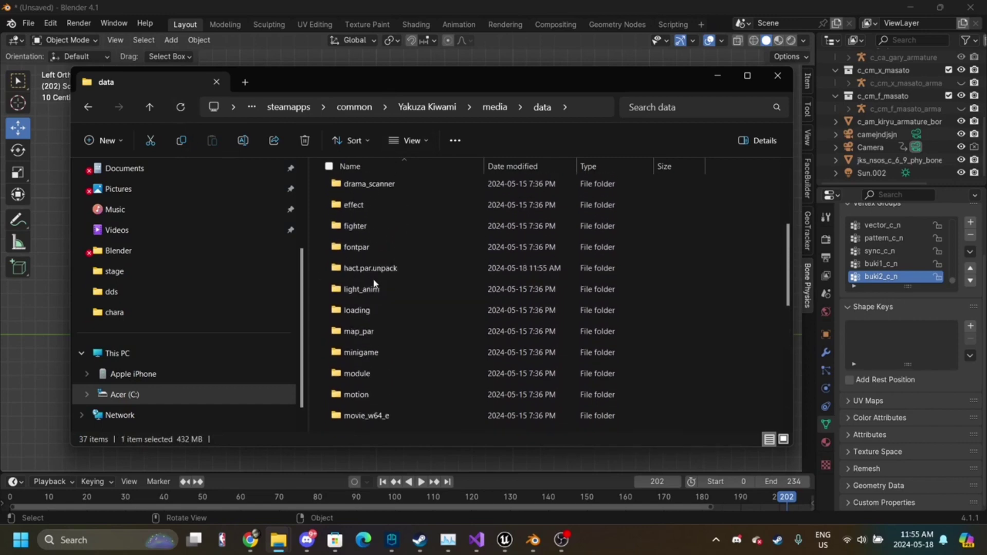
- Open the unpacked hact.par folder, and switch to the RGG heat action list in the browser at its Yakuza 0/Kiwami section
double_click(377, 272)
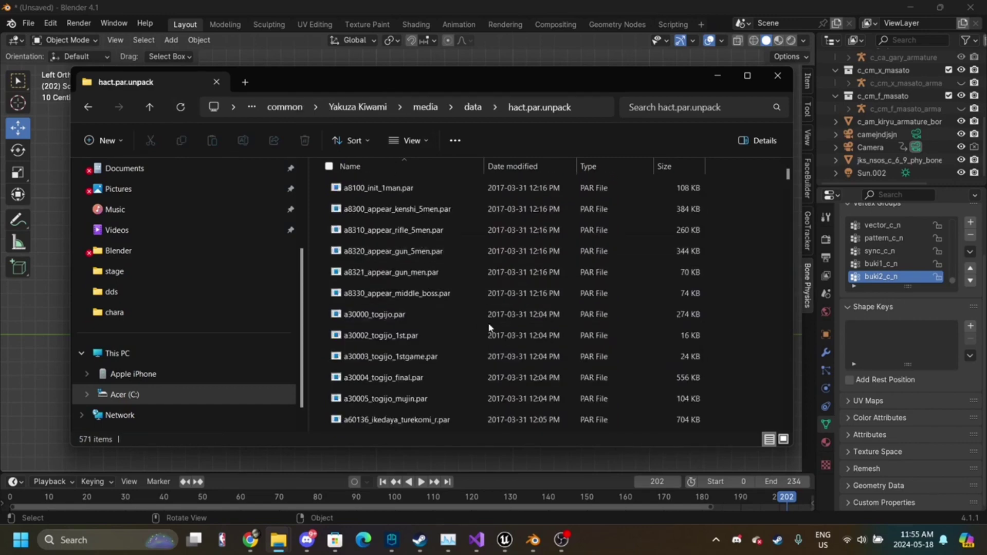
click(258, 543)
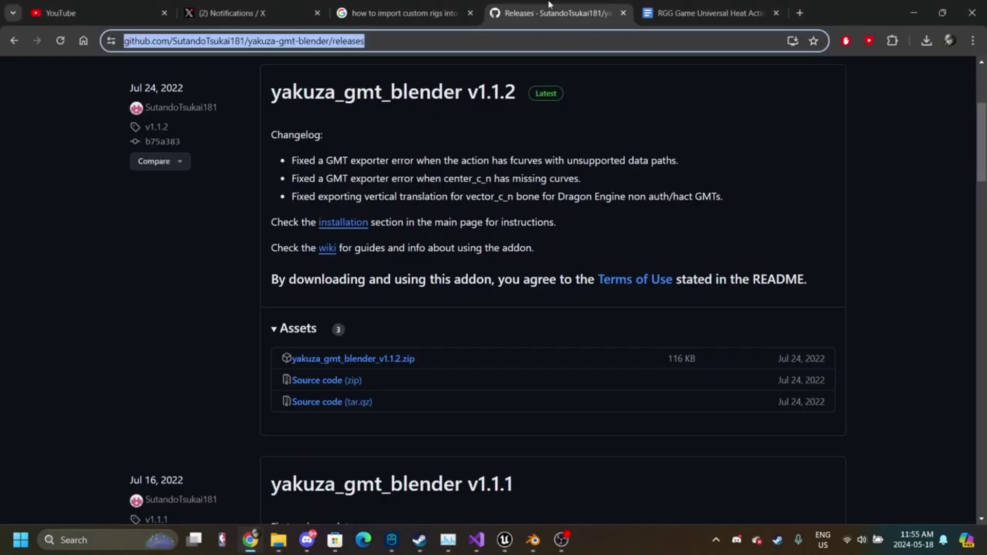
click(709, 13)
scroll(391, 169, down, 2)
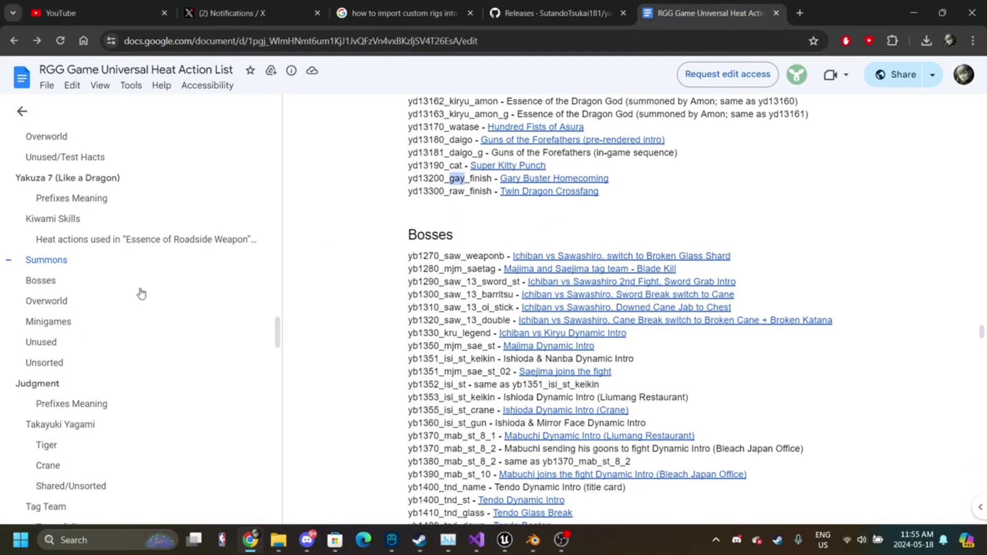
scroll(141, 294, up, 20)
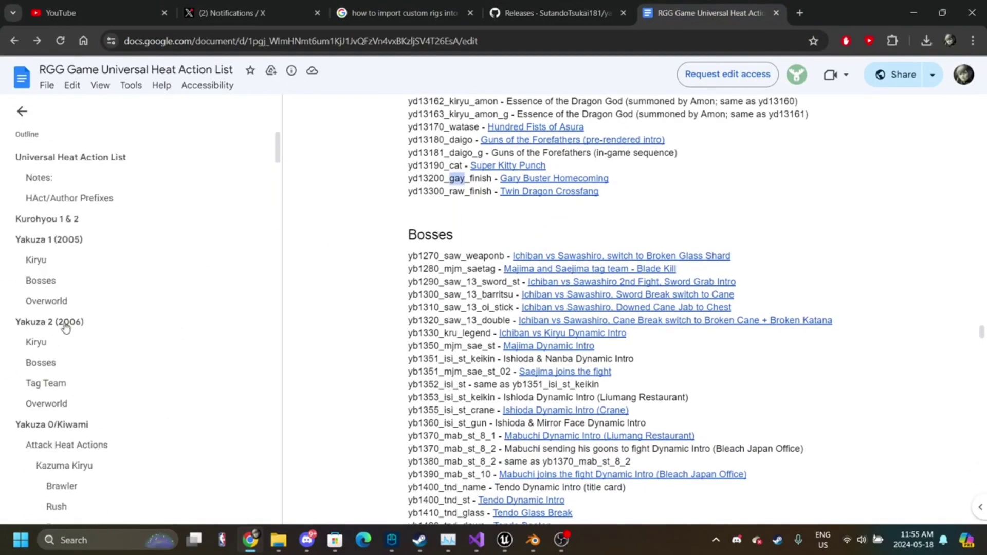
scroll(77, 391, down, 2)
click(68, 385)
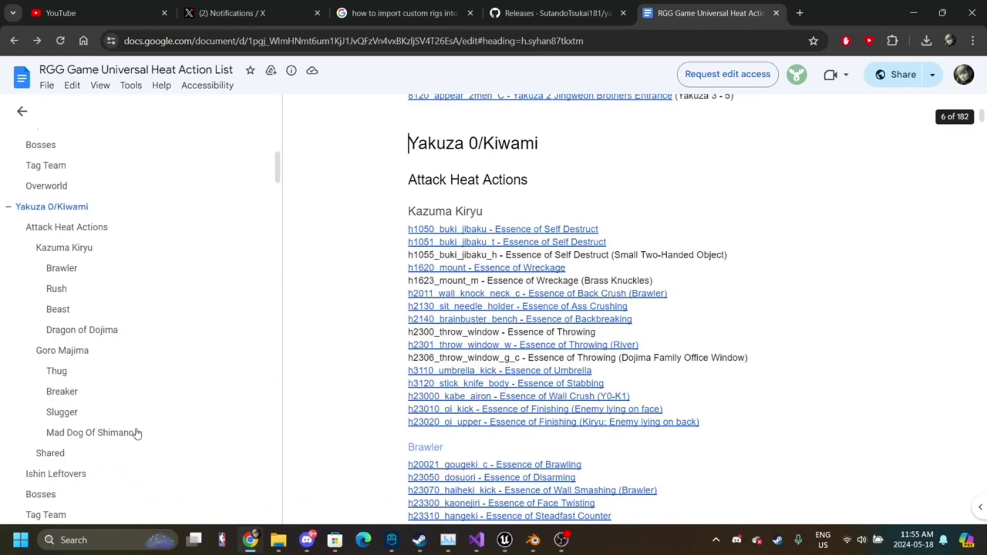
- Examine the Bosses heat actions listed under Yakuza 0/Kiwami
scroll(137, 433, down, 6)
scroll(136, 434, up, 3)
click(51, 283)
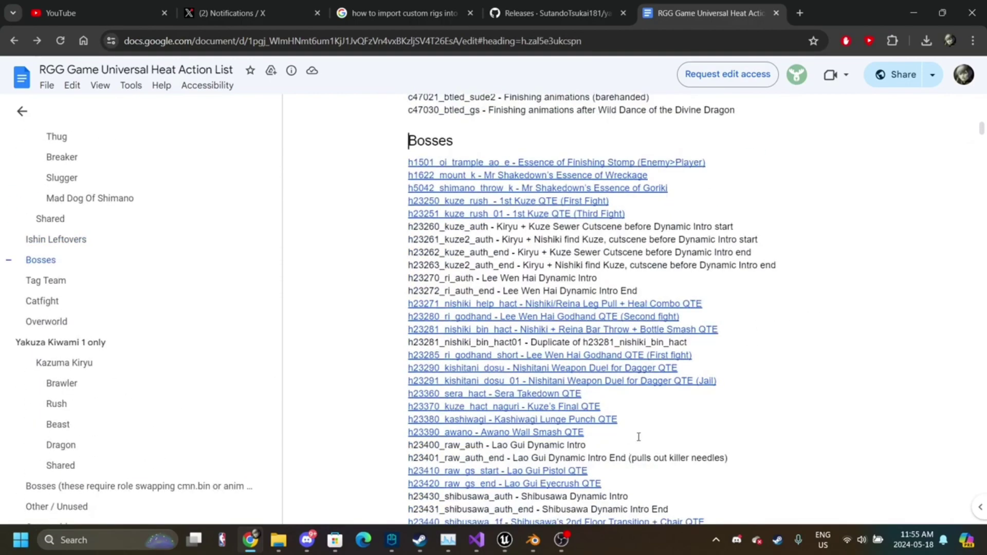
scroll(639, 436, down, 3)
scroll(639, 436, up, 2)
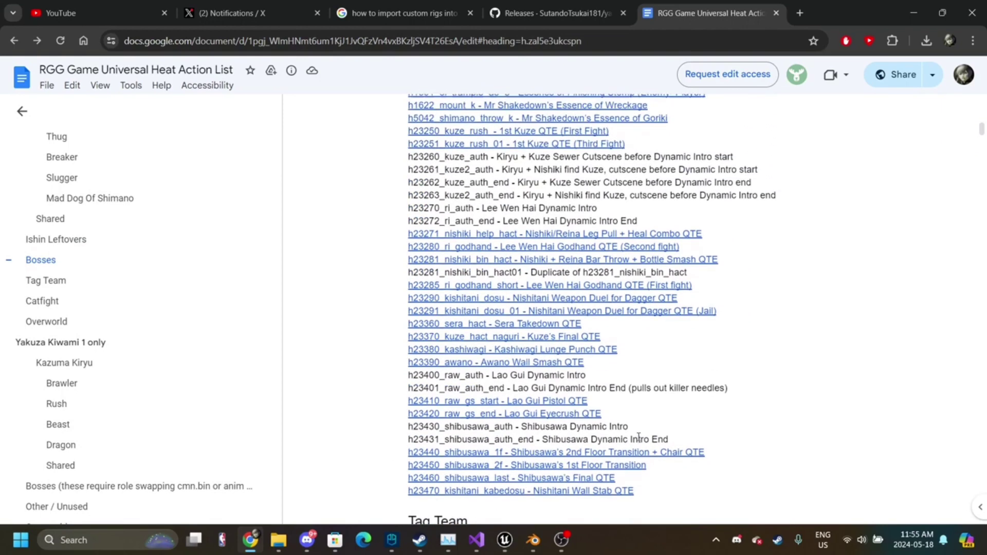
scroll(639, 436, up, 2)
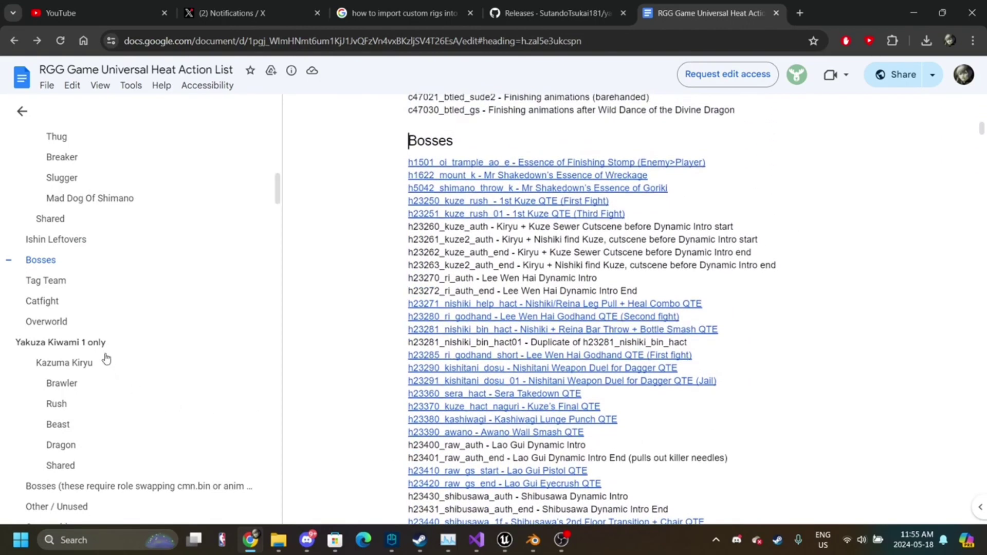
- Go to the Bosses list under Yakuza Kiwami 1 only and look through its heading note and entries
click(106, 359)
click(88, 387)
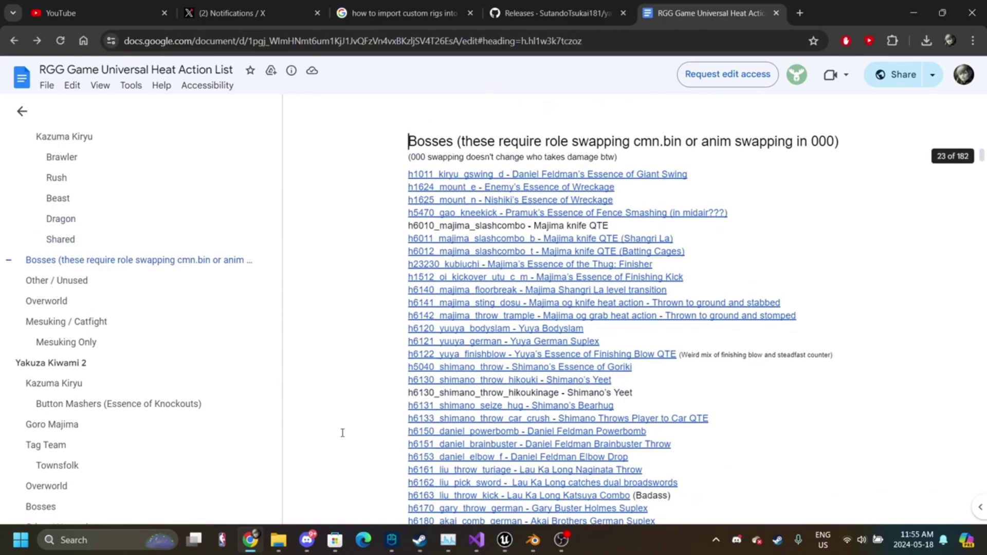
scroll(504, 365, down, 1)
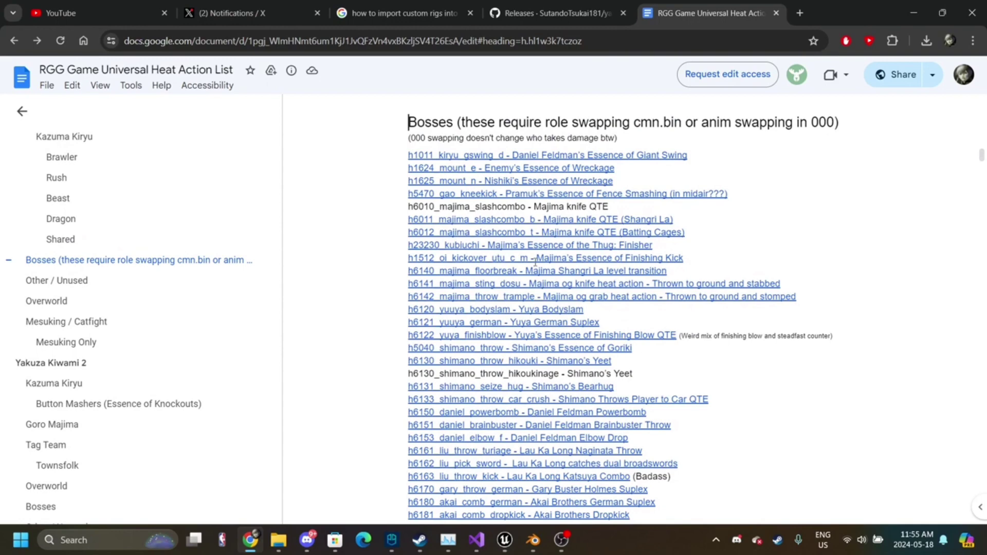
drag(411, 122, 608, 141)
click(481, 121)
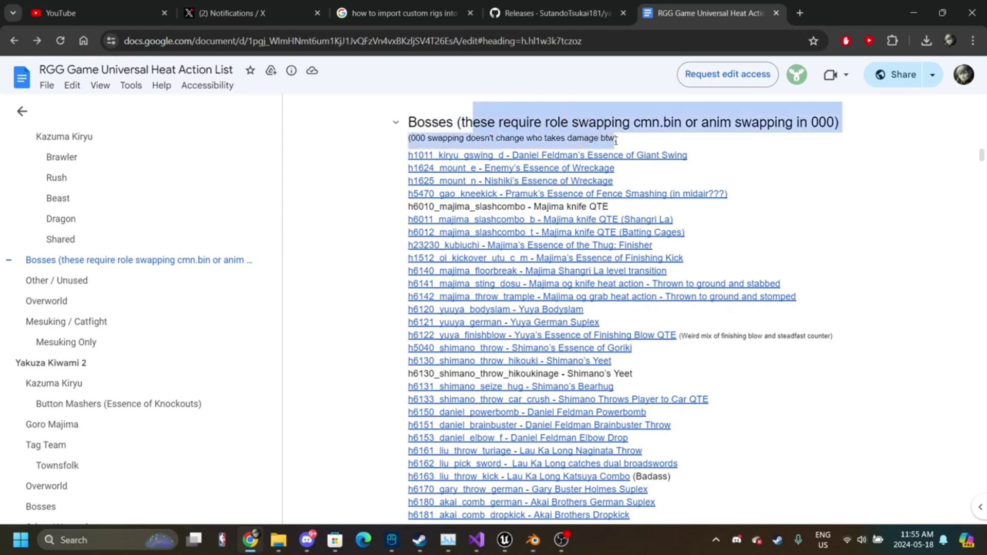
click(714, 362)
scroll(716, 361, down, 6)
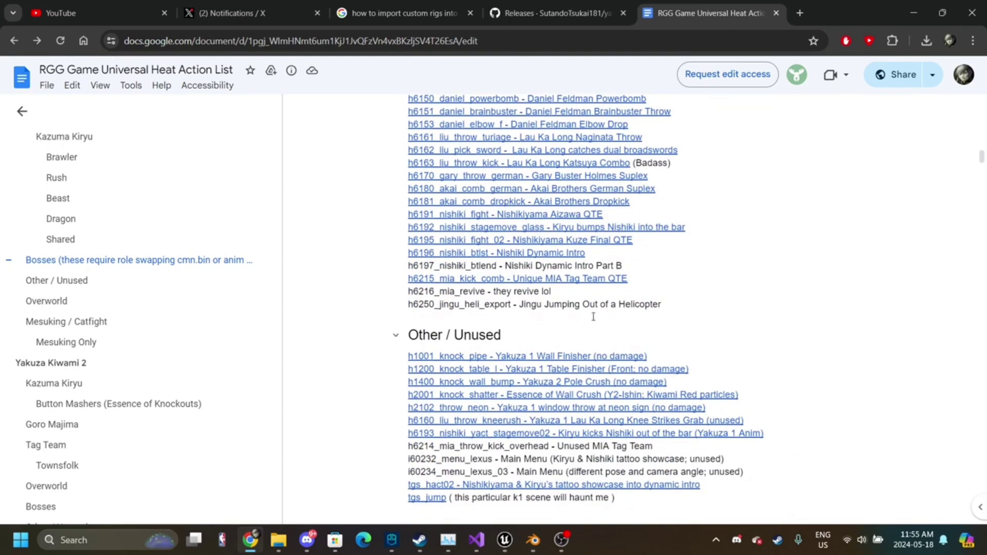
scroll(593, 317, up, 1)
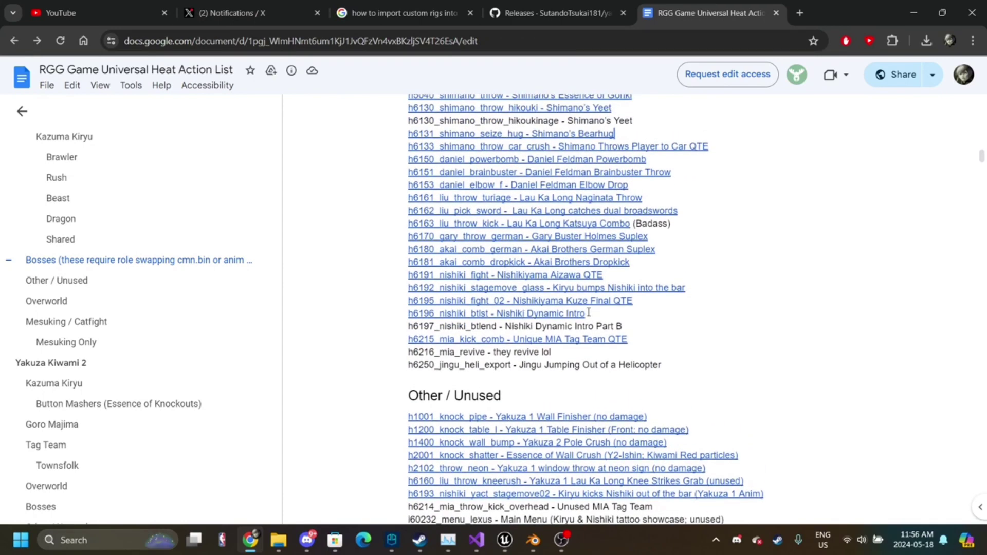
- Highlight the h6196_nishiki_btlst entry for the Nishiki Dynamic Intro and review the Bosses list around it
drag(585, 314, 389, 316)
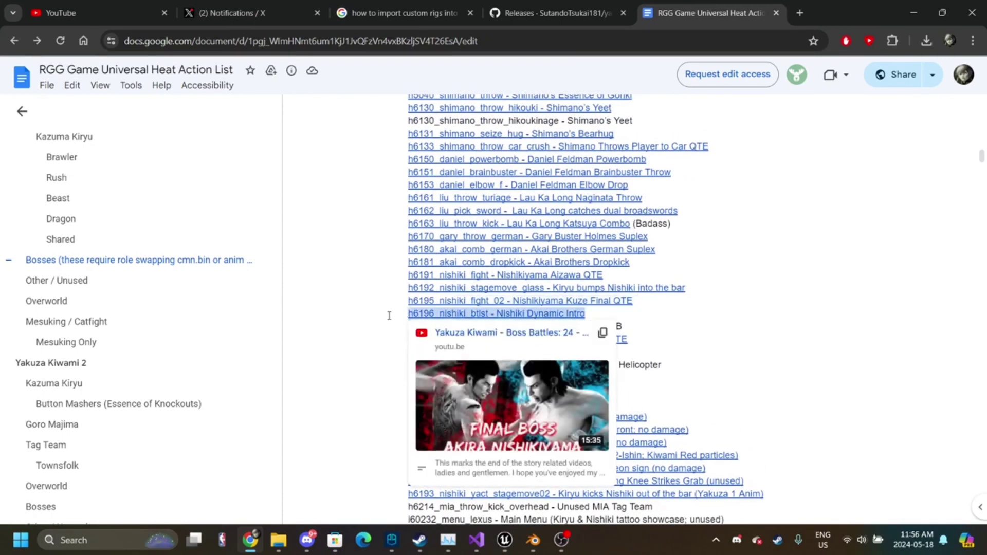
mouse_move(483, 378)
click(741, 312)
scroll(742, 312, up, 1)
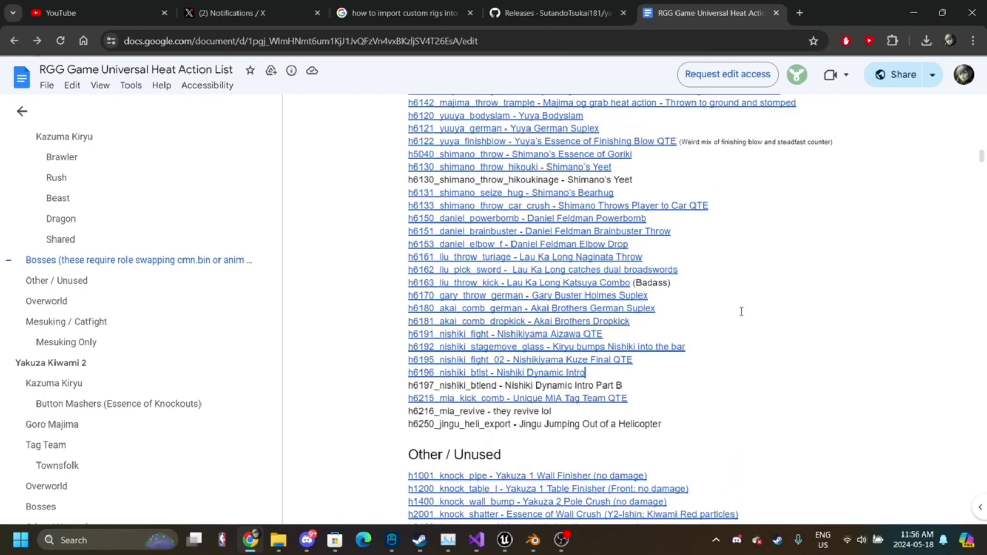
scroll(686, 334, up, 4)
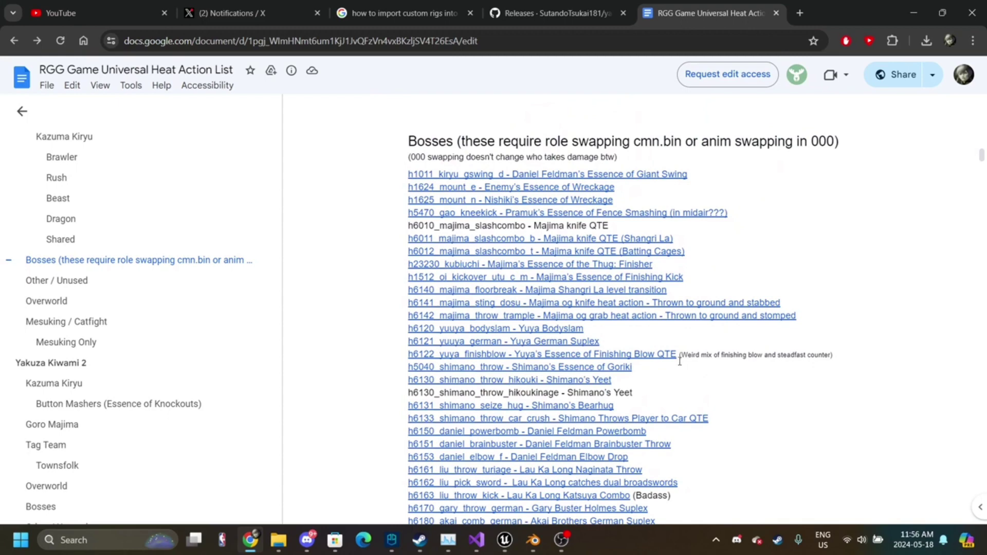
- Switch back to Blender, select the camera camejndjsjn and frame the empty area around the world origin
click(529, 537)
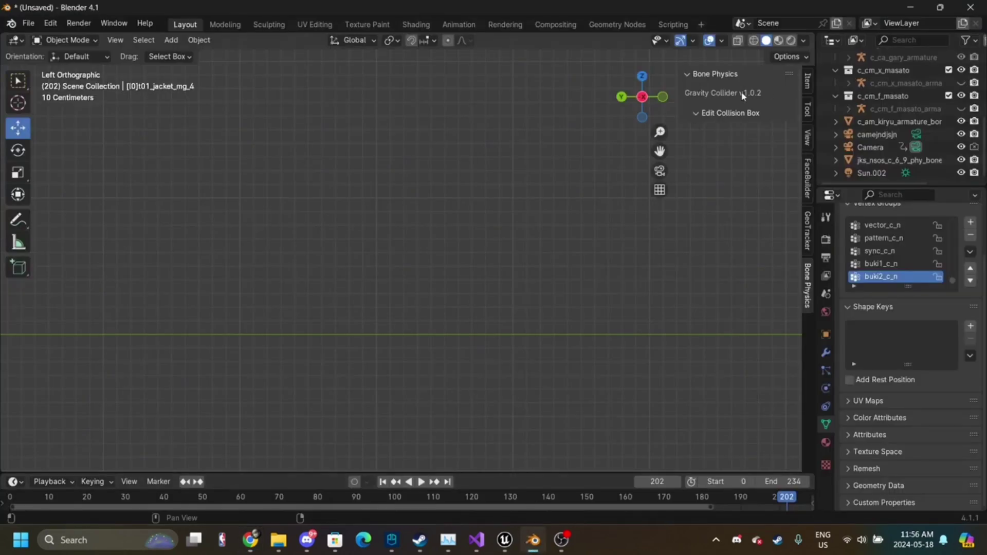
drag(659, 133, 659, 329)
drag(661, 135, 661, 100)
drag(662, 152, 245, 198)
click(873, 135)
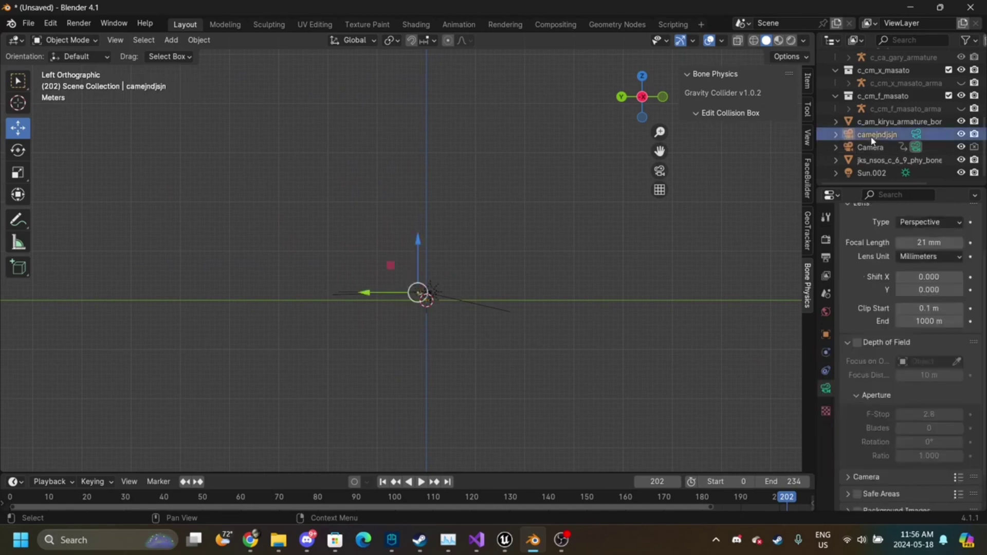
click(649, 136)
drag(658, 149, 984, 553)
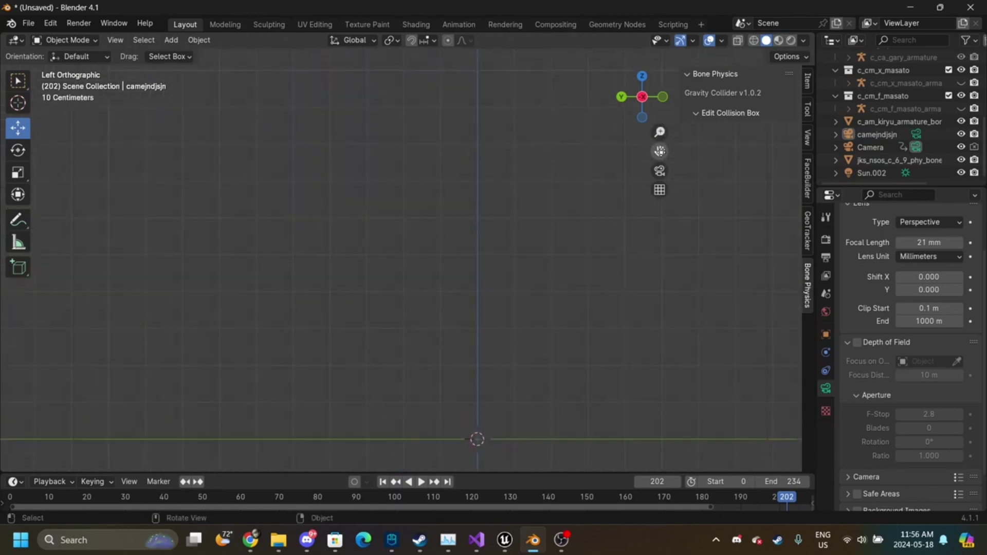
- Return to Yakuza Kiwami's file window and open the chara, w64, auth folder inside data
mouse_move(279, 540)
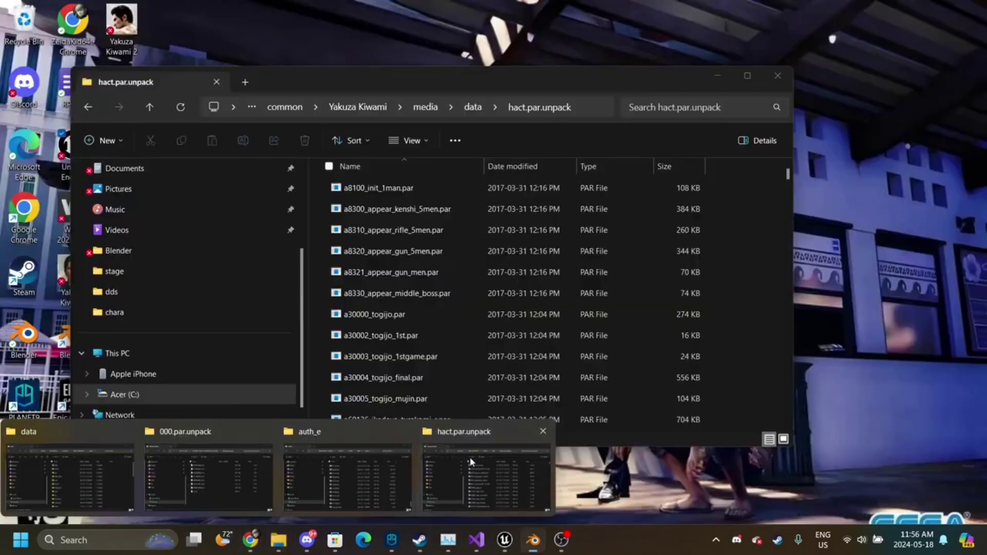
click(471, 461)
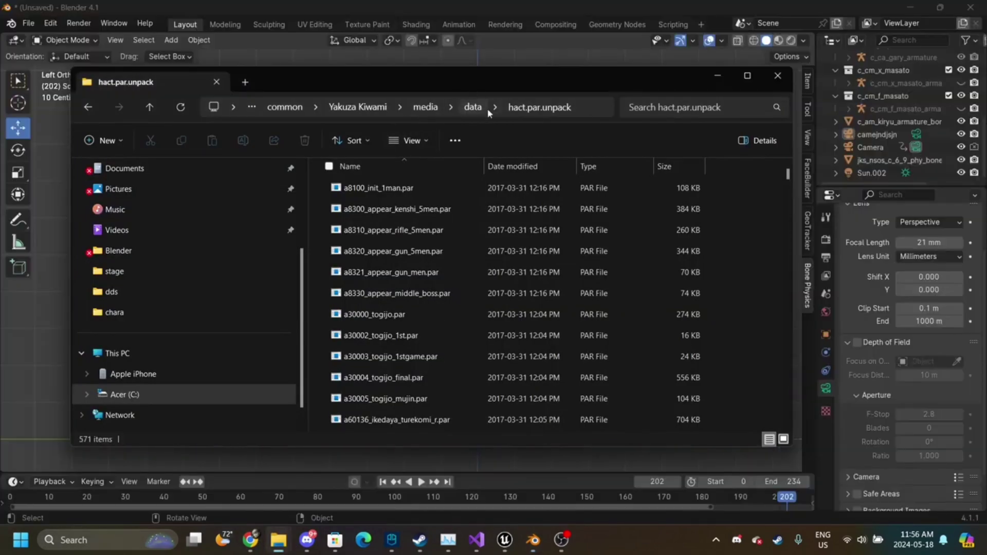
click(473, 107)
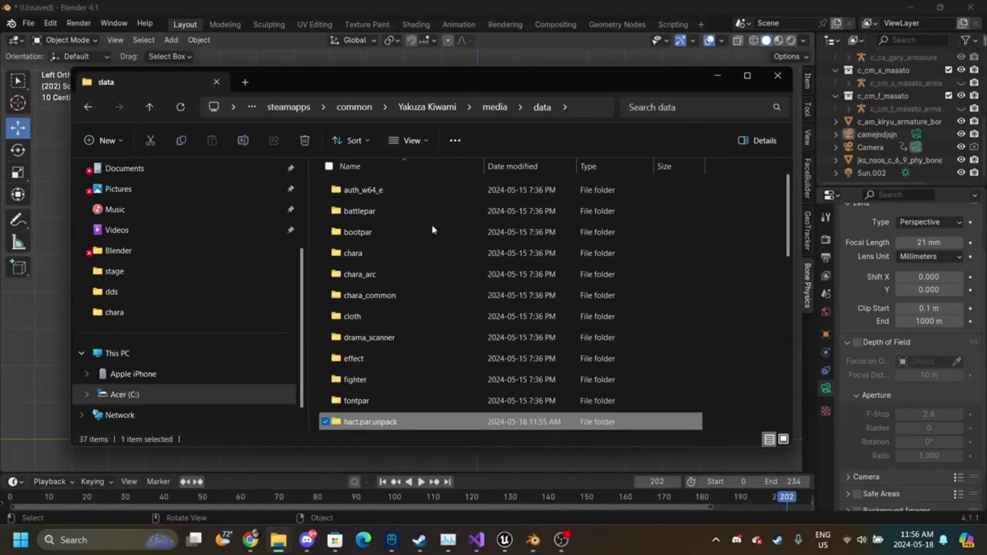
double_click(386, 257)
double_click(342, 188)
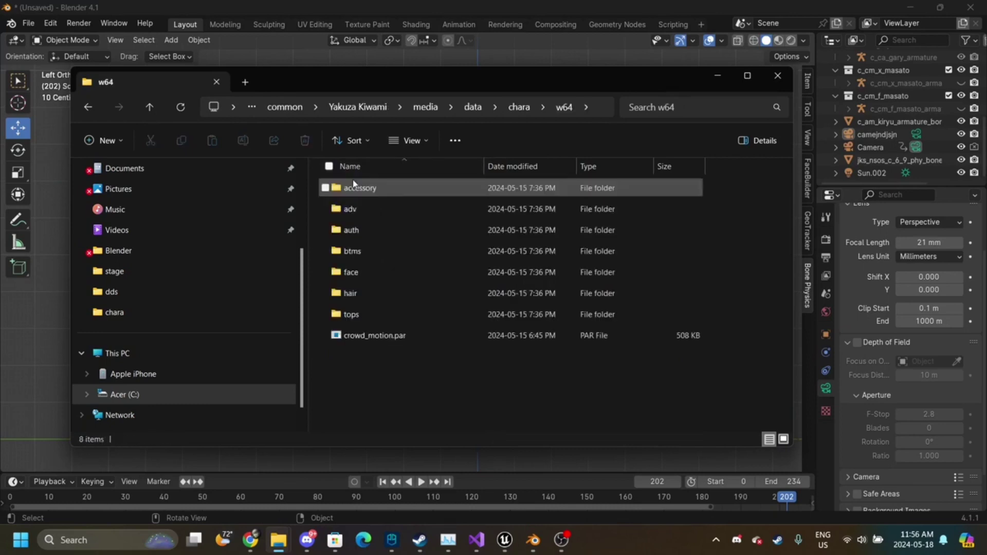
double_click(362, 229)
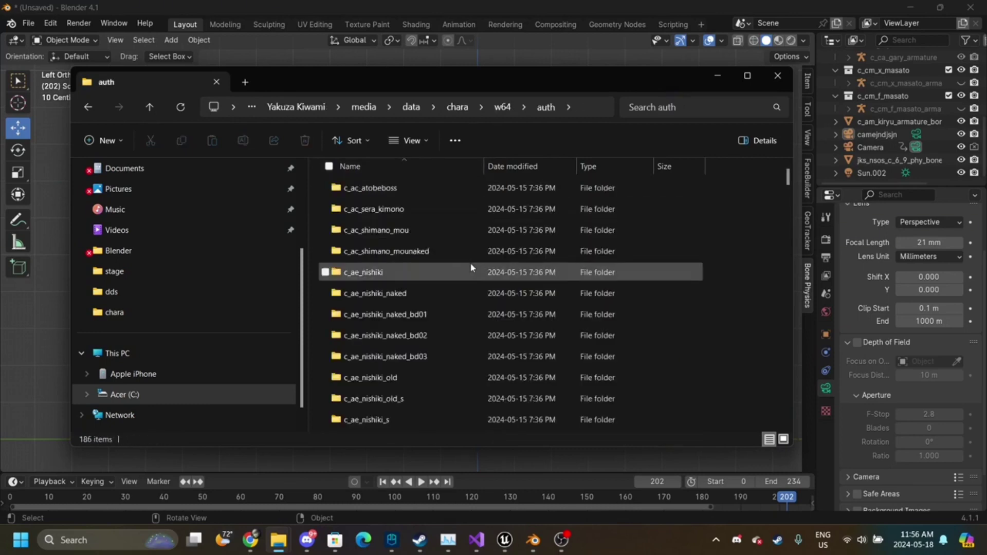
- Open the c_ae_nishiki_naked folder and unpack its mesh.par file
scroll(471, 268, down, 3)
scroll(375, 324, up, 1)
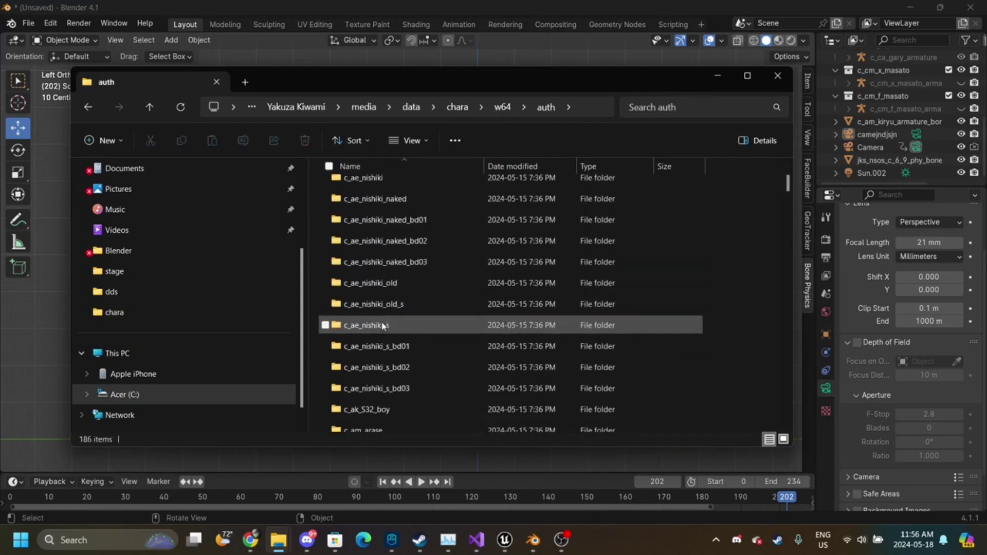
double_click(360, 215)
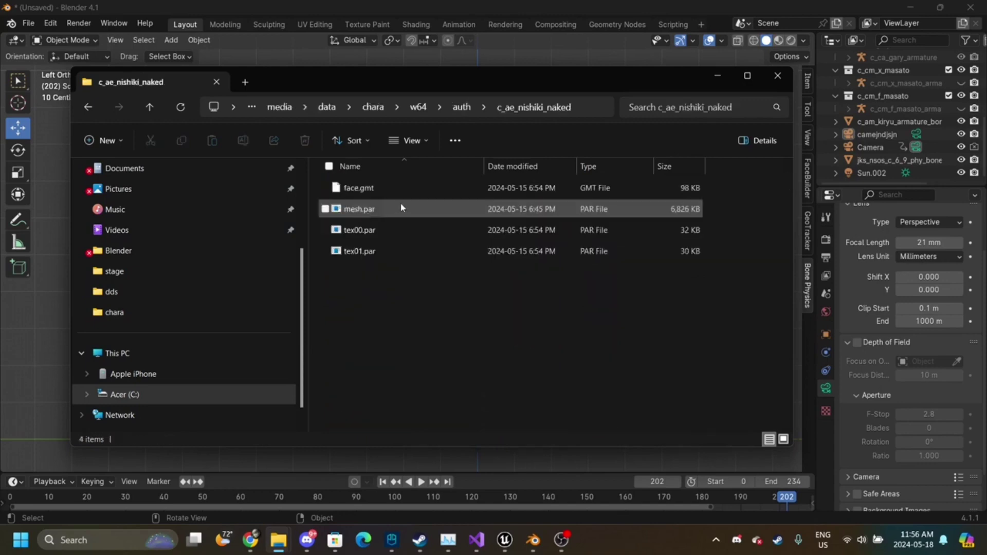
click(402, 209)
double_click(403, 209)
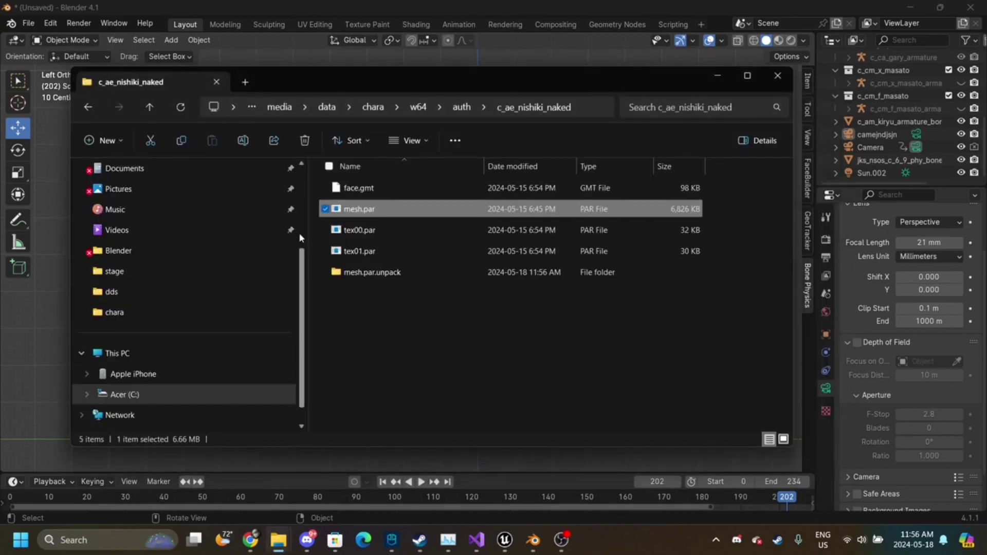
- Switch to Blender, start a Yakuza skinned model import and browse the w64 folder of the bookmarked Yakuza Kiwami Chara.par
click(352, 60)
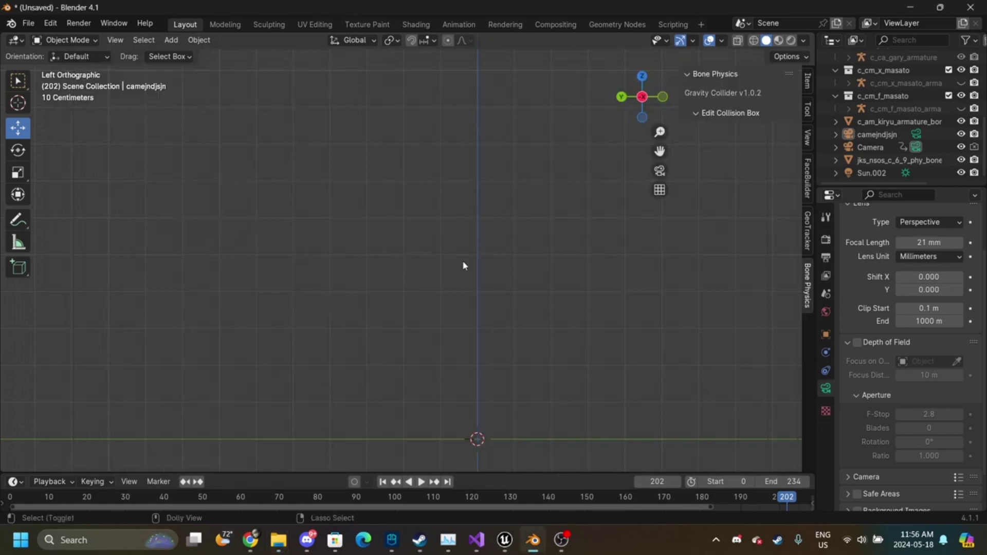
key(ctrl+shift+i)
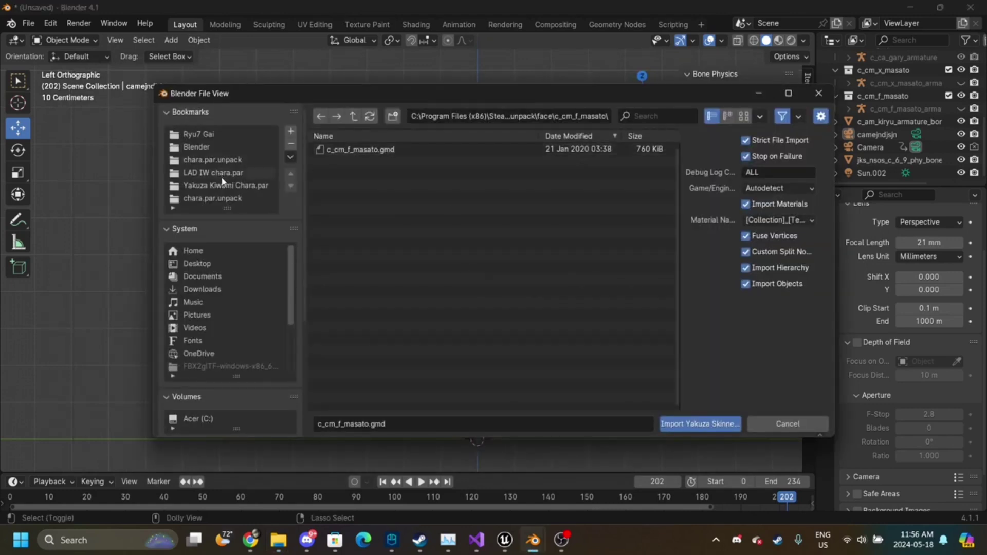
click(223, 184)
double_click(375, 150)
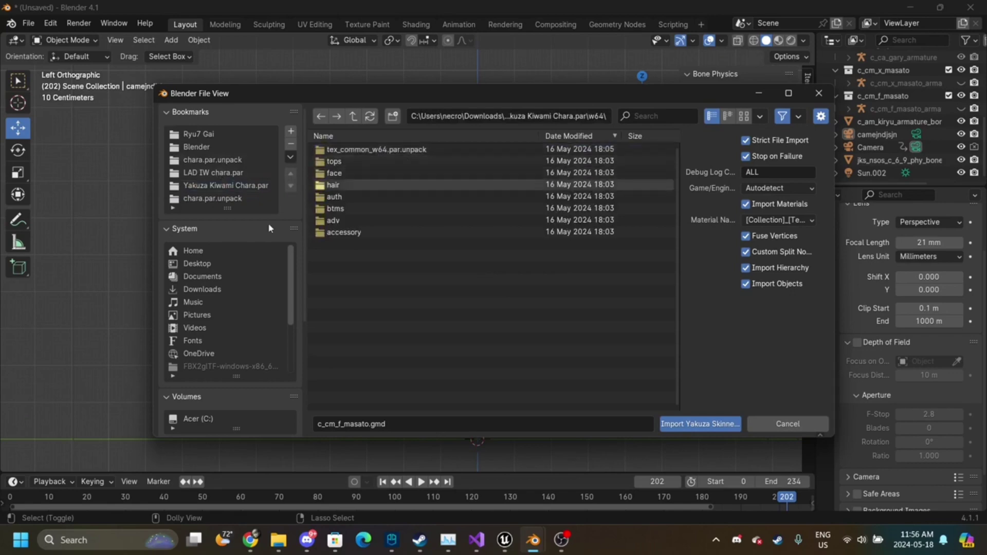
- Browse the import dialog to the media, data folder of Yakuza Kiwami inside Steam's steamapps common folder
click(222, 160)
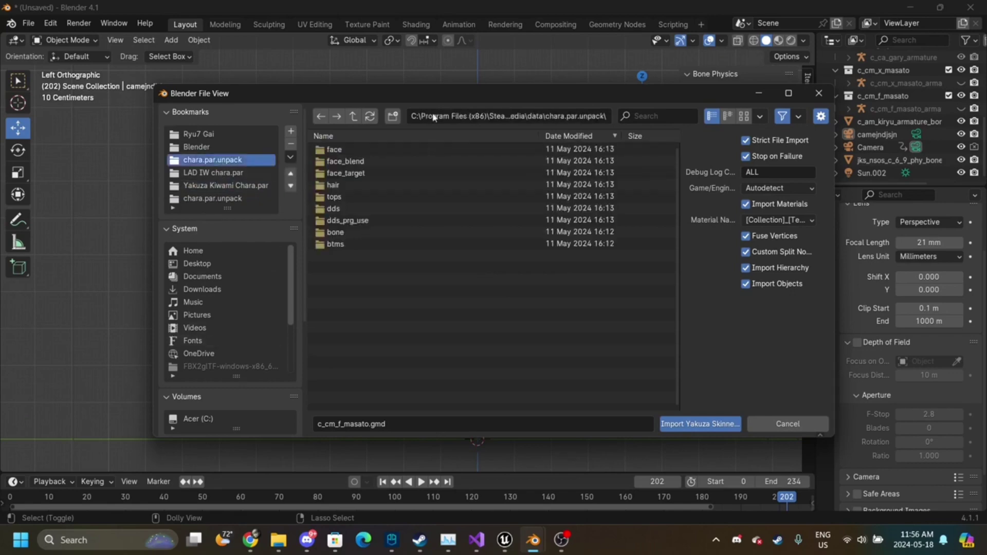
click(352, 116)
click(352, 117)
click(352, 116)
click(352, 117)
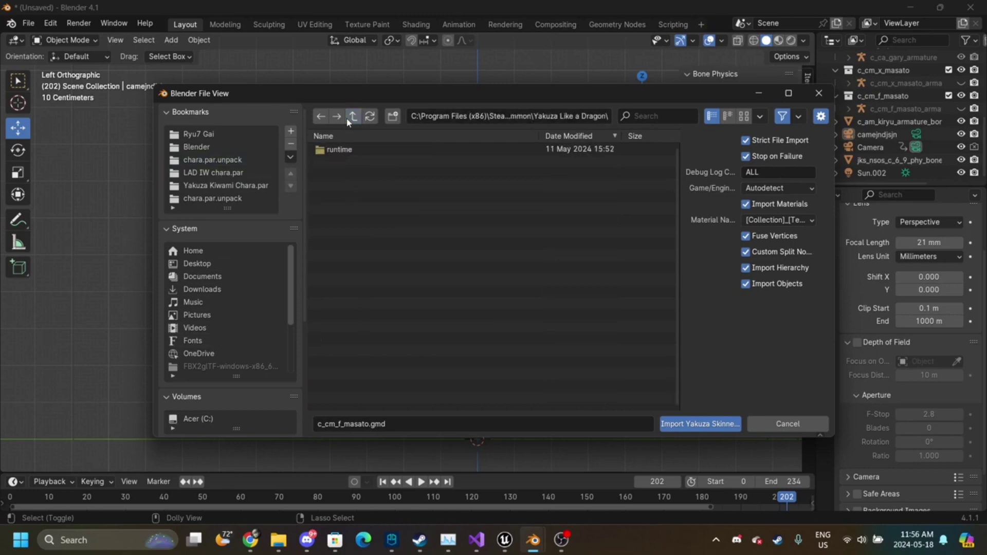
click(354, 118)
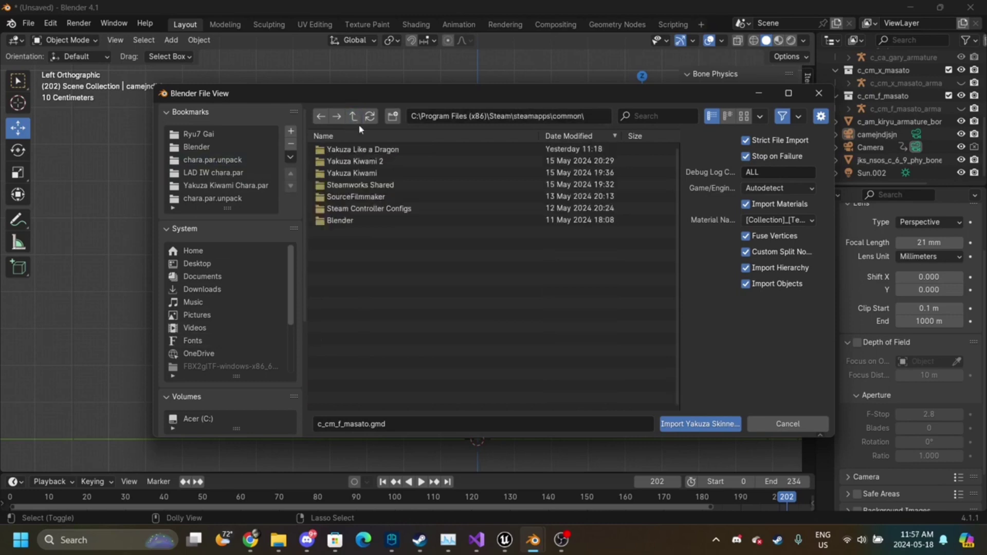
double_click(389, 173)
double_click(359, 160)
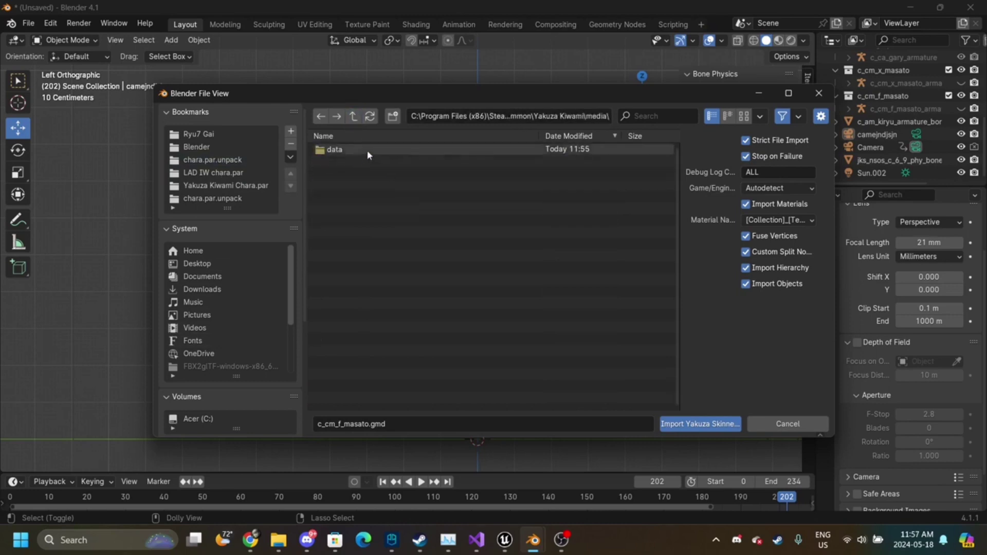
click(368, 151)
double_click(368, 153)
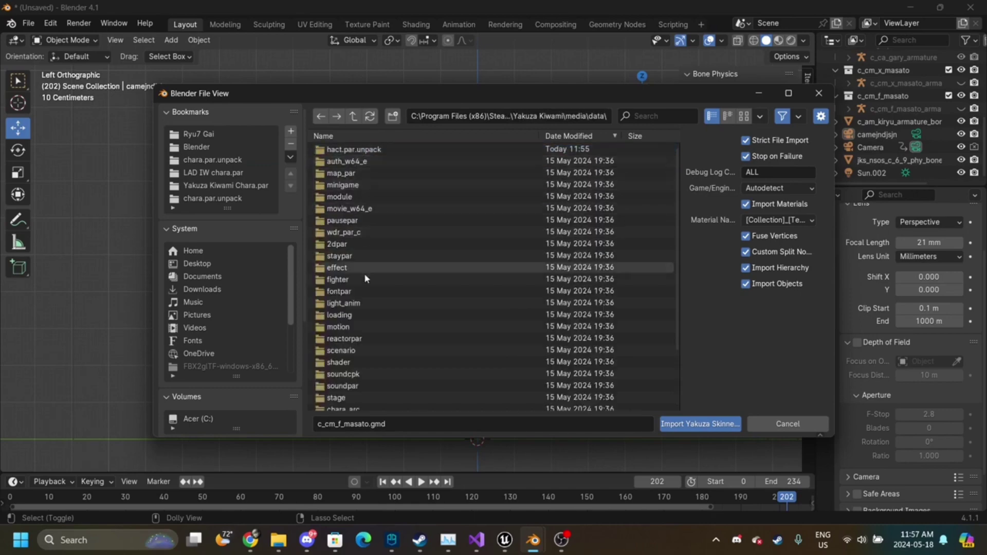
- Import c_ae_nishiki_naked.gmd from the mesh.par.unpack folder under chara, w64, auth, c_ae_nishiki_naked, and view the model in back orthographic view
scroll(364, 337, down, 3)
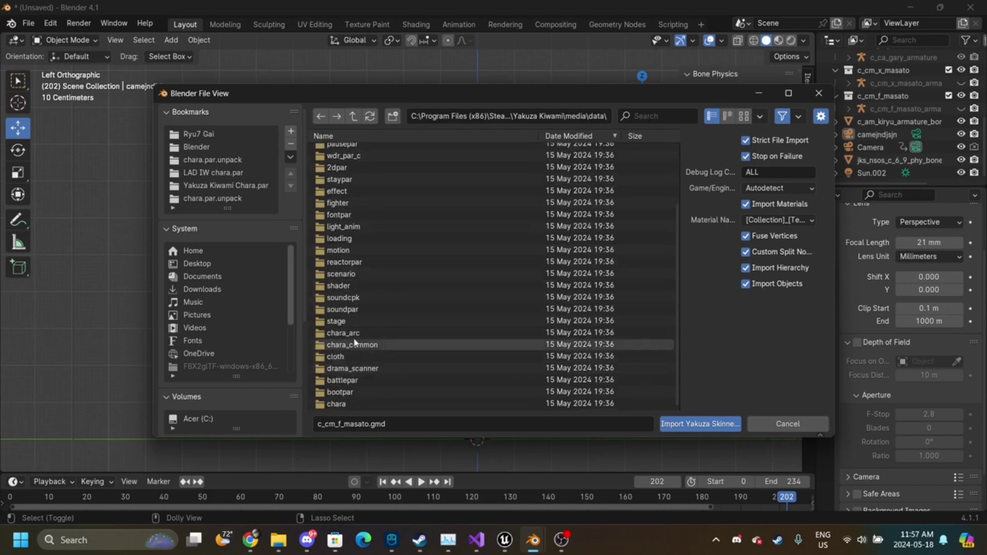
double_click(350, 404)
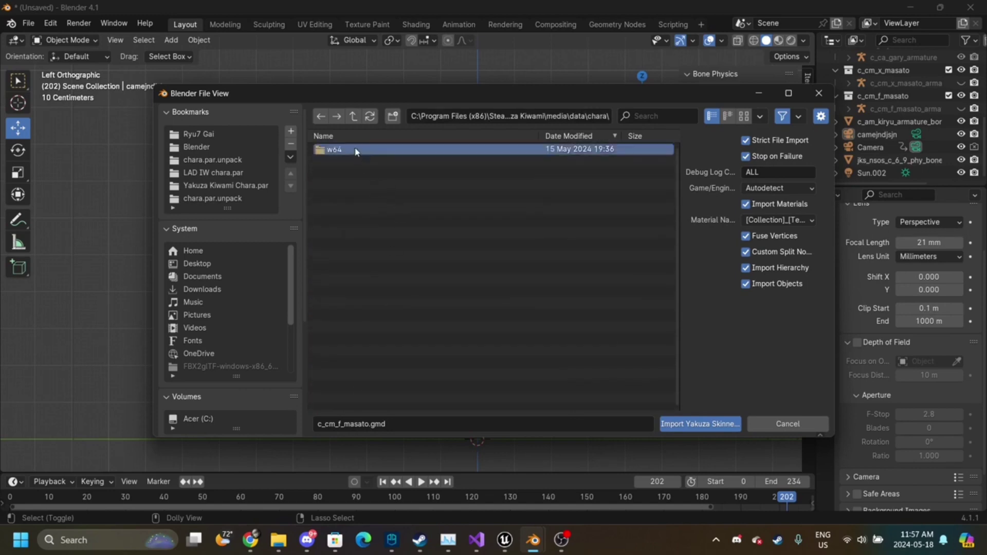
double_click(331, 149)
click(346, 189)
double_click(341, 186)
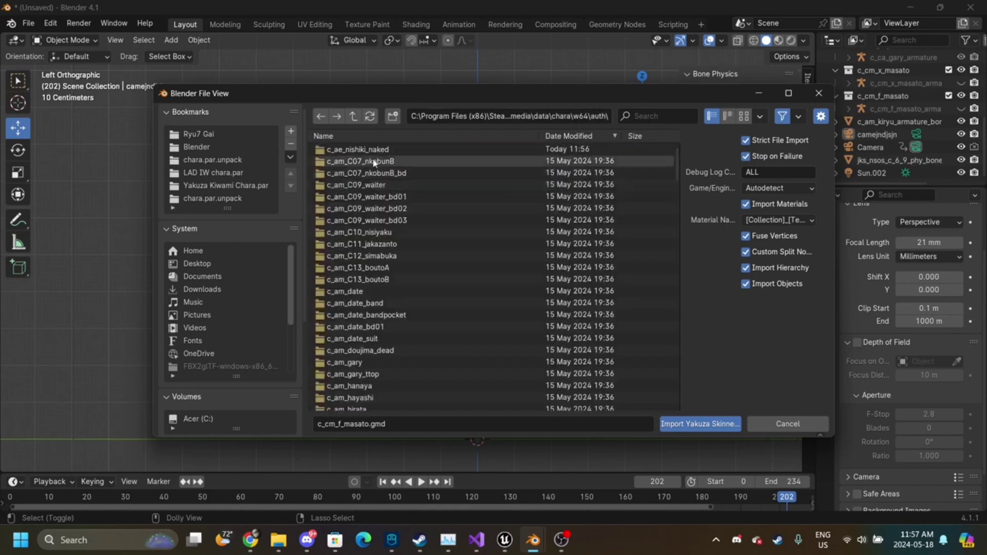
double_click(377, 161)
double_click(387, 149)
double_click(388, 149)
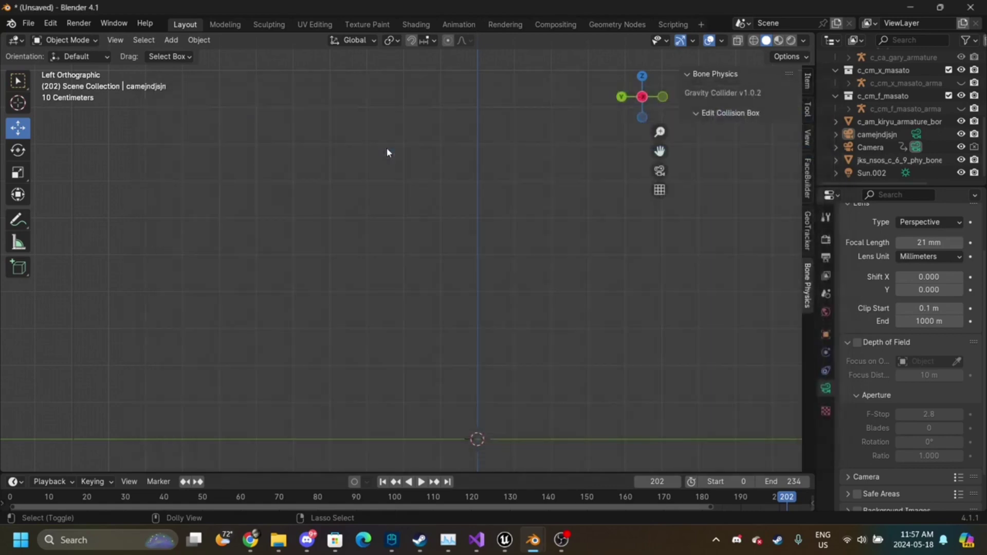
click(622, 96)
drag(660, 151, 655, 504)
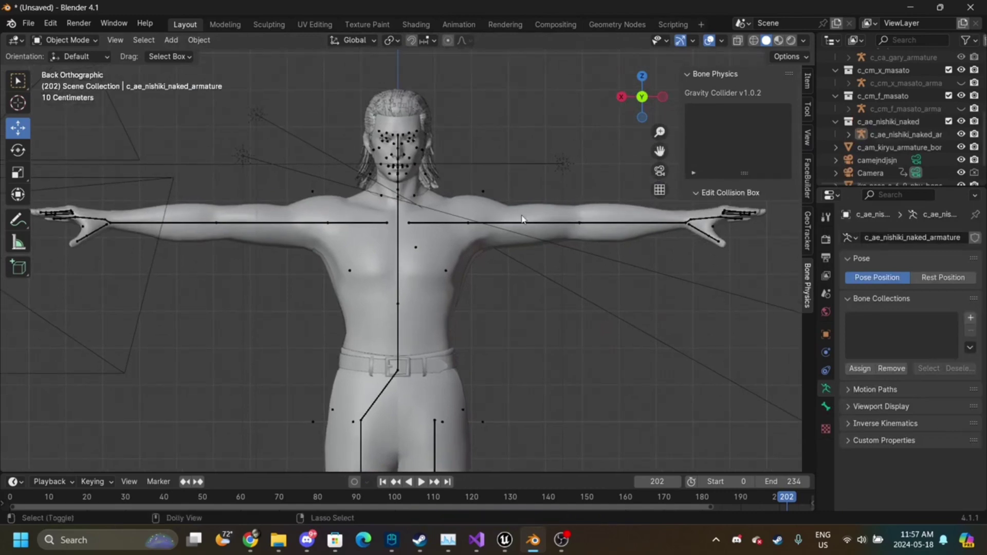
- Start another Yakuza skinned model import and browse the bookmarks to the Yakuza Kiwami Chara.par folder
key(shift+r)
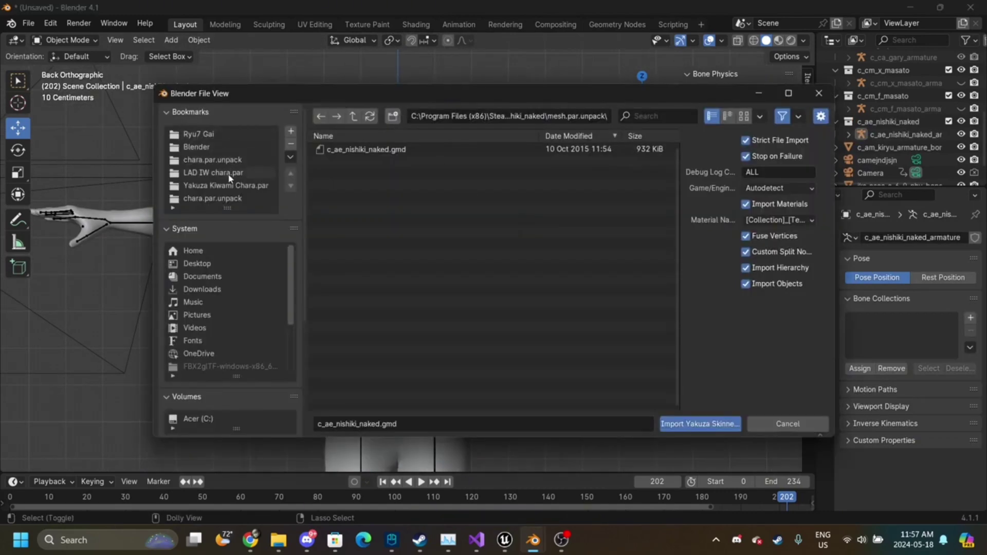
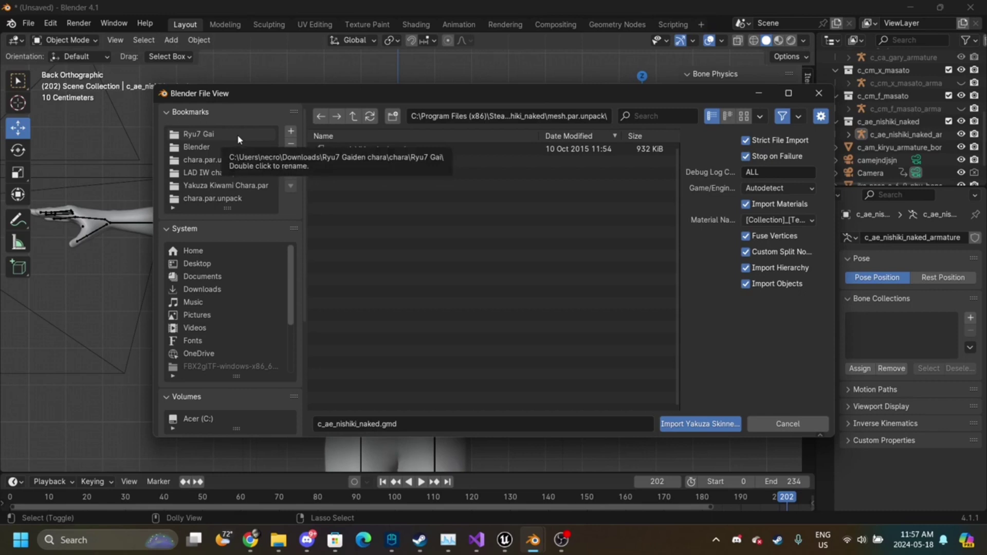
click(256, 172)
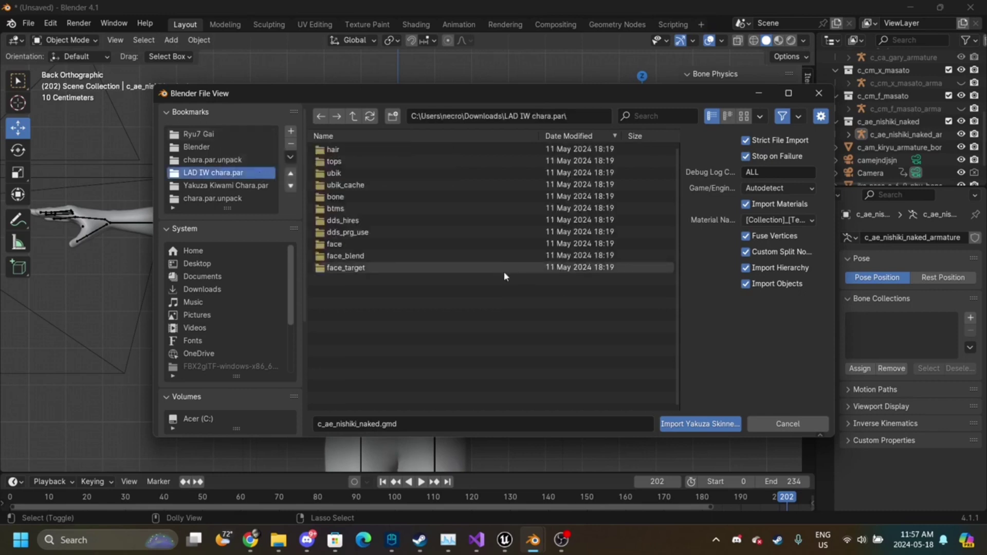
click(335, 160)
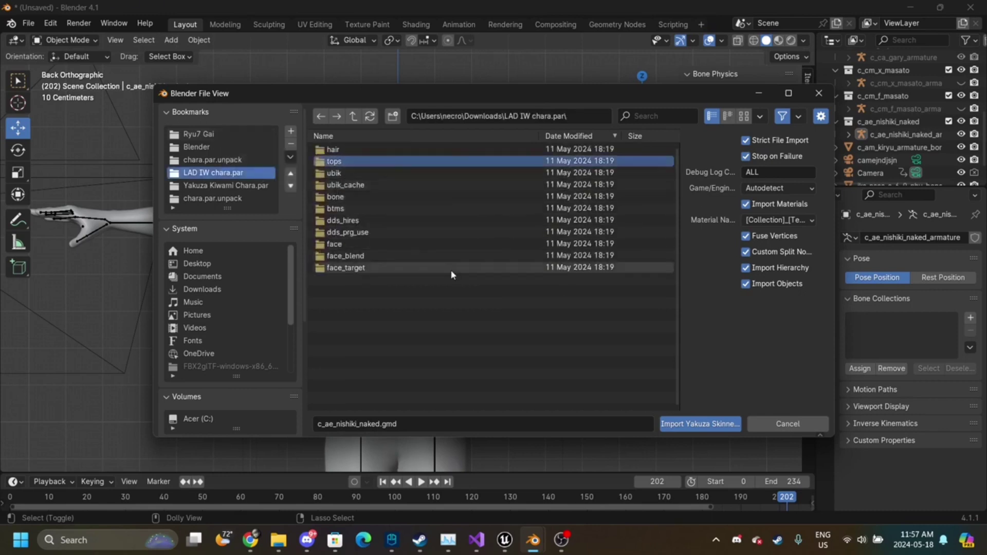
click(211, 134)
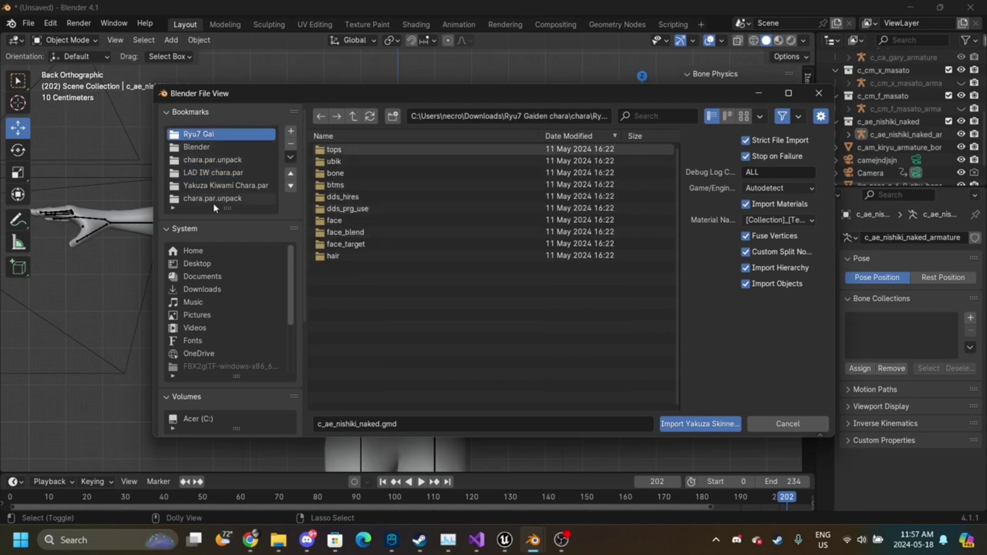
click(226, 200)
click(252, 186)
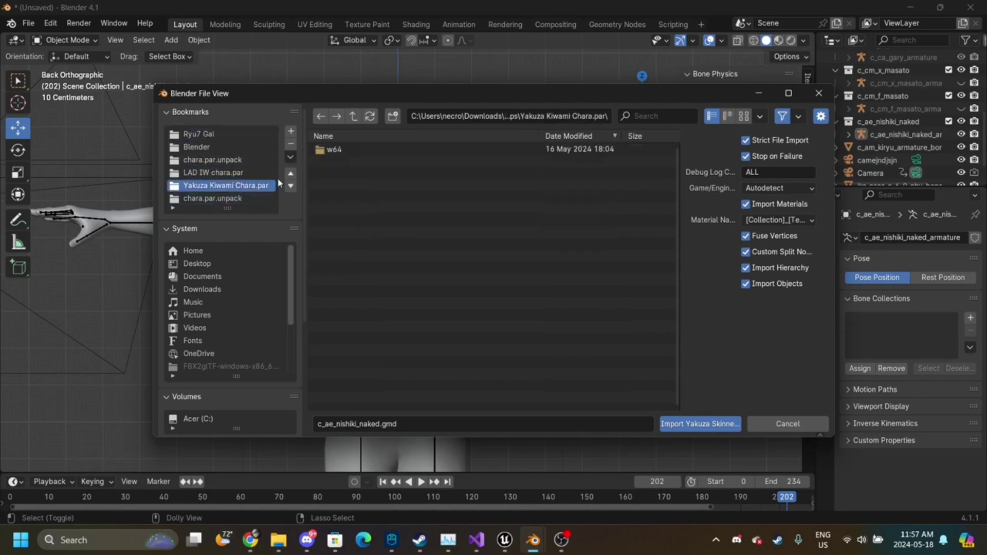
- Import the c_at_kiryu model from its mesh.par.unpack folder under w64, auth
click(341, 152)
double_click(342, 152)
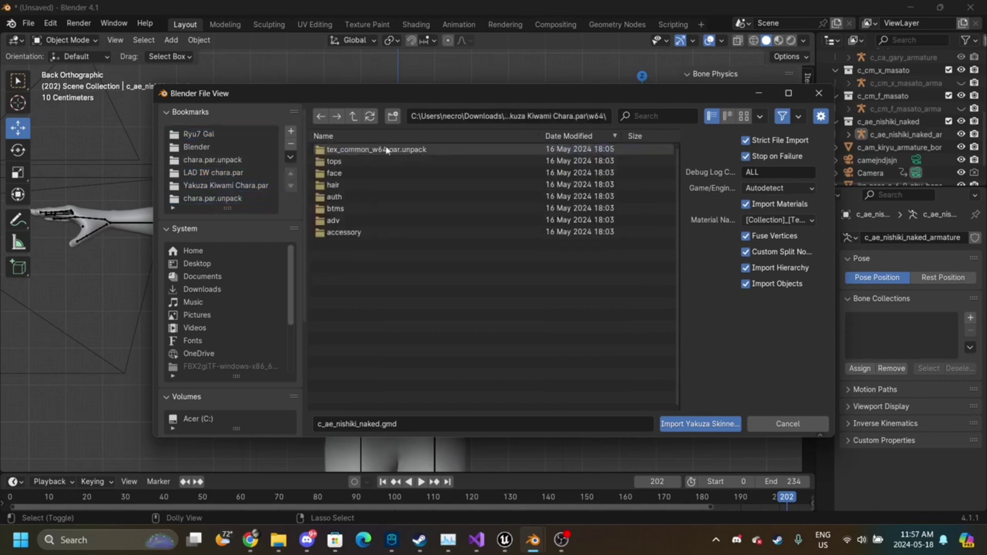
double_click(348, 196)
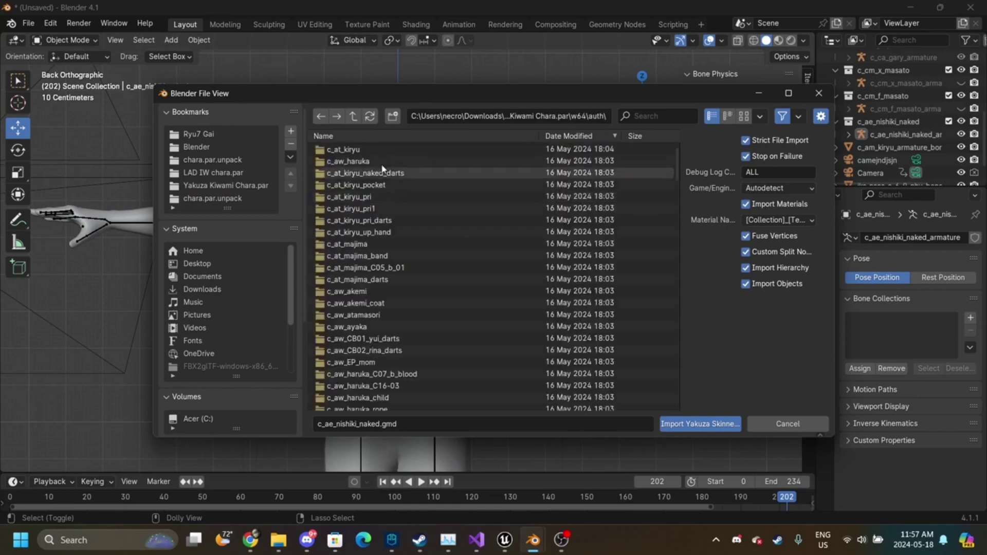
double_click(450, 149)
double_click(437, 149)
double_click(412, 149)
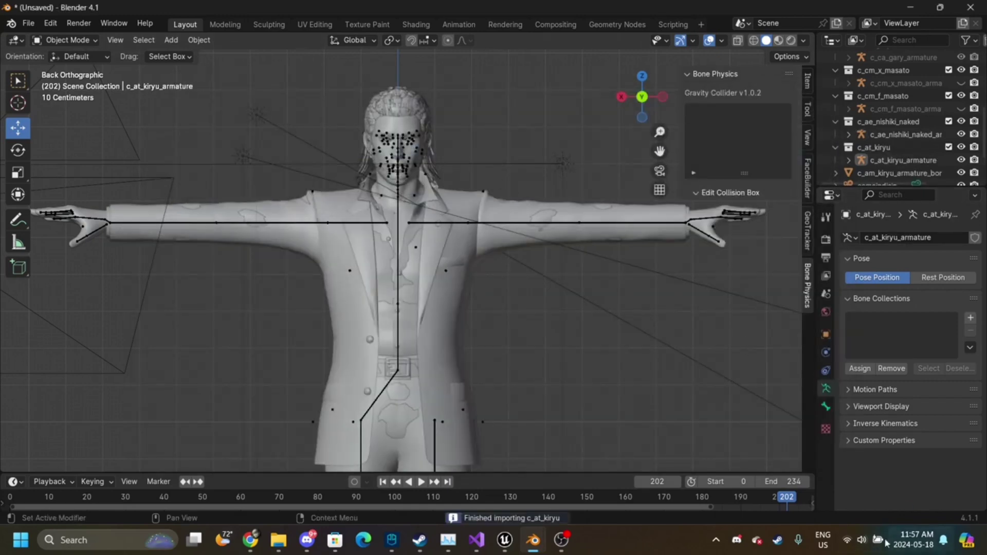
- Start a Yakuza GMT import with Is Auth/Hact enabled and go up to the auth_e folder
click(28, 23)
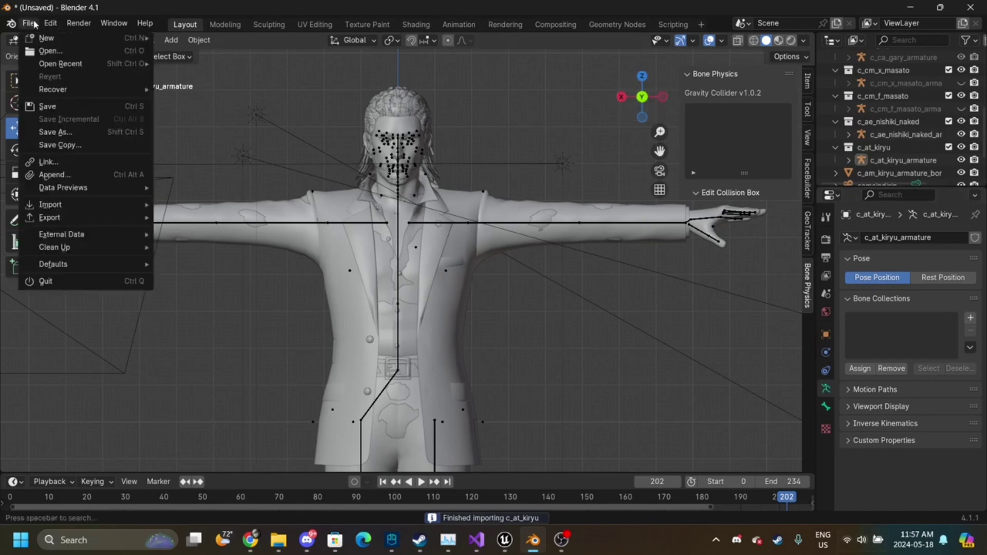
mouse_move(131, 232)
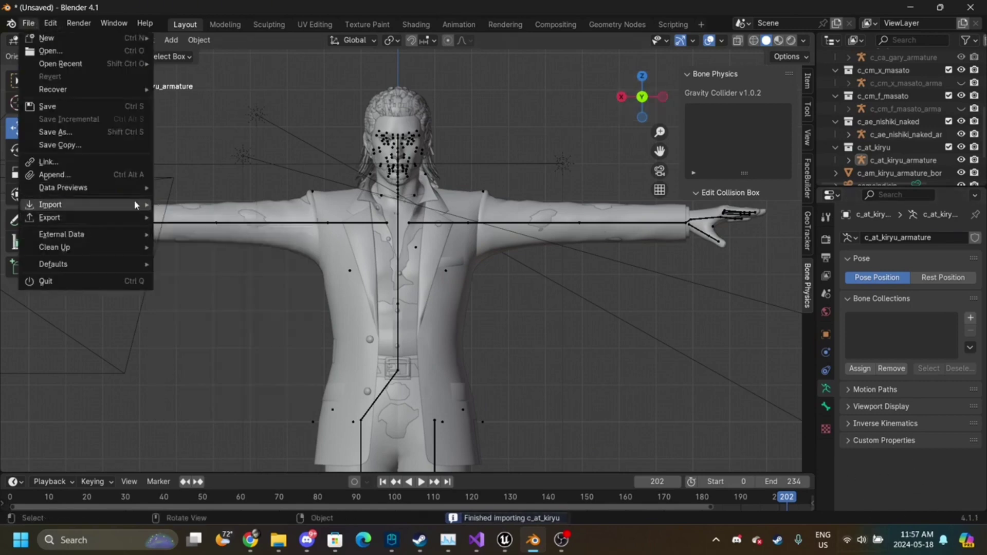
mouse_move(118, 205)
click(263, 423)
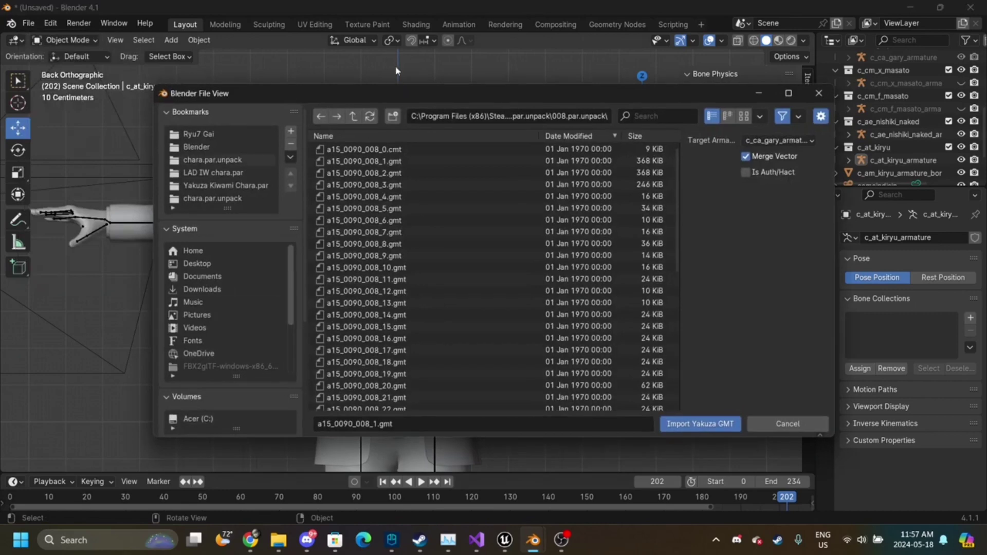
click(355, 116)
click(355, 117)
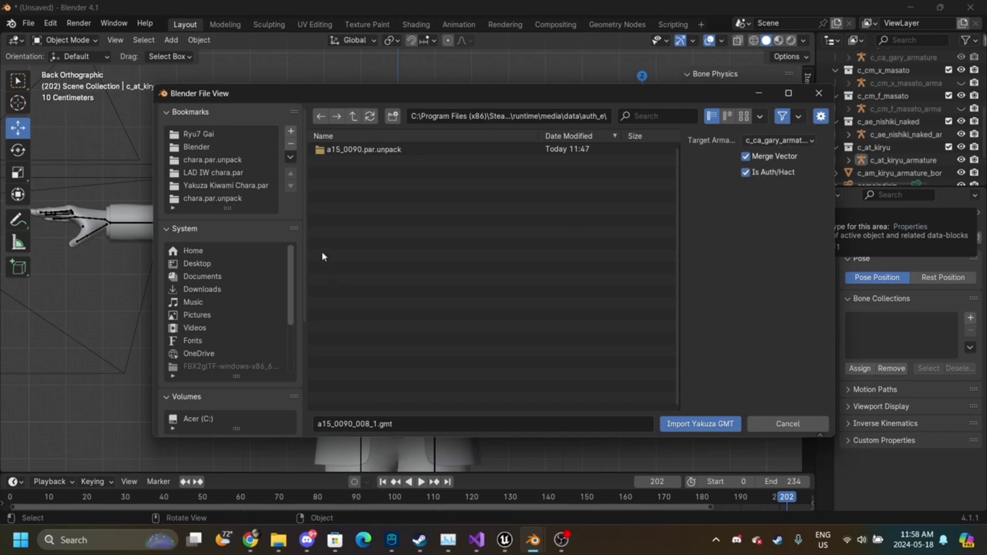
- Browse the GMT import, starting from the recent Nishiki mesh.par.unpack folder, to hact.par.unpack in Yakuza Kiwami's media, data folder
scroll(231, 287, down, 7)
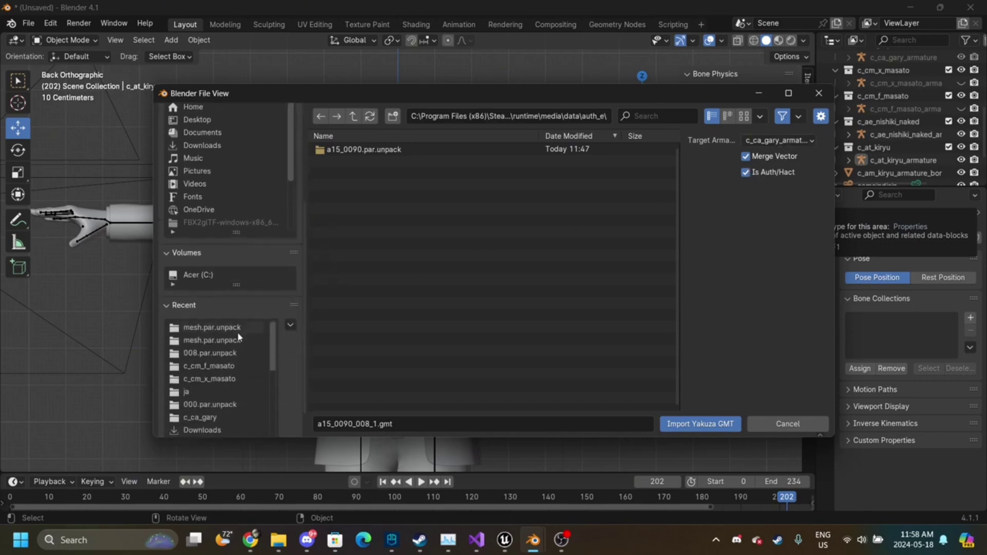
click(212, 340)
scroll(293, 287, up, 3)
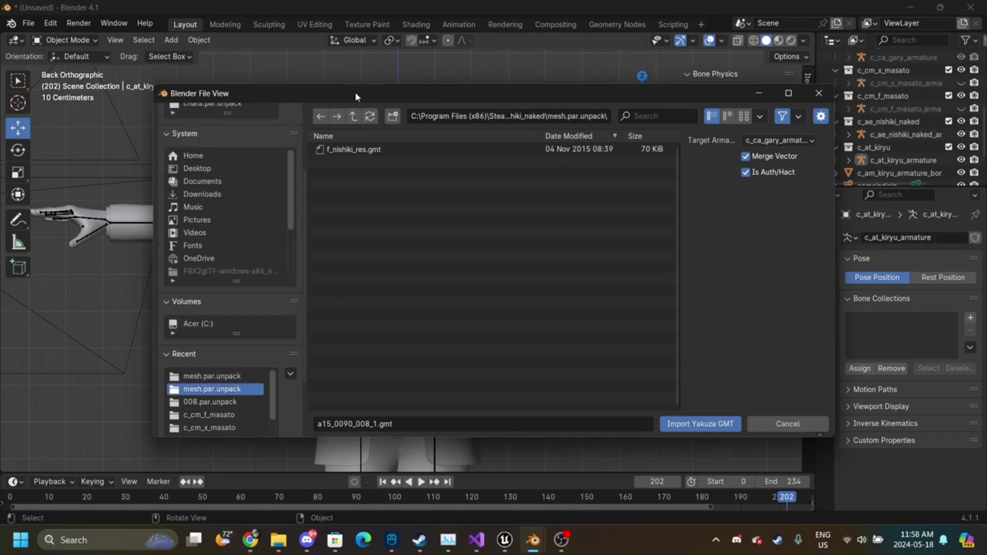
click(353, 118)
click(353, 117)
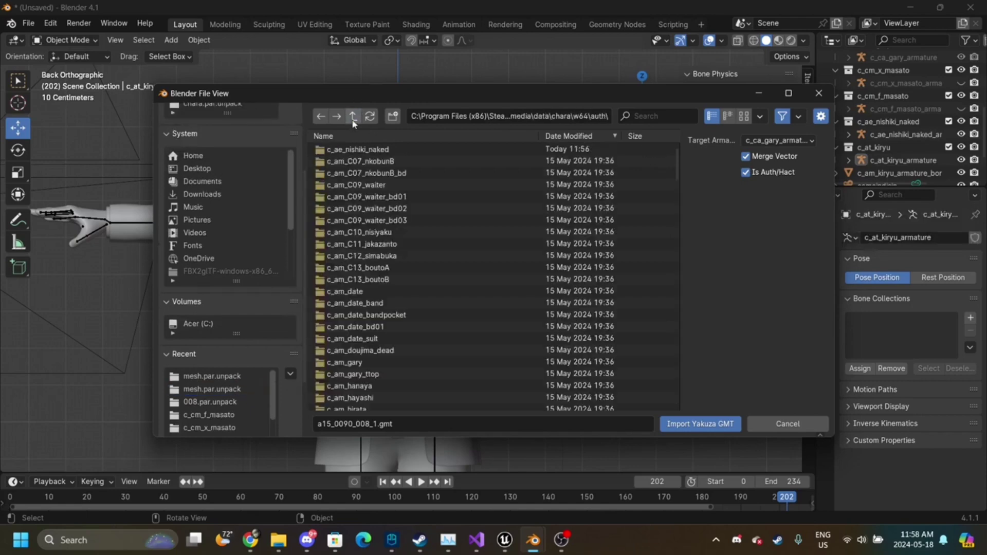
click(353, 119)
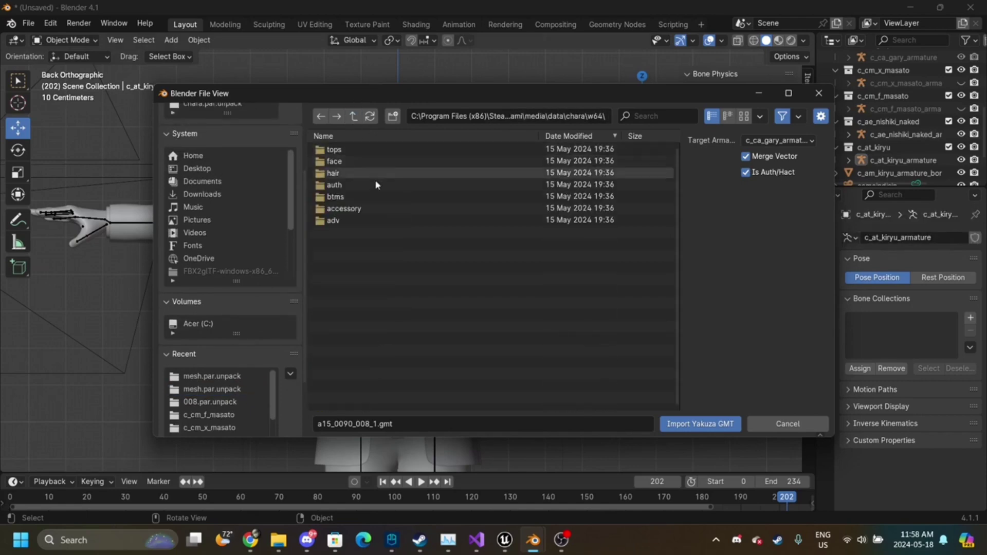
click(355, 119)
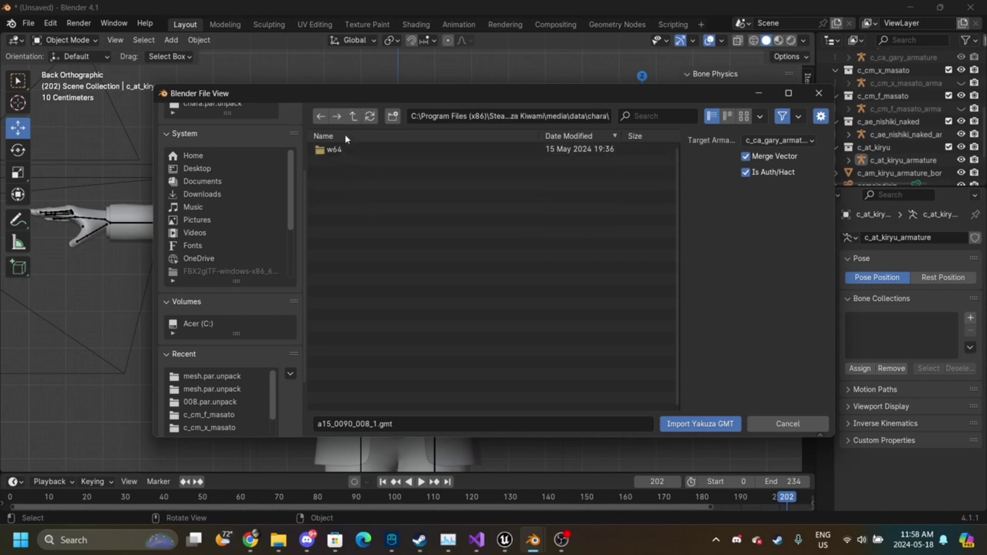
click(353, 116)
click(355, 149)
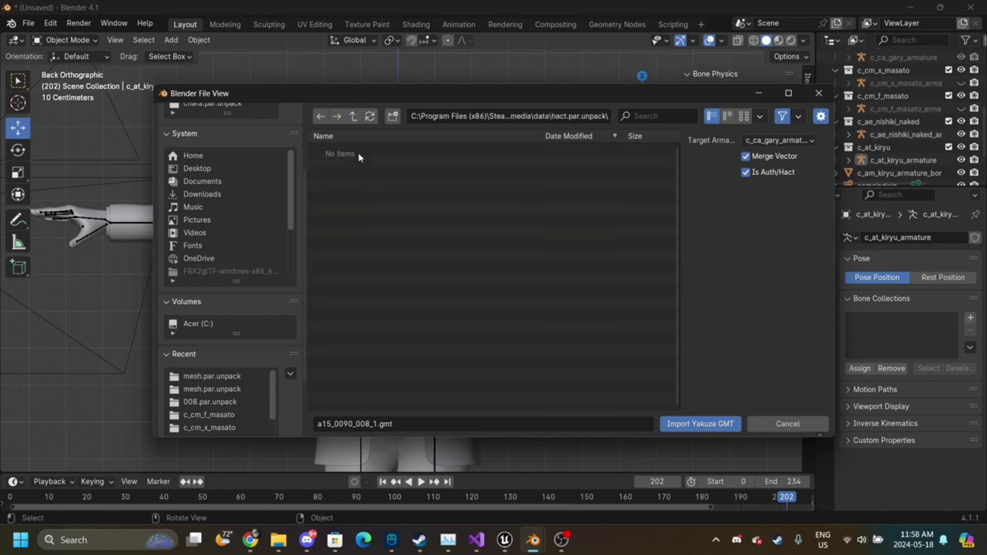
- Switch to File Explorer, return to Yakuza Kiwami's hact.par.unpack folder and look through its h-numbered PAR files
mouse_move(278, 539)
click(410, 414)
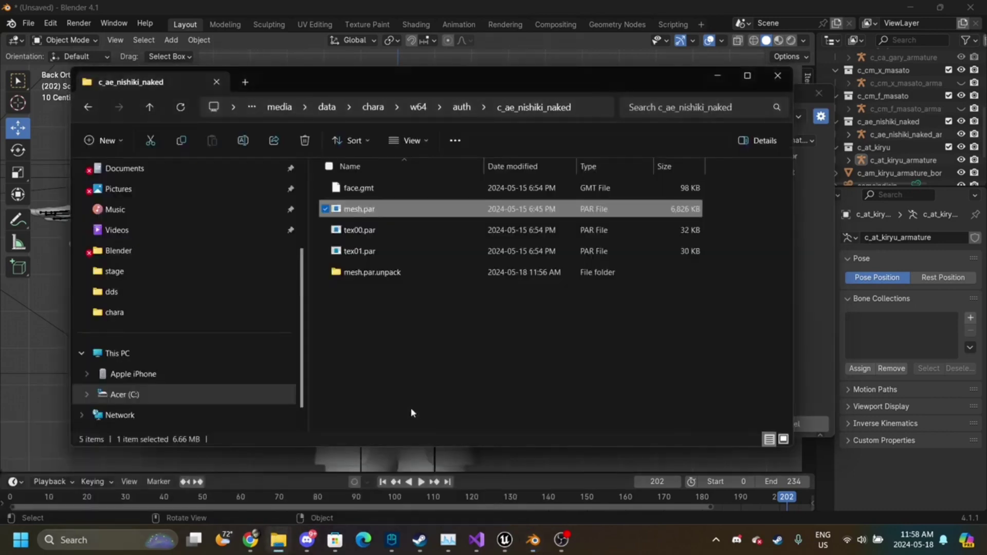
click(86, 113)
click(86, 113)
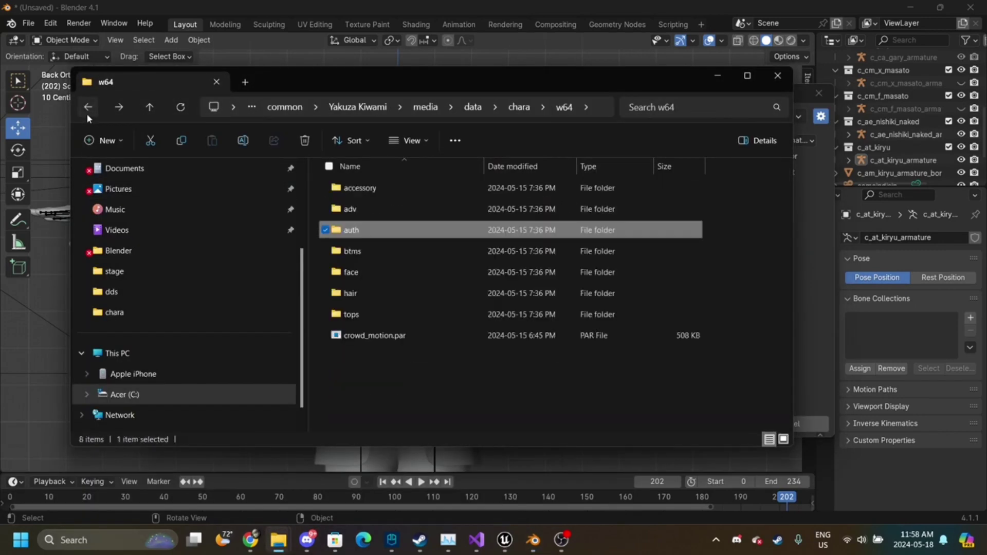
click(86, 113)
click(87, 114)
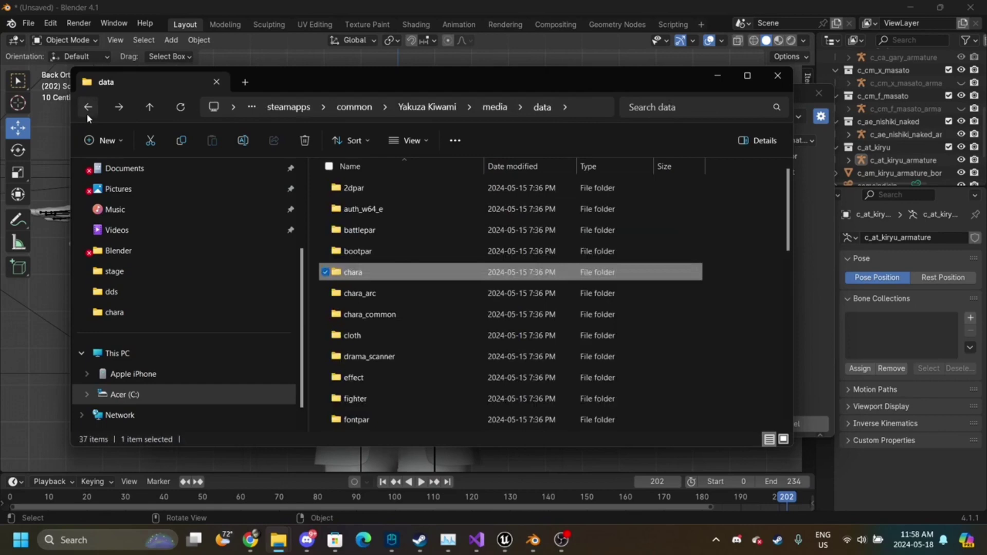
click(87, 113)
scroll(429, 236, down, 5)
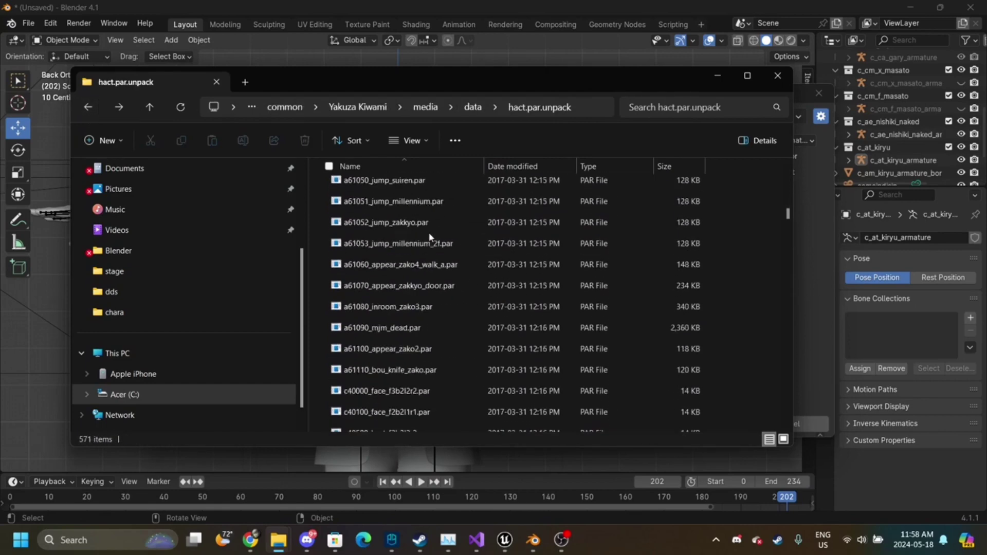
scroll(430, 236, down, 15)
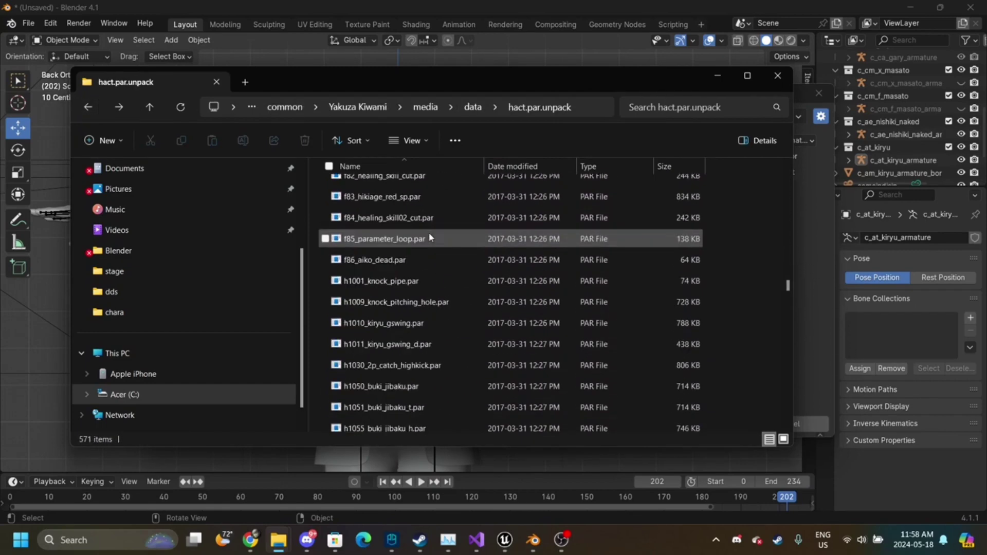
scroll(430, 237, down, 15)
- Switch to Chrome and look up the Nishiki Dynamic Intro file name in the heat action list's Bosses section
mouse_move(307, 539)
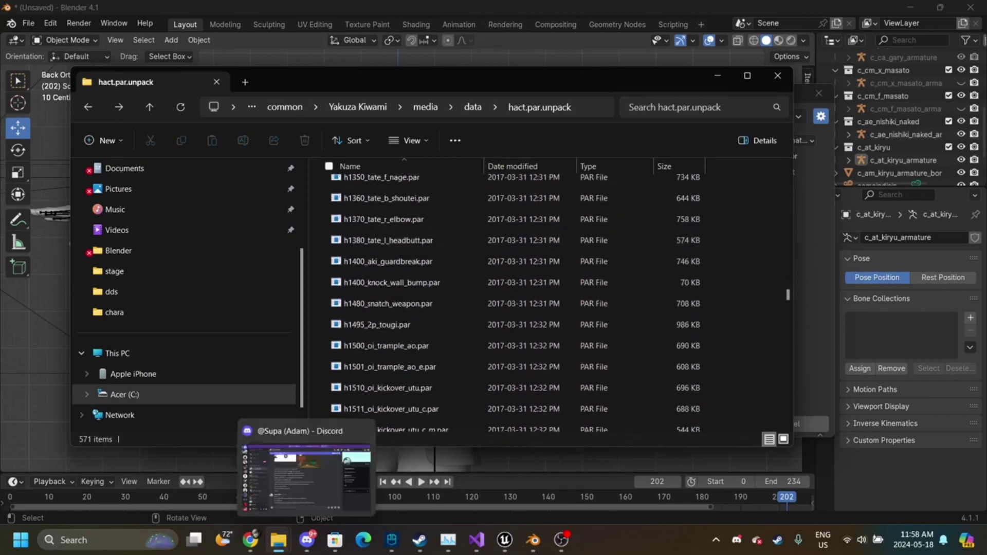
mouse_move(250, 540)
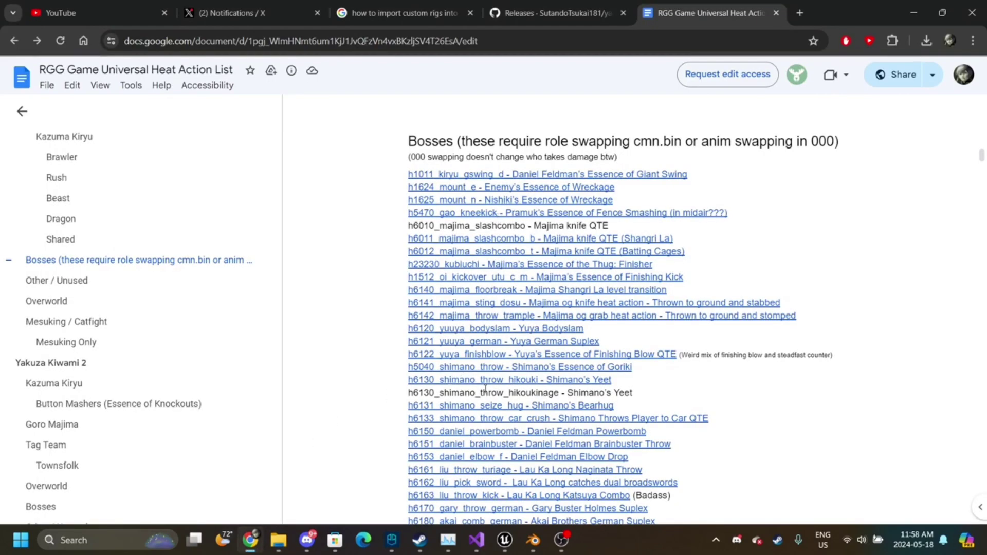
scroll(485, 389, down, 3)
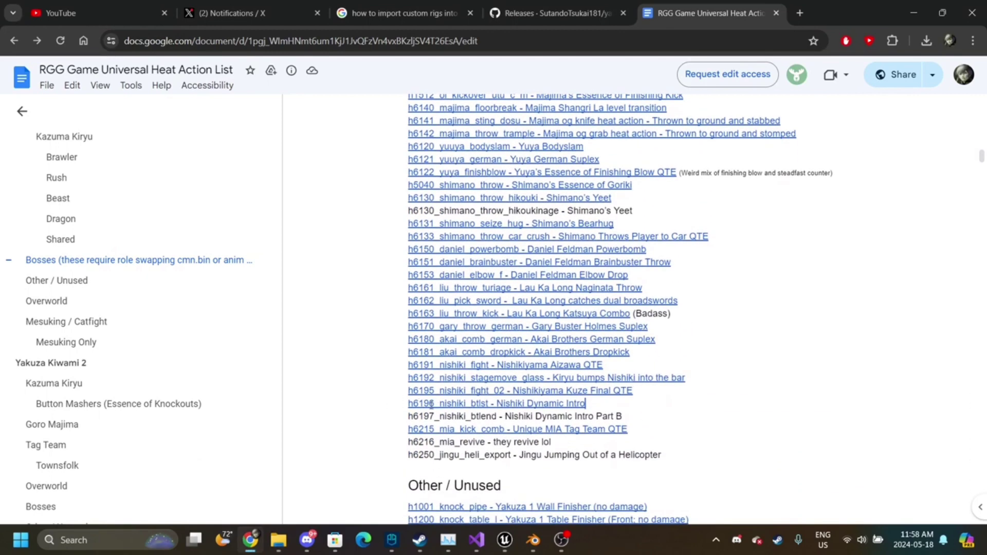
- Switch to File Explorer, find h6196_nishiki_btlst.par in Yakuza Kiwami's hact.par.unpack folder and unpack it
mouse_move(514, 539)
mouse_move(278, 540)
click(503, 458)
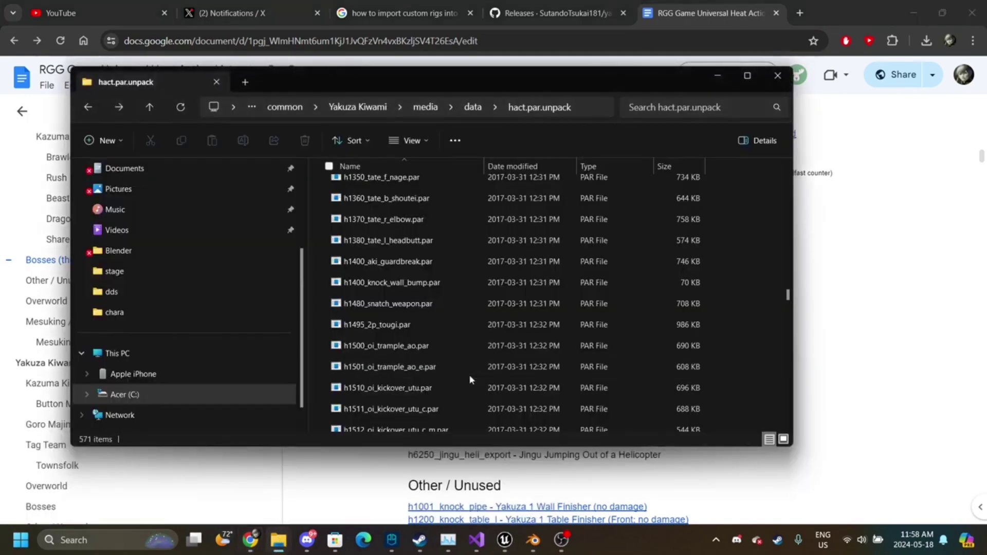
scroll(469, 380, down, 20)
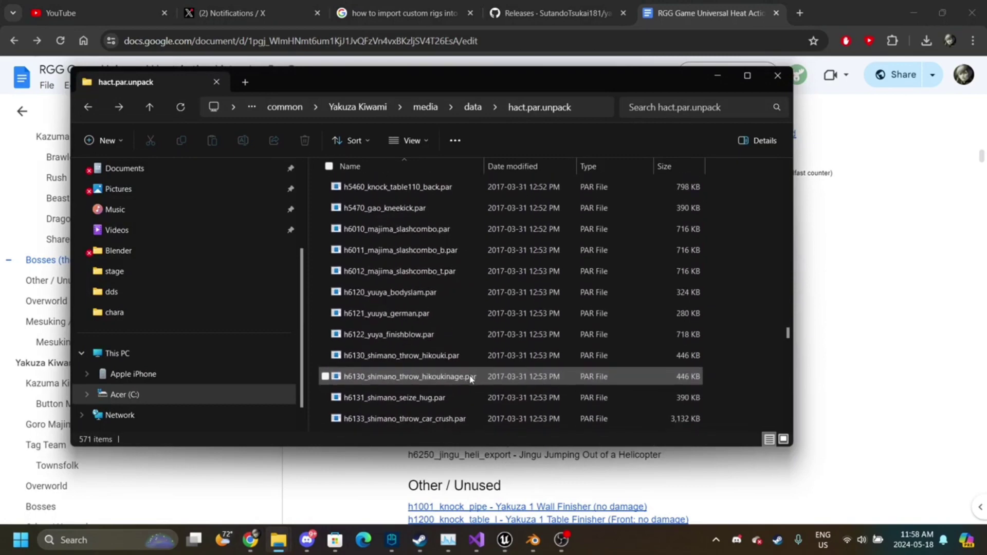
scroll(469, 378, down, 6)
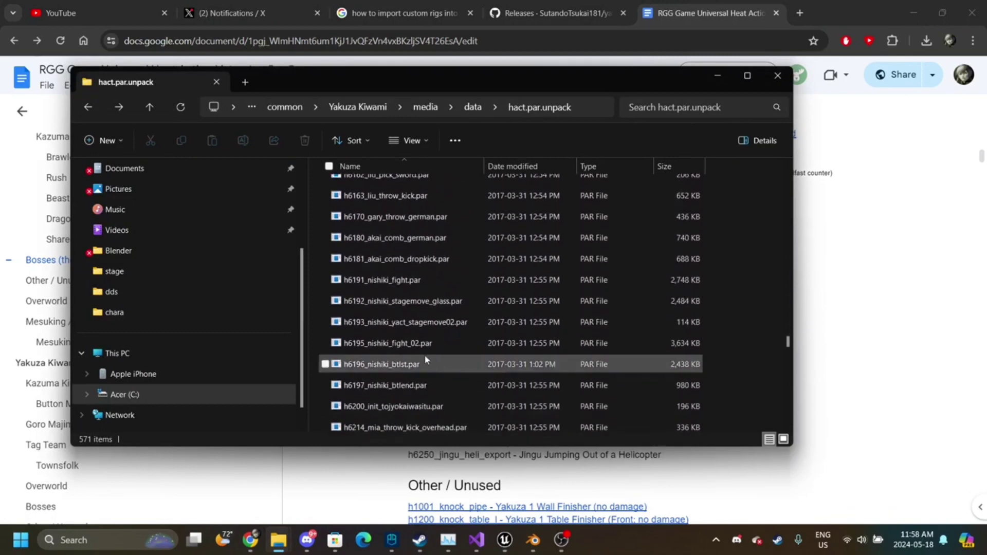
click(415, 364)
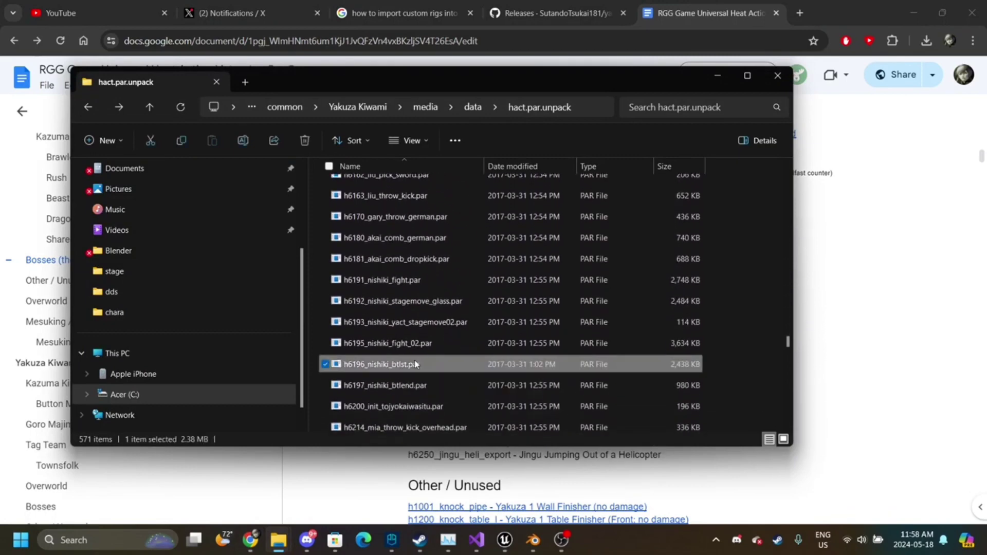
double_click(415, 362)
- Switch to Blender's GMT import window, refresh the file list and open the h6196_nishiki_btlst.par.unpack folder
mouse_move(526, 537)
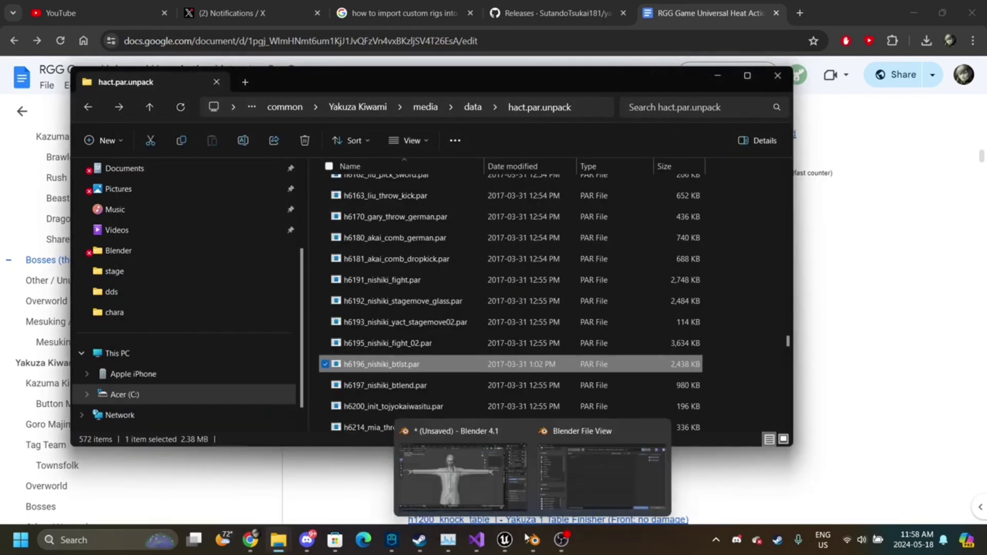
click(601, 478)
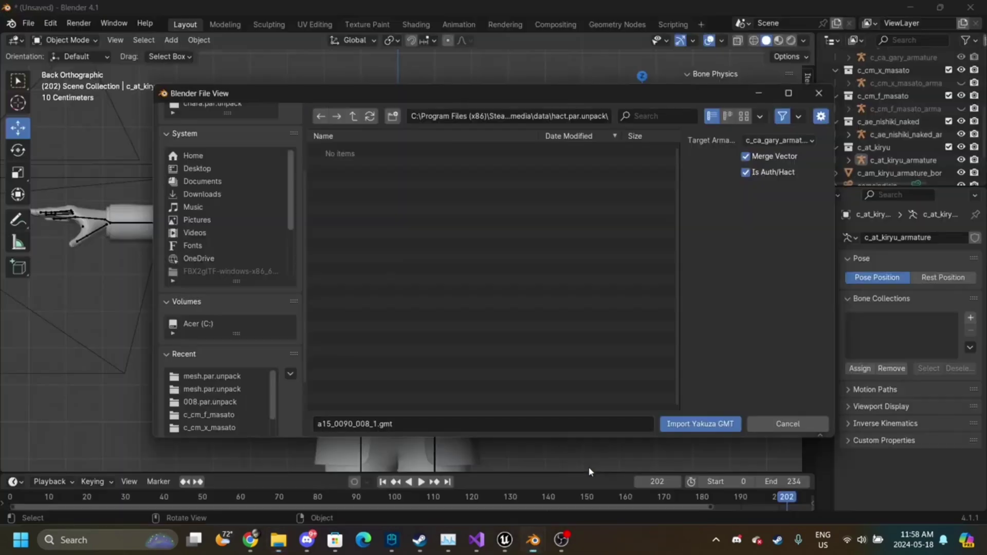
click(369, 117)
double_click(360, 152)
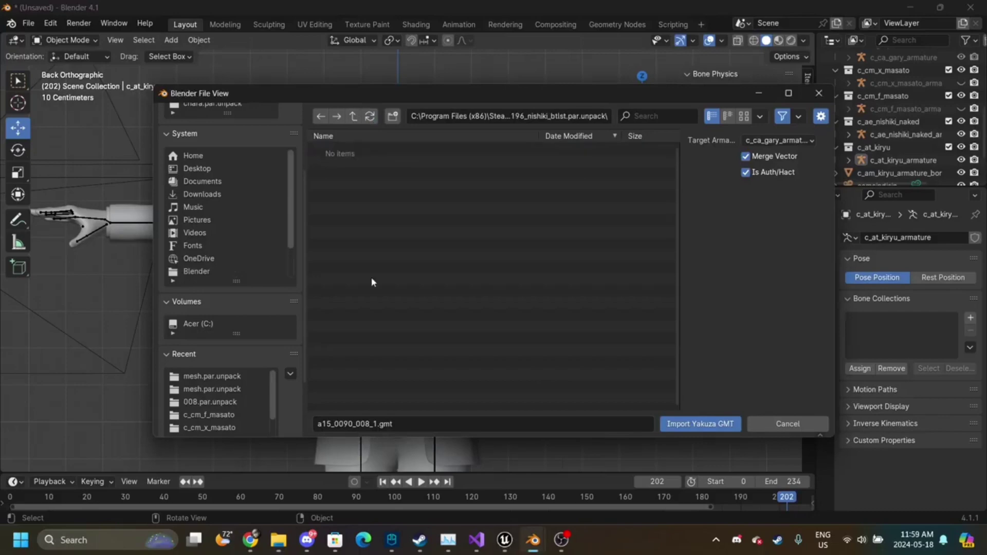
- Switch to File Explorer, open the h6196_nishiki_btlst.par.unpack folder at the end of hact.par.unpack and unpack 000.par
mouse_move(291, 529)
click(478, 458)
scroll(452, 258, up, 10)
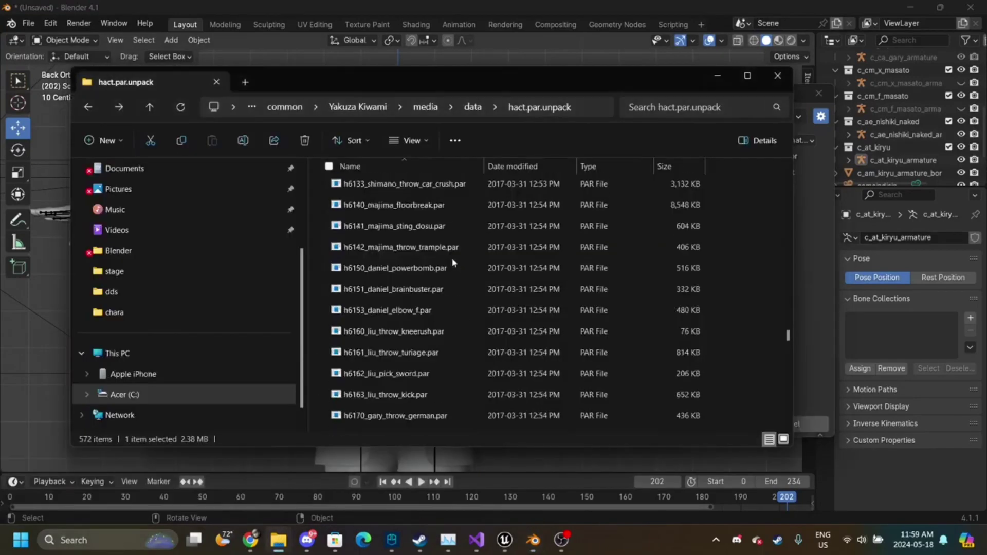
scroll(452, 241, up, 20)
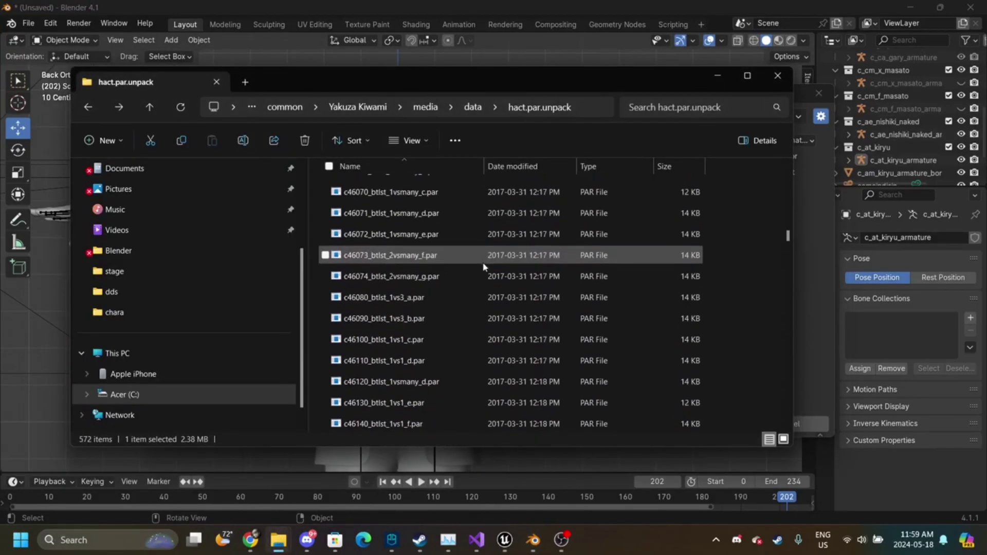
scroll(483, 266, up, 1)
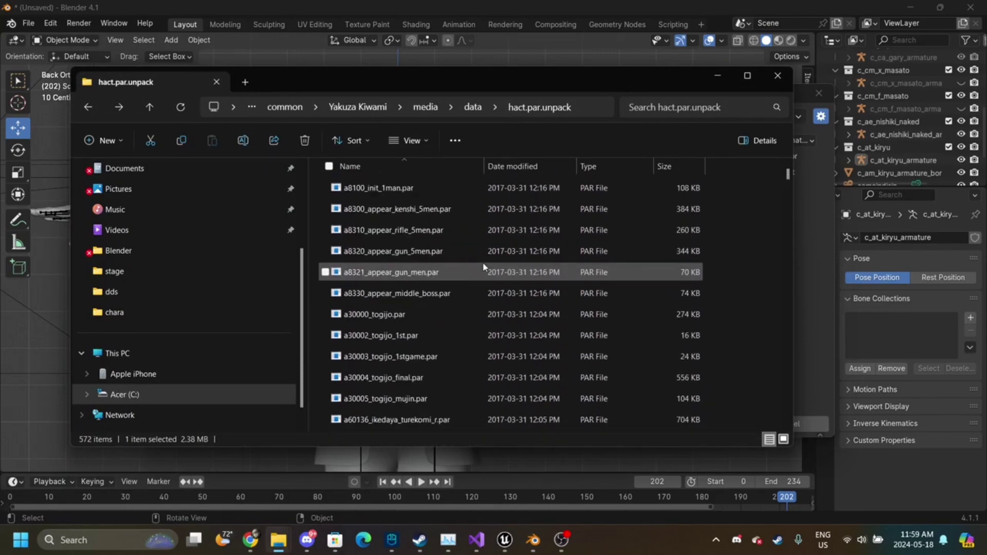
scroll(483, 267, down, 20)
scroll(483, 267, down, 20)
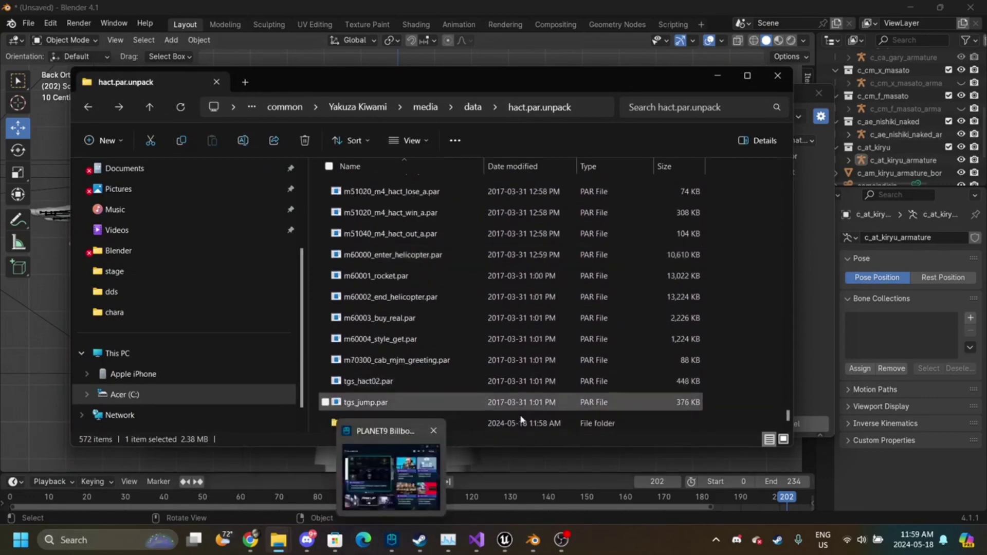
double_click(570, 423)
double_click(379, 189)
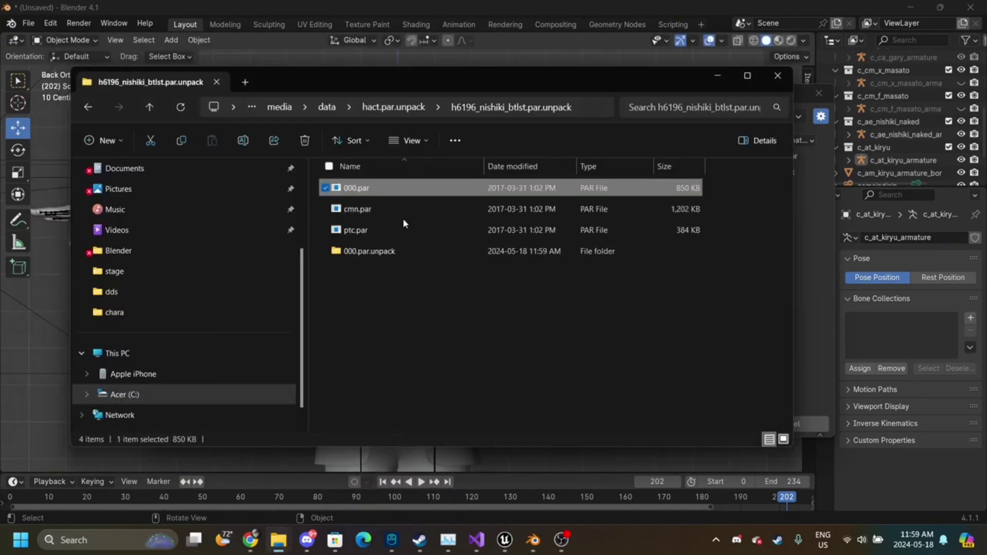
- Return to Blender's GMT import window, refresh the file list and open the 000.par.unpack folder
click(828, 235)
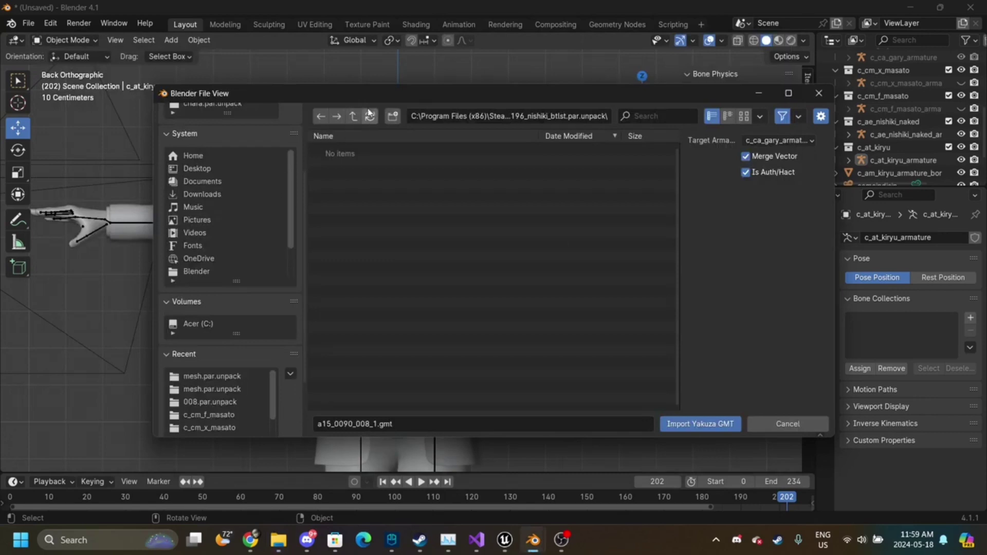
double_click(379, 148)
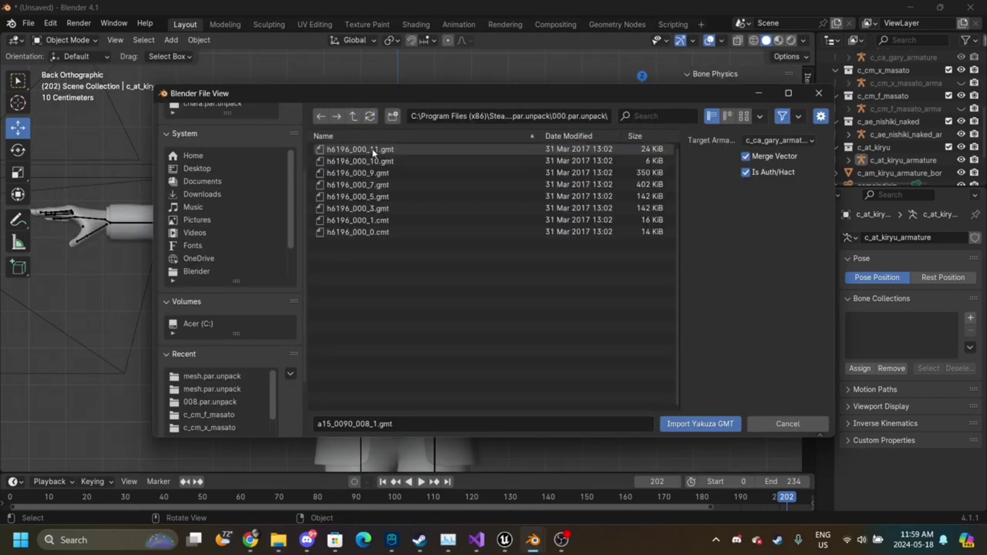
- Import the camera animation h6196_000_0.cmt and switch the viewport to the camera view
double_click(375, 231)
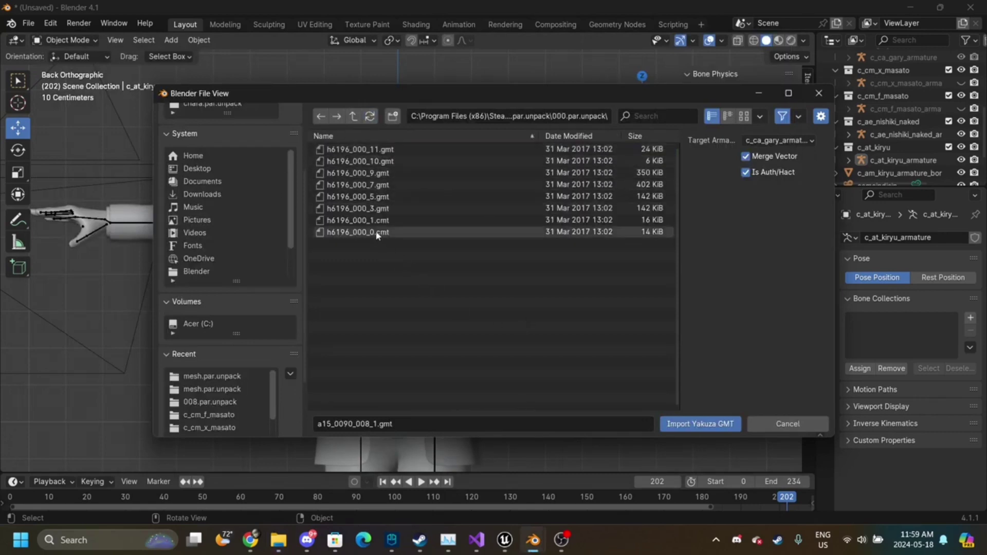
click(660, 171)
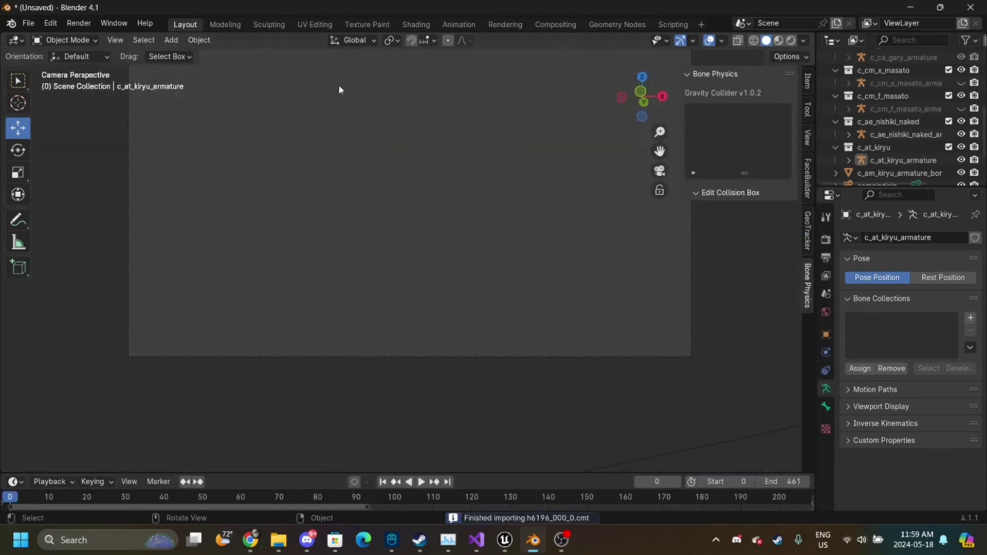
- Import the Yakuza animation h6196_000_9.gmt with c_at_kiryu_armature as the target armature and play it back
click(30, 23)
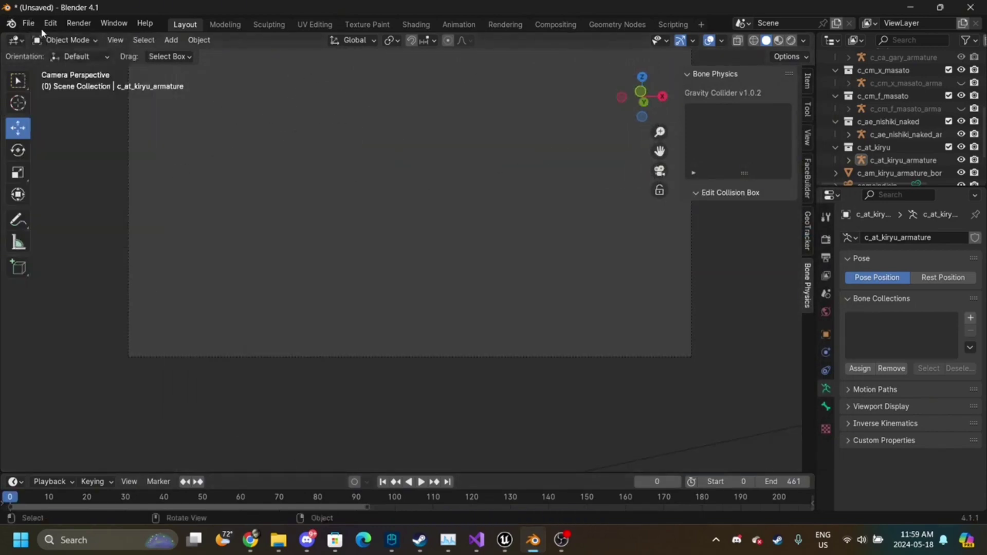
click(29, 23)
mouse_move(134, 204)
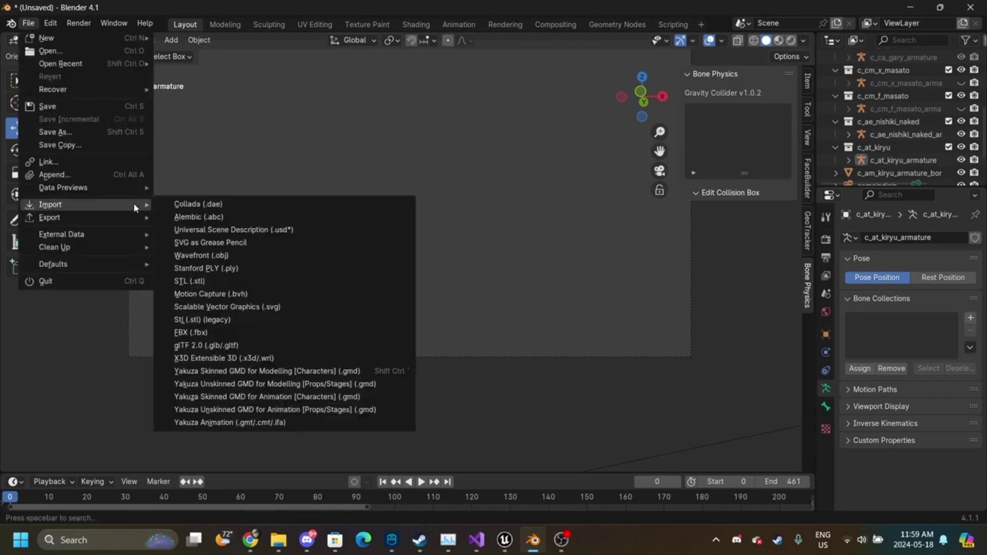
click(283, 422)
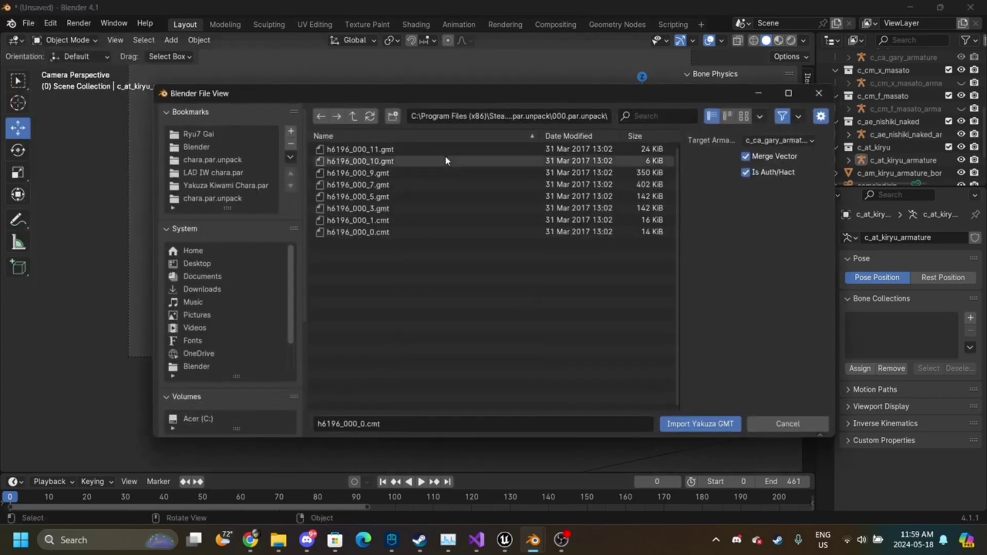
click(765, 141)
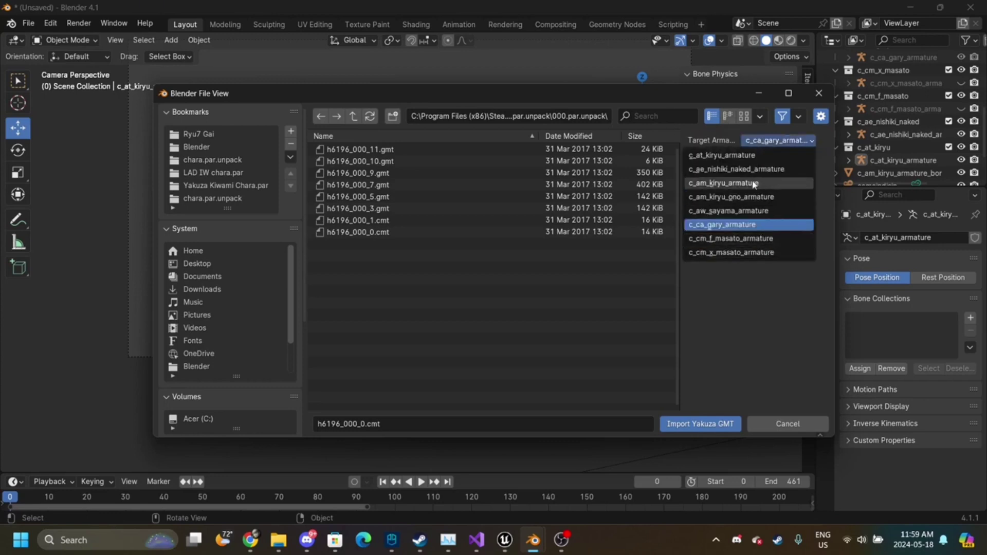
click(747, 156)
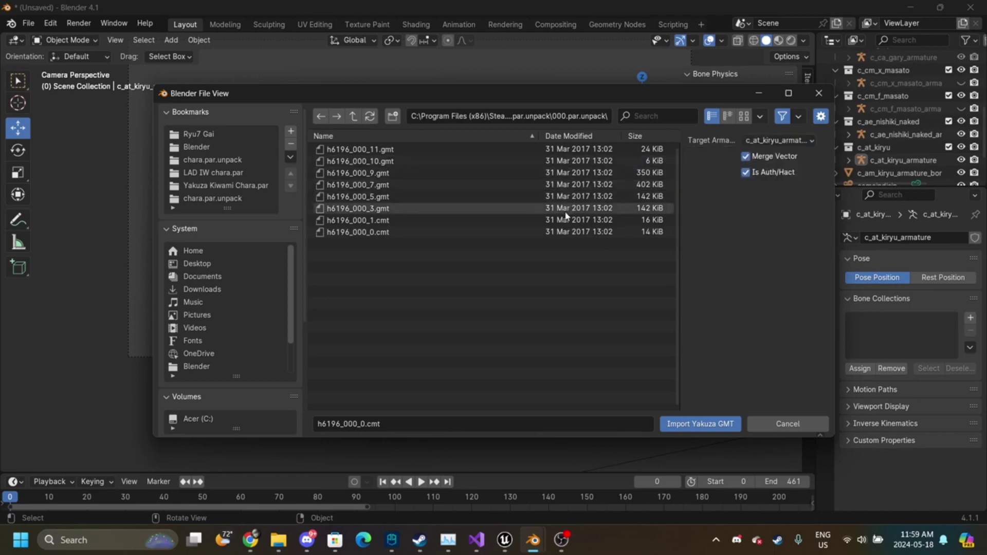
double_click(452, 174)
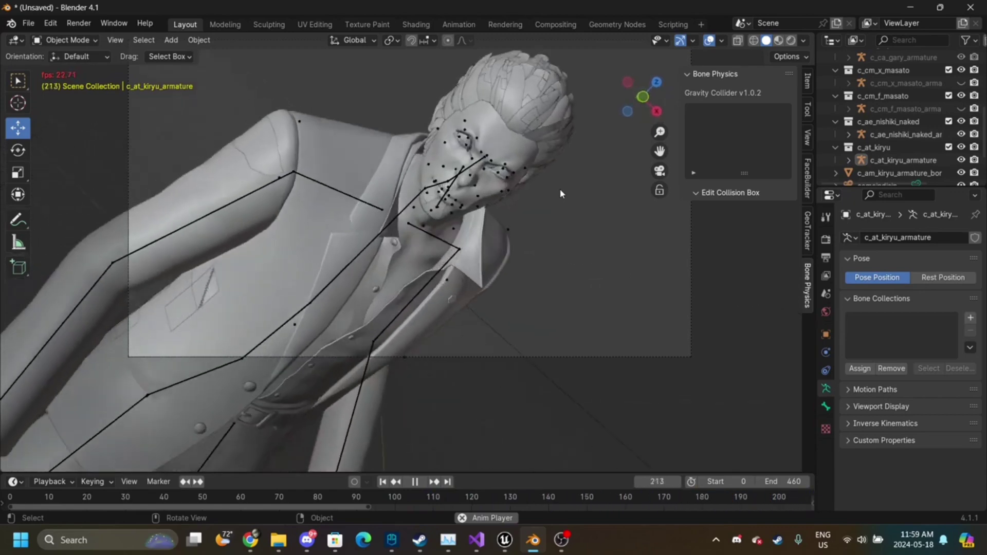
key(space)
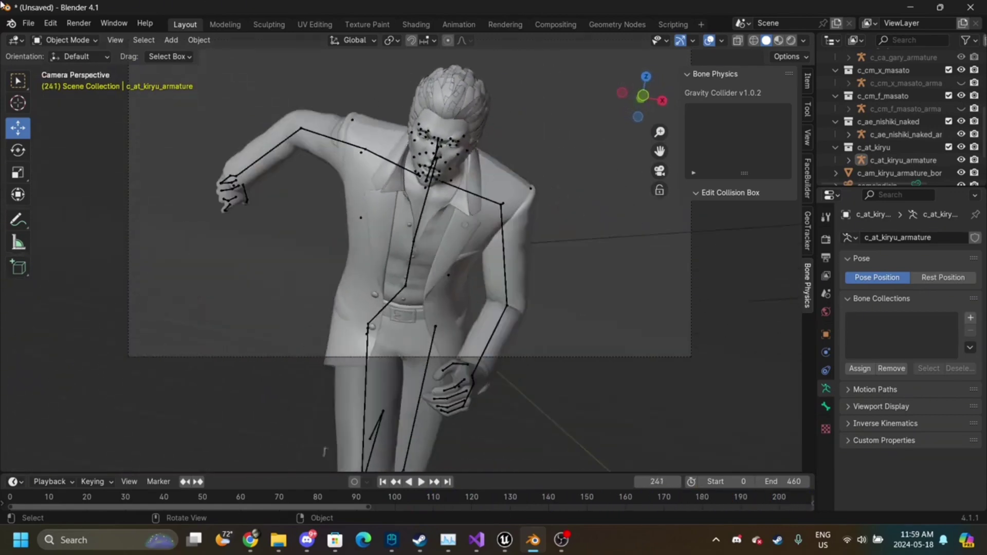
- Import the Yakuza animation h6196_000_7.gmt onto c_at_kiryu_armature and play it back
click(29, 25)
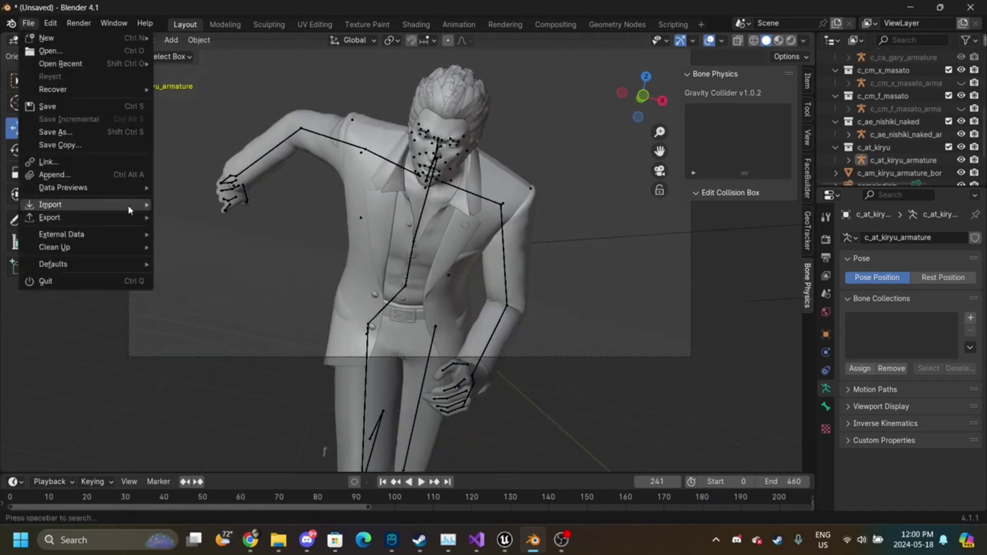
mouse_move(130, 211)
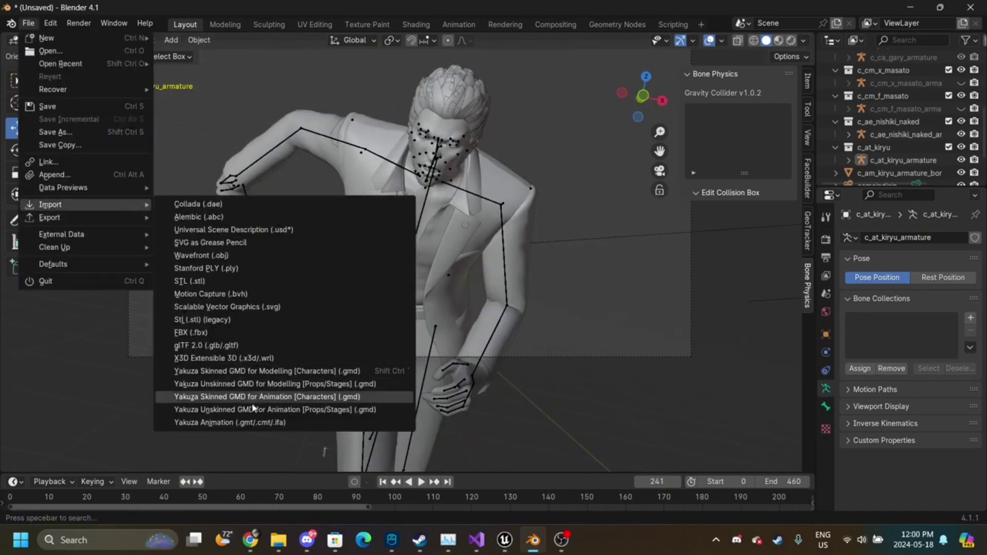
click(230, 422)
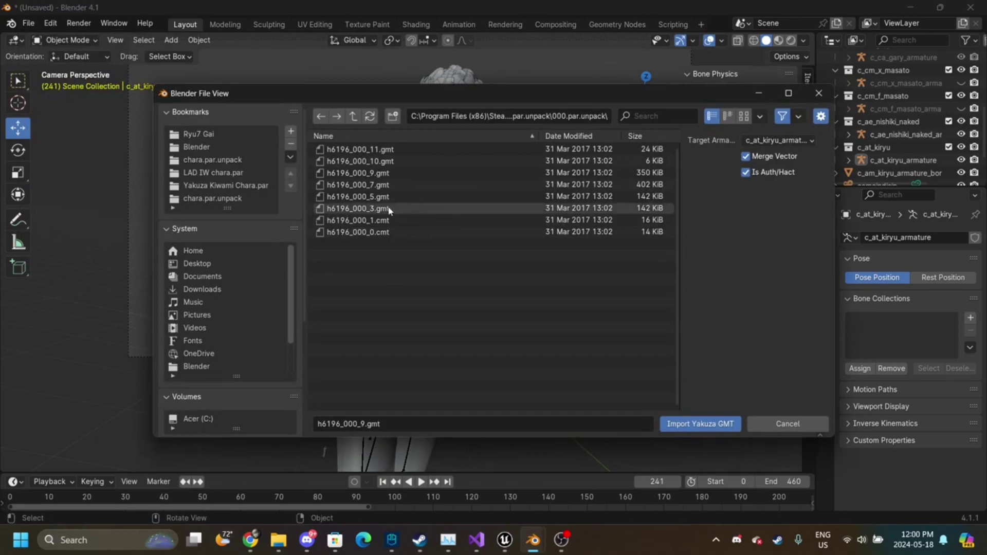
double_click(384, 185)
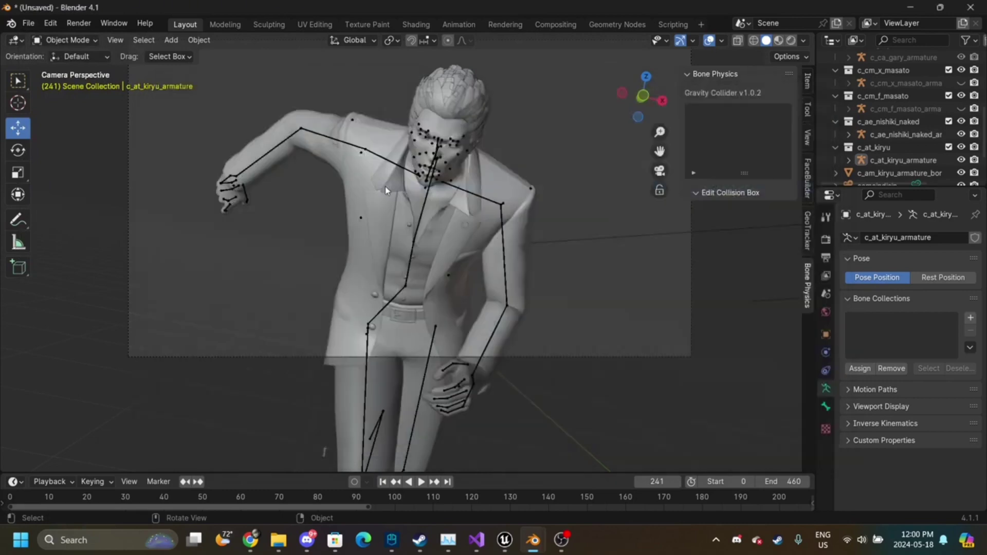
key(space)
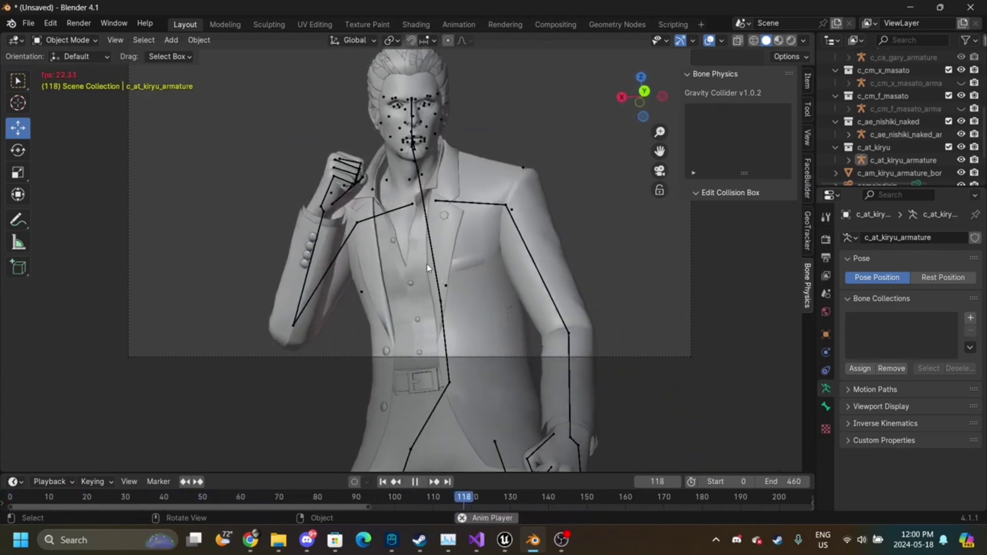
key(space)
- Import h6196_000_9.gmt with c_ae_nishiki_naked_armature as the target armature and play back the combined scene
click(29, 23)
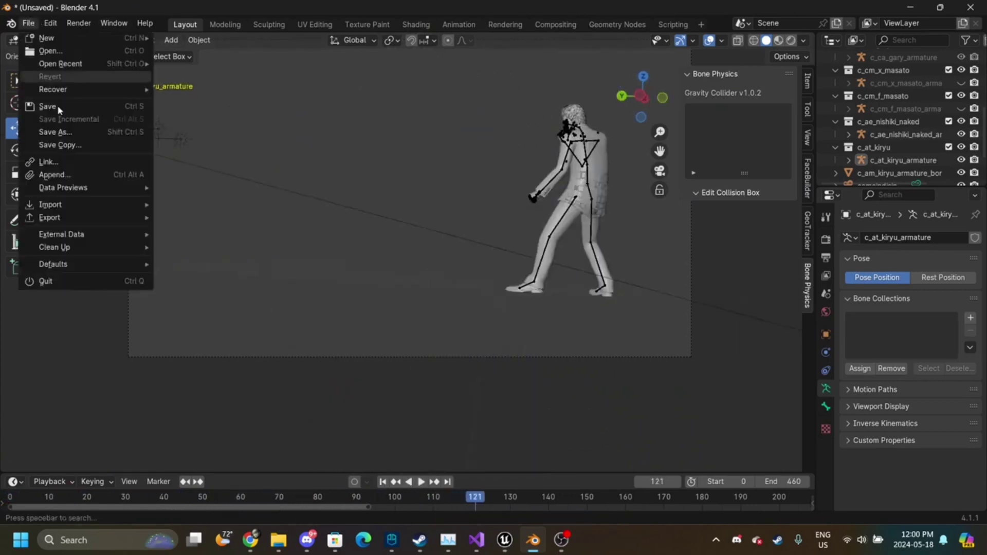
mouse_move(122, 205)
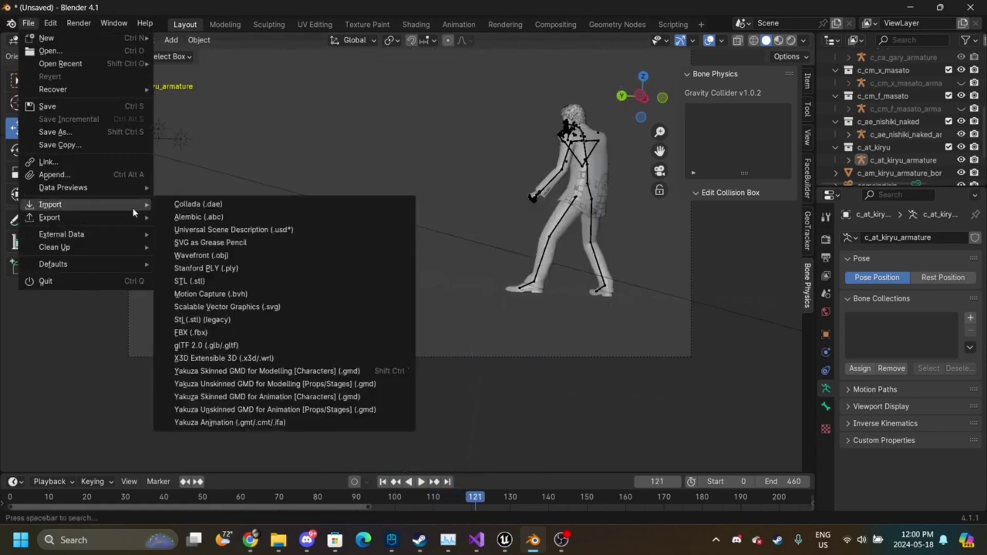
click(280, 422)
click(765, 141)
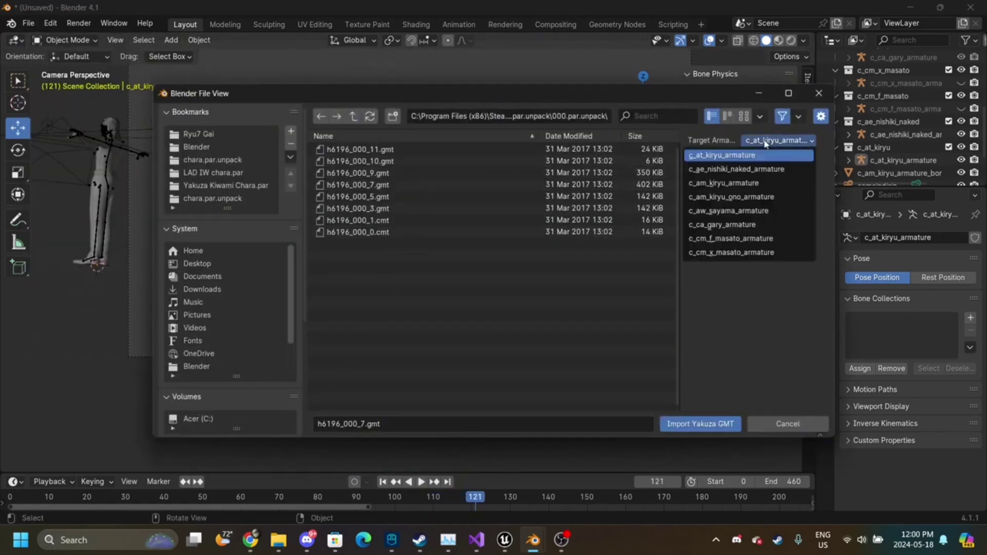
click(737, 169)
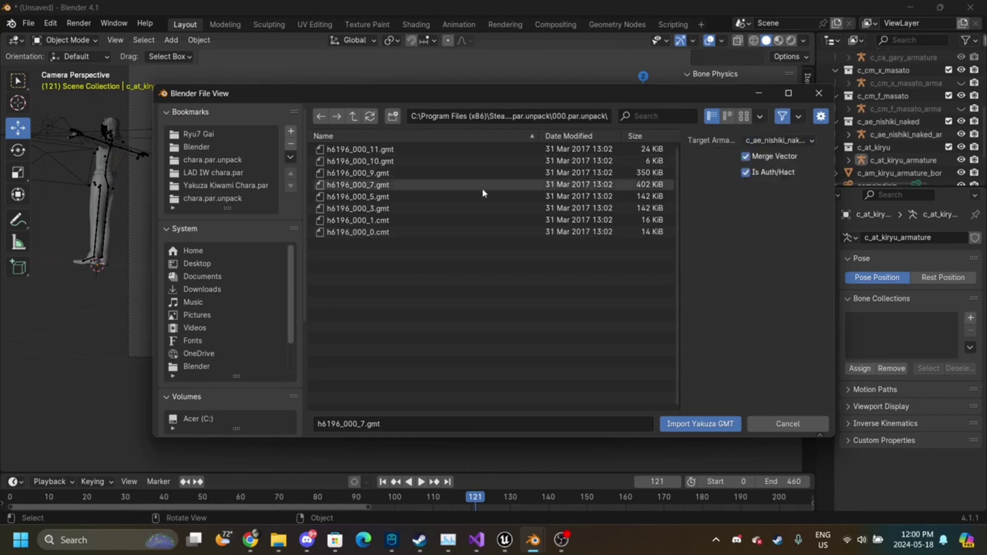
double_click(425, 172)
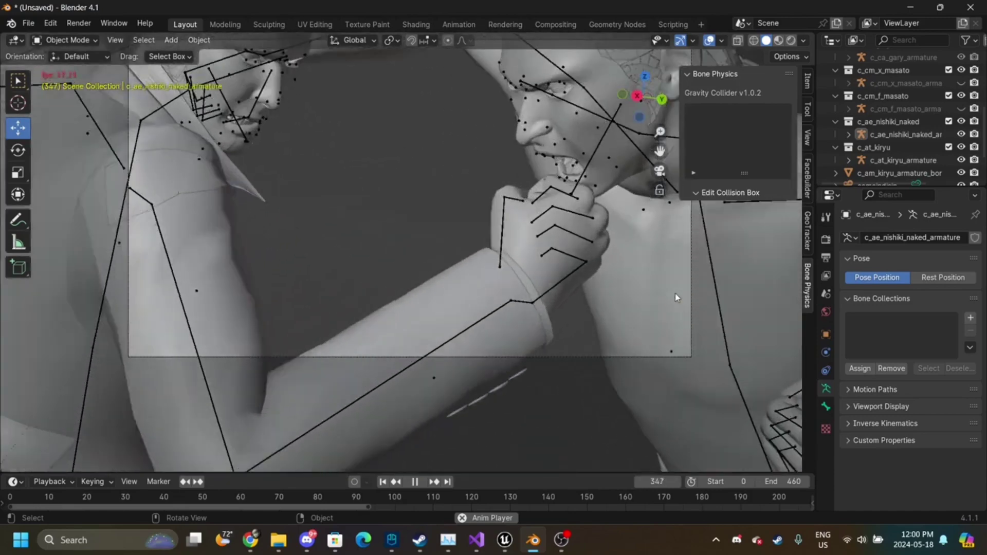
key(space)
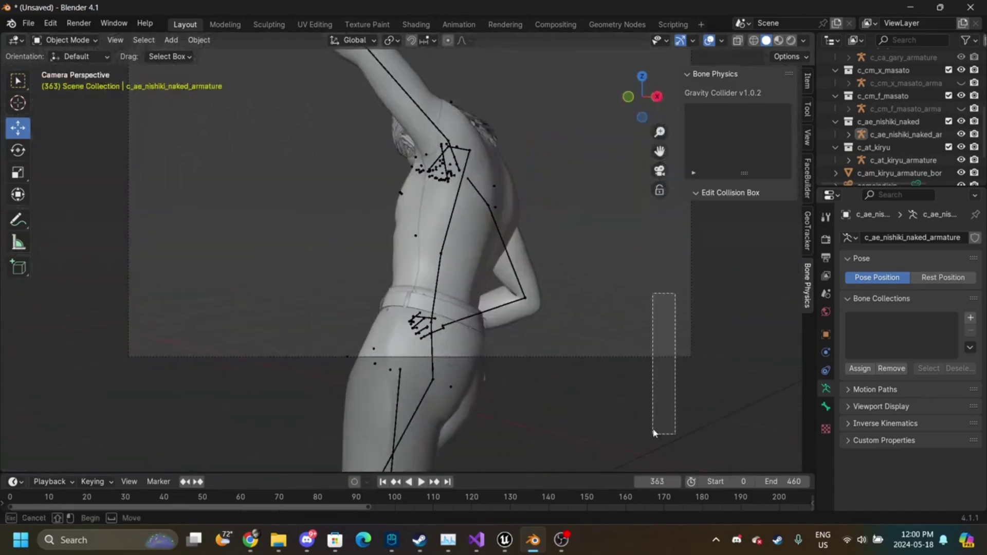
- Step the animation back to frame 340 and examine how the two characters' poses line up
key(Left)
key(Left)
key(Left)
key(Left)
key(Left)
key(Left)
key(Left)
key(Left)
key(Left)
key(Left)
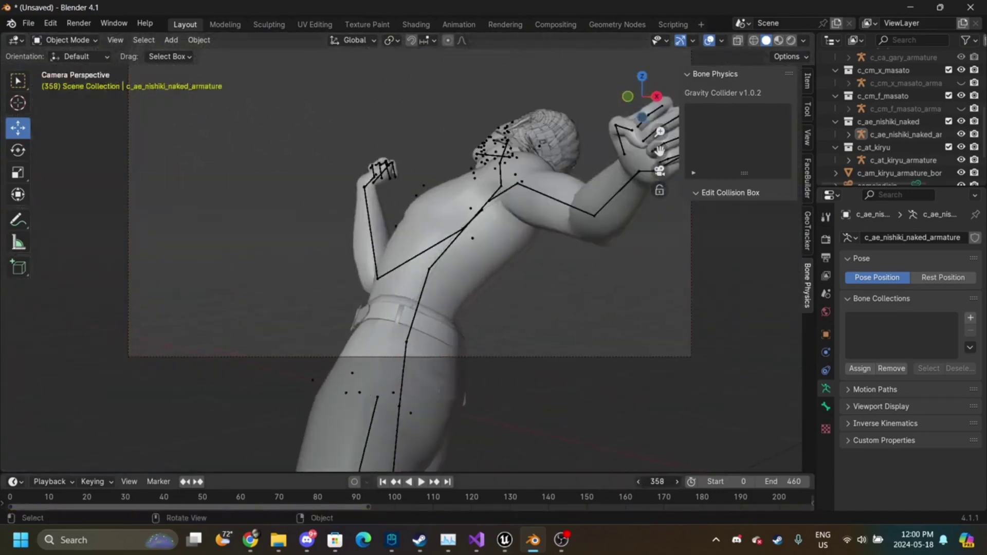
key(Left)
key(Left)
key(Left)
key(Left)
key(Left)
key(Left)
key(Left)
key(Left)
key(Left)
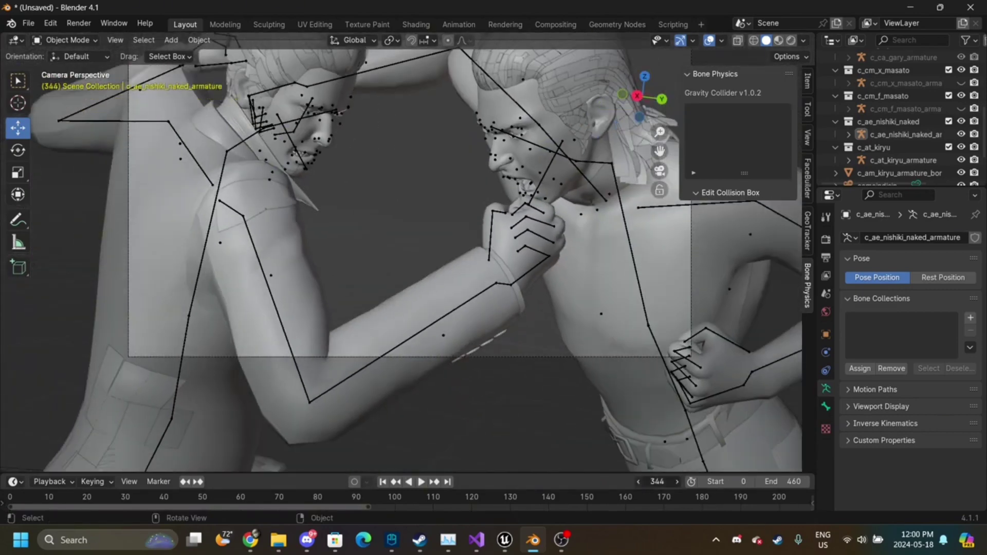
click(638, 481)
click(638, 482)
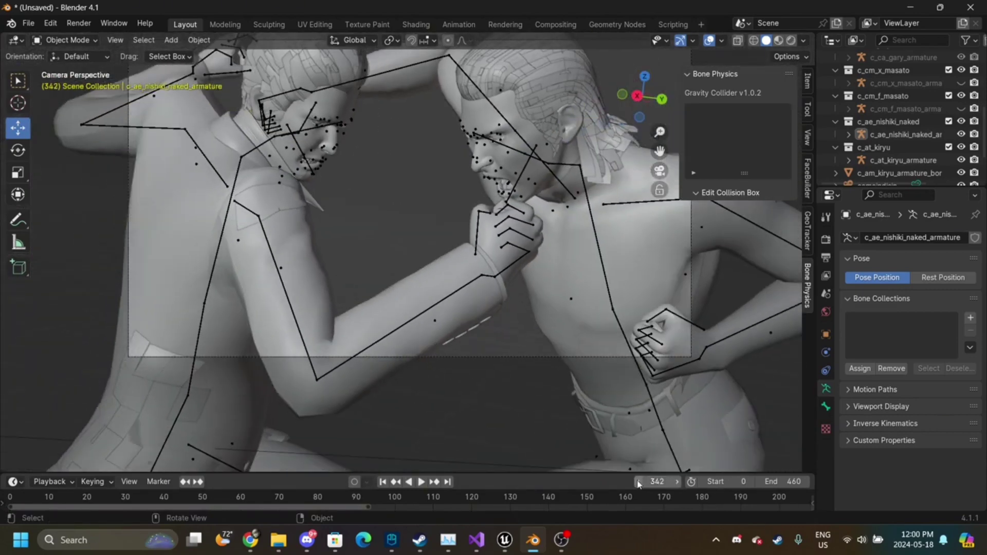
click(638, 482)
click(638, 482)
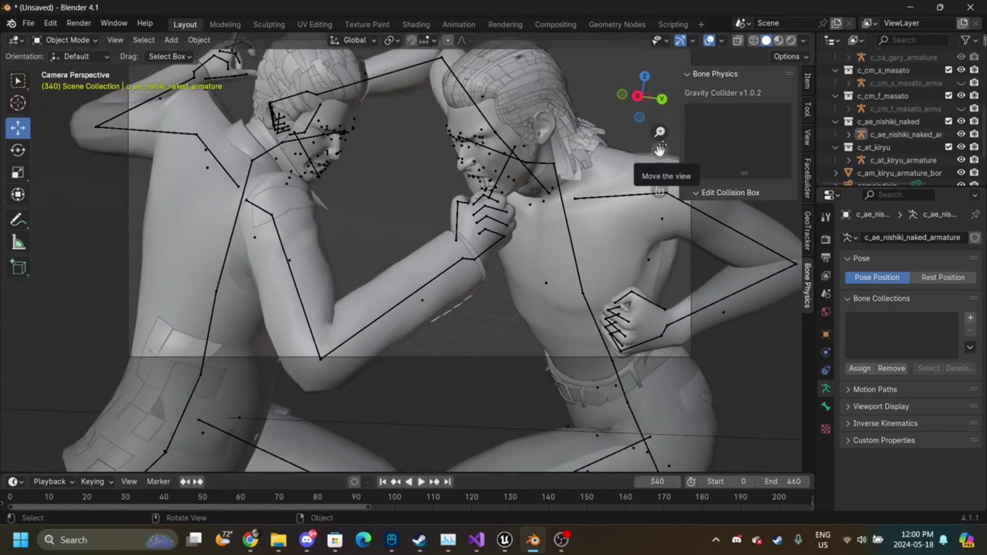
scroll(660, 149, down, 4)
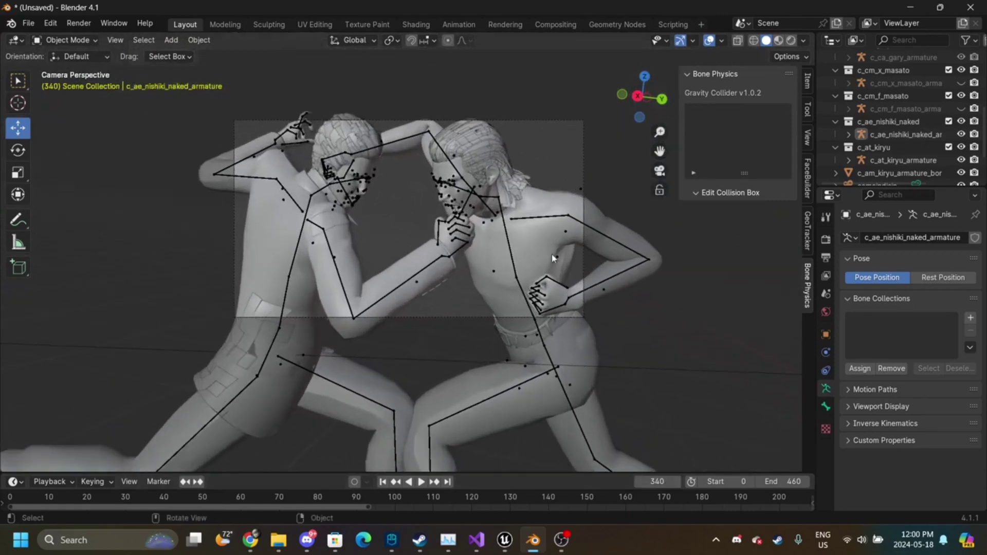
- Hide the c_at_kiryu collection and import h6196_000_7.gmt with c_ca_gary_armature as the target armature
click(29, 23)
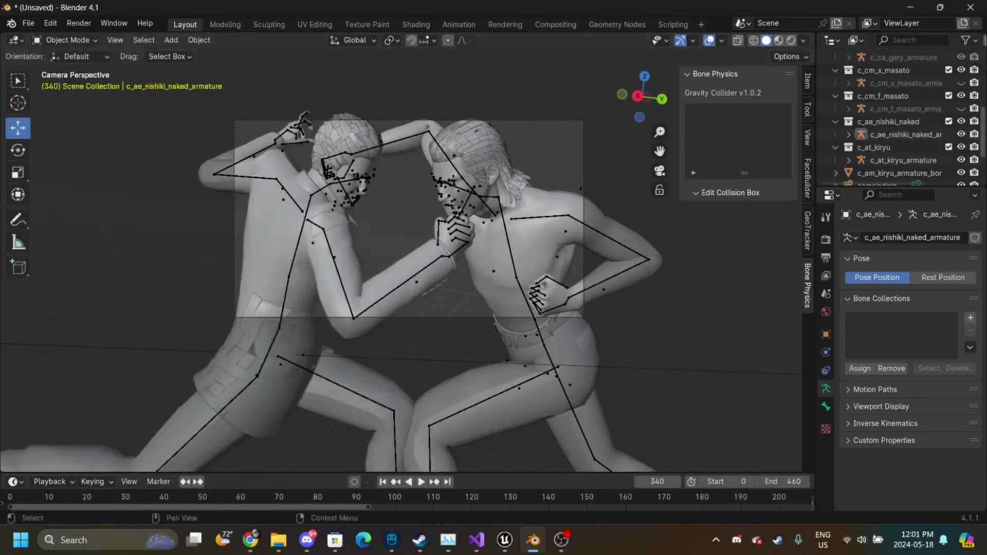
click(961, 147)
click(31, 25)
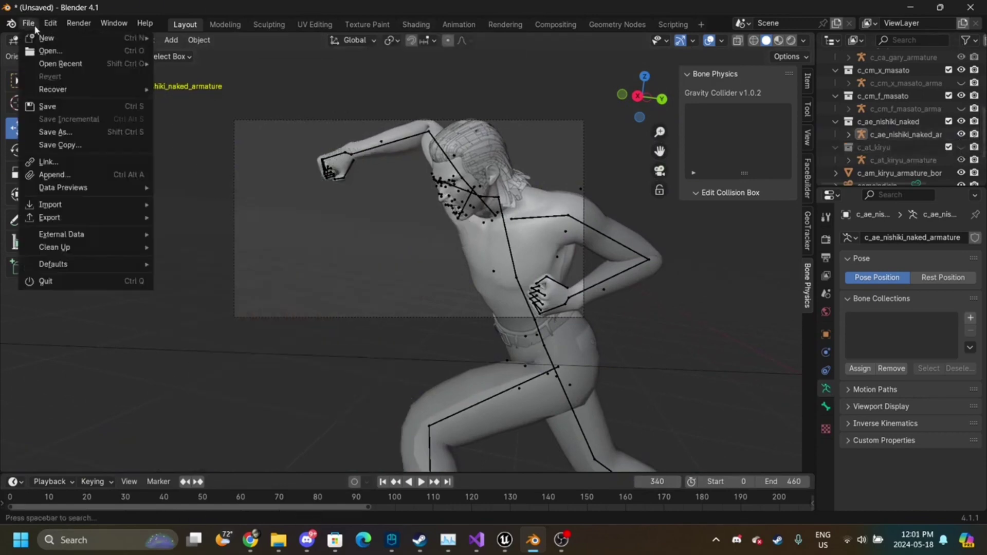
mouse_move(109, 210)
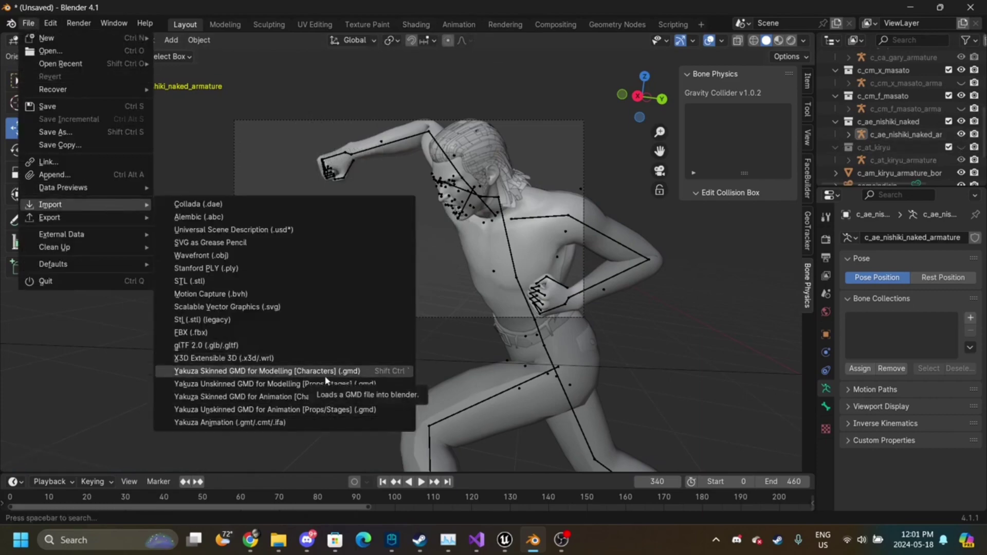
click(291, 421)
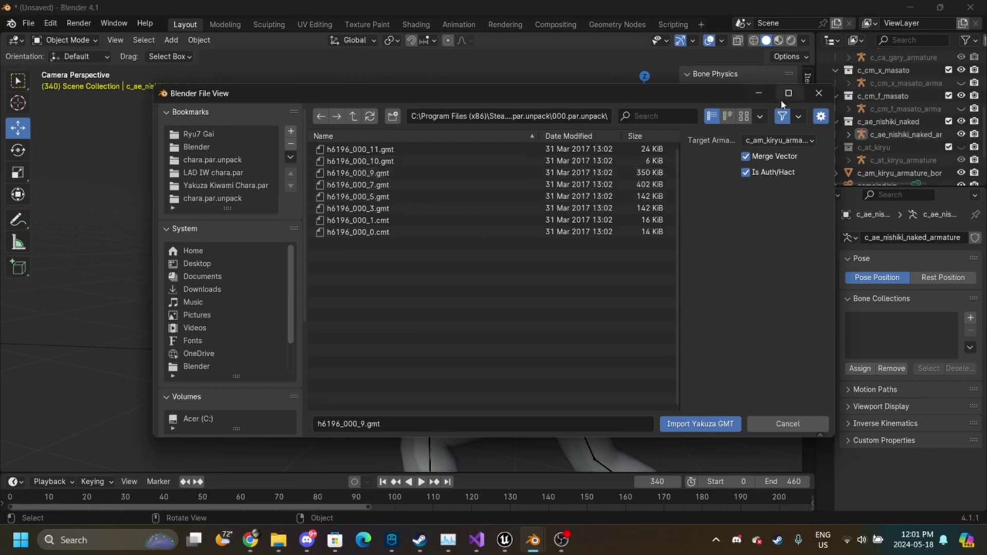
click(780, 140)
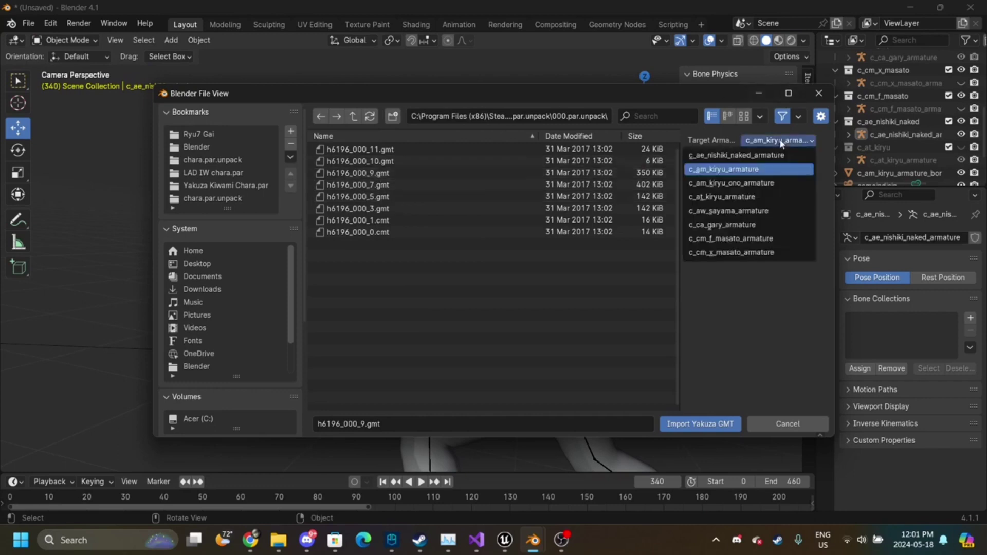
click(725, 225)
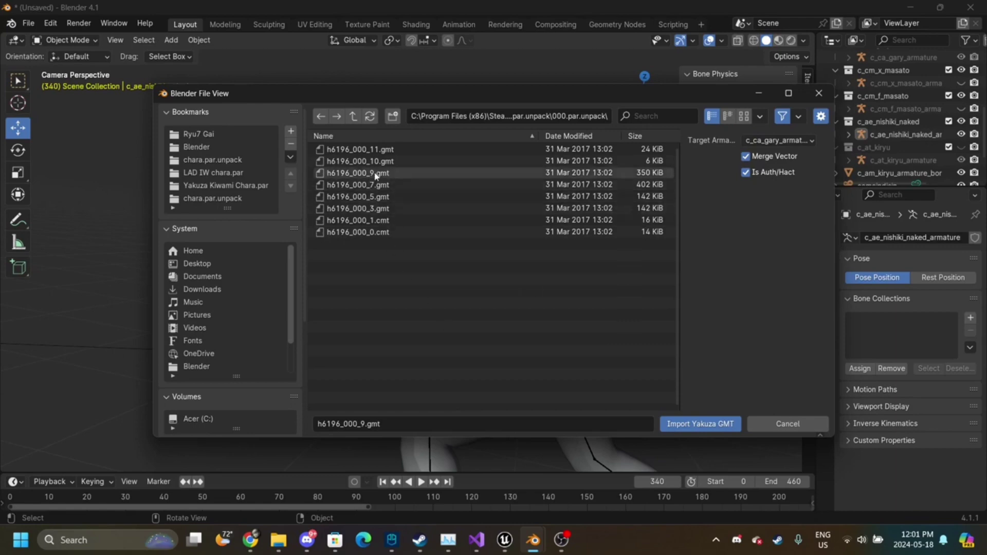
click(381, 186)
double_click(381, 186)
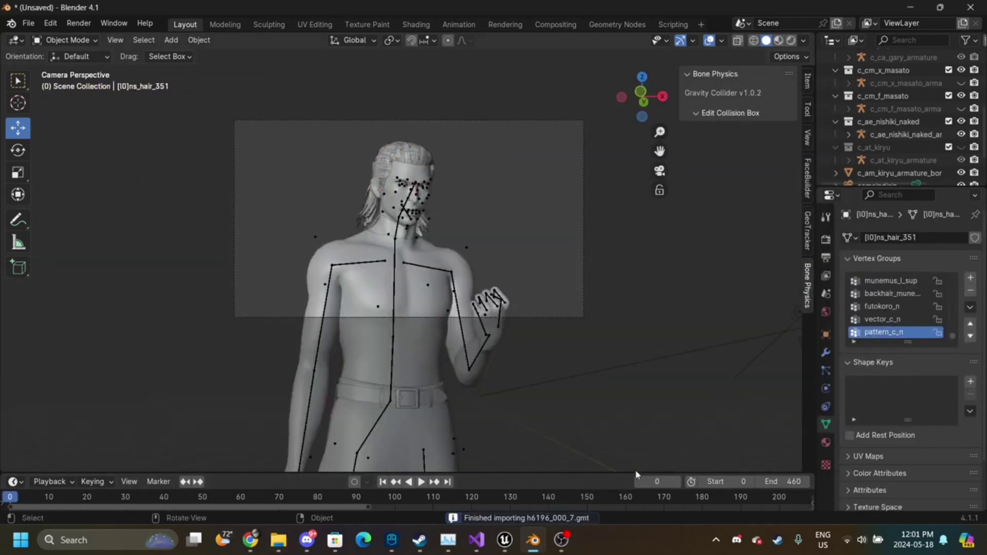
- Play the animation from frame 300 to check the newly imported motion in the camera view
click(663, 485)
text(30)
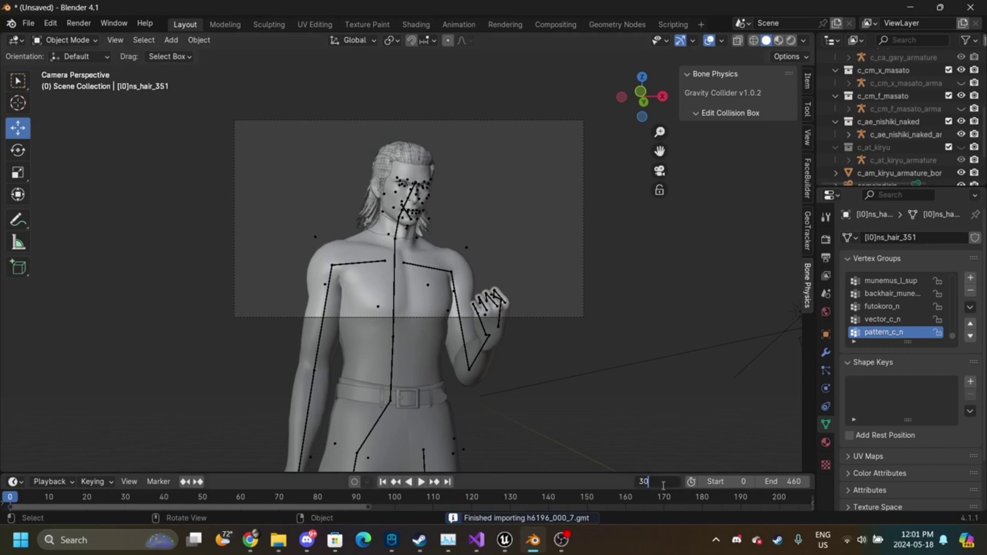
text(0)
key(Return)
key(space)
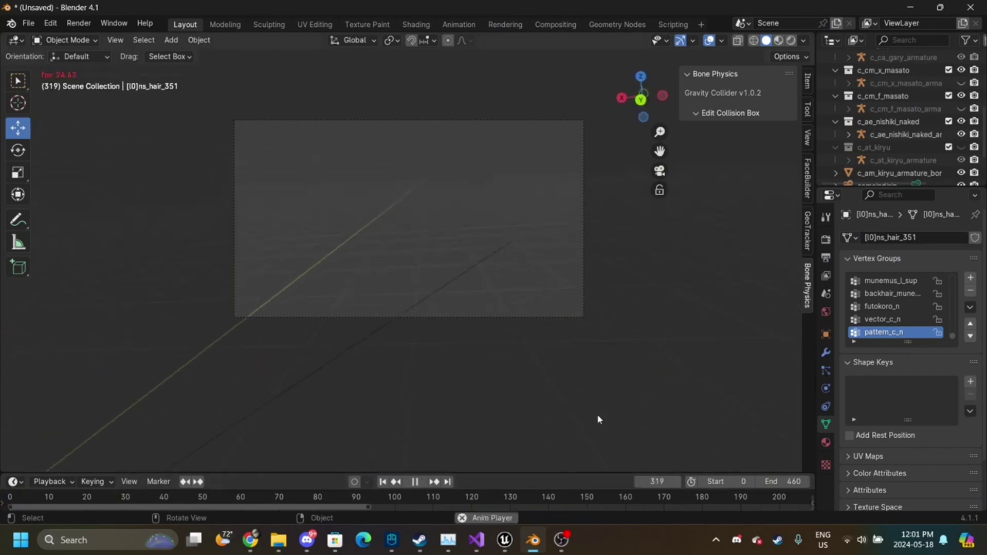
scroll(900, 113, up, 3)
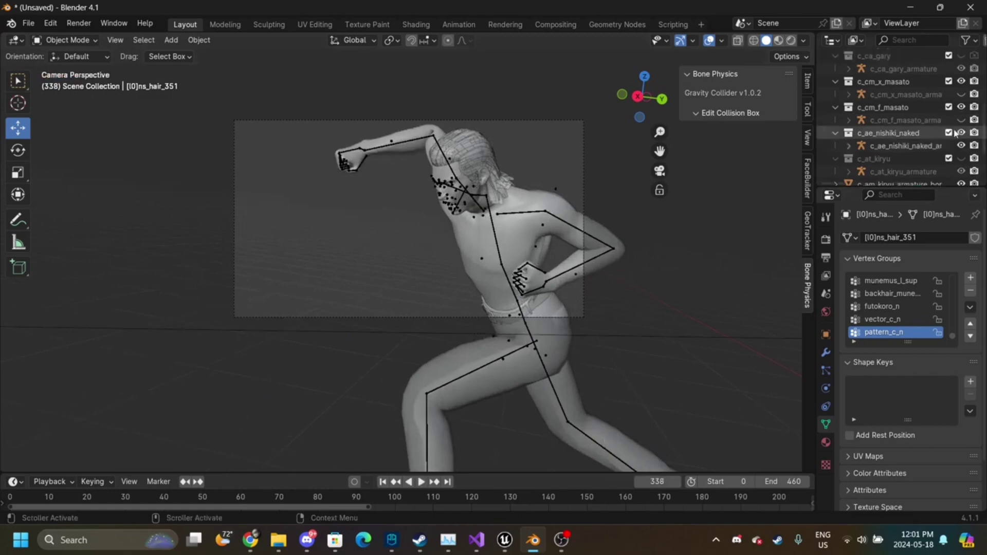
- Show the c_ca_gary collection, go to frame 68 and examine the character's face mesh and facial bones up close
click(948, 83)
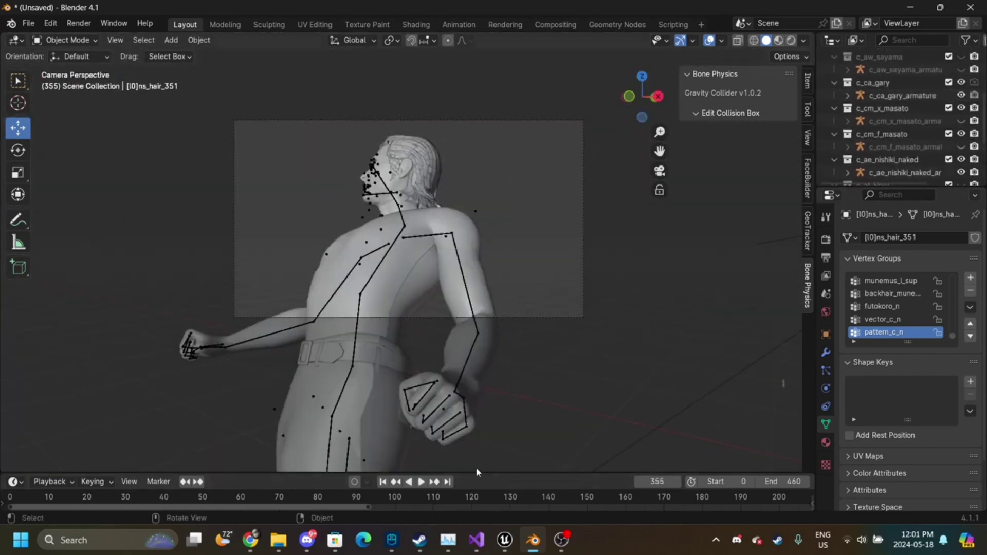
drag(360, 496, 271, 494)
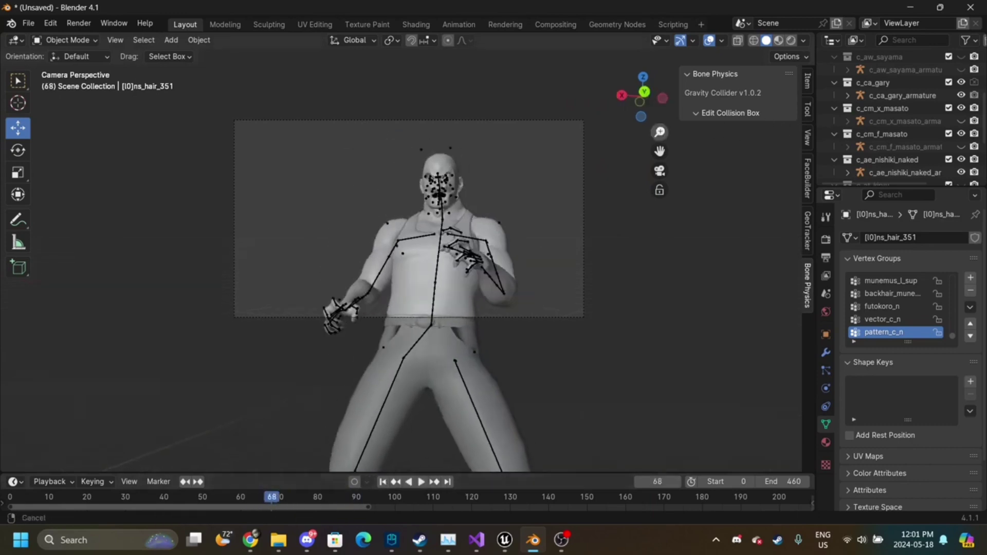
scroll(401, 252, up, 7)
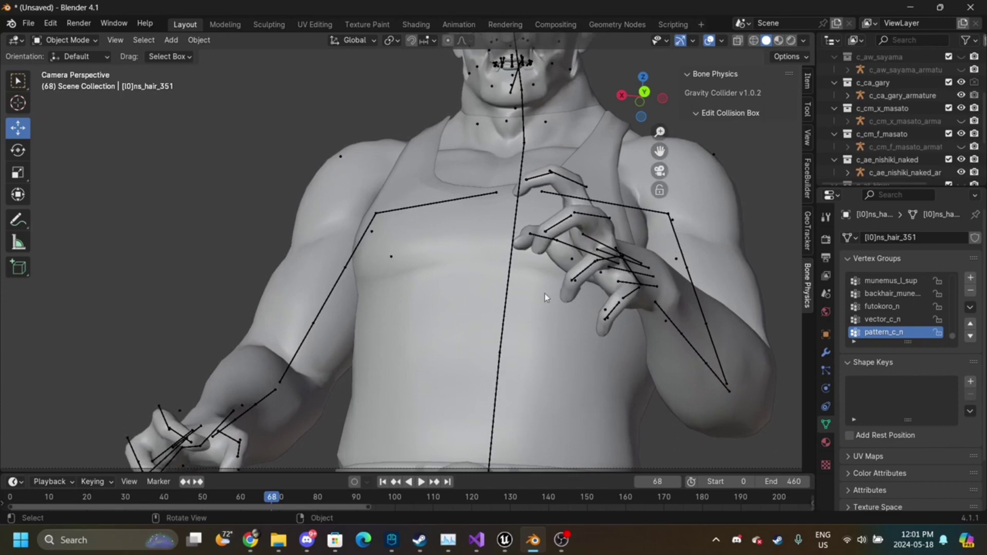
drag(660, 151, 545, 418)
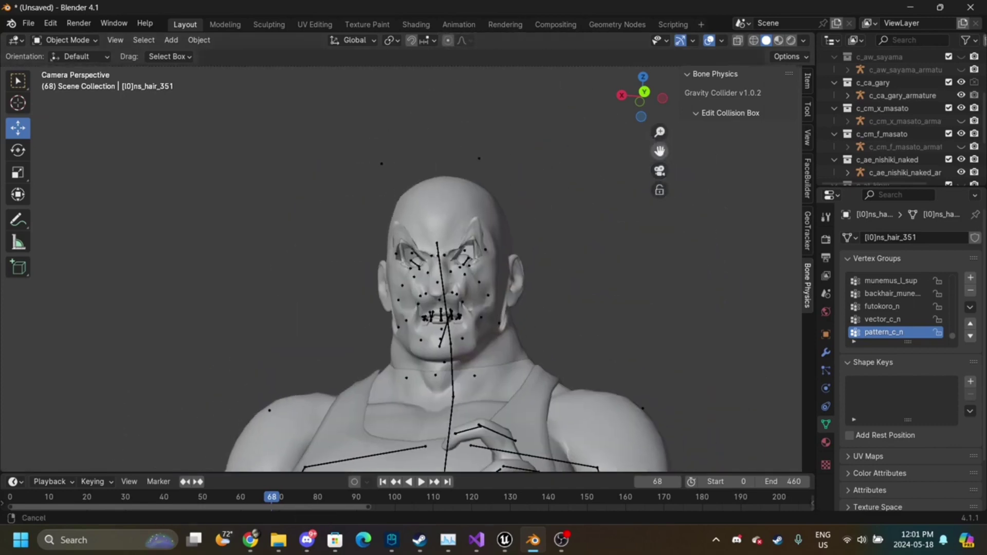
drag(659, 132, 660, 50)
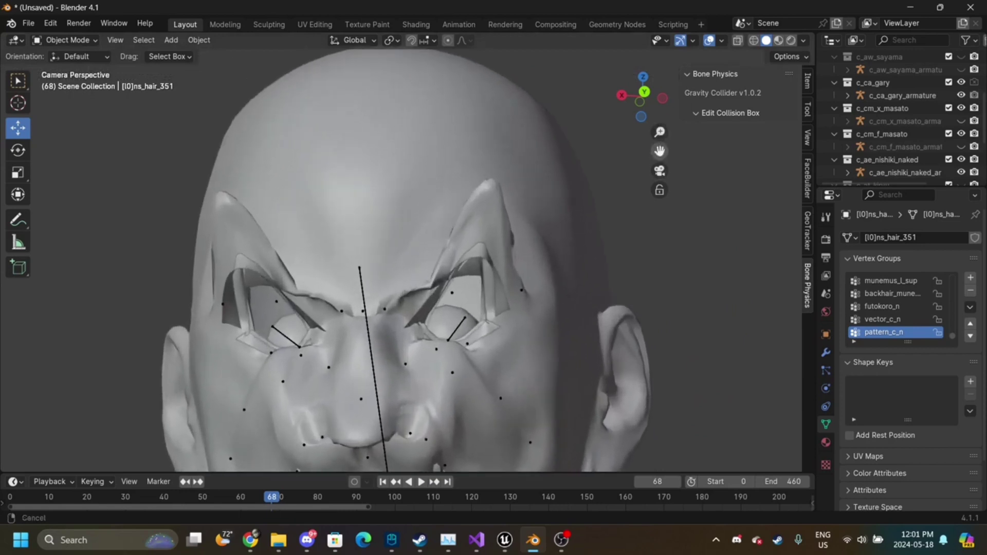
drag(660, 344, 659, 151)
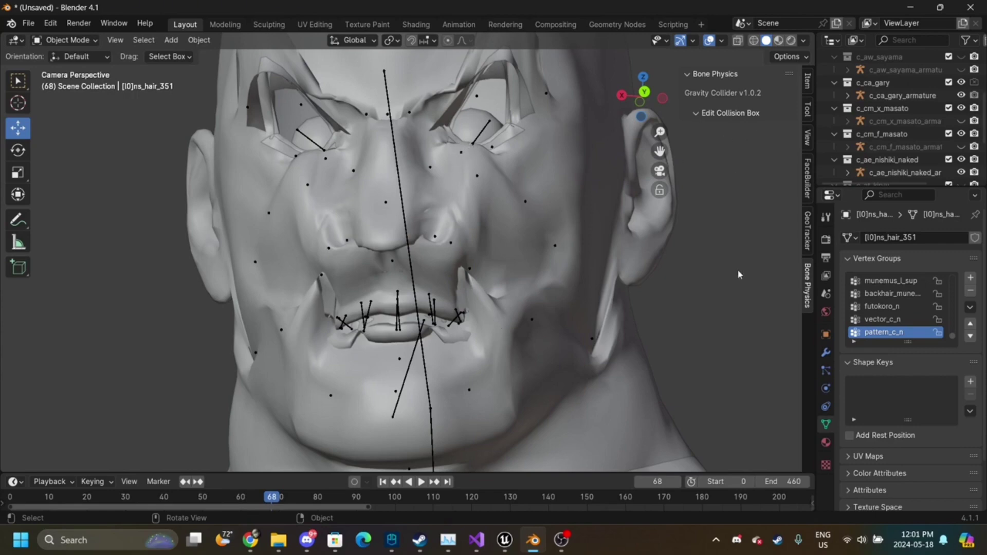
- Switch to the web browser and search for "rokoko studio live blender"
click(257, 538)
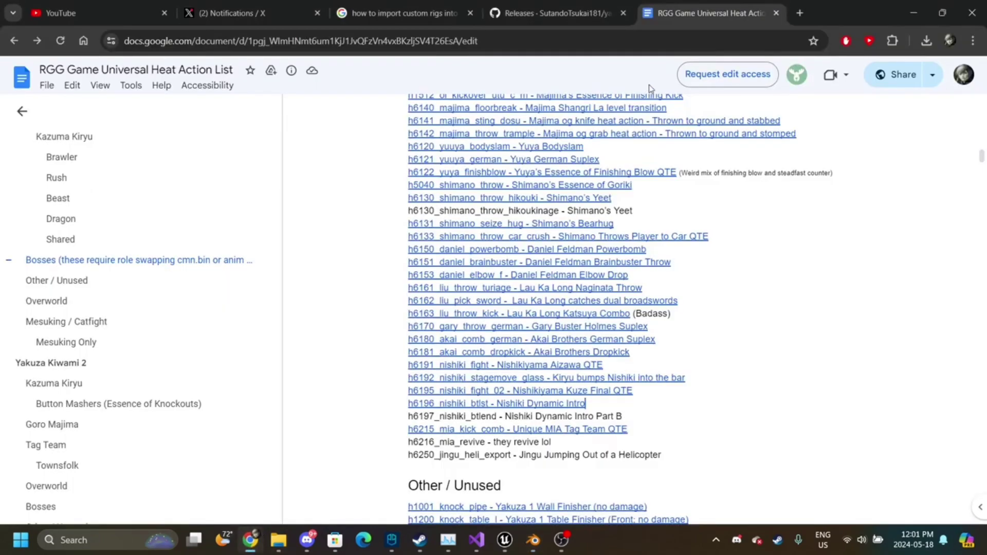
click(612, 46)
text(rokoko)
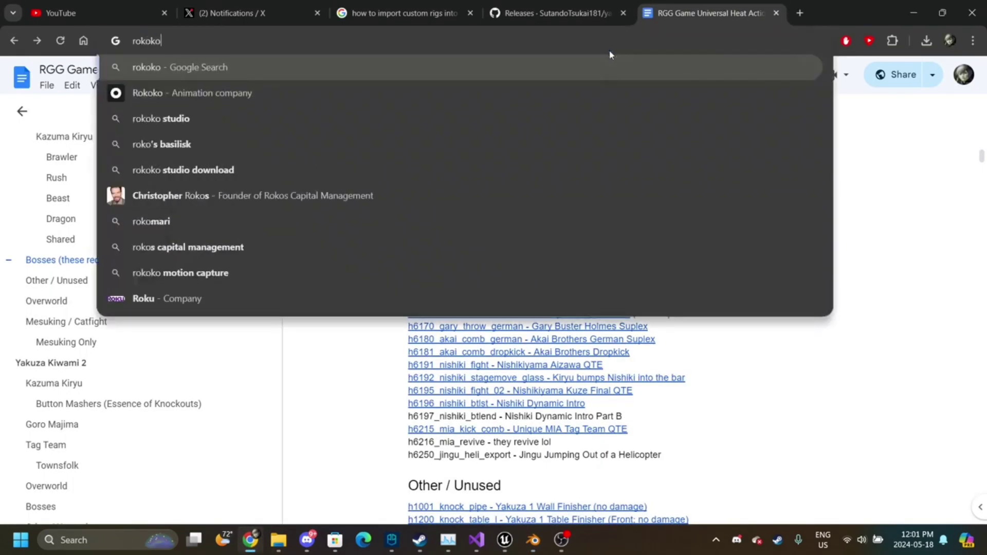
text(studio)
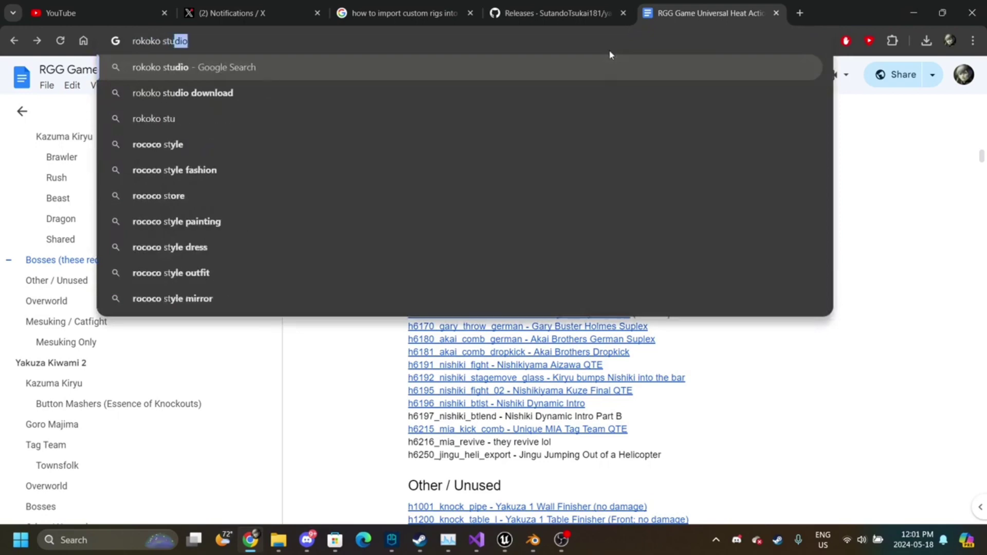
click(353, 163)
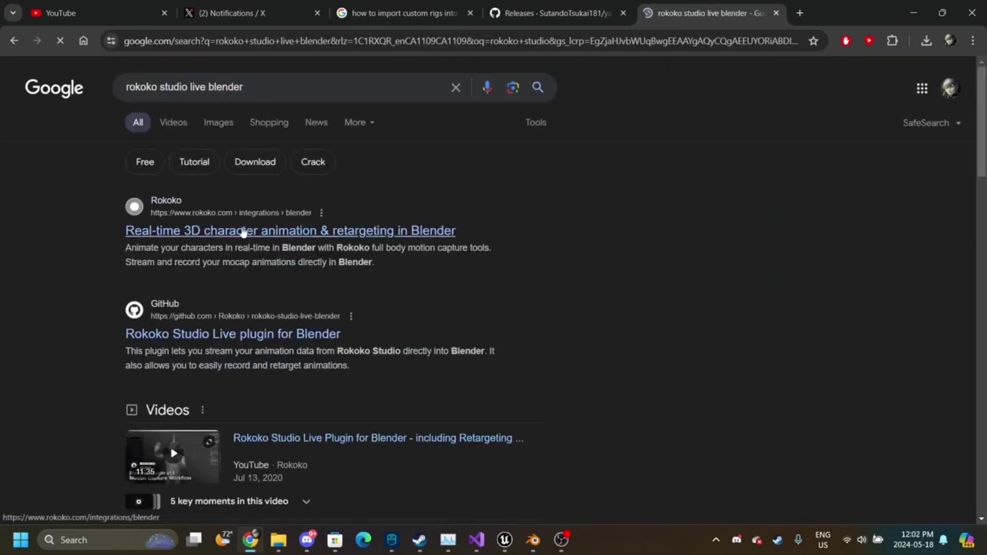
- Open Rokoko's Blender integration page and download the Blender plugin
click(244, 231)
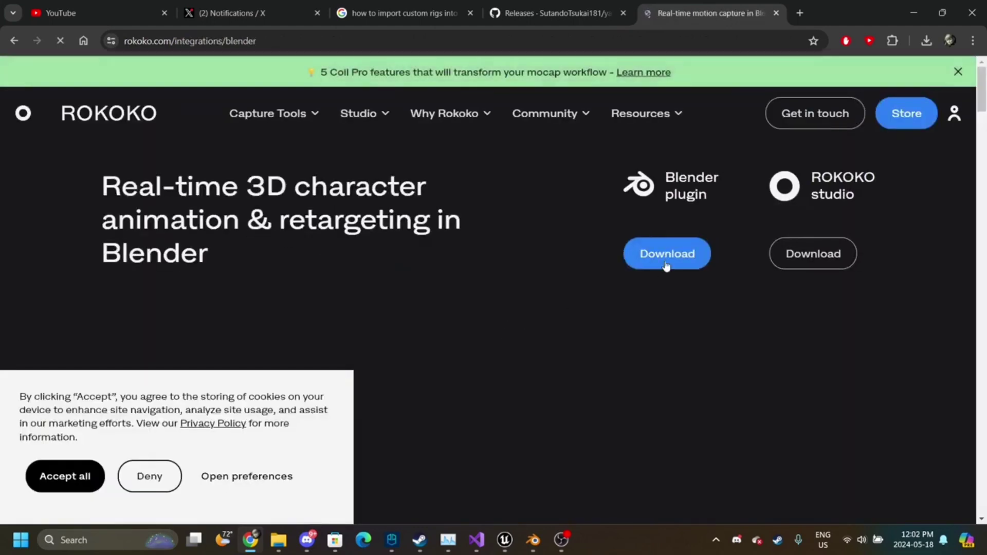
click(678, 256)
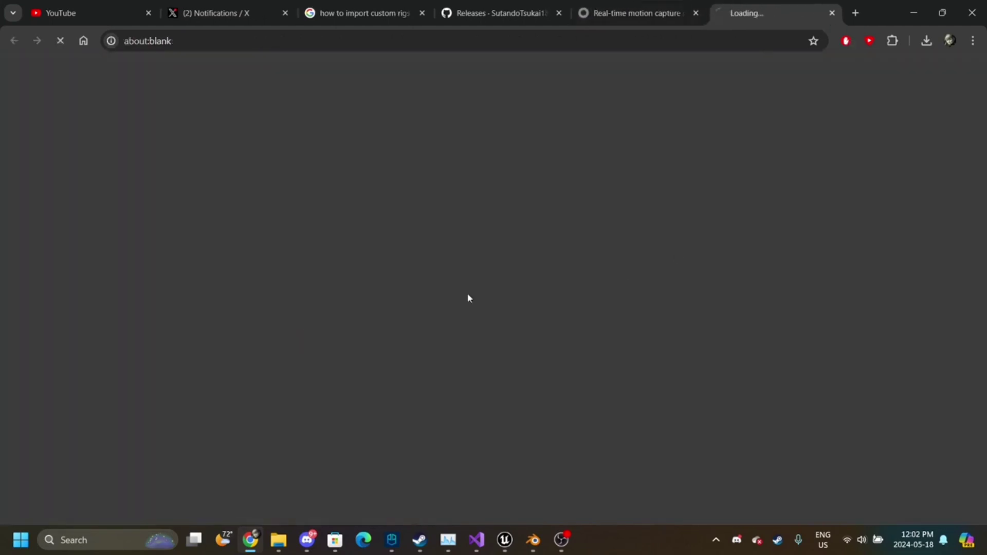
drag(102, 186, 239, 220)
scroll(259, 223, down, 3)
scroll(259, 223, down, 2)
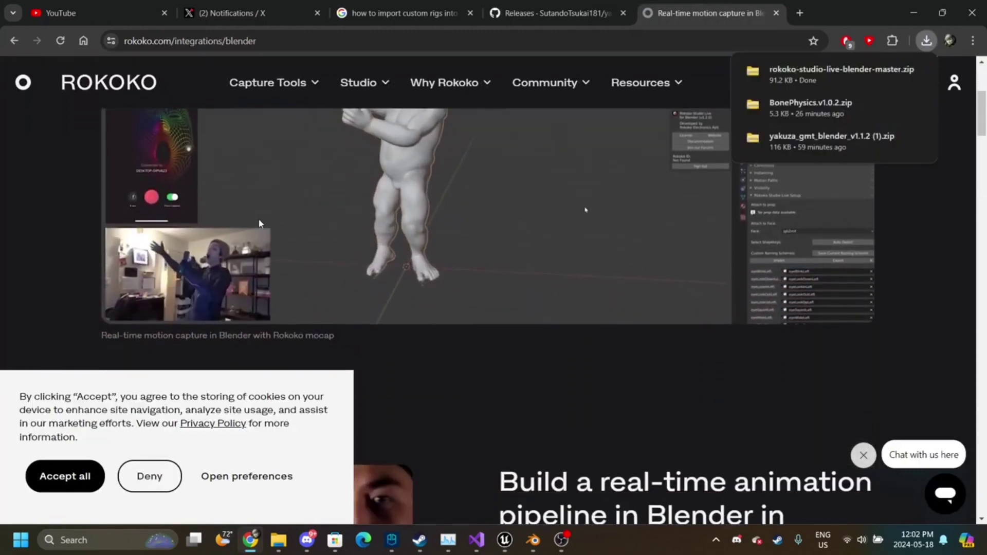
scroll(445, 367, up, 1)
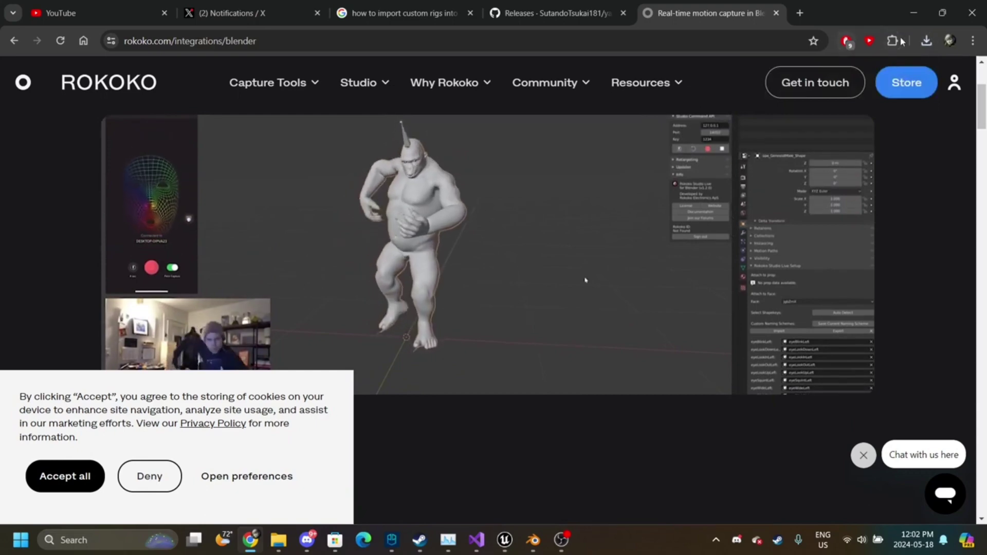
click(926, 41)
click(826, 100)
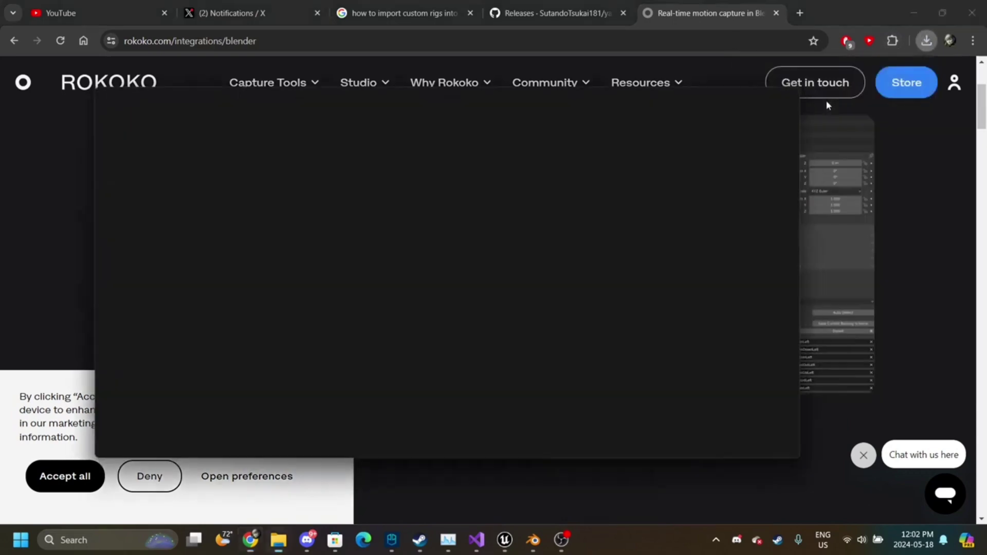
click(791, 101)
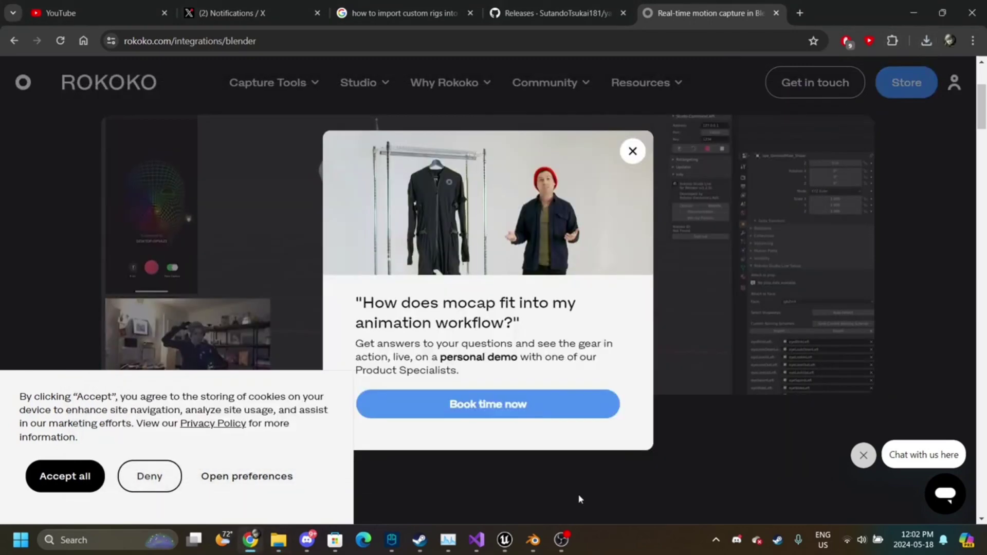
- Switch back to Blender and install the Rokoko Studio Live add-on from rokoko-studio-live-blender-master.zip
mouse_move(534, 540)
click(569, 506)
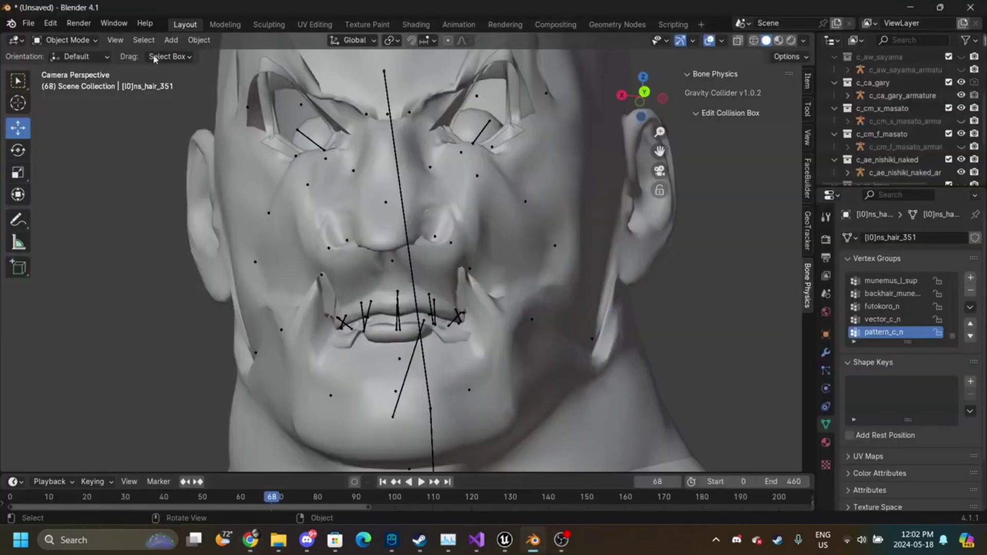
click(50, 23)
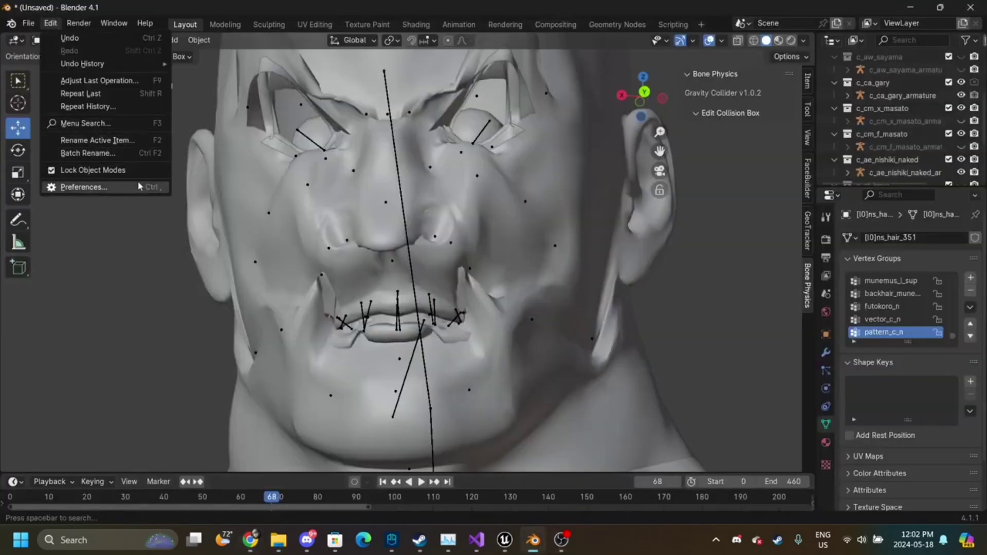
click(77, 187)
click(325, 32)
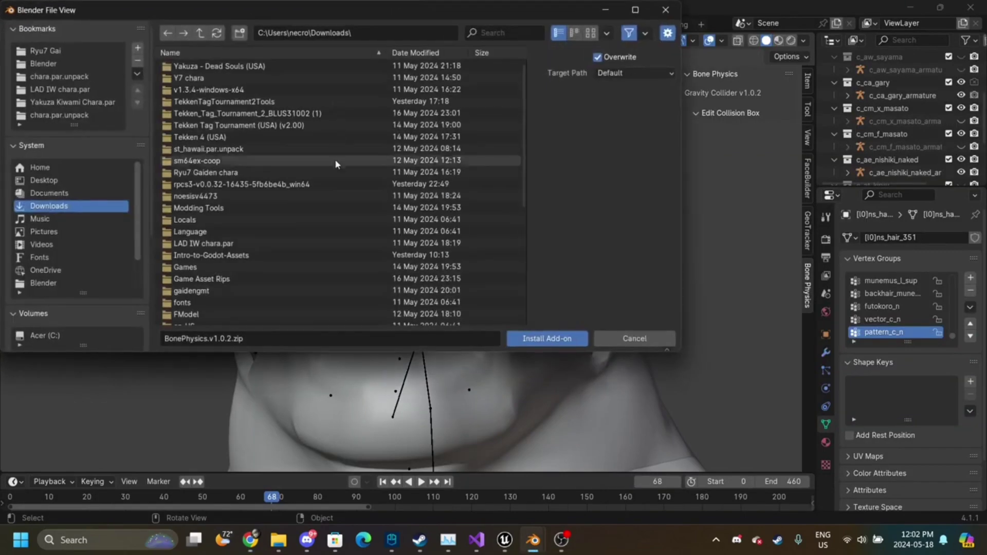
scroll(334, 220, down, 6)
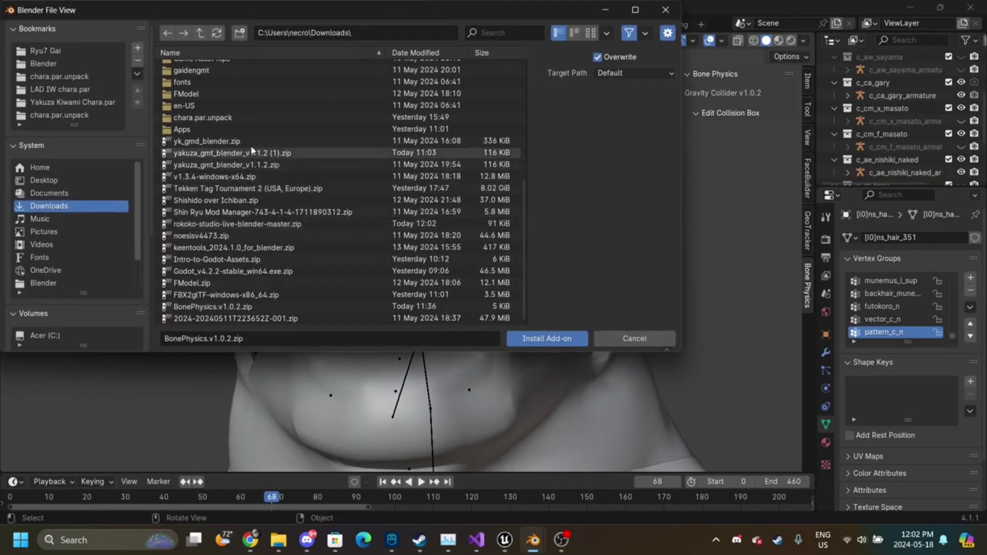
double_click(260, 222)
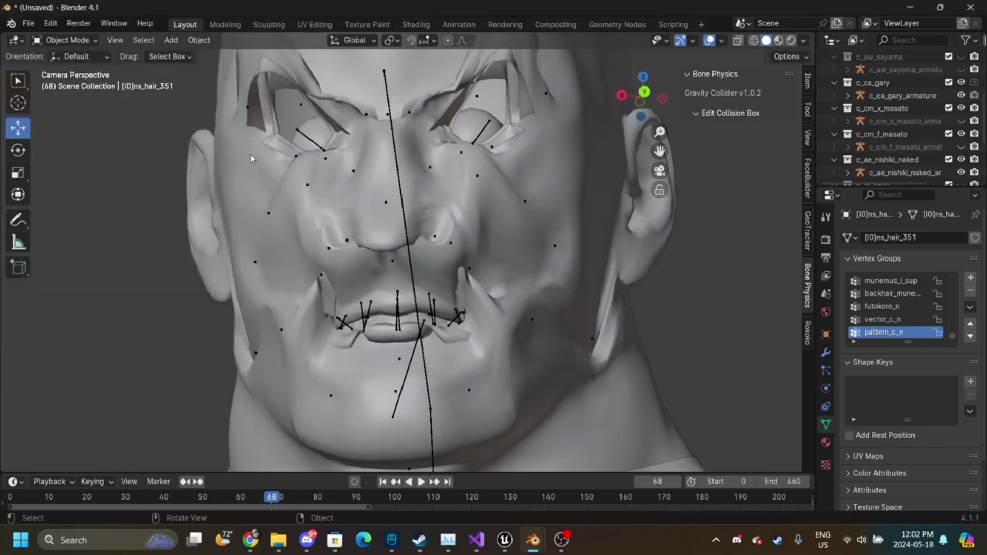
- Sign in to Rokoko from the add-on using a Google account, then return to Blender and close the preferences
click(808, 334)
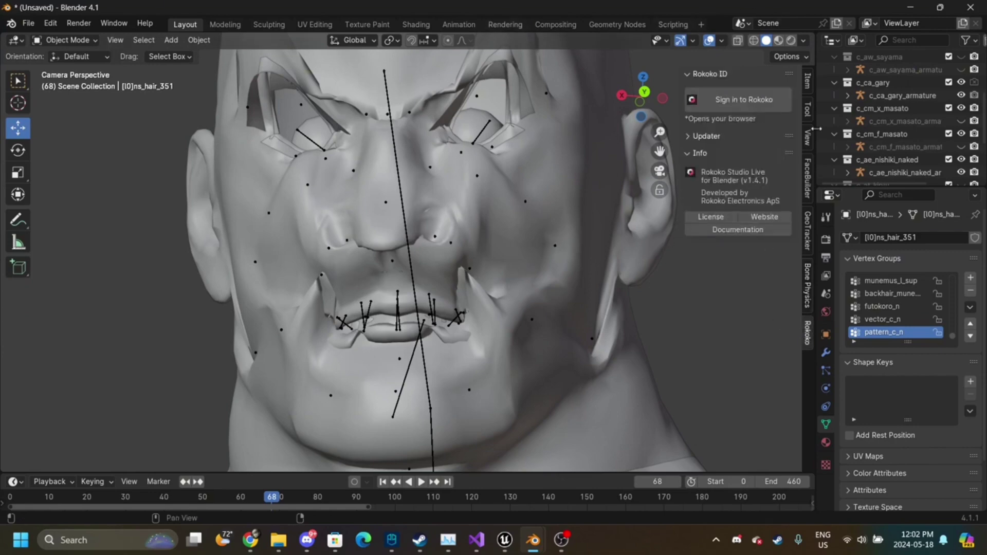
click(718, 110)
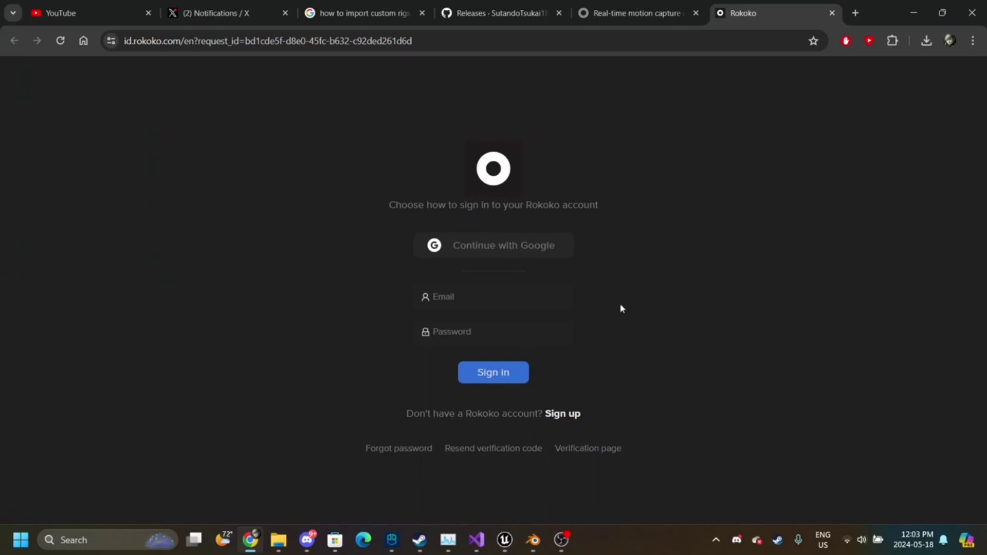
mouse_move(562, 540)
click(566, 248)
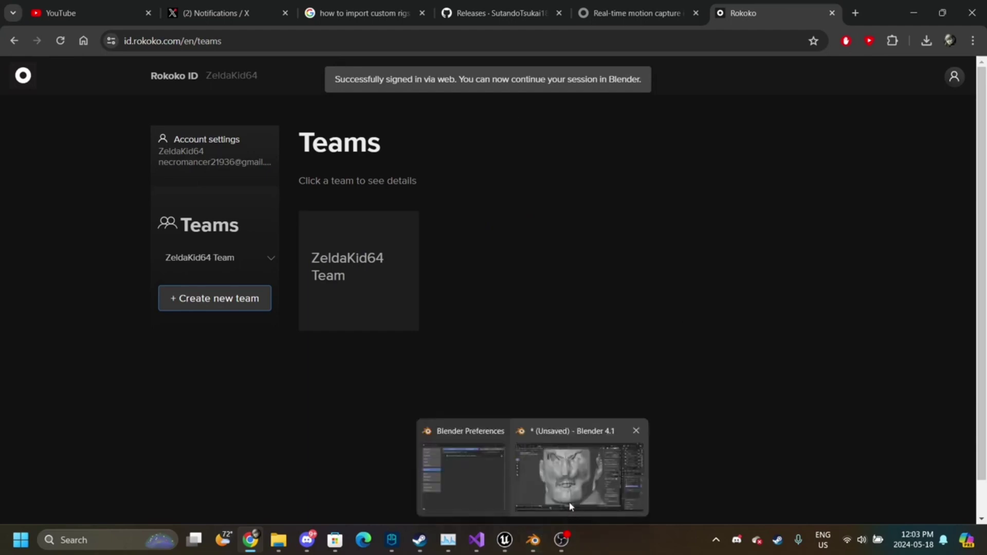
click(571, 509)
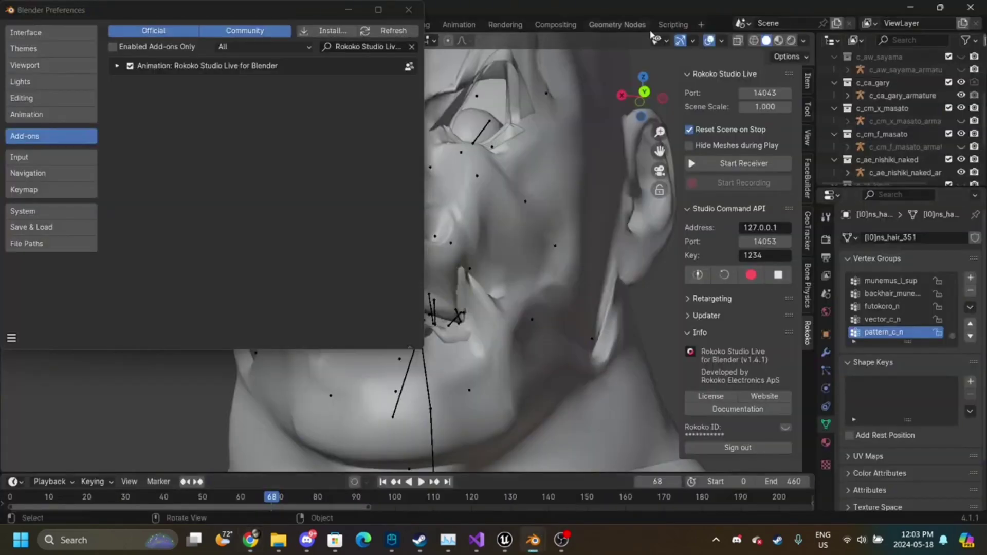
click(408, 10)
- Hide the c_ca_gary collection
scroll(920, 139, down, 5)
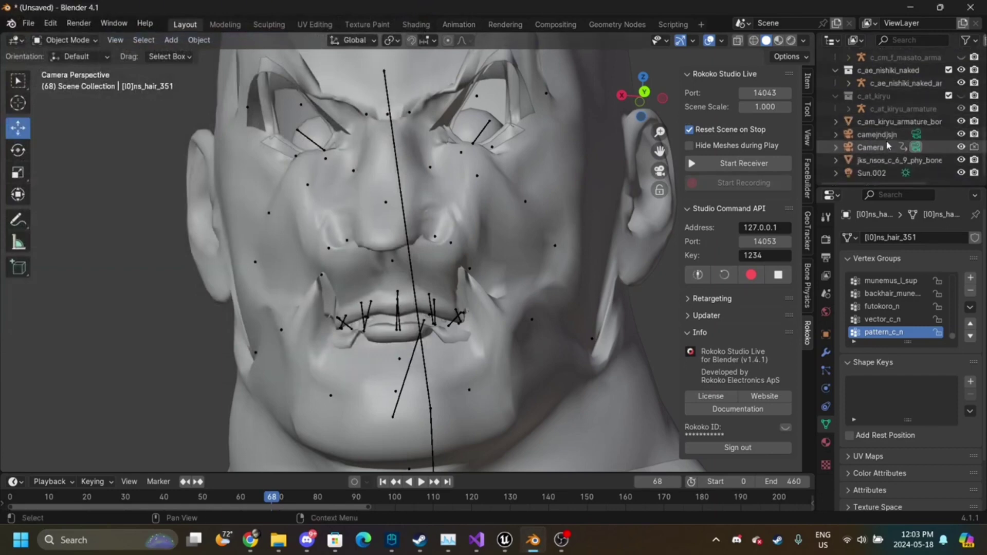
scroll(966, 109, up, 5)
scroll(968, 109, up, 3)
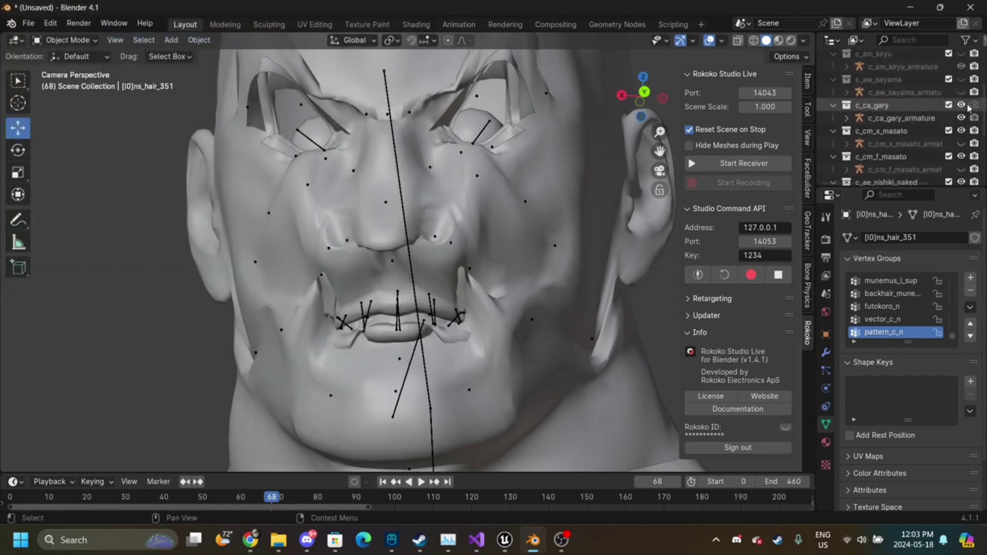
click(962, 105)
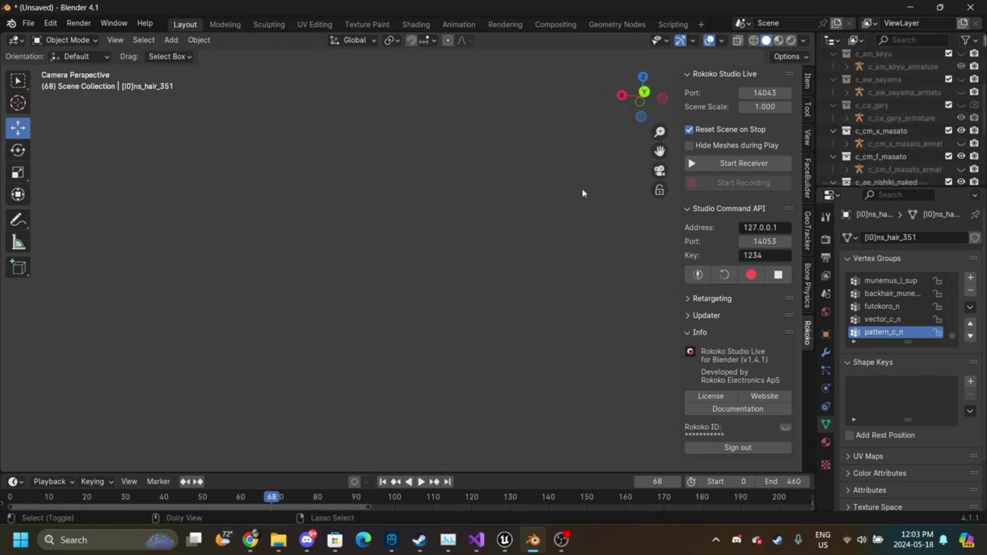
- Start a Yakuza skinned model import from the right orthographic view and search the tops folder of chara.par.unpack for "ichiba"
click(621, 95)
drag(660, 132, 659, 302)
key(ctrl+shift+i)
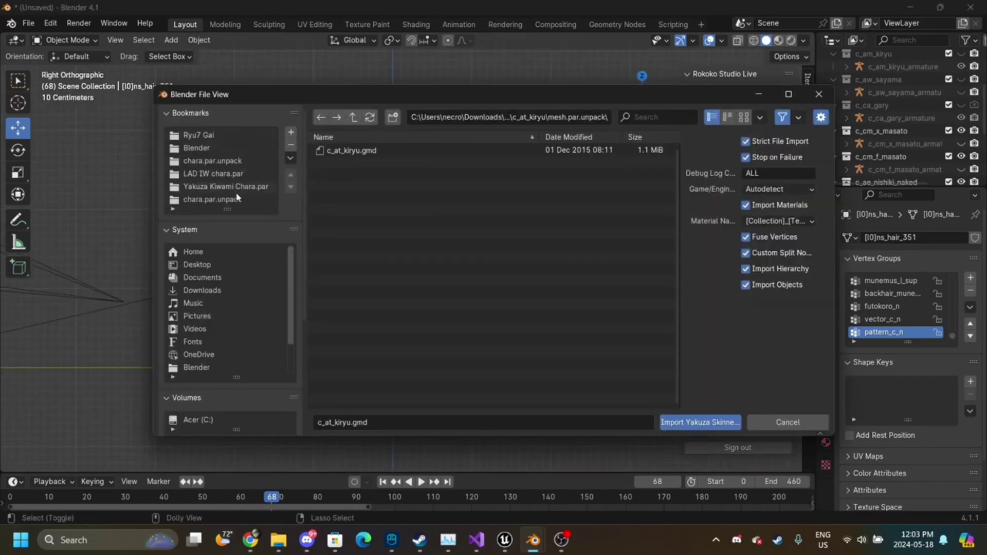
click(212, 199)
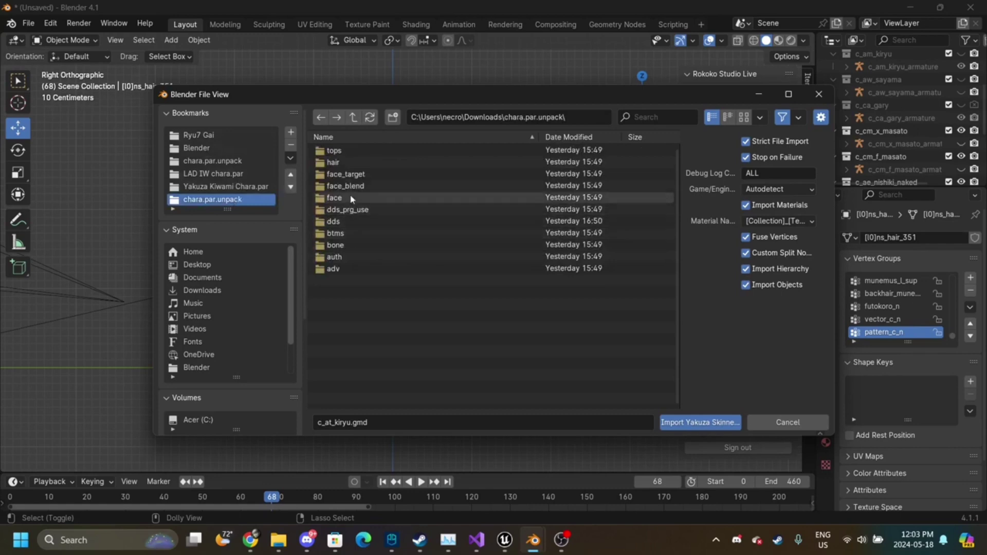
click(346, 150)
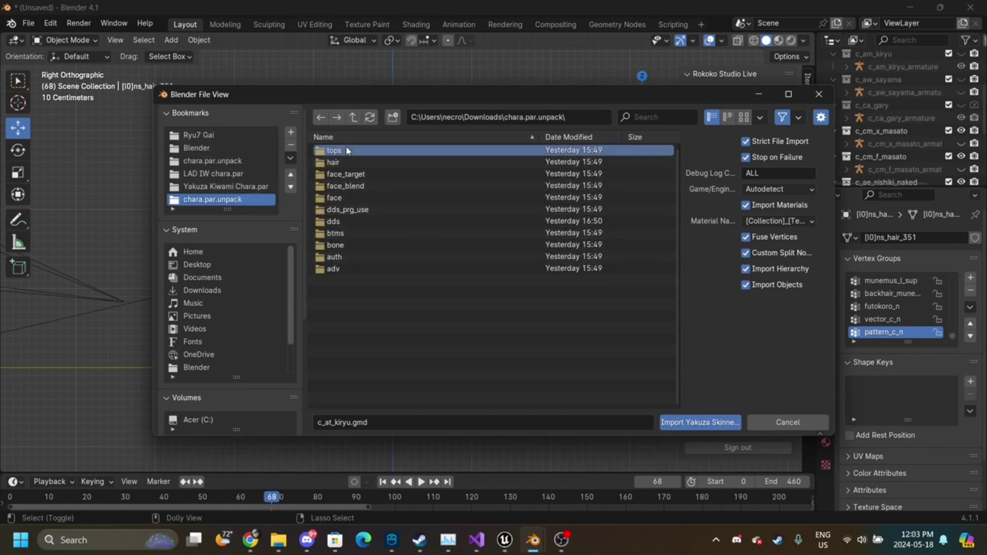
double_click(346, 150)
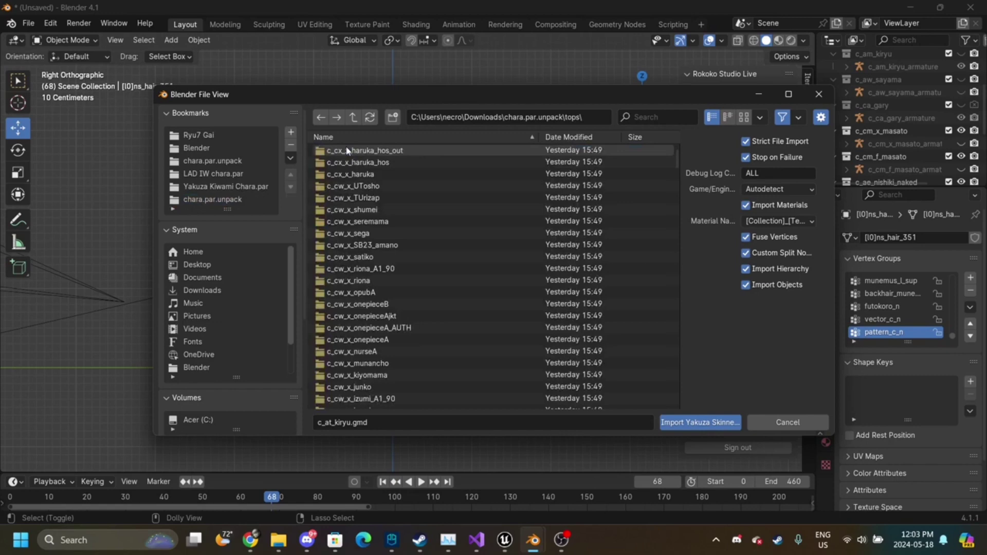
click(663, 118)
text(cichiba)
key(BackSpace)
key(BackSpace)
key(BackSpace)
key(BackSpace)
key(BackSpace)
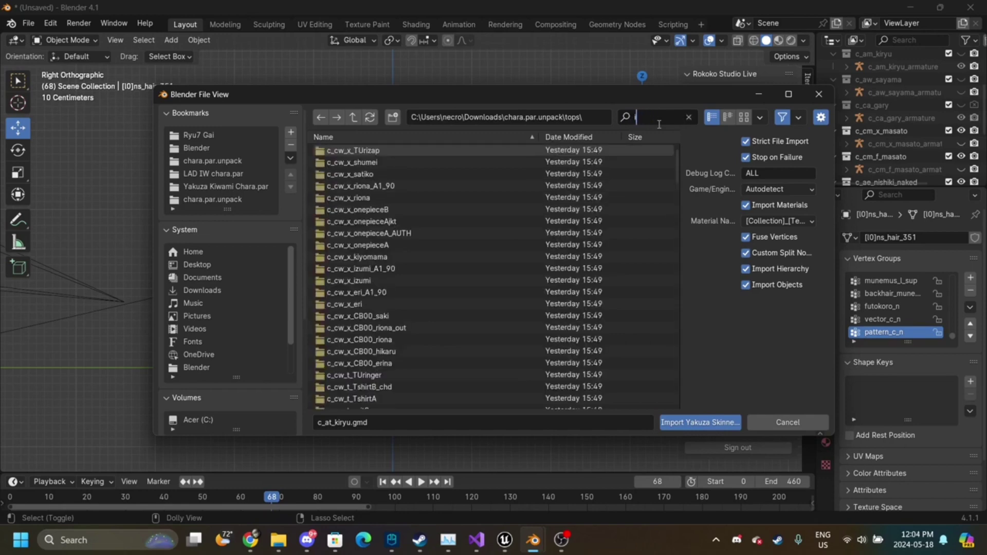
- Import c_cm_x_ichiban_hawaii.gmd, found by searching the tops folder of LAD IW chara.par for "ichiban"
click(222, 174)
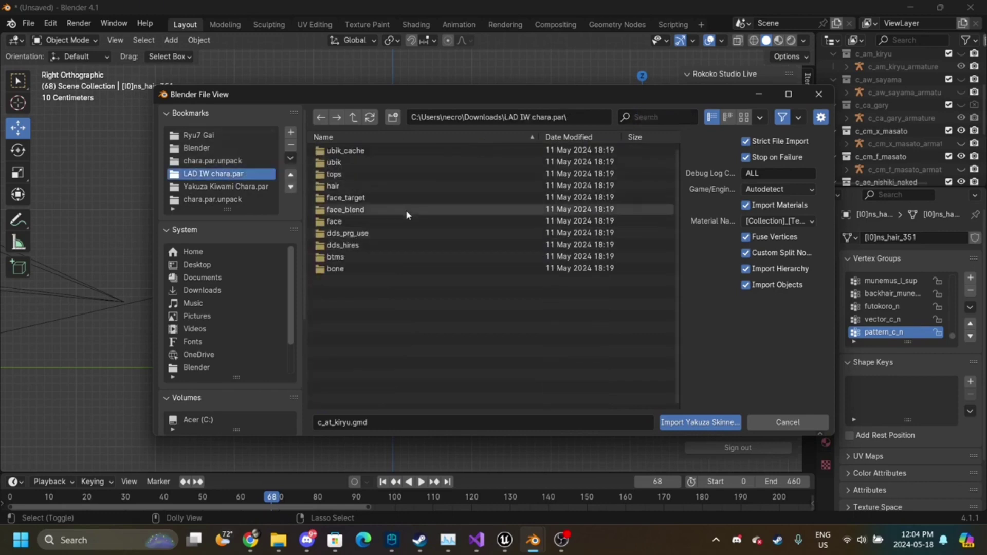
double_click(343, 177)
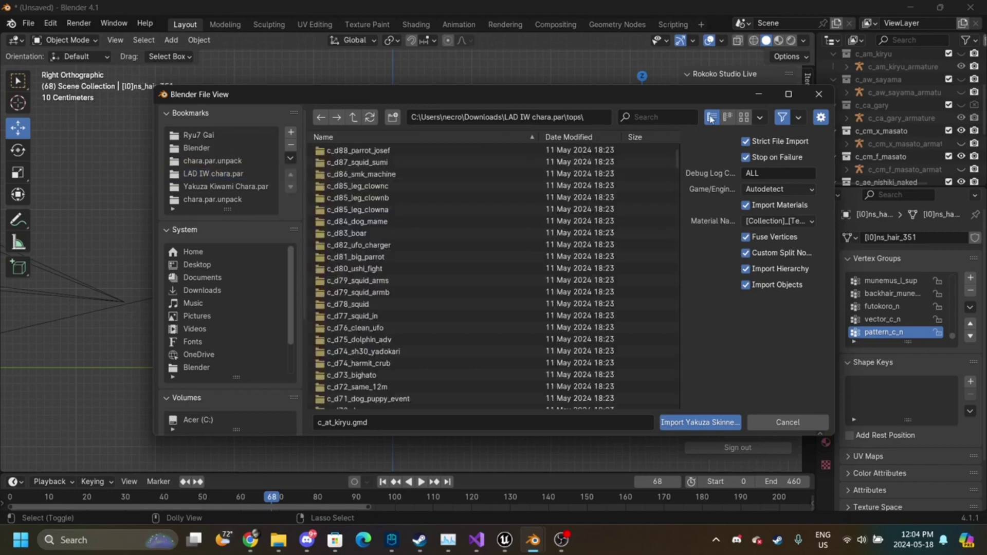
click(663, 117)
text(ichiban)
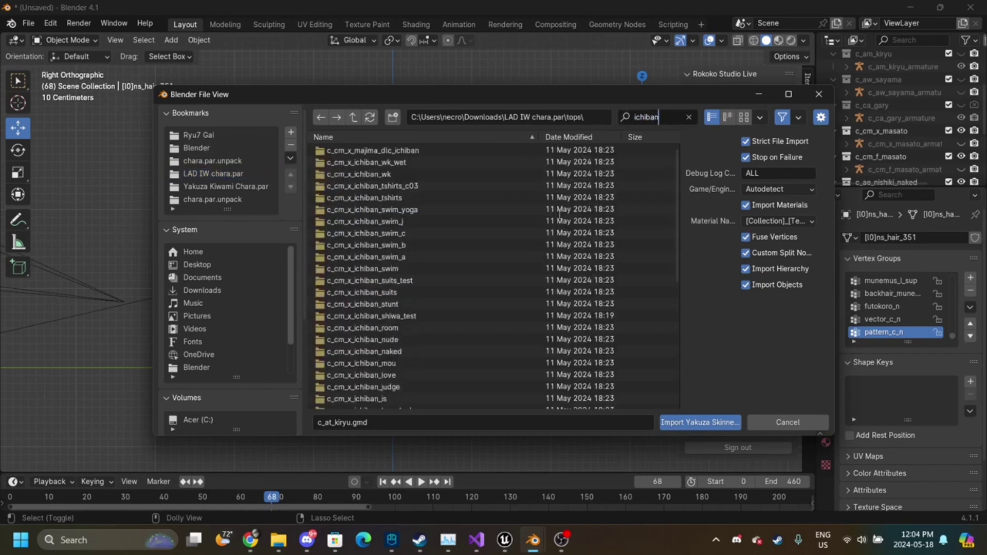
scroll(431, 264, down, 15)
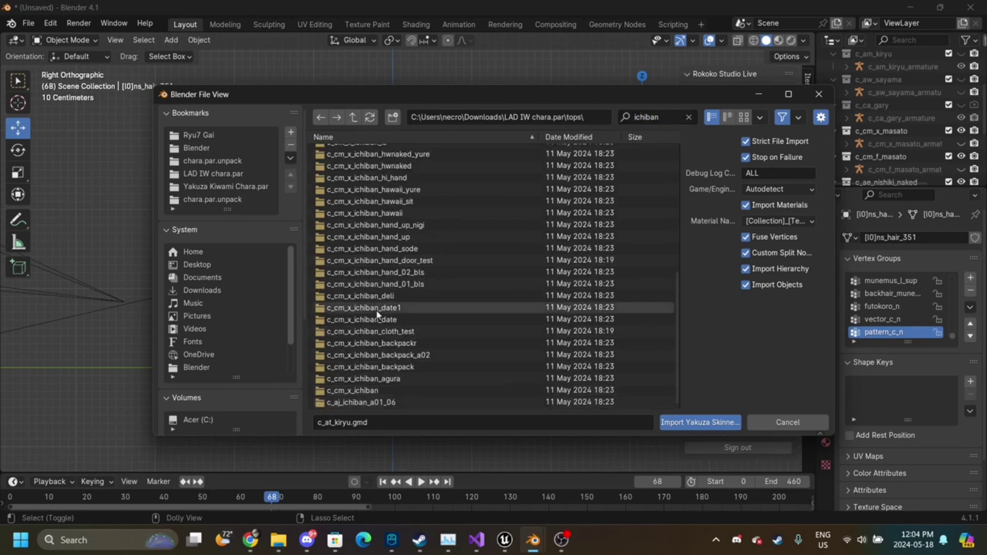
scroll(399, 350, up, 3)
double_click(409, 291)
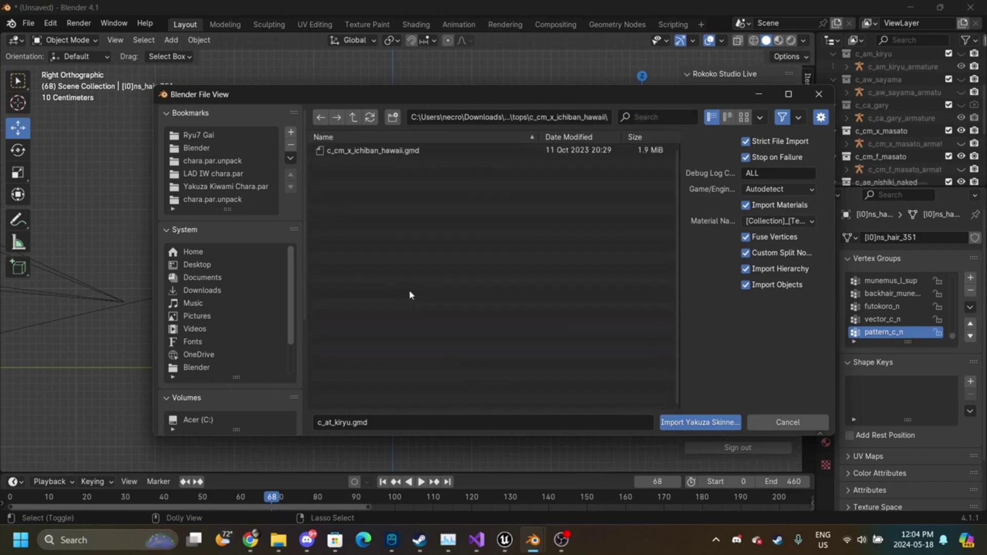
double_click(475, 151)
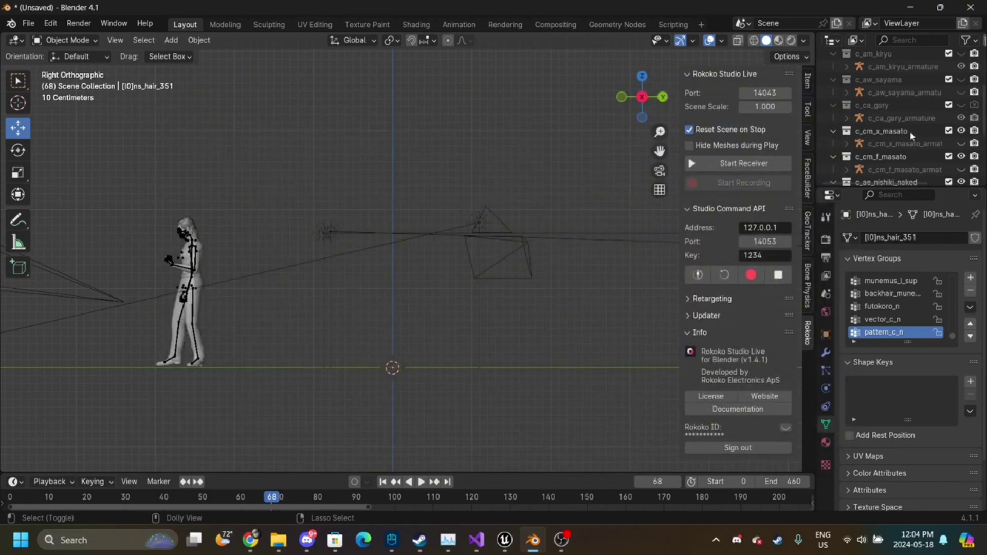
- Enlarge the Outliner and delete the c_cm_f_masato and c_cm_x_masato collections with their armatures and meshes
click(846, 143)
scroll(846, 141, down, 3)
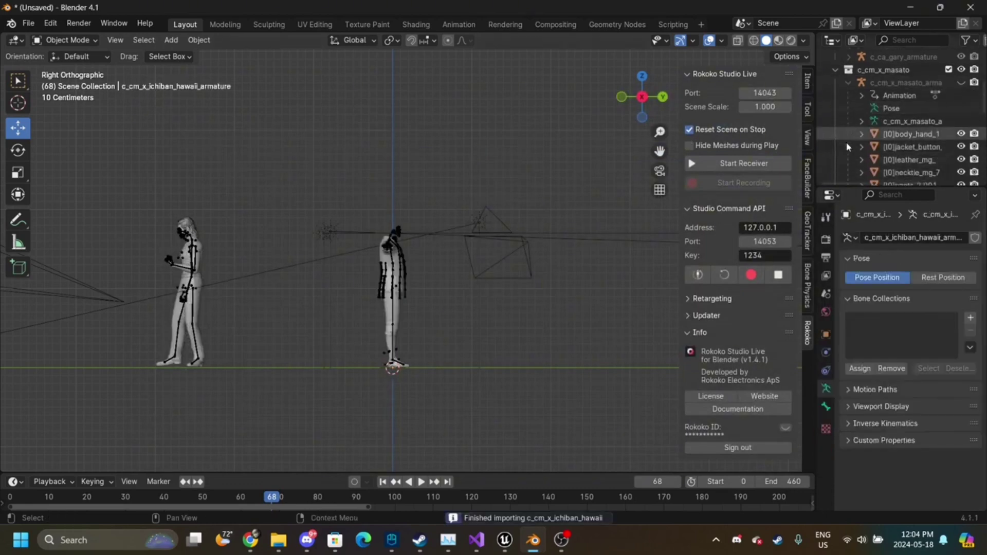
click(848, 107)
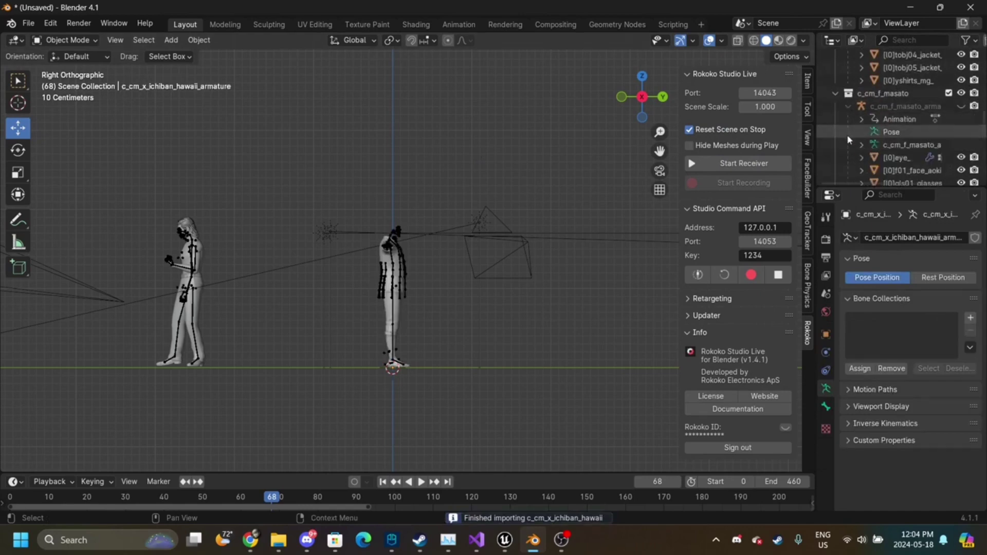
scroll(846, 134, down, 1)
scroll(833, 85, down, 4)
scroll(832, 85, down, 4)
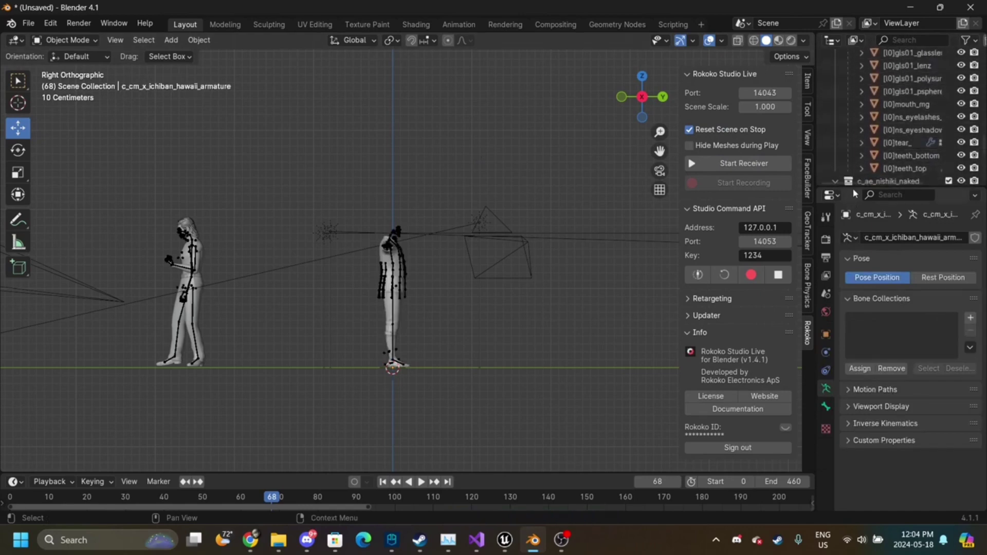
drag(856, 186, 856, 495)
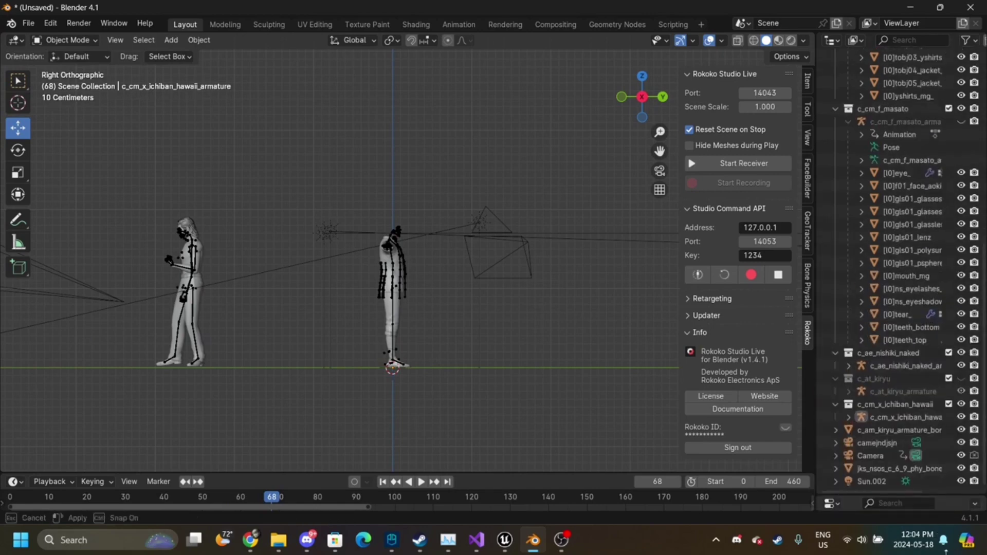
scroll(825, 336, up, 8)
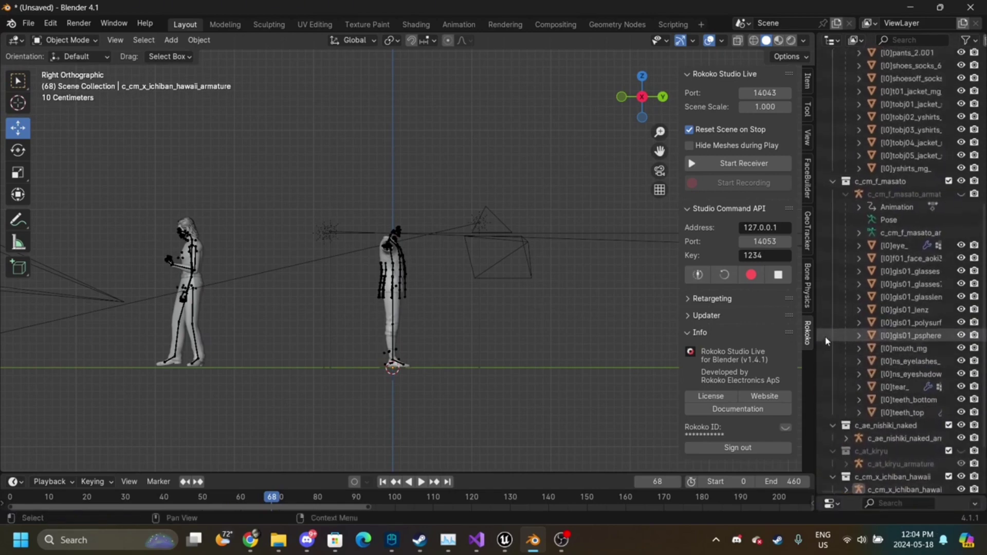
drag(833, 446, 909, 105)
key(Delete)
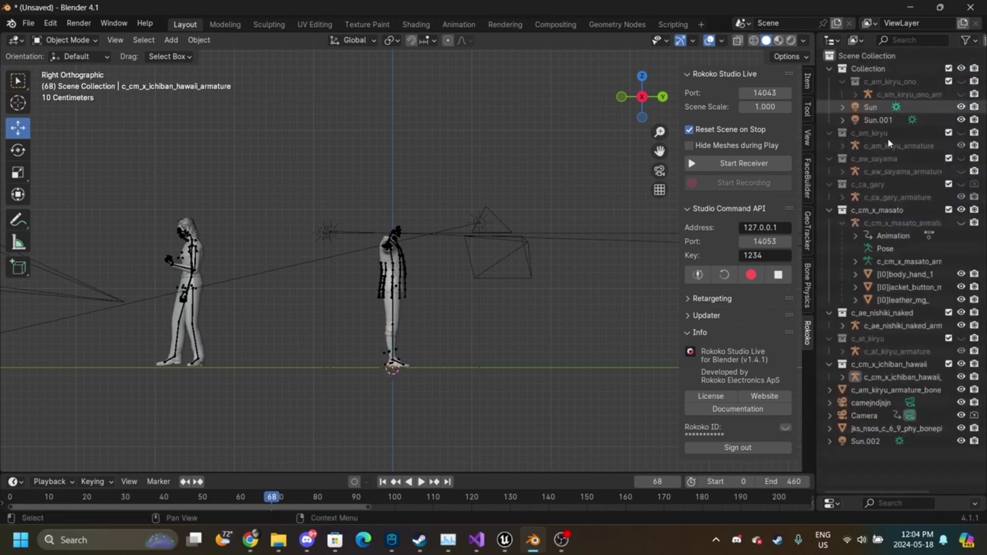
drag(823, 222, 899, 300)
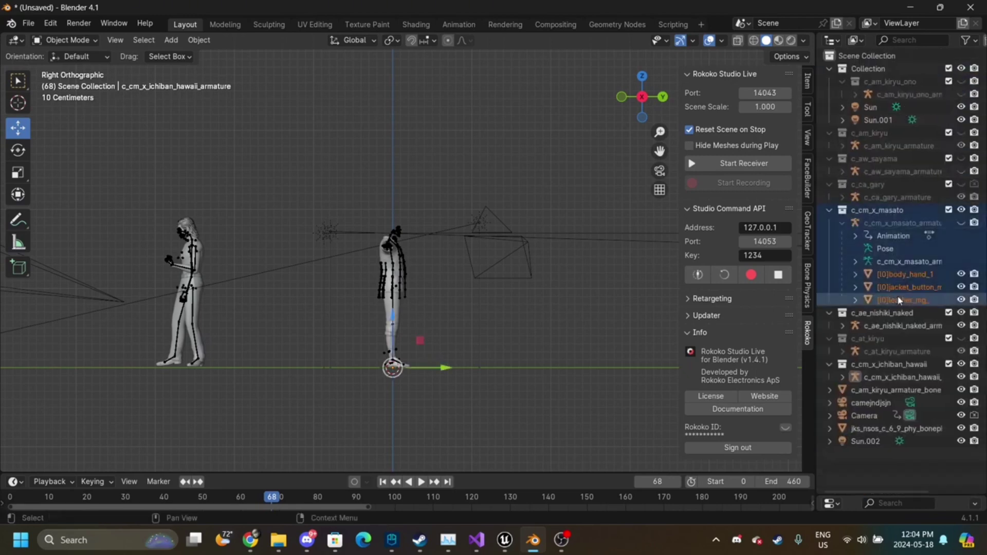
key(Delete)
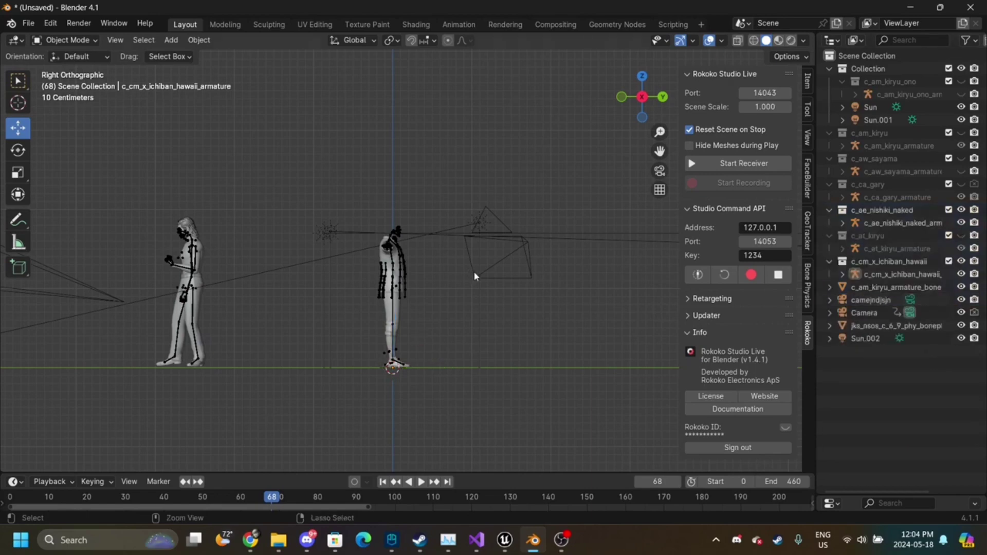
- Import the skinned face model c_cm_f_ichiban.gmd, found by searching the face folder of LAD IW chara.par for "ichiba"
key(ctrl+shift+i)
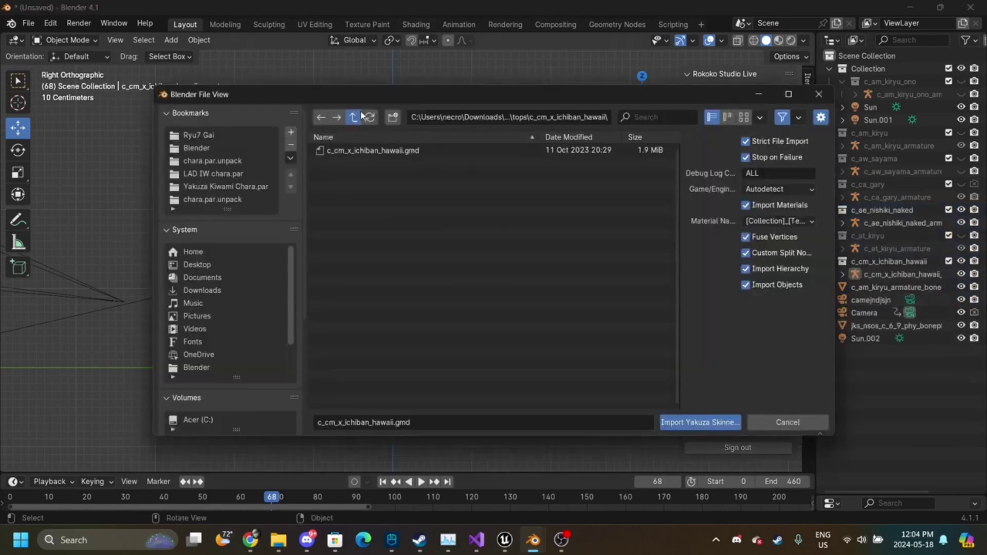
click(358, 116)
click(358, 114)
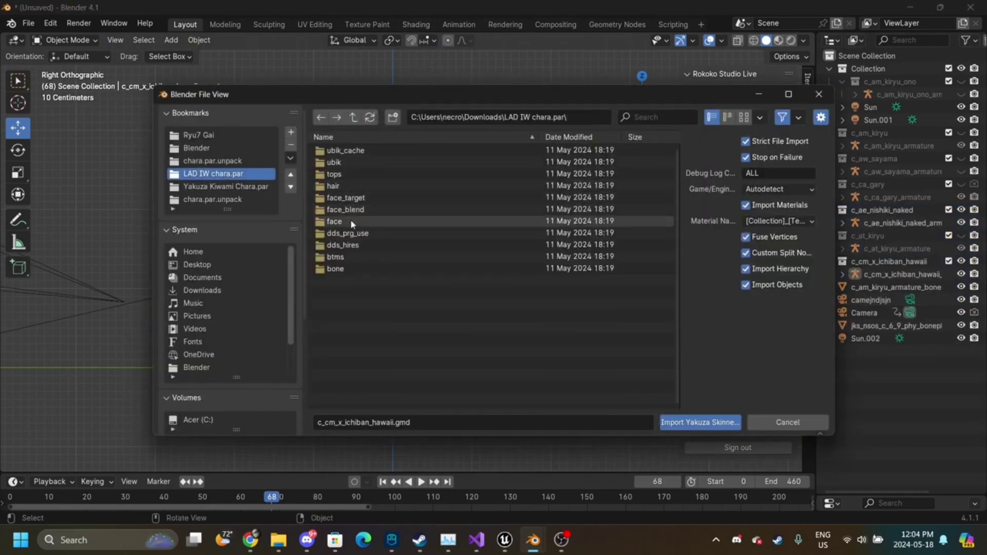
double_click(350, 219)
click(647, 118)
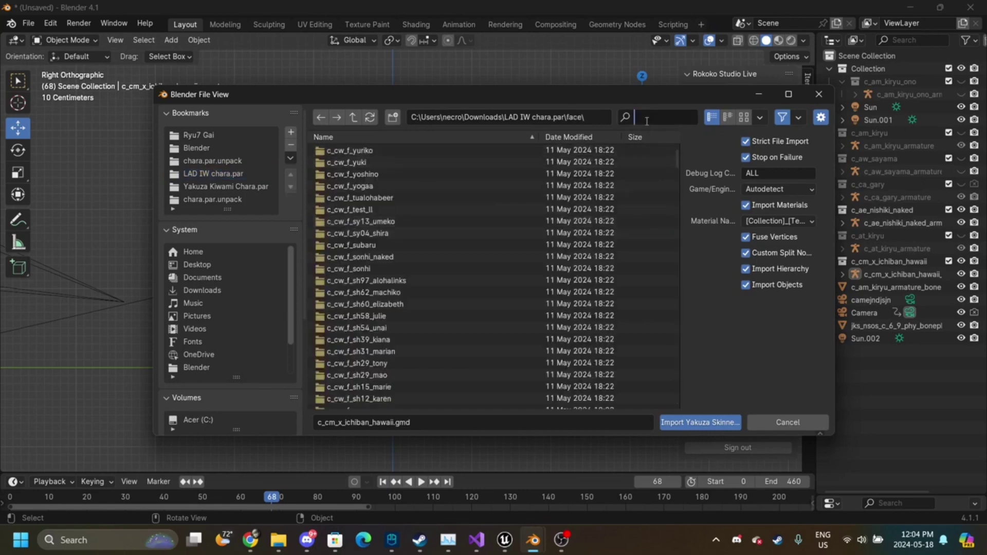
text(ichiba)
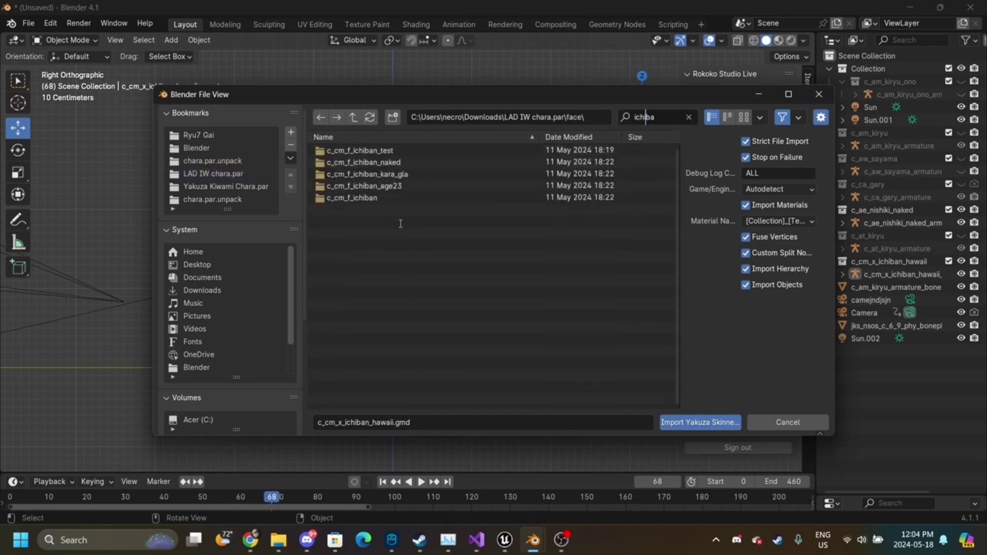
double_click(427, 197)
click(425, 151)
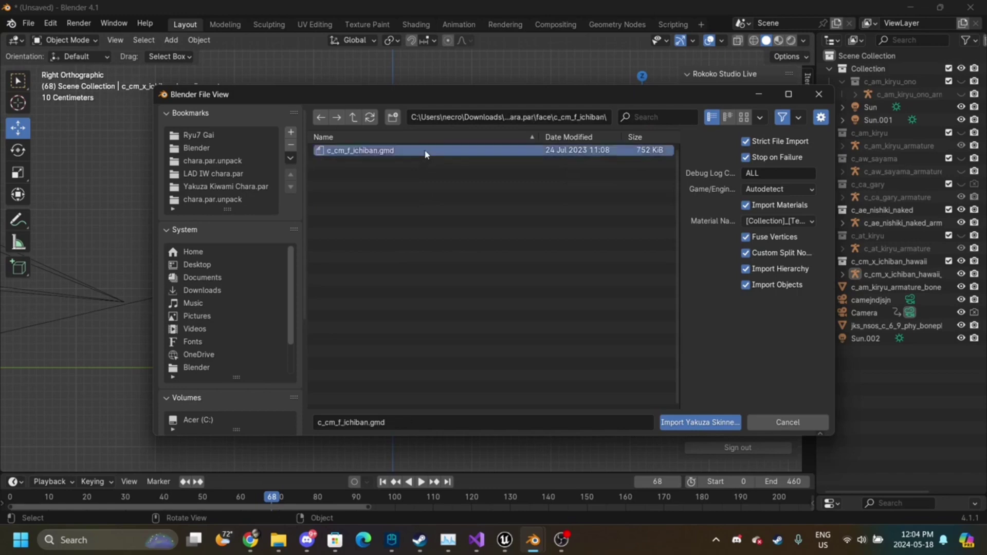
double_click(424, 151)
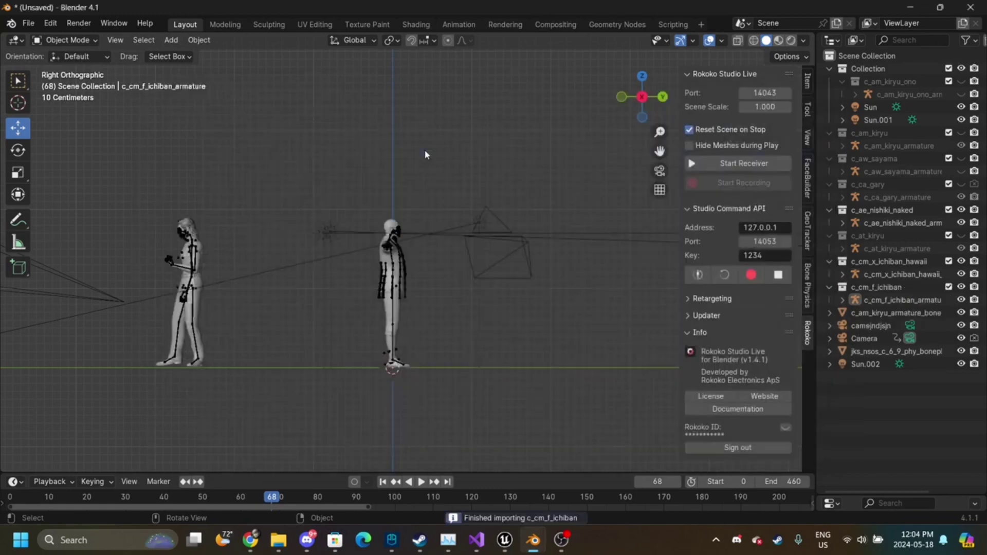
- Import the skinned hair model c_cm_h_ichiban.gmd, found by searching the hair folder of LAD IW chara.par for "ichiban"
scroll(424, 154, up, 8)
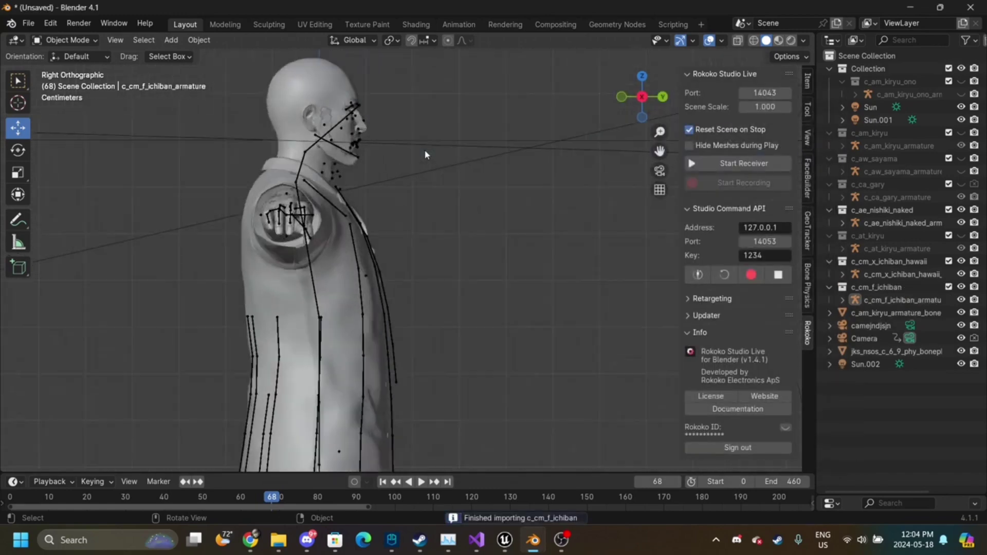
key(ctrl+shift+i)
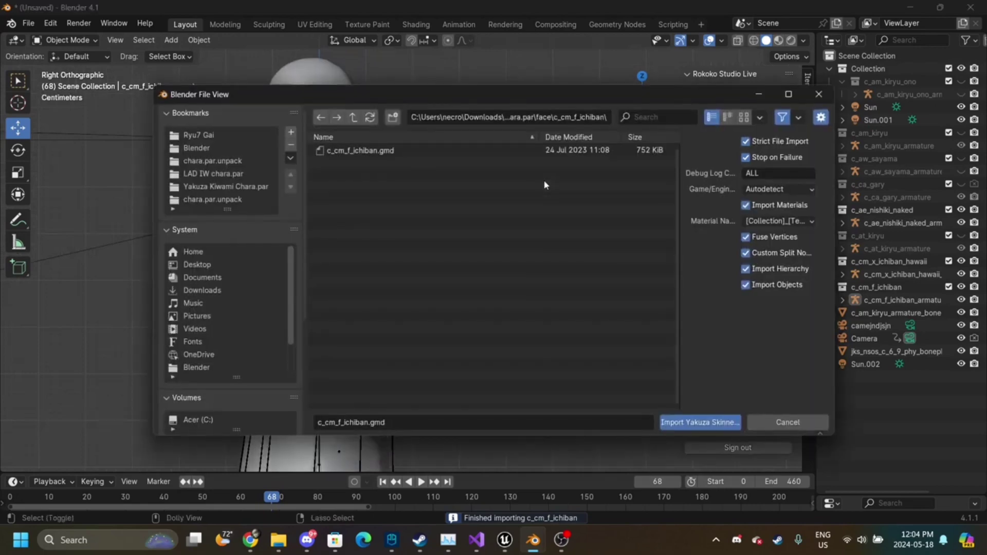
click(355, 117)
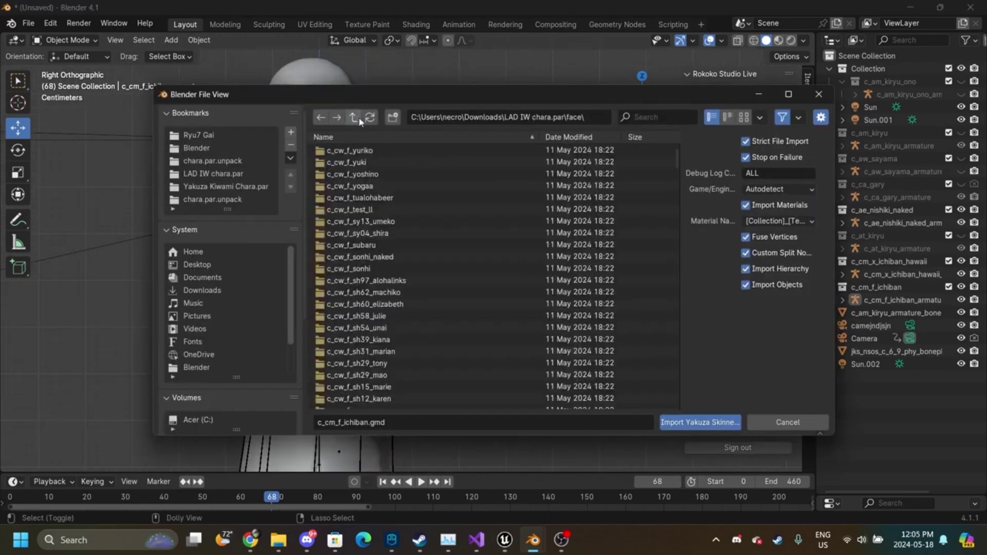
click(354, 117)
double_click(353, 186)
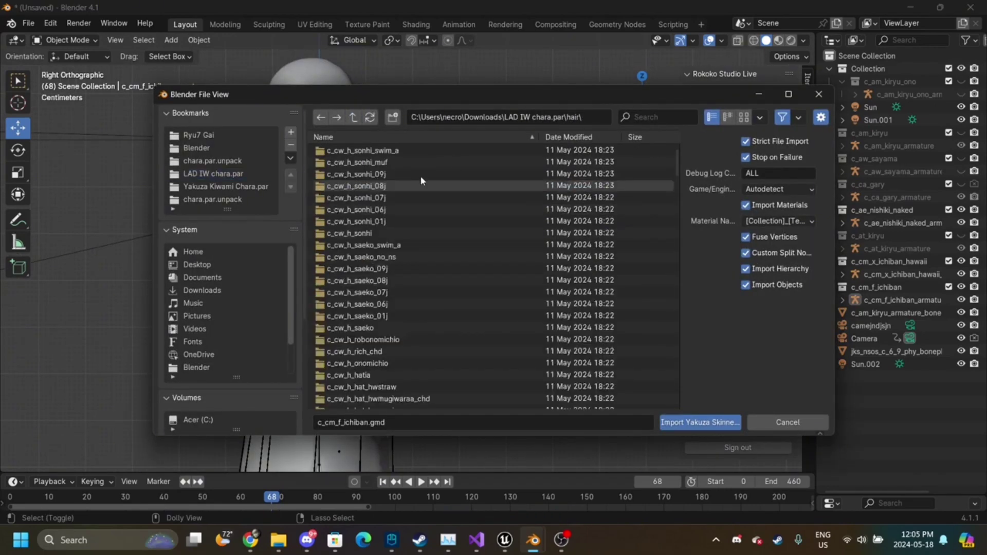
click(664, 117)
text(ichiban)
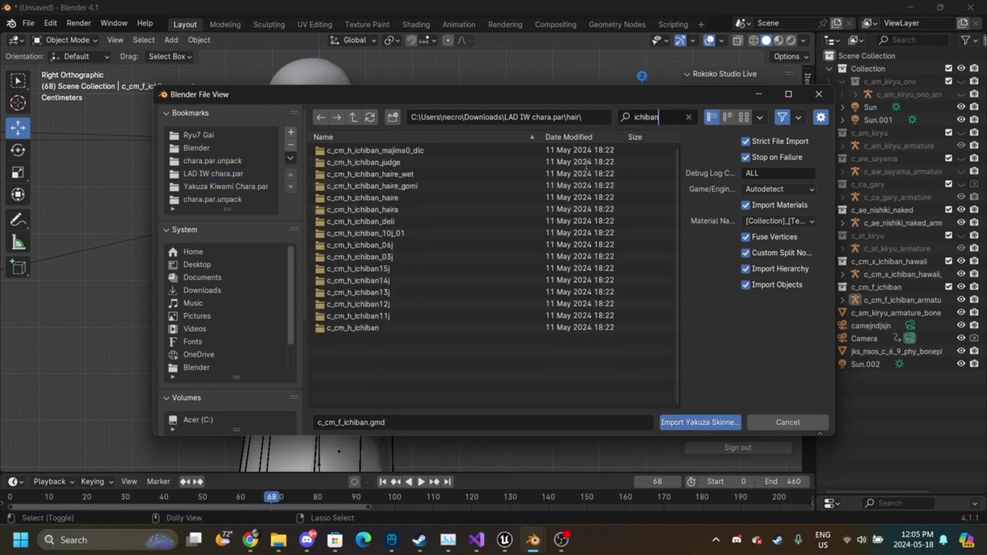
double_click(387, 328)
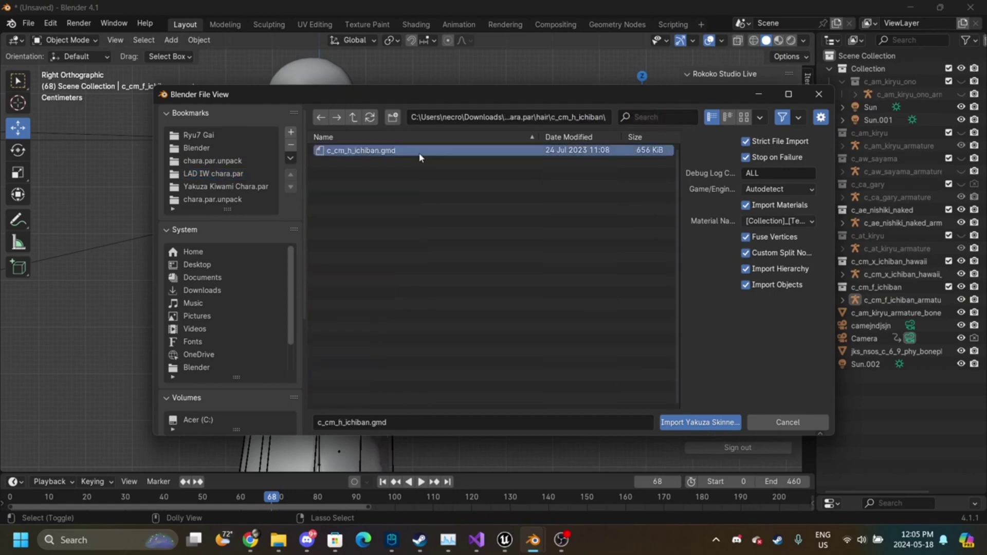
double_click(376, 150)
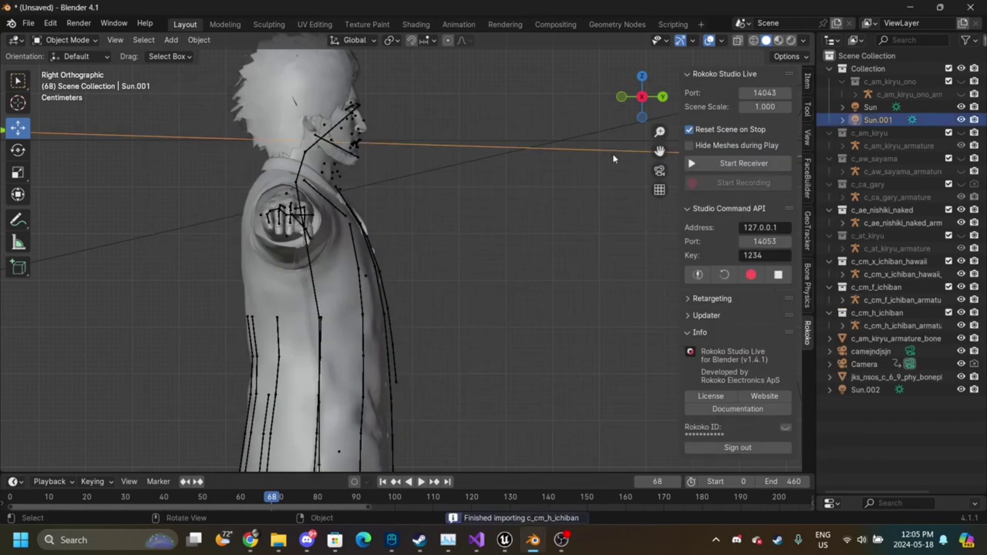
- Clear the selection and hide the armatures of c_cm_h_ichiban and c_cm_f_ichiban
click(614, 235)
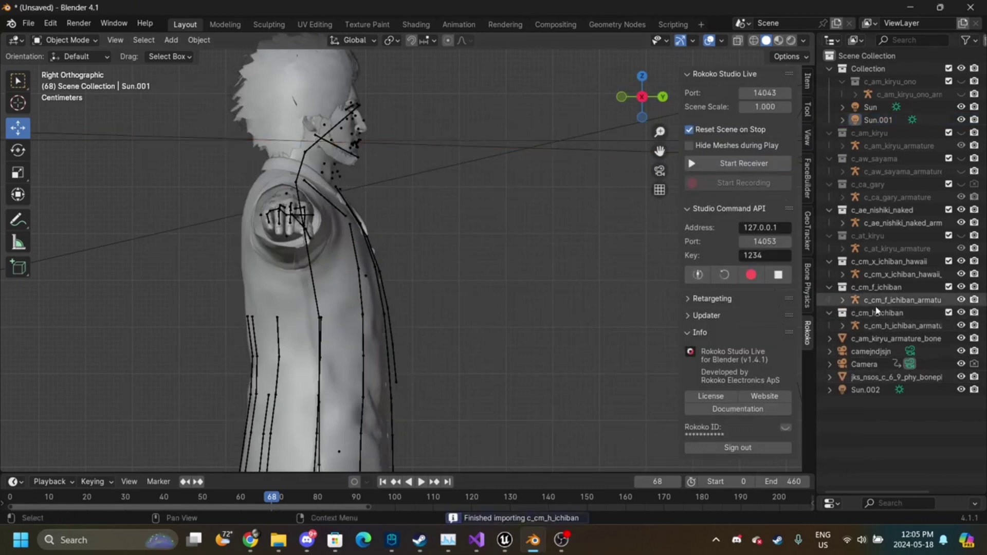
click(961, 326)
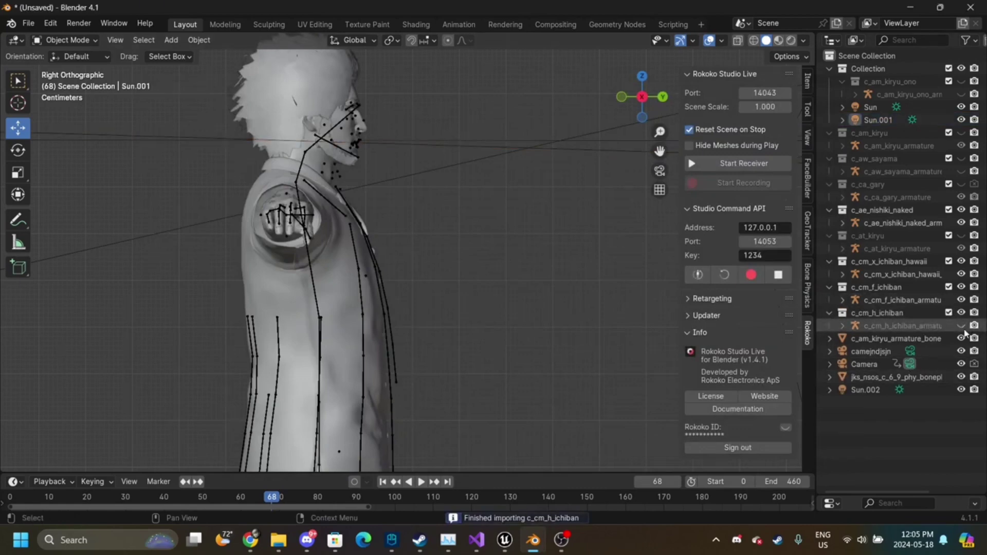
click(961, 299)
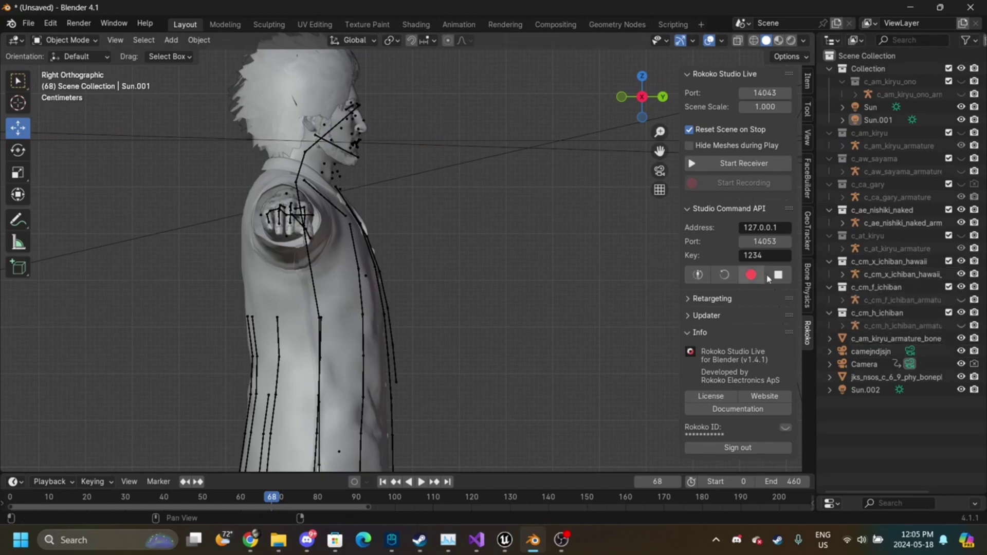
- Hide the lights Sun, Sun.001 and Sun.002, both cameras, and the loose c_am_kiryu_armature and jks_nsos_c_6_9_phy bone meshes
click(961, 119)
click(961, 107)
click(961, 364)
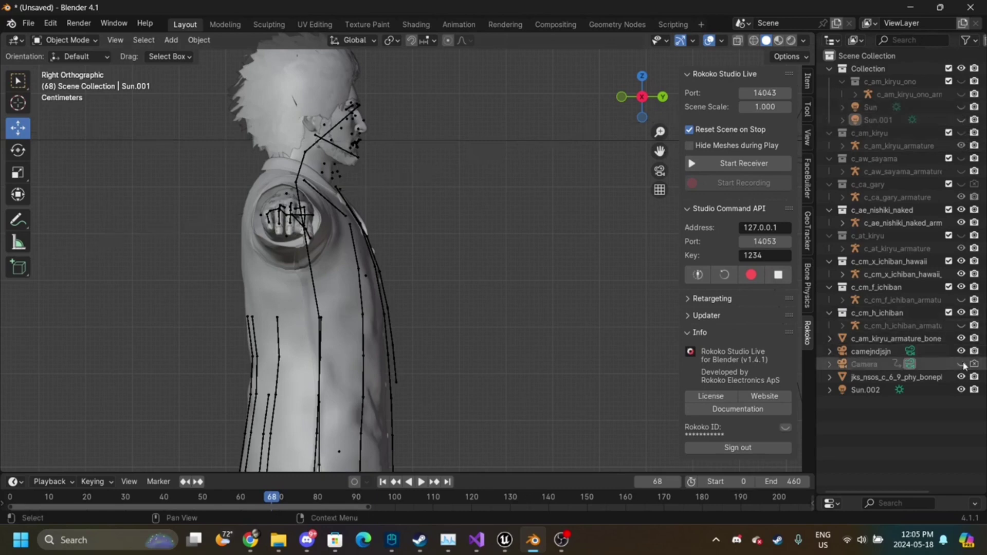
mouse_move(659, 133)
mouse_down()
mouse_move(660, 154)
mouse_move(660, 135)
mouse_up()
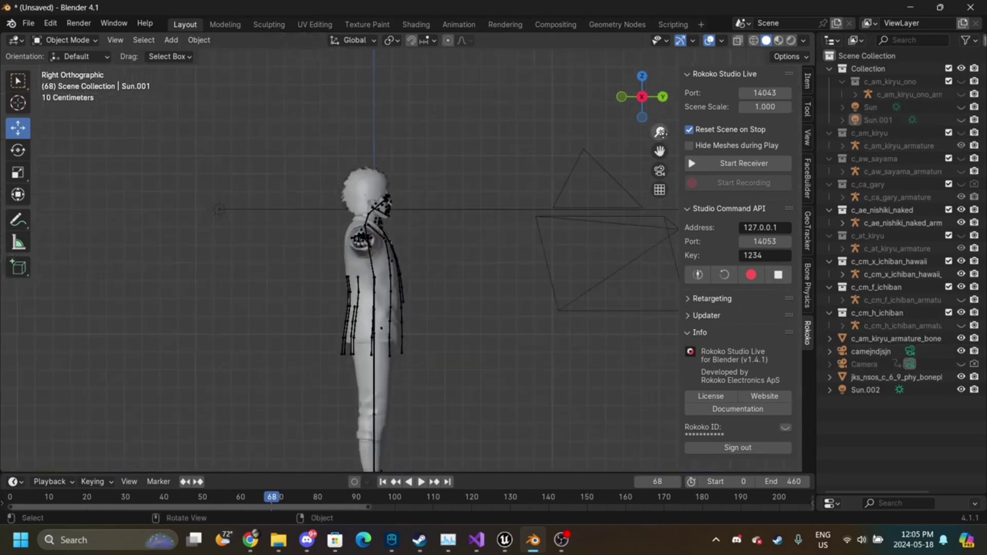
click(960, 338)
drag(961, 351, 961, 389)
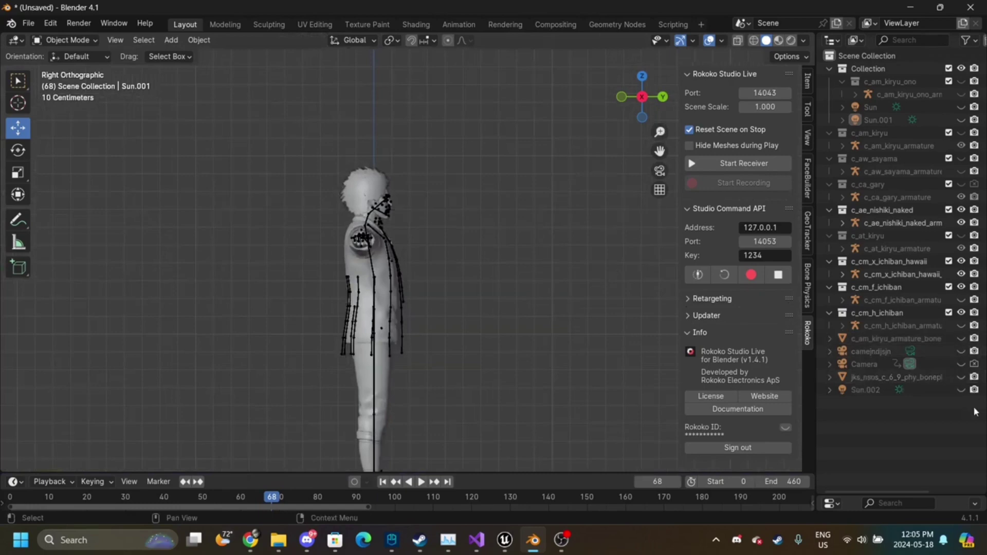
- Hide the c_ae_nishiki_naked armature and clear the selection of the Ichiban model
drag(221, 106, 484, 472)
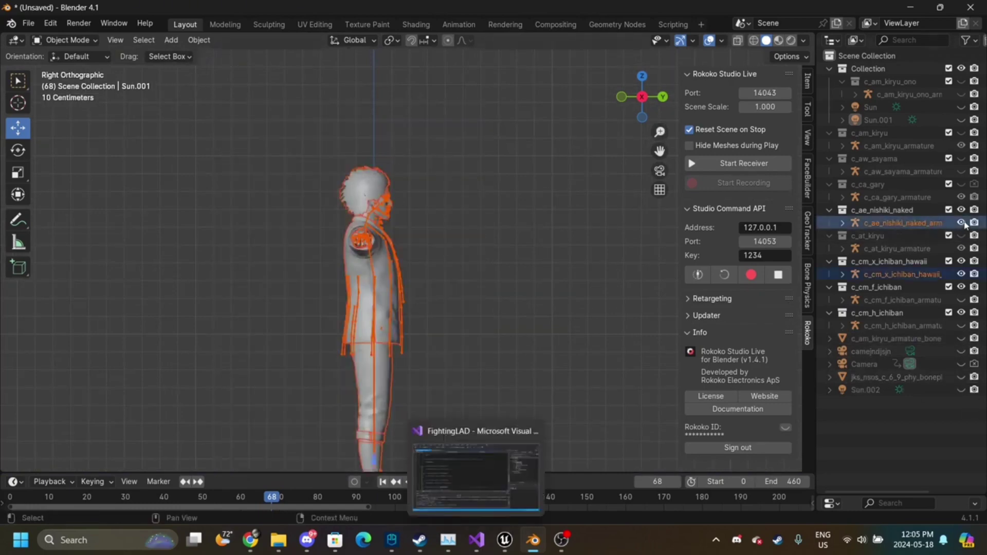
click(291, 155)
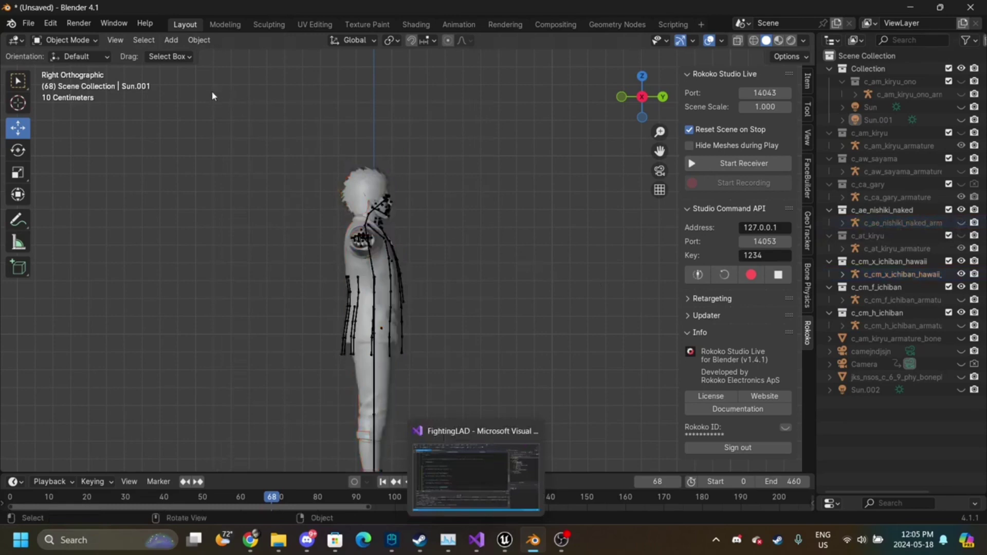
- Parent the Ichiban body, face and hair meshes to c_cm_x_ichiban_hawaii_armature with Armature Deform
drag(211, 90, 576, 472)
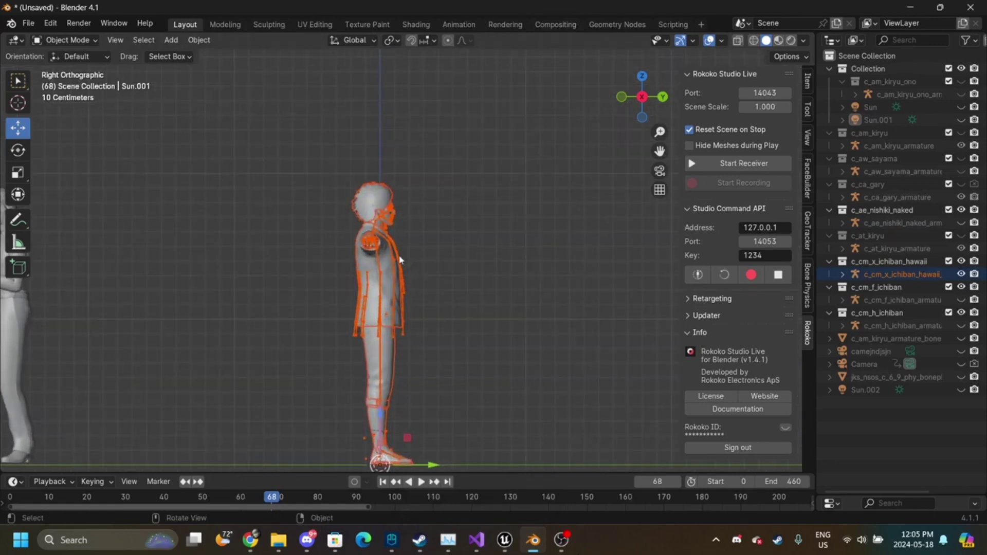
key(Caps_Lock)
key(Caps_Lock)
shift+click(401, 273)
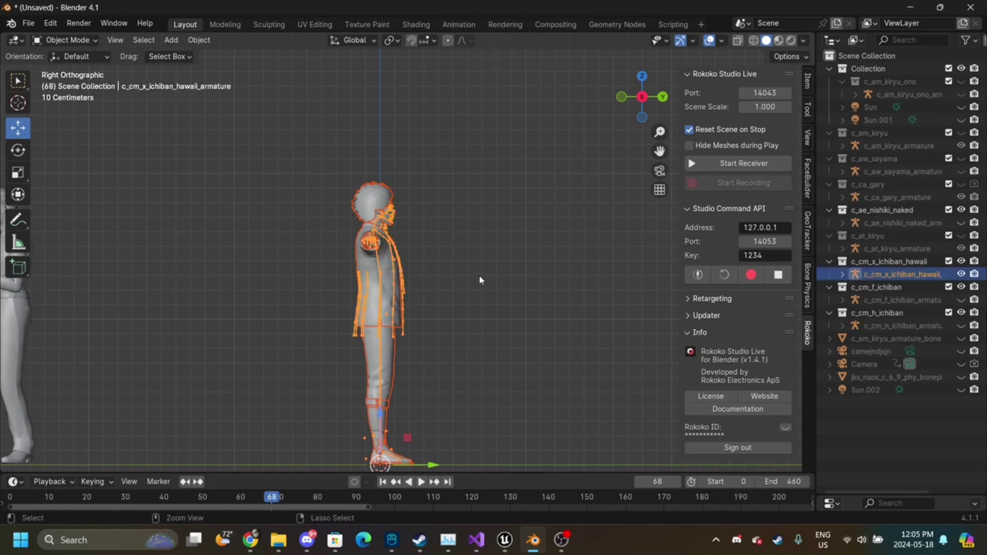
key(ctrl+p)
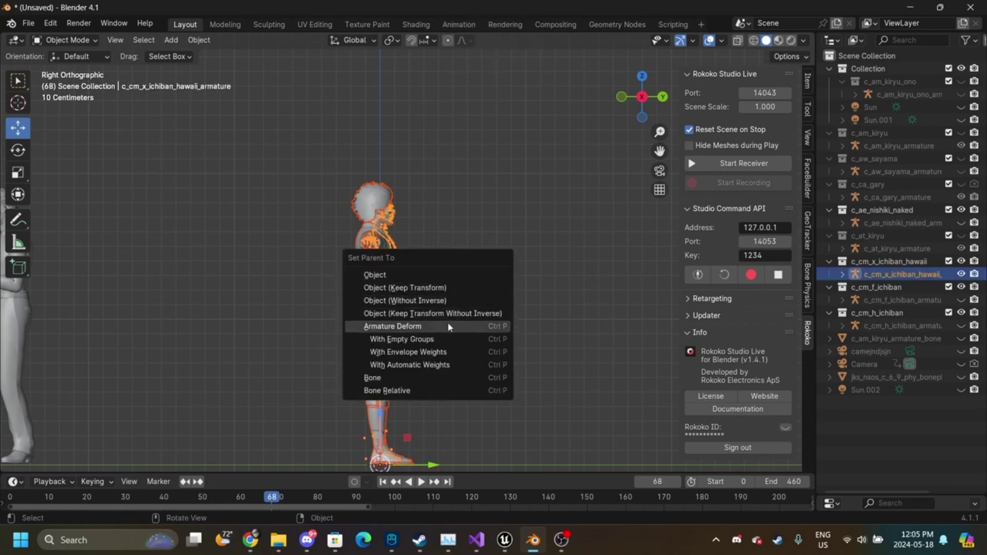
key(Return)
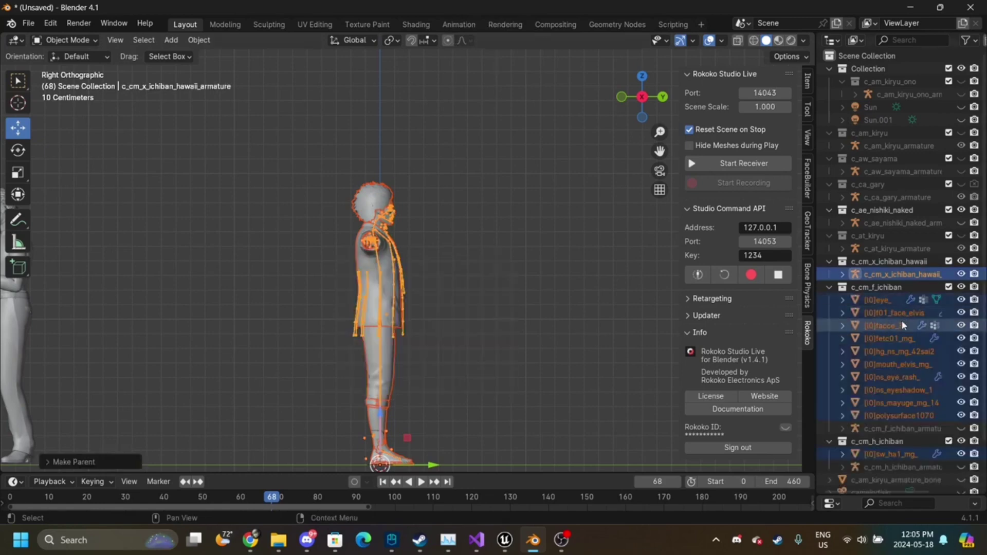
- Move the face and hair meshes into the c_cm_x_ichiban_hawaii collection and delete the leftover c_cm_f_ichiban and c_cm_h_ichiban collections
drag(902, 320, 879, 263)
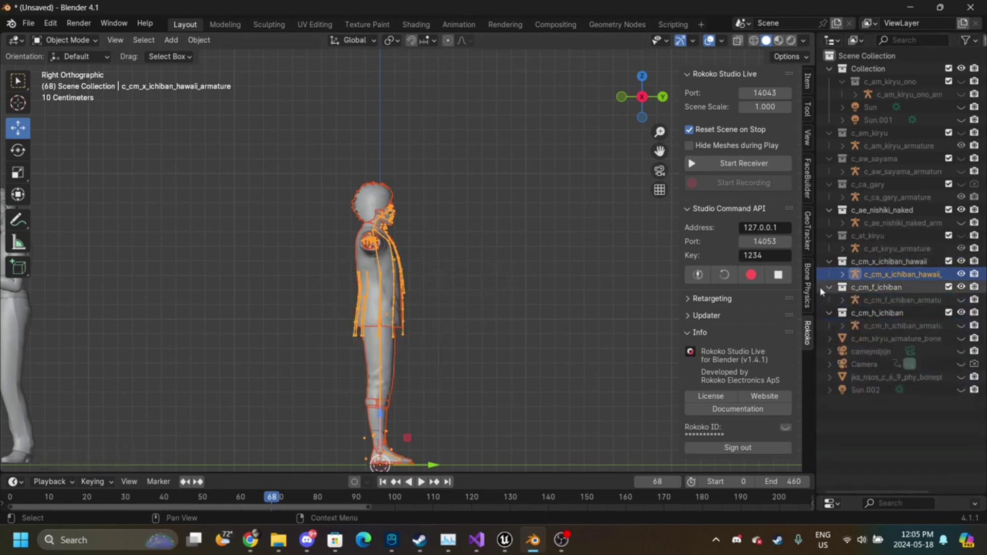
drag(820, 287, 861, 330)
key(x)
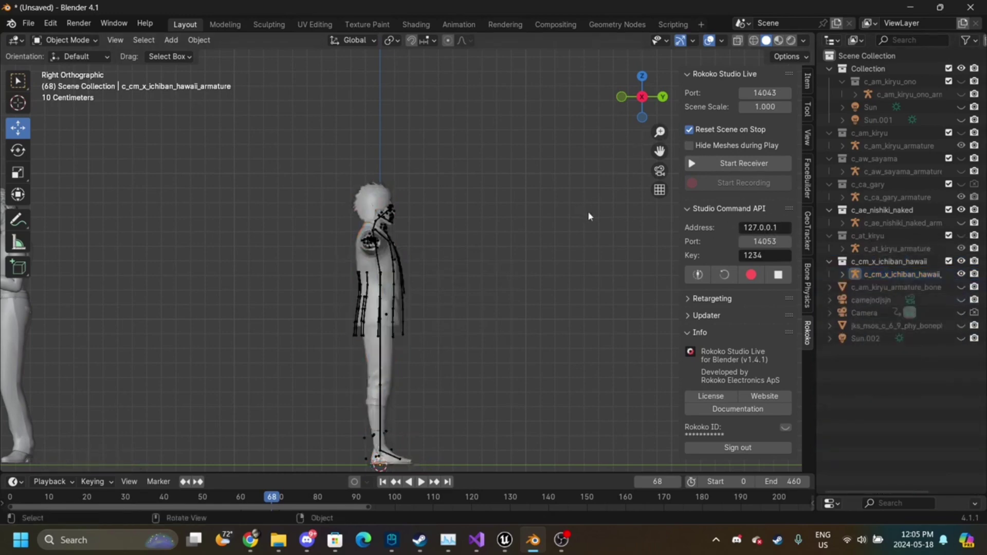
- Import the skinned model c_aw_sonhi, found by searching the tops folder of chara.par.unpack for "son"
key(ctrl+shift+i)
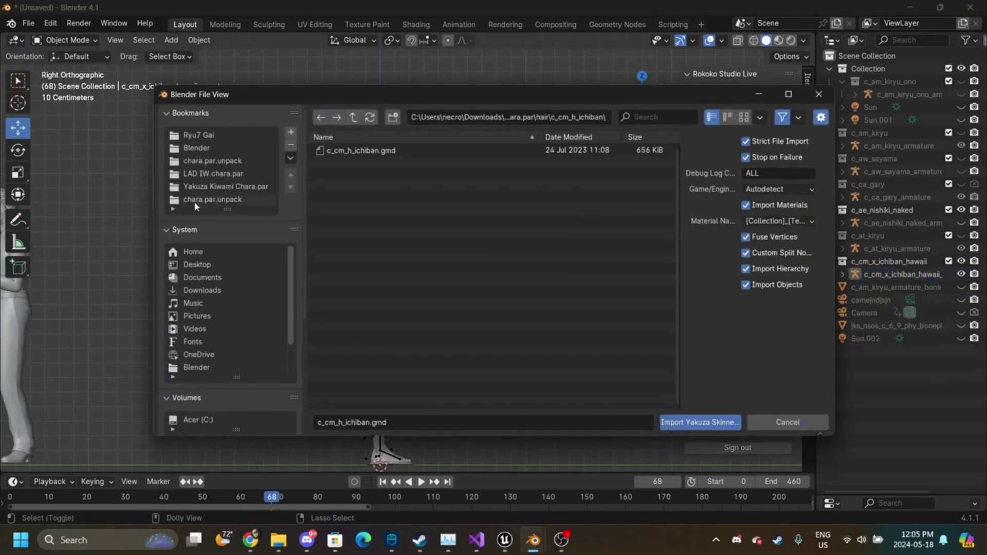
click(353, 120)
click(250, 162)
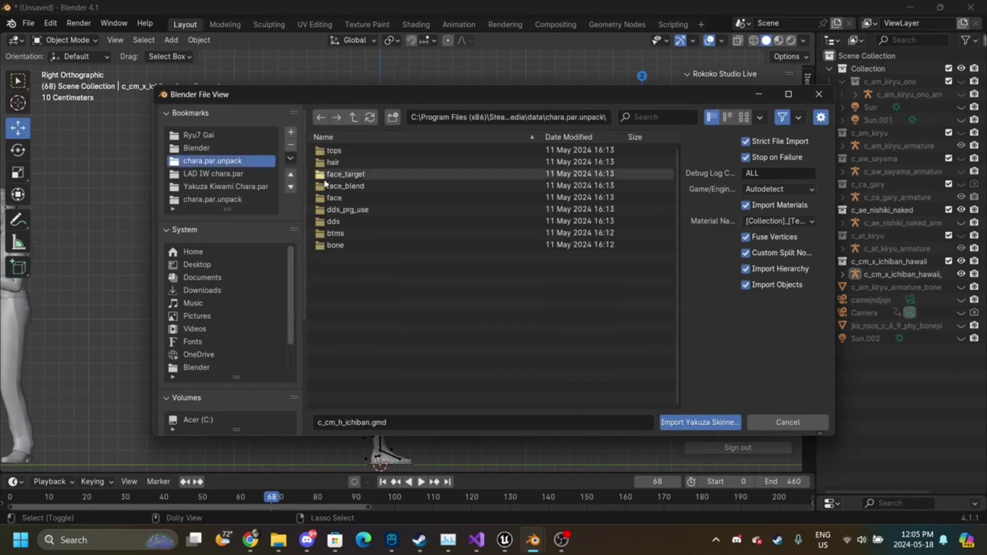
click(335, 150)
click(660, 118)
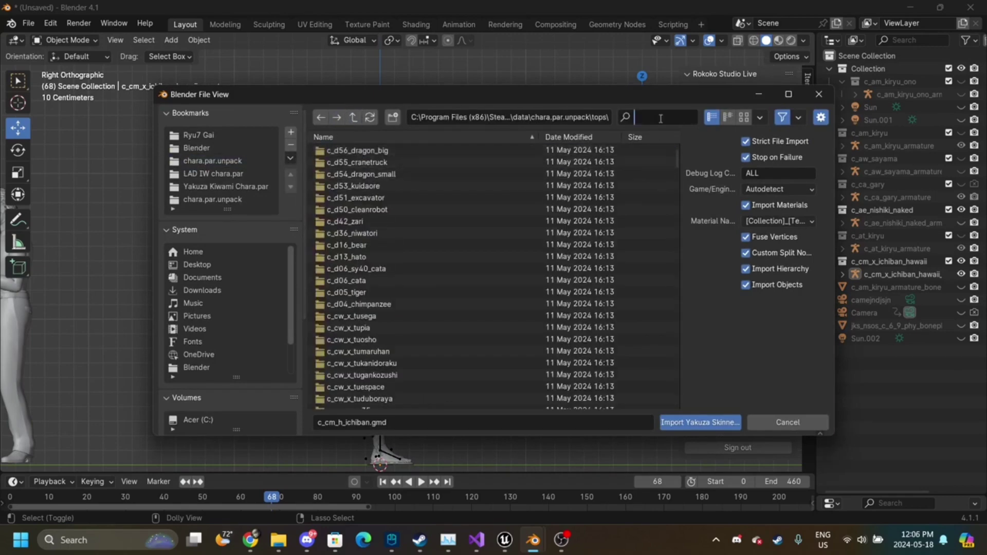
text(son)
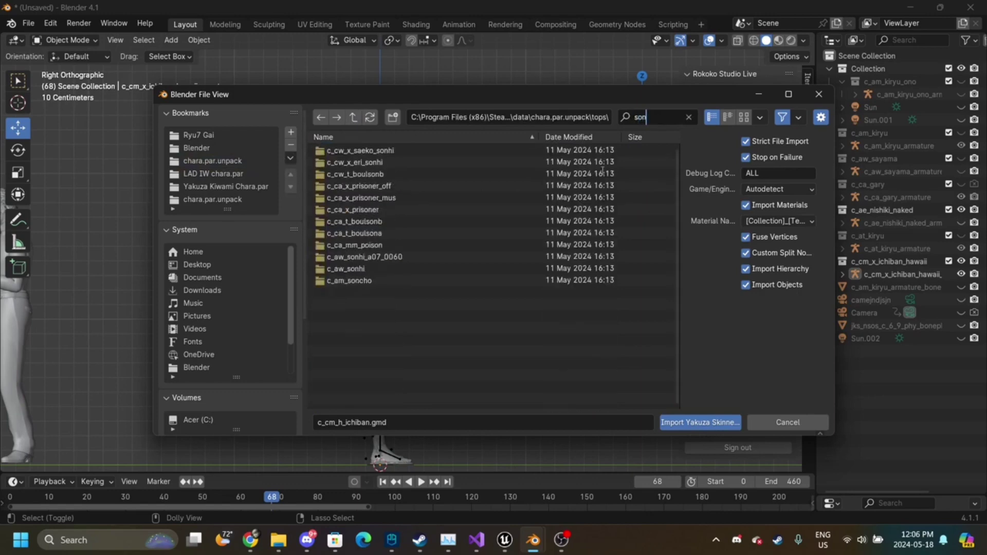
click(384, 165)
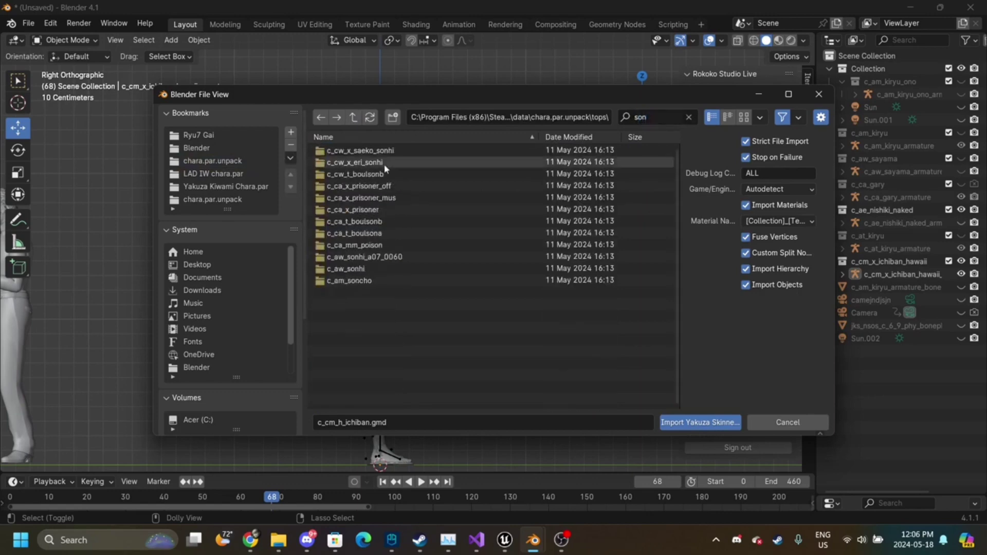
double_click(376, 268)
double_click(393, 154)
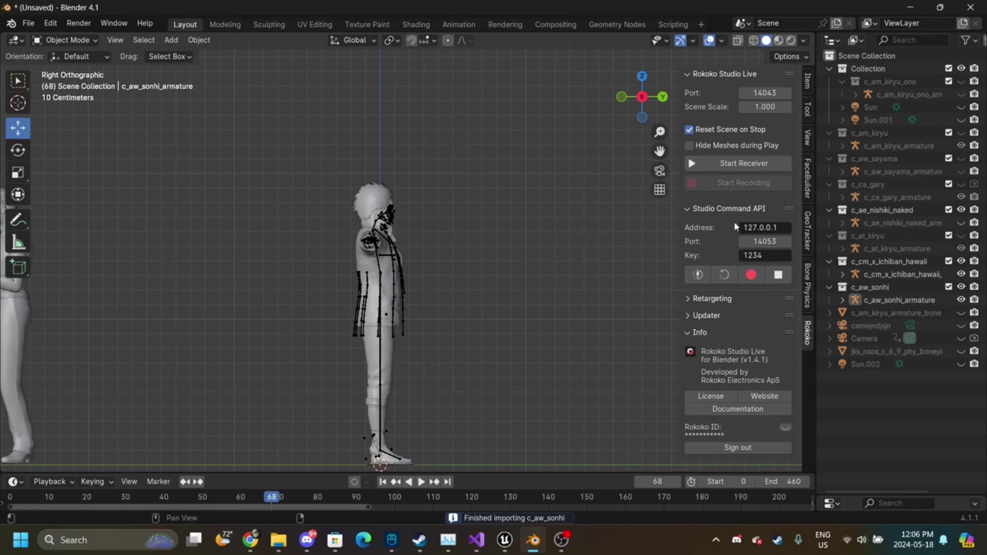
- With the Rokoko retargeting settings expanded, unhide the c_at_kiryu model and return the timeline to frame 0
click(729, 304)
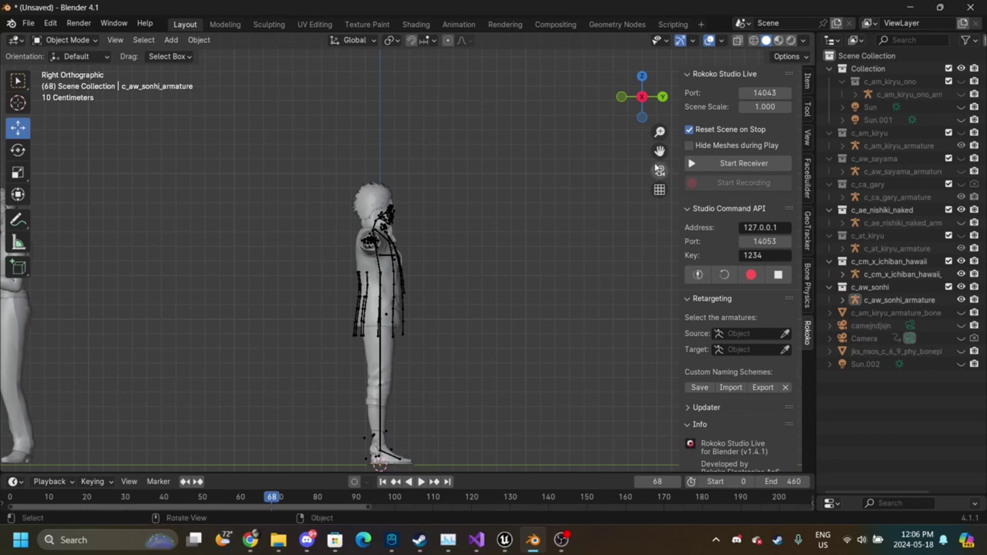
drag(660, 151, 704, 39)
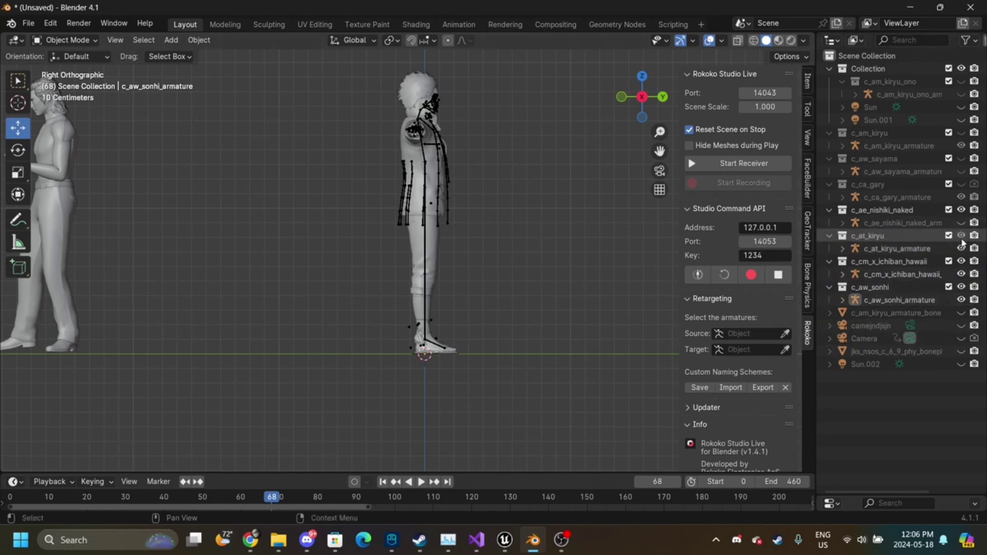
drag(651, 138, 677, 151)
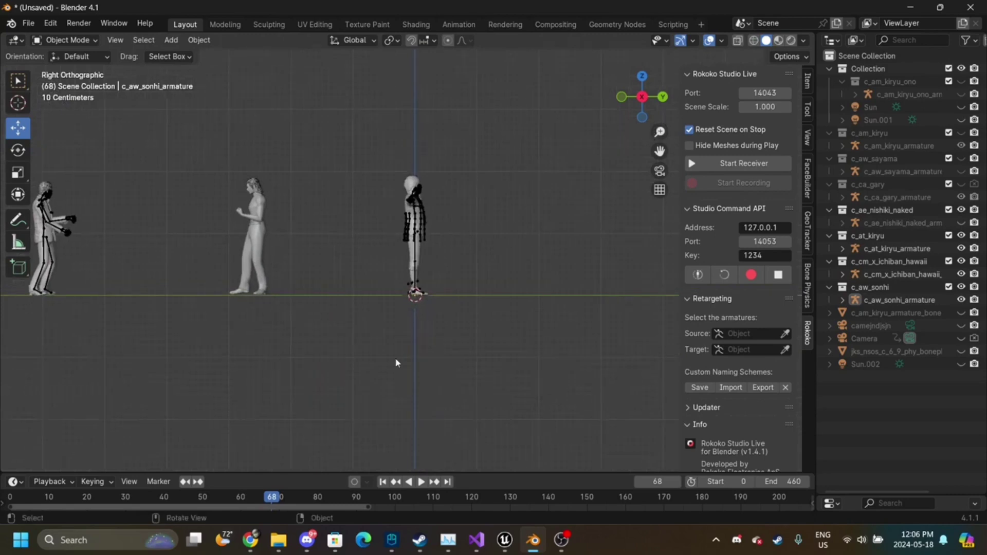
click(382, 482)
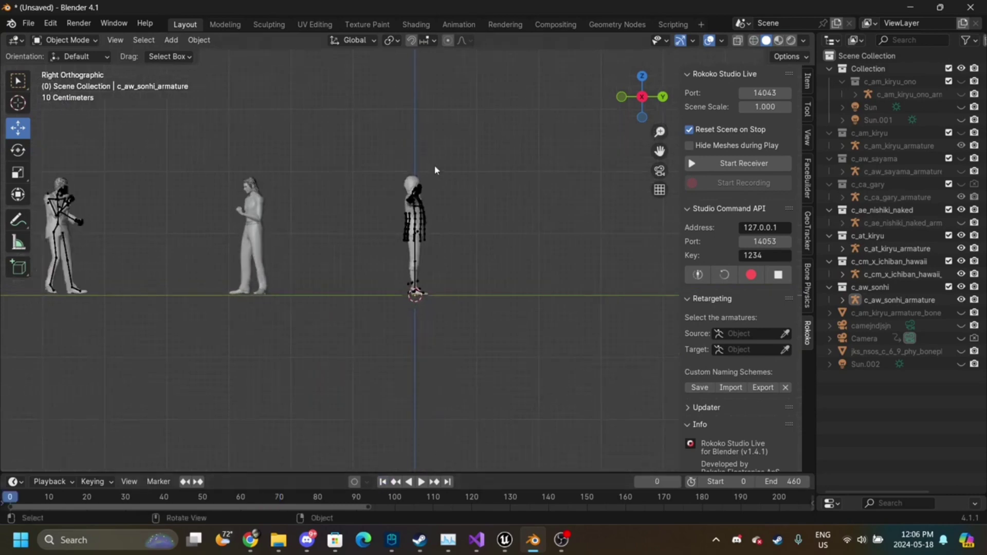
- Select the Ichiban armature and set c_at_kiryu_armature as the retargeting source
click(425, 220)
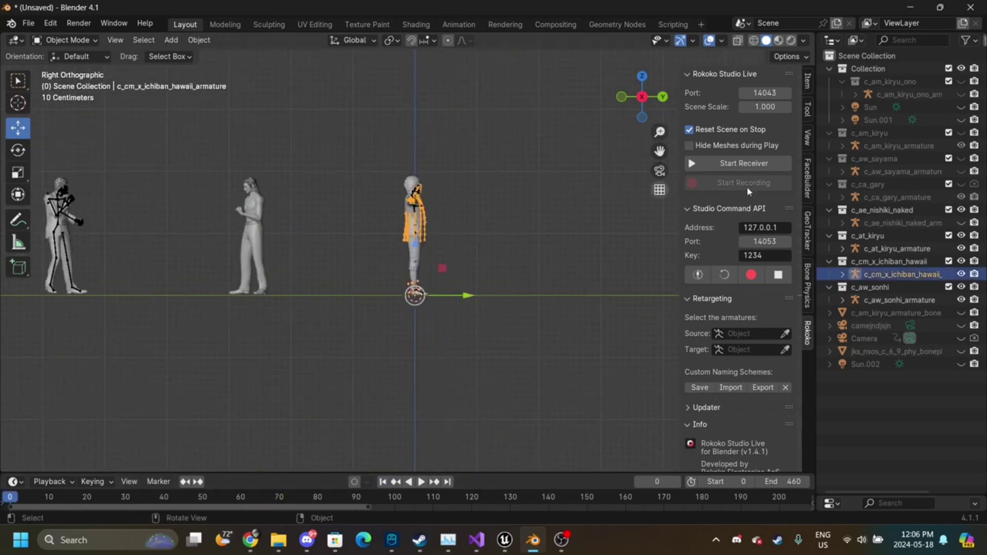
click(757, 334)
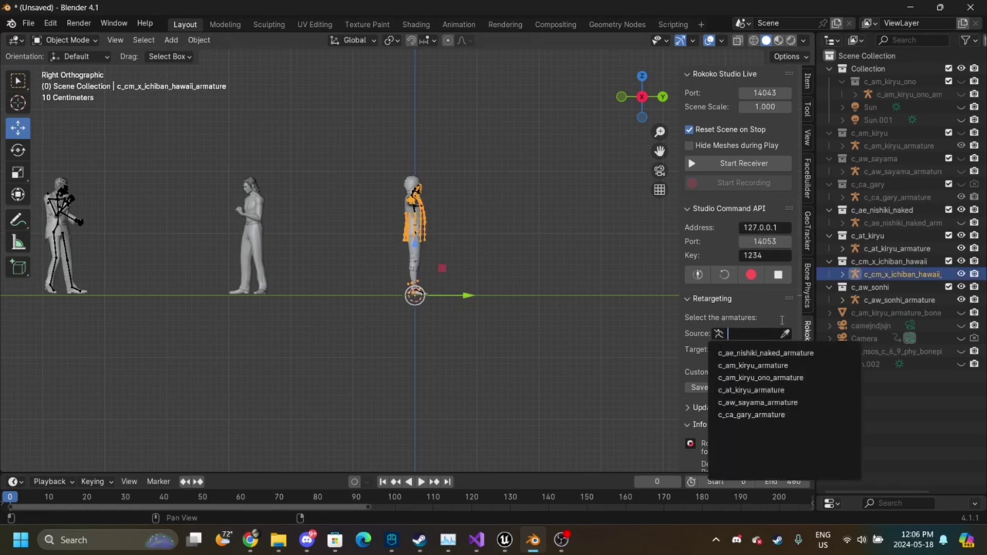
click(785, 334)
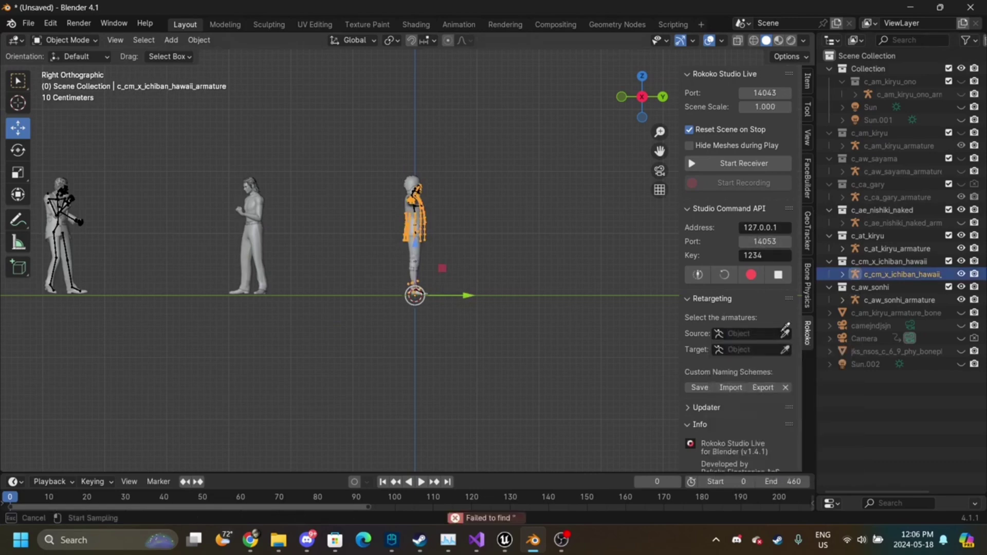
click(71, 185)
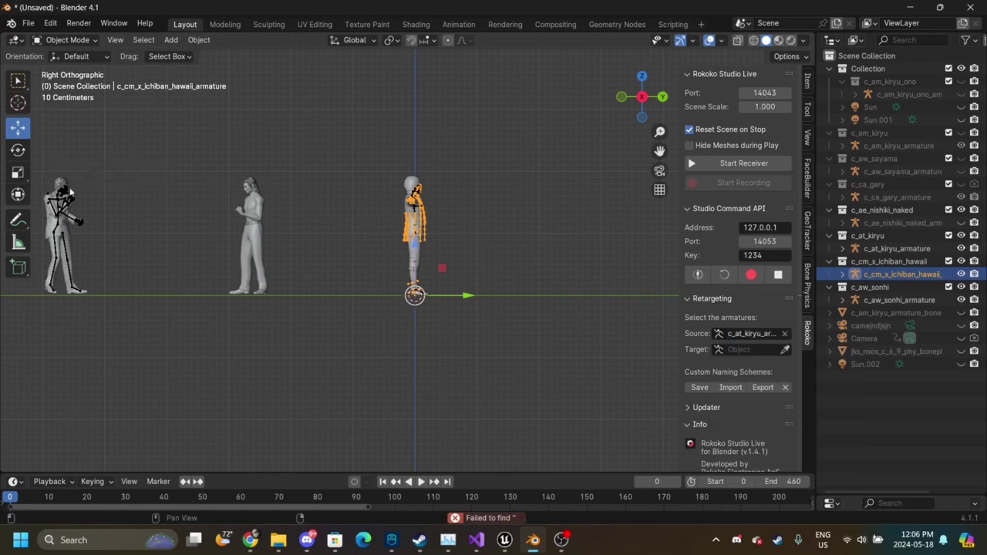
click(722, 332)
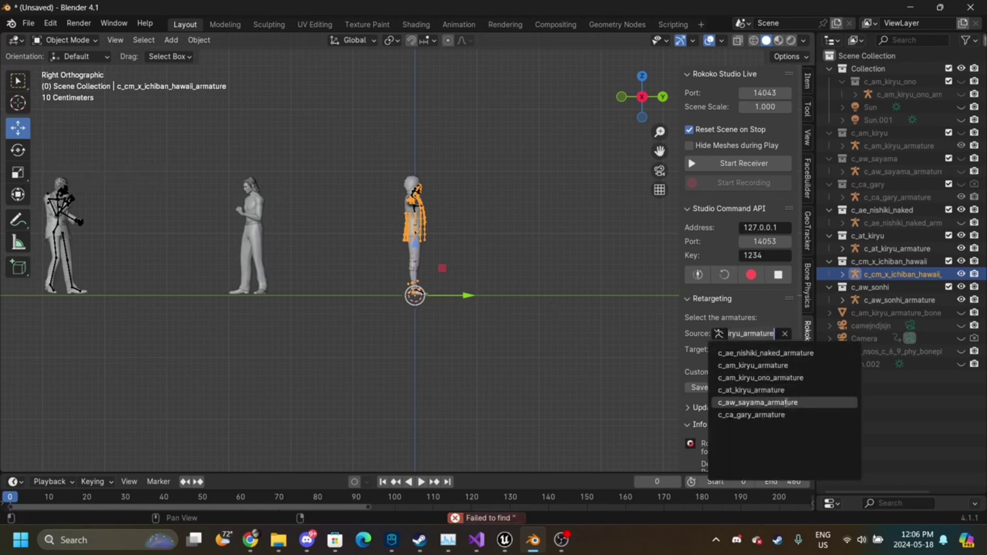
click(753, 390)
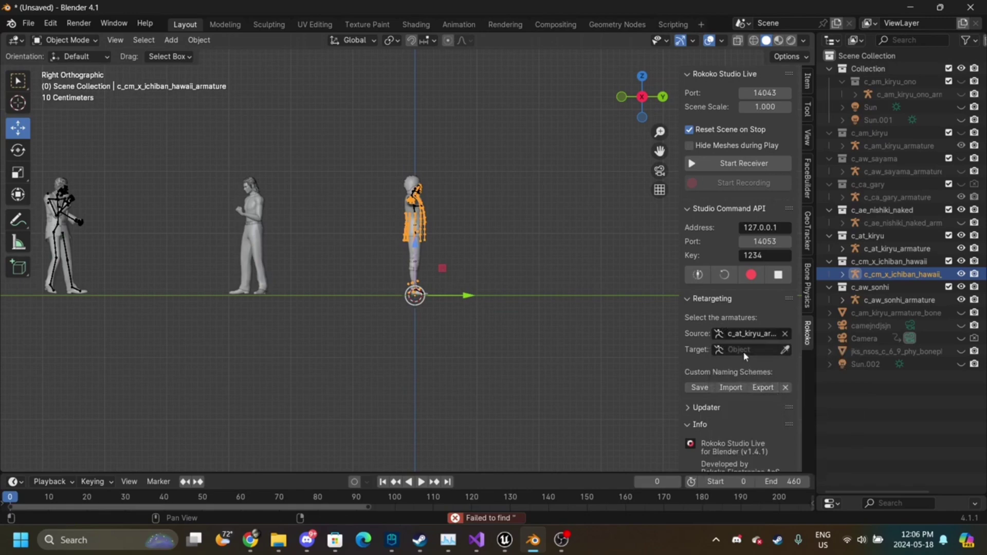
- Set c_cm_x_ichiban_hawaii_armature as the retargeting target and build the bone list
middle_drag(484, 170, 501, 171)
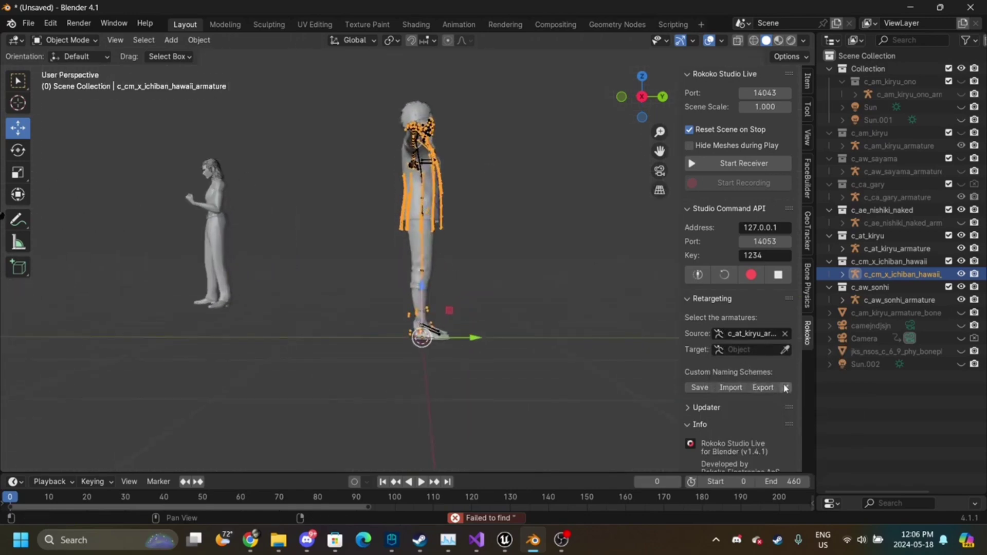
click(785, 350)
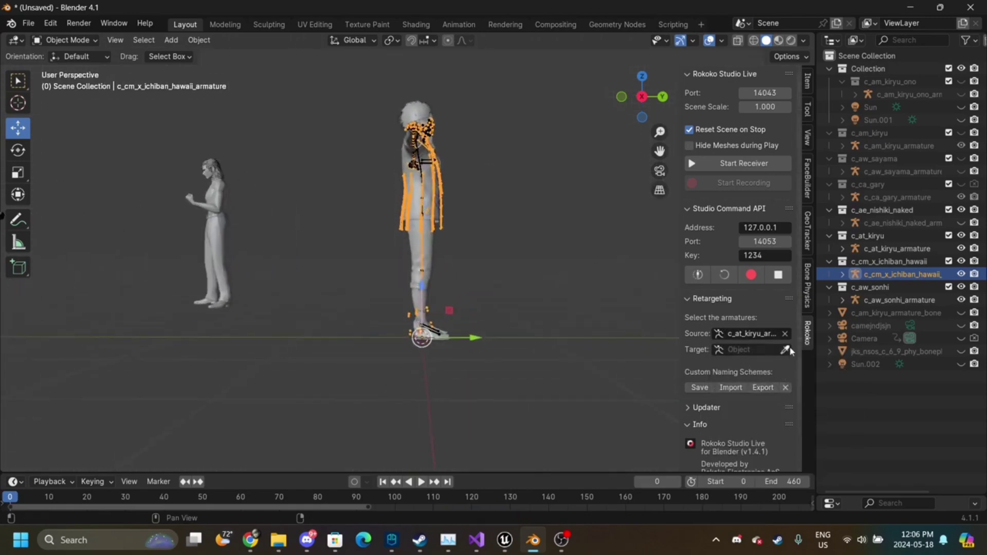
click(415, 191)
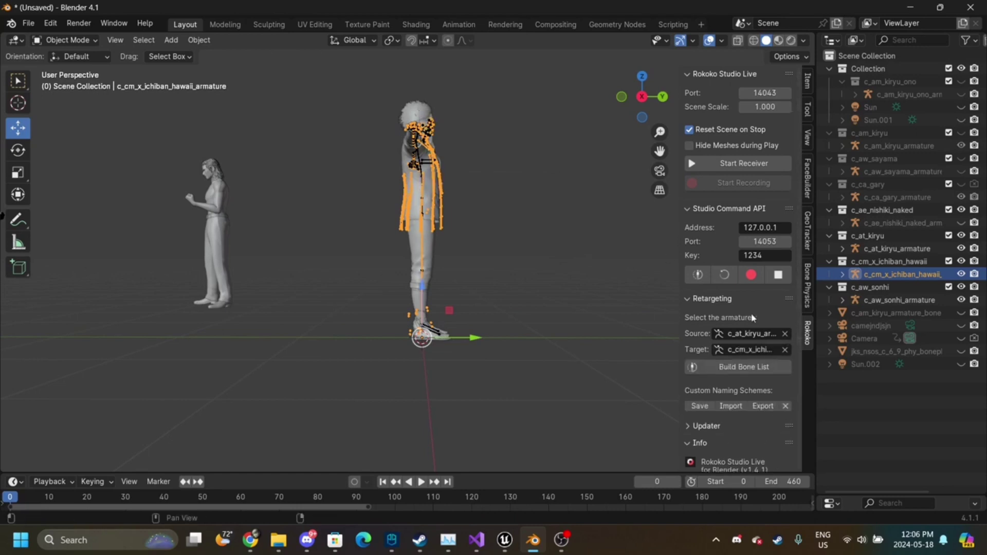
click(727, 367)
- Widen the retargeting settings and examine the target assignments of the source bones throughout the bone list
scroll(728, 363, down, 2)
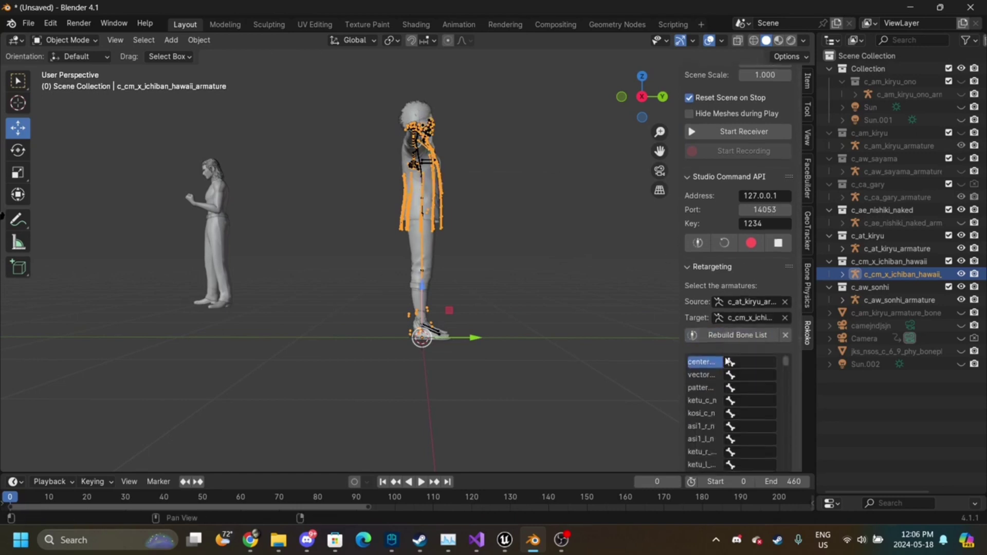
scroll(728, 362, up, 2)
drag(680, 313, 537, 312)
scroll(663, 276, down, 3)
scroll(662, 288, down, 10)
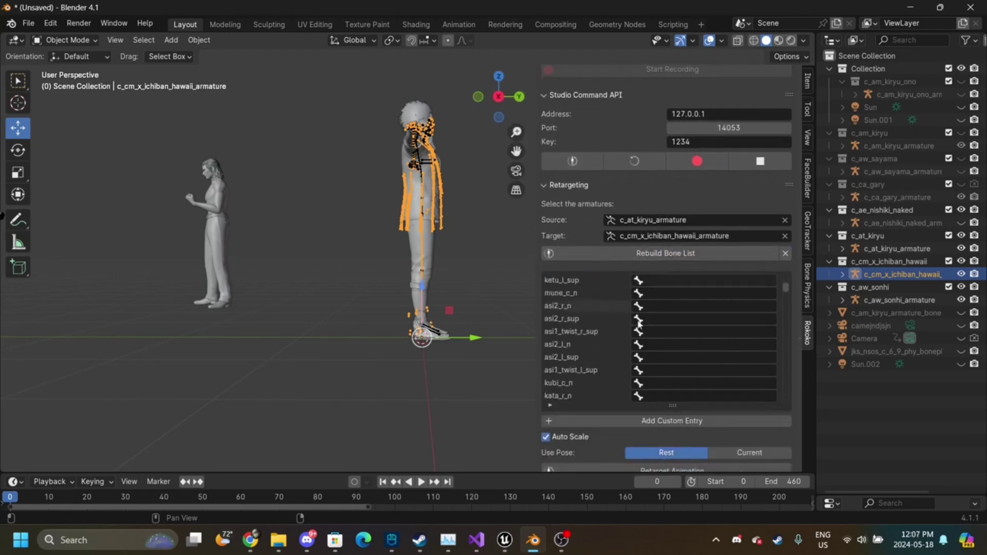
scroll(639, 322, down, 10)
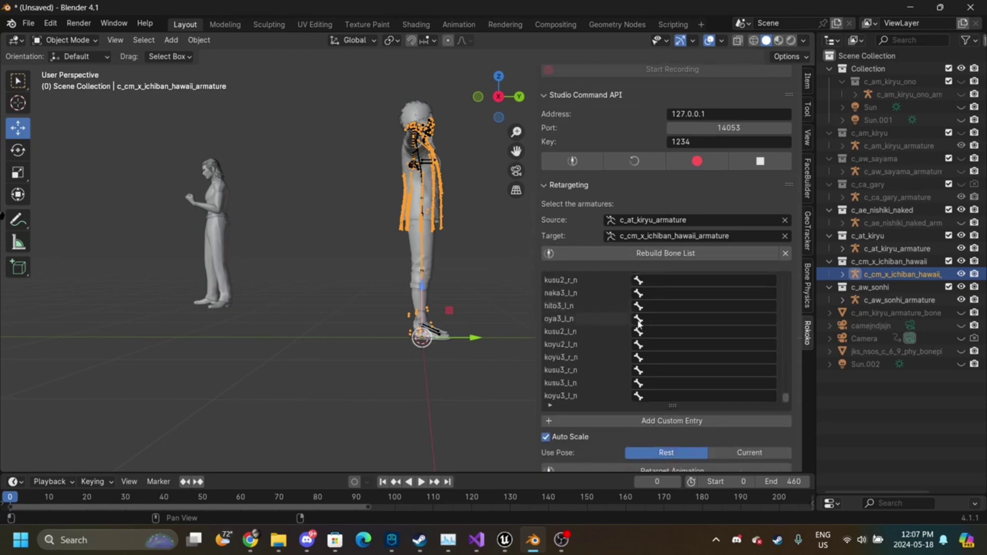
scroll(639, 322, up, 20)
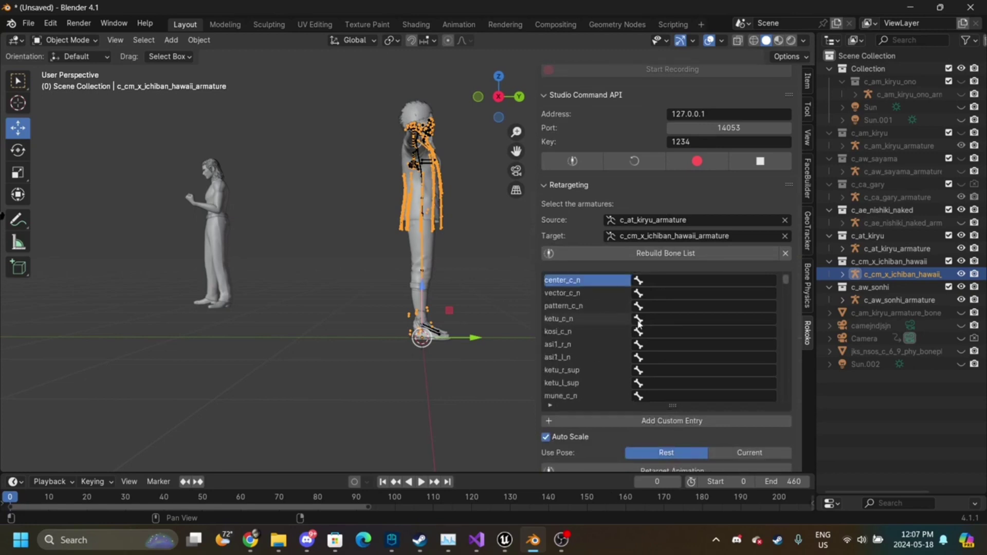
- Examine the overlapping armature bones around the Ichiban model's head and hand in a close right orthographic view
click(516, 191)
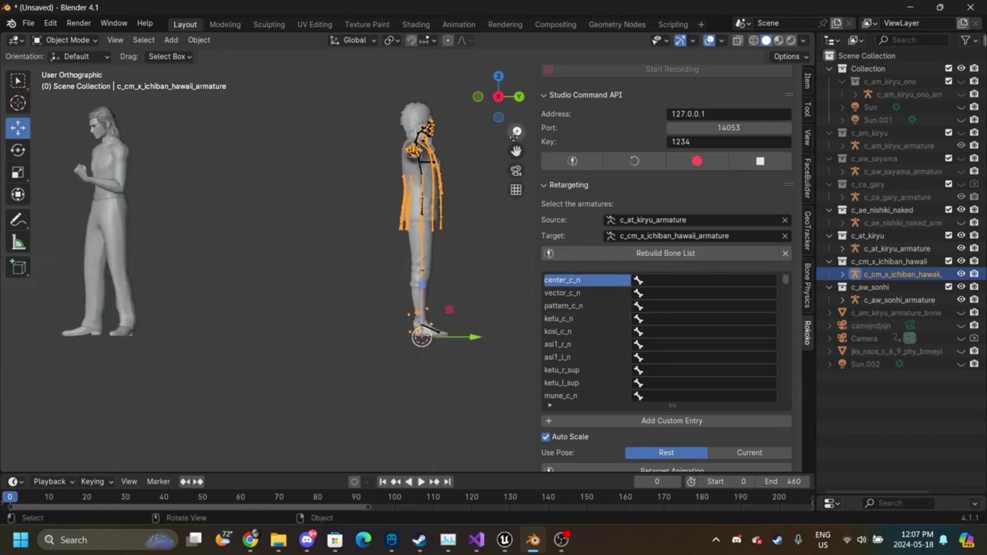
click(499, 96)
click(498, 96)
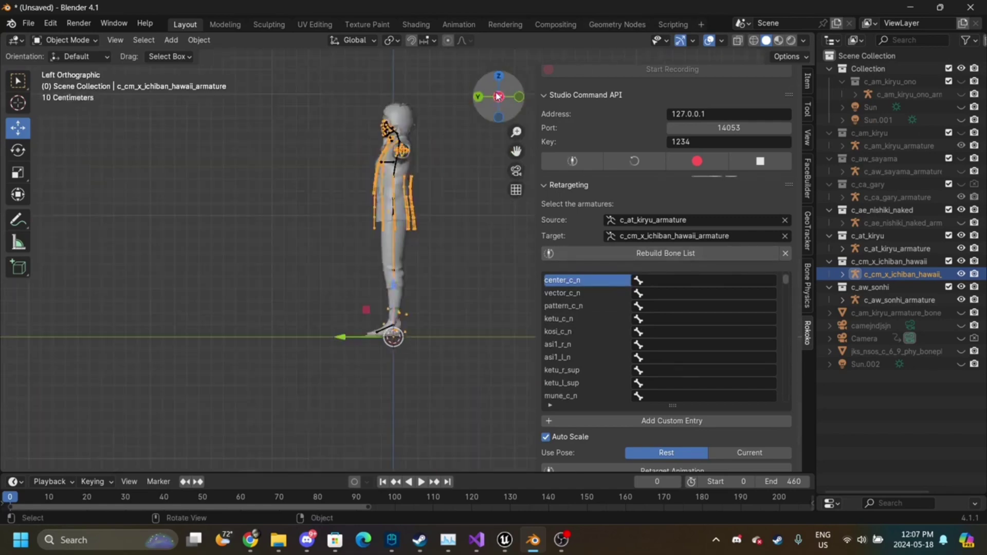
click(498, 96)
drag(516, 150, 440, 224)
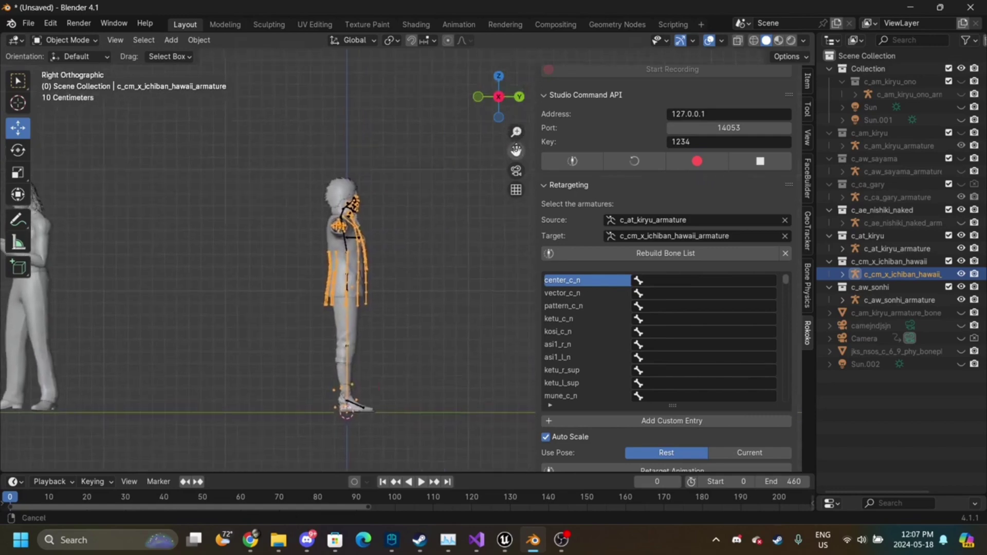
drag(517, 132, 516, 99)
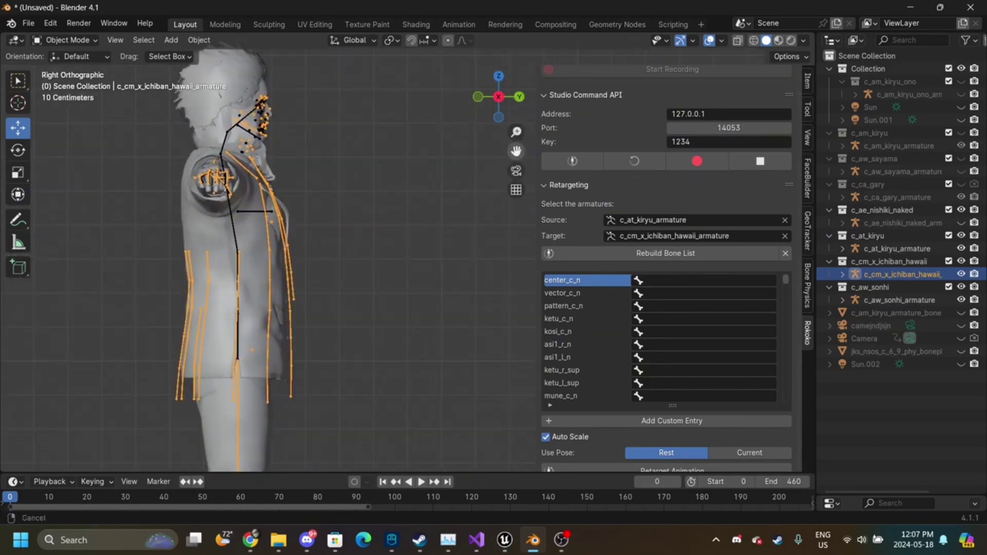
drag(516, 150, 627, 232)
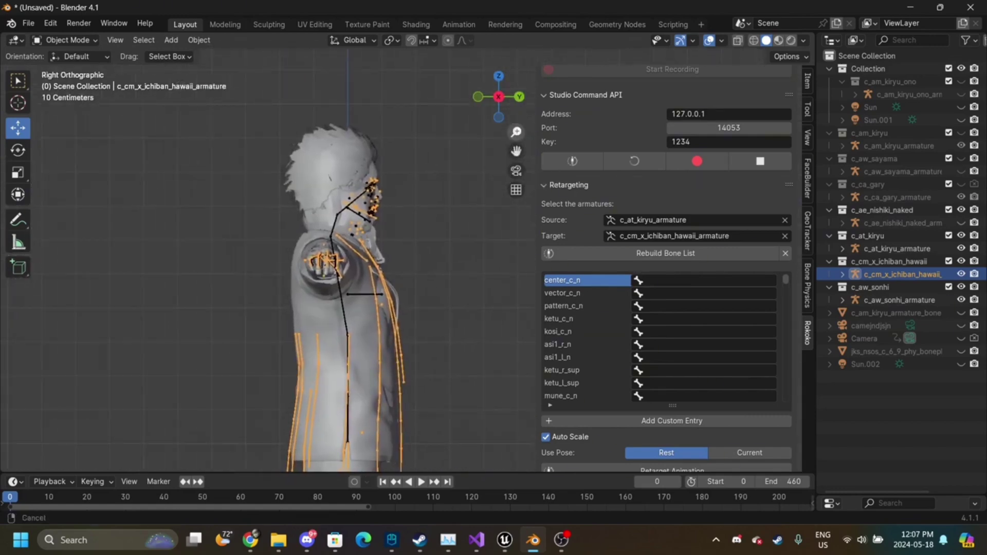
mouse_move(516, 132)
mouse_down()
mouse_move(517, 98)
mouse_move(516, 193)
mouse_move(516, 135)
mouse_up()
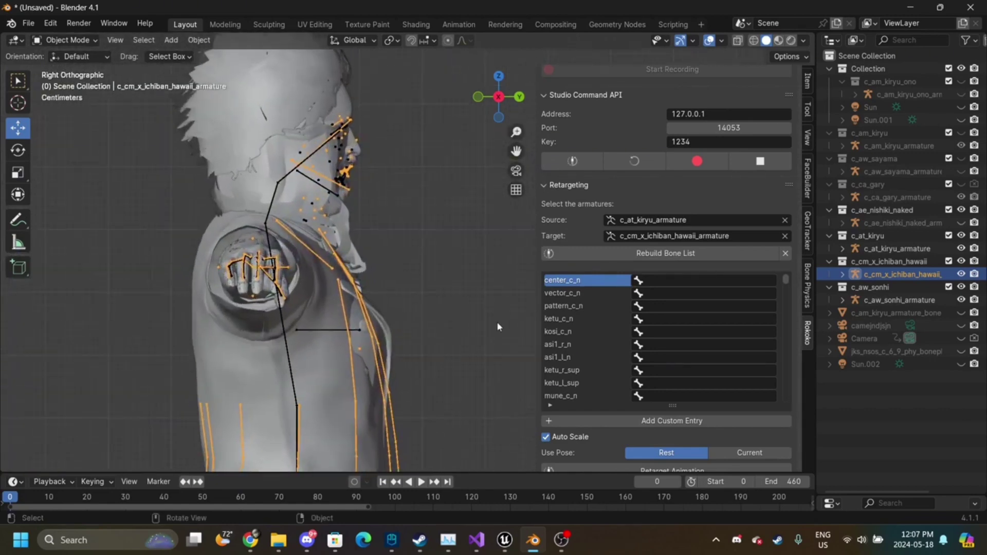
- Assign the source bones center_c_n, vector_c_n and pattern_c_n to the target bones of the same names
click(667, 281)
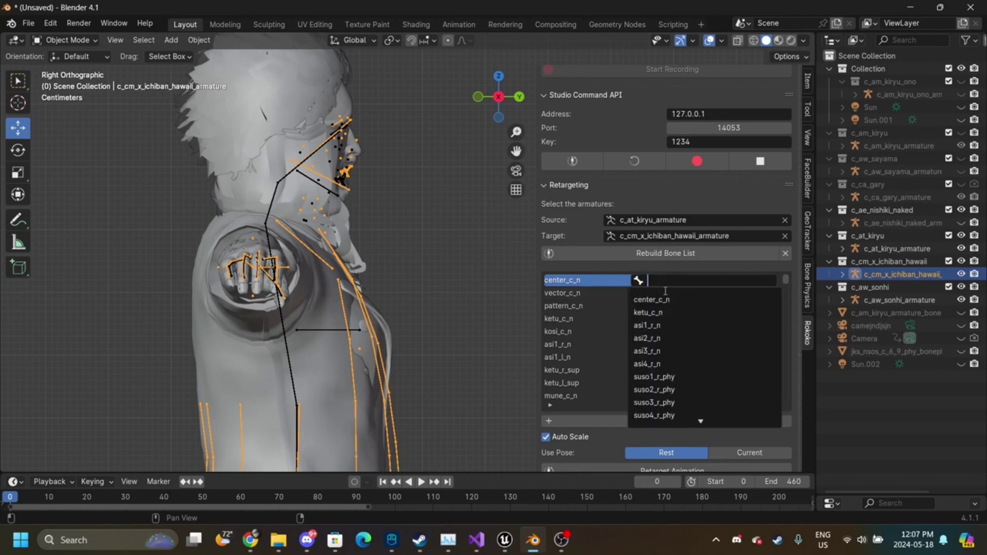
click(665, 300)
click(658, 294)
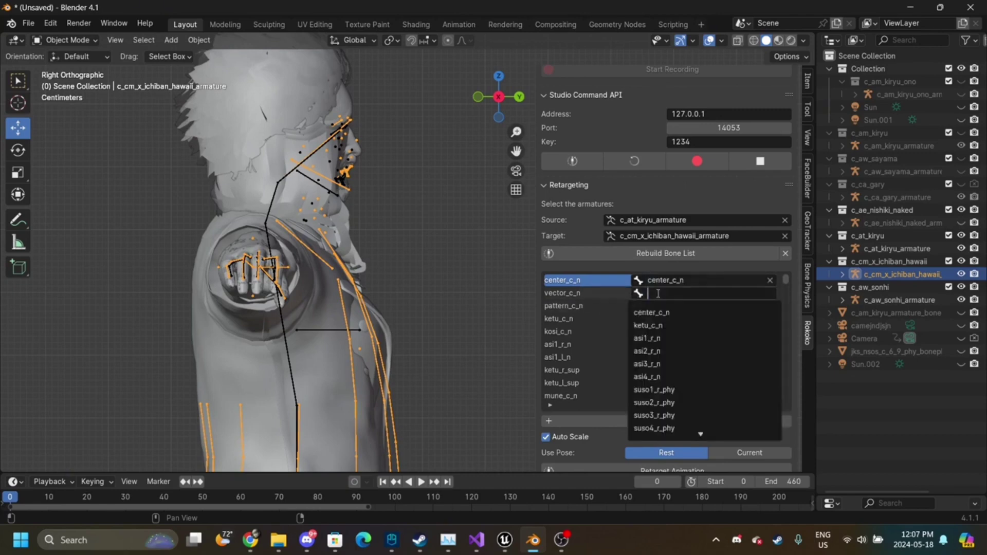
text(vec)
key(Return)
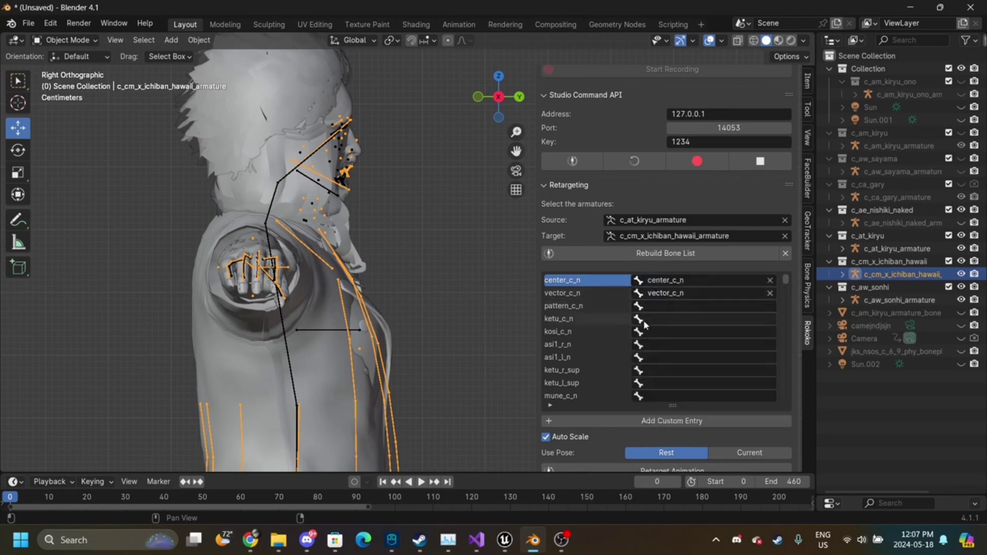
click(675, 305)
text(patt)
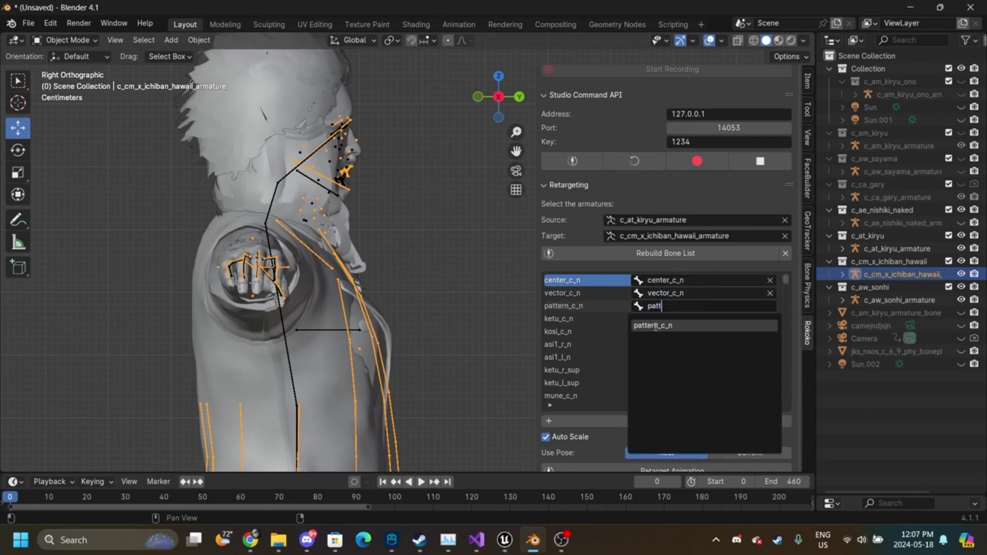
click(654, 326)
- Map the source bones ketu_c_n and kosi_c_n to ketu_c_n and kosi_c_n on the target armature
click(655, 319)
text(ketu)
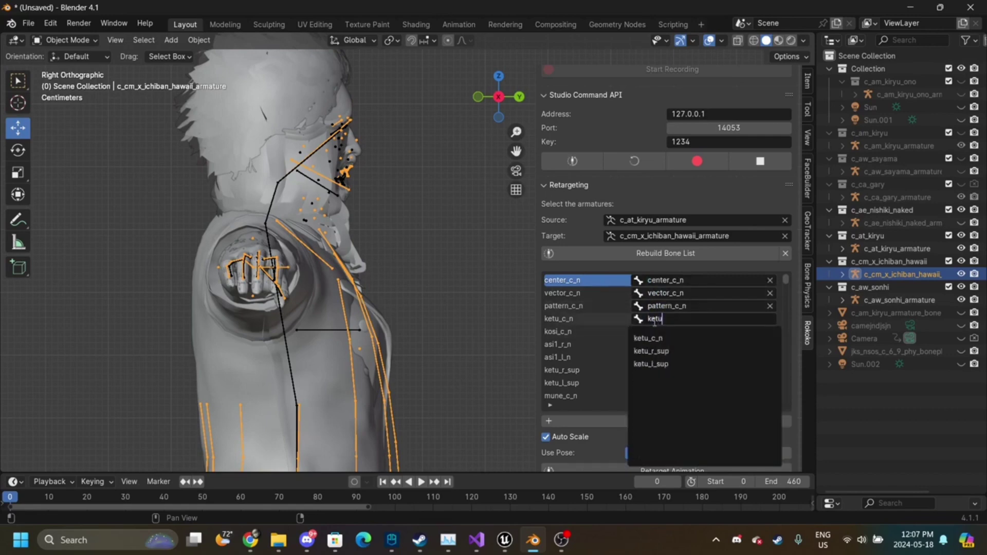
click(651, 352)
click(684, 318)
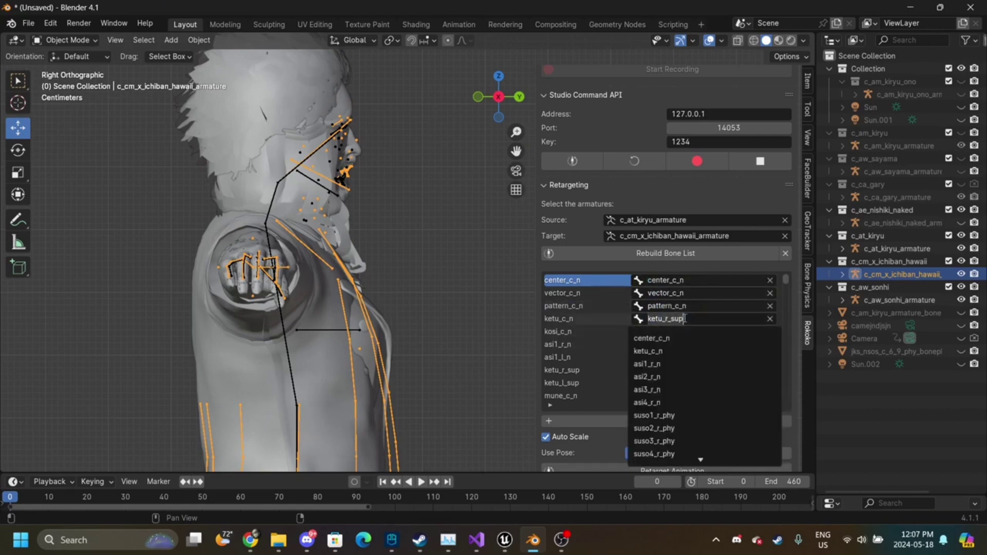
text(ketu)
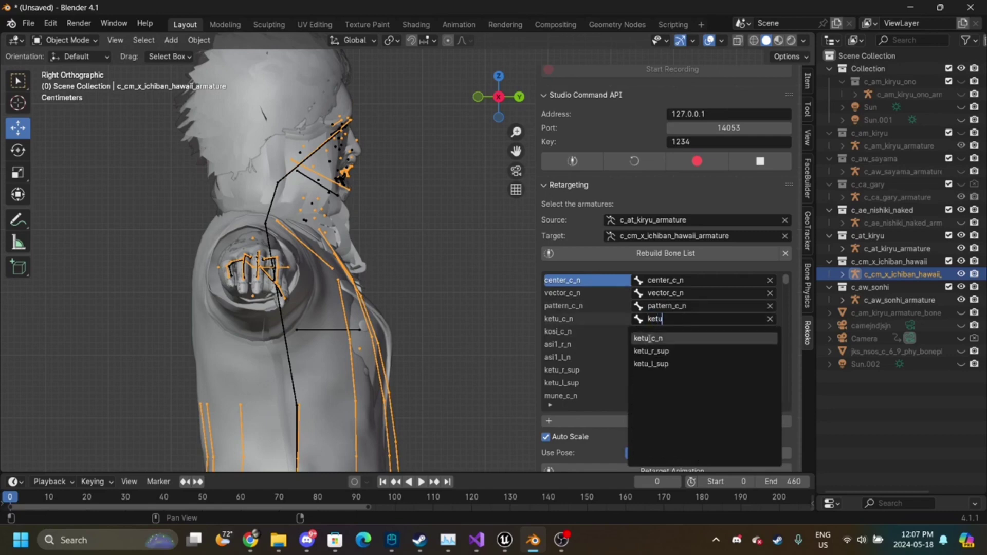
click(649, 338)
click(666, 331)
text(kosi)
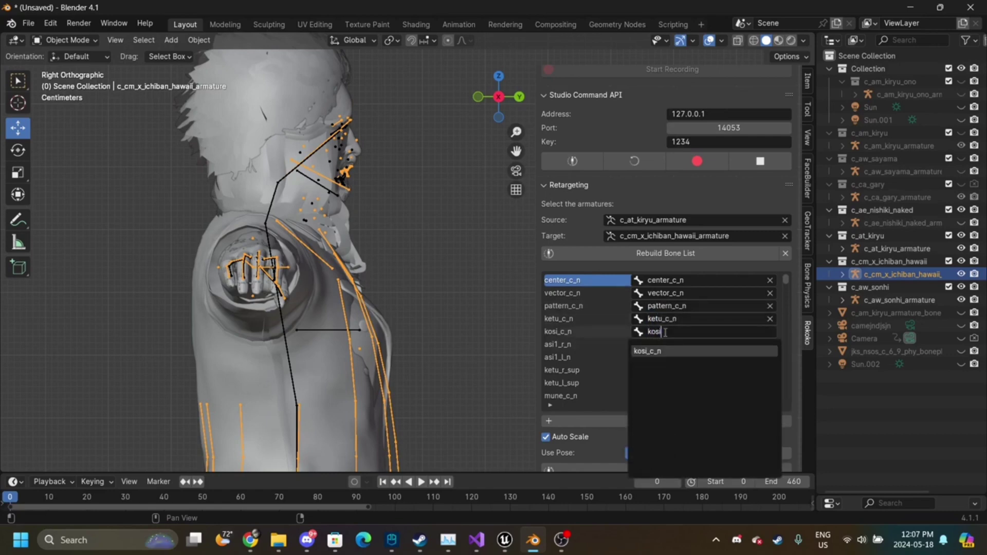
click(649, 351)
- Map the source bones asi1_r_n and asi1_l_n to asi1_r_n and asi1_l_n on the target armature
click(658, 344)
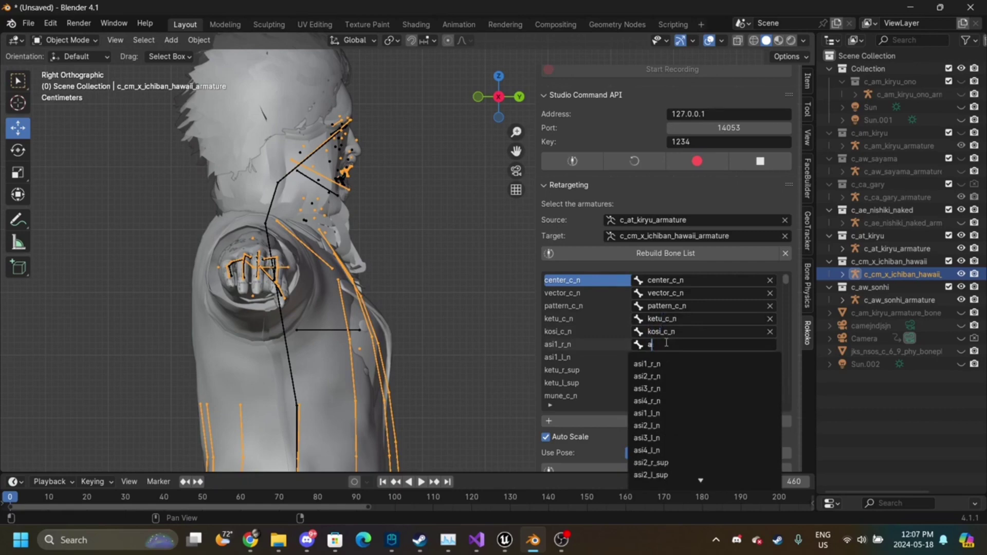
text(asi1)
click(649, 363)
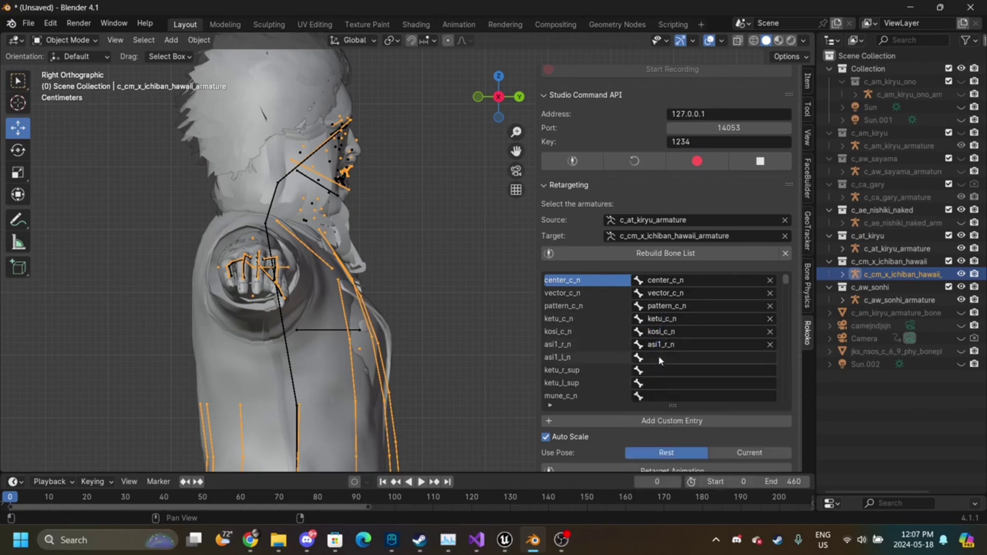
click(661, 357)
text(asi1)
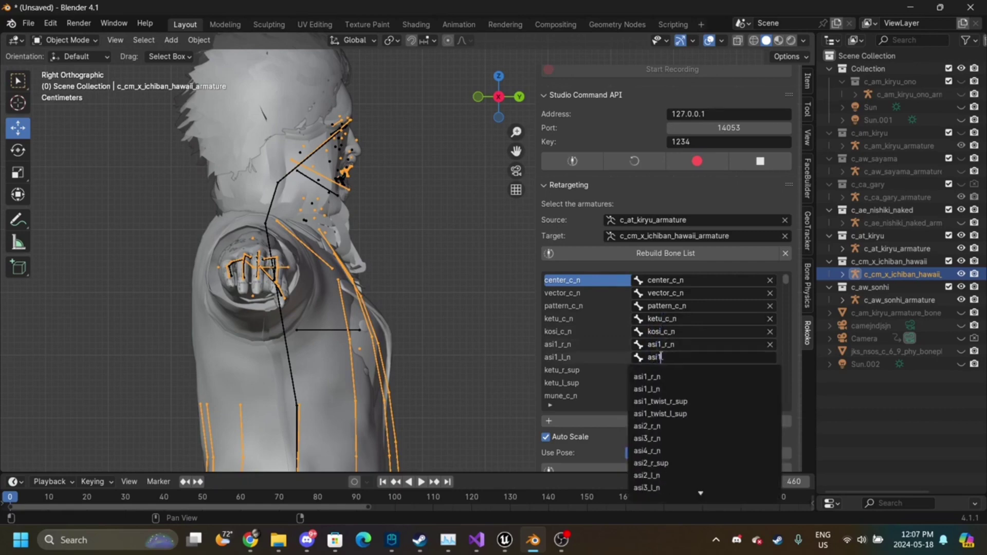
click(651, 390)
- Assign target bones ketu_r_sup and ketu_l_sup to the source bones with the same names
click(674, 370)
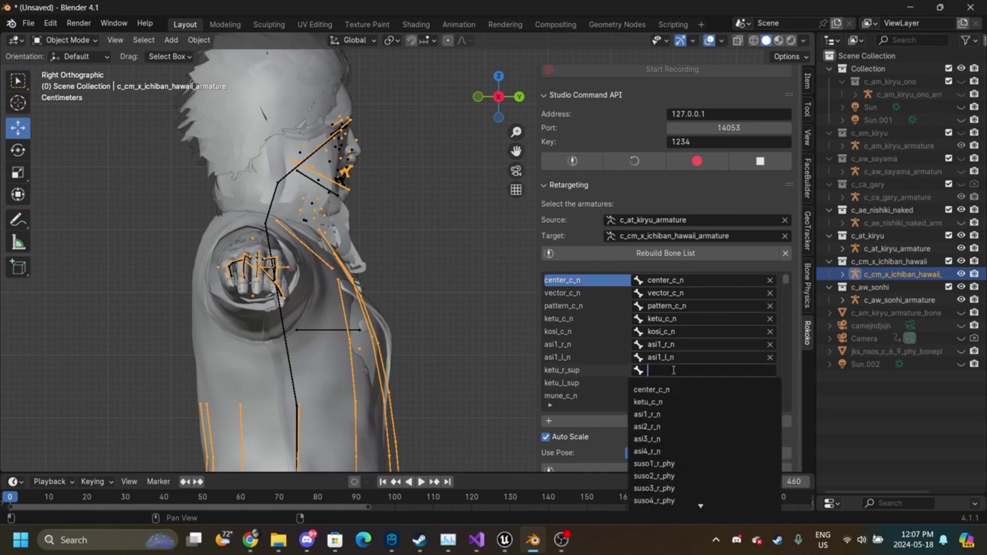
text(ketu)
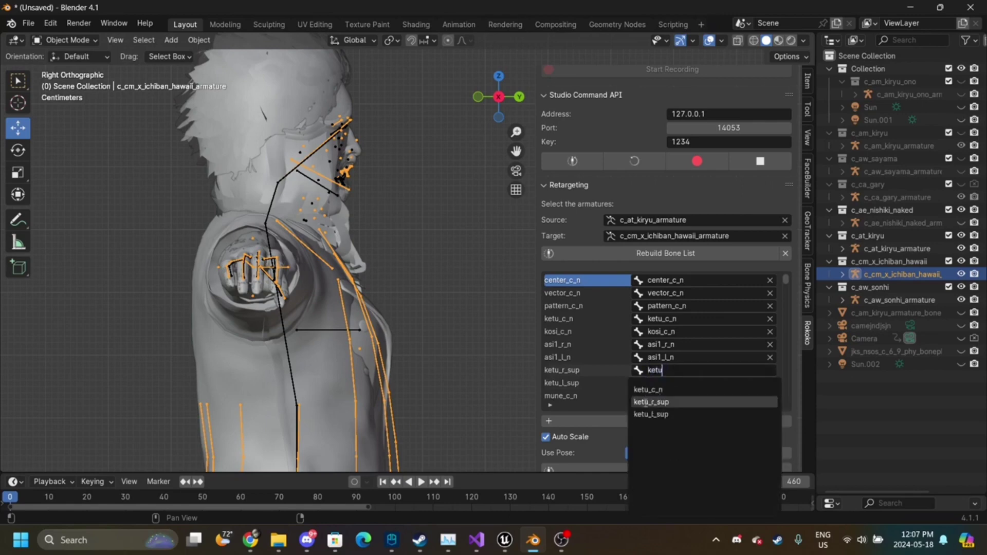
click(645, 402)
click(668, 383)
text(ketu)
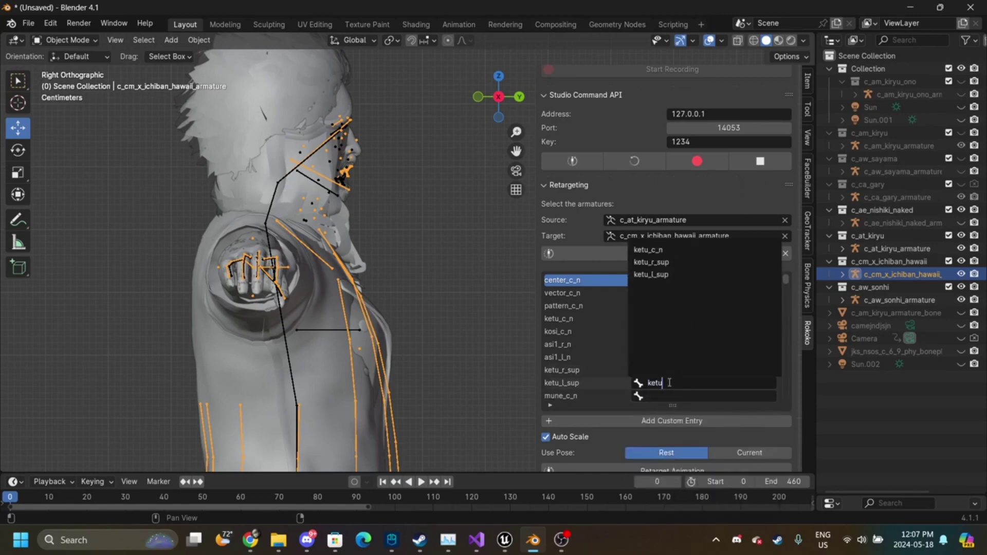
click(663, 275)
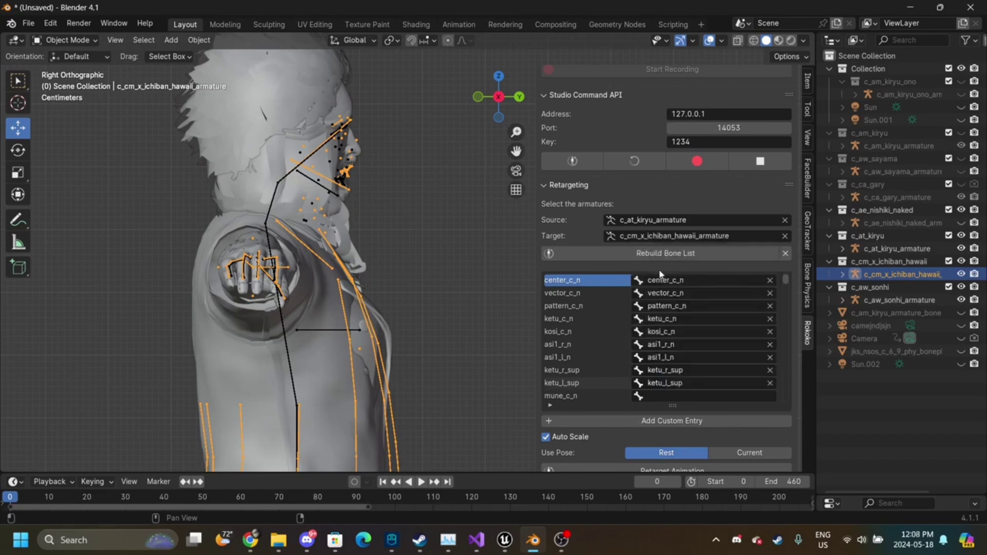
- Assign target bones mune_c_n and asi2_r_n to the matching source entries in the bone list
click(677, 400)
text(mune)
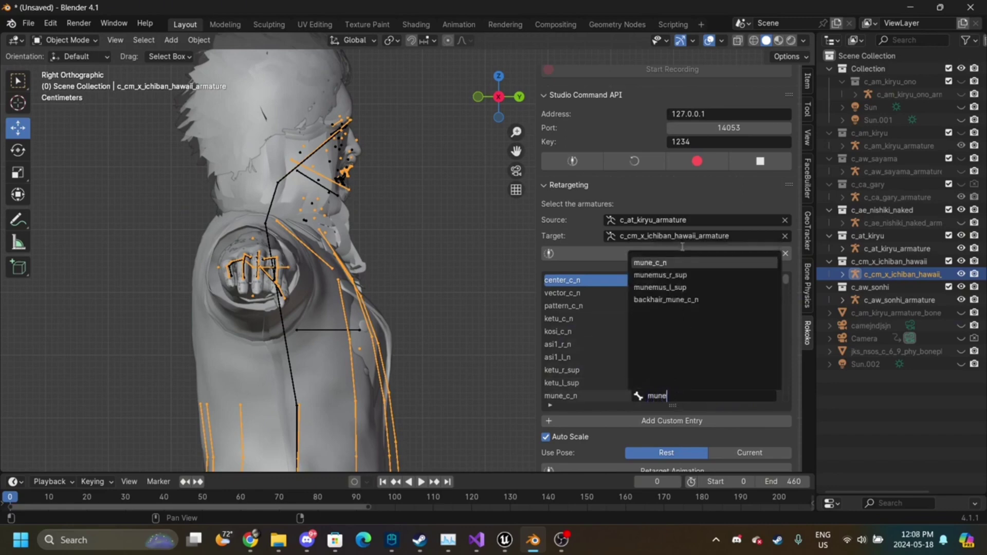
click(672, 265)
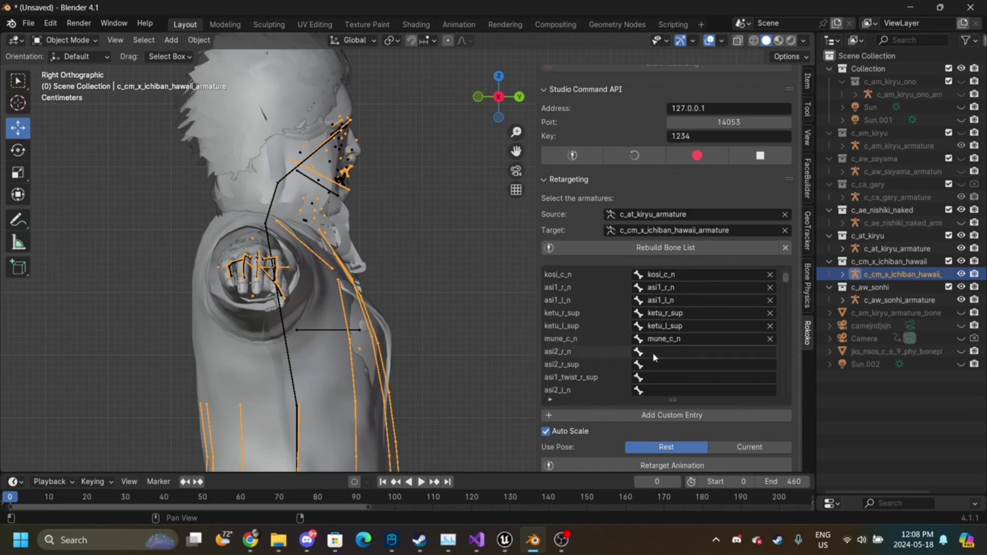
click(653, 353)
text(asi2)
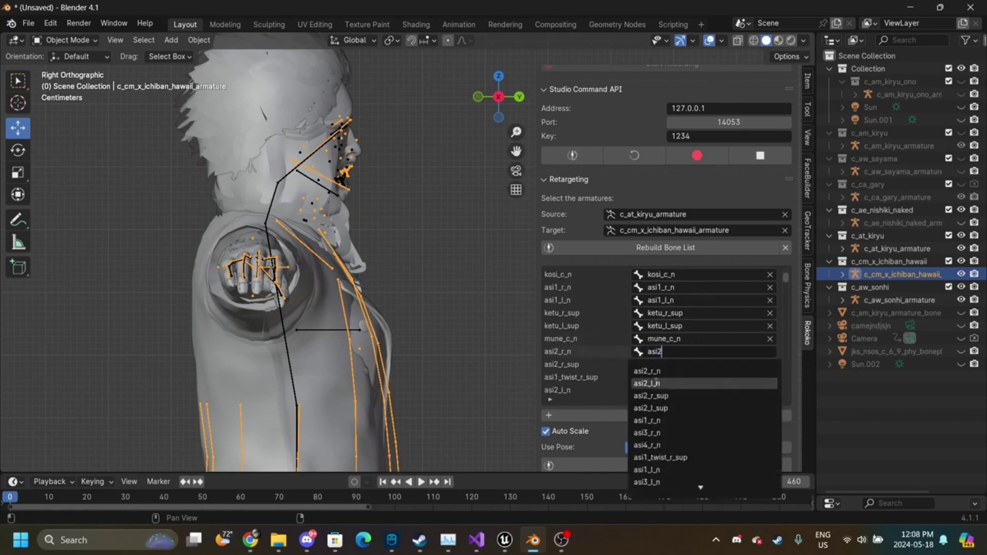
click(655, 372)
- Map the source bones asi2_r_sup and asi1_twist_r_sup to the target bones of the same names
click(667, 367)
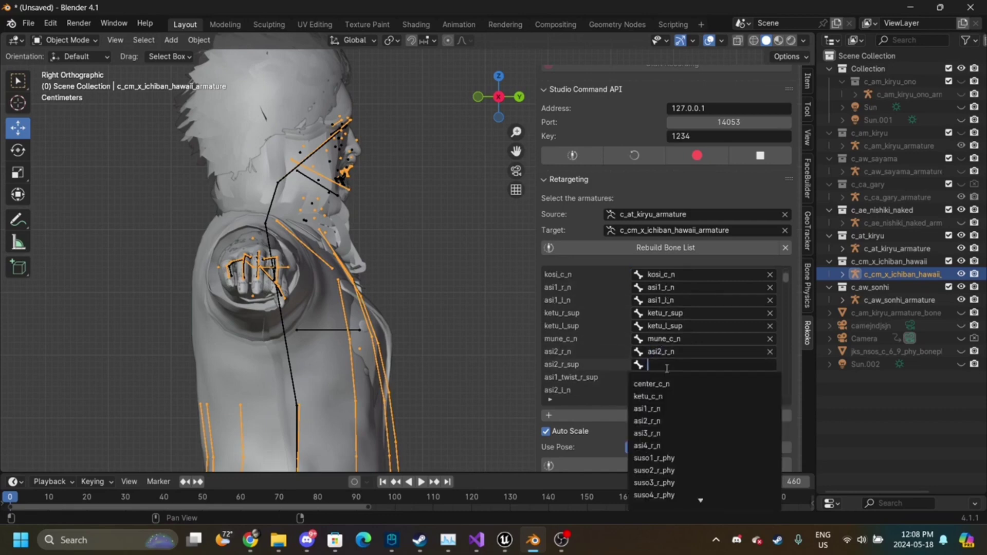
text(asi)
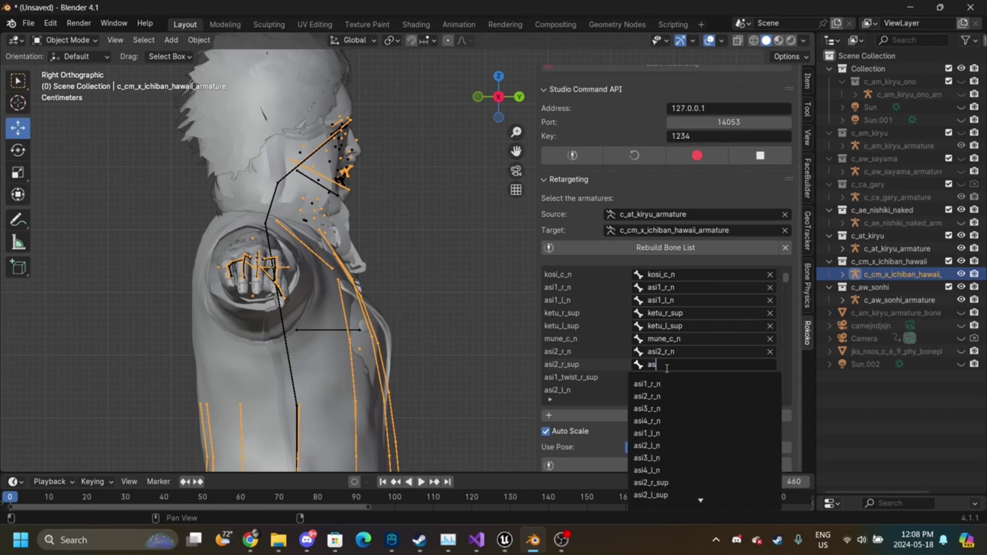
text(12)
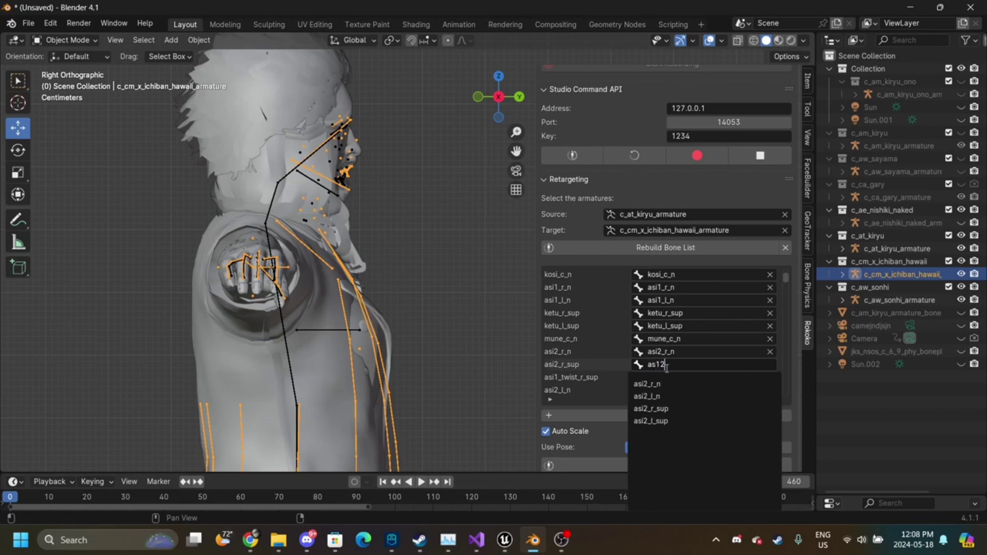
click(664, 410)
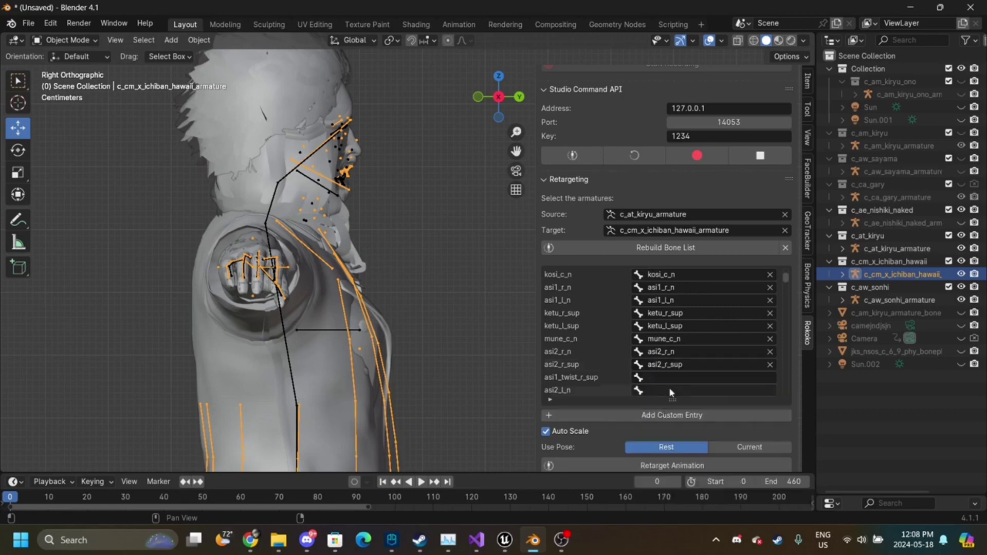
click(676, 377)
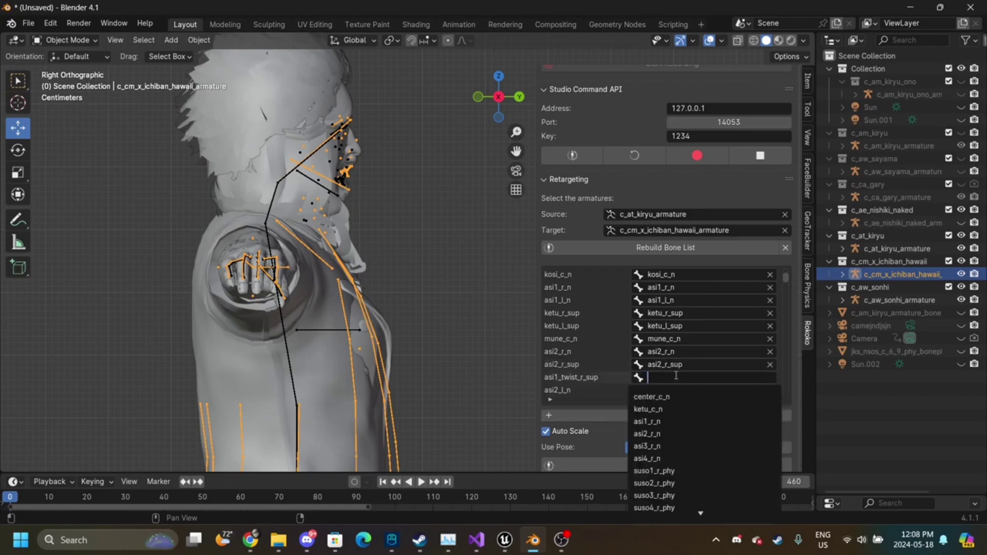
text(asi1)
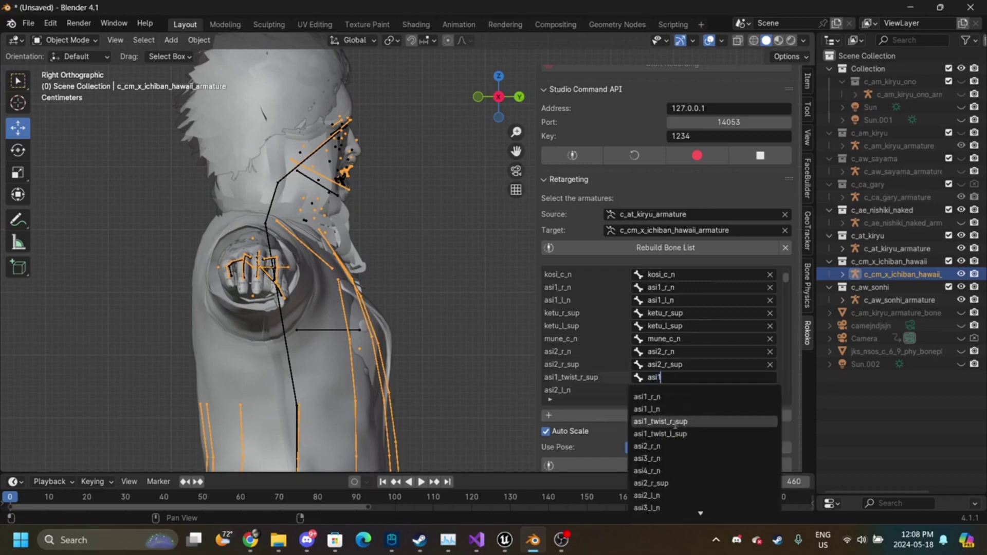
click(675, 422)
- Map the source bones asi2_l_n and asi2_l_sup to asi2_l_n and asi2_l_sup on the target armature
click(665, 388)
text(asi2)
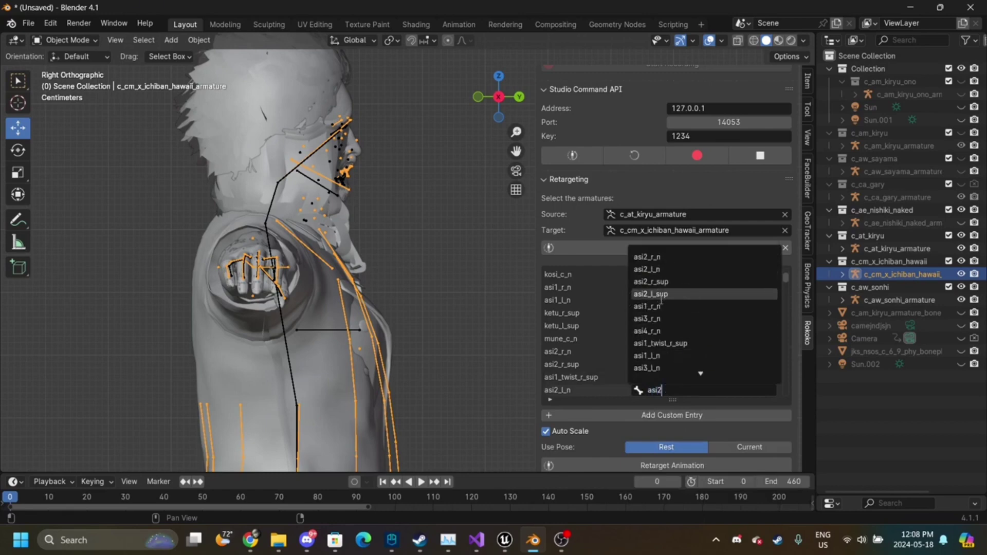
click(668, 269)
scroll(627, 360, down, 4)
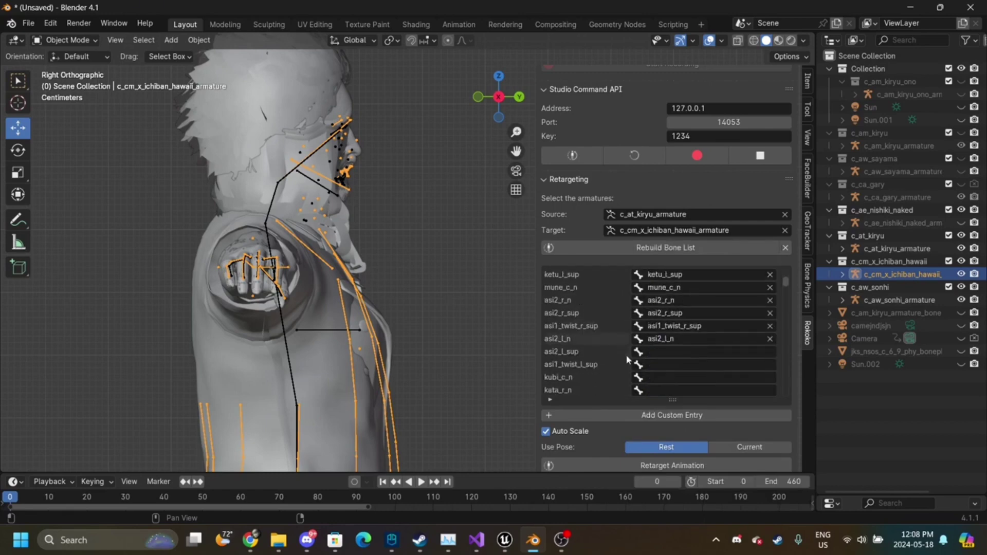
click(677, 352)
text(as)
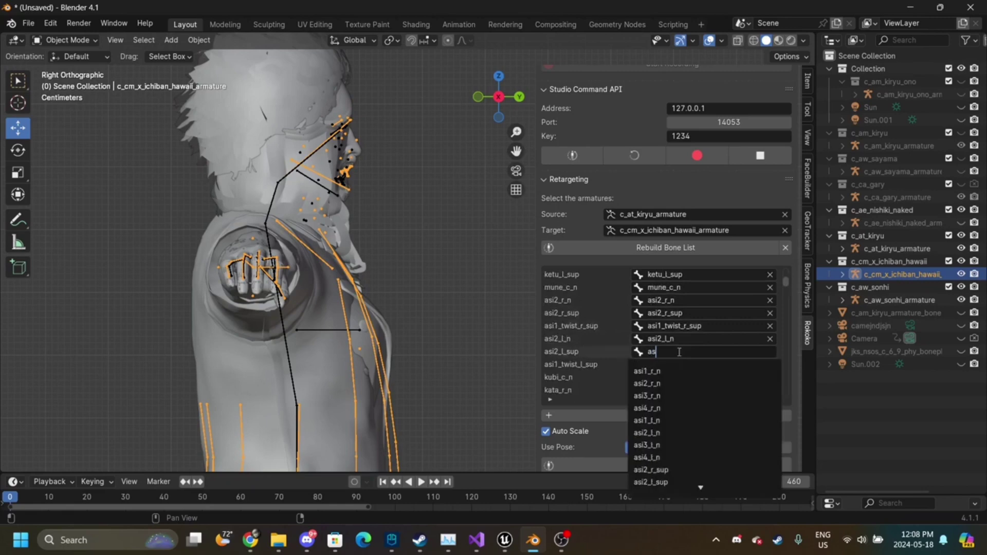
text(i2)
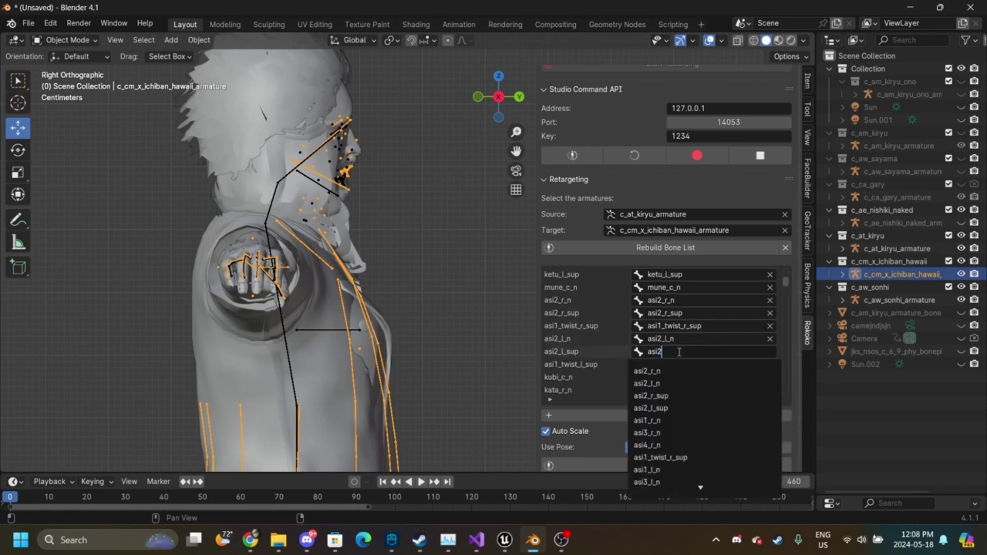
click(663, 406)
- Assign target bones asi1_twist_l_sup and kubi_c_n to the source bones with the same names
click(673, 365)
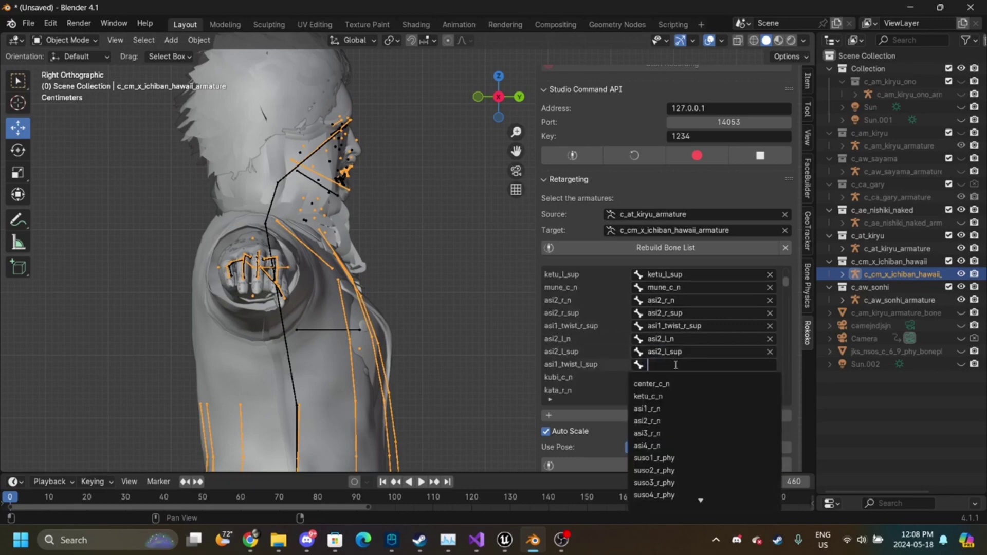
text(as)
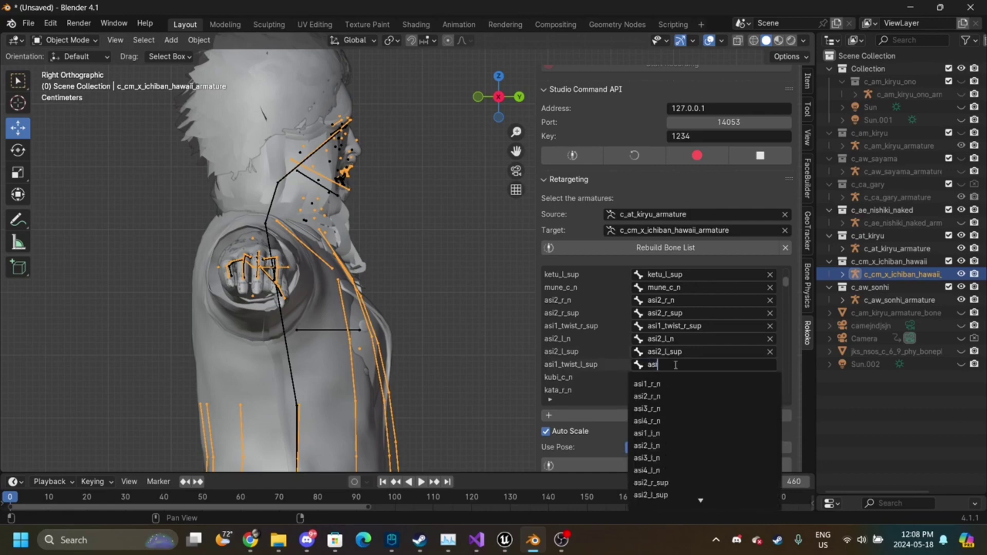
text(i1)
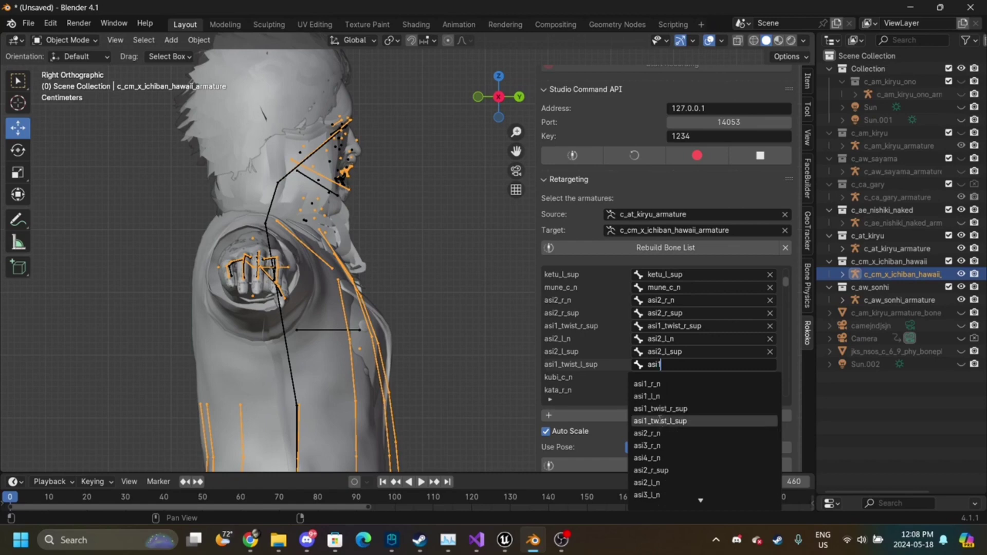
click(660, 421)
click(663, 378)
text(ku)
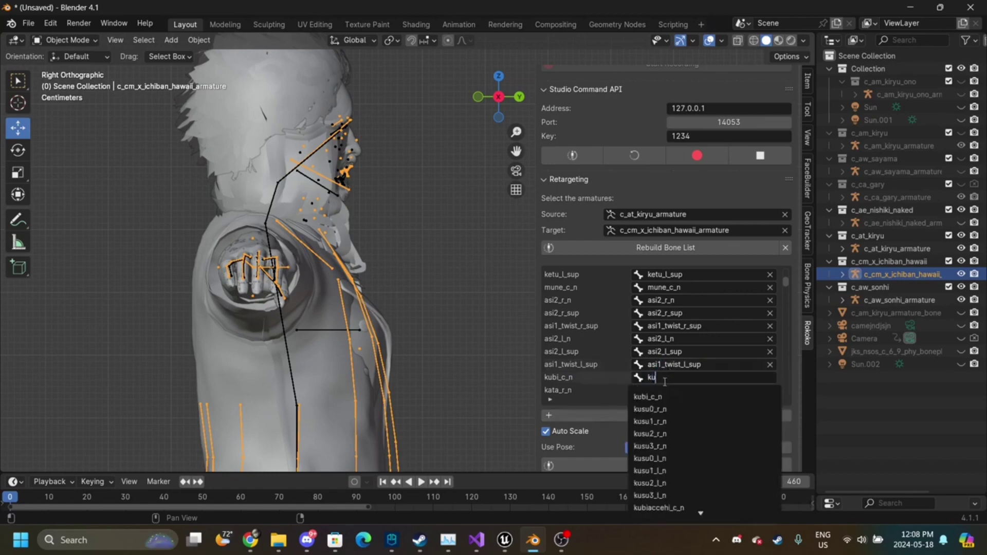
text(bi)
click(661, 395)
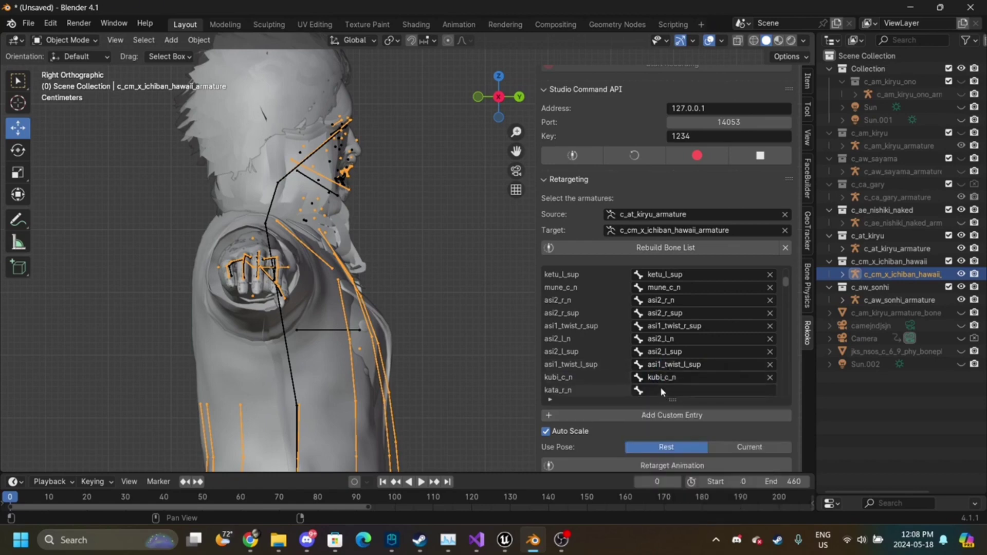
- Map the source bone kata_r_n to the target bone kata_r_n in the retargeting bone list
click(661, 391)
text(kata)
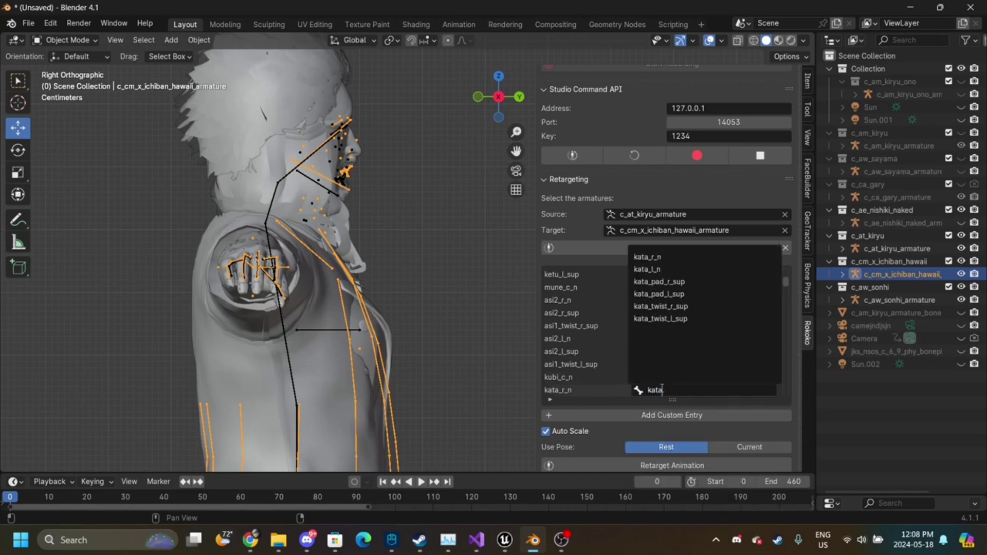
click(661, 256)
scroll(663, 360, down, 4)
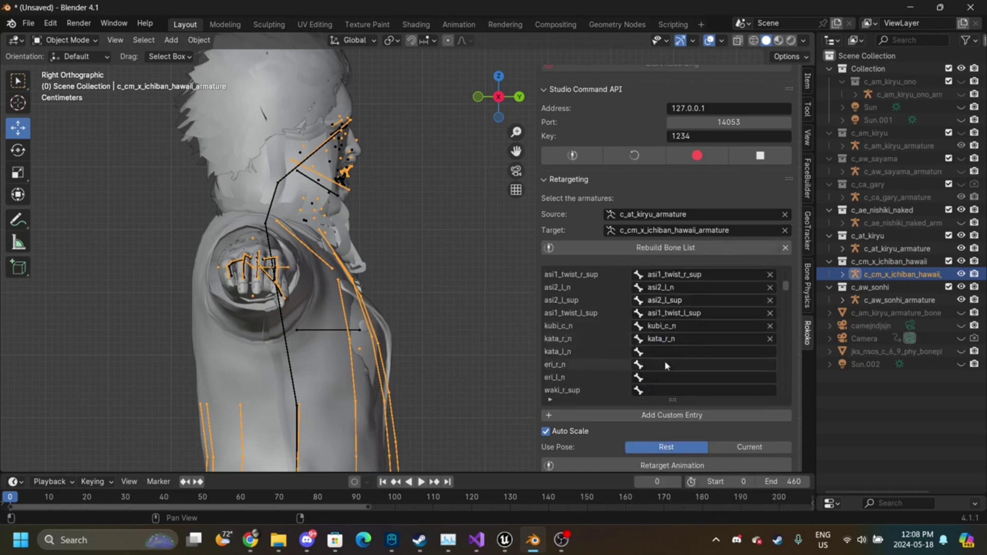
- Map the source bone kata_l_n to the target bone kata_l_n in the retargeting bone list
click(666, 353)
text(kata)
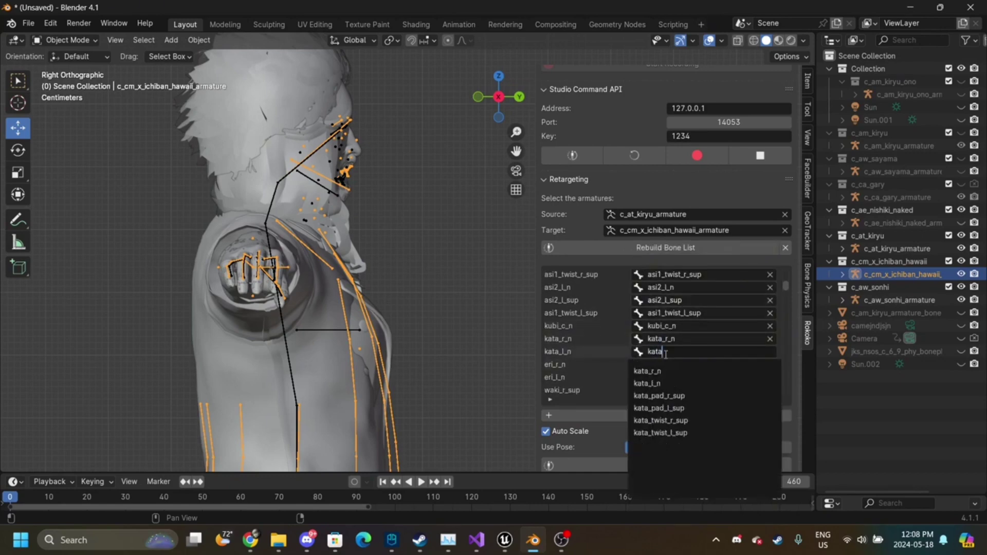
click(661, 383)
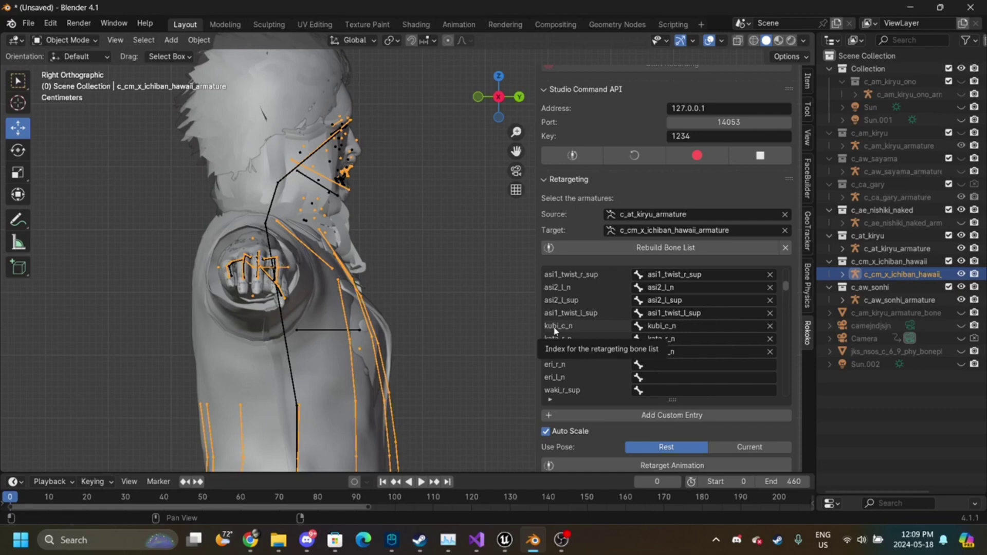
- Map the source bones eri_r_n and eri_l_n to the target bones of the same names
click(663, 365)
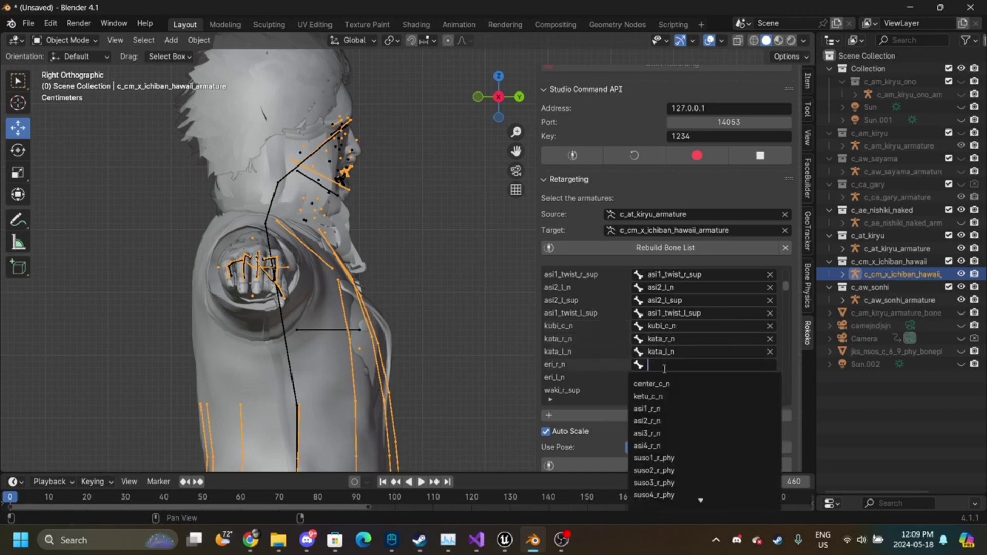
text(eri)
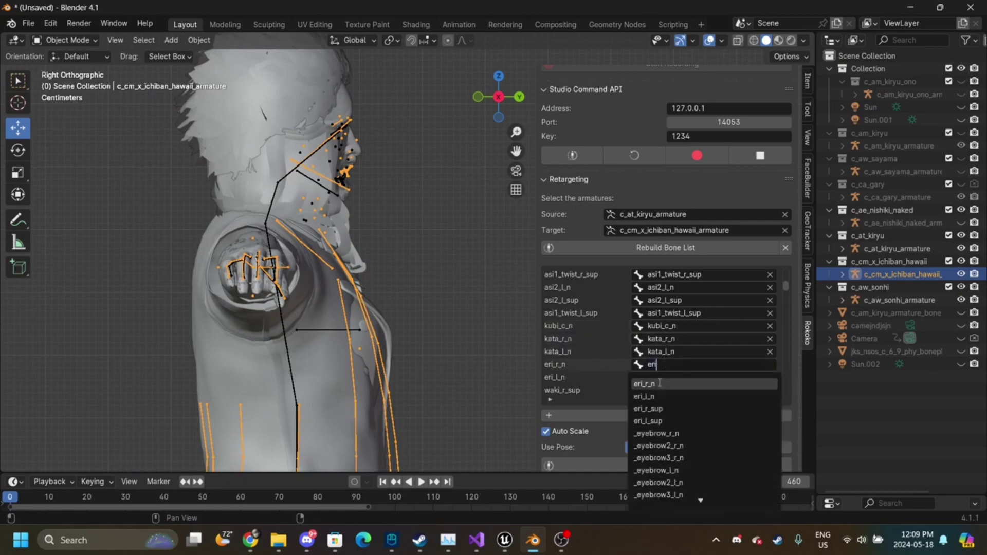
click(660, 386)
click(658, 378)
text(eri)
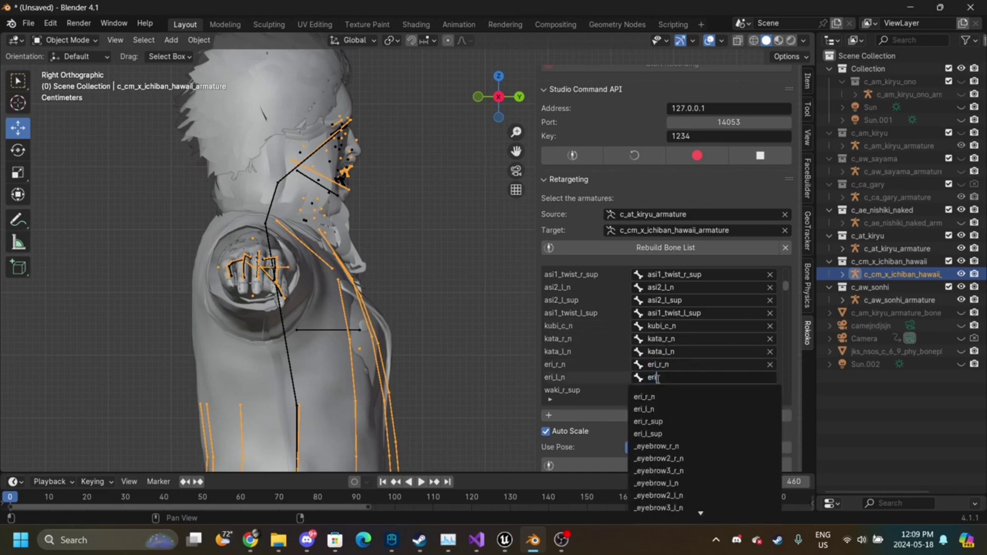
click(650, 409)
- Assign the target bones waki_r_sup and waki_l_sup to the source bones with the same names
scroll(675, 316, down, 6)
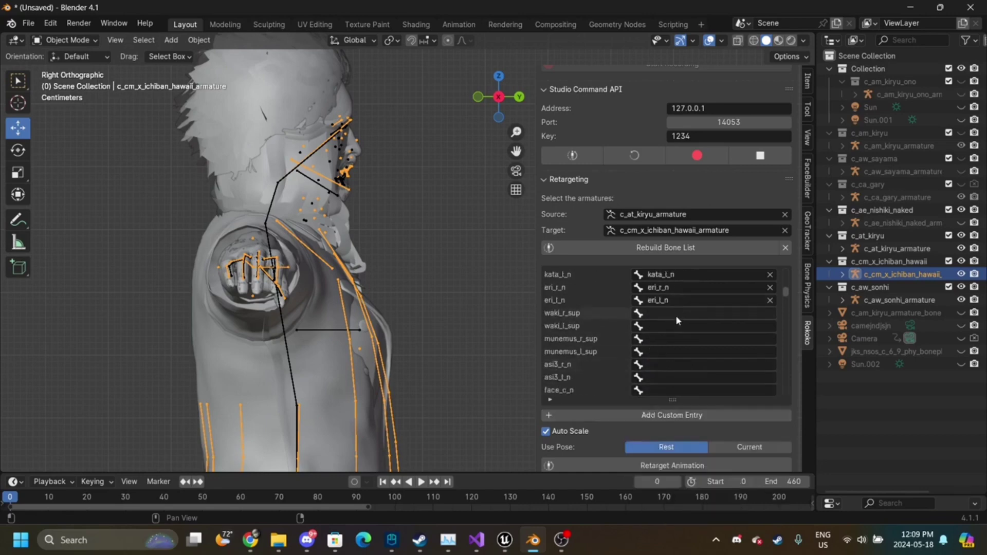
click(677, 321)
click(661, 308)
click(660, 309)
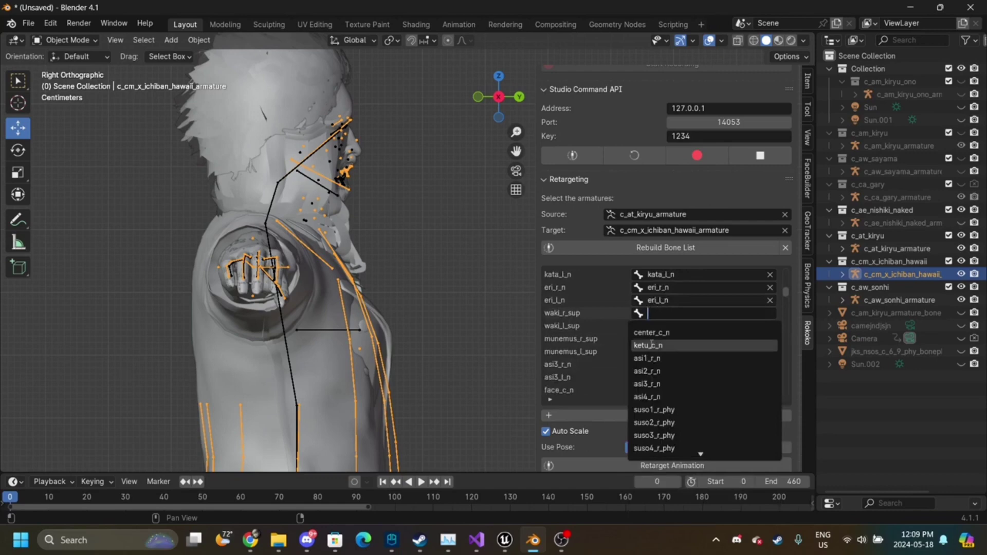
text(waki)
click(655, 332)
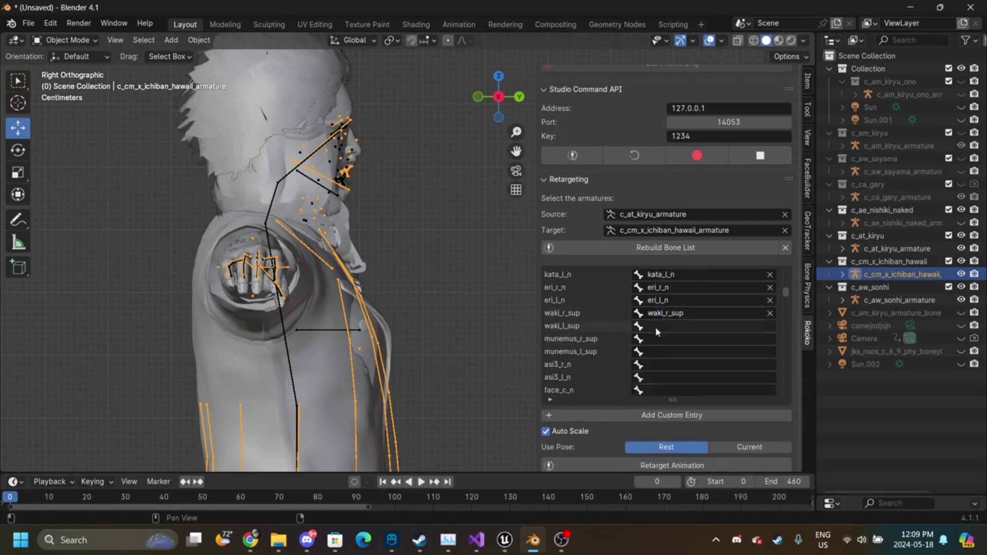
click(656, 327)
text(waki)
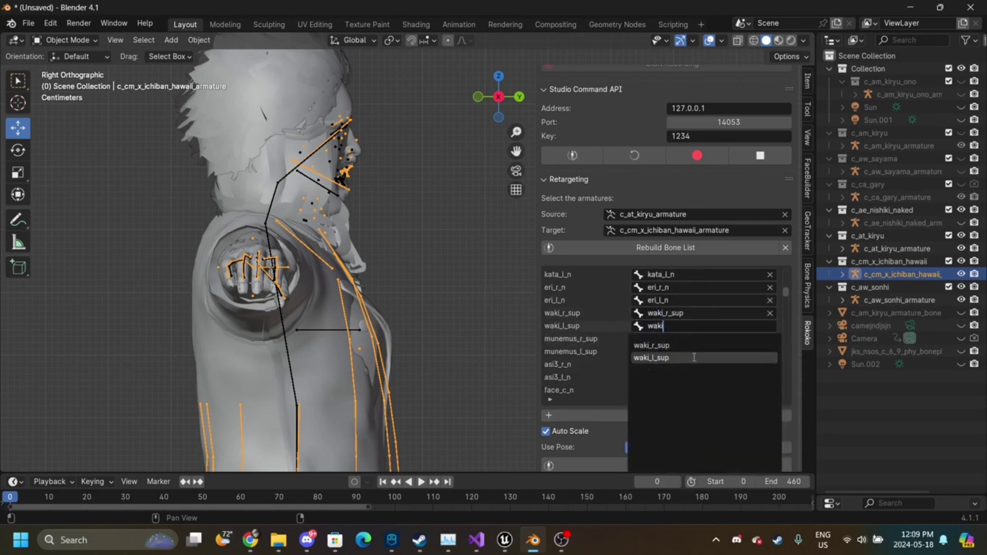
click(694, 357)
- Map the source bones munemus_r_sup and munemus_l_sup to their same-named target bones
click(671, 340)
text(mune)
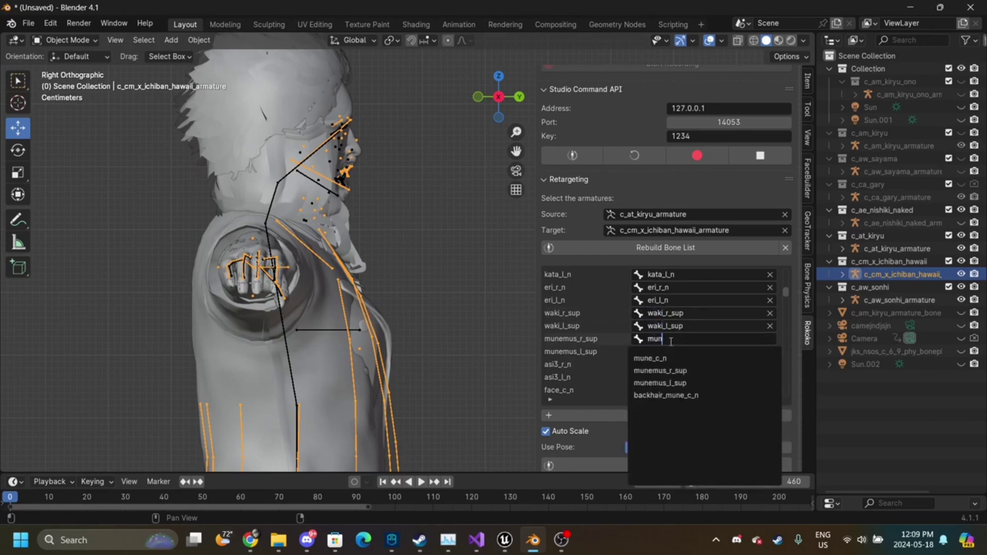
click(655, 370)
click(651, 352)
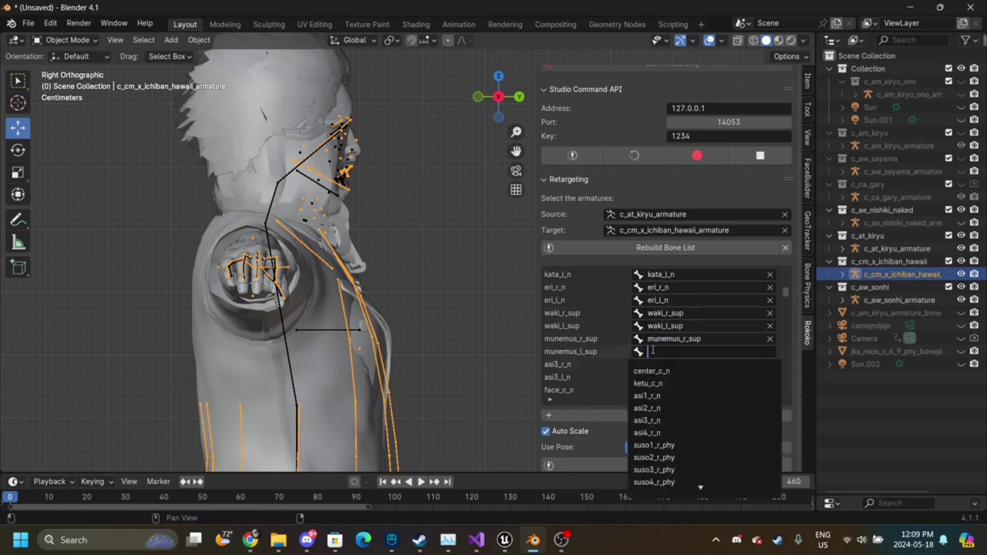
text(mune)
click(687, 396)
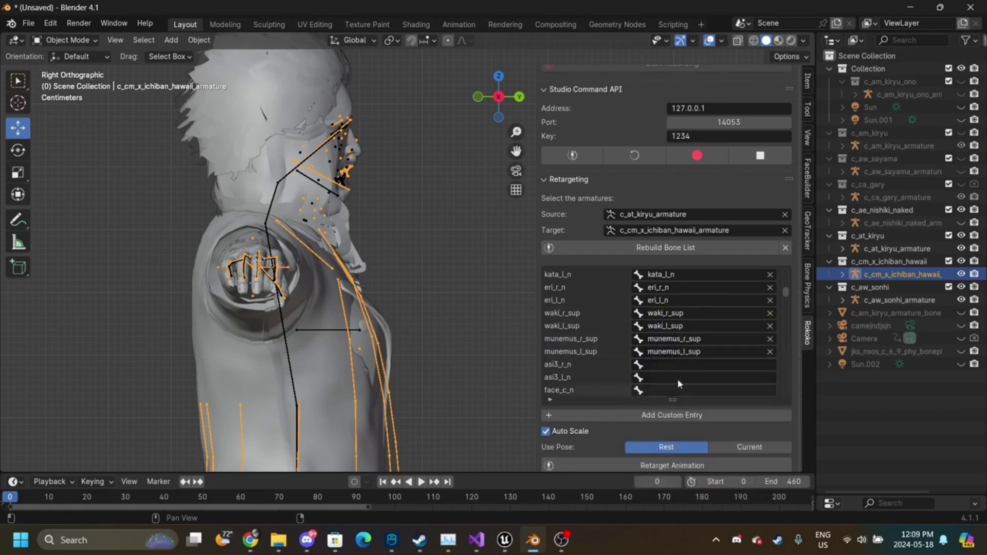
- Map the source bones asi3_r_n and asi3_l_n to asi3_r_n and asi3_l_n on the target armature
click(675, 364)
text(asi2)
key(BackSpace)
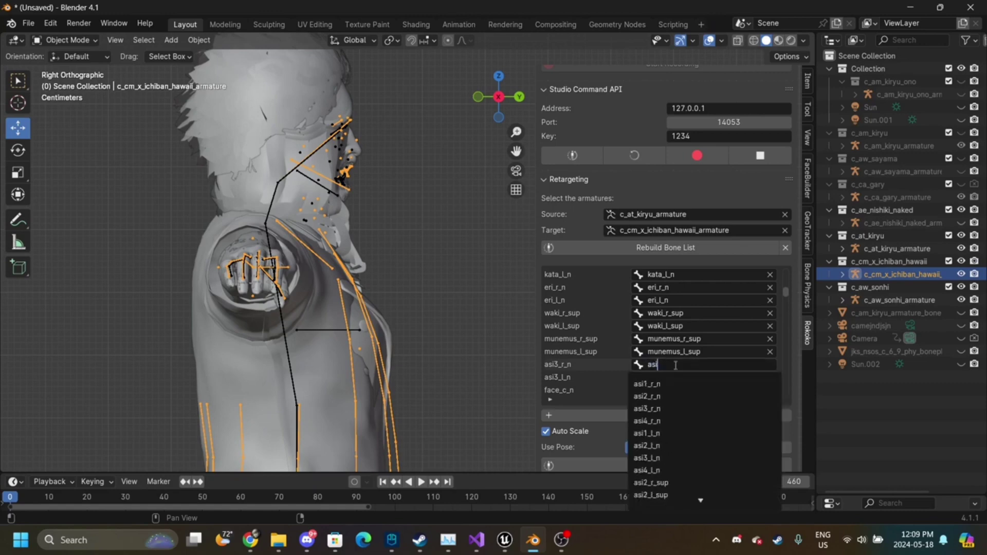
text(3)
click(672, 385)
click(656, 376)
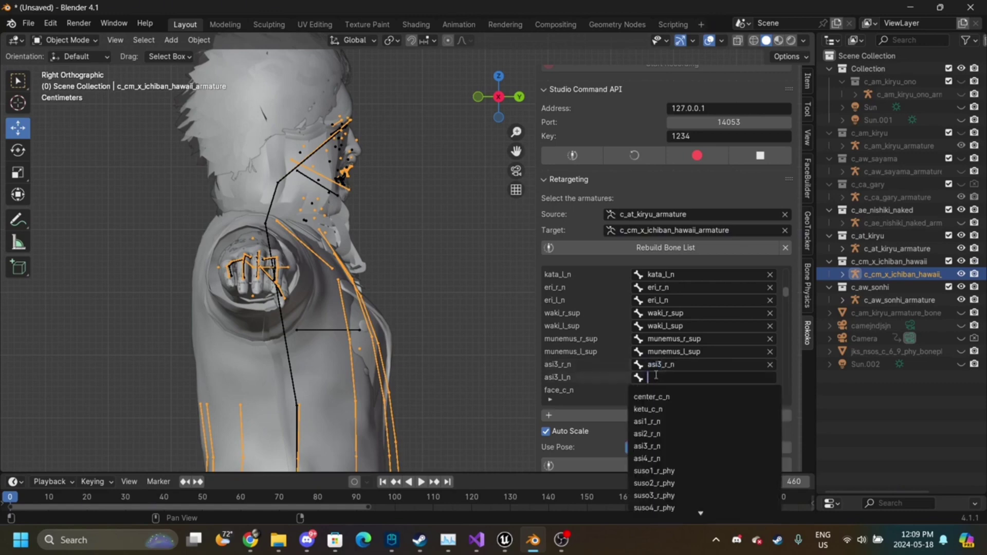
text(as)
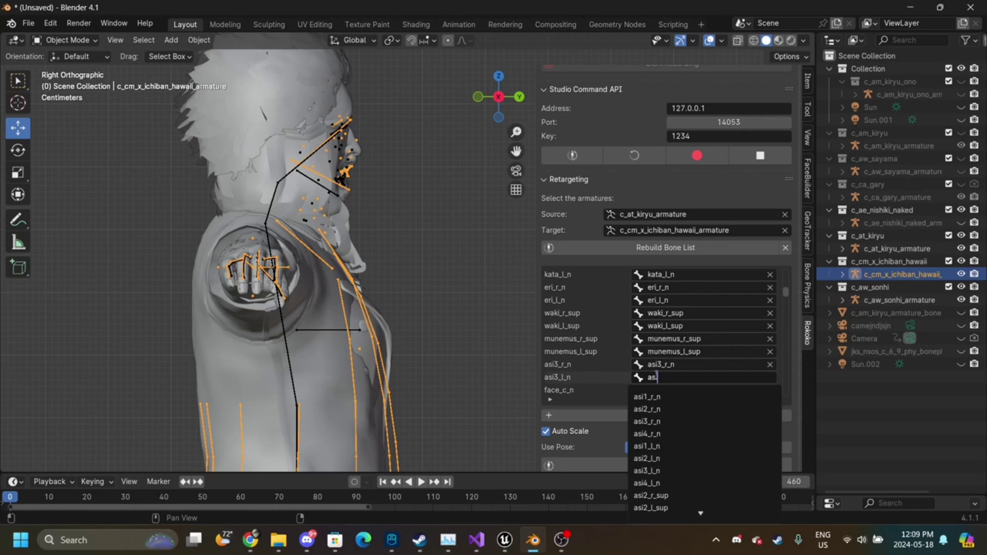
text(i3)
click(664, 401)
- Assign the target bone face_c_n to the source bone face_c_n in the retargeting bone list
click(664, 397)
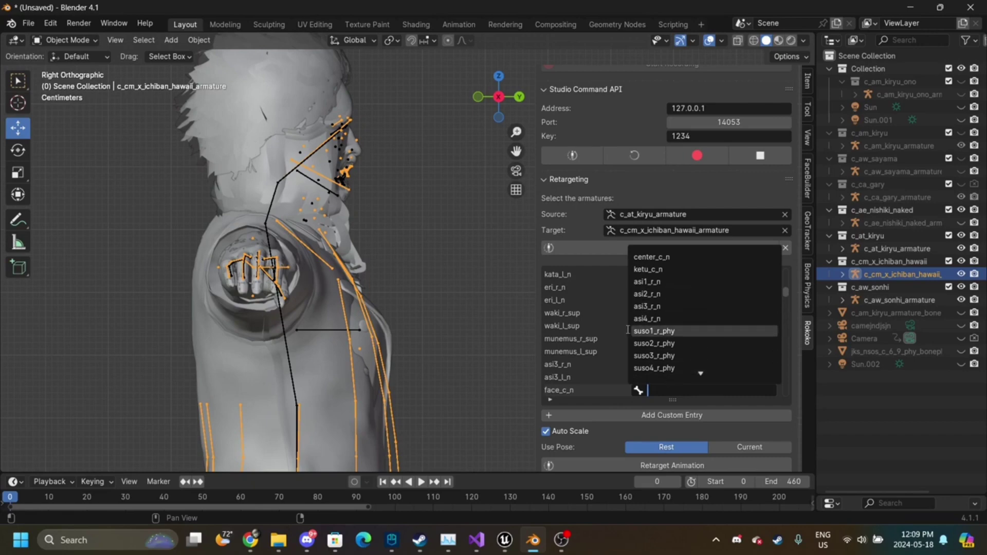
text(face)
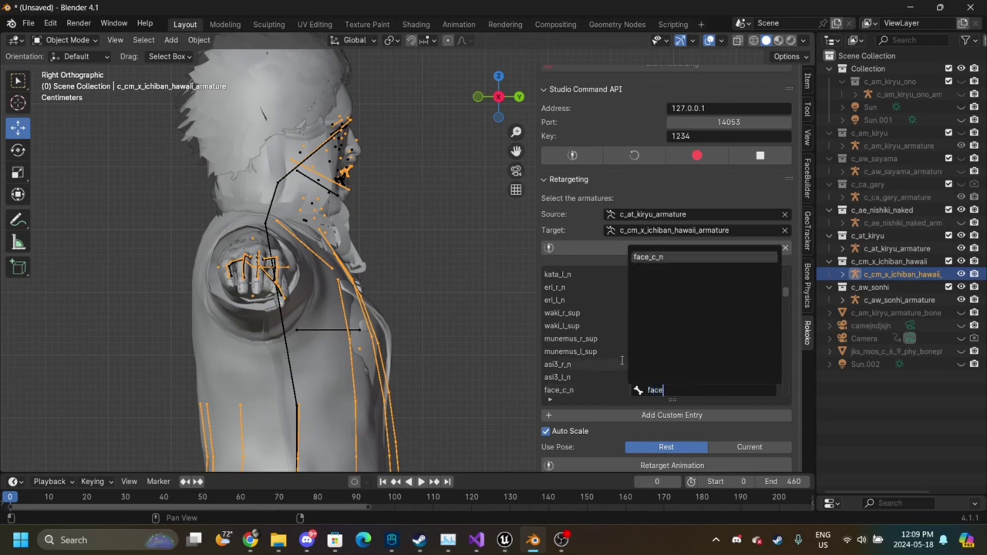
click(660, 255)
- Map the source bone ude1_r_n to the target bone ude1_r_n in the retargeting bone list
scroll(663, 334, down, 2)
scroll(663, 333, down, 3)
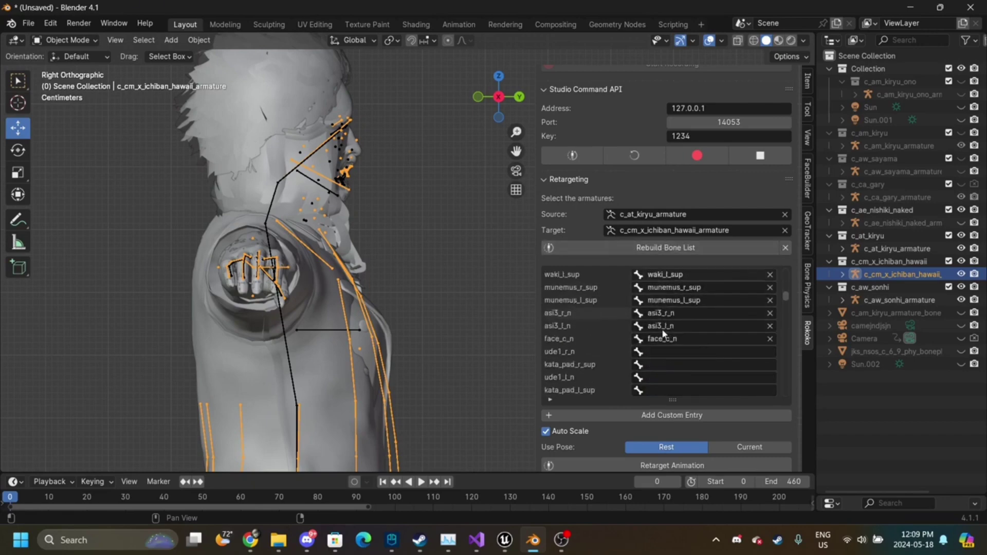
click(673, 336)
text(ude)
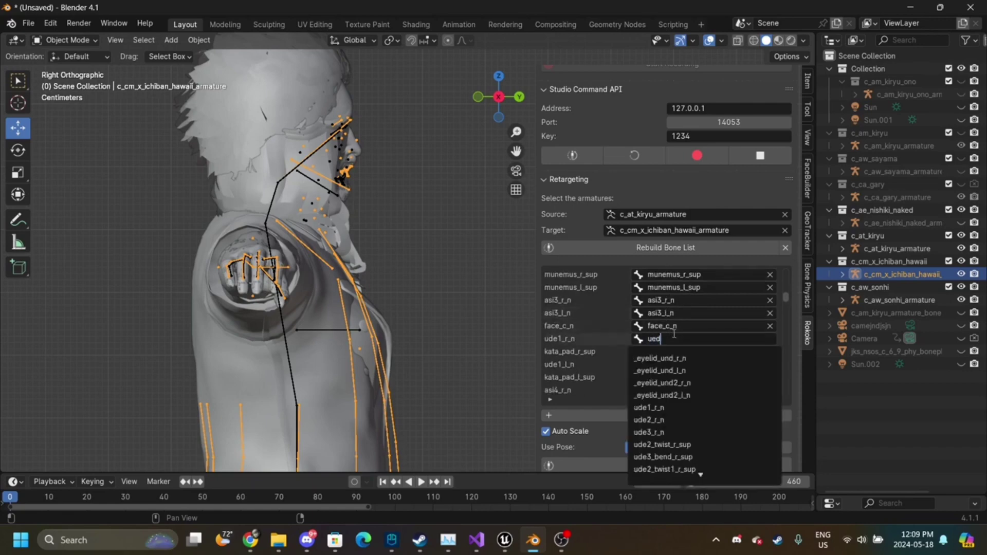
key(BackSpace)
key(BackSpace)
key(BackSpace)
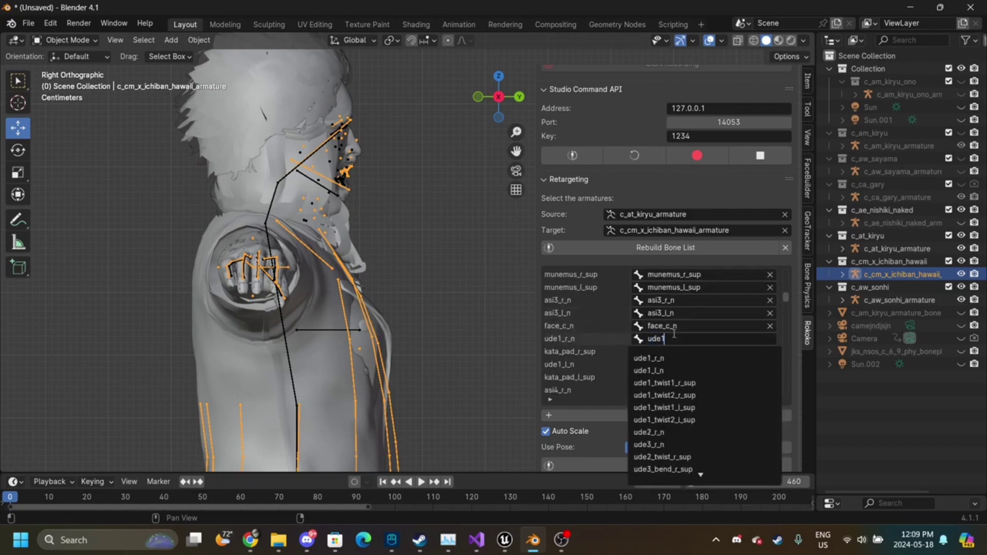
key(Return)
click(674, 334)
text(ude1)
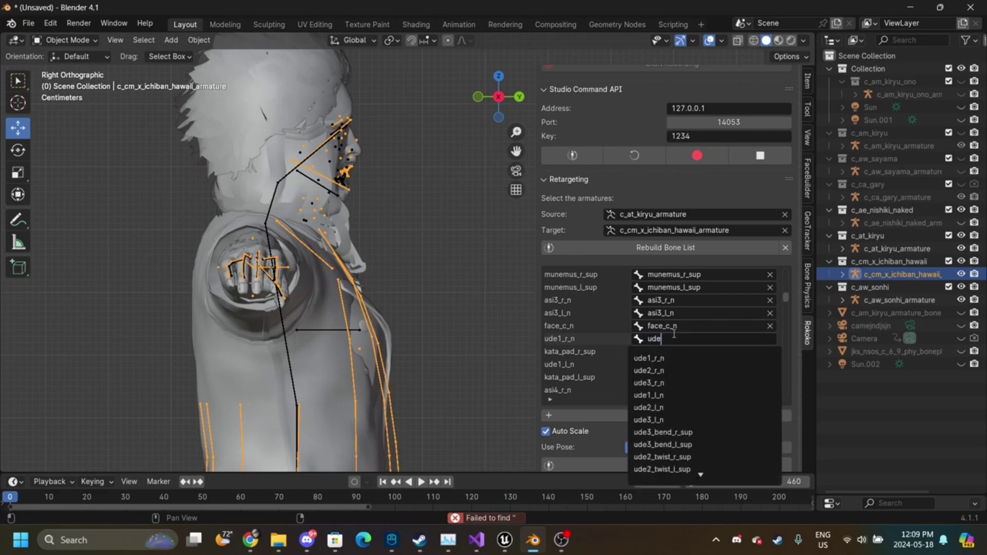
click(653, 364)
- Map the source bones kata_pad_r_sup and ude1_l_n to the target bones of the same names
click(658, 352)
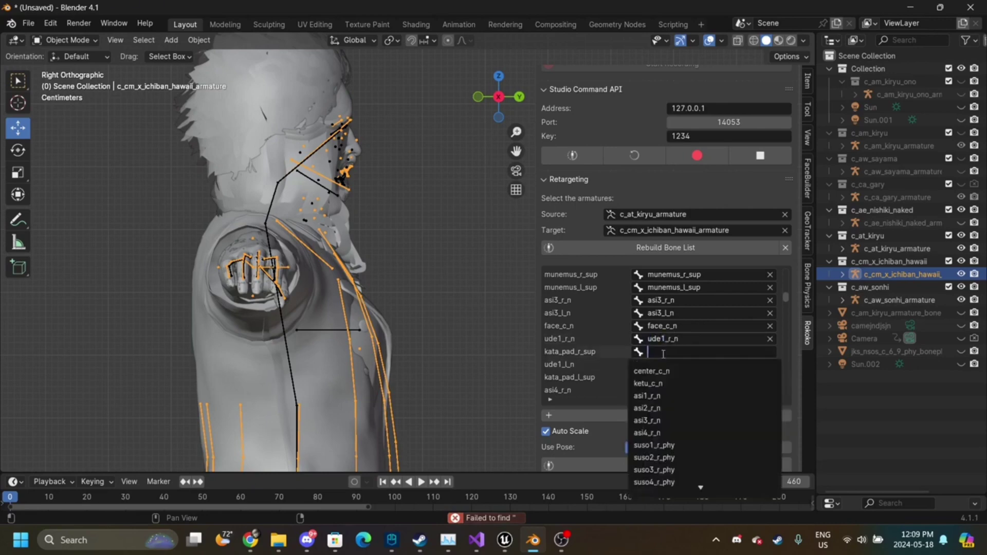
text(kap)
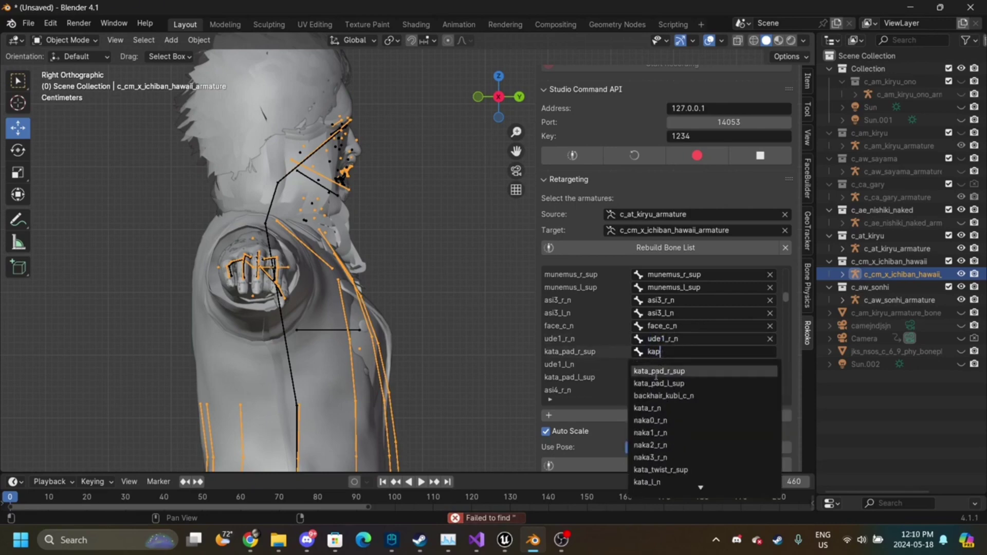
click(659, 371)
click(658, 365)
text(ude1)
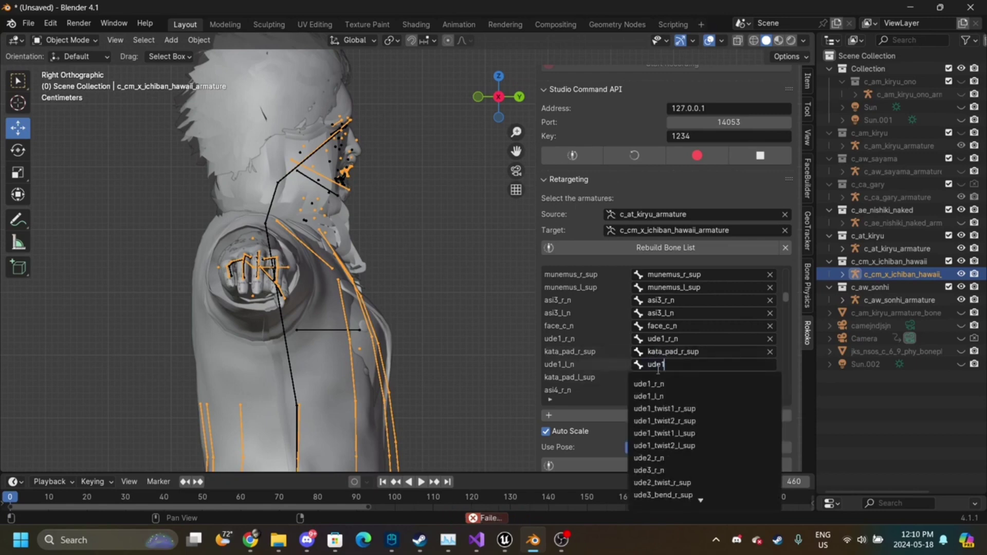
click(660, 396)
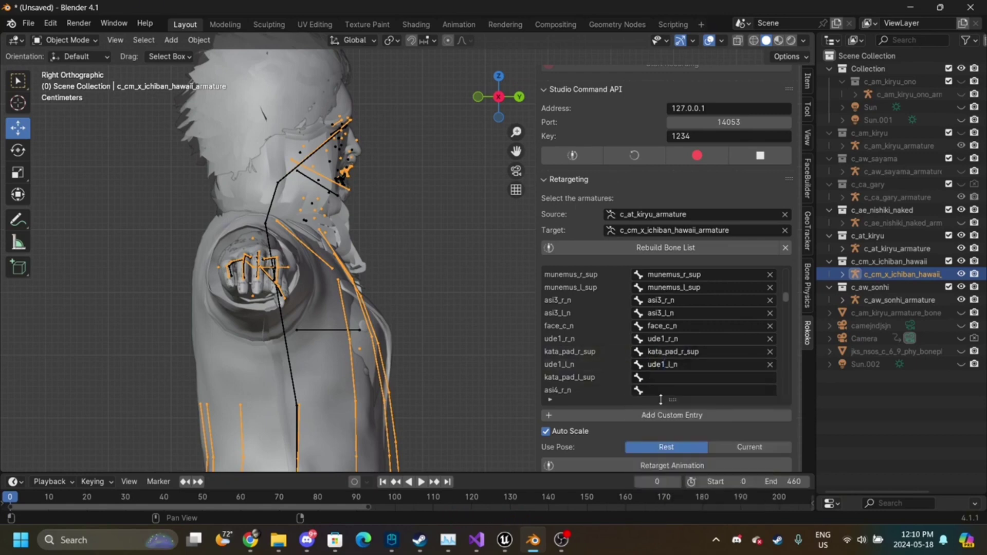
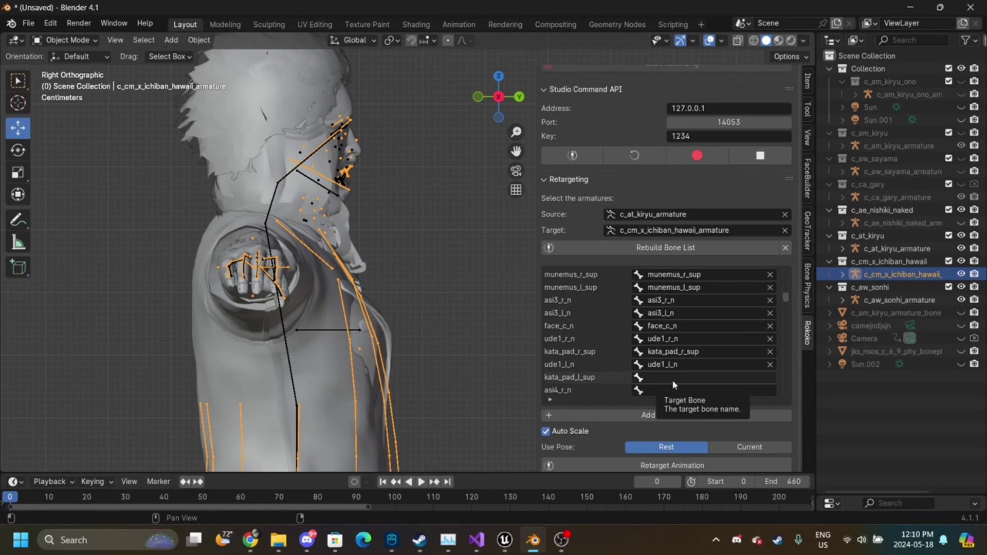
- Assign the target bone kata_pad_l_sup to the source bone with the same name
click(674, 379)
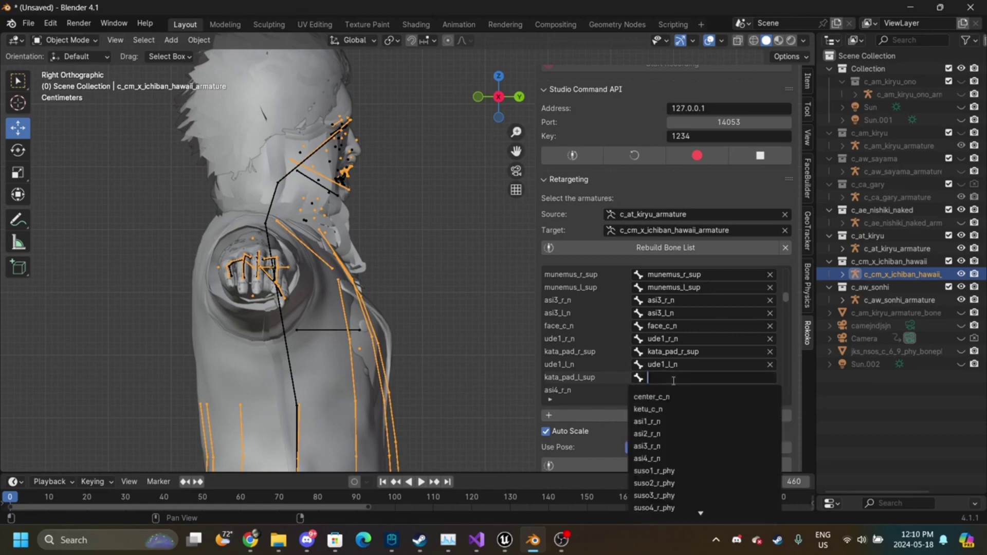
text(kata)
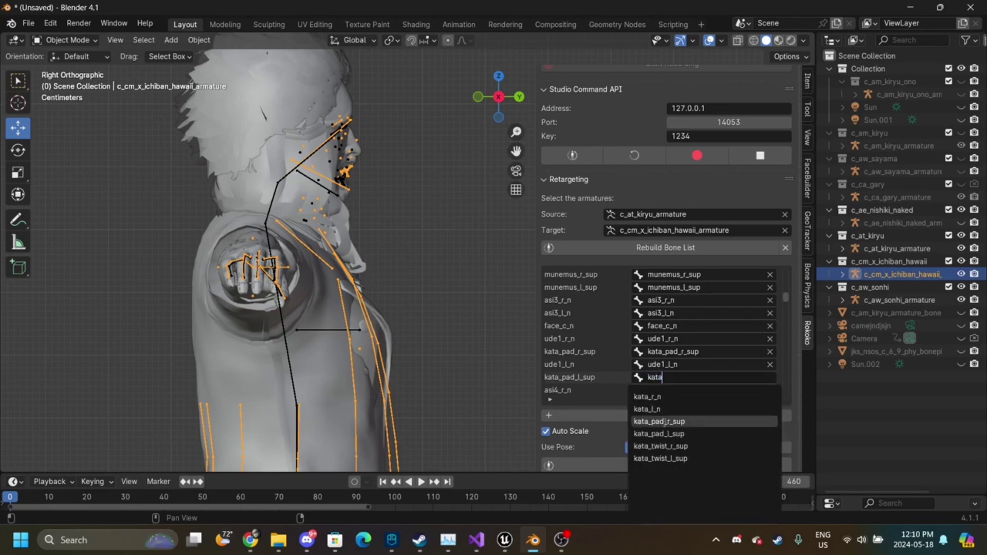
click(691, 434)
- Map the source bones asi4_r_n and asi4_l_n to asi4_r_n and asi4_l_n on the target armature
scroll(686, 348, down, 3)
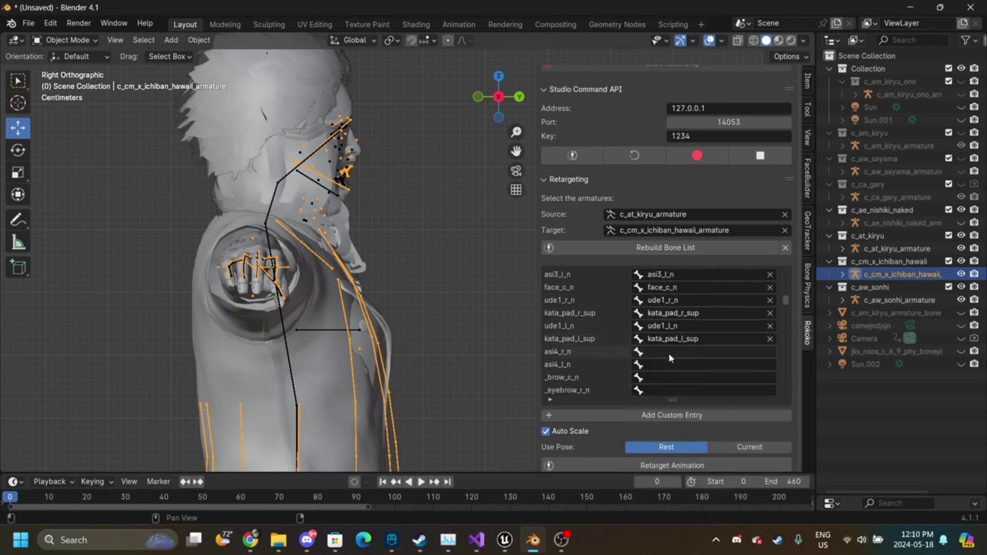
click(665, 352)
text(asi)
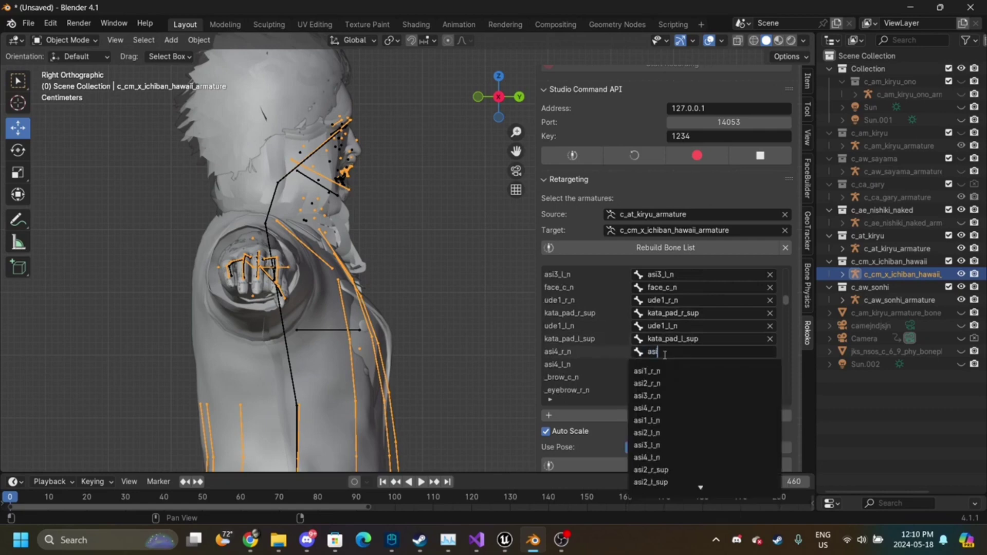
text(4)
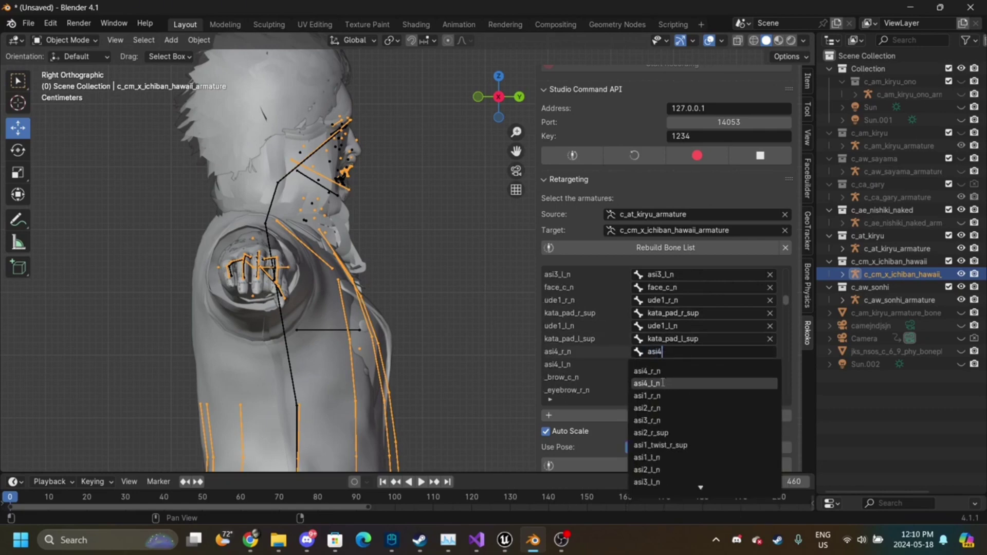
click(653, 371)
click(662, 364)
text(a)
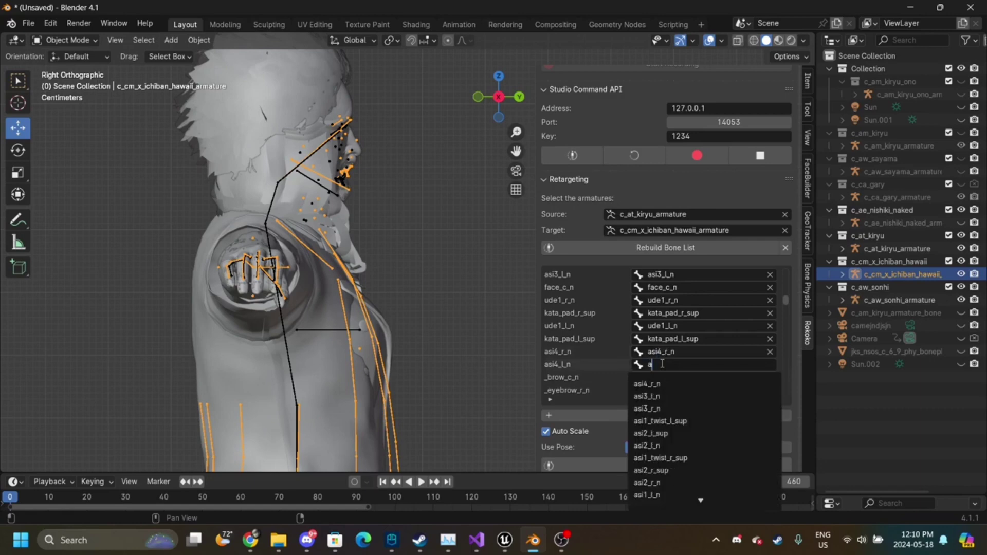
text(si4)
click(655, 394)
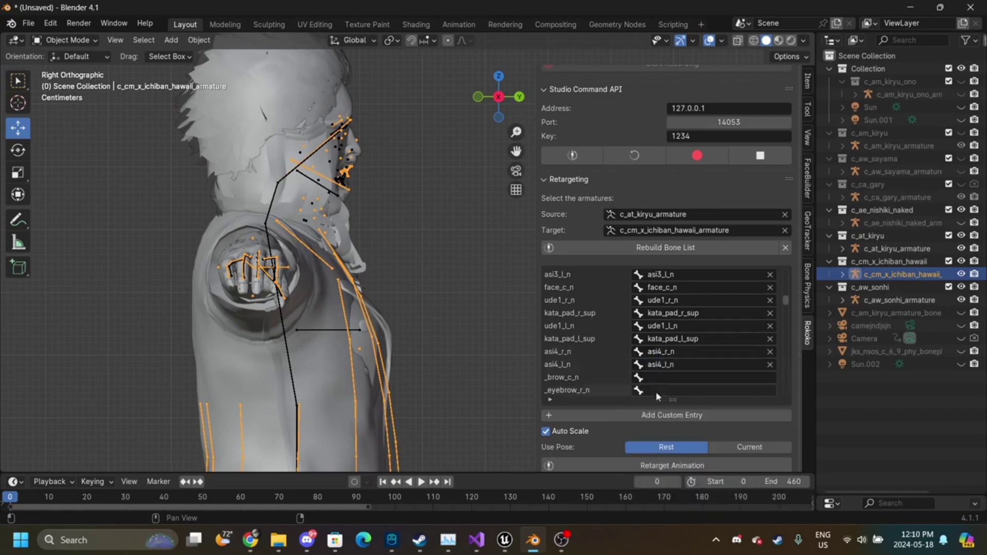
- Map the source bones _brow_c_n and _eyebrow_r_n to the target bones of the same names
click(661, 366)
click(663, 372)
click(664, 377)
text(brow)
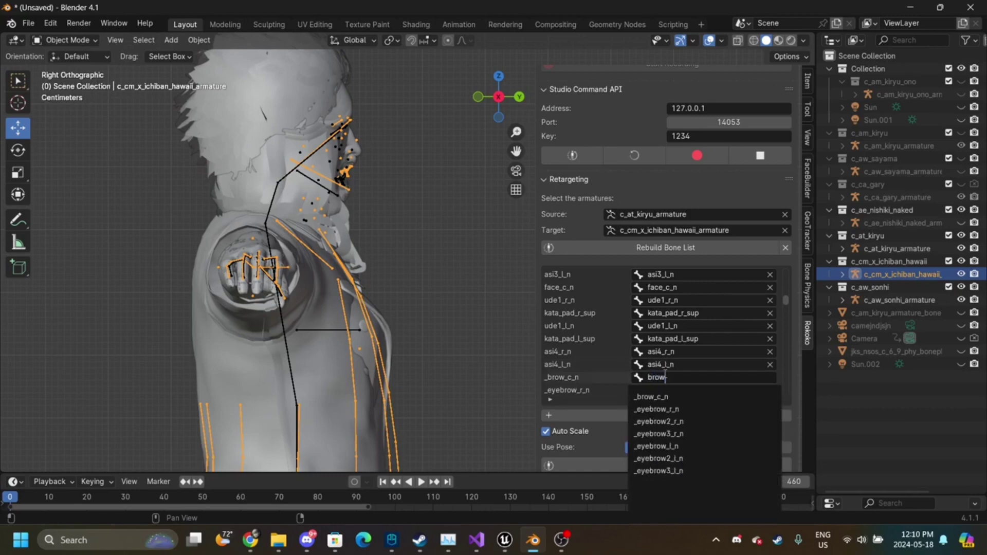
click(656, 397)
click(655, 387)
text(eyebro)
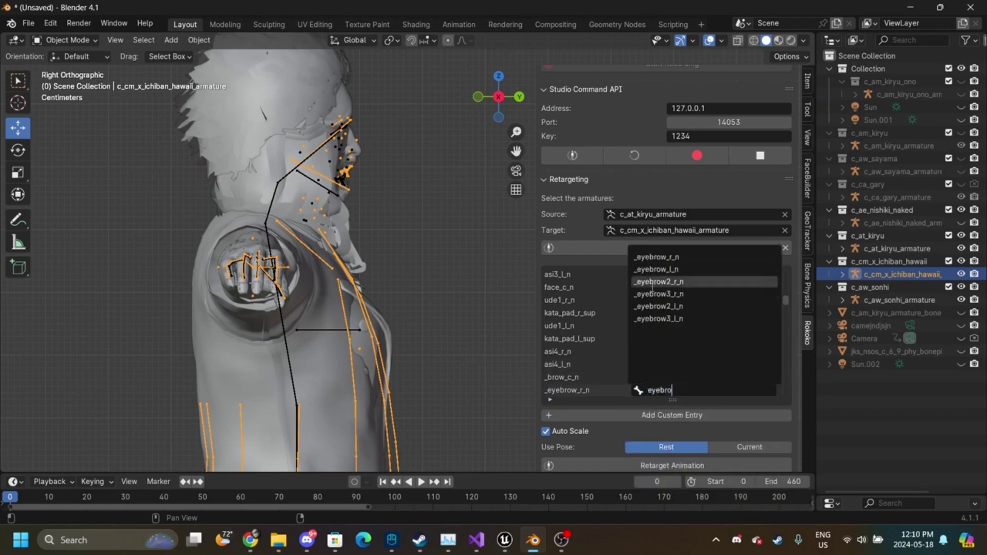
click(657, 256)
- Assign the target bones _eyebrow2_r_n and _eyebrow3_r_n to their matching source bones in the retargeting list
scroll(649, 317, down, 3)
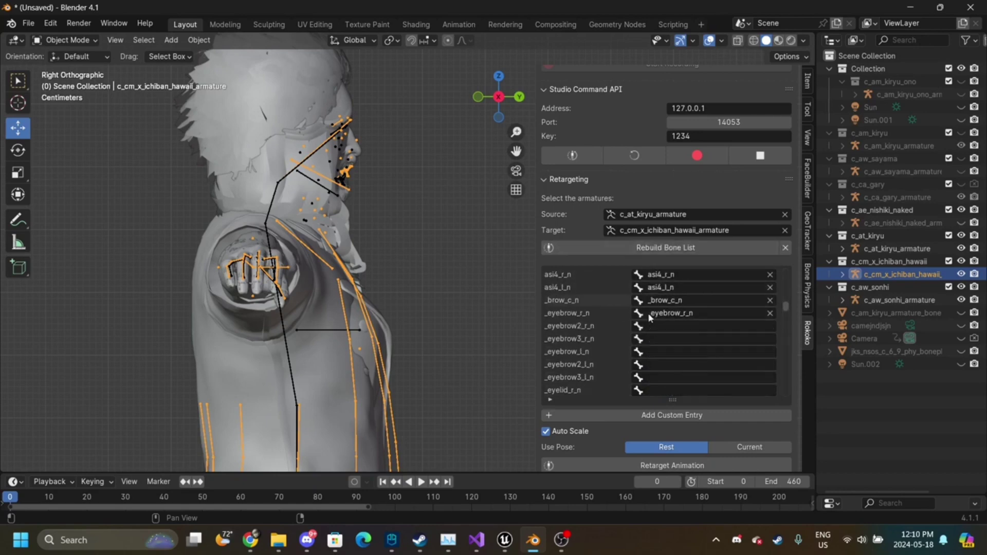
click(674, 327)
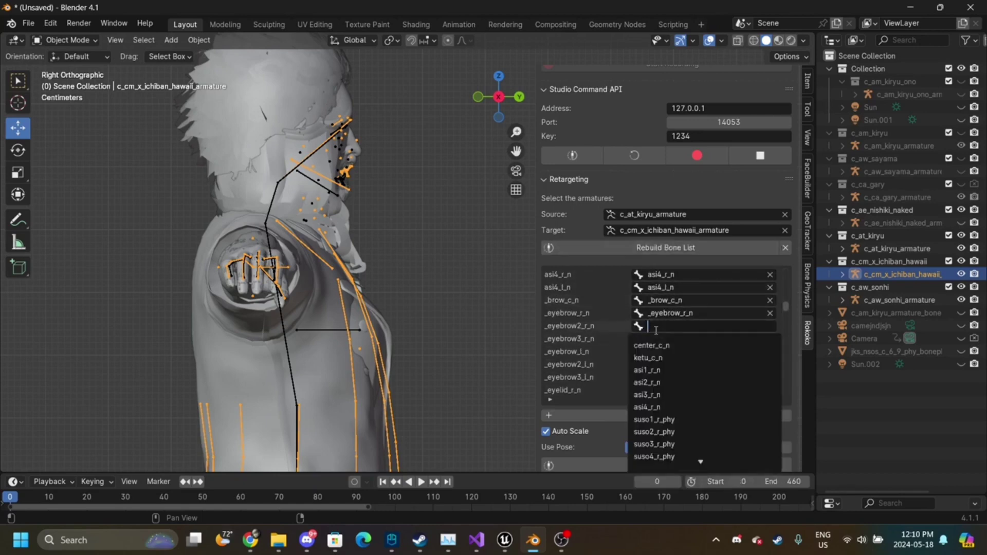
text(ey)
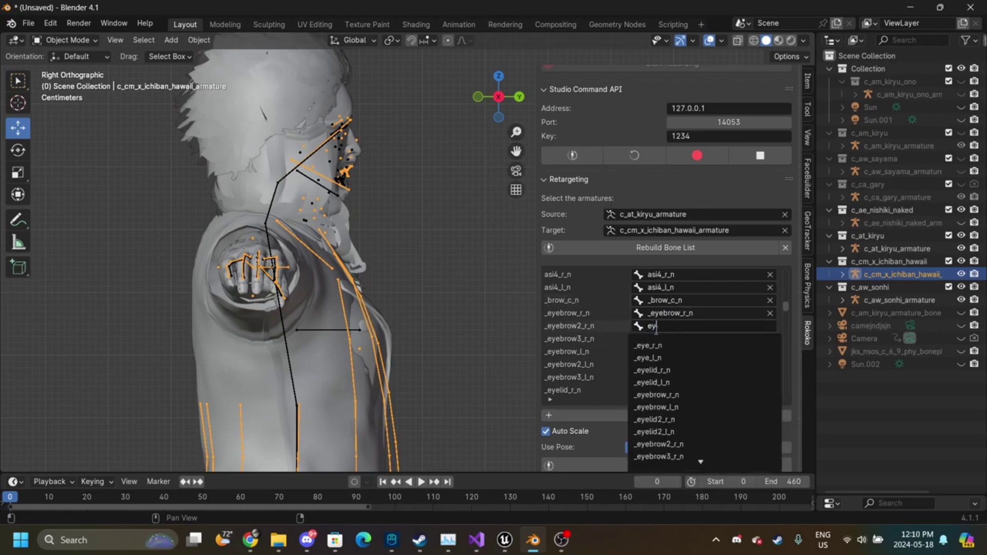
text(eb)
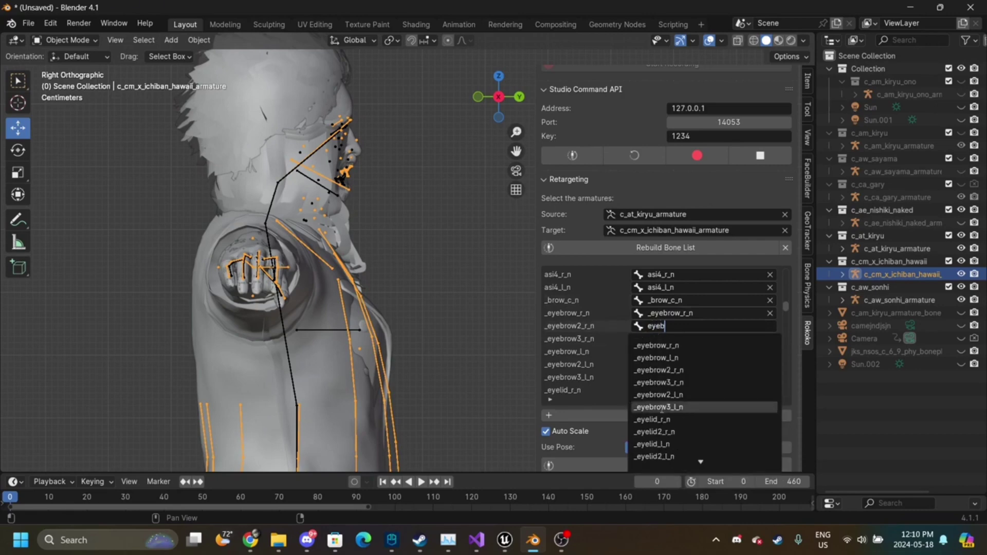
click(683, 370)
click(666, 339)
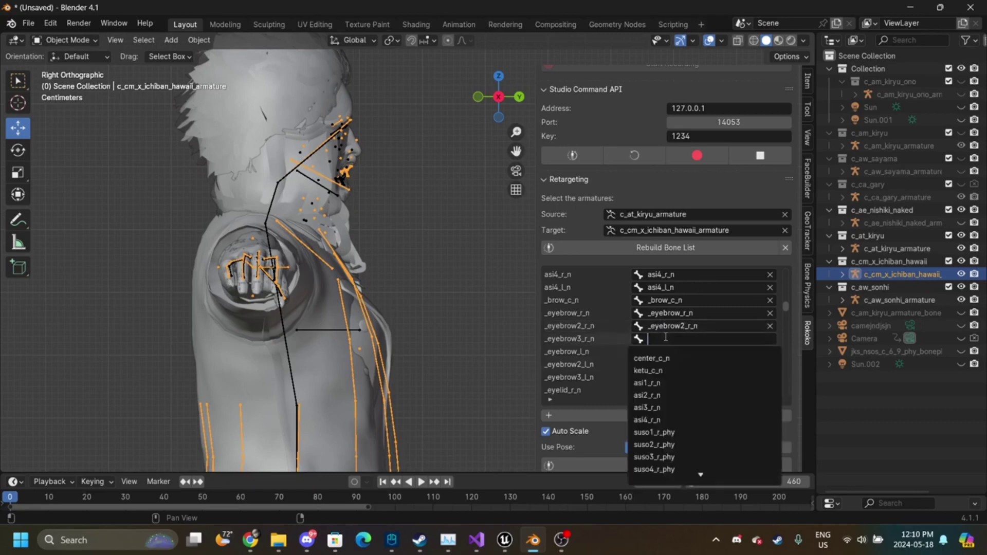
text(eyebrow)
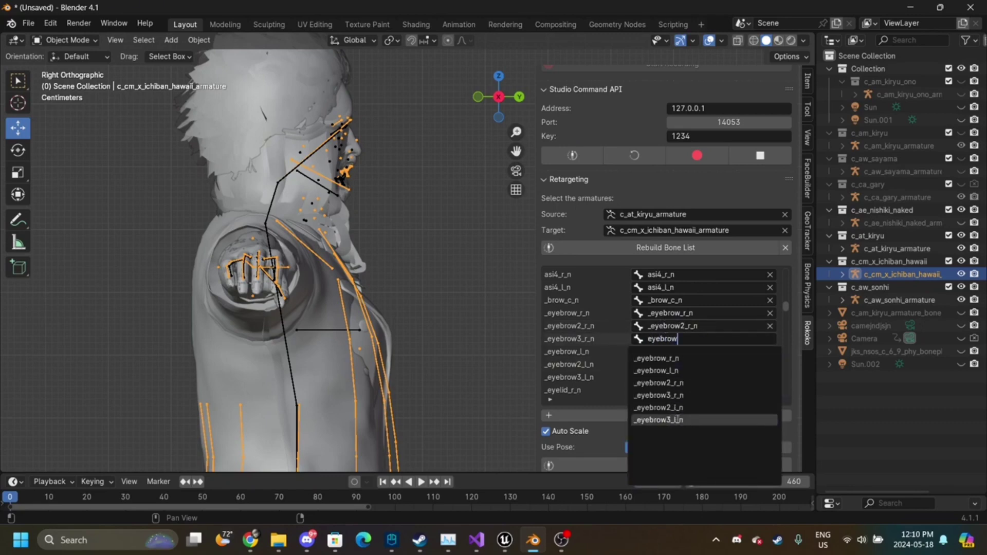
click(691, 395)
- Map the left eyebrow source bones _eyebrow_l_n, _eyebrow2_l_n and _eyebrow3_l_n to the target bones of the same names
click(666, 351)
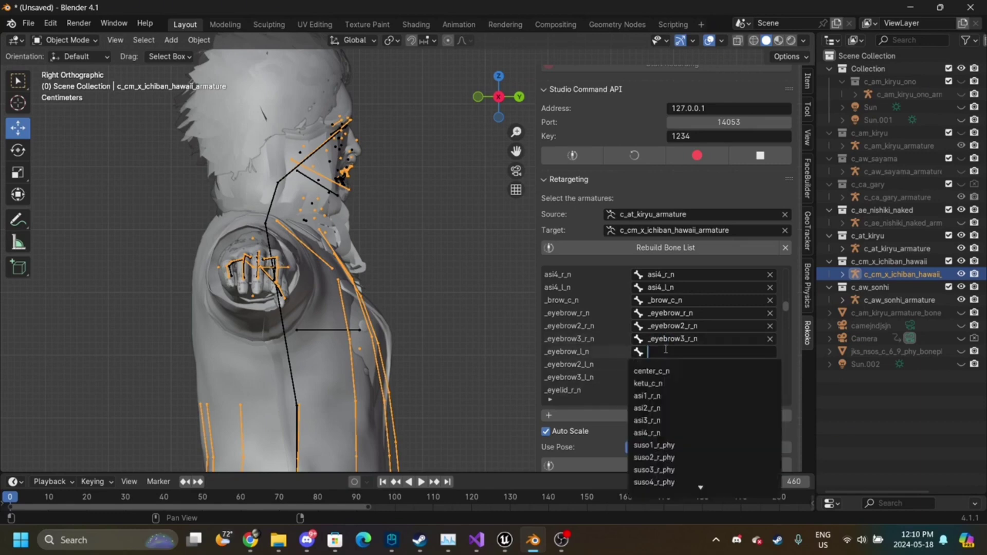
text(eye)
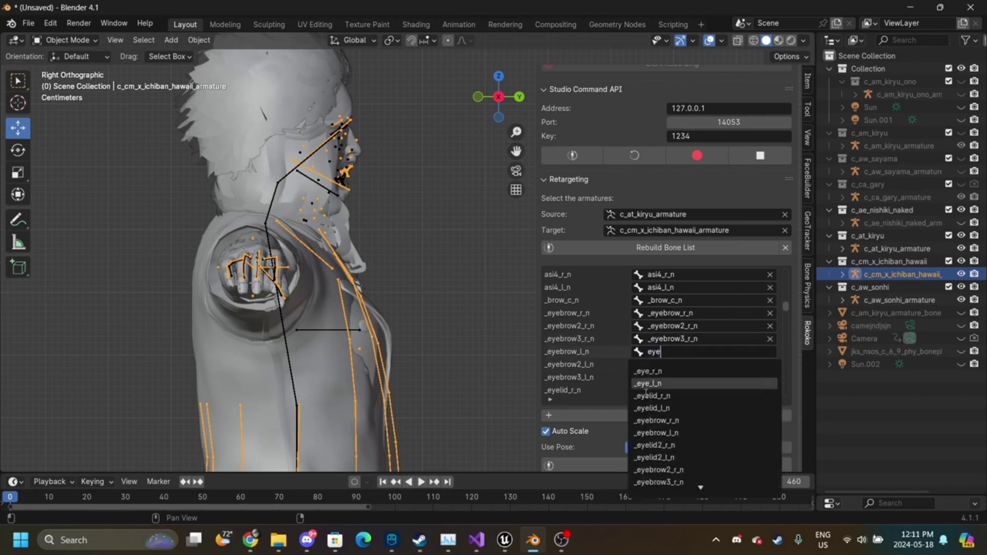
click(663, 436)
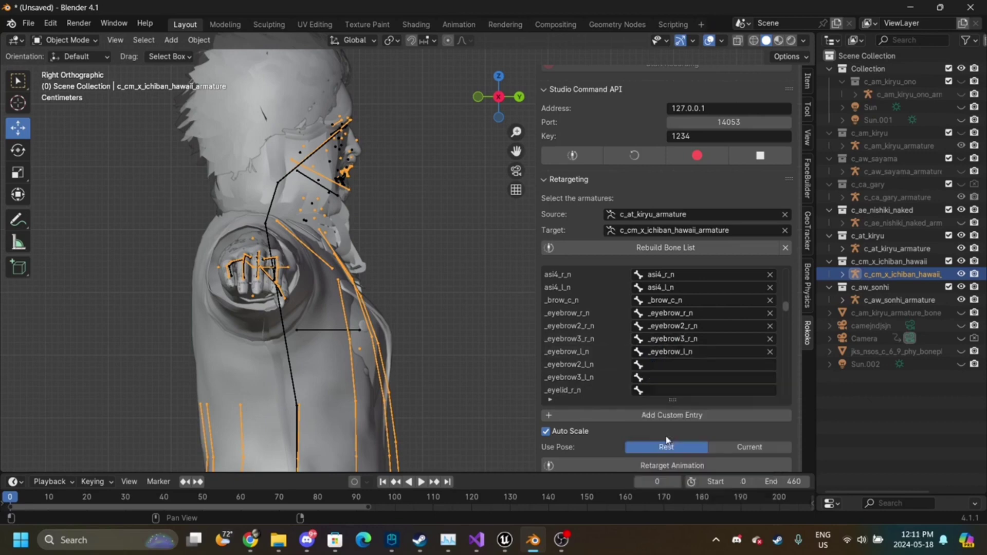
click(673, 363)
text(eyebrow)
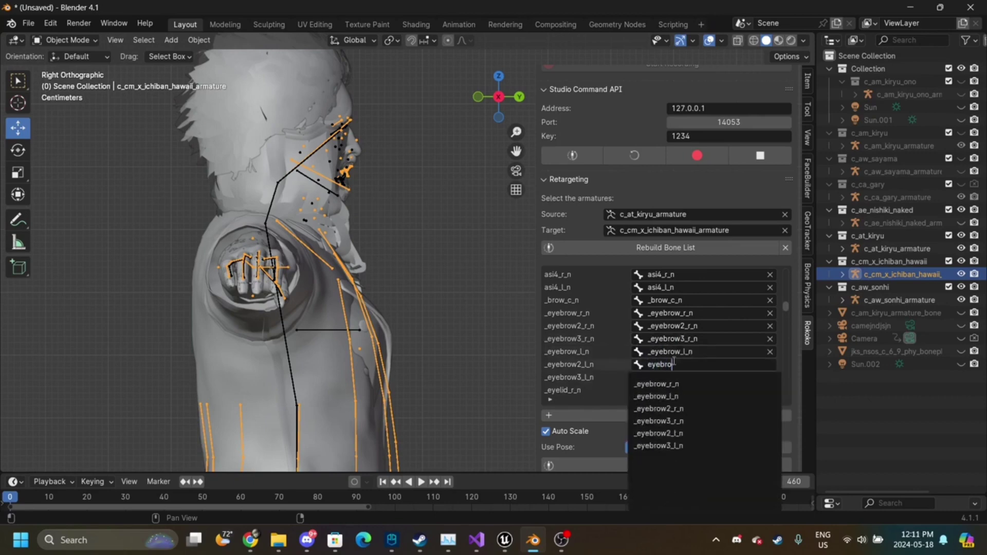
click(679, 433)
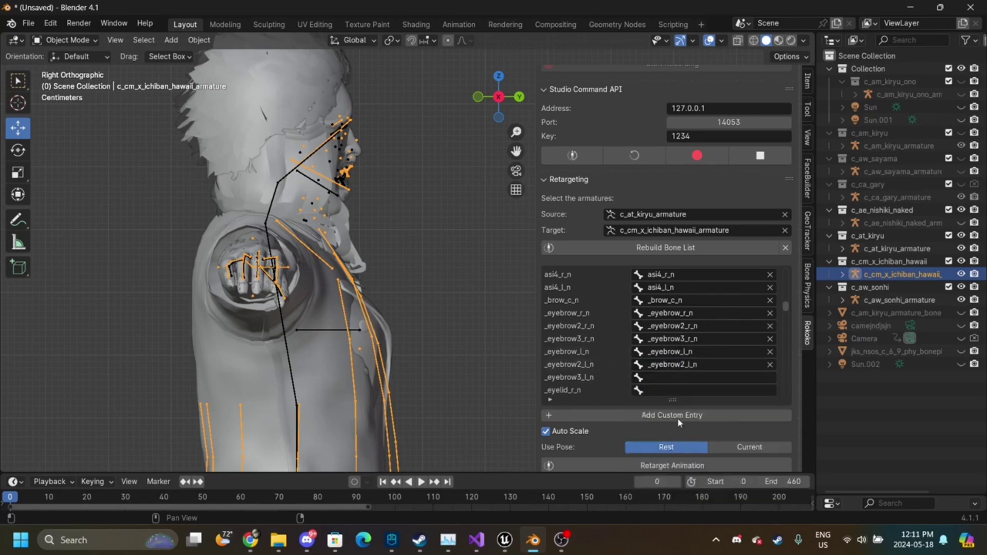
click(673, 377)
text(eyebrow)
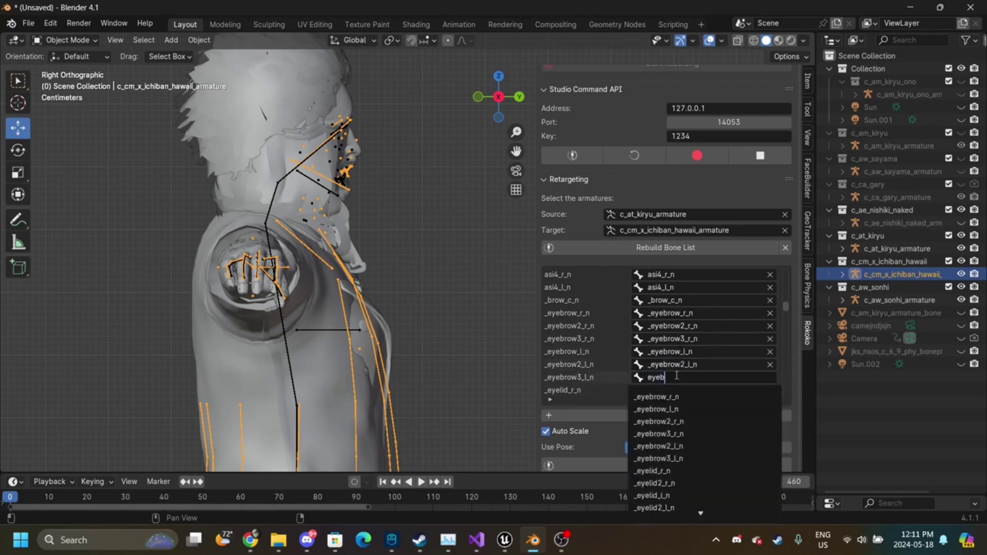
click(678, 458)
- Map the source bones _eyelid_r_n and _eyelid_l_n to _eyelid_r_n and _eyelid_l_n on the target armature
scroll(696, 375, down, 3)
click(685, 354)
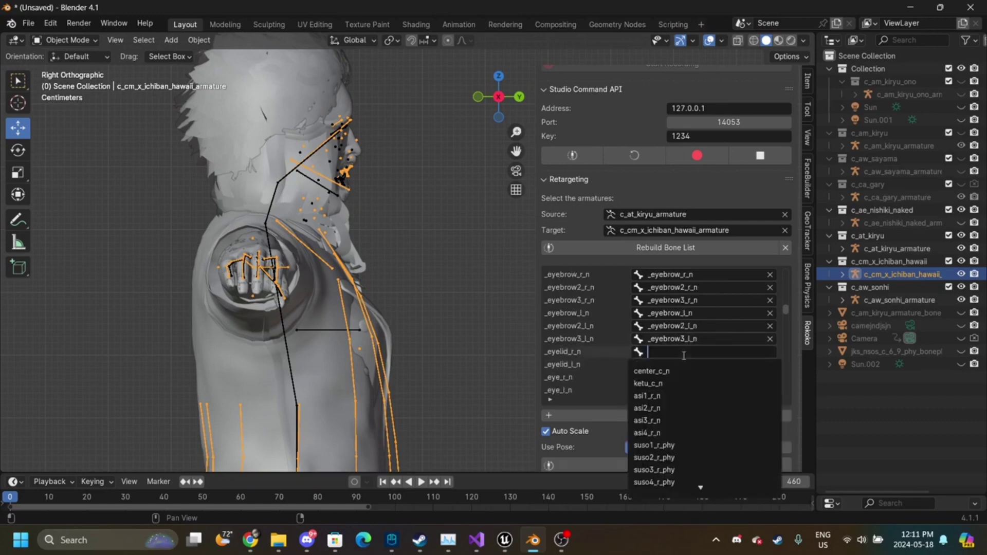
text(eyelid)
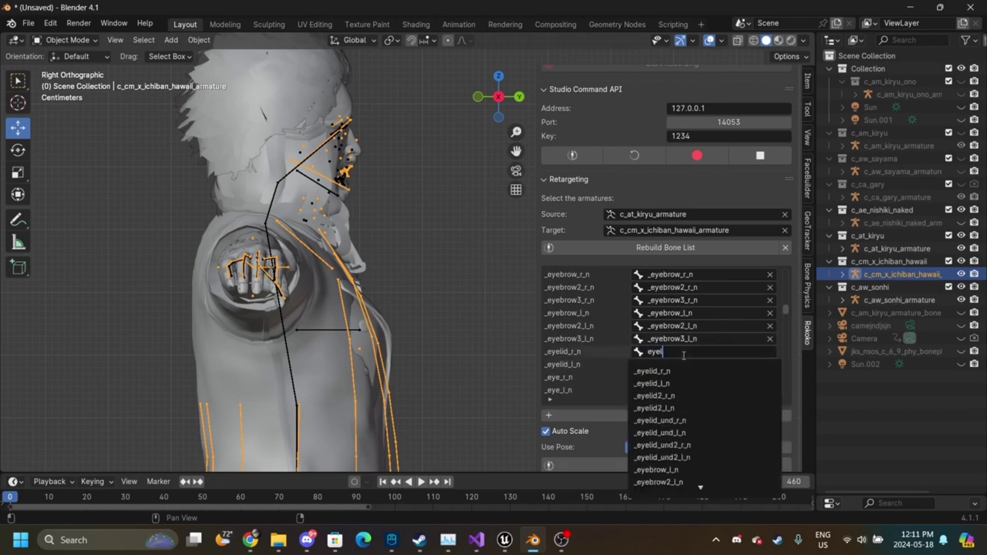
click(656, 370)
click(656, 365)
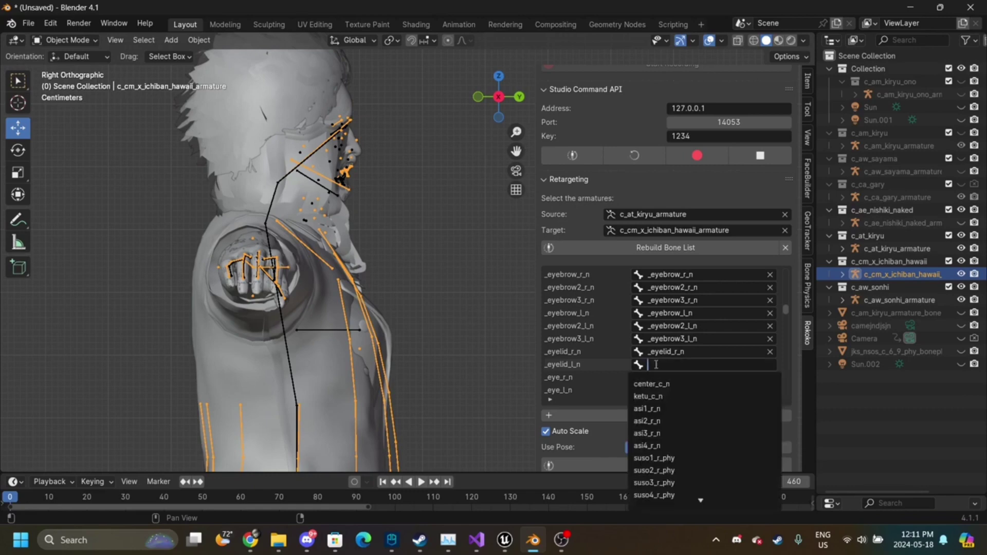
text(eyebr)
key(BackSpace)
key(BackSpace)
text(lid)
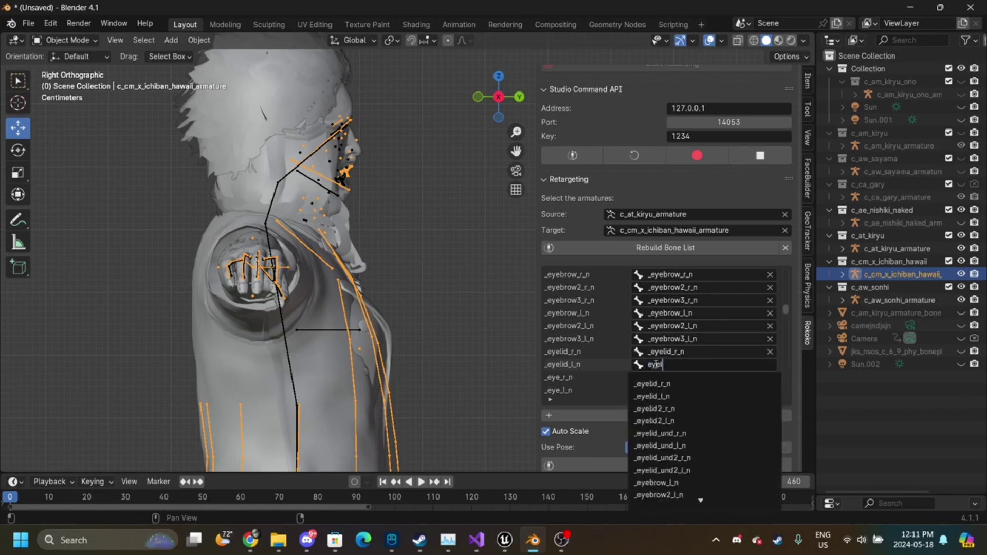
click(654, 396)
- Assign the target bones _eye_r_n and _eye_l_n to the source bones of the same names
click(640, 378)
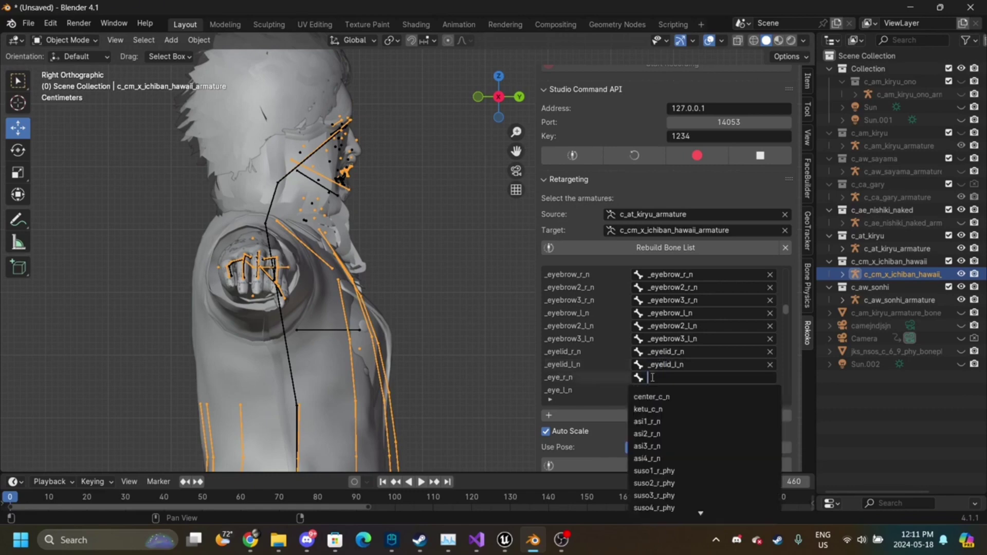
text(eye)
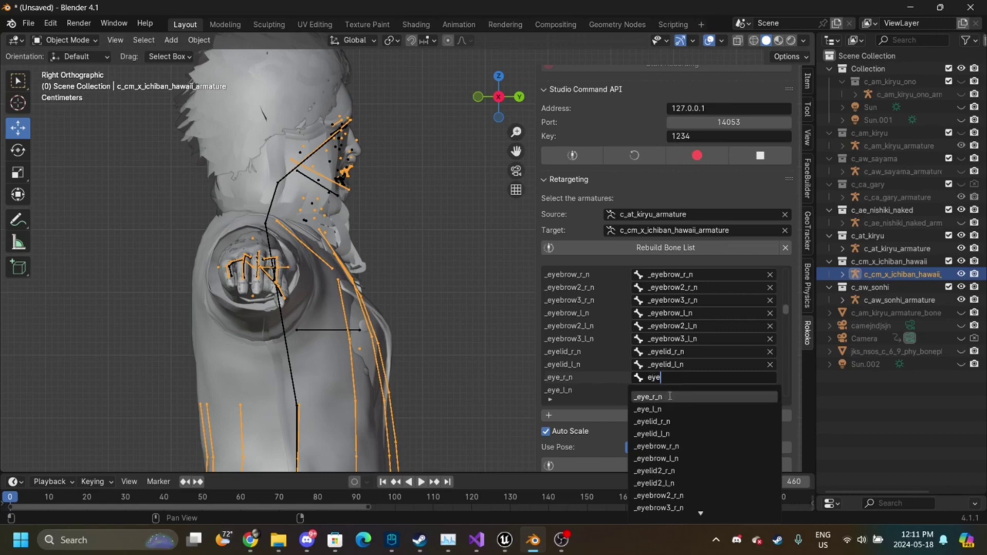
click(668, 397)
click(670, 392)
text(eye)
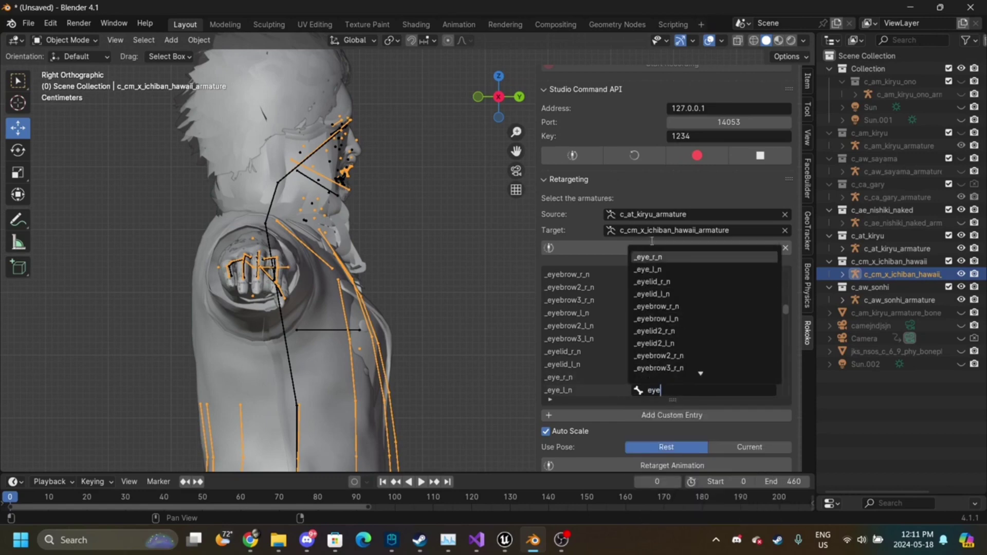
click(658, 270)
- Map the right lower eyelid source bones _eyelid_und_r_n and _eyelid_und2_r_n to the target bones of the same names
scroll(677, 316, down, 5)
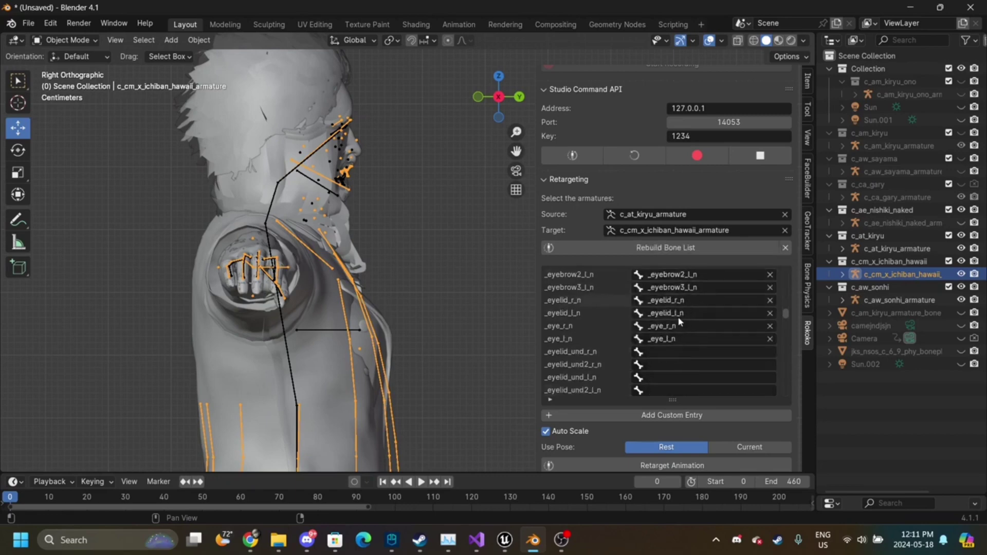
click(670, 338)
text(eye)
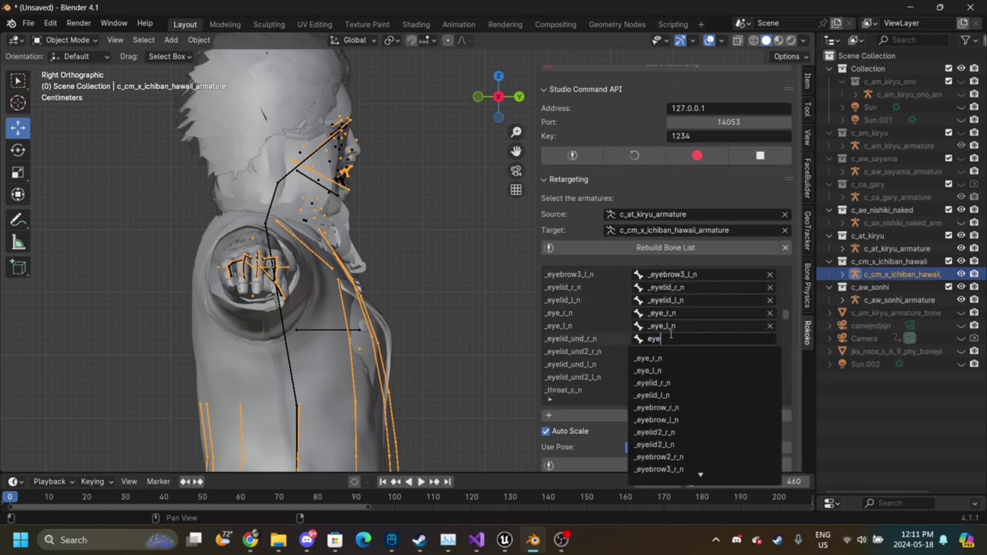
text(lid)
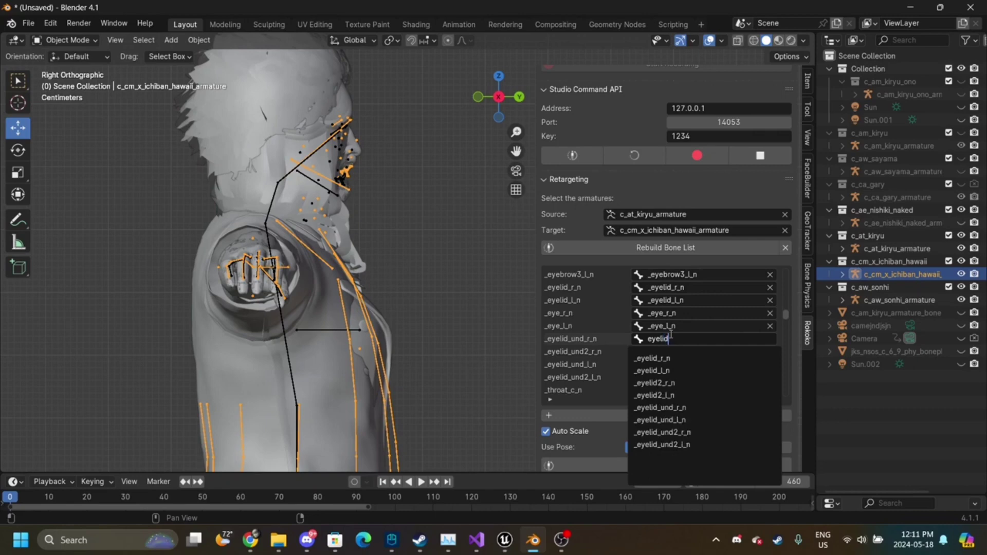
click(682, 408)
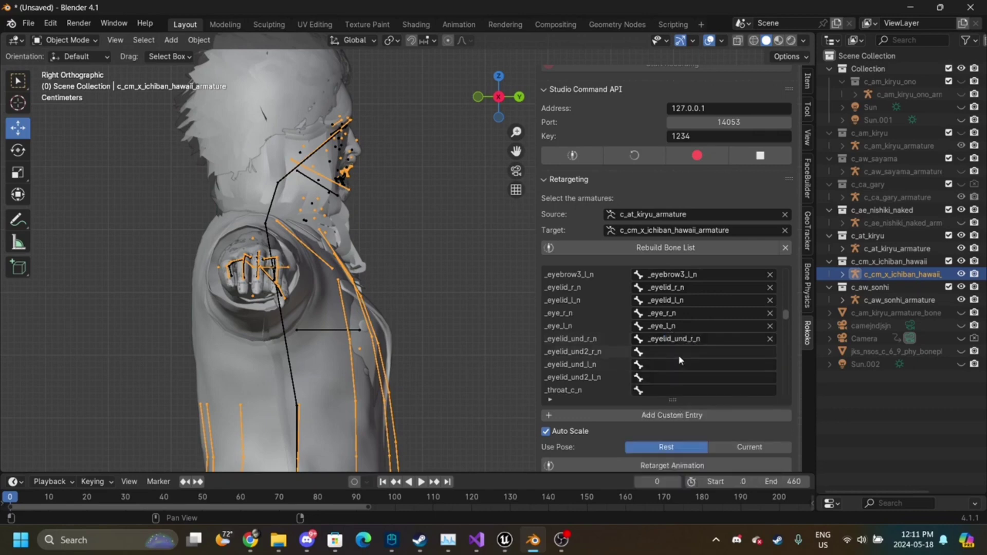
click(679, 358)
text(eyebro)
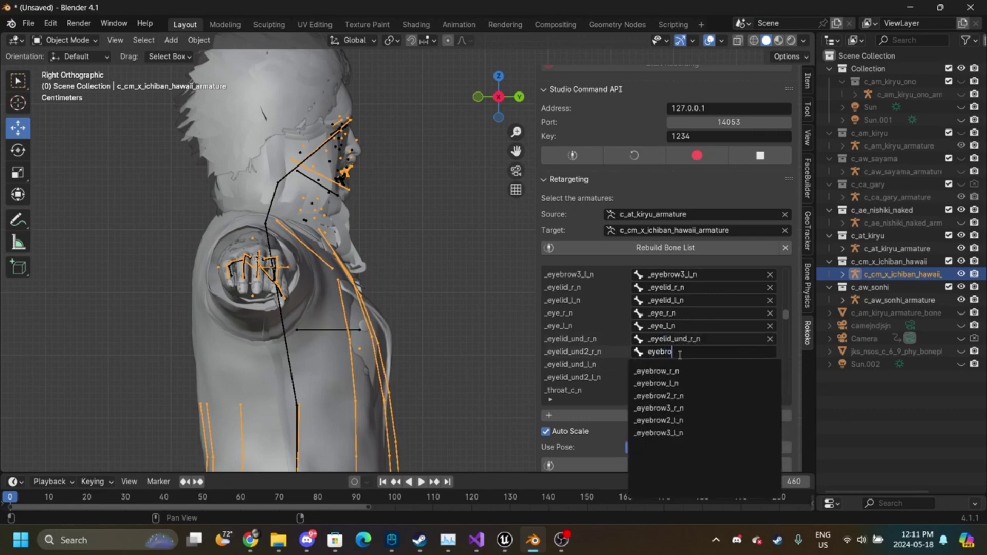
key(BackSpace)
key(BackSpace)
key(BackSpace)
text(lid)
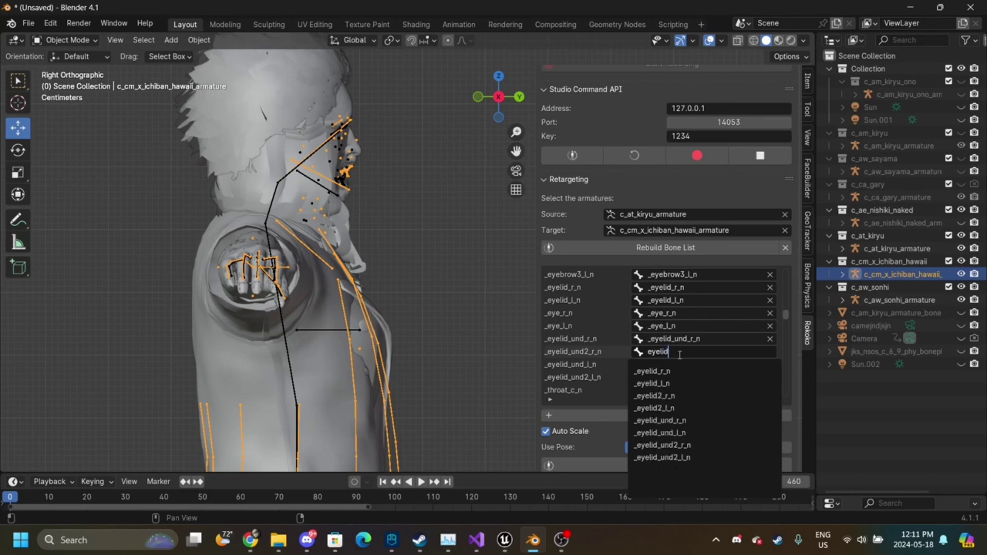
click(689, 446)
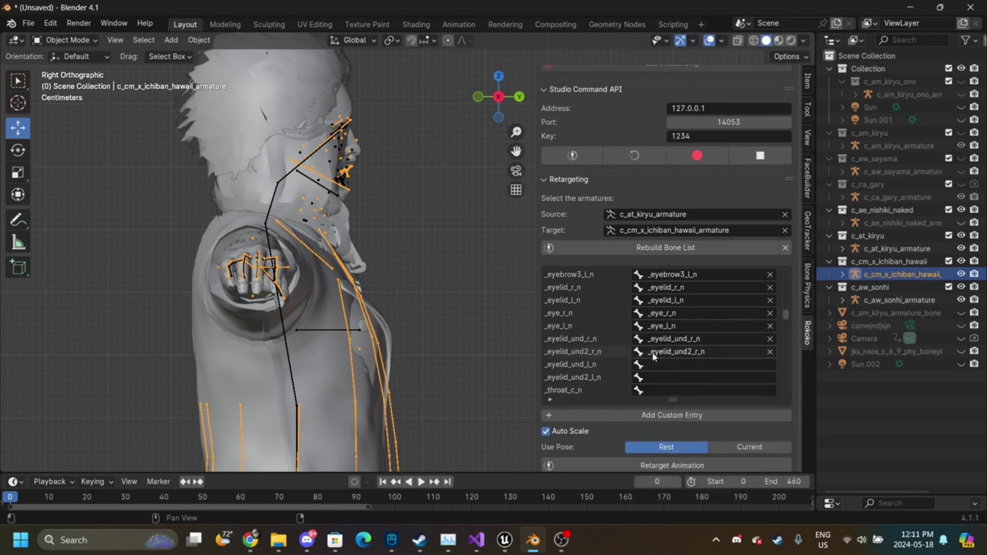
- Map the source bone _eyelid_und_l_n to its namesake target and assign the target bone _eyelid_und2_r_n to the source bone _eyelid_und2_l_n
click(658, 364)
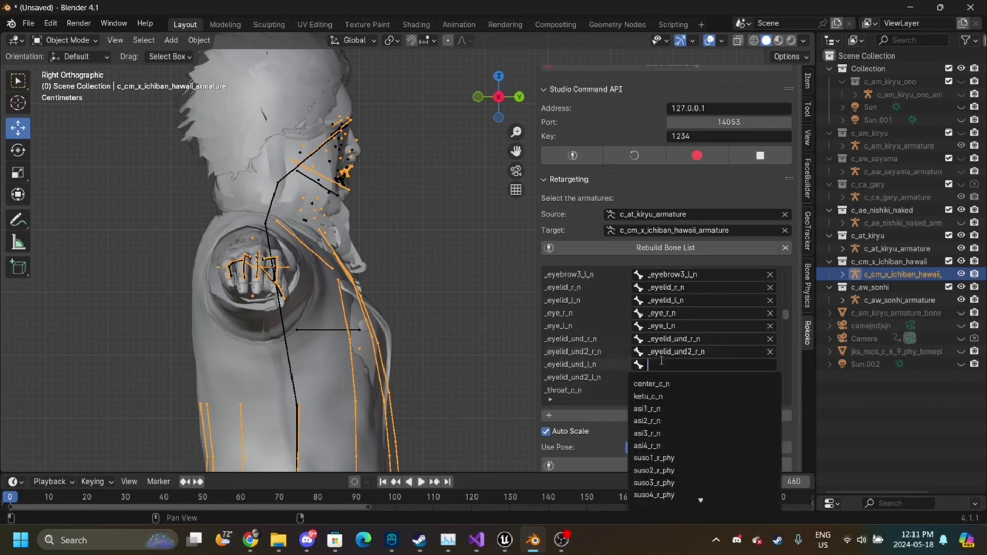
text(eyelid)
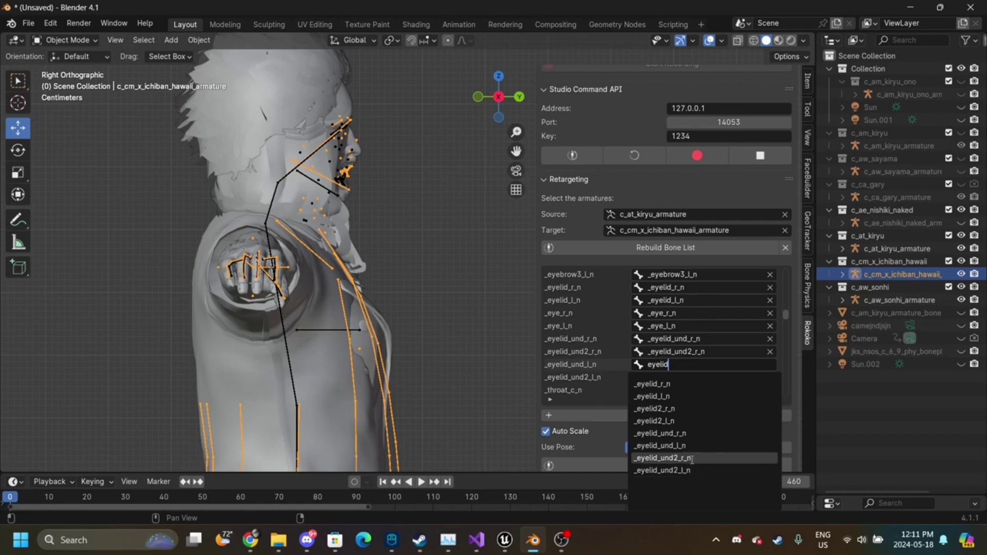
click(660, 445)
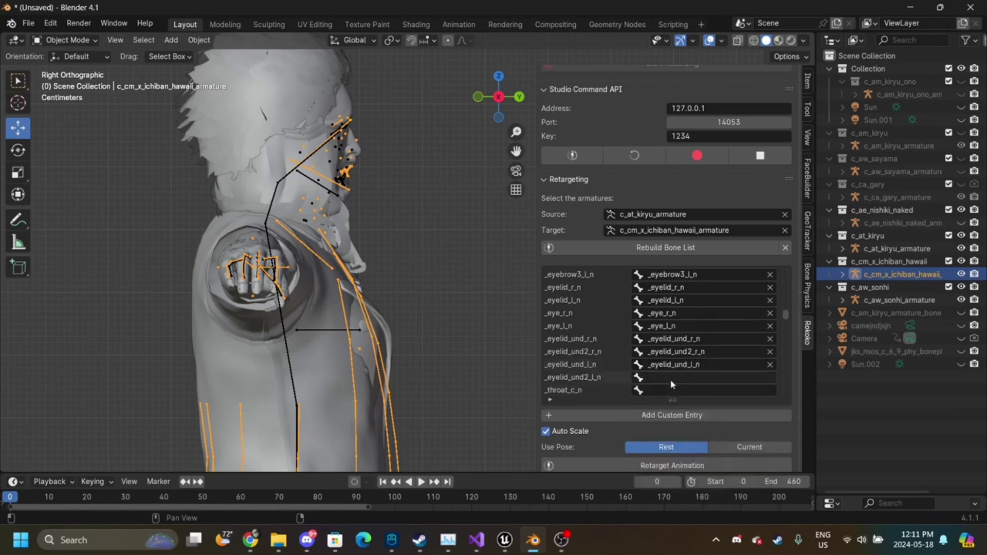
click(670, 379)
scroll(667, 371, down, 10)
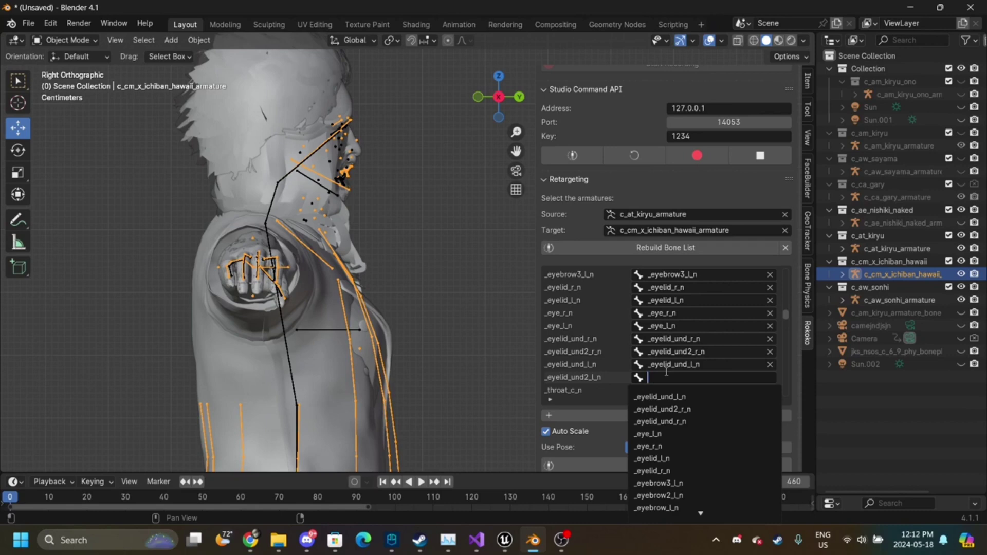
click(670, 409)
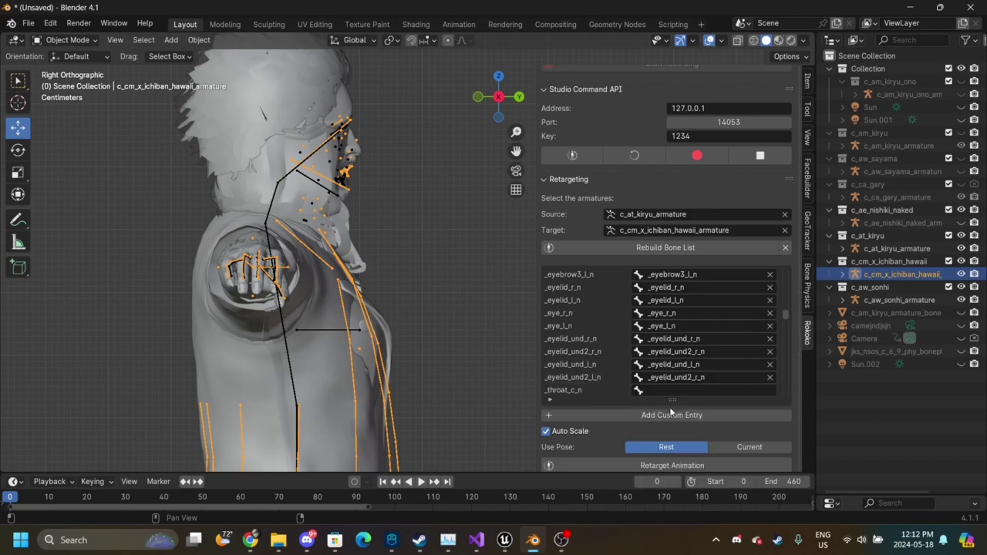
- Try to change the target bone for the source bone _eyelid_und2_l_n to _eyelid_und2_l_n
click(678, 377)
key(Escape)
click(701, 378)
text(_eyelid_und2_l_n)
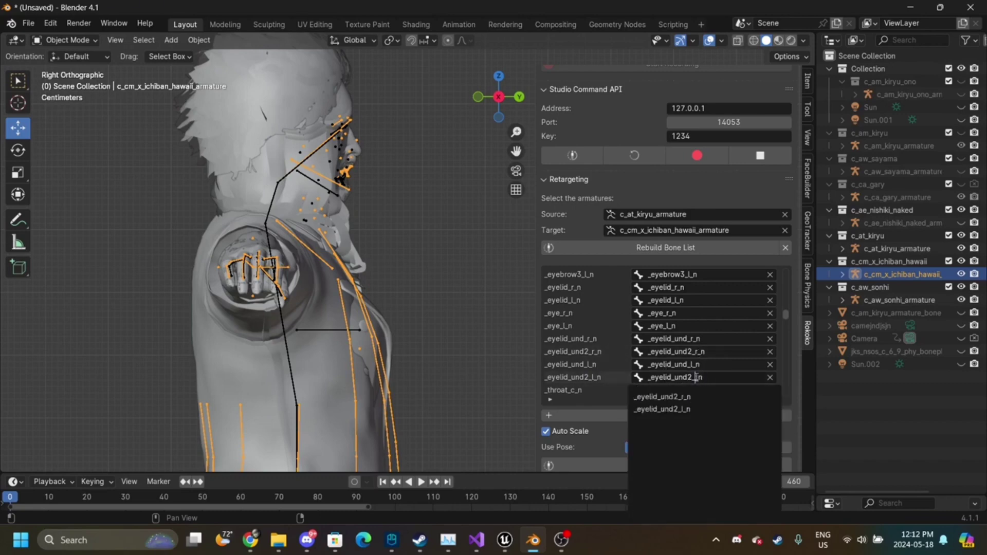
key(Escape)
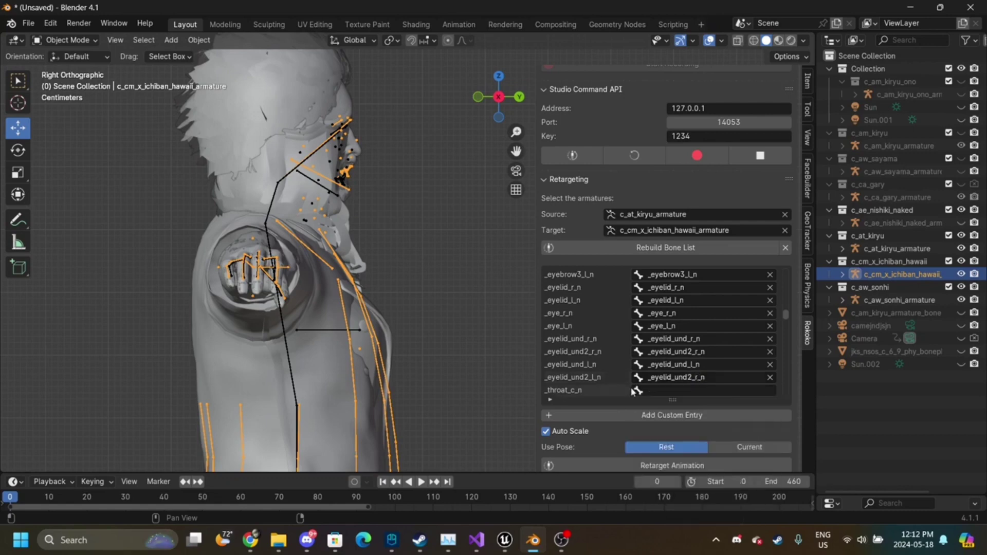
- Change the target bone for the source bone _eyelid_und2_l_n to _eyelid_und2_l_n
click(702, 378)
text(_eyelid_und2_l)
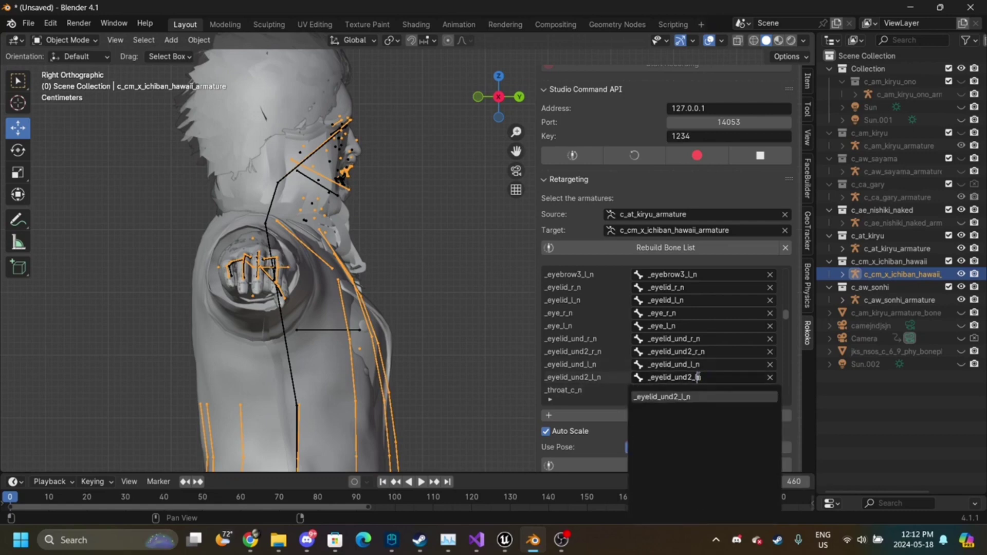
key(Return)
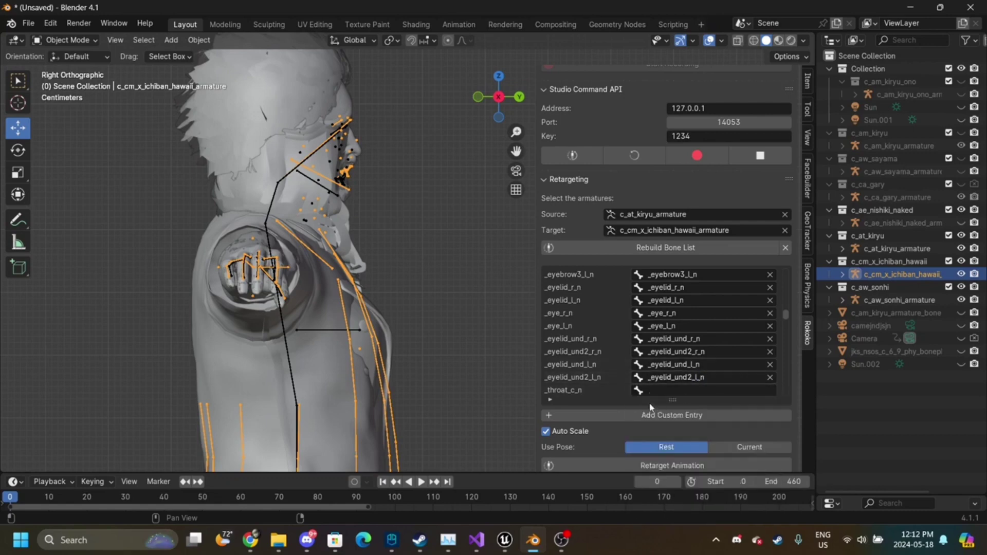
- Assign the target bones _throat_c_n and _jaw_c_n to the source bones of the same names
click(670, 390)
text(throat)
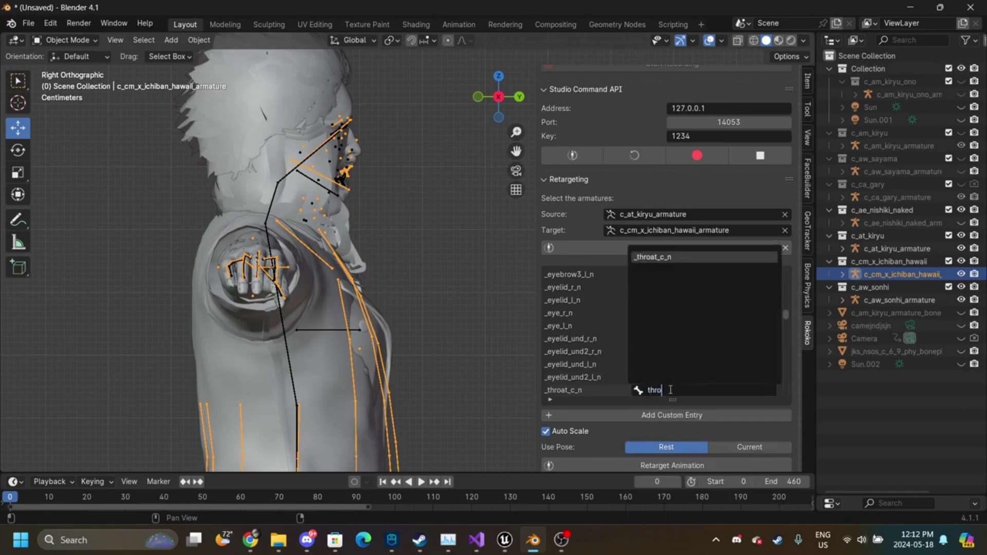
key(Return)
scroll(671, 394, down, 1)
scroll(672, 394, down, 1)
click(665, 379)
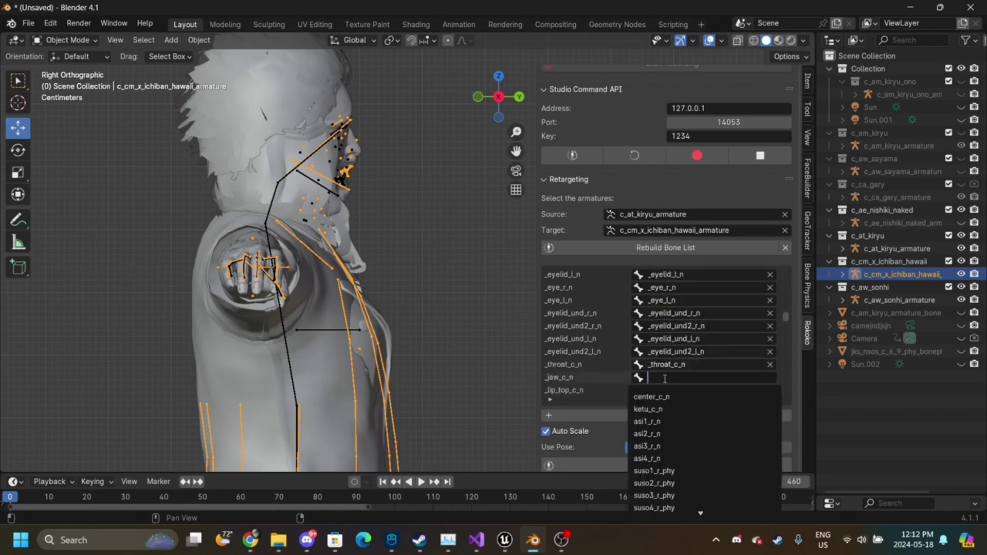
text(jaw)
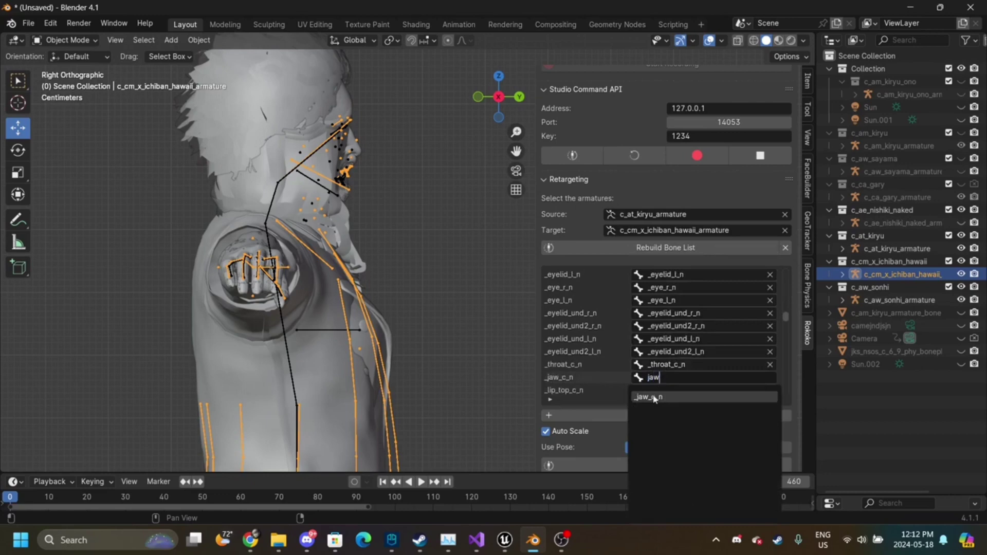
key(Return)
- Map the central upper lip source bone _lip_top_c_n to the target bone _lip_top1_c_n
click(674, 389)
text(l)
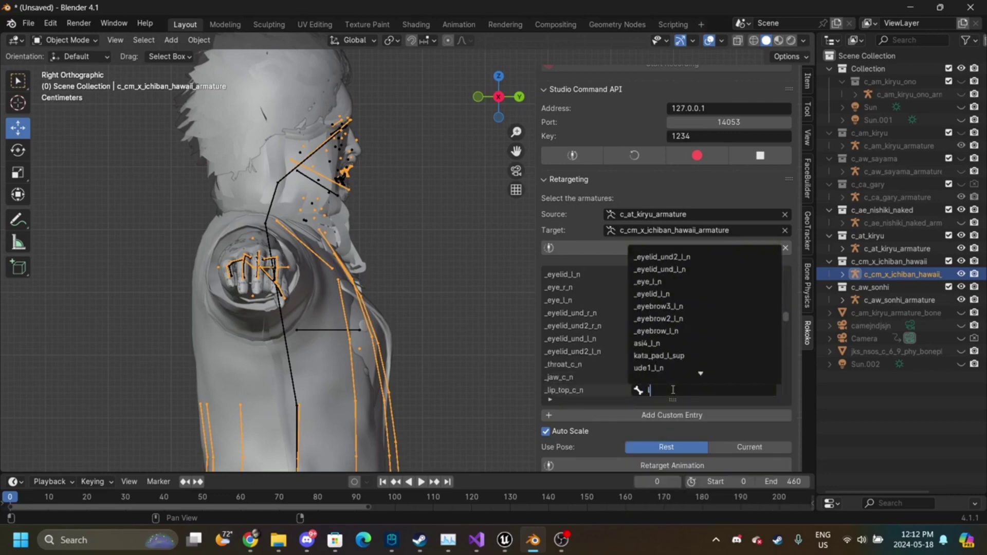
text(ip)
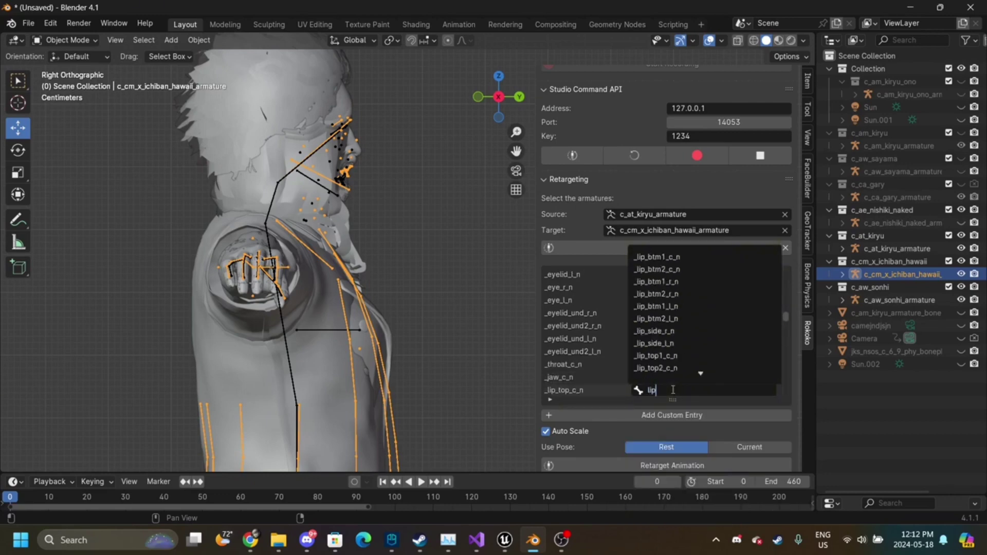
text(_top)
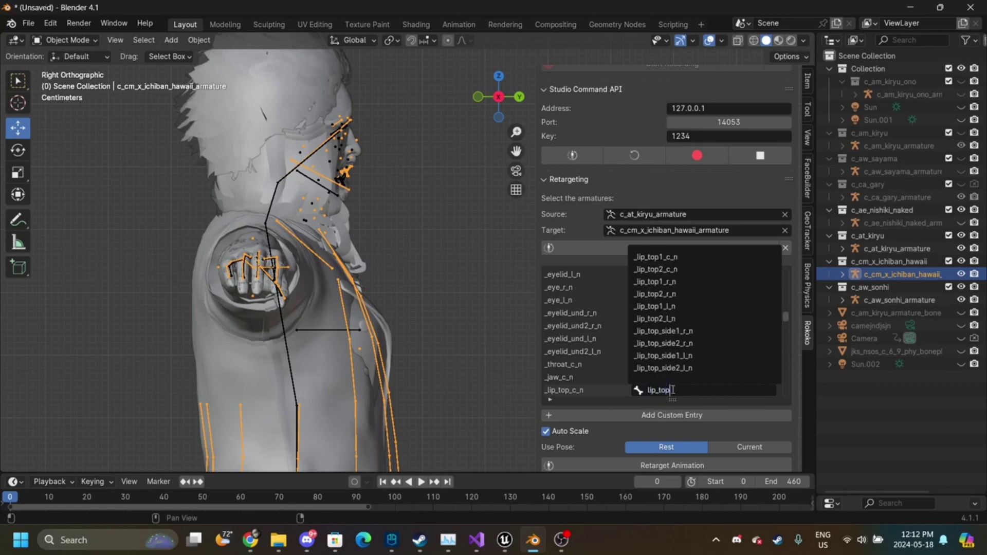
click(671, 256)
- Map the source bones _lip_top_r_n and _lip_top_l_n to the target bones _lip_top1_r_n and _lip_top1_l_n
scroll(670, 359, down, 3)
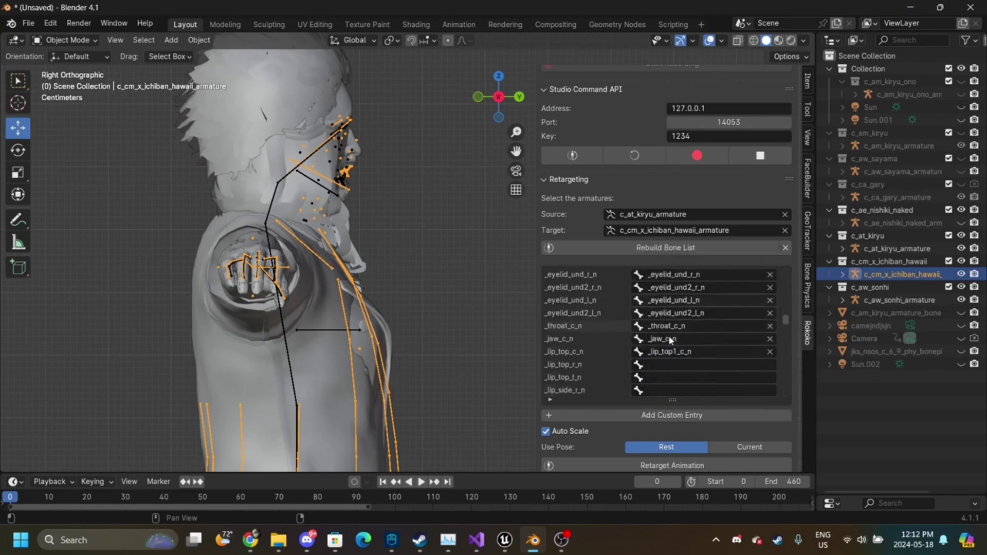
click(670, 365)
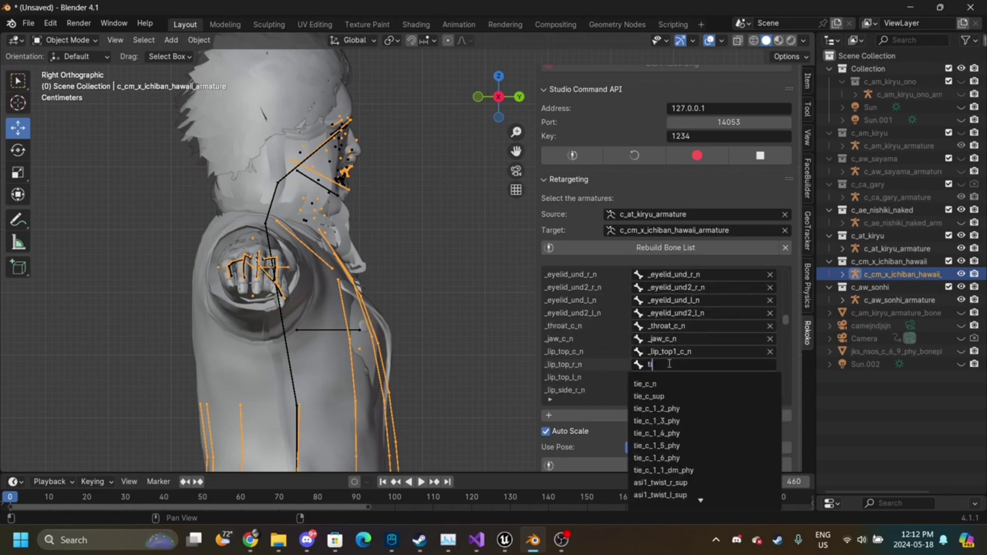
text(l)
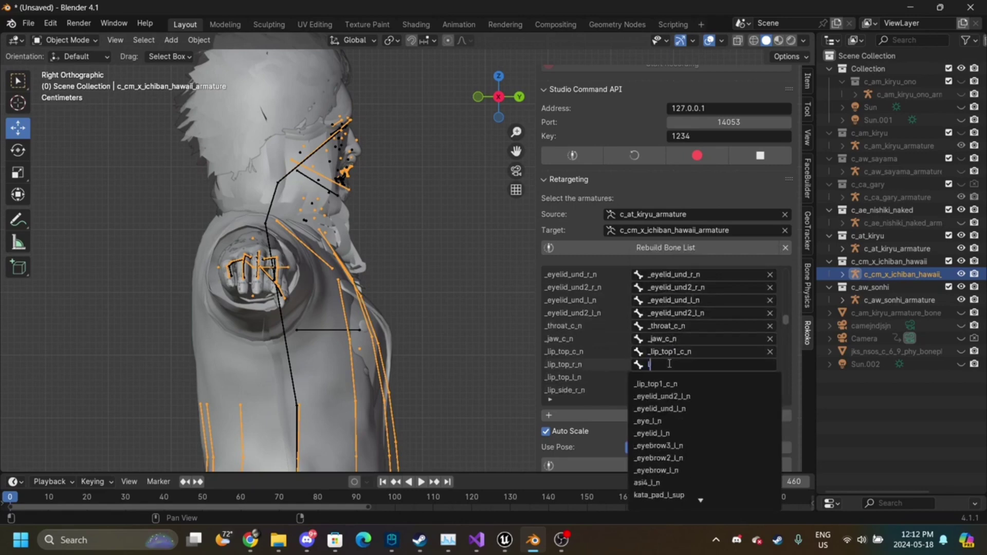
key(BackSpace)
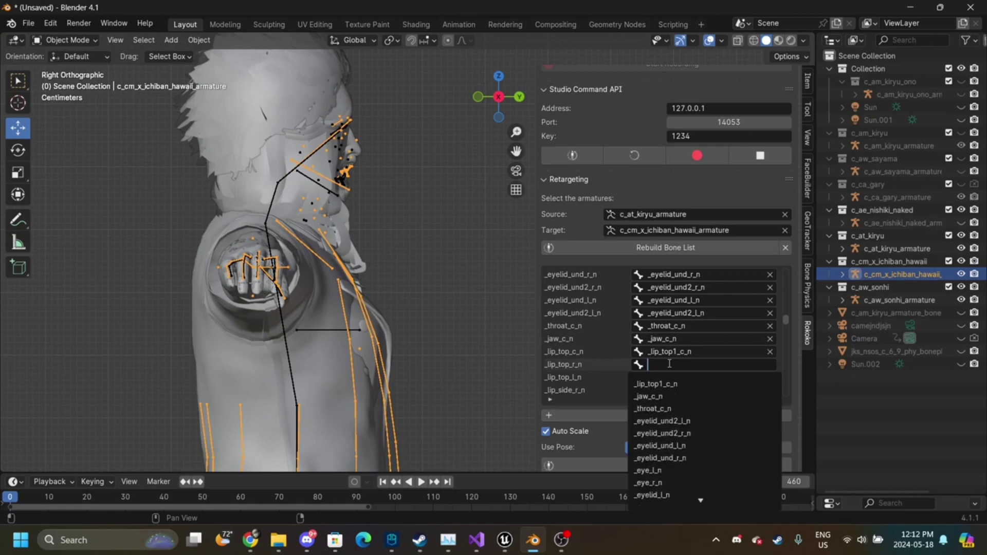
text(top)
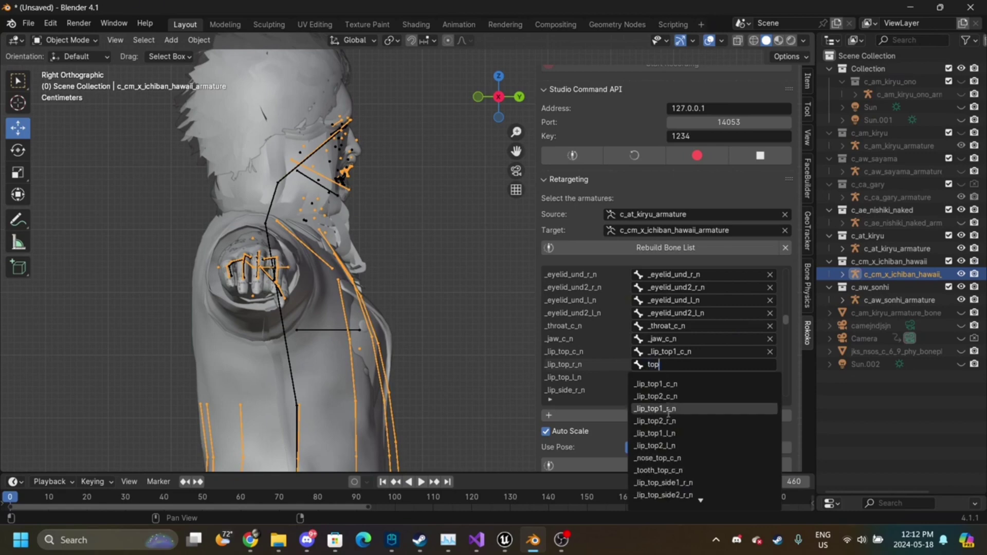
click(669, 409)
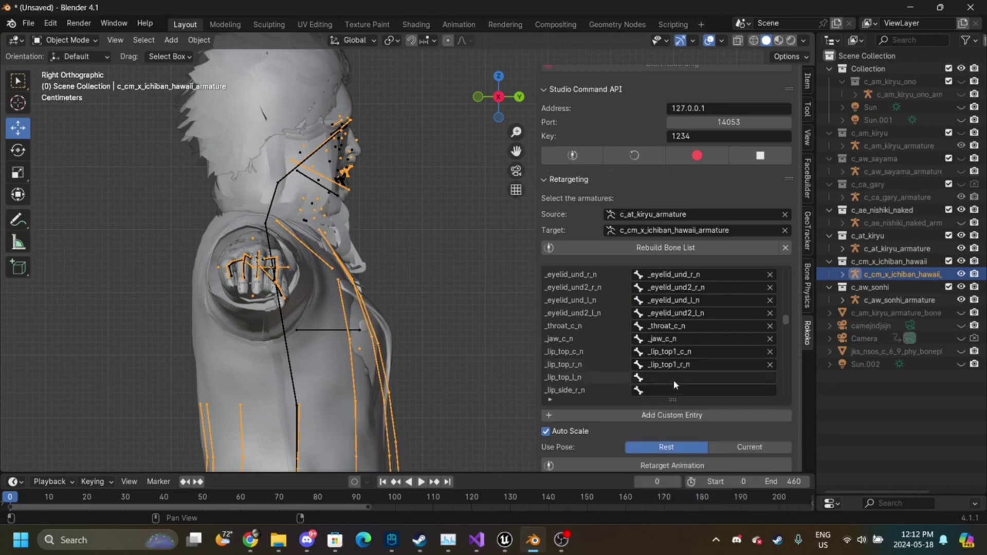
click(674, 378)
text(top)
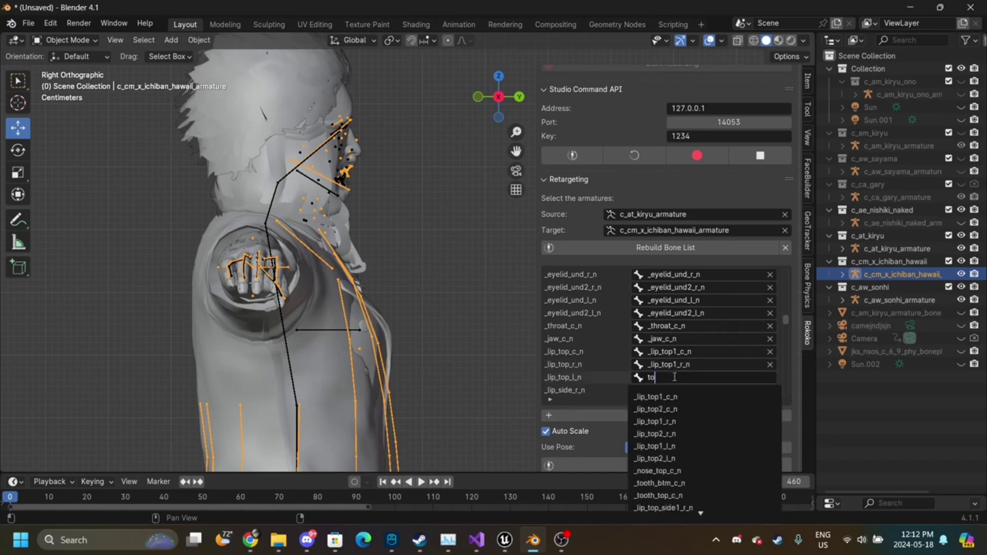
click(671, 447)
- Assign the target bones _lip_side_r_n and _lip_side_l_n to the lip side source bones of the same names
scroll(668, 339, down, 4)
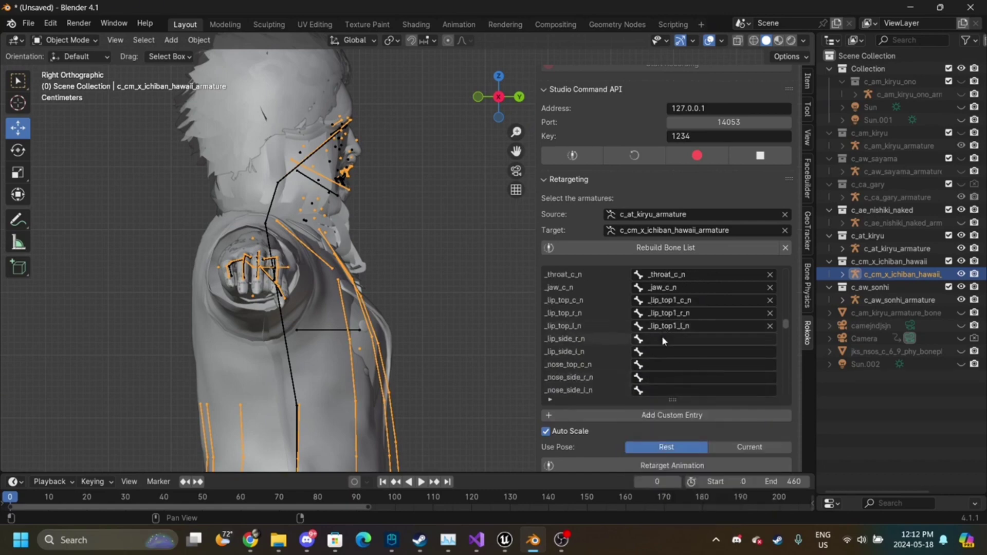
click(662, 339)
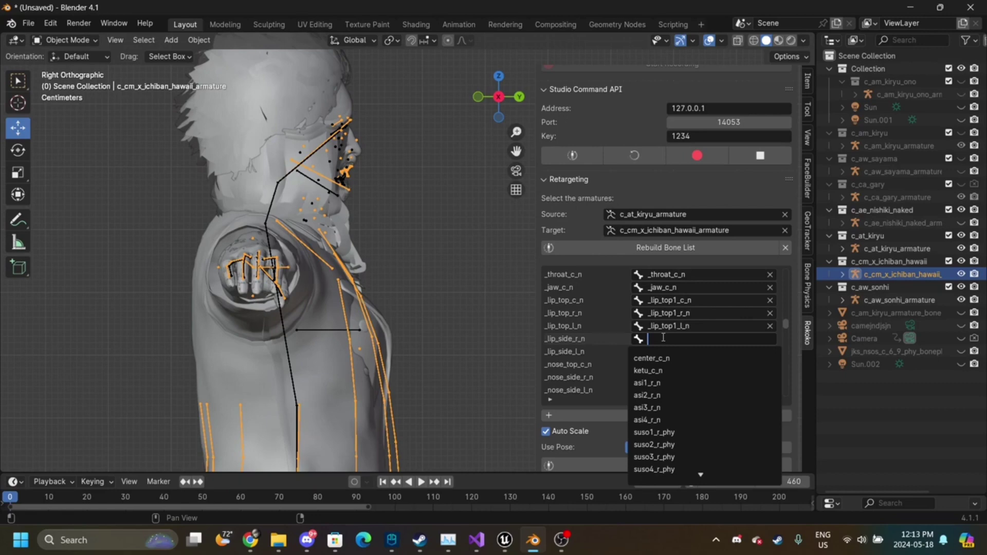
text(side)
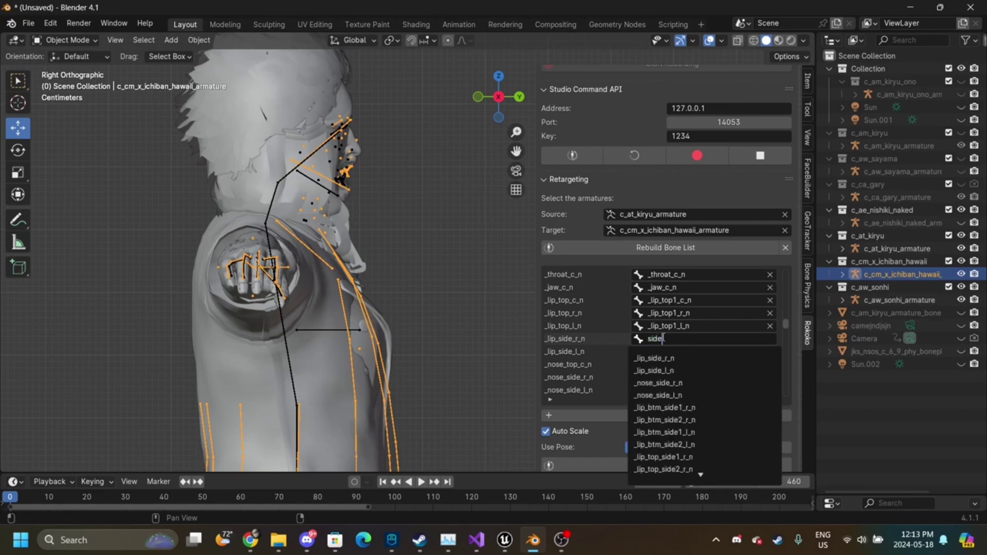
click(661, 358)
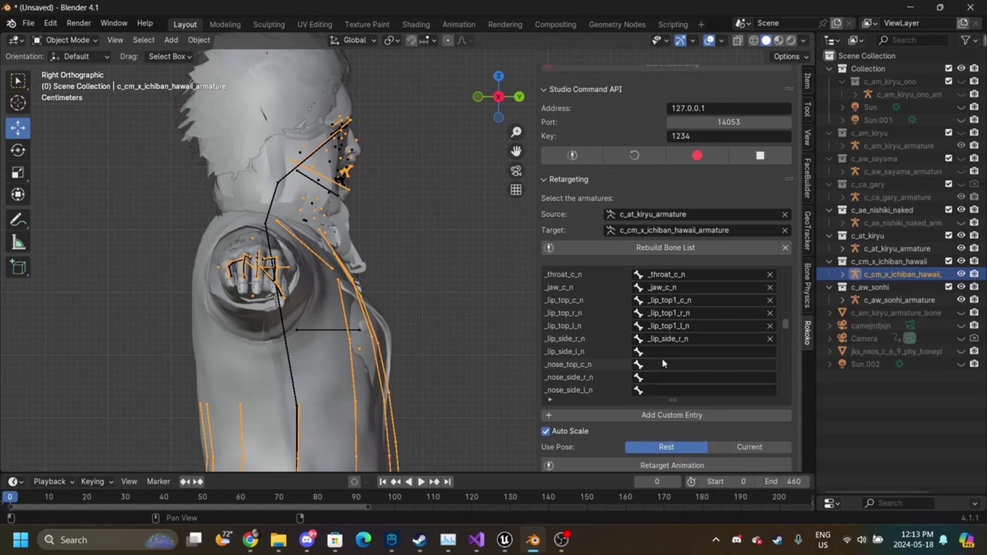
click(669, 352)
text(side)
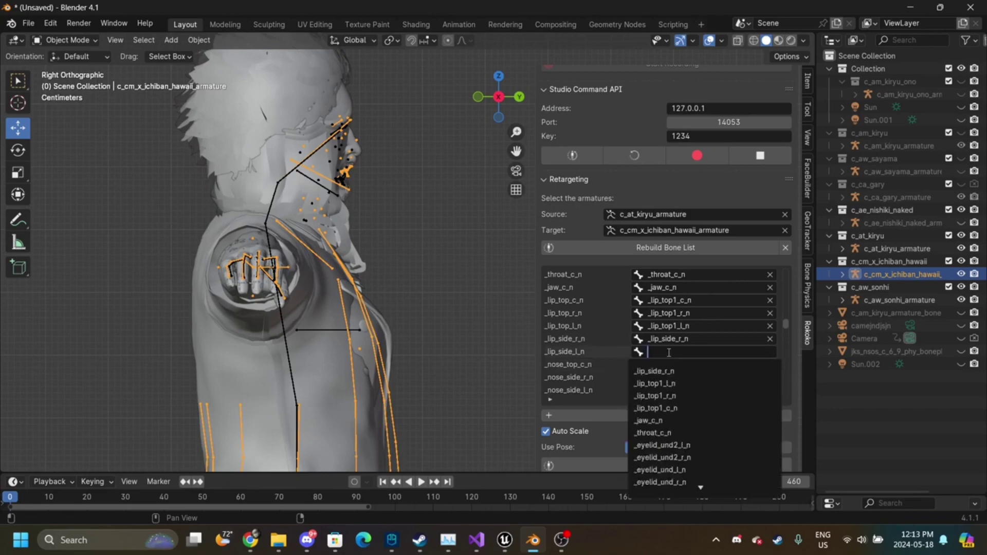
click(668, 383)
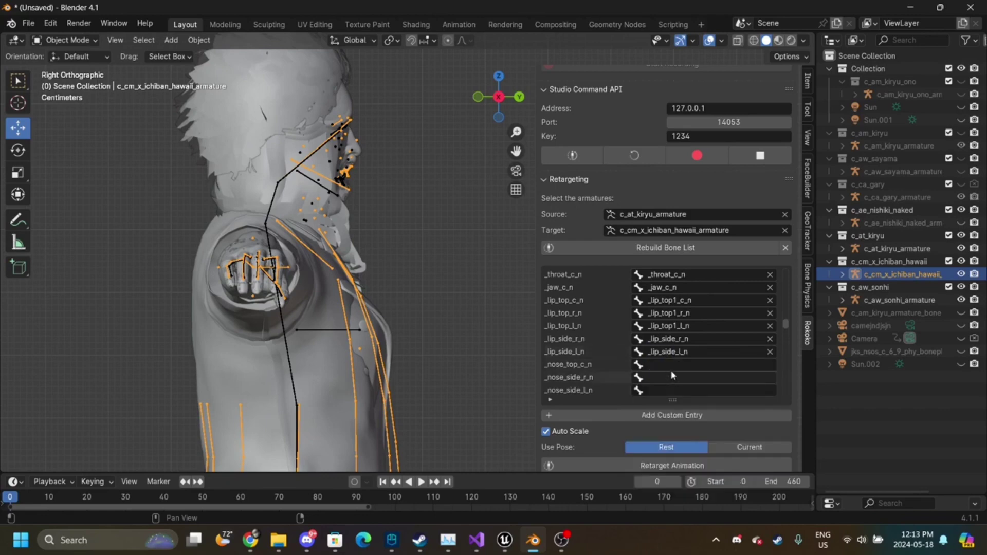
- Map the nose source bones _nose_top_c_n, _nose_side_r_n and _nose_side_l_n to the target bones of the same names
click(671, 369)
text(nose)
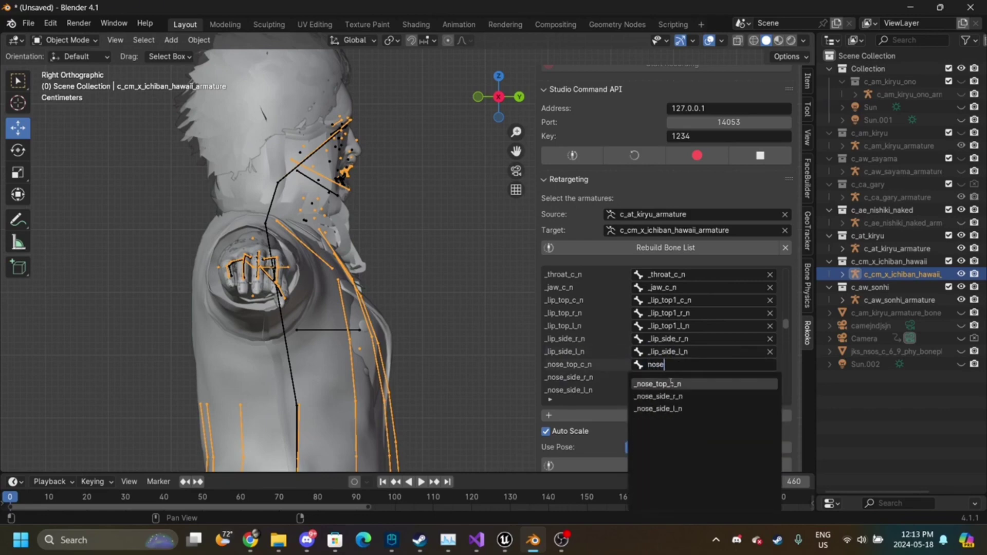
click(670, 383)
click(668, 378)
text(nose)
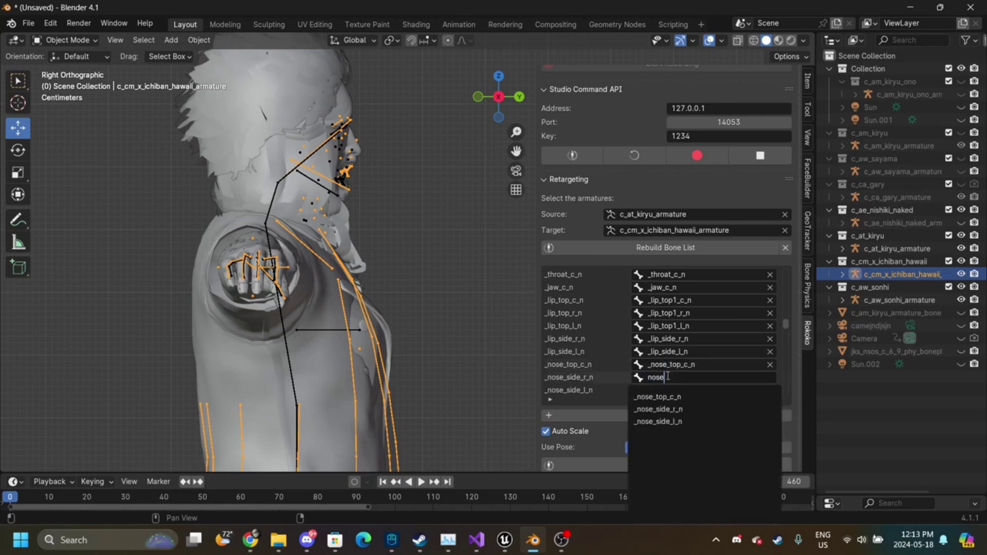
click(669, 409)
click(668, 391)
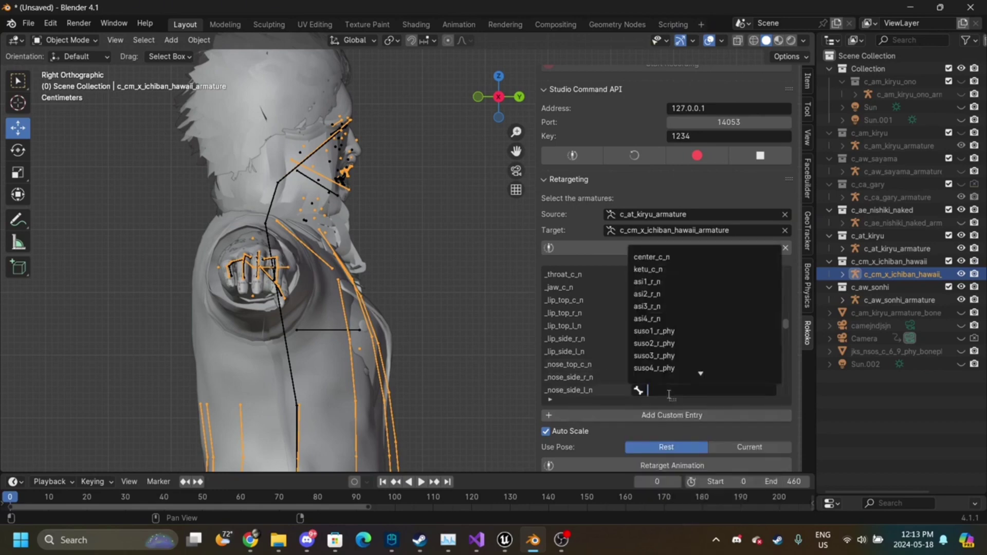
text(nose)
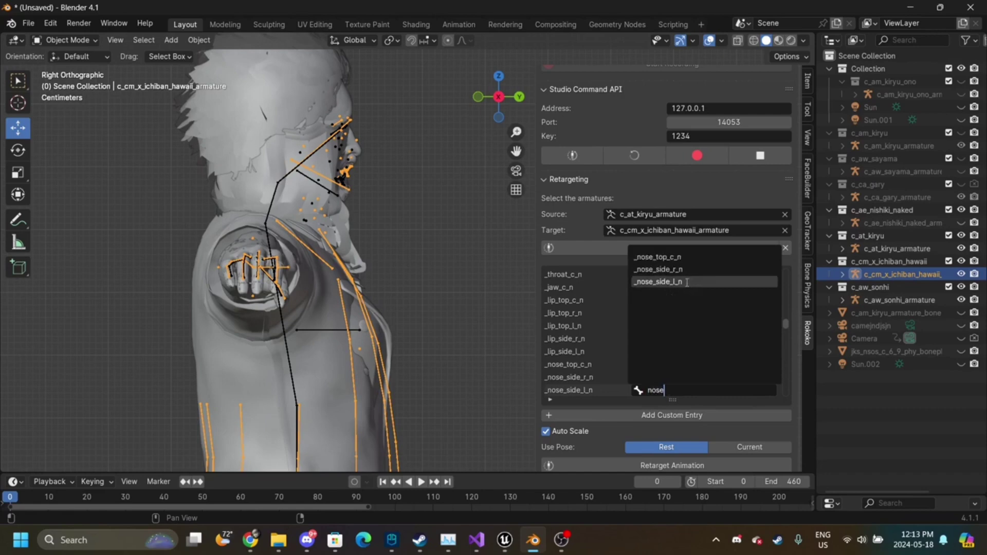
click(687, 283)
- Map the right cheek source bones _cheek1_r_n, _cheek2_r_n and _cheek3_r_n to their namesake target bones
click(686, 365)
text(c)
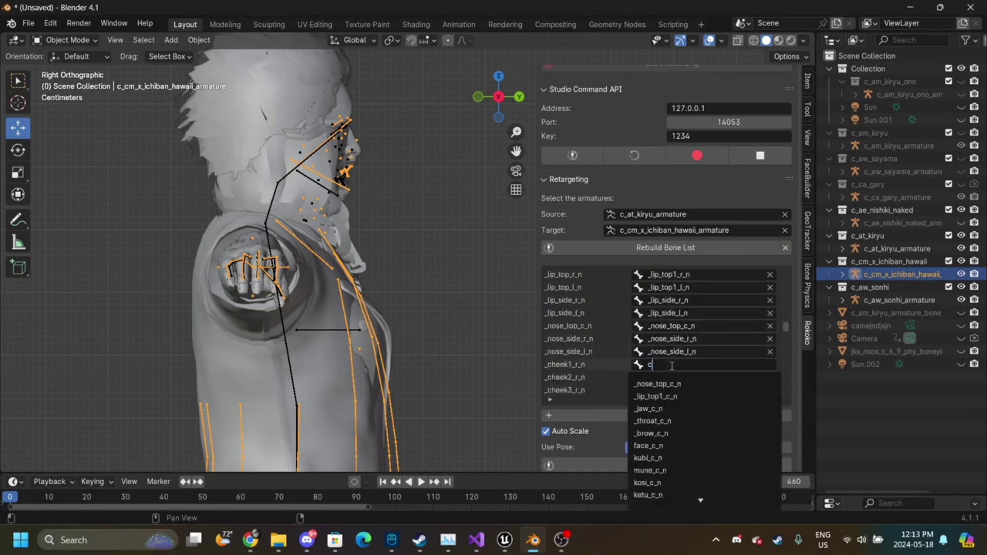
text(heek)
click(666, 384)
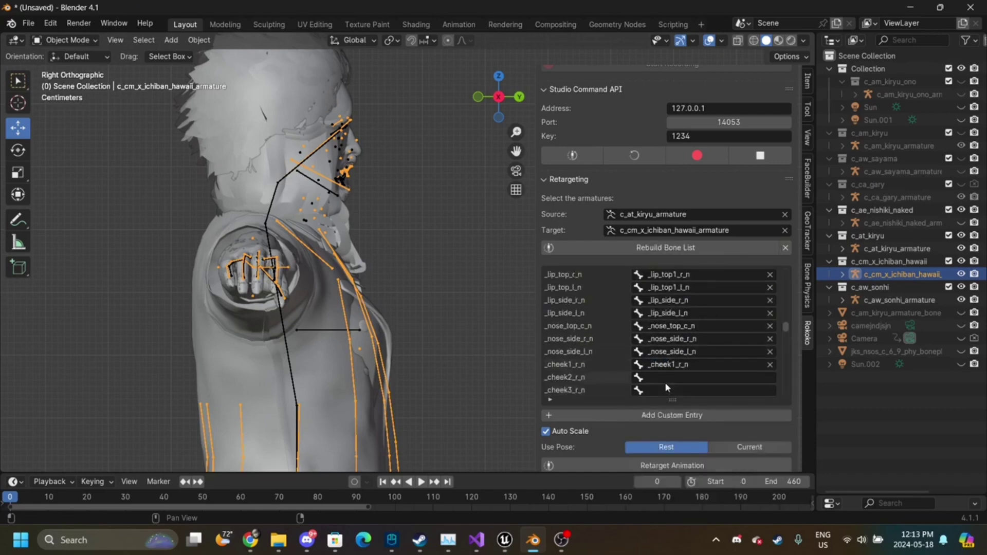
click(667, 379)
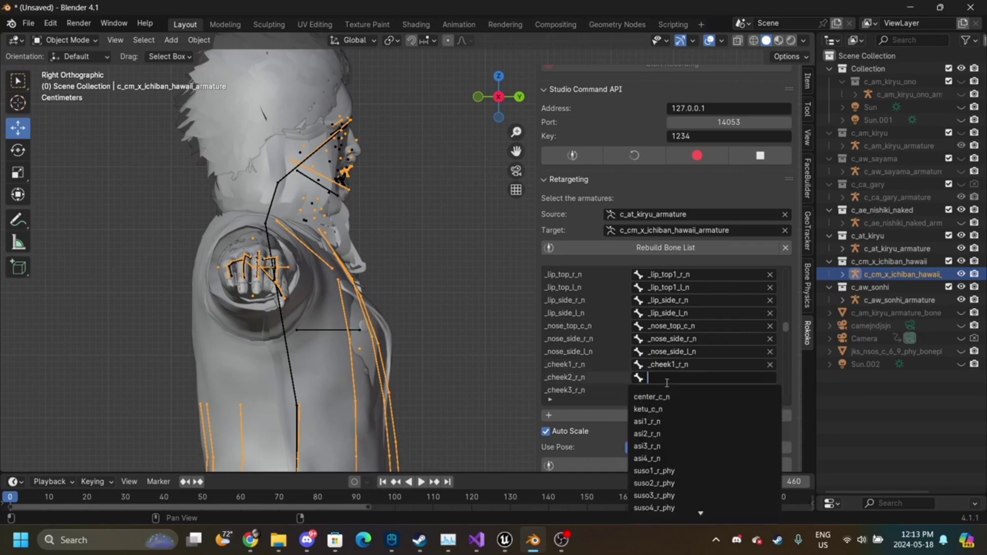
text(che)
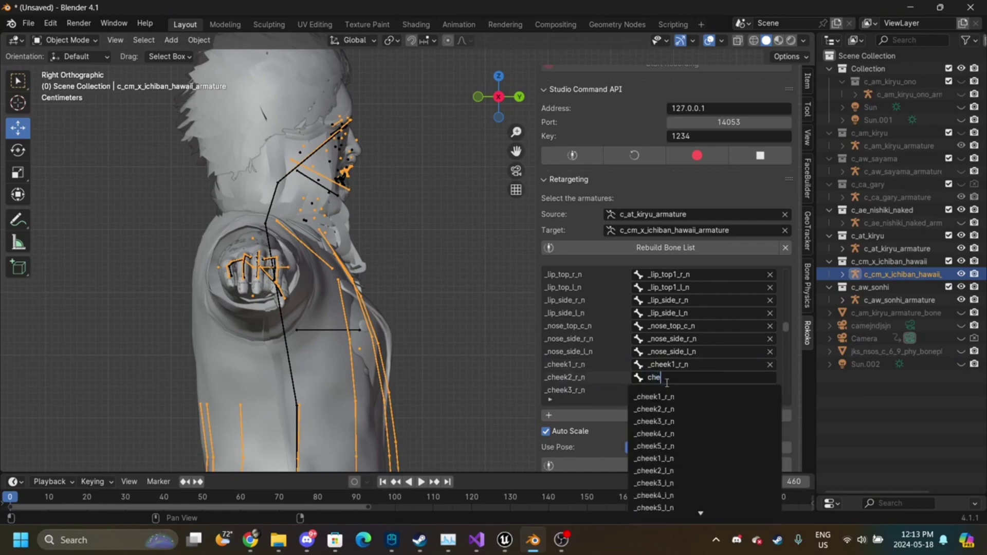
click(663, 410)
click(681, 389)
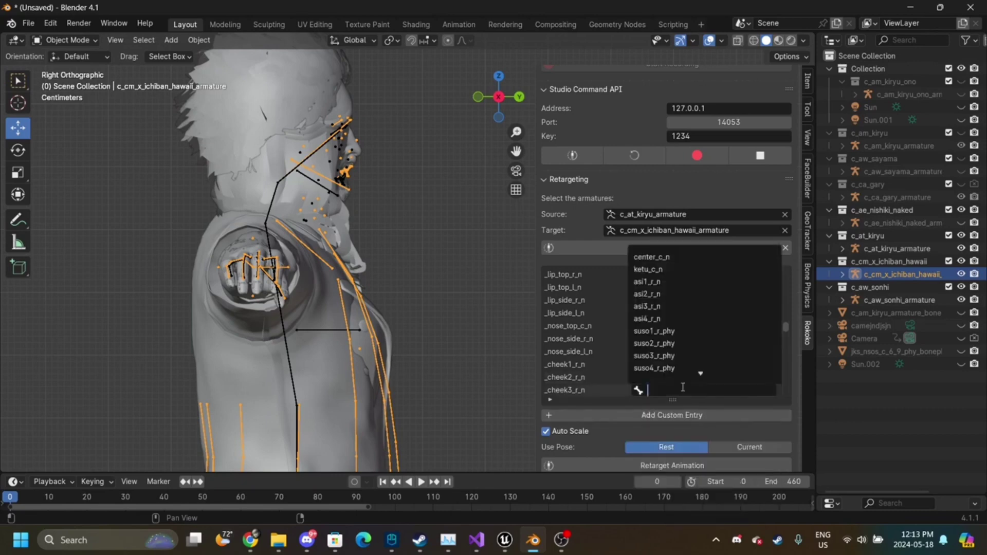
text(cheek)
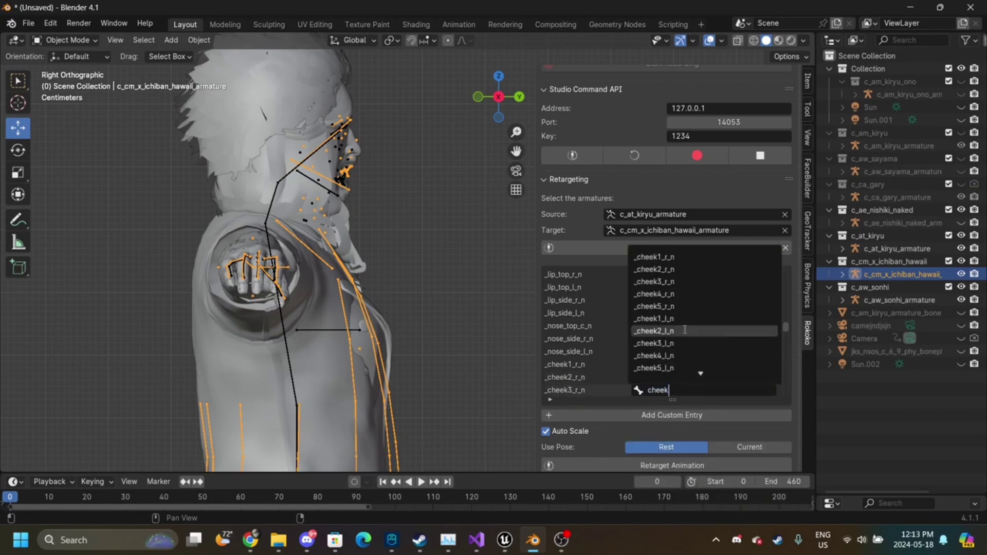
click(668, 281)
- Assign the target bone _cheek1_l_n to the left cheek source bone of the same name
scroll(669, 329, down, 5)
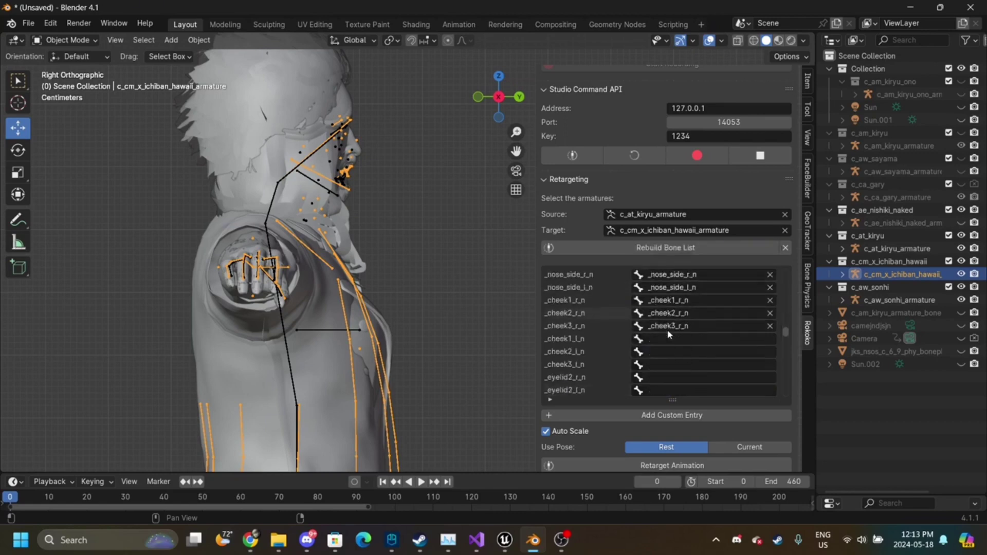
click(668, 338)
text(cheek)
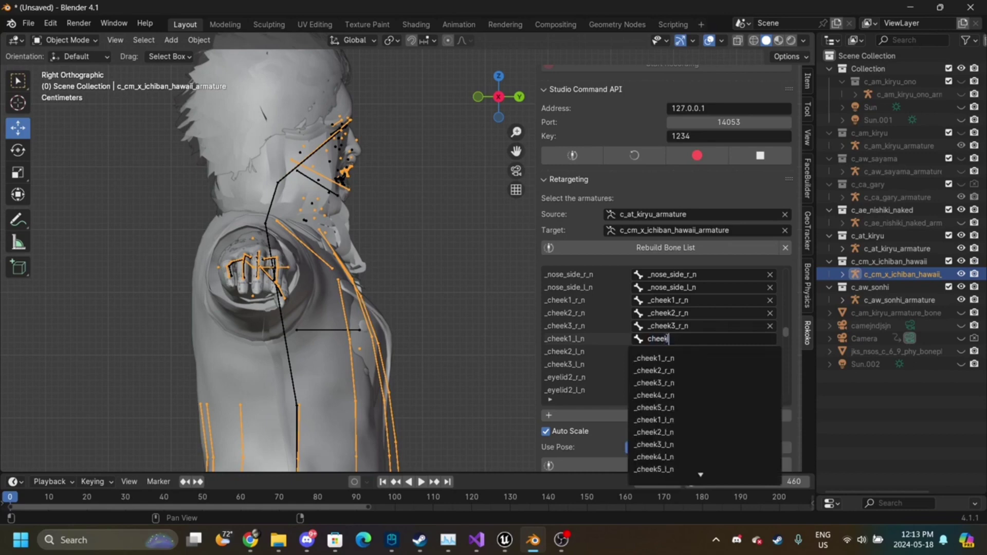
click(662, 419)
- Map the left cheek source bones _cheek2_l_n and _cheek3_l_n to the target bones of the same names
click(677, 351)
text(c)
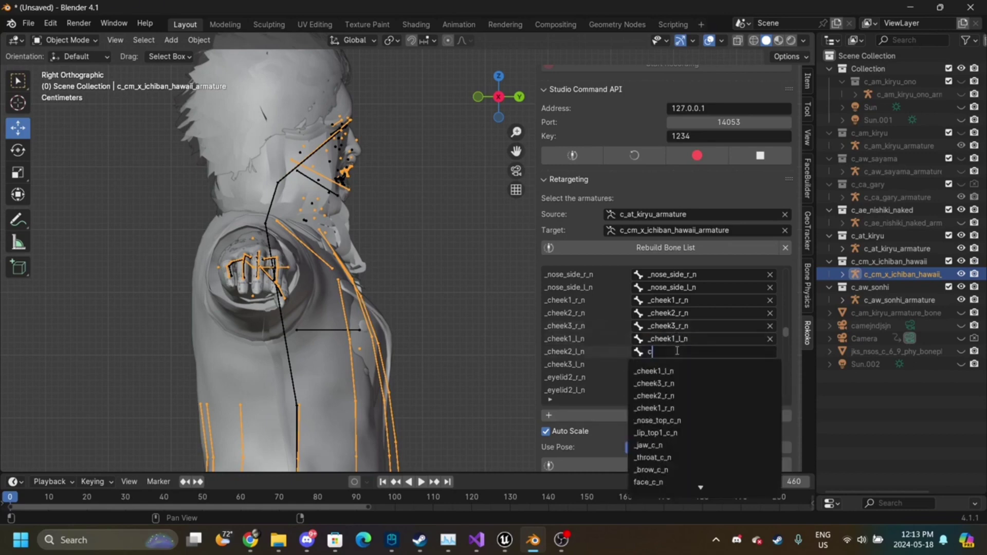
text(heek)
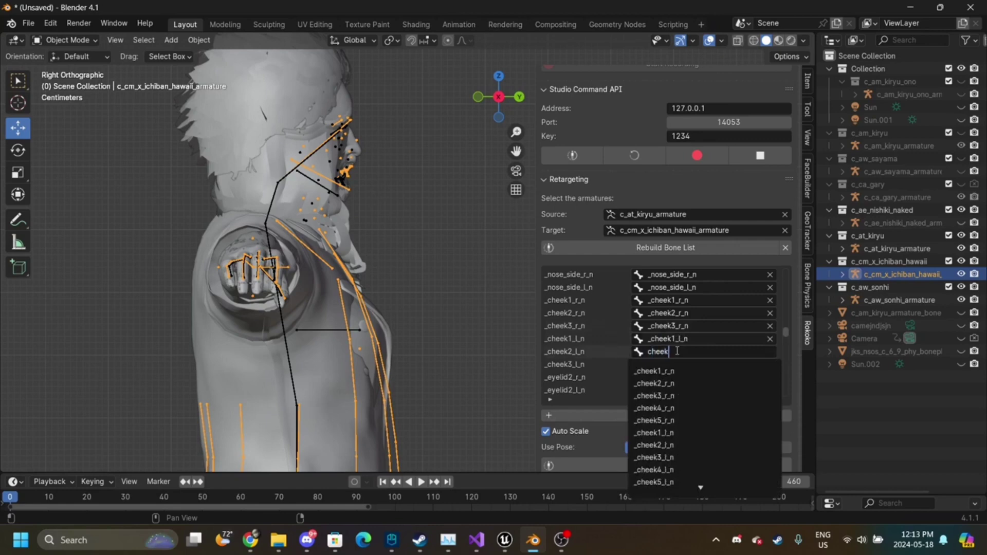
click(669, 446)
click(671, 364)
text(cheek)
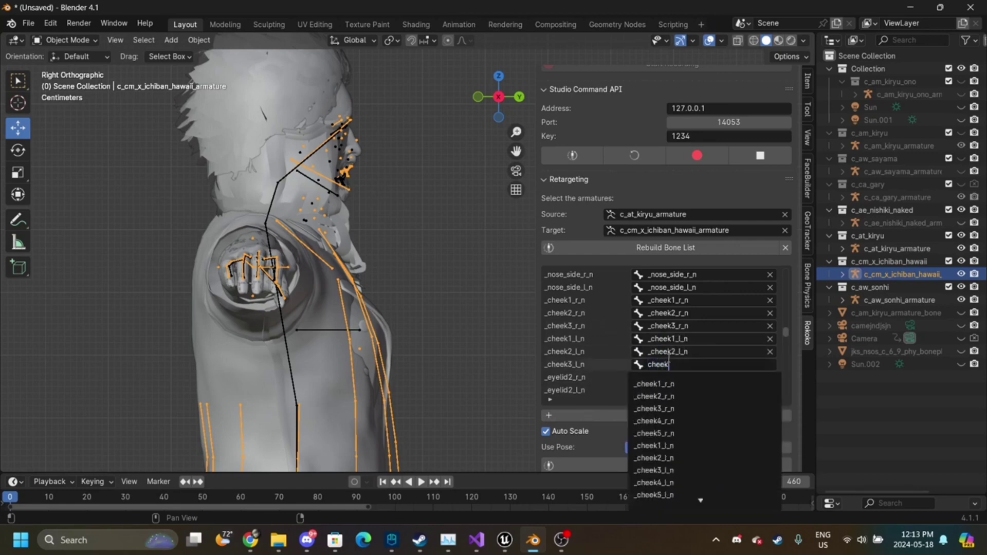
click(677, 476)
- Assign the target bones _eyelid2_r_n and _eyelid2_l_n to the eyelid source bones of the same names
click(662, 379)
click(661, 380)
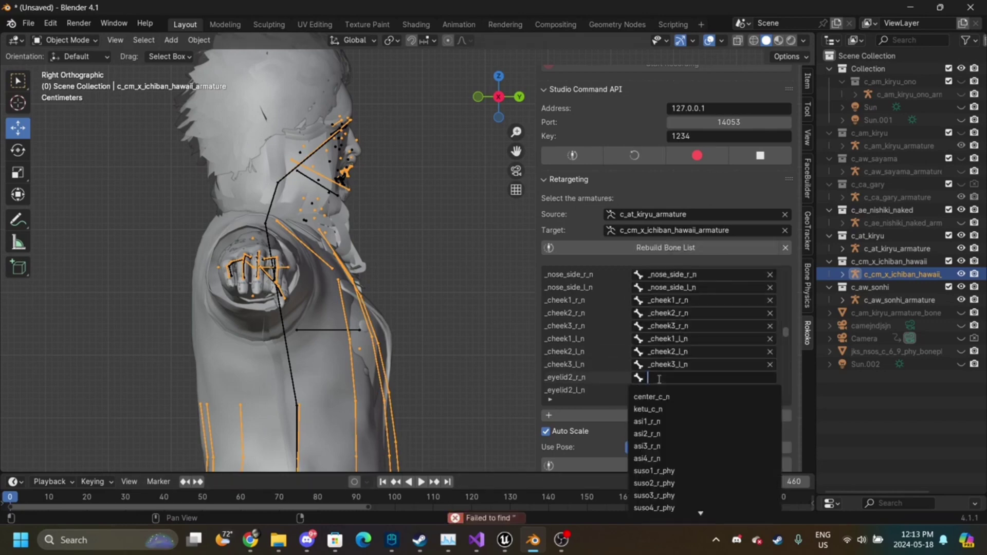
text(eyelid)
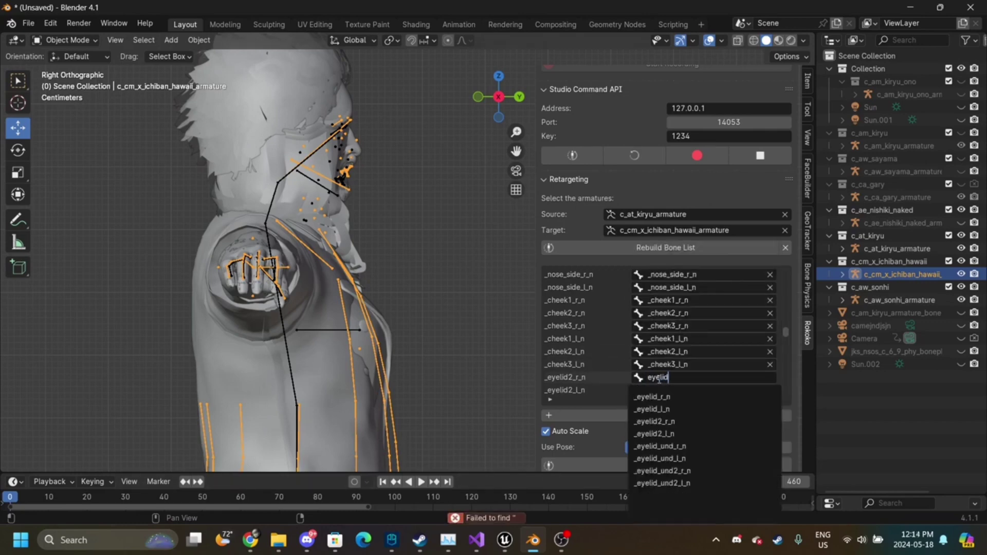
text(2)
click(658, 397)
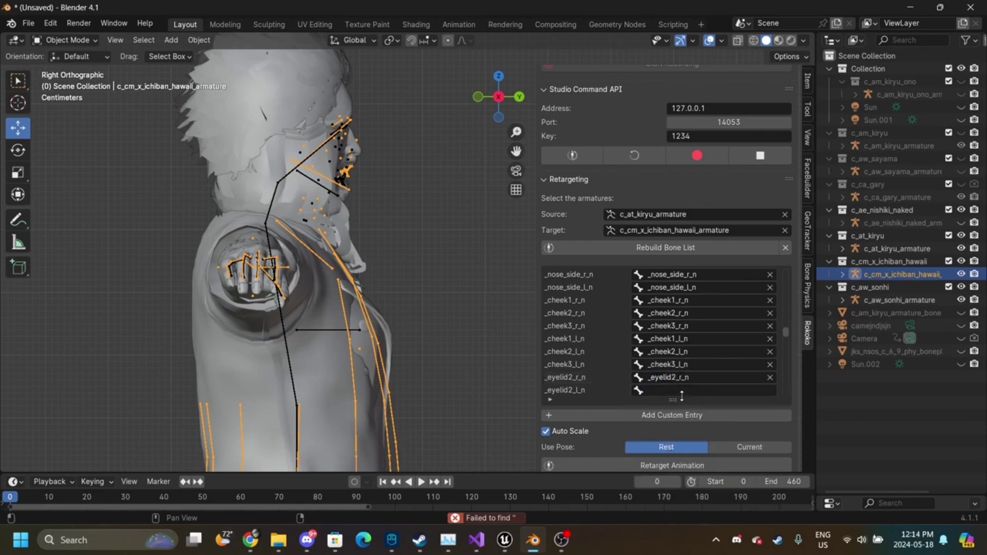
click(672, 390)
text(eyelid)
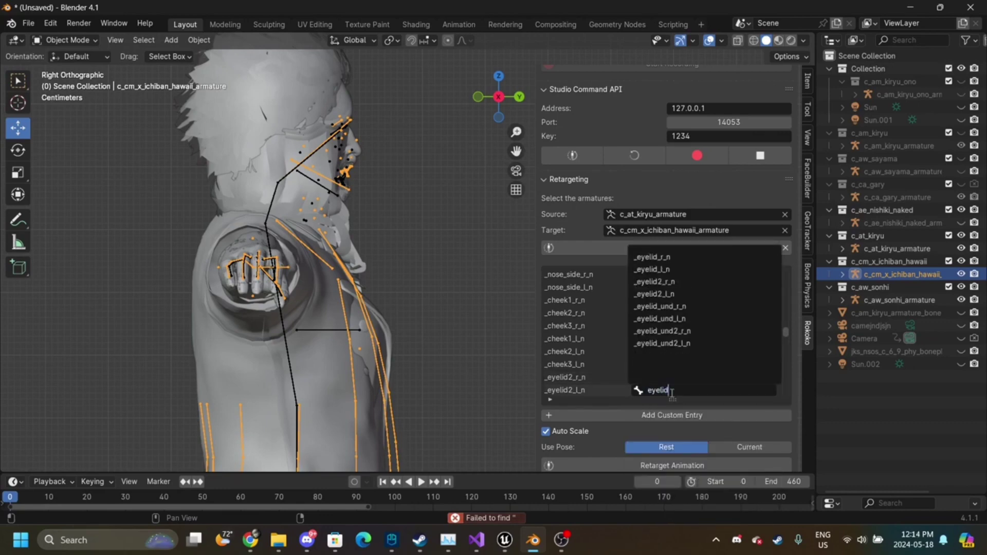
text(2)
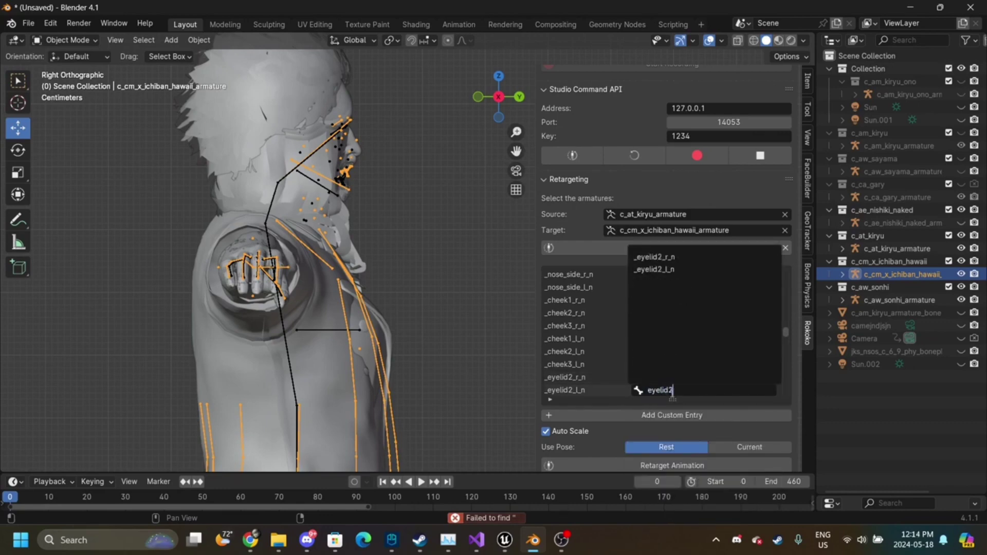
click(668, 268)
- Map the right arm source bone ude2_r_n to its namesake target bone
scroll(667, 340, down, 6)
click(668, 327)
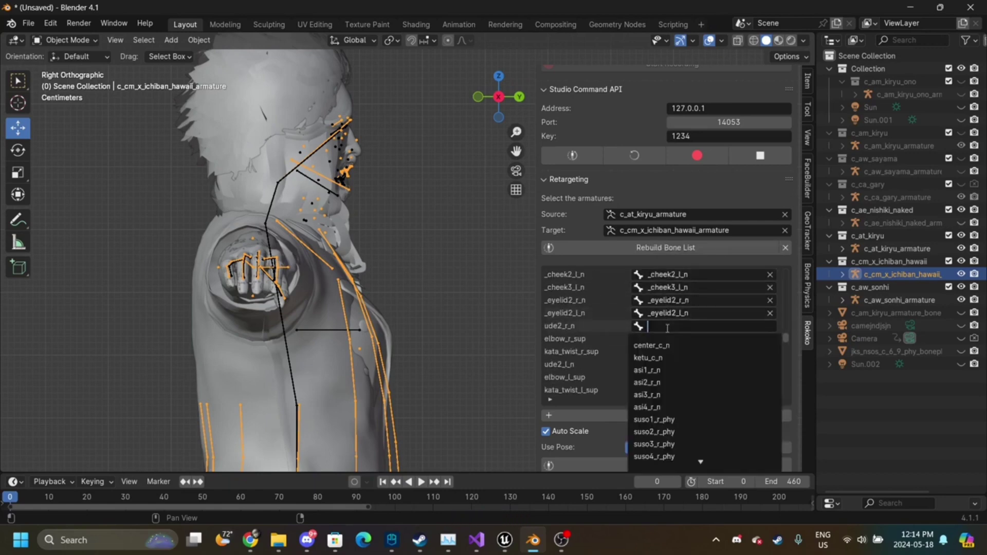
text(ude)
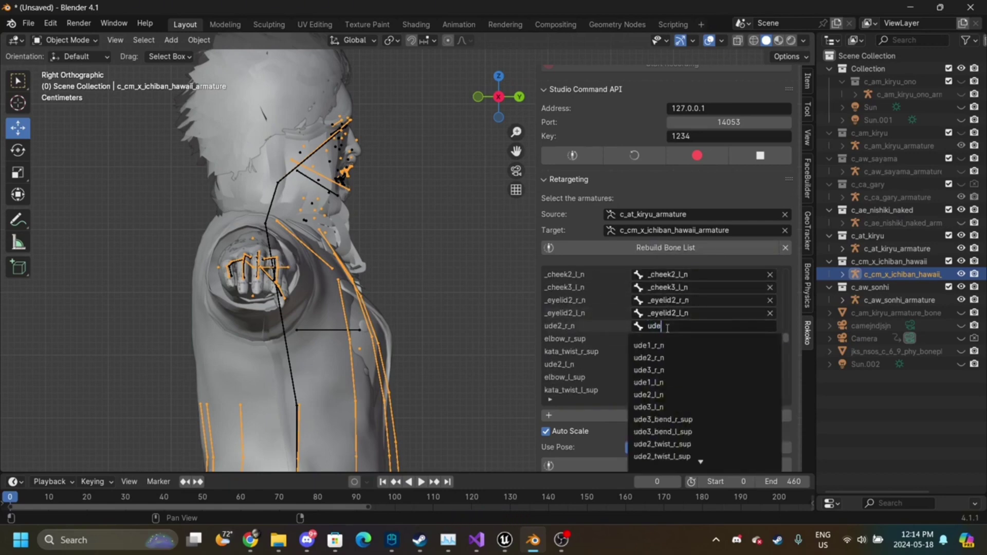
click(669, 360)
- Review the bone list from its beginning to check which source bones have target bones assigned
click(658, 339)
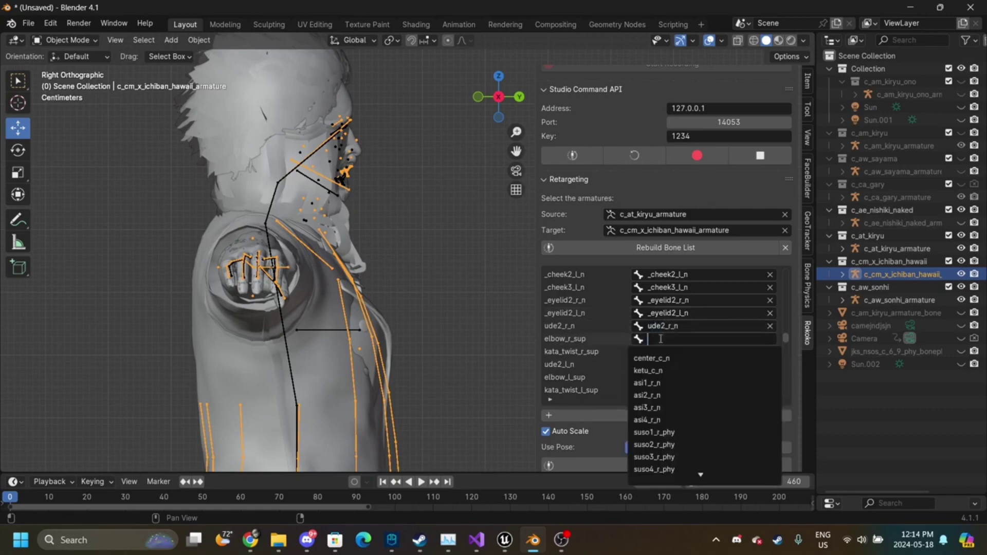
click(610, 343)
scroll(605, 343, up, 20)
scroll(604, 342, down, 15)
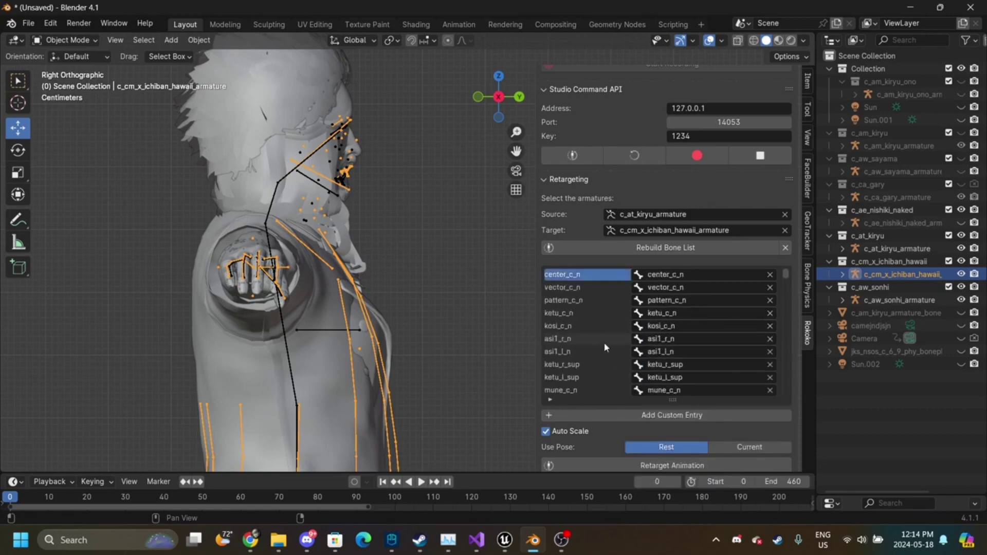
scroll(603, 343, down, 8)
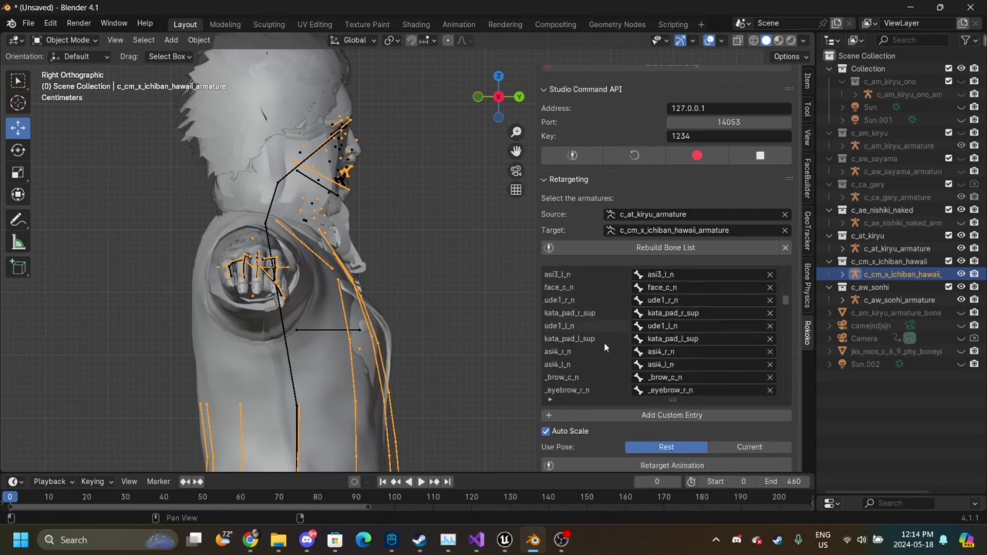
scroll(627, 371, down, 3)
scroll(627, 371, down, 2)
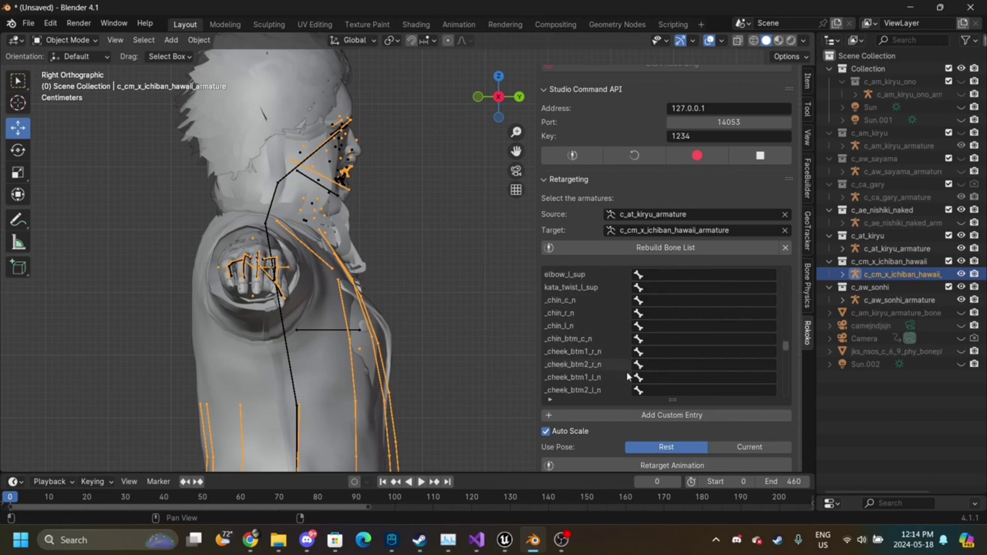
- Assign the target bones elbow_r_sup and kata_twist_r_sup to the right arm source bones of the same names
click(673, 338)
text(el)
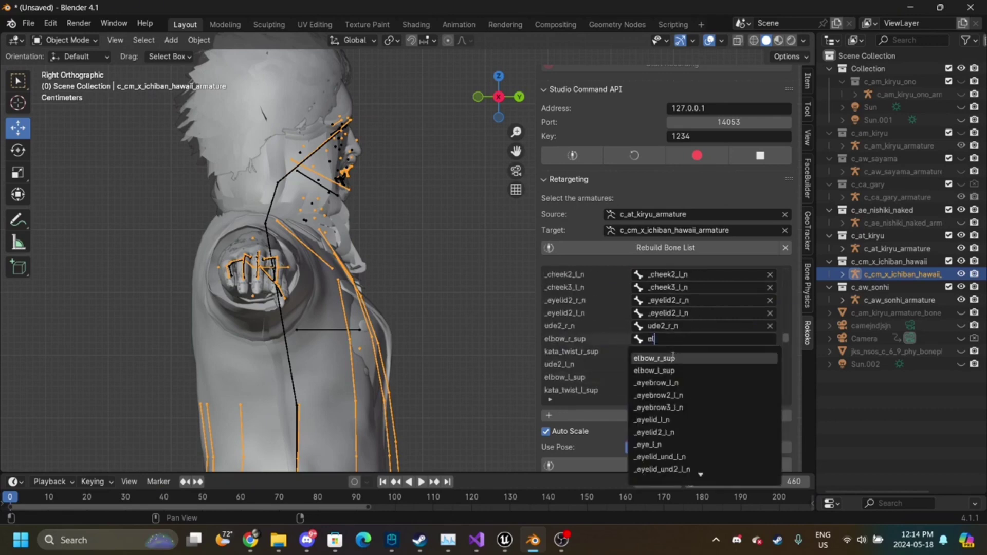
click(668, 358)
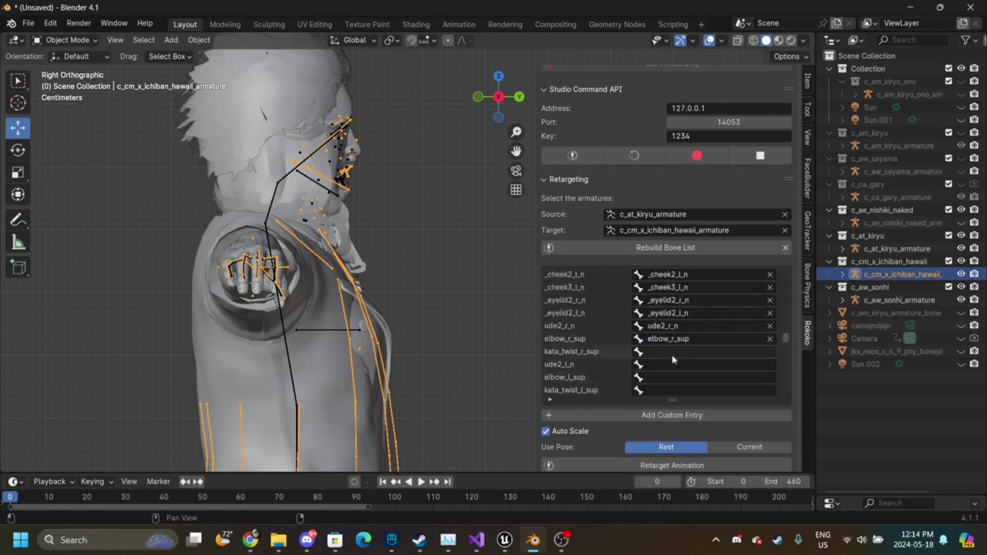
click(650, 353)
text(k)
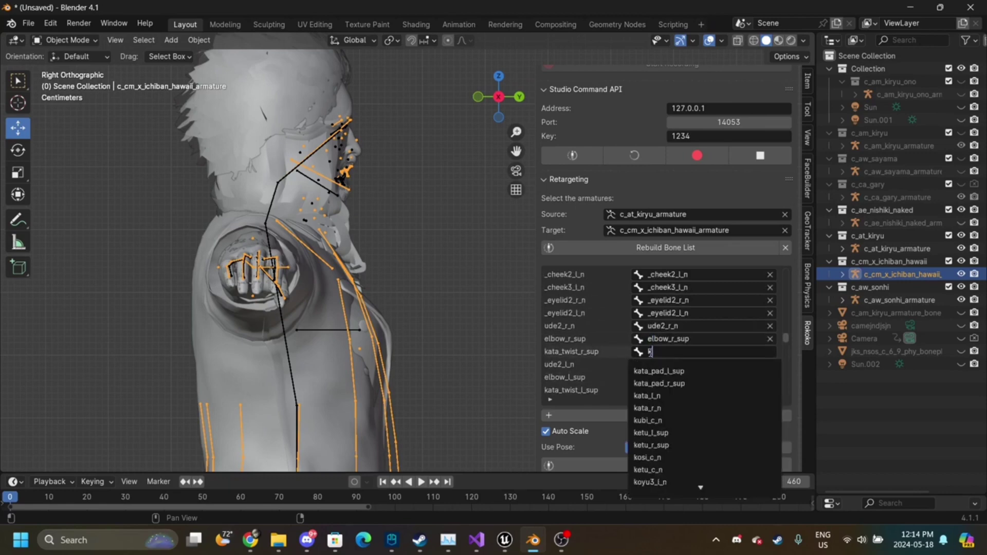
text(ata)
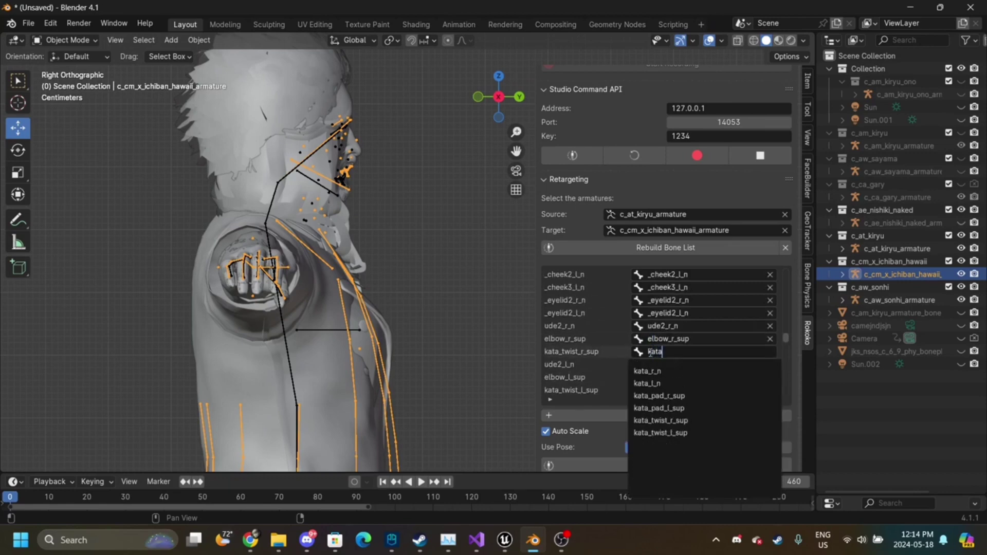
click(678, 420)
- Map the left arm source bones ude2_l_n, elbow_l_sup and kata_twist_l_sup to their namesake target bones
click(678, 363)
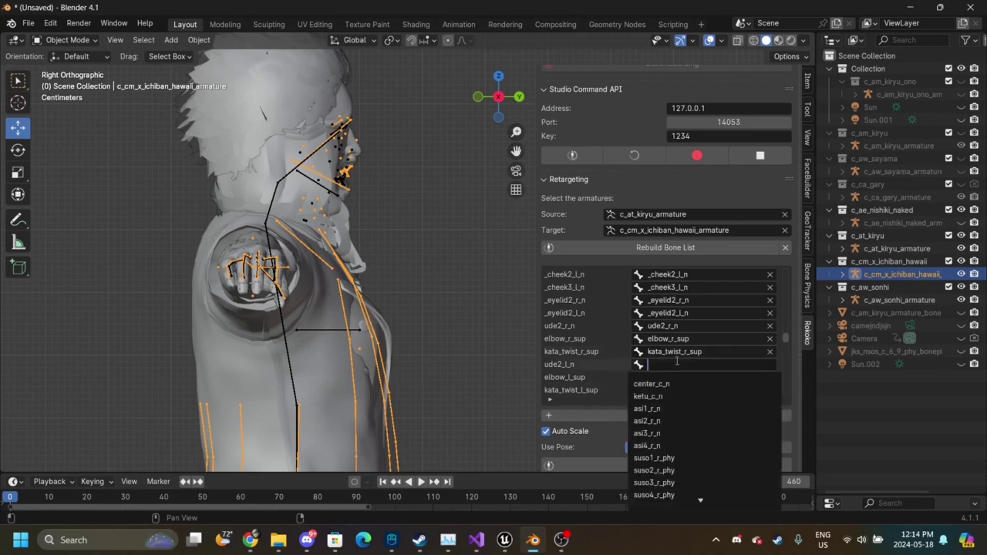
text(ude)
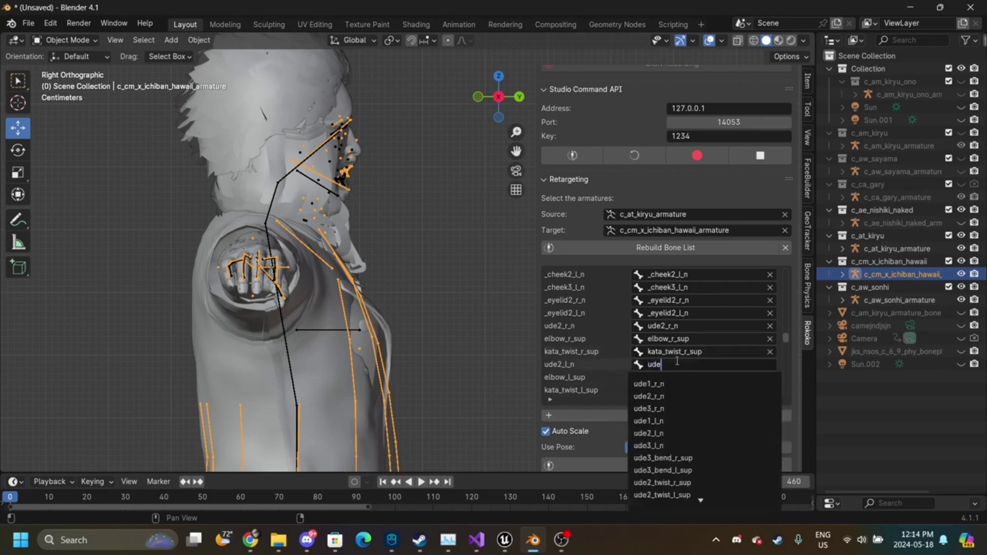
text(2)
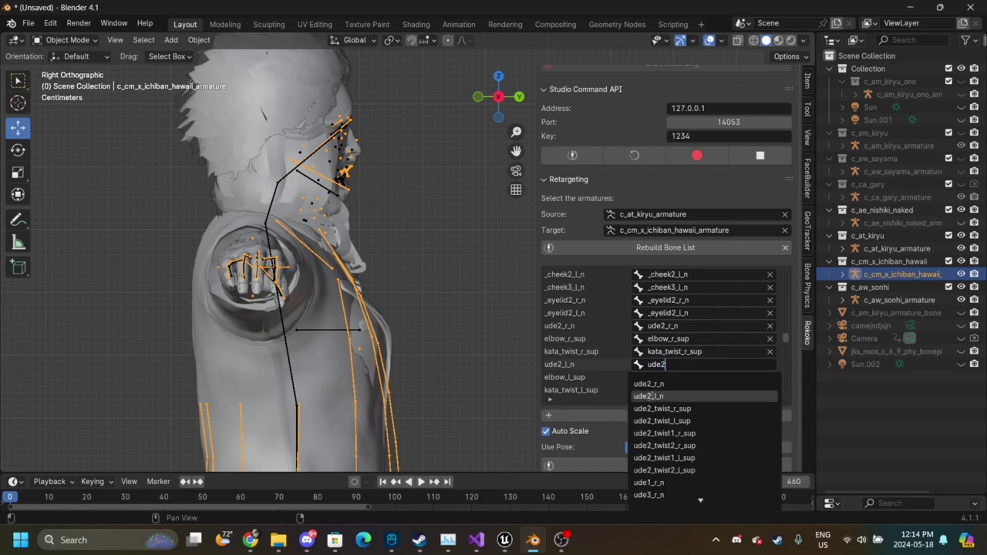
click(658, 397)
click(674, 379)
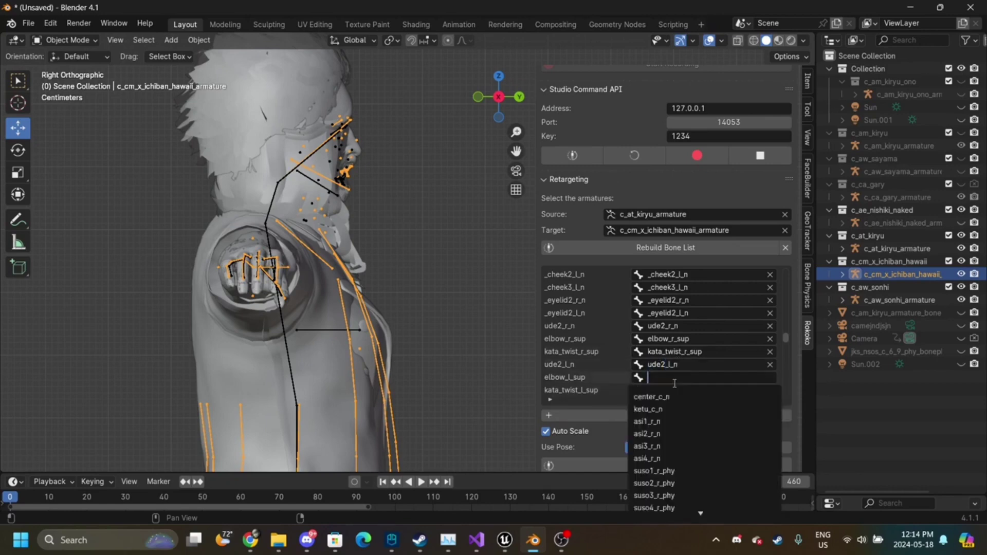
text(elow)
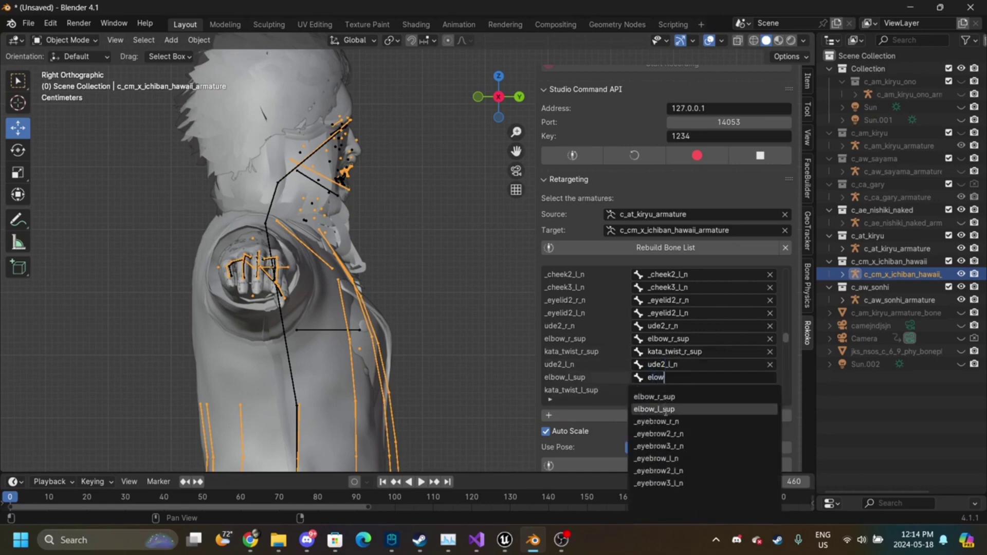
click(666, 409)
click(688, 391)
text(kata)
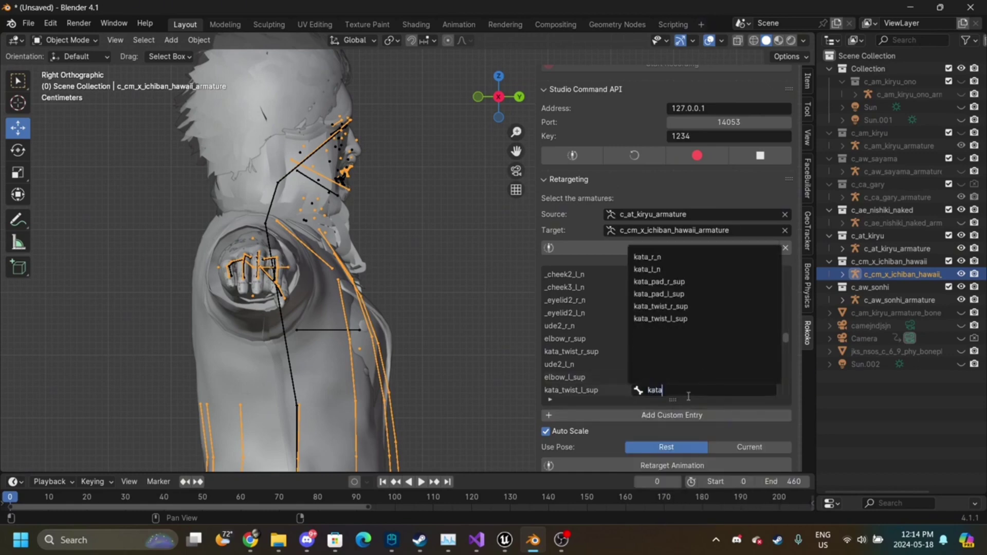
click(687, 318)
- Assign the target bones _chin_c_n and _chin_r_n to the chin source bones of the same names
scroll(689, 328, down, 2)
click(670, 328)
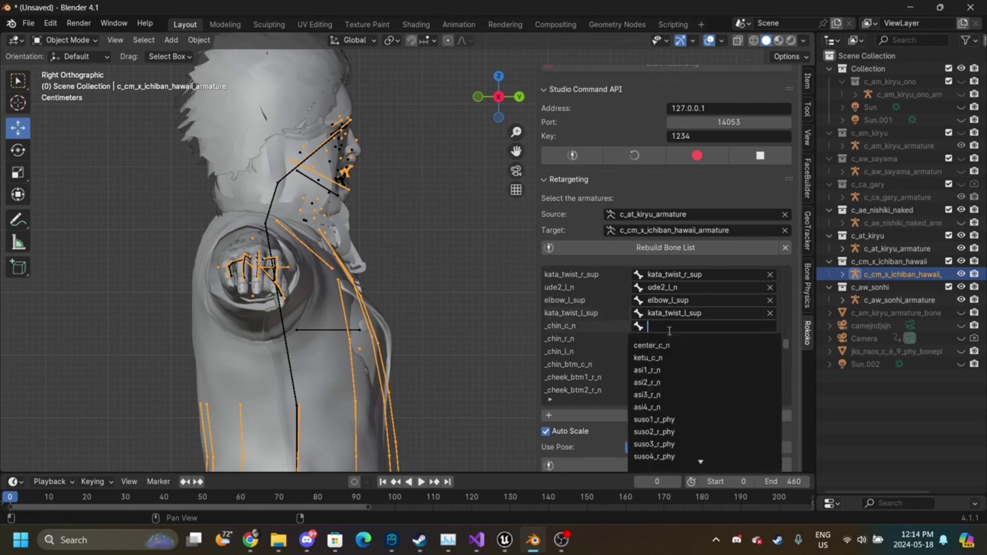
text(chin)
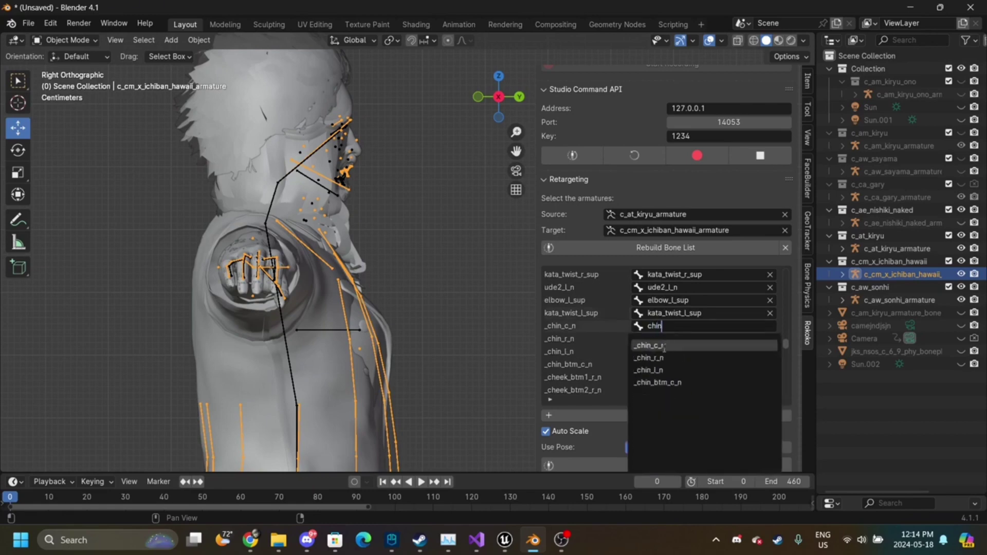
click(660, 345)
click(659, 339)
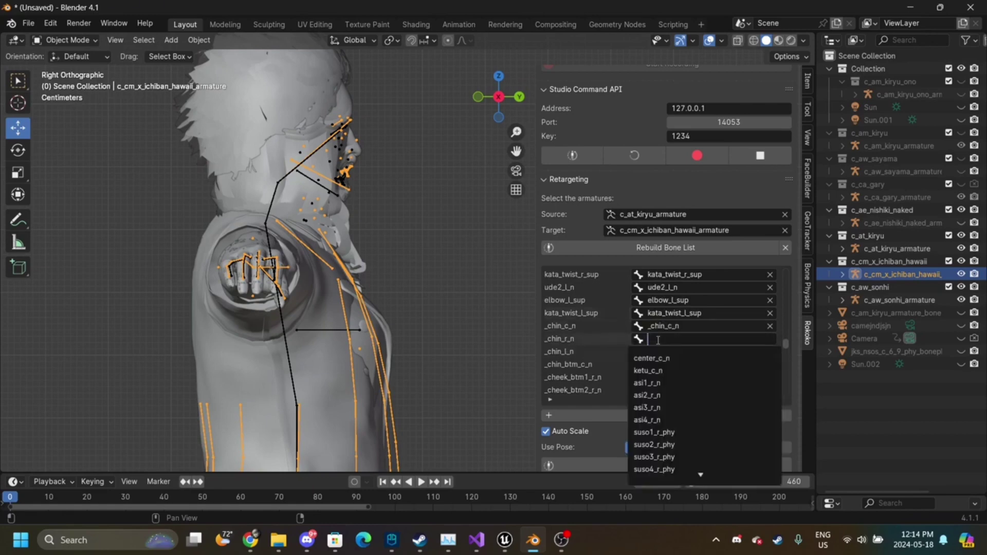
text(chin)
click(651, 371)
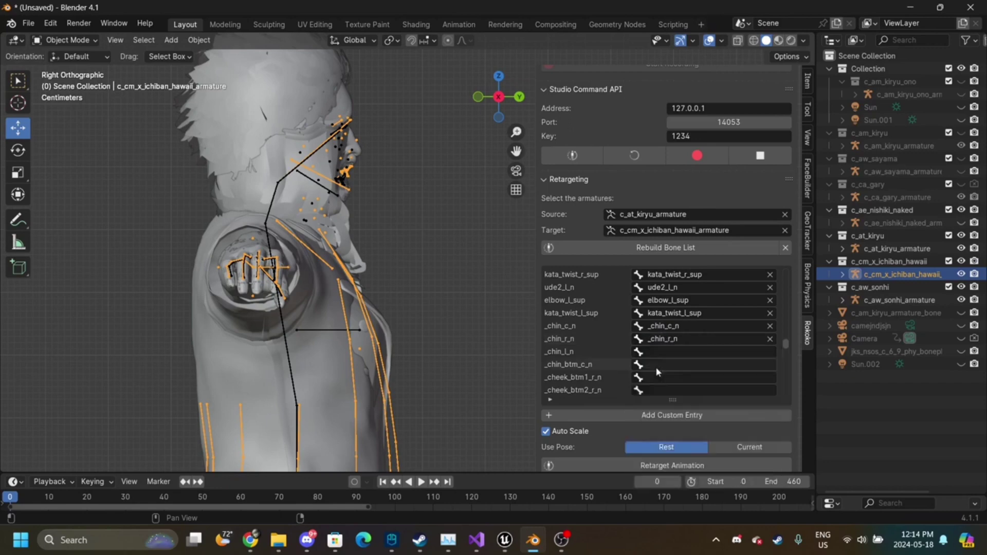
- Map the chin source bones _chin_l_n and _chin_btm_c_n to the target bones of the same names
click(676, 351)
text(chin)
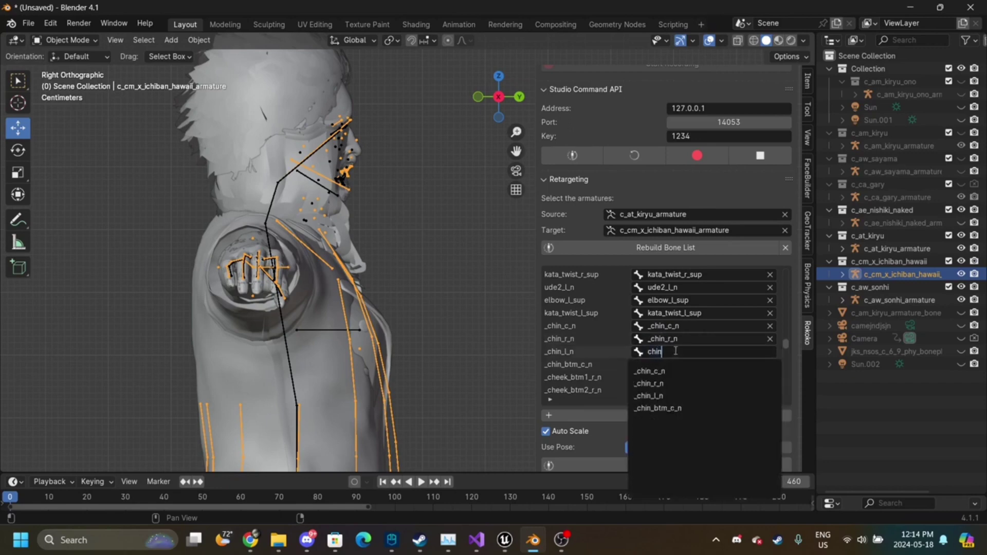
click(668, 396)
click(674, 356)
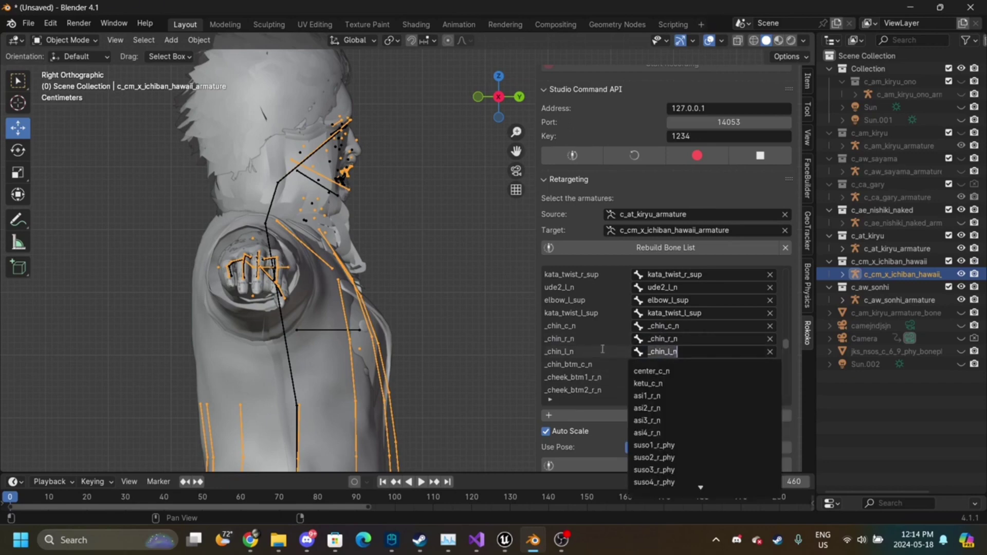
click(602, 349)
click(661, 363)
text(chin)
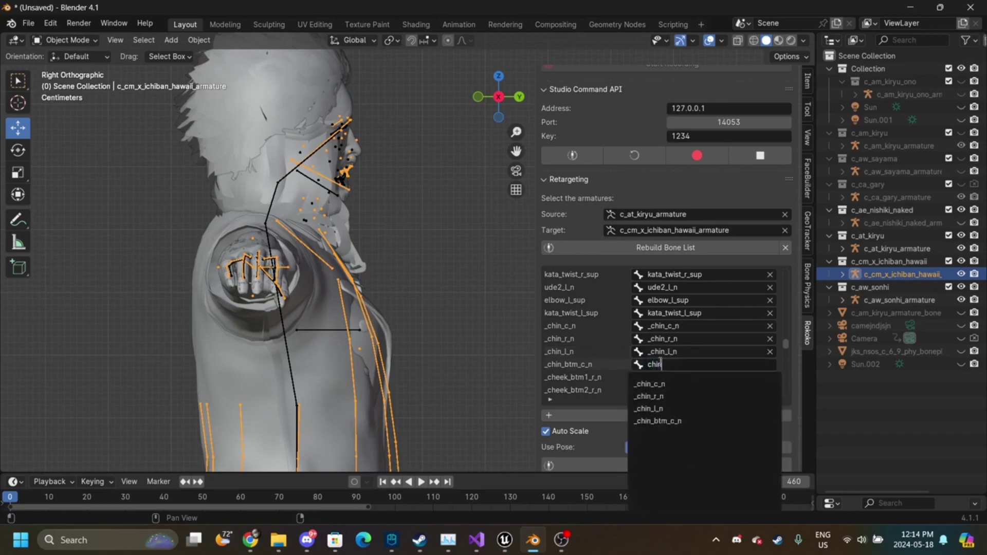
click(663, 424)
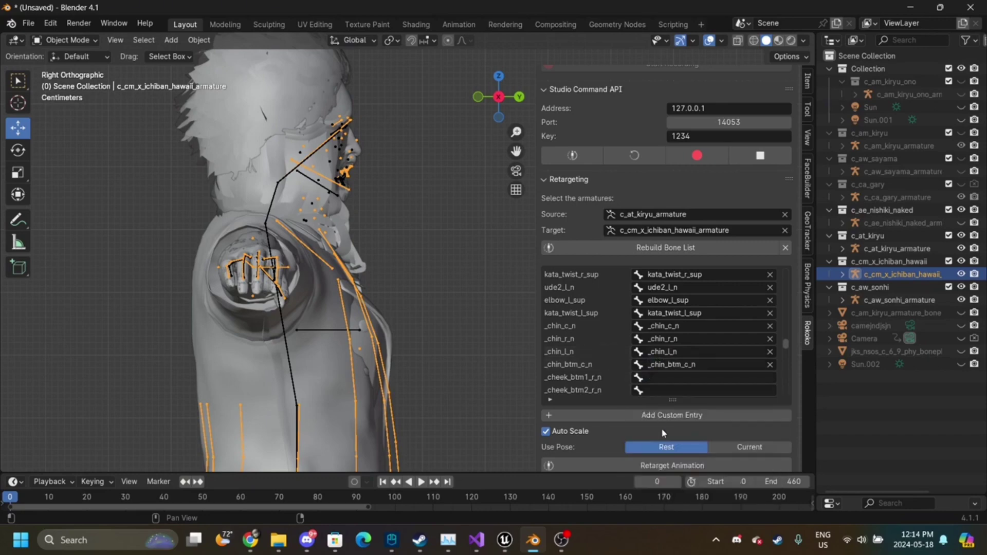
- Assign the target bone _cheek_btm1_r_n to the lower right cheek source bone of the same name
click(680, 376)
text(cheek)
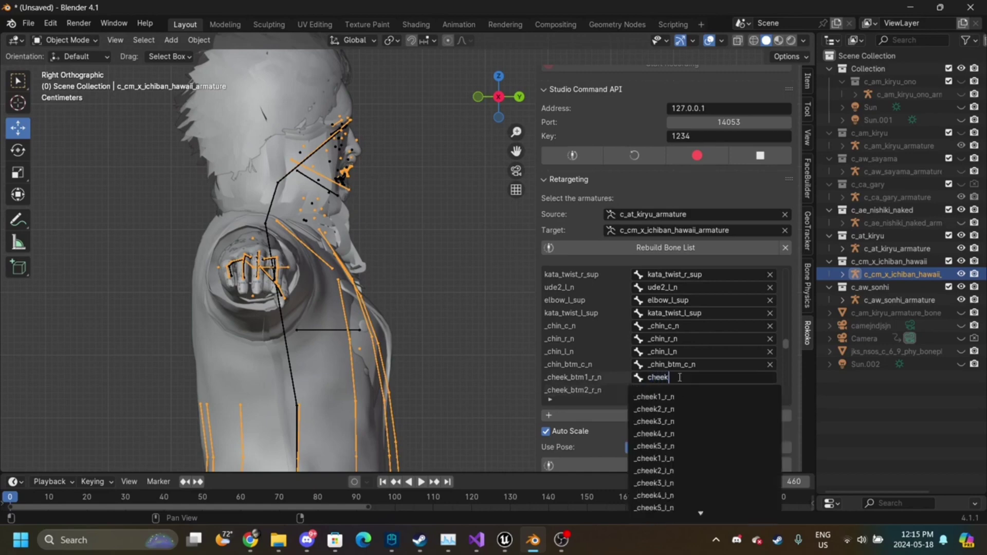
text(_btm)
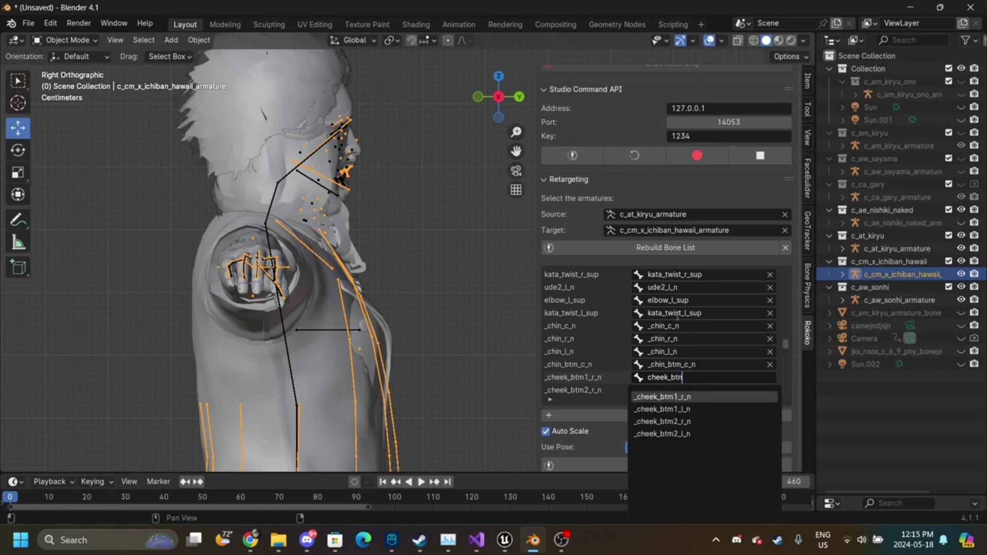
click(671, 397)
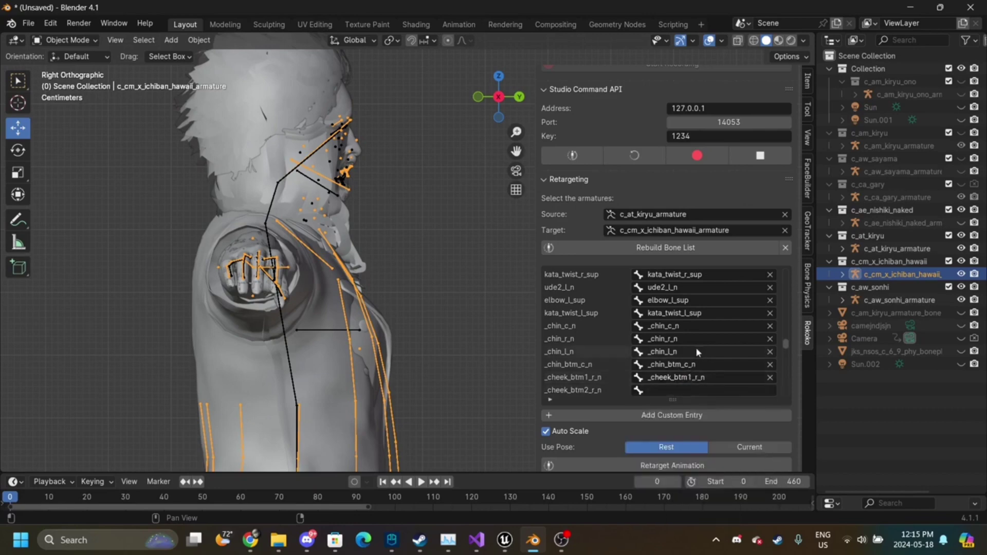
- Assign the target bone _cheek_btm2_r_n to the second lower right cheek source bone of the same name
click(672, 390)
text(cheek_)
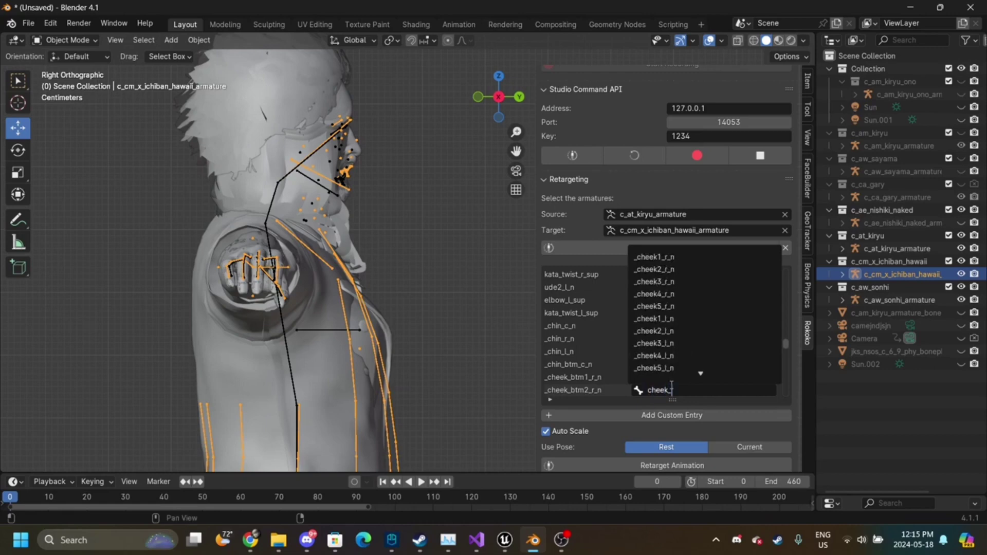
text(btm)
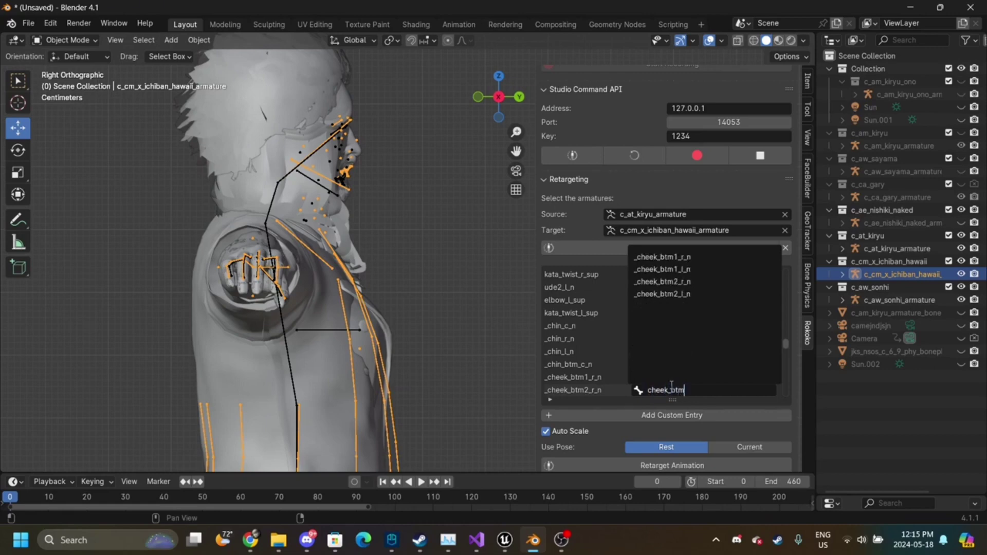
click(695, 282)
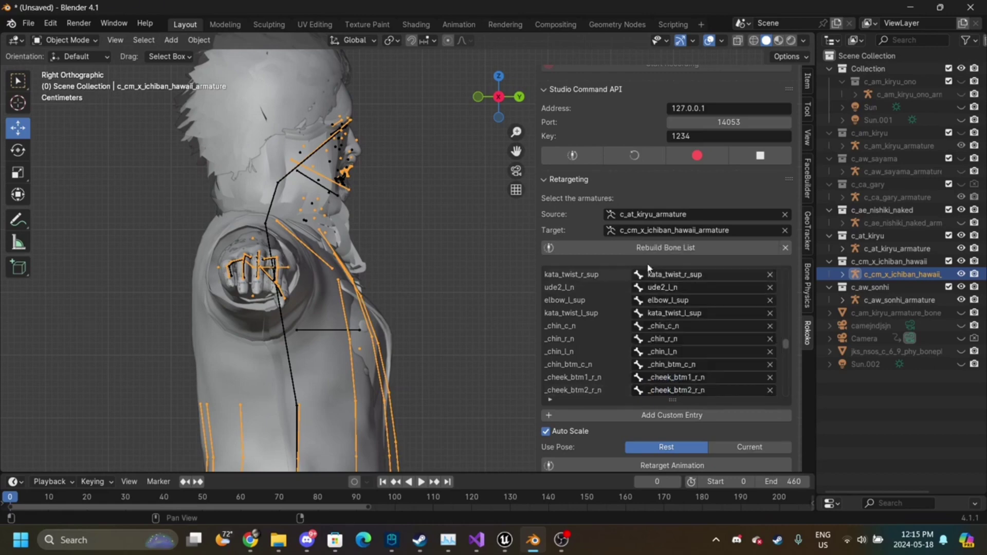
- Map the first lower left cheek source bone _cheek_btm1_l_n to its namesake target bone
click(520, 97)
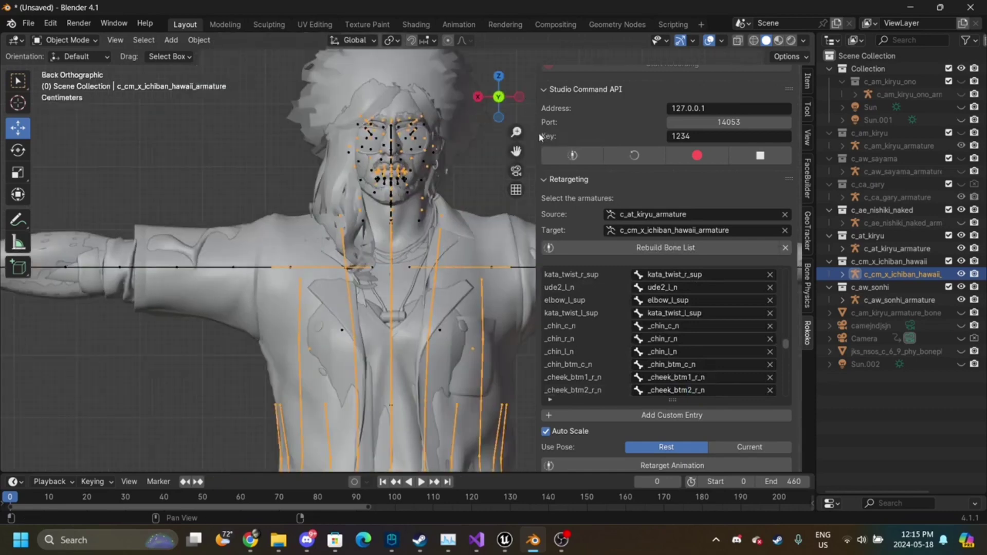
scroll(678, 353, down, 4)
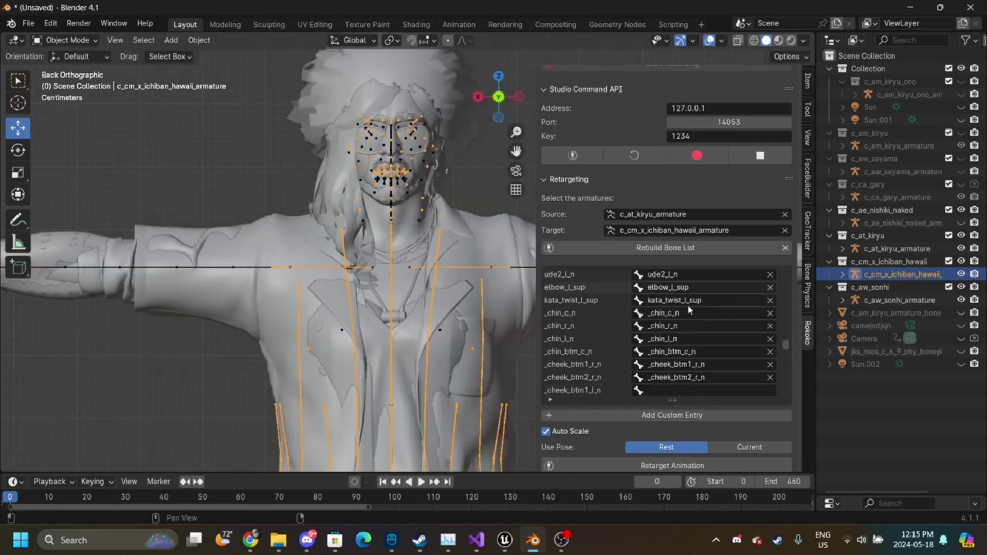
click(679, 352)
text(ch)
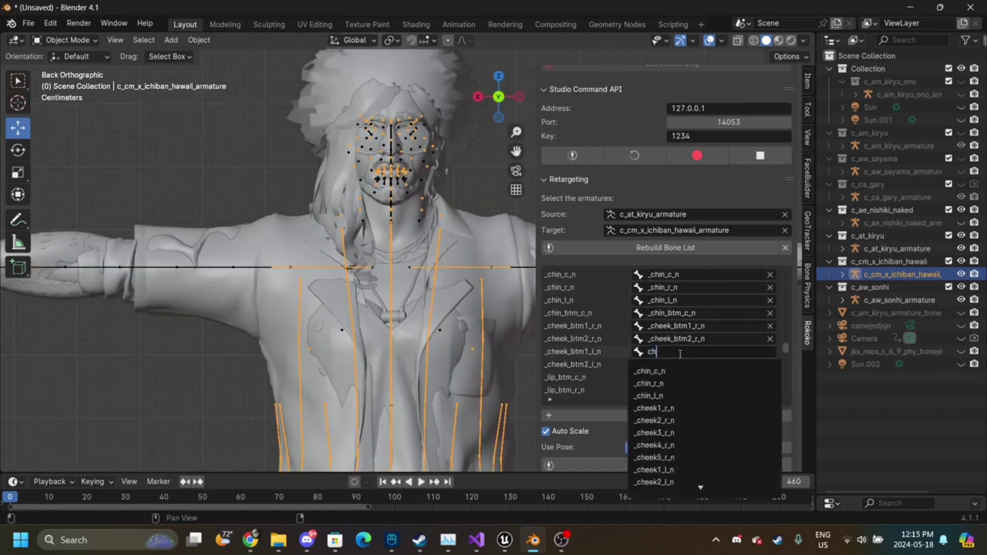
text(eek_tbm)
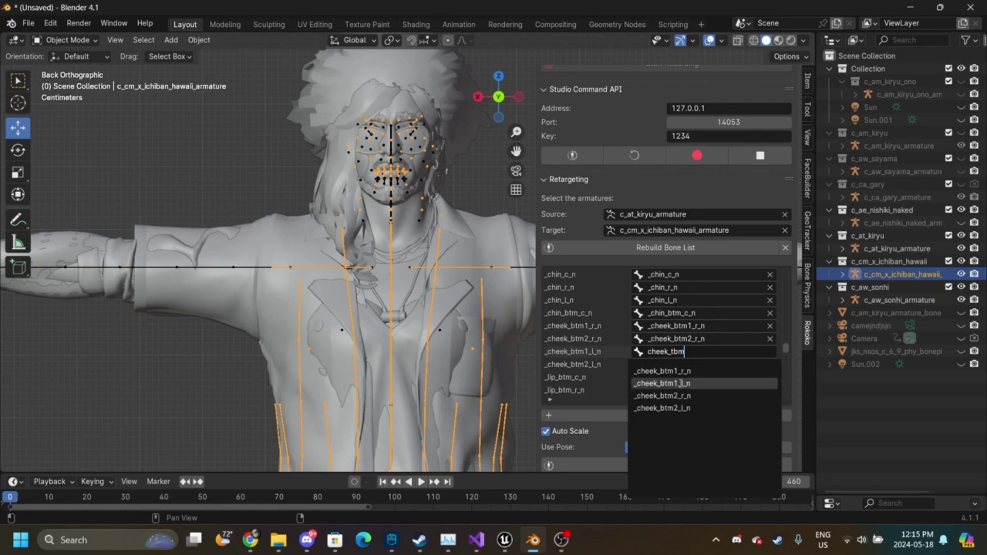
click(663, 384)
- Assign the target bone _cheek_btm2_l_n to the second lower left cheek source bone of the same name
click(697, 363)
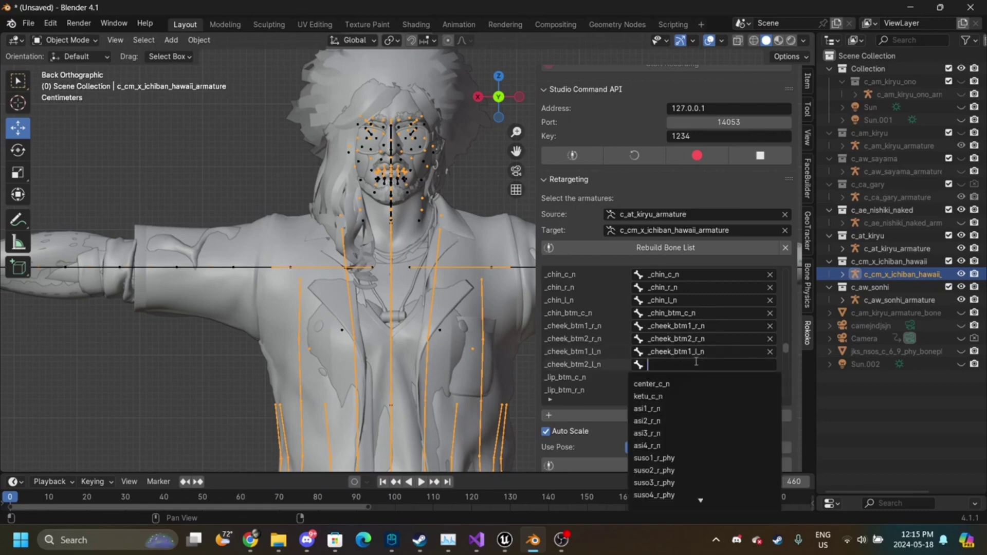
text(cheek)
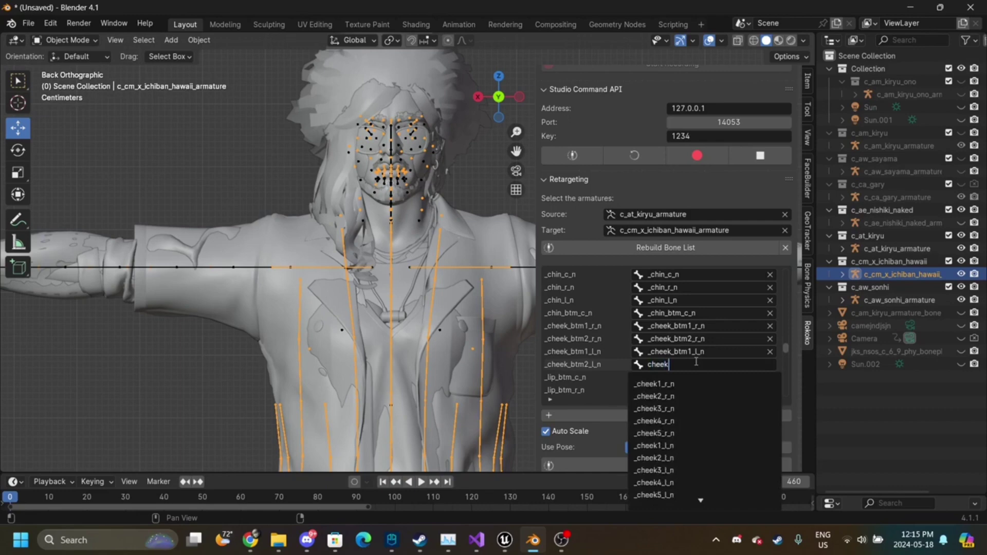
key(BackSpace)
text(k_btm)
click(669, 421)
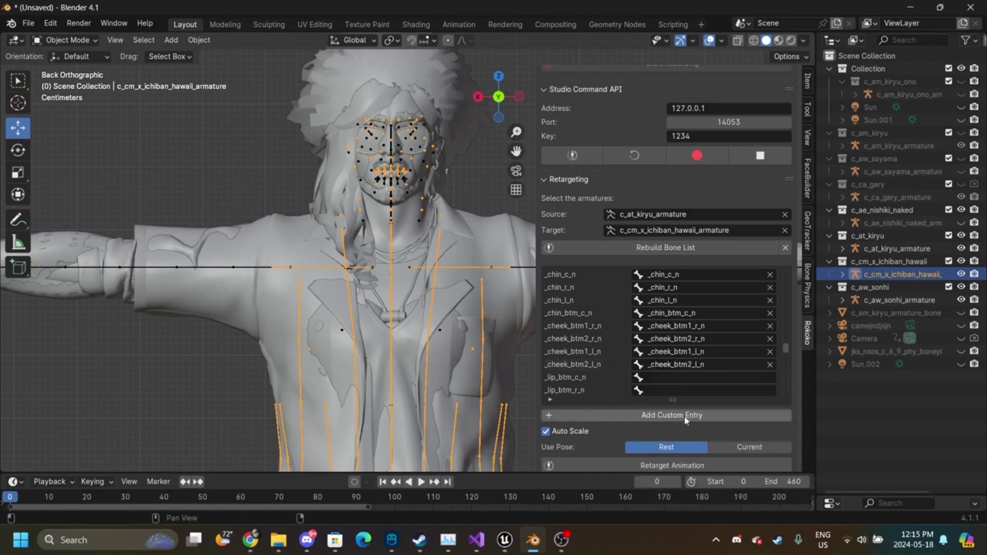
- Map the lower lip source bones _lip_btm_c_n and _lip_btm_r_n to the target bones _lip_btm1_c_n and _lip_btm1_r_n
click(668, 375)
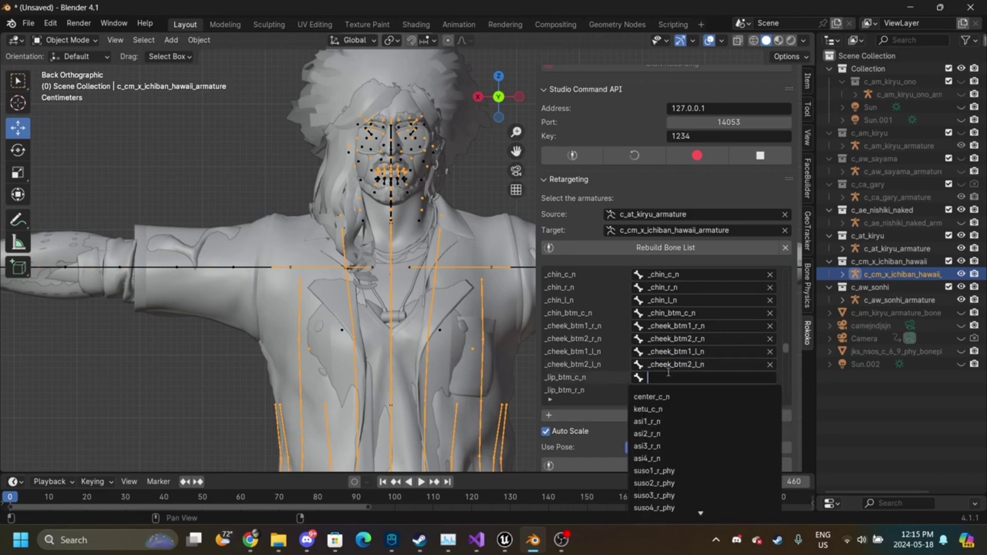
text(lip)
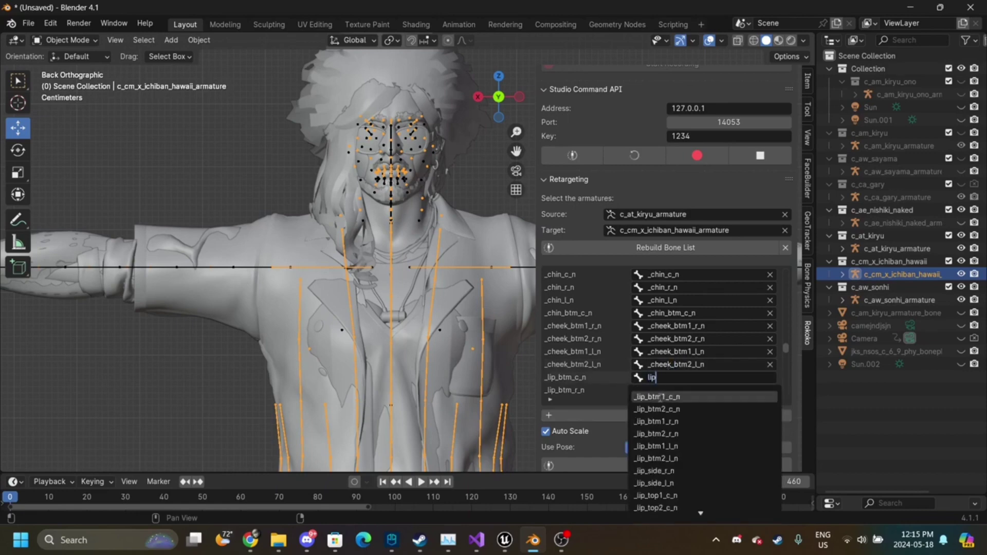
click(659, 398)
click(661, 390)
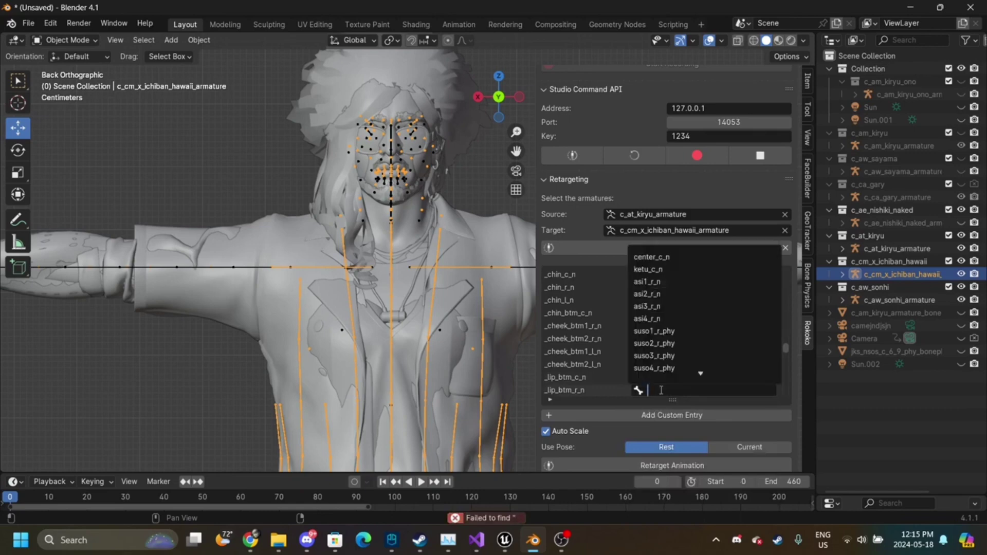
text(lip)
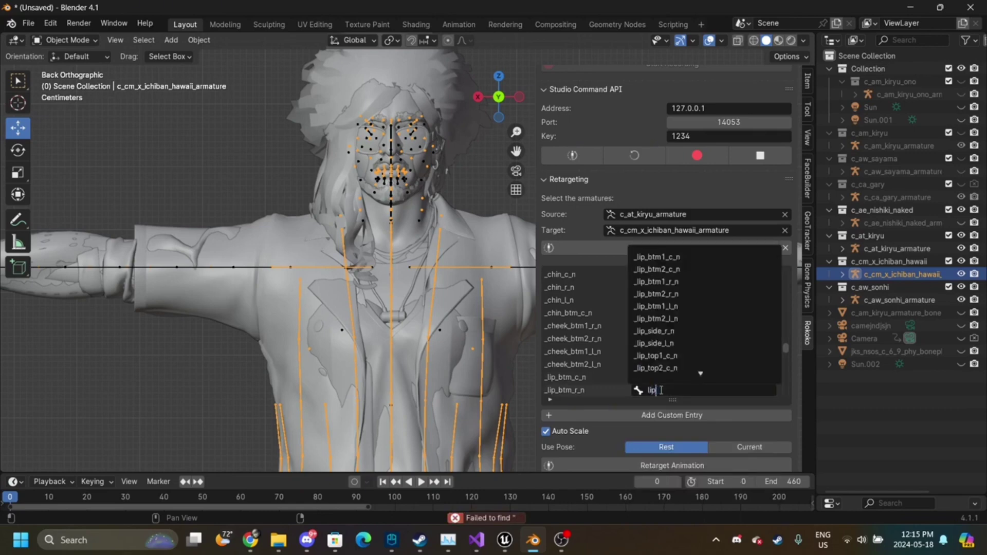
click(669, 281)
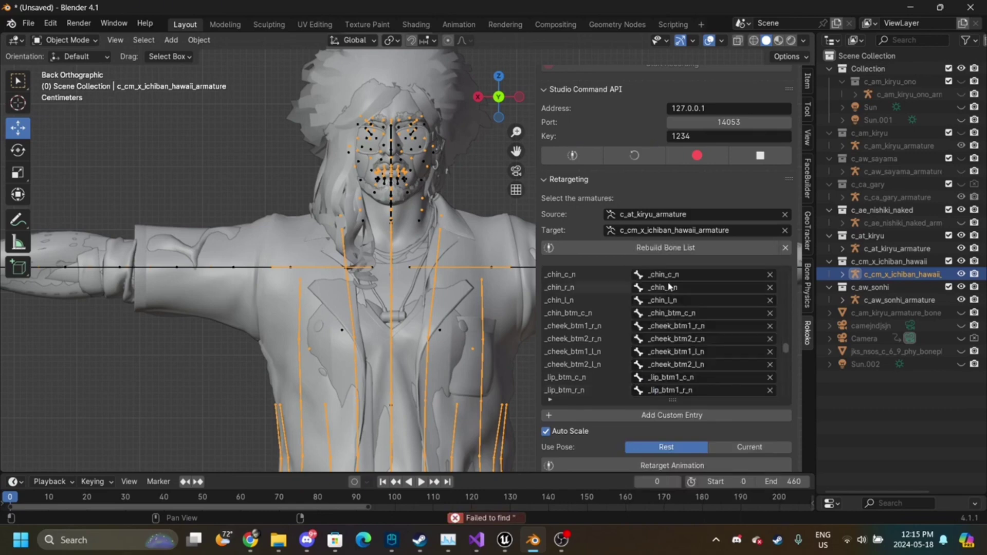
- Assign the target bone _lip_btm1_l_n to the lower left lip source bone _lip_btm_l_n
scroll(669, 392, down, 3)
click(667, 364)
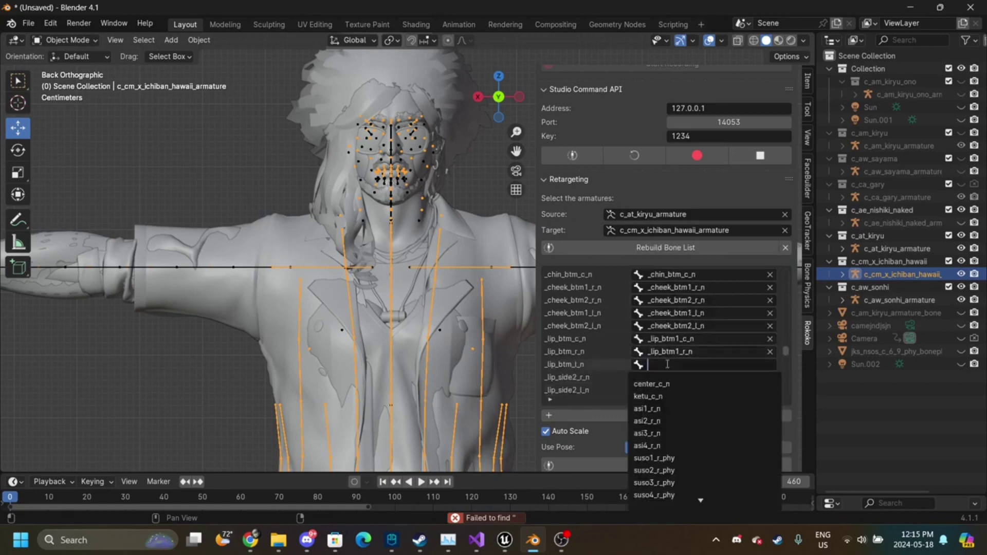
text(lip)
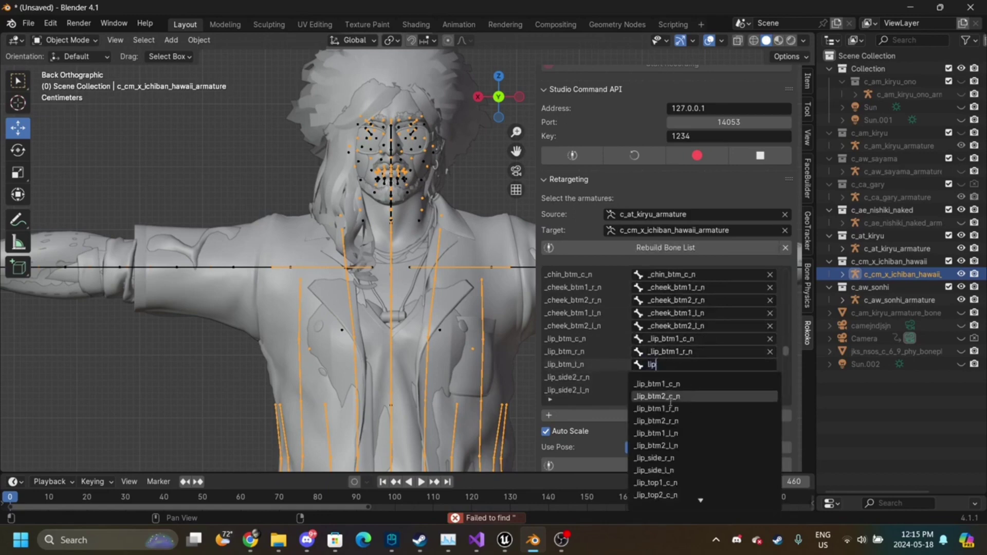
click(674, 434)
click(662, 376)
text(l)
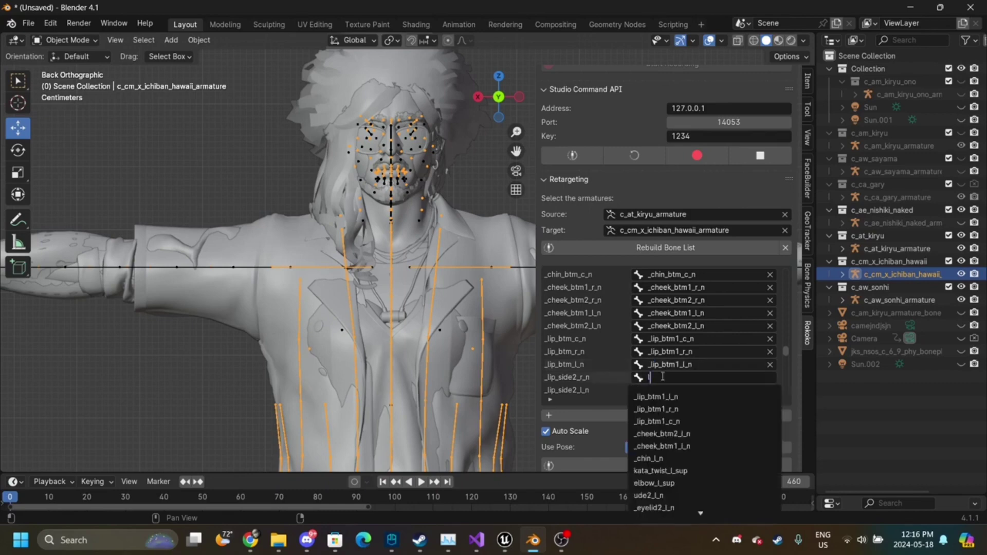
text(ipside)
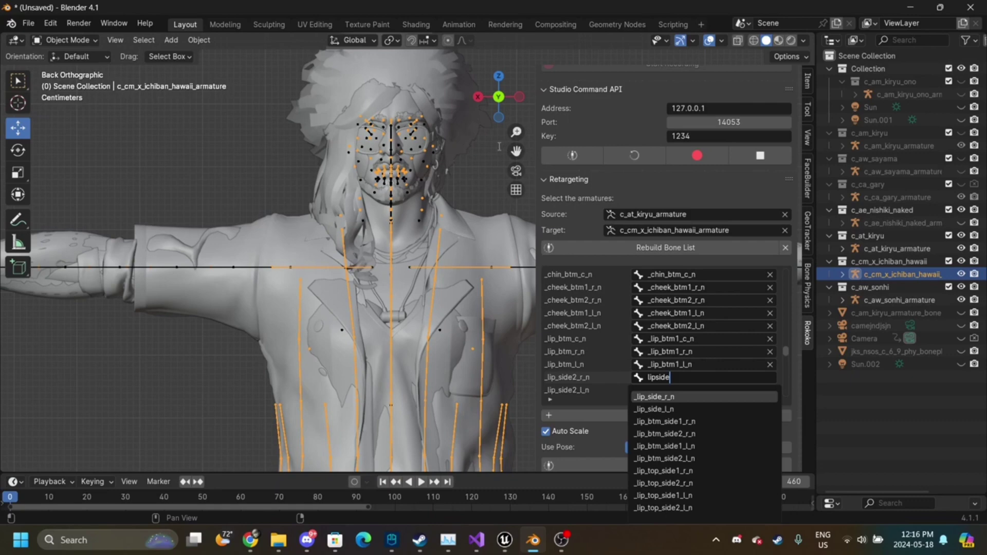
scroll(591, 369, down, 3)
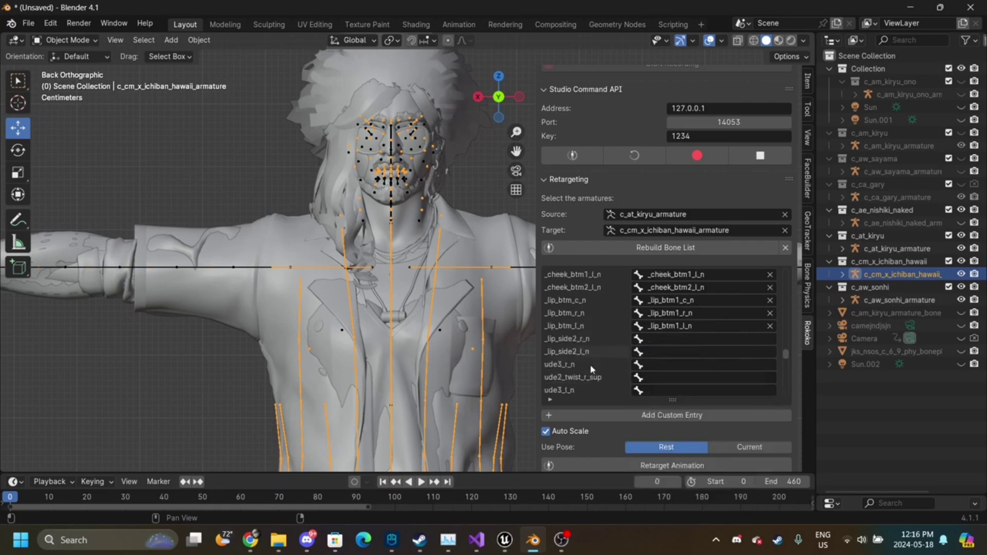
- Assign the target bone _lip_btm_side1_r_n to the right lip side source bone _lip_side2_r_n
click(654, 339)
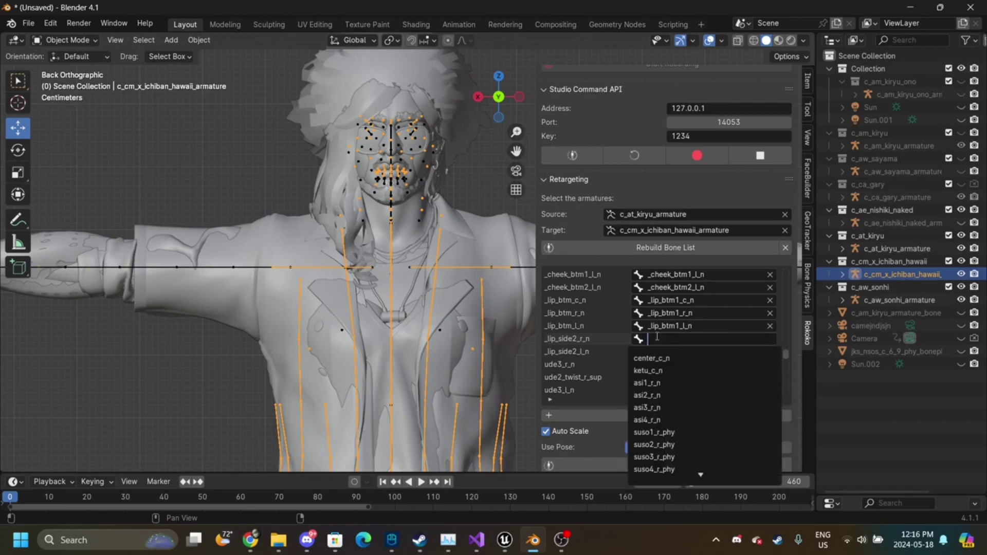
text(lip)
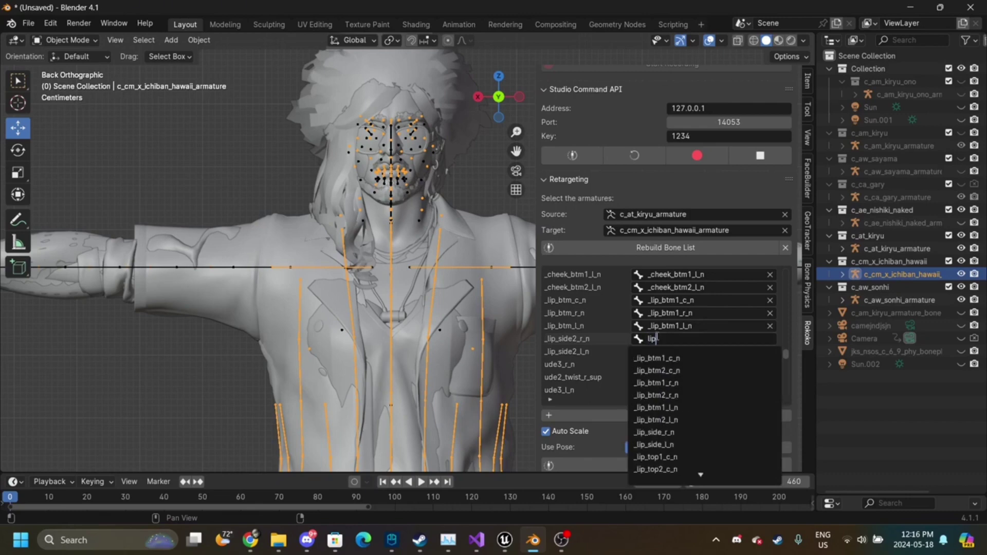
key(BackSpace)
key(BackSpace)
key(BackSpace)
text(s)
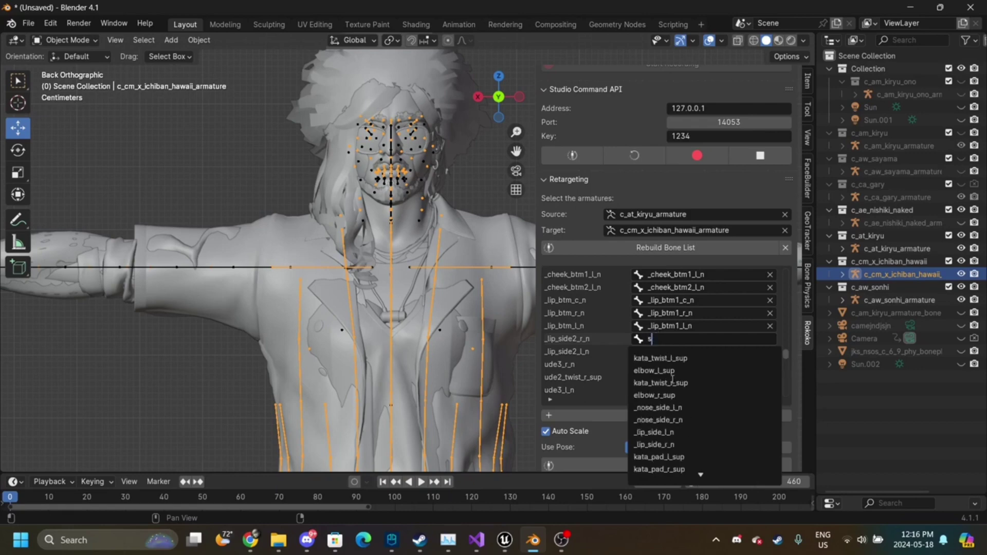
text(ide)
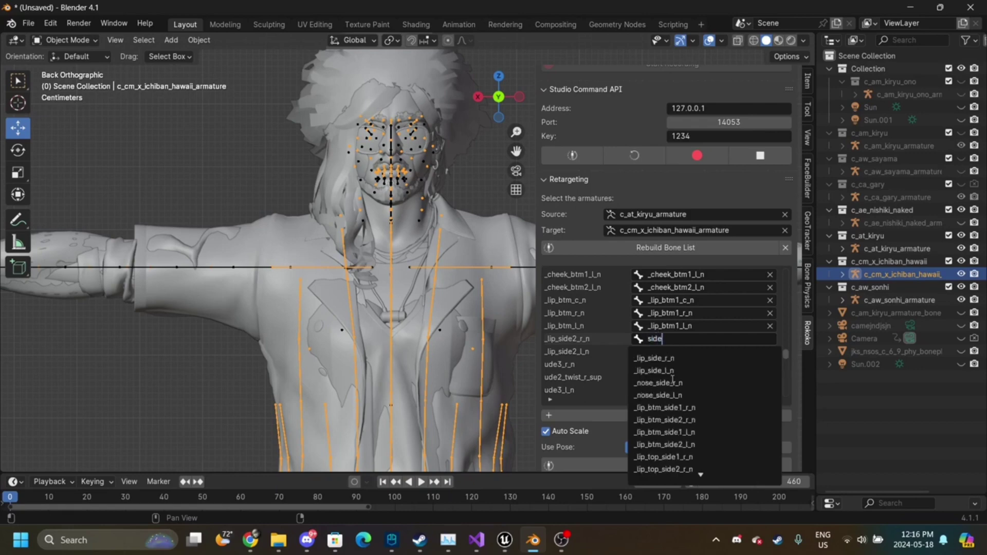
click(678, 408)
- Map the left lip side source bone _lip_side2_l_n to the target bone _lip_btm_side1_l_n
click(677, 351)
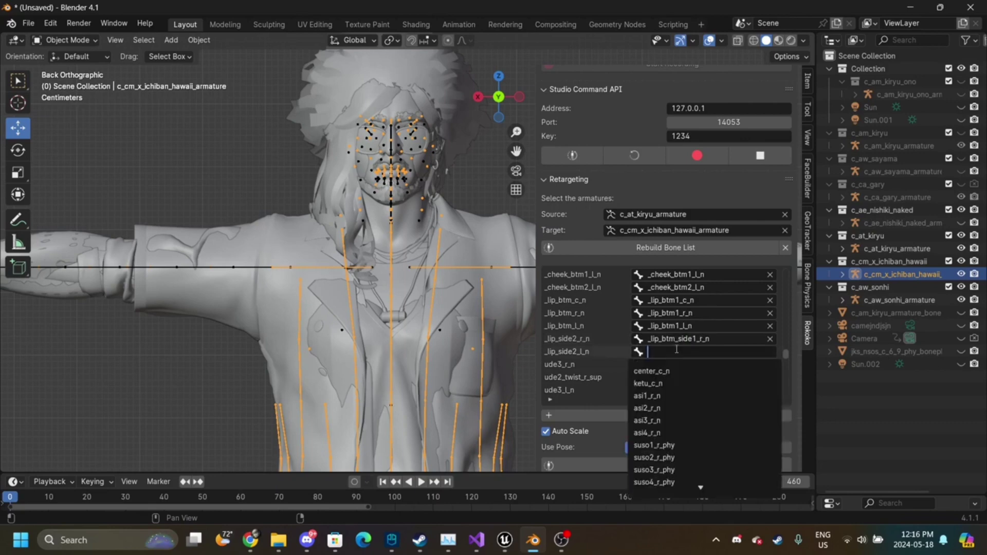
text(side)
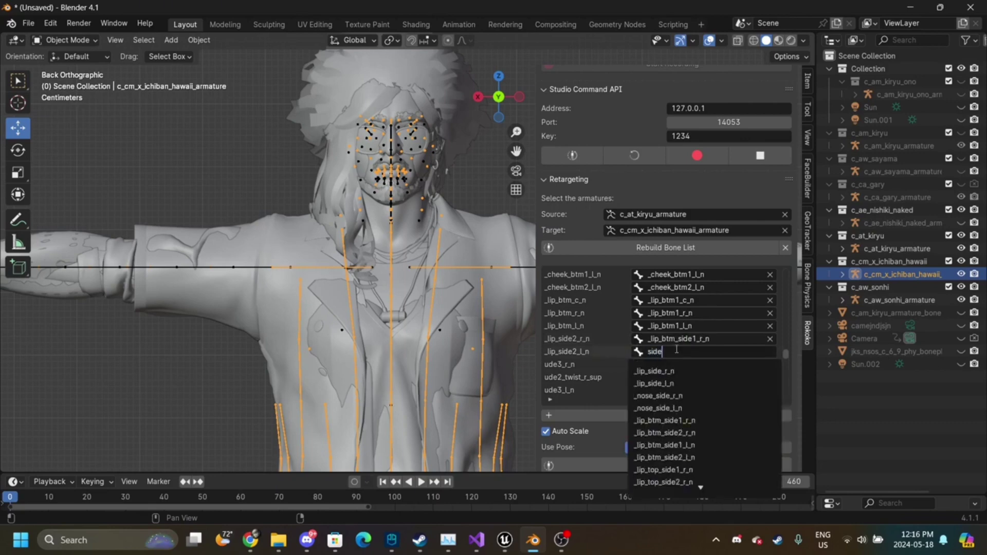
click(678, 445)
- Review the source and target bone pairings throughout the retargeting list, from the body bones to the facial and arm bones
scroll(655, 339, up, 15)
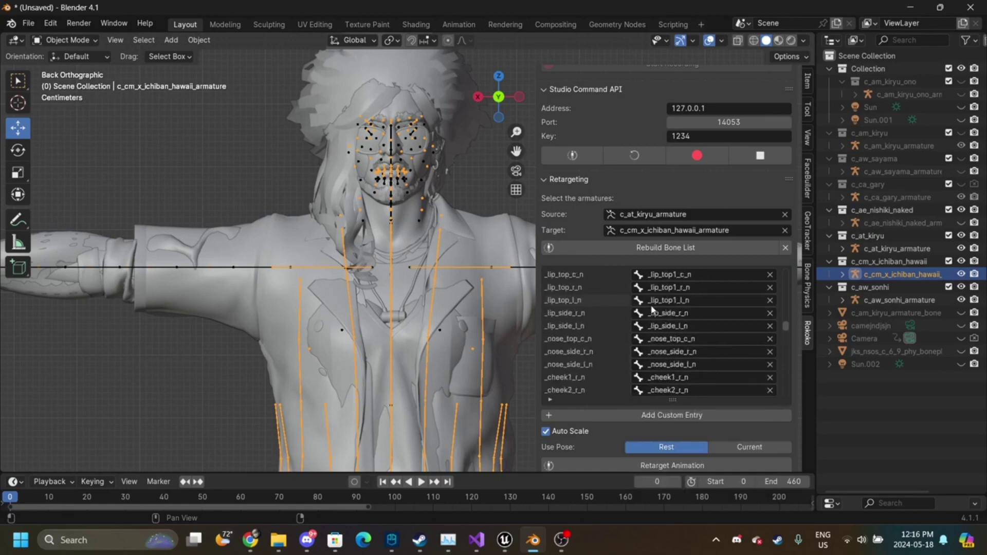
scroll(652, 309, up, 12)
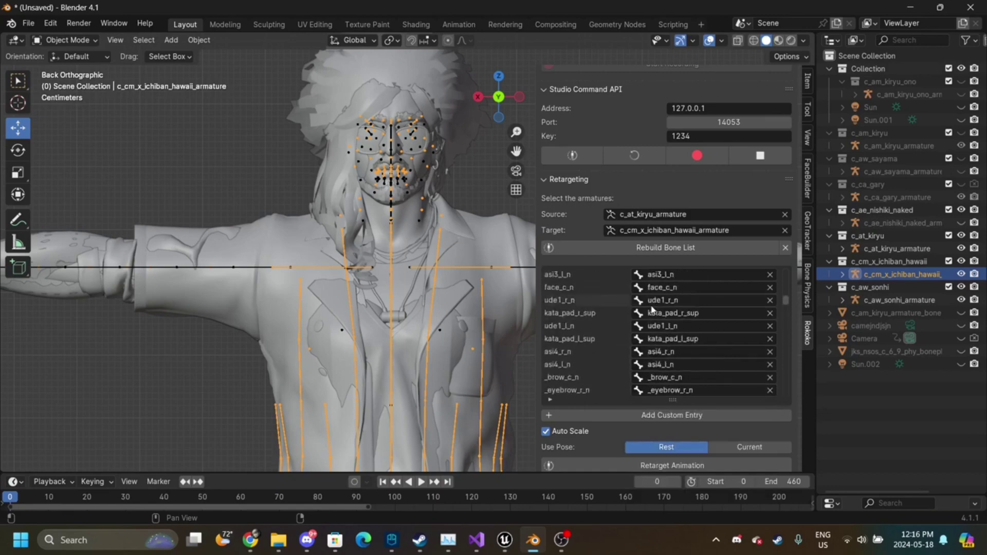
scroll(651, 309, up, 10)
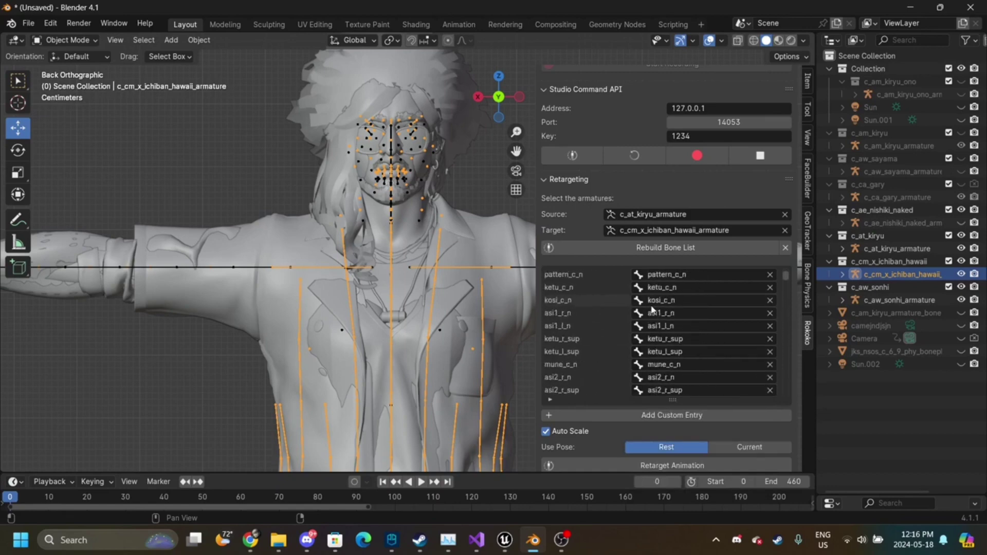
scroll(652, 309, up, 2)
scroll(652, 309, down, 20)
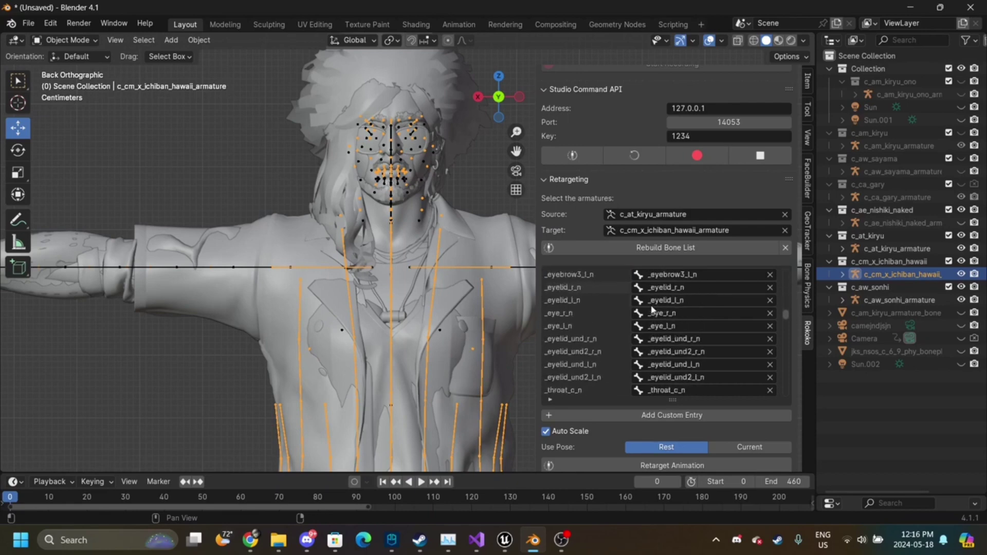
scroll(652, 309, up, 8)
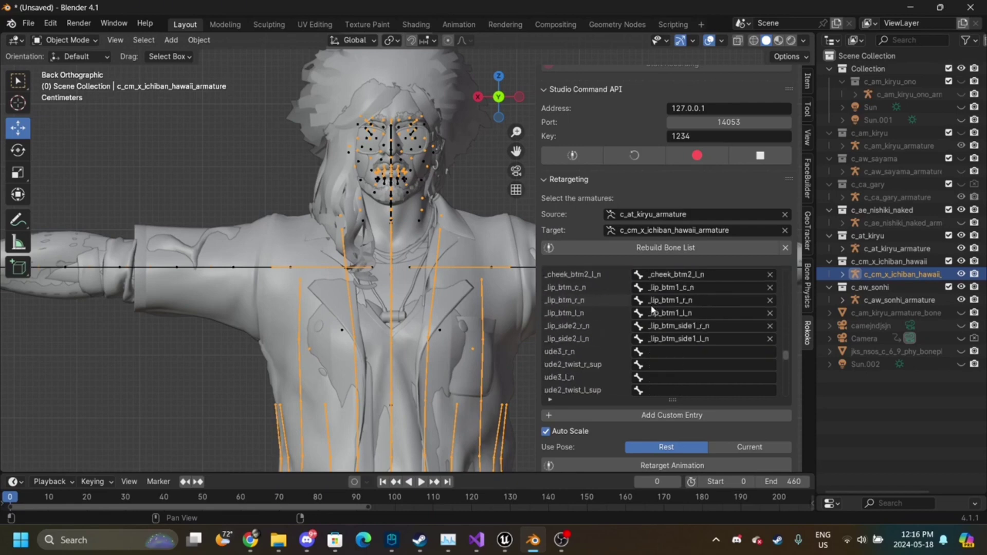
scroll(652, 309, down, 4)
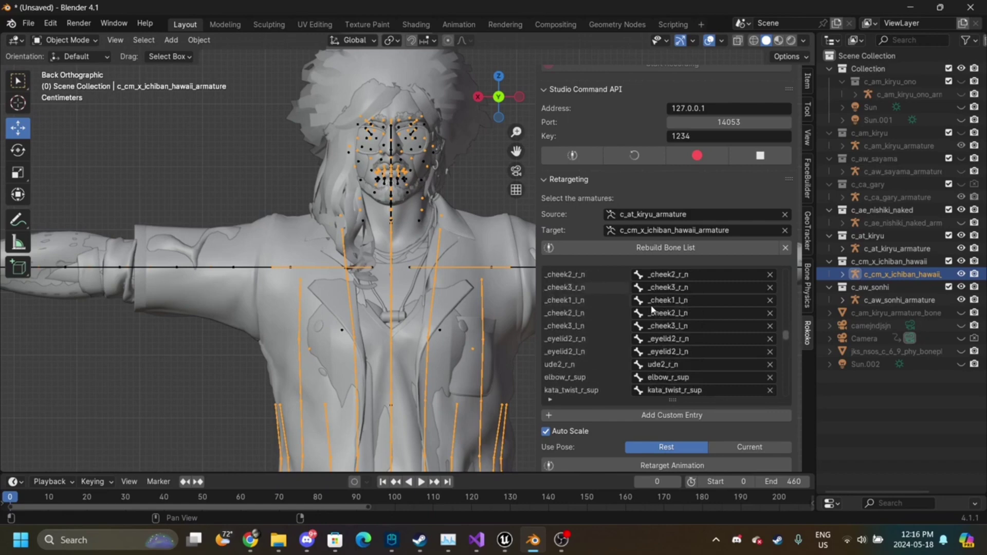
scroll(652, 309, down, 6)
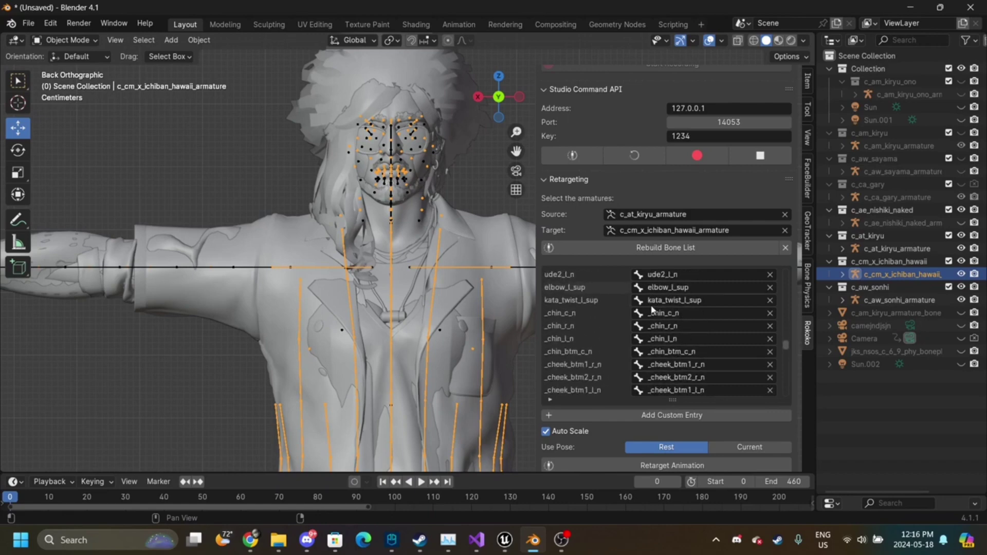
scroll(652, 309, up, 7)
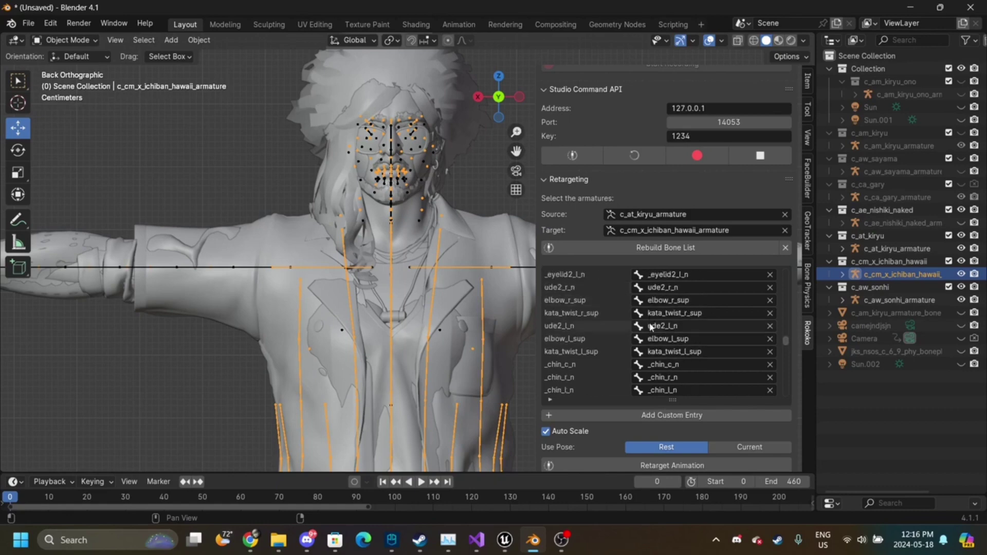
scroll(689, 315, up, 10)
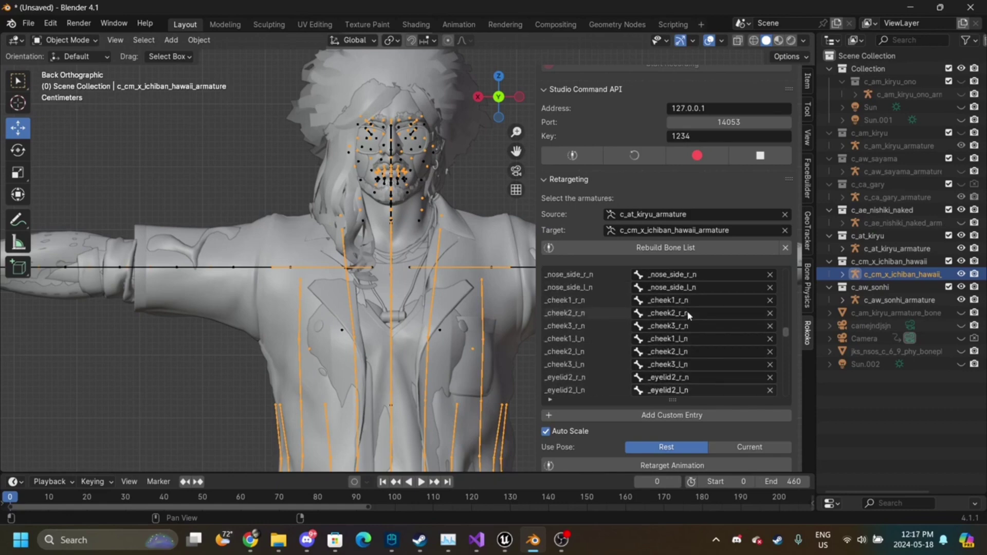
- Recheck the bone mappings between c_at_kiryu_armature and c_cm_x_ichiban_hawaii_armature, from the center bone through the eyebrow, eyelid, cheek and lip entries
scroll(688, 315, up, 15)
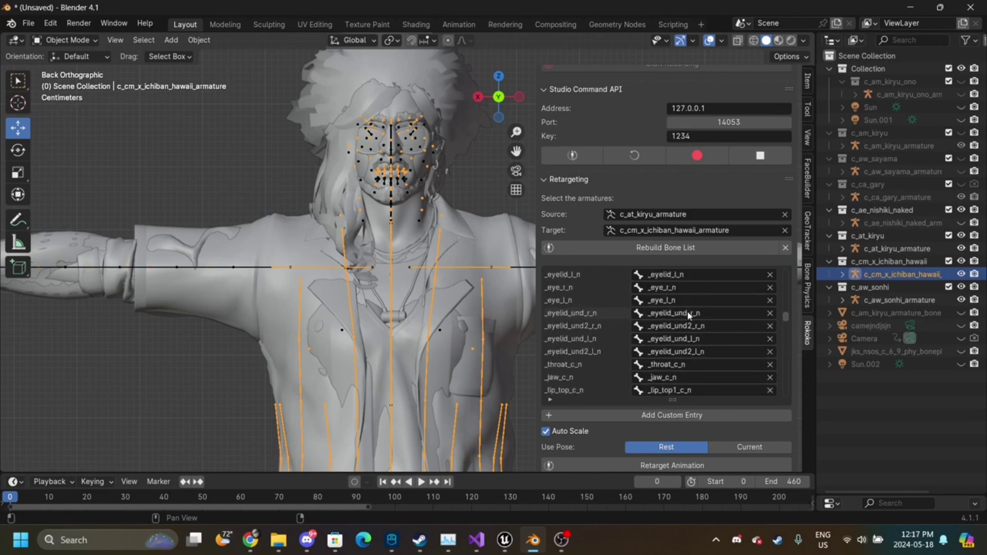
scroll(692, 360, up, 11)
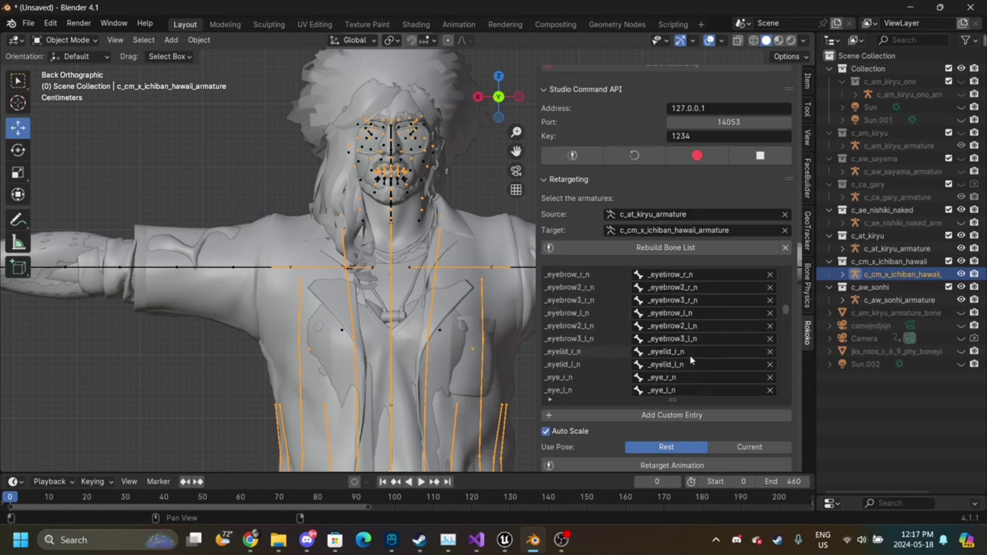
scroll(690, 359, up, 12)
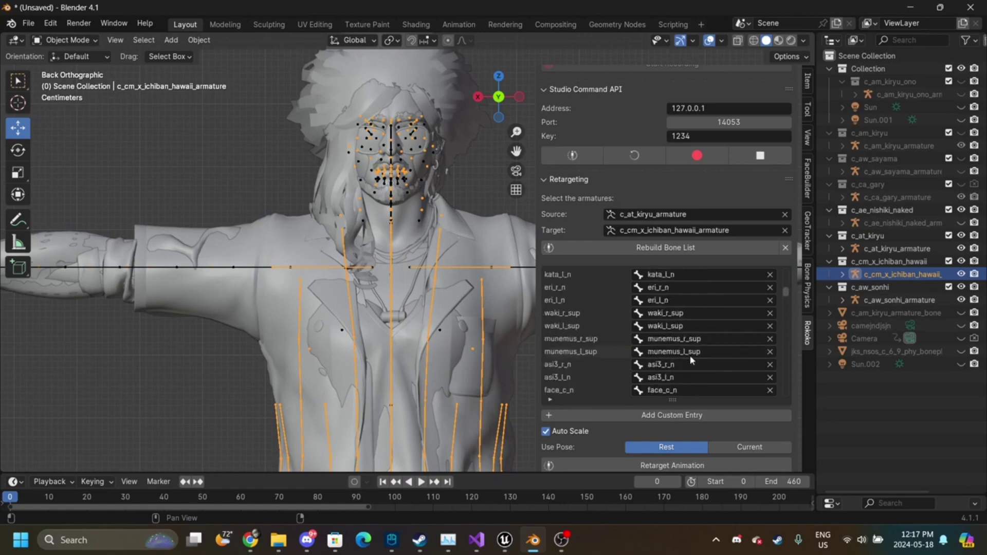
scroll(690, 359, down, 10)
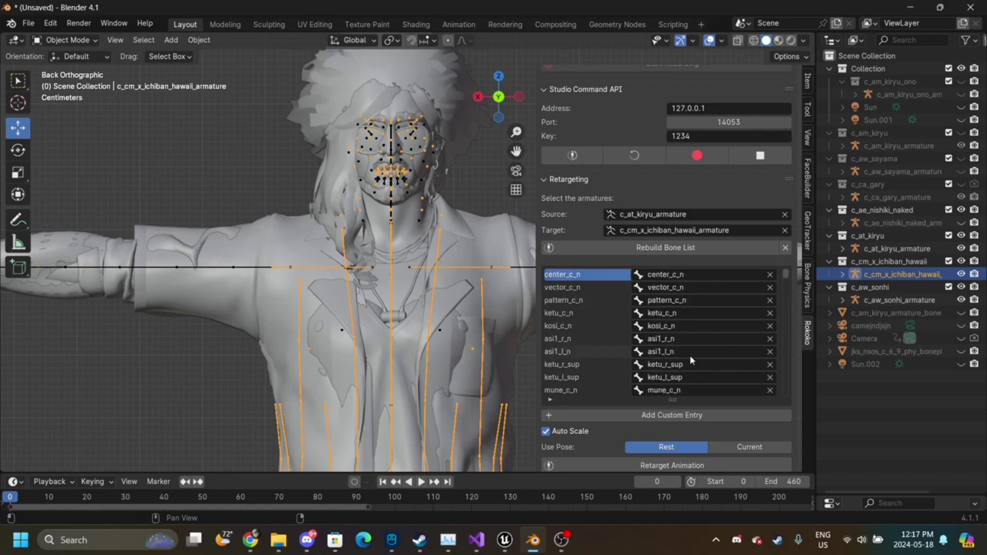
scroll(689, 355, up, 3)
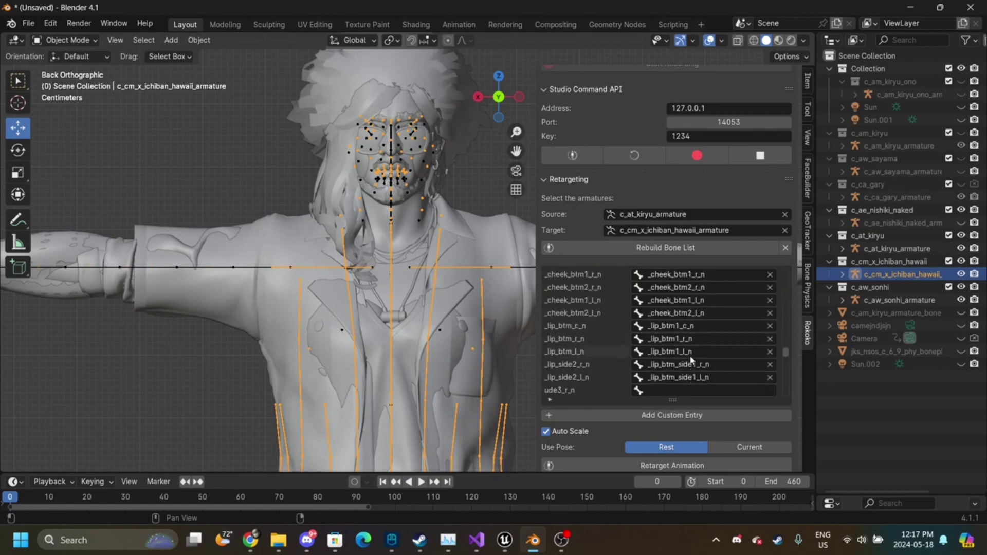
scroll(690, 359, up, 6)
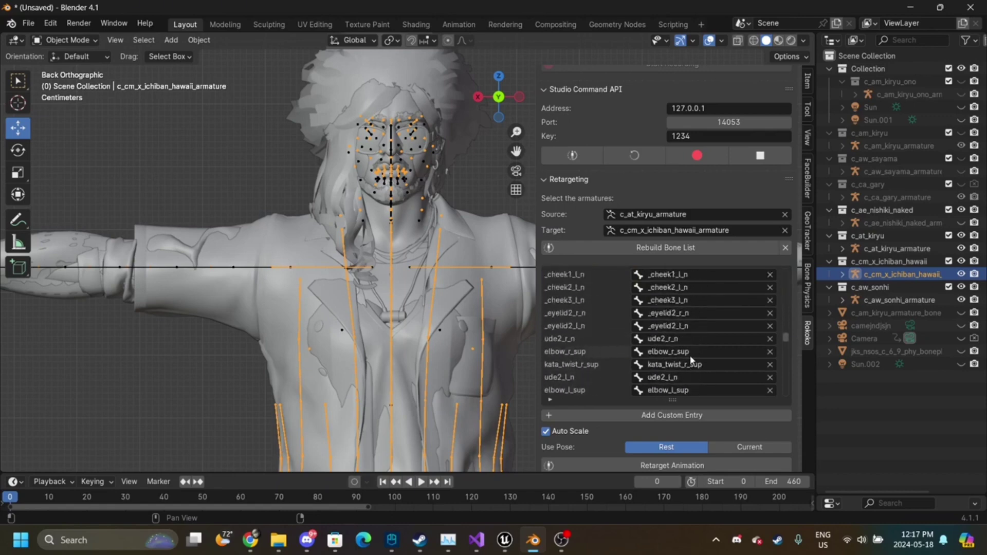
scroll(689, 355, up, 6)
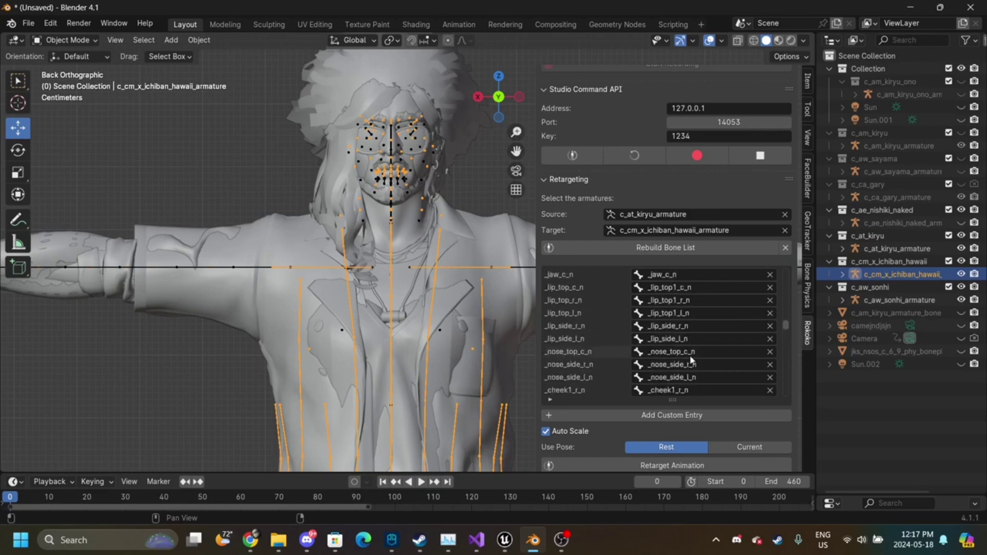
- Review the facial bone mappings in the retargeting list and map _lip_side_r_n to the target bone _lip_top_side1_r_n
scroll(689, 355, up, 5)
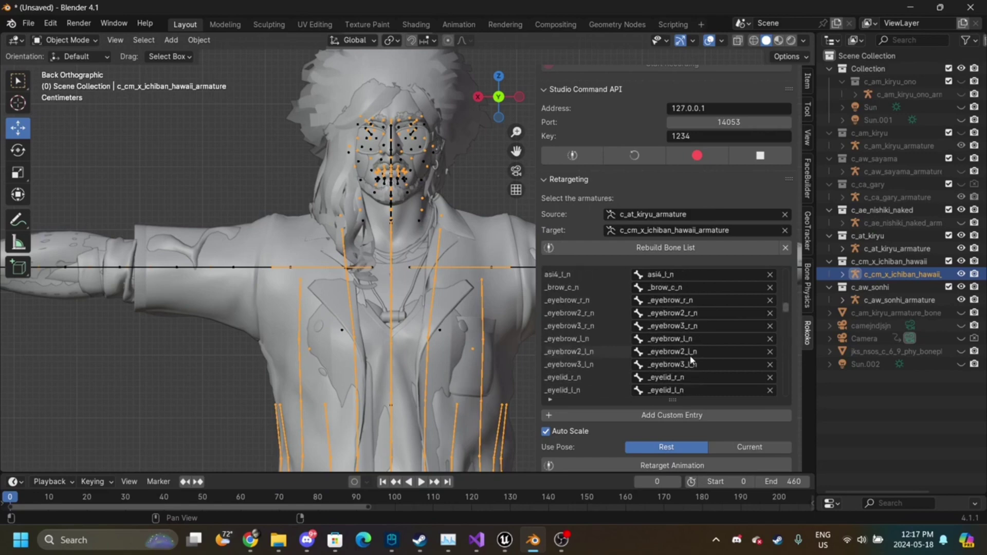
scroll(690, 360, down, 5)
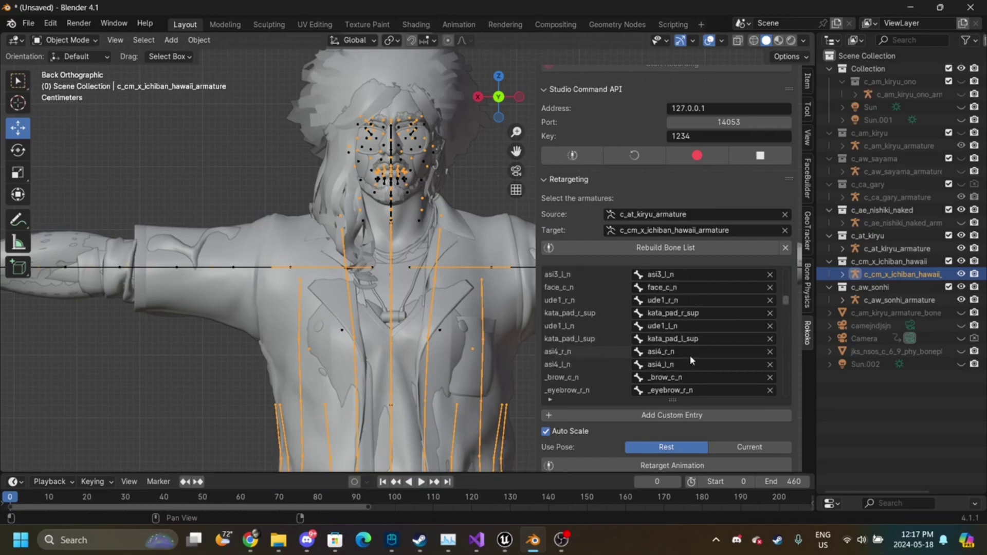
scroll(691, 360, down, 5)
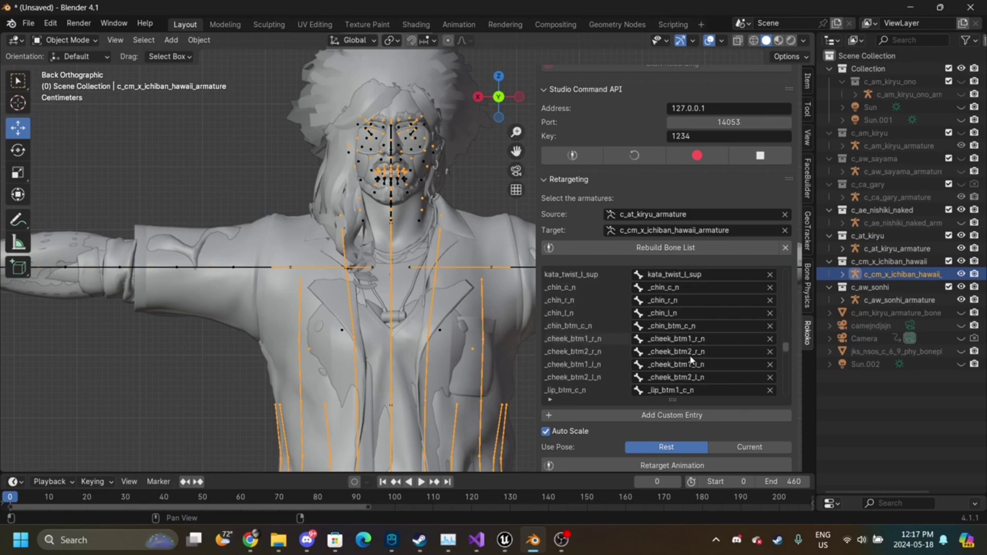
scroll(705, 373, down, 3)
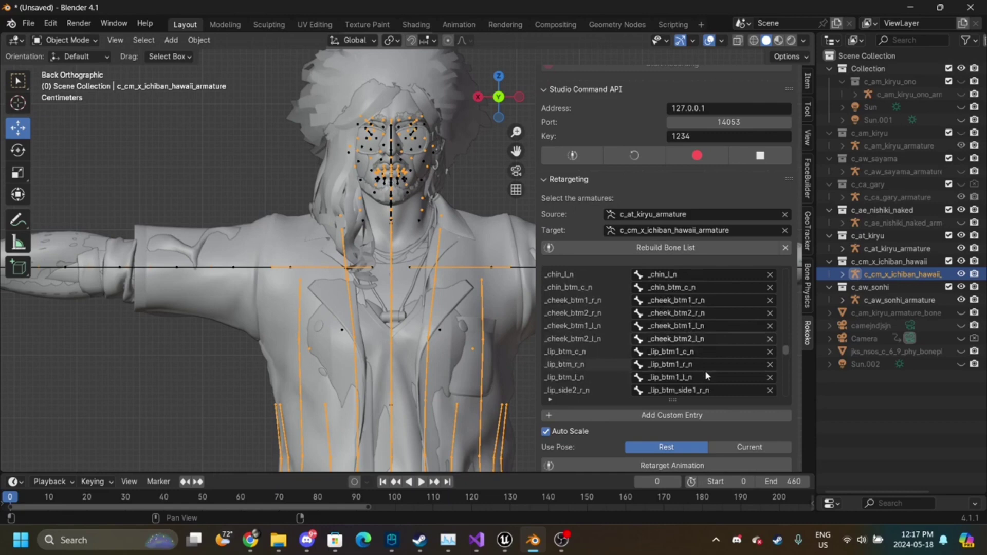
scroll(705, 370, up, 4)
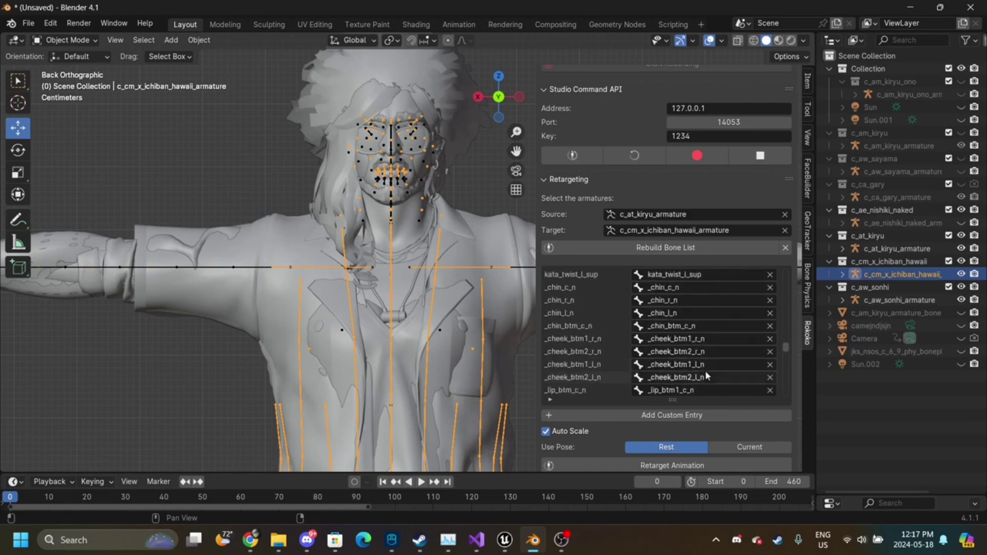
scroll(706, 376, up, 10)
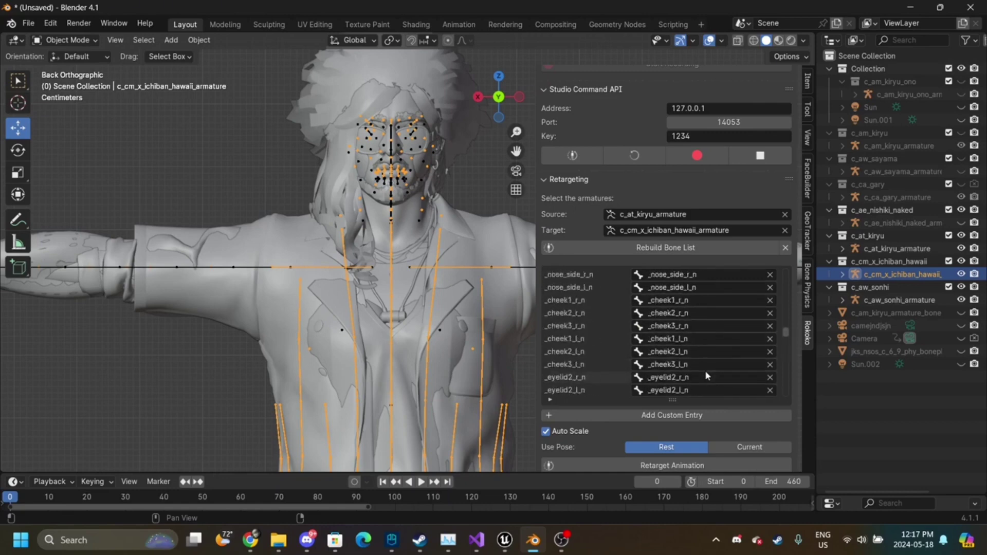
scroll(705, 370, up, 4)
click(682, 313)
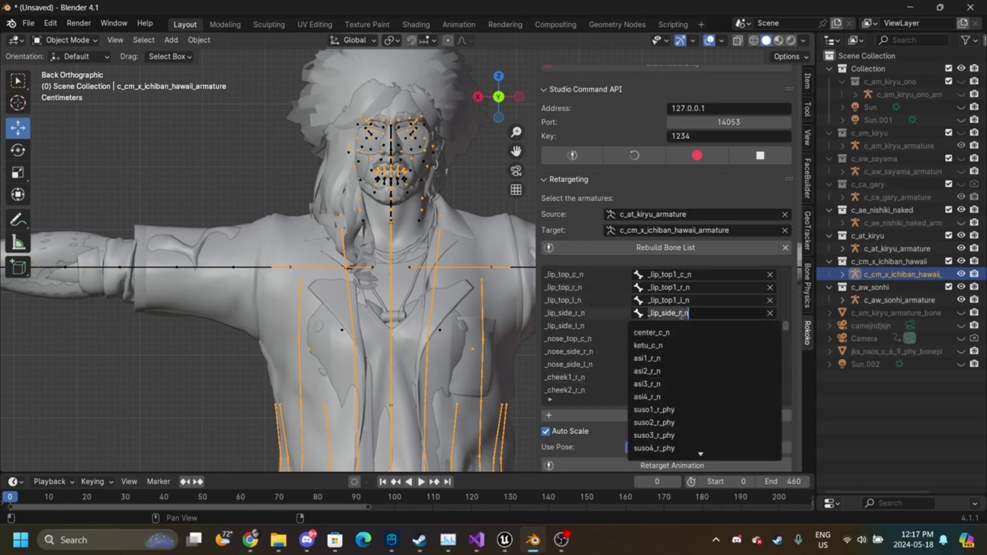
text(side)
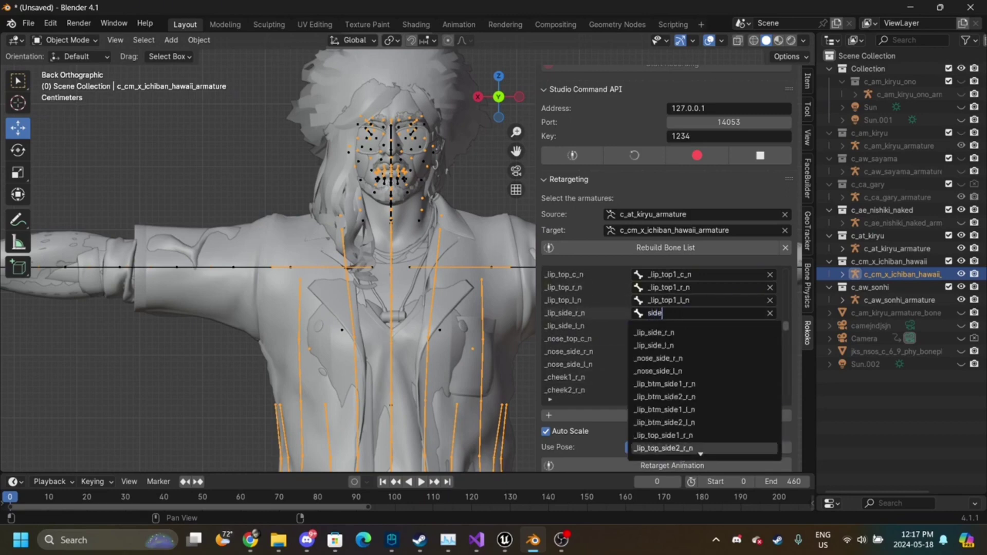
click(663, 435)
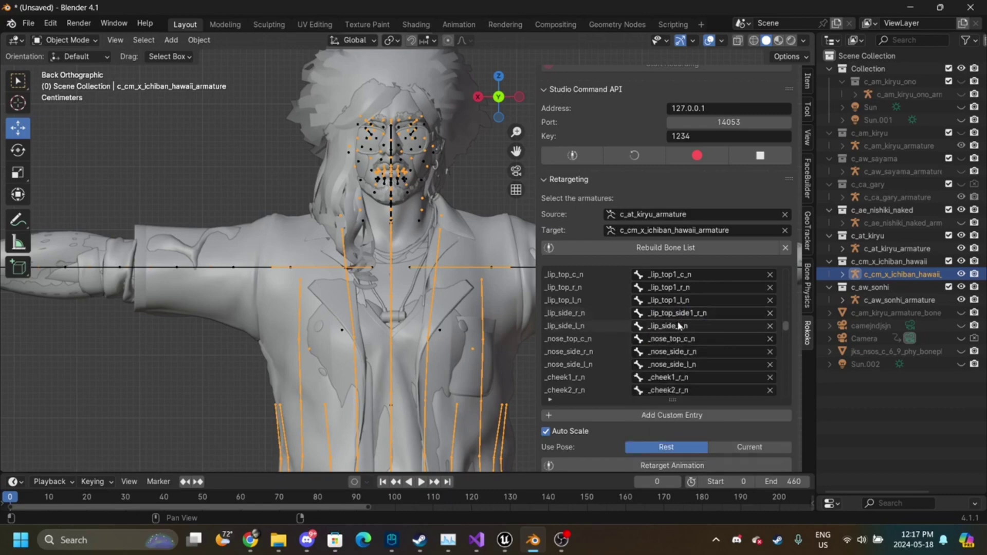
- Map the _lip_side_l_n entry to an upper-lip side bone of the target armature, searching the bones for "top"
scroll(675, 334, down, 12)
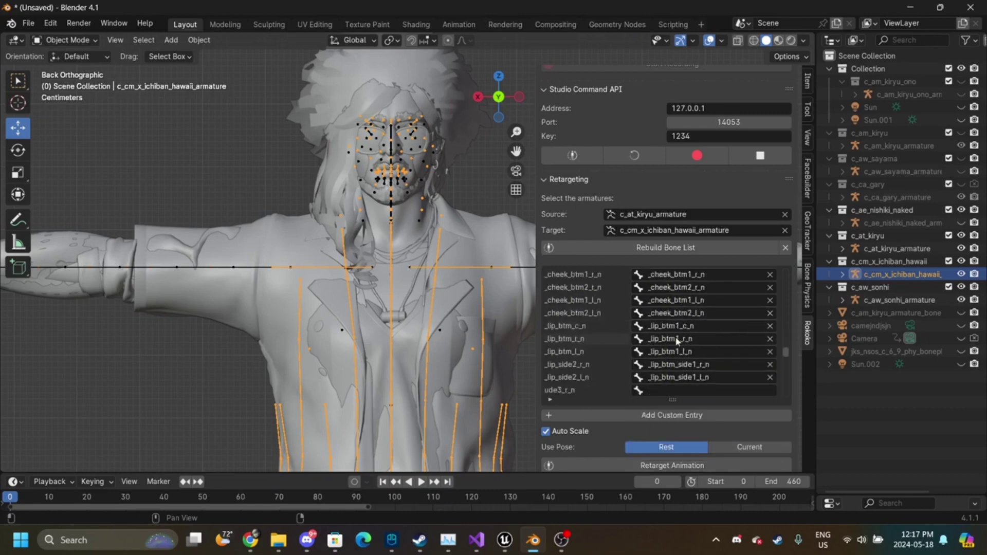
scroll(678, 340, up, 10)
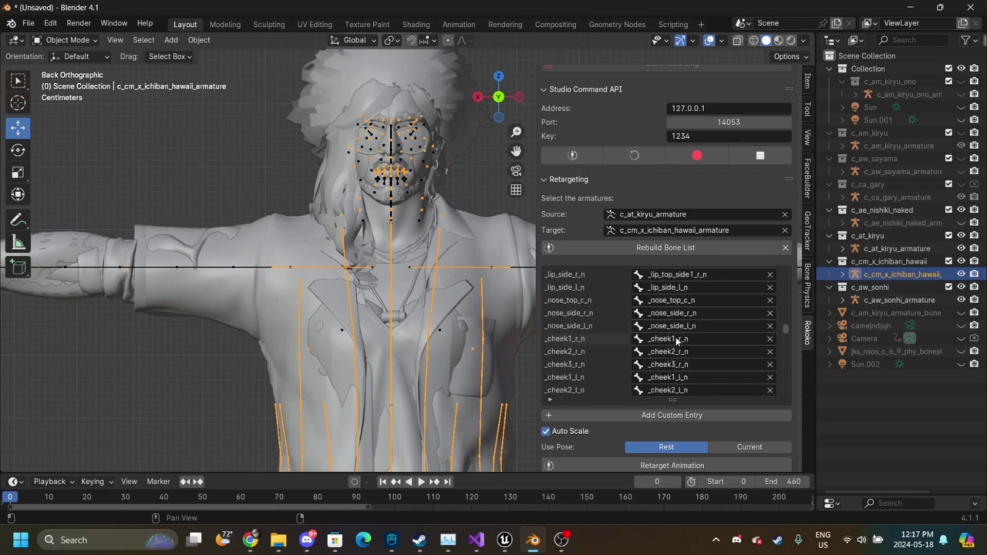
click(679, 287)
text(top)
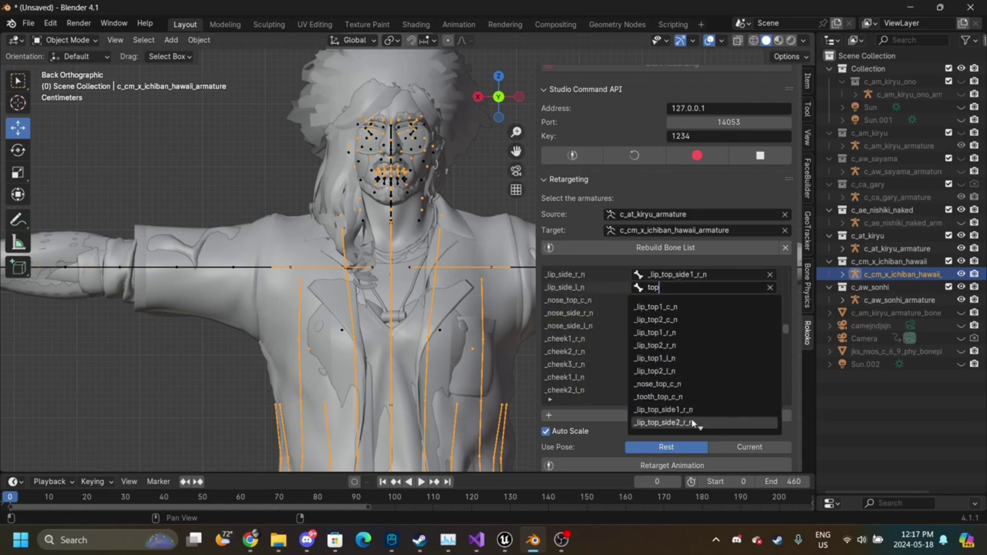
click(692, 420)
- Map the unassigned source bones ude3_r_n and ude2_twist_r_sup to the target bones of the same names
scroll(704, 341, down, 8)
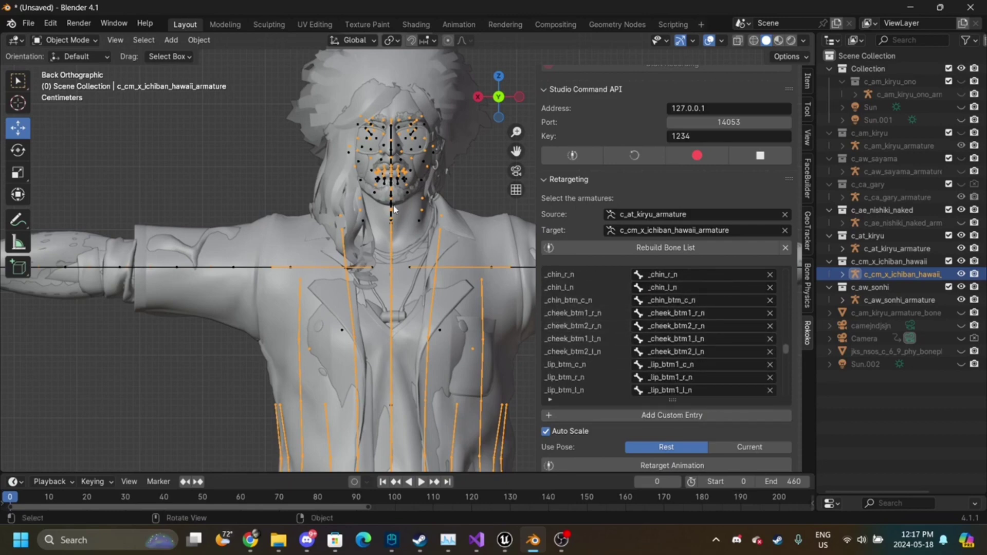
scroll(704, 335, down, 4)
scroll(639, 433, down, 4)
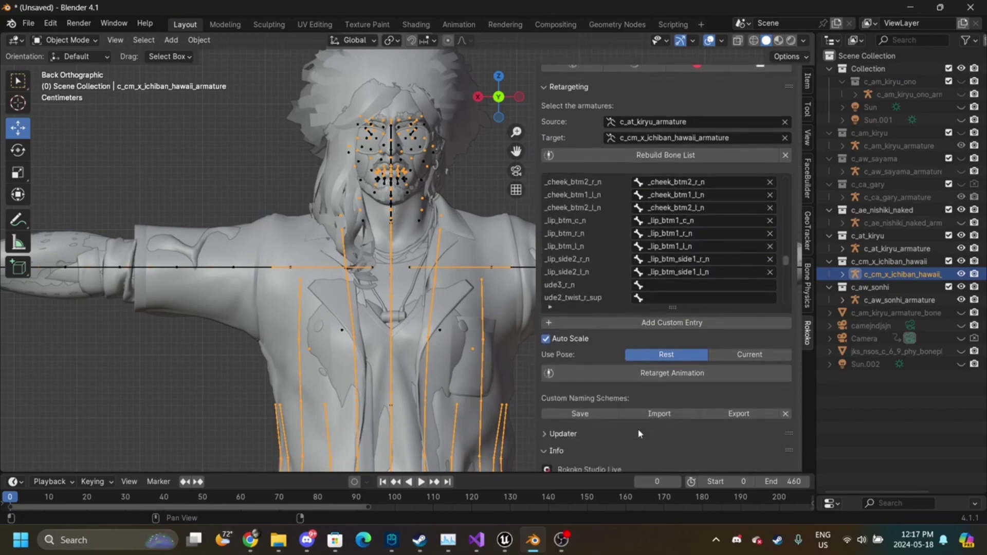
scroll(638, 429, down, 1)
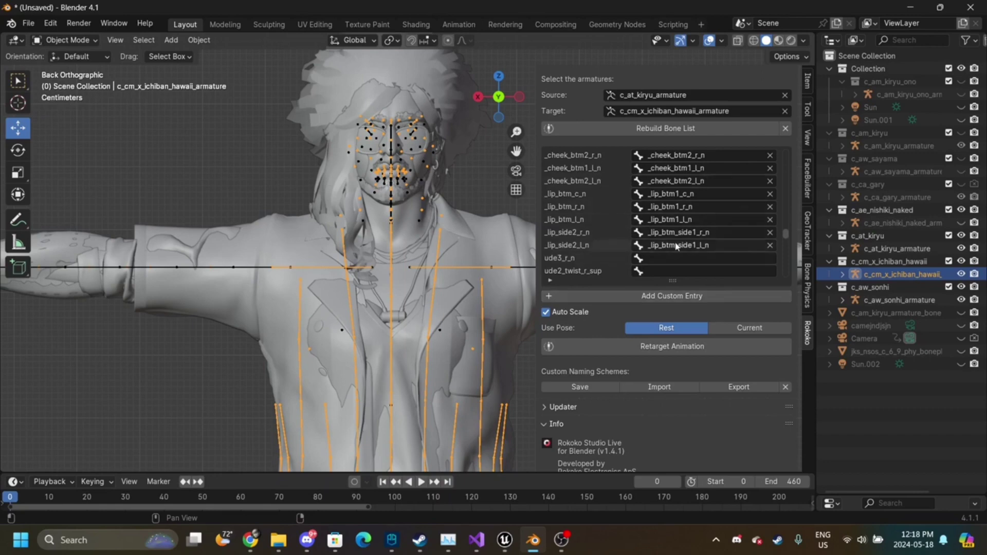
scroll(677, 246, down, 3)
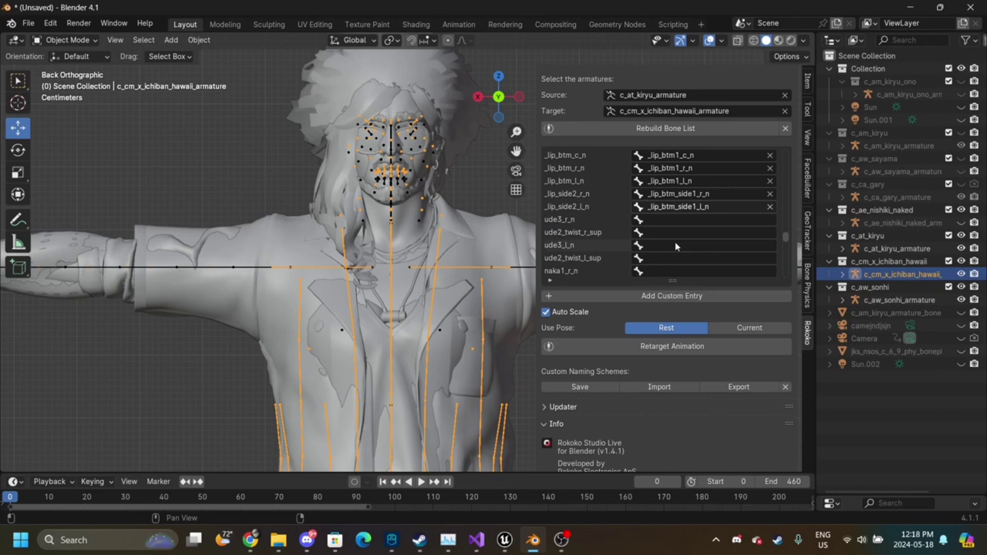
click(662, 220)
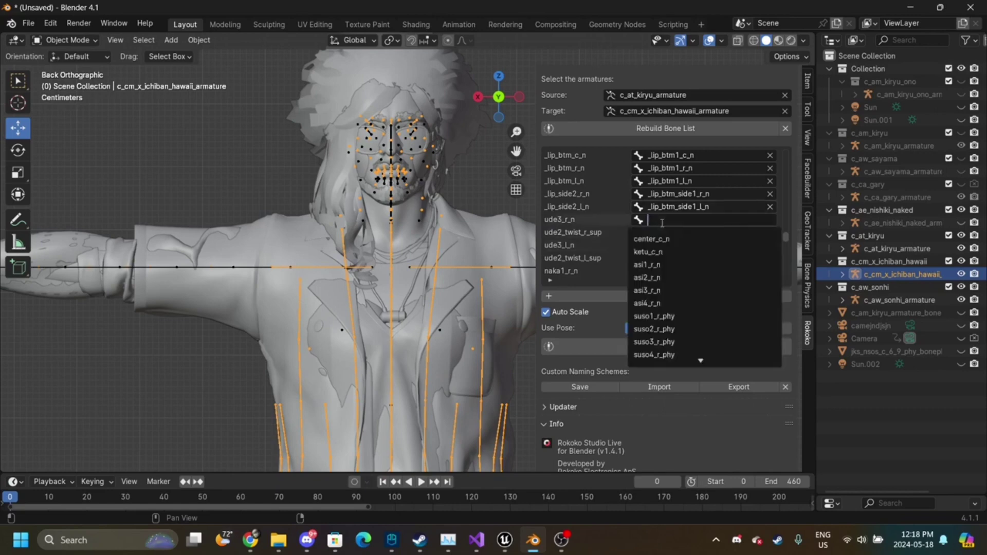
text(ude3)
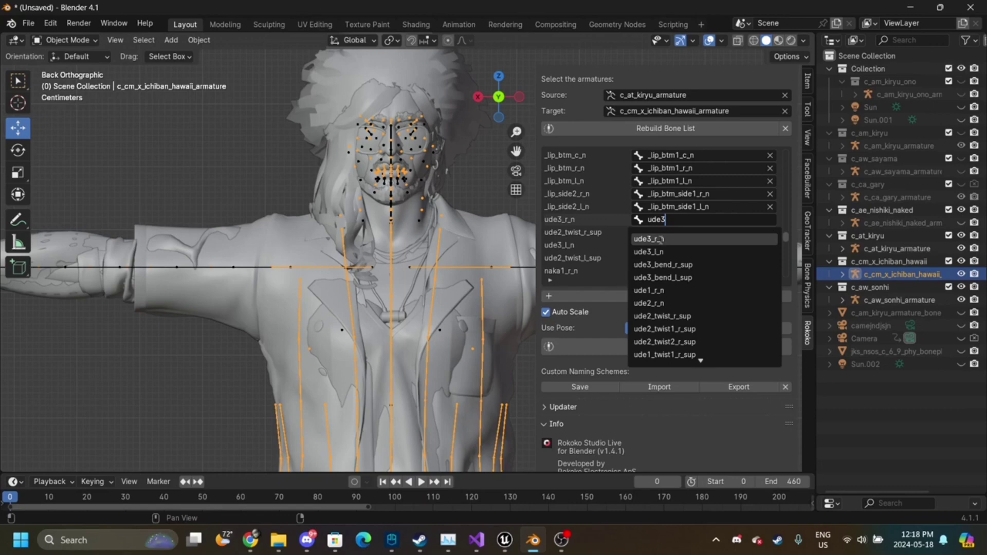
click(660, 239)
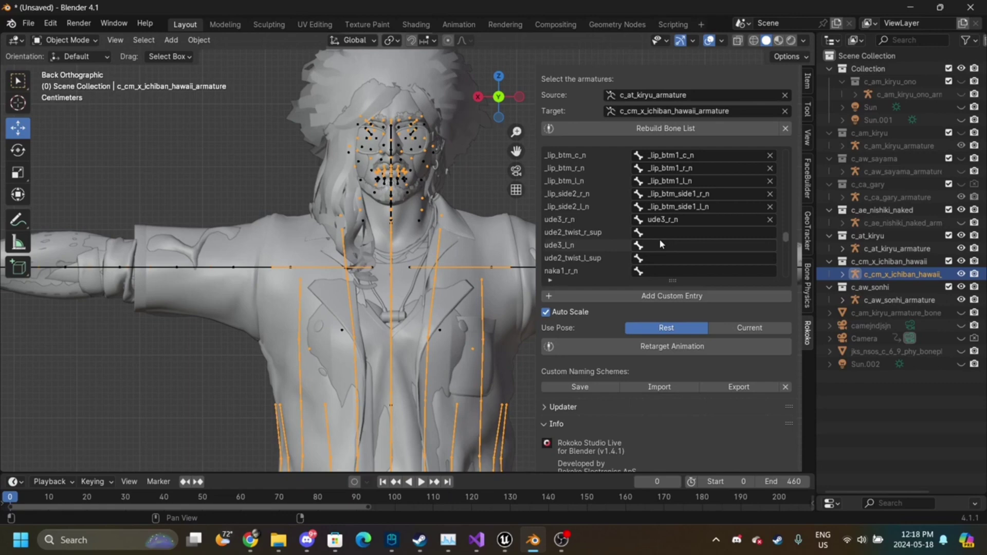
click(667, 232)
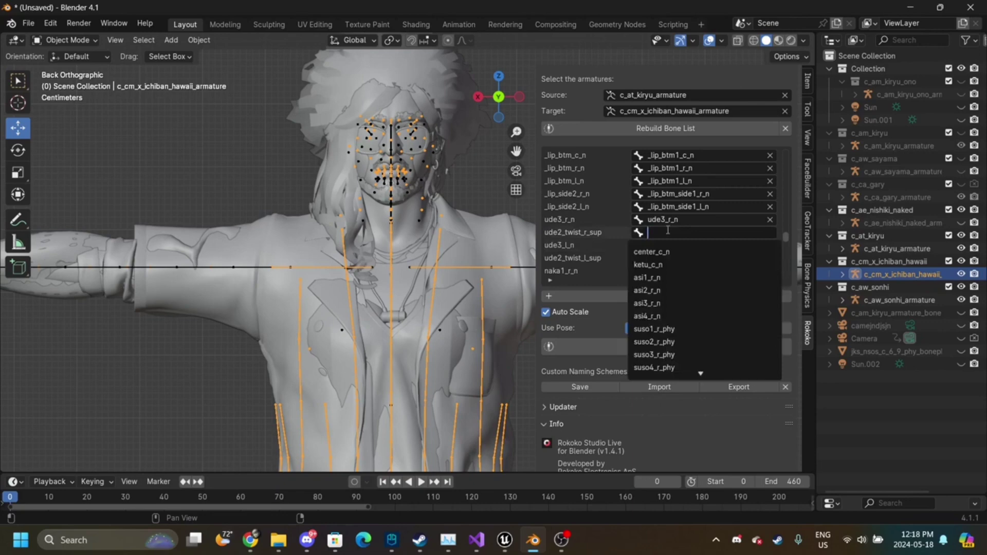
text(ude2)
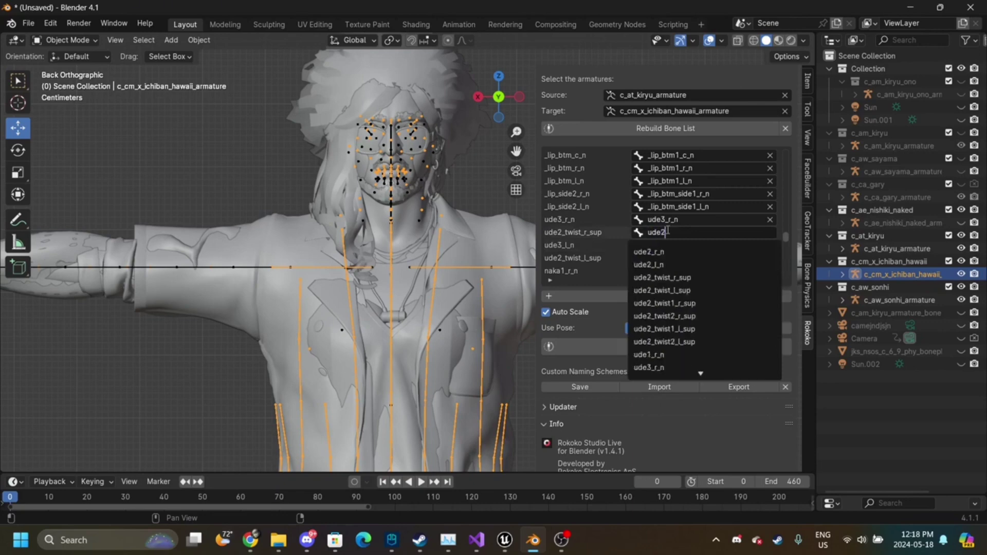
click(685, 277)
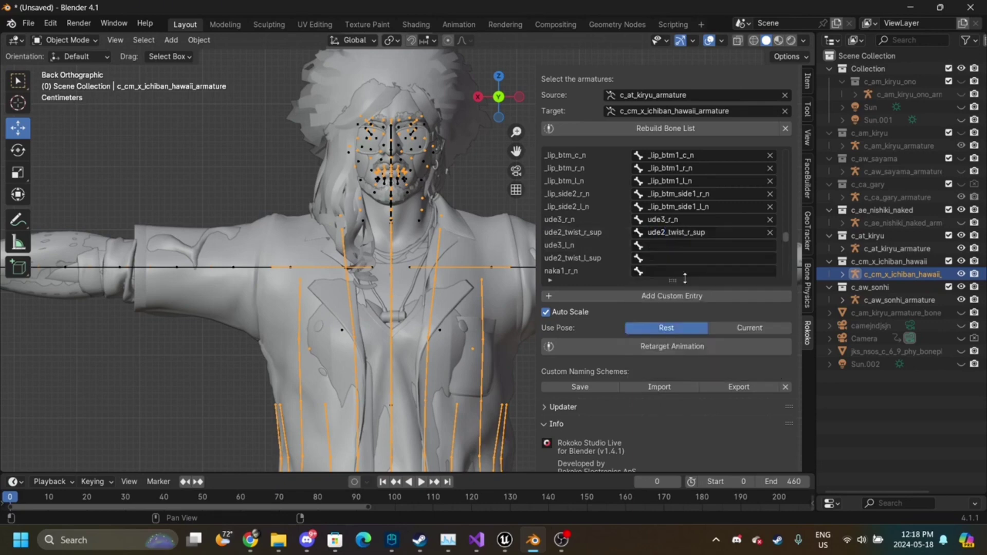
- Map the source bone ude3_l_n to the target bone ude3_l_n in the retargeting list
click(697, 245)
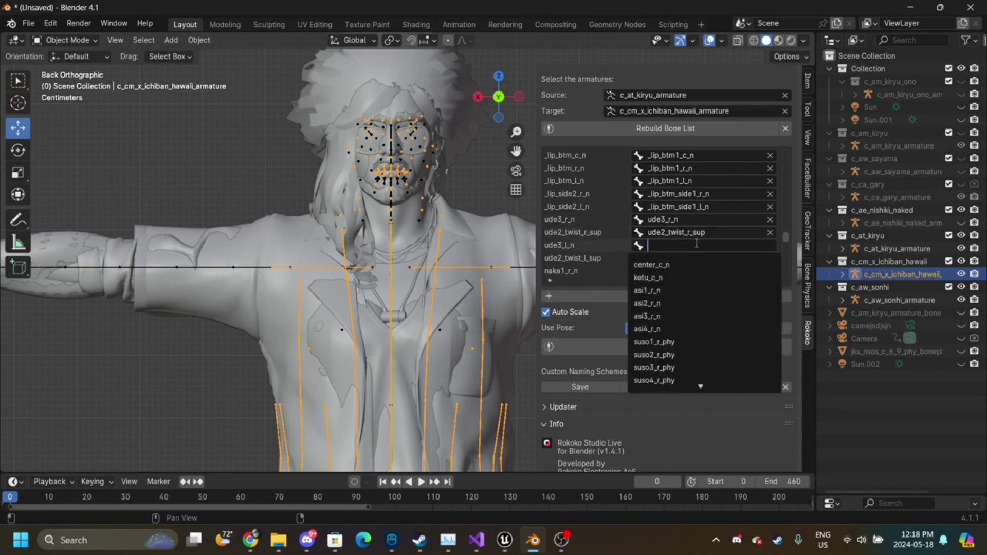
text(uide)
text(e)
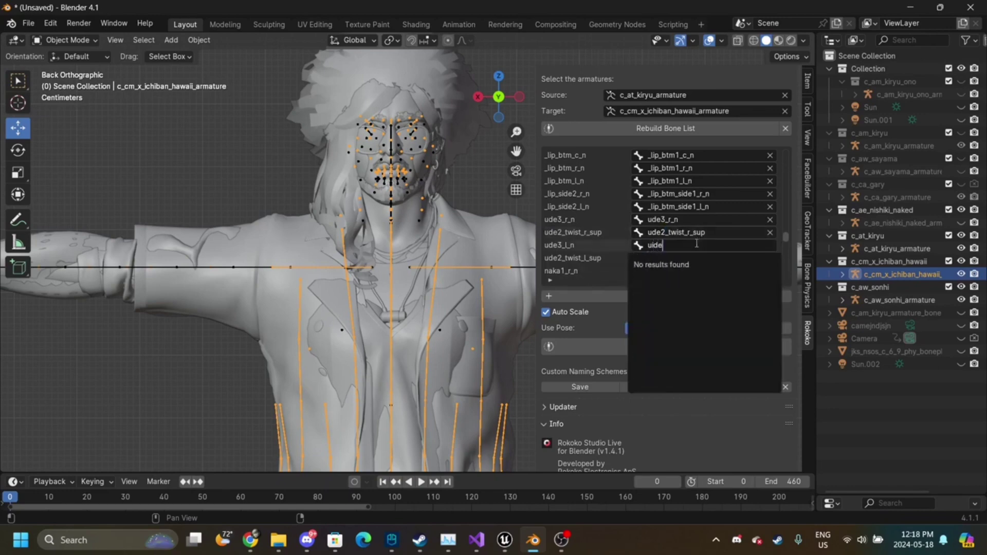
key(BackSpace)
key(BackSpace)
key(BackSpace)
text(de)
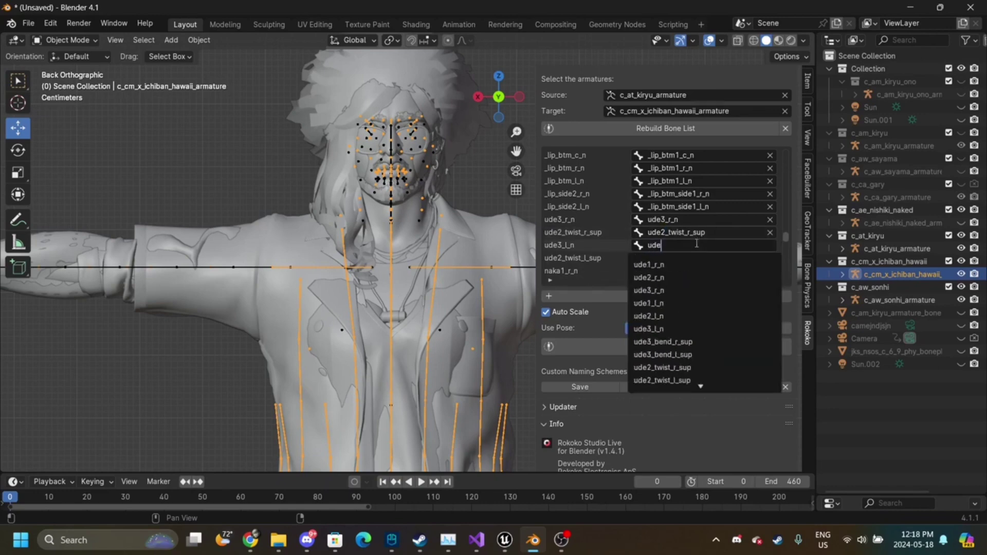
text(3)
click(677, 277)
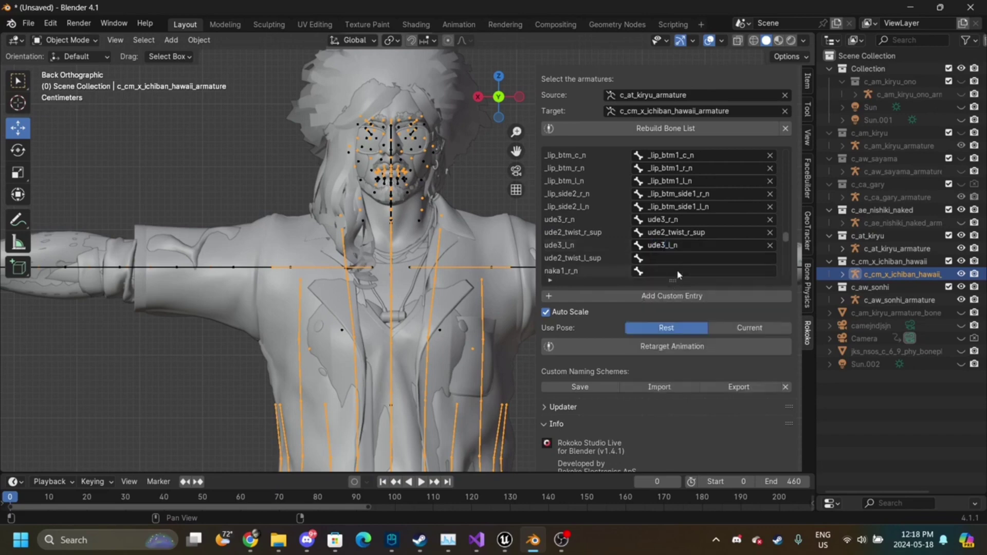
- Map the source bone ude2_twist_l_sup to the target bone ude2_twist_l_sup
click(668, 258)
text(ude2)
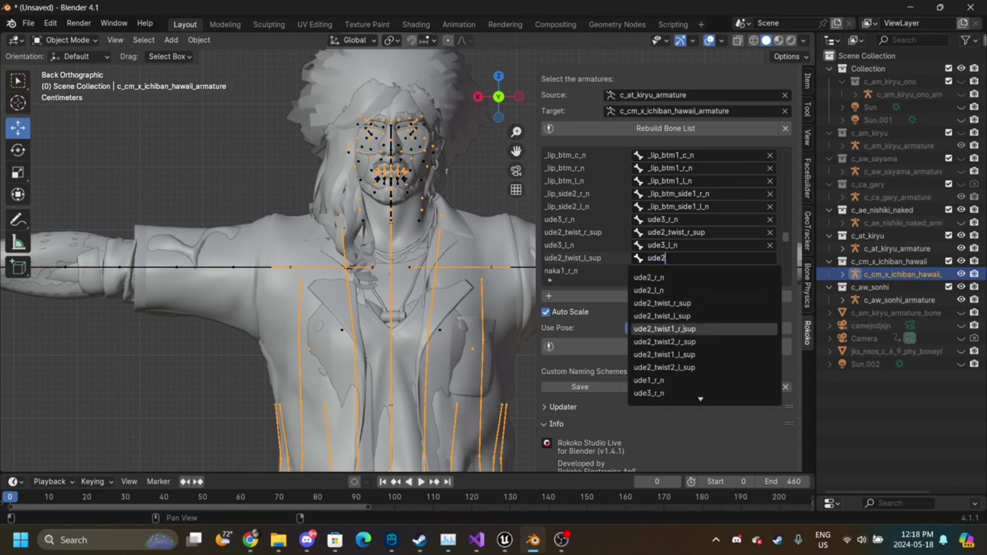
mouse_move(511, 545)
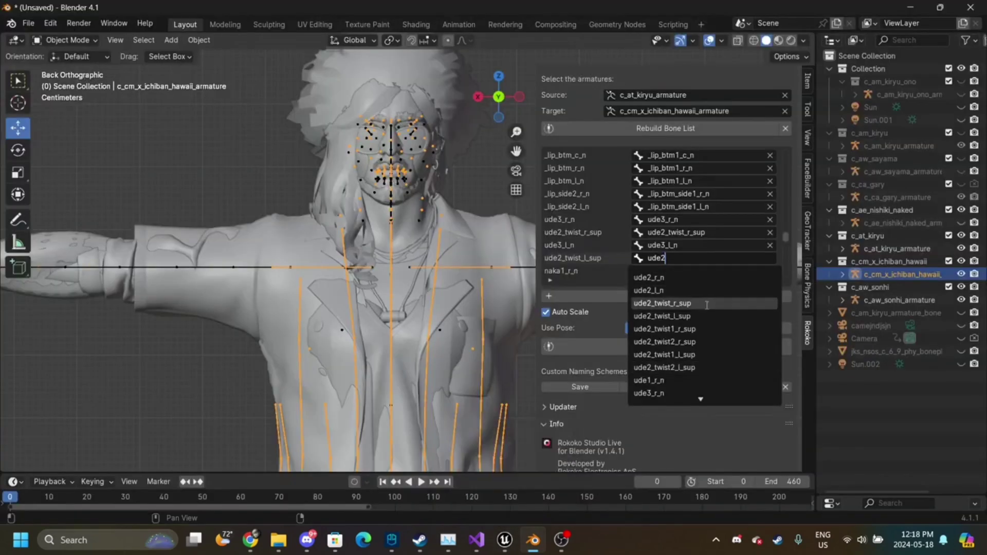
click(678, 314)
- Map the right-hand finger bones naka1_r_n and hito1_r_n to the target bones of the same names
scroll(681, 257, down, 3)
click(667, 232)
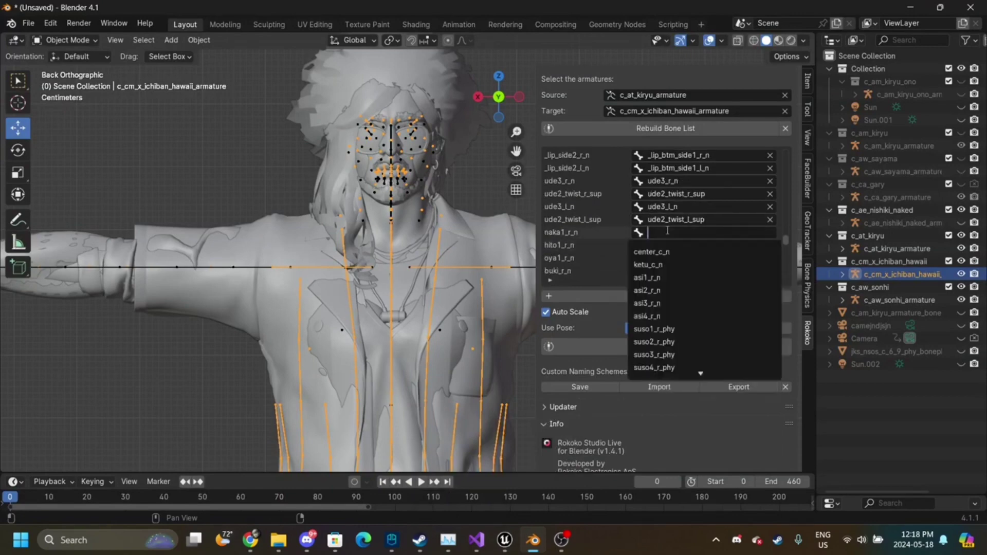
text(naka)
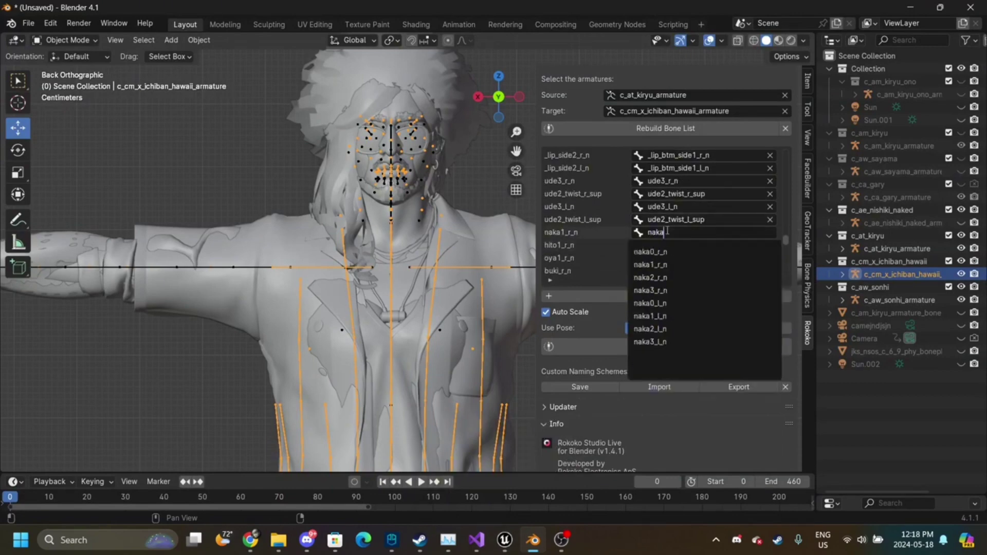
click(650, 265)
click(657, 245)
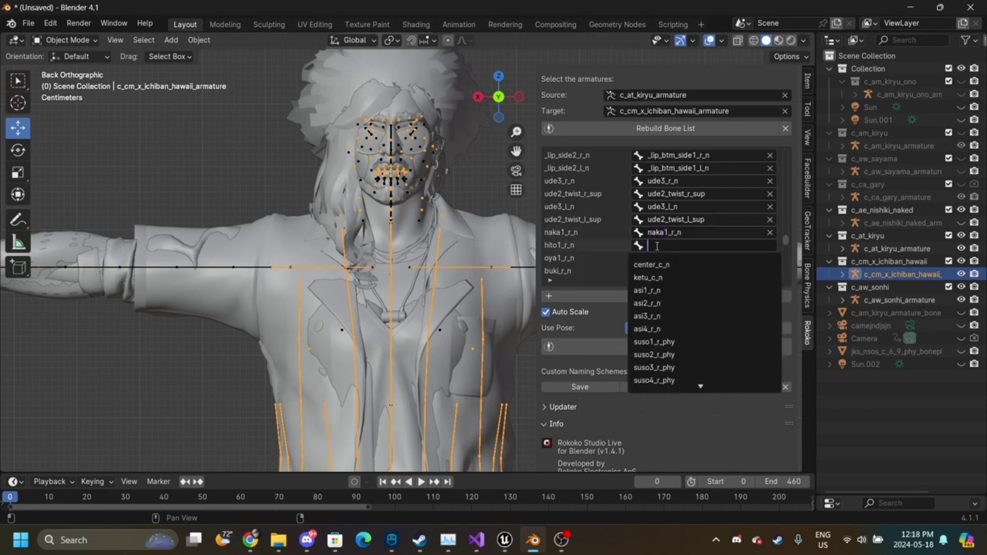
text(hide)
key(BackSpace)
key(BackSpace)
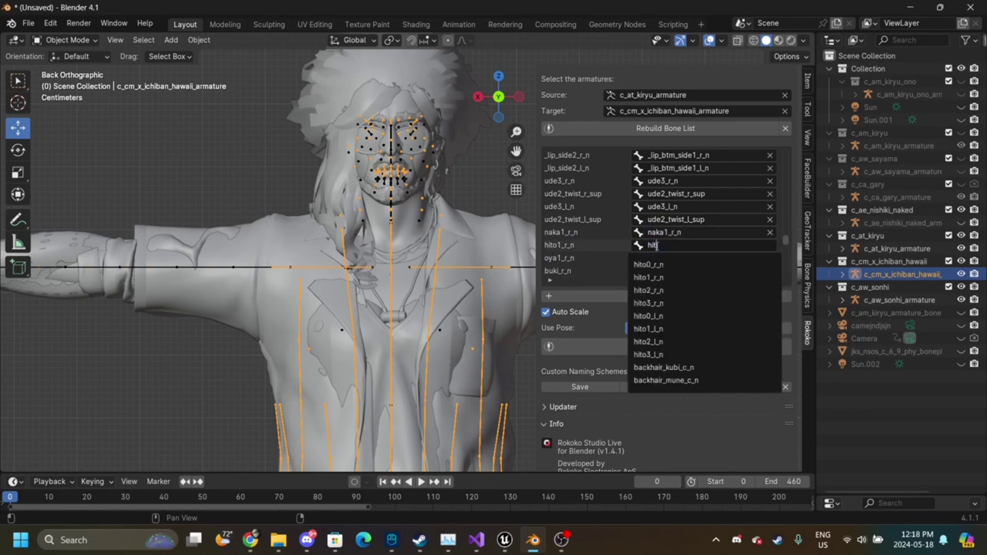
text(to)
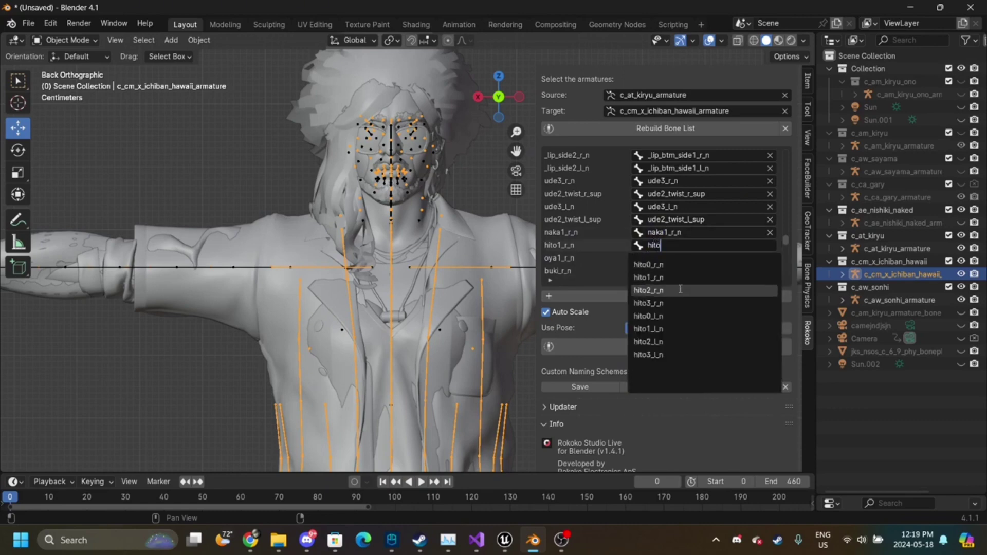
click(649, 278)
- Map the source bone oya1_r_n to the target bone oya1_r_n in the retargeting list
click(673, 257)
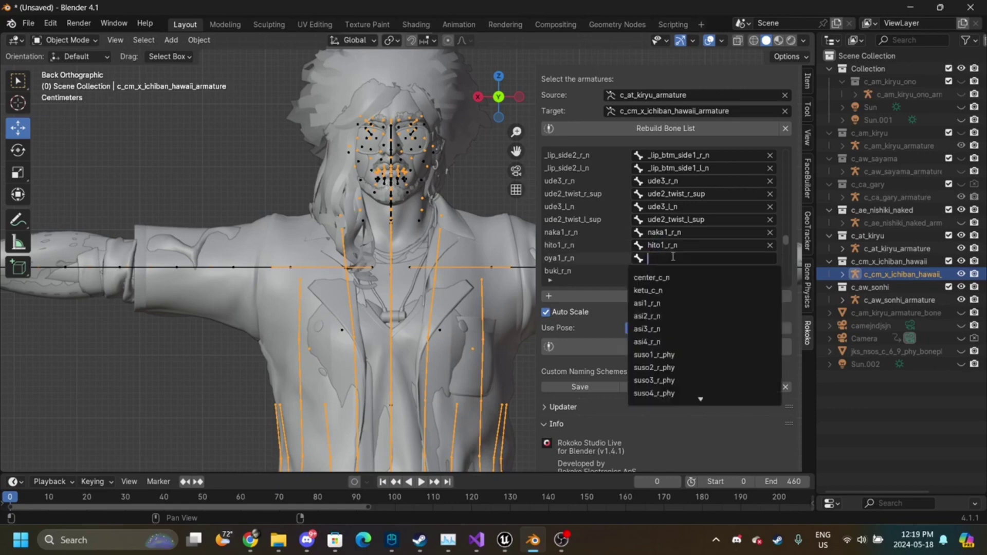
text(hit)
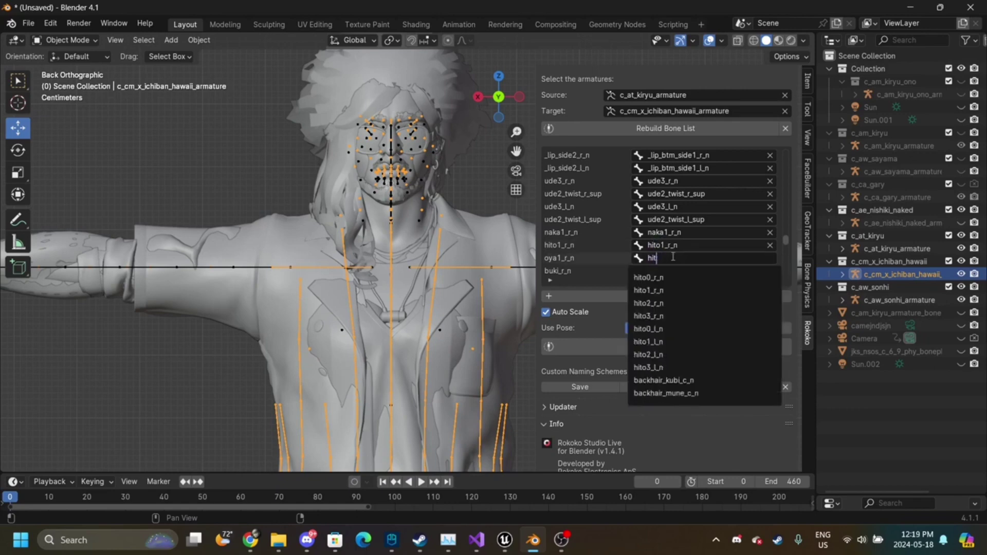
key(BackSpace)
key(BackSpace)
text(oya)
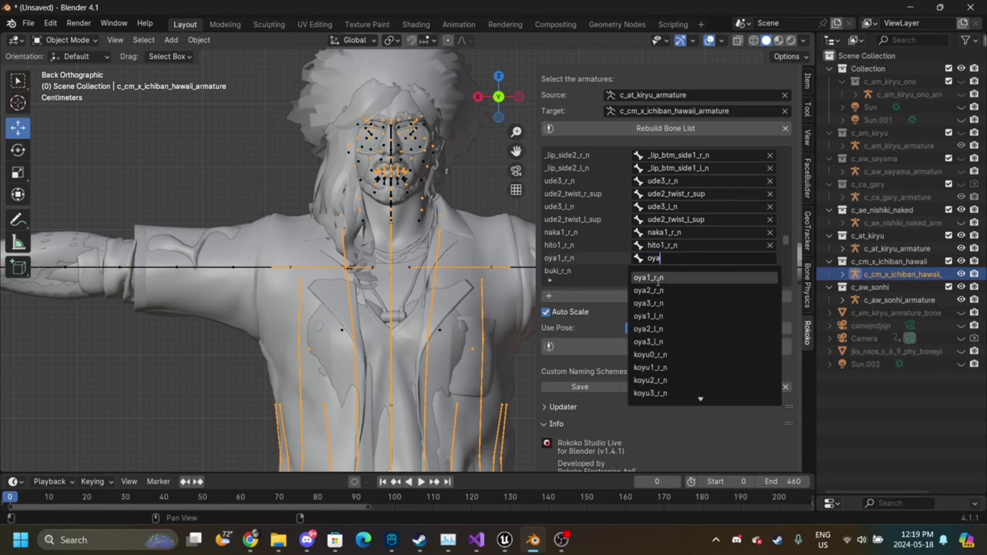
text(s)
key(BackSpace)
click(660, 278)
- Map the source bone buki_r_n to the target bone buki1_r_n
click(651, 269)
text(bukio)
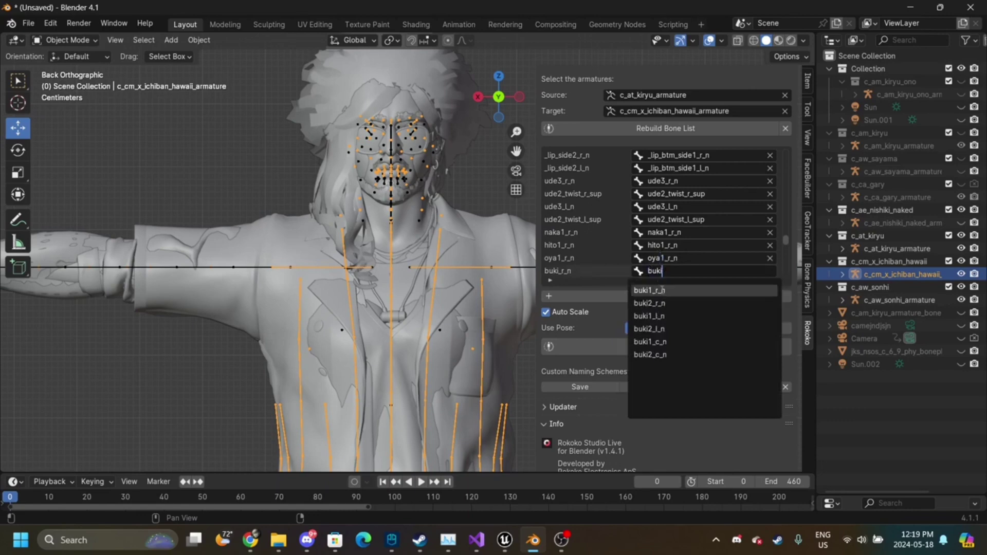
click(657, 289)
- Search the target bones for a counterpart to kou_r_n and look over the unassigned rows further down the list
scroll(665, 268, down, 2)
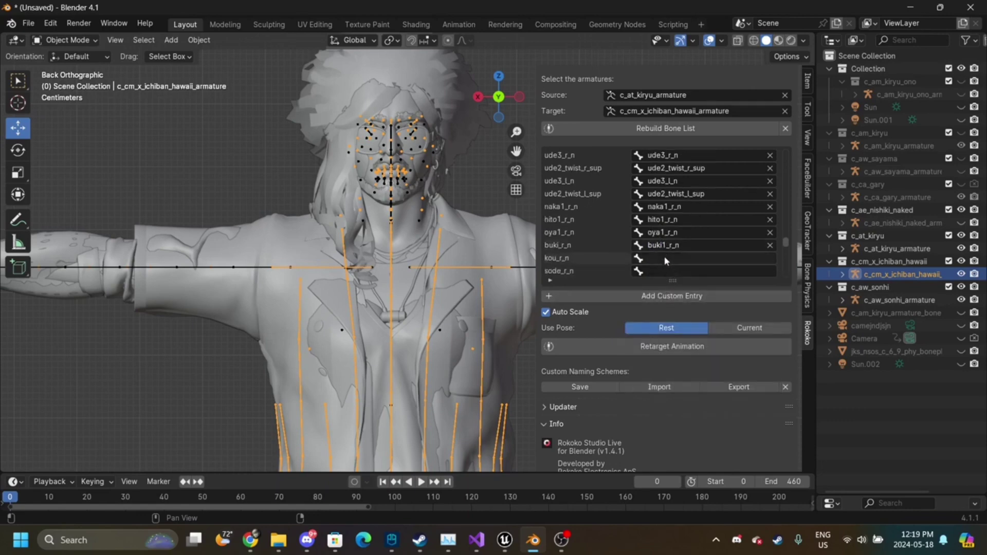
click(664, 247)
click(660, 248)
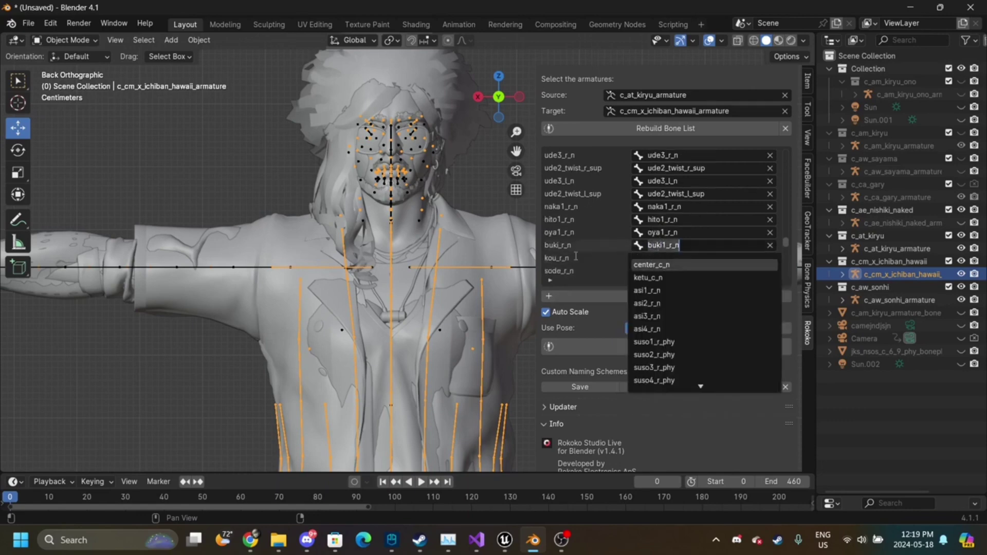
click(677, 258)
text(kou)
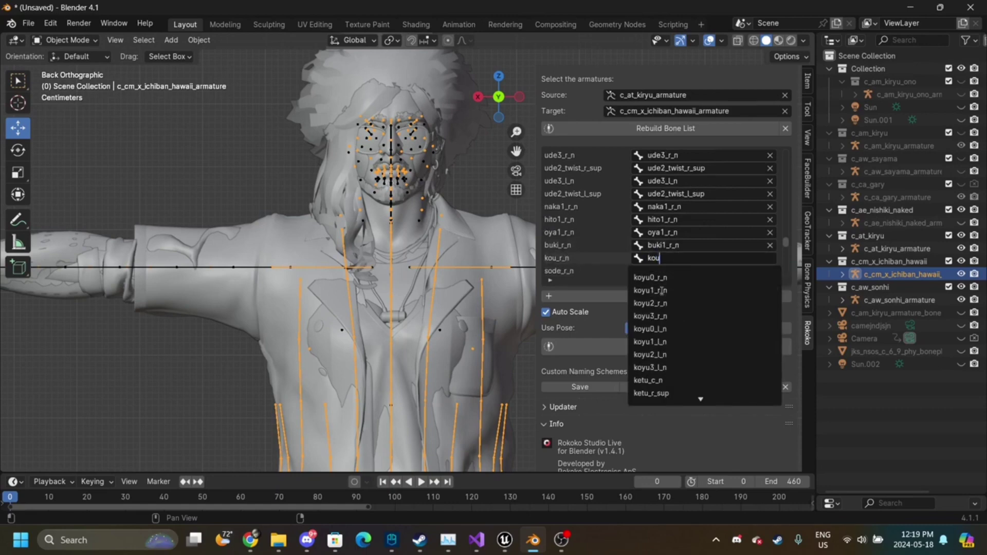
key(Escape)
scroll(646, 262, down, 3)
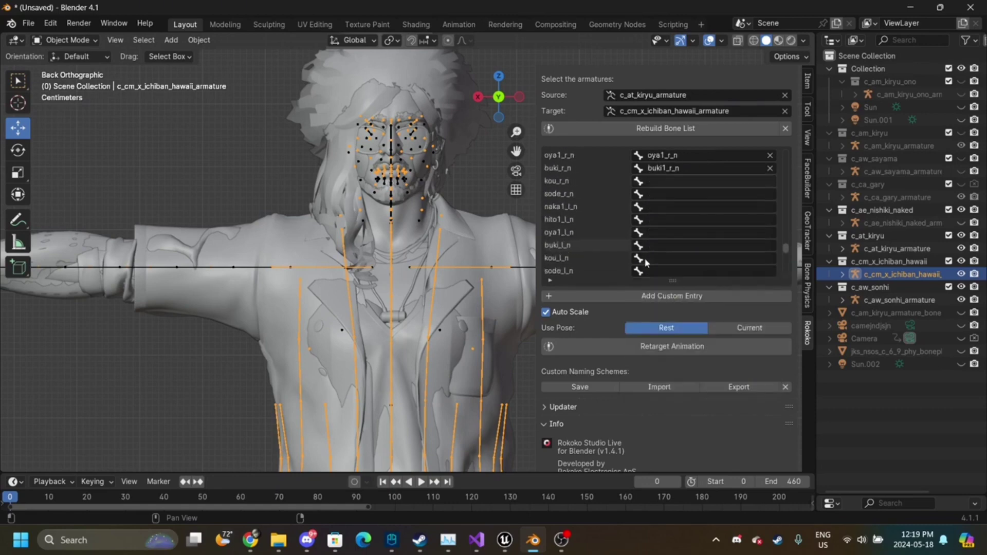
scroll(646, 262, down, 5)
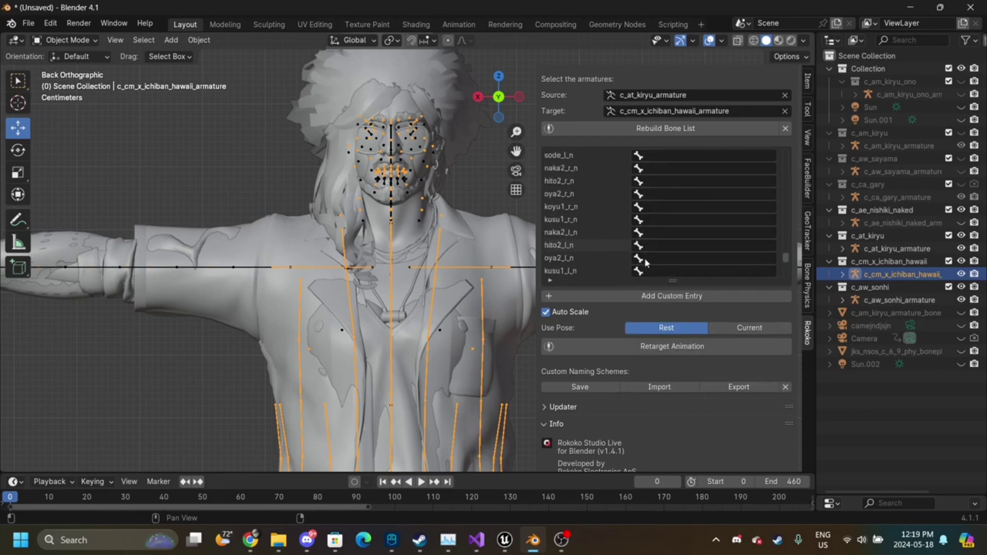
scroll(642, 186, up, 8)
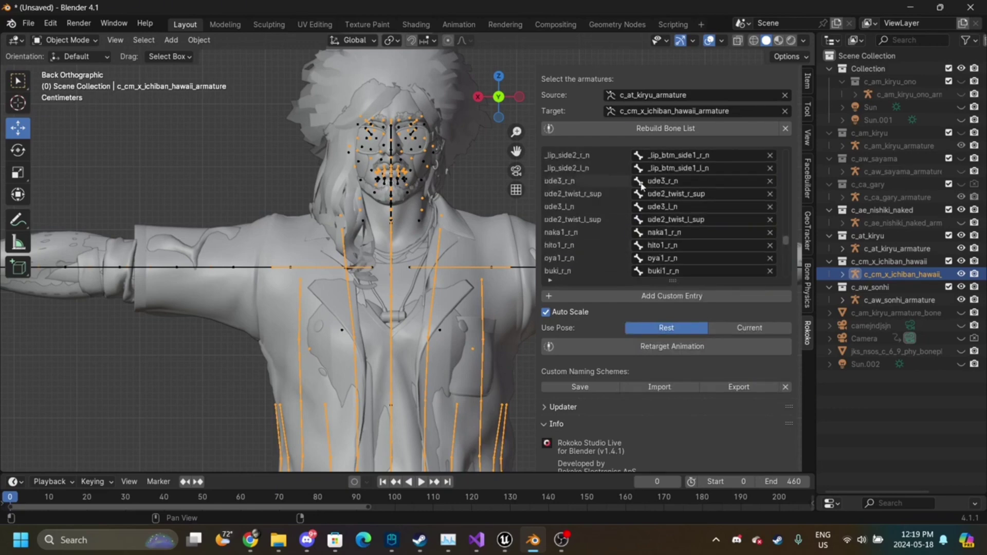
scroll(641, 186, down, 1)
click(676, 245)
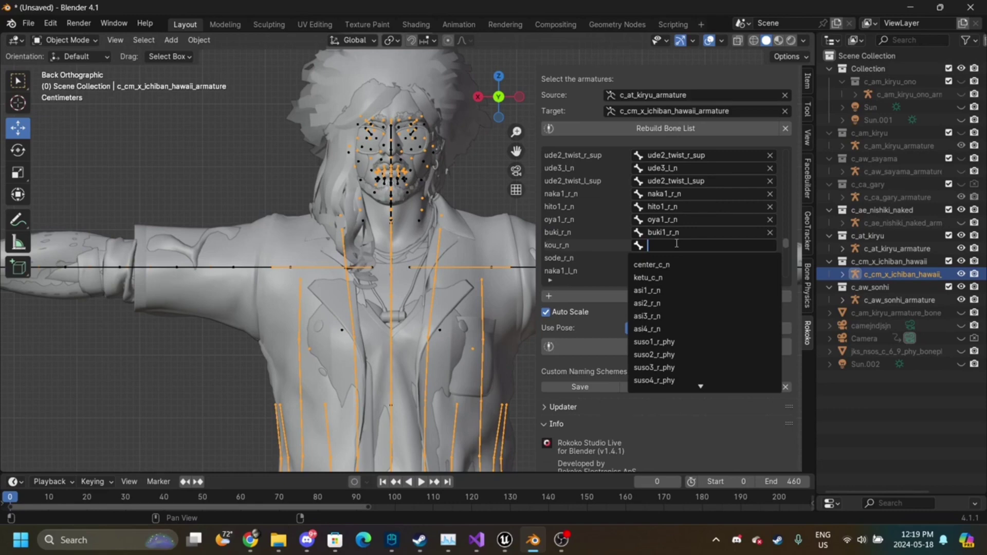
text(kou)
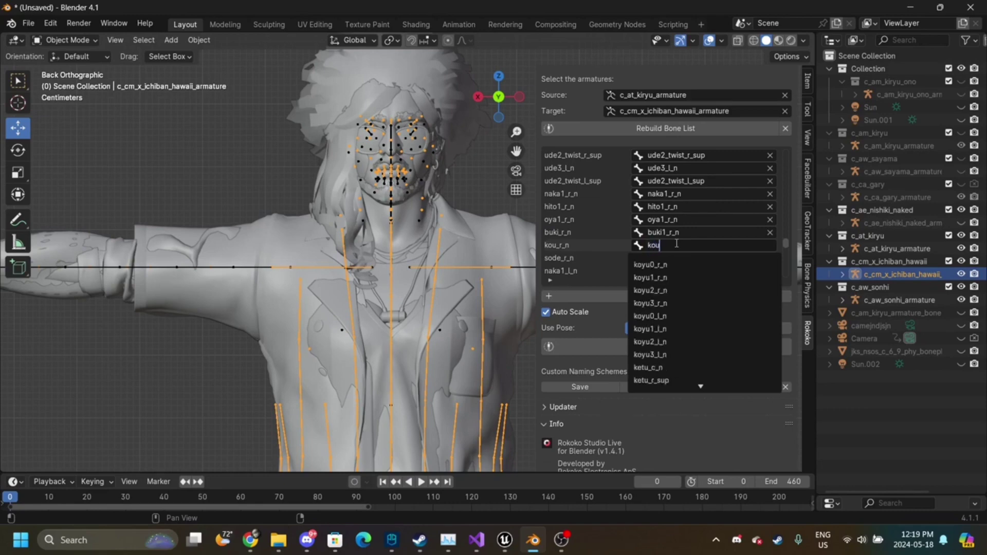
key(BackSpace)
key(BackSpace)
key(BackSpace)
click(596, 210)
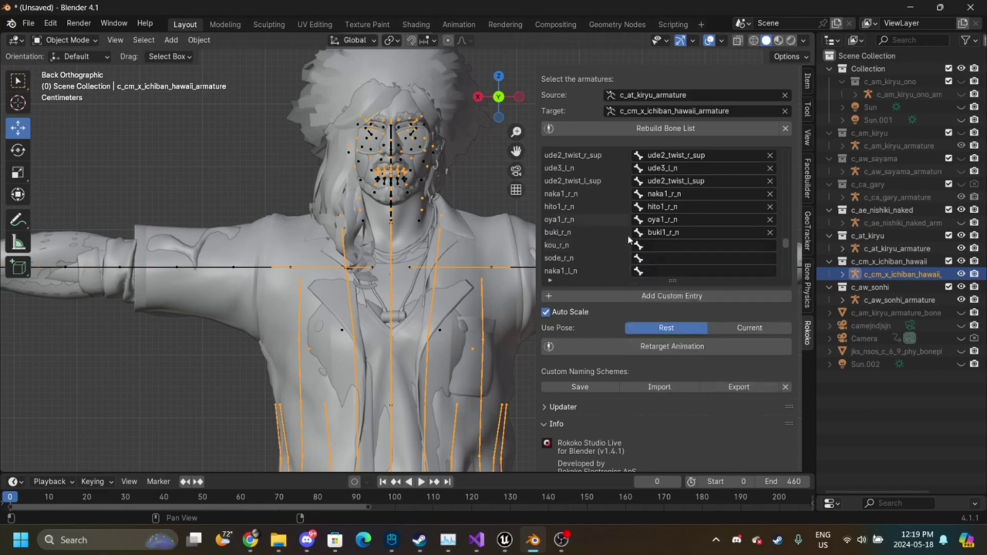
- Map the source bone sode_r_n to the target bone sode1_r_phy
click(679, 259)
text(sode)
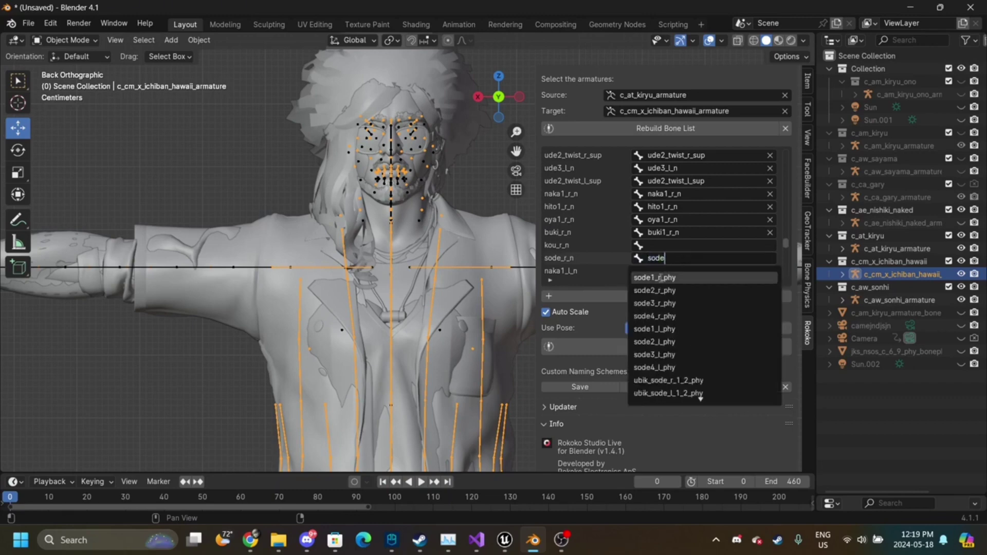
click(660, 279)
- Map the left-hand finger bones naka1_l_n and hito1_l_n to the target bones of the same names
scroll(666, 257, down, 3)
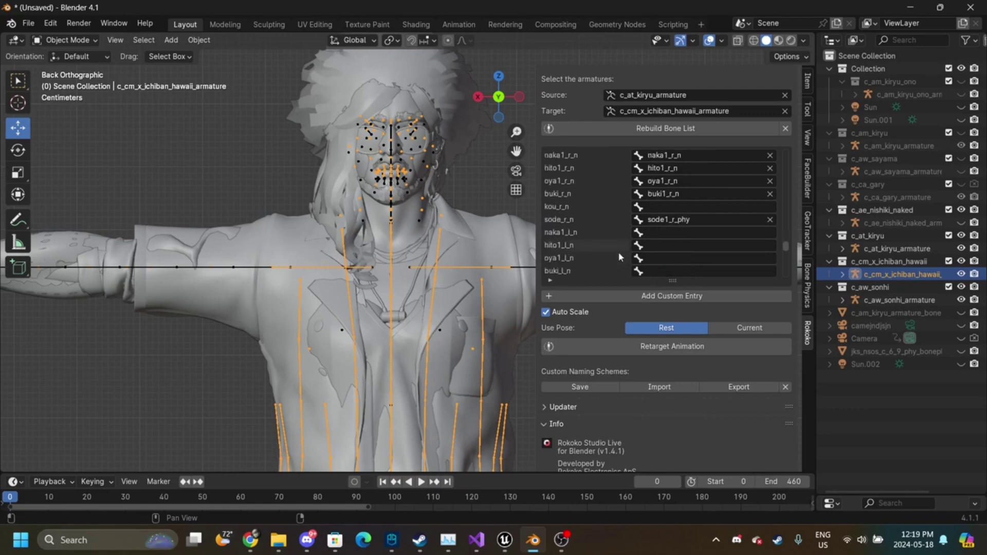
click(673, 233)
text(naka)
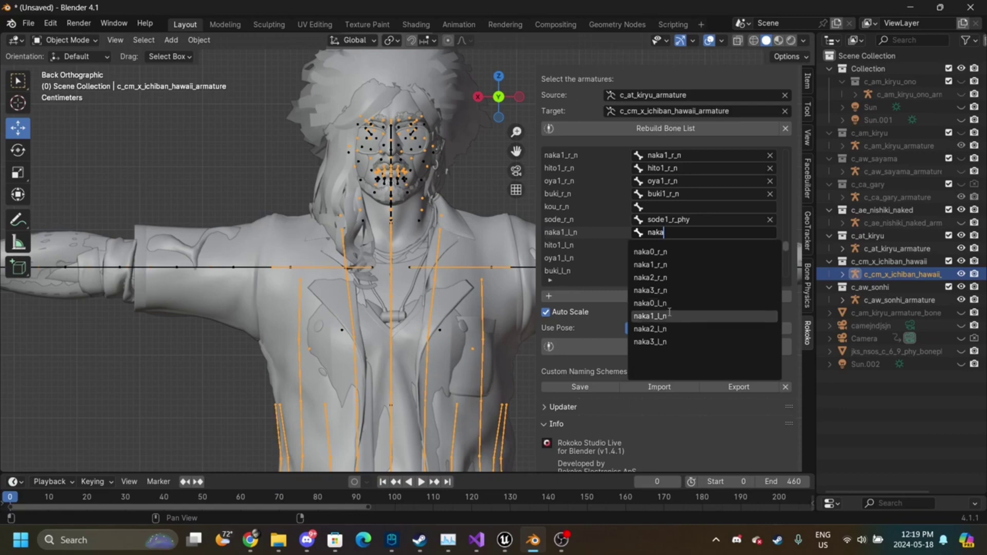
click(669, 314)
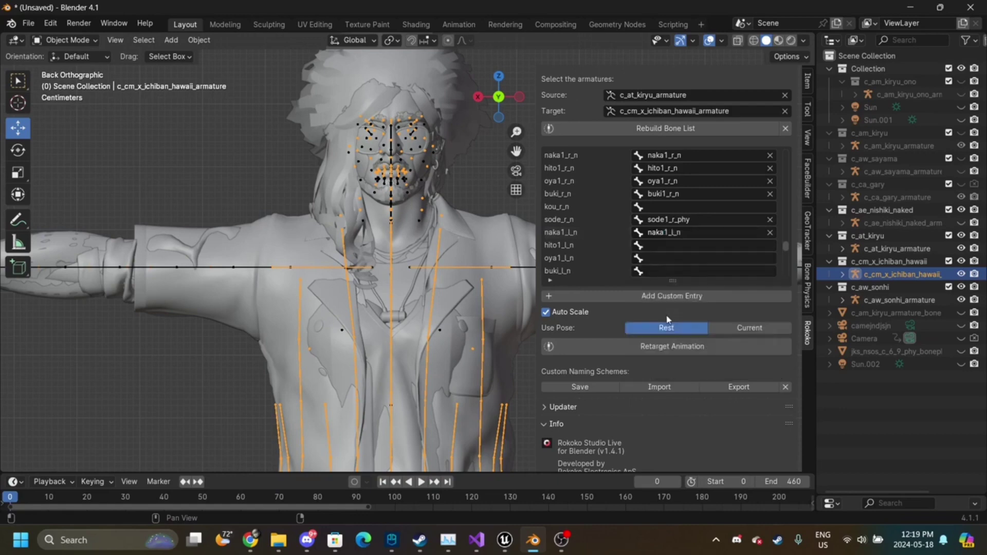
click(673, 242)
text(hito)
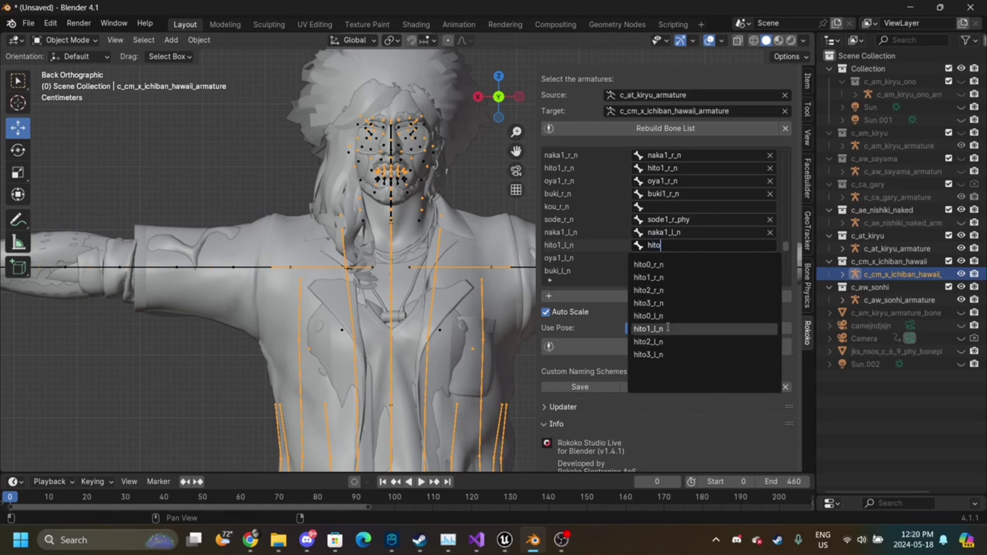
click(668, 328)
- Map the source bone oya1_l_n to the target bone oya1_l_n
click(666, 251)
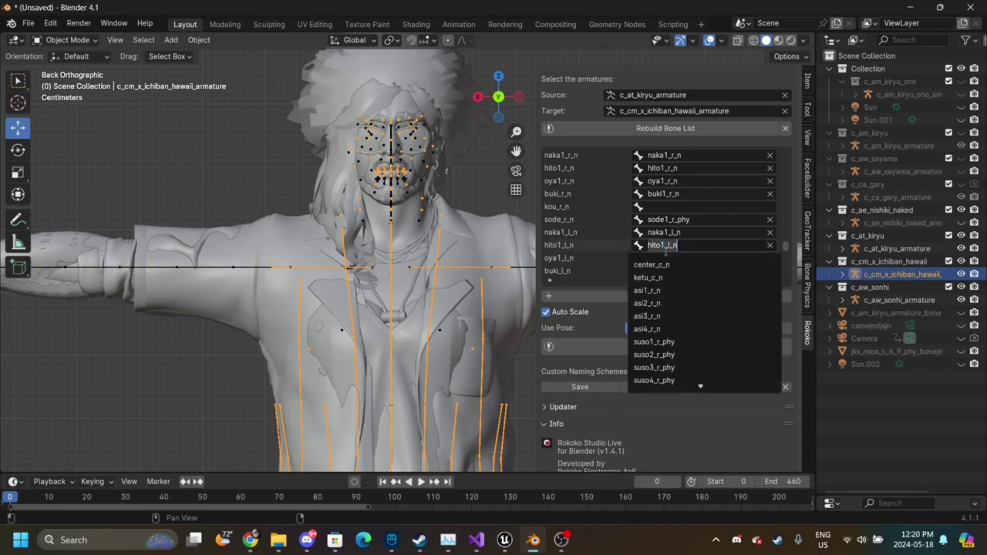
click(665, 256)
click(664, 255)
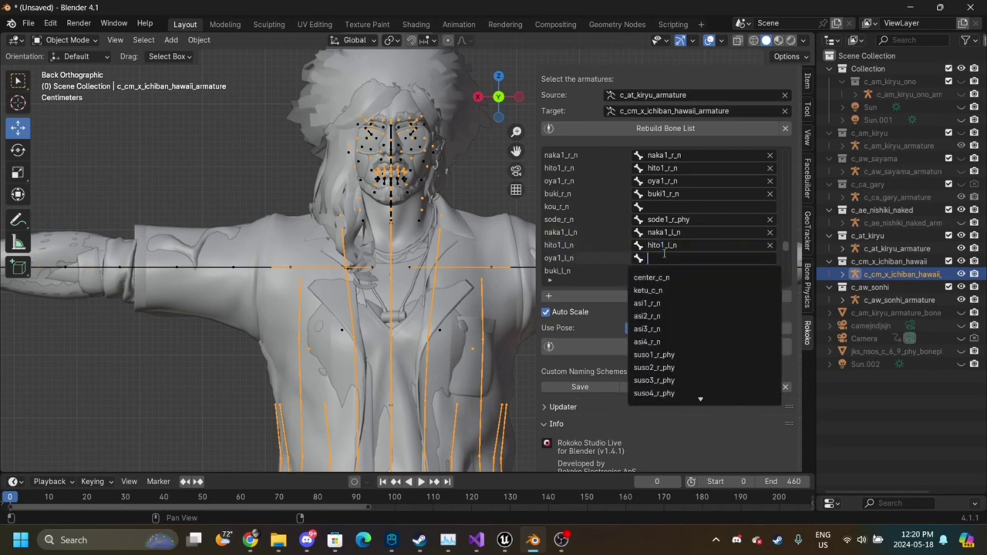
text(oya)
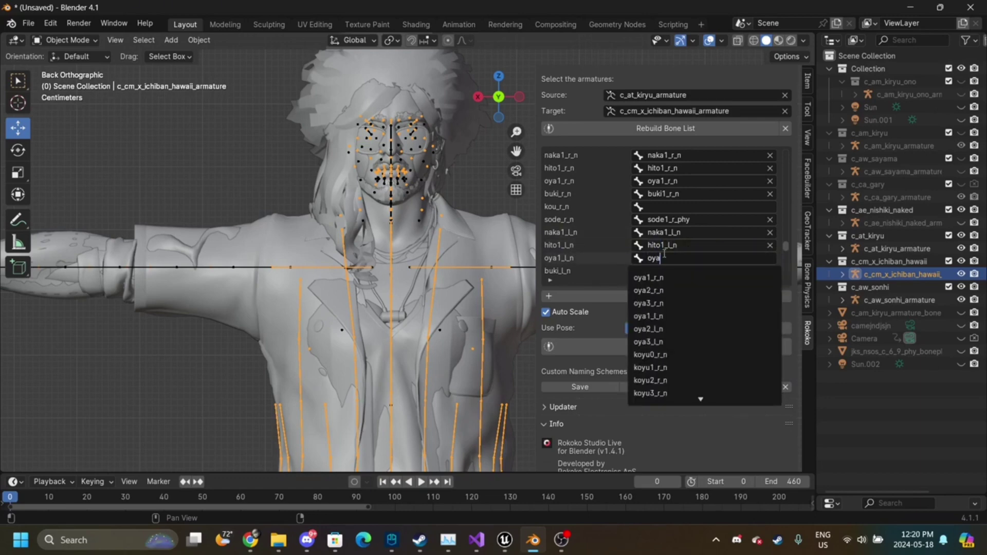
click(679, 341)
click(663, 260)
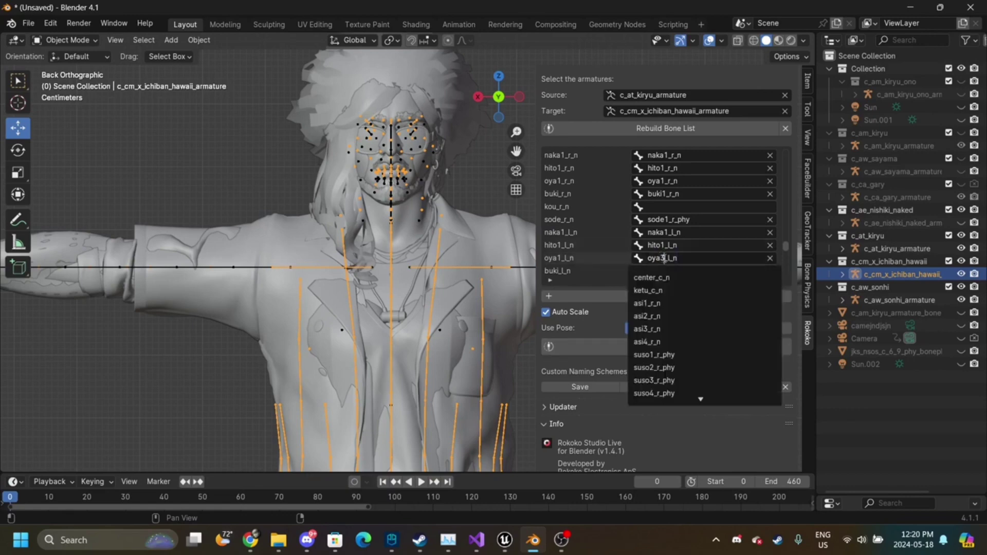
text(oya1_l_n)
key(Return)
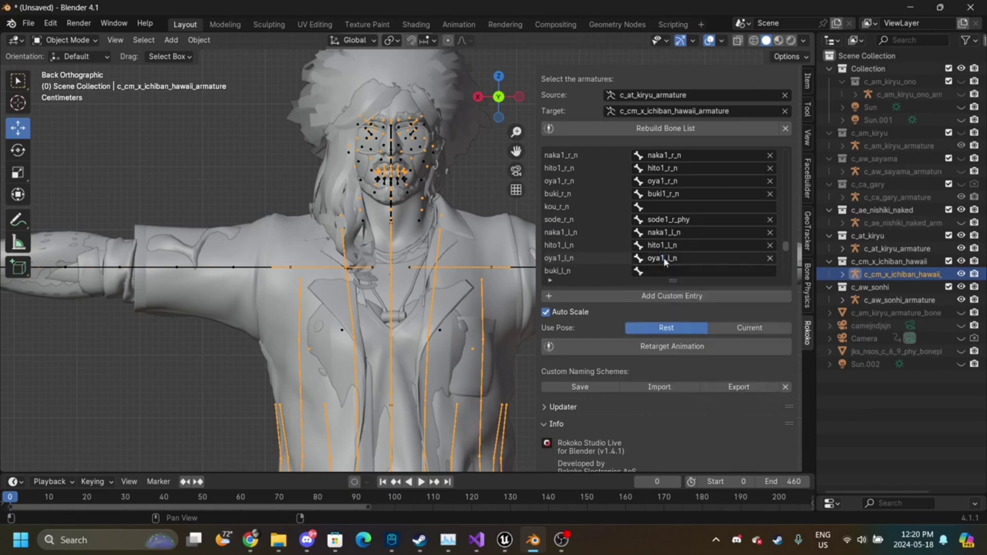
- Map the source bone buki_l_n to the target bone buki1_l_n and leave kou_l_n unassigned
scroll(663, 257, down, 4)
click(666, 220)
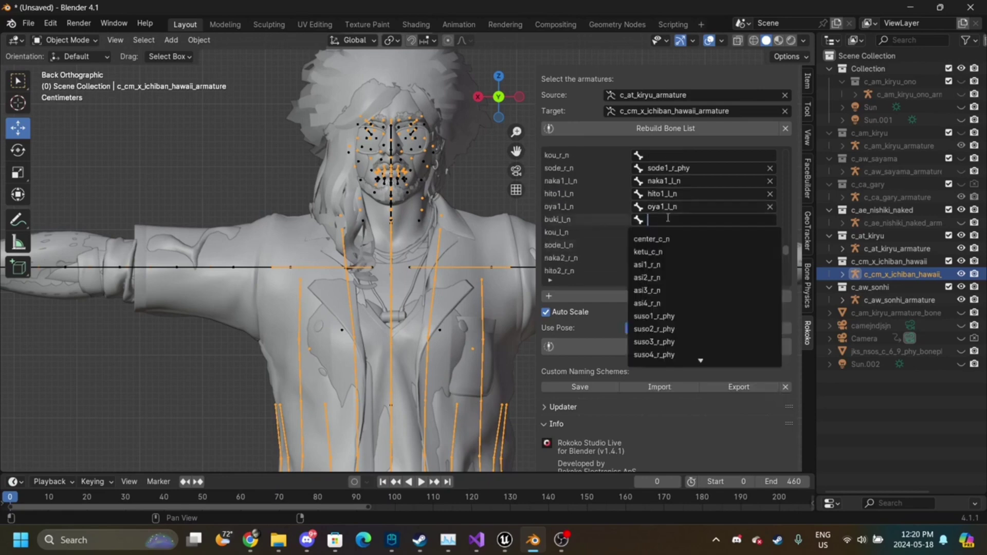
text(buki)
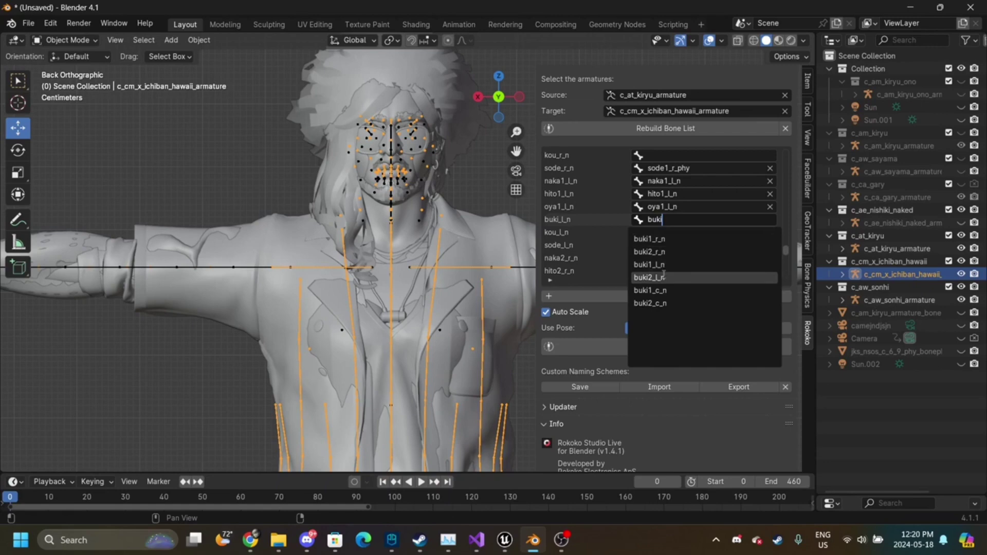
click(644, 264)
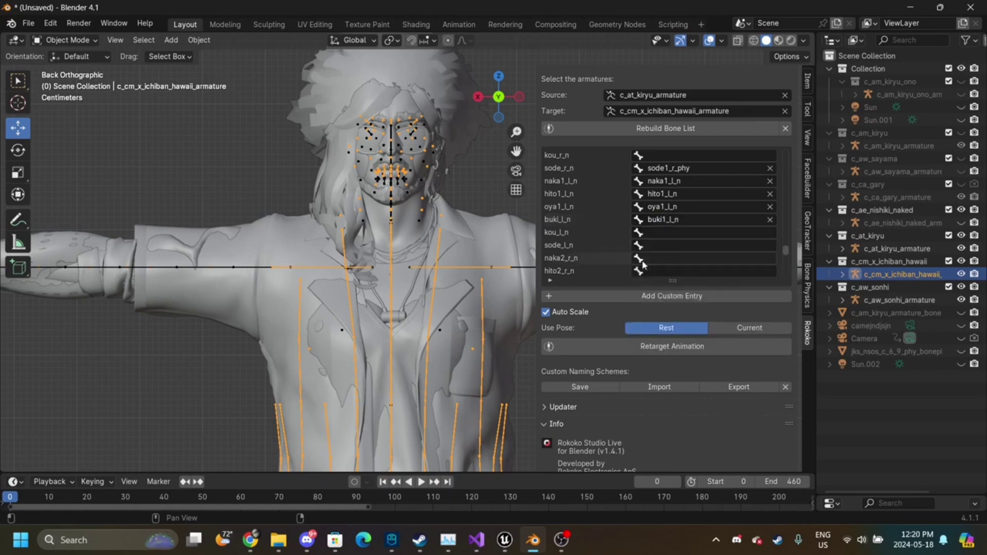
click(691, 231)
click(617, 222)
- Map the source bone sode_l_n to the target bone sode1_l_phy
click(663, 246)
click(684, 249)
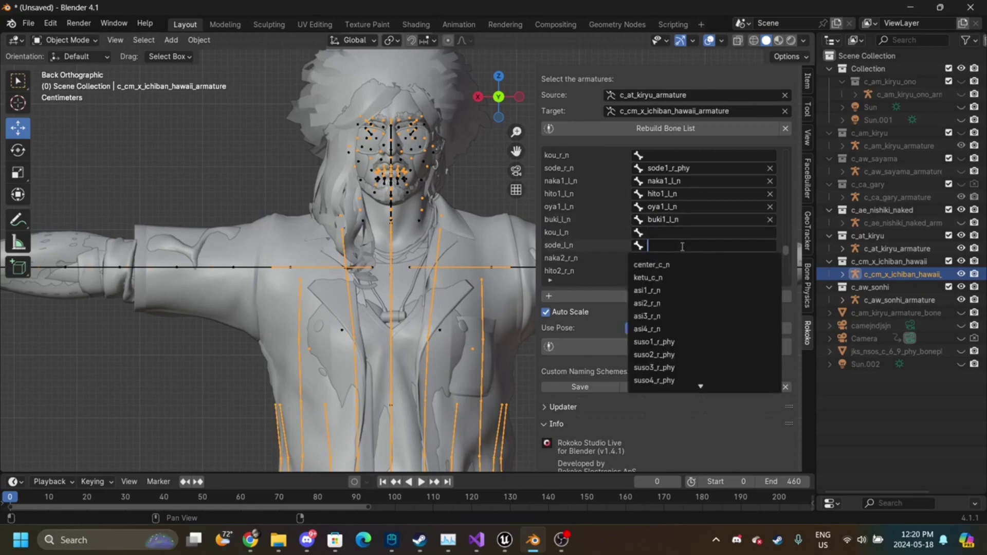
text(sode)
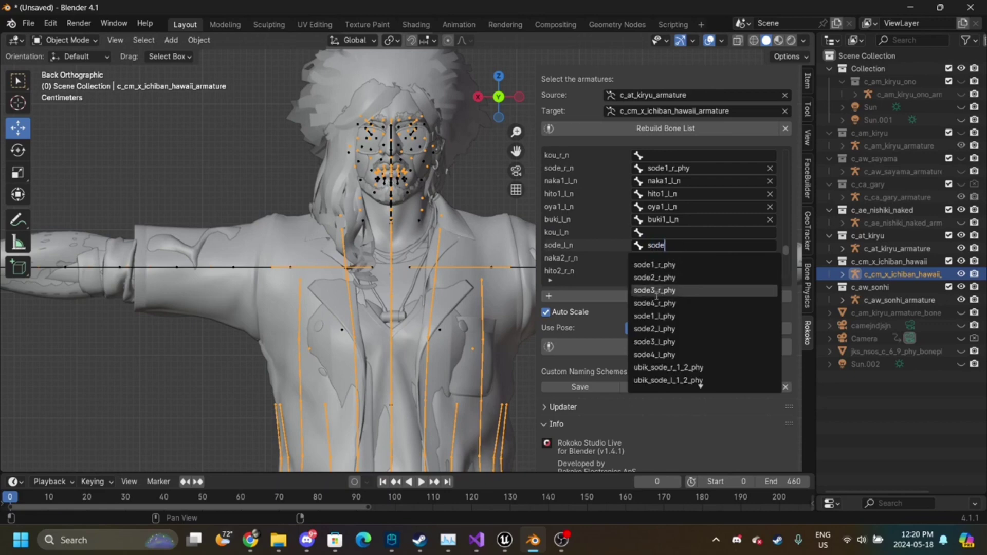
click(671, 314)
- Map the right-hand finger bones naka2_r_n and hito2_r_n to the target bones of the same names
click(660, 259)
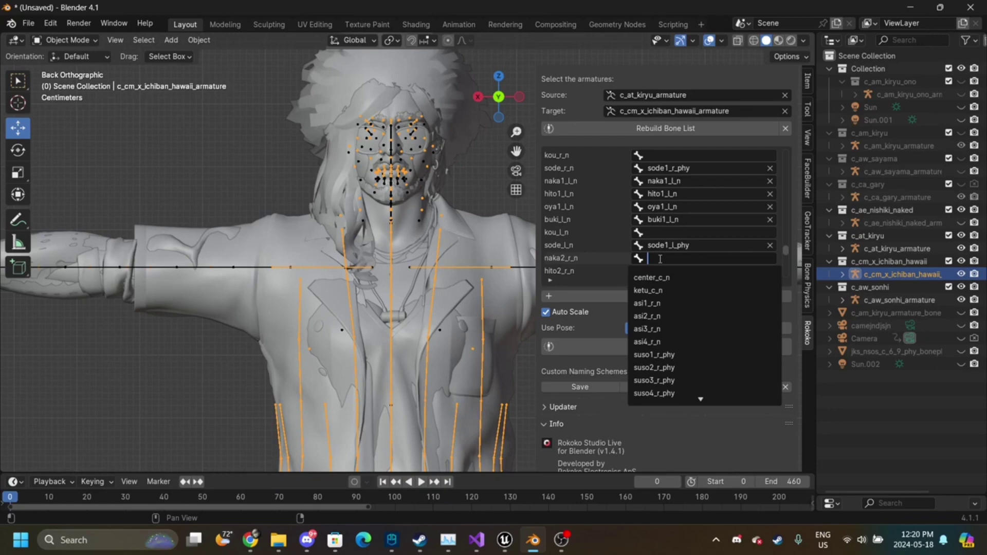
text(naka)
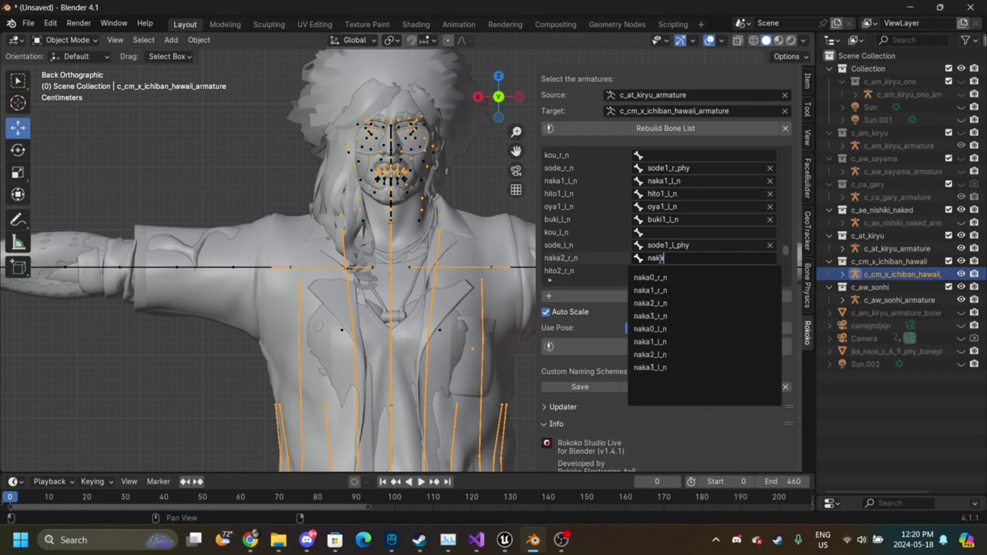
text(2)
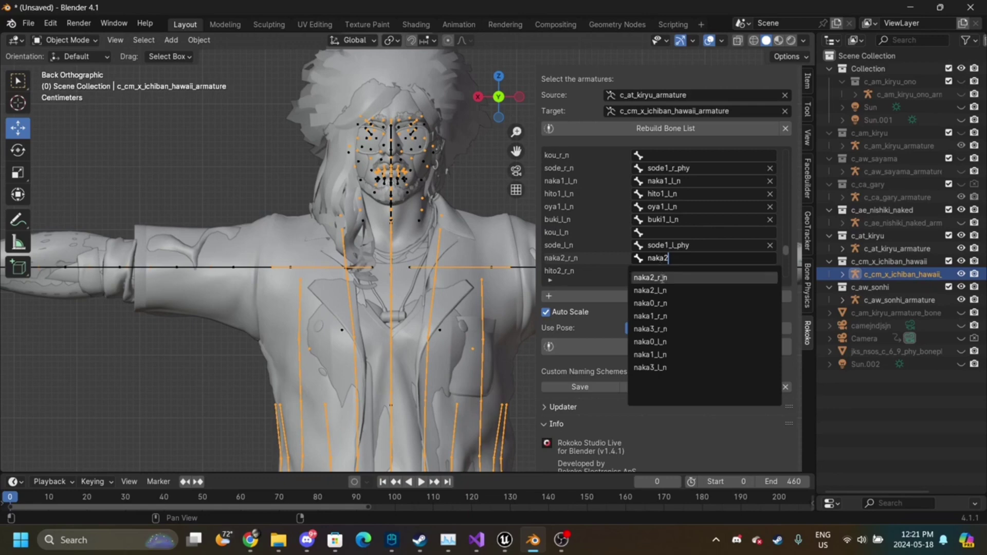
click(668, 276)
click(669, 271)
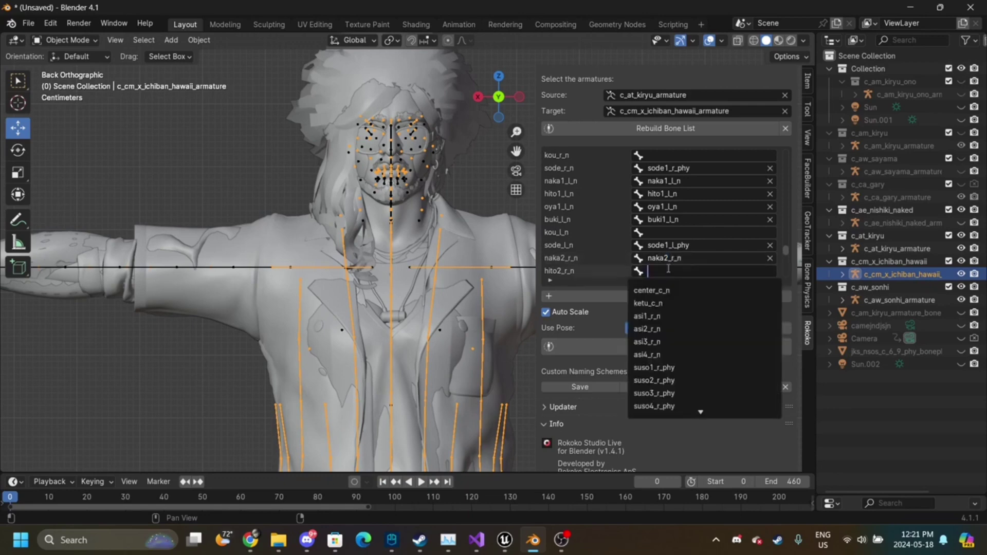
text(hito)
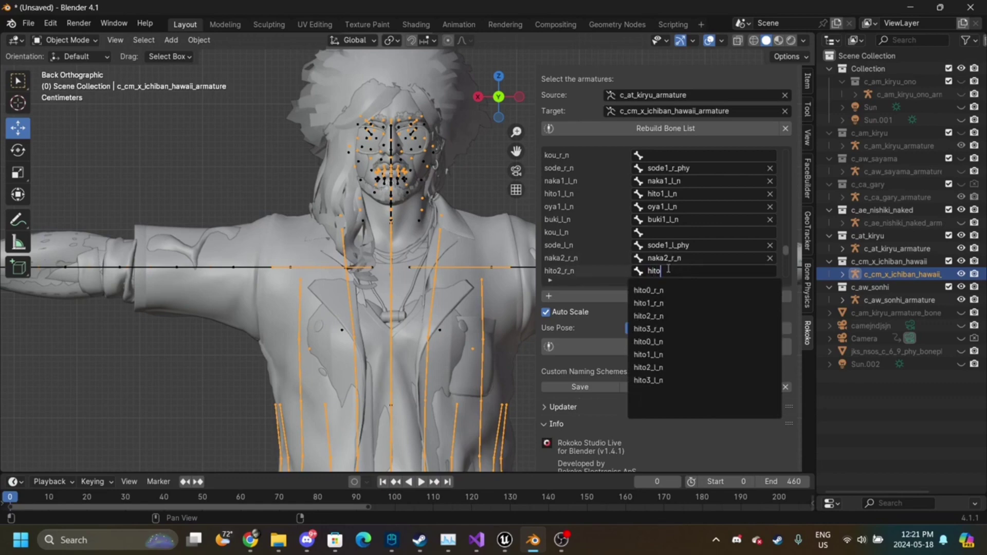
click(666, 317)
- Map the source bone oya2_r_n to the target bone oya2_r_n
scroll(675, 258, down, 4)
click(659, 232)
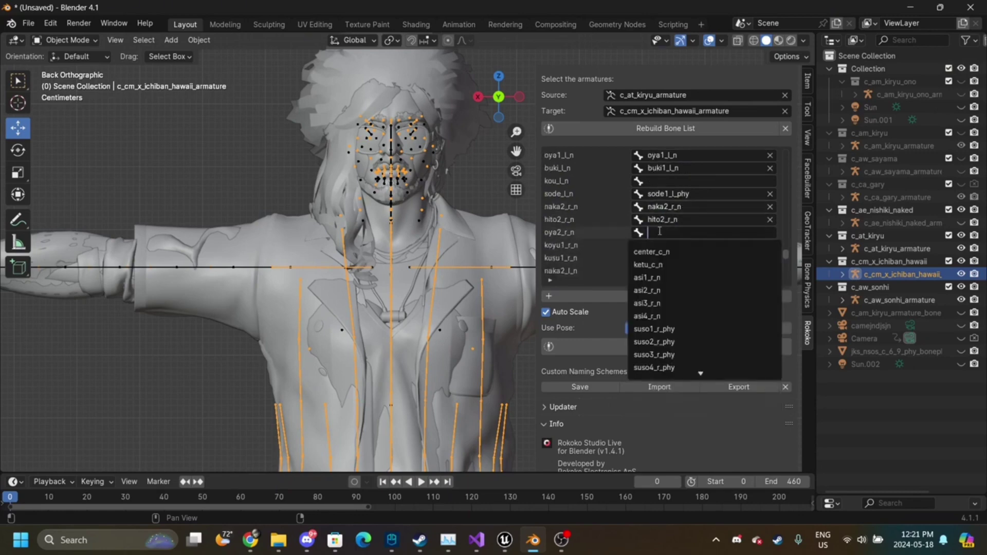
text(oya2)
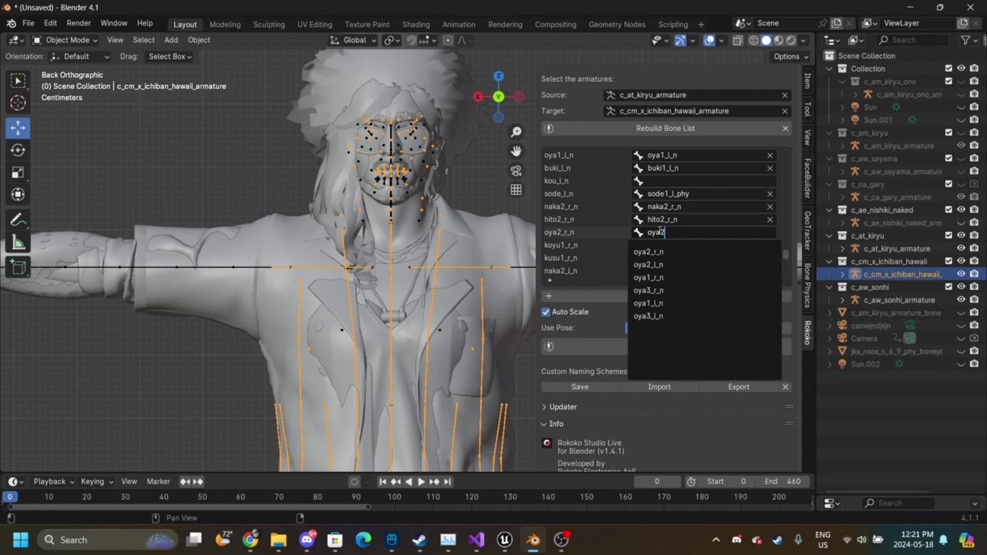
click(667, 251)
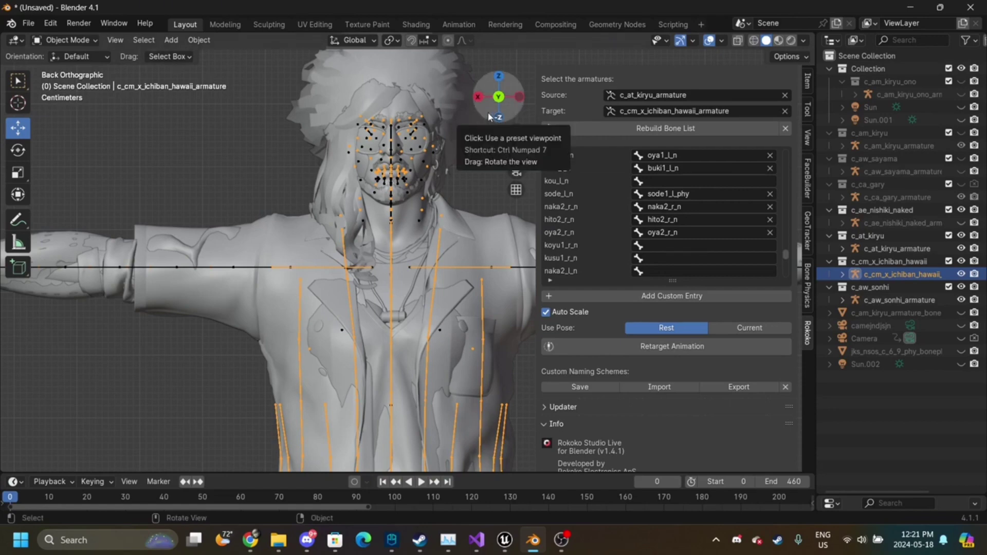
- Switch the 3D viewport to Rendered shading in the back orthographic view
click(479, 98)
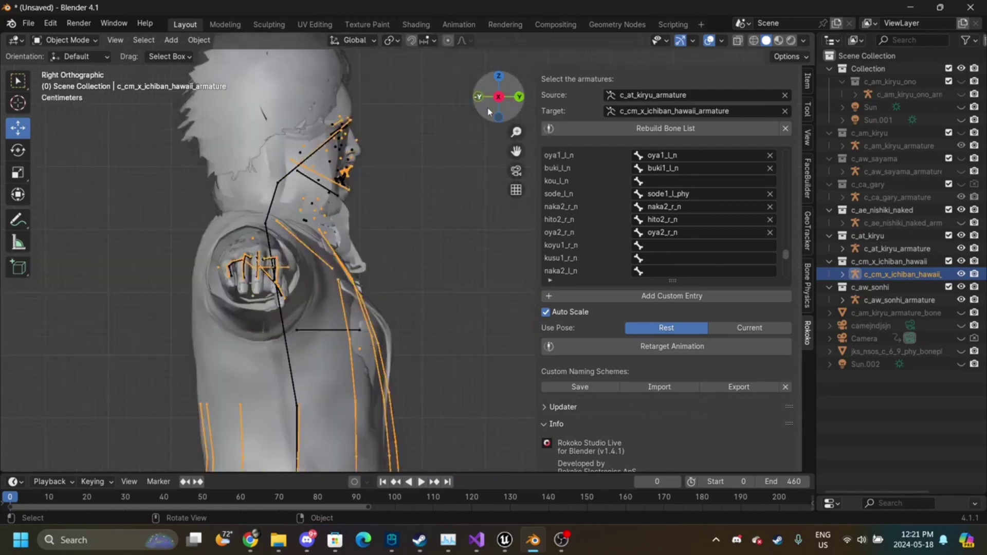
click(520, 98)
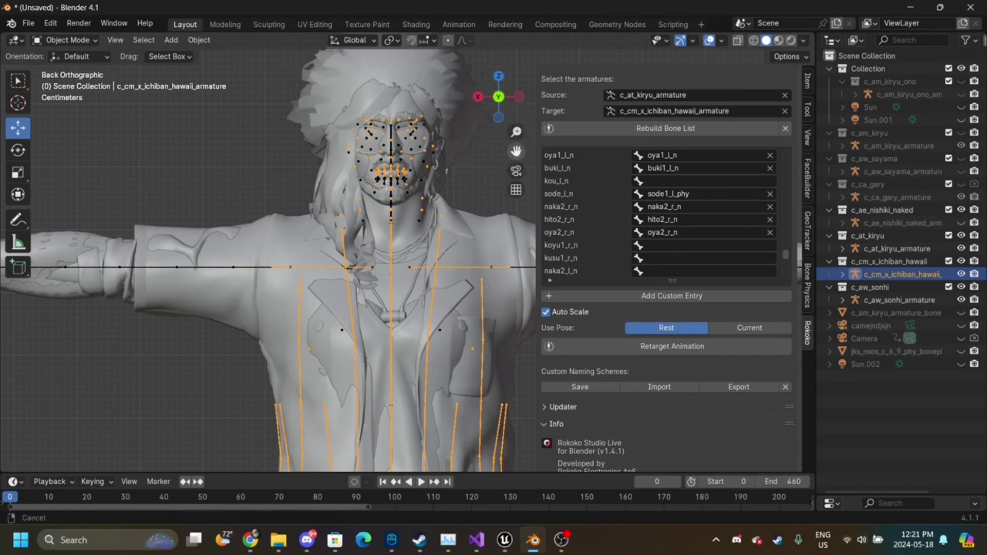
drag(516, 151, 461, 208)
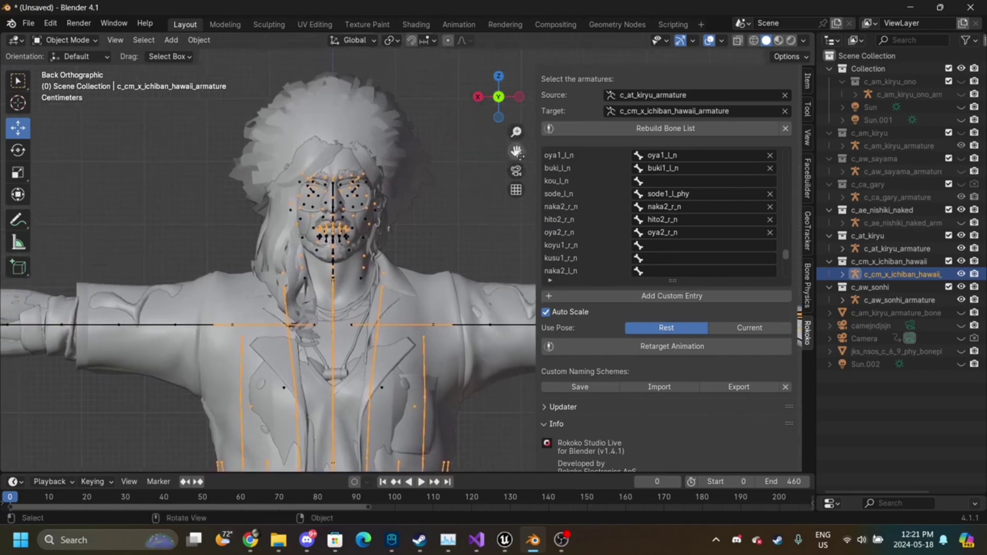
mouse_move(499, 99)
mouse_down()
mouse_move(517, 216)
mouse_move(393, 204)
mouse_move(504, 99)
mouse_up()
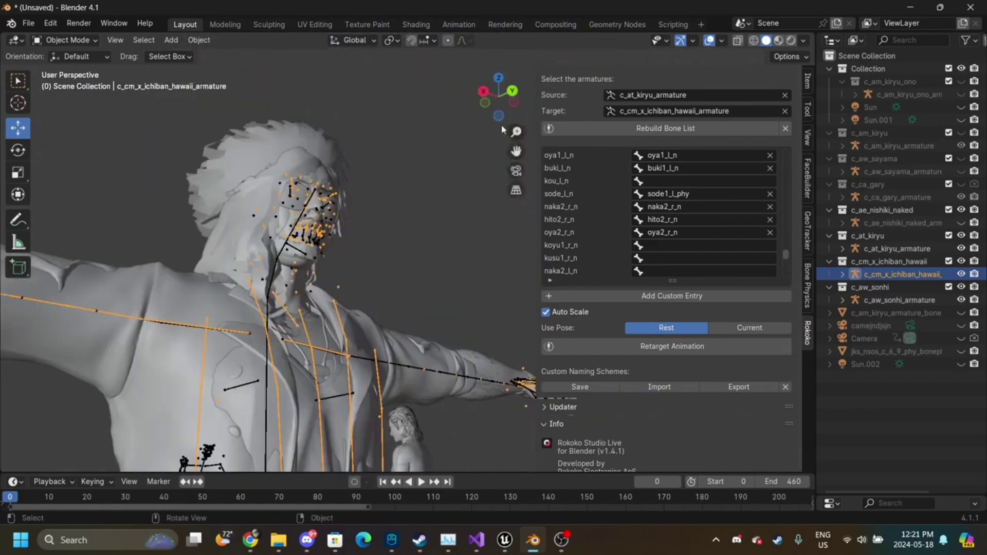
click(511, 91)
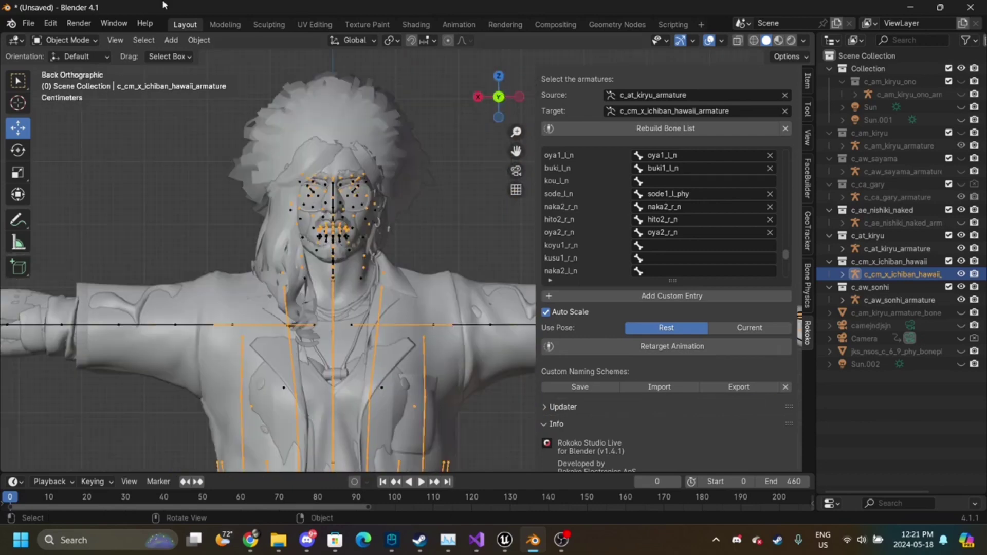
click(791, 40)
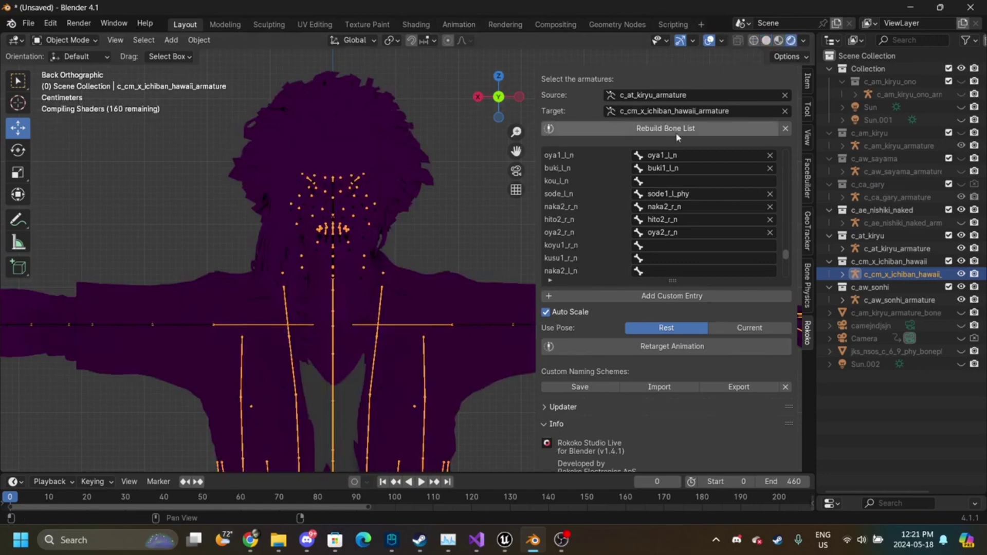
- Map the source bone koyu1_r_n to the target bone koyu1_r_n
click(665, 245)
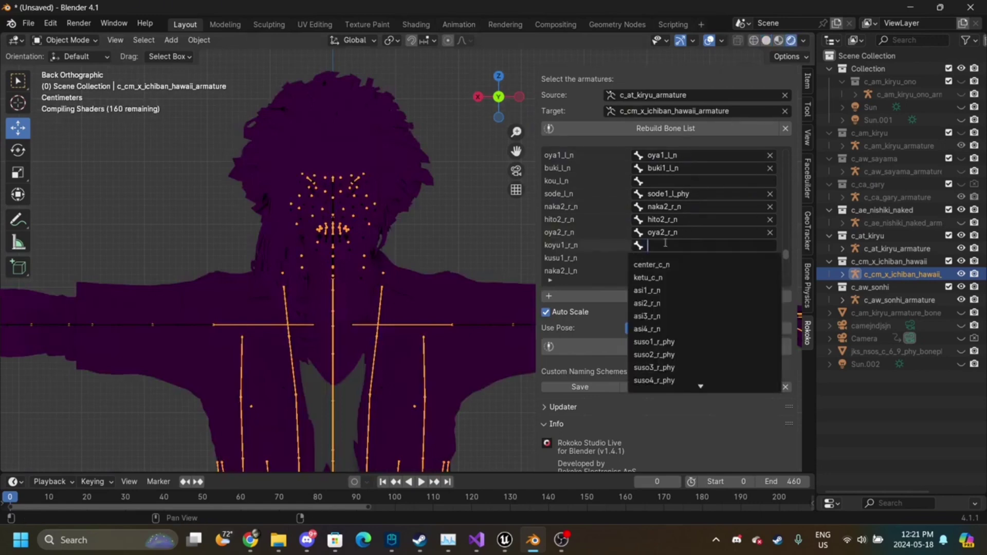
text(koyu)
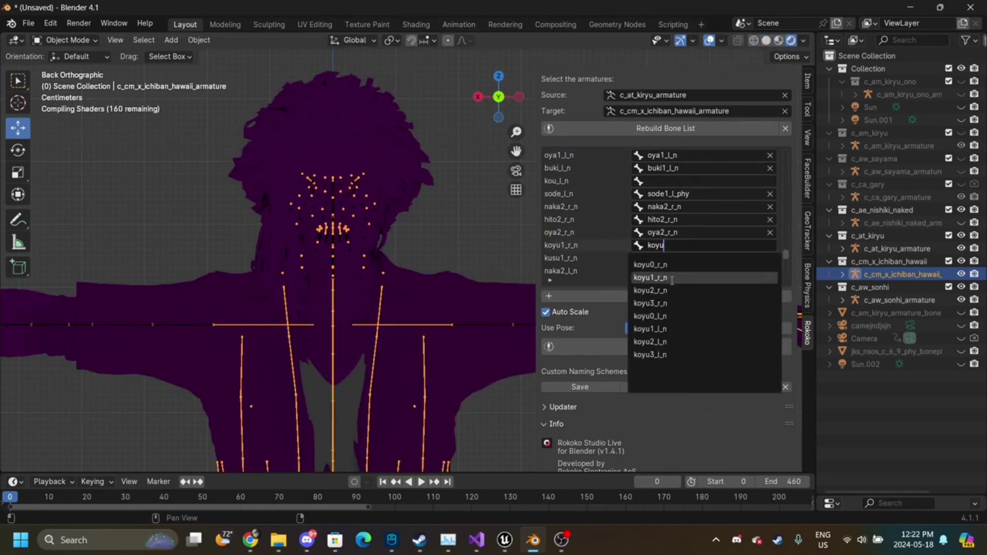
key(Return)
click(663, 258)
text(kusu)
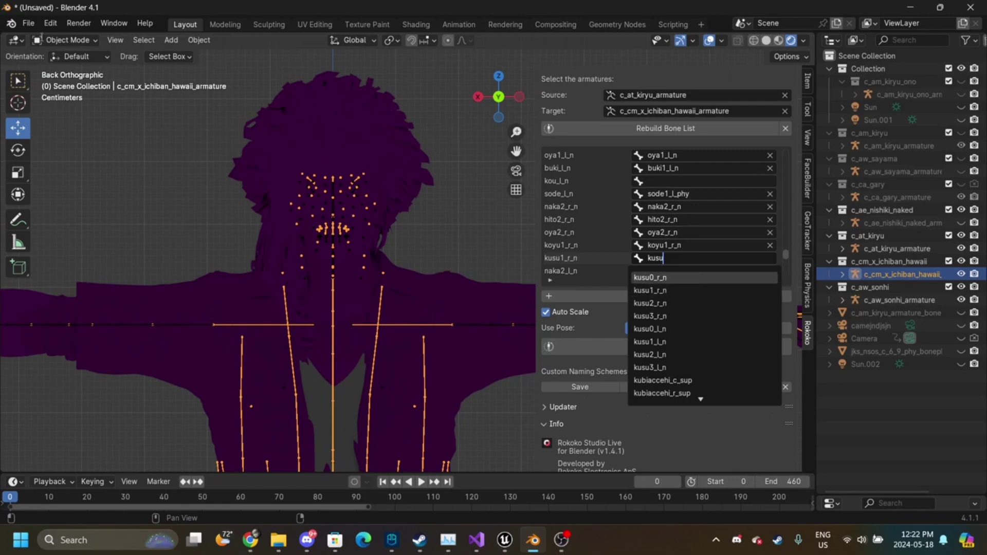
click(26, 28)
- Relink the imported Yakuza images from the dds_hires texture folder with overwriting of linked images turned off
click(25, 30)
mouse_move(130, 234)
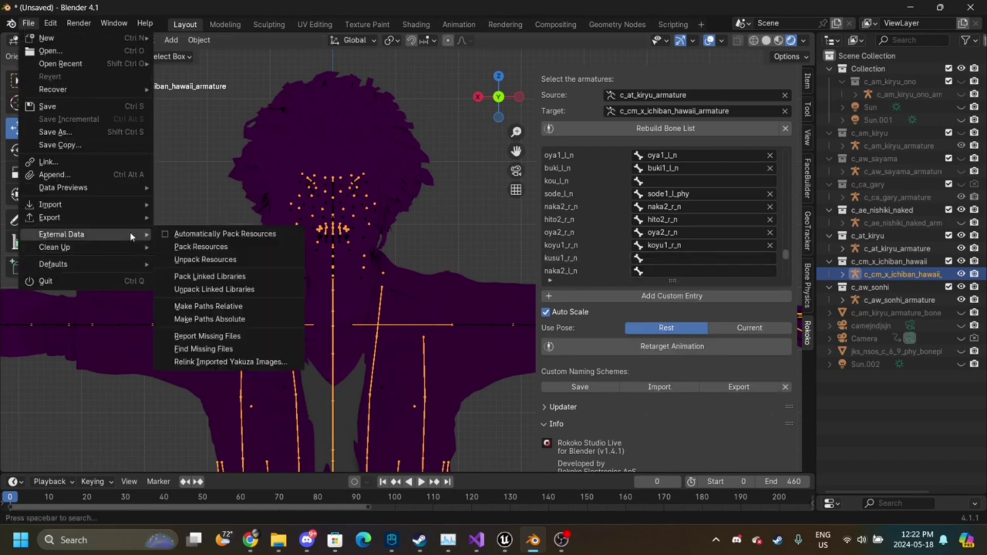
click(237, 362)
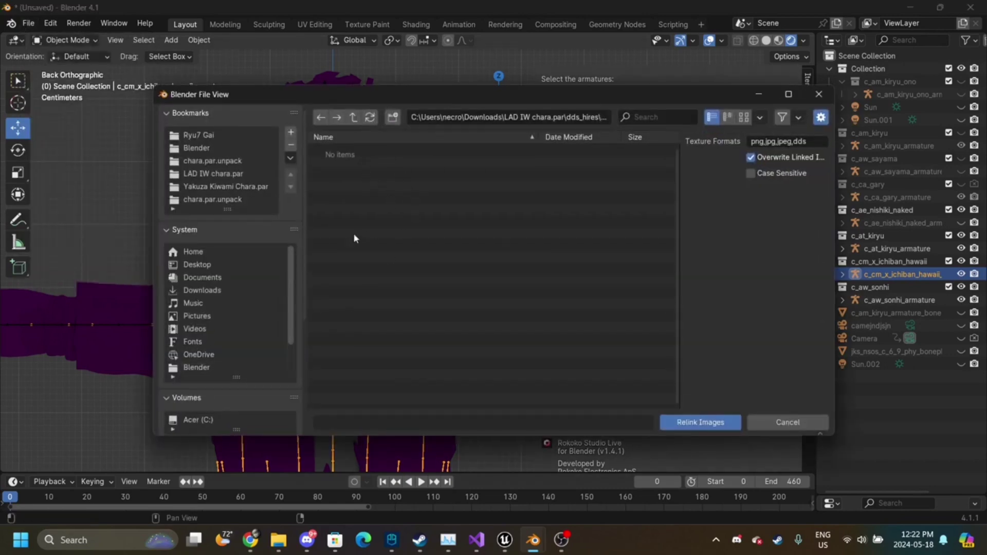
click(754, 159)
click(669, 422)
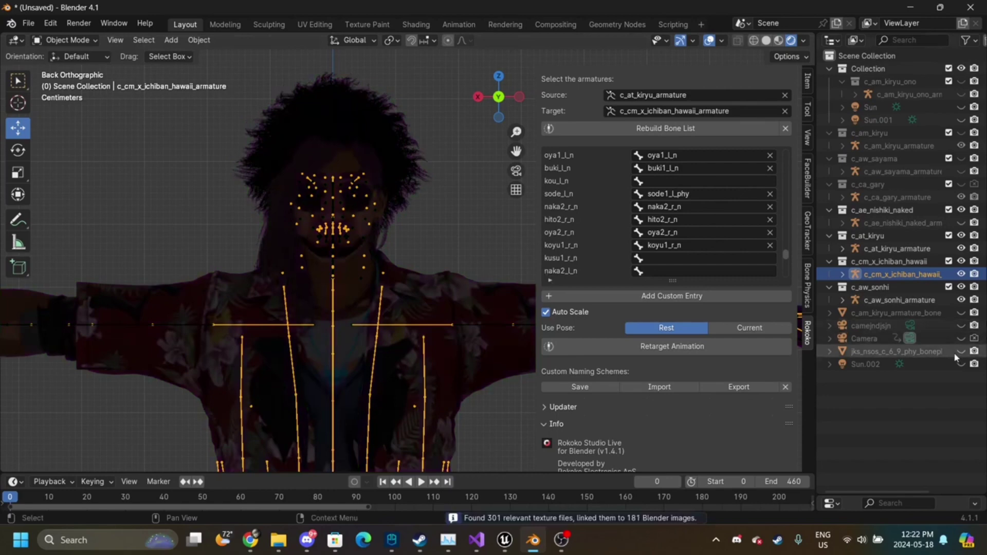
- Unhide the lights Sun, Sun.001 and Sun.002, and hide the c_aw_sonhi collection
click(961, 364)
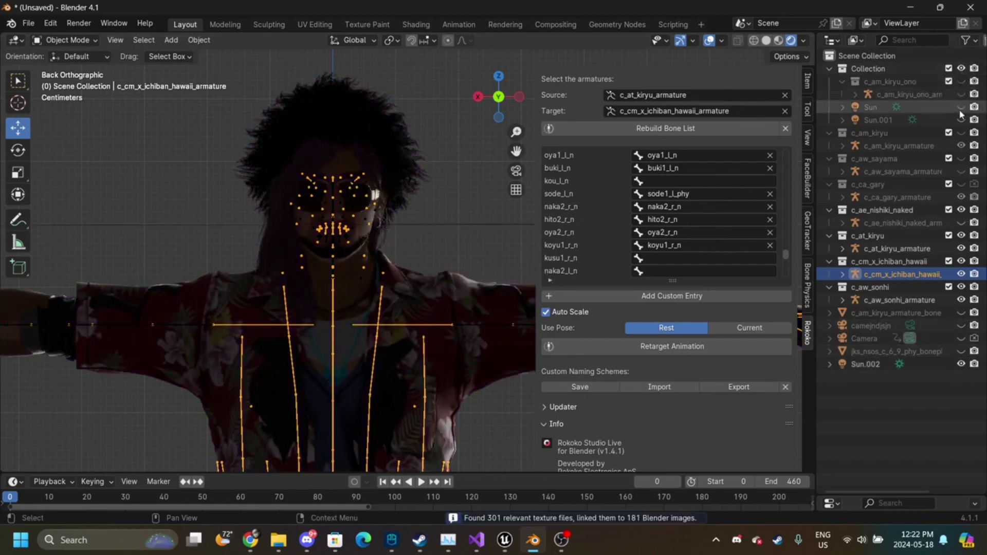
click(960, 107)
click(961, 120)
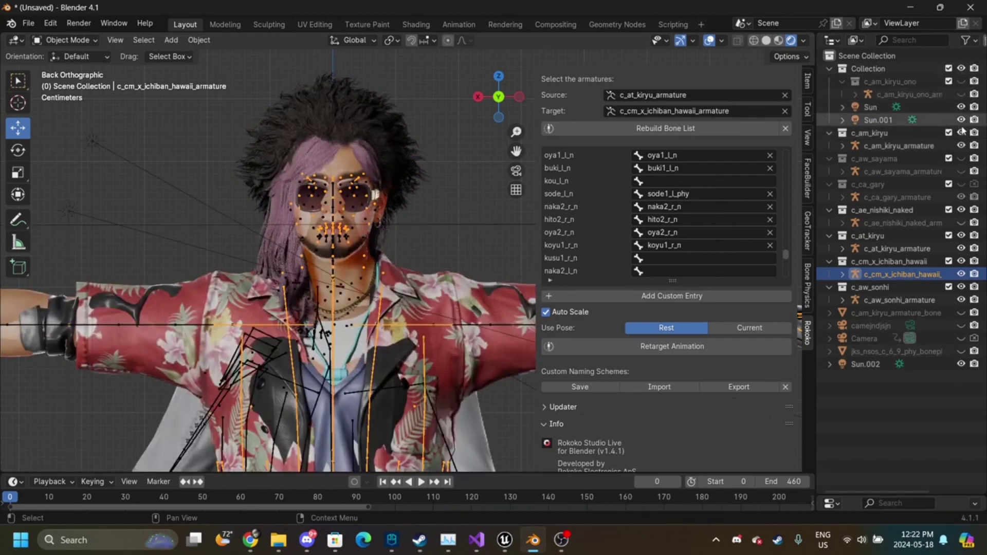
click(961, 132)
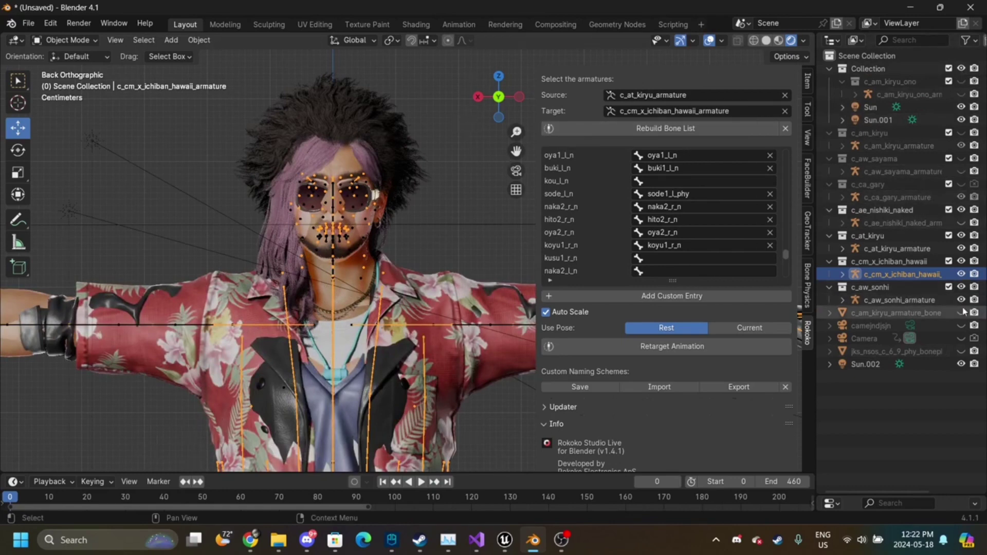
click(961, 287)
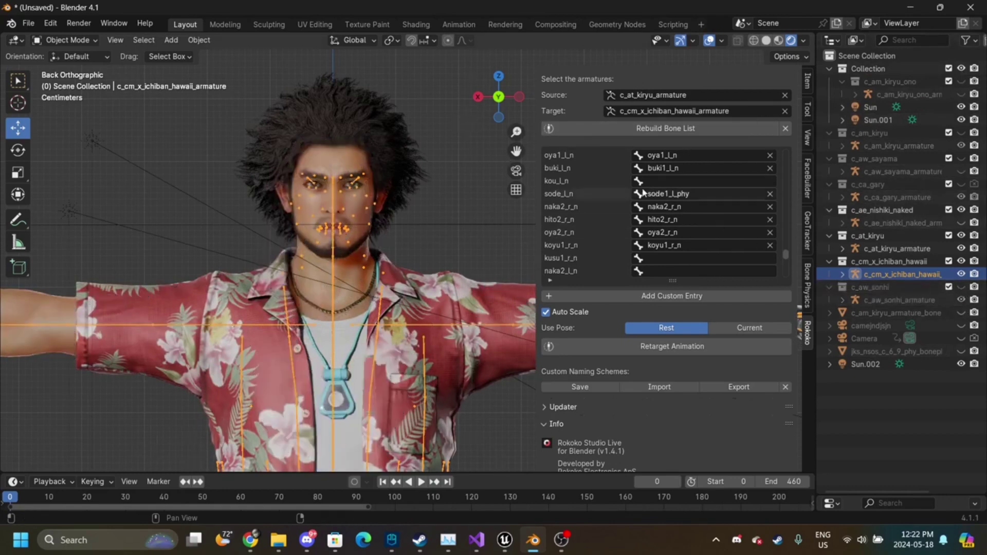
- Map the source bone kusu1_r_n to the target bone kusu1_r_n
scroll(669, 226, down, 3)
click(663, 220)
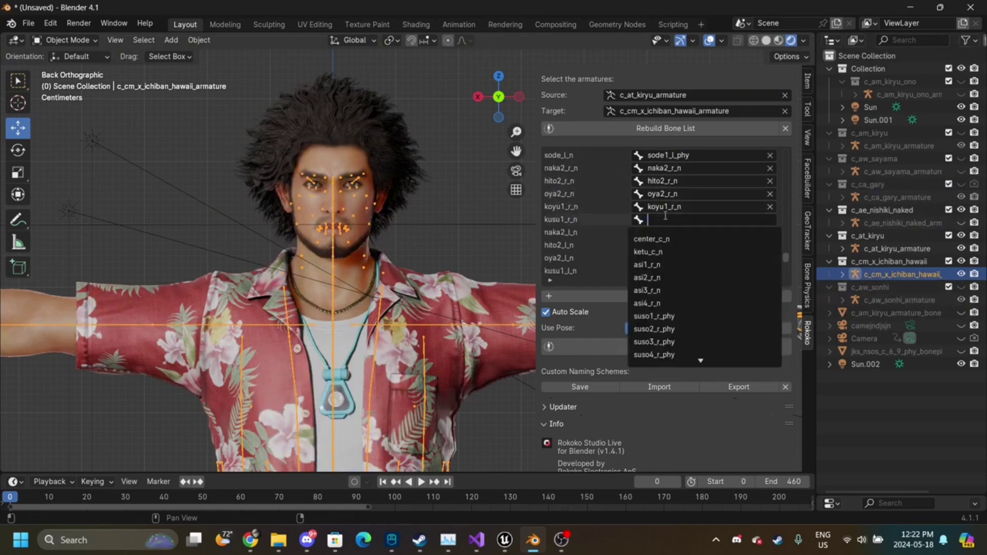
text(kusu)
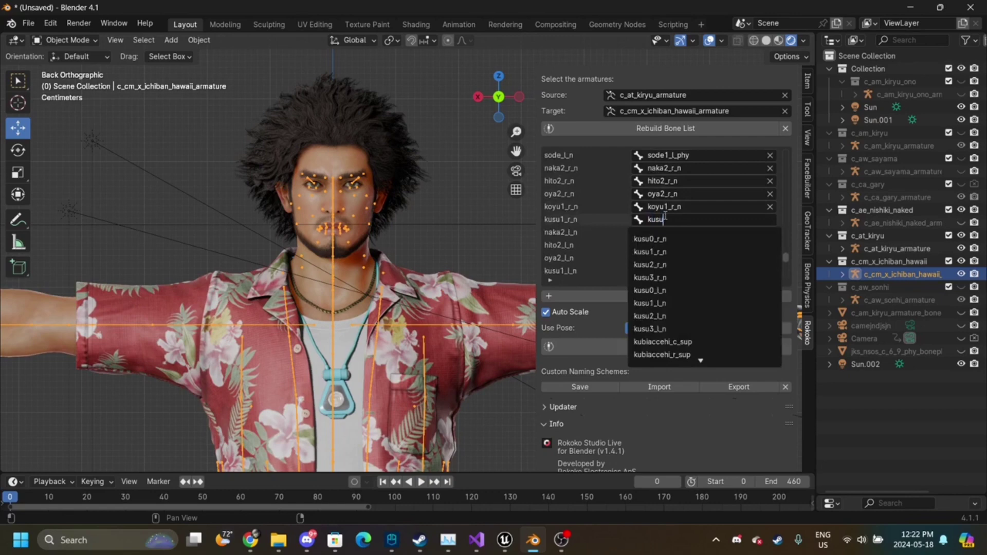
click(662, 252)
- Map the source bone naka2_l_n to the target bone naka2_r_n
click(664, 232)
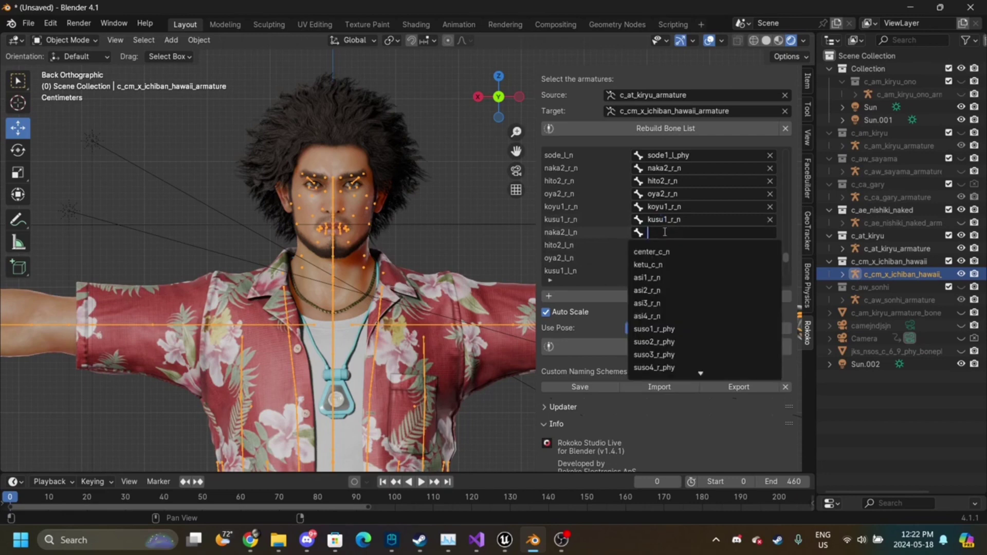
text(naka)
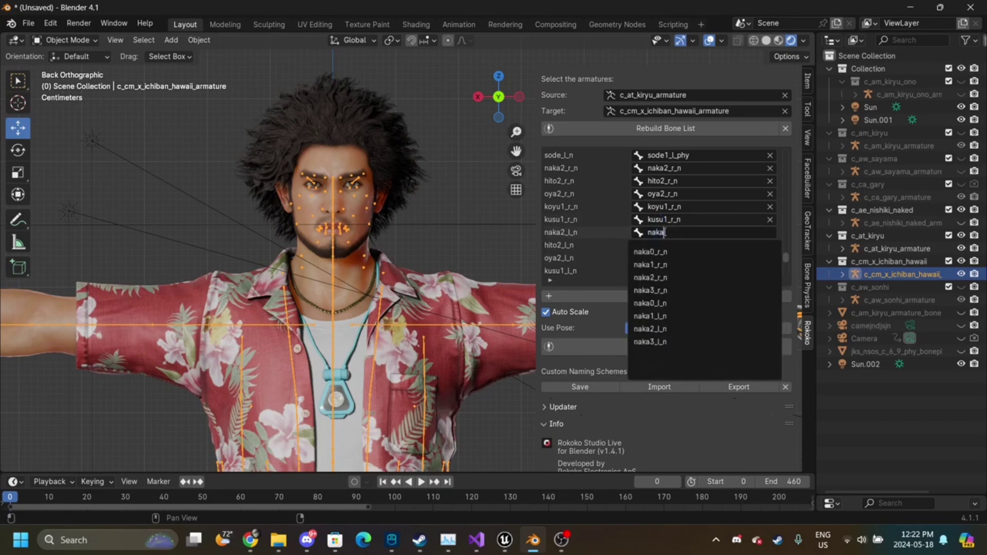
click(668, 278)
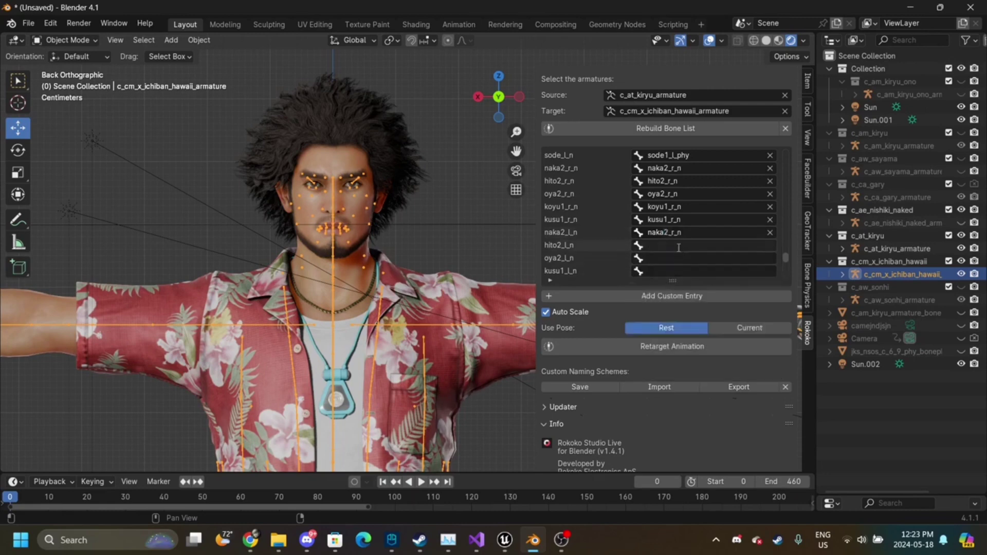
- Map the source bone hito2_l_n to the target bone hito2_r_n
click(679, 247)
text(ht)
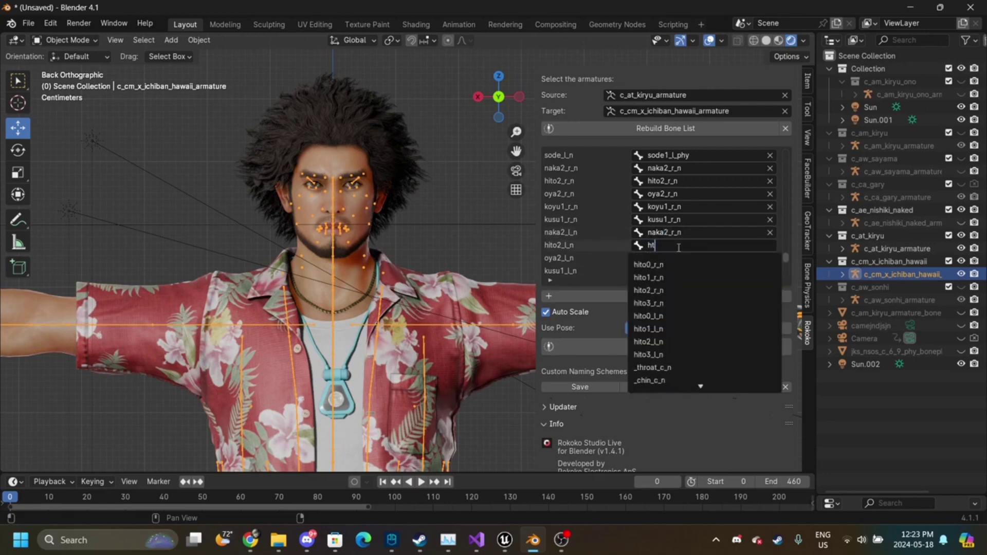
key(BackSpace)
text(ito)
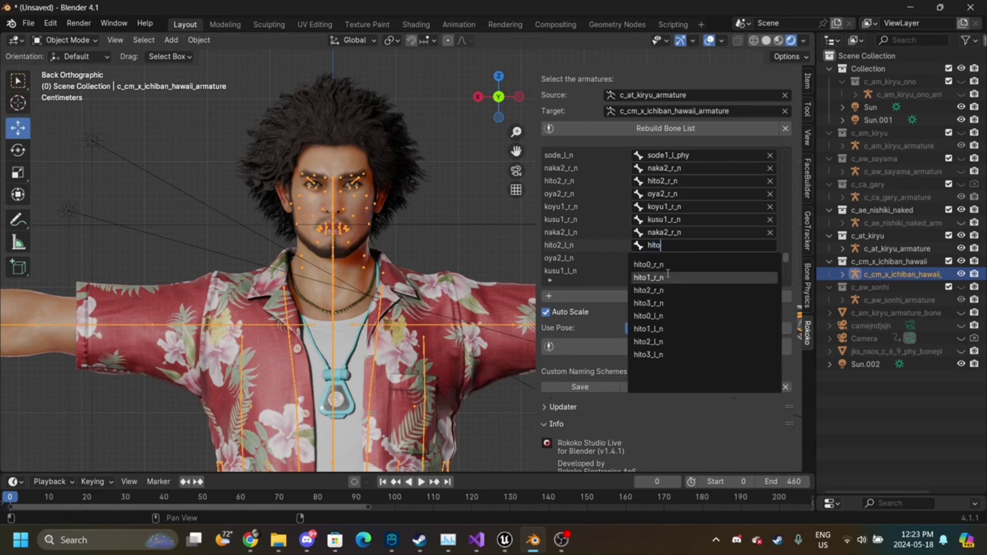
click(662, 291)
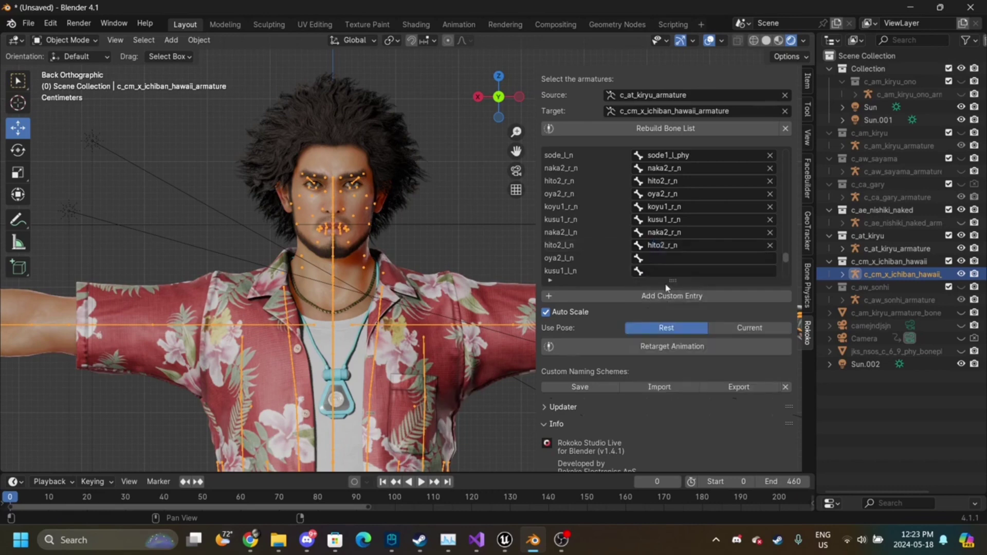
- Map the source bone oya2_l_n to the target bone oya2_r_n
click(668, 261)
text(oya)
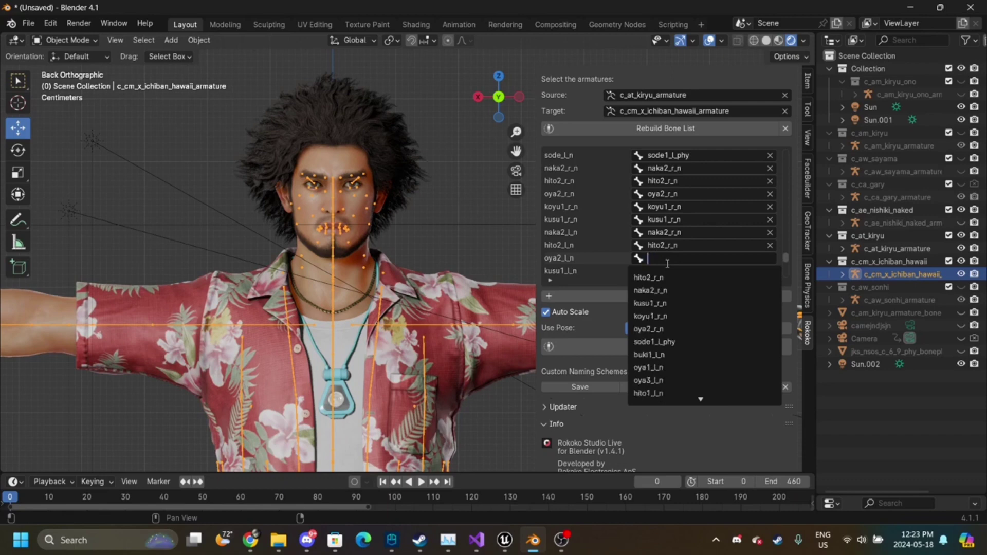
click(662, 291)
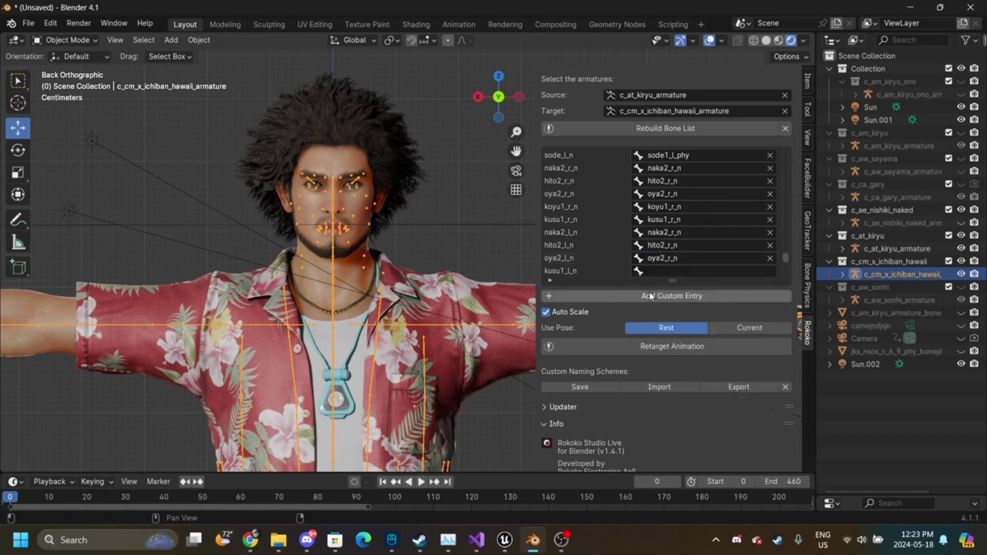
scroll(672, 265, down, 15)
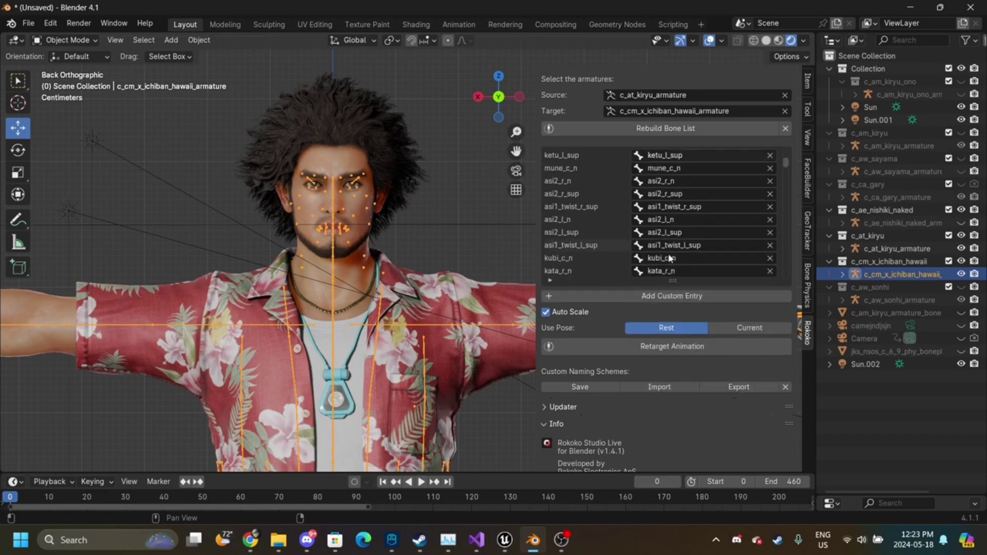
scroll(670, 257, down, 5)
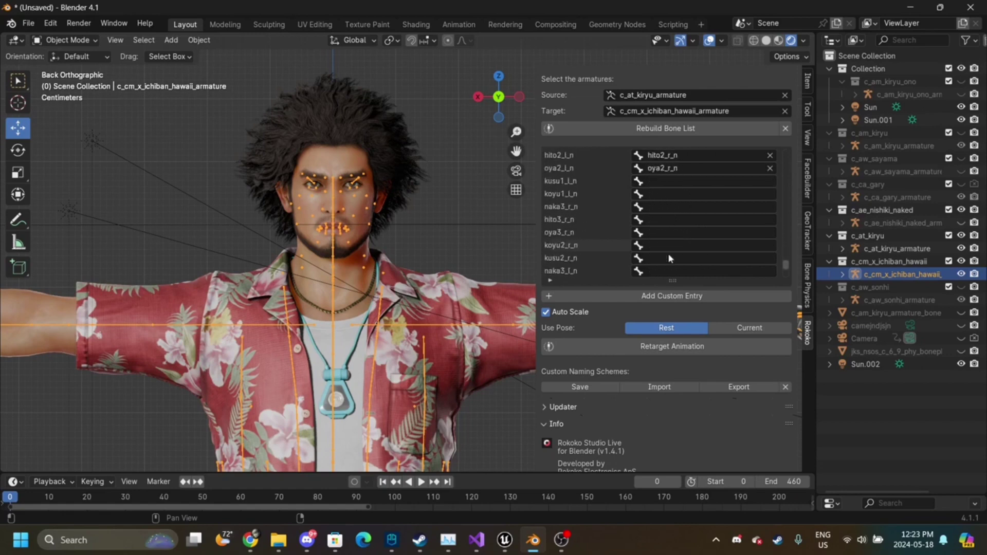
click(661, 183)
text(kusu)
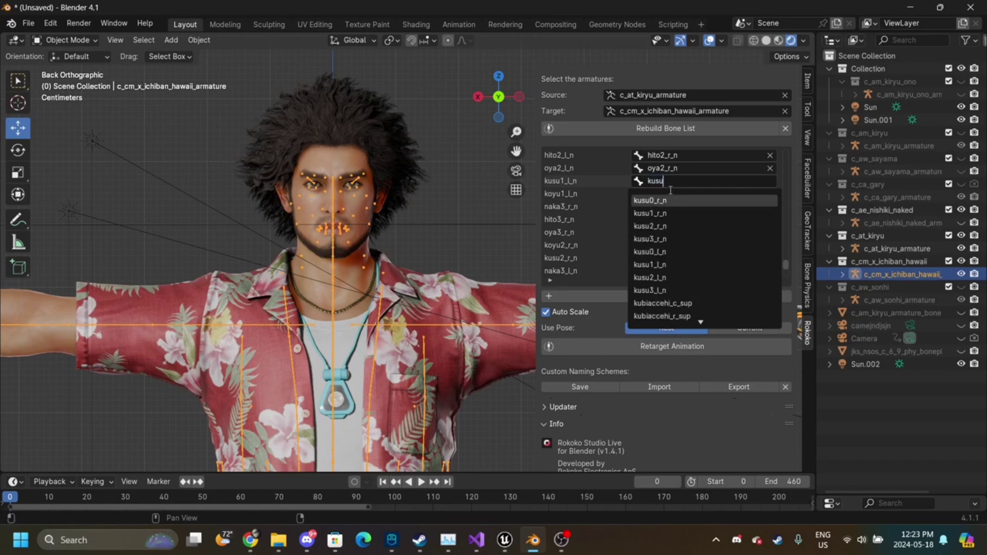
click(673, 169)
- Try to remap the source bone oya2_l_n to the target bone oya2_l_n
click(673, 169)
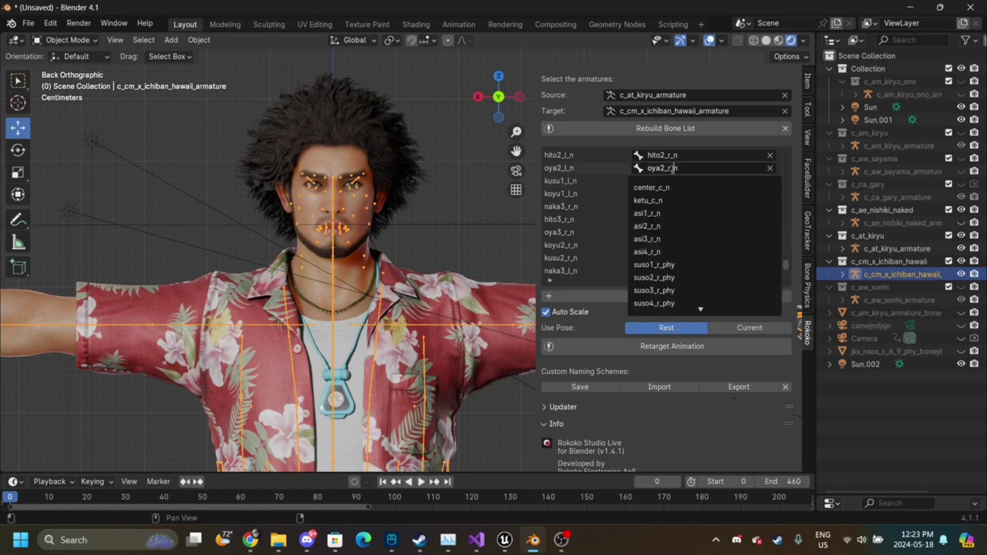
key(BackSpace)
key(BackSpace)
text(l)
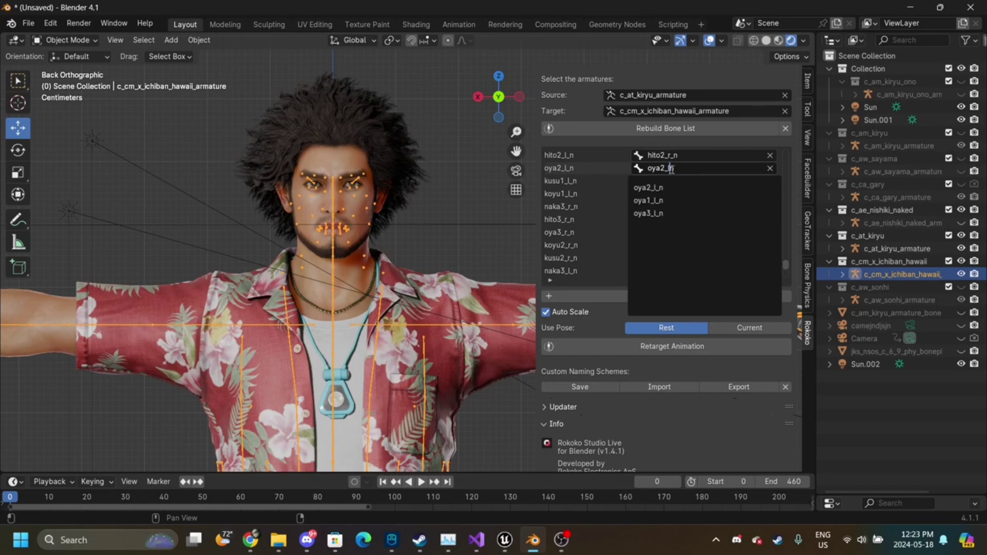
text(_n)
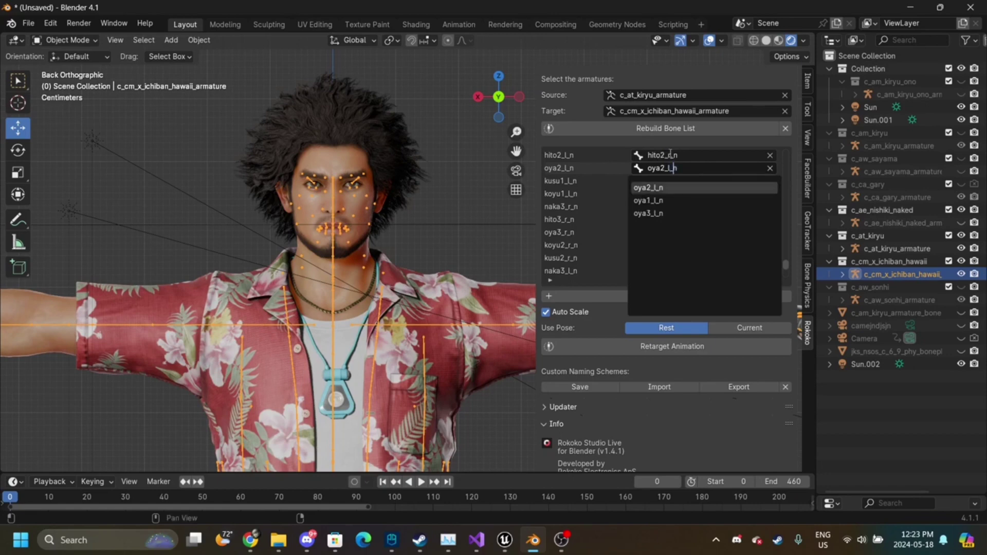
key(Return)
- Correct the mapping of the source bone hito2_l_n to the left-side target bone hito2_l_n
click(671, 154)
click(671, 155)
key(BackSpace)
key(BackSpace)
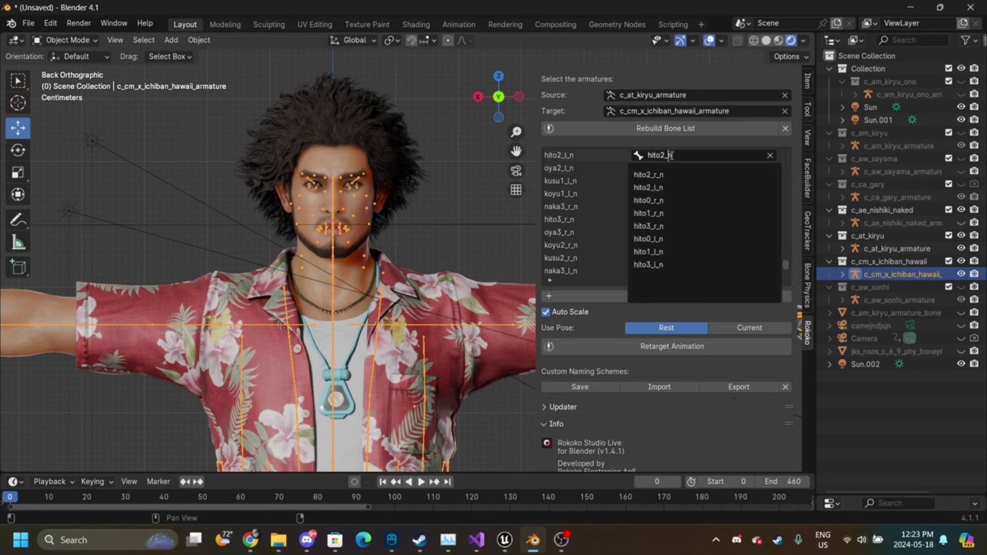
text(l)
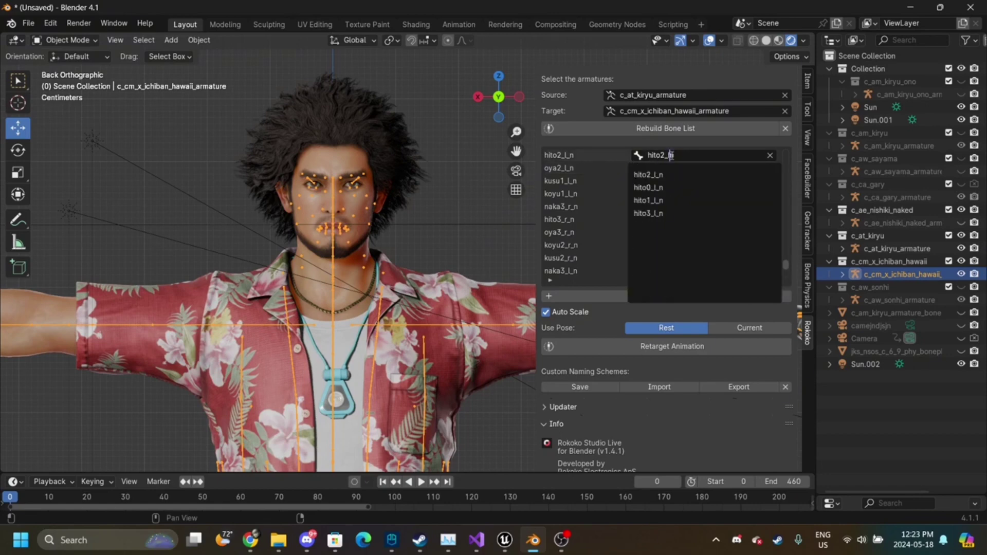
click(671, 174)
- Correct the mapping of the source bone oya2_l_n to the left-side target bone oya2_l_n
scroll(671, 172, up, 2)
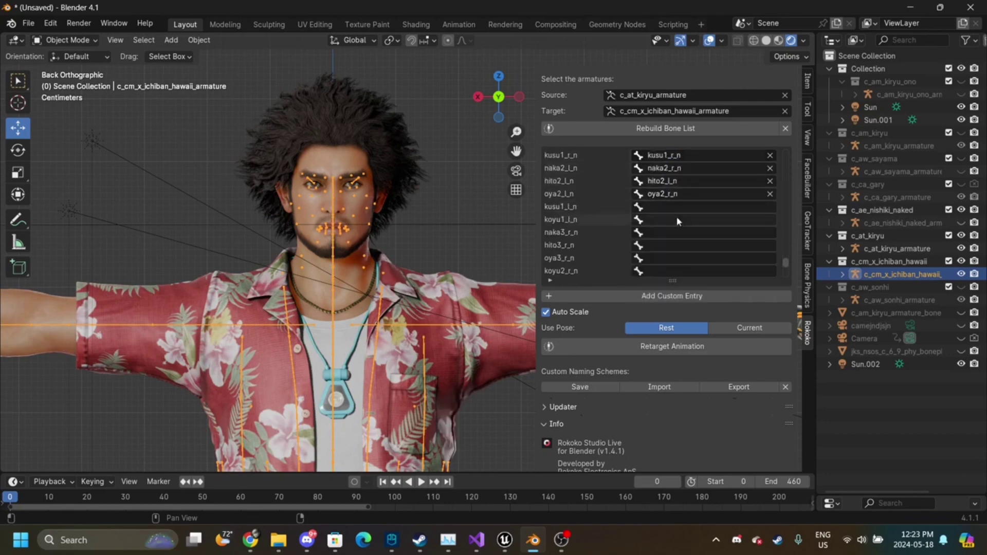
click(671, 193)
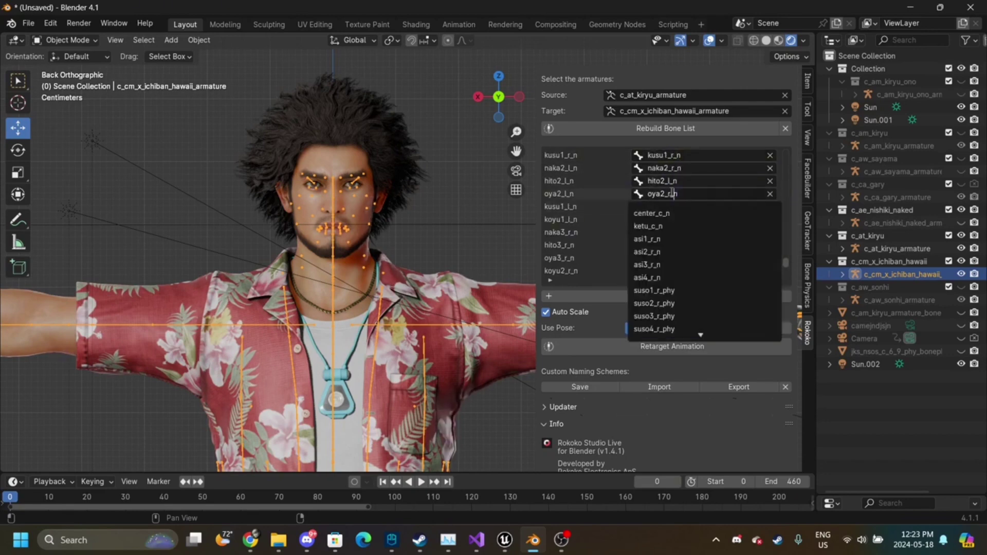
key(BackSpace)
key(BackSpace)
key(BackSpace)
text(l)
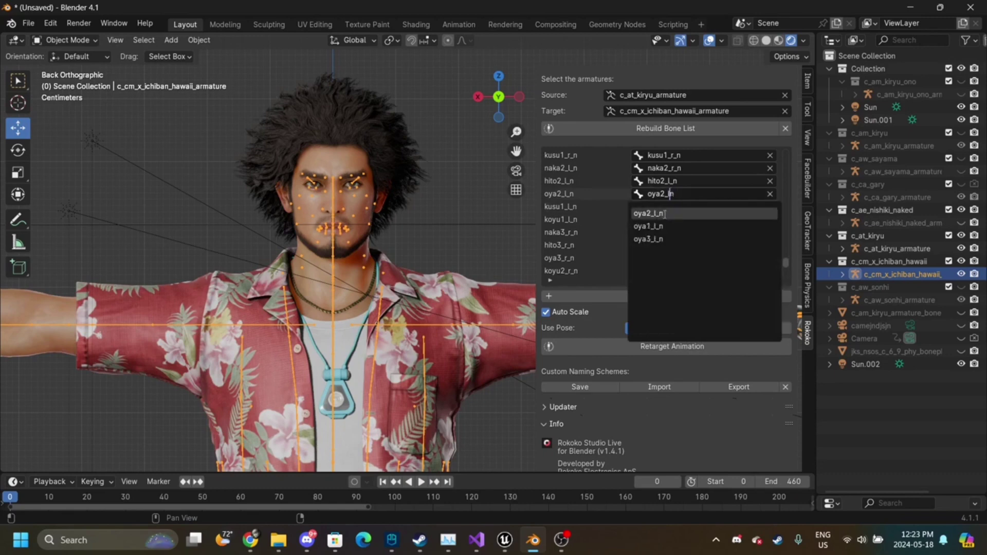
click(665, 214)
- Correct the mapping of the source bone naka2_l_n to the left-side target bone naka2_l_n
scroll(681, 184, up, 3)
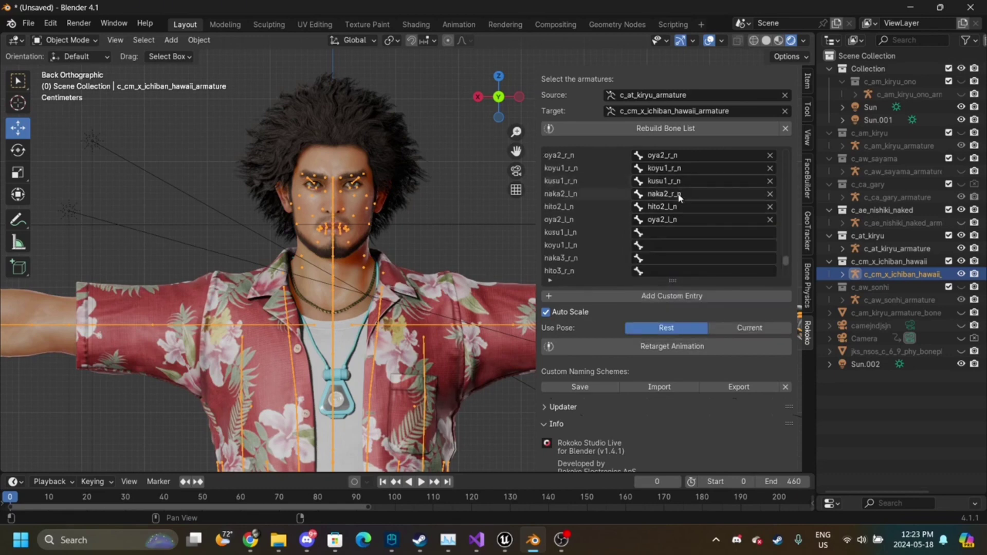
click(677, 196)
key(BackSpace)
key(BackSpace)
key(BackSpace)
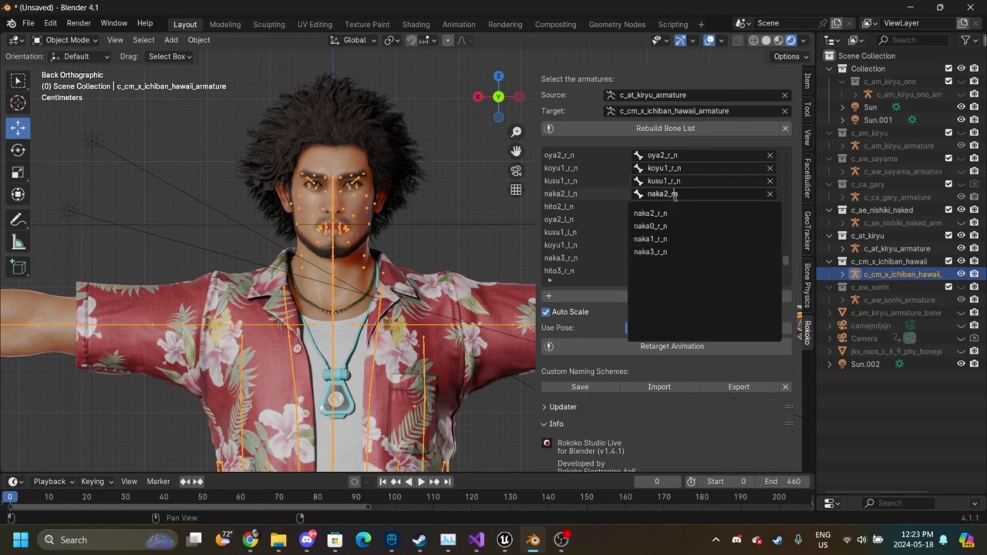
text(l)
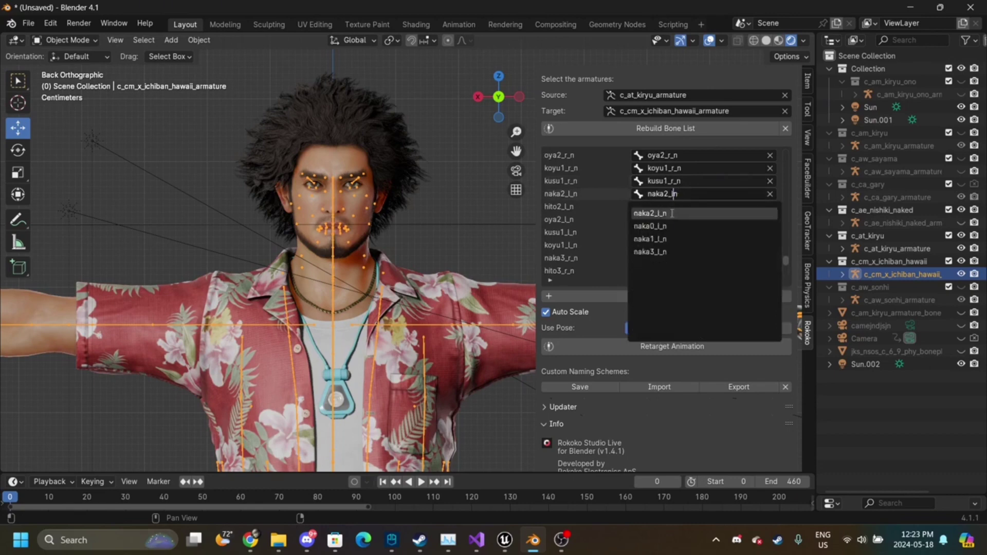
click(673, 213)
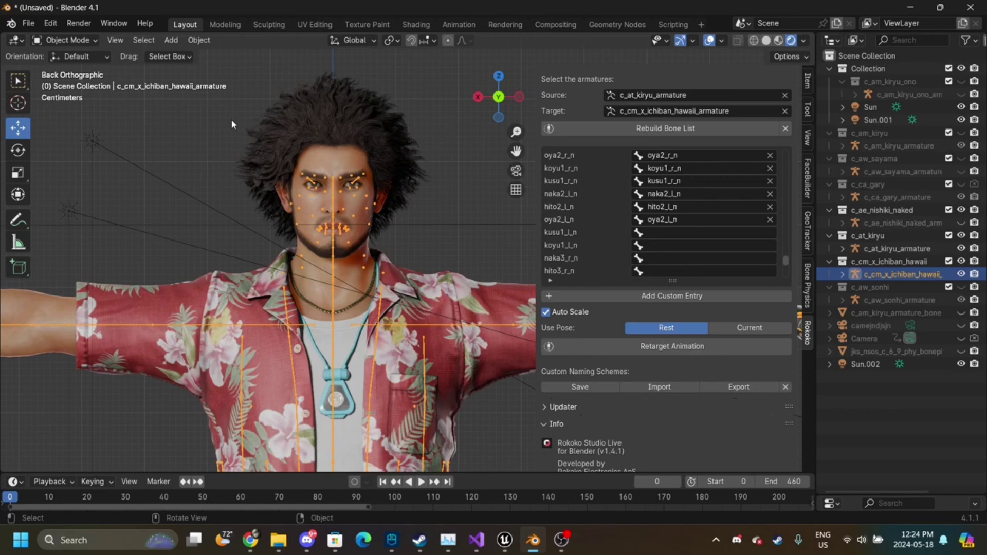
- Map the source bones kusu1_l_n and koyu1_l_n to the target bones of the same names
click(664, 245)
click(663, 233)
text(kusu)
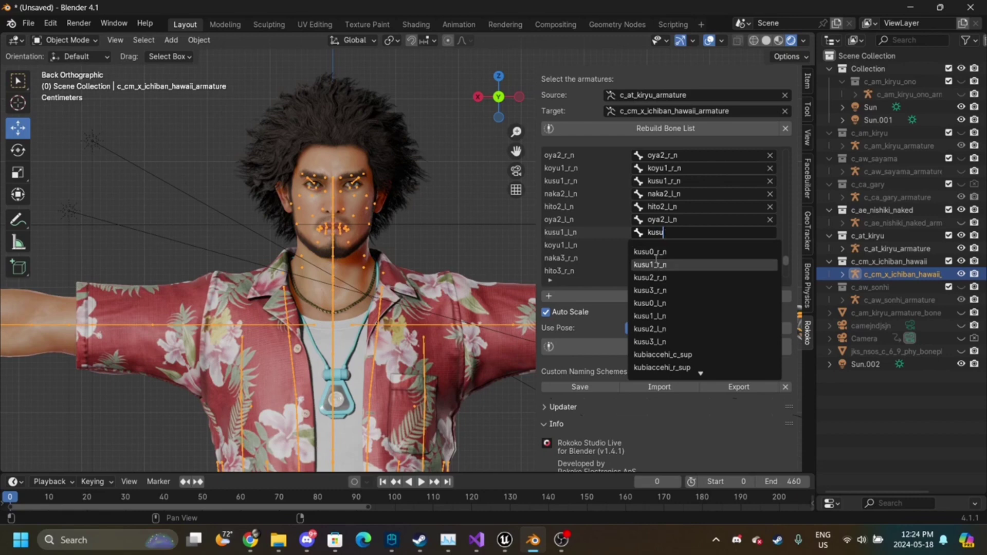
click(674, 316)
click(678, 247)
text(k)
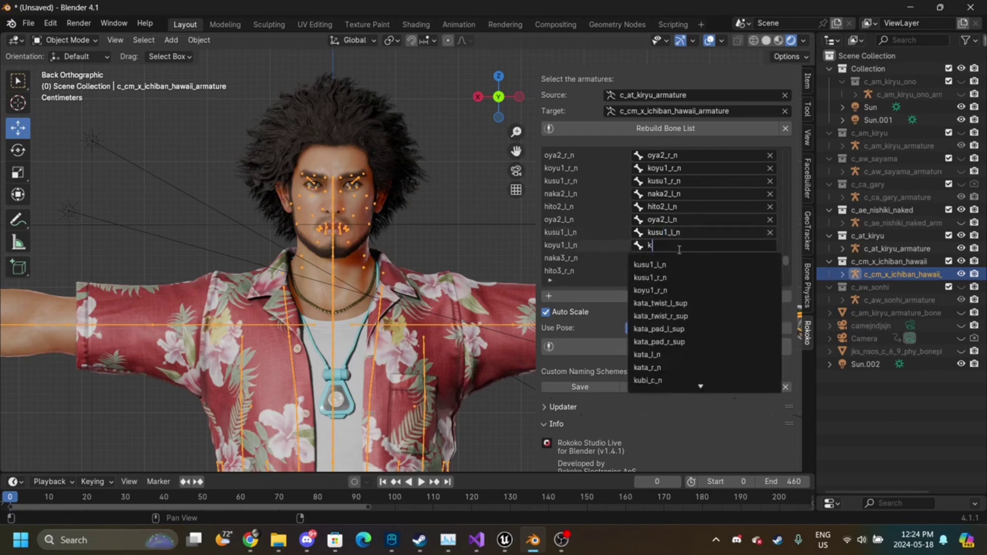
text(oyu)
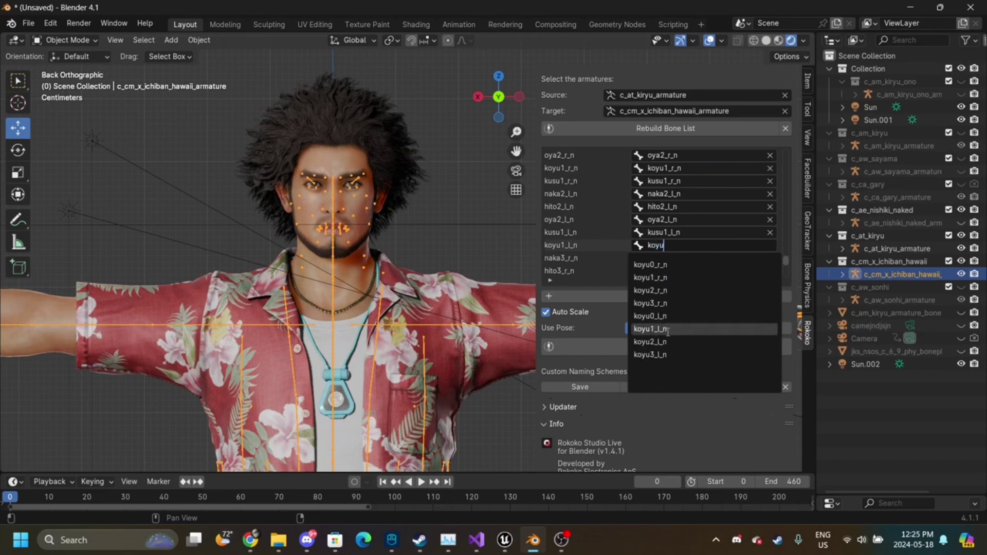
click(667, 329)
- Map the source bones naka3_r_n and hito3_r_n to the target bones of the same names
click(680, 259)
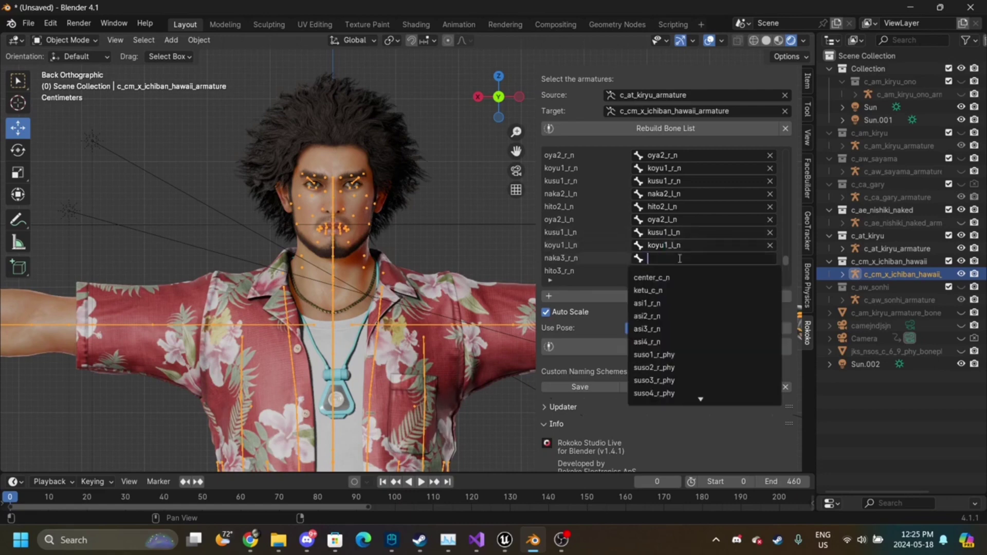
text(naka)
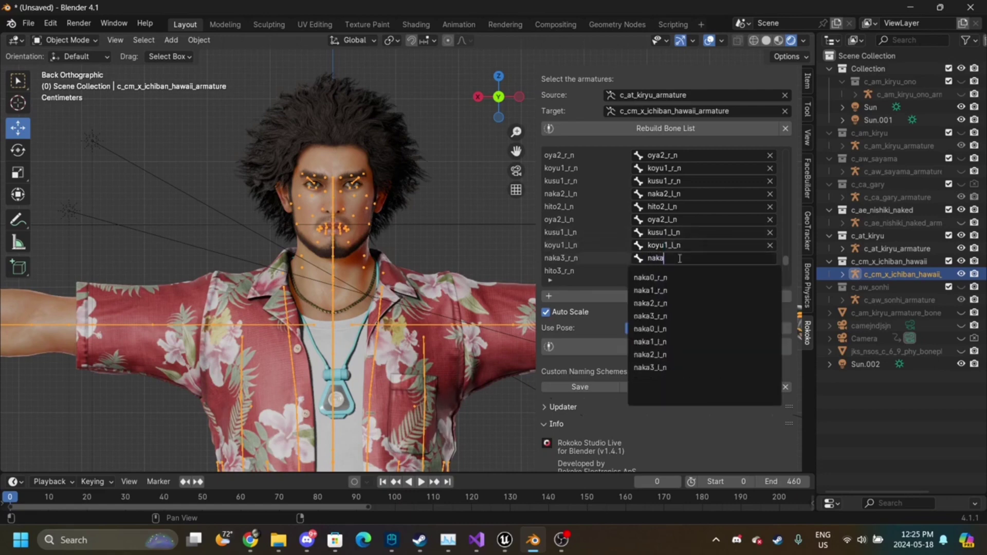
click(668, 317)
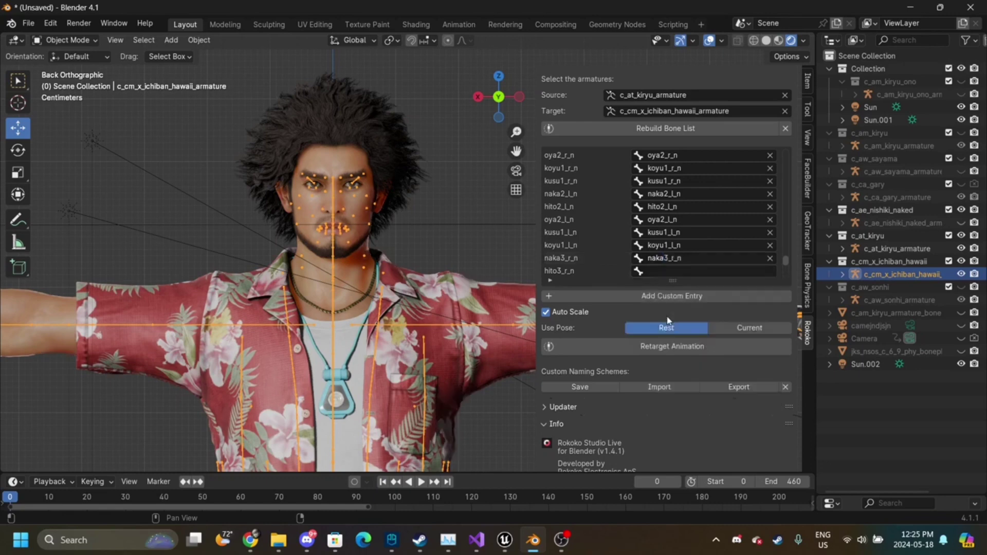
click(670, 270)
text(hito)
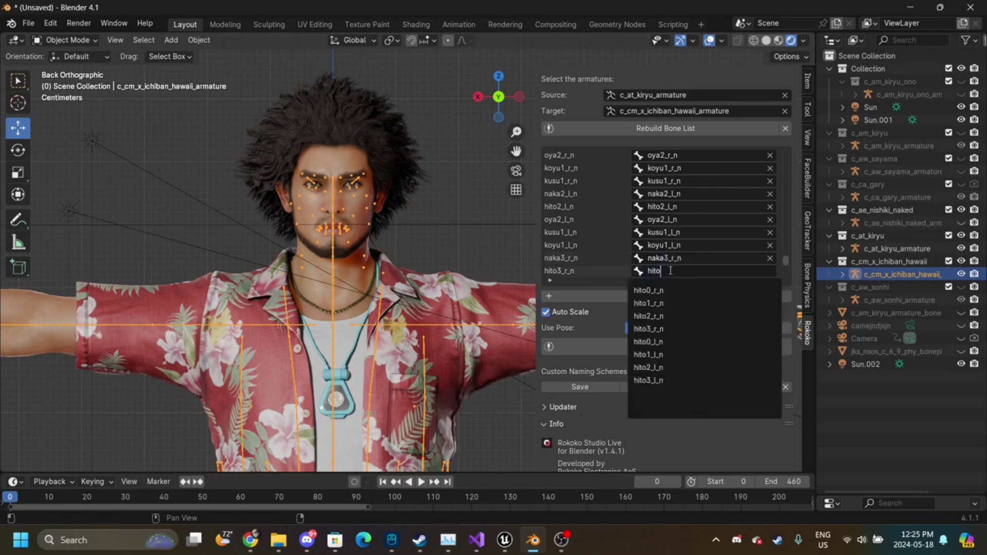
click(658, 329)
- Map the source bones oya3_r_n and koyu2_r_n to the target bones of the same names
scroll(657, 246, down, 5)
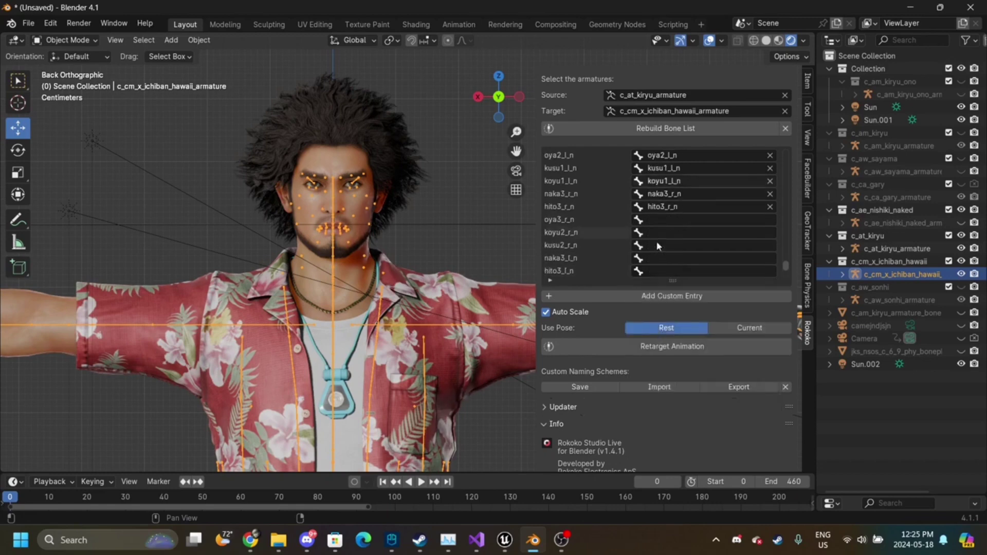
click(671, 221)
text(oya)
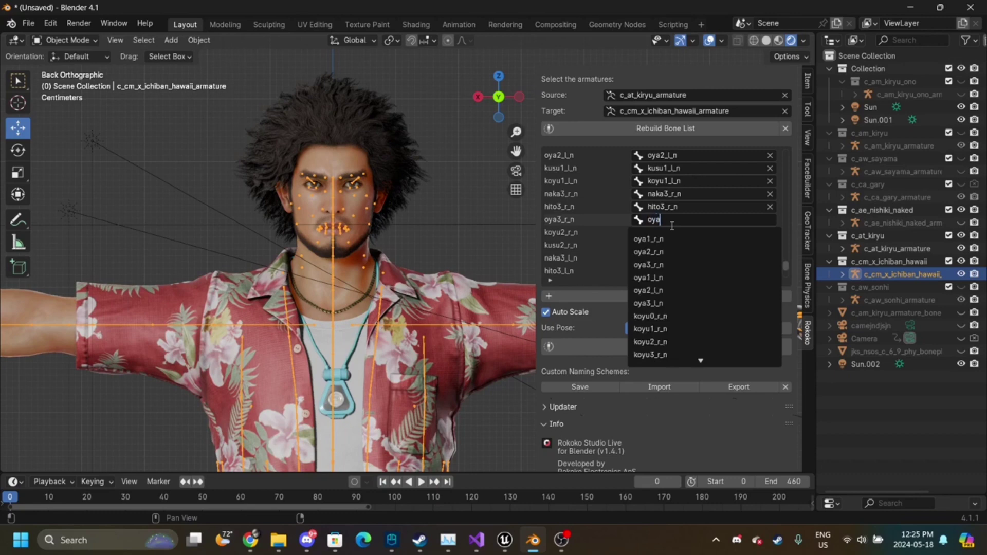
click(666, 264)
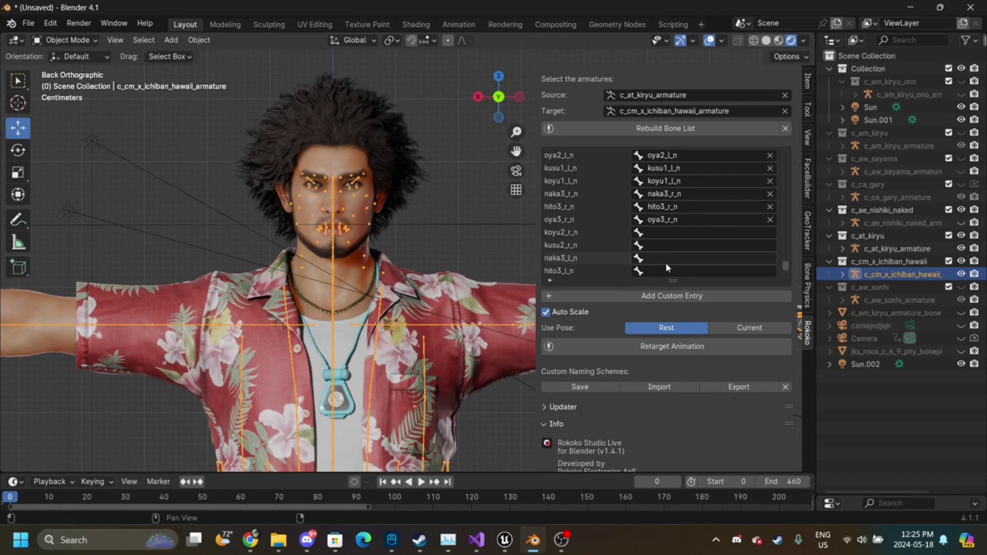
click(670, 232)
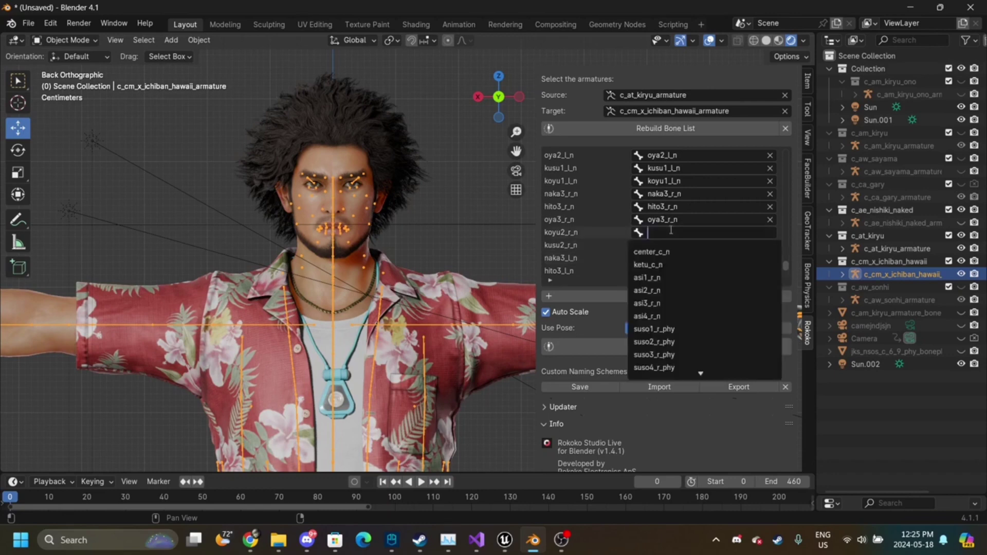
text(koyu)
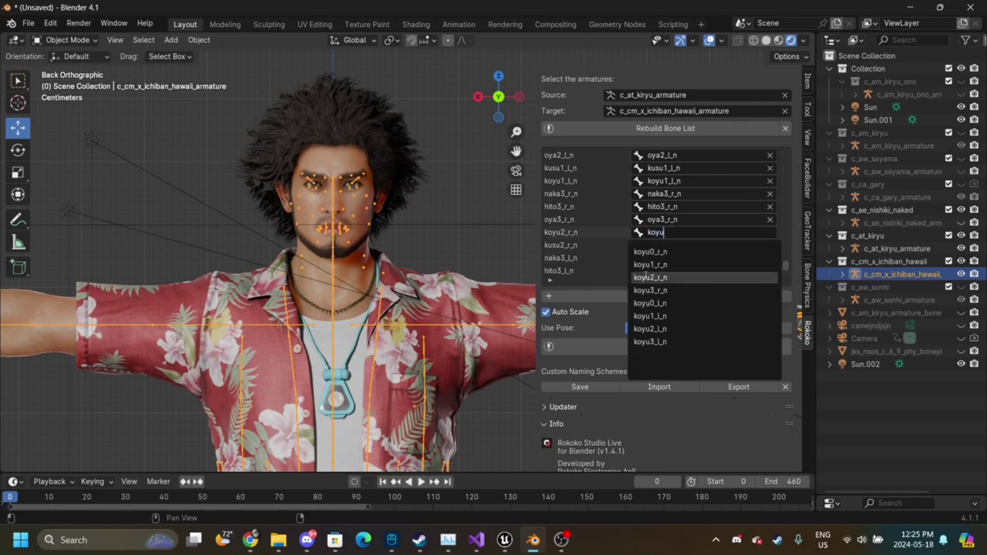
click(656, 278)
- Map the source bone kusu2_r_n to the target bone kusu2_r_n
click(679, 246)
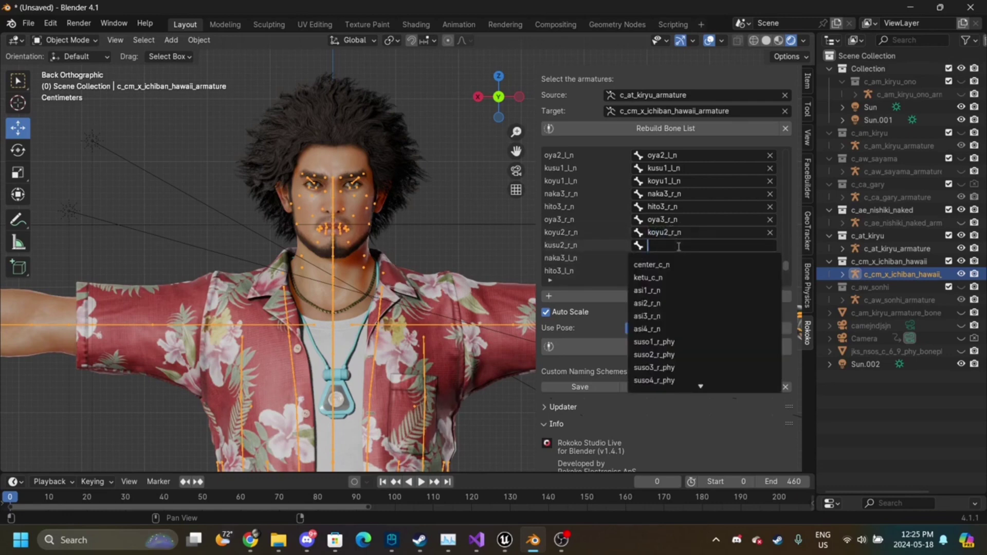
text(kusu)
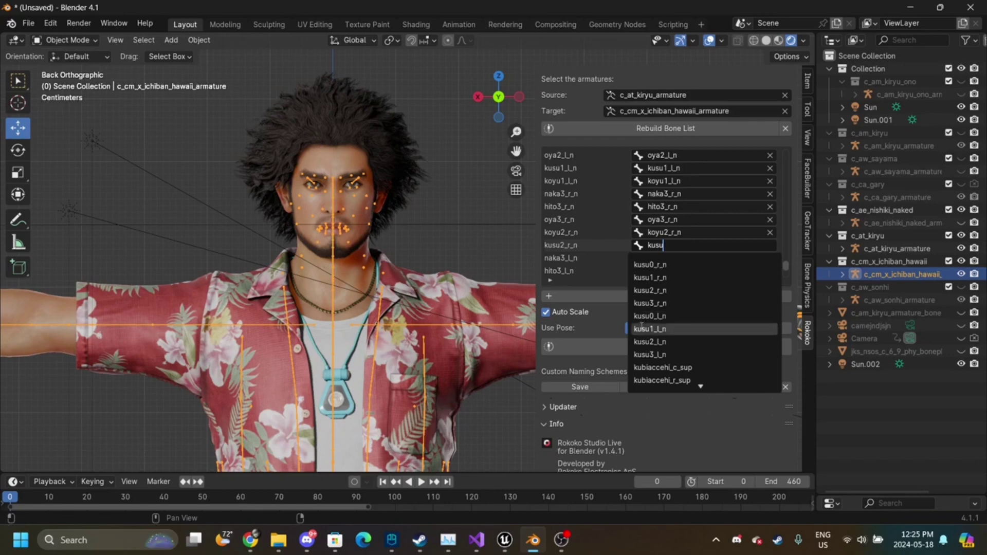
click(655, 291)
- Map the source bone naka3_l_n to the target bone naka3_l_n
click(691, 260)
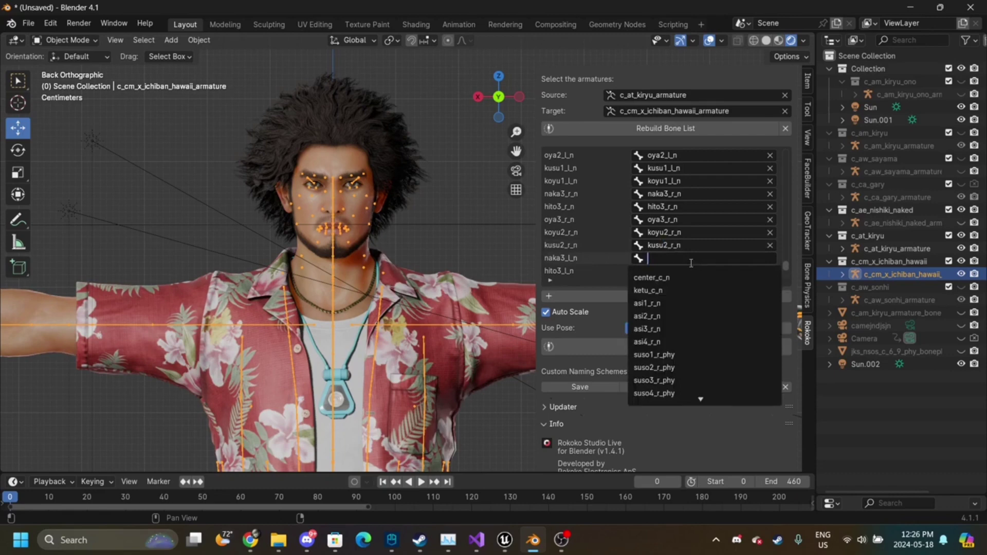
text(naka)
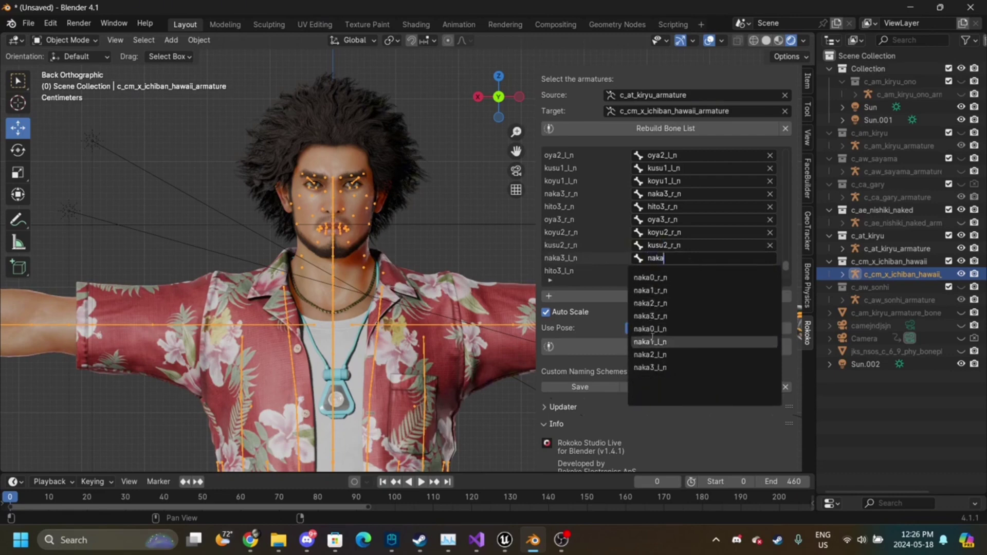
click(652, 341)
click(672, 258)
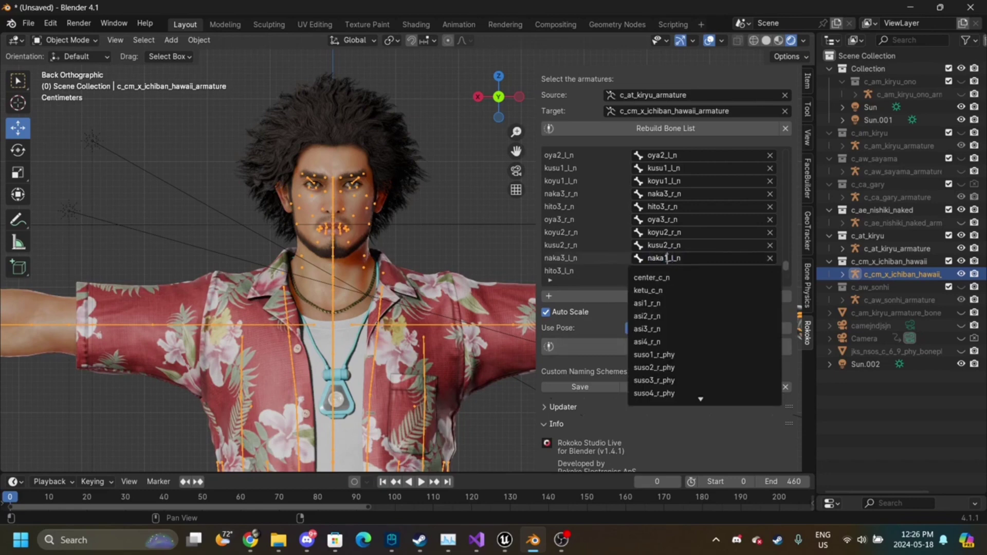
key(BackSpace)
text(3)
click(676, 278)
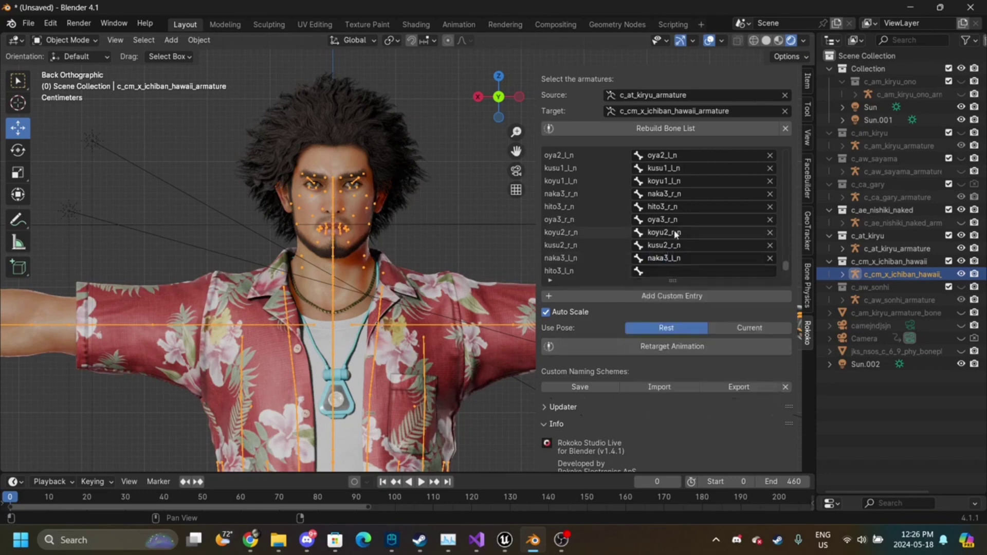
- Map the source bones hito3_l_n and oya3_l_n to the target bones of the same names
scroll(676, 234, down, 3)
click(664, 233)
text(hito)
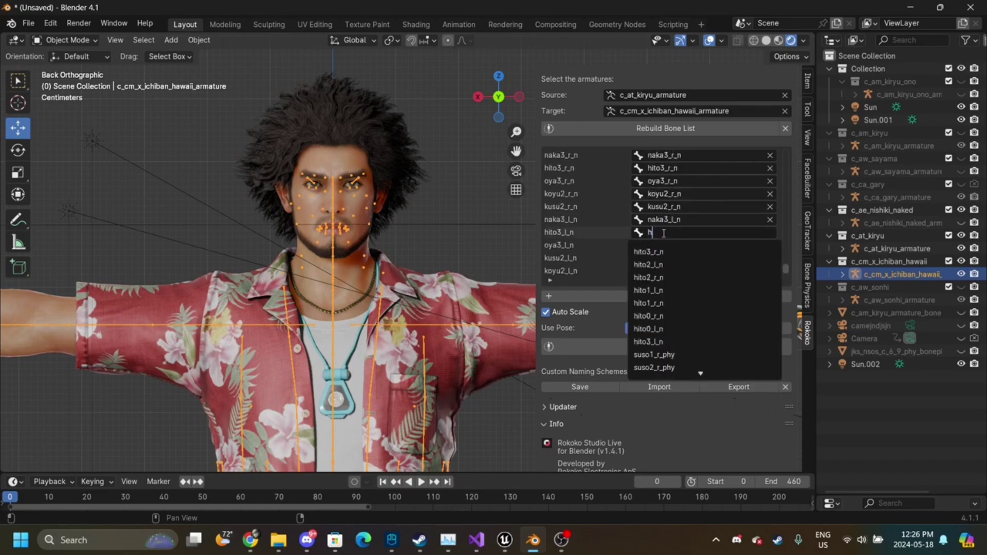
click(653, 341)
click(671, 245)
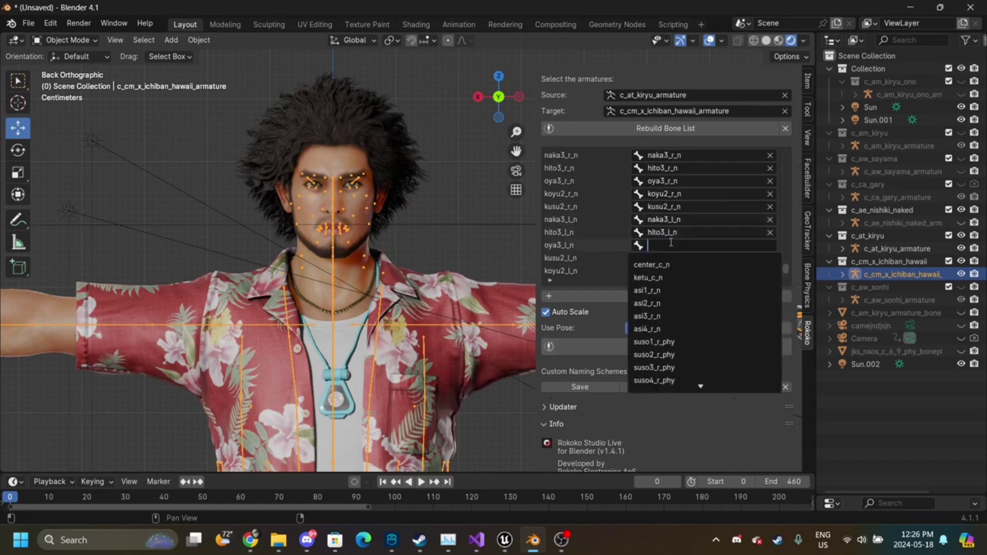
text(oya)
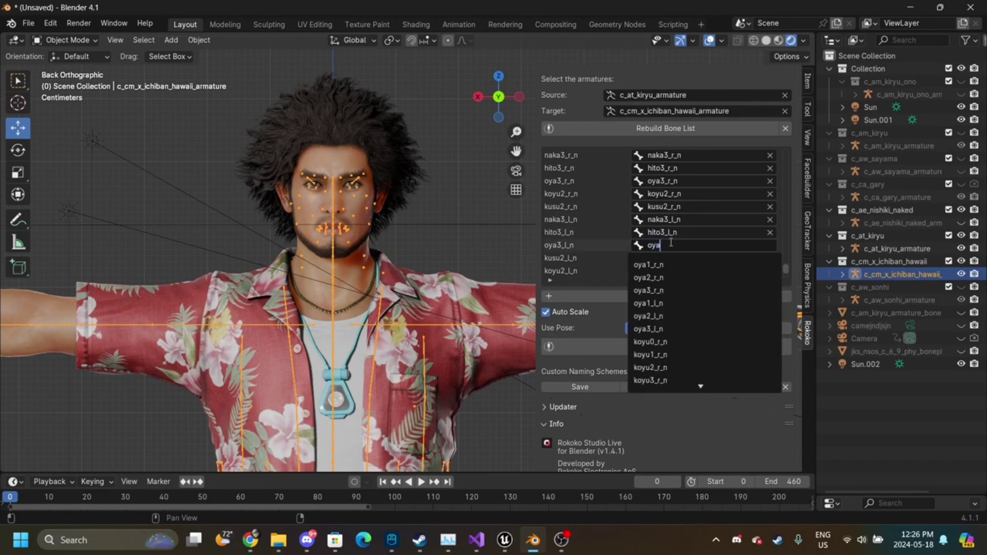
click(661, 329)
- Map the source bones kusu2_l_n and koyu2_l_n to the target bones kusu2_r_n and koyu2_r_n
click(669, 258)
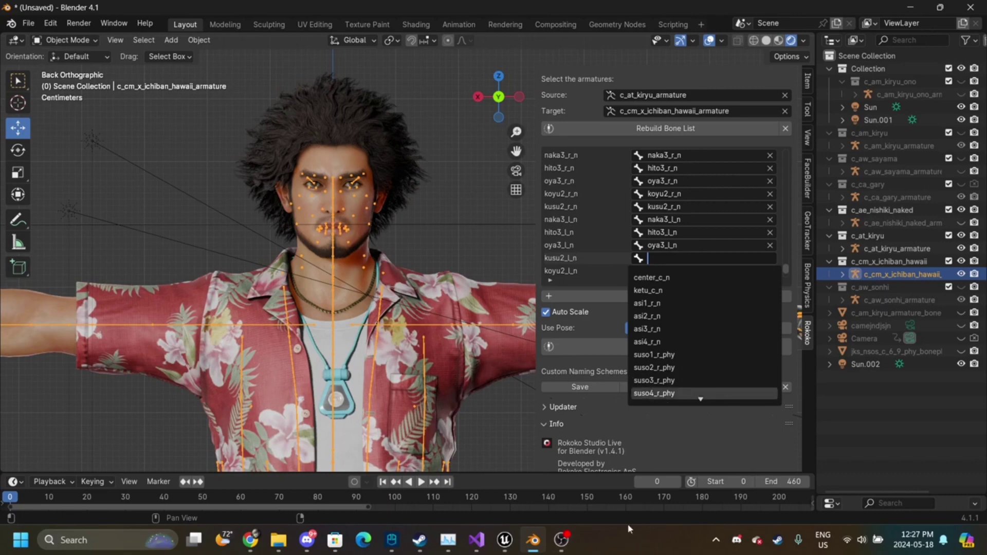
text(kusu)
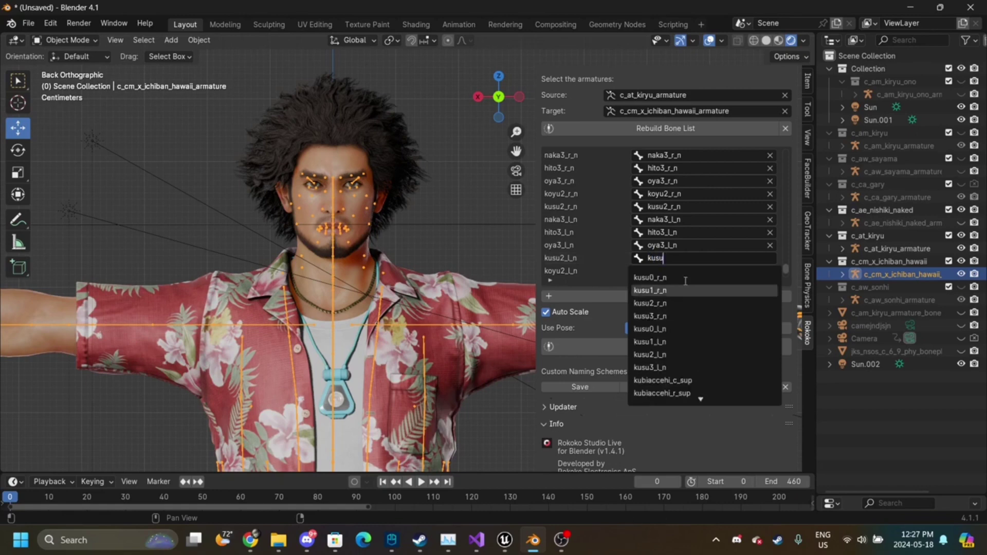
click(657, 304)
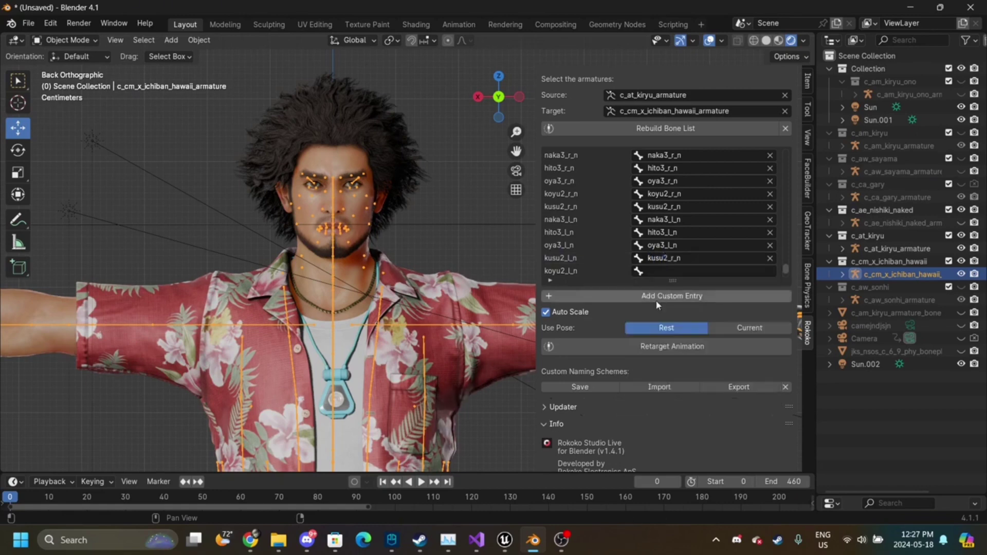
click(665, 271)
text(koyu)
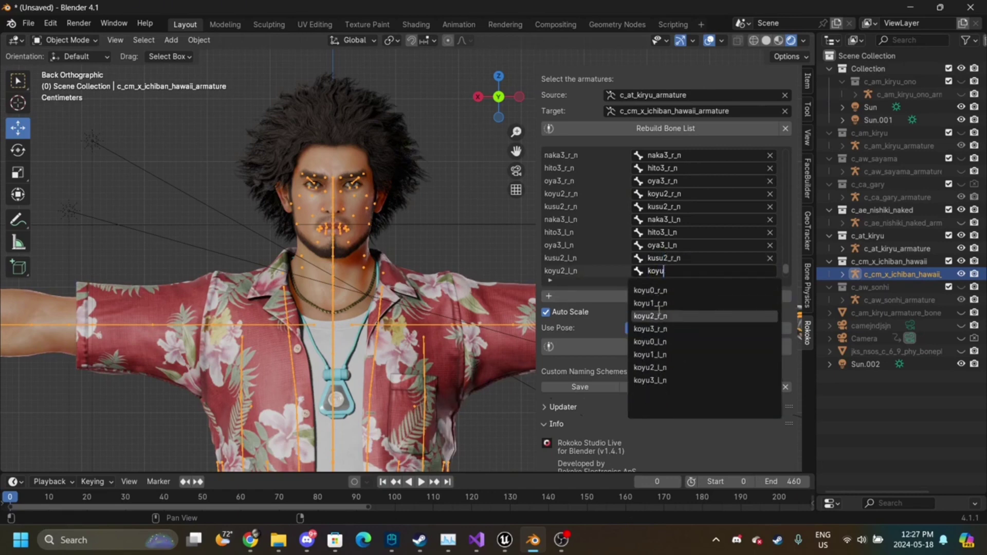
click(658, 316)
- Correct the target of the source bone kusu2_l_n to kusu2_l_n
scroll(675, 250, down, 4)
click(661, 234)
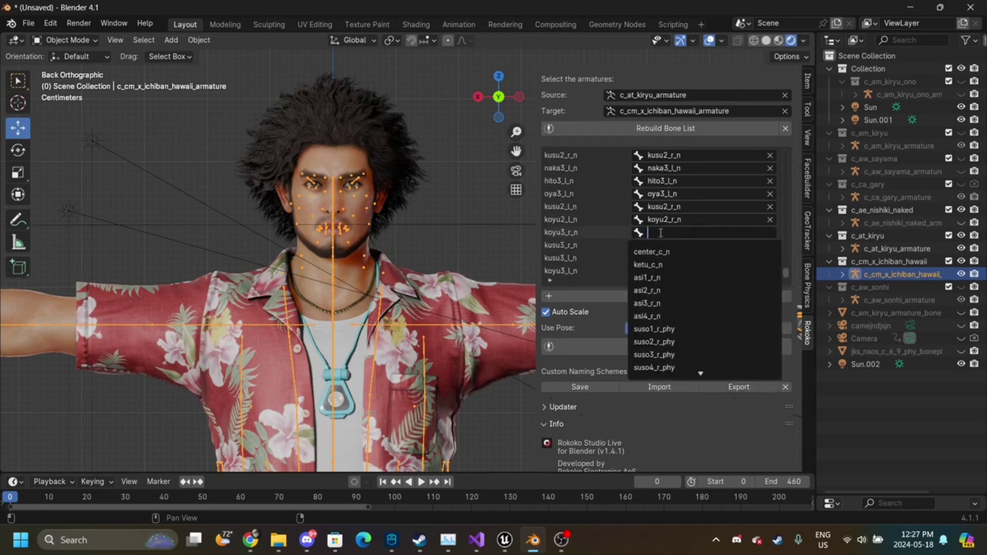
text(k)
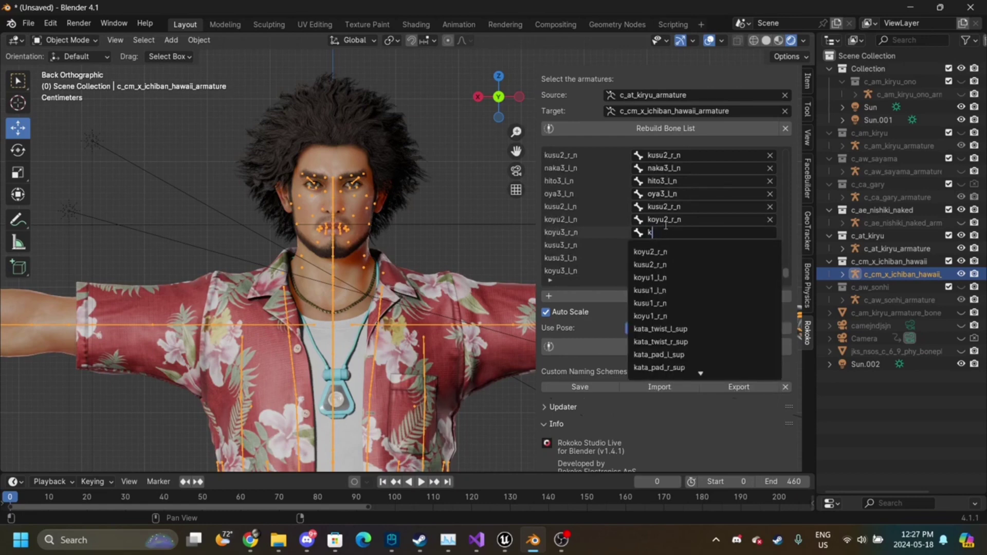
click(674, 207)
click(674, 207)
click(675, 206)
key(BackSpace)
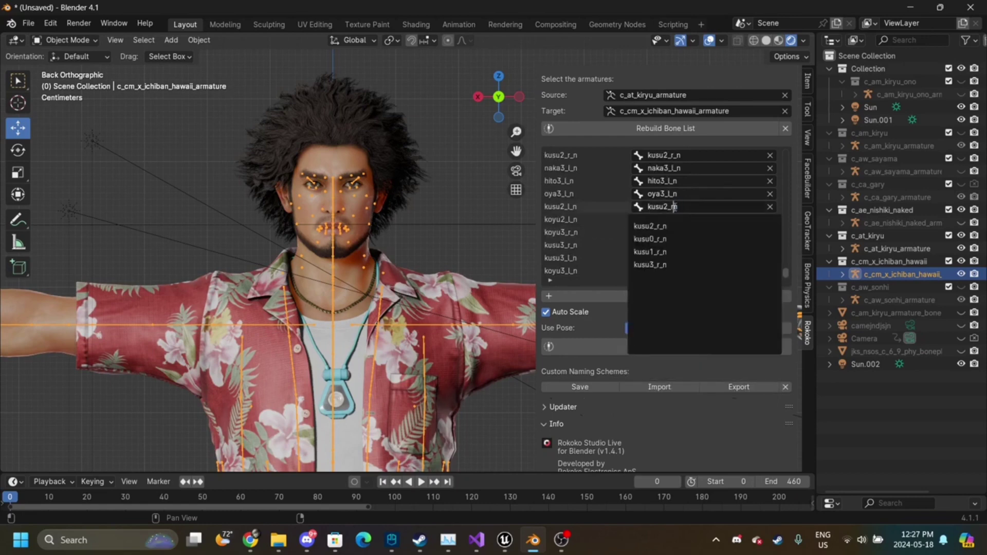
key(BackSpace)
text(l)
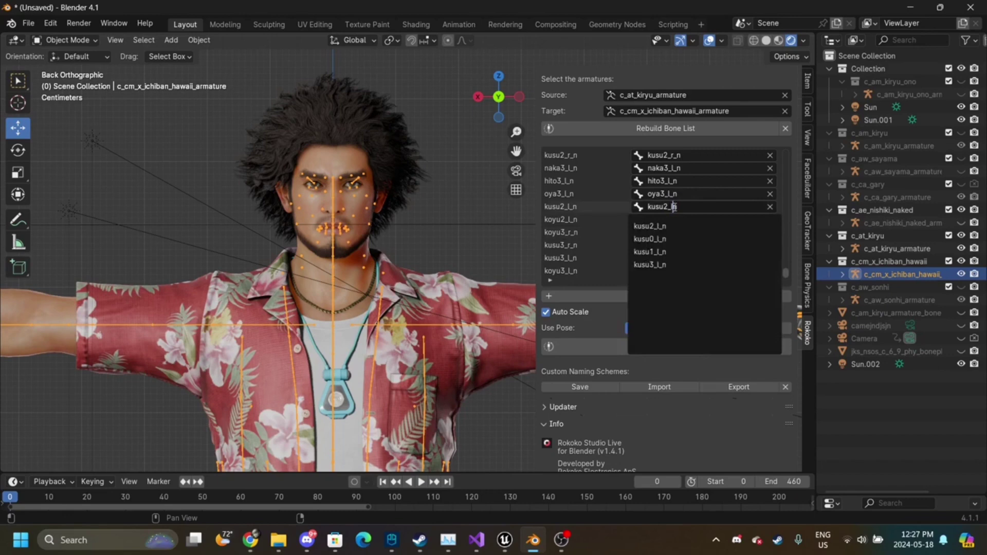
click(670, 227)
- Correct the target of the source bone koyu2_l_n to koyu2_l_n
click(674, 220)
click(681, 219)
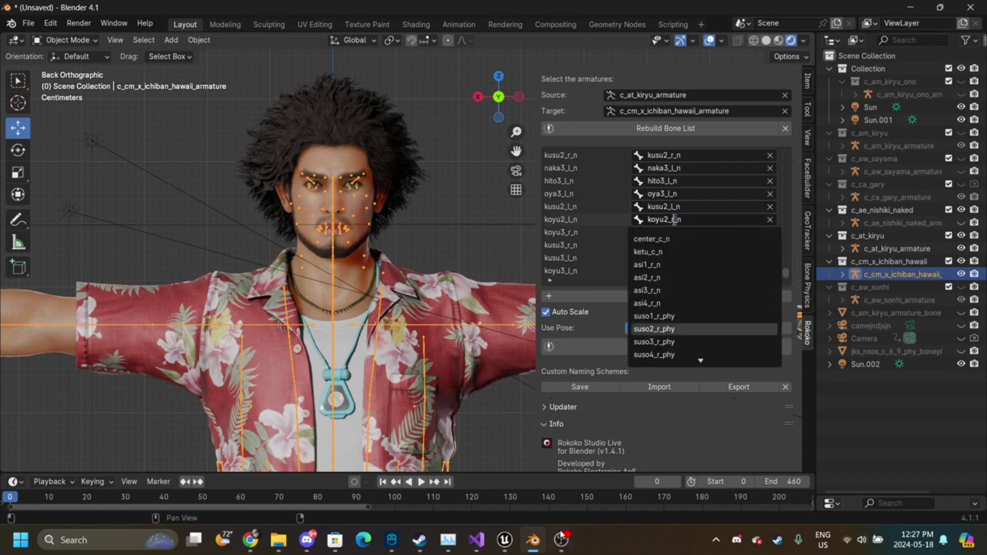
mouse_move(505, 540)
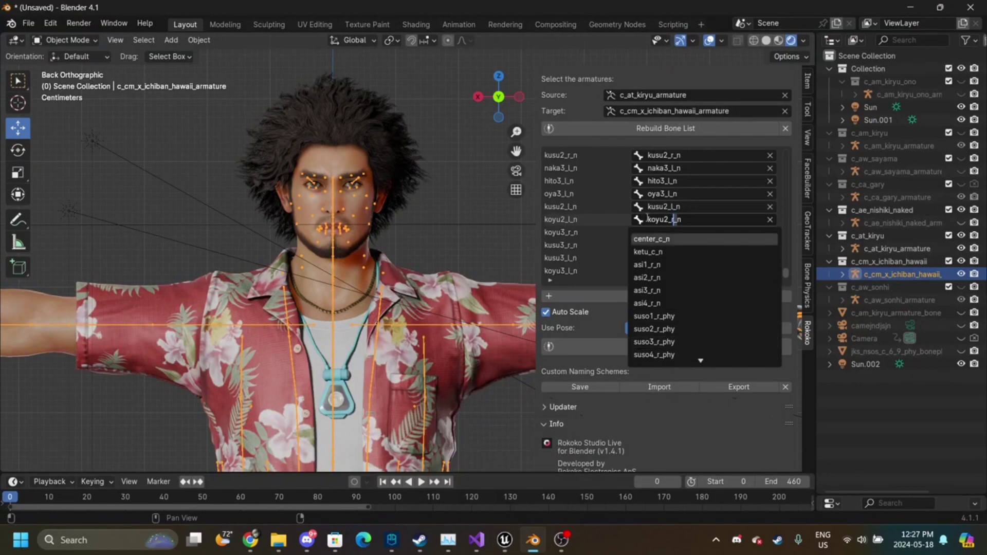
text(l)
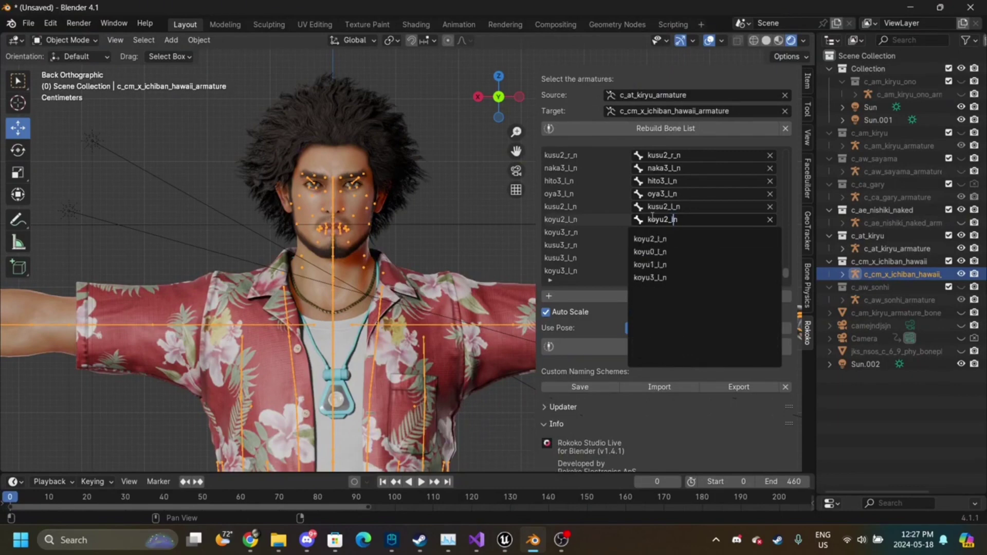
click(663, 239)
- Map the source bones koyu3_r_n and kusu3_r_n to the target bones of the same names
click(693, 231)
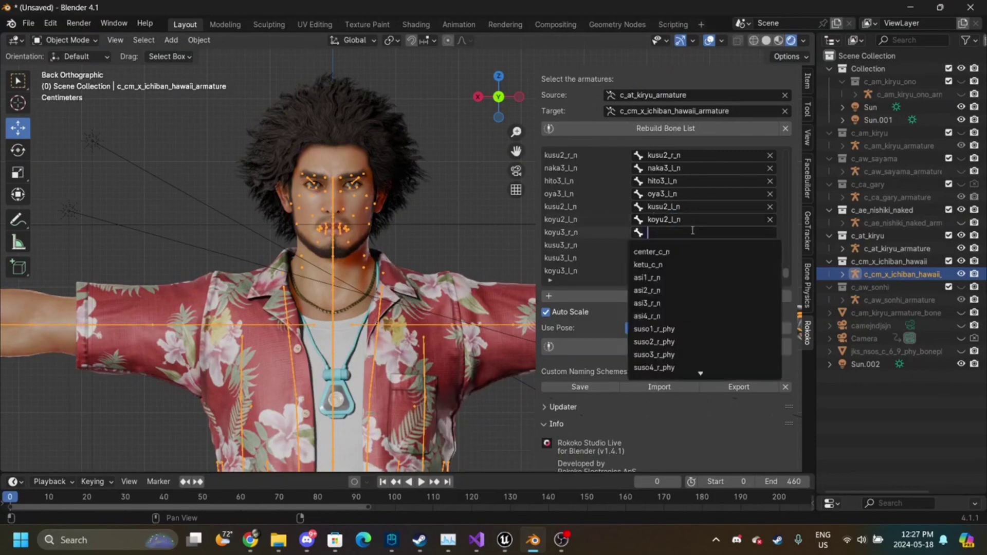
text(koyu)
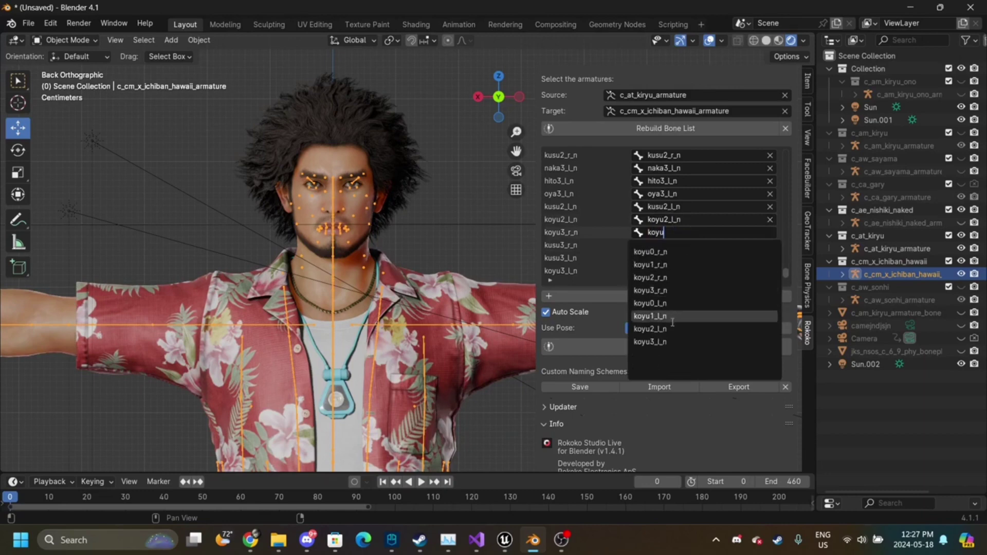
click(663, 290)
click(664, 242)
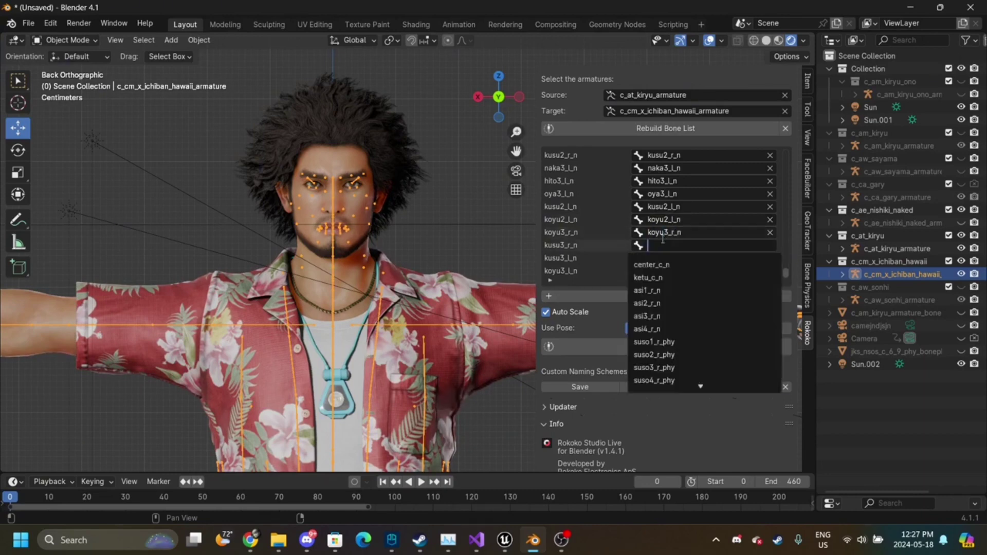
text(ku)
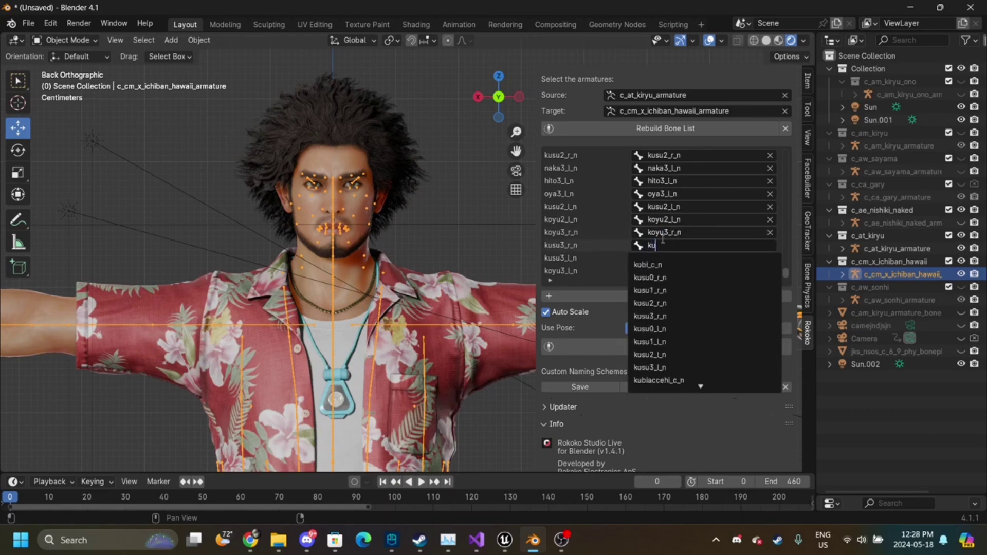
text(su)
key(BackSpace)
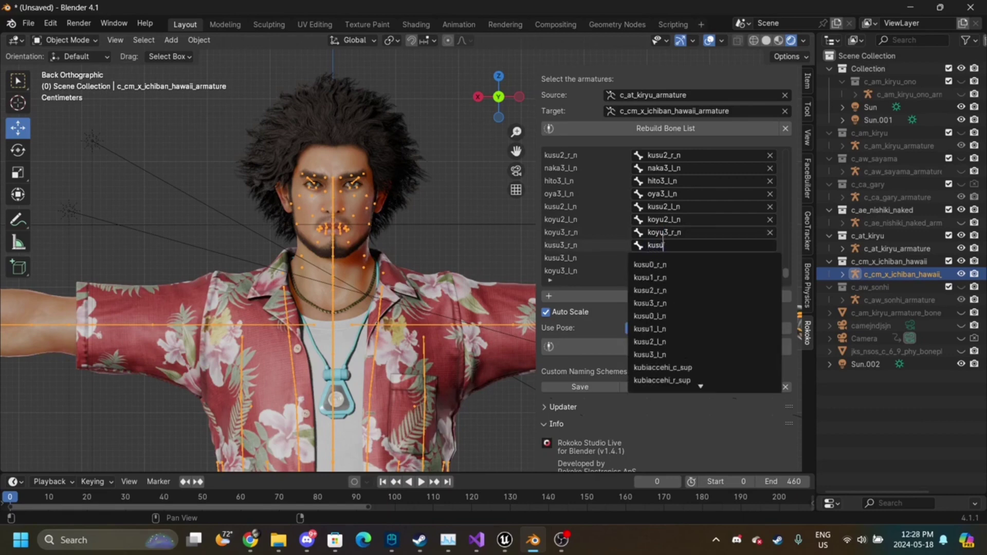
click(679, 303)
- Map the source bone kusu3_l_n to the target bone koyu3_l_n
click(661, 257)
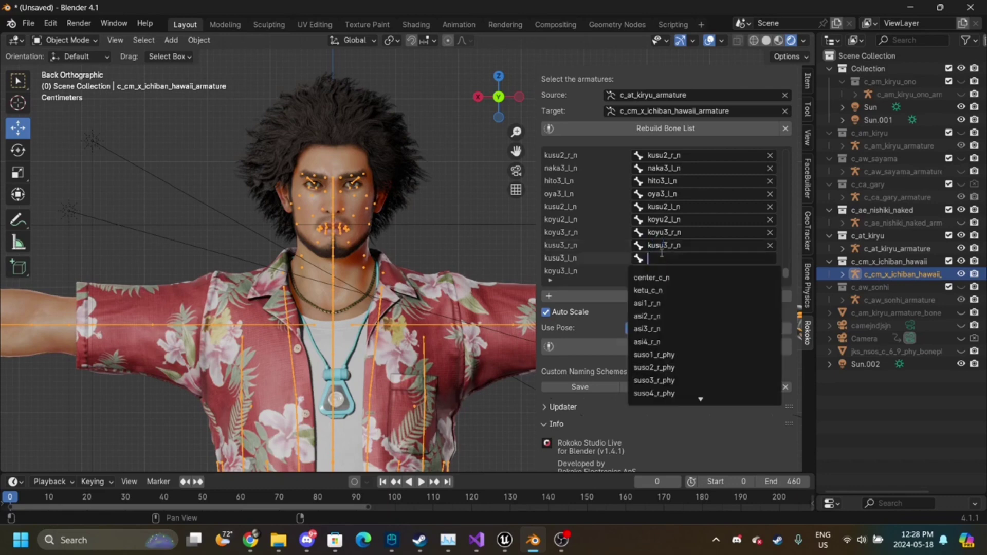
text(koyu)
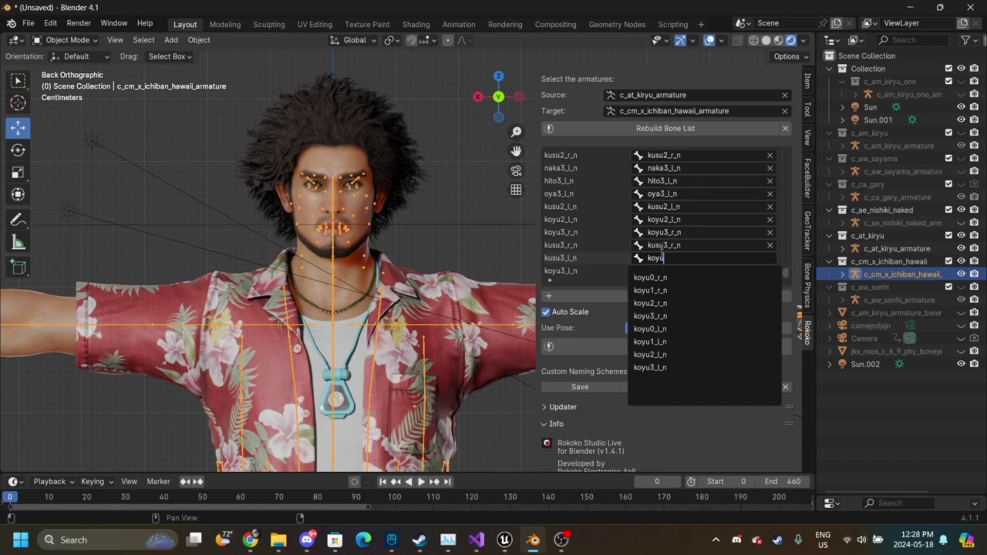
click(669, 368)
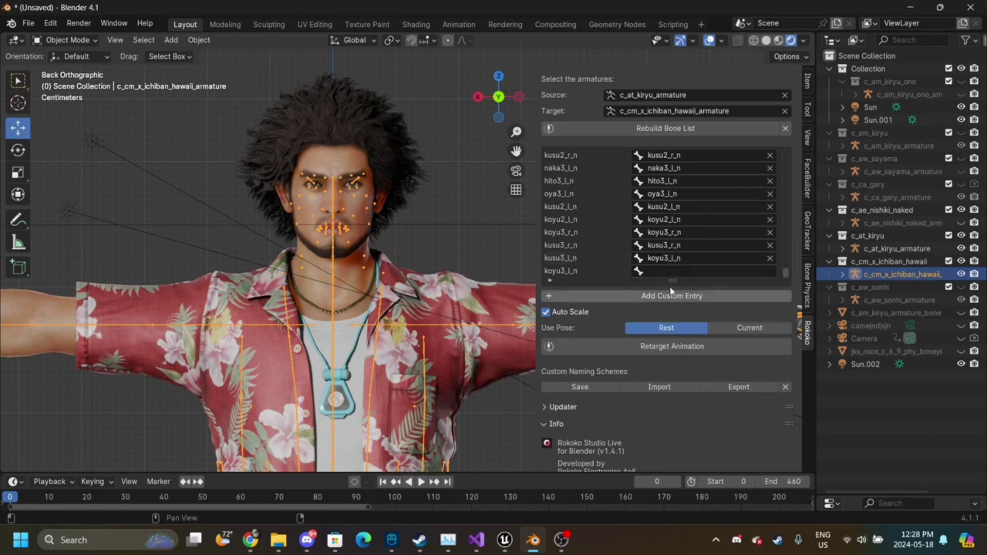
- Correct the target of the source bone kusu3_l_n to kusu3_l_n
click(663, 258)
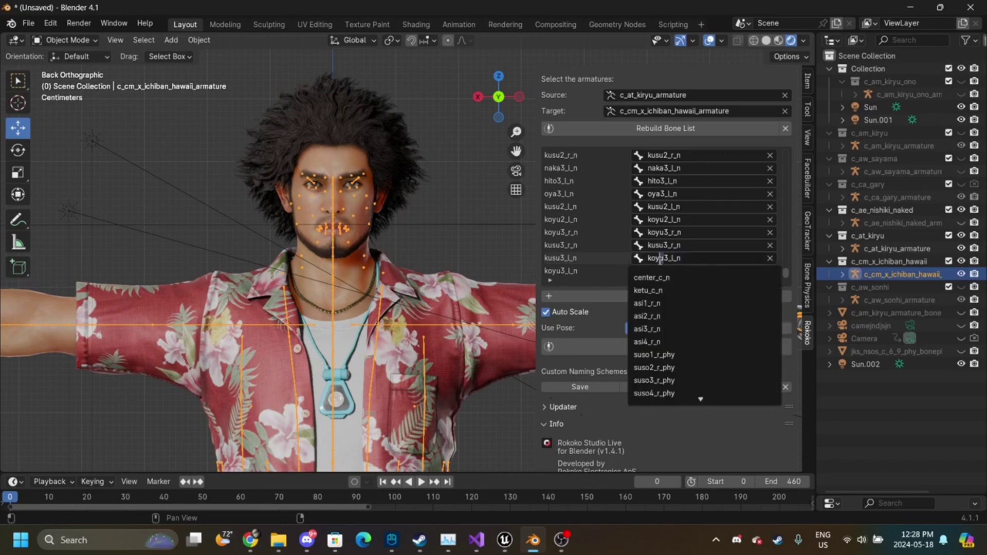
key(BackSpace)
key(BackSpace)
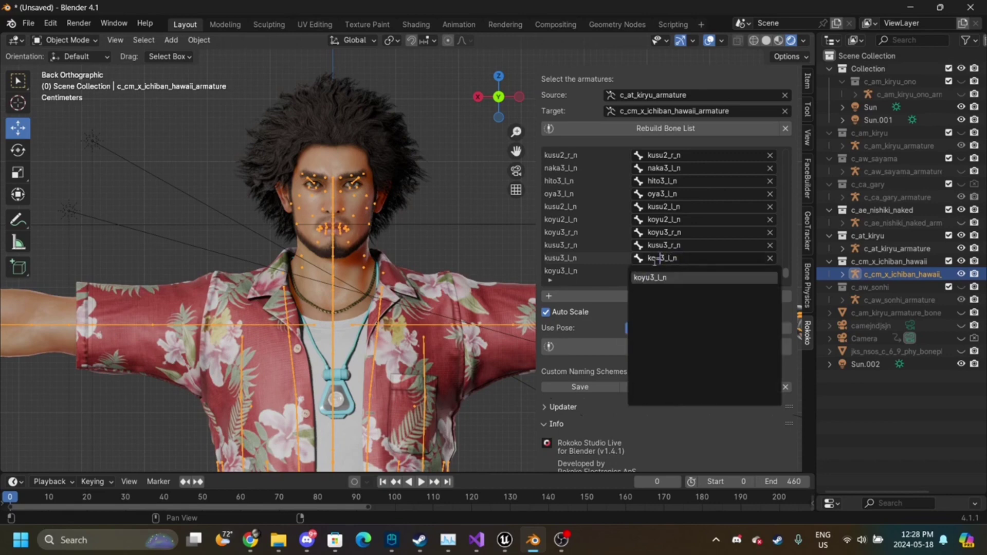
key(BackSpace)
text(usu)
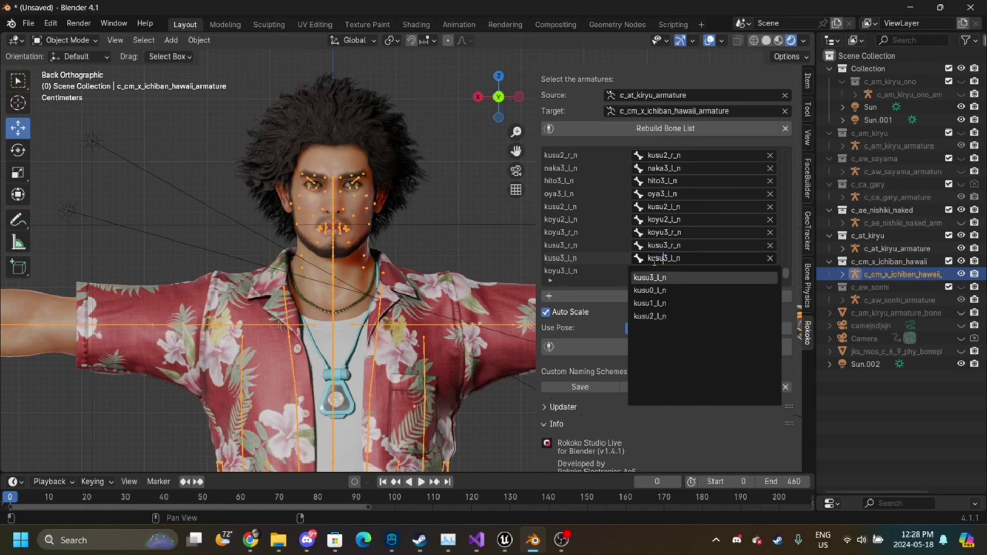
click(657, 280)
- Map the source bone koyu3_l_n to the target bone koyu3_l_n
click(670, 270)
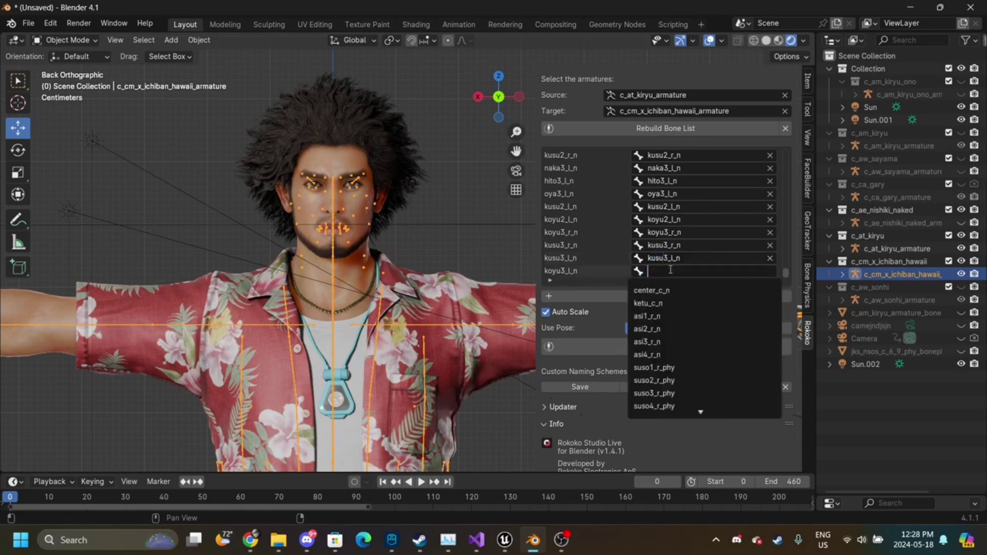
text(ko)
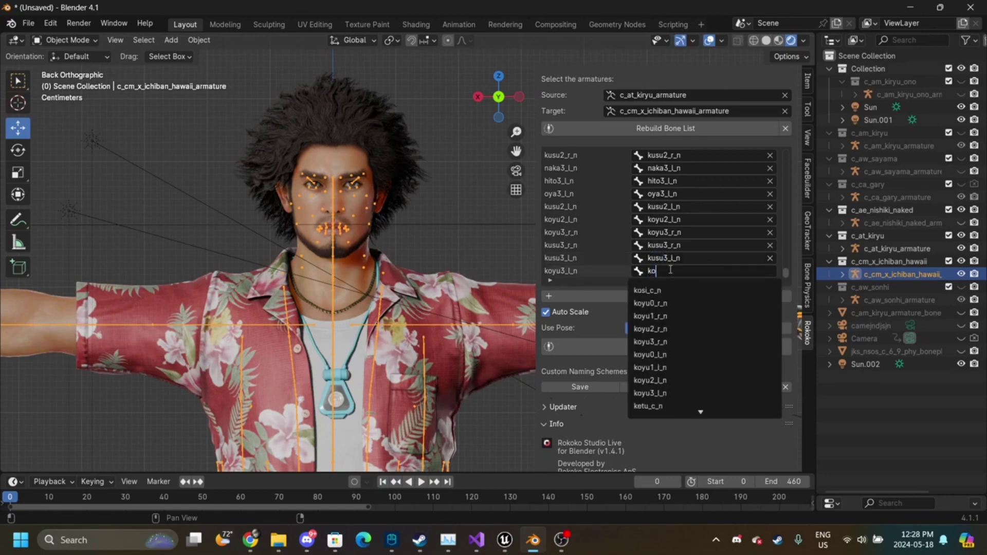
text(yu)
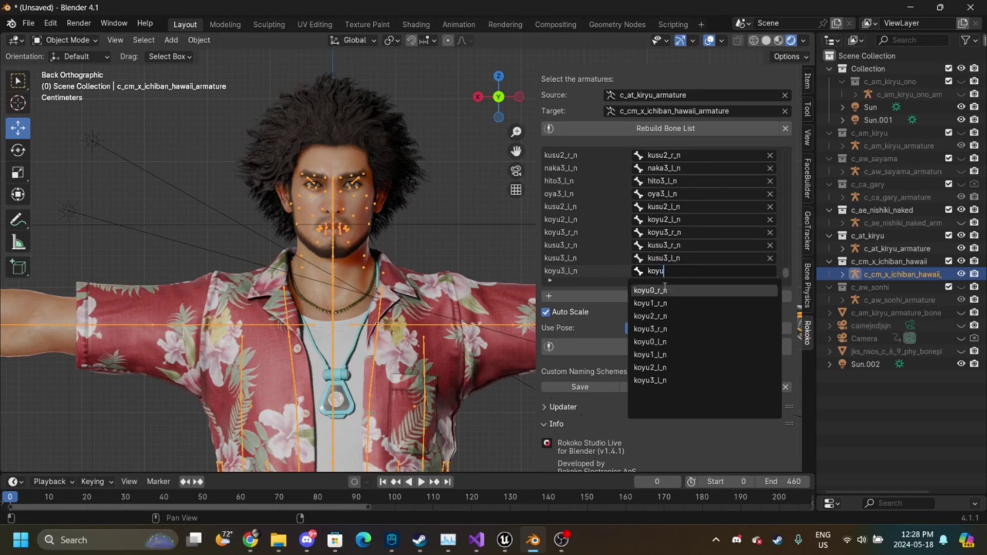
click(692, 381)
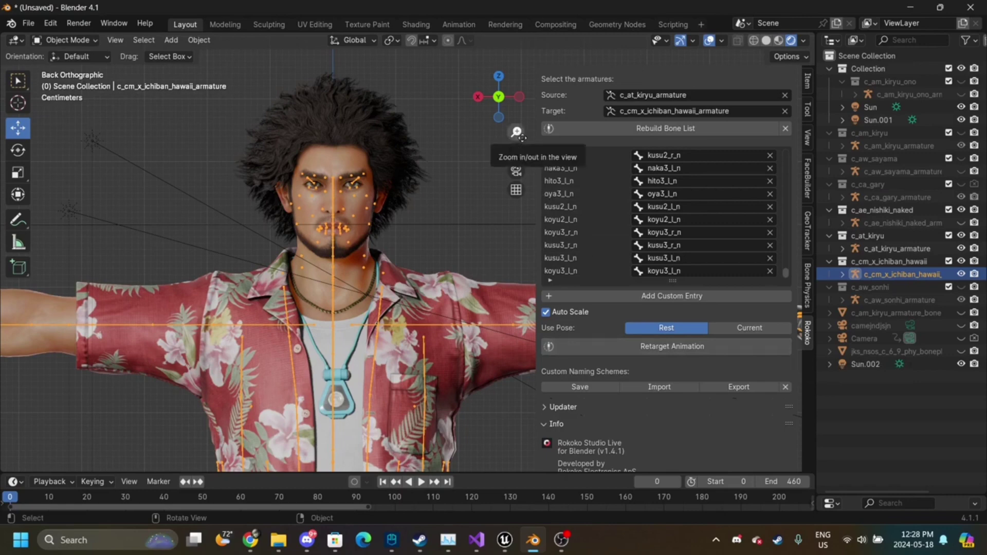
- Review the completed bone list and retarget the animation from c_at_kiryu_armature to c_cm_x_ichiban_hawaii_armature using the rest pose
drag(517, 133, 518, 188)
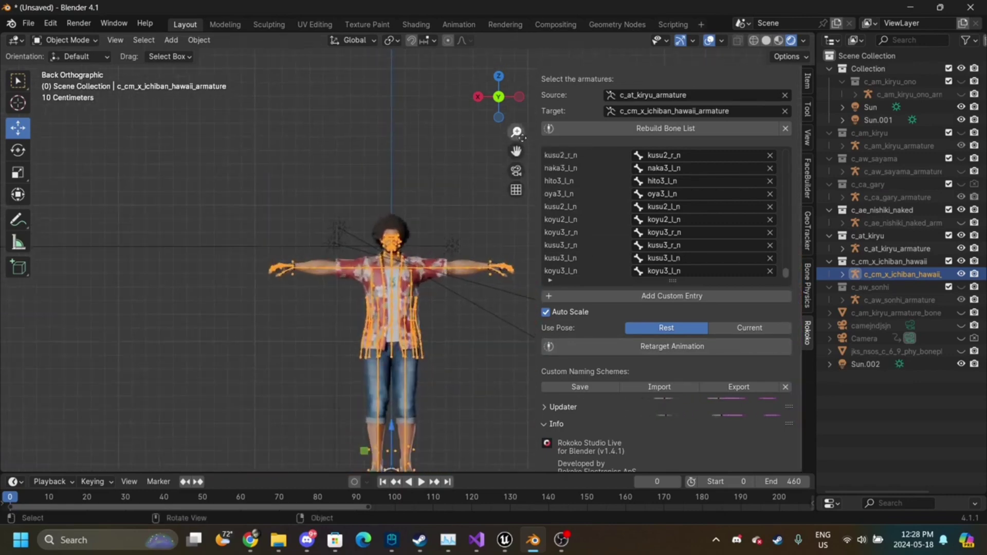
drag(516, 151, 128, 77)
mouse_move(498, 97)
mouse_down()
mouse_move(517, 100)
mouse_move(490, 109)
mouse_up()
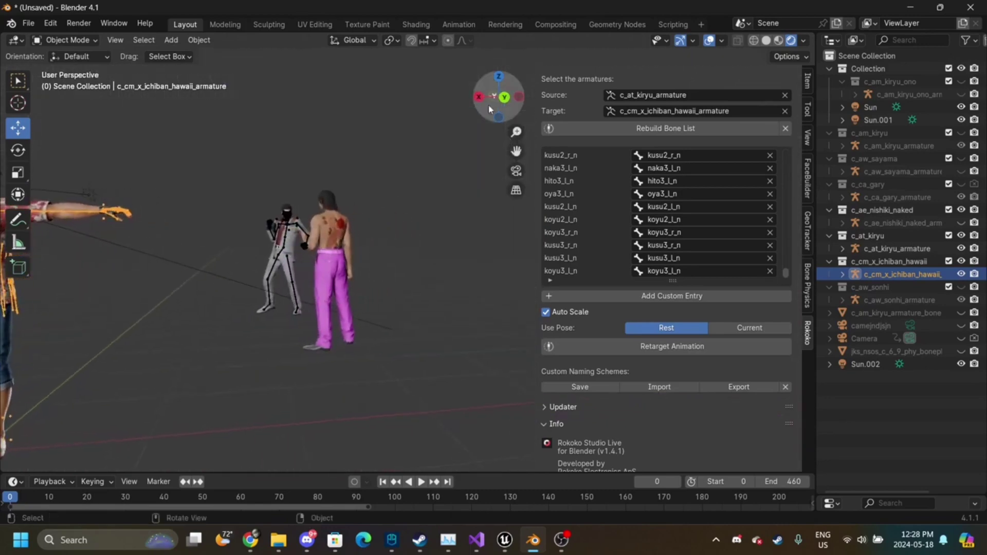
click(508, 99)
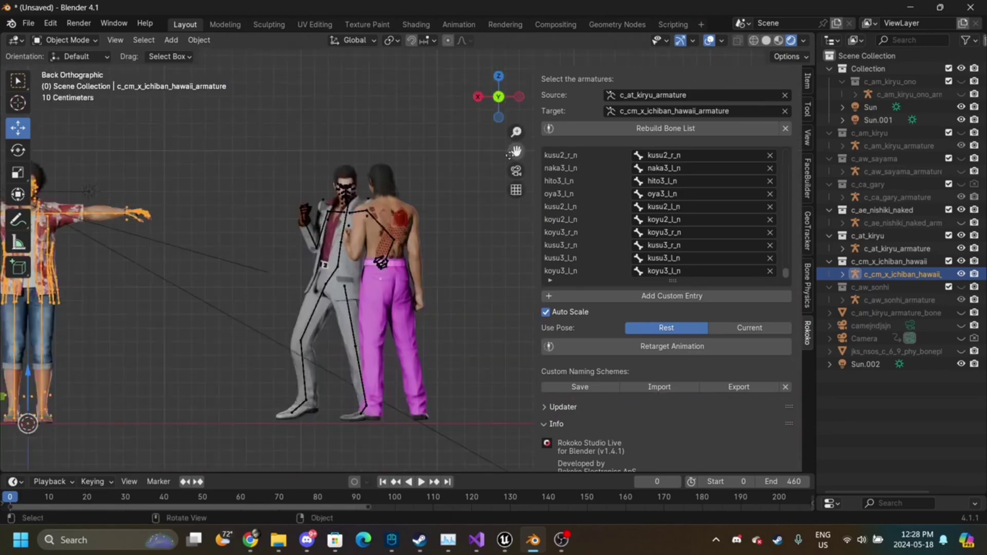
drag(516, 151, 653, 190)
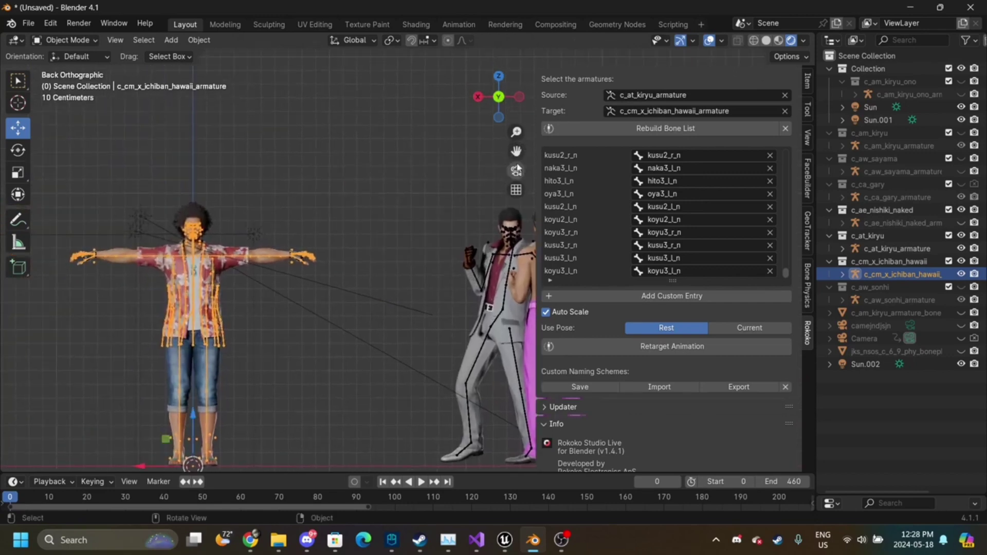
drag(516, 151, 590, 110)
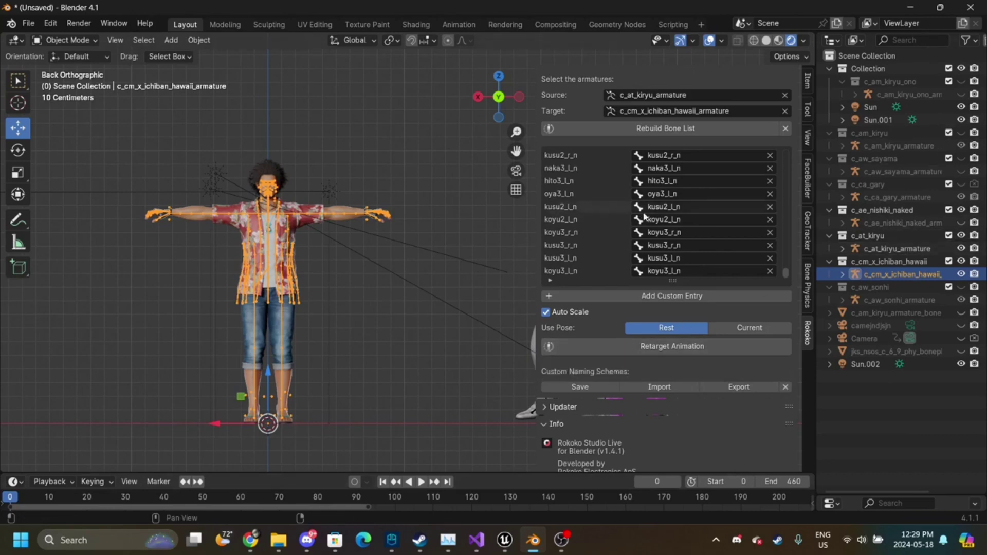
scroll(644, 216, up, 15)
scroll(644, 216, down, 20)
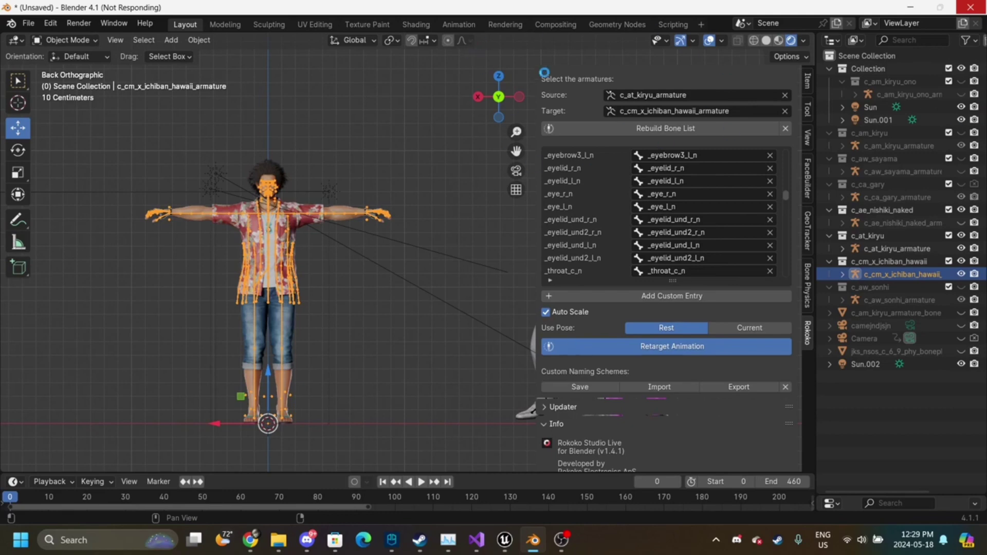
- View the scene through the camera and select the shirtless character's hair mesh
click(520, 175)
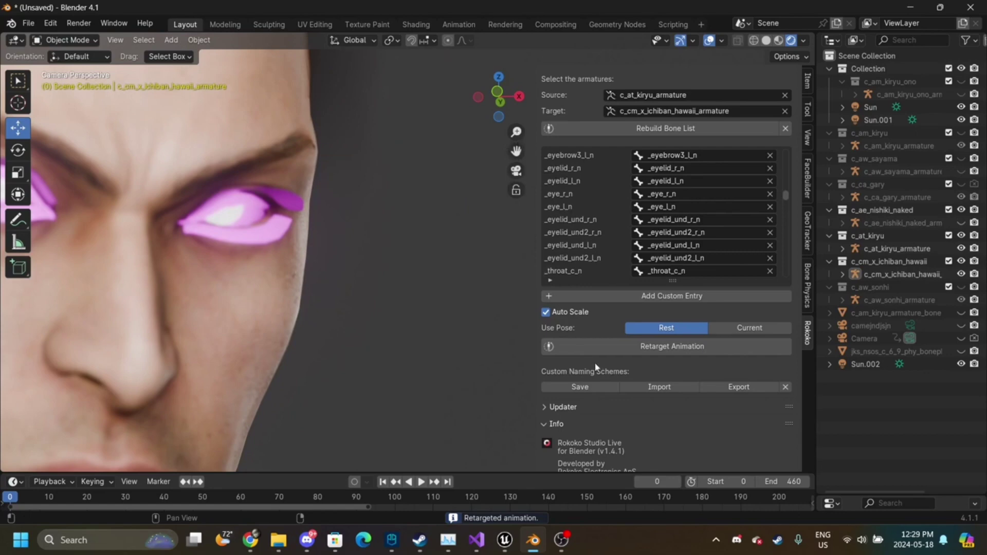
mouse_move(516, 132)
mouse_down()
mouse_move(516, 319)
mouse_move(517, 135)
mouse_up()
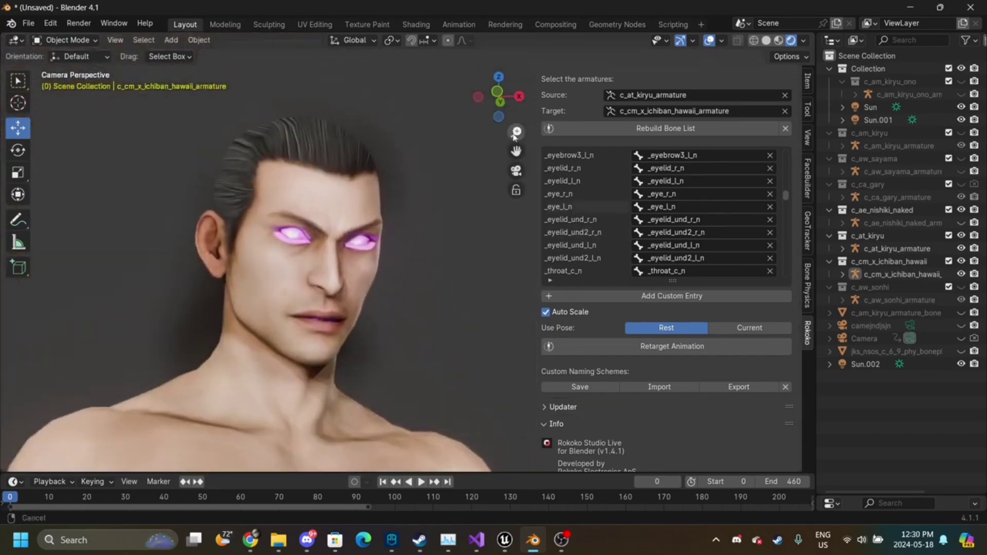
click(390, 163)
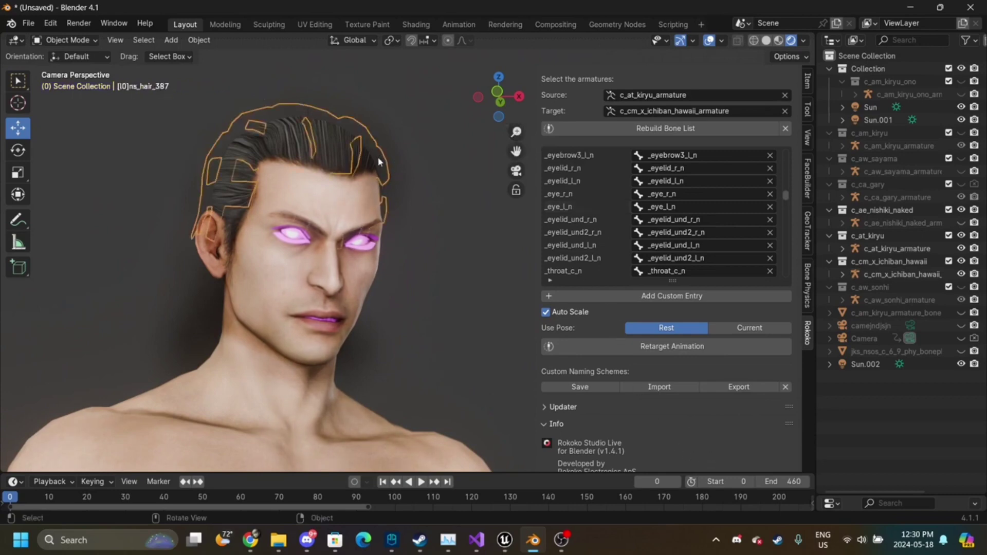
- Inspect the shirtless character's hair by selecting its separate meshes in the camera view
click(378, 161)
click(437, 171)
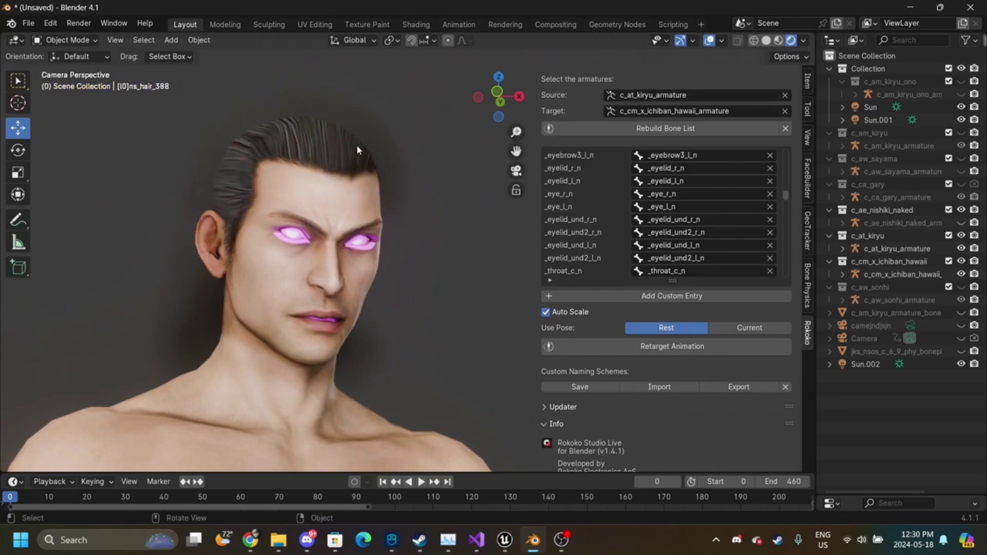
click(337, 123)
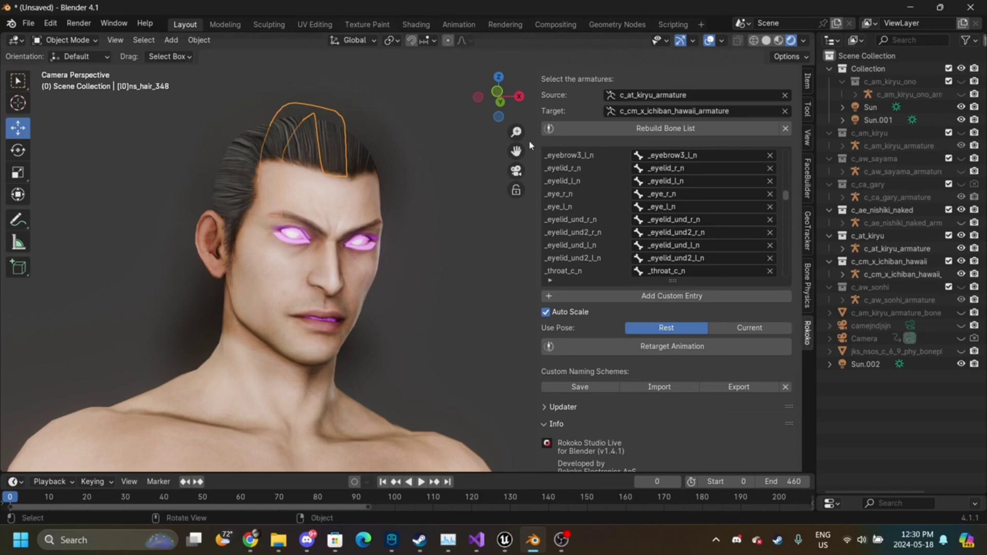
drag(516, 132, 395, 462)
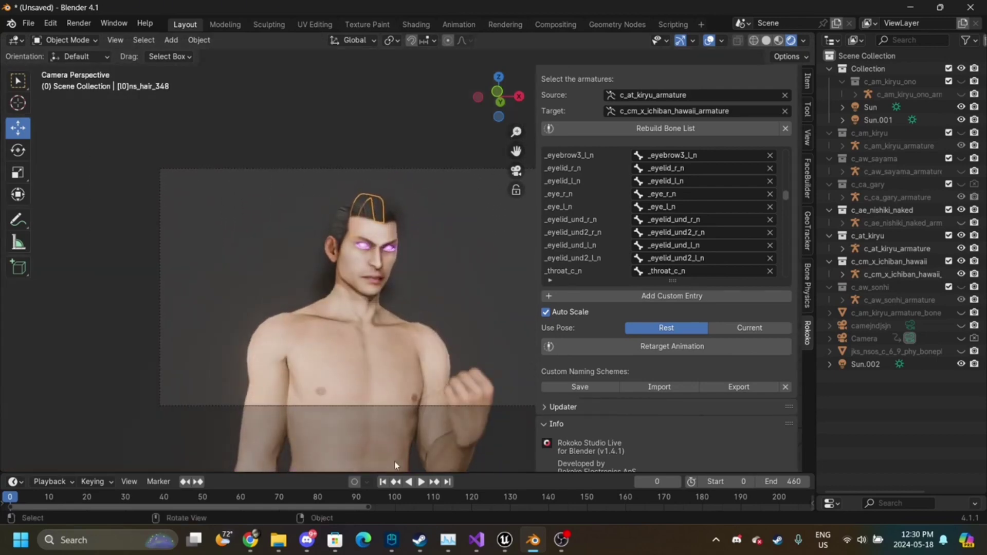
- Advance the animation to frame 340 and hide the c_at_kiryu collection
drag(257, 500, 703, 489)
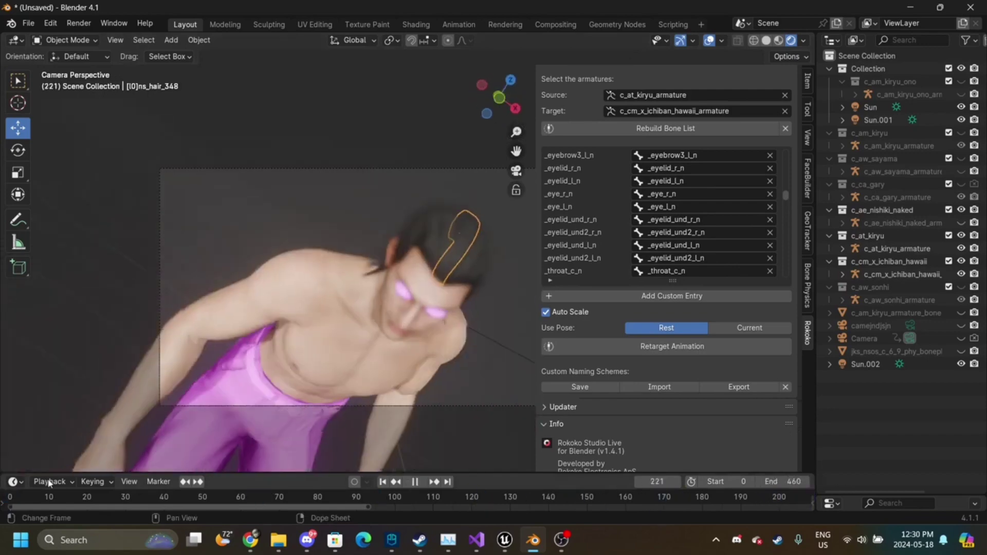
key(space)
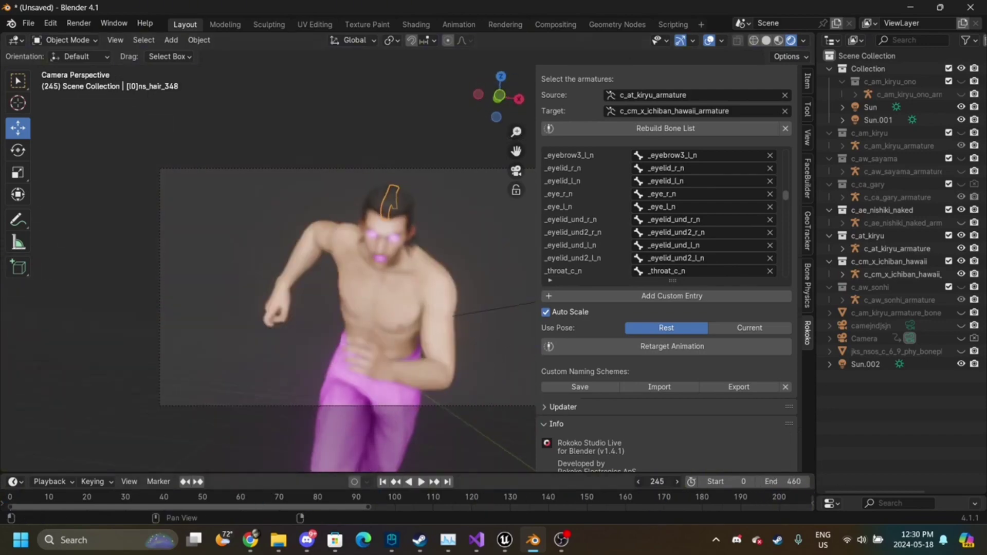
drag(657, 482, 710, 482)
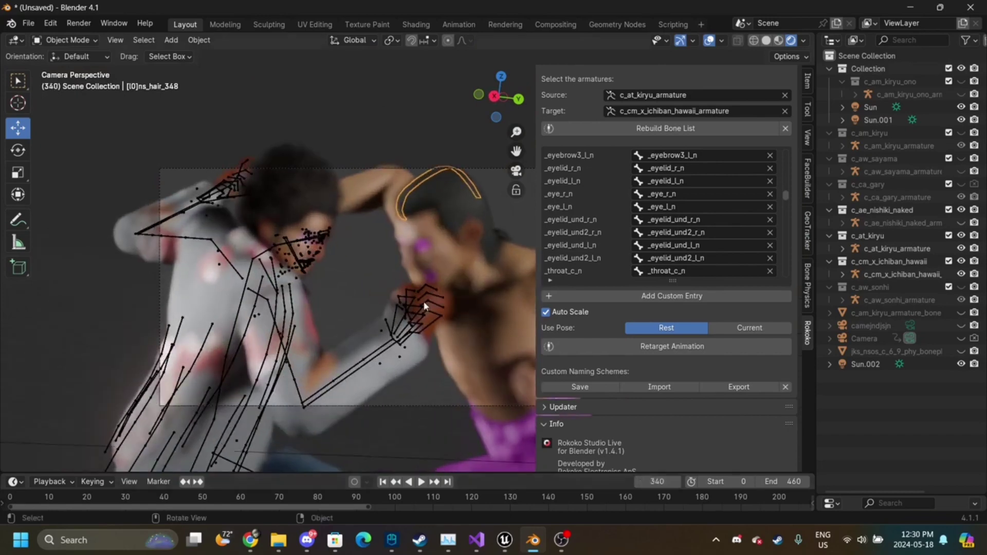
click(960, 248)
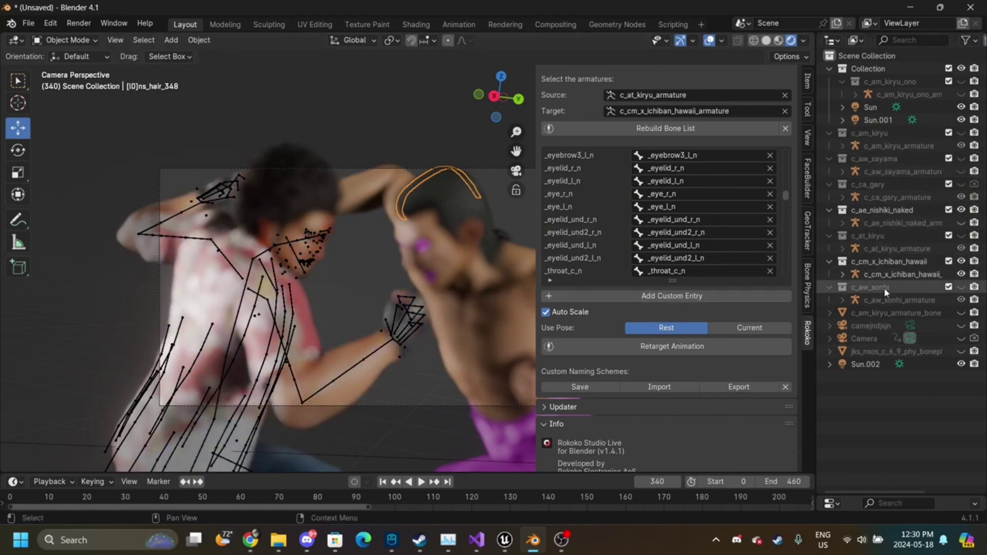
- Raise the Camera's depth of field F-Stop to 128.0 and widen the viewport area beside the Rokoko settings
click(866, 338)
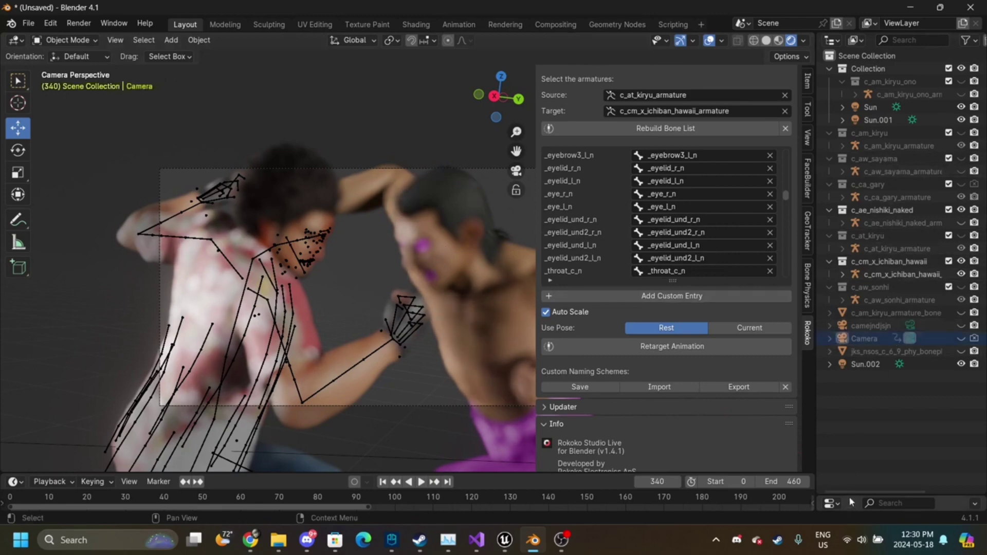
drag(849, 494, 864, 241)
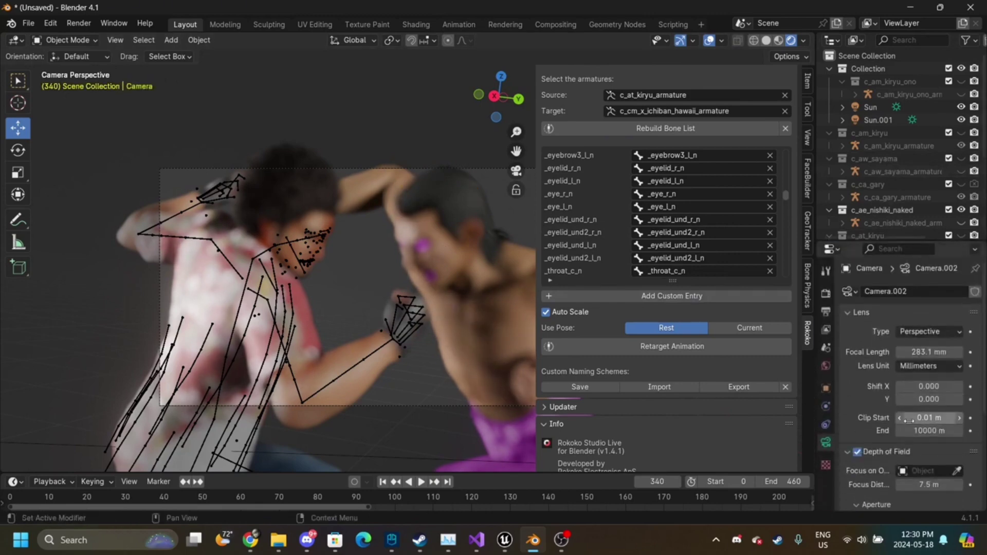
scroll(909, 419, down, 6)
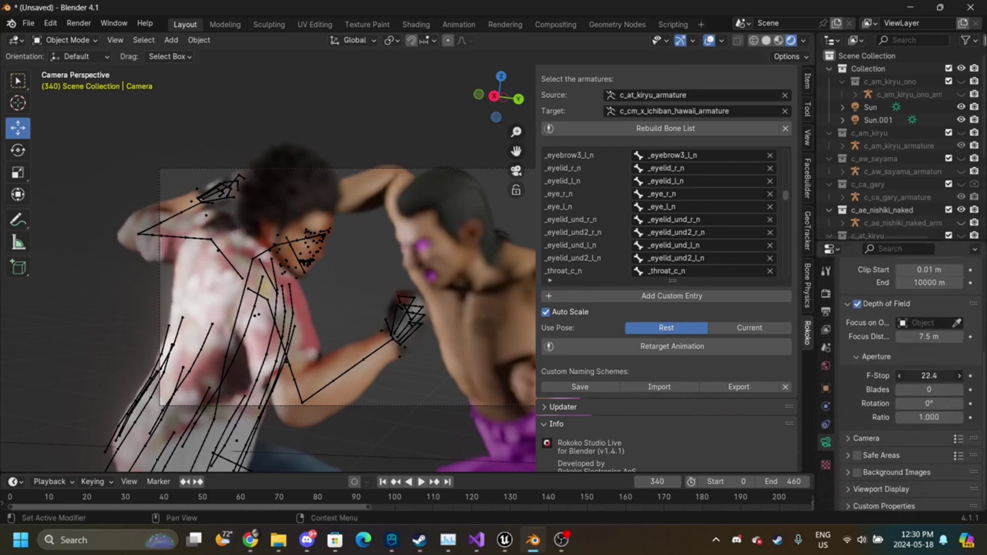
drag(929, 375, 974, 376)
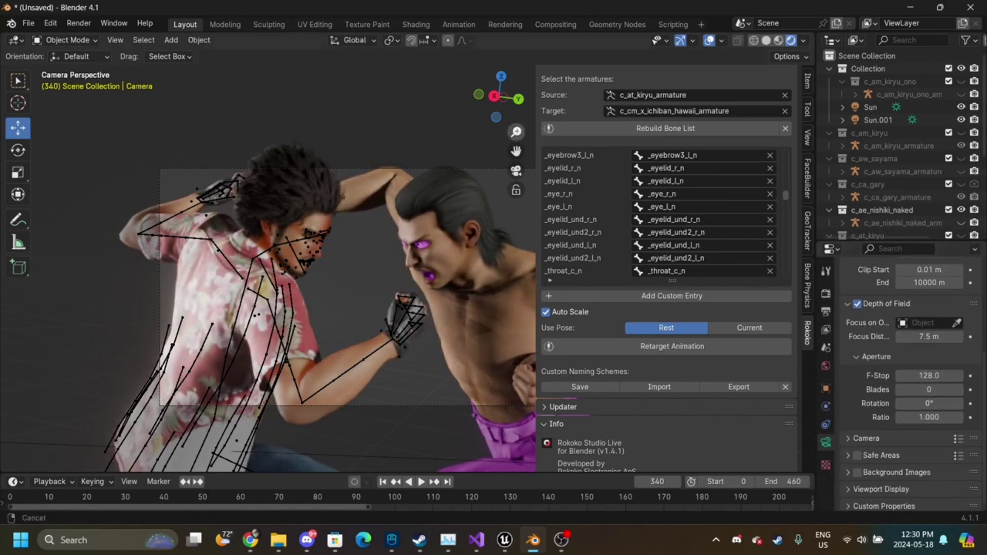
drag(516, 132, 516, 132)
drag(535, 176, 620, 175)
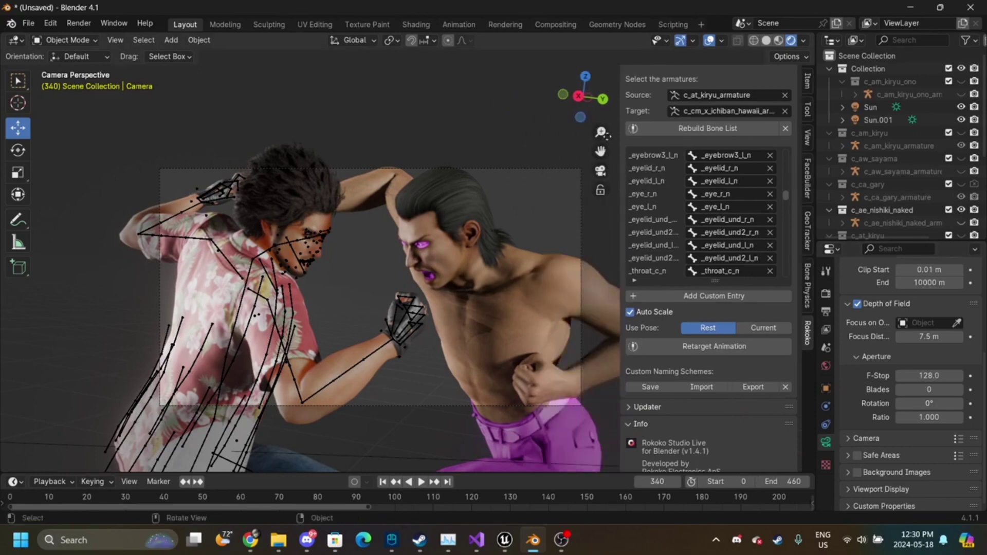
- Play the animation through the camera in solid shading and pause it at frame 349
drag(601, 133, 600, 151)
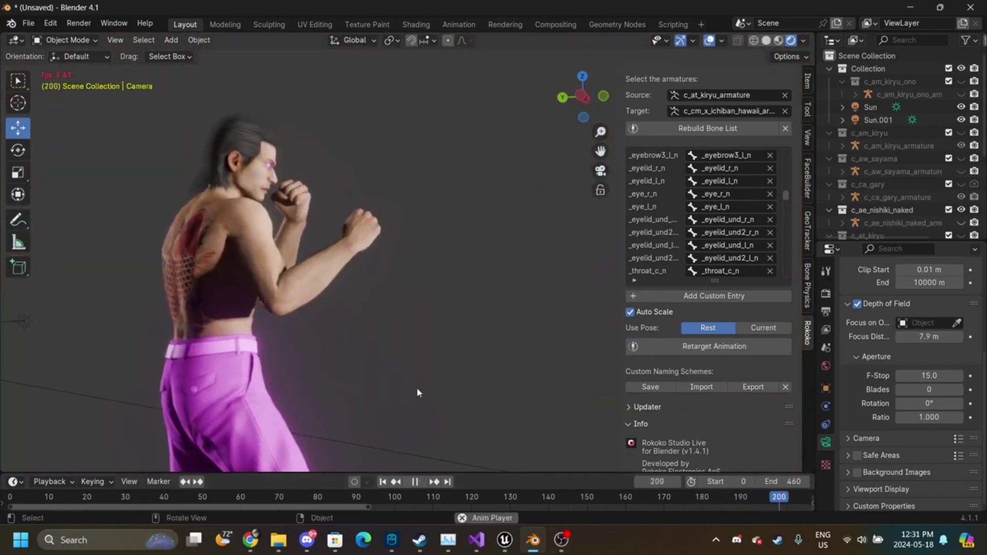
click(766, 40)
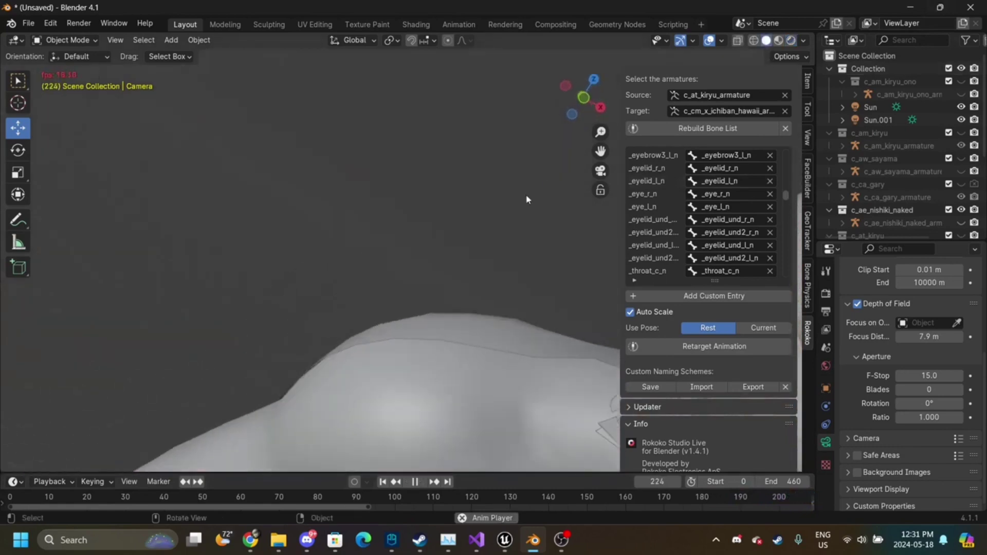
scroll(526, 199, down, 1)
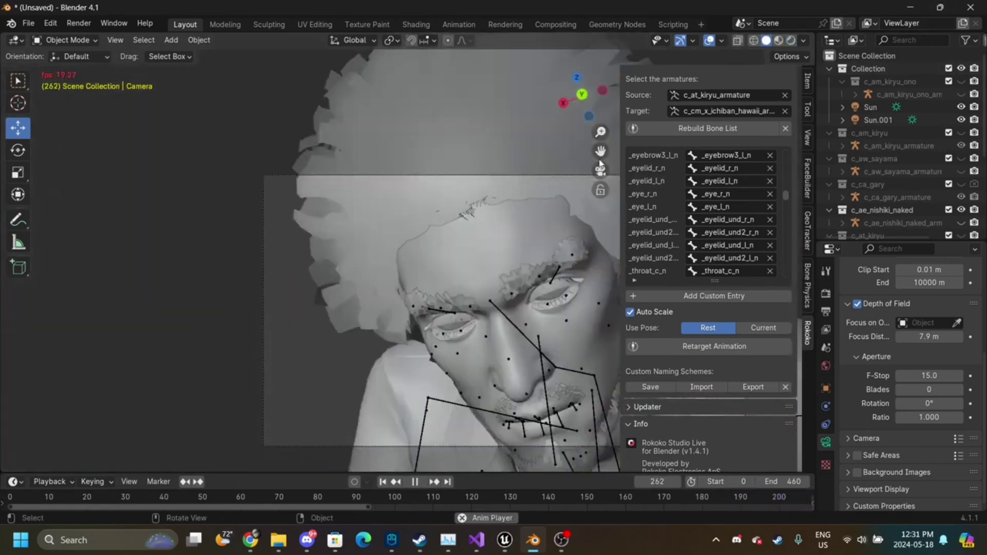
drag(600, 152, 459, 132)
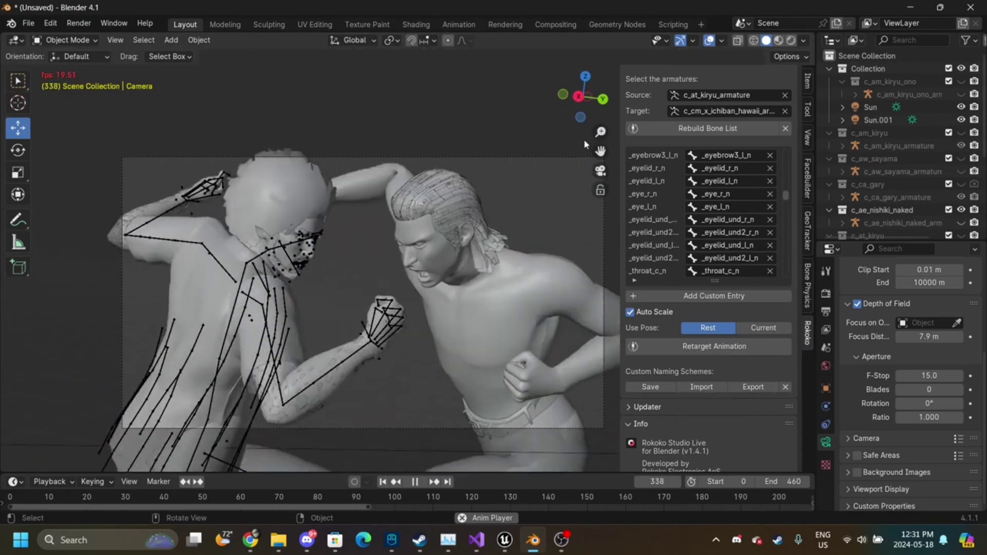
key(space)
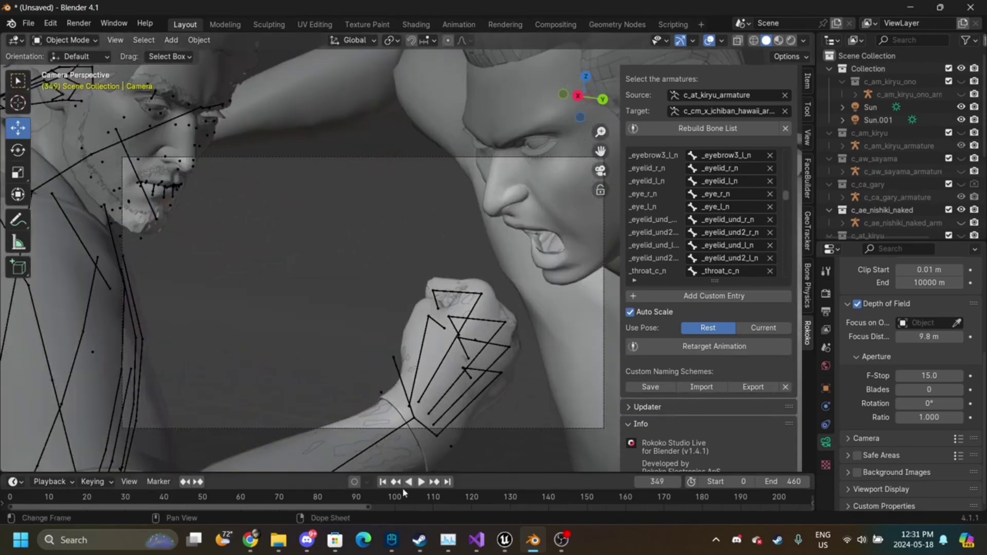
- Replay the camera shot from around frame 203 and pause at frame 274 to examine the Hawaiian-shirt character up close
drag(649, 482, 530, 488)
click(773, 501)
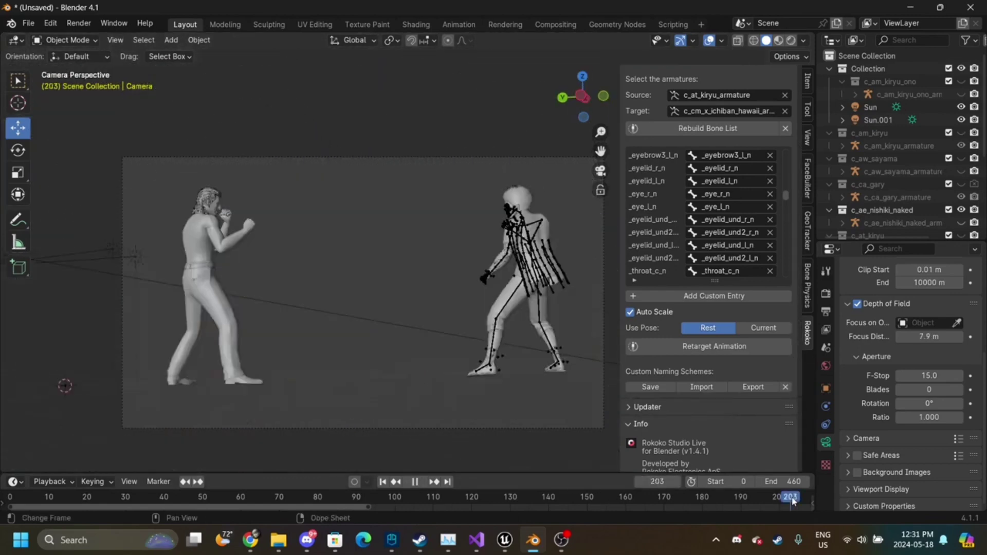
key(space)
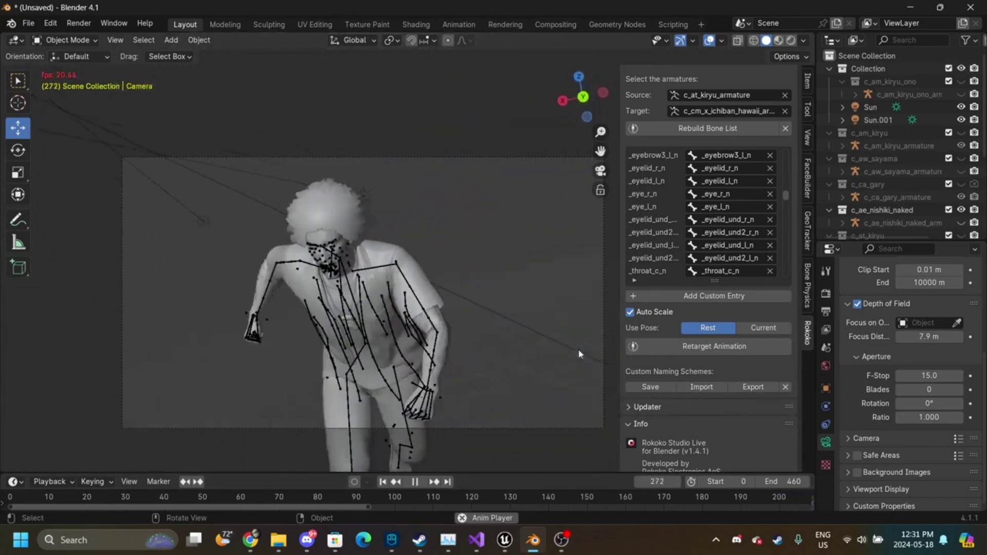
key(space)
scroll(478, 230, up, 8)
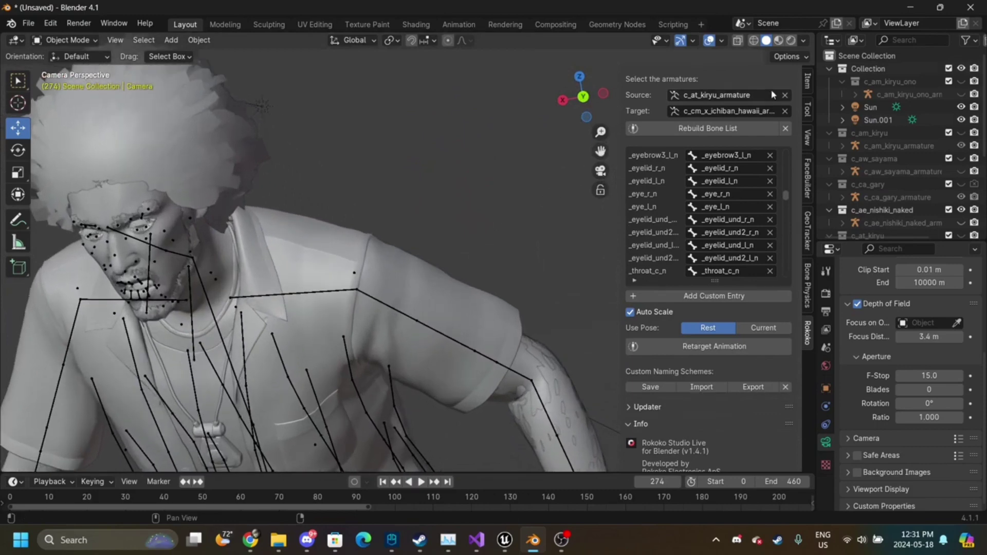
- Switch the viewport from solid to material preview shading
click(791, 40)
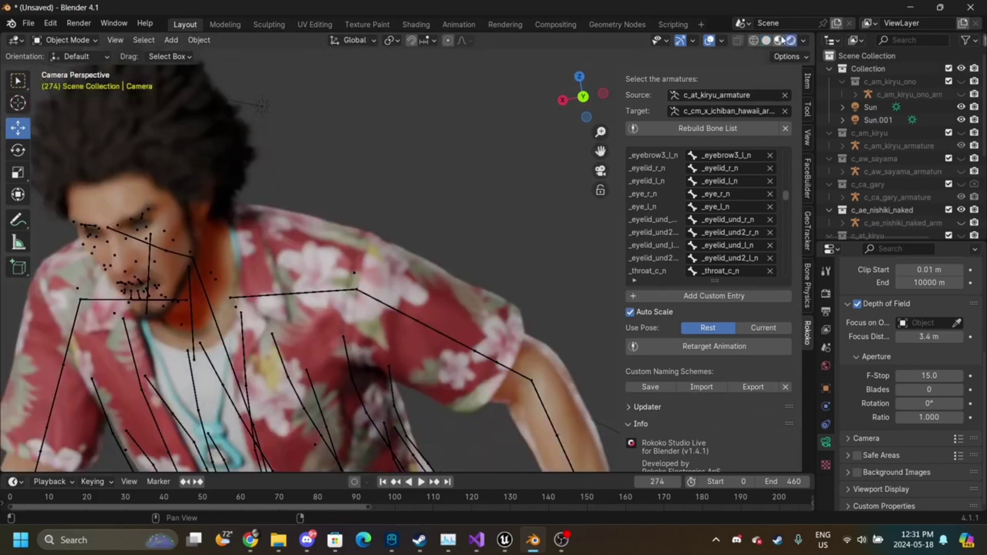
click(779, 40)
click(803, 41)
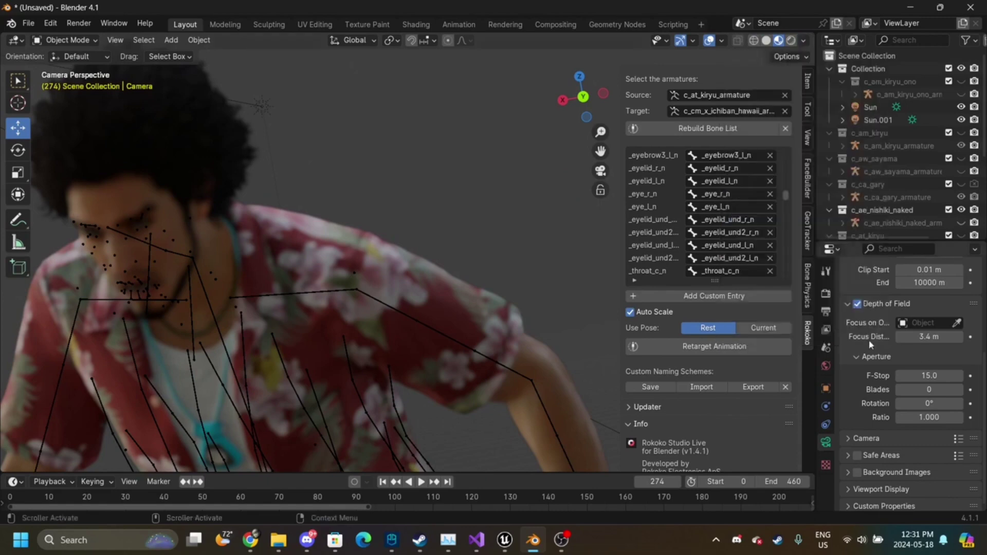
- Play the animation on to frame 338 and try adjusting the camera's F-Stop
key(space)
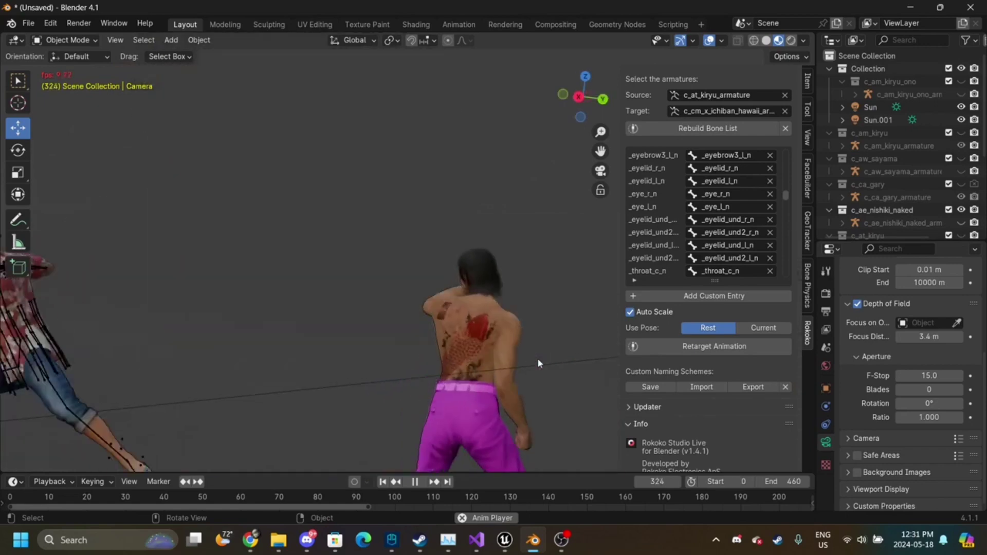
key(space)
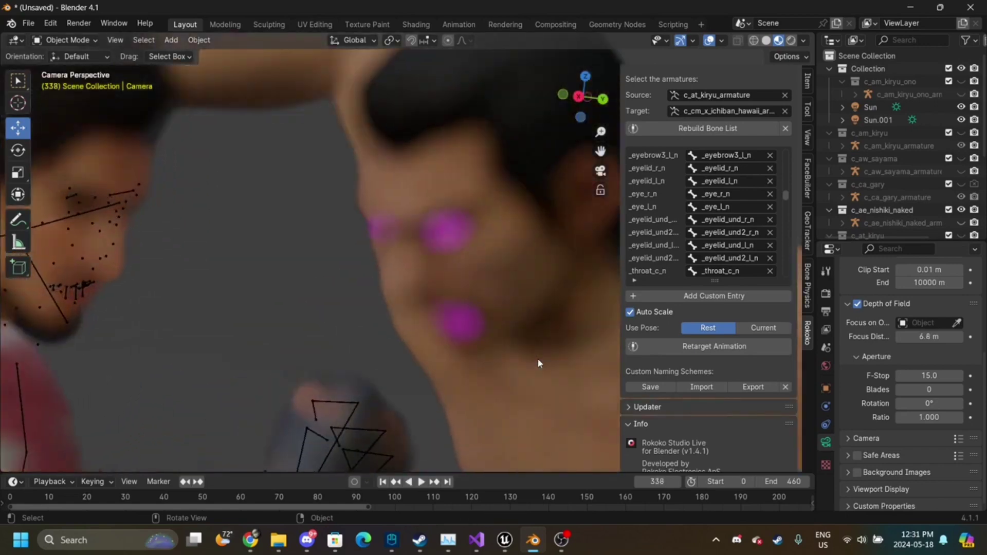
drag(601, 132, 601, 154)
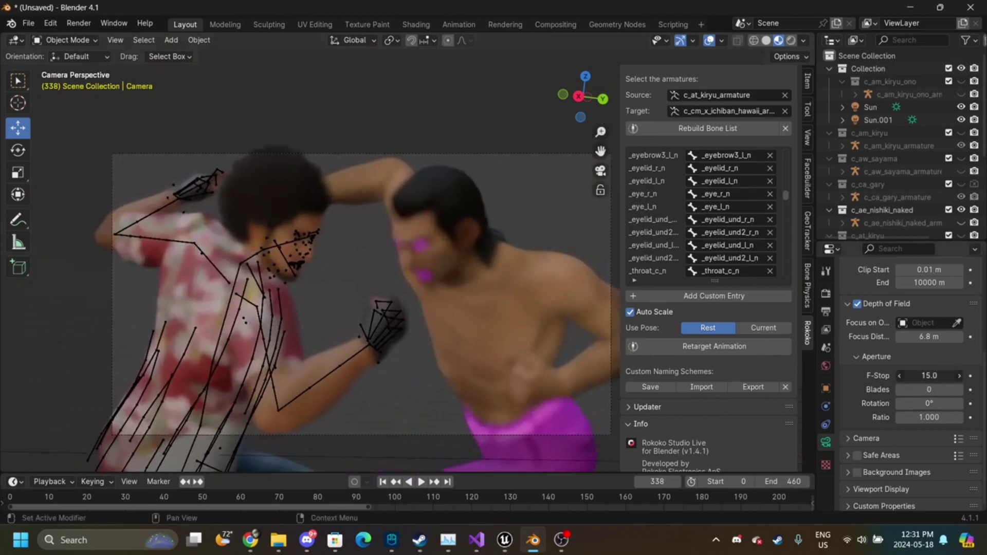
drag(930, 376, 900, 362)
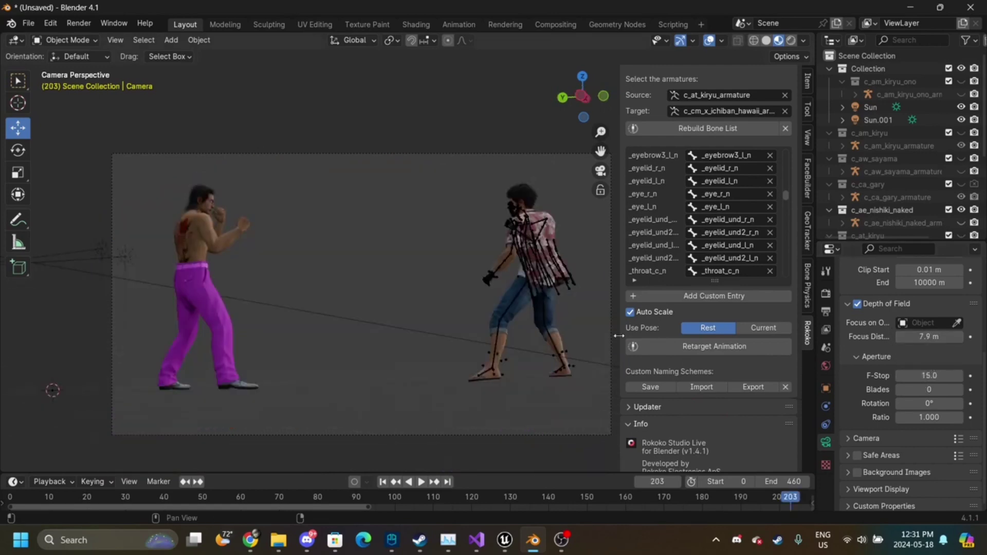
- Jump to frame 300, play the animation from there and pause it at frame 339
click(666, 483)
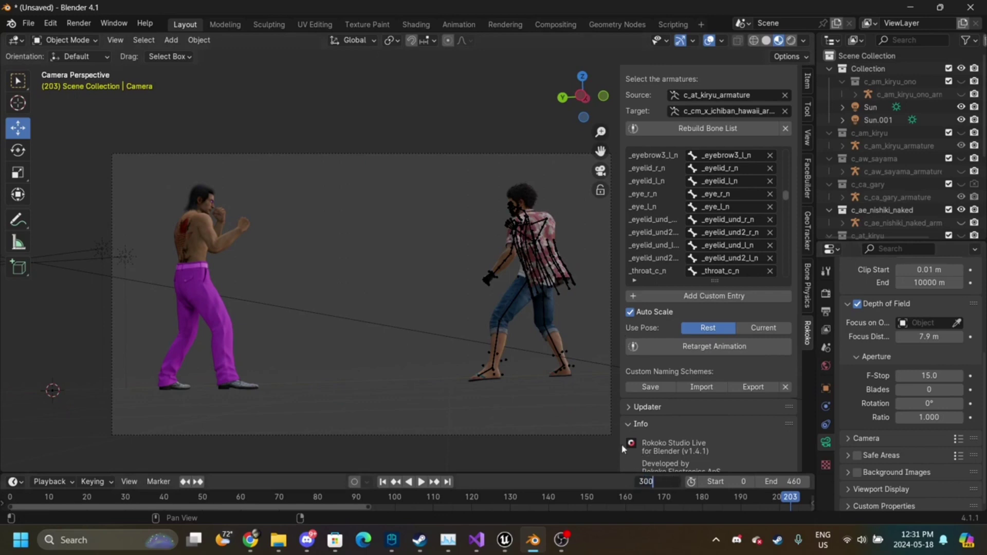
key(Return)
key(space)
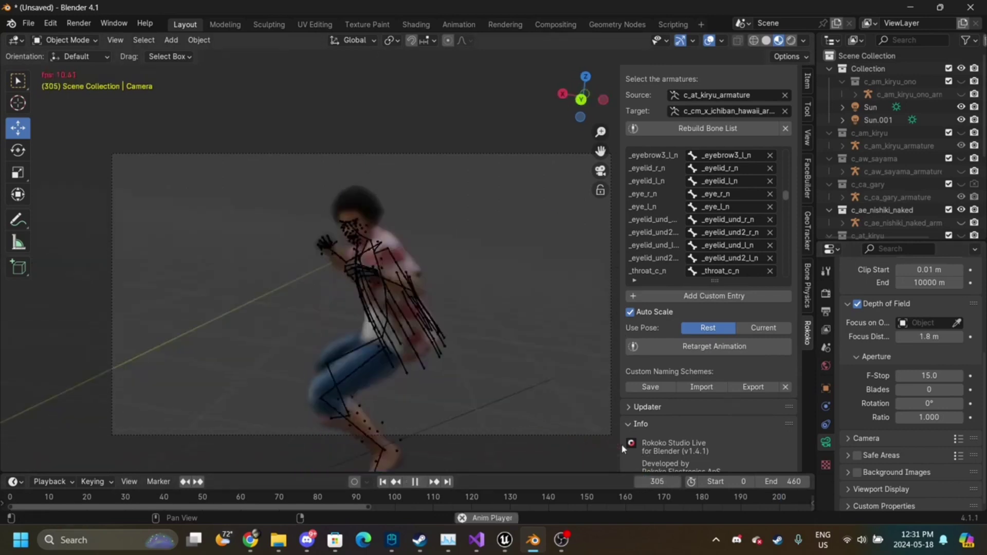
click(645, 407)
key(space)
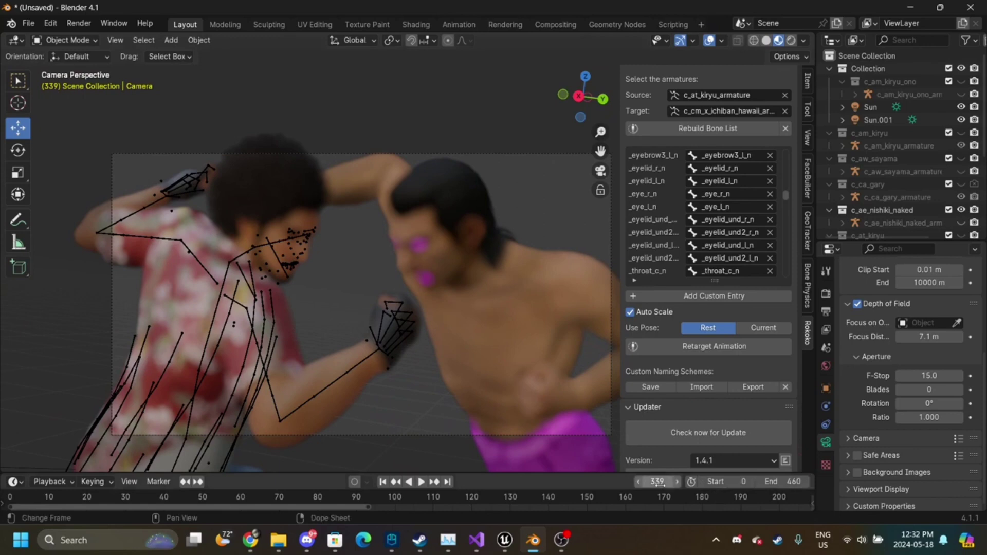
- Step back to frame 338 and set the camera's focus distance to 1.8 m
click(637, 481)
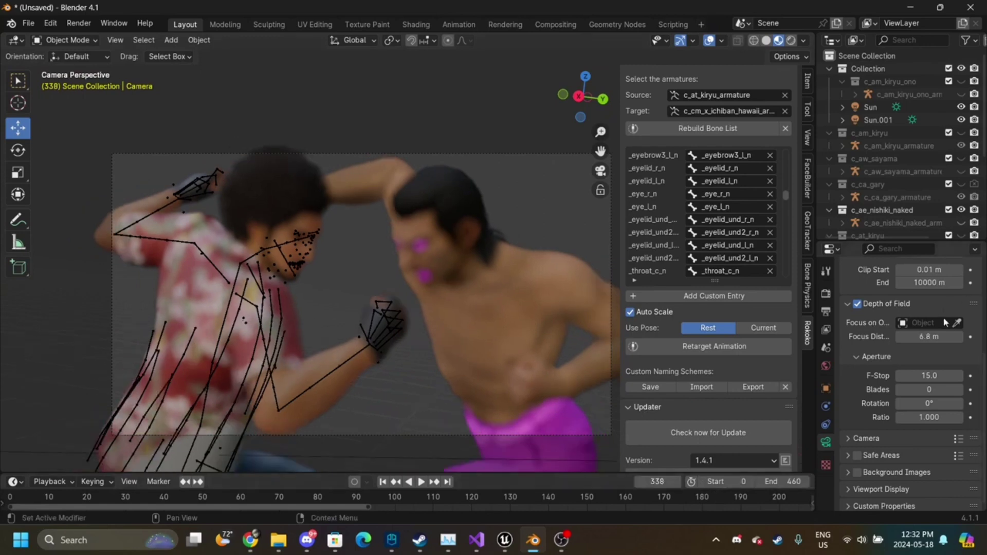
drag(929, 337, 916, 336)
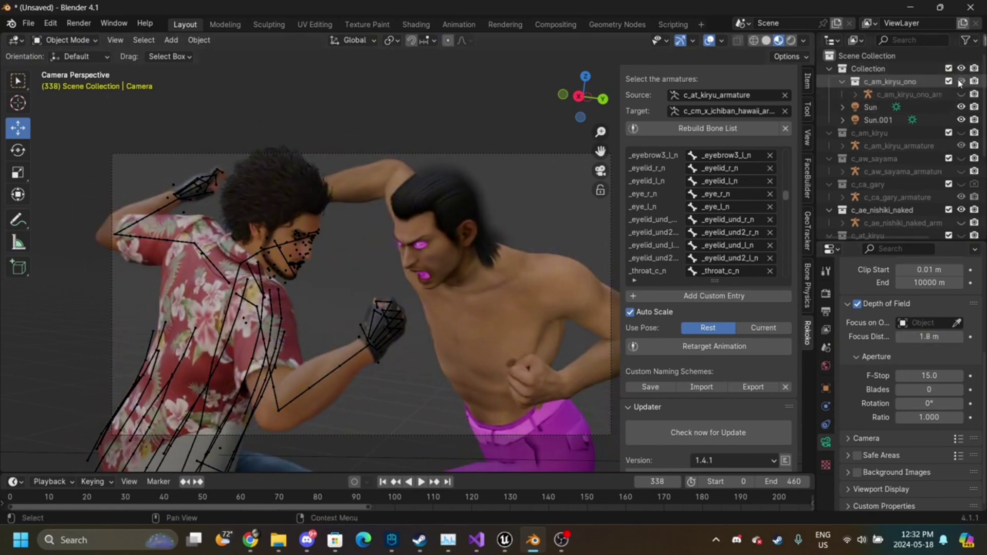
- Add a circle mesh to the scene and view it from the top
click(171, 40)
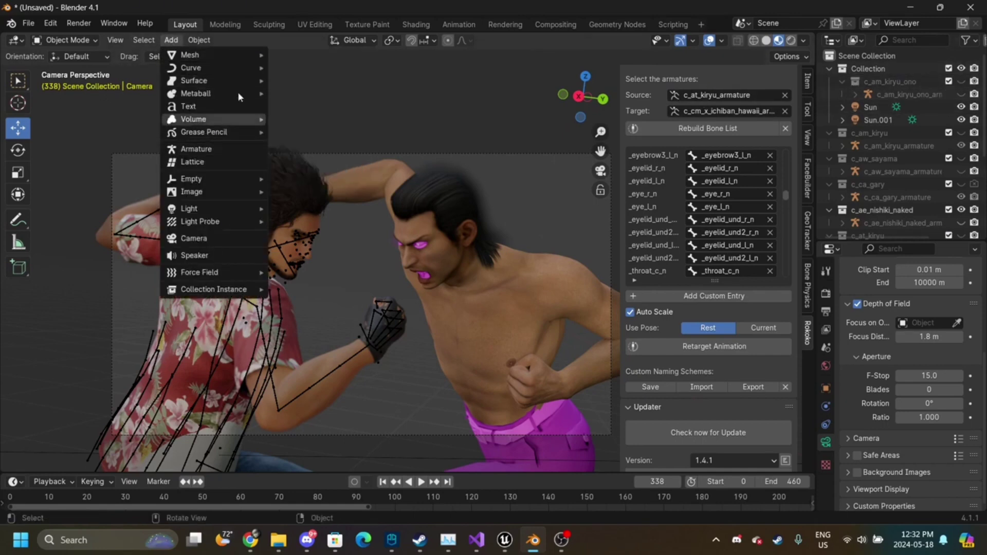
mouse_move(216, 54)
click(301, 80)
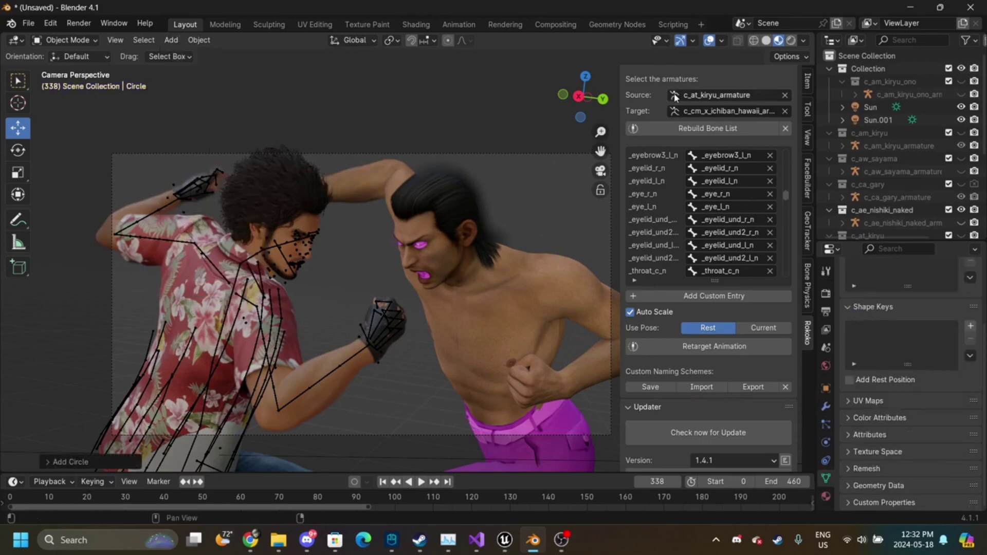
click(585, 76)
mouse_move(602, 131)
mouse_down()
mouse_move(602, 147)
mouse_move(601, 133)
mouse_up()
scroll(912, 203, down, 5)
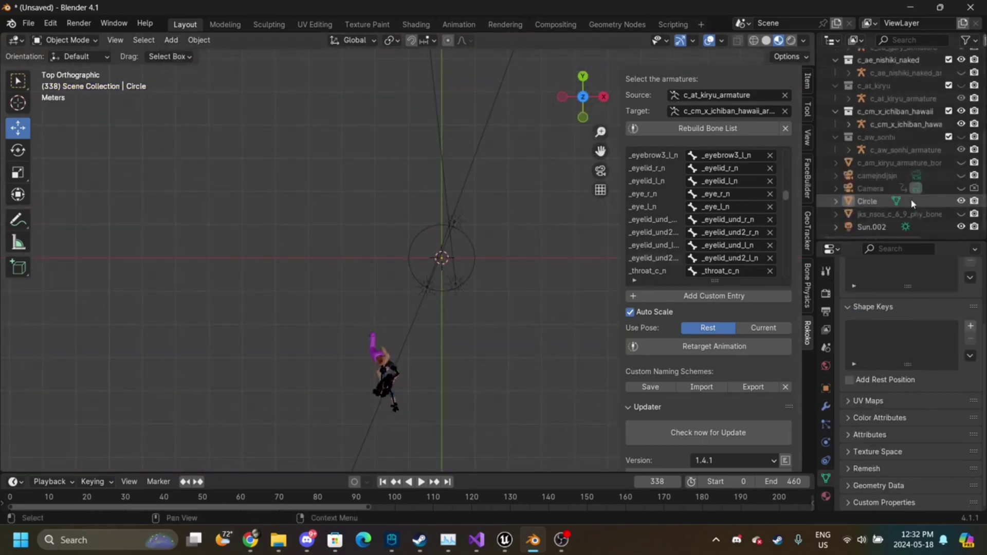
- Delete the circle mesh from the scene
click(869, 202)
key(x)
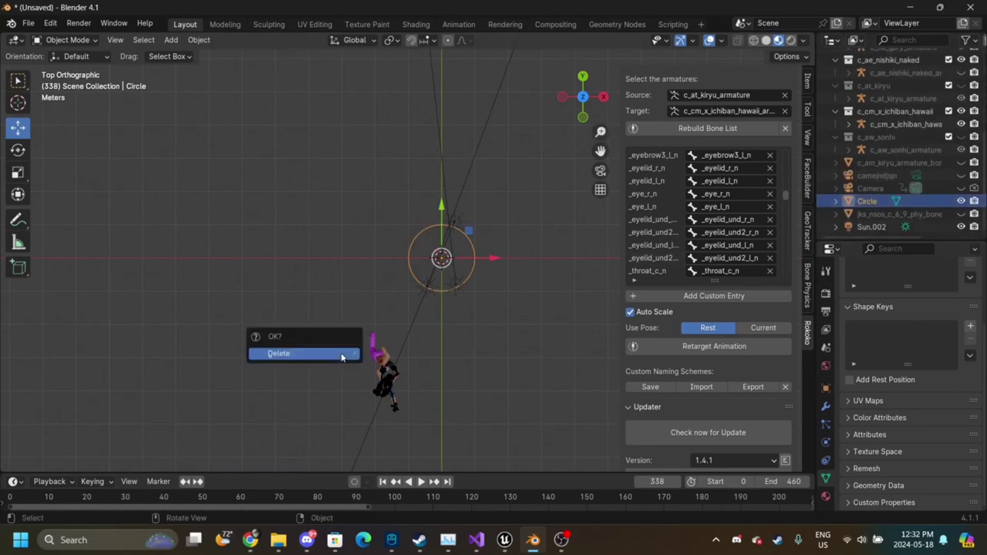
click(342, 356)
- Add a UV sphere mesh with nothing else selected and move it beside the two fighters in the top view
key(a)
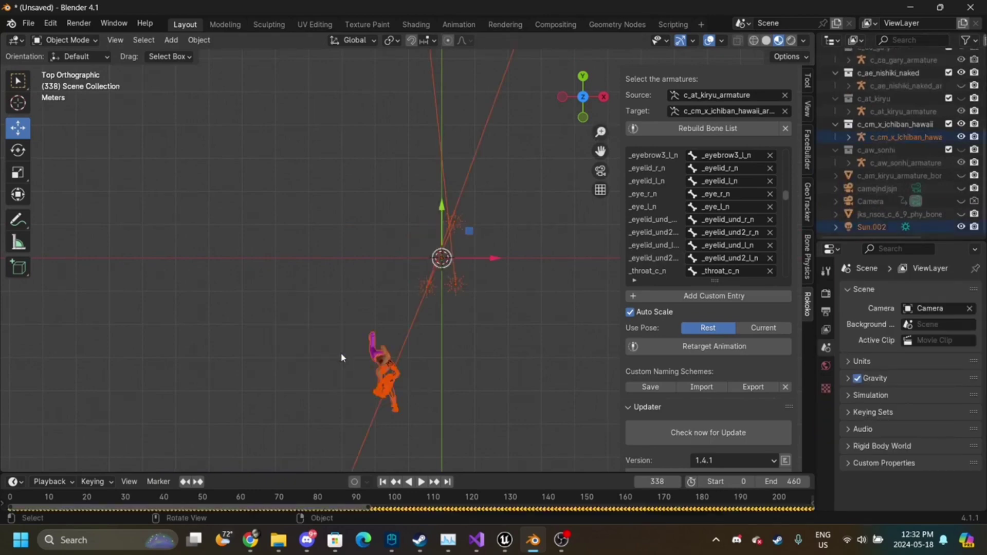
key(alt+a)
key(shift+a)
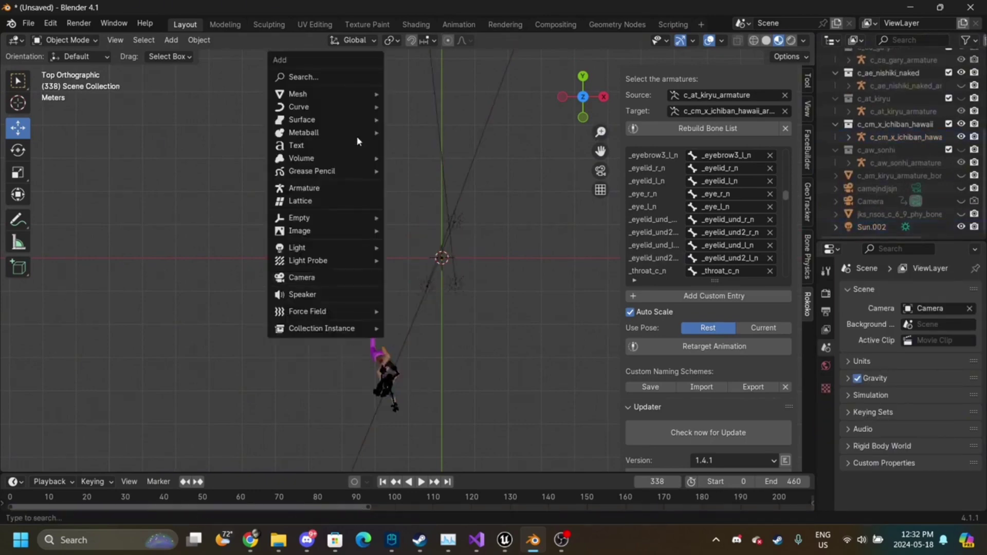
mouse_move(346, 102)
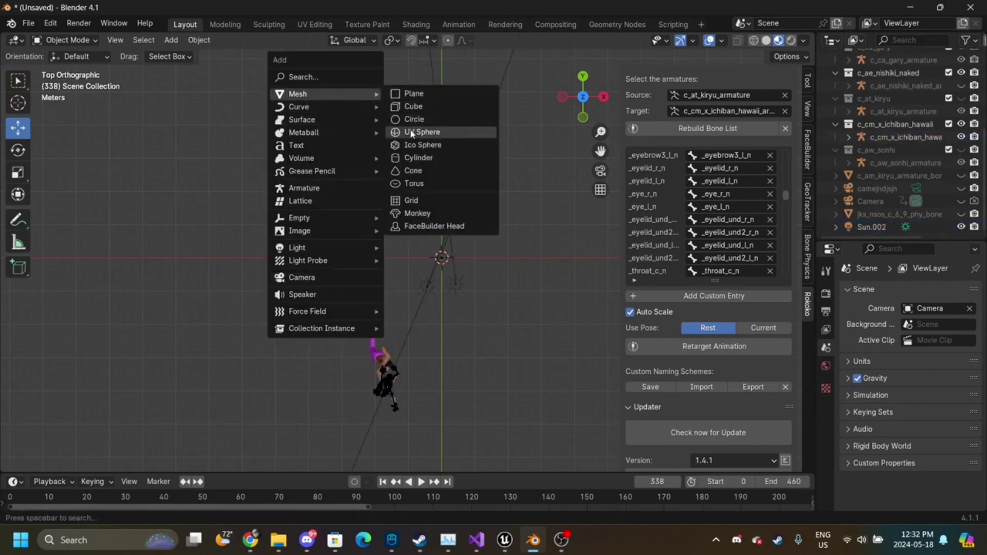
click(412, 135)
drag(443, 260, 329, 379)
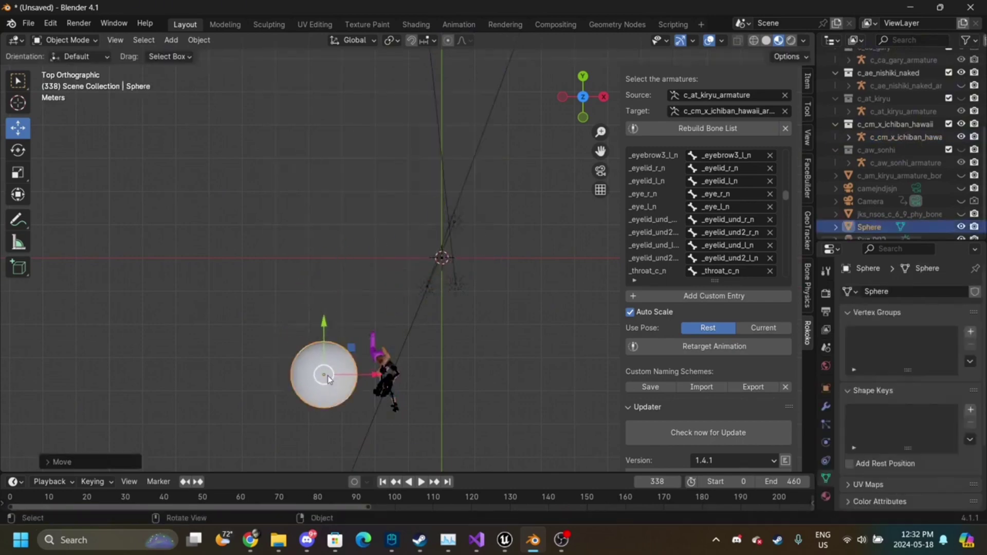
- In the camera view, raise the sphere behind the fighters and scale it down to roughly half size
click(600, 170)
drag(393, 372, 386, 189)
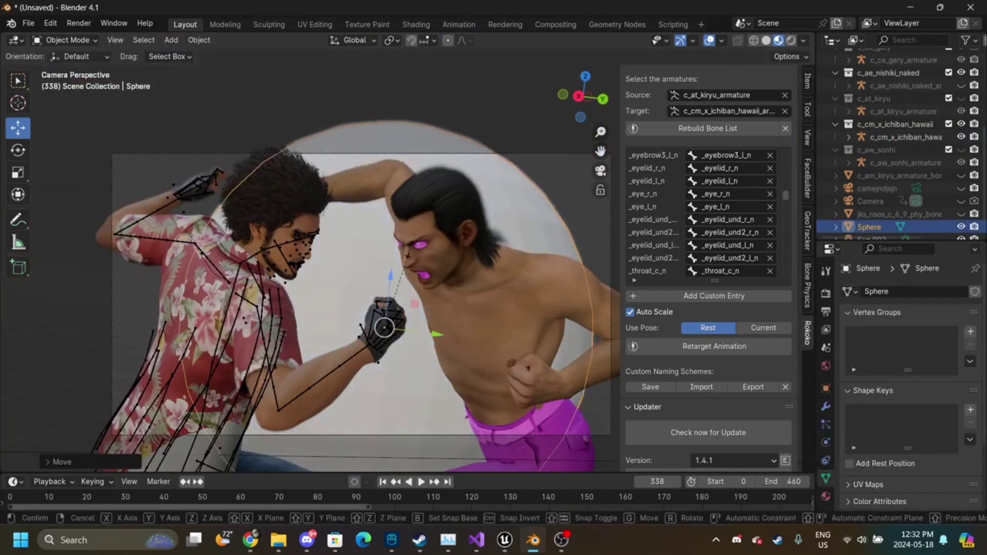
key(s)
click(335, 279)
click(326, 248)
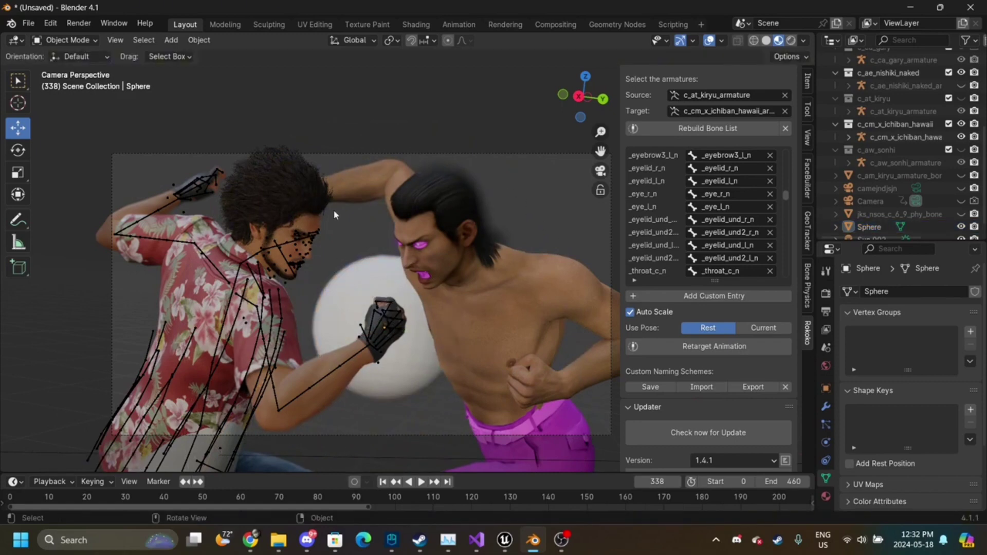
- Set the blend mode of the bare-chested fighter's hair material to Alpha Hashed
click(429, 175)
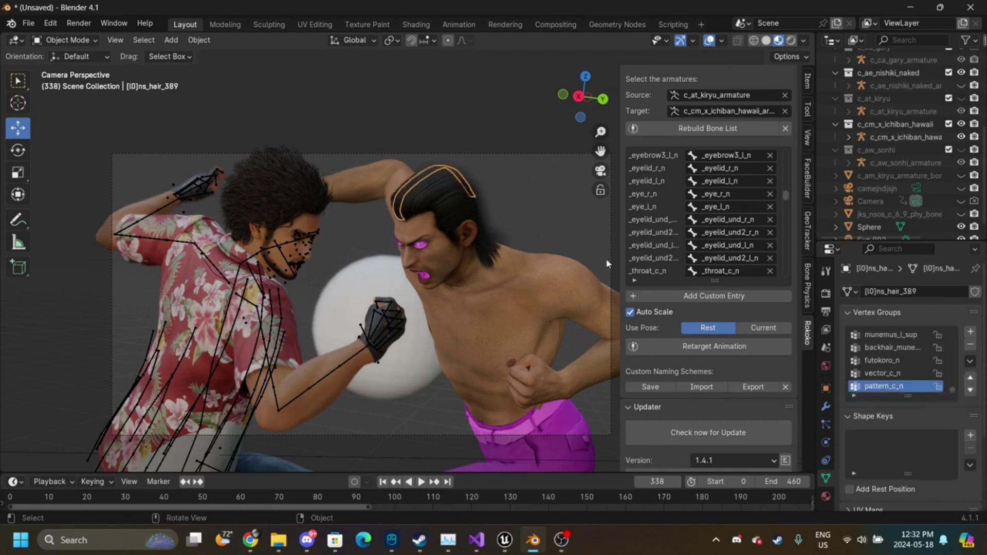
click(825, 497)
scroll(915, 411, down, 15)
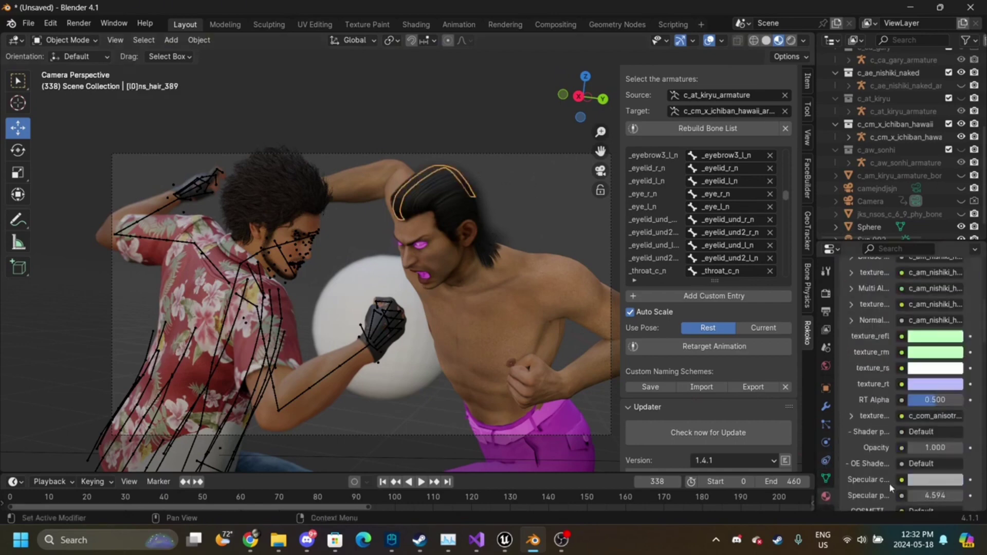
click(930, 485)
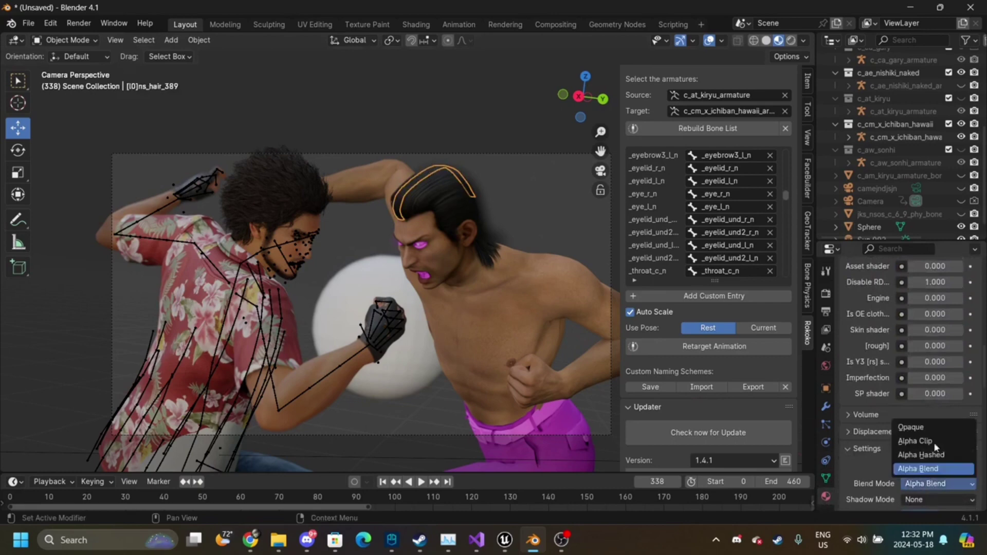
click(933, 457)
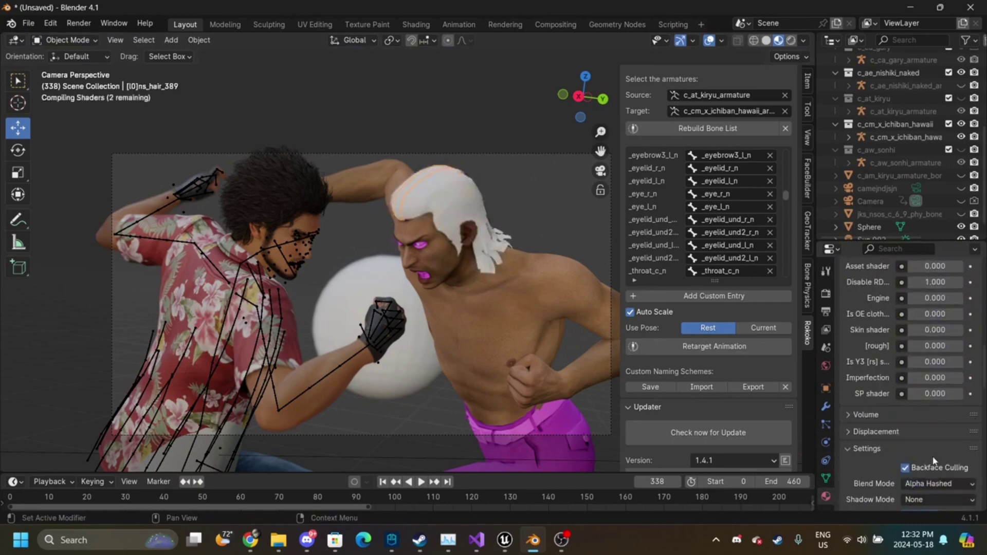
click(557, 226)
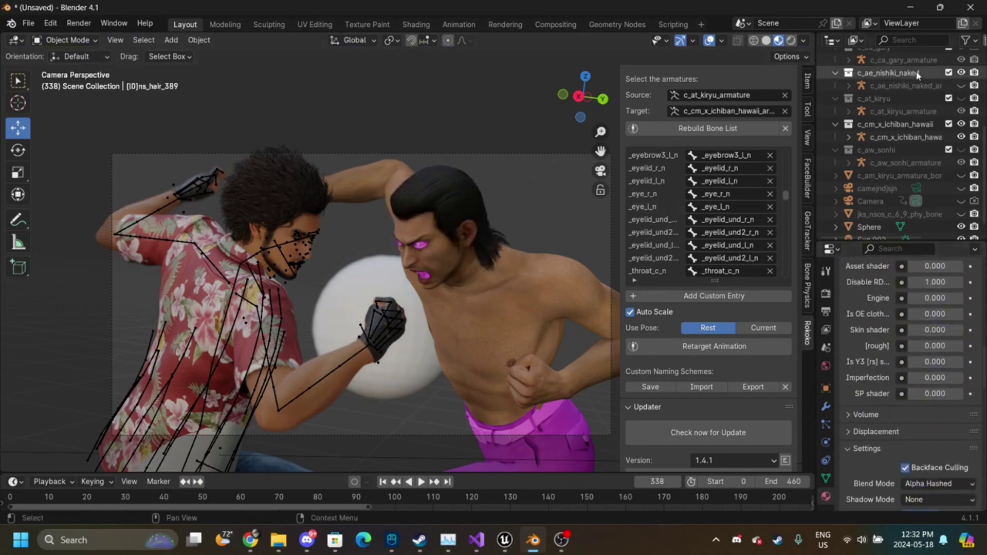
- Hide the c_cm_x_ichiban_hawaii armature and delete the black glove mesh from the fighter in the floral shirt
click(961, 137)
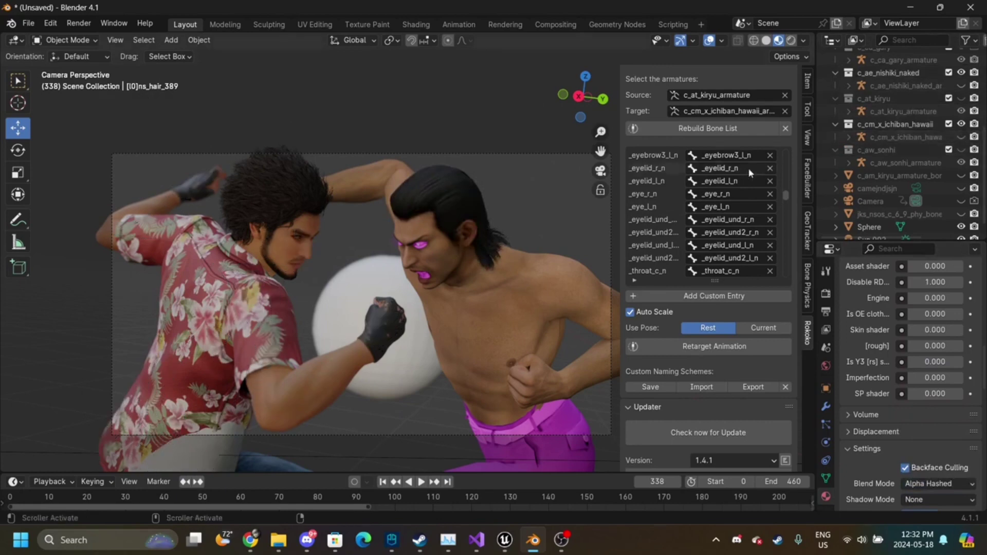
click(314, 383)
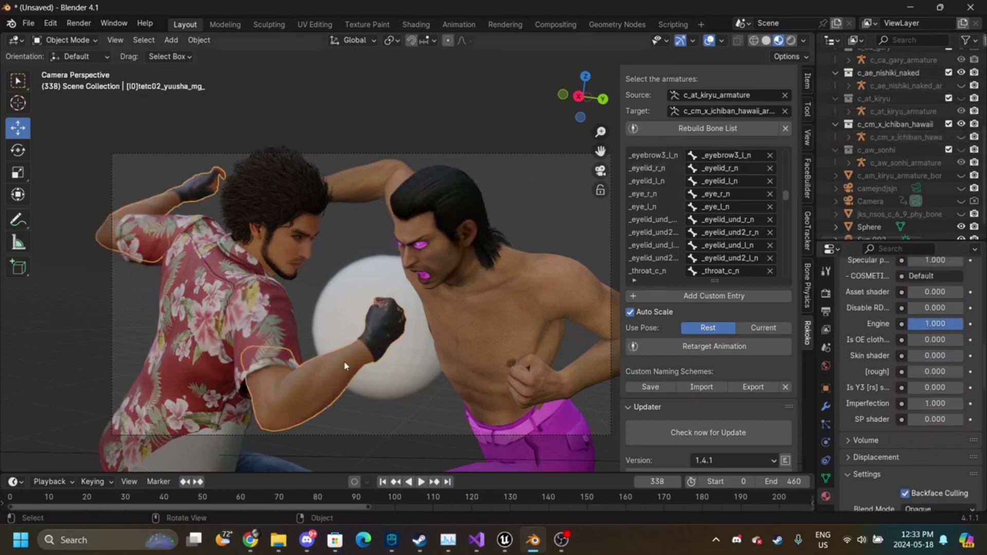
key(x)
click(358, 362)
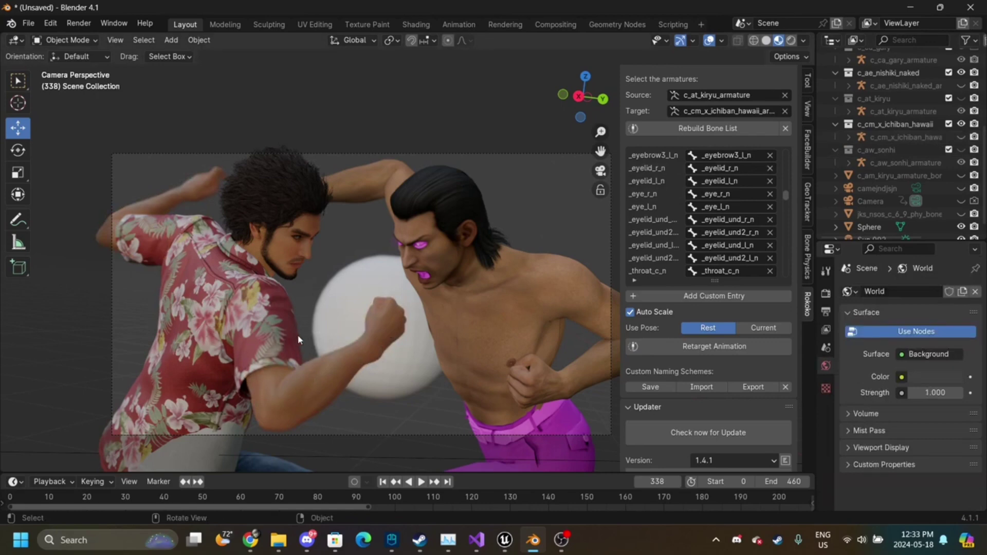
- Set the blend mode of the bare-chested fighter's eyelashes material to Opaque
mouse_move(601, 132)
mouse_down()
mouse_move(601, 108)
mouse_move(600, 133)
mouse_up()
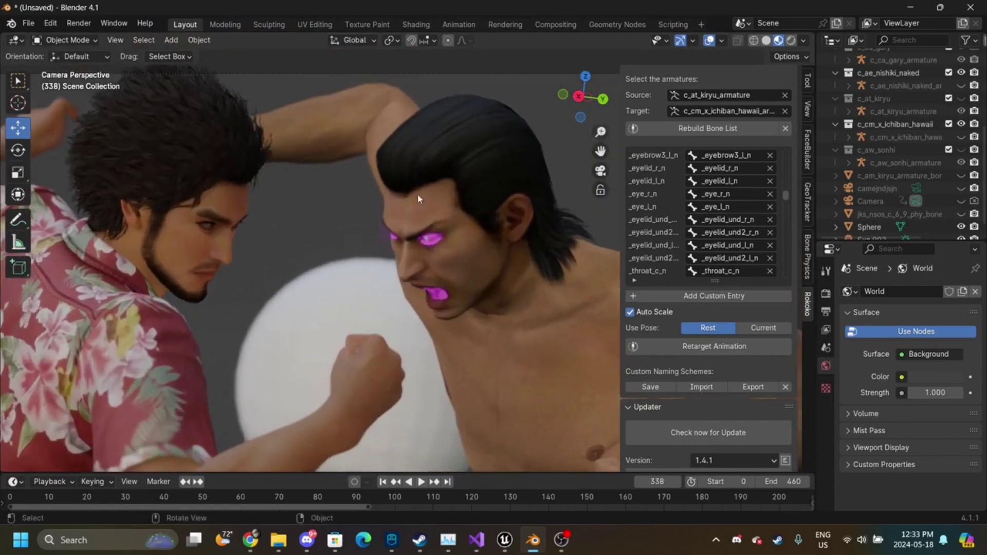
click(383, 232)
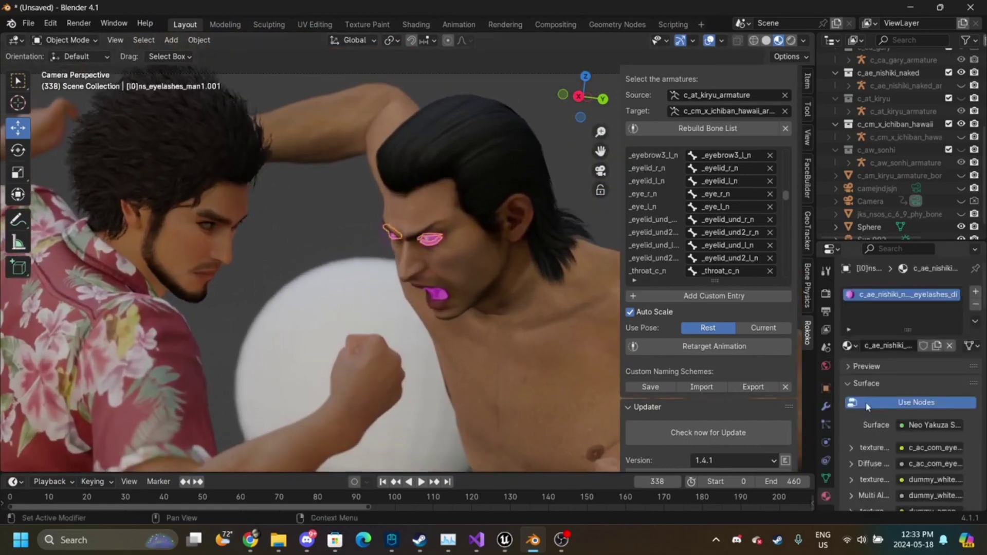
scroll(866, 402, down, 10)
scroll(922, 389, down, 3)
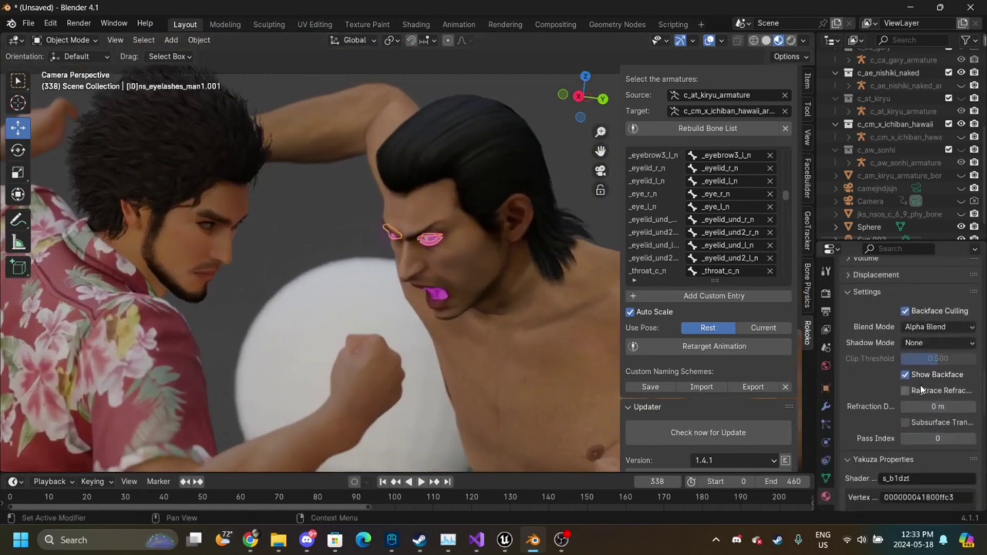
click(944, 327)
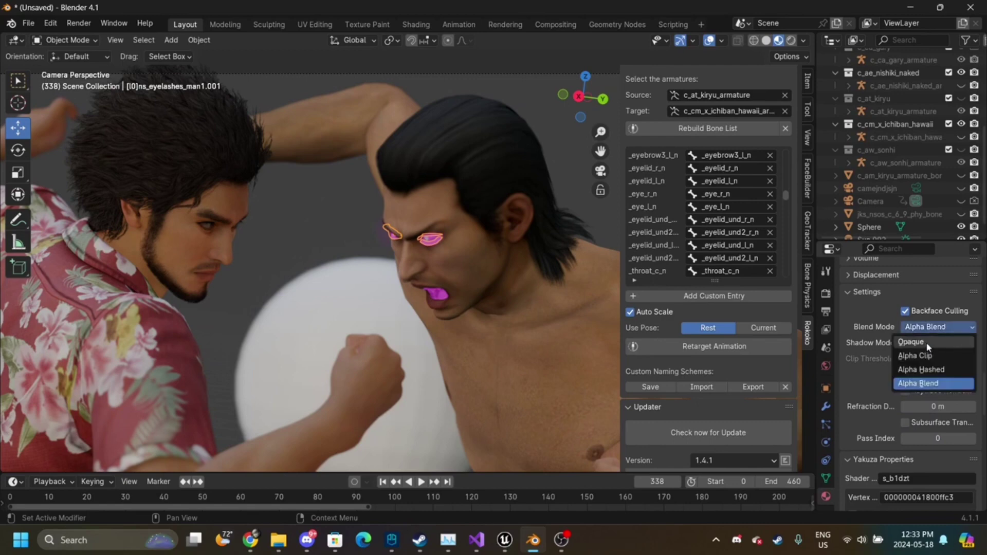
click(928, 343)
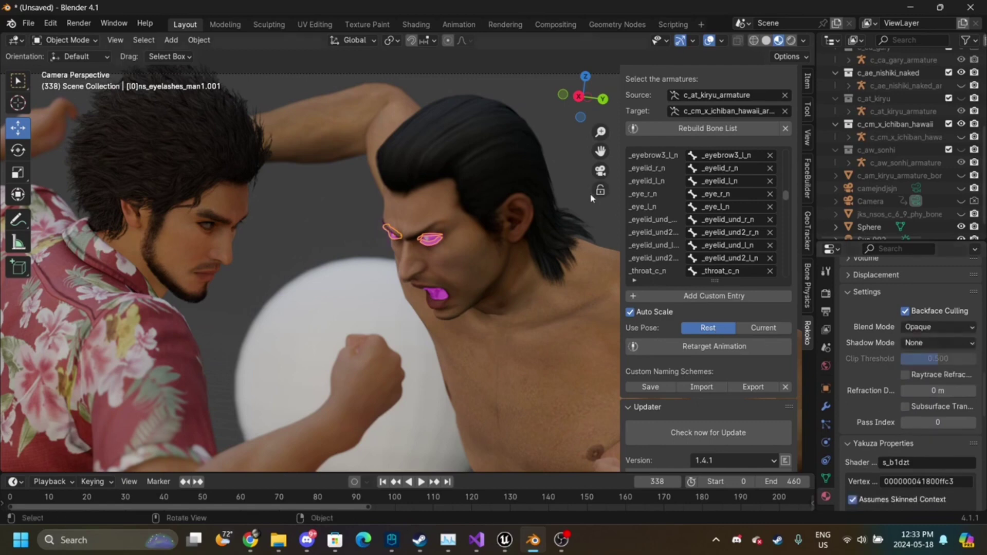
- Examine the blend mode of the bare-chested fighter's individual hair pieces and how the hair looks through the camera
click(554, 168)
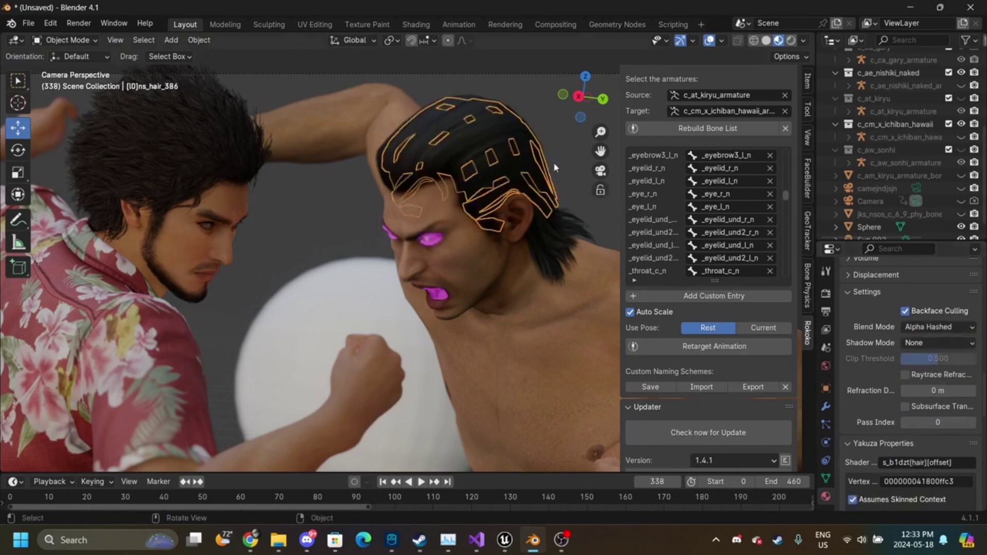
click(527, 90)
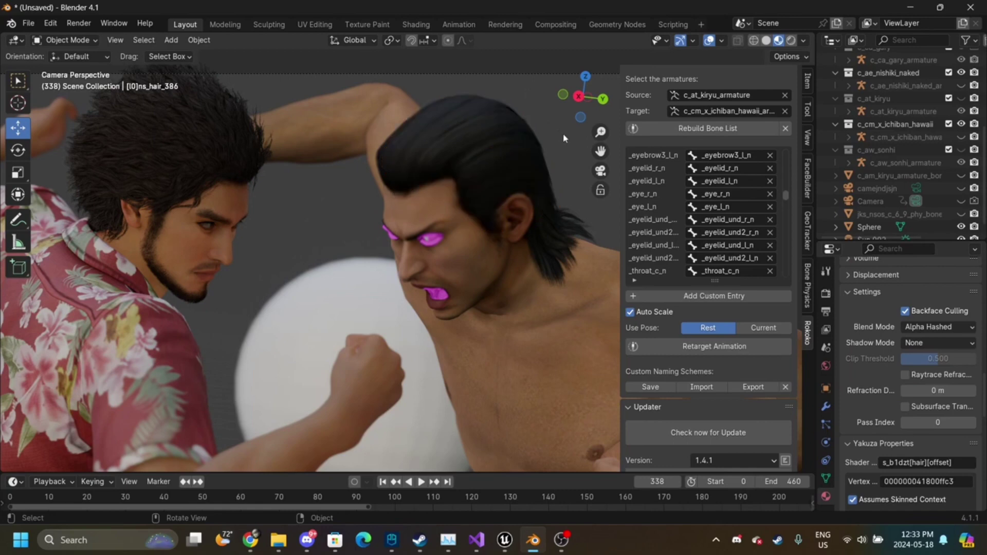
click(422, 138)
click(484, 96)
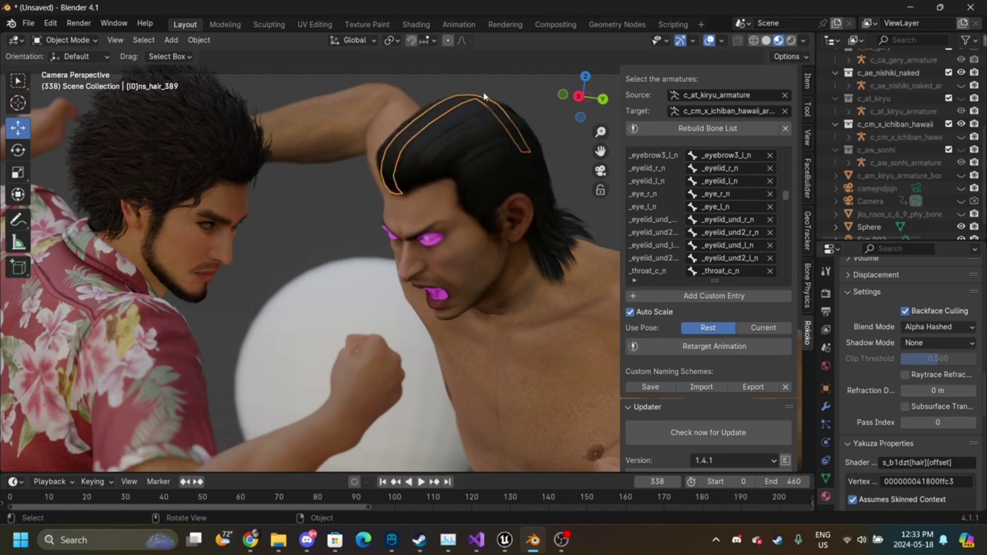
click(497, 90)
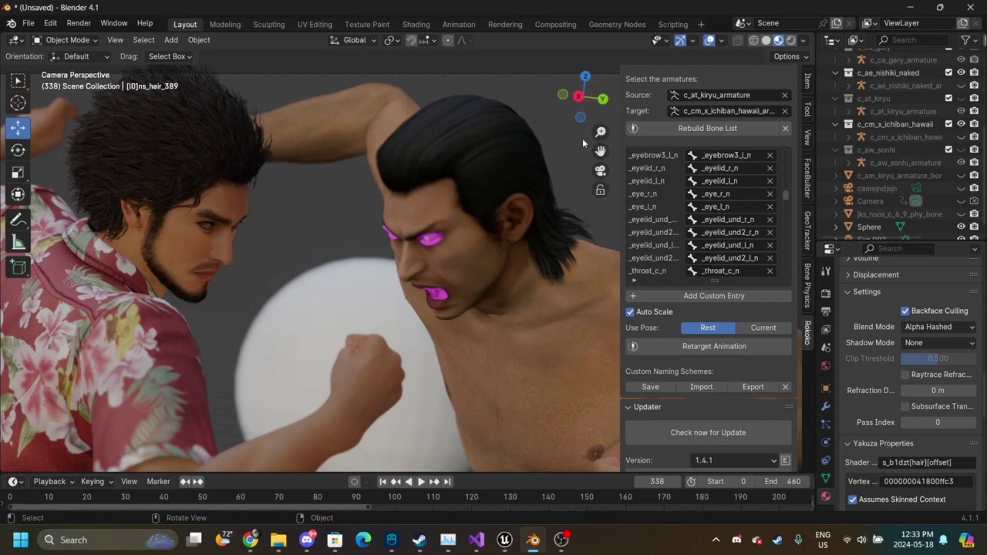
mouse_move(601, 132)
mouse_down()
mouse_move(601, 159)
mouse_move(600, 135)
mouse_up()
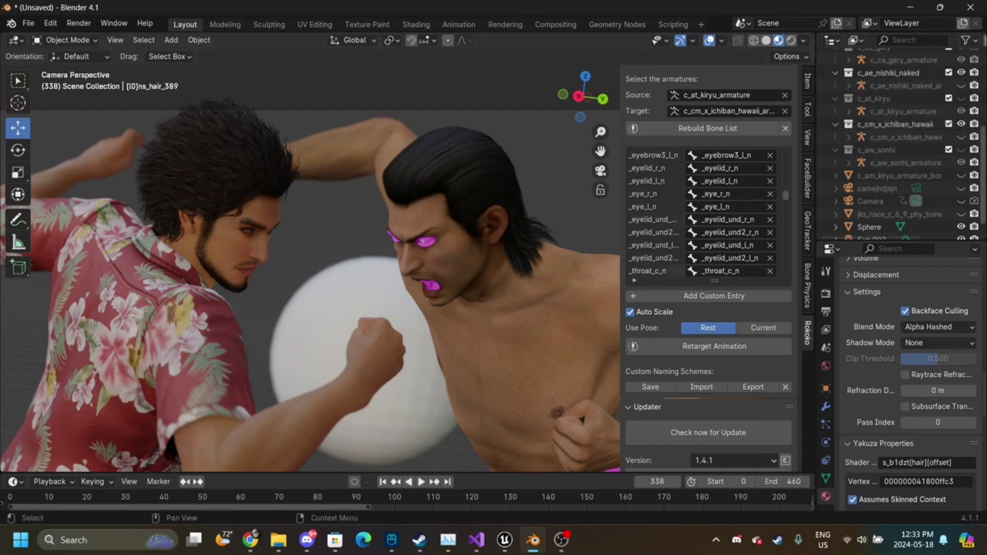
- Hide the c_cm_x_ichiban_hawaii collection and show the c_aw_sonhi collection
click(961, 125)
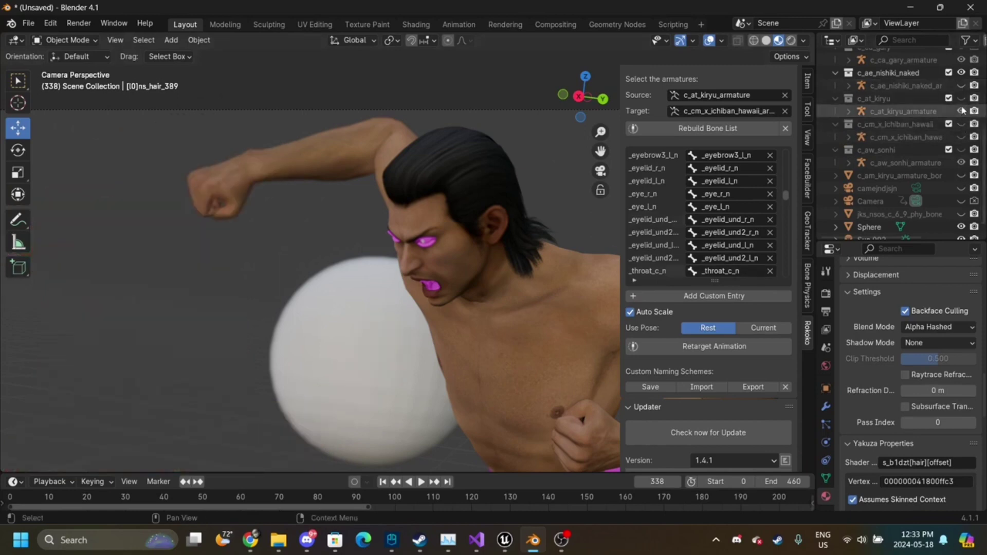
click(961, 125)
click(960, 124)
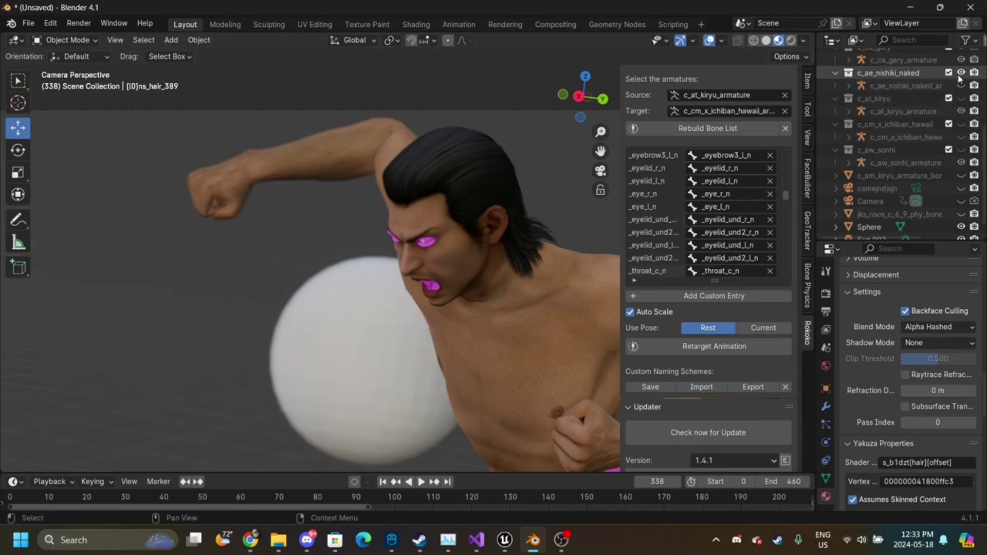
click(961, 150)
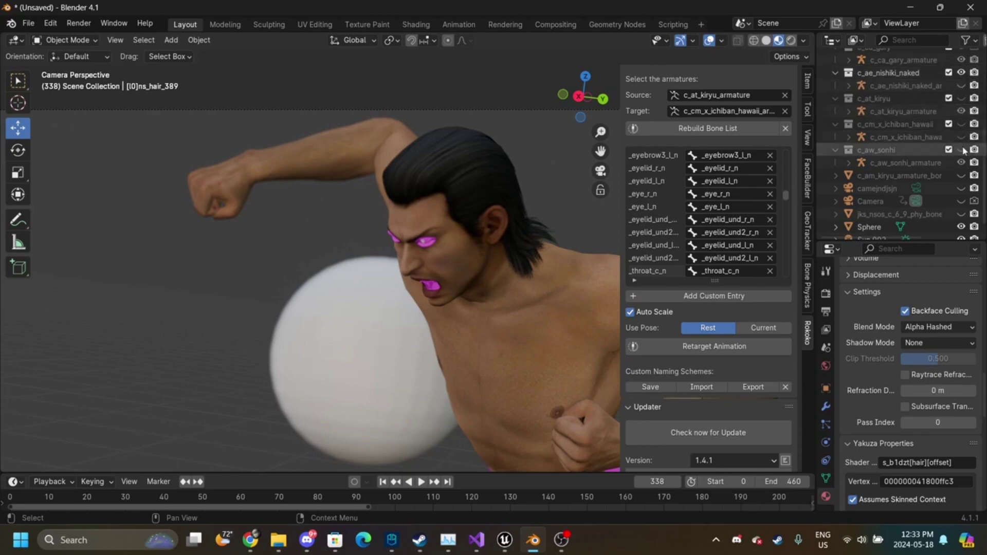
- Switch to the back orthographic view and delete the sunglasses mesh from the c_aw_sonhi character
click(586, 97)
mouse_move(601, 132)
mouse_down()
mouse_move(600, 115)
mouse_move(600, 133)
mouse_up()
click(604, 97)
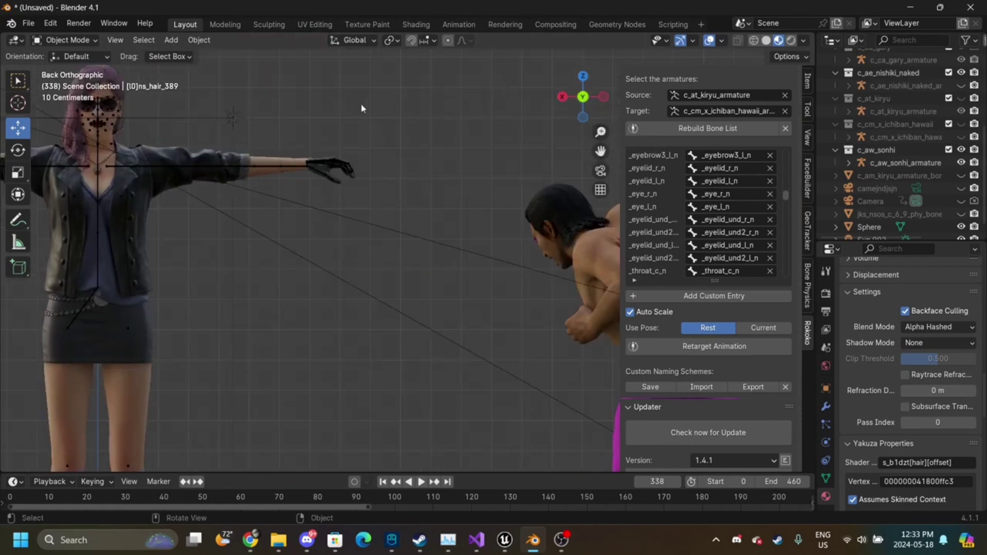
click(115, 106)
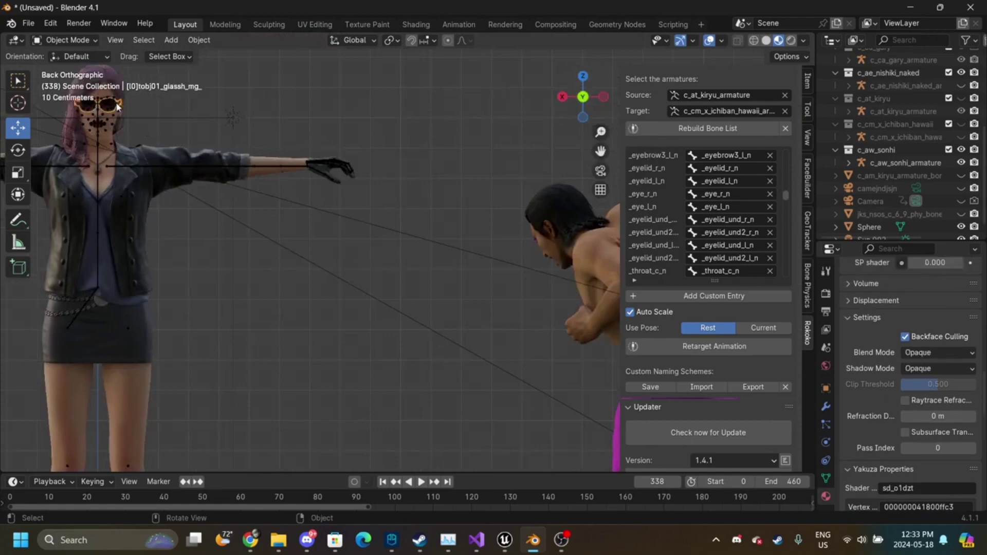
key(x)
click(118, 107)
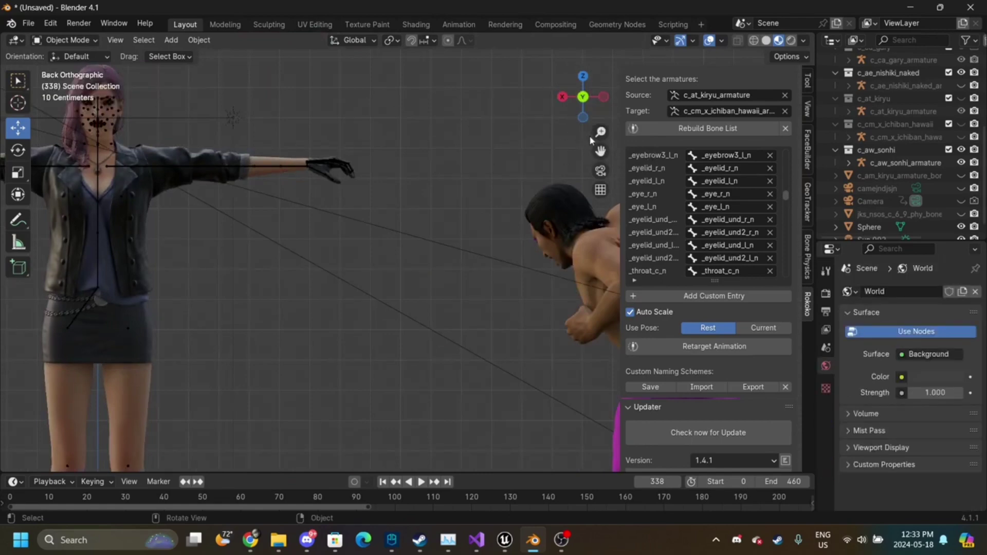
- Close in on the c_aw_sonhi character's face, select the jacket mesh and set the retargeting source armature to c_ae_nishiki_naked_armature
drag(601, 150, 868, 294)
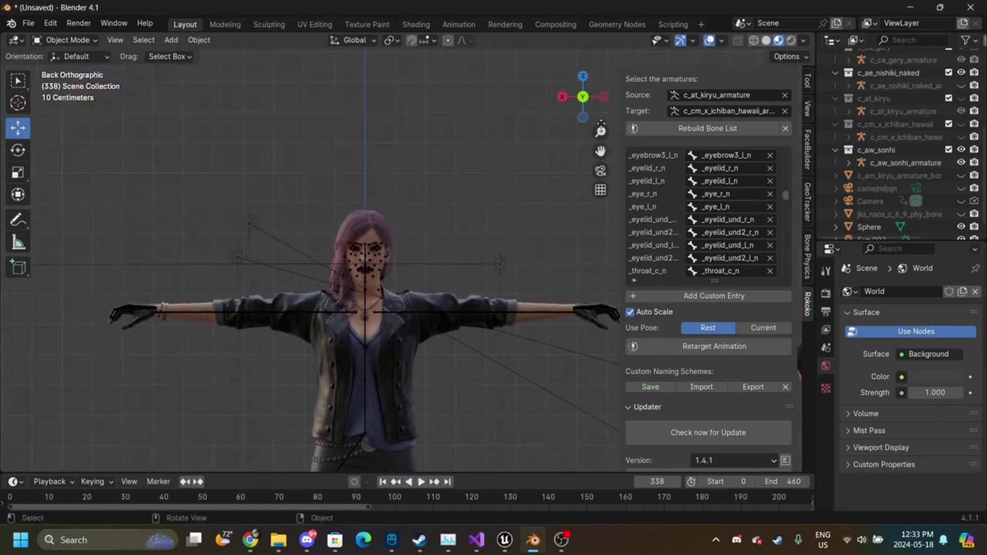
drag(600, 132, 600, 93)
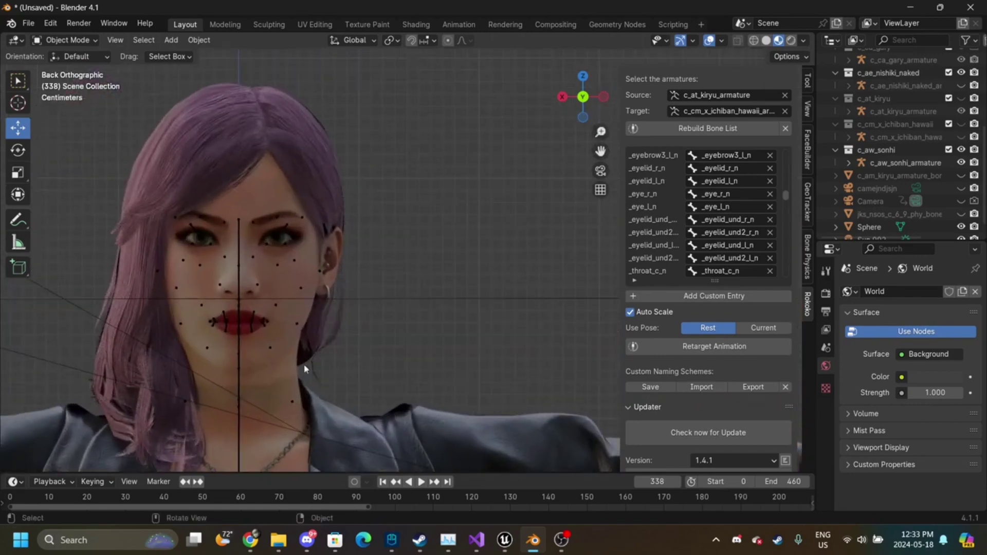
click(277, 402)
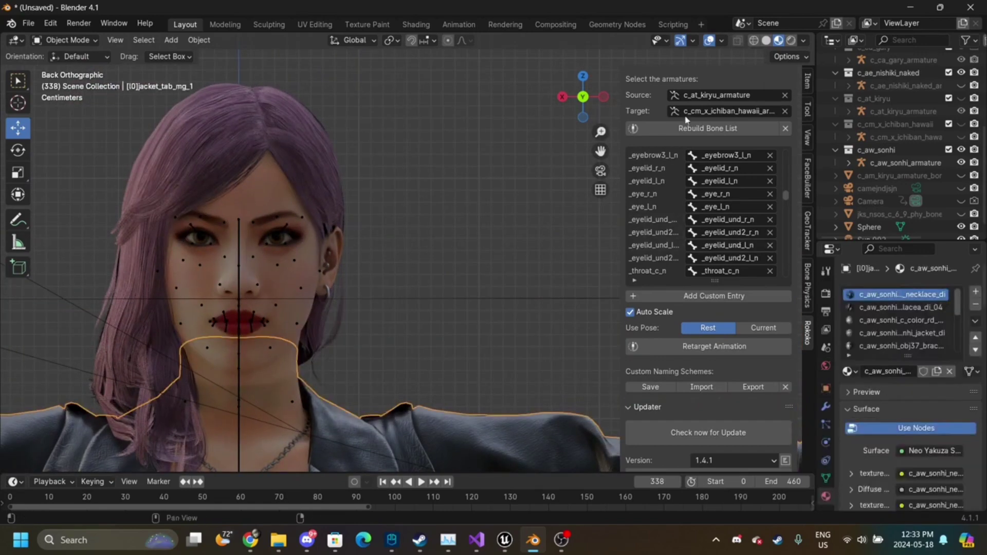
click(700, 98)
click(710, 110)
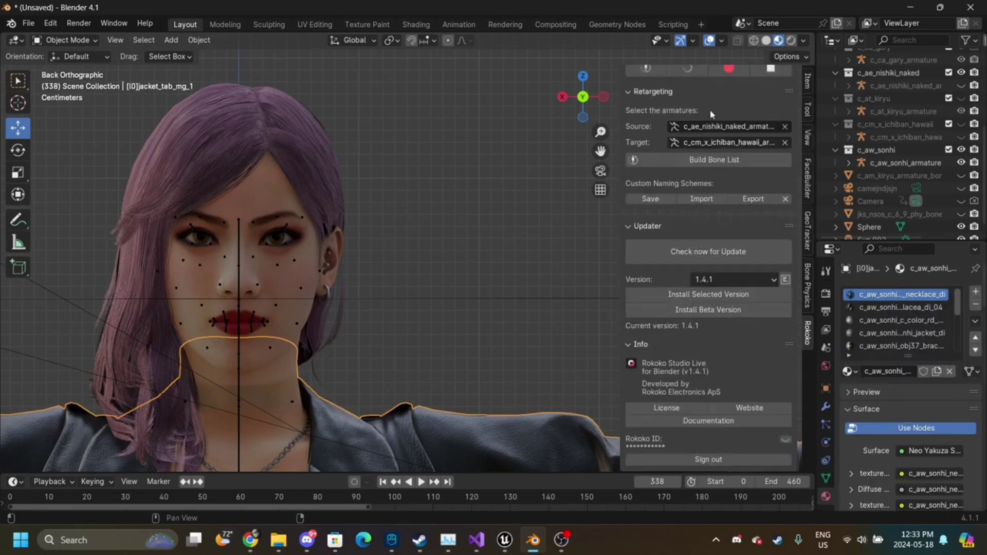
- Set the retargeting target to c_aw_sonhi_armature and build the bone list
scroll(711, 114, up, 1)
click(715, 149)
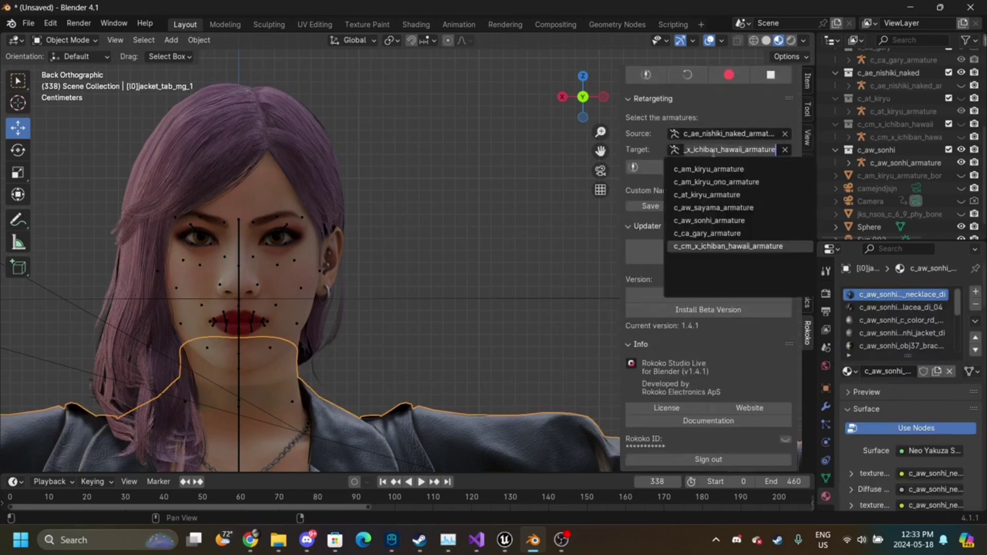
click(716, 220)
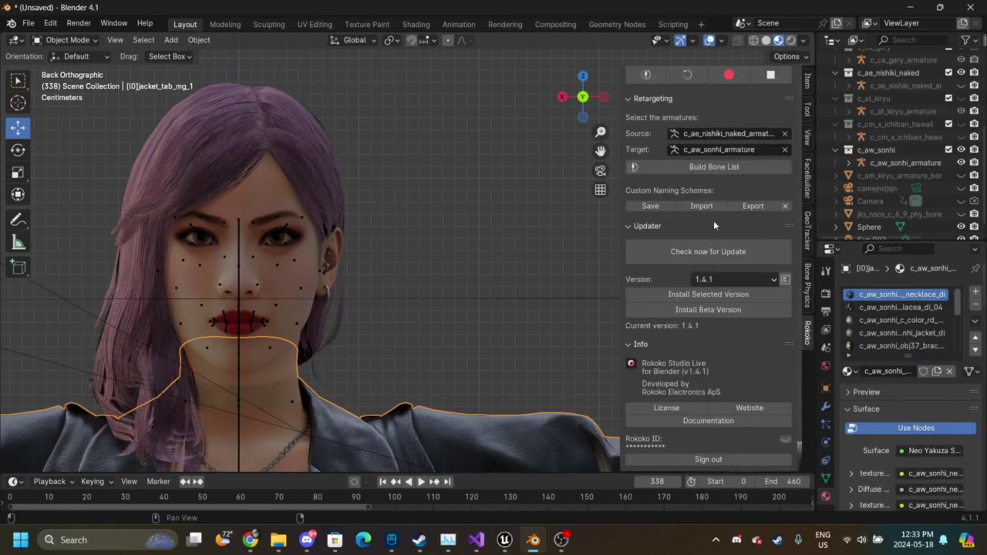
click(715, 167)
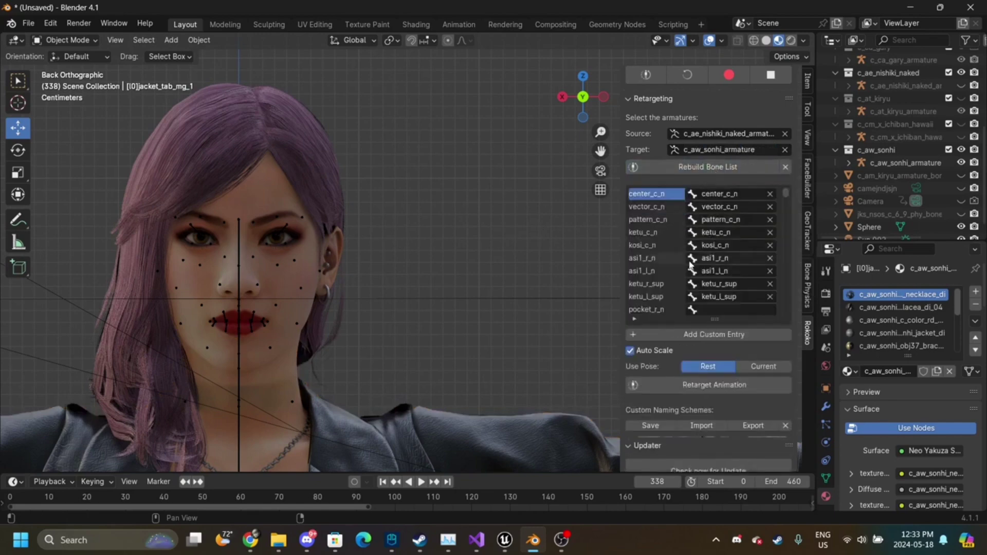
- Review the bone mapping and retarget the animation with Auto Scale enabled and the Rest pose
scroll(742, 282, down, 10)
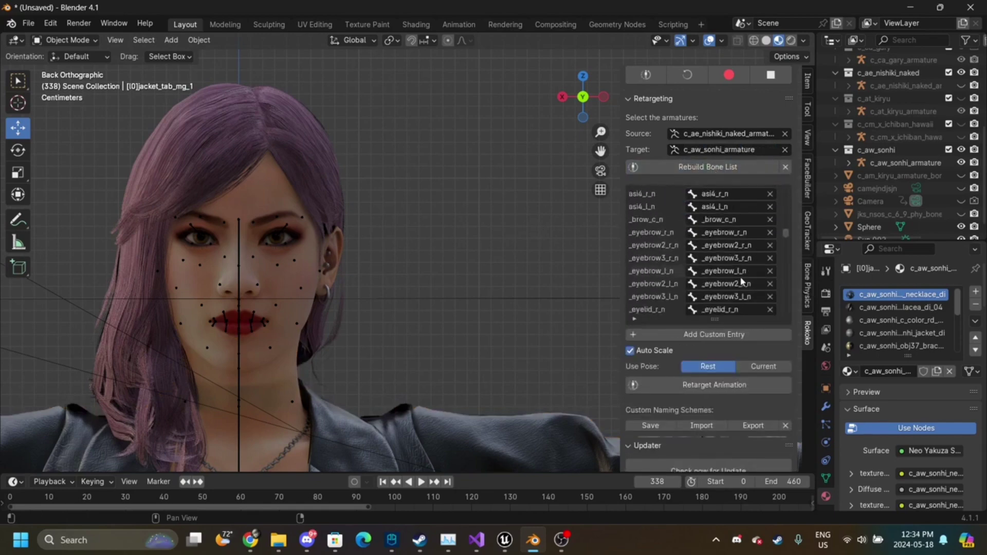
scroll(743, 282, down, 5)
scroll(702, 346, down, 8)
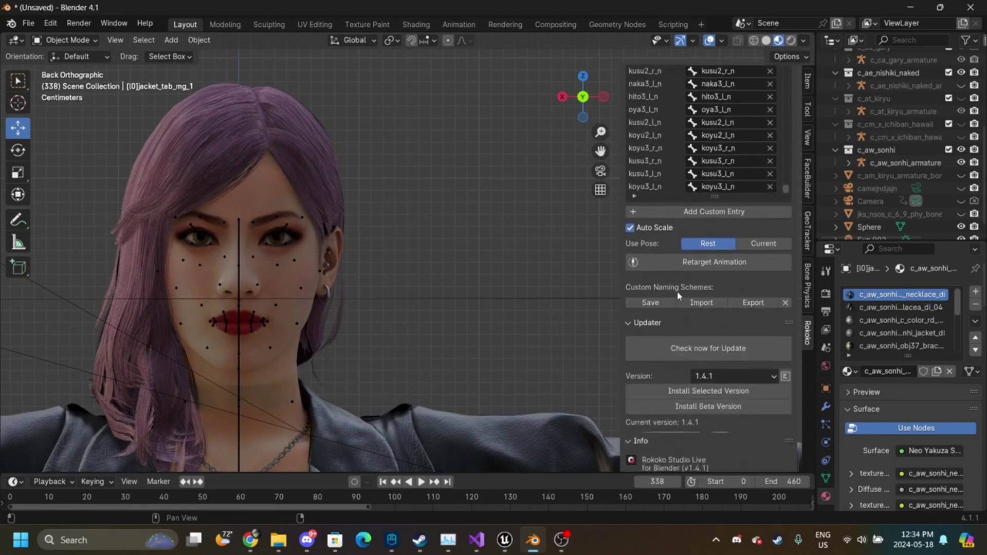
scroll(713, 245, down, 1)
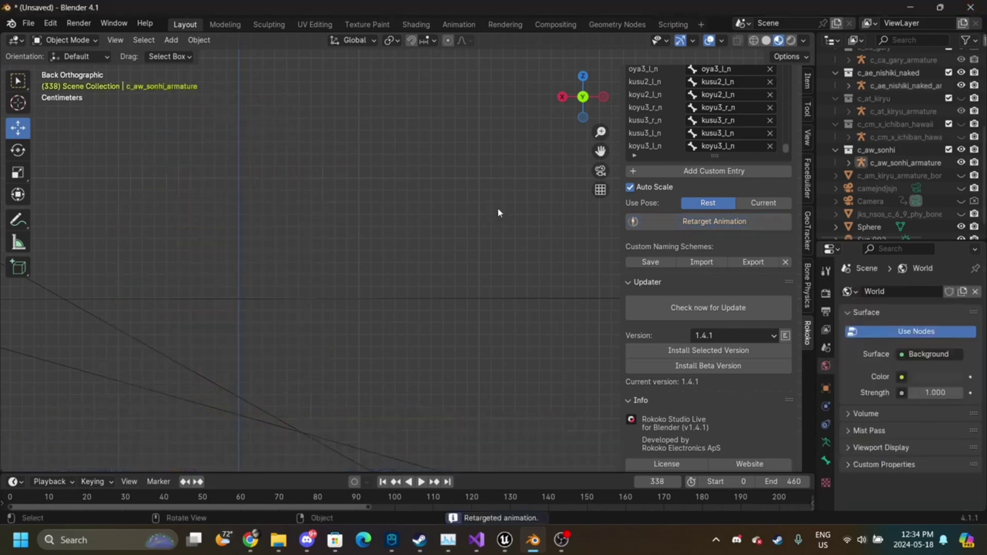
- Switch to the camera view, hide the c_ae_nishiki_naked collection and show the c_cm_x_ichiban_hawaii collection
click(601, 170)
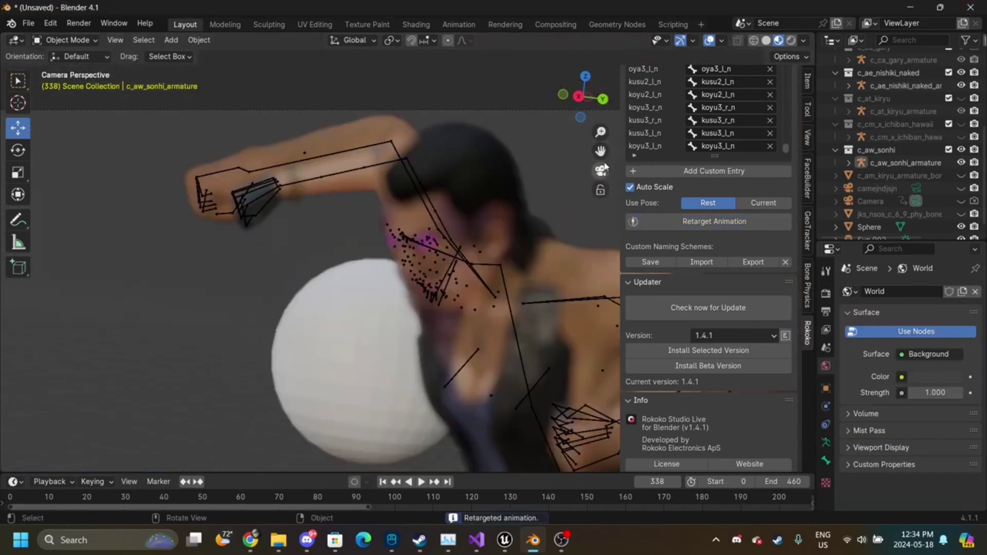
drag(604, 127, 605, 154)
scroll(856, 127, up, 2)
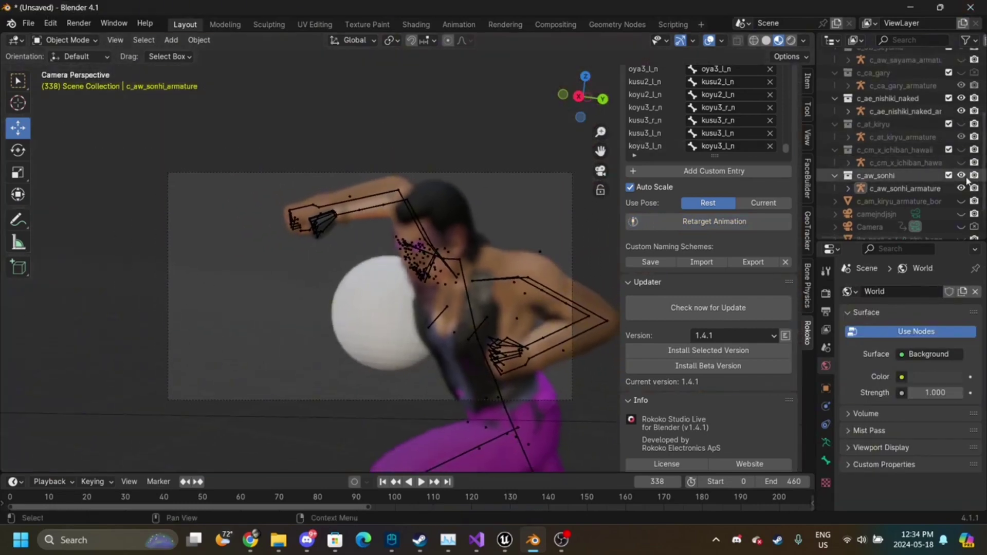
click(961, 98)
scroll(870, 161, down, 2)
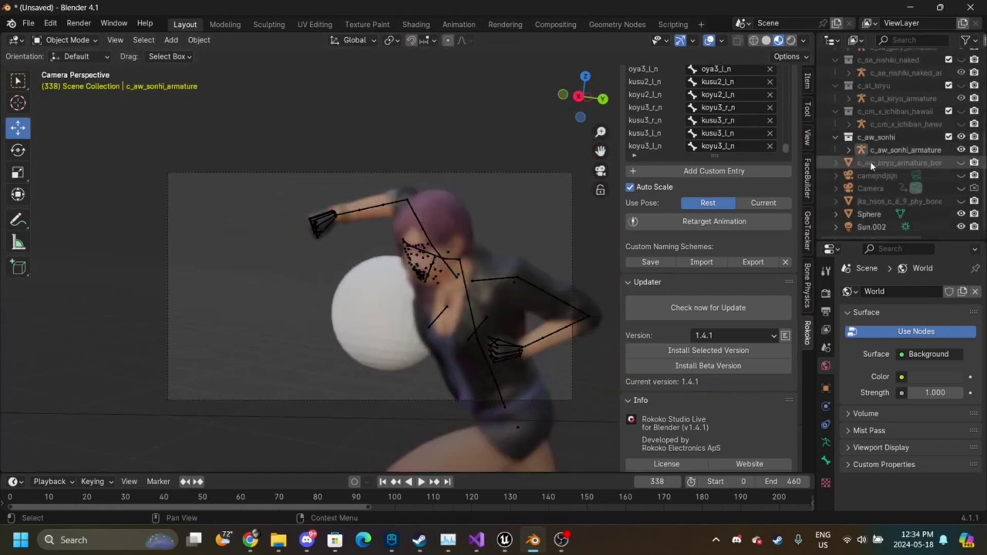
scroll(939, 156, up, 2)
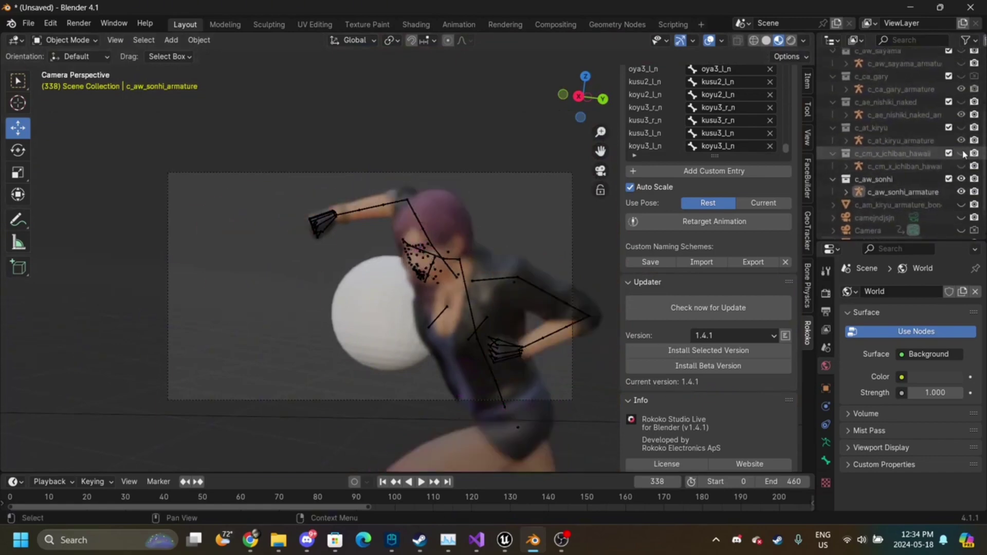
click(961, 153)
- Set the depth of field focus distance of the shot's Camera object to 1.8 m, checking both characters' faces up close
scroll(932, 168, down, 3)
click(870, 188)
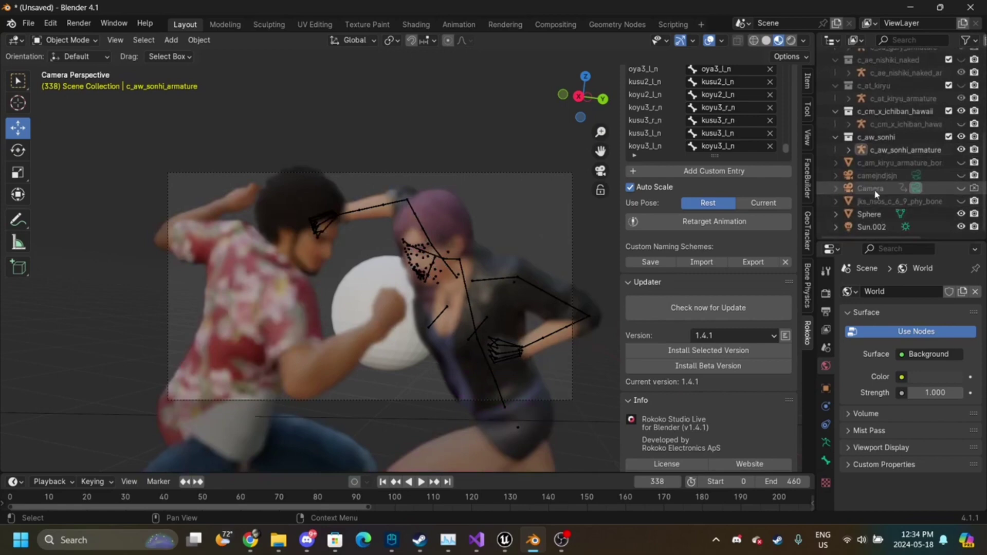
click(826, 442)
scroll(929, 381, down, 5)
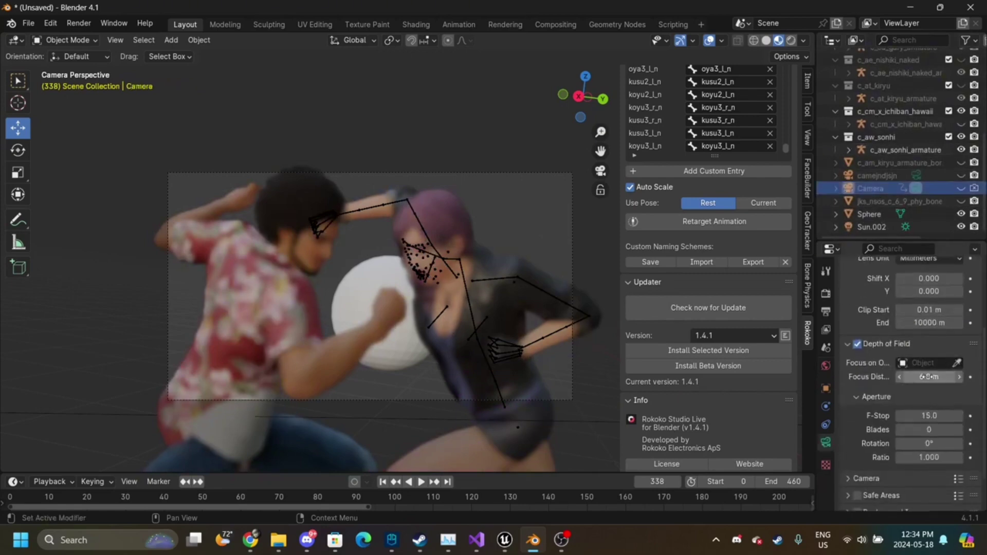
drag(929, 377, 901, 377)
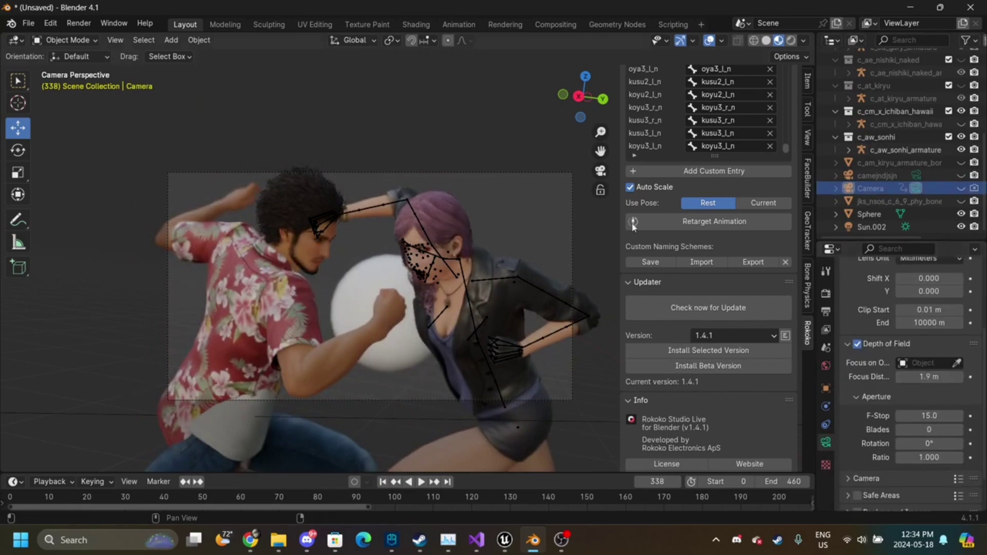
drag(601, 133, 776, 226)
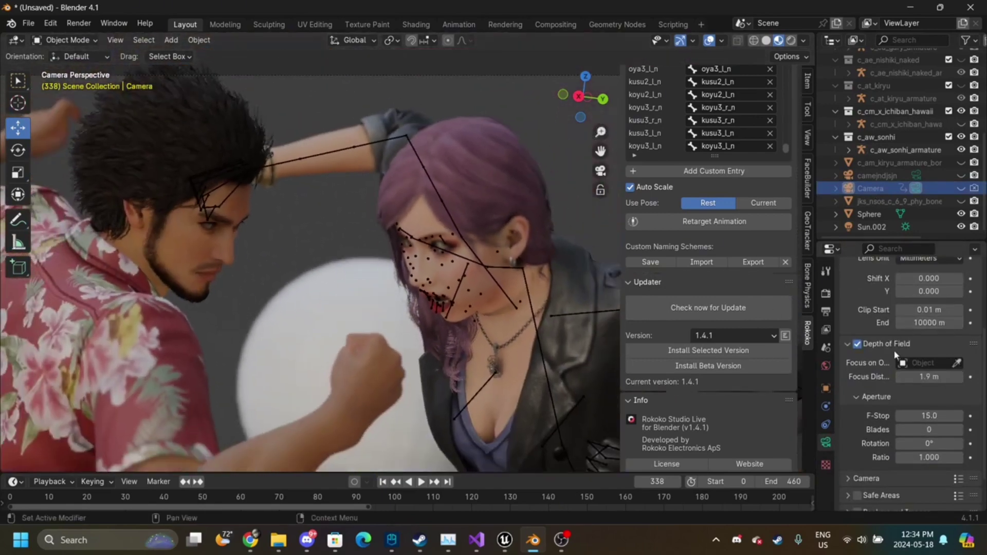
mouse_move(929, 377)
mouse_down()
mouse_move(915, 377)
mouse_move(925, 377)
mouse_up()
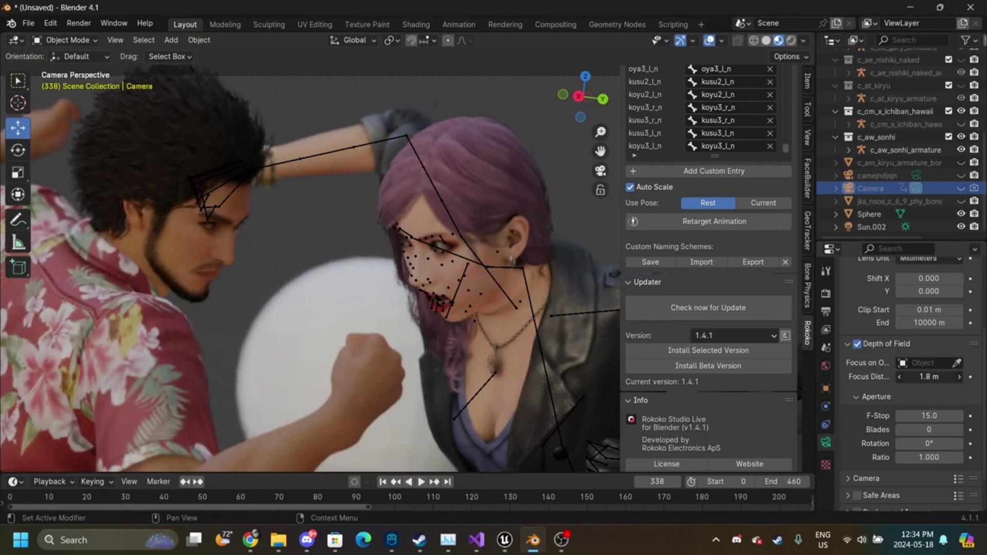
- Hide the c_aw_sonhi armature and preview the fight shot through the camera in rendered shading
click(533, 149)
click(522, 118)
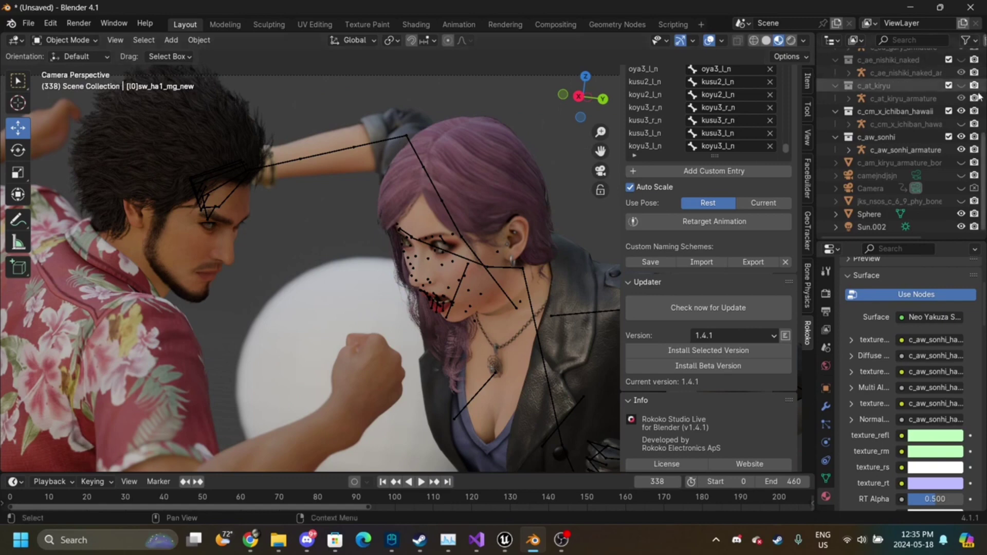
click(961, 150)
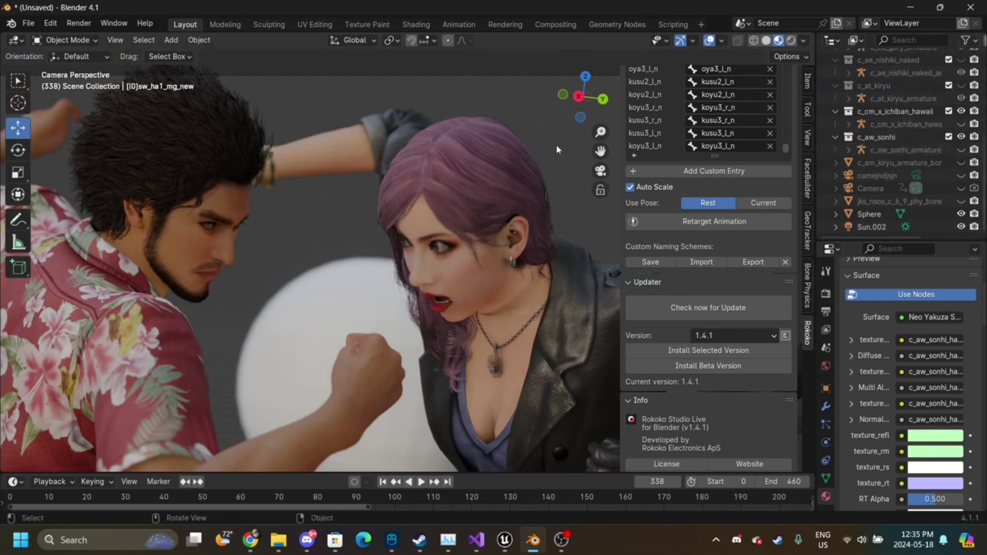
drag(601, 132, 601, 206)
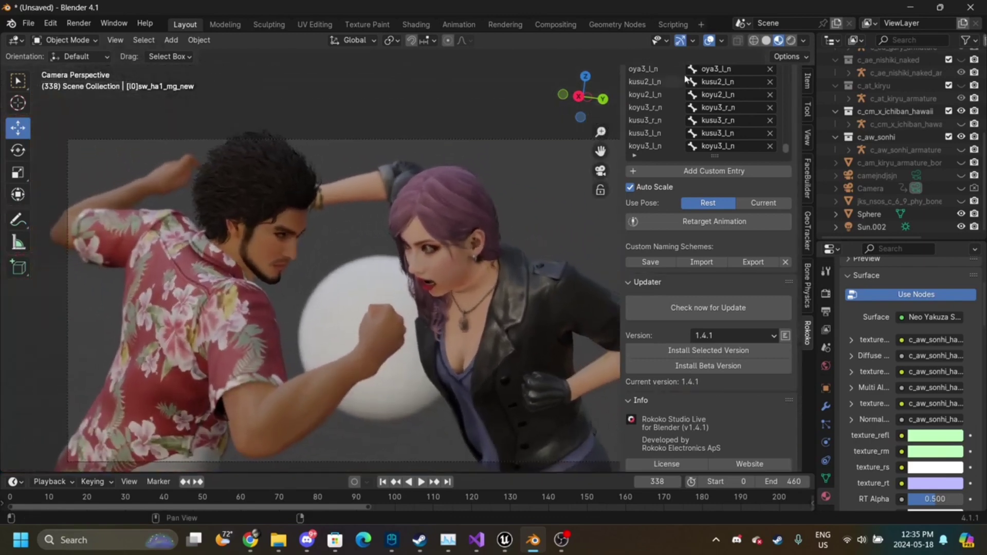
click(791, 40)
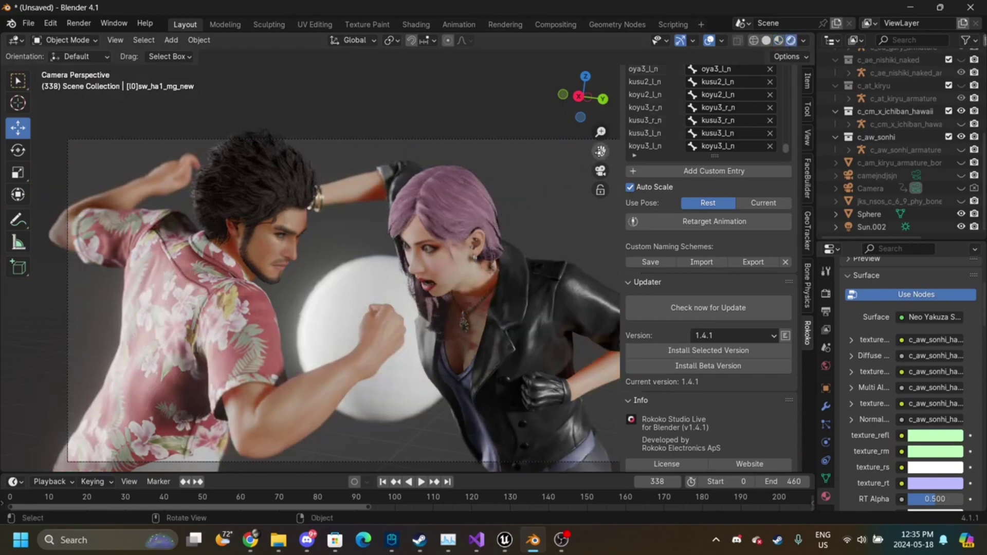
drag(600, 150, 602, 123)
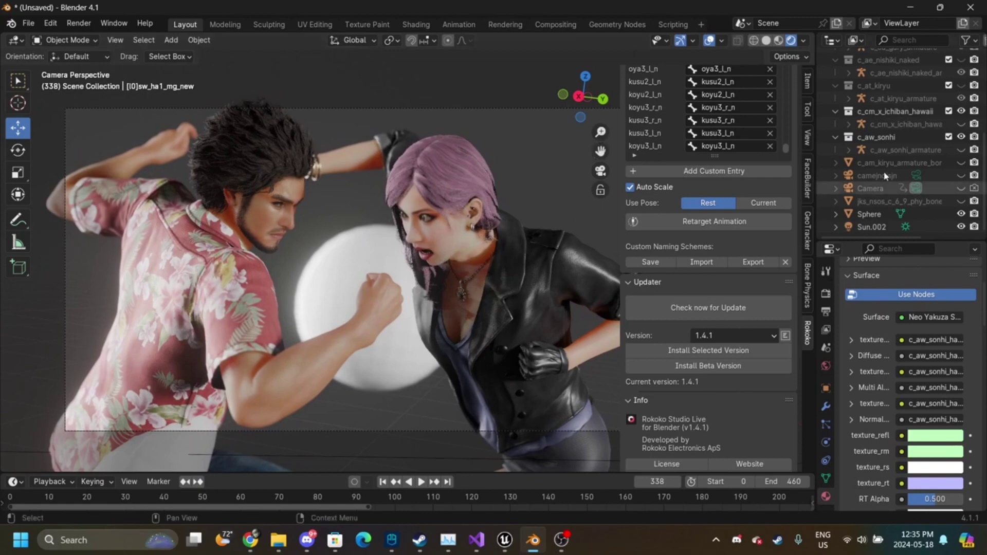
- Show and select the c_cm_x_ichiban_hawaii armature and hide it again
click(961, 125)
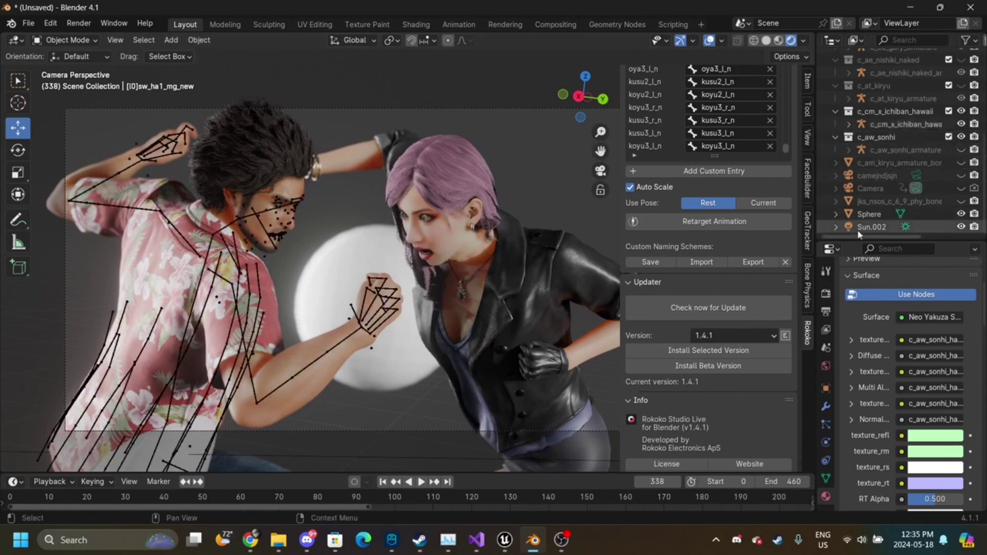
click(209, 401)
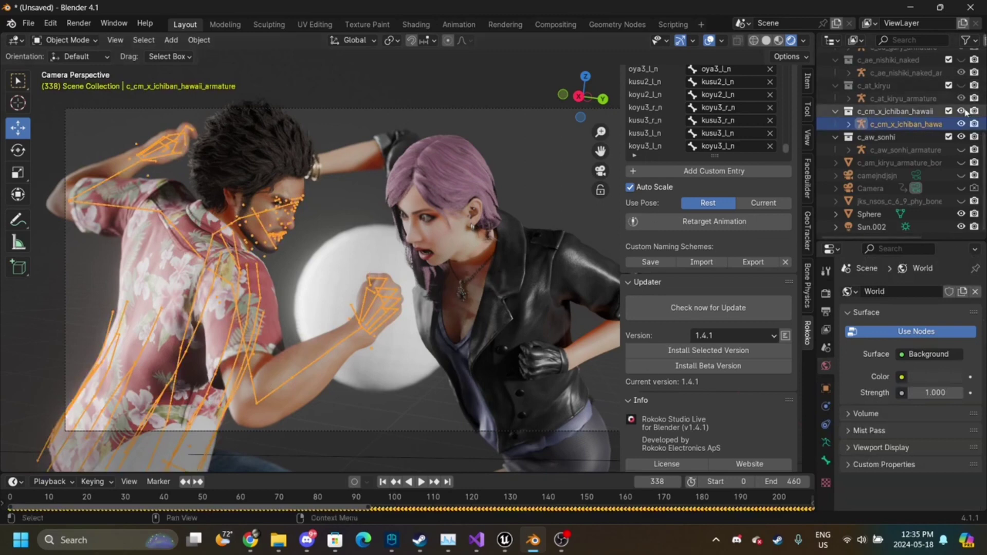
click(960, 124)
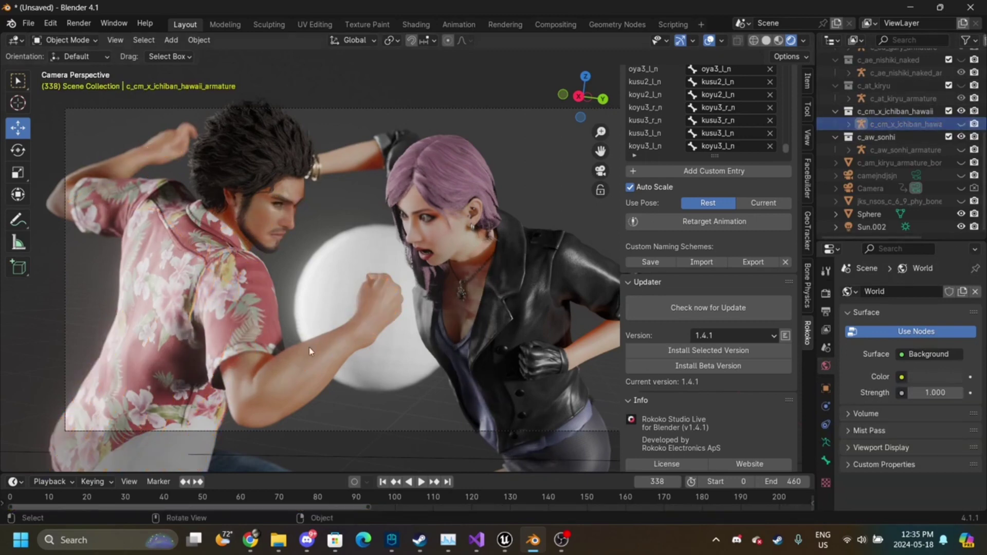
- Examine the materials on the floral-shirt fighter's face and on the c_aw_sonhi character's body and jacket meshes
click(277, 224)
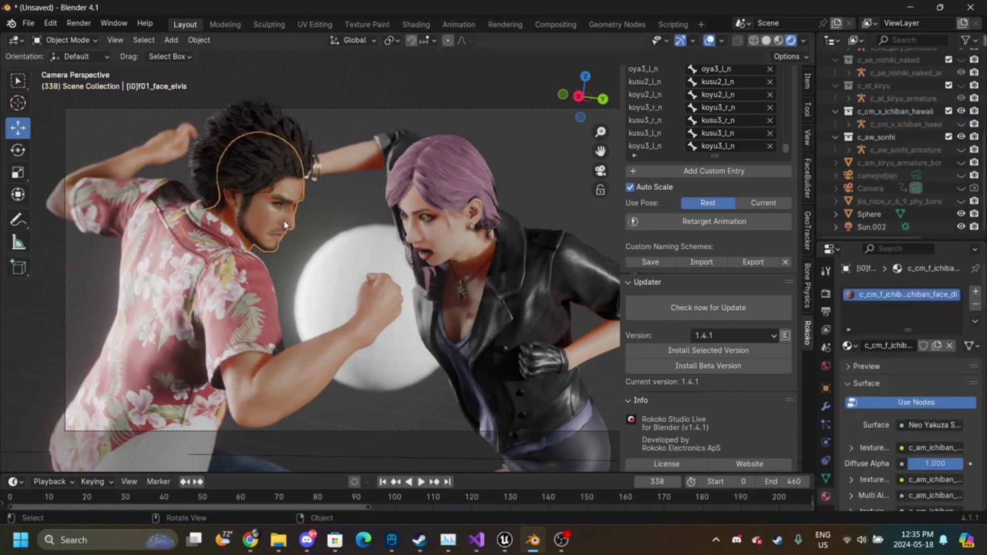
click(334, 167)
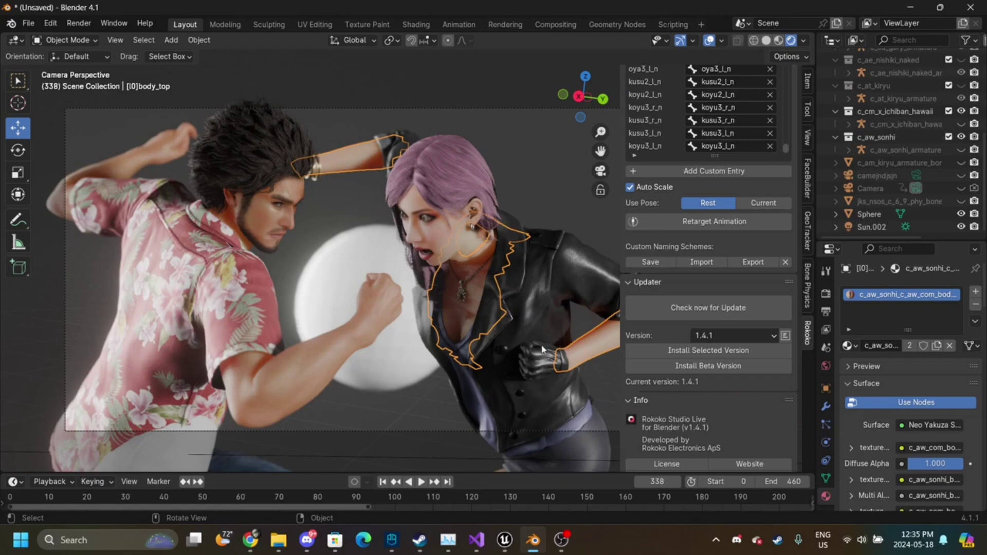
click(514, 324)
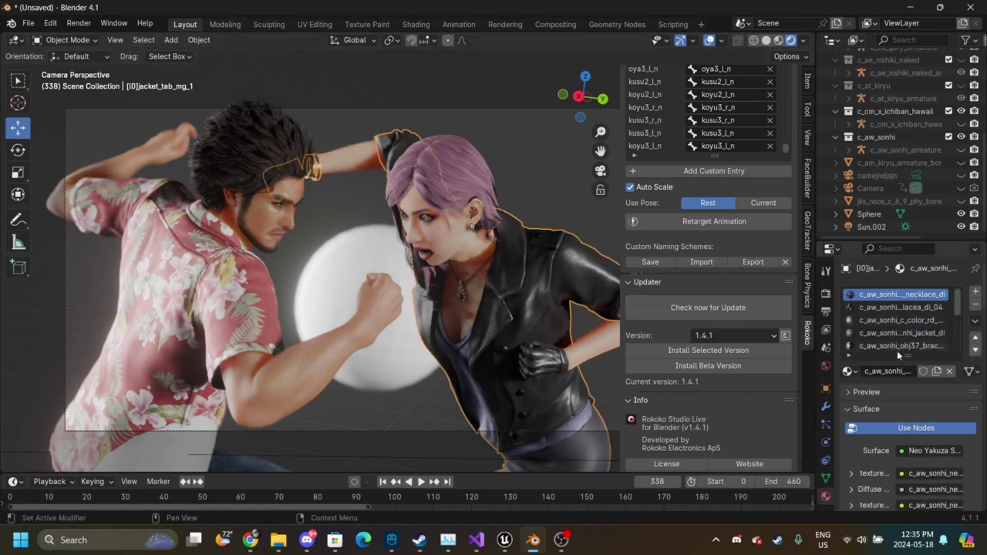
scroll(918, 339, down, 2)
scroll(918, 340, down, 5)
scroll(918, 339, up, 7)
- Open the c_aw_sonhi jacket mesh in Edit Mode and frame the whole outfit in the back orthographic view
key(Tab)
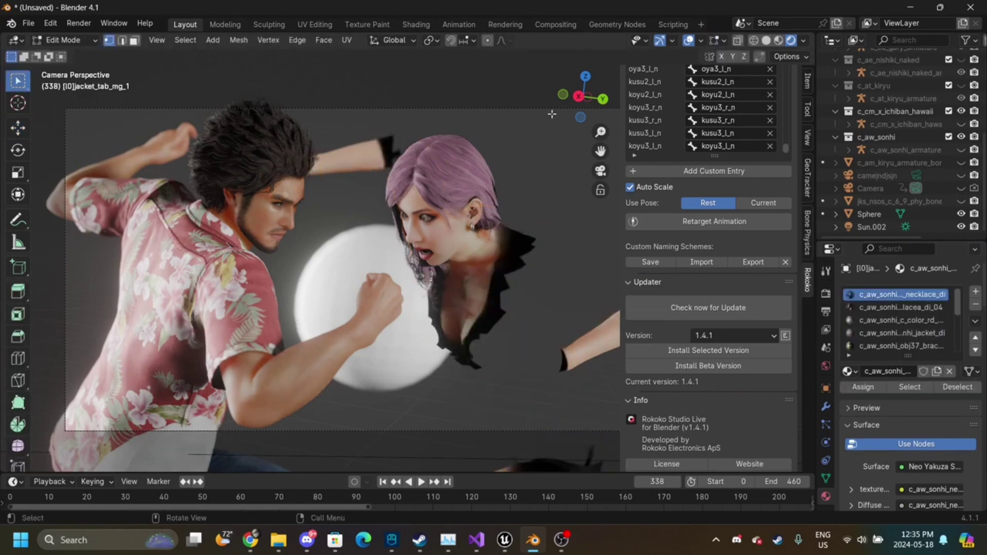
click(579, 96)
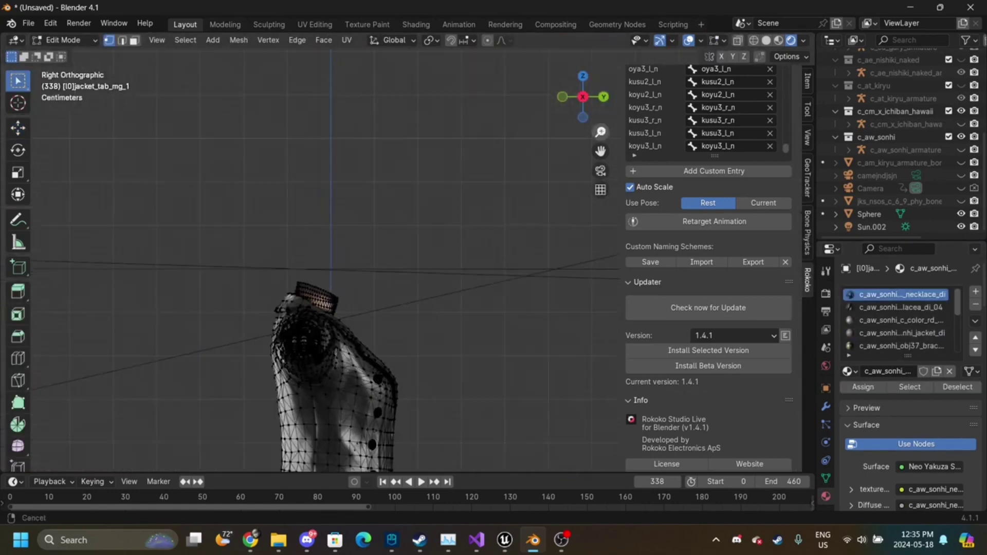
click(603, 96)
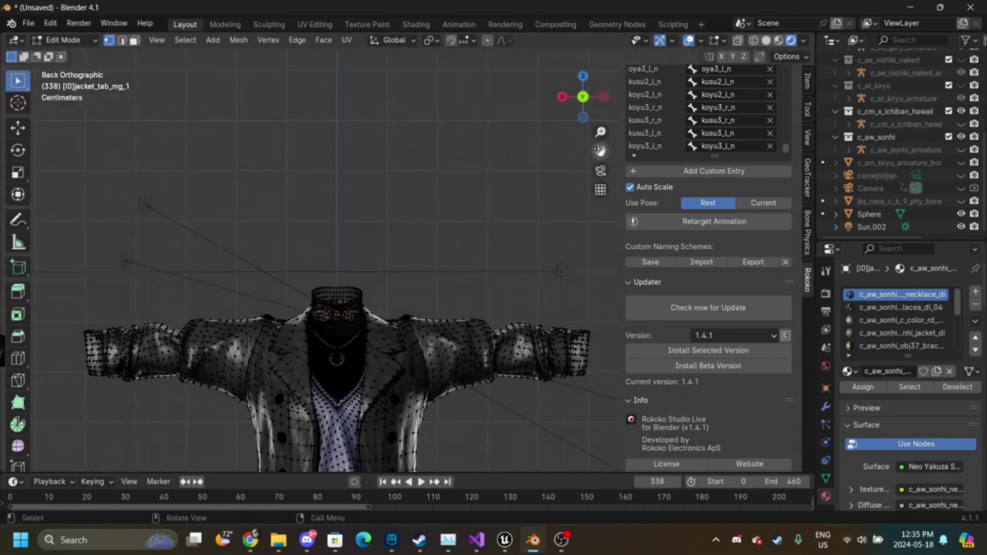
drag(600, 150, 260, 382)
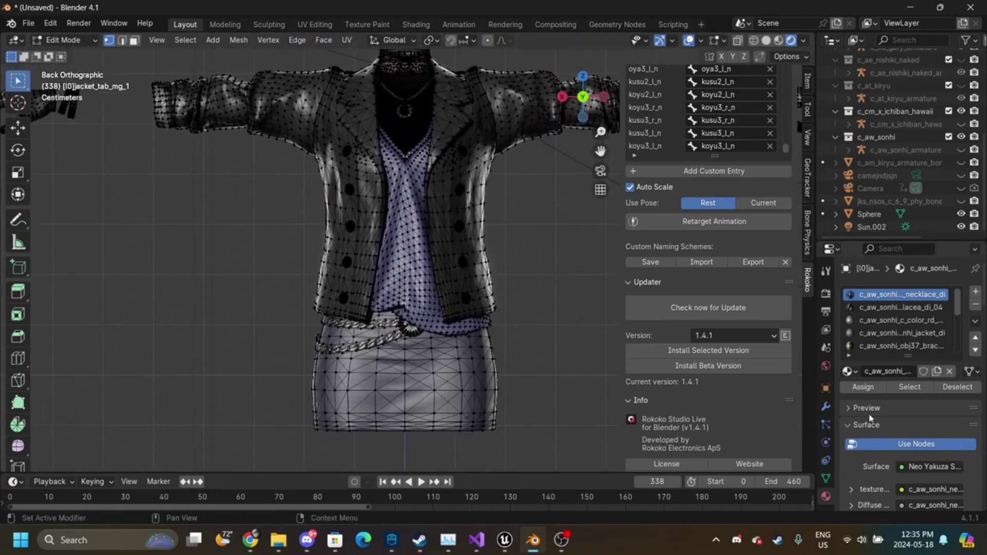
- Widen the properties area and select the outfit geometry assigned to the c_aw_sonhi_c_aw_sonhi_jacket_di material
drag(829, 319, 701, 319)
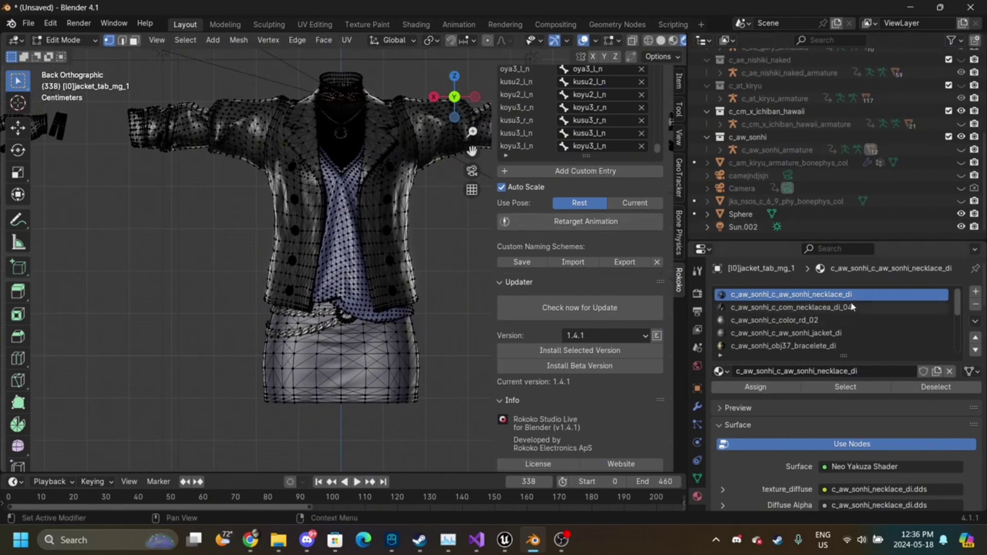
scroll(850, 307, down, 1)
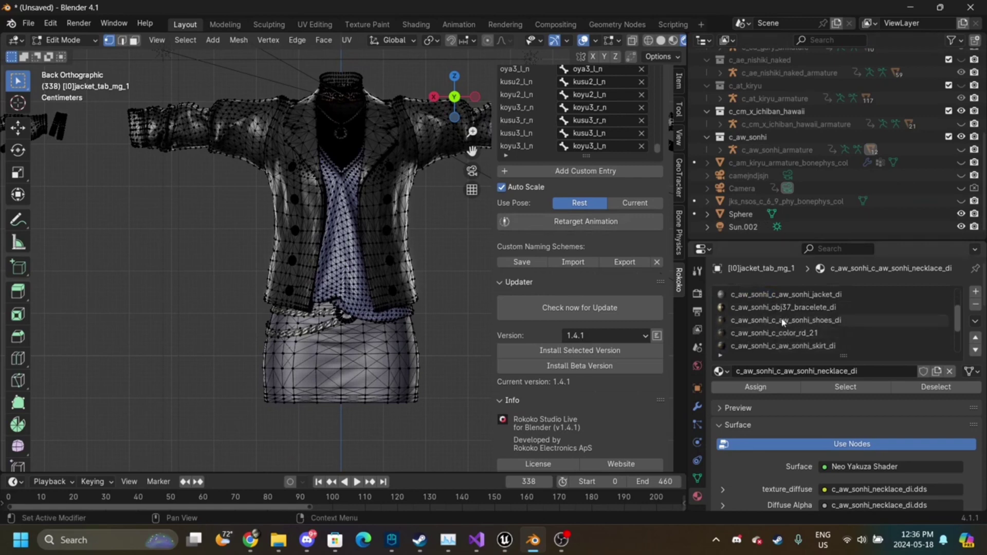
scroll(783, 321, down, 1)
click(784, 308)
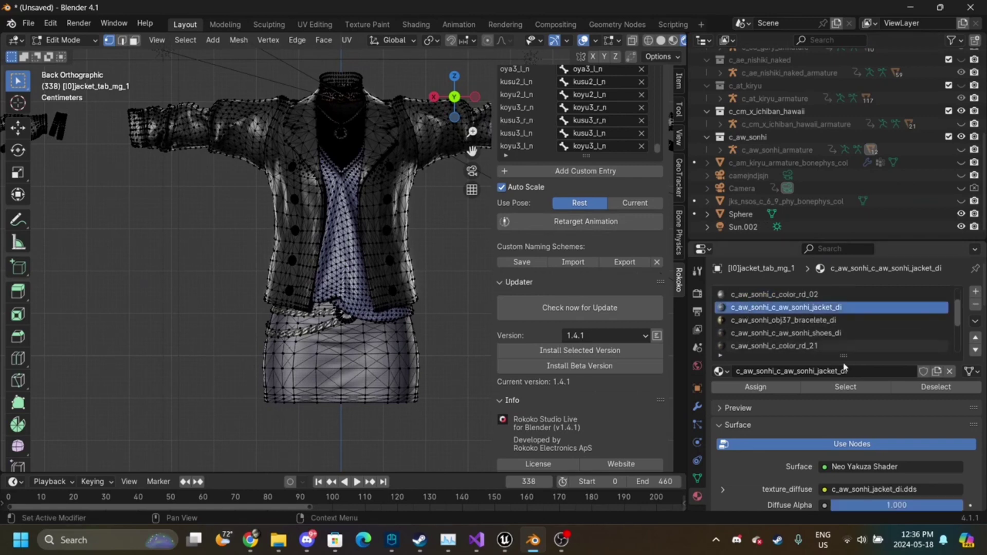
click(850, 389)
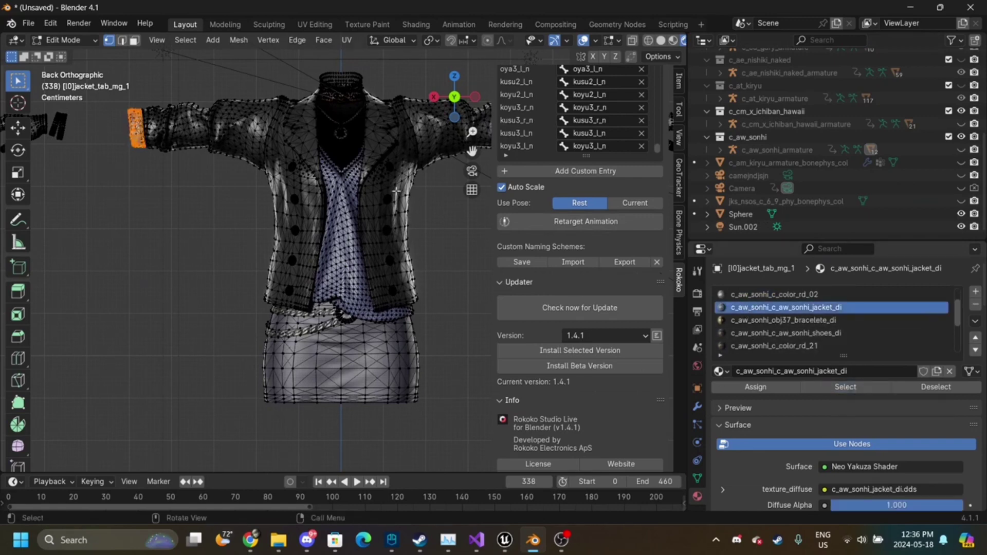
scroll(814, 308, up, 2)
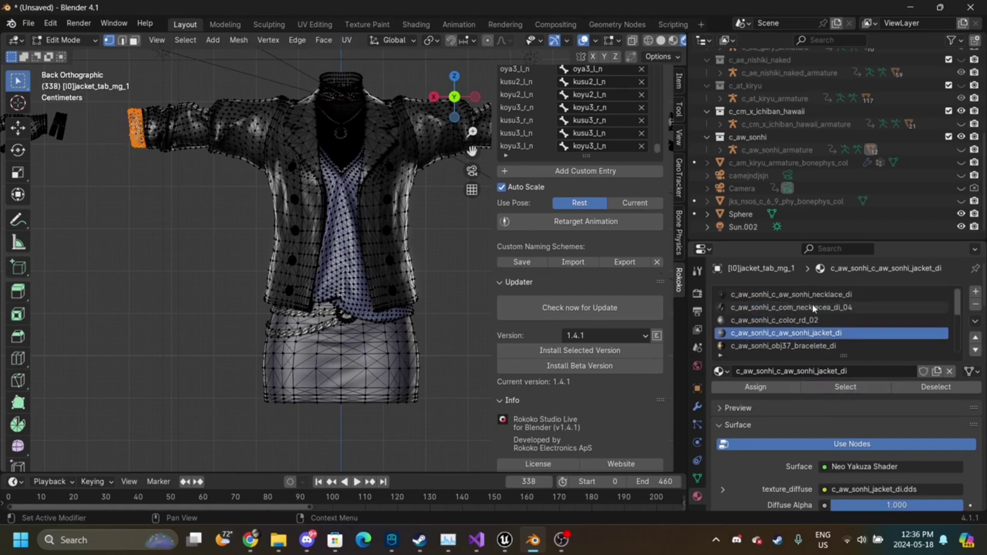
- Separate the outfit geometry assigned to the c_aw_sonhi_c_aw_sonhi_jacket_di.001 material into its own object
scroll(814, 308, down, 5)
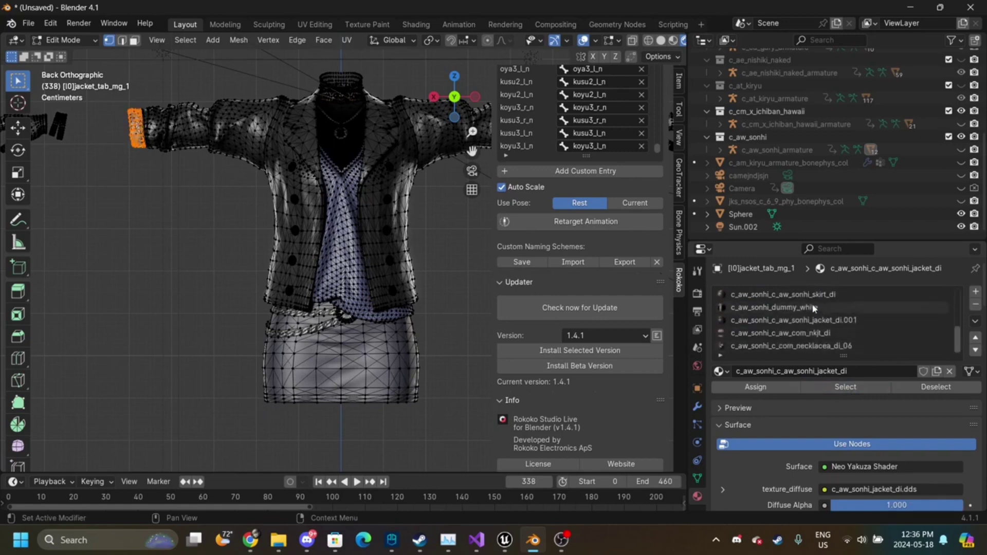
click(838, 320)
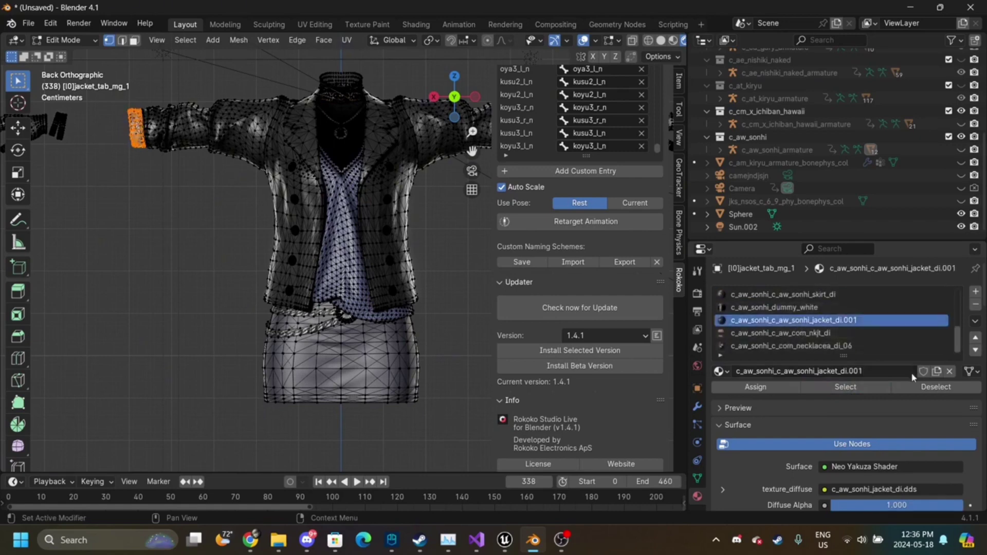
click(871, 390)
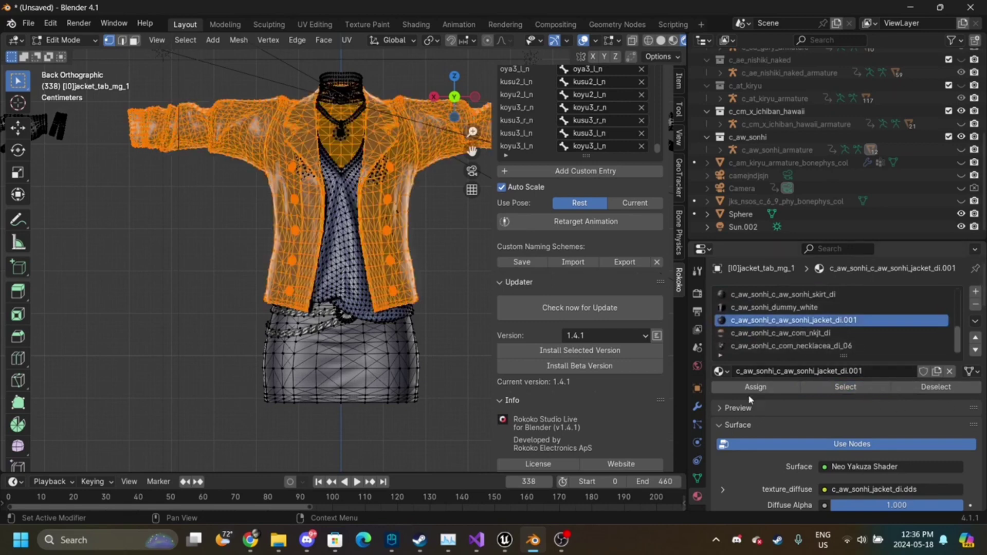
key(p)
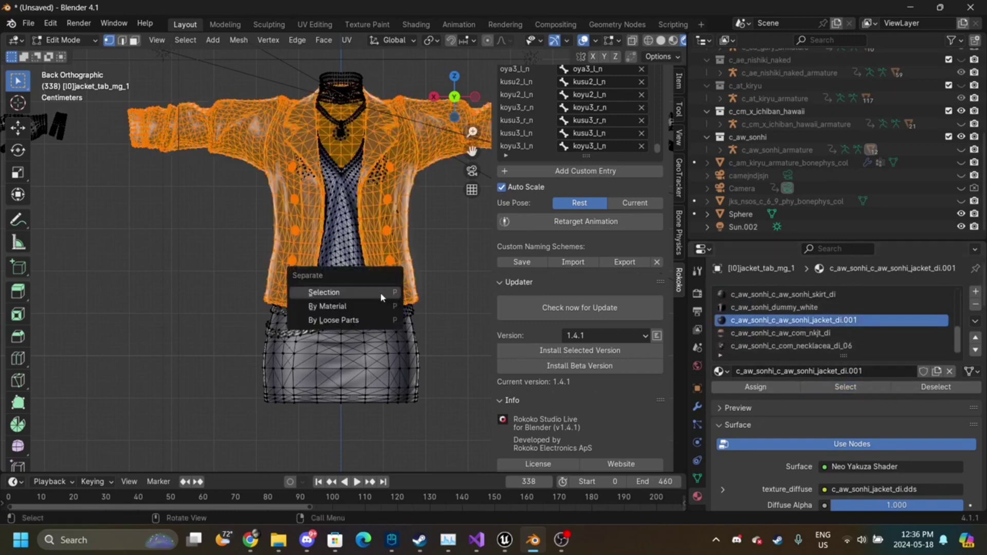
click(380, 292)
- Return to the camera view, leave Edit Mode and frame both fighters
click(472, 170)
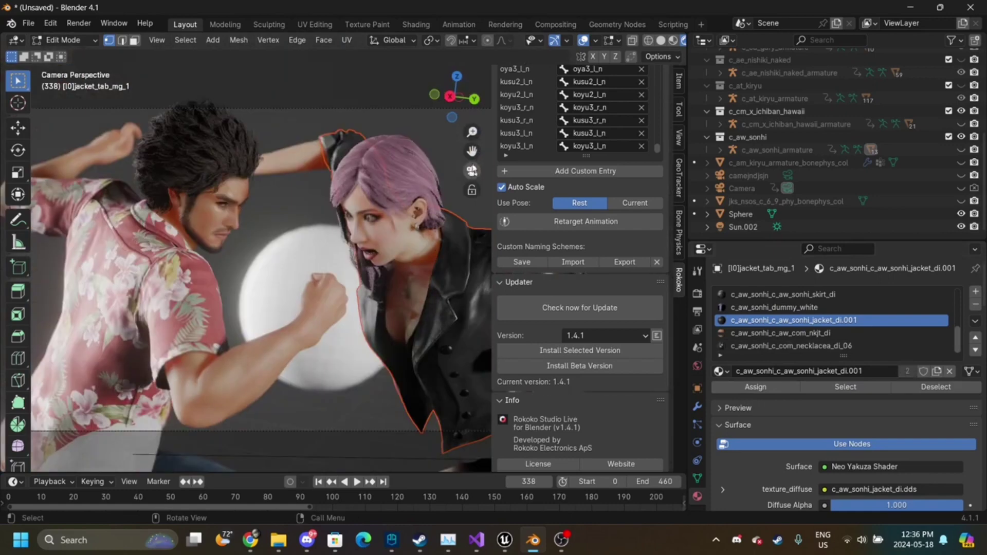
drag(472, 132, 271, 73)
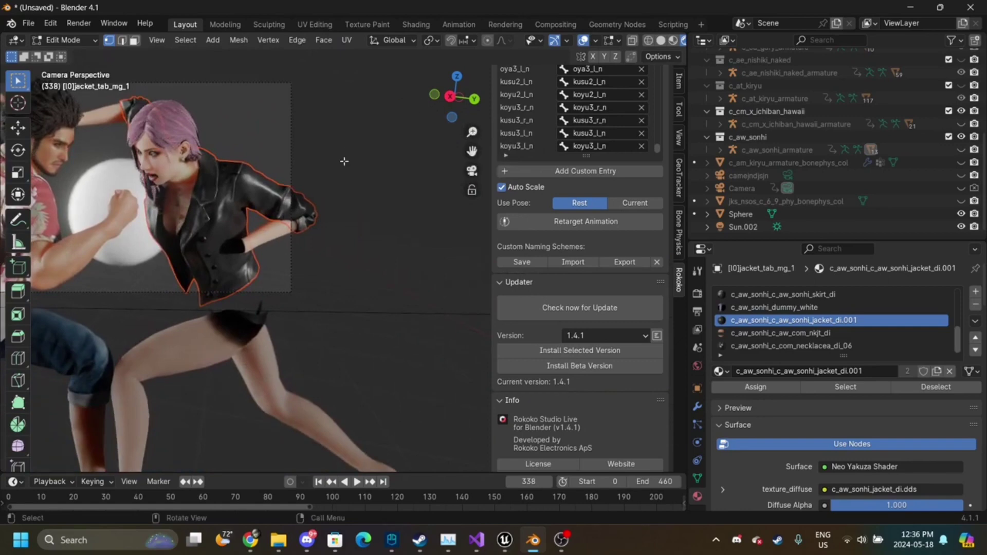
key(Tab)
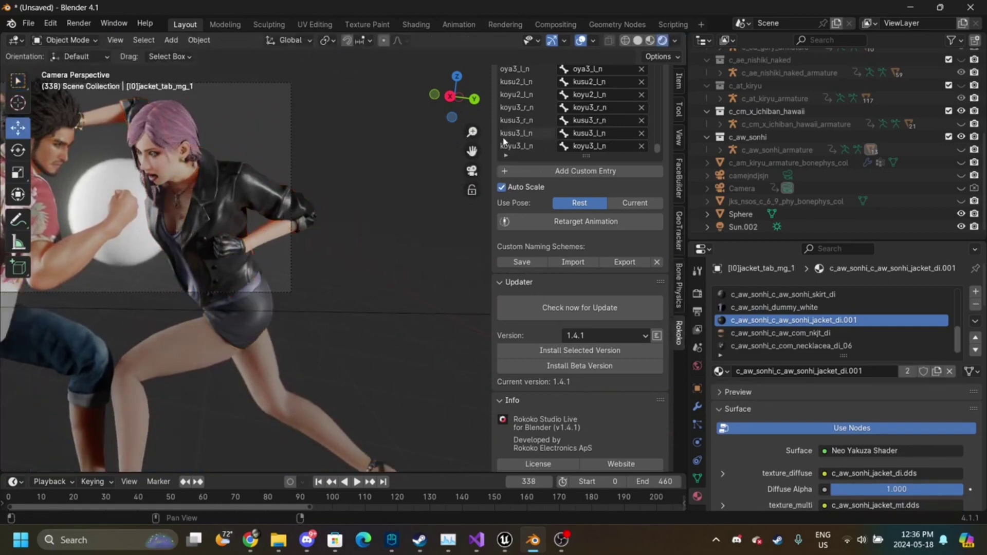
mouse_move(472, 133)
mouse_down()
mouse_move(517, 155)
mouse_move(878, 209)
mouse_move(822, 252)
mouse_move(472, 133)
mouse_up()
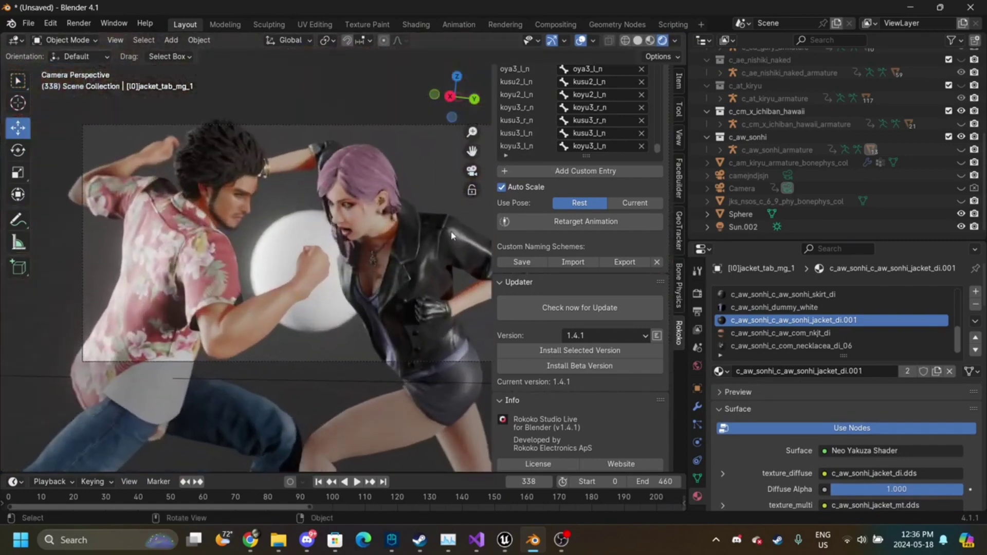
- Move the separated jacket away from the body as a test and clear its location
click(451, 235)
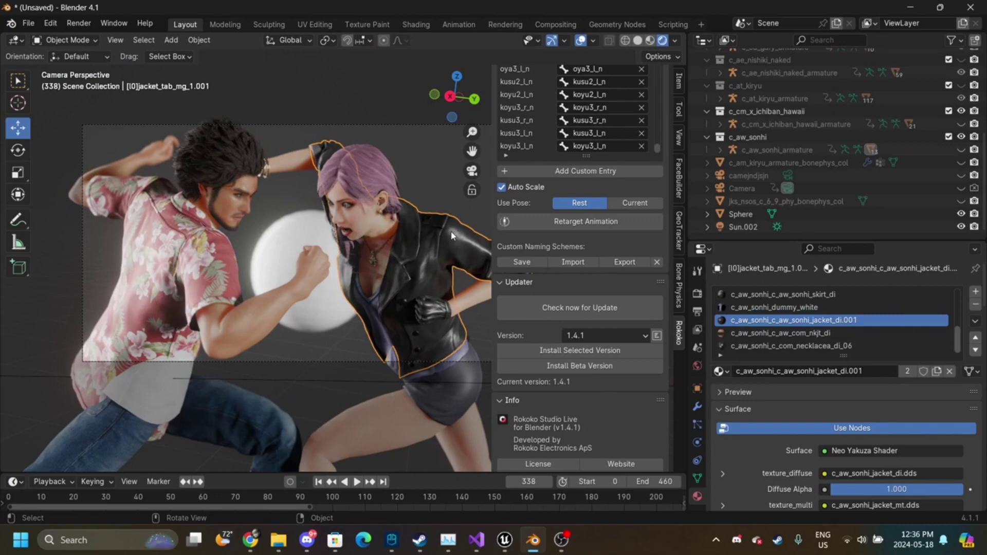
key(g)
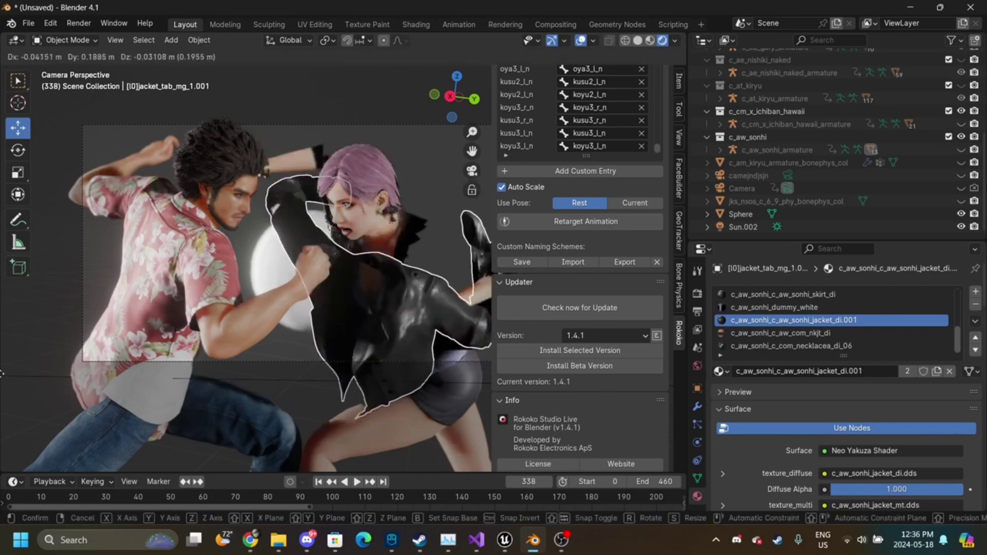
click(626, 218)
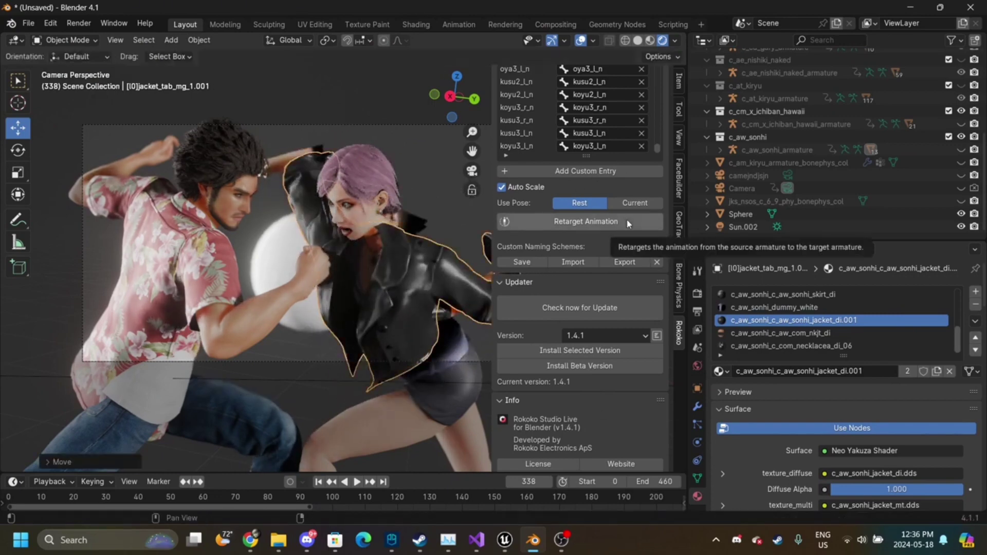
key(alt+g)
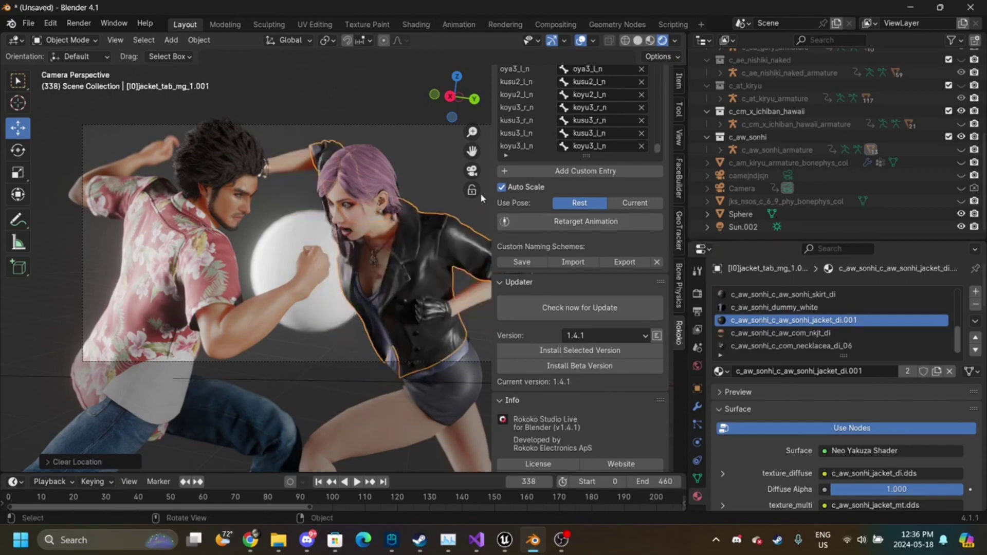
- Frame both fighters in full, deselect the jacket and save the scene as part7tutoorial.blend in the Blender documents folder
drag(472, 132, 512, 171)
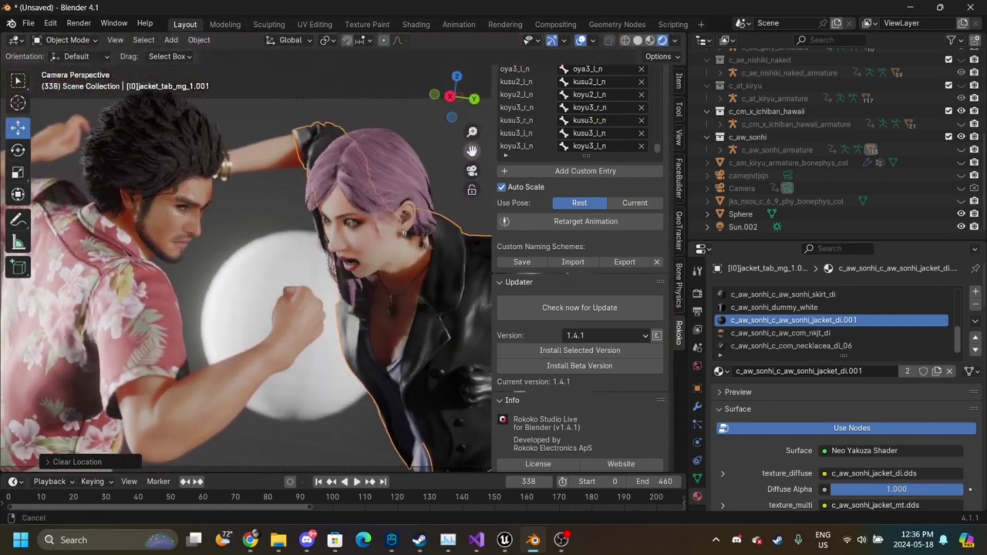
drag(472, 132, 472, 191)
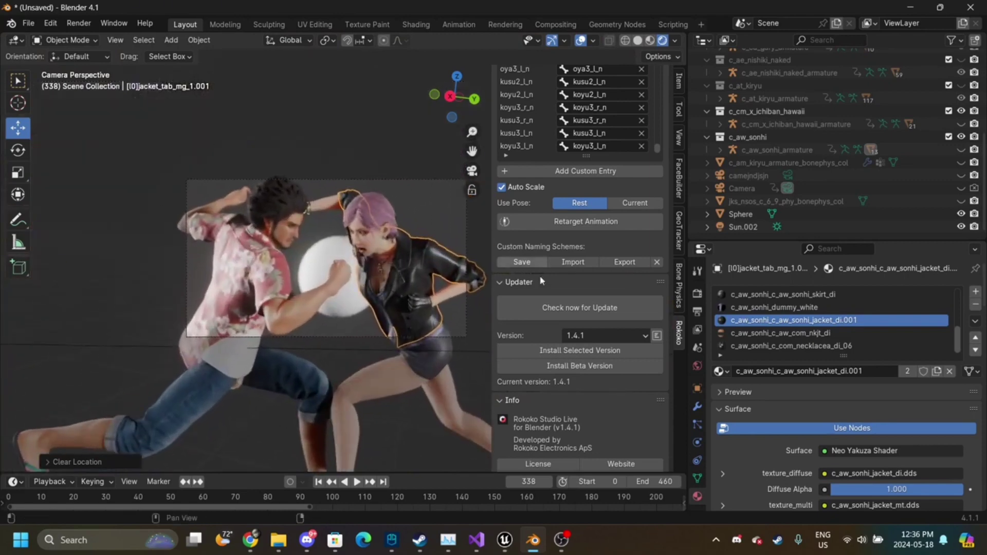
click(432, 203)
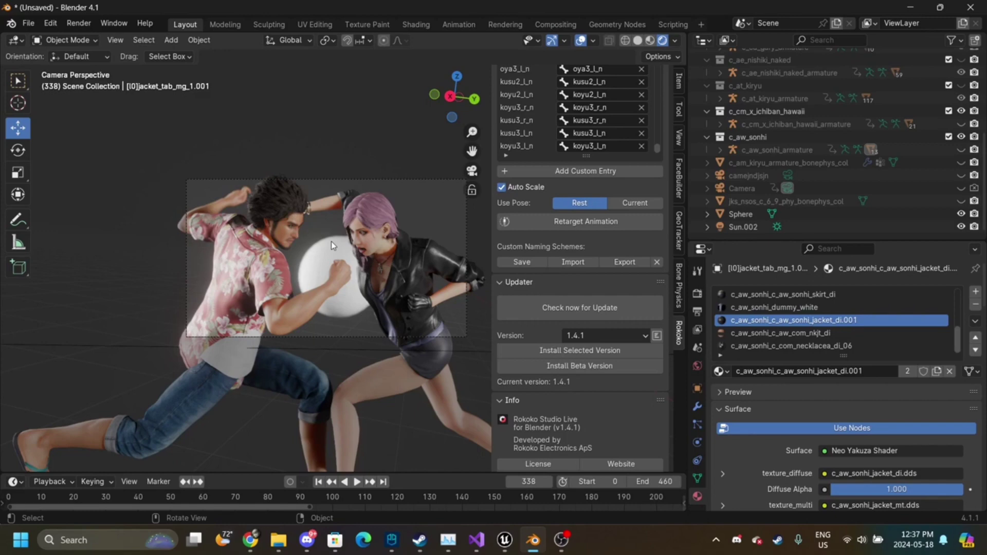
key(ctrl+s)
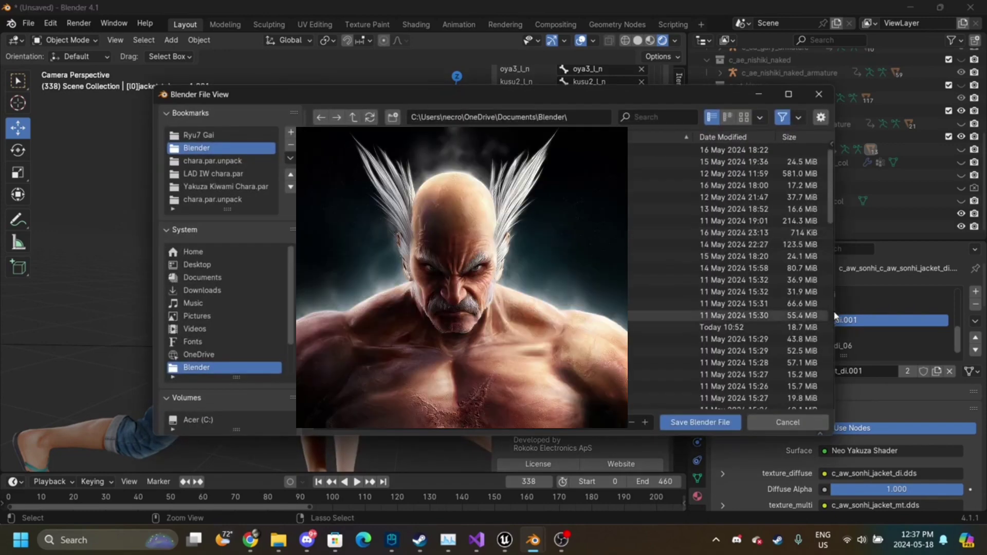
click(793, 425)
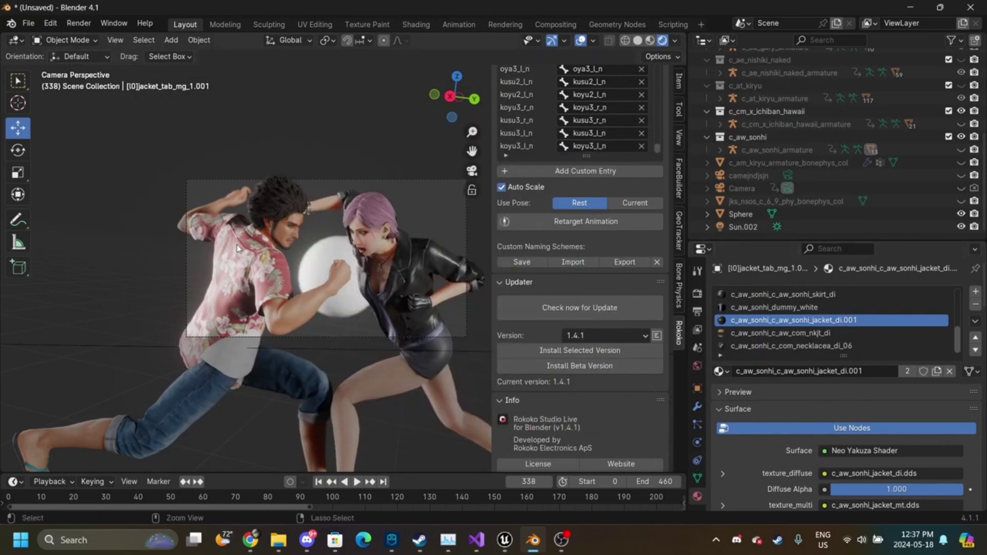
key(ctrl+s)
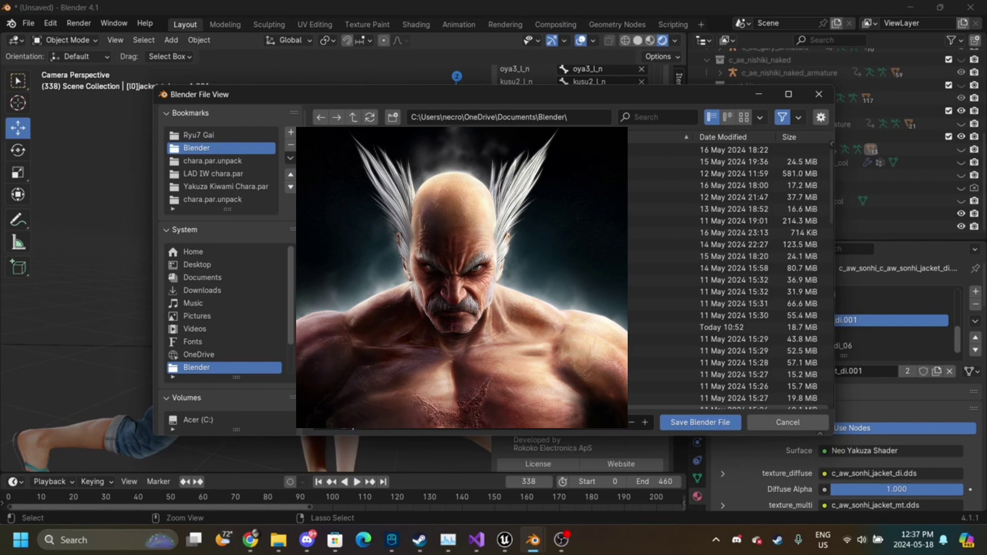
click(735, 423)
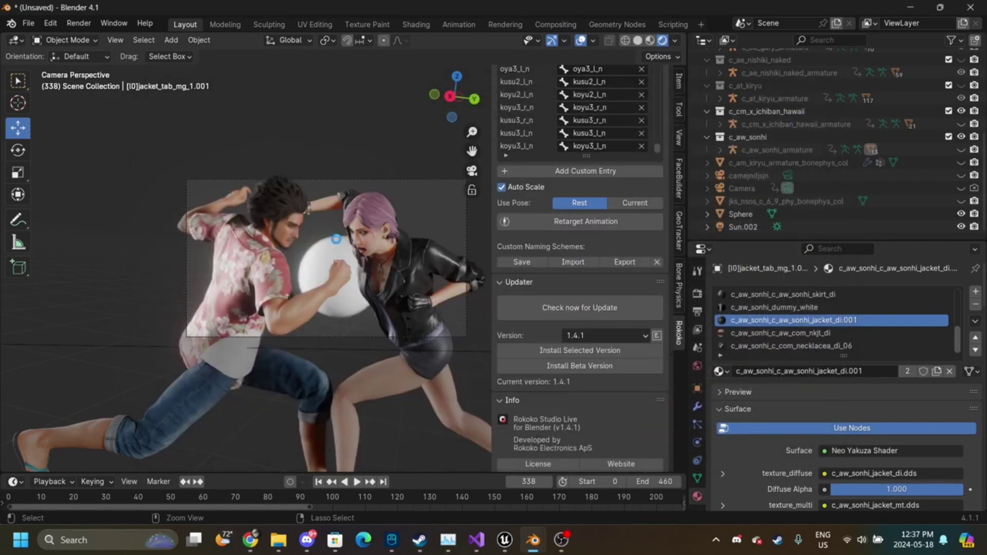
click(38, 24)
mouse_move(96, 70)
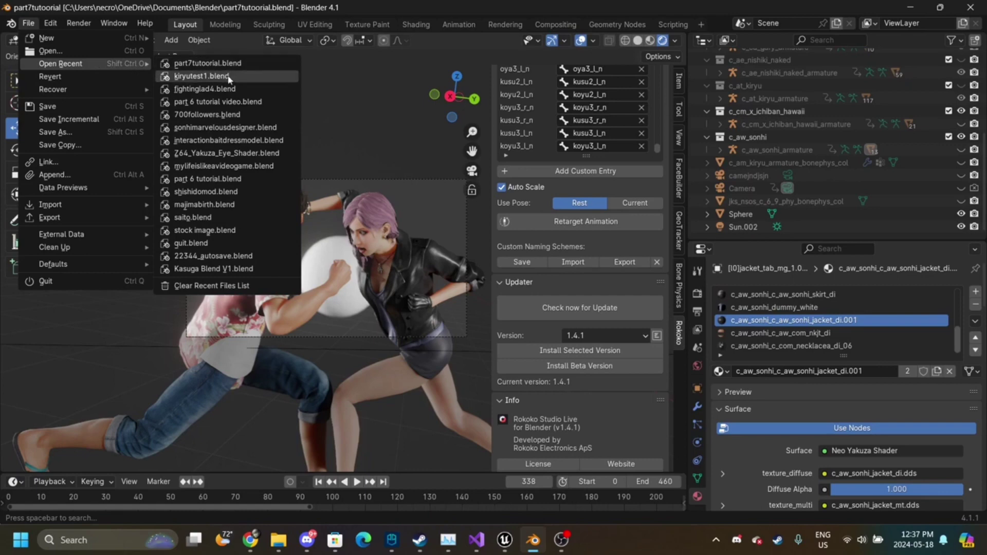
click(219, 101)
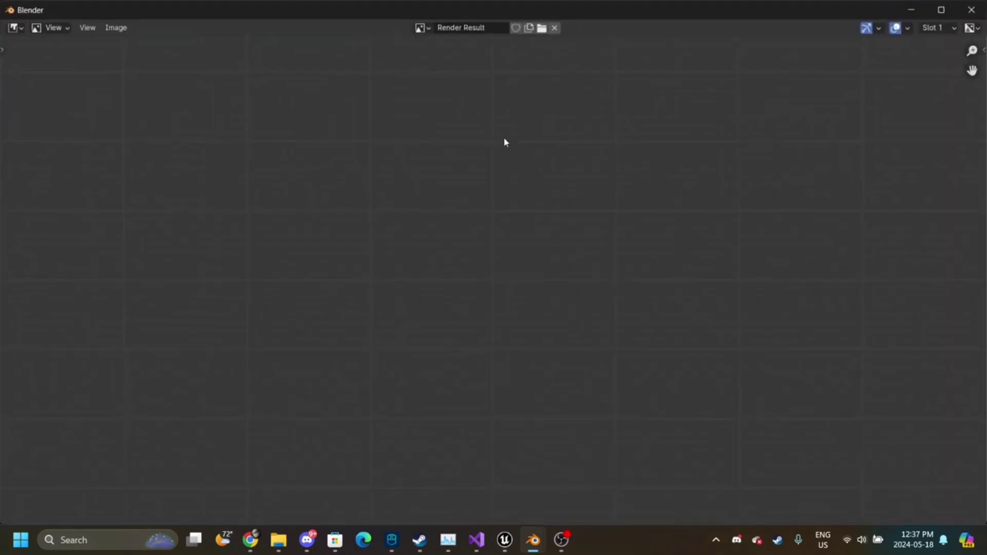
click(971, 10)
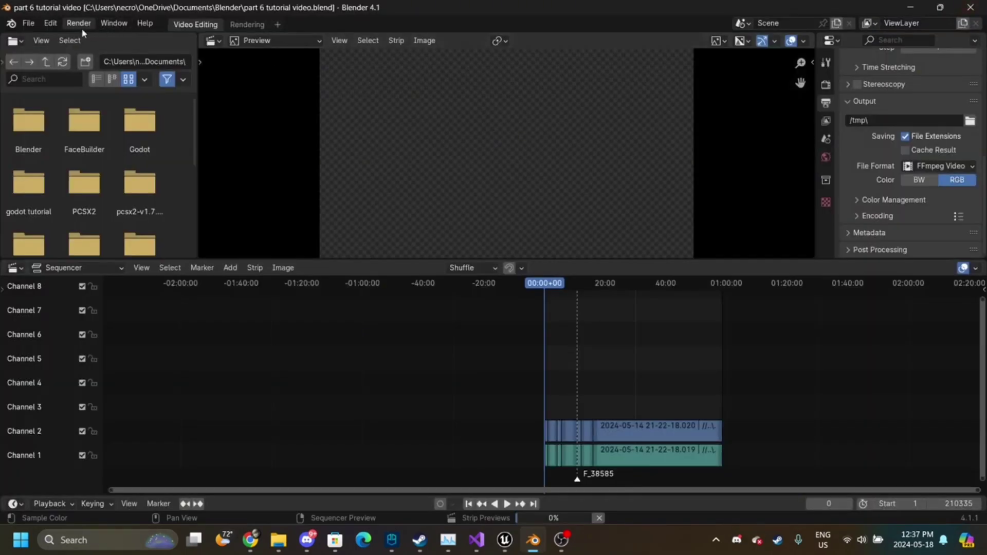
- Open the recent file part 6 tutorial.blend
click(35, 24)
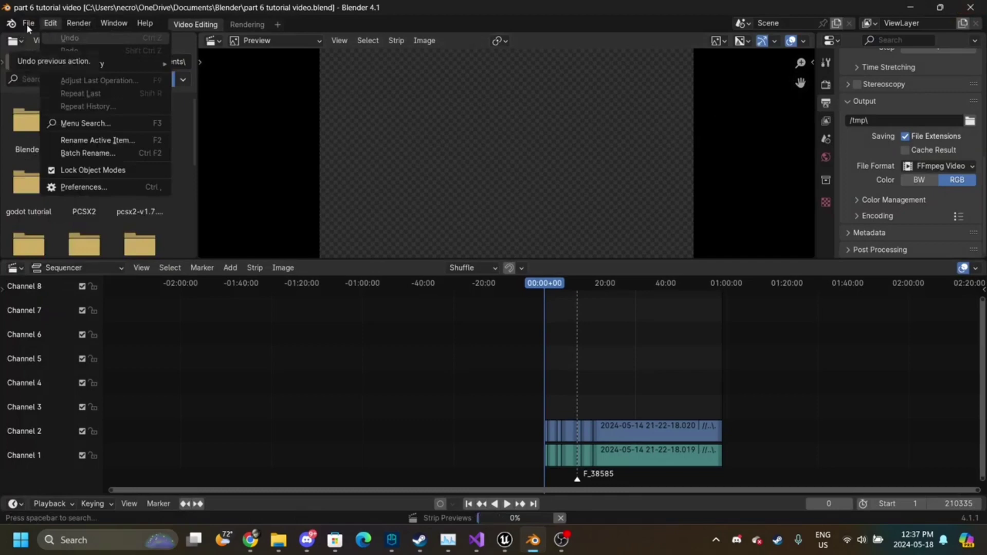
click(26, 24)
click(27, 22)
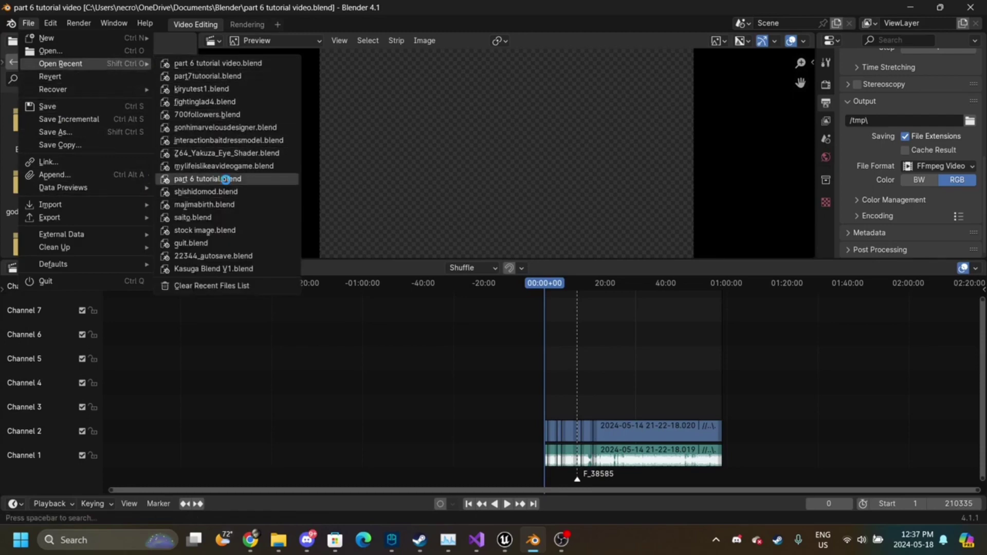
click(225, 179)
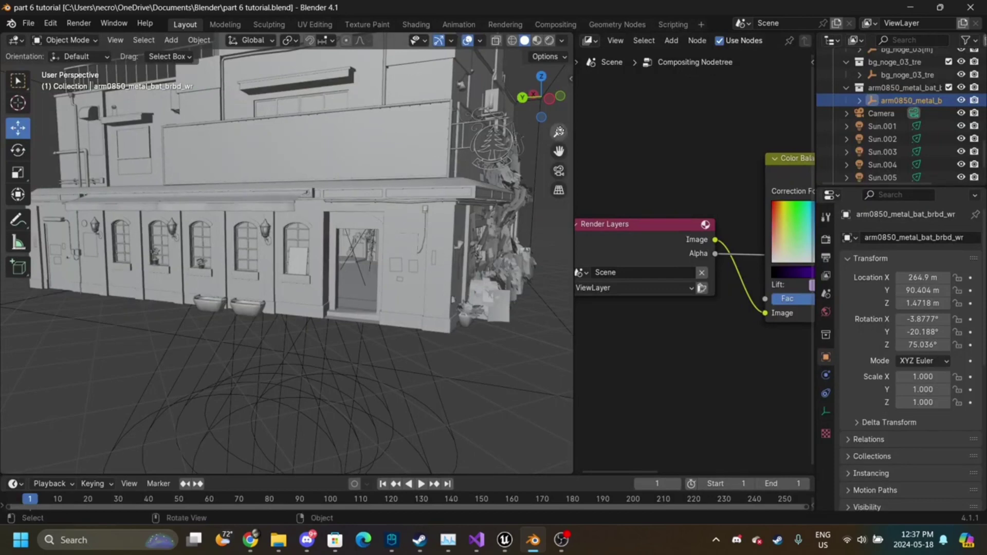
- Switch to the top orthographic view and box-select the building together with its lights
scroll(560, 133, down, 4)
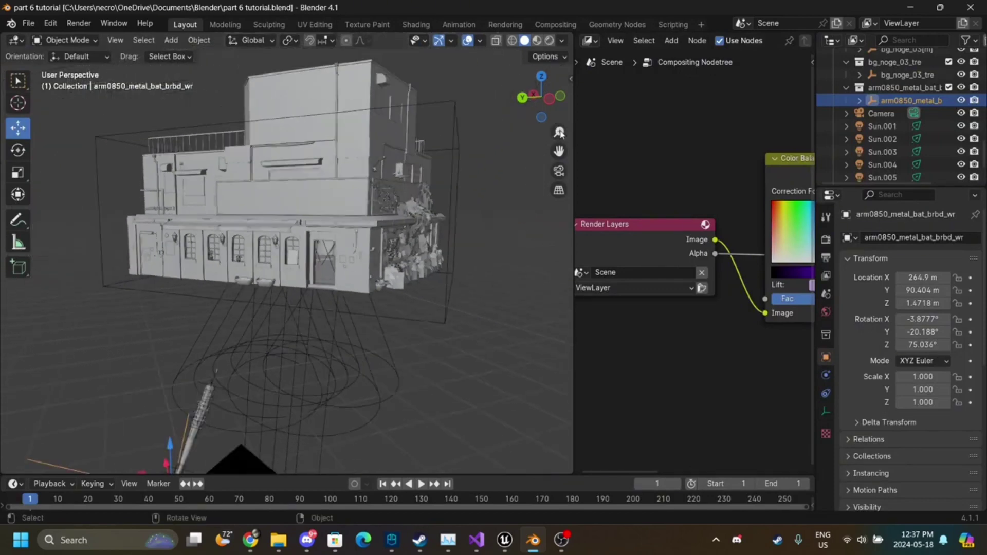
scroll(560, 133, down, 3)
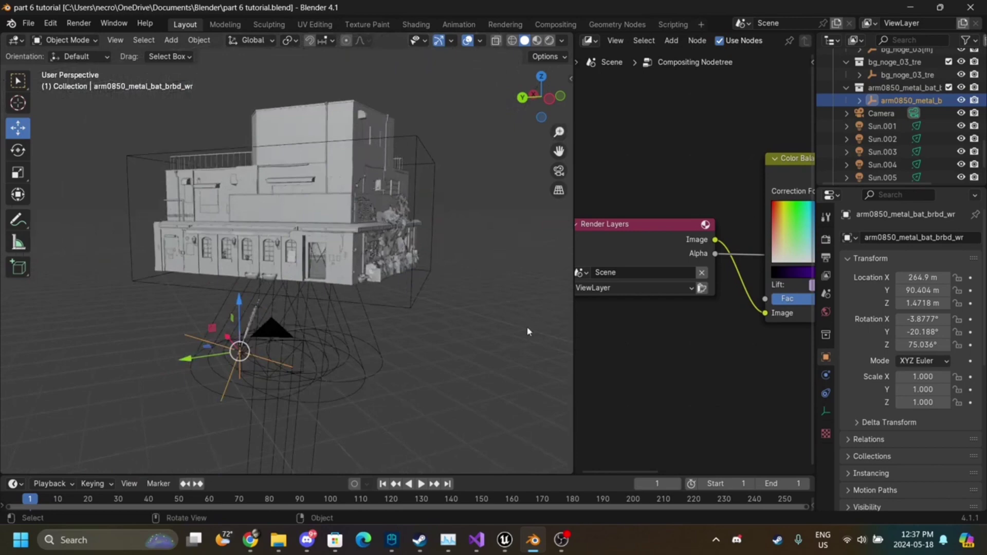
drag(522, 329, 445, 63)
mouse_move(536, 85)
mouse_down()
mouse_move(493, 95)
mouse_move(524, 94)
mouse_up()
click(541, 81)
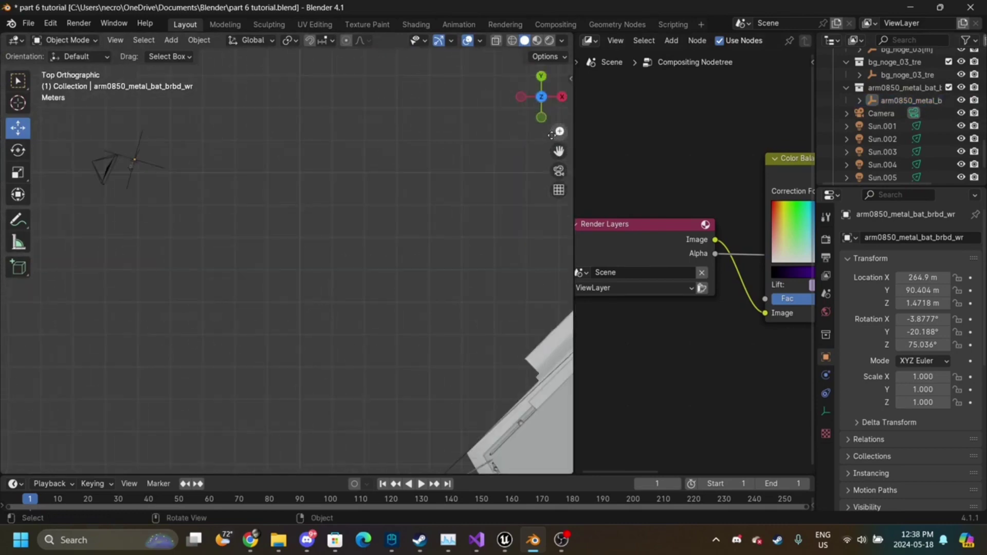
drag(557, 133, 556, 263)
drag(279, 182, 715, 488)
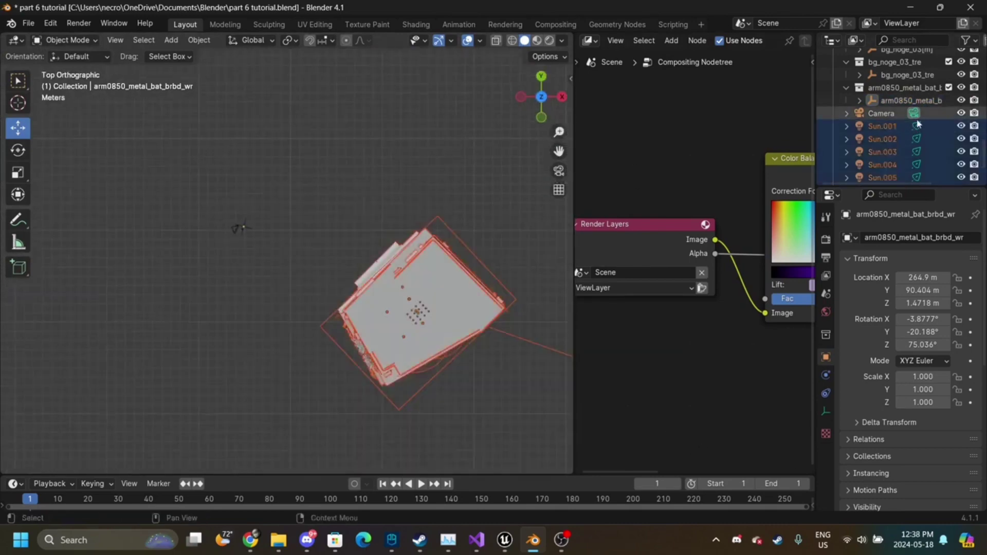
- Hide the camera and the metal bat collection, and copy all remaining objects of the building scene
scroll(918, 124, up, 1)
click(960, 127)
click(961, 102)
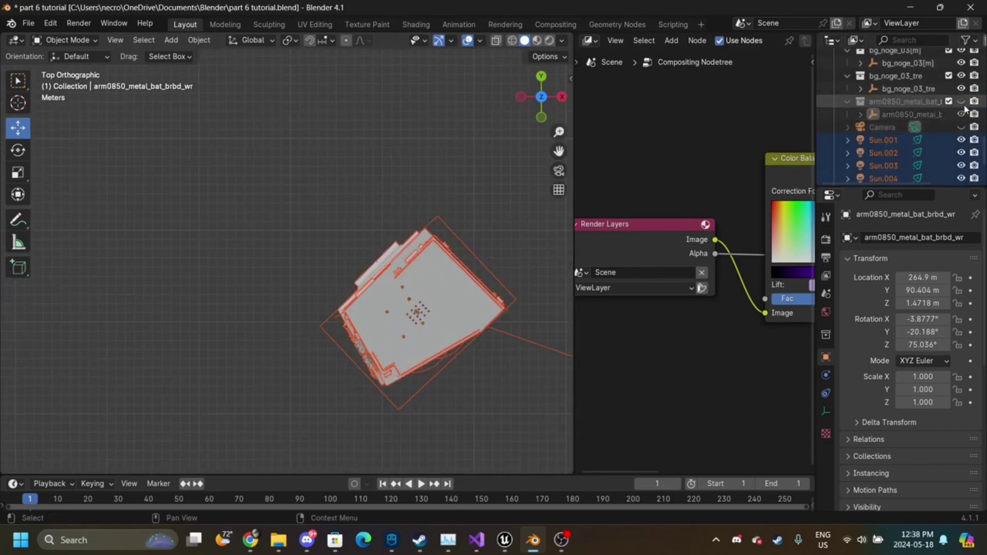
key(a)
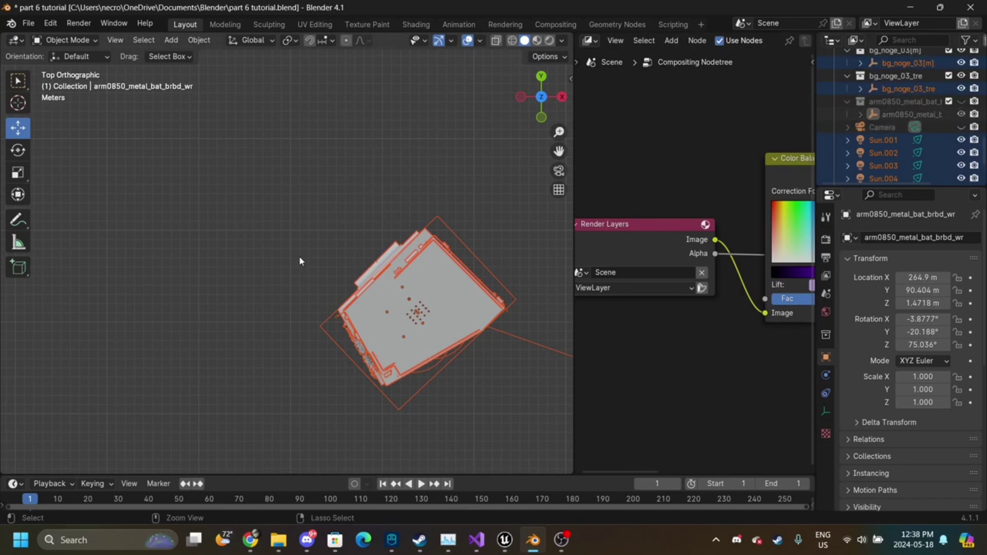
key(ctrl+c)
- Reopen part7tutoorial.blend and paste the copied building and lights into the fight scene
click(29, 23)
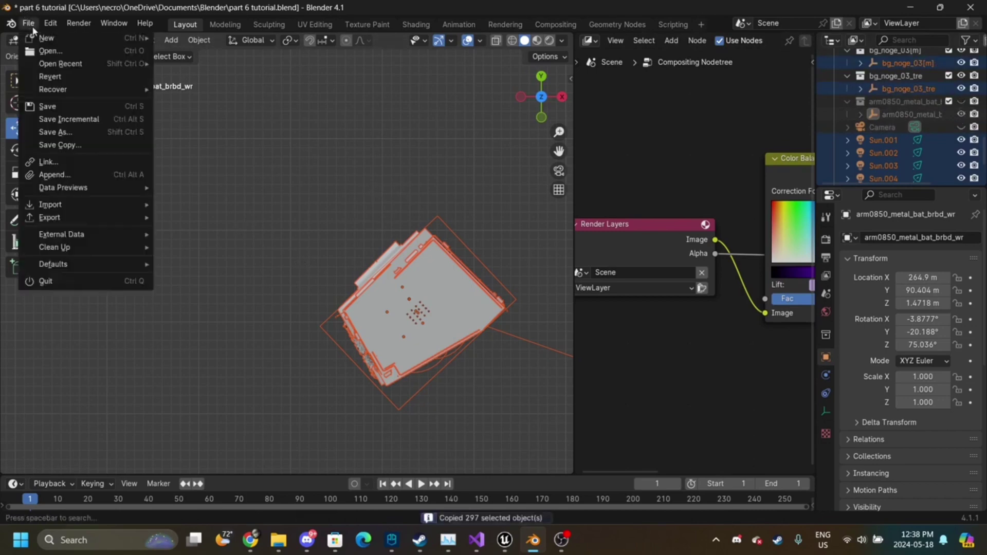
mouse_move(103, 63)
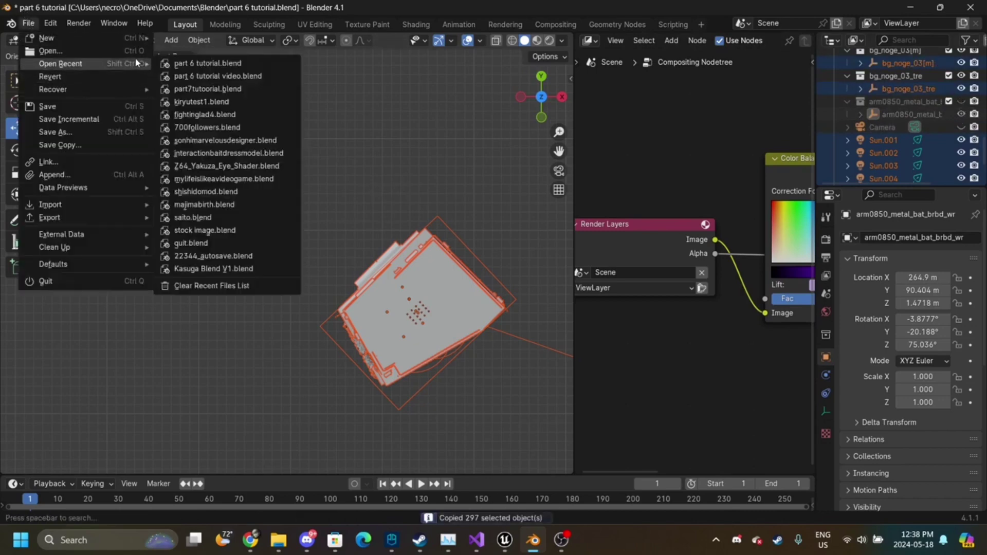
click(201, 89)
click(498, 292)
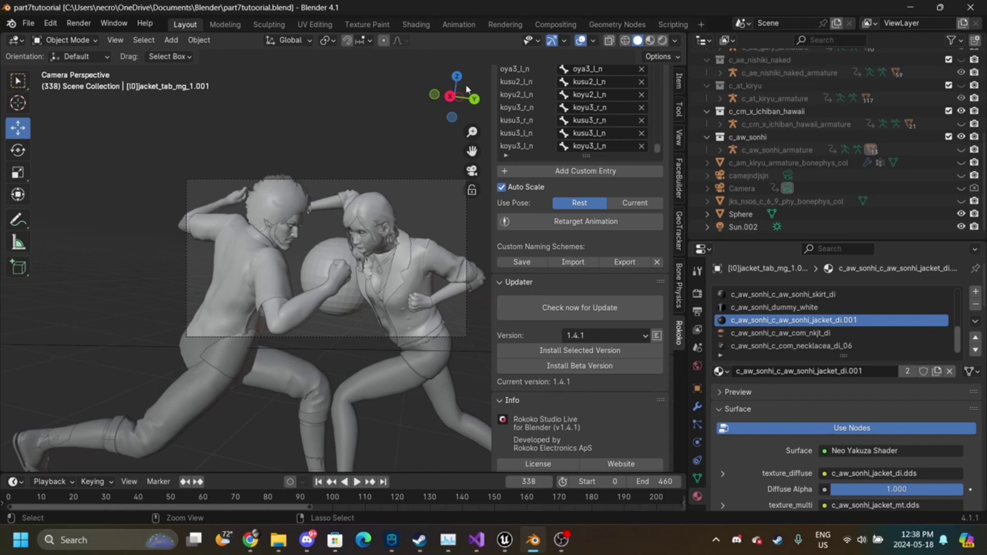
key(ctrl+v)
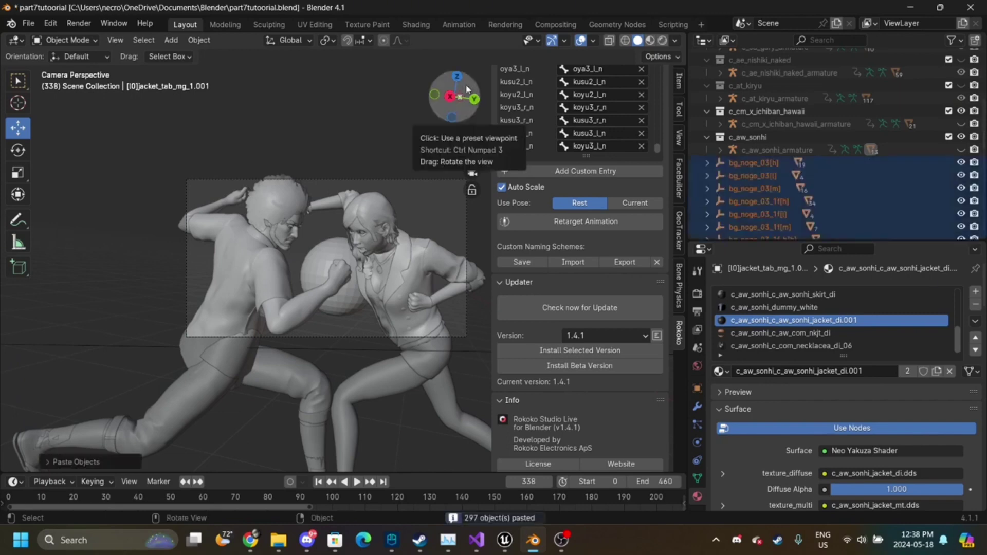
- In the top view, move the pasted building and lights about -156 m in X and -11 m in Y, over to the fighting characters
click(456, 76)
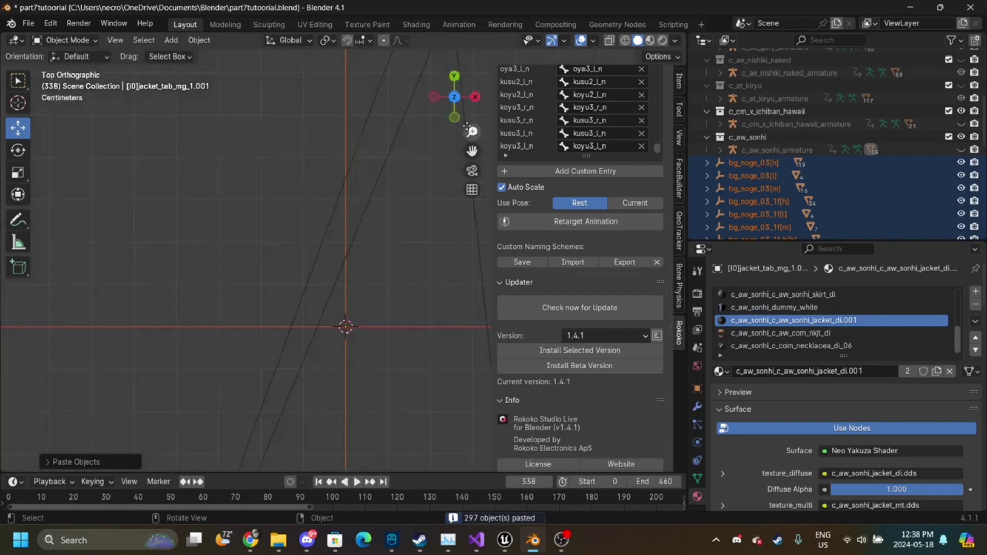
drag(472, 132, 471, 208)
key(g)
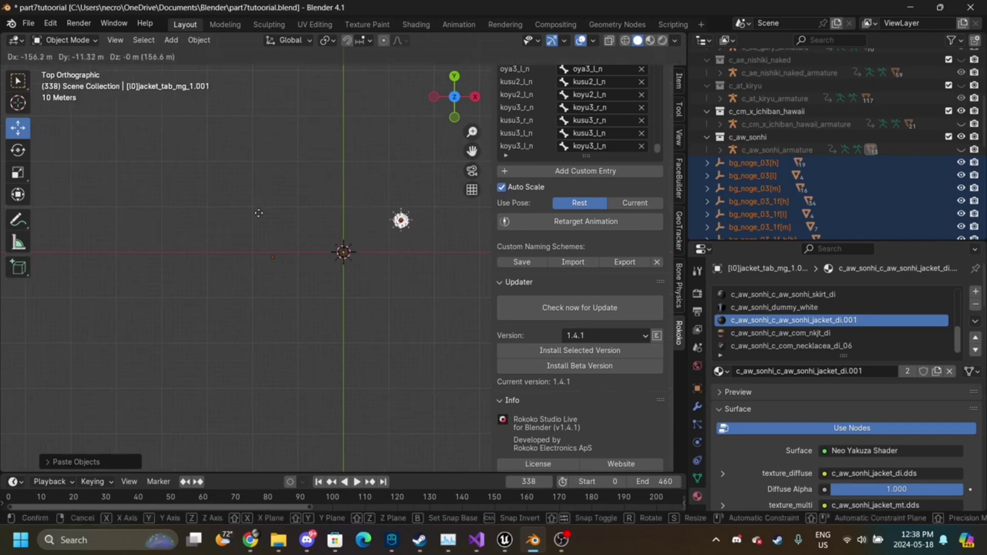
click(472, 170)
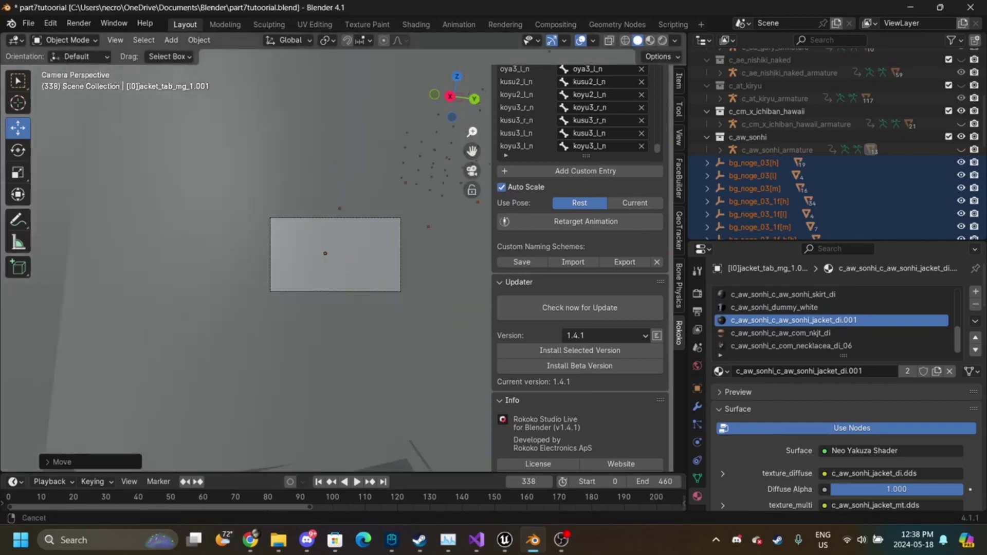
- In the front orthographic view, shift the building and its lights along positive X so the characters end up inside the room
drag(453, 97, 472, 124)
drag(450, 88, 357, 218)
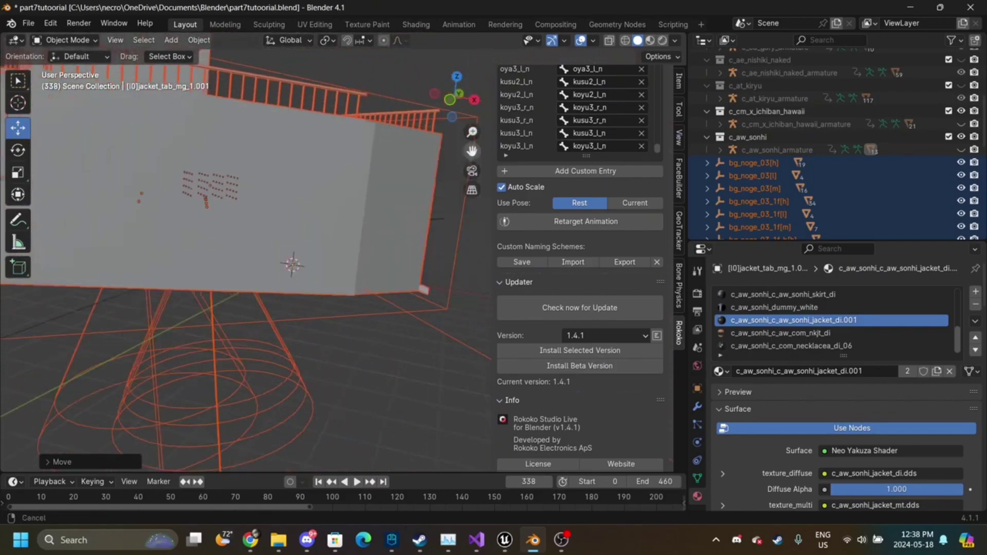
click(454, 96)
drag(473, 131, 473, 199)
drag(472, 151, 584, 132)
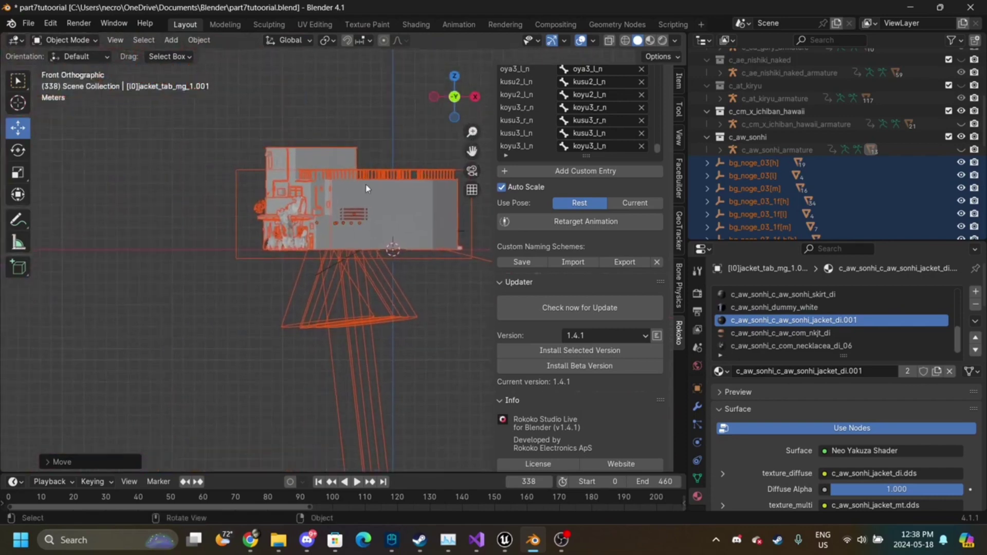
key(g)
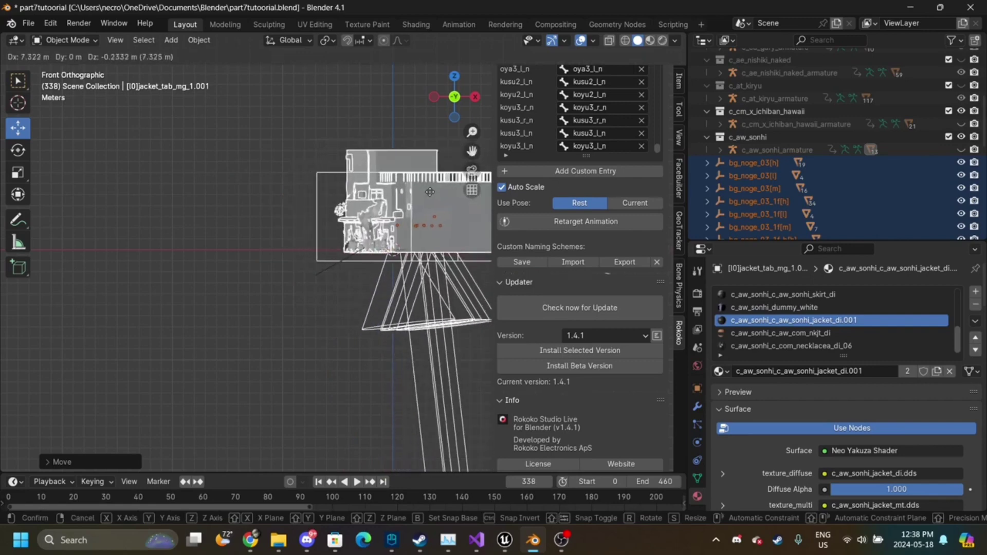
click(413, 194)
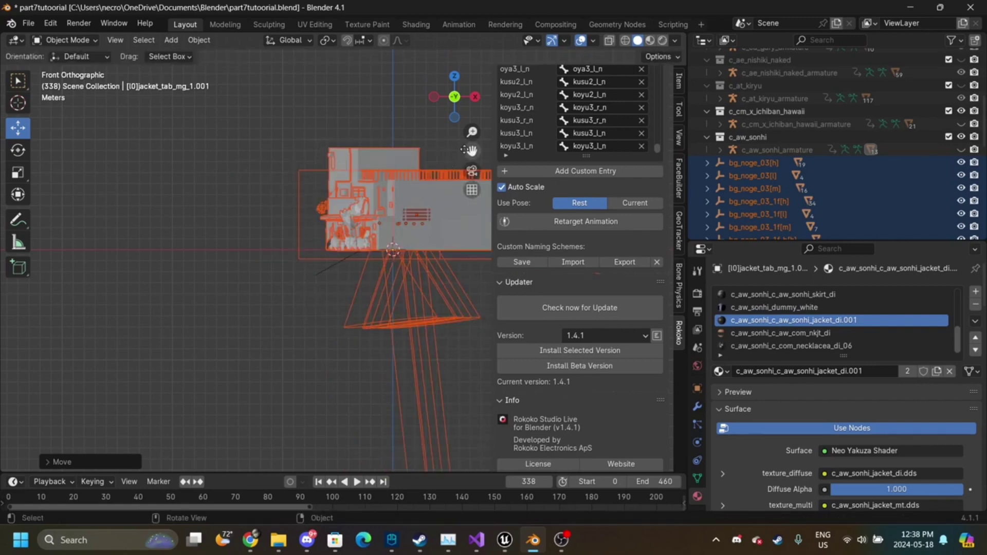
- From the camera view, slide the building along the Y axis until the piano no longer blocks the two characters
click(472, 171)
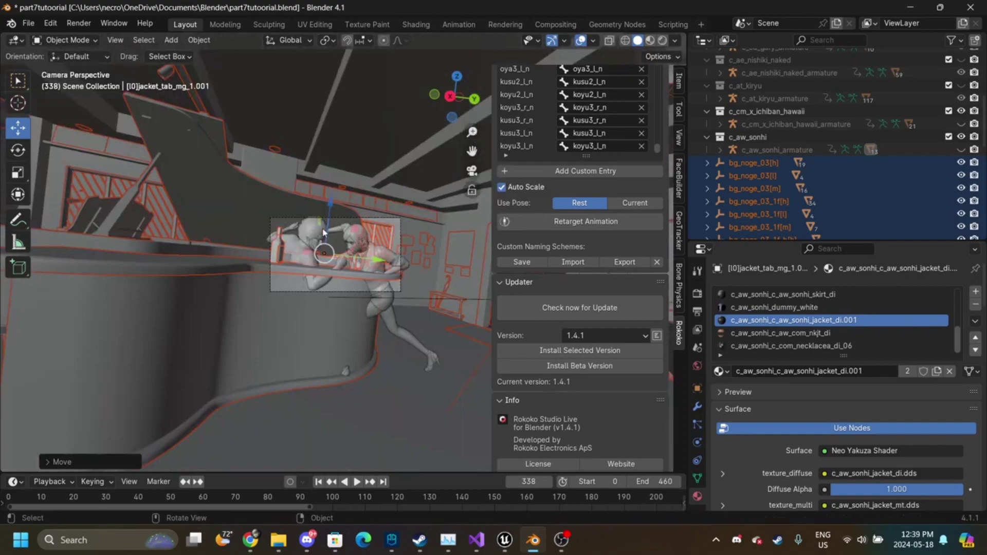
key(g)
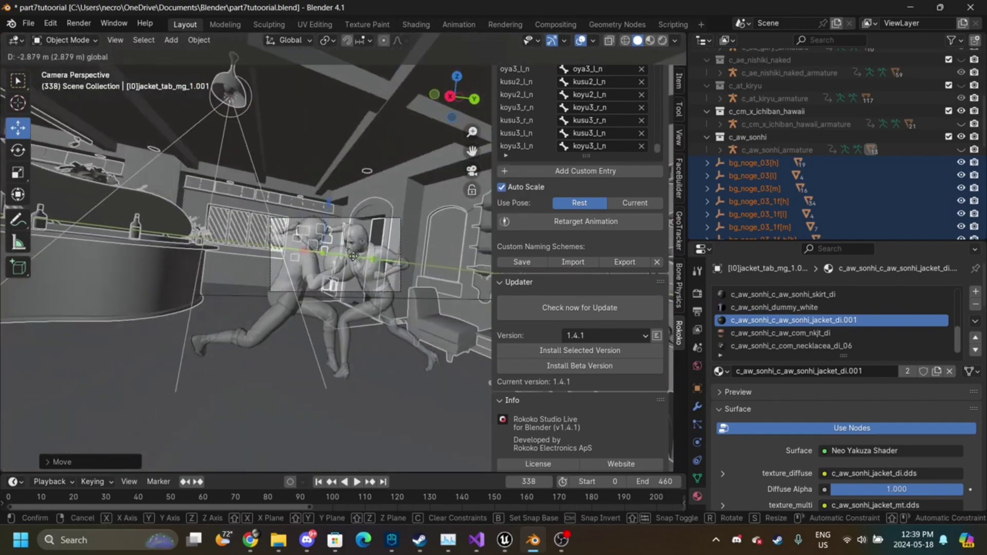
mouse_move(353, 256)
mouse_down()
mouse_move(383, 259)
mouse_move(367, 258)
mouse_up()
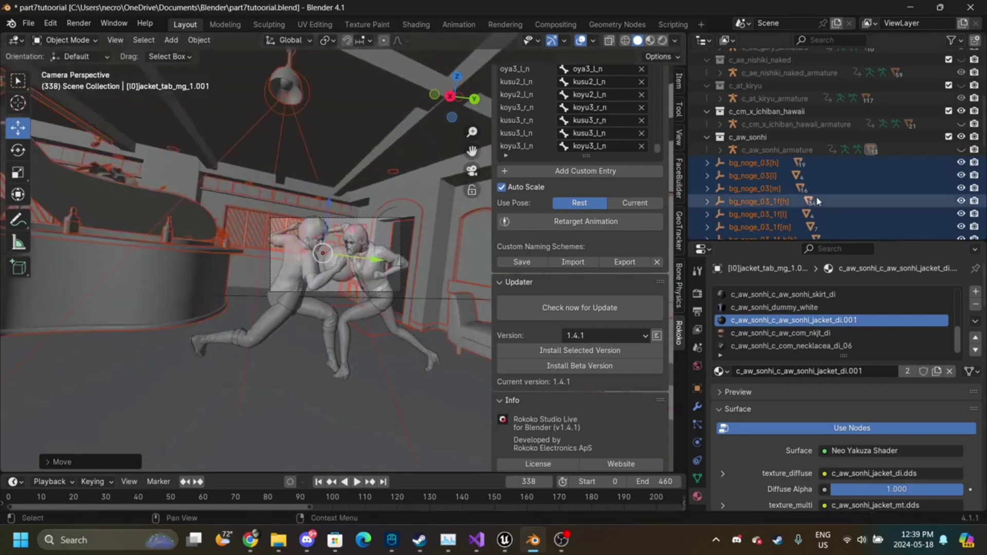
- Hide the fight scene's old sun lights, including Sun.001 and Sun.002, and show the viewport in rendered shading
scroll(817, 199, down, 10)
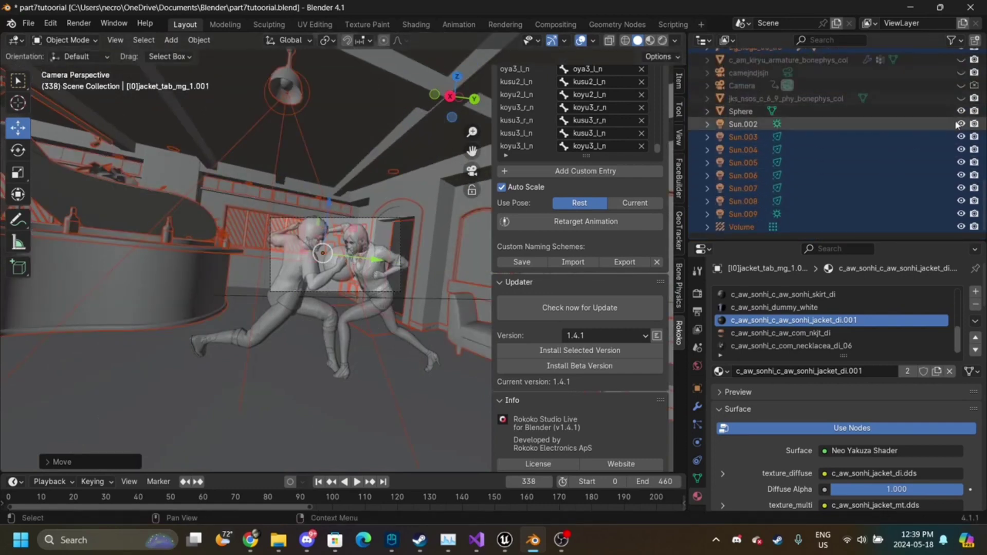
scroll(957, 125, up, 10)
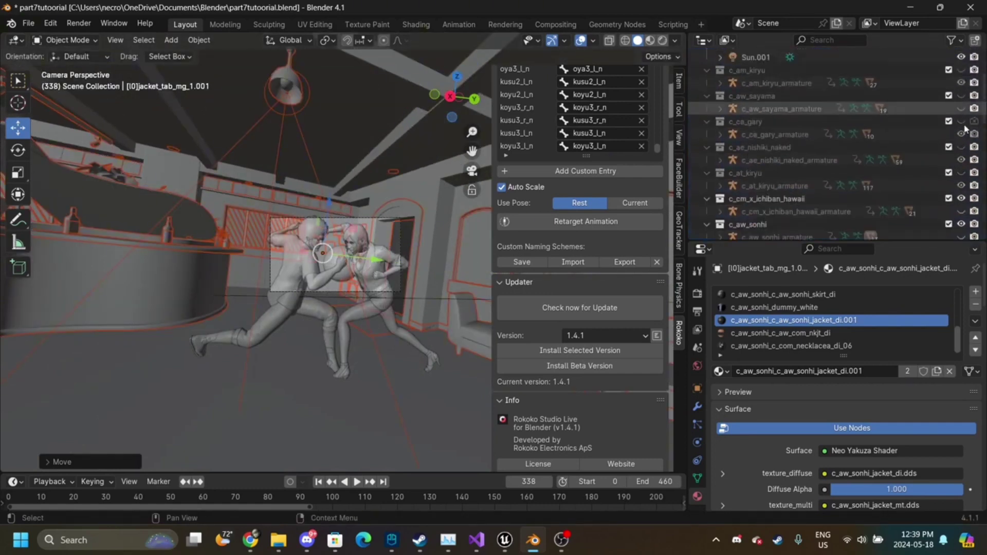
scroll(963, 211, up, 5)
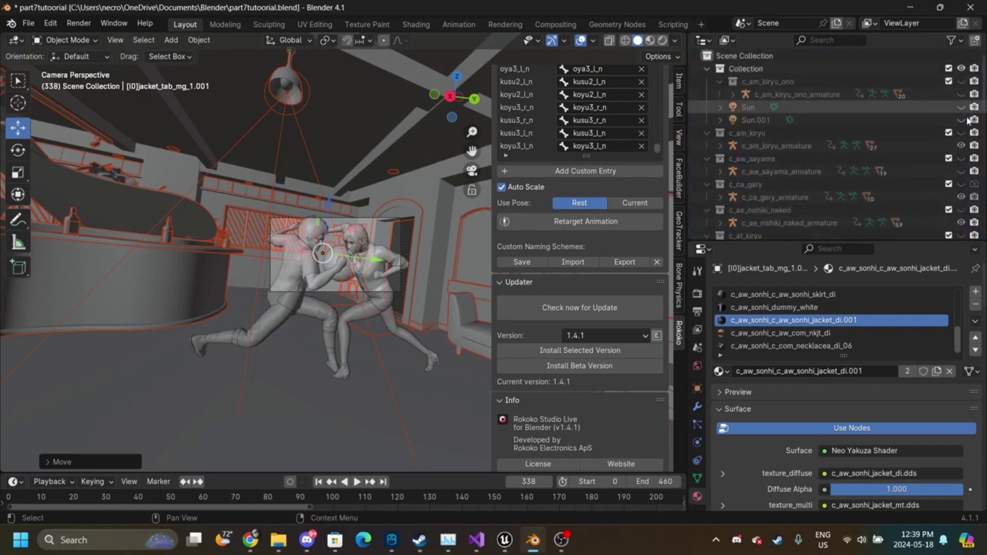
click(661, 41)
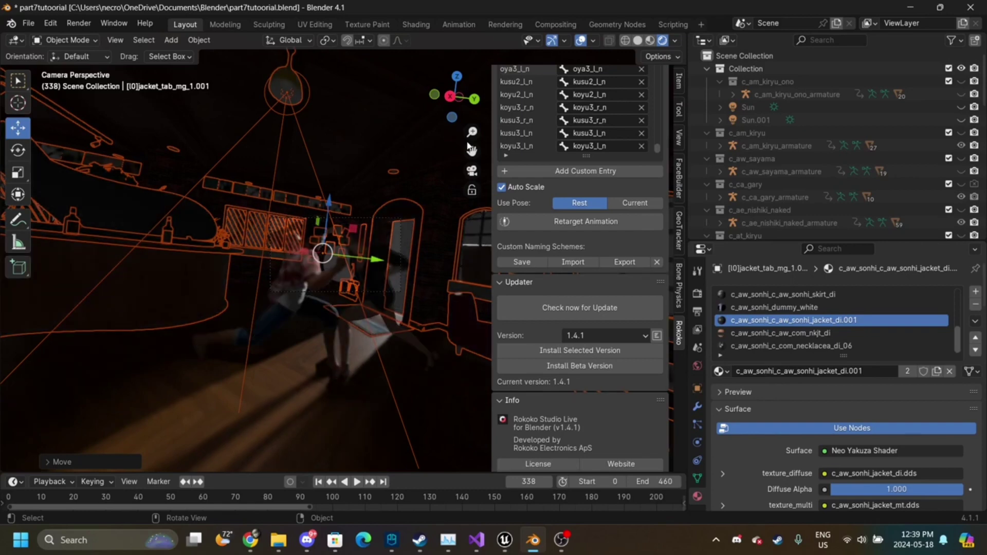
- Delete the white sphere between the two characters
drag(472, 132, 472, 85)
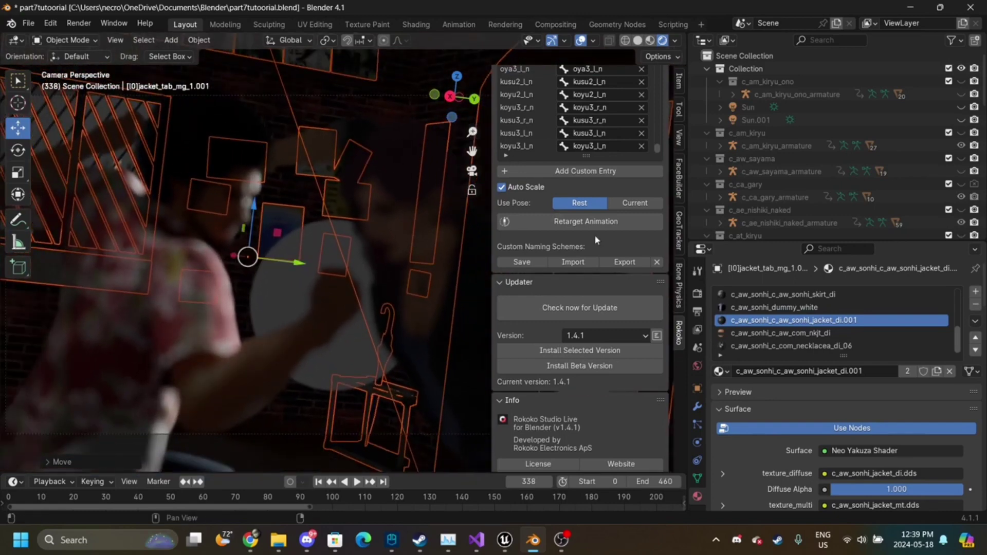
click(331, 252)
key(x)
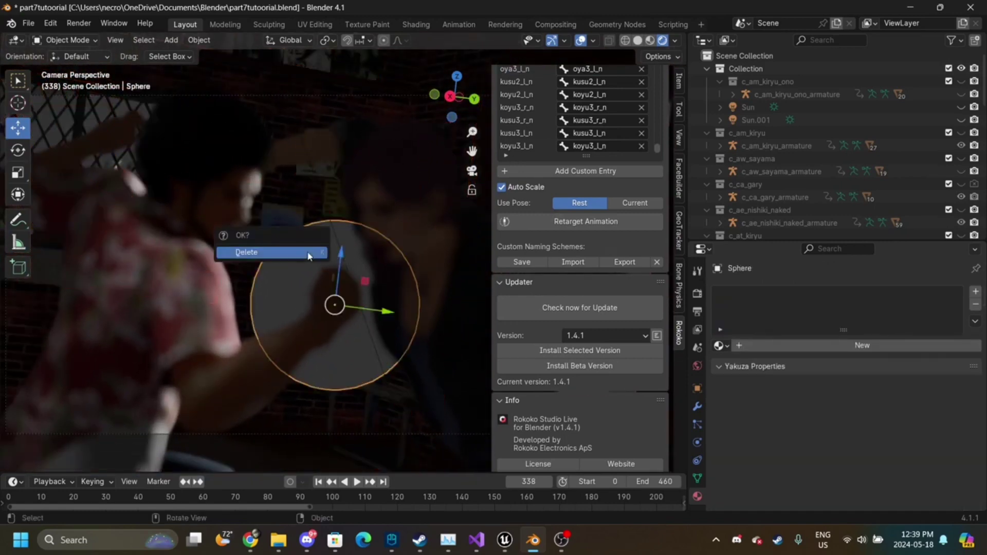
click(309, 253)
- Examine the EEVEE render settings, the film transparency option and the world background settings while comparing the scene's lighting in the camera view
click(697, 293)
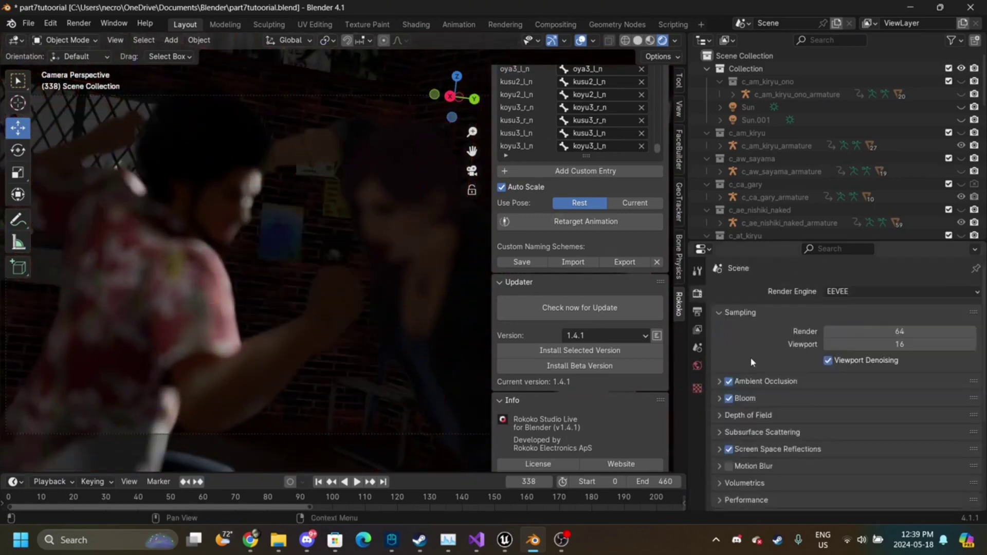
scroll(785, 378, down, 6)
click(762, 503)
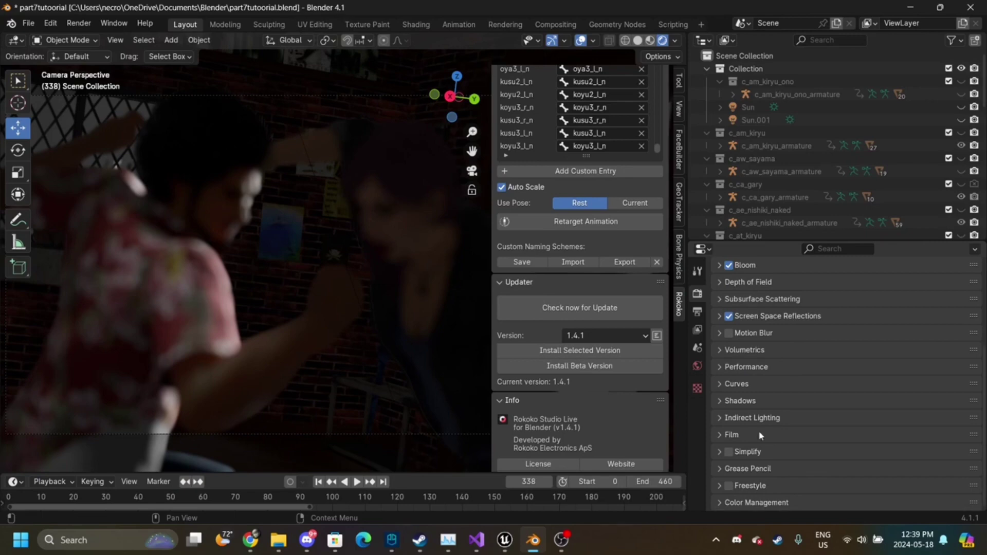
scroll(761, 435, up, 6)
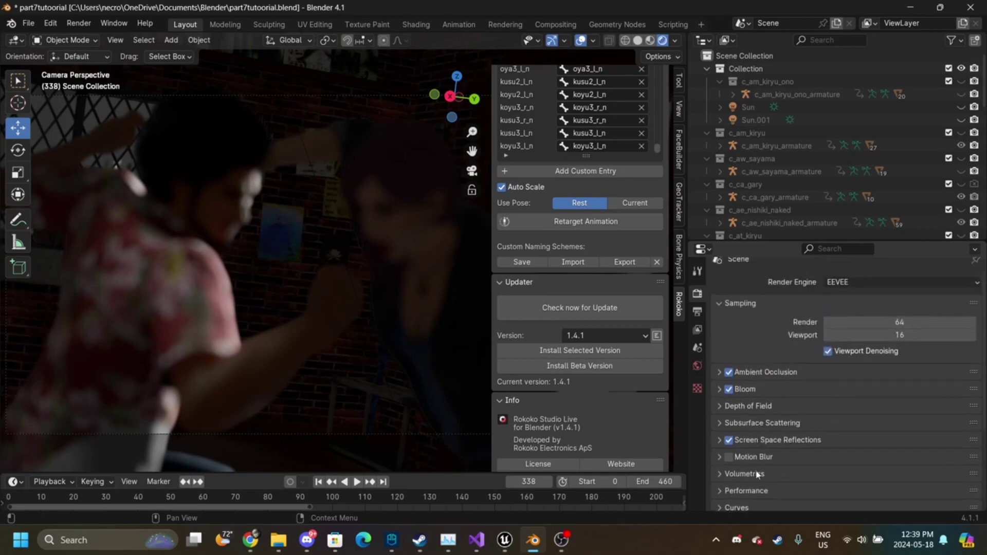
scroll(776, 434, down, 6)
click(755, 436)
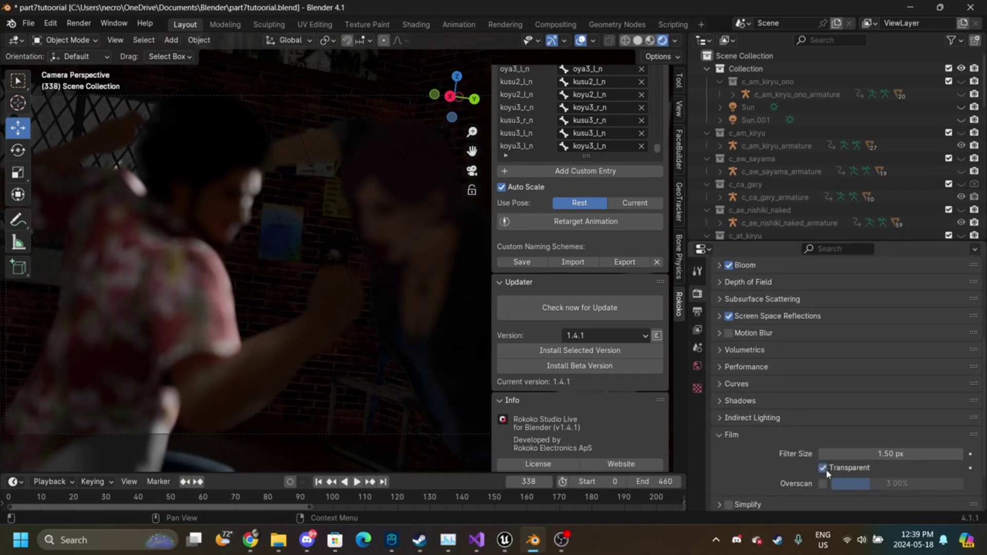
click(697, 349)
click(697, 365)
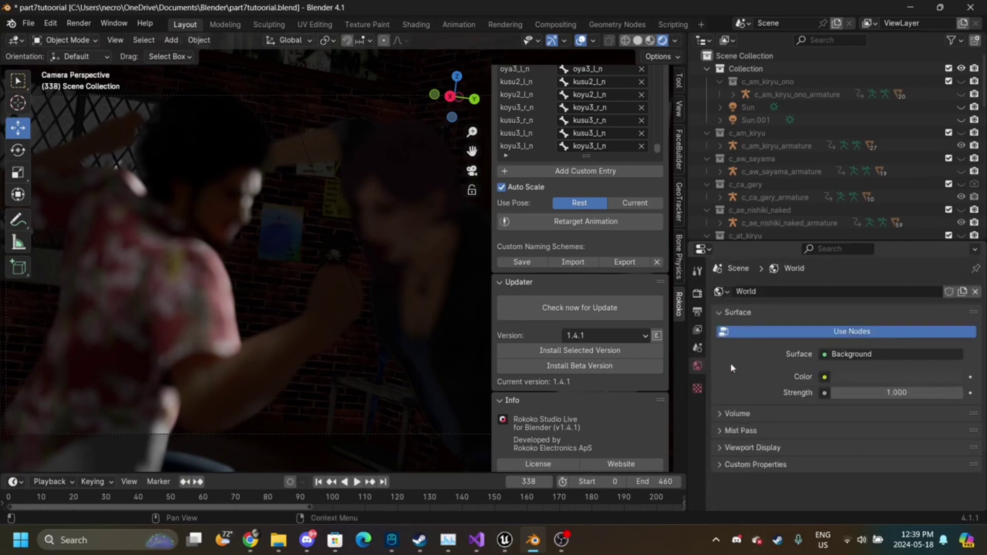
drag(472, 132, 508, 167)
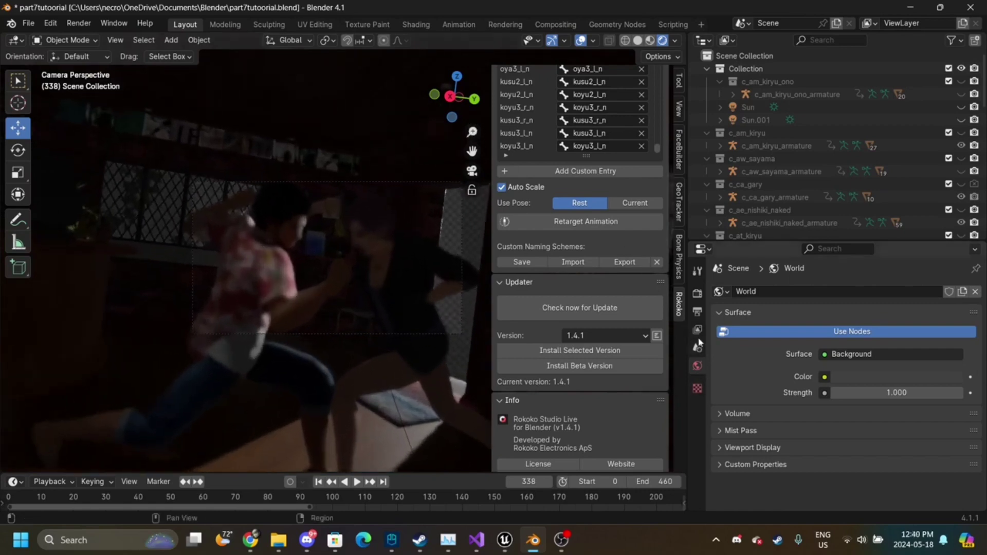
click(697, 293)
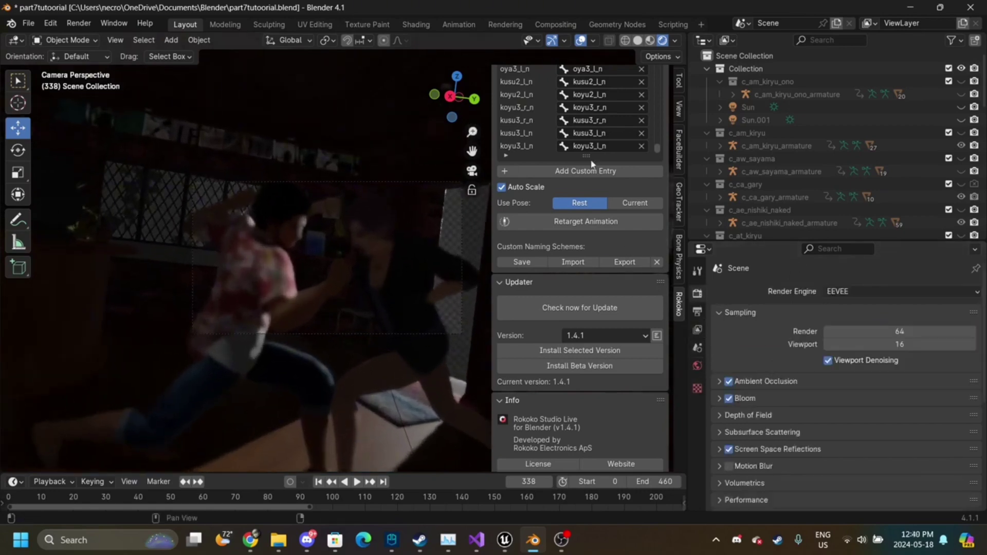
drag(472, 150, 294, 372)
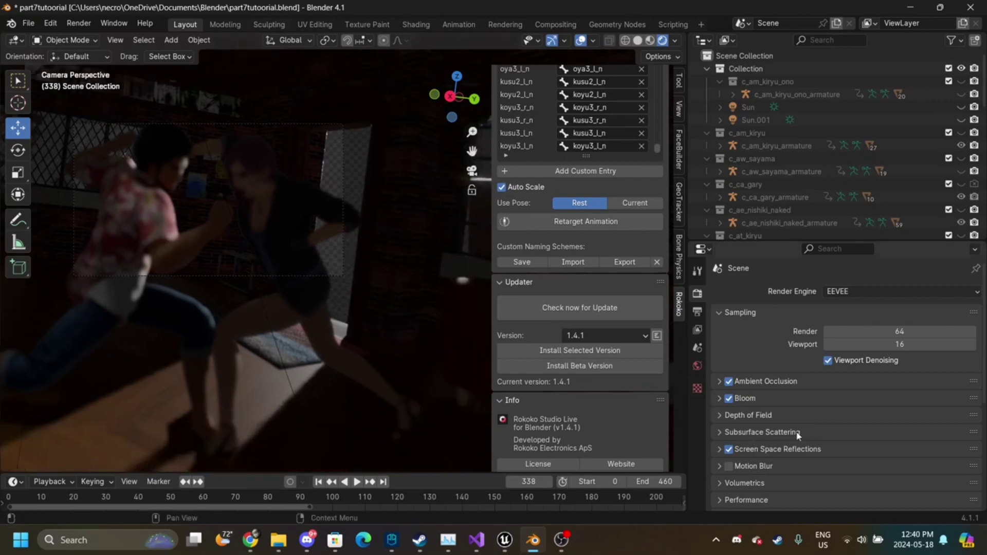
scroll(804, 433, down, 8)
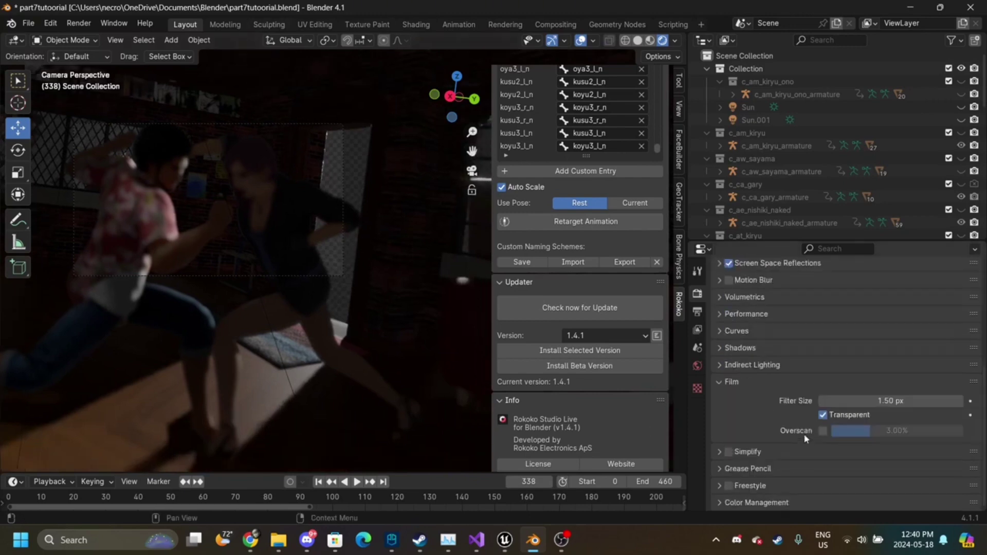
click(697, 366)
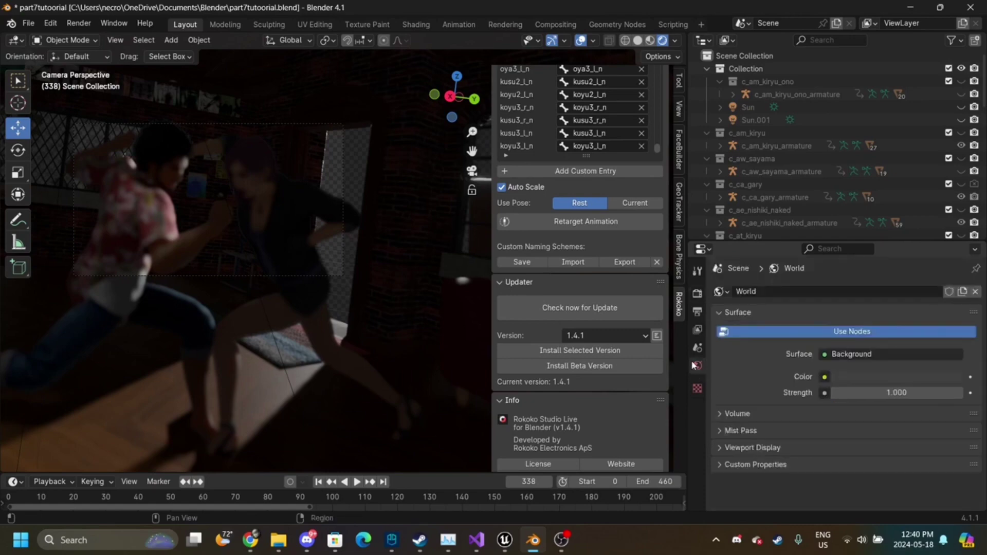
- Select the hidden Camera object and set its depth of field focus distance to 2.5 m
scroll(822, 158, down, 10)
scroll(823, 158, down, 3)
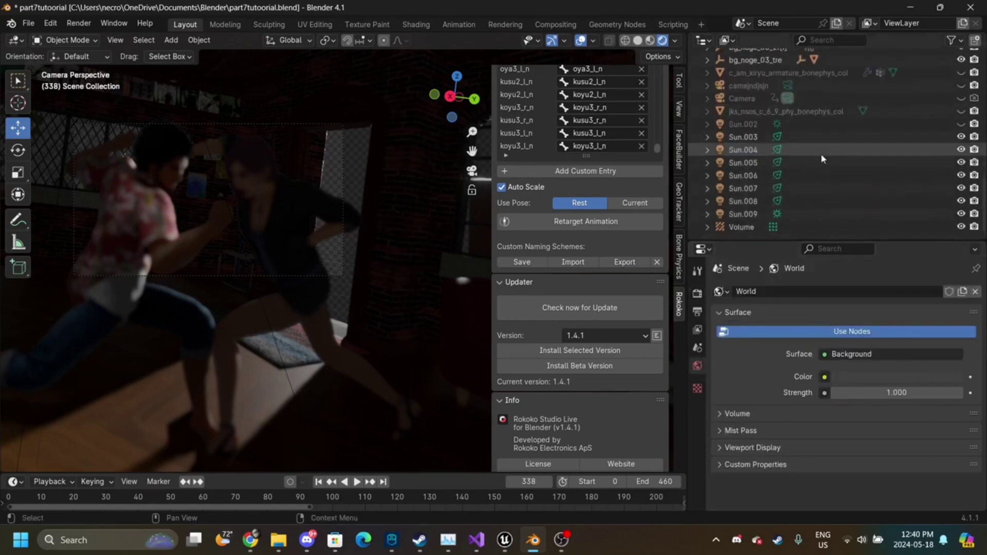
click(760, 96)
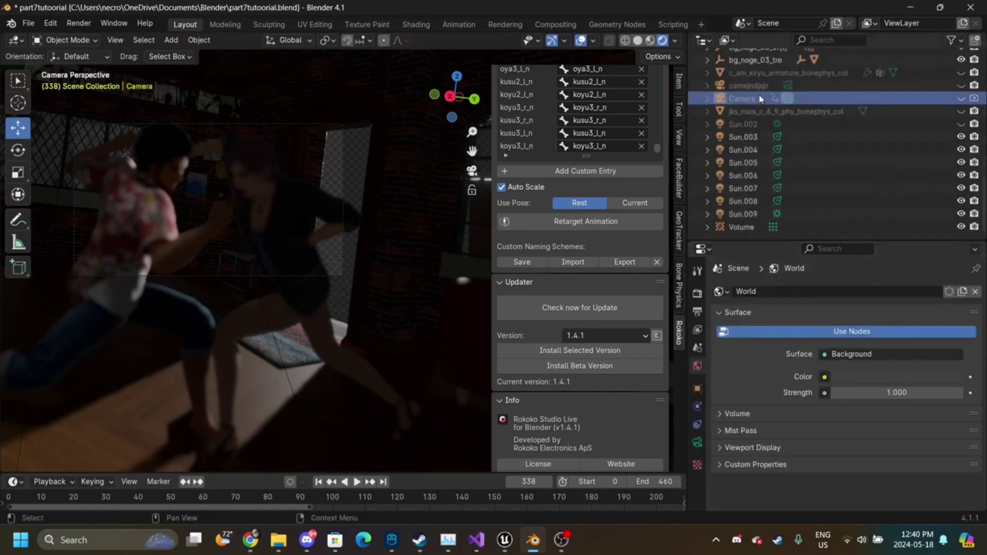
click(697, 442)
scroll(874, 309, down, 6)
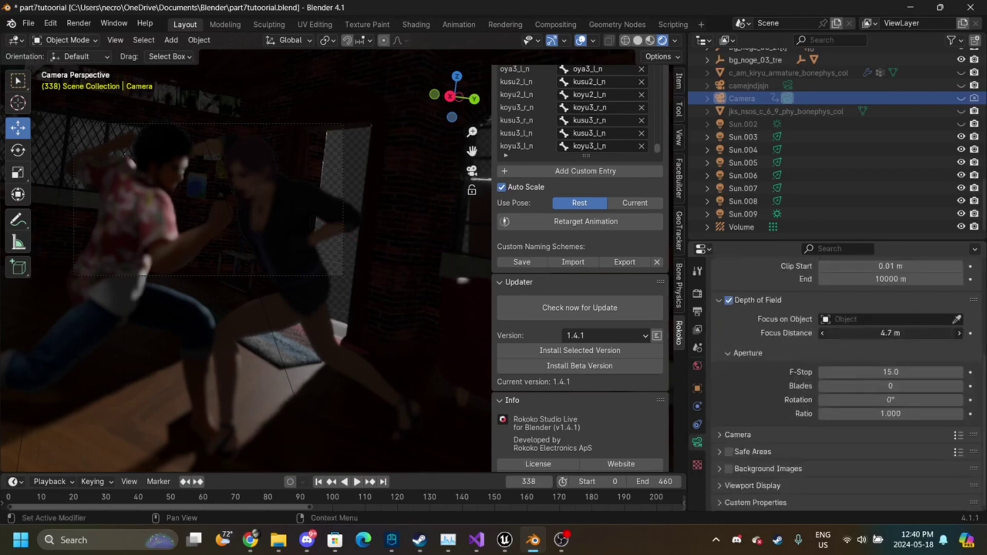
drag(890, 335, 871, 334)
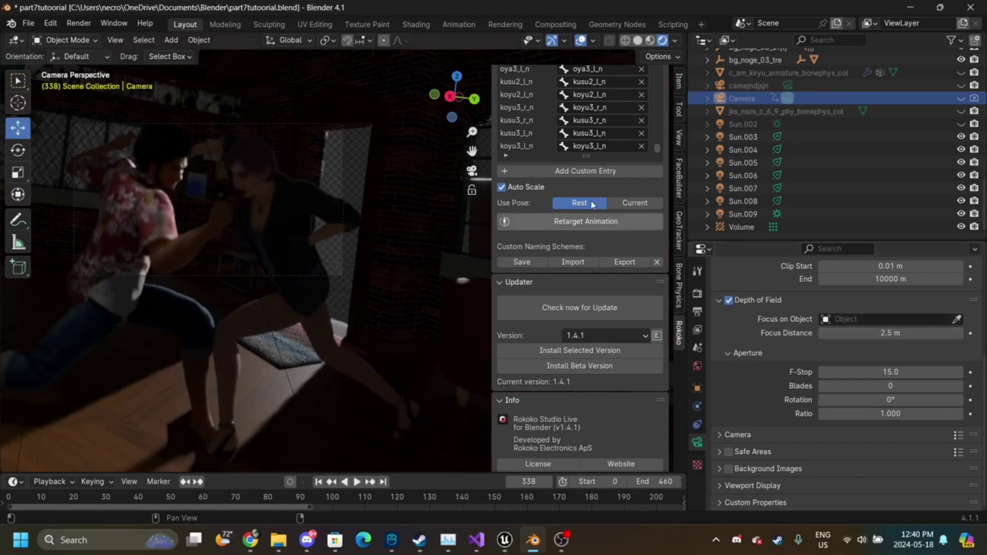
- Set the camera's depth of field F-Stop to 15 while checking the blur on the characters' faces
drag(472, 132, 806, 369)
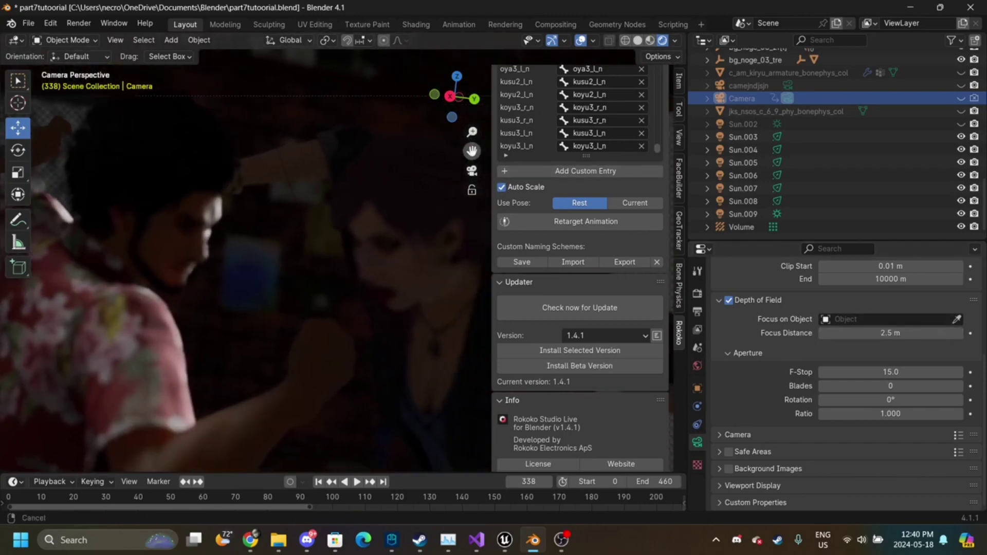
mouse_move(892, 373)
mouse_down()
mouse_move(875, 372)
mouse_move(884, 368)
mouse_up()
click(885, 368)
text(1)
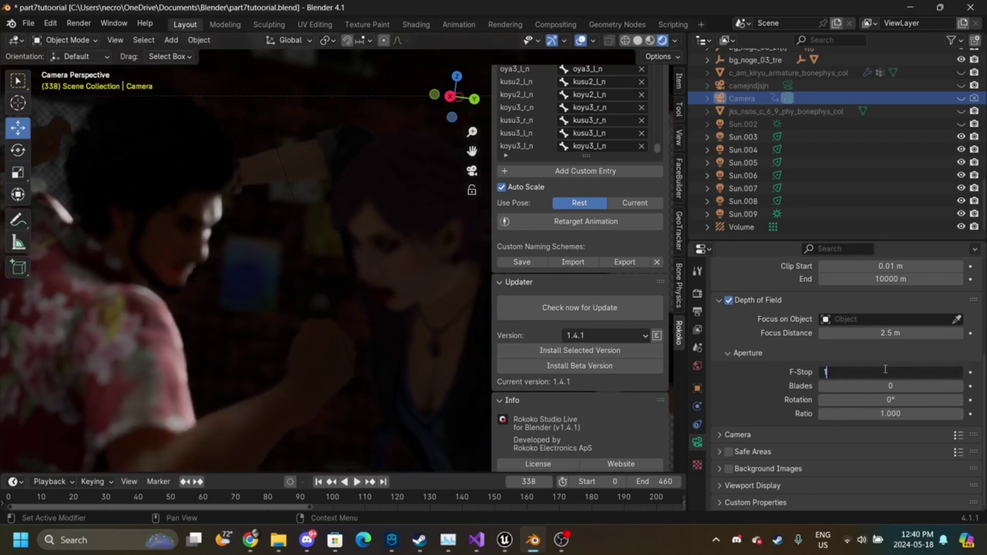
text(5)
key(Return)
- Set the camera's focus distance to 1.8 m with a keyframe at frame 338, and advance to frame 341
mouse_move(889, 334)
mouse_down()
mouse_move(843, 333)
mouse_move(890, 333)
mouse_up()
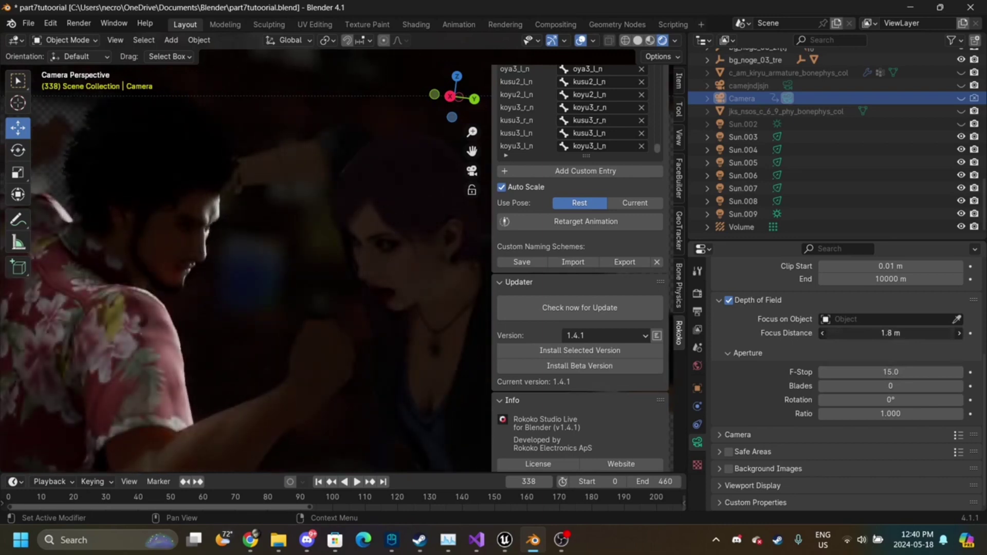
click(970, 333)
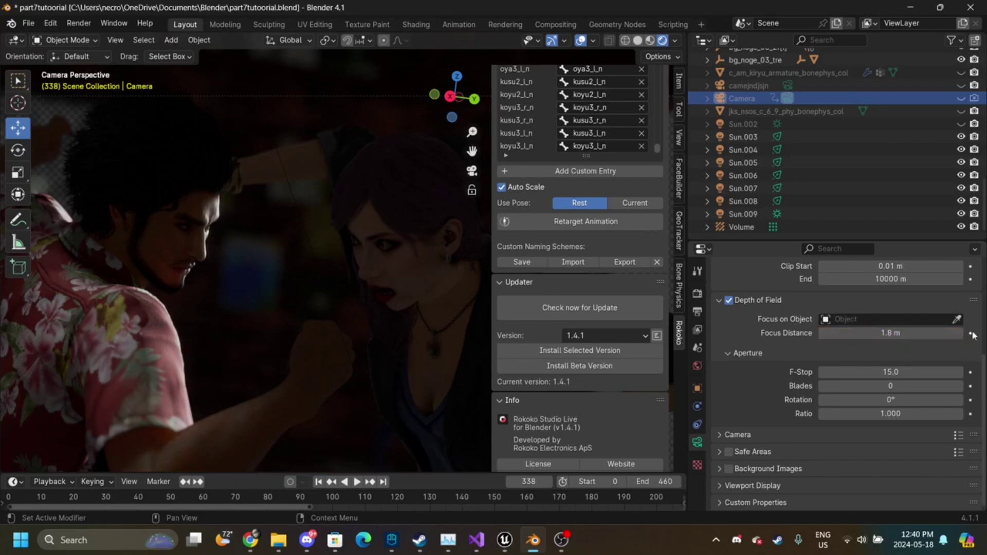
key(Right)
key(Right)
key(Right)
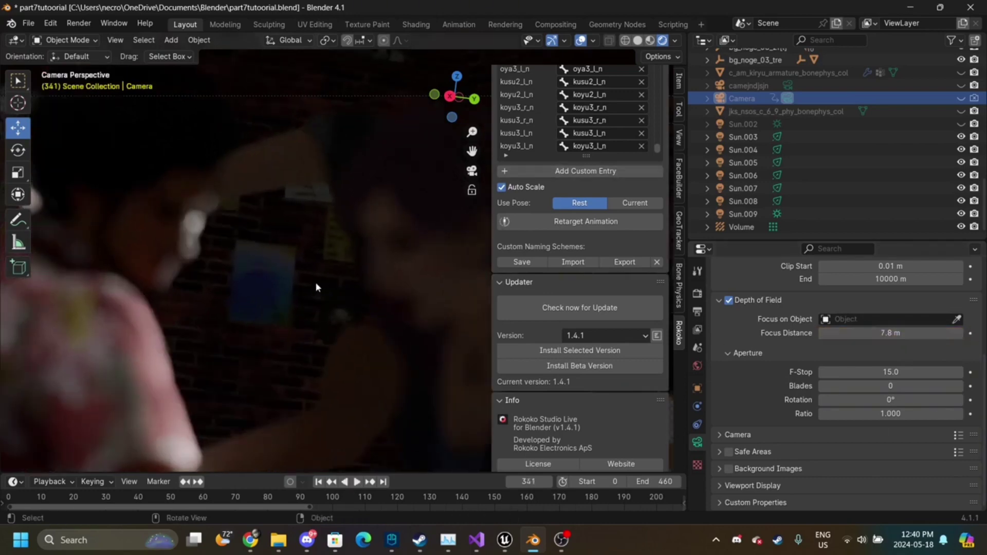
- Go back to frame 337 and set the camera's focus distance to 1.8 m with a keyframe there
click(512, 483)
click(511, 482)
click(512, 482)
click(511, 483)
click(891, 333)
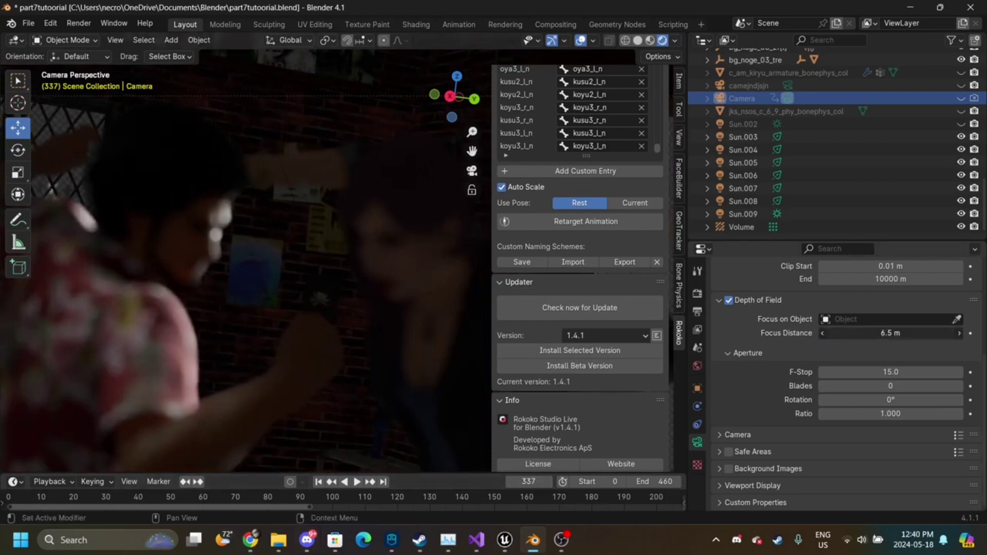
text(1.8)
key(Return)
click(970, 333)
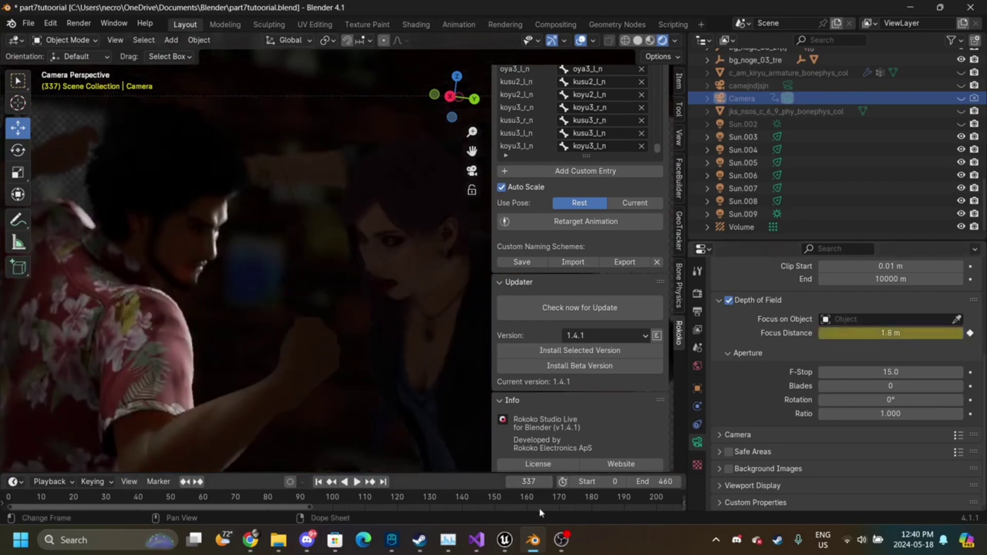
- Check the focus distance and blur frame by frame up to 342 and back to 335, ending on frame 338
key(Right)
key(Right)
key(Right)
key(Right)
key(Right)
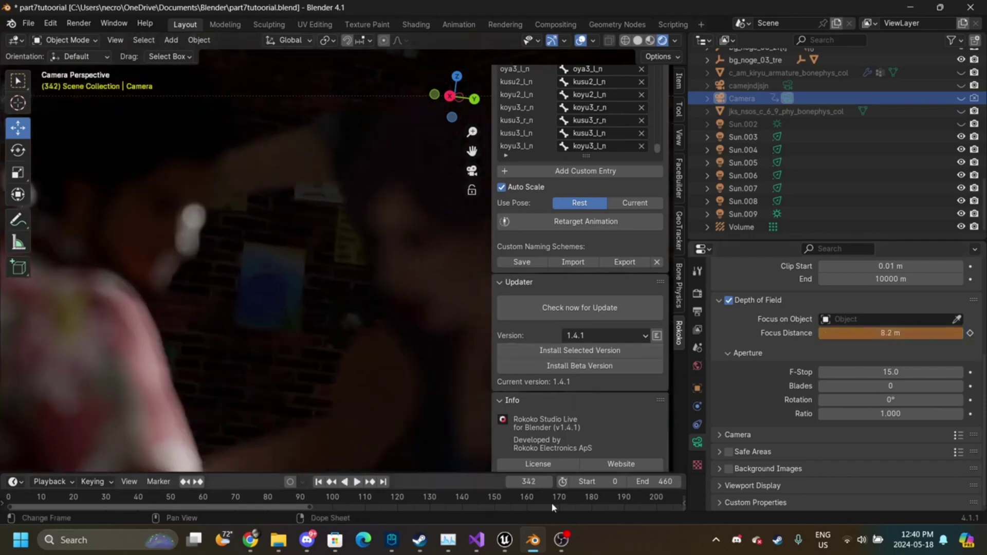
click(511, 482)
click(511, 482)
click(510, 482)
click(510, 482)
click(510, 483)
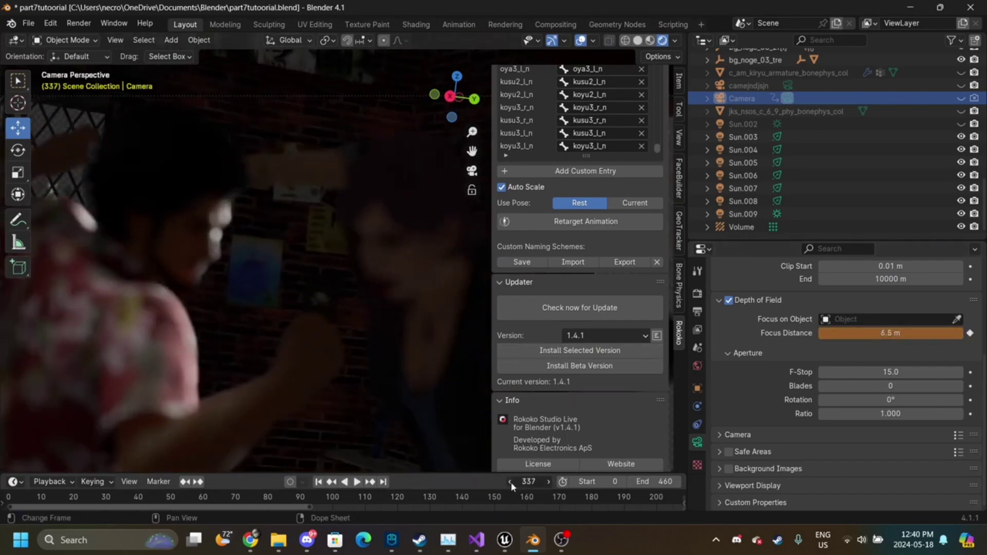
click(510, 482)
click(511, 482)
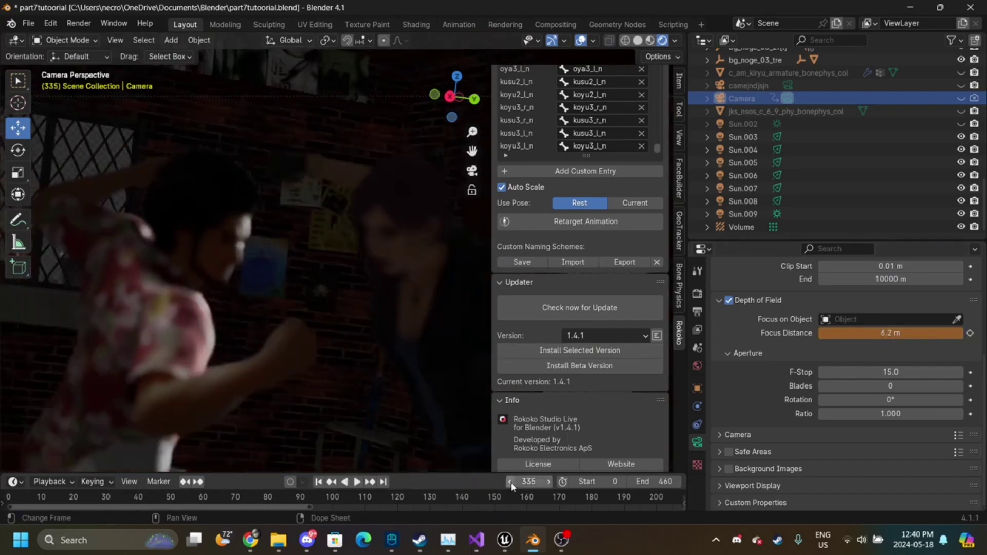
click(549, 483)
click(549, 482)
click(549, 483)
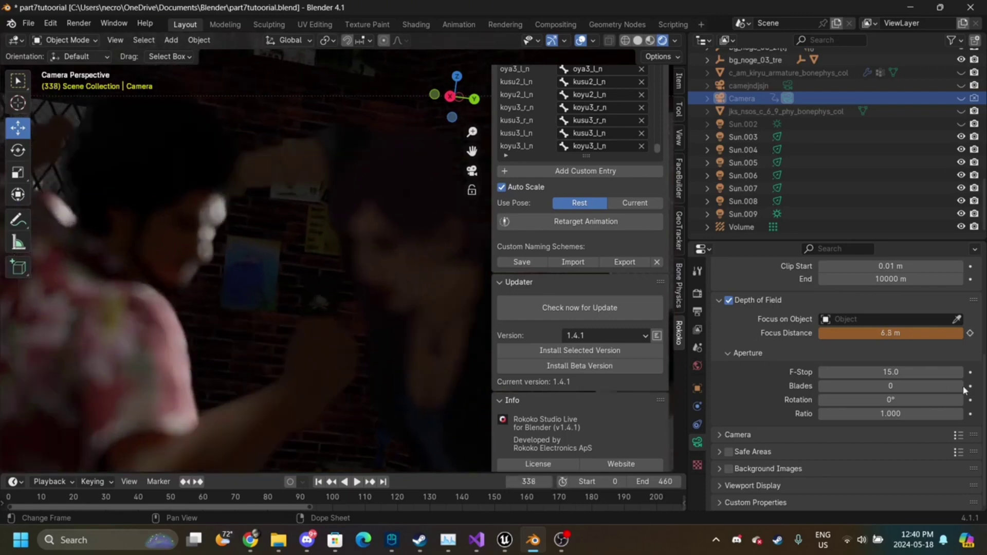
- Try a focus distance of 1.8 m at frame 338 without a keyframe, checking it by stepping one frame away and back
click(908, 335)
text(19)
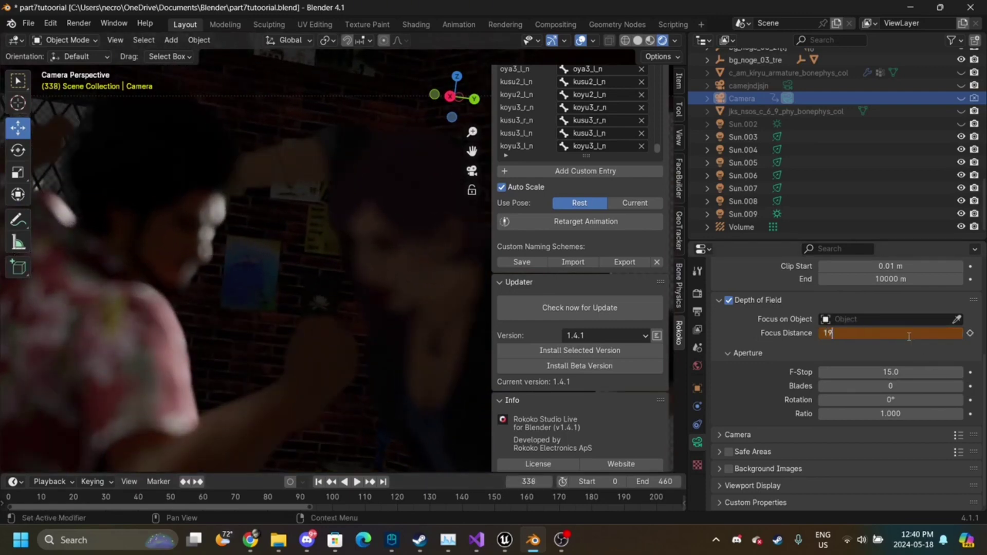
key(Return)
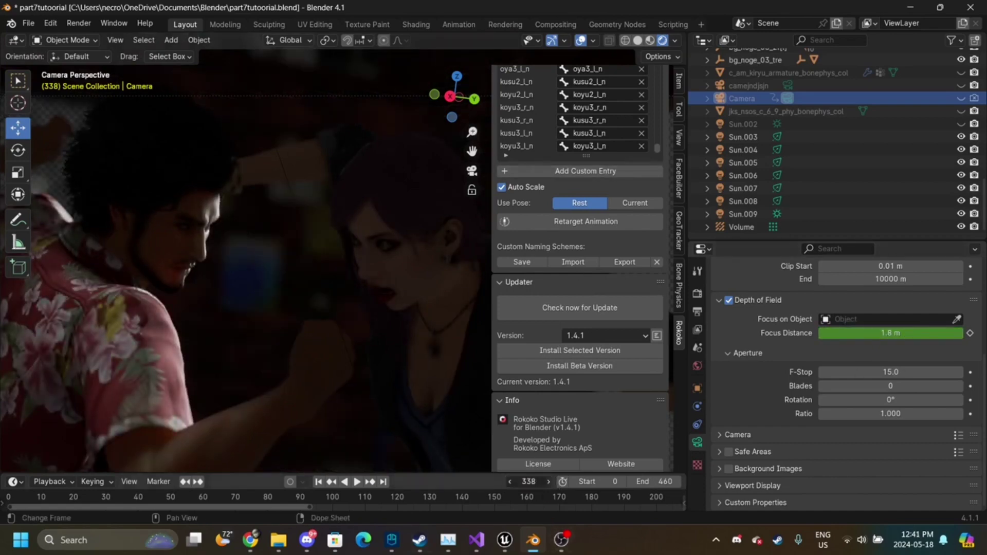
key(Right)
key(Left)
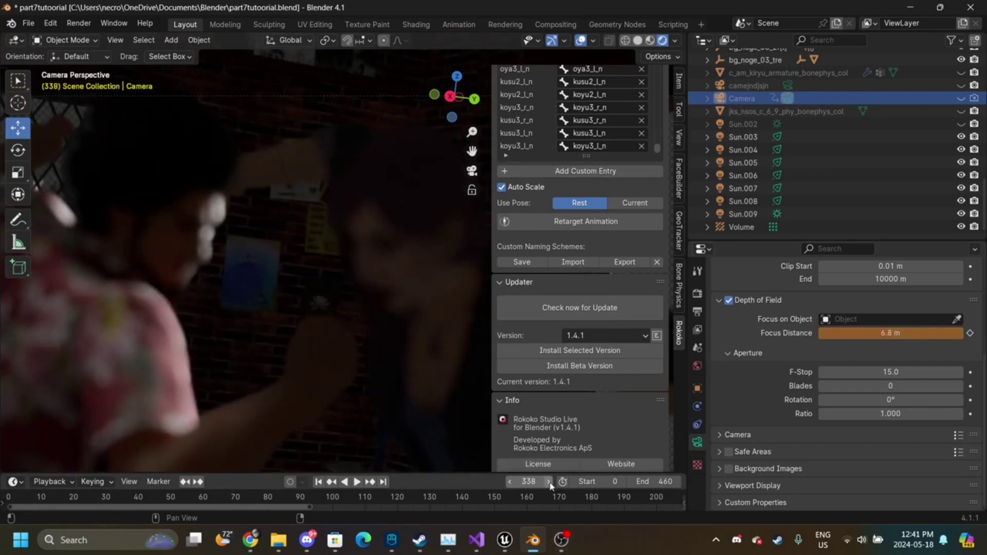
- Re-enter 1.8 m as the camera's focus distance at frame 338
click(867, 336)
text(1)
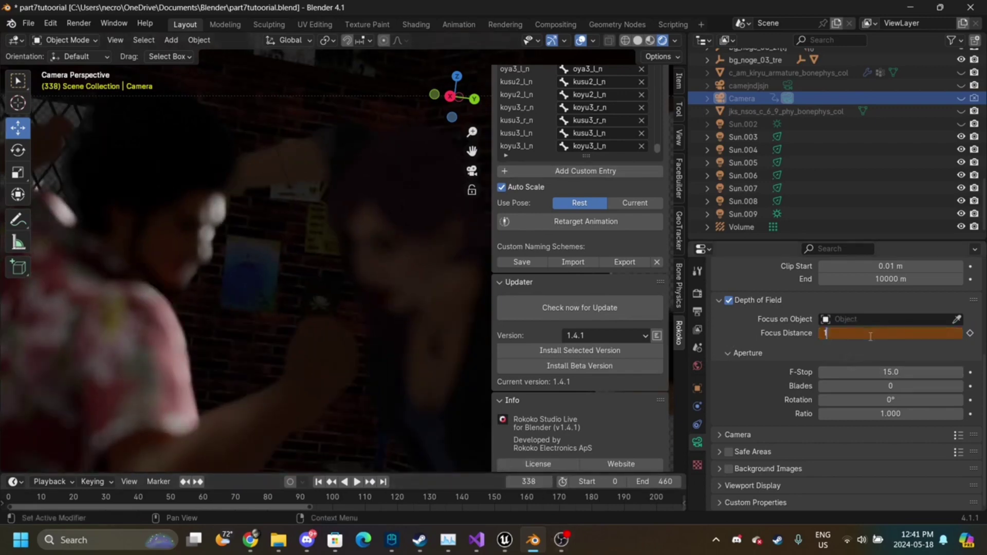
text(.8)
key(Return)
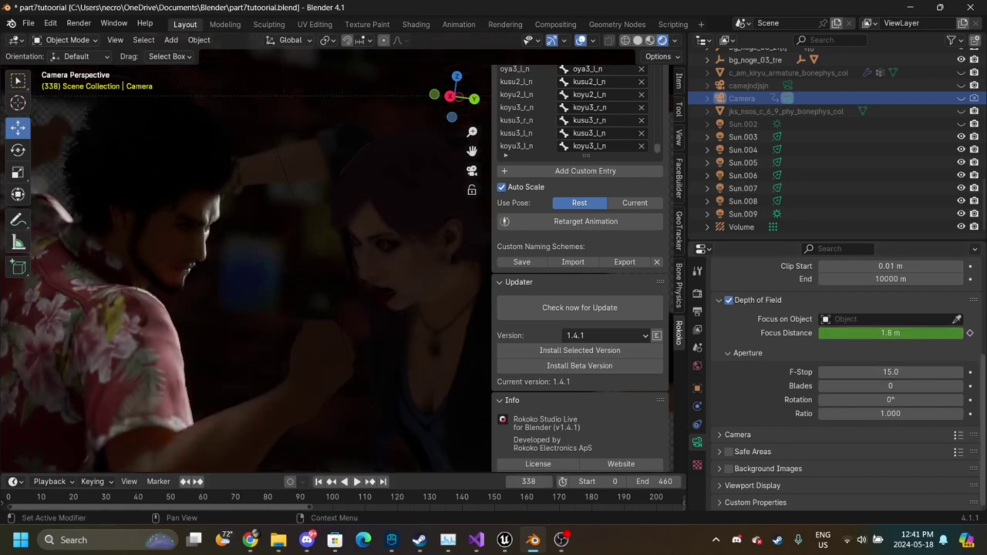
- Keyframe the camera's focus distance at 1.8 m on frame 338
click(970, 333)
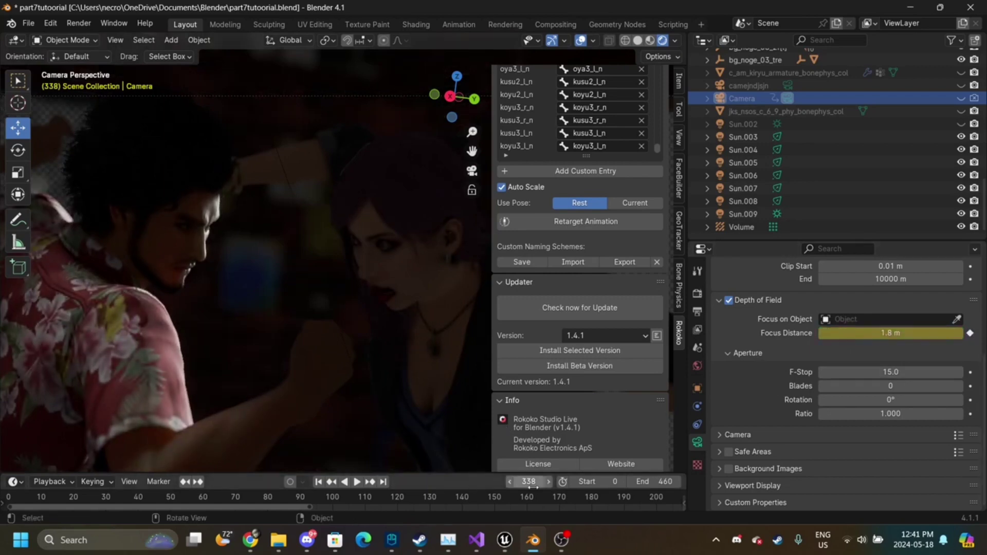
click(553, 483)
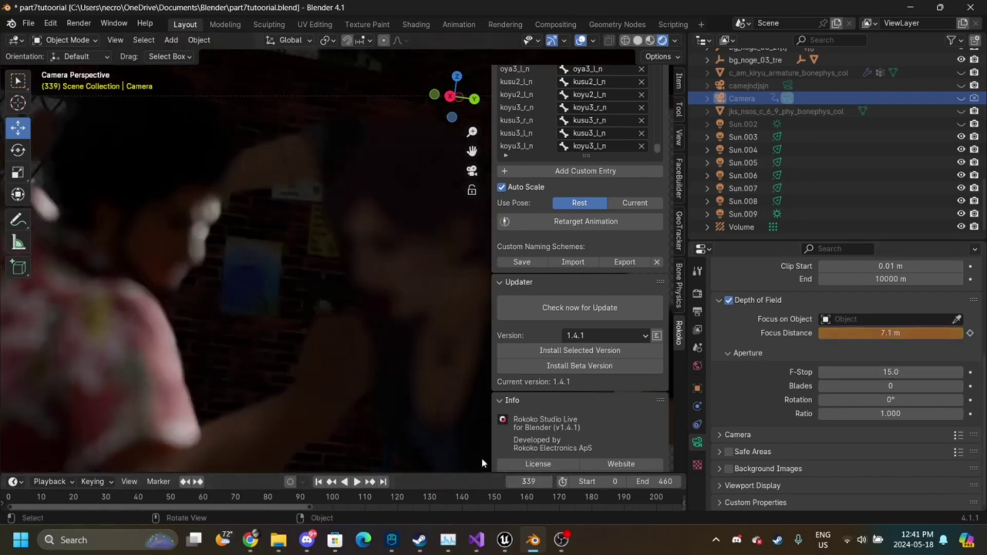
click(510, 483)
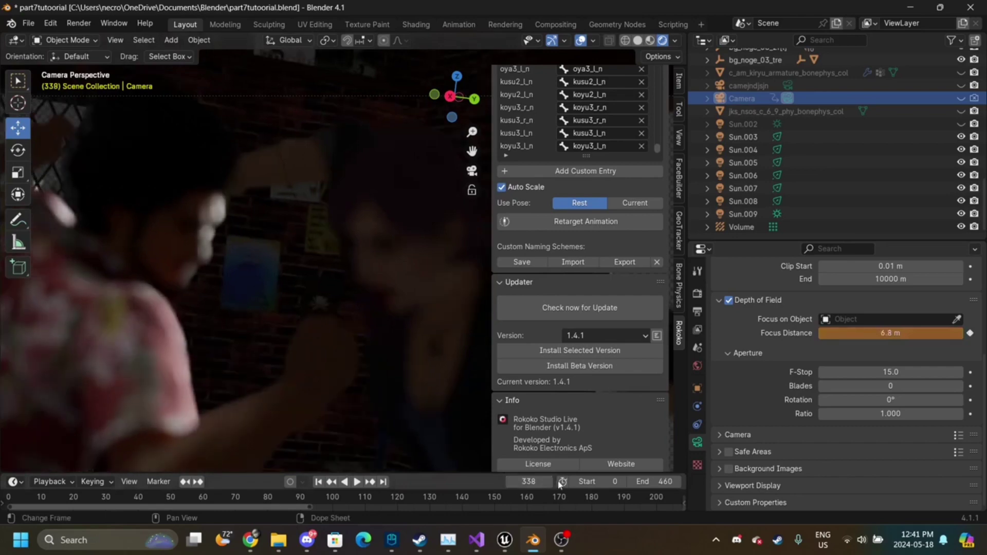
click(896, 333)
text(1)
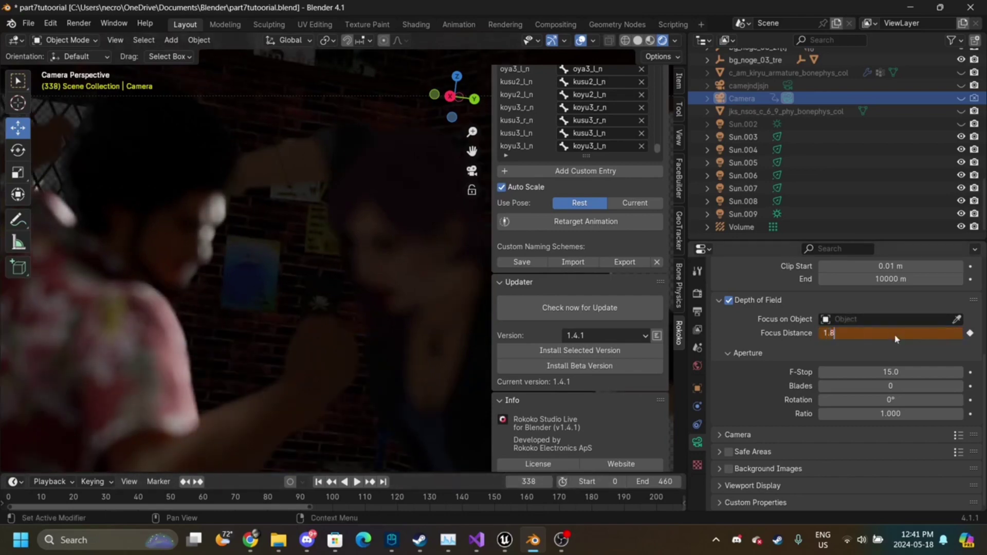
text(.8)
key(Return)
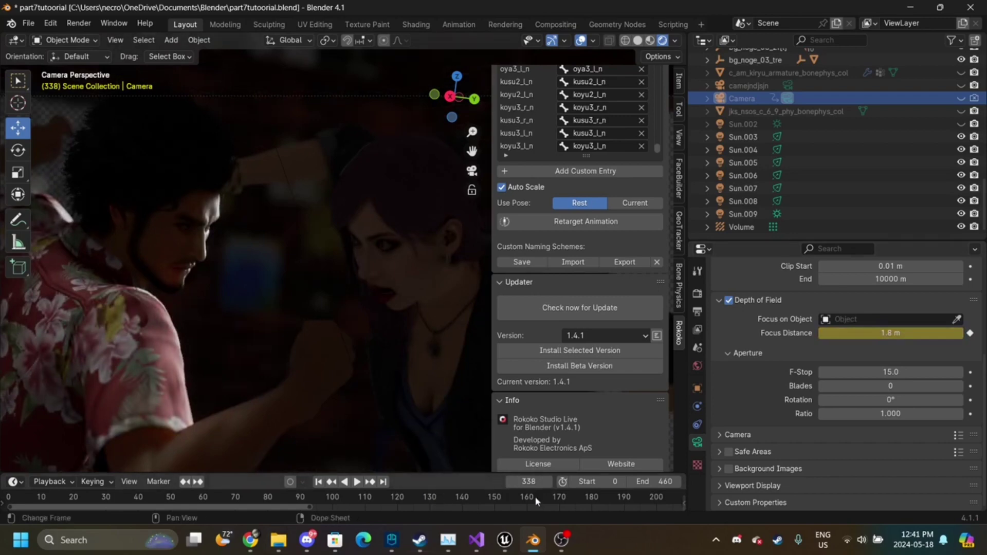
- Switch to OBS to check the running recording and return to Blender
click(562, 539)
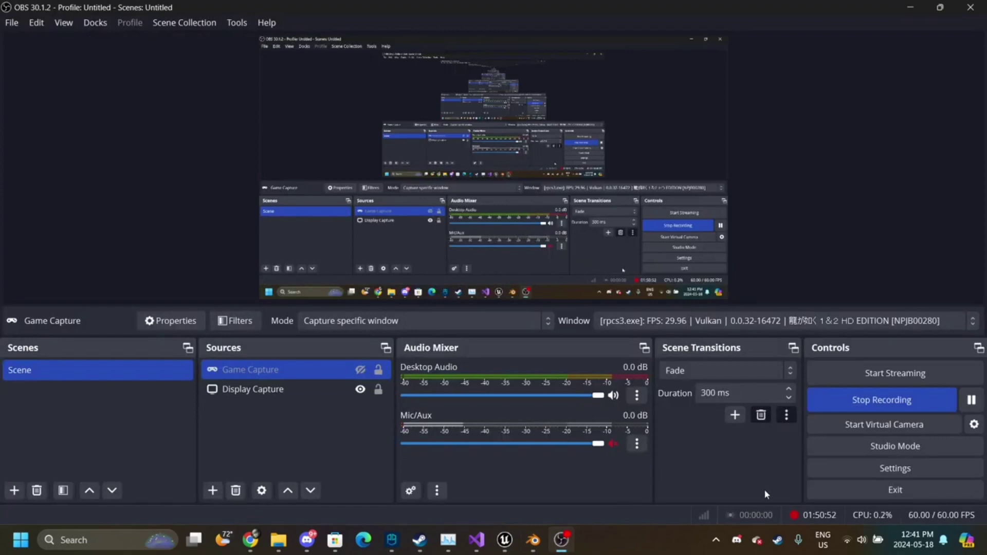
click(533, 539)
- Show the shadow options in the render settings, with the full camera frame in view
drag(472, 132, 472, 150)
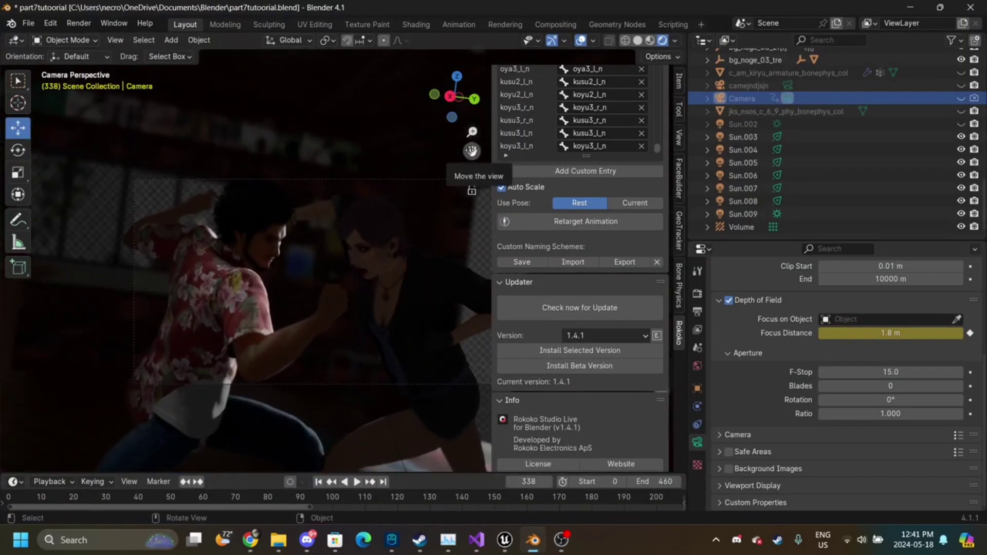
drag(471, 151, 456, 121)
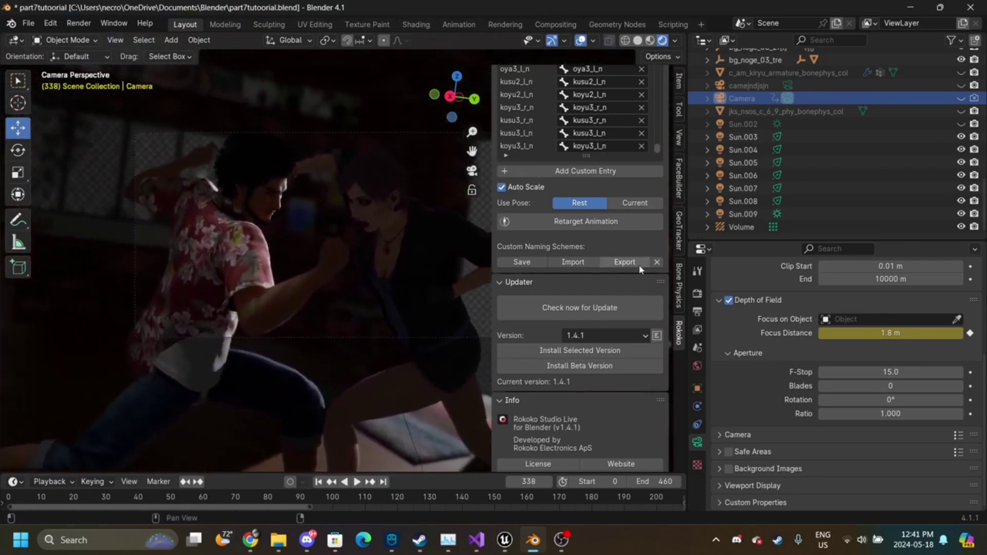
click(697, 294)
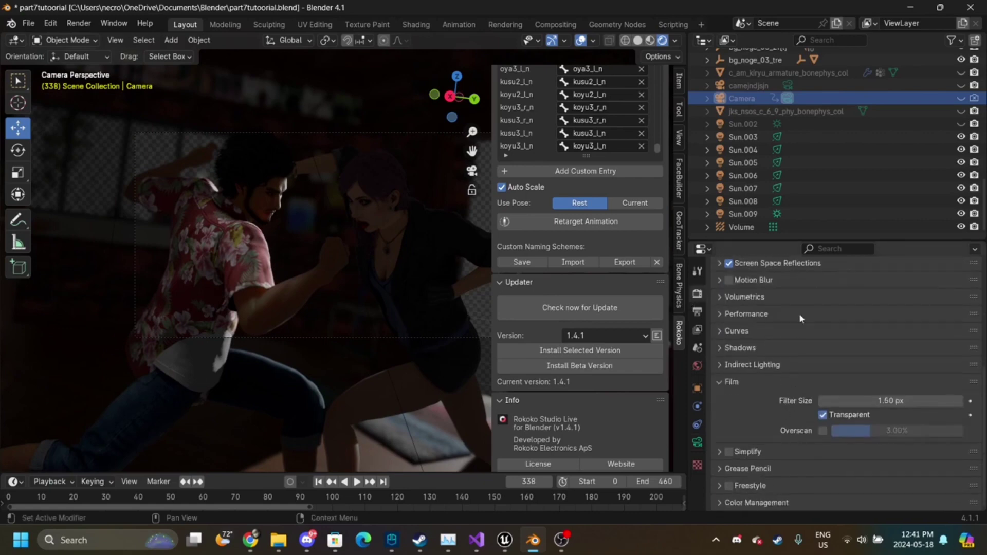
click(740, 348)
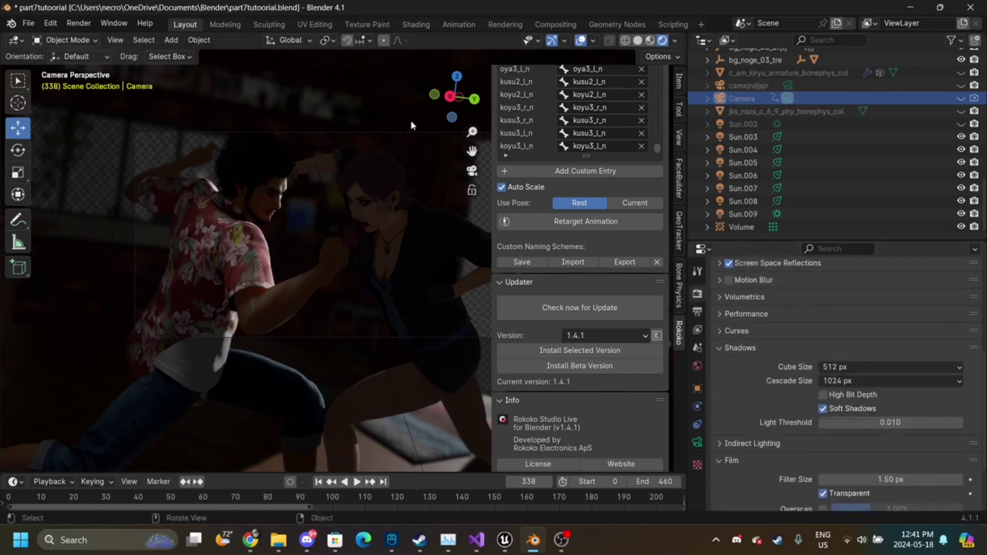
- Hide the c_cm_x_ichiban_hawaii and c_aw_sonhi character collections, leaving the bar environment visible
drag(439, 97, 683, 102)
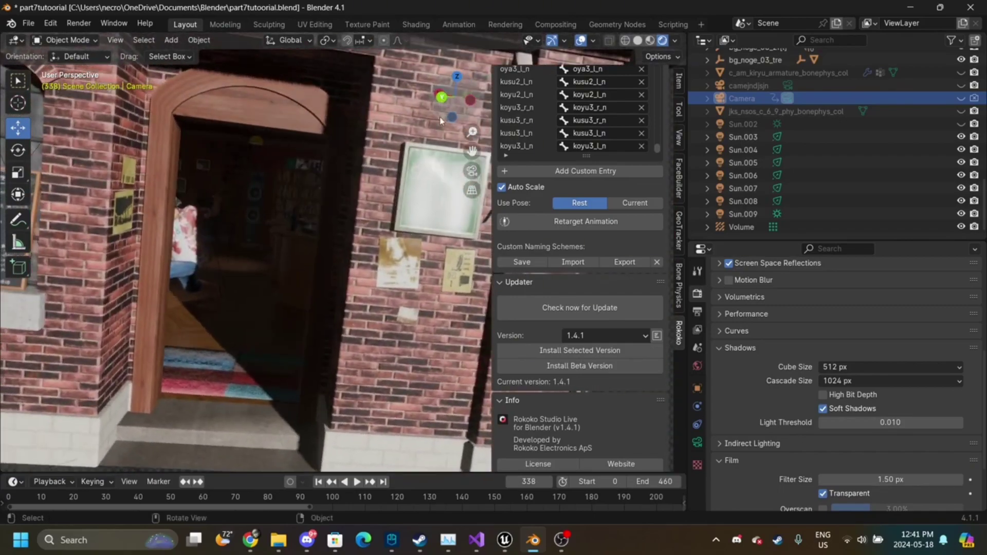
drag(469, 130, 469, 72)
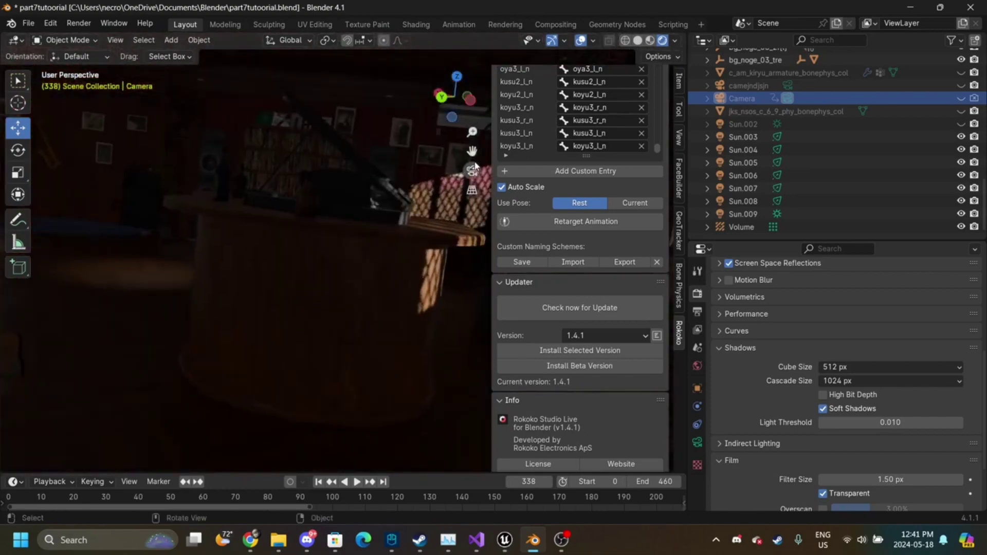
drag(472, 151, 673, 184)
drag(455, 120, 471, 85)
scroll(943, 164, up, 5)
scroll(943, 163, up, 5)
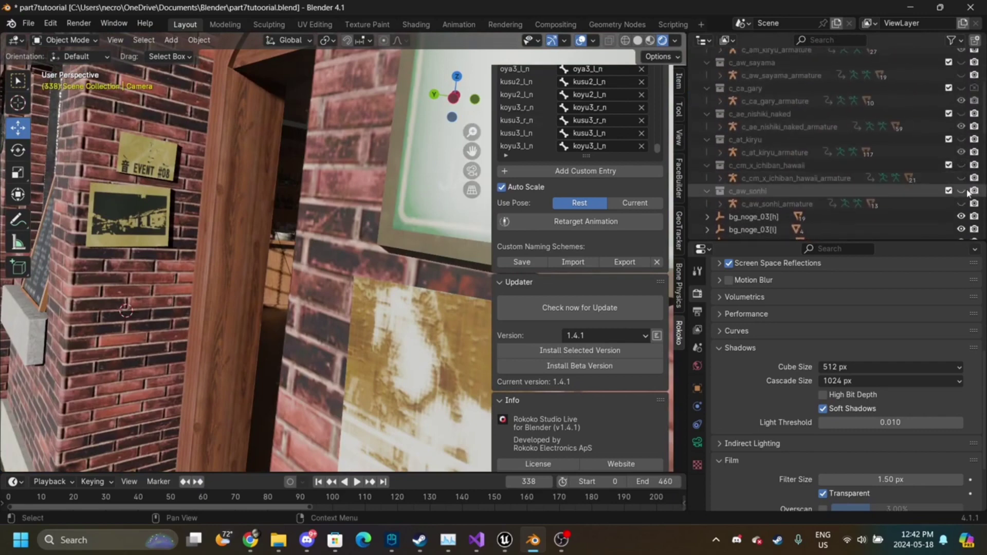
scroll(965, 180, down, 10)
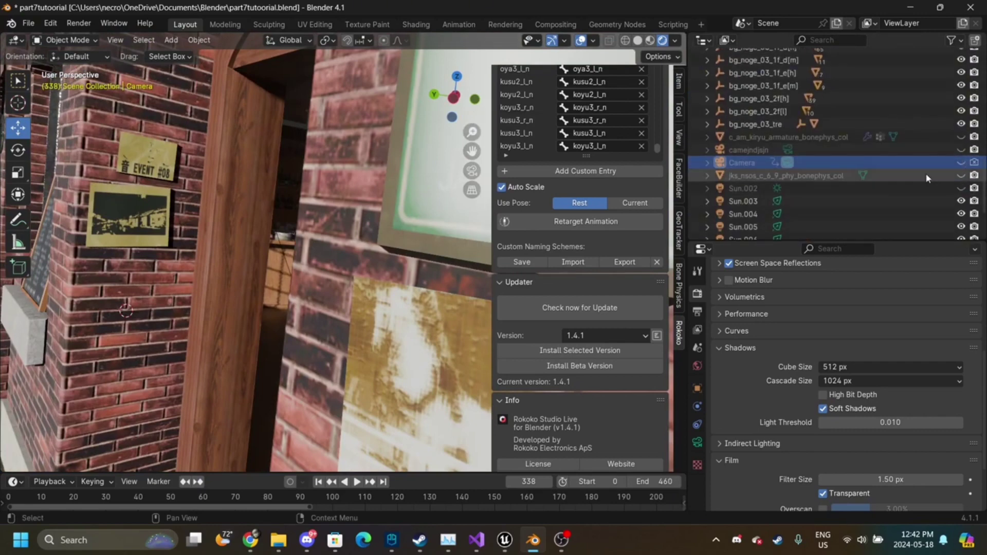
scroll(925, 173, down, 4)
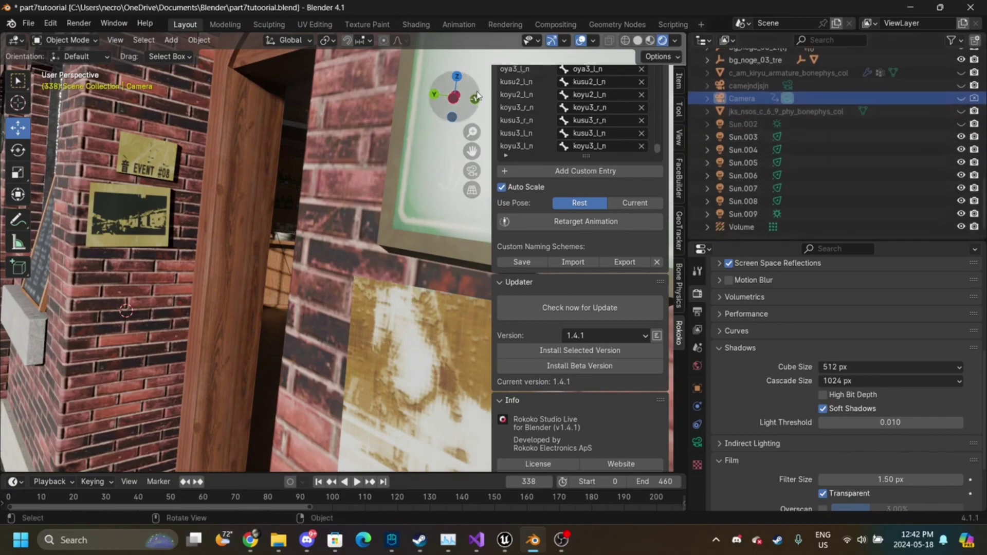
- Select everything visible in the scene, and show the c_aw_sonhi and c_cm_x_ichiban_hawaii collections again
drag(453, 95, 416, 197)
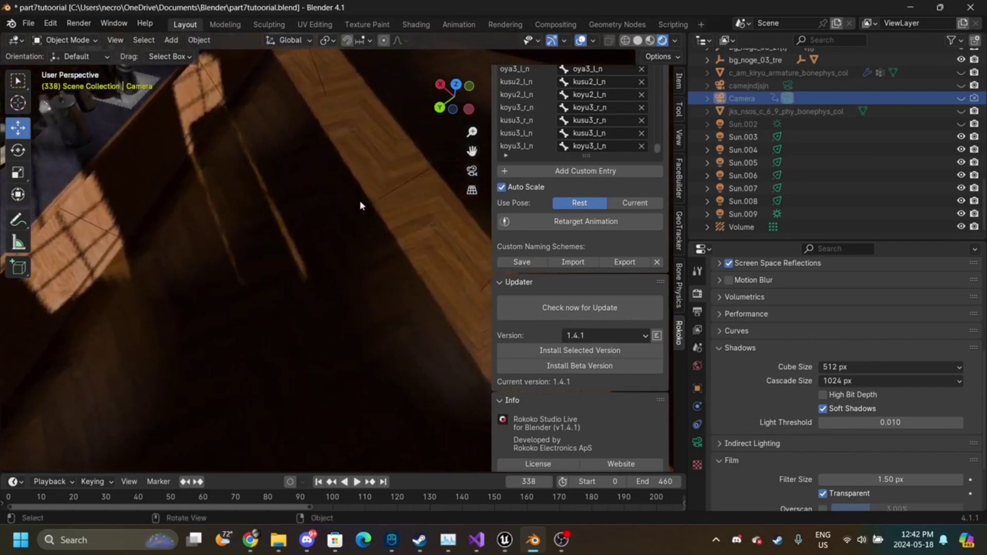
key(a)
scroll(922, 113, up, 7)
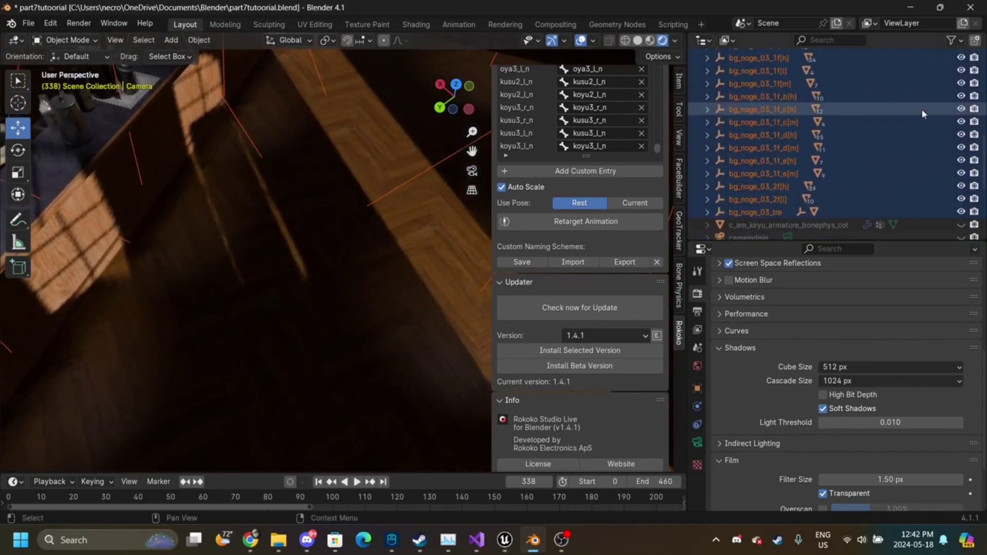
scroll(922, 111, up, 5)
click(963, 107)
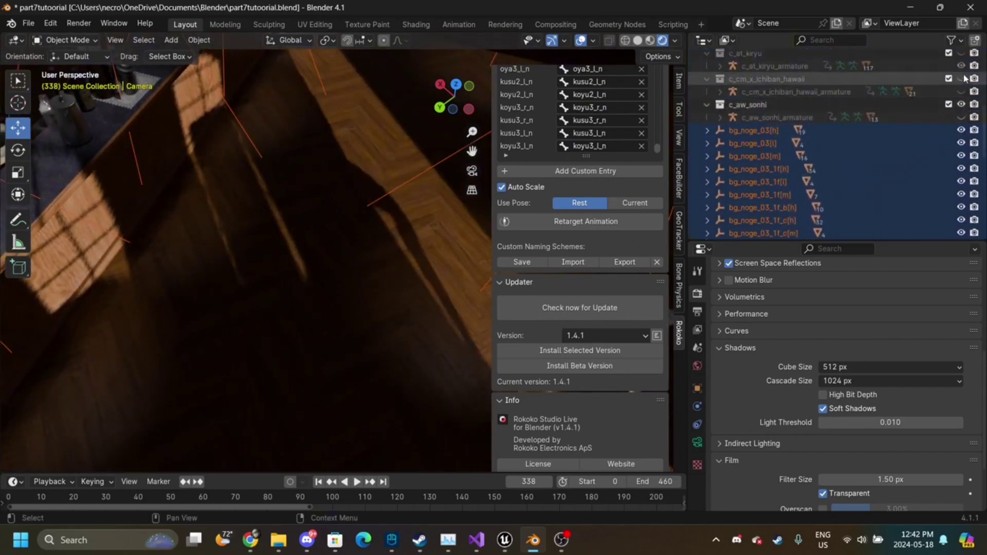
click(962, 78)
- Move the selected bar environment along the global Y axis relative to the characters
drag(472, 151, 471, 150)
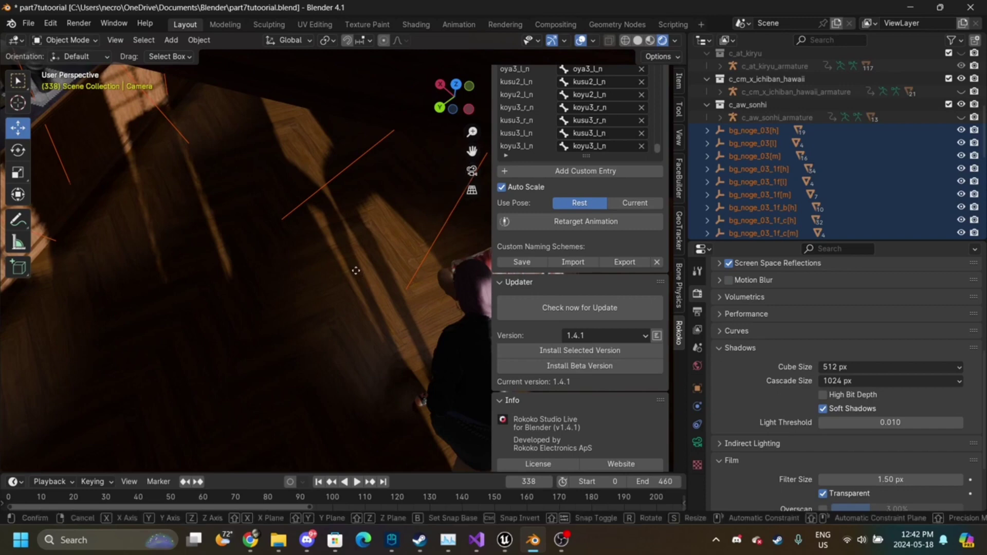
key(g)
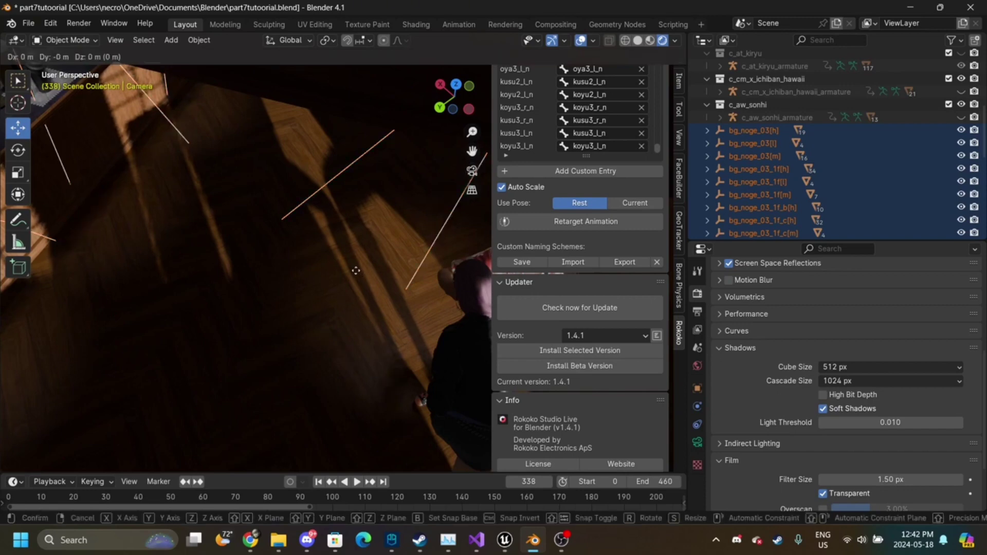
key(y)
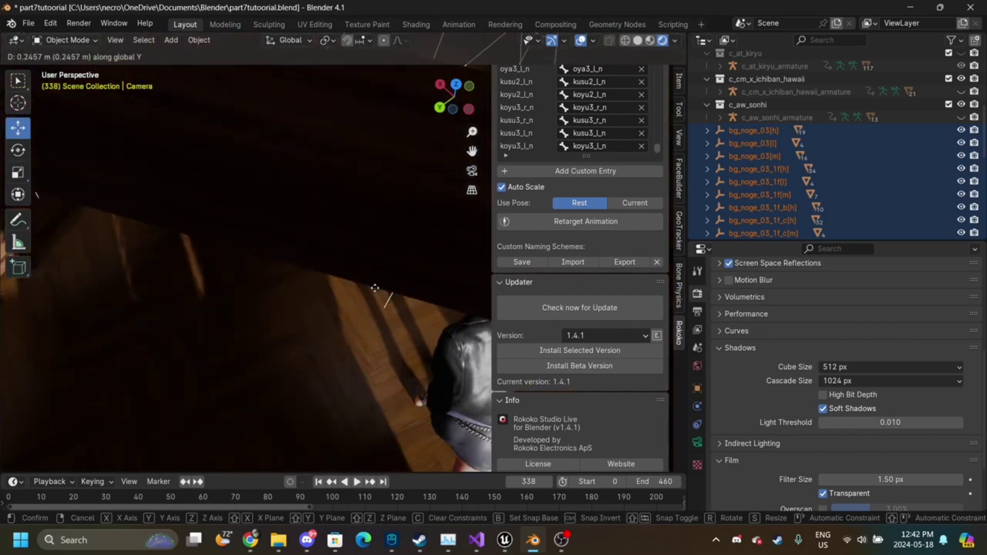
click(381, 287)
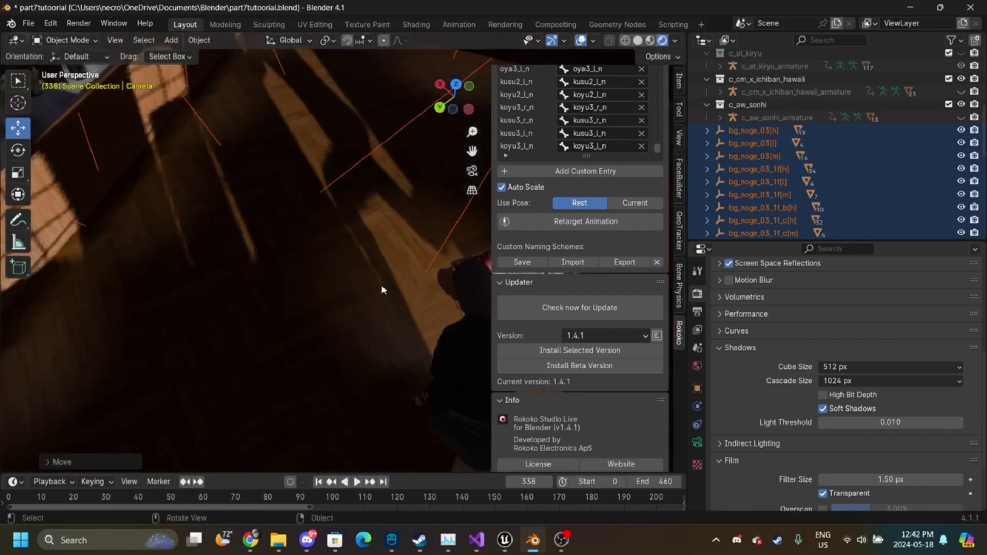
- Move the selected bar environment in the negative direction along the global X axis and check it through the camera
key(x)
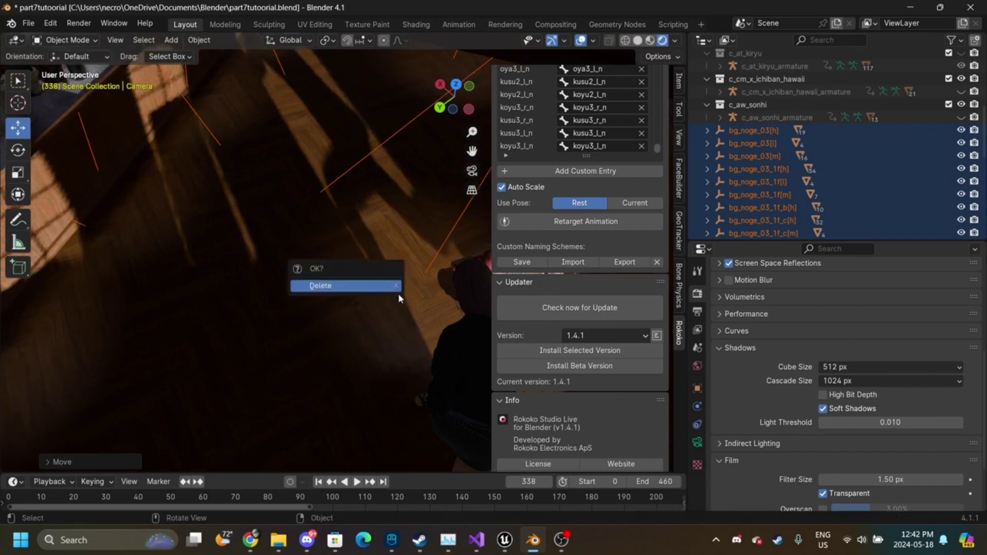
key(g)
key(x)
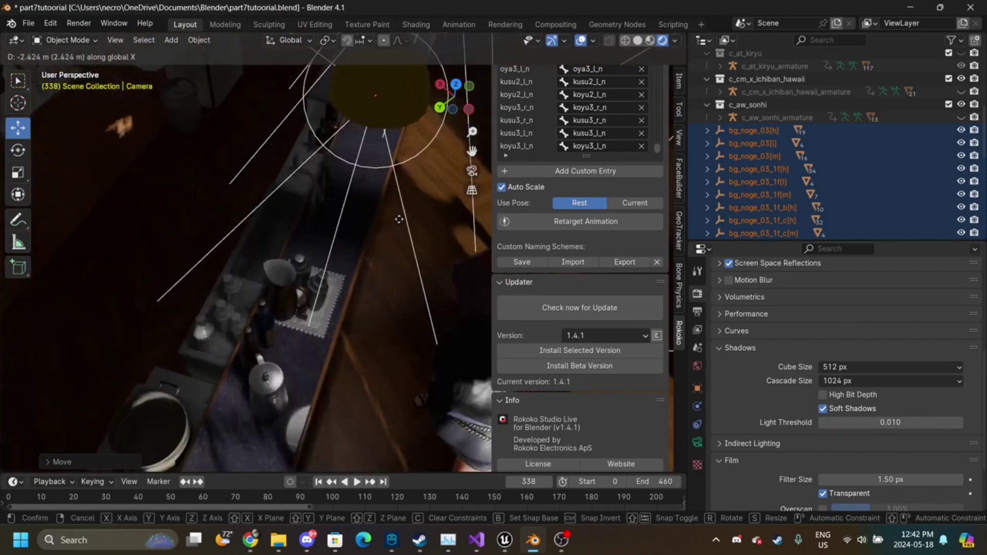
click(397, 223)
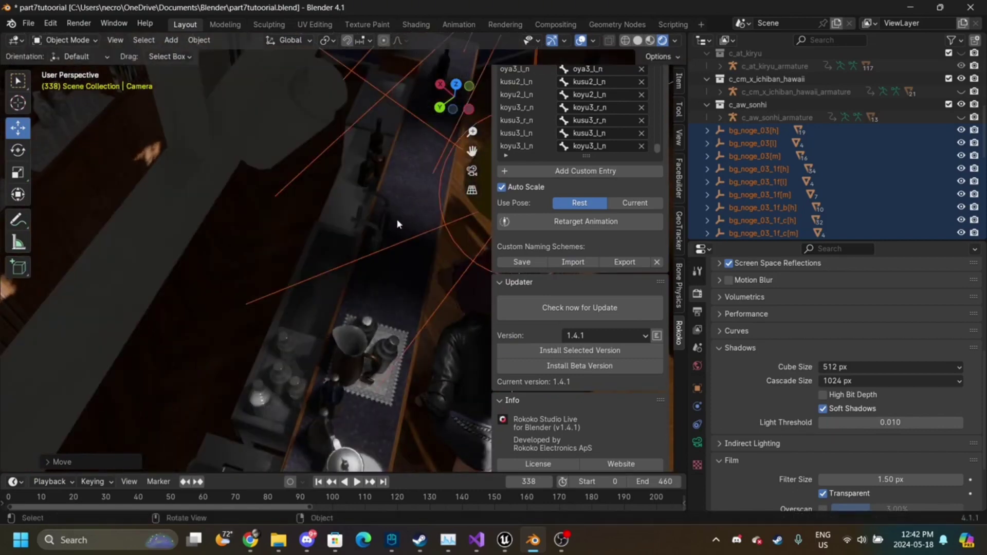
click(472, 170)
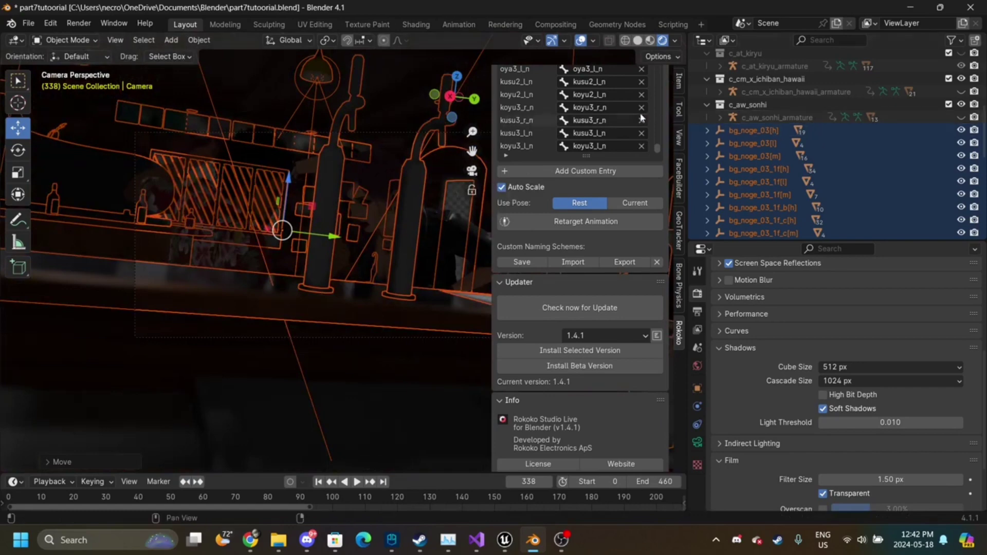
- Hide both character collections and select all the remaining scene objects
click(745, 117)
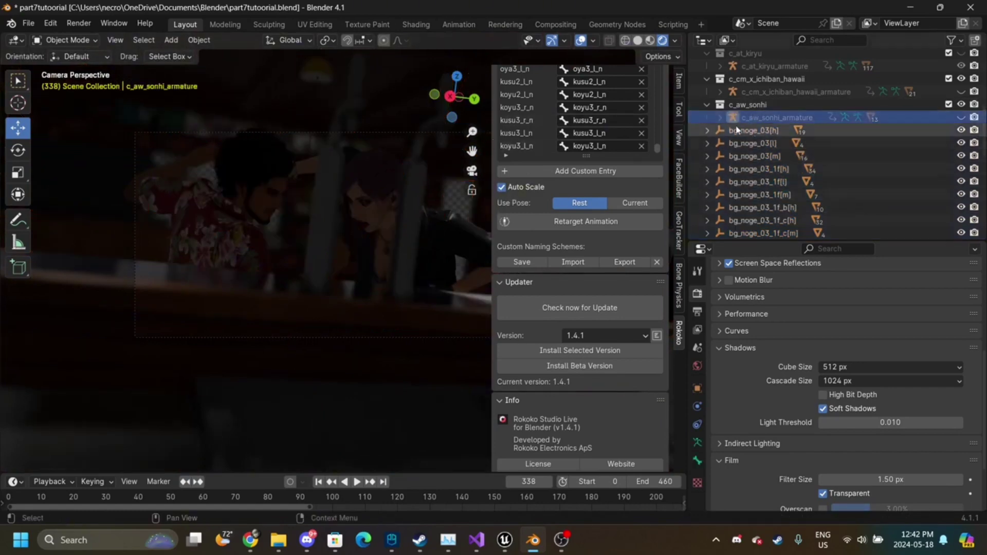
click(962, 104)
click(961, 79)
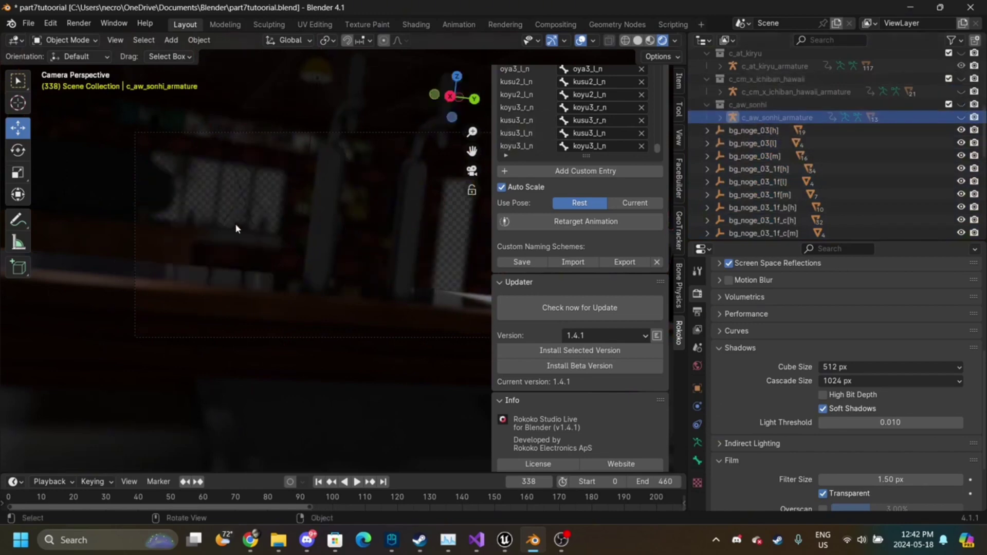
key(a)
- Show the c_cm_x_ichiban_hawaii and c_aw_sonhi collections together with their armatures
drag(455, 89, 443, 144)
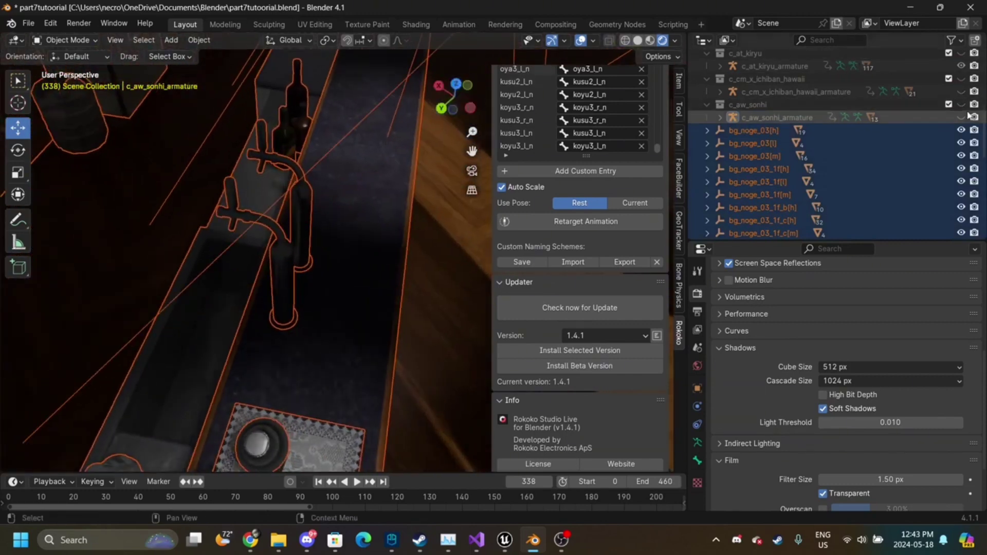
click(960, 79)
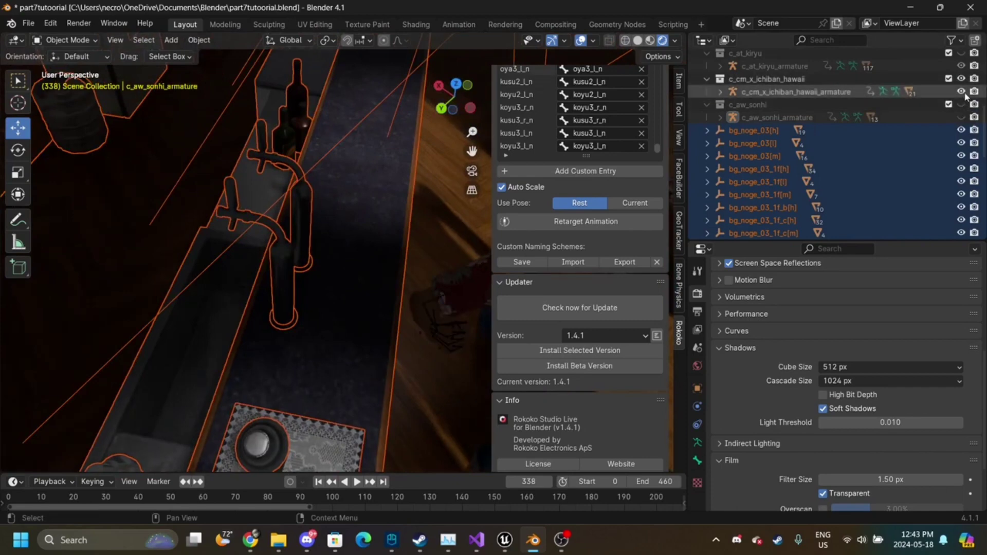
click(961, 104)
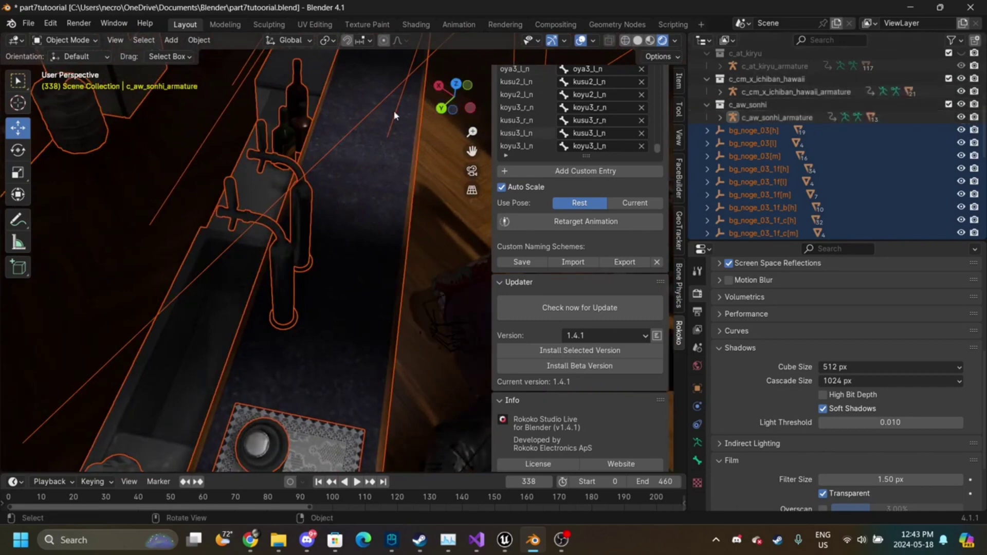
- Move the selected environment freely in top view toward negative X and positive Y, relative to the two armatures
click(458, 91)
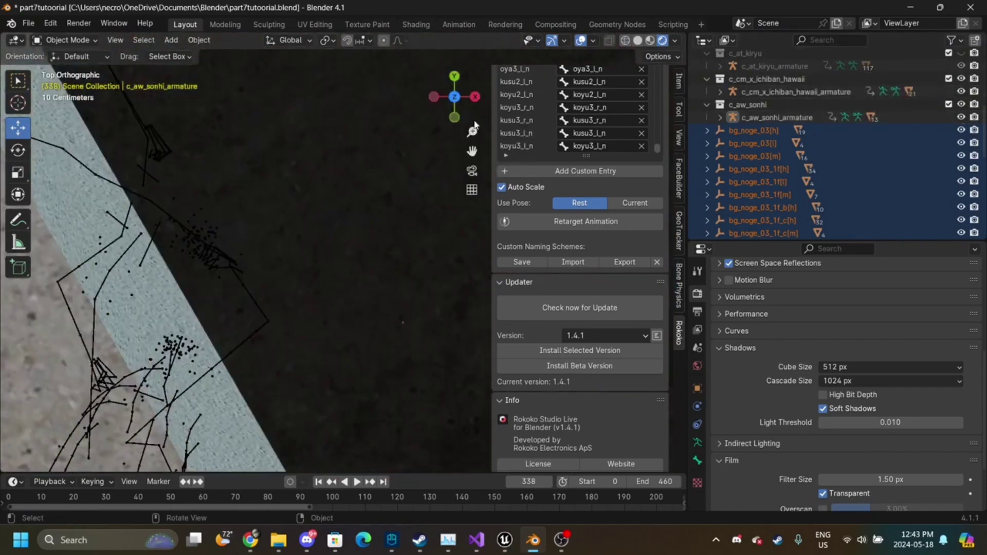
drag(472, 132, 472, 171)
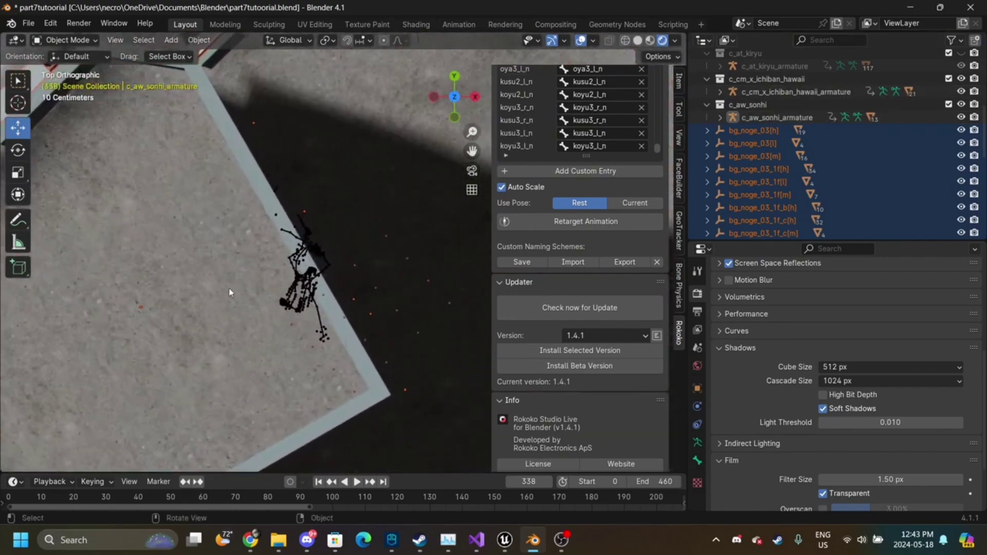
key(g)
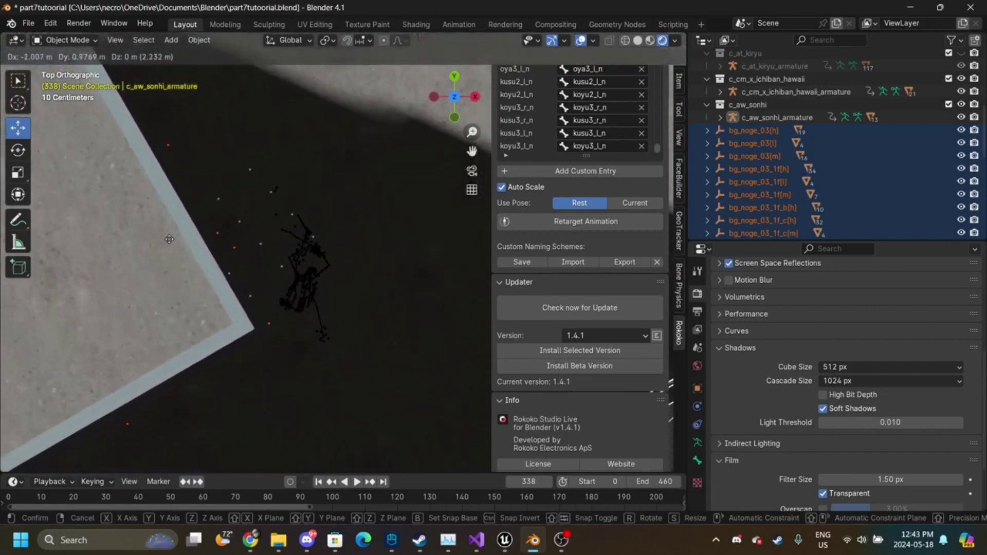
click(178, 208)
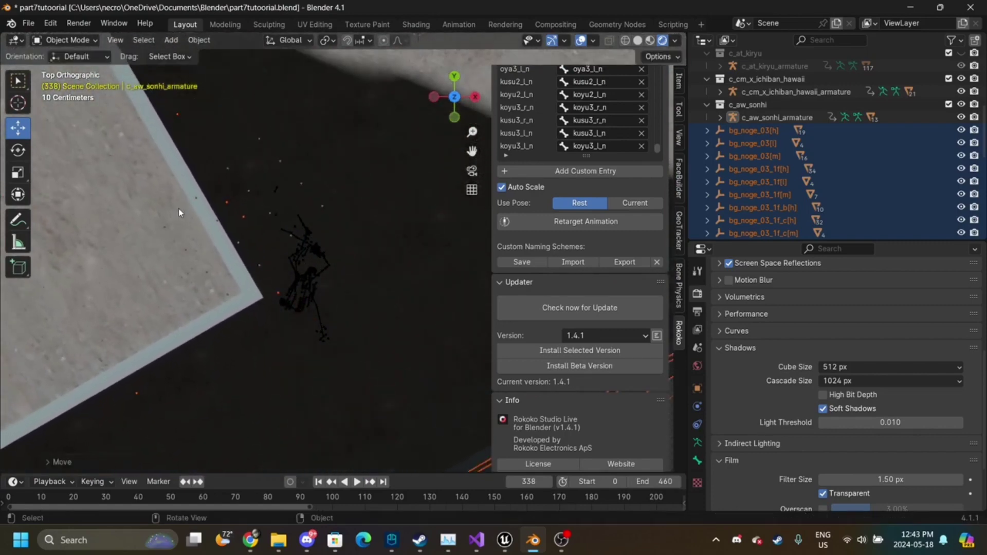
- Move the selected bar environment freely in camera view, mainly toward positive Y, placing the bar interior behind the two characters
click(472, 170)
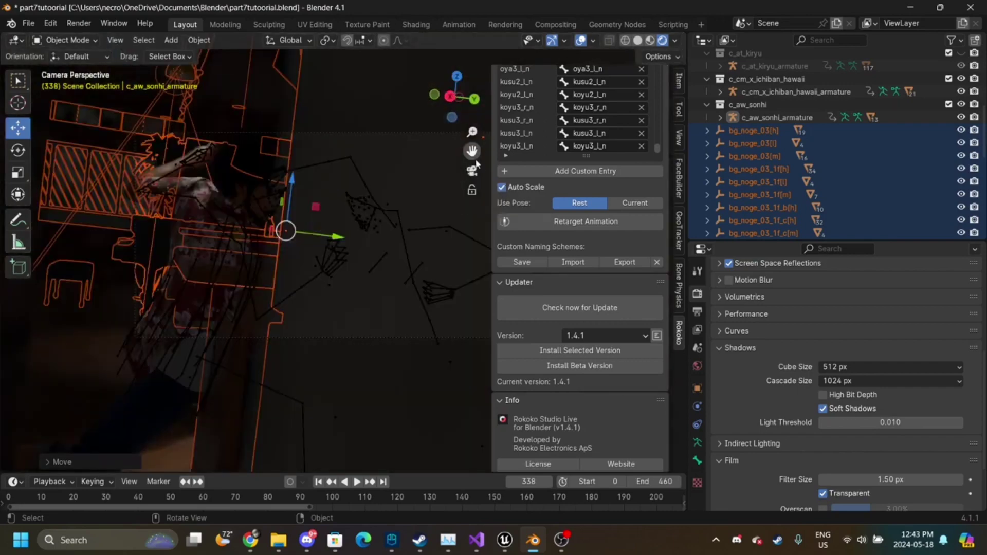
key(g)
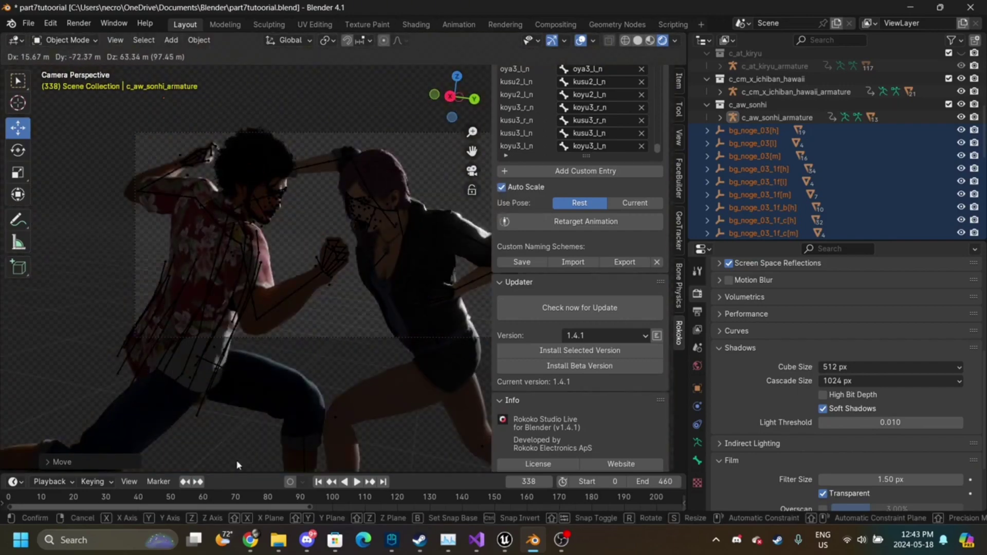
key(Escape)
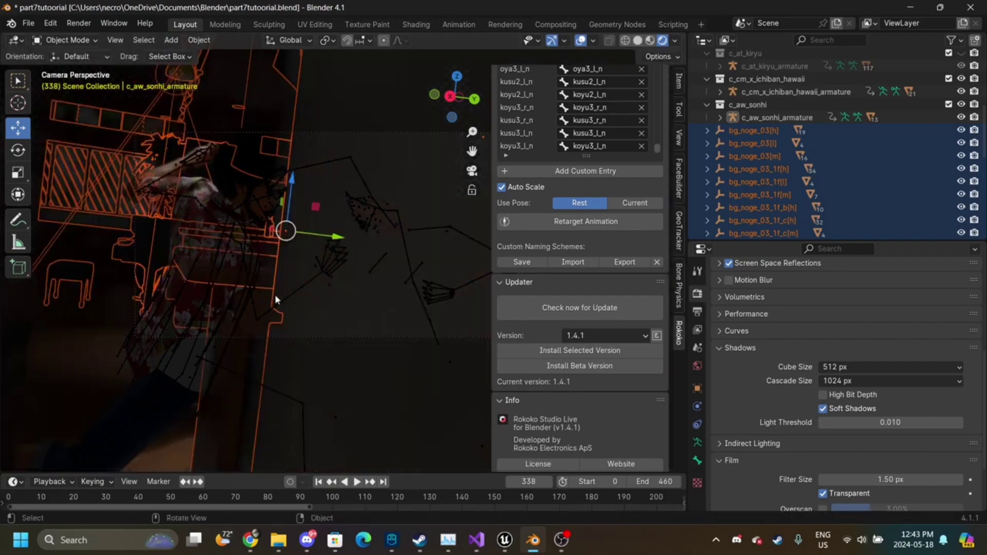
key(g)
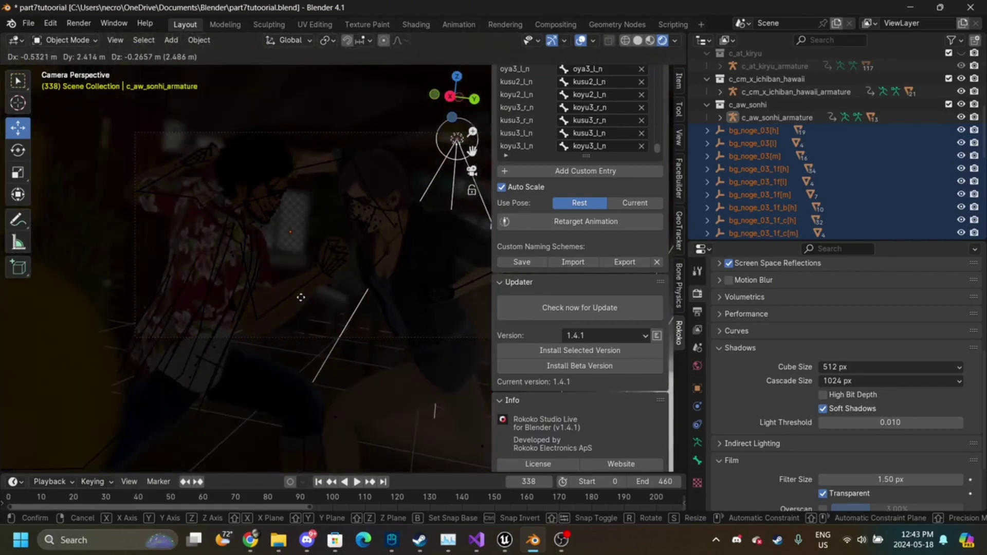
click(308, 286)
- Move the environment about 3.5 m toward positive X and negative Y from an orbited view and check it through the camera
drag(468, 118, 470, 222)
mouse_move(472, 151)
mouse_down()
mouse_move(457, 131)
mouse_move(472, 151)
mouse_up()
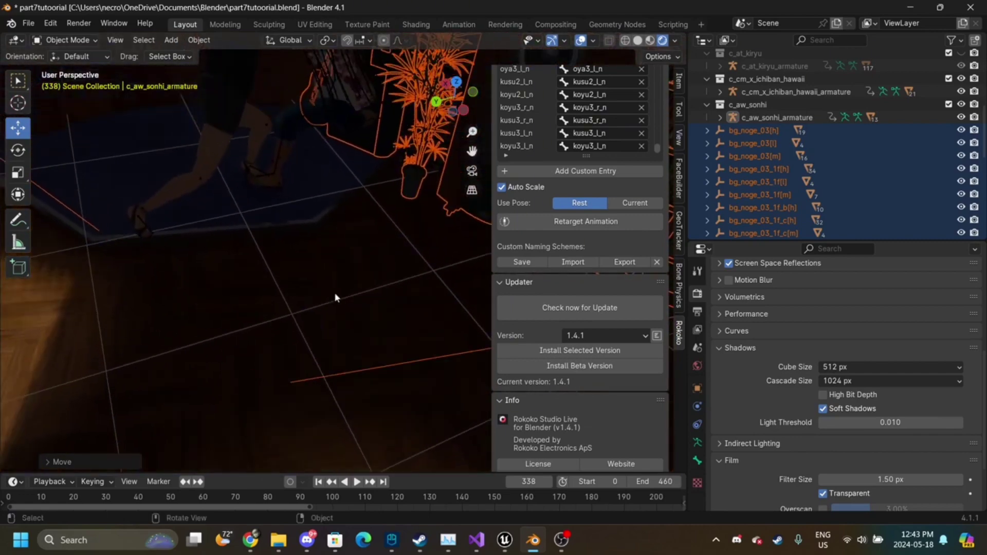
drag(472, 83, 467, 89)
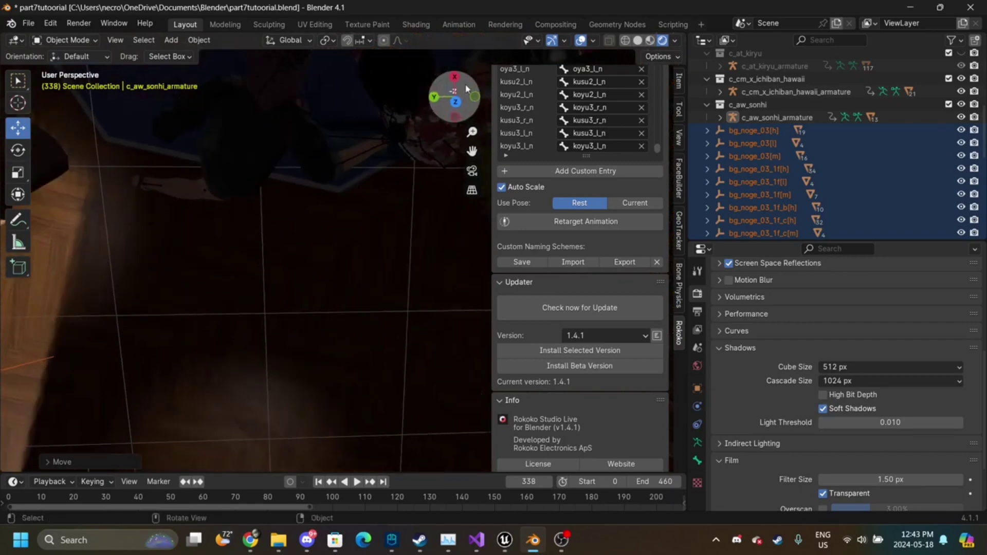
key(g)
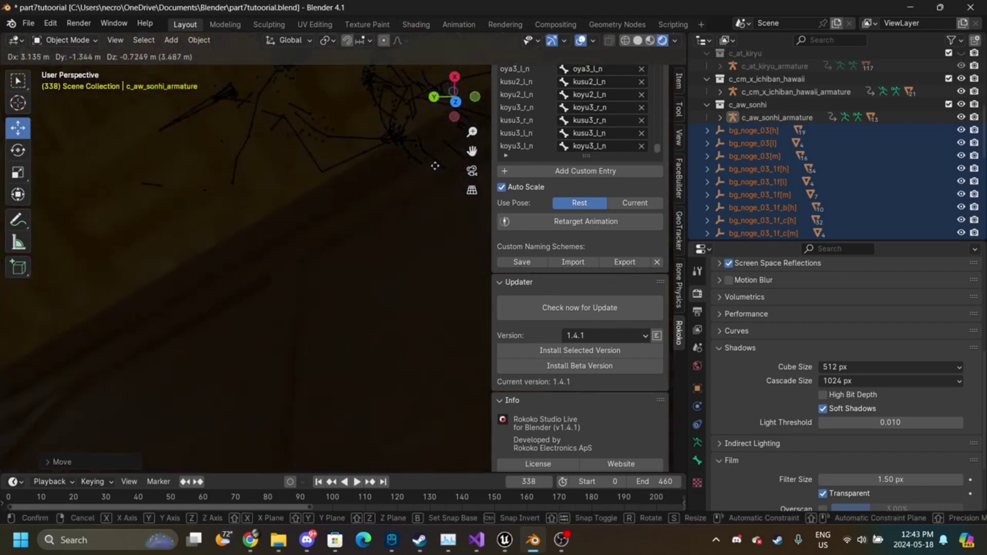
click(435, 169)
click(471, 171)
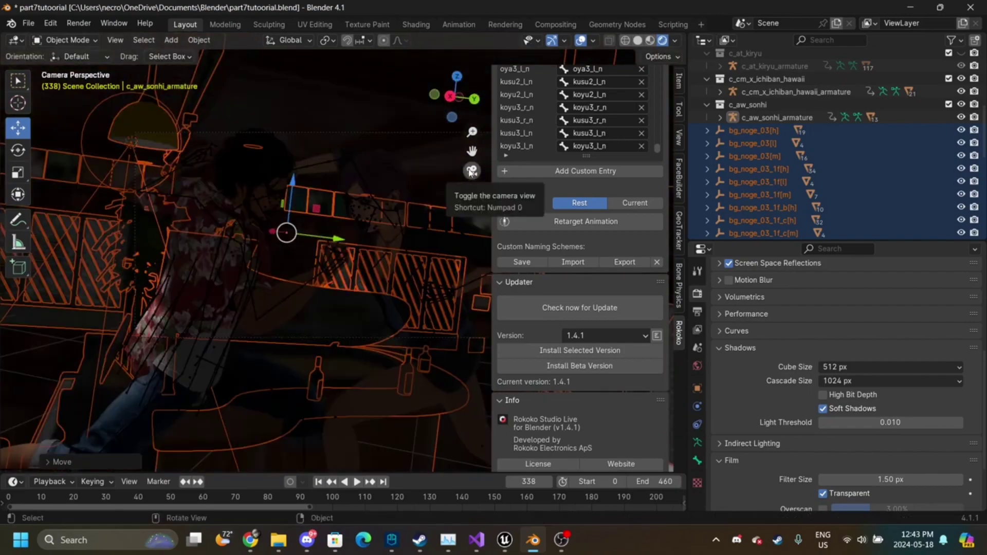
- Shift the environment about 2.6 m in camera view, mostly toward negative Y and slightly upward, and inspect the placement from outside the camera
key(g)
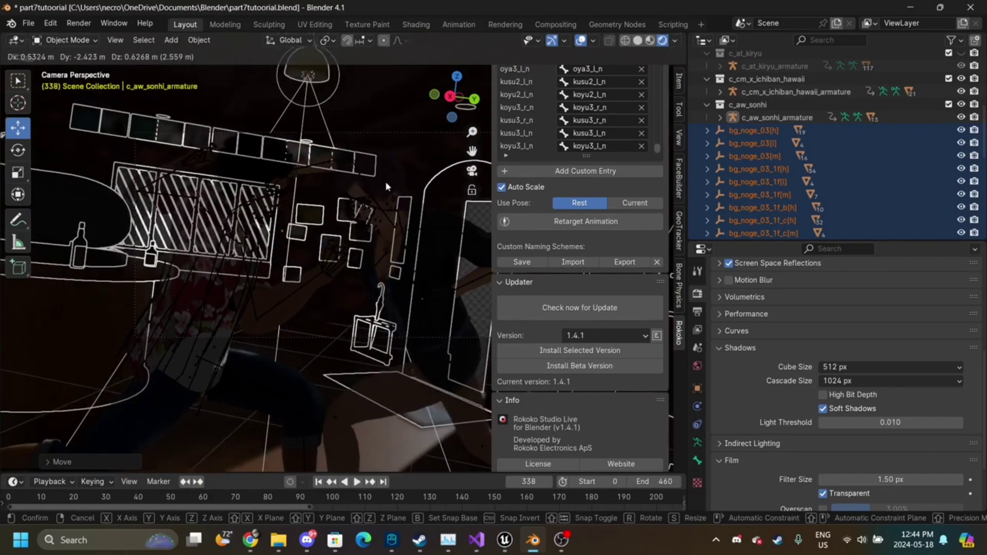
click(388, 186)
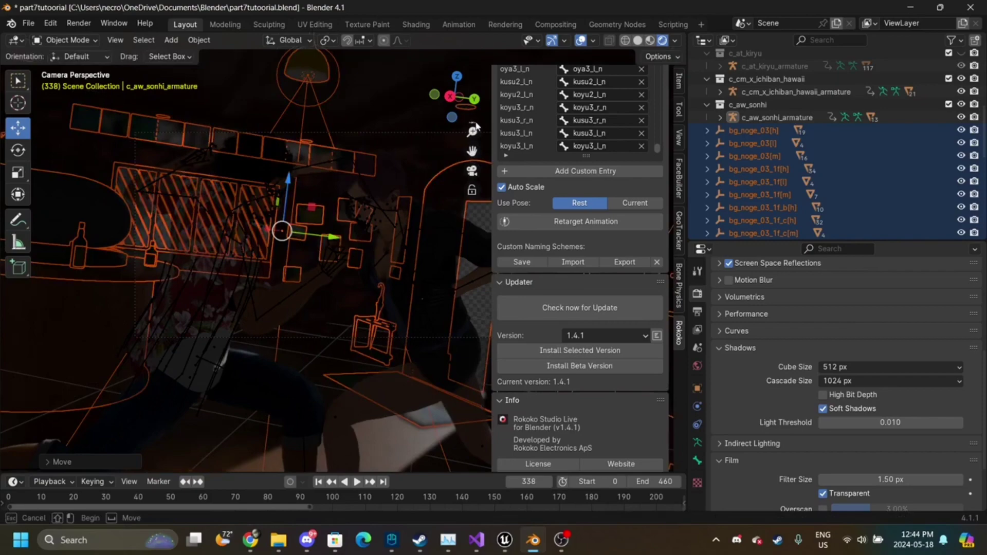
drag(473, 131, 679, 85)
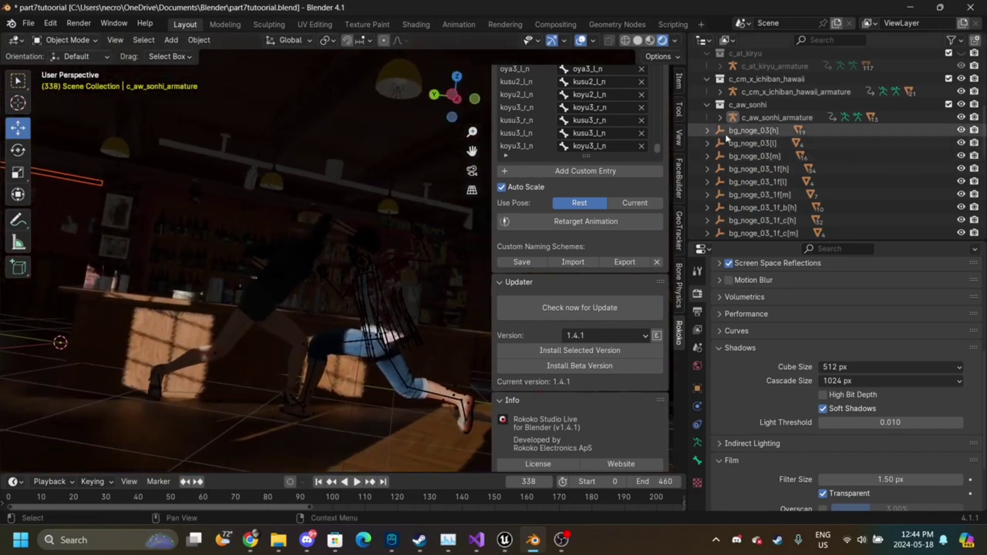
- Select all scene objects except the two characters by temporarily hiding the c_cm_x_ichiban_hawaii and c_aw_sonhi collections
scroll(725, 134, down, 10)
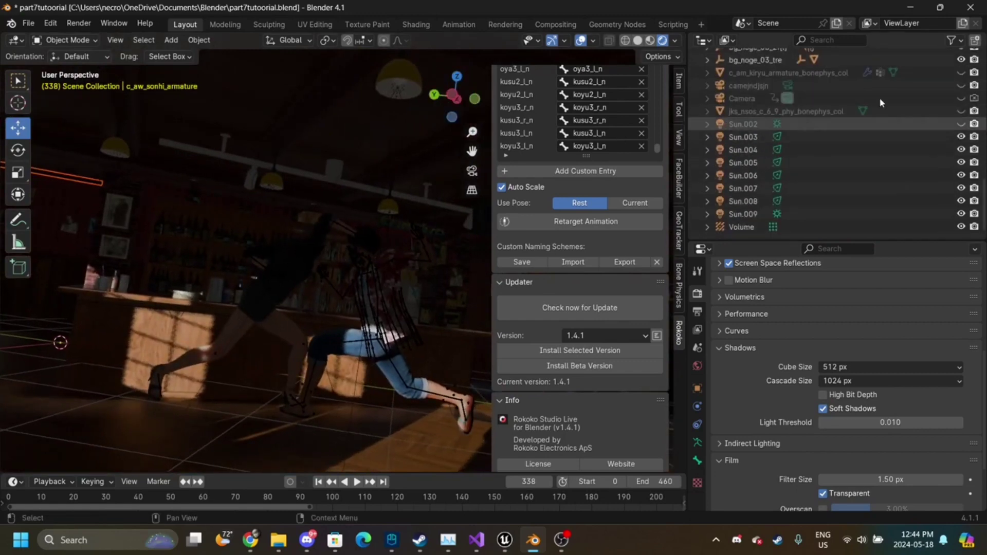
scroll(879, 97, up, 8)
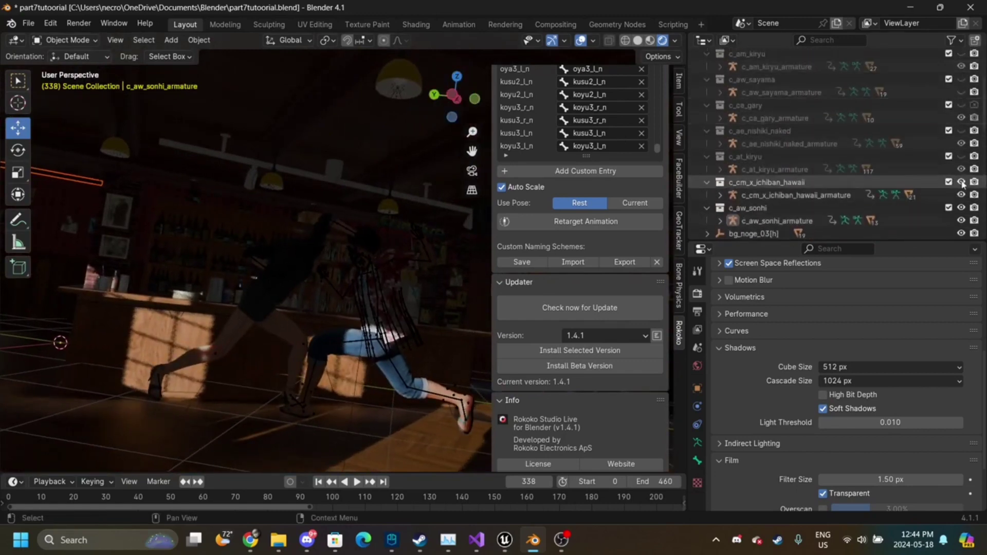
drag(961, 183, 961, 208)
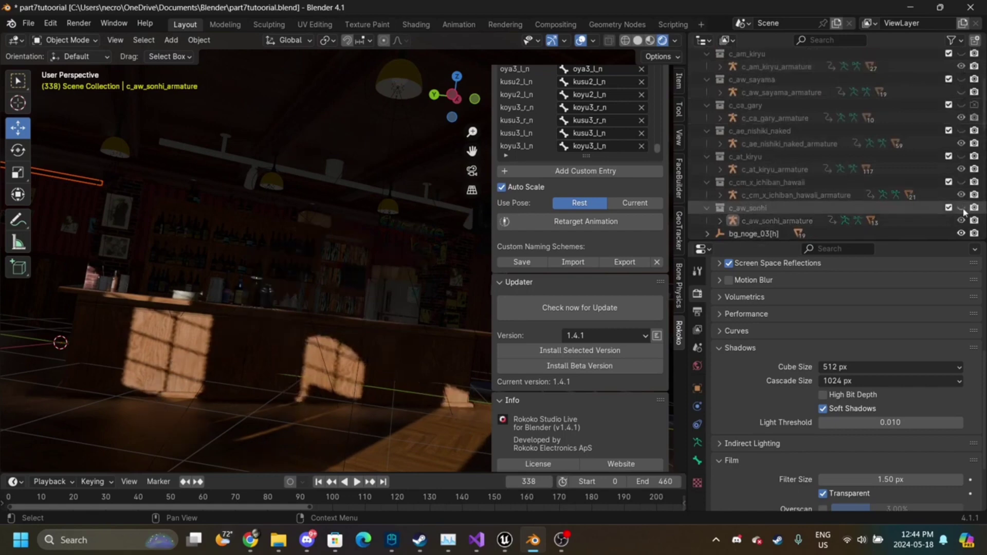
click(396, 294)
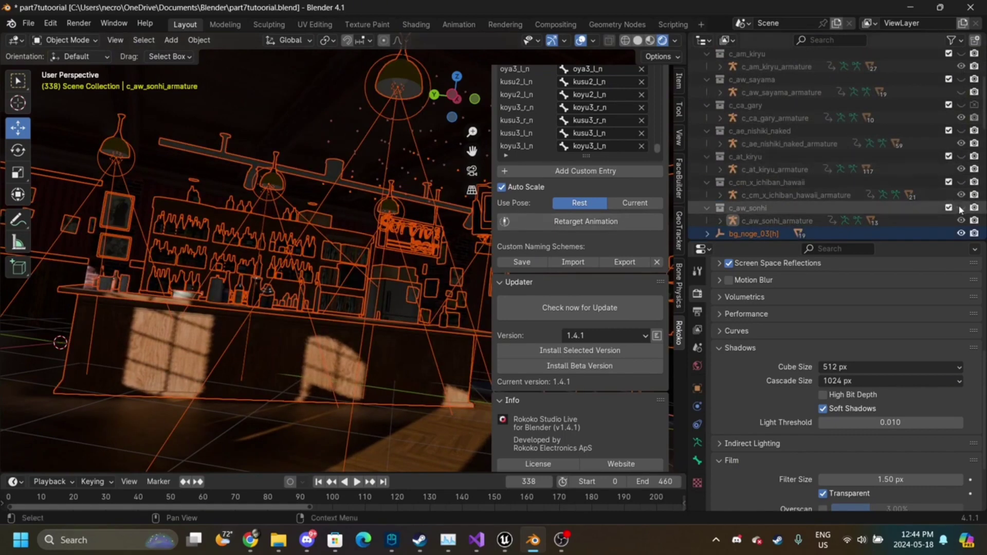
drag(961, 208, 961, 182)
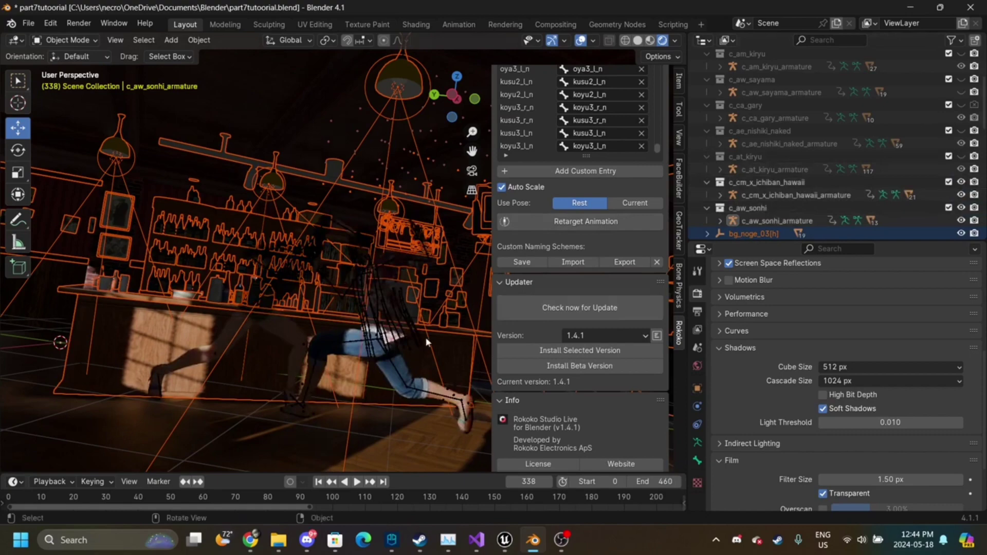
- Move the environment about 0.43 m toward negative Y and positive Z, check it through the camera and clear the selection
drag(459, 100, 459, 97)
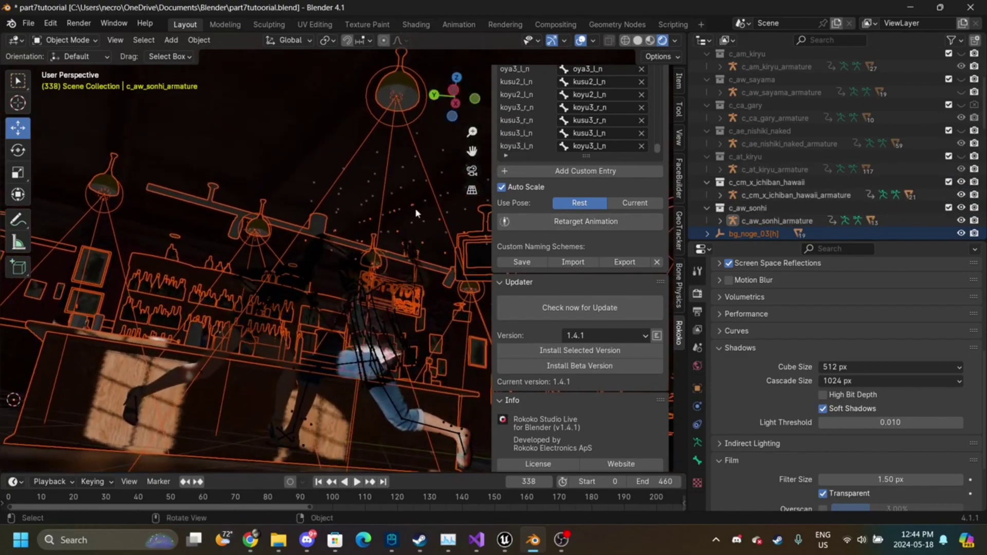
key(g)
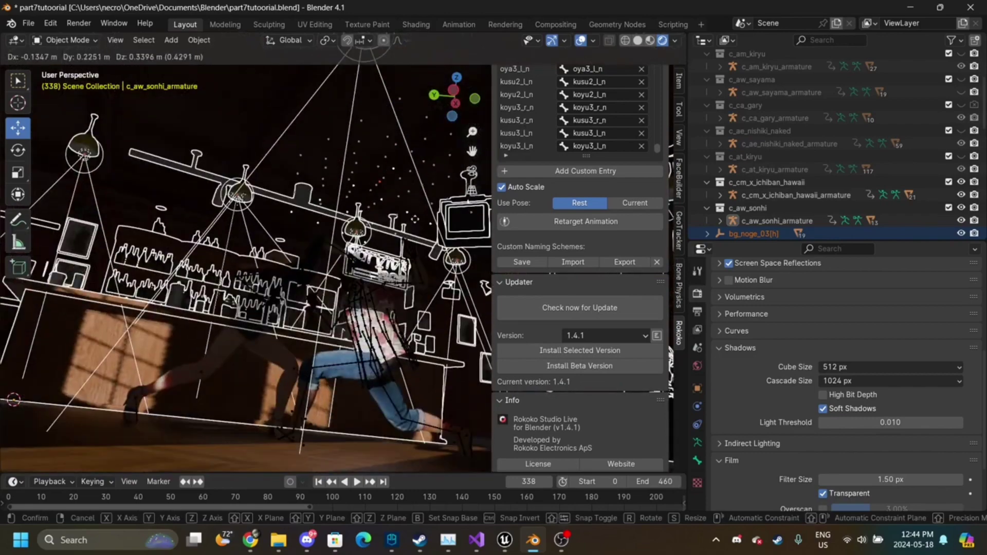
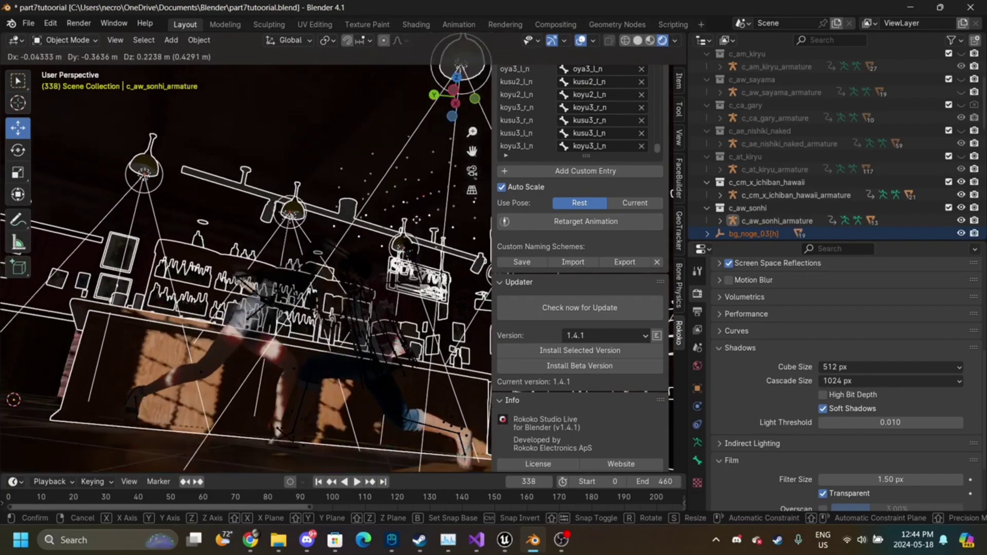
click(417, 220)
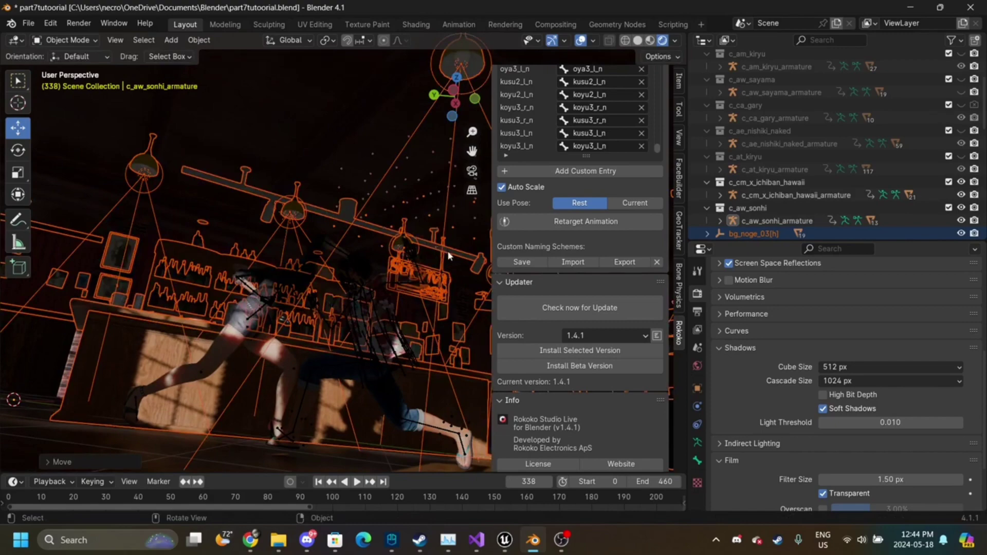
click(472, 170)
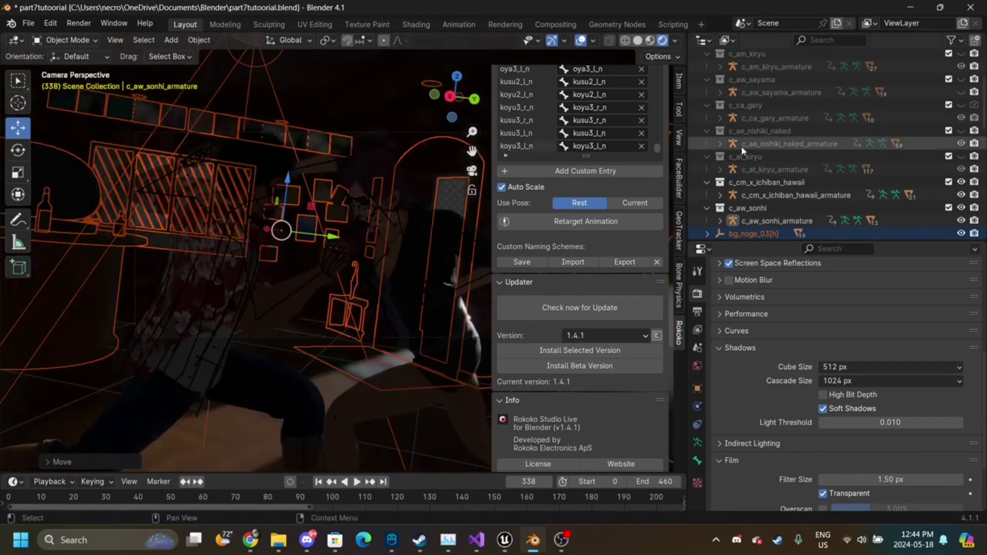
click(445, 195)
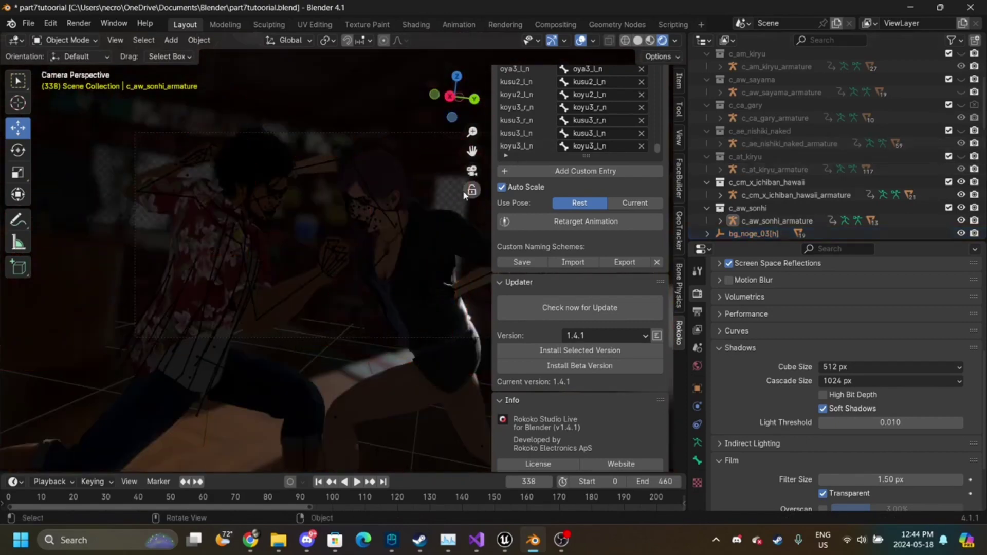
- Hide the Sun.009 light in the viewport and inspect the characters' lighting from another angle
drag(472, 132, 456, 116)
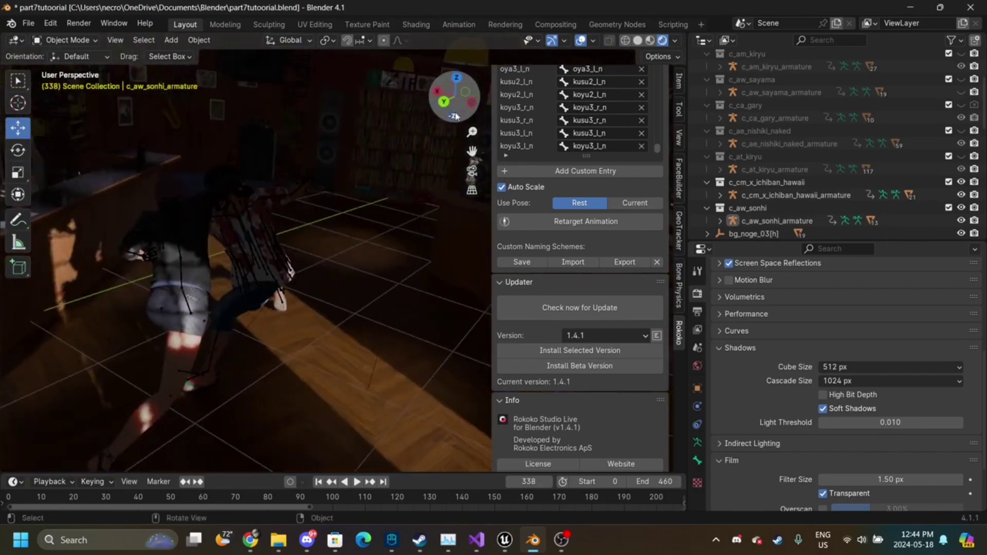
scroll(813, 155, down, 8)
click(964, 213)
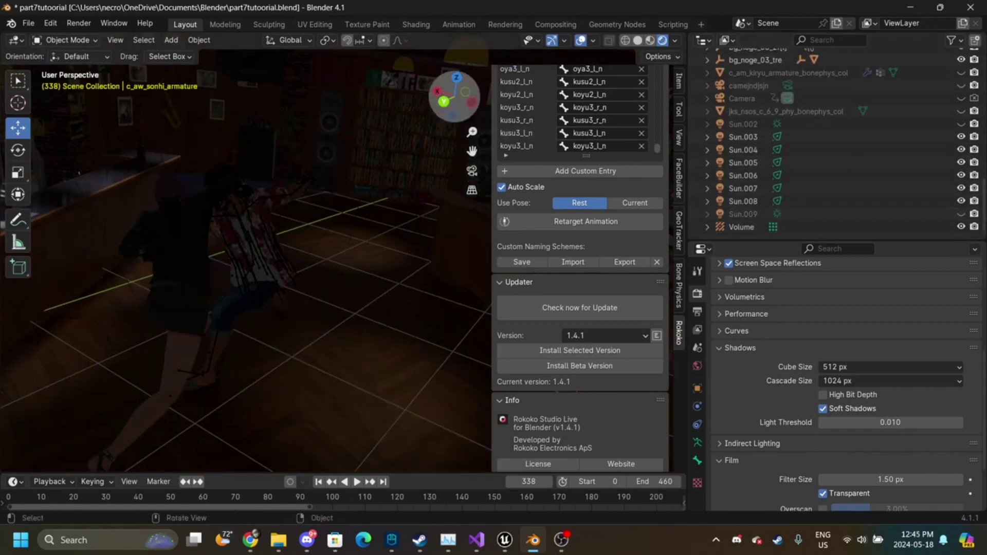
mouse_move(453, 110)
mouse_down()
mouse_move(432, 116)
mouse_move(452, 113)
mouse_up()
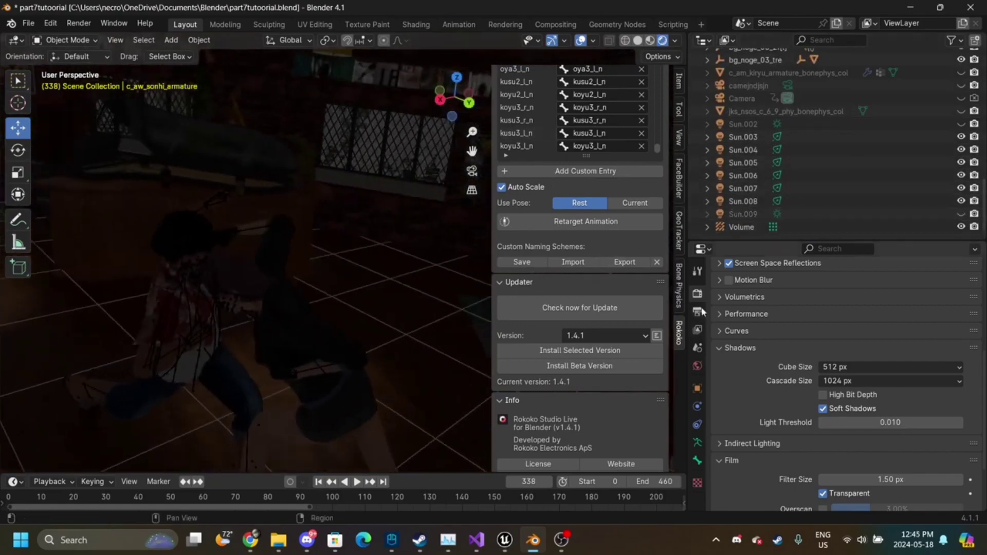
- Bake the scene's indirect lighting in the render settings and check the result through the camera
scroll(779, 351, down, 4)
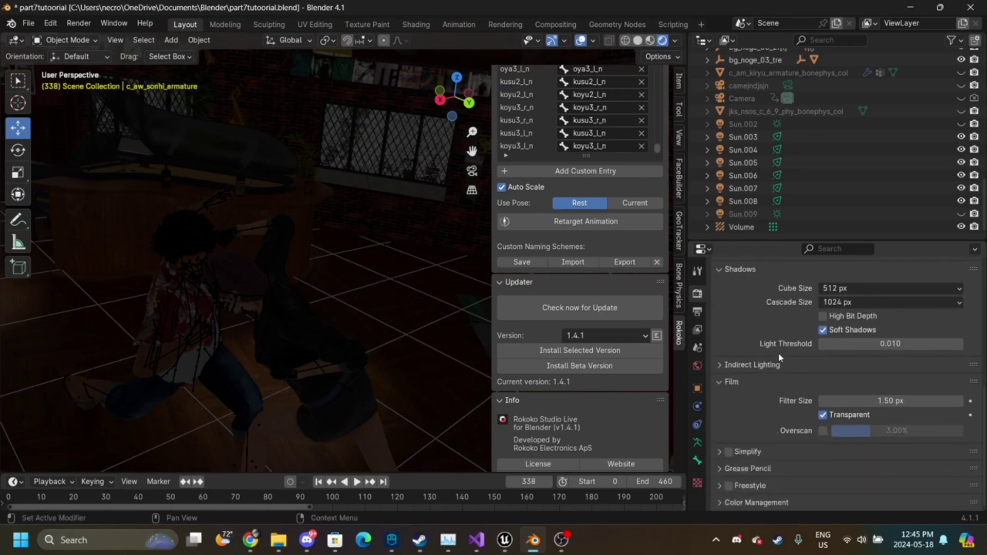
click(759, 366)
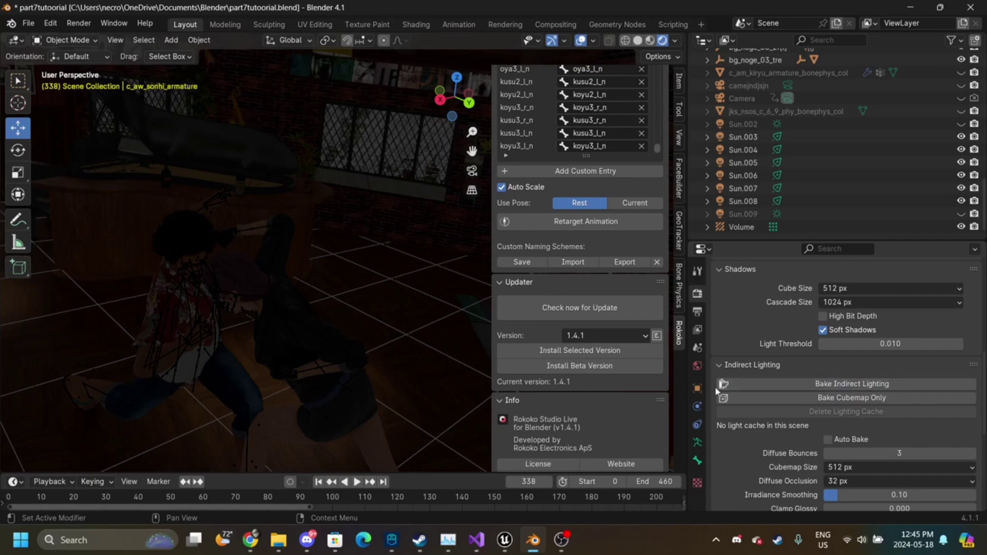
click(805, 385)
key(Escape)
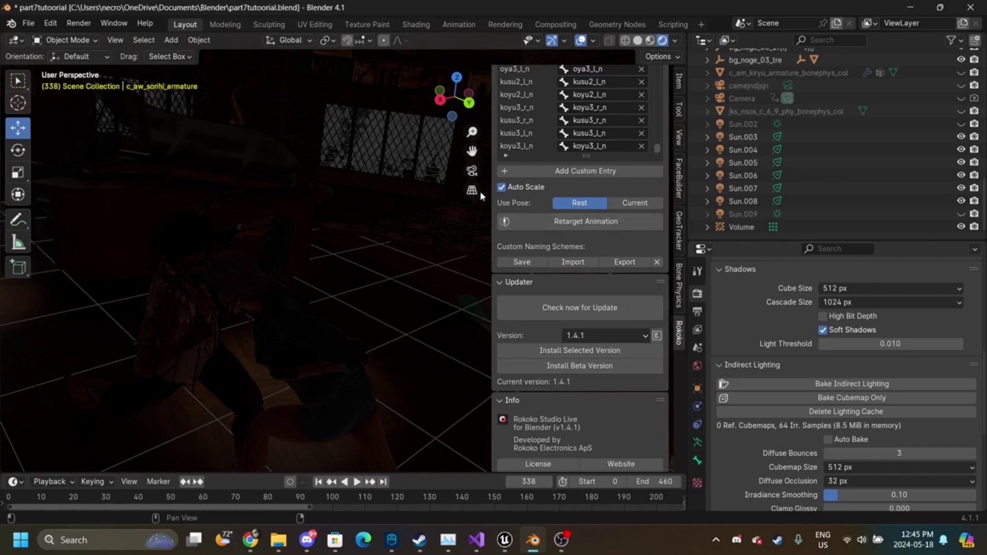
click(472, 170)
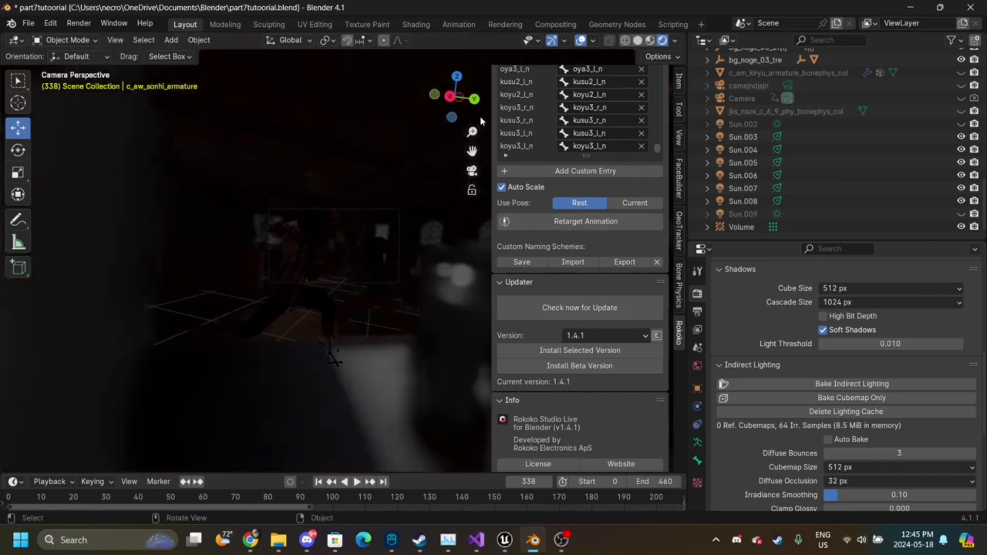
- Hide the c_cm_x_ichiban_hawaii and c_aw_sonhi armatures in the viewport, keeping their character collections shown
scroll(246, 257, up, 8)
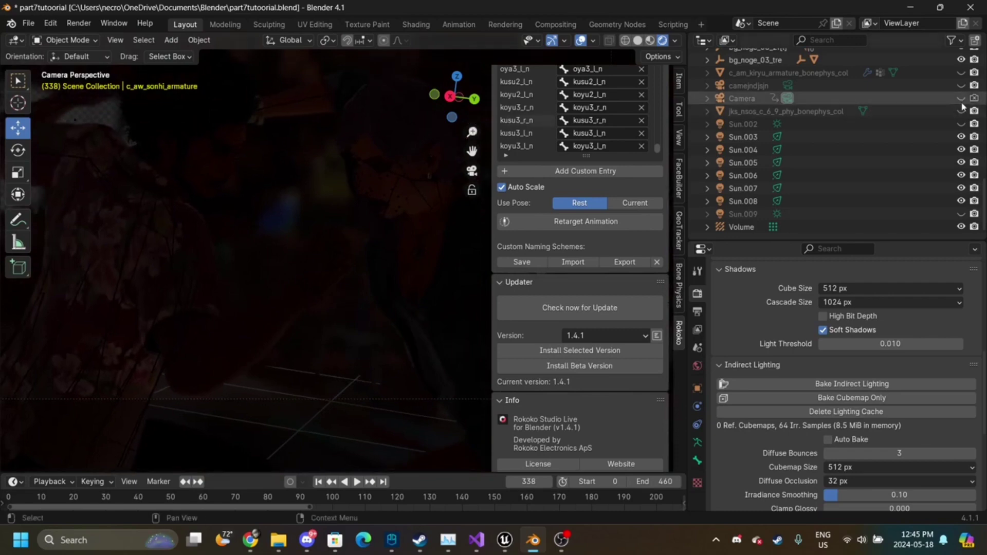
scroll(963, 106, up, 8)
scroll(963, 106, up, 3)
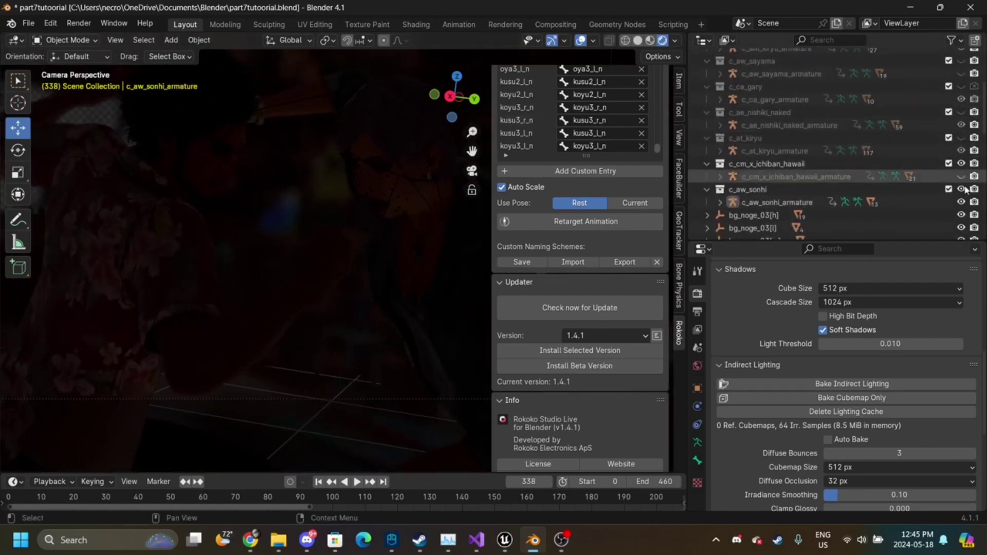
click(961, 202)
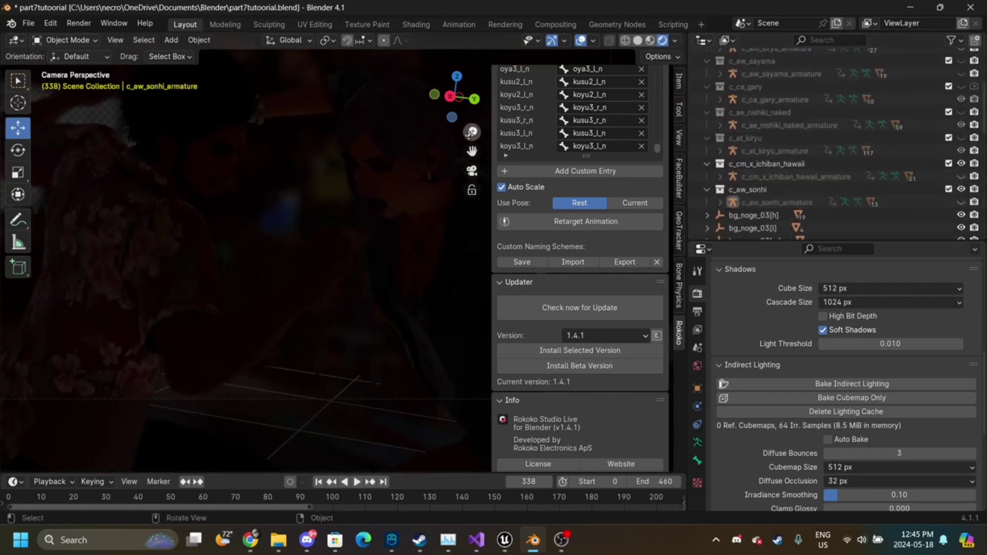
drag(470, 133, 470, 165)
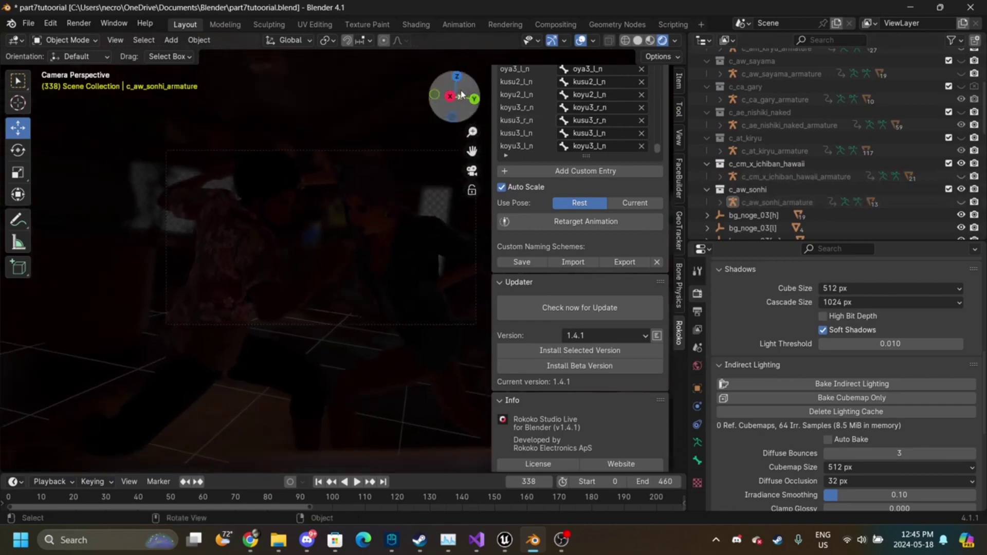
- Add an area light to the scene and display the viewport in material preview shading
drag(461, 94, 298, 100)
click(171, 40)
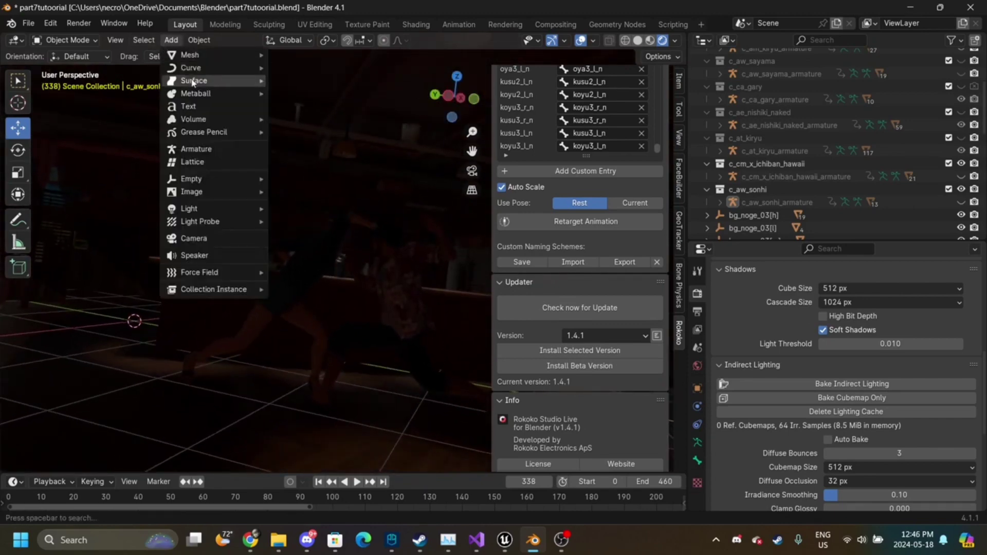
mouse_move(262, 216)
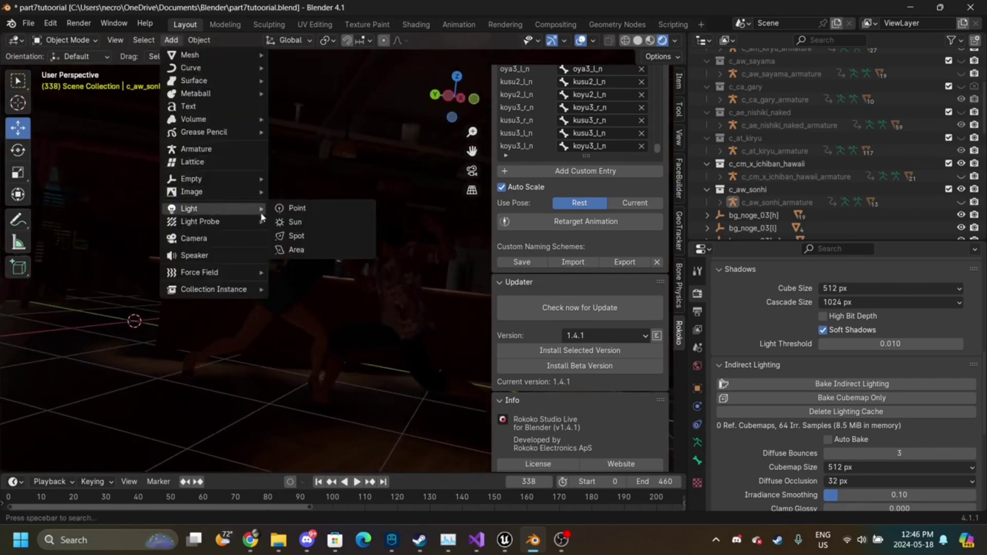
click(297, 249)
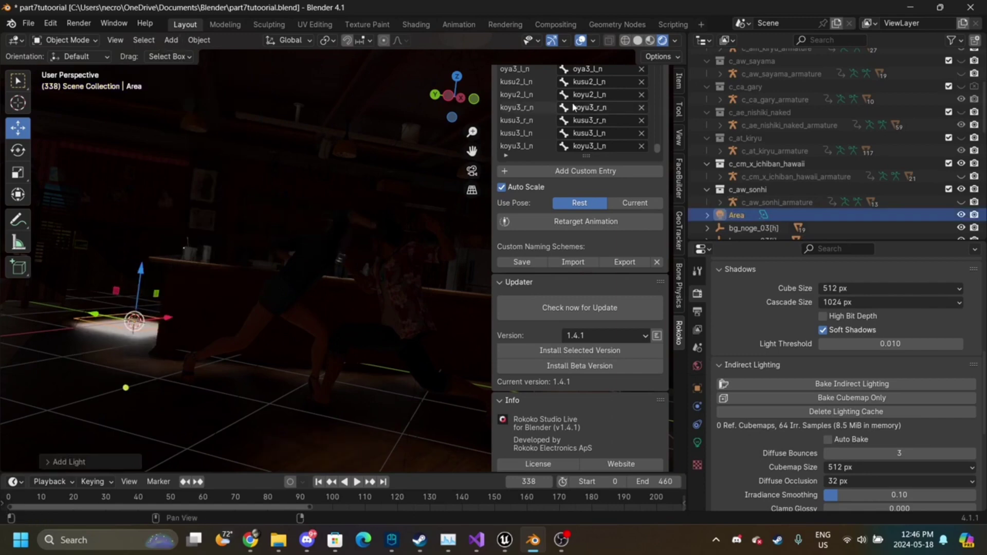
click(649, 40)
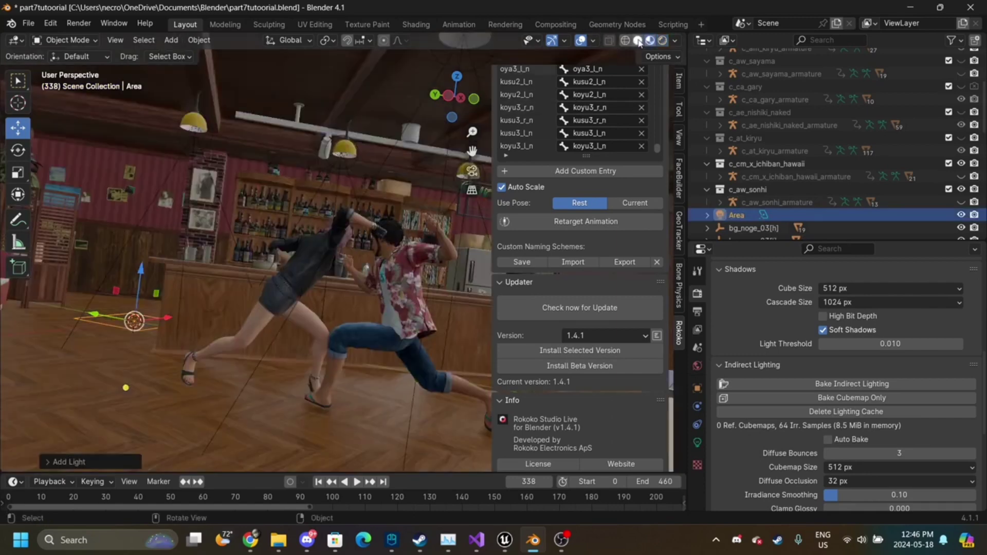
- Move the area light over to the two fighting characters and raise it to ceiling height in front of the bar
drag(454, 102, 444, 121)
drag(150, 239, 151, 241)
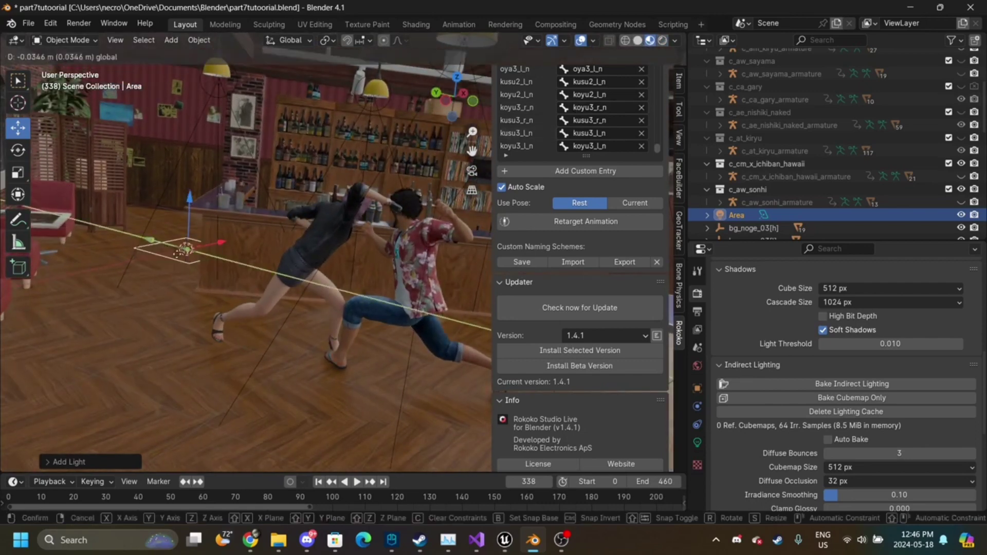
drag(260, 292, 283, 305)
drag(325, 263, 340, 87)
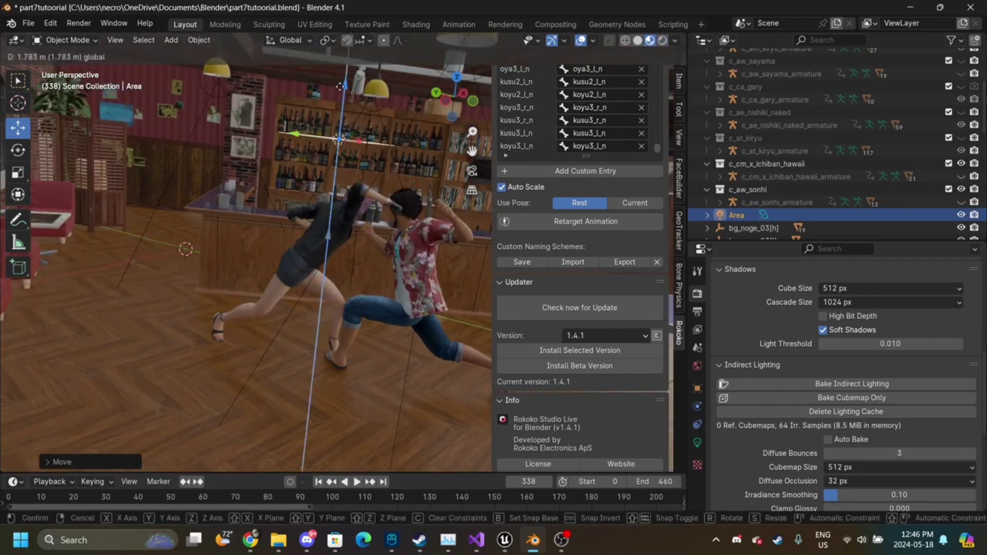
drag(350, 469, 433, 470)
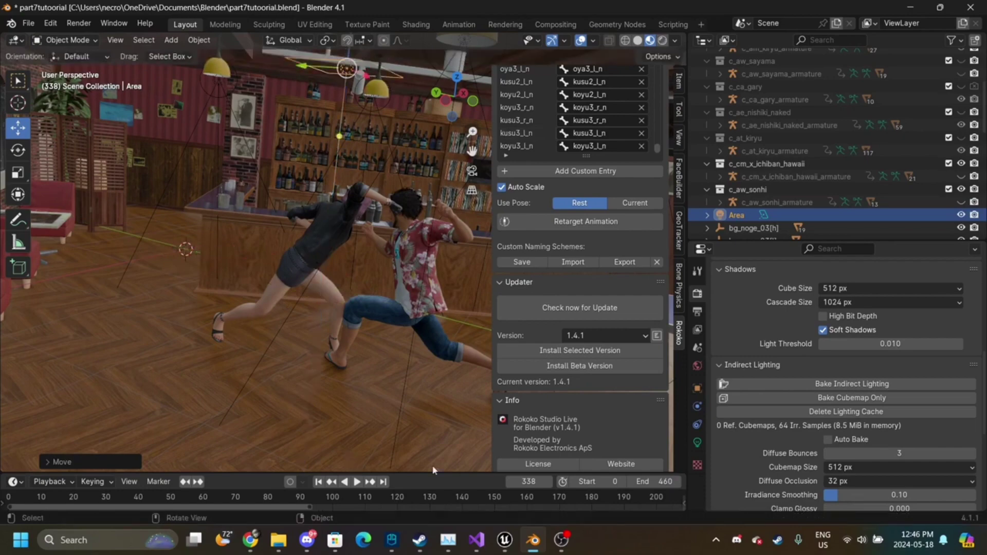
- Shift the area light onto the ceiling light rail and rotate it about the vertical axis to line up with the rail
drag(441, 102, 445, 102)
drag(471, 132, 447, 104)
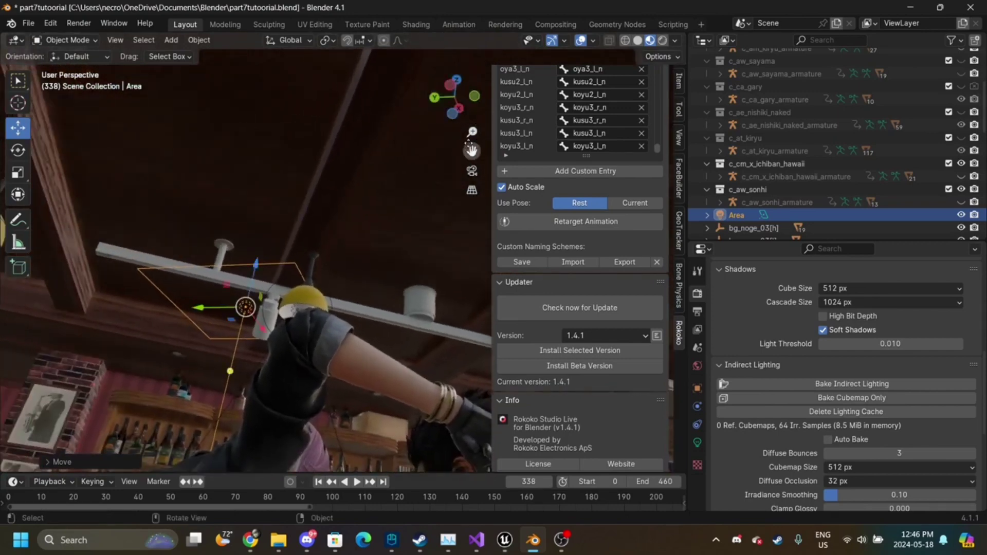
drag(471, 132, 599, 154)
drag(450, 102, 637, 138)
click(467, 115)
drag(458, 103, 526, 95)
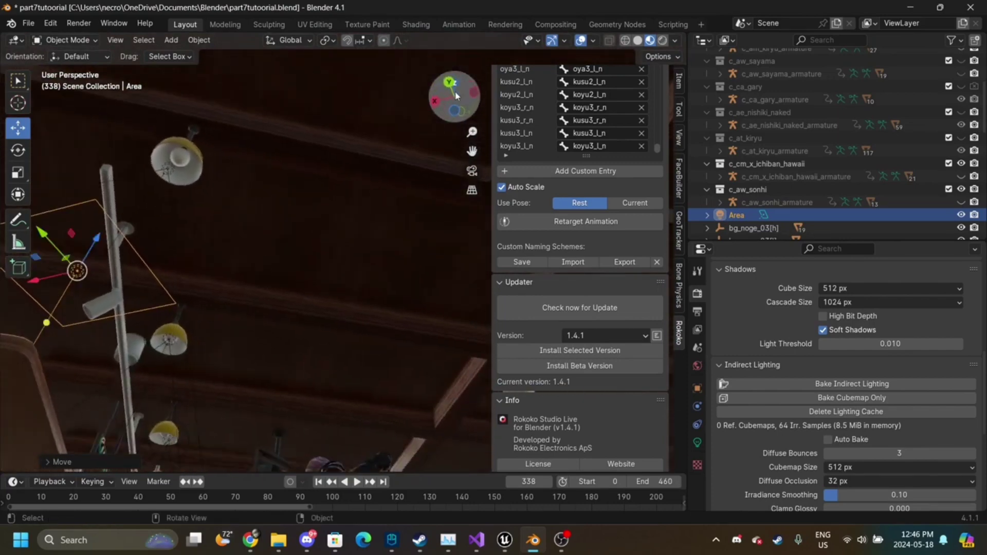
drag(472, 151, 658, 152)
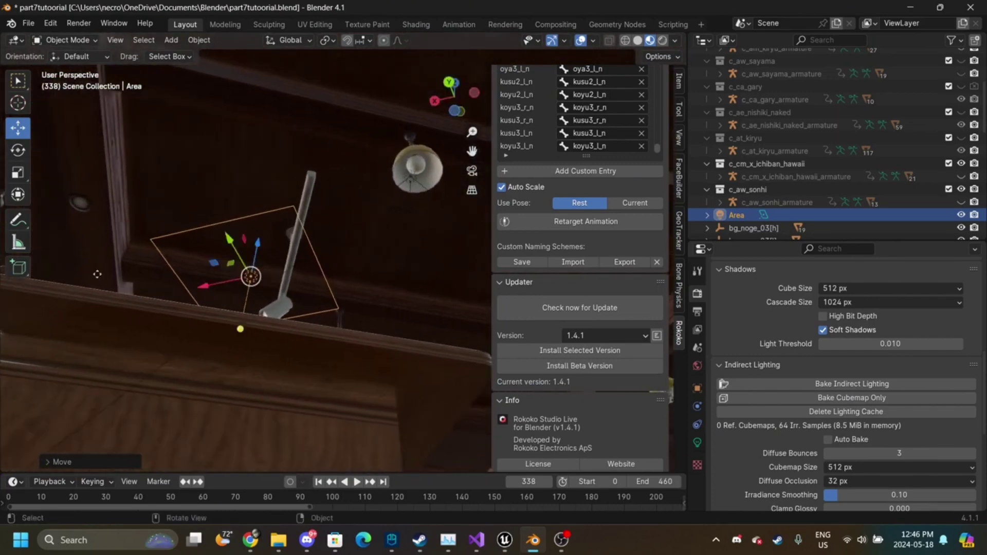
drag(254, 282, 290, 275)
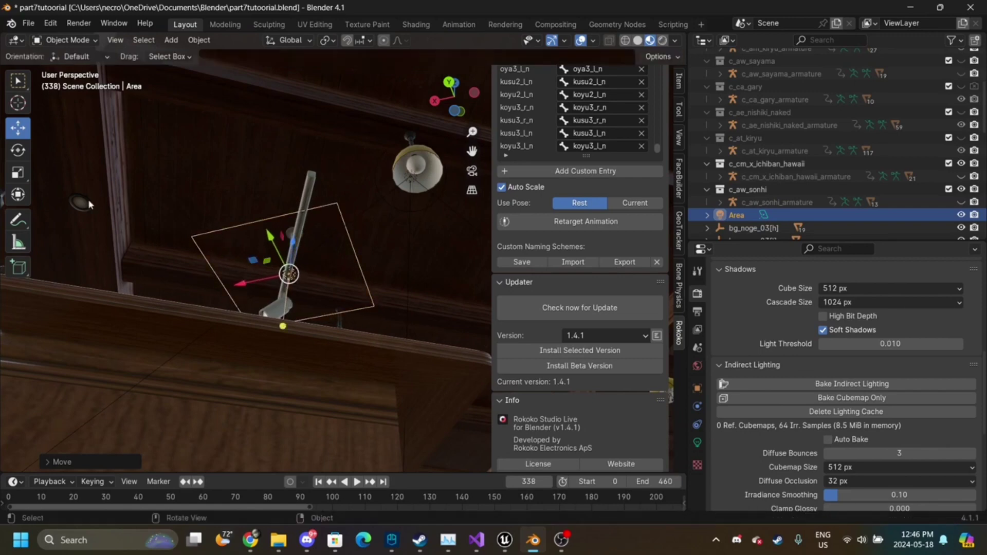
click(13, 155)
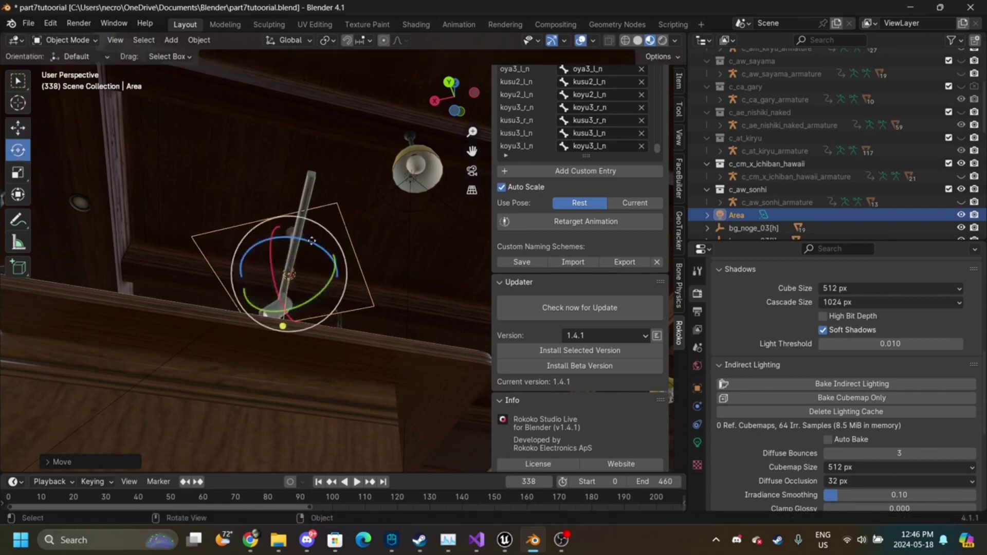
drag(318, 247, 316, 254)
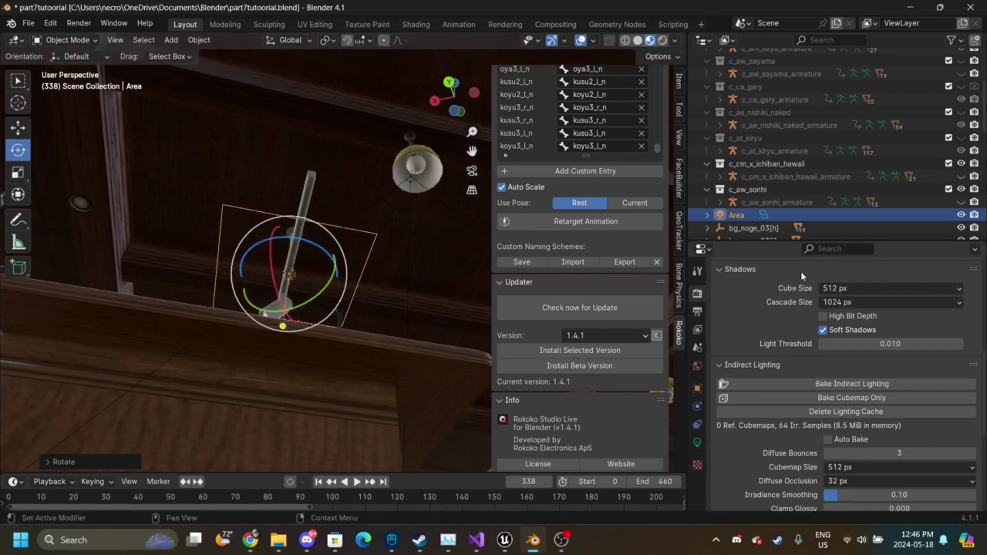
- Change the area light's shape to Rectangle with a size of X 0.04 m and Y 3.07 m
click(698, 442)
scroll(796, 403, up, 5)
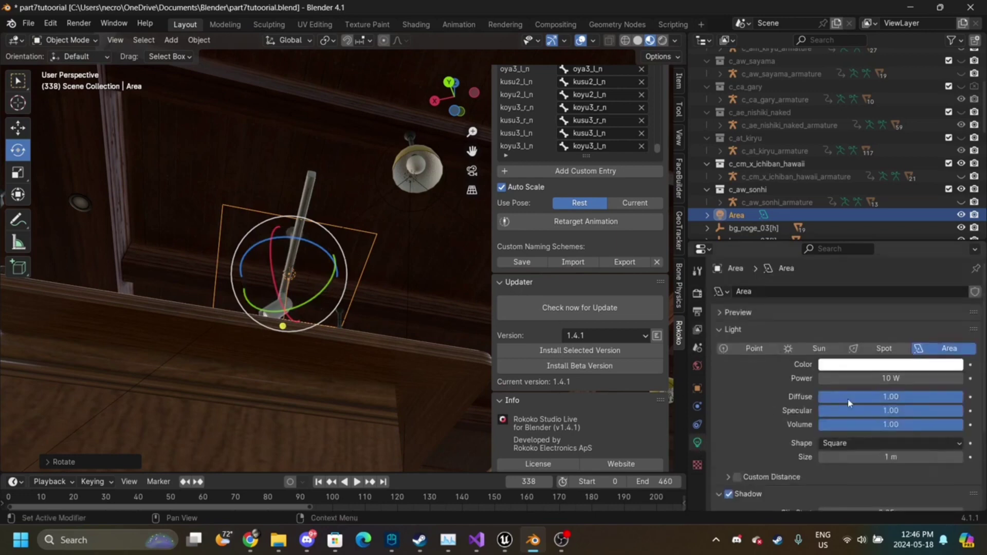
click(880, 443)
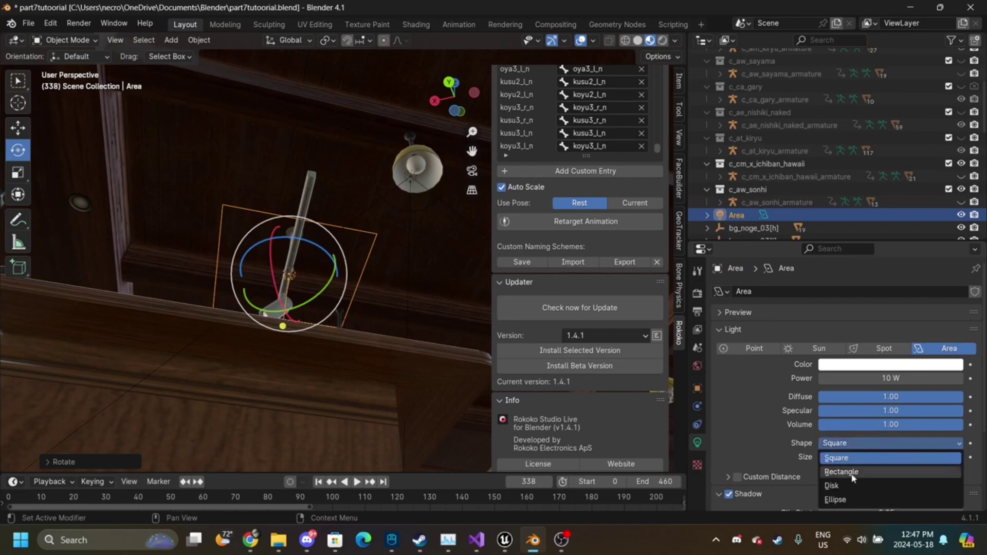
click(840, 487)
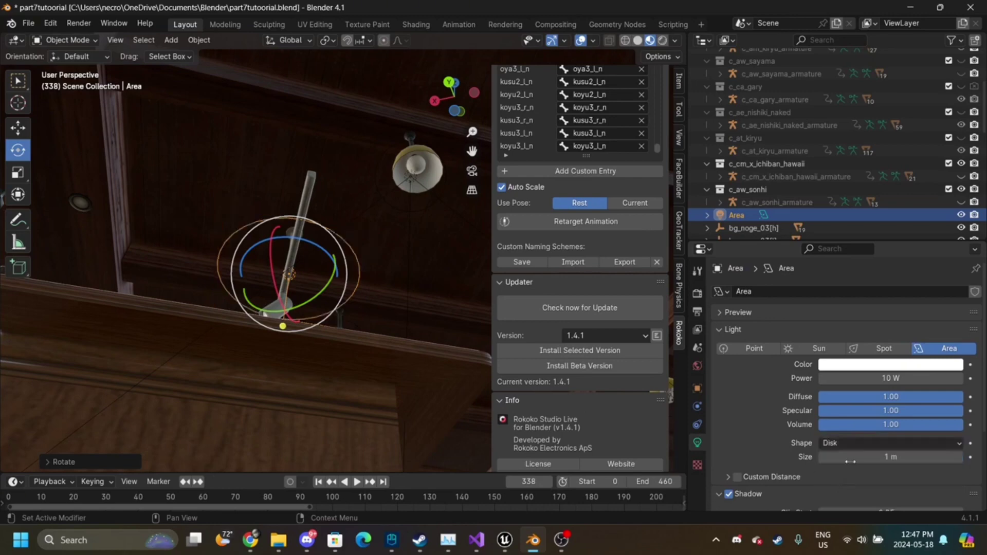
click(848, 442)
click(842, 470)
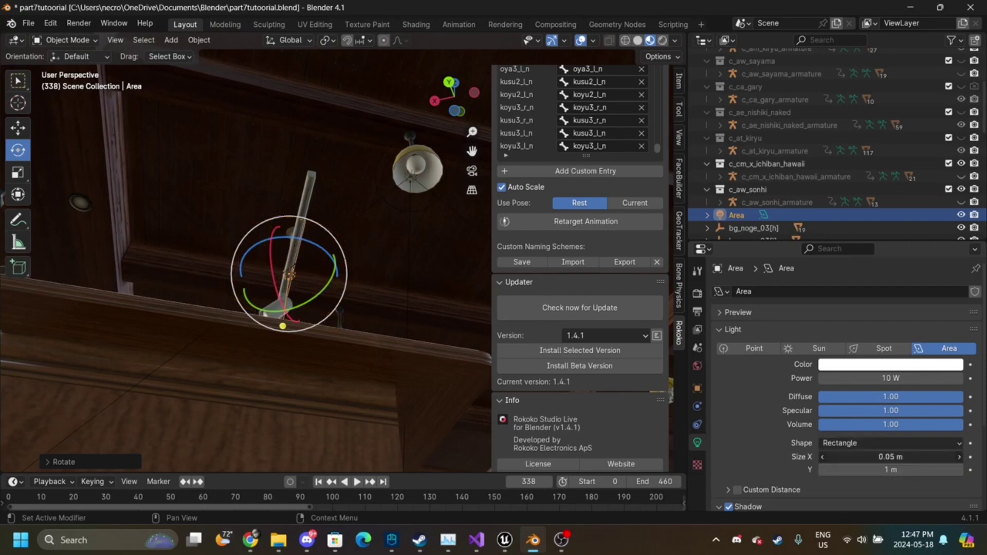
drag(890, 470, 933, 470)
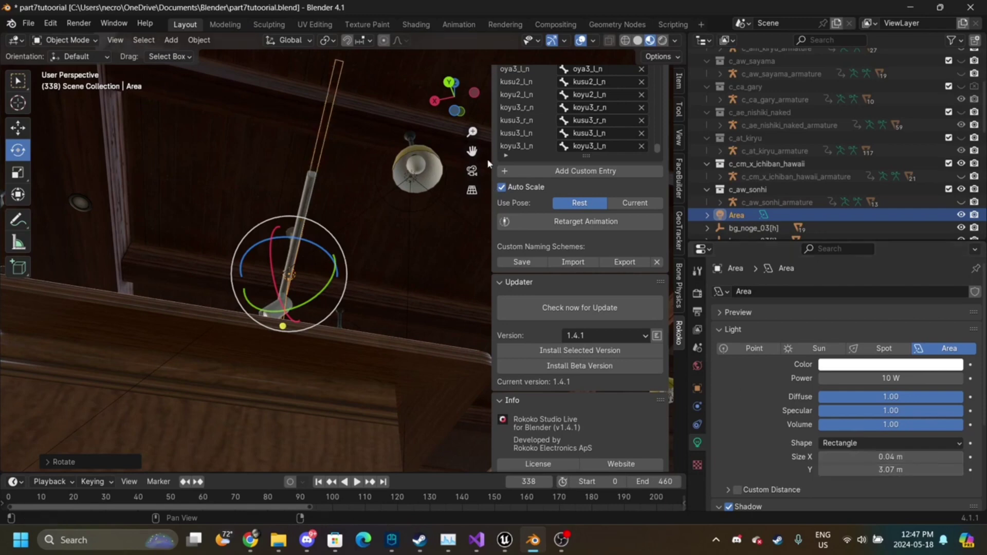
- Move the area light about 1.2 m along the rail to centre it over the bar and set its Y size to 4.74 m
mouse_move(473, 92)
mouse_down()
mouse_move(447, 93)
mouse_move(466, 95)
mouse_up()
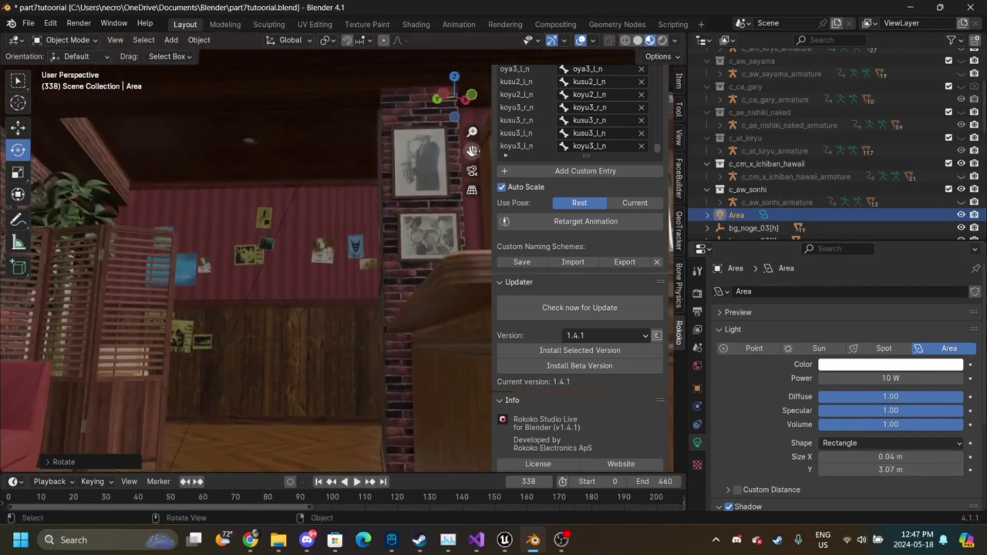
drag(472, 151, 550, 195)
drag(455, 97, 443, 168)
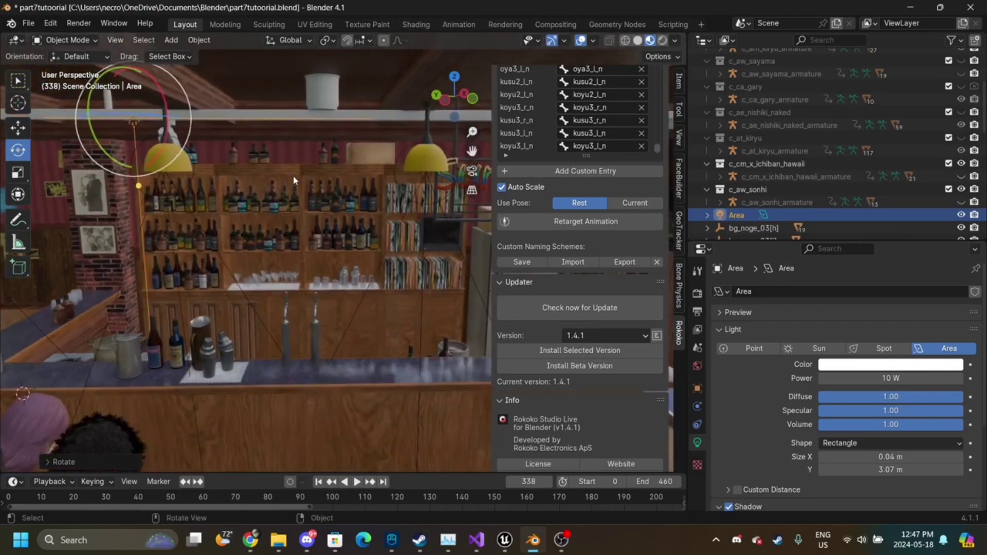
key(g)
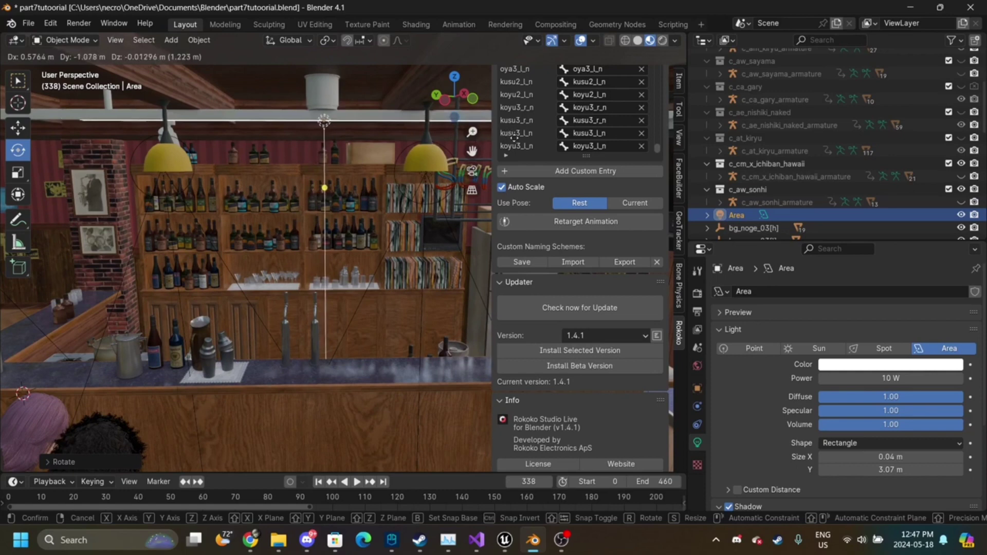
click(514, 141)
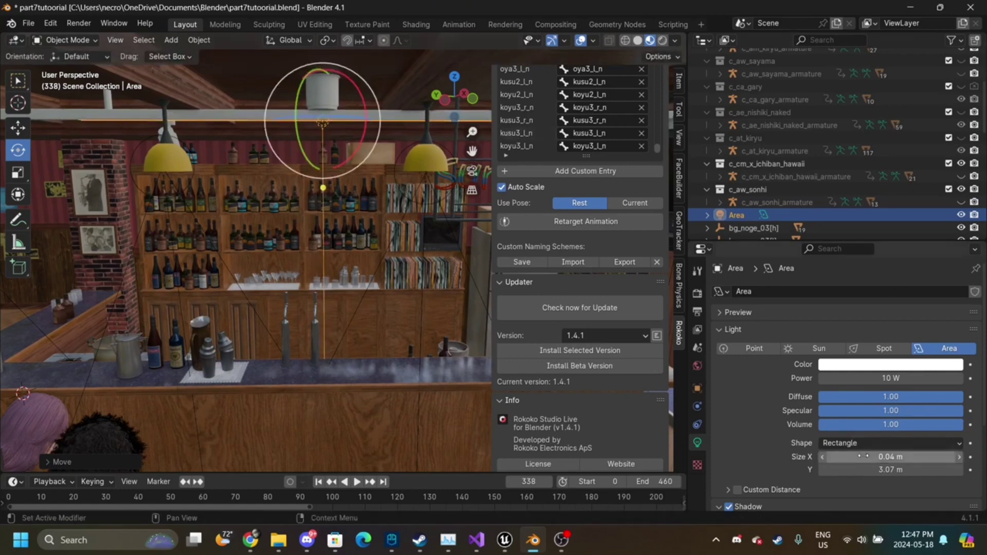
drag(890, 469, 933, 469)
- Examine the area light's effect on the bar and characters in rendered shading, from the side and through the camera
drag(472, 132, 355, 150)
drag(411, 195, 535, 188)
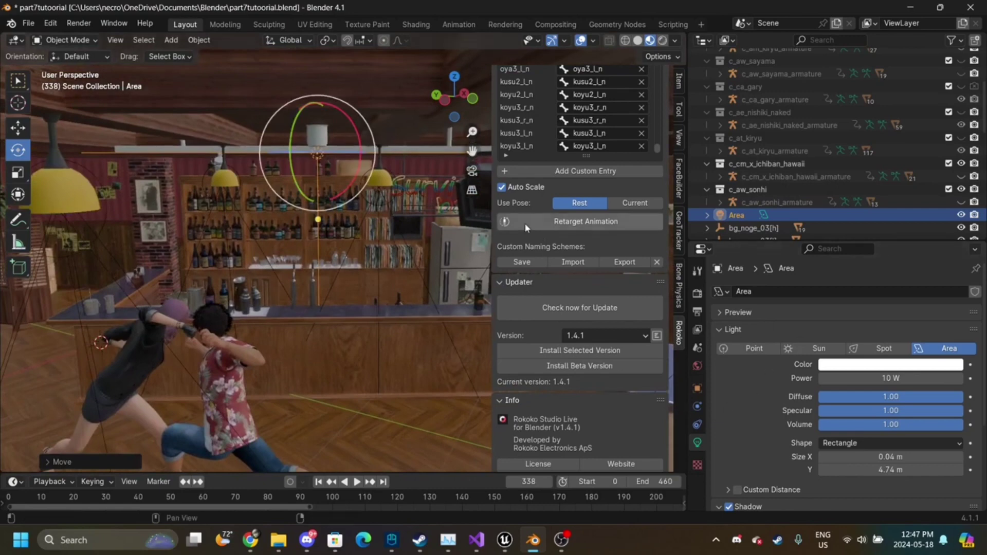
click(663, 41)
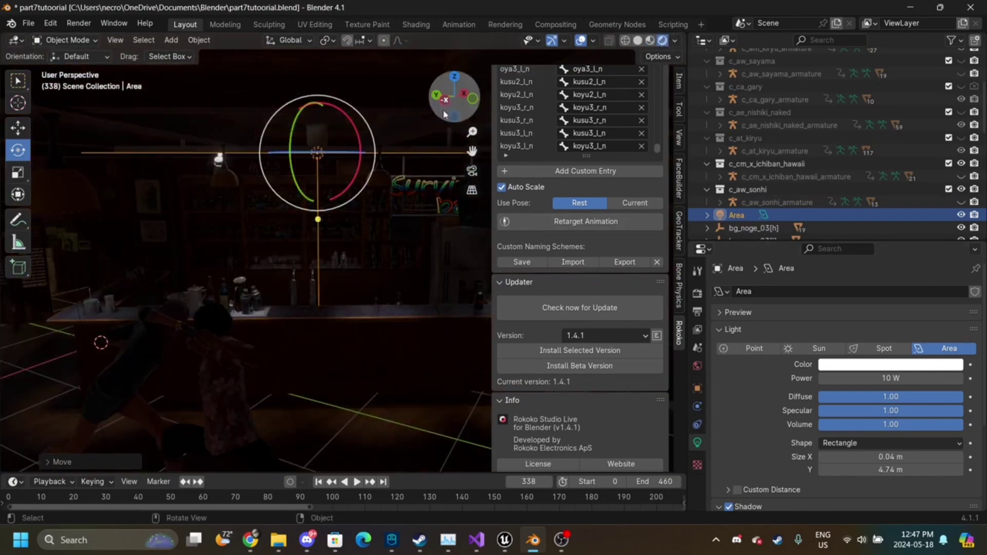
drag(454, 91, 491, 95)
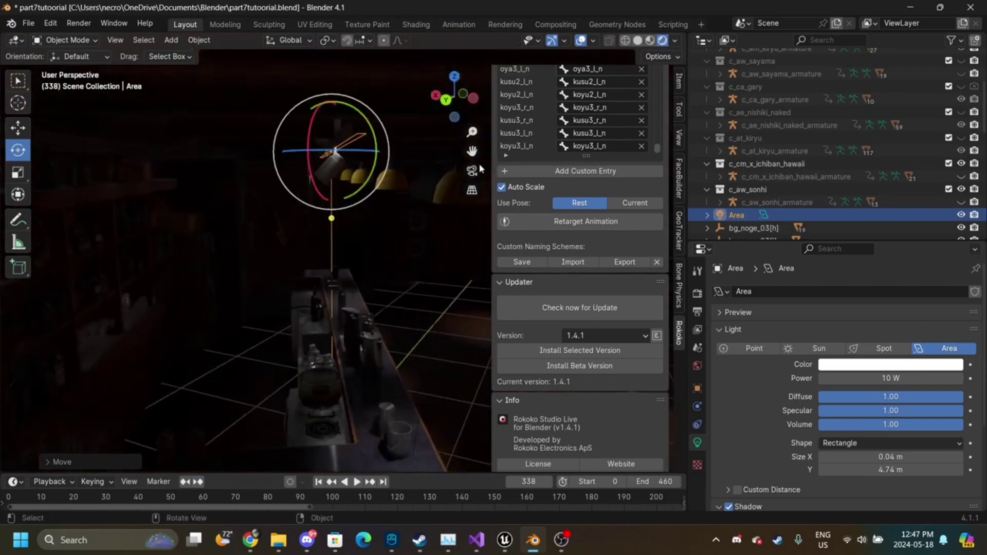
click(472, 171)
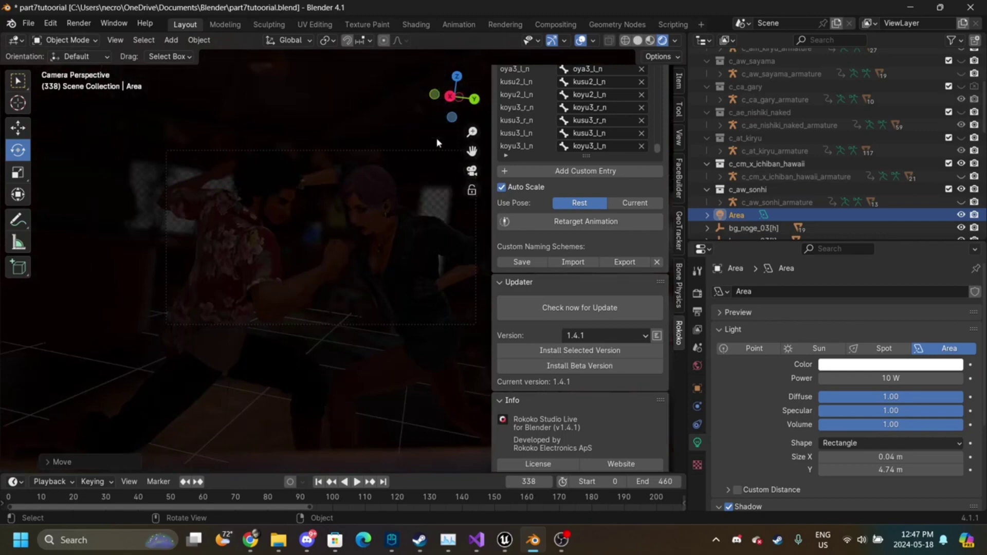
- Select the neon bar sign and open its material bg_noge_03_1f_d[h]_r_ne_plan_i1002_d in the Shading workspace
drag(452, 116, 472, 165)
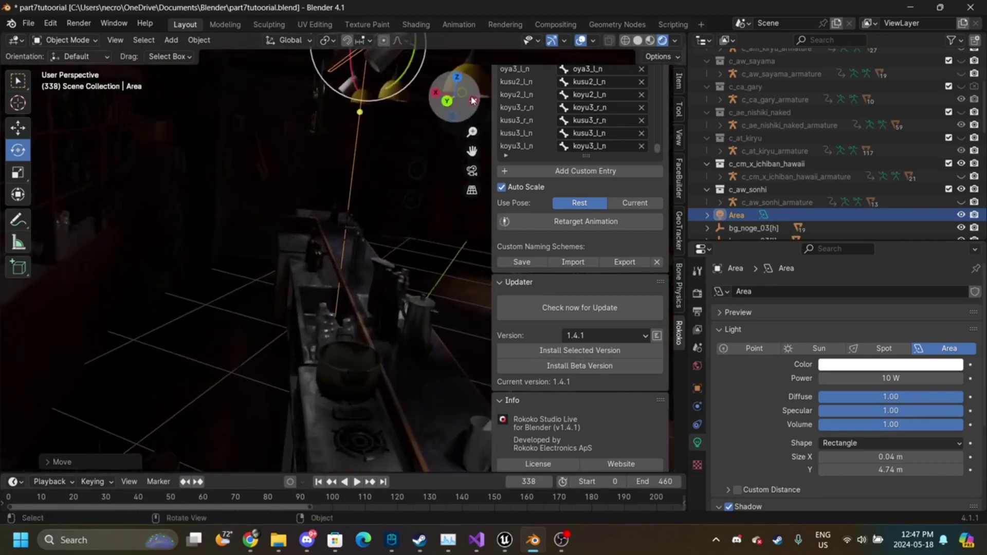
drag(459, 104, 410, 181)
drag(466, 137, 466, 67)
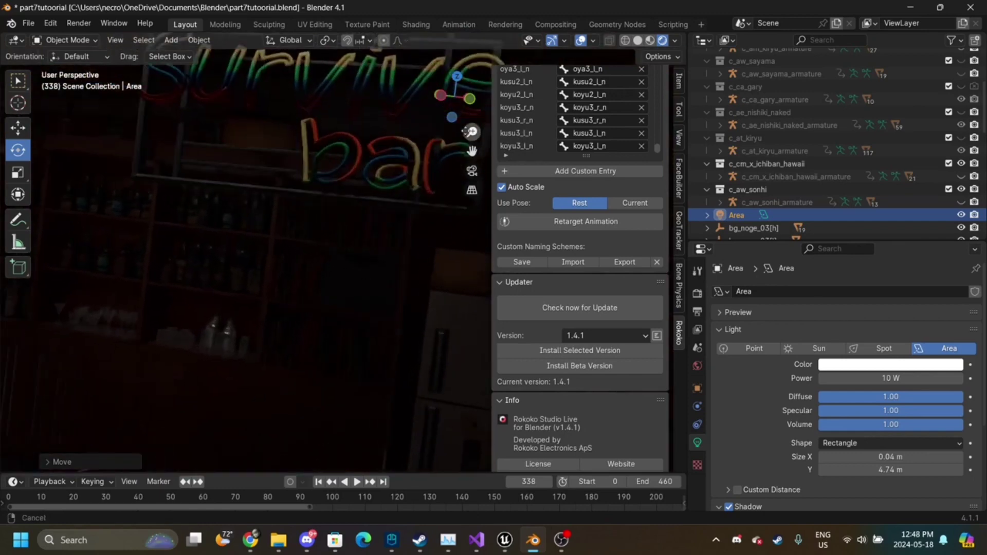
drag(472, 151, 409, 183)
click(348, 164)
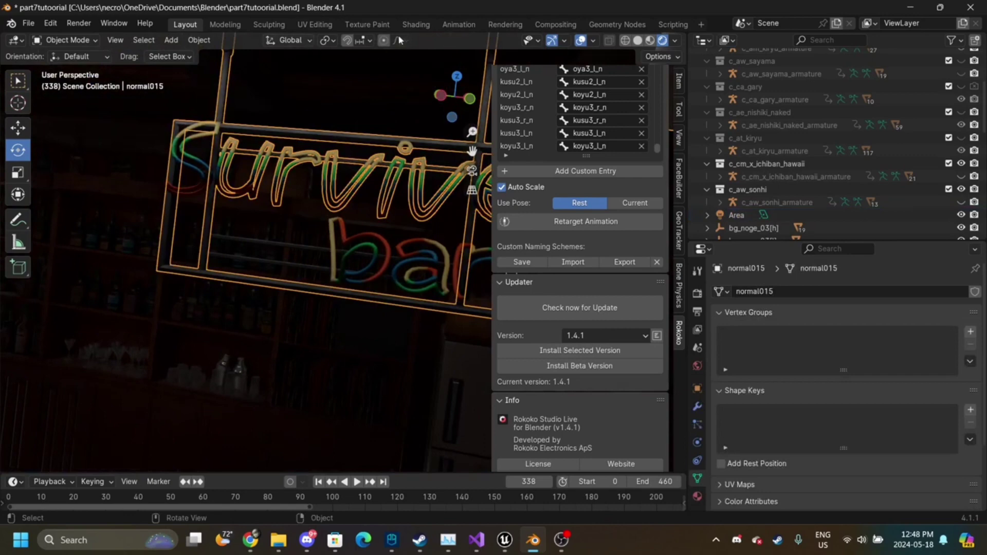
click(698, 497)
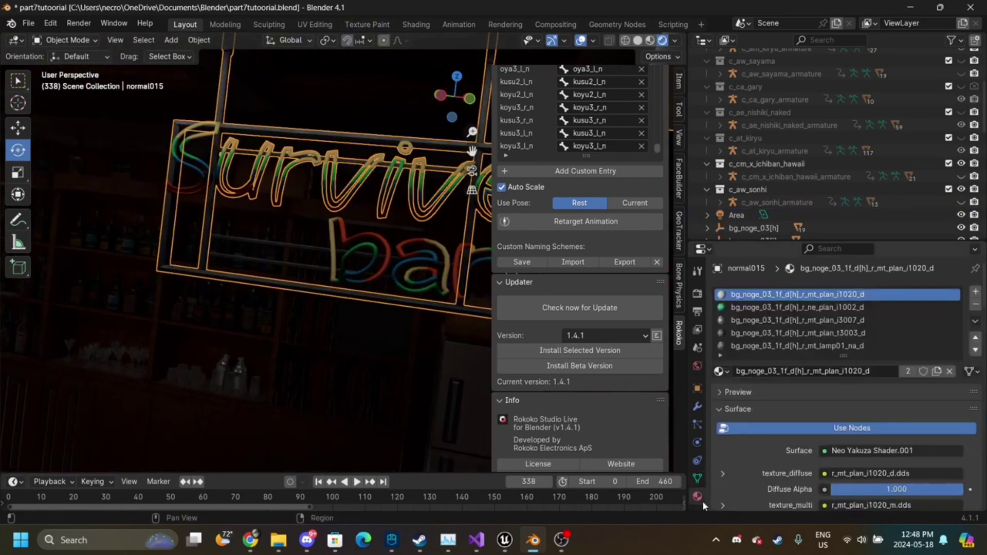
click(783, 307)
click(414, 24)
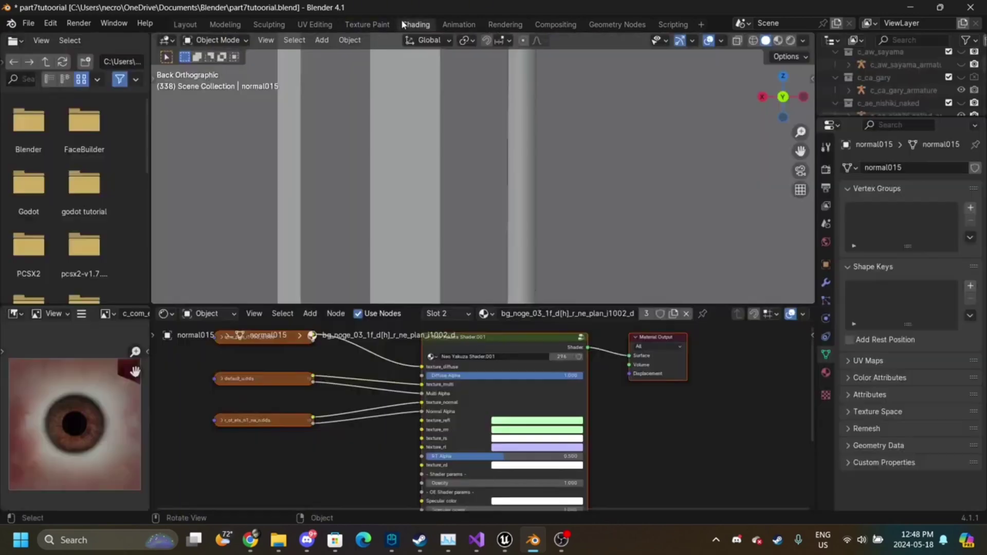
- Show the Shading workspace's 3D view through the camera with rendered shading
click(453, 433)
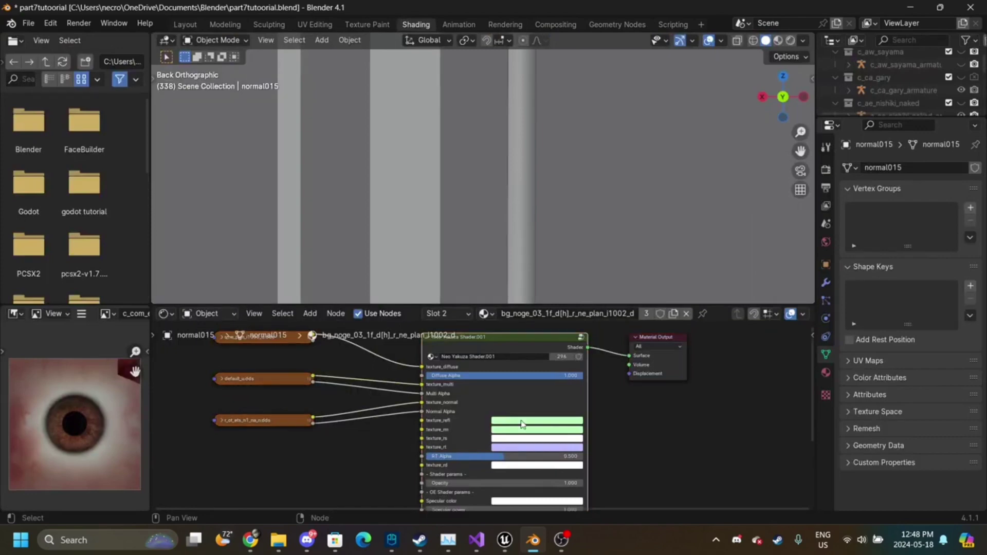
middle_drag(523, 423, 521, 457)
click(800, 172)
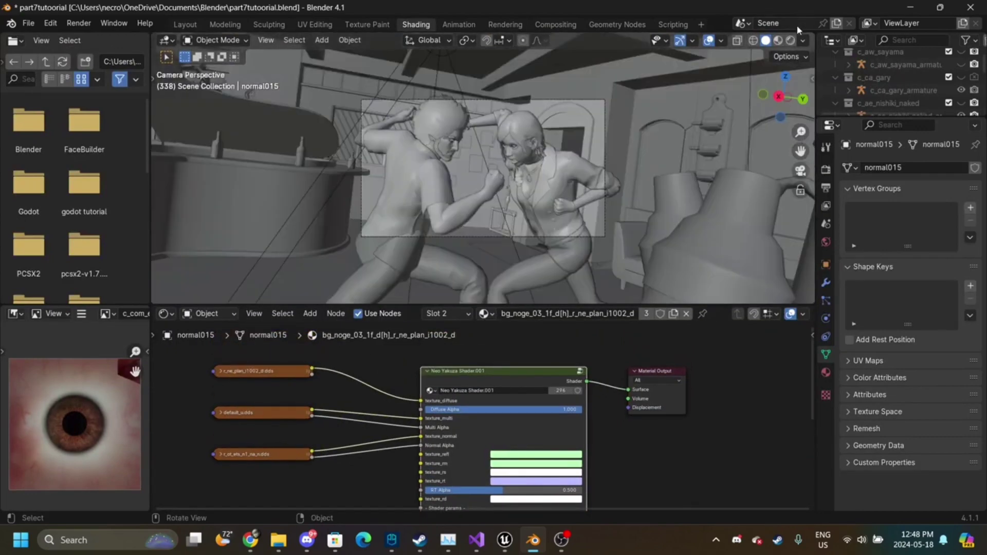
click(790, 40)
middle_drag(610, 285, 720, 197)
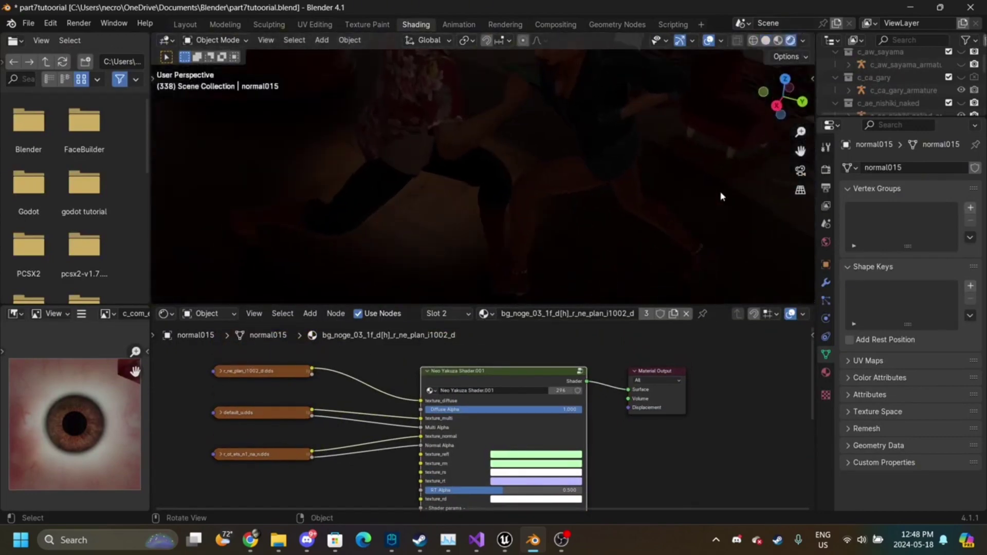
click(800, 172)
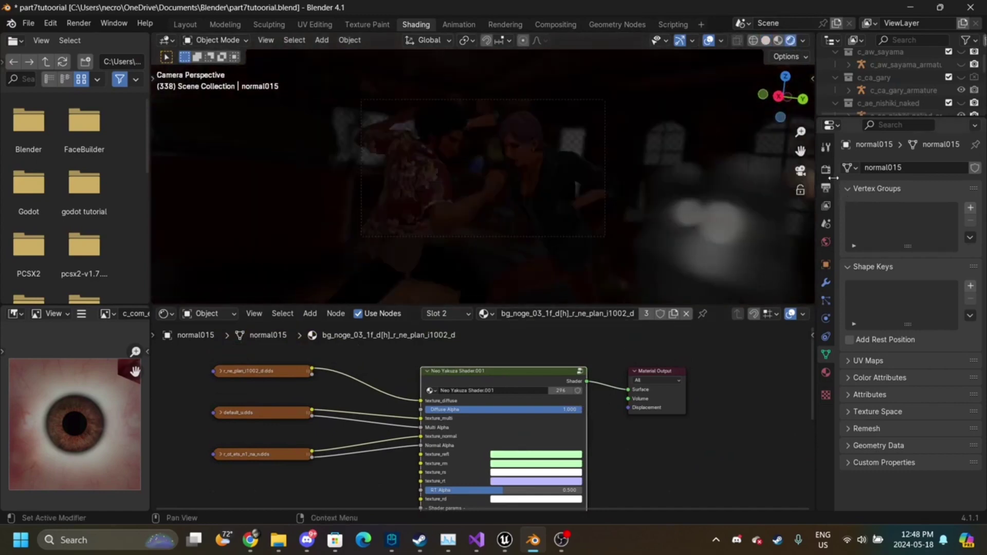
- Insert a Mix Shader node between the Neo Yakuza Shader and the Material Output in the neon sign's material
shift+scroll(562, 417, up, 3)
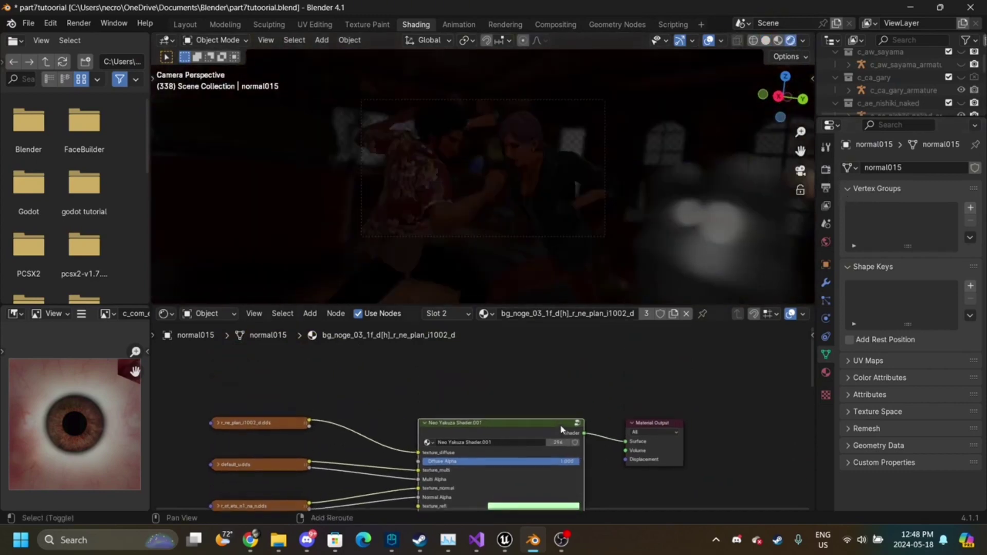
key(shift+a)
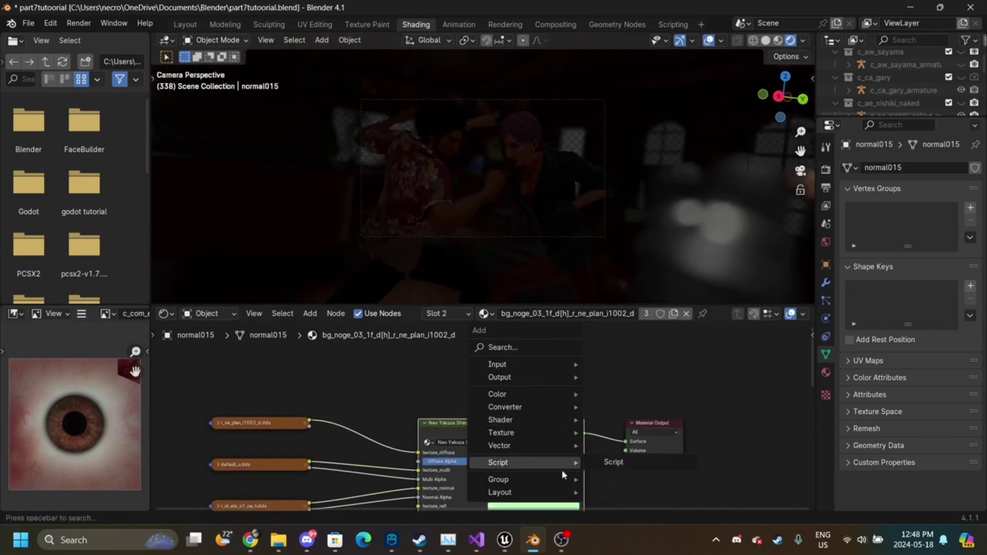
mouse_move(558, 476)
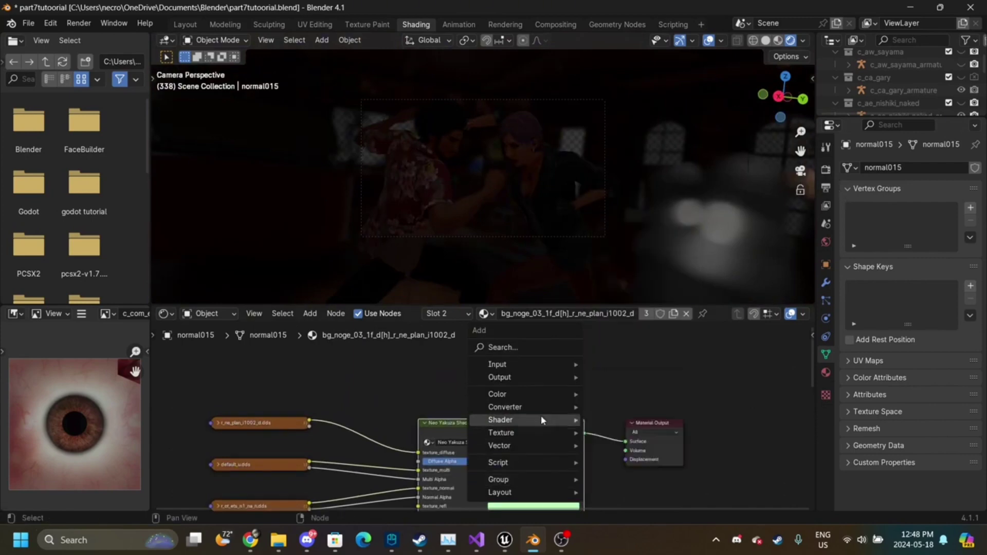
mouse_move(542, 406)
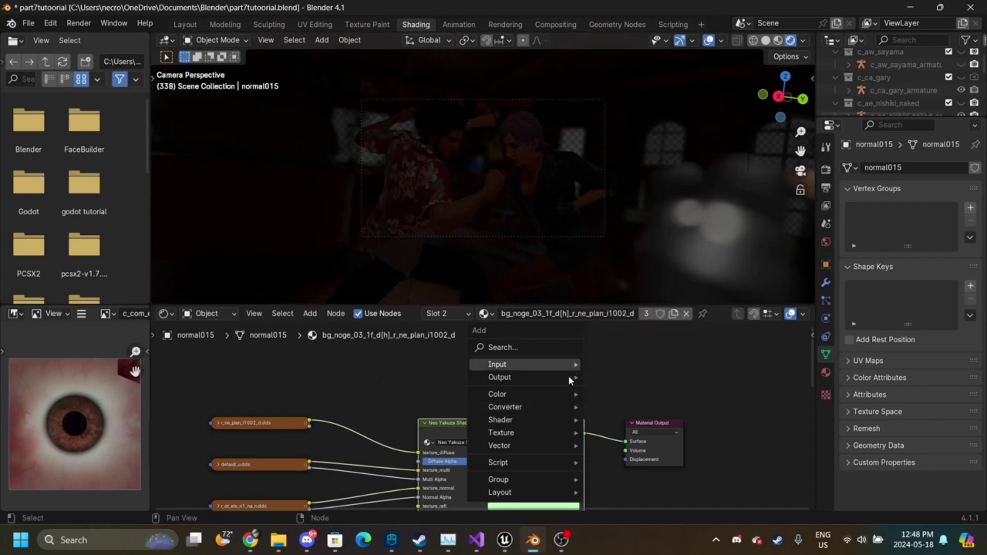
mouse_move(545, 424)
click(640, 309)
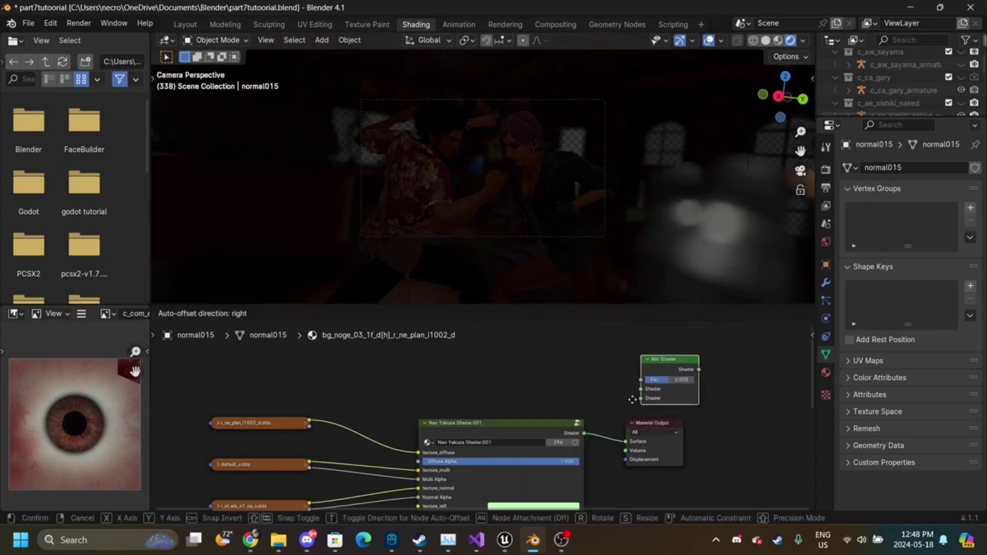
click(616, 400)
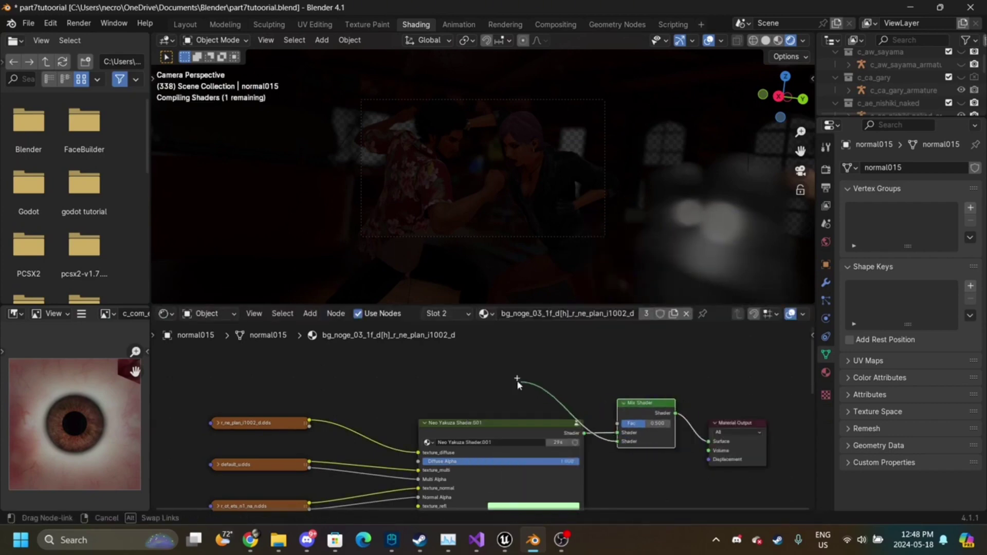
- Add an Emission node linked to the second shader input of the Mix Shader
drag(517, 380, 514, 380)
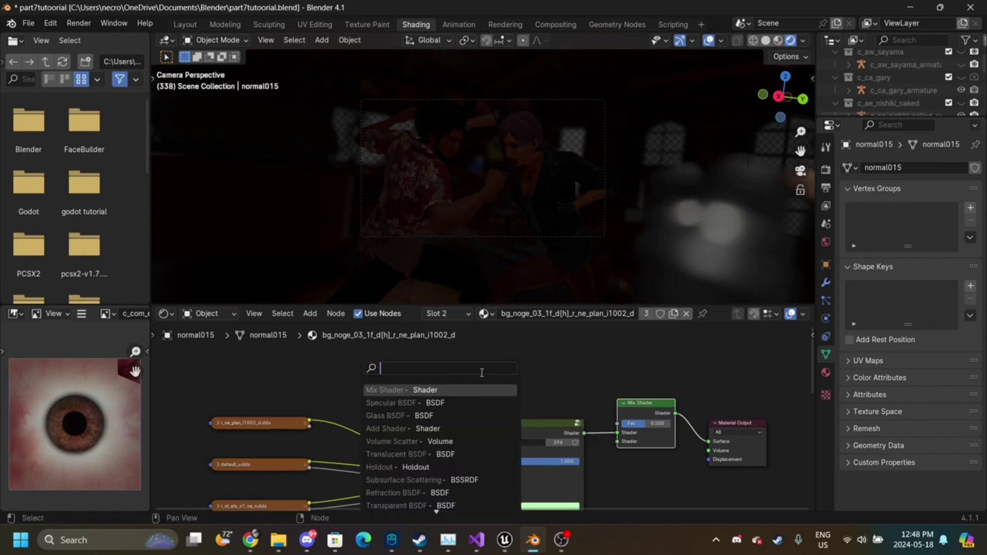
text(fre)
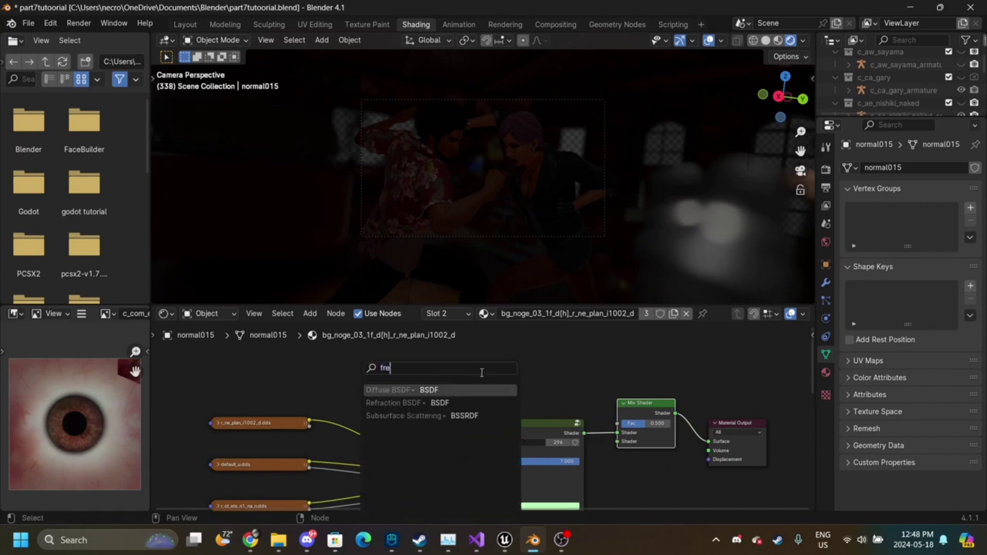
key(BackSpace)
key(BackSpace)
key(BackSpace)
text(emis)
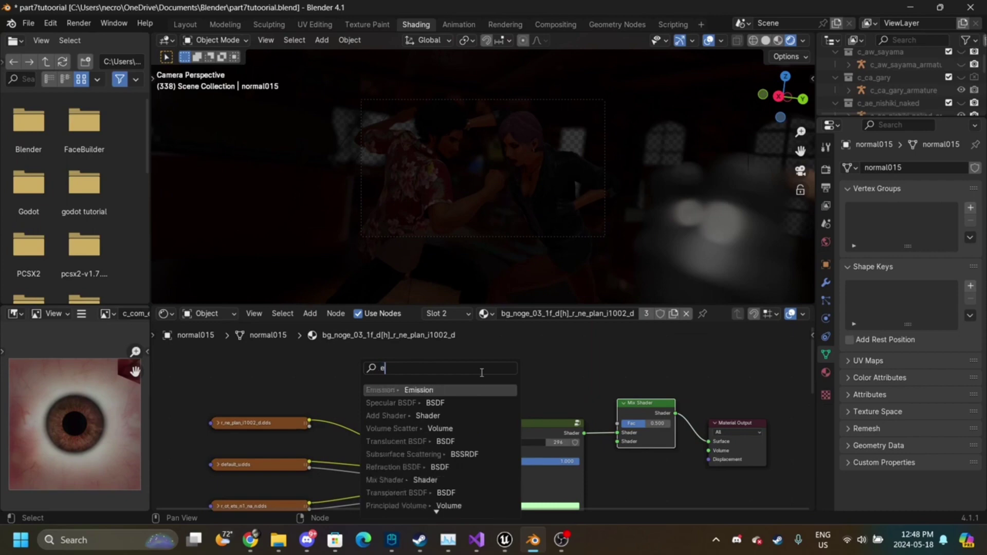
key(Return)
click(482, 377)
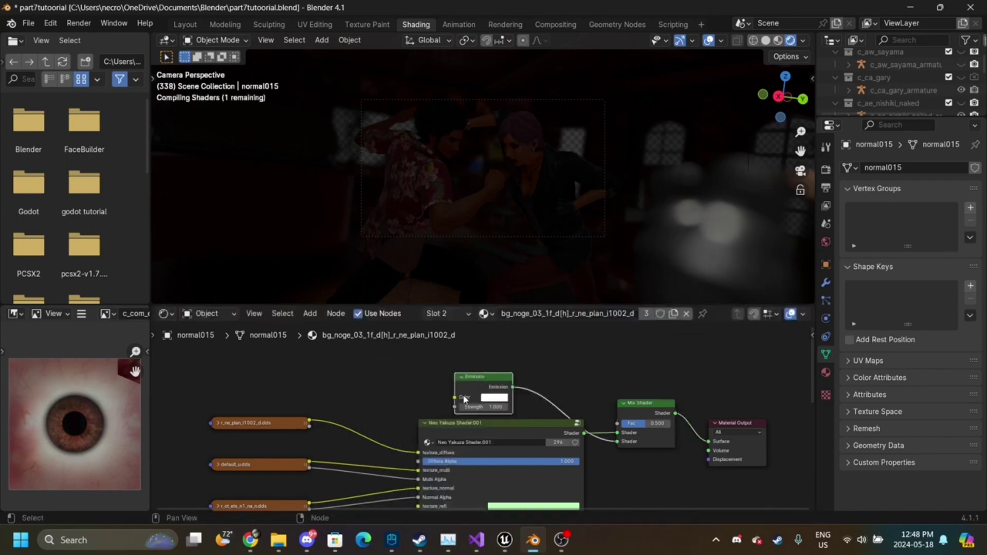
- Feed the r_ne_plan_i1002_d.dds texture into the Emission colour, set its strength to 11.5 and check the neon sign up close
drag(456, 398, 309, 424)
drag(508, 388, 516, 407)
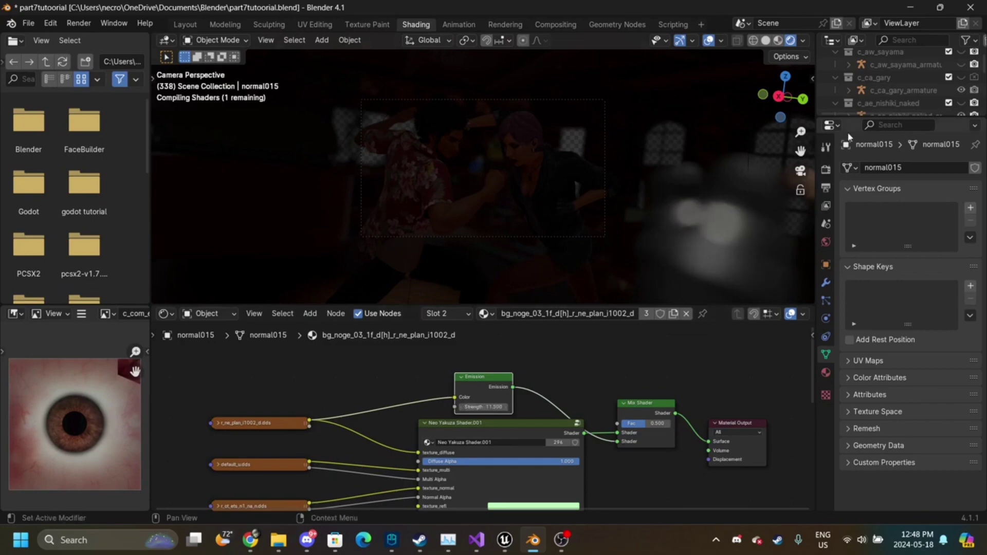
drag(782, 98, 895, 93)
drag(800, 151, 527, 225)
drag(782, 97, 825, 94)
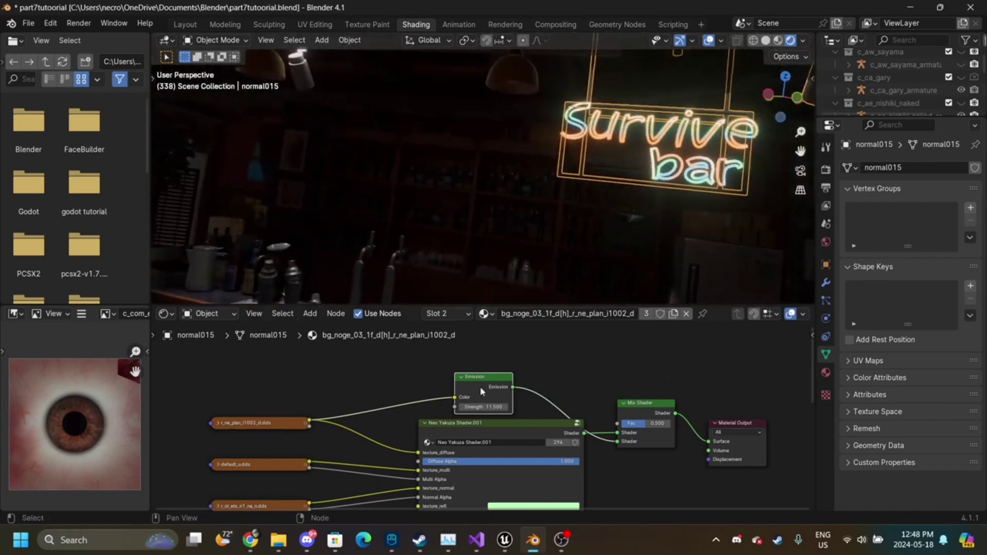
- Disconnect the texture from the Emission colour and give the neon sign a light blue-violet emission colour
drag(454, 398, 437, 409)
click(494, 397)
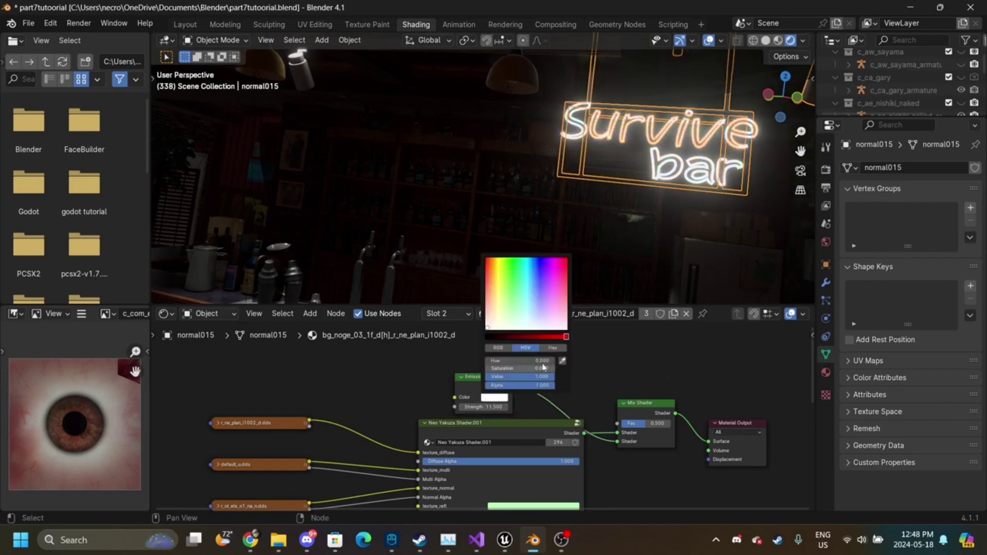
click(546, 268)
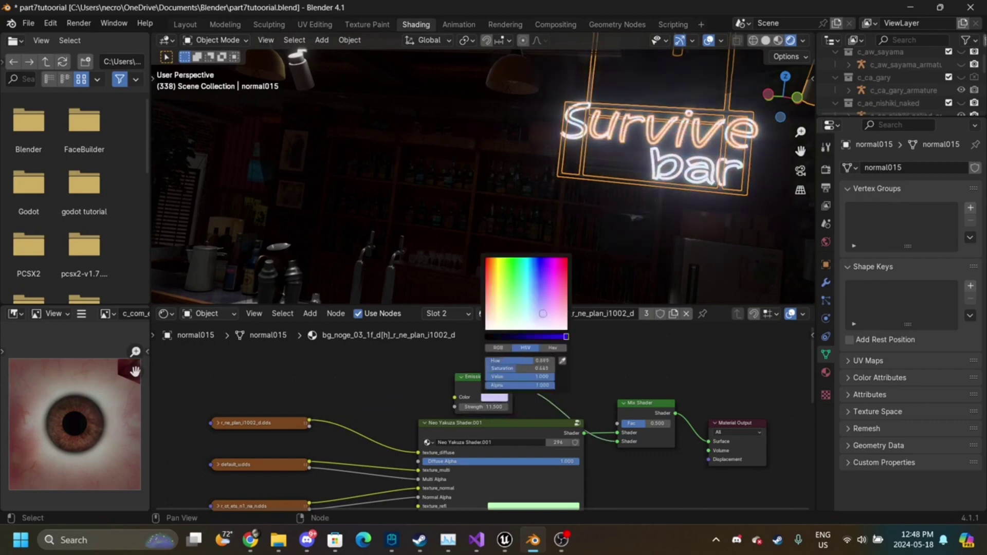
mouse_move(546, 267)
mouse_down()
mouse_move(532, 268)
mouse_move(555, 263)
mouse_move(538, 282)
mouse_move(539, 300)
mouse_up()
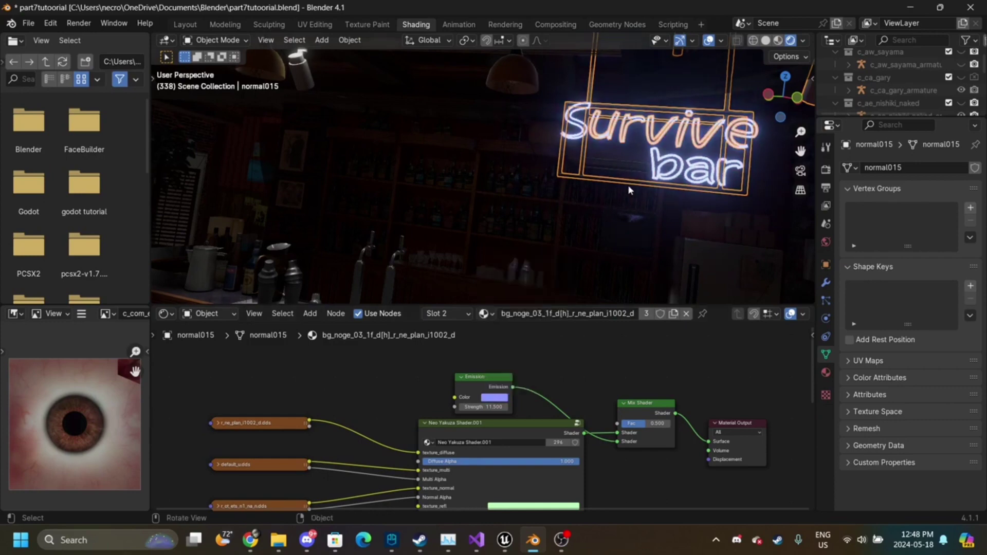
- Examine the neon sign's glow over the bar from several angles with the sign deselected
click(278, 251)
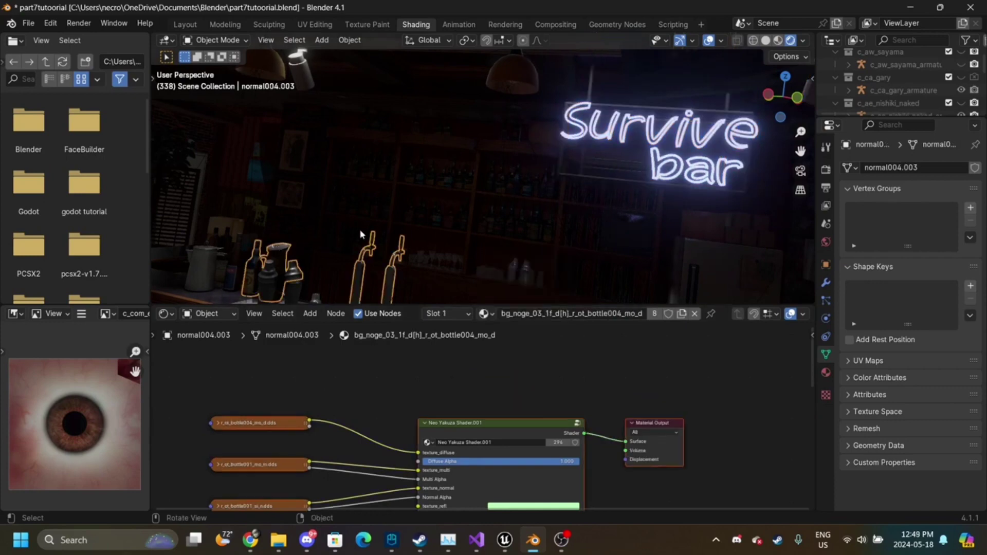
drag(801, 127, 791, 185)
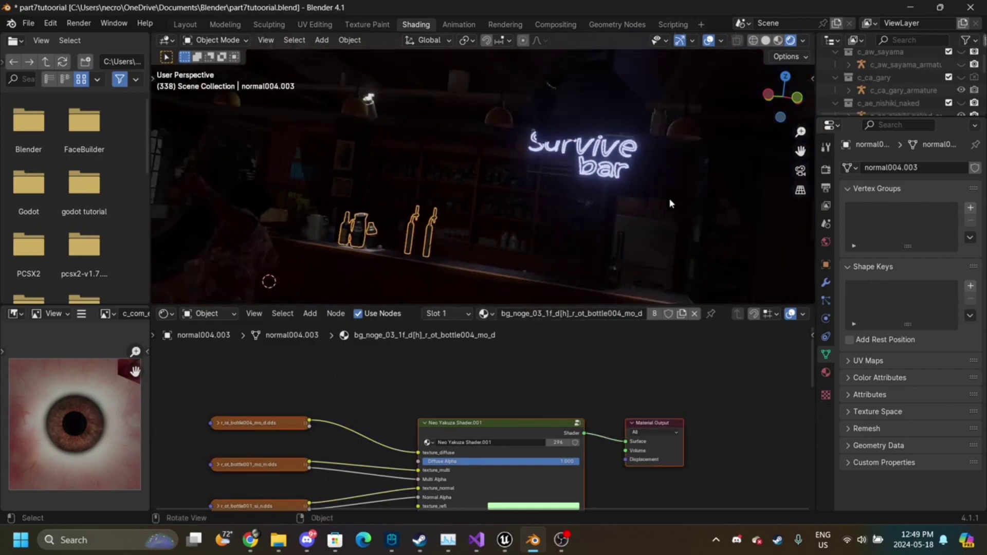
click(610, 179)
drag(783, 98, 617, 203)
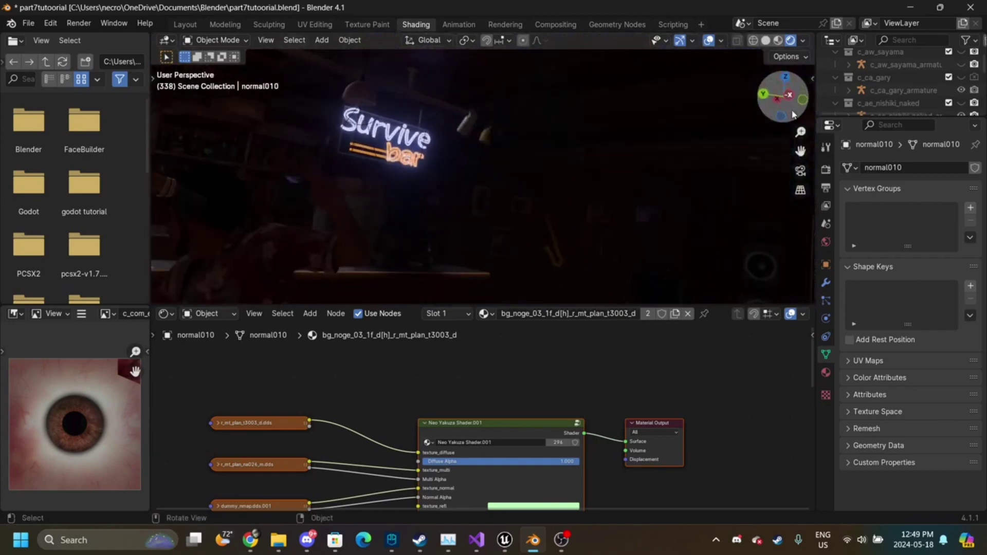
scroll(885, 112, down, 10)
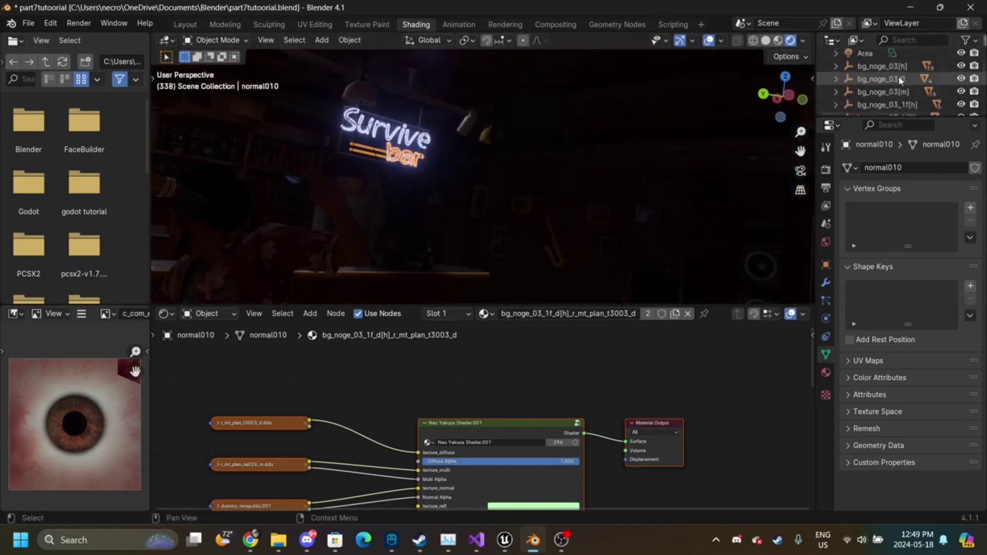
- Set the power of spot light Sun.006, in the hanging lamp away from the counter, to 223 W
drag(801, 133, 449, 161)
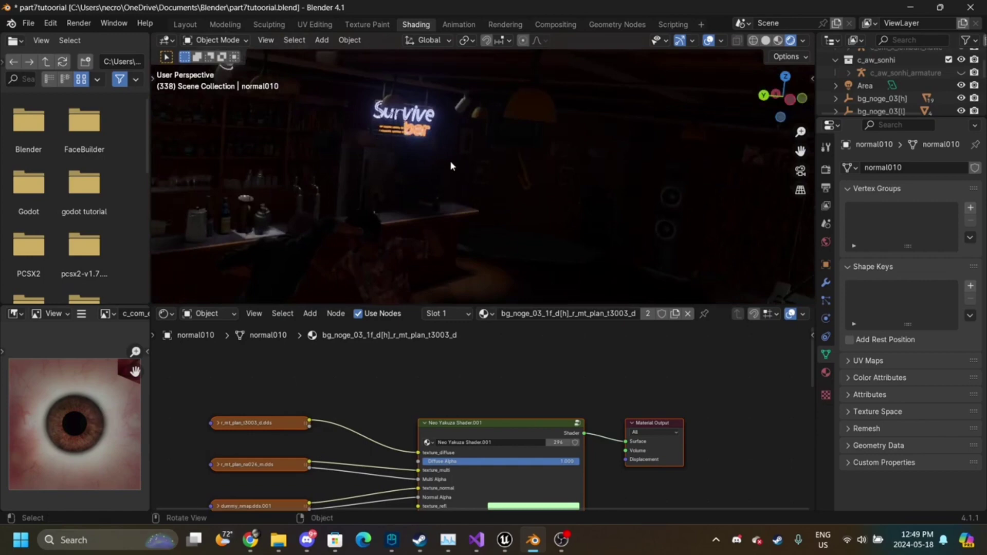
click(518, 129)
click(527, 129)
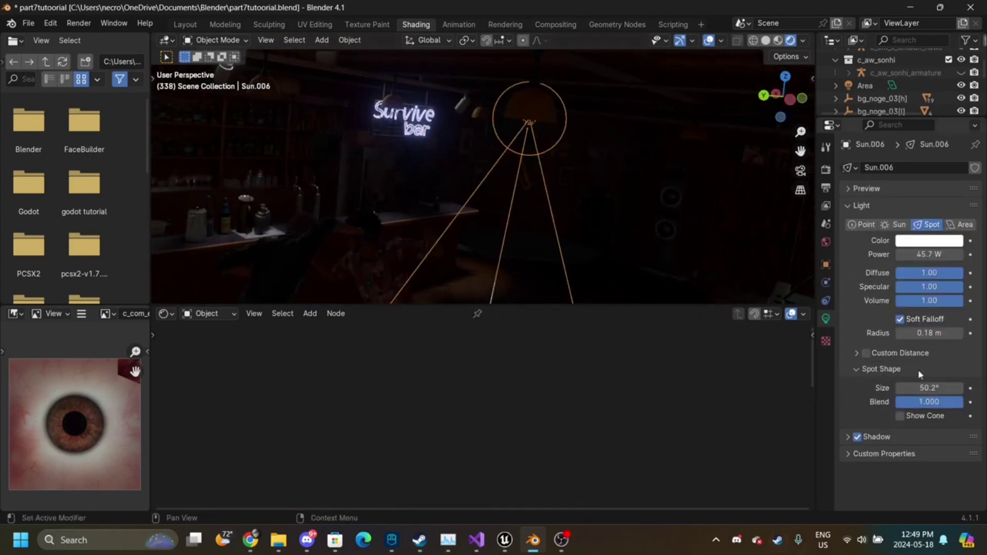
drag(924, 252, 985, 252)
drag(801, 150, 786, 98)
scroll(880, 76, down, 10)
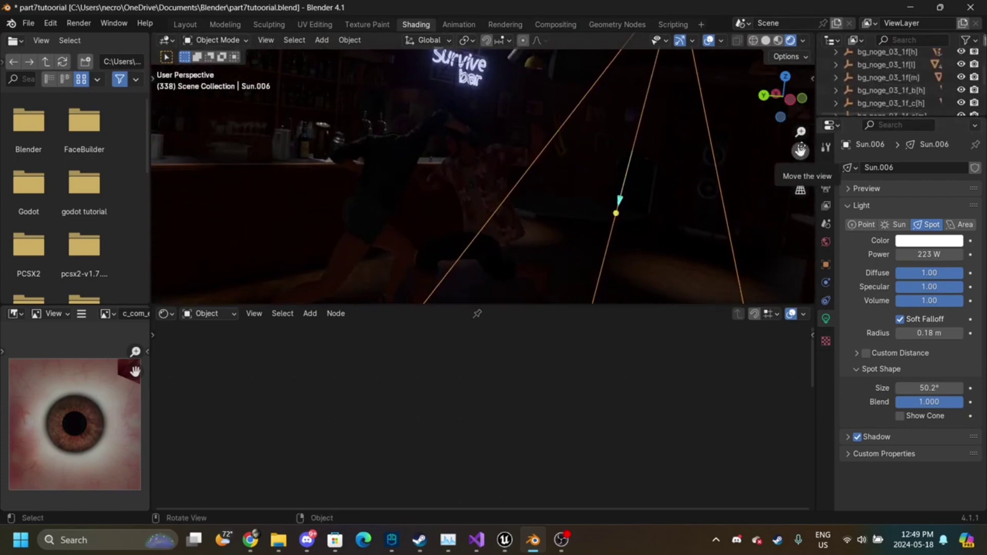
- Raise the power of spot light Sun.007 over the counter's near end and set Sun.003 beside the neon sign to 159.6 W
drag(801, 149, 414, 78)
key(shift+d)
right_click(415, 78)
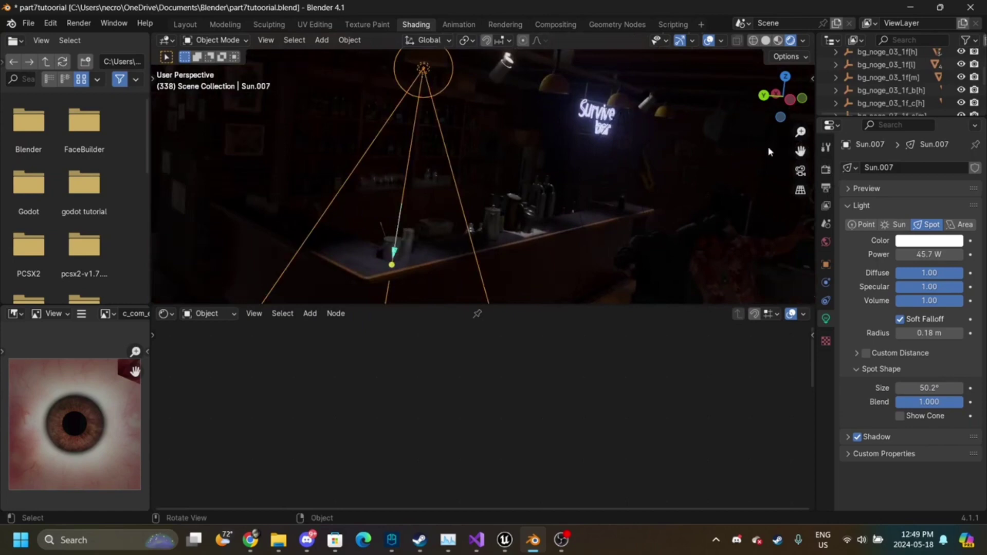
mouse_move(928, 255)
mouse_down()
mouse_move(909, 254)
mouse_move(945, 249)
mouse_up()
click(621, 110)
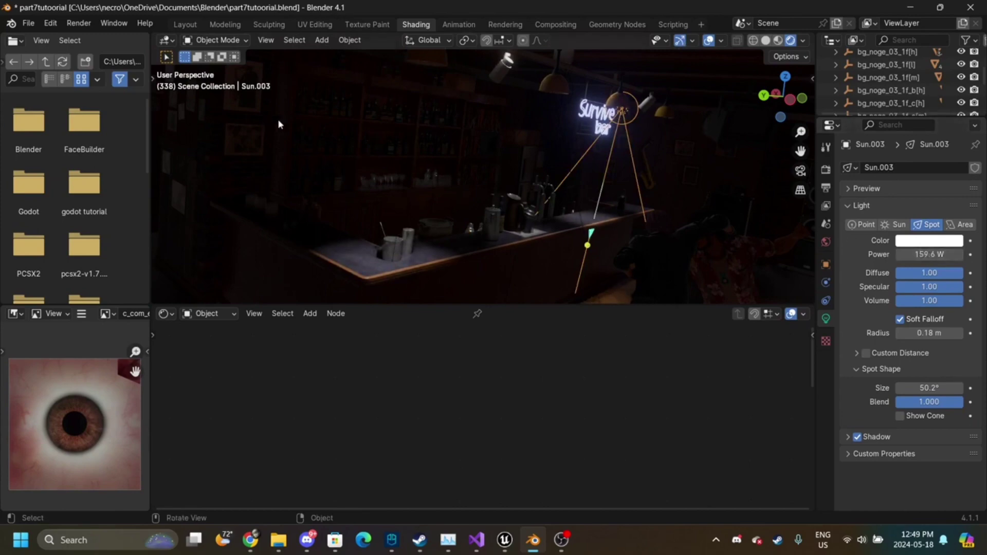
- Set the power of spot light Sun.008 over the bar taps to 230.9 W and Sun.004 at the counter's far end to 181.1 W
click(550, 101)
drag(928, 254, 943, 254)
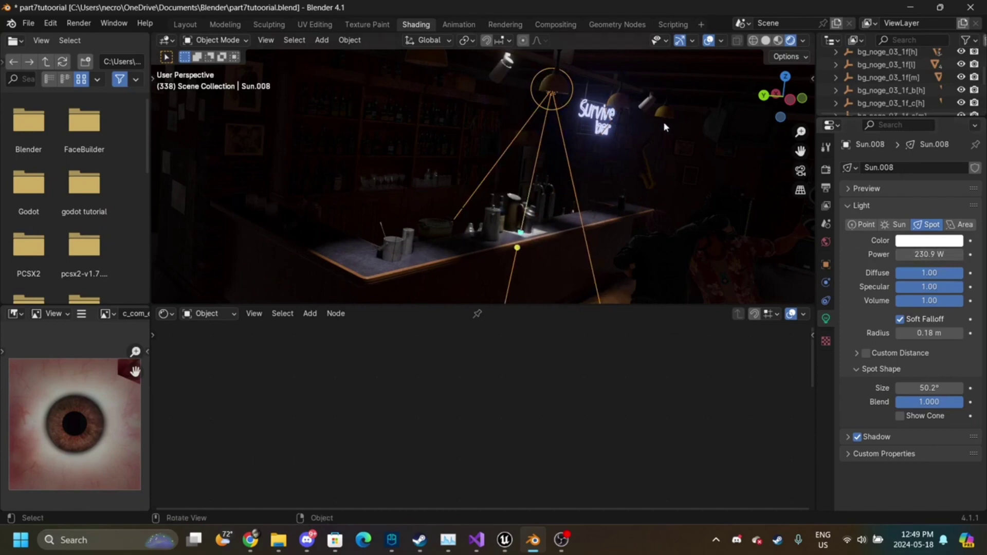
click(664, 123)
click(913, 242)
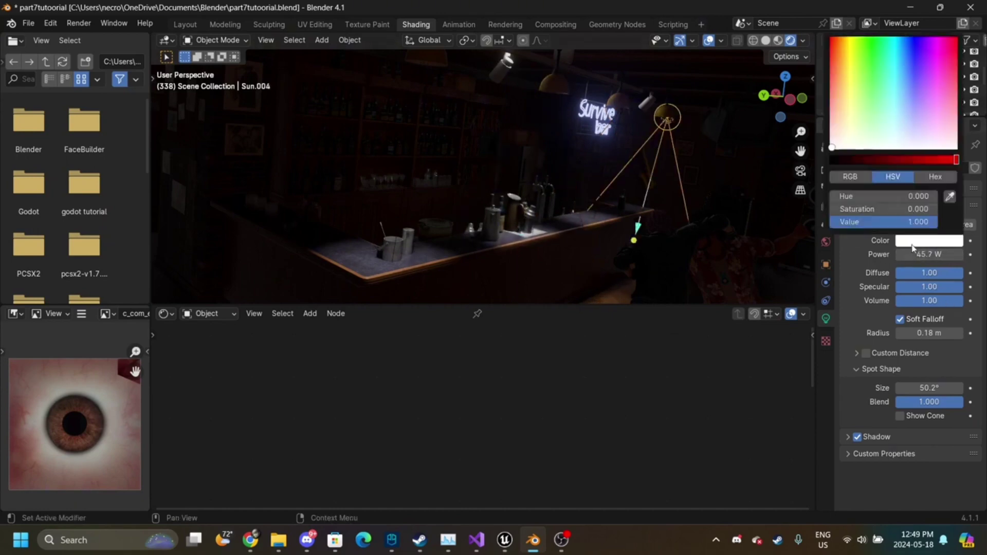
drag(920, 253, 935, 254)
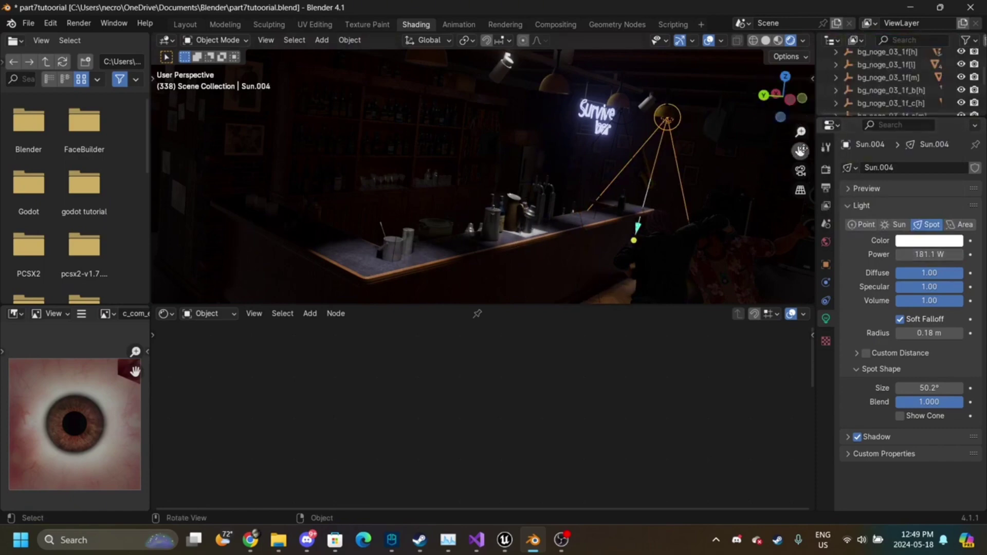
- Set the power of spot light Sun.005 beyond the counter's end to 302.7 W and check the characters through the camera
drag(800, 151, 660, 162)
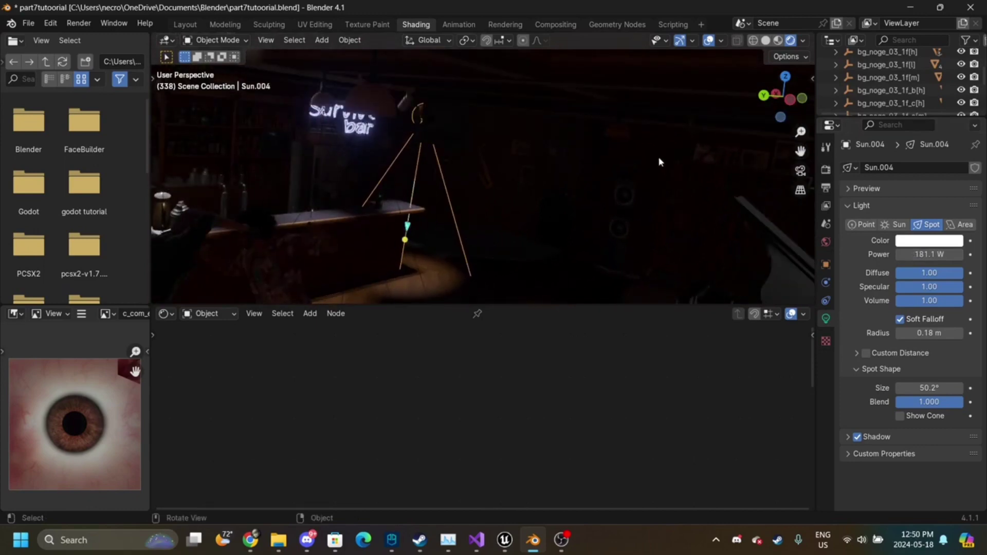
click(620, 149)
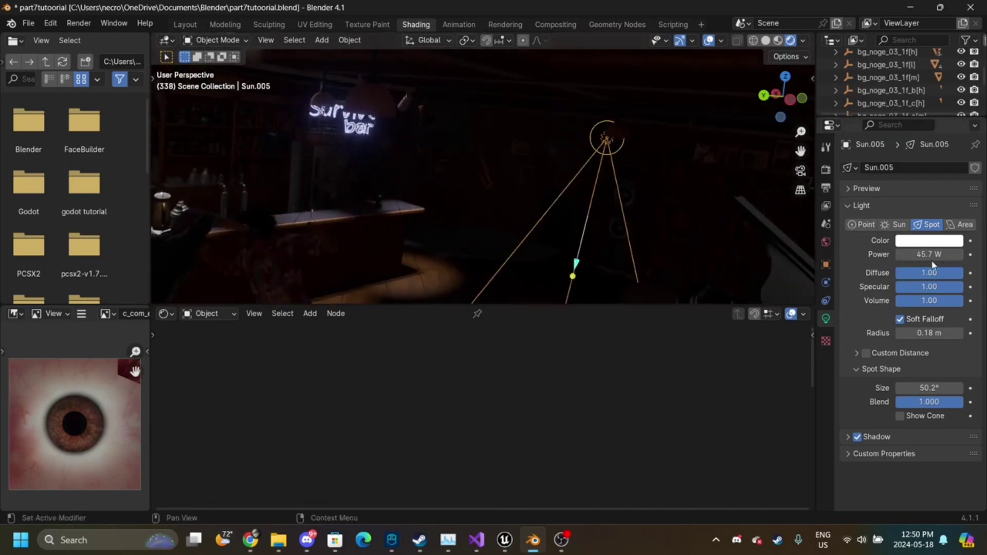
drag(932, 255, 975, 256)
click(800, 171)
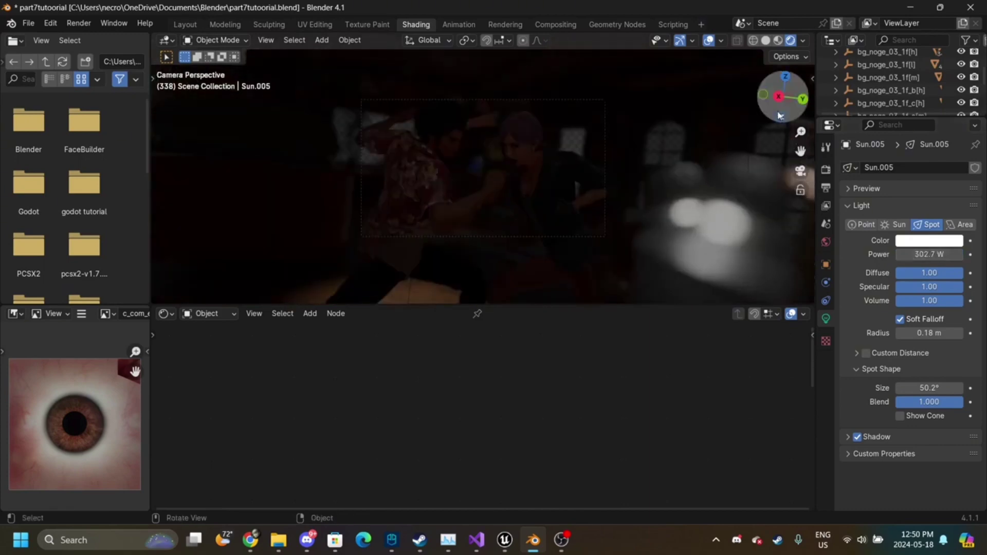
mouse_move(801, 132)
mouse_down()
mouse_move(800, 178)
mouse_move(801, 115)
mouse_up()
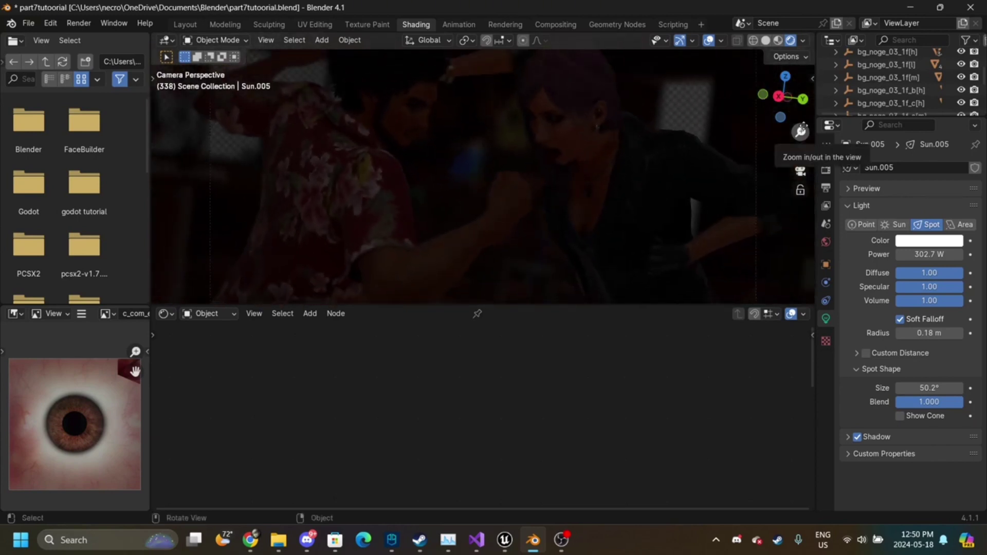
mouse_move(802, 135)
mouse_down()
mouse_move(802, 165)
mouse_move(802, 139)
mouse_up()
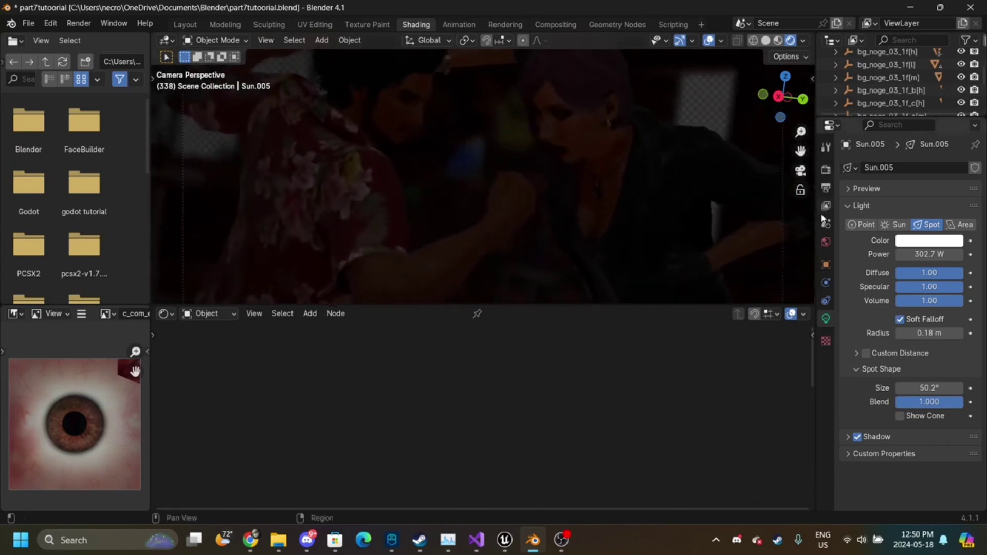
- Switch the render engine from EEVEE to Cycles and view the characters through the camera in the Layout workspace
click(826, 170)
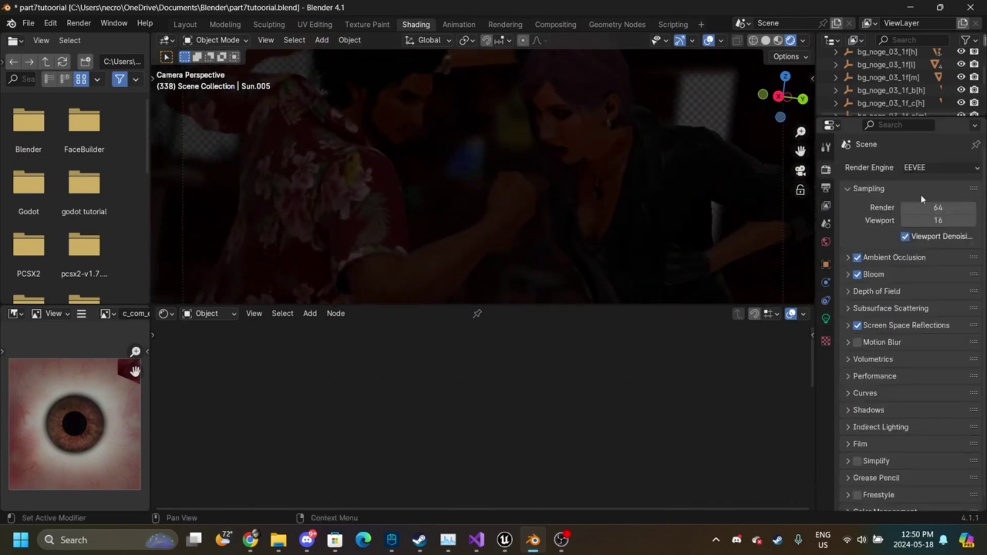
click(929, 168)
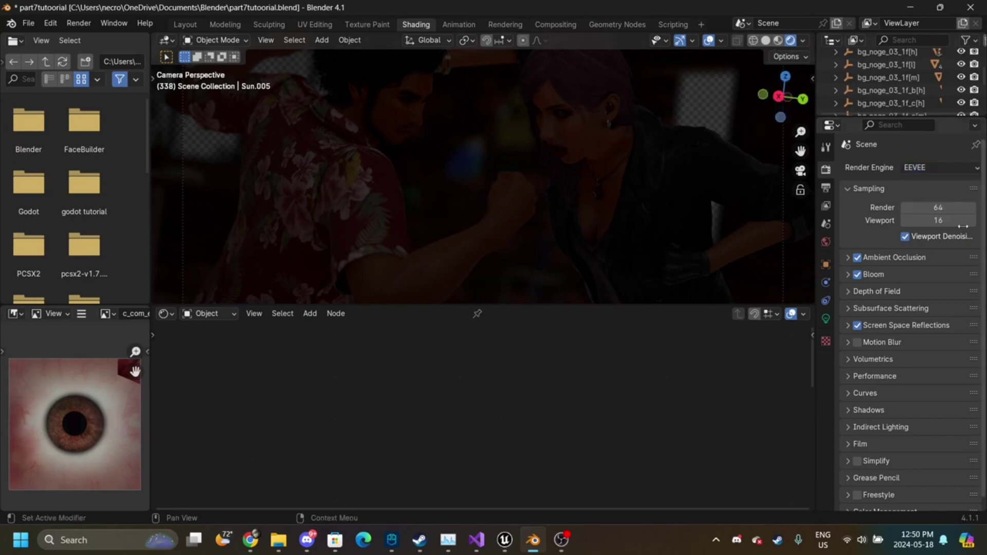
click(933, 170)
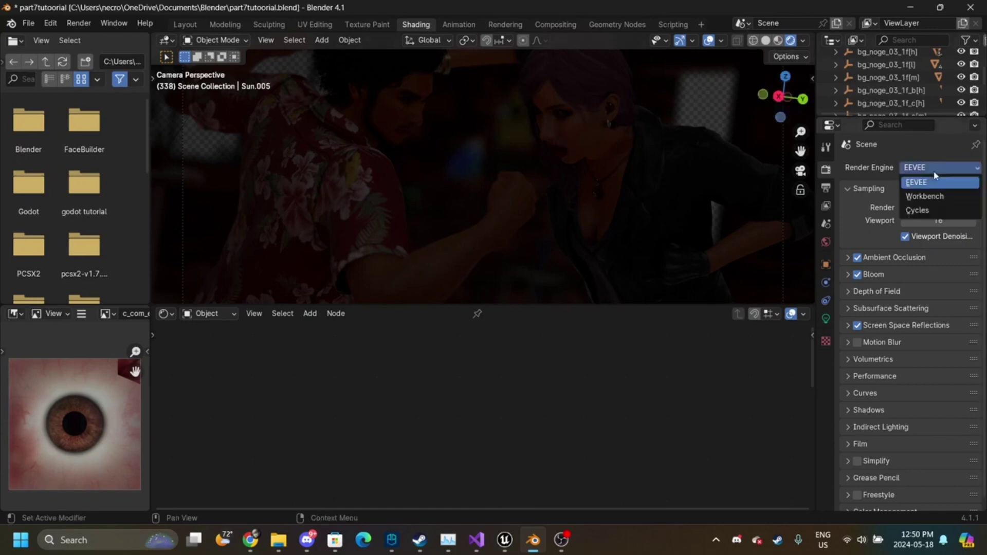
click(933, 210)
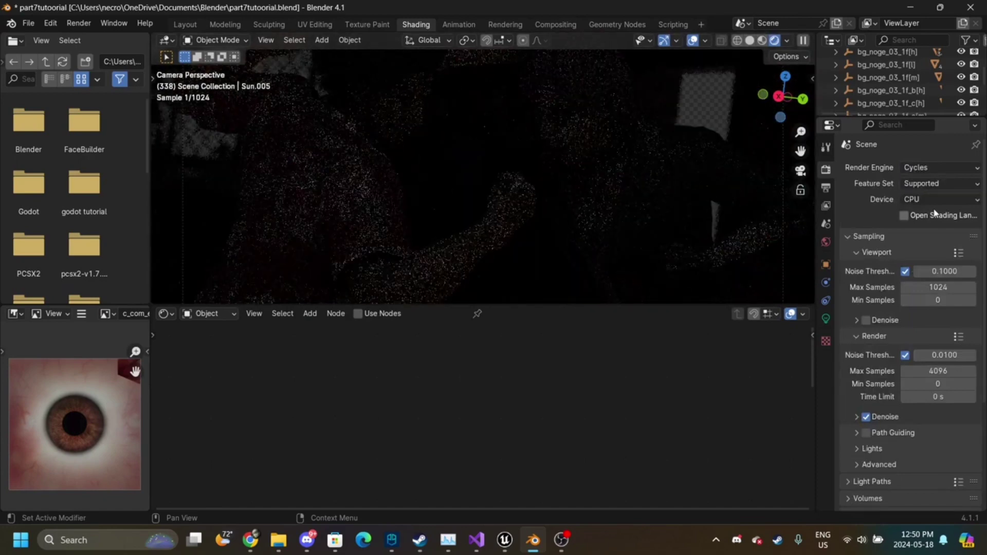
click(185, 24)
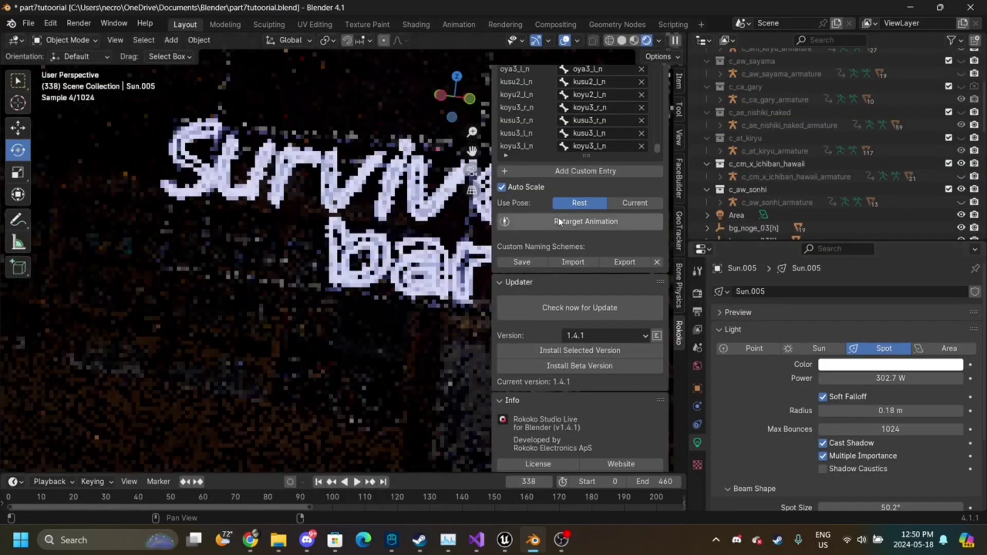
click(472, 170)
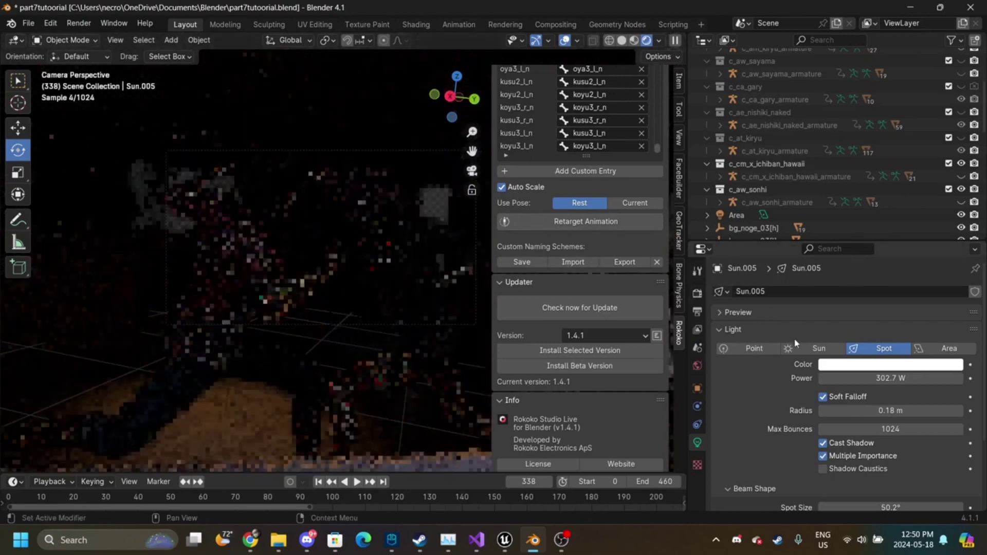
- Set the Cycles render device to GPU Compute and the viewport noise threshold to 1.0
click(697, 292)
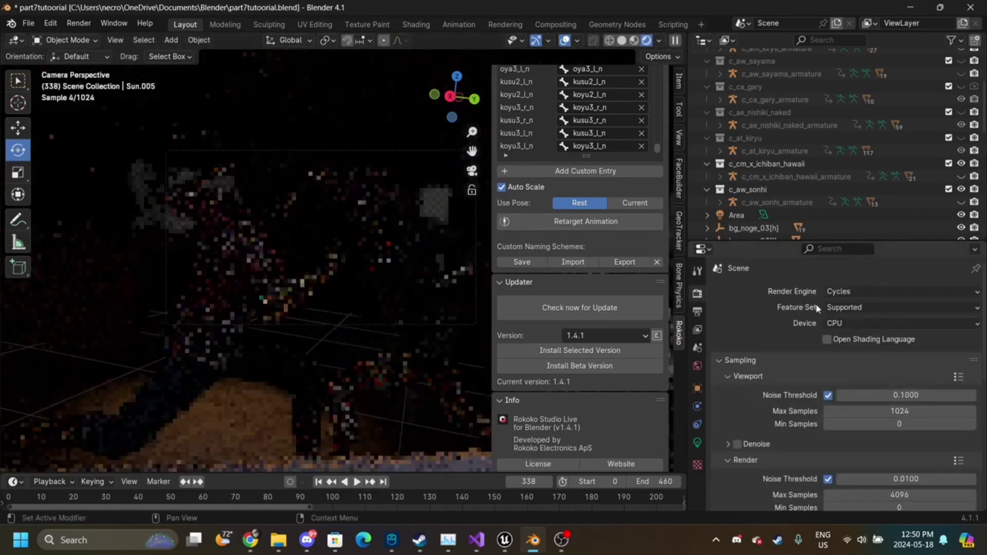
click(840, 323)
click(852, 352)
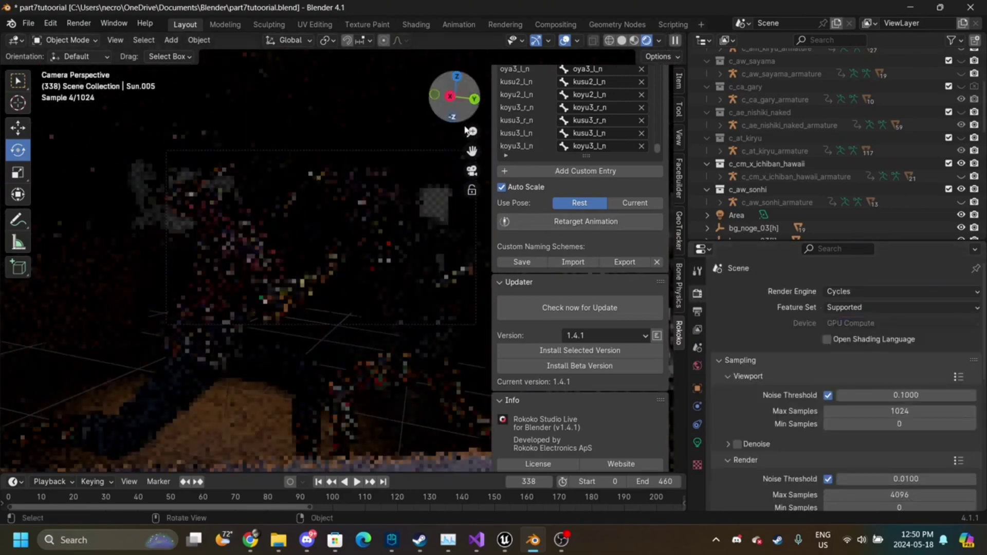
drag(472, 132, 472, 82)
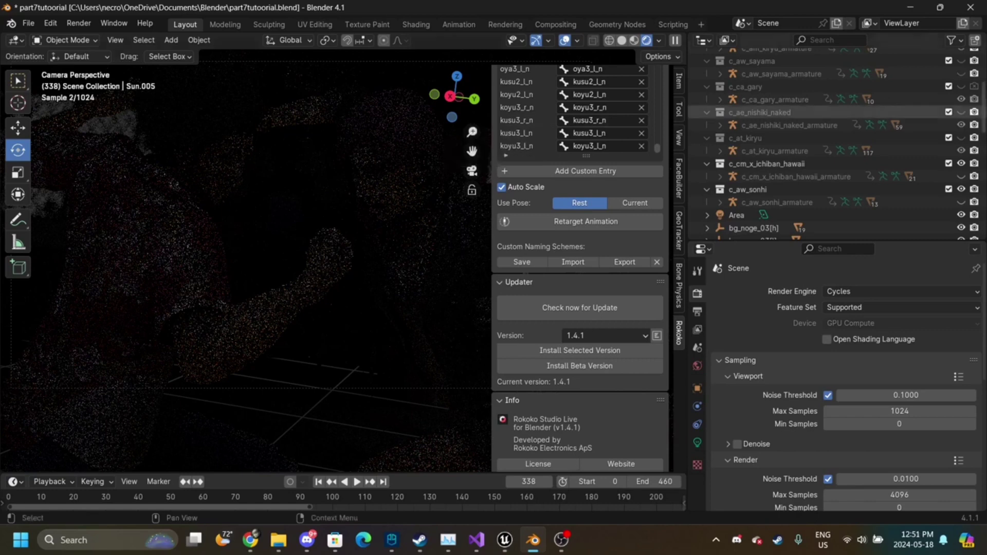
drag(912, 396, 969, 396)
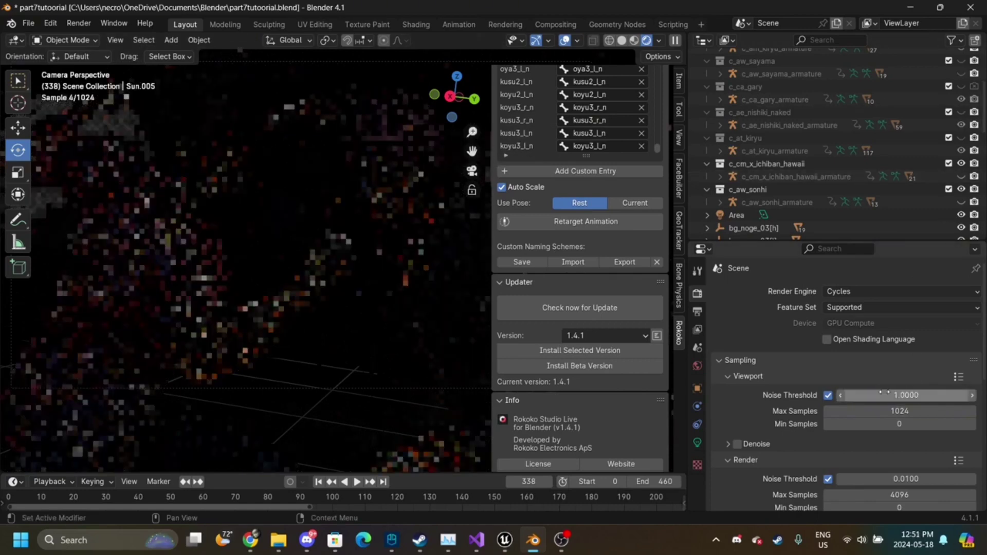
click(846, 411)
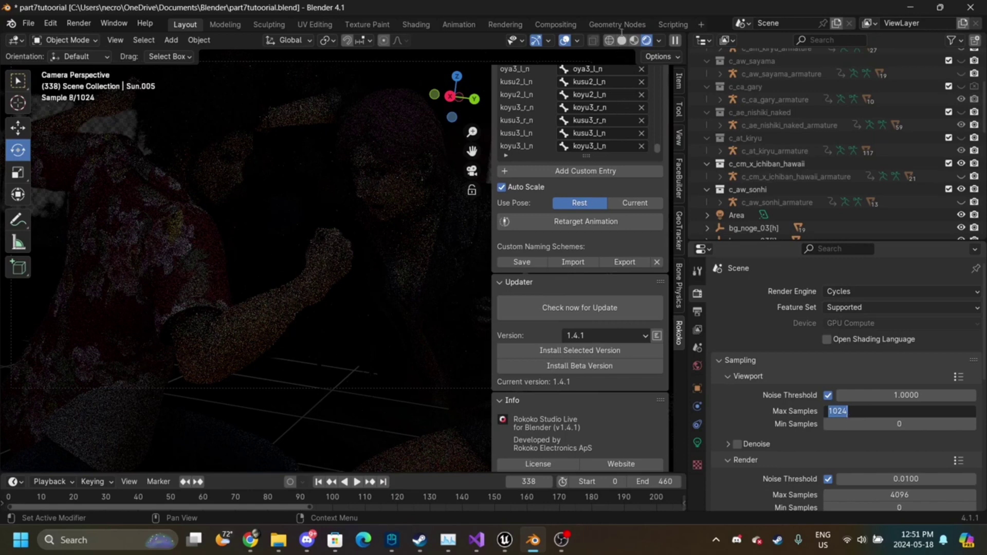
key(Return)
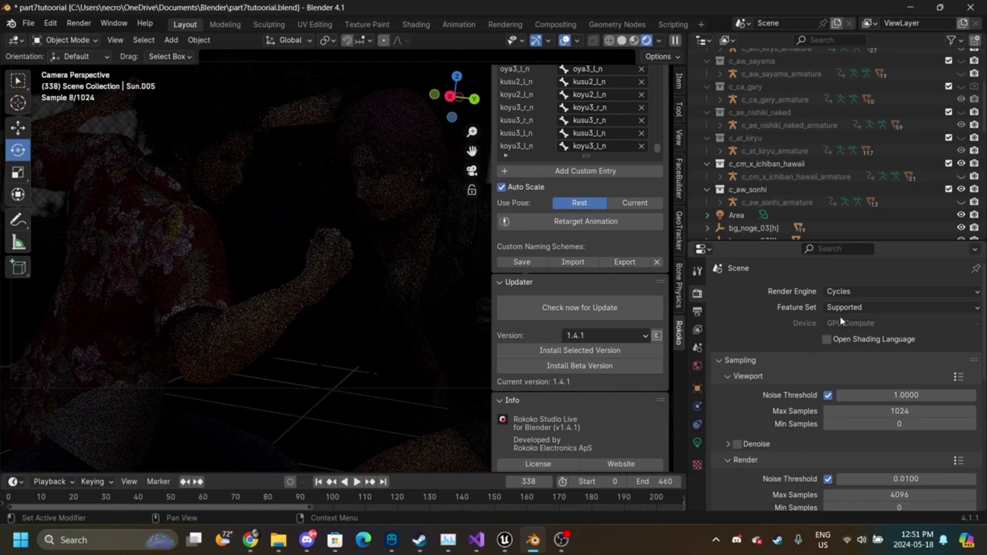
- Switch the render engine back to EEVEE, leaving the Cycles feature set on Supported
click(850, 293)
click(850, 293)
click(851, 308)
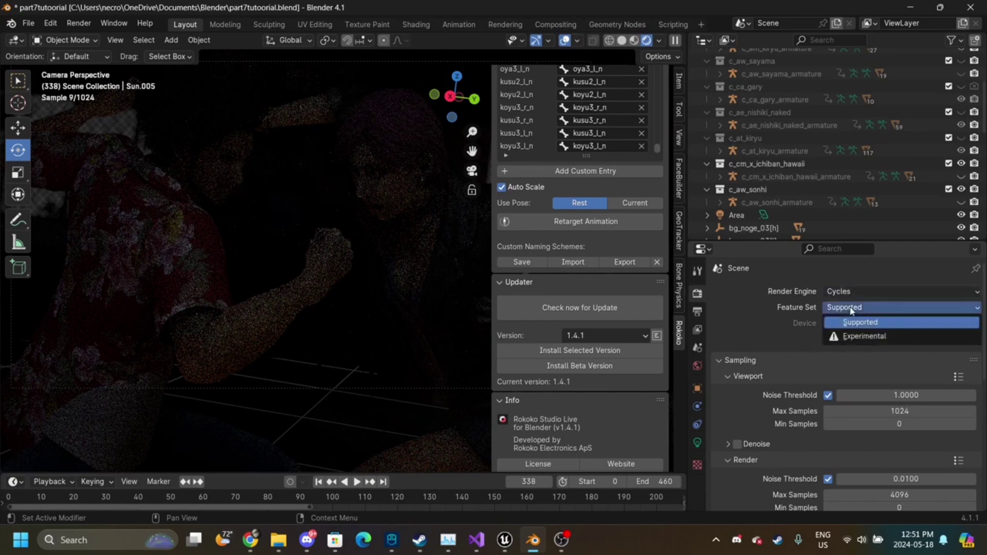
click(845, 316)
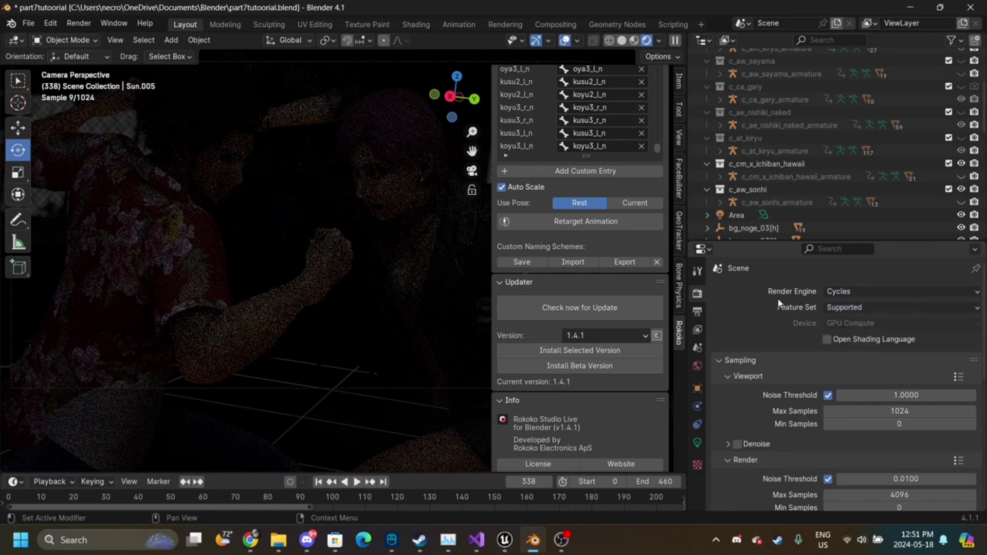
click(832, 292)
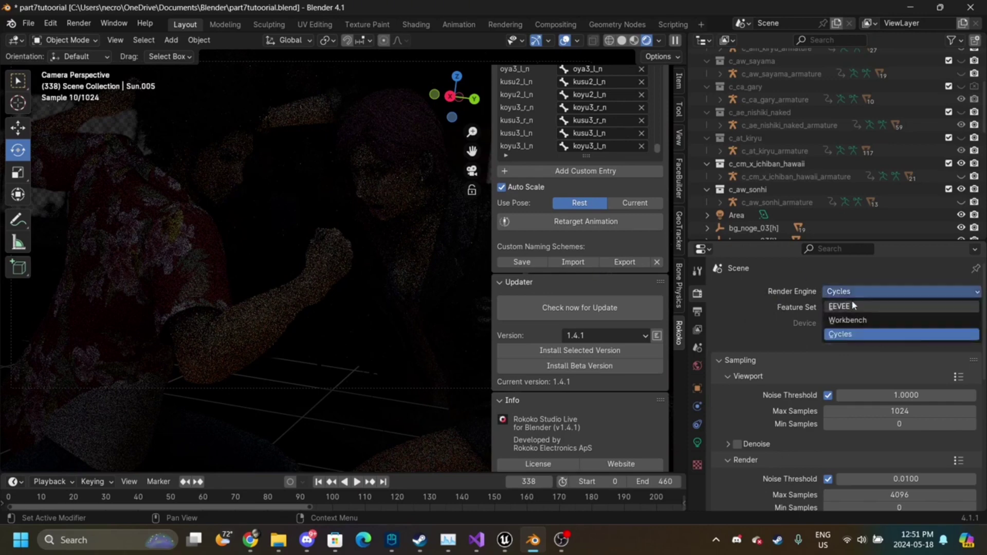
click(852, 303)
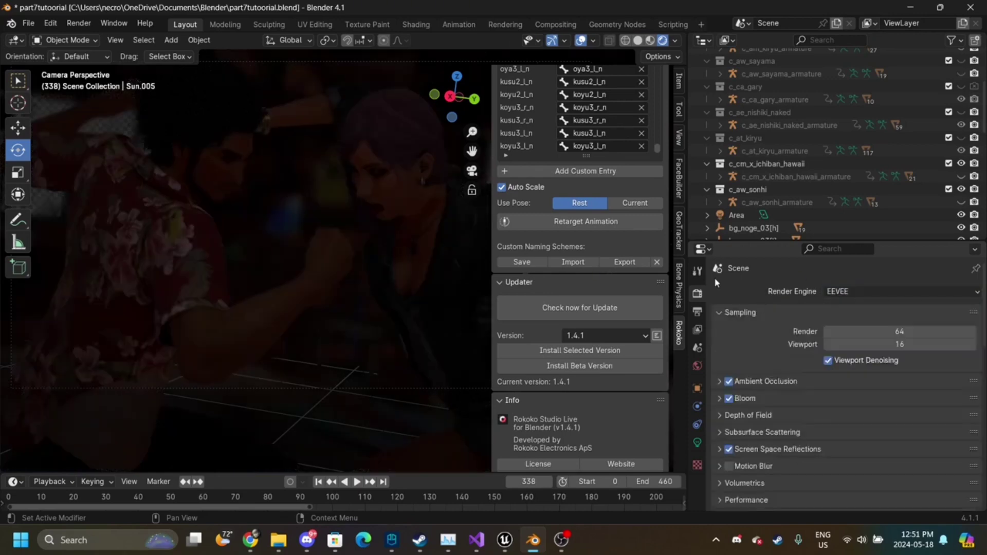
- Select the face of the man in the floral shirt, then delete the scene's lighting cache and bake the indirect lighting again
click(209, 171)
scroll(768, 436, down, 15)
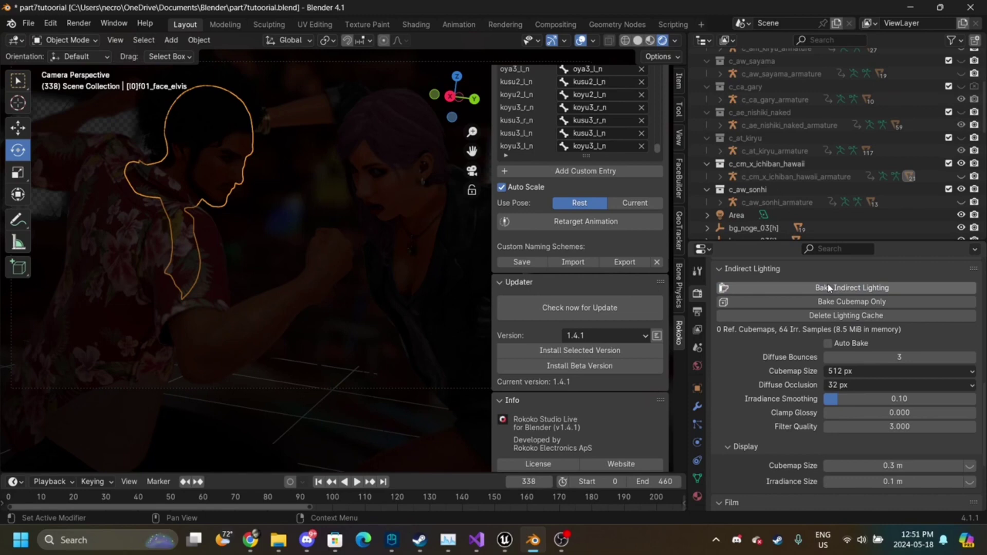
click(850, 316)
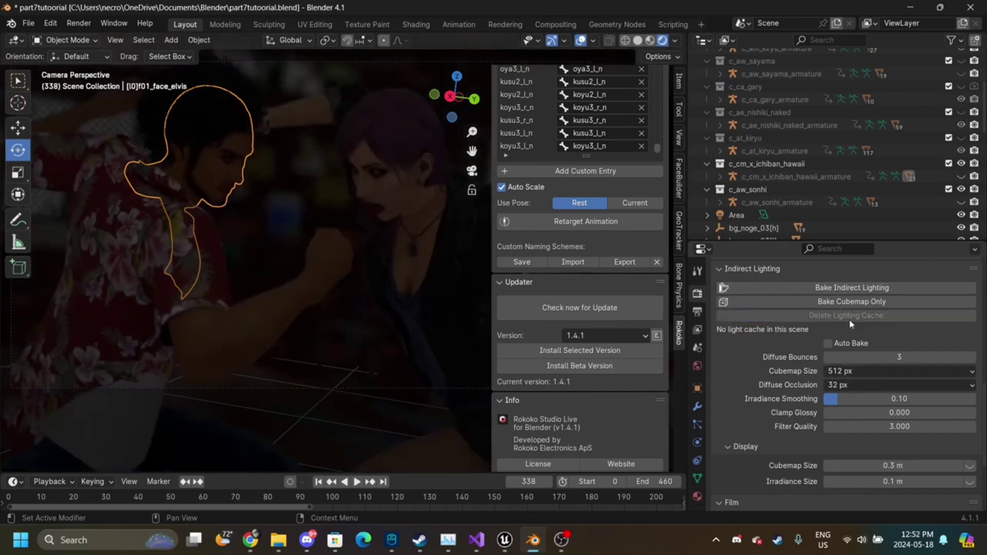
click(843, 288)
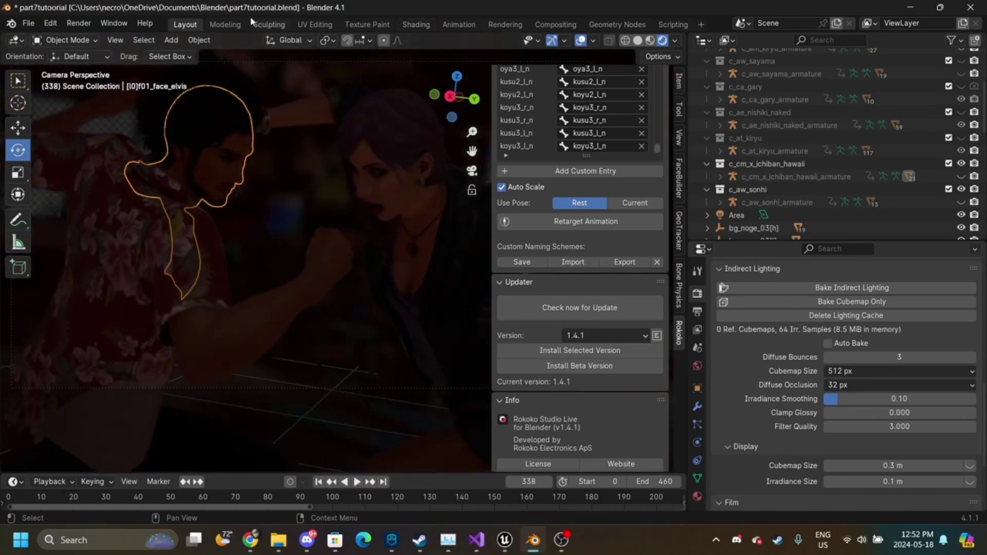
- Replace the face material's Neo Yakuza Shader node with the Dragon Engine Shader (New) group and connect its BSDF to the Material Output surface
click(415, 24)
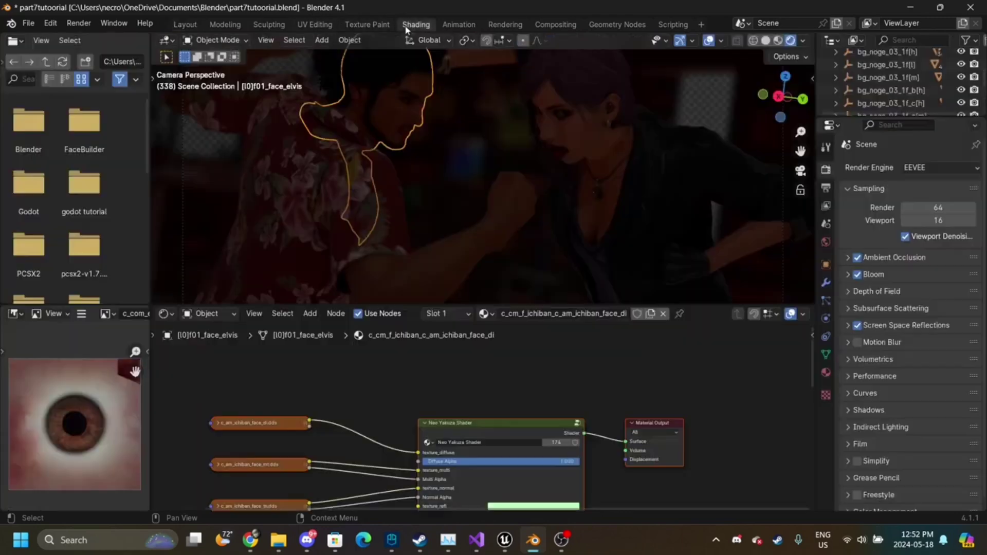
click(451, 487)
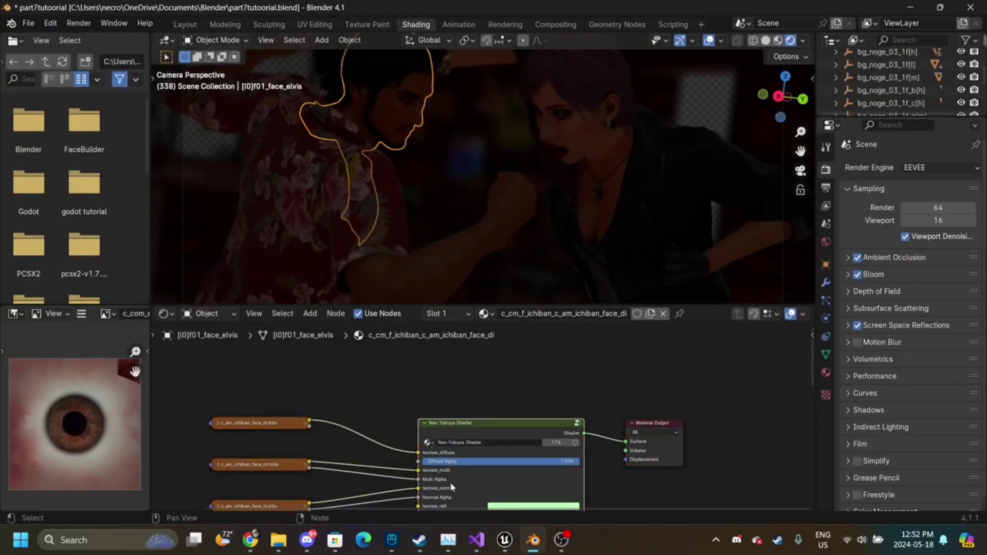
key(x)
key(shift+a)
mouse_move(443, 493)
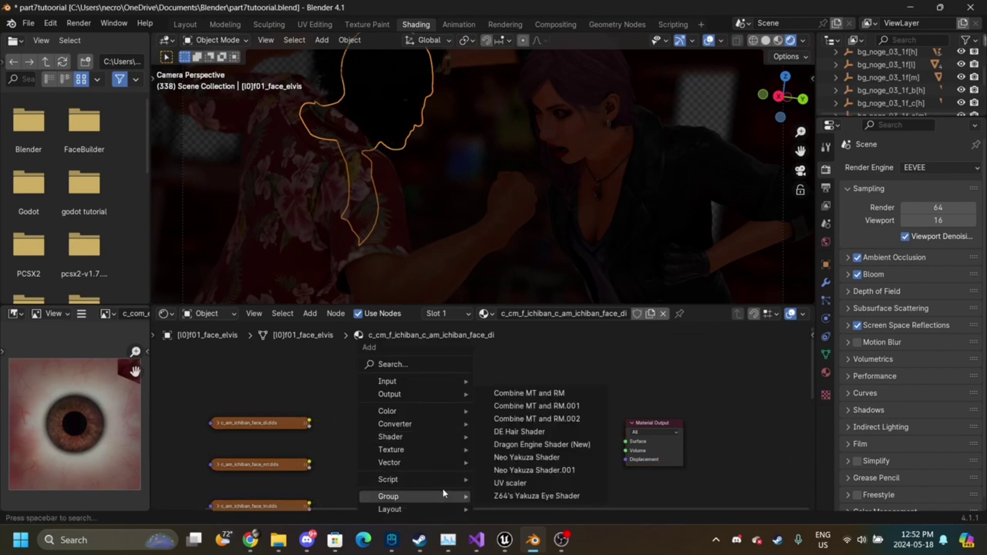
click(541, 445)
click(433, 437)
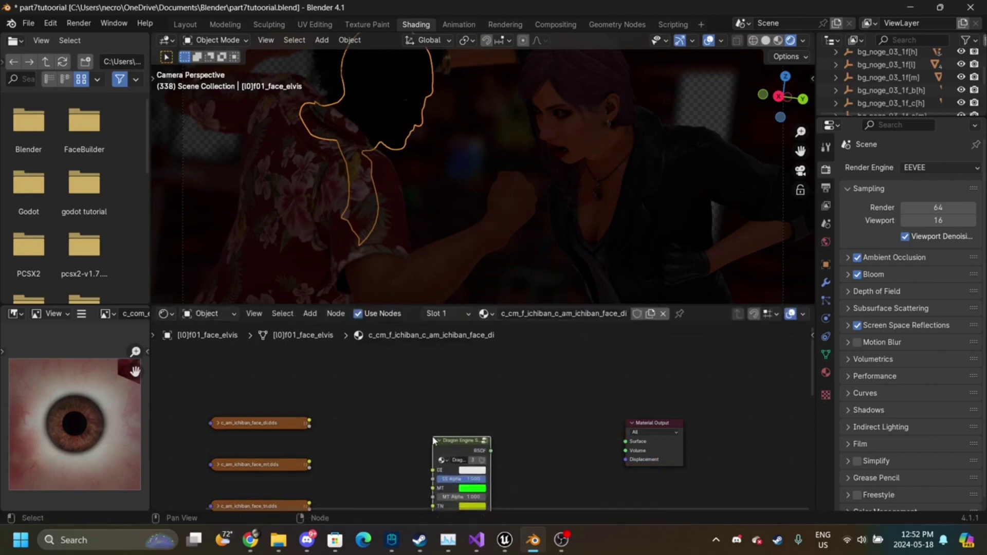
drag(496, 454, 626, 441)
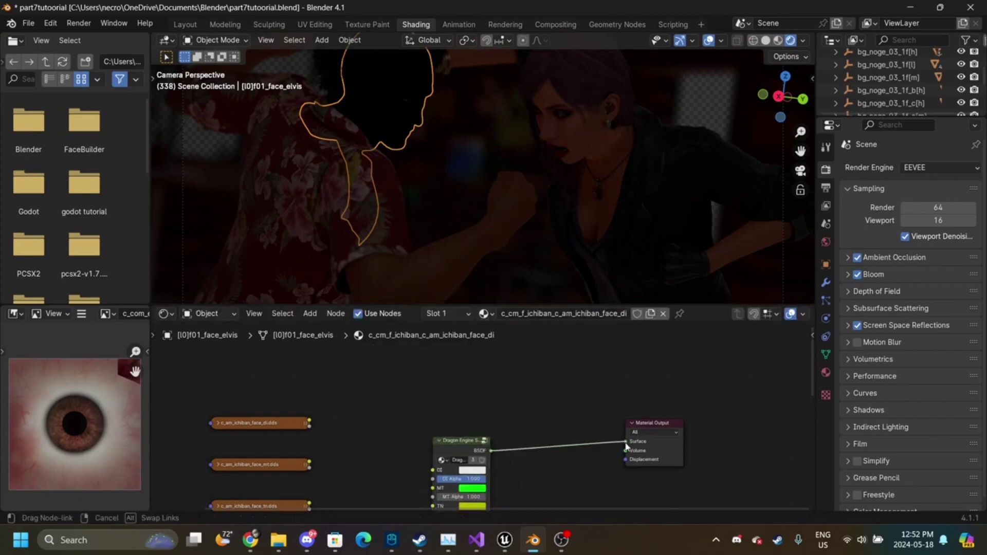
- Connect the color and alpha of the face's di texture to the Dragon Engine shader's first color input and its alpha input
mouse_move(432, 471)
mouse_down()
mouse_move(298, 426)
mouse_move(385, 437)
mouse_move(438, 466)
mouse_move(433, 479)
mouse_up()
drag(310, 426, 315, 424)
click(311, 425)
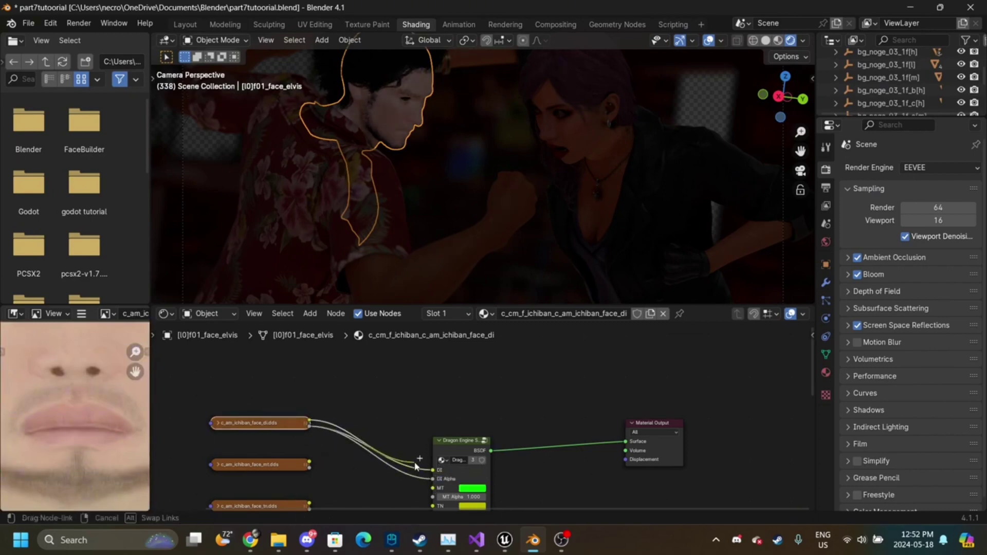
- Show the viewport in material preview and set the color space of the face's di texture to sRGB
click(778, 41)
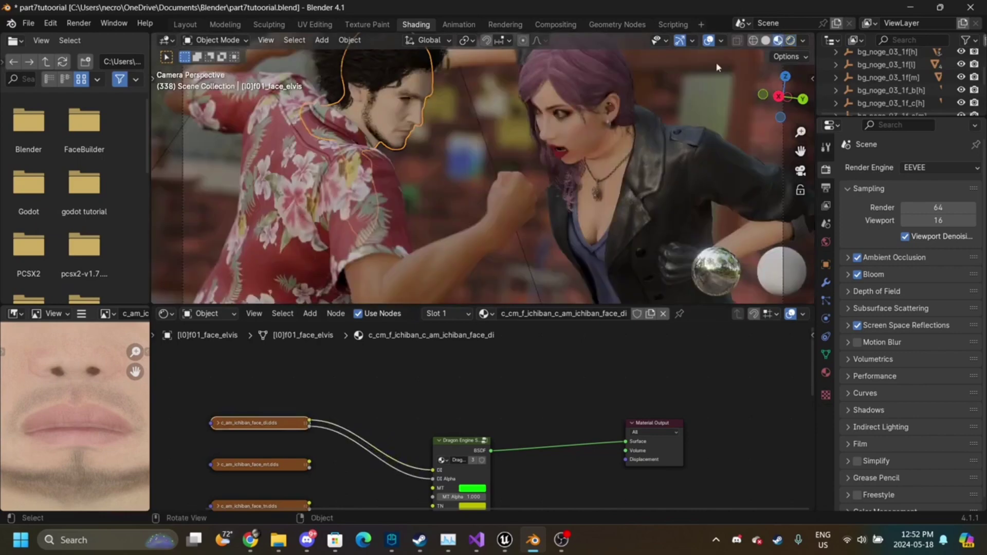
click(218, 423)
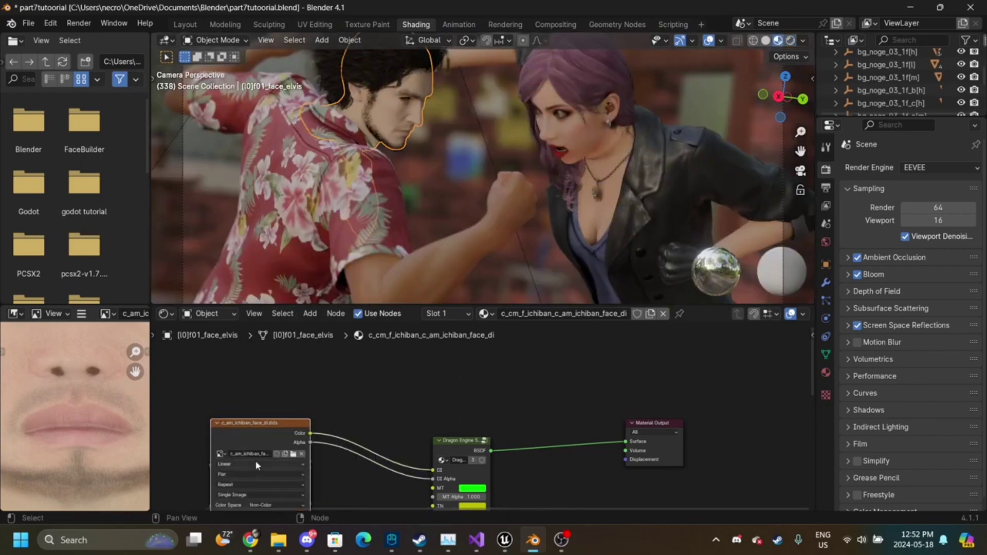
click(277, 506)
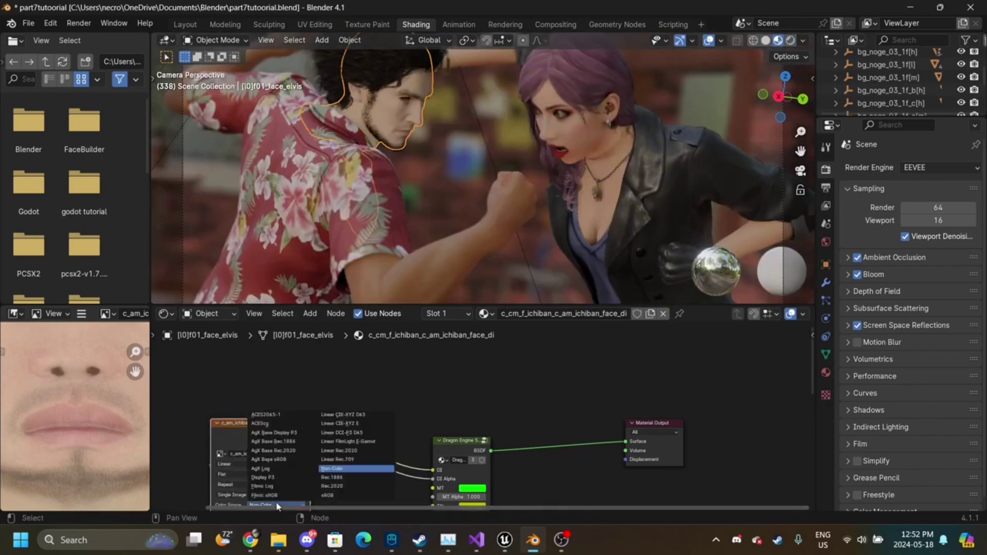
click(332, 494)
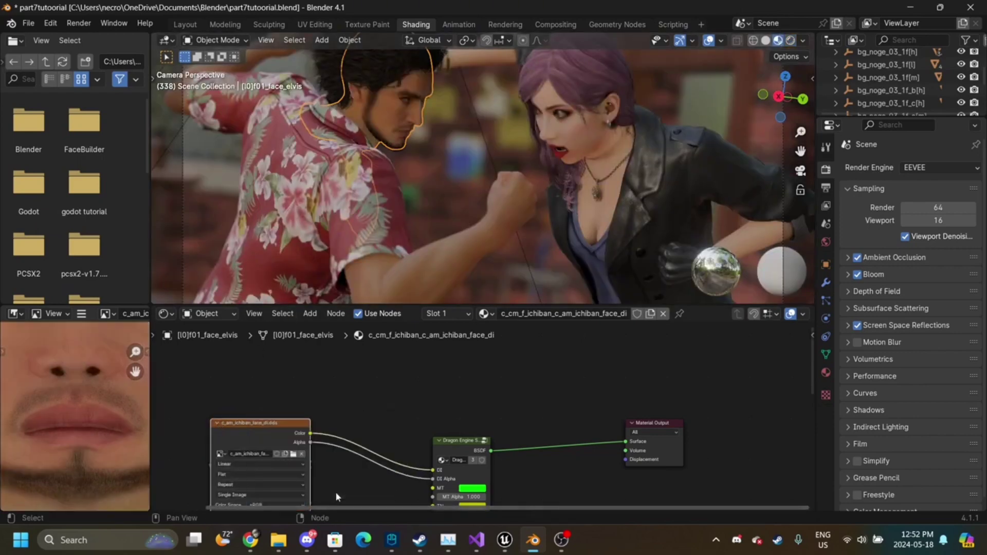
click(219, 422)
- Connect the color and alpha of the face's mt and tn textures to the Dragon Engine shader's MT and TN inputs
middle_drag(319, 422, 339, 325)
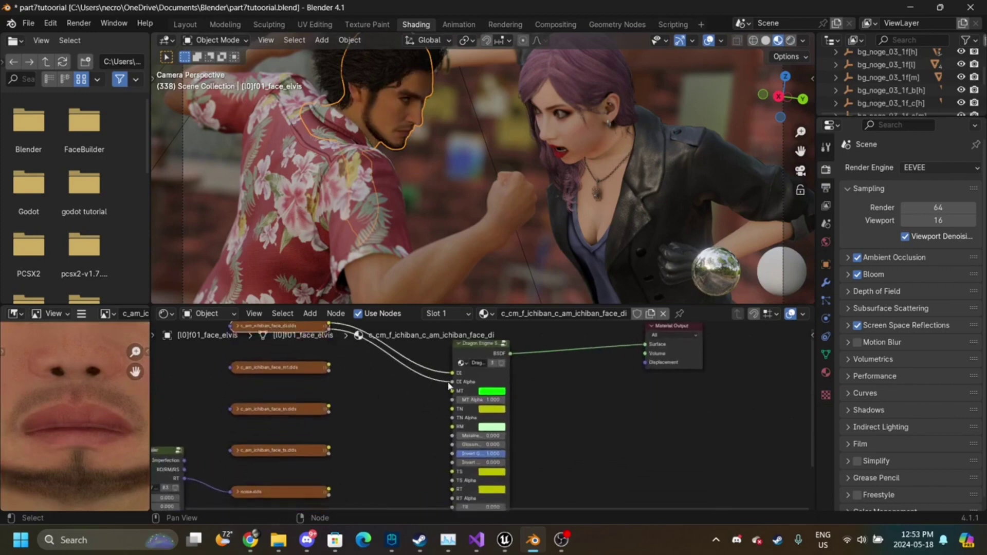
drag(452, 391, 329, 367)
click(324, 409)
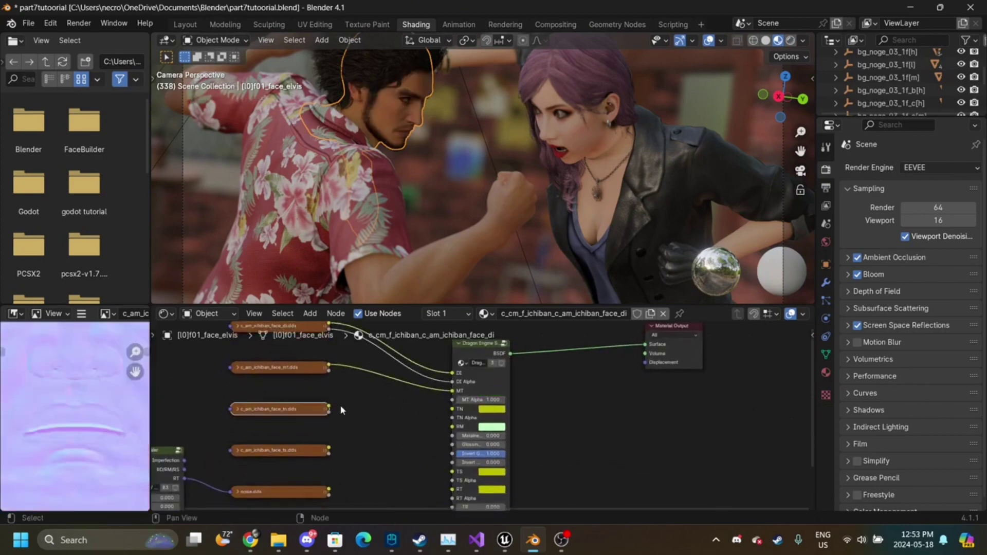
mouse_move(329, 409)
mouse_down()
mouse_move(494, 416)
mouse_move(329, 412)
mouse_up()
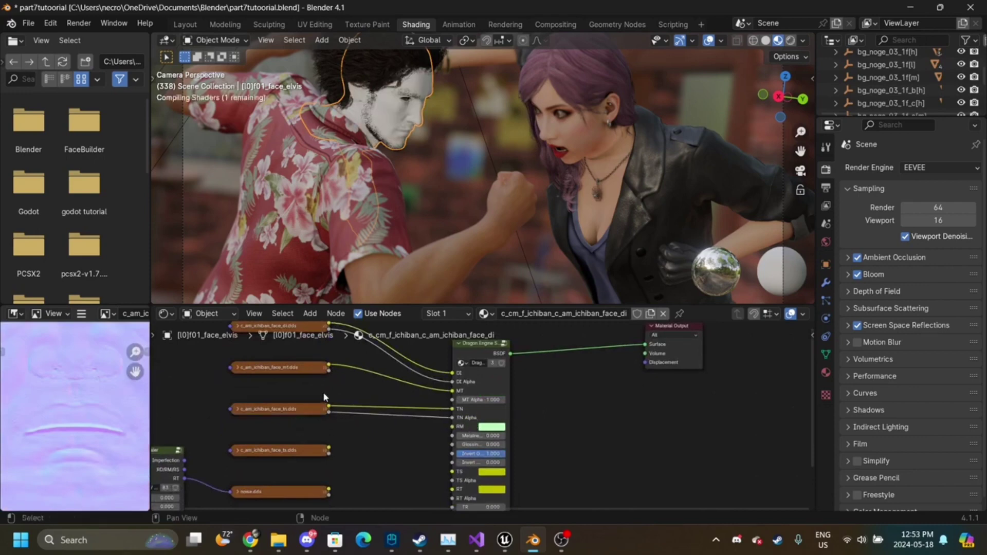
click(326, 369)
drag(329, 370, 453, 400)
- Connect the face's ts texture to TS, noise.dds to RT, both with alpha, and the tr texture to the remaining texture input below RT Alpha
click(326, 451)
mouse_move(328, 448)
mouse_down()
mouse_move(443, 426)
mouse_move(461, 461)
mouse_move(455, 480)
mouse_move(318, 466)
mouse_move(328, 456)
mouse_up()
drag(329, 489, 332, 425)
drag(328, 460, 446, 442)
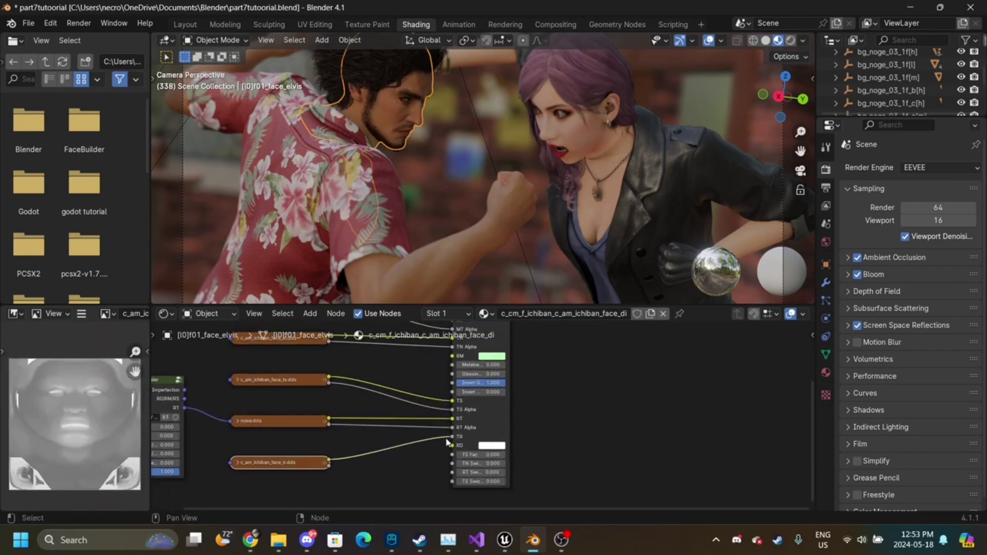
scroll(490, 403, up, 5)
scroll(491, 404, down, 2)
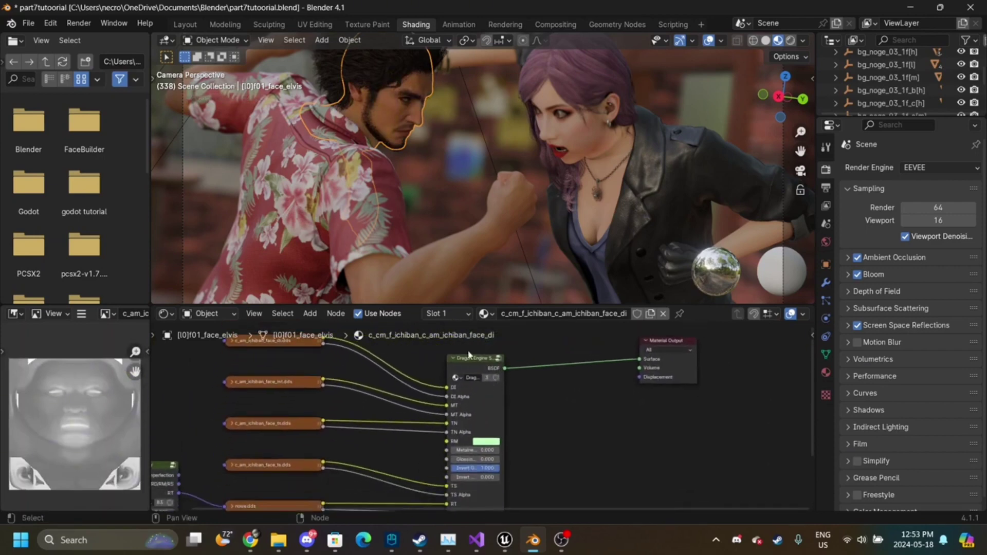
- Replace the Neo Yakuza Shader in the man's arm material with Dragon Engine Shader (New) and connect its BSDF to the Surface output
click(507, 216)
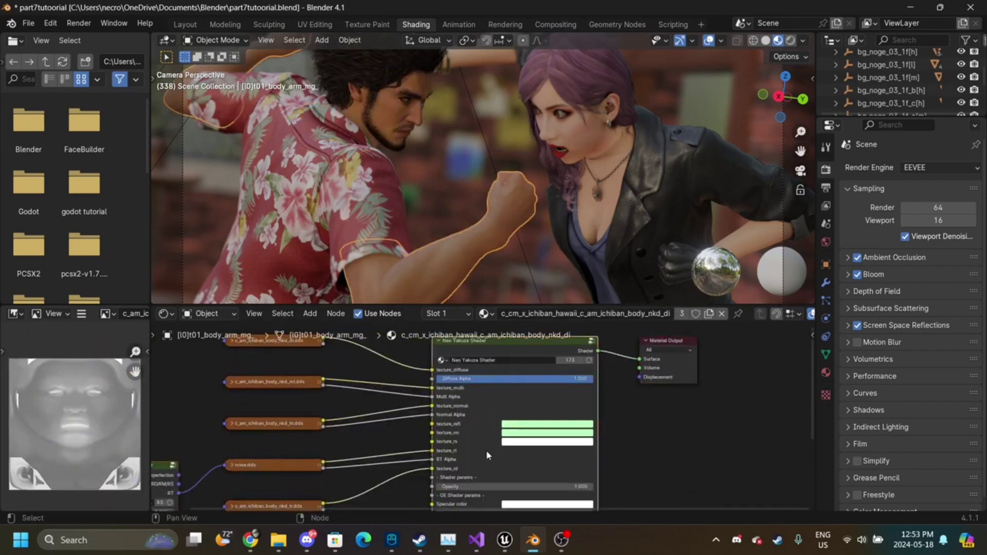
key(shift+a)
mouse_move(485, 450)
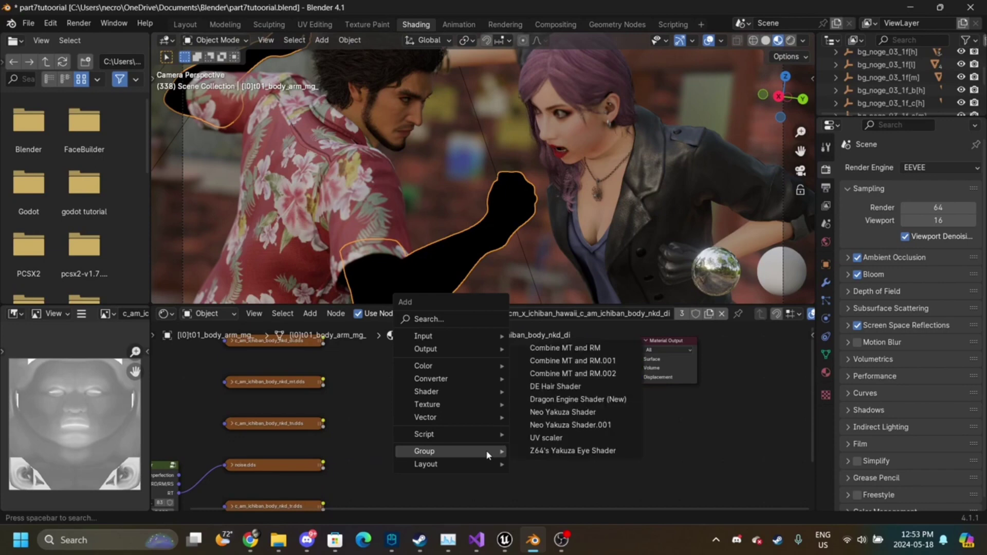
click(572, 399)
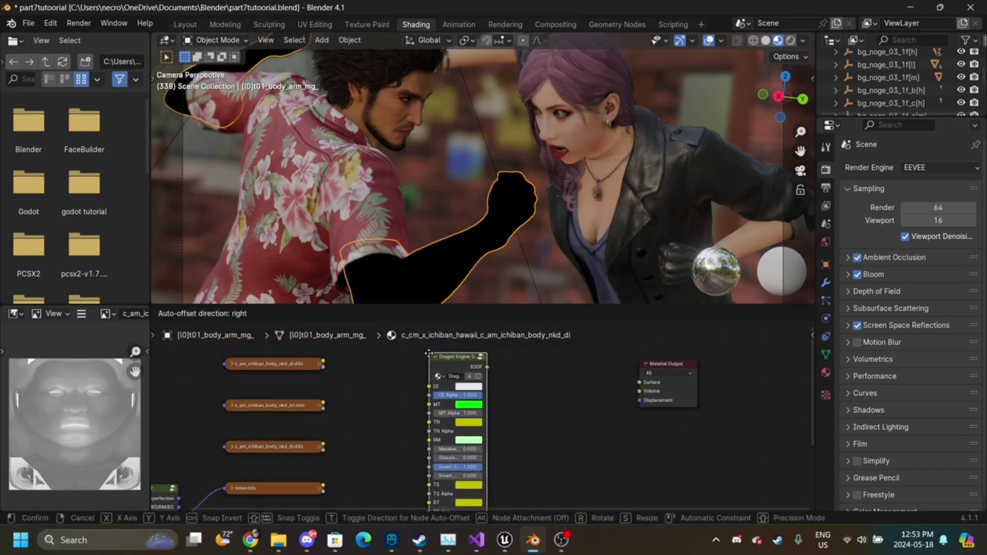
click(431, 356)
drag(487, 367, 633, 383)
- Connect the color and alpha of the arm's di texture to DI and DI Alpha, and set the texture's color space to sRGB
mouse_move(323, 364)
mouse_down()
mouse_move(443, 394)
mouse_move(332, 348)
mouse_move(323, 364)
mouse_move(429, 394)
mouse_up()
key(h)
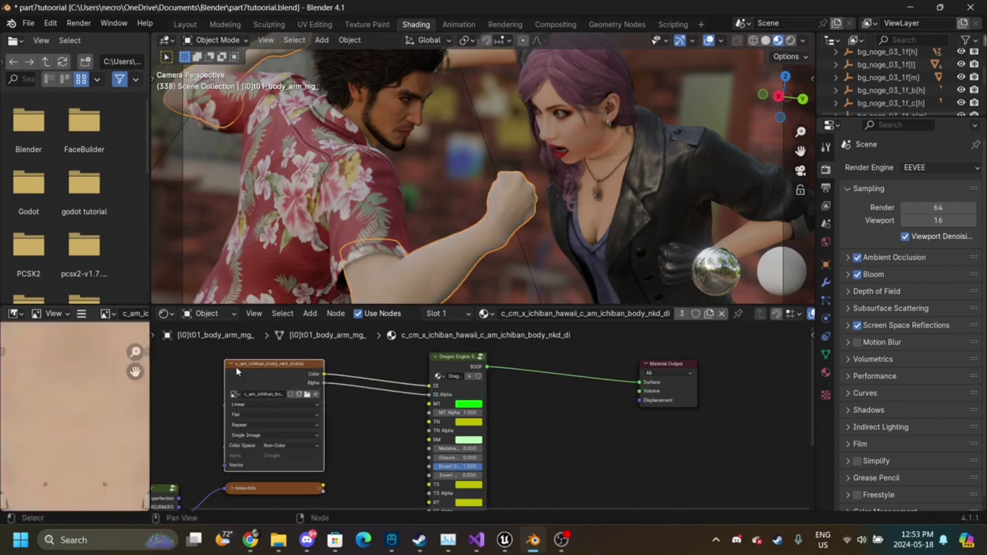
click(286, 451)
click(358, 438)
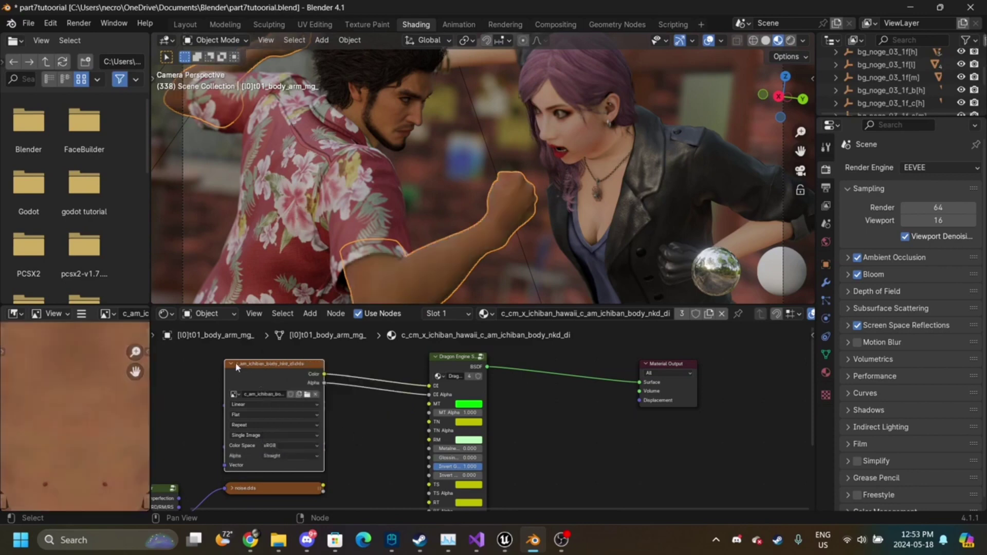
click(231, 365)
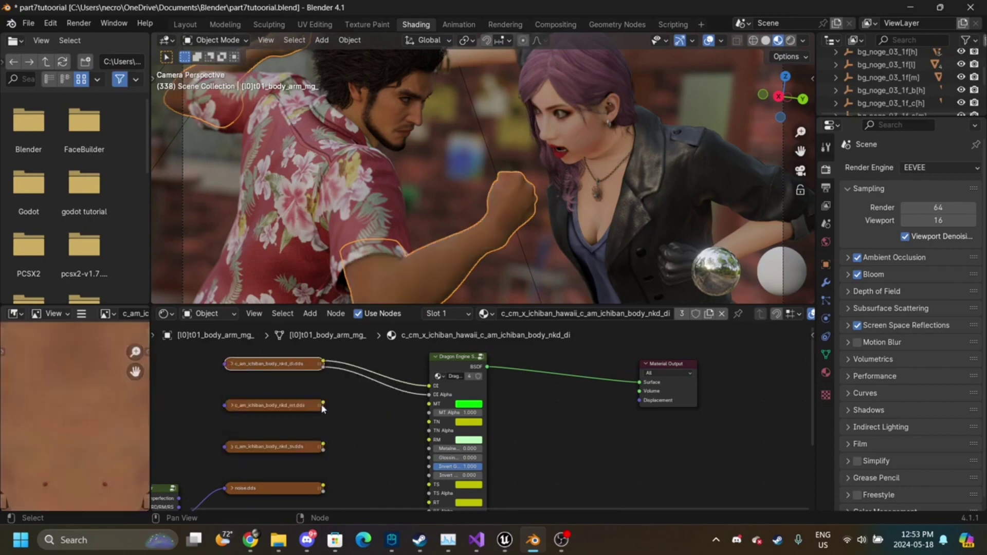
- Connect the color and alpha of the arm's mt and tn textures to the Dragon Engine shader's MT and TN inputs
mouse_move(322, 404)
mouse_down()
mouse_move(436, 410)
mouse_move(323, 409)
mouse_up()
drag(323, 444, 323, 408)
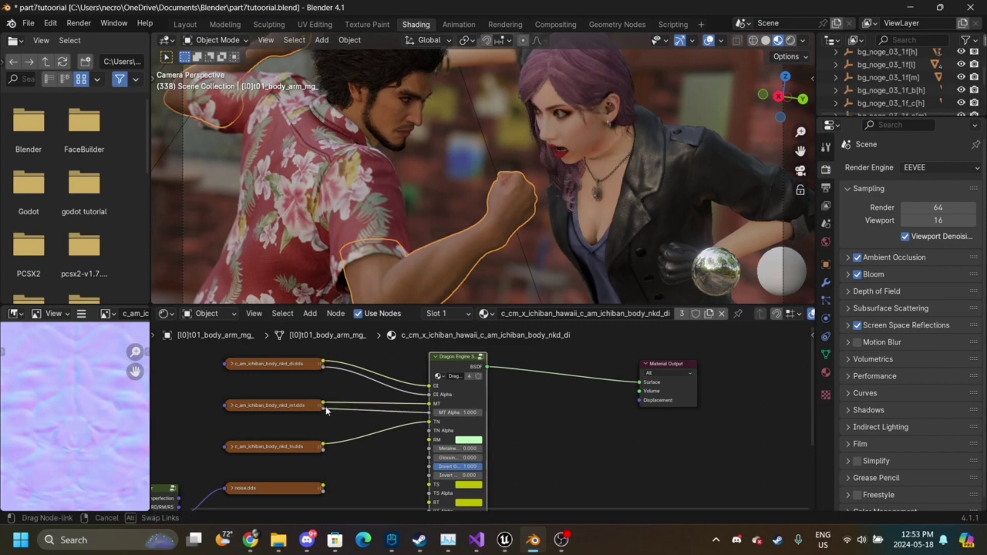
drag(323, 450, 433, 430)
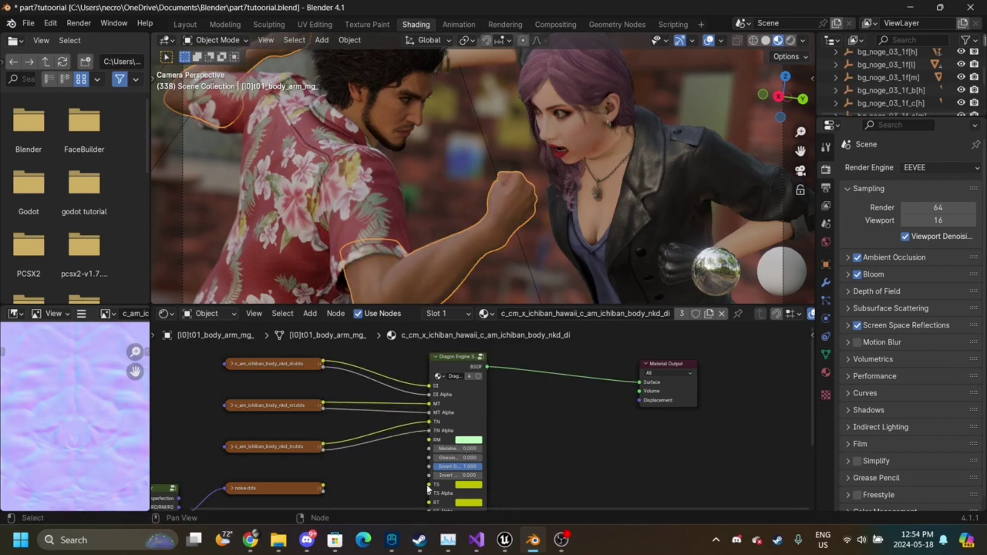
- Connect the arm material's noise.dds to RT and its tr texture to the TR input
scroll(427, 489, down, 3)
drag(436, 417, 330, 443)
scroll(448, 421, up, 2)
scroll(448, 421, up, 4)
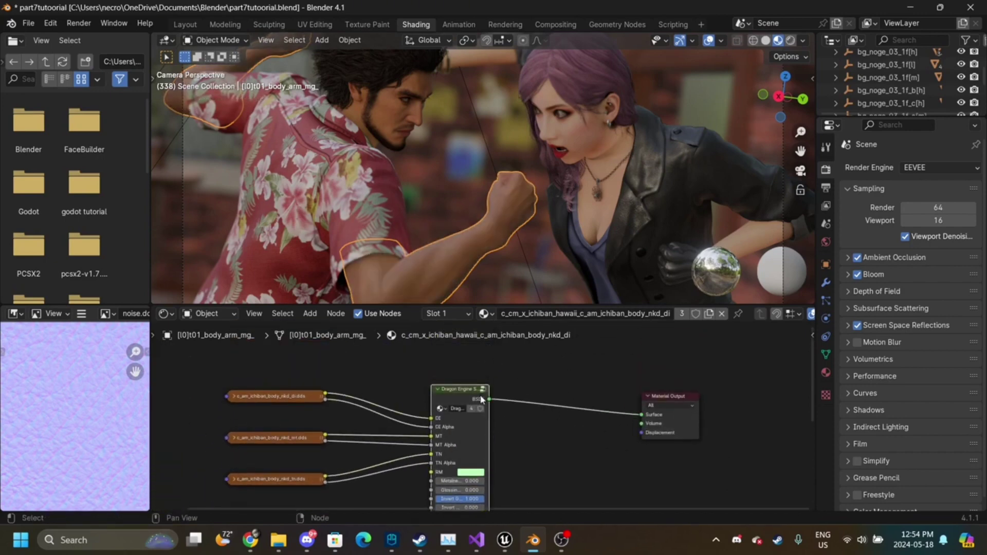
- Show the viewport in rendered shading and replace the Neo Yakuza Shader in the woman's body material with Dragon Engine Shader (New)
click(790, 40)
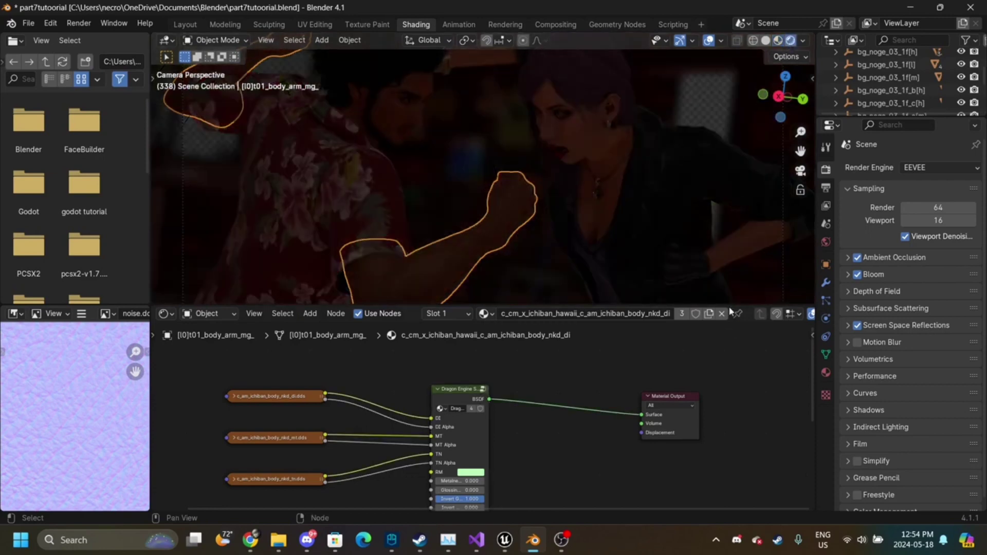
click(583, 133)
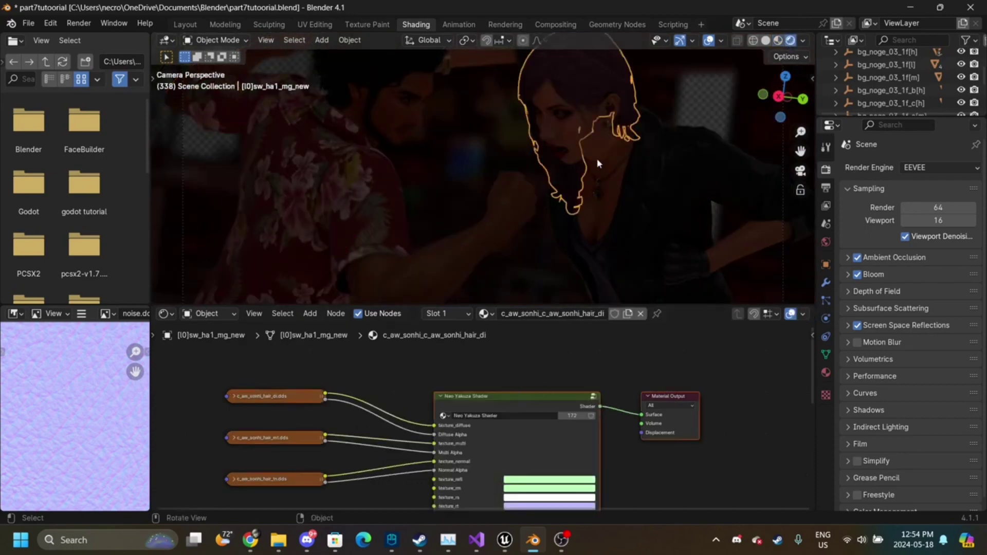
click(626, 201)
click(610, 205)
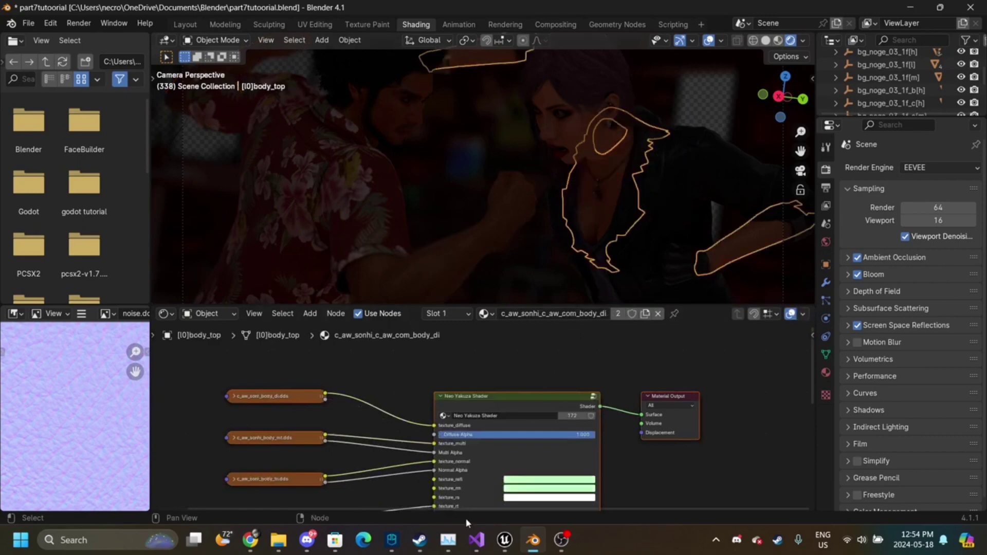
key(Delete)
key(shift+a)
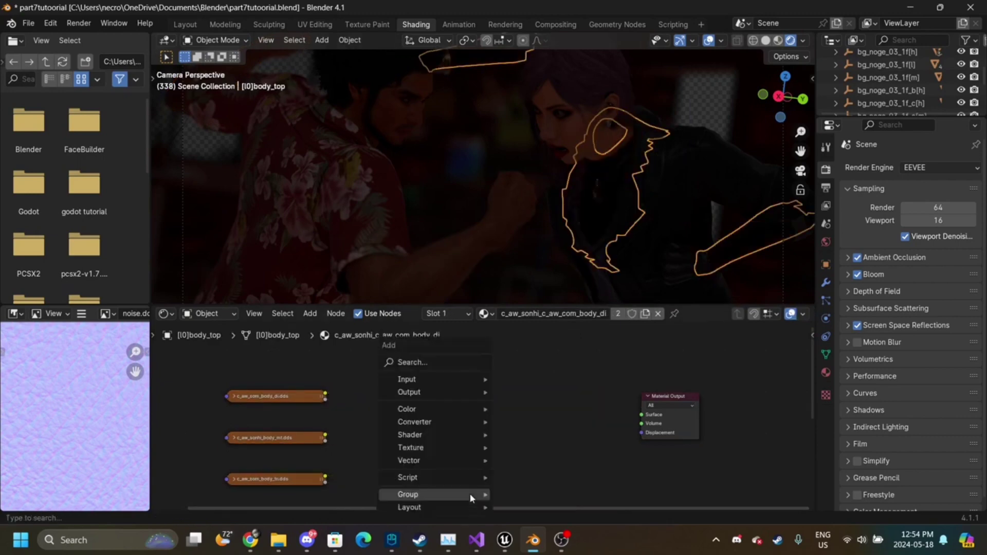
mouse_move(470, 494)
click(564, 443)
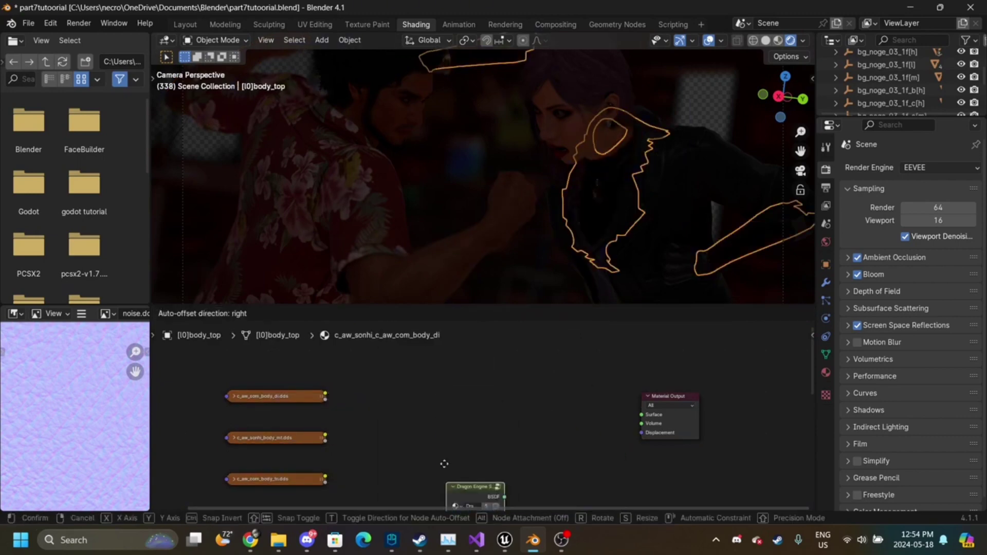
click(447, 349)
- Connect the color and alpha of the woman's body di texture to DI and DI Alpha, and set its color space to sRGB
drag(446, 379, 324, 402)
click(239, 365)
key(h)
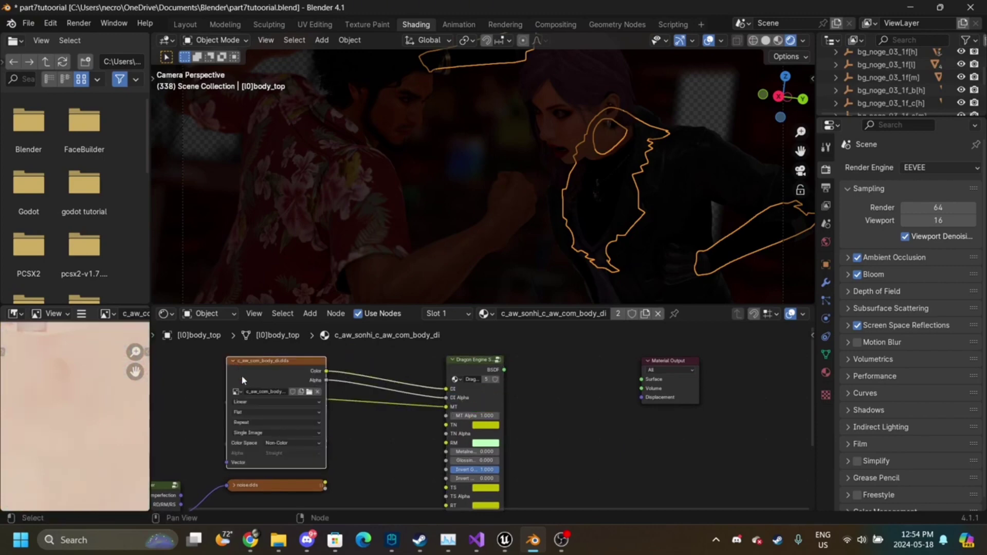
click(276, 444)
click(368, 435)
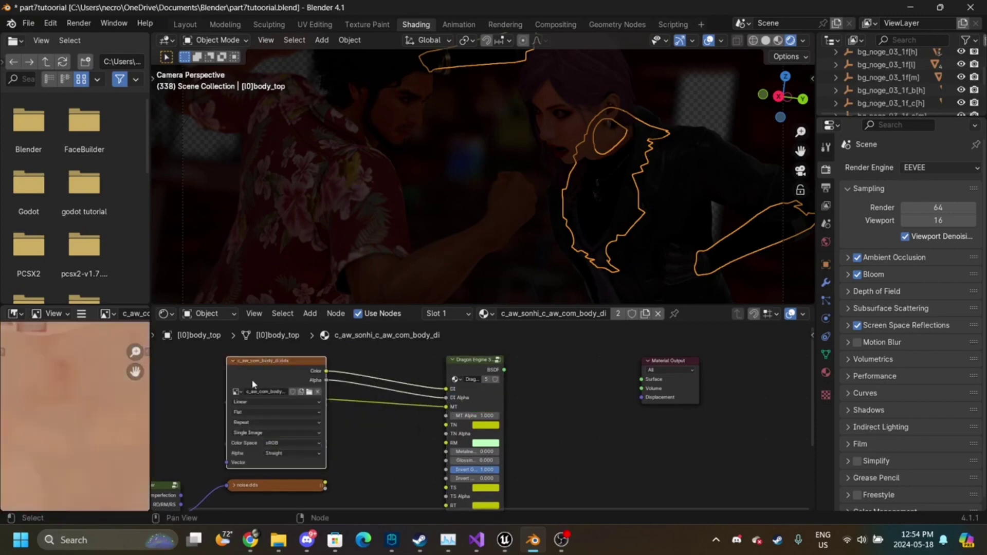
key(h)
- Connect the body shader's BSDF to Surface and the mt, tn and noise.dds textures with alpha to MT, TN and RT, plus tr to TR
mouse_move(504, 370)
mouse_down()
mouse_move(588, 387)
mouse_move(641, 379)
mouse_up()
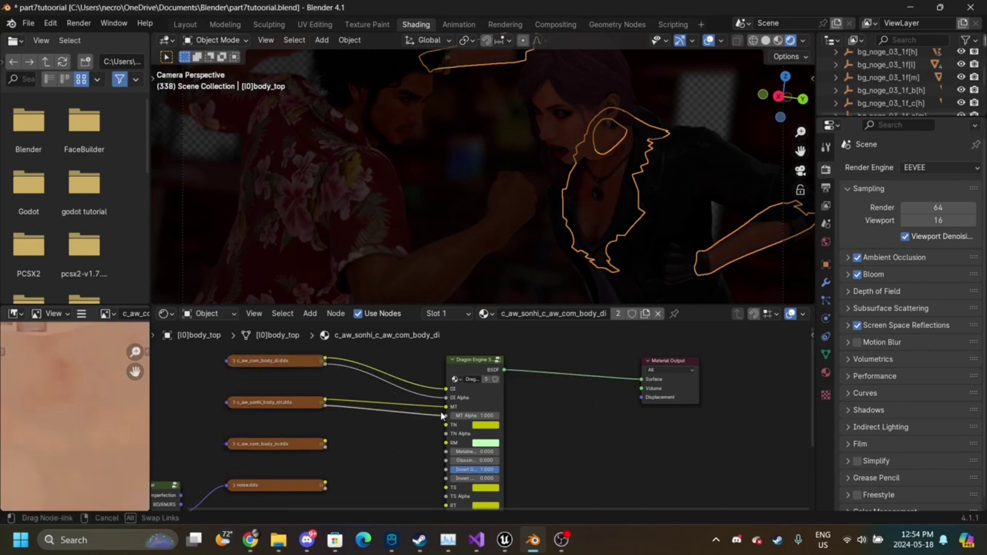
mouse_move(445, 415)
mouse_down()
mouse_move(348, 402)
mouse_move(325, 406)
mouse_move(436, 411)
mouse_move(308, 440)
mouse_move(446, 435)
mouse_up()
drag(327, 488, 326, 441)
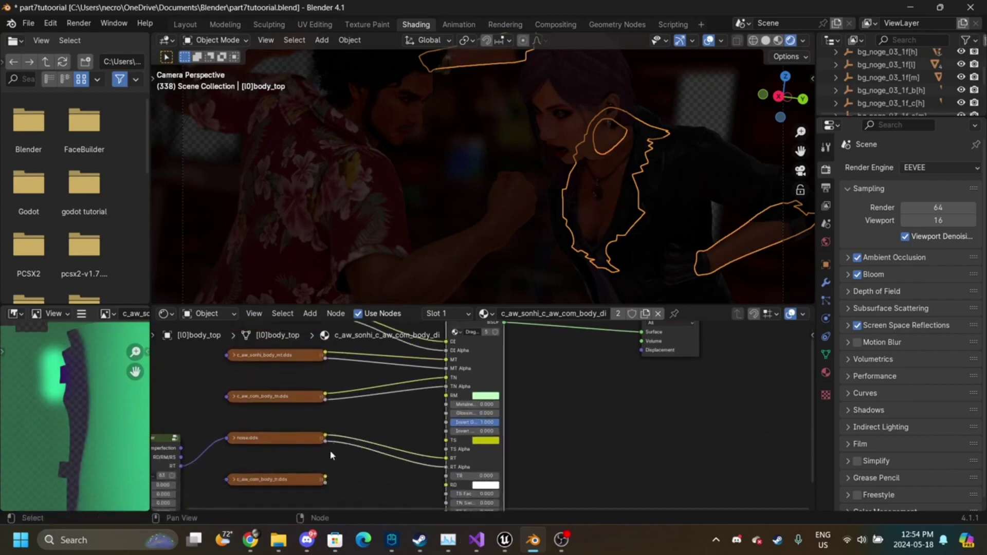
drag(327, 478, 451, 477)
middle_drag(262, 400, 263, 437)
scroll(263, 438, up, 2)
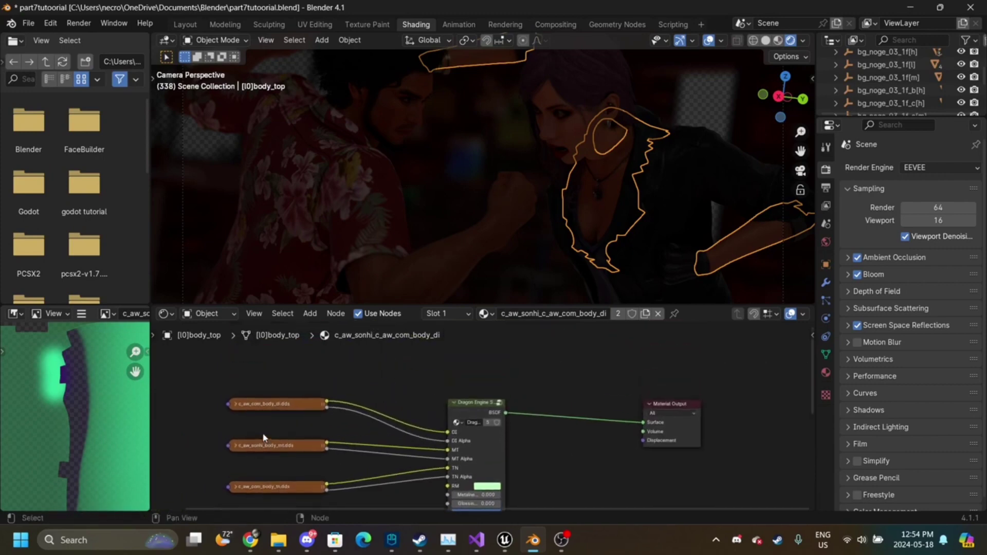
click(233, 407)
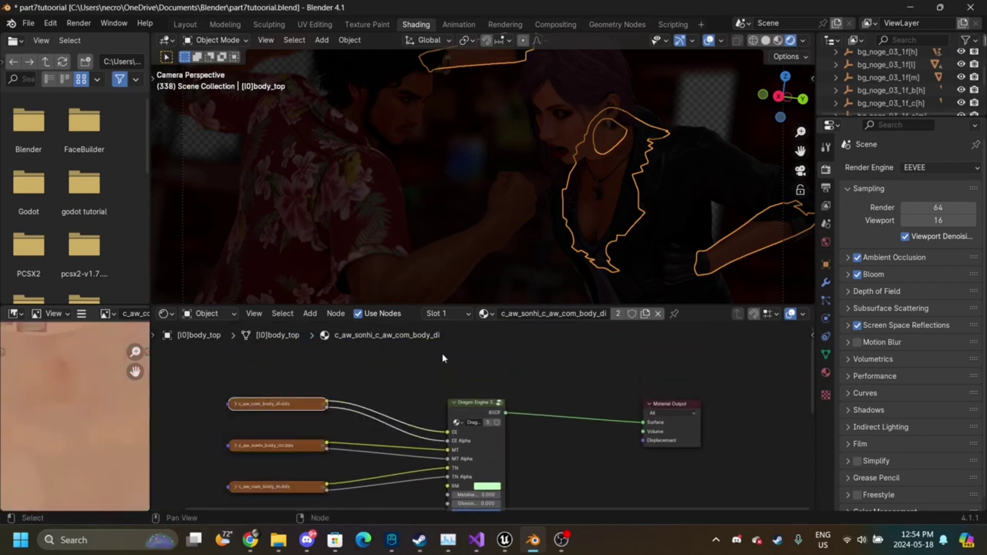
- Replace the woman's face Neo Yakuza Shader with Dragon Engine Shader (New), linking the di color to DI and the BSDF to Surface
click(573, 155)
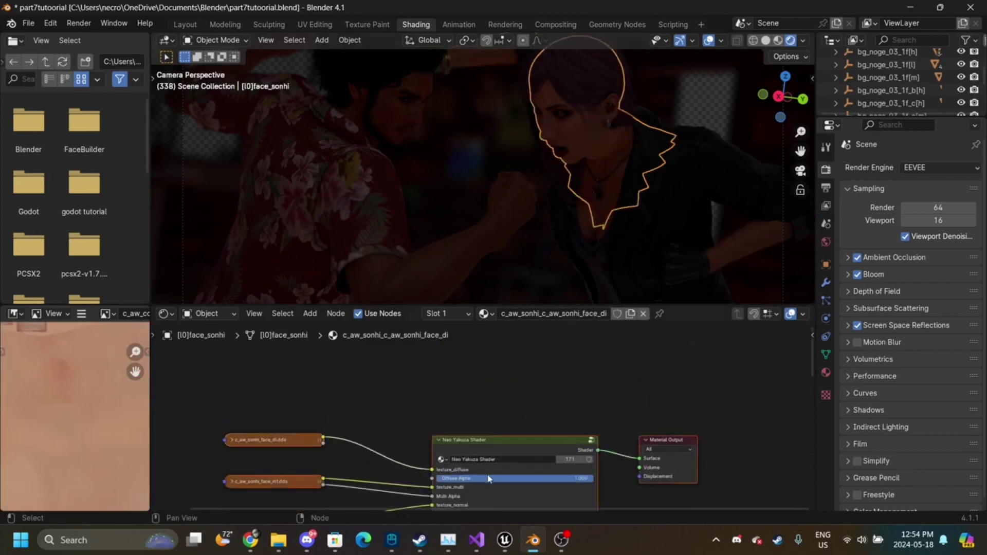
click(477, 497)
key(x)
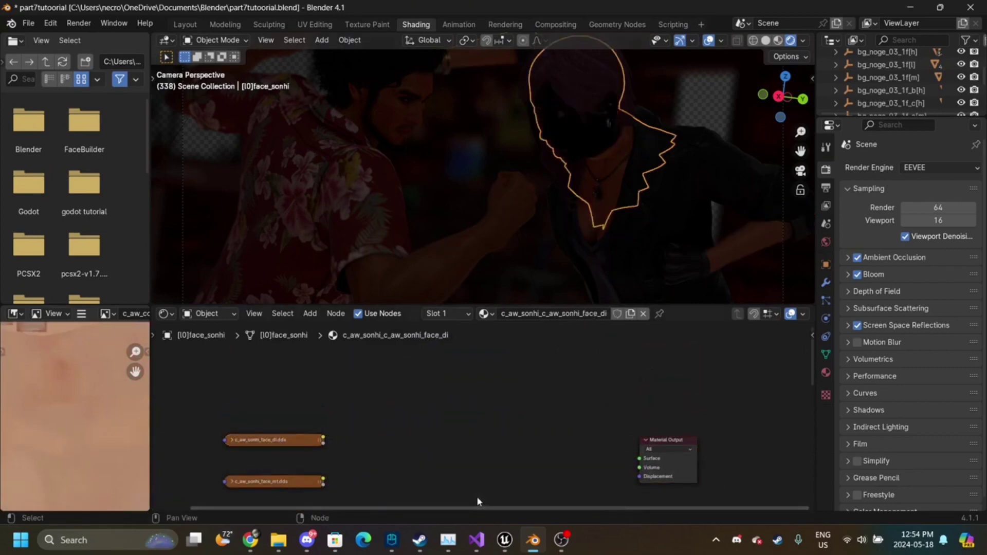
key(shift+a)
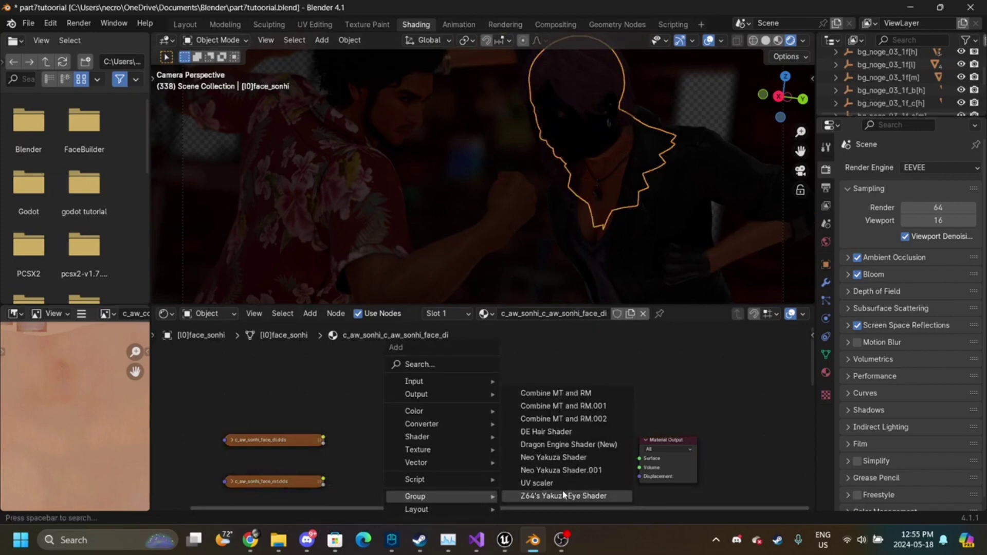
click(599, 445)
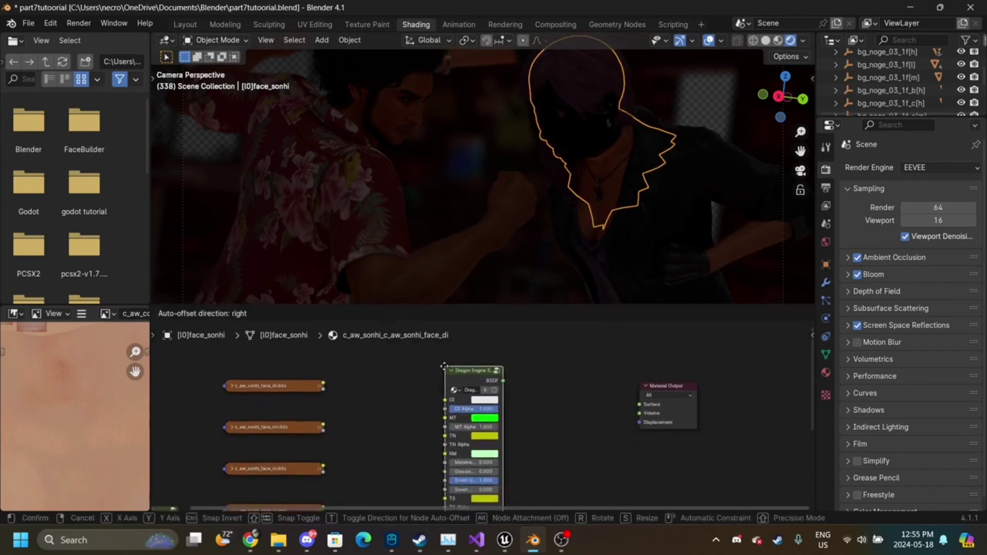
click(443, 365)
drag(445, 397, 331, 385)
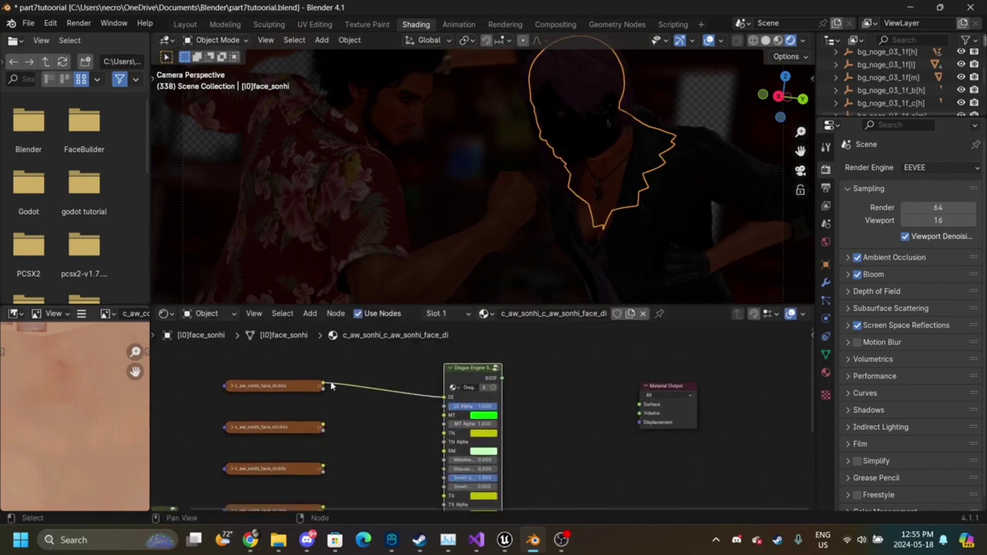
drag(502, 379, 640, 405)
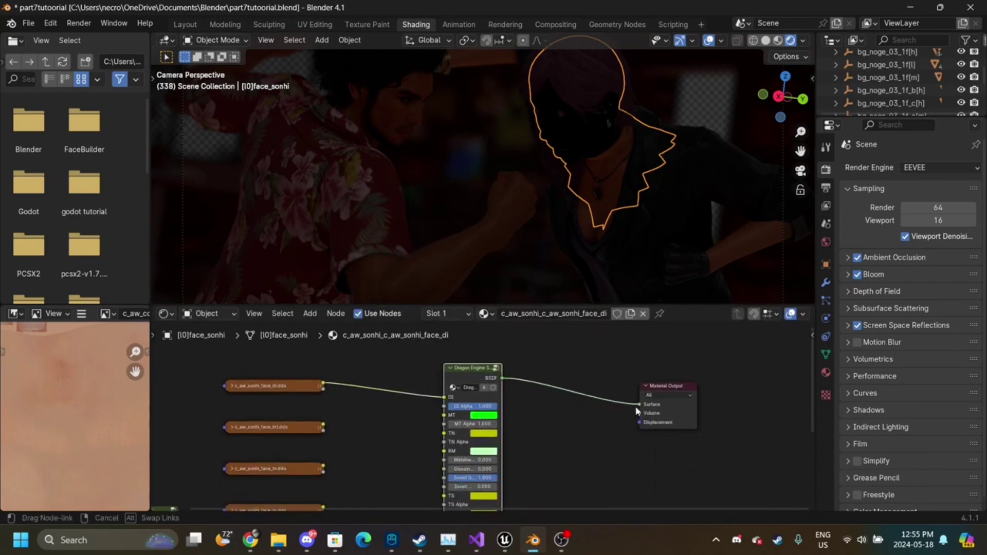
- Set the color space of the woman's face di texture to sRGB
click(232, 386)
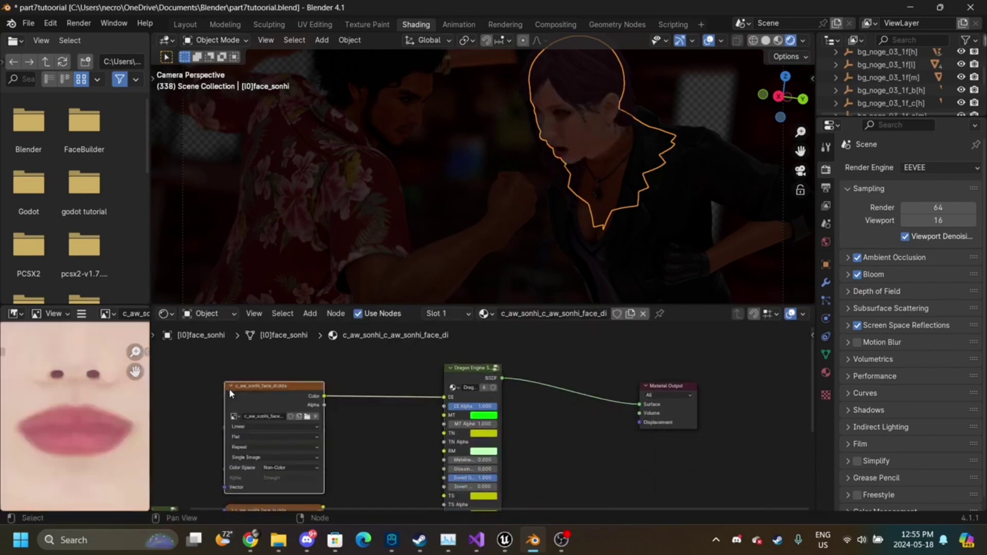
click(312, 468)
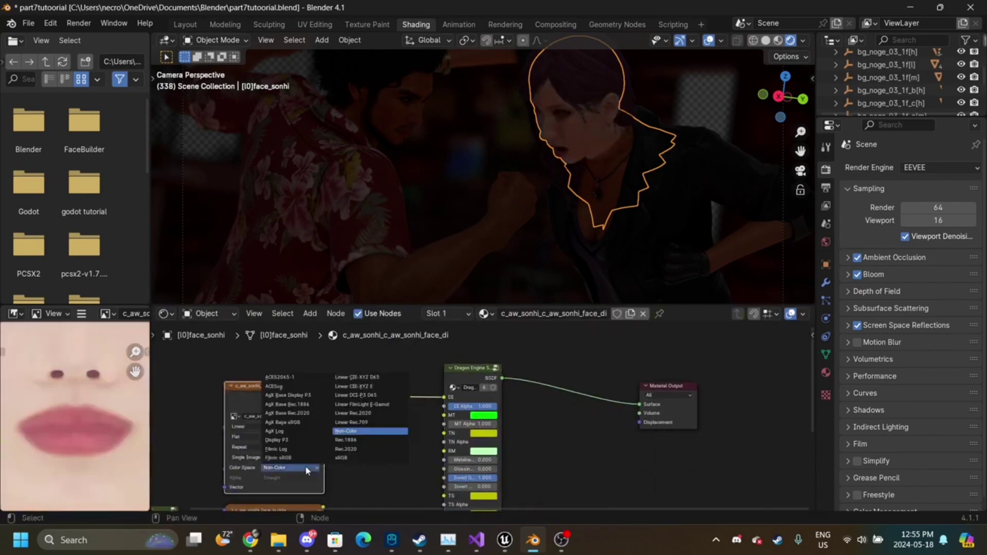
click(356, 457)
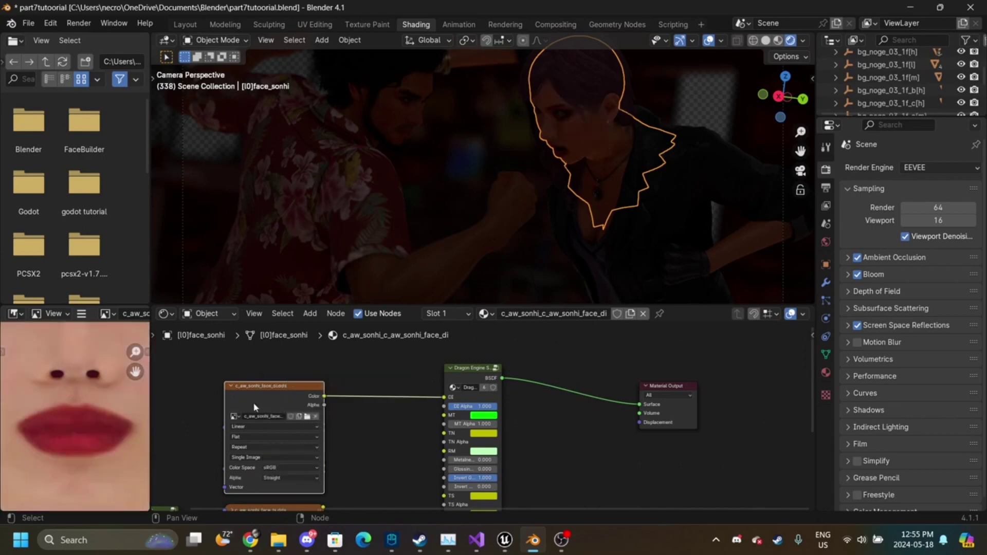
click(232, 386)
- Connect the face's di alpha to DI Alpha and the color and alpha of its mt and tn textures to the MT and TN inputs
drag(325, 427, 446, 416)
drag(386, 394, 328, 393)
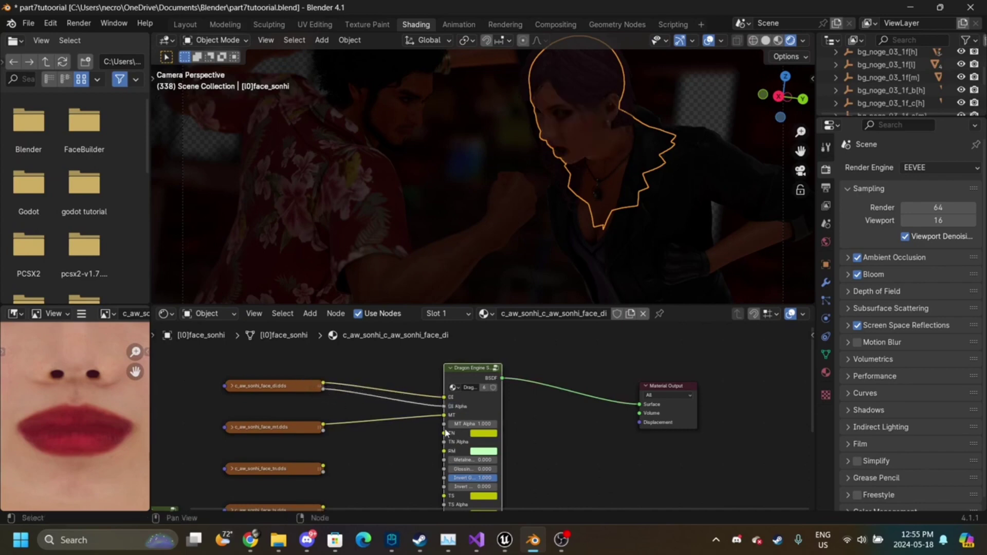
drag(445, 426, 324, 431)
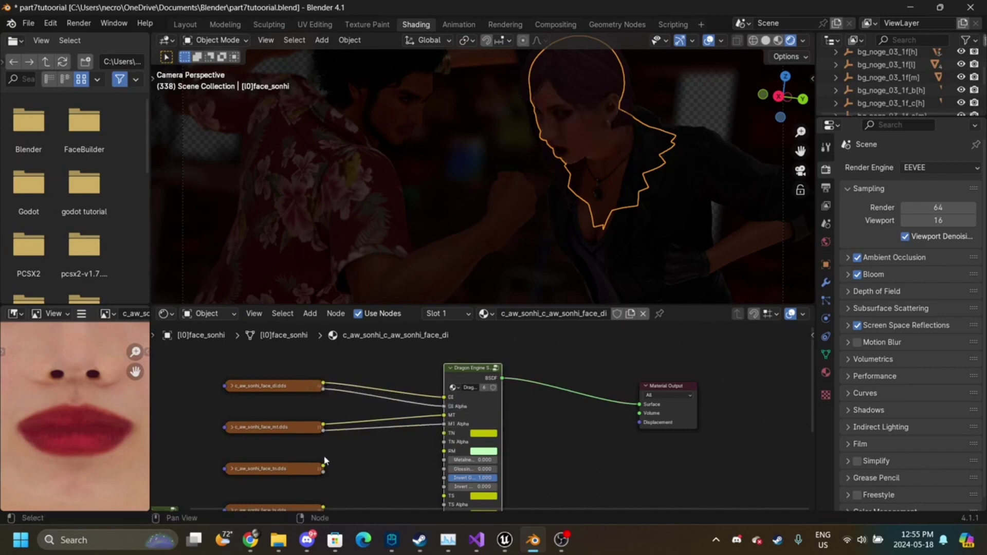
drag(322, 468, 334, 450)
- Connect the face's ts and noise.dds textures with alpha to TS and RT and its tr texture to TR, and select the woman's body
scroll(326, 492, down, 3)
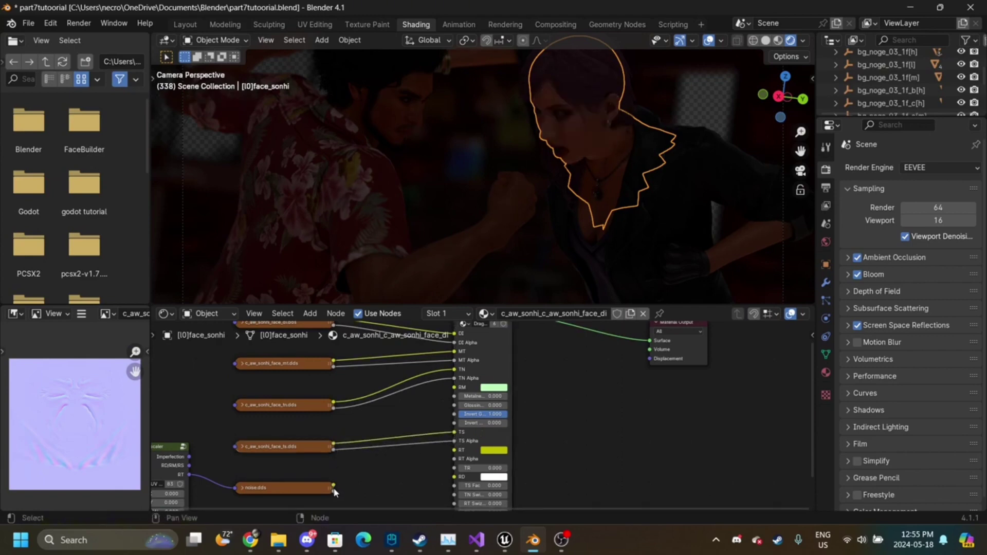
drag(333, 490, 472, 467)
middle_drag(449, 333, 451, 371)
drag(454, 355, 335, 414)
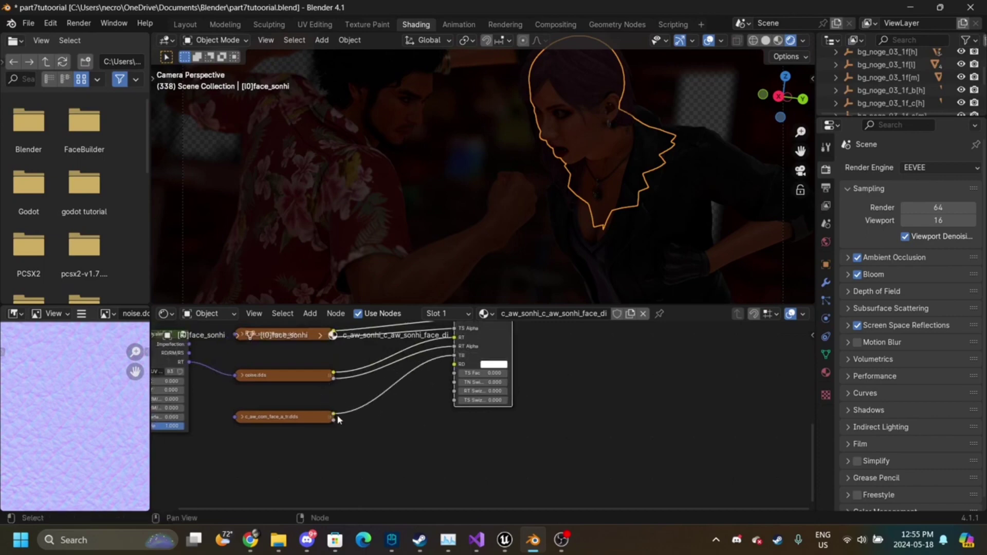
scroll(510, 381, up, 5)
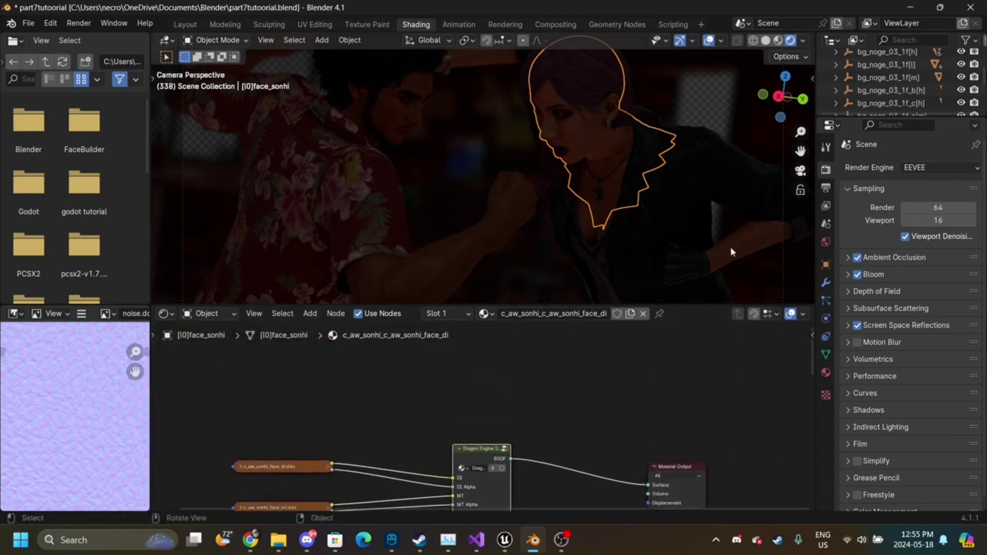
click(718, 288)
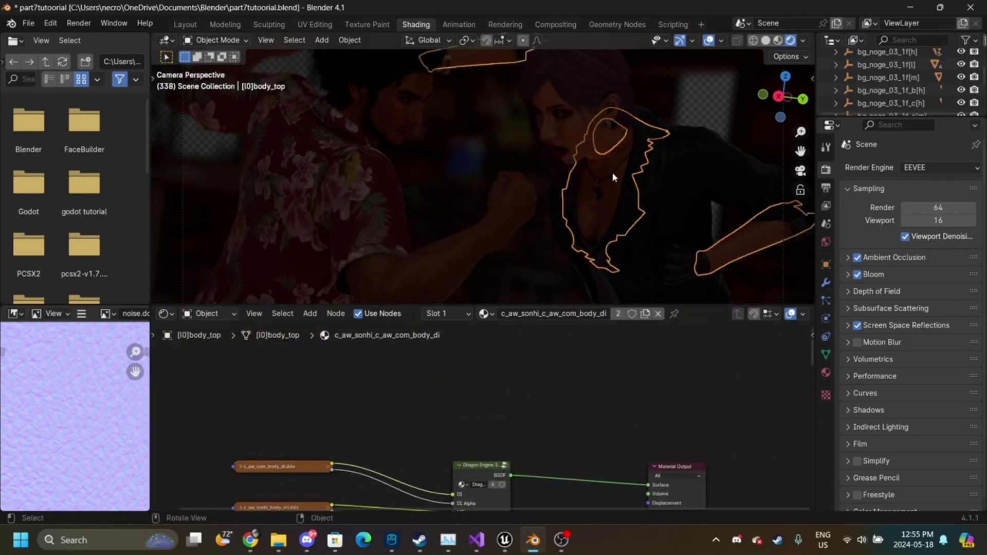
- Select the woman's jacket_tab_mg_1 mesh and make its c_aw_com_nkjt_di material slot active
click(608, 152)
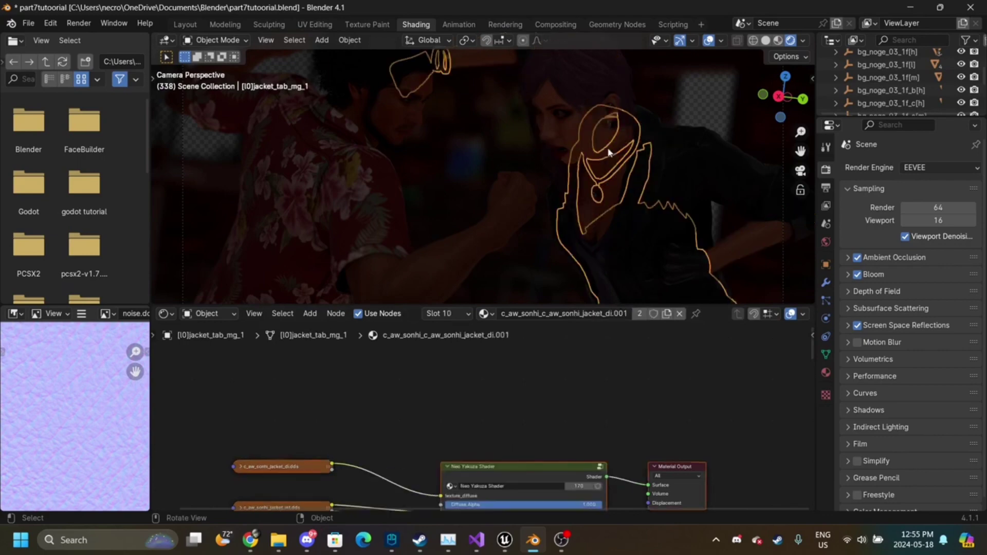
click(608, 152)
click(608, 152)
click(608, 152)
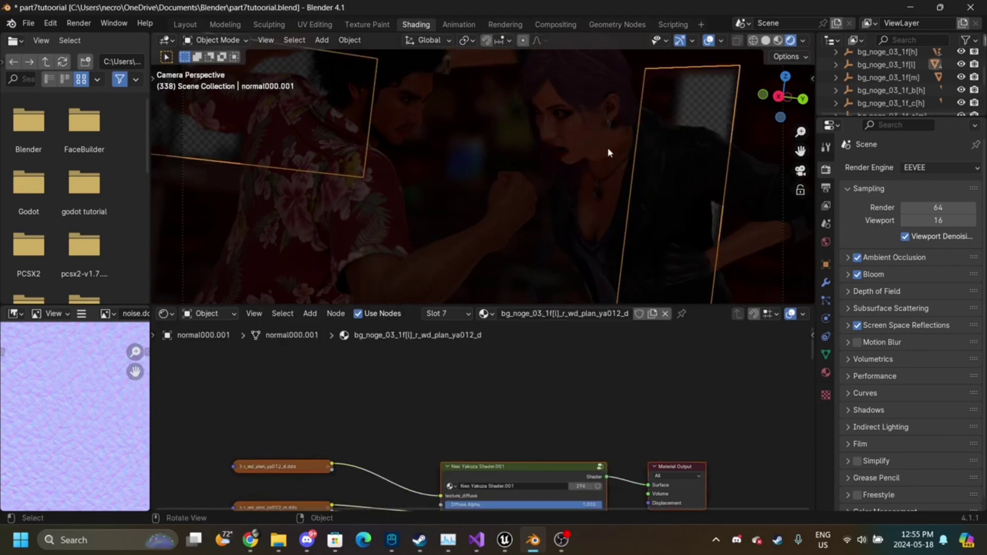
click(608, 152)
click(607, 152)
right_click(606, 147)
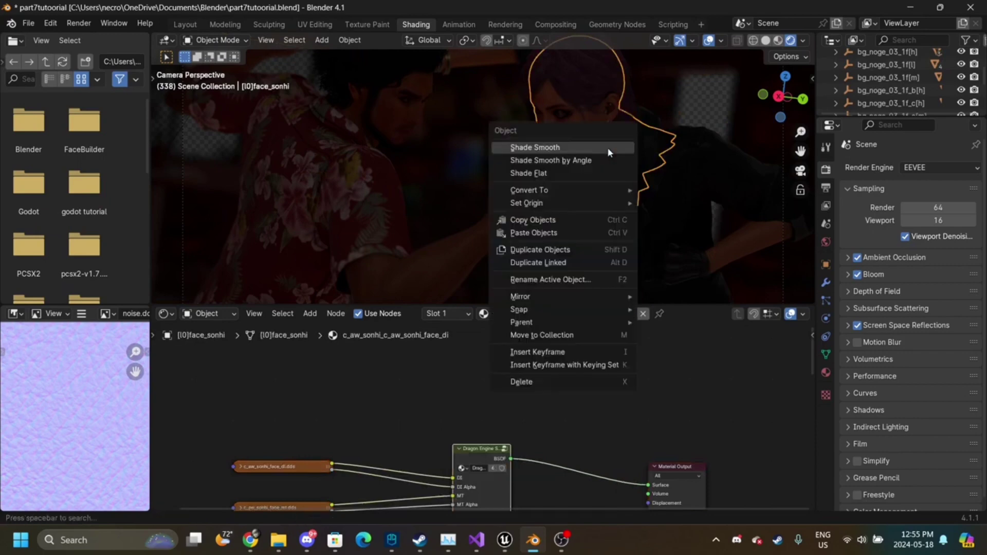
click(589, 254)
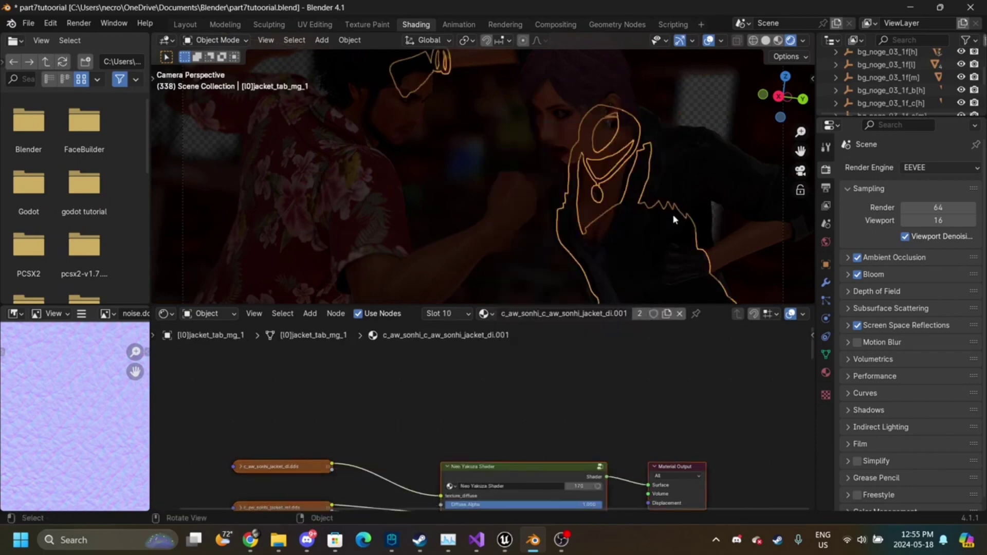
click(825, 373)
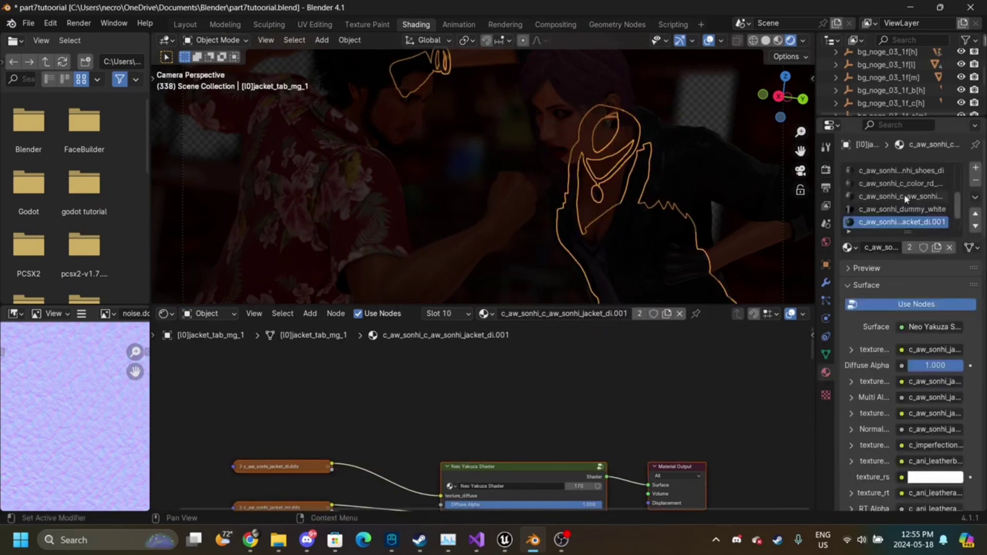
scroll(905, 198, down, 2)
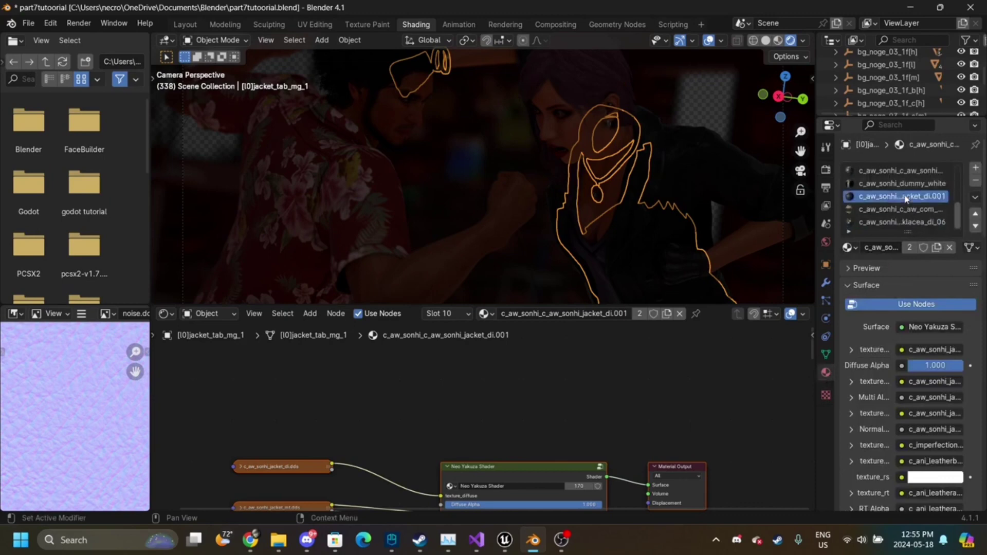
click(900, 208)
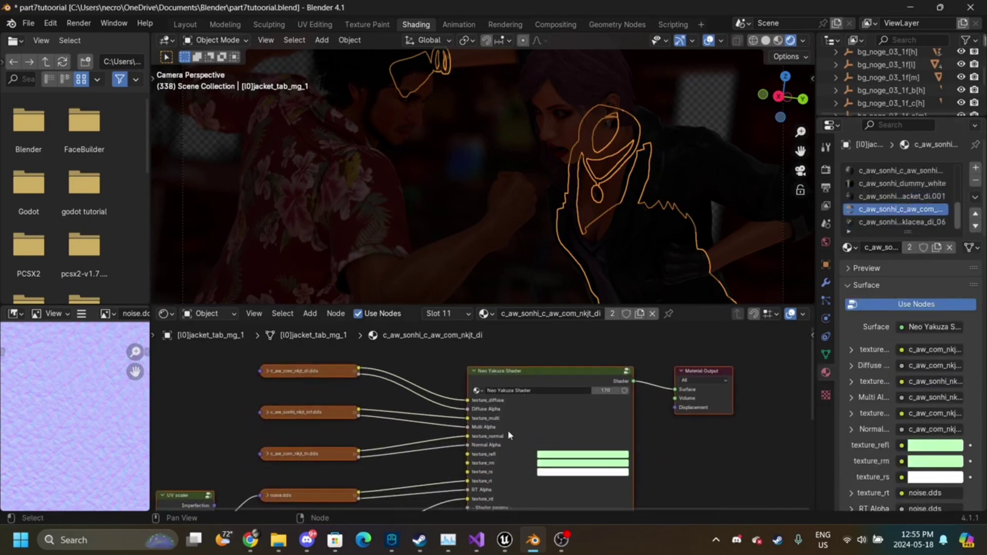
- Replace the nkjt material's Neo Yakuza Shader node with a Dragon Engine Shader (New) group between the textures and the output
click(508, 435)
key(x)
key(shift+a)
mouse_move(519, 431)
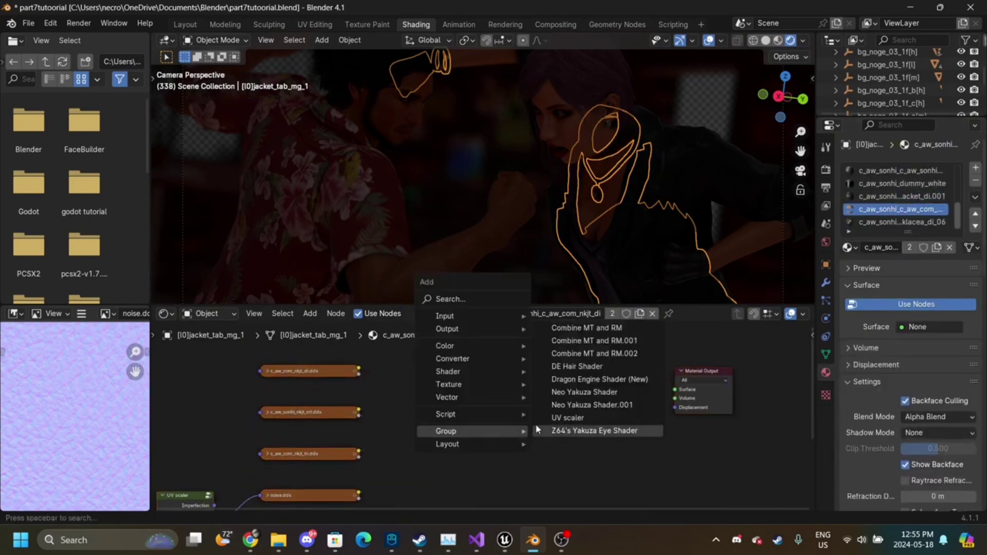
click(632, 379)
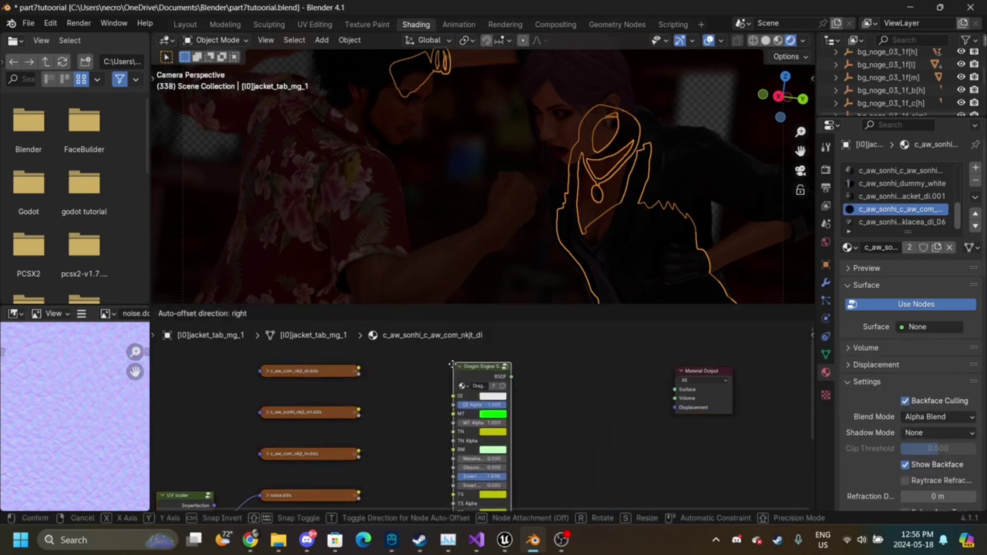
click(452, 362)
- Connect the nkjt di, mt and tn textures with alpha to DI, MT and TN, noise.dds to RT, and tr to TR
drag(451, 392, 462, 437)
drag(359, 493, 365, 412)
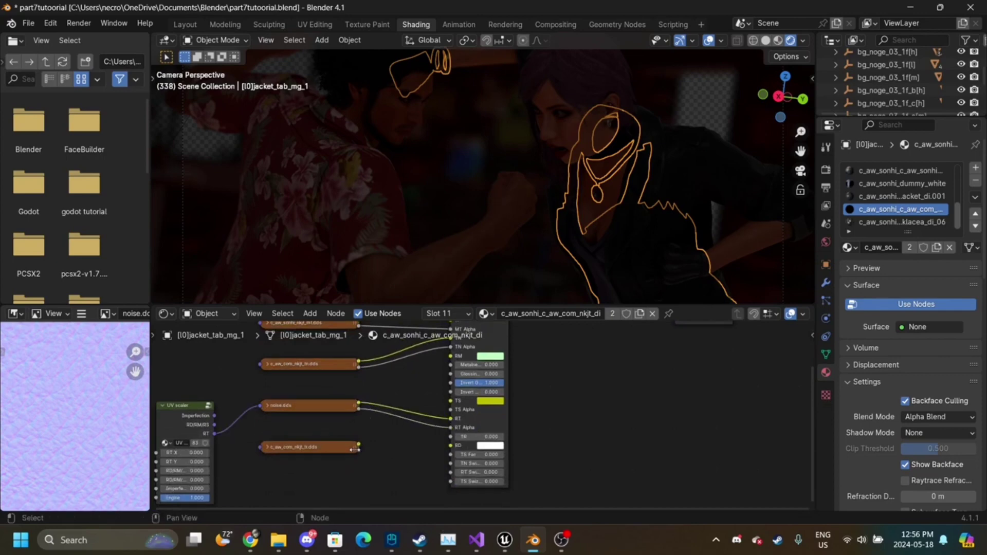
drag(358, 446, 458, 438)
scroll(459, 437, up, 3)
scroll(458, 438, down, 3)
scroll(458, 441, up, 3)
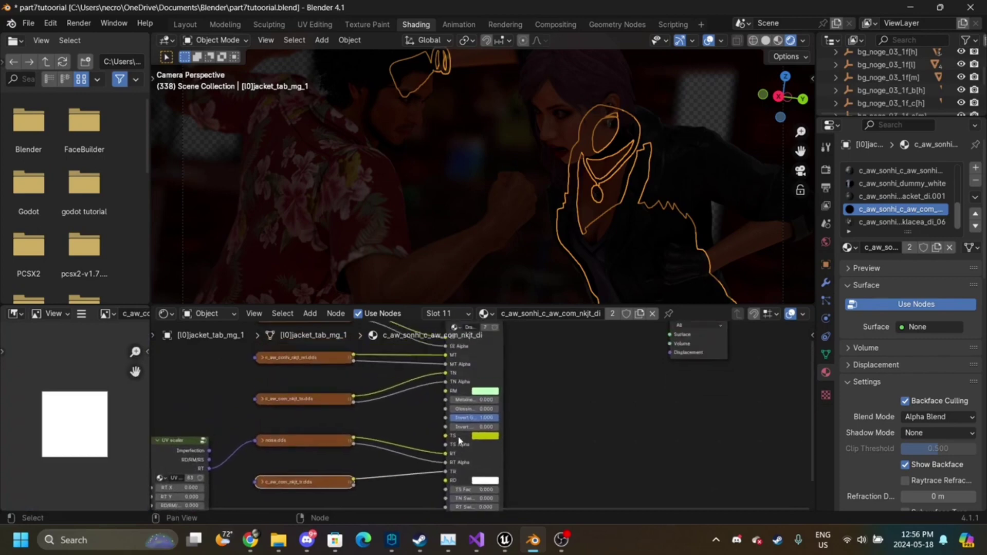
- Connect the nkjt shader's BSDF to the Material Output's Surface and switch the viewport to Material Preview shading
scroll(452, 406, down, 4)
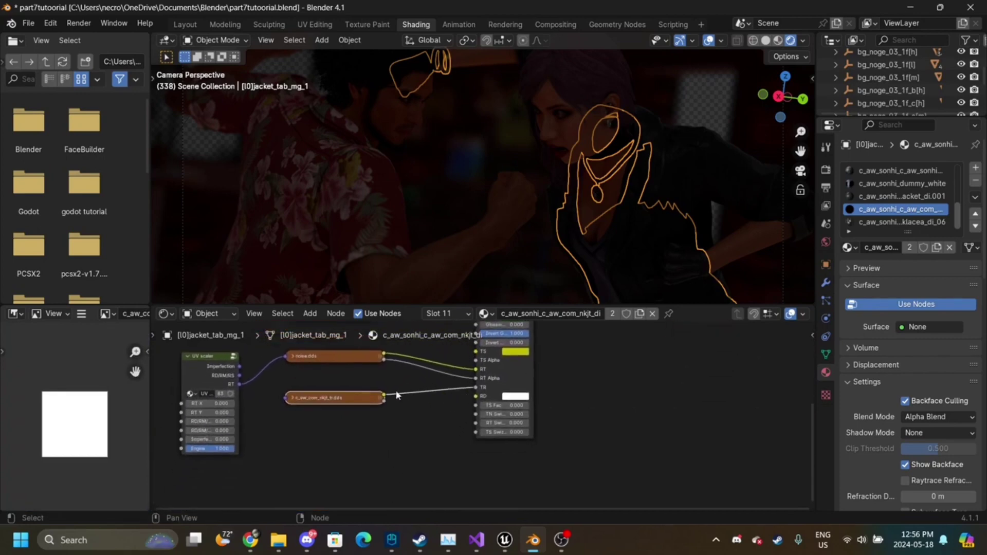
scroll(374, 392, up, 6)
scroll(234, 395, up, 3)
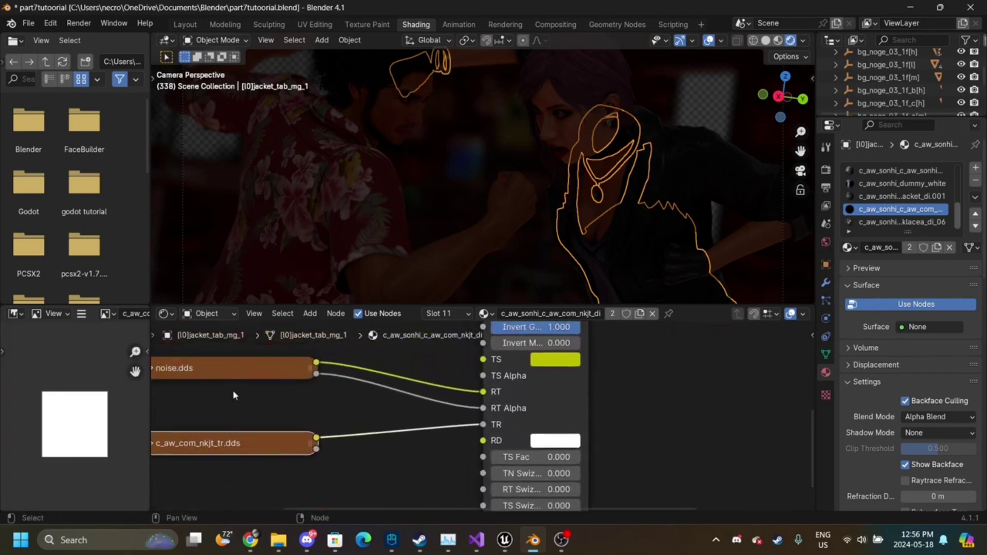
click(266, 375)
click(246, 451)
scroll(563, 396, up, 12)
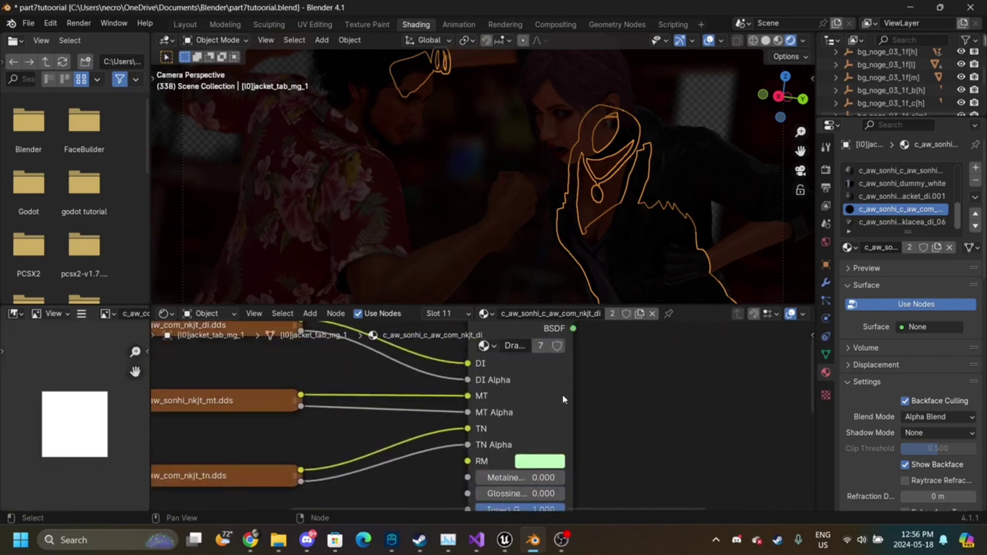
drag(557, 423, 732, 453)
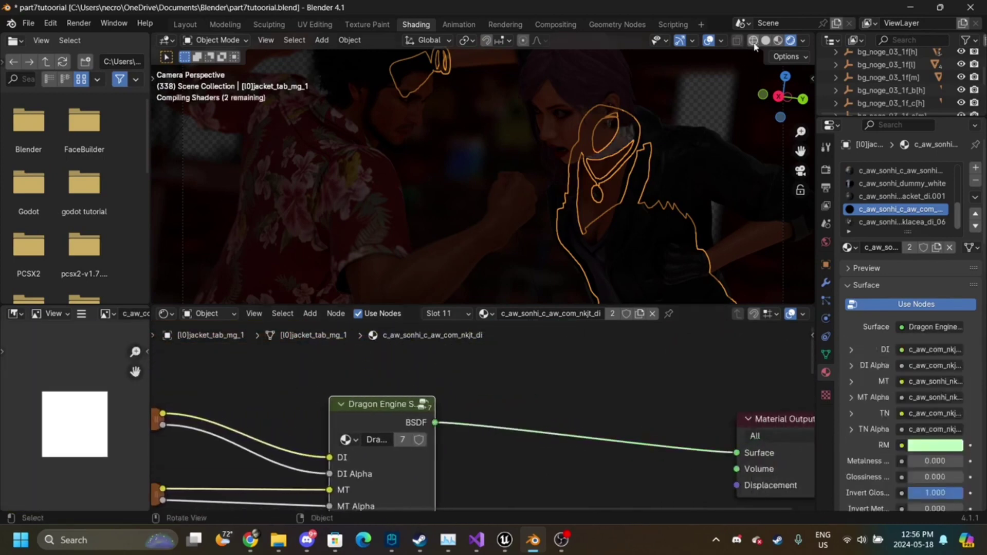
click(778, 41)
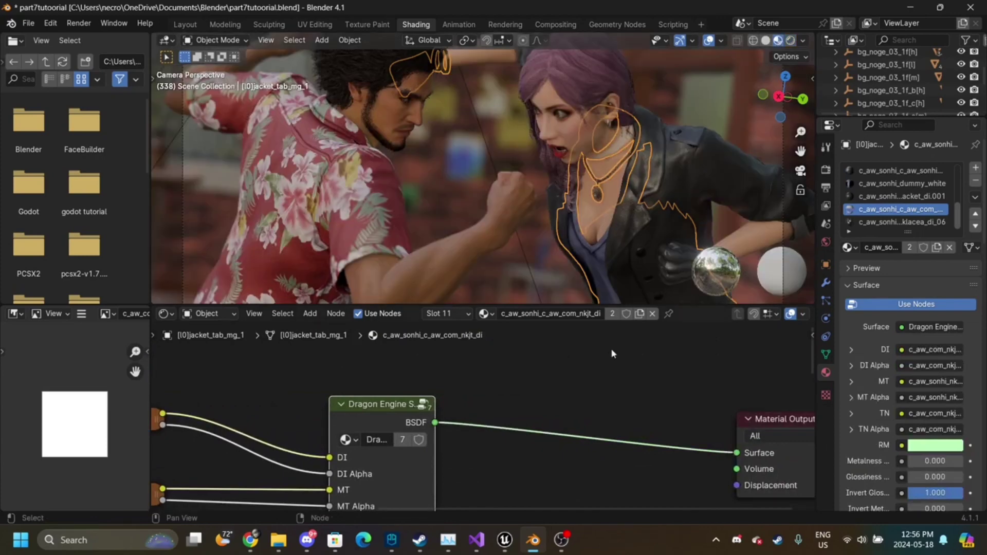
- Set the color space of the c_aw_com_nkjt_di.dds texture to sRGB and collapse its node
middle_drag(415, 363, 661, 347)
click(243, 402)
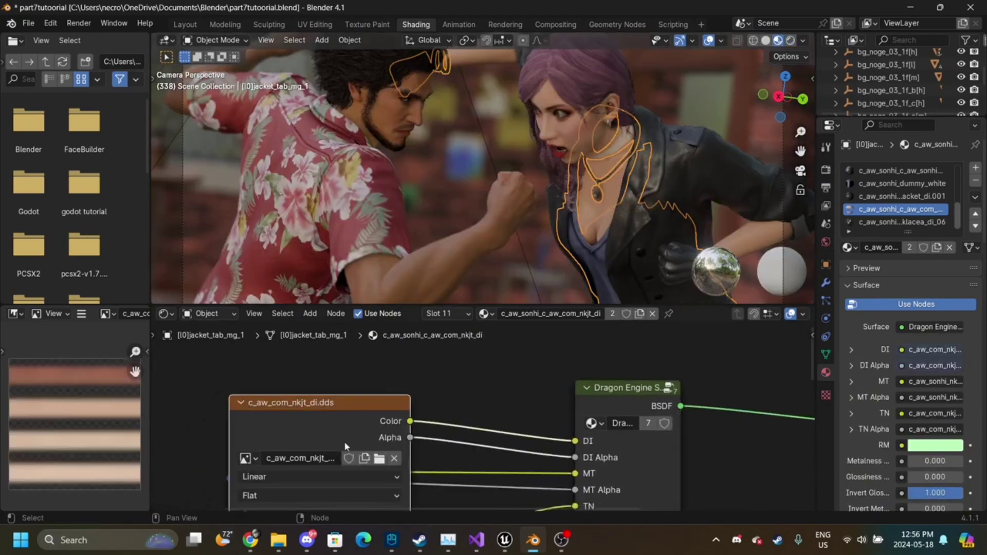
scroll(344, 441, down, 5)
click(351, 445)
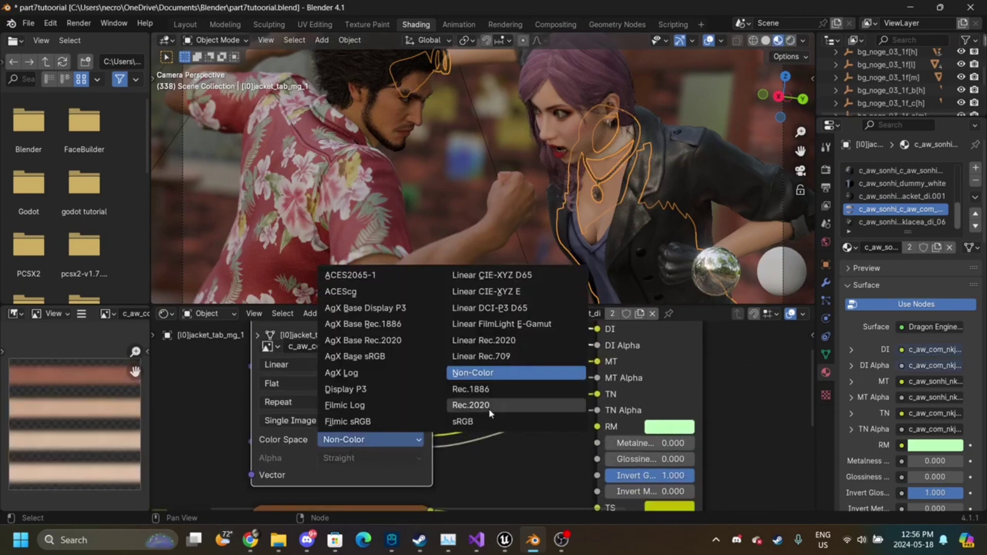
click(473, 421)
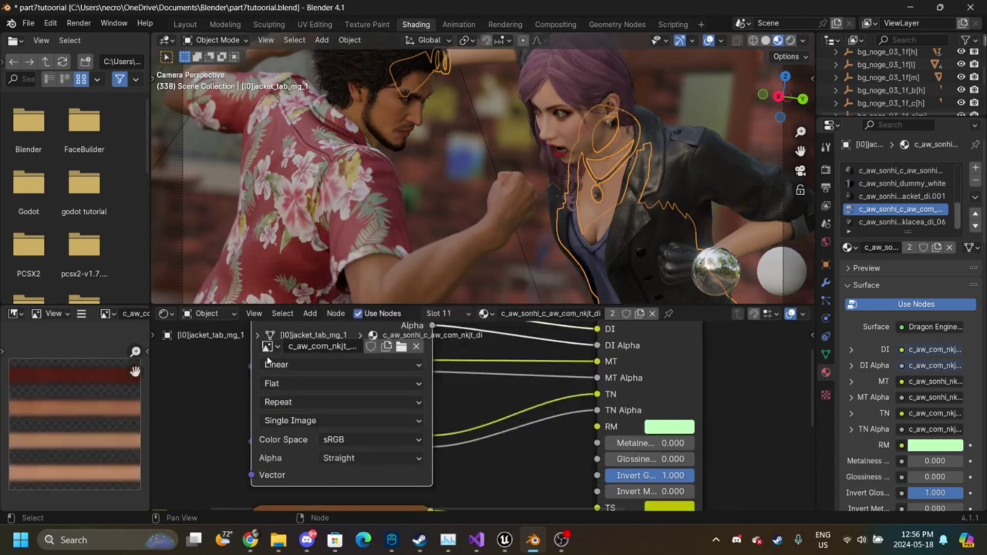
scroll(268, 362, up, 3)
click(260, 363)
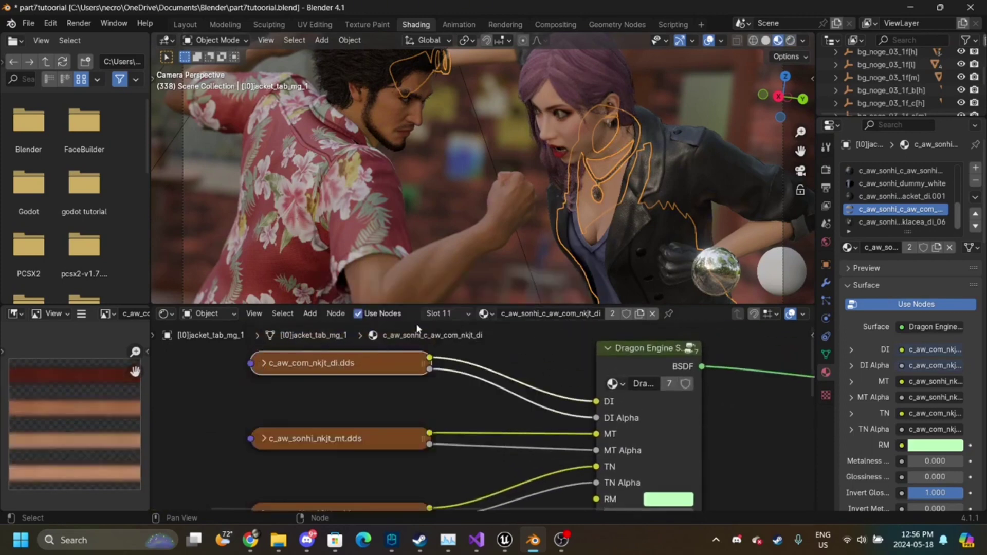
- Examine the woman's neck and necklace up close and reselect the jacket_tab_mg_1 mesh
click(445, 141)
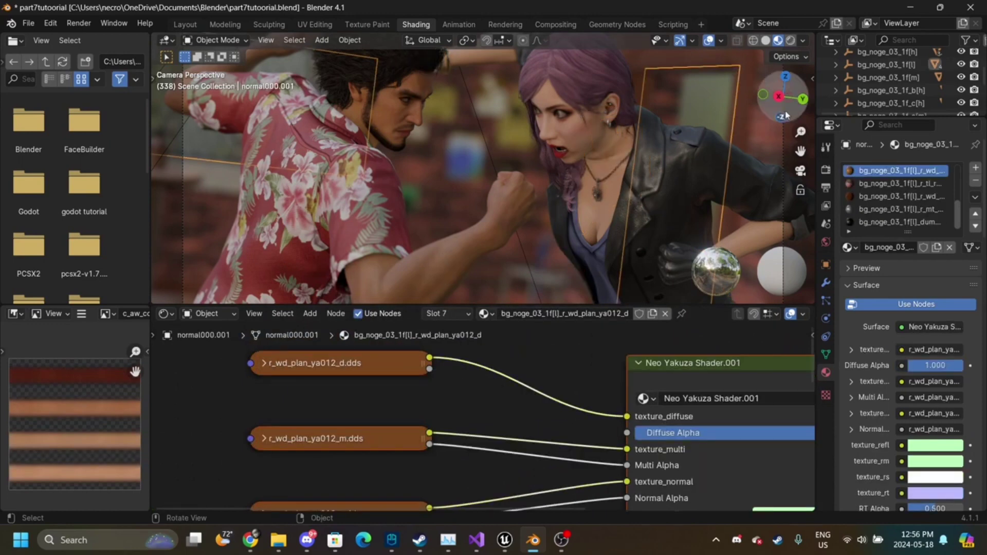
drag(801, 132, 801, 77)
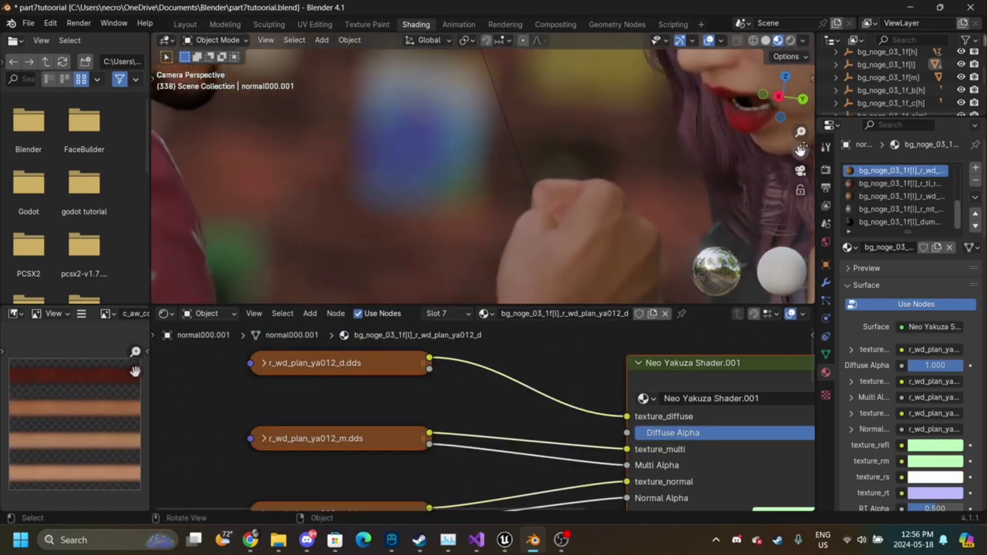
drag(801, 151, 440, 184)
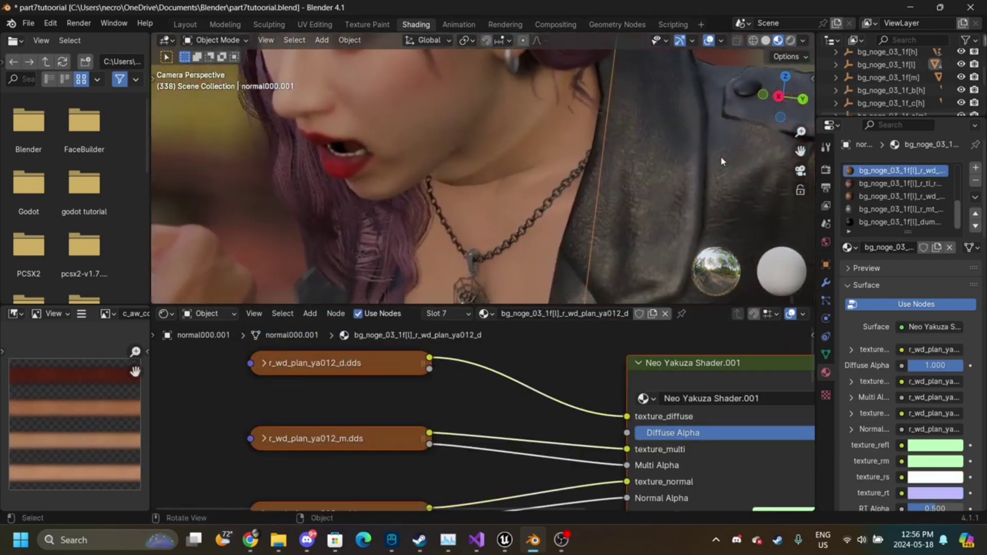
click(551, 138)
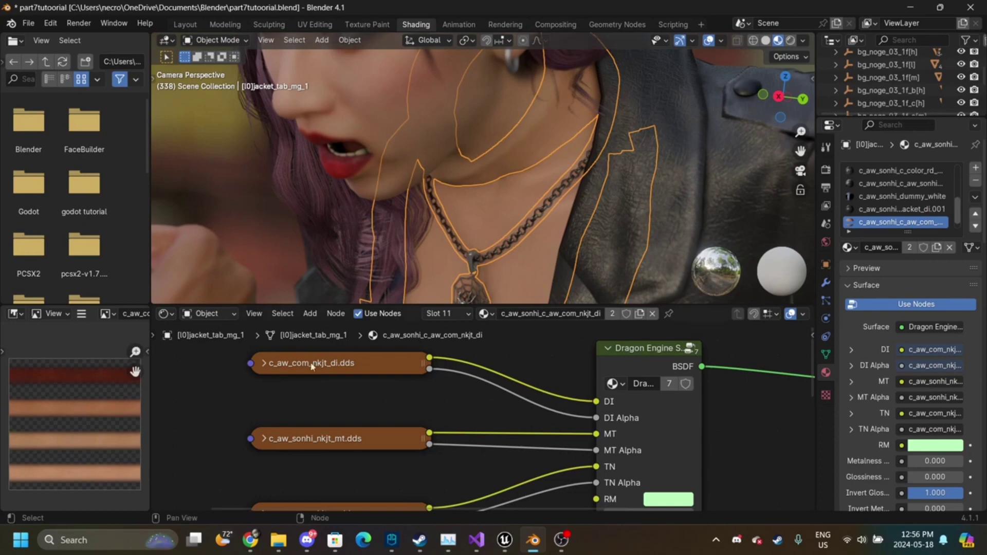
- Try to load c_aw_com_nkjt_di.png from the chara.par.unpack dds folder into the nkjt di texture node
click(262, 363)
click(401, 419)
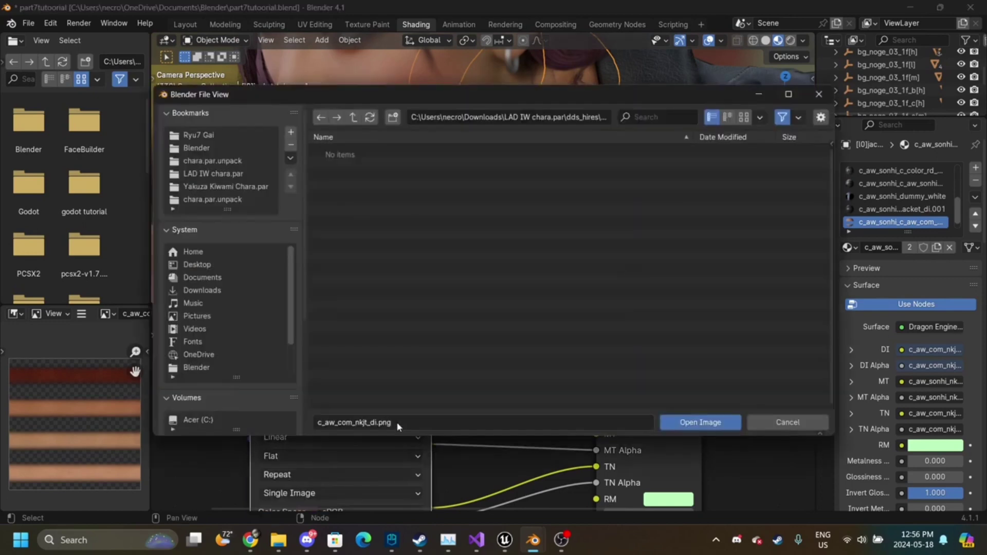
click(230, 176)
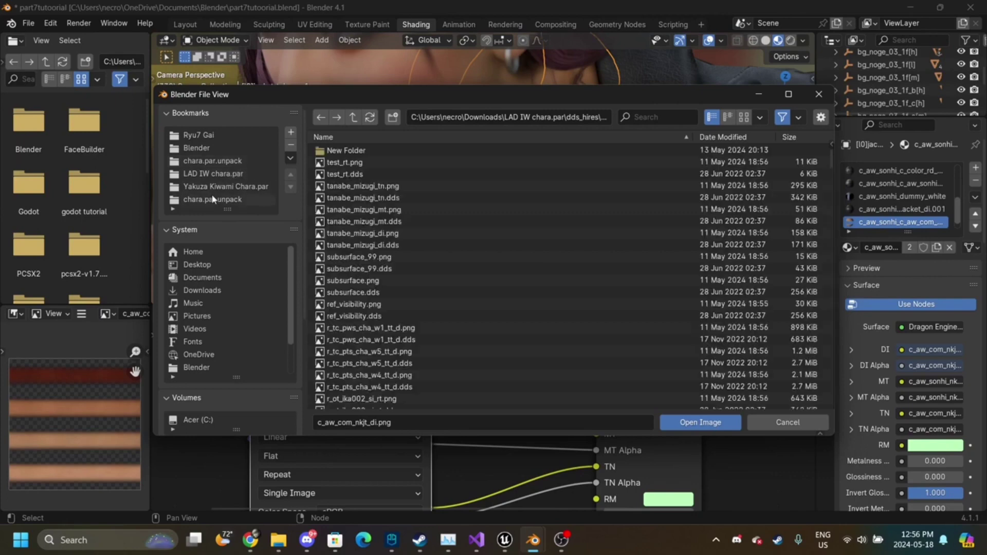
click(231, 163)
click(335, 224)
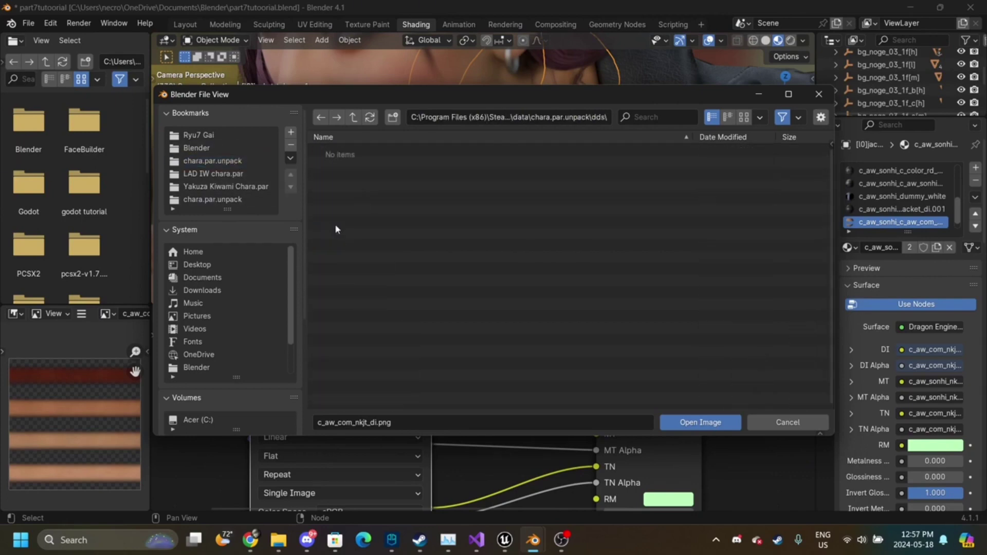
click(700, 422)
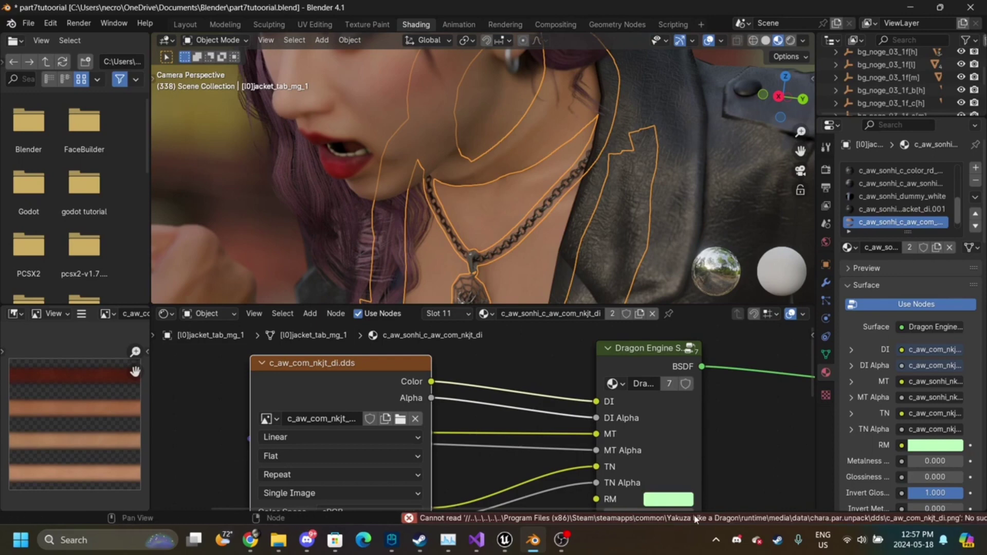
- Load c_aw_com_nkjt_di.dds from the LAD IW chara.par dds_hires folder into the nkjt di texture node
middle_drag(380, 497, 389, 396)
click(375, 412)
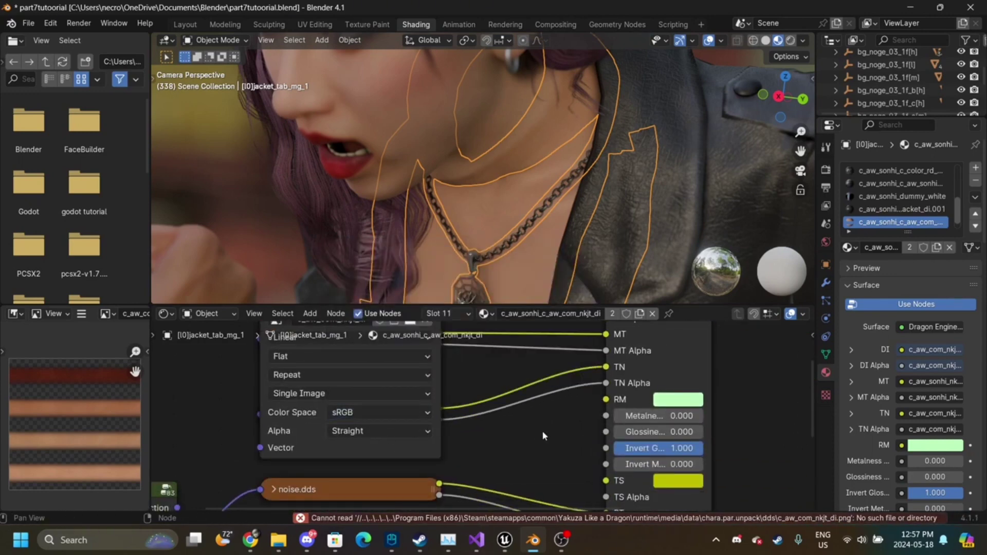
middle_drag(405, 324, 402, 418)
click(405, 414)
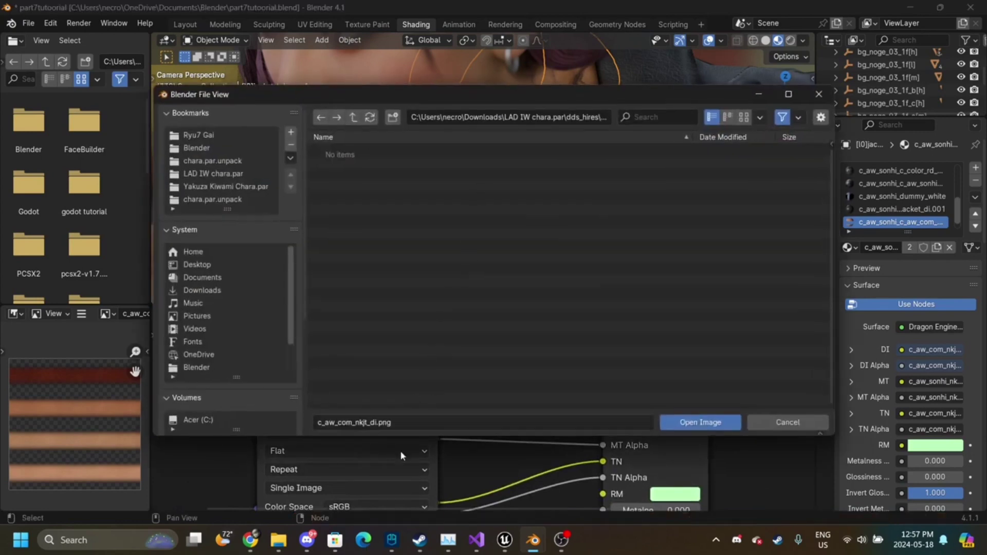
click(349, 423)
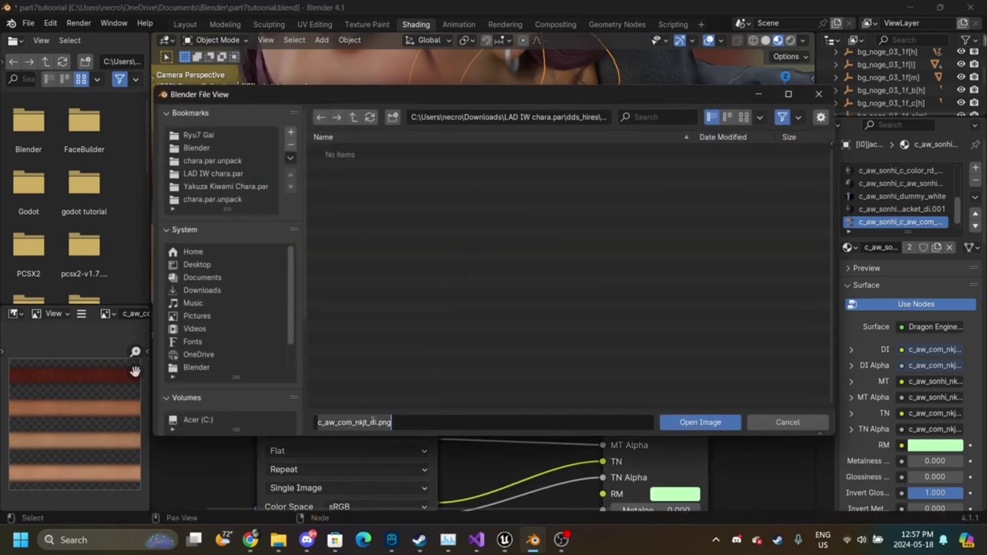
click(393, 422)
key(BackSpace)
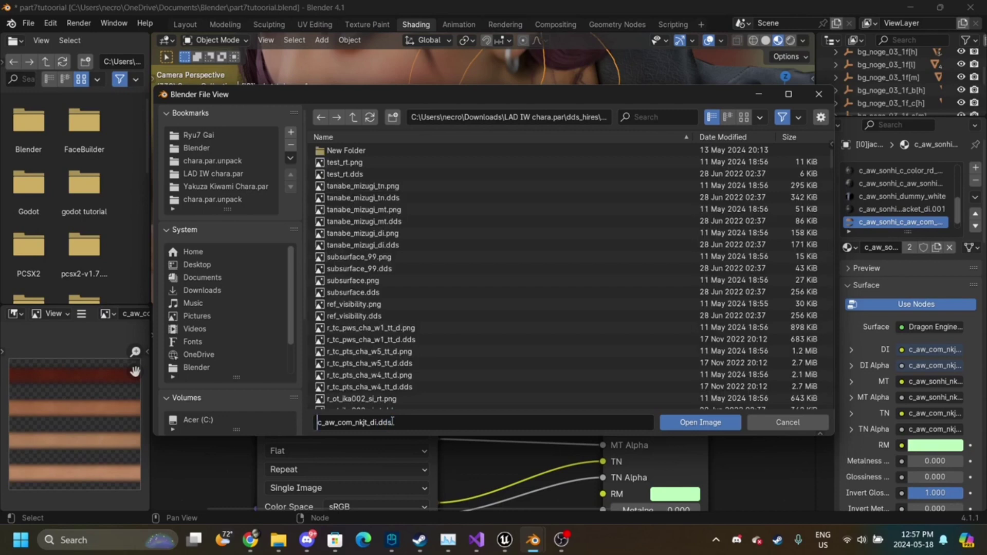
key(Return)
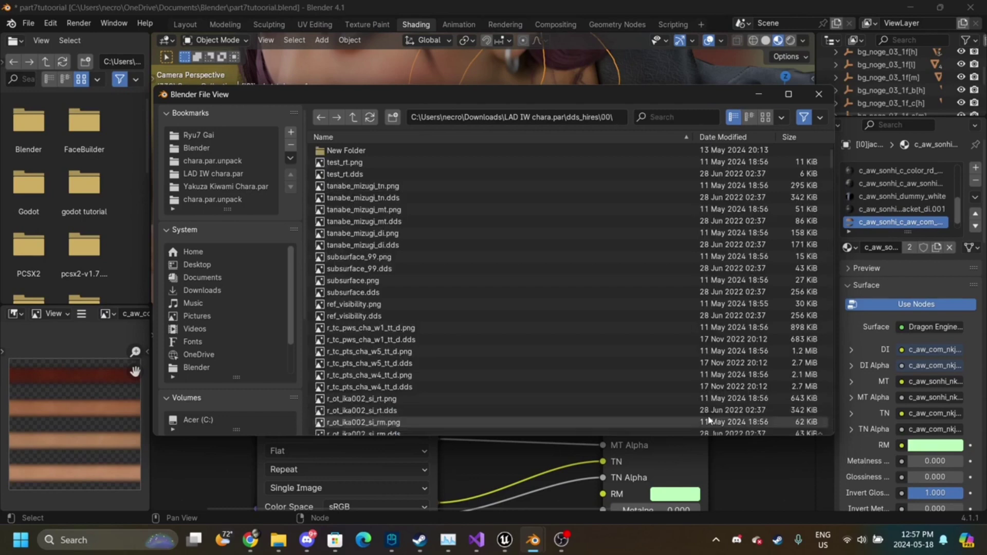
click(712, 422)
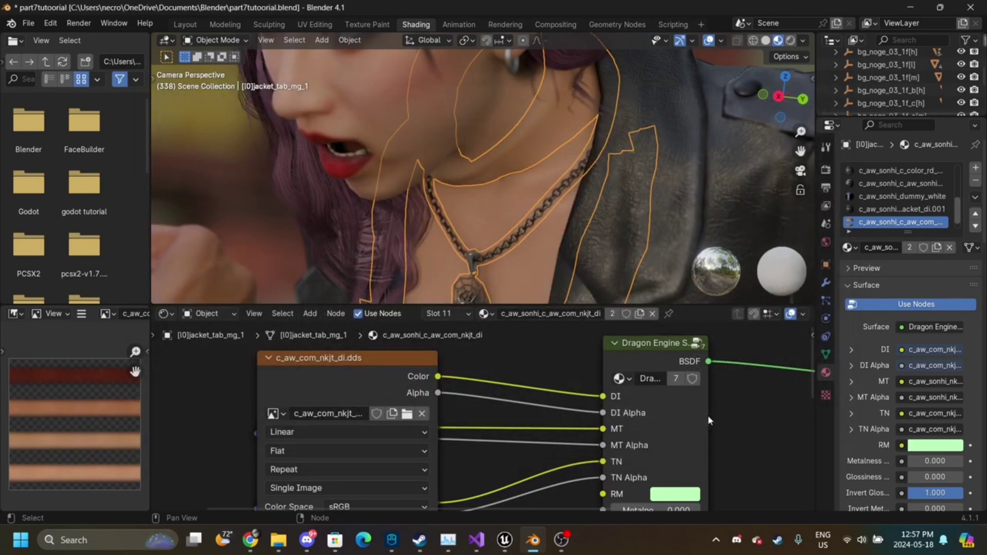
middle_drag(503, 434, 507, 415)
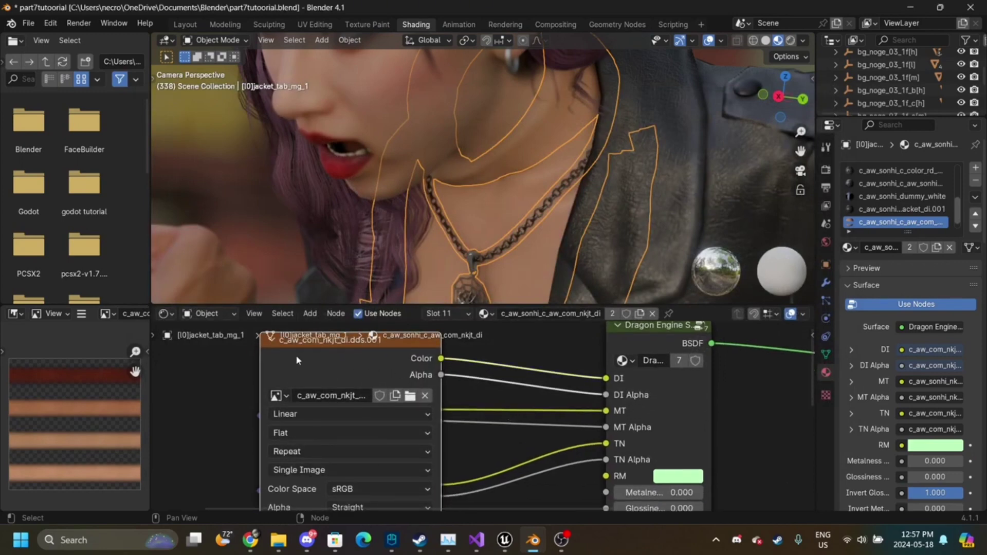
- Assign the already loaded c_aw_com_nkjt_di.dds image to the nkjt di texture node in place of its .001 copy
click(276, 343)
click(339, 419)
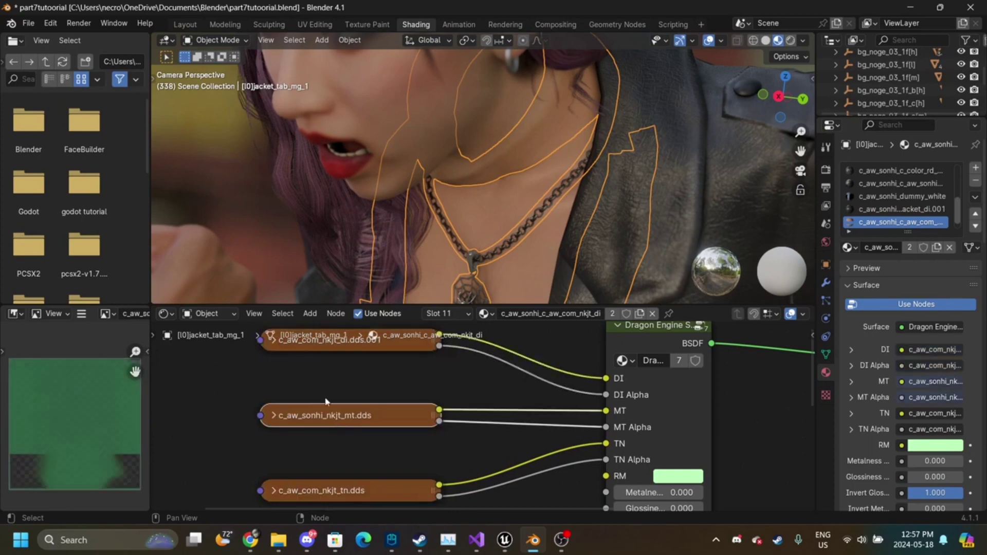
click(295, 338)
click(269, 340)
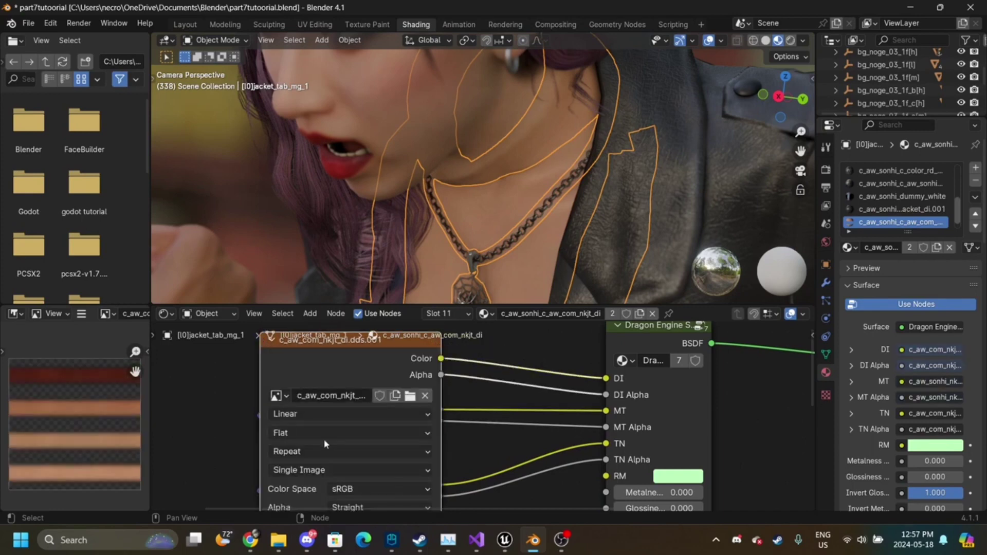
click(280, 397)
click(352, 279)
- Try the Non-Color color space on the nkjt di texture and return it to sRGB
click(347, 489)
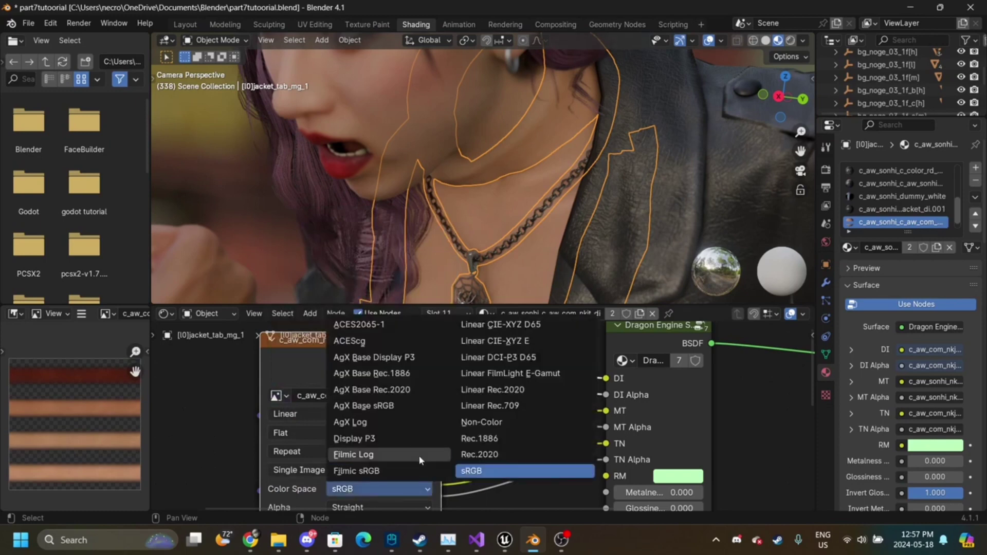
click(474, 424)
click(384, 489)
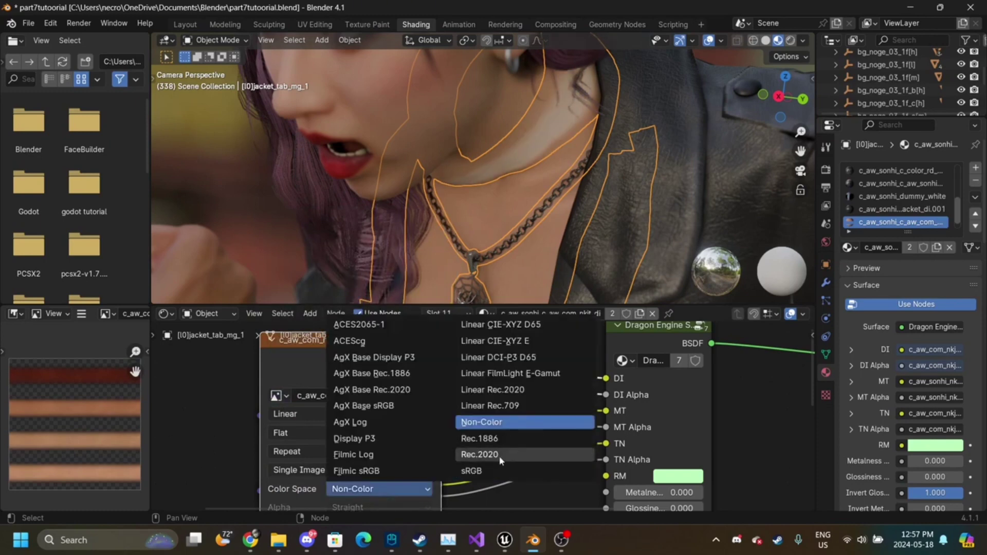
click(489, 467)
- Collapse the nkjt di texture node and insert a Brightness/Contrast node between its color output and the shader's DI input
click(274, 340)
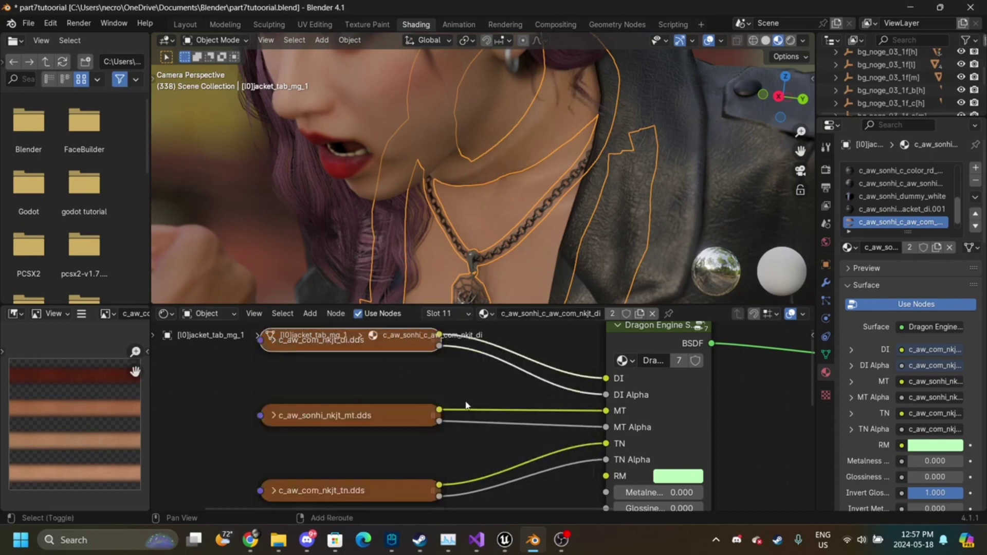
key(shift+a)
key(shift+a)
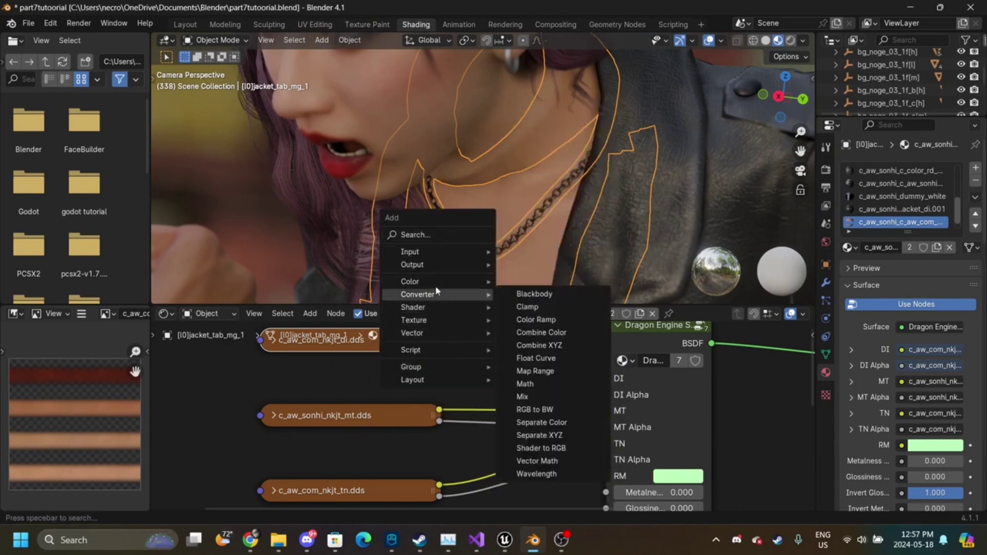
mouse_move(475, 284)
click(537, 286)
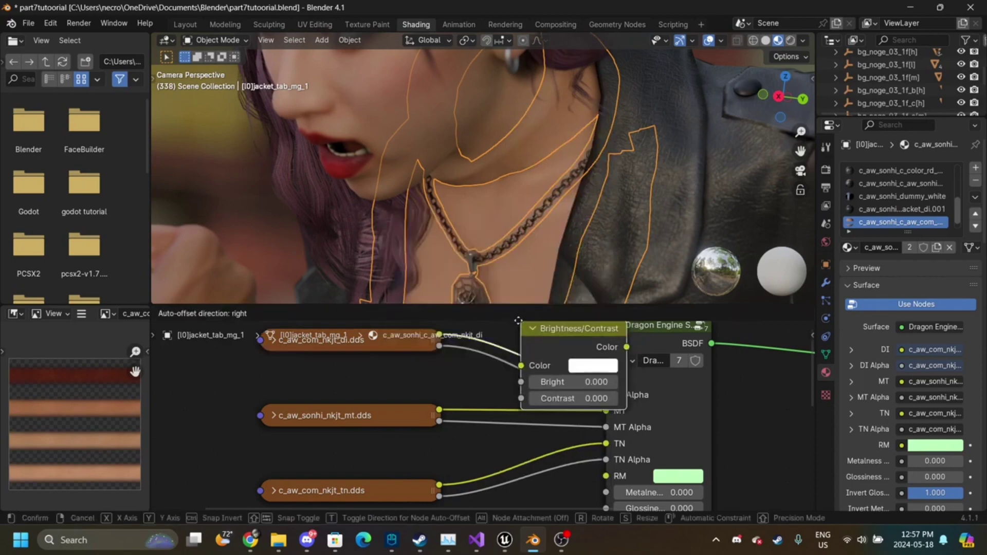
click(604, 373)
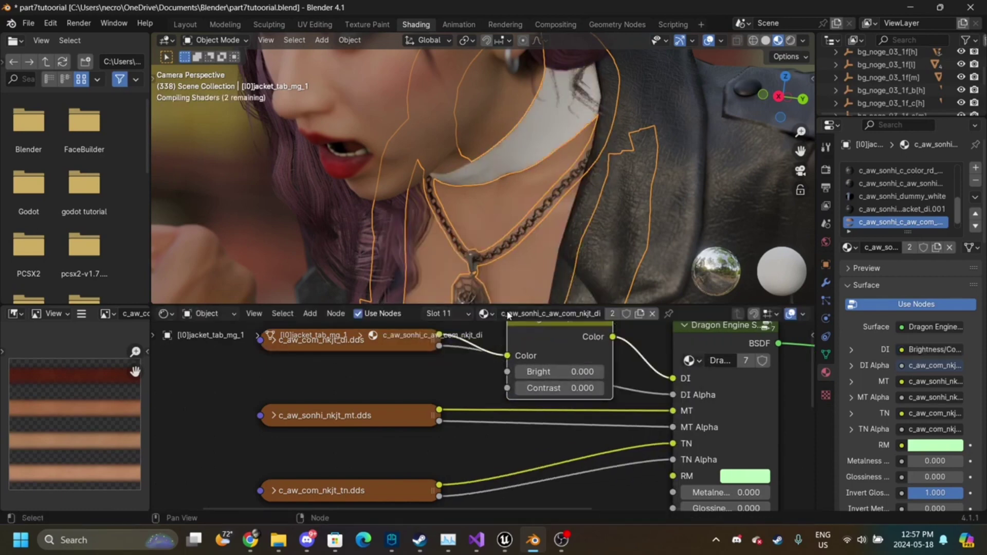
- Set both Bright and Contrast of the Brightness/Contrast node to 0.1
click(523, 372)
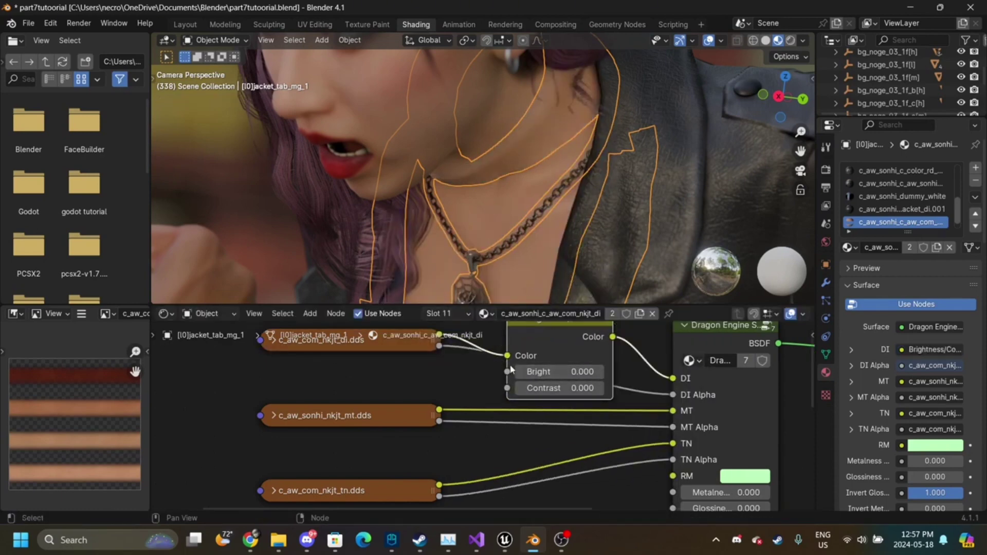
click(600, 372)
click(600, 372)
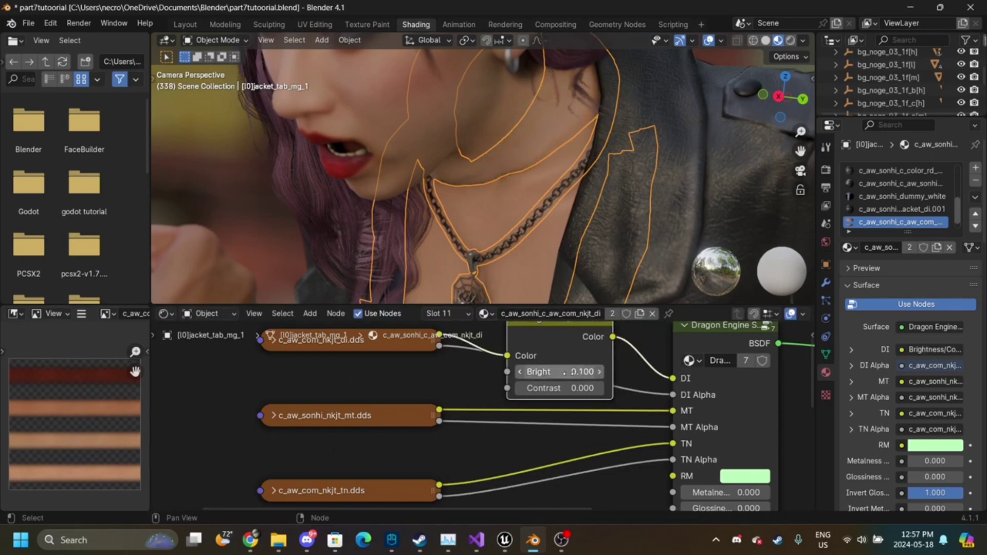
click(519, 391)
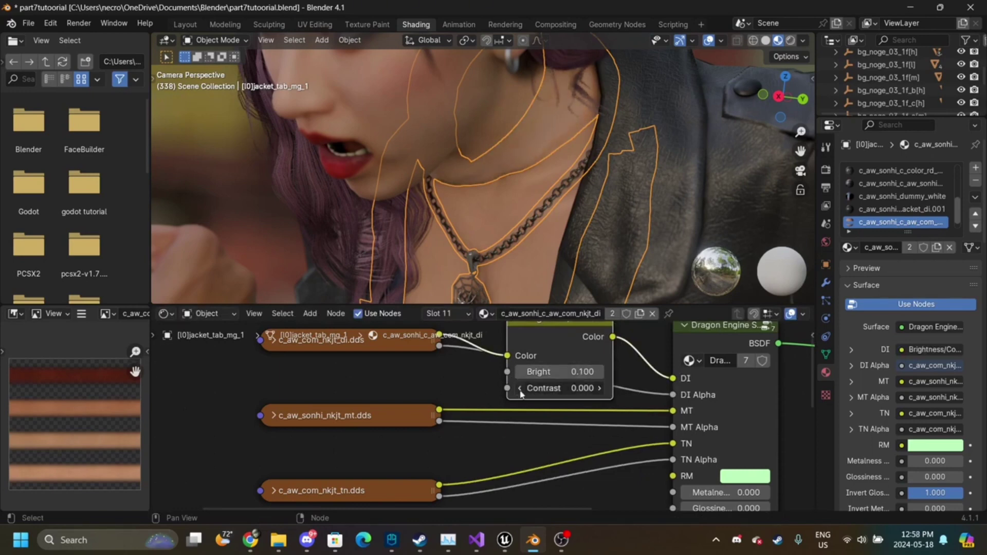
click(603, 387)
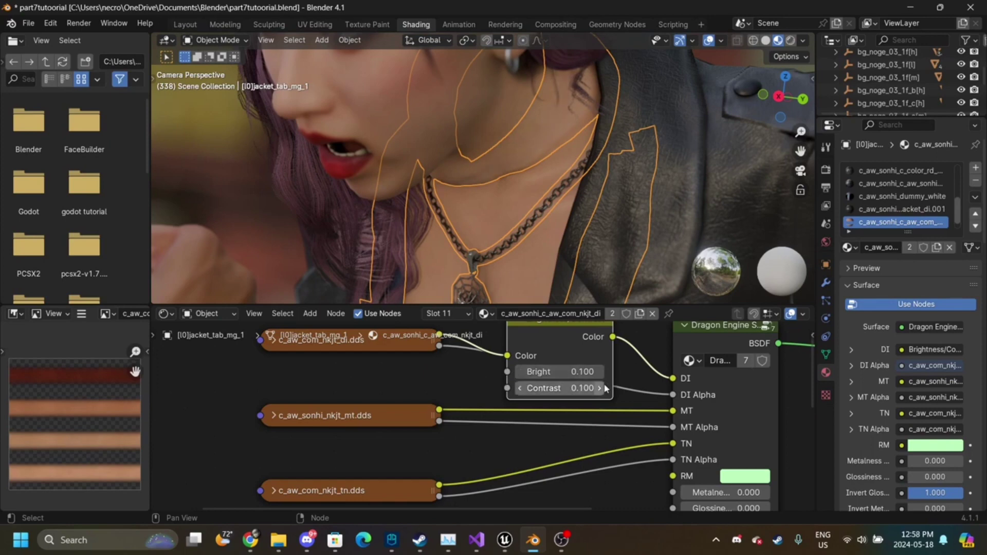
- Try a Contrast of 0.2 and a Bright of 0.2 on the neck texture, returning each to 0.1
mouse_move(801, 132)
mouse_down()
mouse_move(800, 154)
mouse_move(800, 123)
mouse_up()
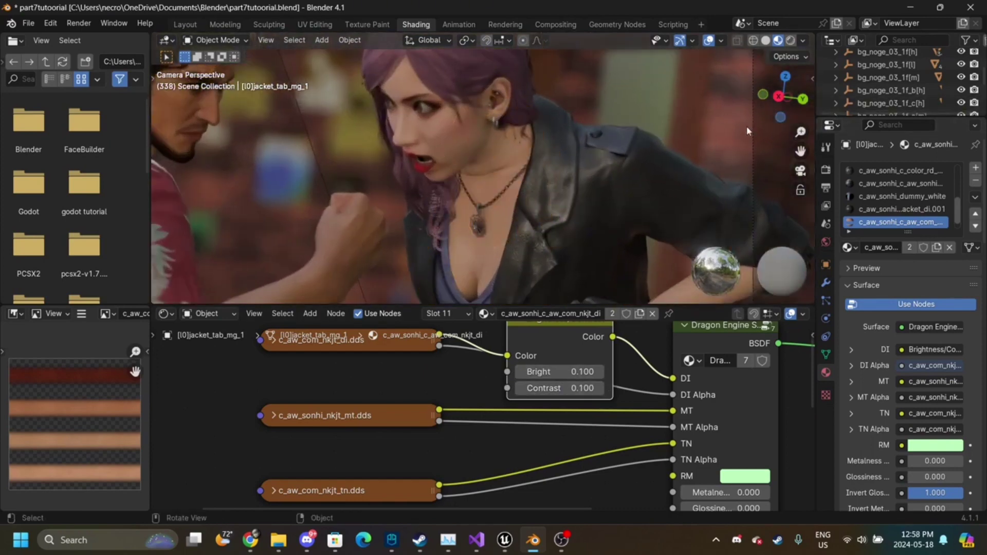
click(599, 389)
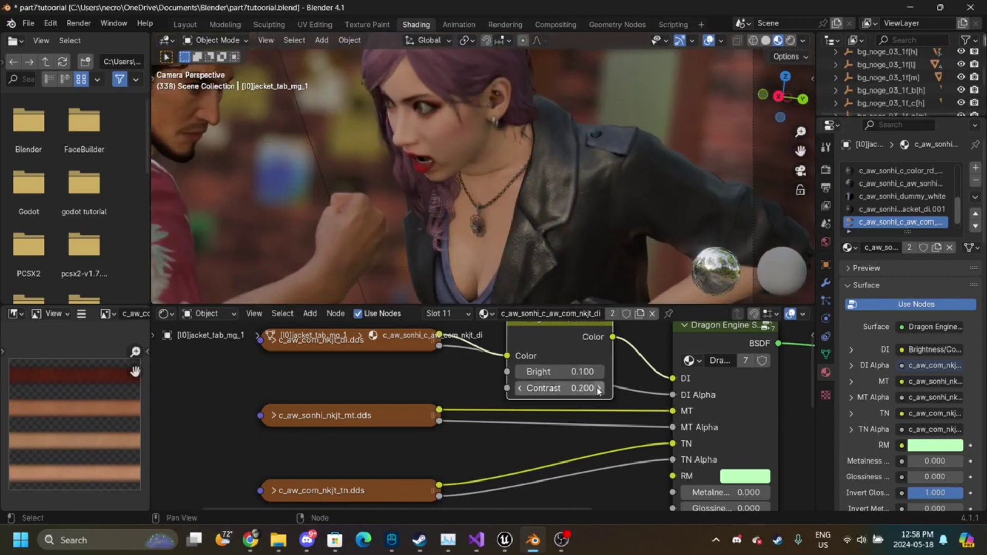
click(520, 389)
click(599, 372)
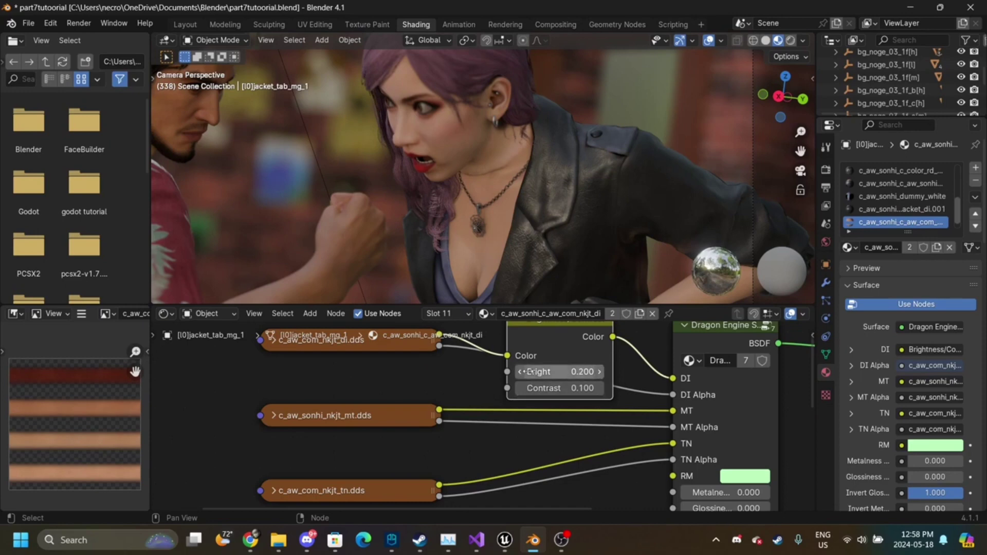
click(518, 374)
- Switch the viewport to rendered shading and examine the lighting on the two characters from above
drag(801, 133, 801, 103)
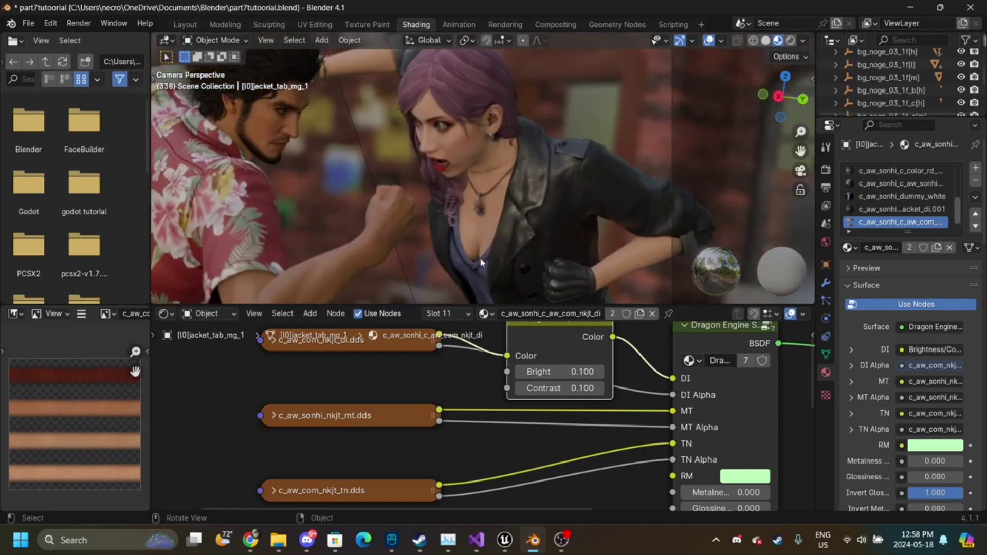
click(792, 41)
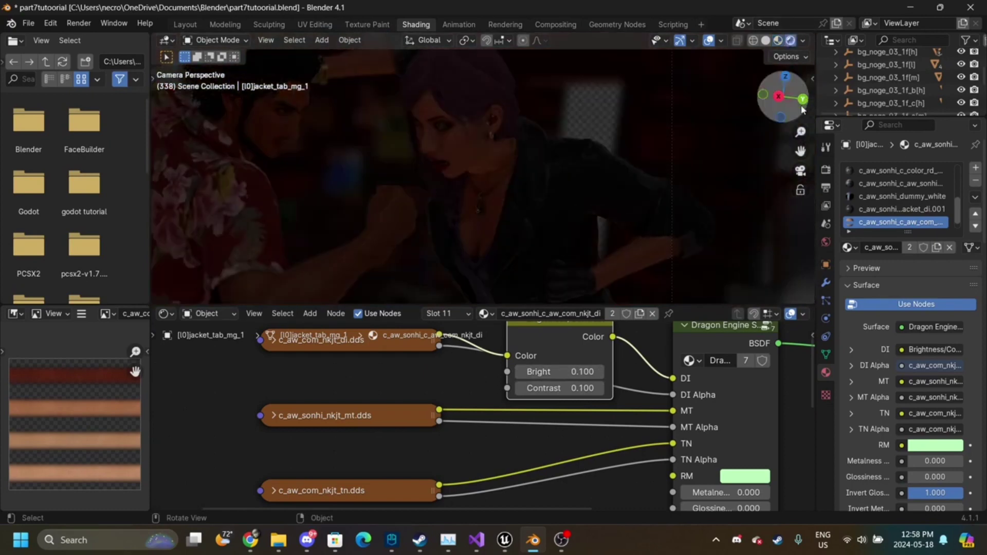
scroll(779, 108, down, 5)
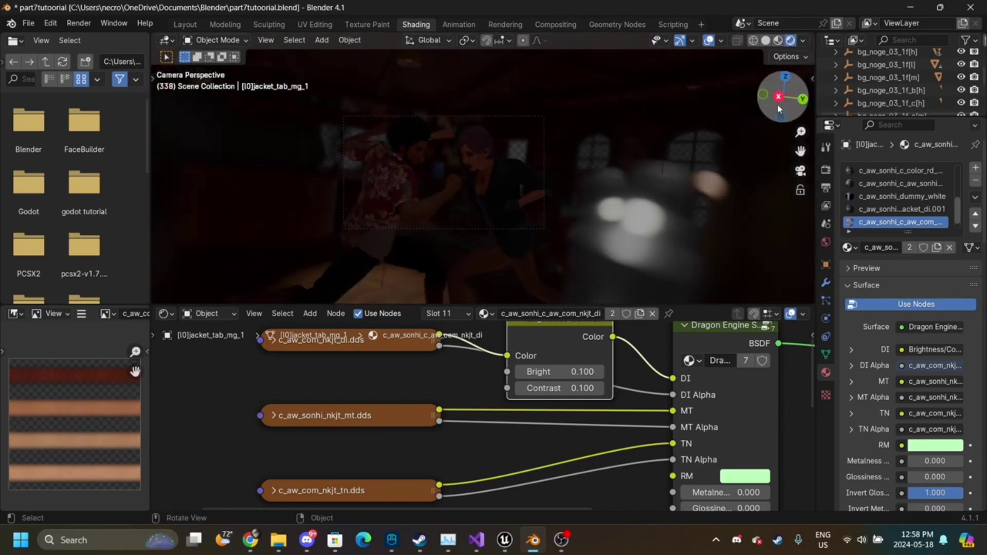
drag(779, 108, 506, 215)
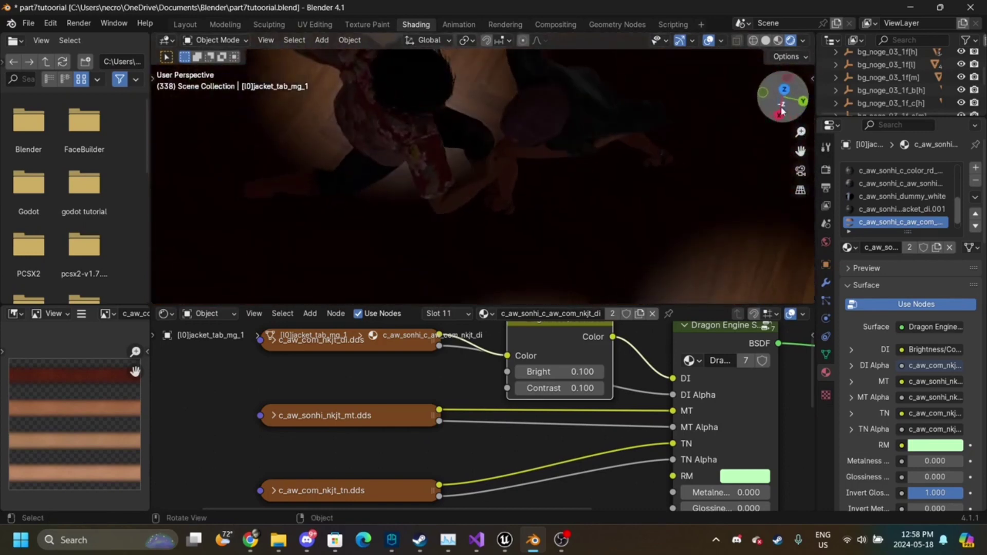
drag(800, 152, 810, 268)
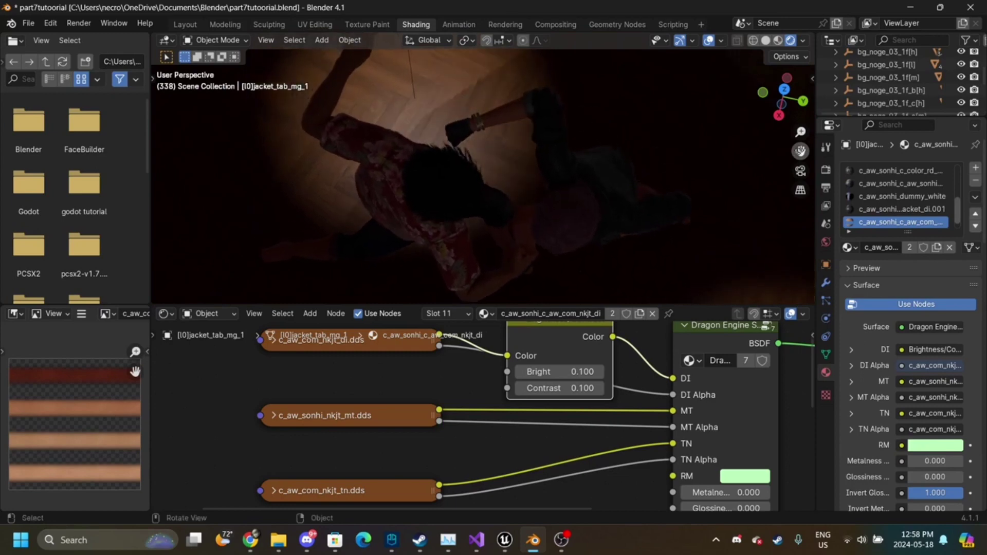
drag(777, 103, 800, 116)
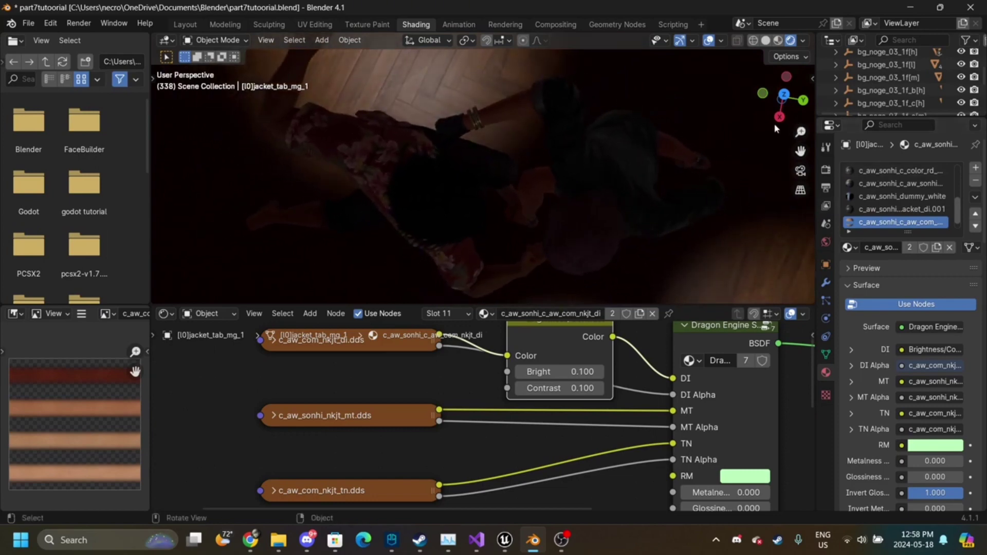
- Capture a screenshot of the overhead rendered view of the two characters
mouse_move(800, 132)
mouse_down()
mouse_move(800, 120)
mouse_move(800, 134)
mouse_up()
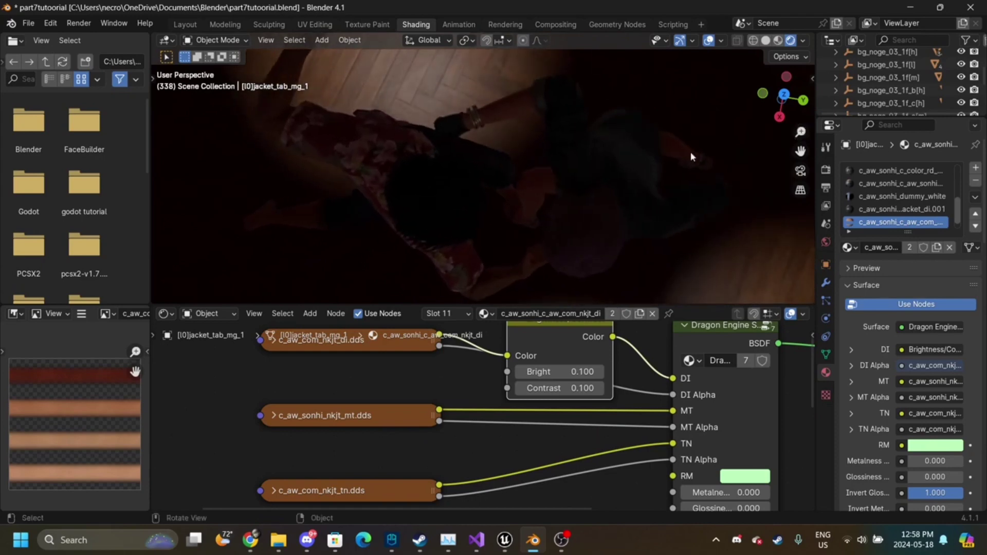
key(super+shift+s)
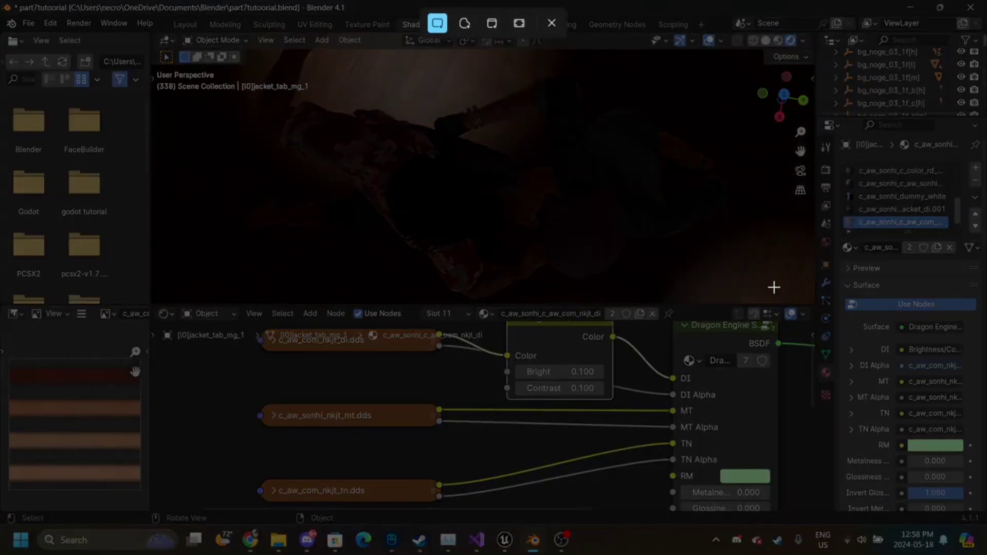
drag(778, 304, 177, 71)
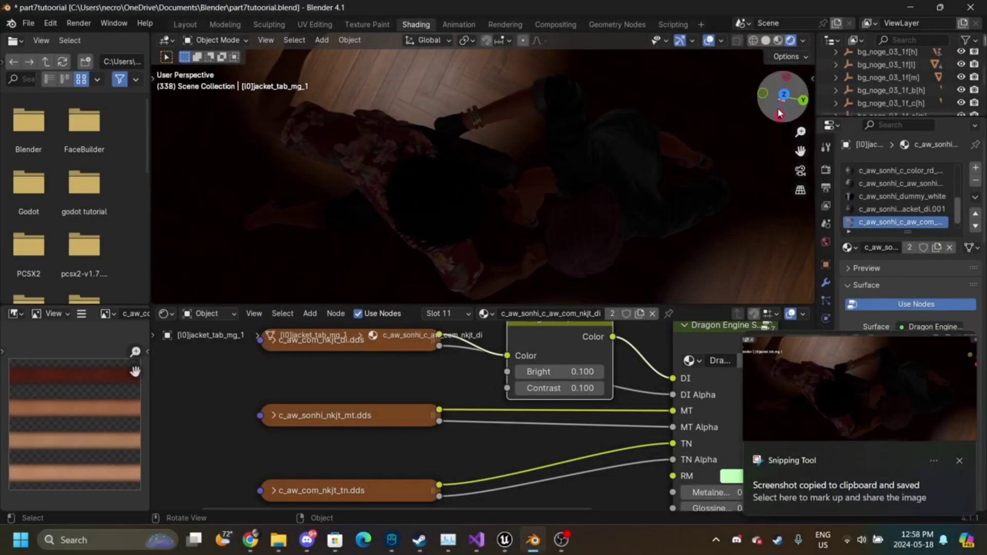
- Examine the lighting on the characters from other angles, and inspect the bar interior in the Layout workspace
drag(784, 111, 370, 125)
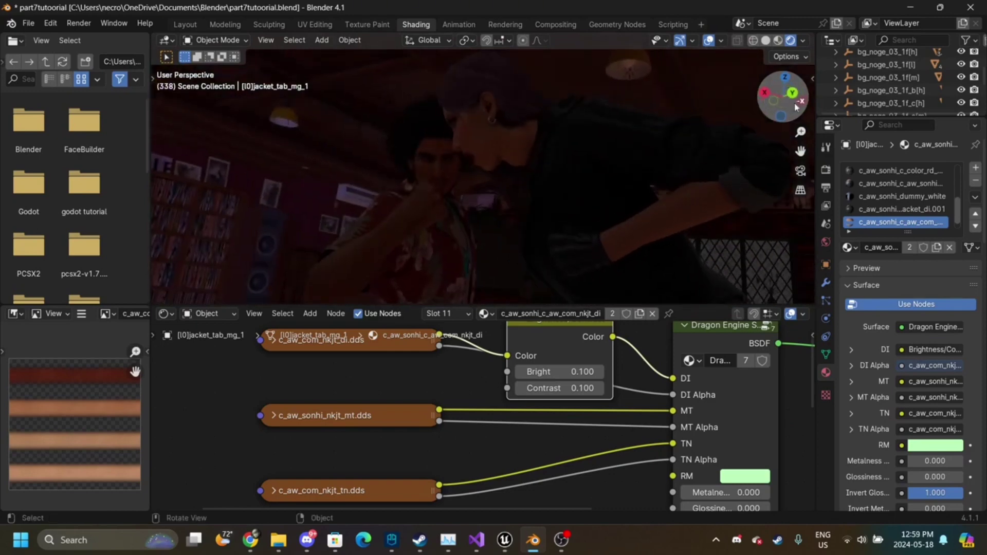
drag(802, 133, 885, 126)
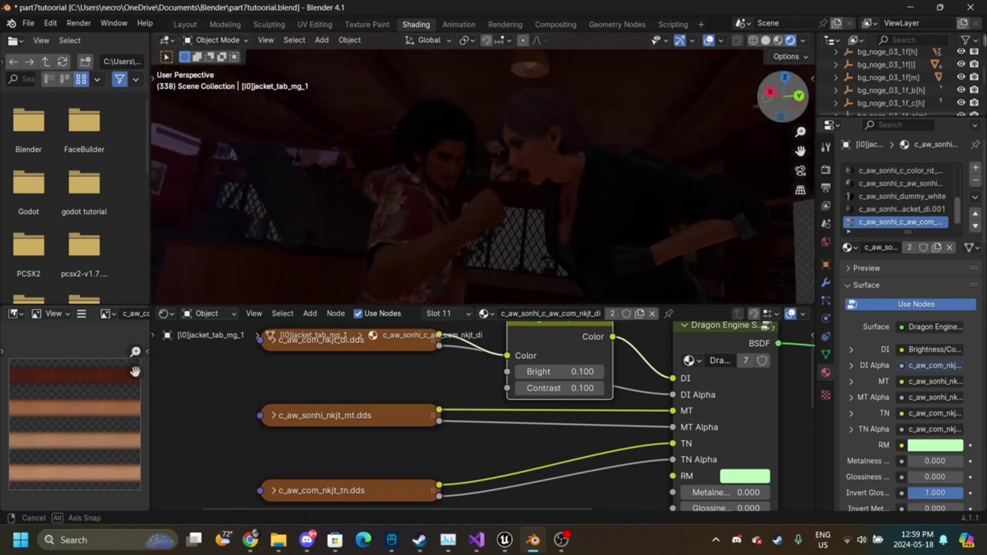
click(184, 25)
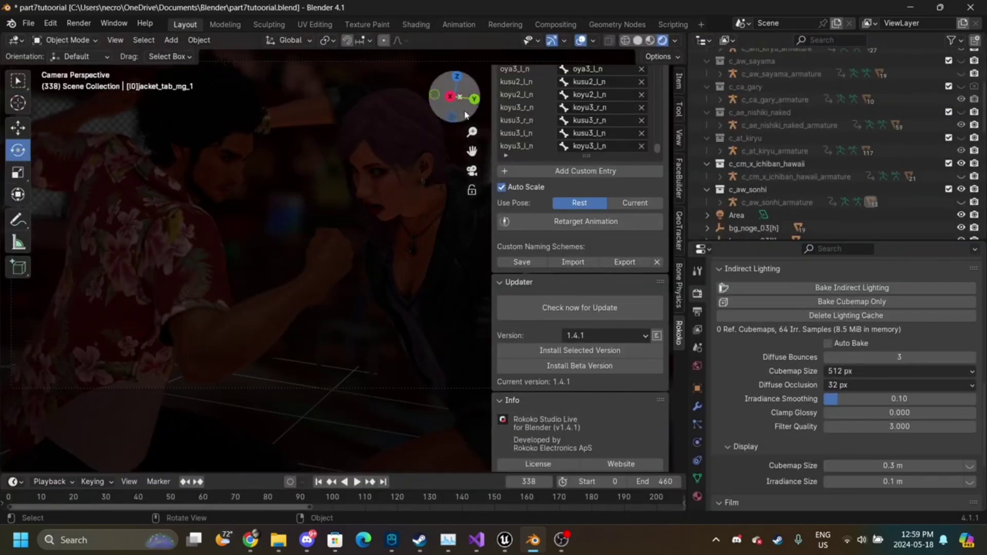
mouse_move(461, 107)
mouse_down()
mouse_move(723, 109)
mouse_move(632, 123)
mouse_move(600, 114)
mouse_move(581, 141)
mouse_move(467, 116)
mouse_up()
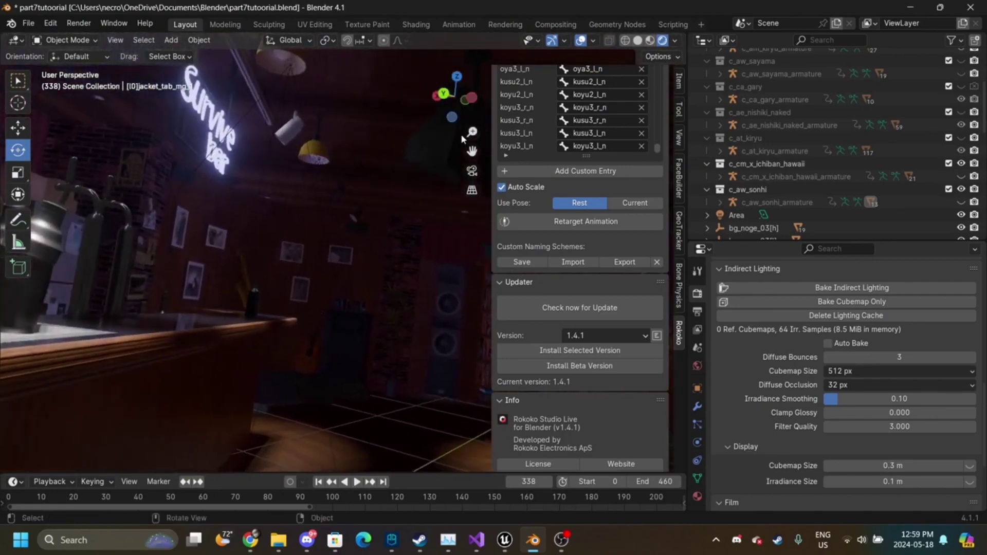
drag(472, 151, 406, 174)
drag(472, 132, 445, 98)
- Select the Sun.003 light and change its type from Spot to Area
scroll(790, 172, down, 10)
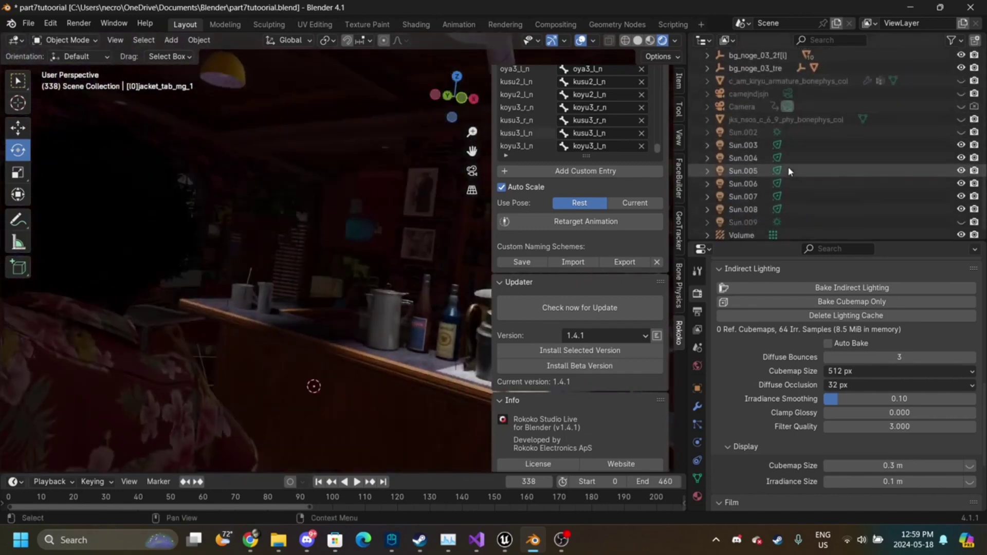
click(771, 146)
click(697, 443)
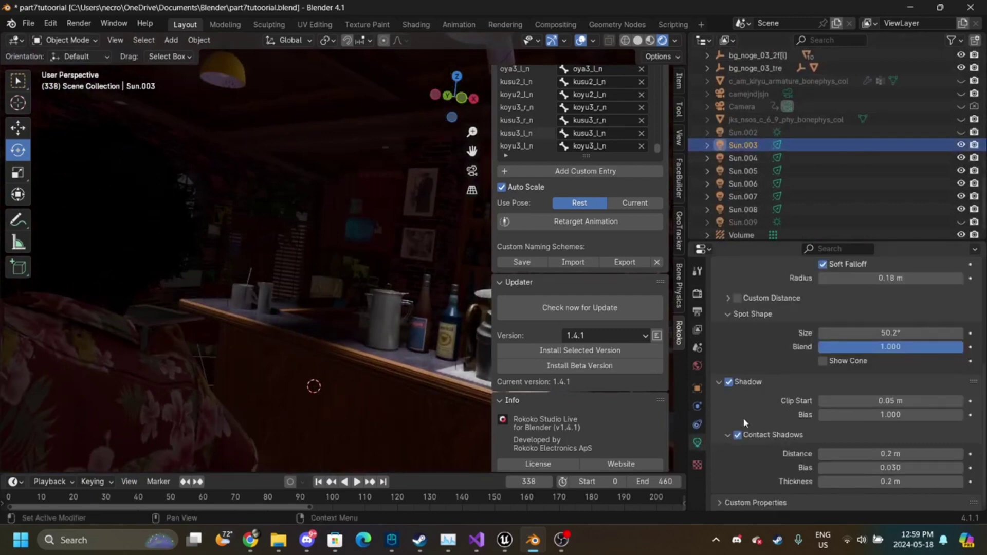
scroll(834, 369, up, 8)
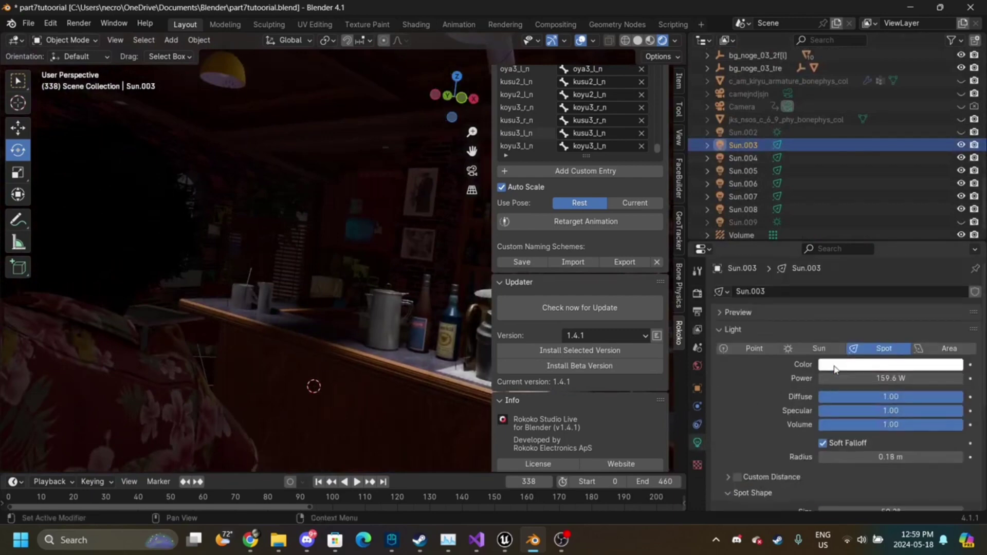
click(941, 349)
- Set the Sun.003 area light's size to 0.455 m and its power to 28 W, judging it through the camera
drag(470, 132, 470, 167)
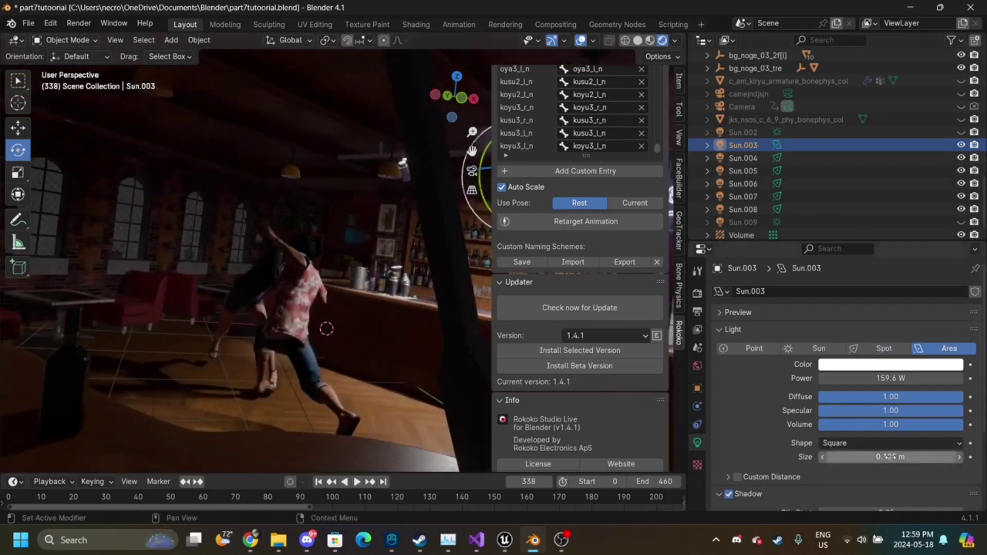
drag(895, 459, 925, 457)
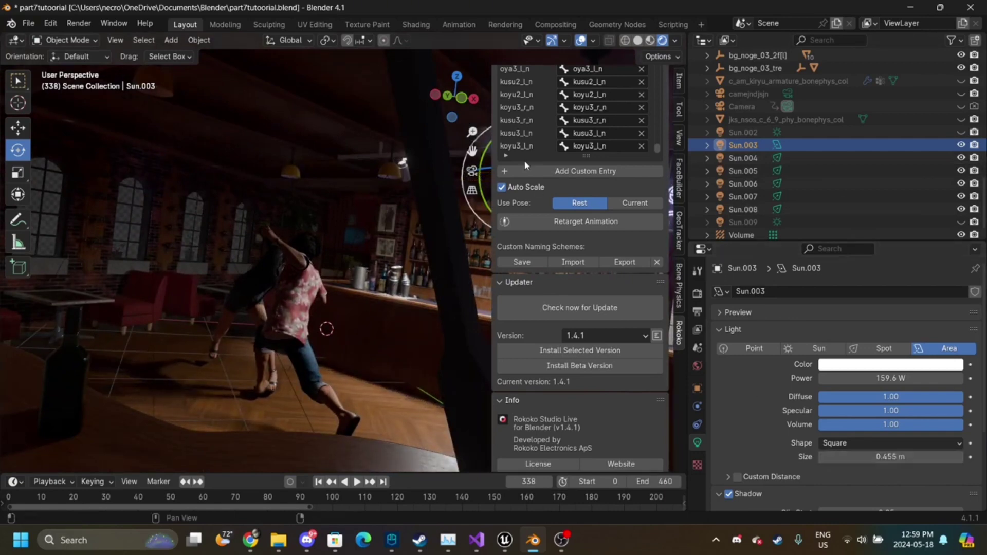
click(476, 176)
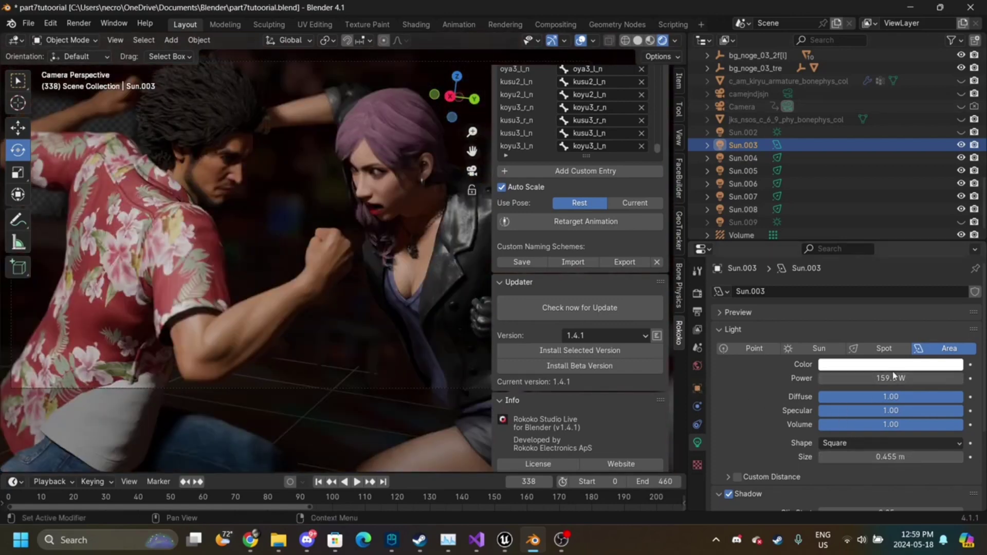
drag(882, 373, 817, 373)
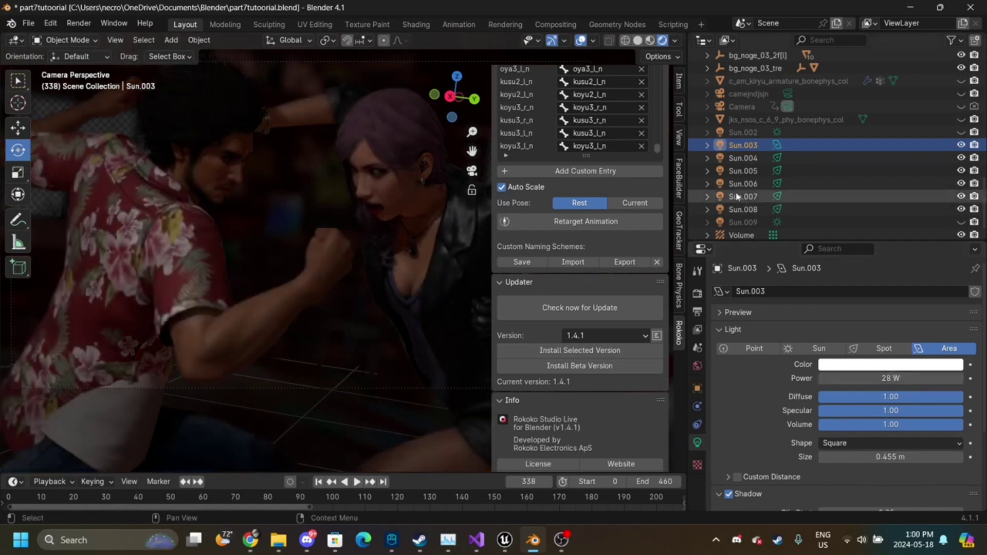
- Change the Sun.004 and Sun.005 lights from Spot to Area, and set Sun.005's power to 95.8 W
click(781, 157)
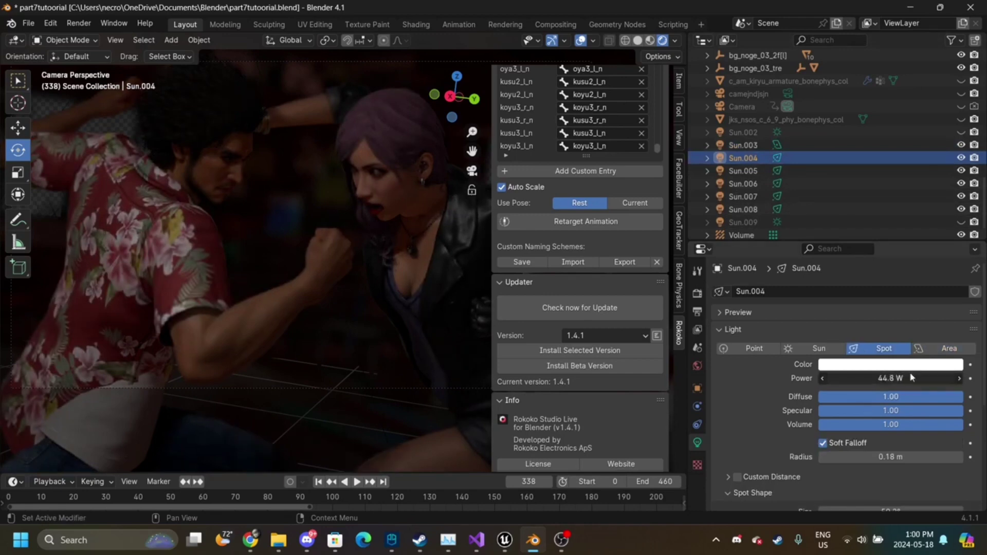
click(935, 351)
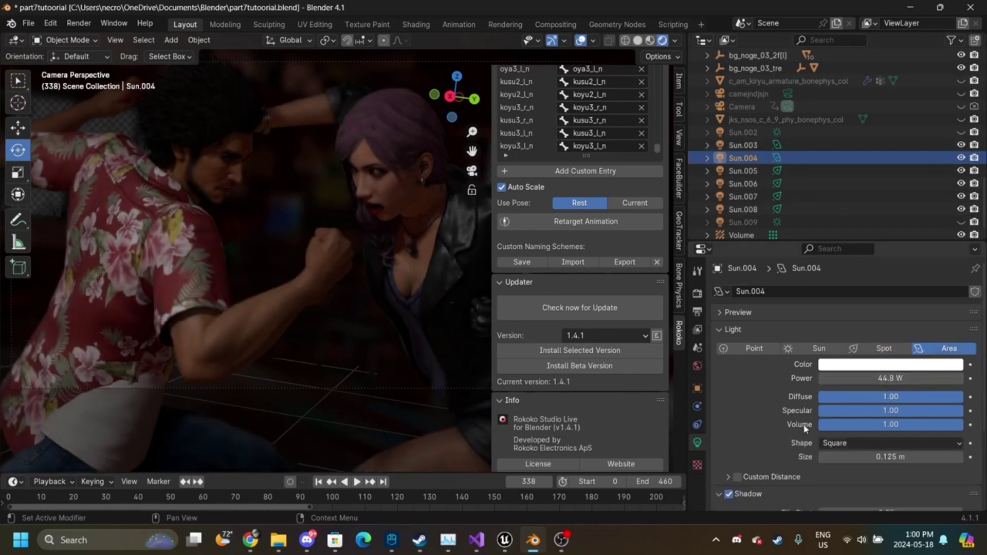
click(797, 173)
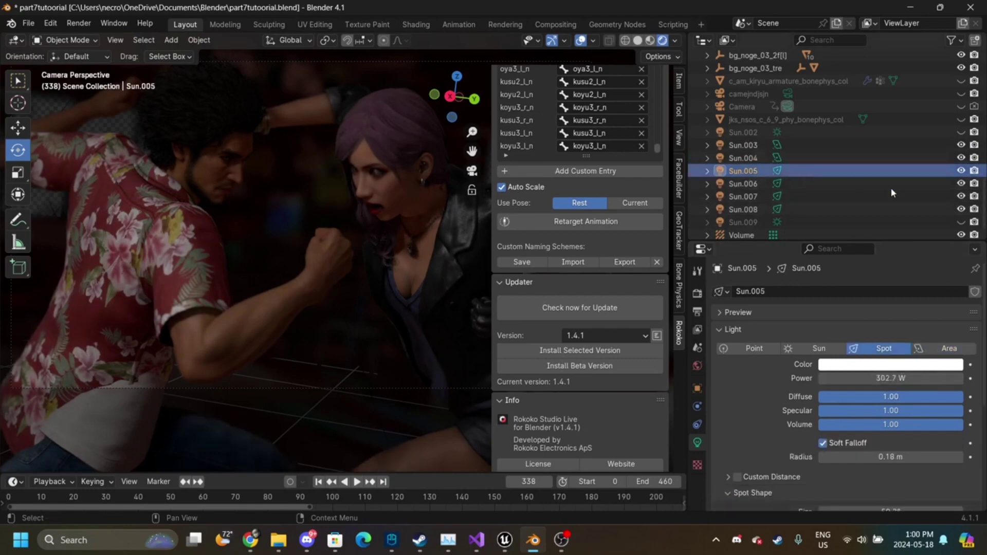
click(946, 349)
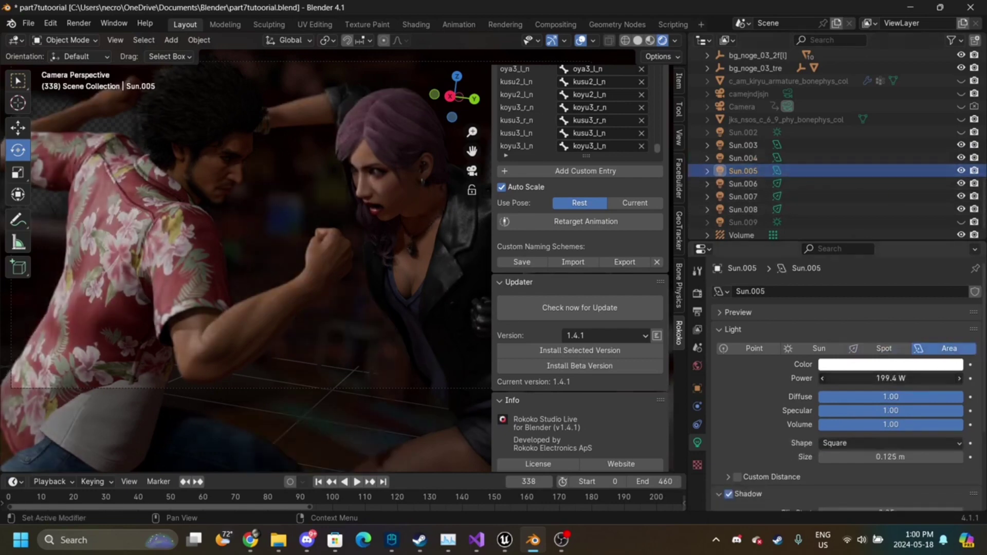
drag(890, 378, 869, 378)
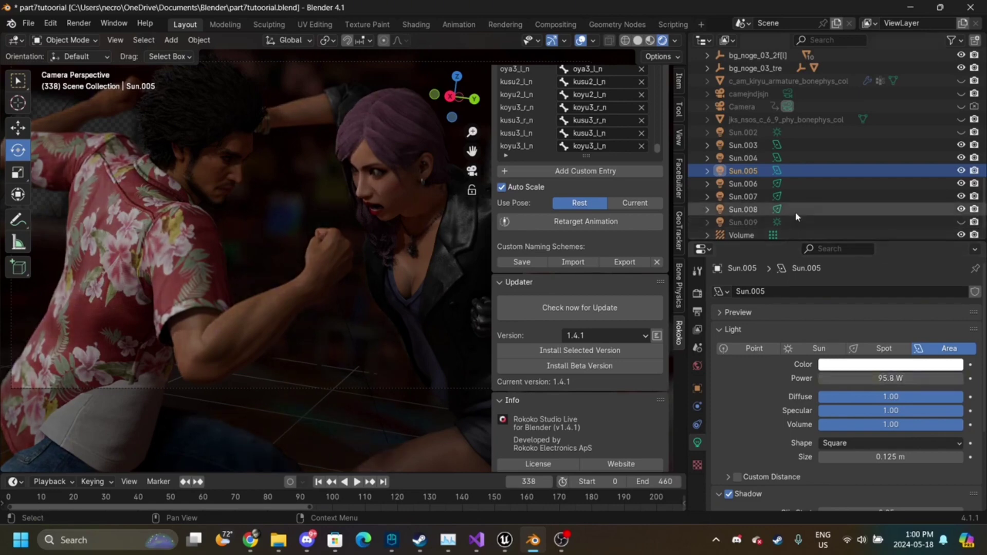
- Change the Sun.006 and Sun.007 lights from Spot to Area and reduce the power of each
click(792, 183)
click(949, 349)
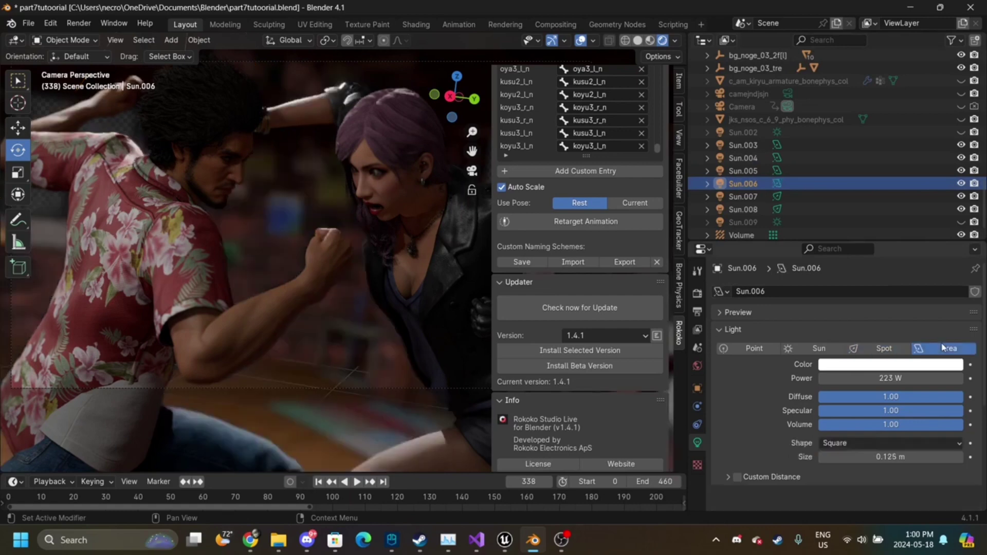
click(913, 458)
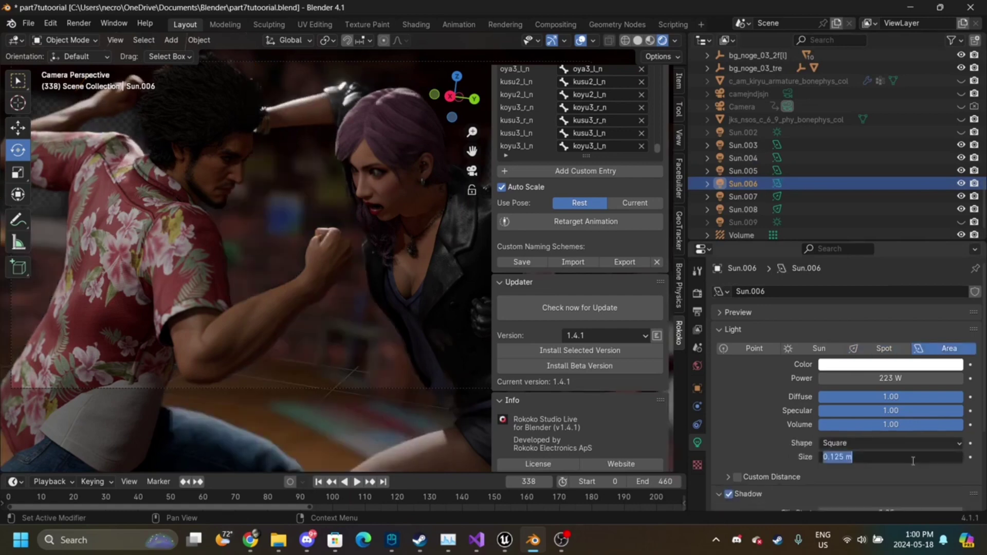
click(887, 375)
drag(888, 376, 874, 378)
click(743, 197)
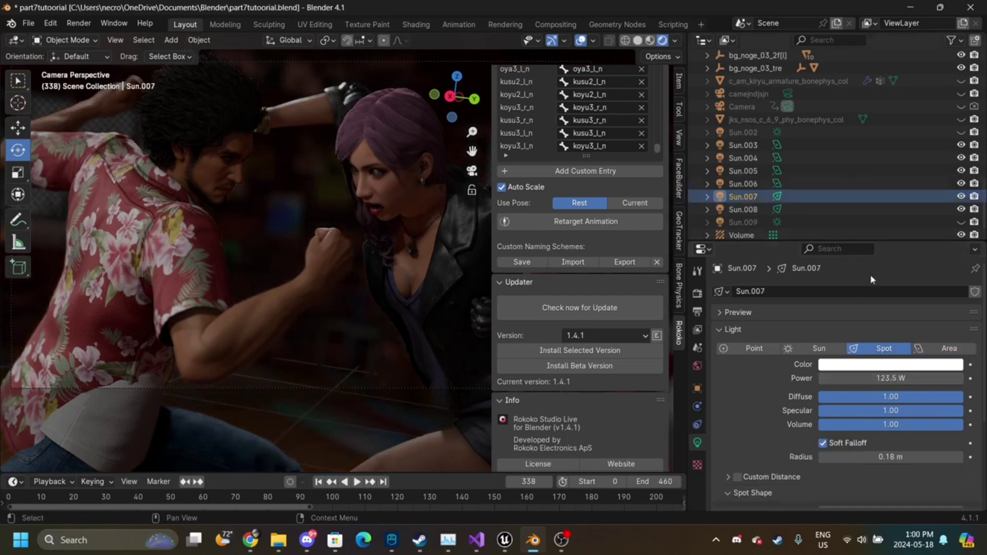
click(947, 348)
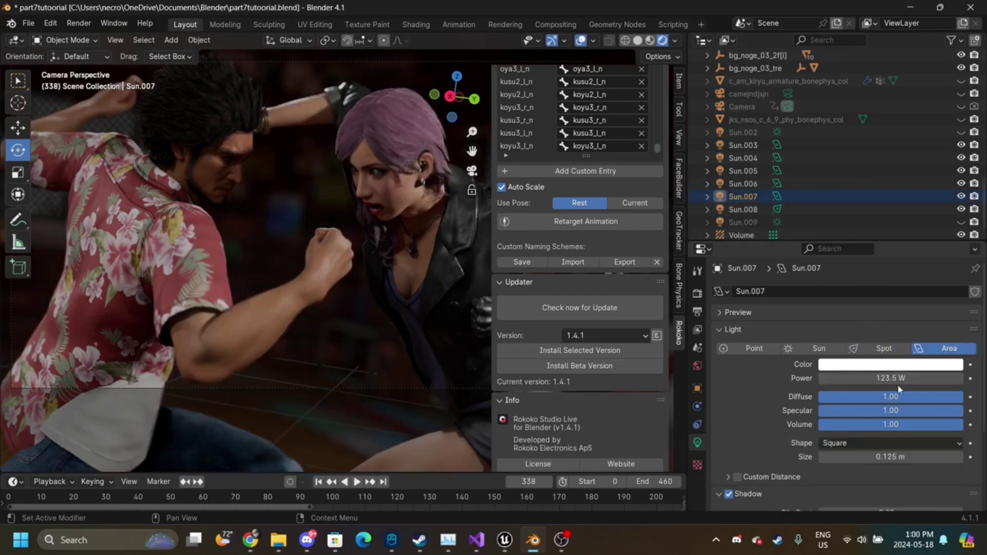
drag(897, 380, 885, 380)
- Change the Sun.008 light from Spot to Area and set its power to 33.1 W
click(761, 209)
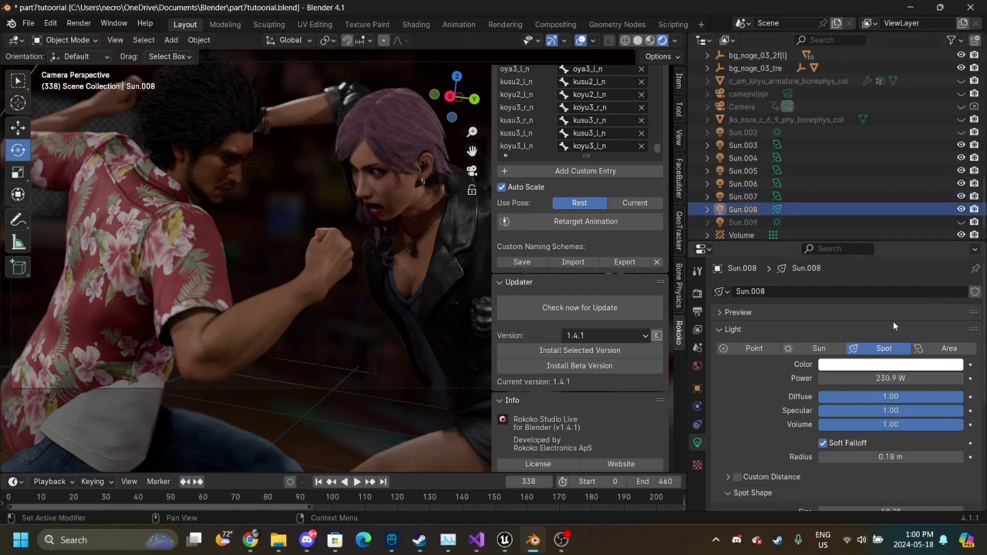
click(951, 349)
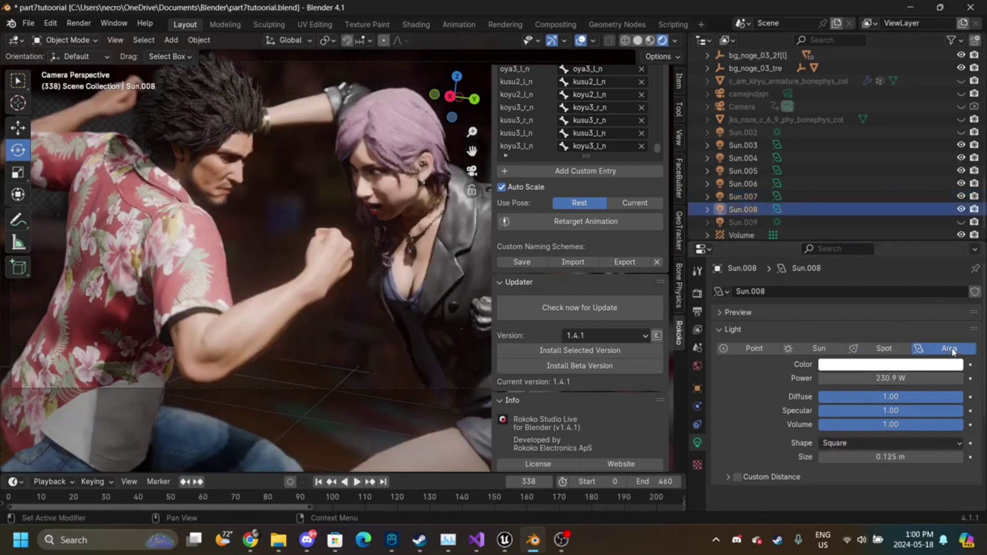
drag(891, 378, 853, 378)
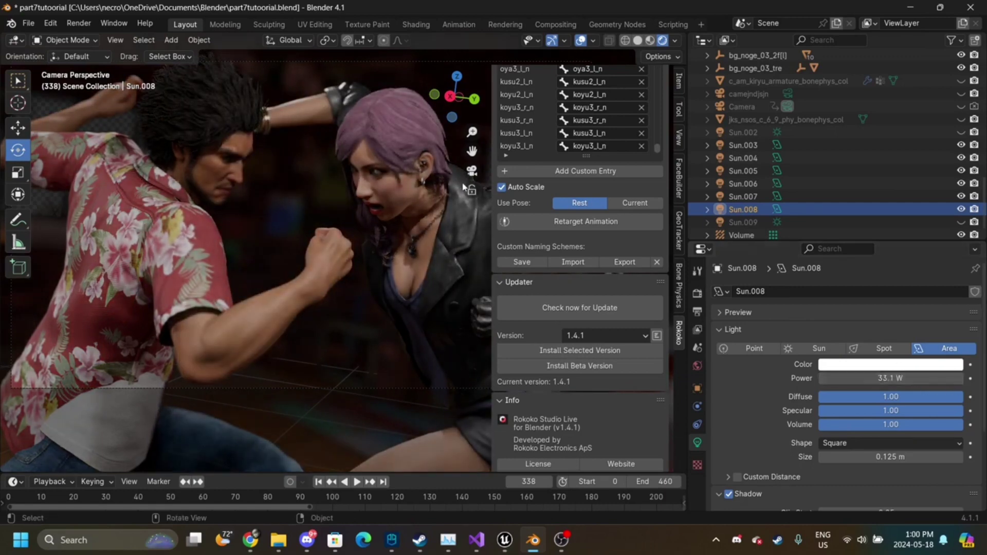
- Select the camera named Camera and set its depth of field focus distance to 1.8 m, judging sharpness on the man's face
drag(469, 133, 472, 151)
scroll(779, 146, up, 2)
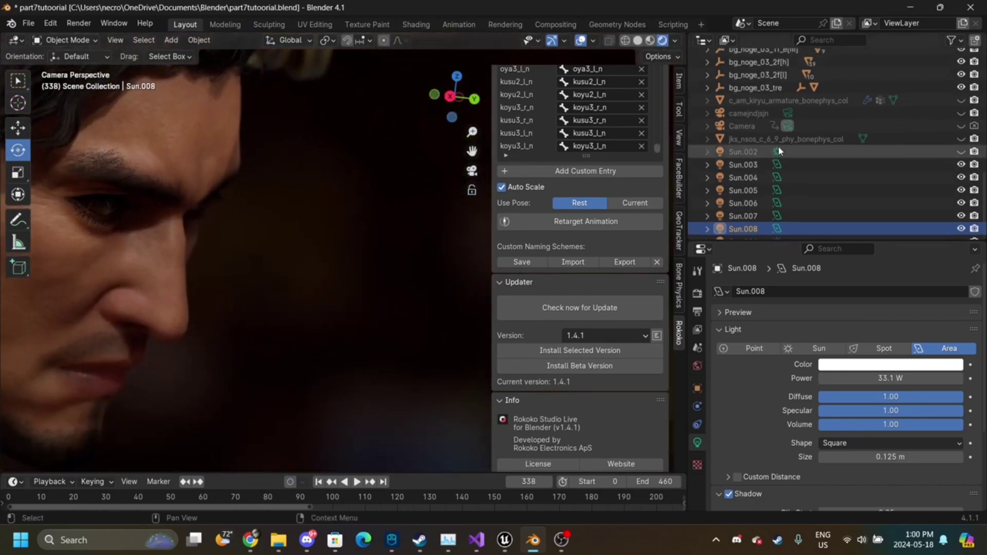
click(742, 132)
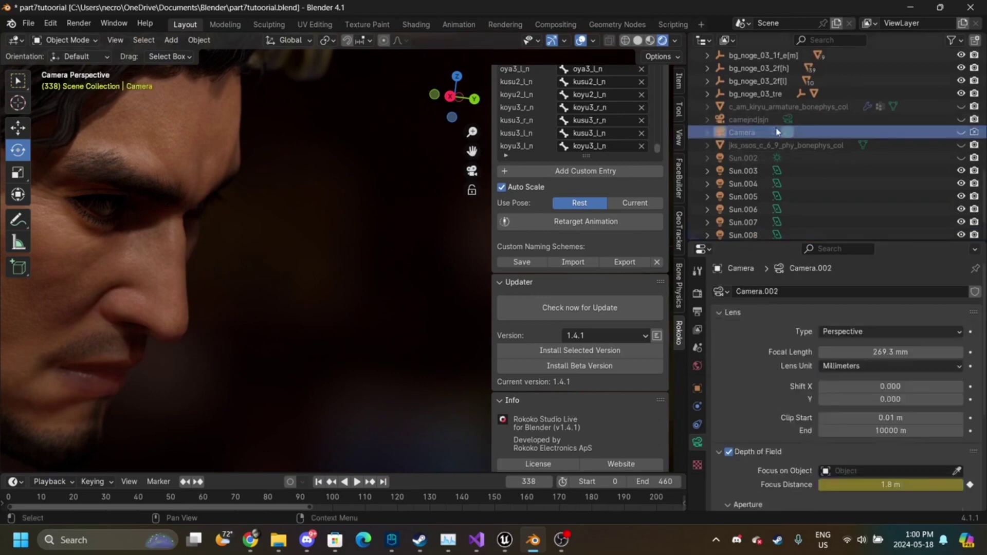
scroll(876, 421, down, 3)
scroll(884, 427, down, 3)
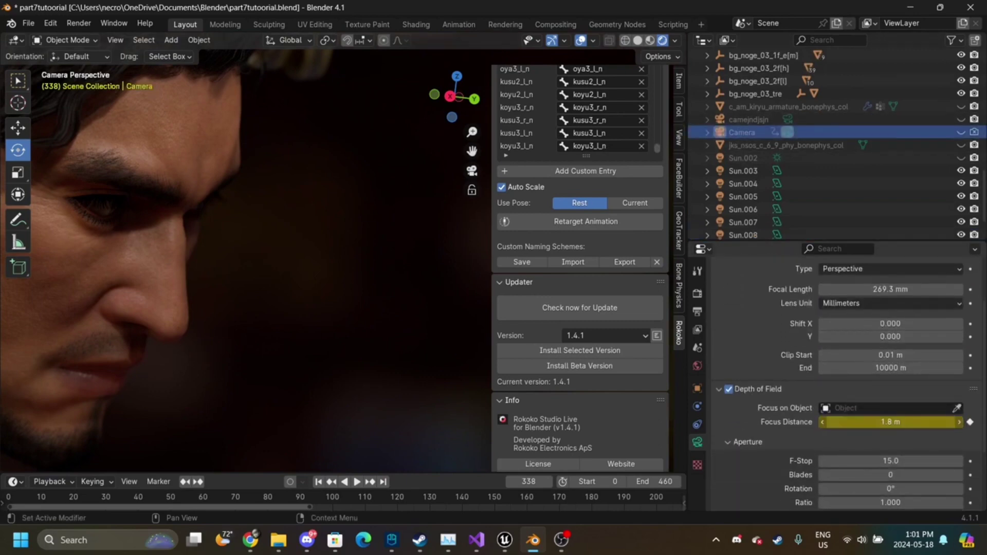
drag(890, 422, 897, 422)
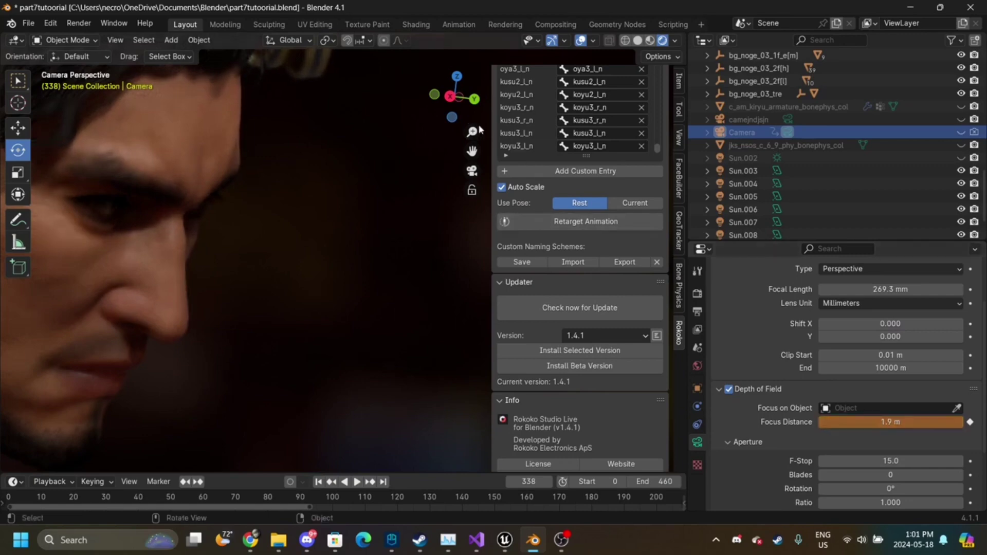
mouse_move(479, 138)
mouse_down()
mouse_move(479, 205)
mouse_move(480, 142)
mouse_up()
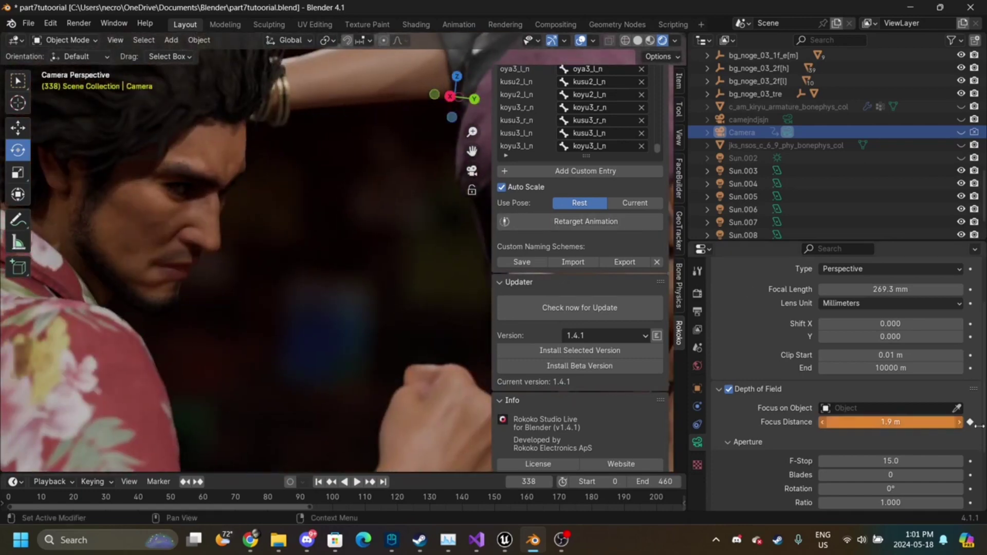
click(914, 423)
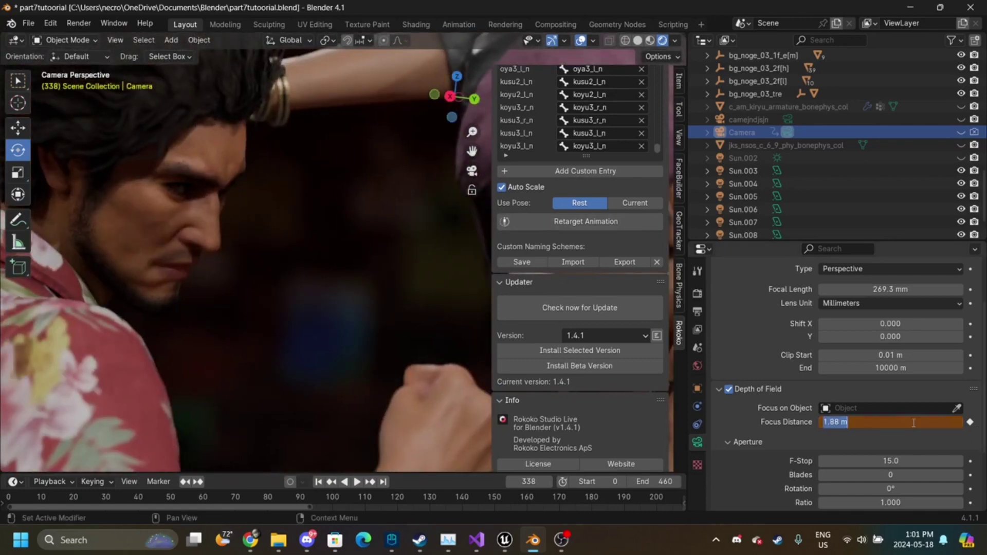
key(Return)
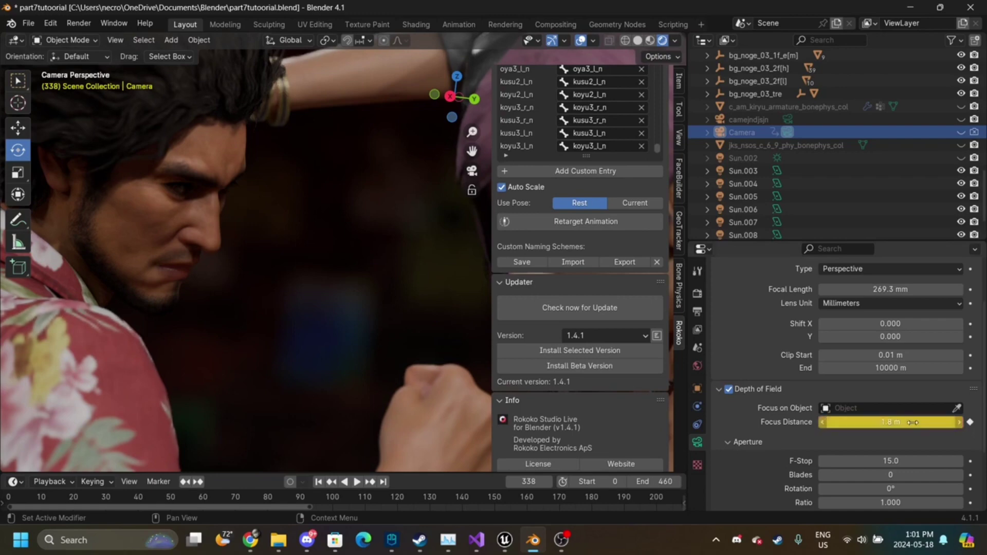
- Test focus distances of 2.1 m and 1.9 m on the woman's face, restore 1.8 m, and set the F-Stop to 39.7
scroll(912, 423, down, 1)
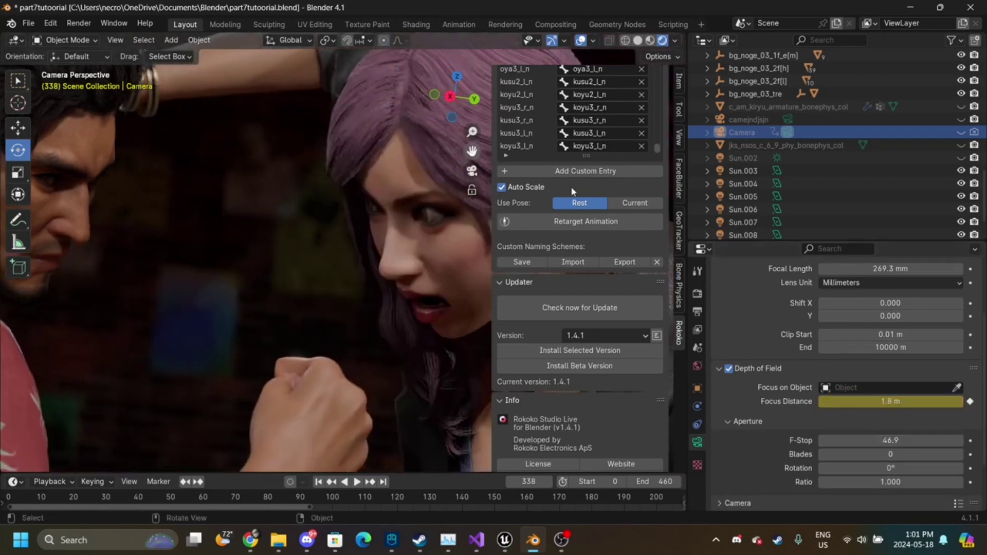
mouse_move(897, 402)
mouse_down()
mouse_move(920, 401)
mouse_move(897, 402)
mouse_up()
click(825, 404)
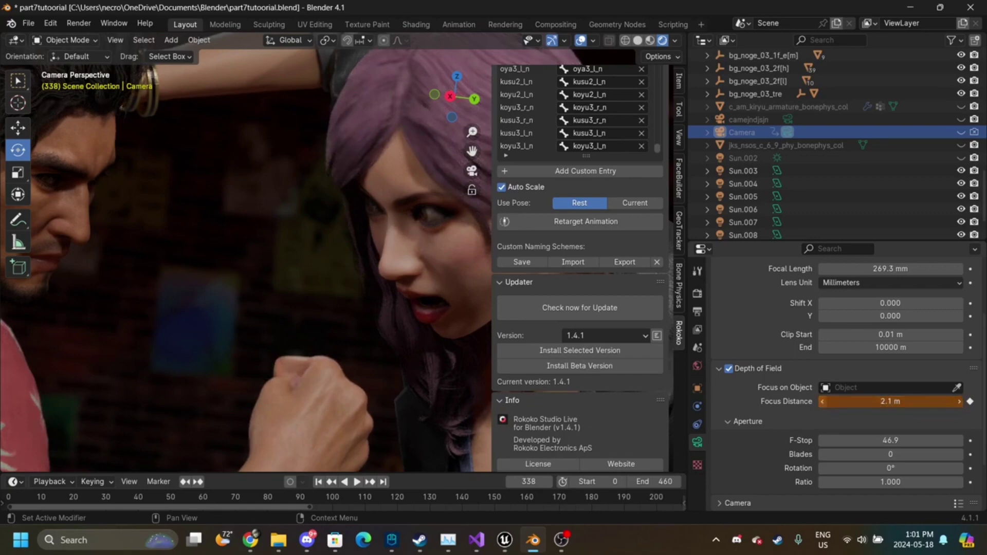
click(825, 404)
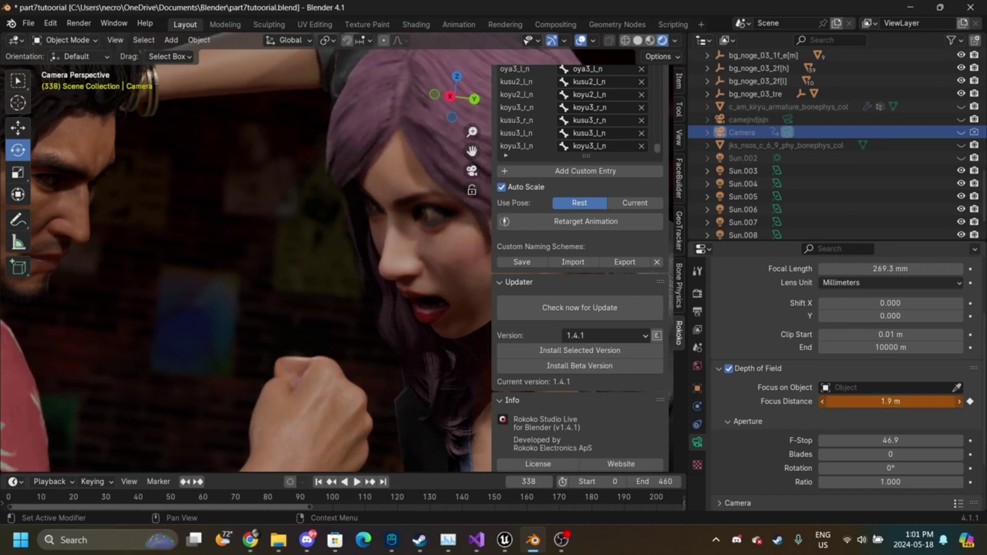
click(825, 404)
key(i)
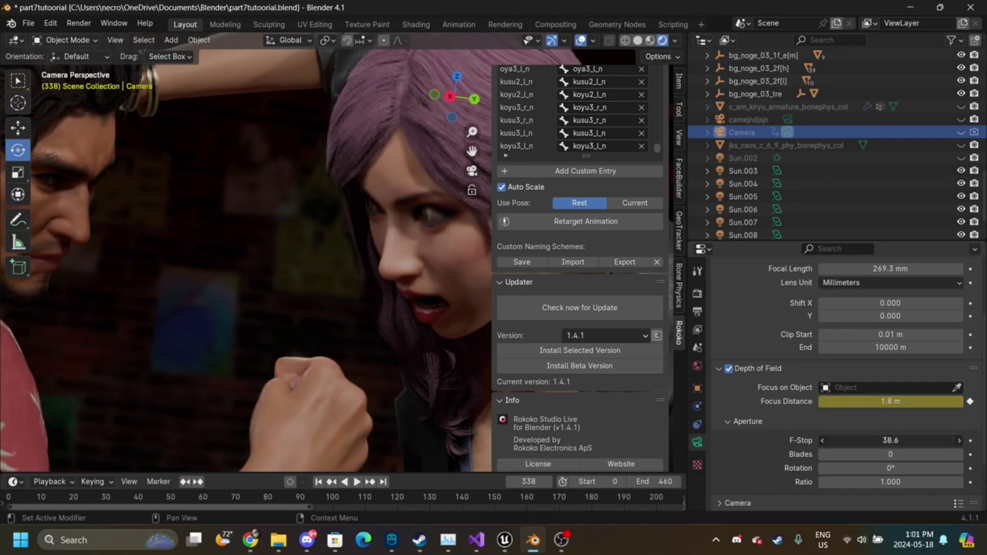
drag(891, 441, 427, 282)
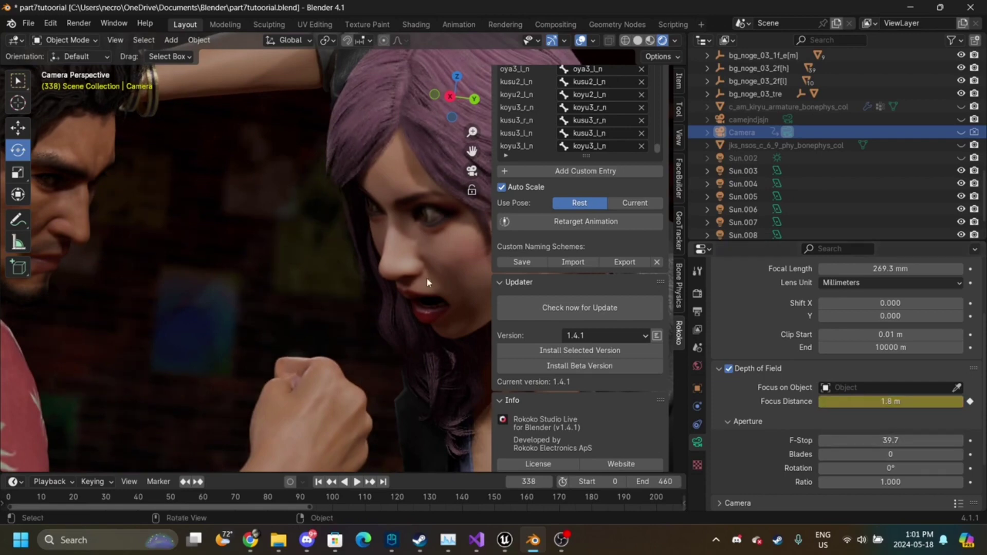
- In the Shading workspace, replace the Neo Yakuza Shader in the woman's eye material with the Z64's Yakuza Eye Shader group
click(431, 222)
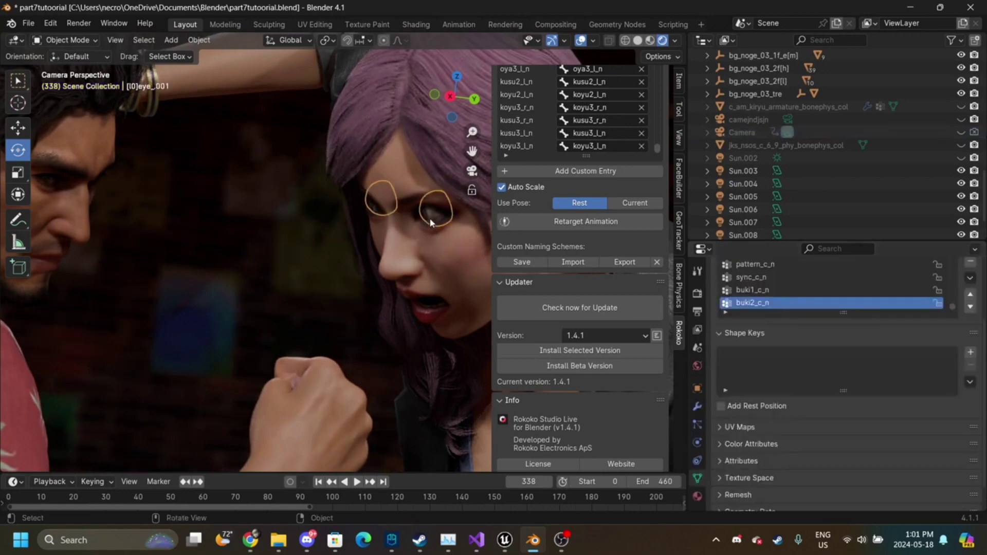
click(417, 24)
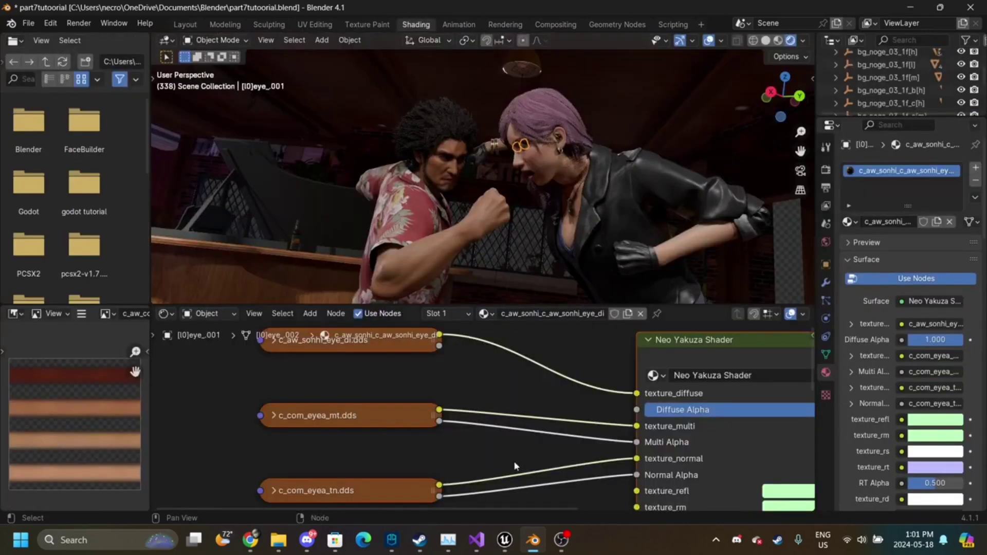
click(801, 171)
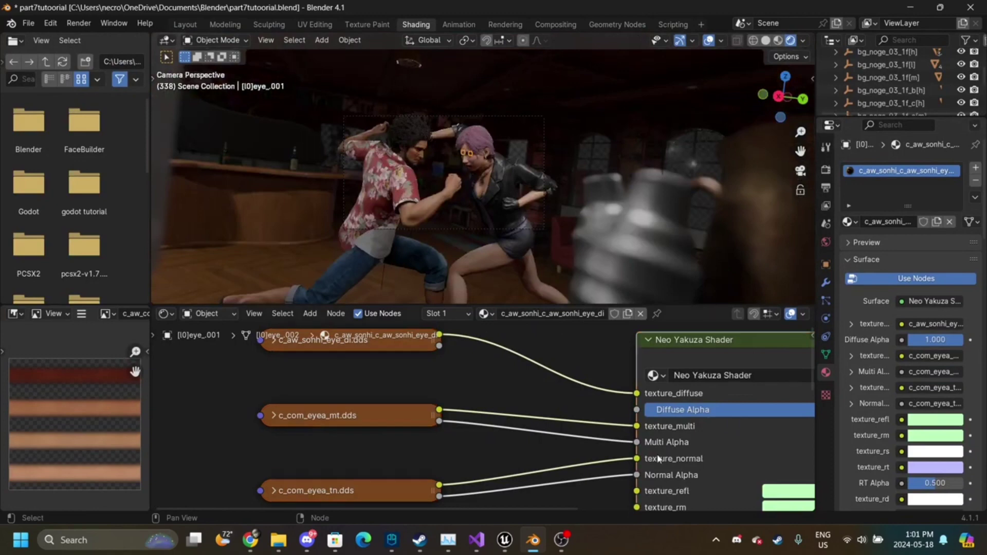
key(x)
key(shift+a)
mouse_move(617, 496)
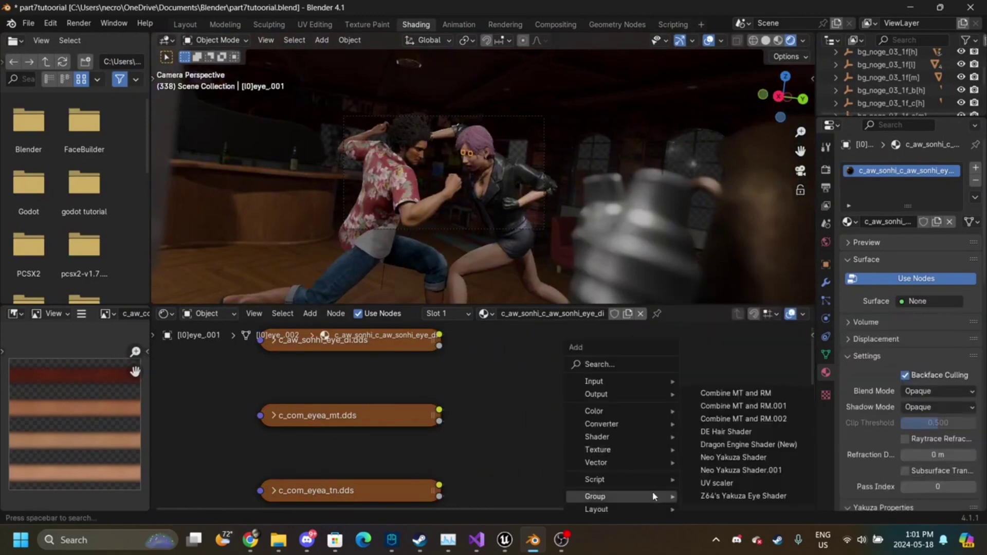
click(726, 496)
click(649, 419)
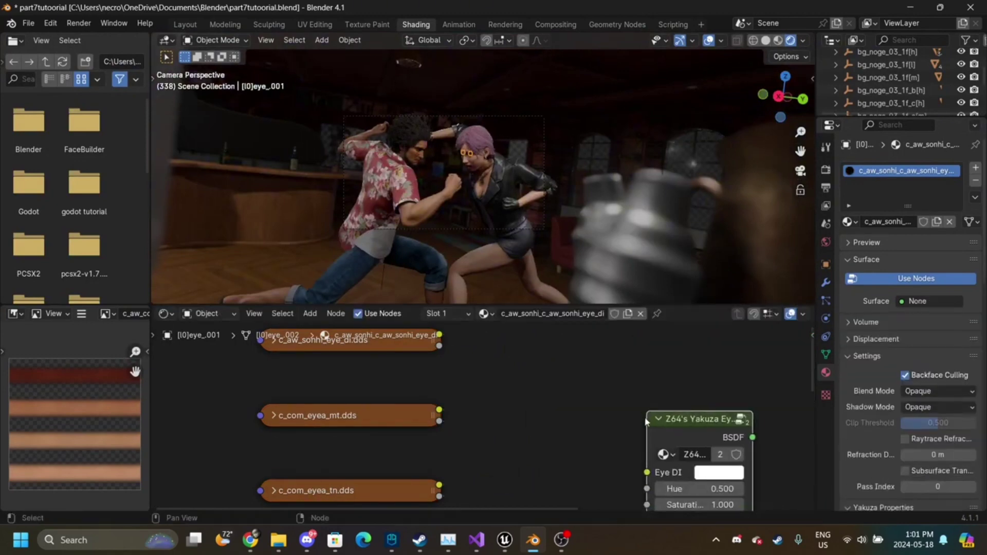
- Link the eye shader's BSDF to the material output's surface and connect the eye_di, eyea_mt and eyea_tn textures to the shader
scroll(646, 420, down, 2)
scroll(646, 421, down, 1)
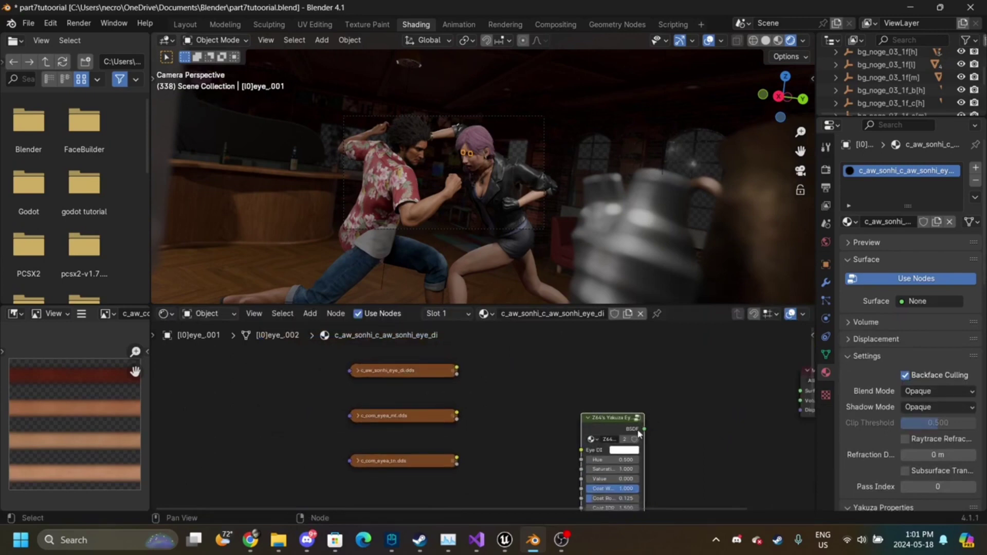
drag(795, 394, 800, 390)
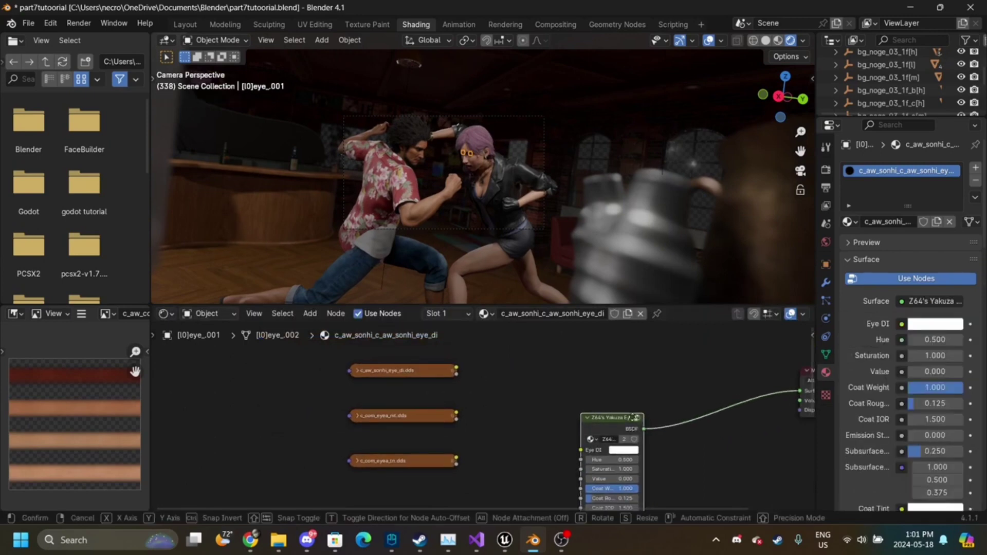
drag(591, 440, 606, 363)
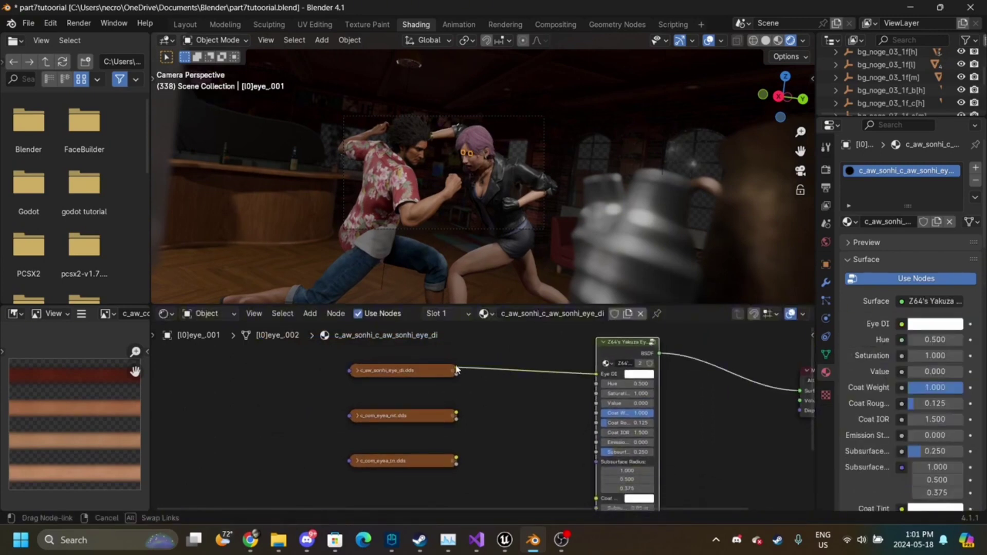
drag(456, 369, 456, 369)
drag(456, 416, 599, 388)
drag(596, 386, 464, 385)
shift+scroll(452, 392, up, 5)
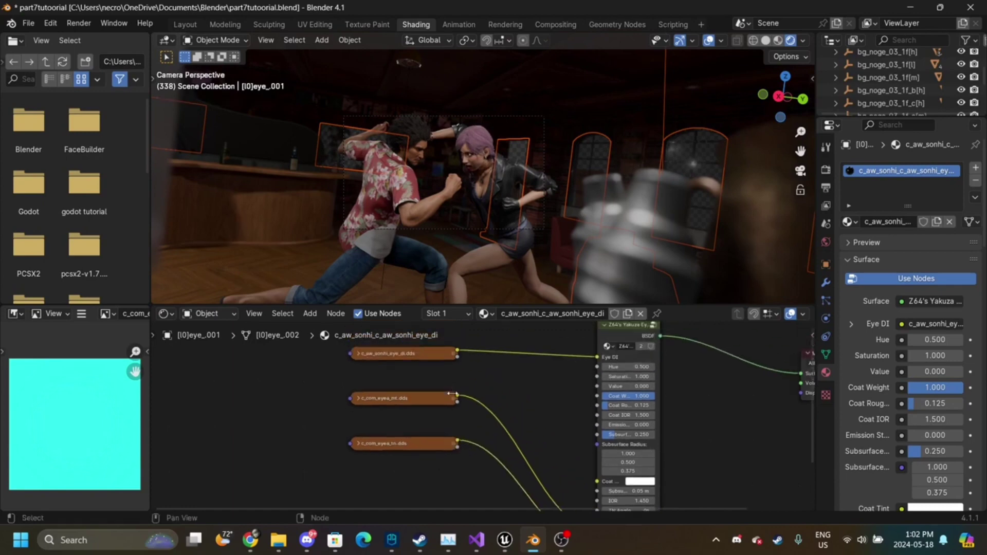
- Set the color space of the woman's c_aw_sonhi_eye_di.dds texture to sRGB and collapse its node
click(356, 385)
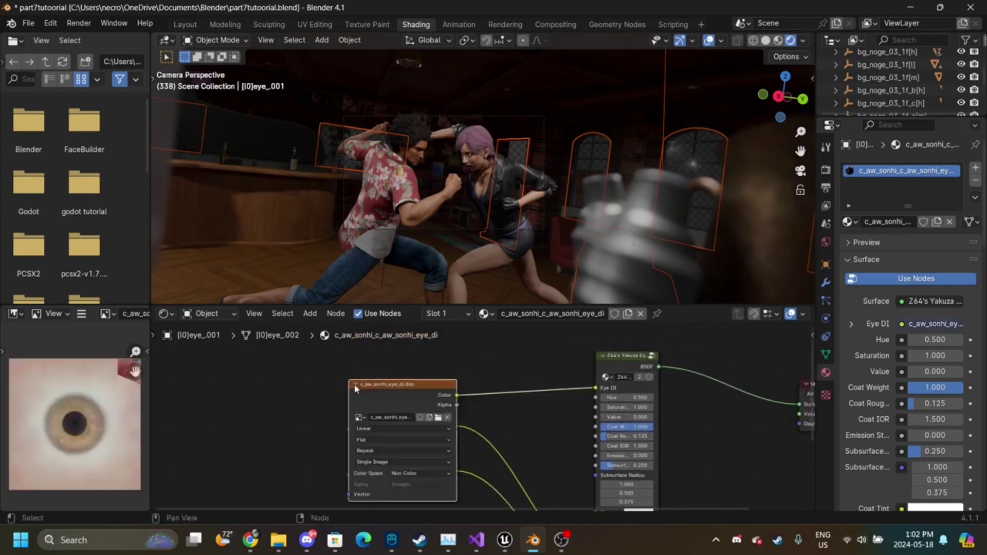
click(423, 474)
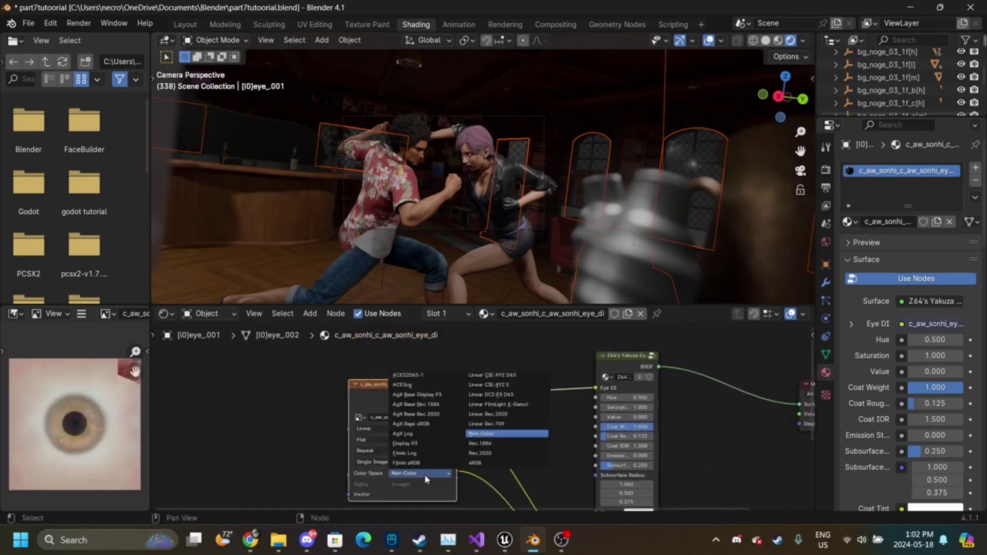
click(484, 461)
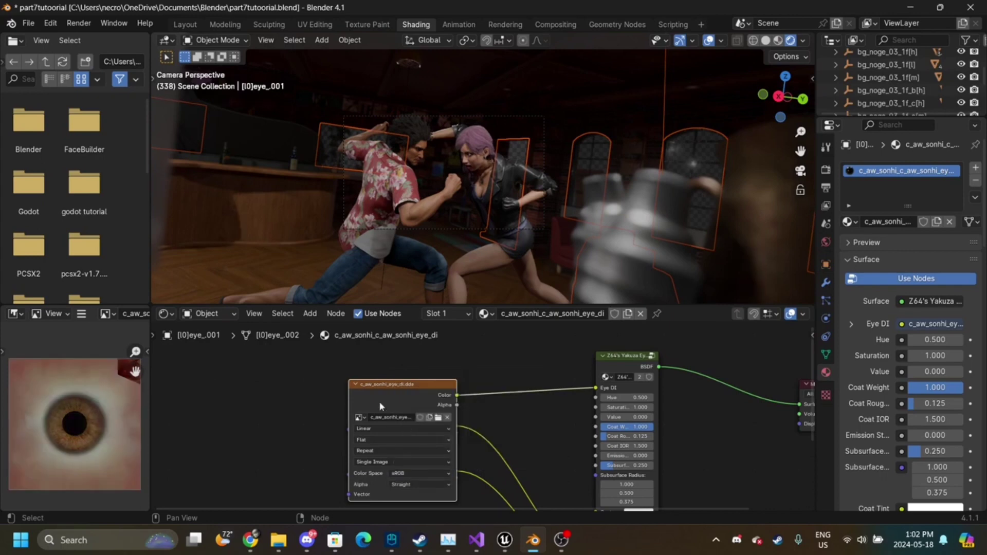
click(356, 385)
- Replace the image in the woman's c_com_eyea_mt.dds texture node with c_com_eyea_concave_tn_1.png
click(361, 430)
scroll(429, 404, down, 5)
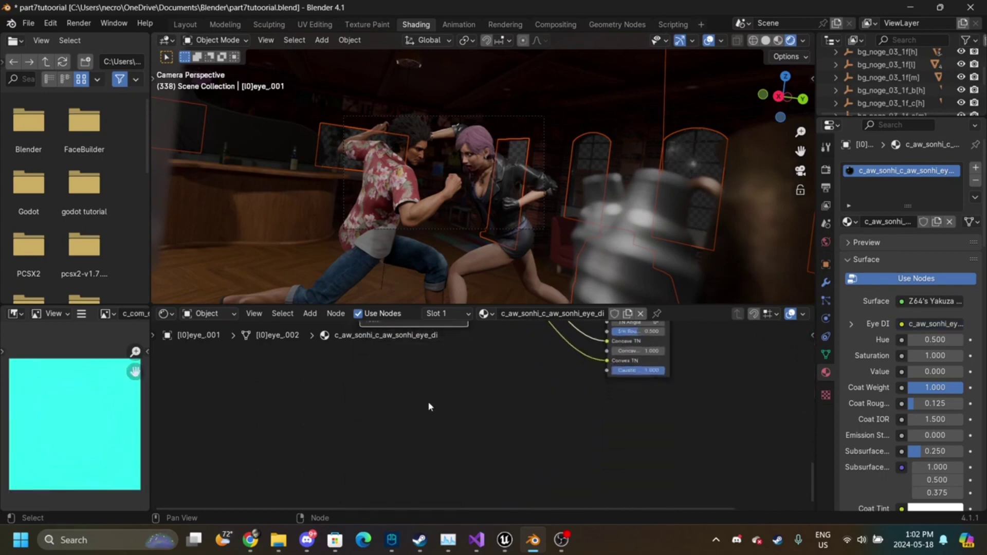
scroll(437, 386, up, 2)
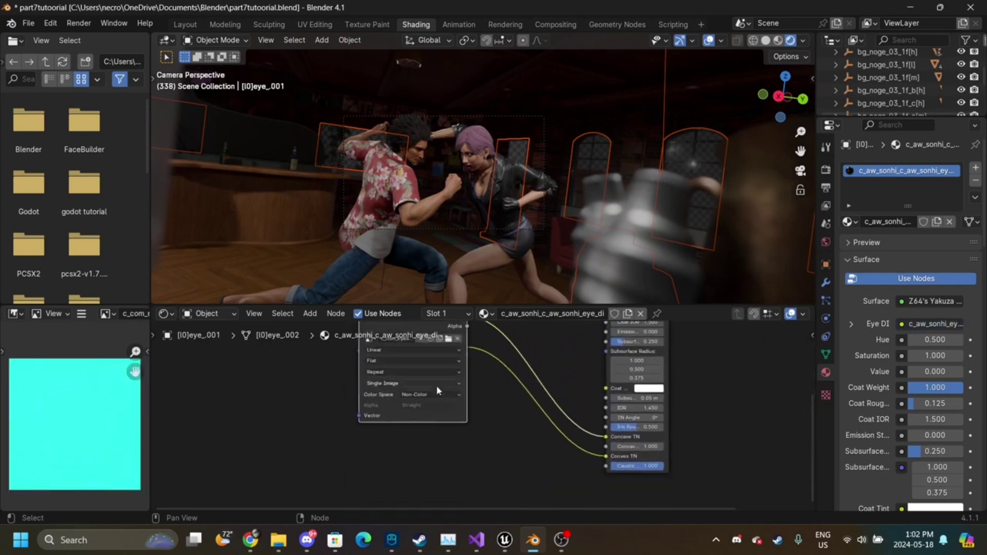
click(370, 339)
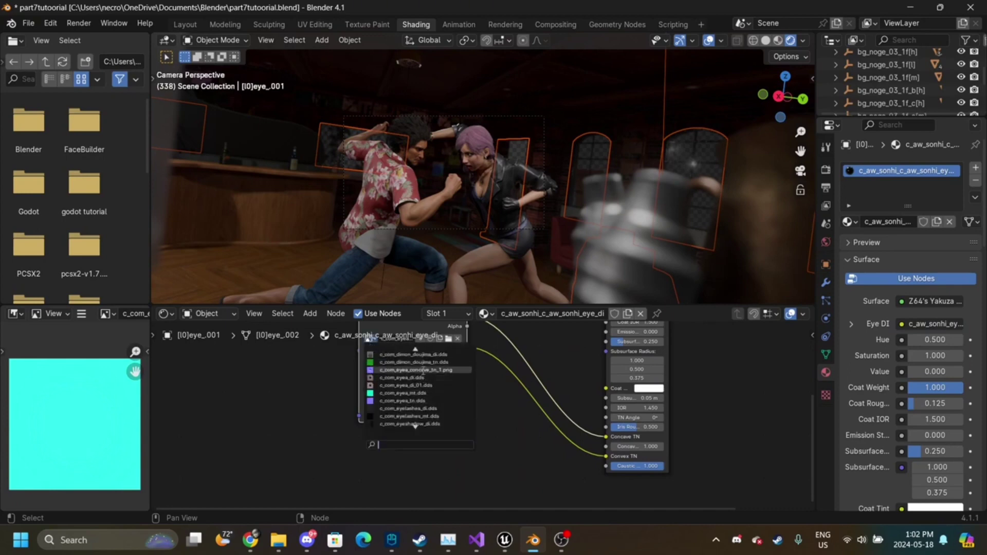
click(421, 370)
scroll(368, 342, up, 1)
click(367, 339)
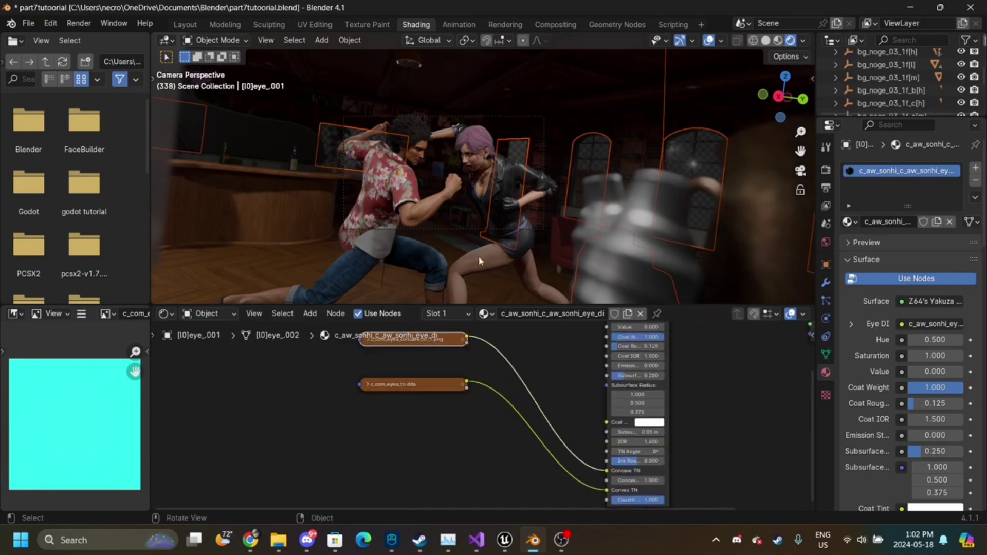
- Set the Caustic Intensity of the woman's eye shader to 26, judging it on a close-up of her face in camera view
scroll(558, 167, up, 2)
middle_drag(559, 167, 659, 179)
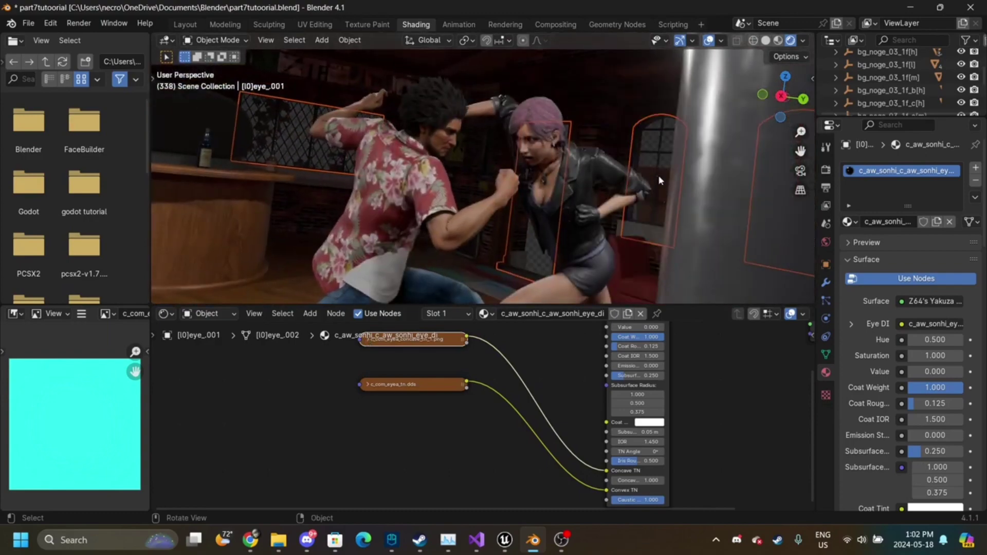
click(800, 171)
drag(804, 137, 800, 154)
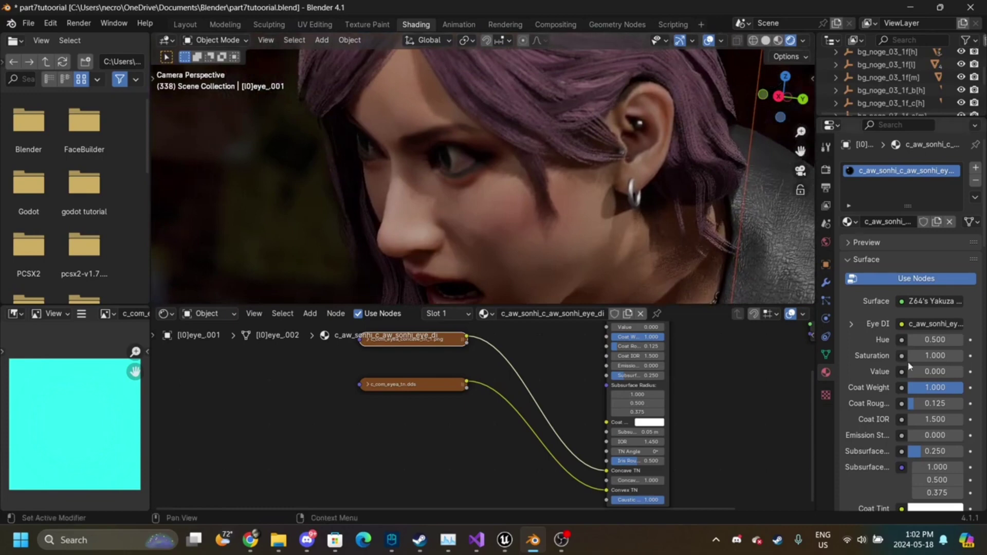
scroll(909, 366, down, 8)
scroll(908, 366, down, 3)
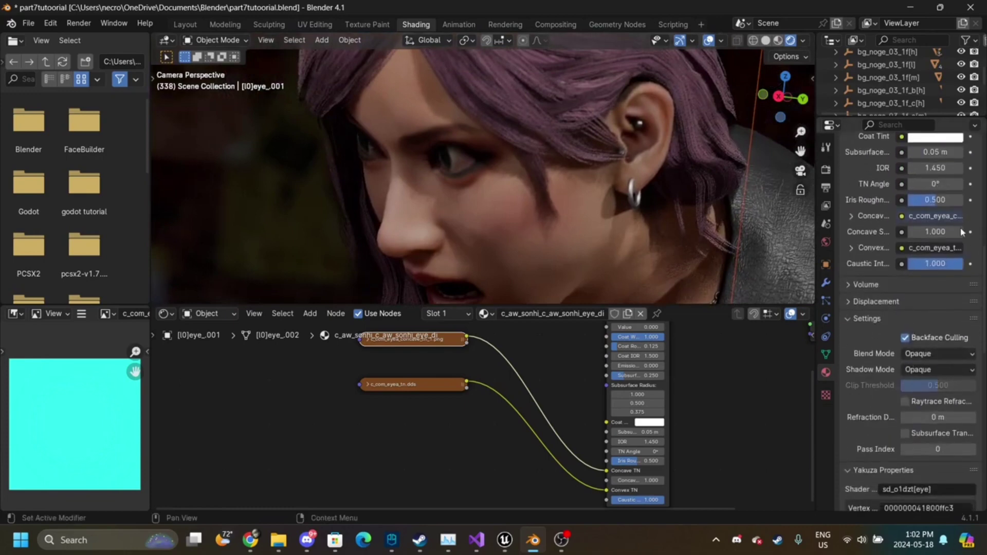
click(935, 263)
text(26)
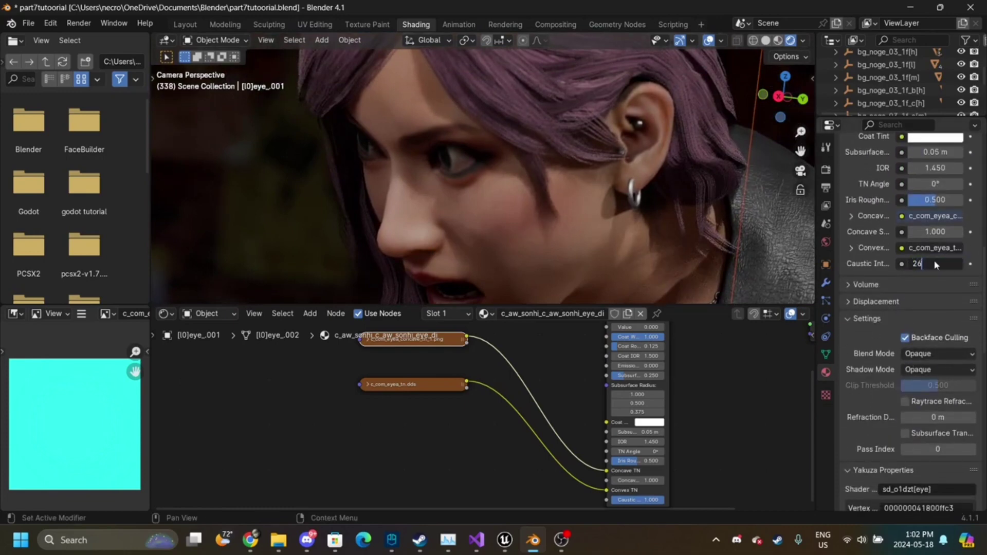
key(Return)
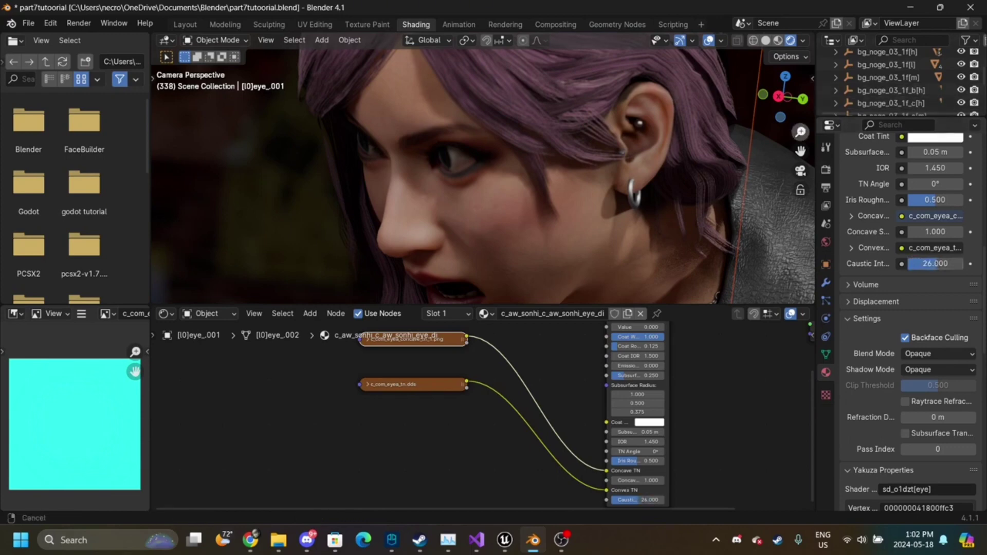
- On the woman's mouth material, try a Skin shader value of 1.000 and set Engine to 0.220
drag(800, 131, 800, 88)
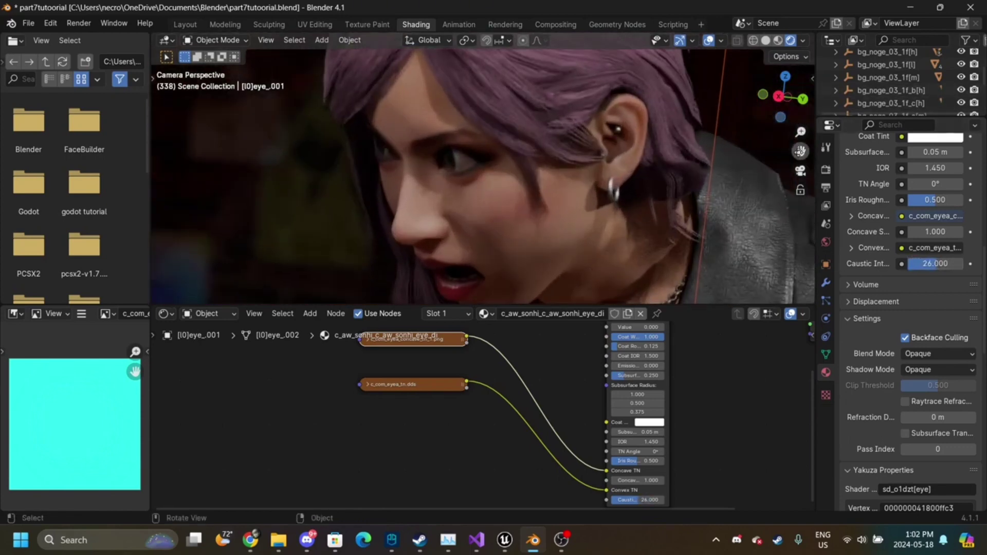
drag(801, 151, 911, 99)
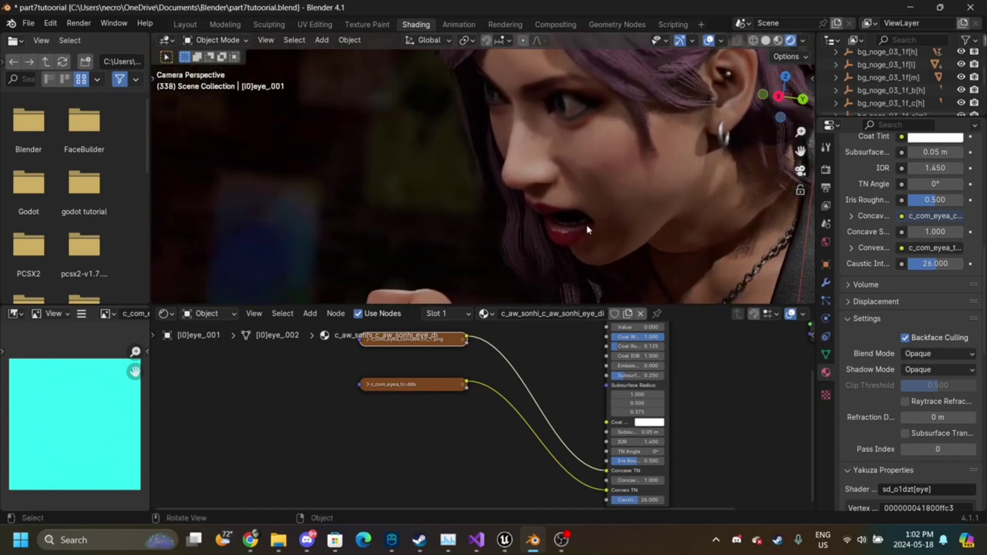
click(575, 223)
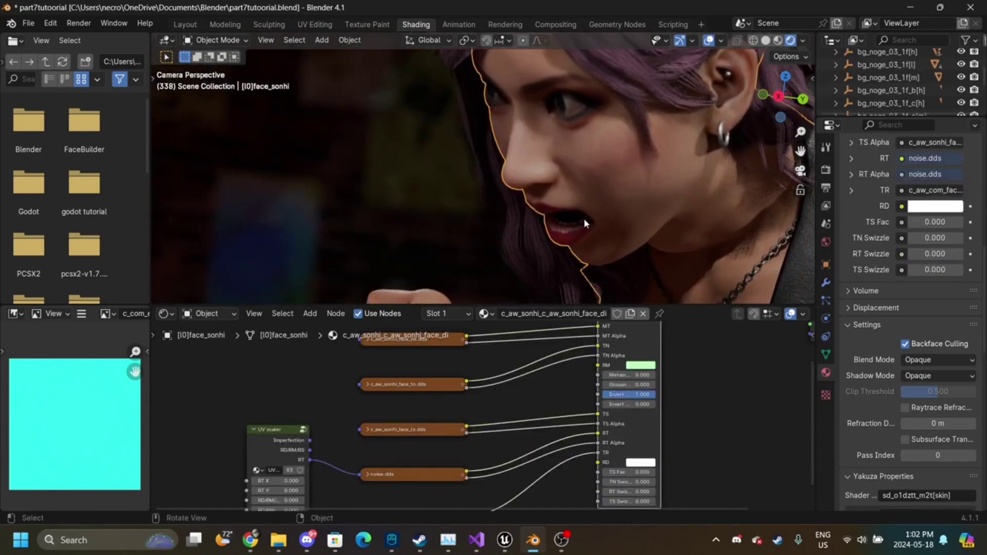
click(584, 218)
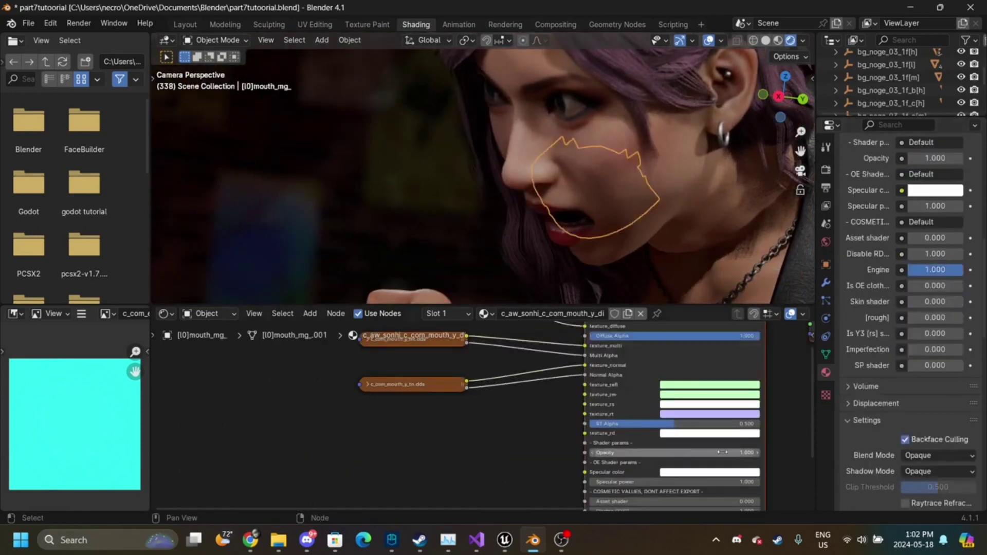
key(ctrl+v)
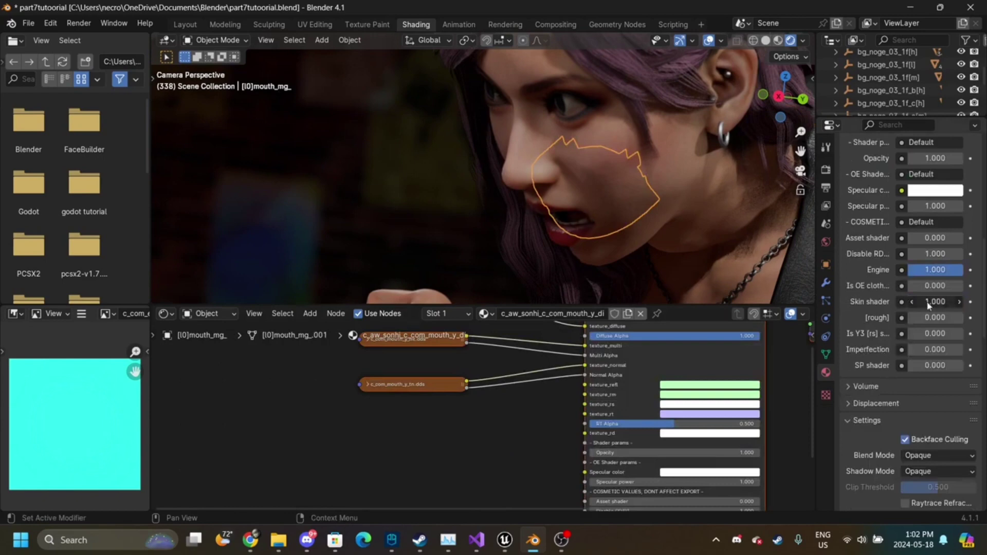
mouse_move(949, 270)
mouse_down()
mouse_move(890, 270)
mouse_move(905, 270)
mouse_up()
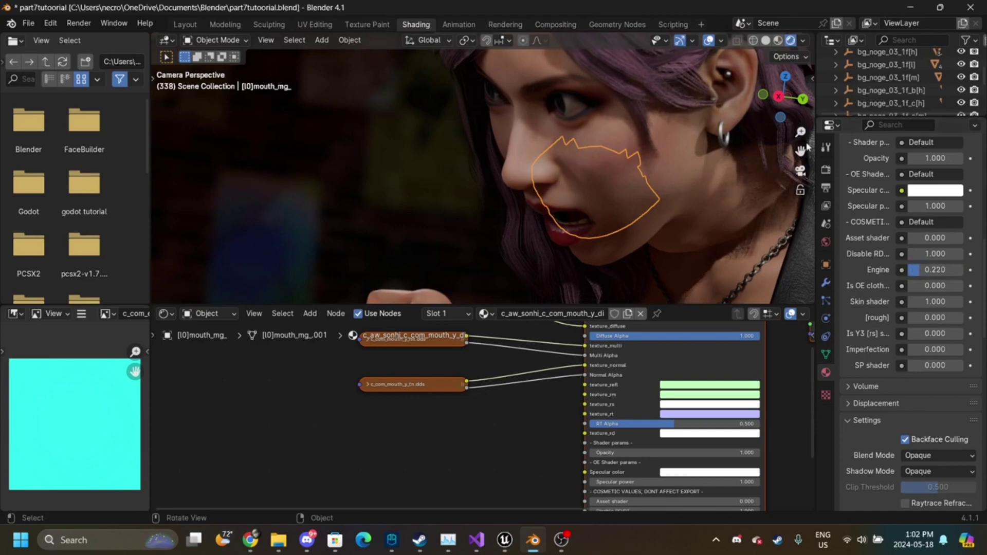
- Select the man's eyes and replace the shader node in their material with the Z64's Yakuza Eye Shader group
drag(800, 150, 984, 172)
click(520, 200)
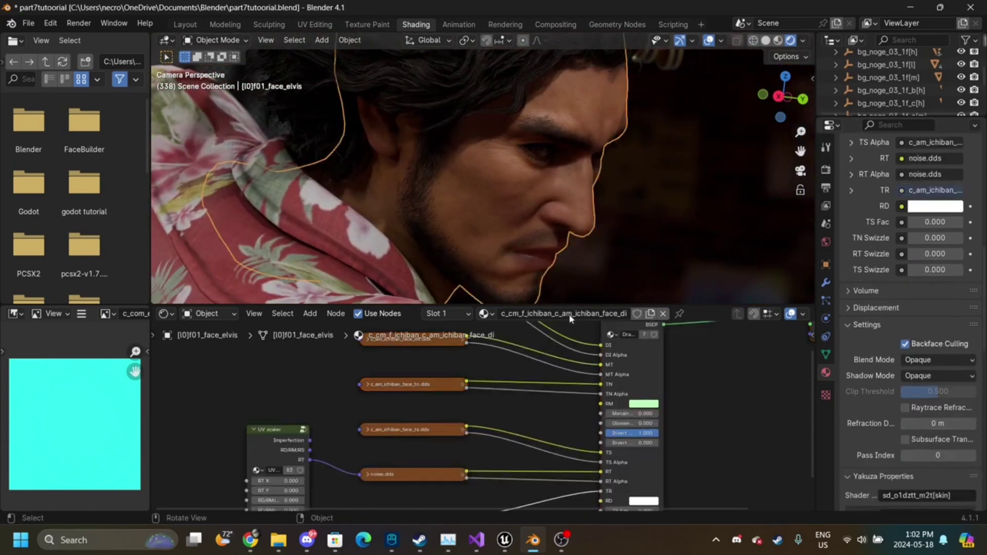
click(545, 158)
click(546, 157)
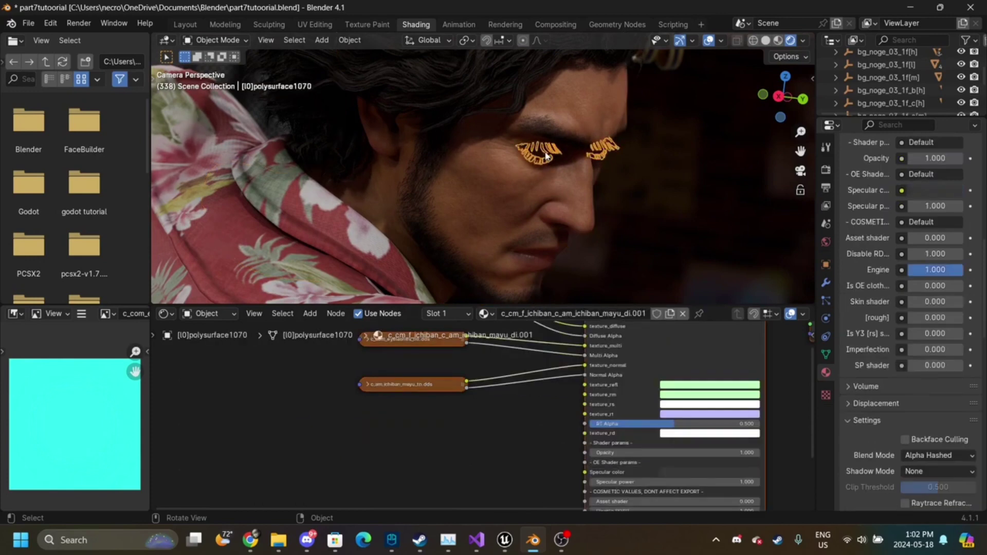
click(546, 156)
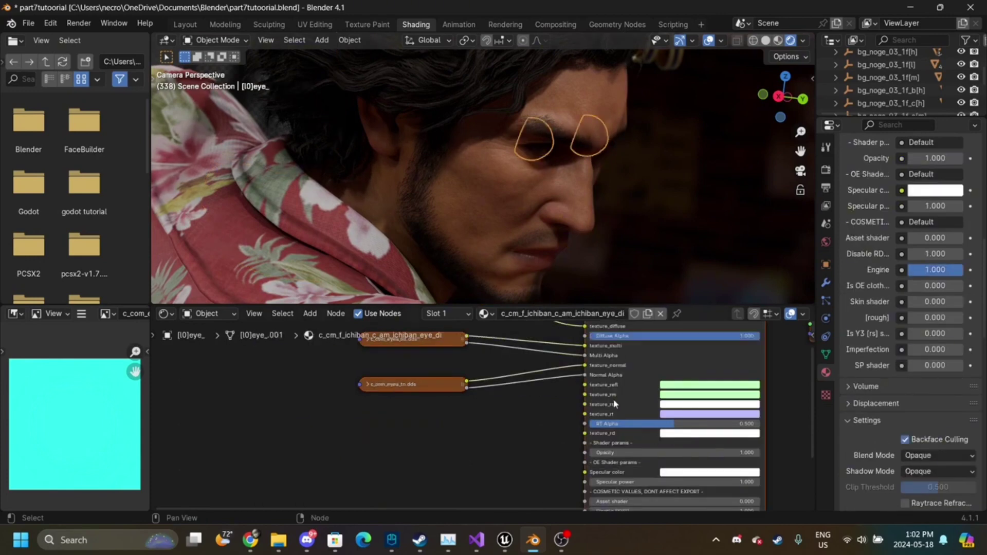
key(Delete)
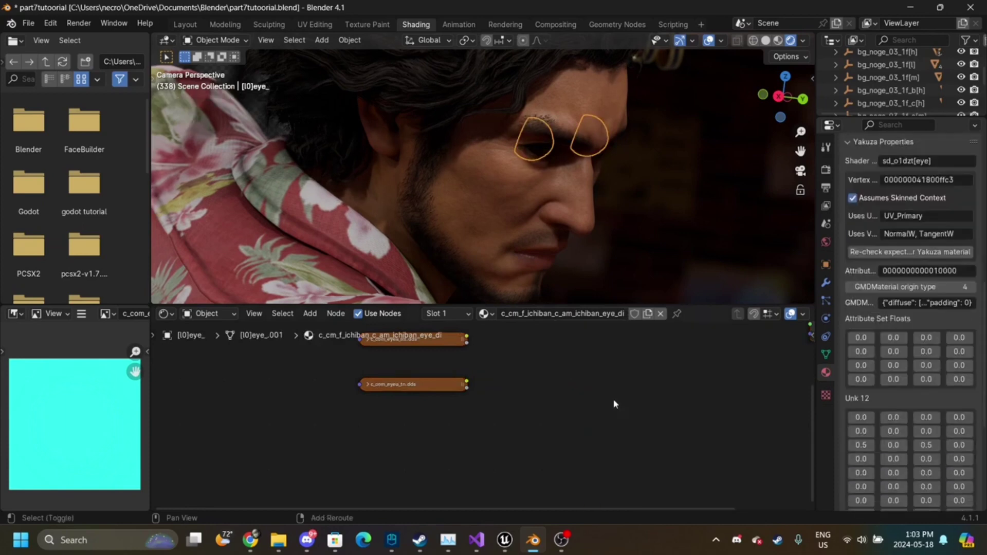
key(shift+a)
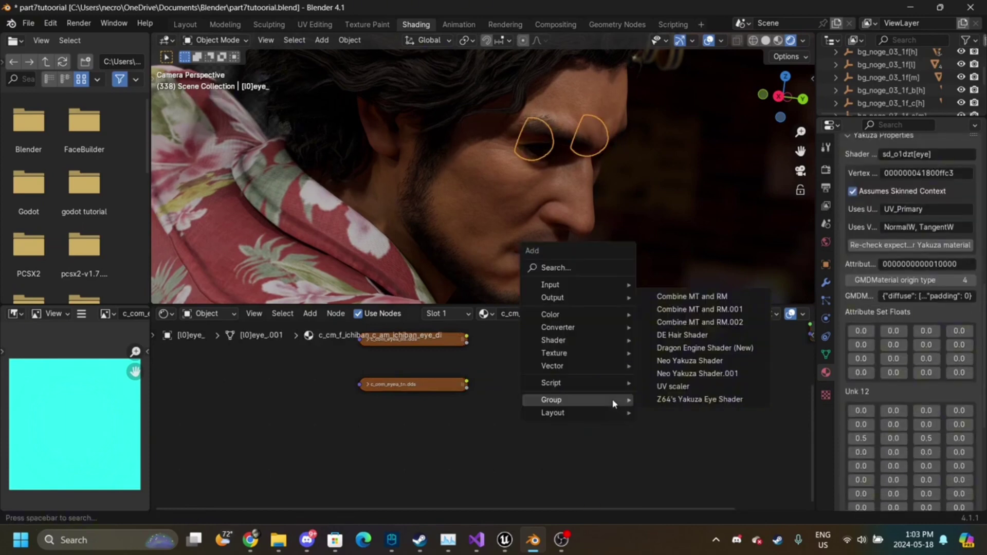
click(658, 400)
click(561, 347)
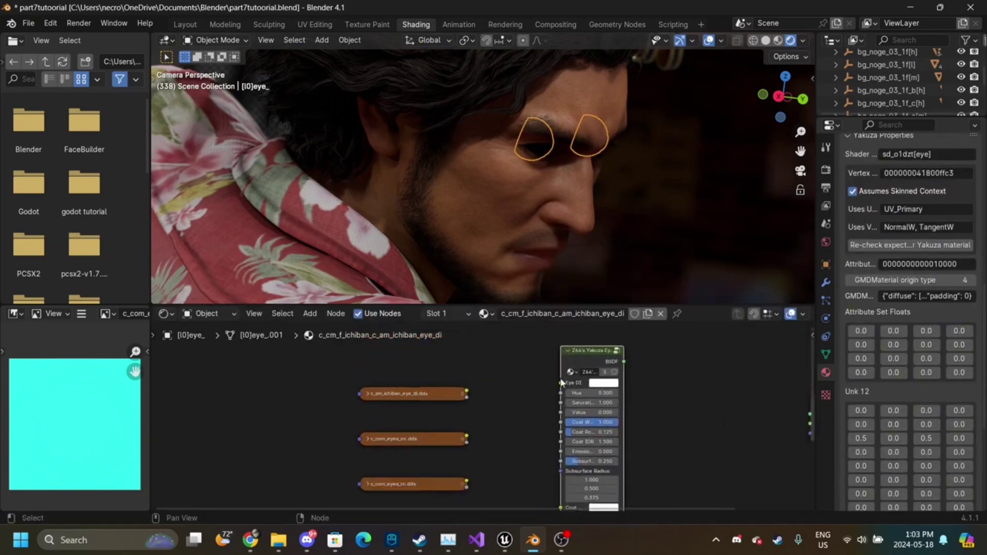
- Connect the man's eye_di, eyea_mt and eyea_tn textures to the eye shader's Eye DI, Concave TN and Convex TN inputs
drag(562, 383, 466, 393)
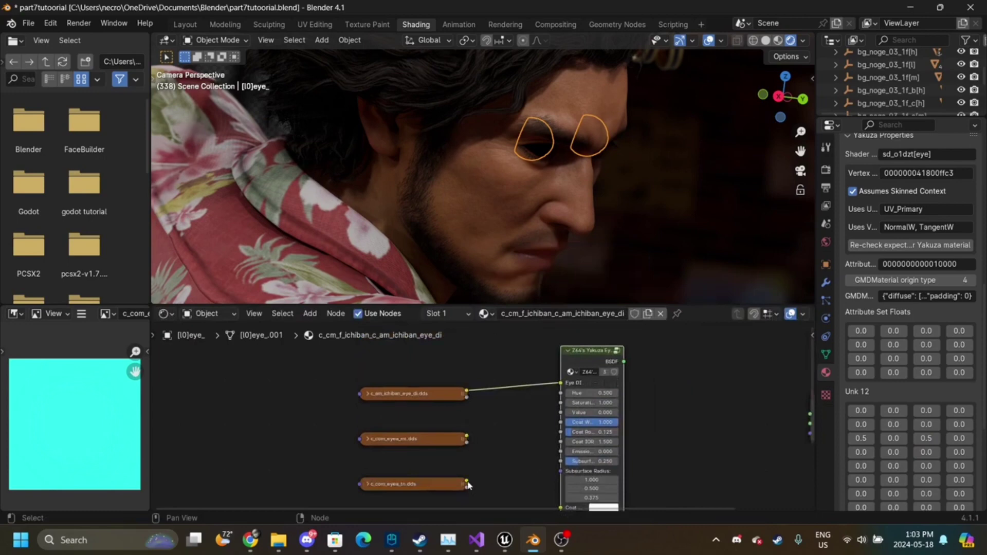
drag(468, 485, 467, 344)
middle_drag(419, 347, 419, 381)
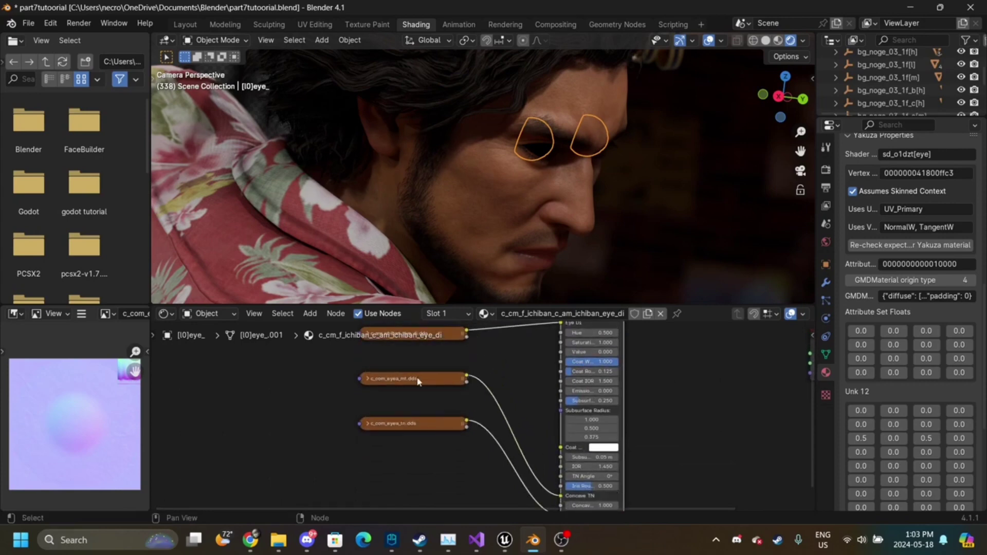
- Swap the image in the man's c_com_eyea_mt.dds texture node for c_com_eyea_concave_tn_1.png
click(370, 380)
click(370, 381)
click(370, 381)
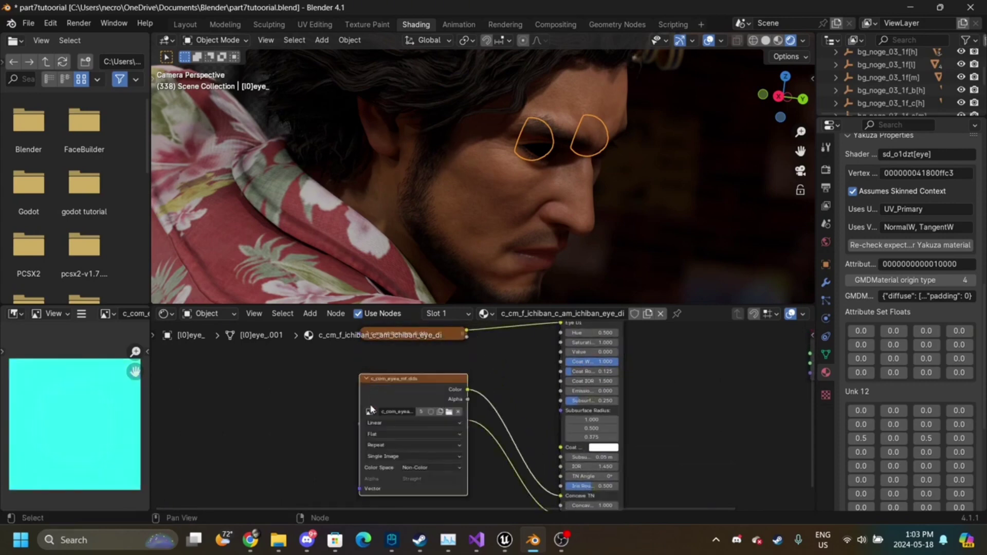
click(370, 411)
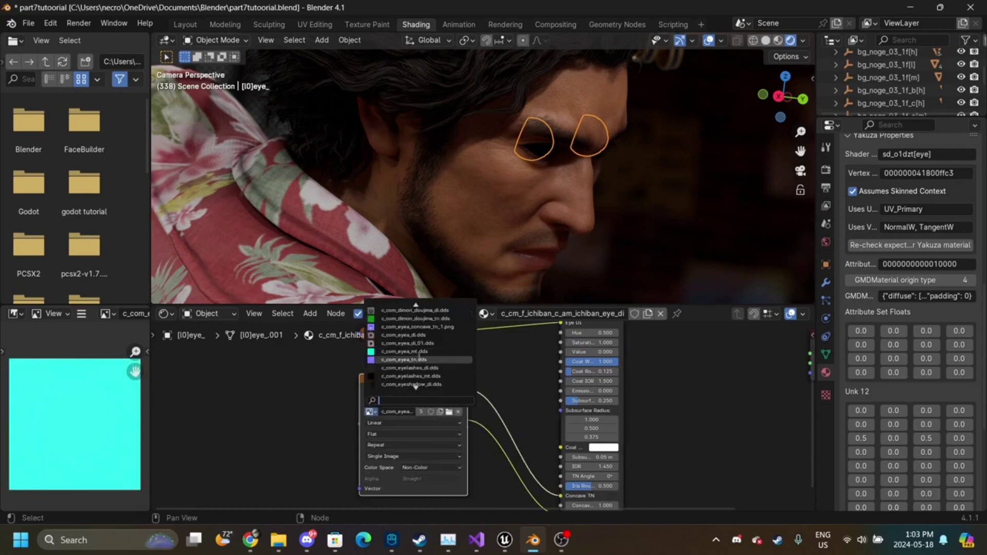
click(414, 327)
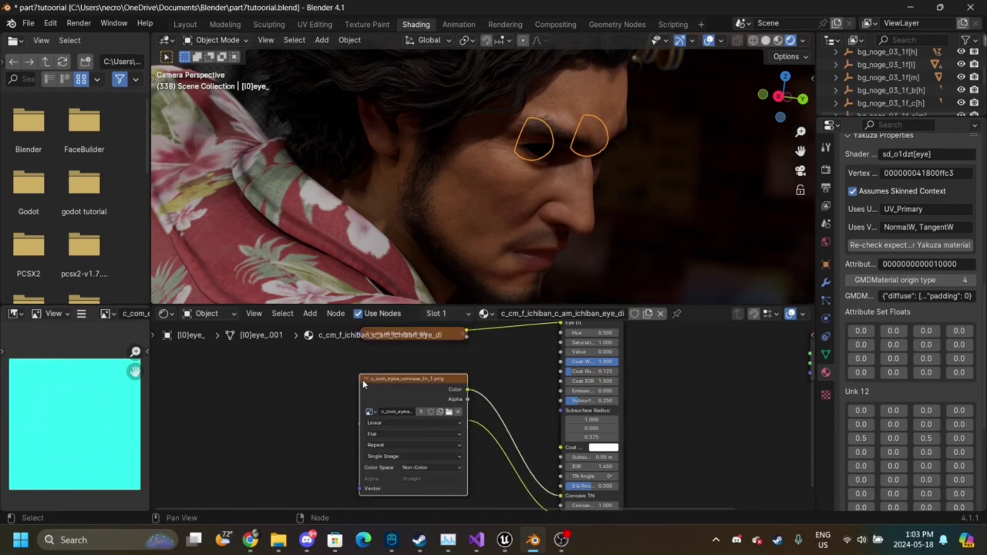
click(365, 379)
- Set the man's c_am_ichiban_eye_di.dds texture to the sRGB color space and collapse its node
click(370, 334)
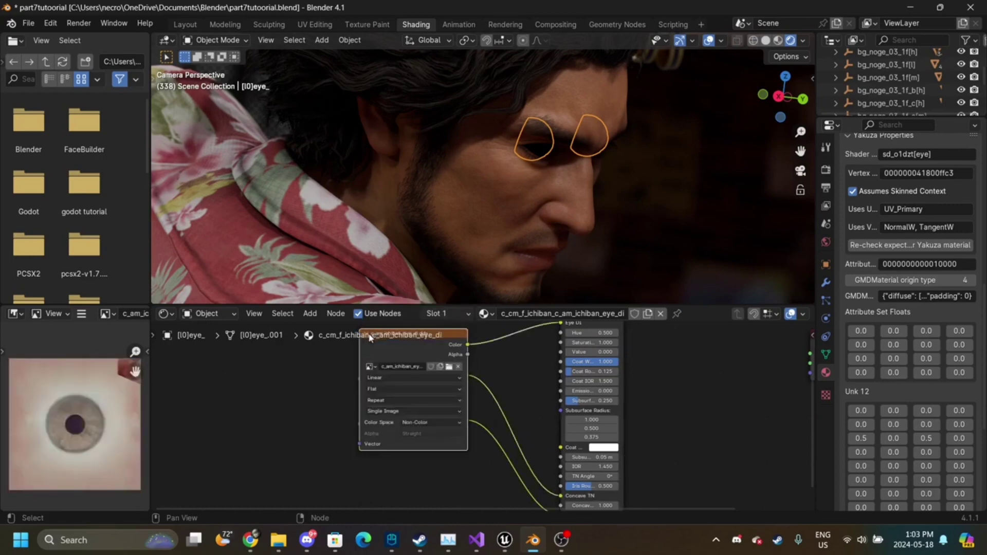
click(455, 422)
click(516, 420)
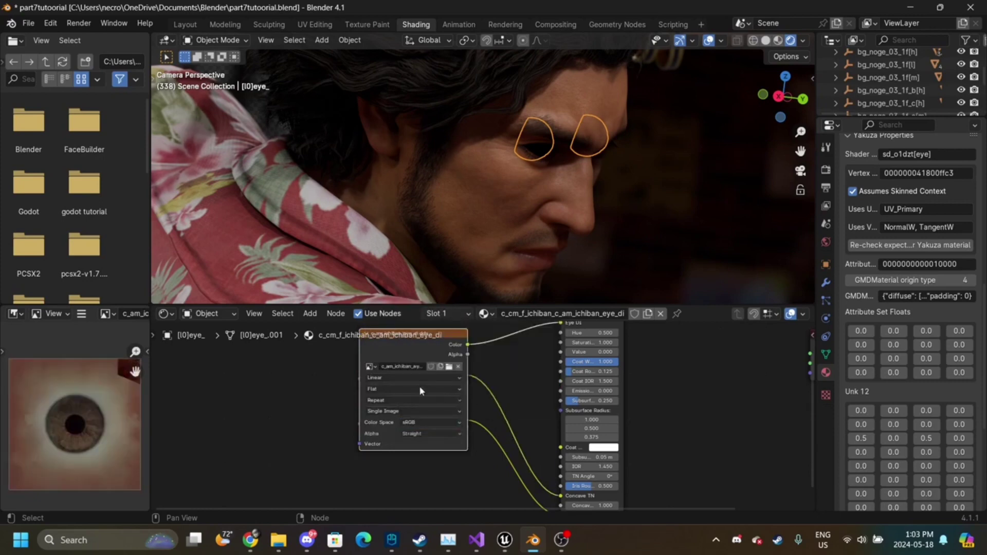
click(368, 335)
- Link the man's eye shader BSDF to the material output's surface and return to the Layout workspace
middle_drag(578, 382, 573, 409)
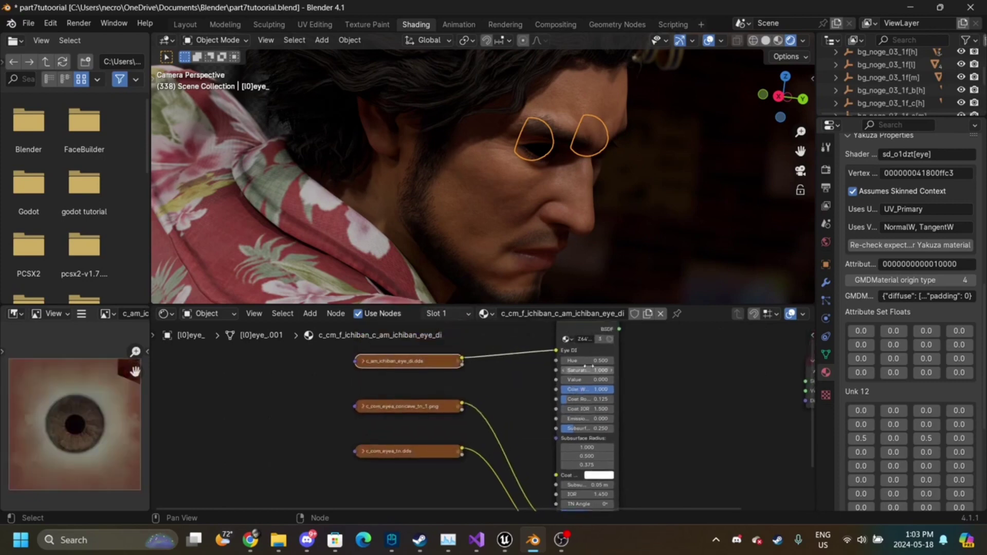
drag(620, 330, 729, 381)
click(715, 218)
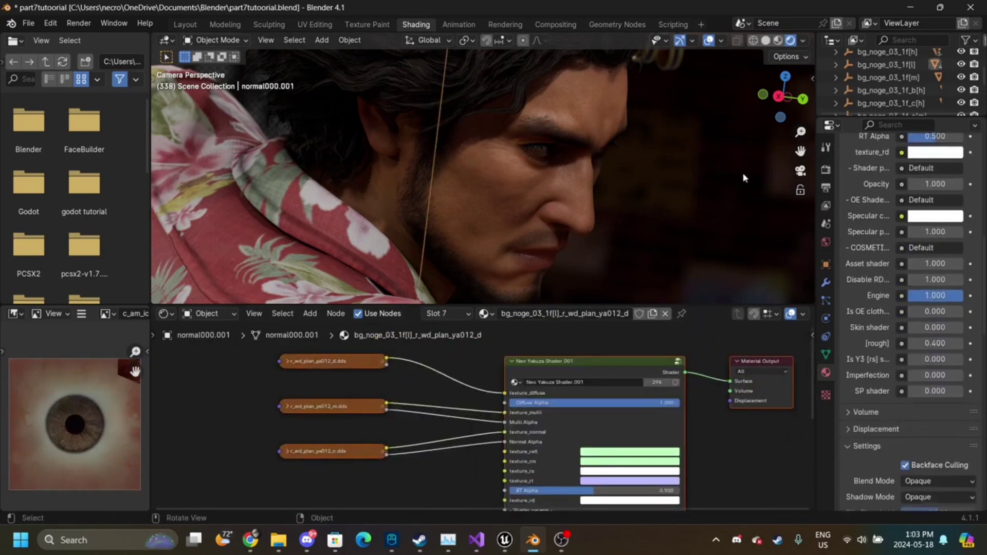
drag(801, 132, 800, 175)
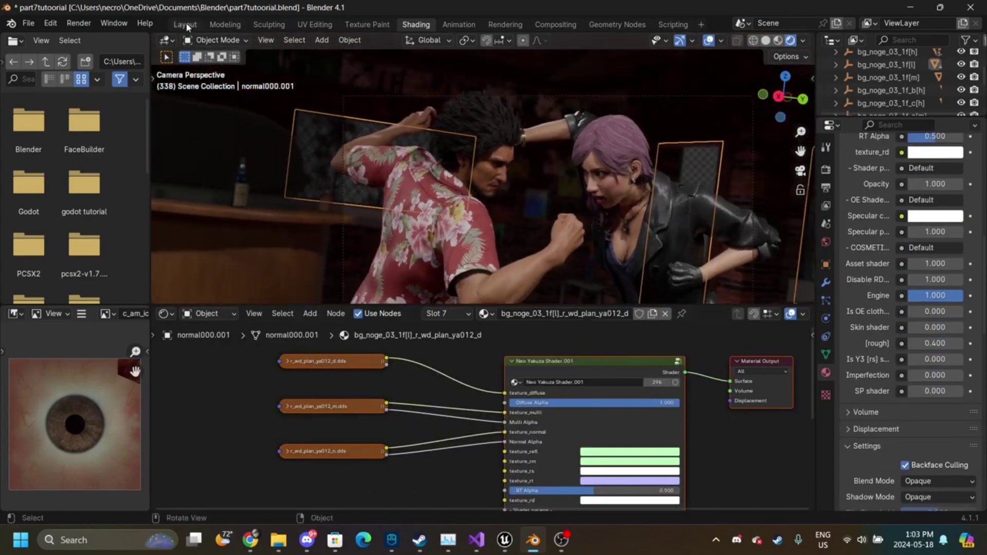
click(185, 25)
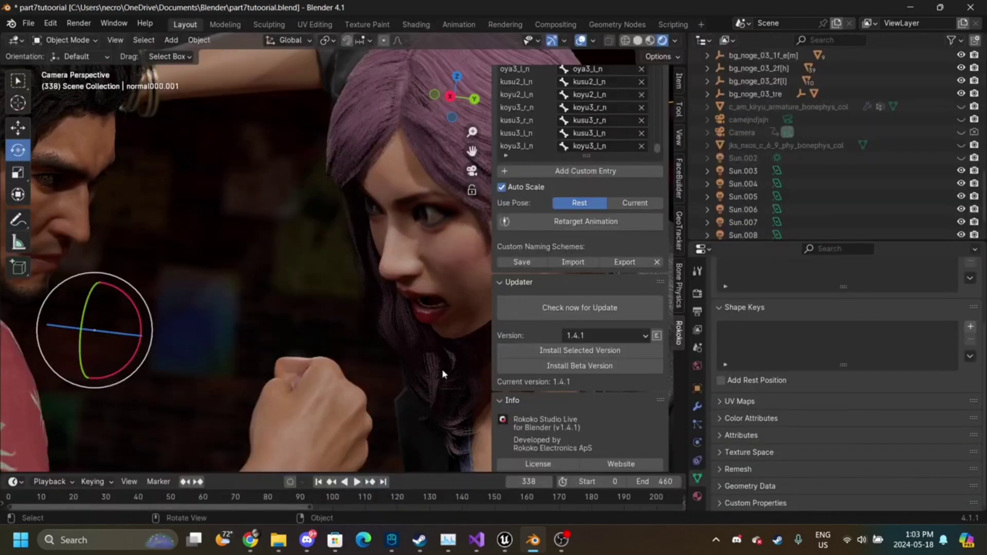
- Check both fighters in the full camera view at frame 338 and return the timeline to frame 0
scroll(376, 388, down, 5)
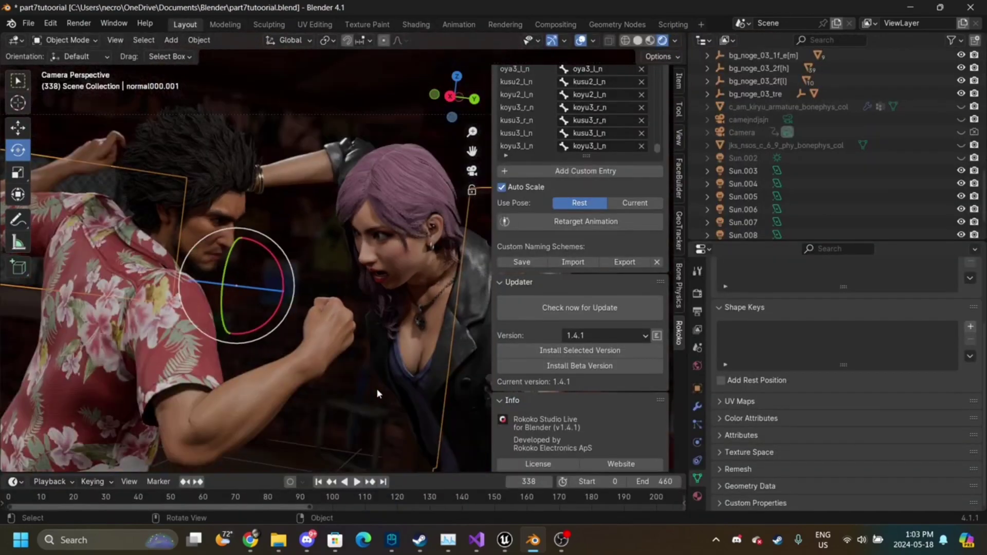
scroll(377, 387, down, 4)
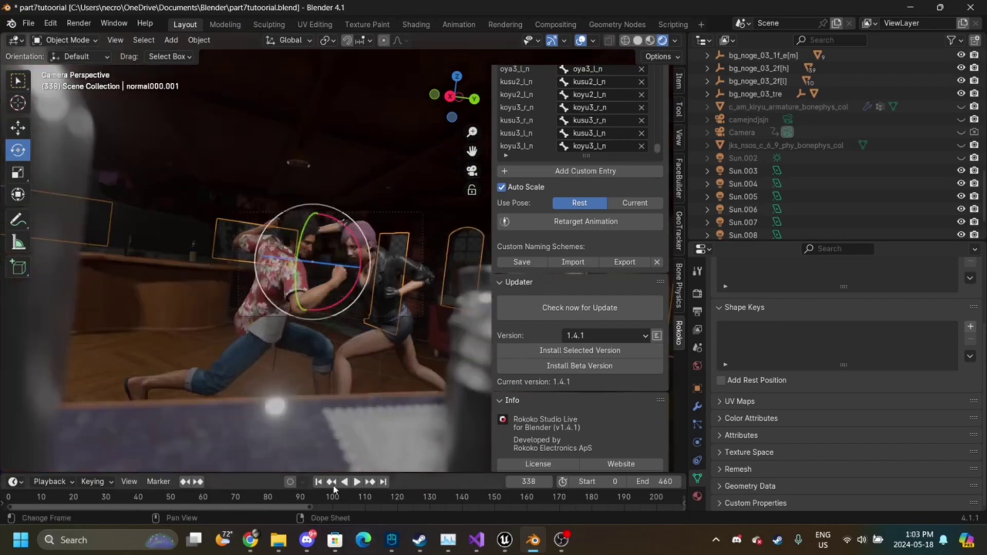
click(319, 481)
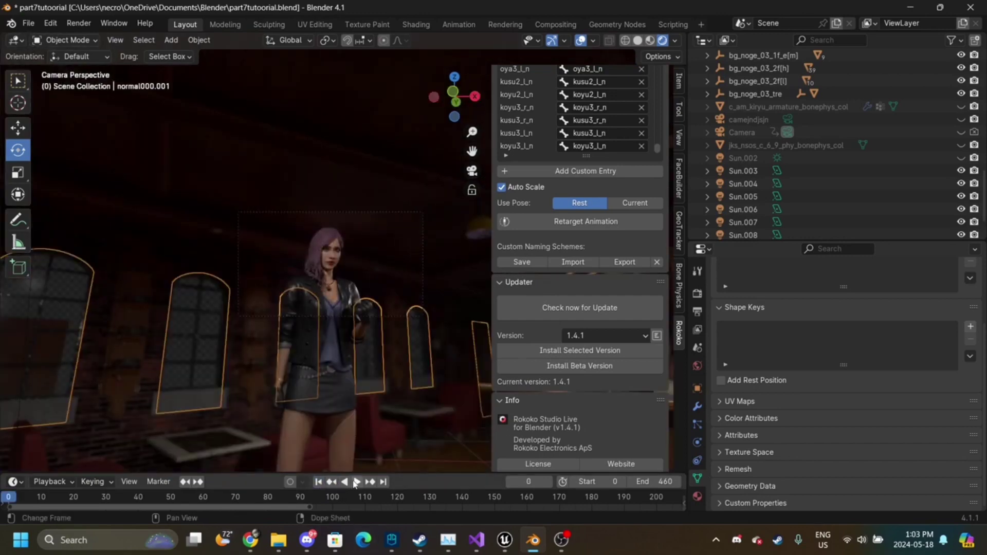
- Examine the purple-haired woman and the bar's window wall from several angles outside the camera view
mouse_move(451, 93)
mouse_down()
mouse_move(454, 119)
mouse_move(452, 102)
mouse_up()
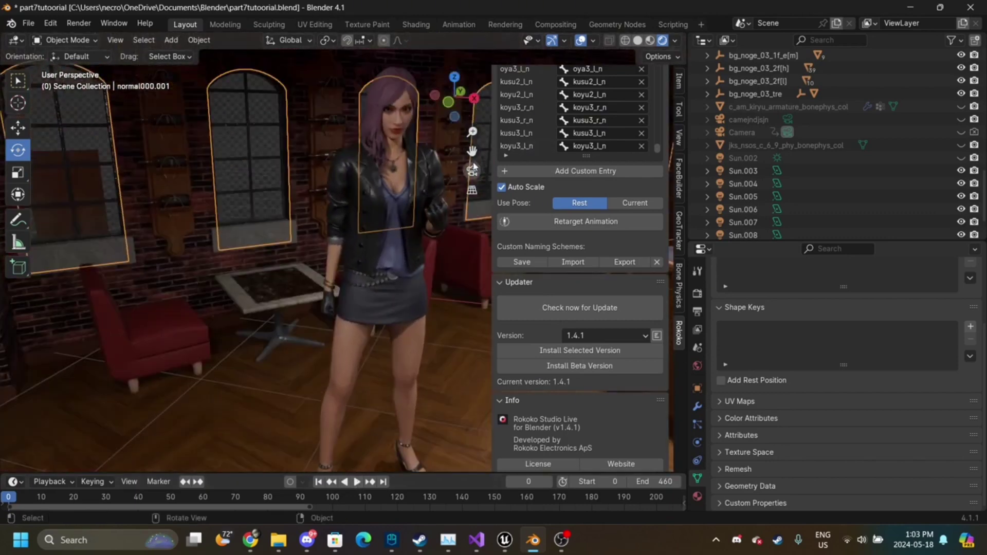
drag(471, 151, 406, 152)
mouse_move(471, 132)
mouse_down()
mouse_move(458, 97)
mouse_move(470, 120)
mouse_up()
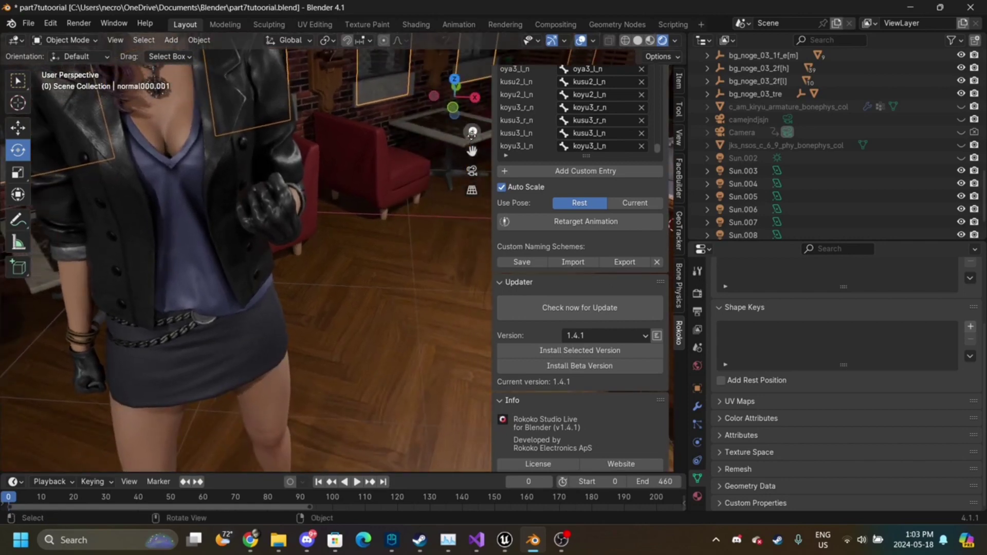
drag(472, 133, 558, 336)
drag(472, 133, 457, 88)
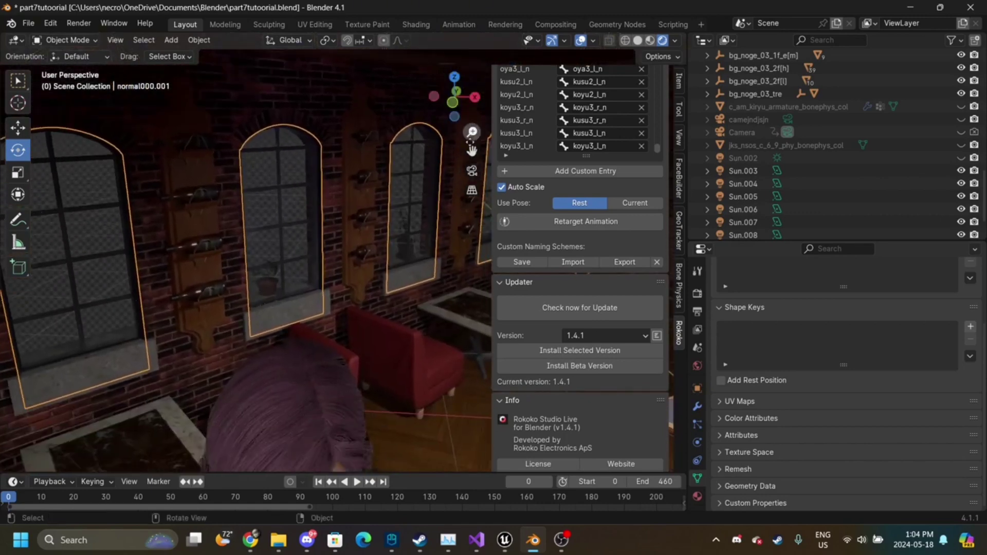
drag(472, 151, 472, 150)
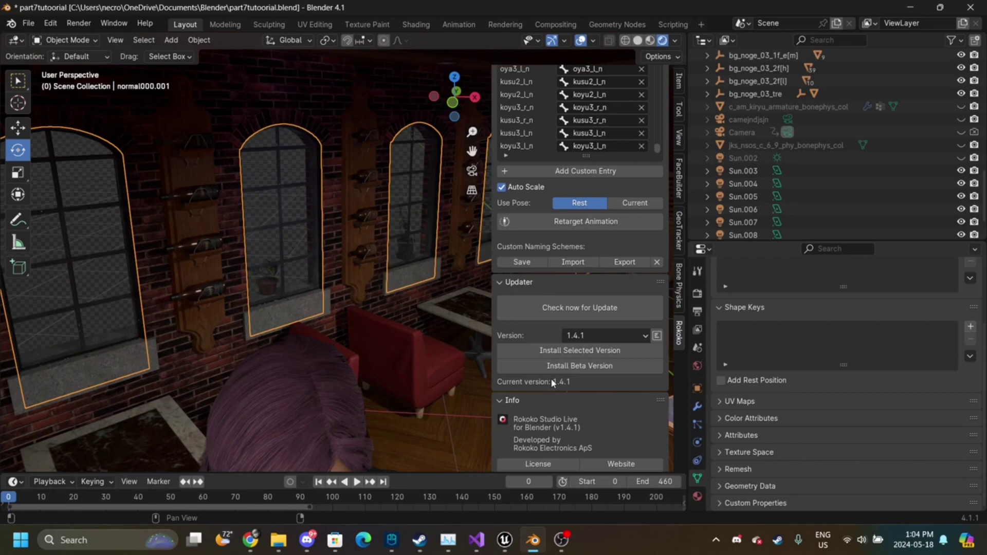
- Switch to OBS and stop the screen recording
click(561, 540)
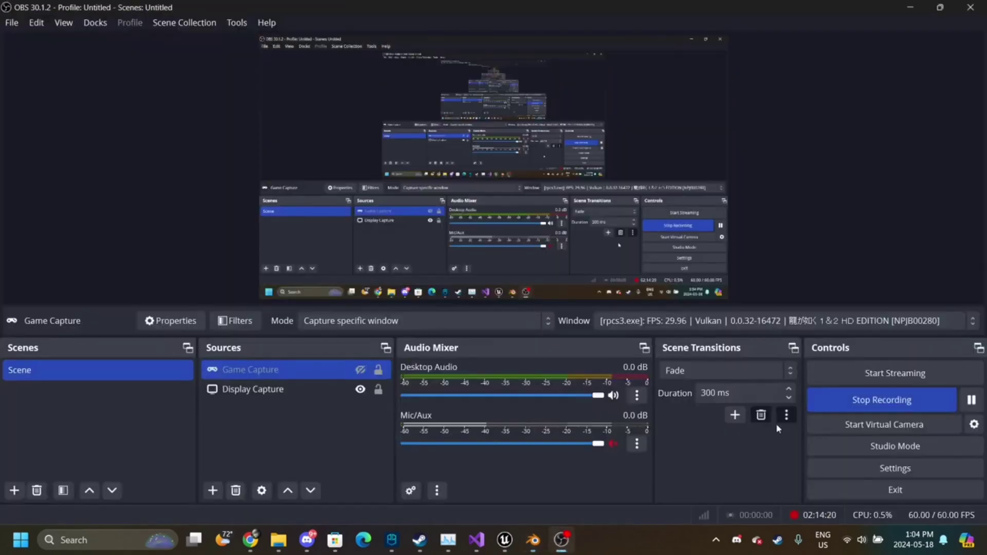
click(932, 401)
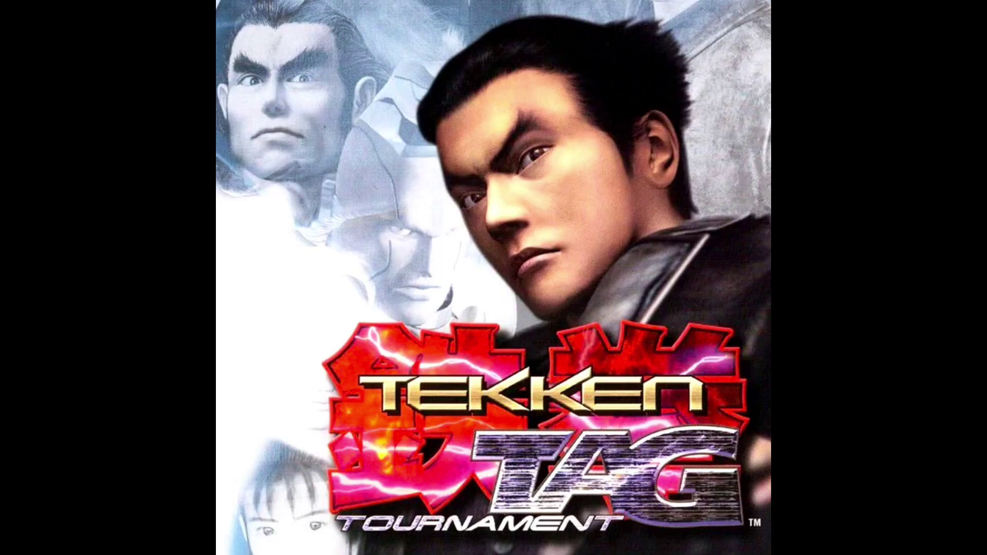